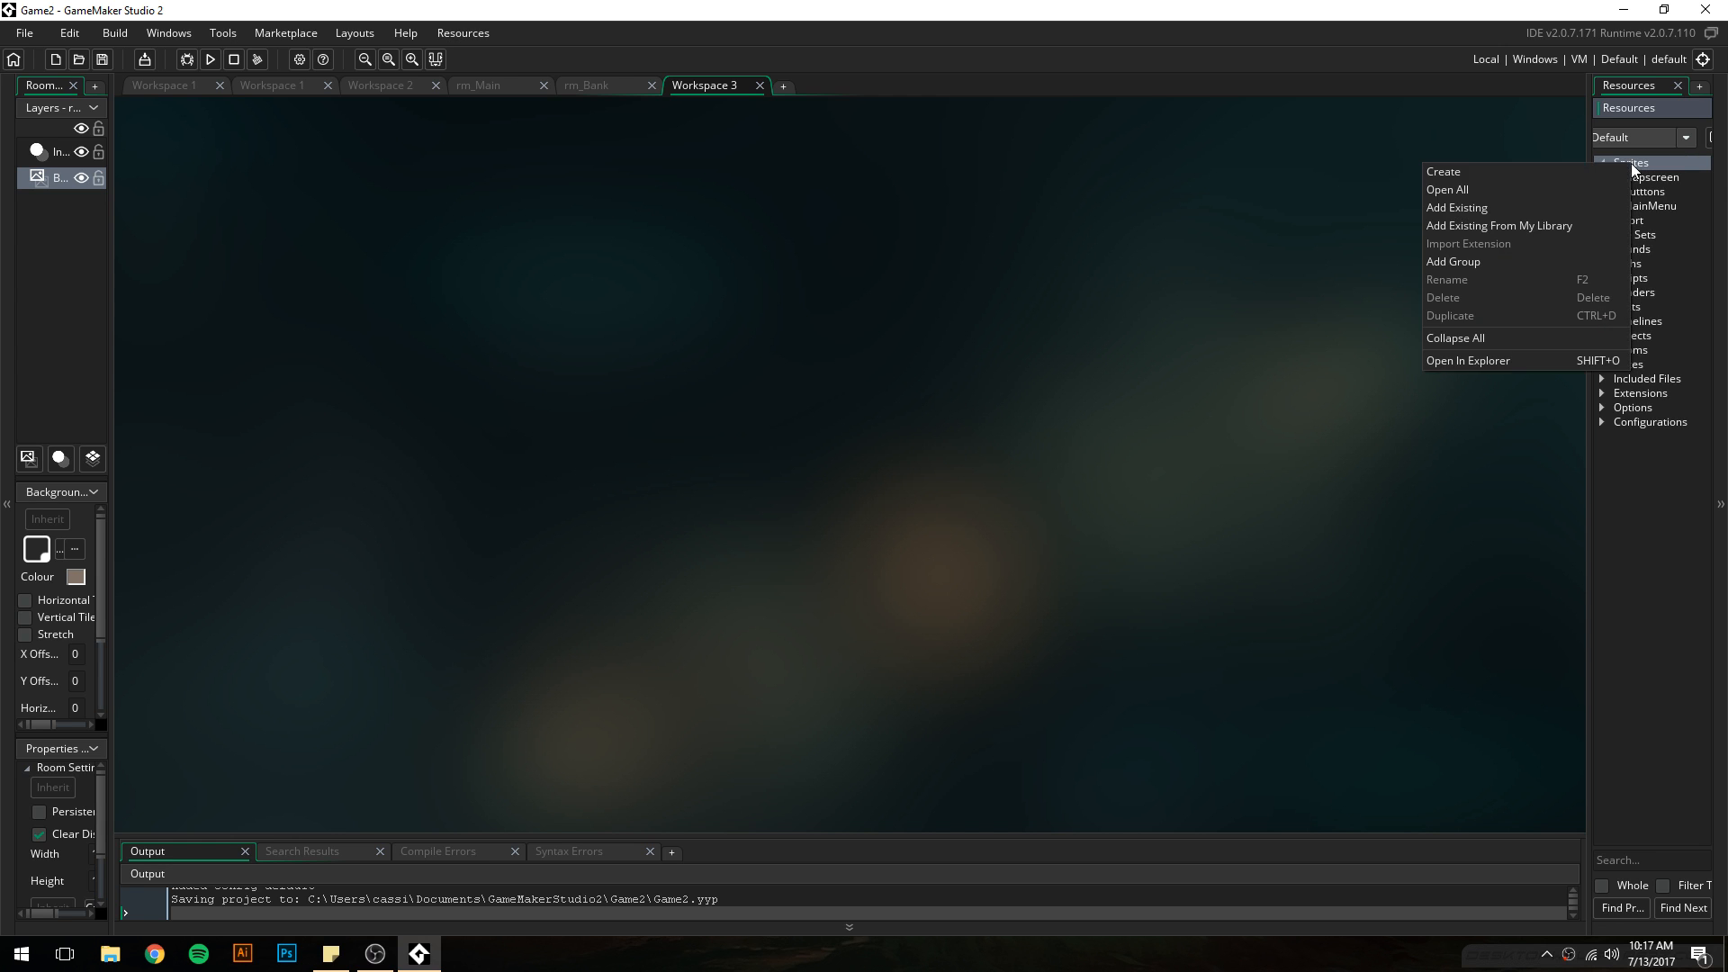
- Add a group named Bank under Sprites and create a new sprite inside it
left_click(1521, 260)
type("Bank")
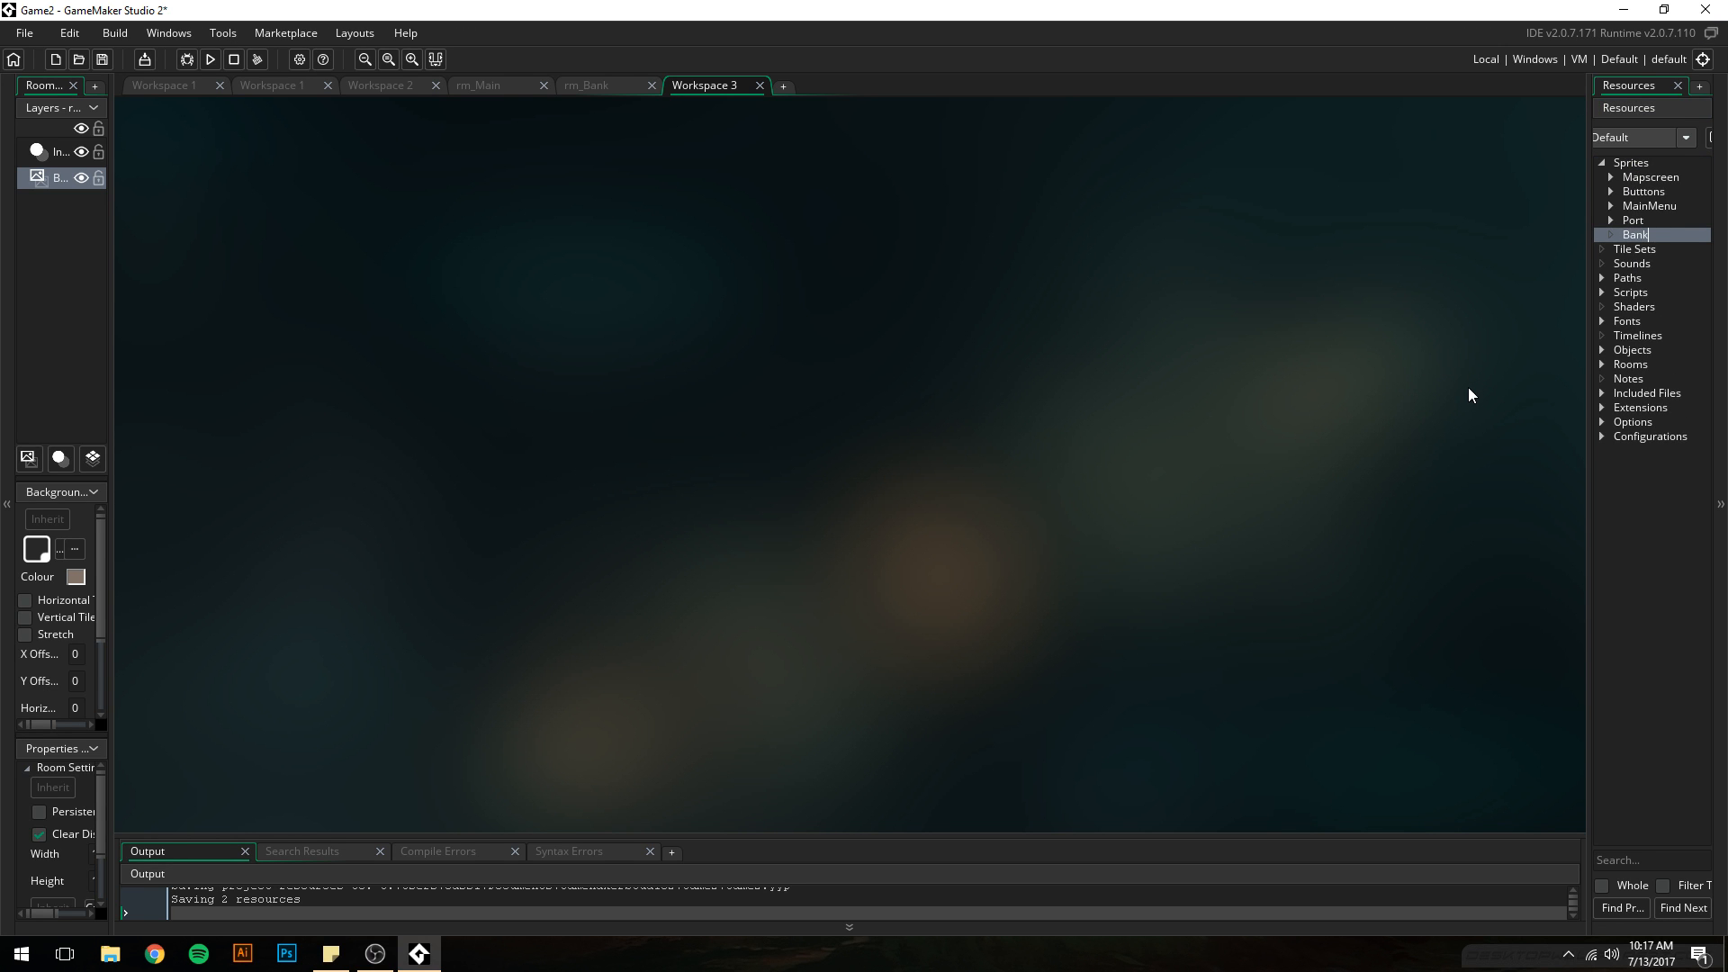
key("Return")
right_click(1637, 239)
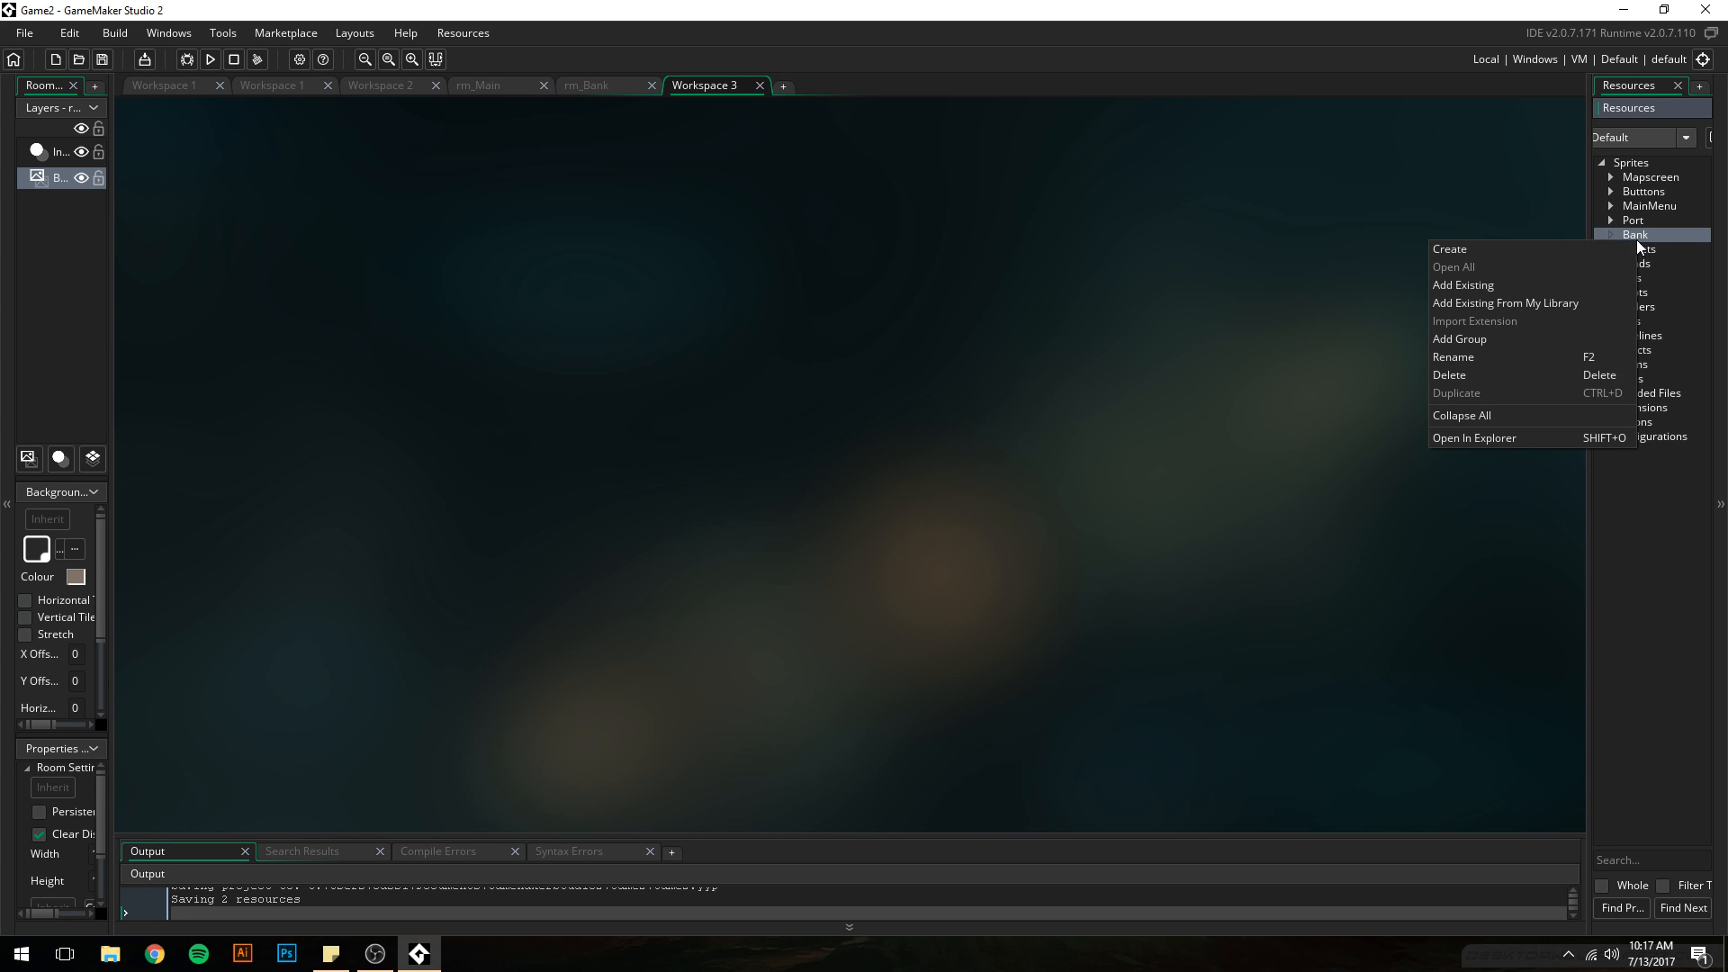
left_click(1573, 248)
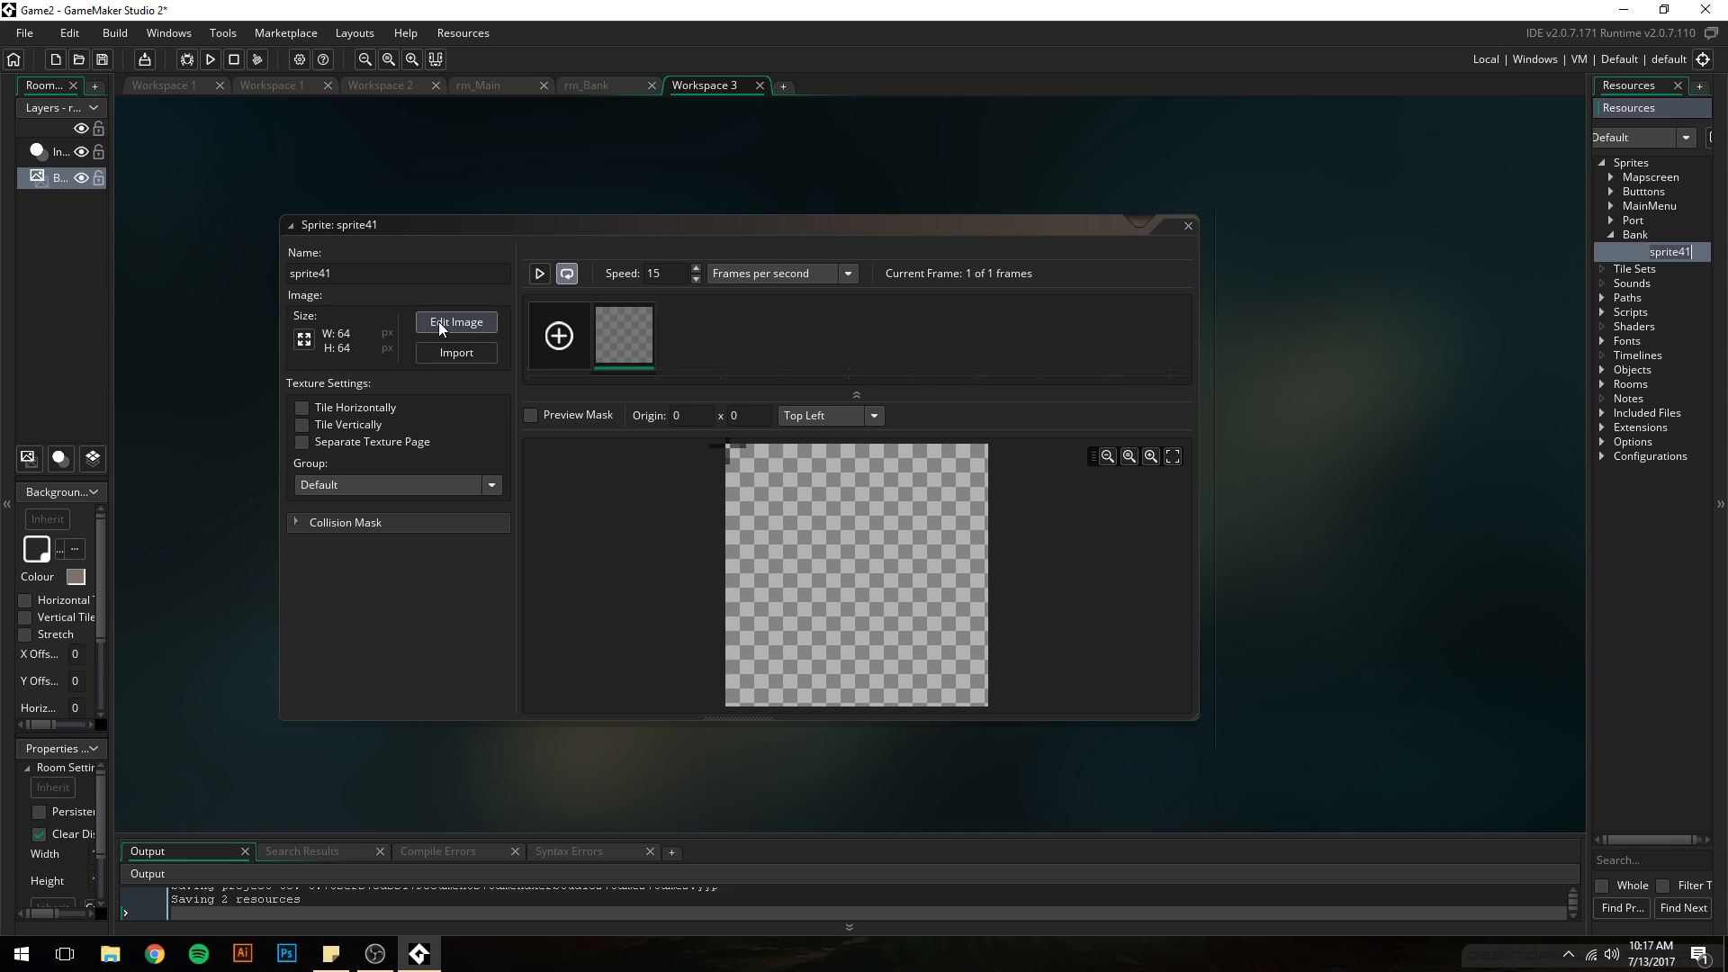
- Import Dialog_631x98.png from the Pictures > GAME ASSETS > BANK folder as the new sprite's image
left_click(444, 353)
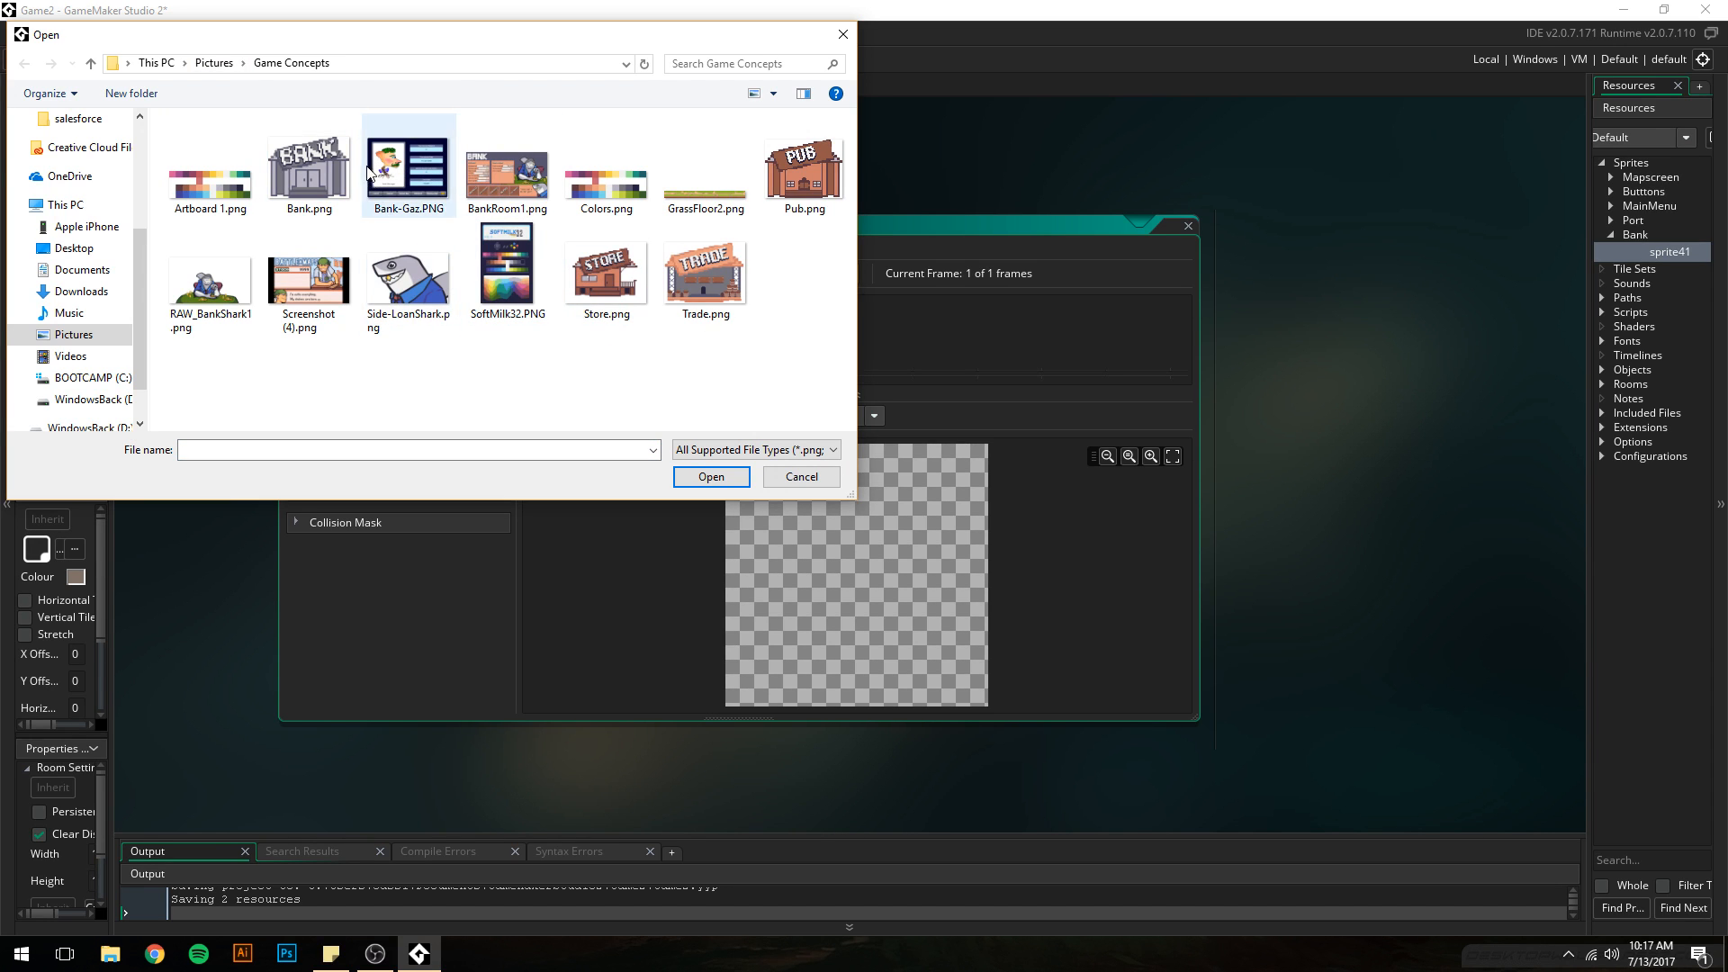
left_click(218, 65)
double_click(310, 164)
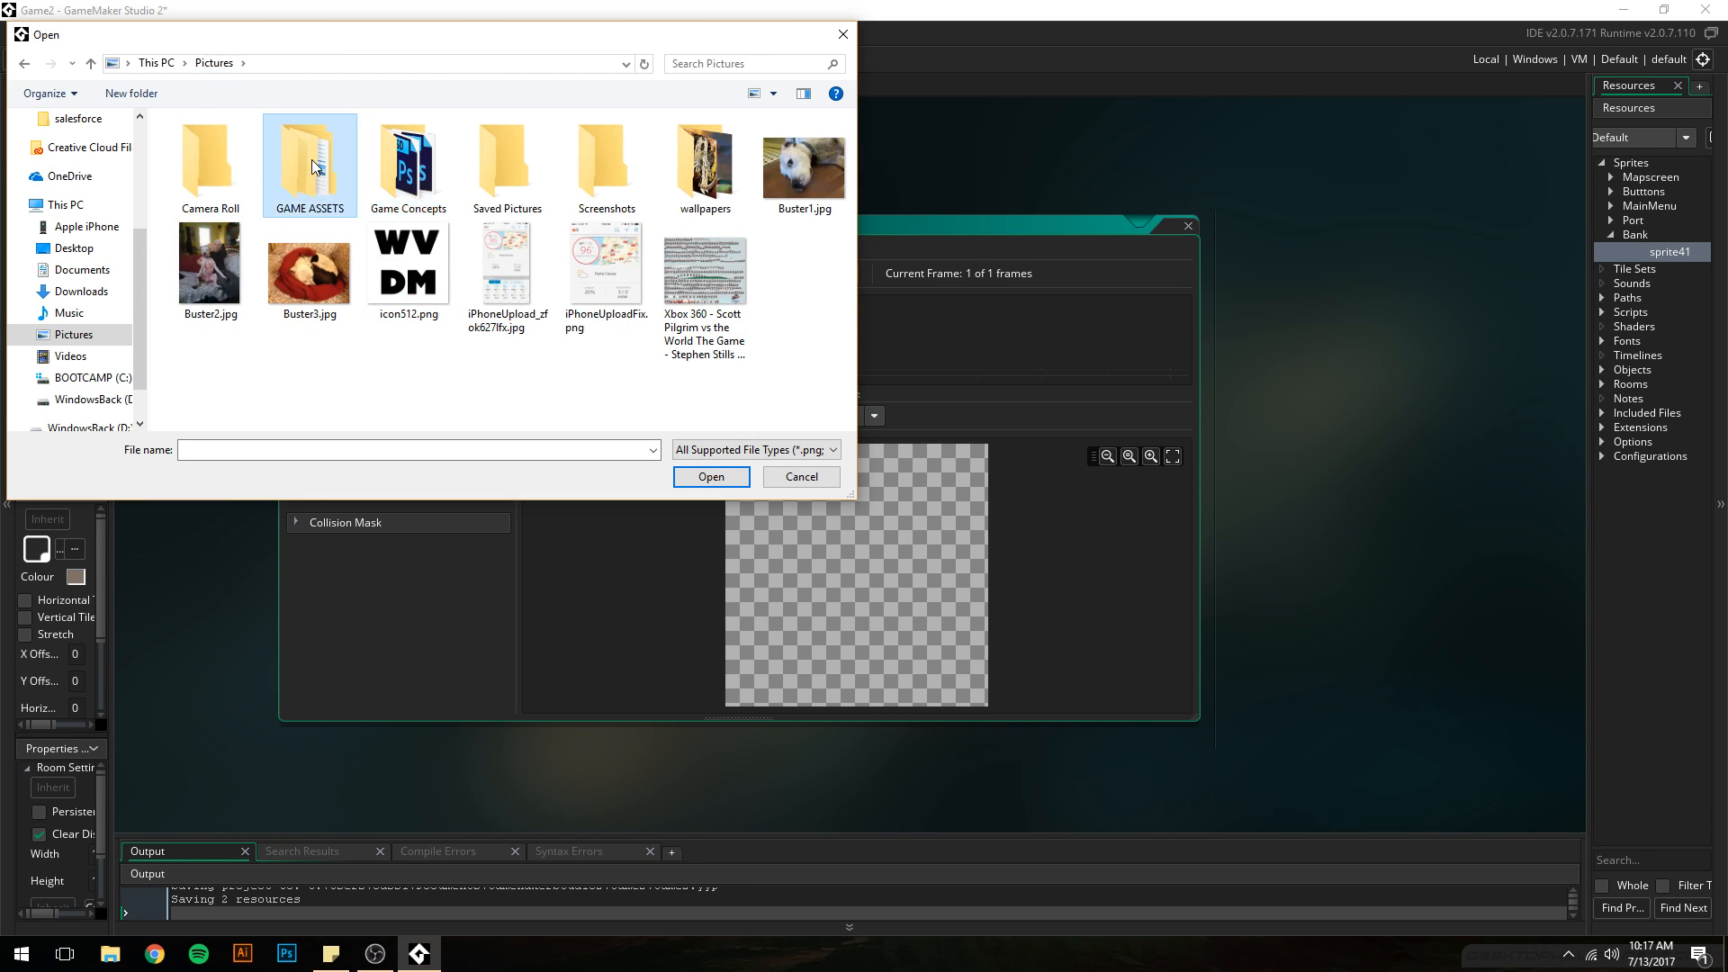
double_click(225, 159)
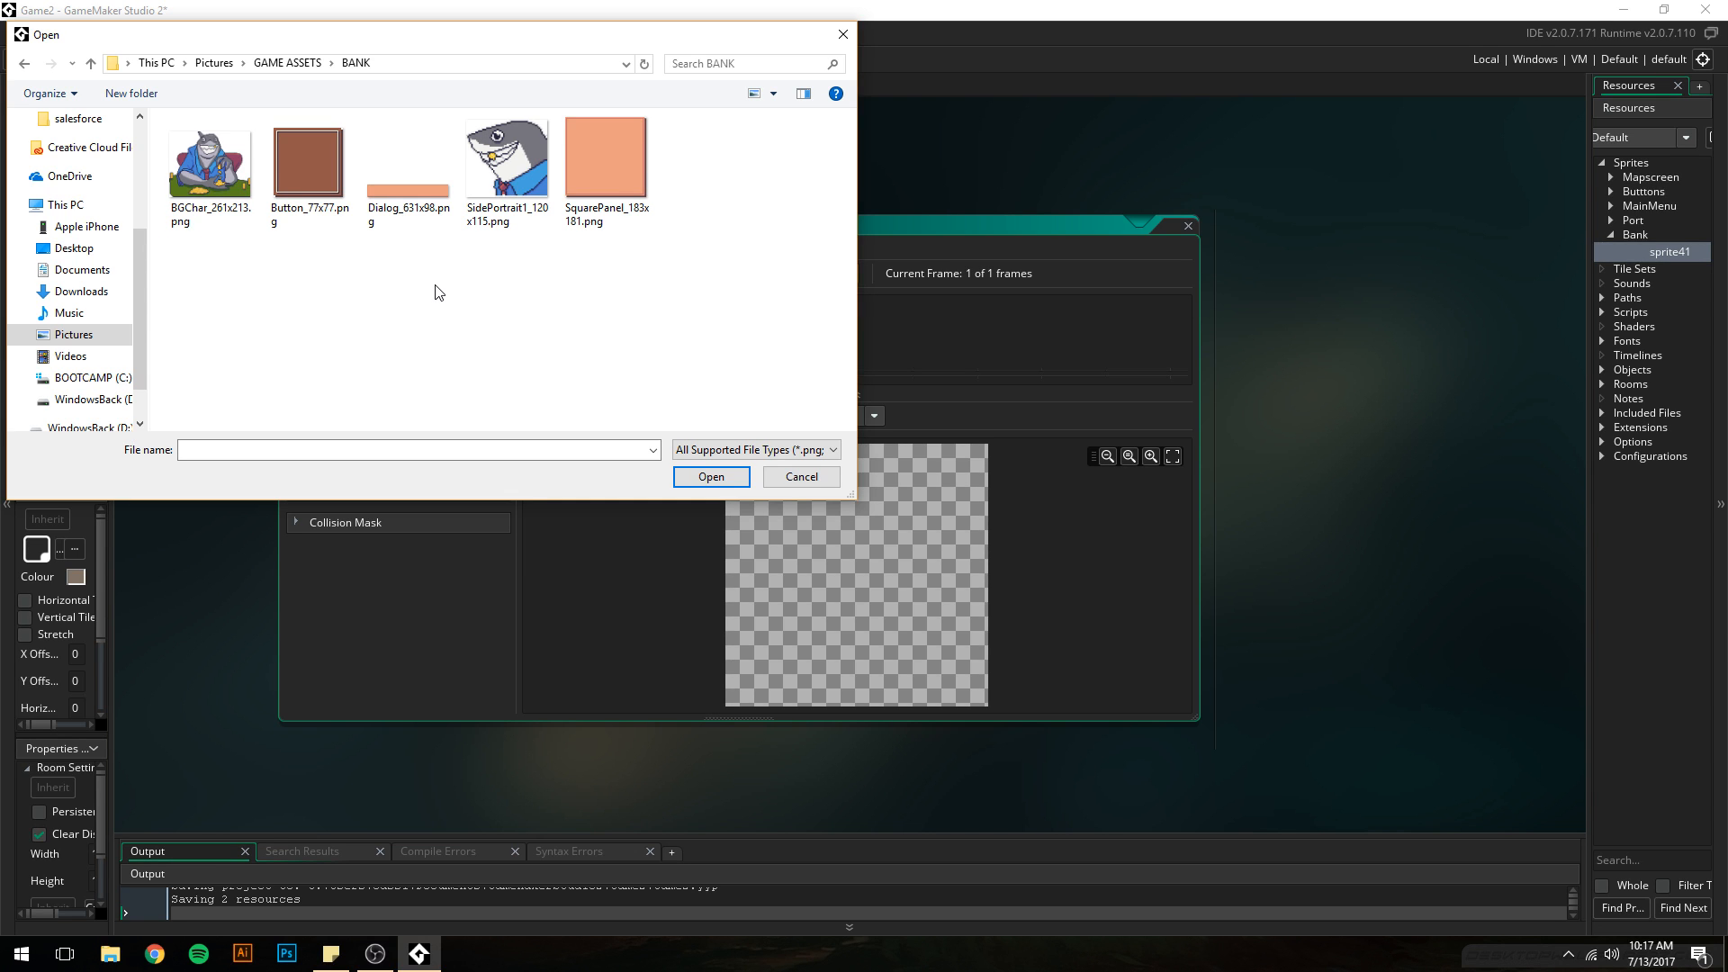
left_click(287, 126)
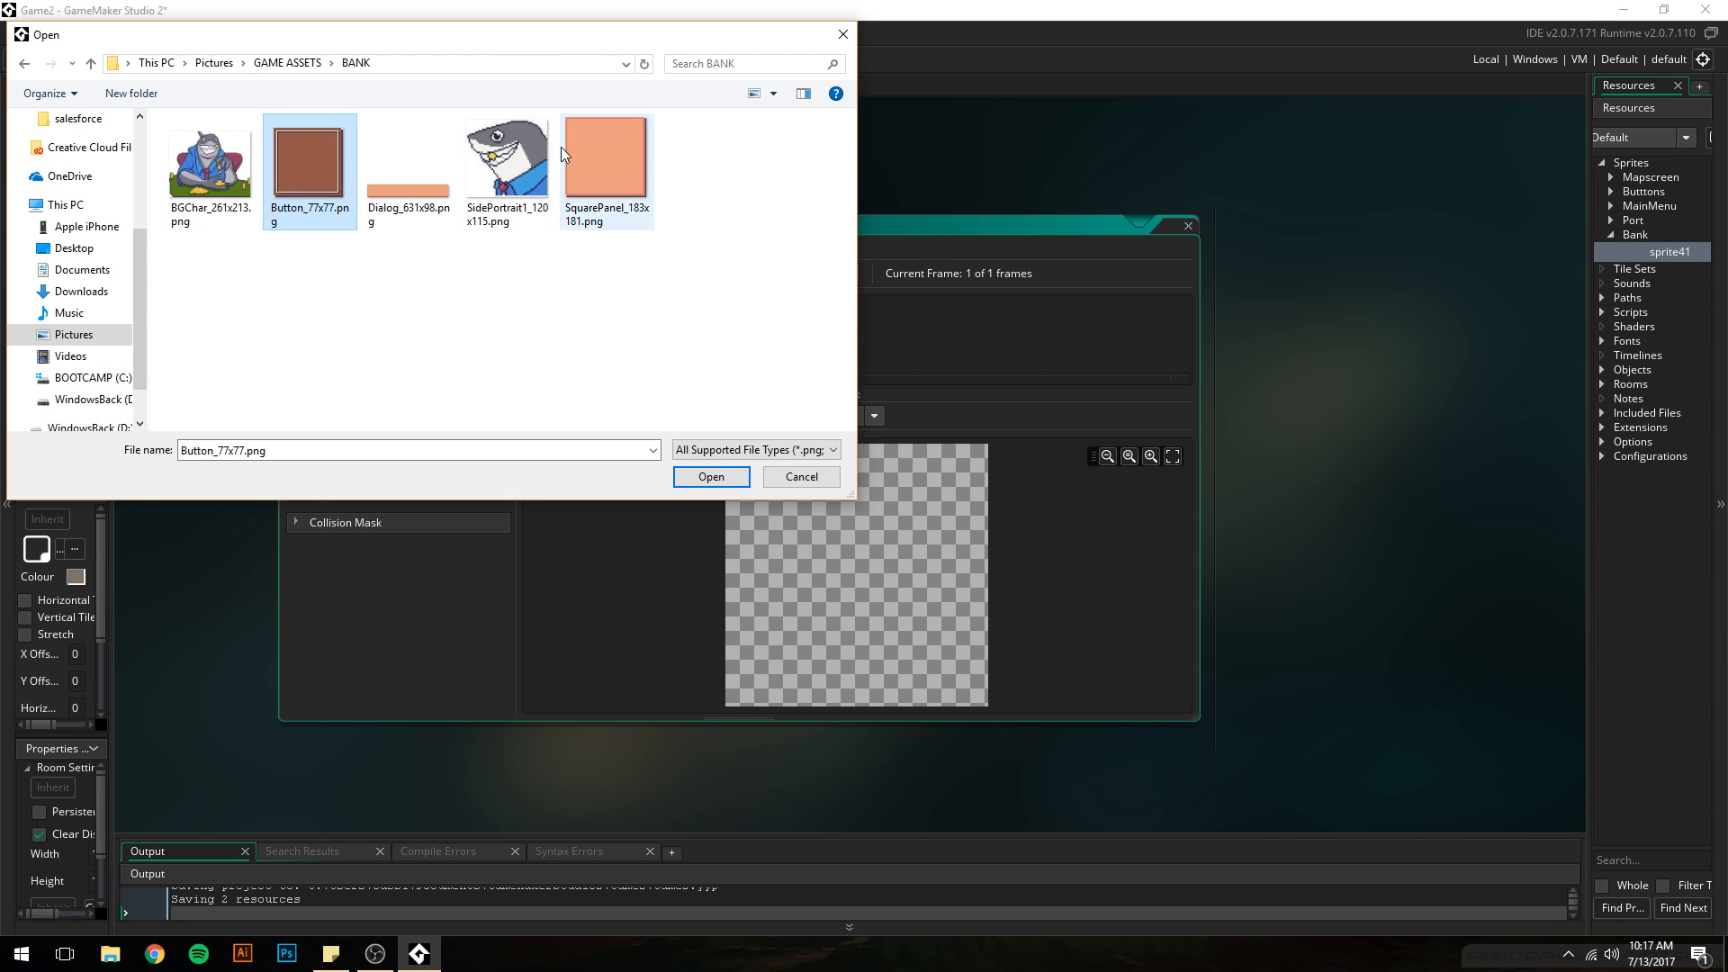
left_click(594, 161)
left_click(439, 171)
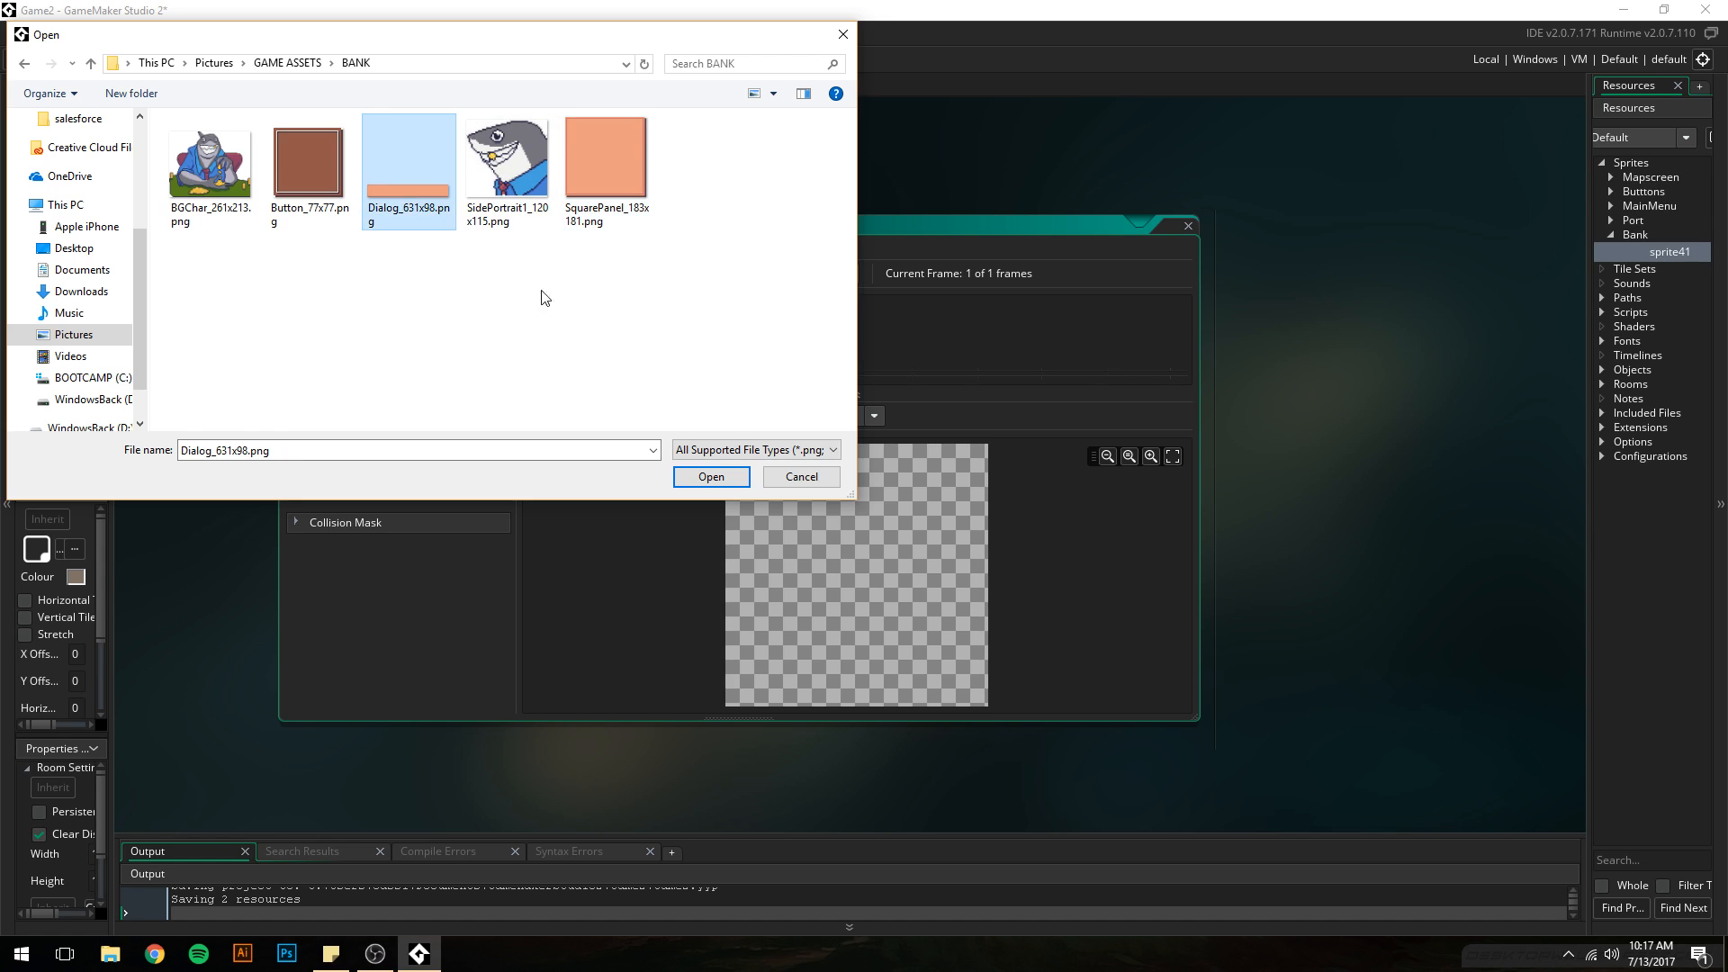
left_click(711, 478)
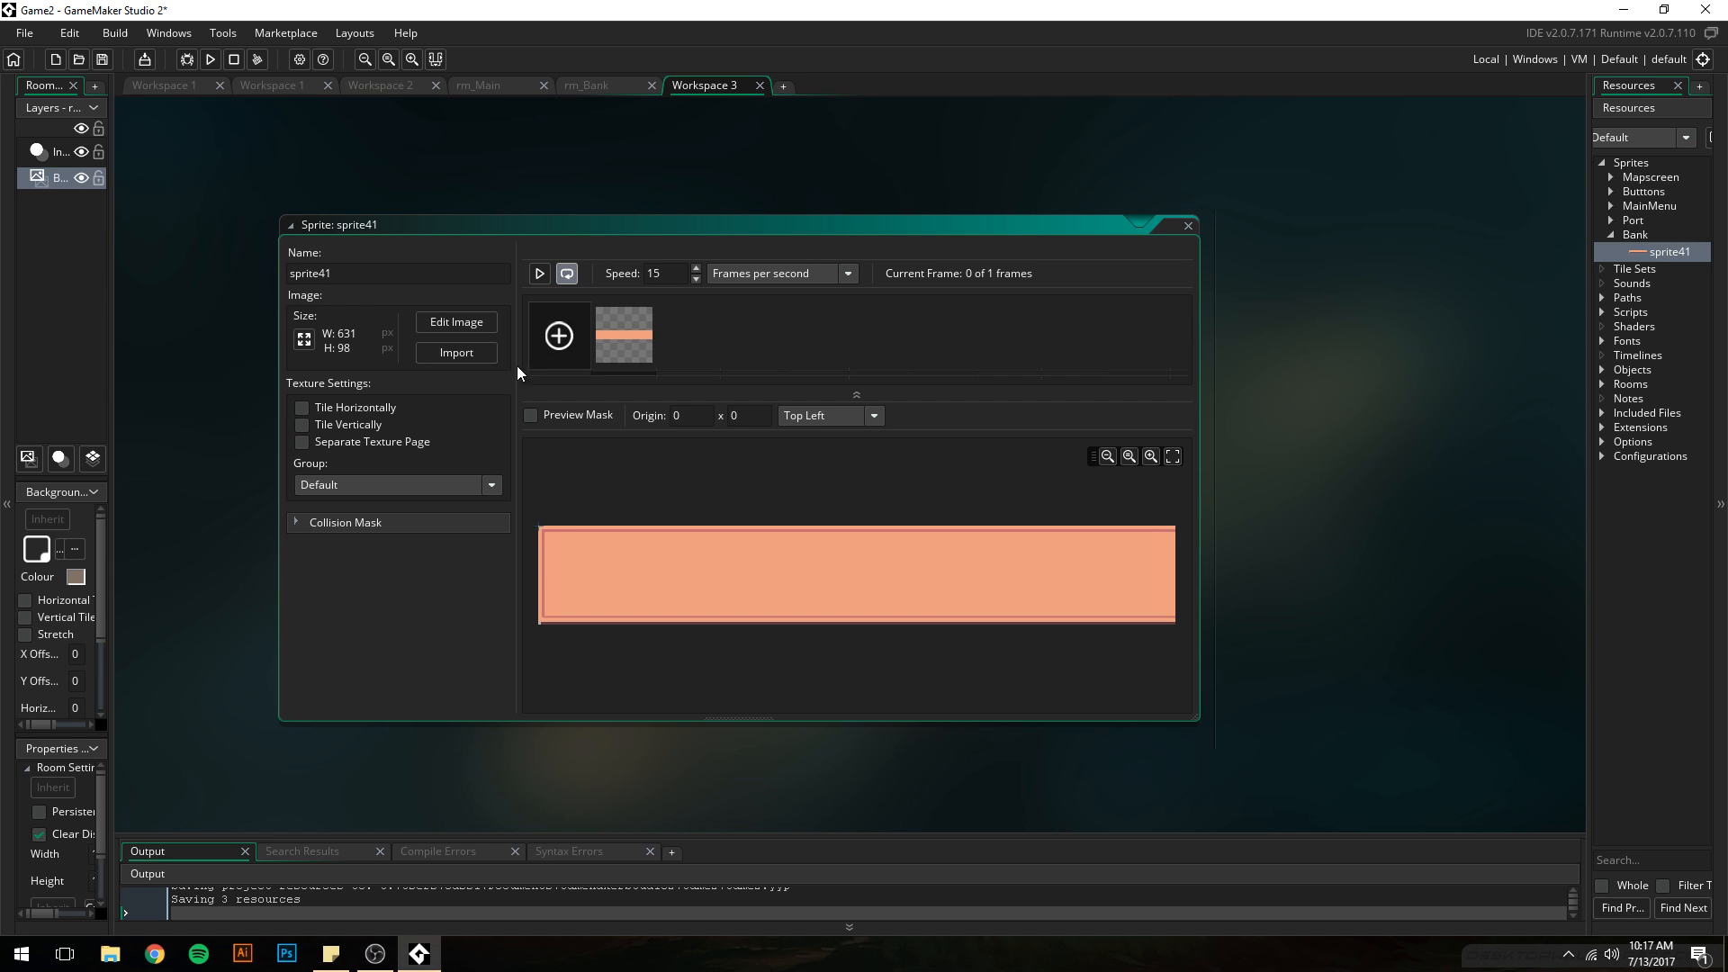
- Open the dialog sprite in the image editor and examine the options for importing and copying colours
left_click(456, 322)
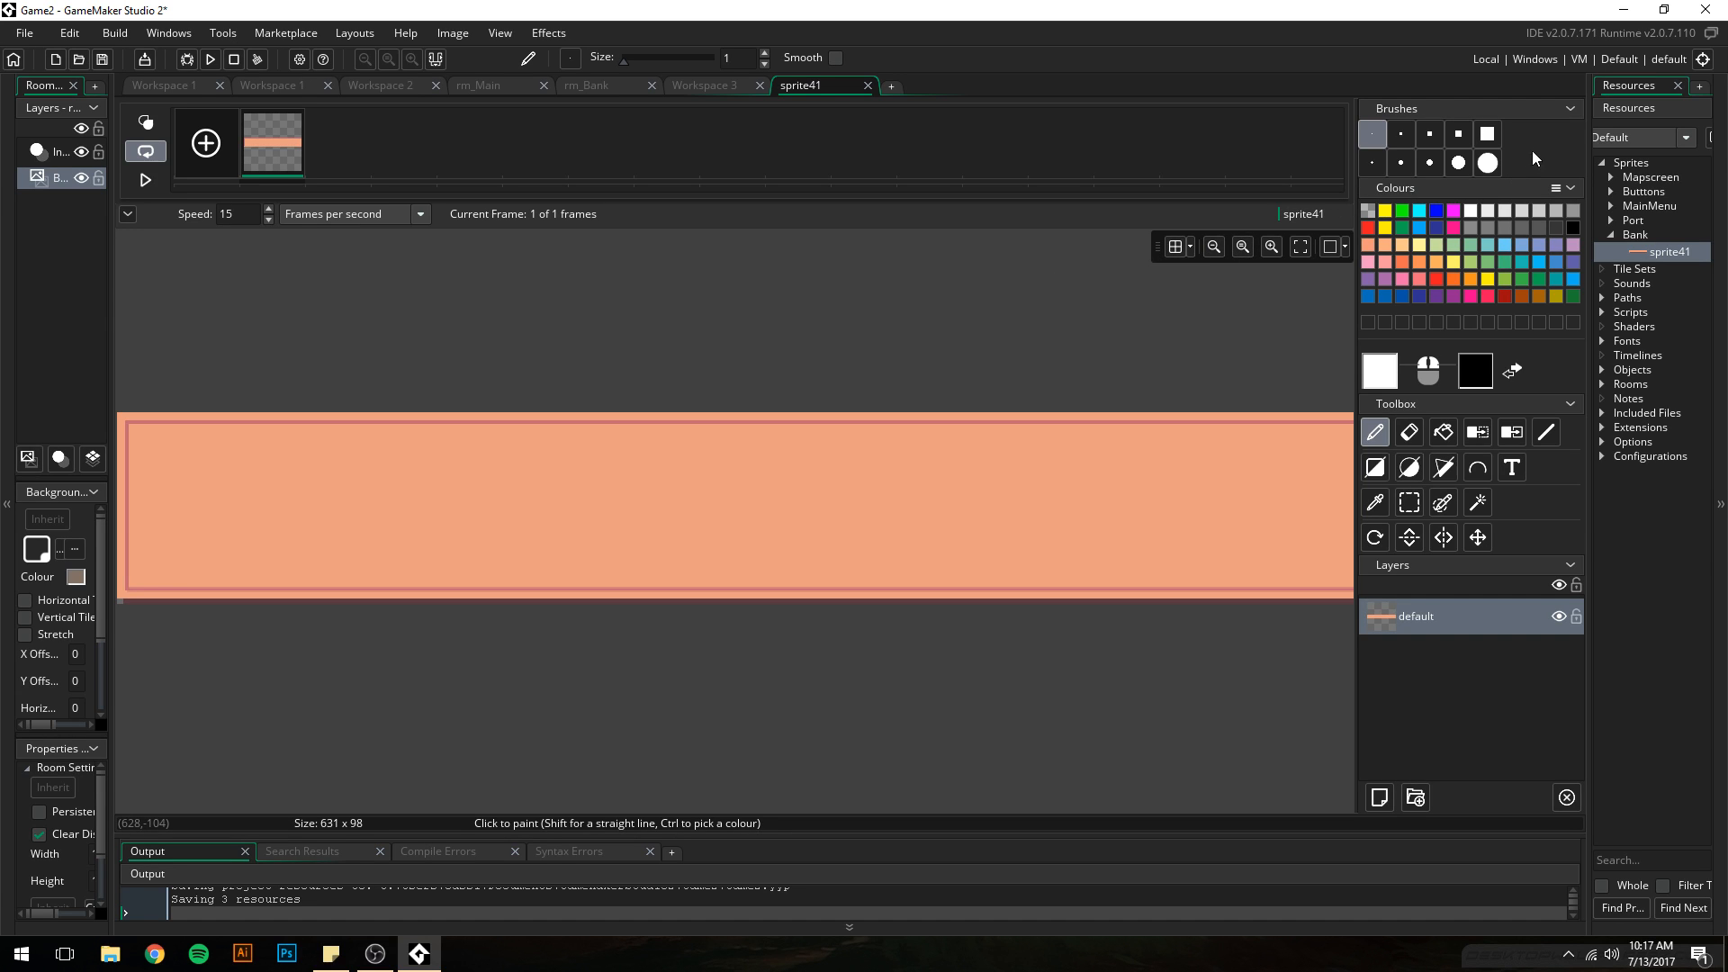
left_click(1558, 188)
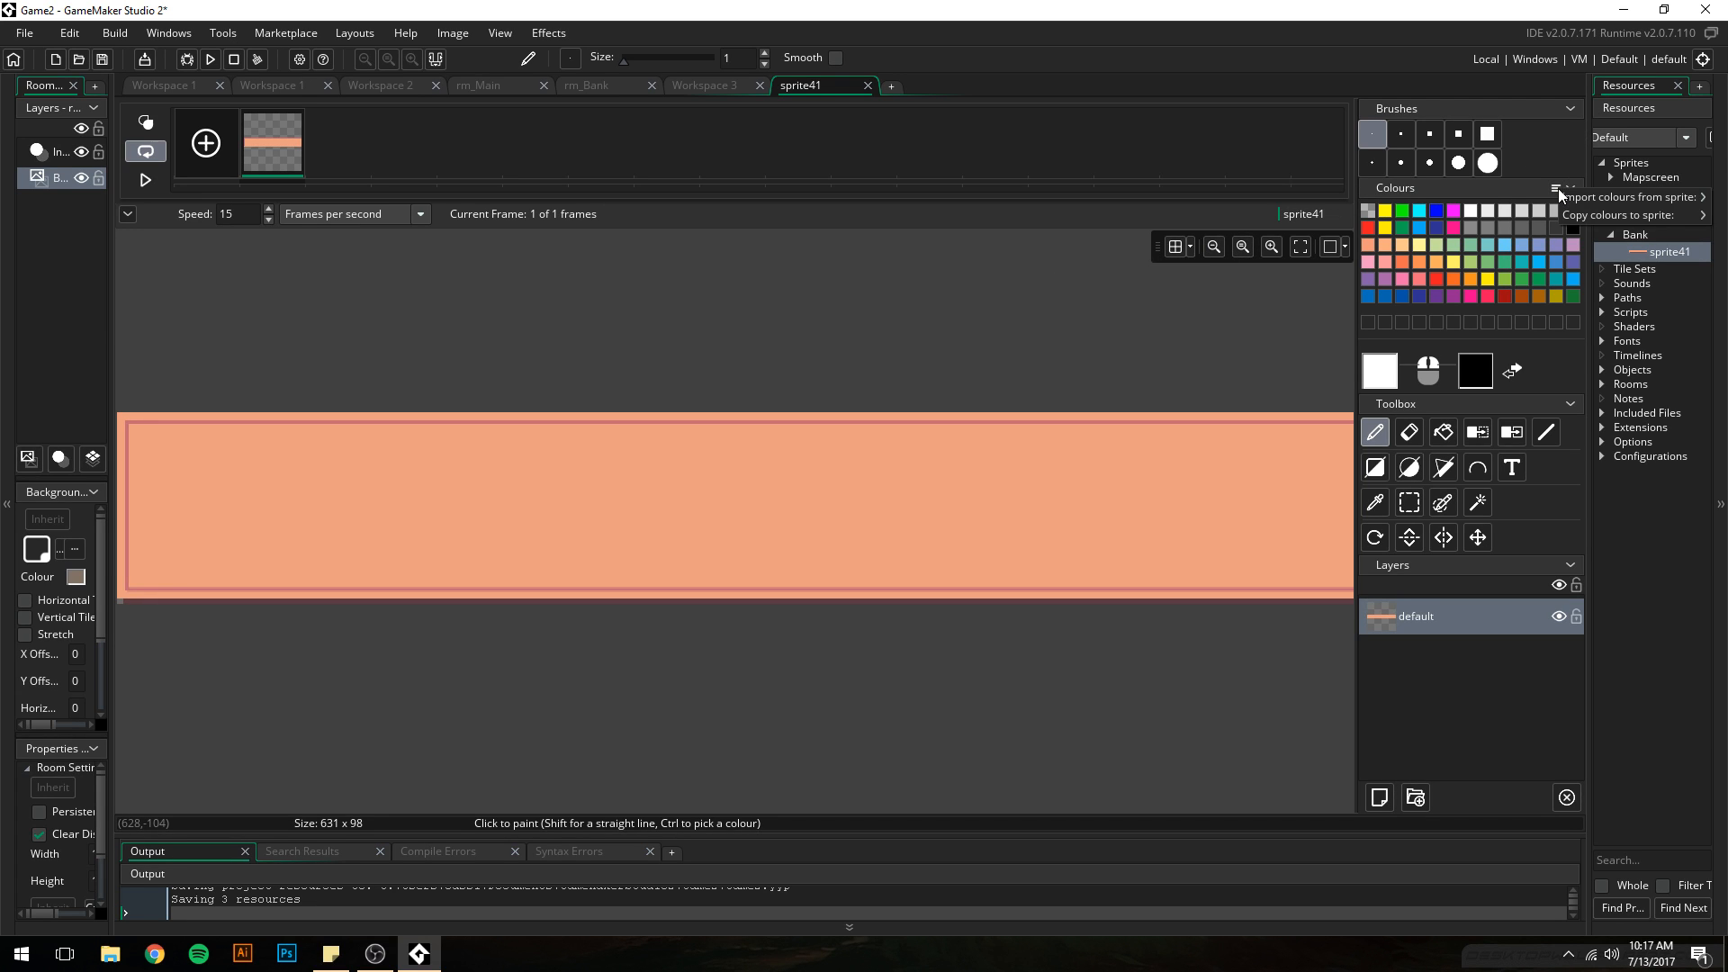
mouse_move(1584, 197)
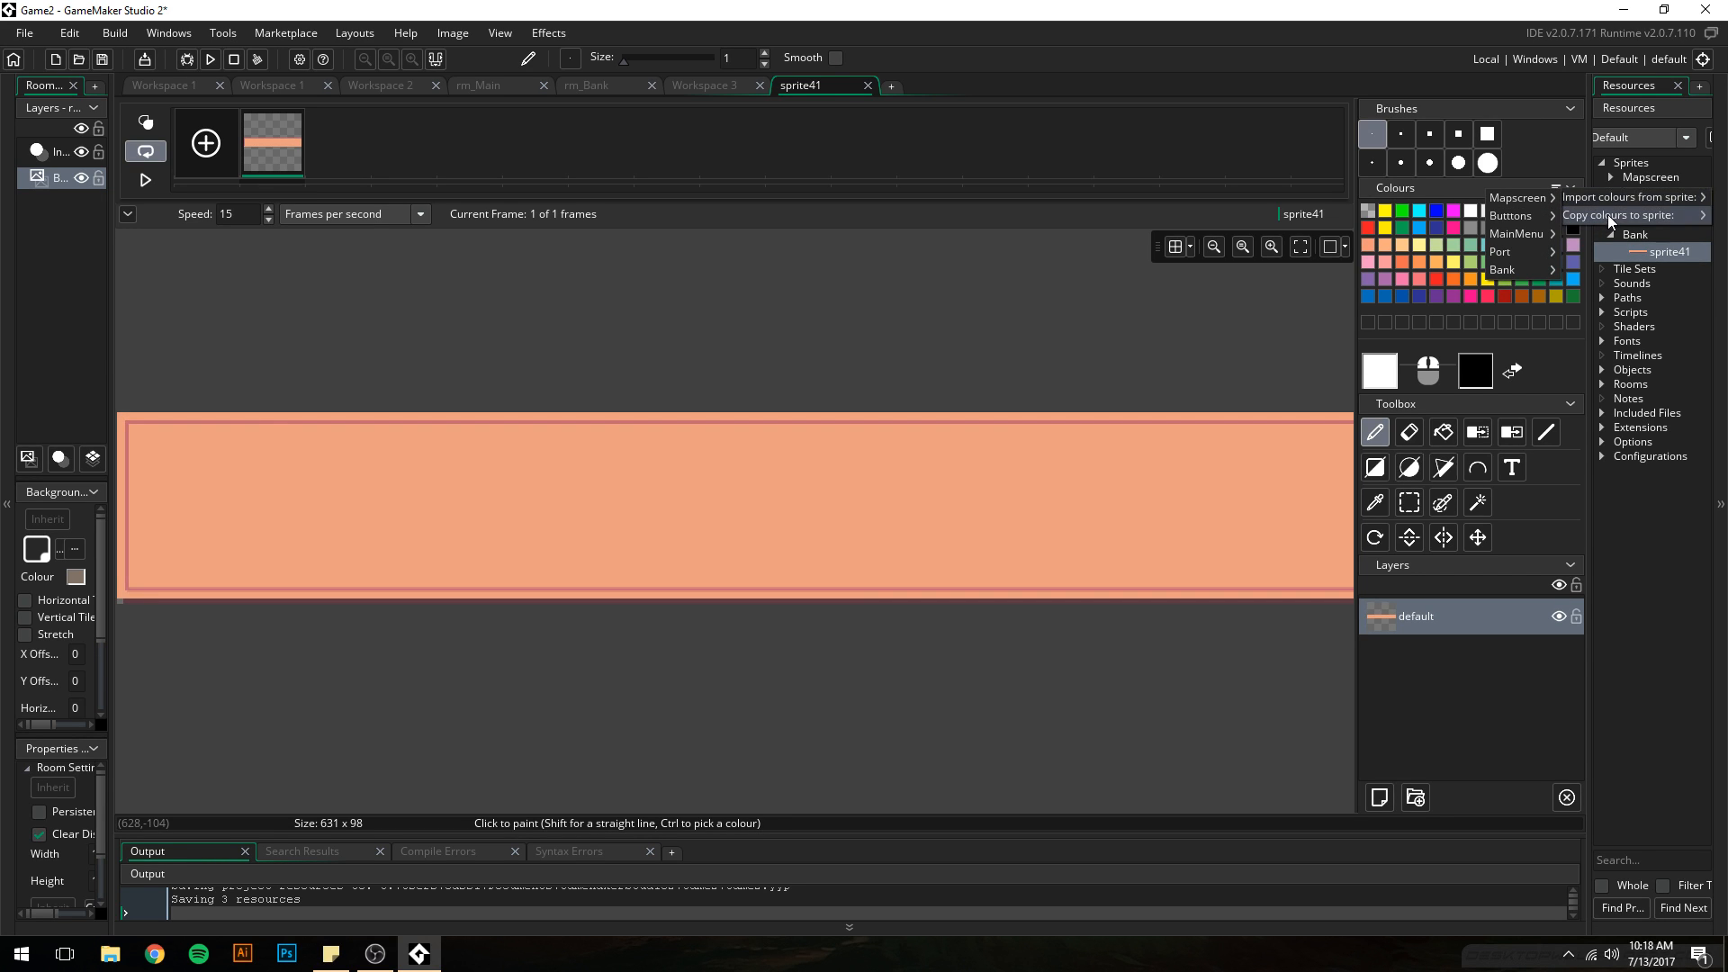
left_click(1665, 285)
- Create another new sprite under Sprites and name it PALETTE
left_click(1642, 165)
right_click(1640, 169)
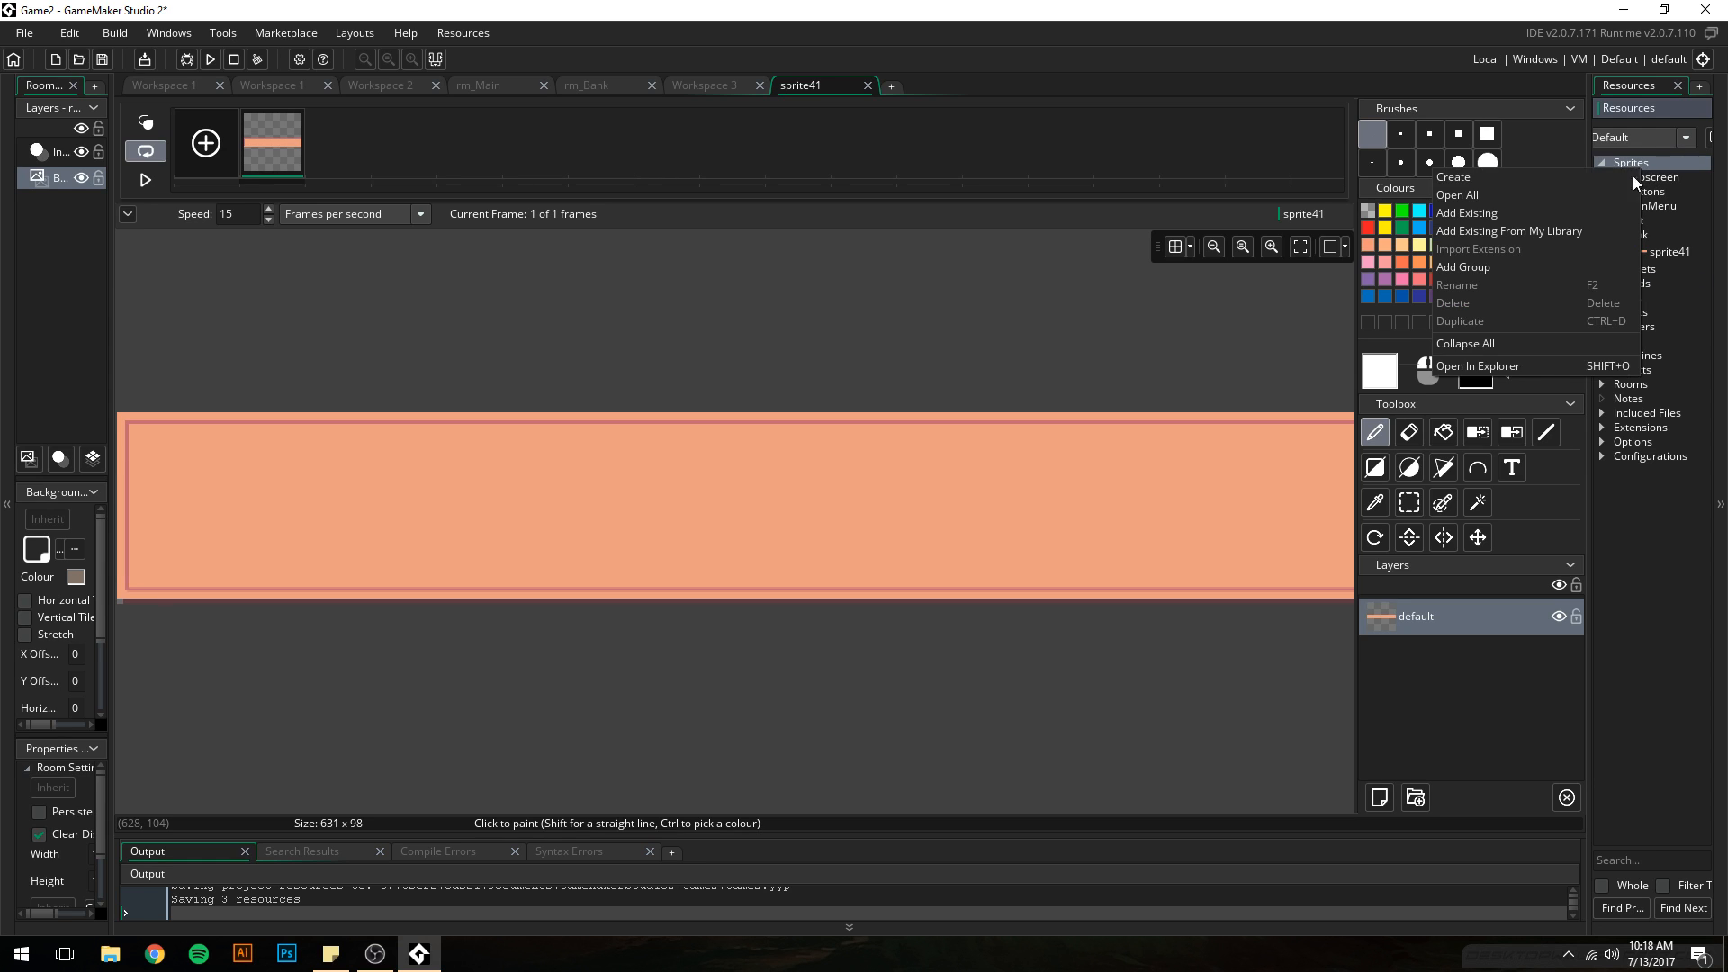
left_click(1596, 184)
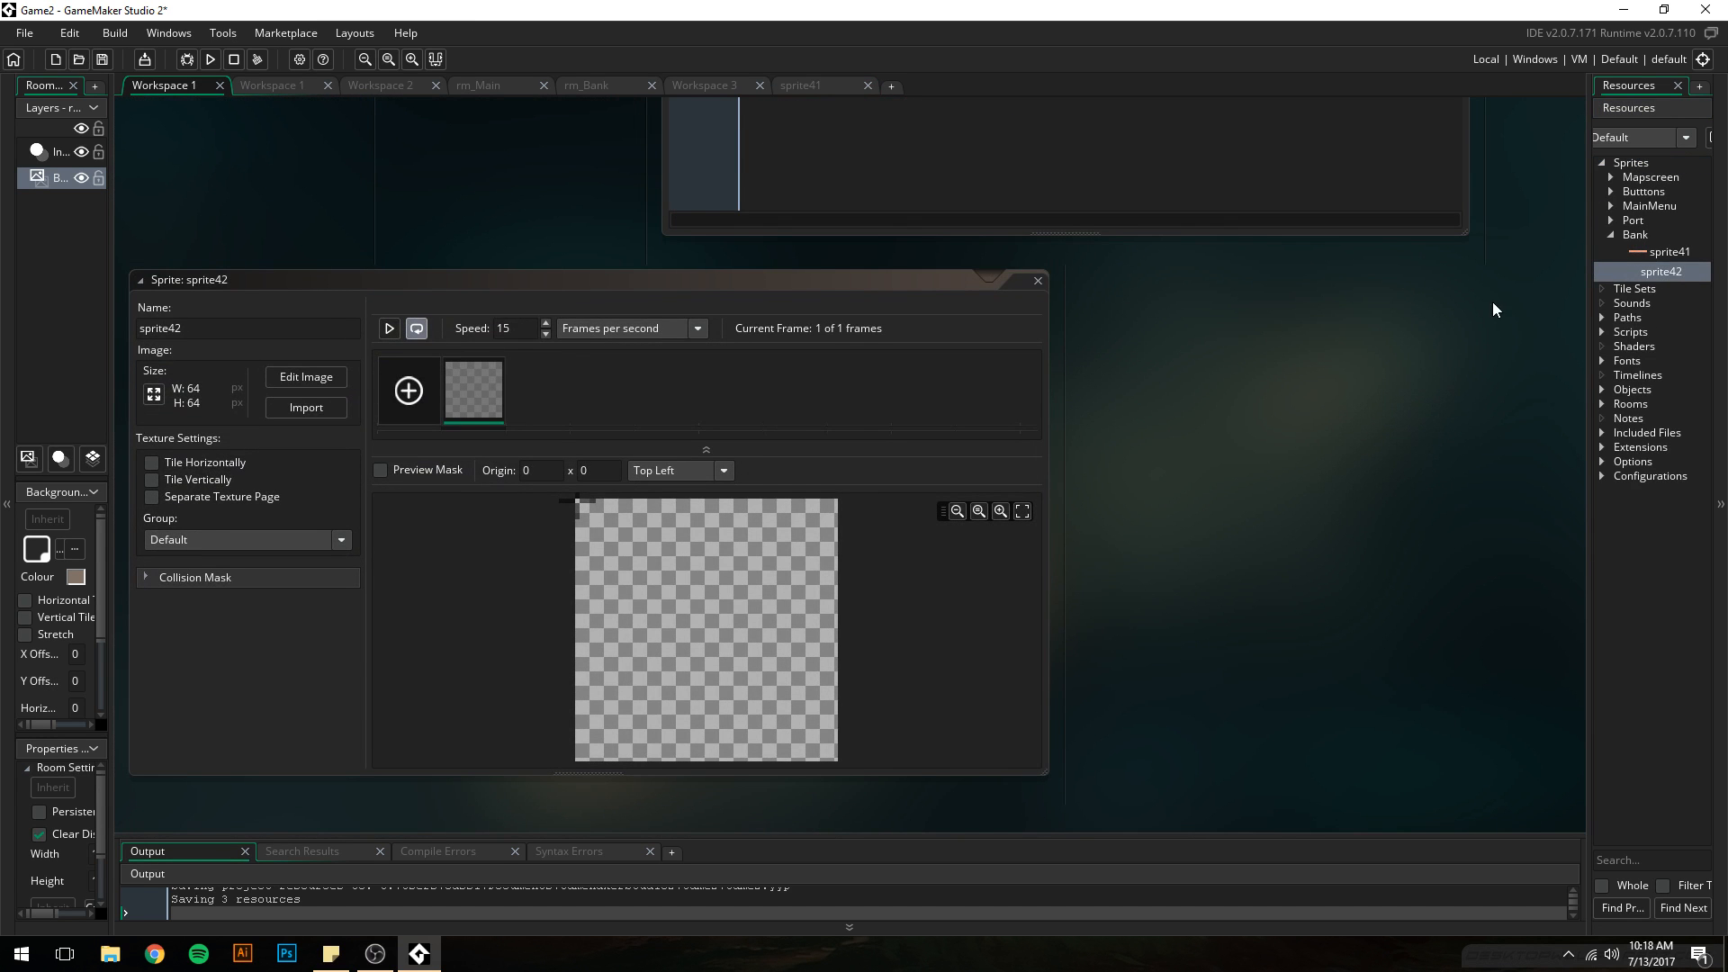
left_click(1667, 276)
double_click(1658, 276)
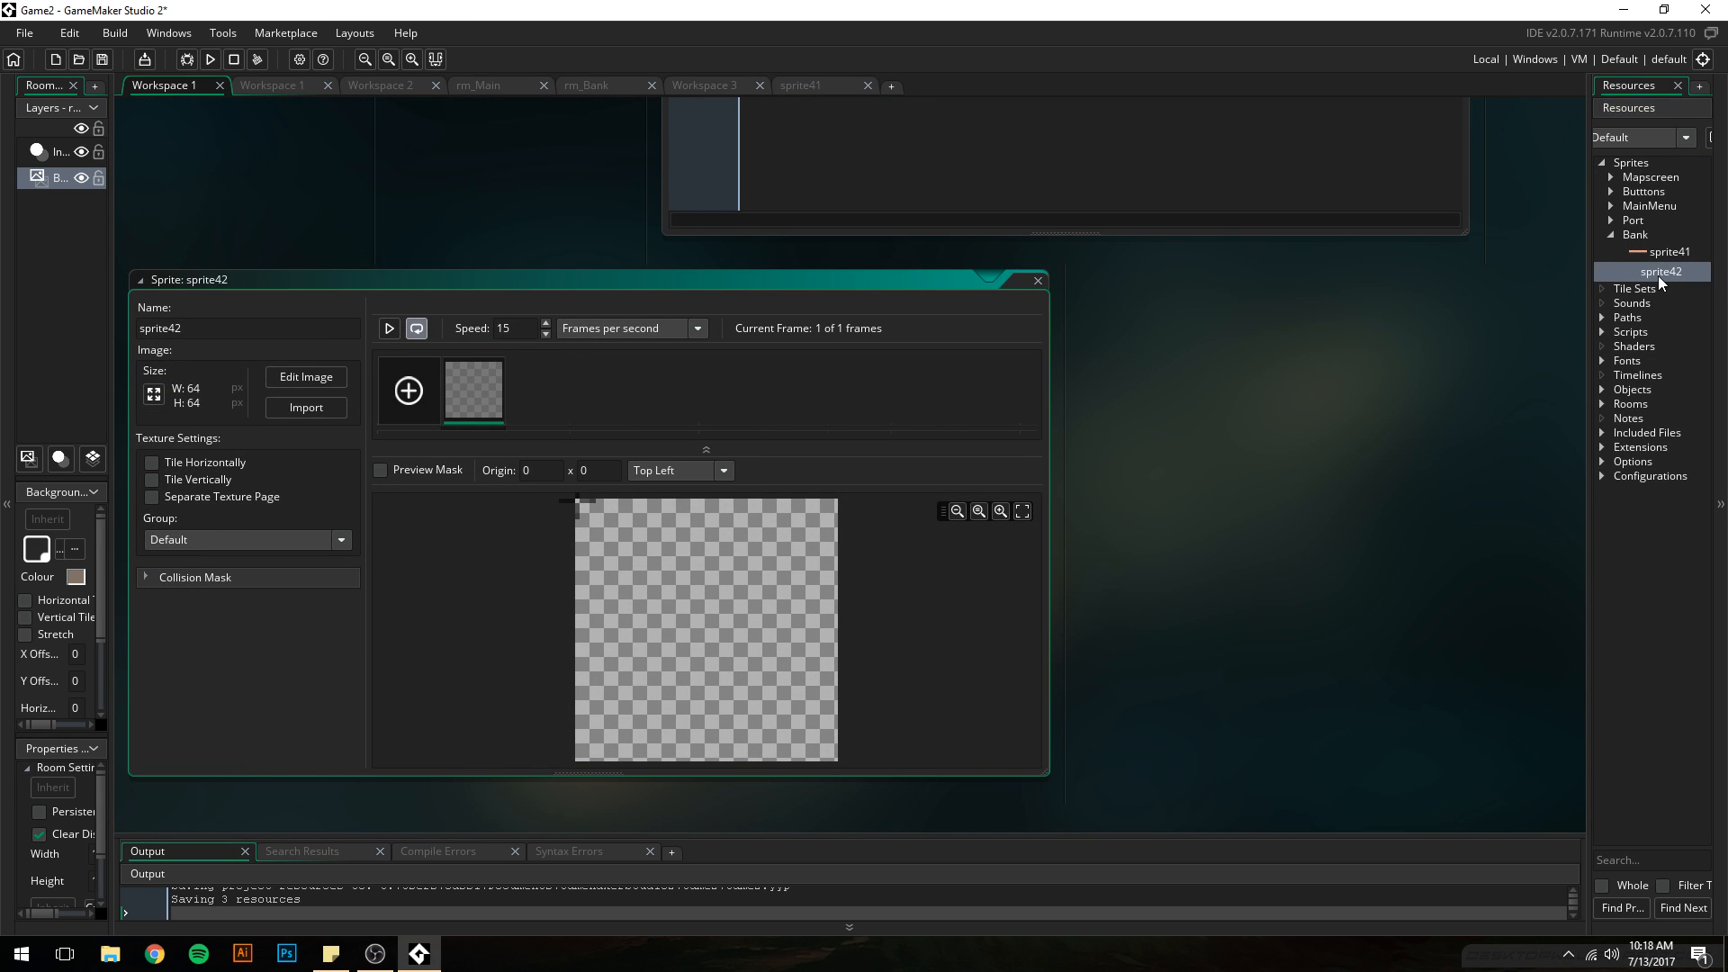
double_click(197, 331)
type("PALETTE")
key("Return")
- Import Colors.png from the Pictures > Game Concepts folder into the PALETTE sprite and close its editor
left_click(278, 409)
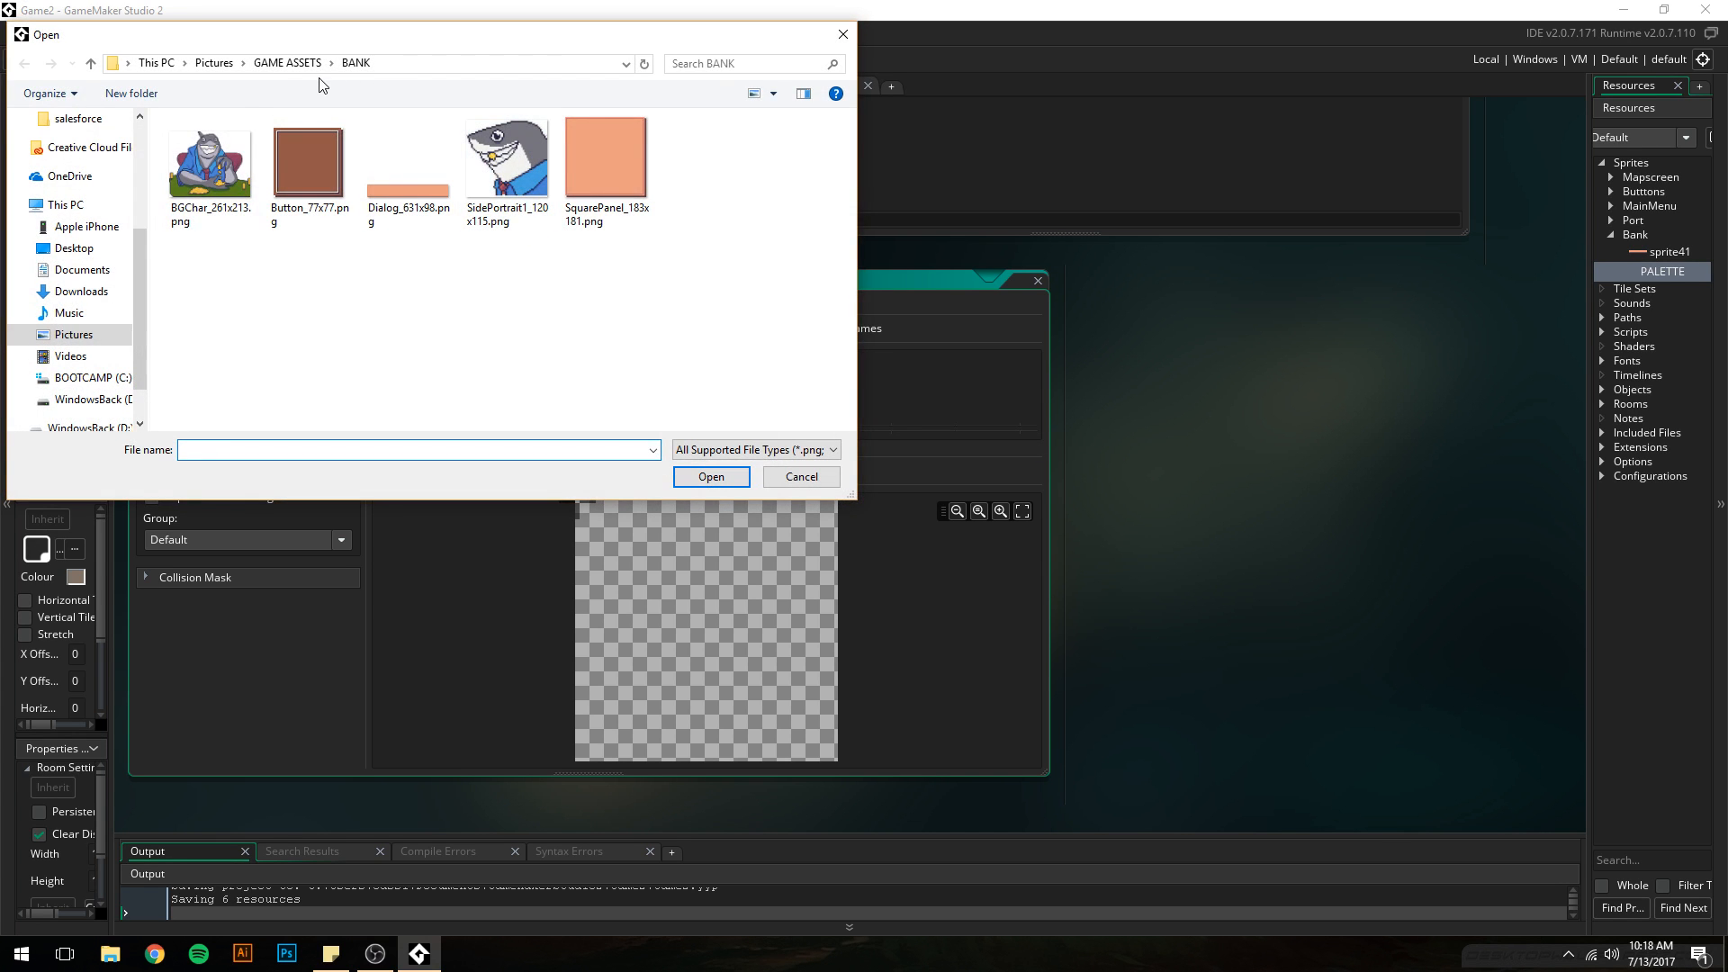
left_click(290, 63)
left_click(214, 63)
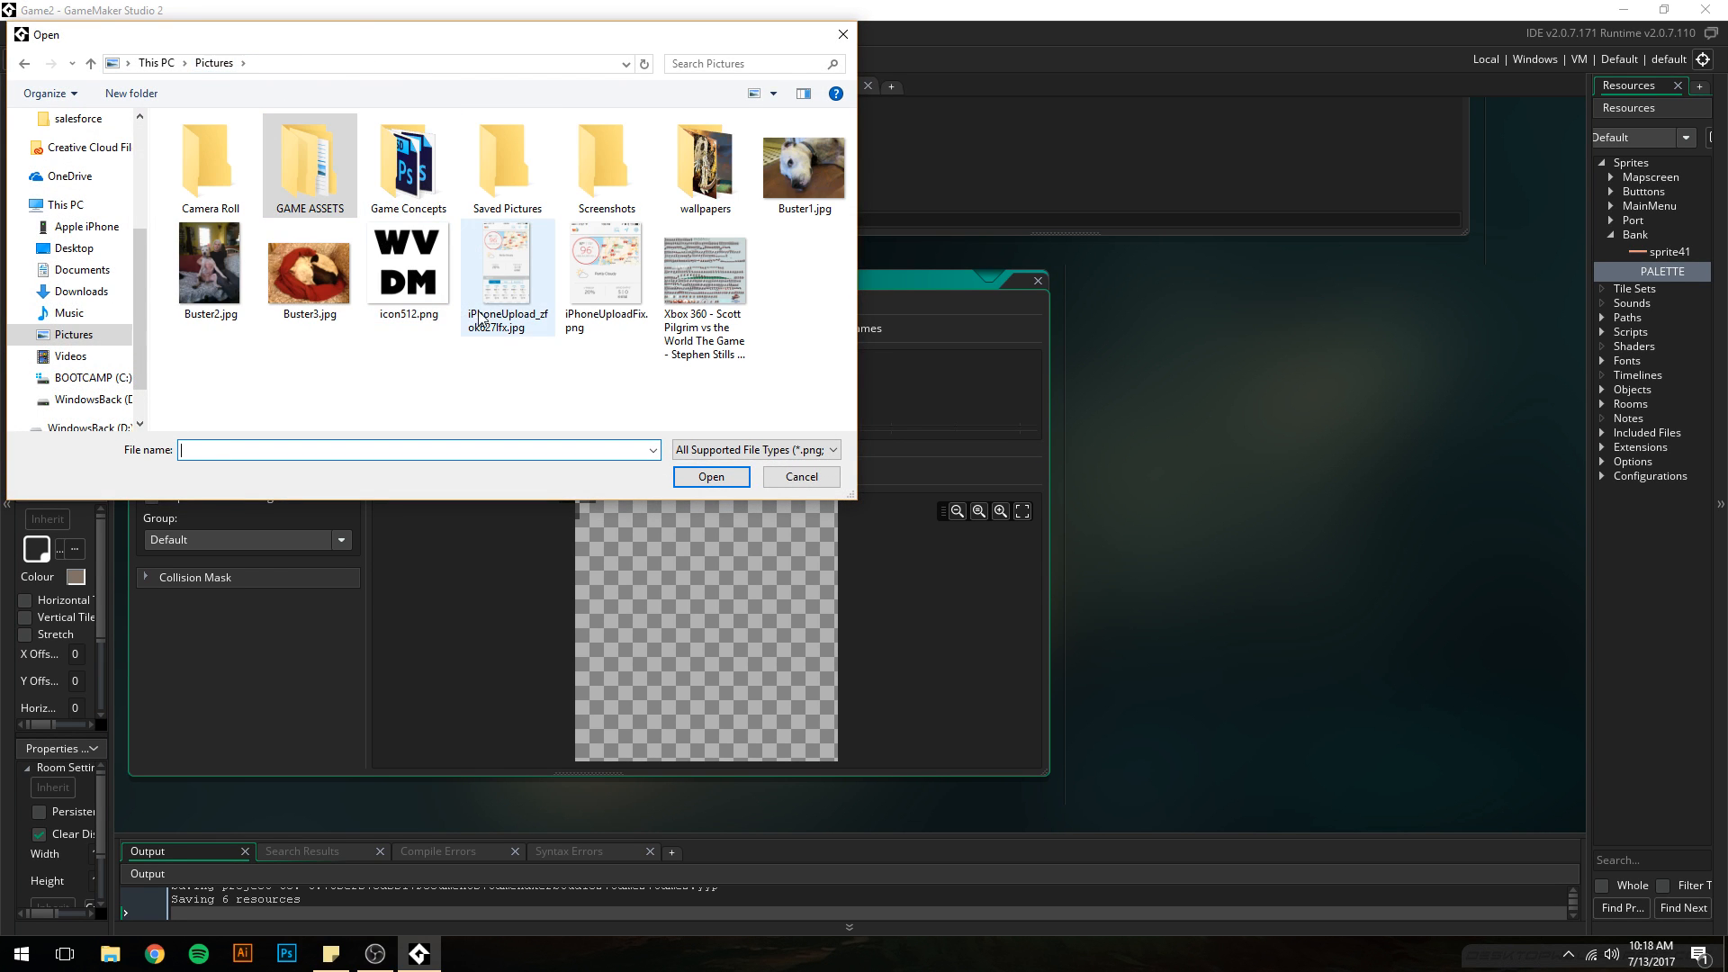
double_click(381, 183)
left_click(609, 182)
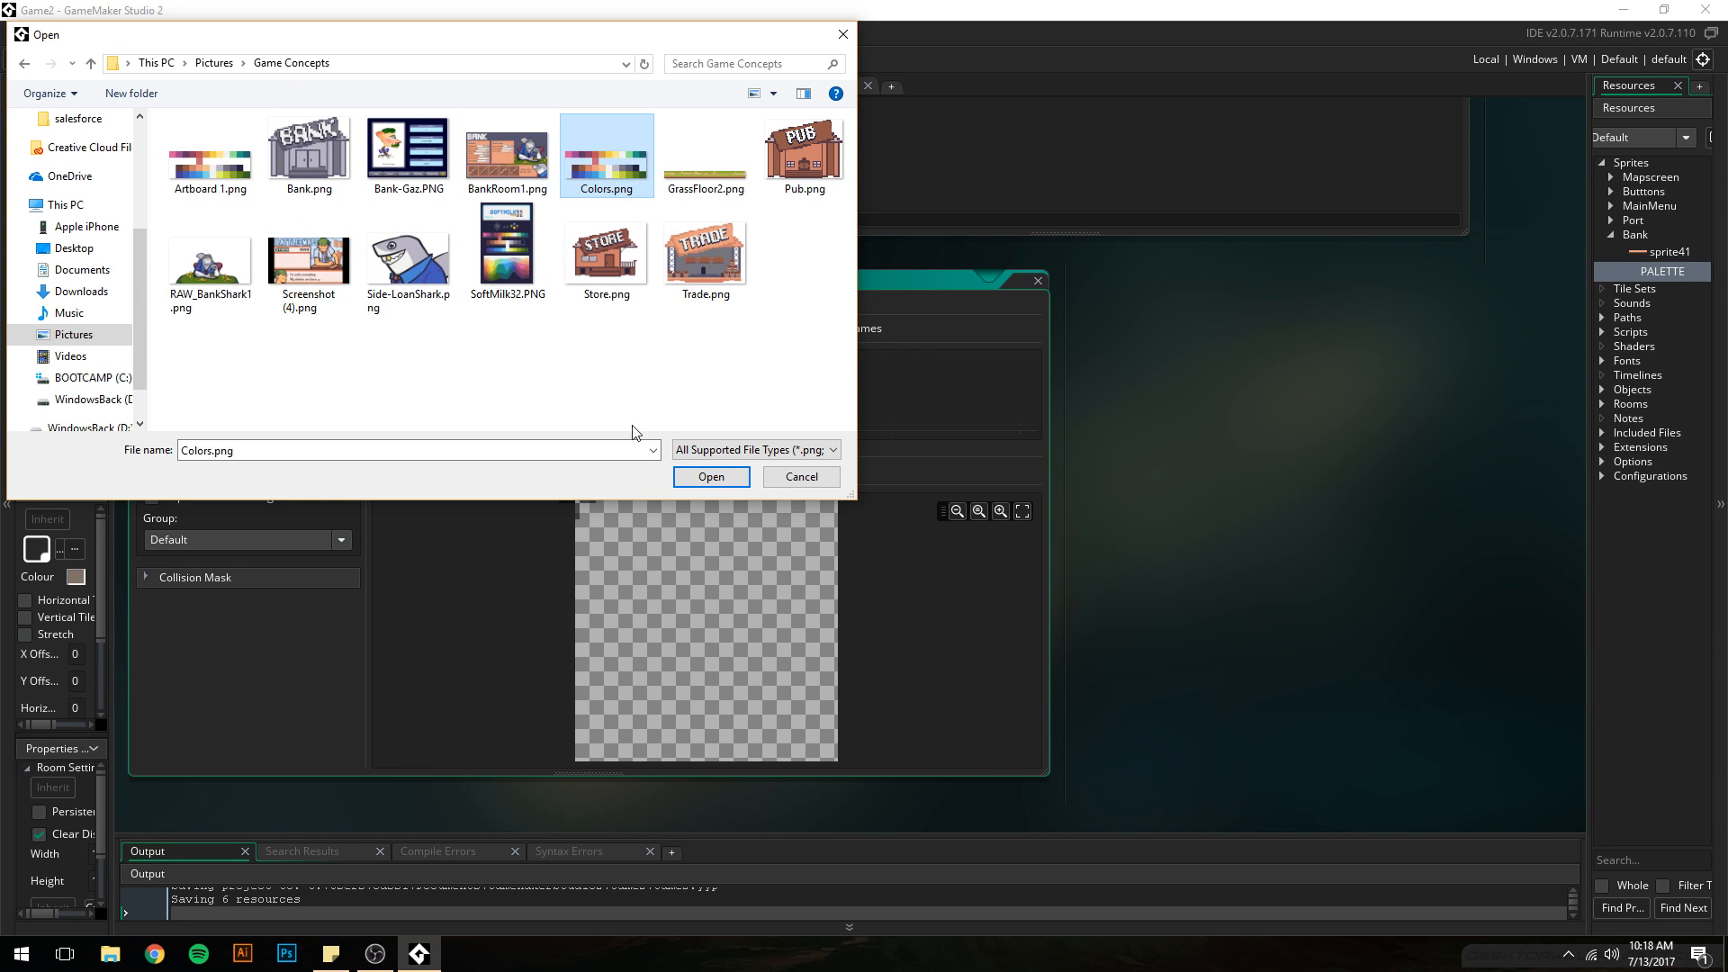
left_click(711, 477)
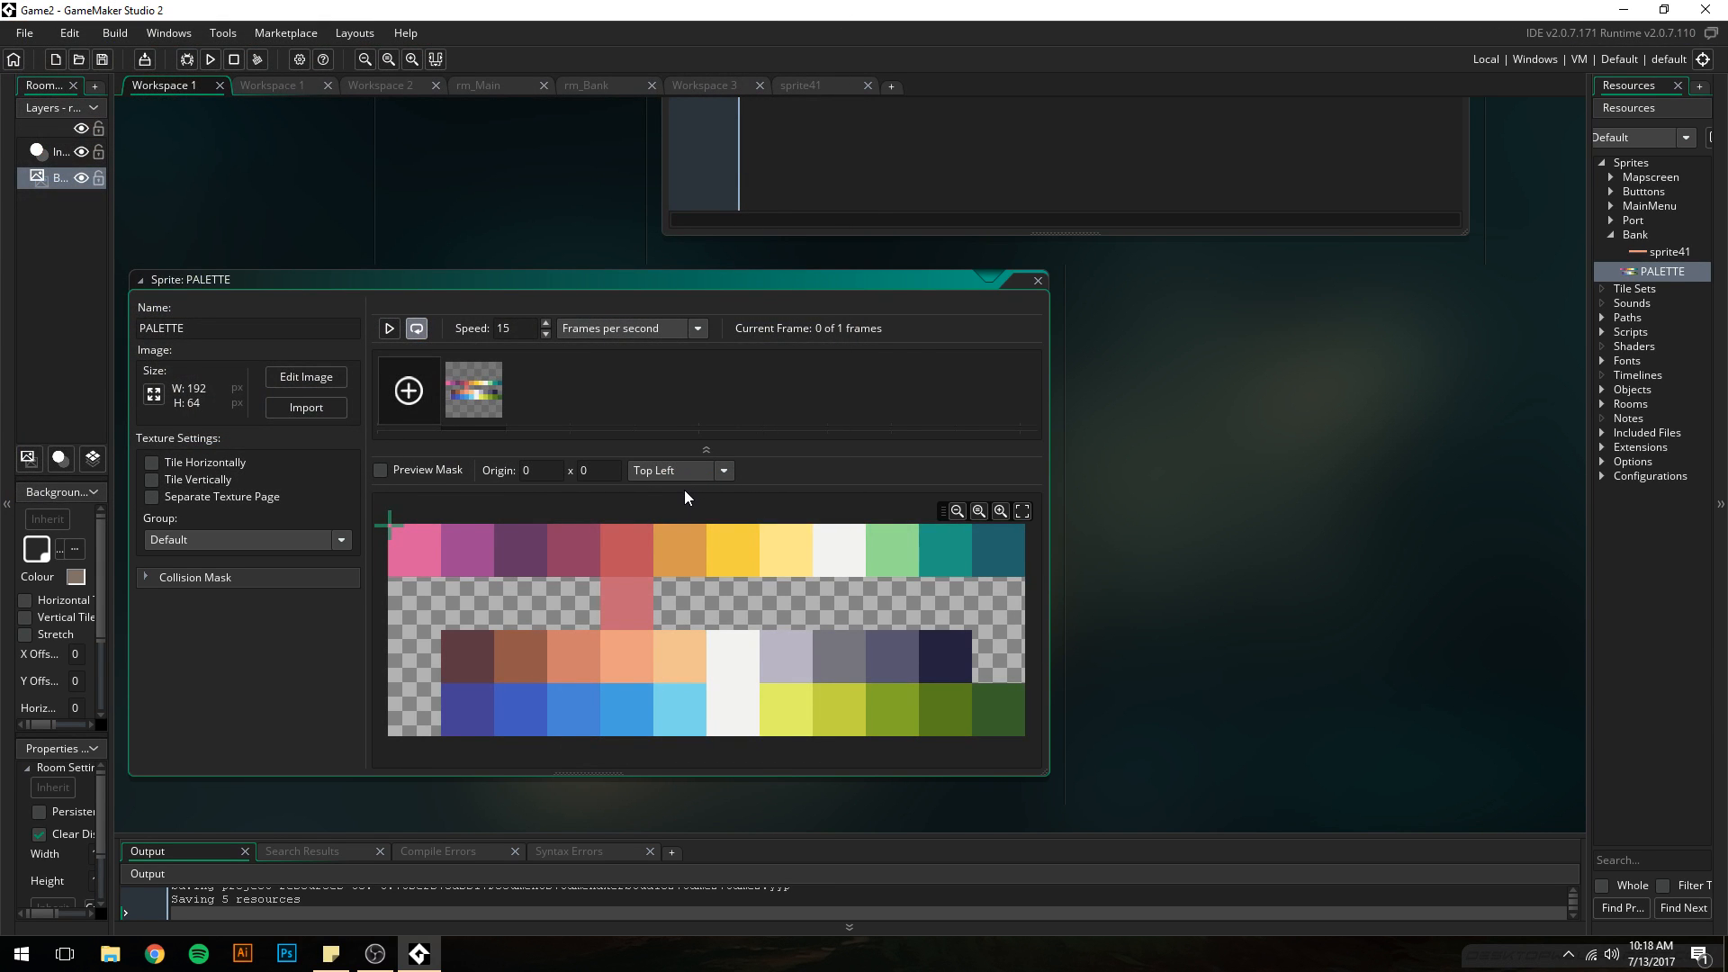
left_click(1040, 283)
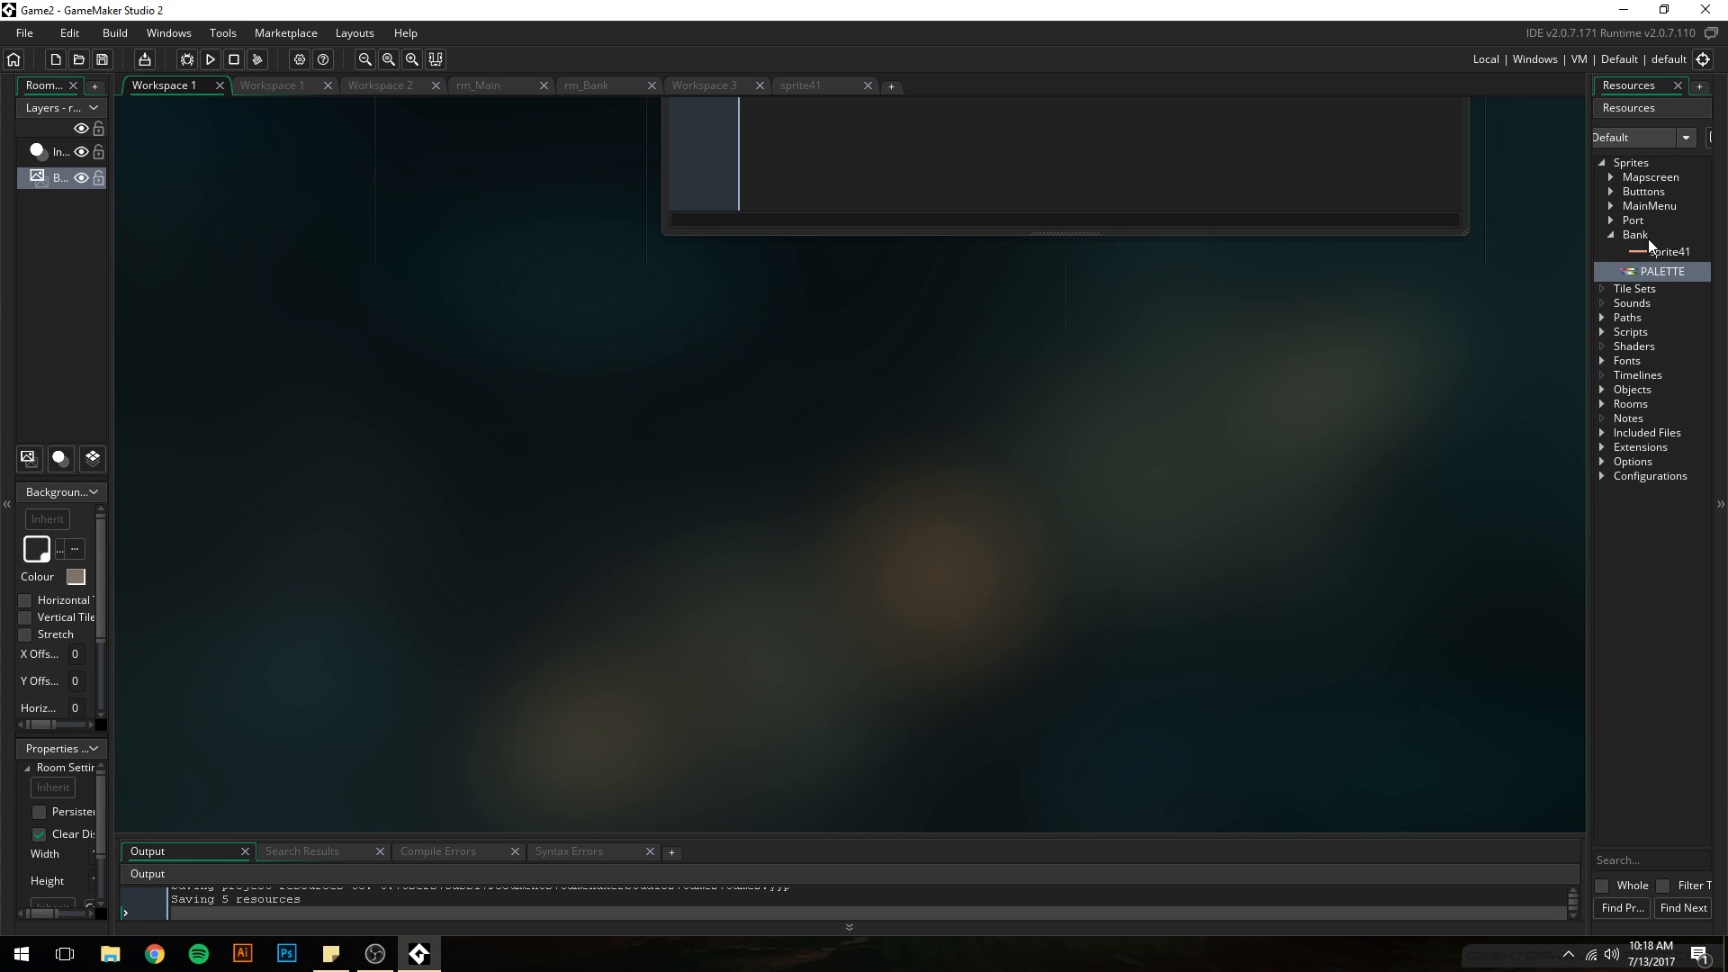
- Reopen sprite41 in the image editor and try to import its colour swatches from the PALETTE sprite
double_click(1649, 252)
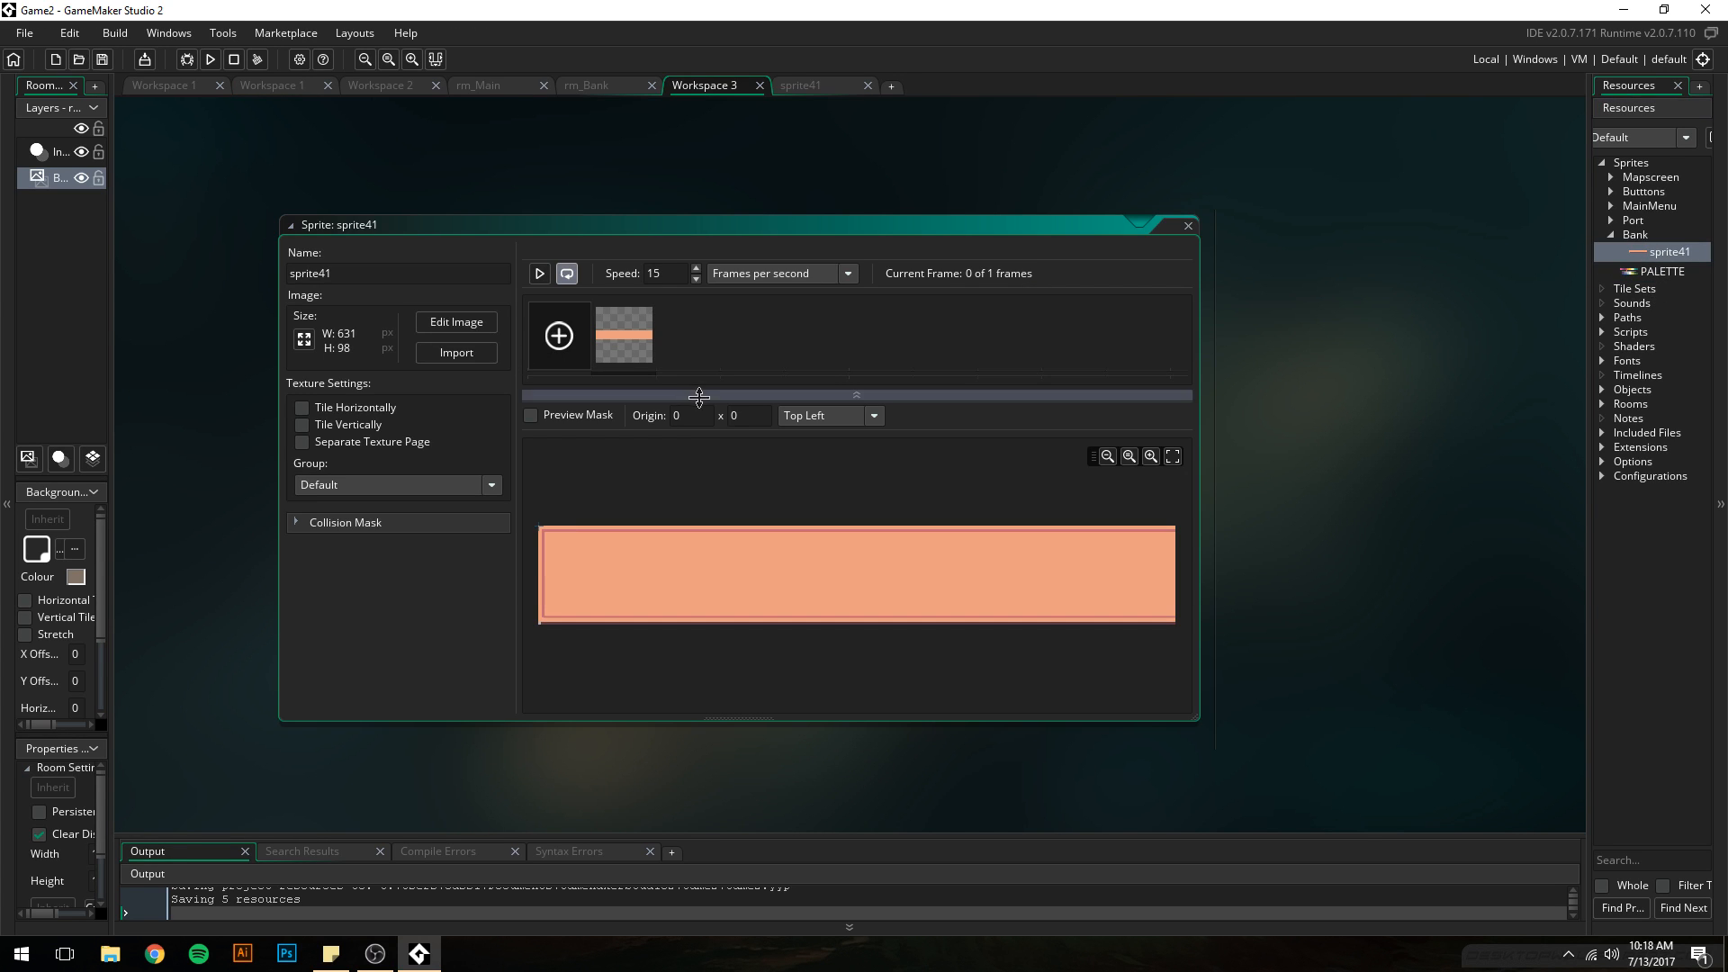
left_click(456, 322)
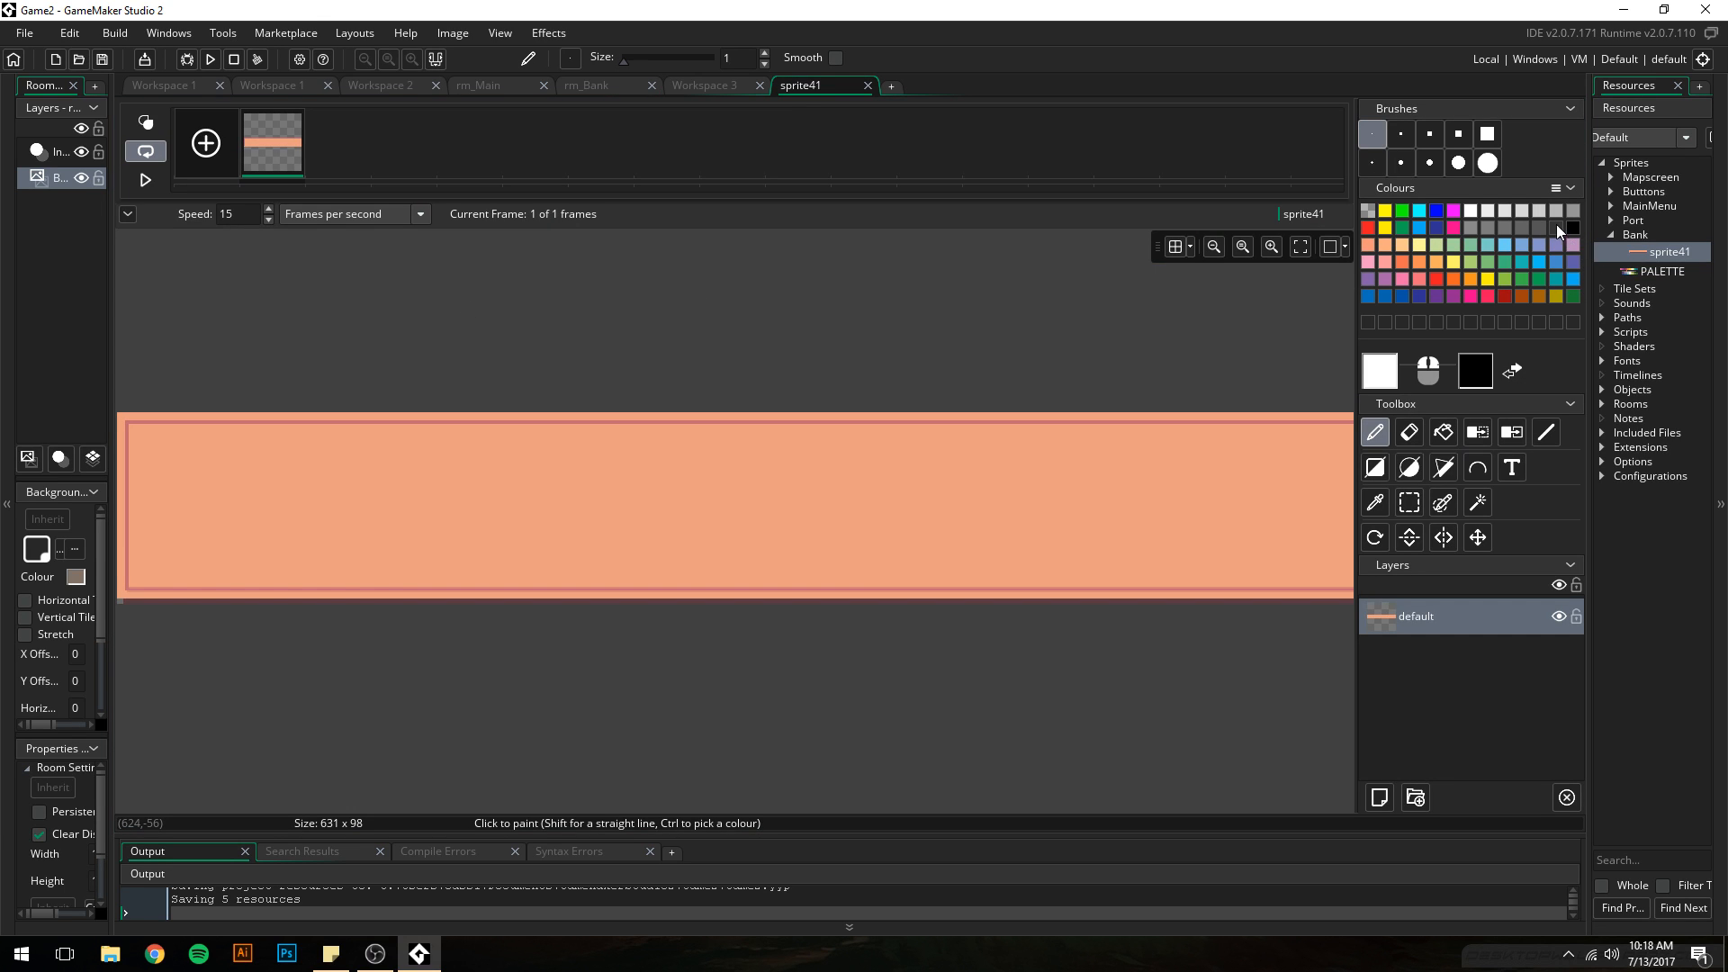
left_click(1556, 189)
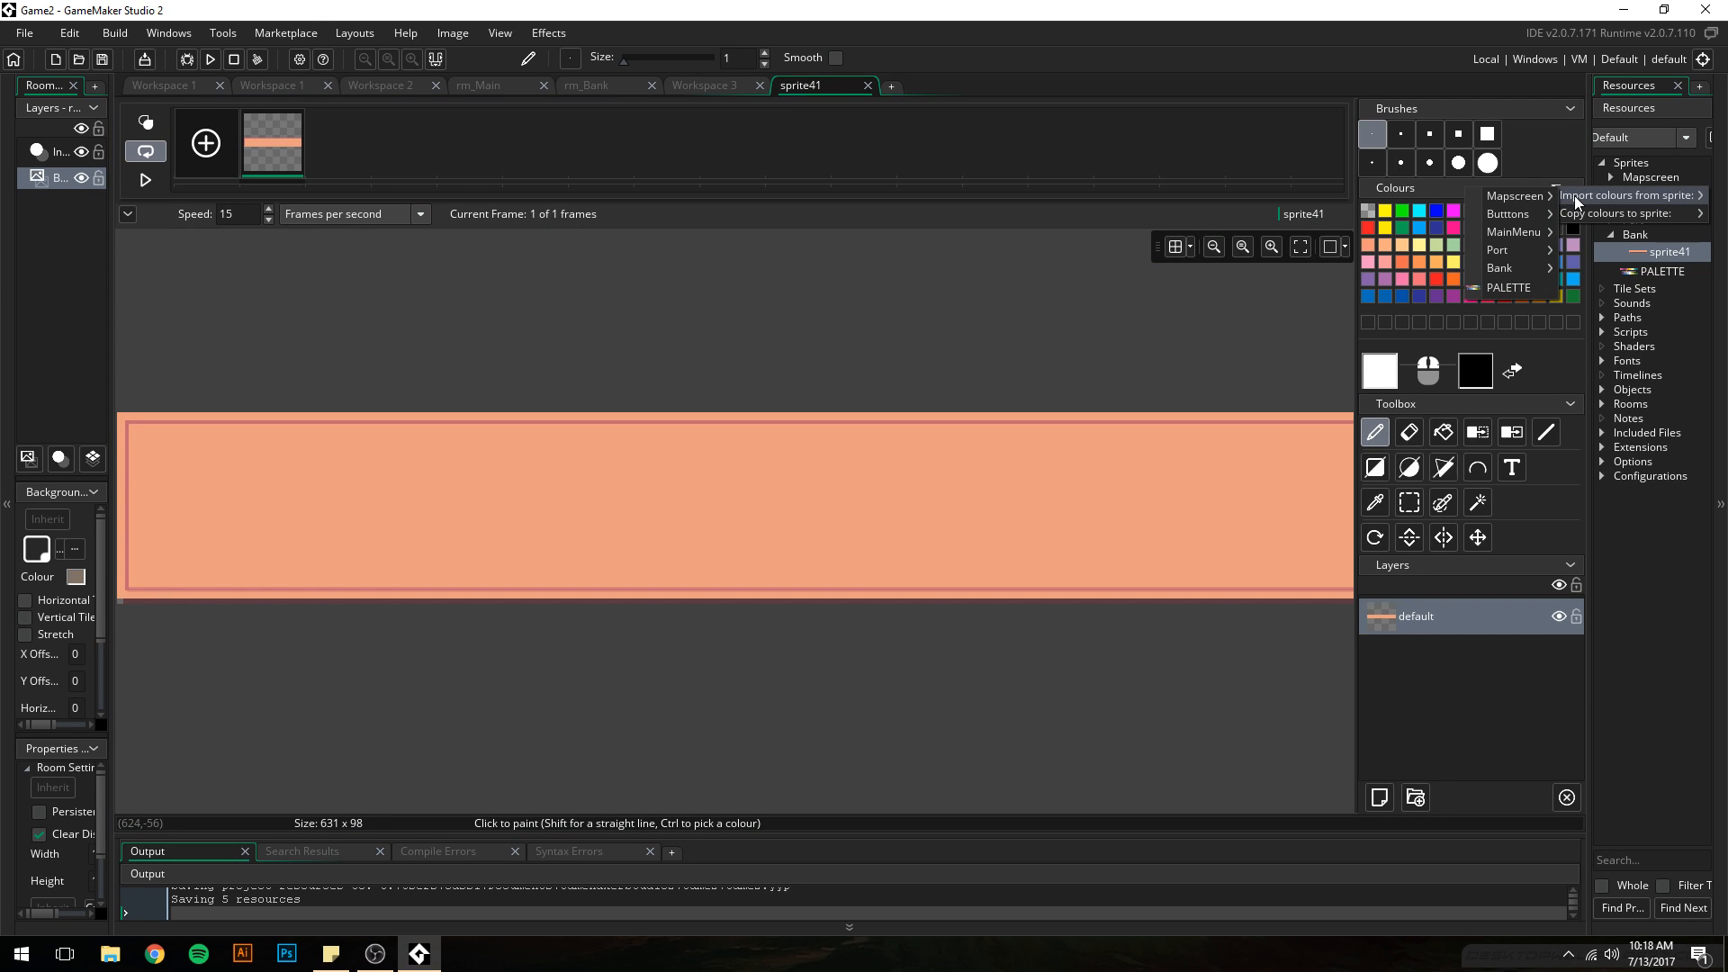
mouse_move(1579, 225)
left_click(1510, 288)
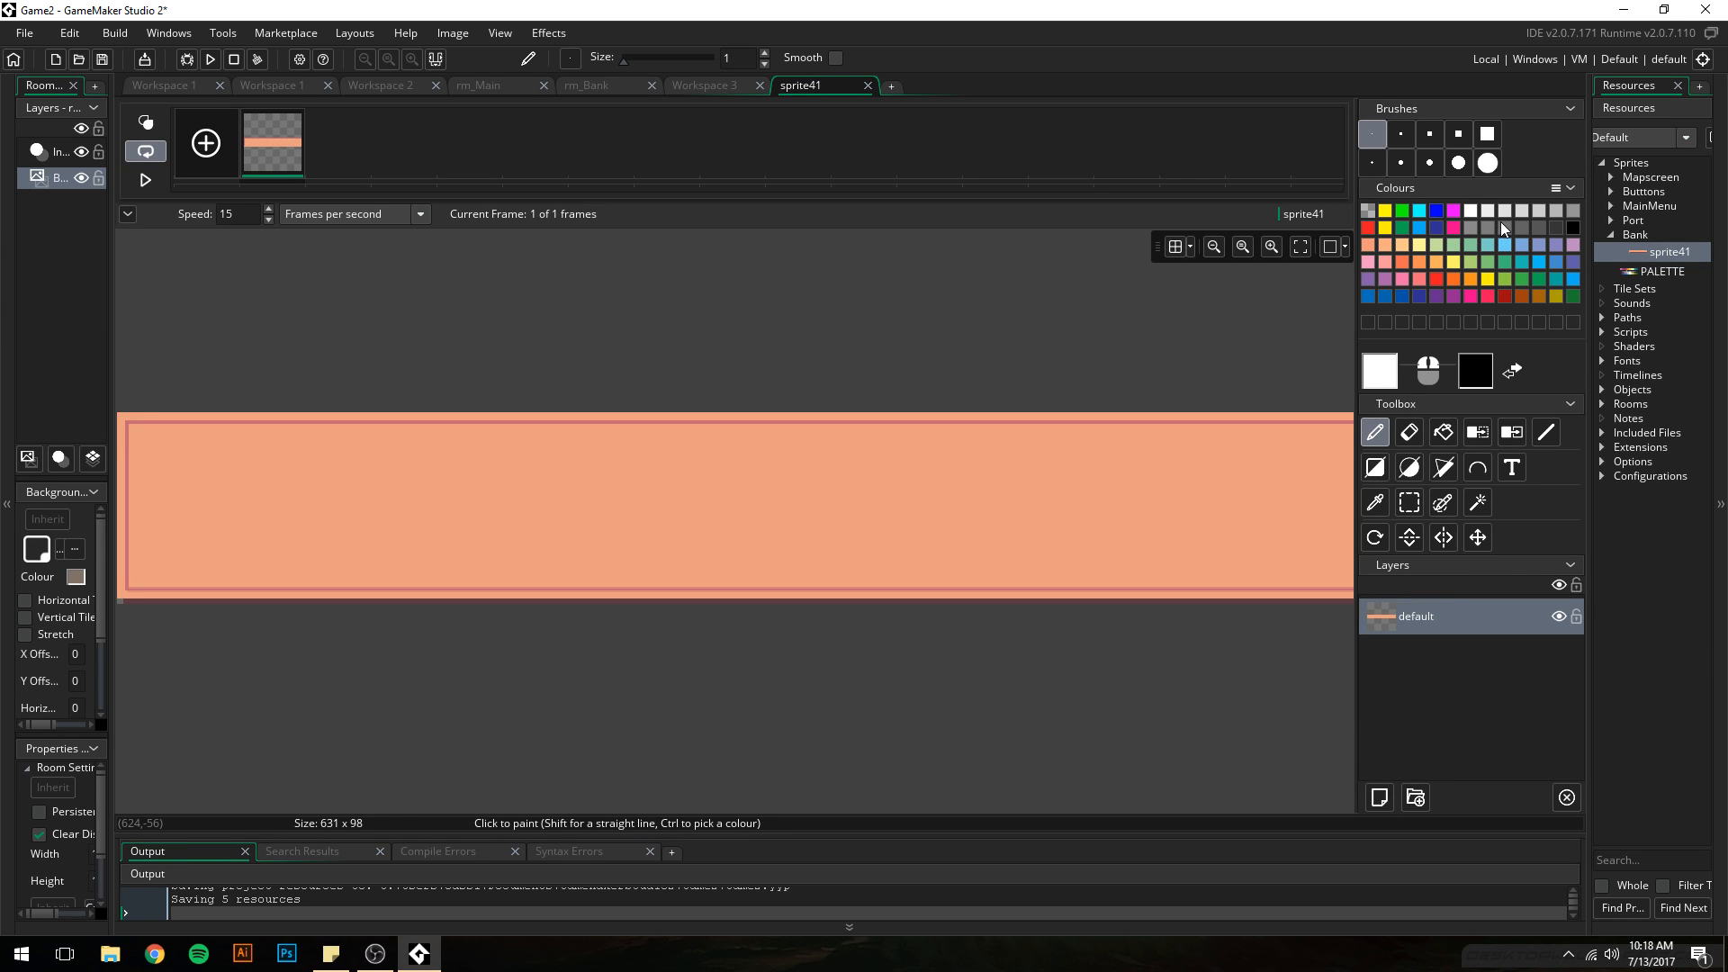
- Collapse and expand the colour swatches, and retry importing the colours from the PALETTE sprite
left_click(1573, 189)
left_click(1573, 189)
left_click(1555, 188)
mouse_move(1579, 203)
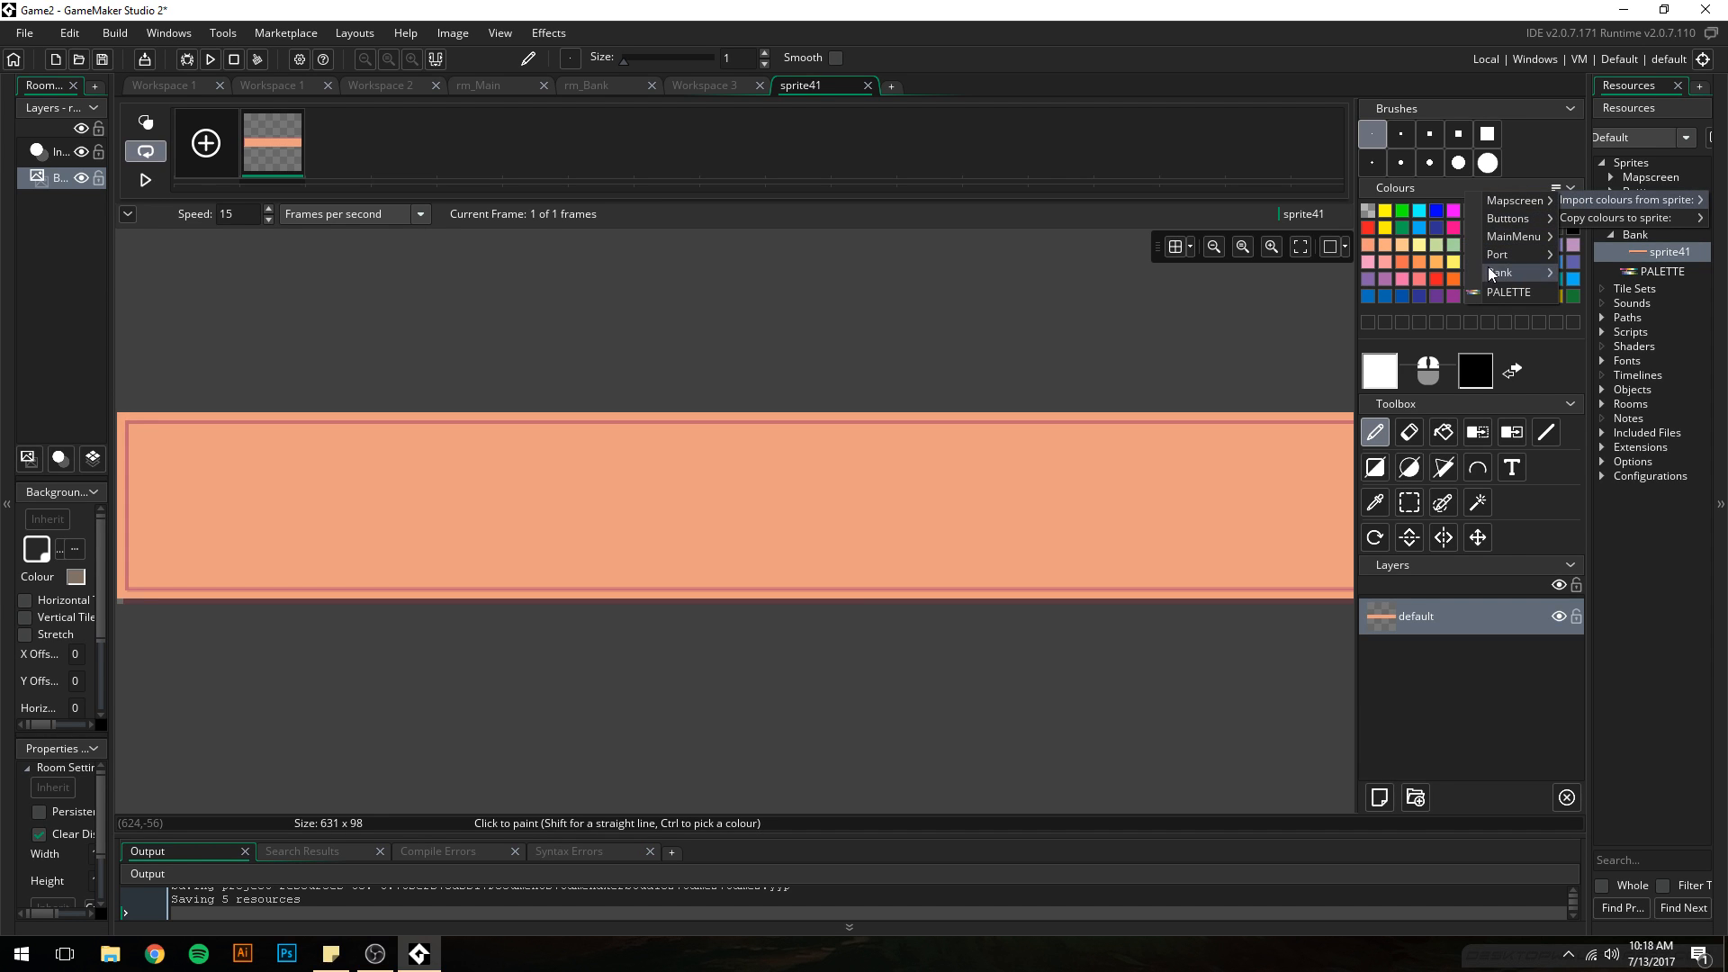
left_click(1502, 290)
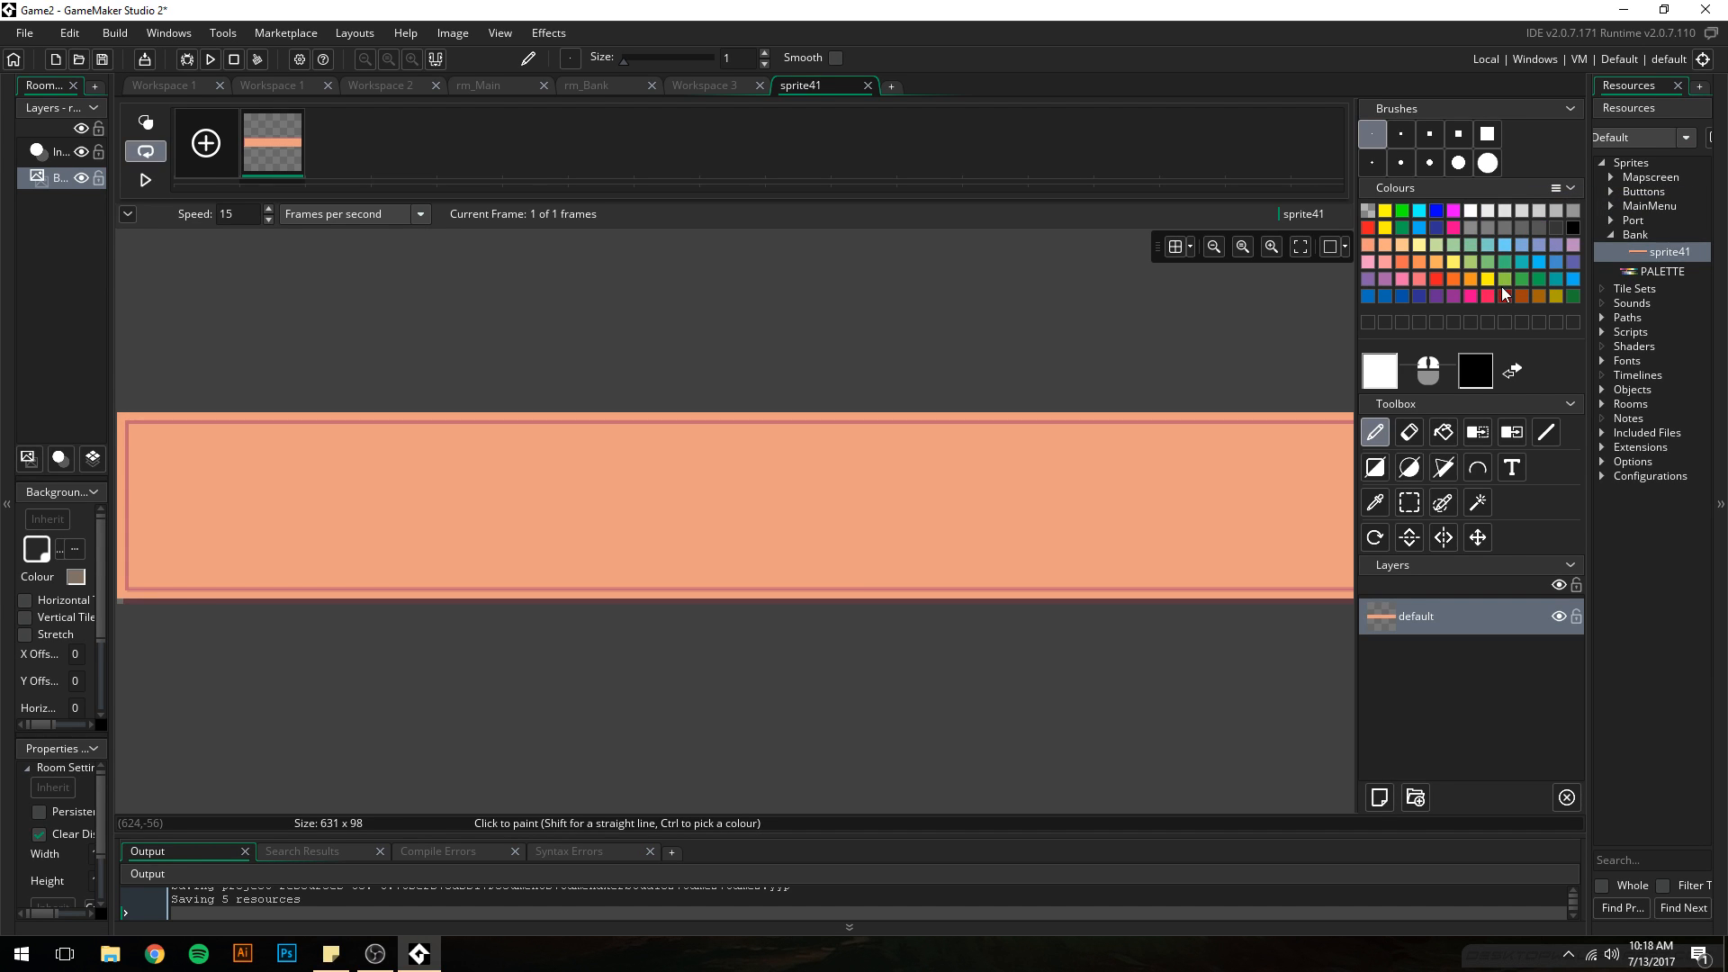
- Try to copy the editor's current colours to the PALETTE sprite
left_click(1554, 191)
mouse_move(1569, 198)
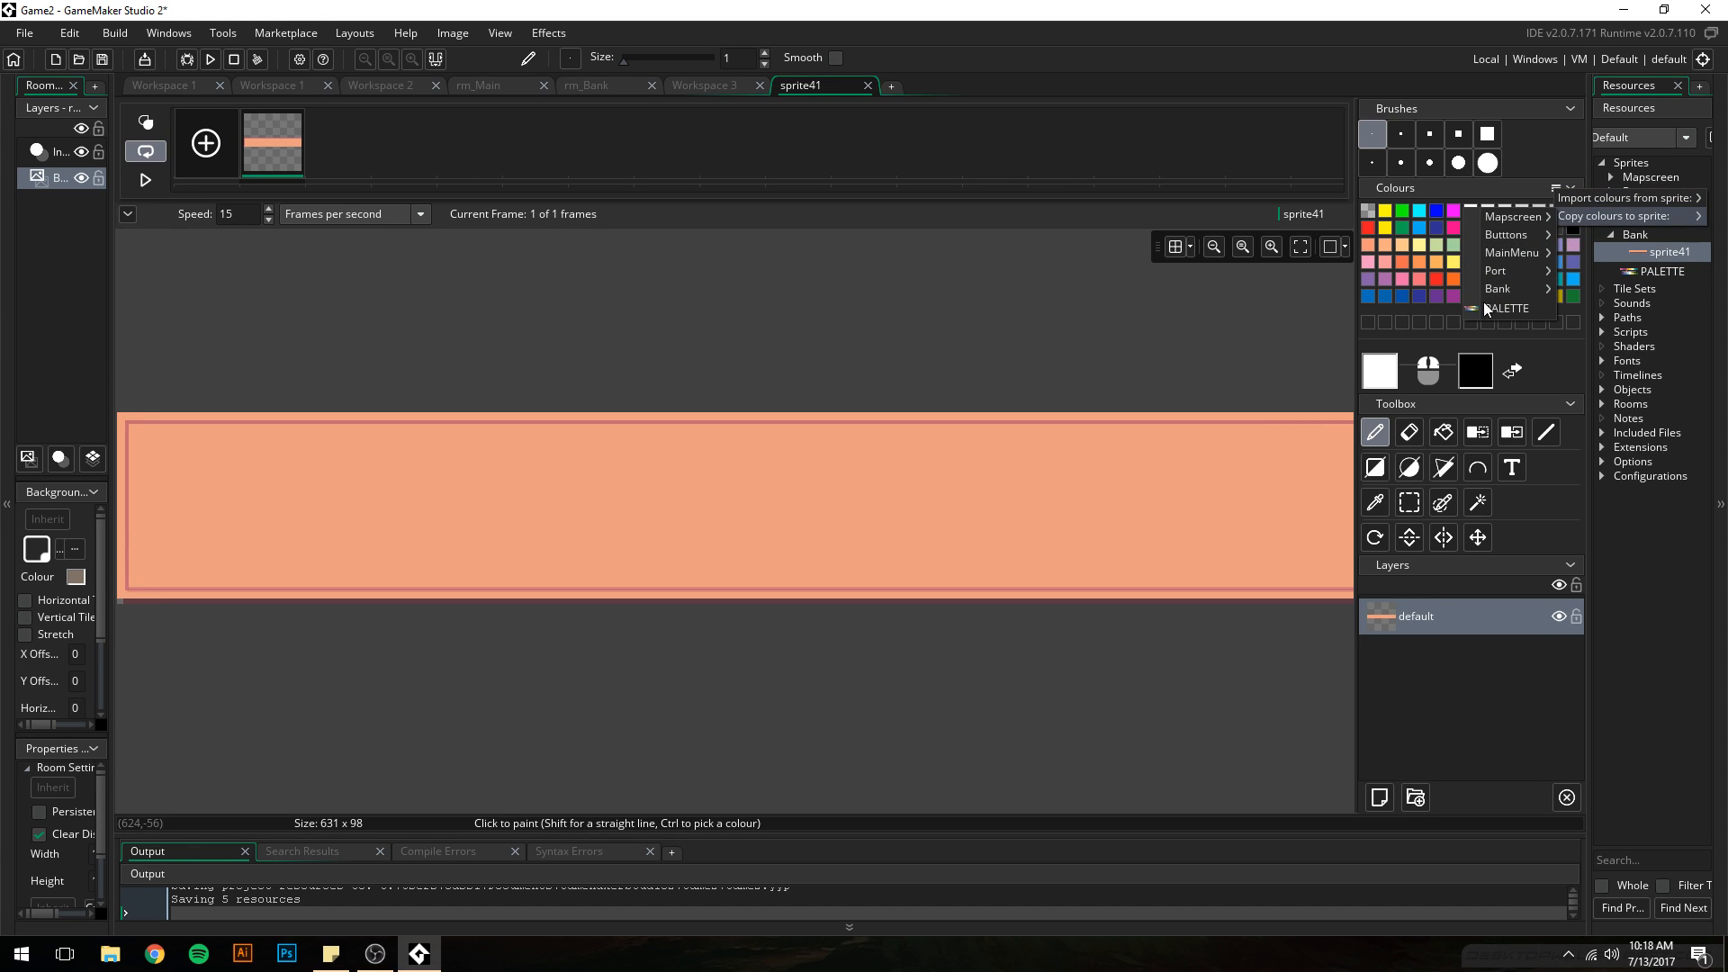
left_click(1484, 299)
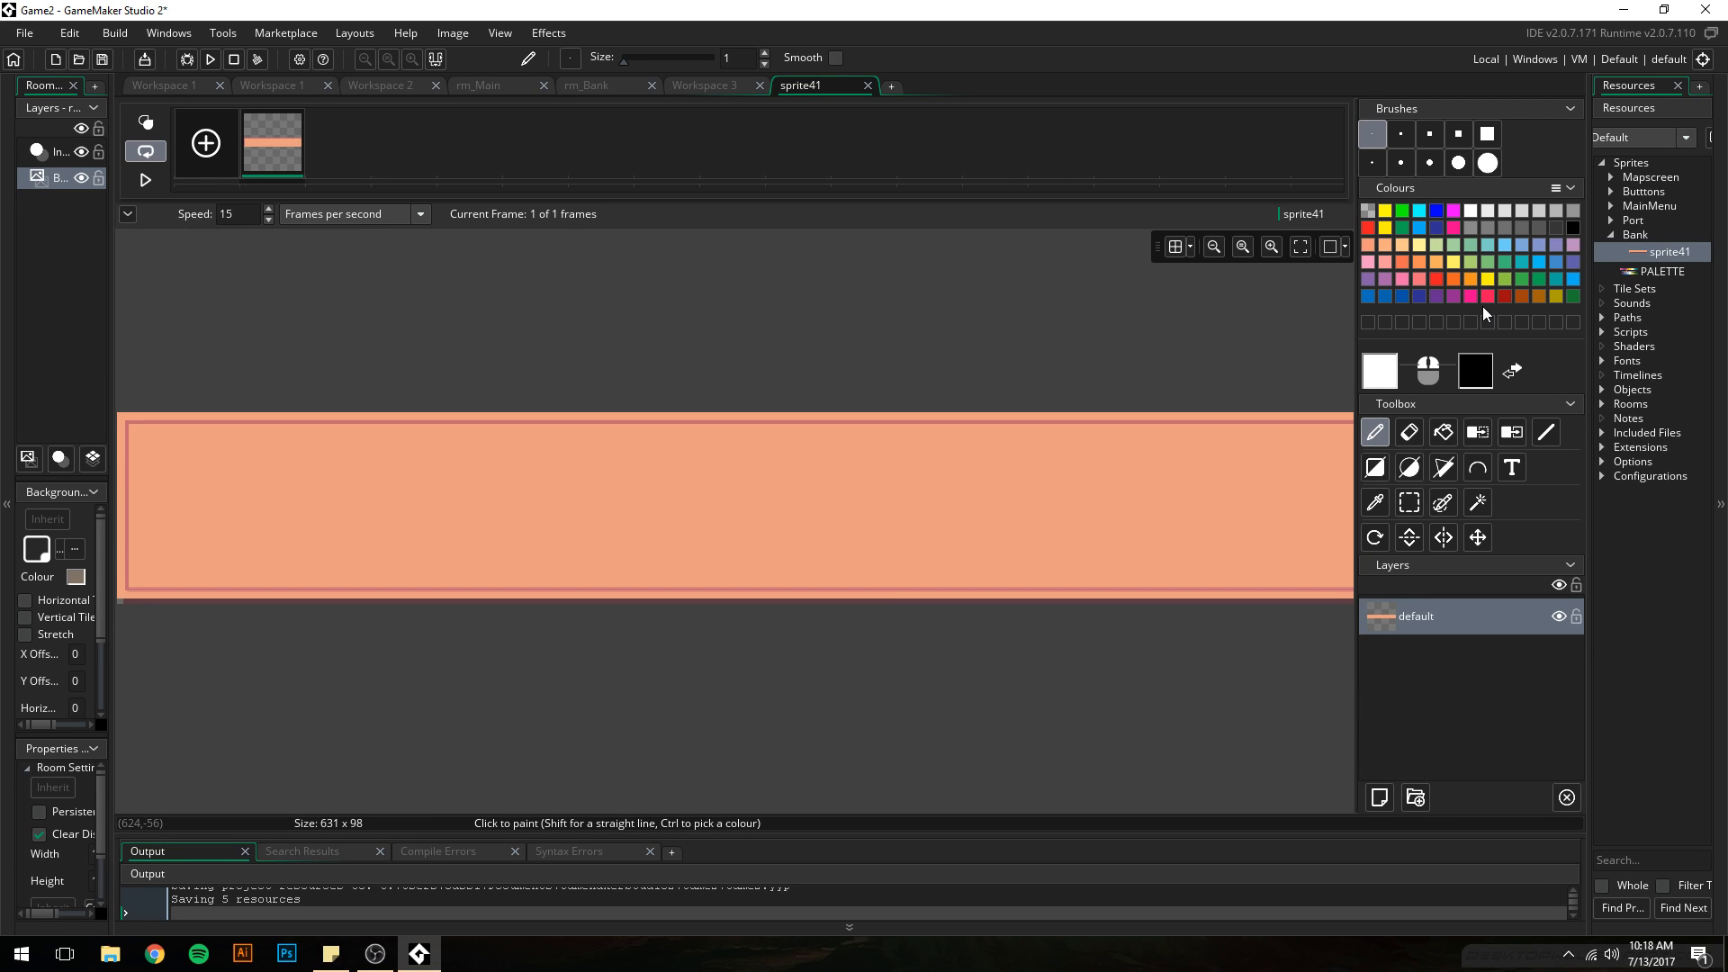
- Try to import colours from the spr_Boat sprite in the Mapscreen group
left_click(1564, 187)
mouse_move(1565, 185)
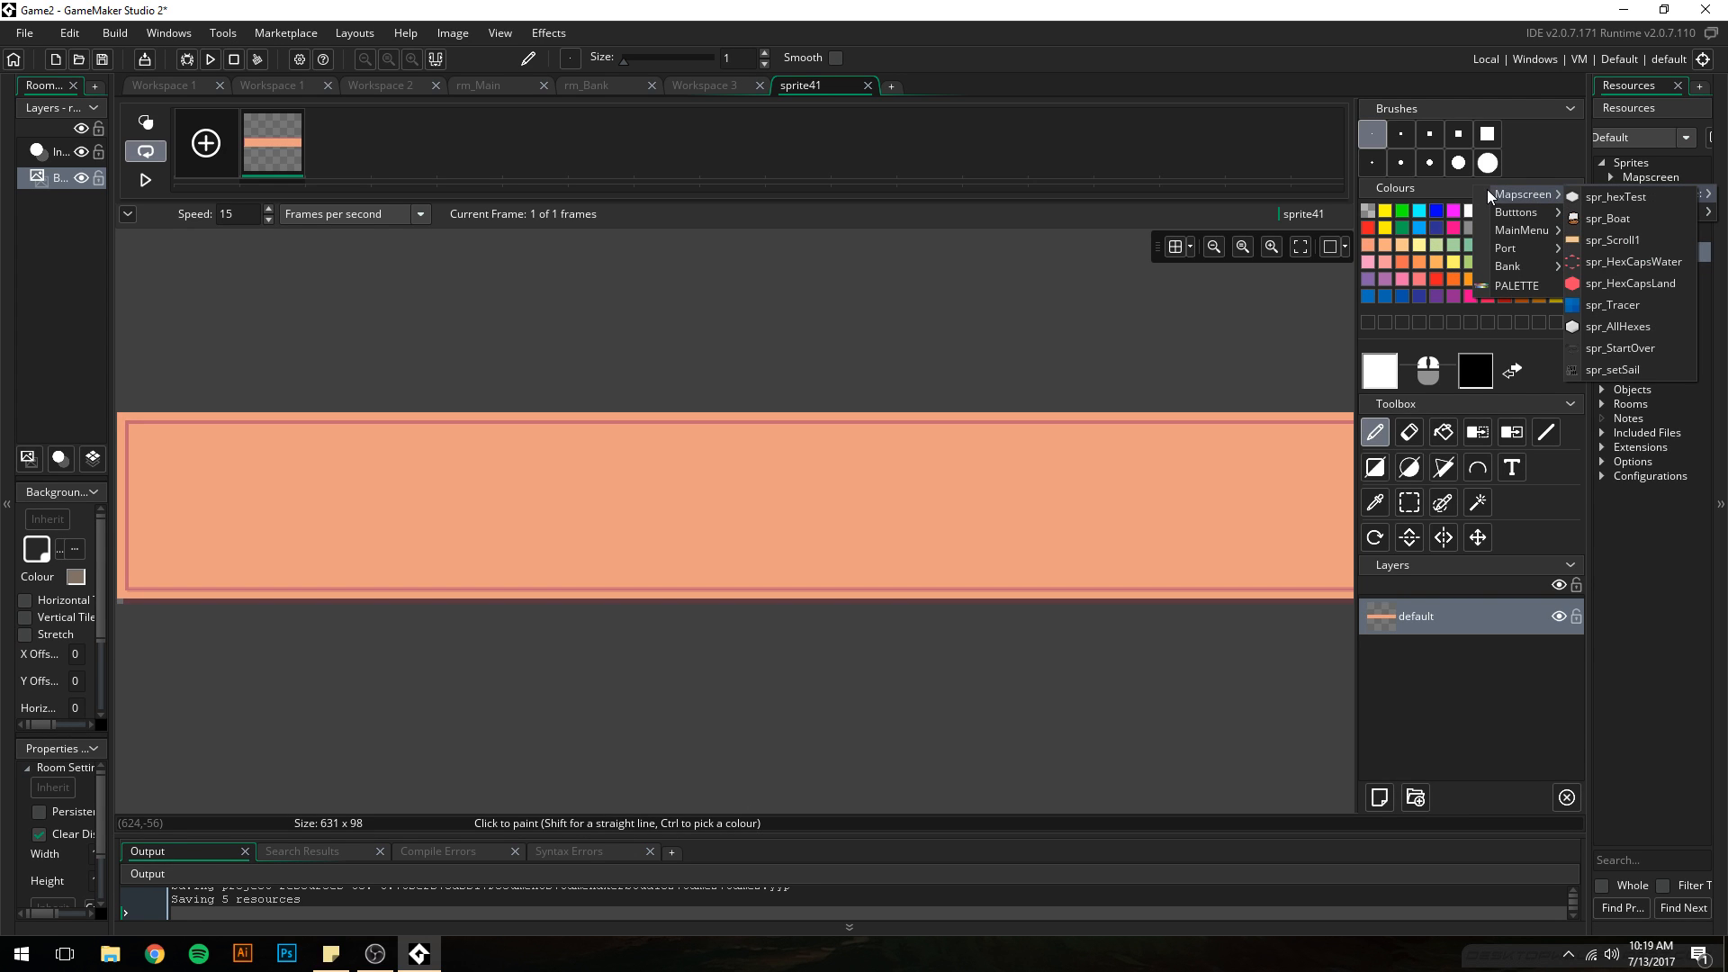
left_click(1596, 218)
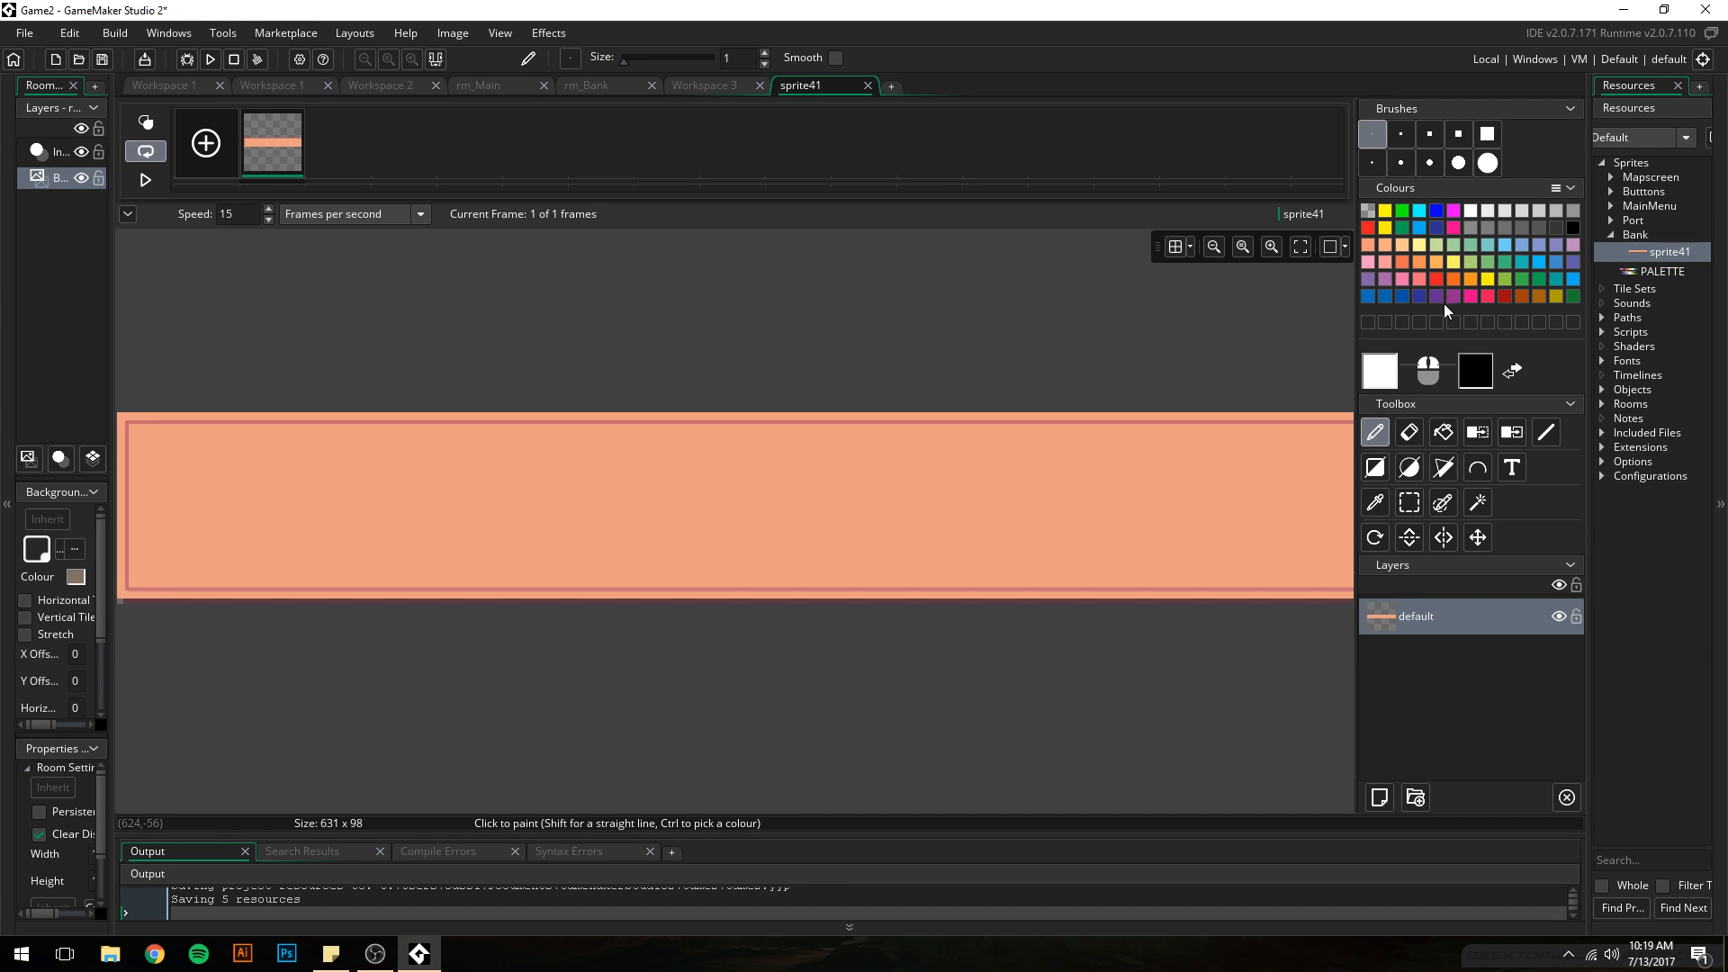
- Collapse and expand the colour swatches, and try copying the colours to a sprite in the Bank group
left_click(1570, 188)
left_click(1571, 190)
left_click(1554, 188)
mouse_move(1558, 200)
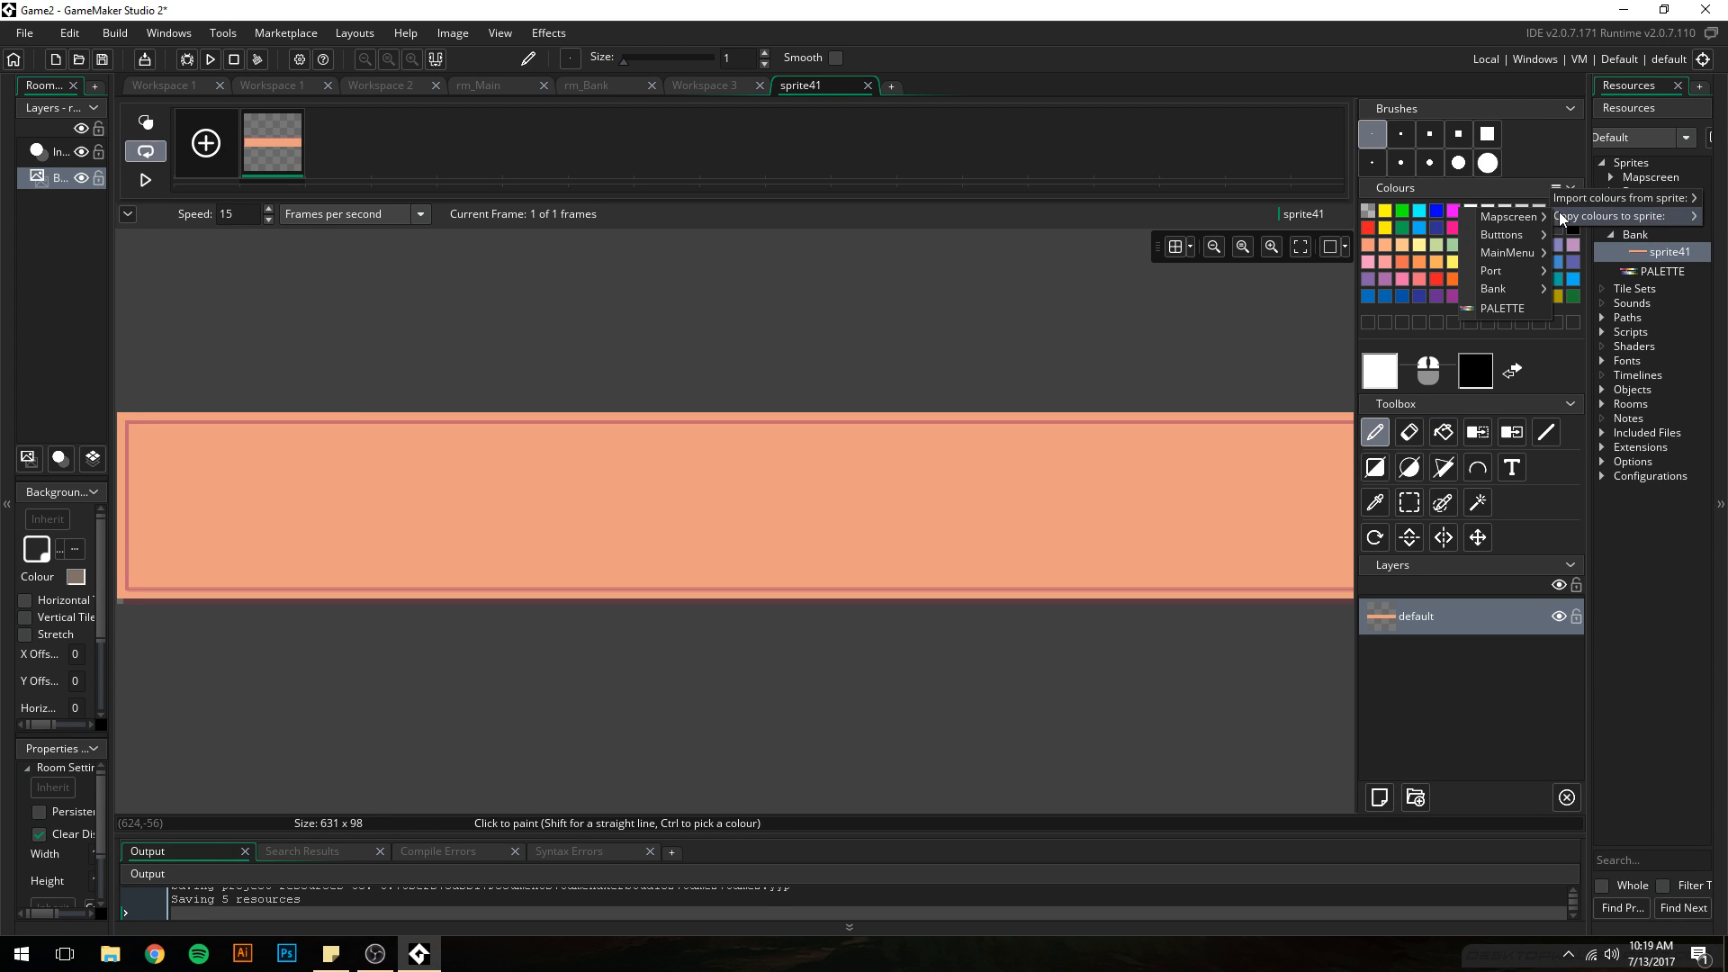
left_click(1499, 287)
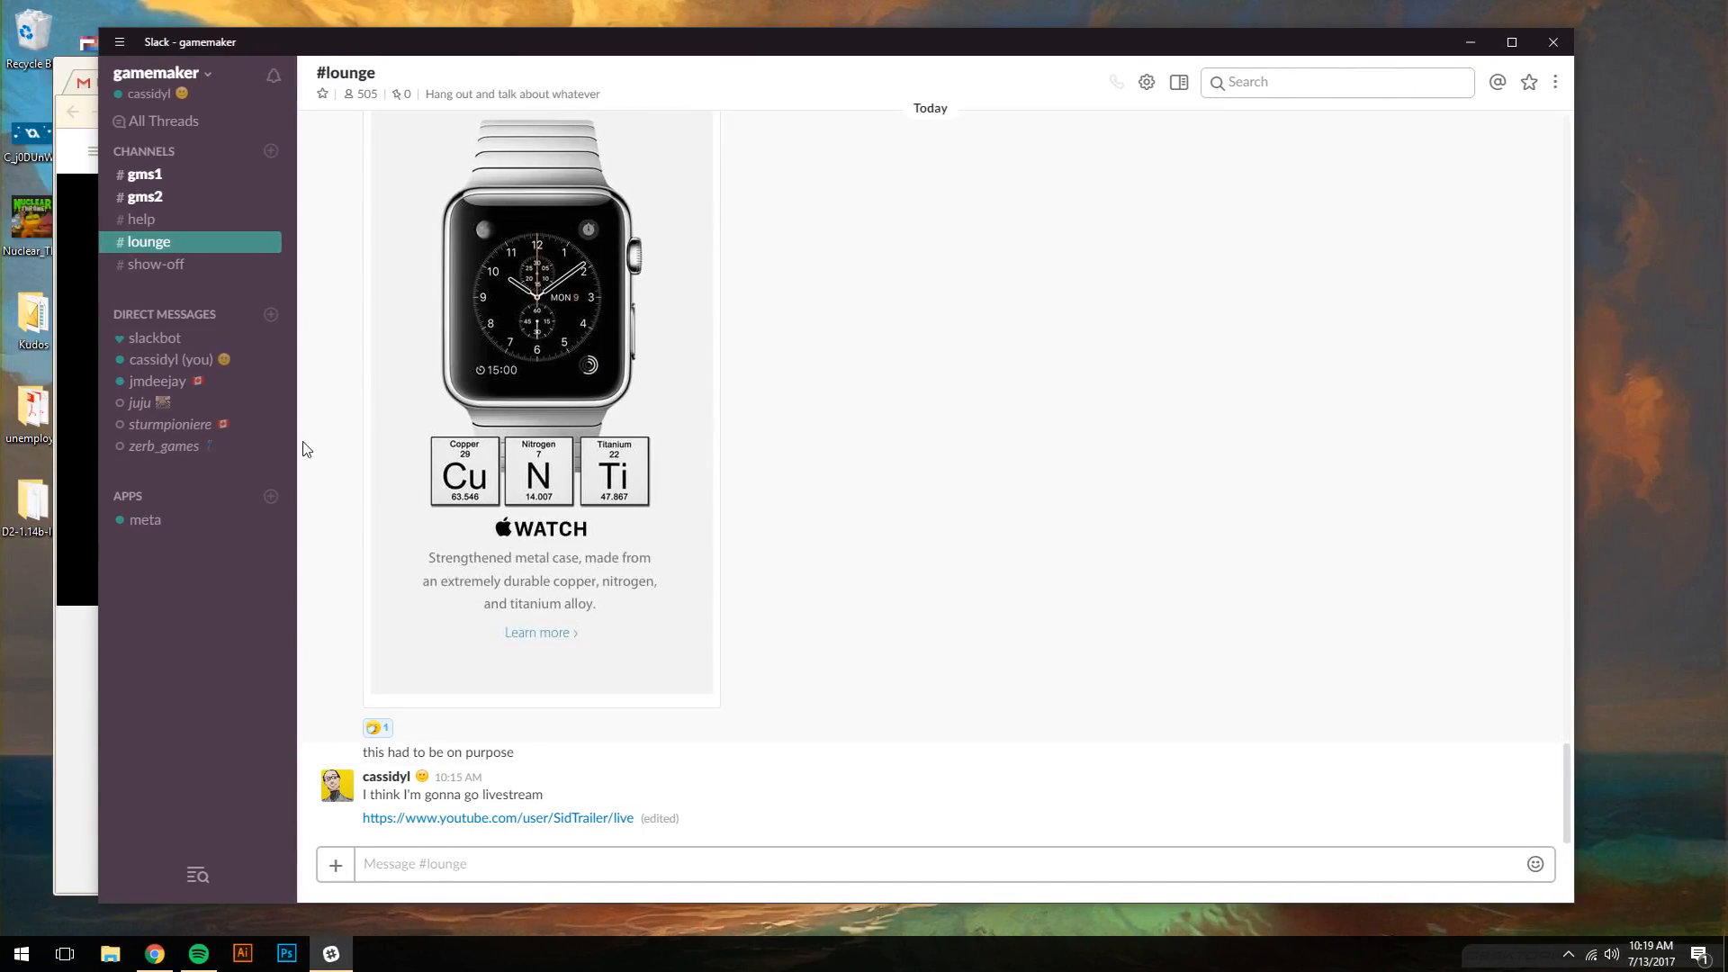
- Open the gms2 channel and post the message "Huh.."
left_click(212, 222)
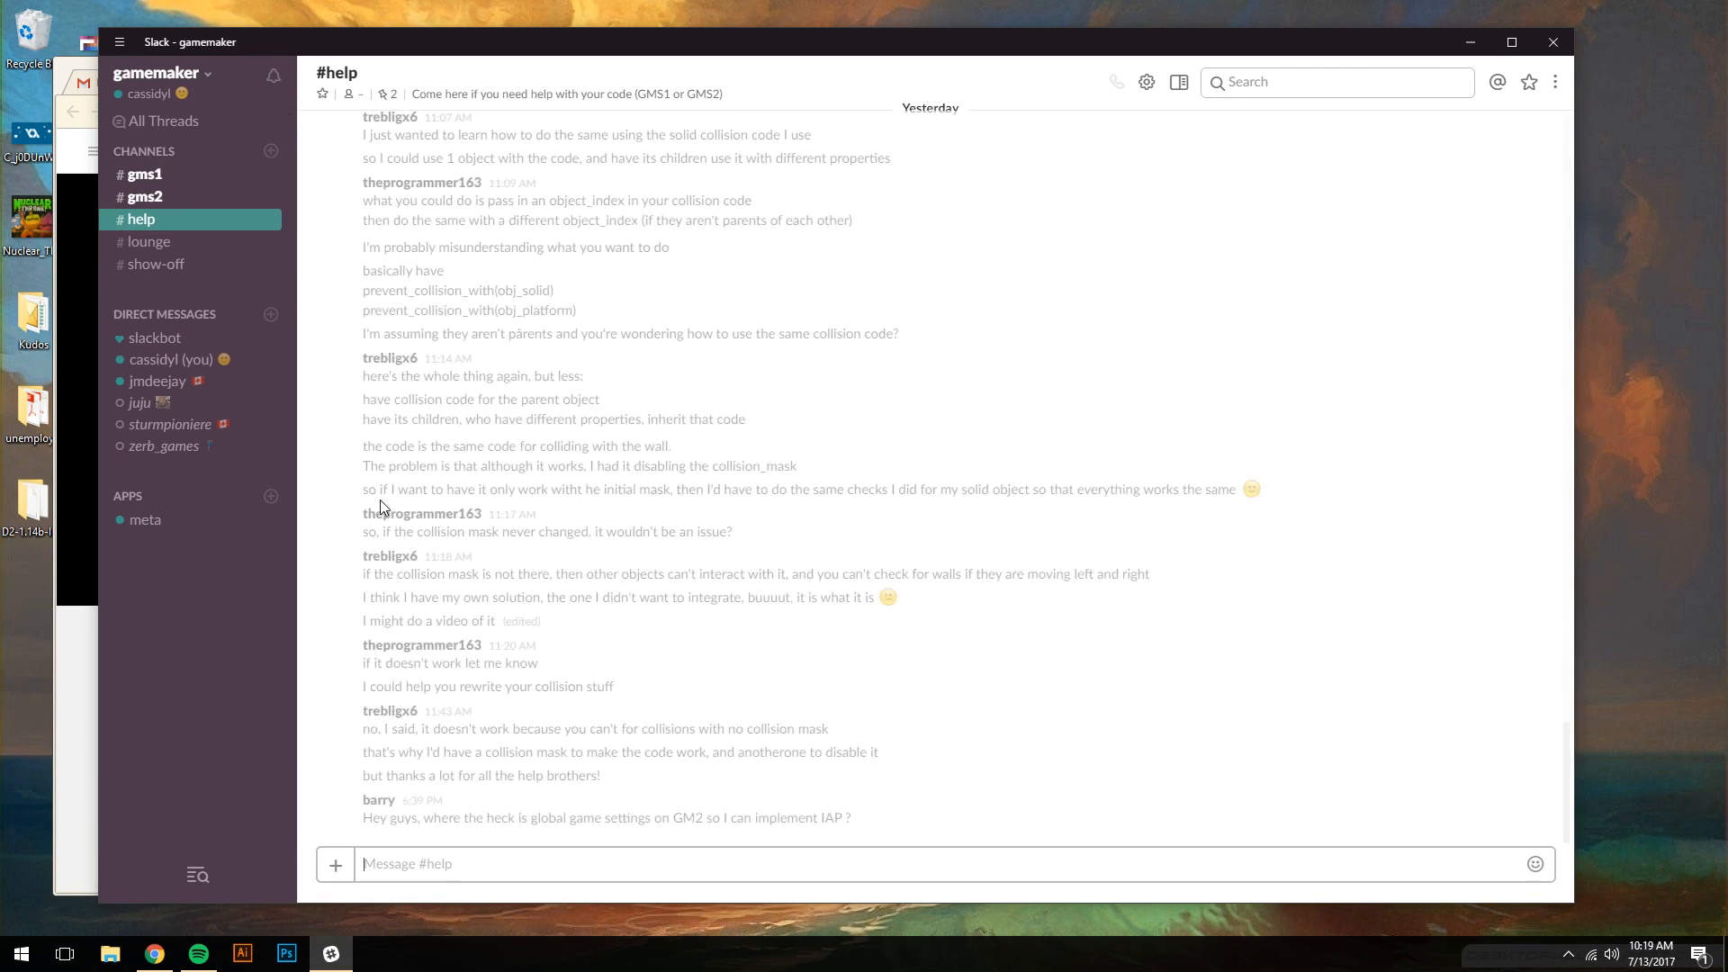
left_click(219, 198)
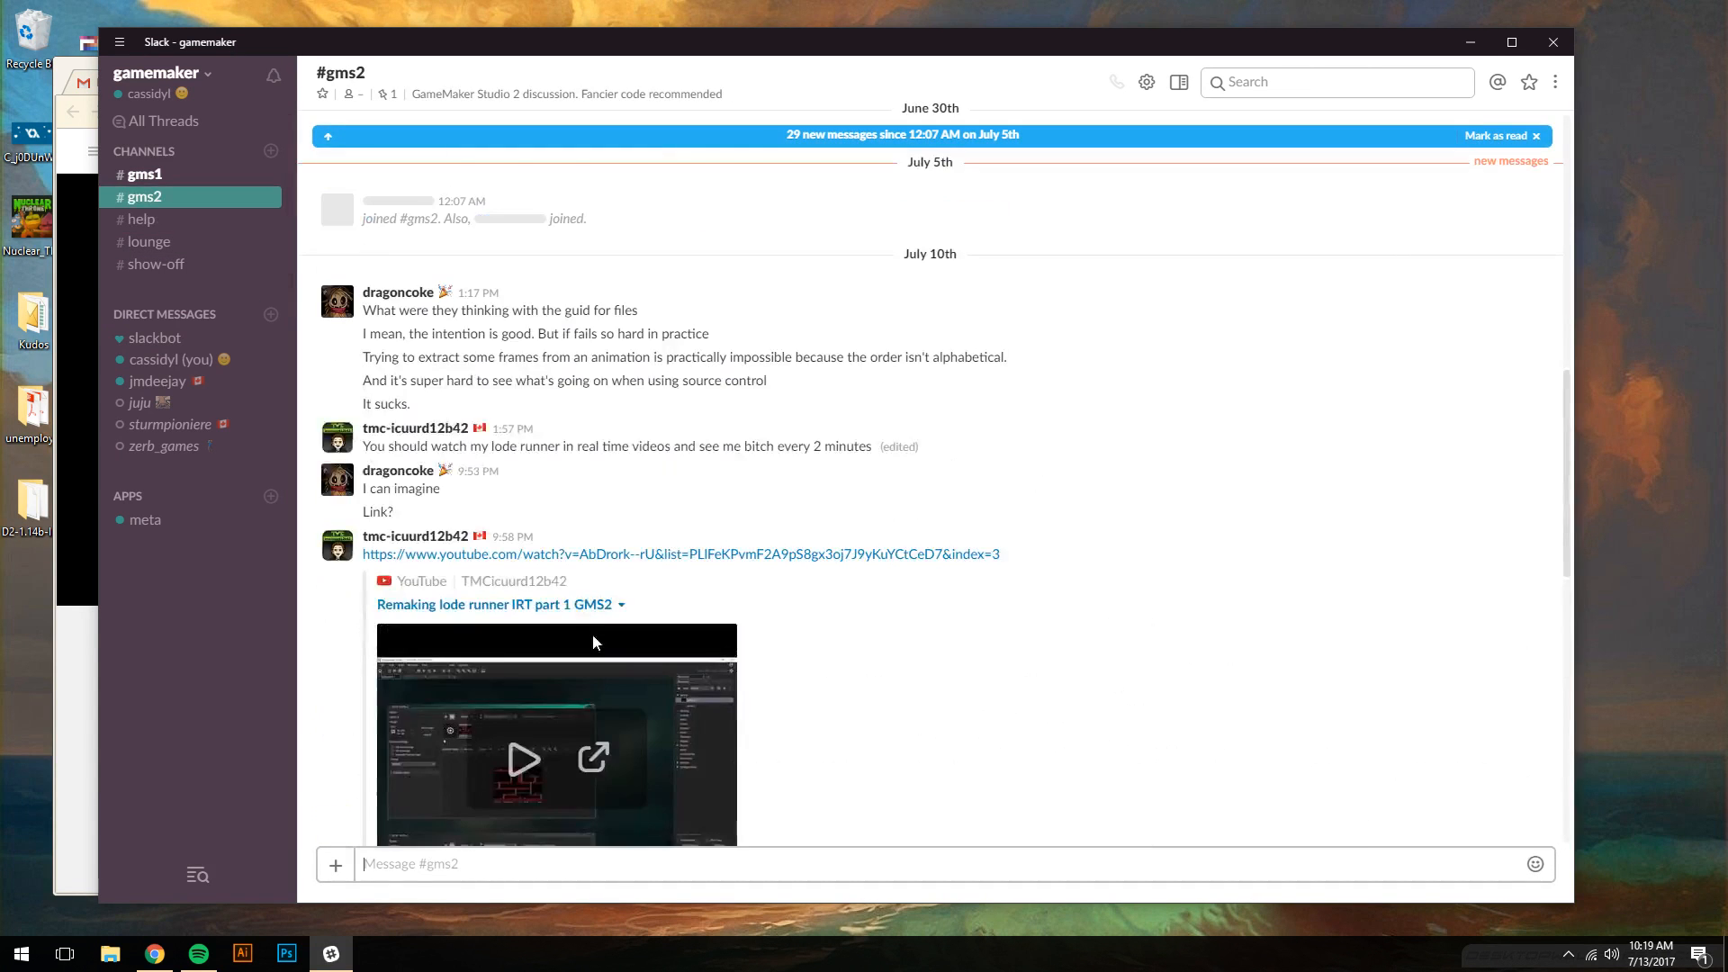
type("Huh..")
key("Return")
- Post "I don't think the "Import Colors from Sprite" option in the Color dialog box of the Image Editor works."
type("I")
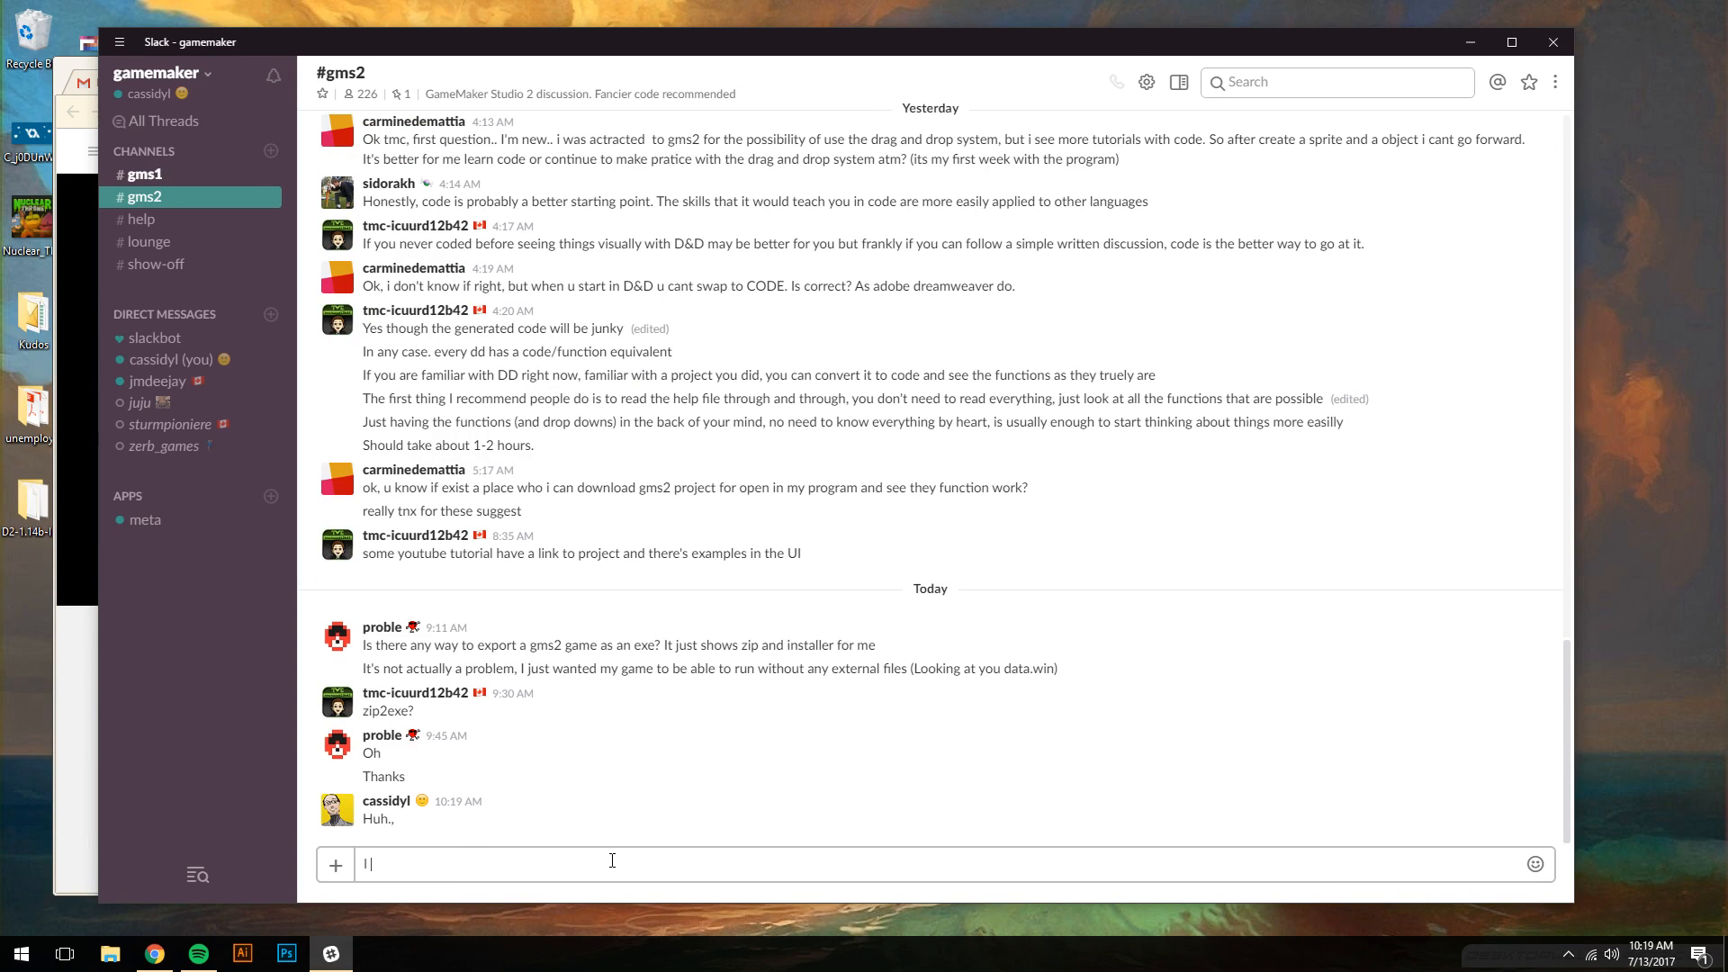
type(" don't think the \"Import Col")
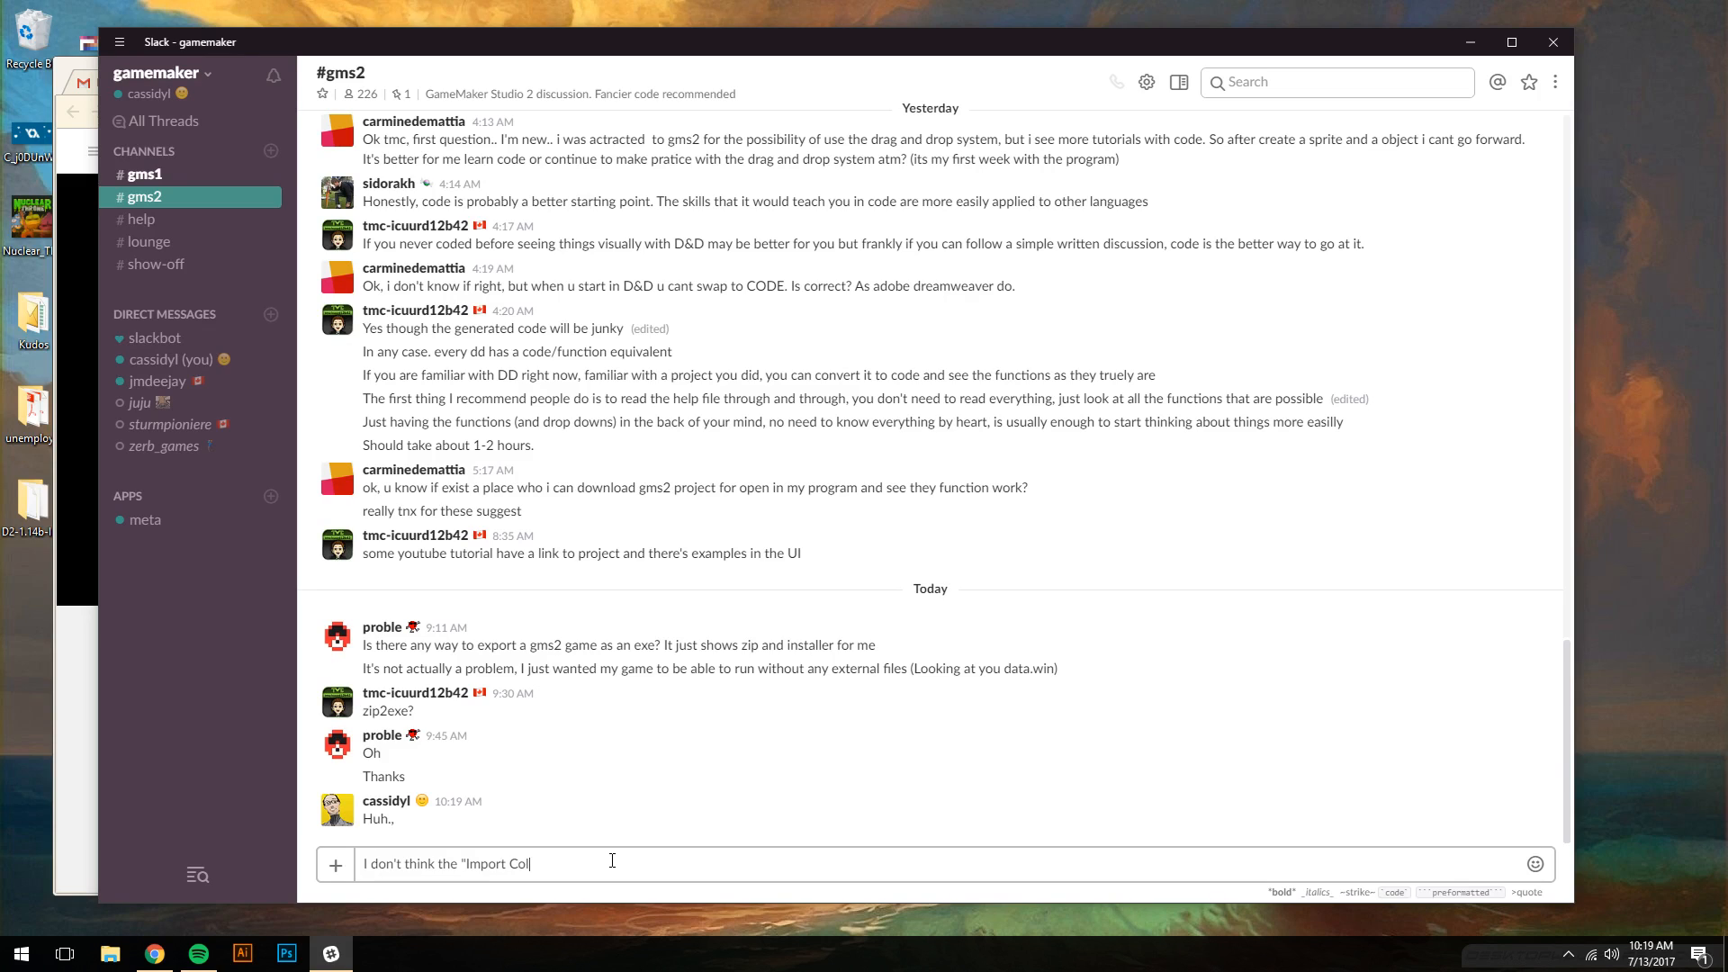
type("ors from Sprite\" option in the Color dialog box of the Image Edit")
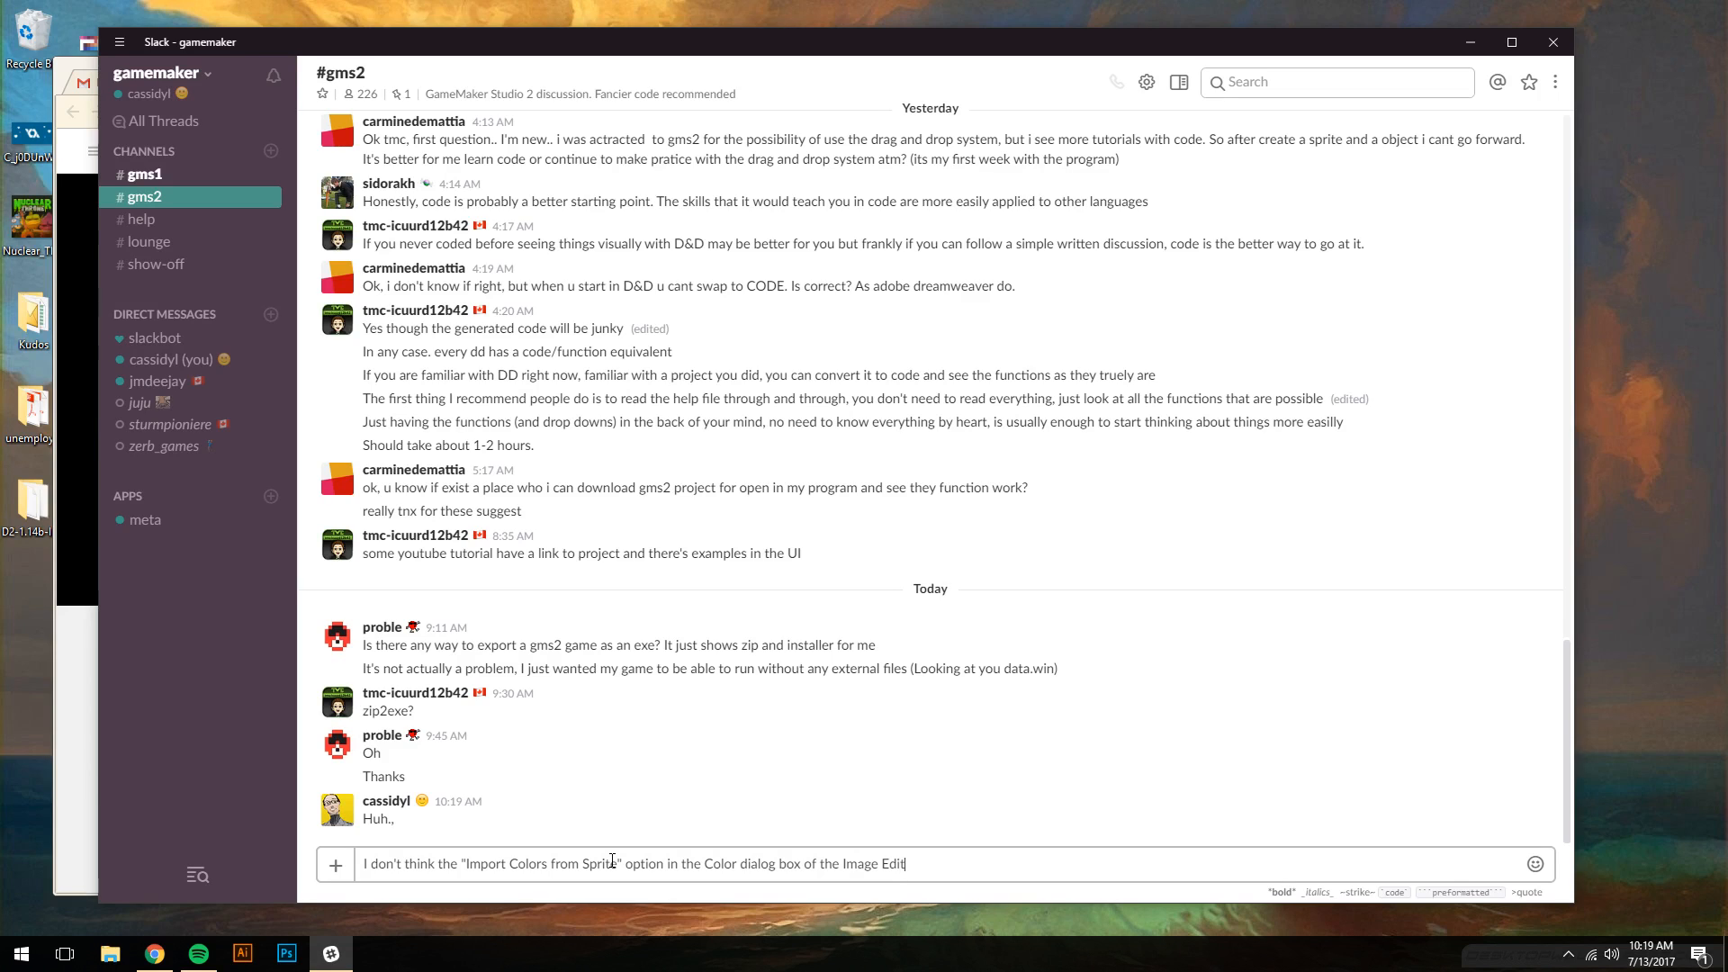
type("or works.")
key("Return")
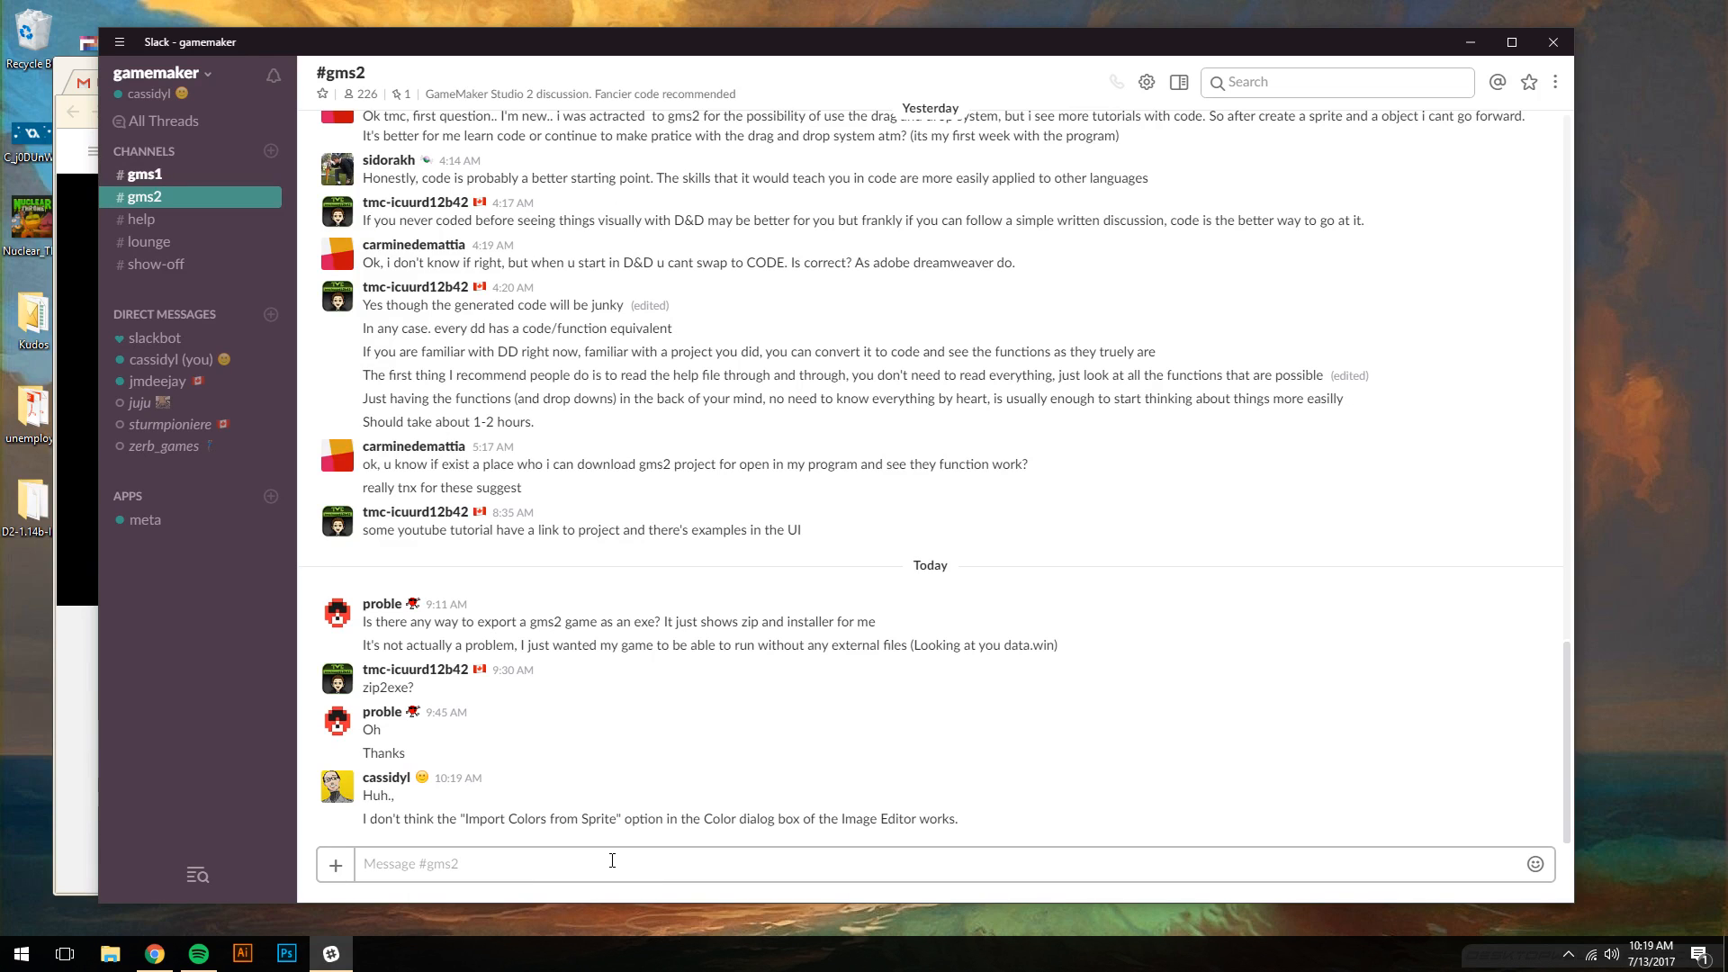
- Switch to GameMaker Studio and show the Colours import options for a screenshot, and return to the gms2 channel in Slack
left_click(237, 241)
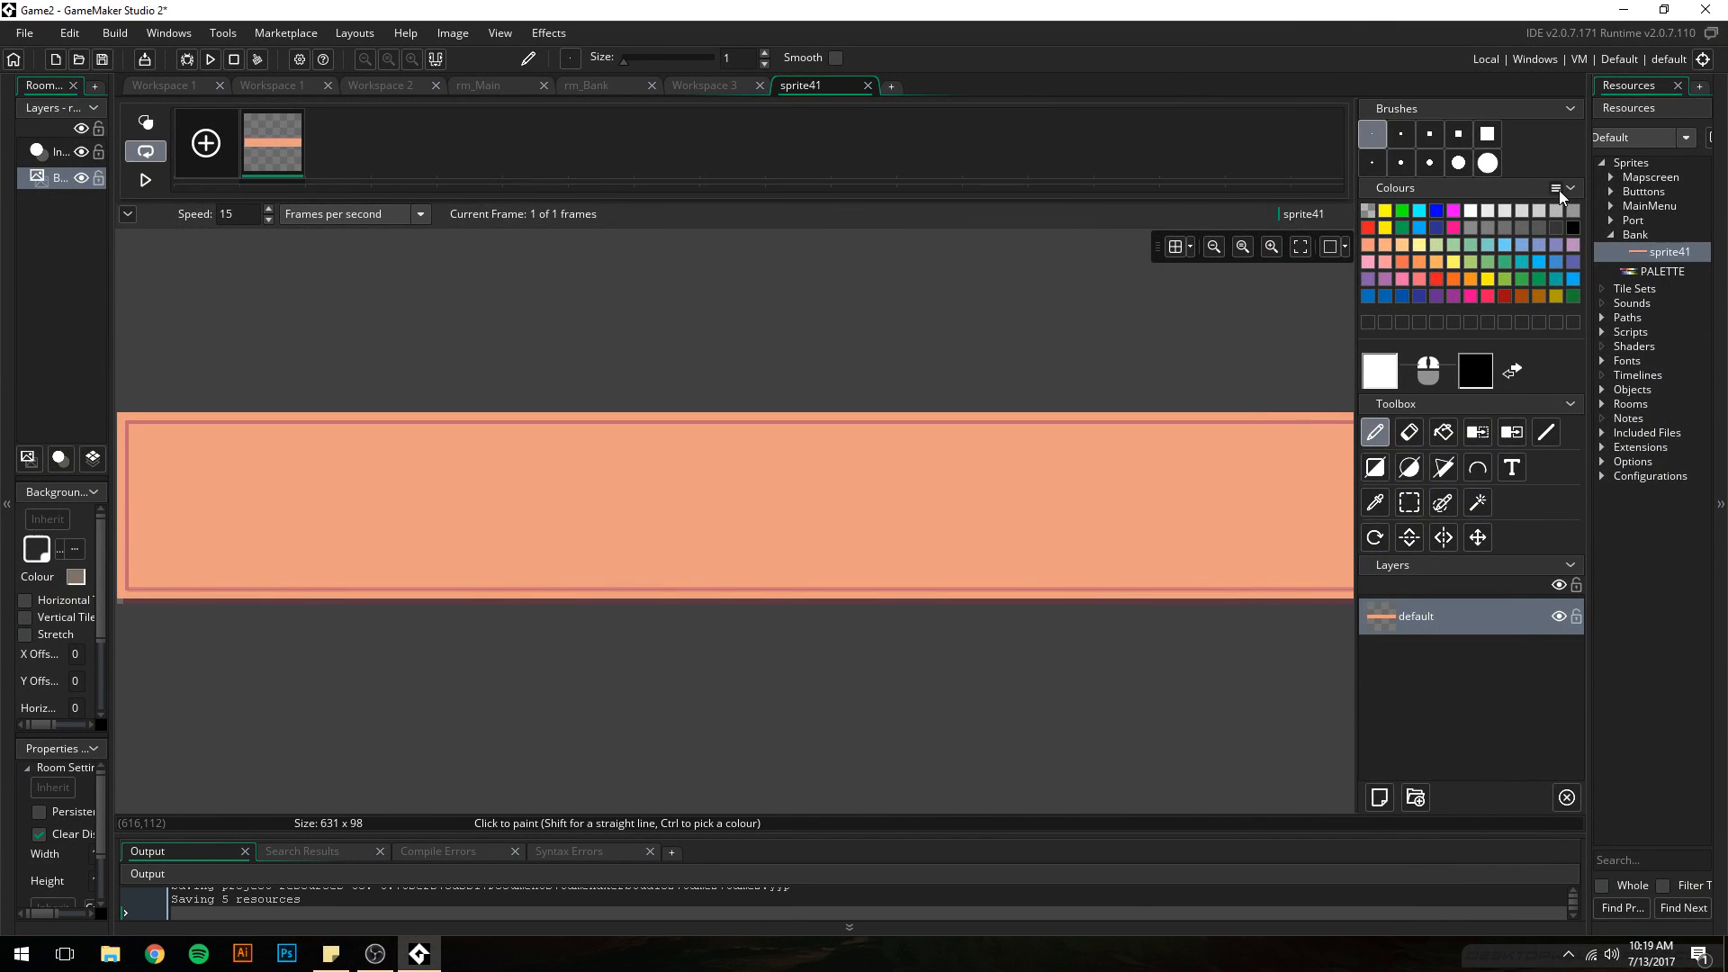
left_click(1559, 190)
mouse_move(1590, 203)
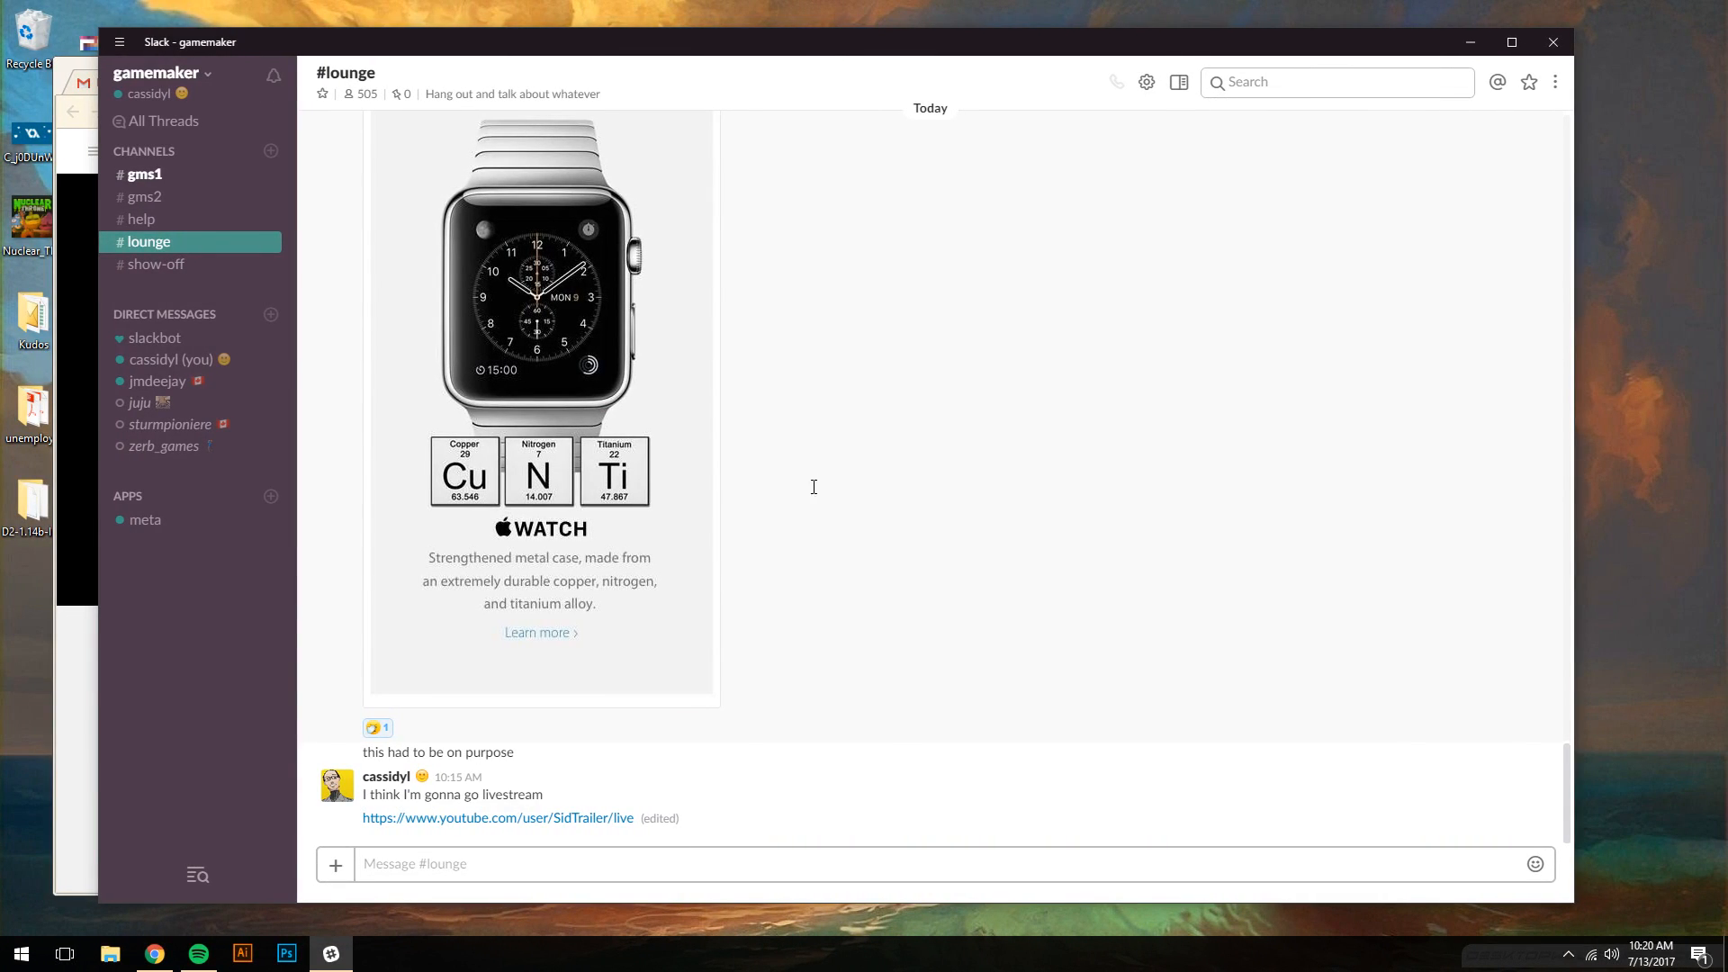
left_click(139, 220)
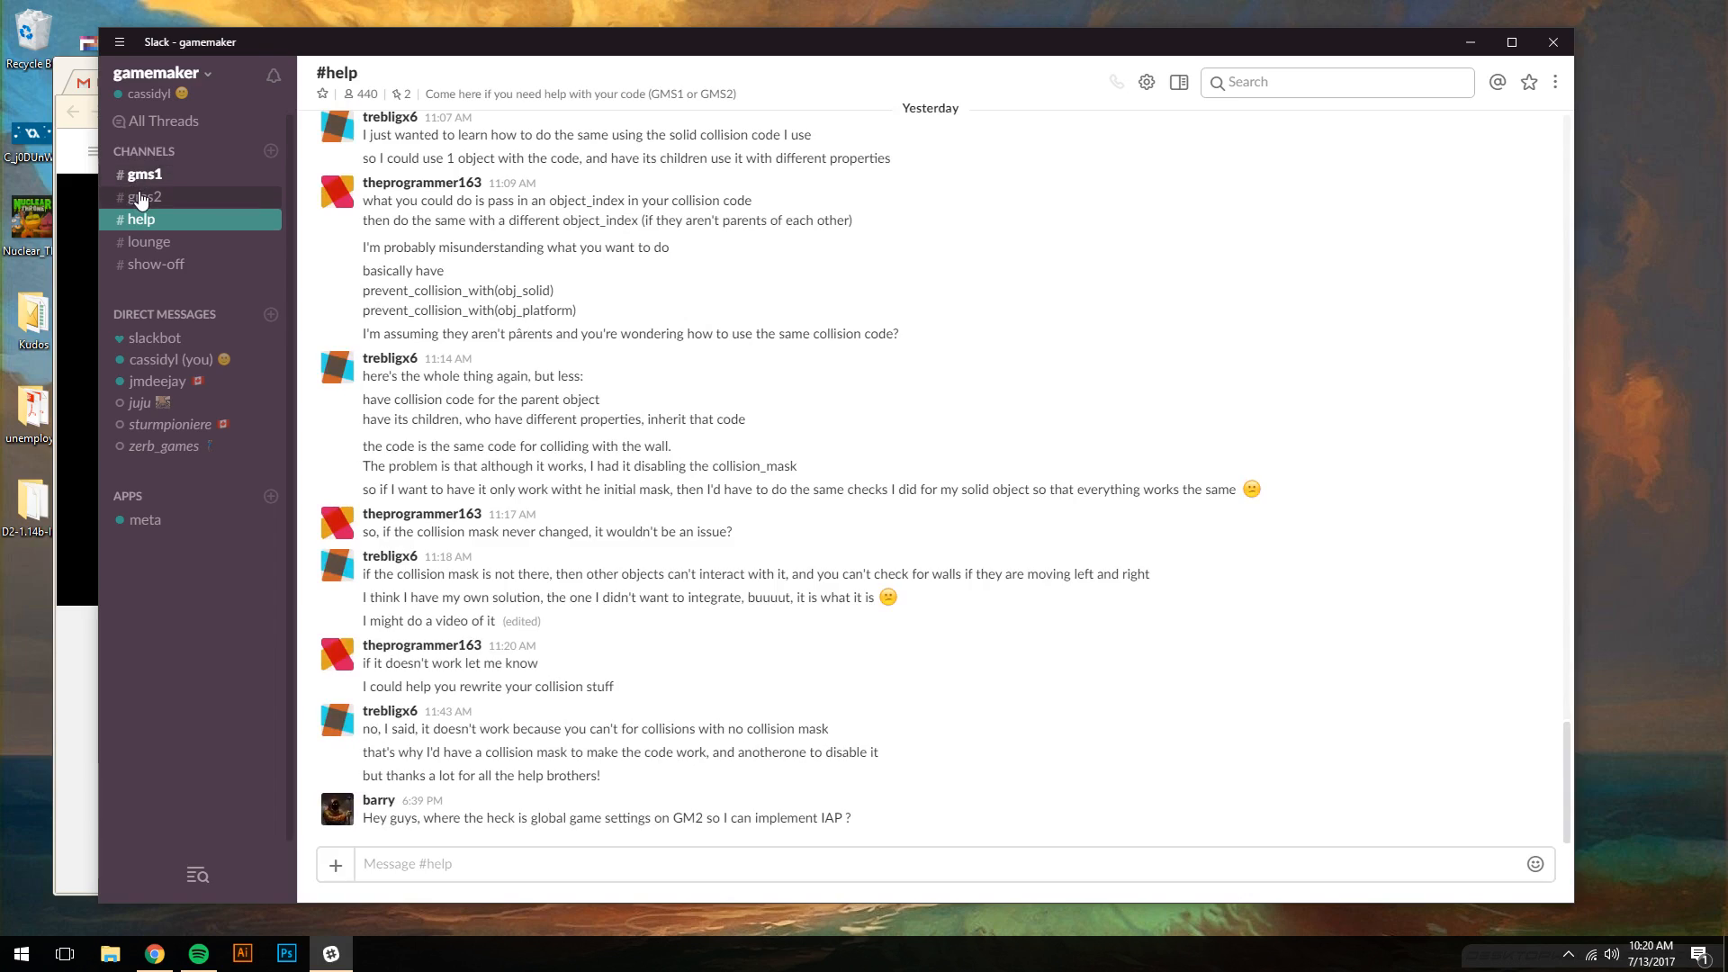
left_click(142, 197)
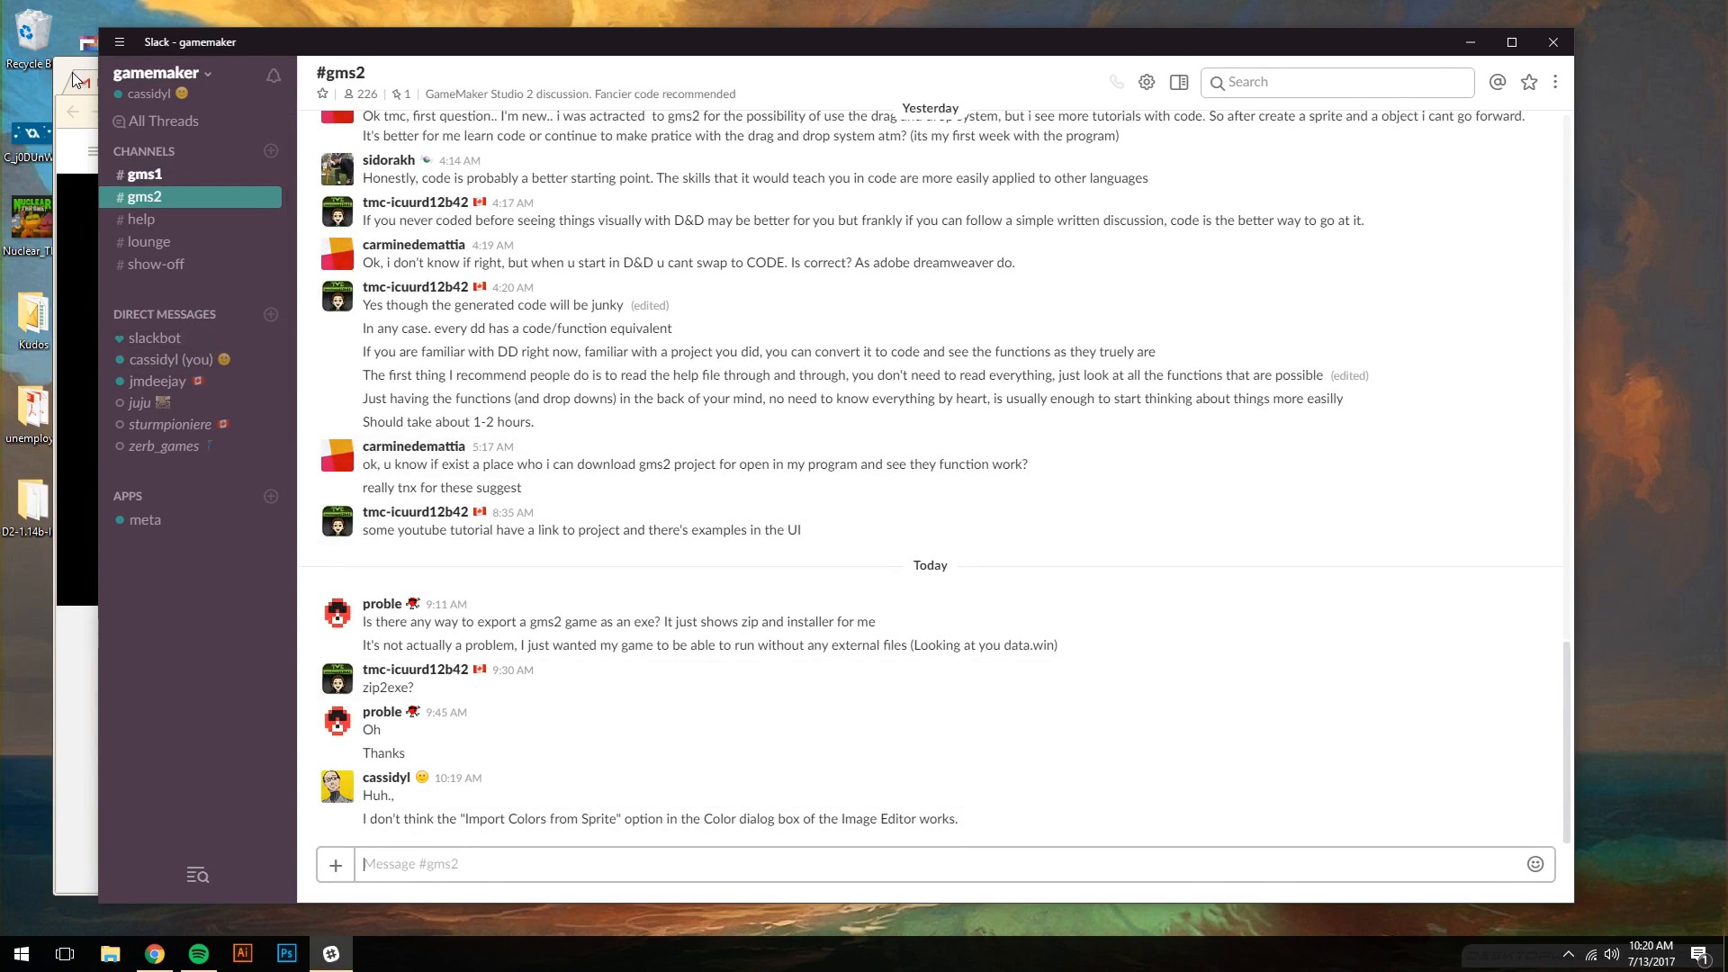
- Switch to Chrome, close the Shacknews and mail inbox tabs, and minimize the browser
left_click(77, 79)
left_click(457, 86)
left_click(343, 85)
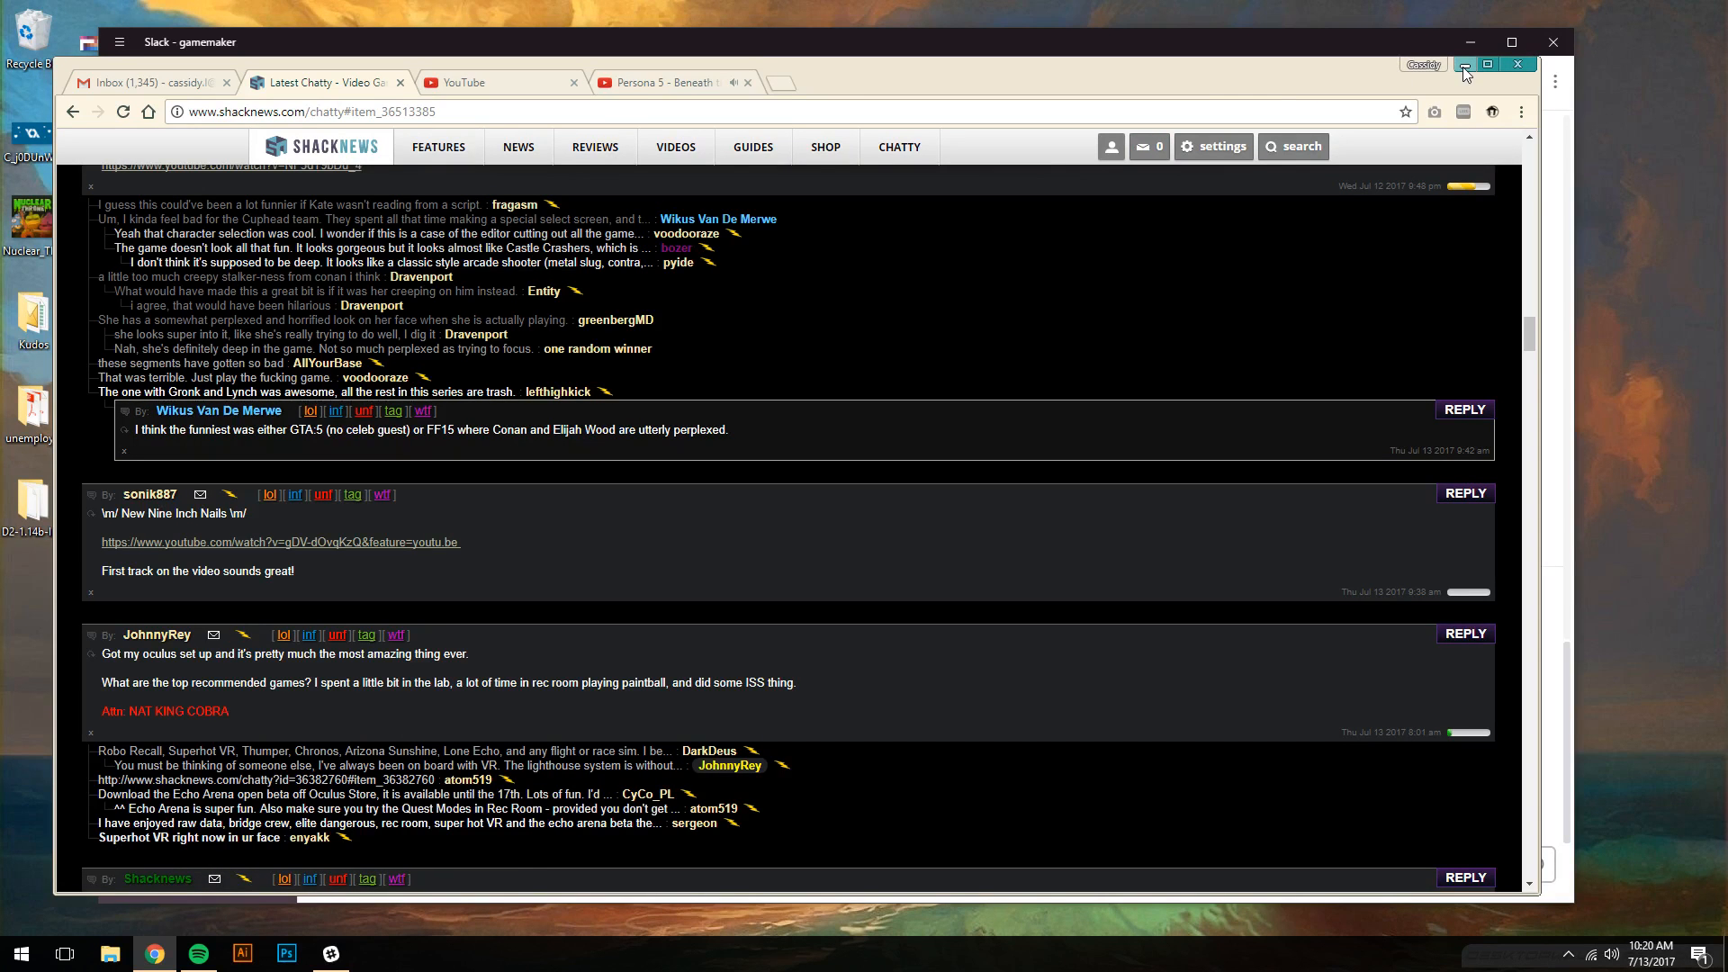
left_click(651, 88)
middle_click(291, 86)
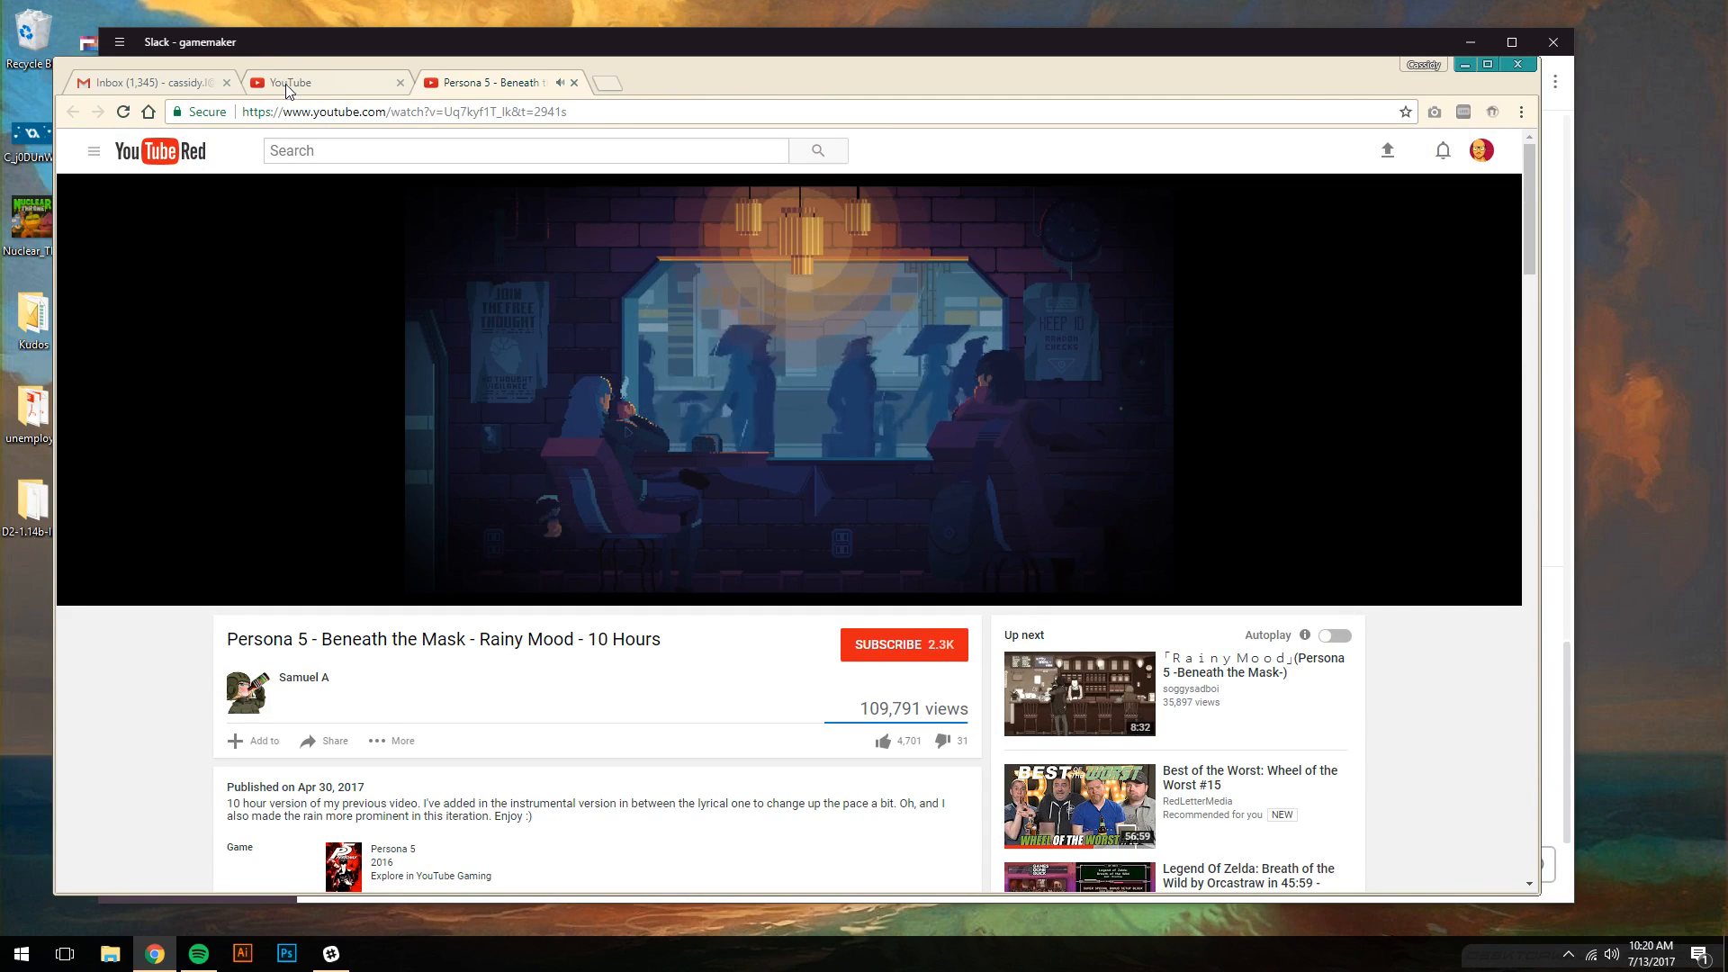
middle_click(221, 84)
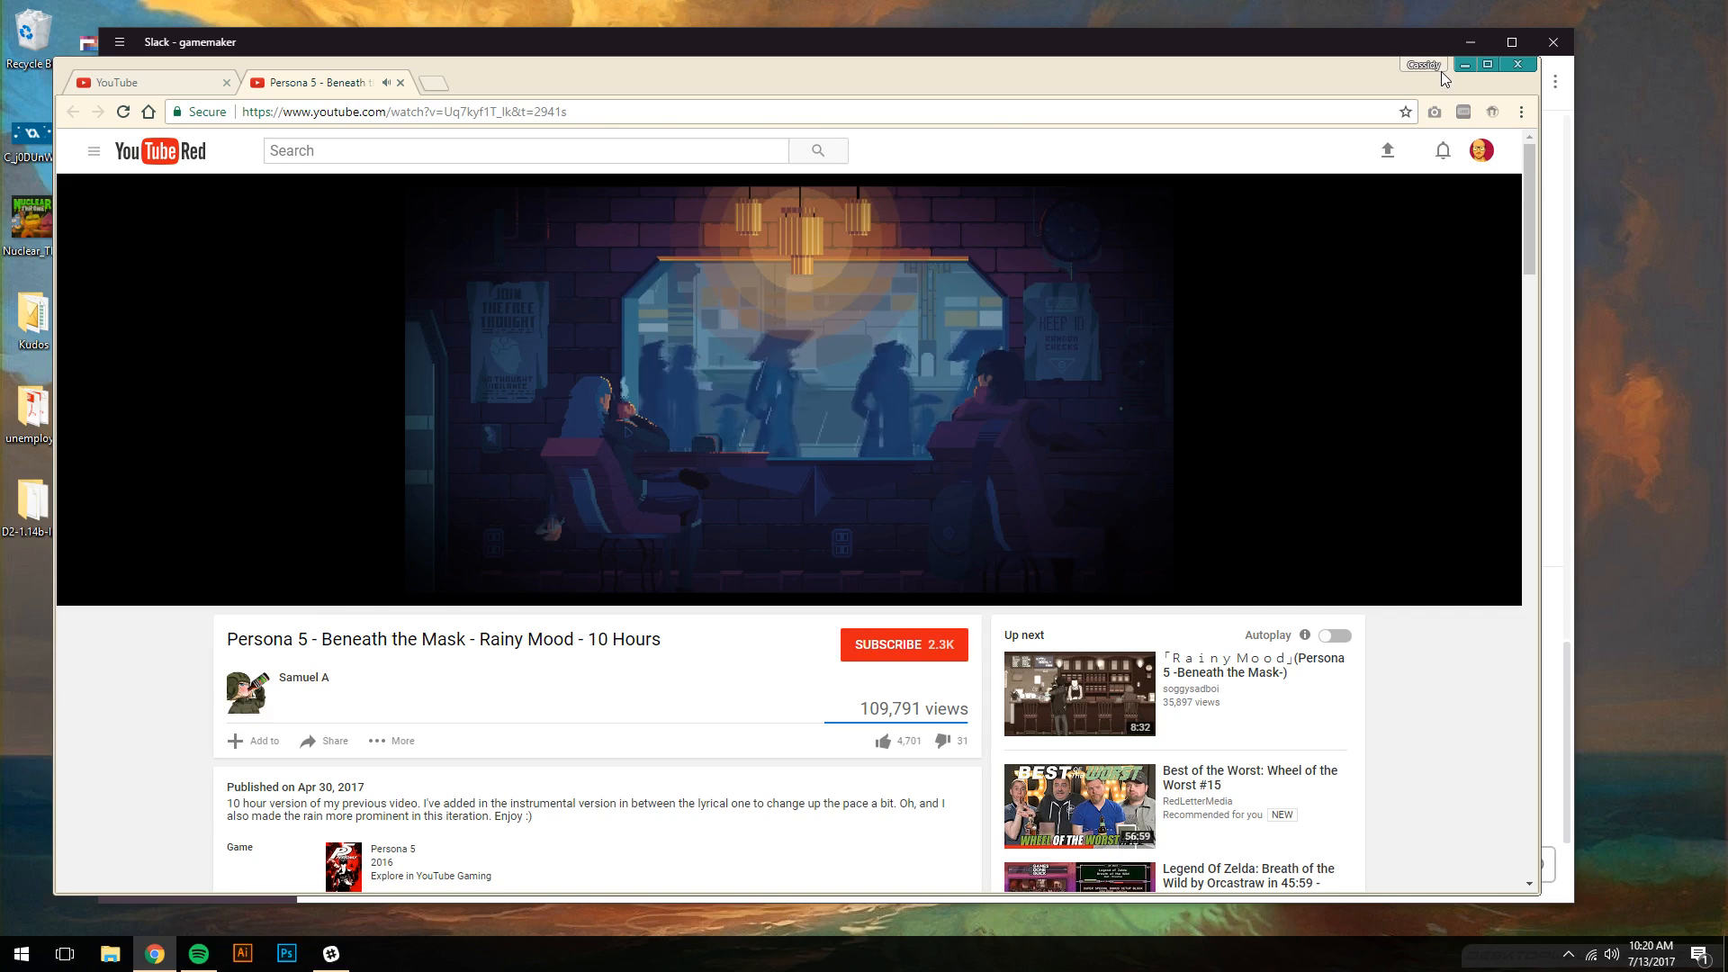
left_click(1464, 65)
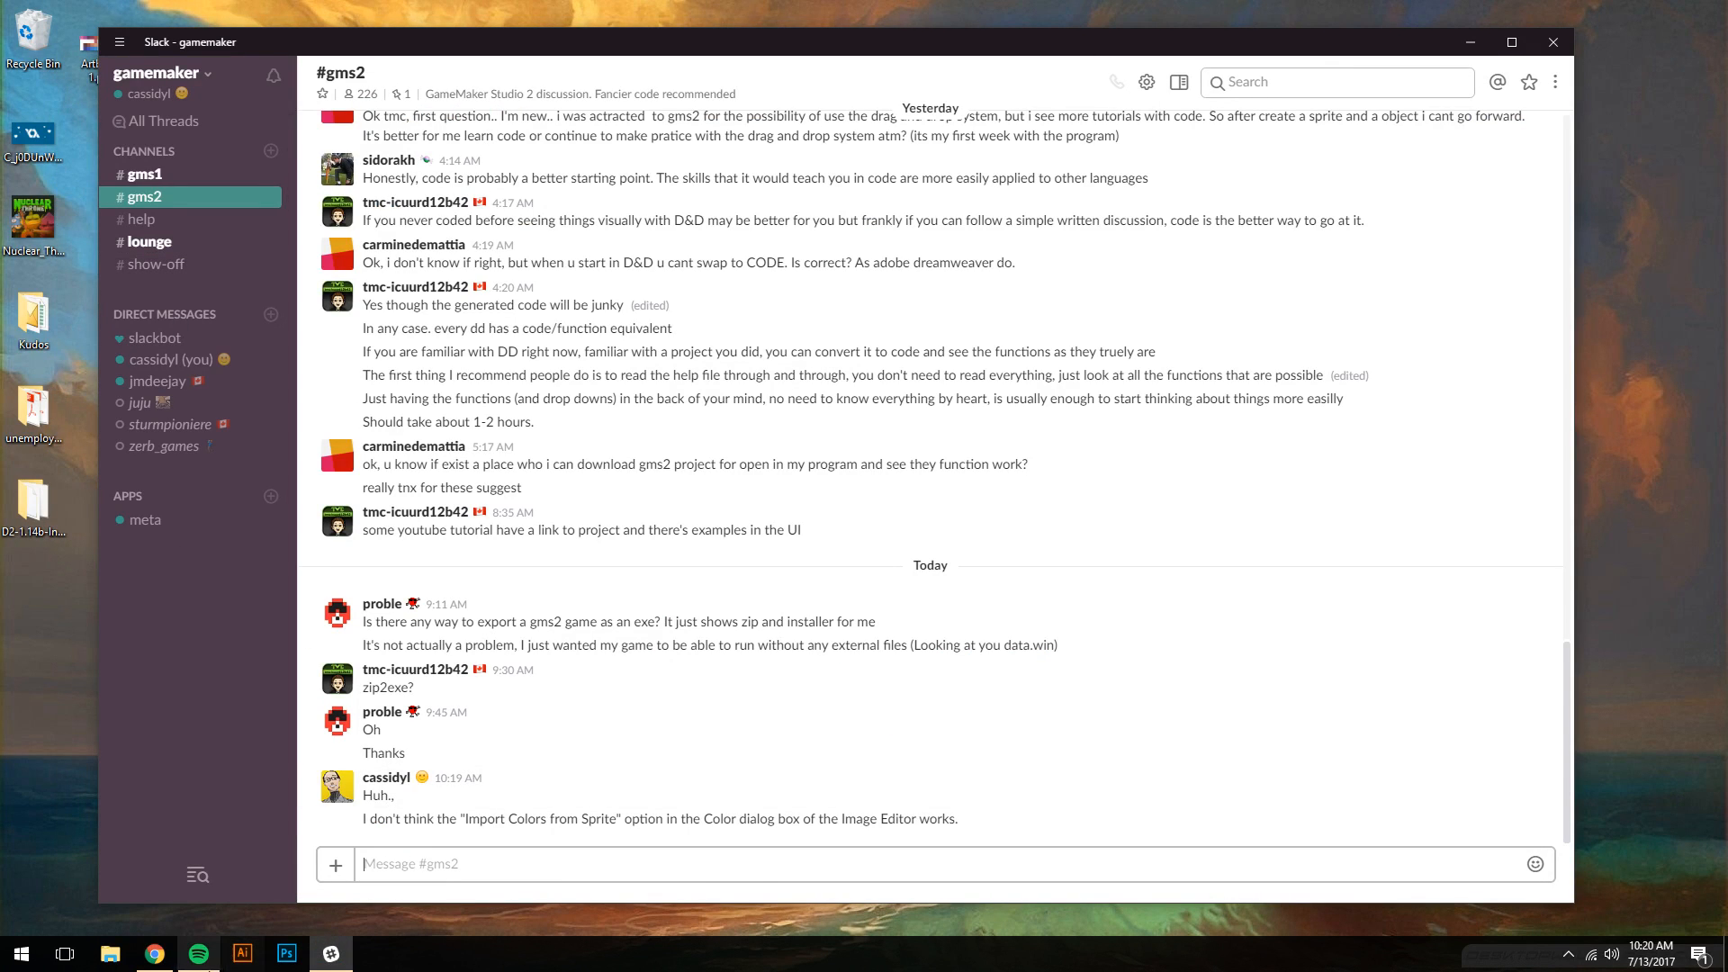
- Find Screenshot (5).png in the Screenshots folder under Pictures and open it with Adobe Photoshop CC 2015.5
mouse_move(162, 953)
left_click(109, 953)
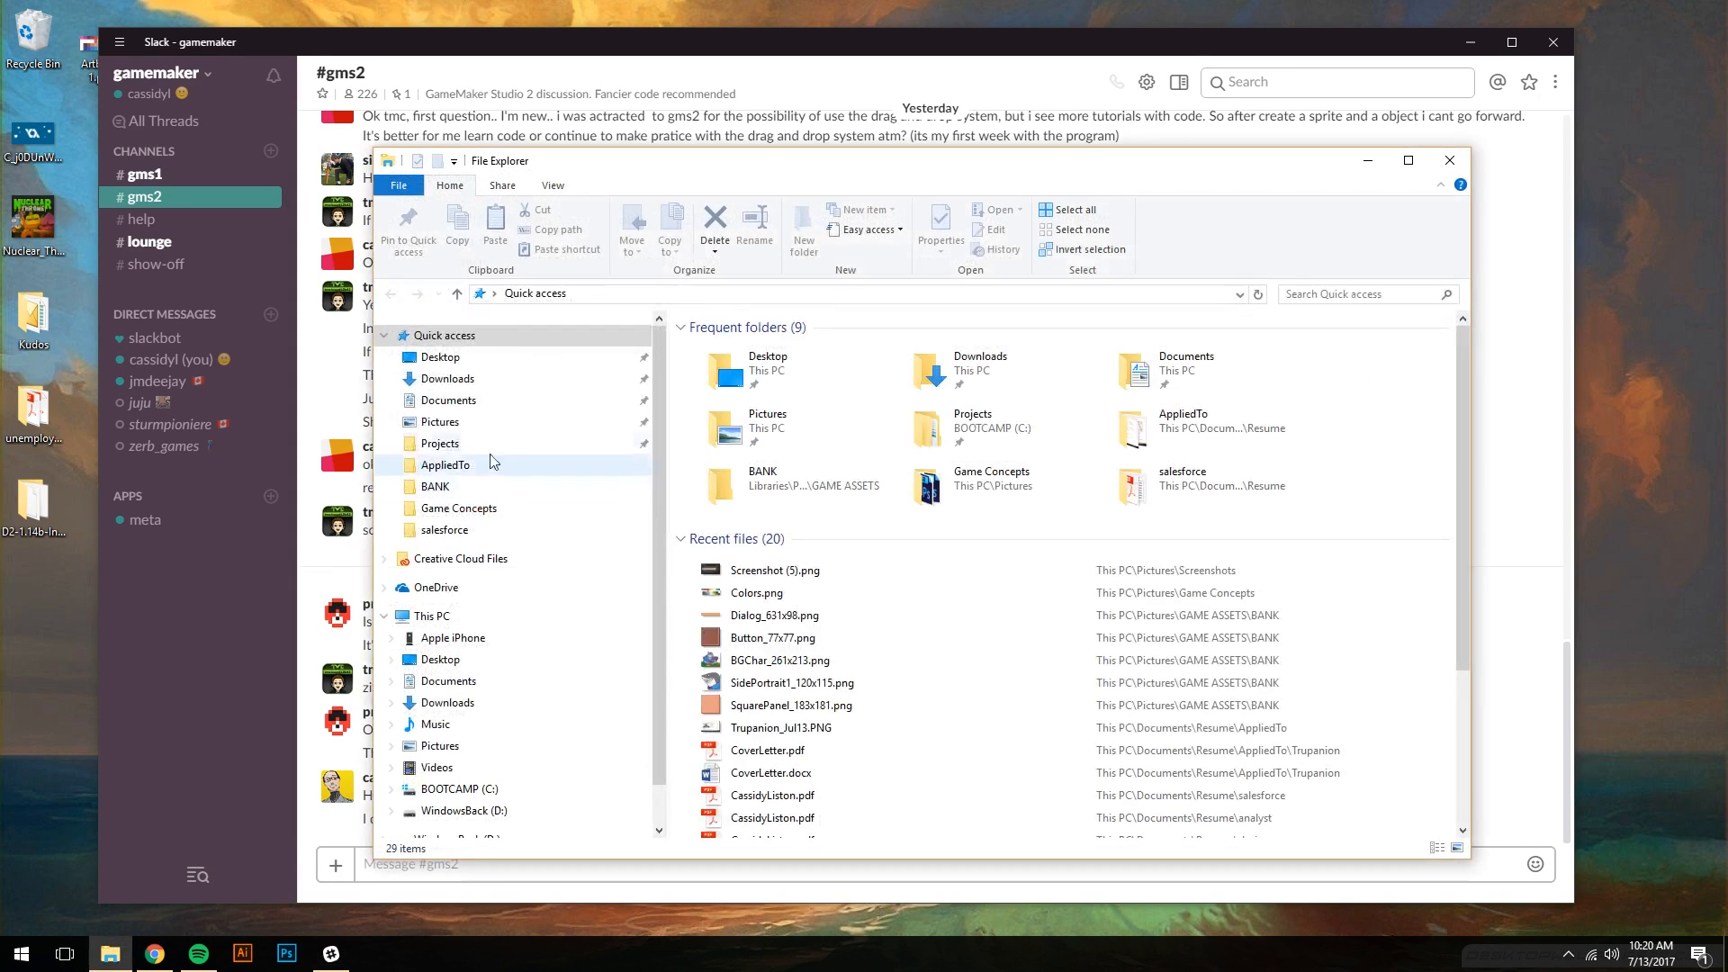
left_click(511, 423)
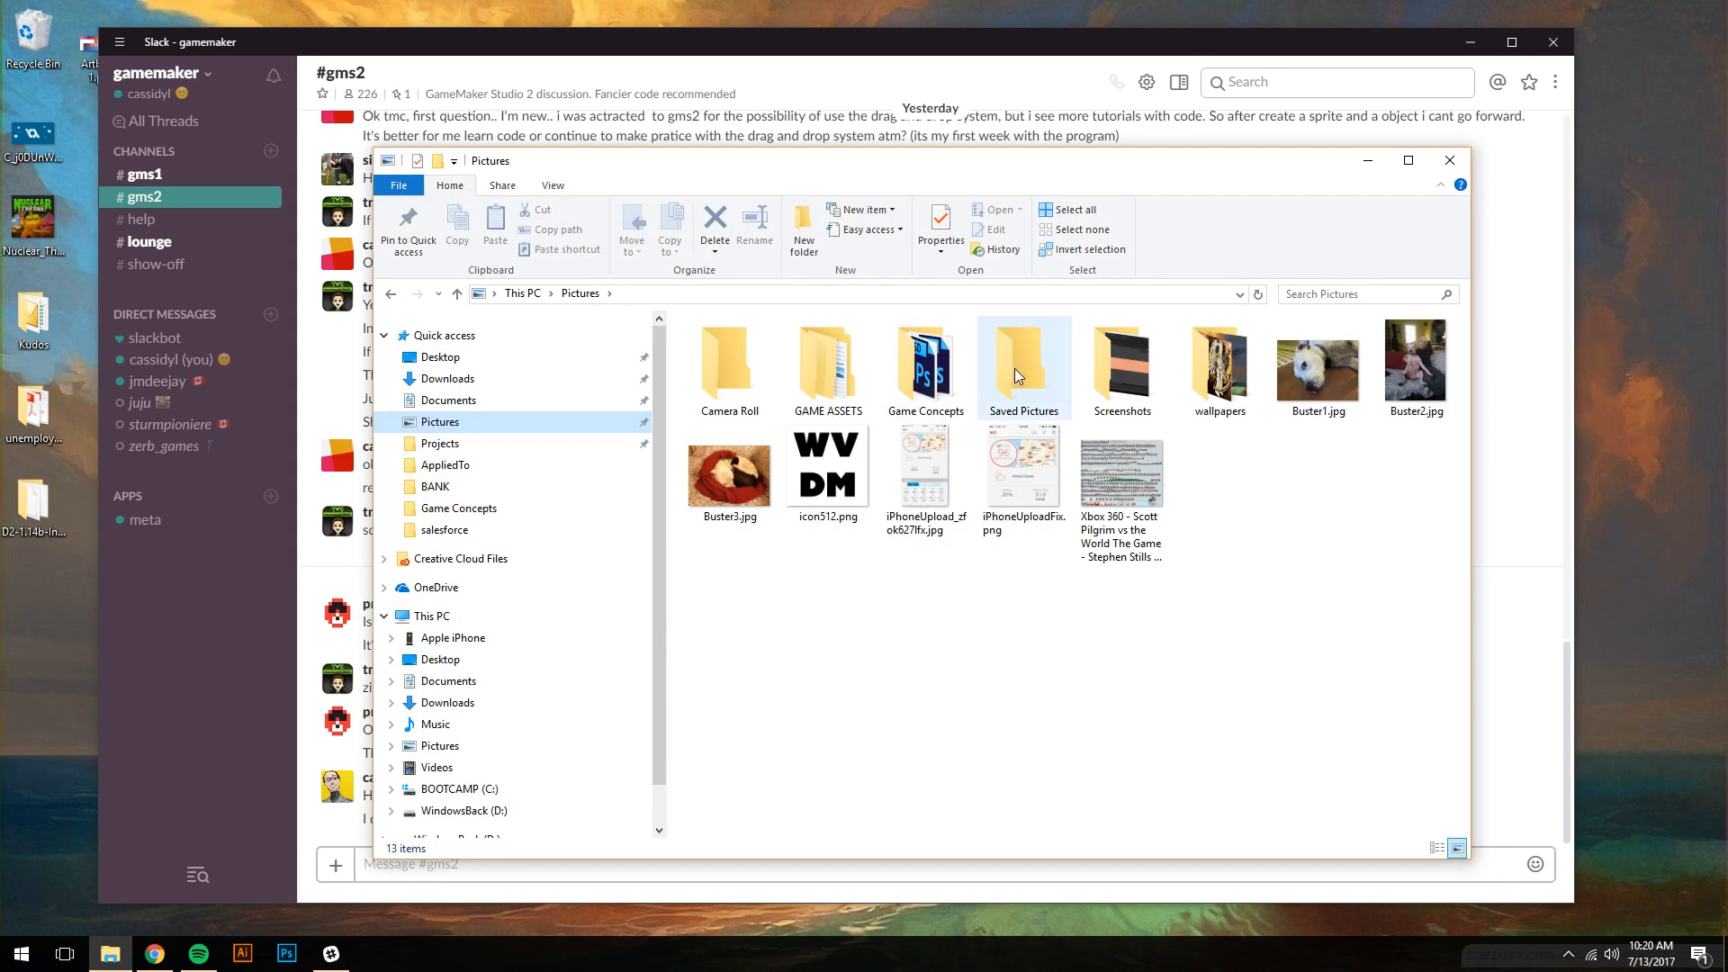
double_click(1105, 353)
left_click(735, 341)
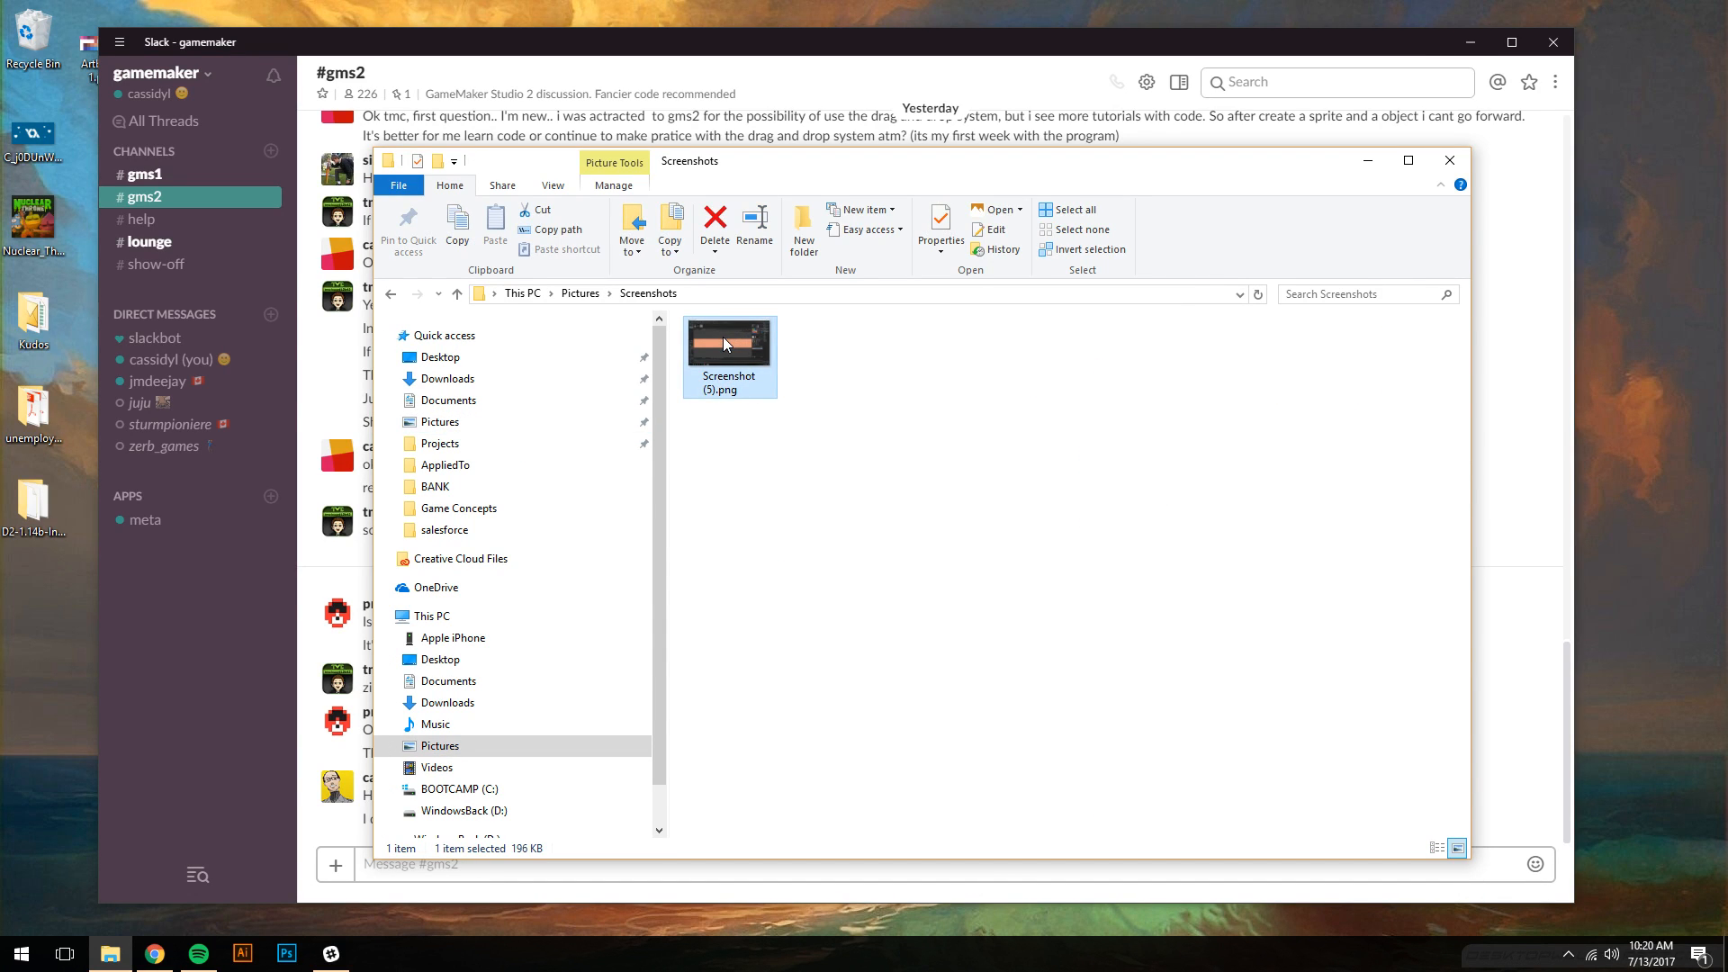
right_click(722, 337)
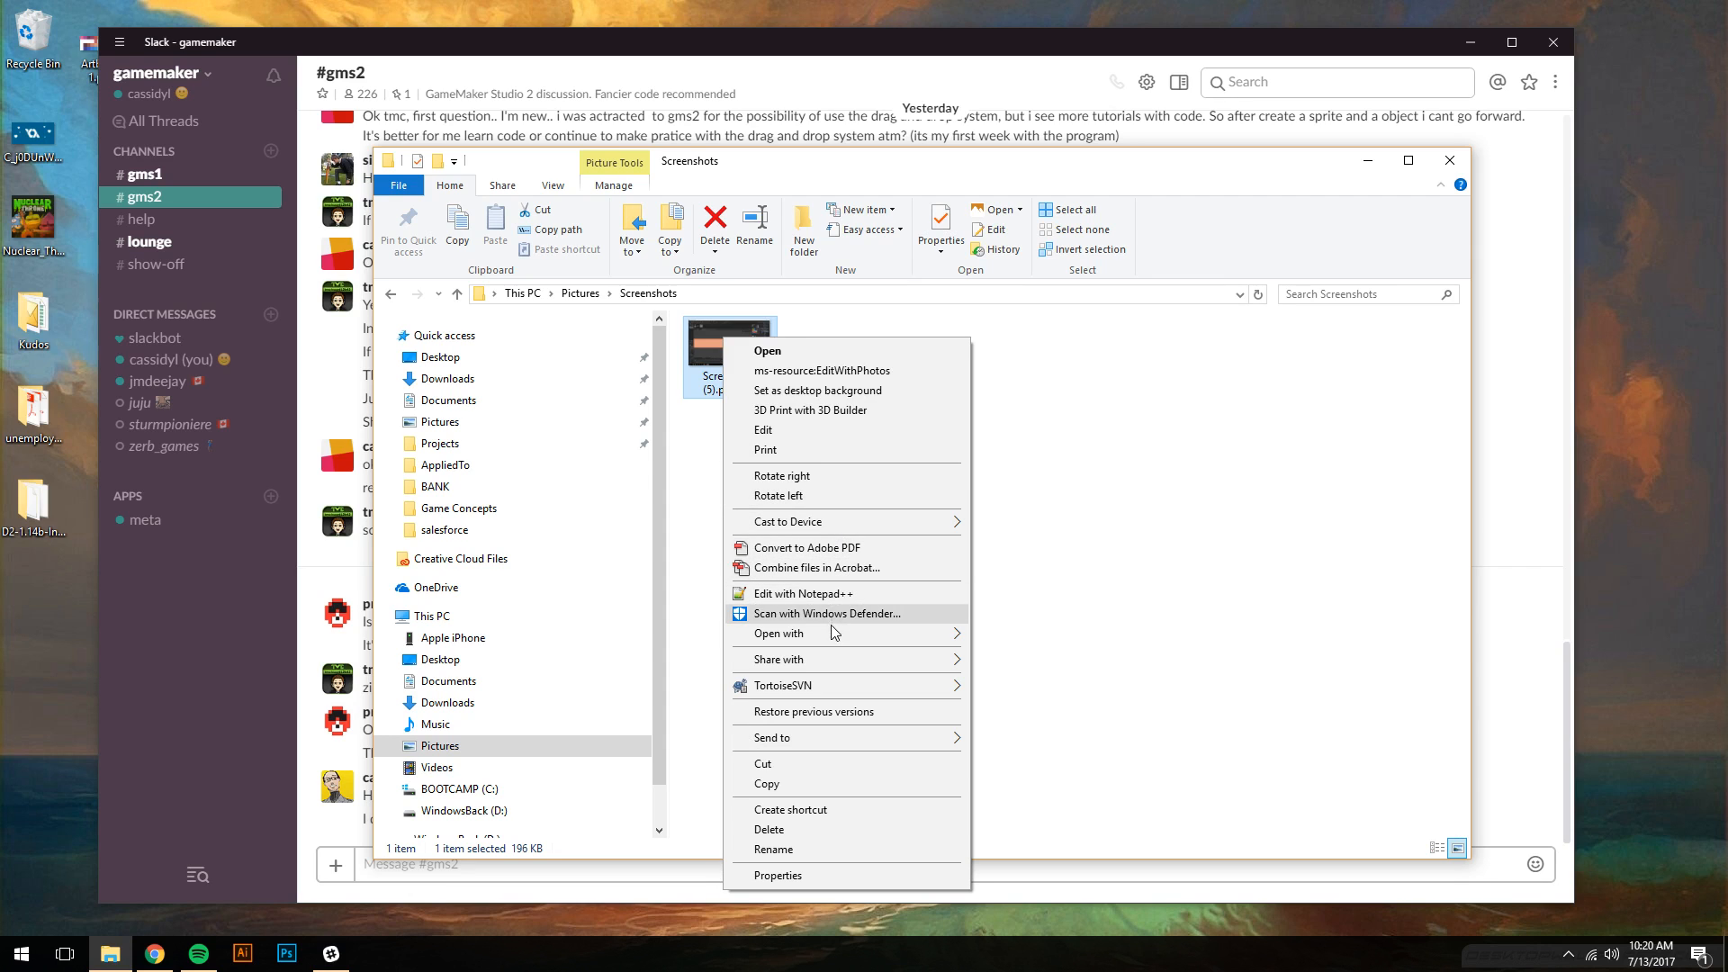
mouse_move(900, 633)
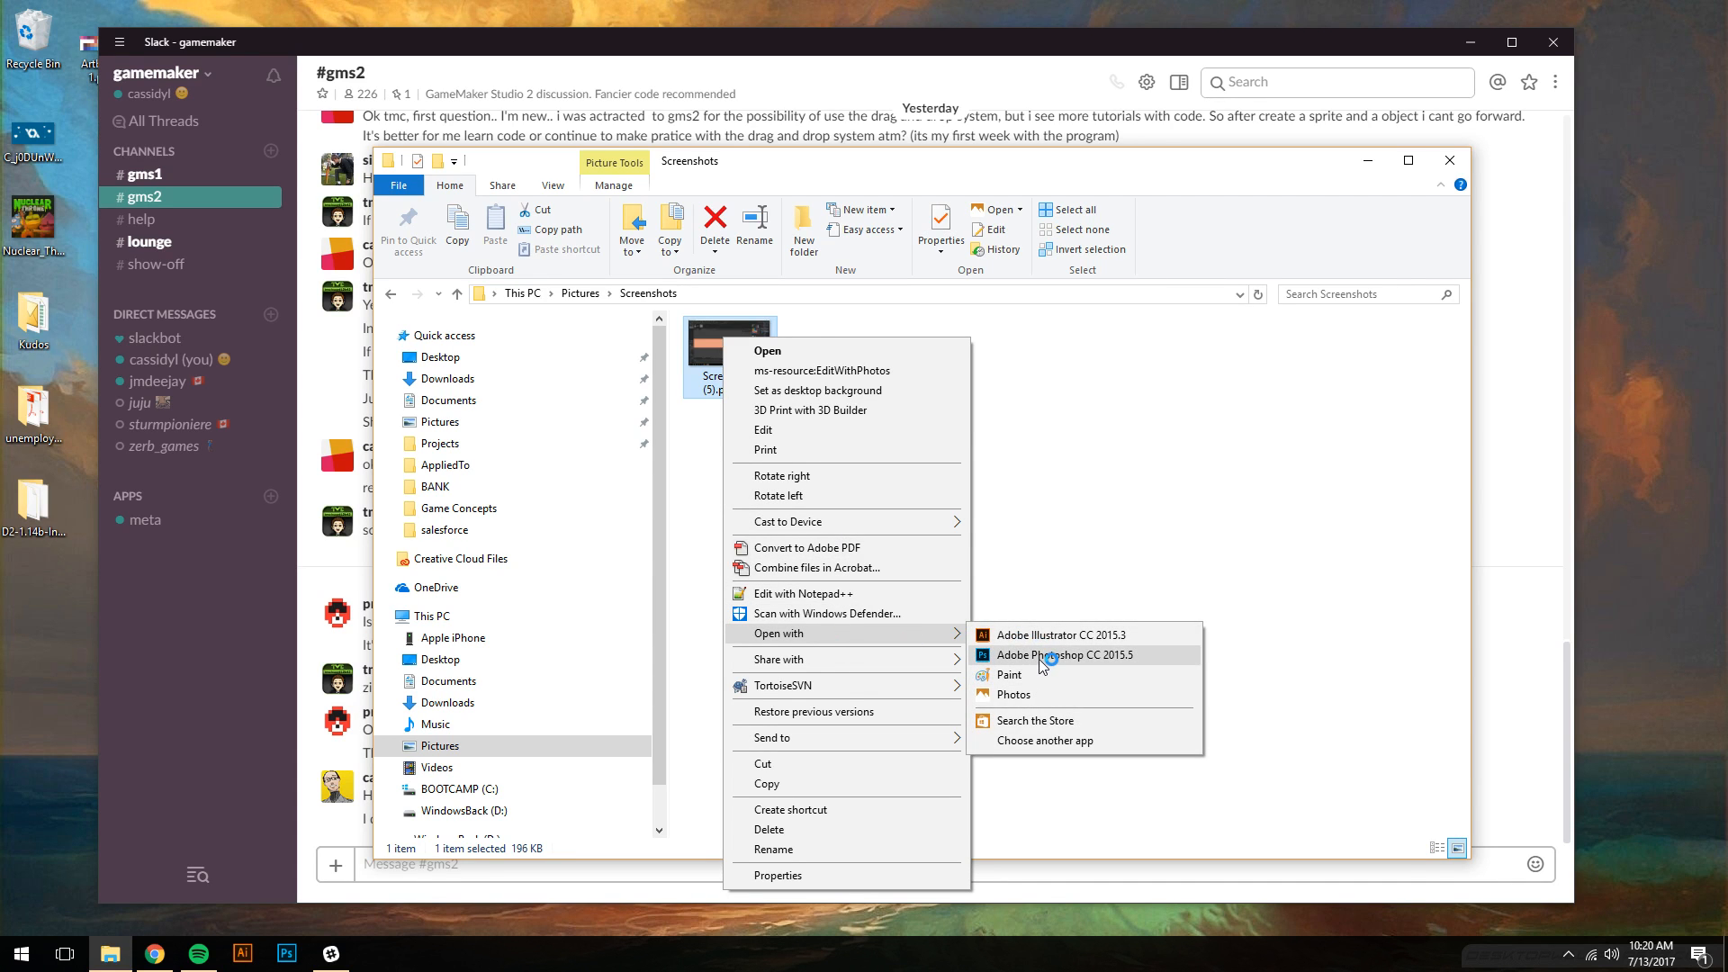
left_click(1038, 657)
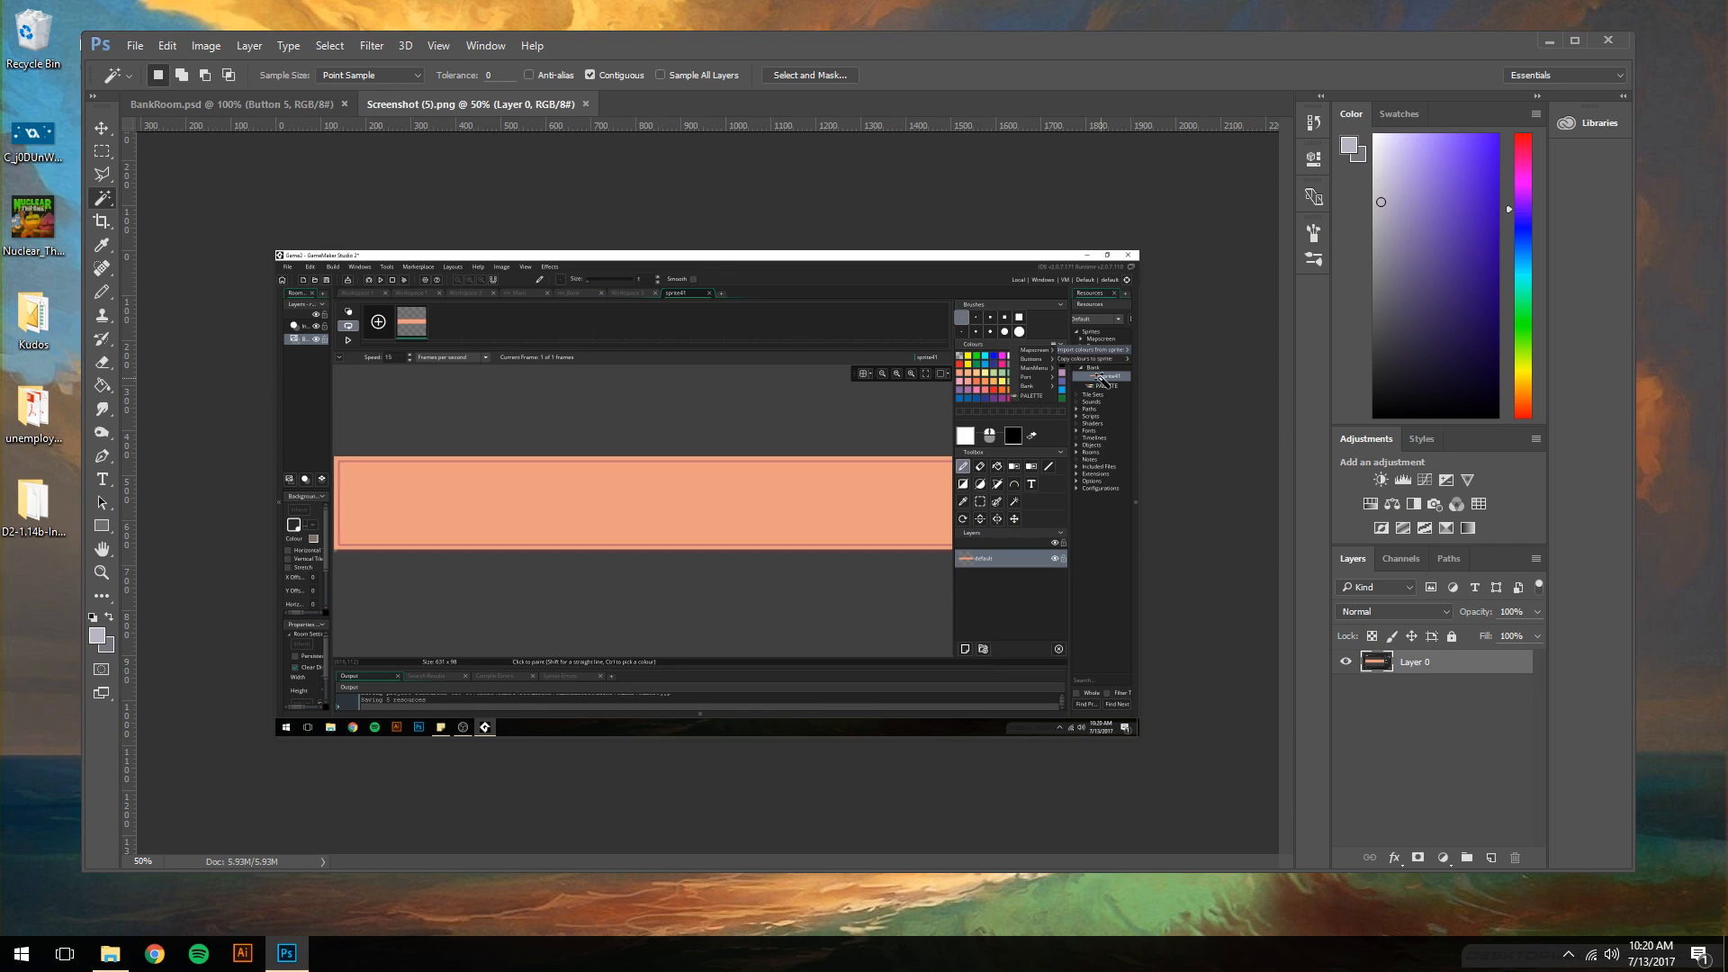
- Make a rectangular selection of about 406 by 166 px around the Colours swatches and the import options in the screenshot
scroll(1057, 337, "up", 3, "alt")
left_click_drag(1042, 402, 915, 354)
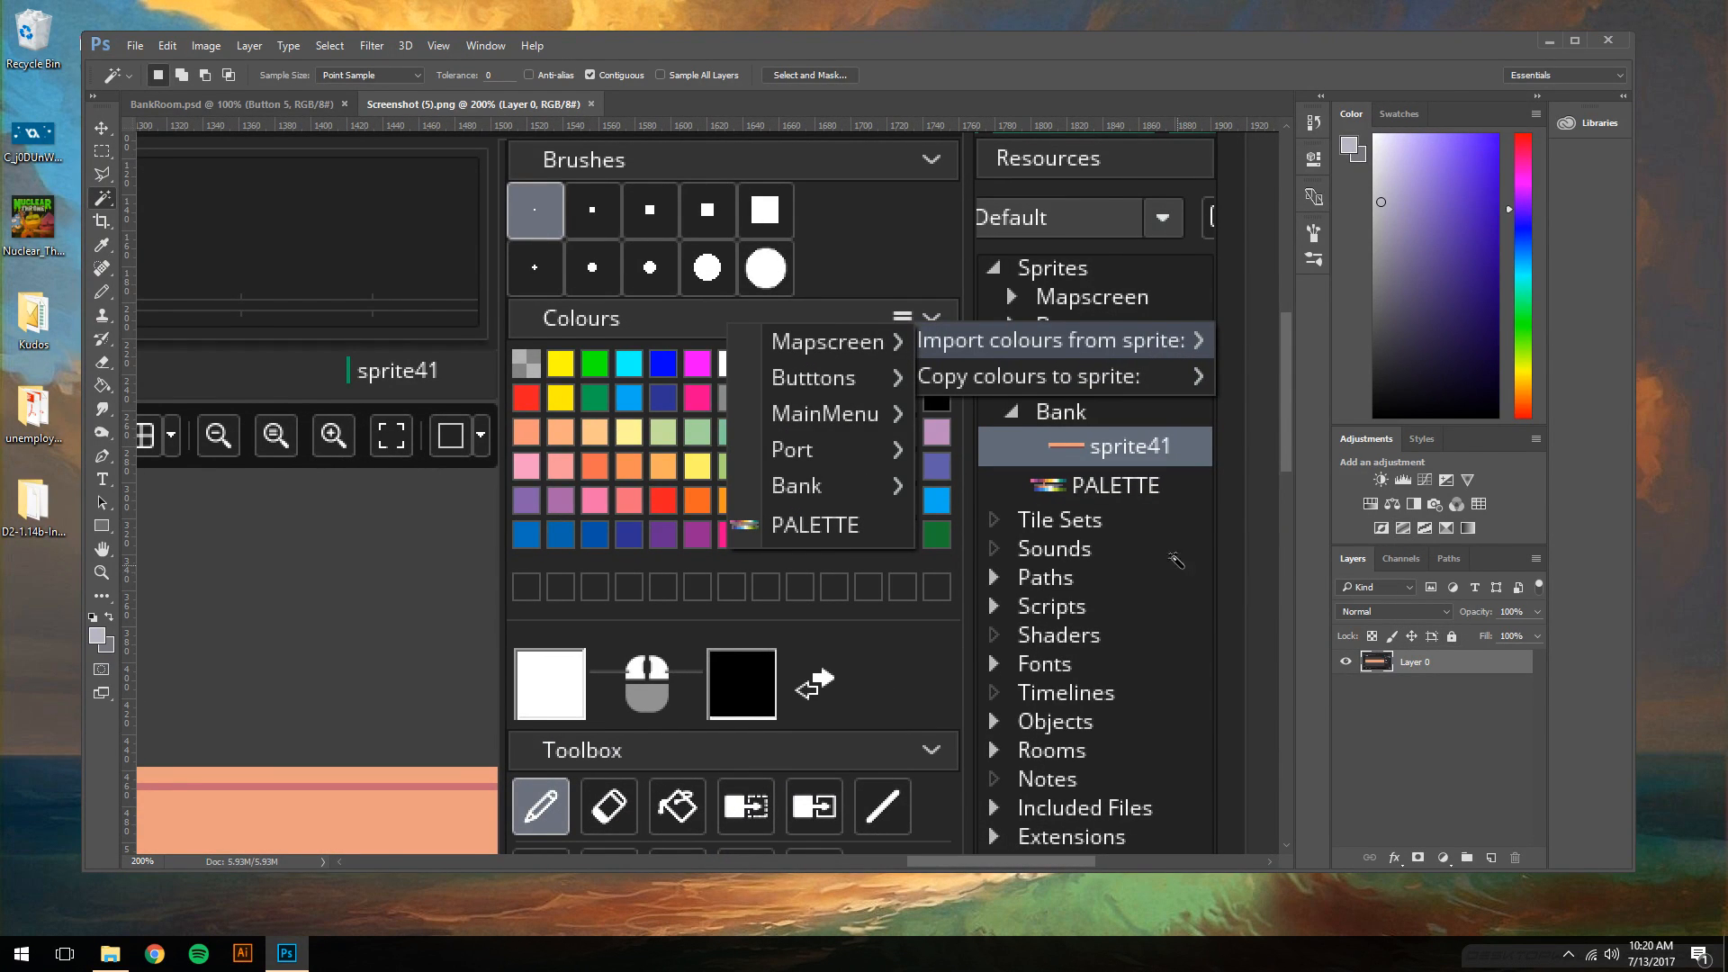
left_click(102, 150)
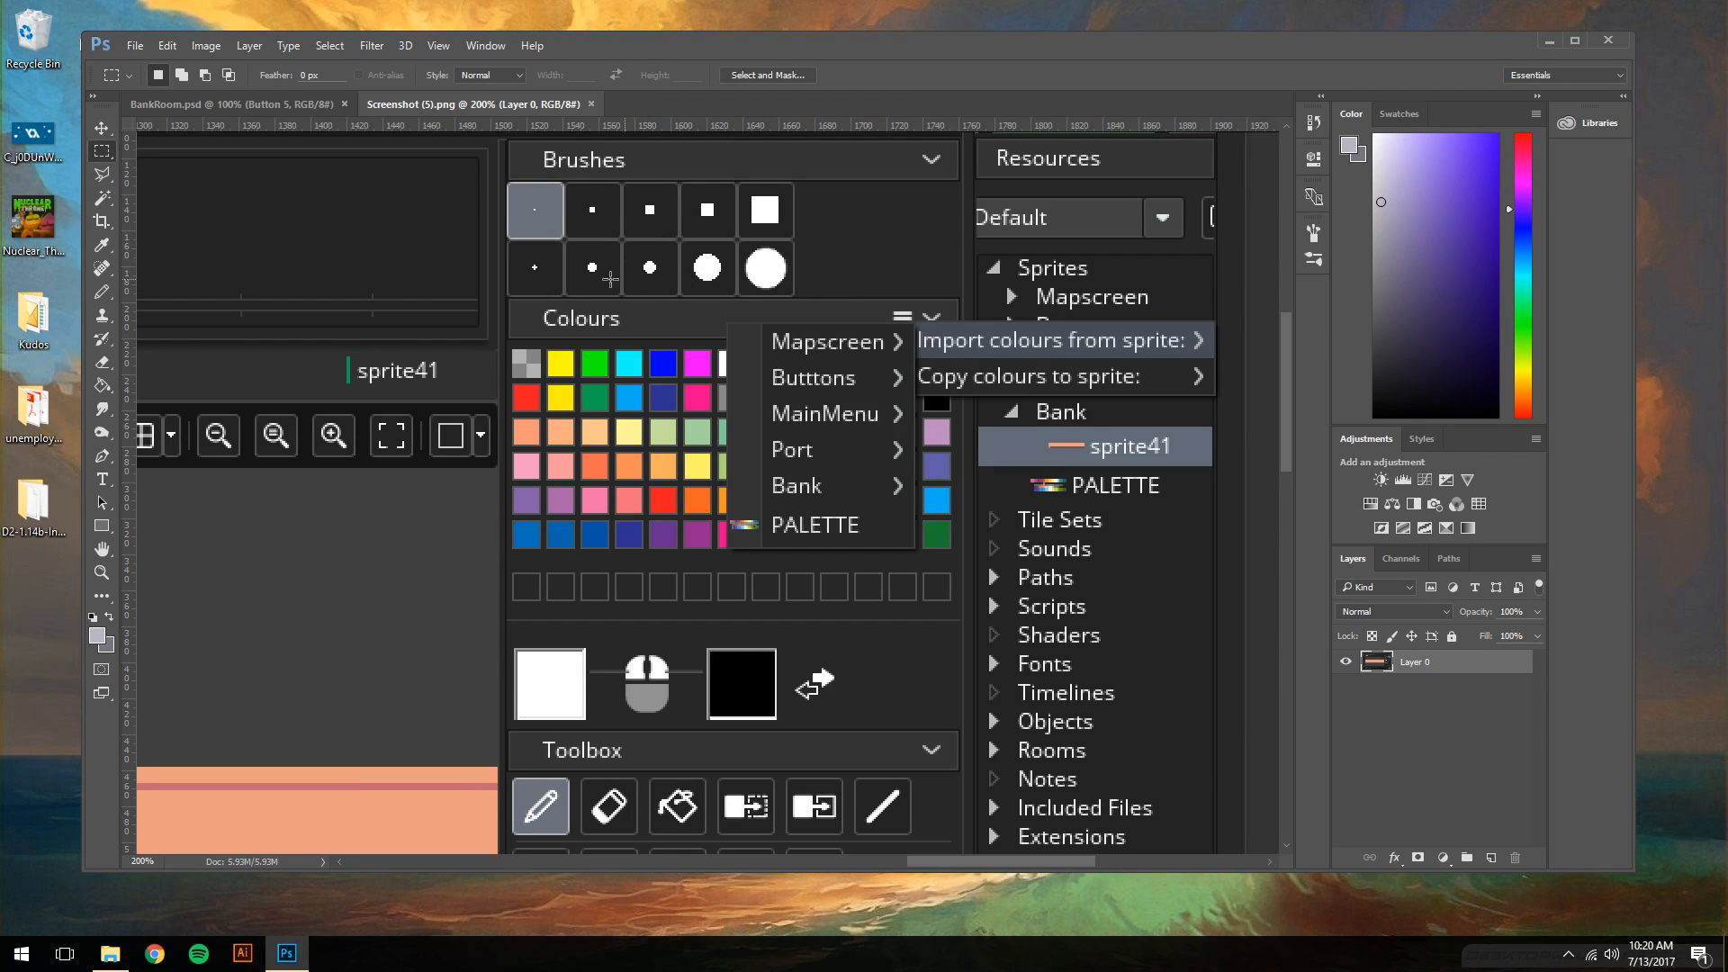
left_click_drag(496, 292, 1225, 589)
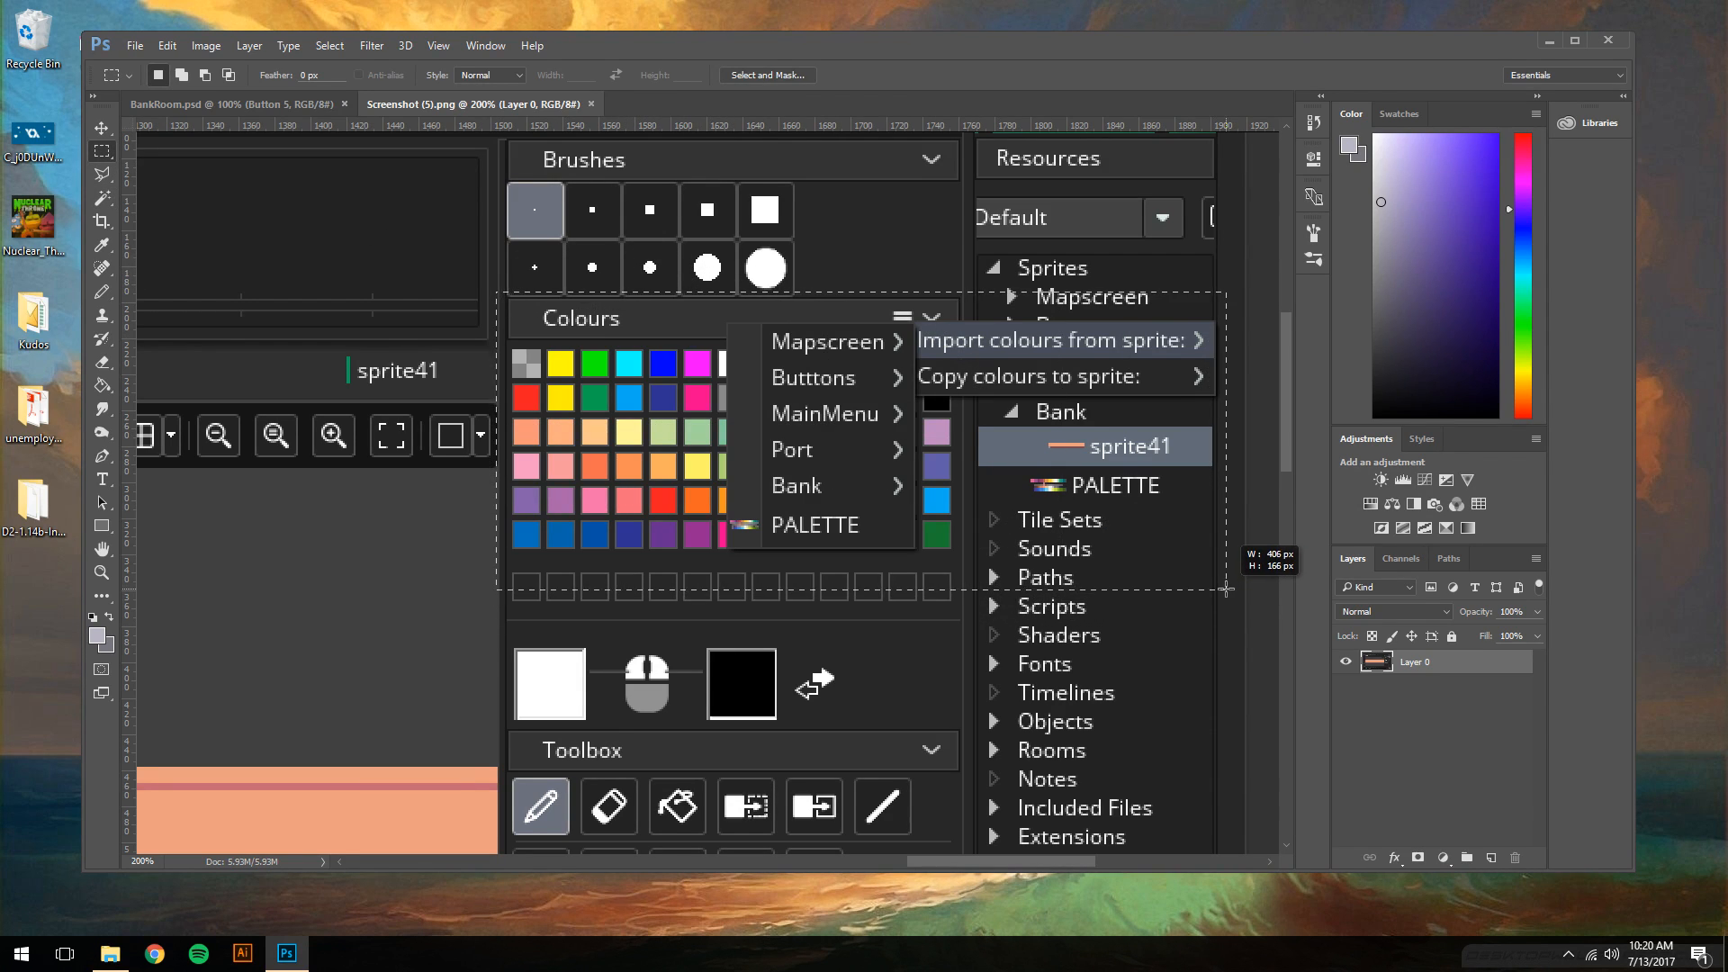
- Add a new layer and fill the selection with red sampled from the Colours swatches
left_click(1494, 856)
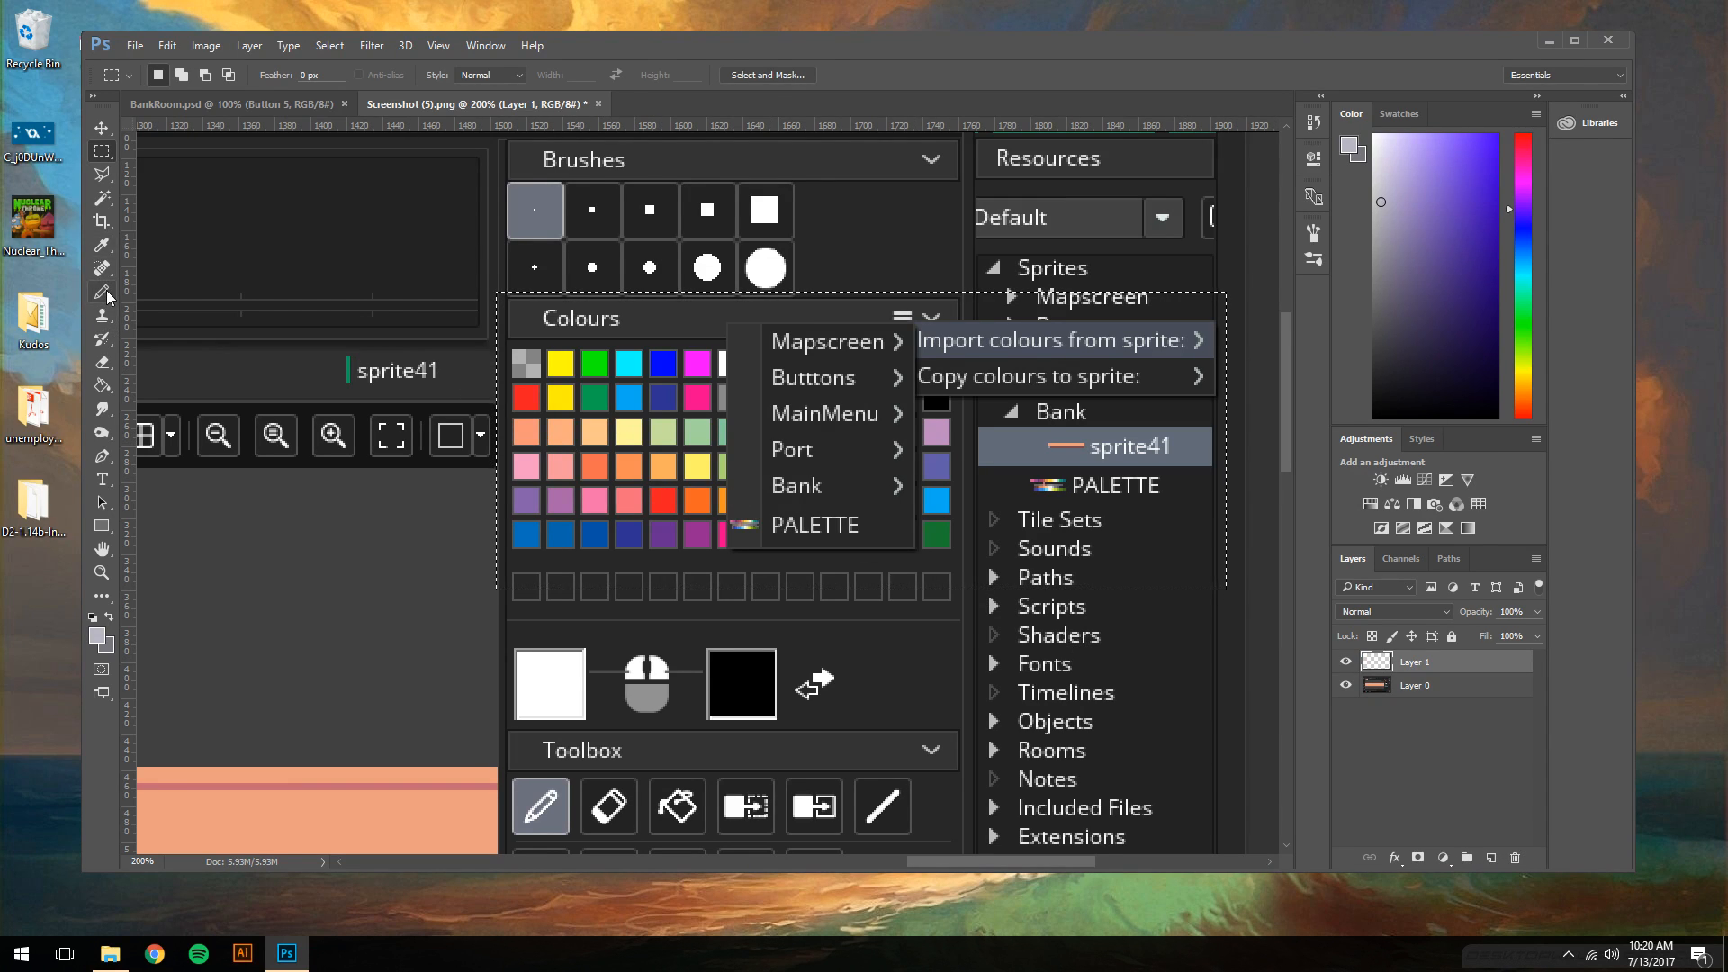
left_click(102, 385)
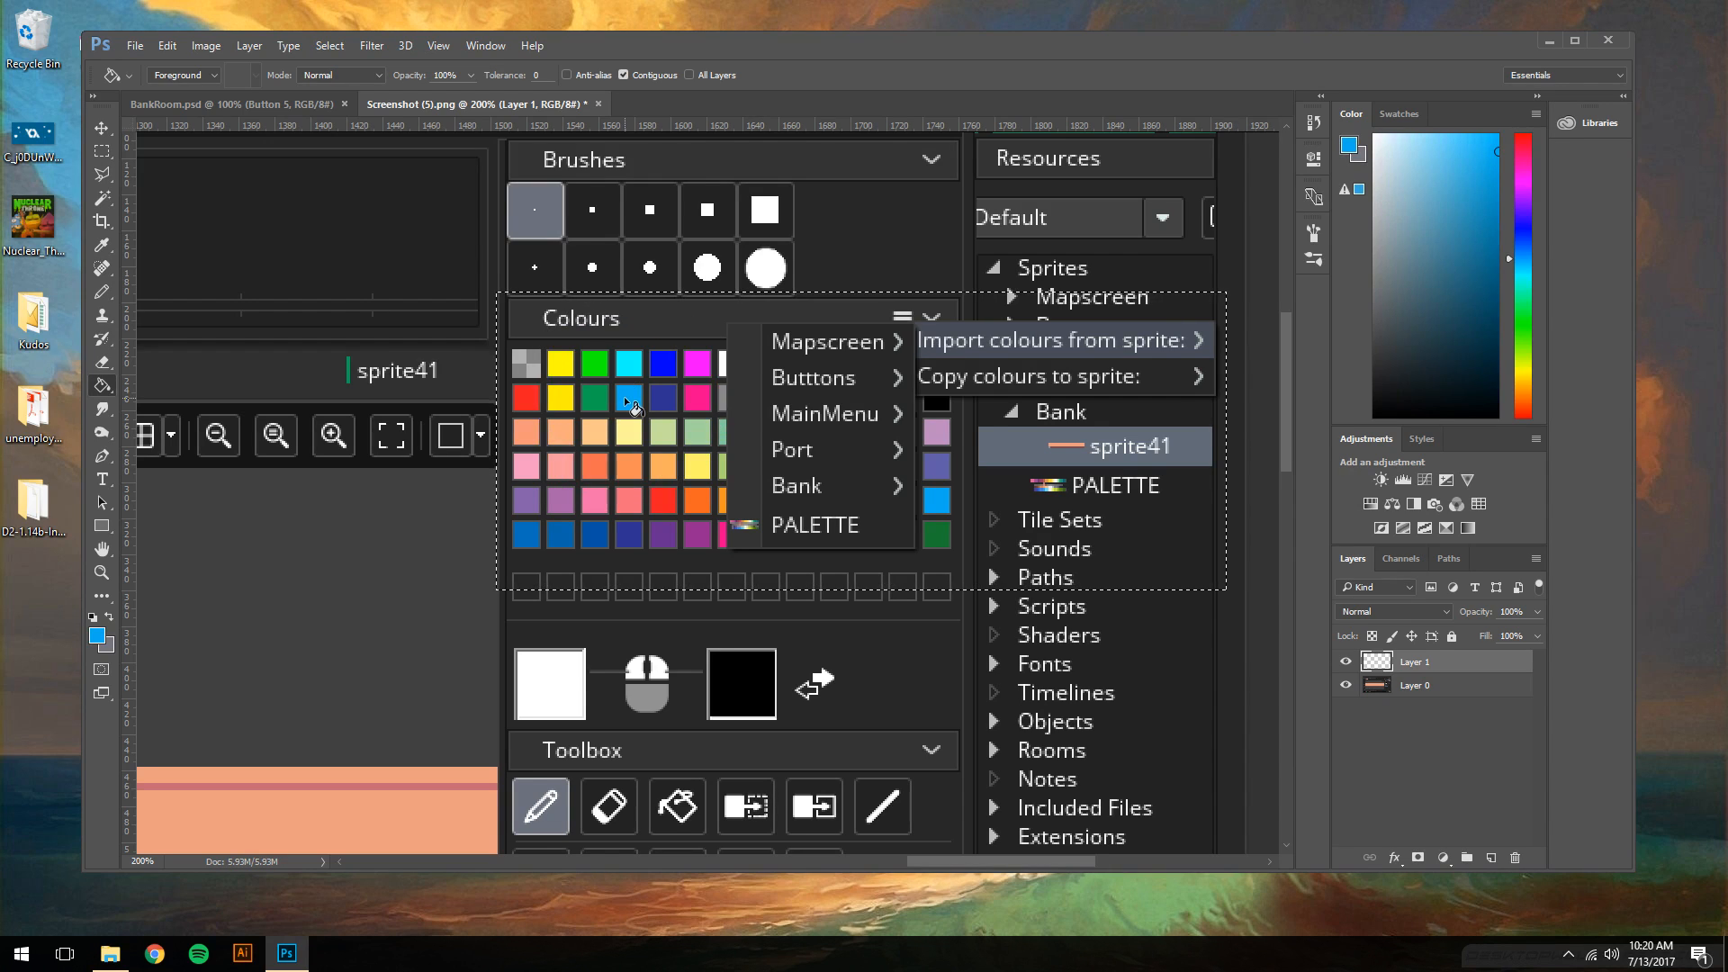
left_click(528, 397, "alt")
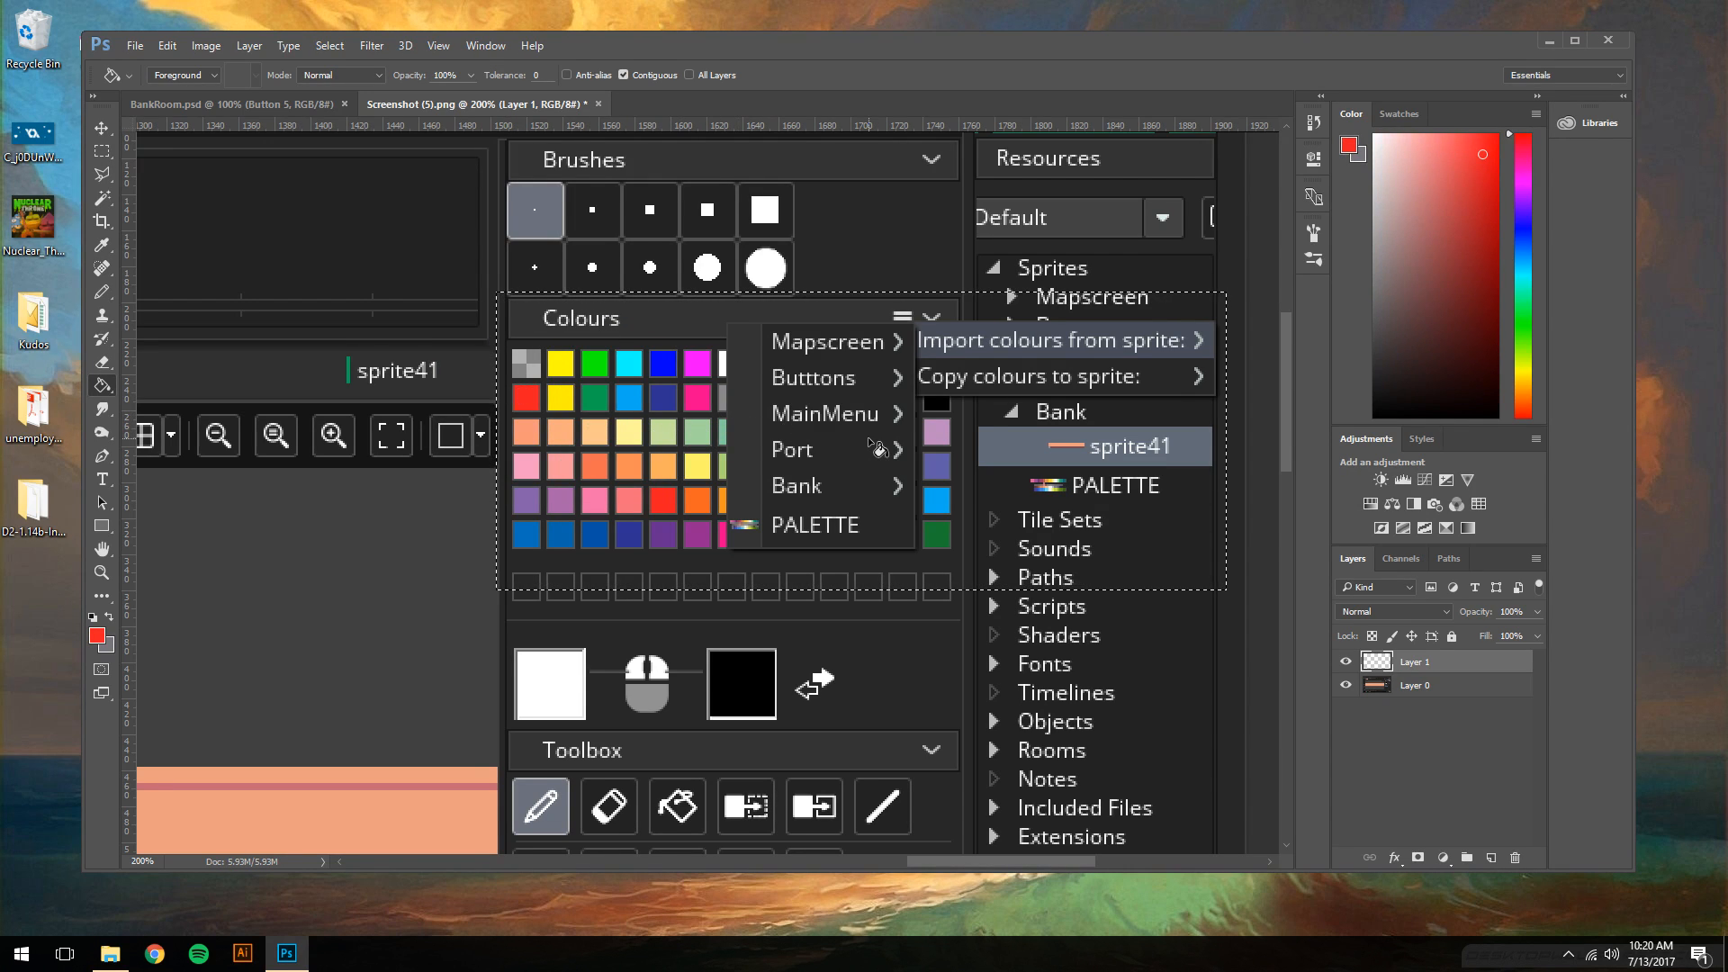
left_click(843, 441)
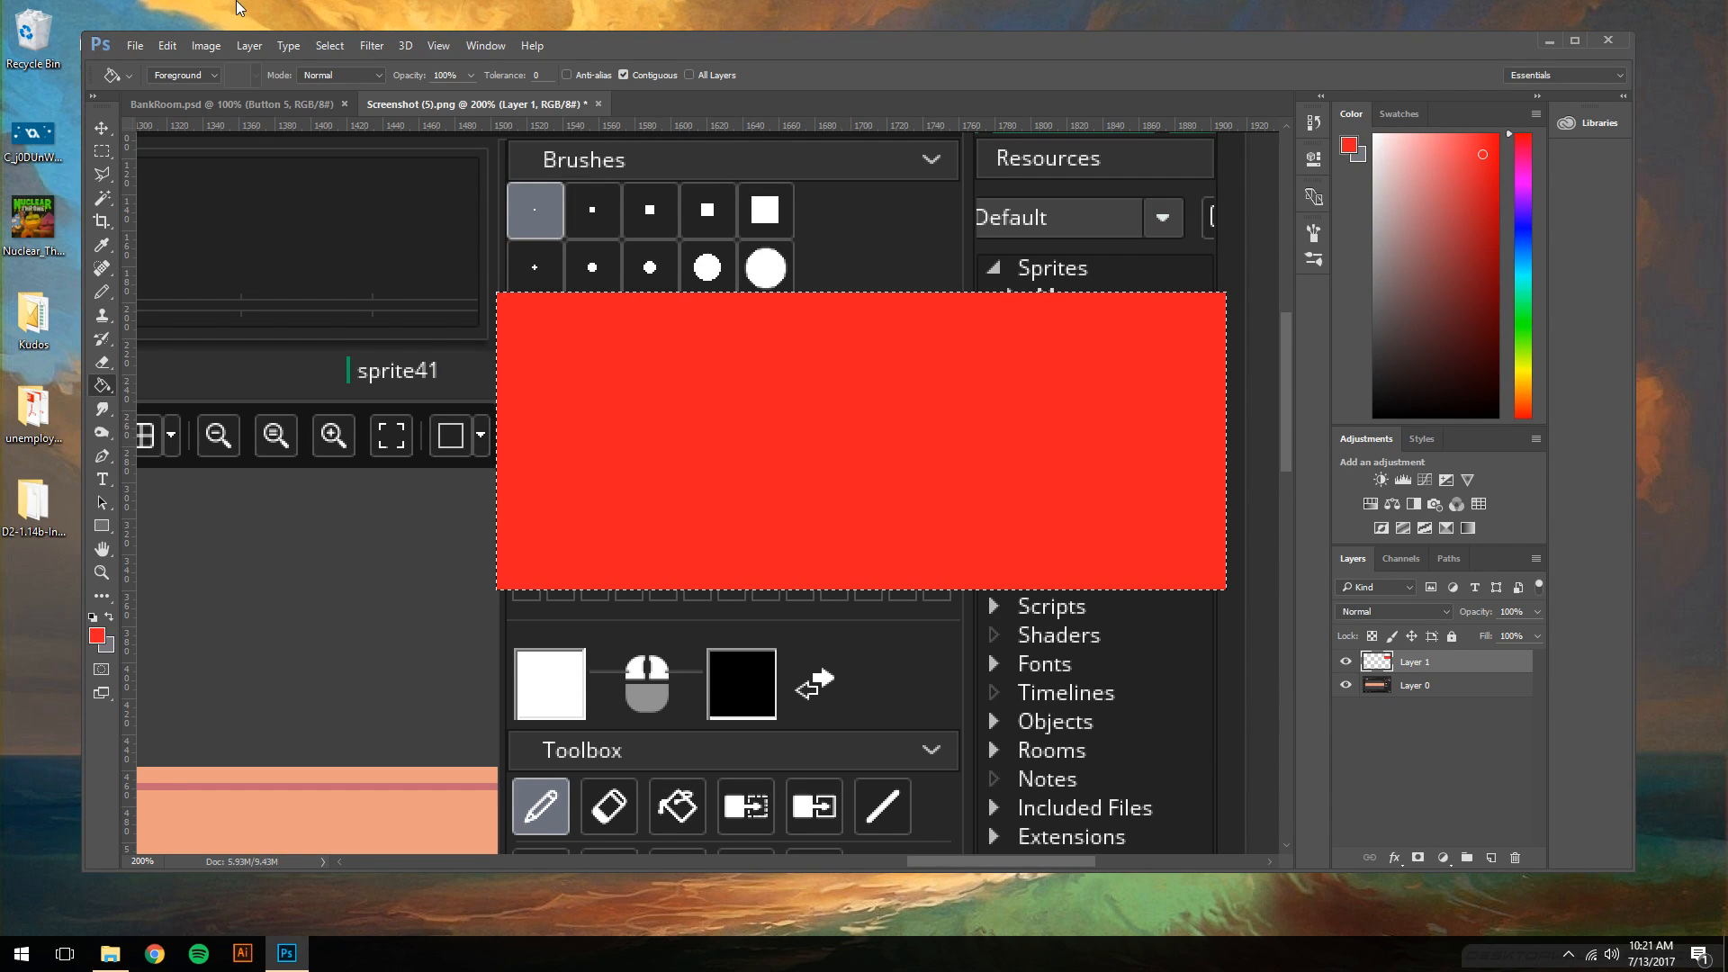
- Contract the selection by 4 pixels and delete the red fill inside it to leave a frame
left_click(328, 46)
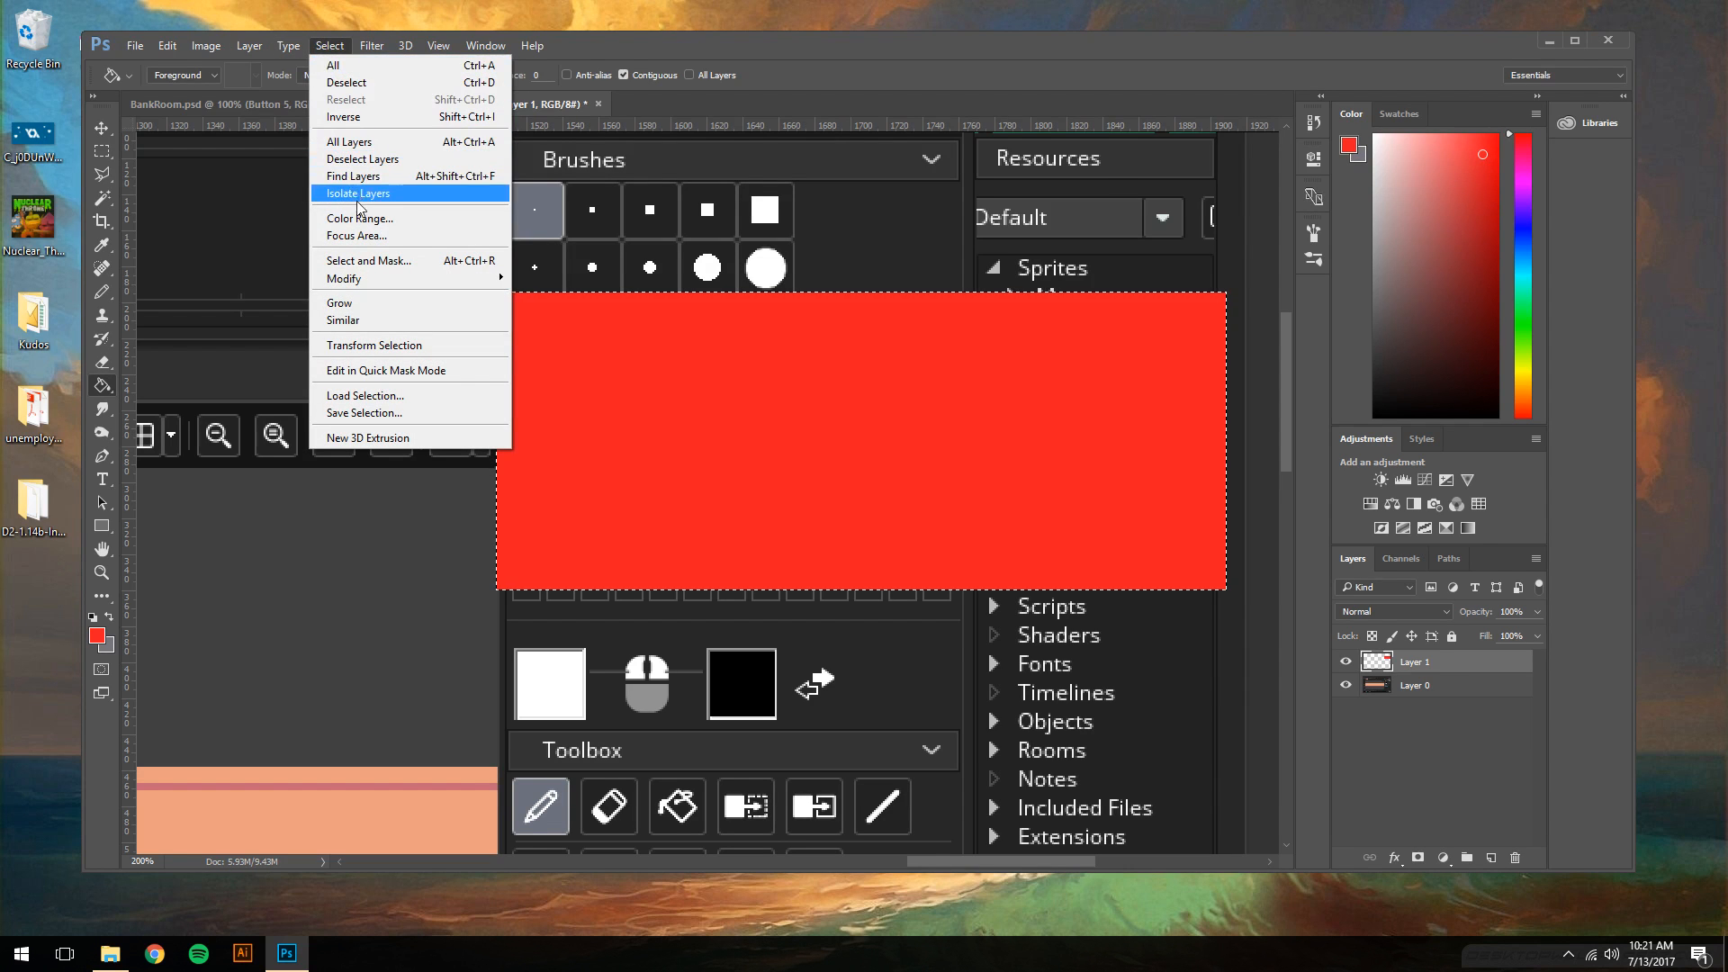
mouse_move(432, 286)
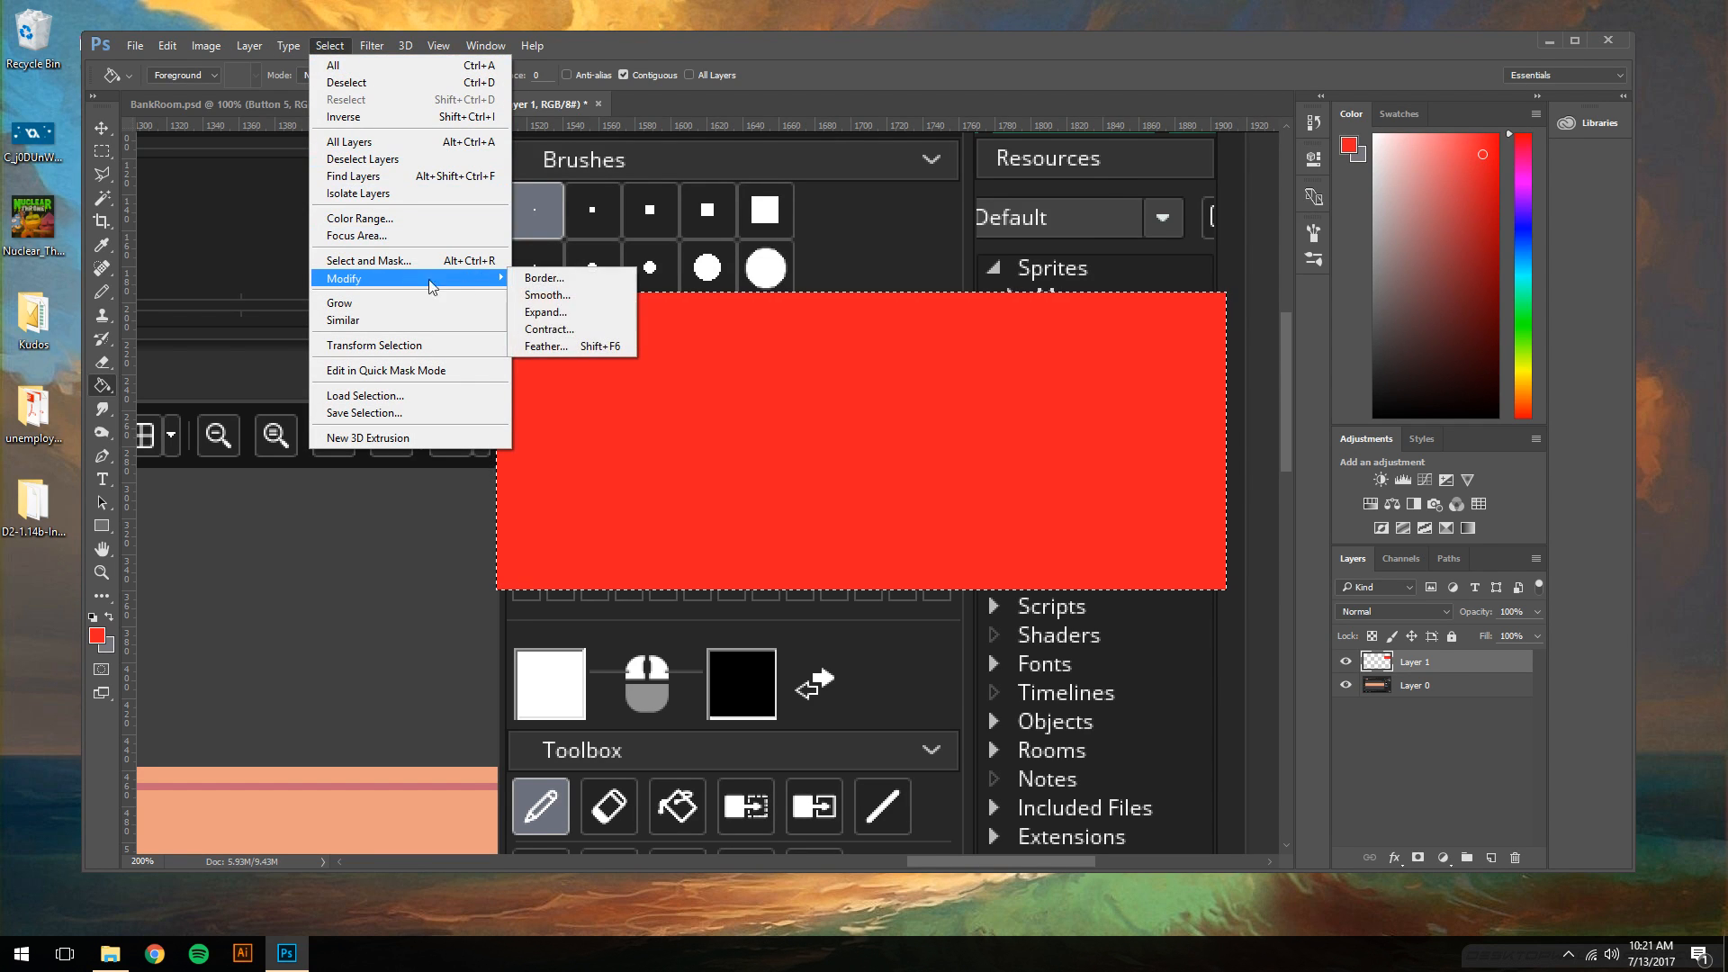
left_click(549, 330)
type("4")
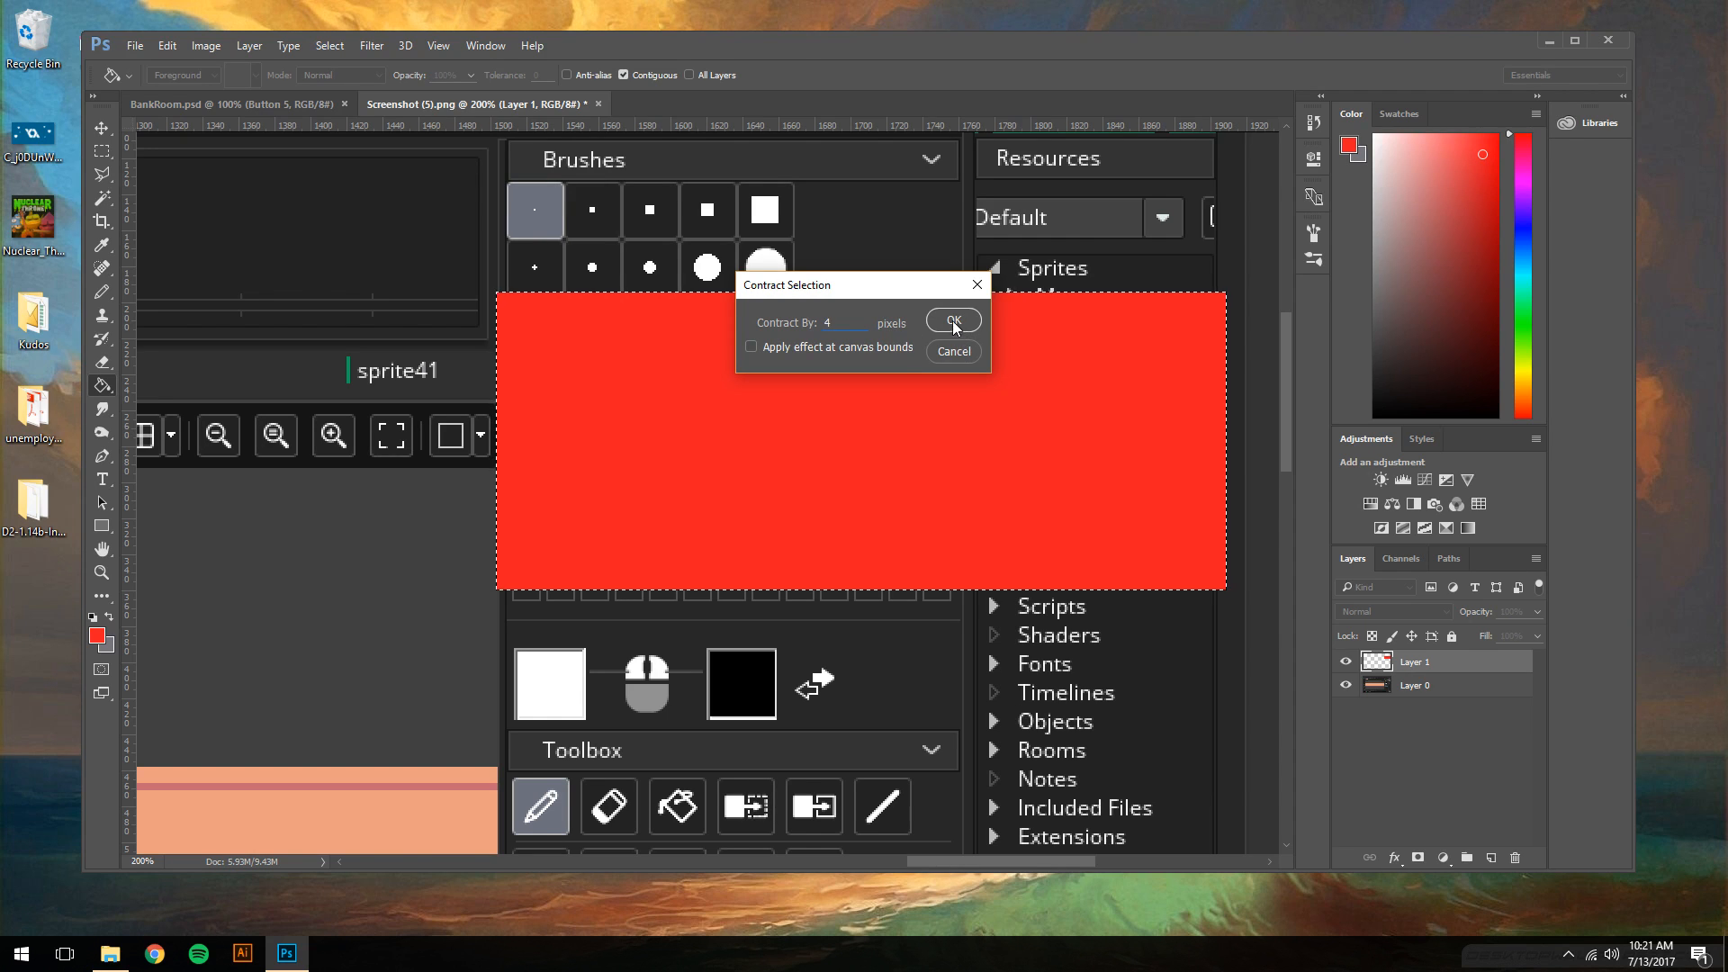
left_click(952, 321)
key("Delete")
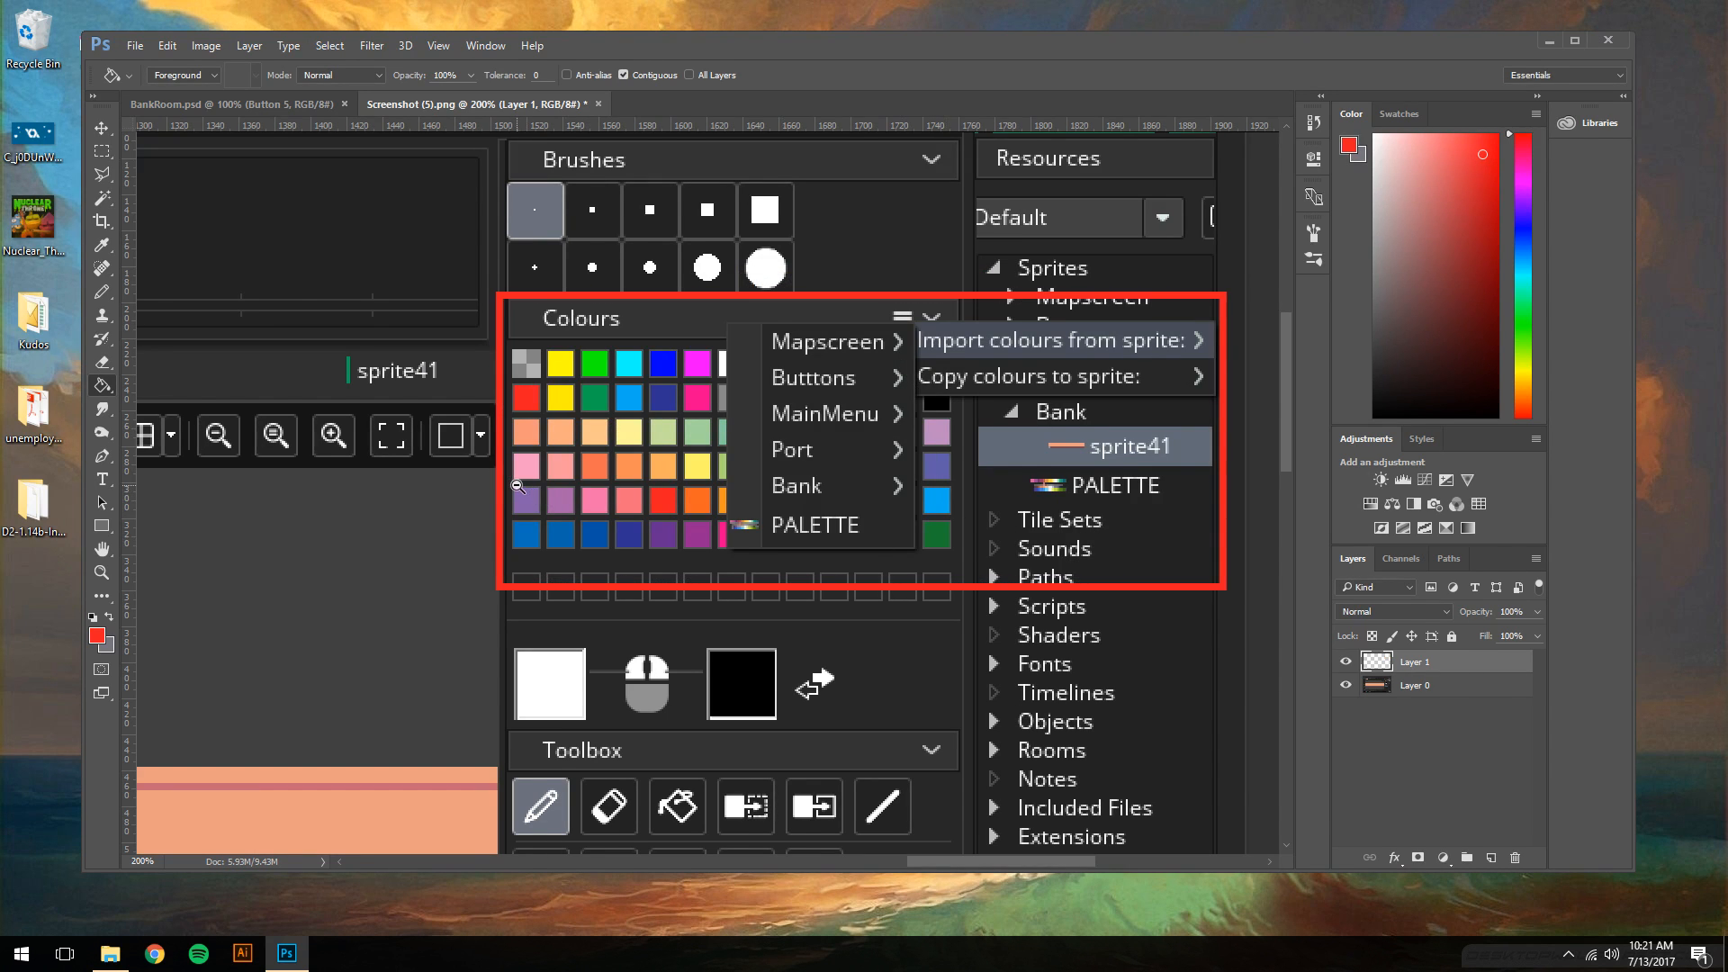
scroll(698, 533, "down", 3, "alt")
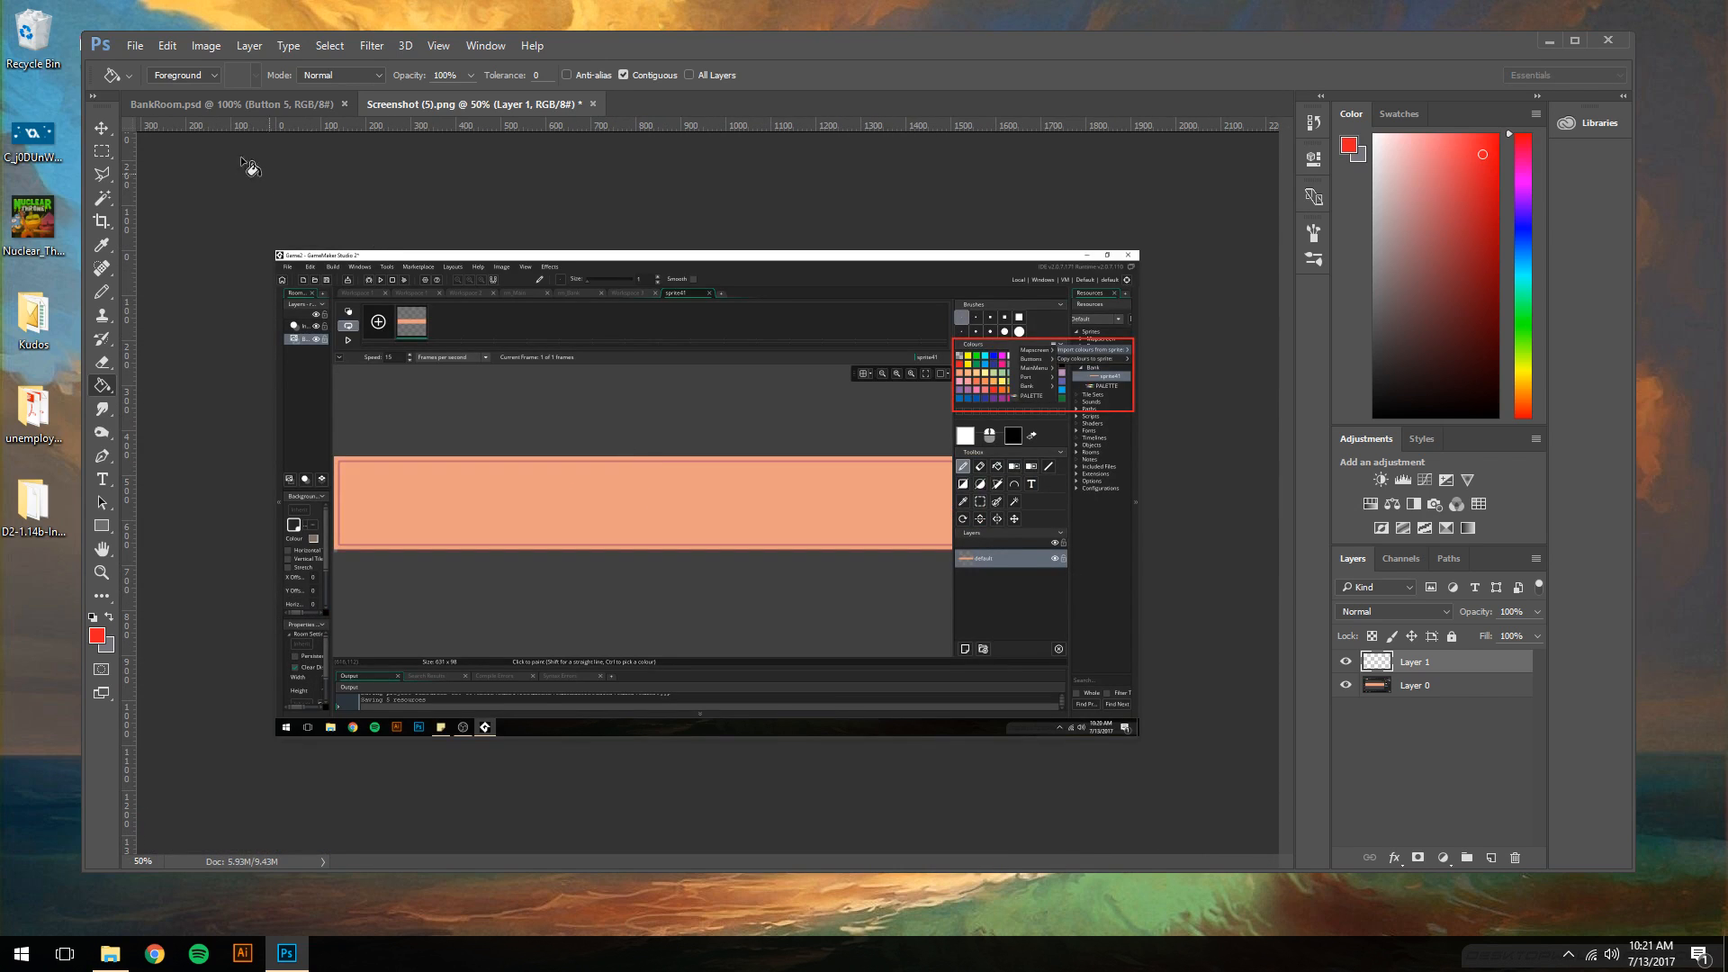
- Save the annotated screenshot as a PNG over Screenshot (5).png, and close the document without saving further changes
left_click(135, 45)
left_click(197, 226)
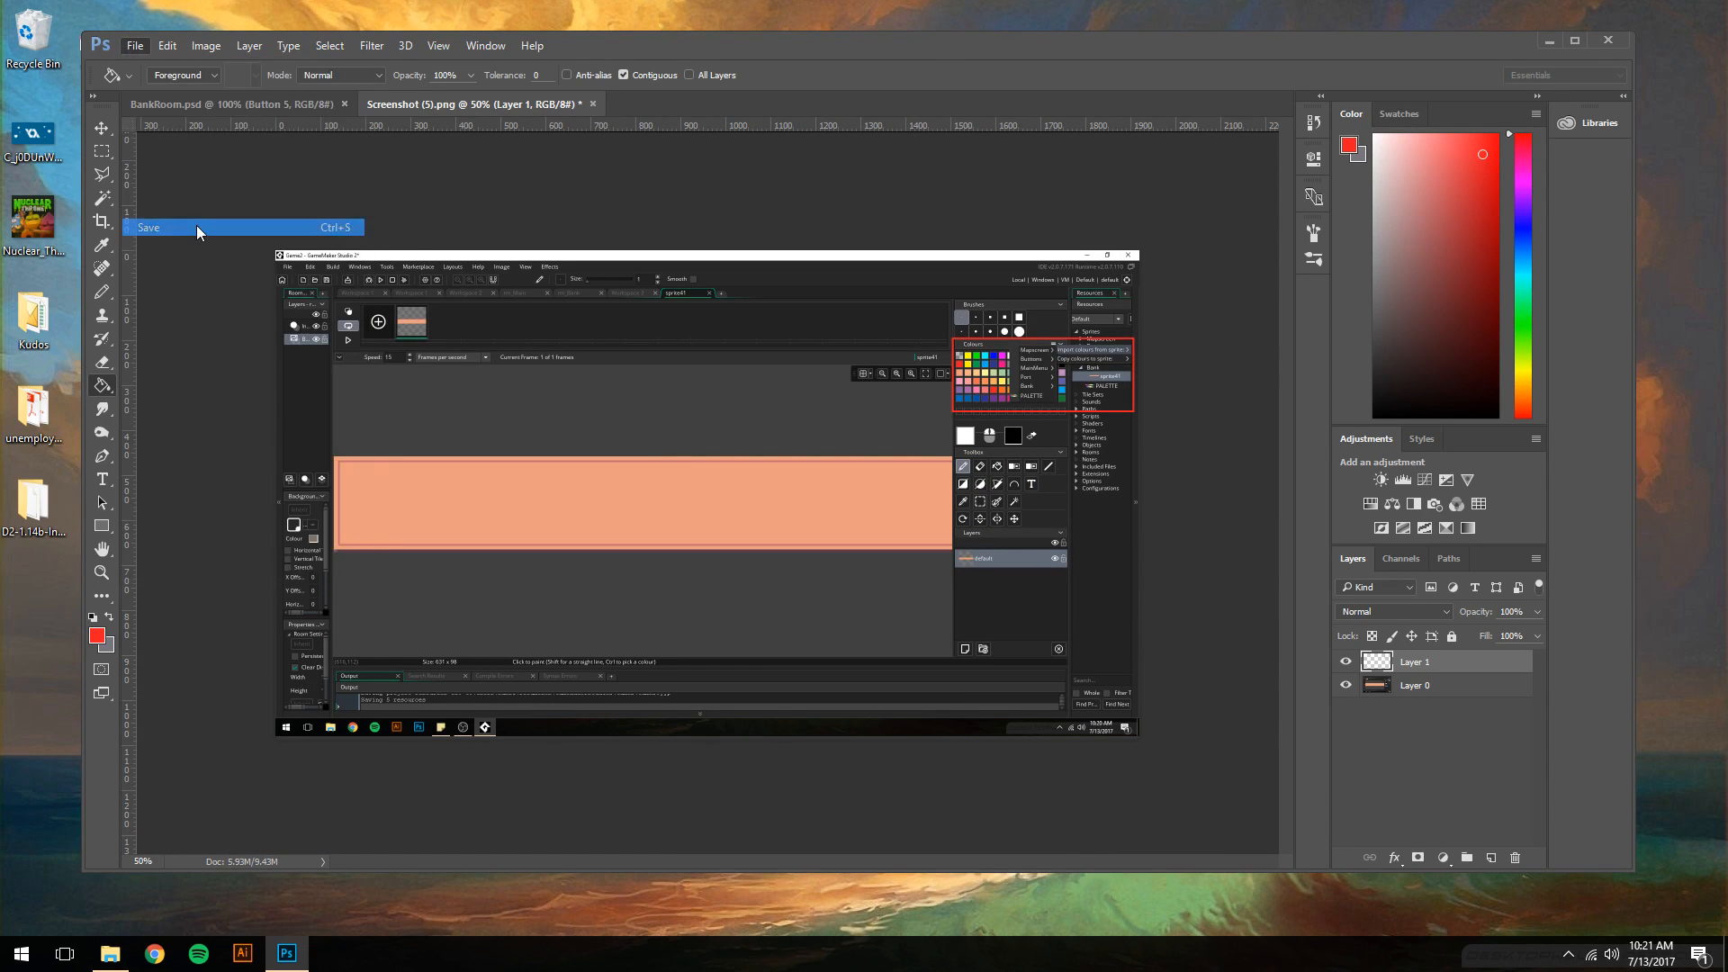
left_click(369, 413)
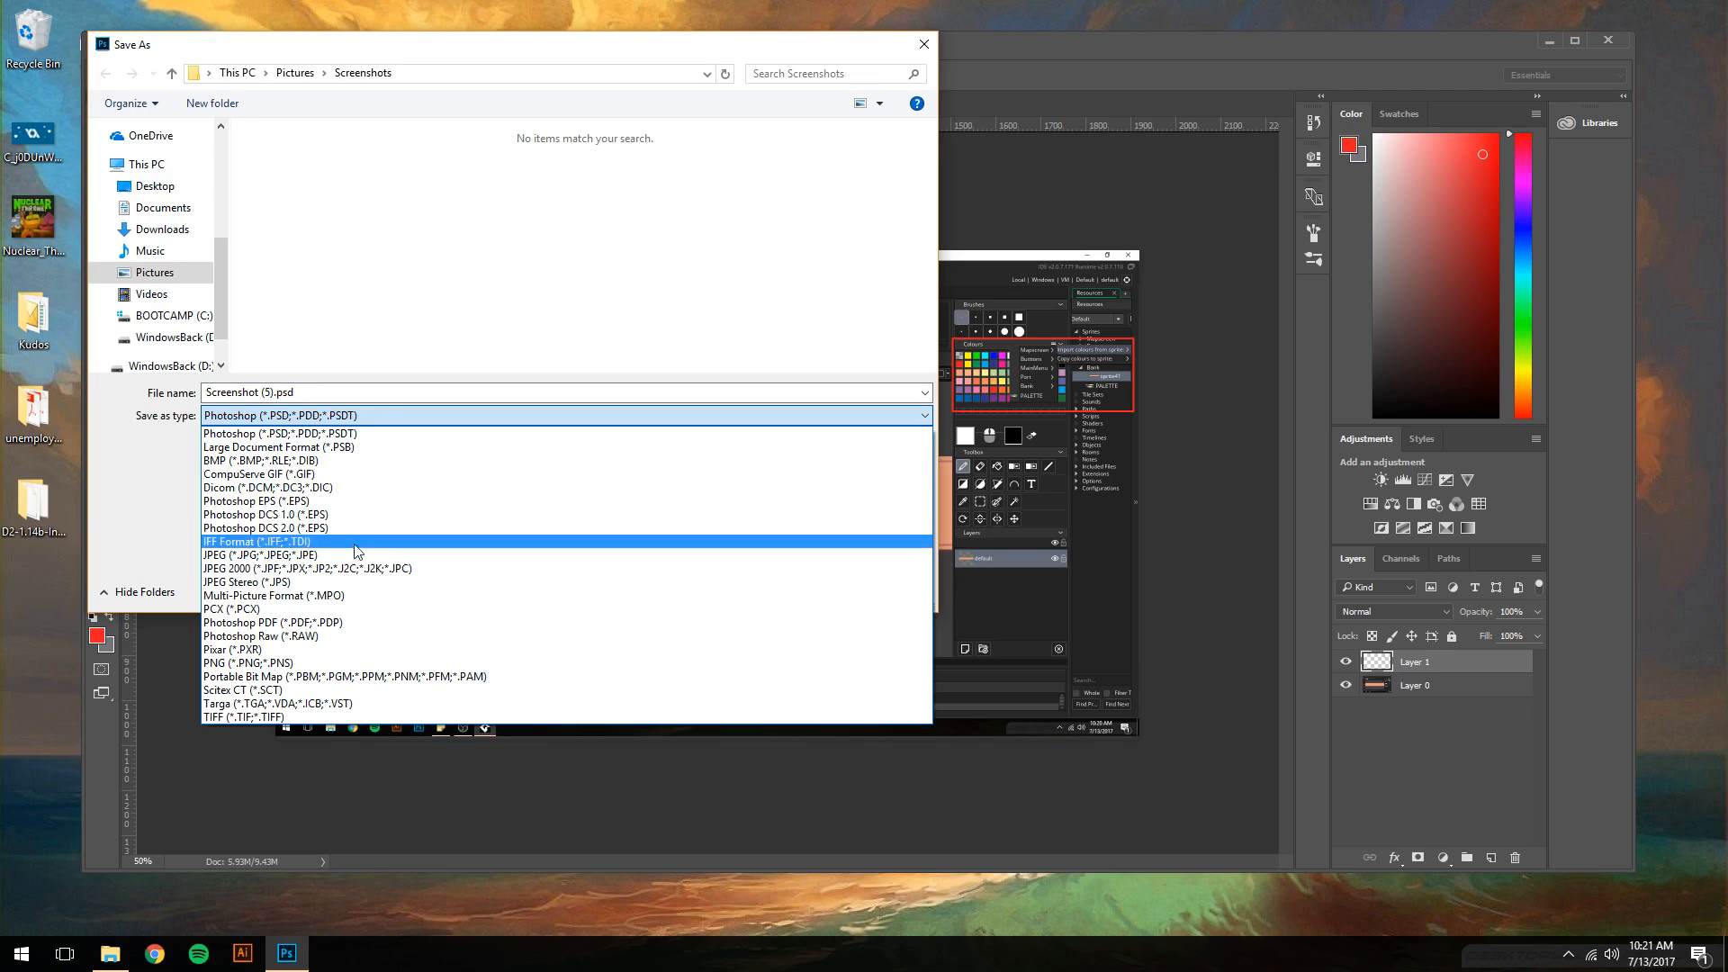
left_click(364, 665)
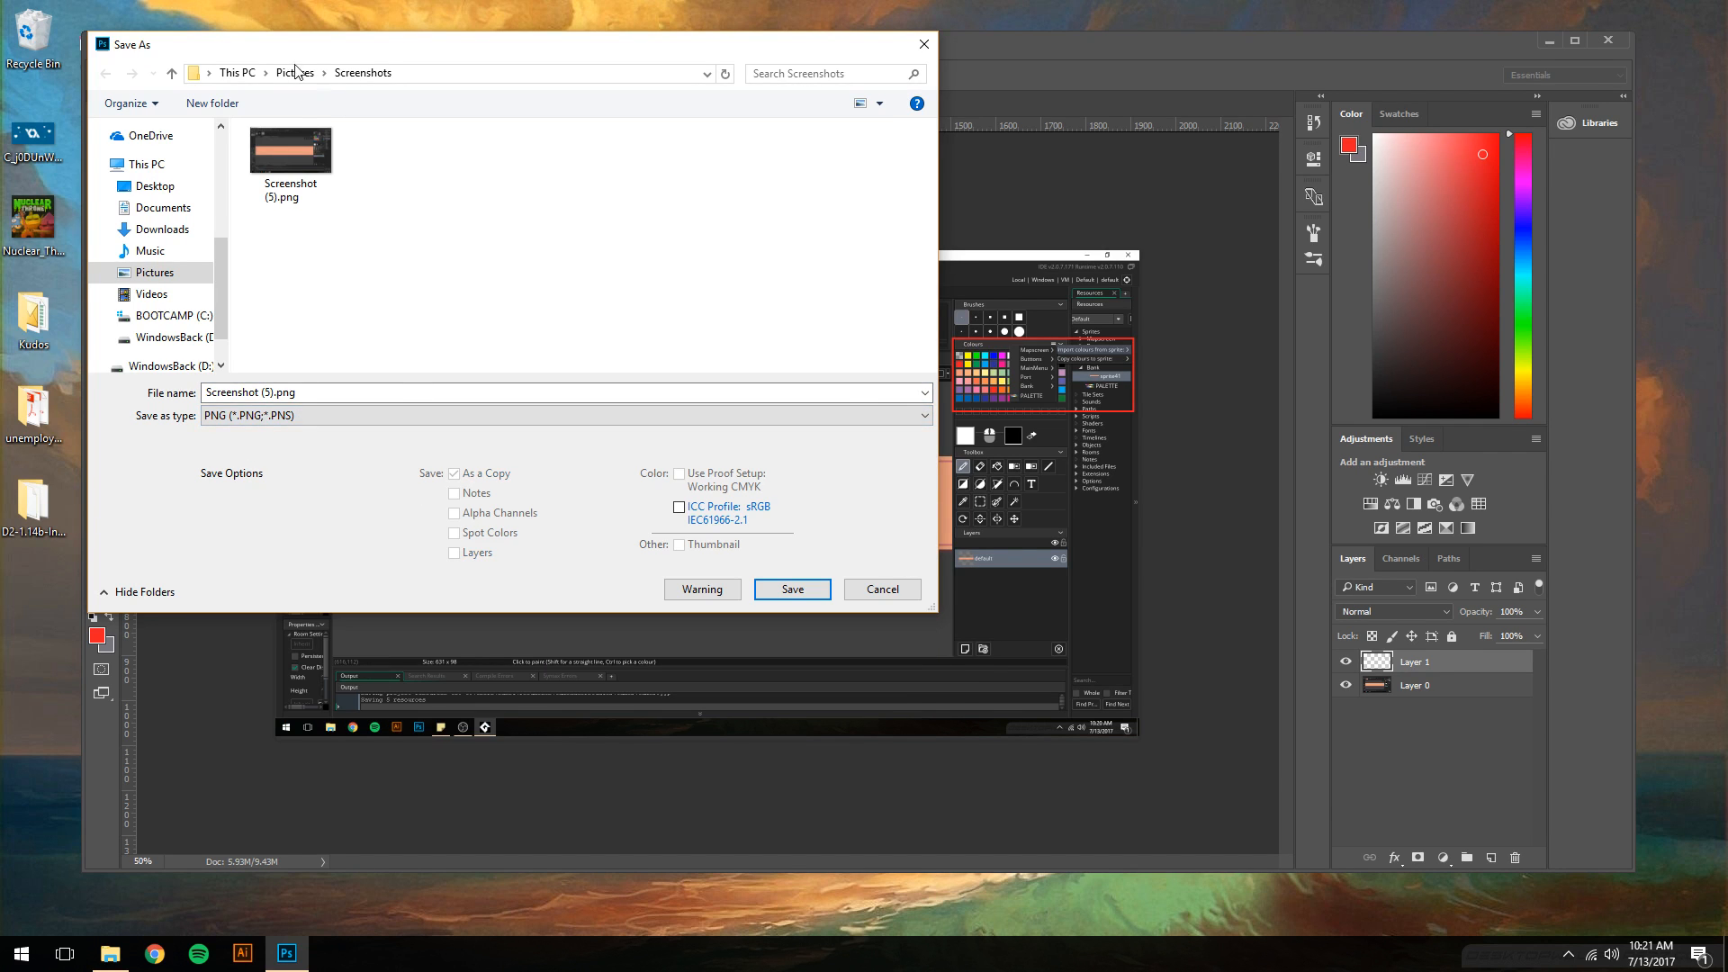
left_click(771, 590)
left_click(893, 476)
left_click(941, 310)
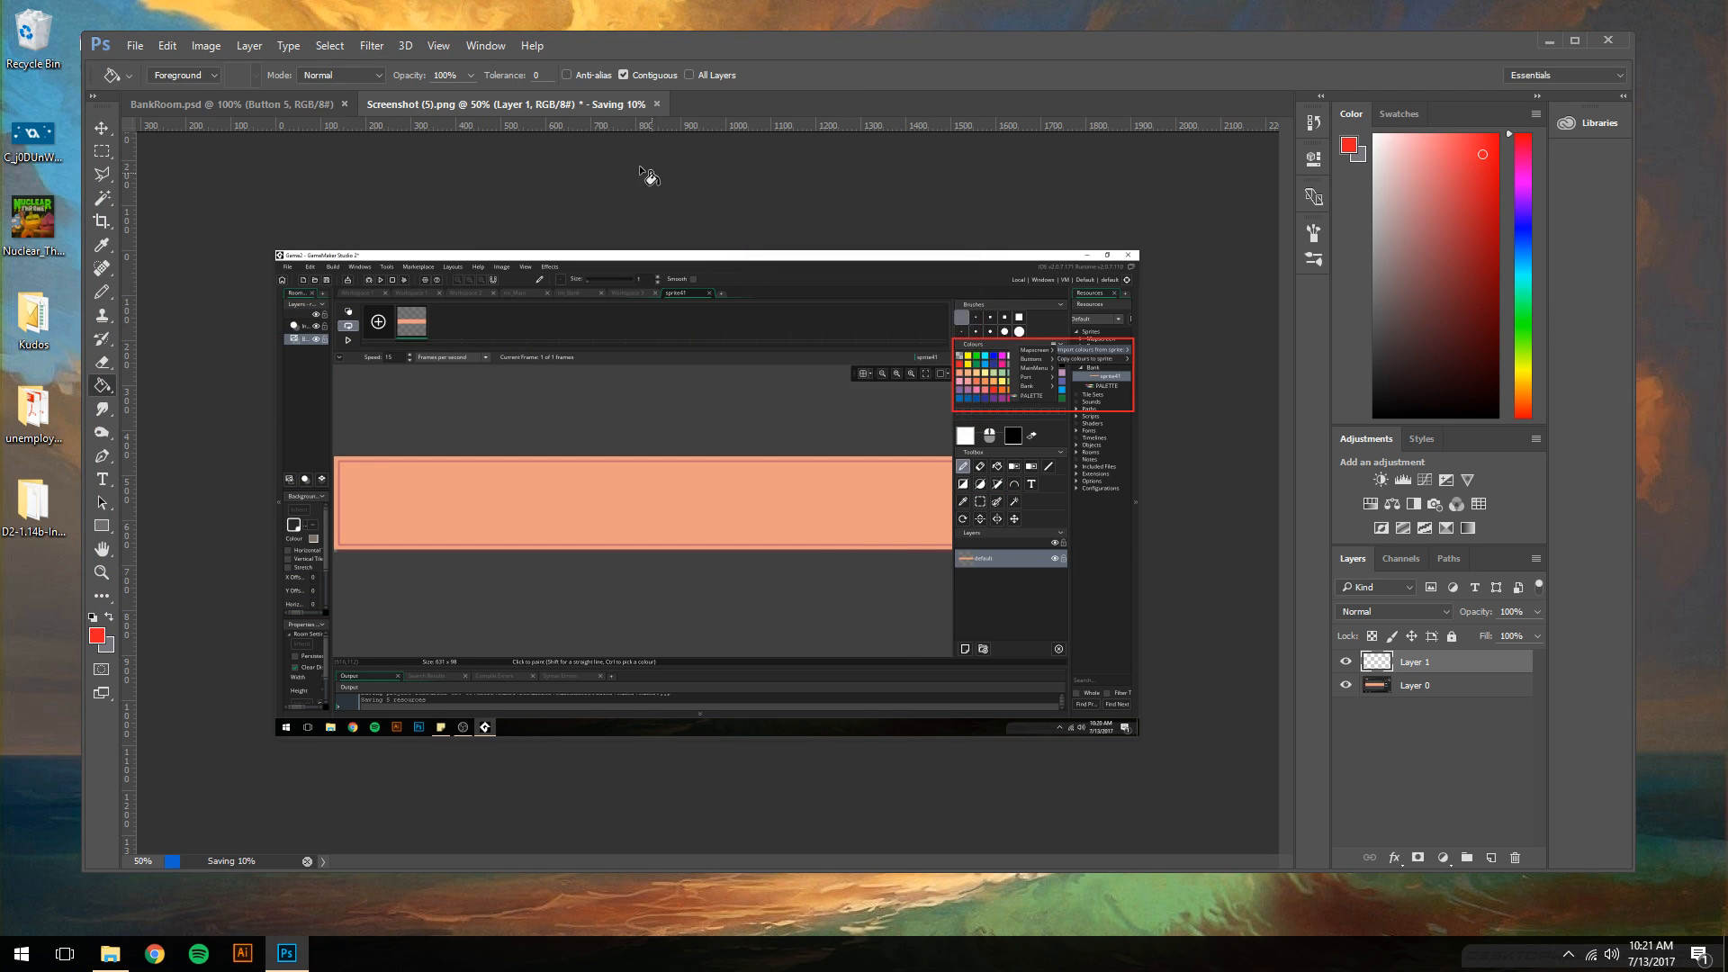
left_click(596, 105)
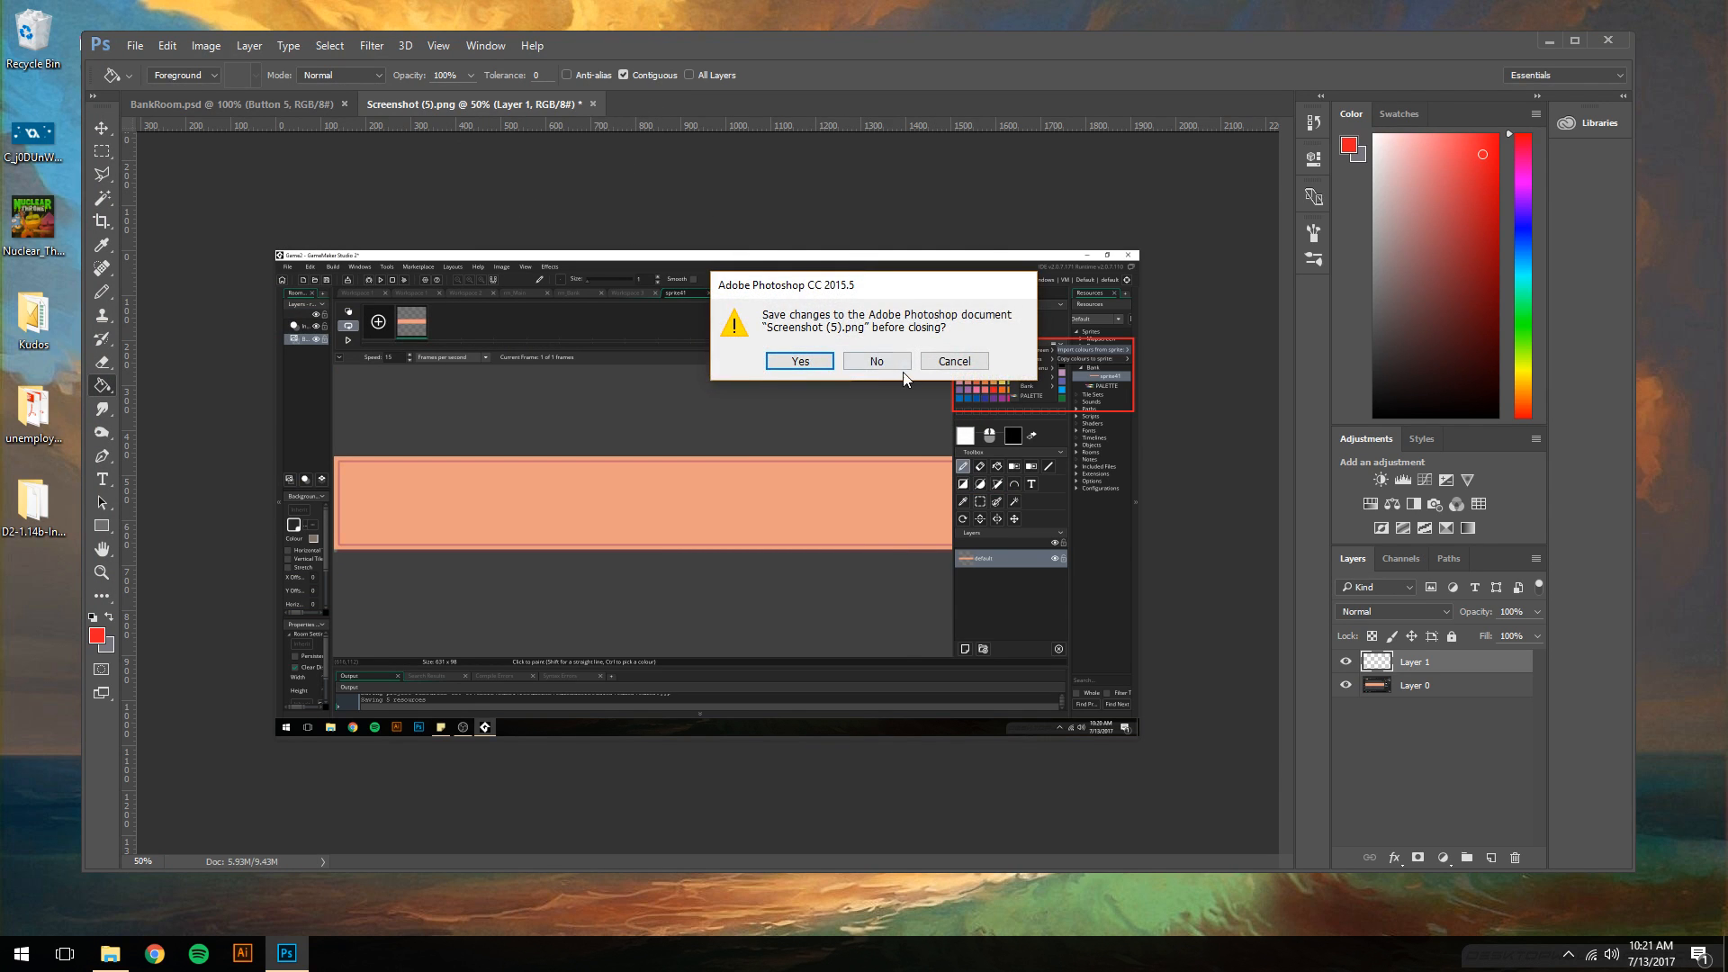
left_click(877, 369)
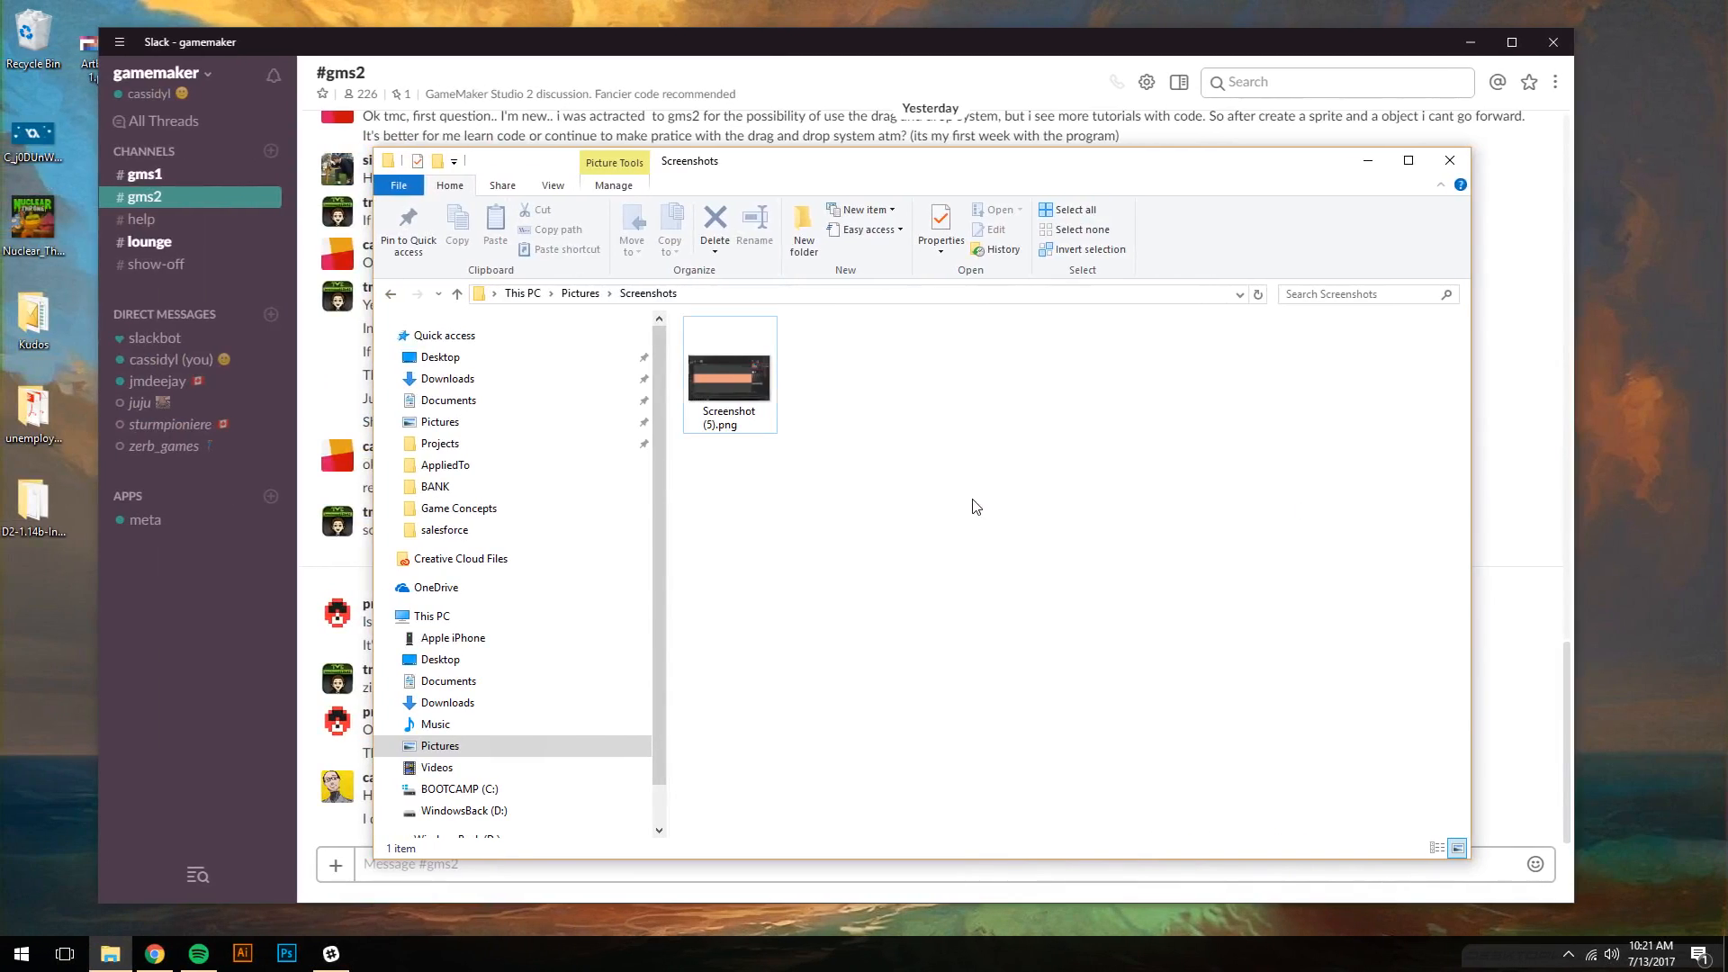
- Upload Screenshot (5).png from the Screenshots folder to Slack's gms2 channel with the title "Import Color from Sprite"
left_click_drag(799, 187, 1209, 158)
left_click_drag(1160, 315, 543, 689)
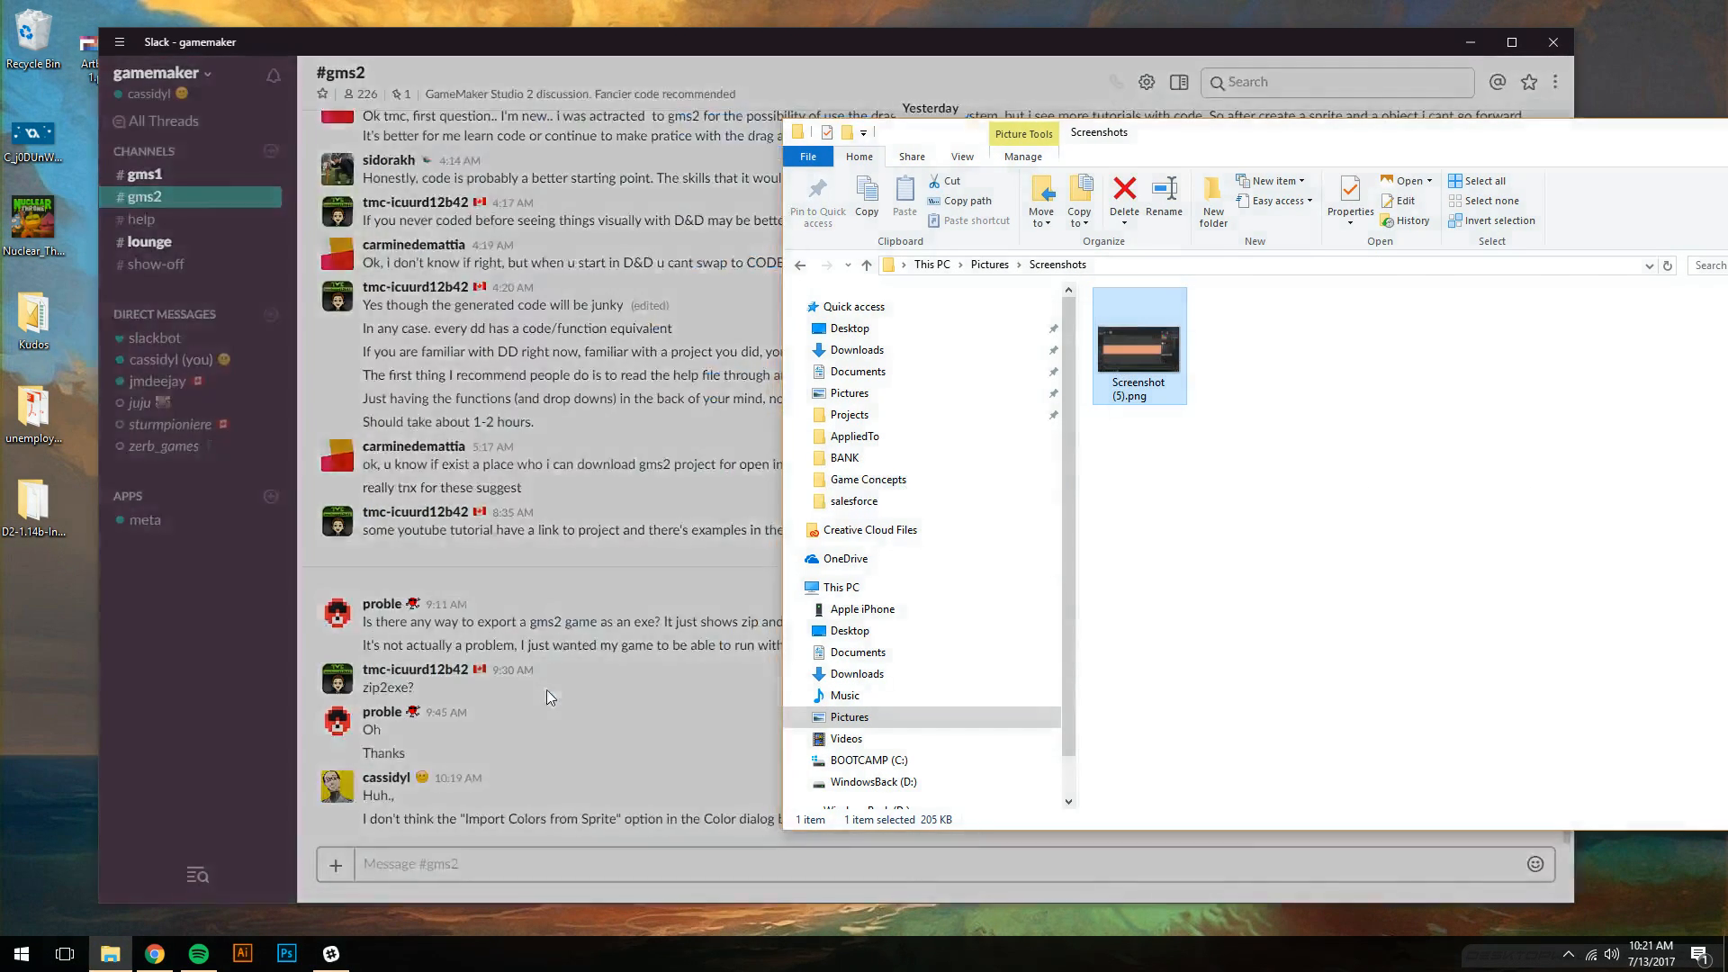
left_click(682, 563)
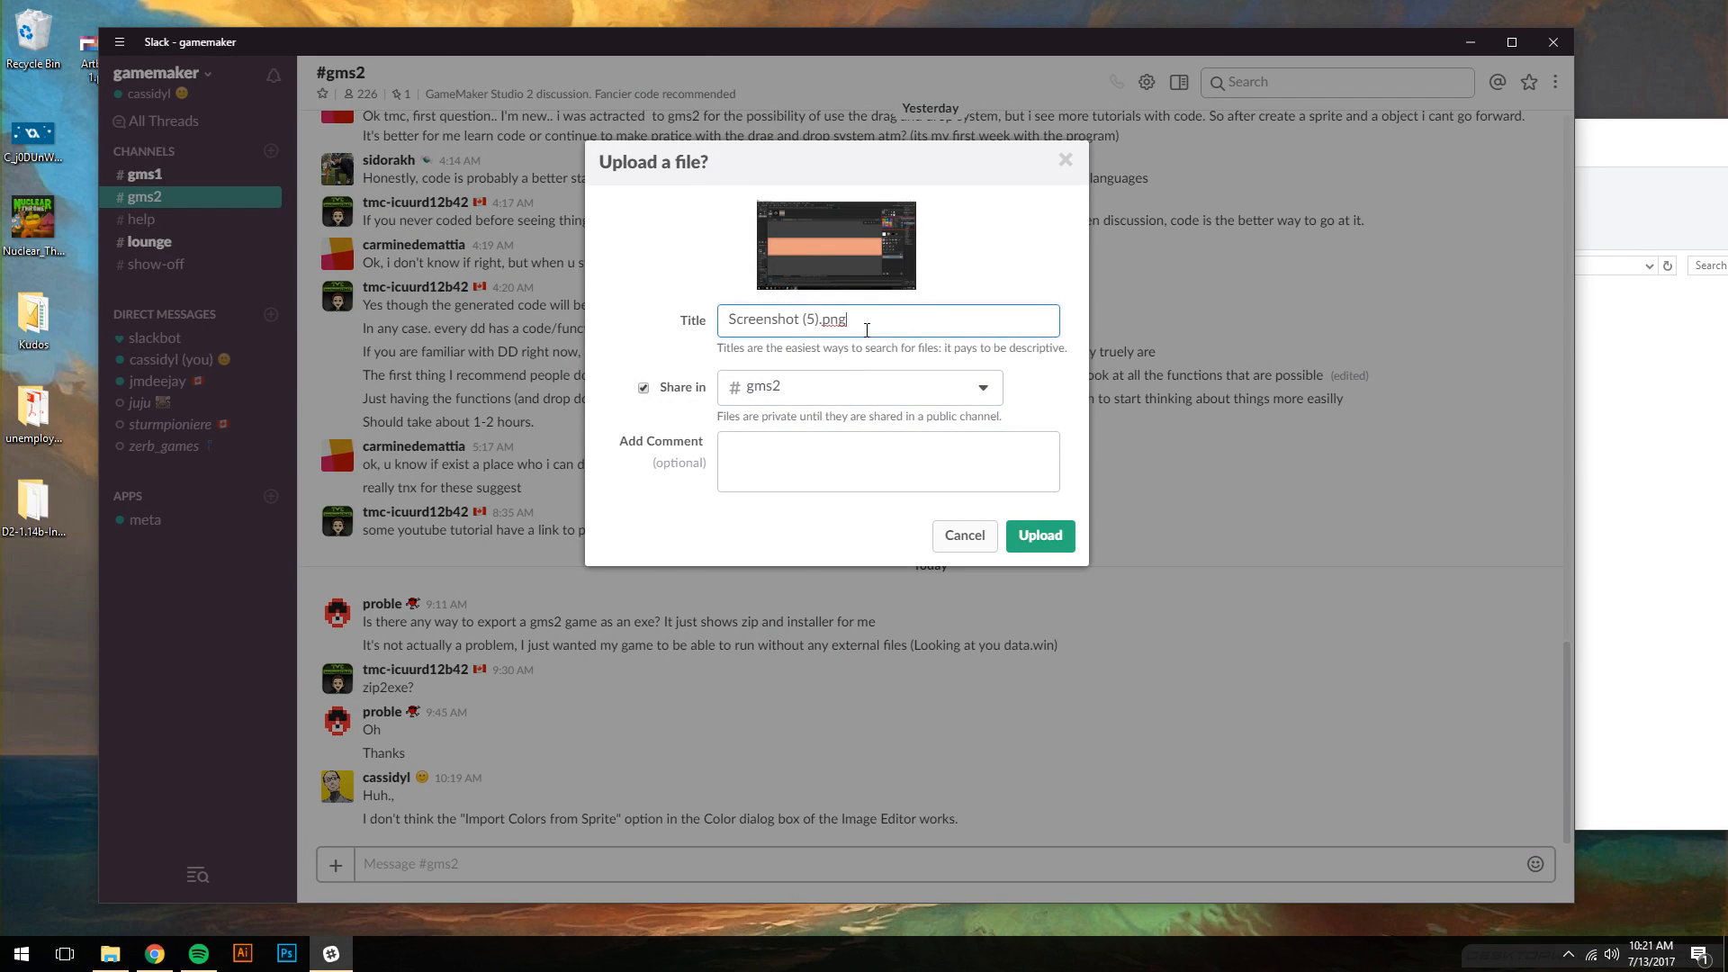
type("Import Color from Sprite")
key("Return")
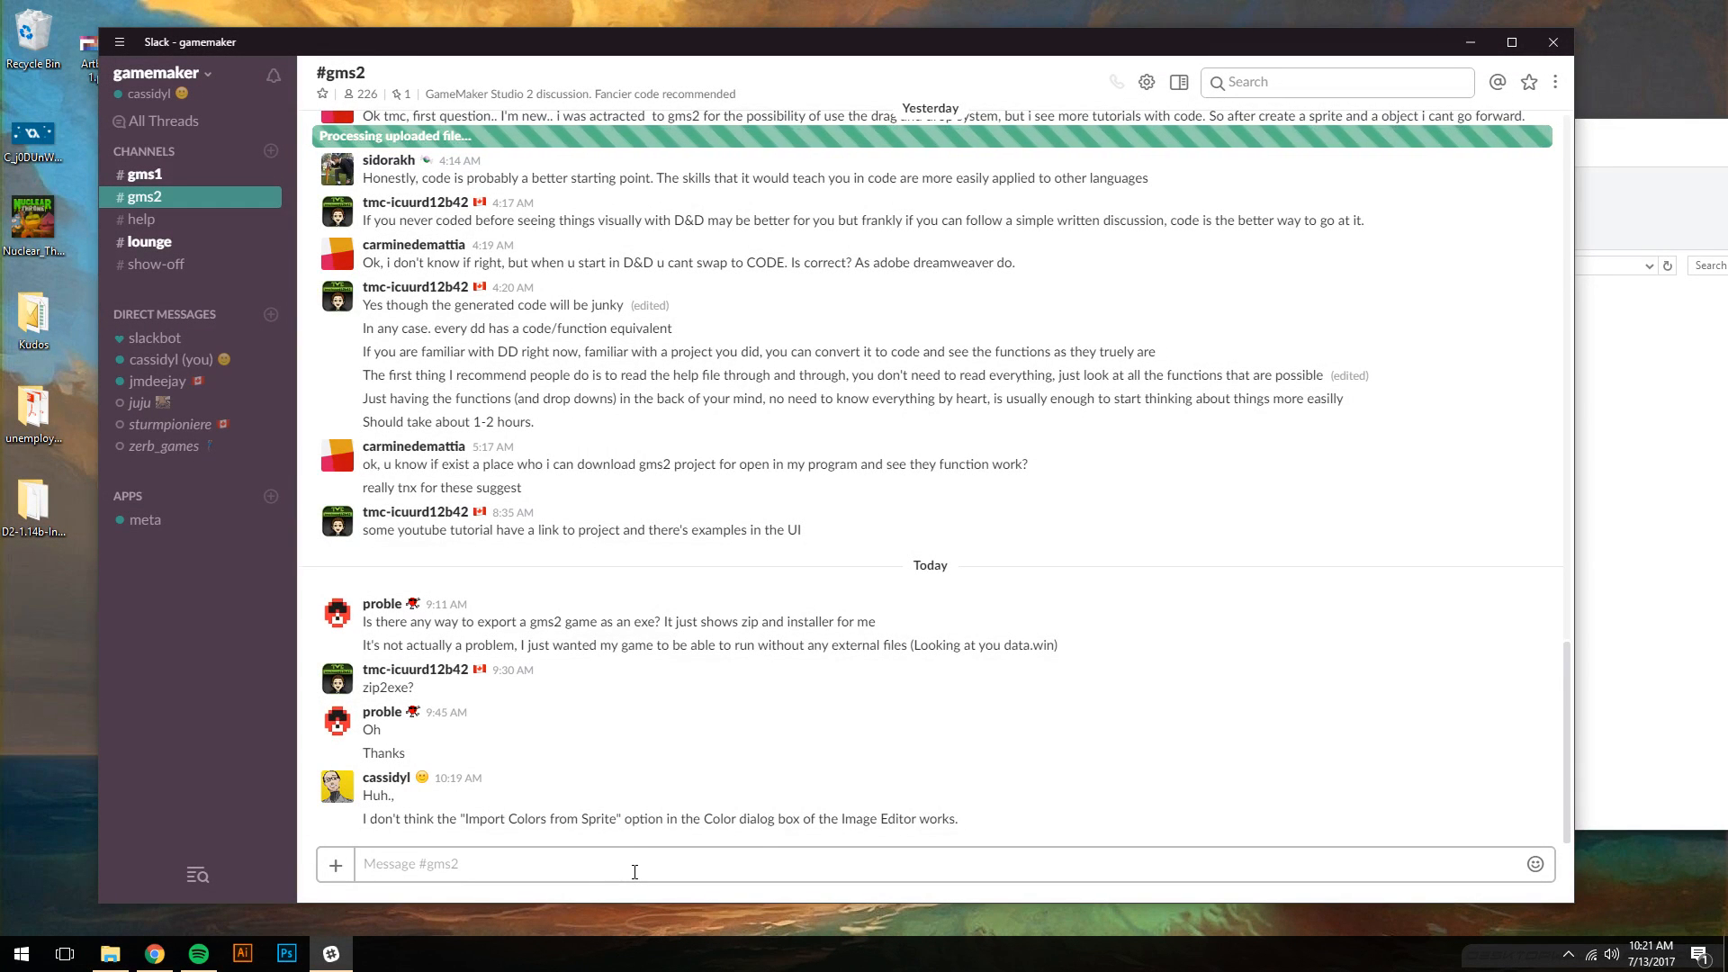
- Post the message "Had no effect on the available colors in the pallete." in the gms2 channel
type("Had no effect on ")
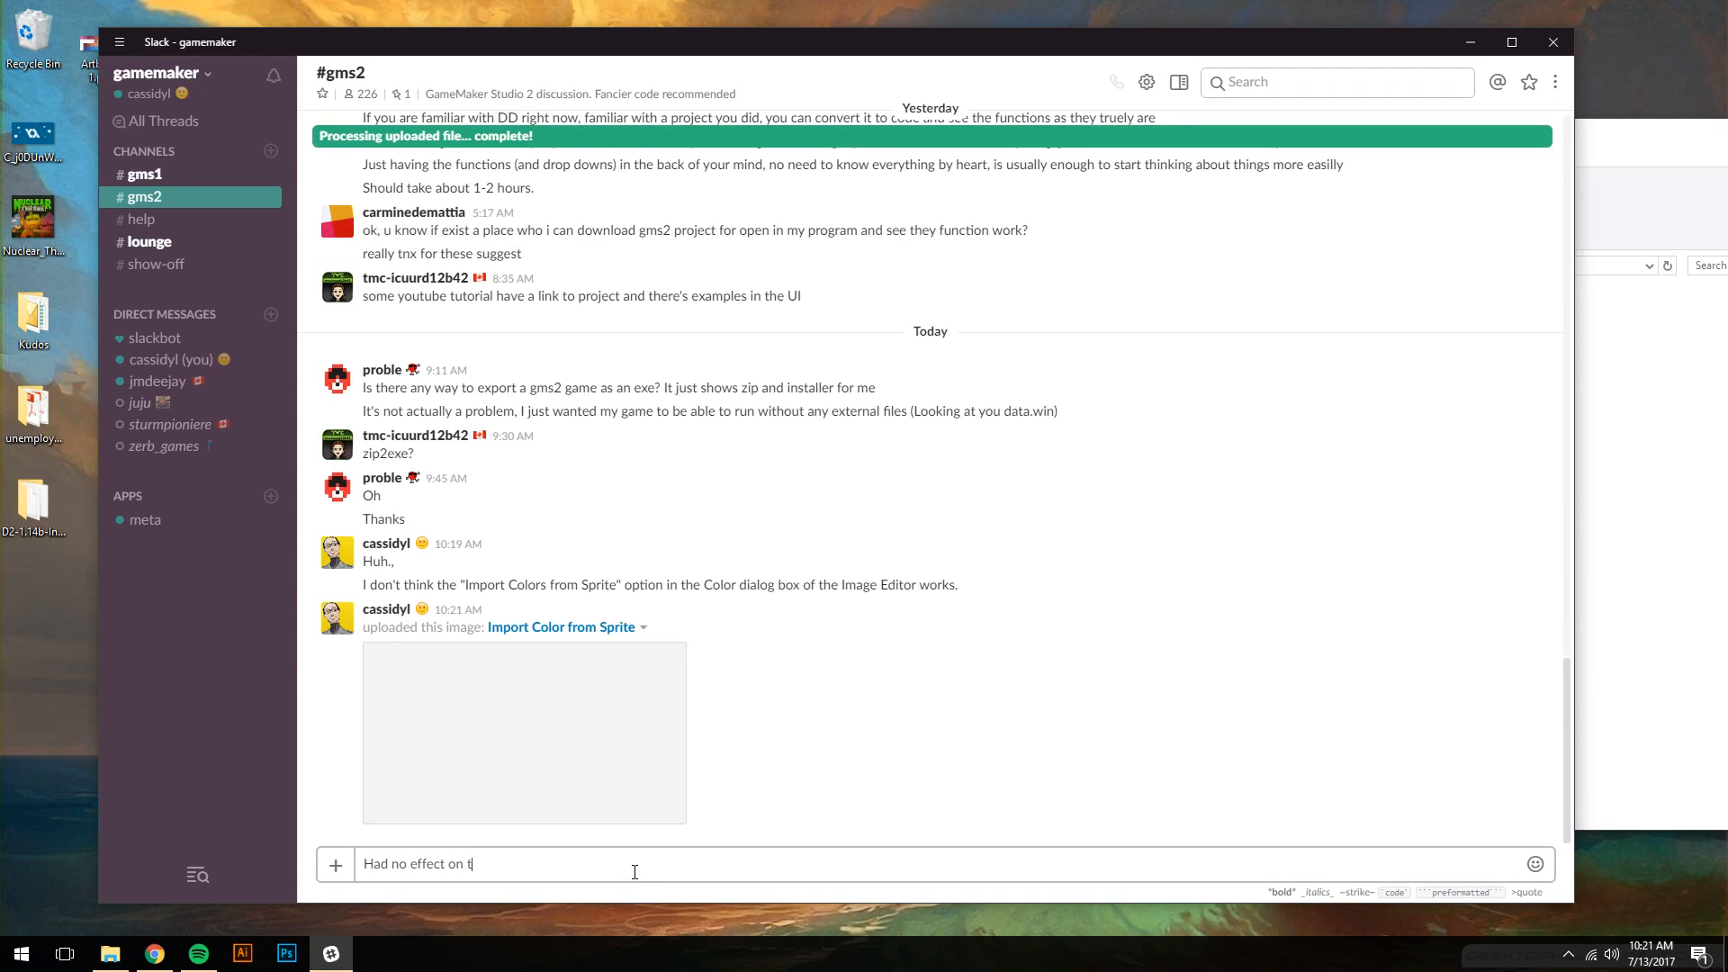
type("the avail")
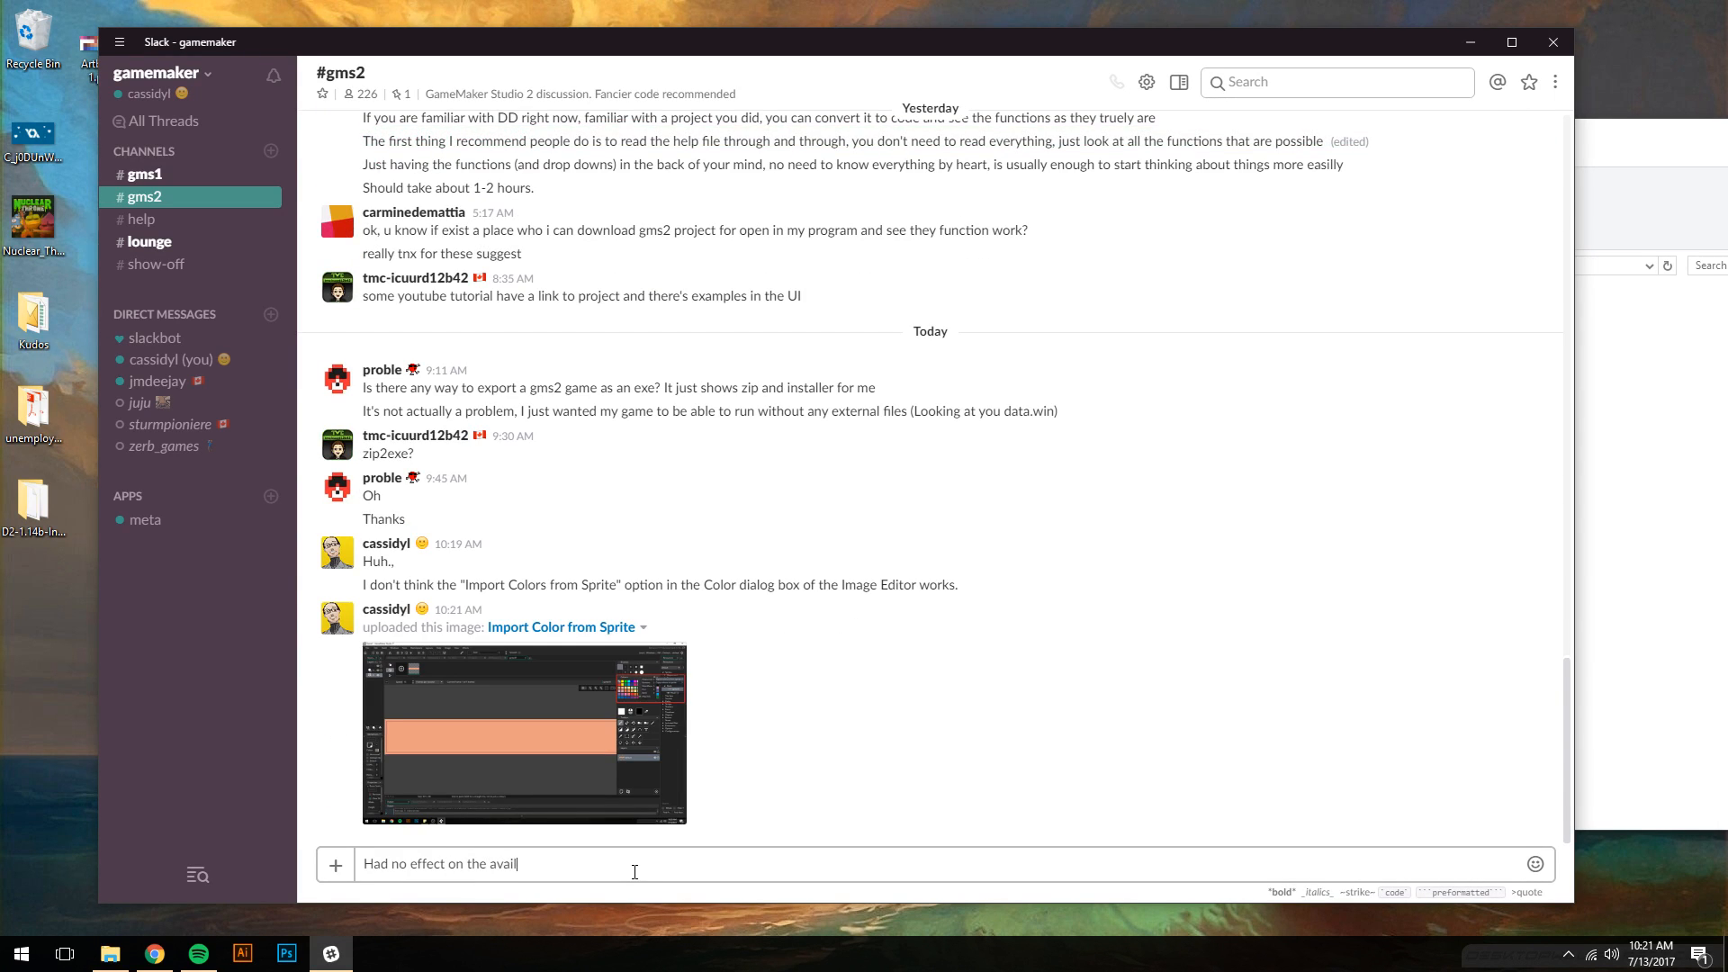
type("able colors in the pallete.")
key("Return")
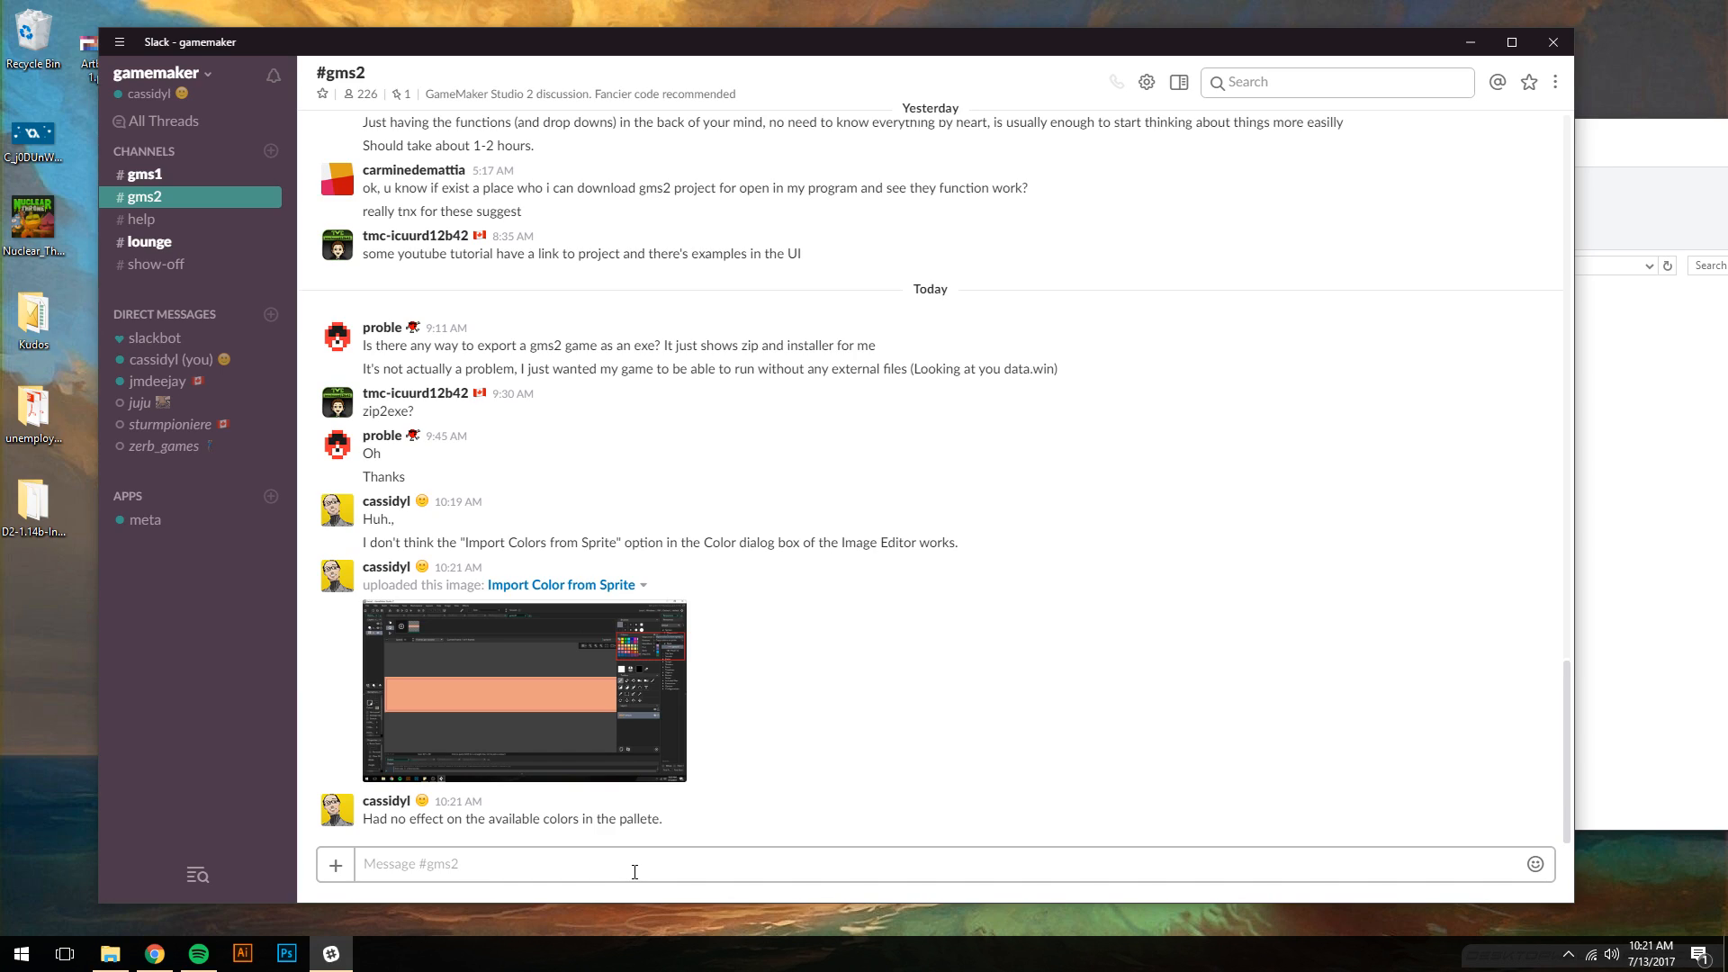
- Switch back to GameMaker Studio 2 on its virtual desktop and close the image editor of sprite41
key("alt+Tab")
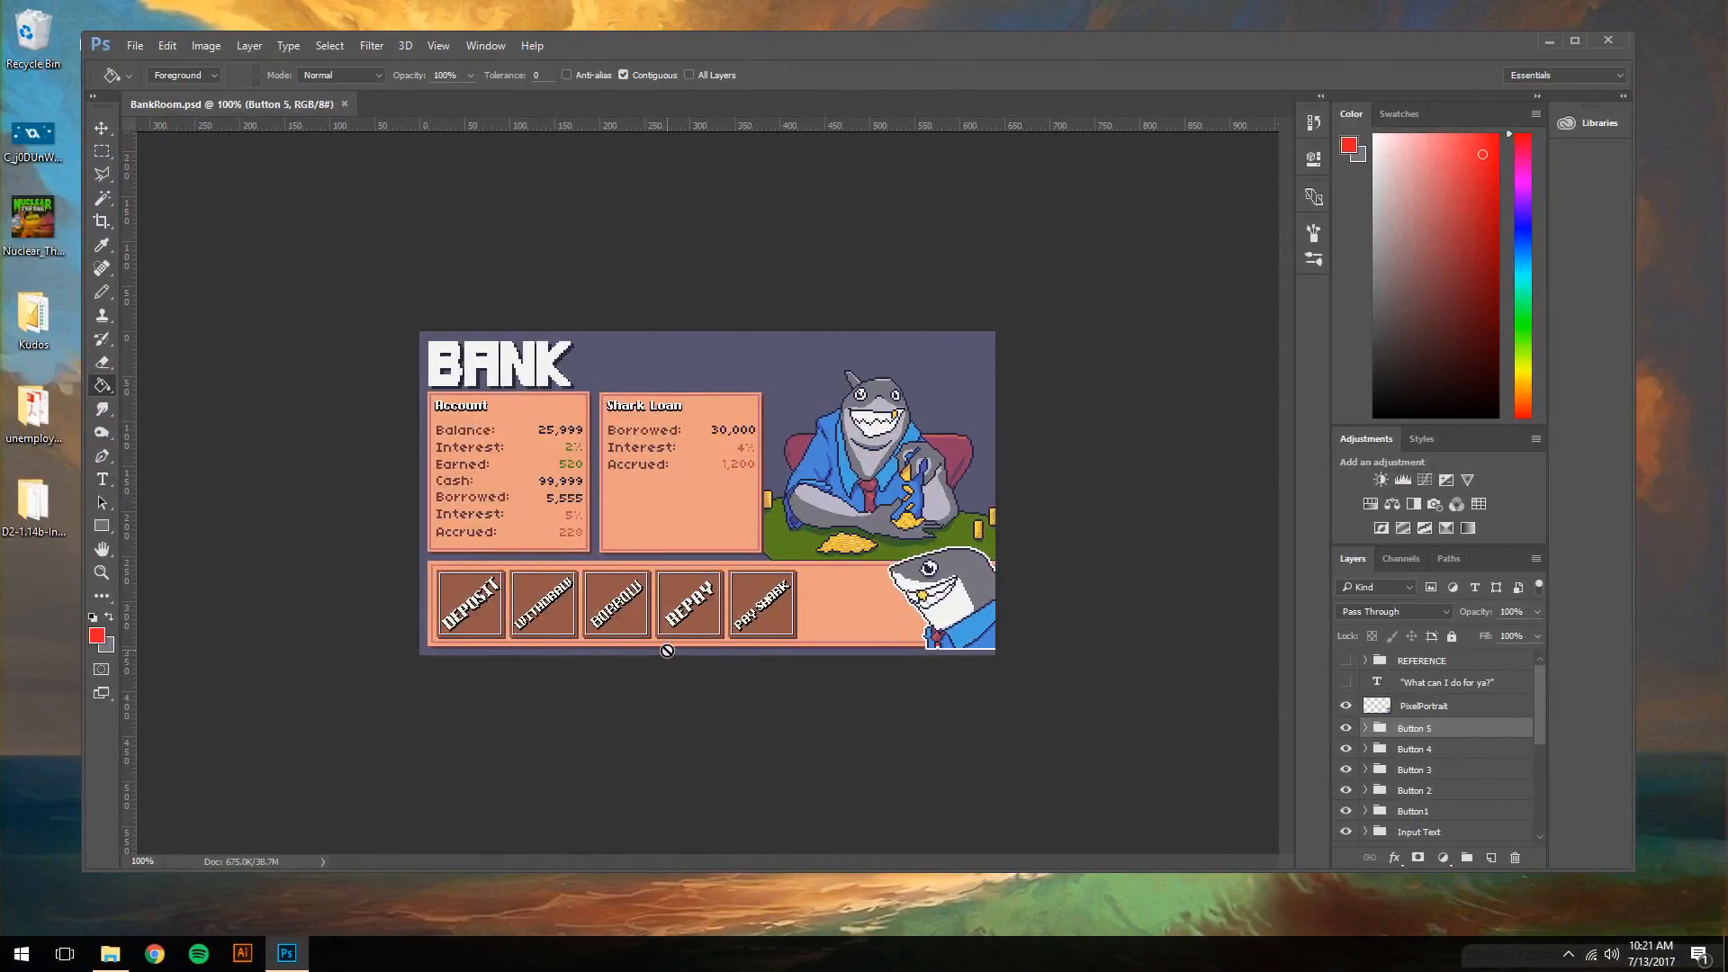
key("ctrl+super+Left")
key("ctrl+super+Left")
key("ctrl+super+Left")
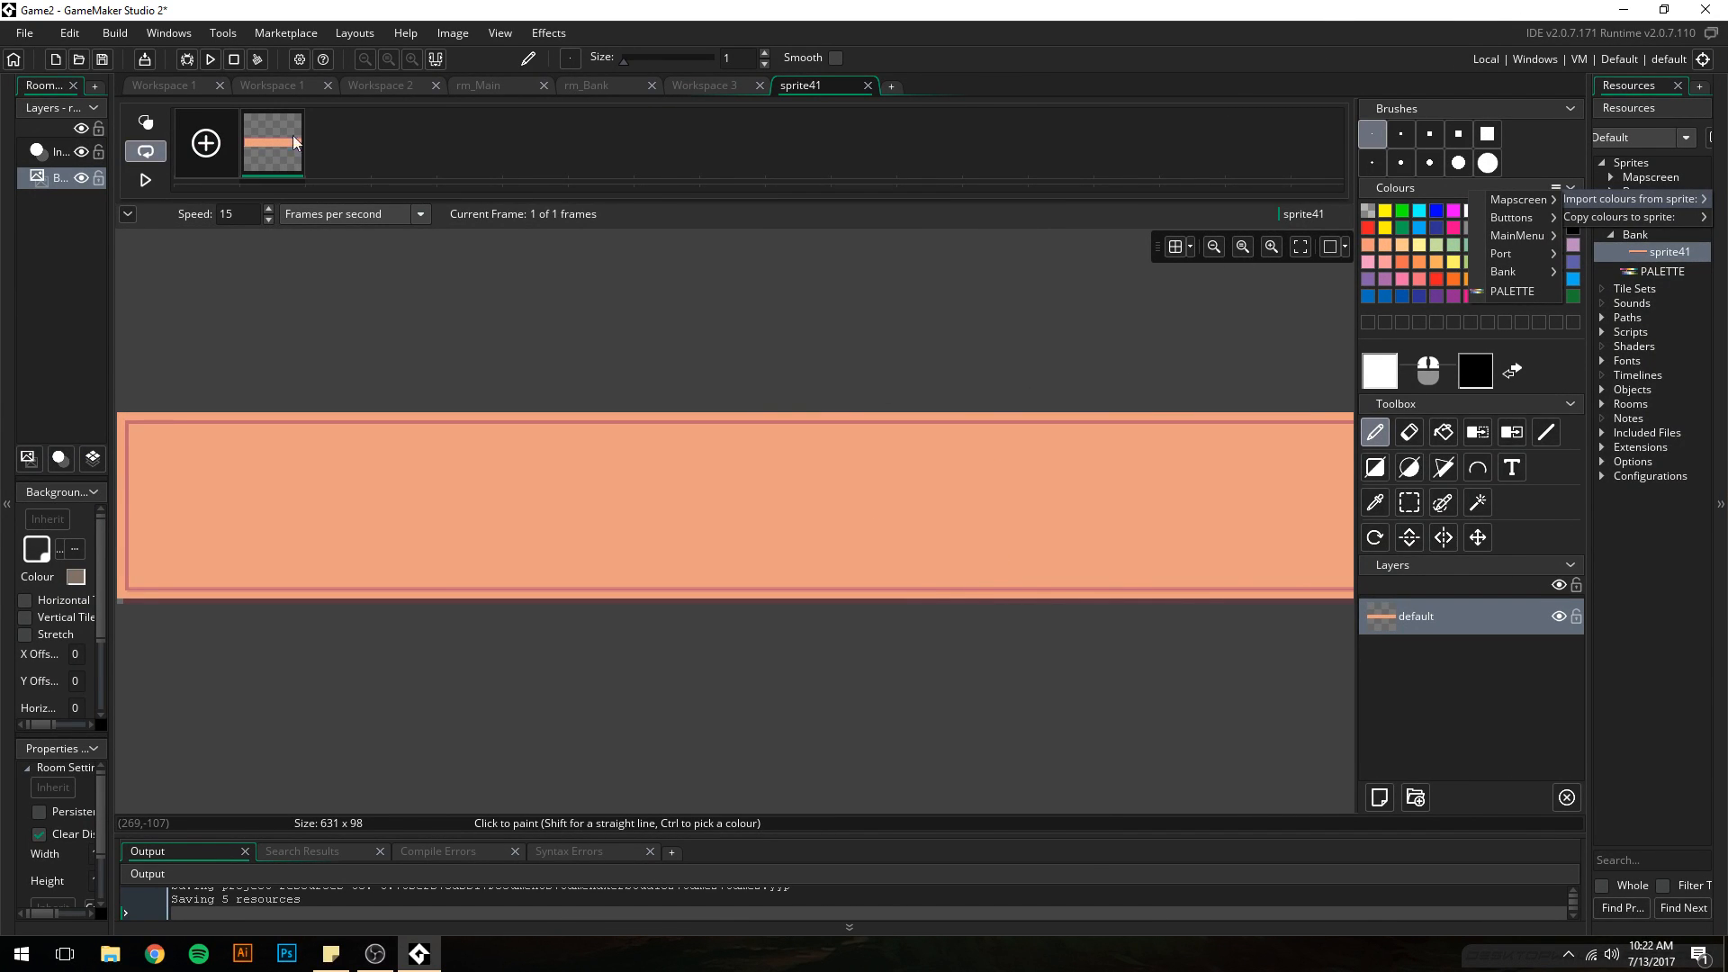
left_click(867, 86)
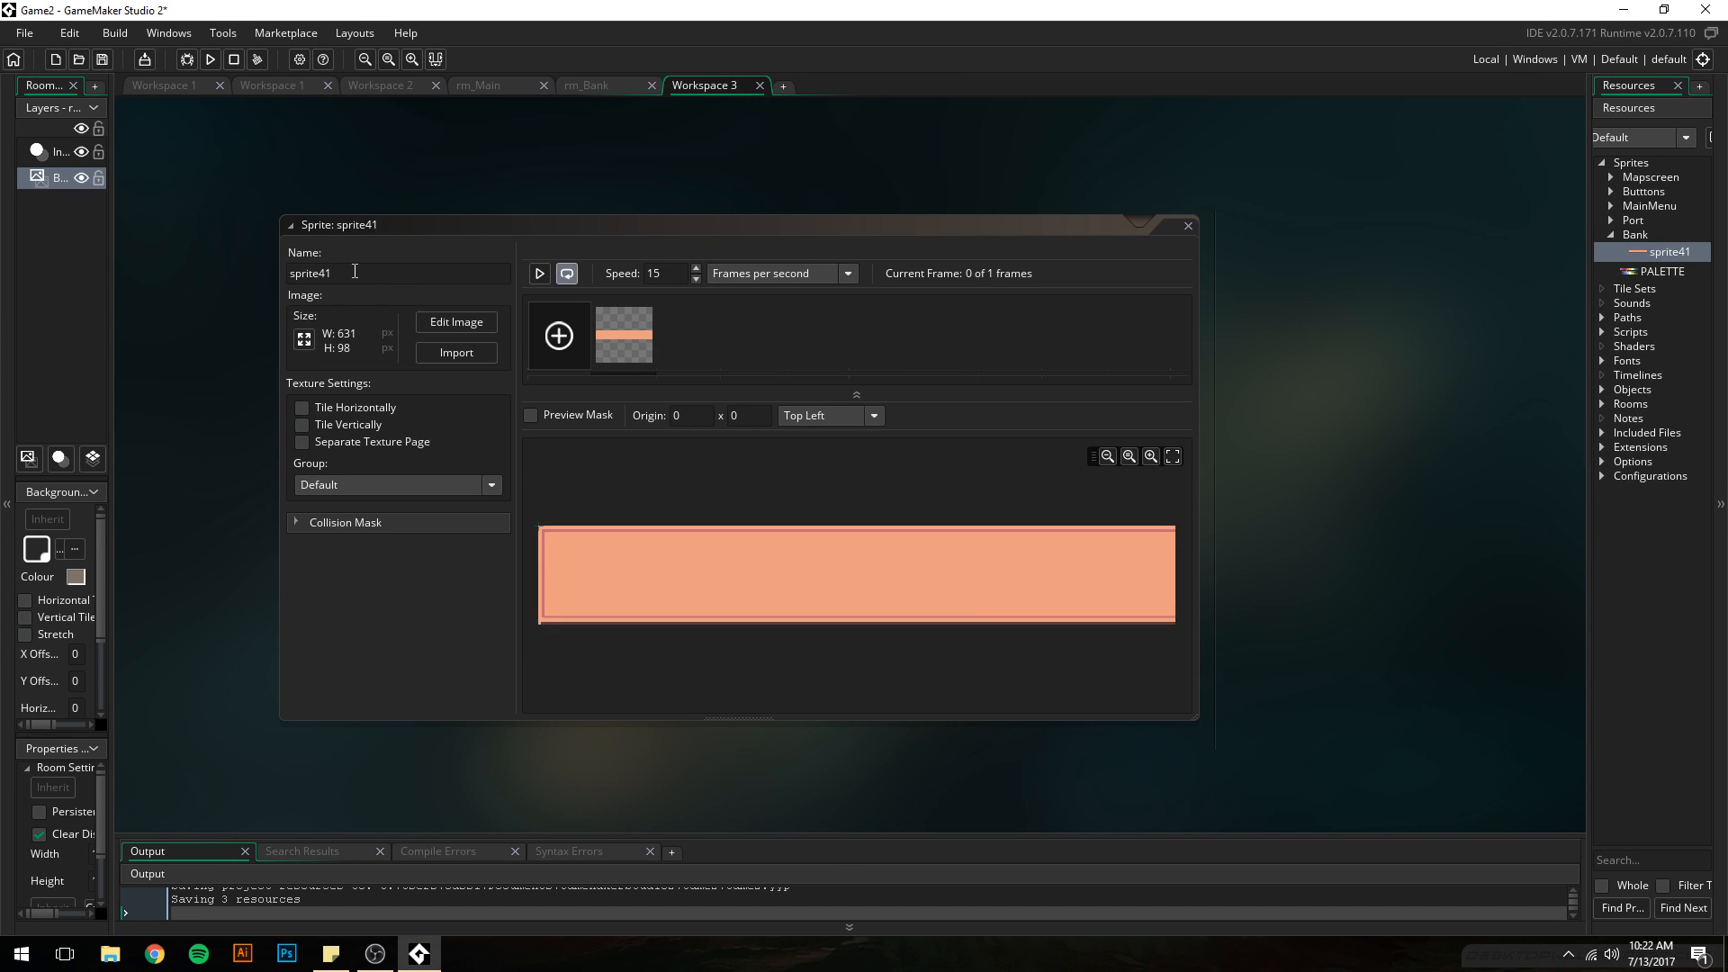
- Rename sprite41 to spr_BnkDialog631x98 and close its sprite window
type("spr_")
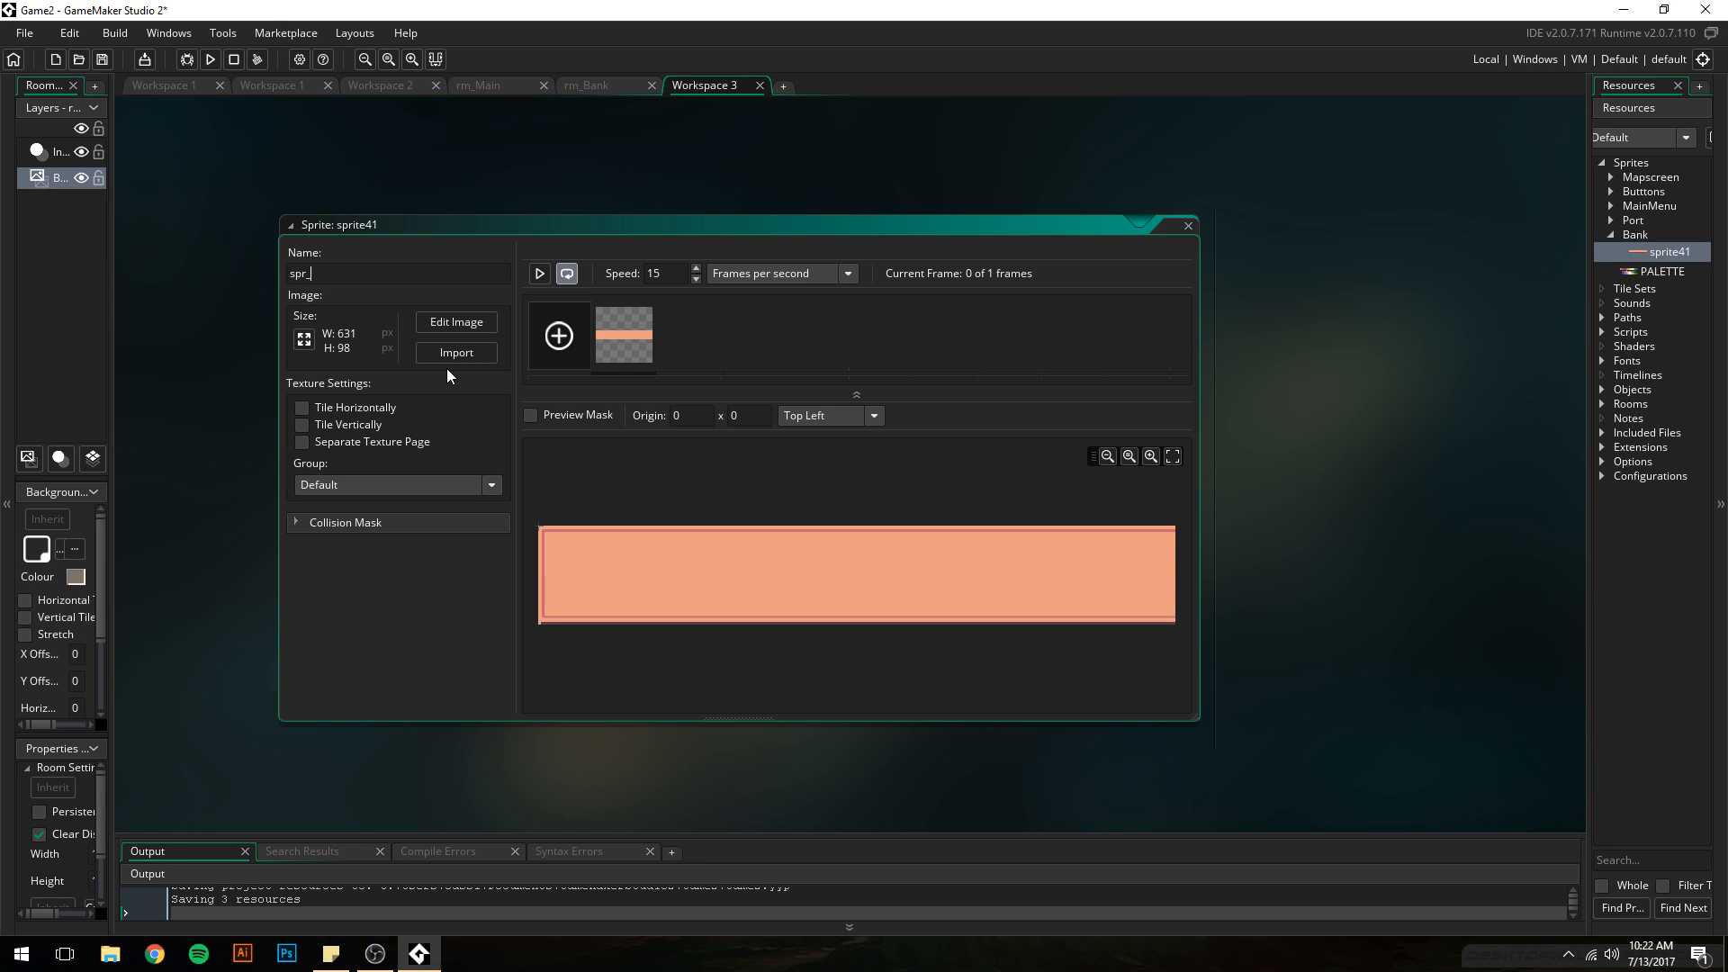
type("BnkDialog_631x98")
key("Return")
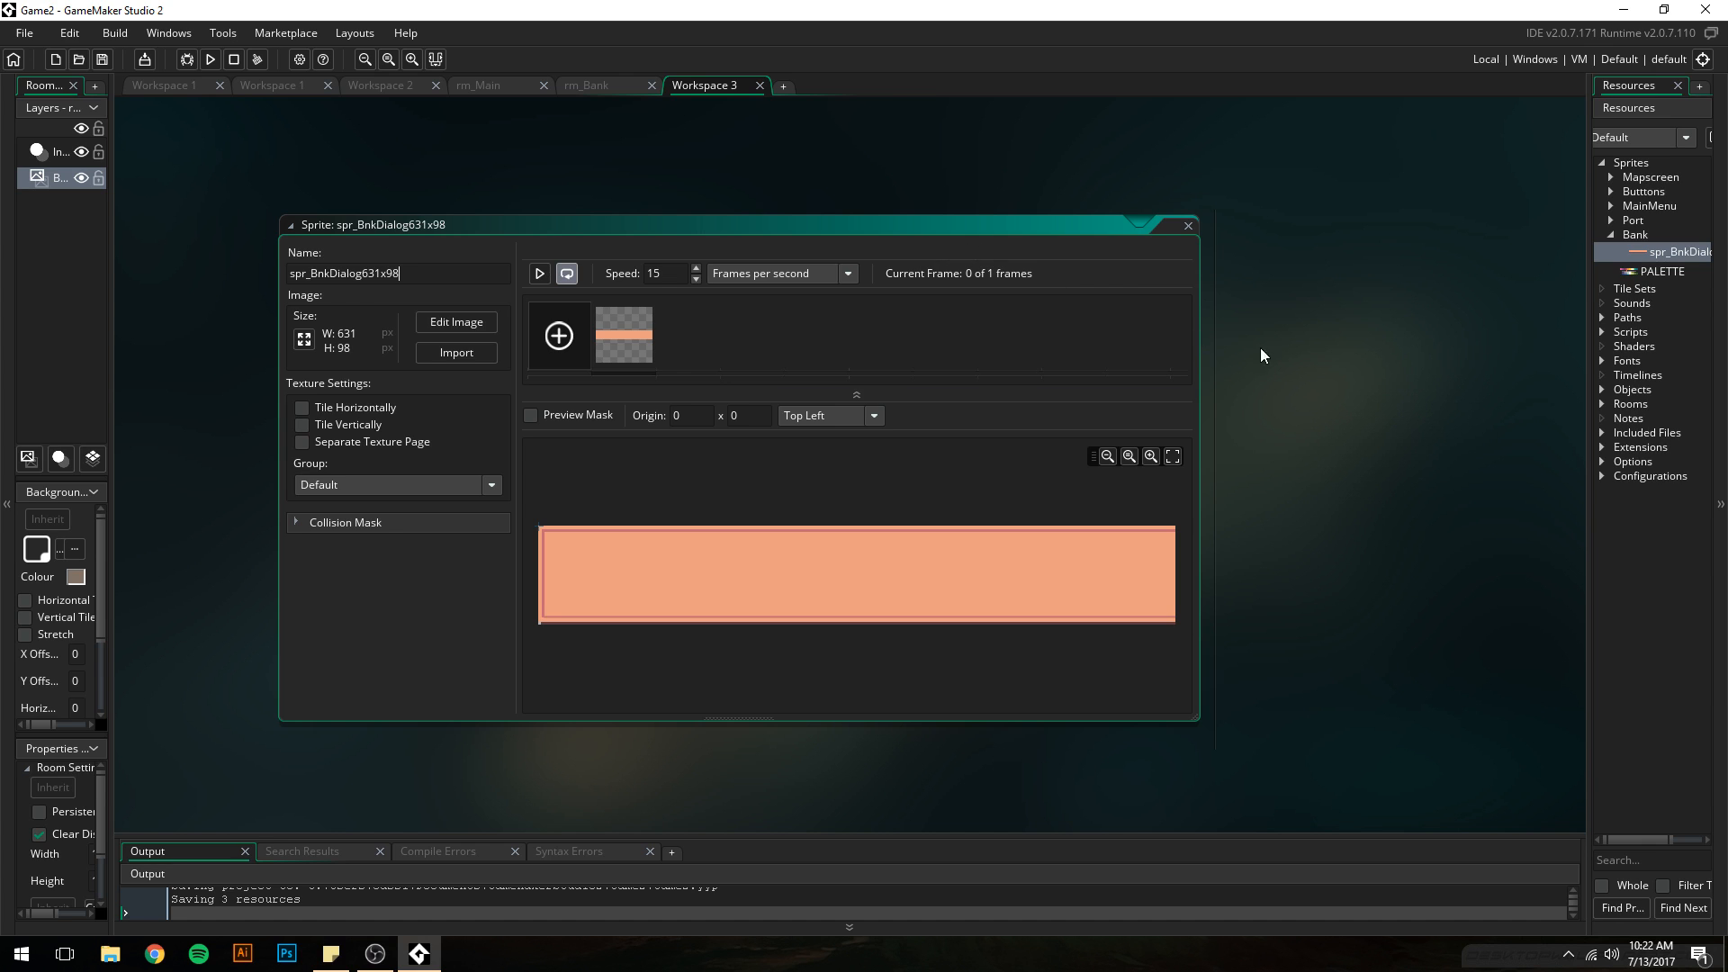
left_click(1304, 354)
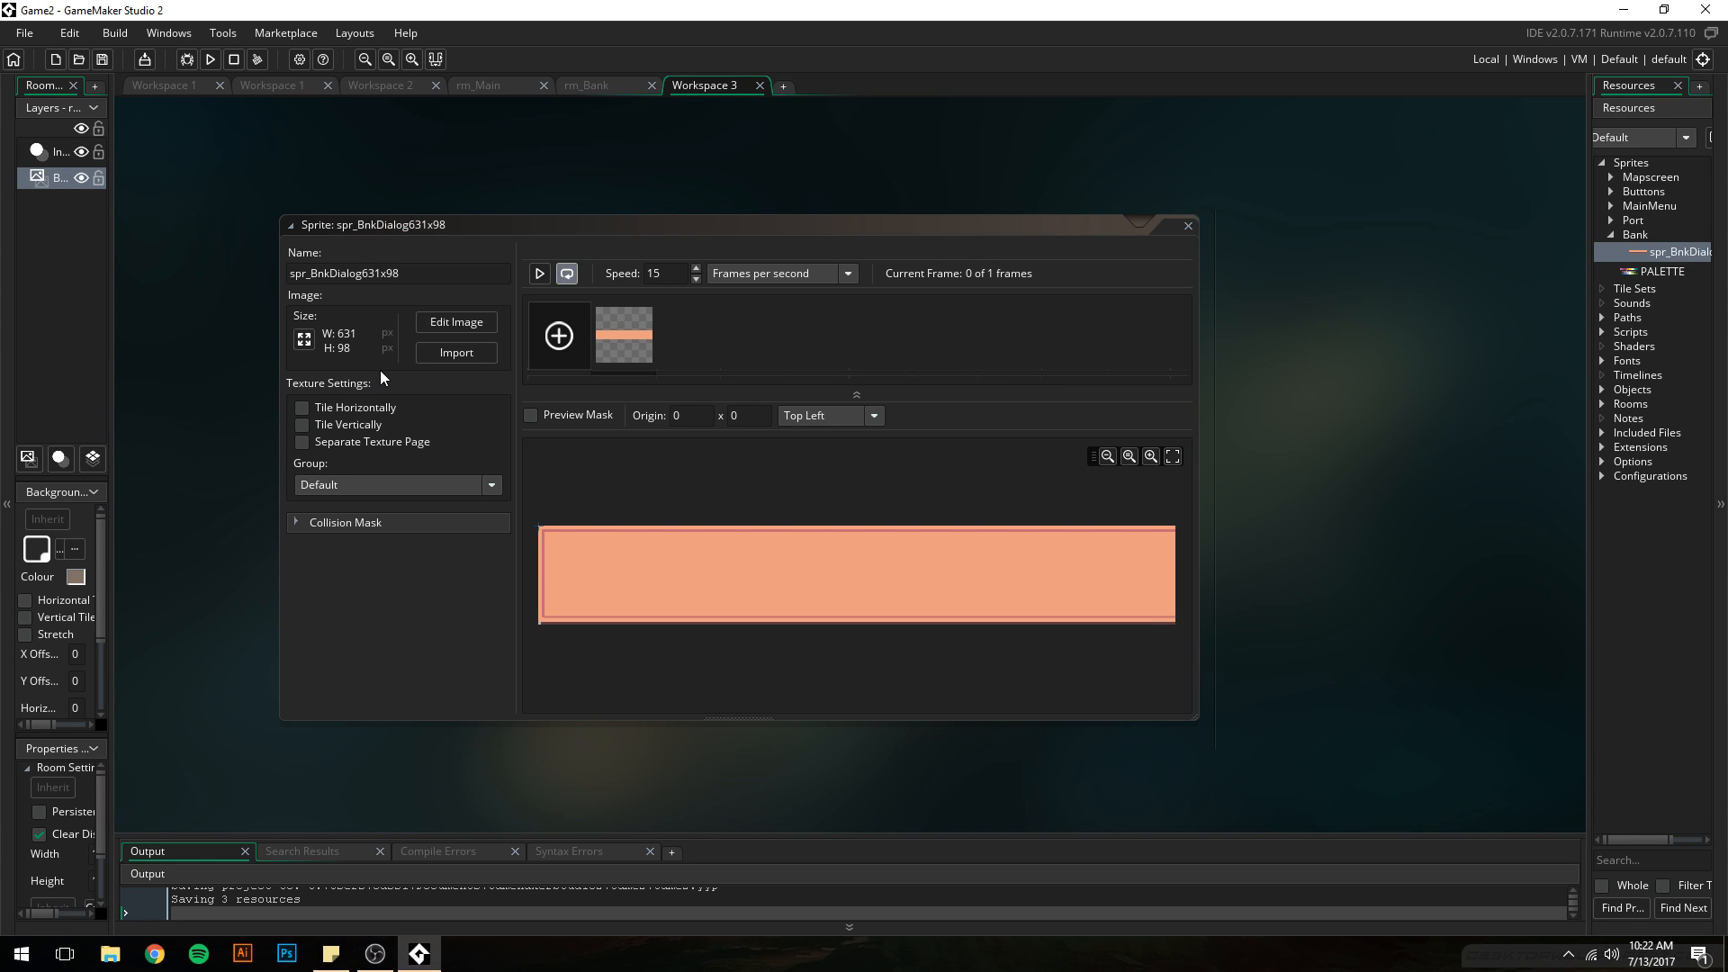
left_click(1189, 226)
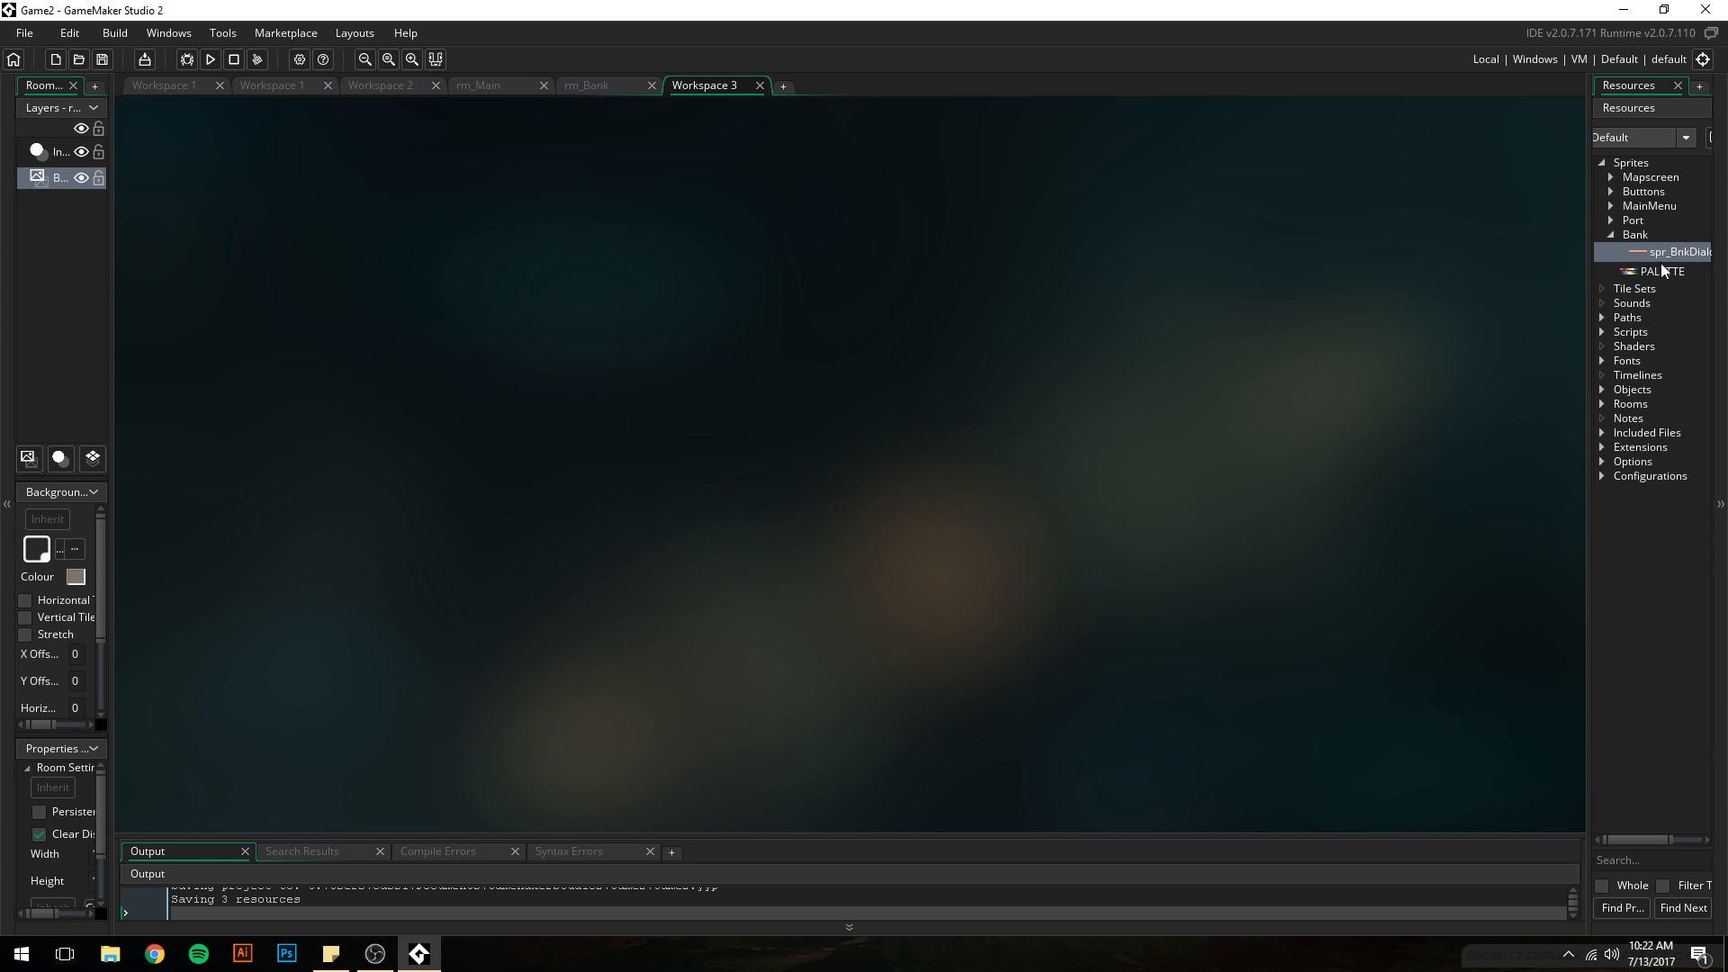
- Create a new sprite in the Bank group and import SquarePanel_183x181.png from the BANK folder under GAME ASSETS
right_click(1638, 234)
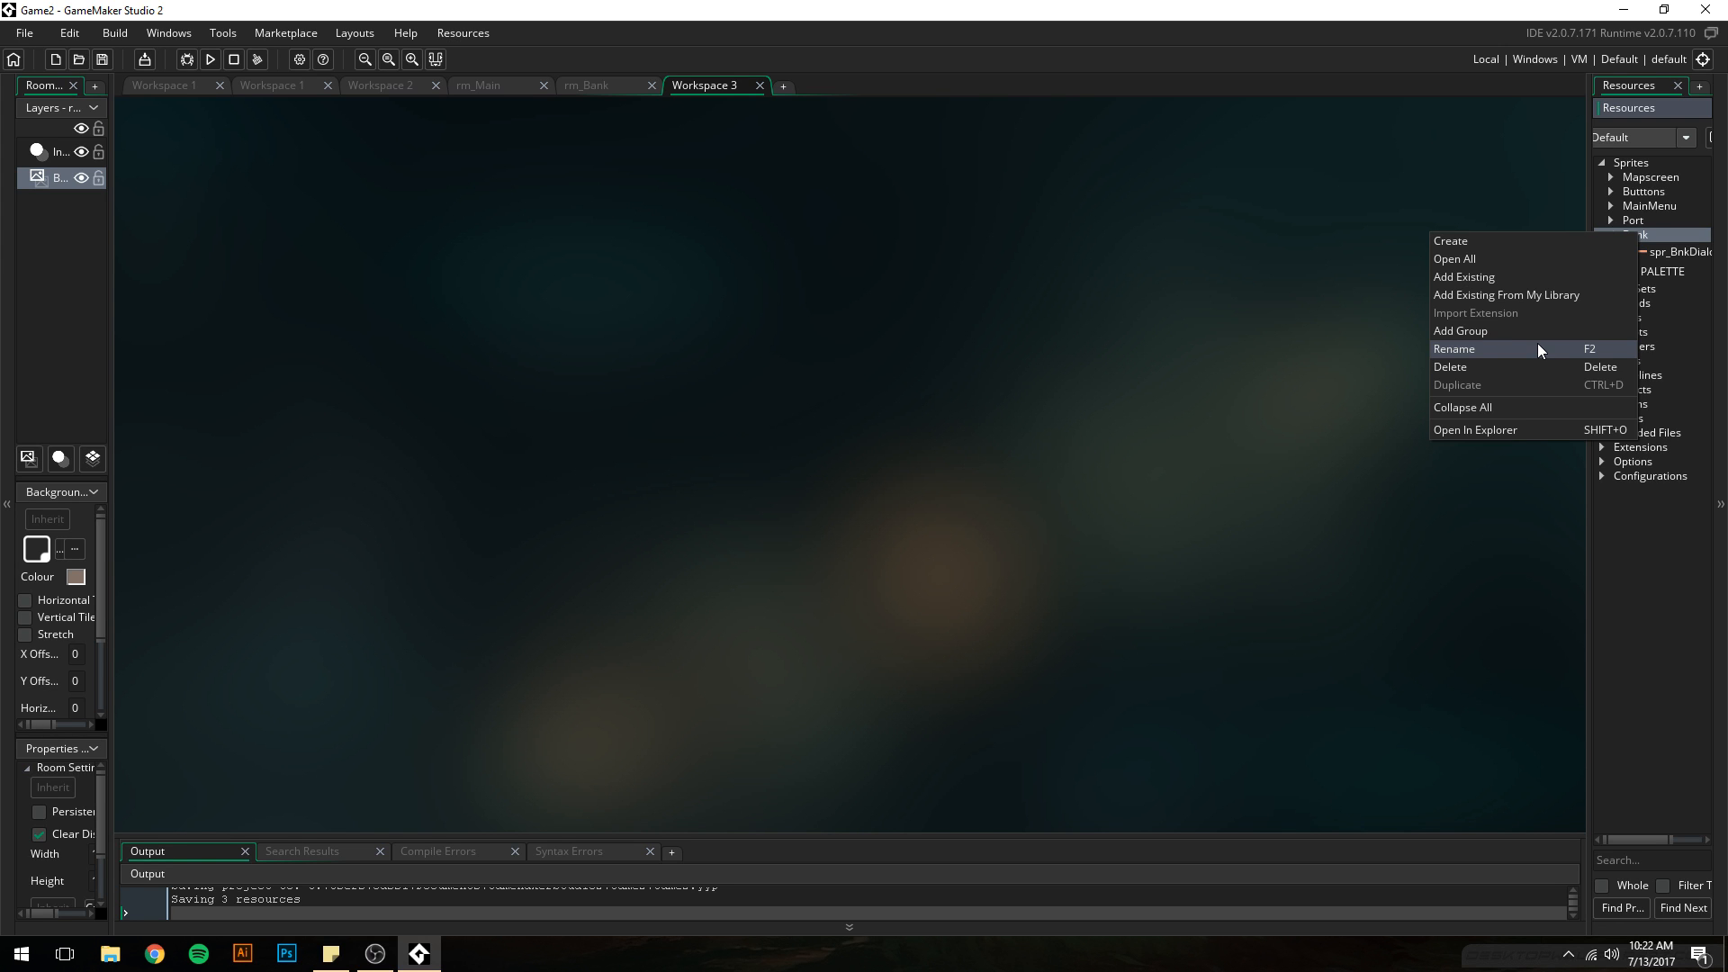
left_click(1504, 240)
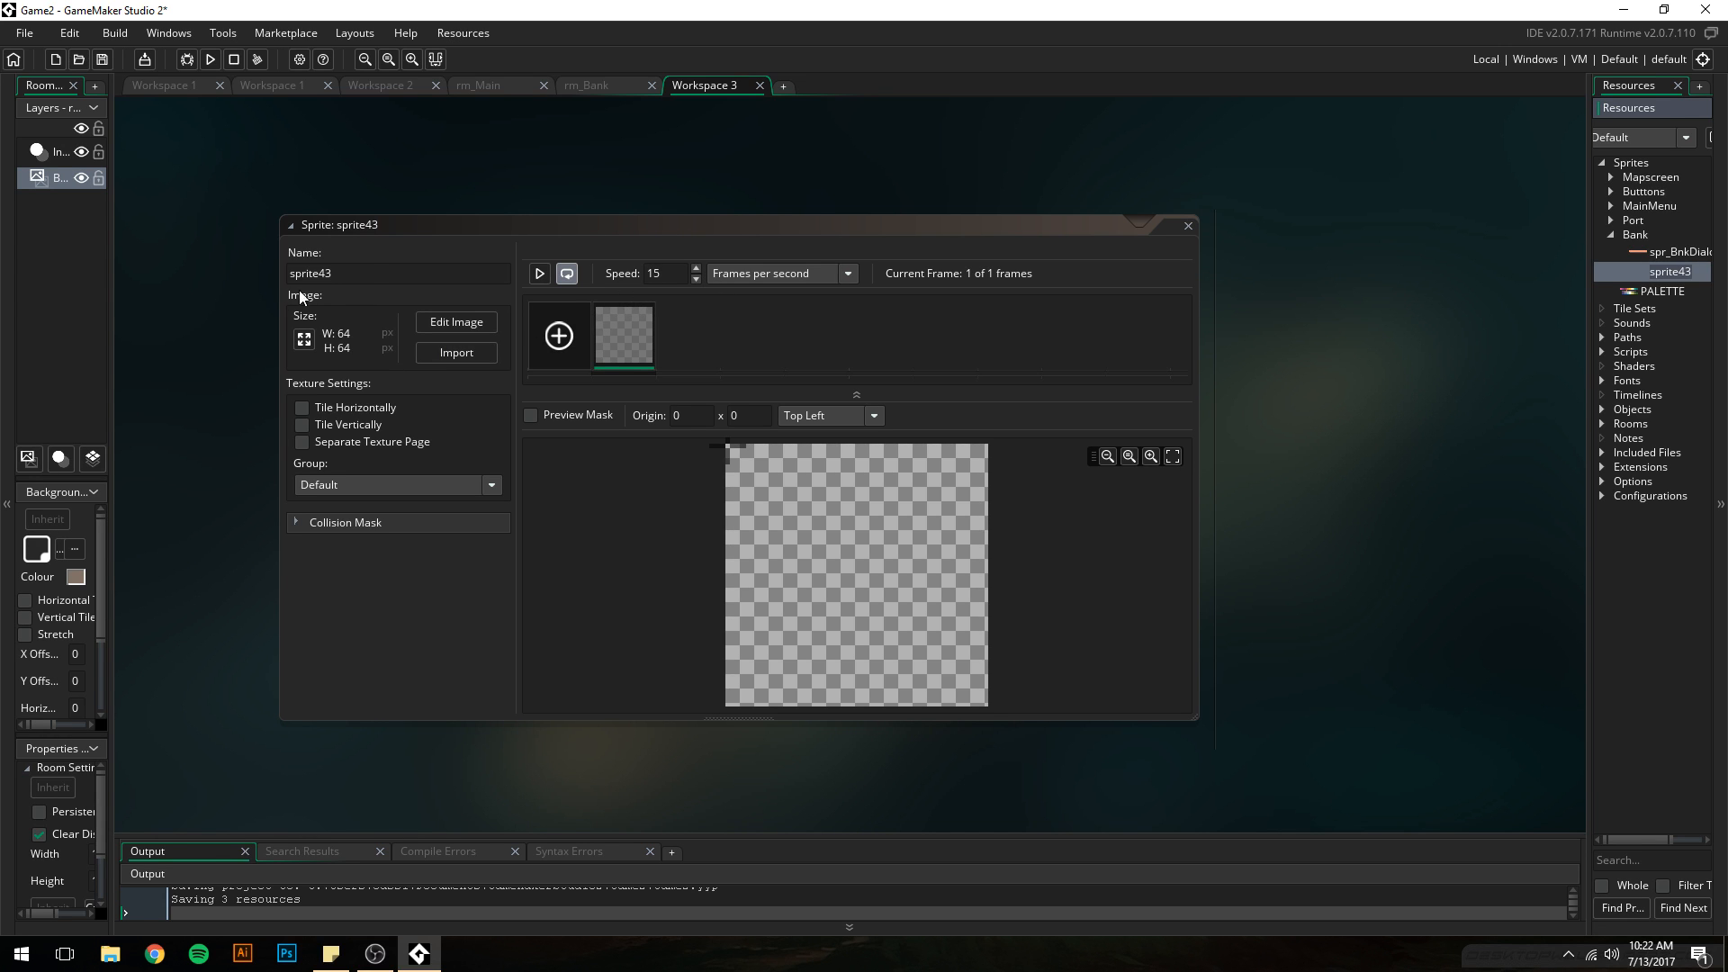
left_click(451, 354)
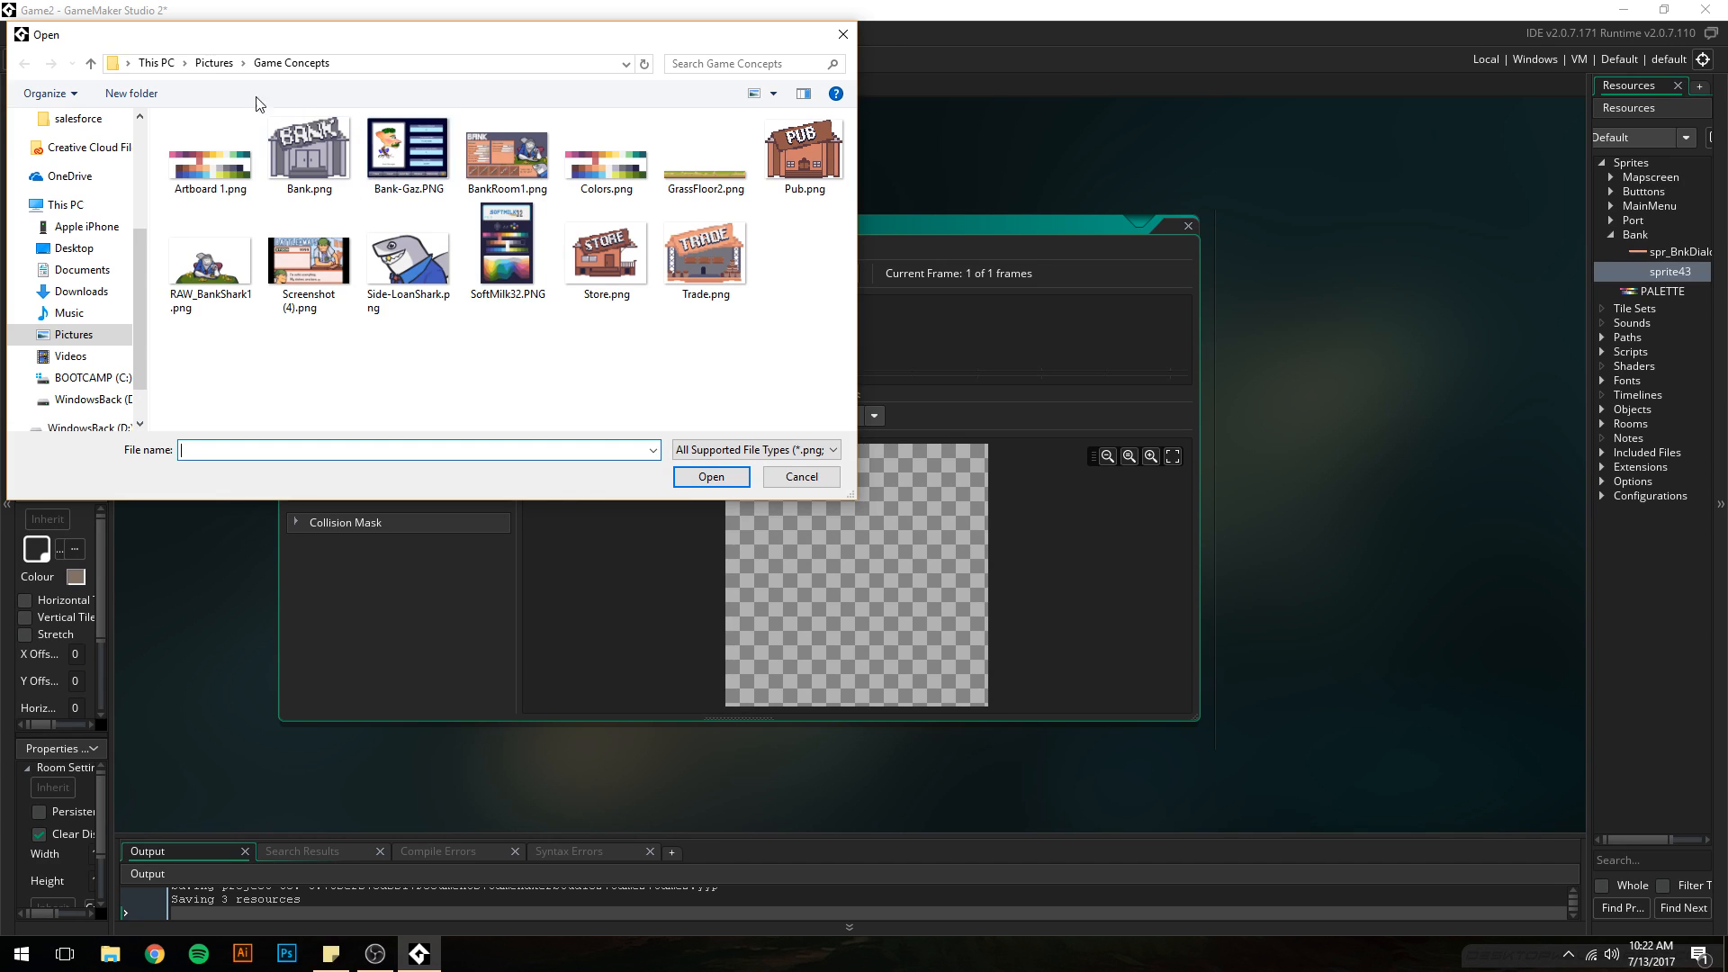
left_click(225, 65)
double_click(309, 157)
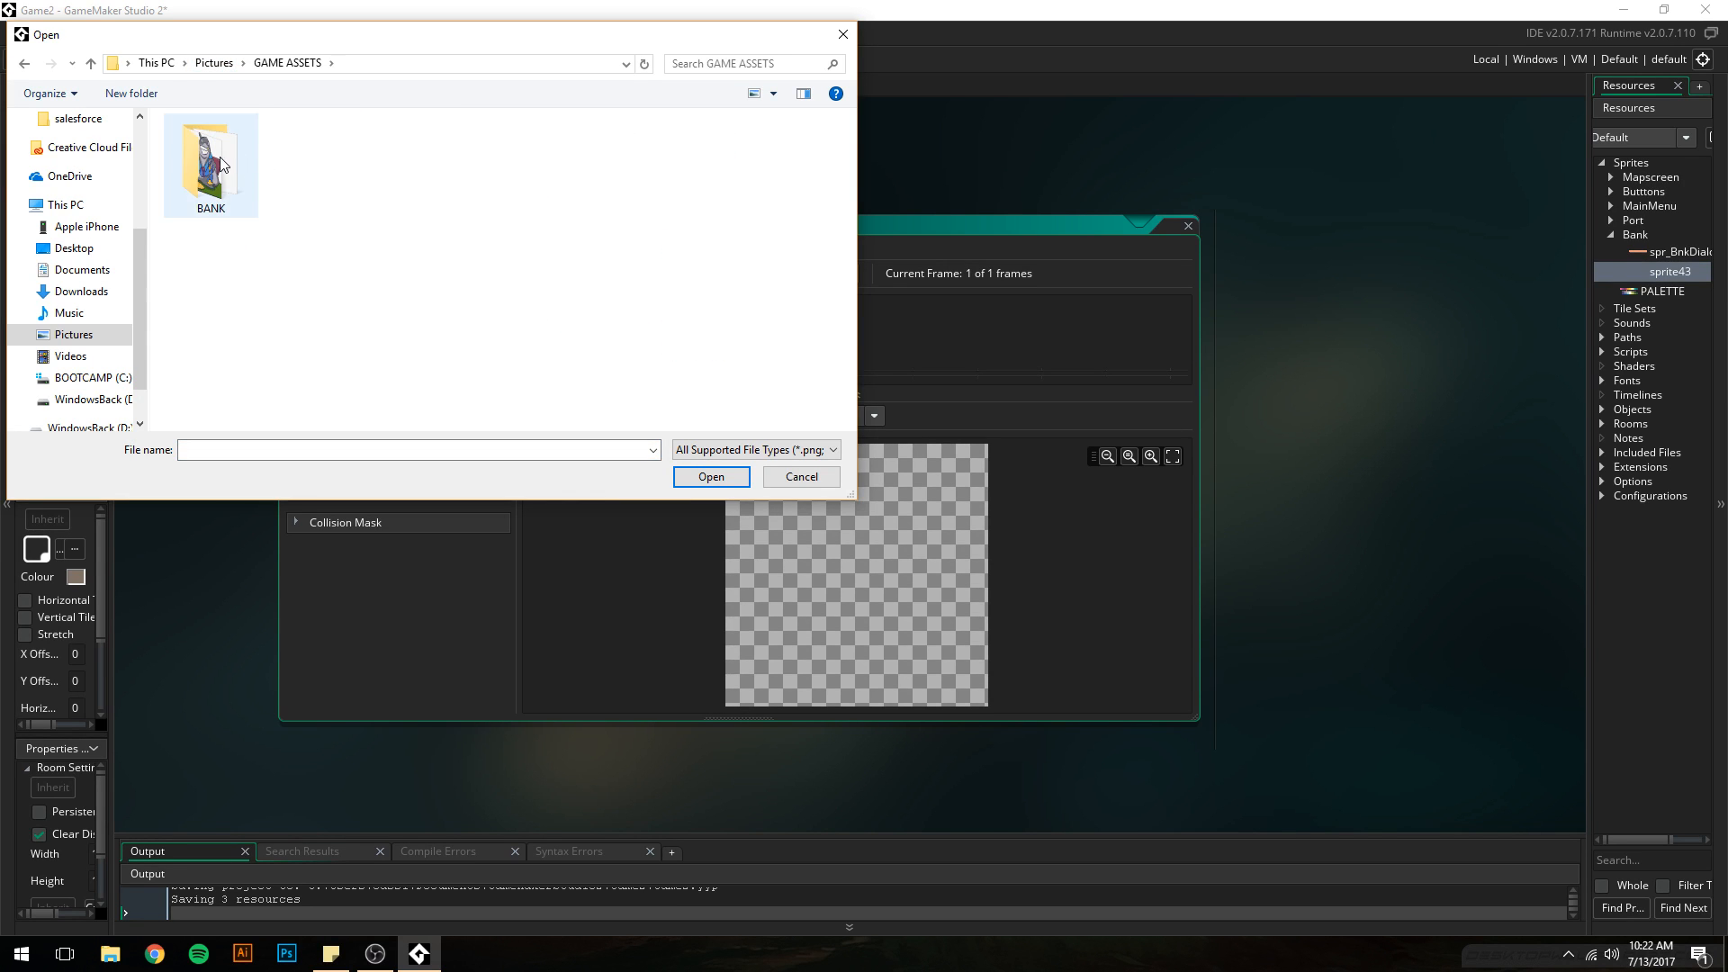
double_click(212, 158)
left_click(604, 160)
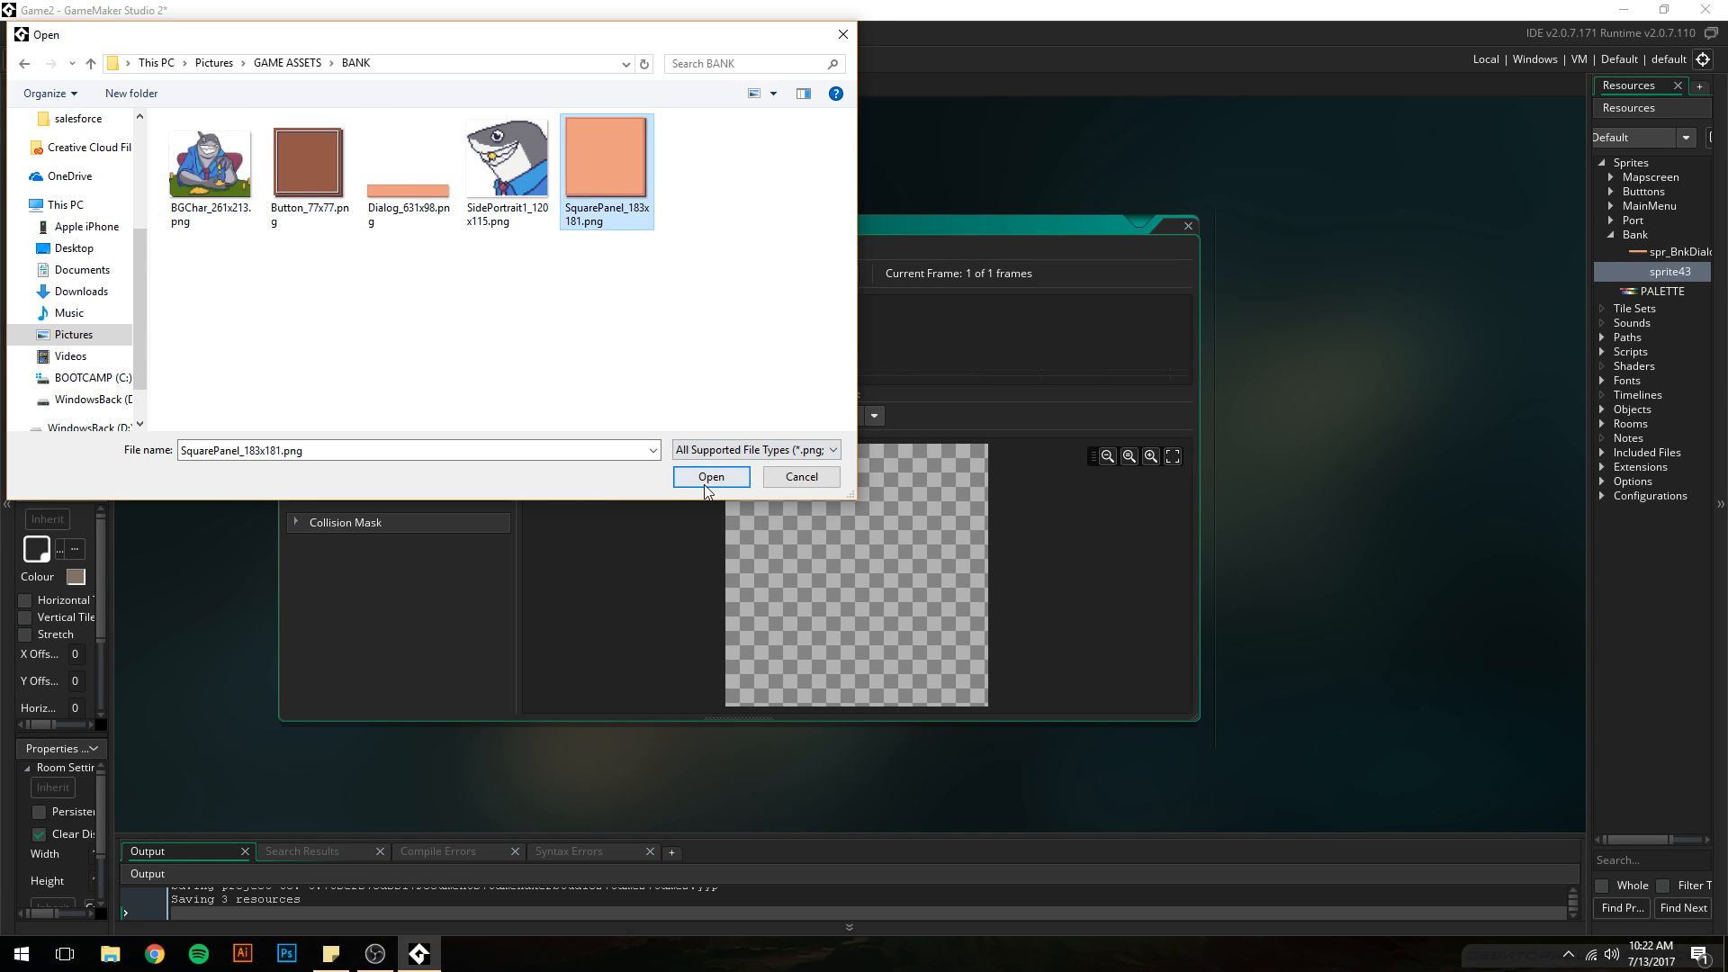
left_click(704, 479)
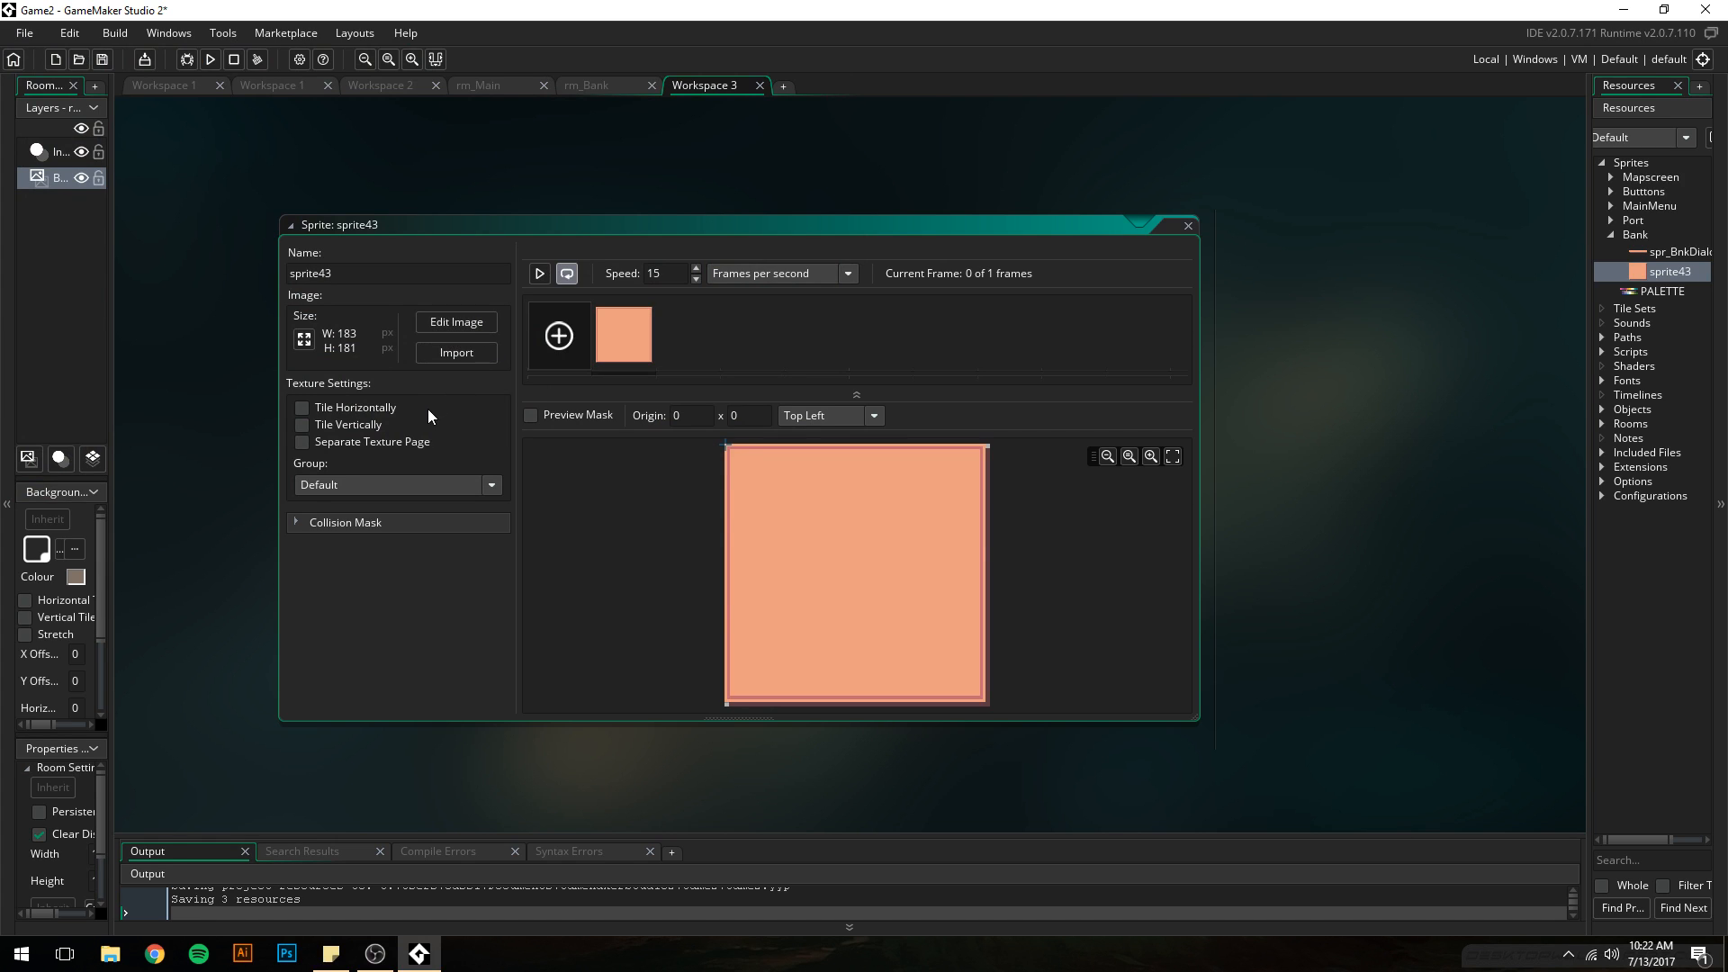
- Name the new panel sprite spr_BnkPanel183x181 and close its sprite window
left_click(381, 273)
type("spr_BnkPanel183x181")
key("Return")
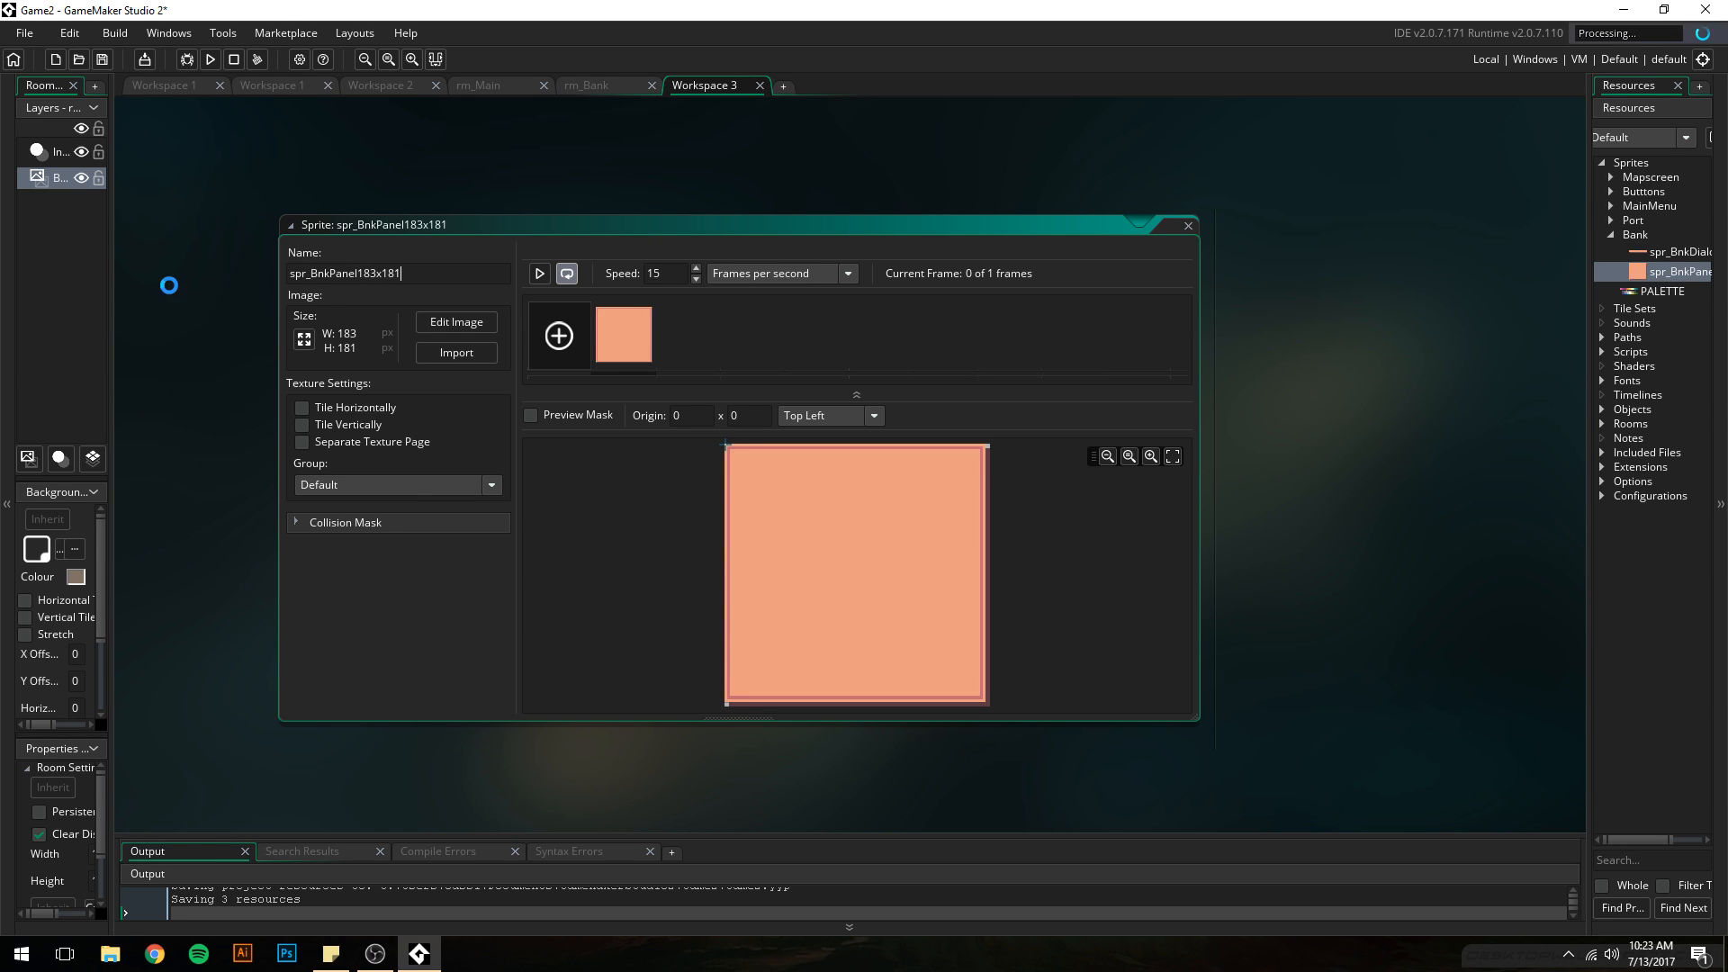
left_click(1188, 226)
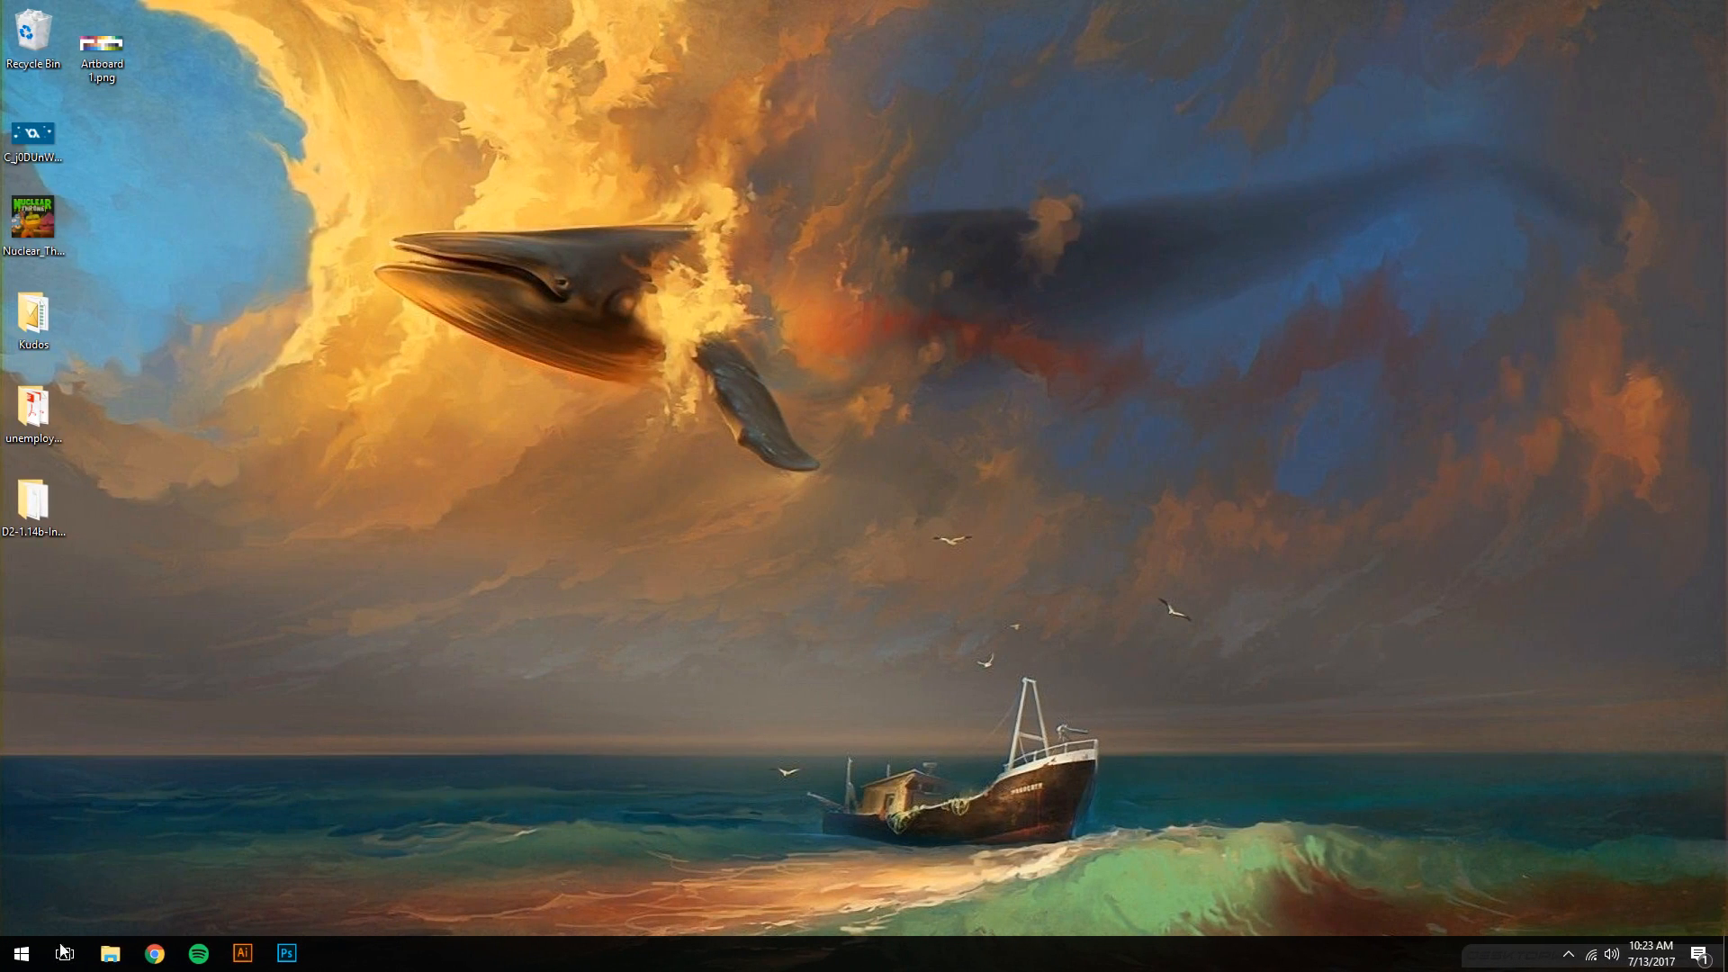
- Switch to Chrome, open the live streaming dashboard from YouTube Gaming, and close the YouTube Gaming page
left_click(155, 953)
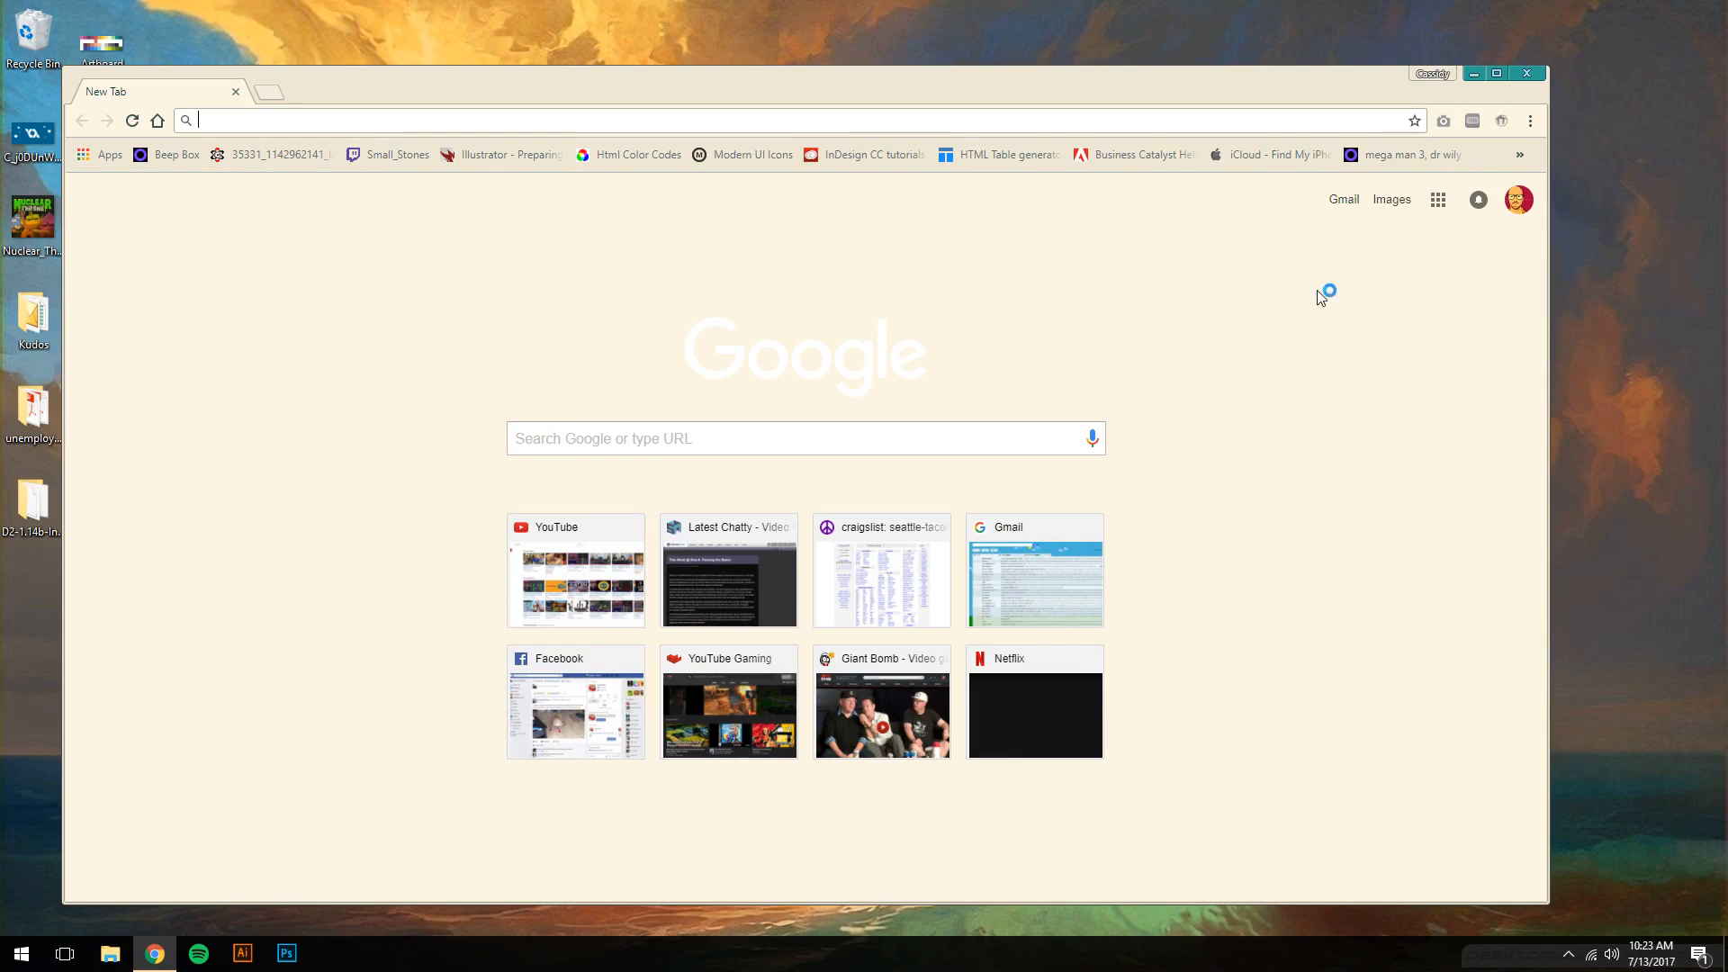
left_click(729, 712)
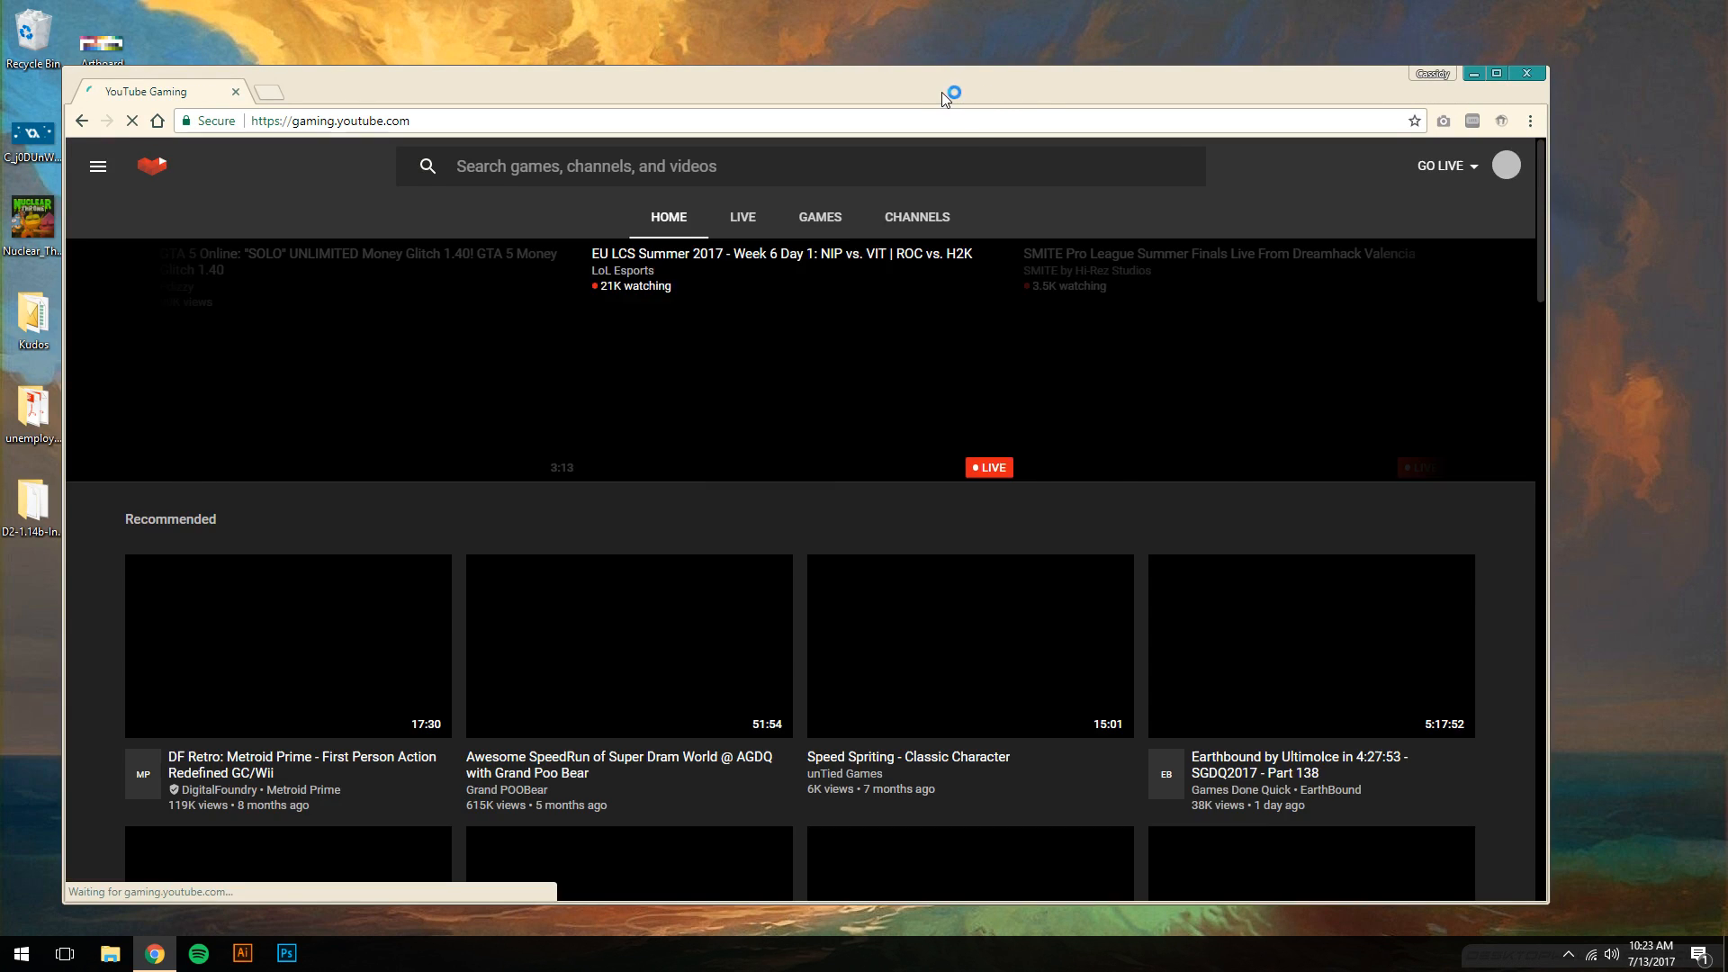
left_click_drag(942, 92, 1006, 76)
left_click(1500, 150)
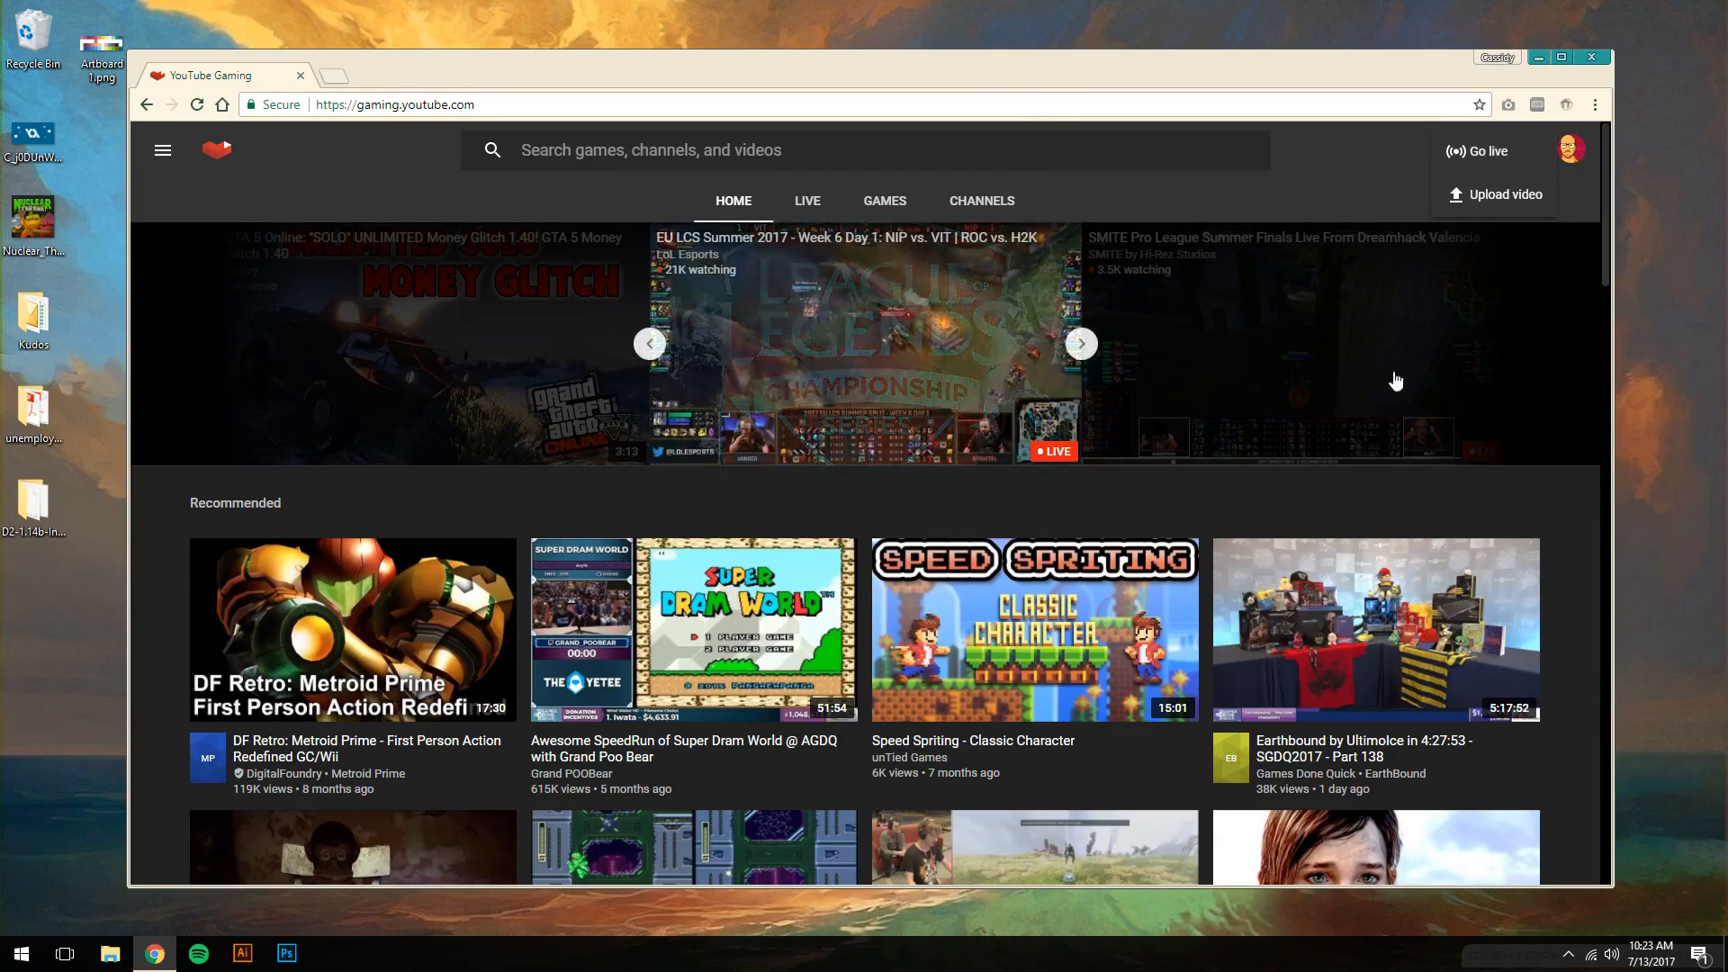
left_click(1470, 166)
left_click(299, 74)
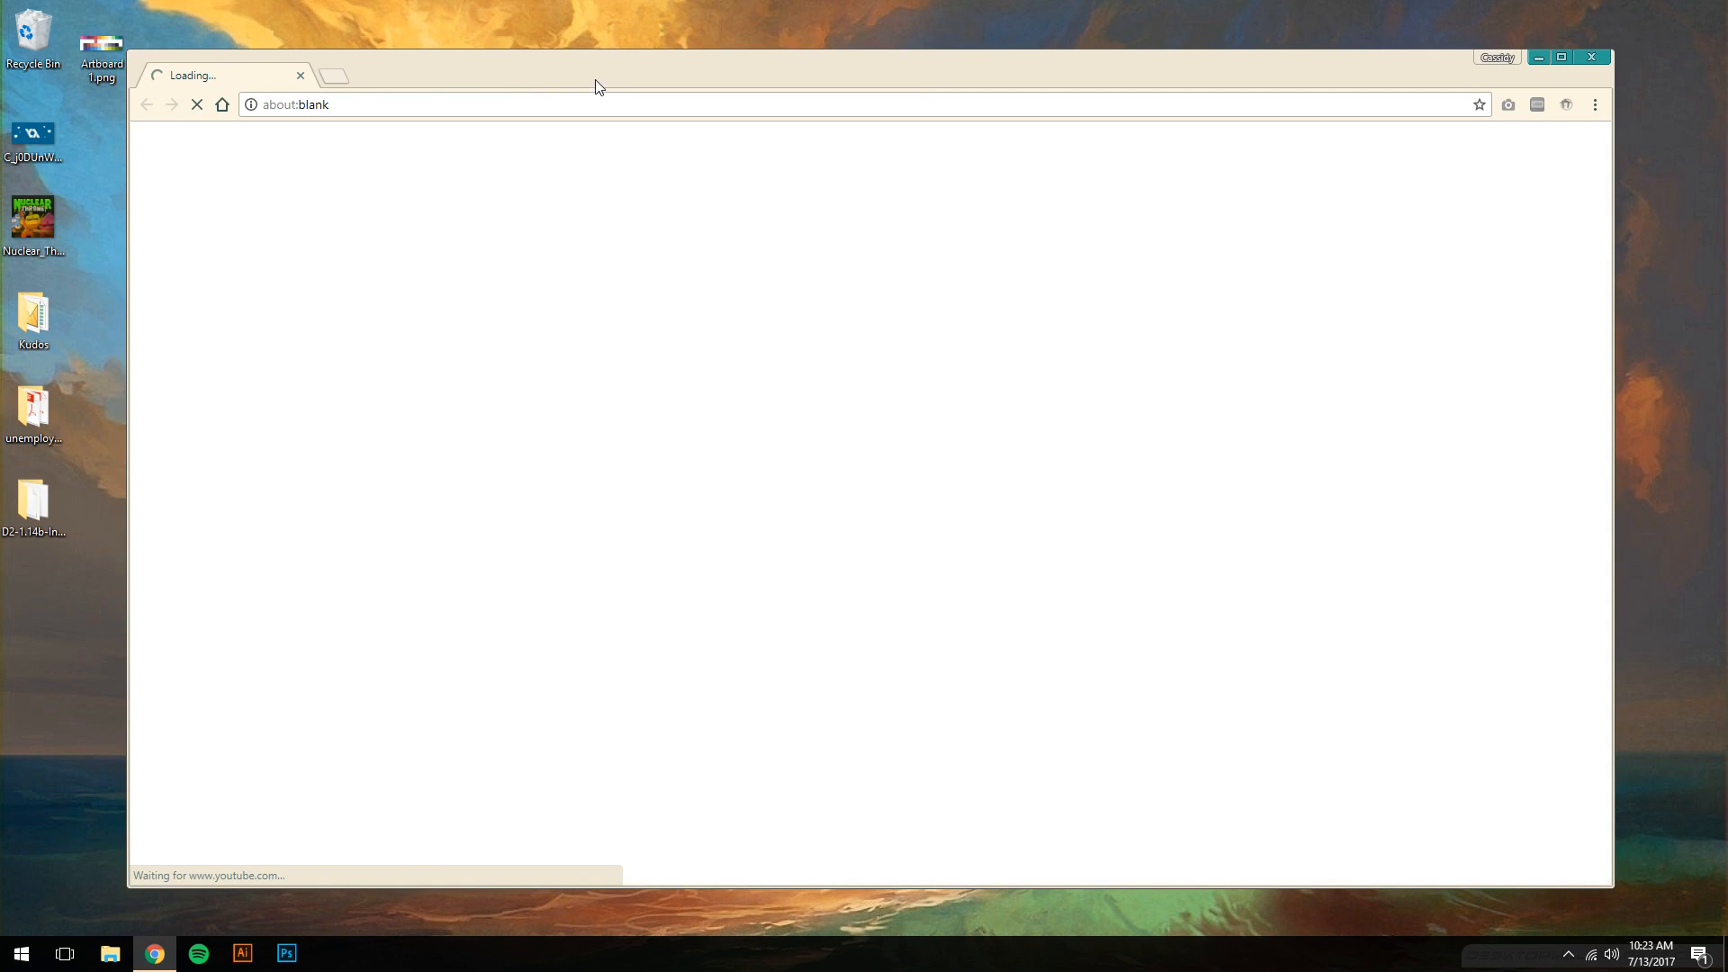
left_click_drag(618, 70, 568, 56)
left_click_drag(583, 71, 600, 70)
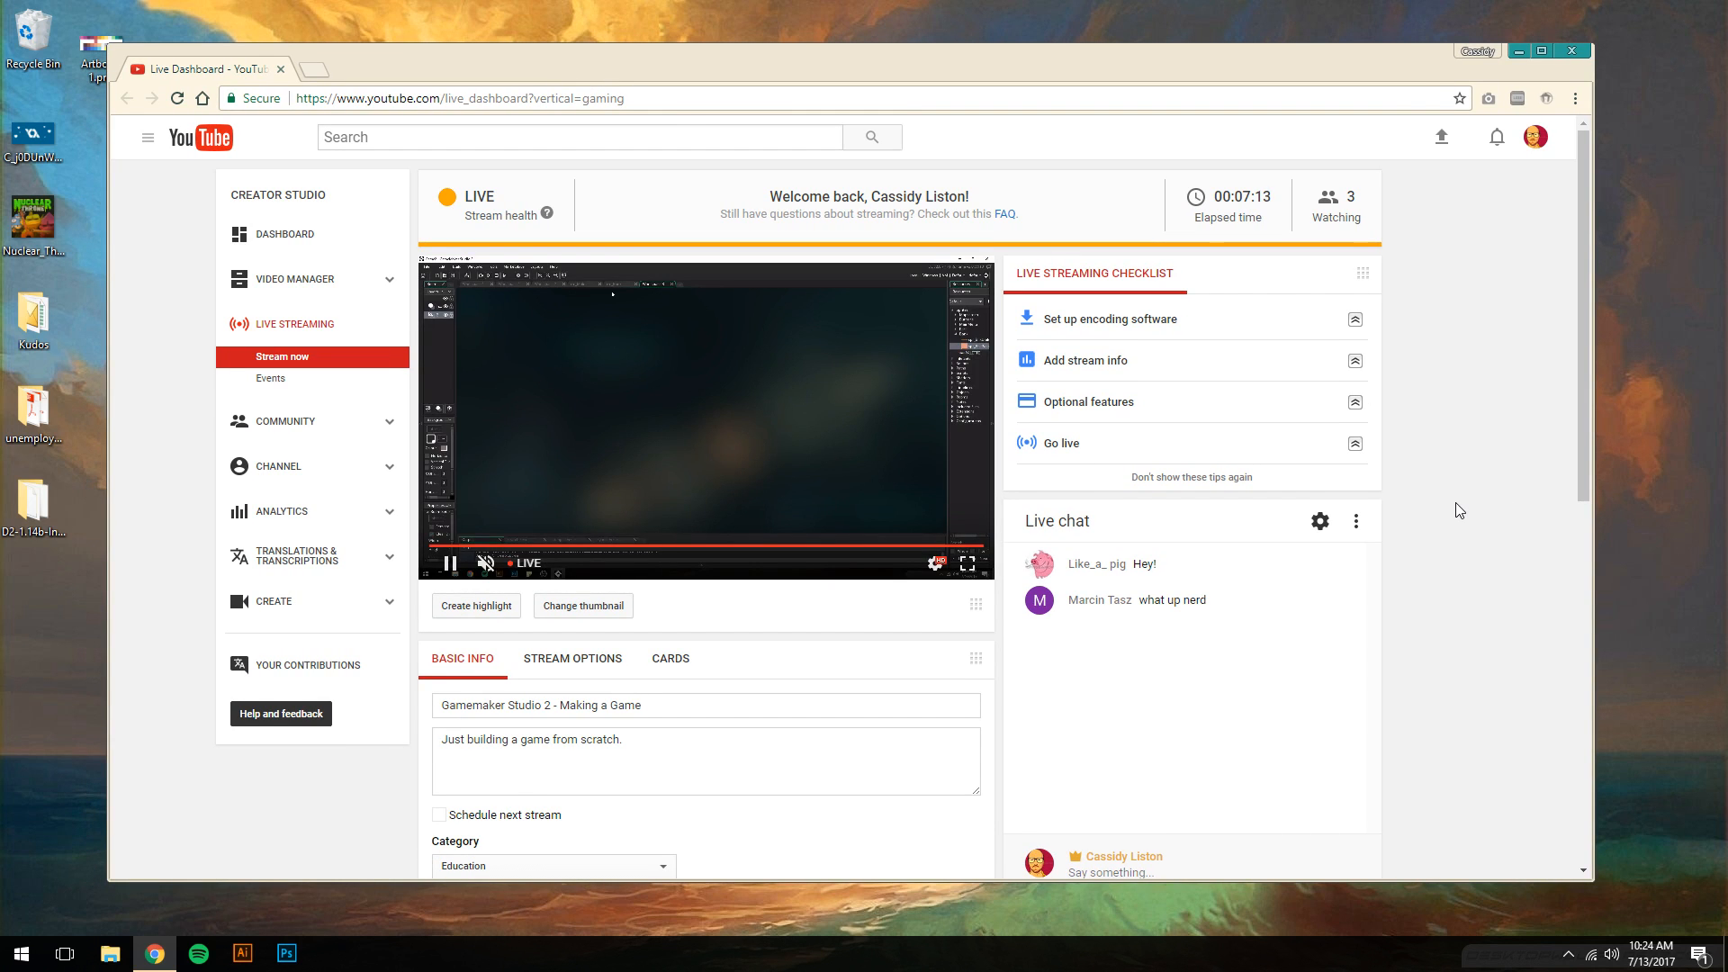
- Send the messages "oh crap" and "you guys are already here!" in the stream's live chat
scroll(1455, 502, "down", 3)
scroll(1450, 504, "up", 2)
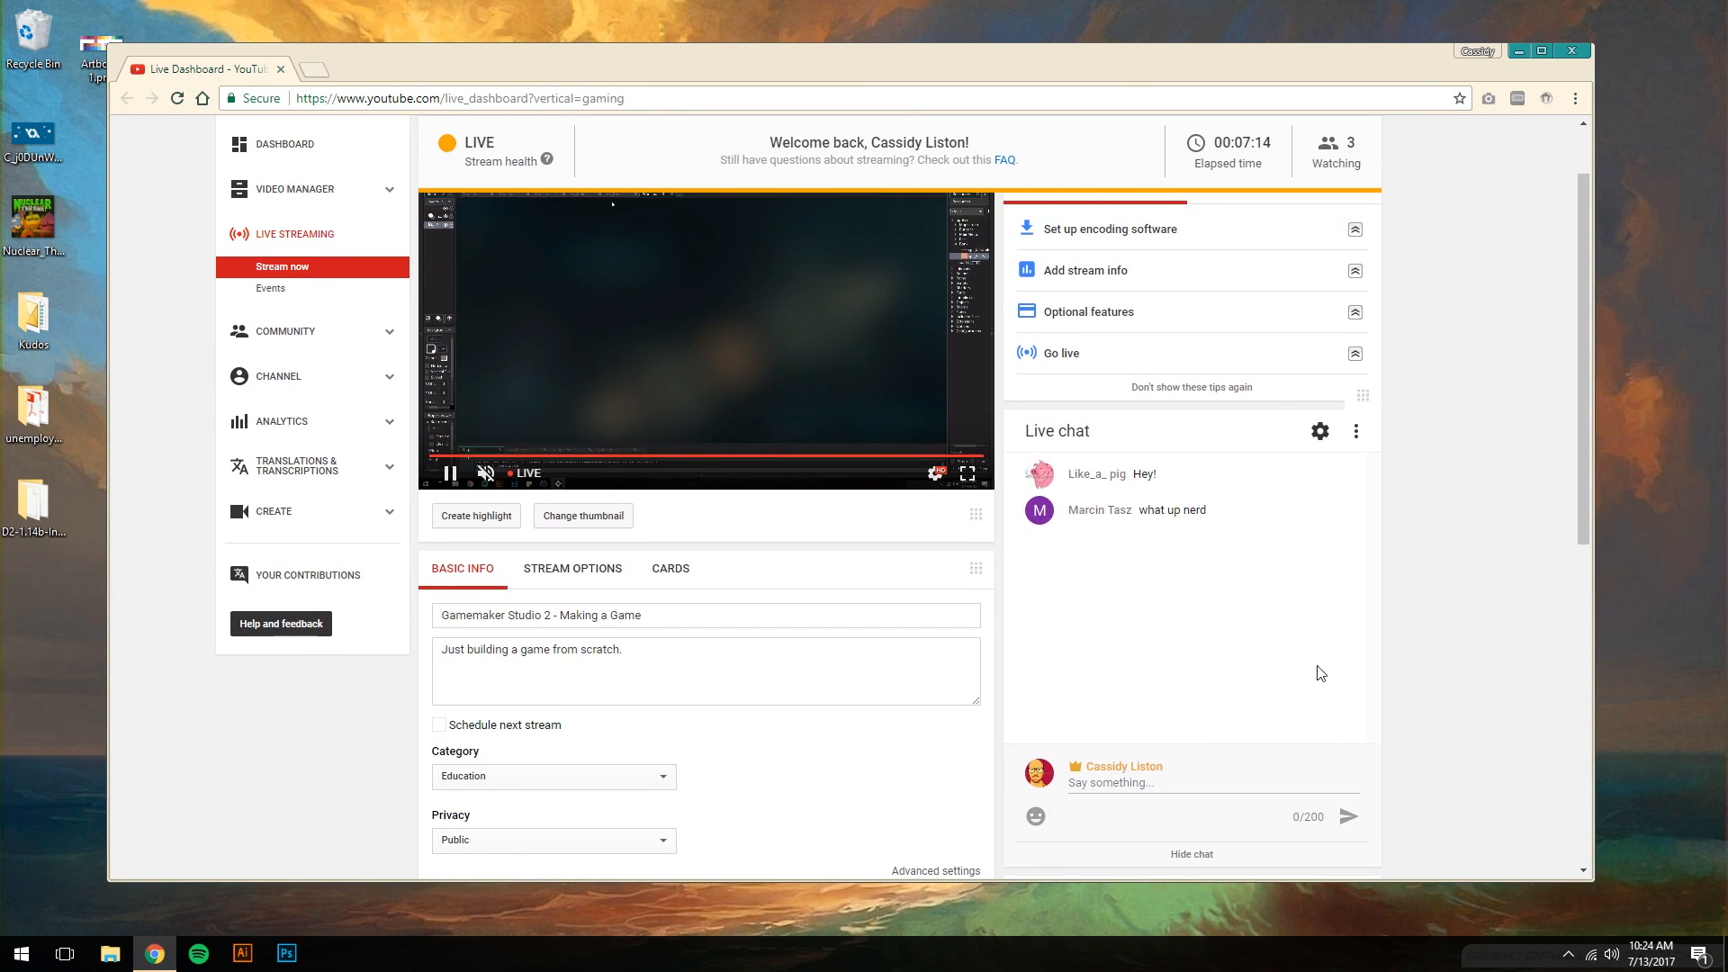
left_click(1201, 783)
type("oh crap")
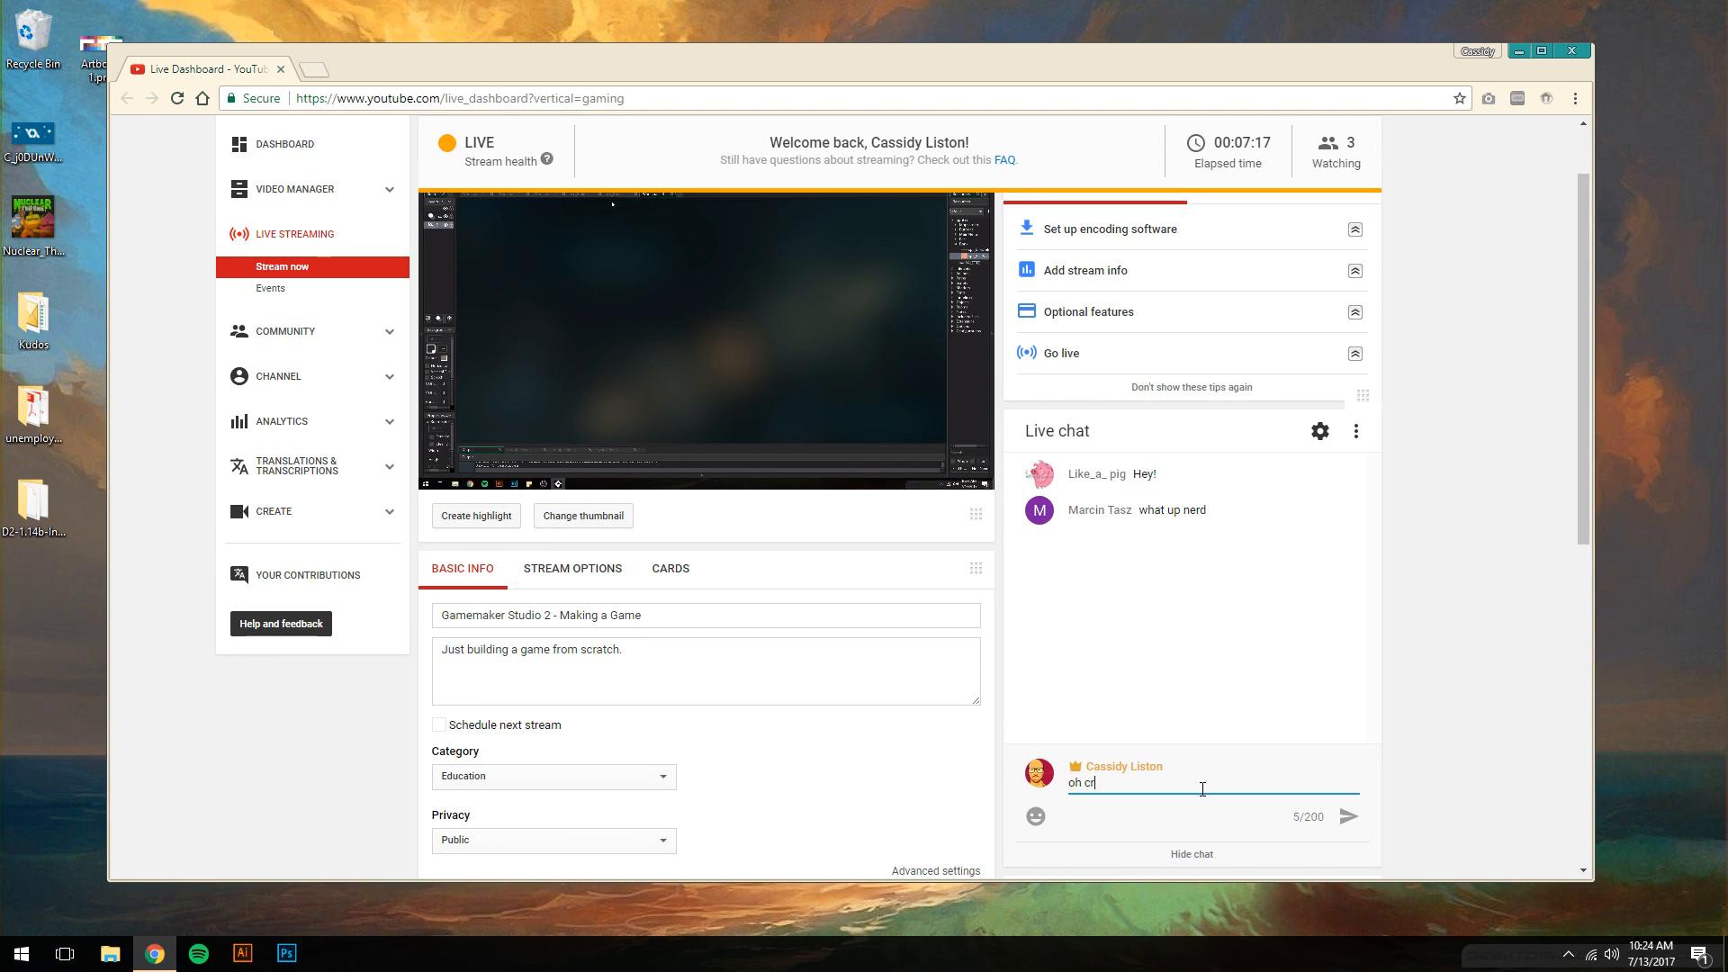
key("Return")
type("you guys are already here!")
key("Return")
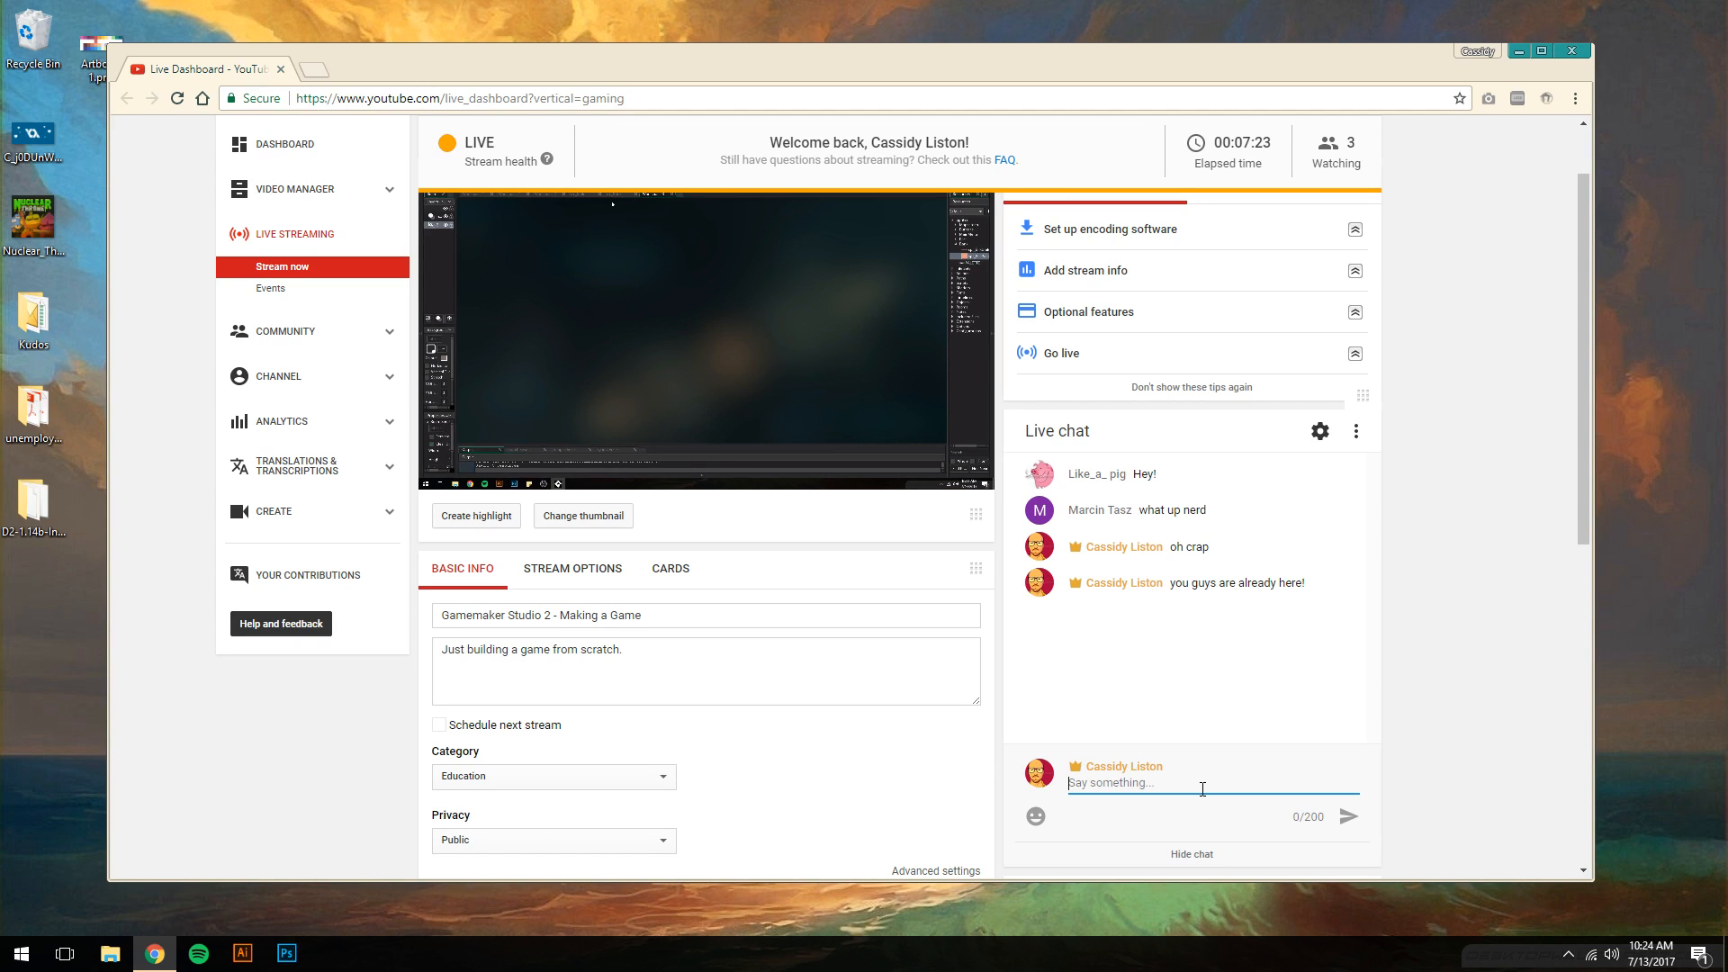
- Move the Chrome window with the live dashboard onto the GameMaker desktop and bring its live chat into view
scroll(1188, 708, "up", 1)
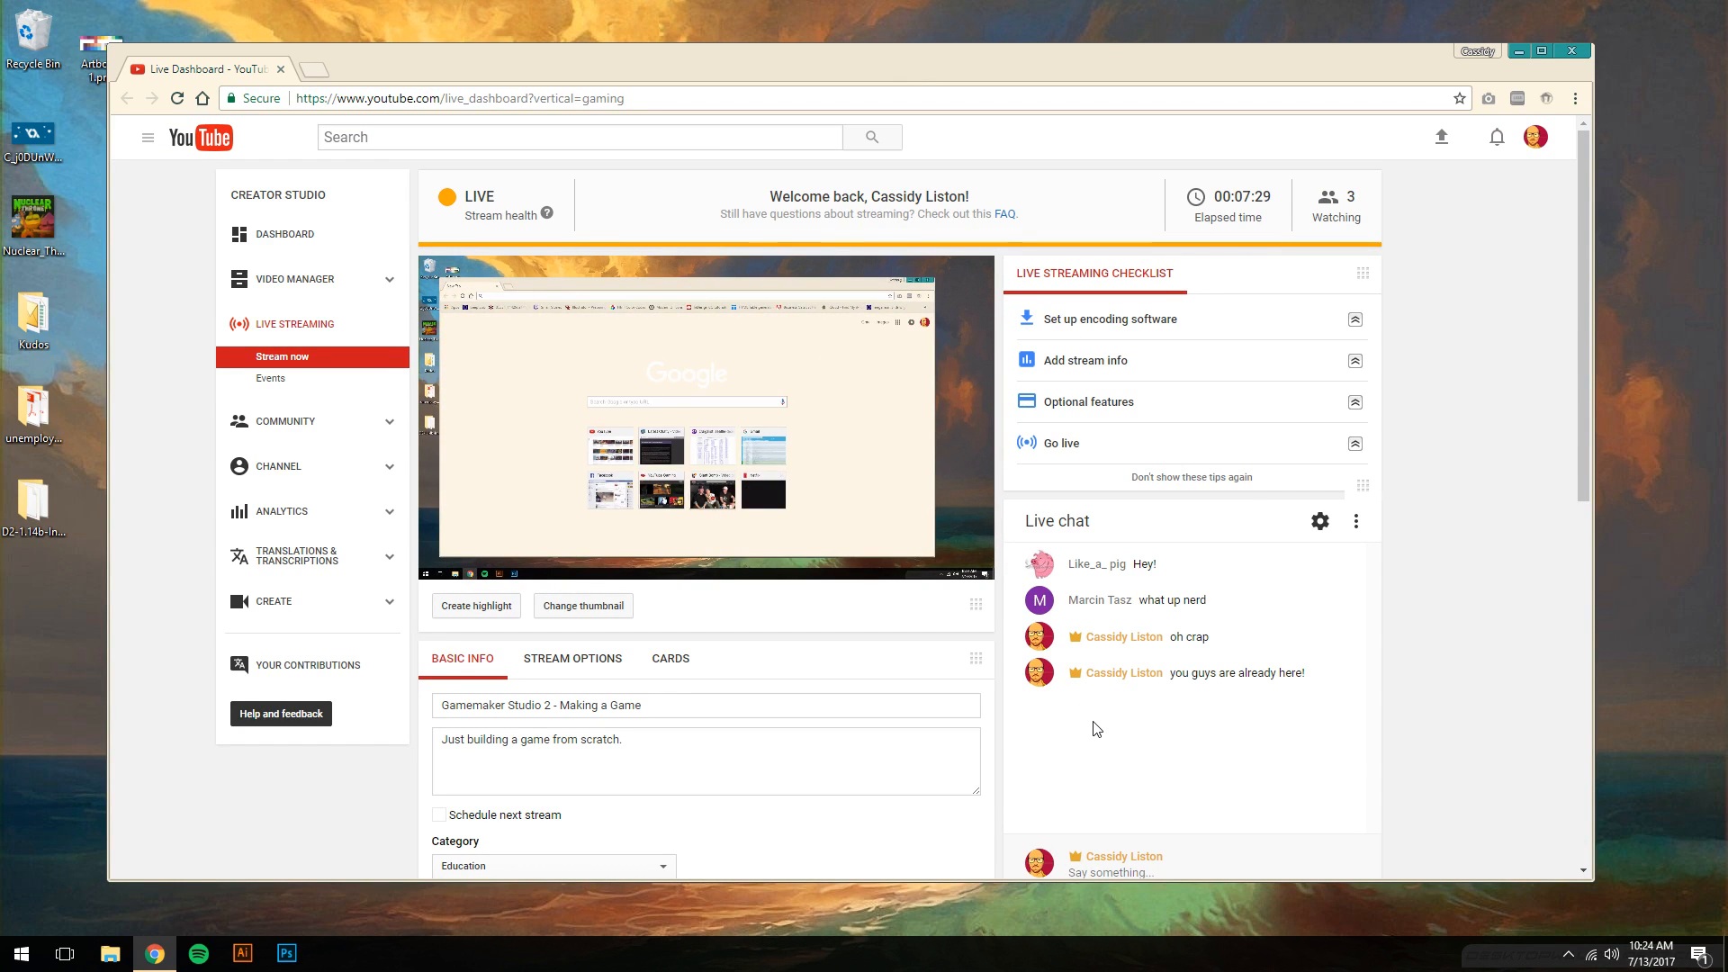
key("super+Tab")
left_click_drag(670, 701, 601, 890)
left_click(643, 882)
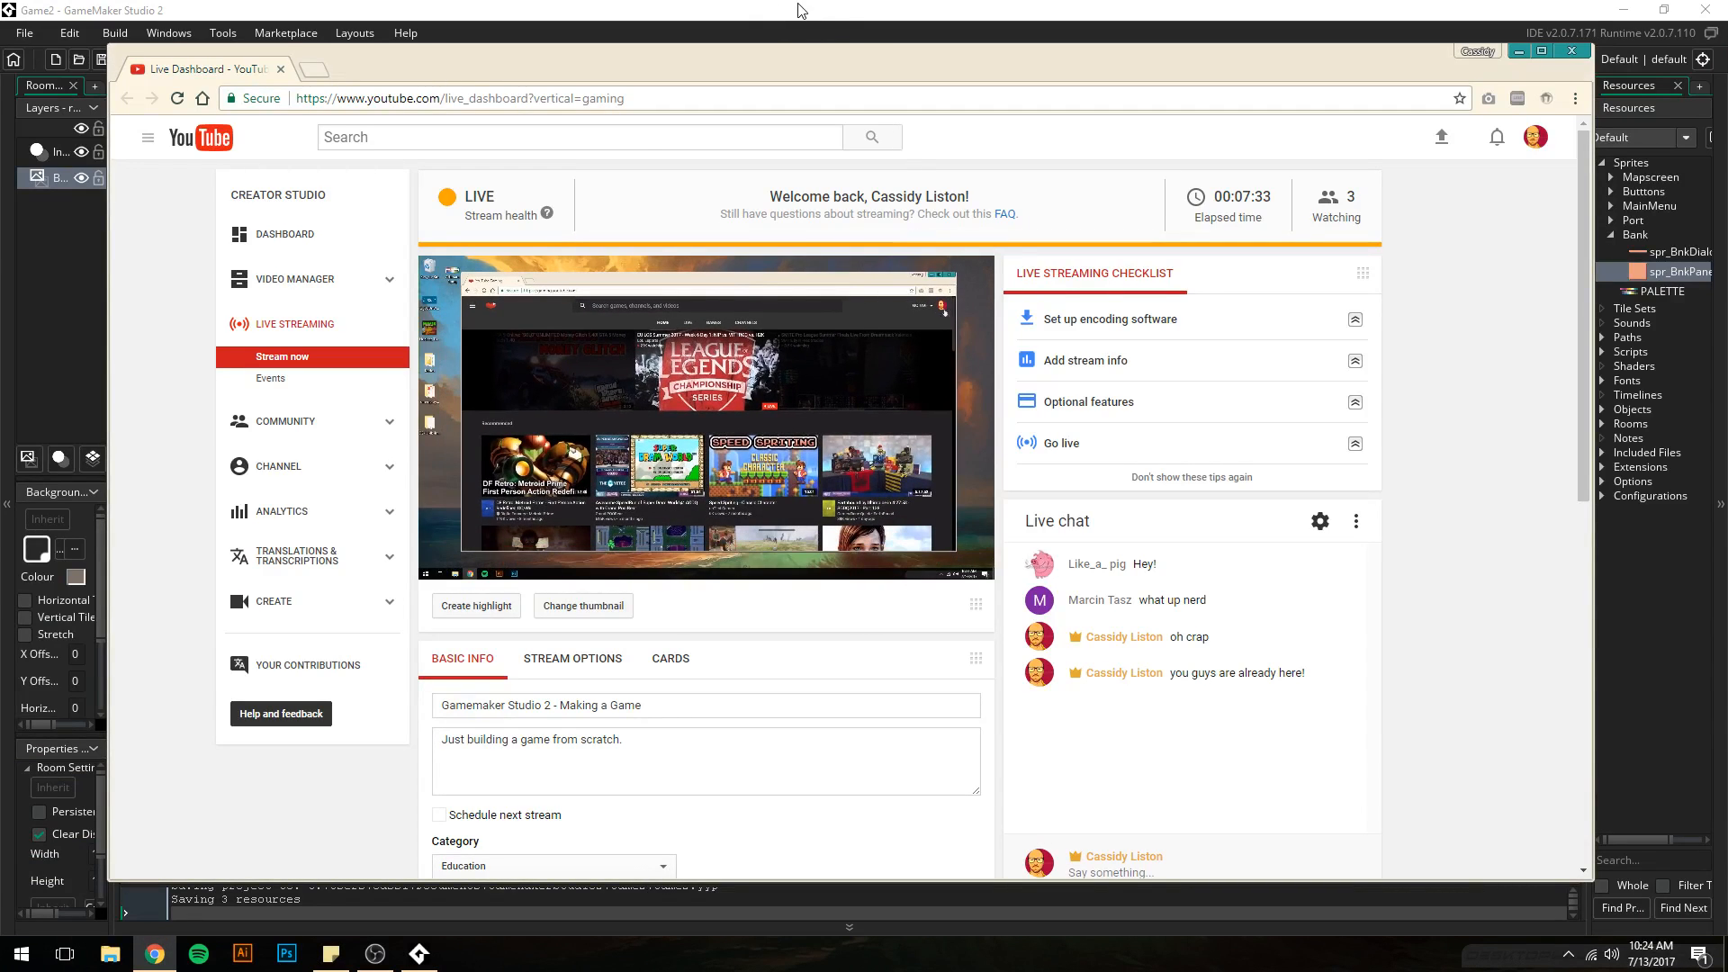
left_click_drag(802, 70, 878, 20)
scroll(1169, 749, "down", 2)
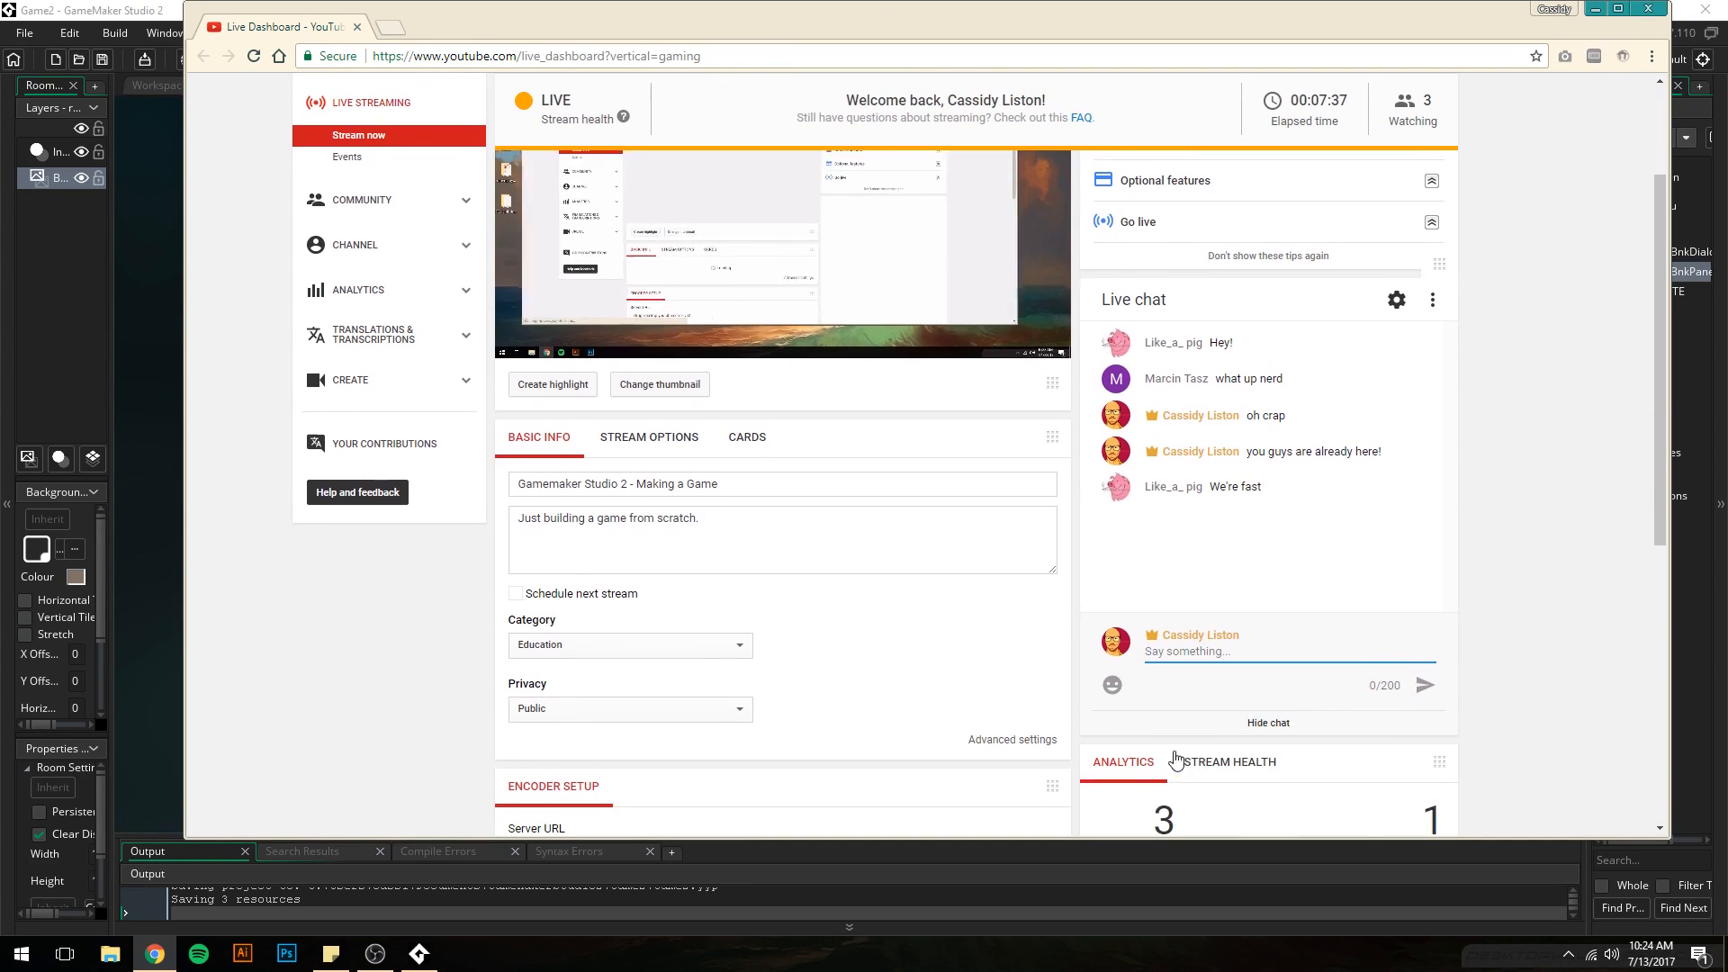
- Send the messages "Apparently!" and "Pfft" in the stream's live chat
left_click(1211, 656)
type("Apparently!")
key("Return")
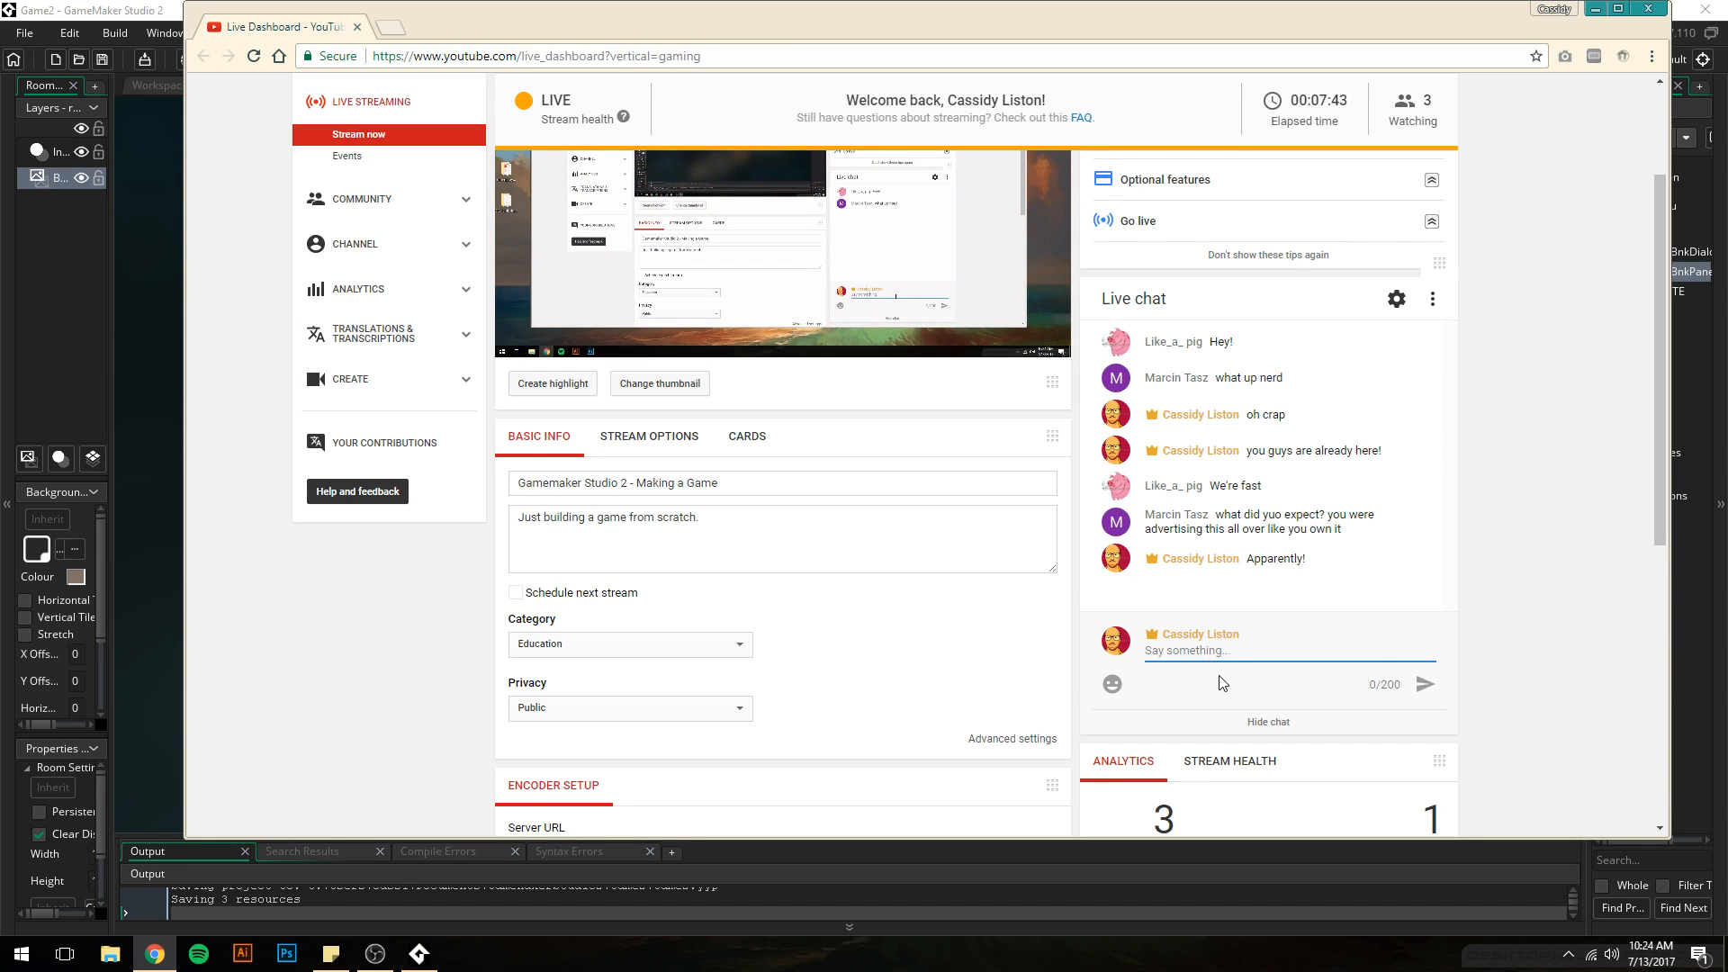
mouse_move(686, 18)
left_mouse_down()
mouse_move(802, 54)
mouse_move(1126, 68)
mouse_move(704, 47)
left_mouse_up()
type("Pfft")
key("Return")
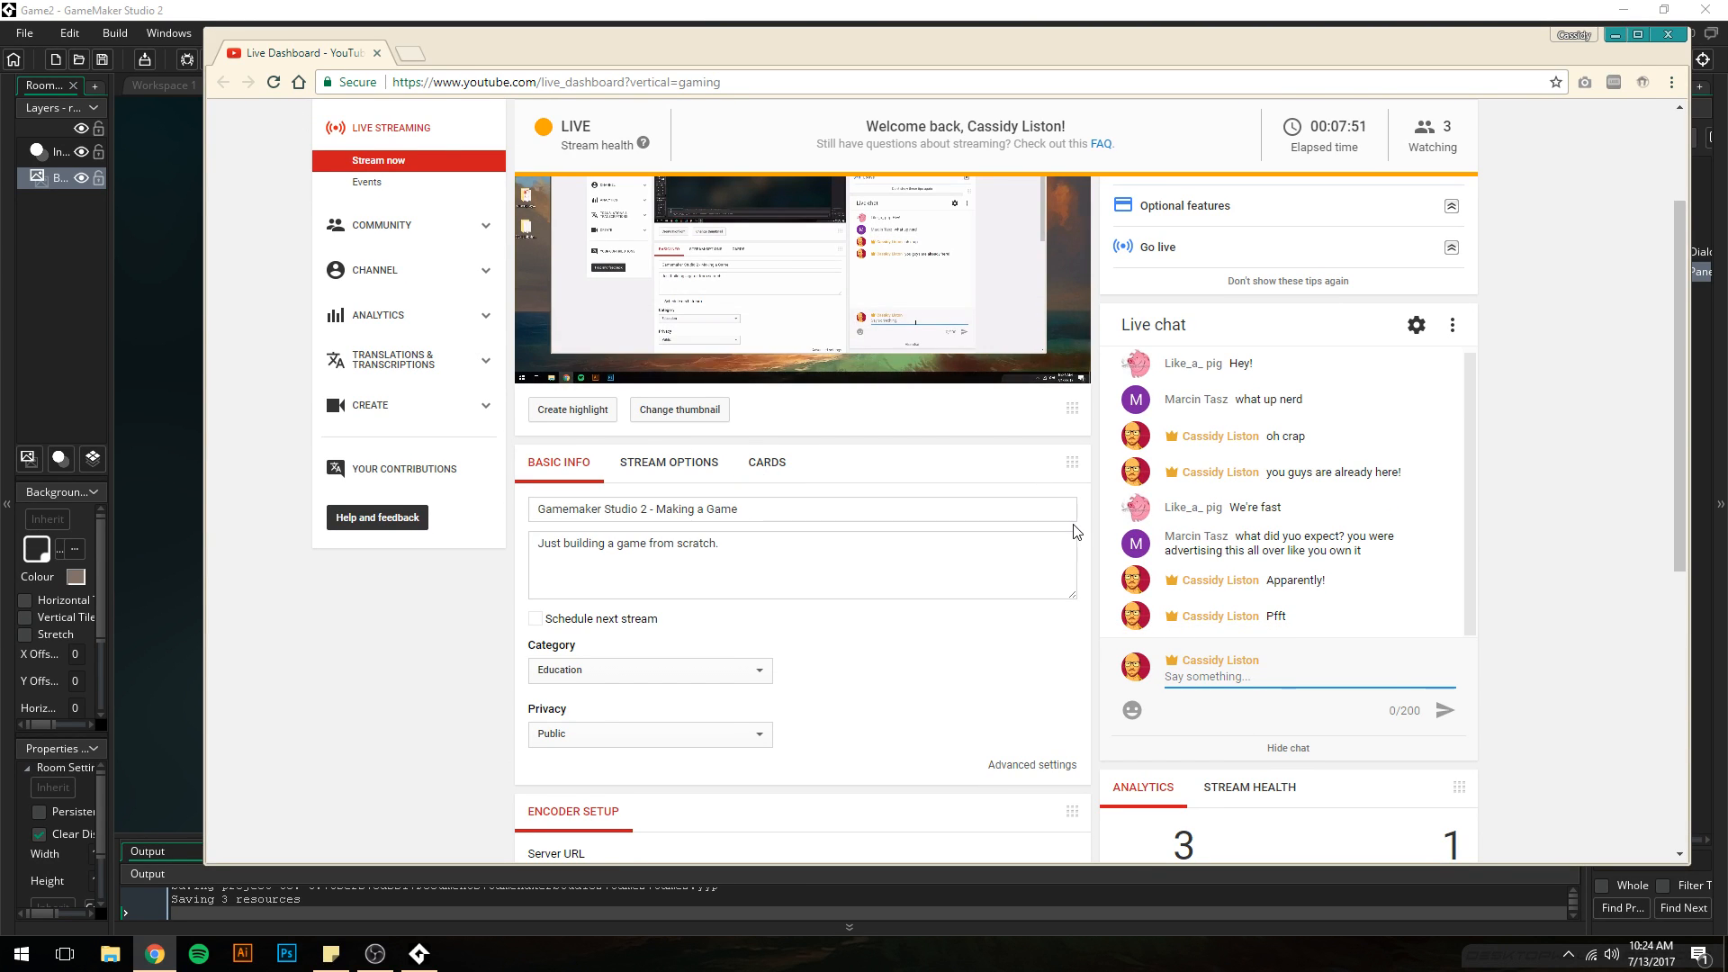
- Send the live chat messages "Today I got some interesting stuff." and "I think."
type("Today I got ")
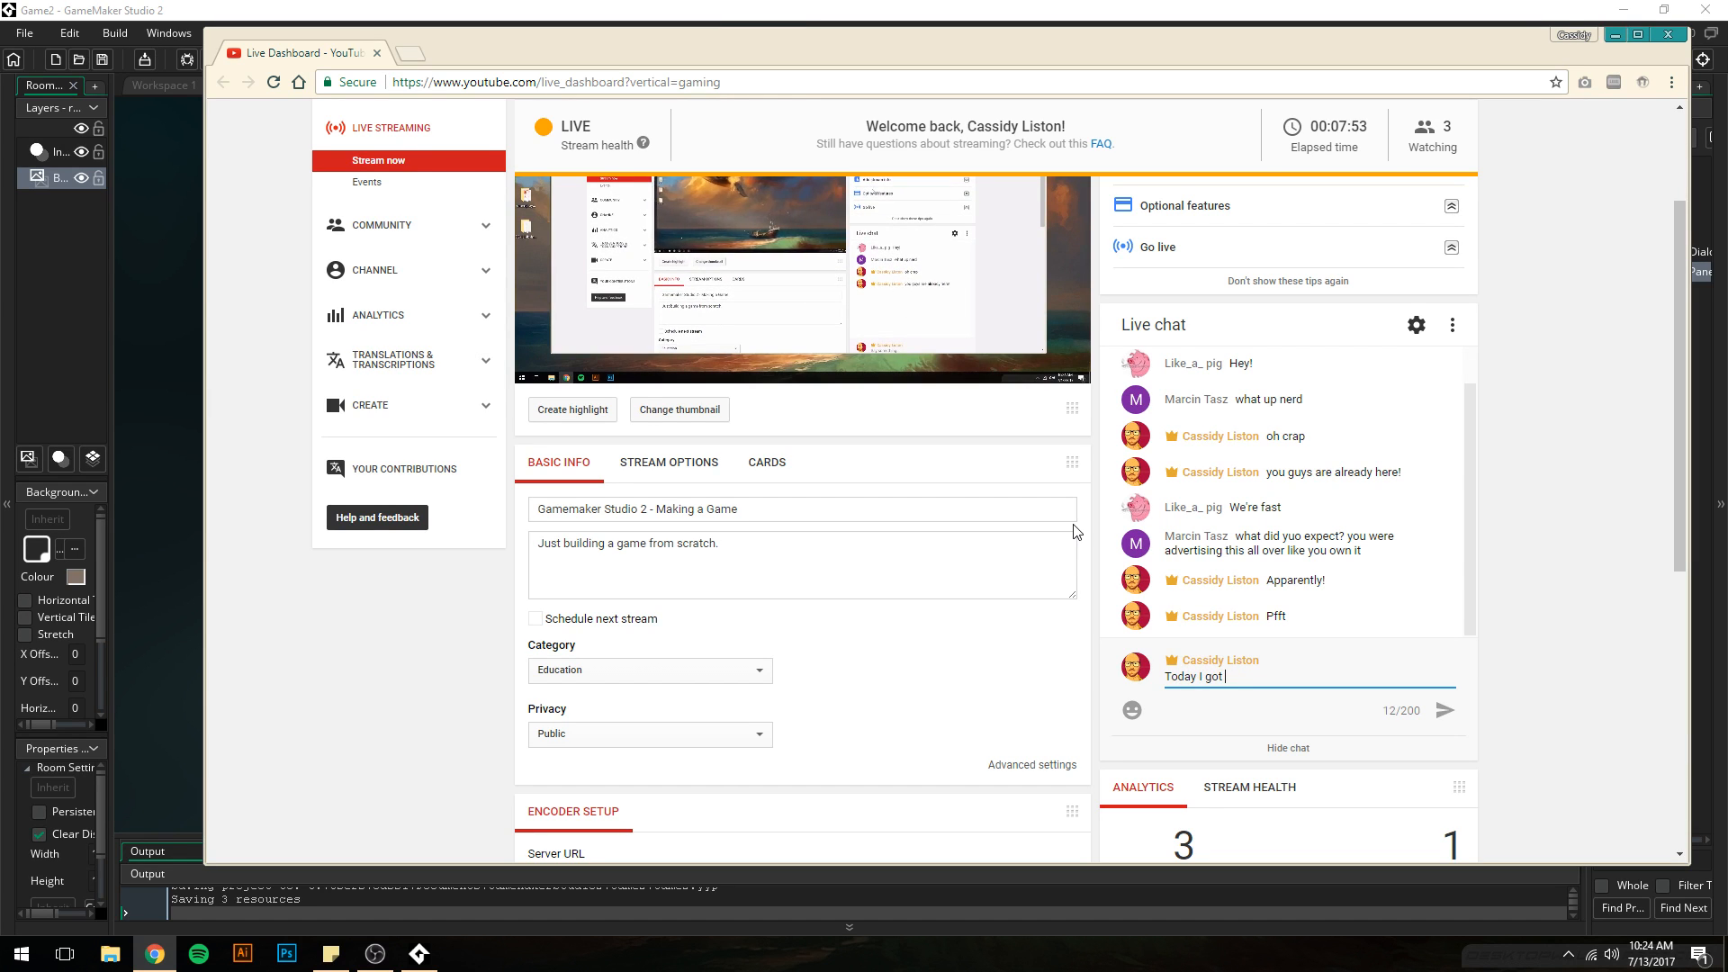
type("some interesting stuff.")
key("Return")
type("I think.")
key("Return")
- Send the live chat messages "I built some sprites", "and now" and "I need to build a room for these sprites"
type("I ")
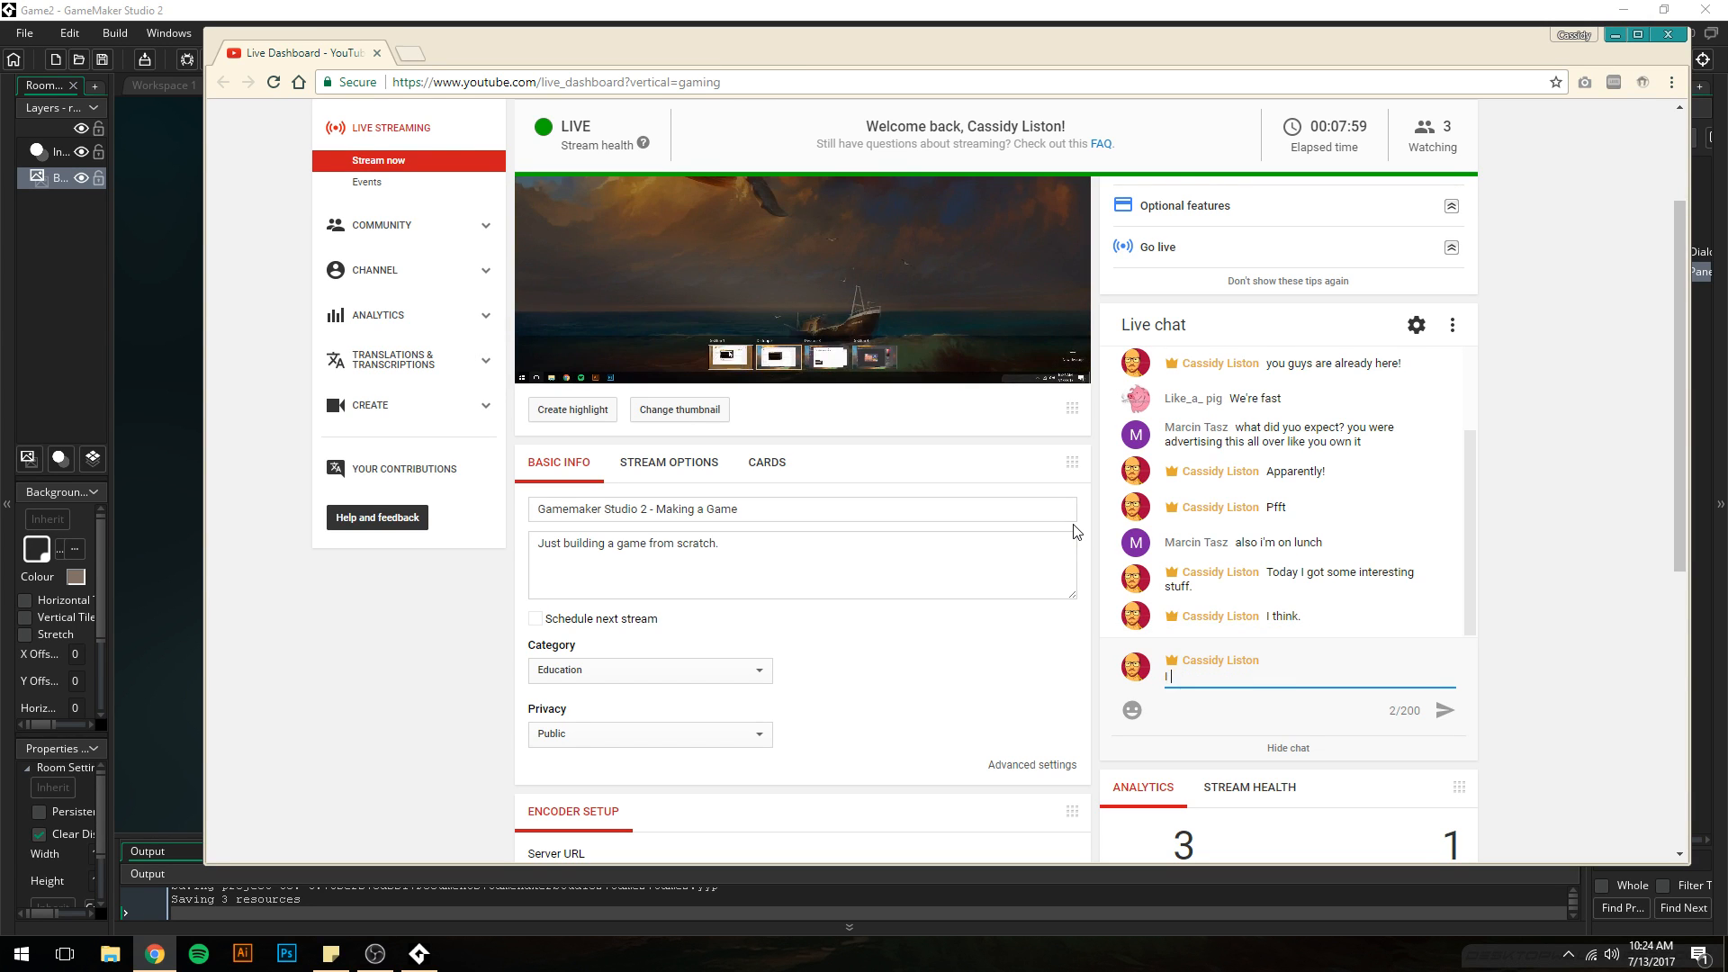
type("built some sprites")
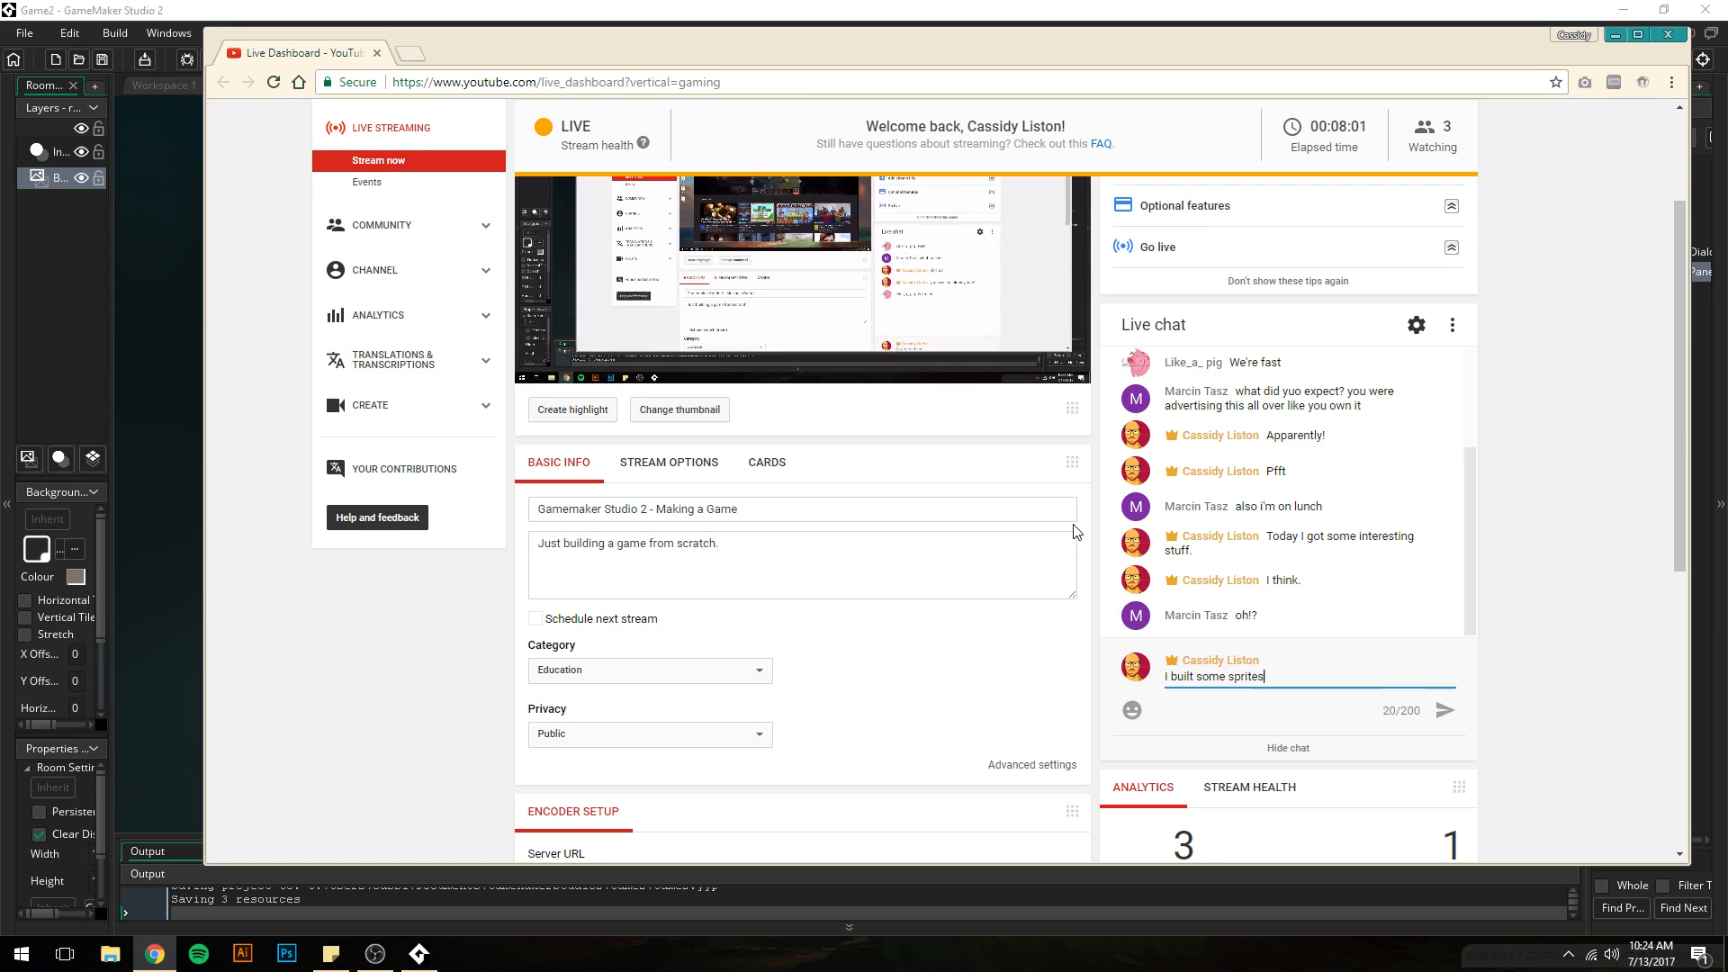
key("Return")
type("and now")
key("Return")
type("I nee")
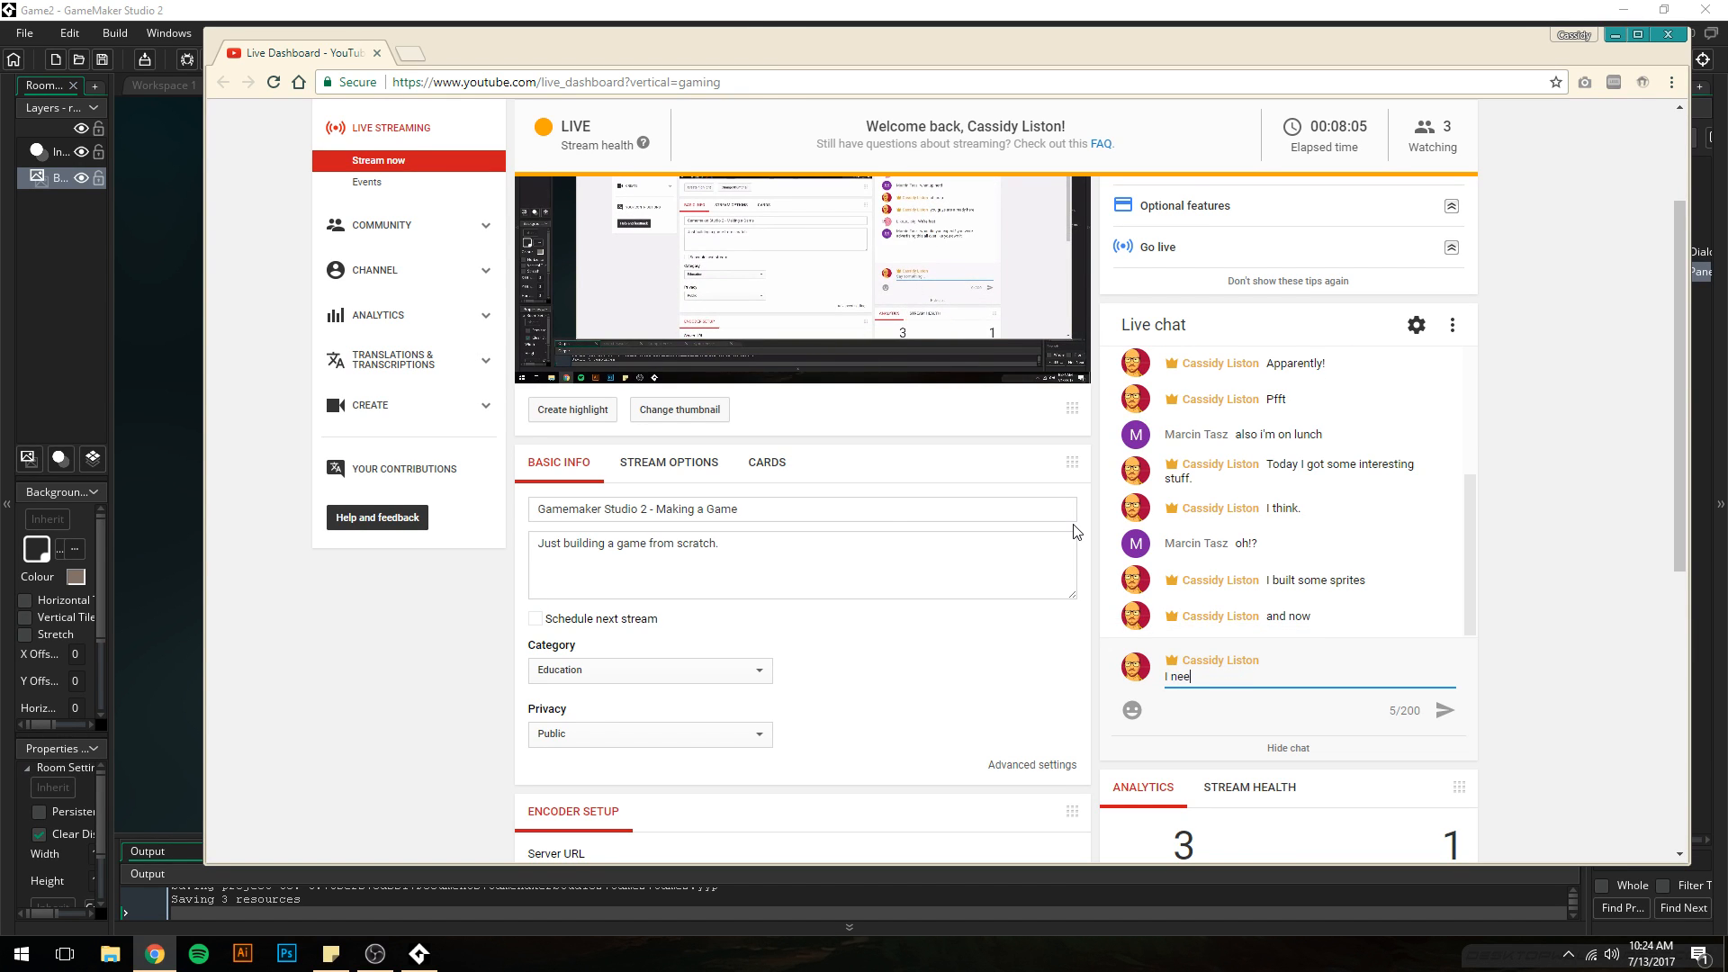
type("d to build a room for these sprites")
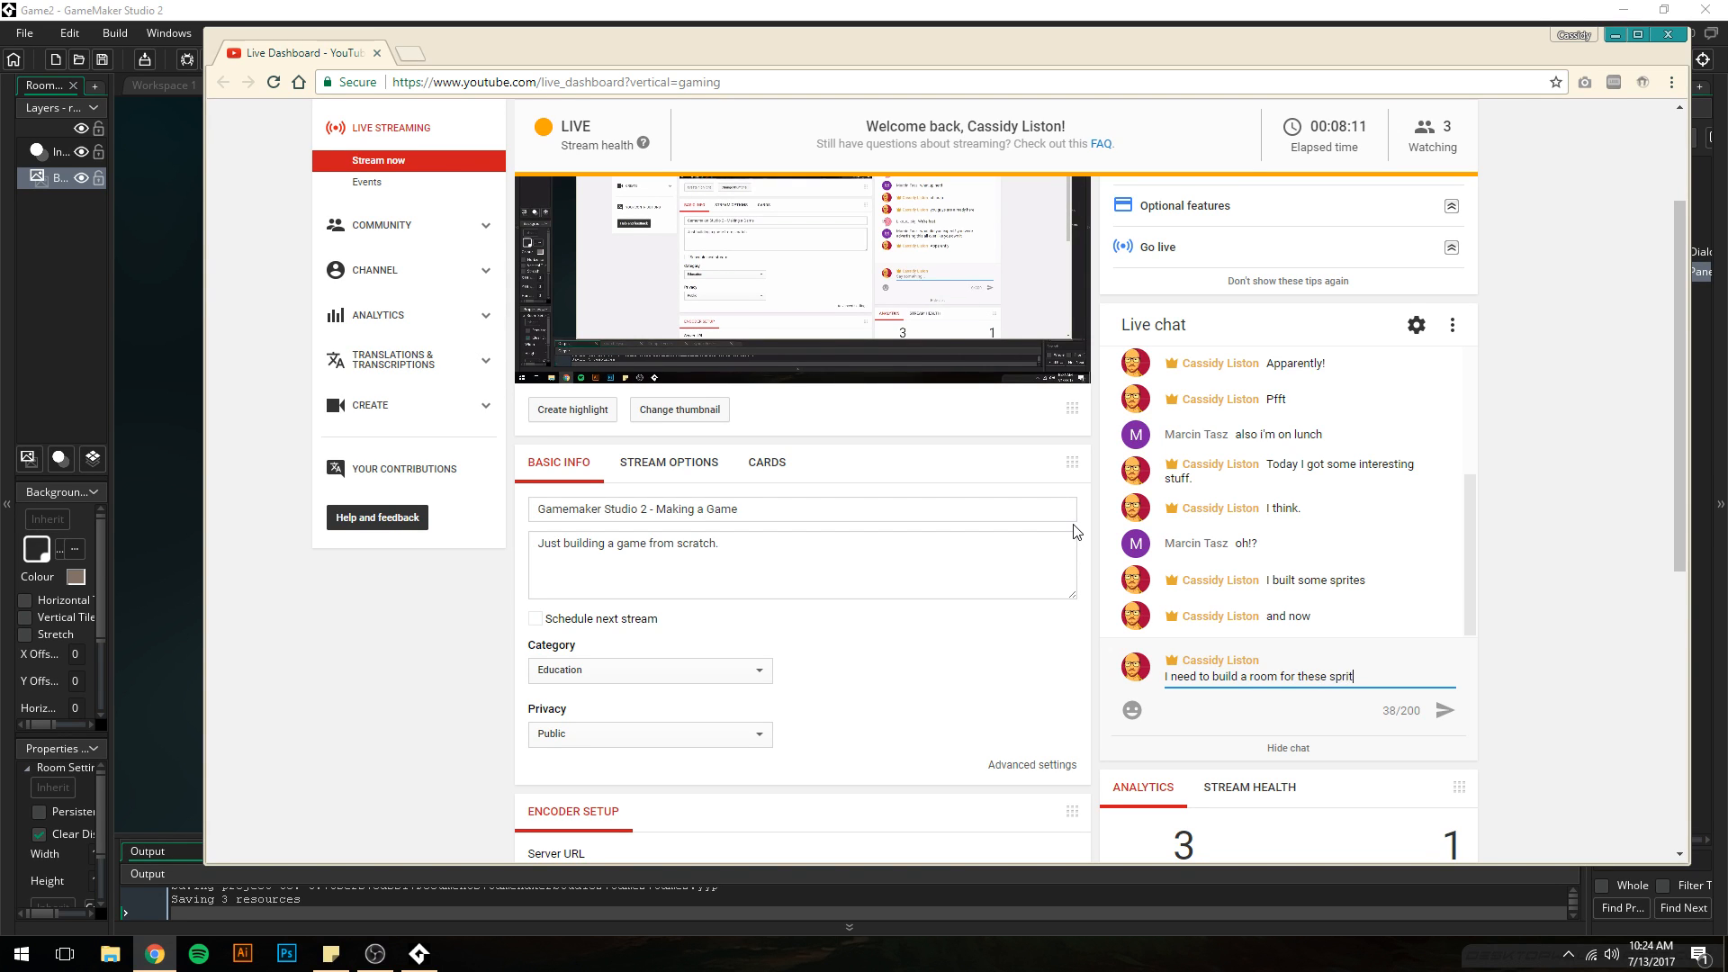
key("Return")
- Send the live chat message "I think I want some of these sprites to "slide" into the room."
type("I think I want")
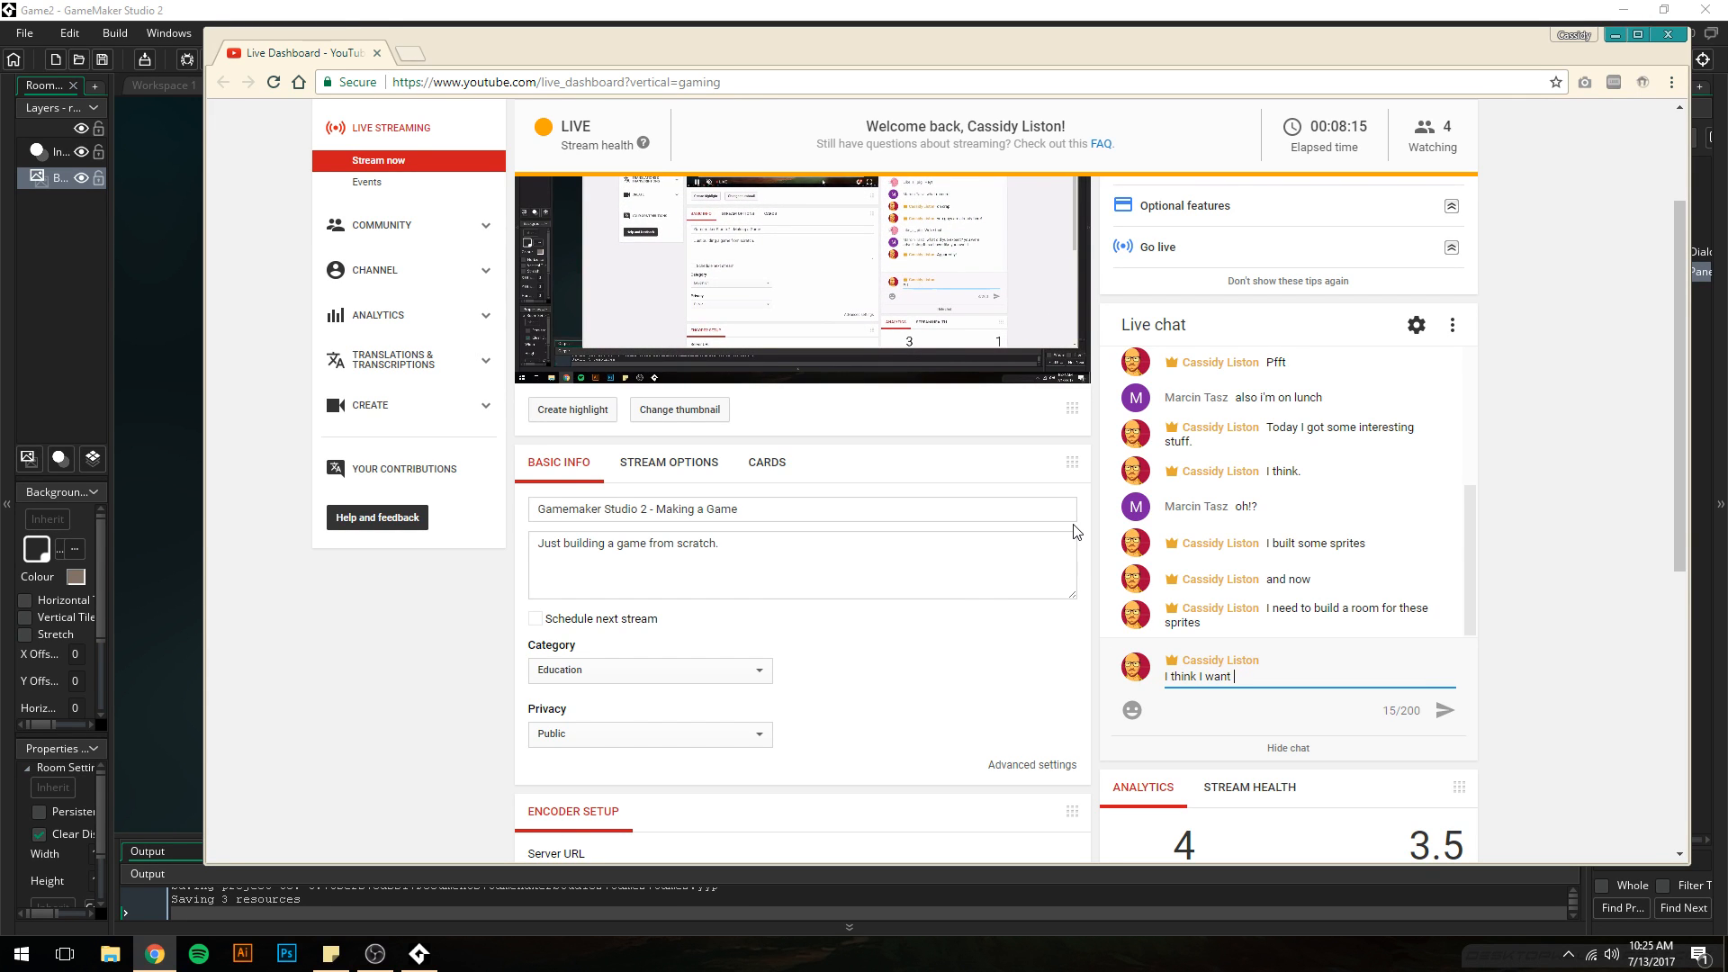
type(" some ")
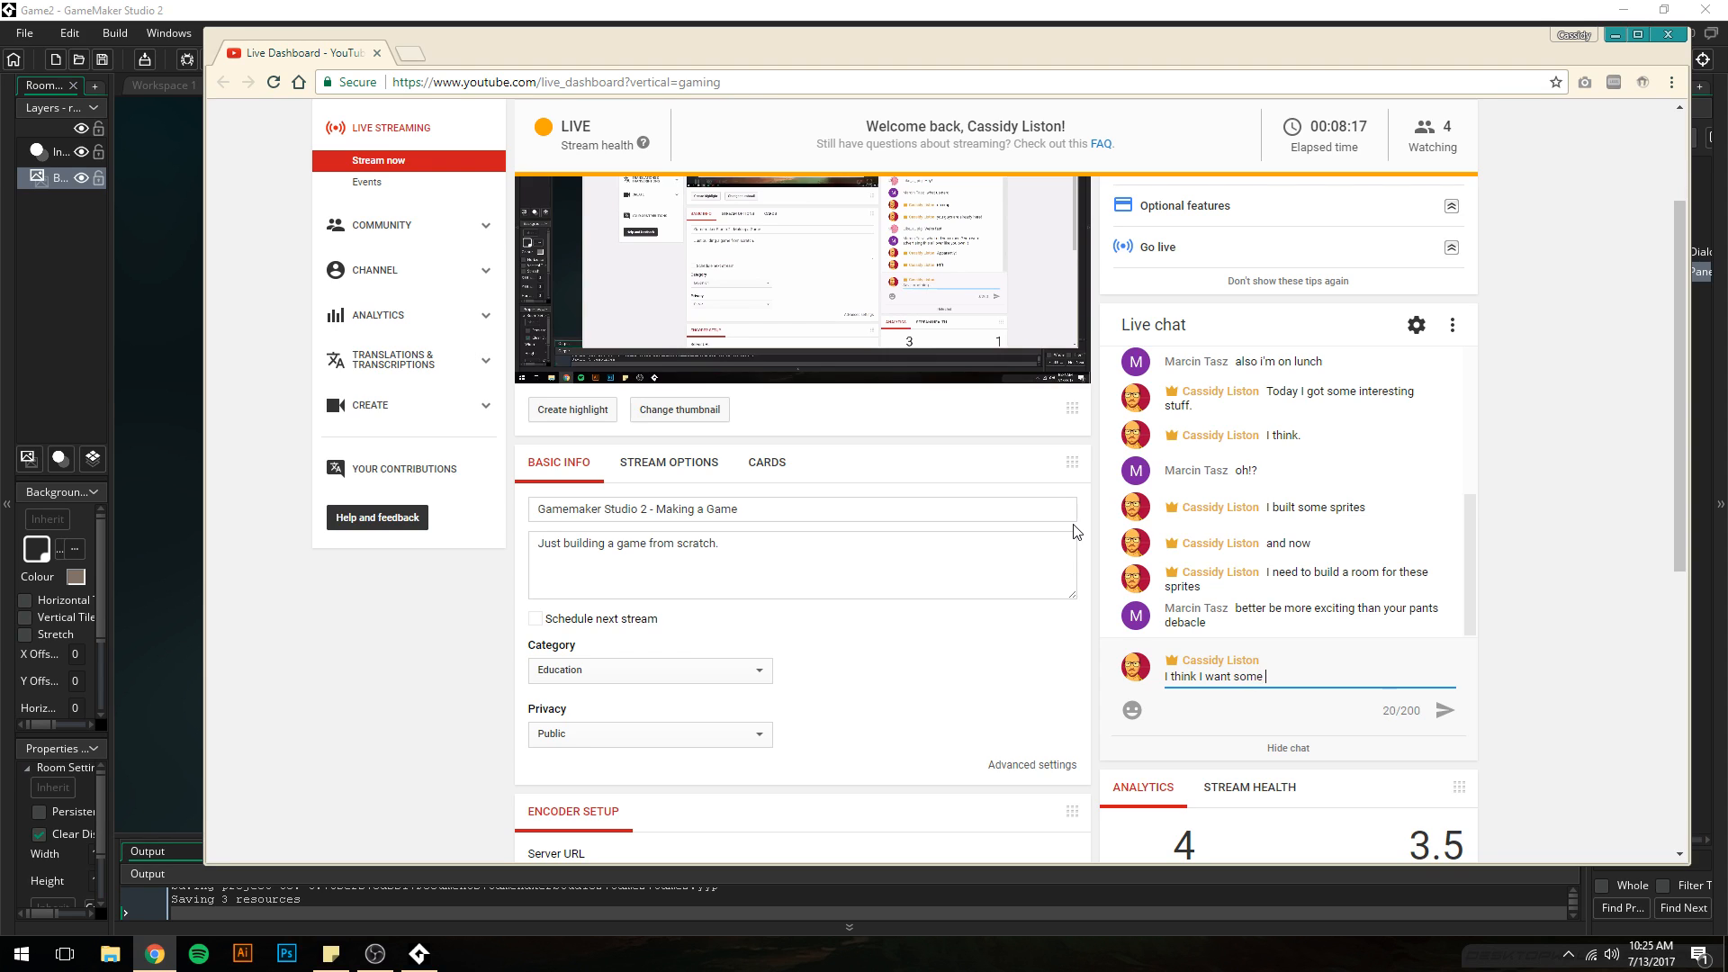
type("of these spri")
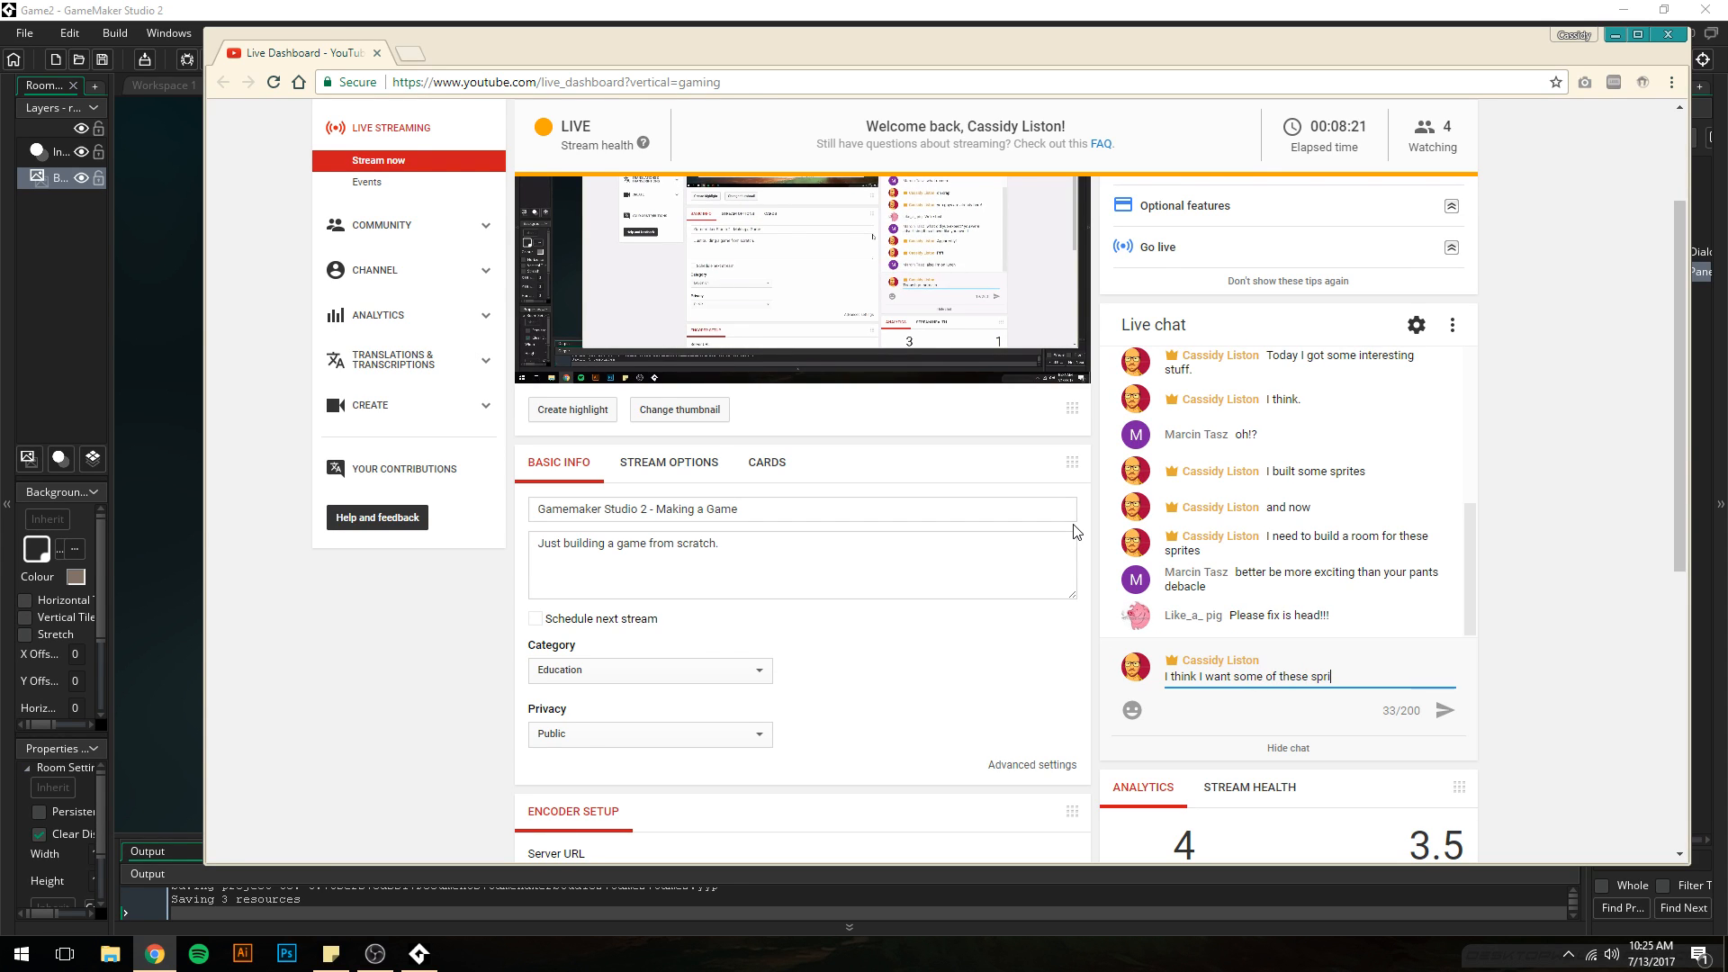
type("tes ")
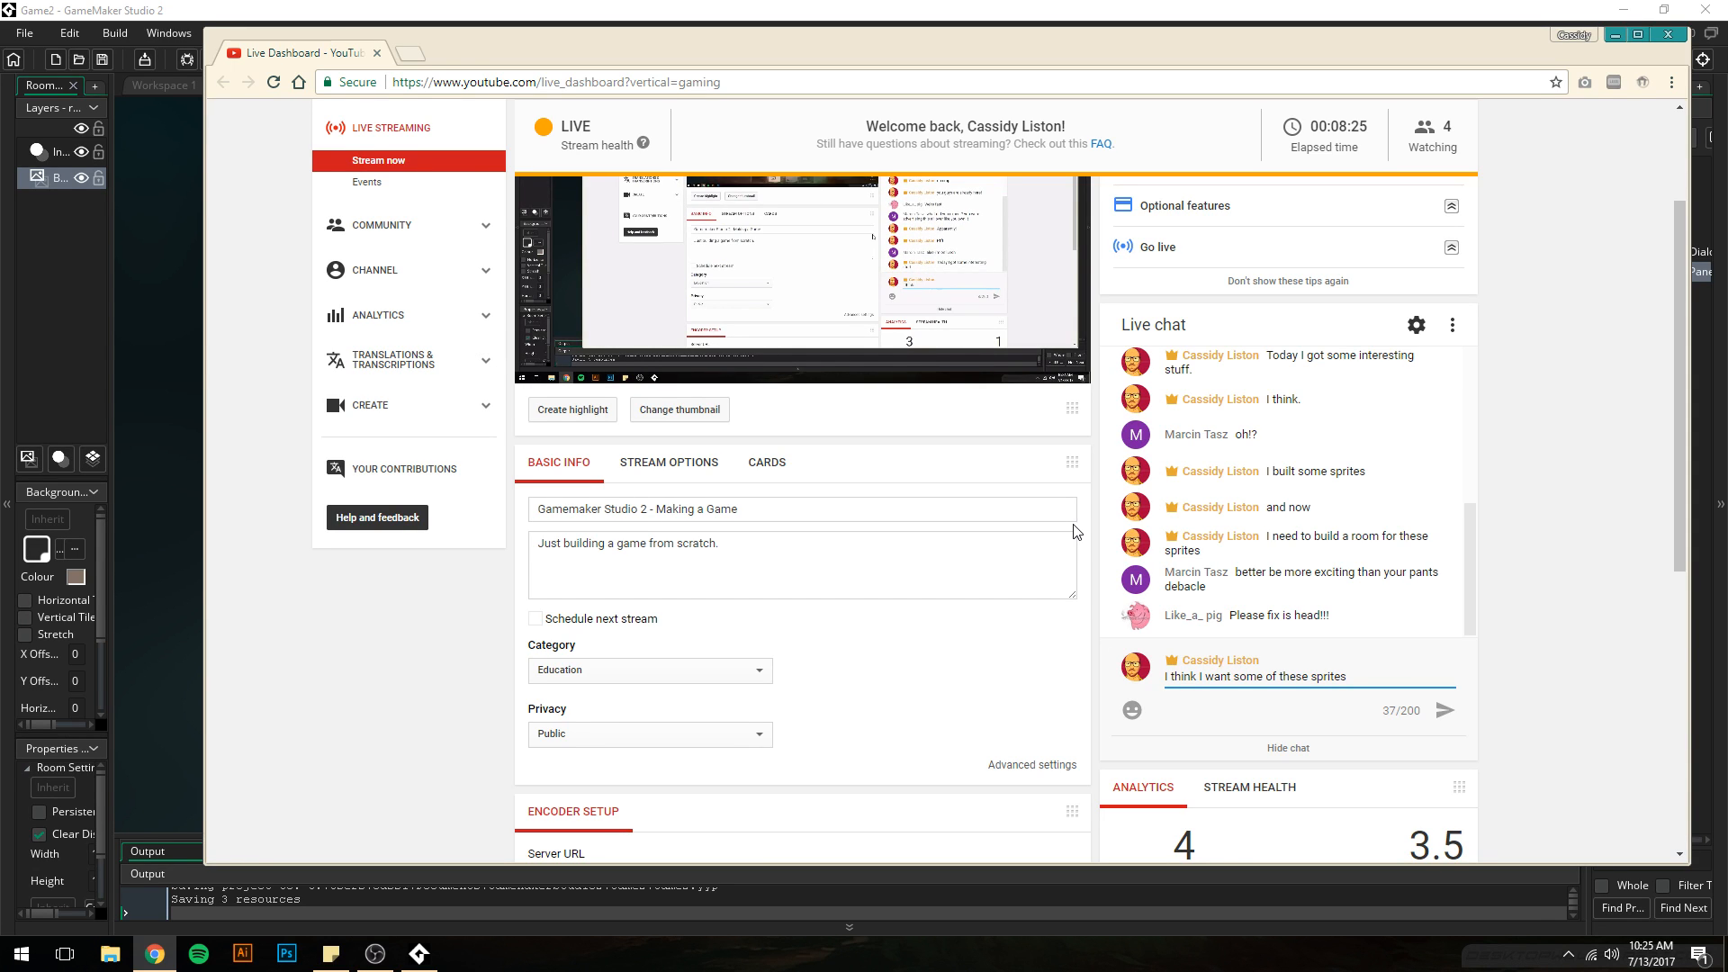
type("to ")
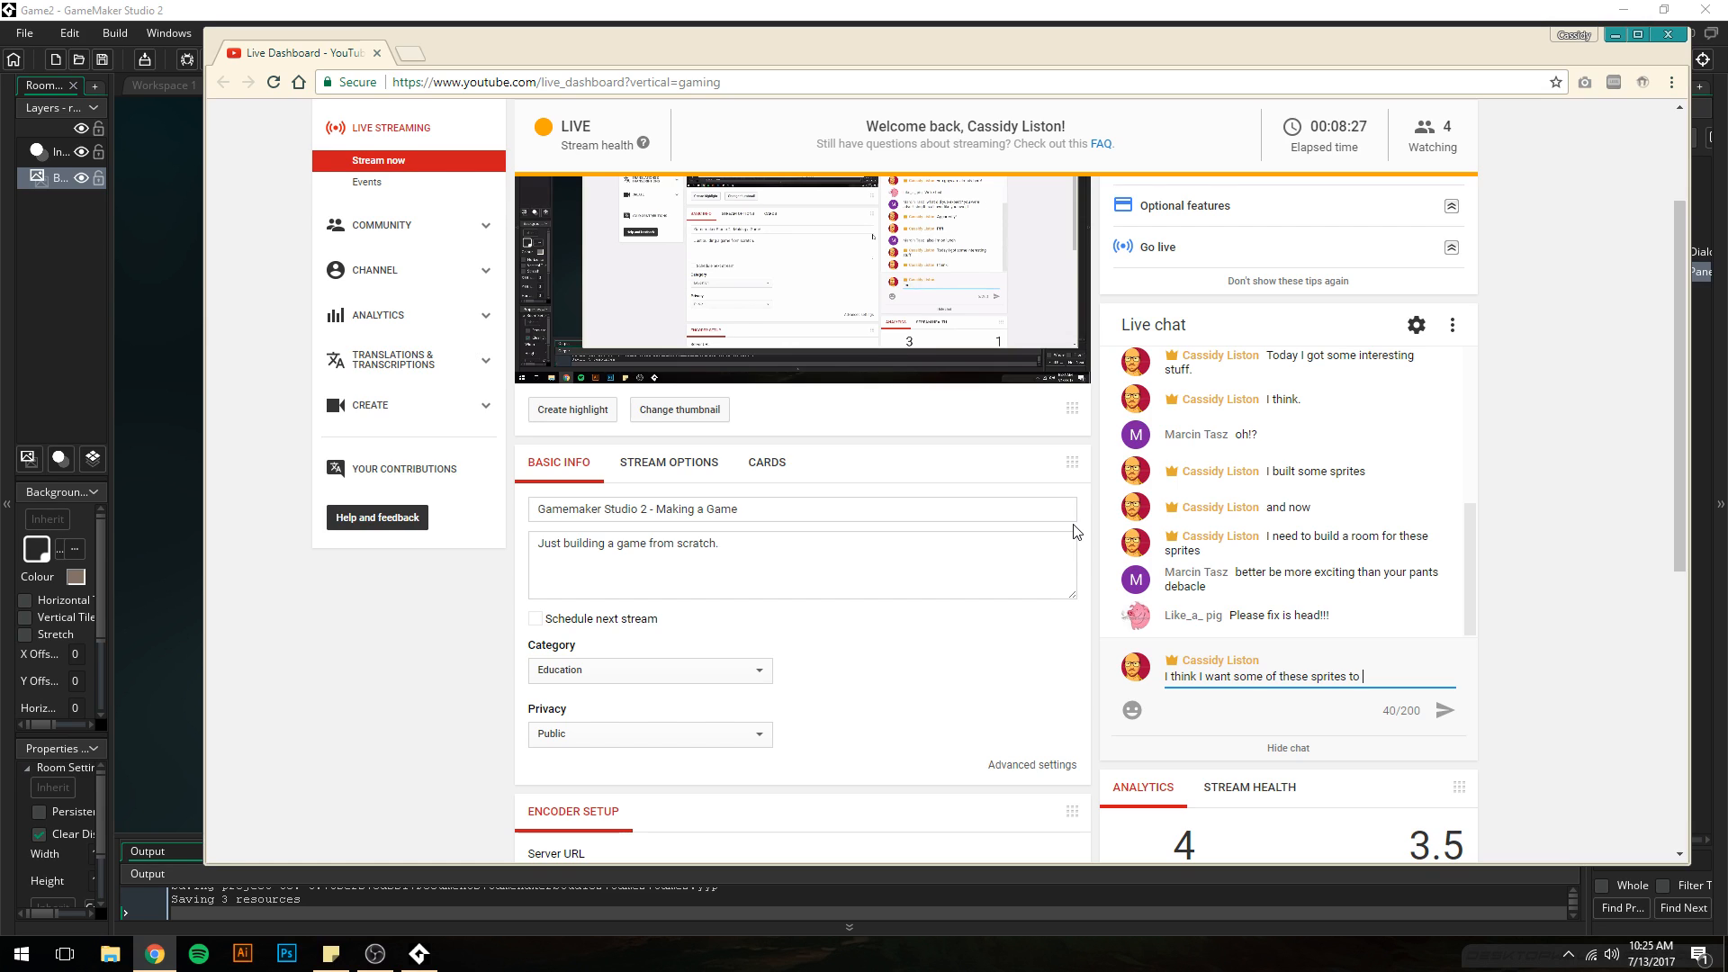
type("\"slide\" int")
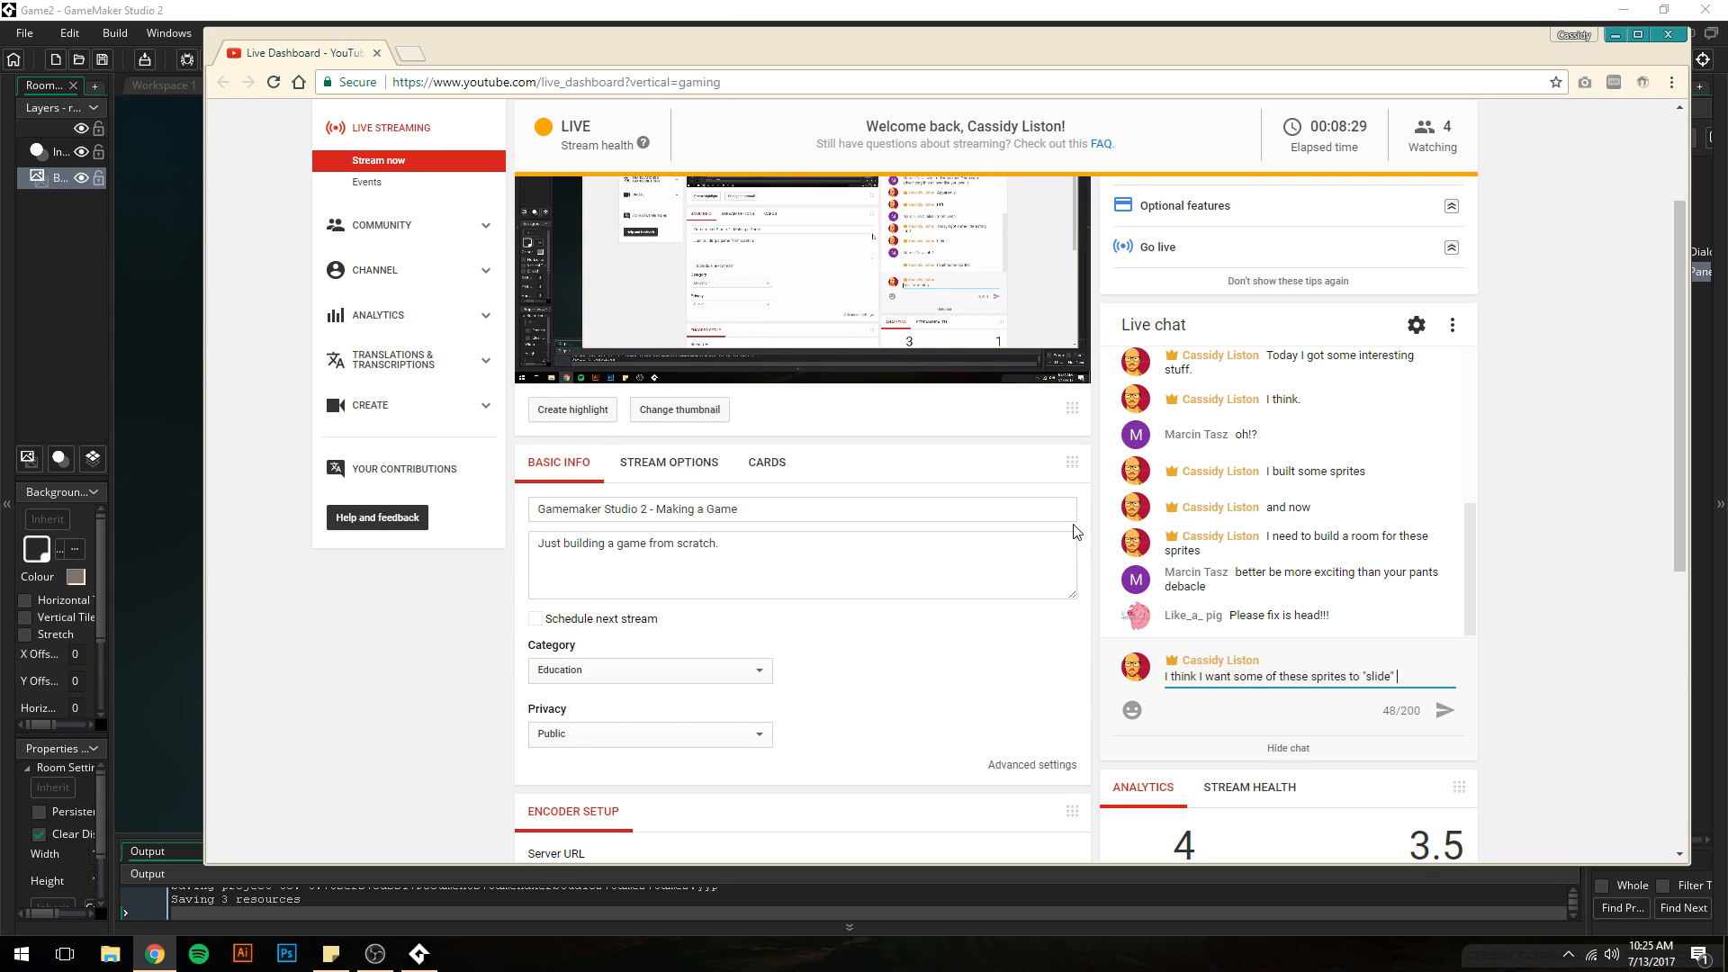
type("o the room.")
key("Return")
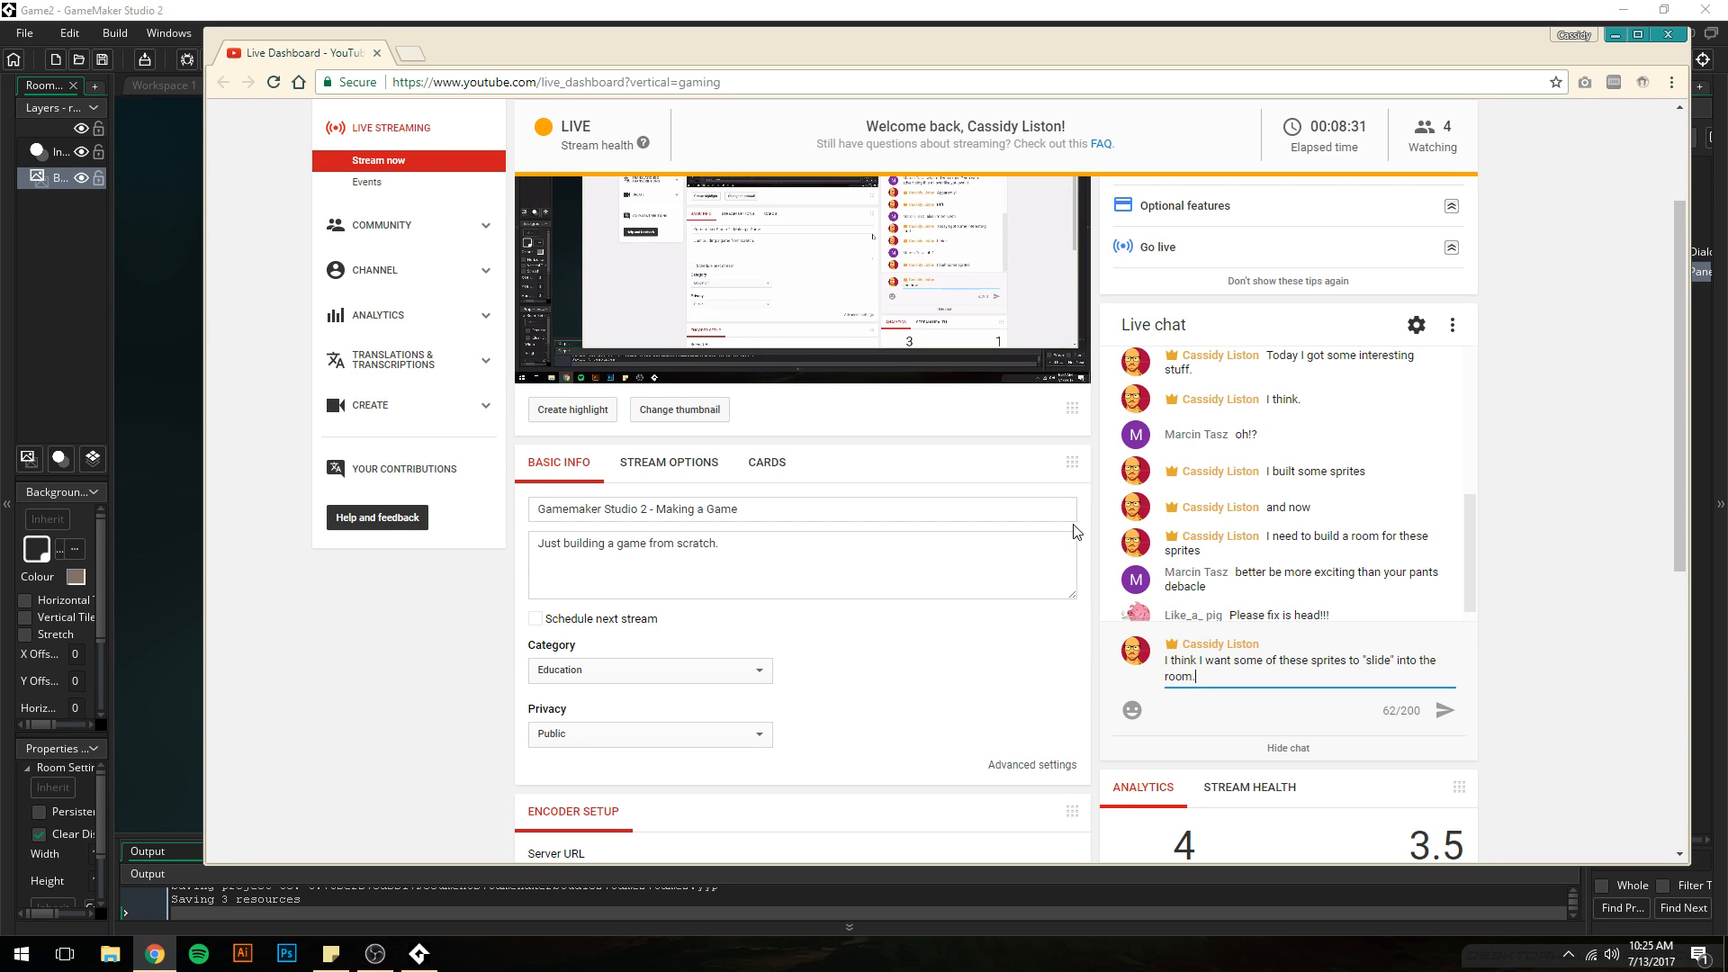
- Send the live chat message "So we'll see about how I go about that."
type("So we'll see about how I gh")
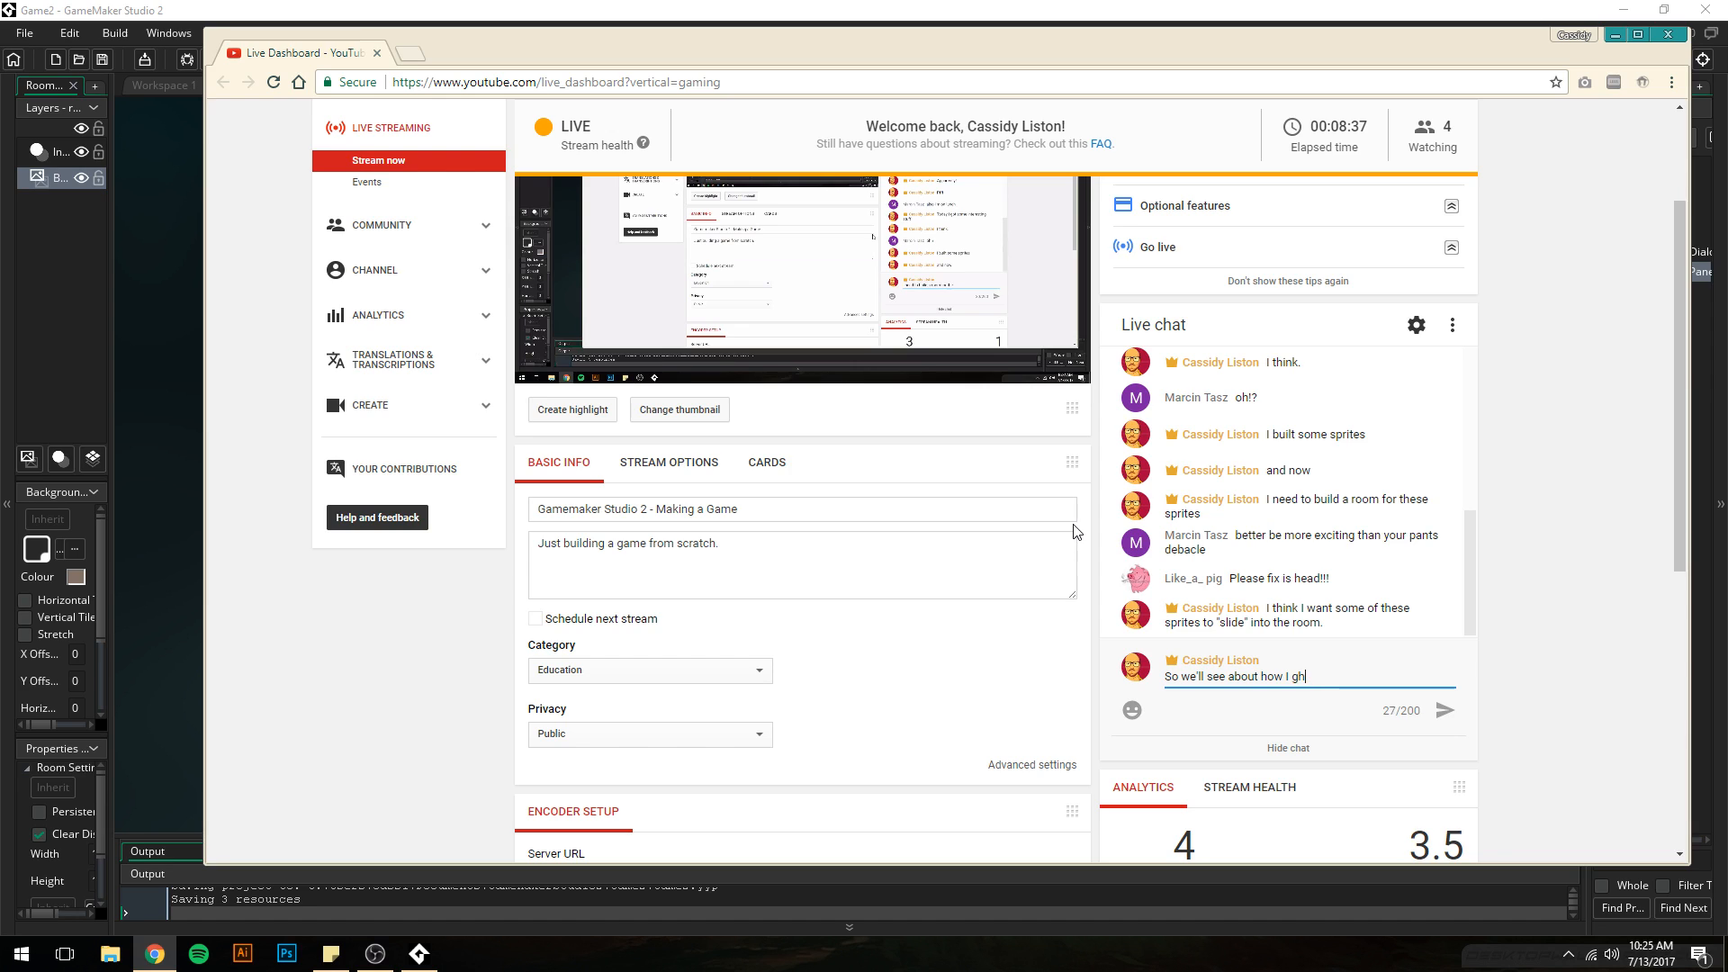
type("abo")
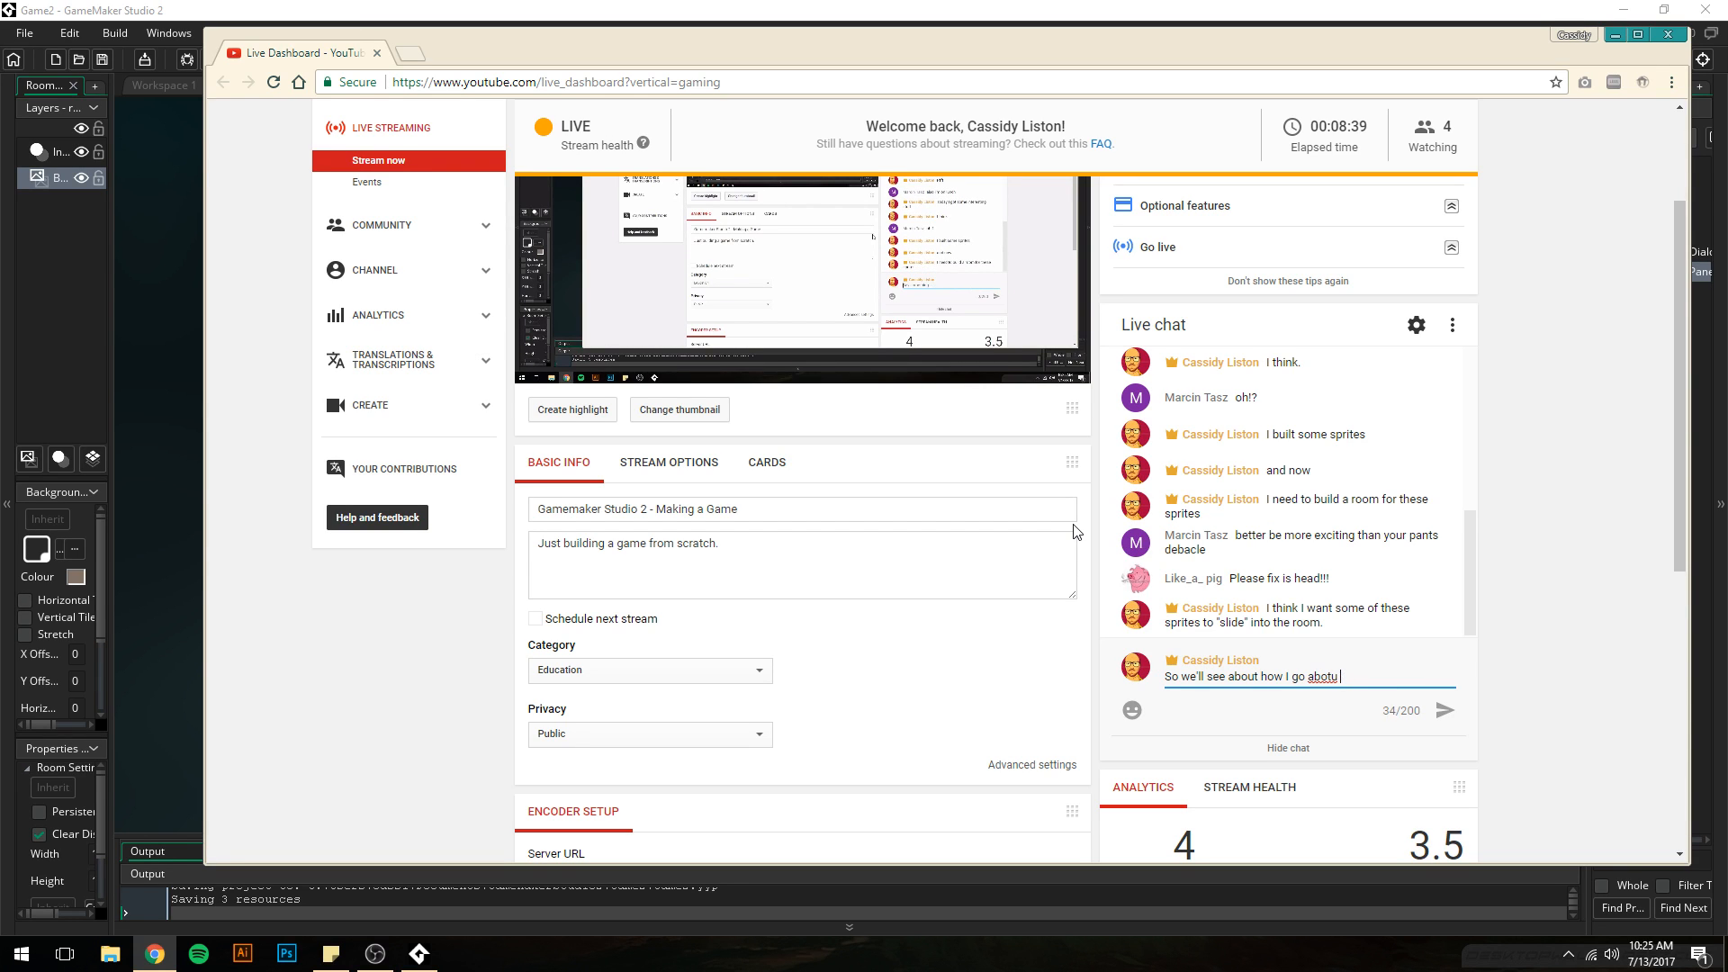
type("ut that.")
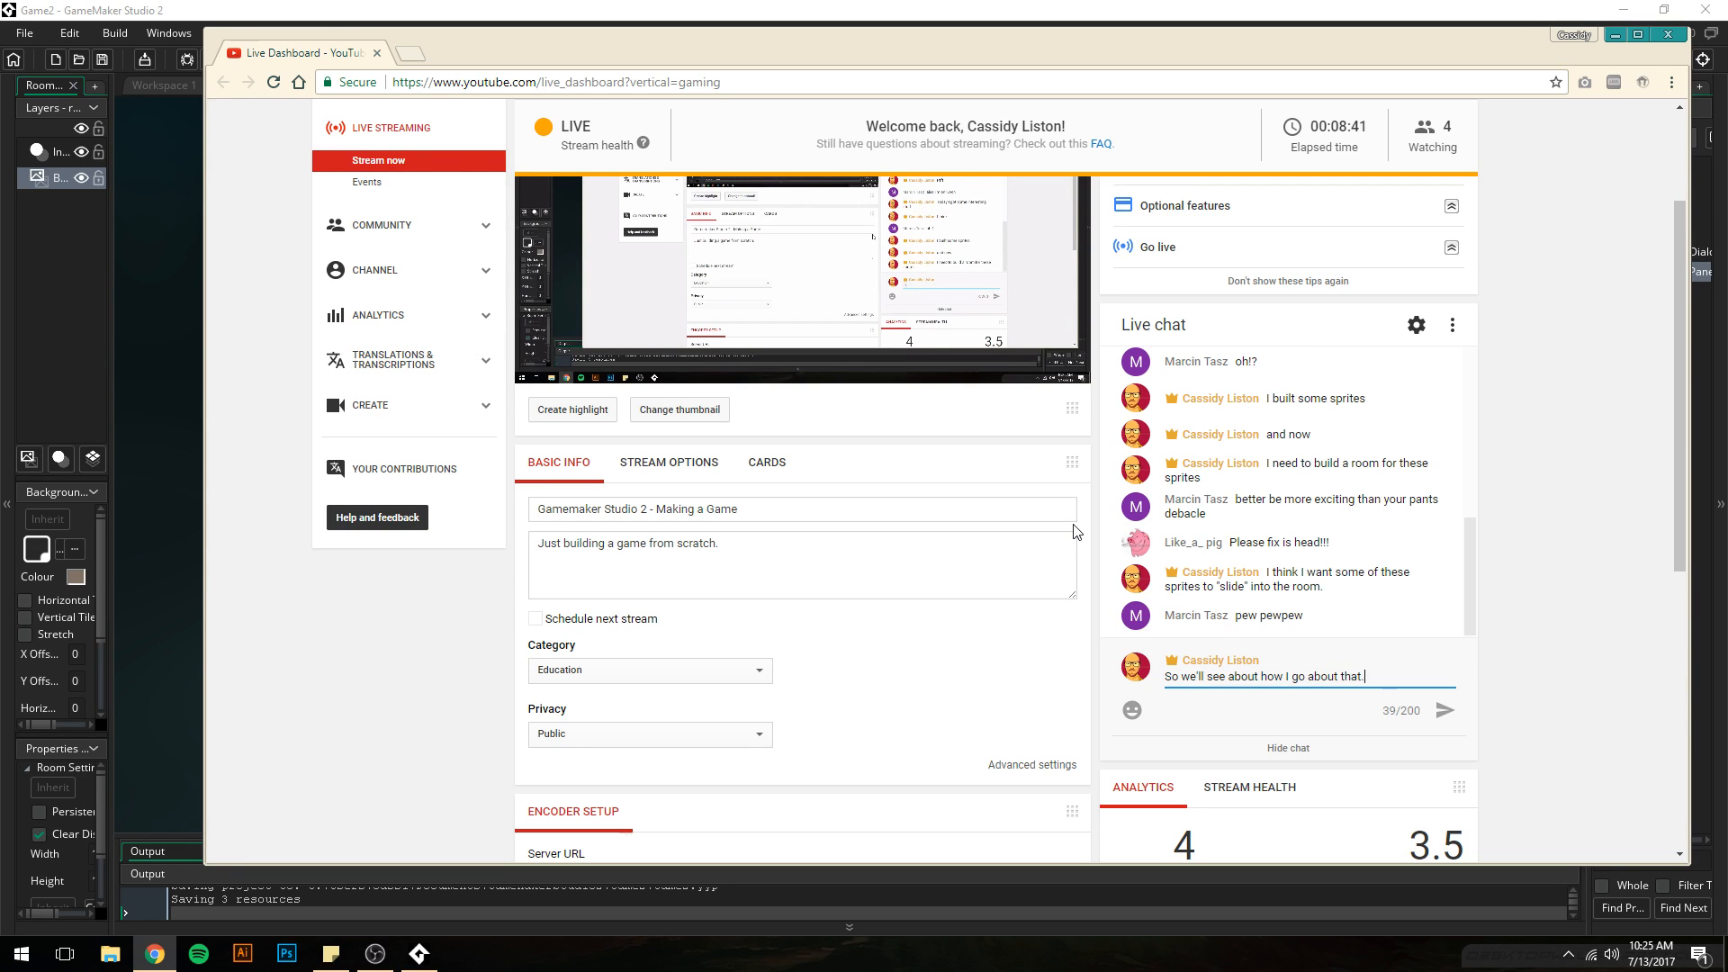
key("Return")
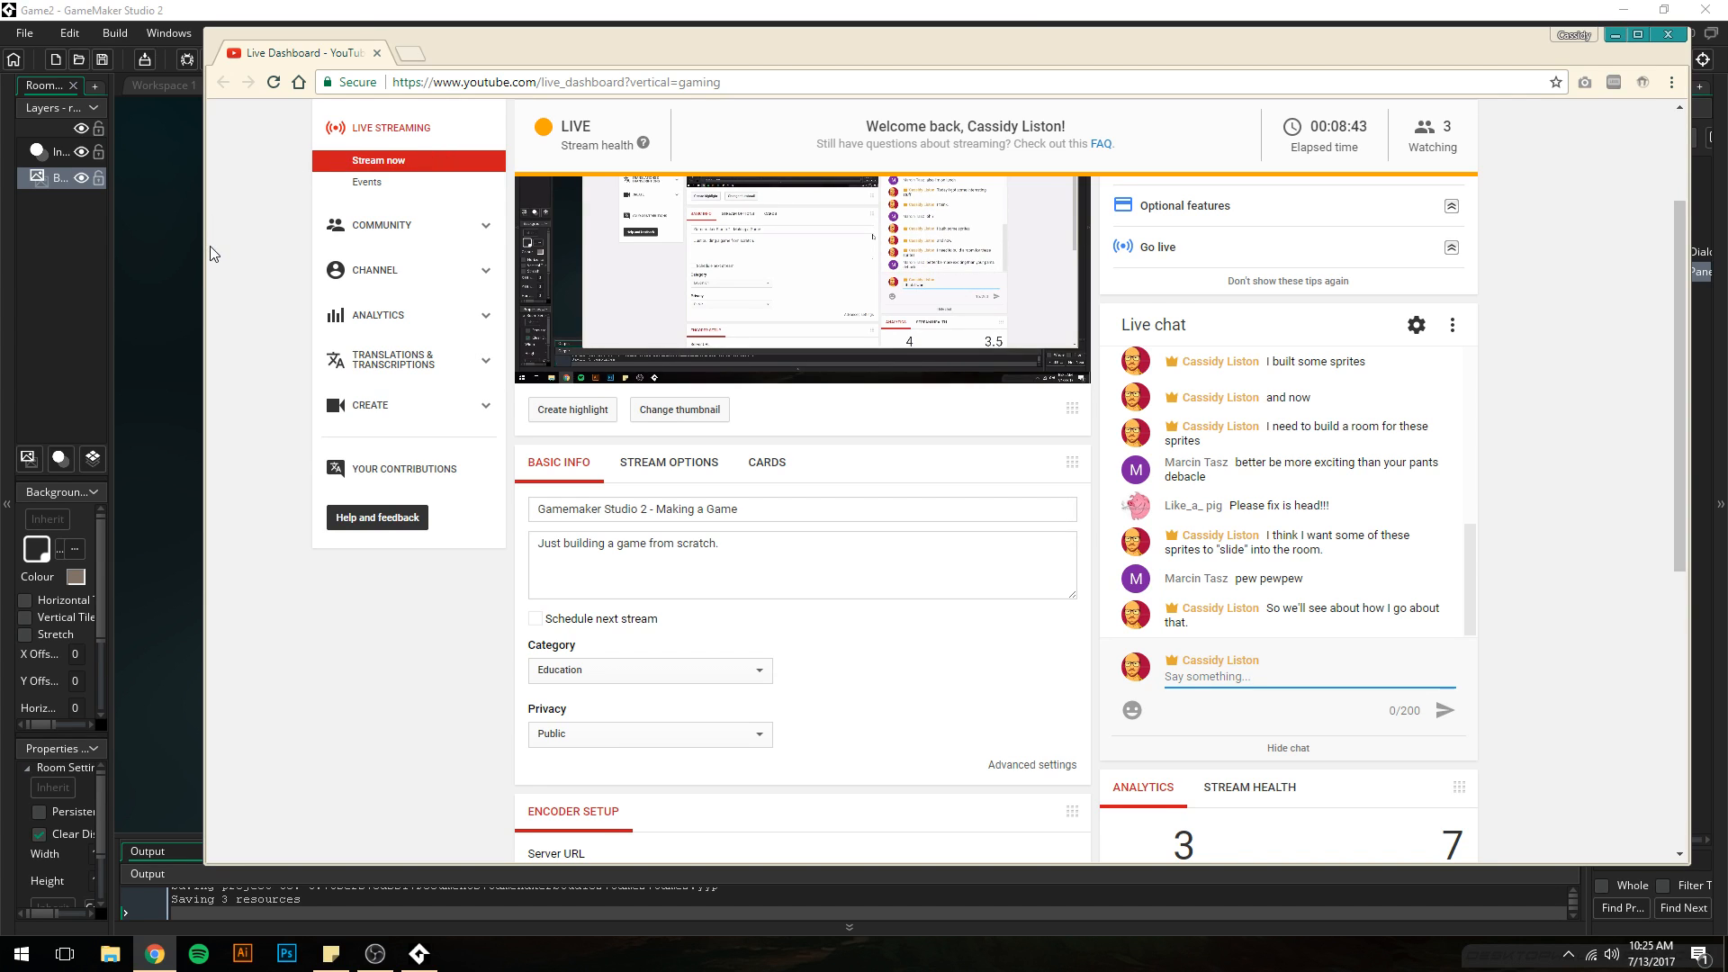
- Narrow the Chrome window, then restore and resize the GameMaker window beside it so the live chat stays visible
left_click_drag(206, 248, 721, 282)
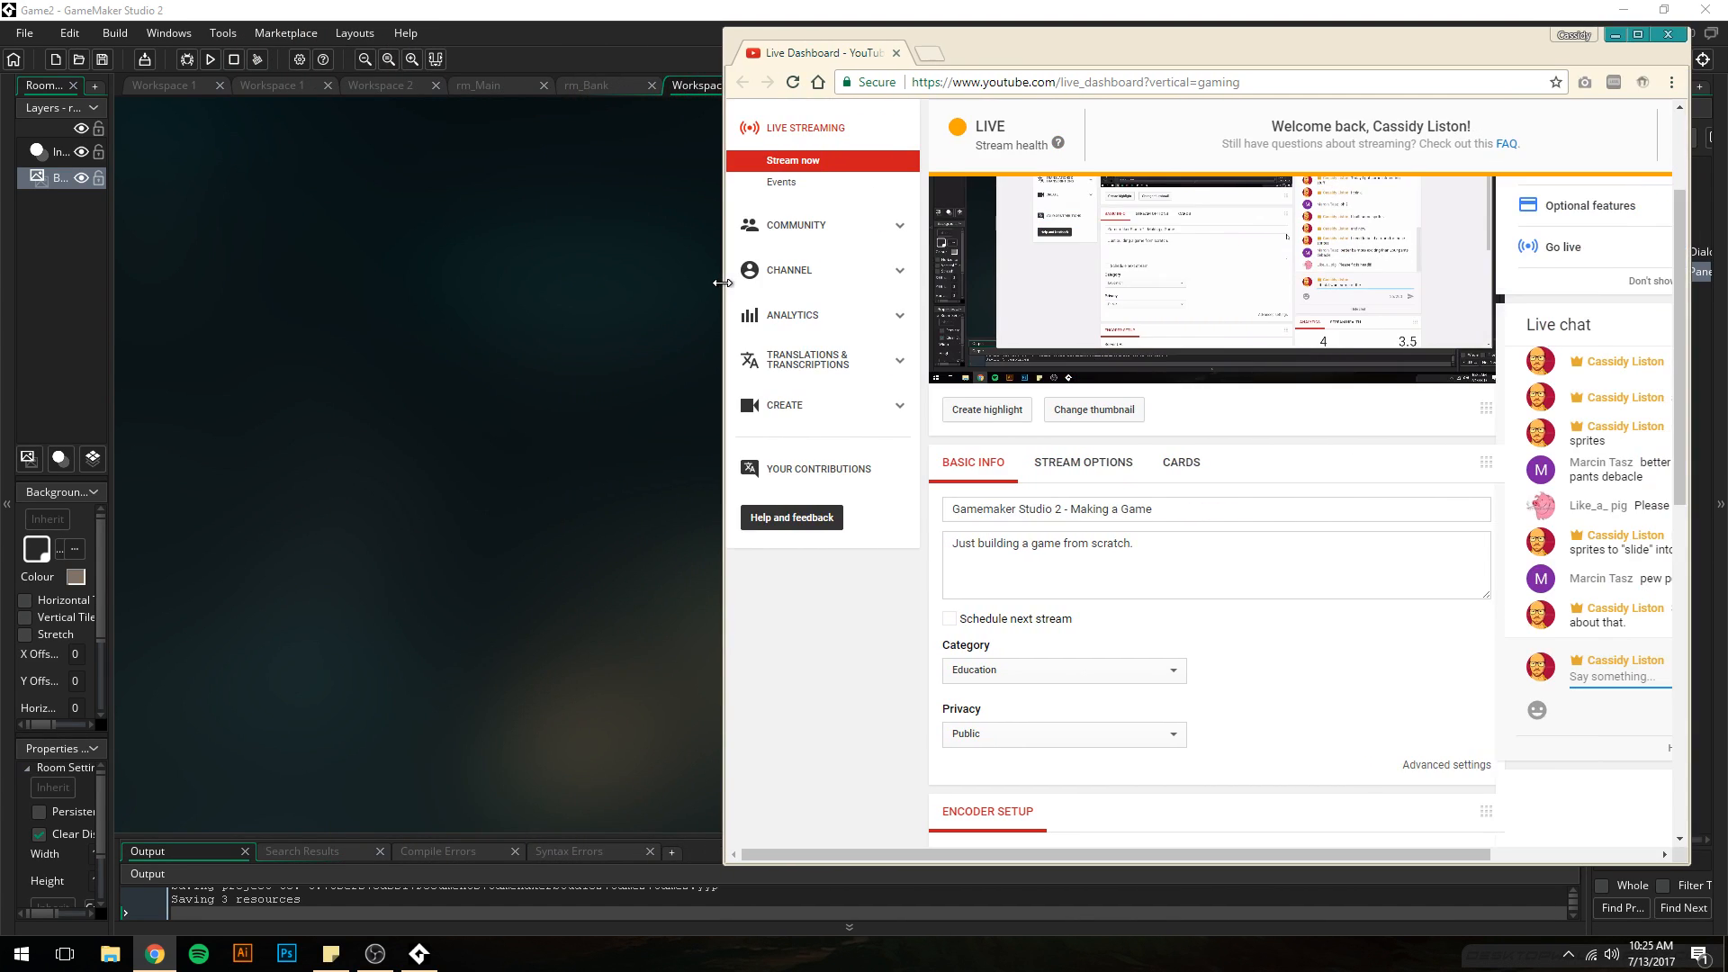
left_click_drag(979, 53, 1014, 55)
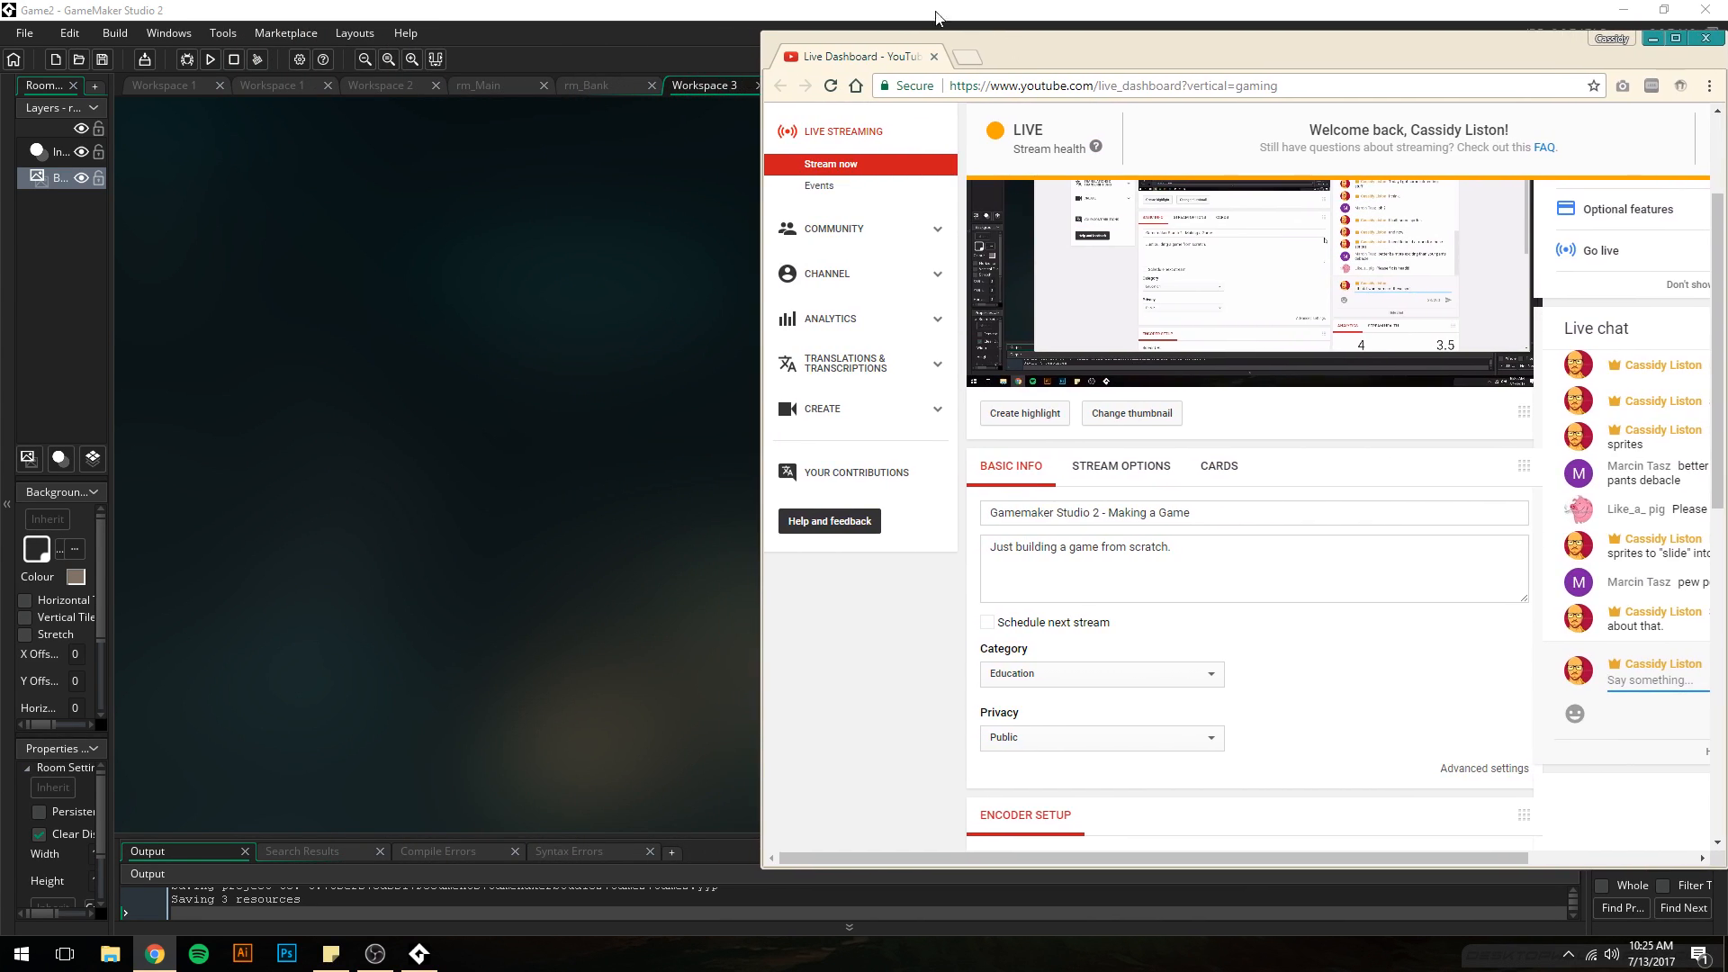
left_click(940, 17)
left_click(1664, 11)
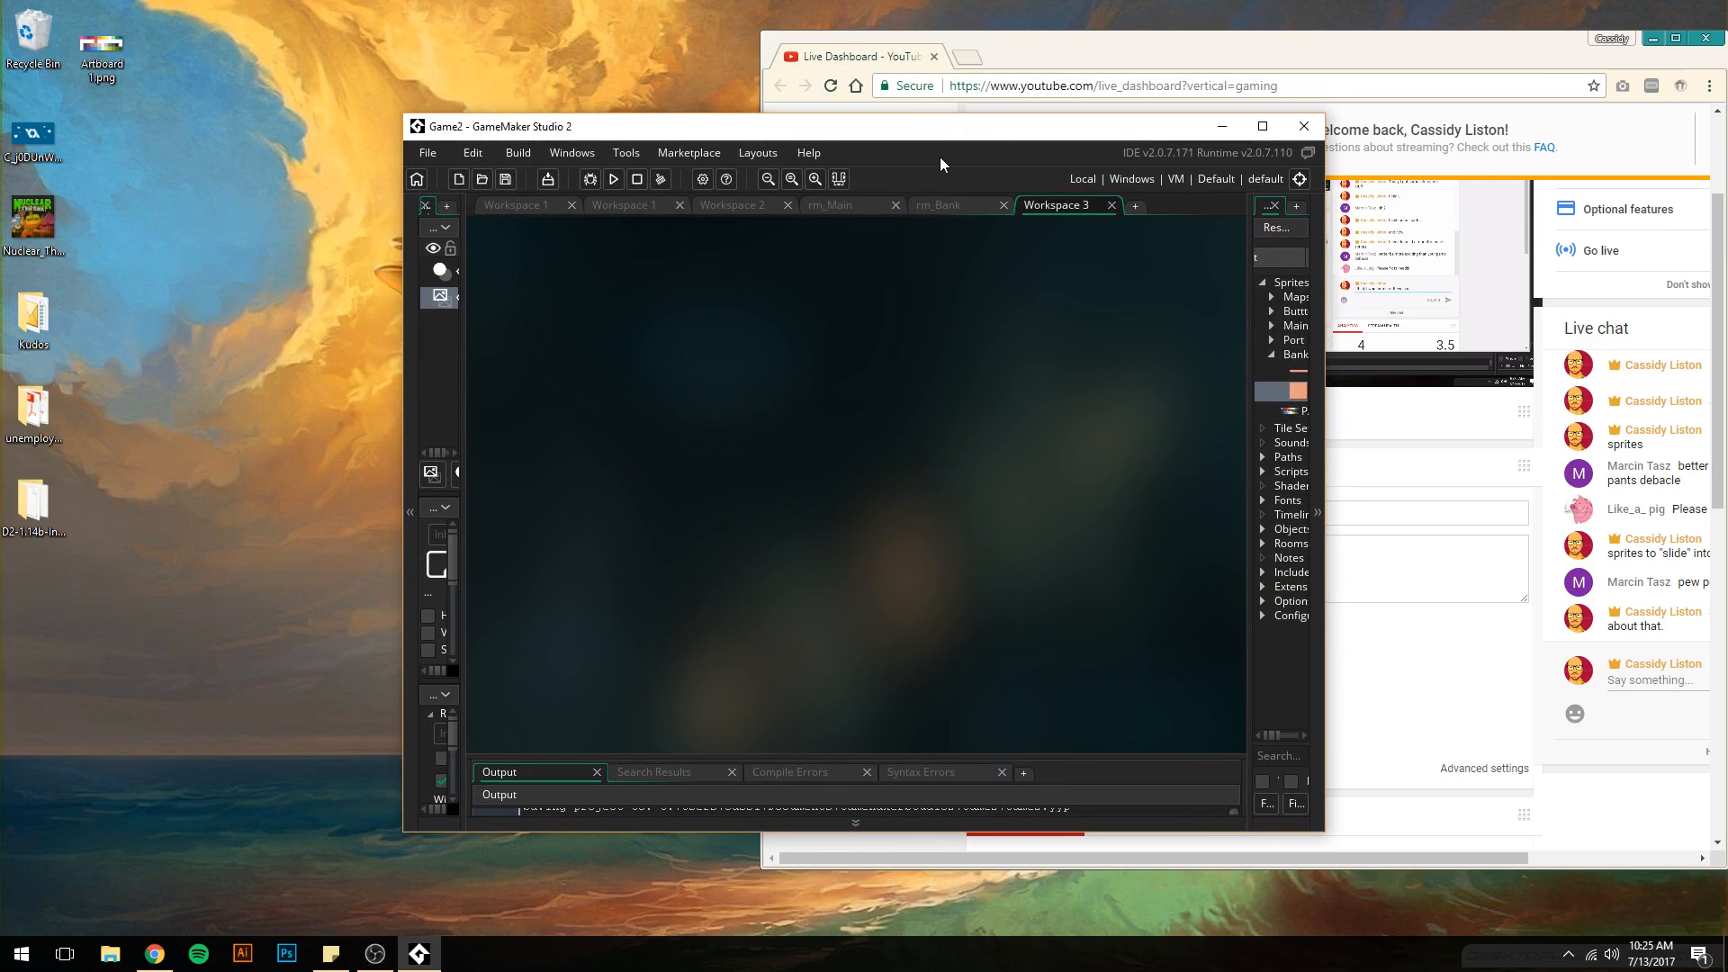
left_click_drag(909, 136, 505, 24)
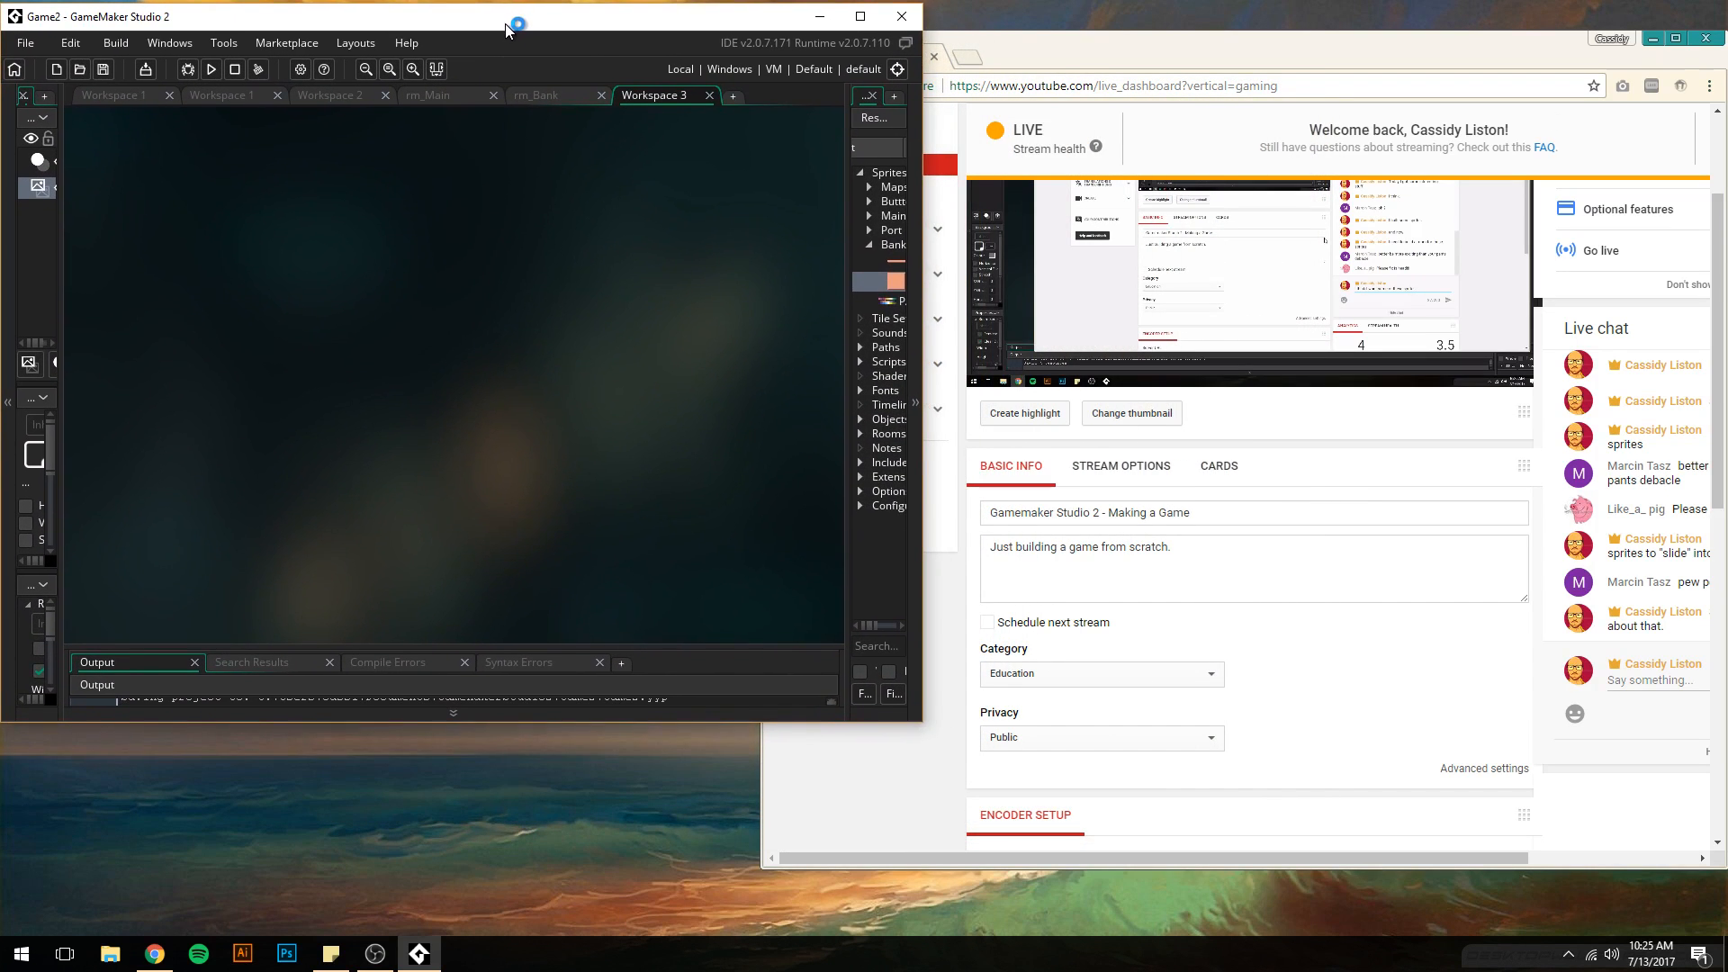
left_click_drag(921, 717, 1554, 931)
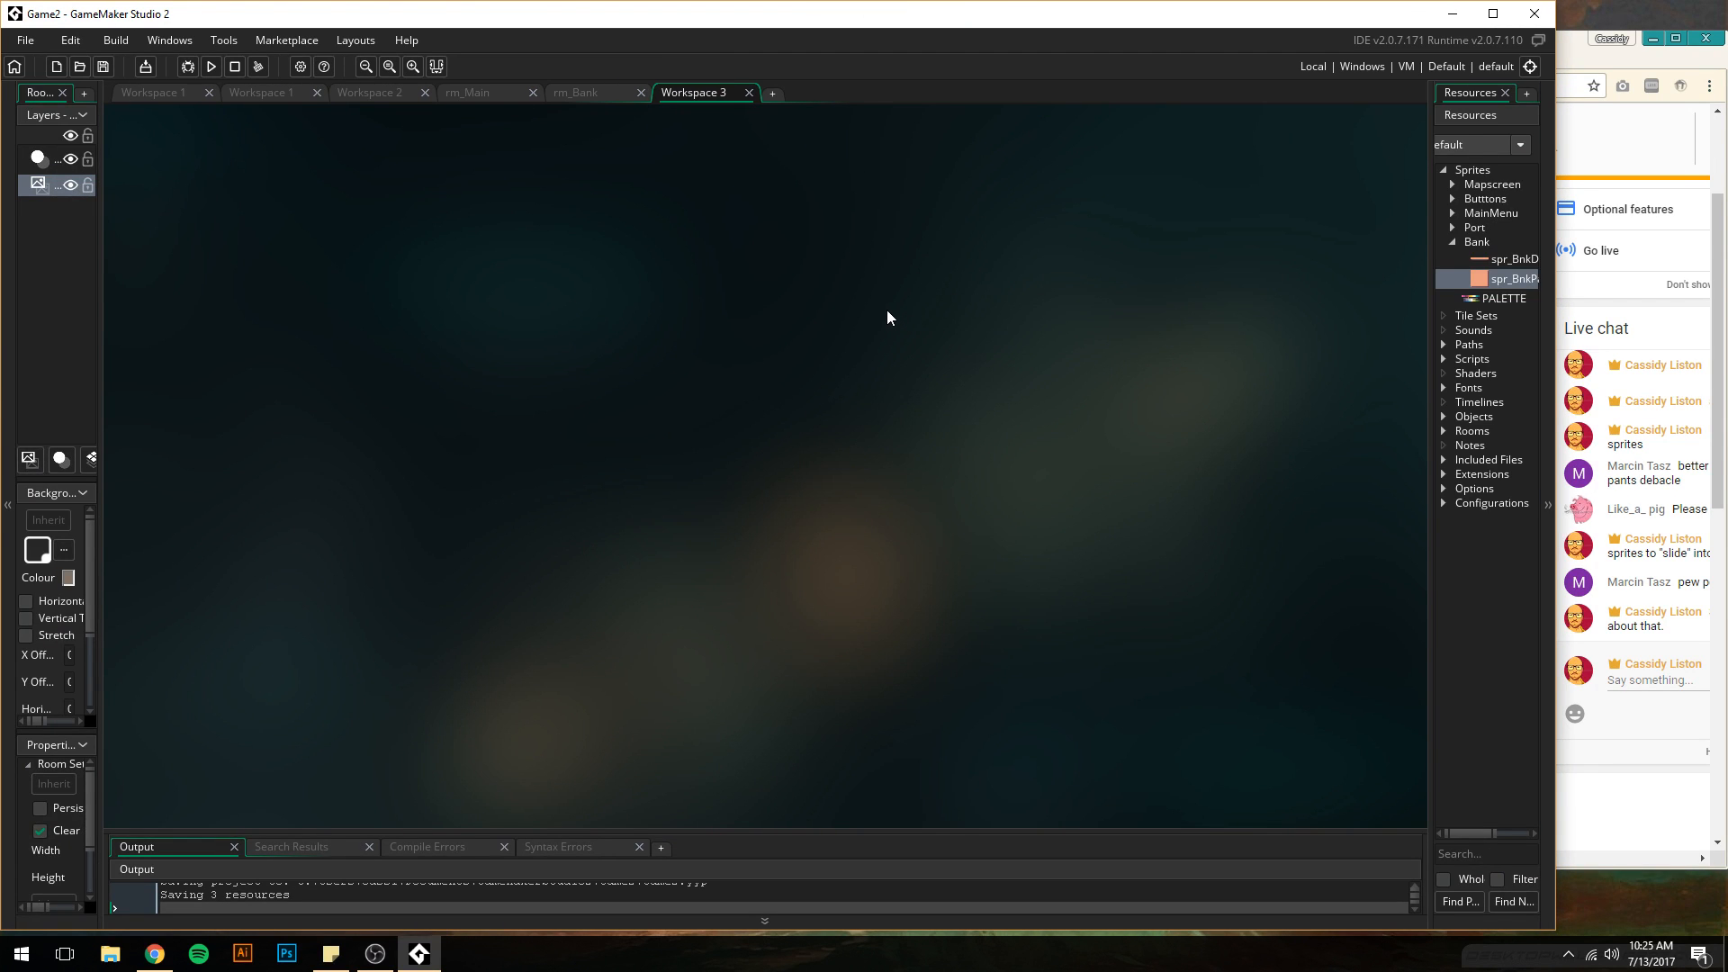
- Close Workspace 3, widen the Room Editor pane, and open rm_Bank's background colour for editing
left_click(747, 93)
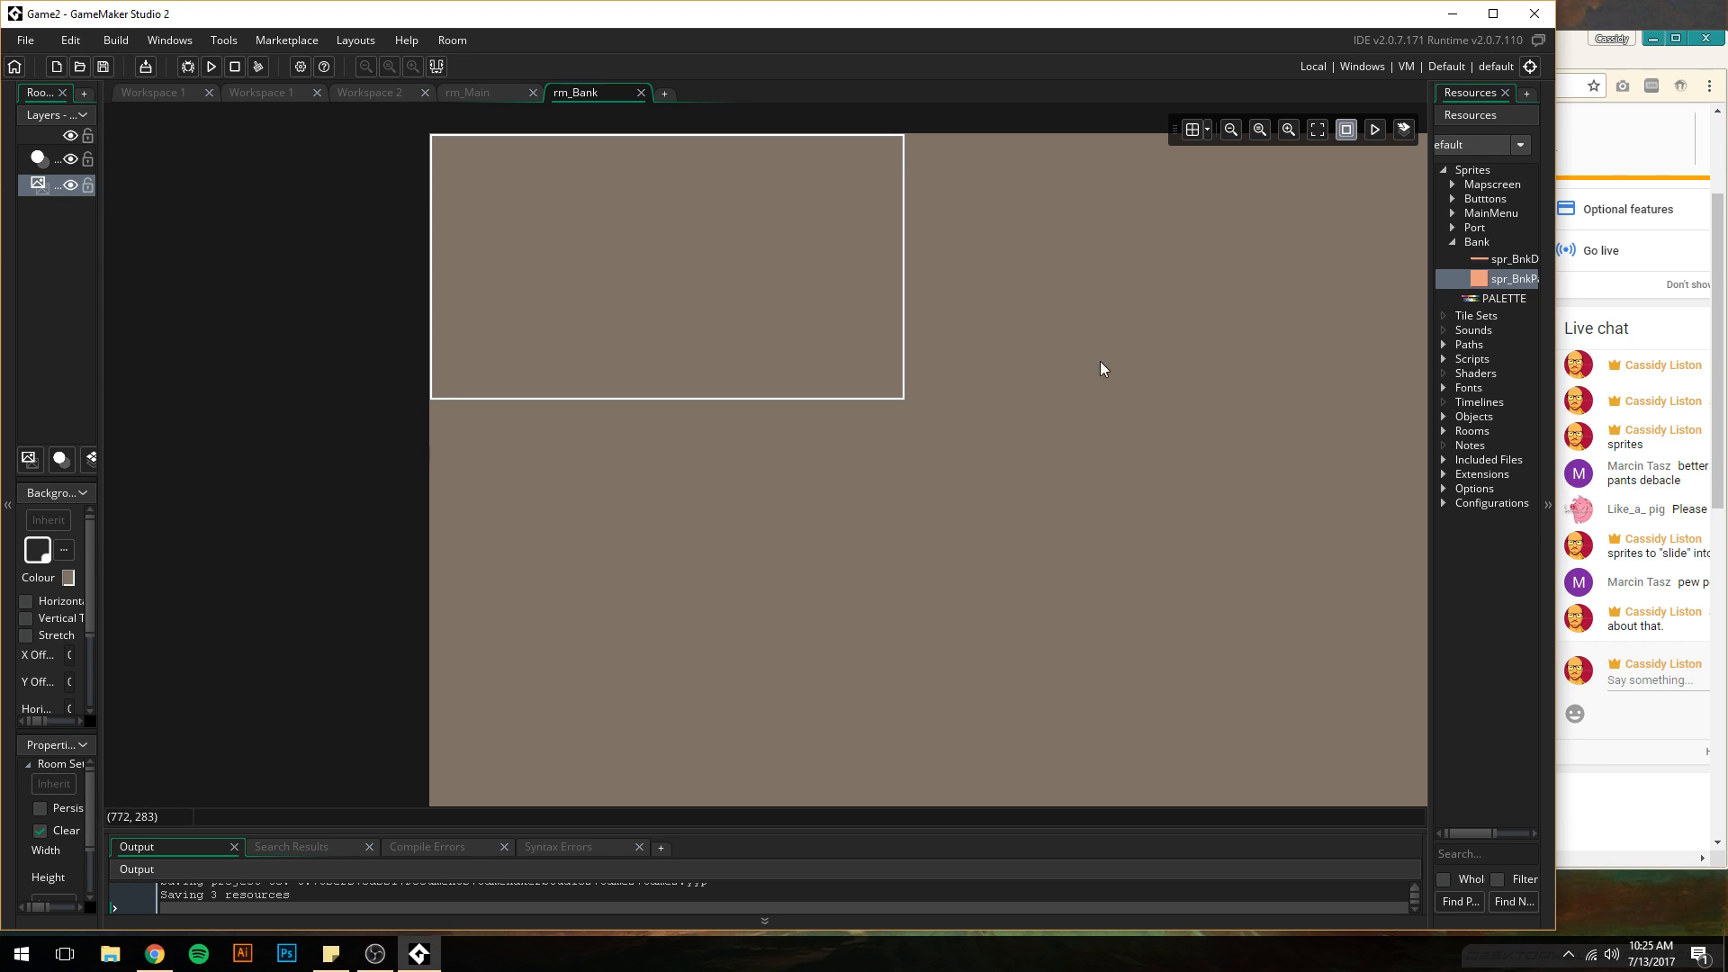
left_click_drag(97, 515, 279, 514)
left_click(217, 576)
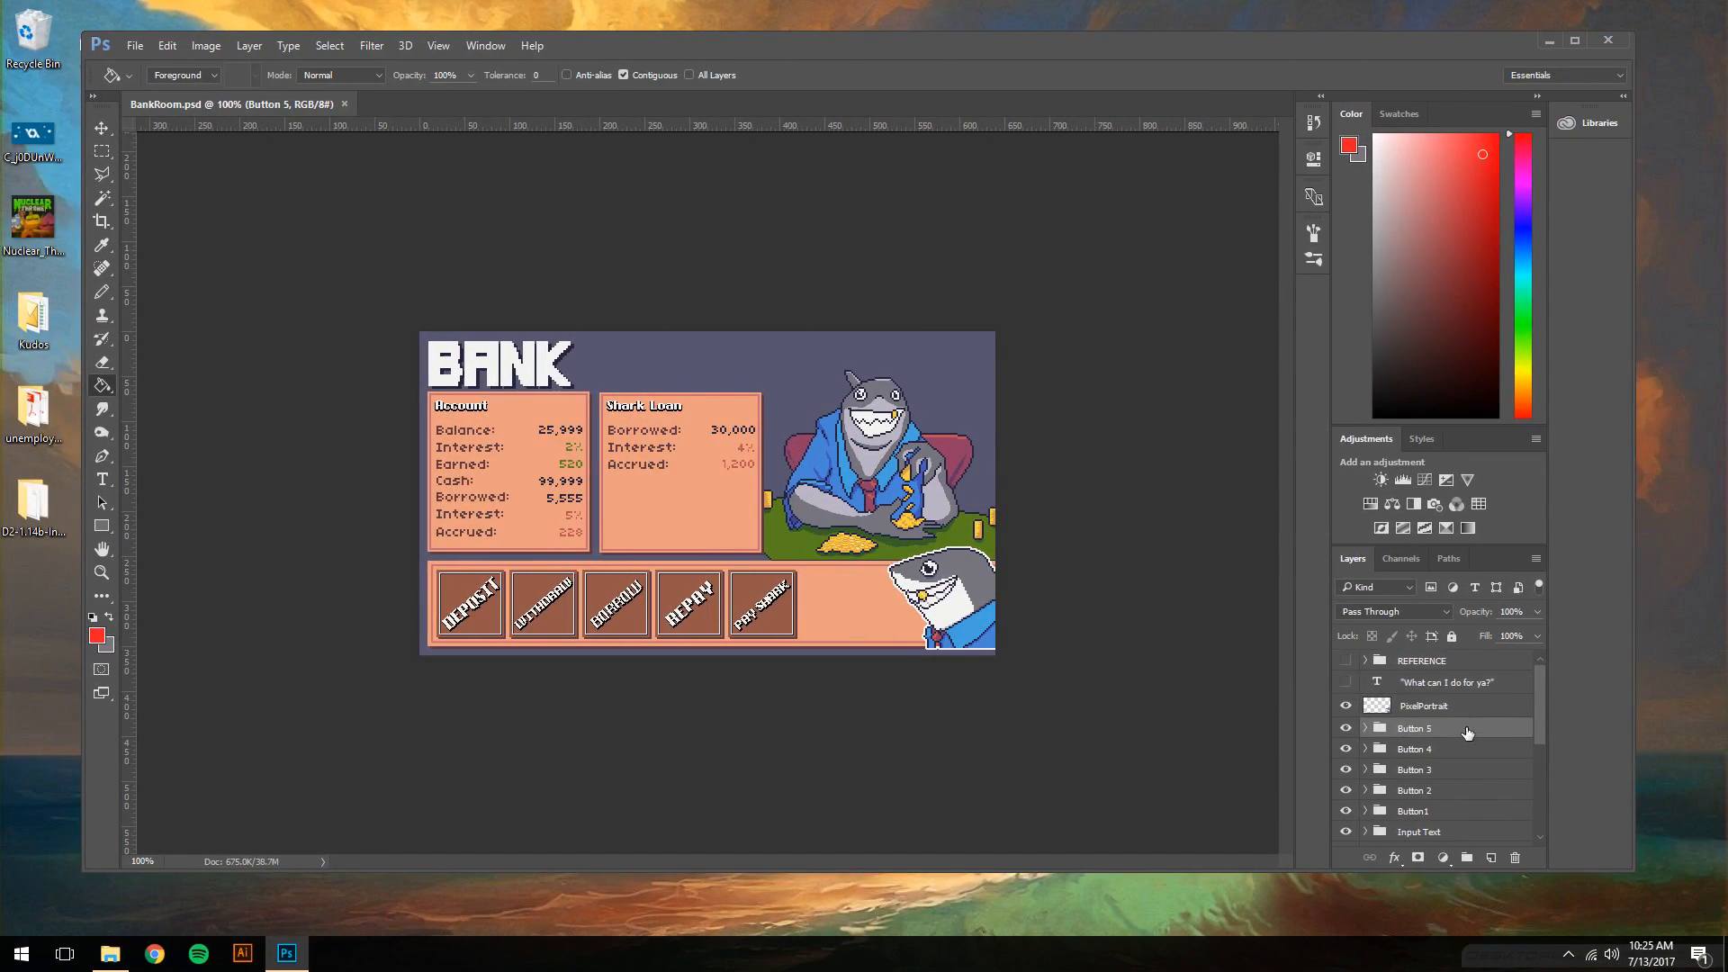
- Switch to Photoshop, sample the purple background colour of Layer 1 in BankRoom.psd, and open the sampled colour's values
scroll(1457, 734, "down", 5)
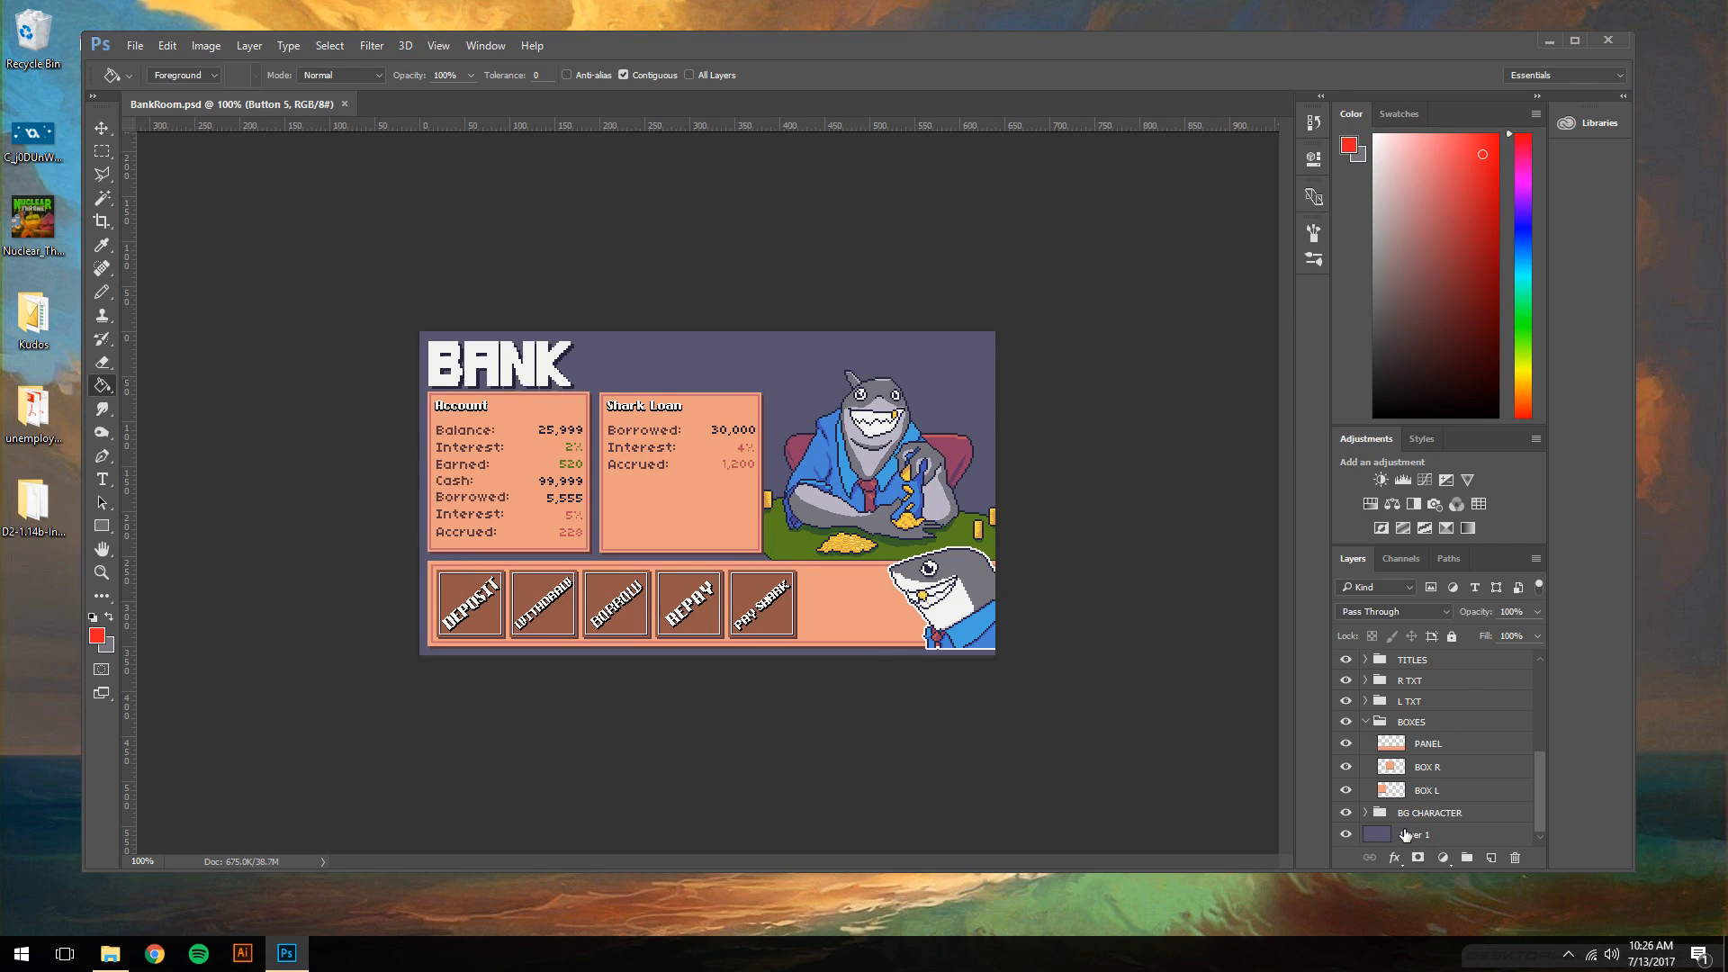
left_click(1371, 836)
left_click(696, 365, "alt")
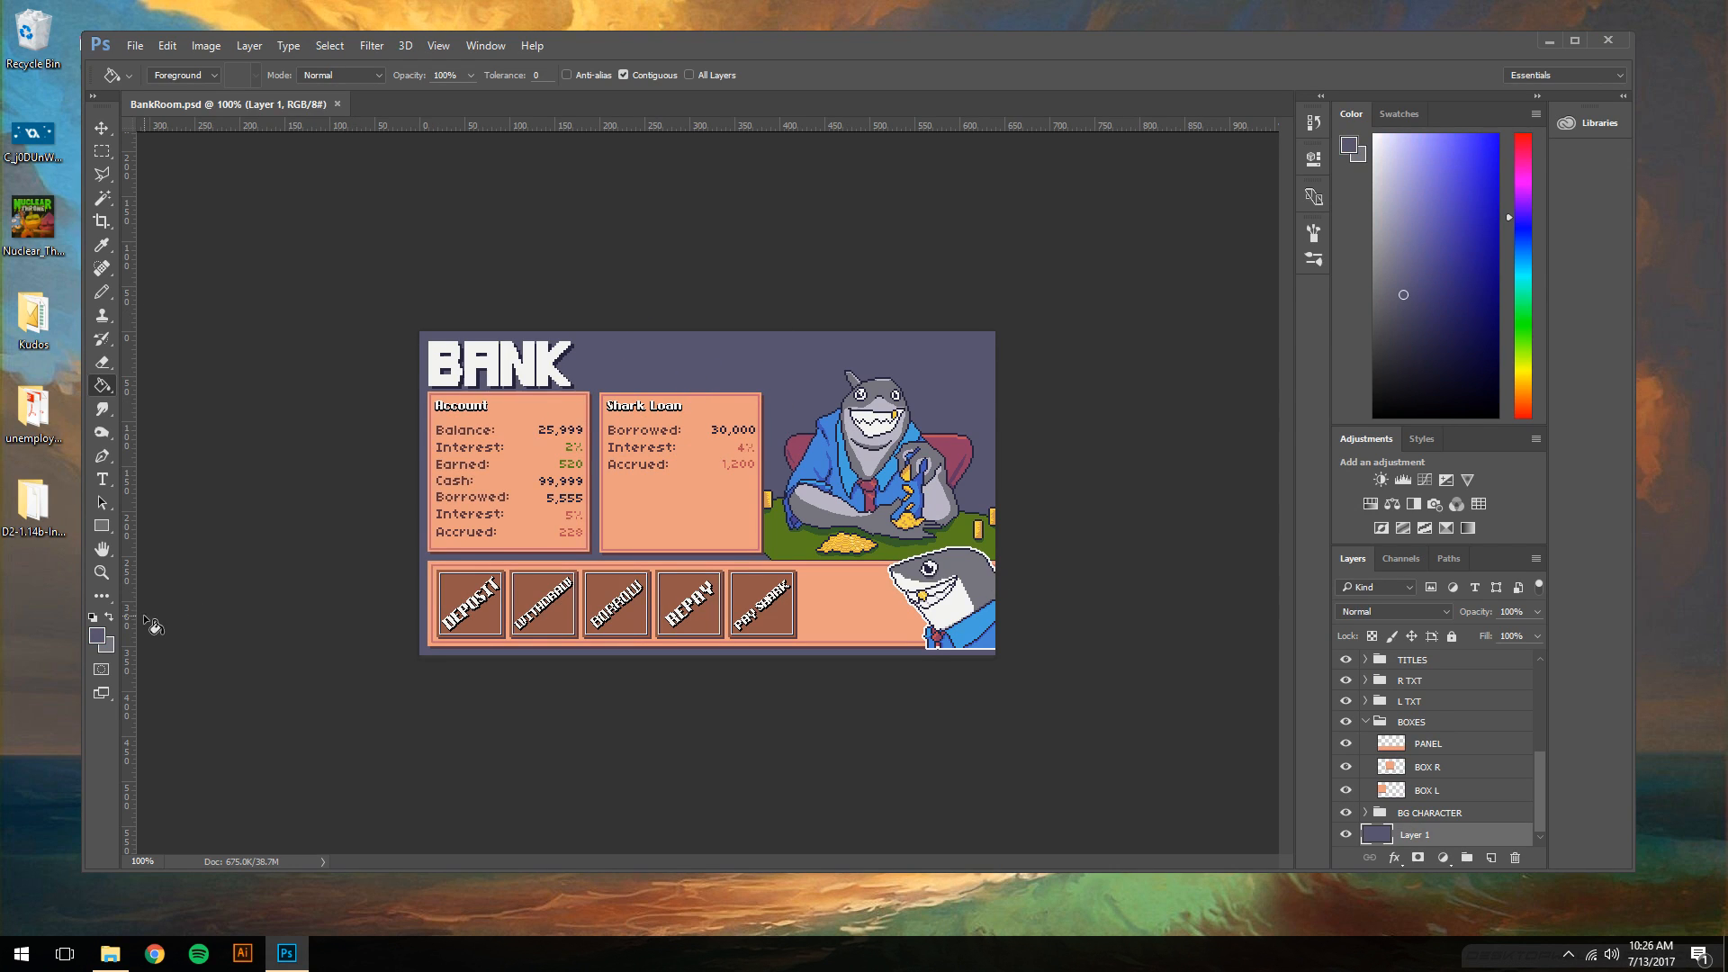
left_click(96, 635)
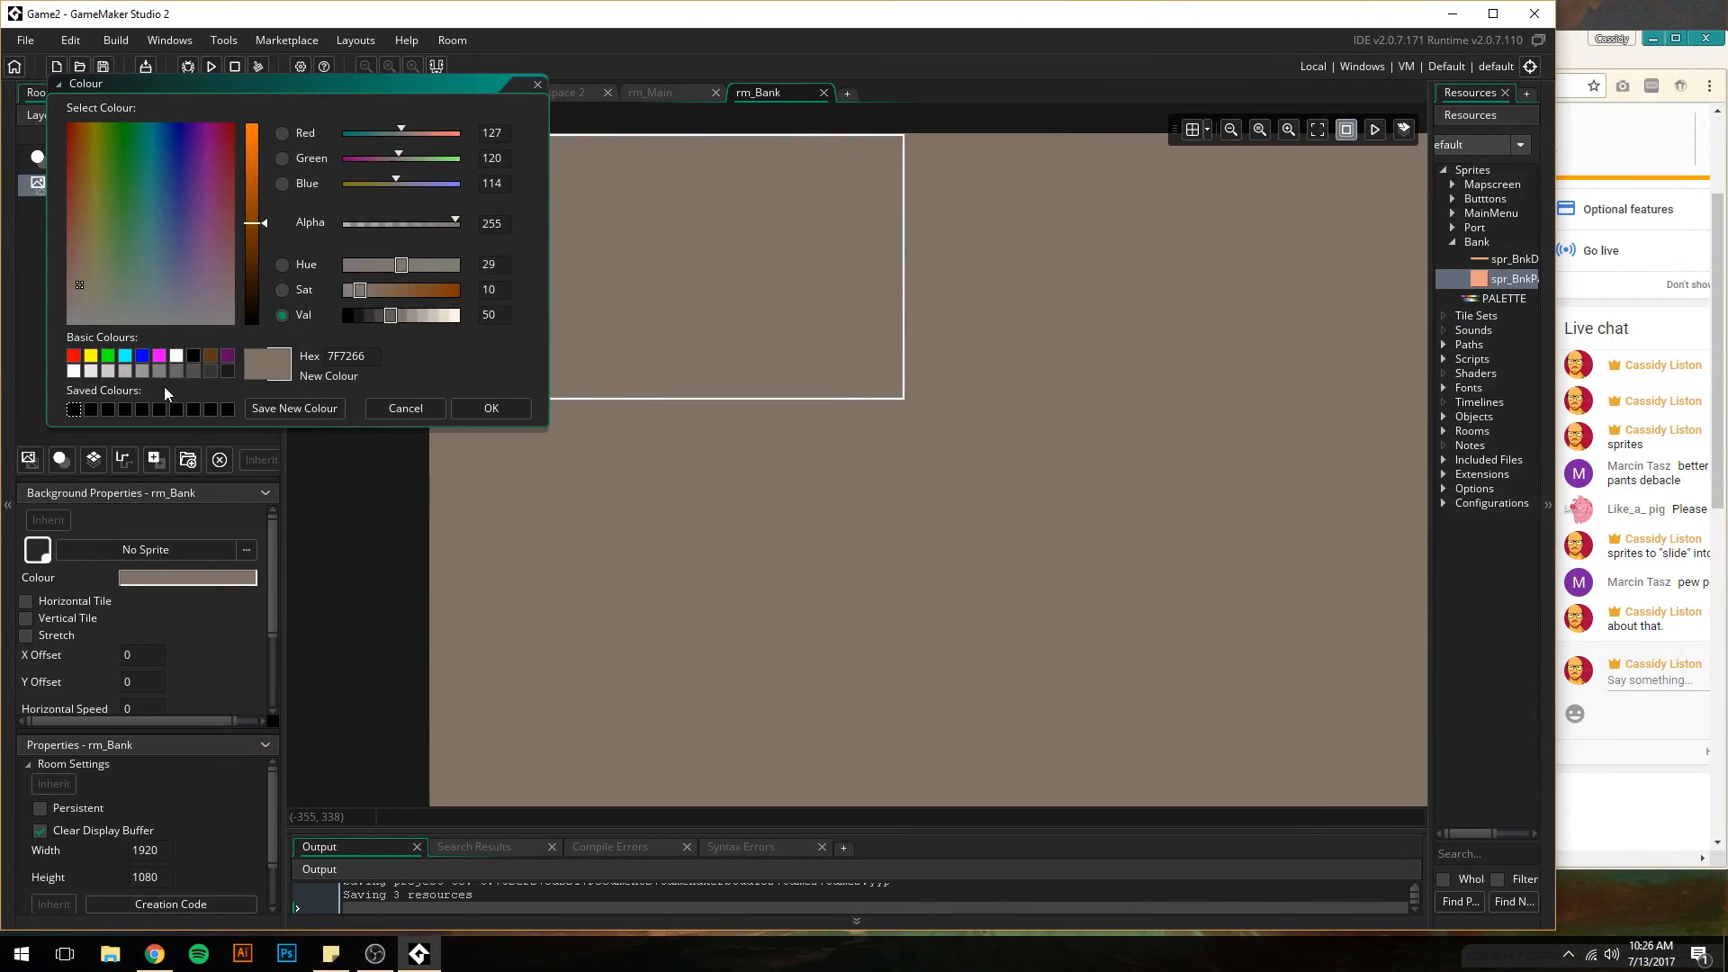
- Back in GameMaker, set rm_Bank's background colour to red 87, green 84, blue 111 and apply it
left_click(491, 133)
type("87")
key("Return")
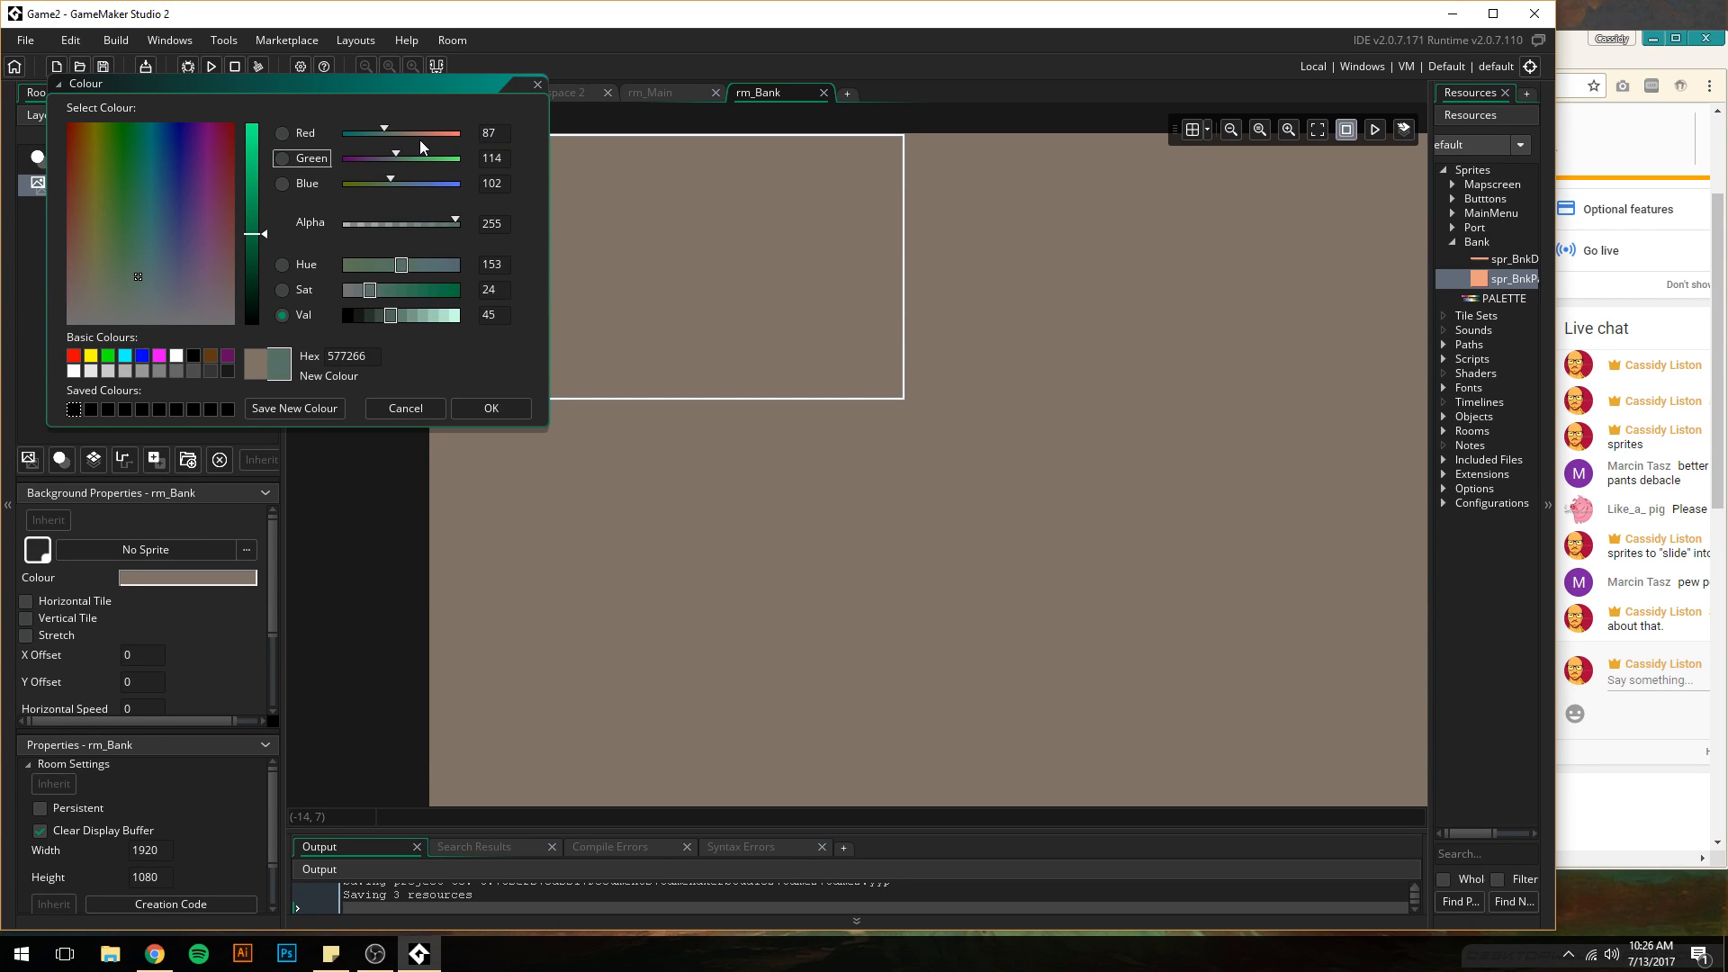
key("Tab")
key("Tab")
key("shift+Tab")
type("84")
key("Return")
key("shift+Tab")
key("shift+Tab")
key("Tab")
key("Tab")
key("Tab")
key("Tab")
type("111")
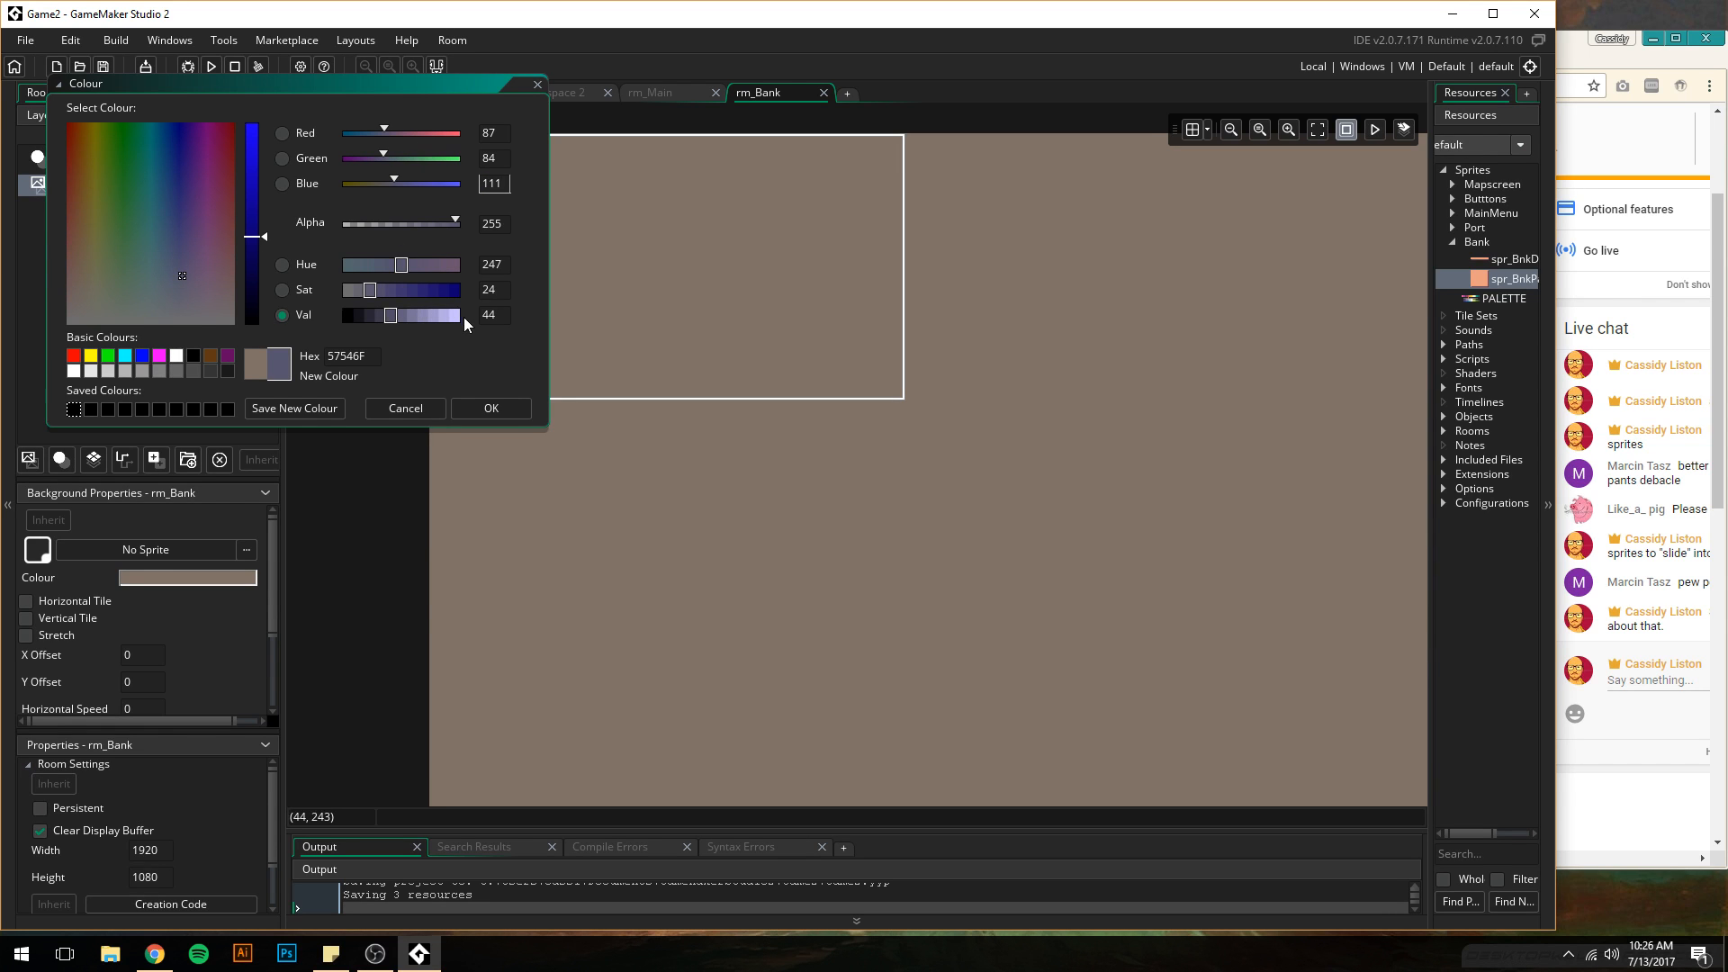
left_click(482, 411)
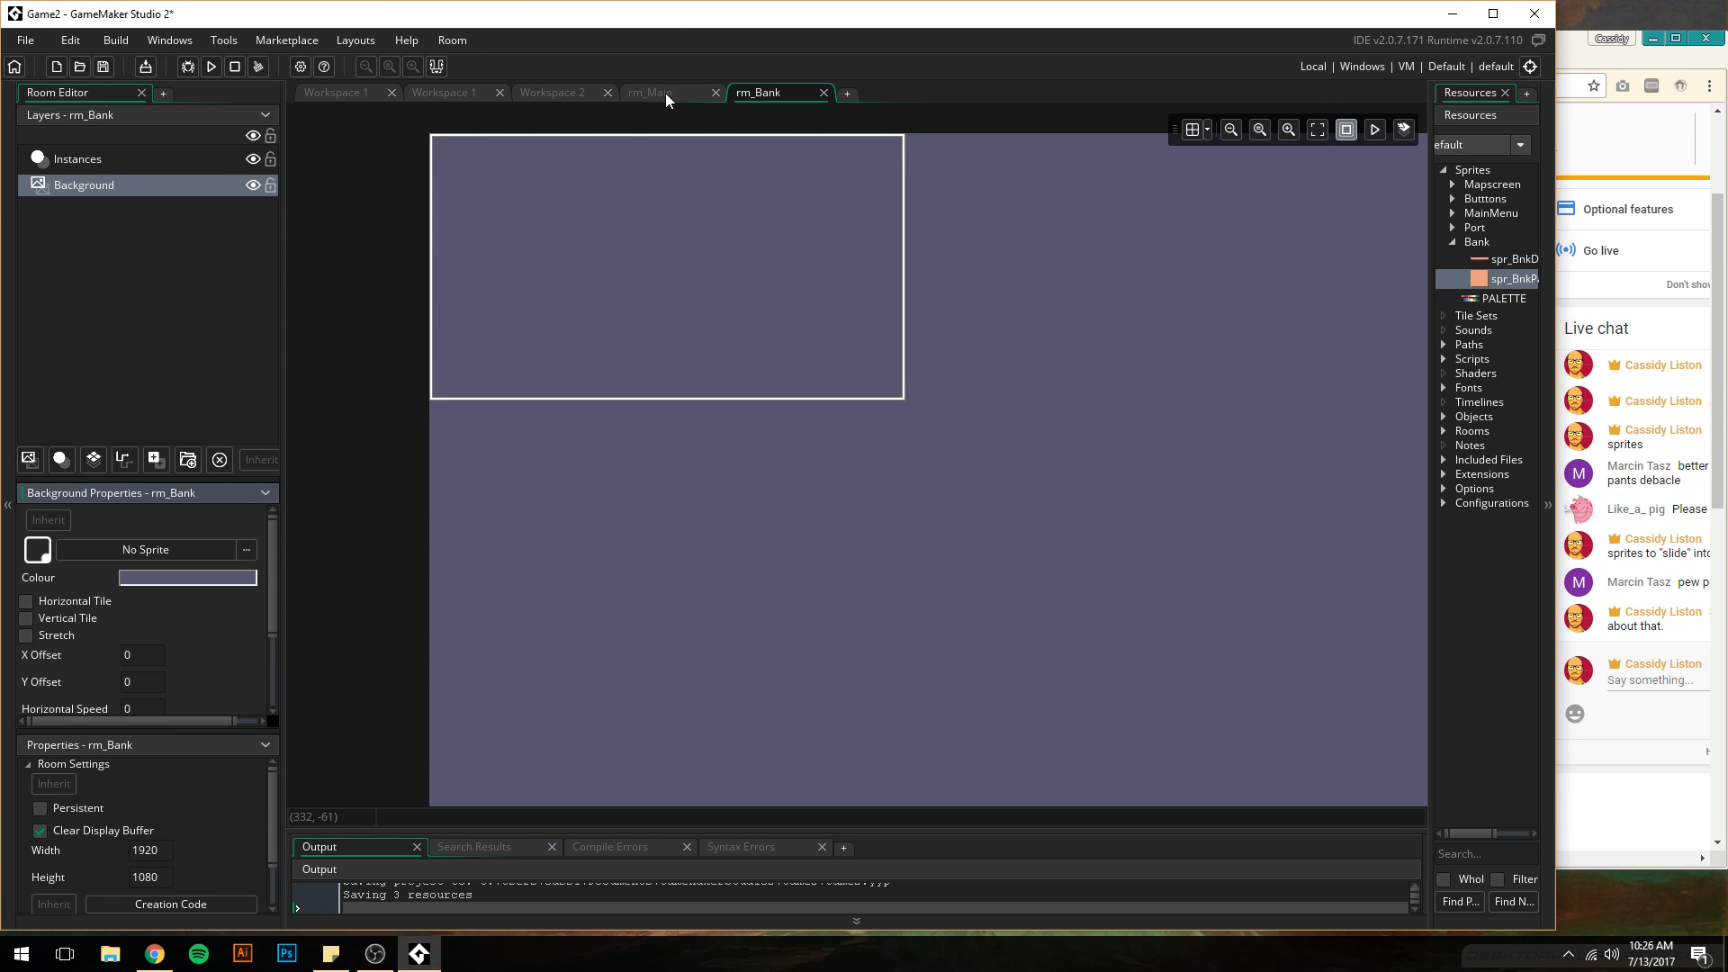
- Go through the open workspaces and bring Workspace 2 to the front
left_click(545, 93)
left_click(451, 92)
left_click(351, 92)
left_click(551, 93)
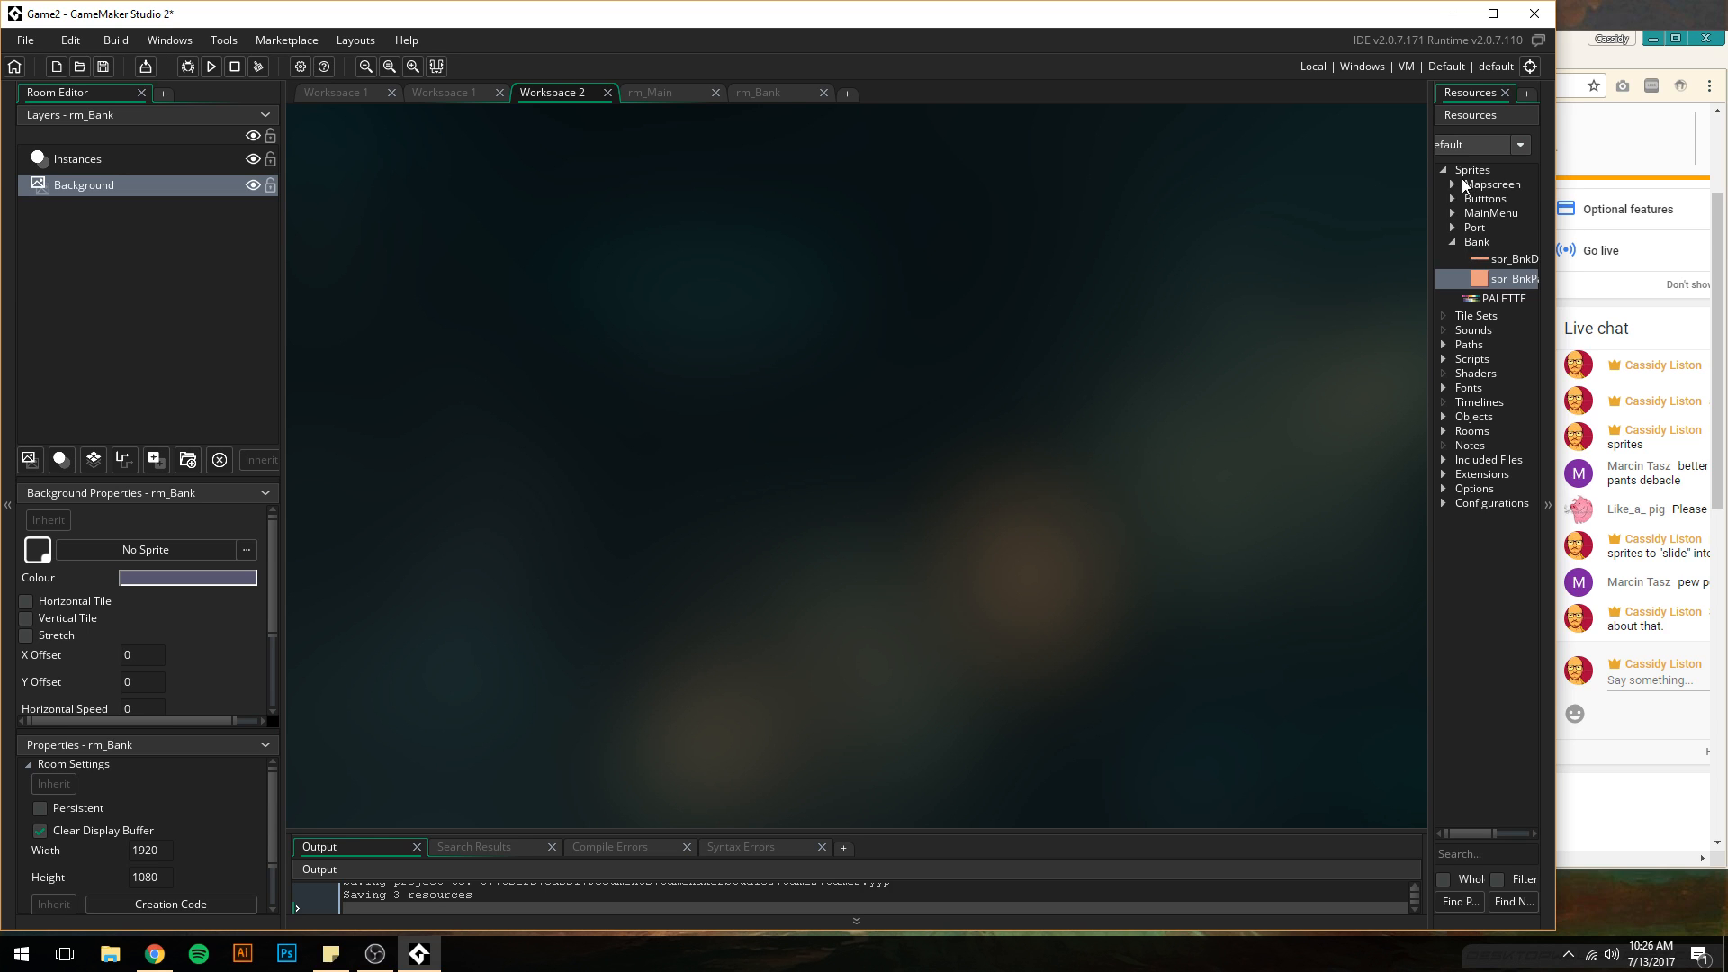
- Create a new sprite in the Bank group and import Button_77x77.png as its image
left_click(1476, 243)
right_click(1476, 250)
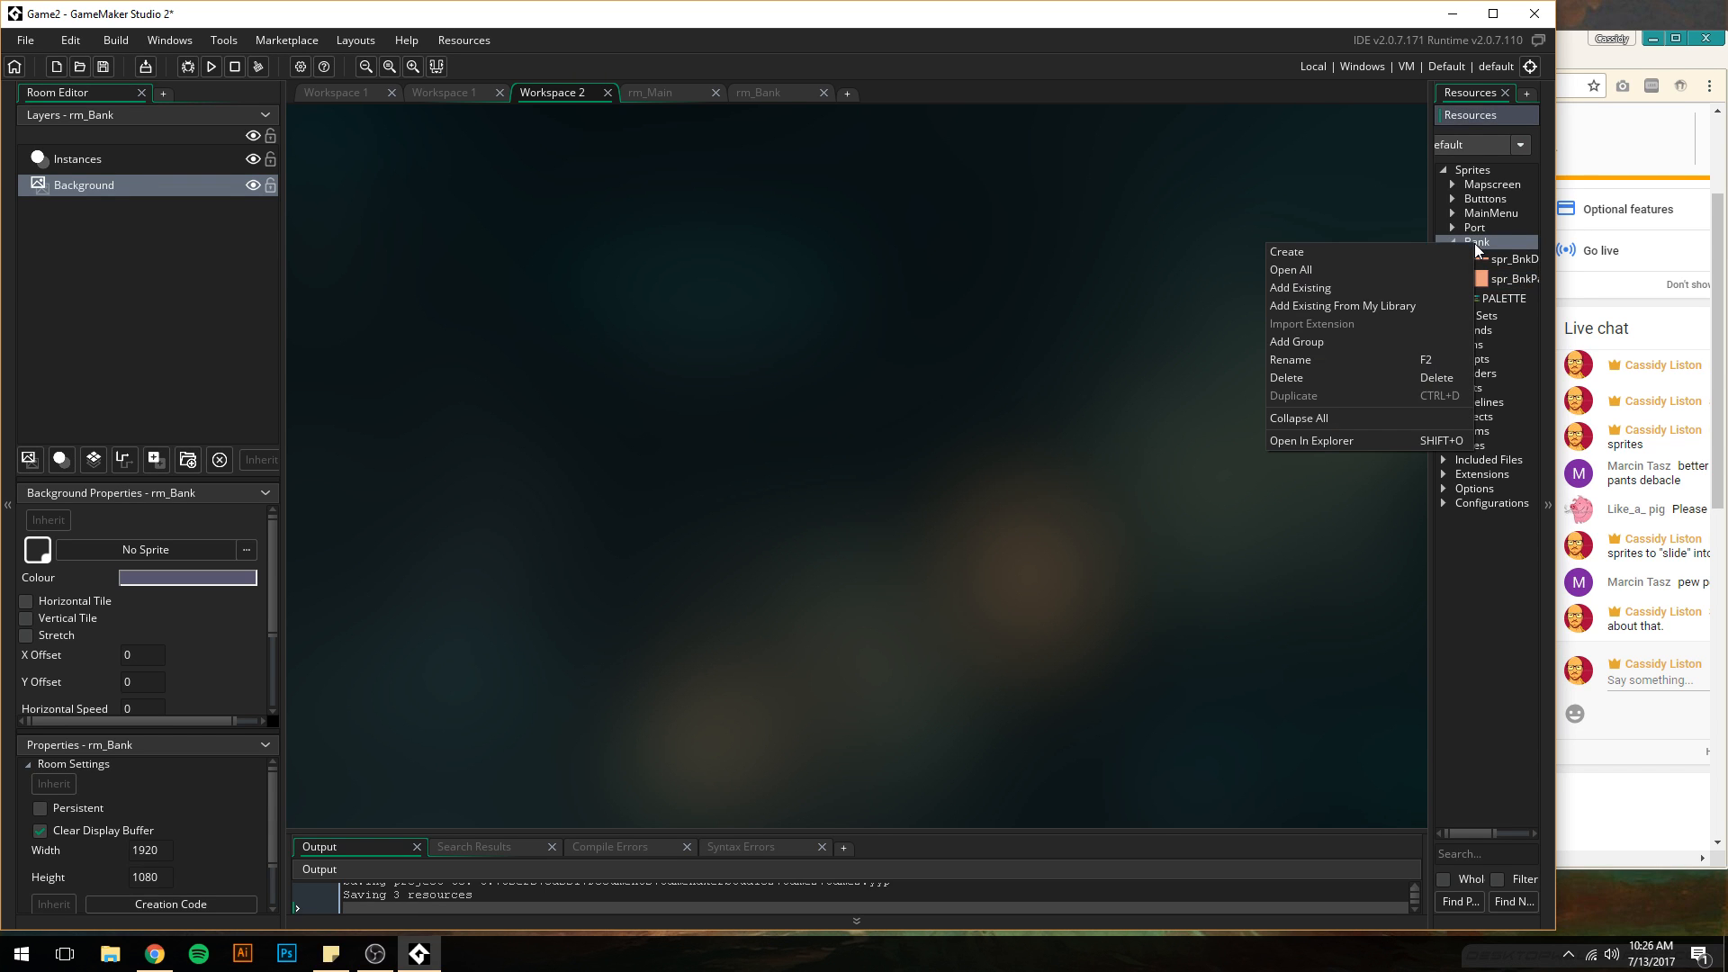
left_click(1414, 266)
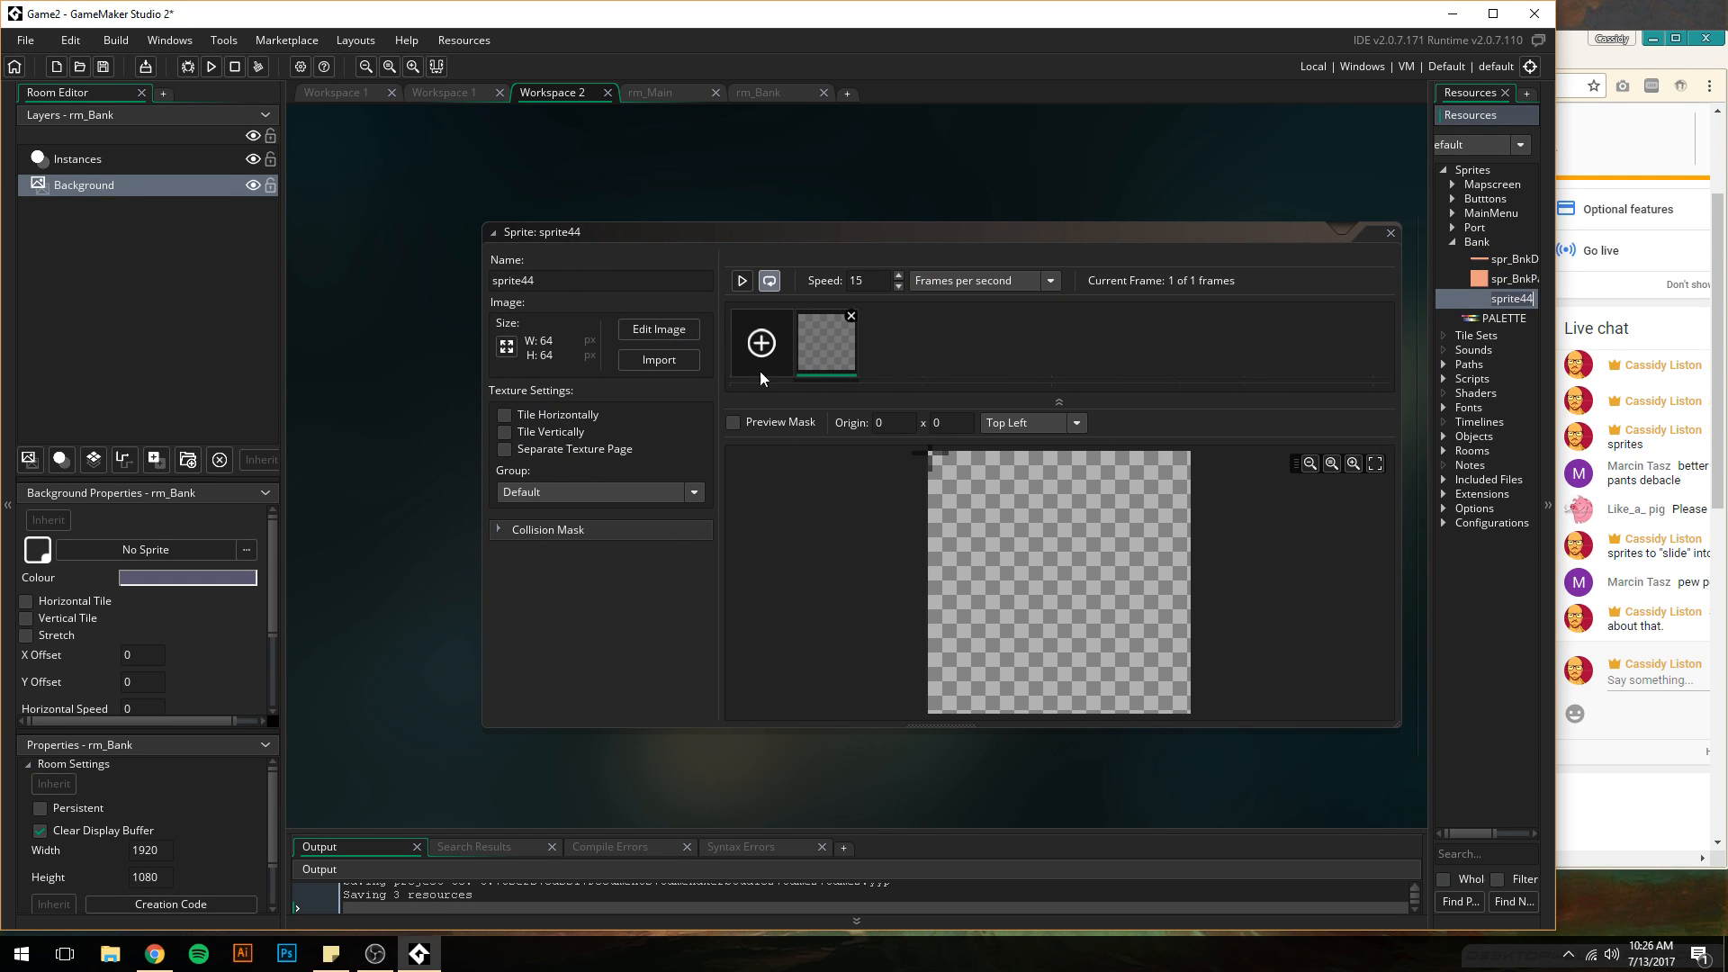
left_click(652, 360)
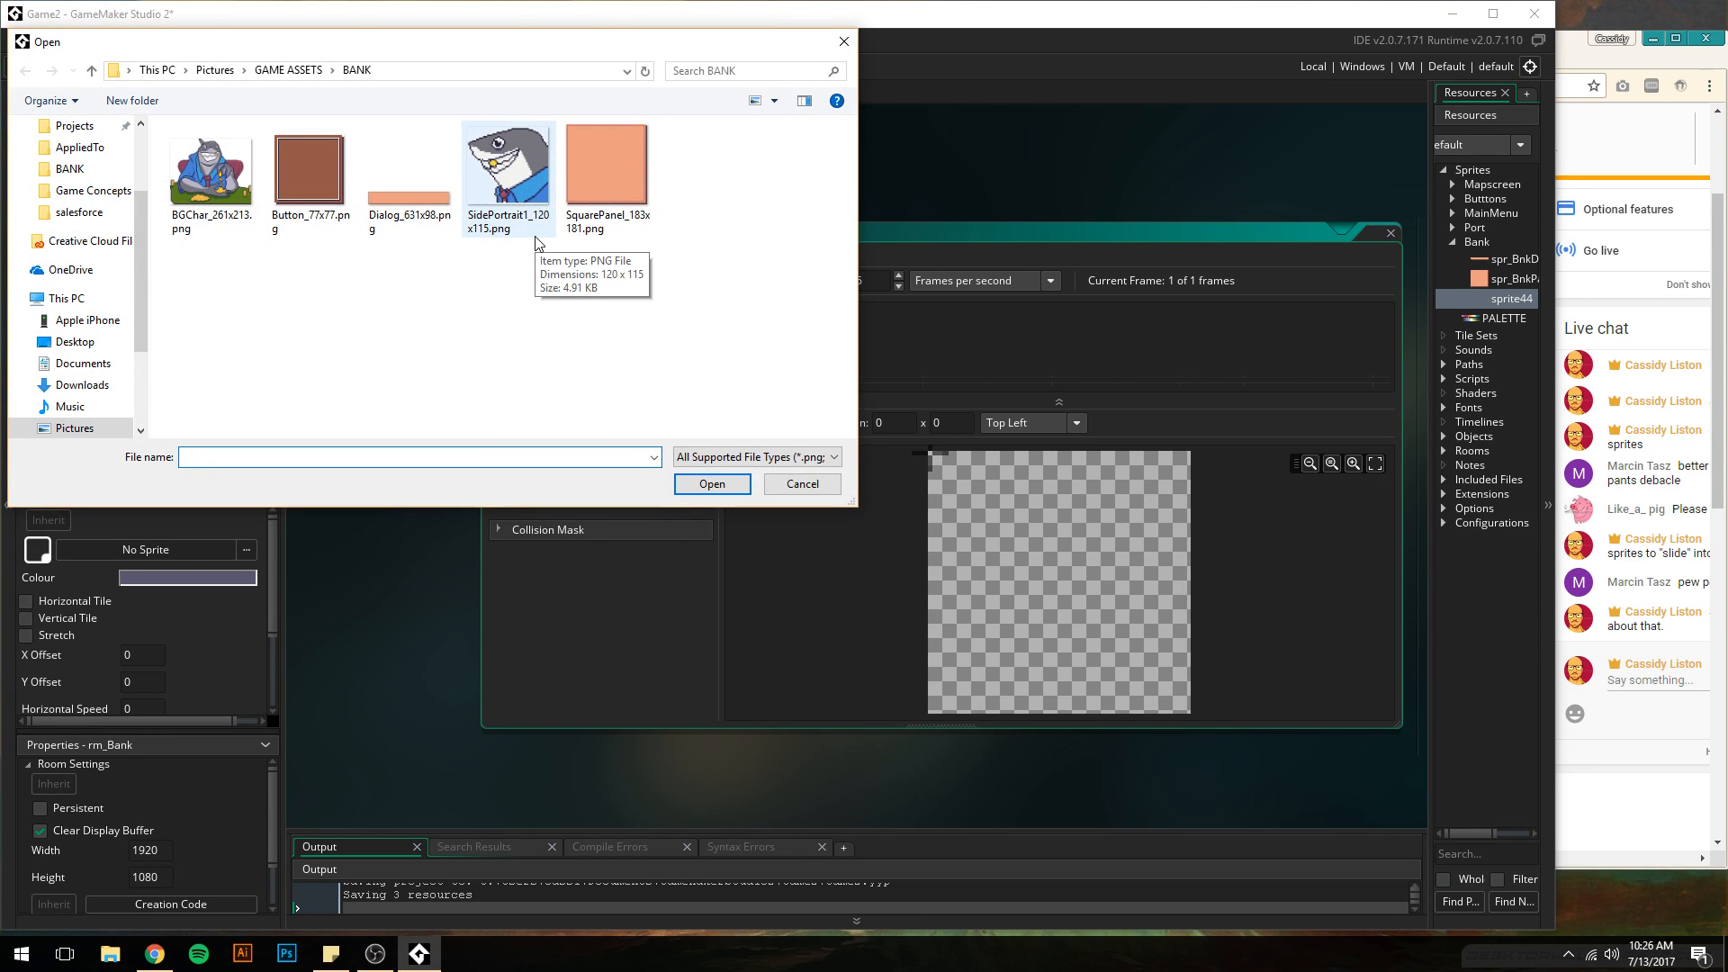
left_click(279, 197)
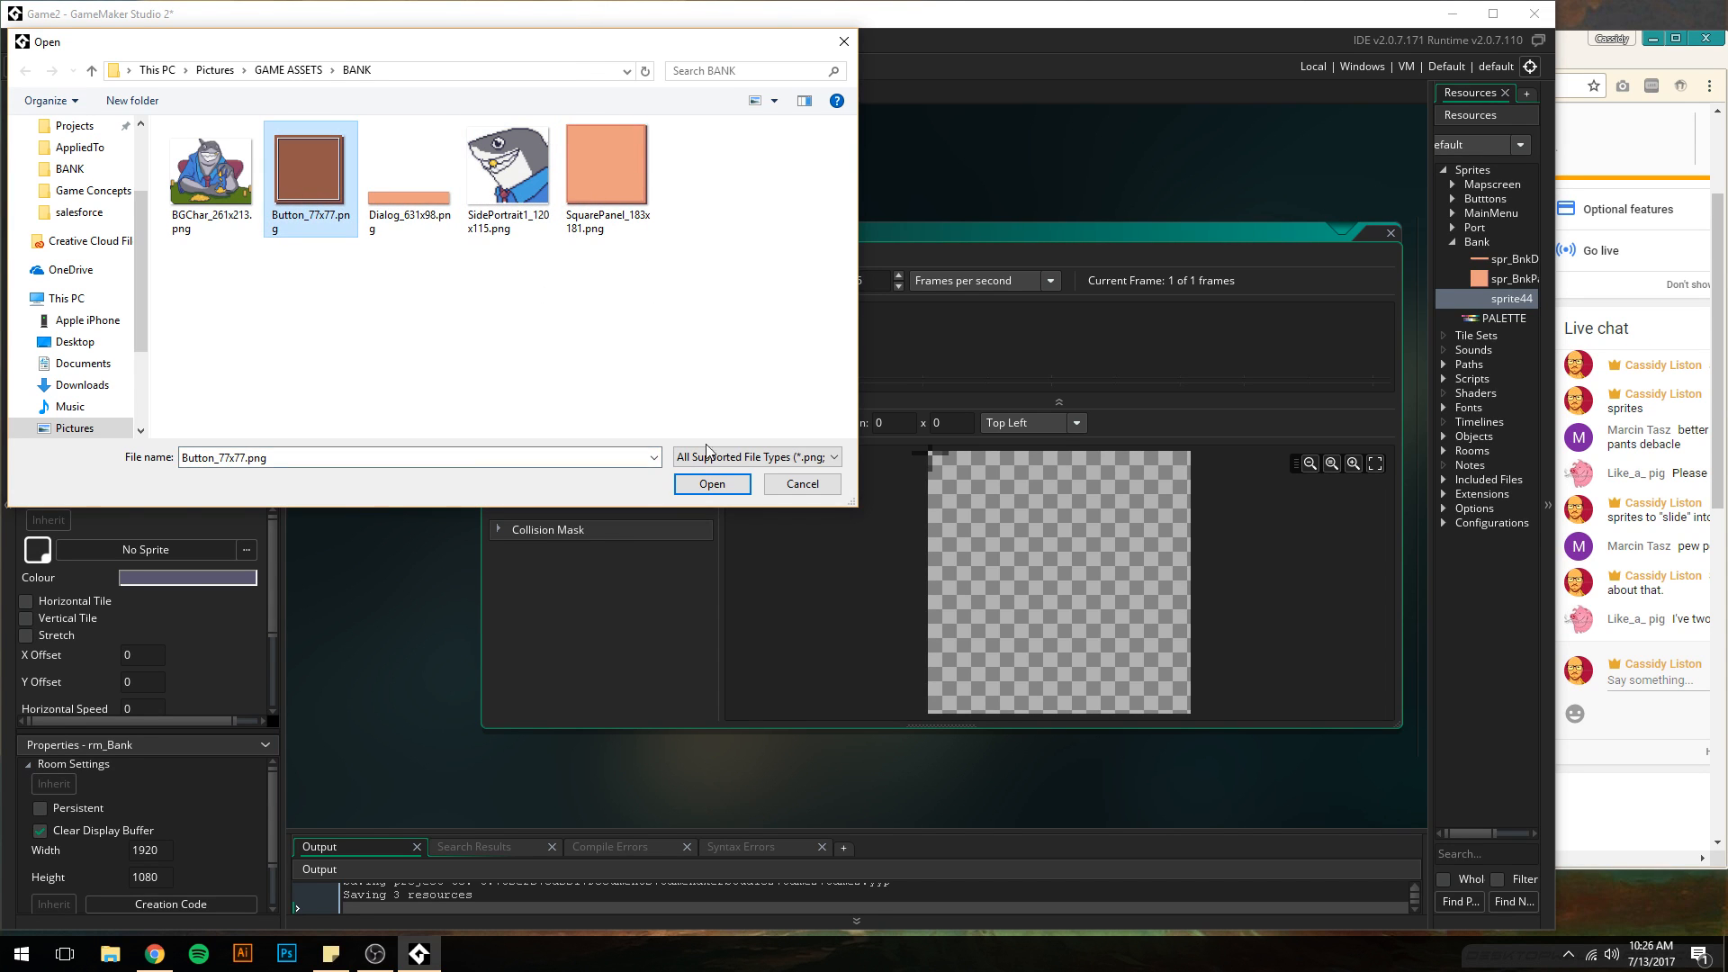
left_click(712, 484)
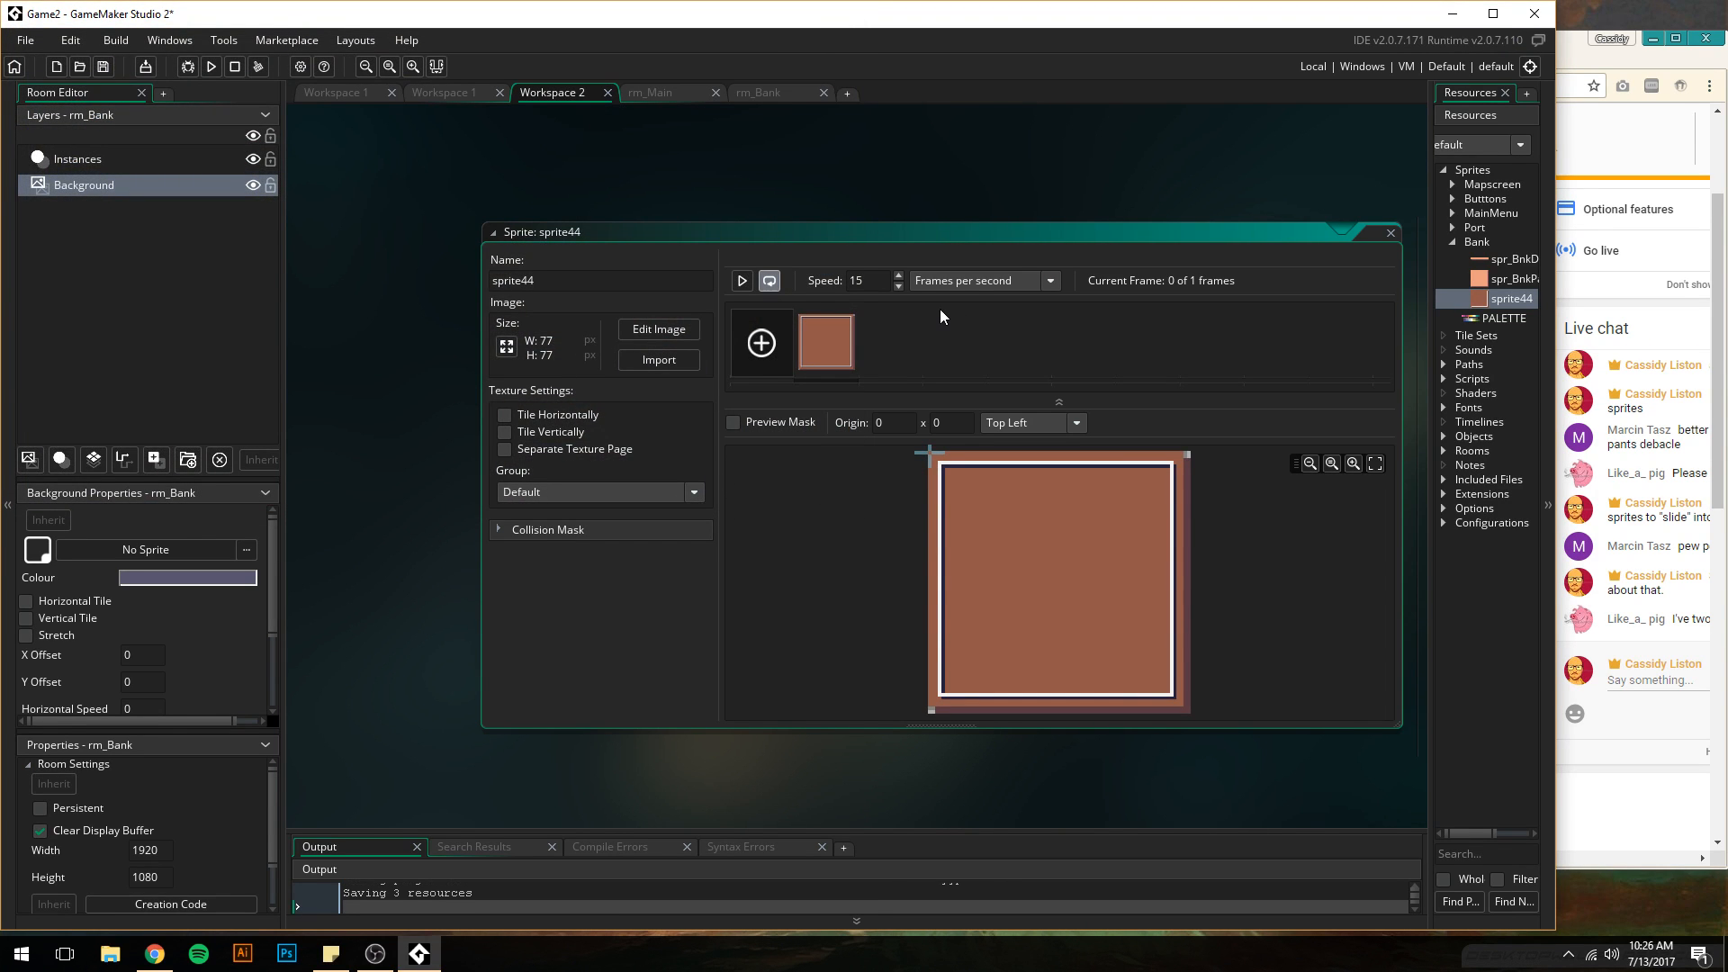
- Rename the new button sprite as spr_BnkButton1_77x77
double_click(541, 276)
type("spr_BnkButton1")
type("_77x77")
key("Return")
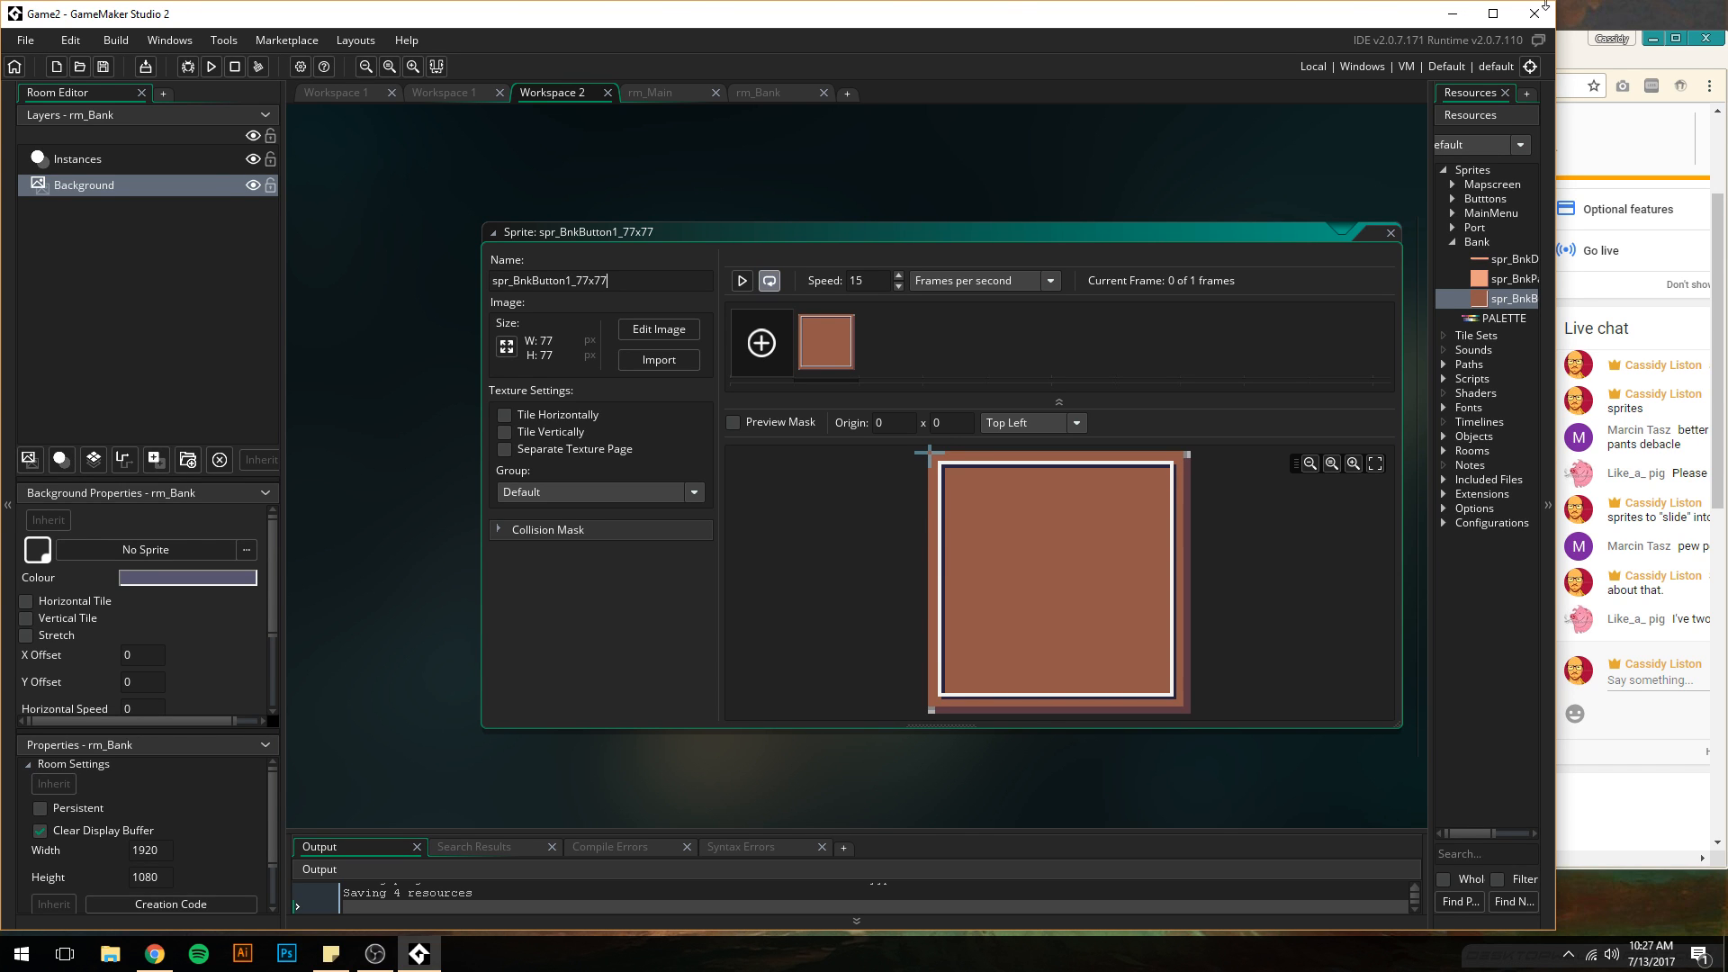
- Switch to the YouTube live dashboard, widen its window, and post "Yeah I'm on a late 2014 iMac" in the live chat
left_click_drag(1601, 60, 1380, 47)
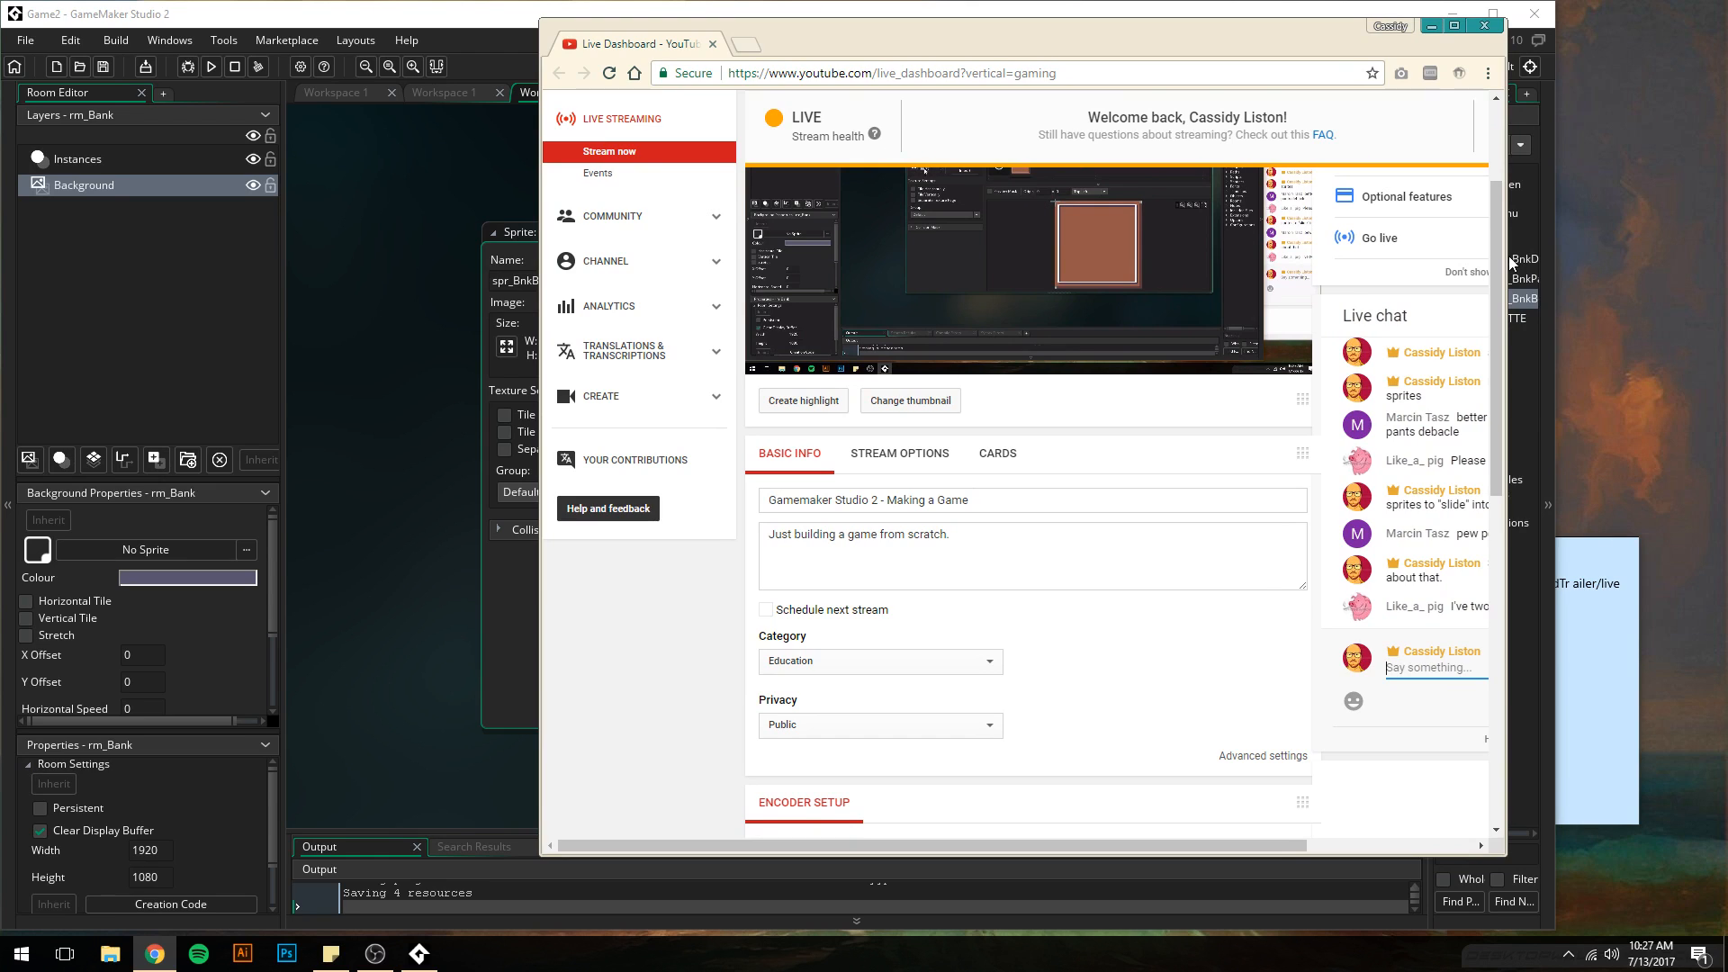
left_click_drag(1507, 255, 1688, 259)
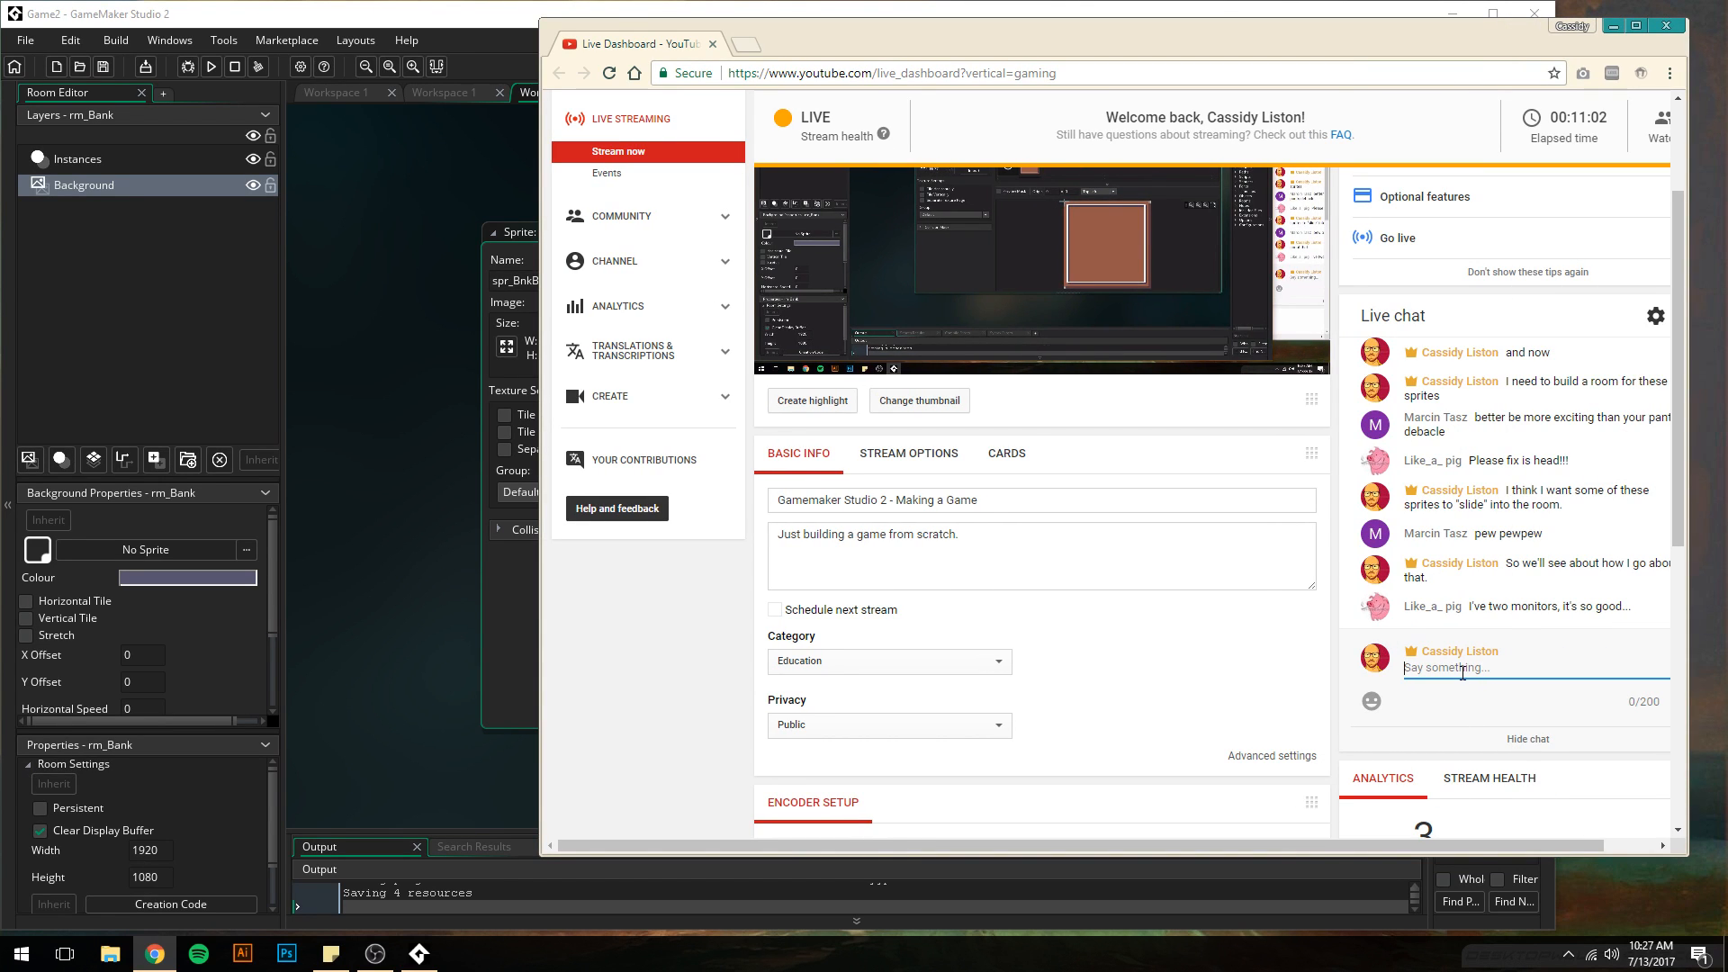
type("Yeah I'm on a late ")
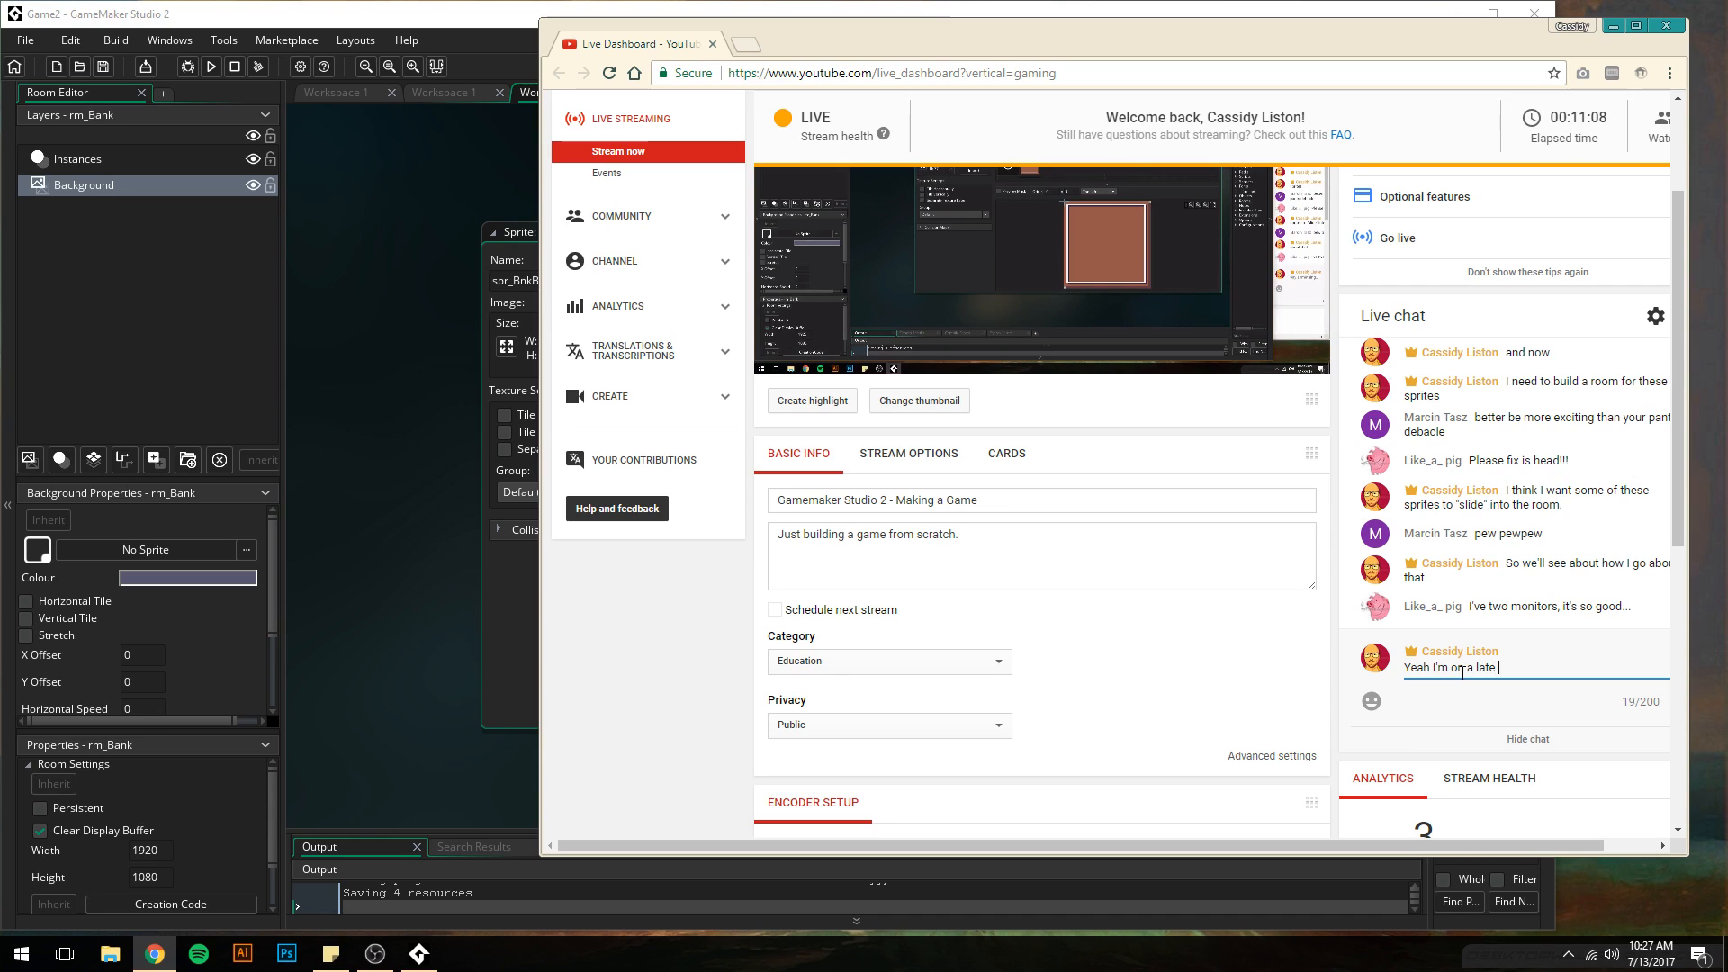
type("2014 iMac")
key("Return")
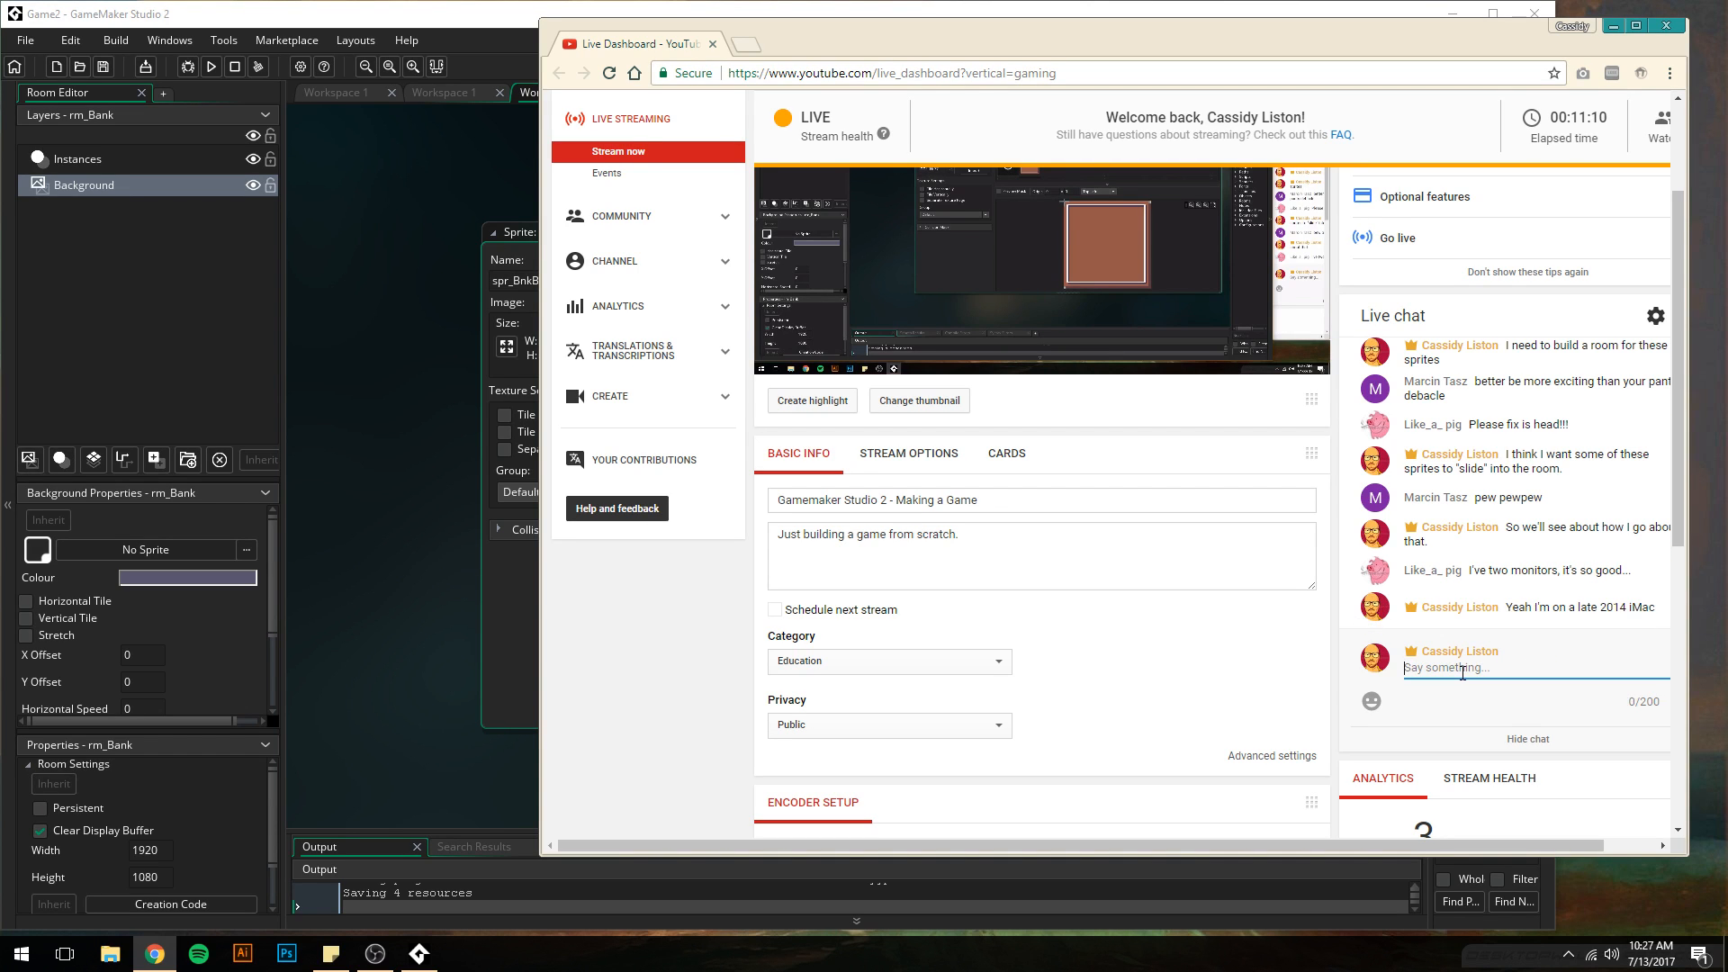
- Post "so no HDMI ports in the back. It's all Thunderbolt." in the live chat and switch back to GameMaker
type("so no HDMI ports in the back. It's ")
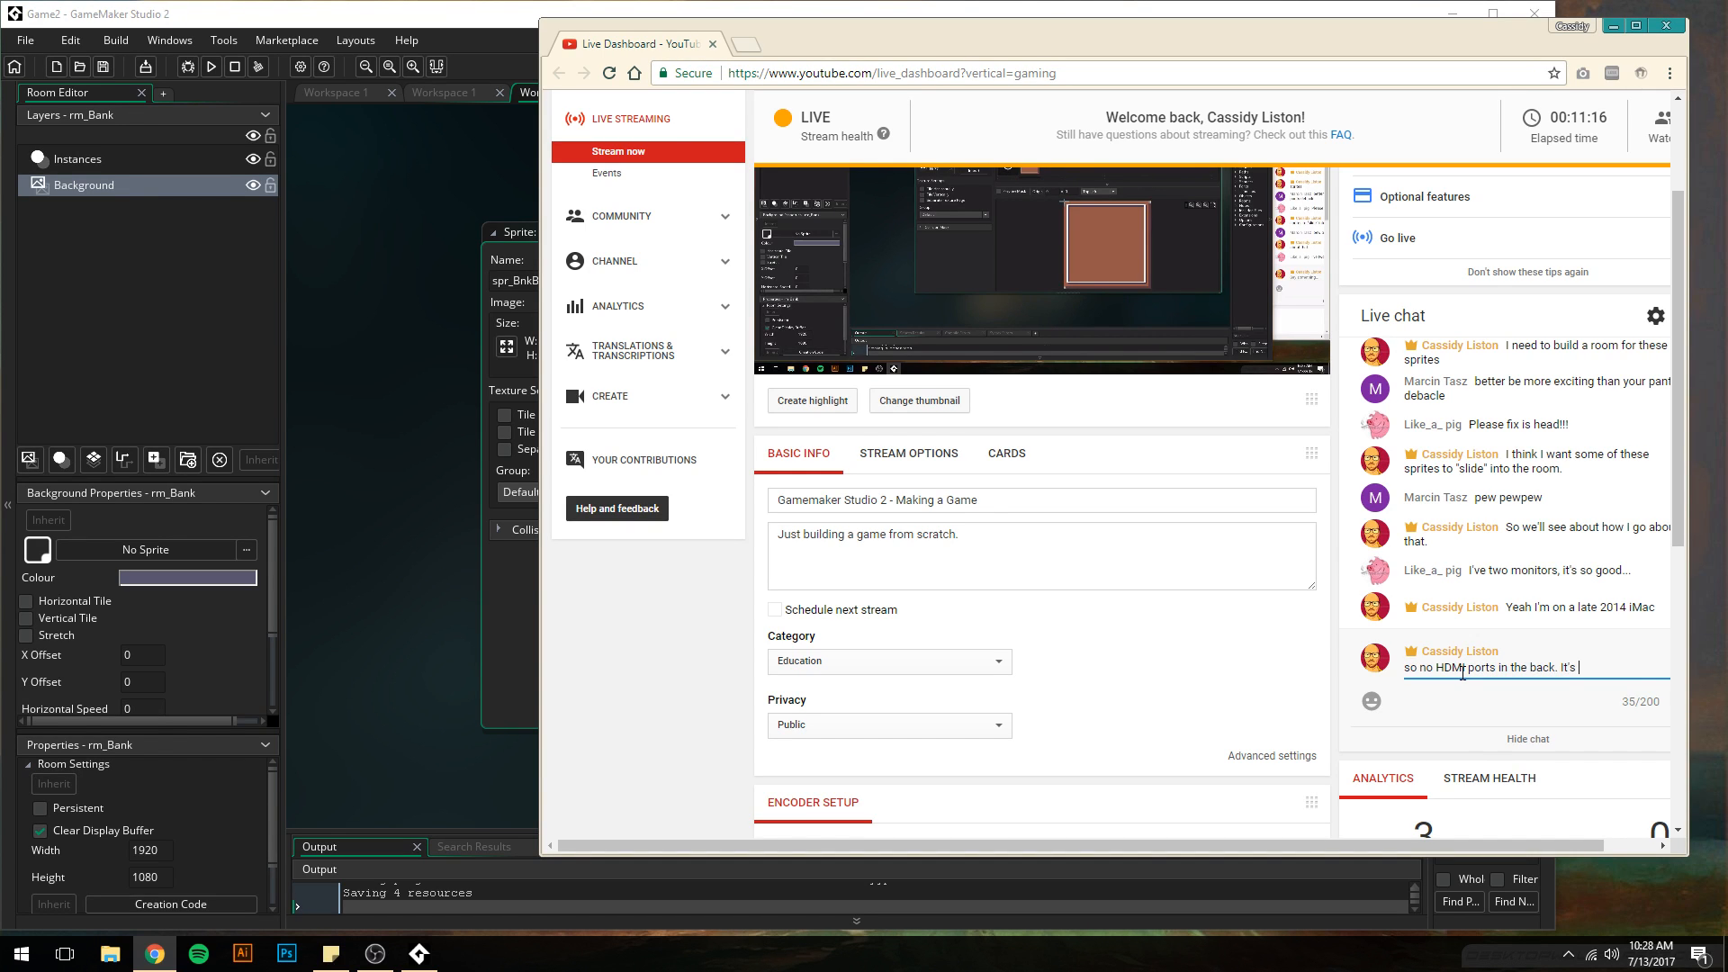
type("all Thunderbolt.")
key("Return")
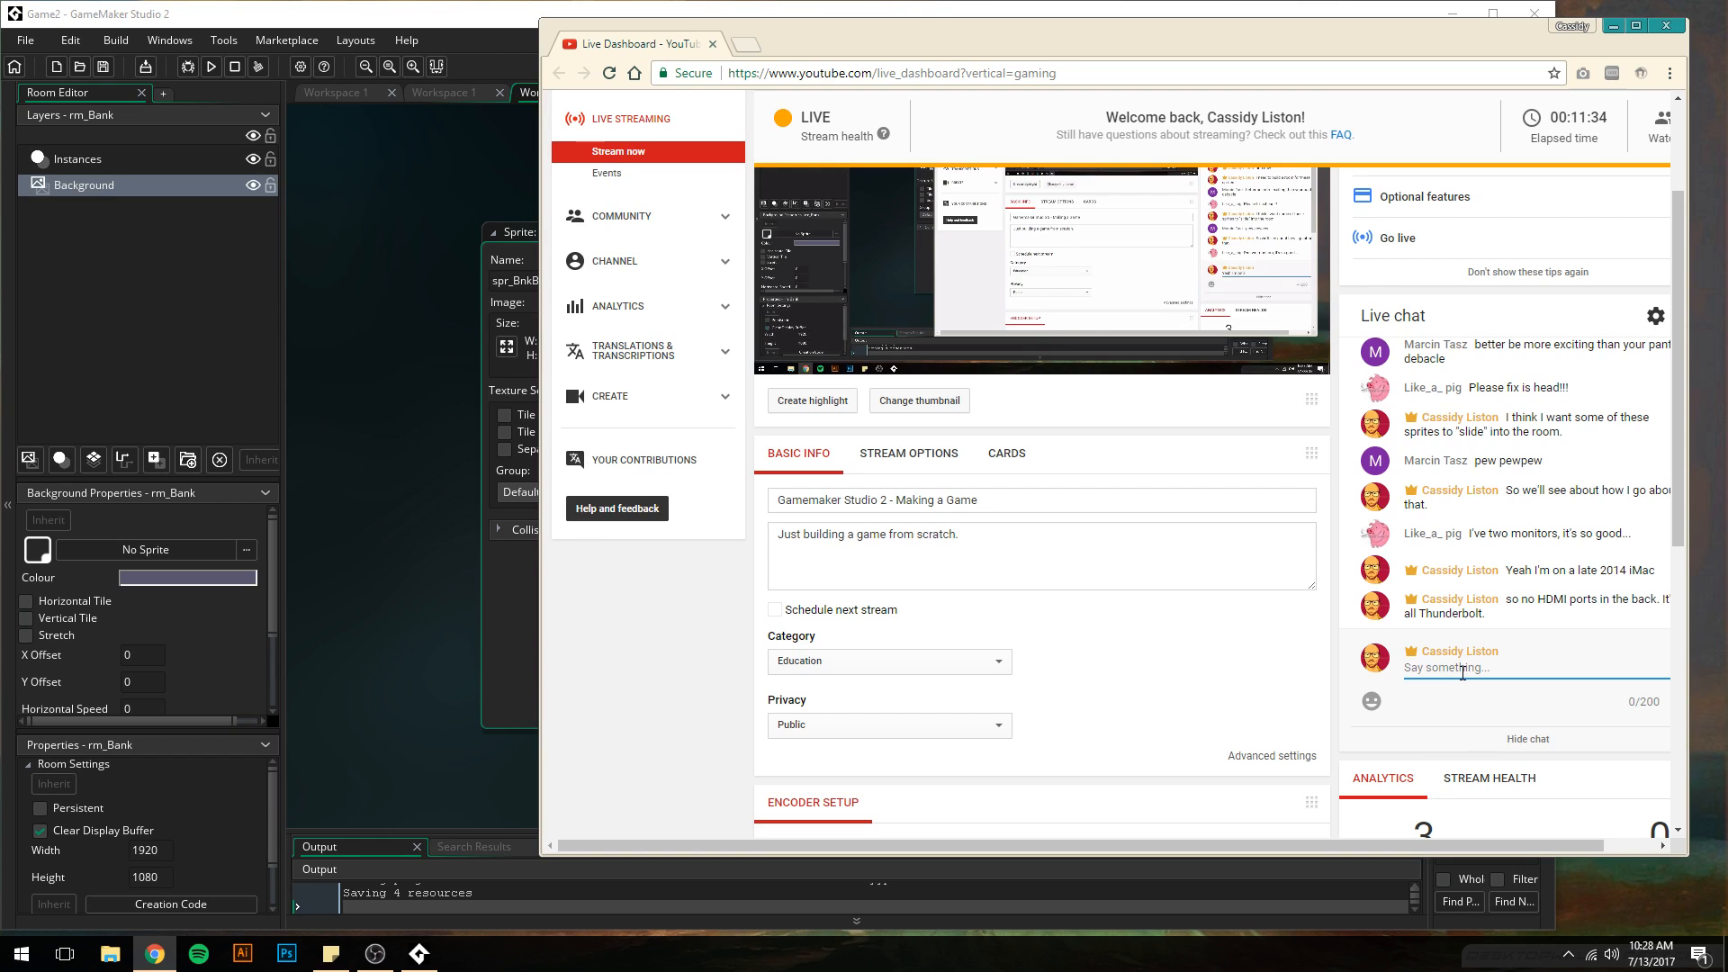
left_click_drag(1320, 42, 1411, 90)
left_click(844, 279)
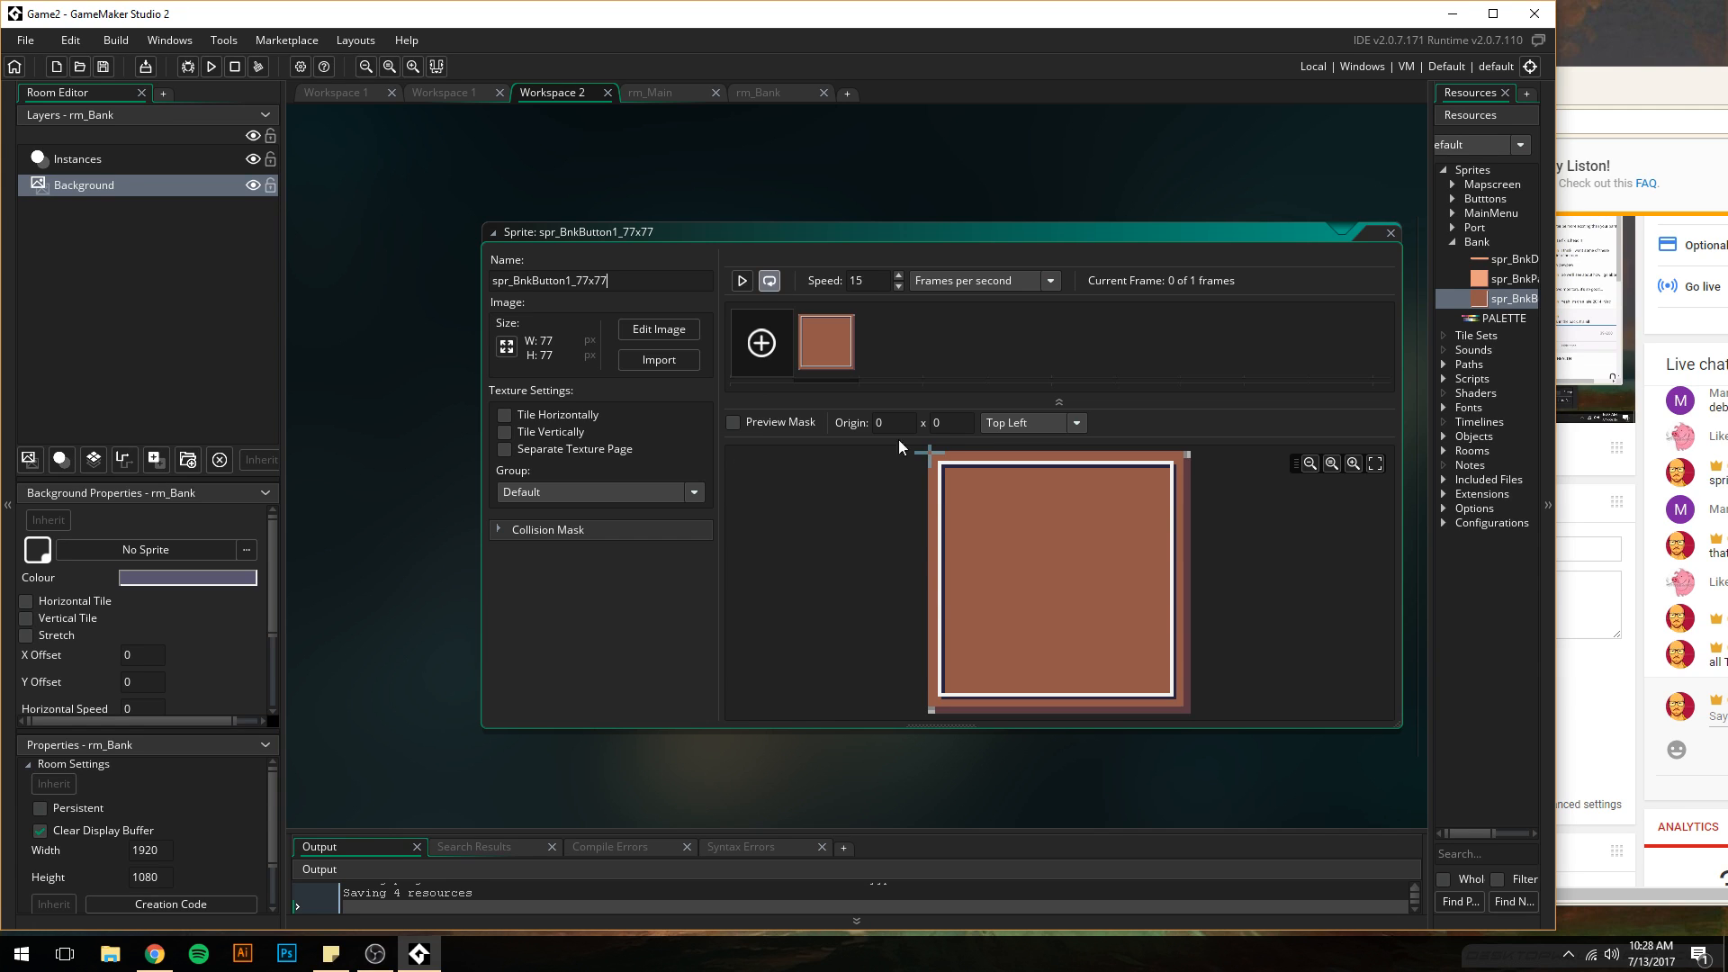
- Close the button sprite's editor and create another Bank sprite with the image imported from SidePortrait1_120x115.png
left_click(1386, 236)
right_click(1475, 239)
left_click(1458, 246)
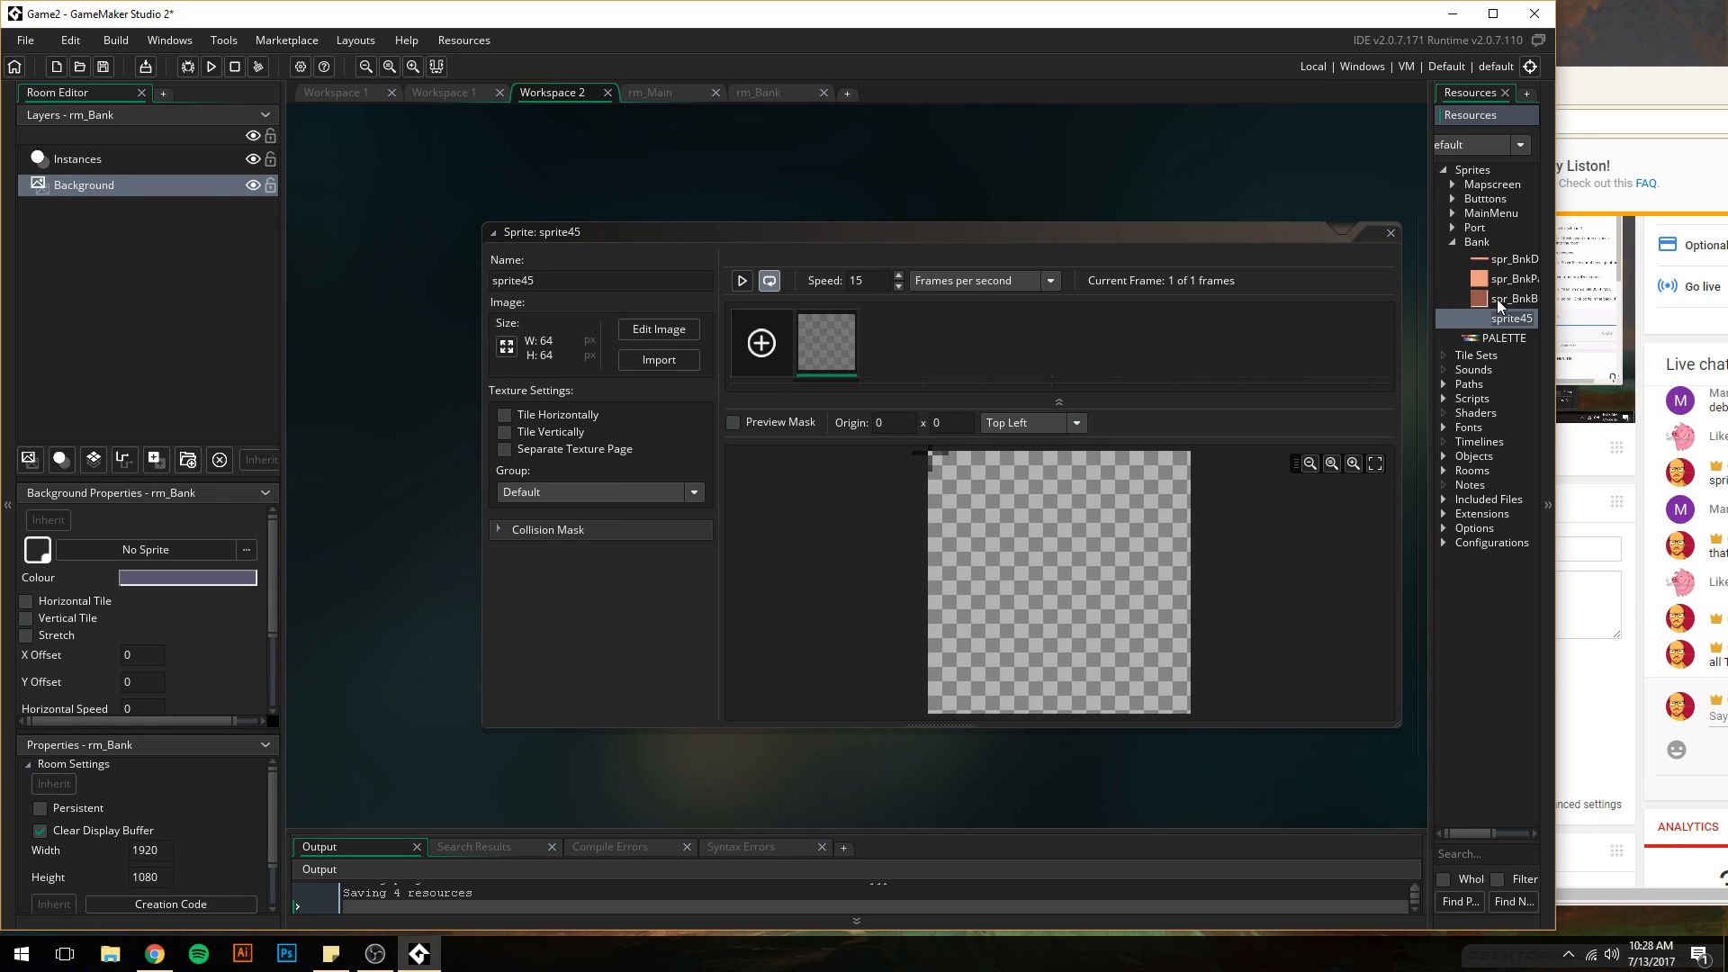
left_click(658, 360)
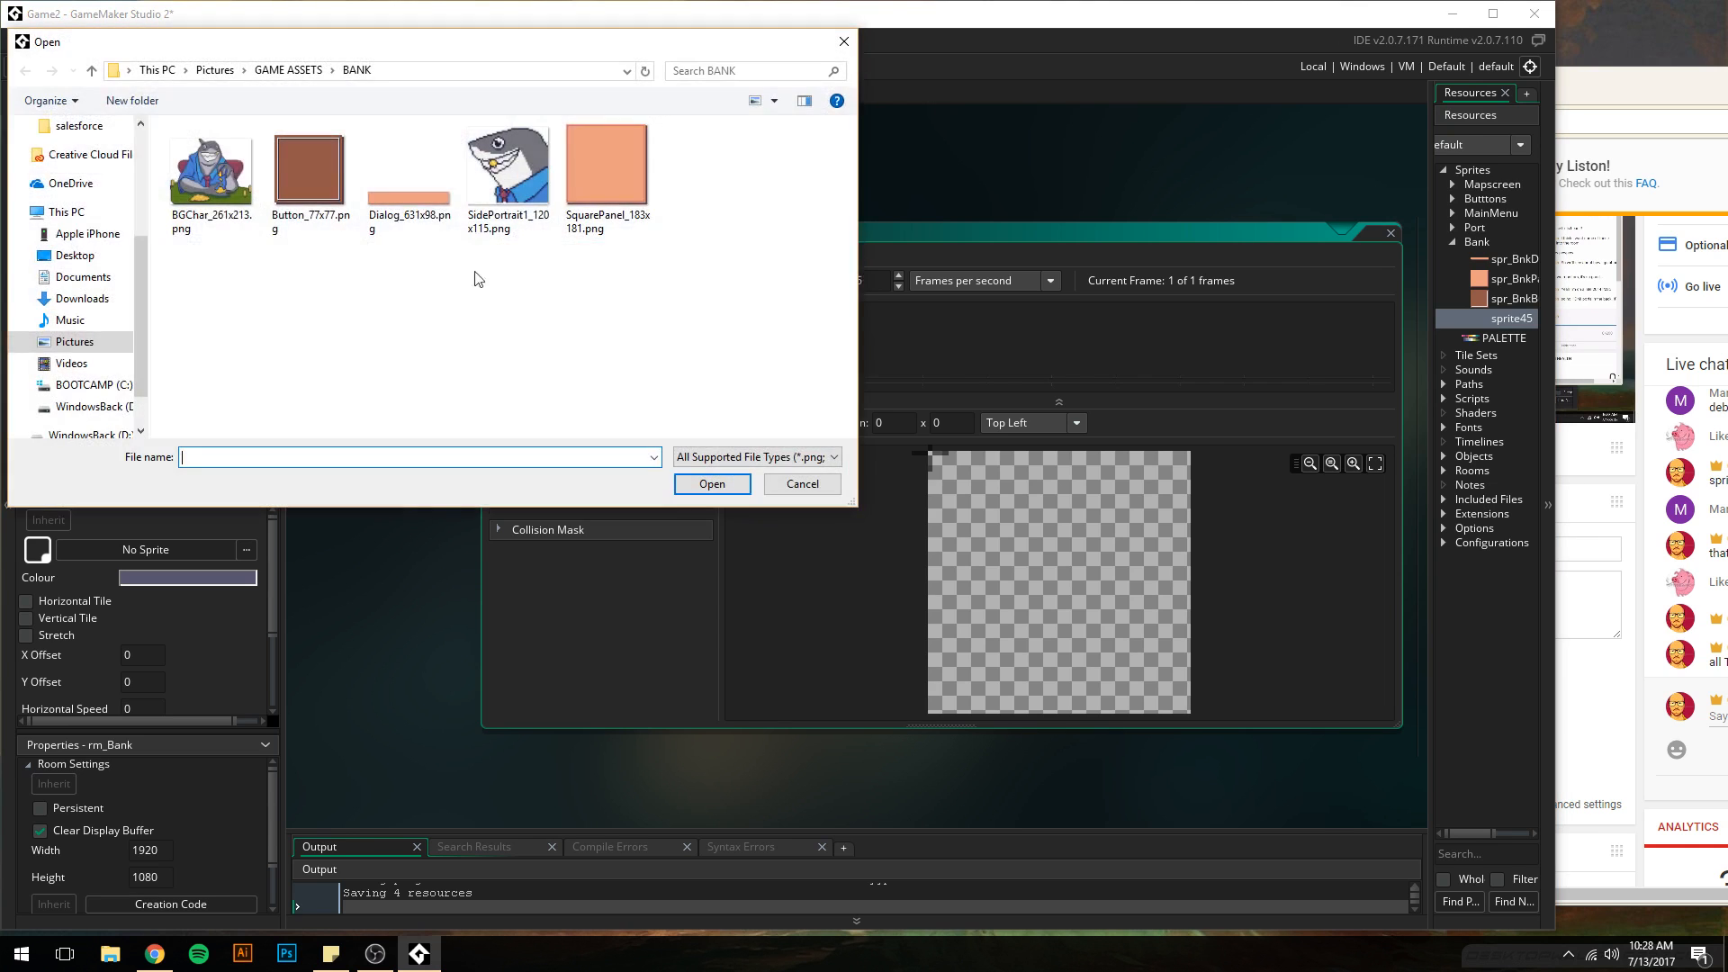
left_click(508, 175)
left_click(705, 491)
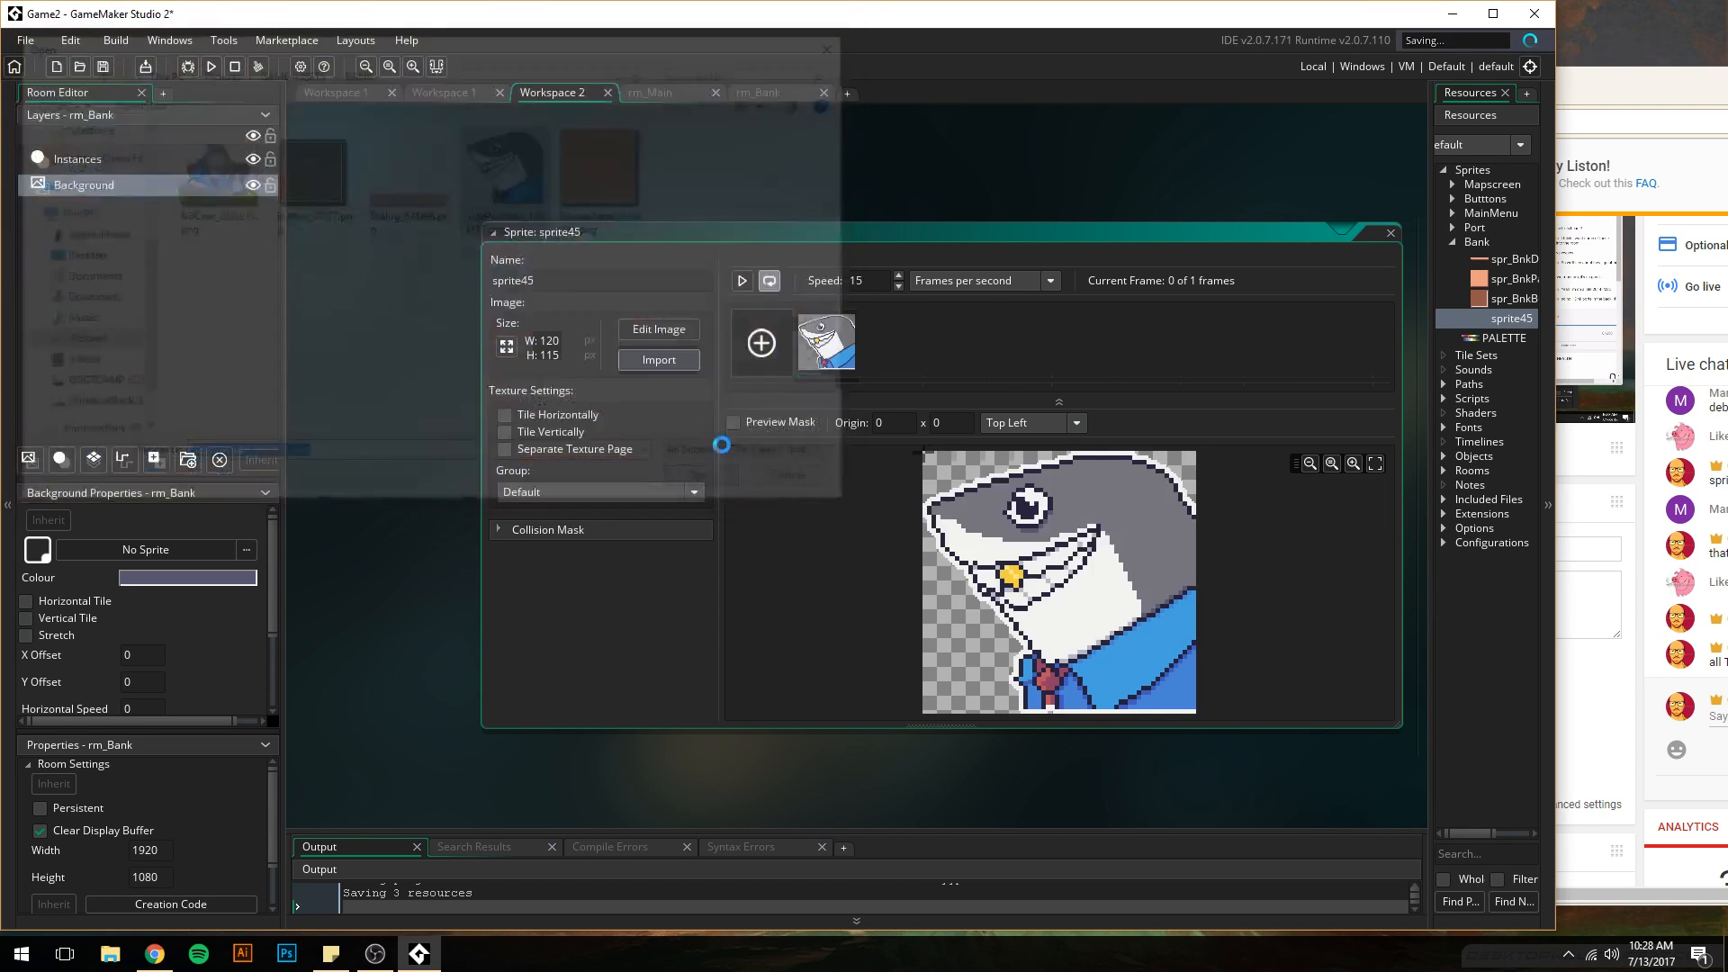
- Rename the shark portrait sprite as spr_BnkPortrait120x115 and close its editor
double_click(570, 280)
type("spr_")
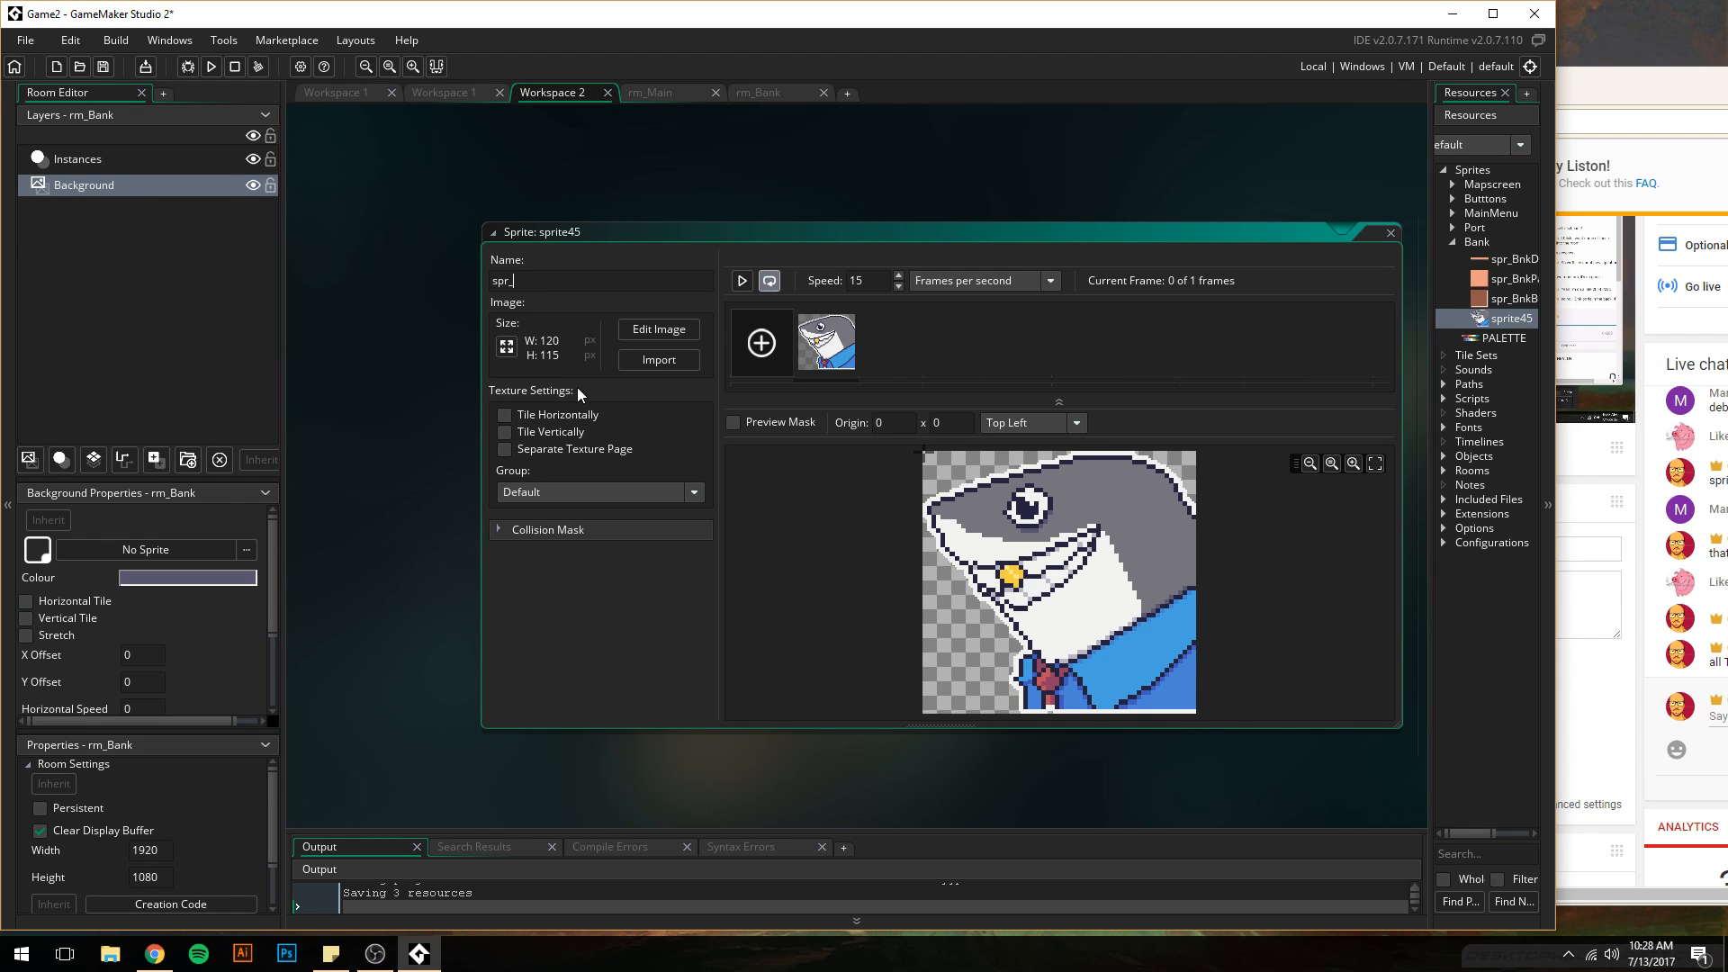
type("BnkPort")
type("raoit")
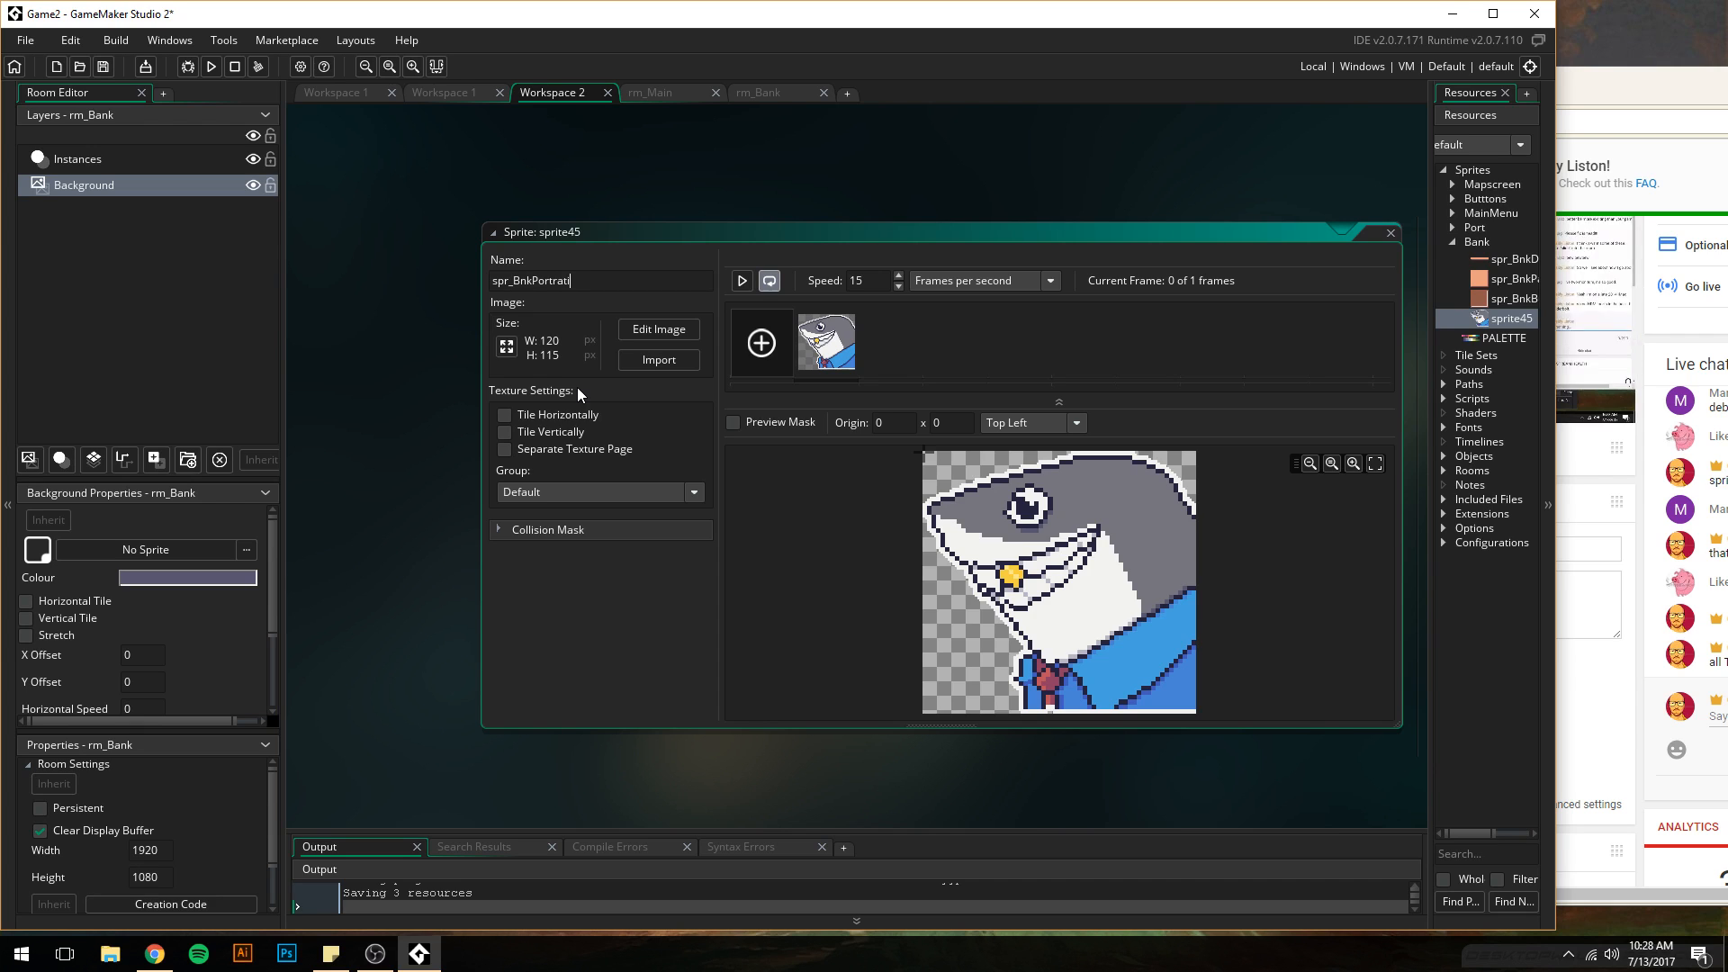
key("BackSpace")
key("BackSpace")
key("BackSpace")
type("it")
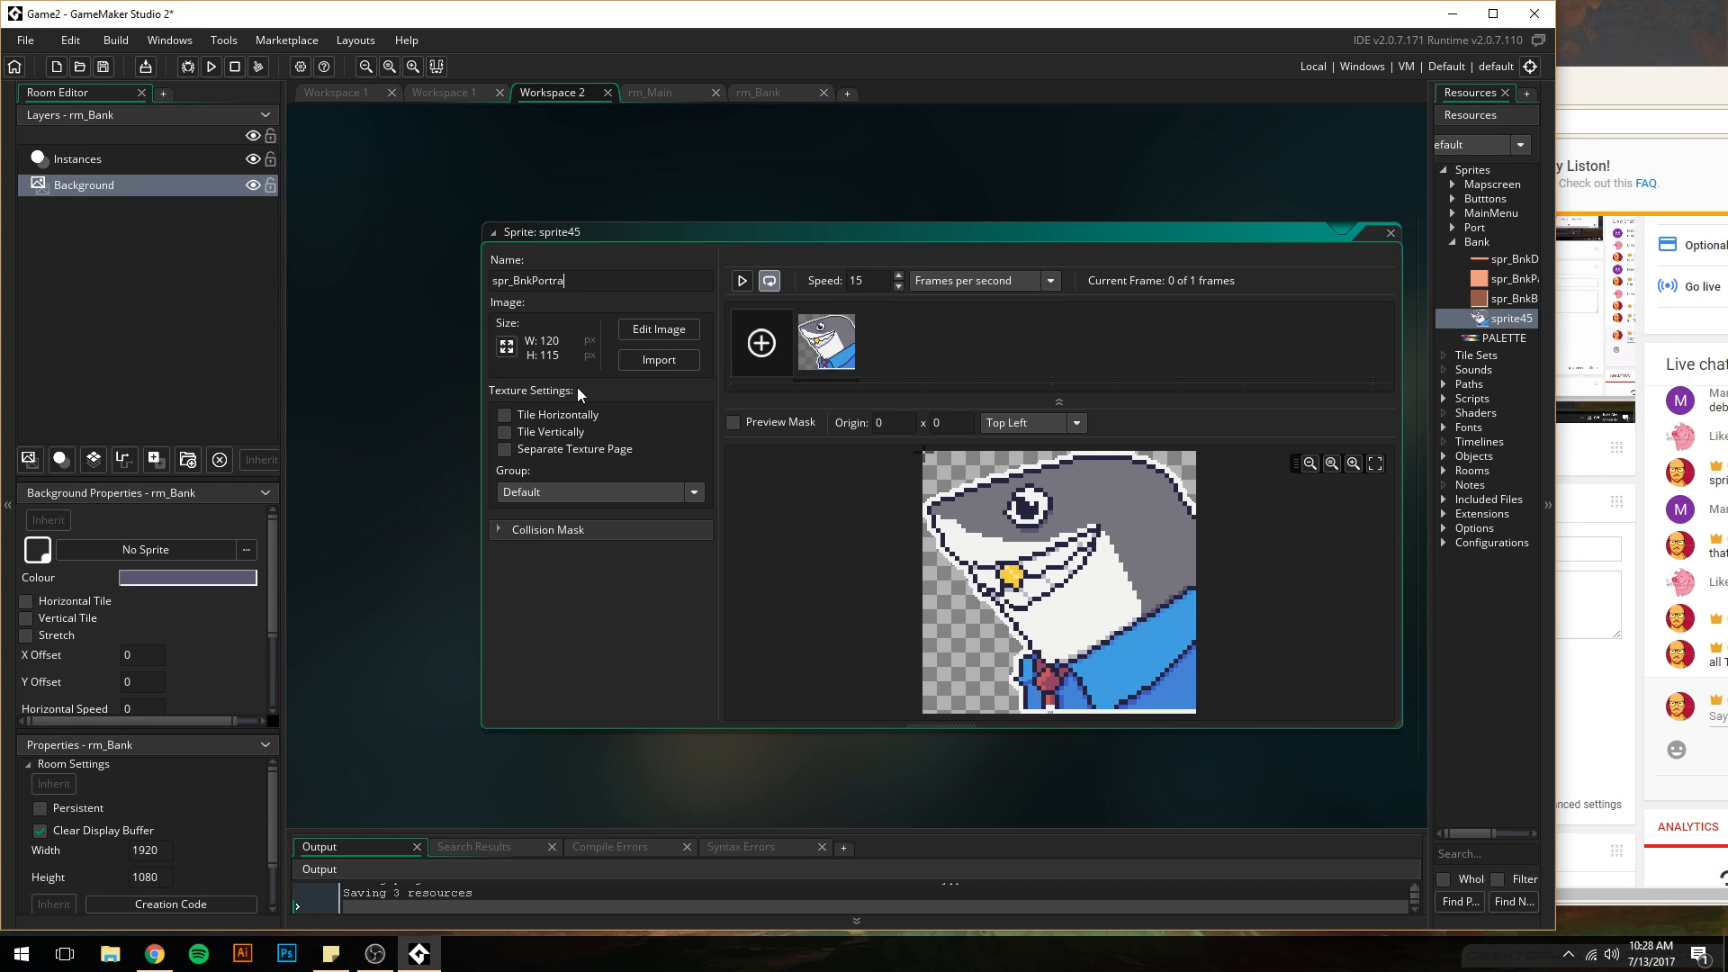
type("12")
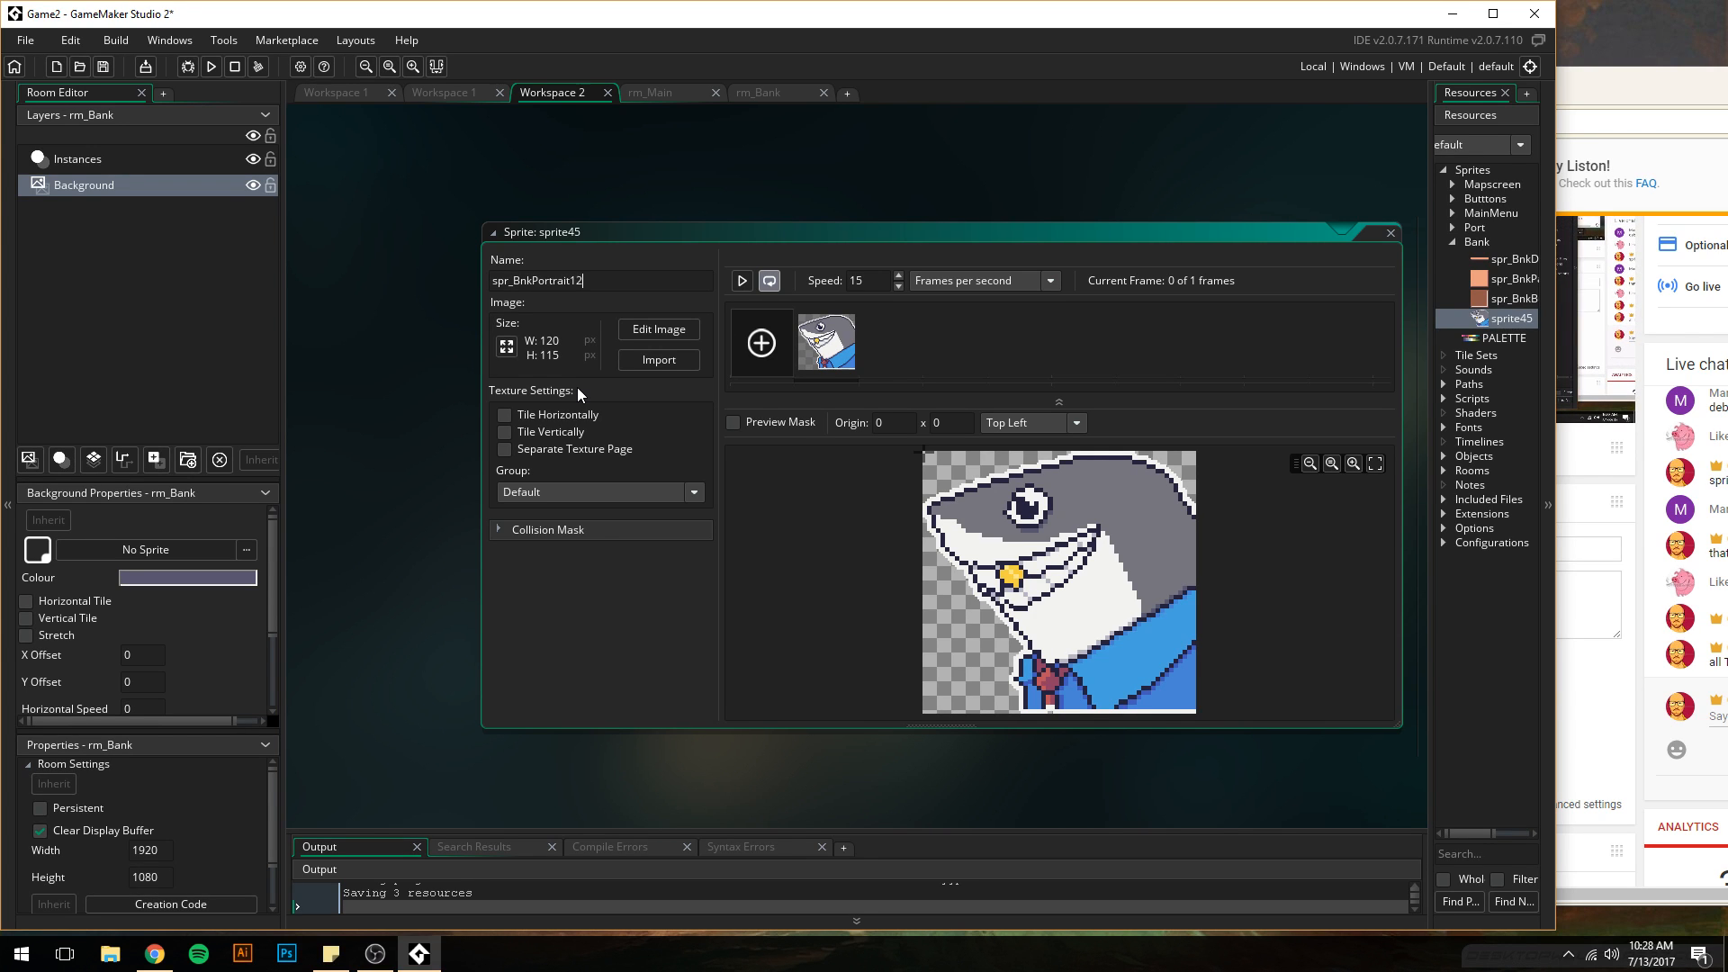
type("0x115")
key("Return")
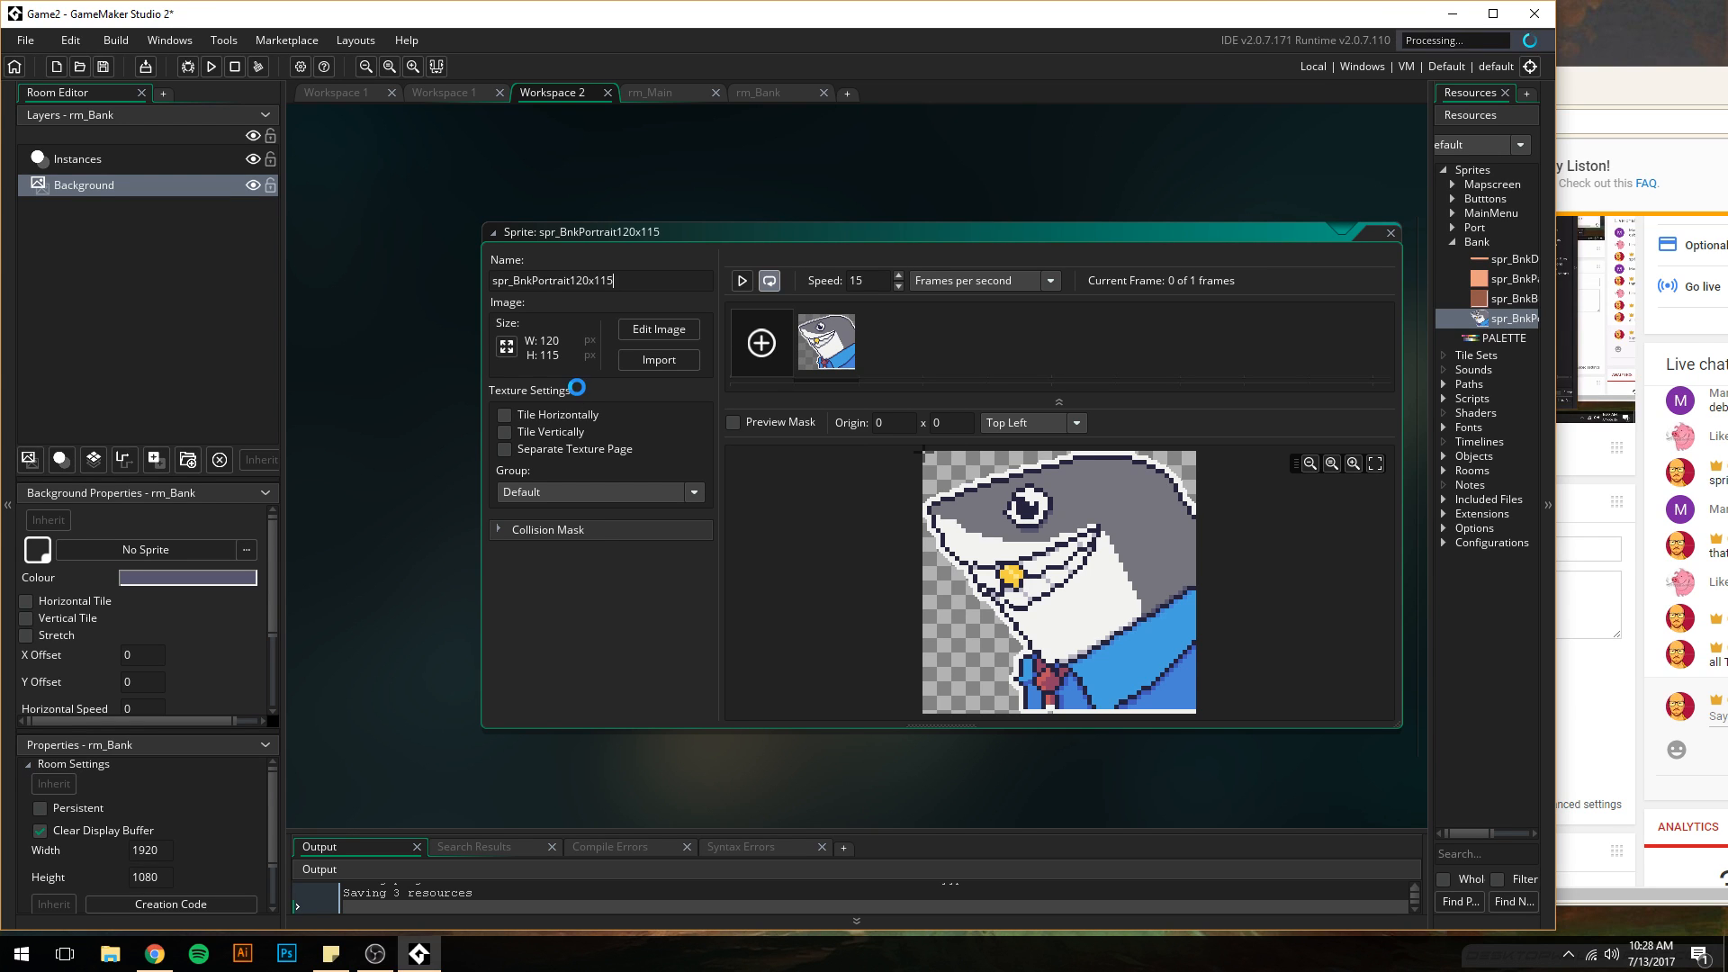
left_click(1390, 232)
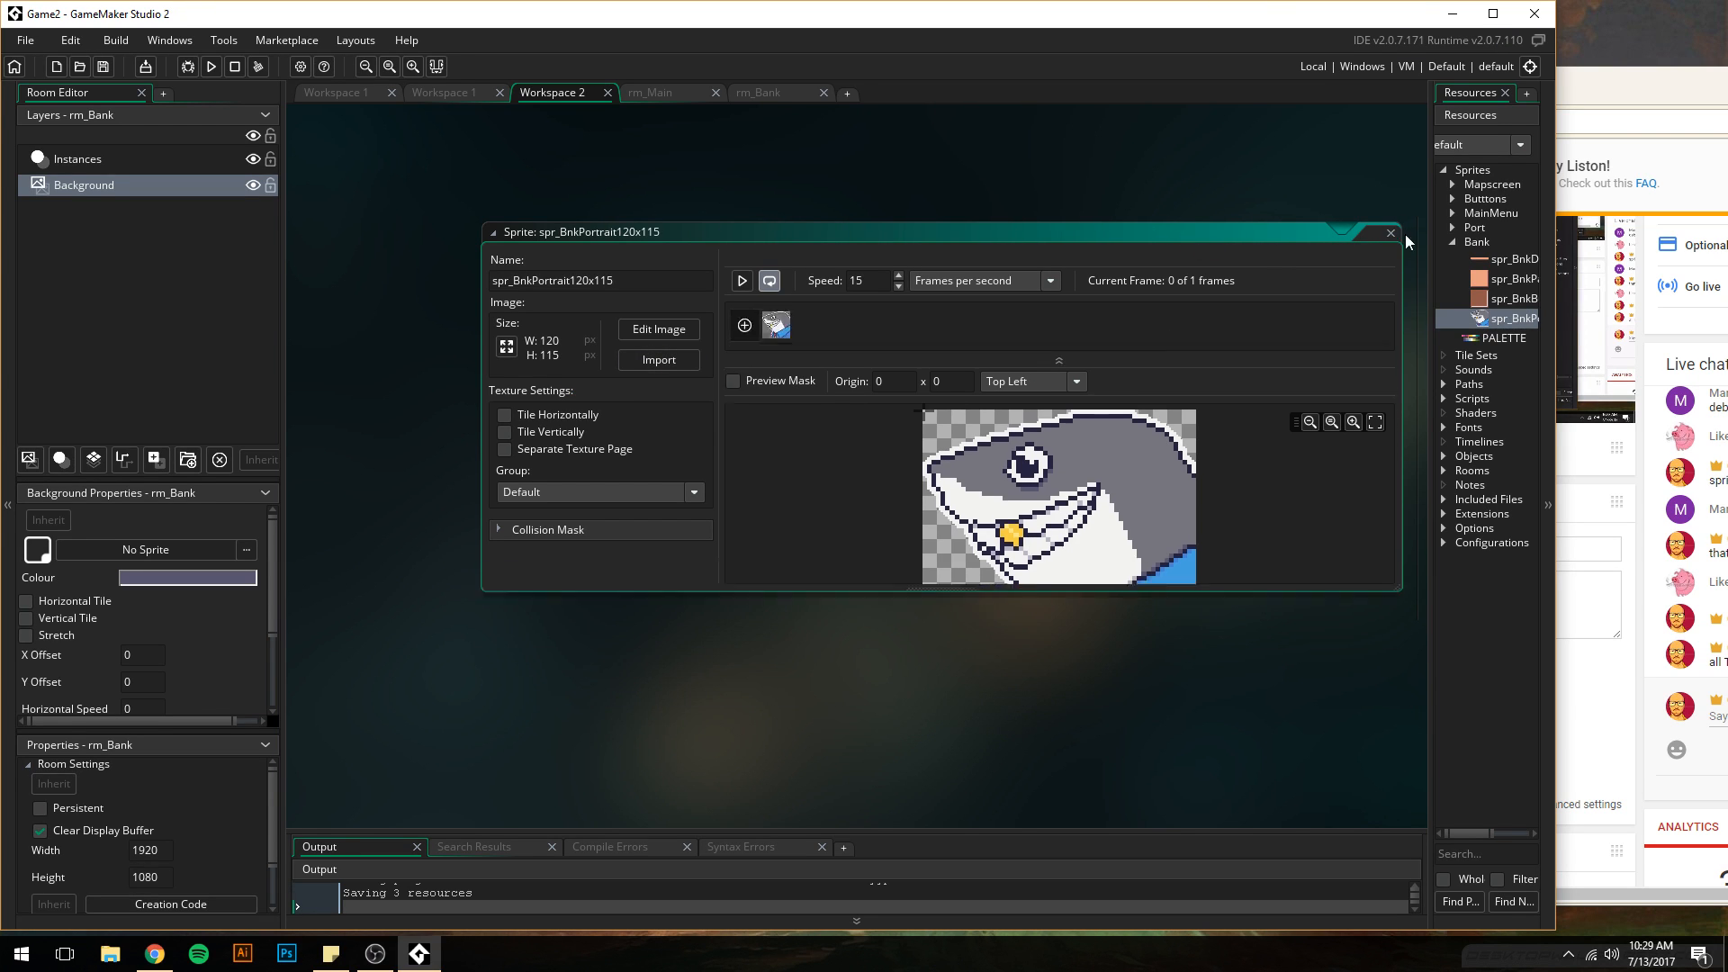
- Create another sprite in the Bank group and import BGChar_261x213.png as its image
right_click(1481, 244)
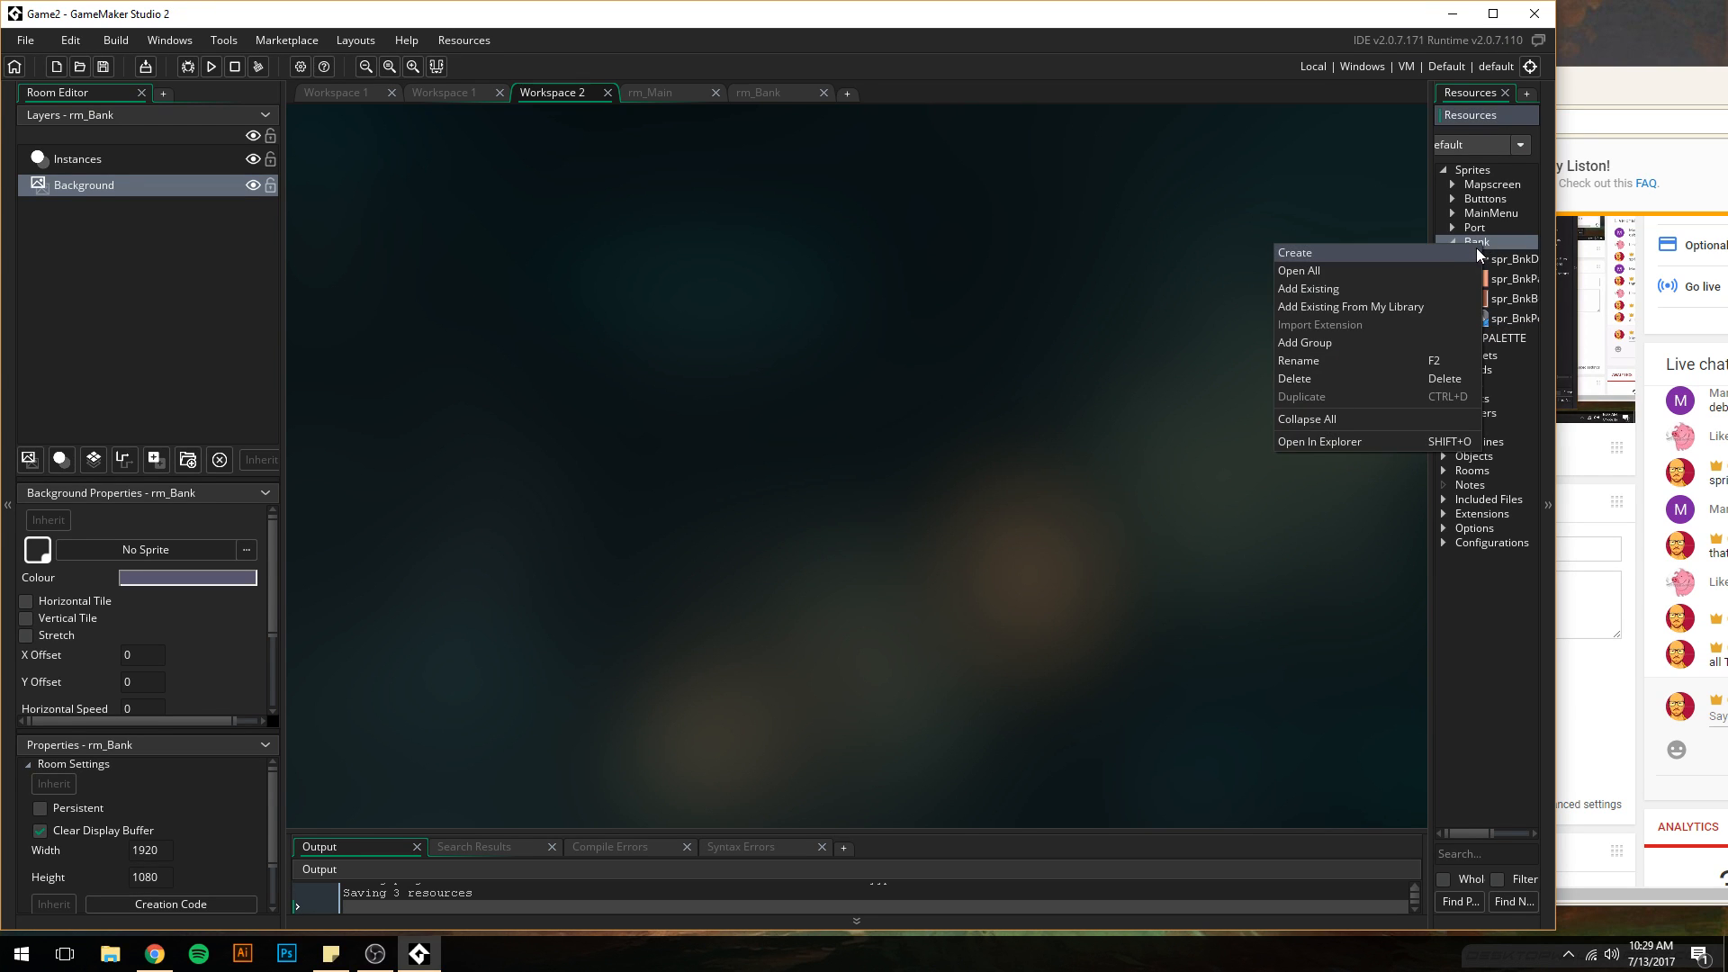
left_click(1335, 259)
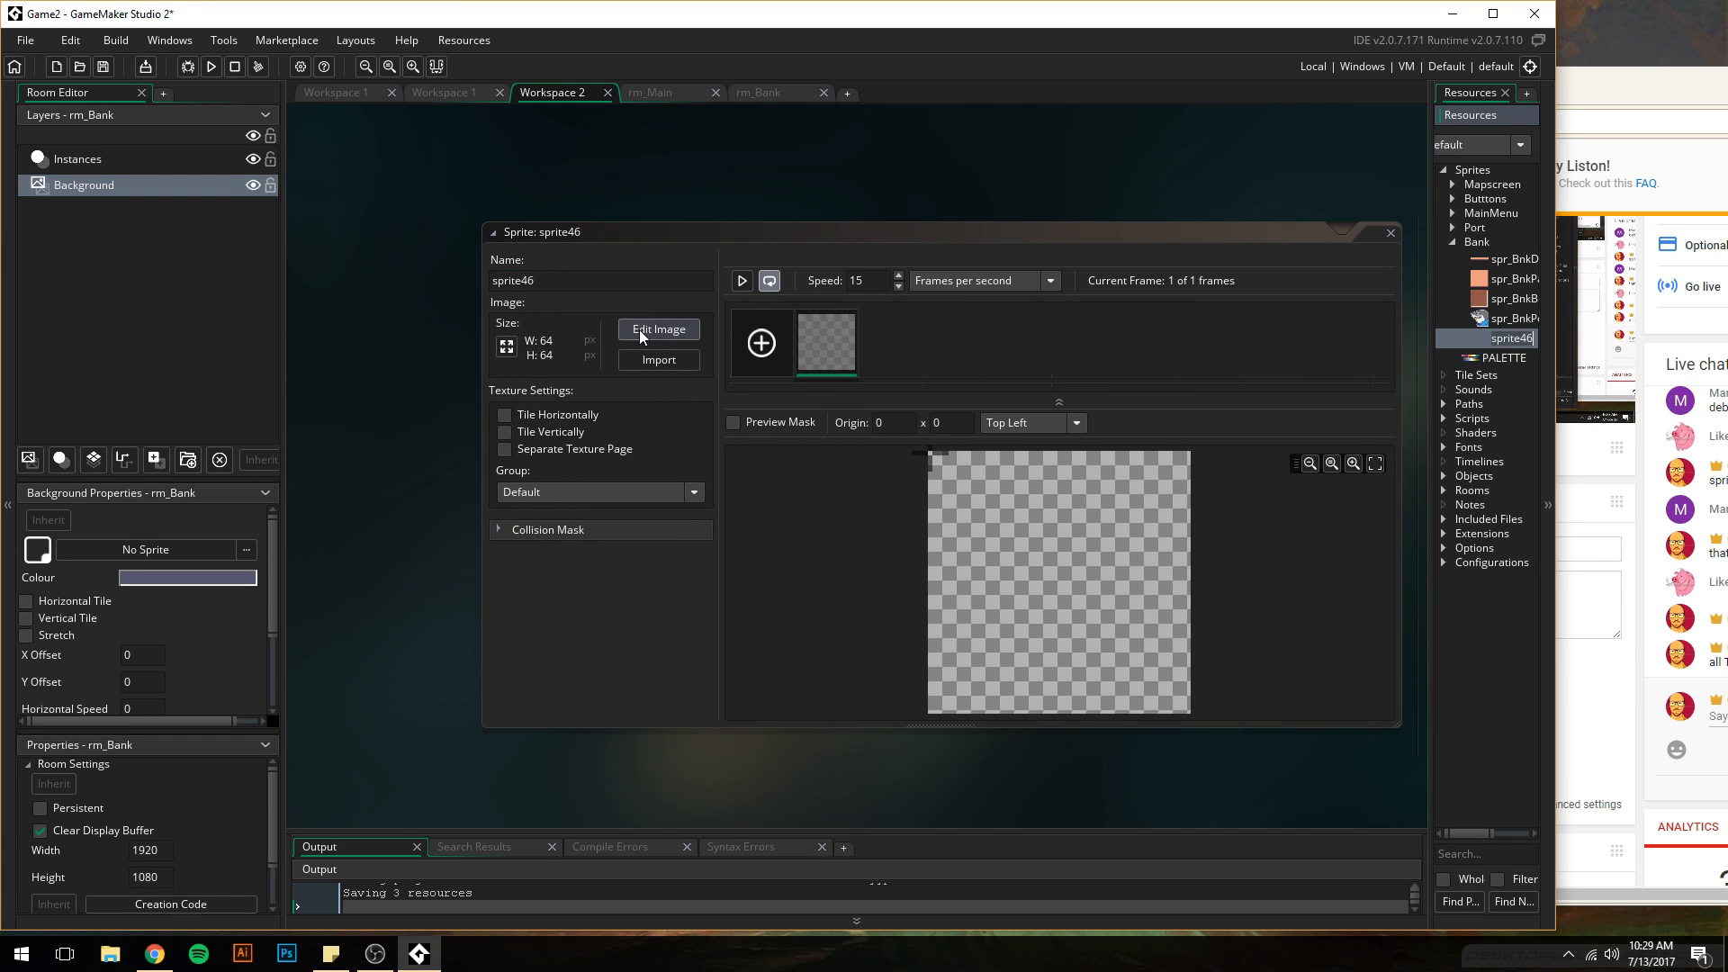
type("spr_")
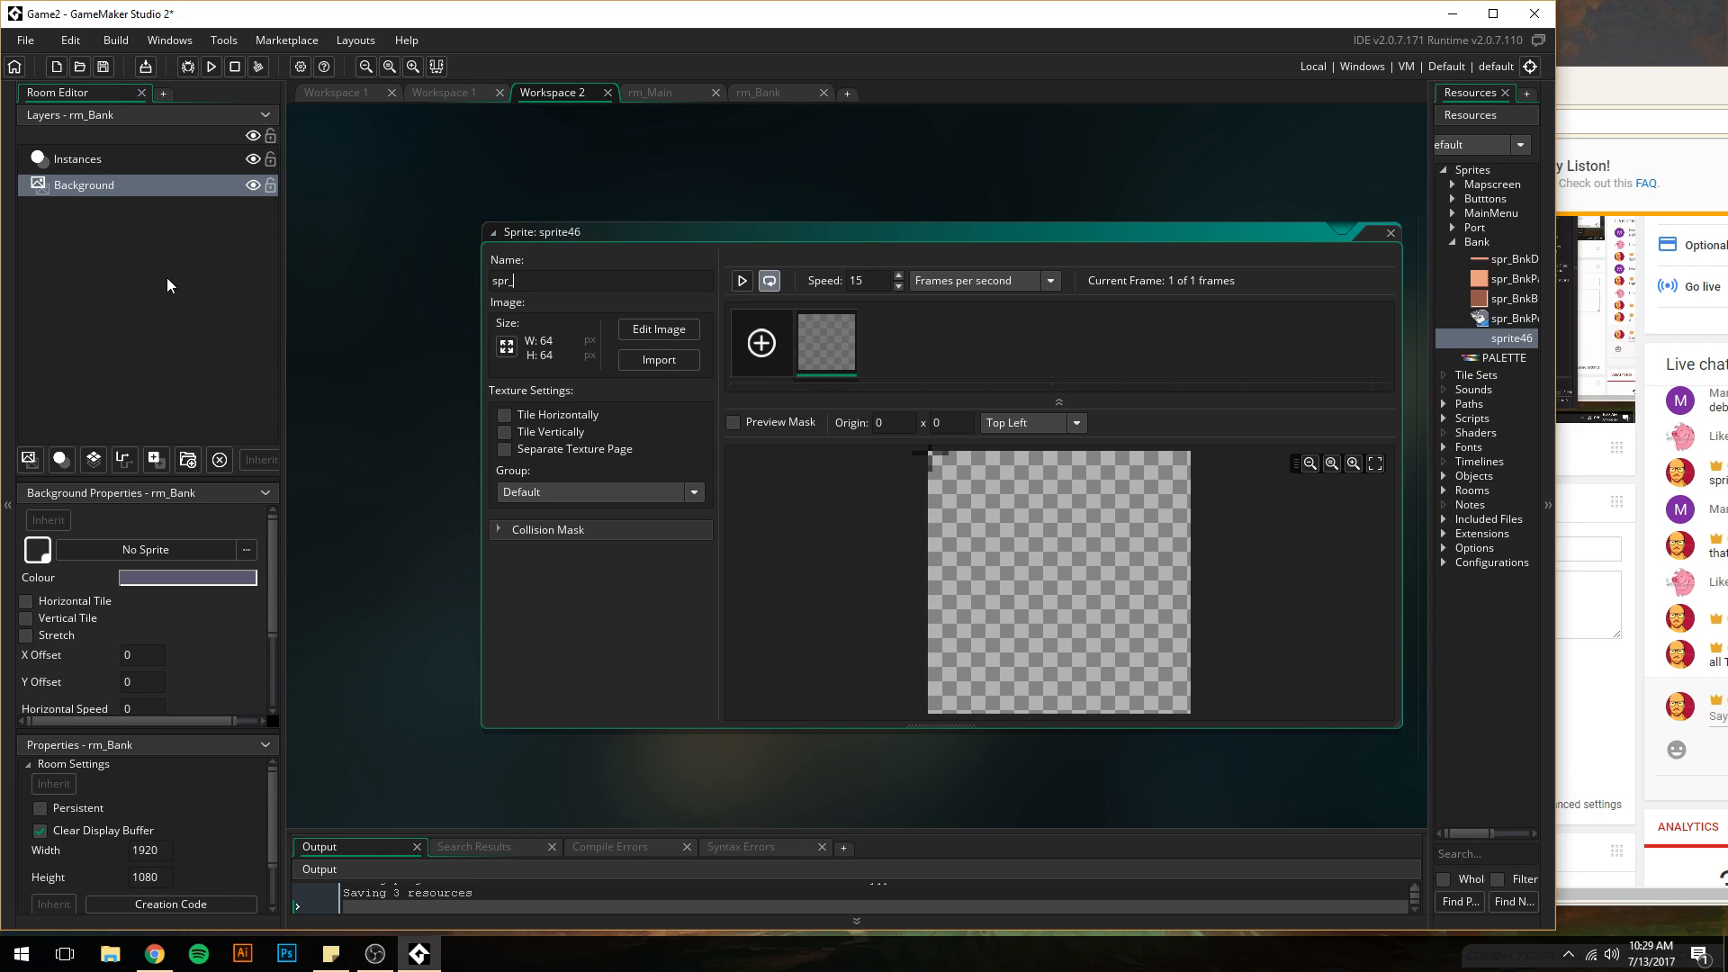
key("BackSpace")
type("_")
left_click(651, 366)
left_click(212, 171)
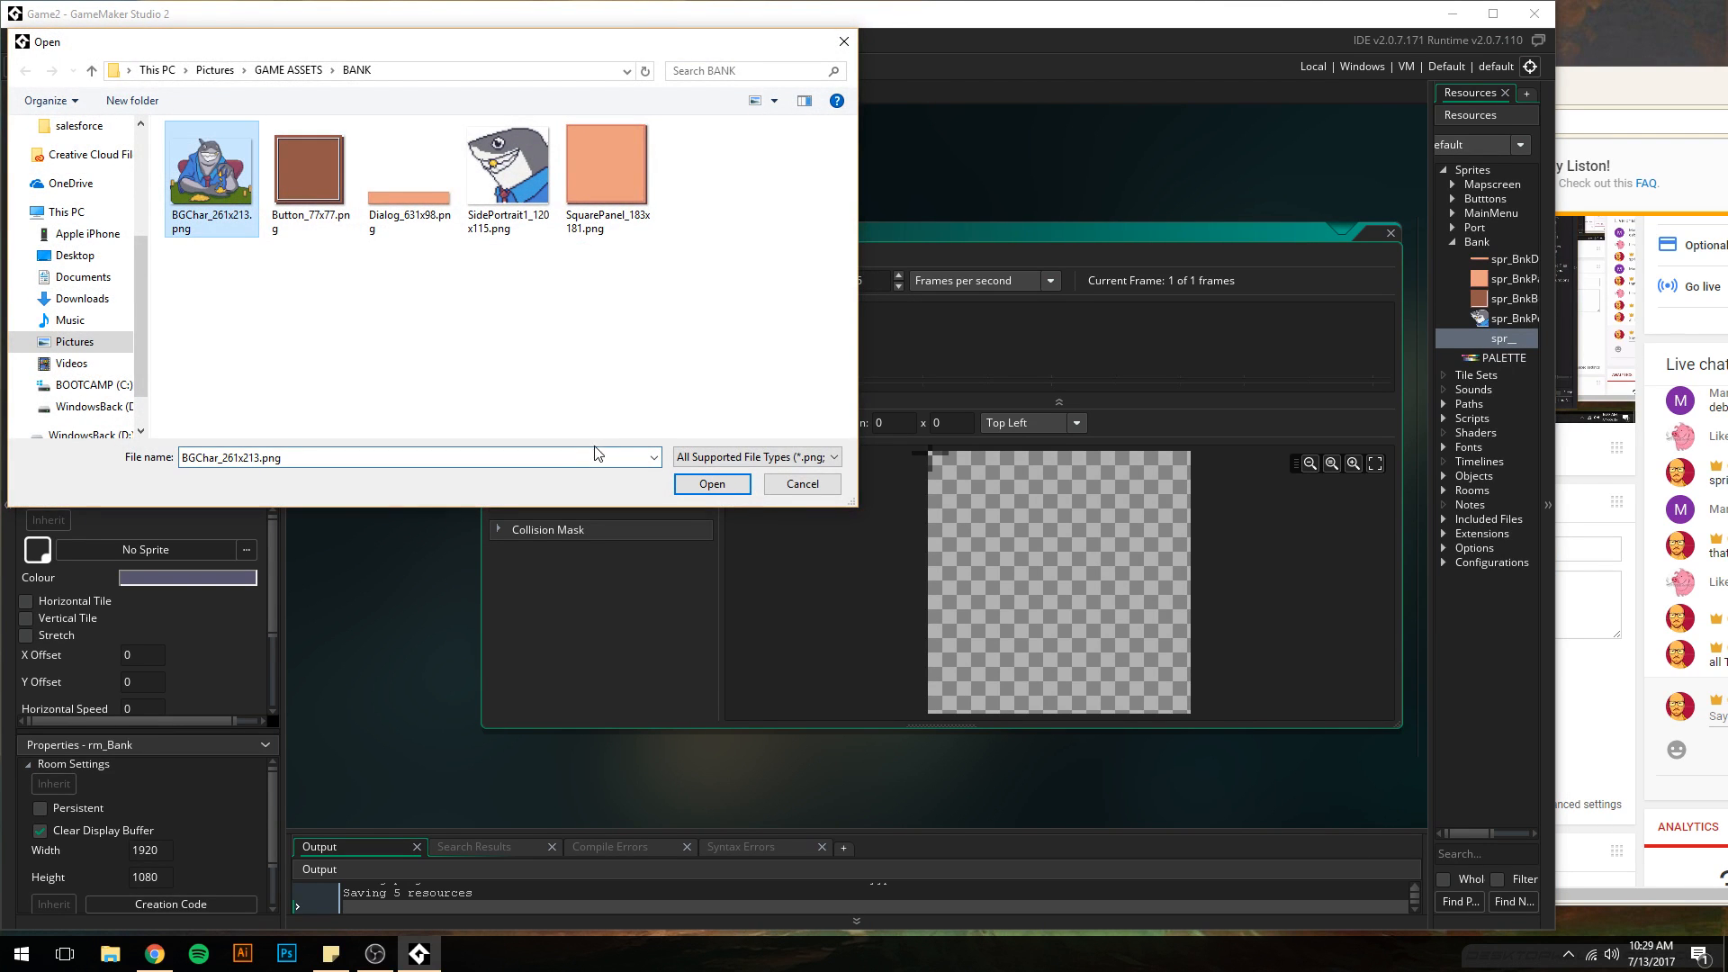
left_click(712, 484)
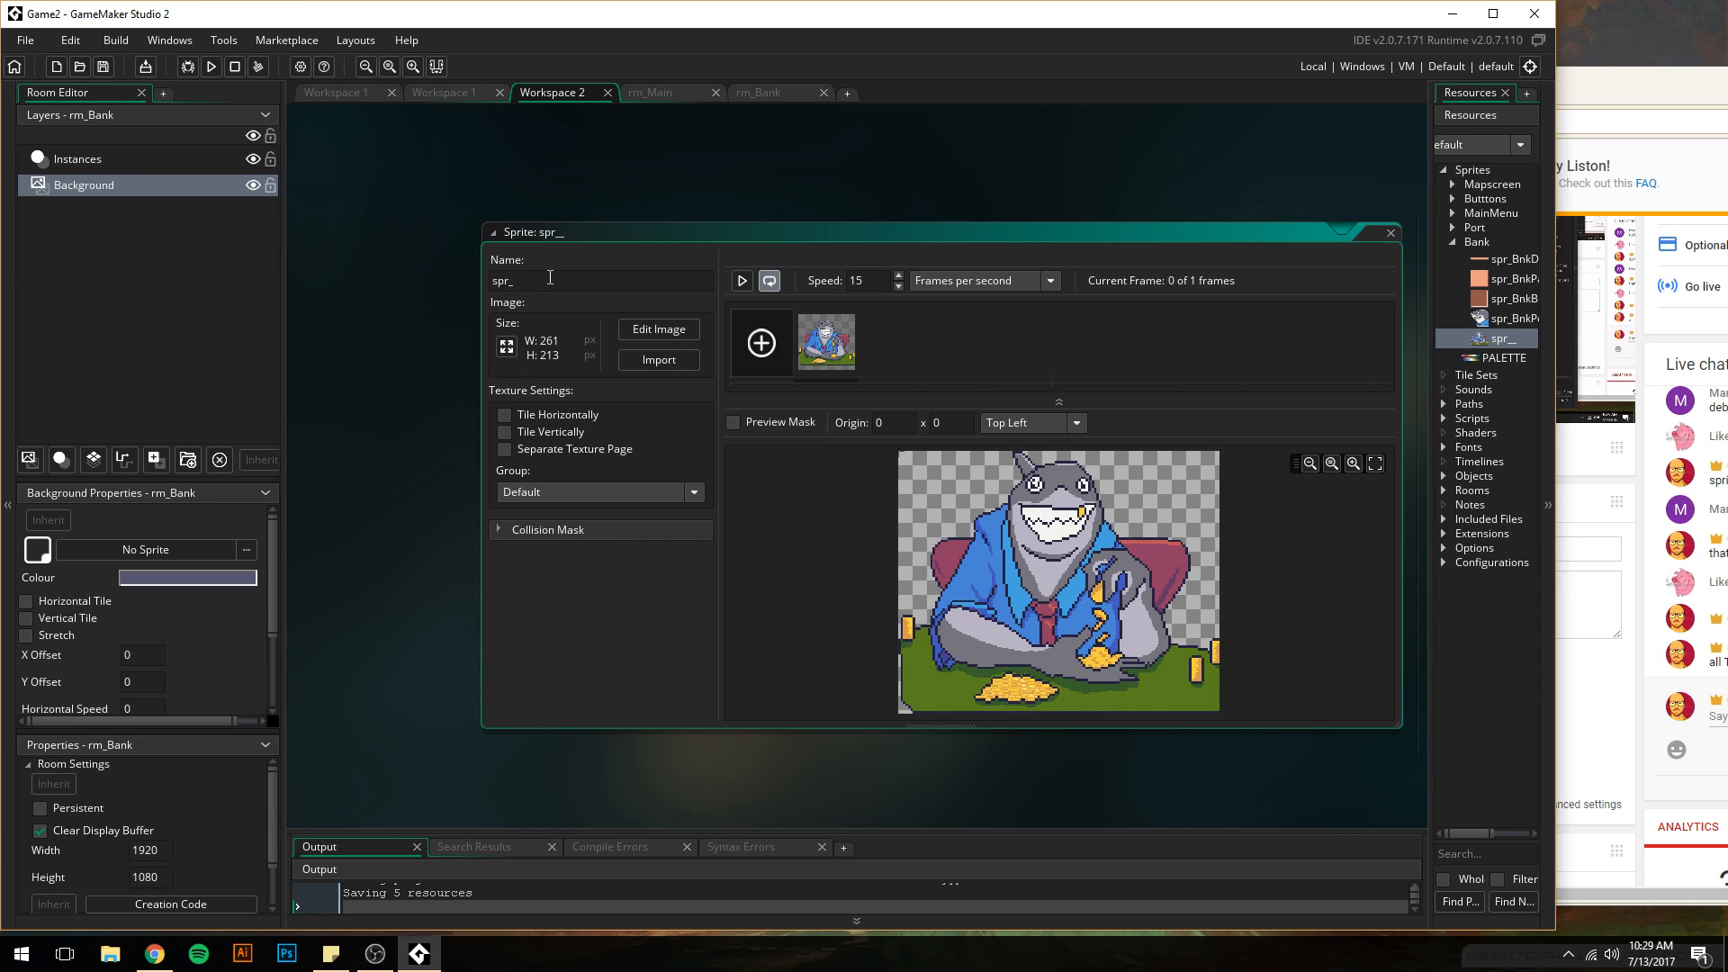
- Complete the seated shark sprite's name as spr_BnkChar261x213
type("Bnk")
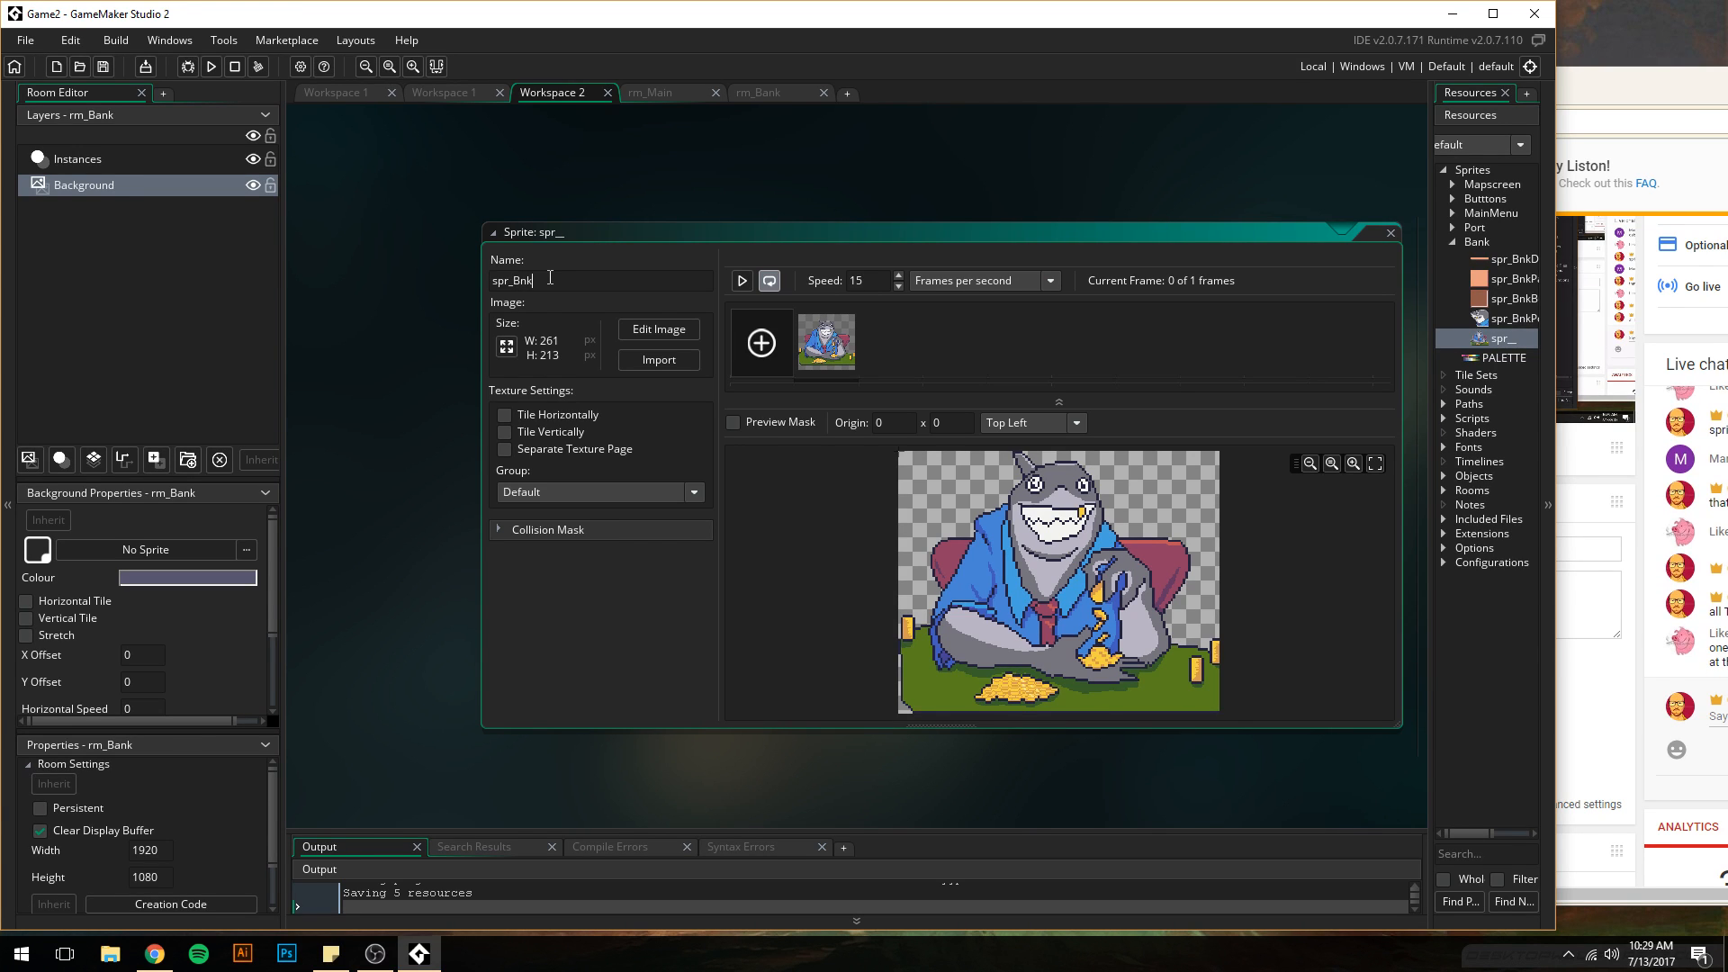
type("Char261x213")
key("Return")
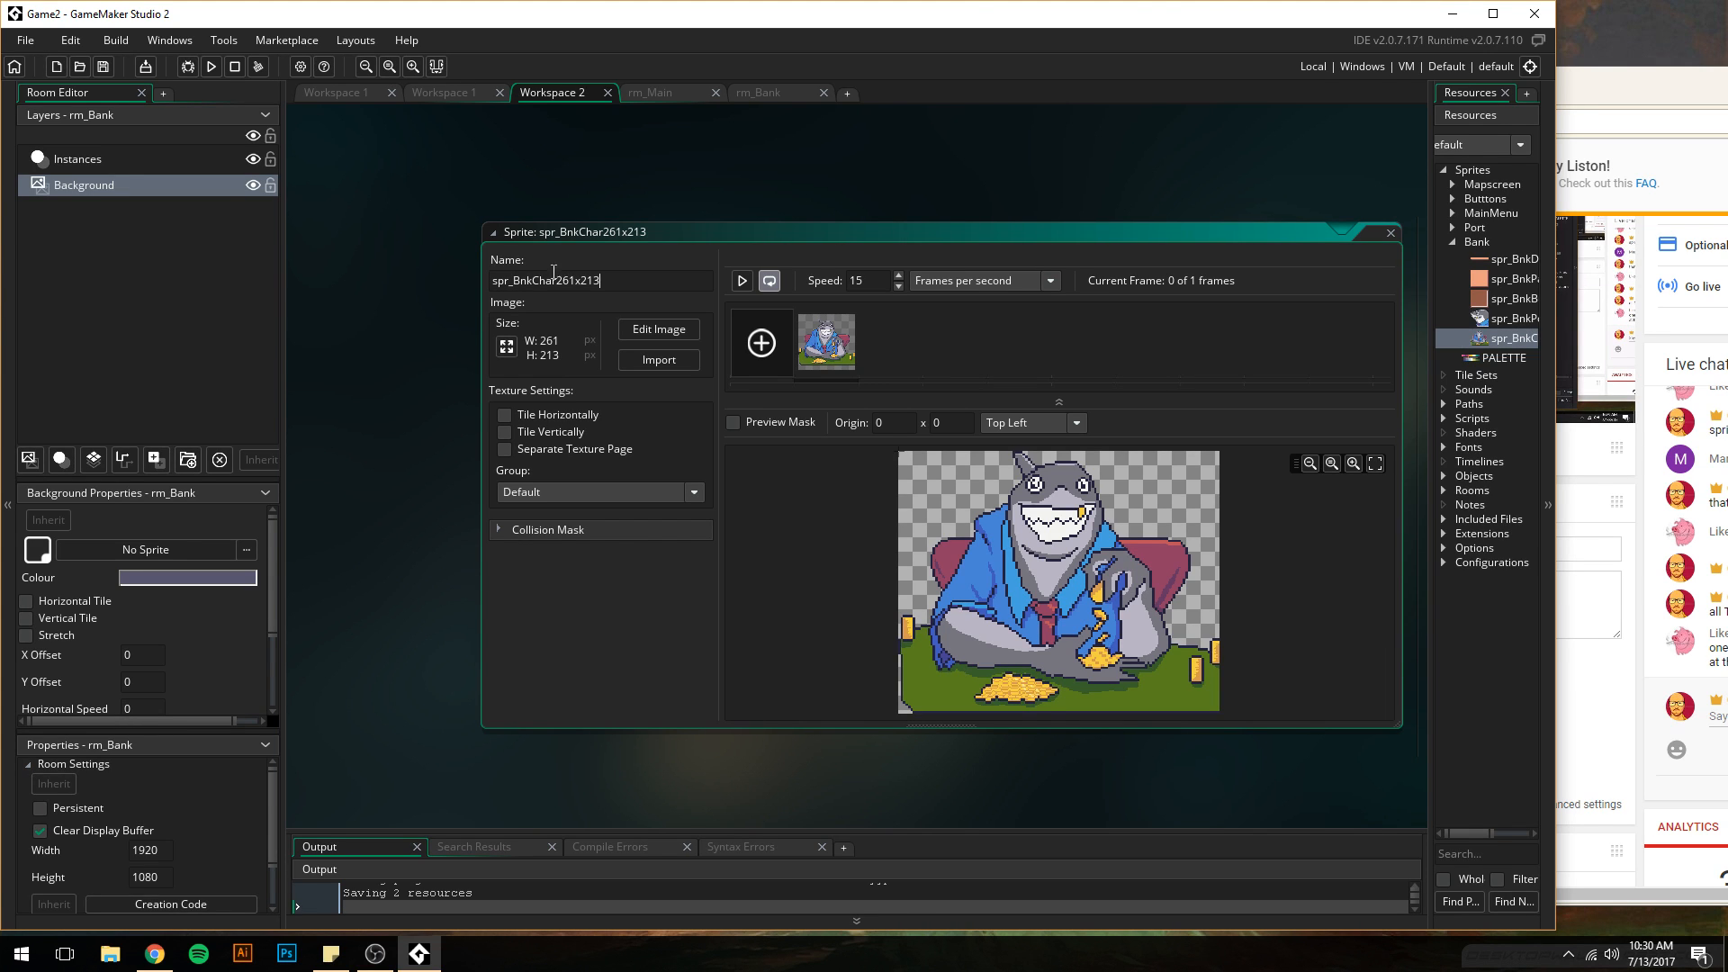
- Switch to the YouTube live dashboard, post "DVI?" in the live chat, and move the browser window aside
left_click_drag(1658, 77, 964, 40)
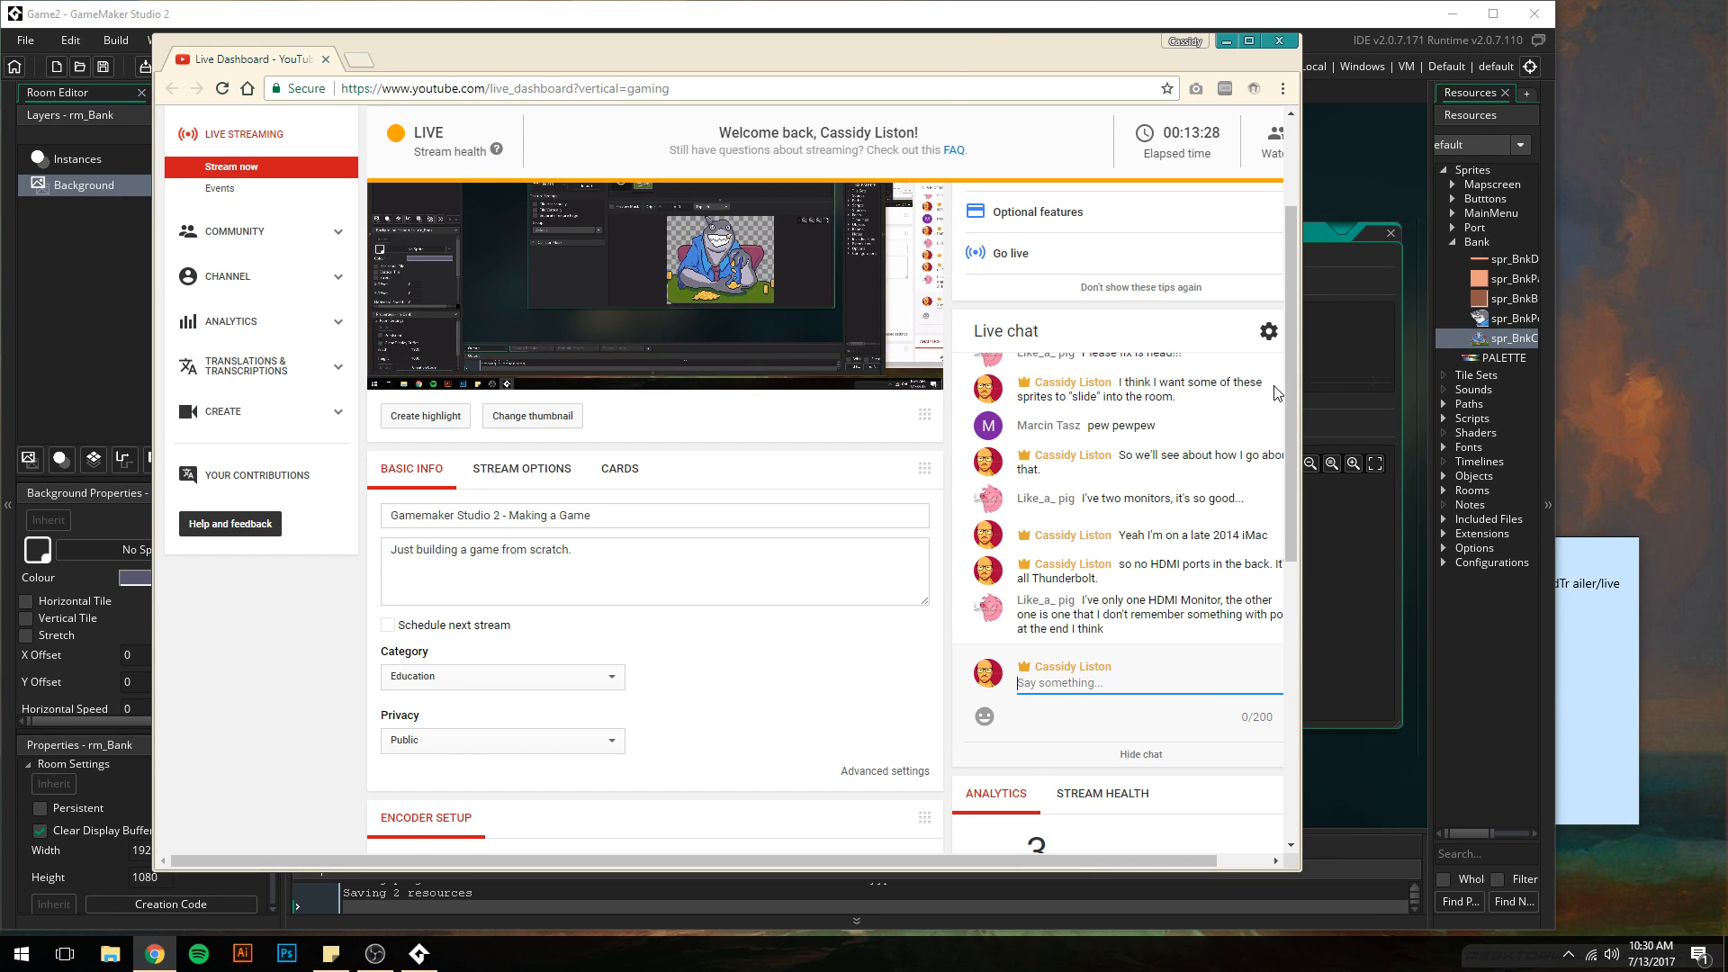
left_click_drag(1299, 393, 1379, 394)
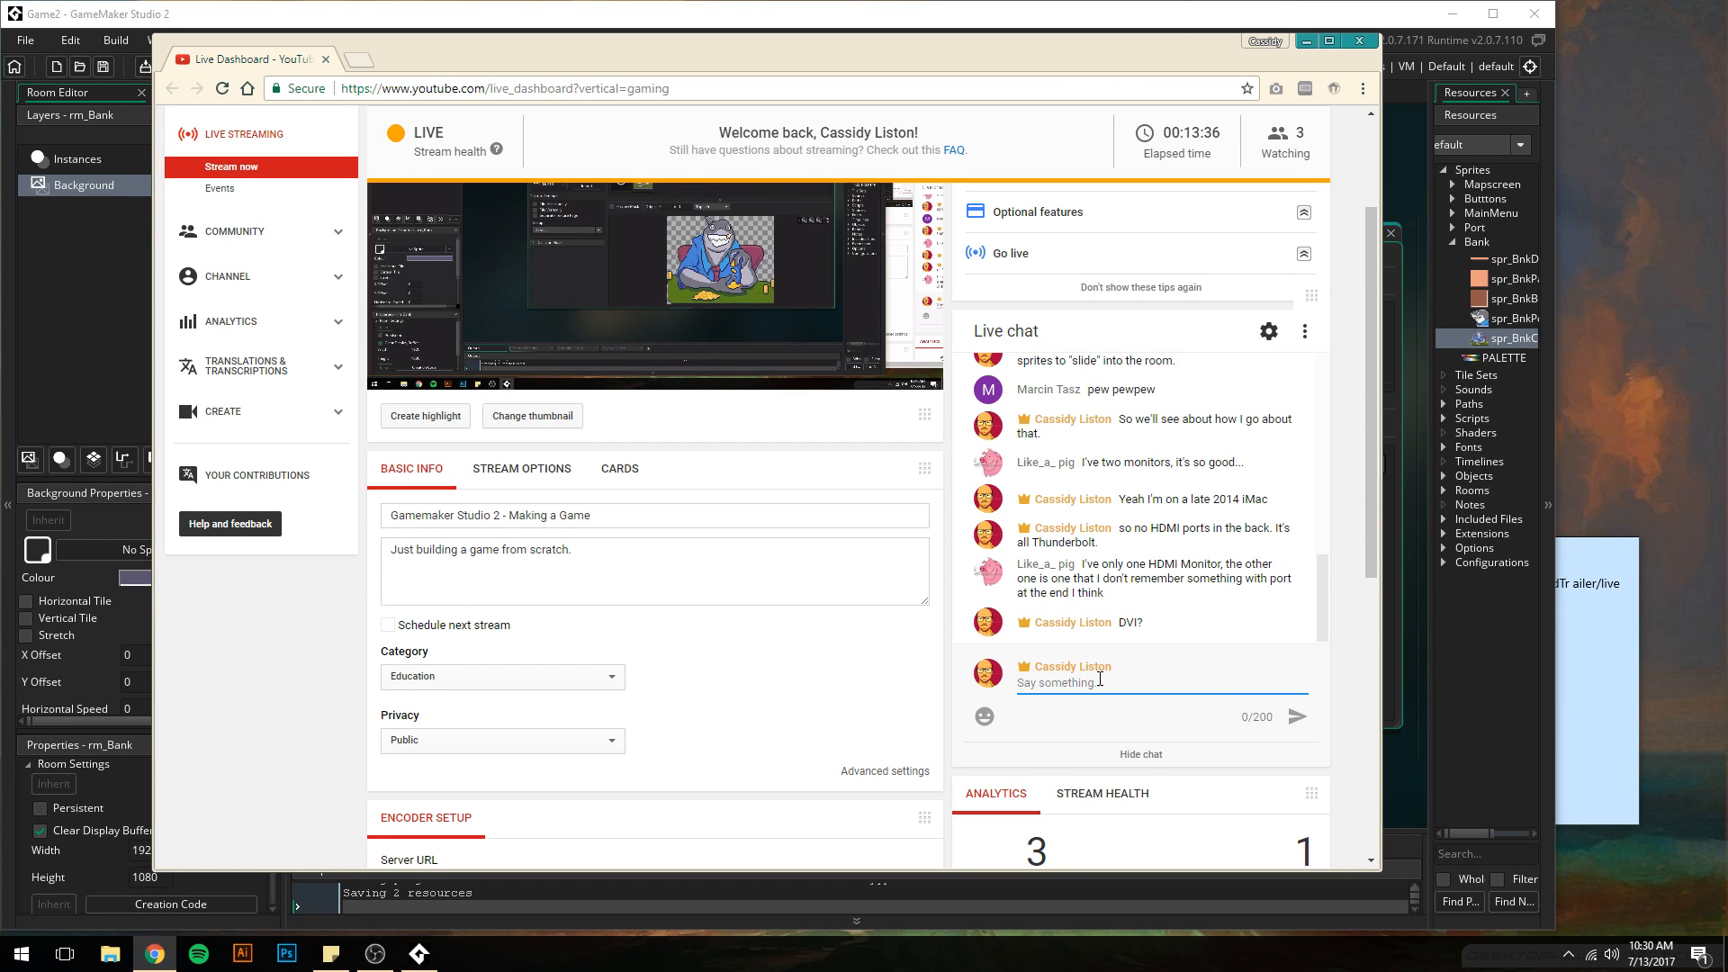
left_click_drag(1013, 71, 1693, 110)
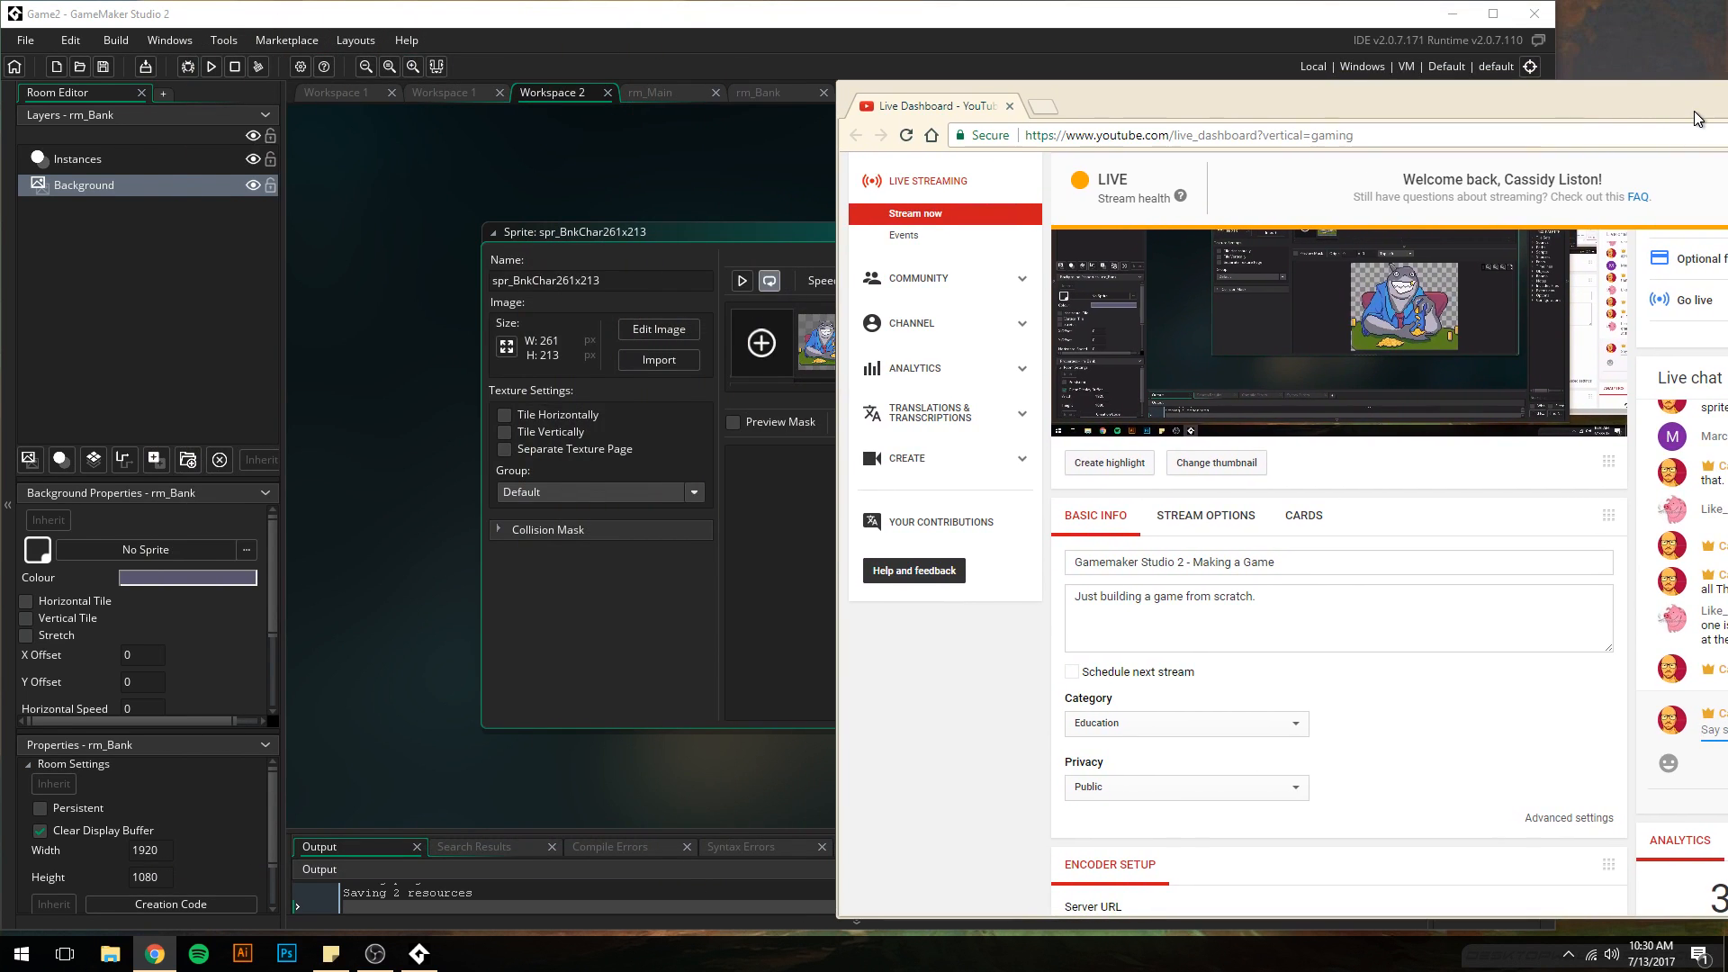
- Return to GameMaker, widen its window slightly, and close the spr_BnkChar261x213 sprite editor
left_click(1016, 270)
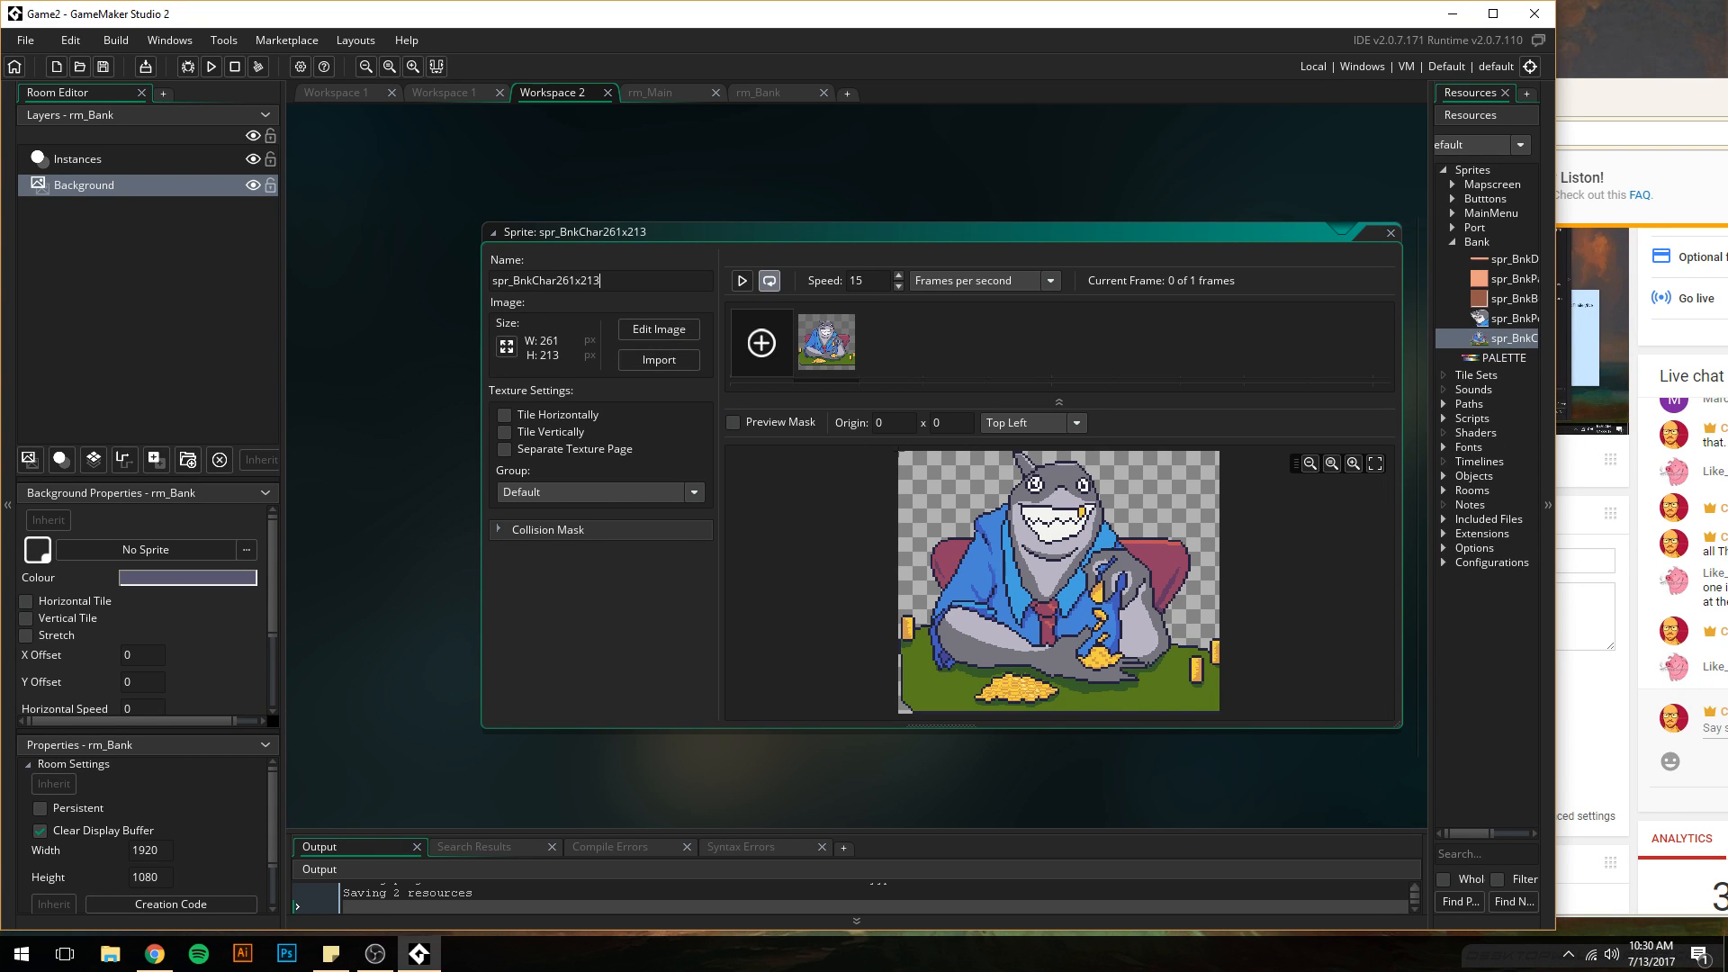
left_click_drag(1573, 187, 1620, 187)
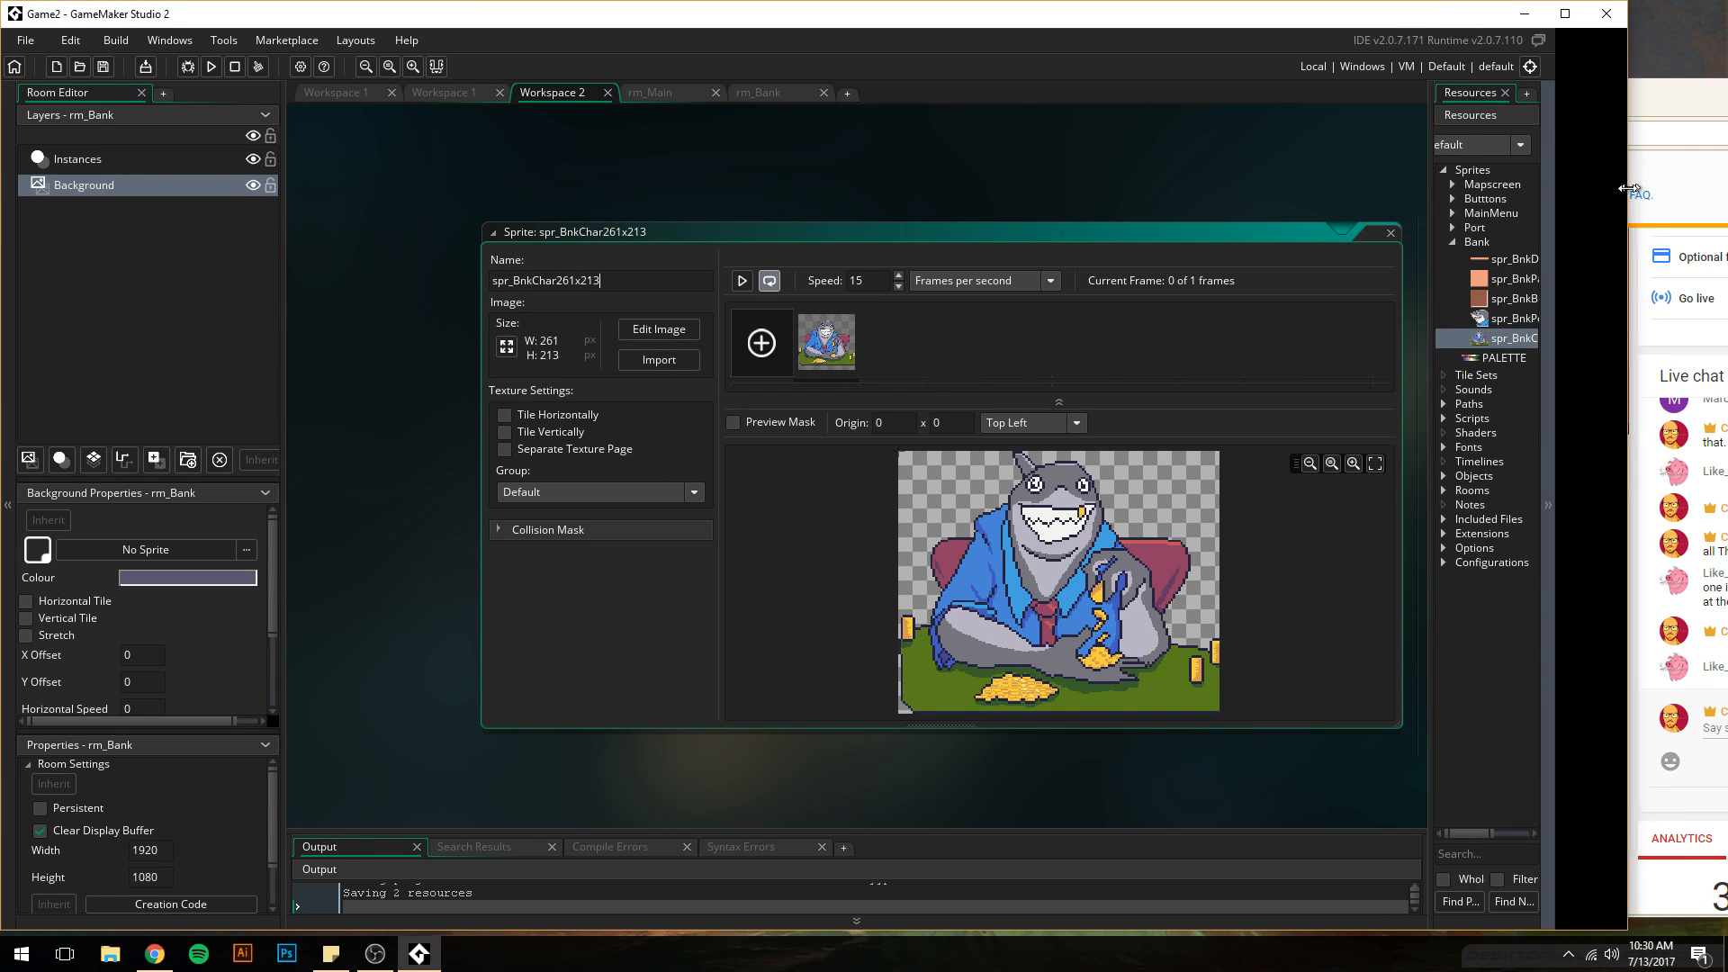
left_click(1401, 234)
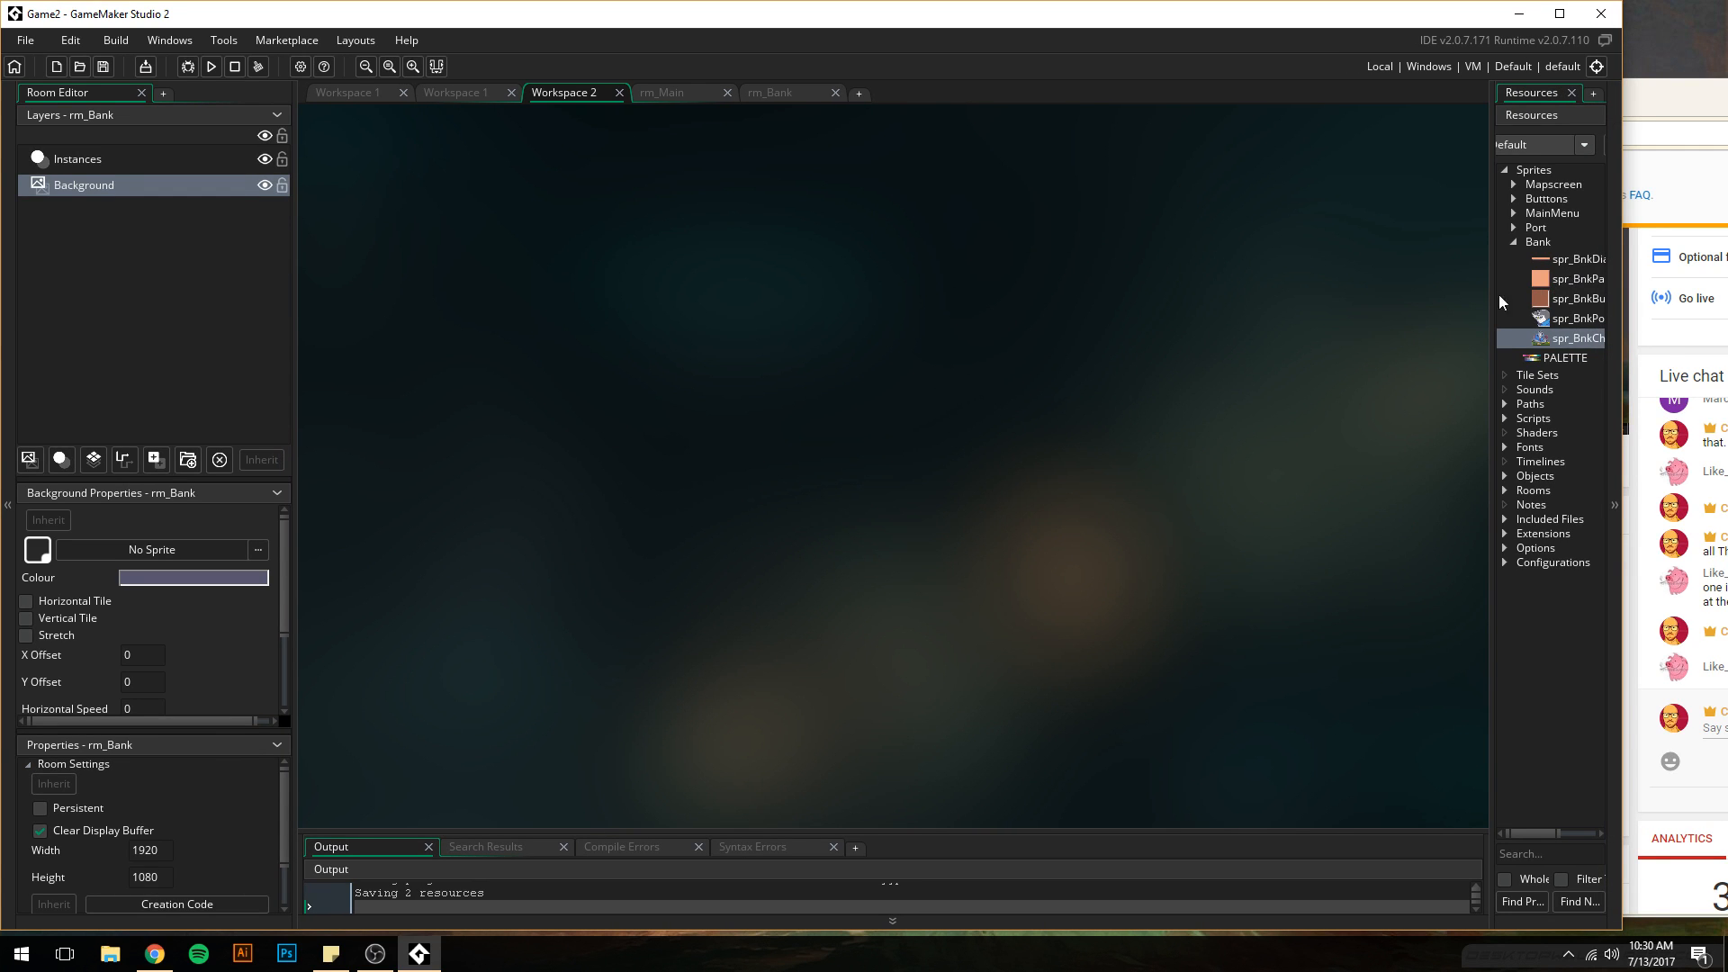
- Widen the resource tree so the bank sprite names show in full, and bring up the rm_Bank room
left_click_drag(1494, 293, 1429, 309)
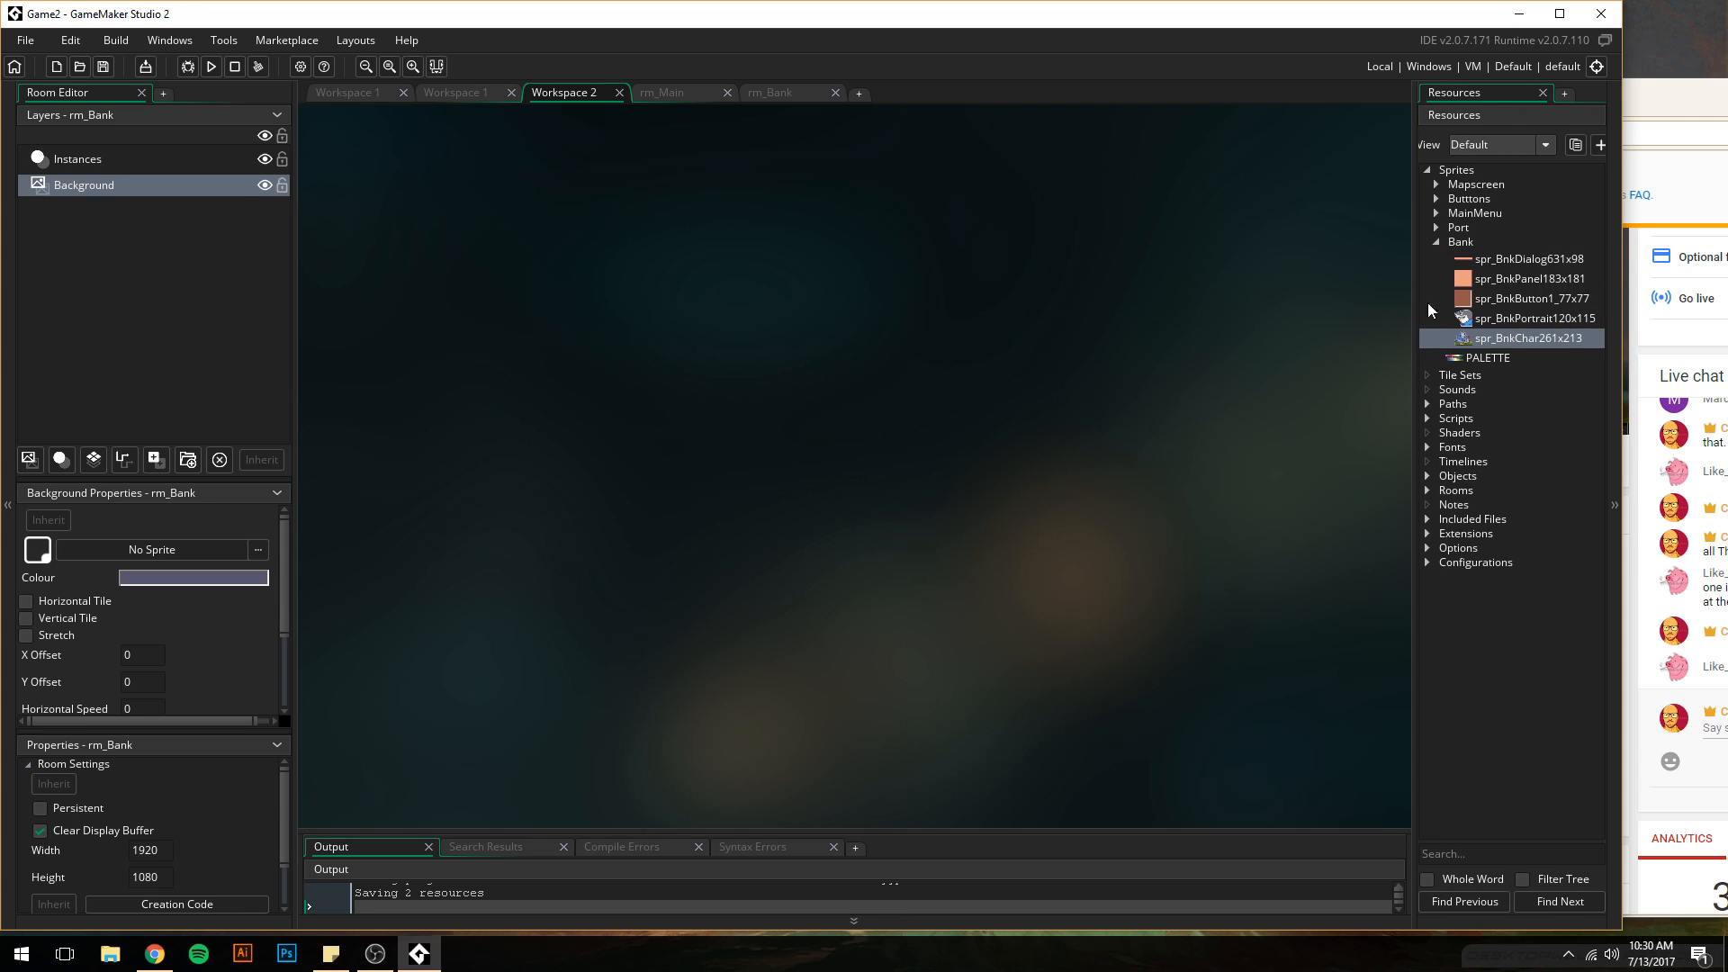
left_click(1459, 244)
left_click(1434, 241)
left_click(1433, 241)
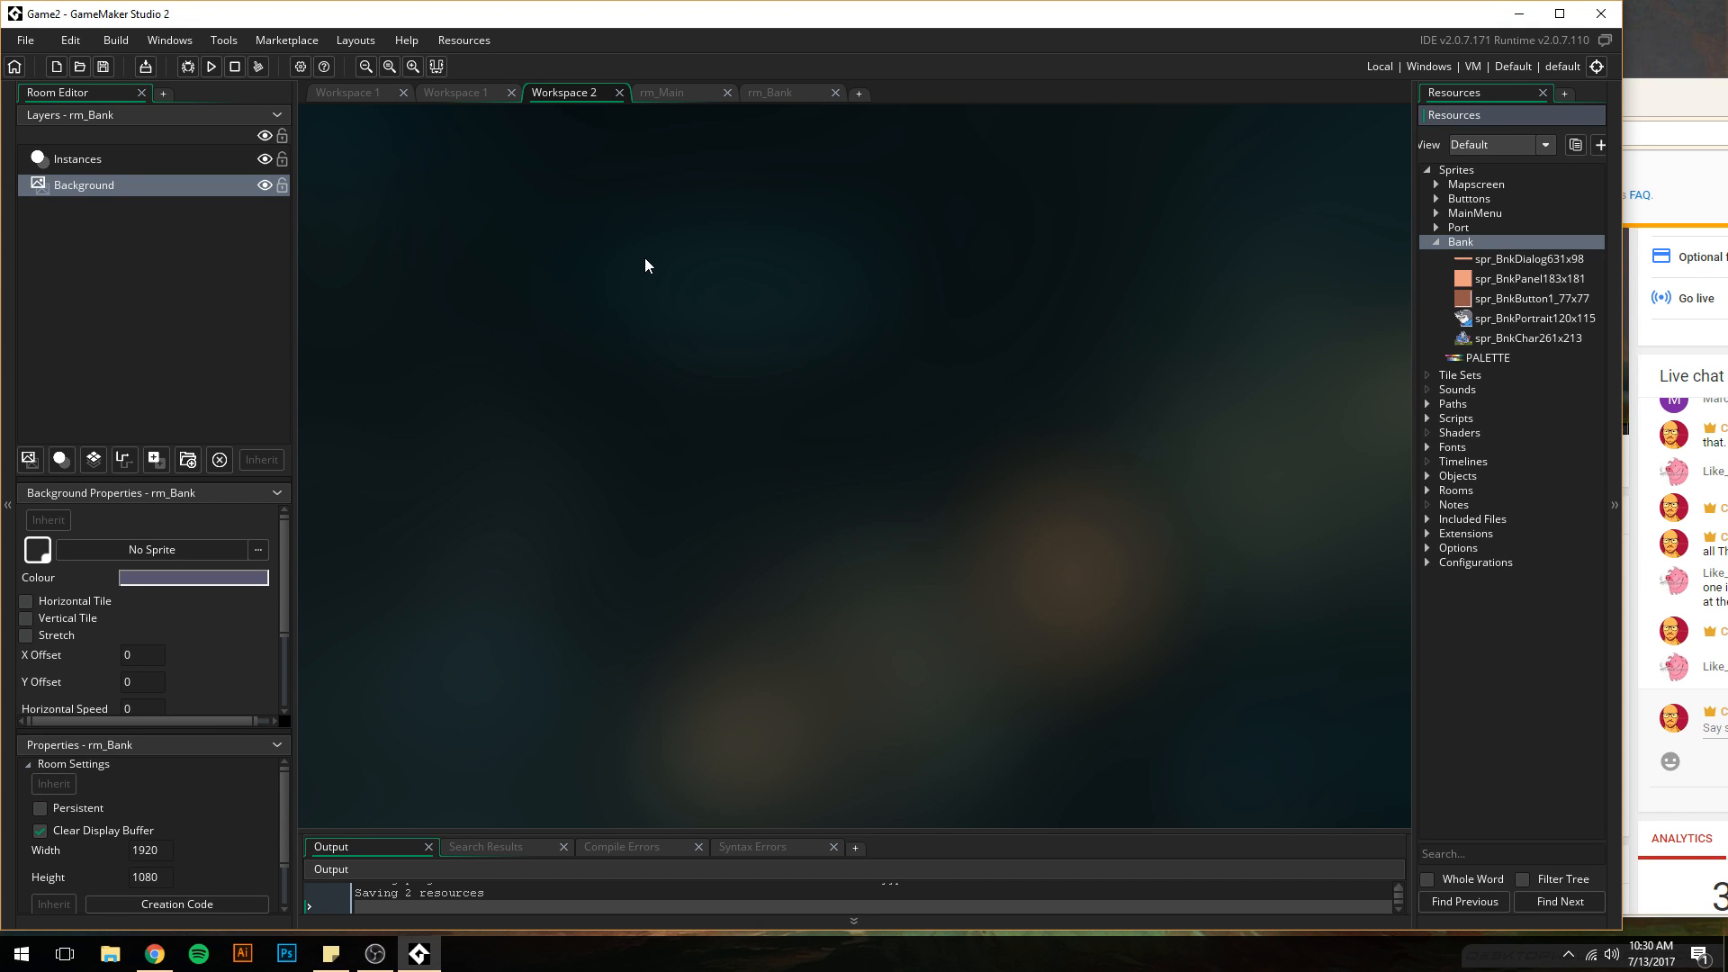
left_click(779, 92)
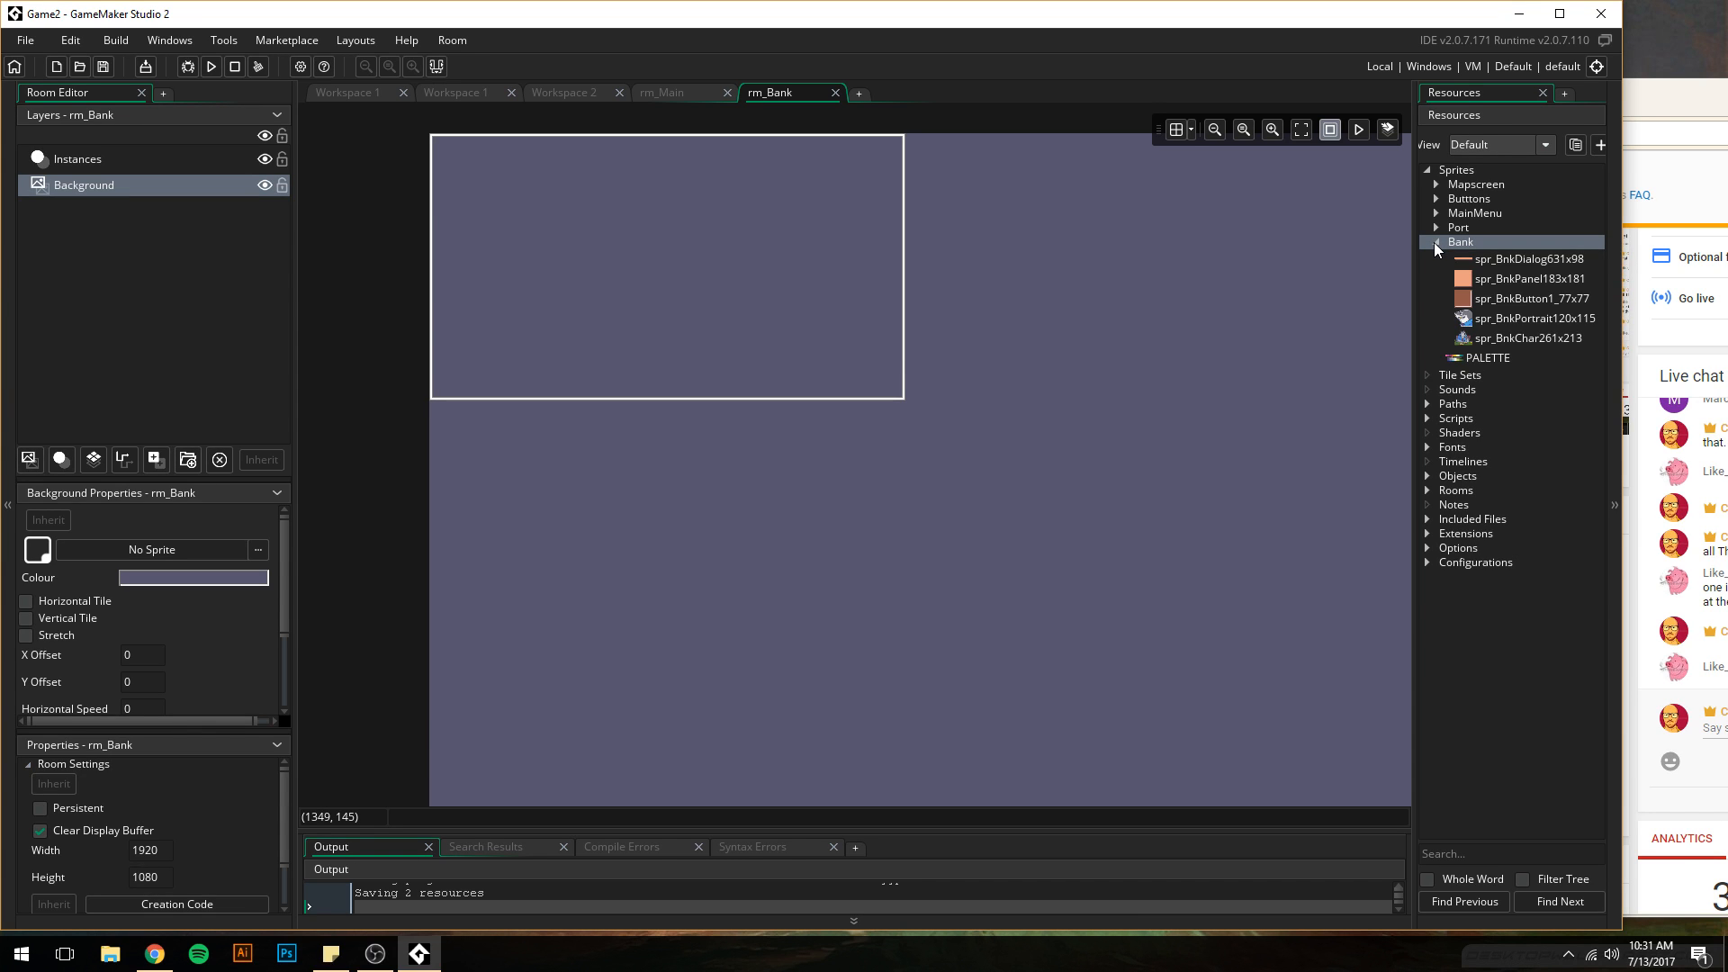
- Collapse the Sprites tree, expand Objects, and add a group named Bank under Objects
left_click(1427, 171)
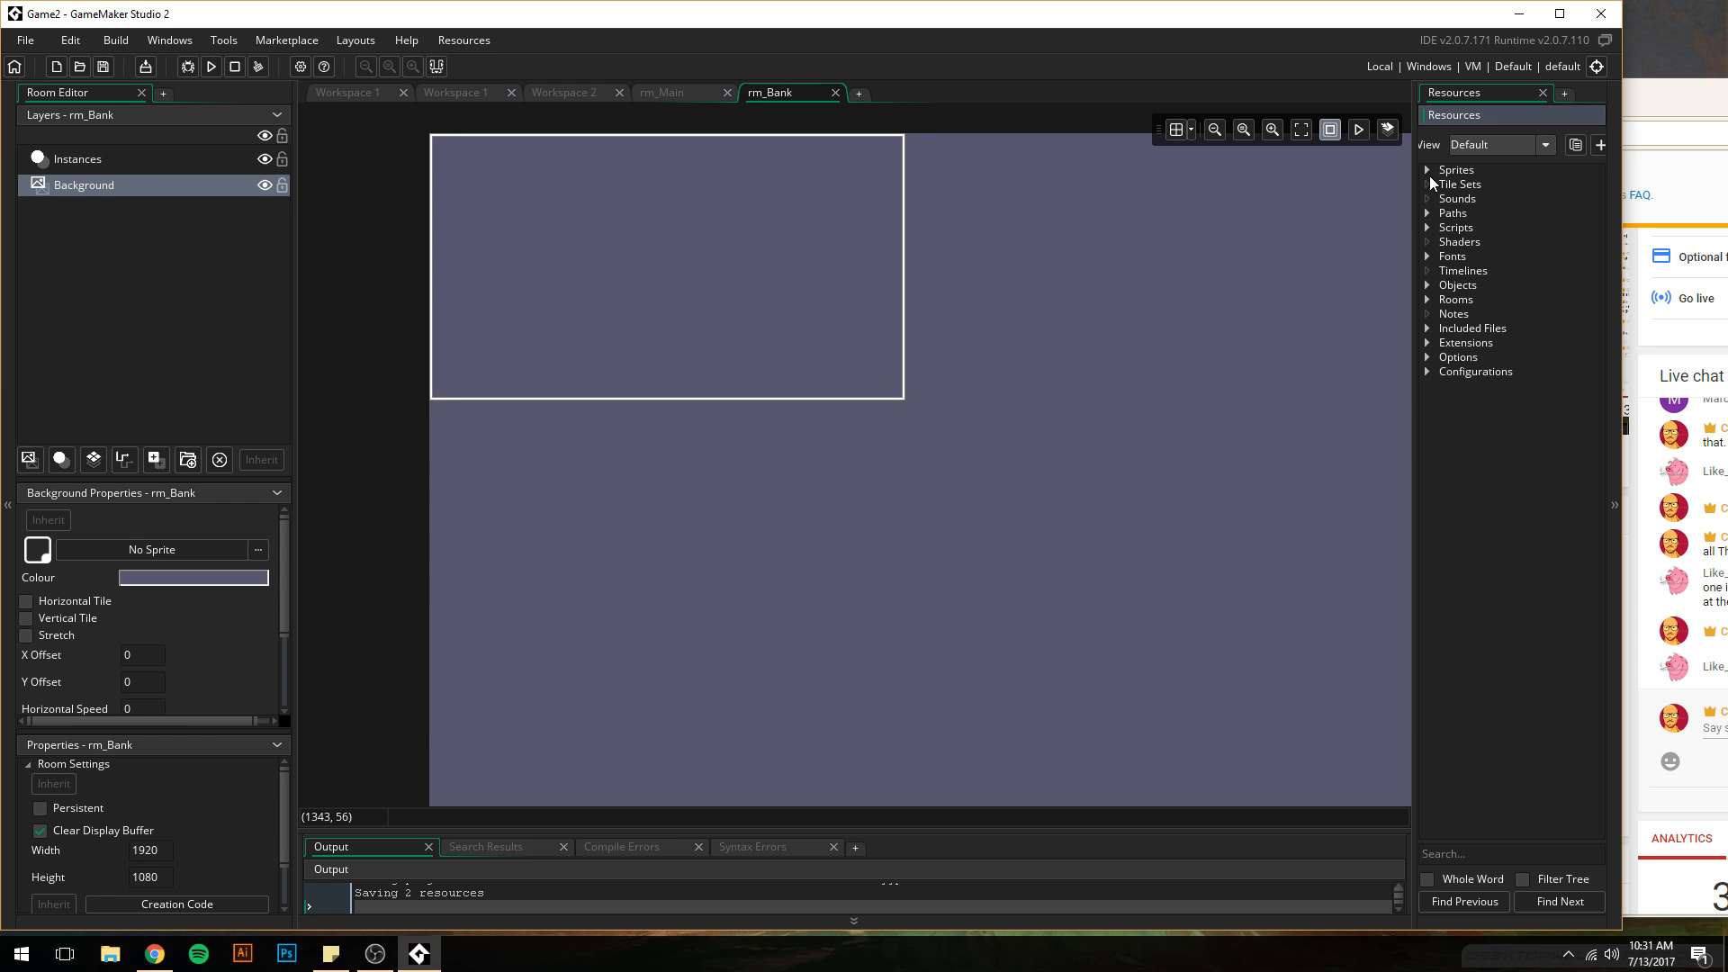
left_click(1426, 285)
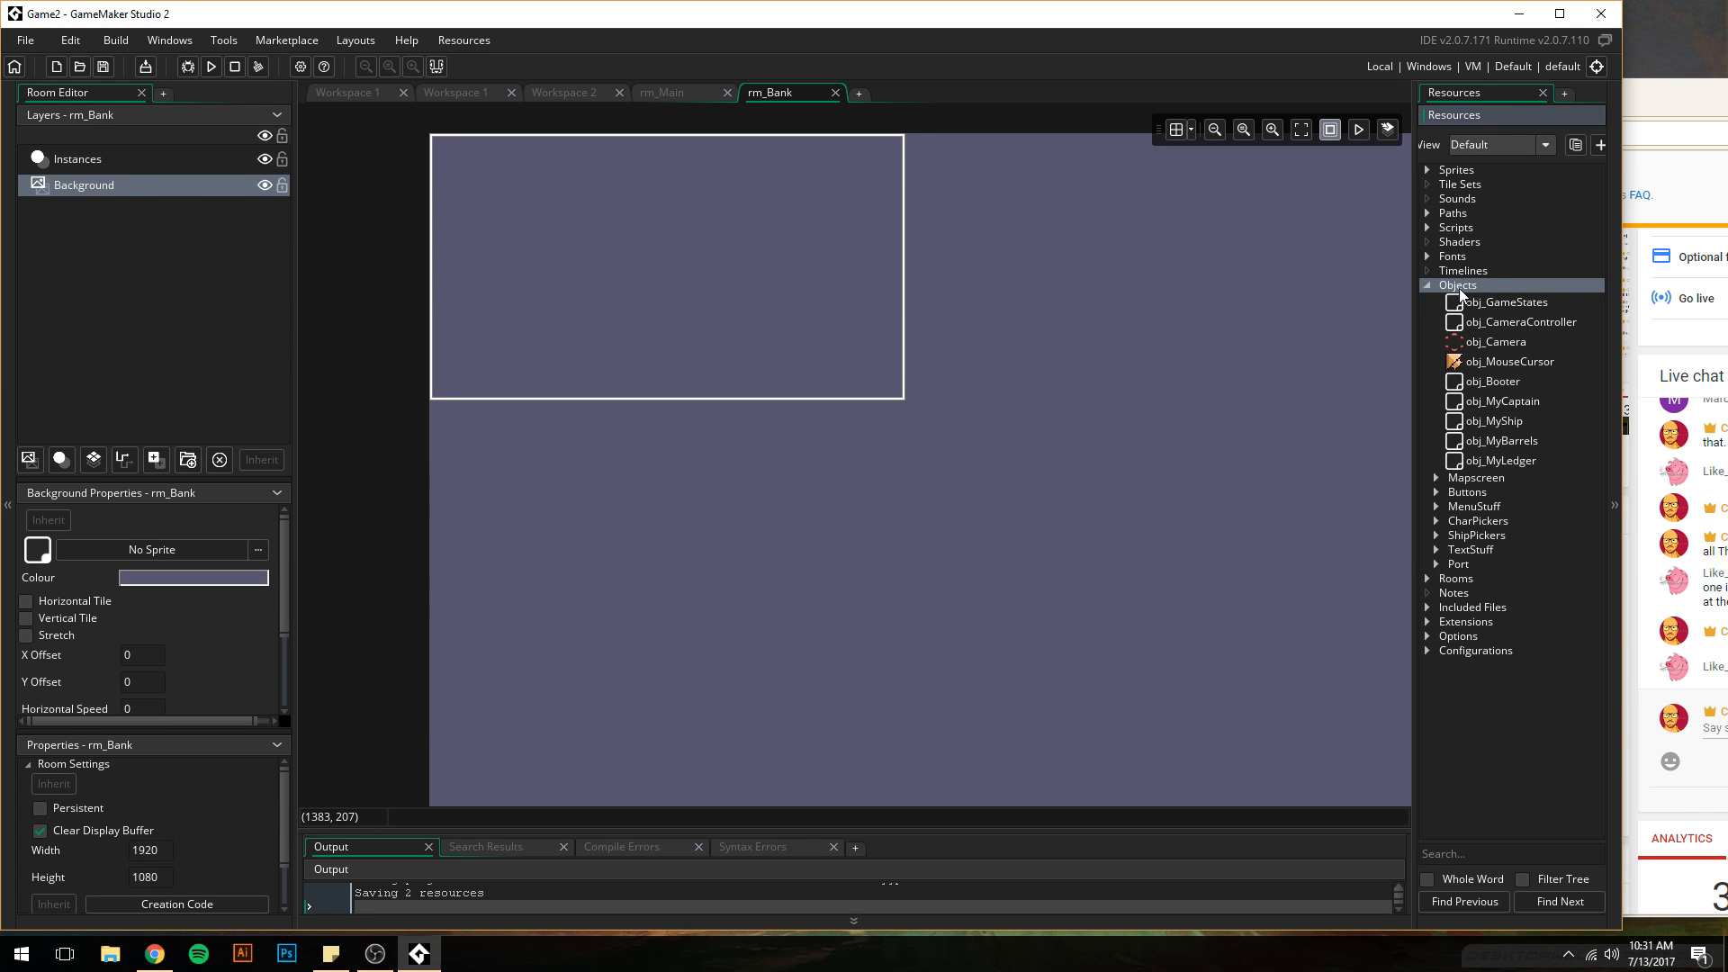
right_click(1460, 288)
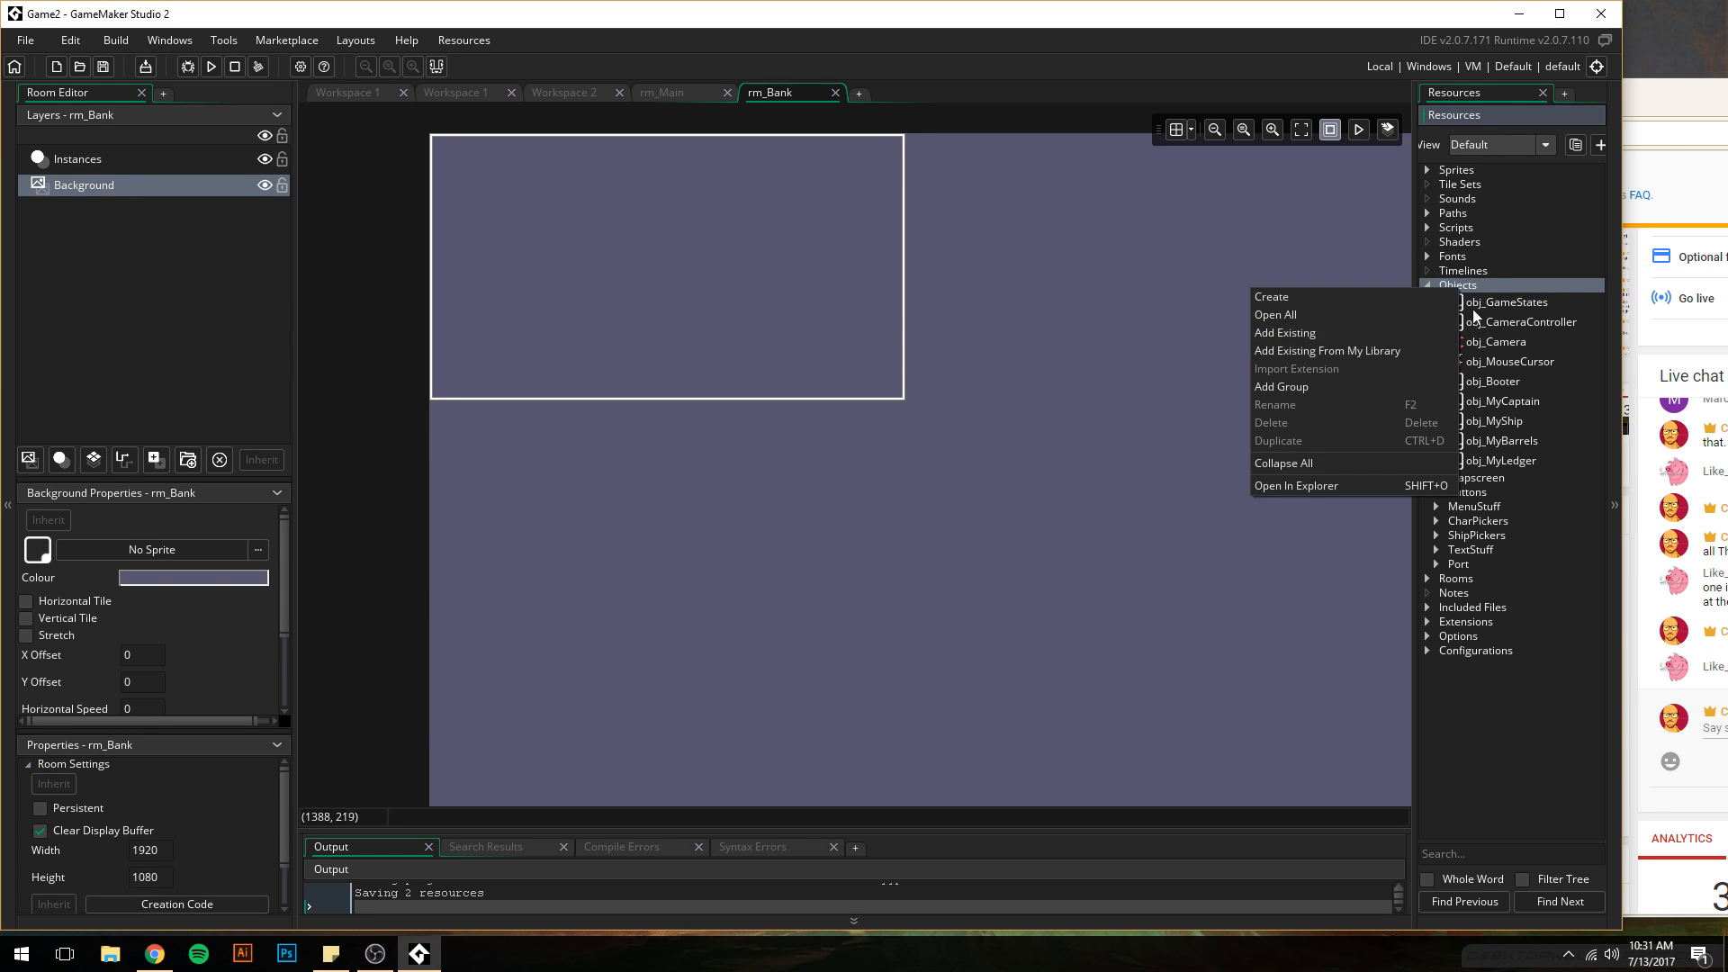
left_click(1336, 383)
type("Bank")
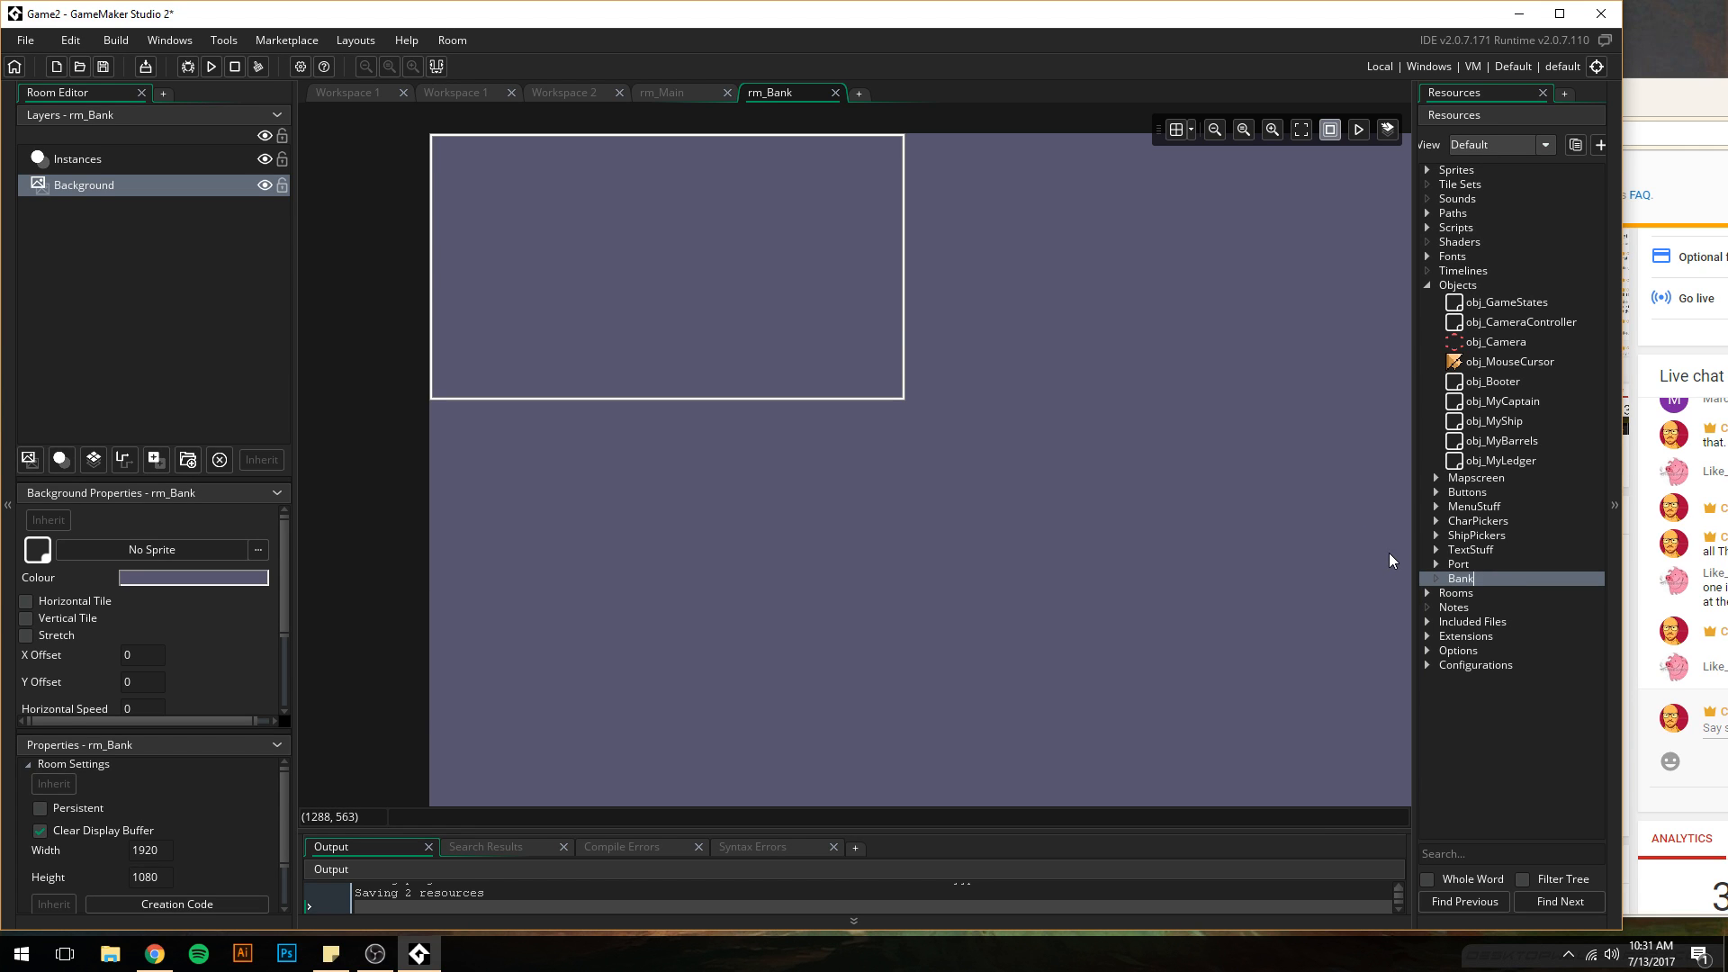
key("Return")
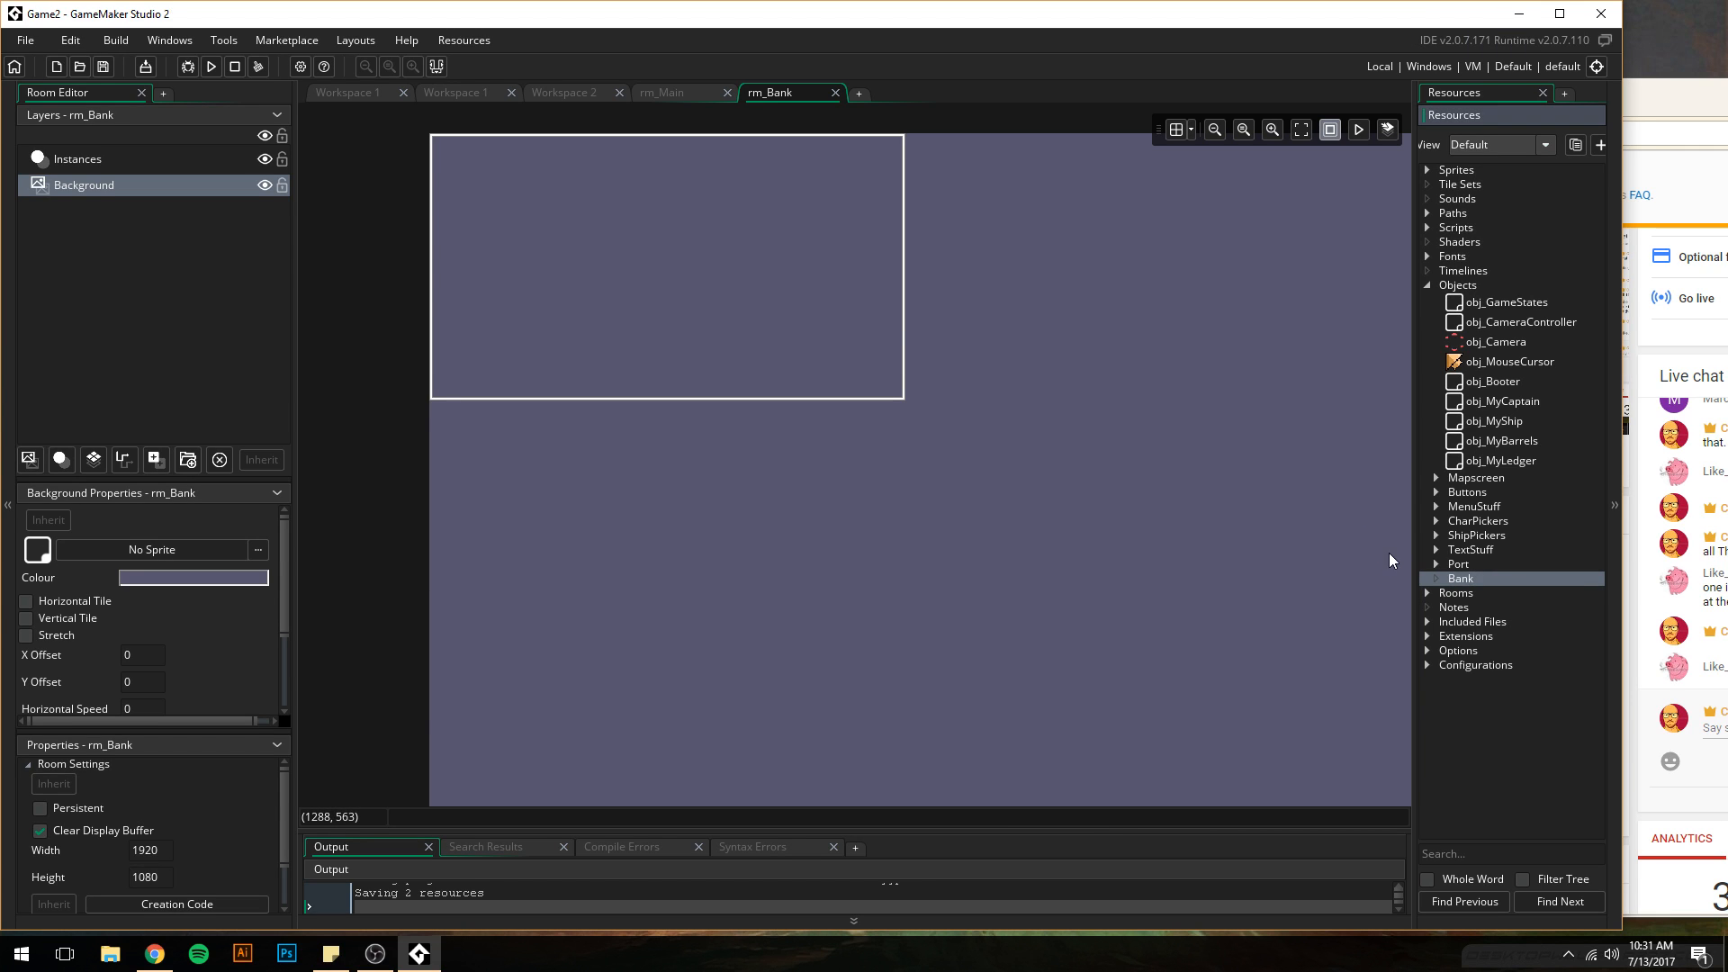
- Create an object in the Bank objects group and name it obj_Panel
right_click(1455, 582)
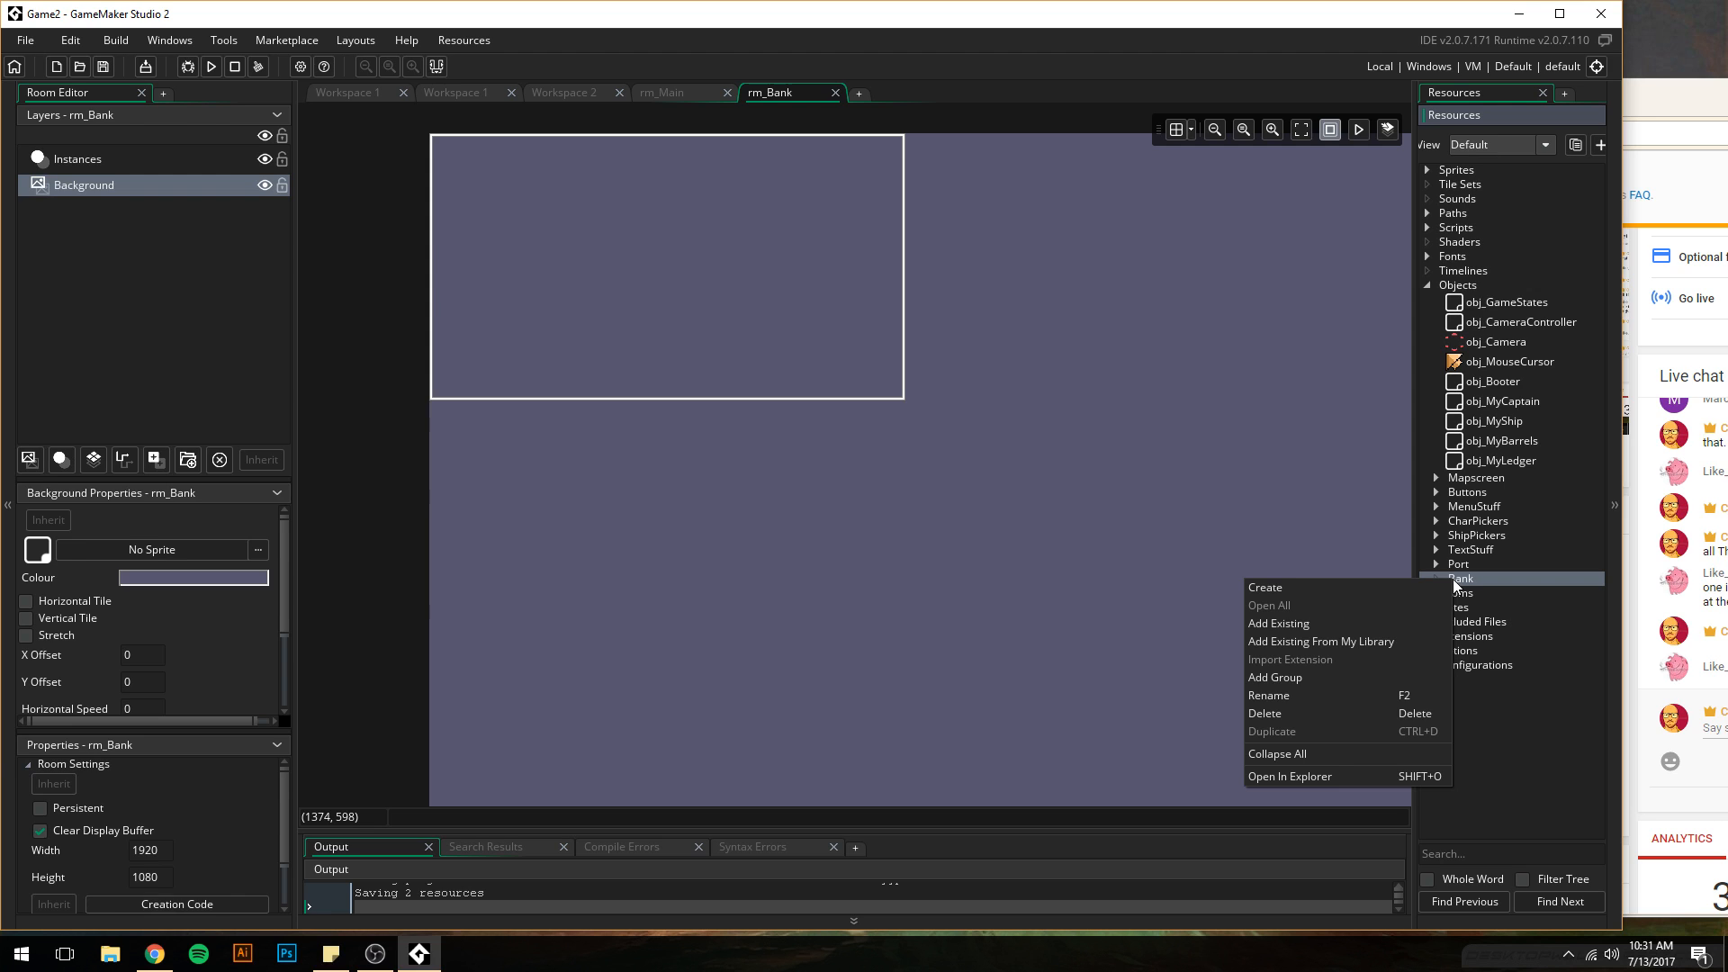
left_click(1276, 585)
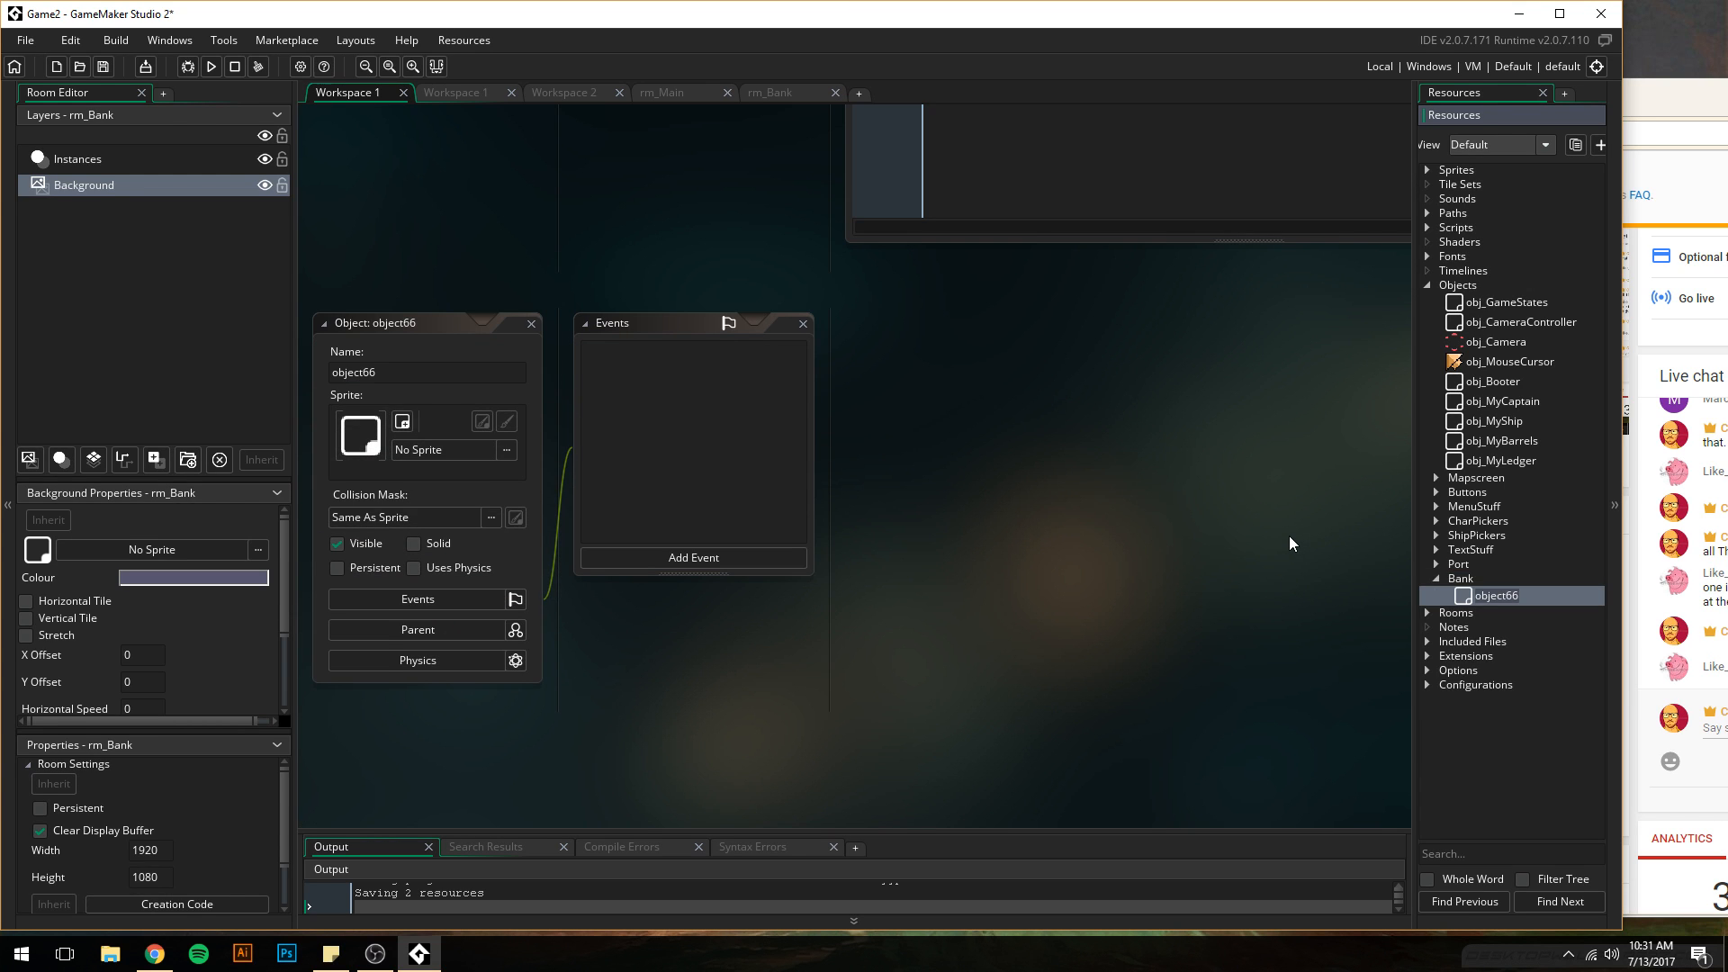
type("obj")
type("Panel")
key("Return")
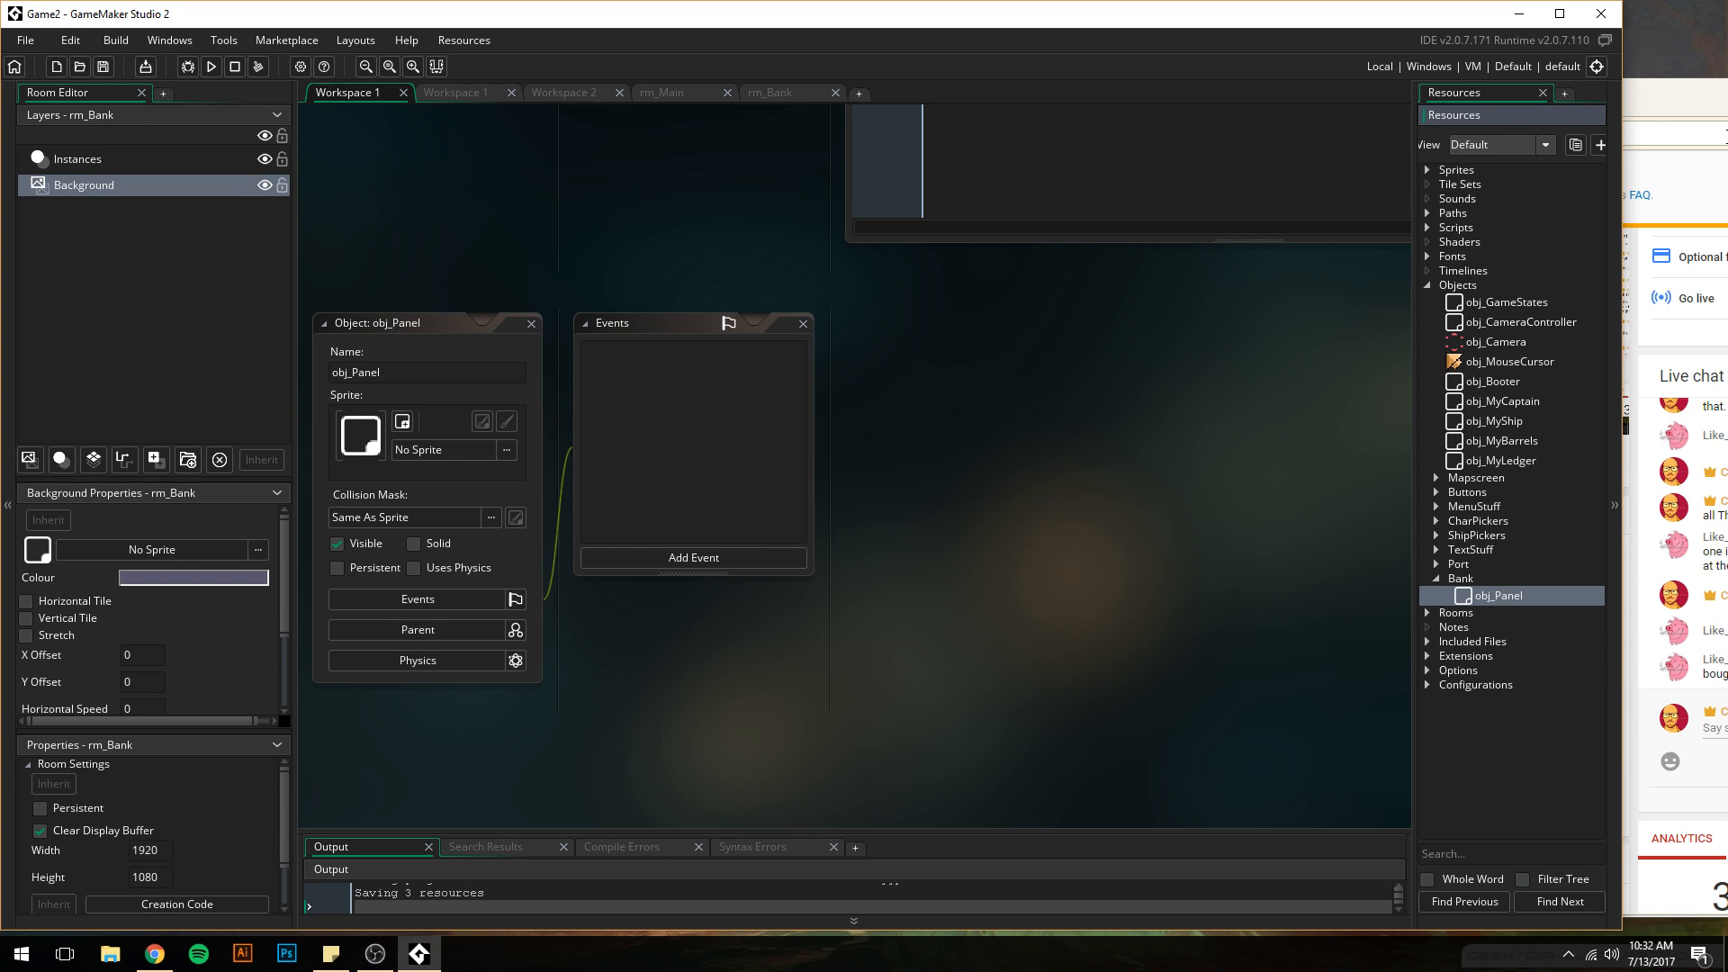
- Switch to the YouTube live dashboard, post "mmk" in the live chat, move the browser aside, and return to GameMaker
left_click_drag(1675, 106, 1094, 89)
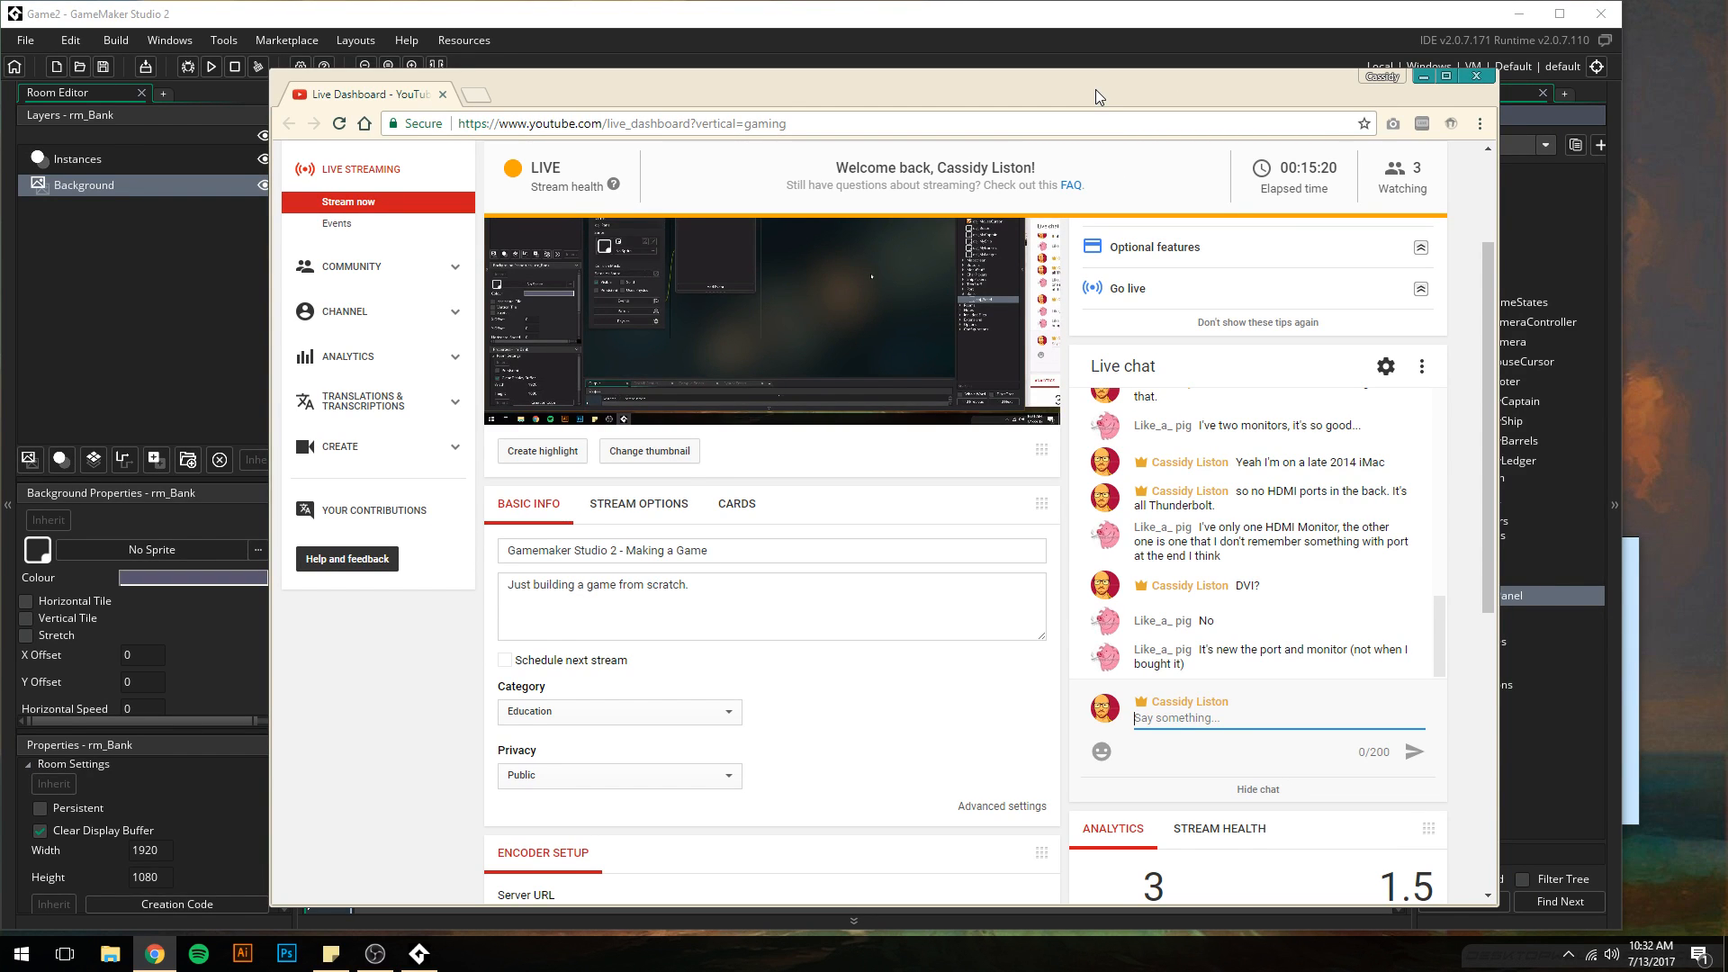
left_click_drag(1094, 89, 1192, 84)
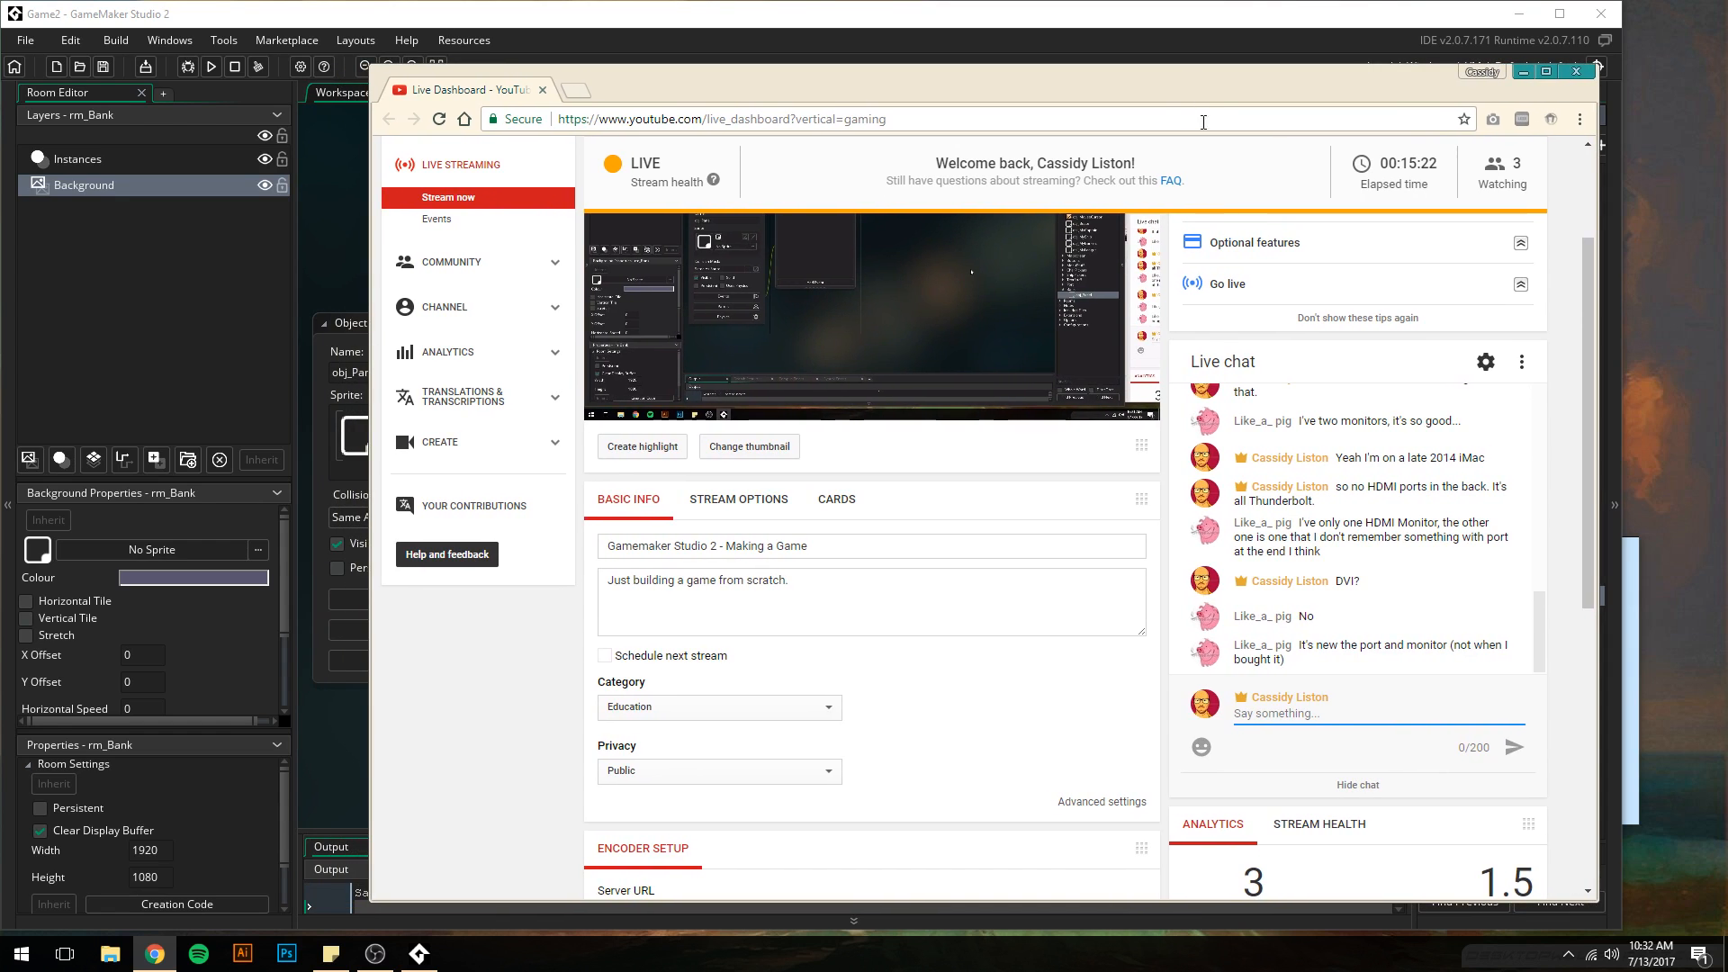
type("mmk")
key("Return")
left_click_drag(1101, 84, 1575, 94)
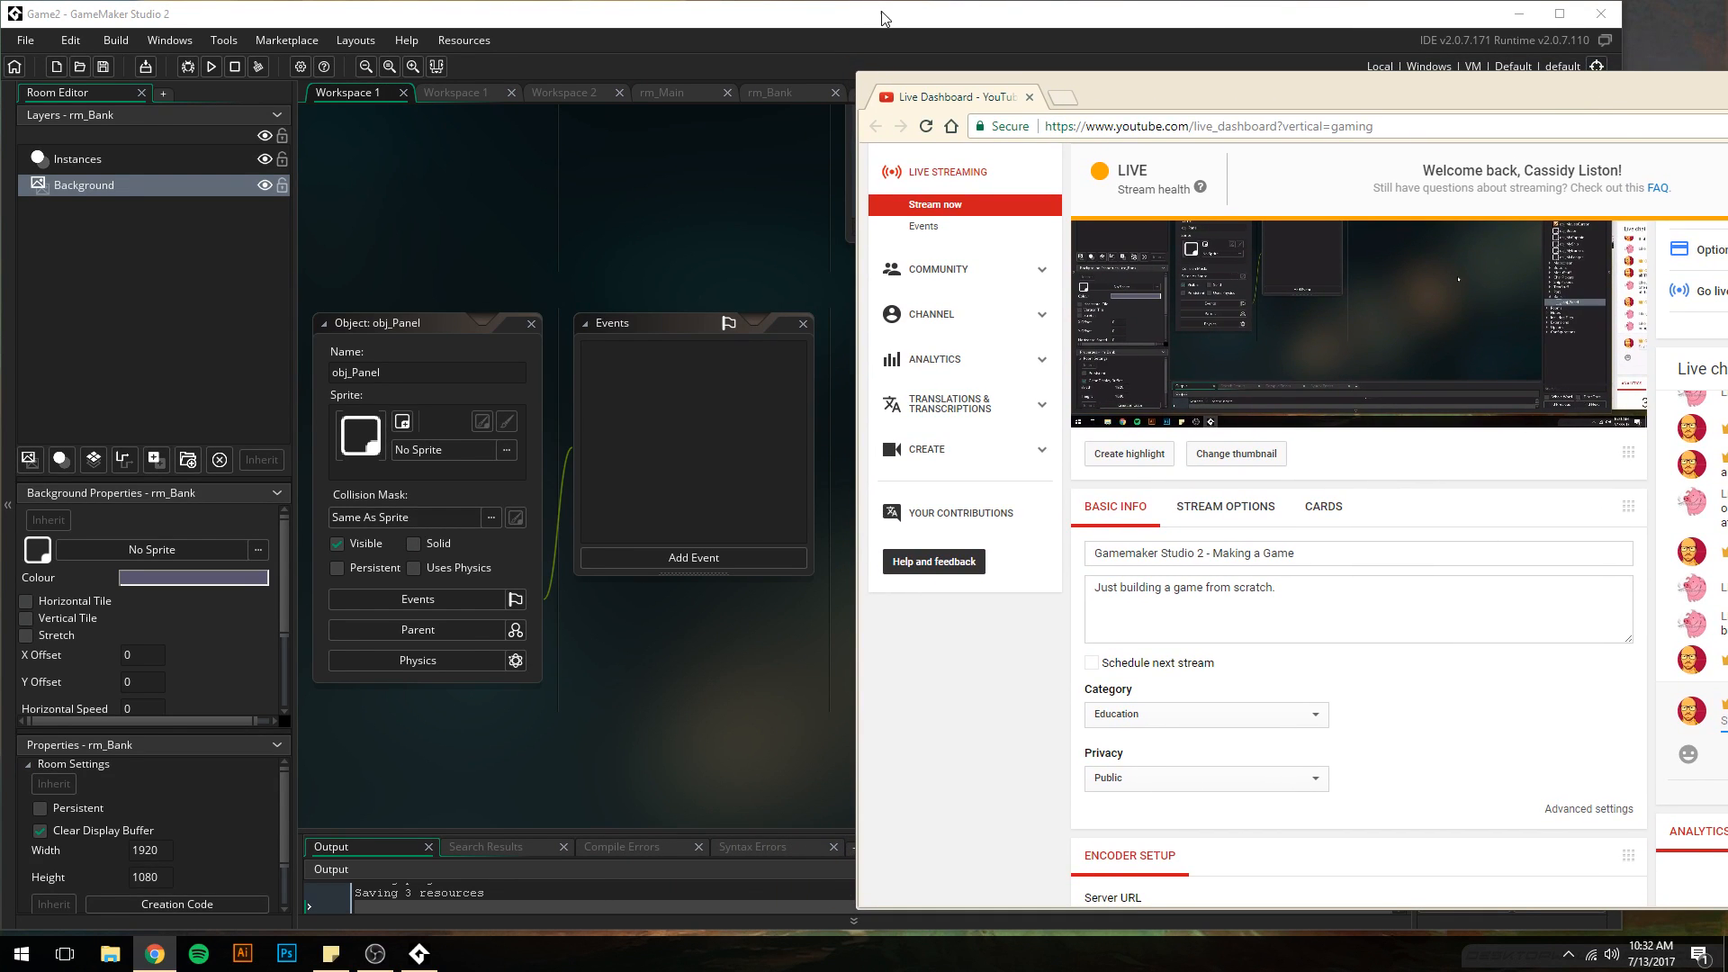
left_click(853, 194)
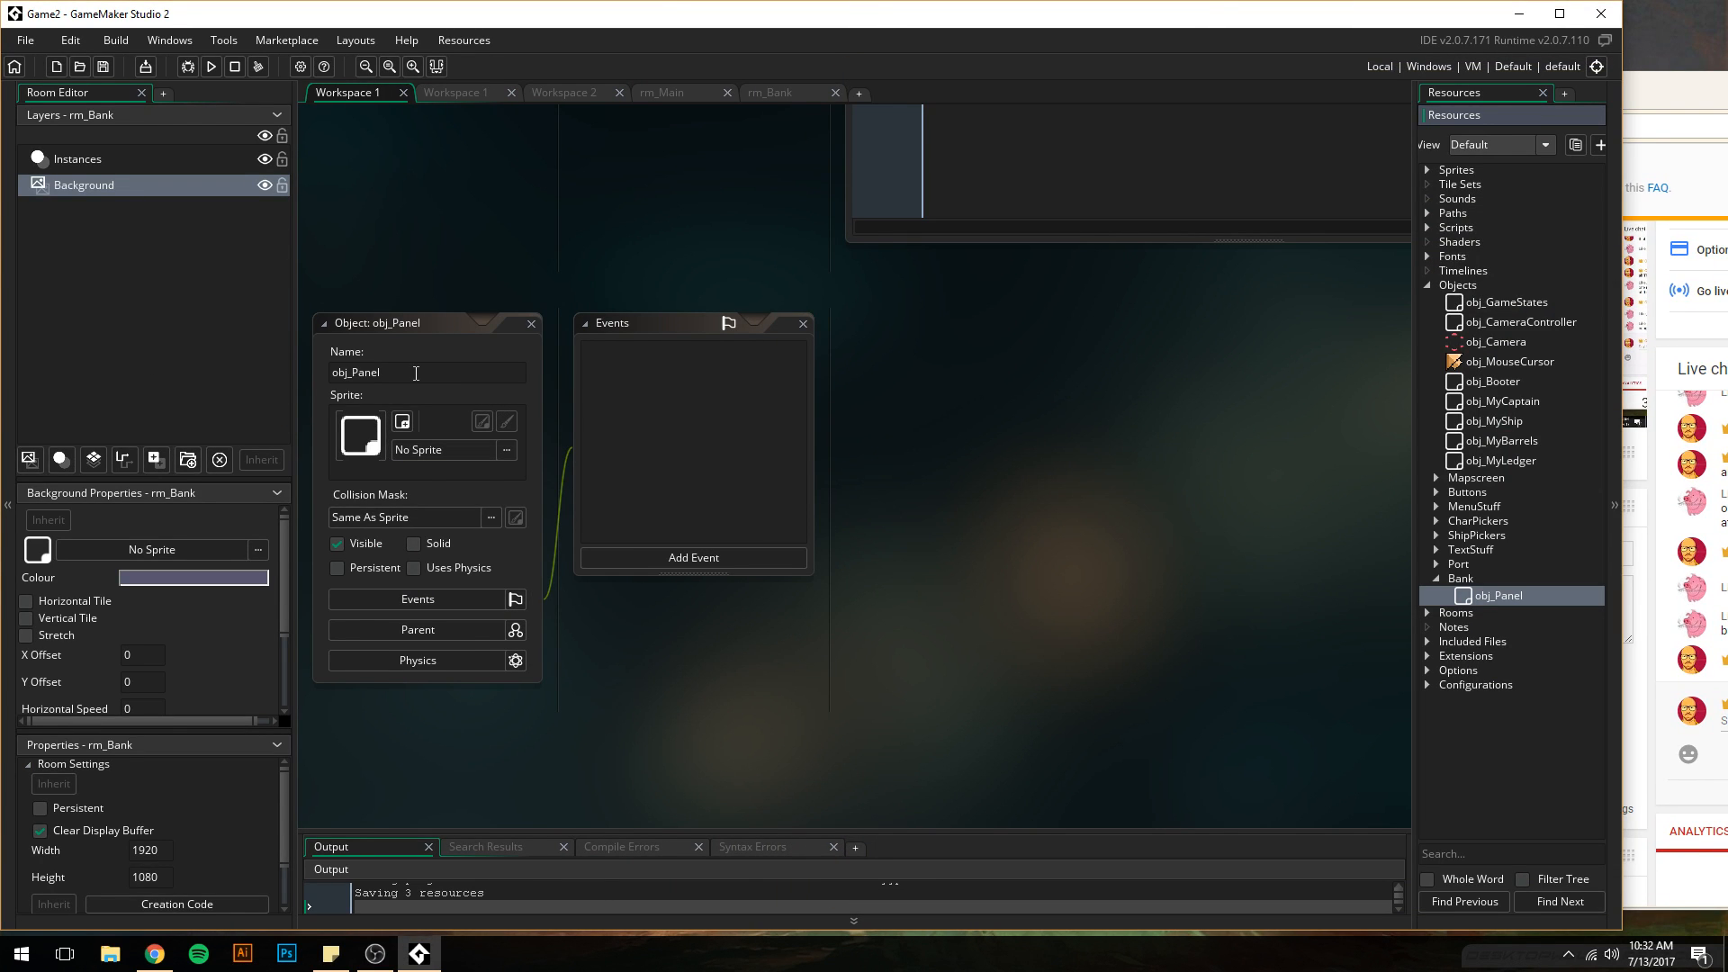
- Assign the spr_BnkPanel183x181 sprite from the Bank group to obj_Panel
left_click(508, 449)
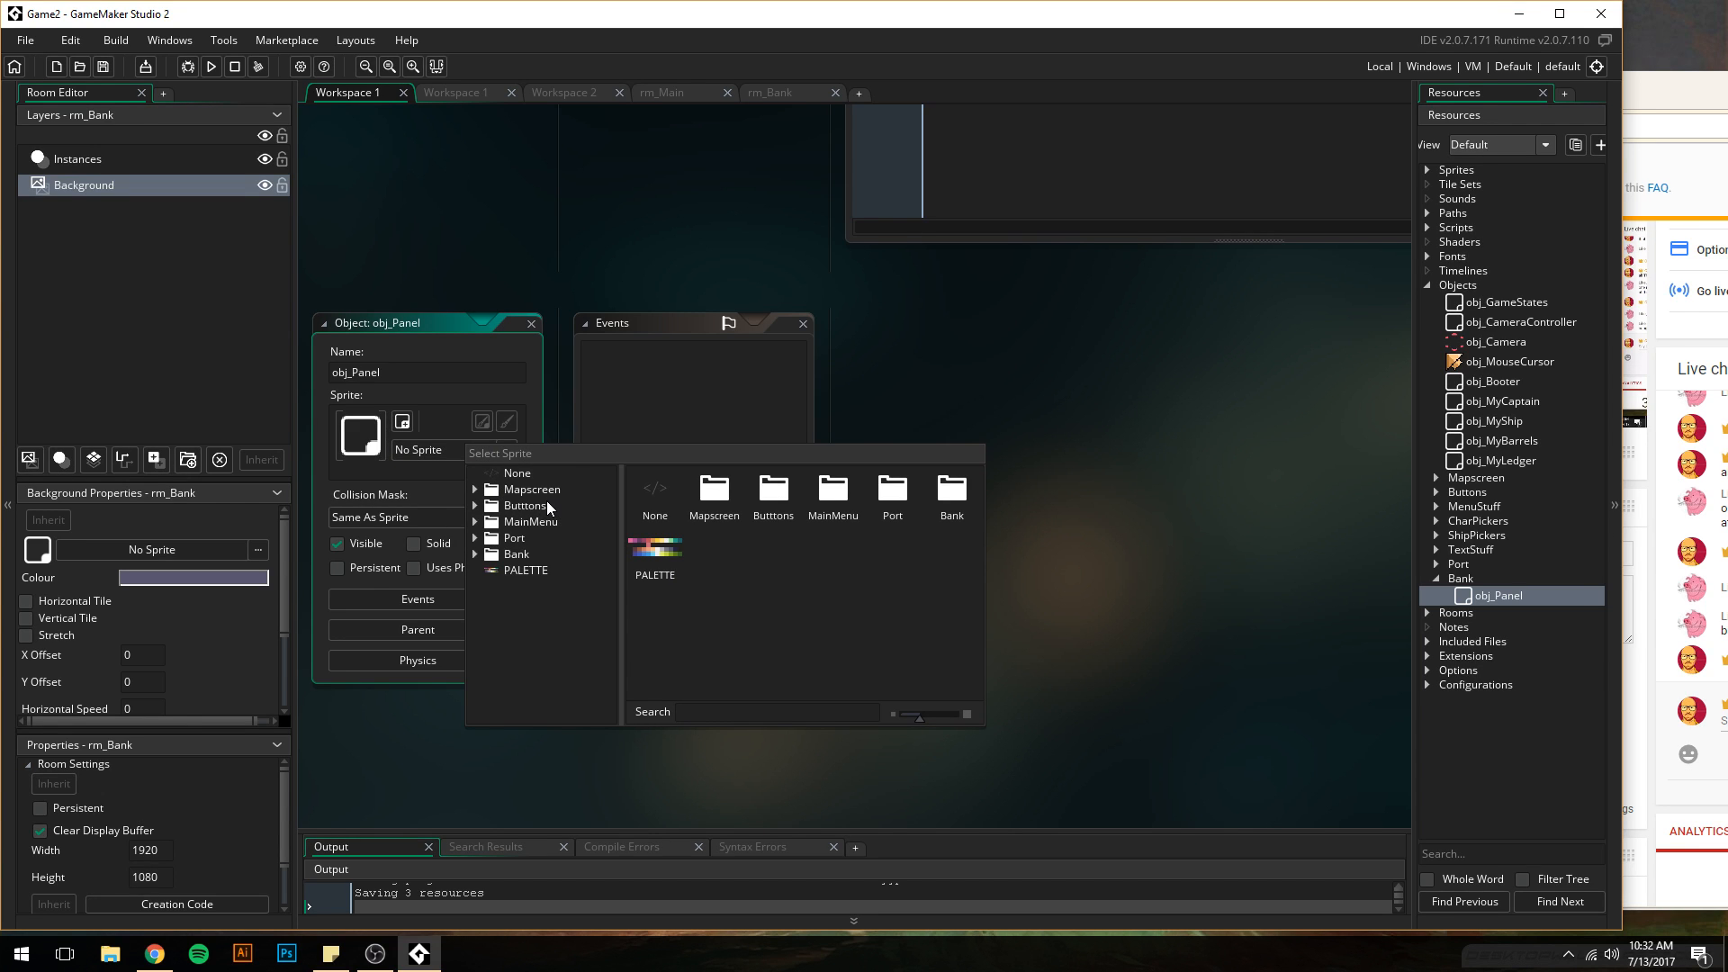
left_click(474, 553)
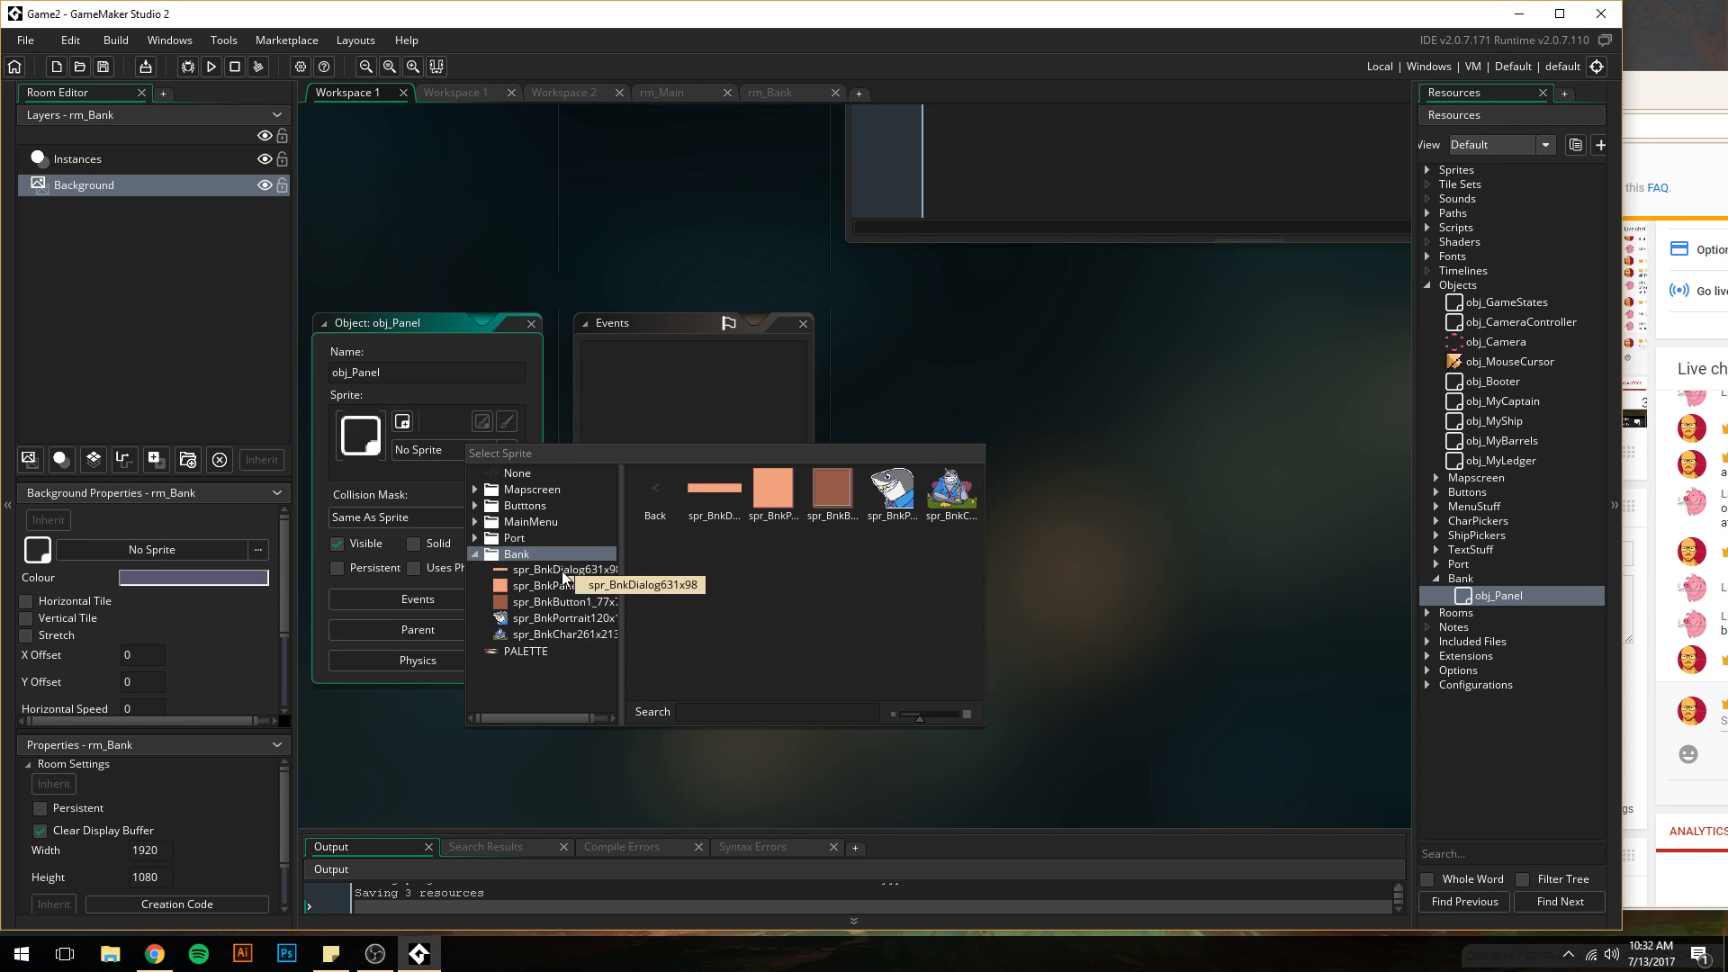
left_click(580, 590)
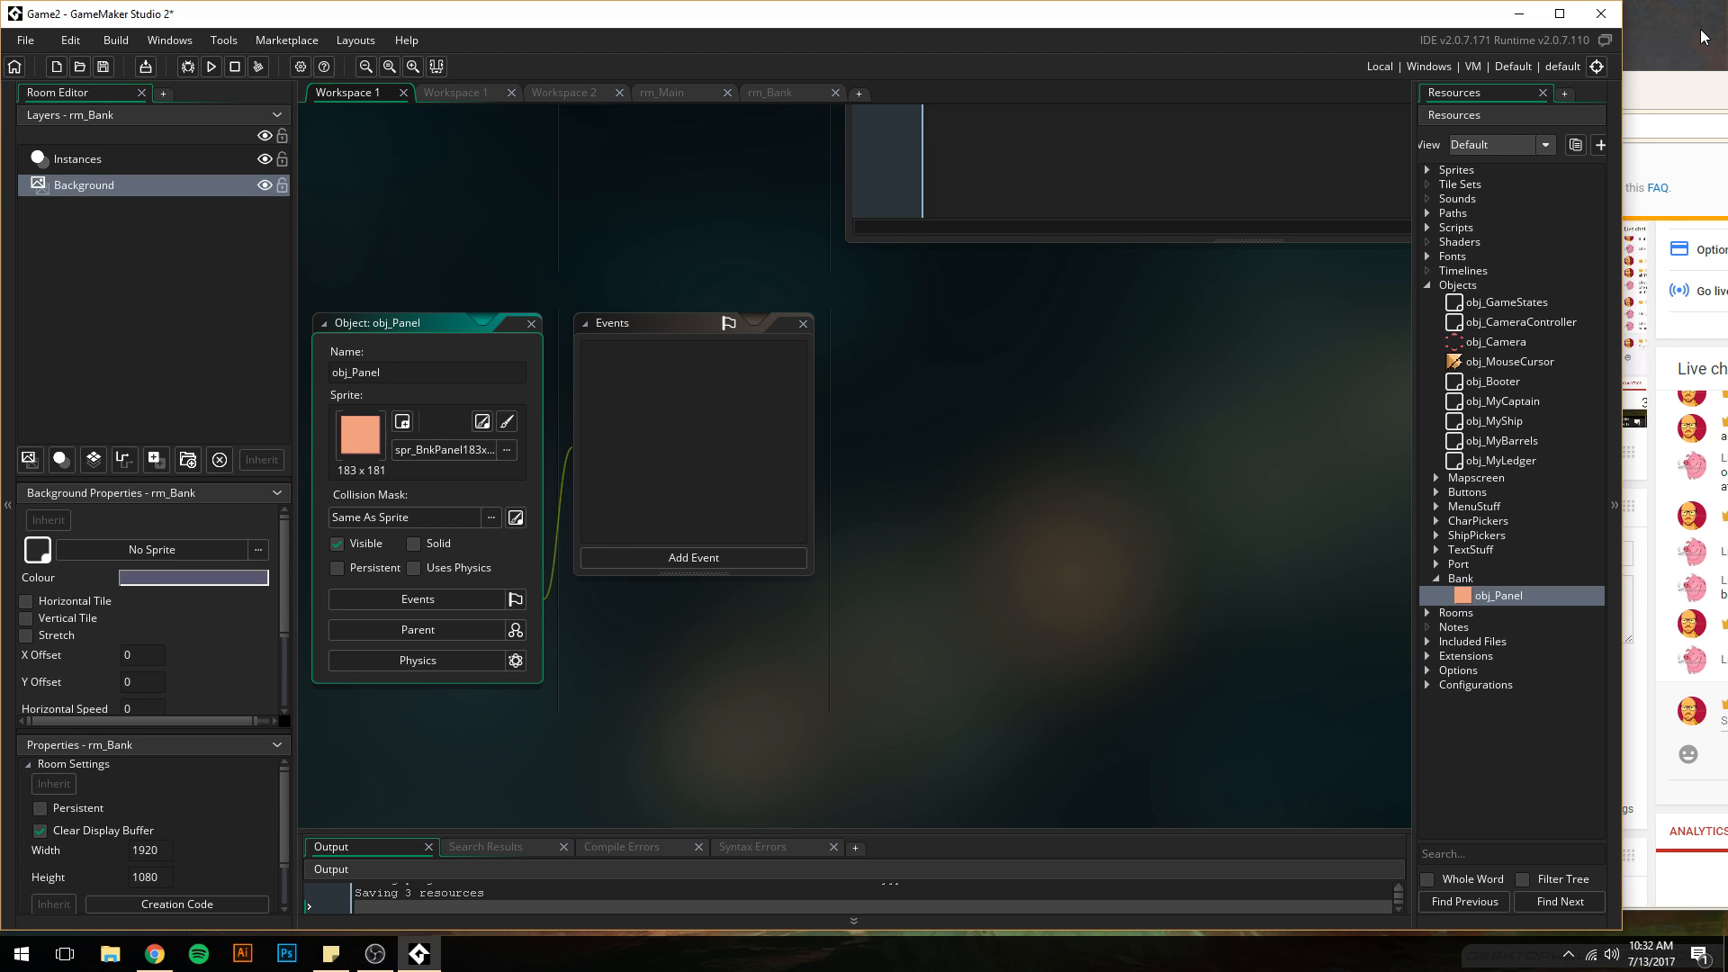
mouse_move(1688, 88)
left_mouse_down()
mouse_move(1330, 97)
mouse_move(1689, 92)
left_mouse_up()
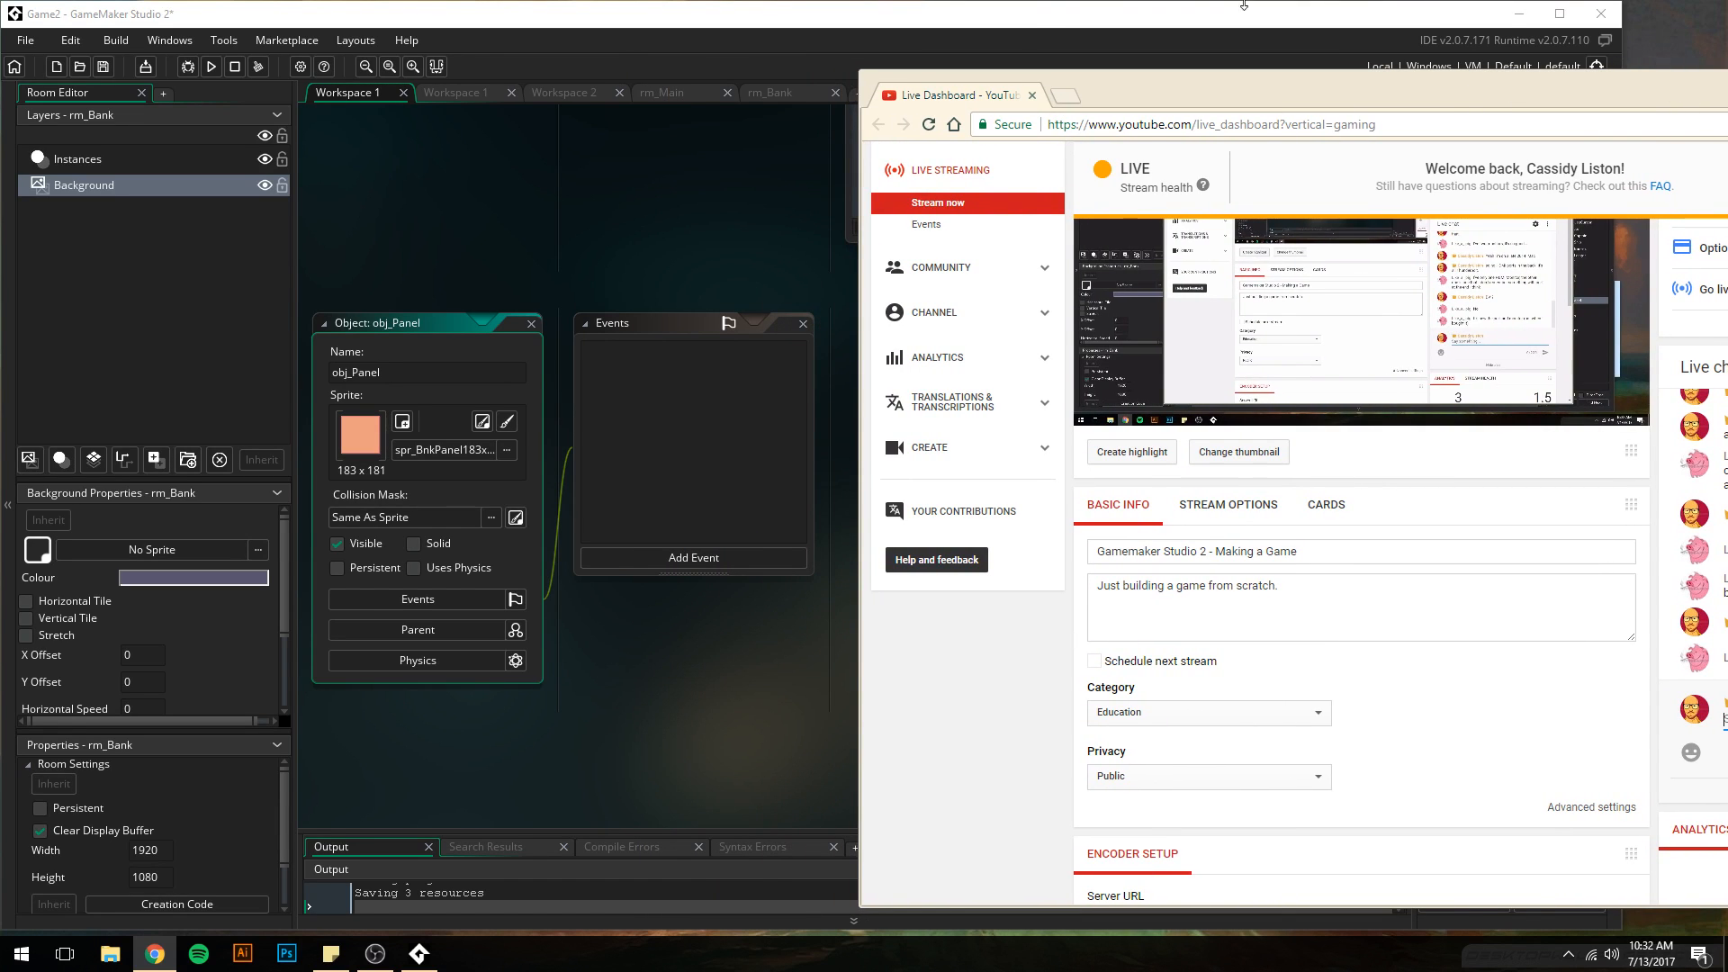
left_click(1017, 18)
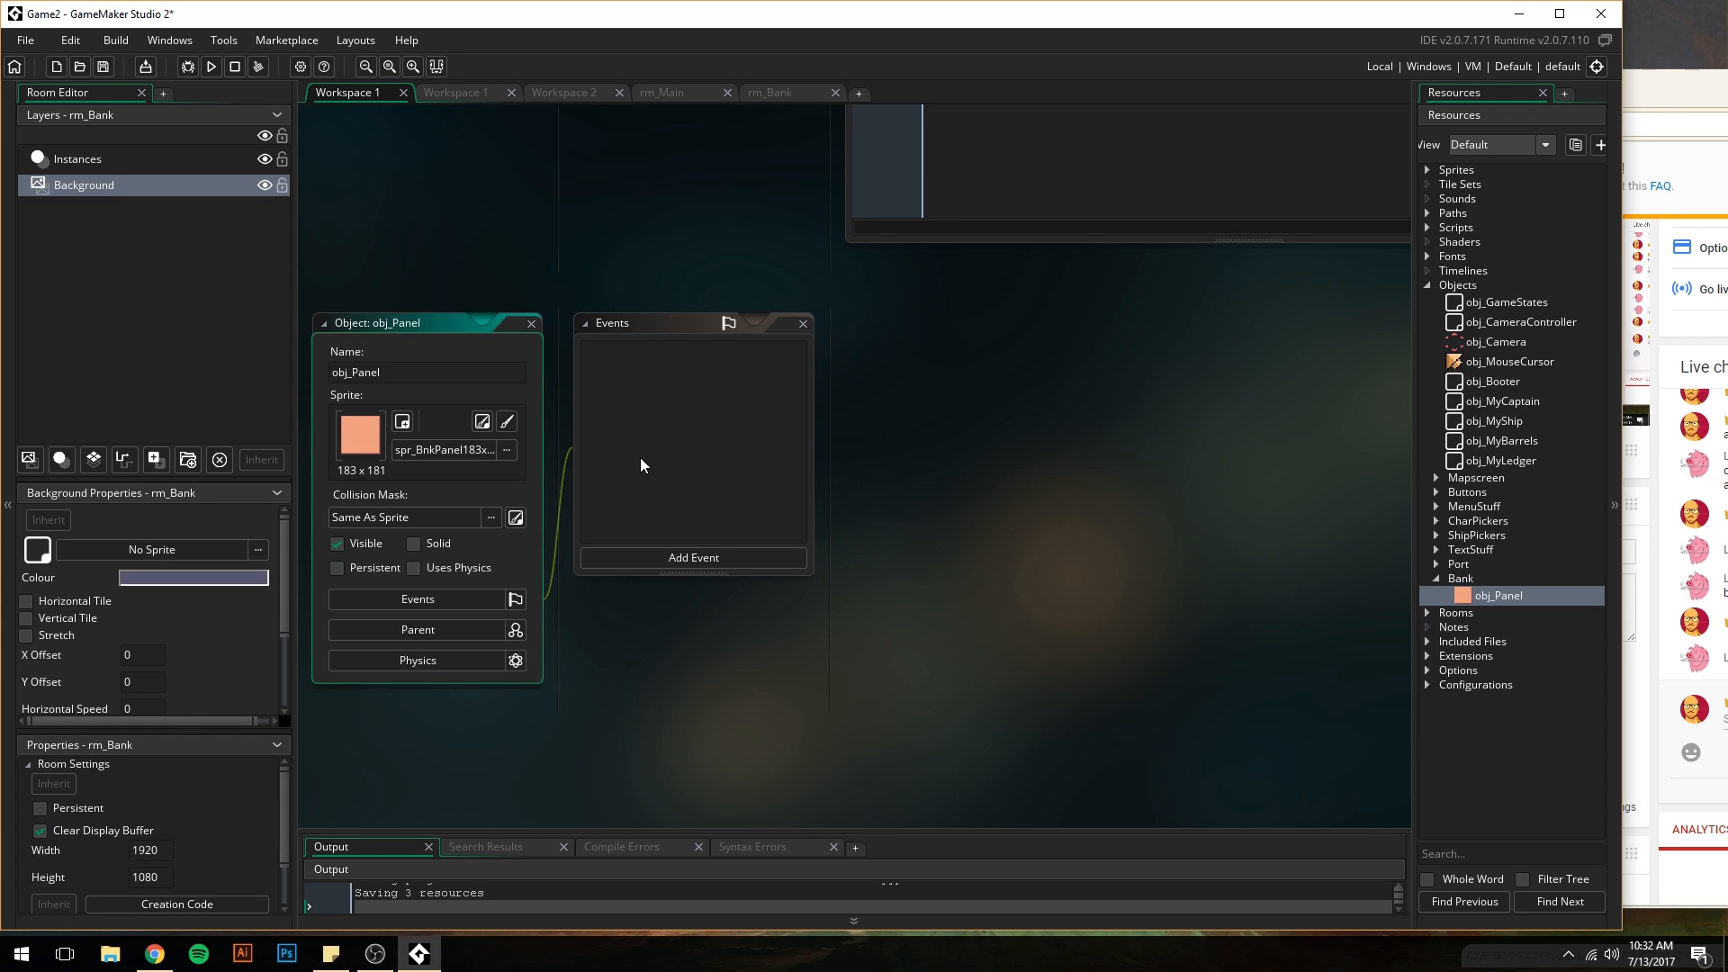
- Create a second object in the Bank objects group and start its name with obj_
right_click(1466, 576)
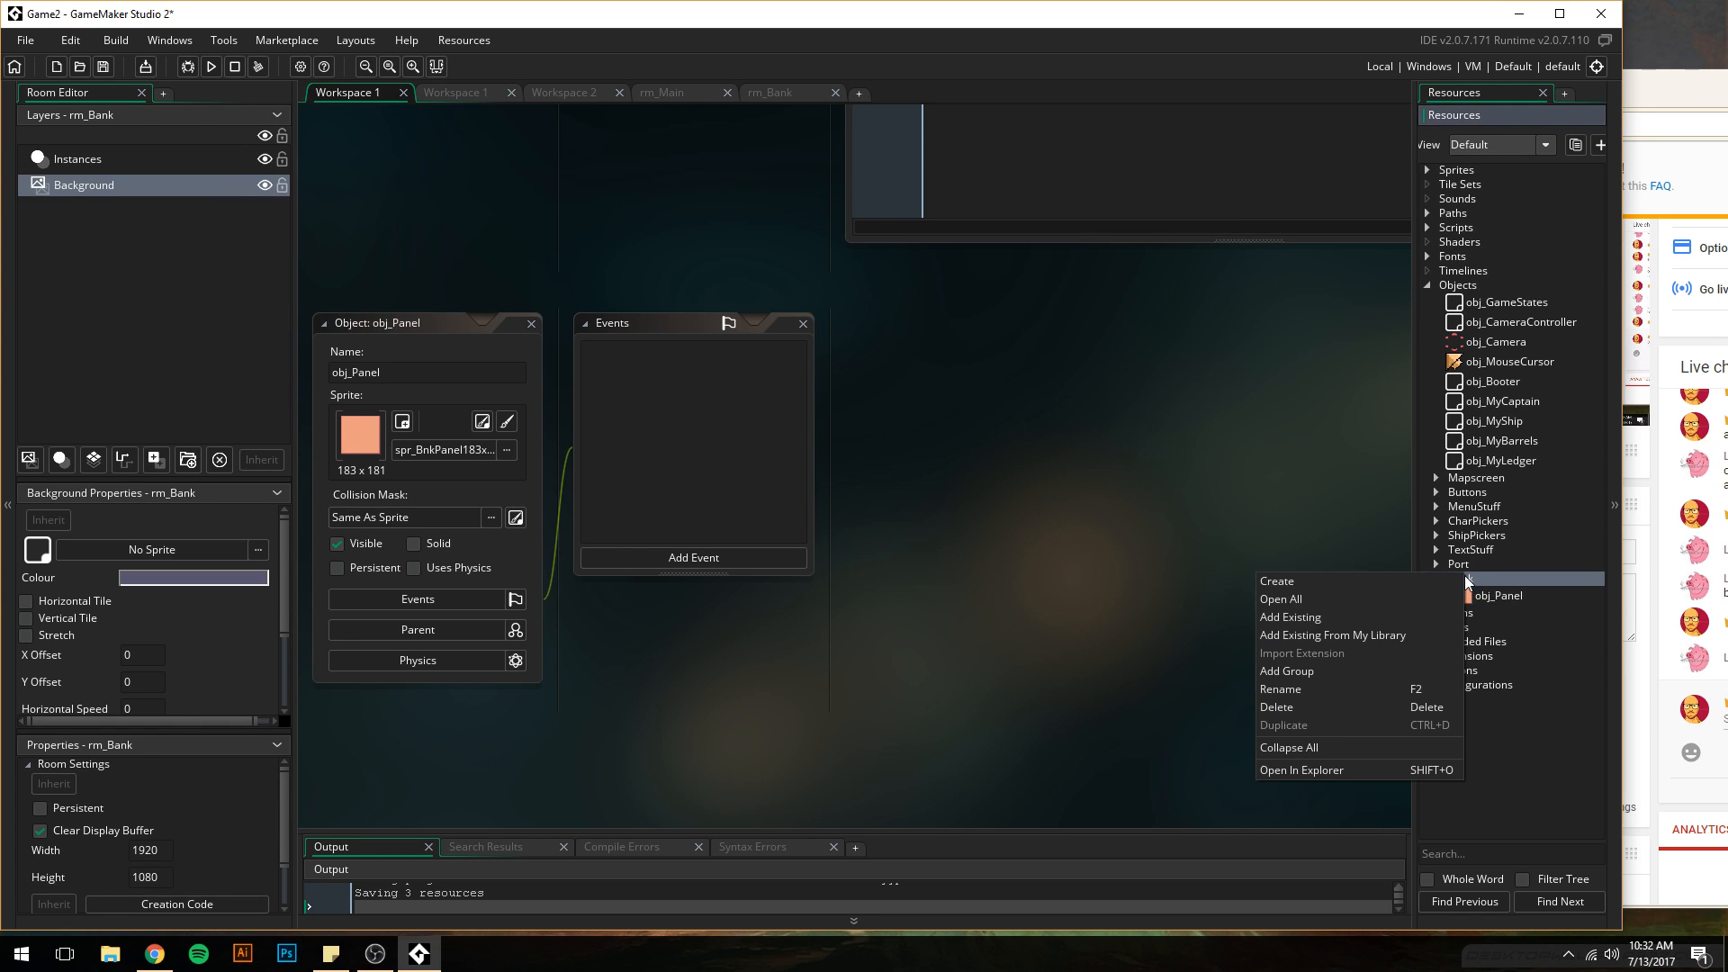
left_click(1400, 591)
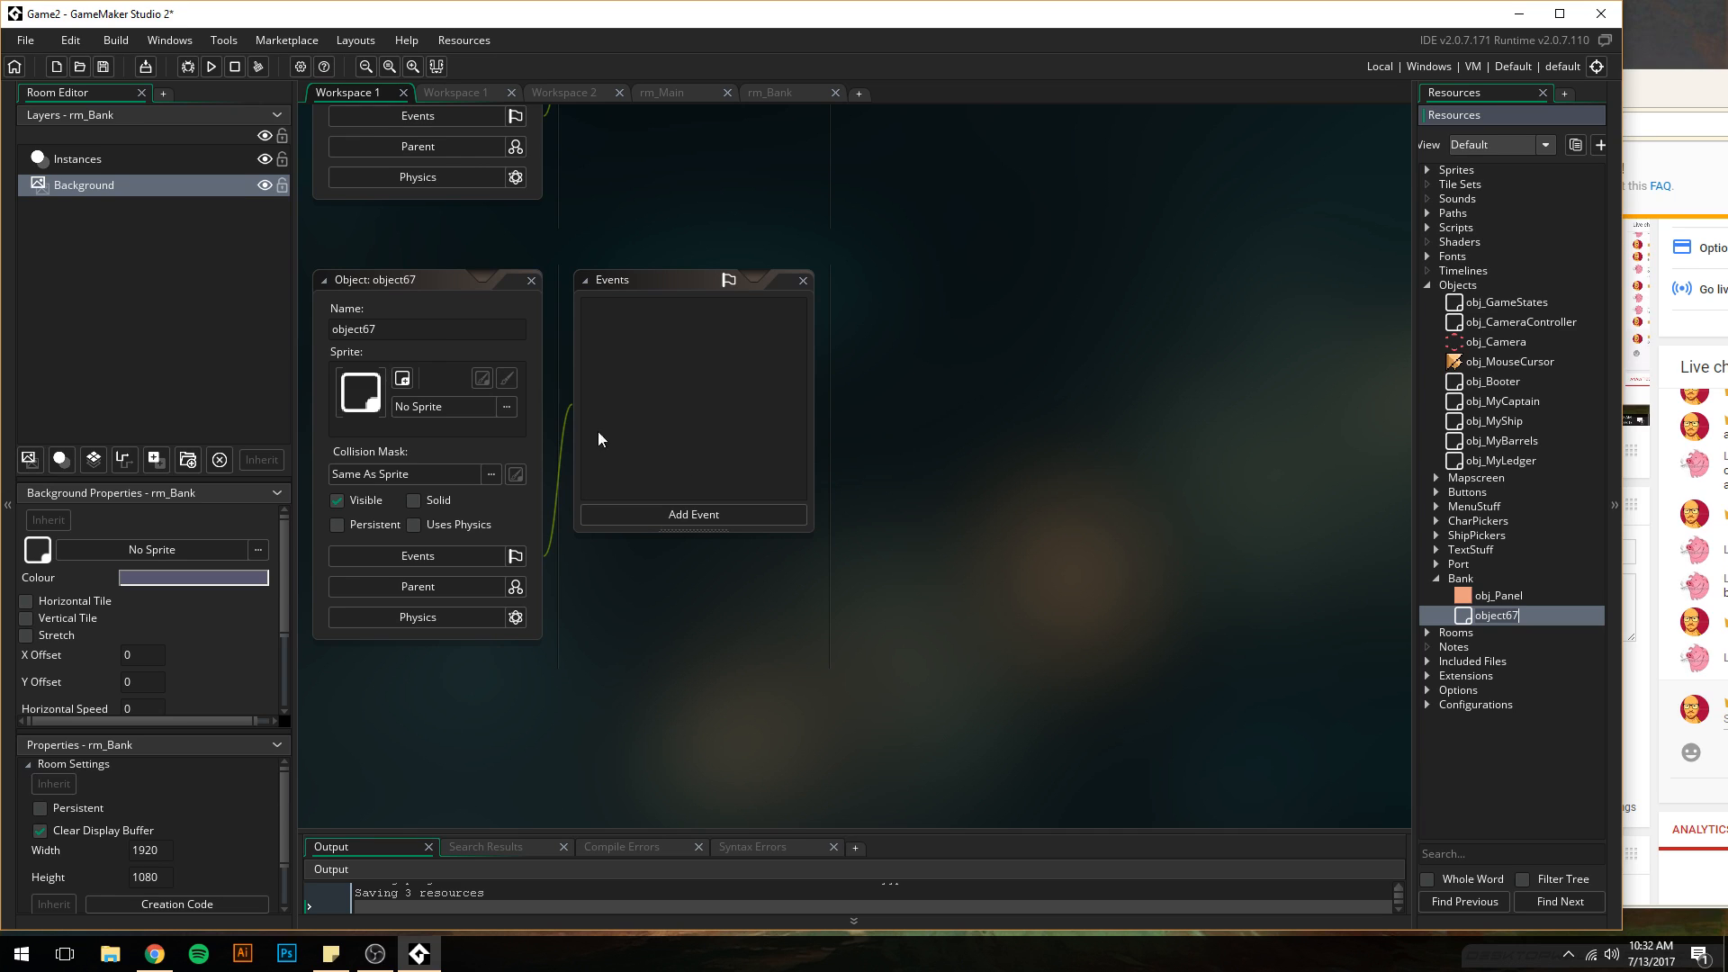
left_click(417, 329)
type("obj_")
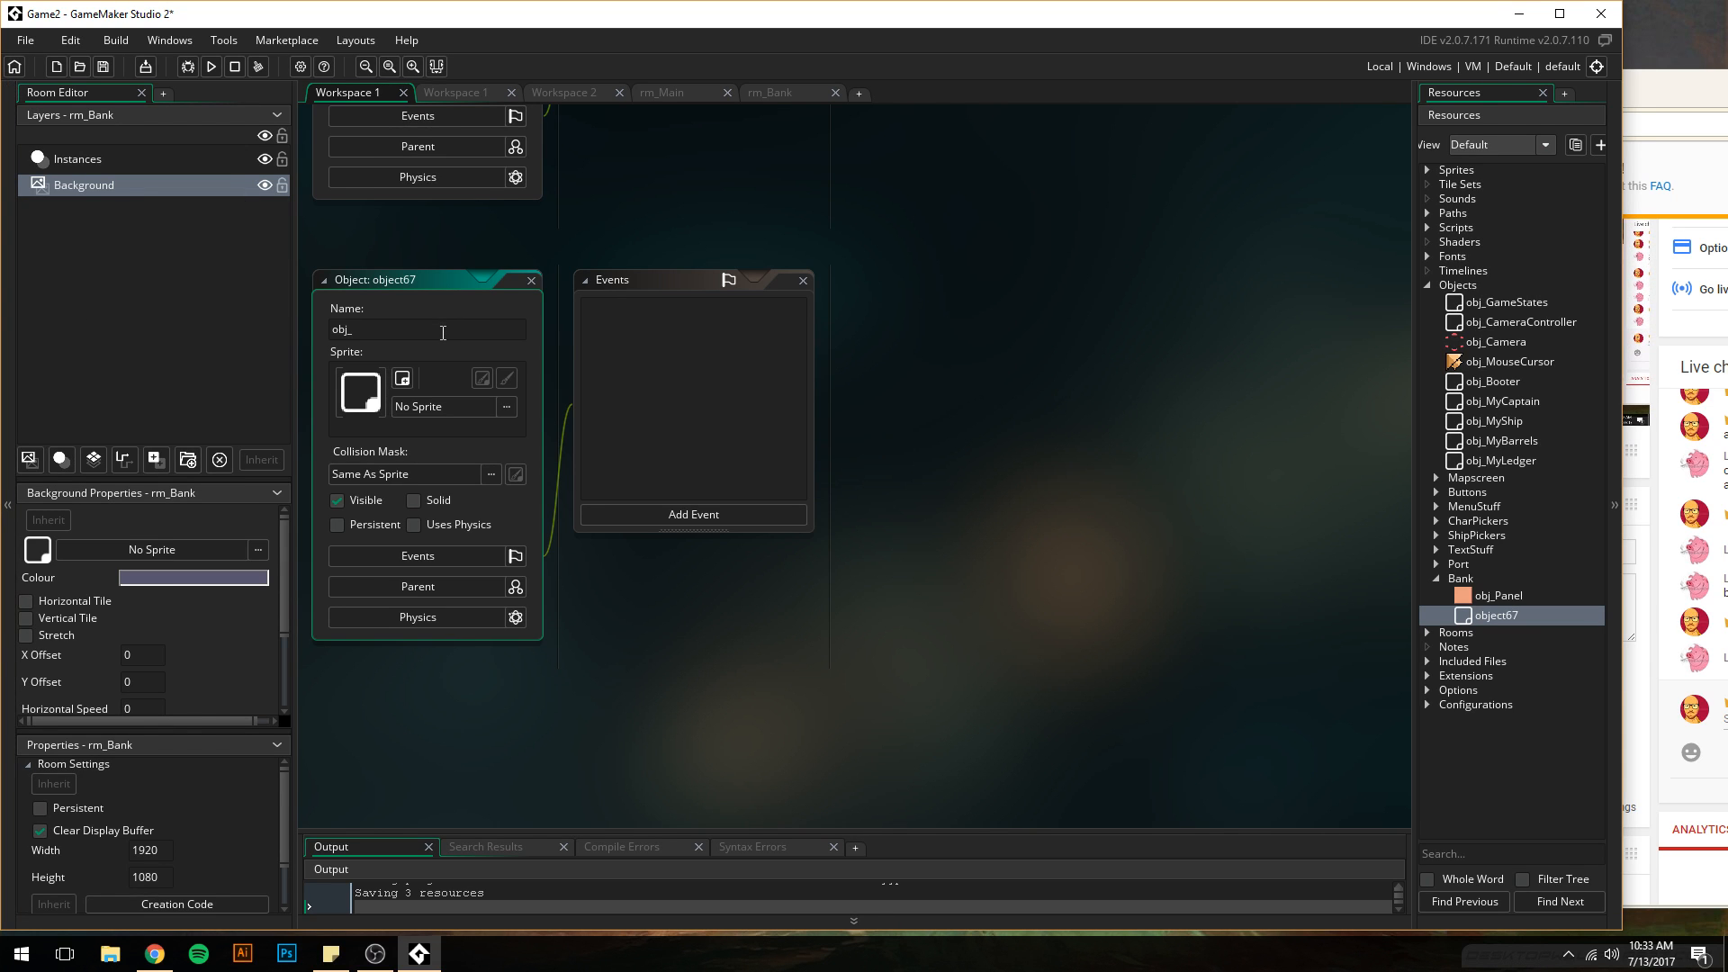
- Rename the panel object to obj_BnkPanel and complete the second object's name as obj_BnkDialog
scroll(443, 333, "up", 5)
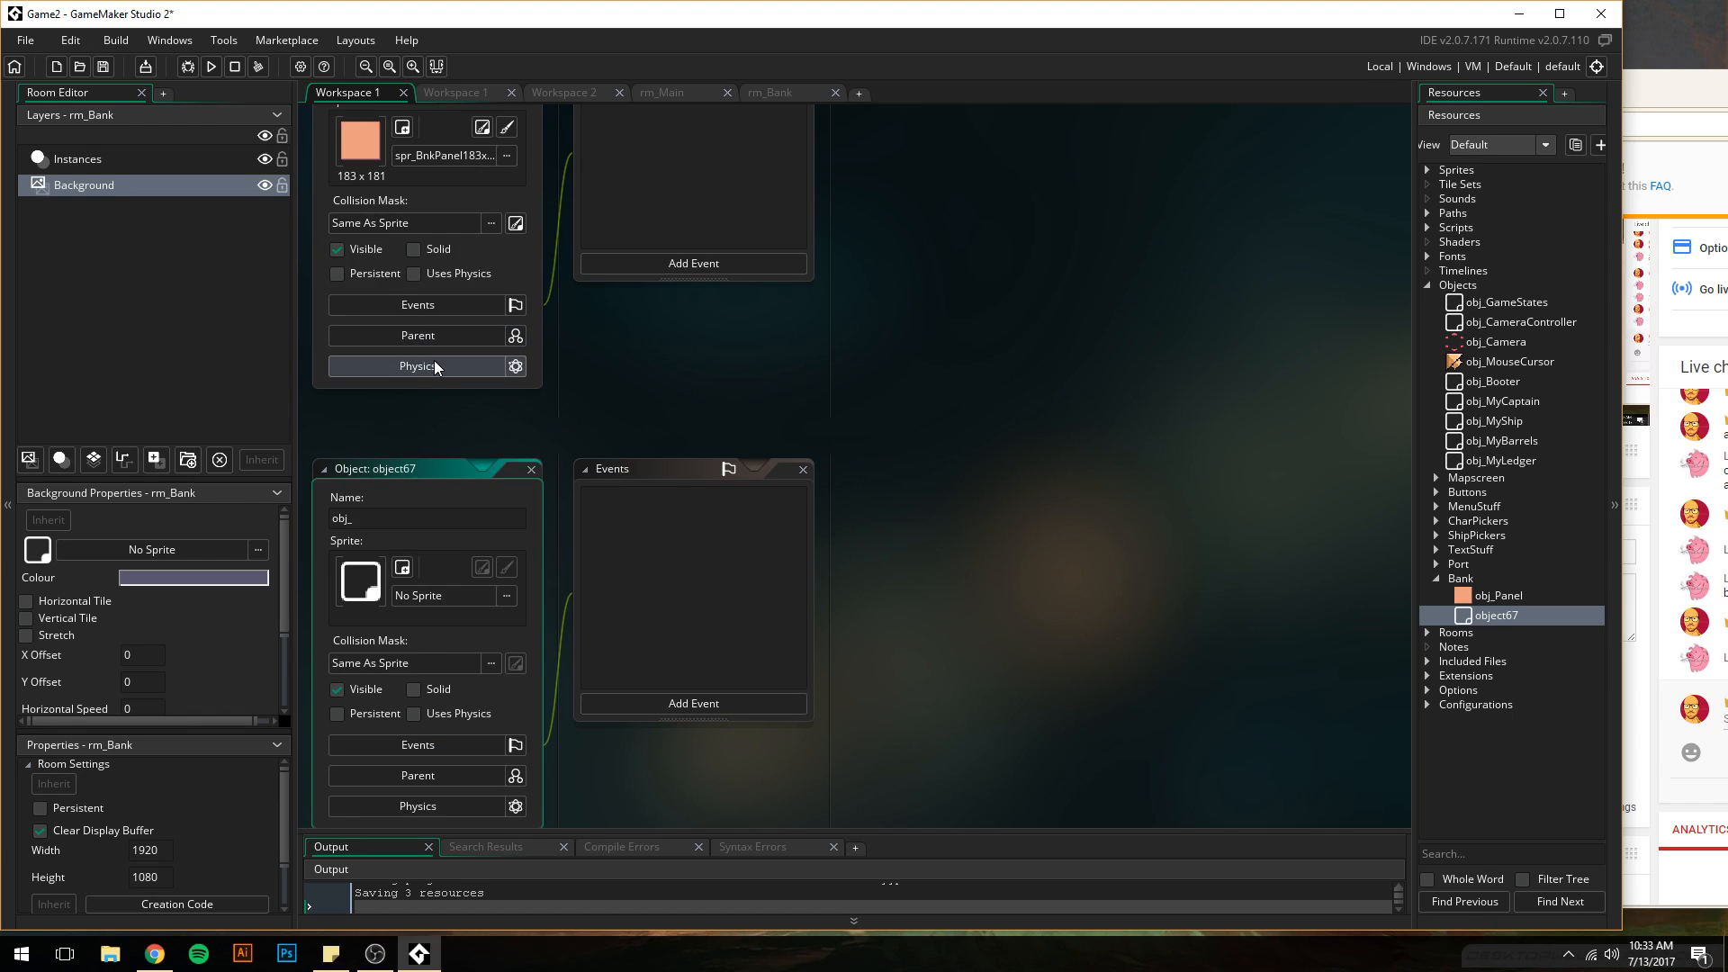
scroll(443, 303, "up", 4)
scroll(441, 305, "down", 3)
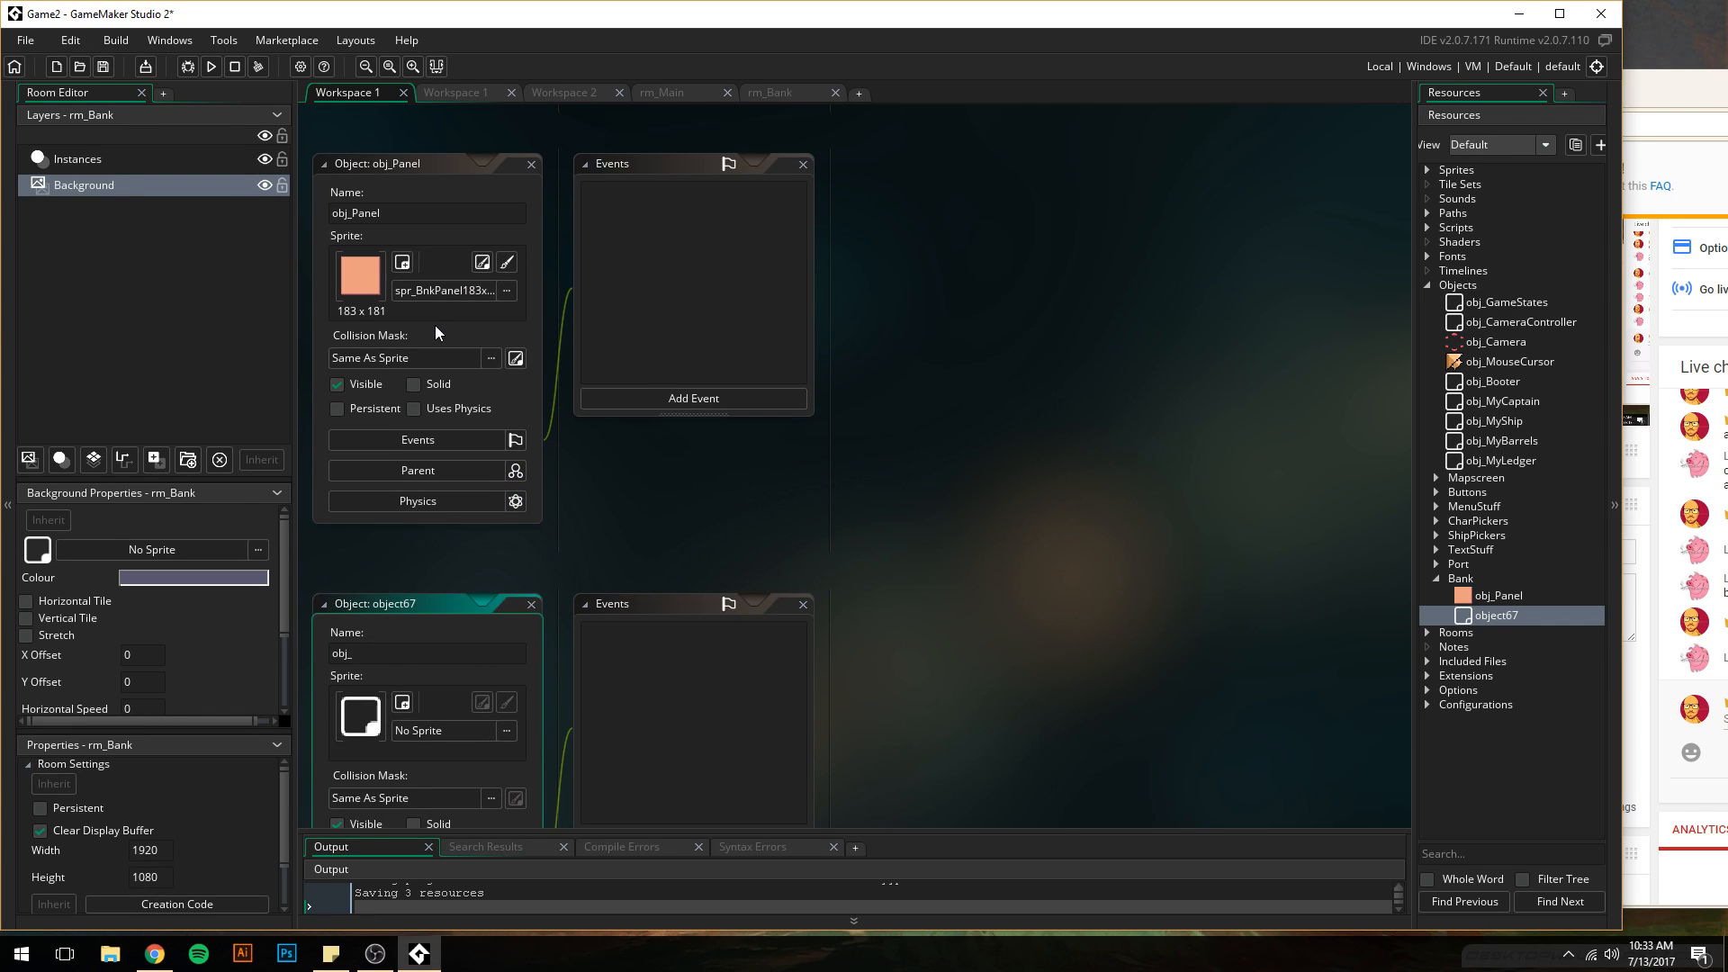
left_click(359, 216)
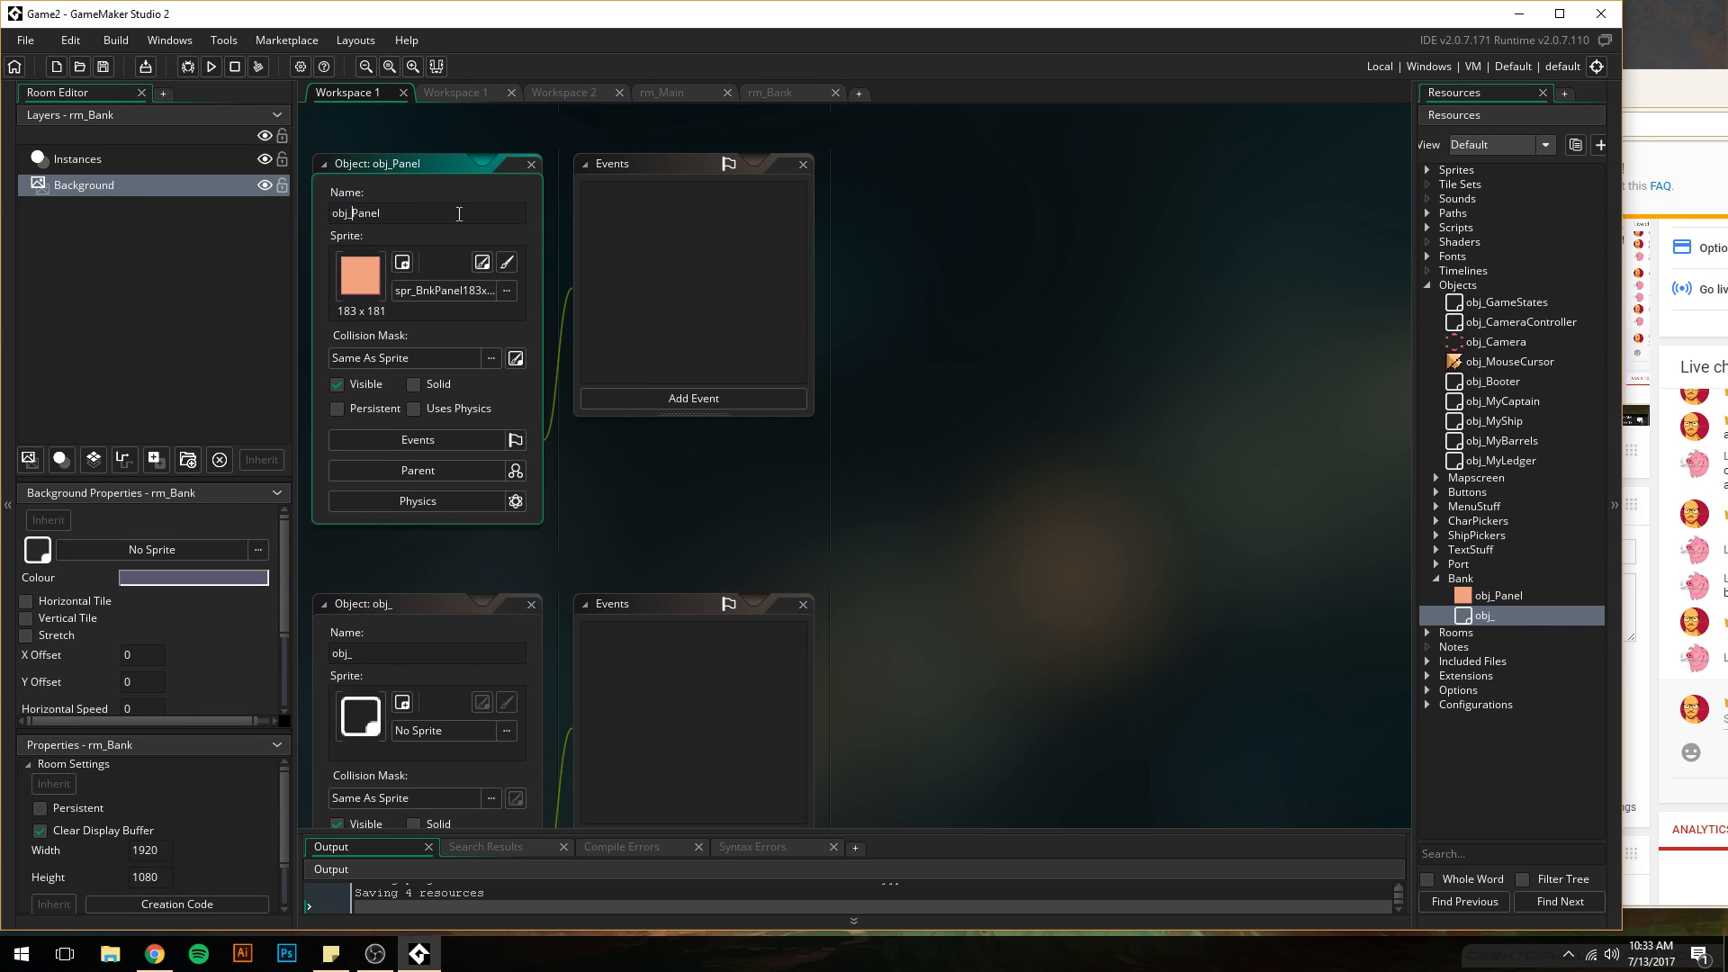
type("Bnk")
left_click(367, 652)
type("BnkDialog")
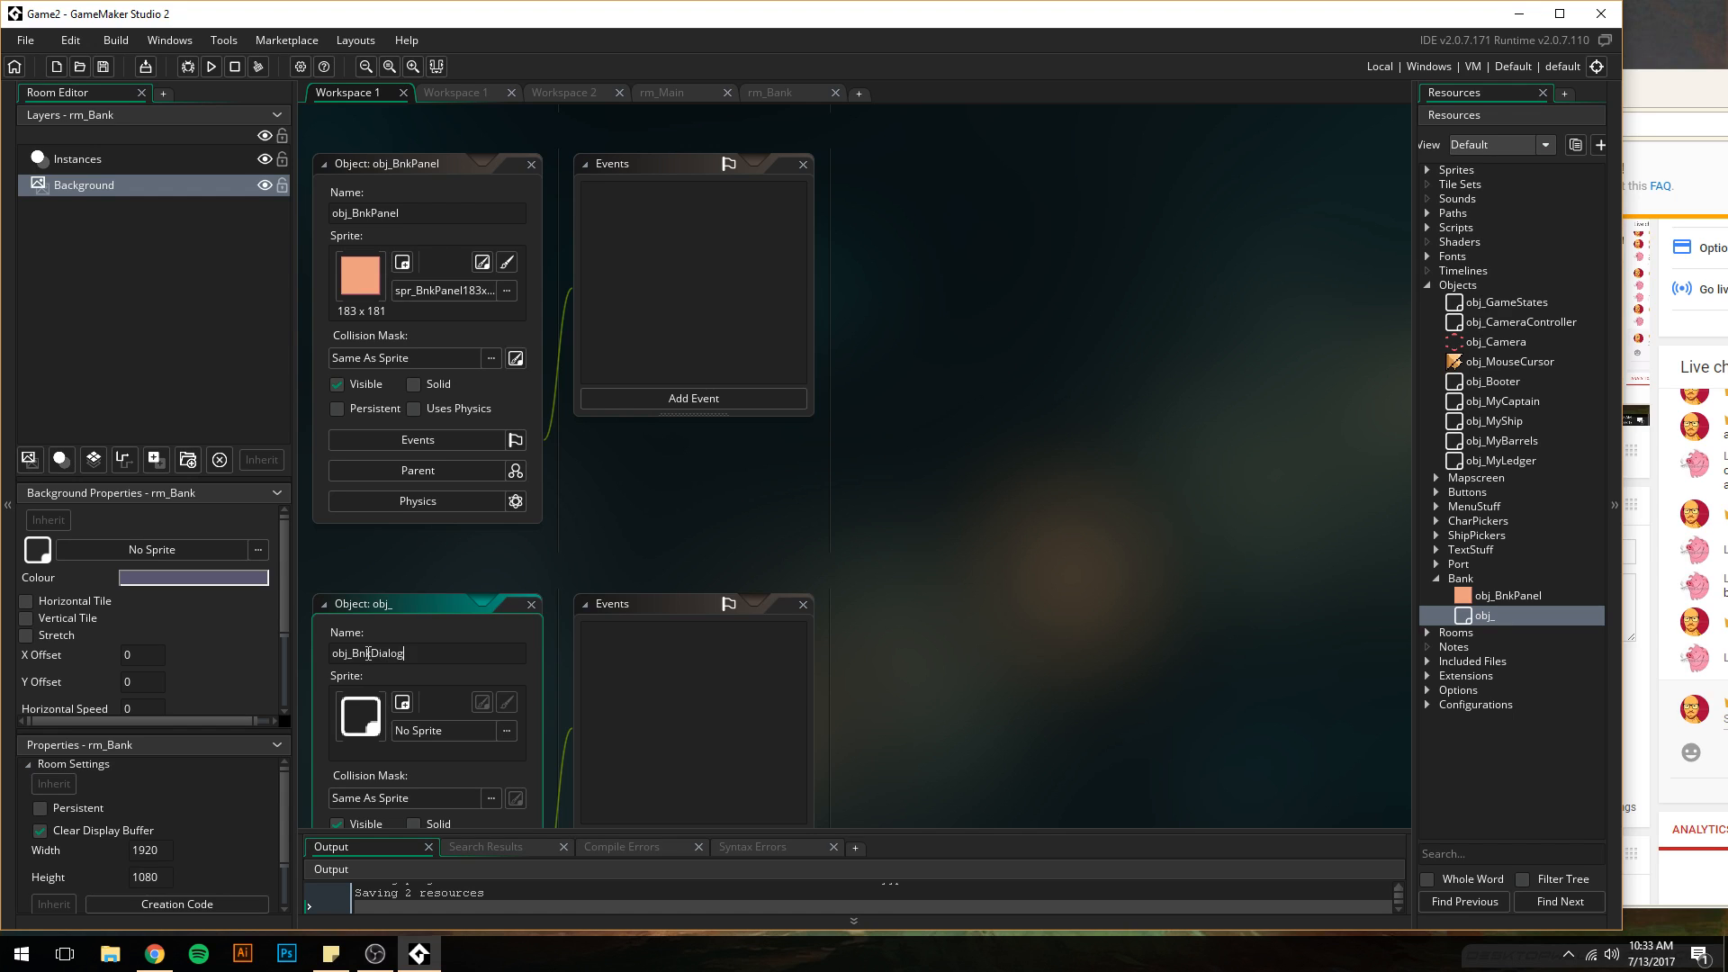
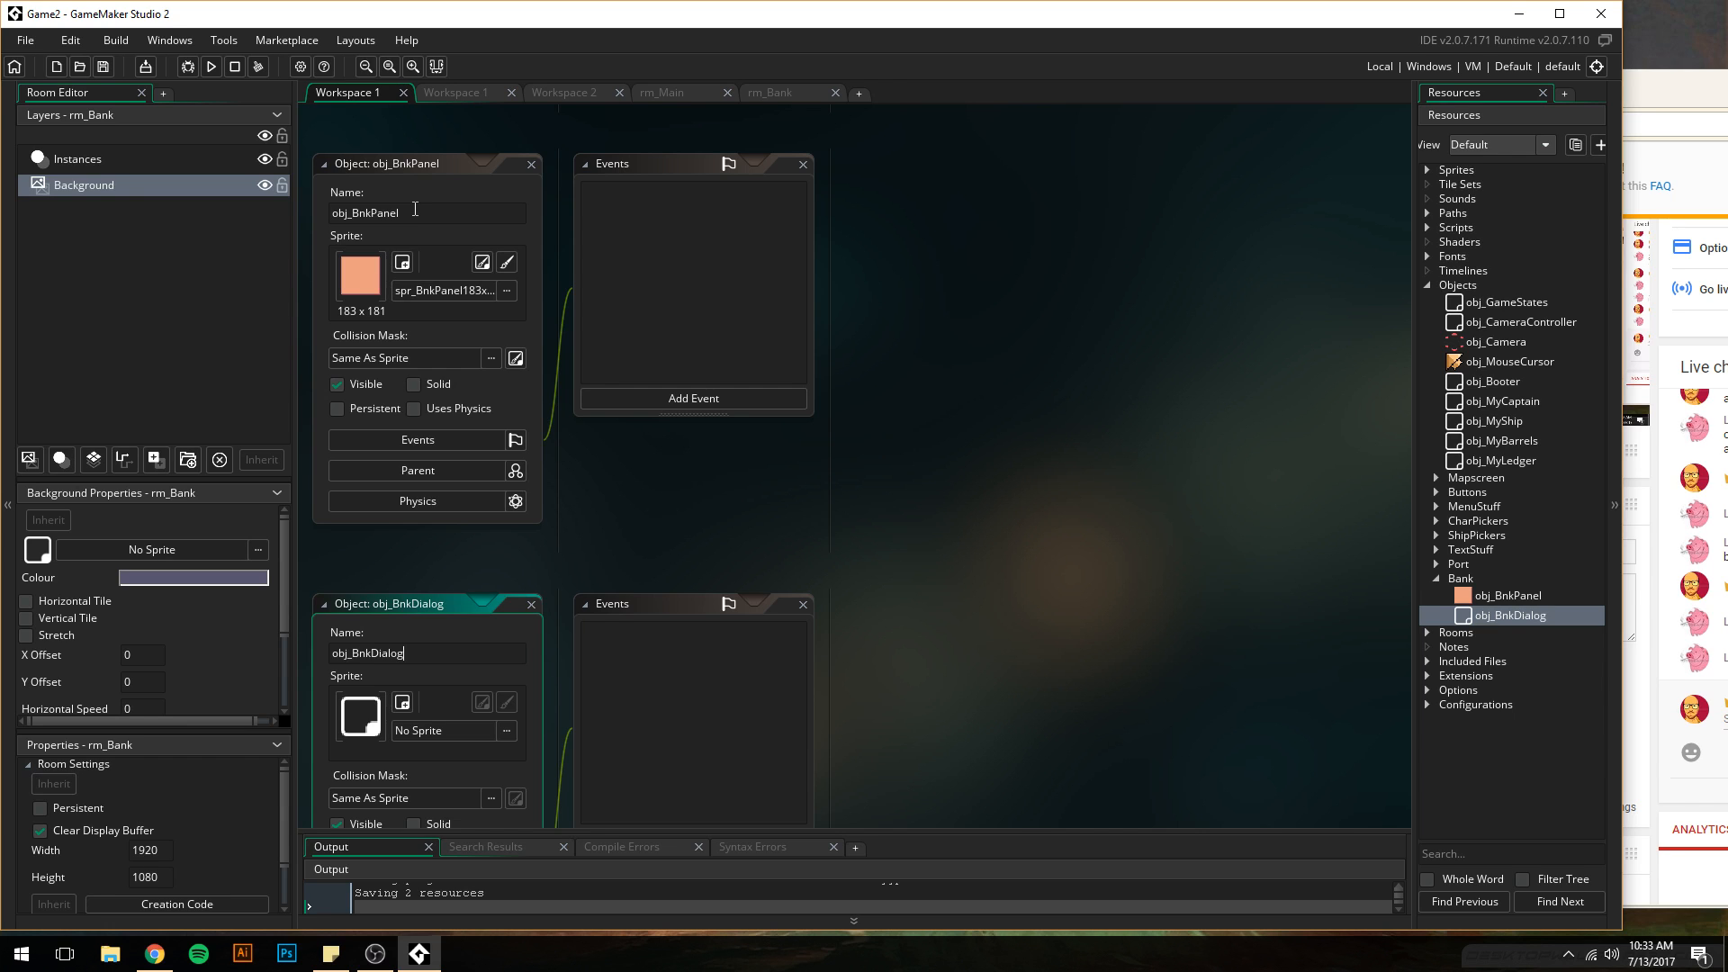
- Post "Gross.", "I hate DisplayPort" and "terrible handshaking issues." in the YouTube live chat, move the browser aside, and return to GameMaker
left_click_drag(1688, 99, 1227, 83)
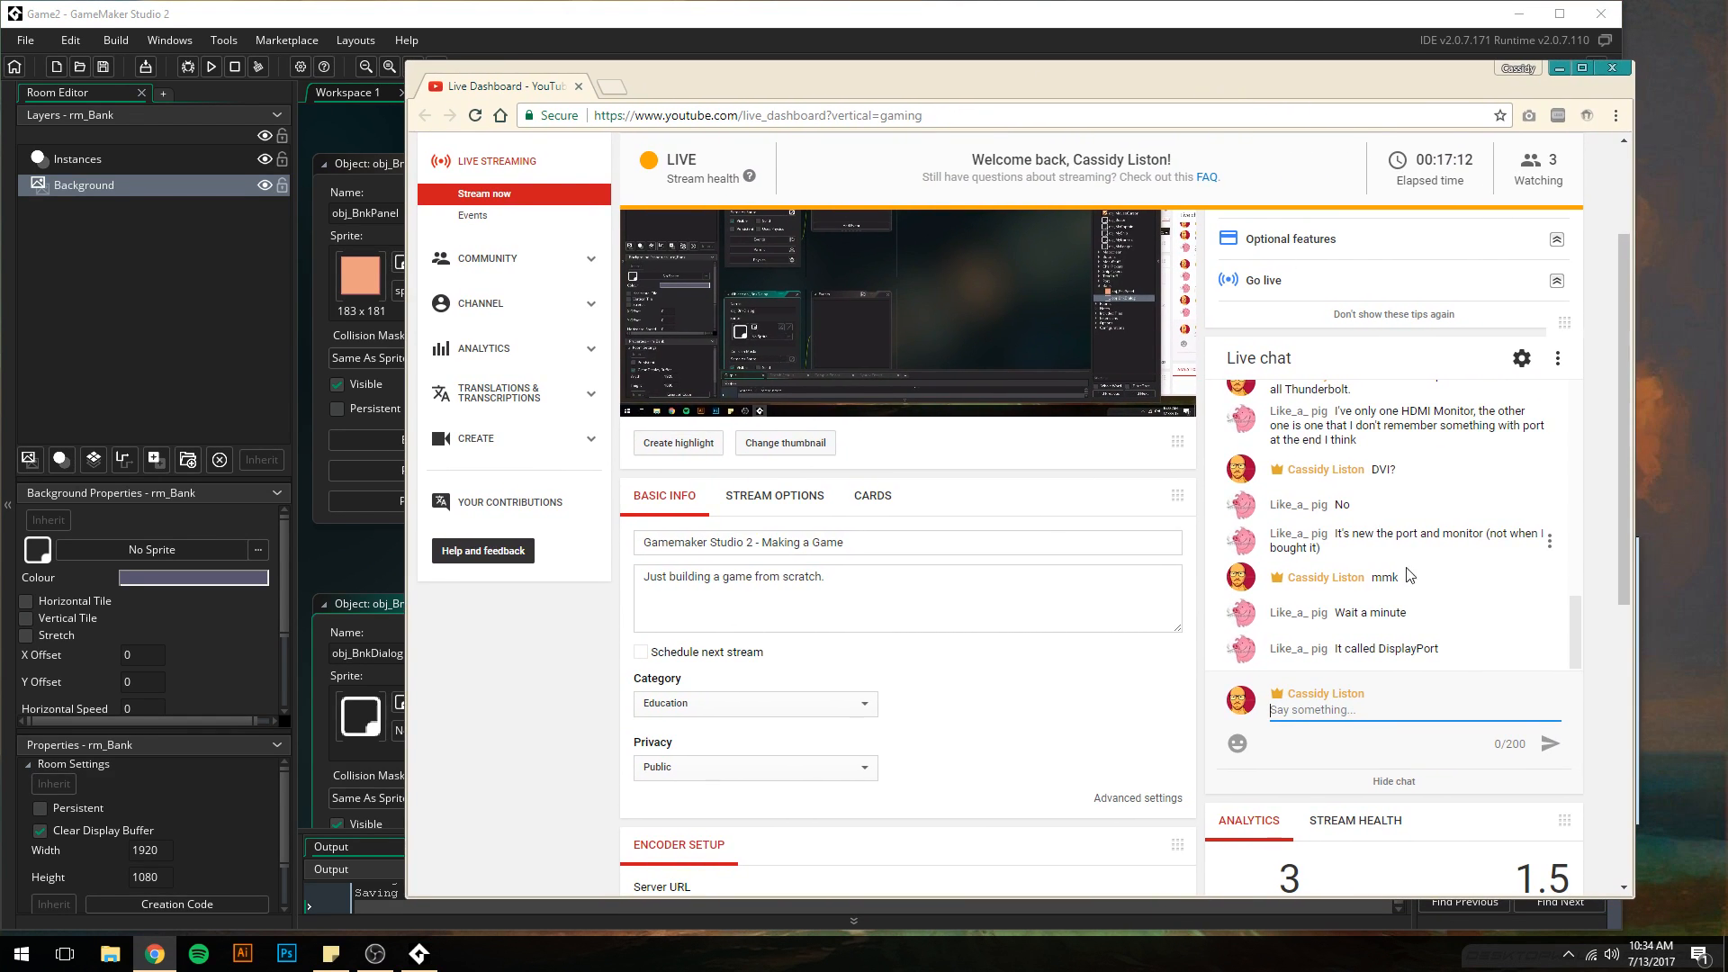
type("Gross.")
key("Return")
type("I hate DisplayPort")
key("Return")
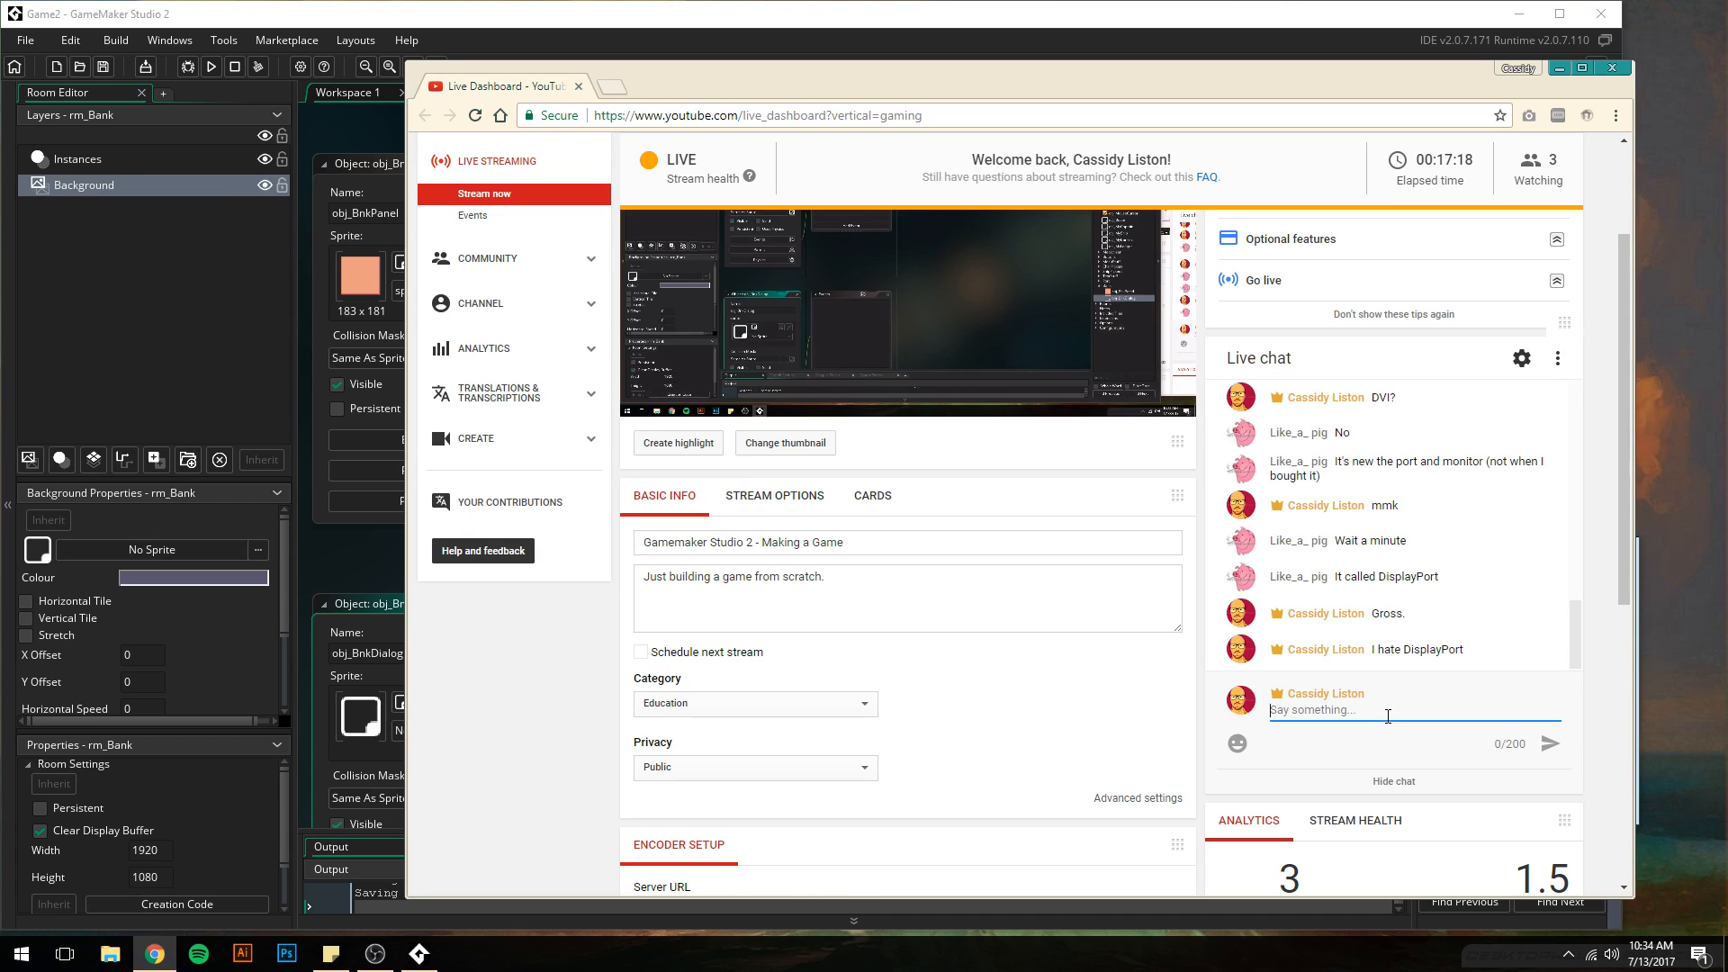
type("terrible handshaking issues.")
key("Return")
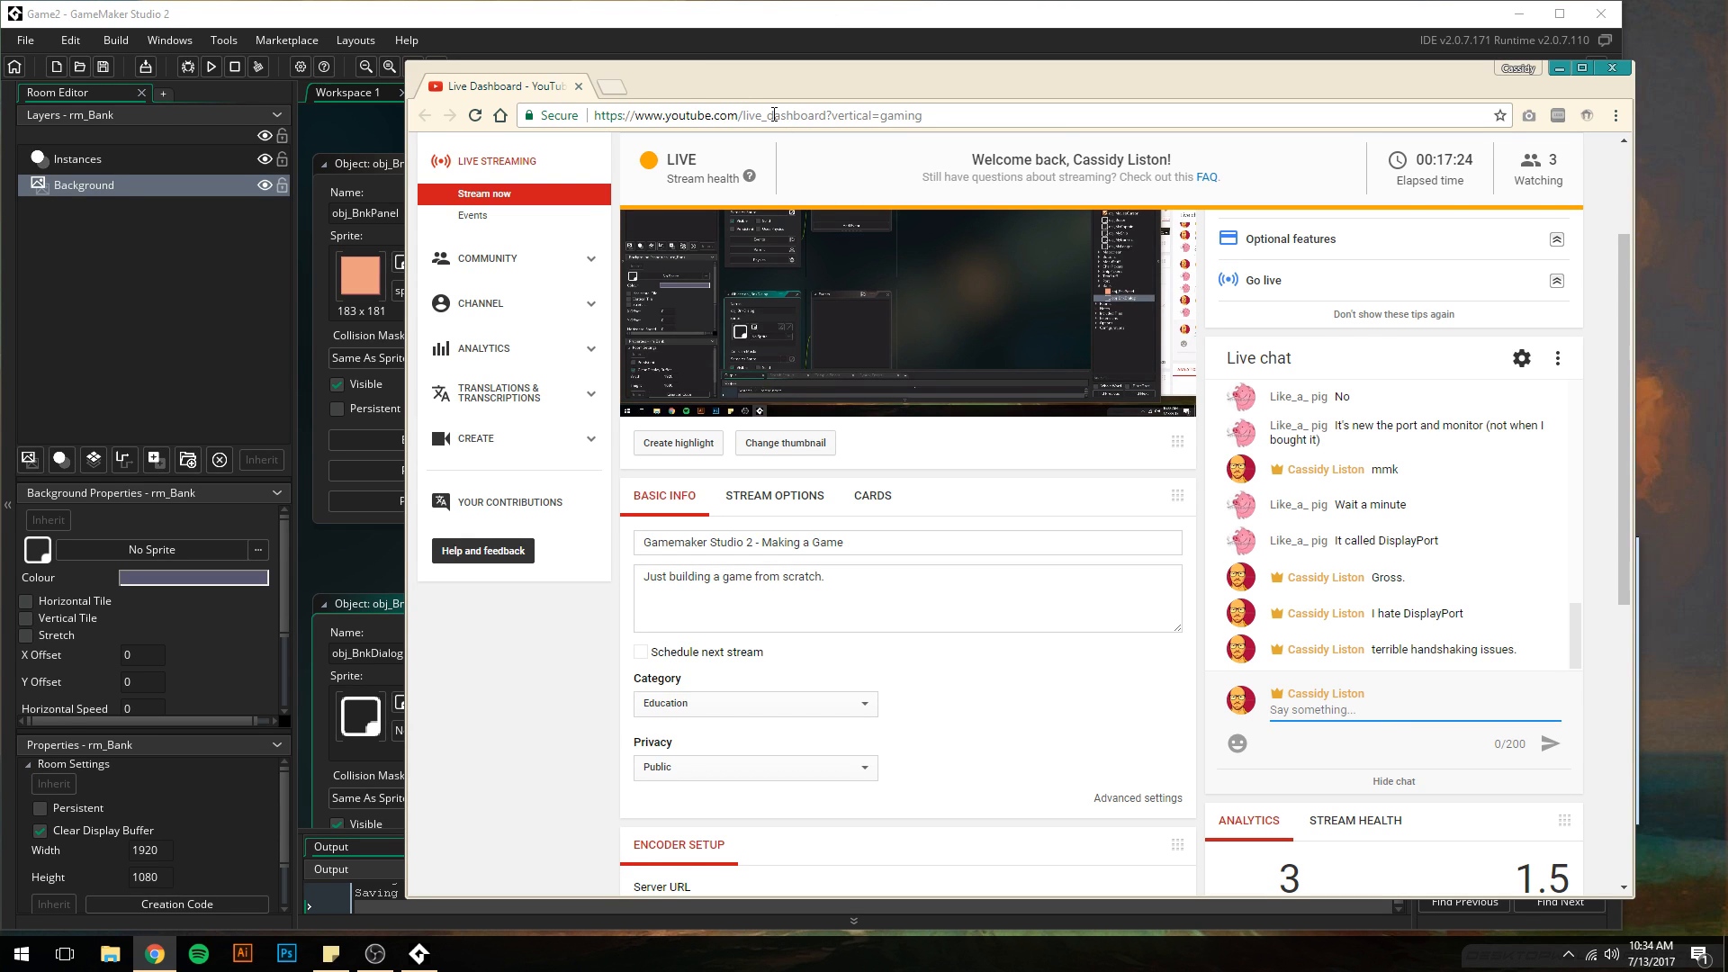
left_click_drag(704, 83, 1161, 99)
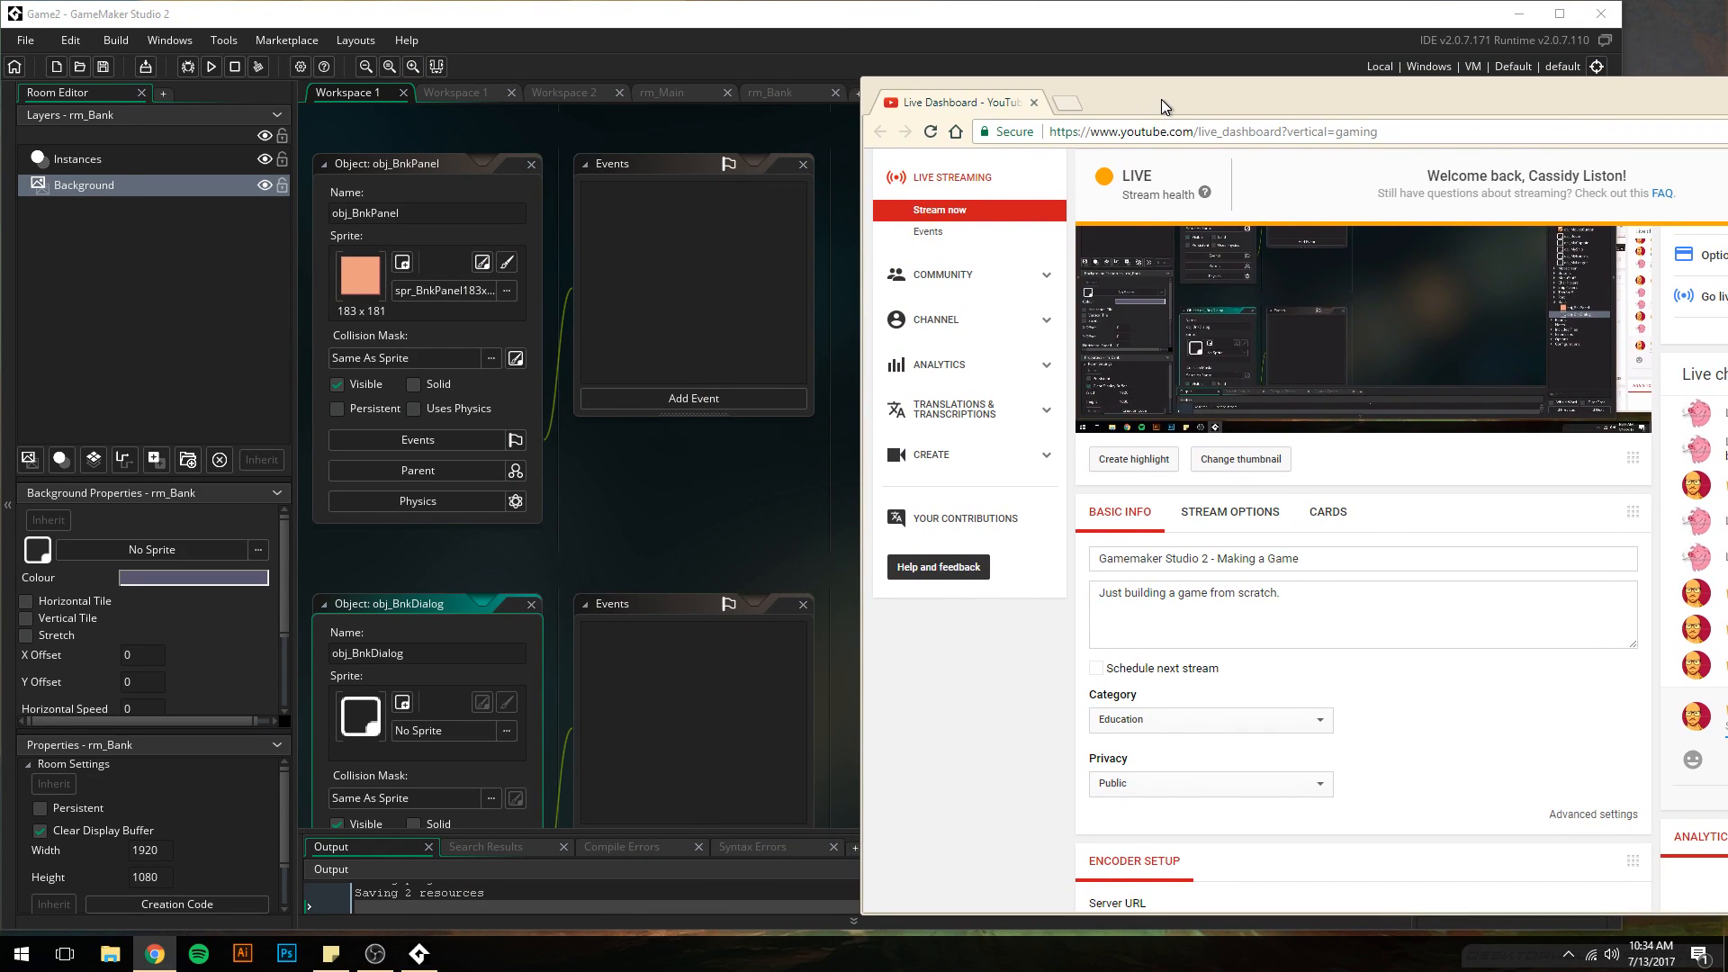
left_click(718, 33)
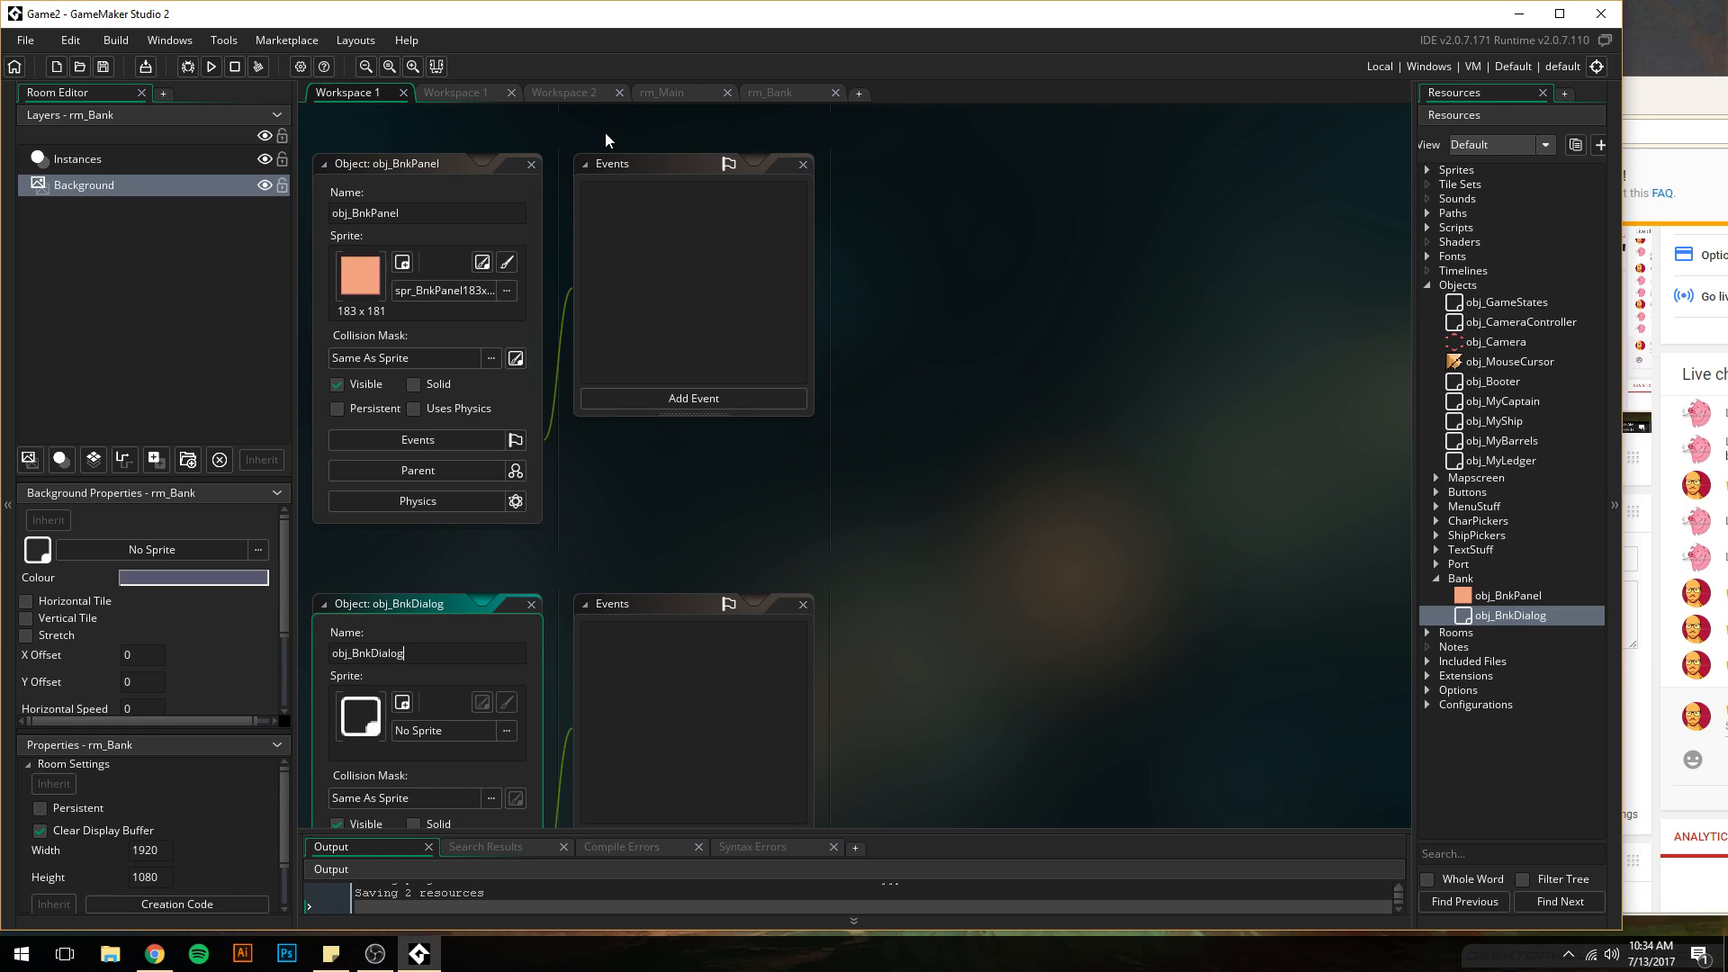
- Remove the Bnk prefix from both bank objects, naming them obj_Panel and obj_Dialog
left_click(329, 194)
left_click_drag(370, 211, 354, 213)
key("BackSpace")
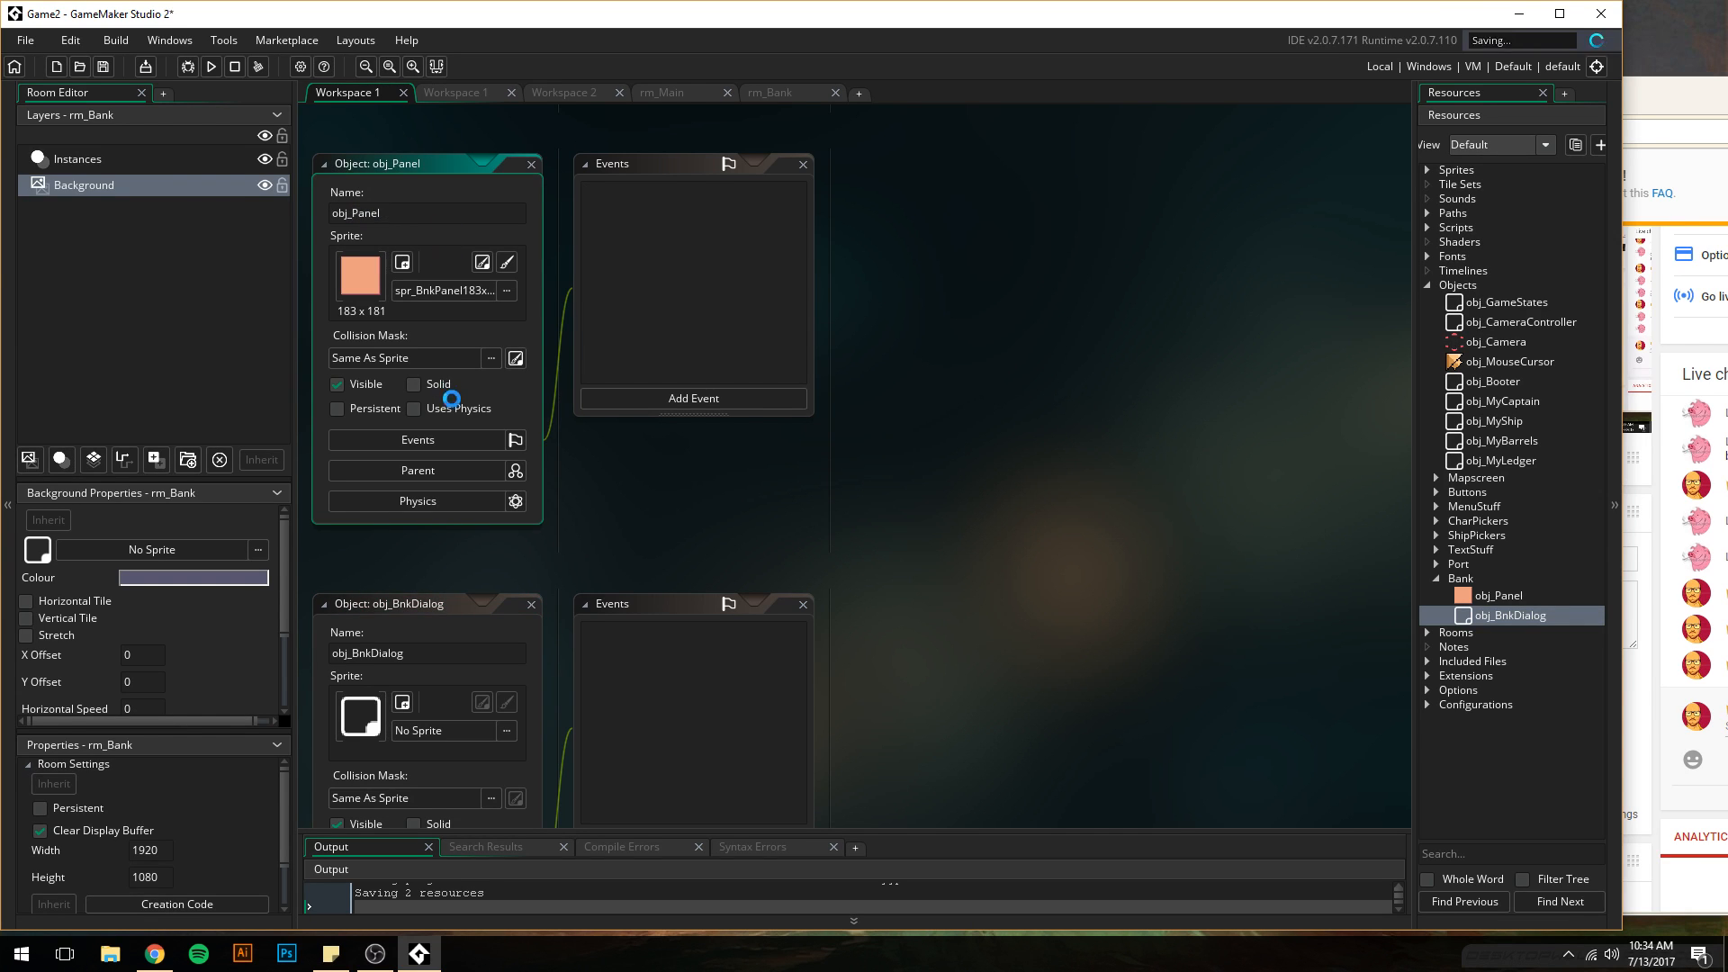
left_click(359, 653)
left_click_drag(373, 654, 352, 653)
key("BackSpace")
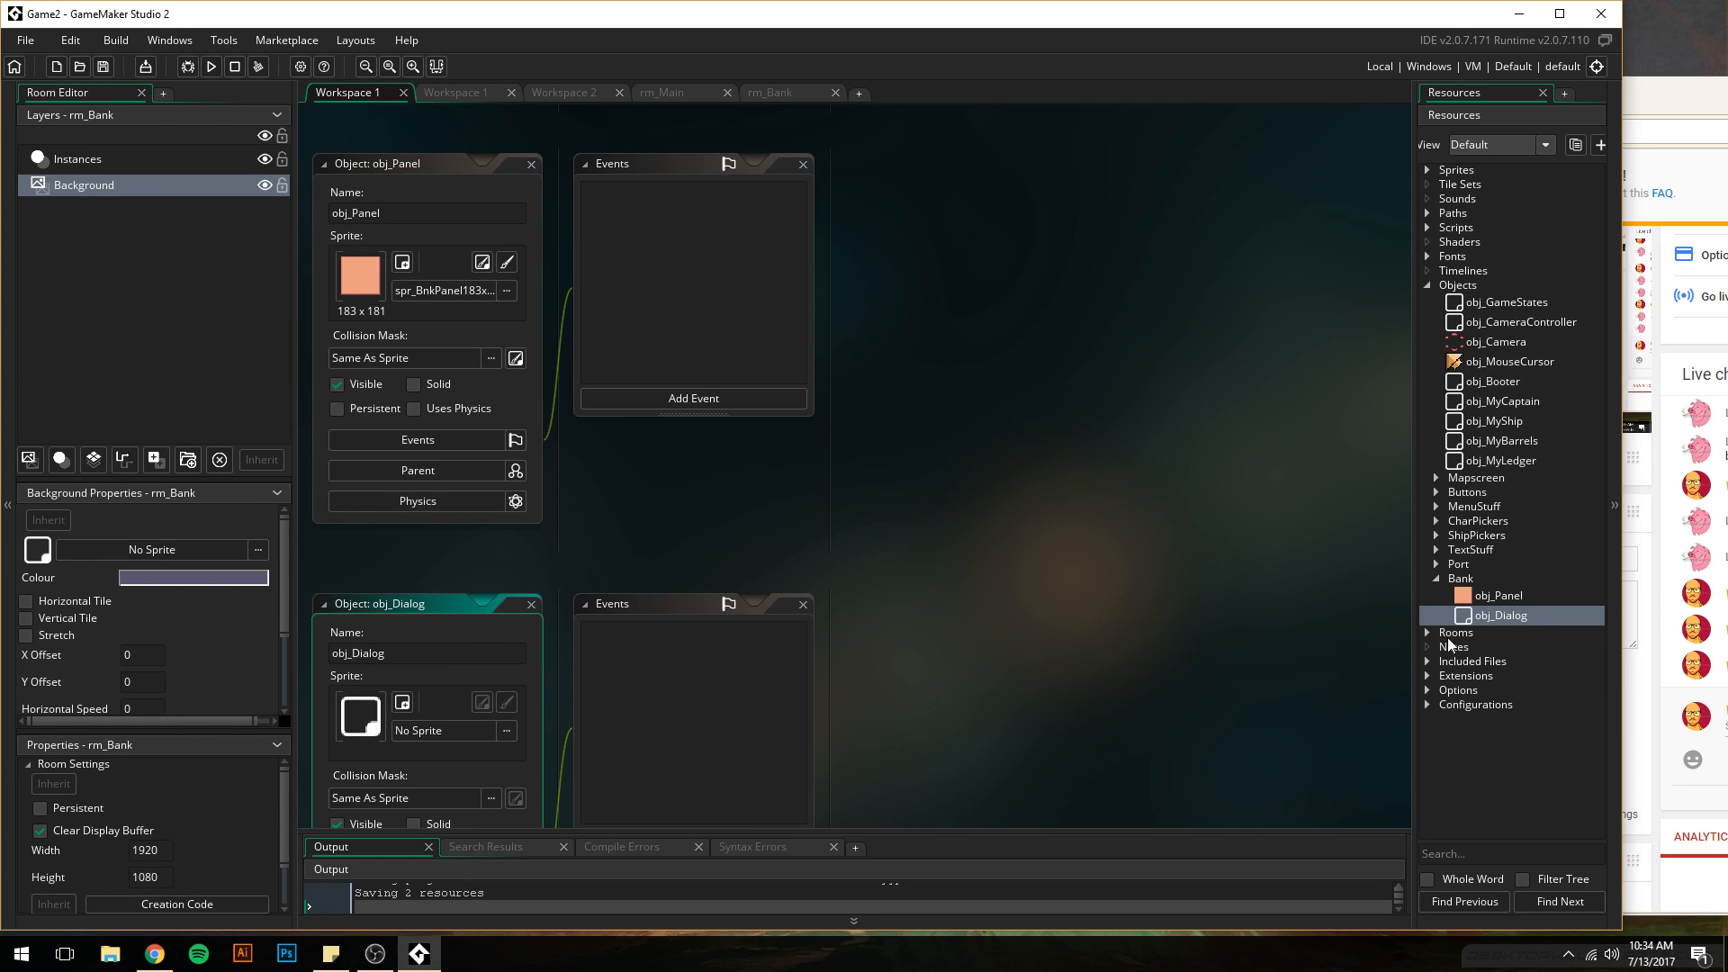
- Move obj_Dialog and obj_Panel out of the Bank group so they sit directly under Objects
left_click_drag(1515, 622, 1474, 288)
left_click_drag(1494, 596, 1474, 304)
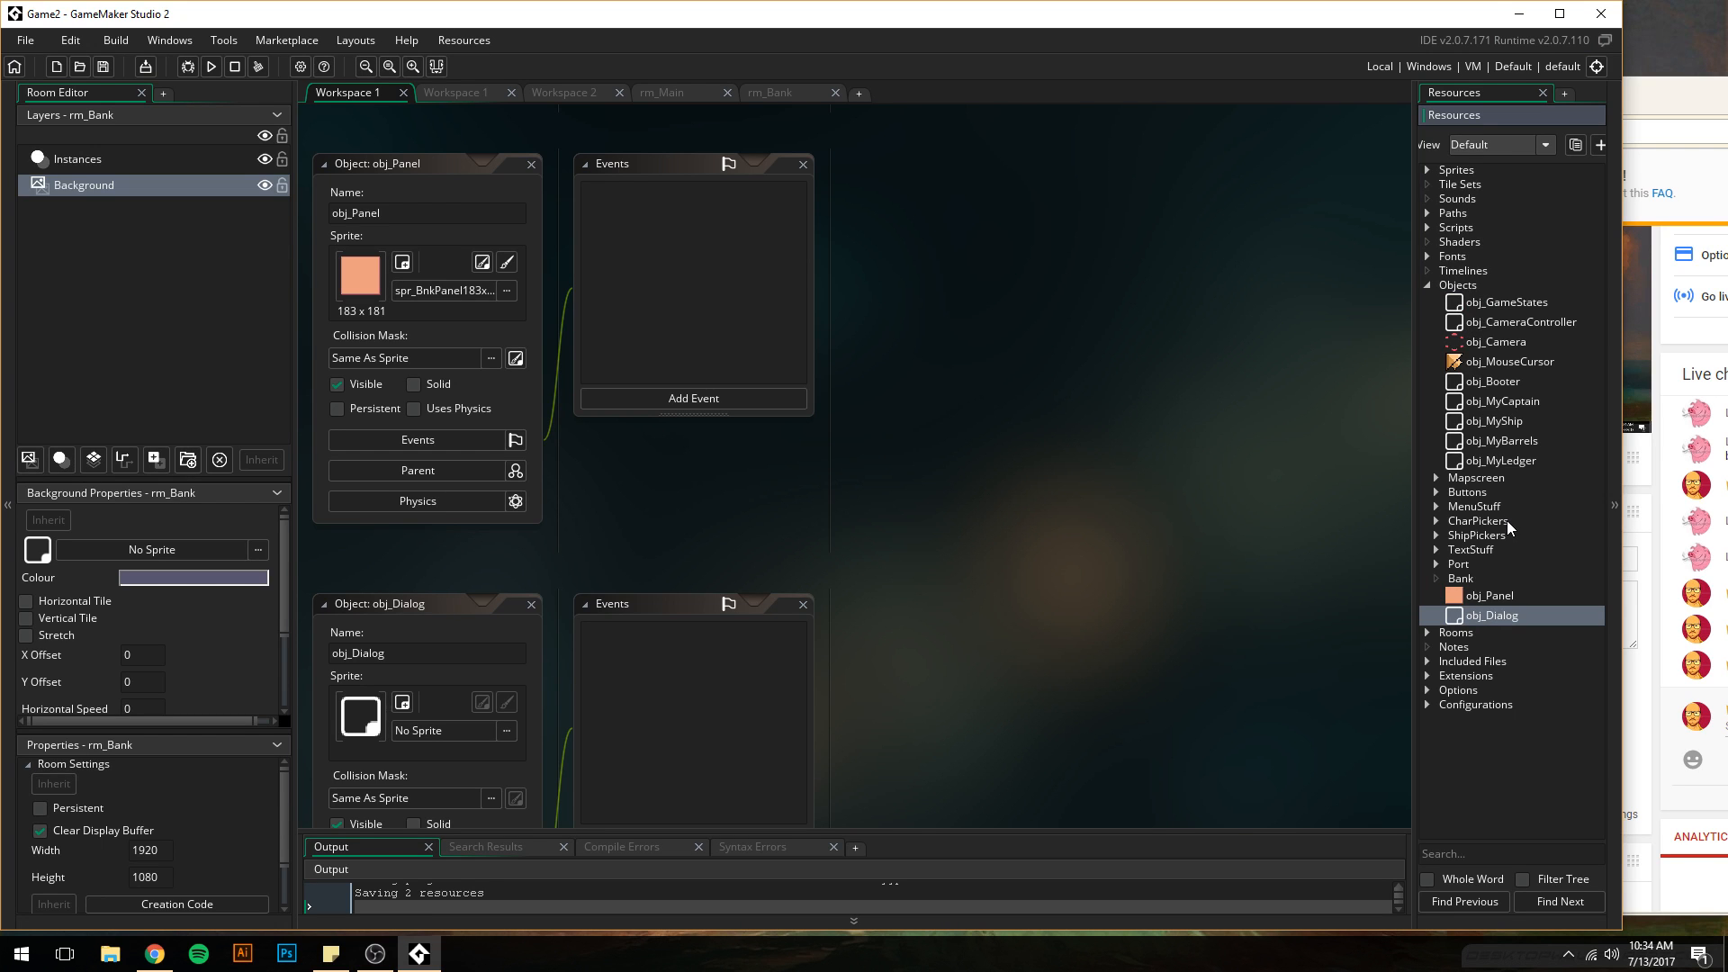
left_click(1460, 581)
- Switch to the YouTube live chat and post "My old work was full of HP laptops with DisplayPort no HDMI"
left_click_drag(1679, 94, 1141, 74)
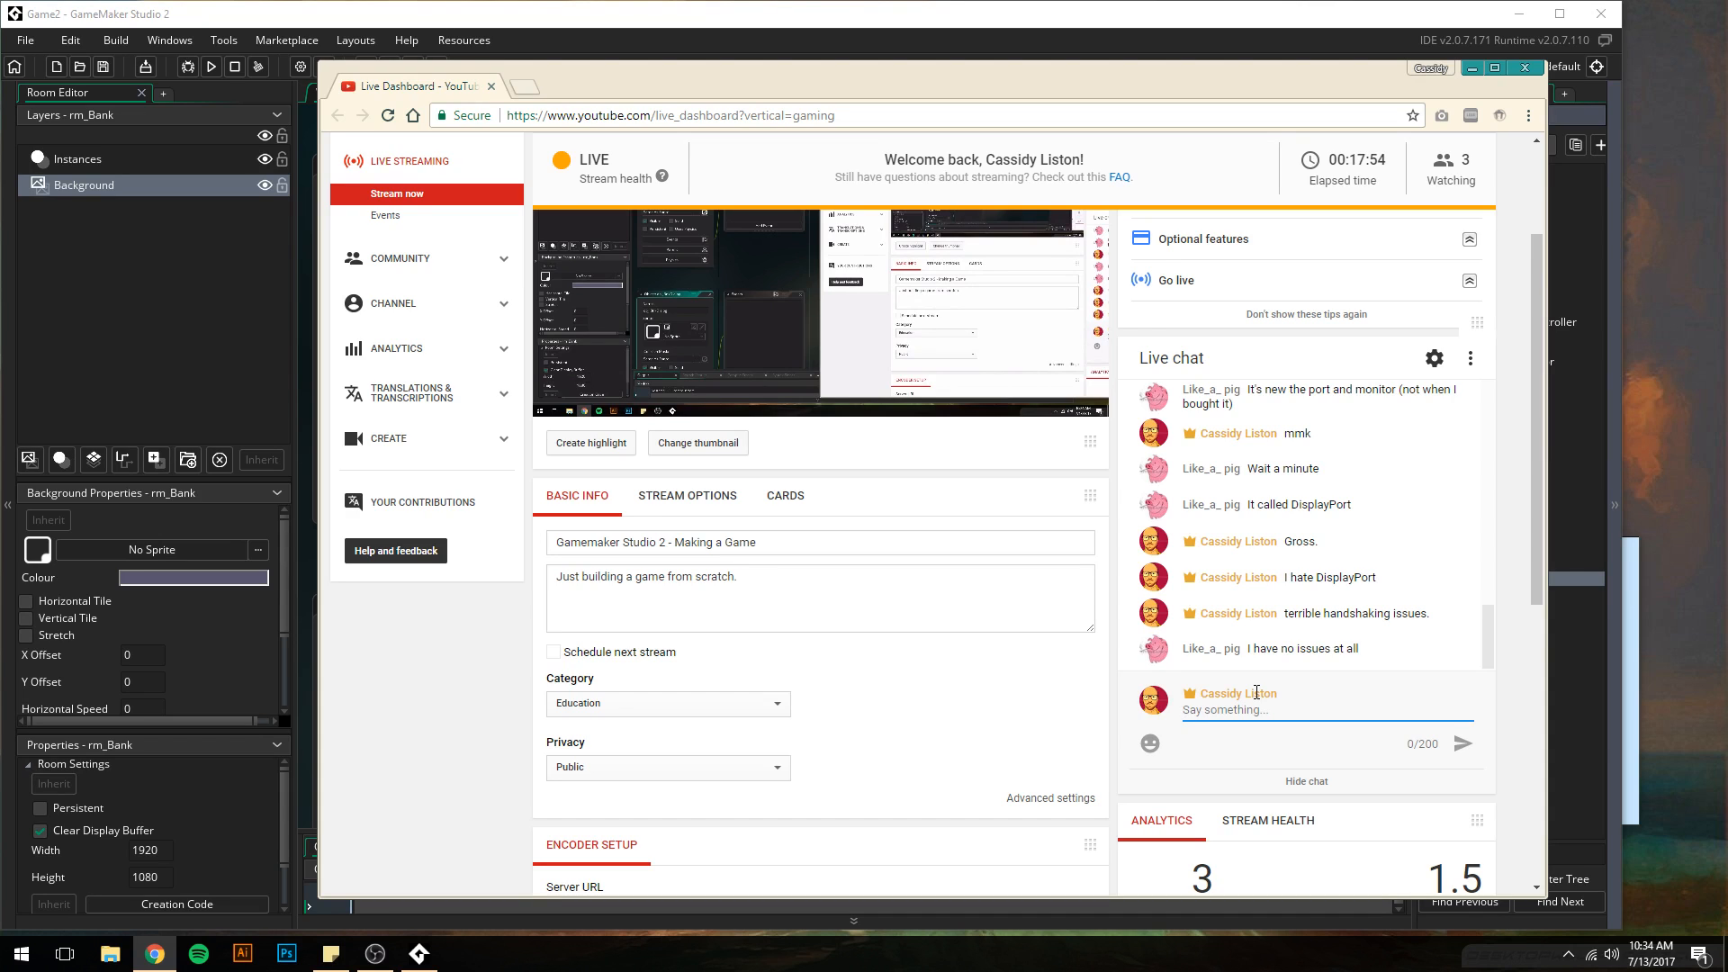
type("Mn old ")
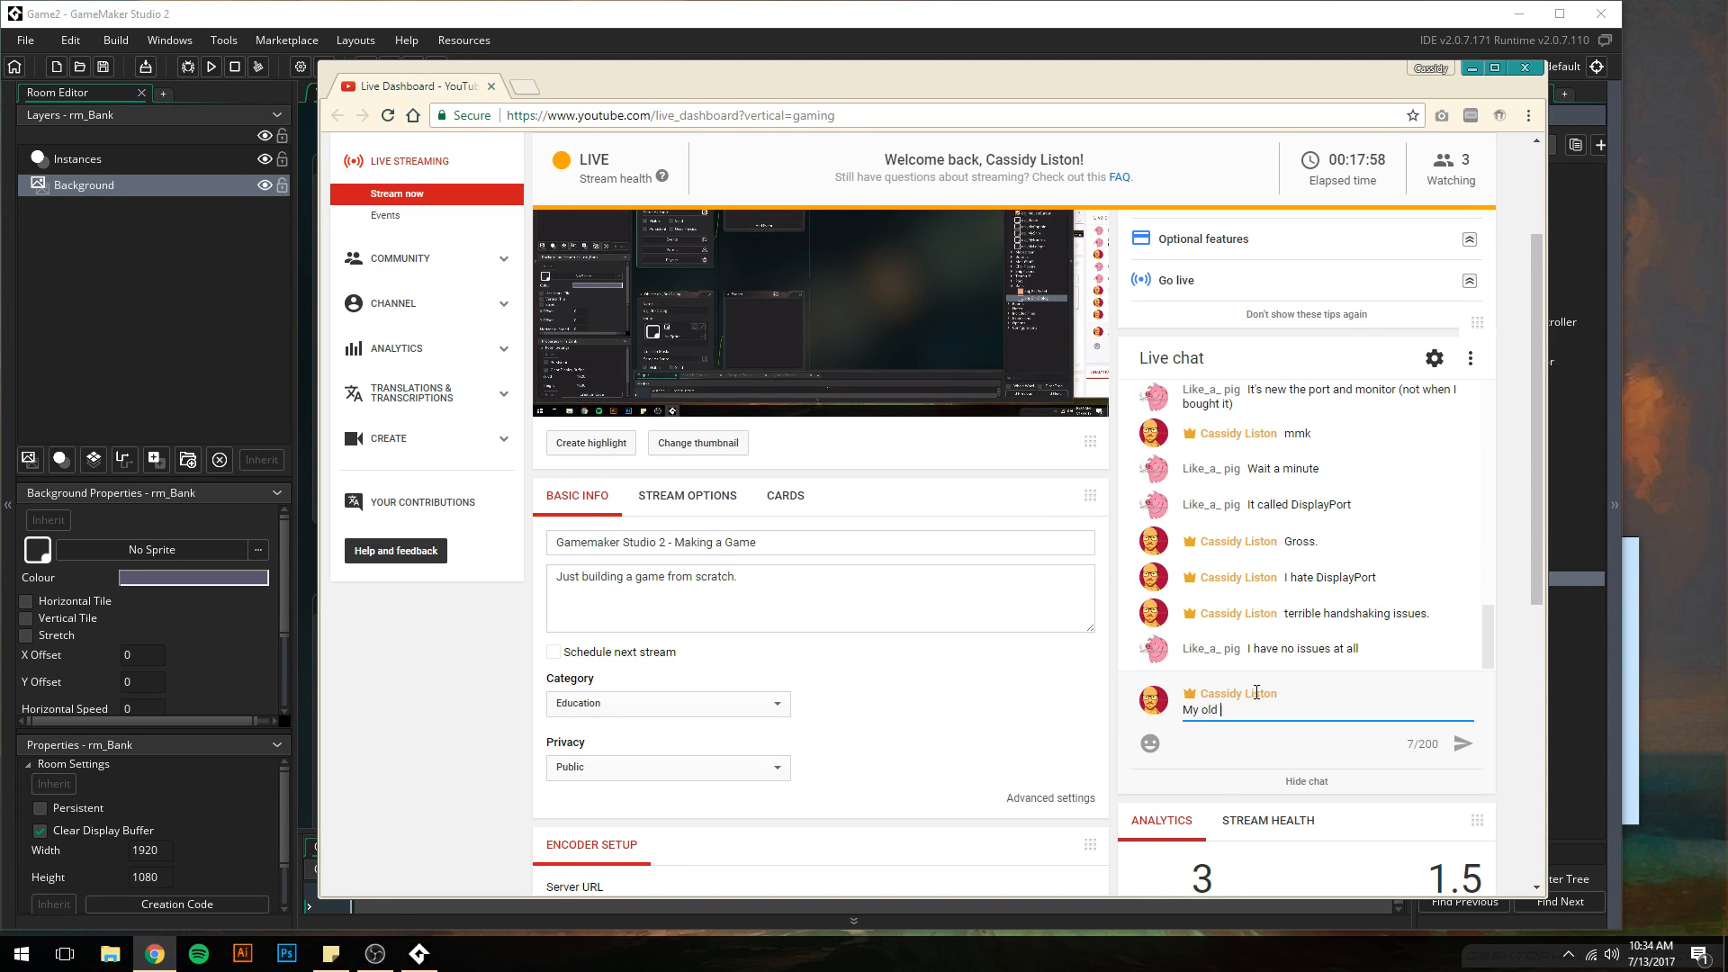
type("work was full of HP lap")
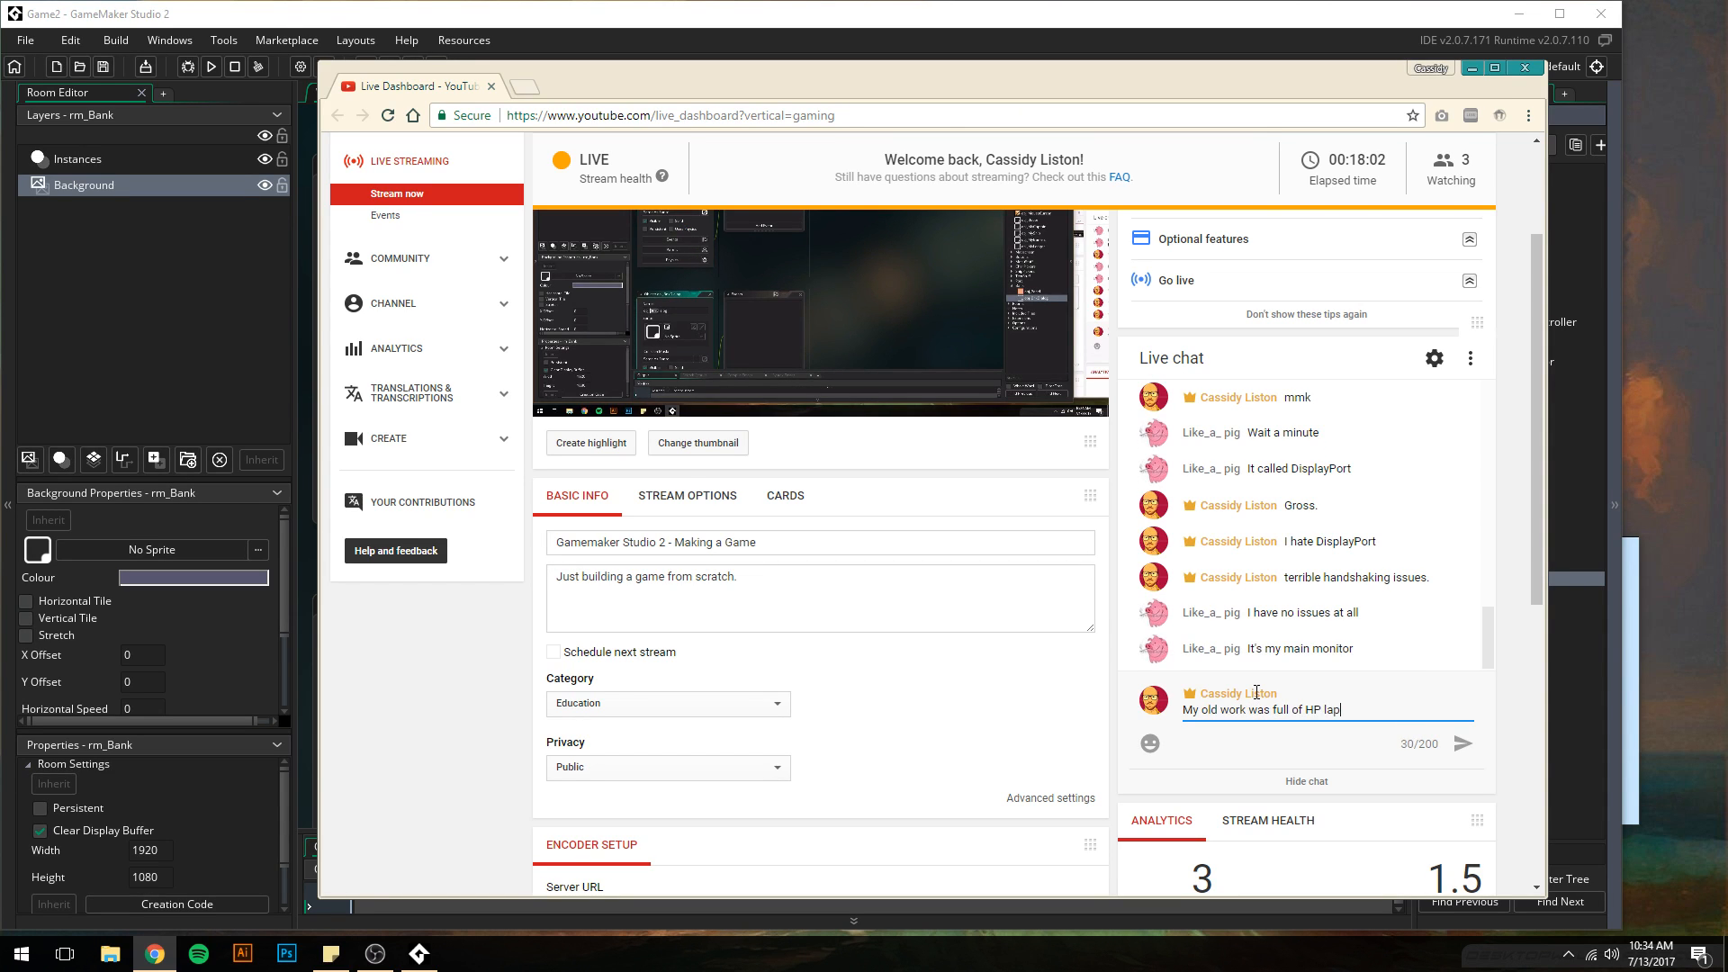
type("tops with DisplayPort ")
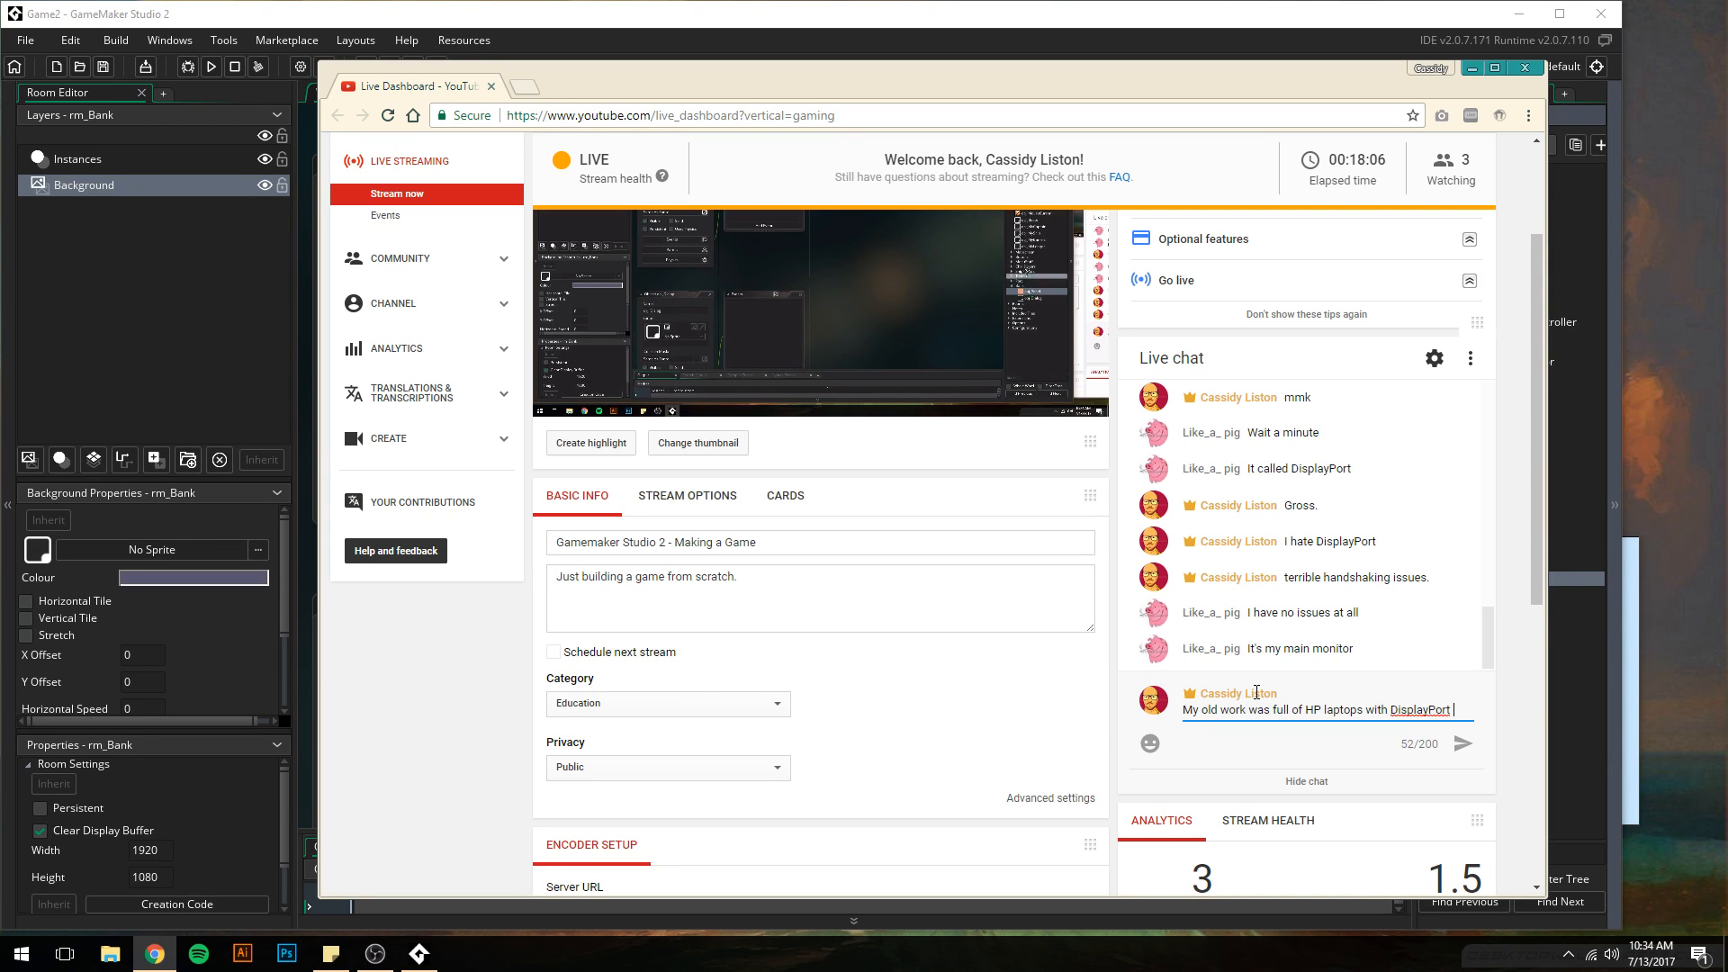
type("no HDMI")
key("Return")
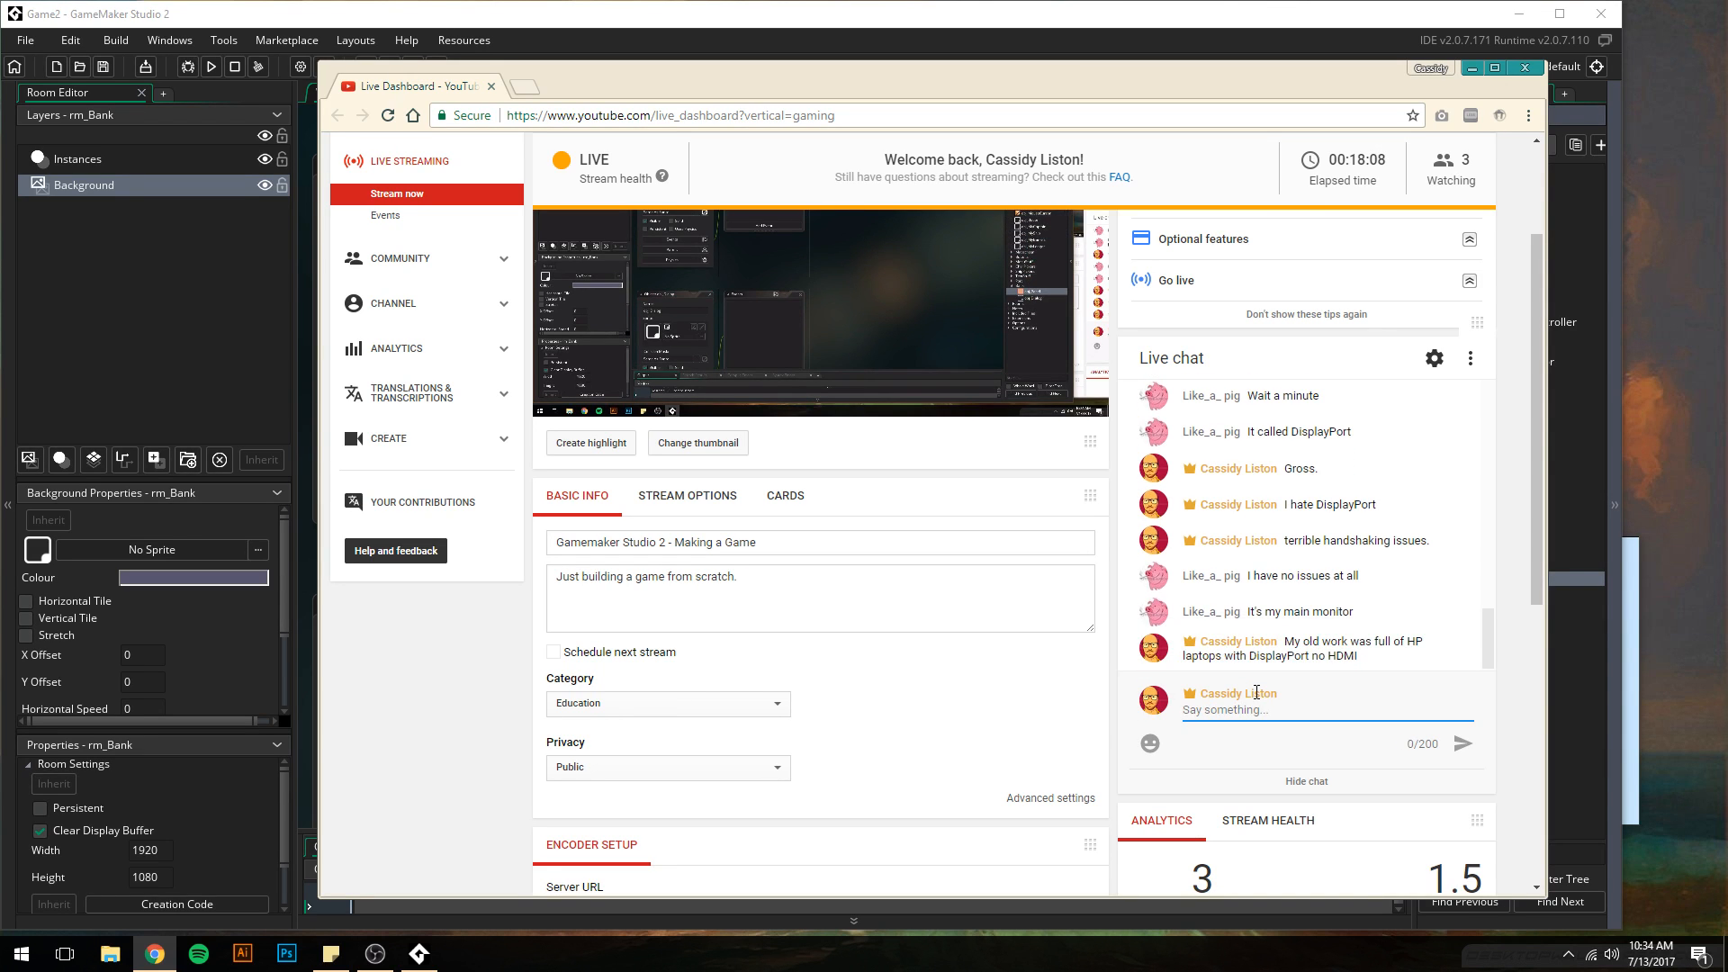
- Post "handshaking issues with all the monitors everywhere. Garbage." in the live chat
type("handshaking issues with all the monito")
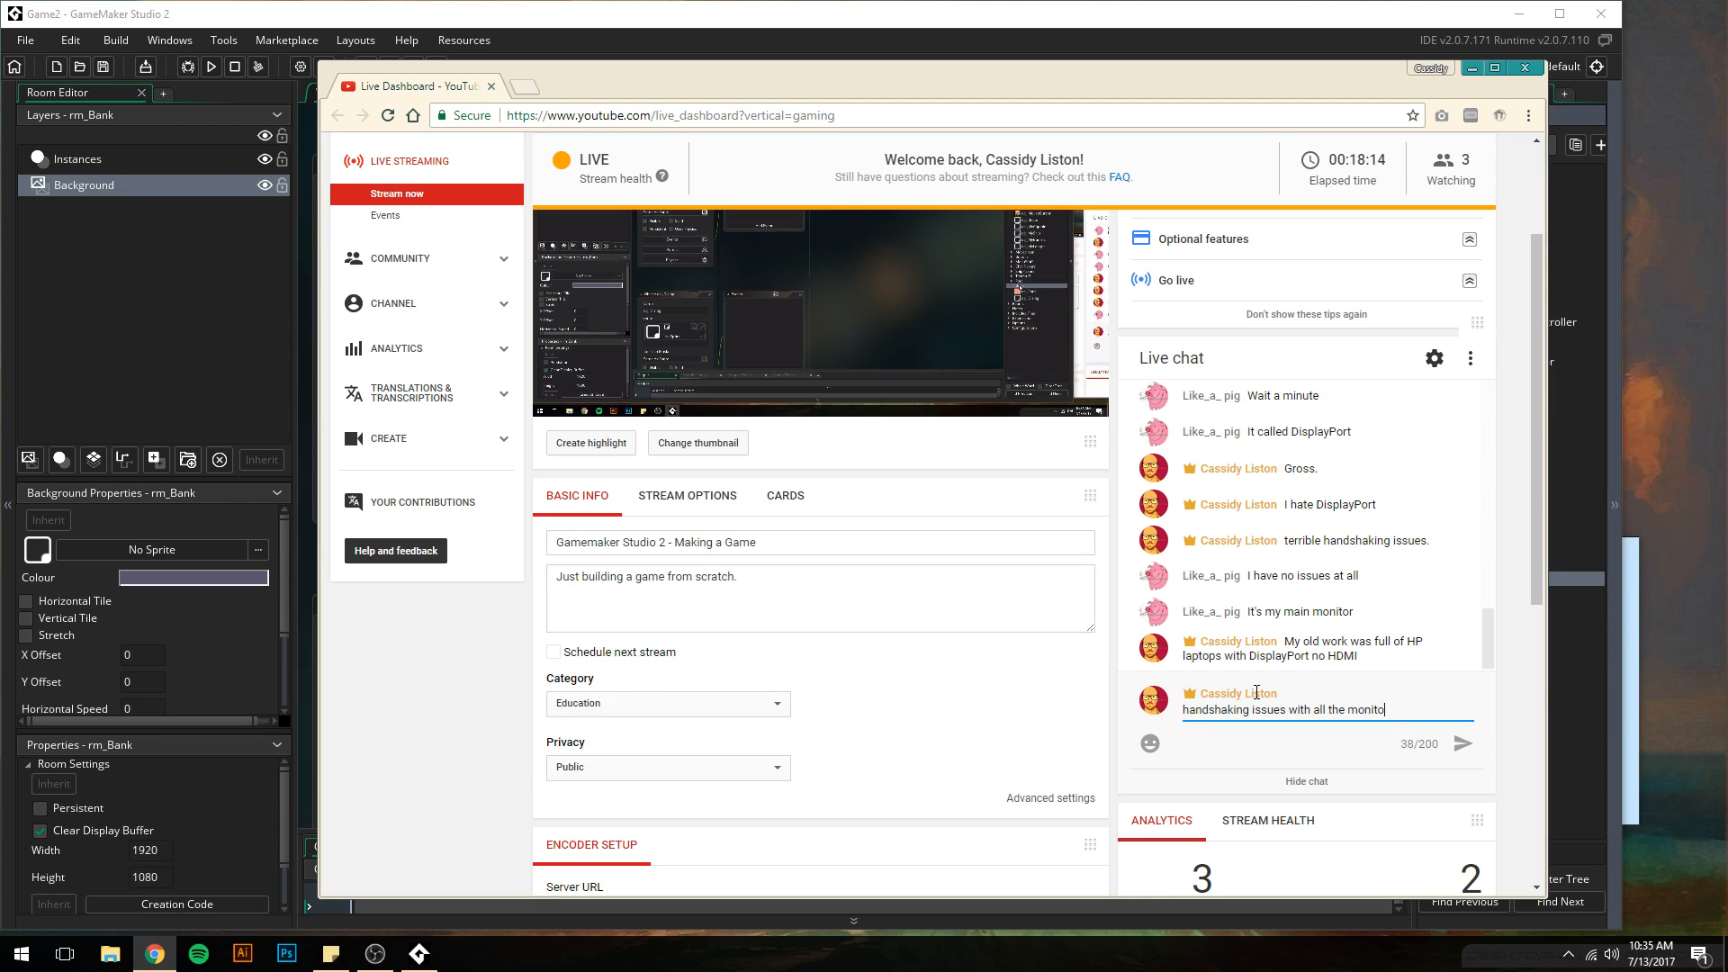
type("rs everywhere. H")
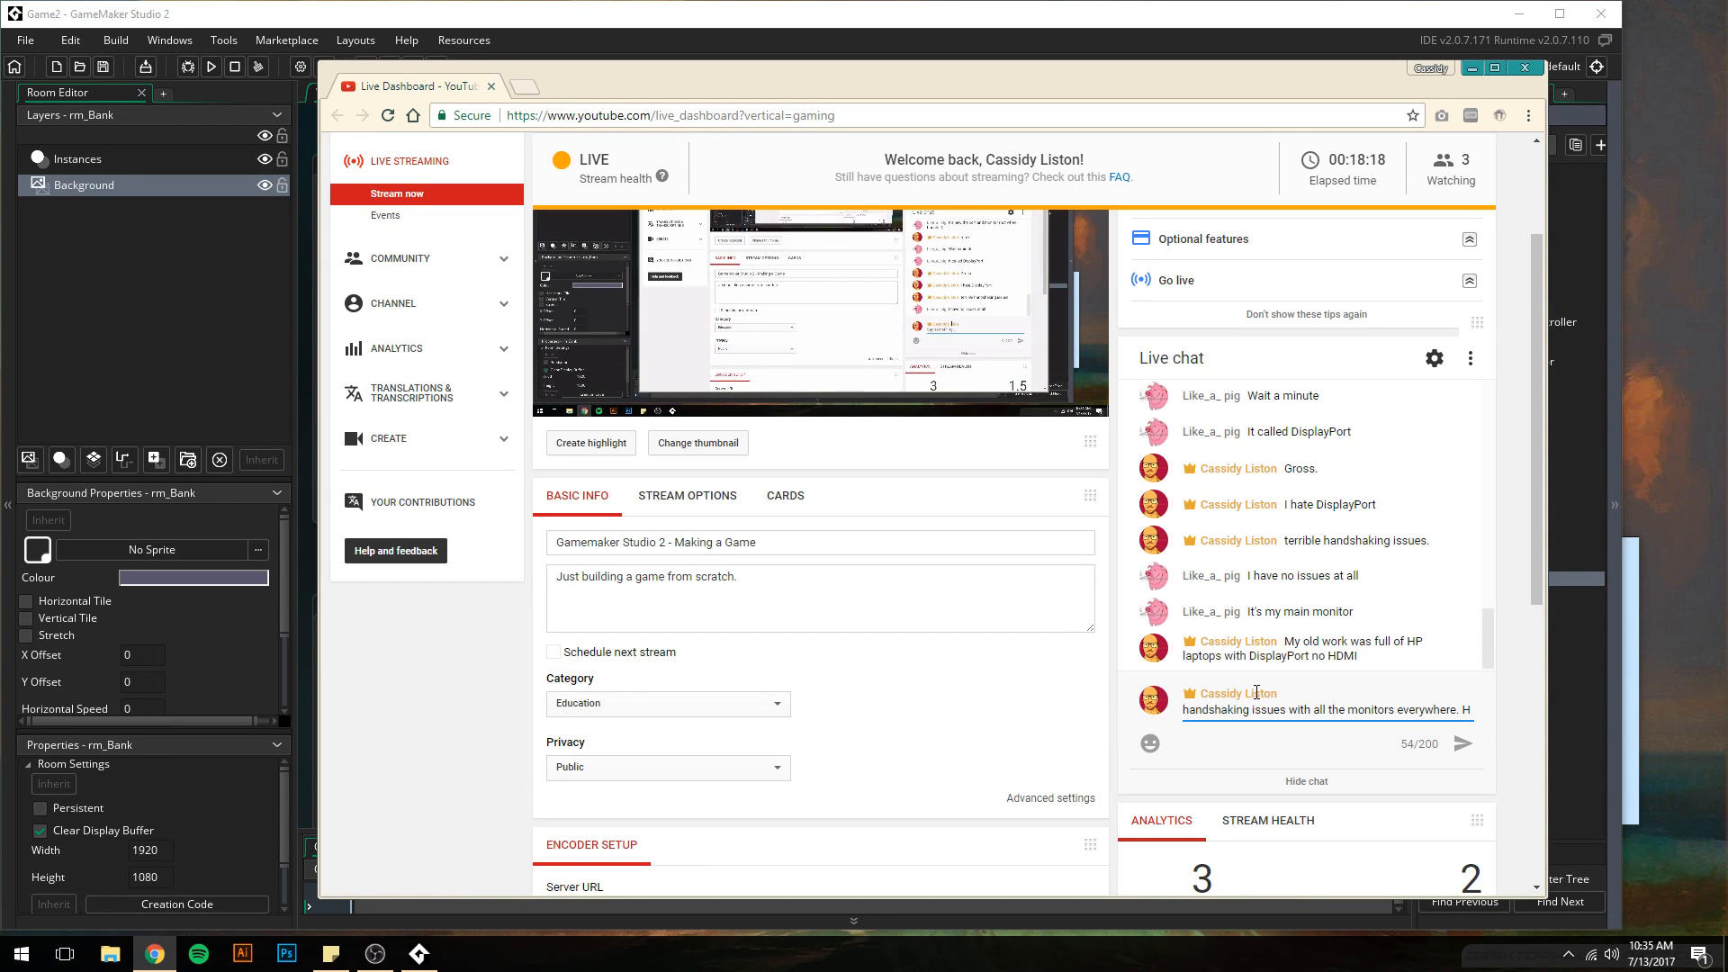
type("Garbage.")
key("Return")
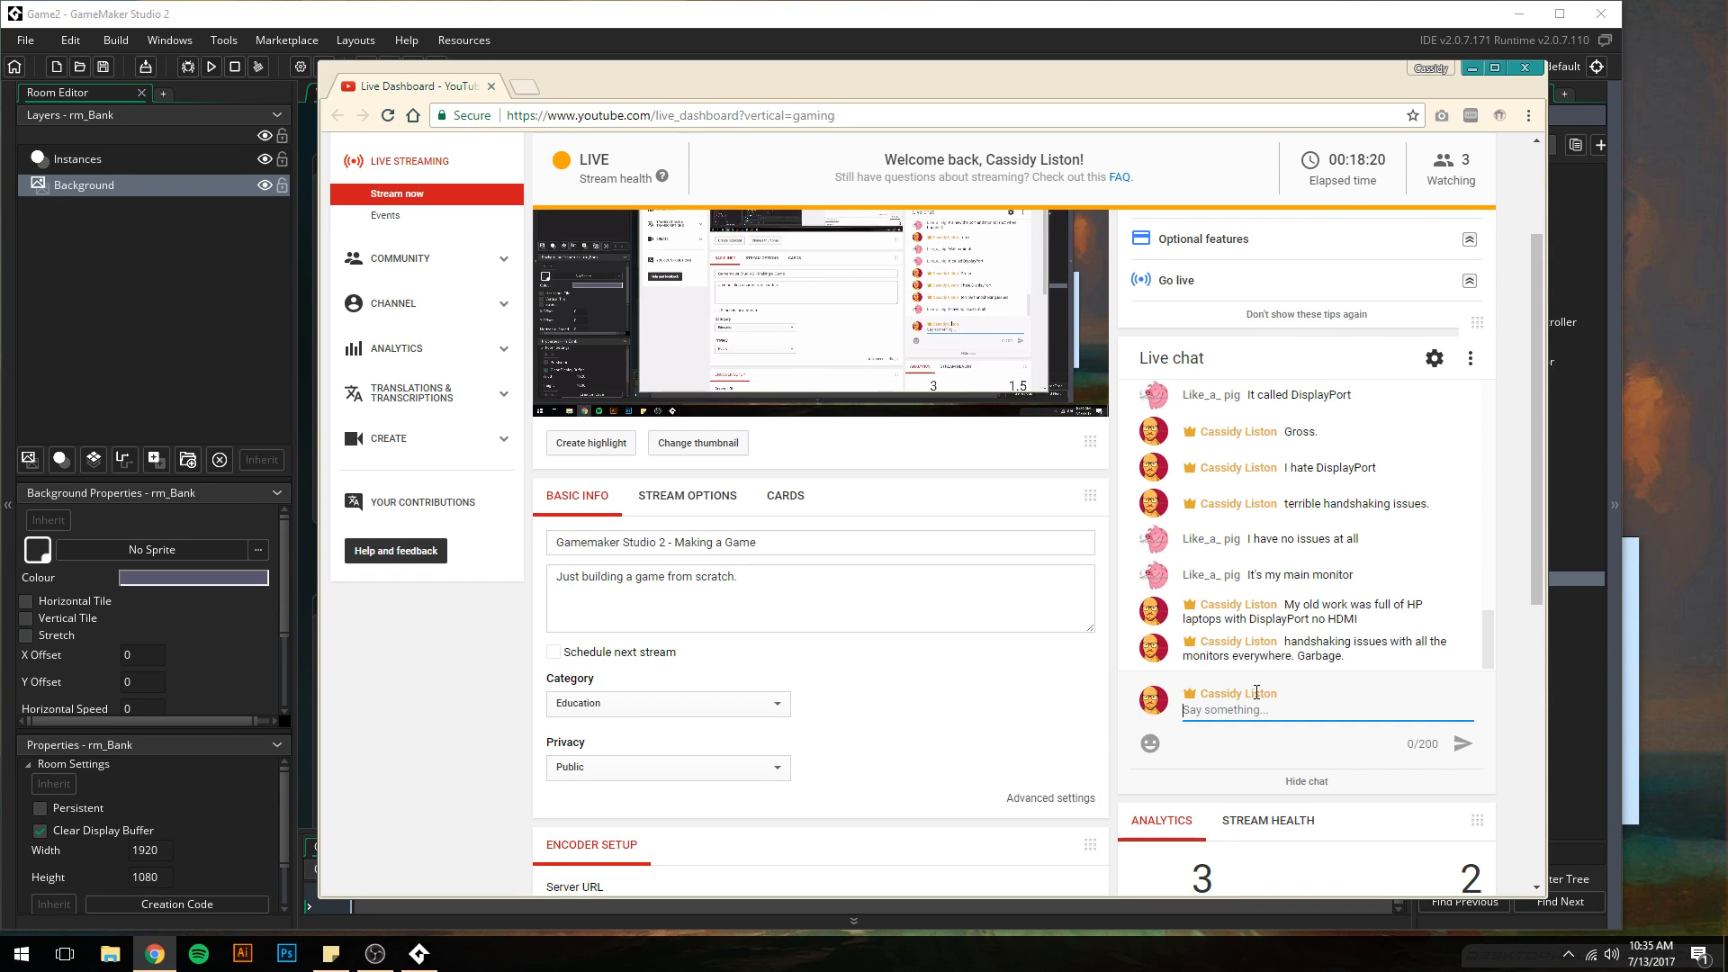
- Post "But I'm glad it works just fine for you." in the live chat, move the browser aside, and return to GameMaker
type("But I'm glad it works just f")
key("BackSpace")
type("just fine for you")
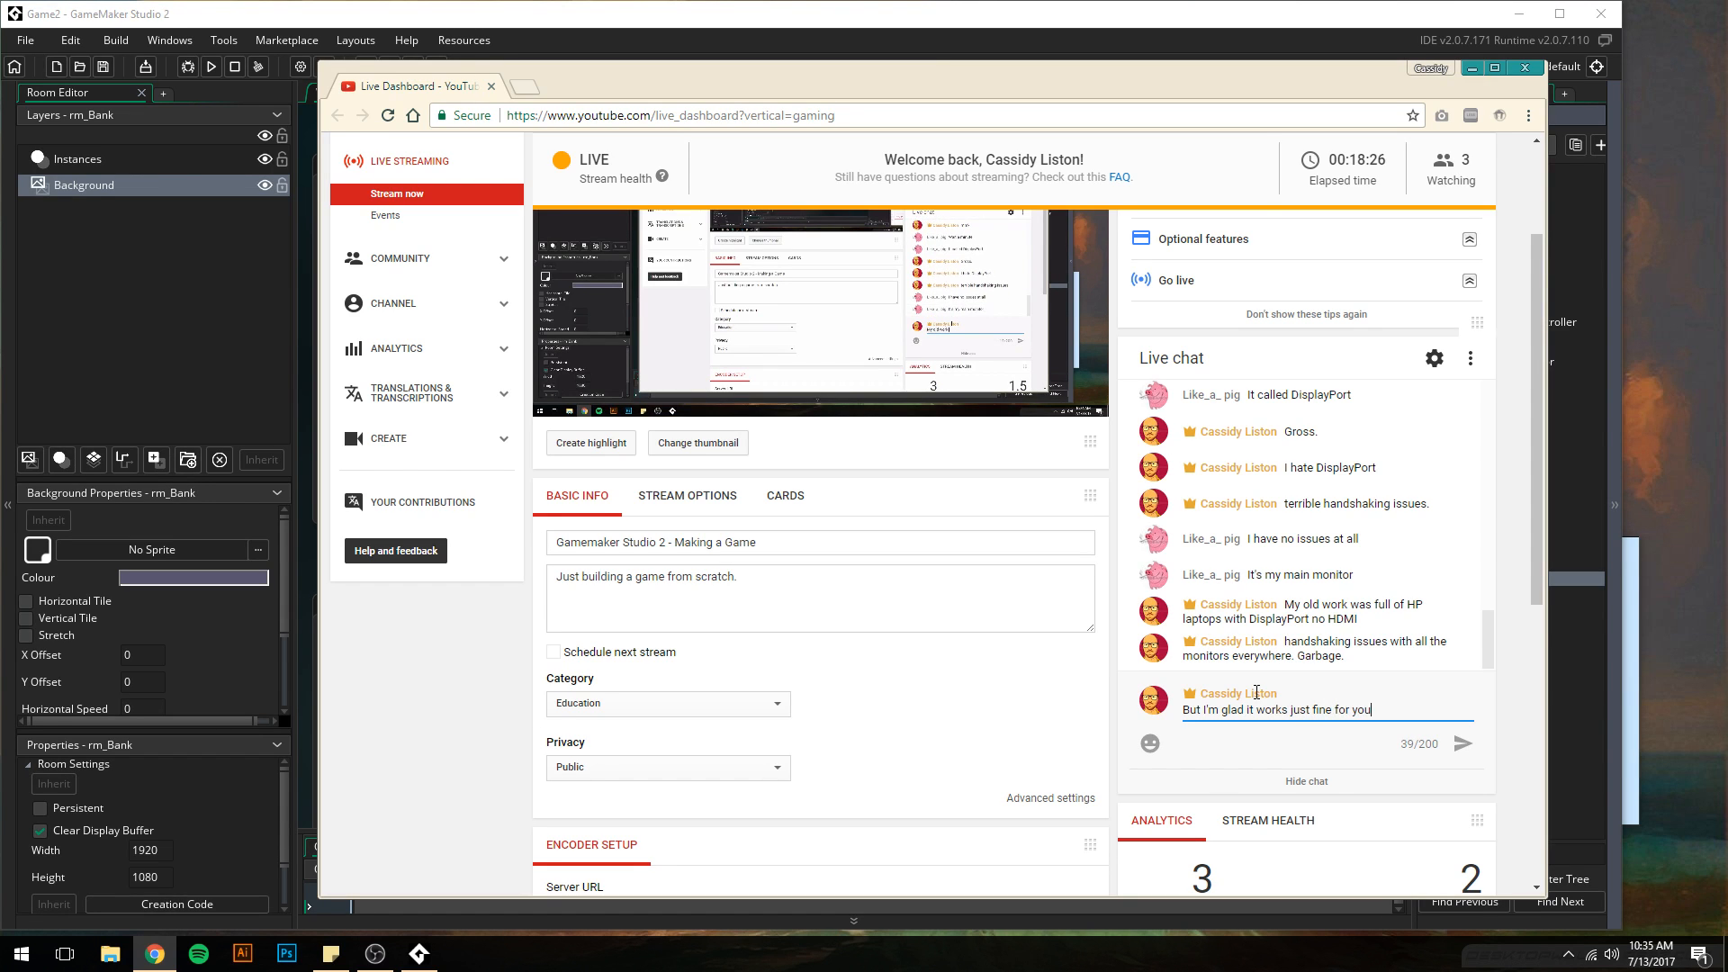
type(".")
key("Return")
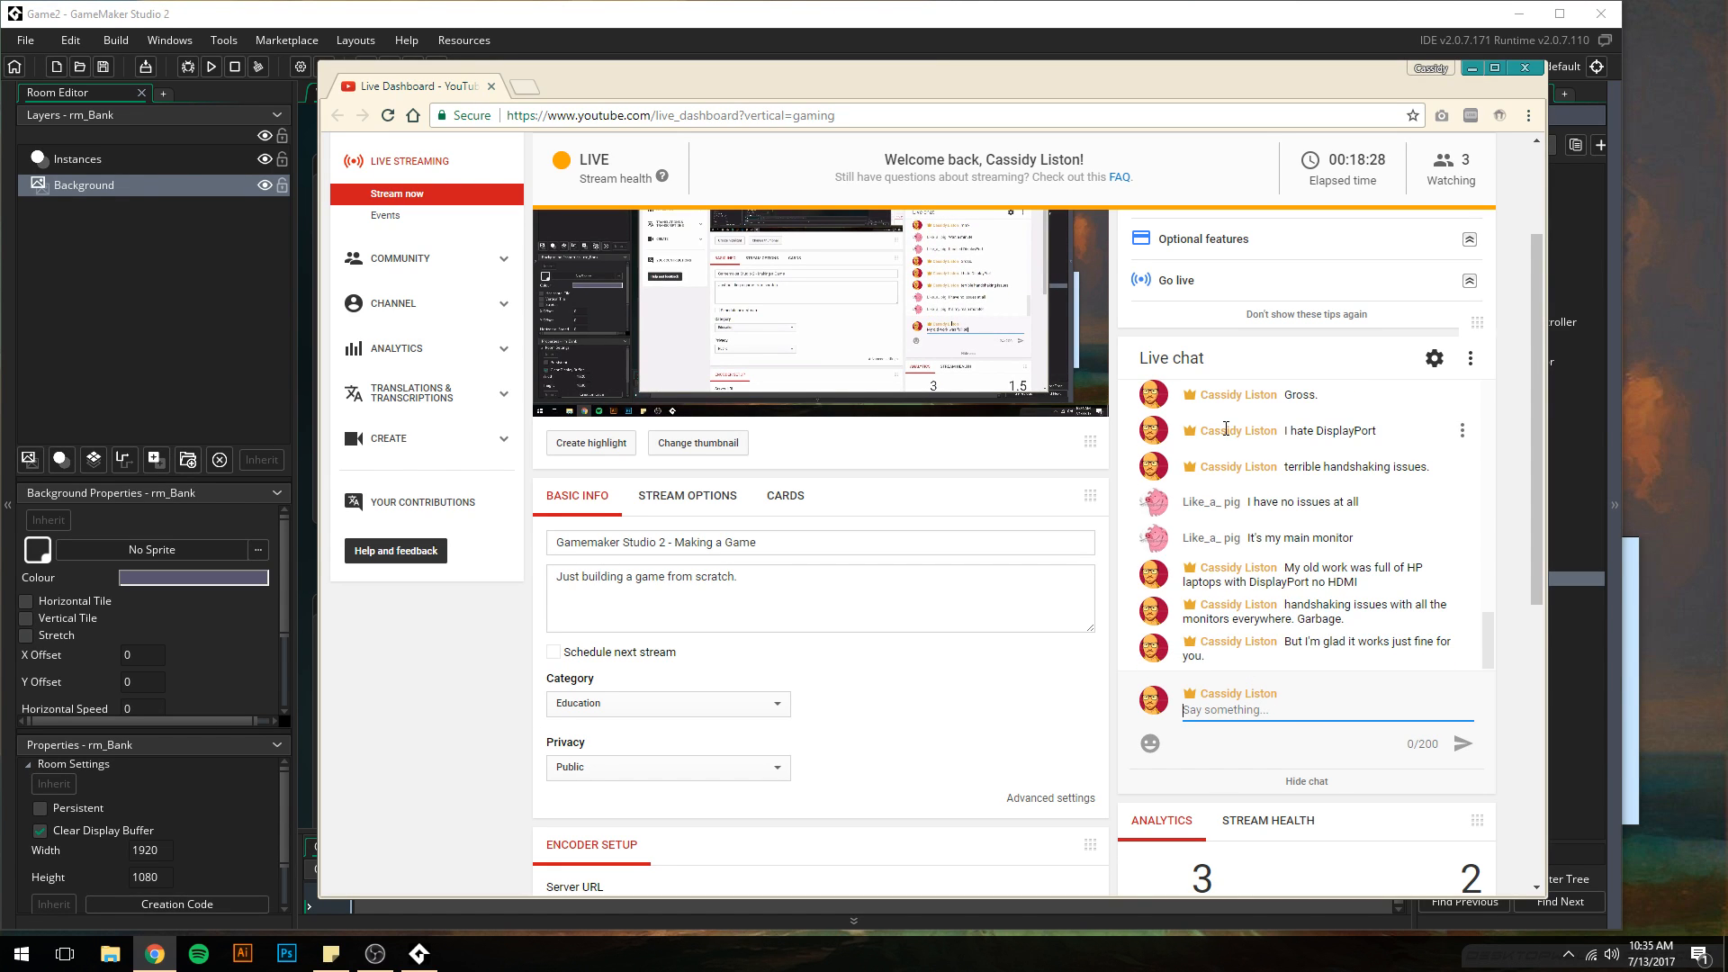
left_click_drag(790, 77, 1329, 112)
left_click(978, 18)
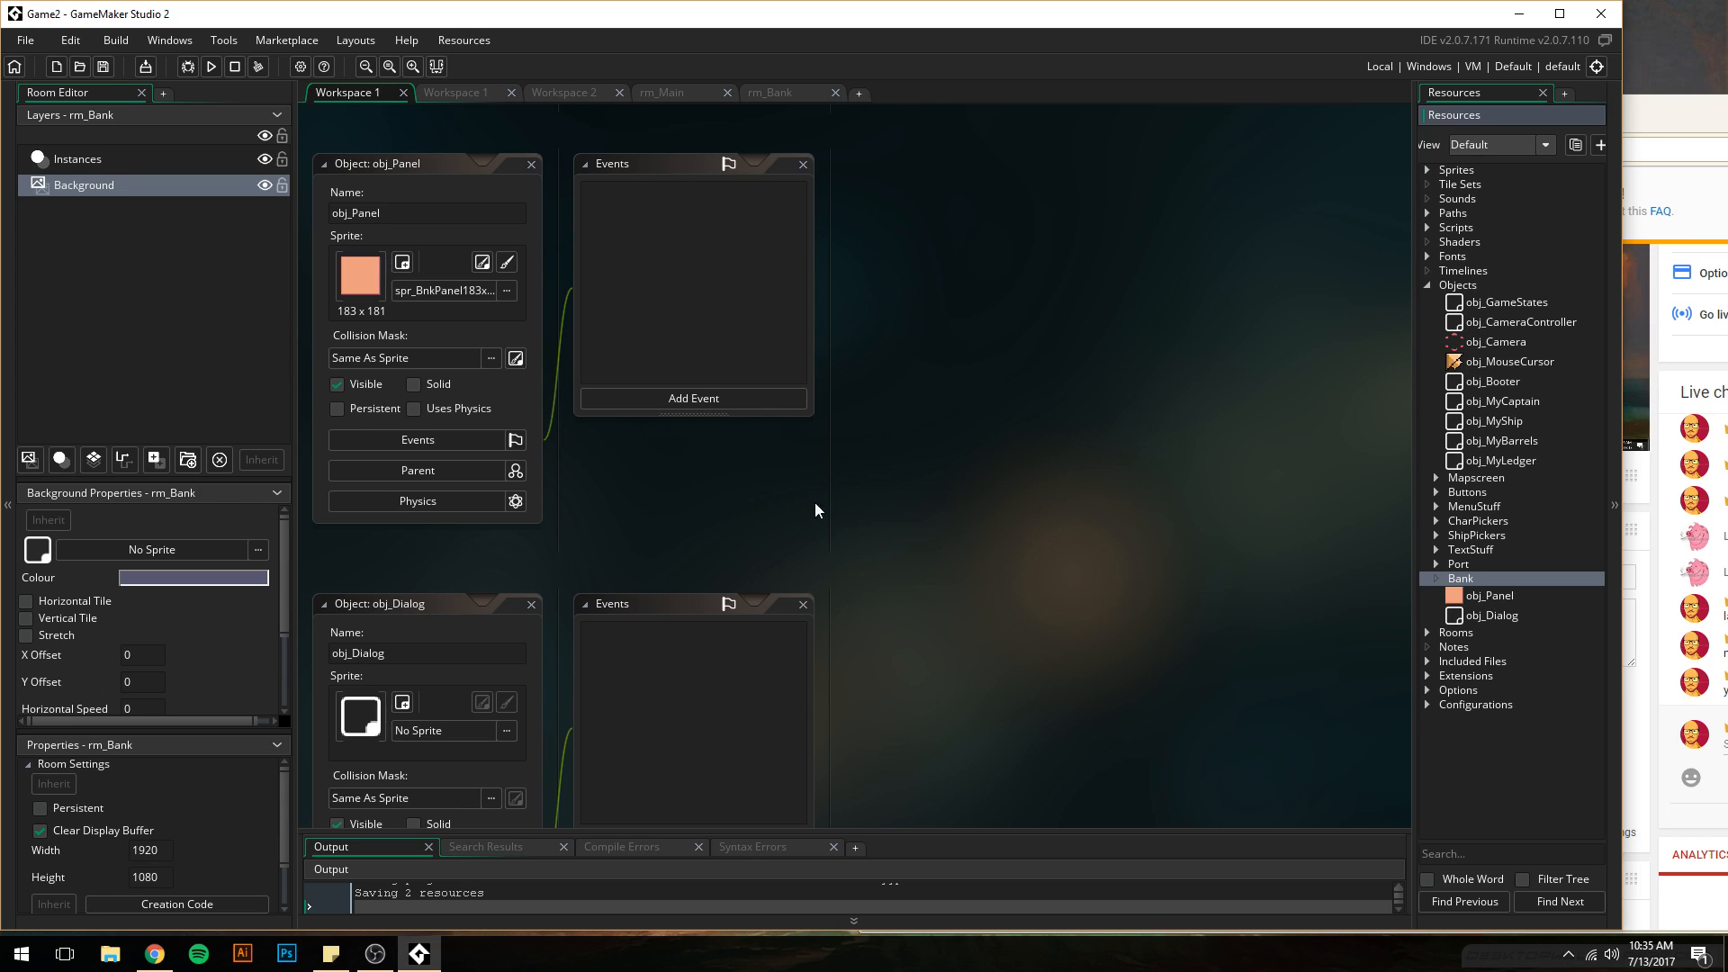
- Assign the 631 x 98 bank dialog sprite from the Bank sprite group to obj_Dialog
left_click(506, 734)
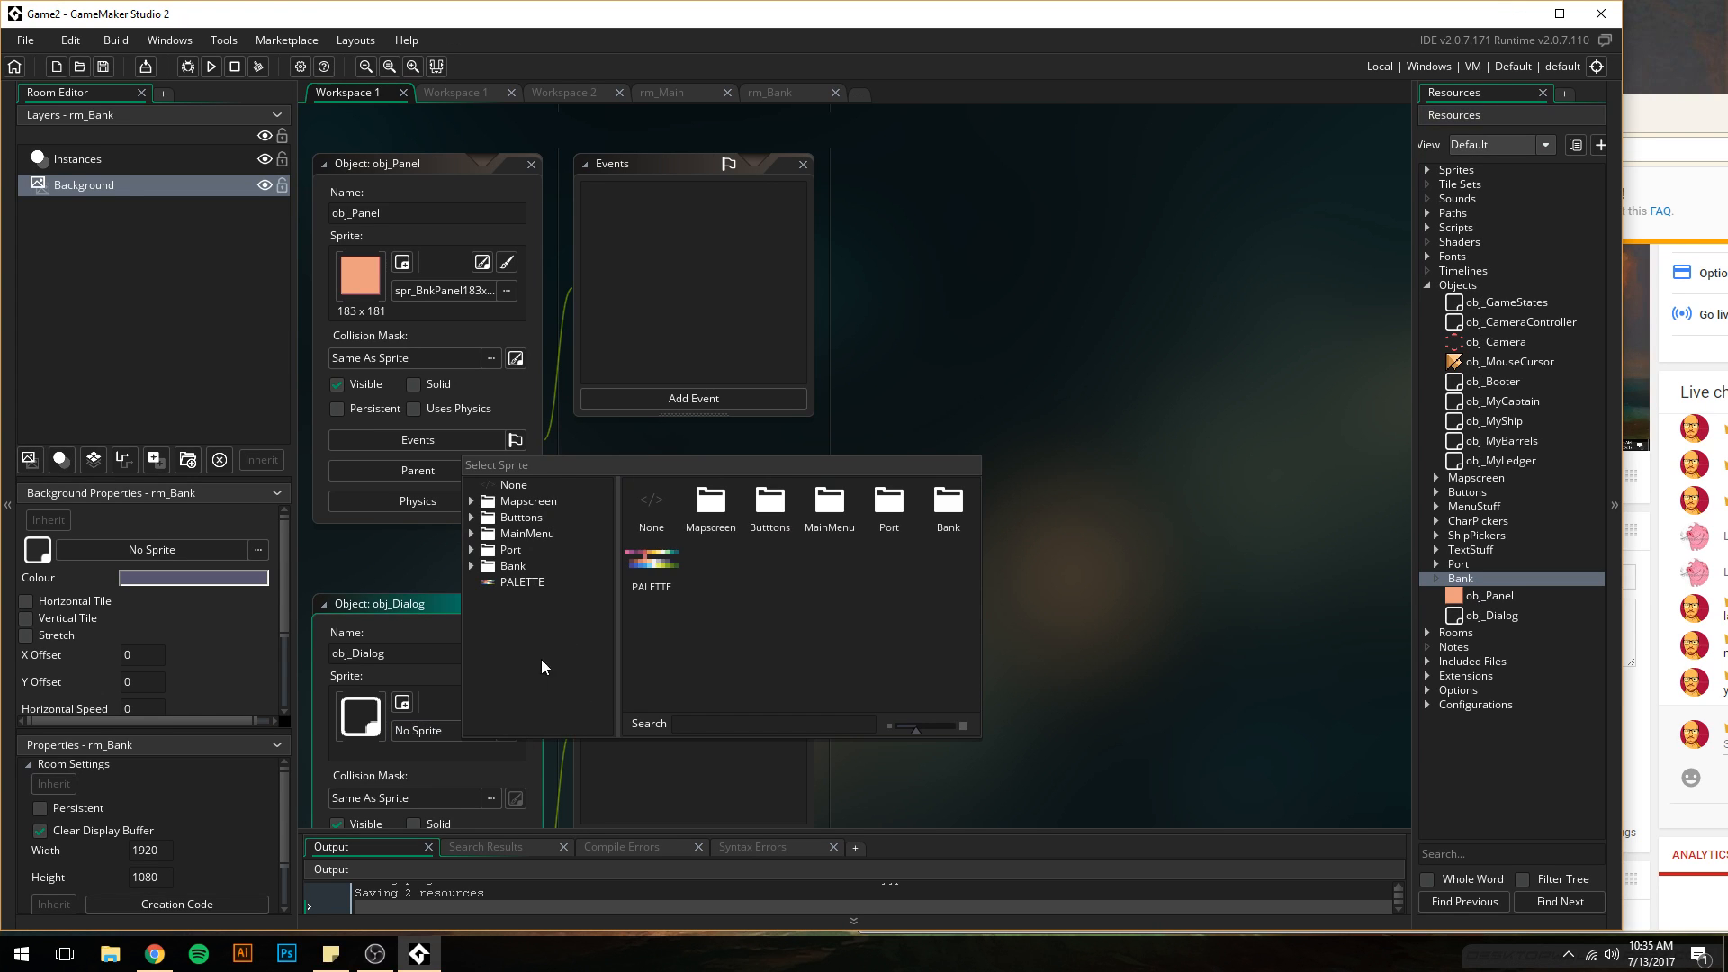
left_click(471, 566)
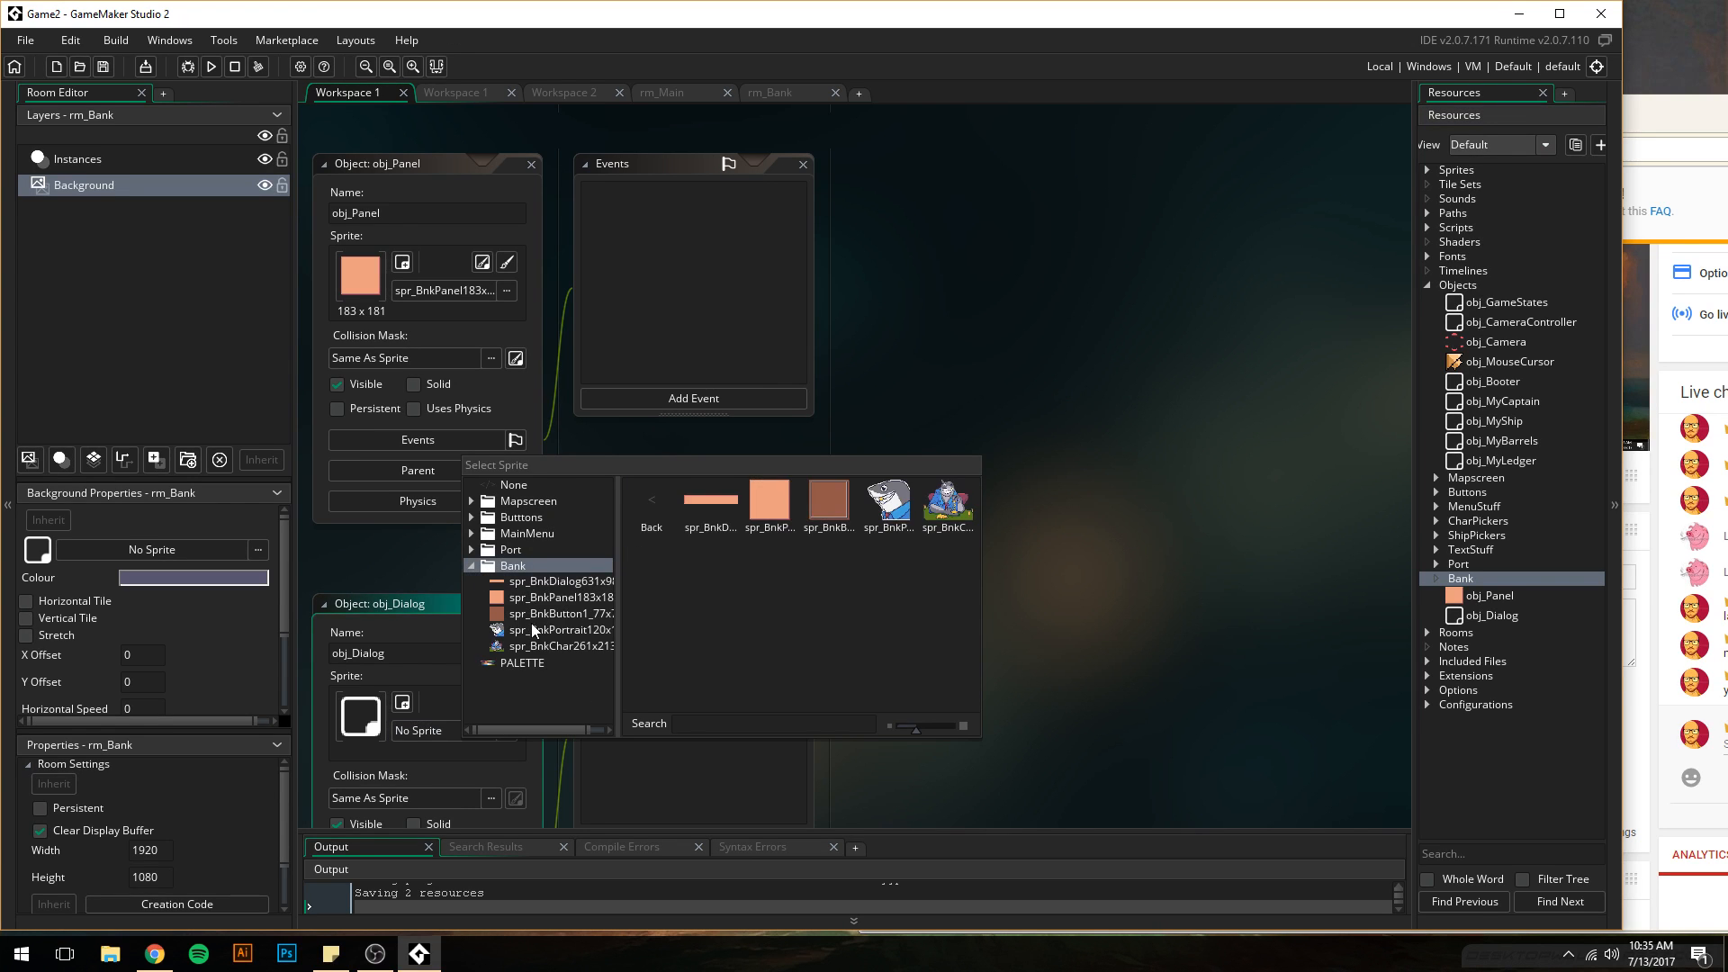
left_click(549, 581)
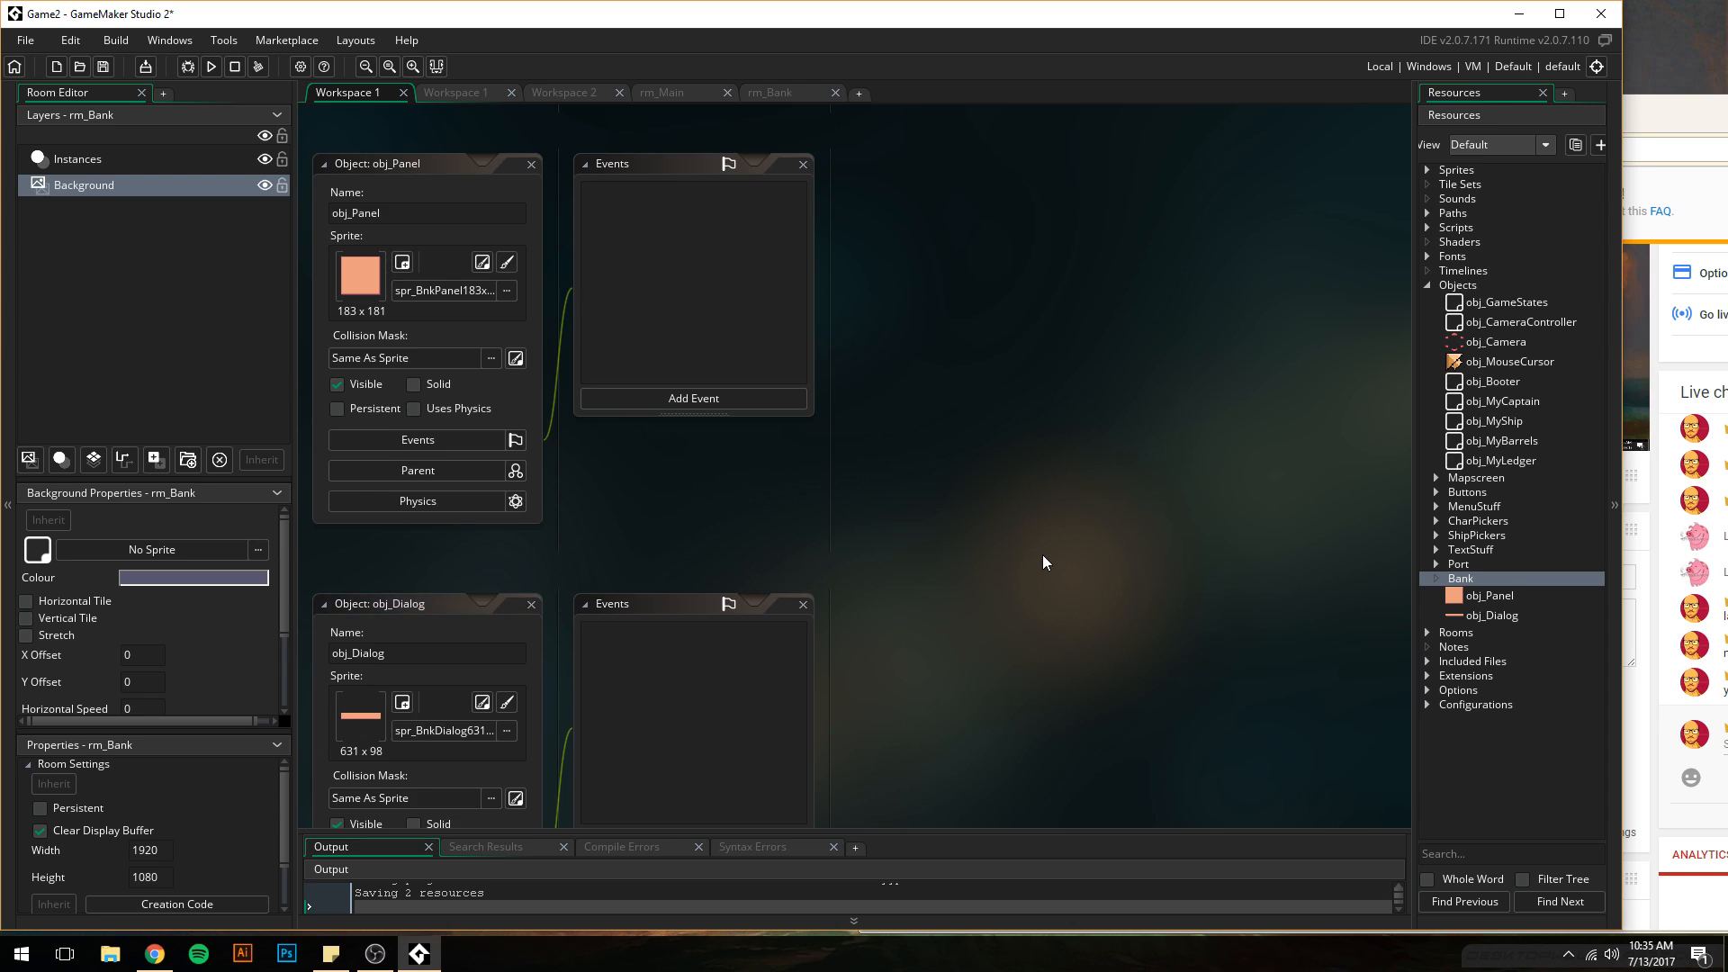
middle_click_drag(1042, 554, 1204, 365)
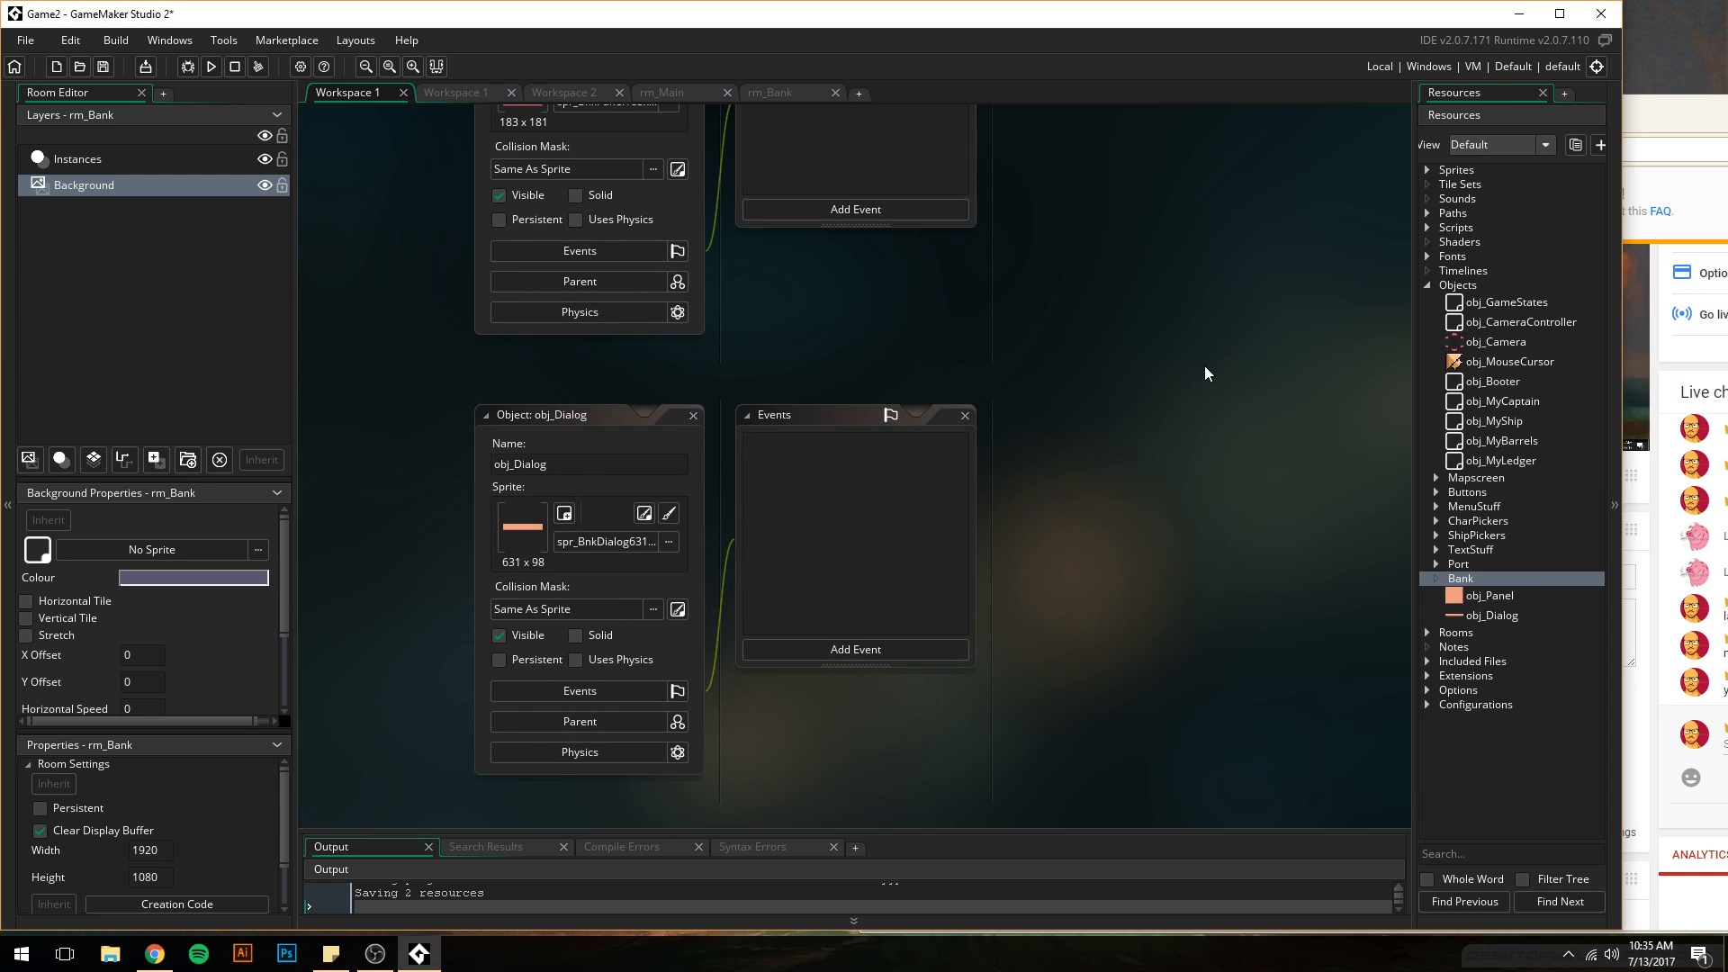
- Create a new object in the Bank objects group and assign it the spr_BnkButton1_77x77 sprite
right_click(1458, 581)
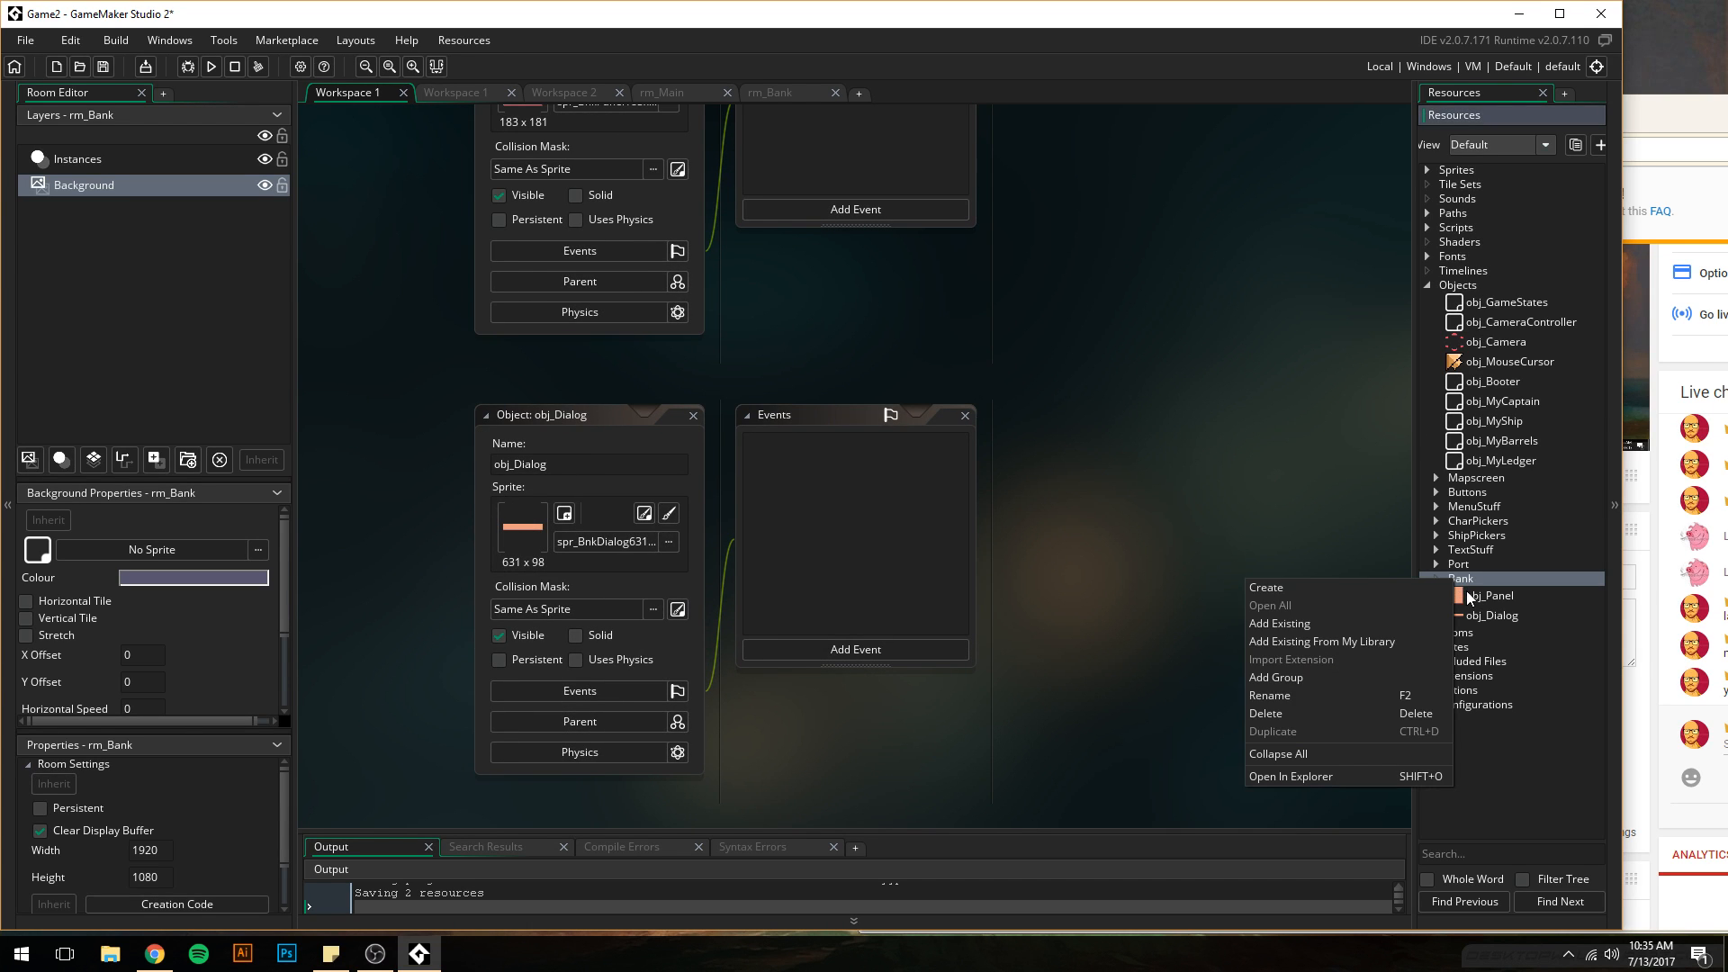
left_click(1250, 580)
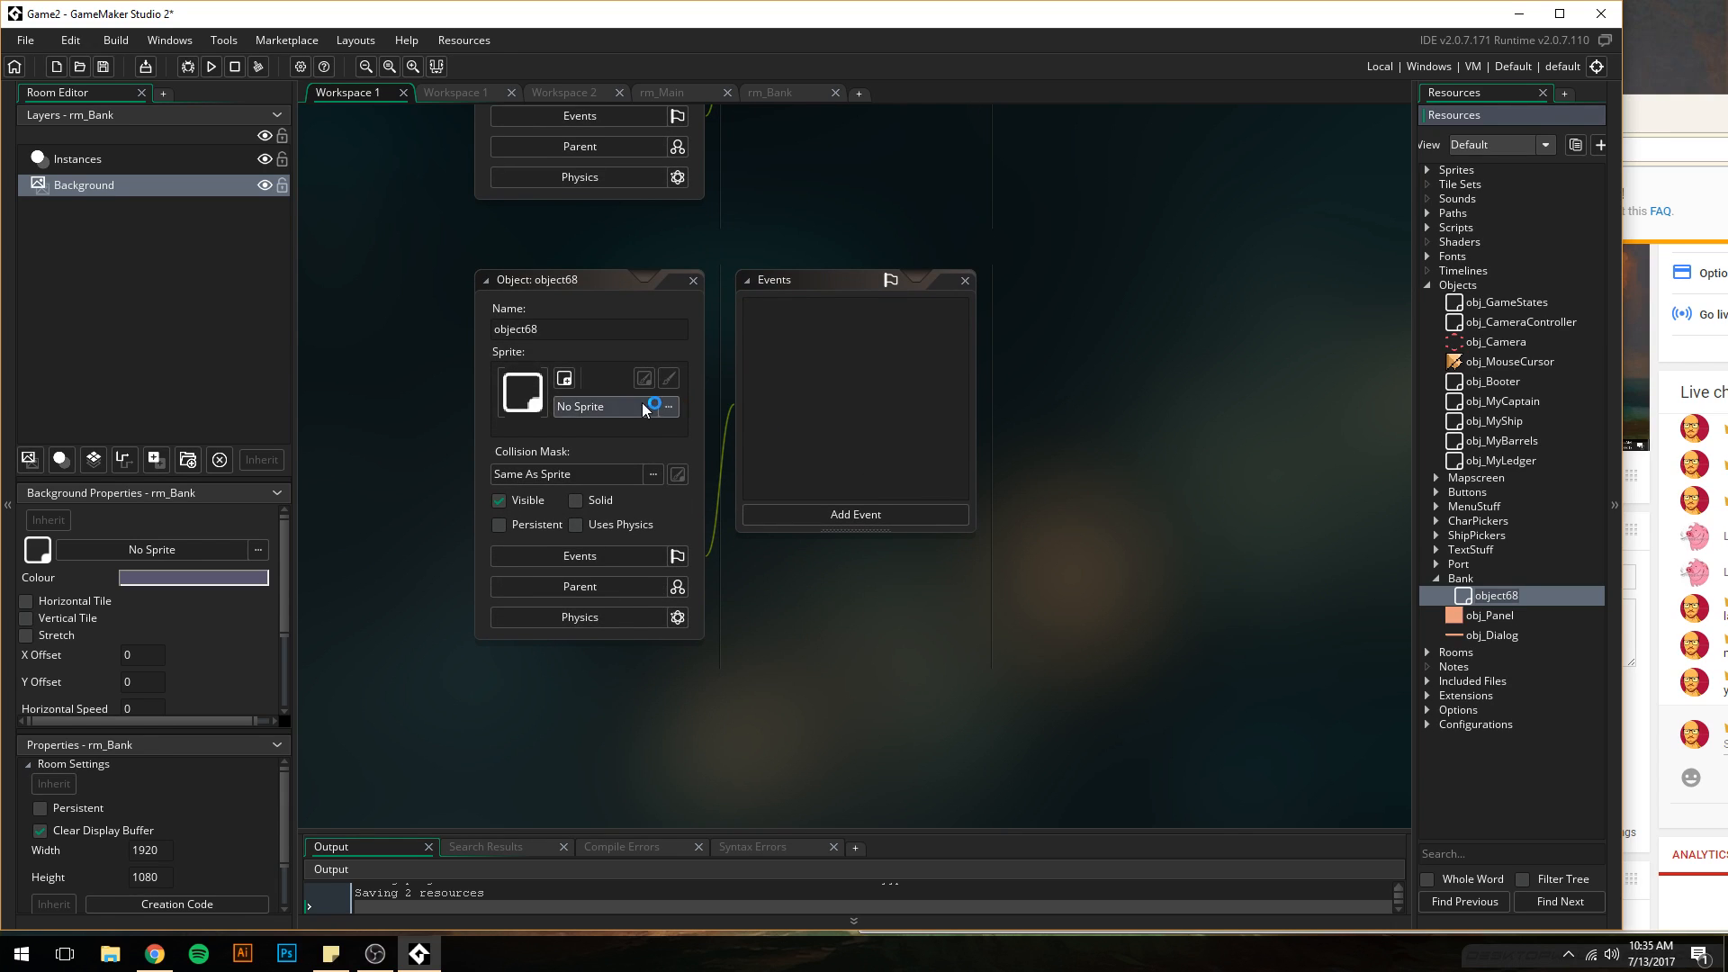
left_click(663, 407)
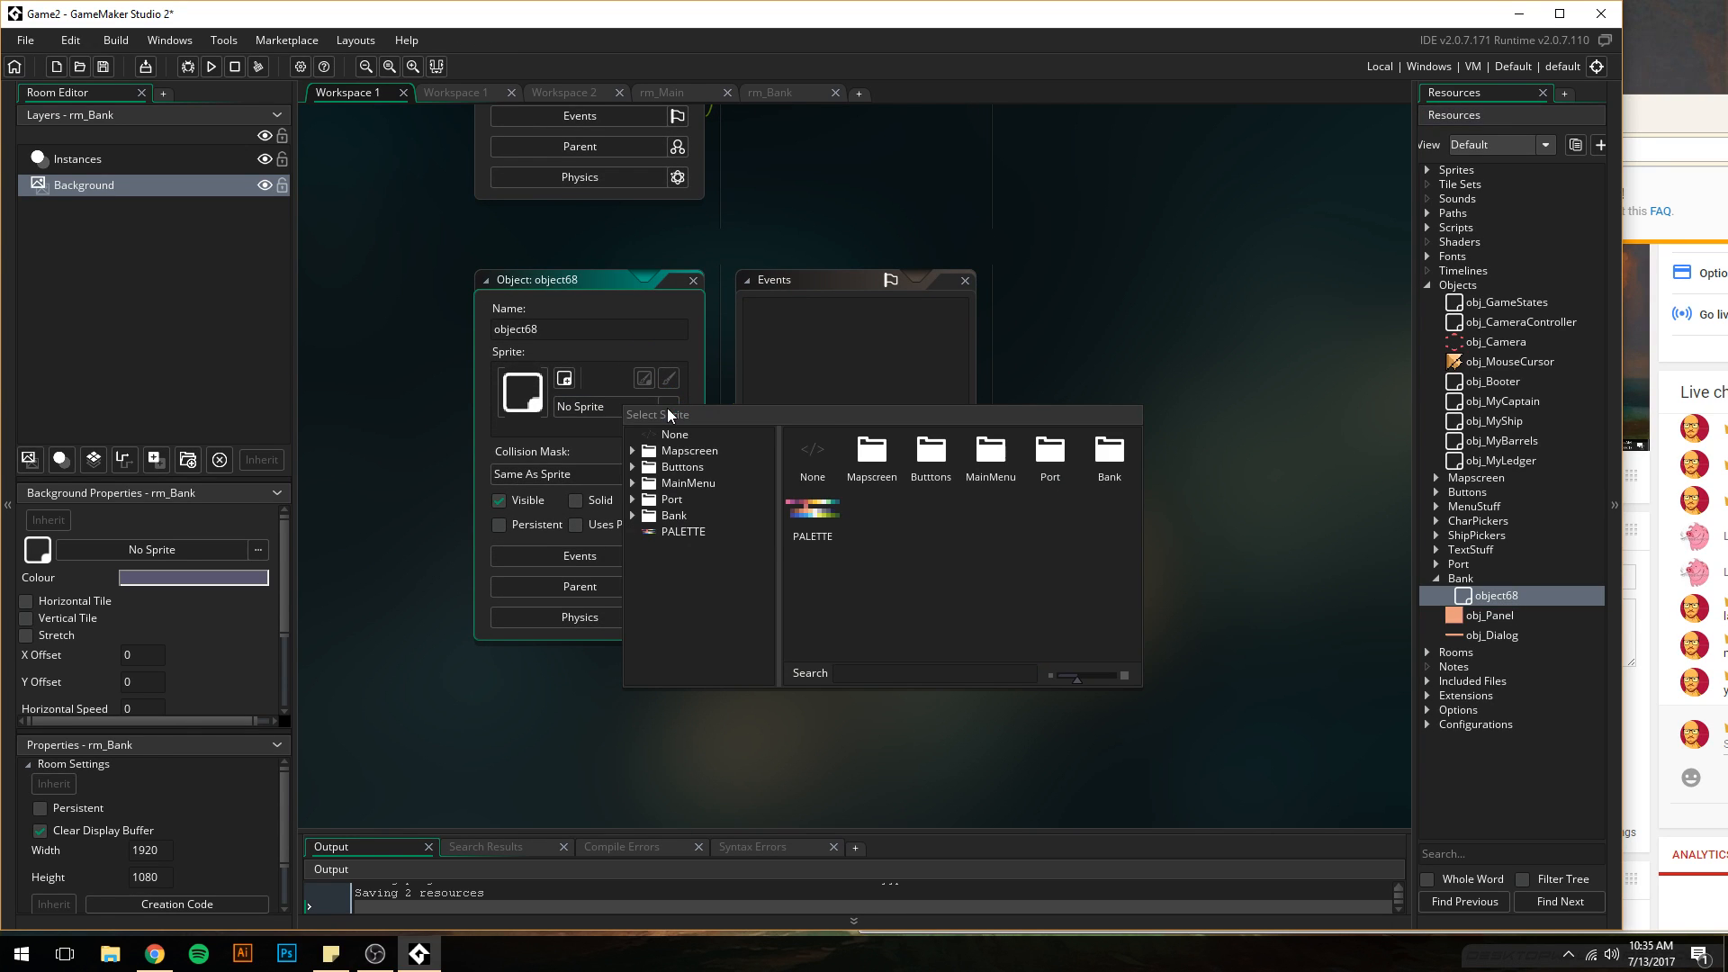
left_click(689, 515)
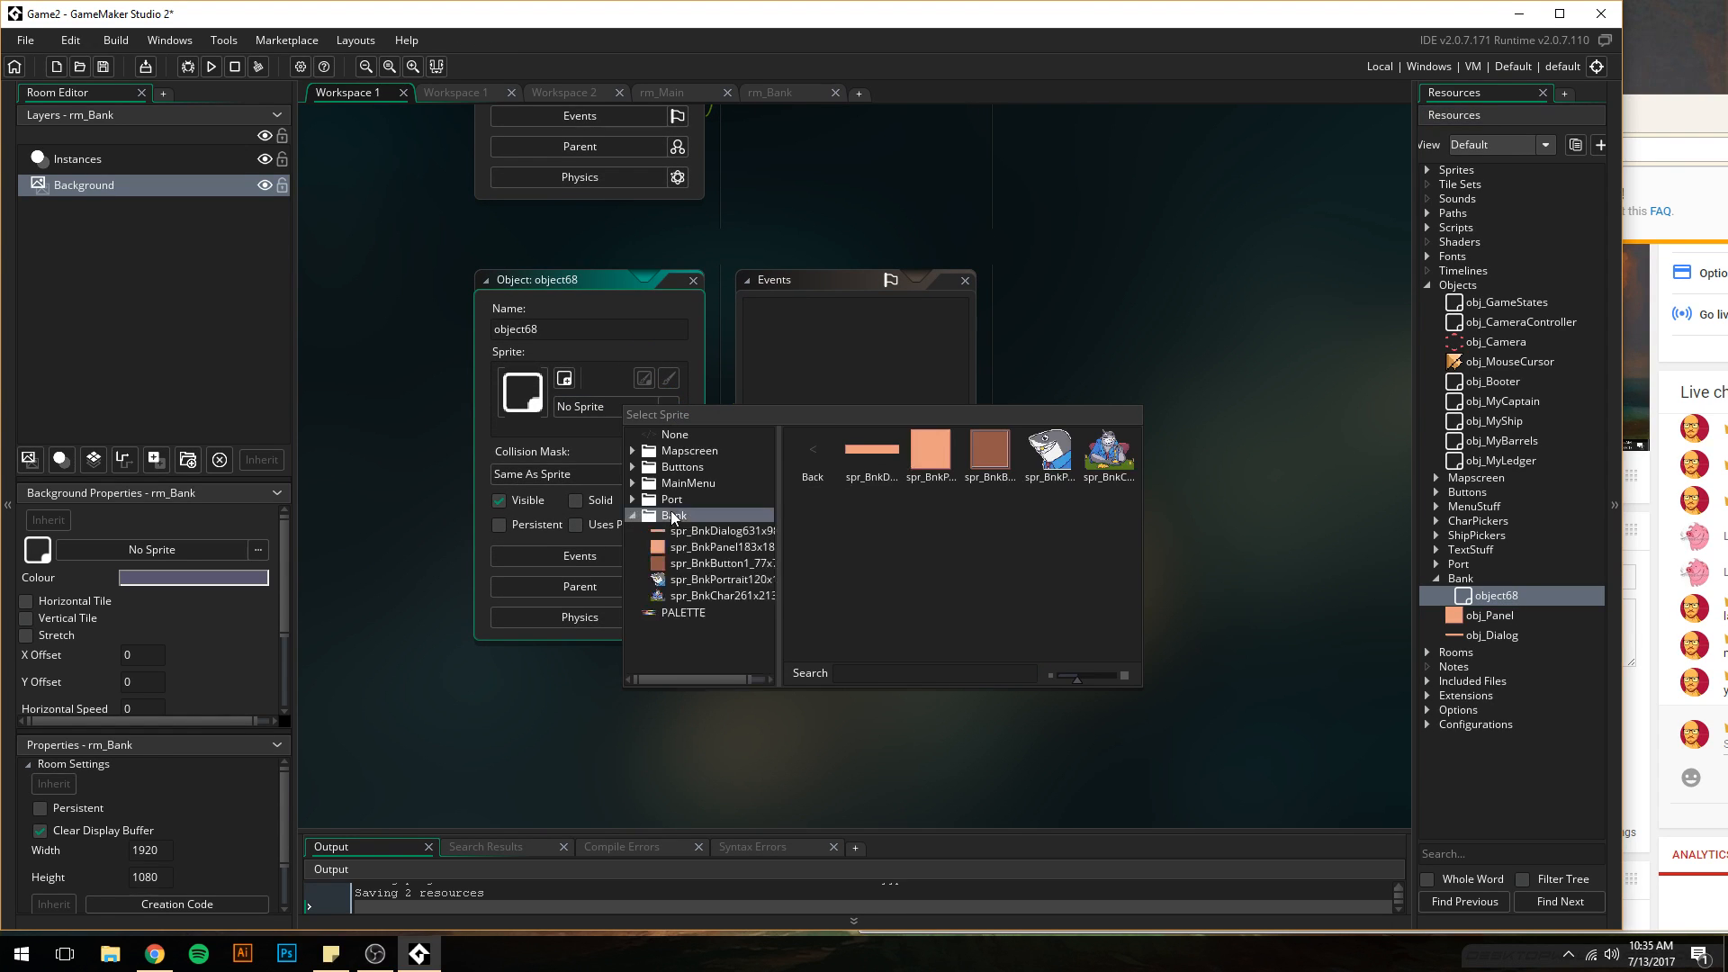
left_click(742, 565)
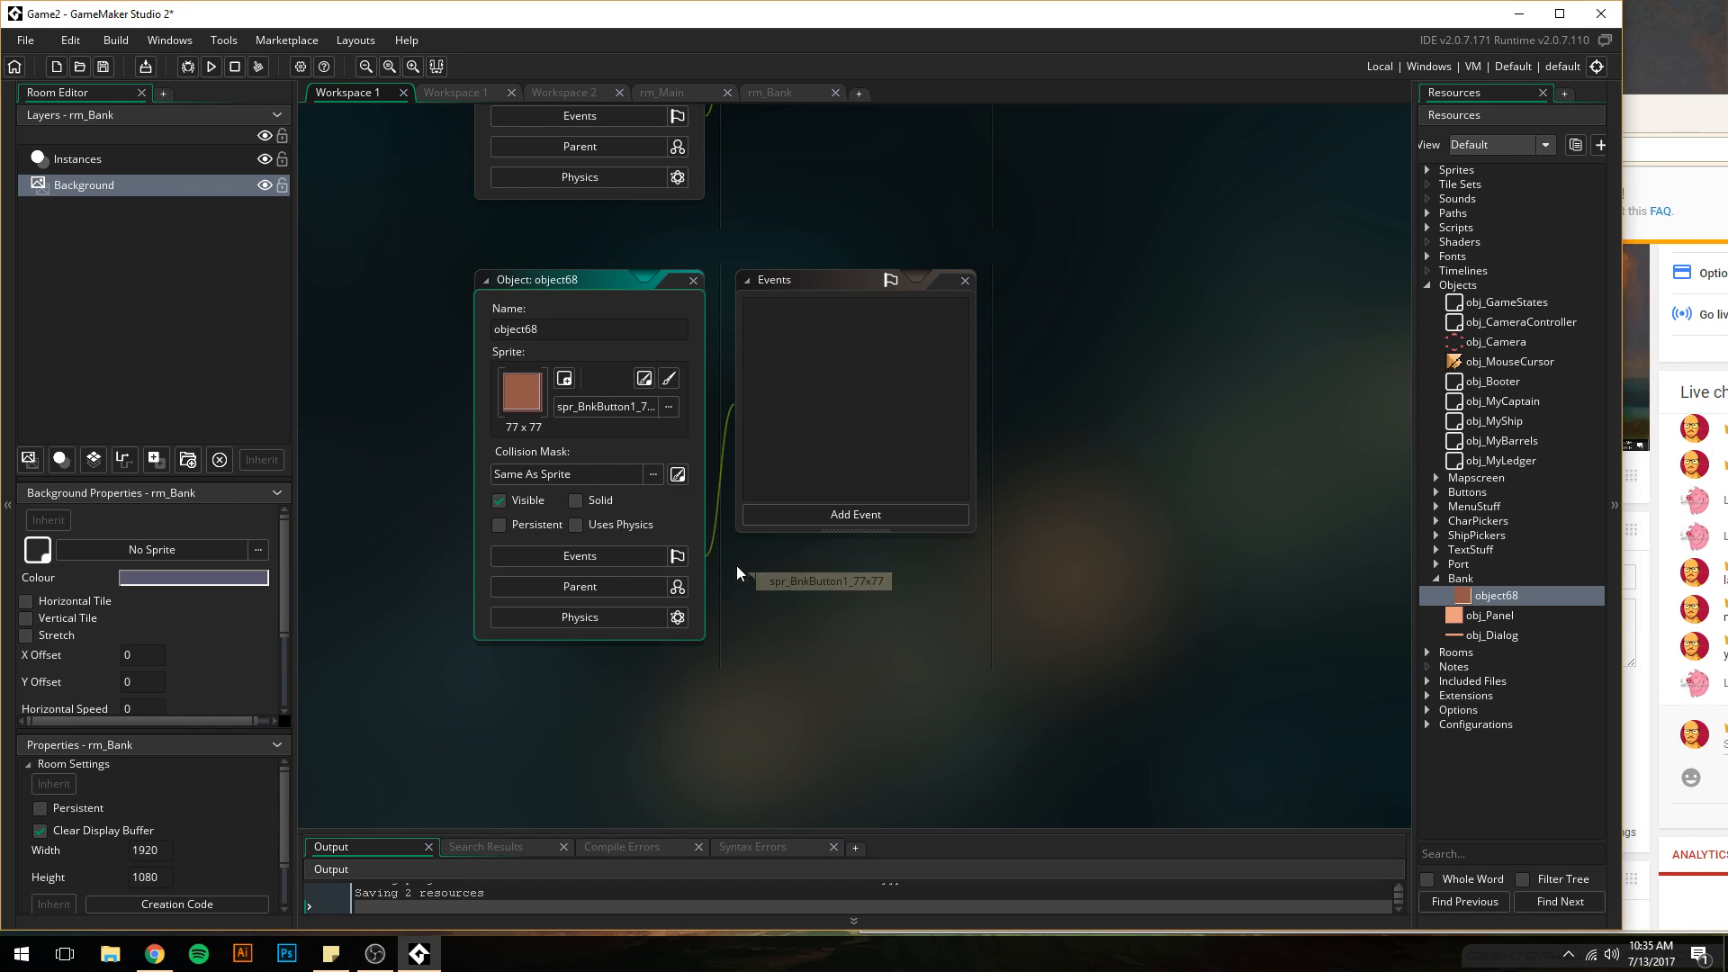
- Name the new bank button object obj_UserButton
double_click(531, 330)
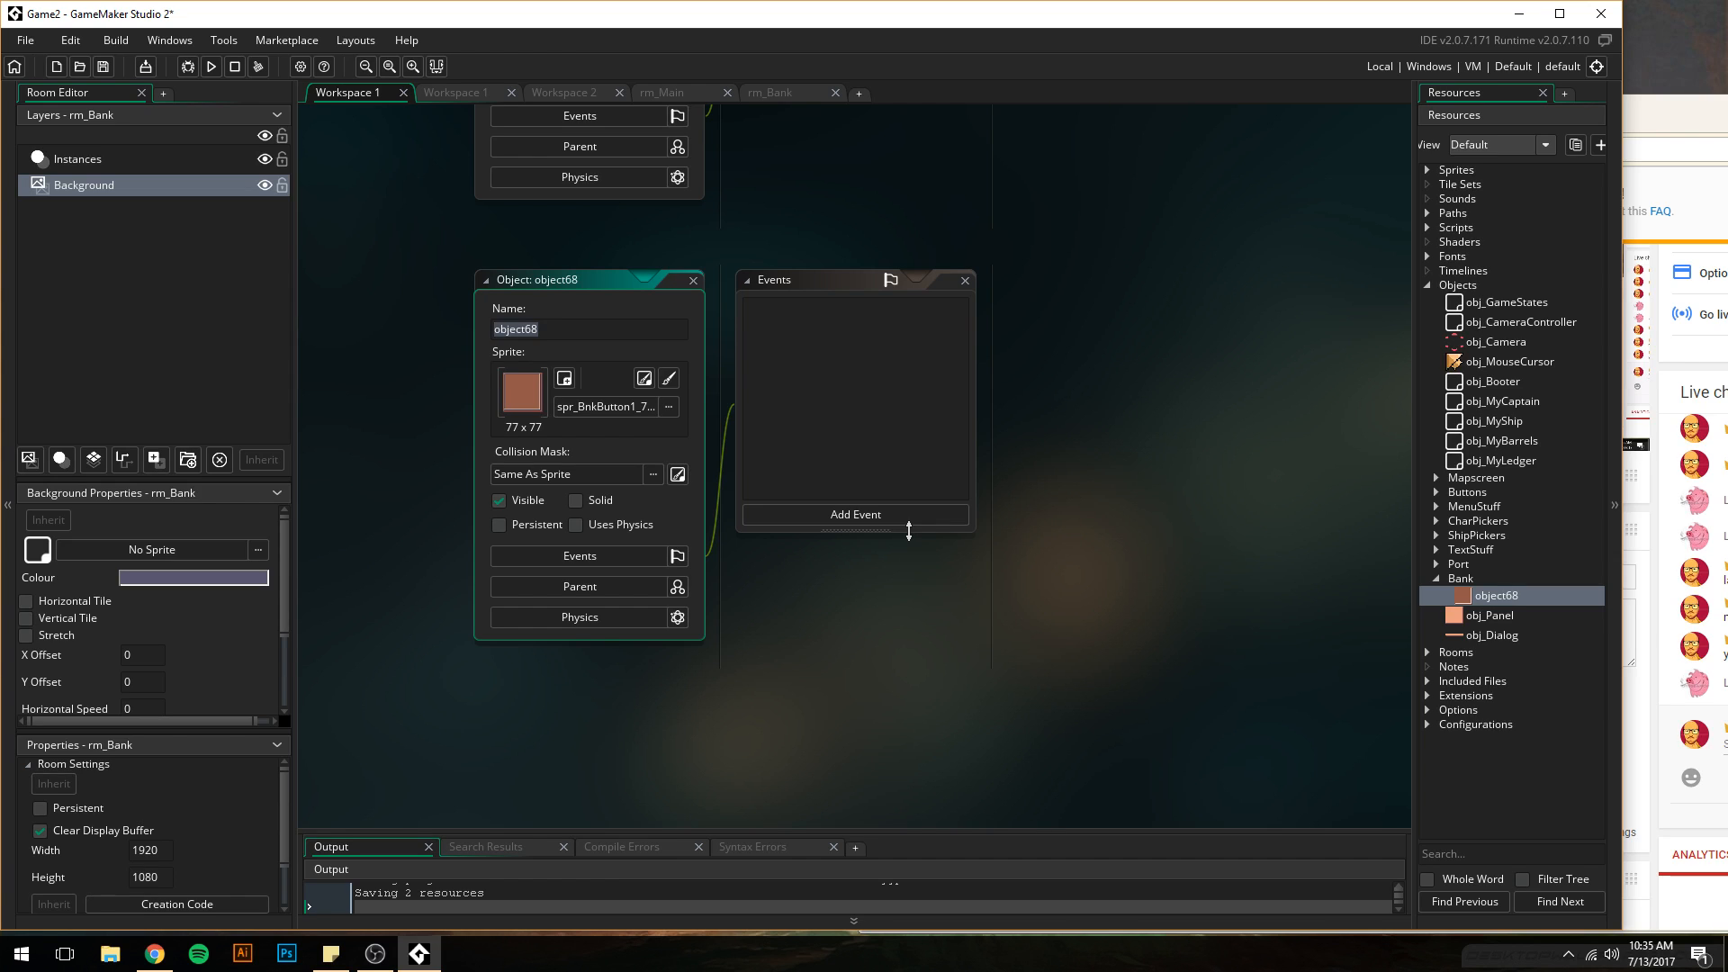
type("obj")
type("_UserButton")
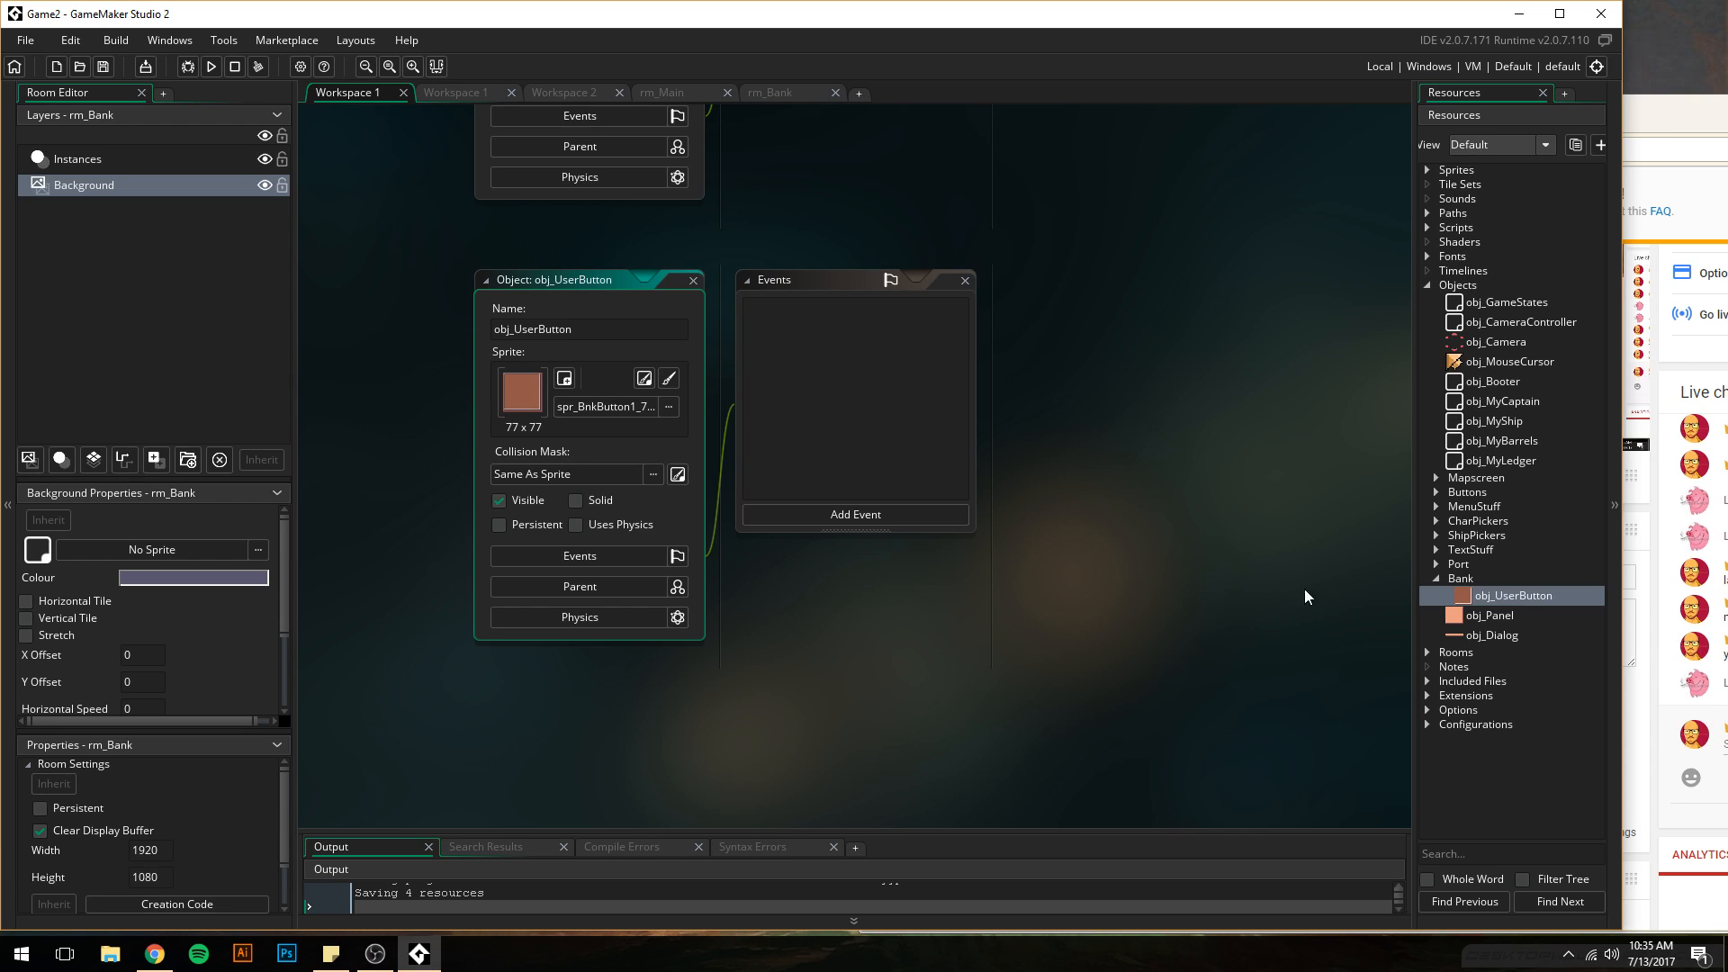
- Set obj_ParentButton from the Buttons group as the parent of obj_UserButton
left_click(1436, 492)
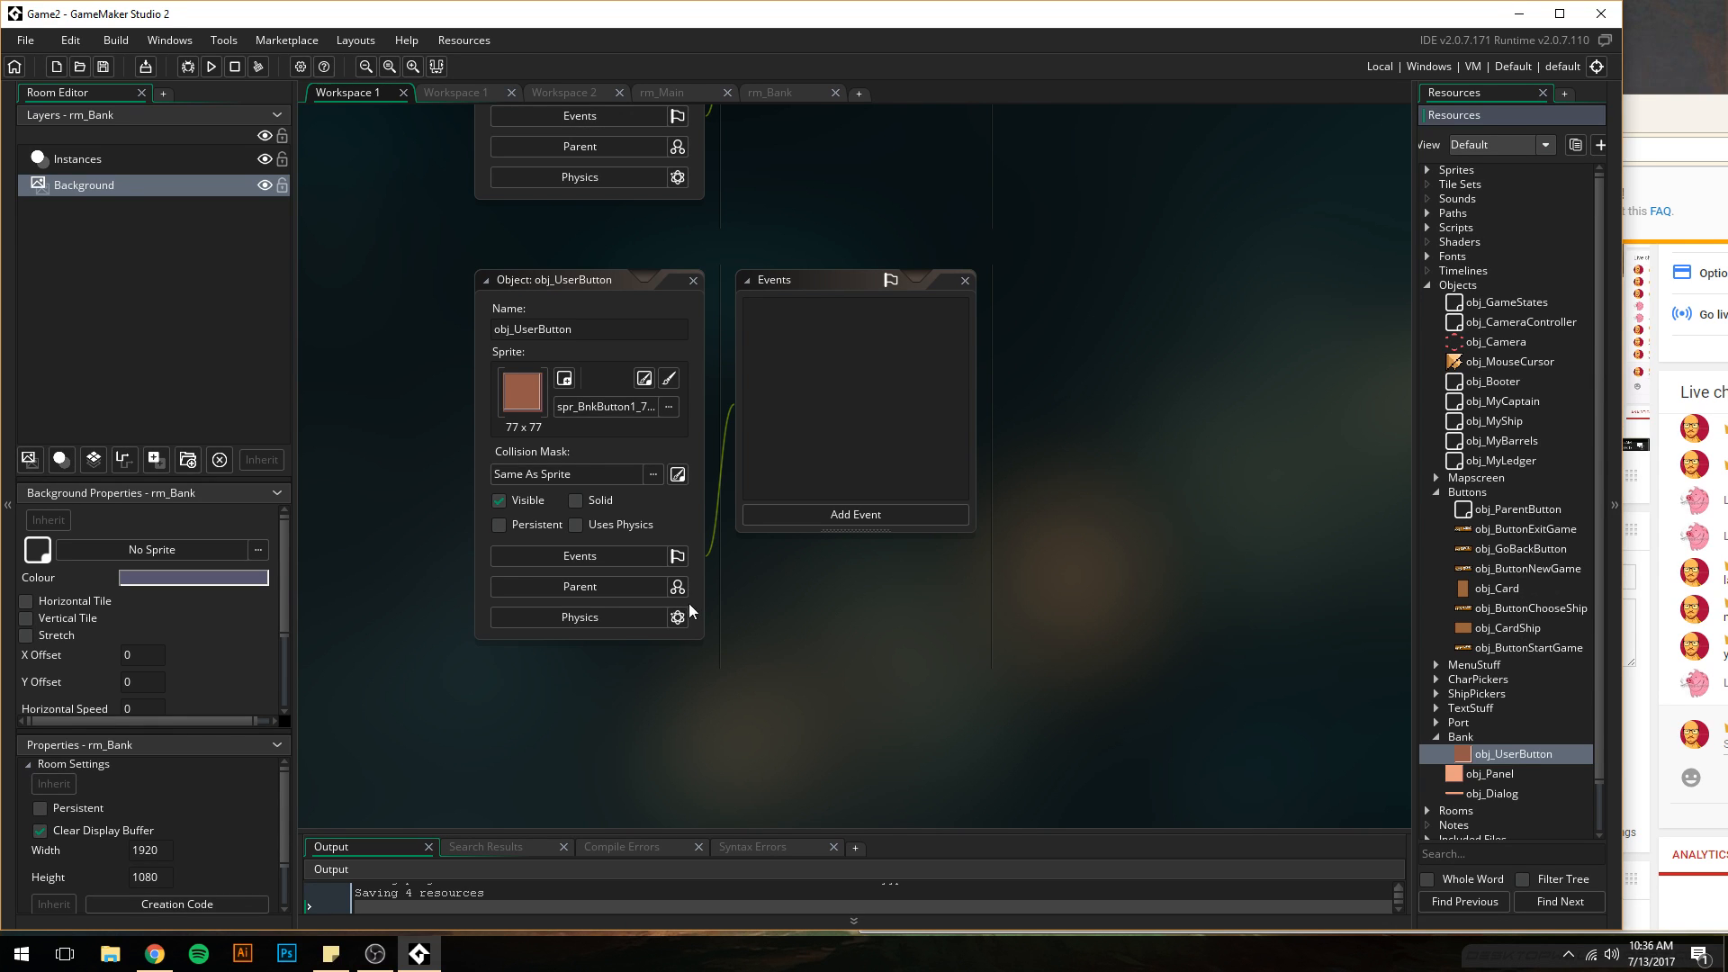
left_click(671, 587)
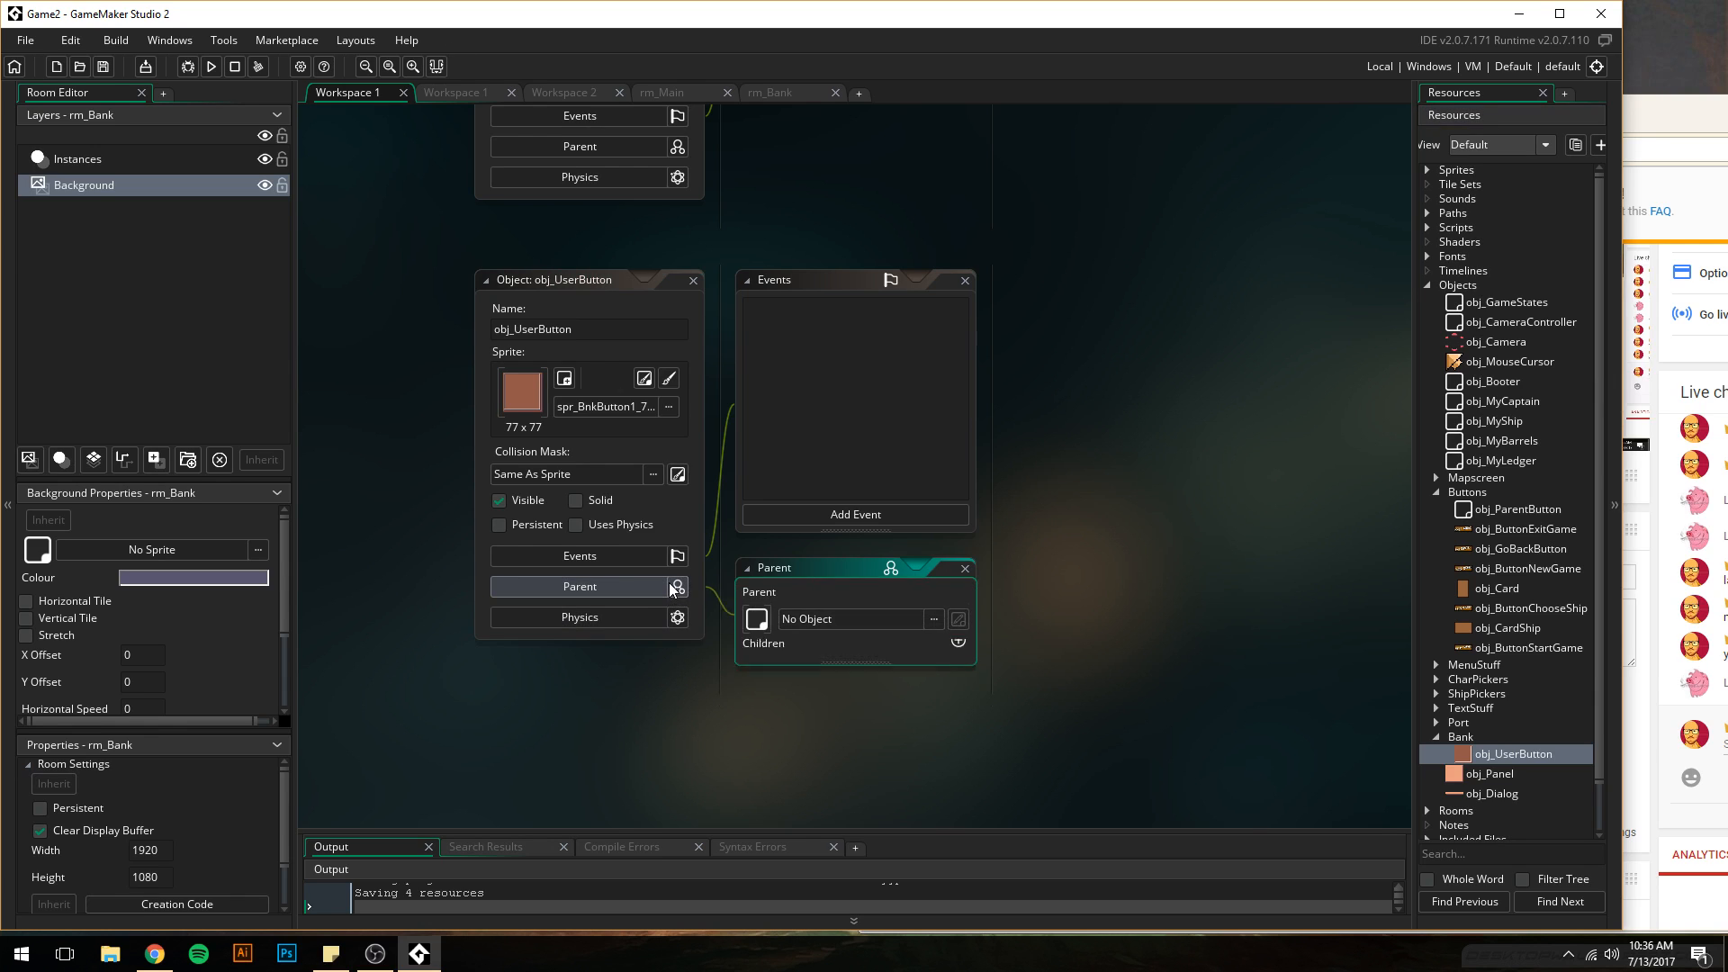
left_click(935, 619)
scroll(939, 797, "down", 2)
left_click(898, 769)
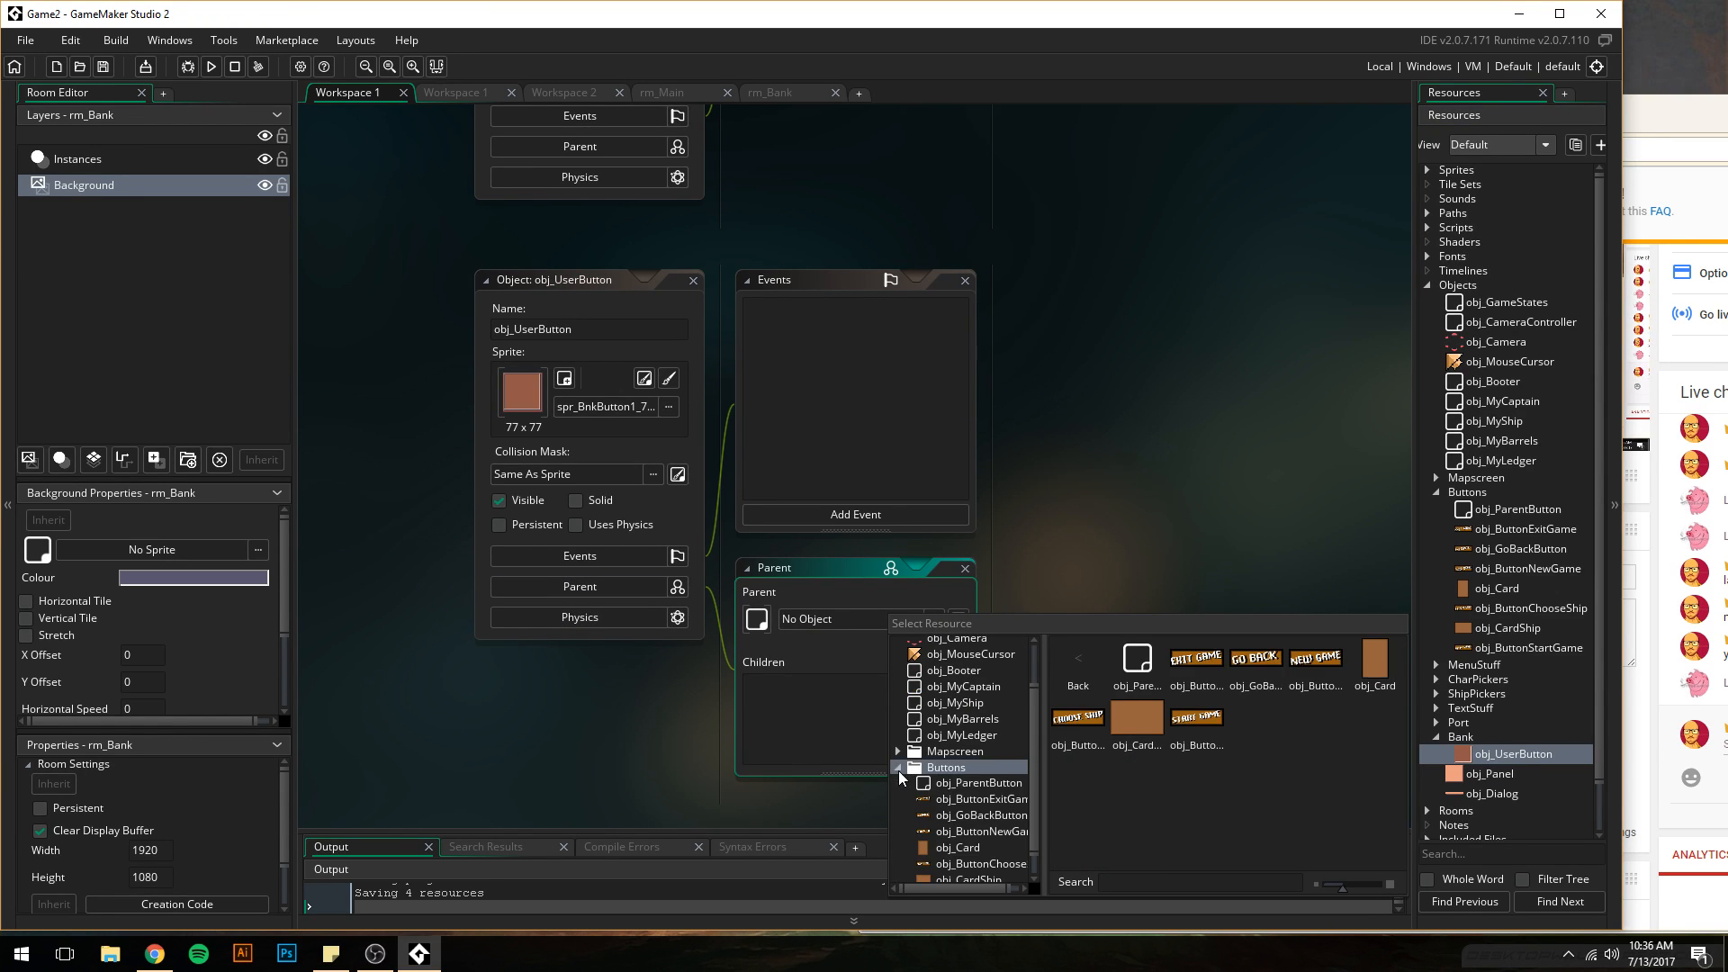
left_click(973, 787)
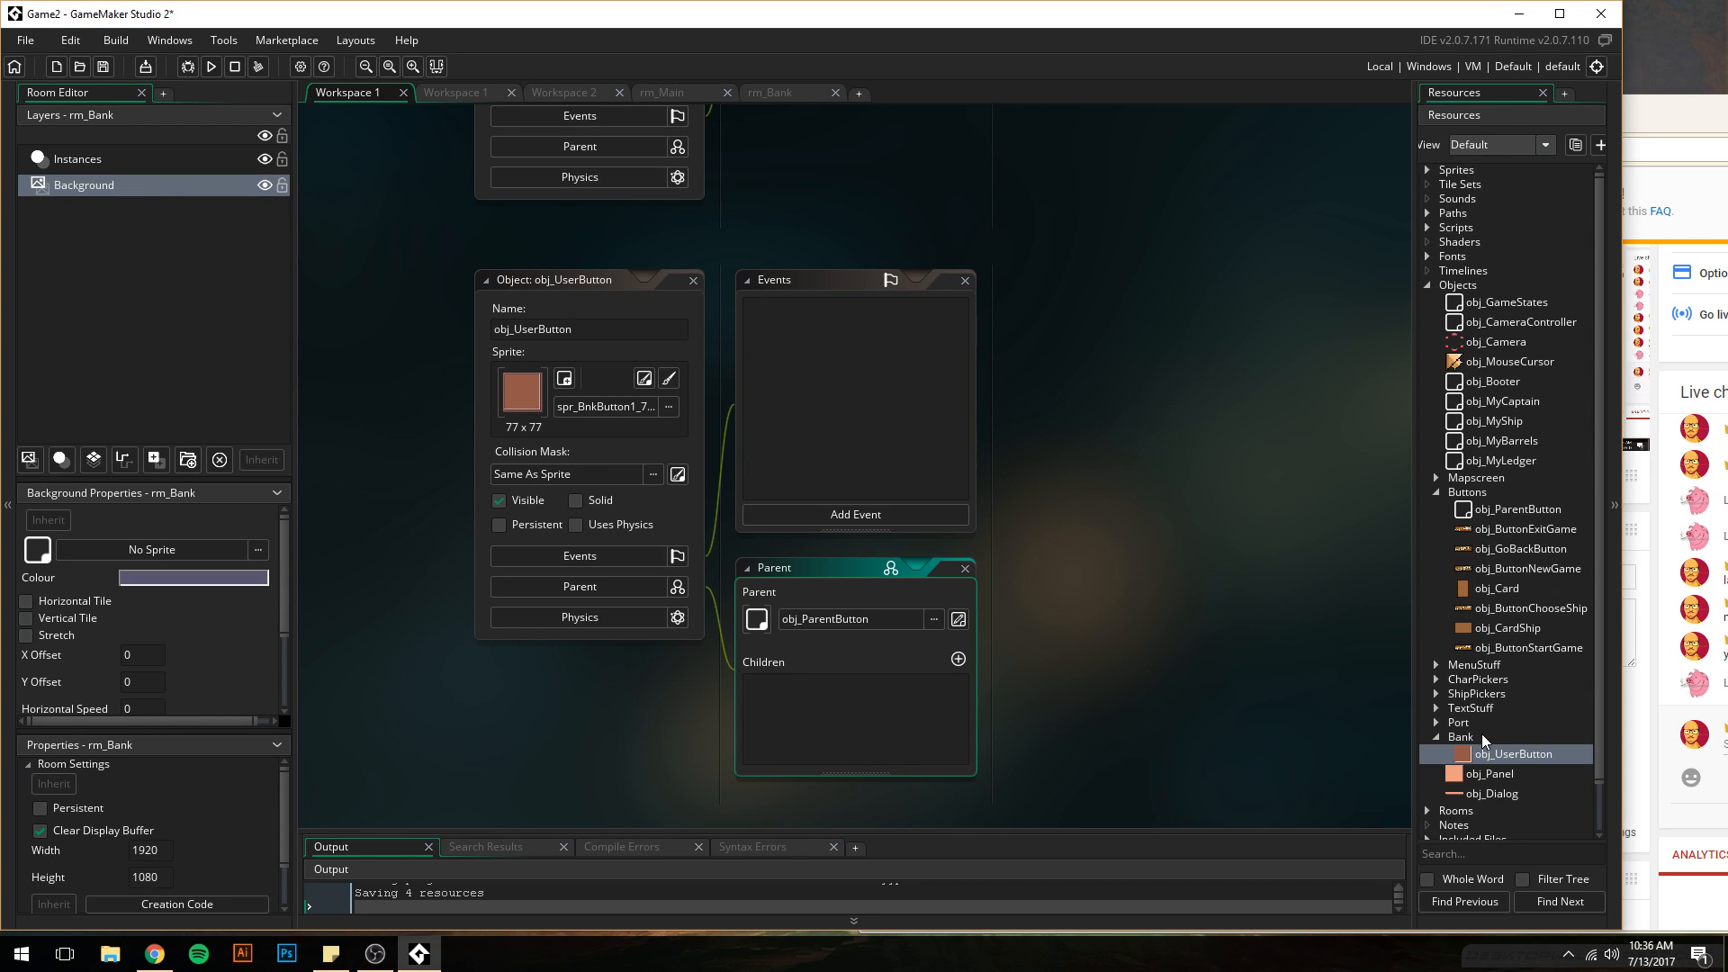
- Move obj_UserButton out of the Bank group directly under Objects and rename it obj_ButtonTransaction
left_click_drag(1498, 756, 1450, 285)
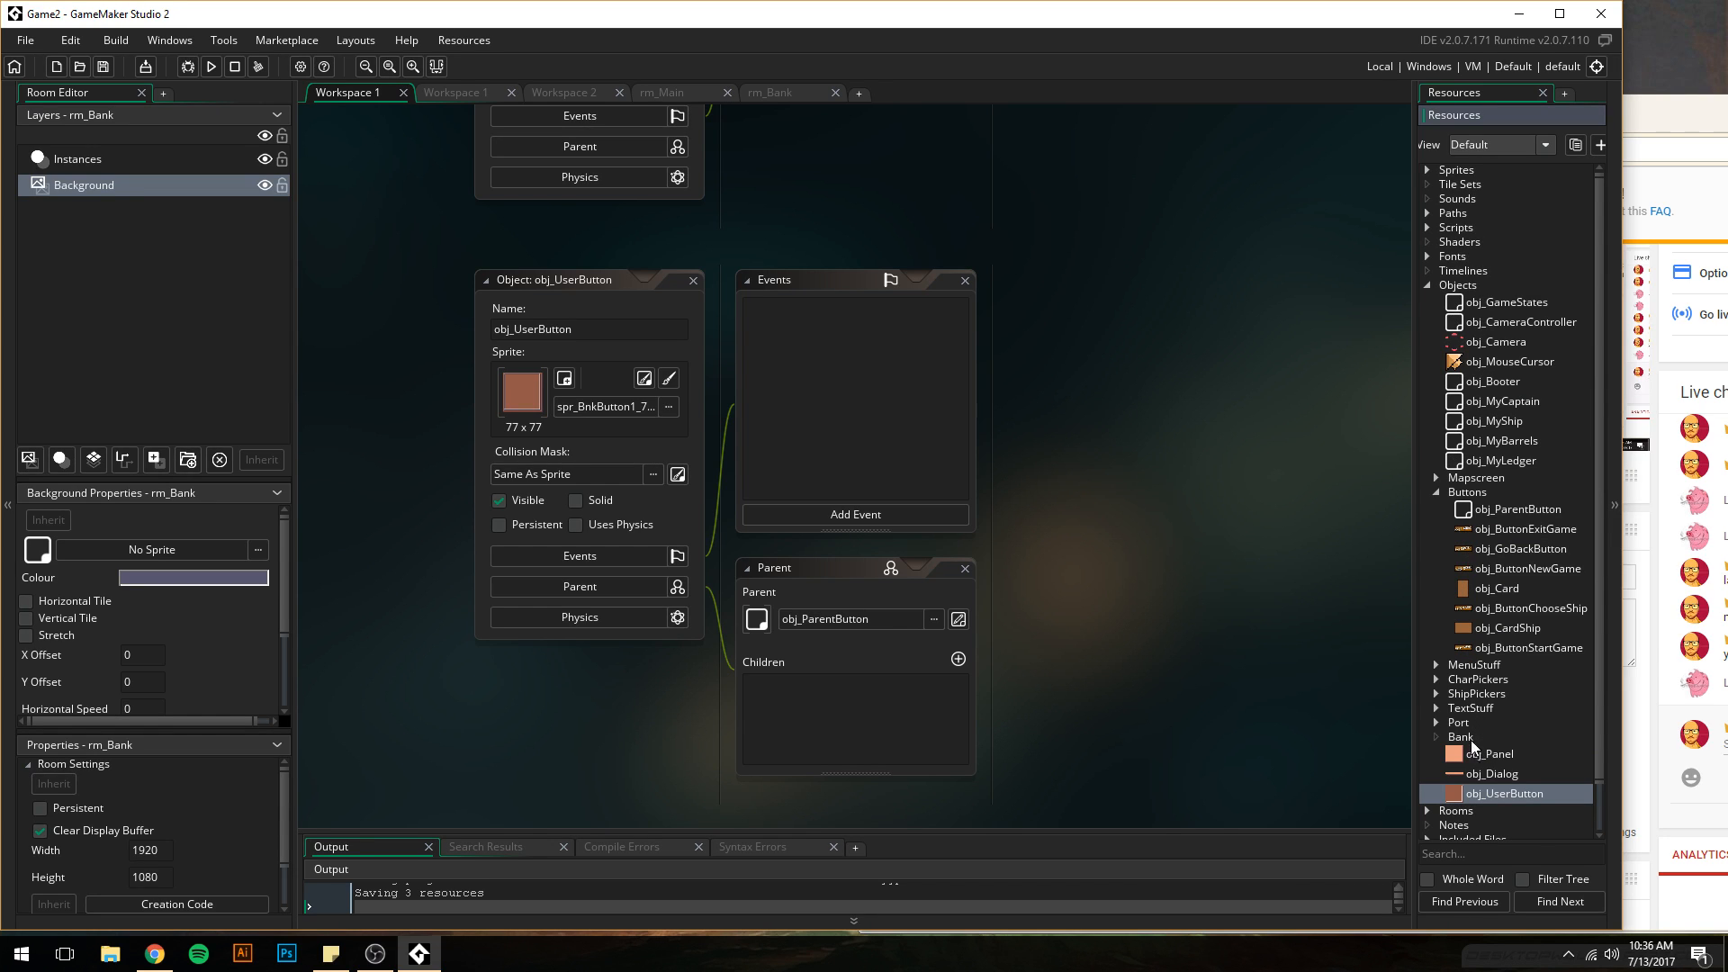
left_click_drag(513, 330, 537, 329)
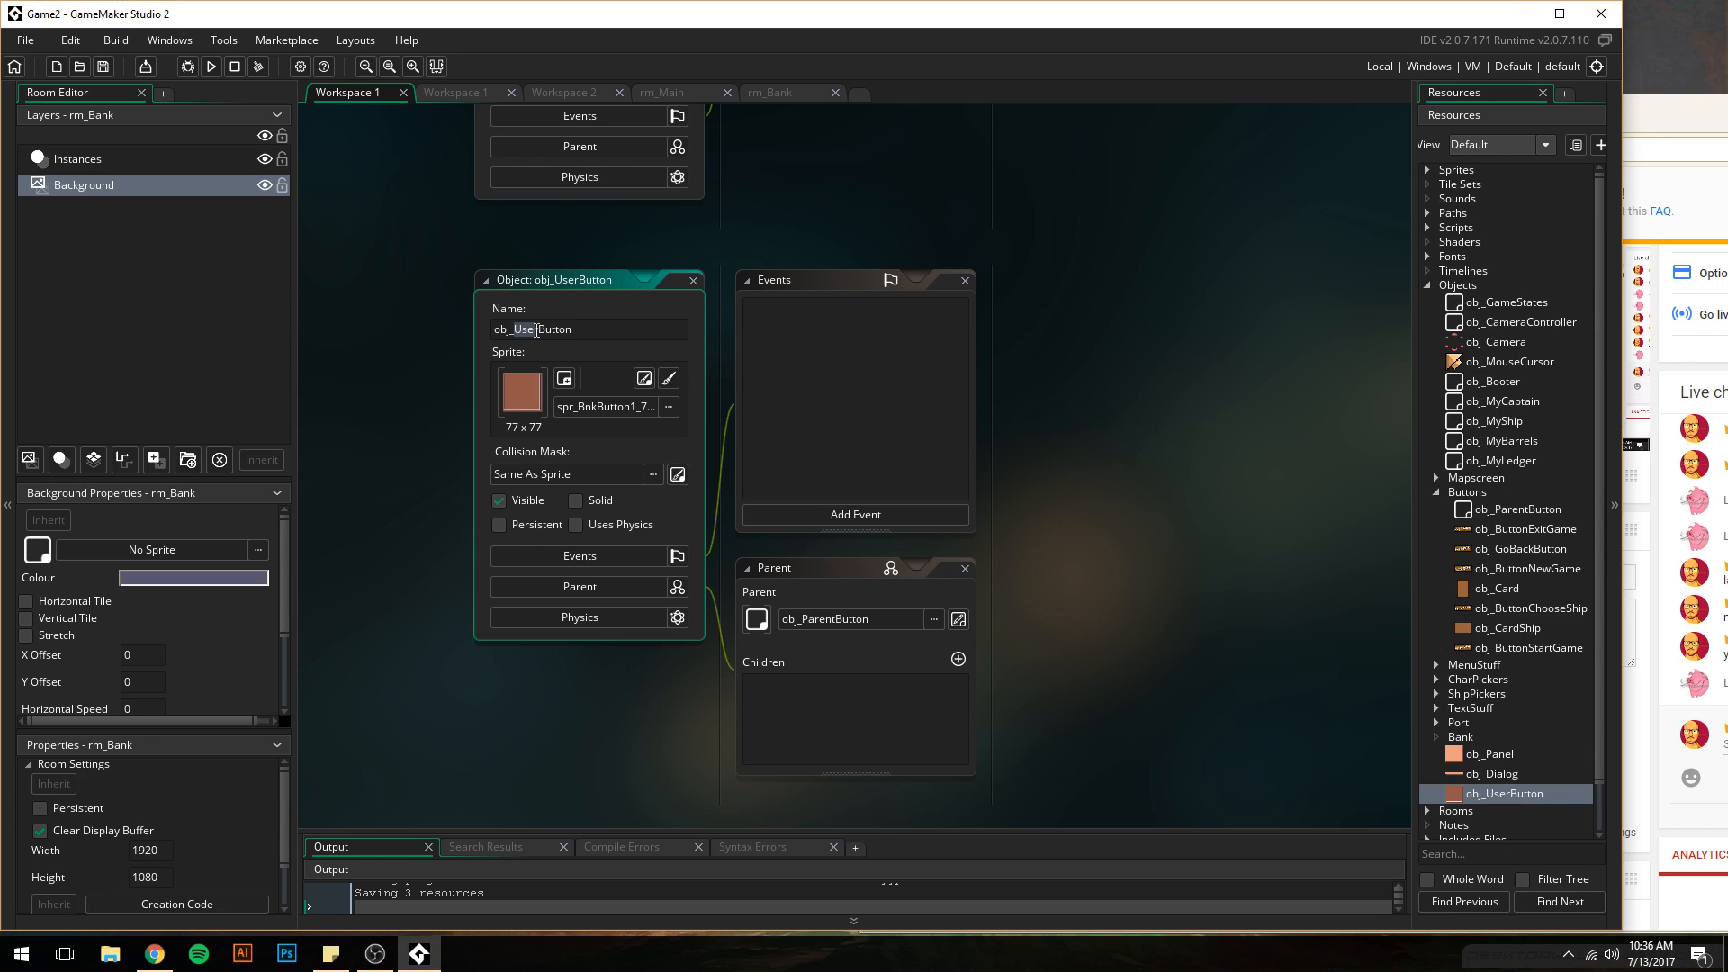
key("BackSpace")
type("Transaction")
key("Return")
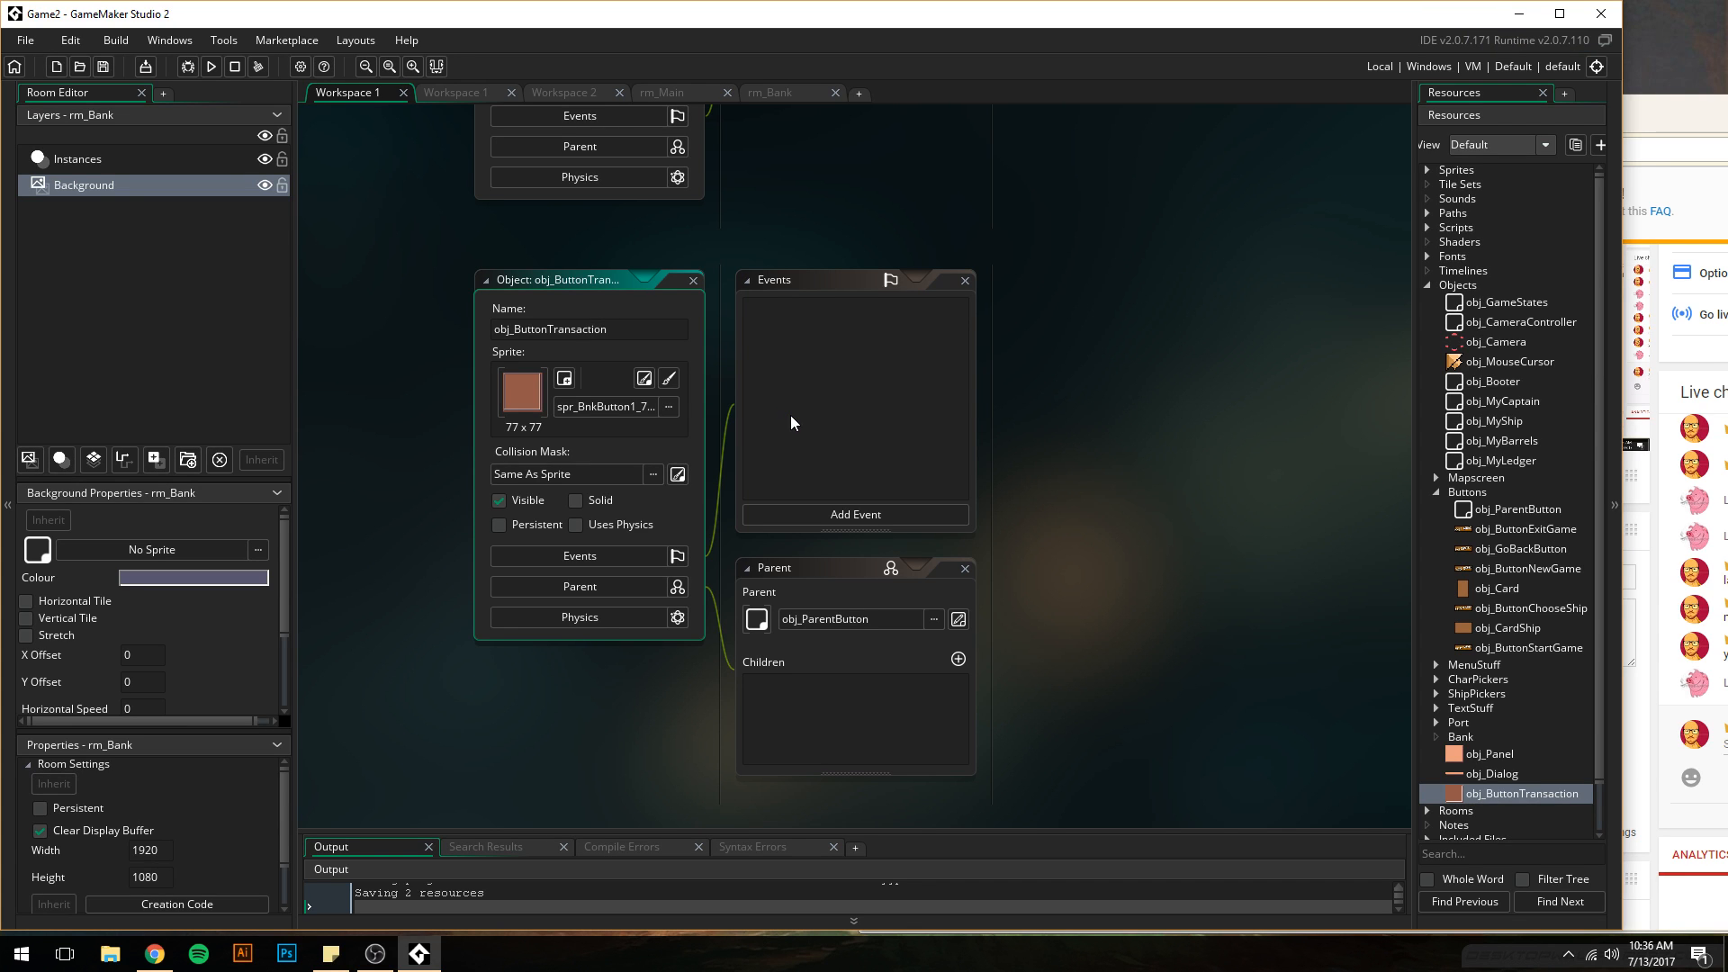
- Check the YouTube live chat for new viewer messages, move the browser aside, and return to GameMaker
left_click_drag(1667, 126, 1206, 76)
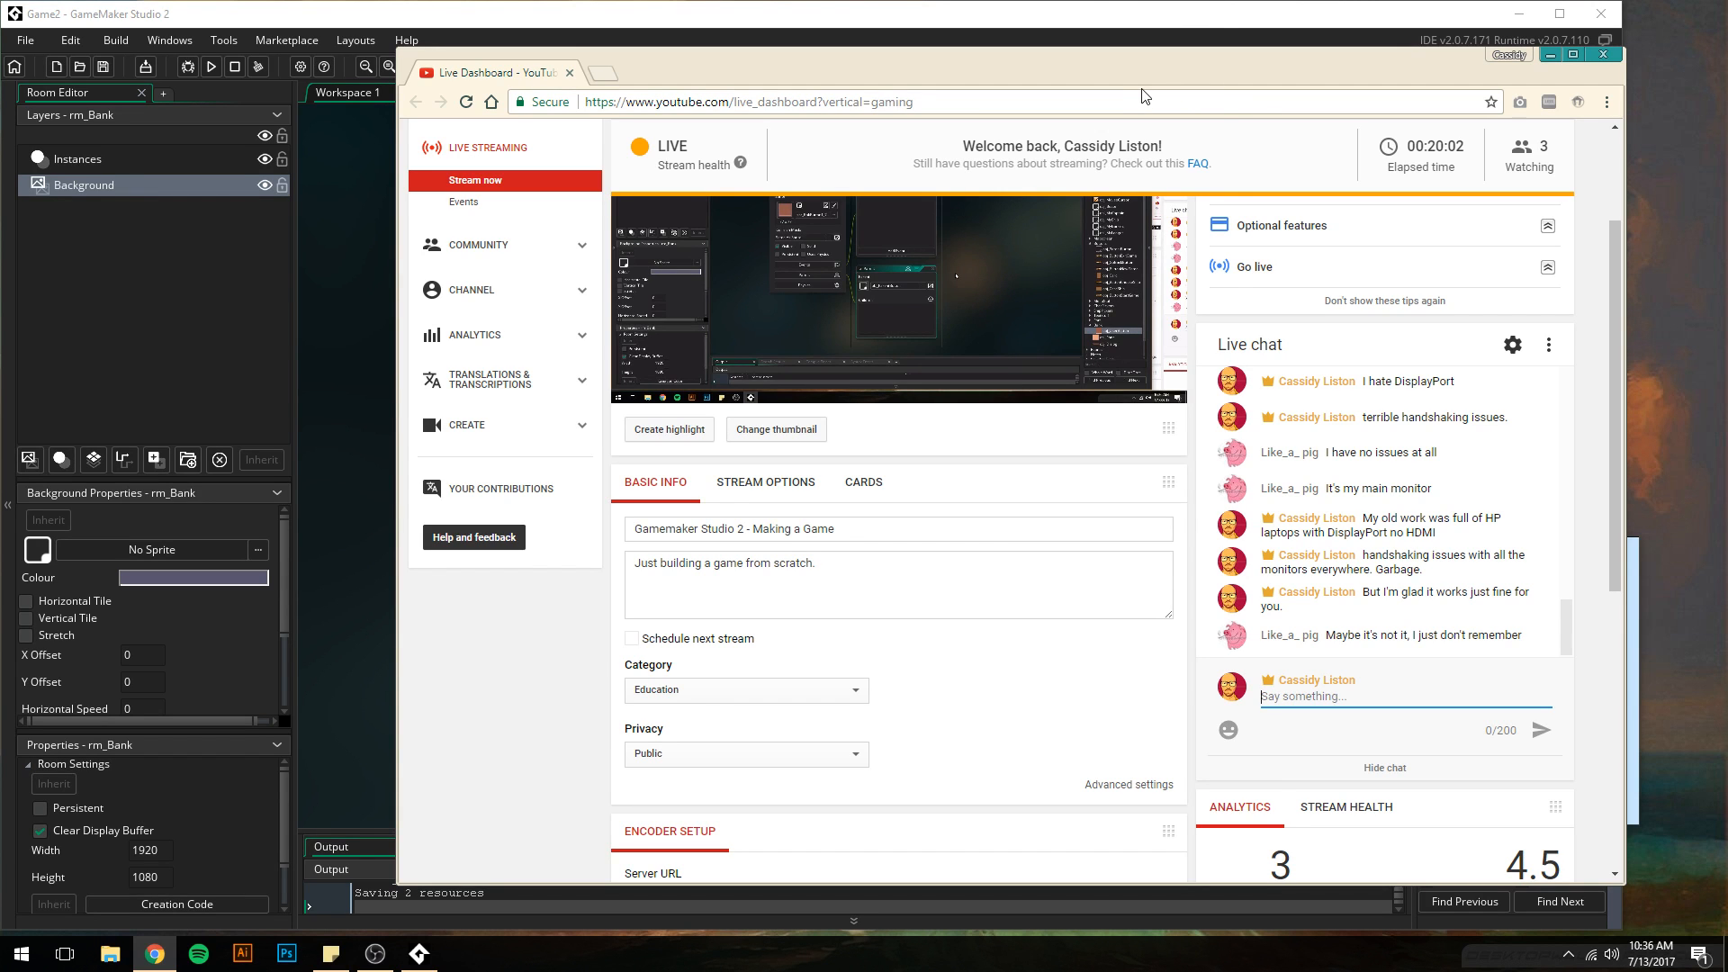
left_click_drag(959, 63, 1422, 94)
left_click(990, 26)
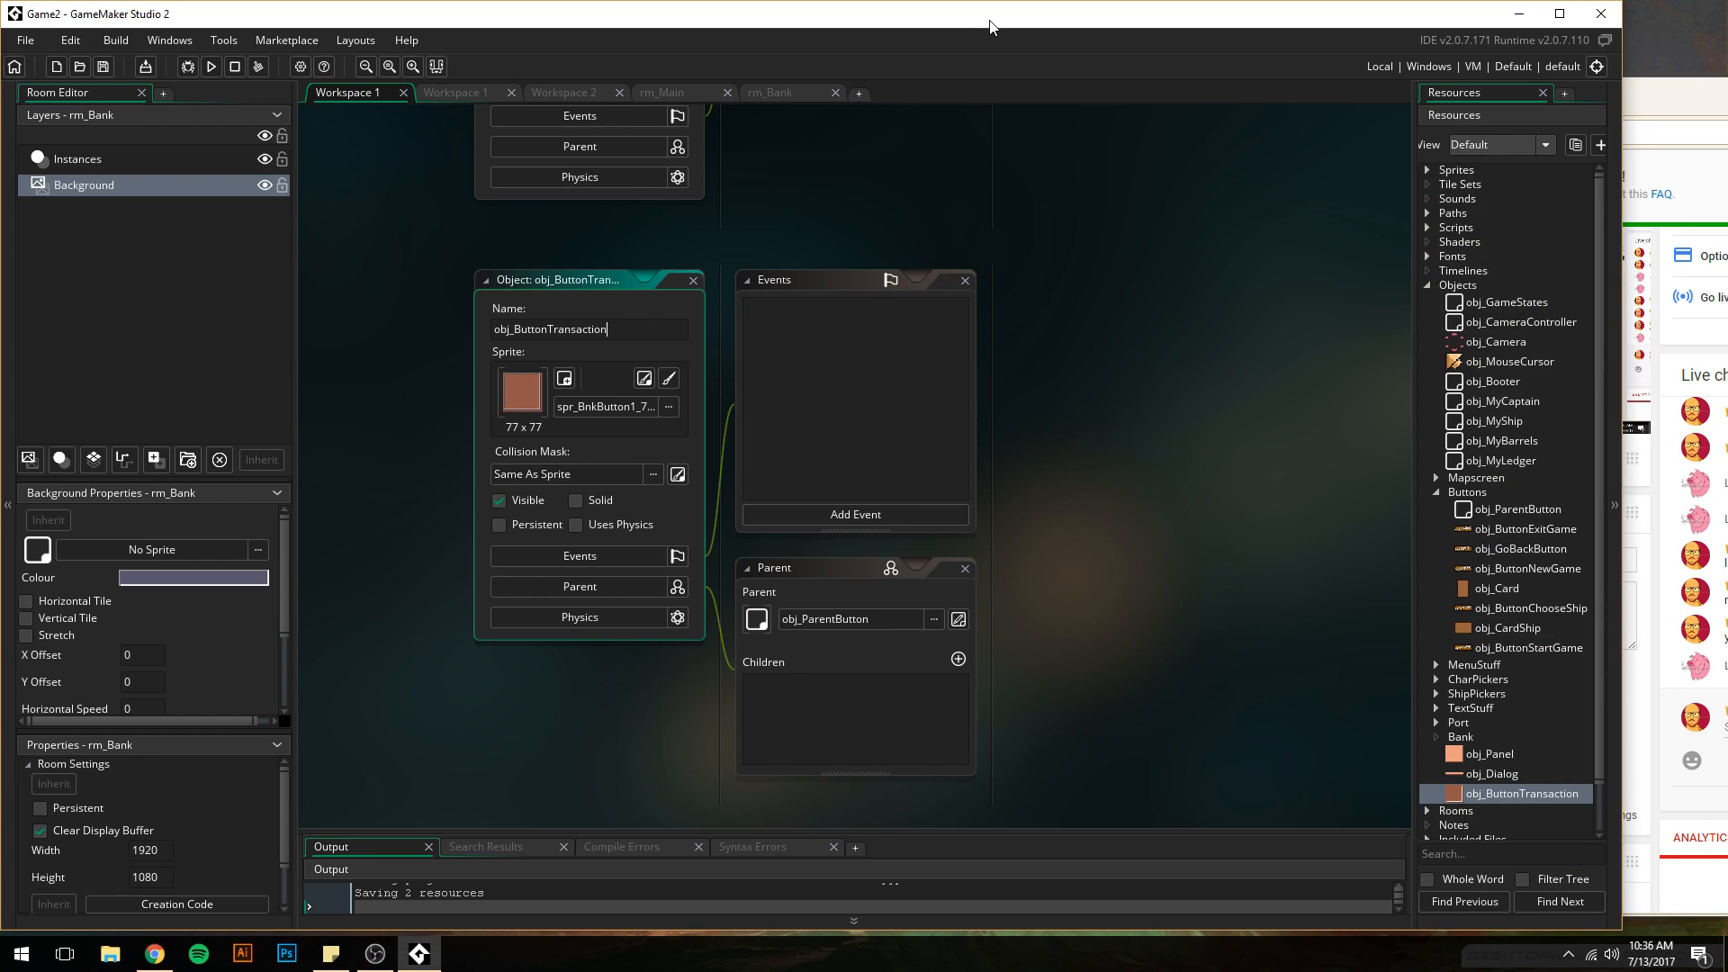
- Bring up the YouTube live chat, post "What's for lunch?", move the browser aside and return to GameMaker
left_click_drag(1677, 104, 1182, 78)
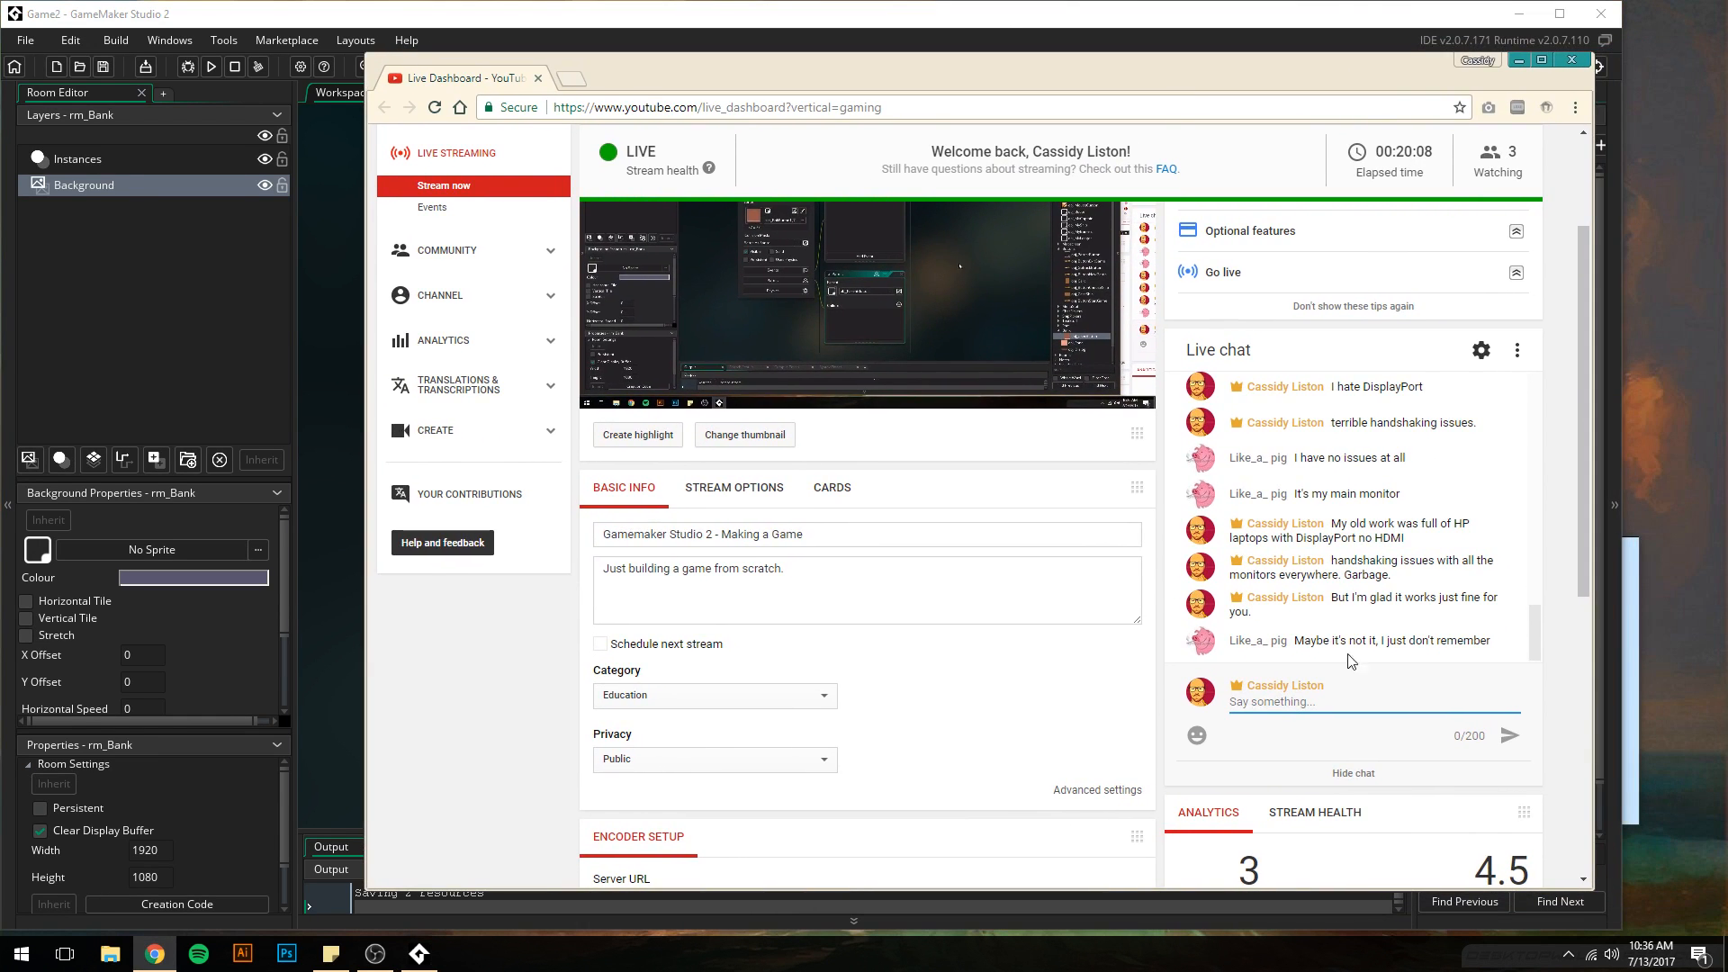
type("What")
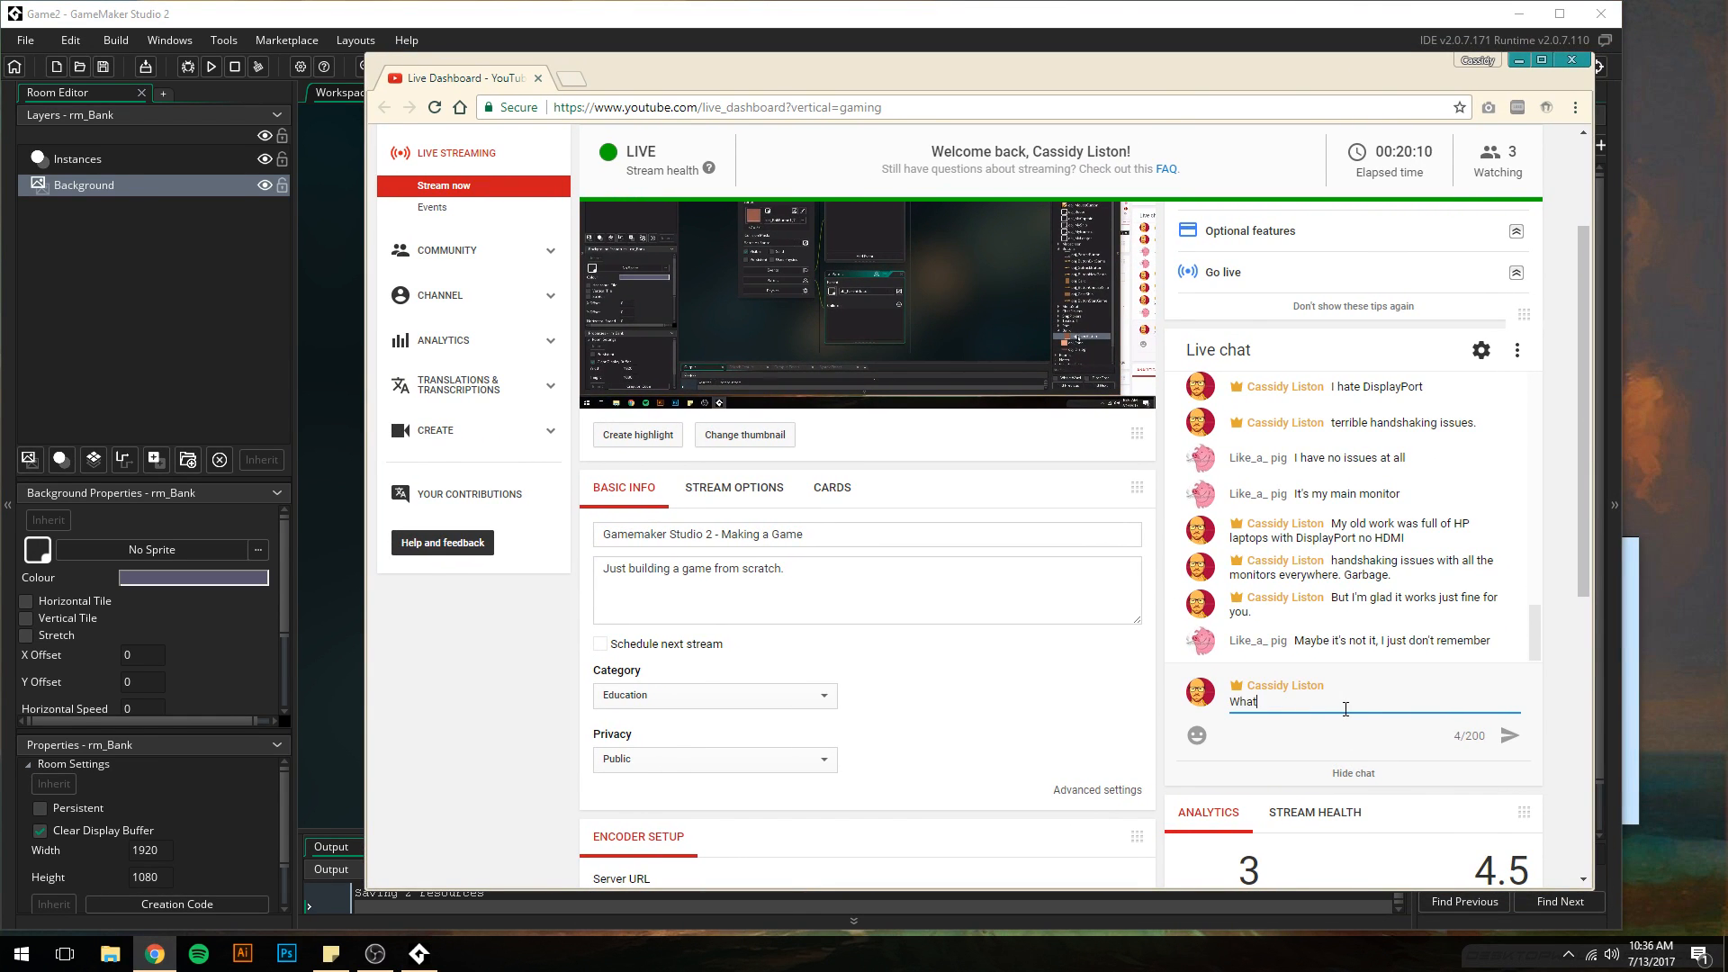
type("'s for l")
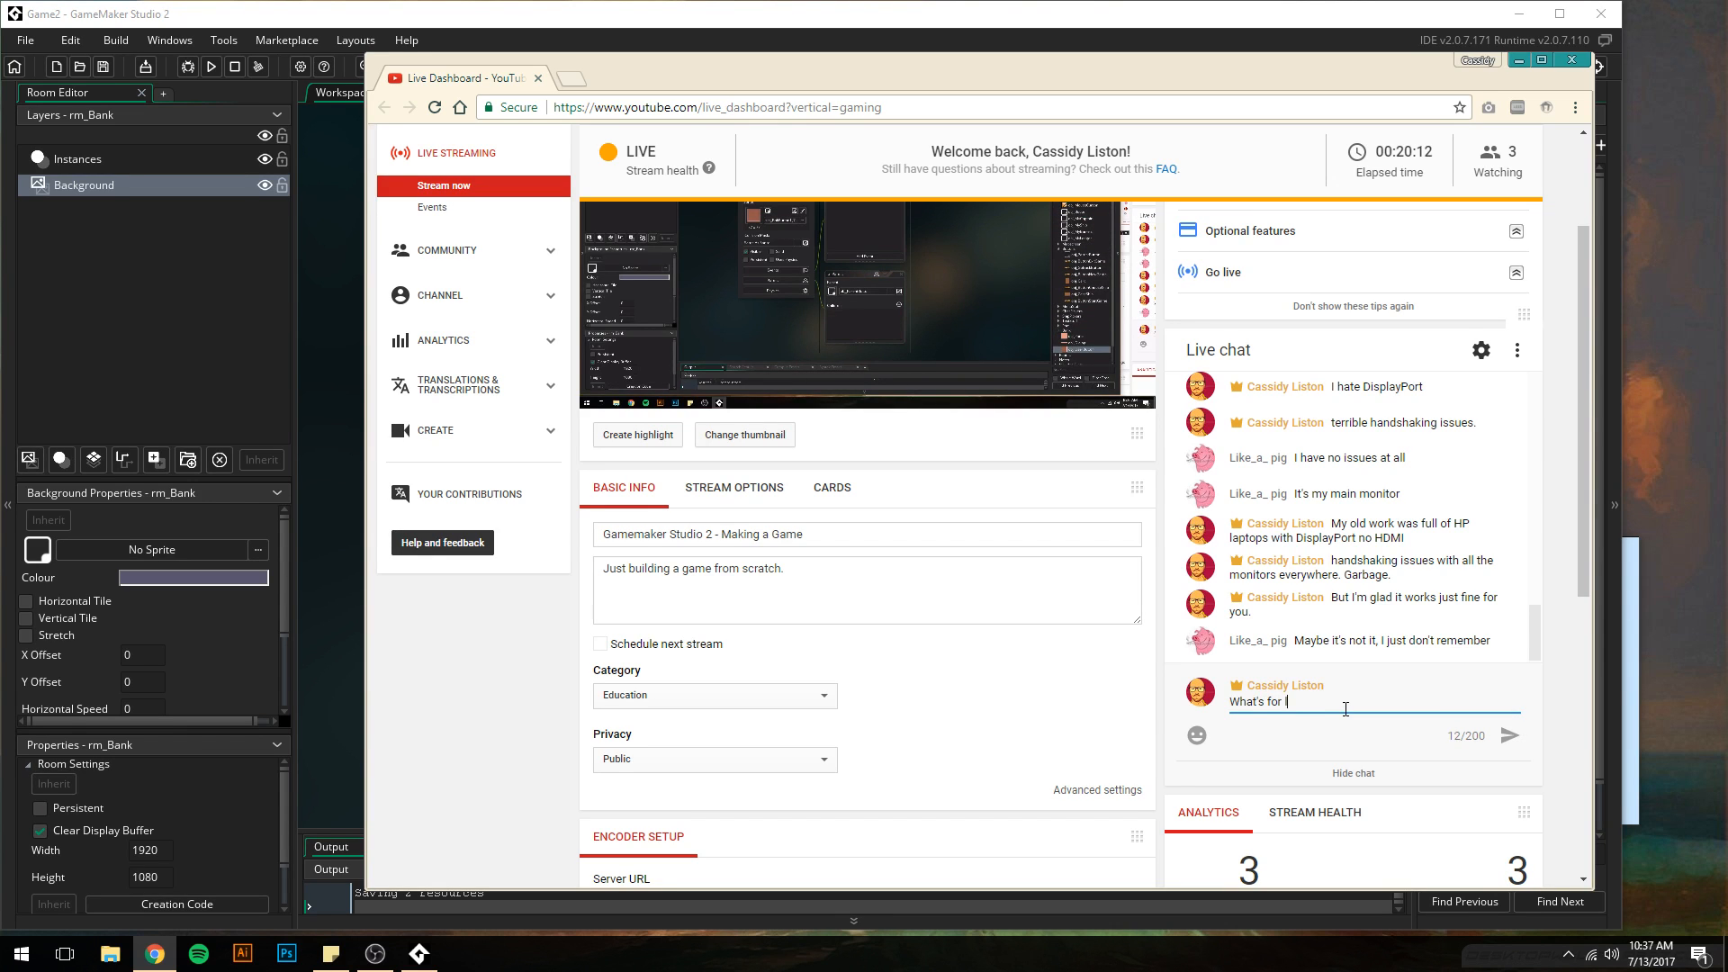
type("unch?")
key("Return")
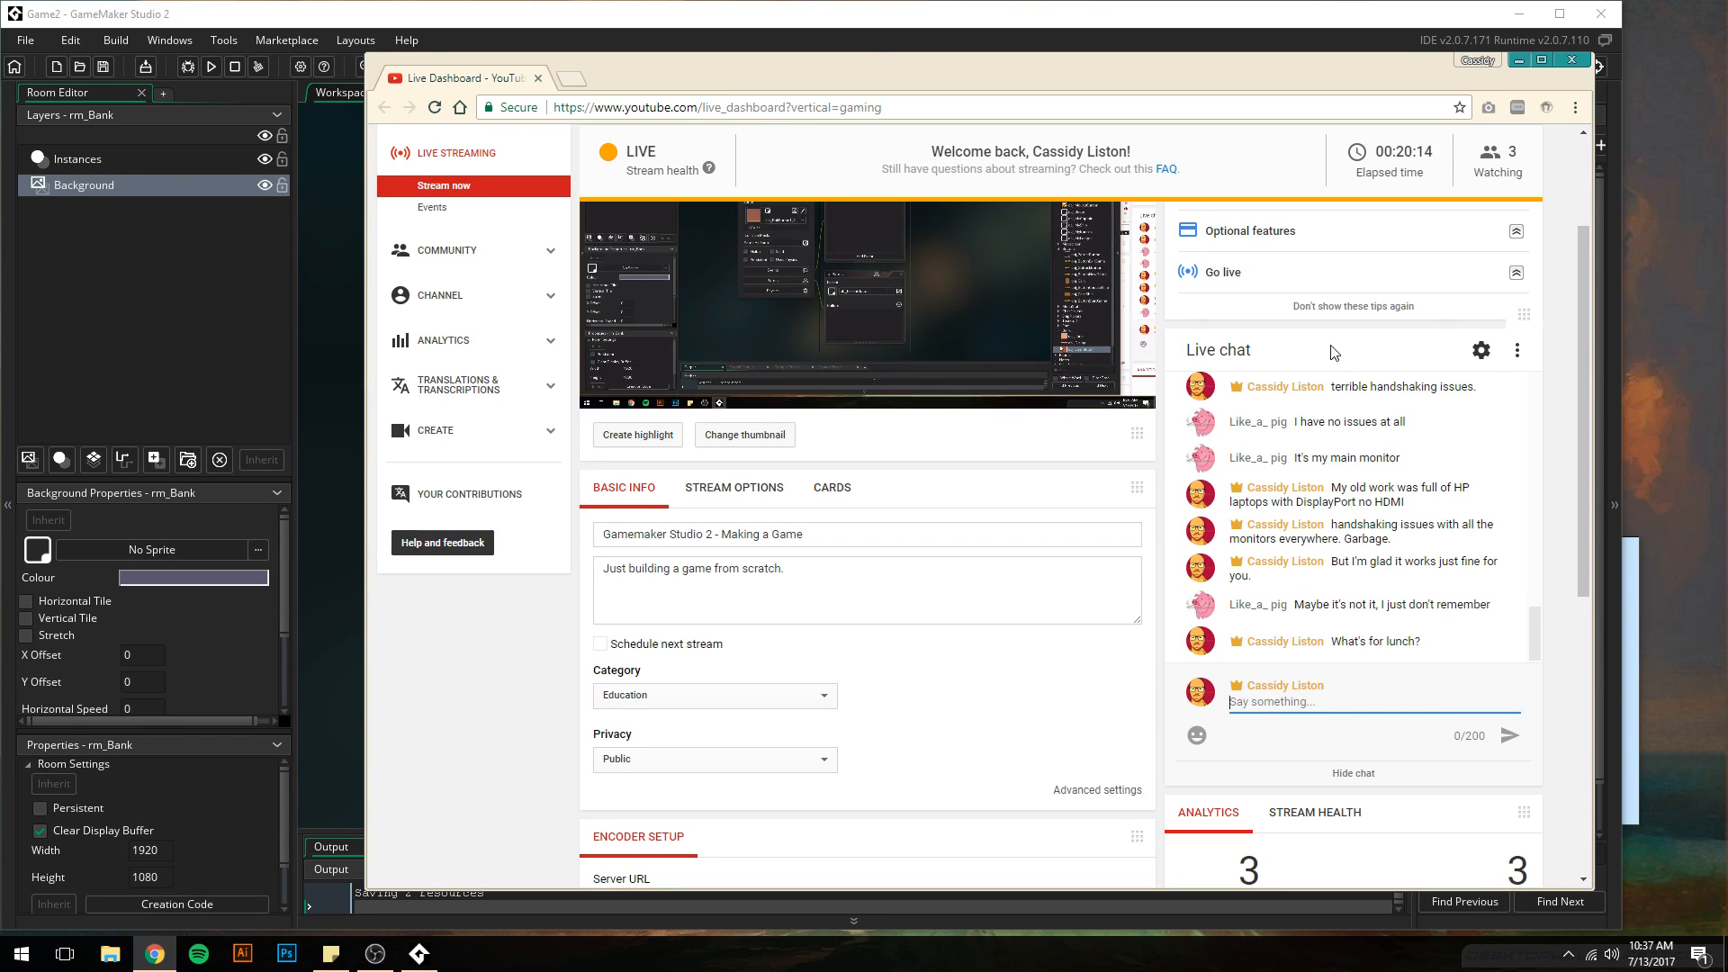
left_click_drag(847, 63, 1337, 68)
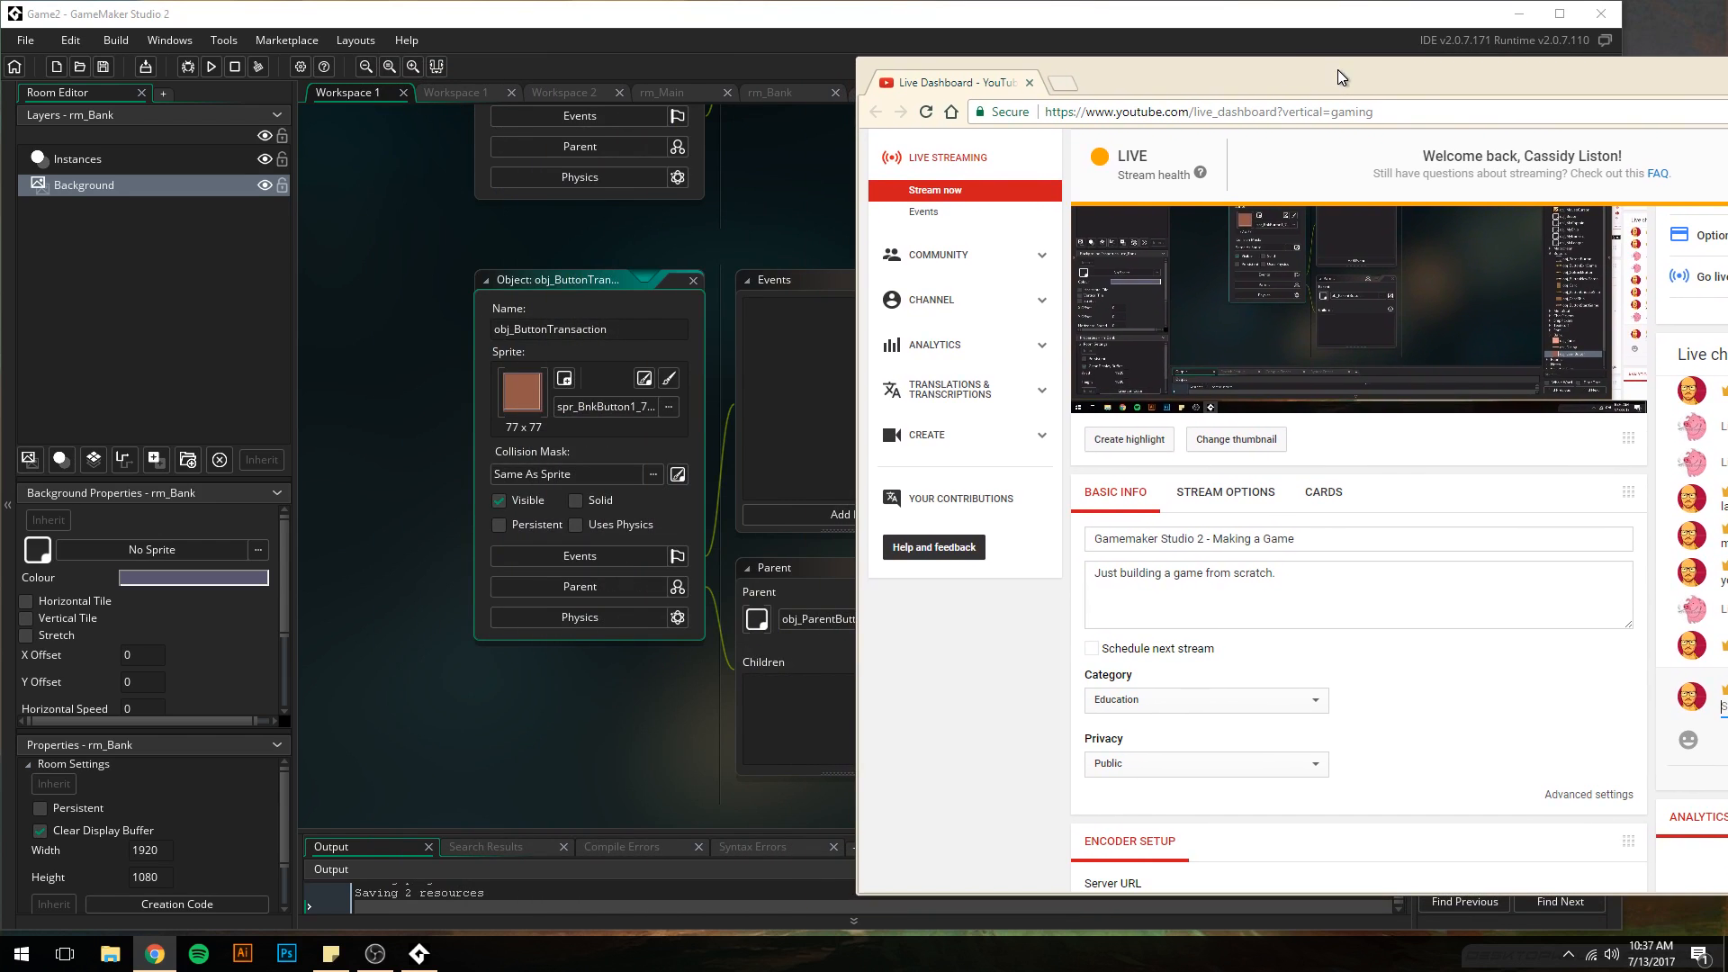
left_click(783, 135)
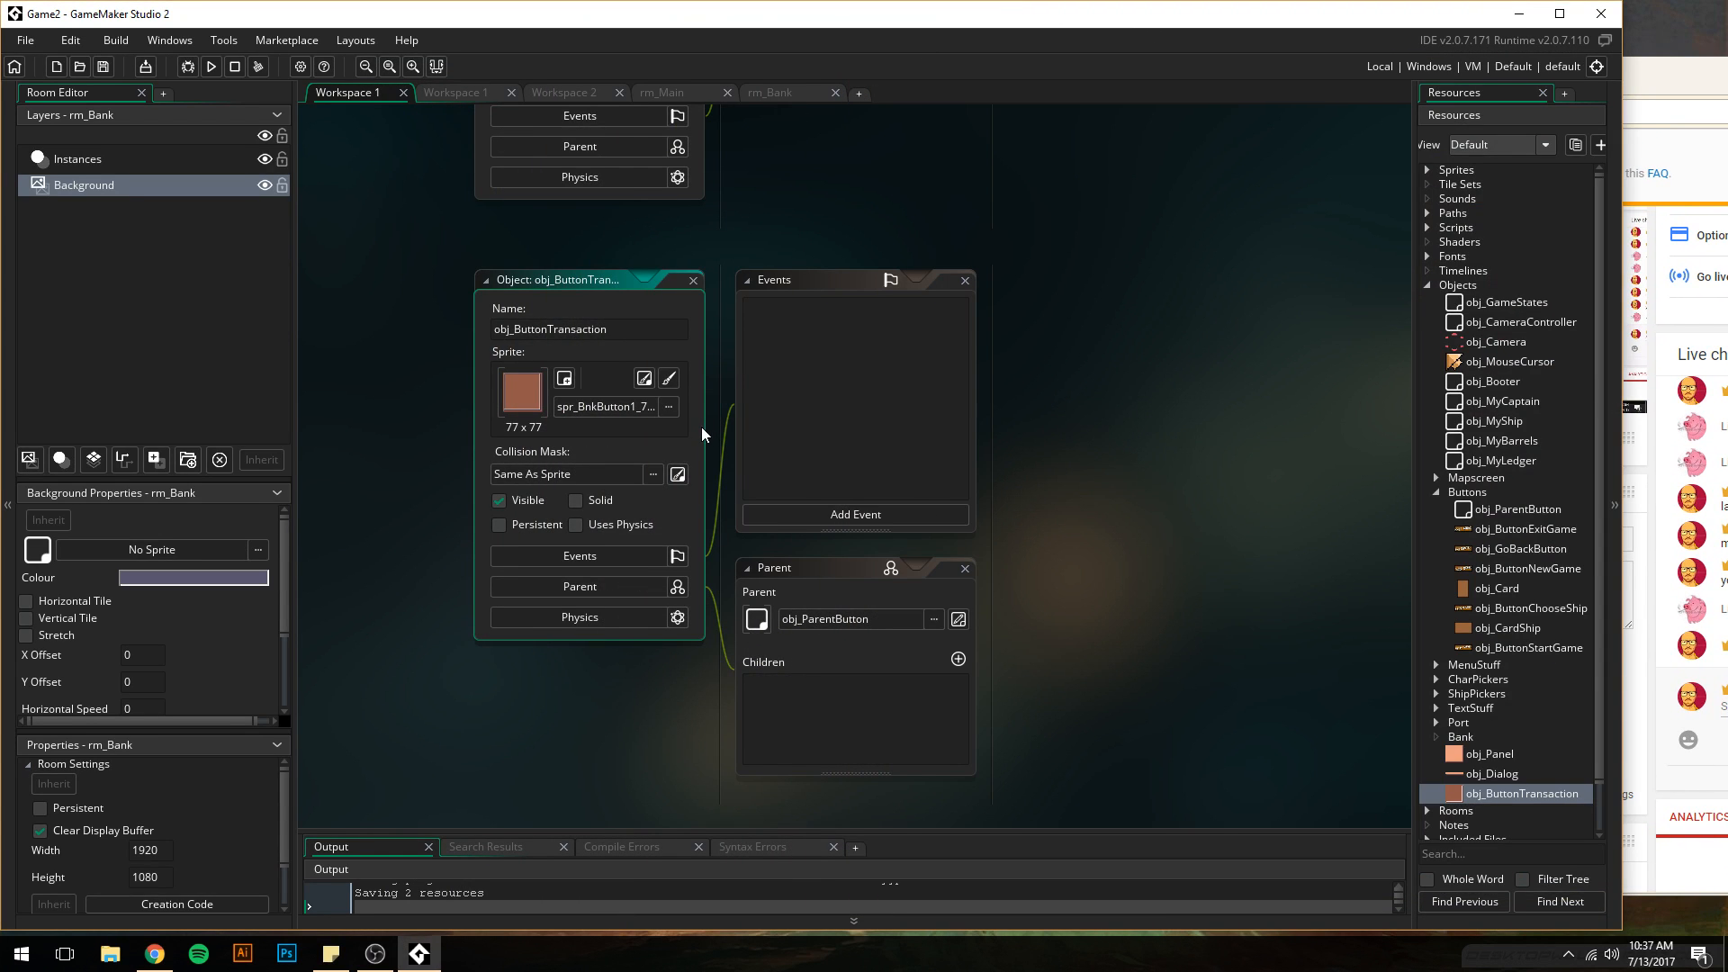
left_click(990, 402)
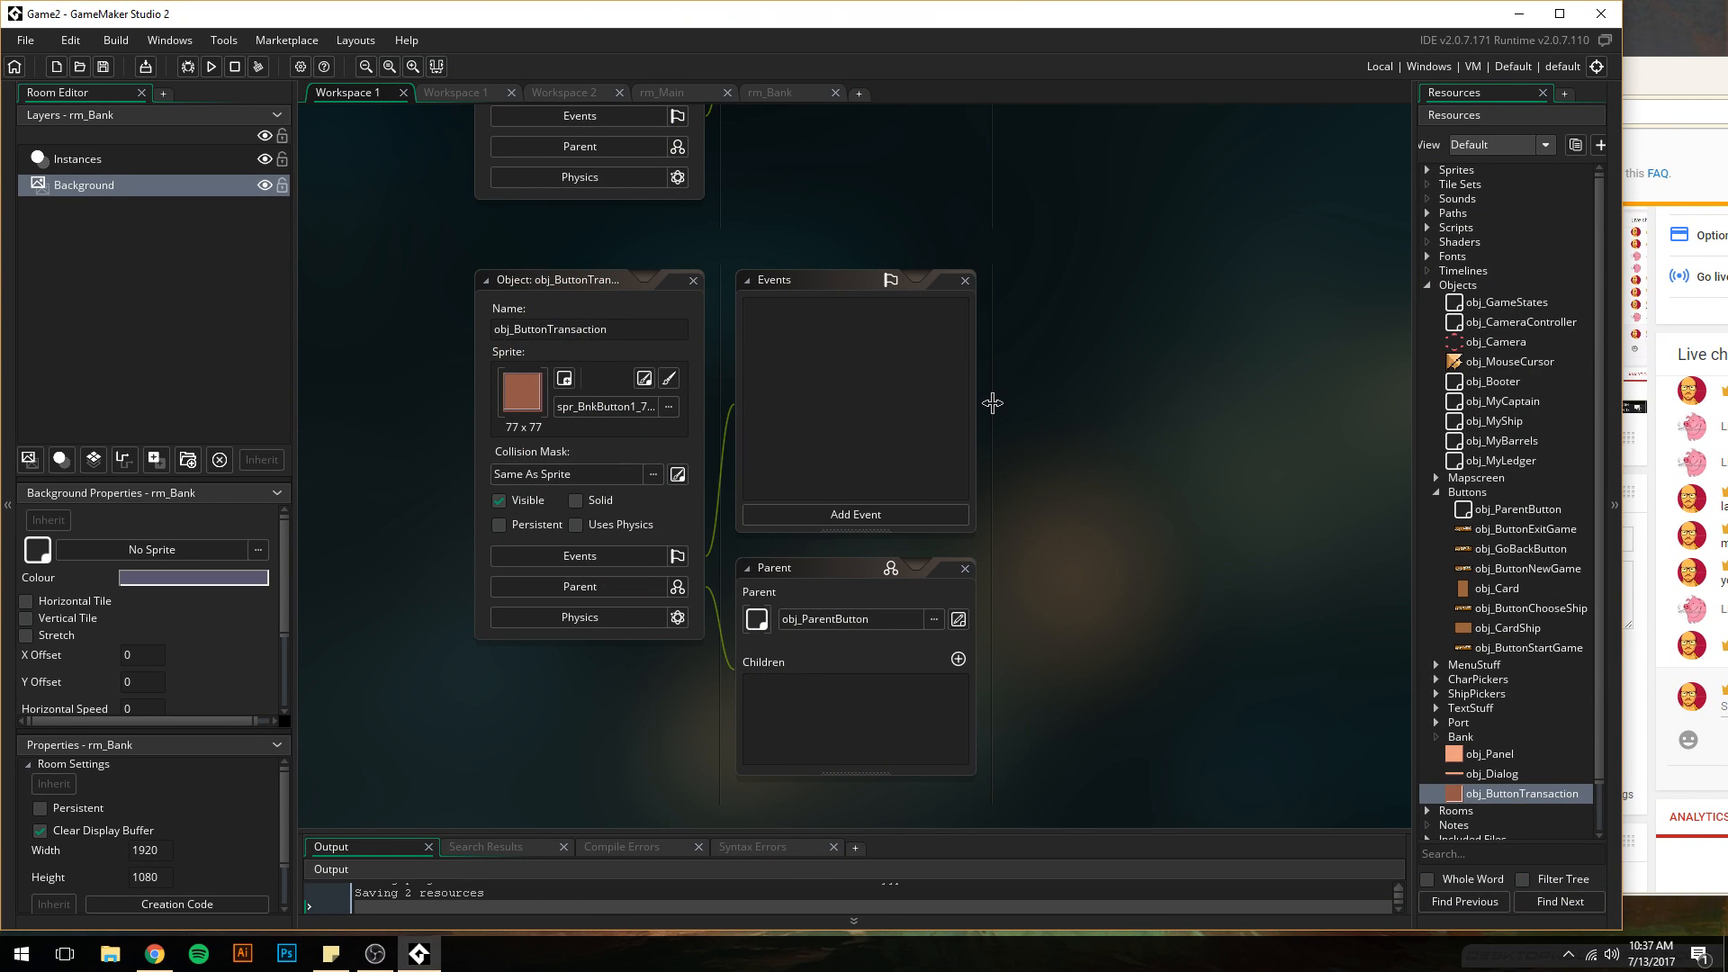
- Create a new object in the Bank group and assign it the 120 x 115 bank portrait sprite from the Bank sprites
left_click(1458, 737)
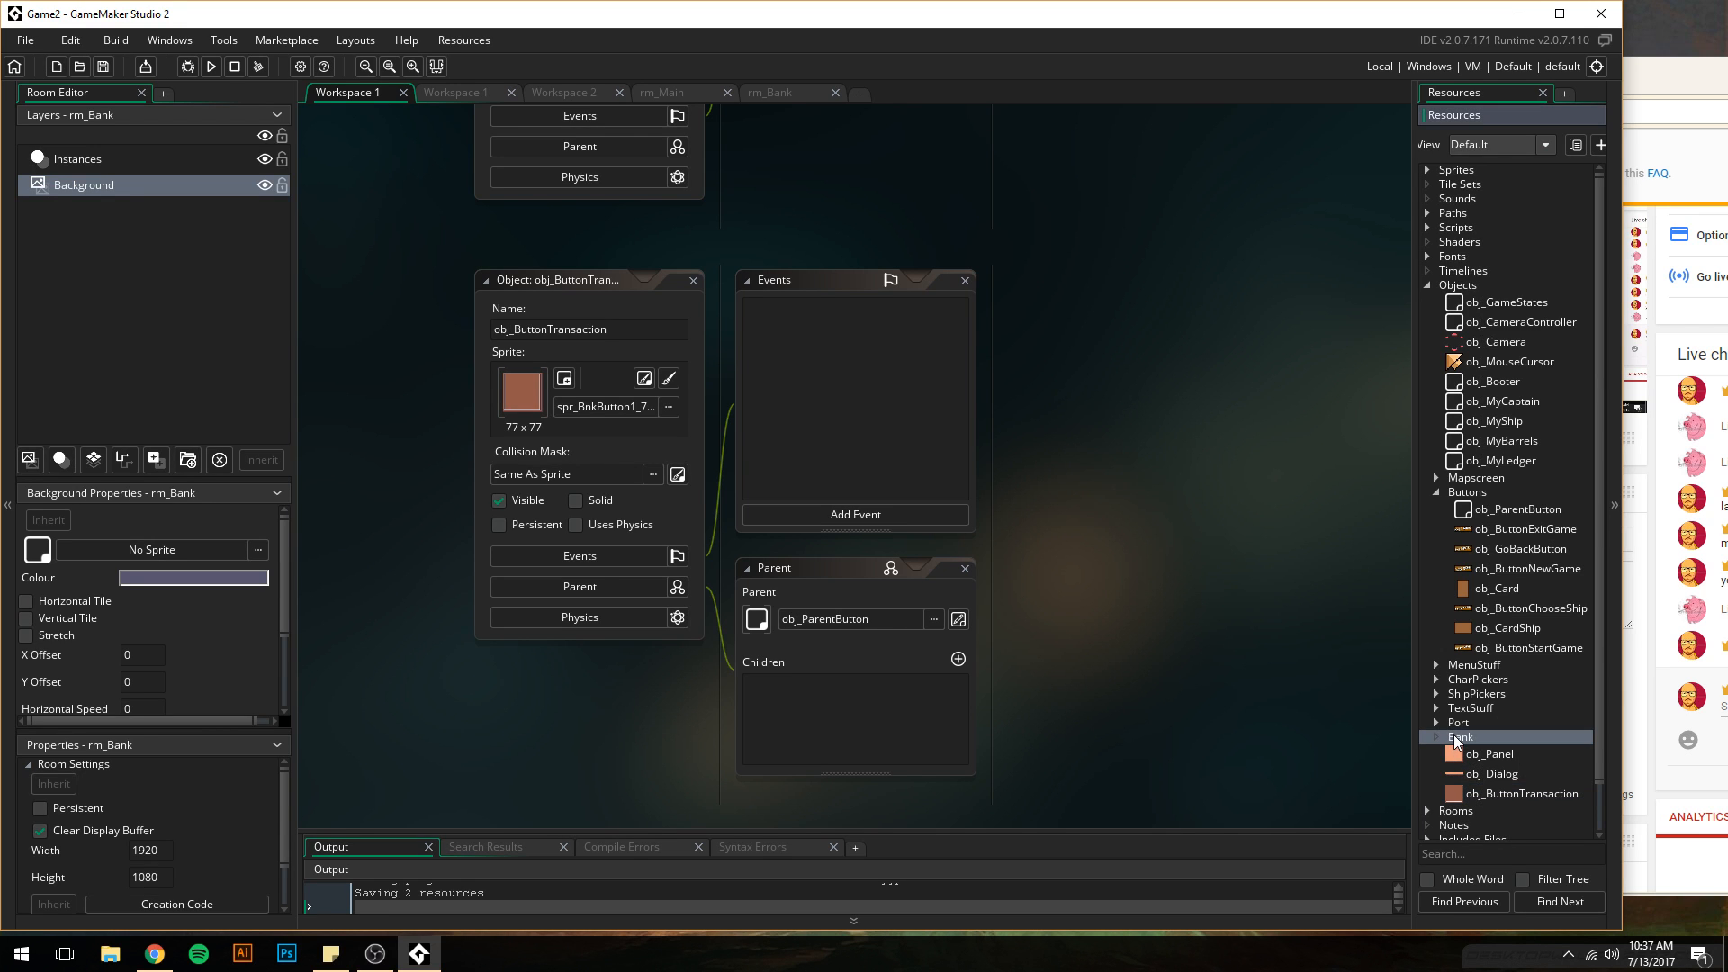
right_click(1457, 737)
left_click(1303, 541)
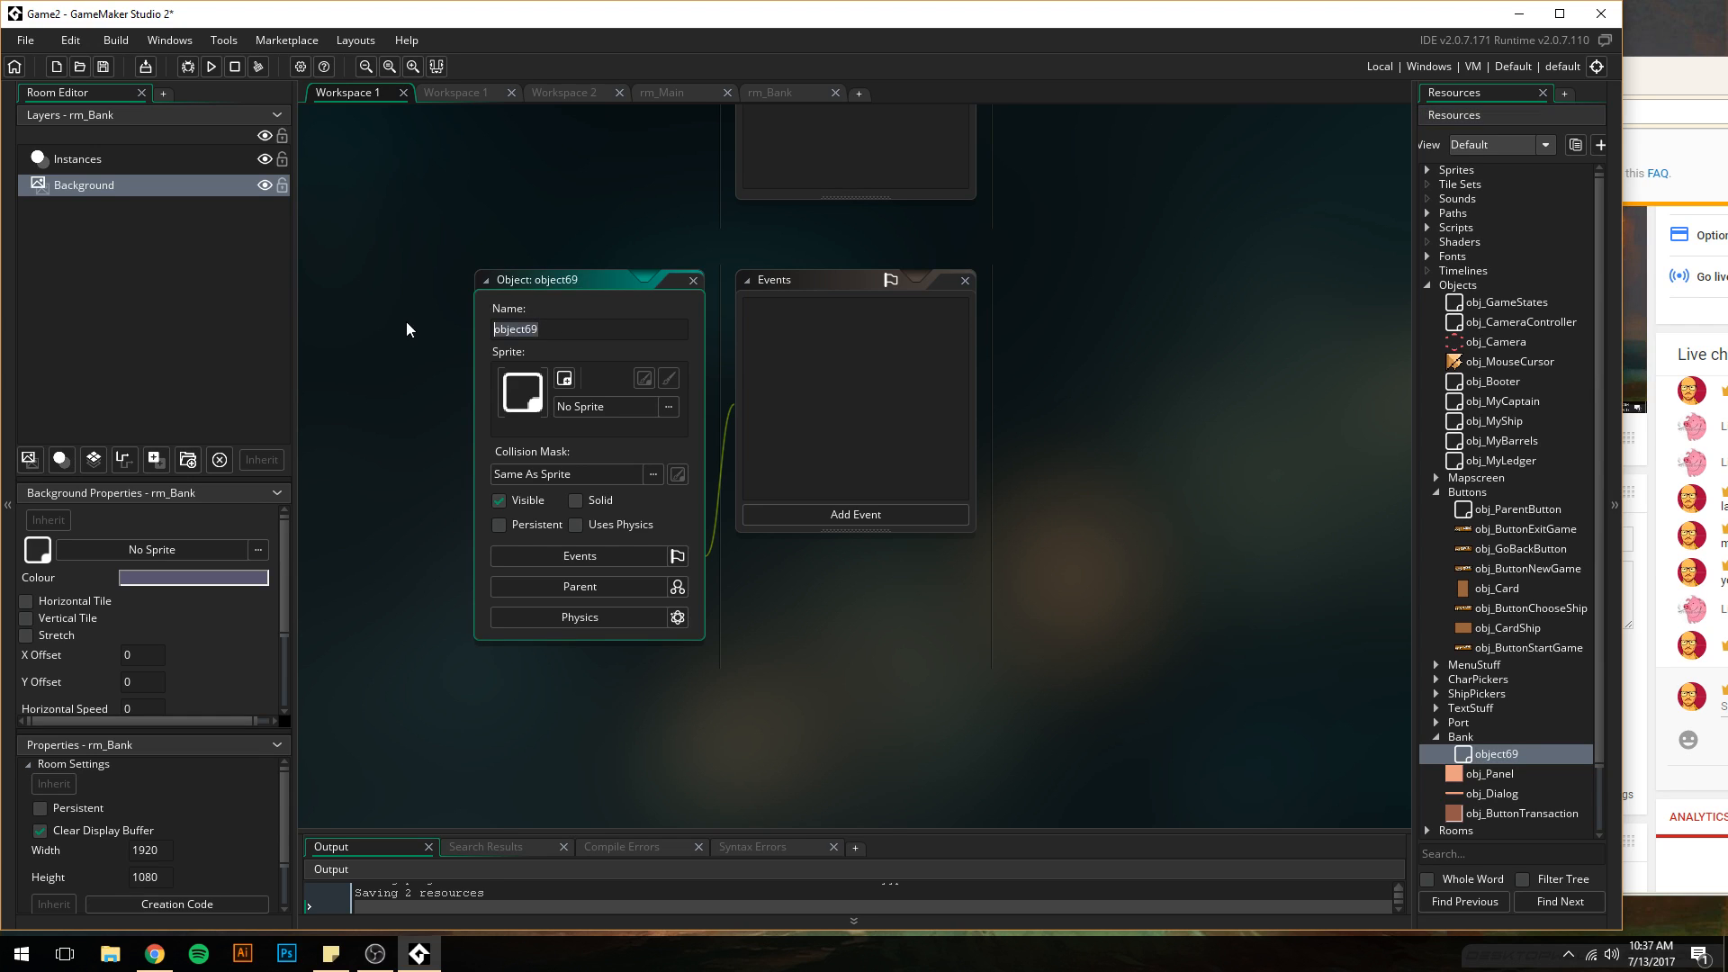
left_click(628, 401)
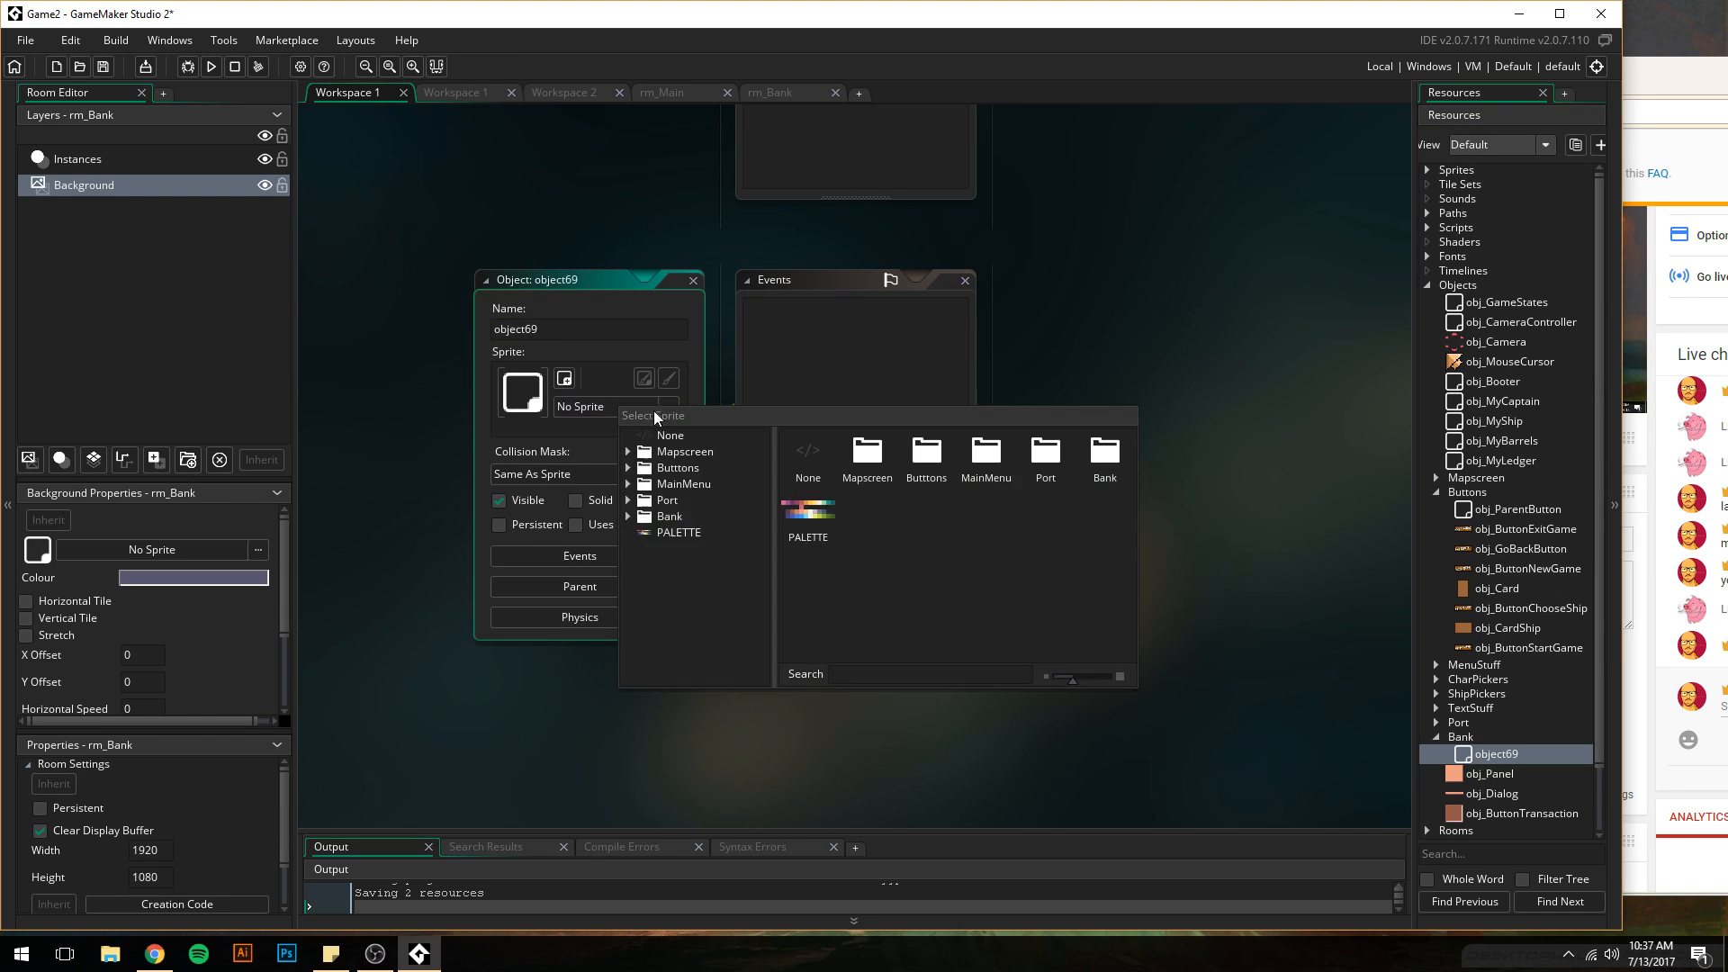
left_click(664, 517)
- Name the new portrait object obj_BnkPortait and save the project
double_click(560, 330)
type("obj_")
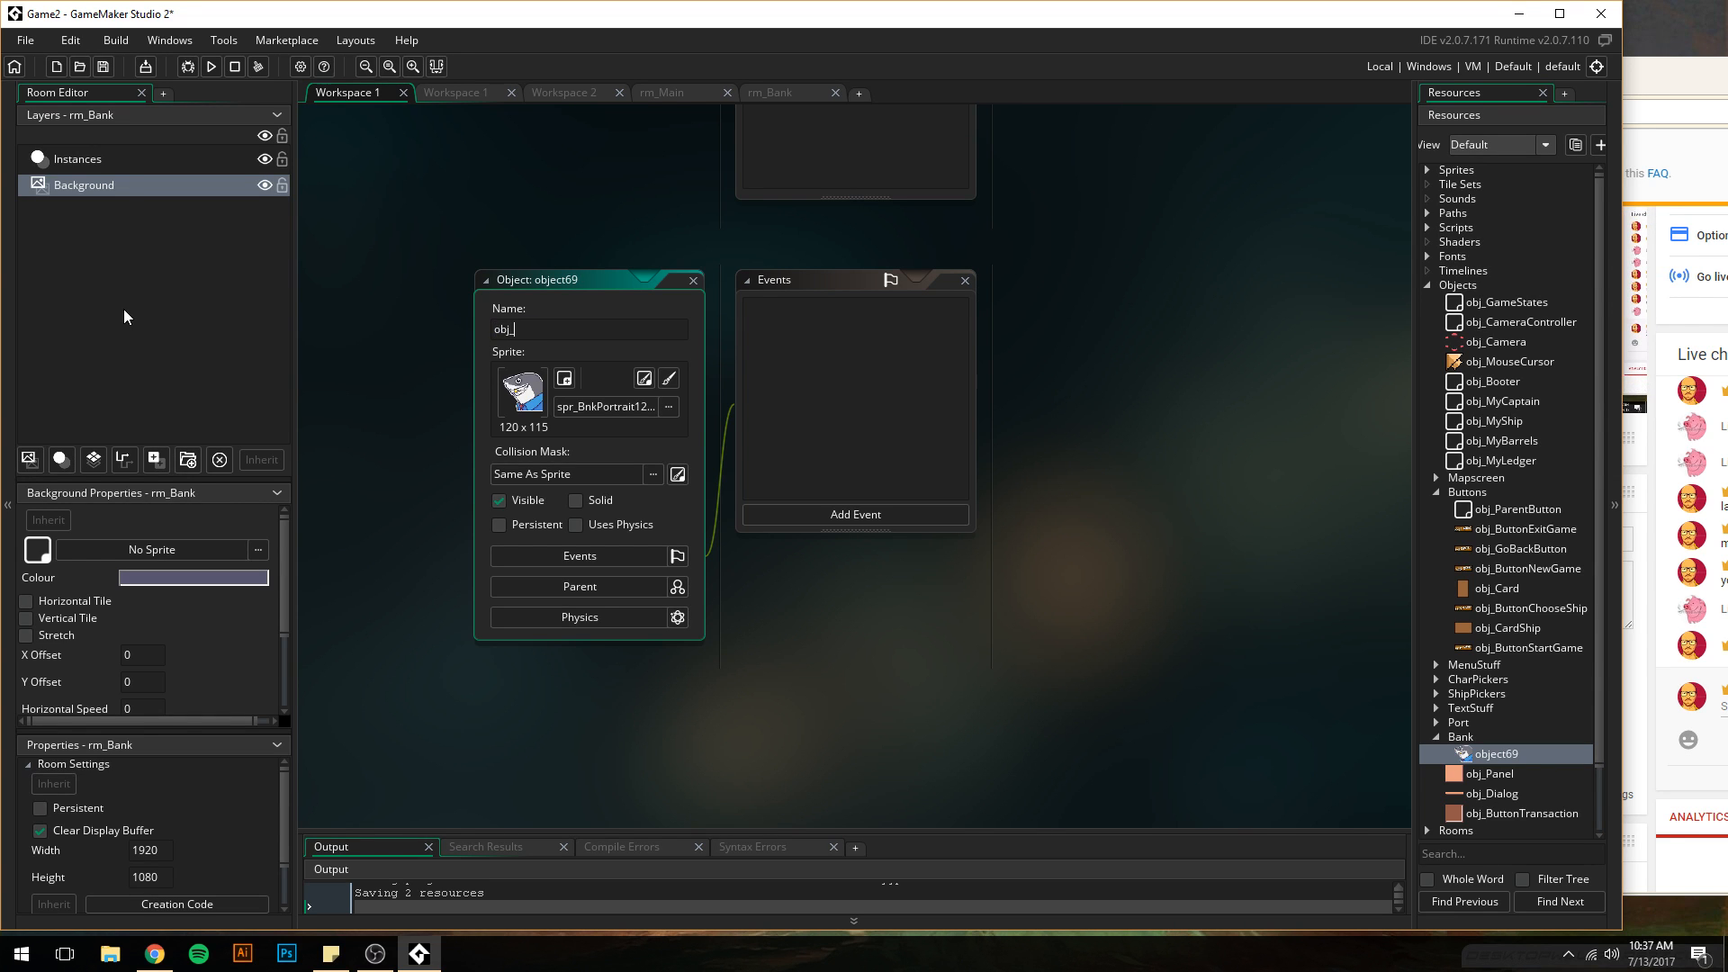
type("PBnk")
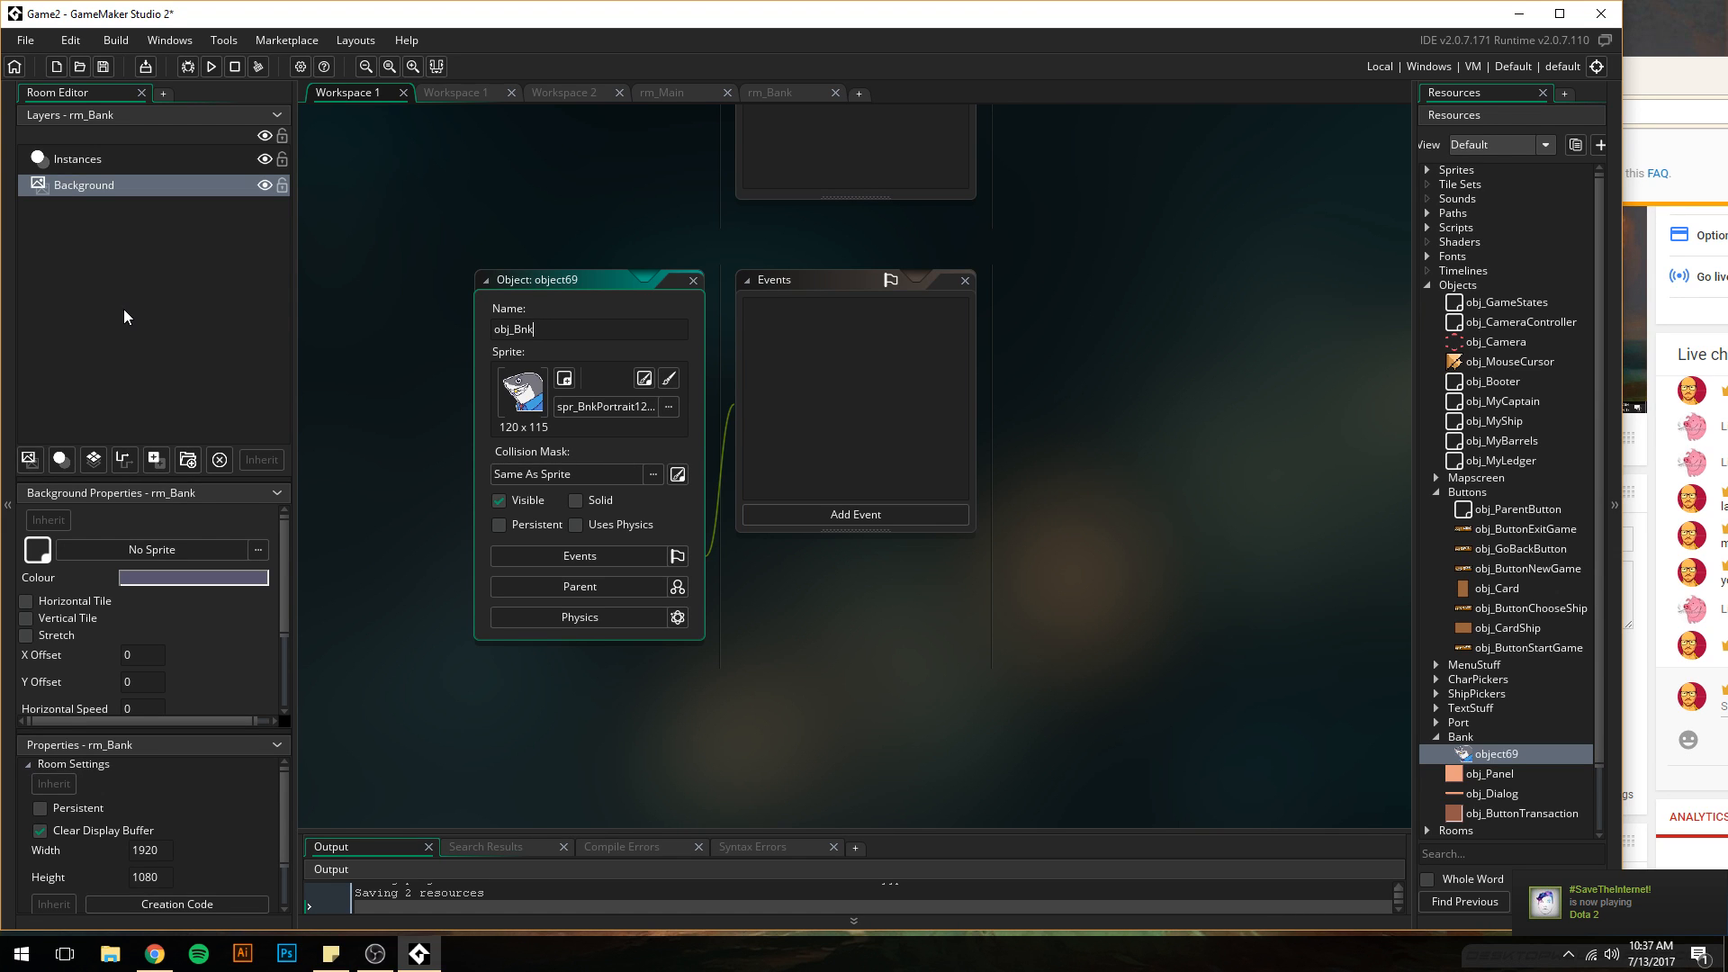
type("Portait")
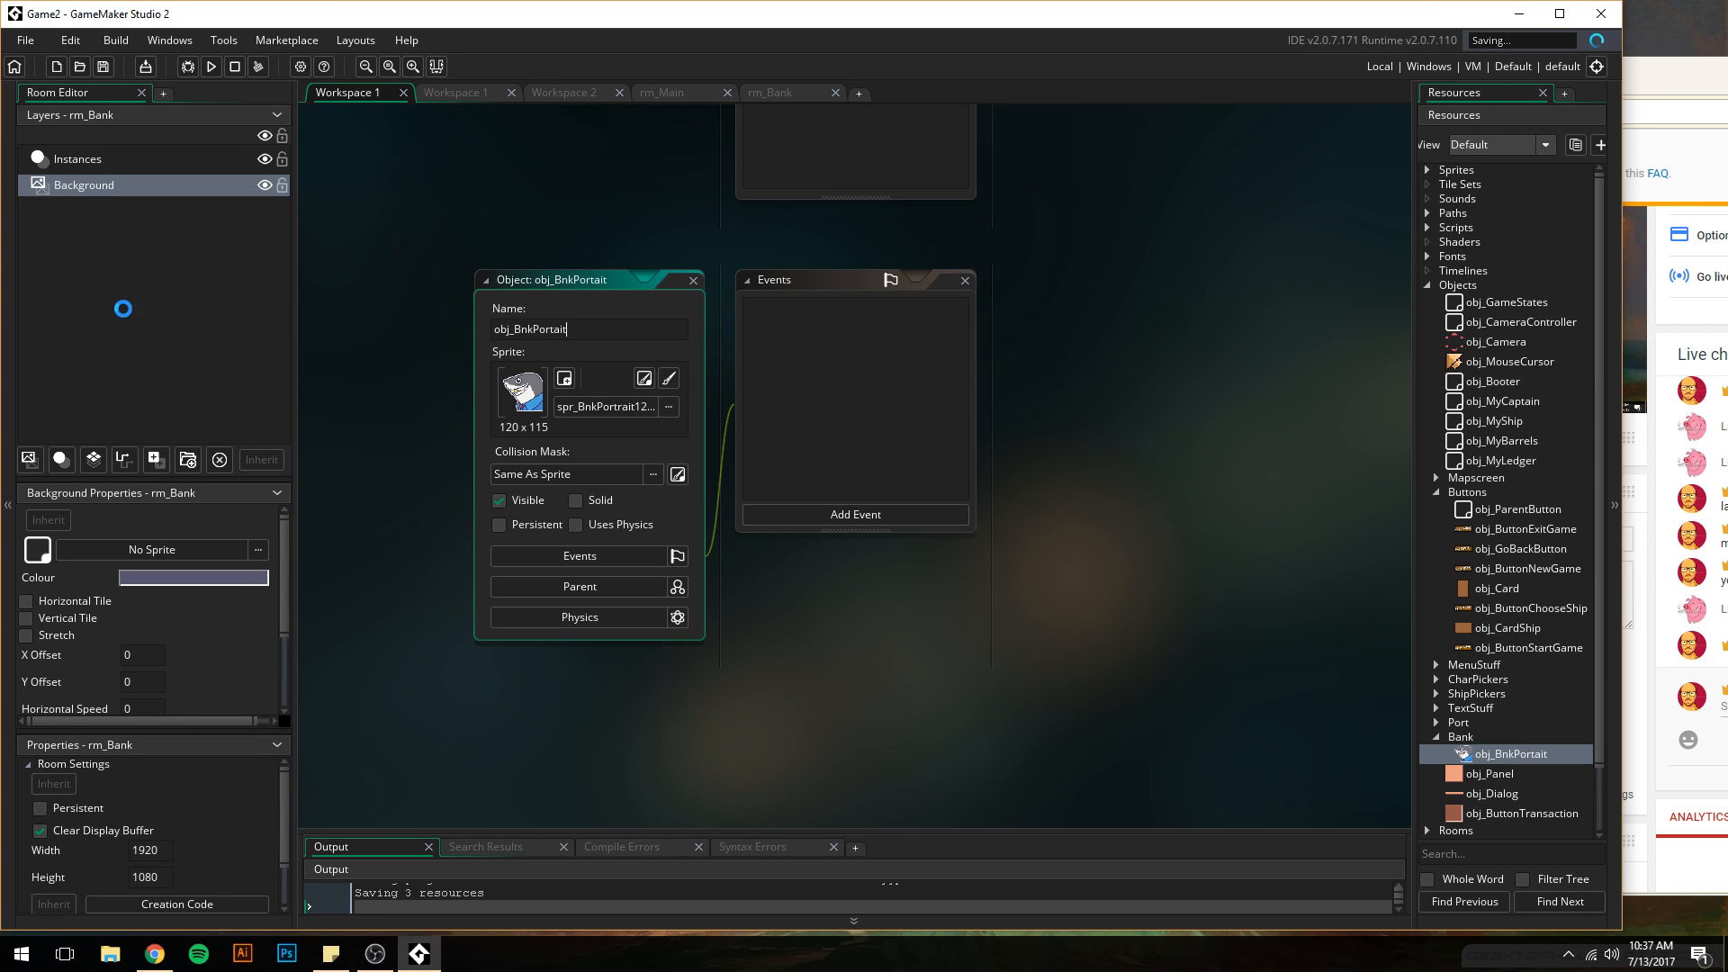
left_click(627, 286)
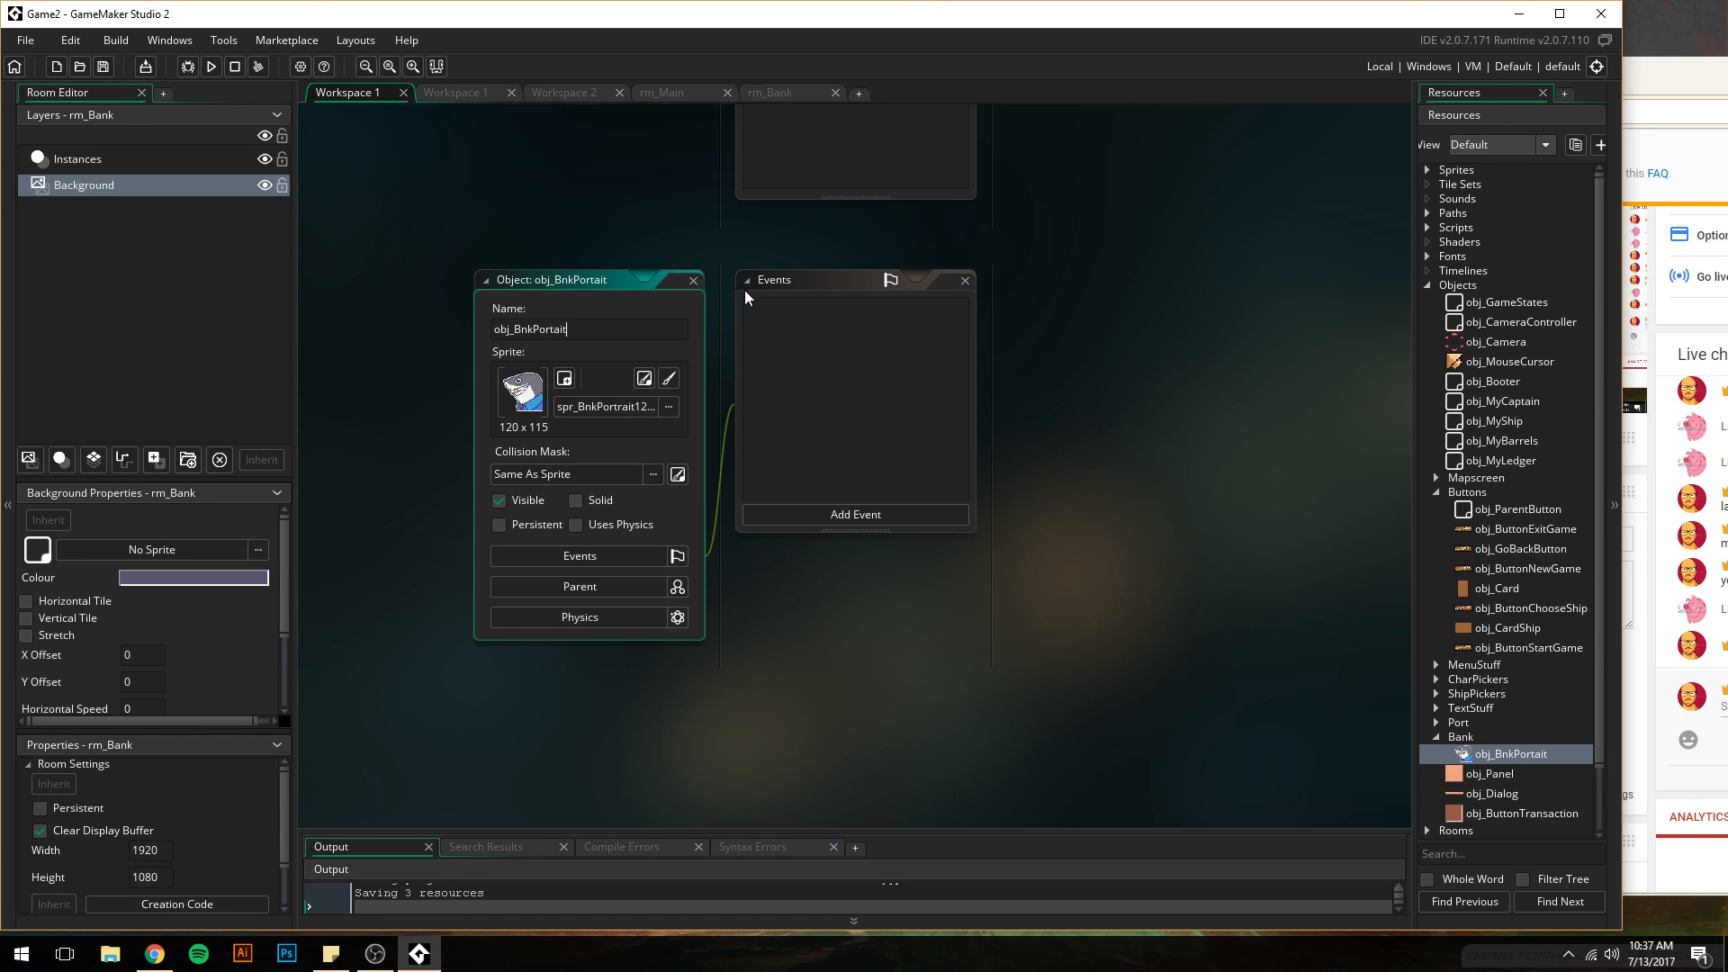
- Create another object in the Bank group and assign it the 261 x 213 bank character sprite from the Bank sprites
left_click(1462, 737)
right_click(1461, 736)
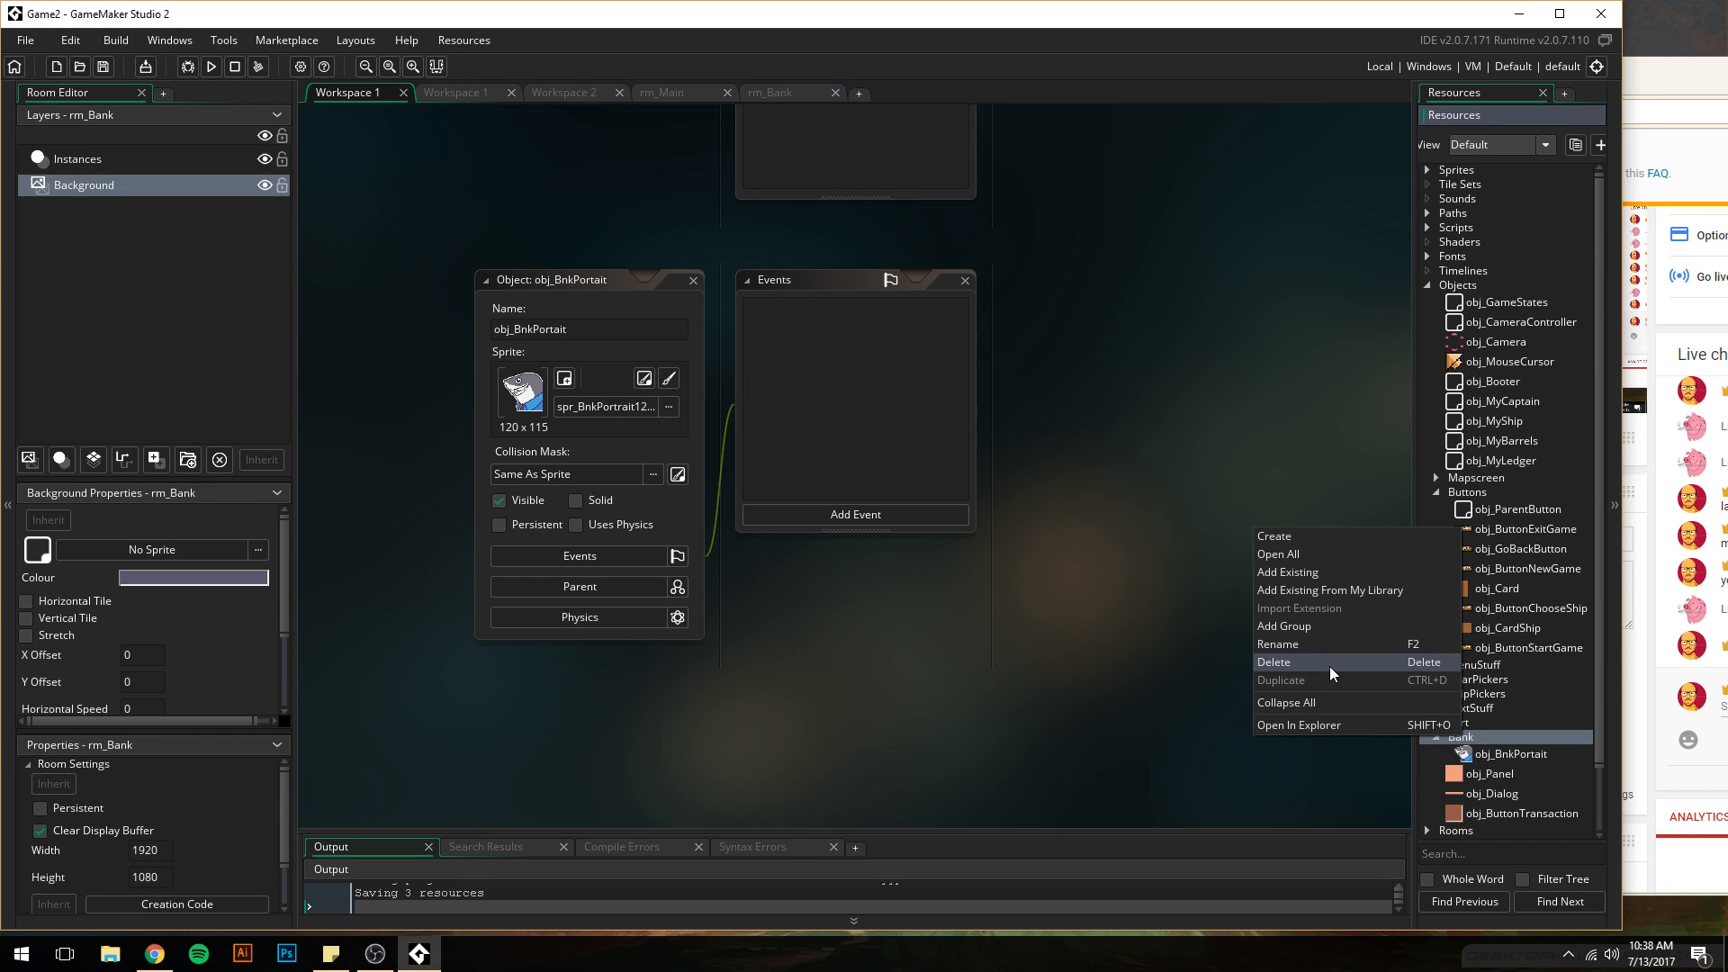
left_click(1294, 537)
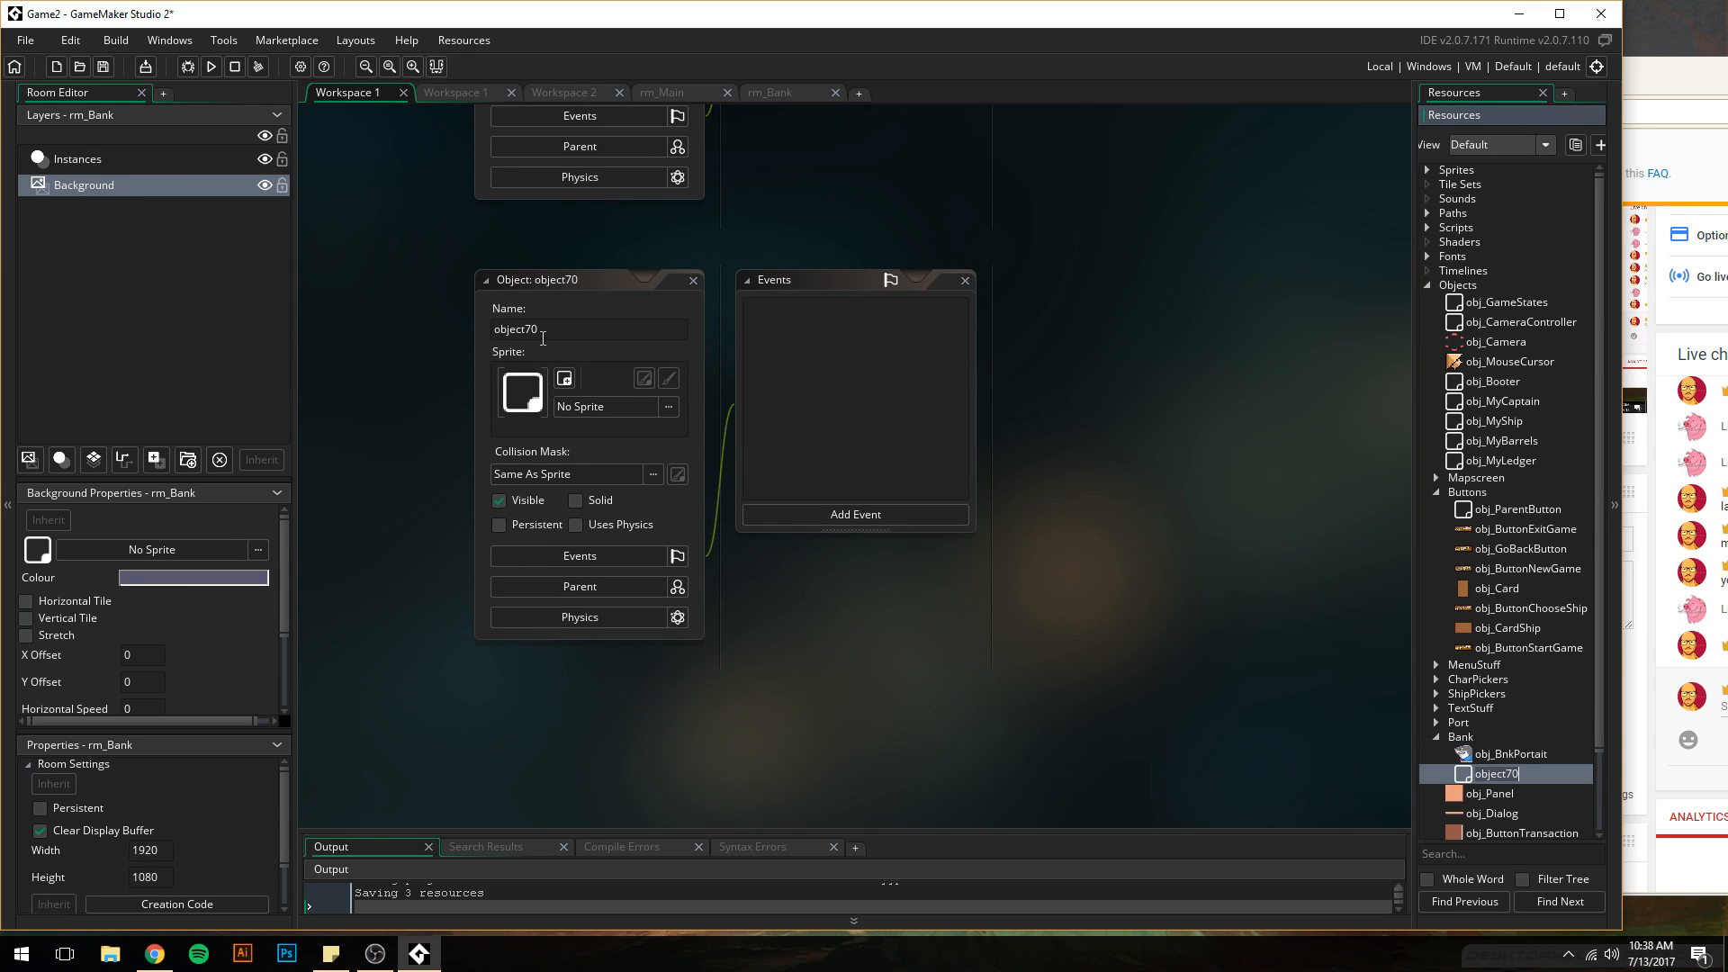
left_click(668, 405)
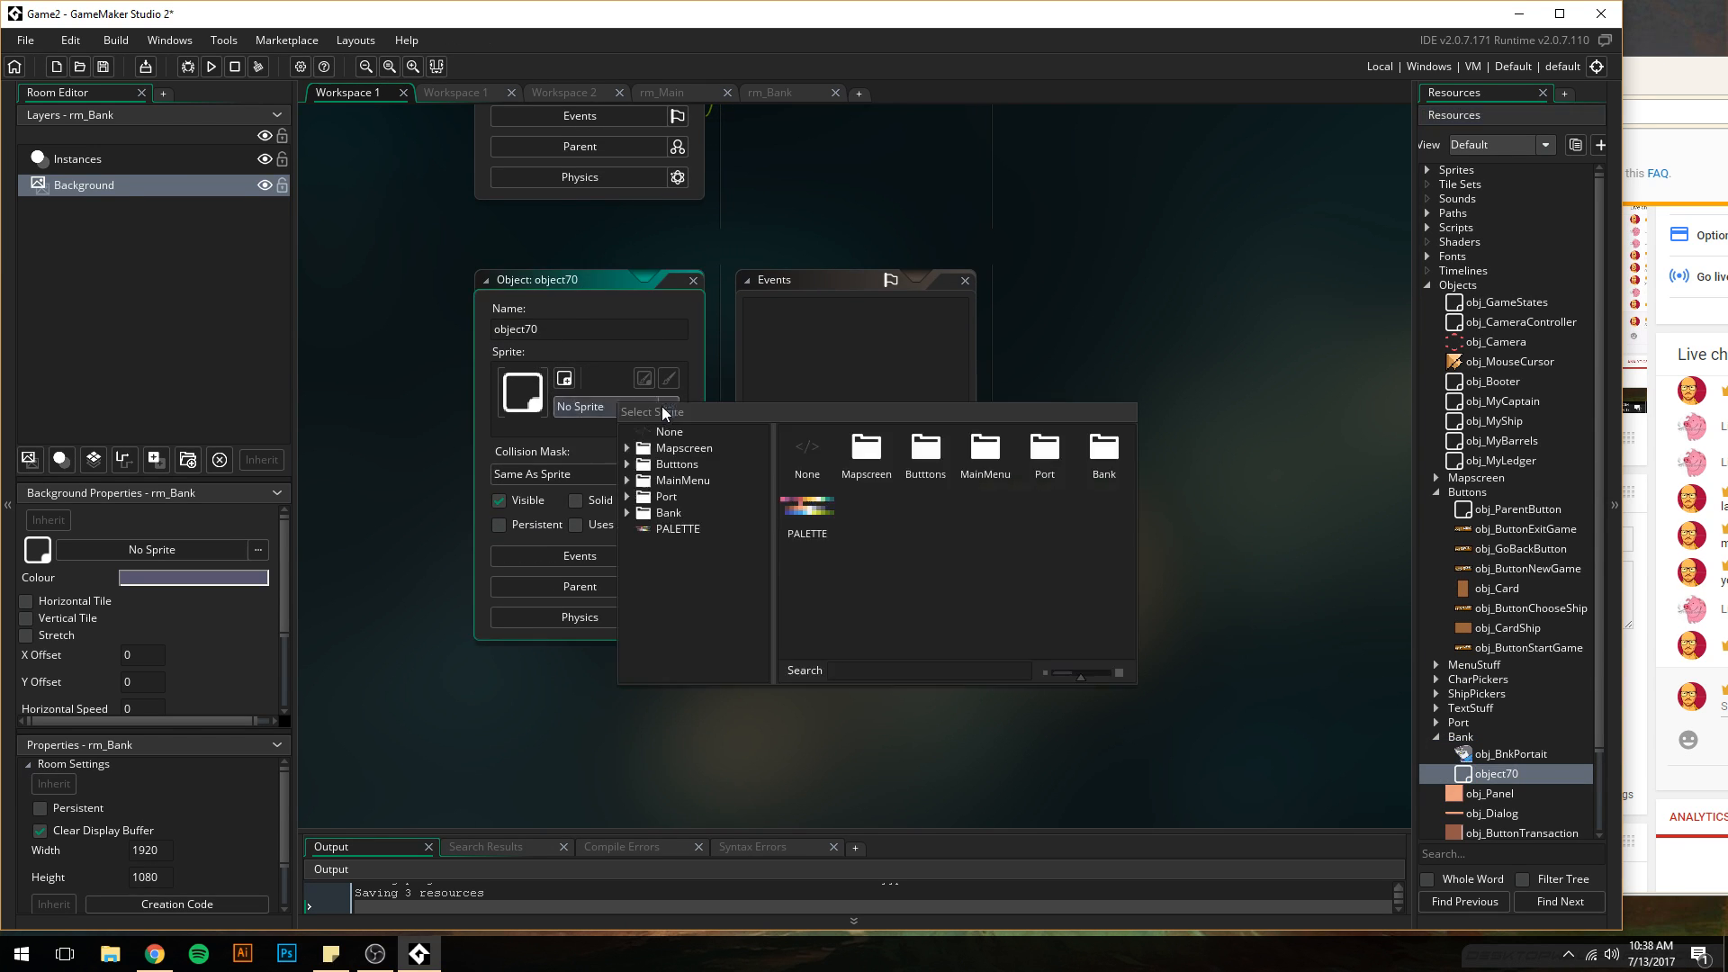
left_click(627, 512)
double_click(693, 593)
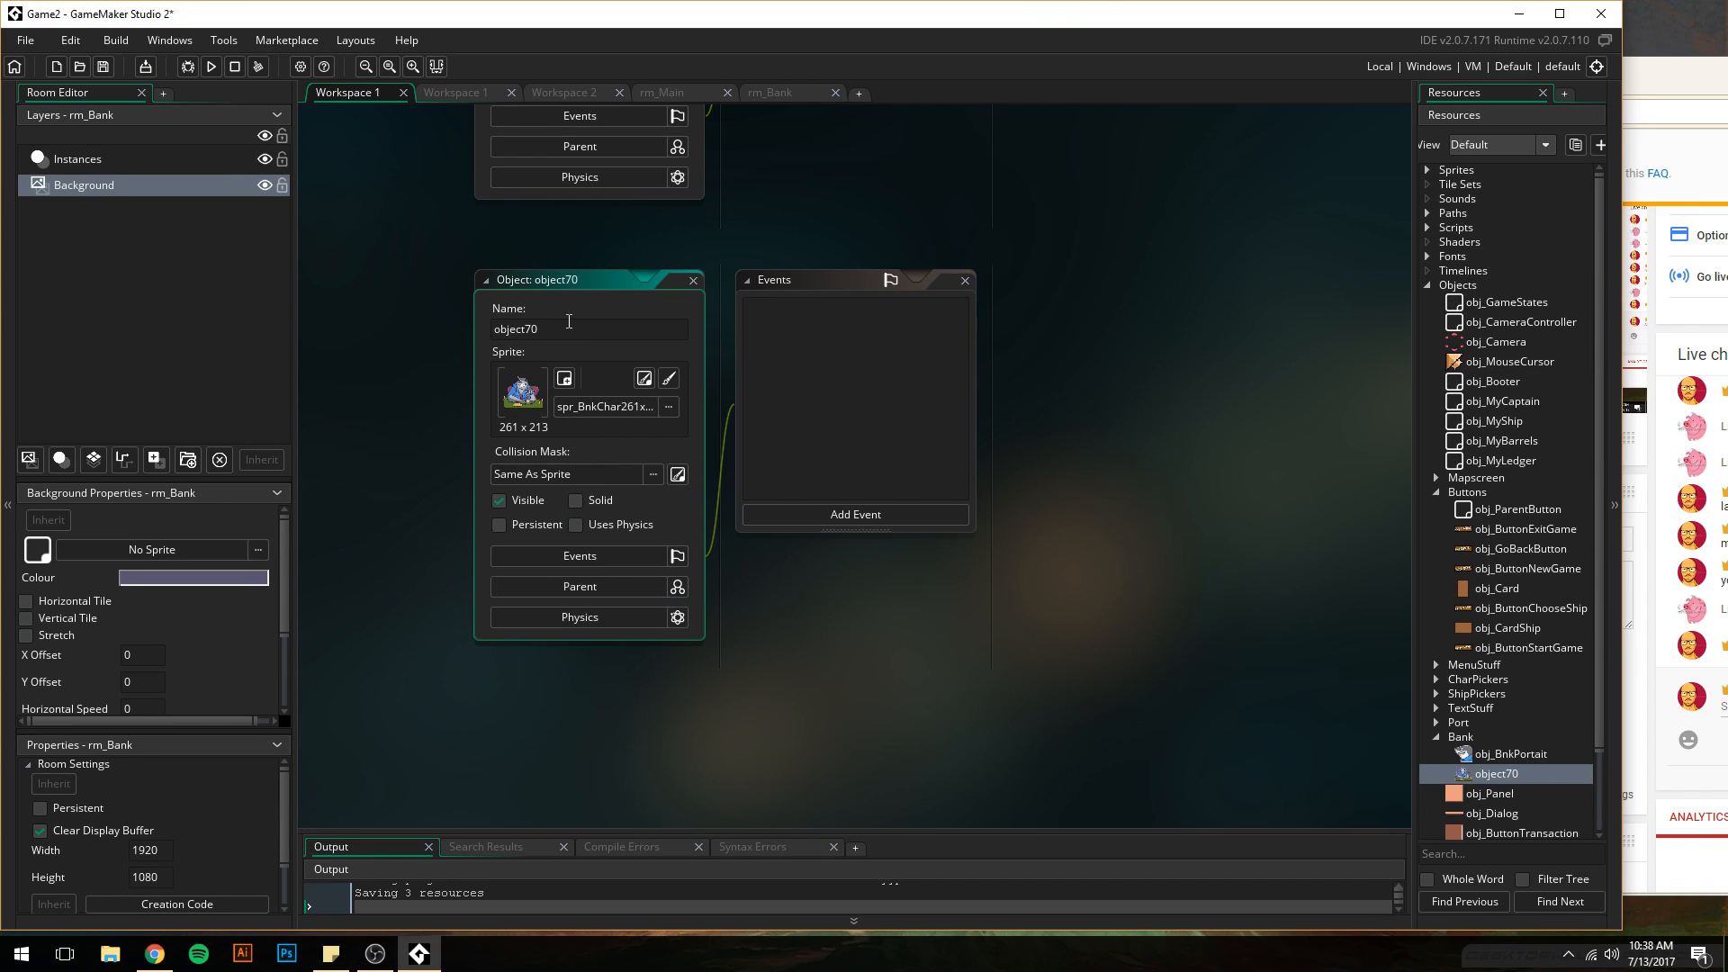
- Name the character object obj_BnkCharacter, save the project and collapse the Bank object group
left_click(569, 324)
type("obj_BnkCharacter")
key("Return")
scroll(1498, 815, "down", 2)
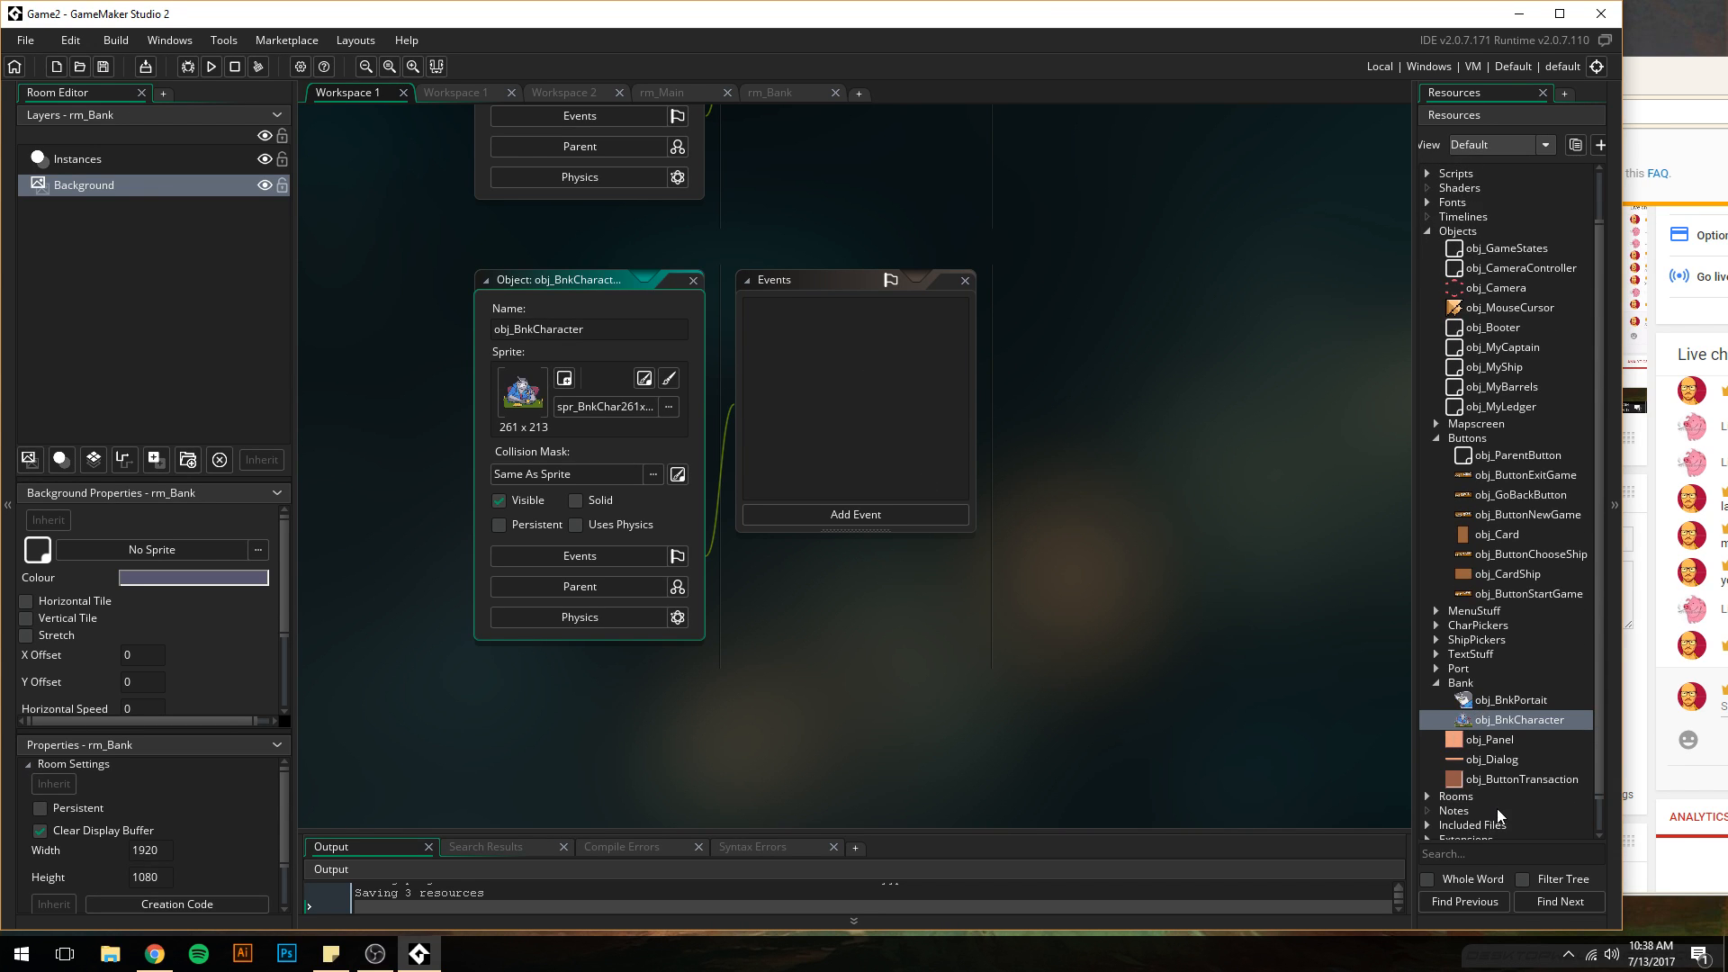
left_click(1458, 683)
left_click(1436, 683)
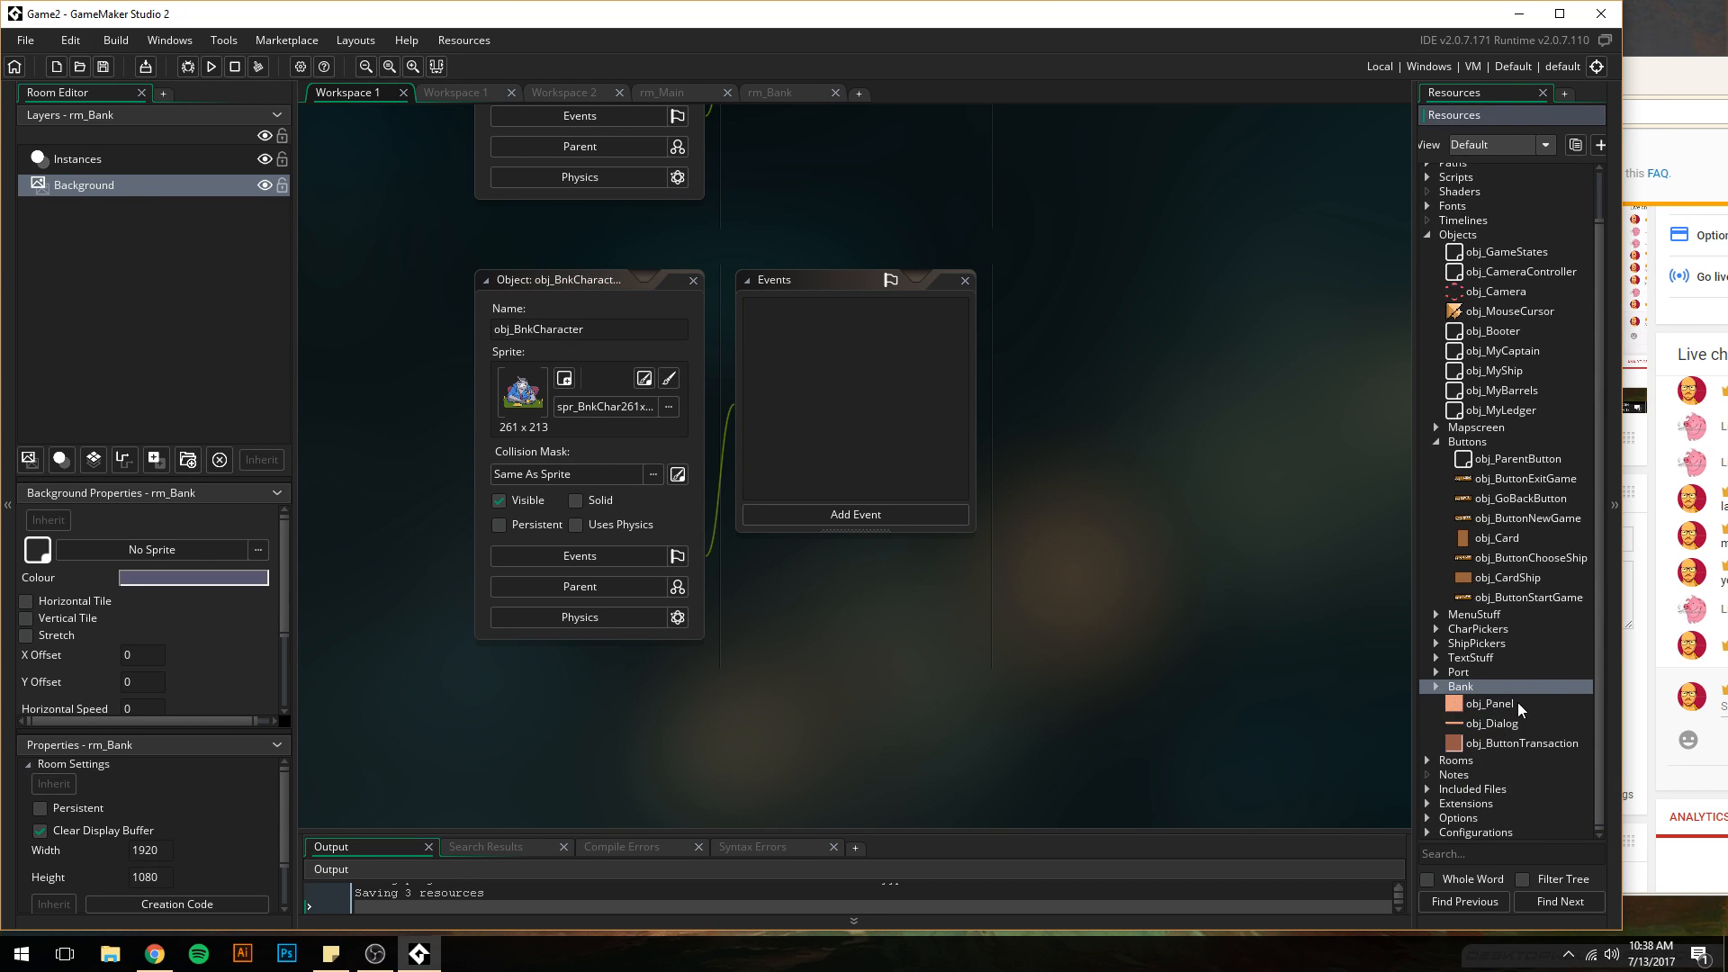
- Check the rm_Main layout, switch to rm_Bank and bring the whole empty room into view
left_click(666, 93)
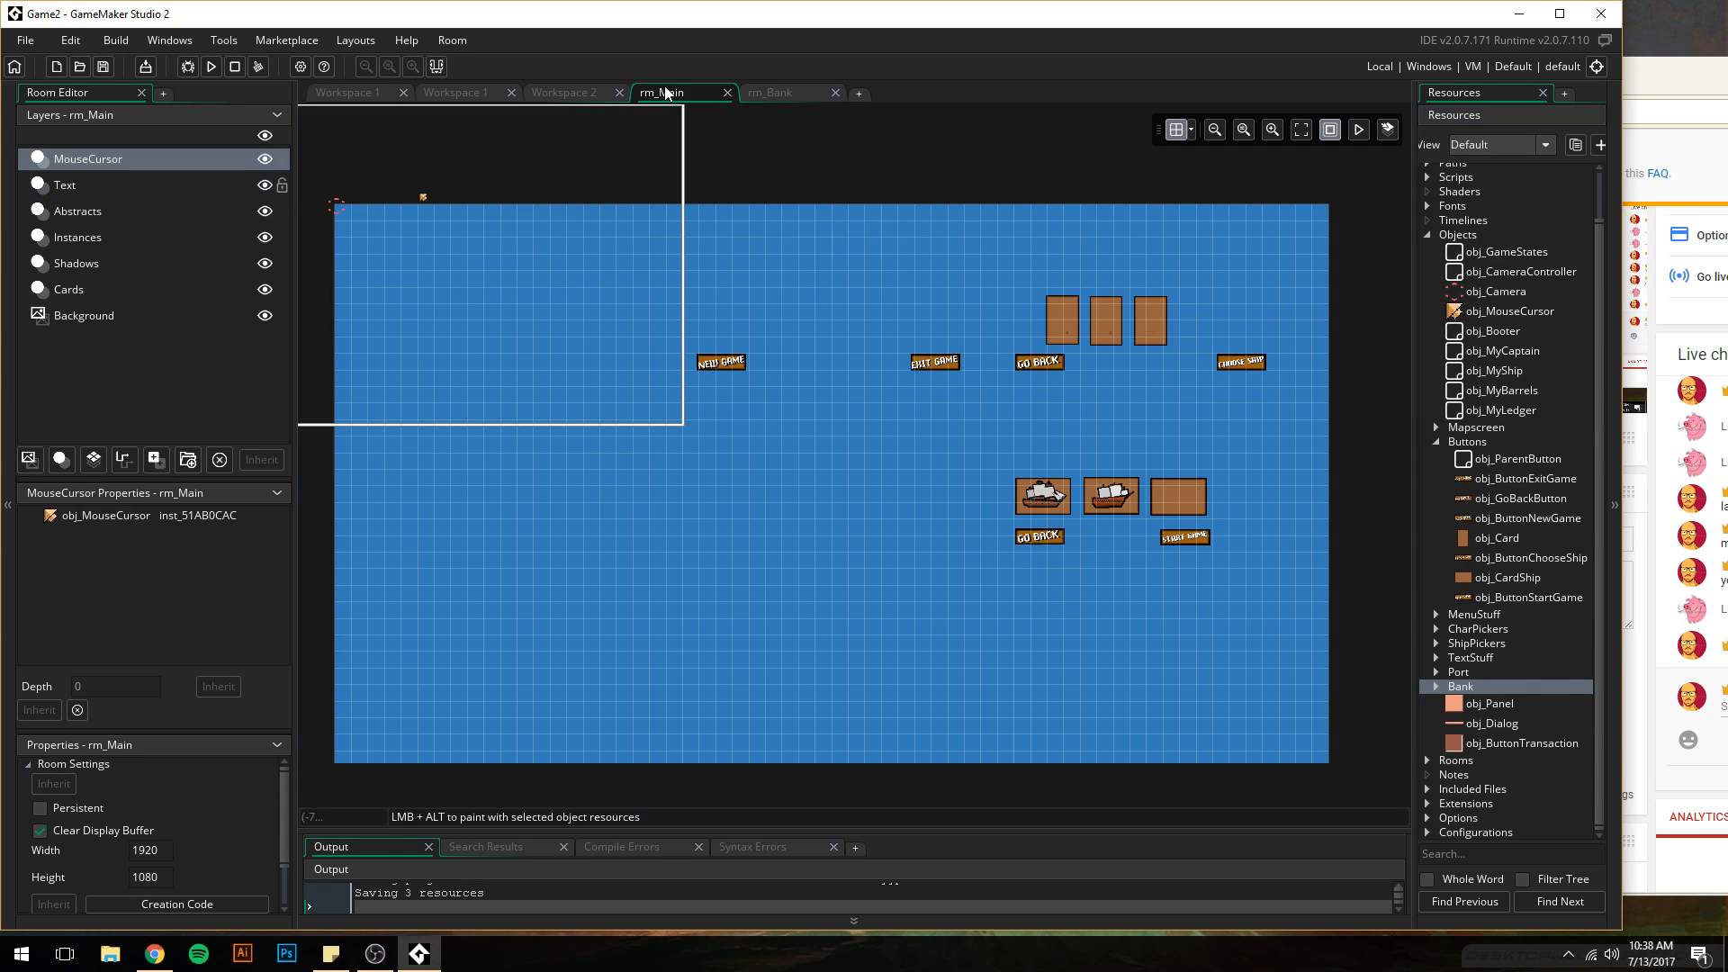
left_click(772, 93)
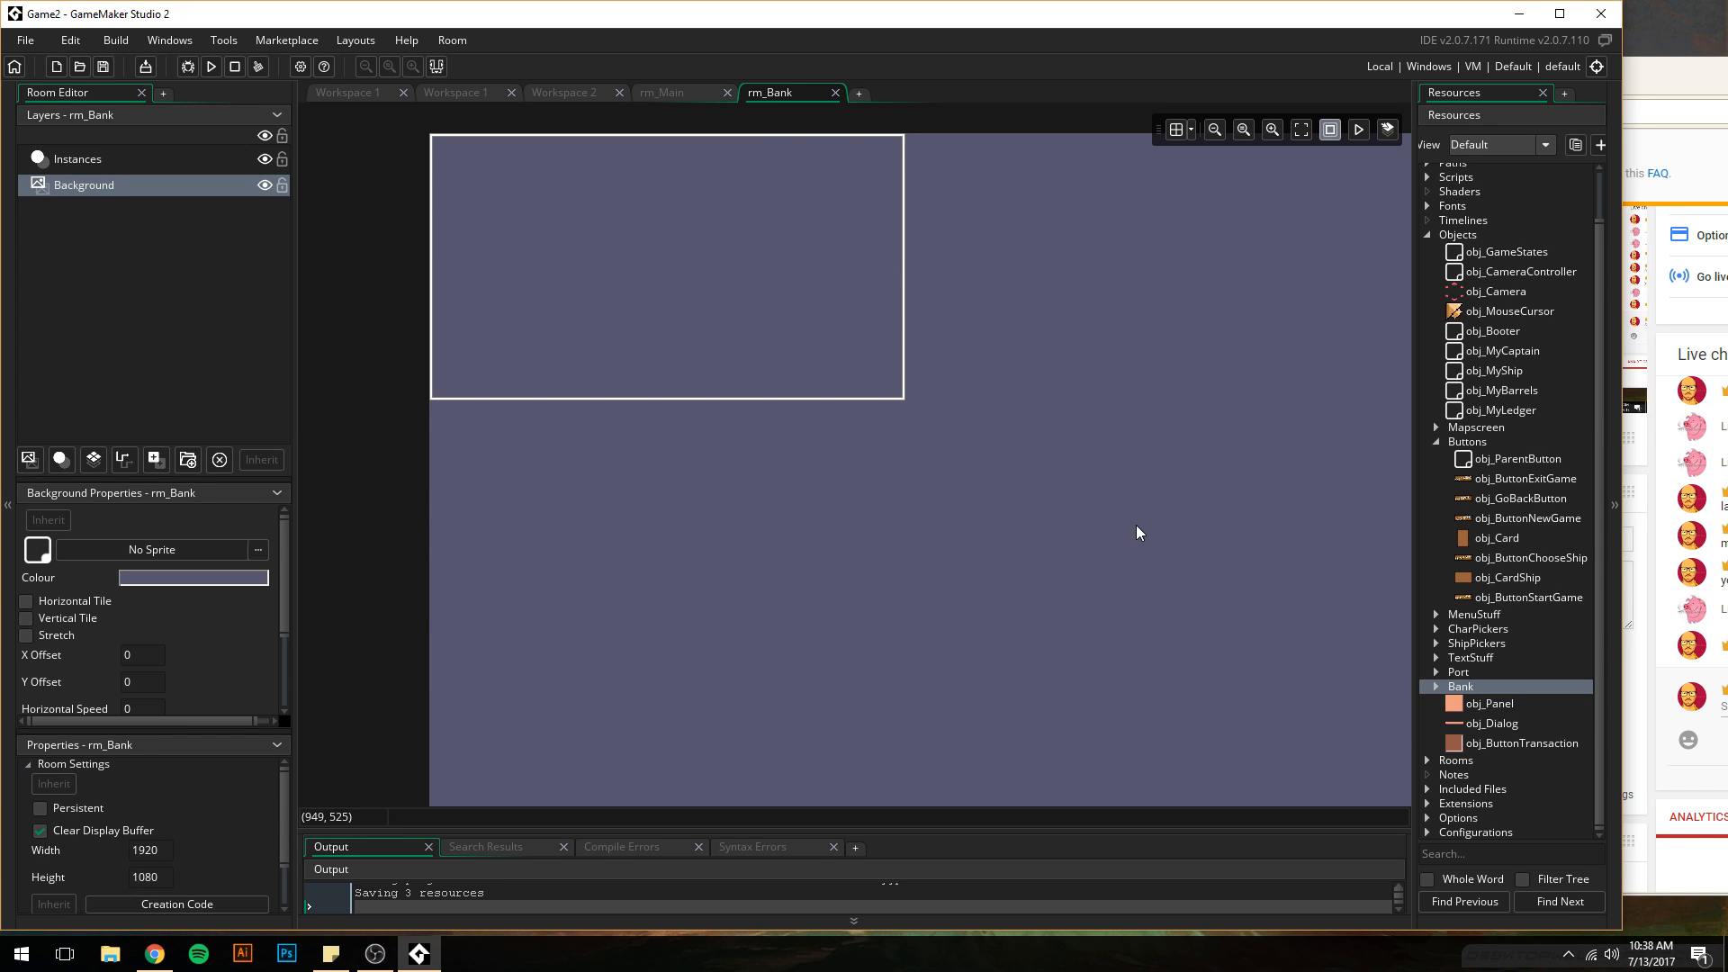
middle_click_drag(1152, 521, 804, 399)
scroll(847, 514, "down", 5)
scroll(778, 486, "up", 1)
scroll(777, 491, "down", 1)
middle_click_drag(698, 463, 803, 494)
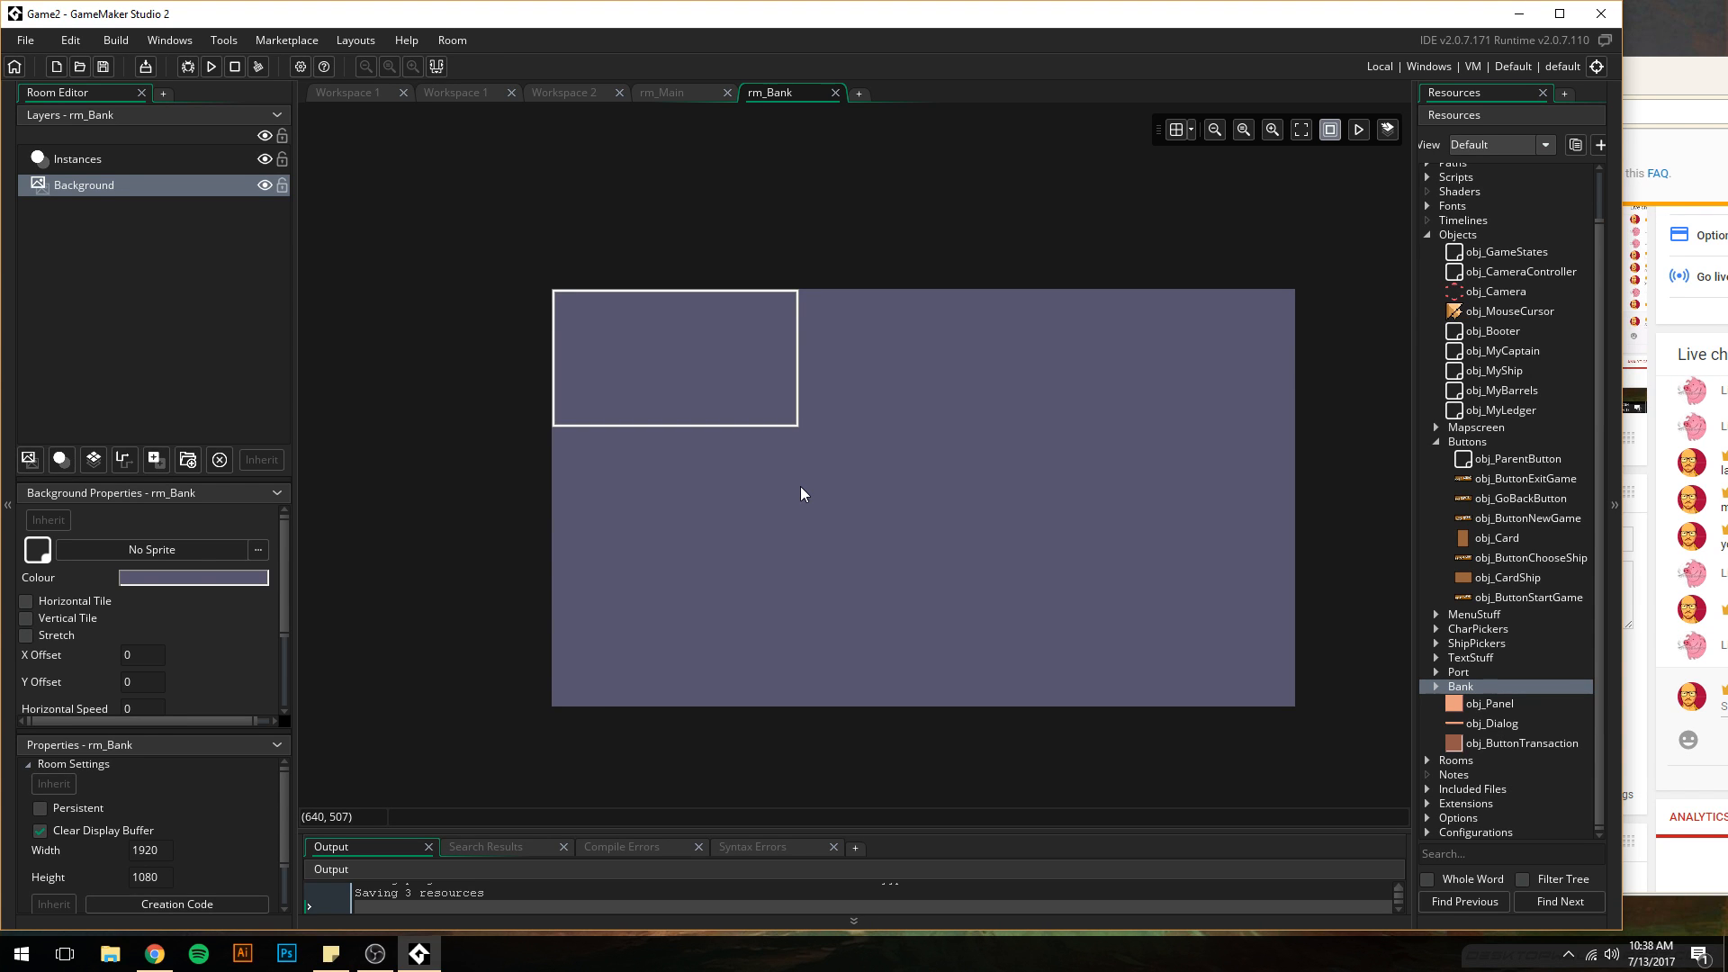
middle_click_drag(902, 494, 752, 457)
- Post "I had a banana for breakfast." and "Now it's coffee time." in the YouTube live chat, and return to GameMaker
left_click_drag(1664, 72, 1157, 63)
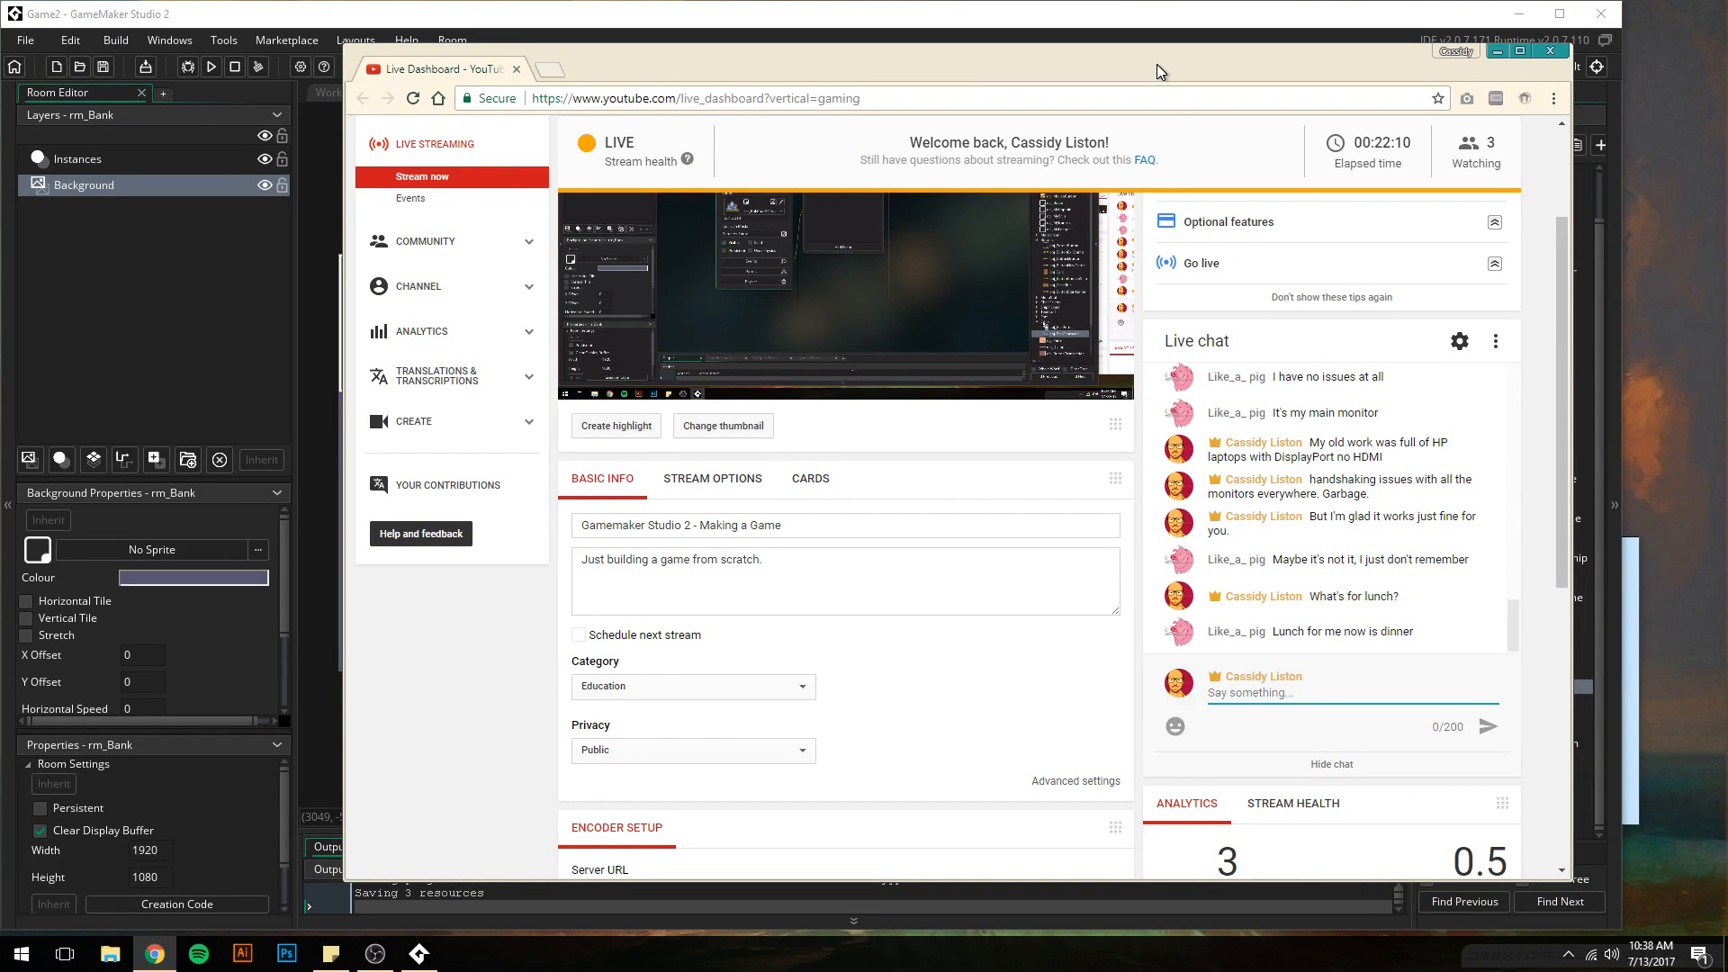
scroll(1316, 698, "down", 4)
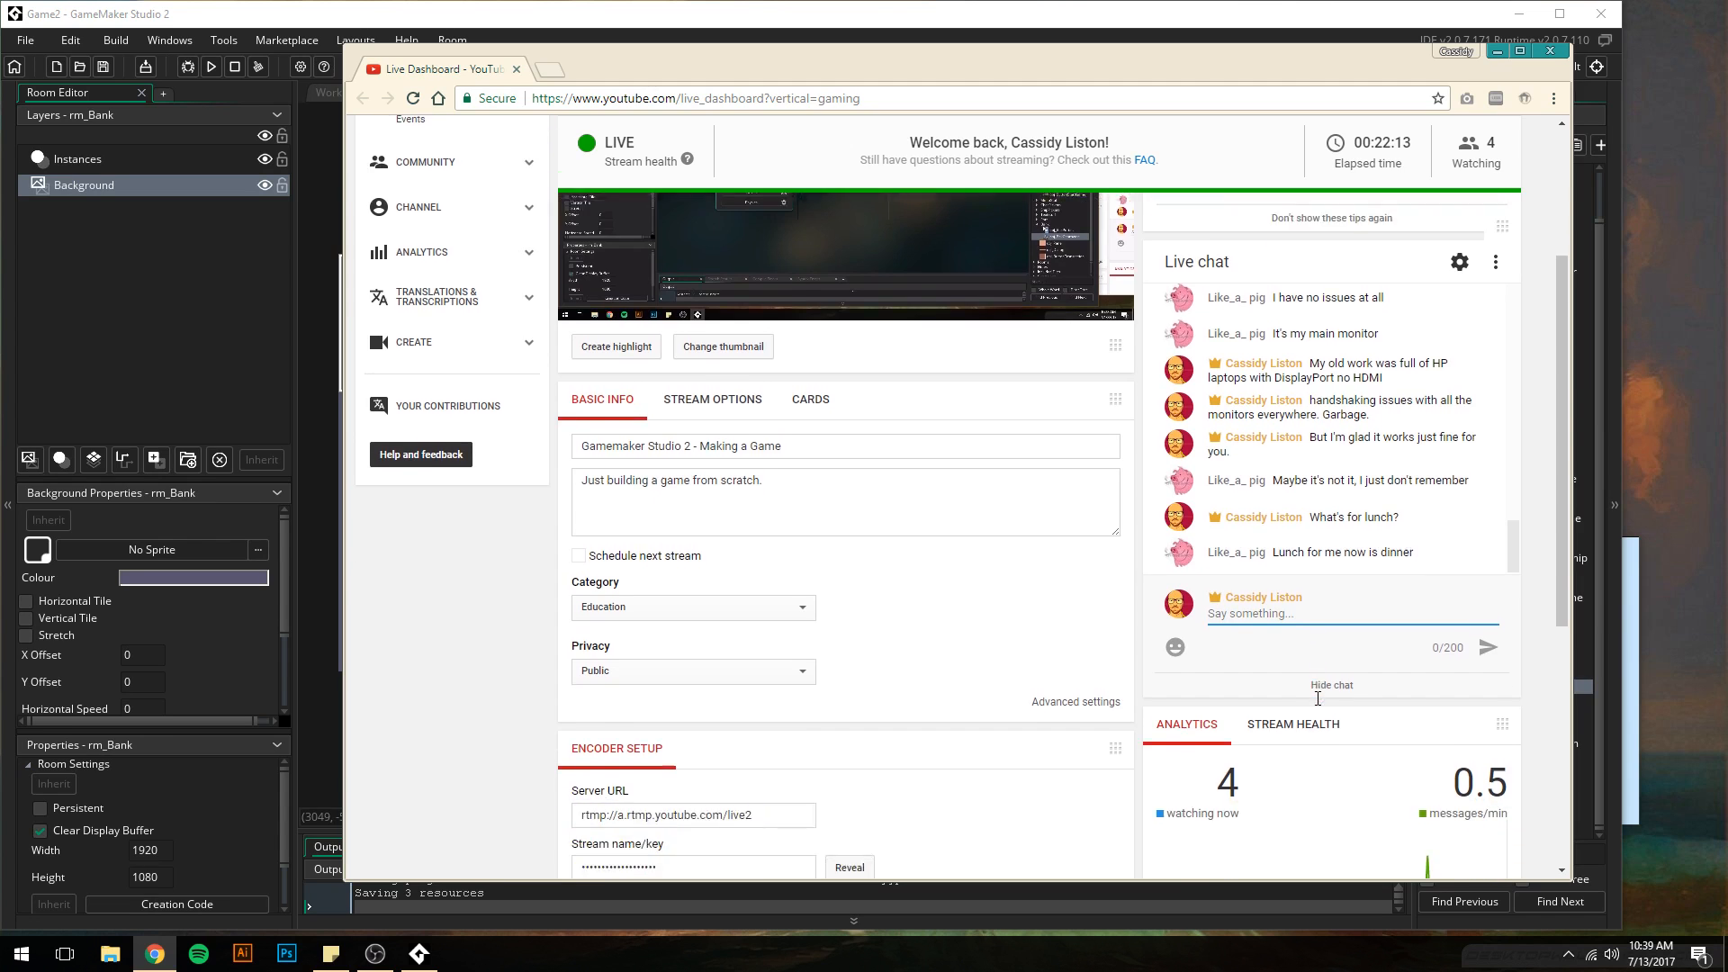
scroll(1317, 698, "up", 4)
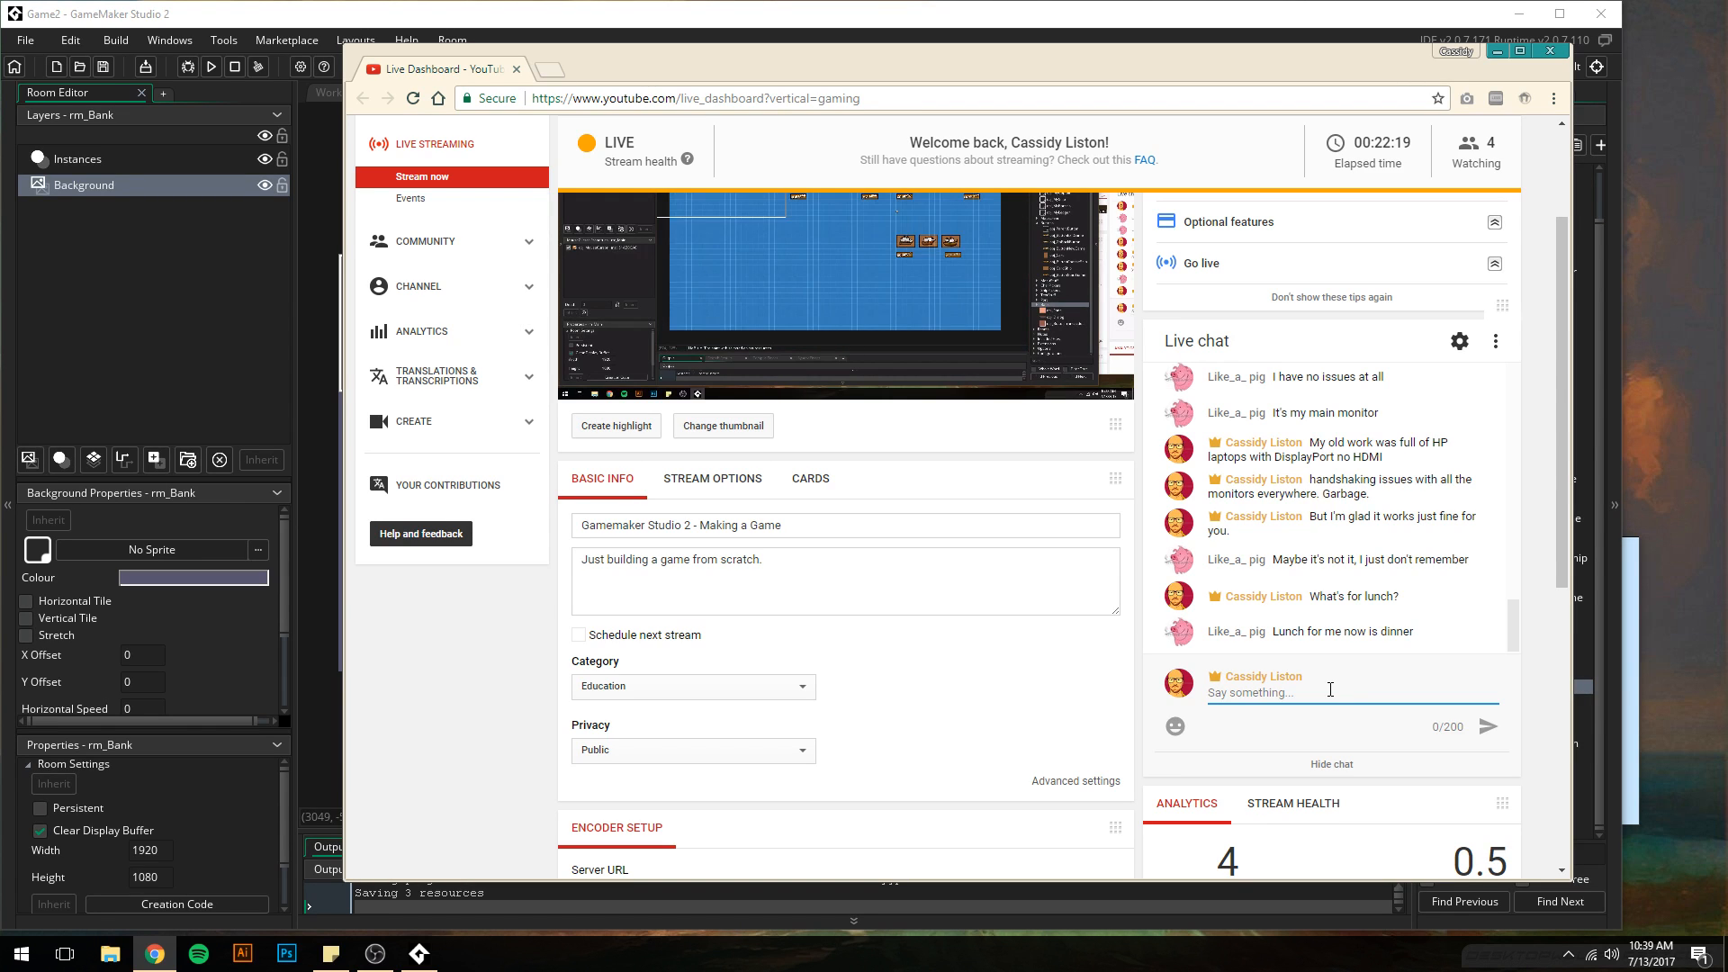
type("I h")
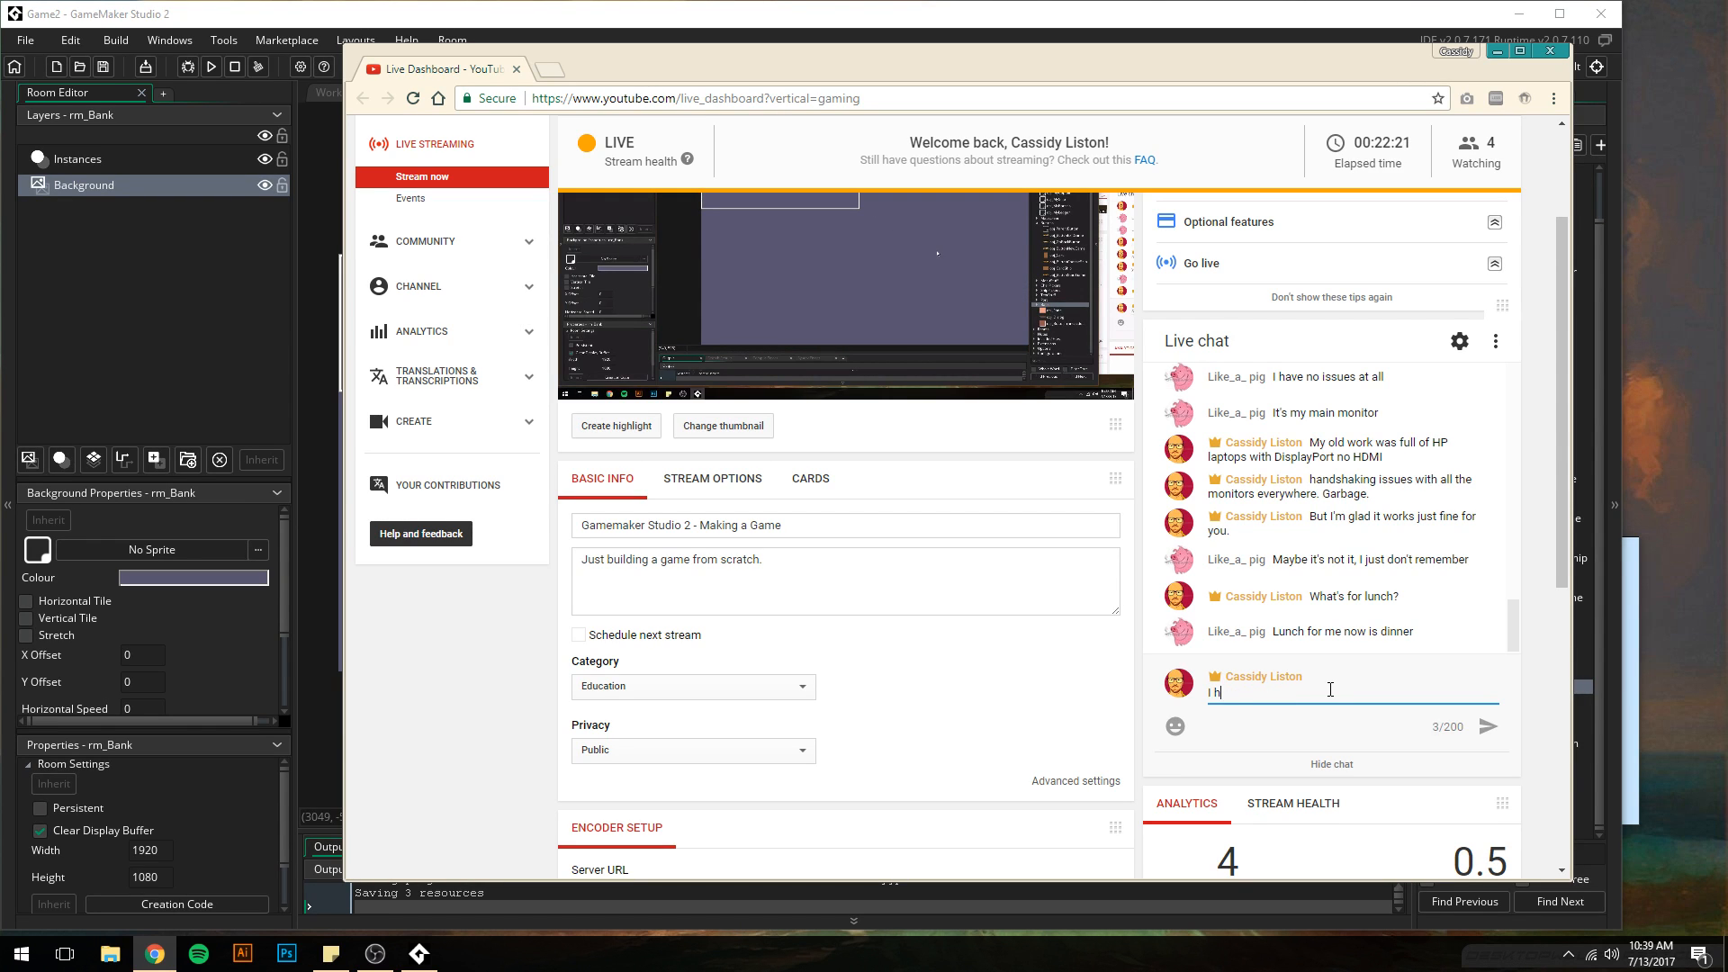
type("ad a banana for brea")
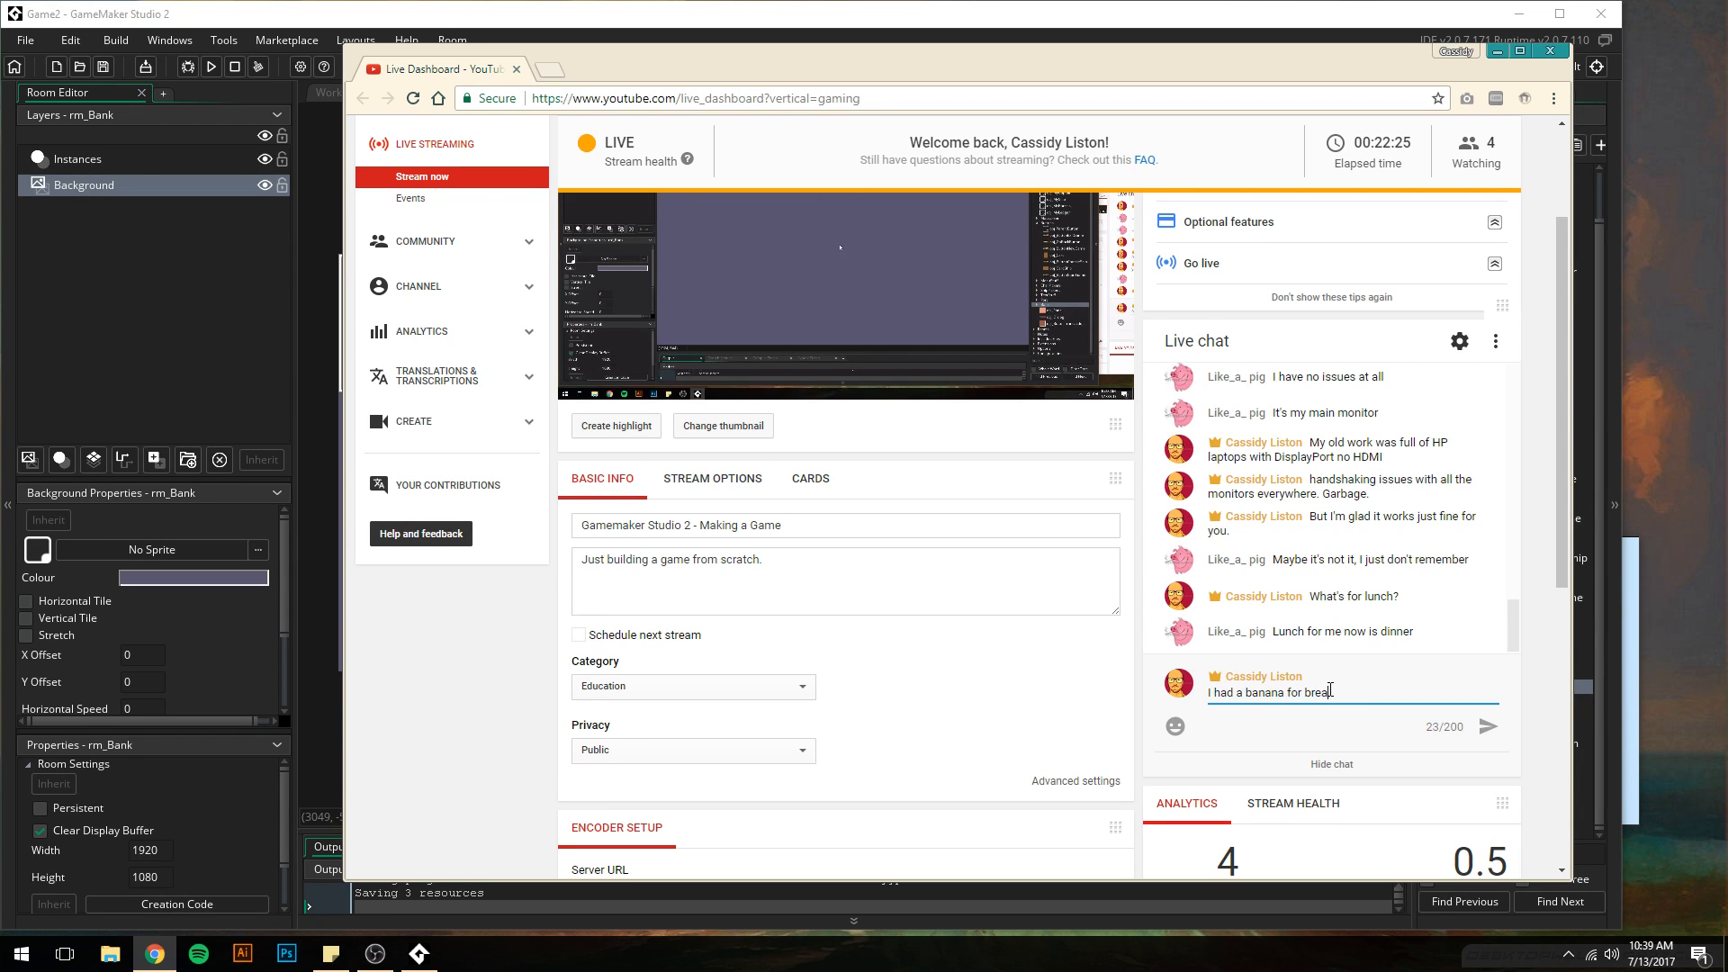
type("kfast.")
key("Return")
type("Now it's coffee time.")
key("Return")
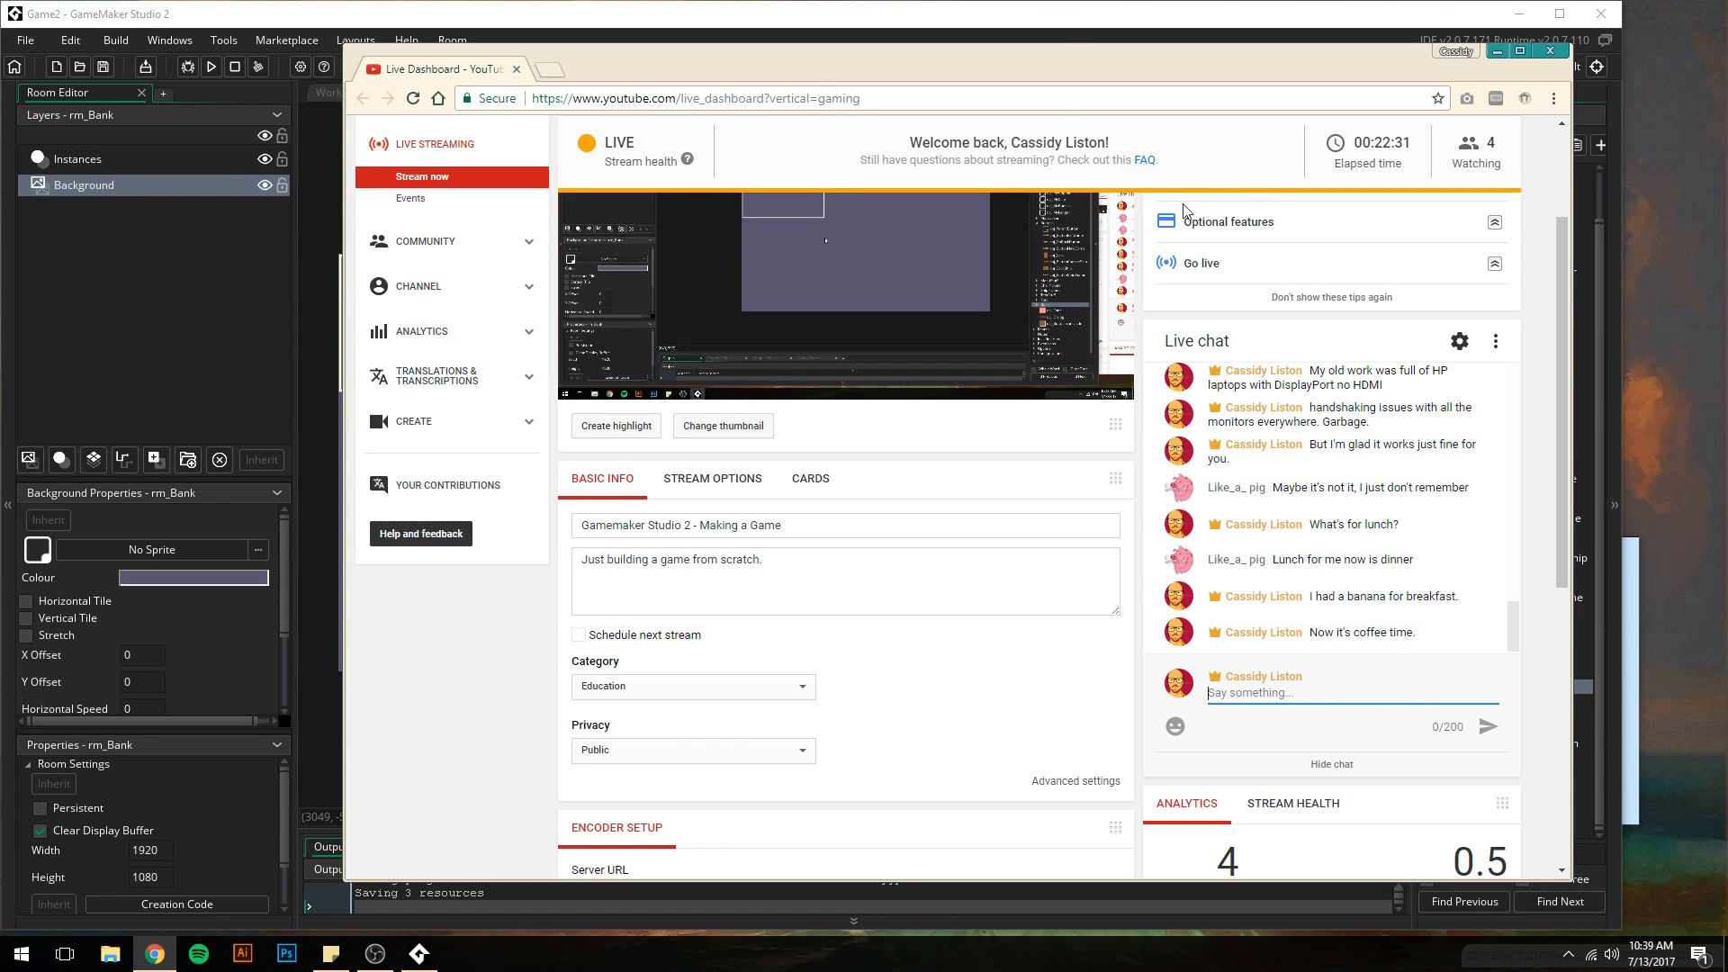
left_click_drag(1050, 62, 1556, 109)
left_click(911, 11)
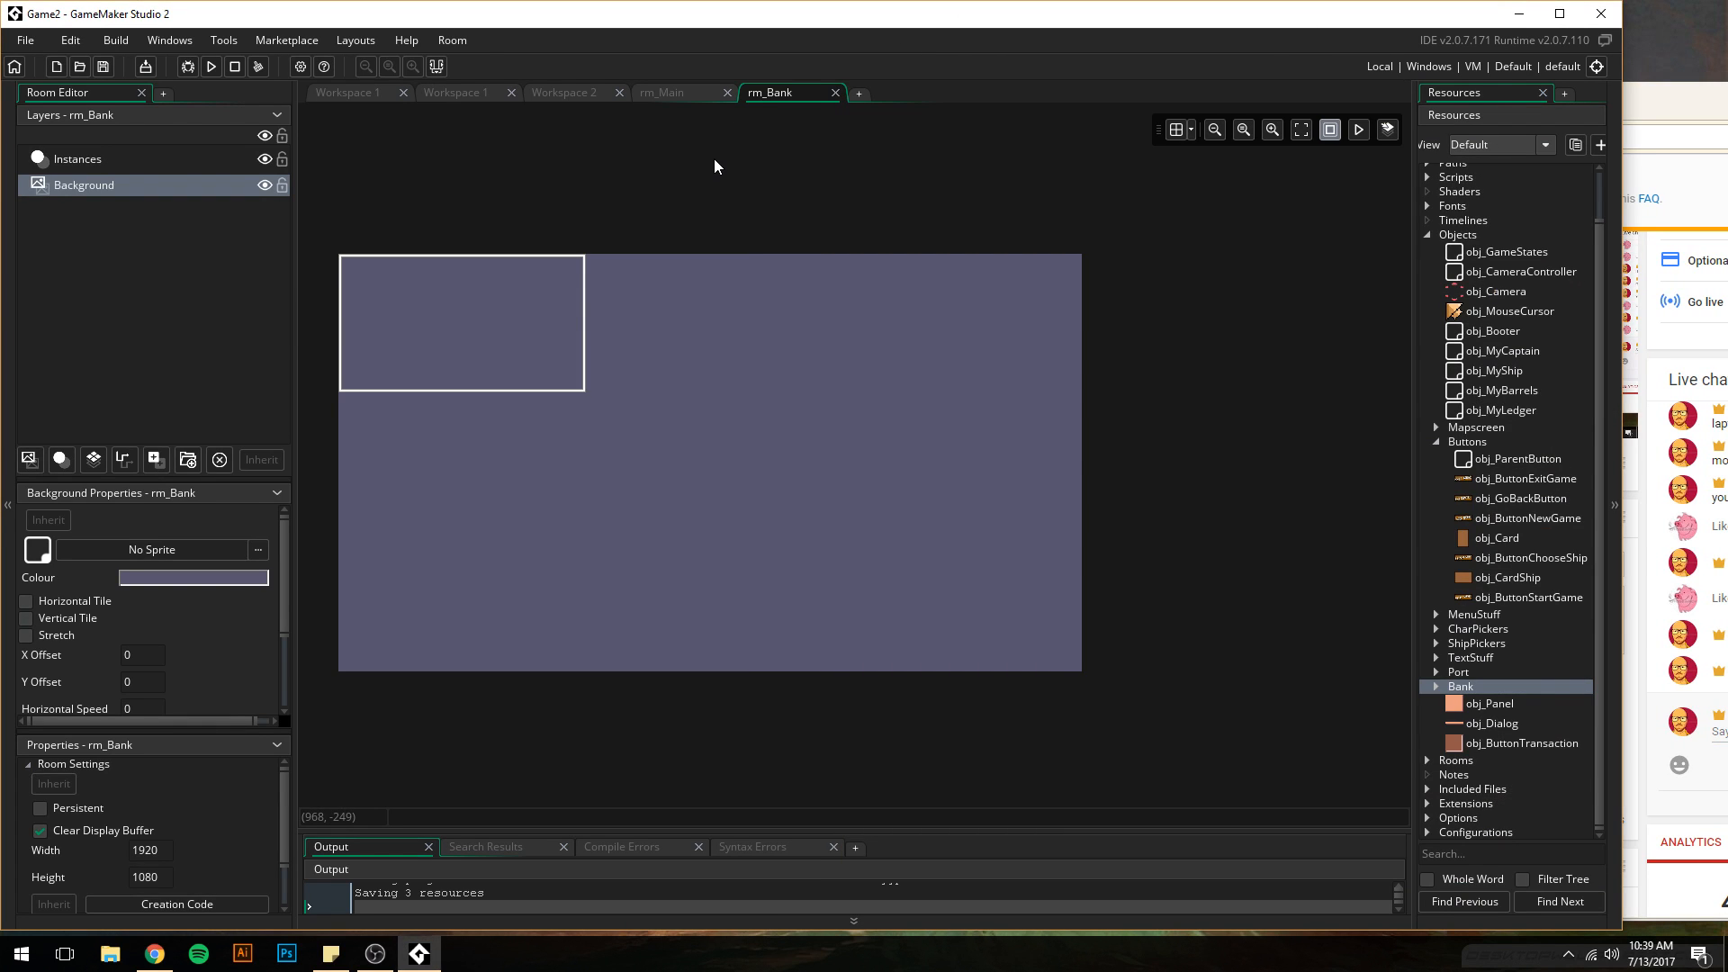
- Switch to the BankRoom.psd mockup in Photoshop, accept the foreground color 57546f and inspect the bank layout and its layers
middle_click_drag(525, 415, 771, 501)
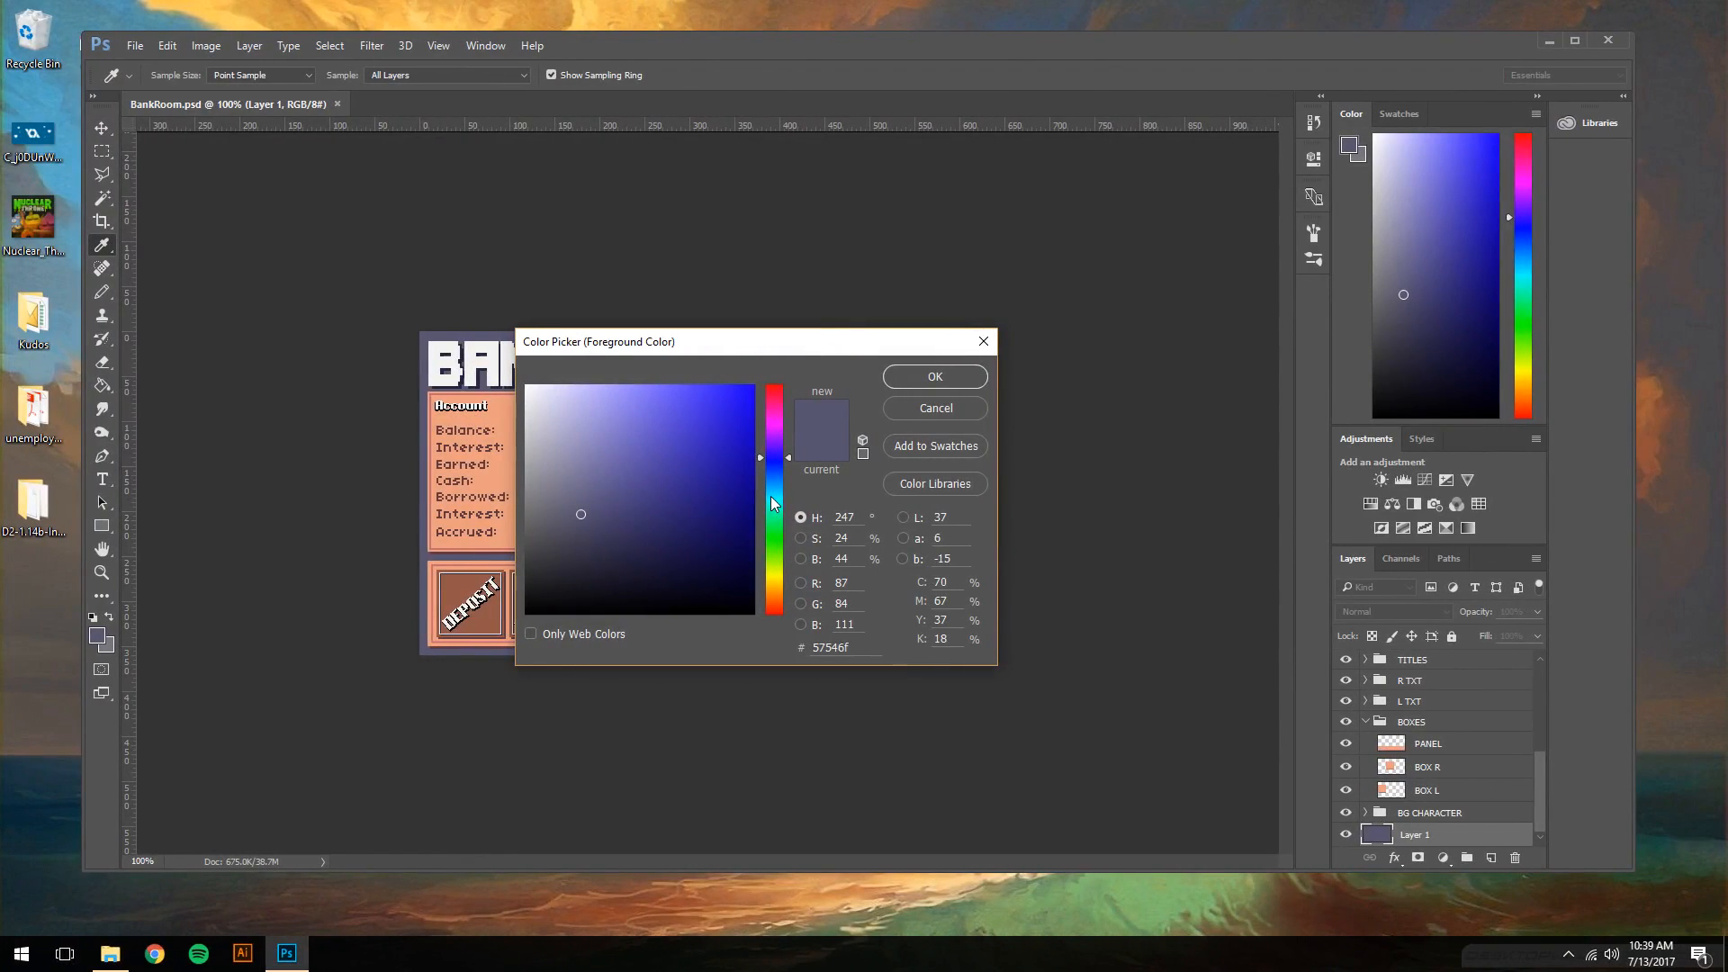
key("Return")
key("g")
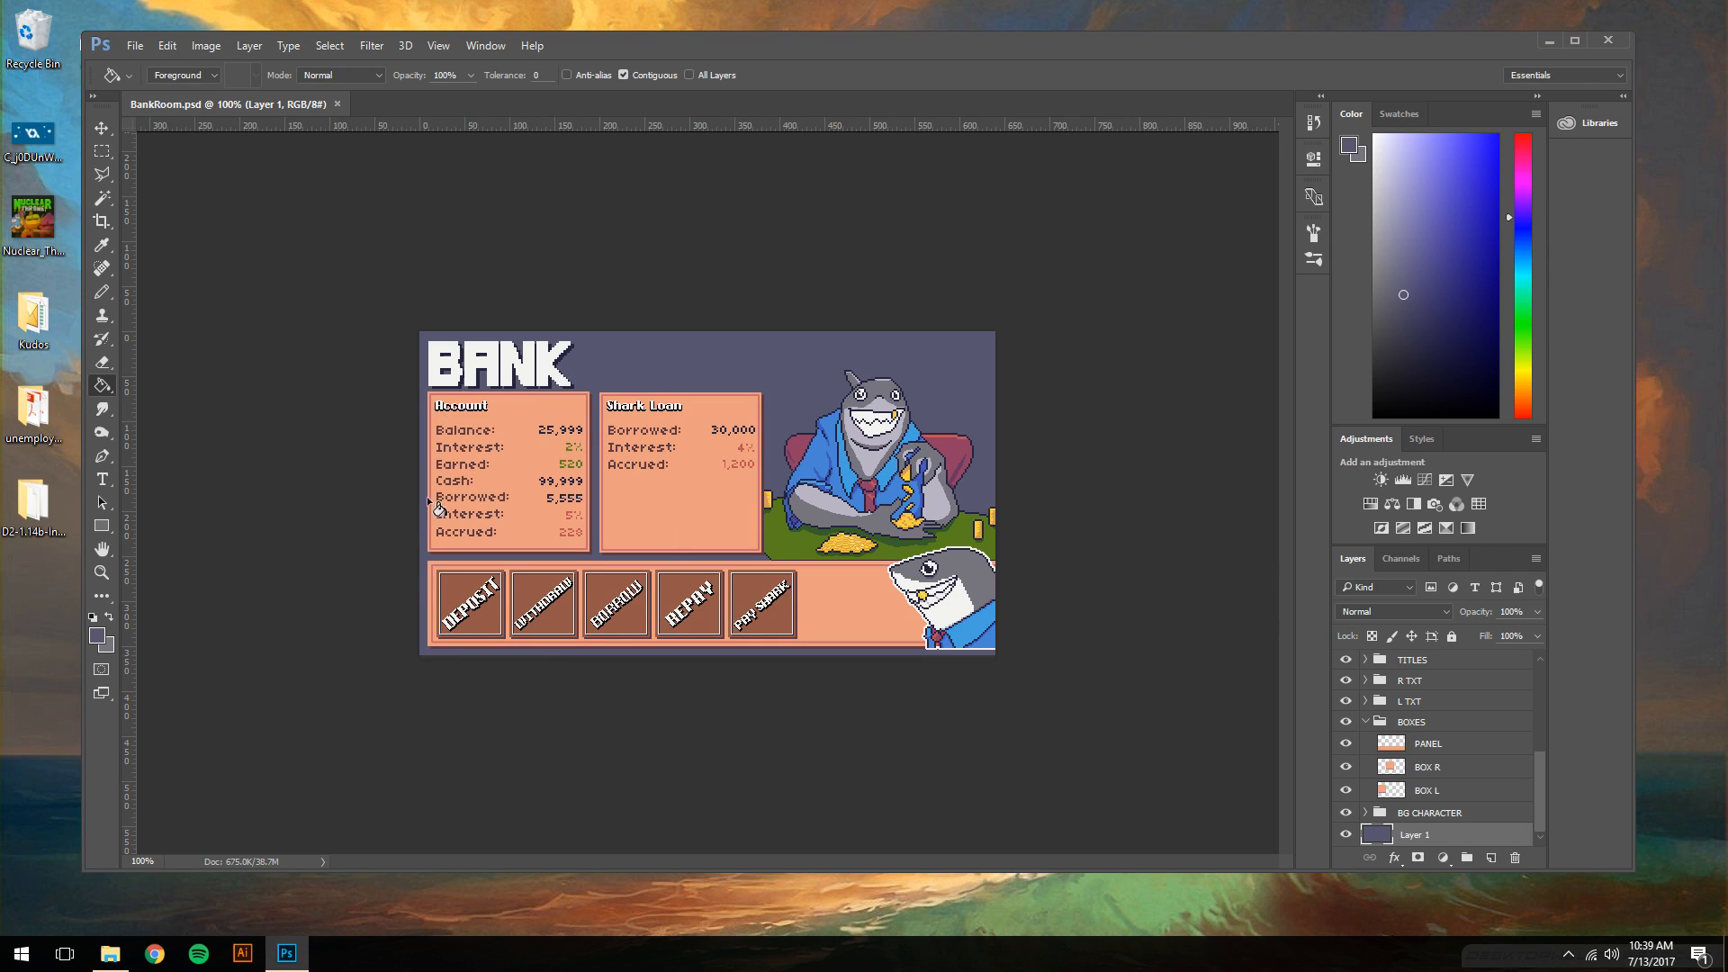
key("ctrl+plus")
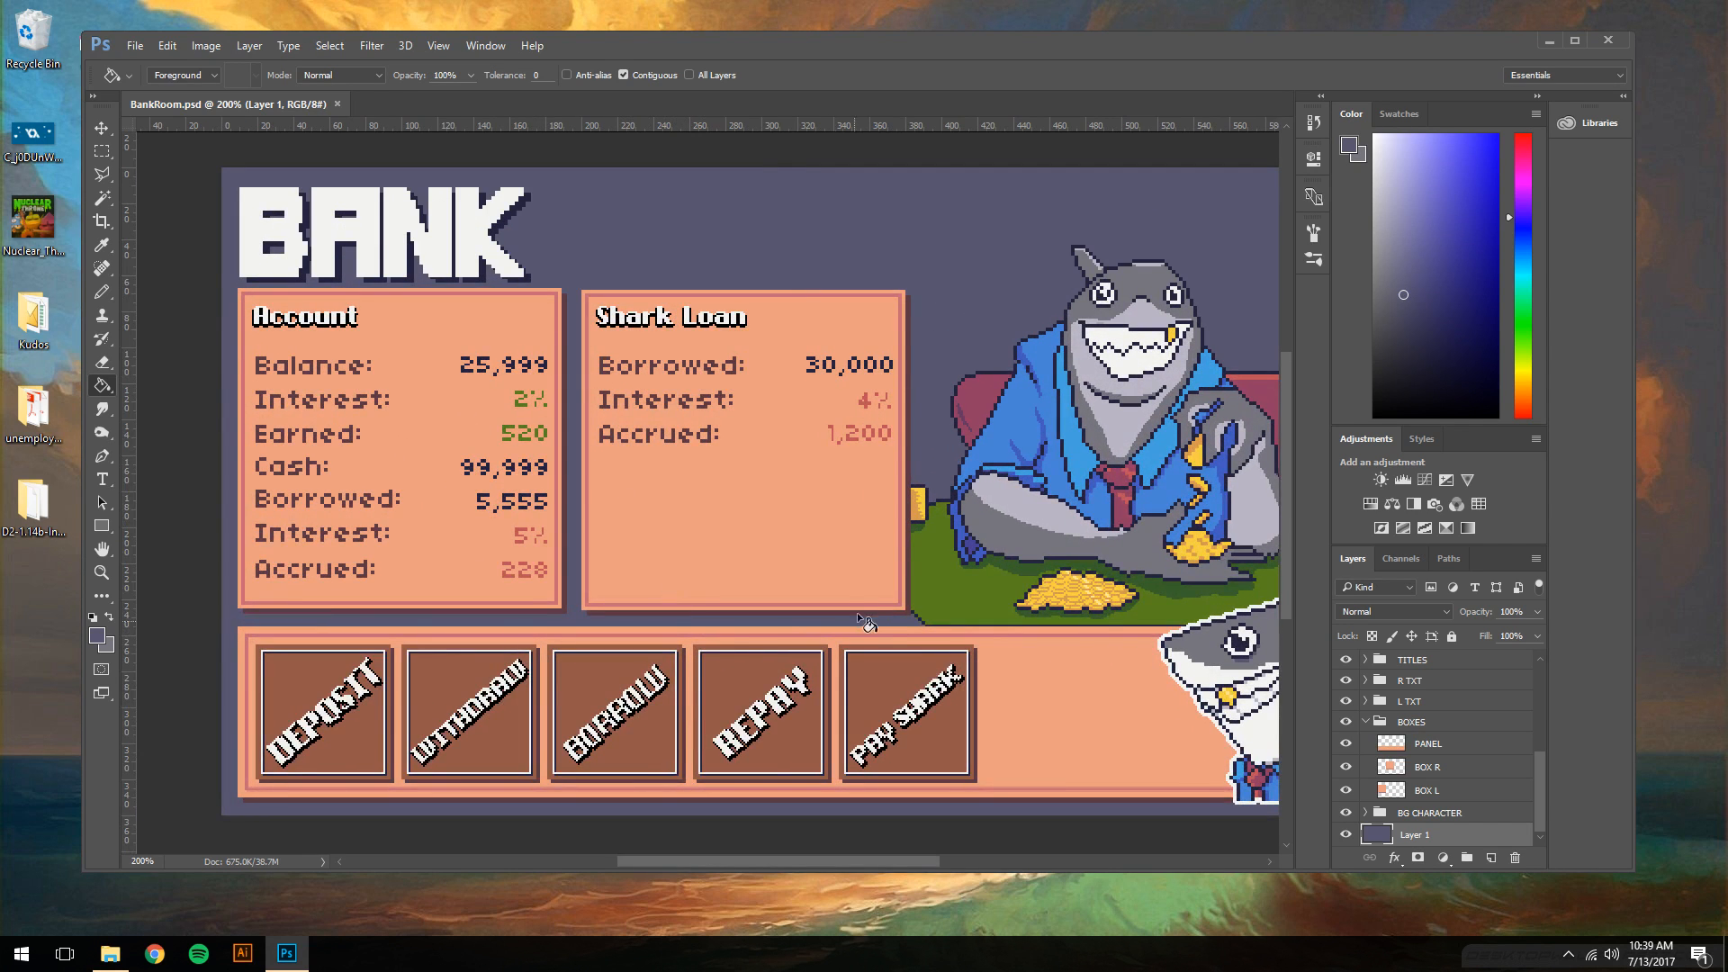
left_click_drag(1021, 650, 955, 621)
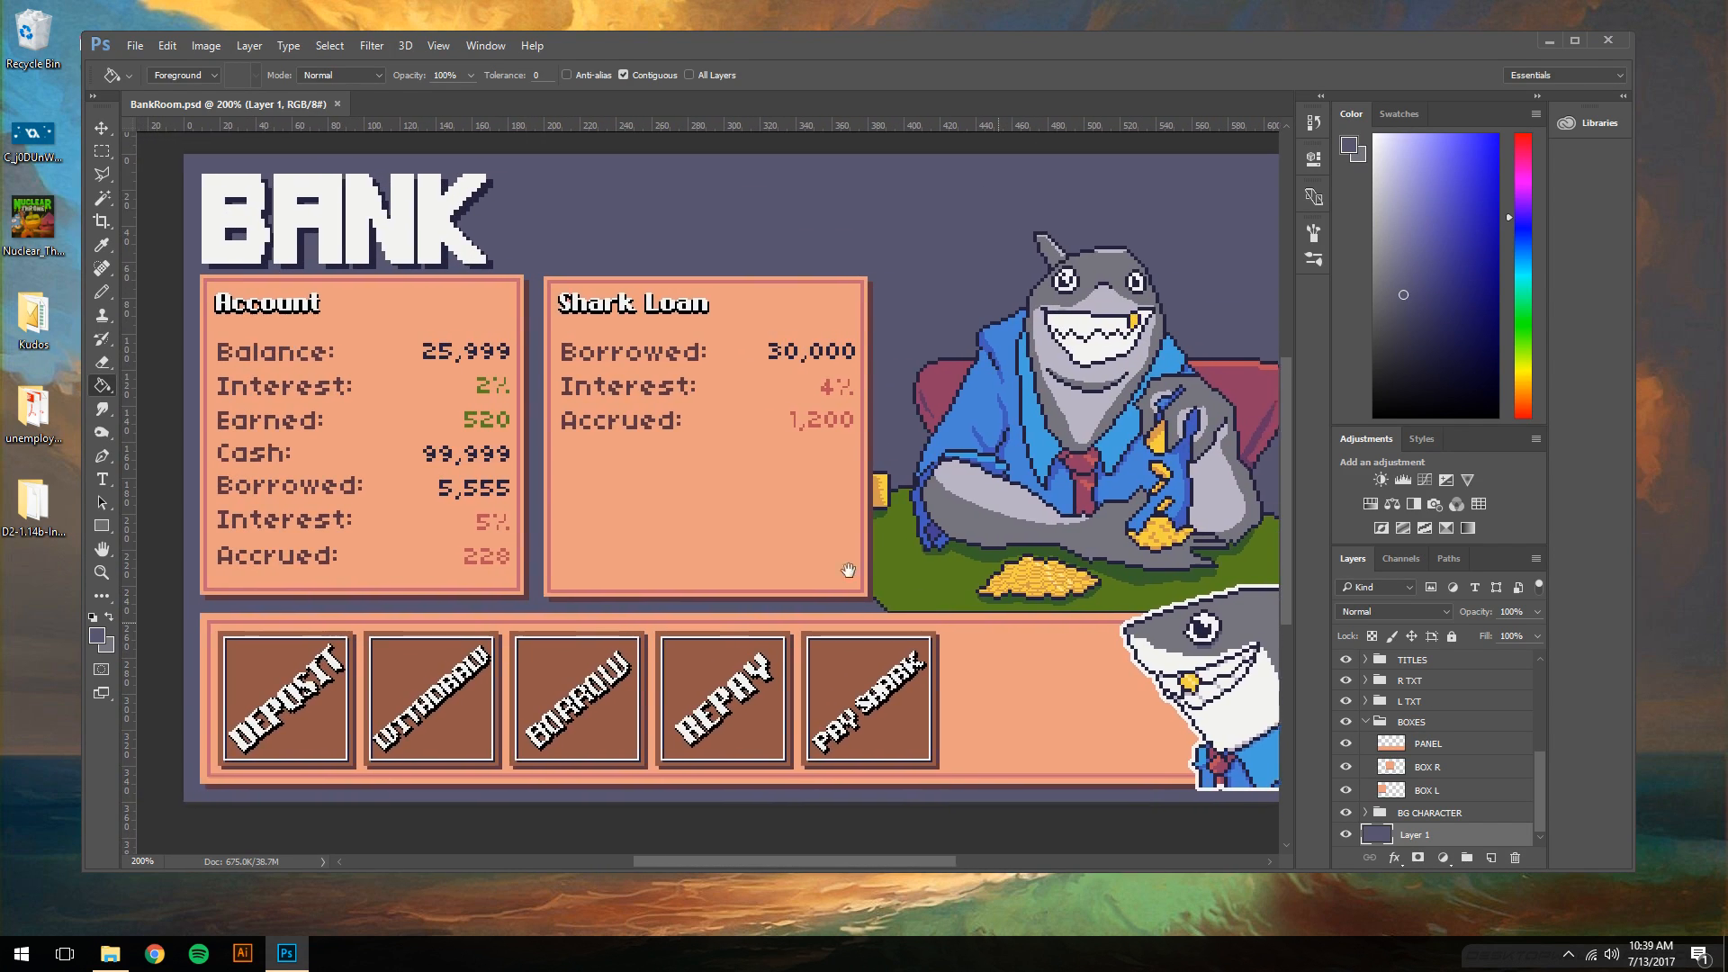
scroll(1467, 717, "up", 5)
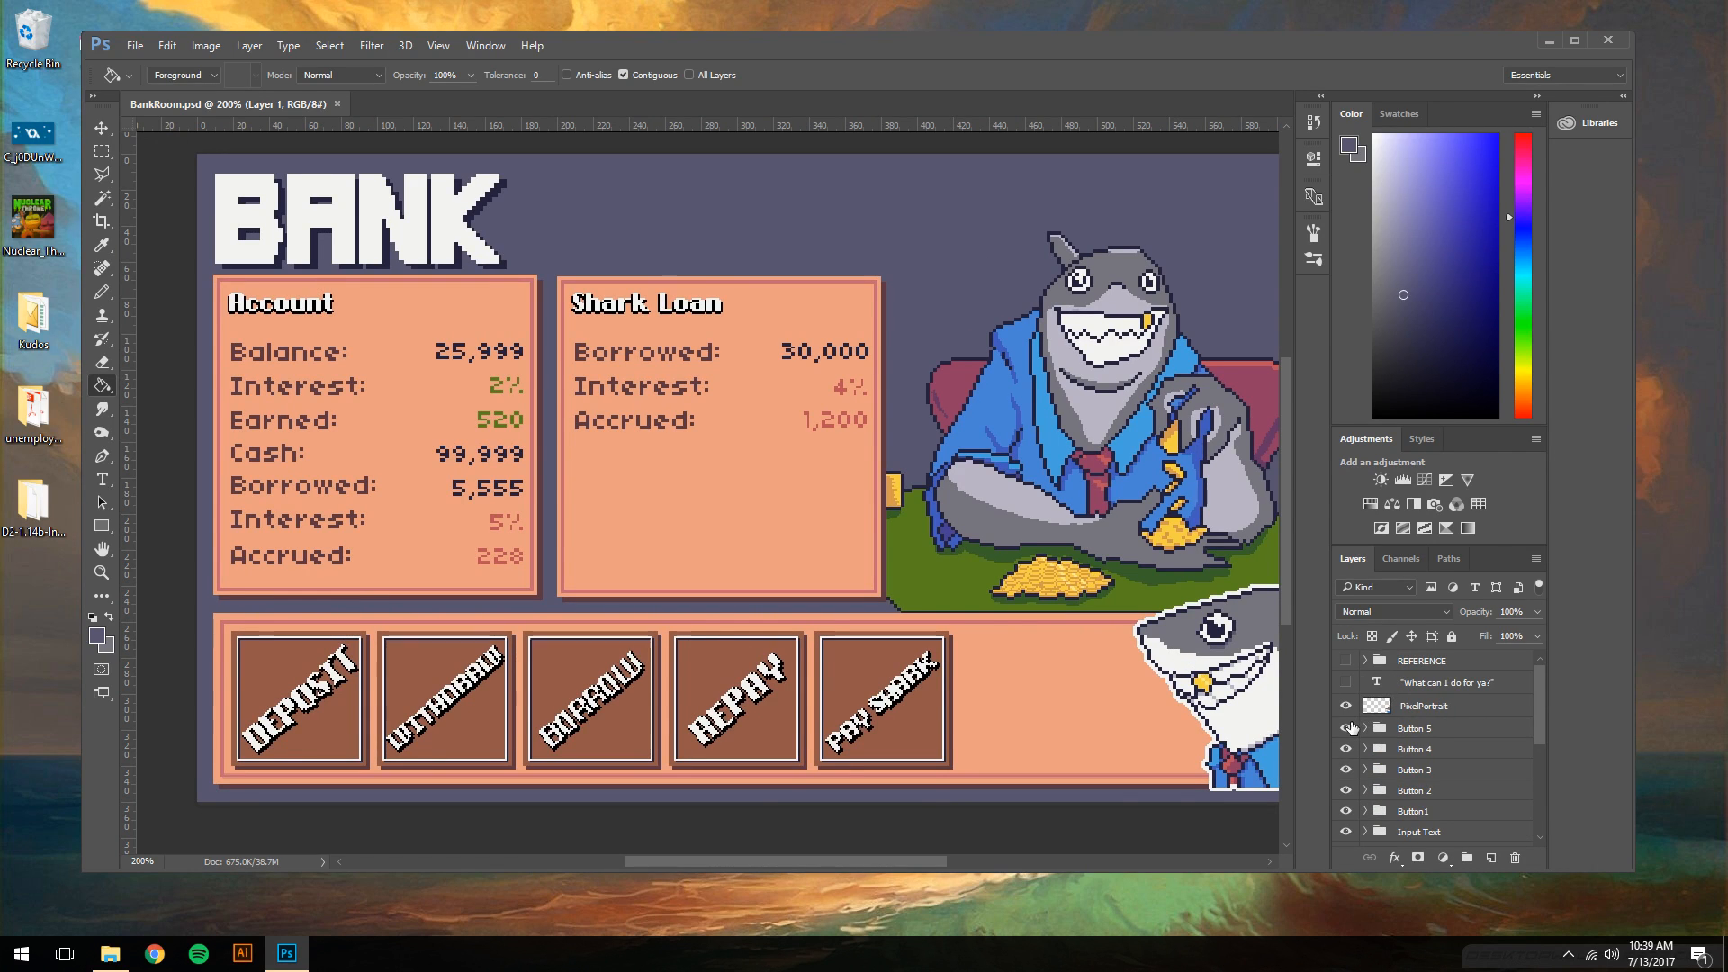
scroll(1348, 727, "down", 5)
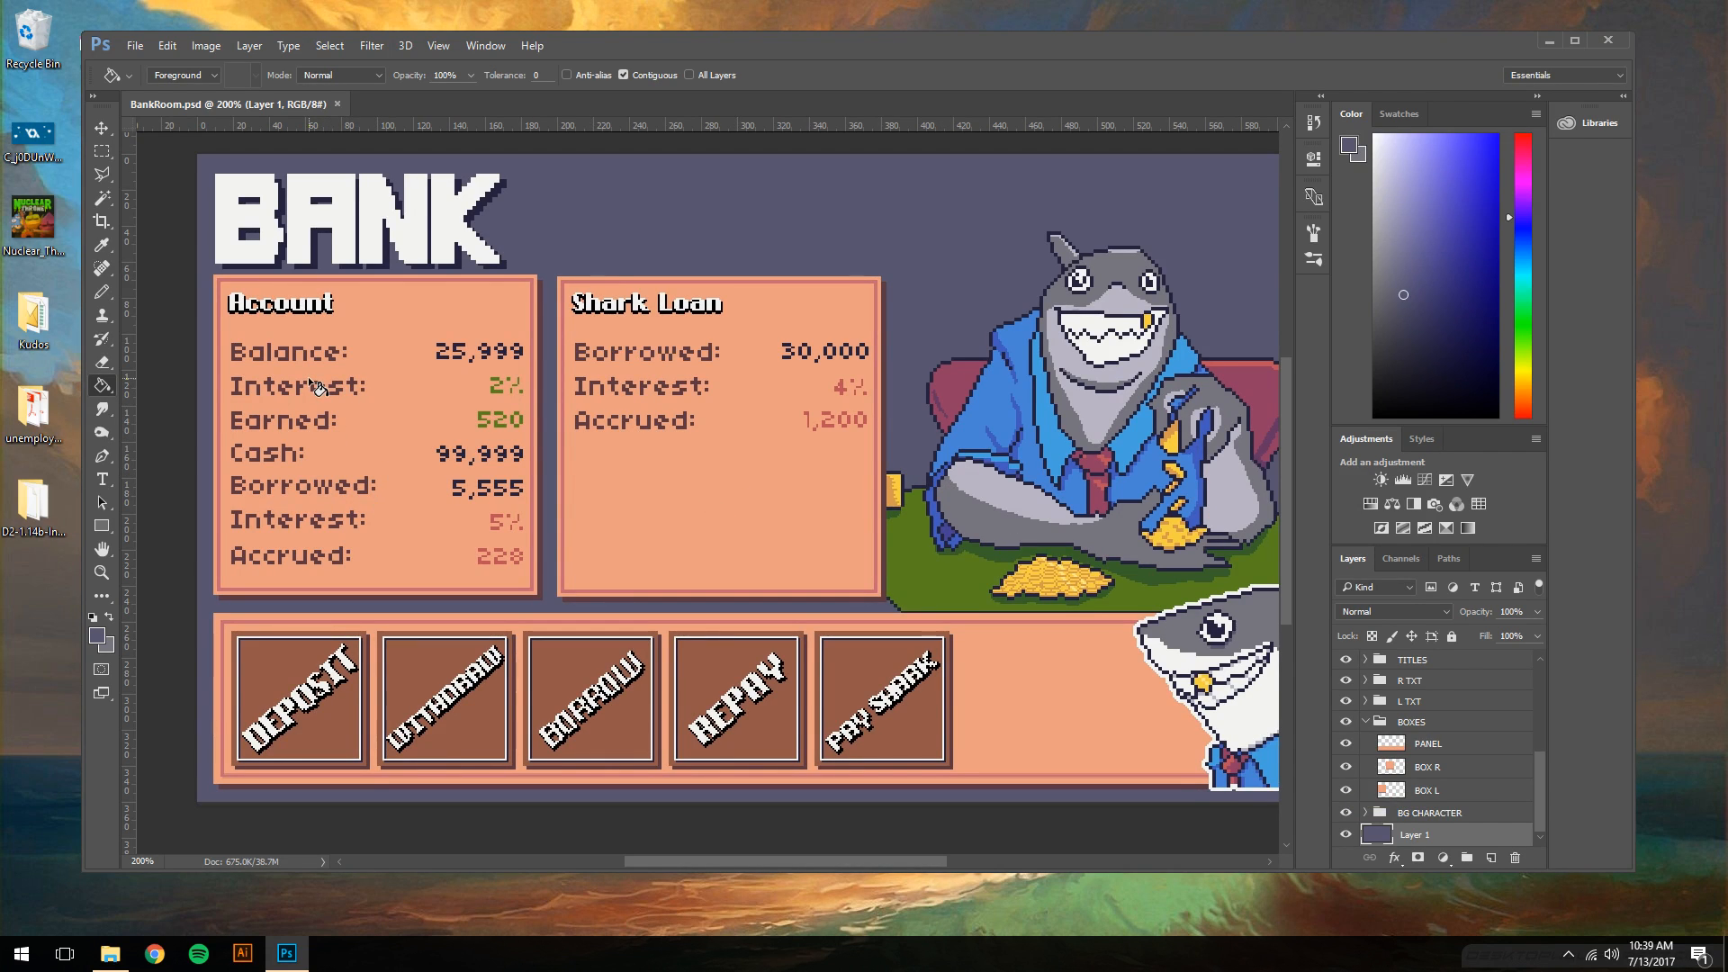
- Maximize the Photoshop window, activate the Move tool and show the Info readout for cursor coordinates
left_click(1575, 40)
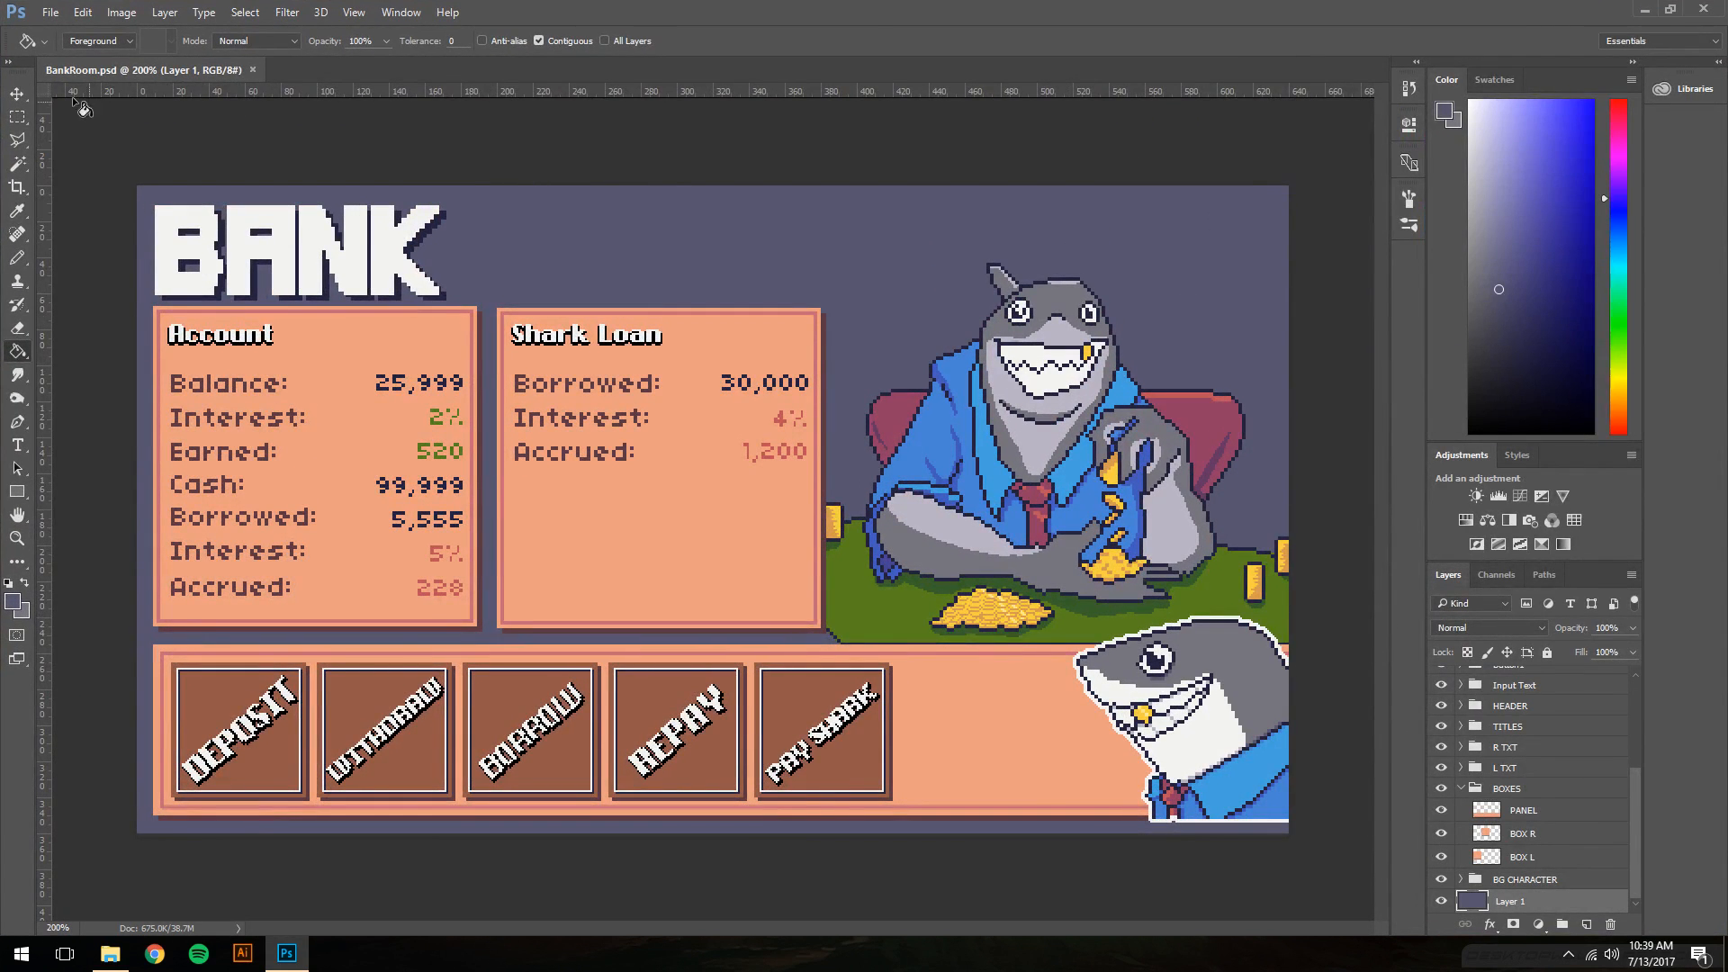
left_click(17, 93)
left_click(400, 13)
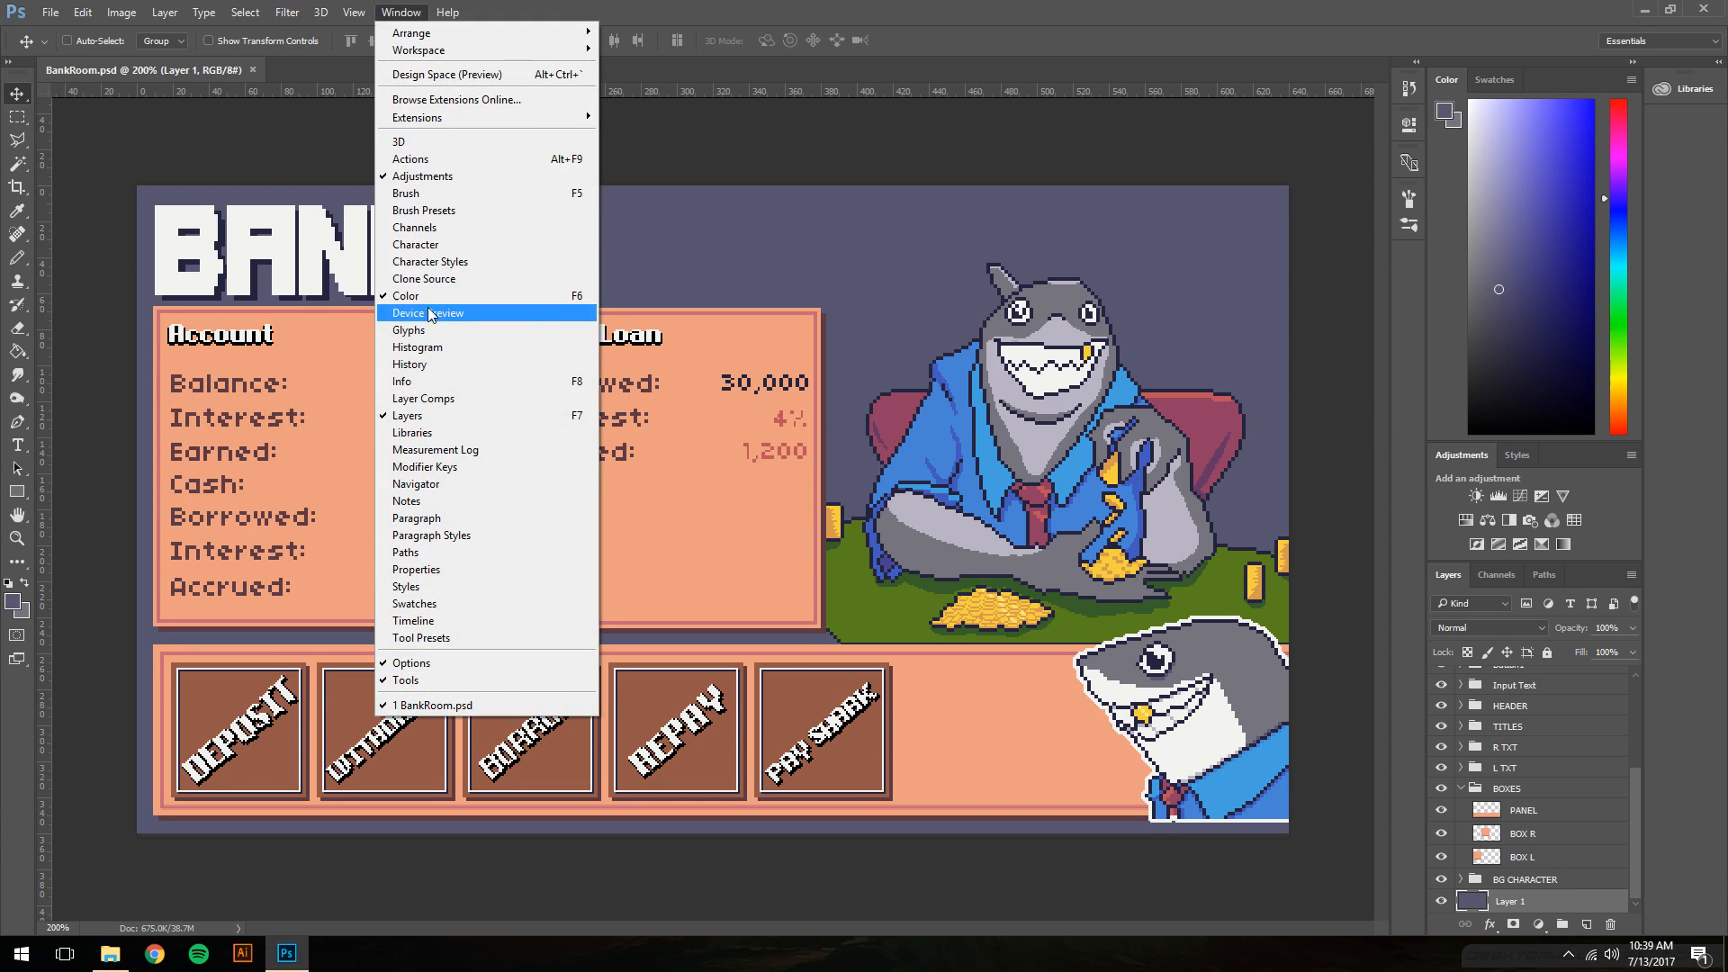
left_click(405, 389)
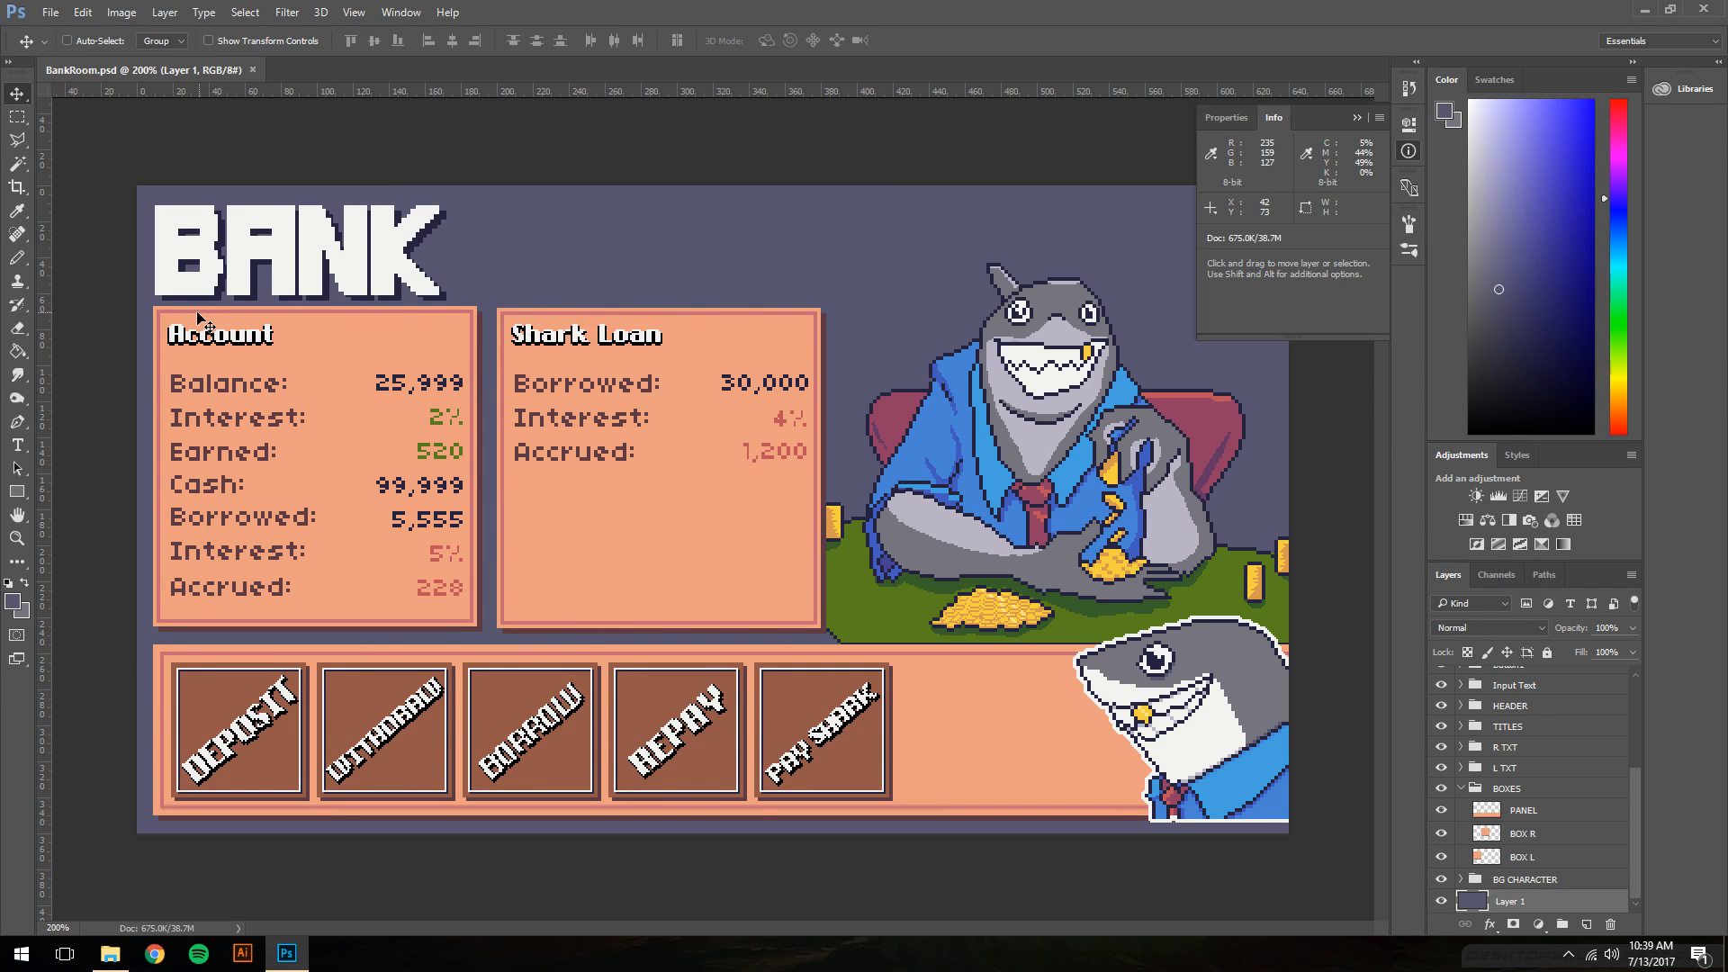
- Examine the pixel coordinates of the Account box's upper-left corner in the mockup
left_click(152, 313, "ctrl")
left_click(151, 313, "ctrl")
left_click(151, 313, "ctrl")
left_click(151, 314, "ctrl")
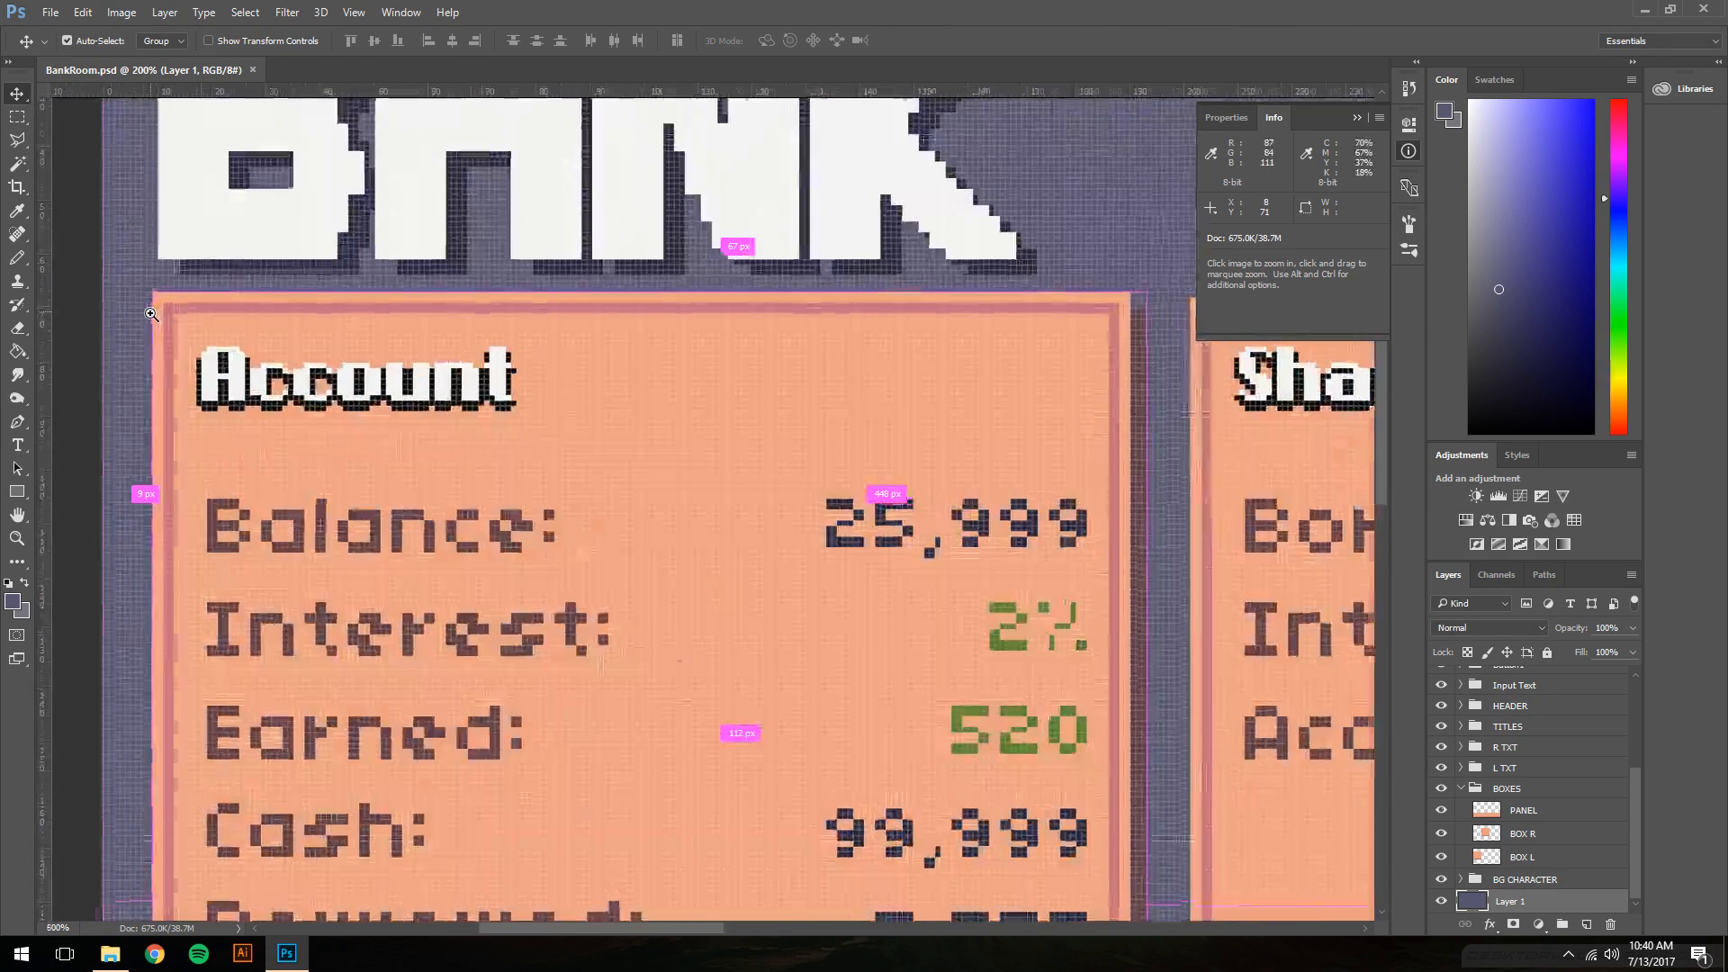
left_click(151, 313, "ctrl")
left_click(151, 314, "ctrl")
left_click(151, 313, "ctrl")
left_click_drag(153, 314, 368, 387)
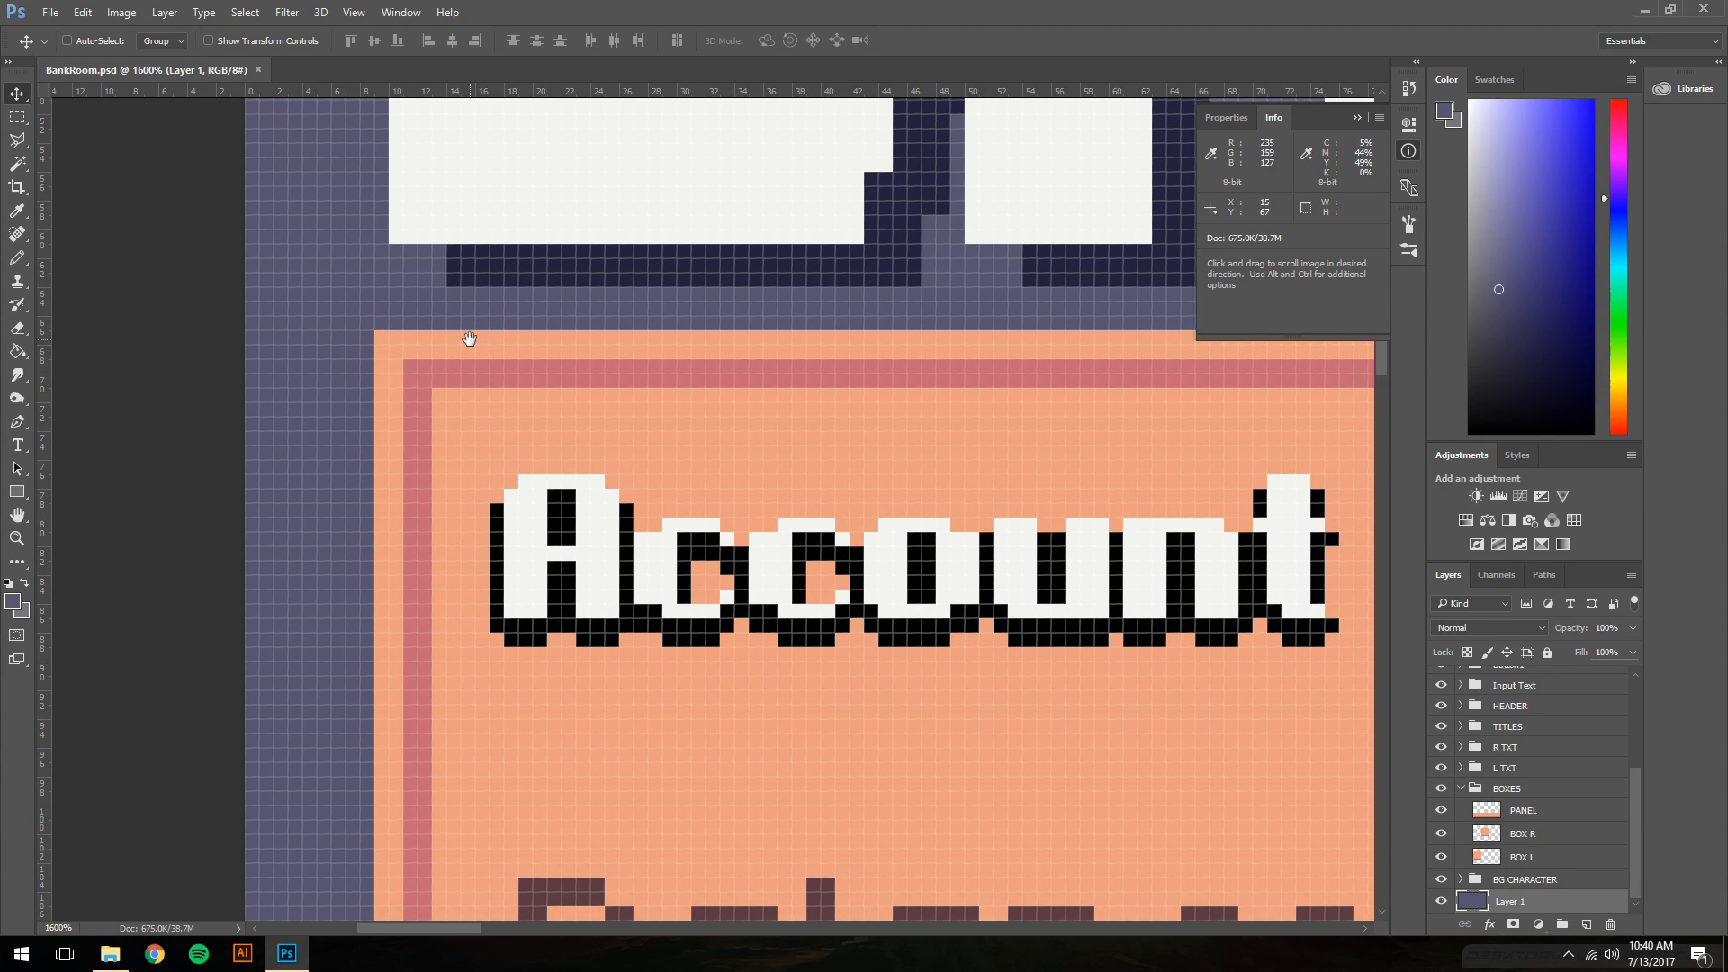
left_click_drag(470, 338, 428, 351)
left_click(433, 399, "alt")
left_click(437, 401, "alt")
left_click(513, 405, "alt")
left_click_drag(571, 424, 252, 306)
left_click(387, 354, "alt")
left_click(387, 353, "alt")
left_click(387, 353, "alt")
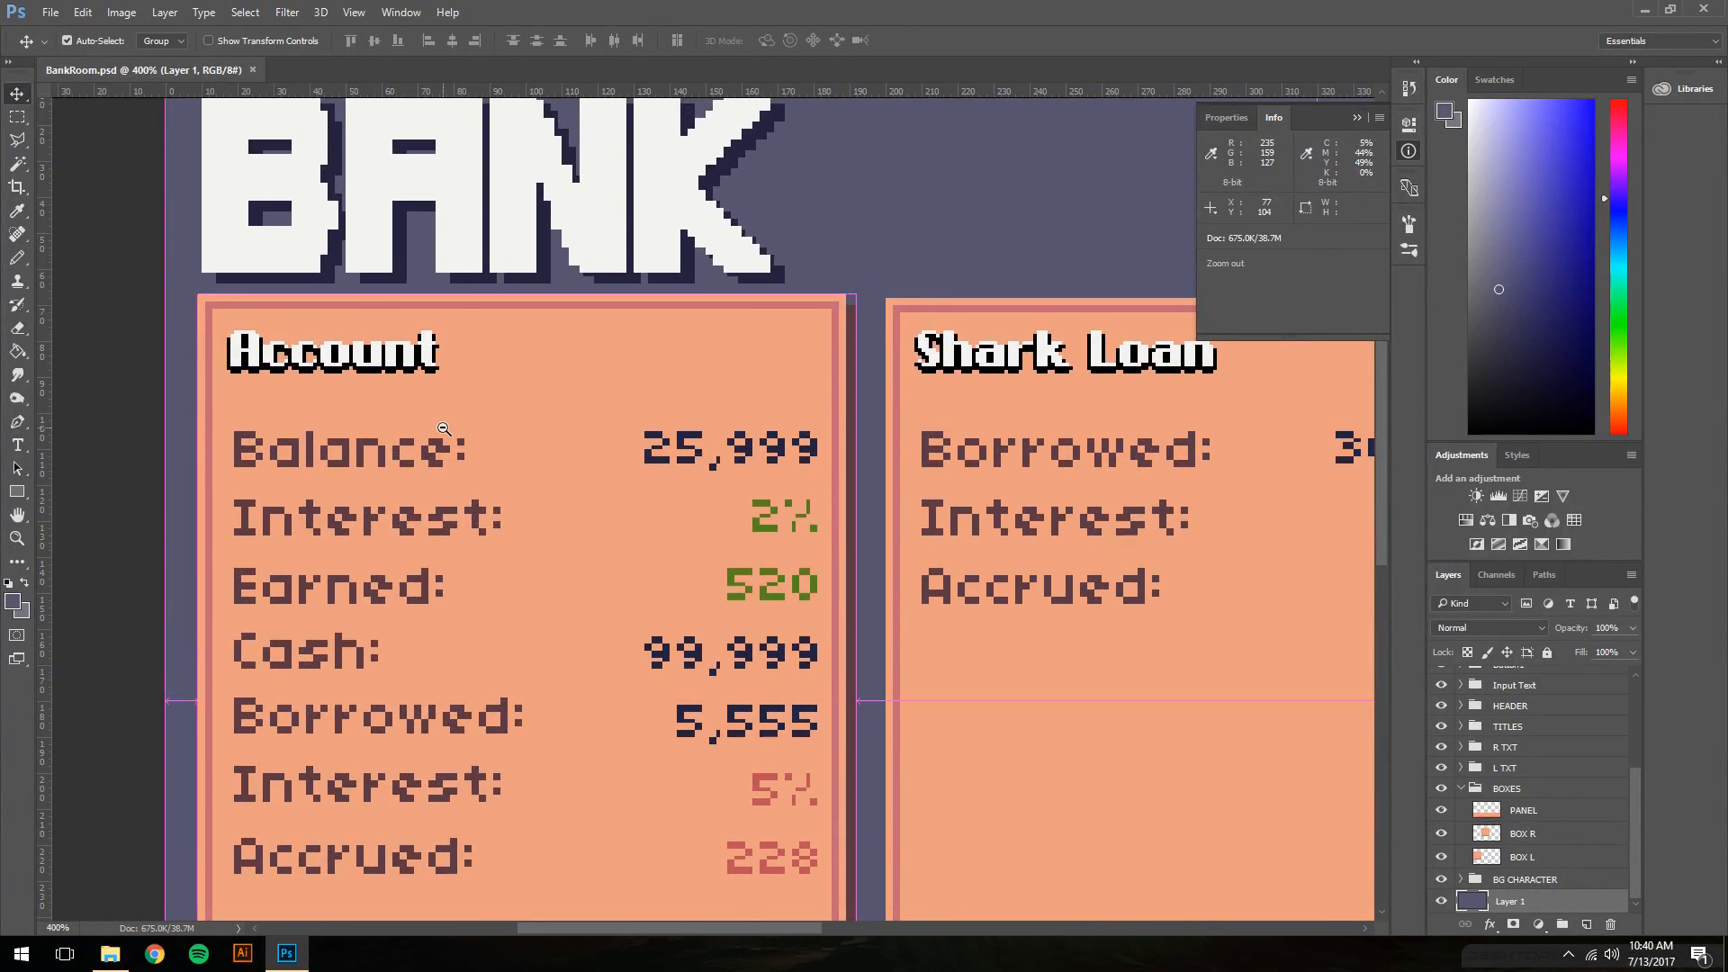
left_click(442, 429, "ctrl+alt")
left_click(443, 429, "ctrl+alt")
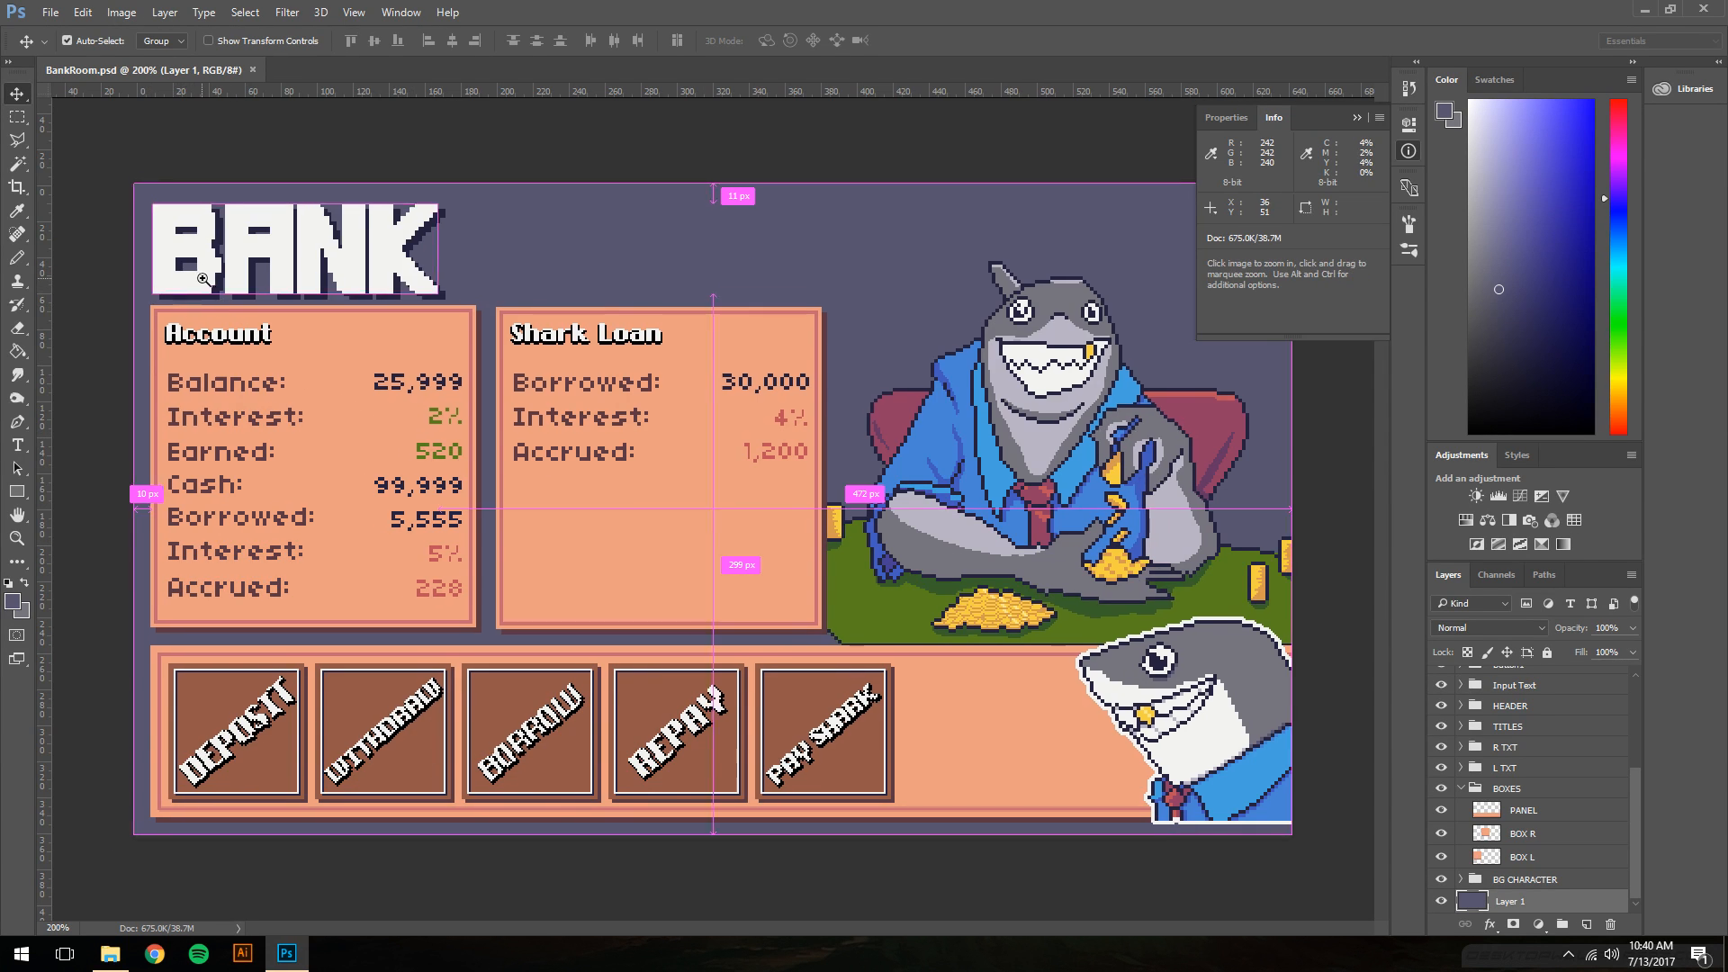
- Recheck the Account box's corner position beneath the BANK header, and return to GameMaker
left_click(202, 277, "ctrl")
left_click(202, 277, "ctrl")
left_click(202, 277, "ctrl")
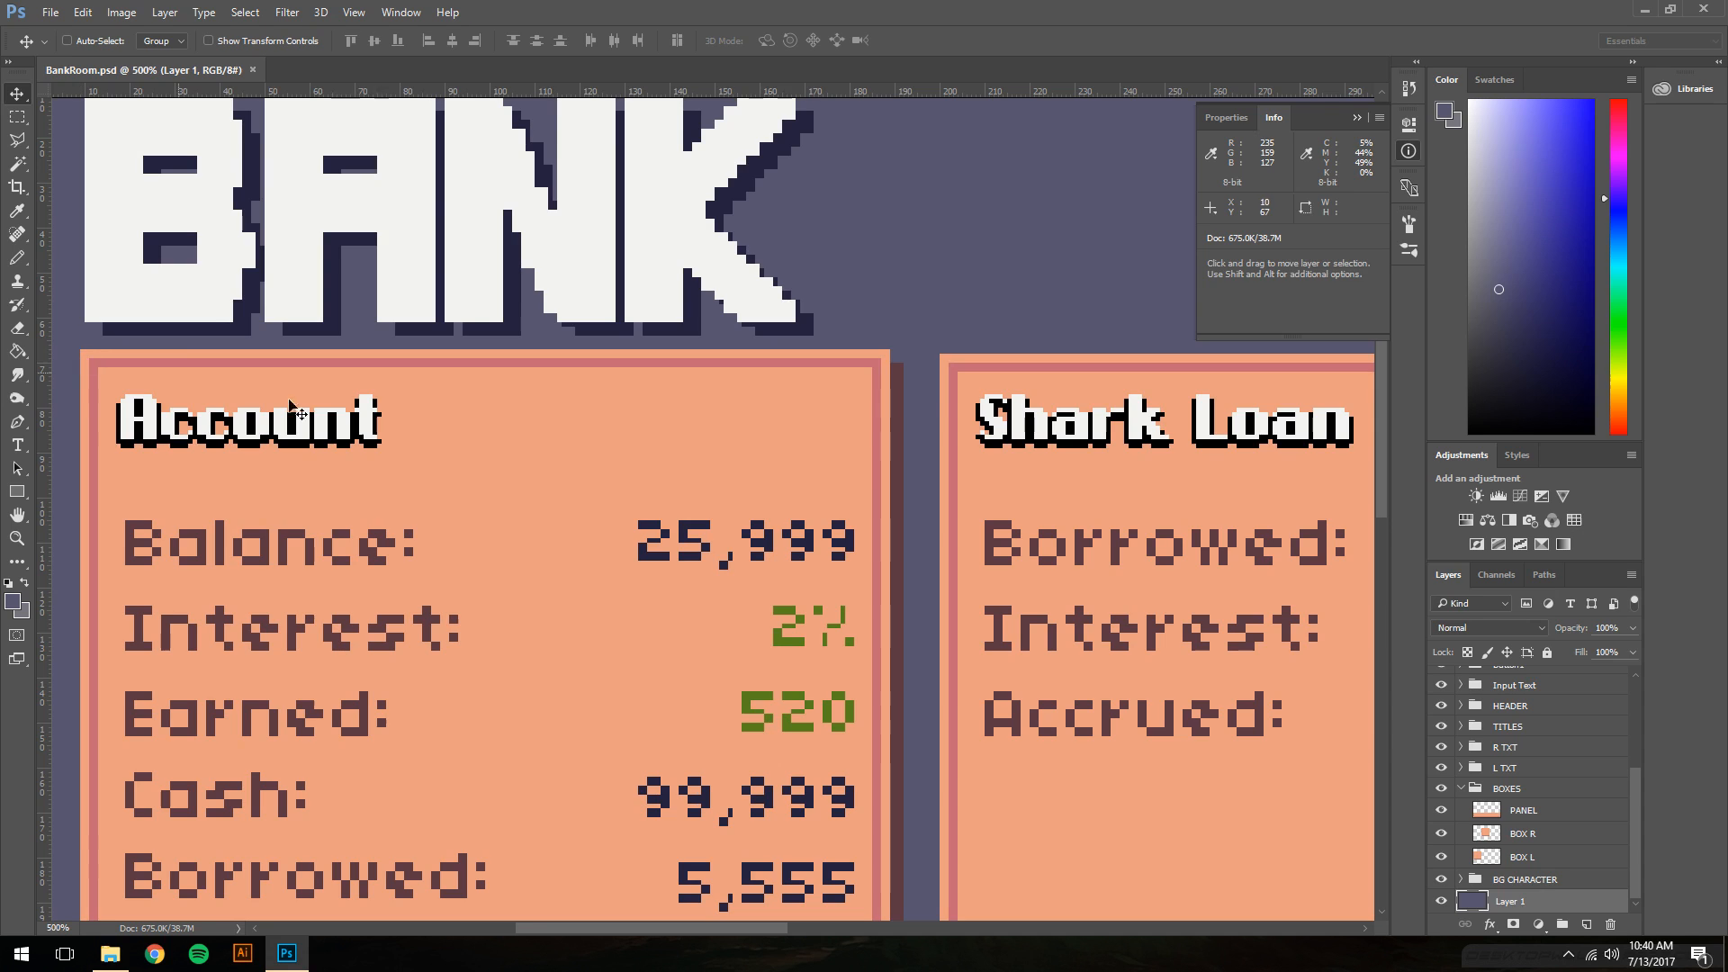
left_click(477, 419, "ctrl+alt")
left_click(478, 420, "ctrl+alt")
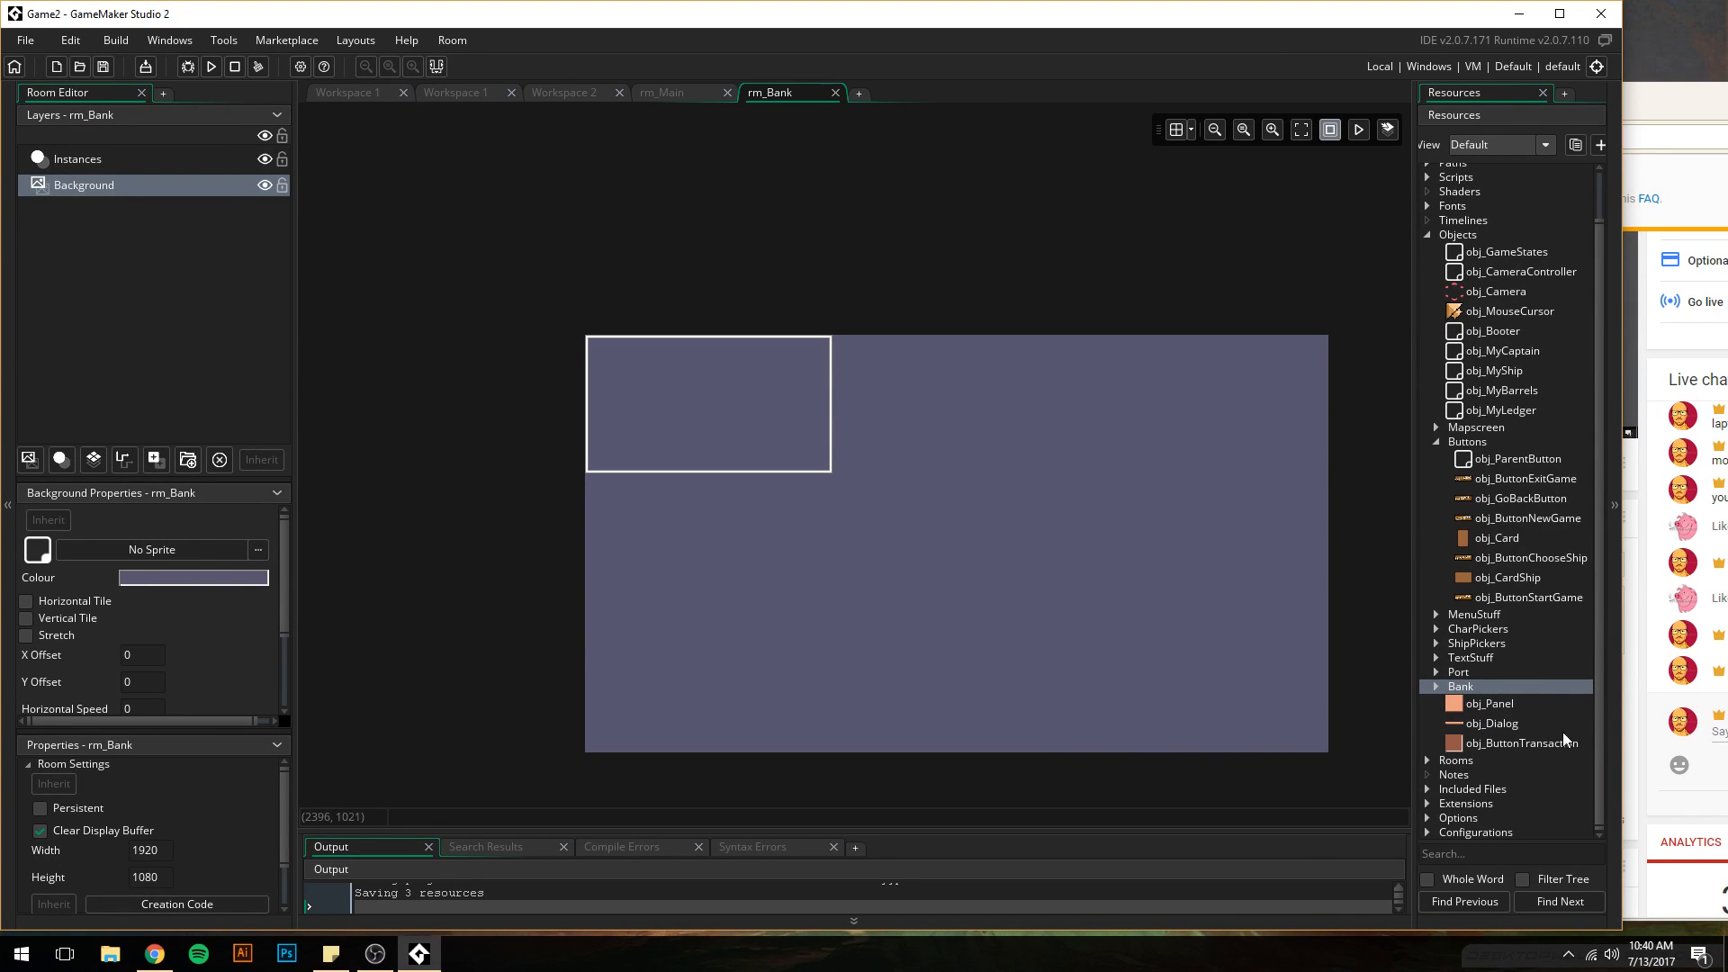
- Lock the Background layer of rm_Bank and rename the Instances layer as Abstracts
left_click(1464, 709)
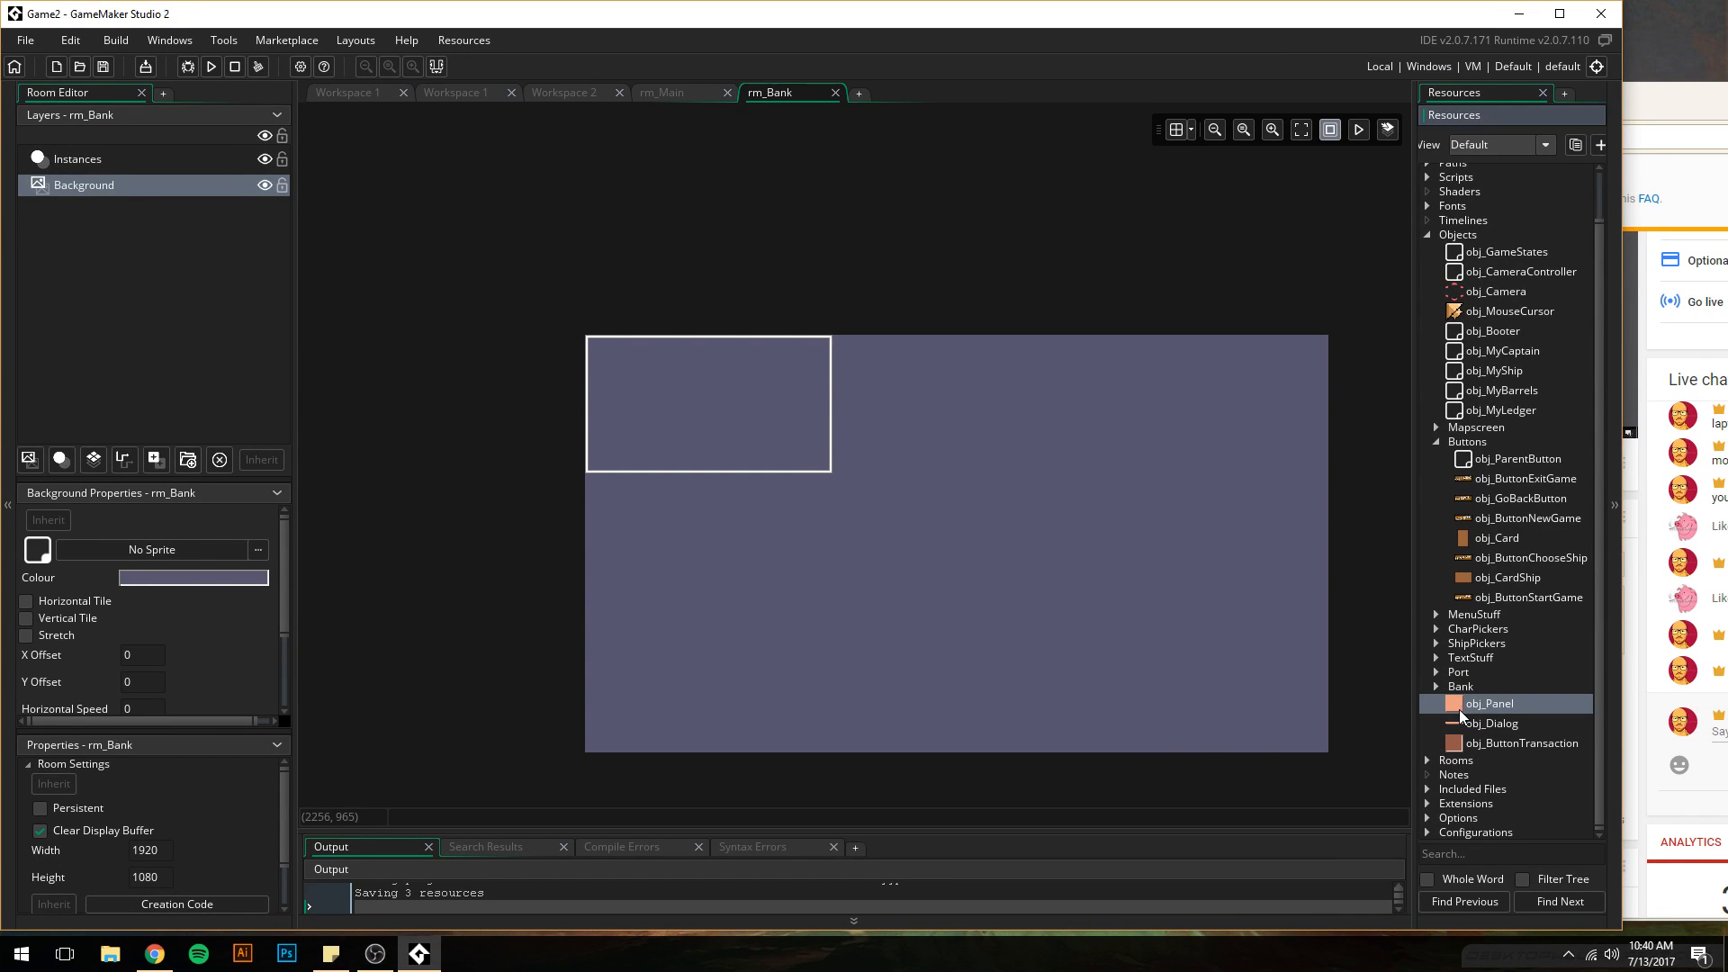
left_click_drag(1457, 706, 1492, 731)
left_click(284, 186)
left_click(187, 151)
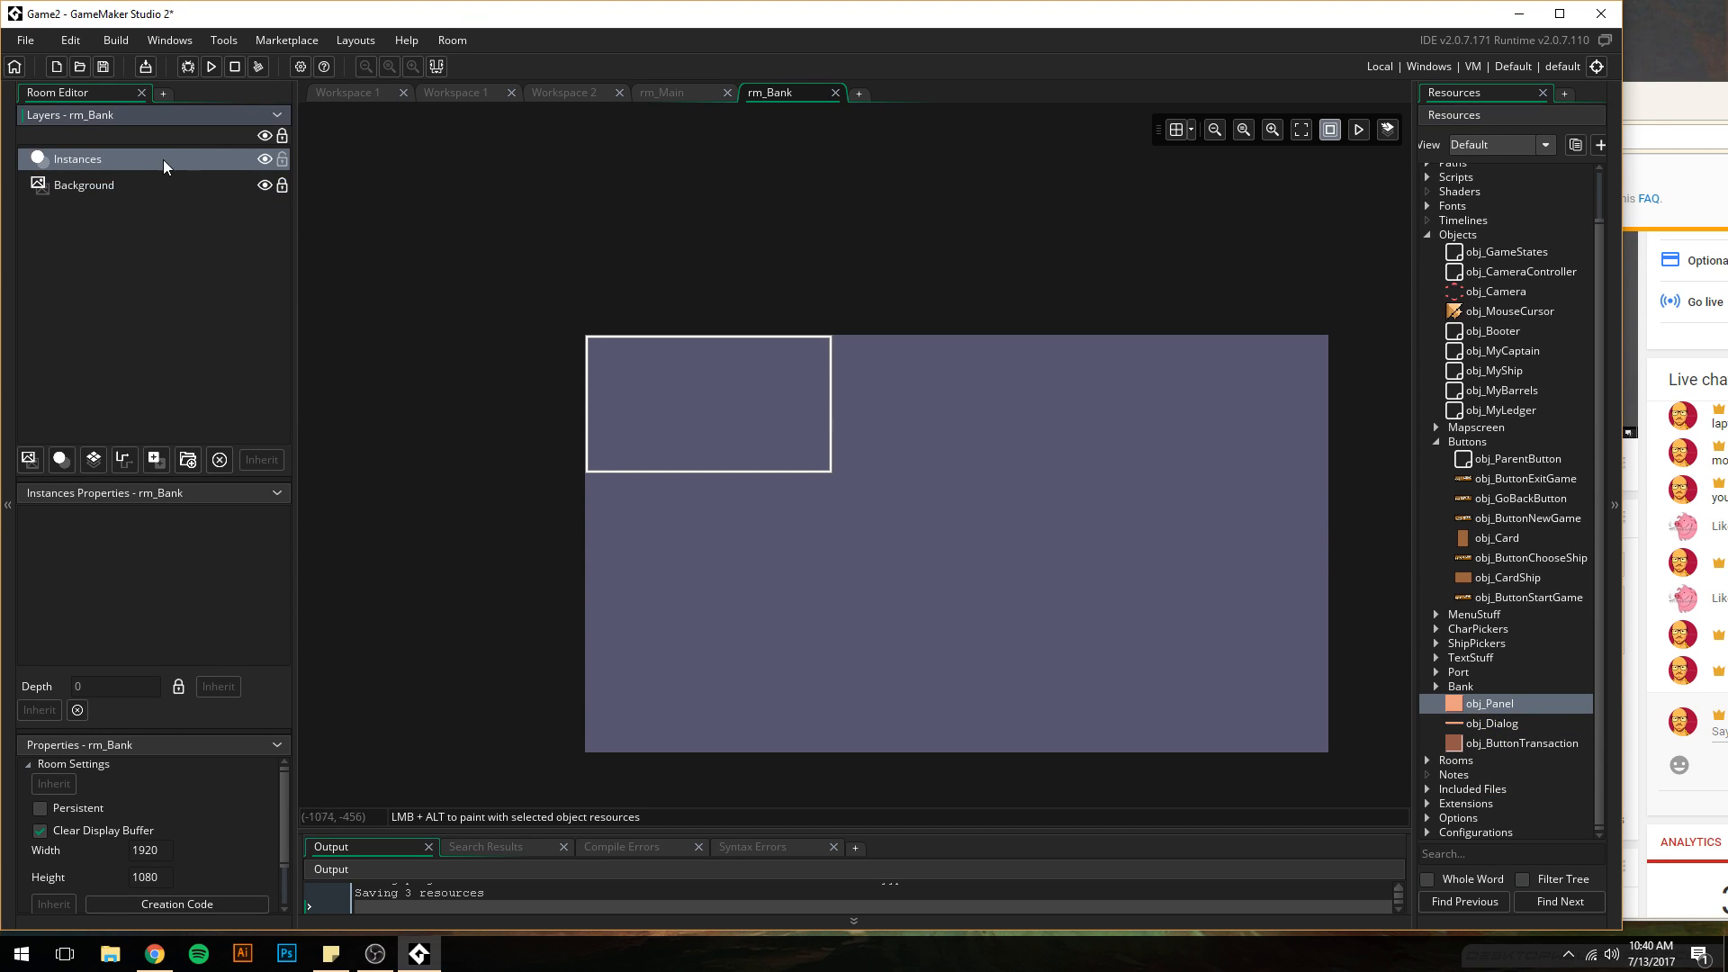
left_click(159, 177)
double_click(155, 162)
type("Abstracts")
key("Return")
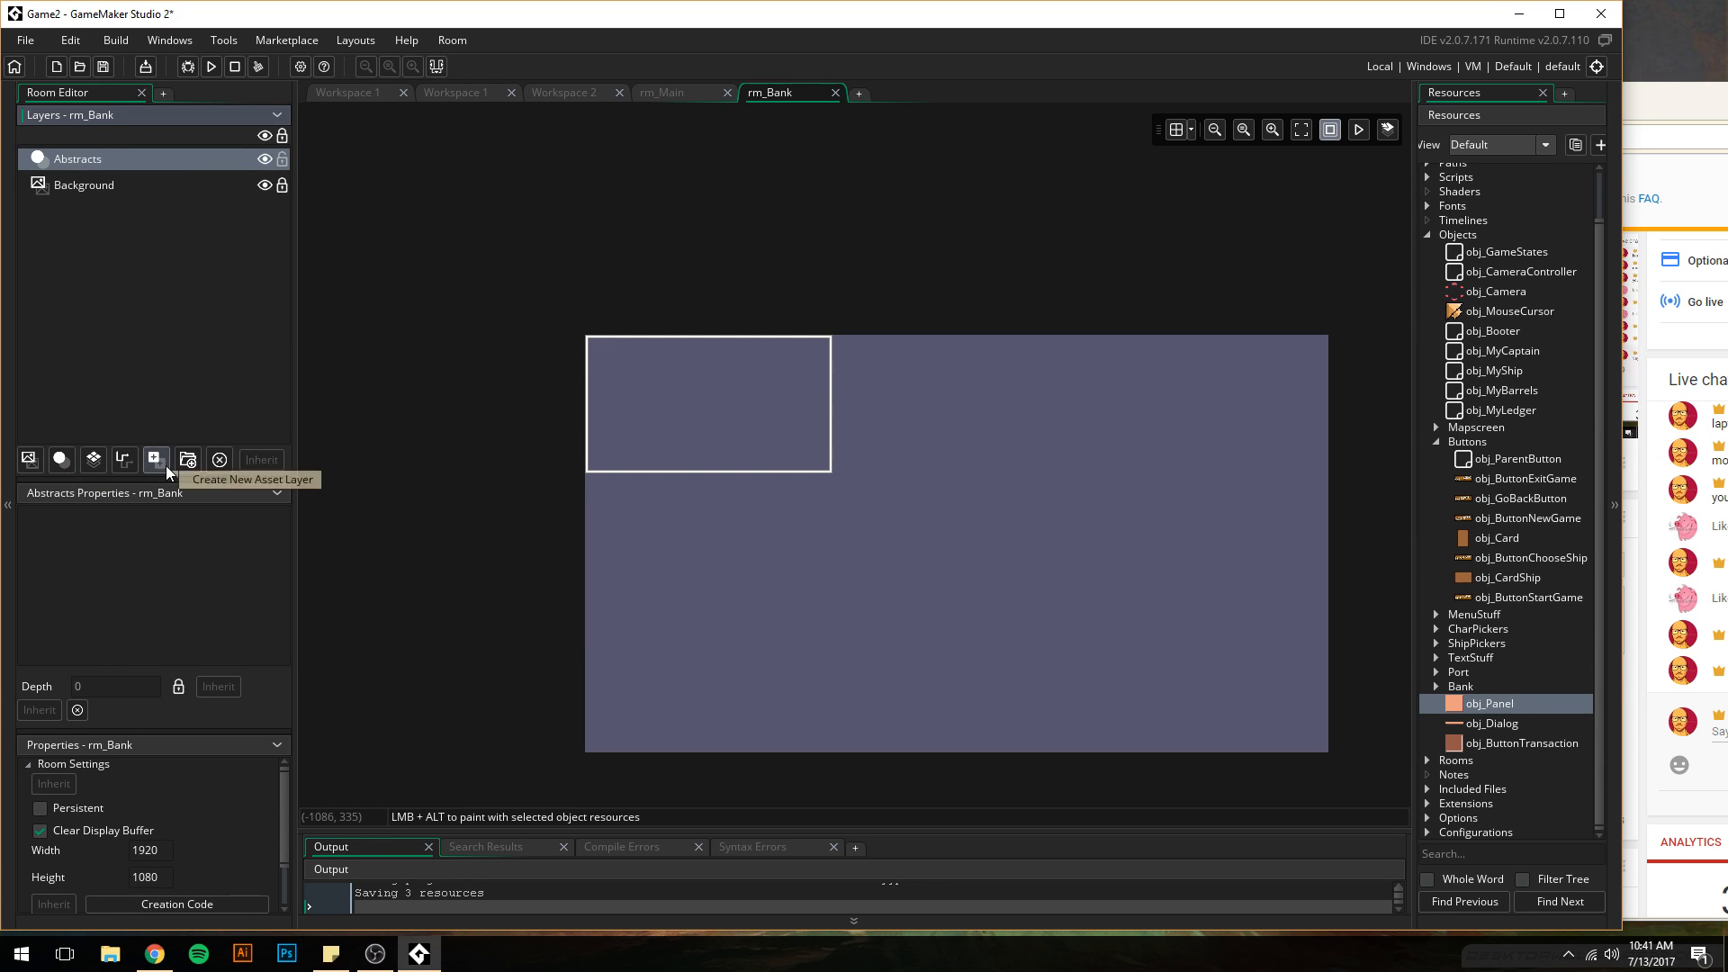
- Add an instance layer named MouseCursor above Abstracts, and lock both of these layers
left_click(63, 461)
left_click(93, 159)
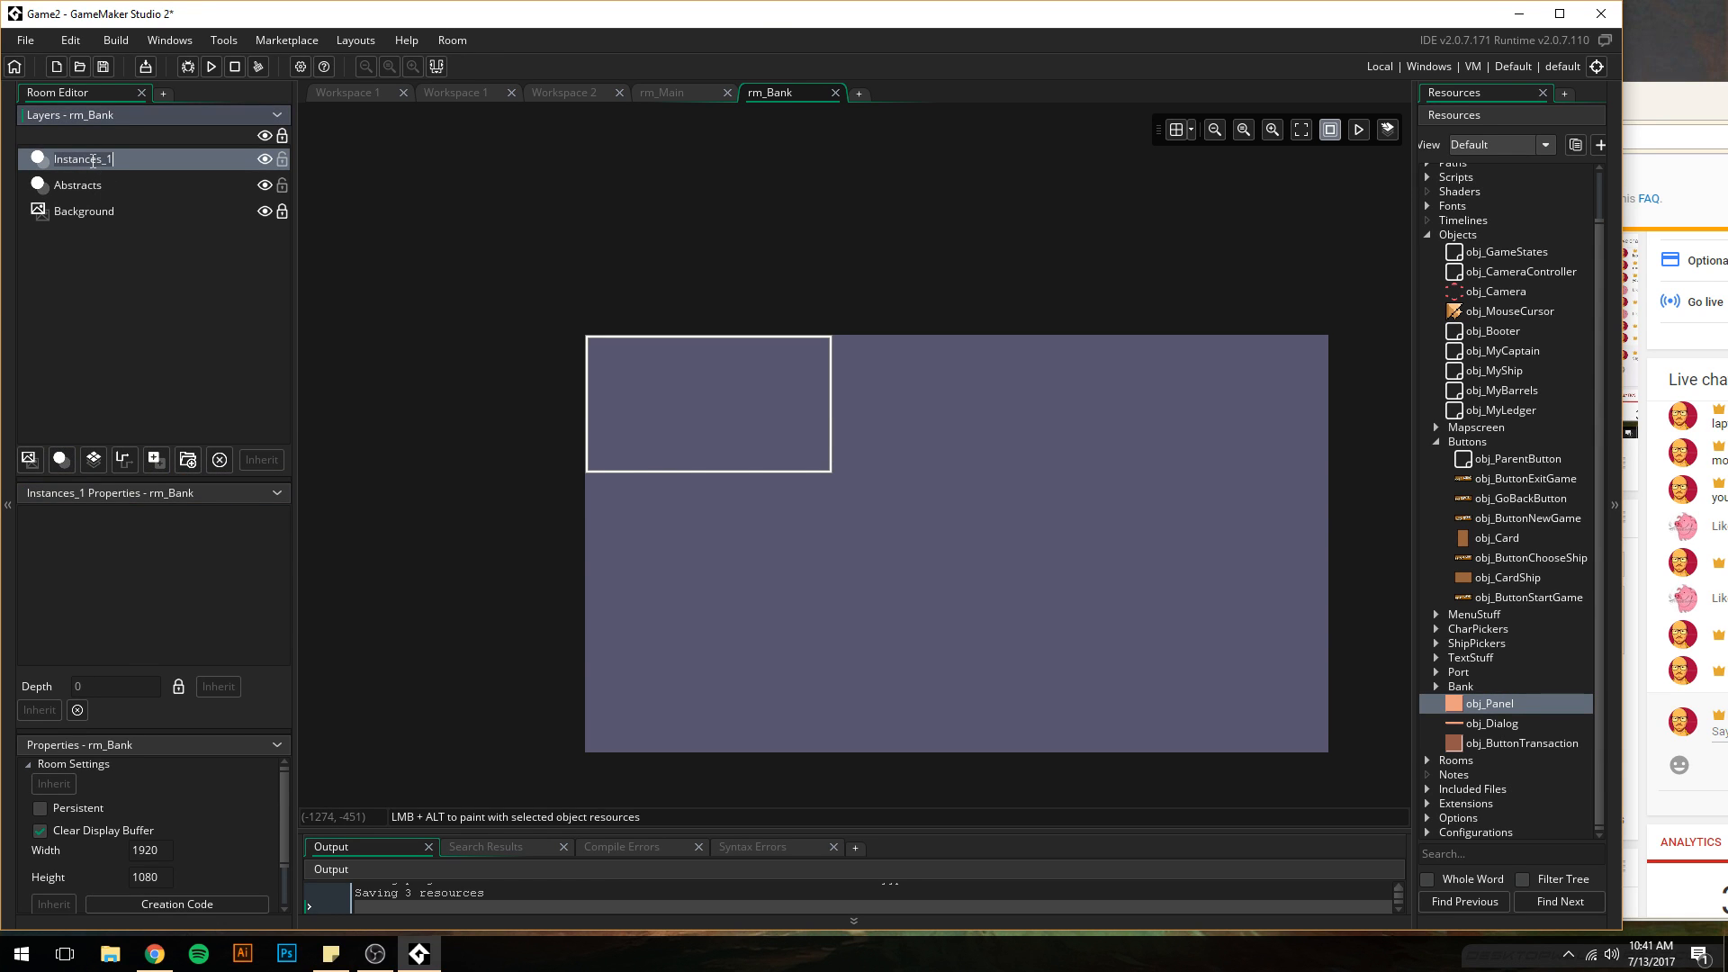
type("MouseCursor")
key("Return")
left_click(229, 180)
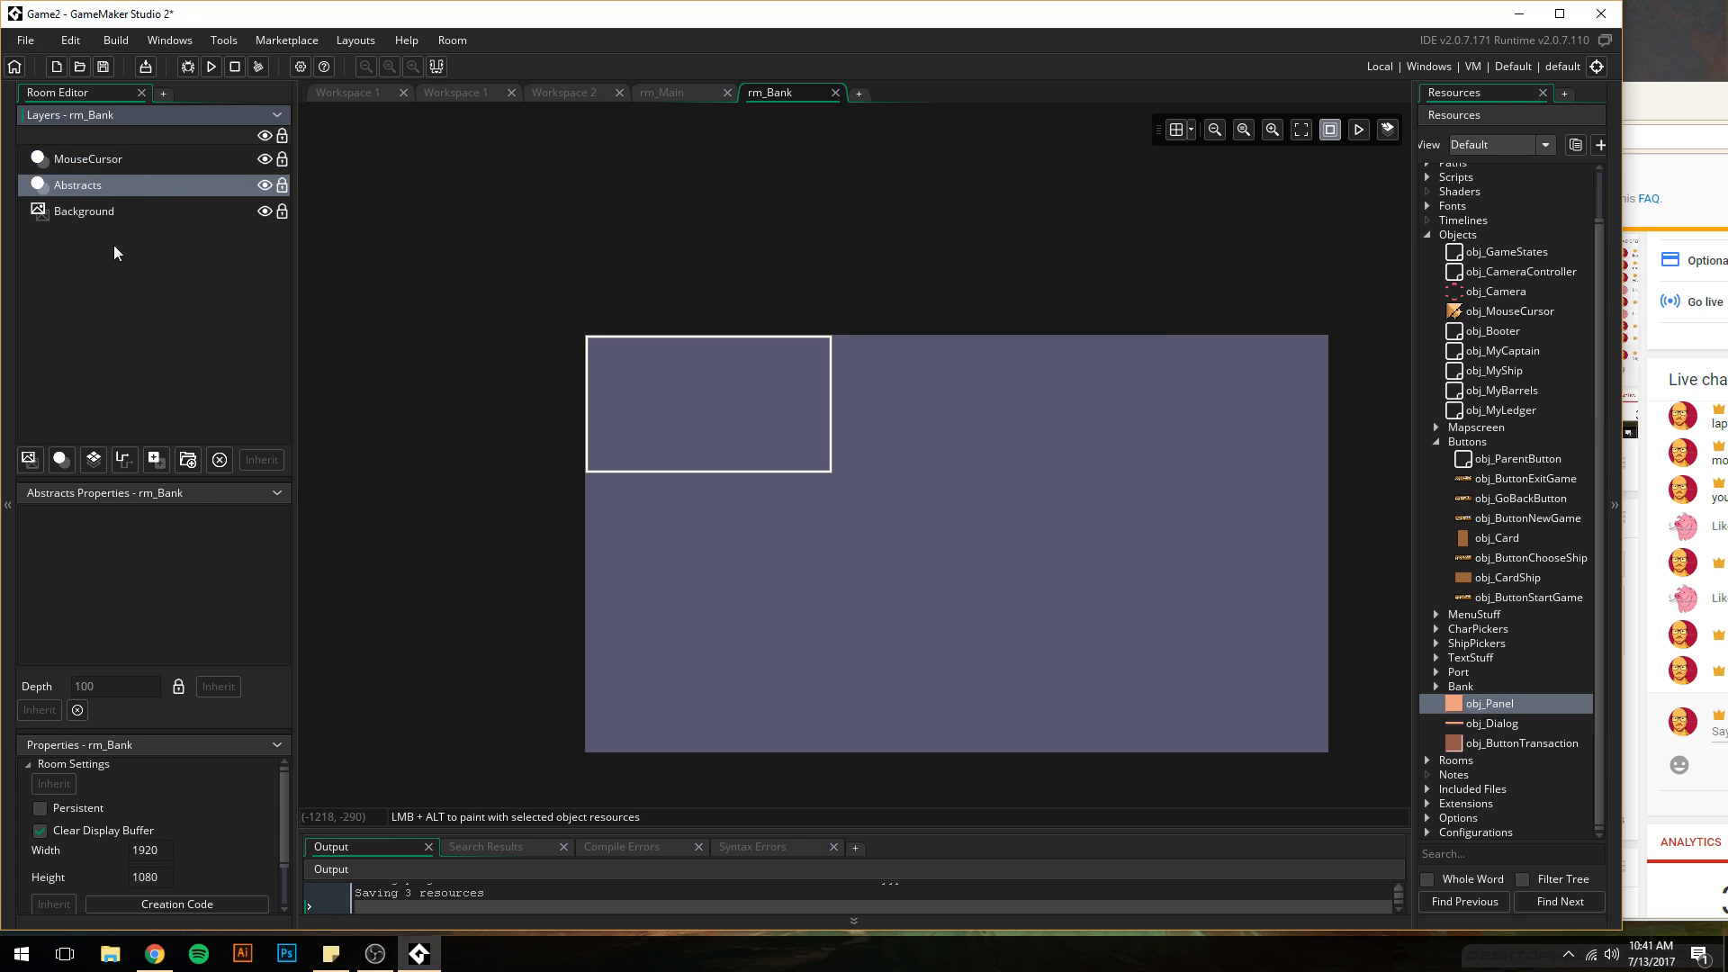
- Add an instance layer named Boxes between the MouseCursor and Abstracts layers
left_click(61, 459)
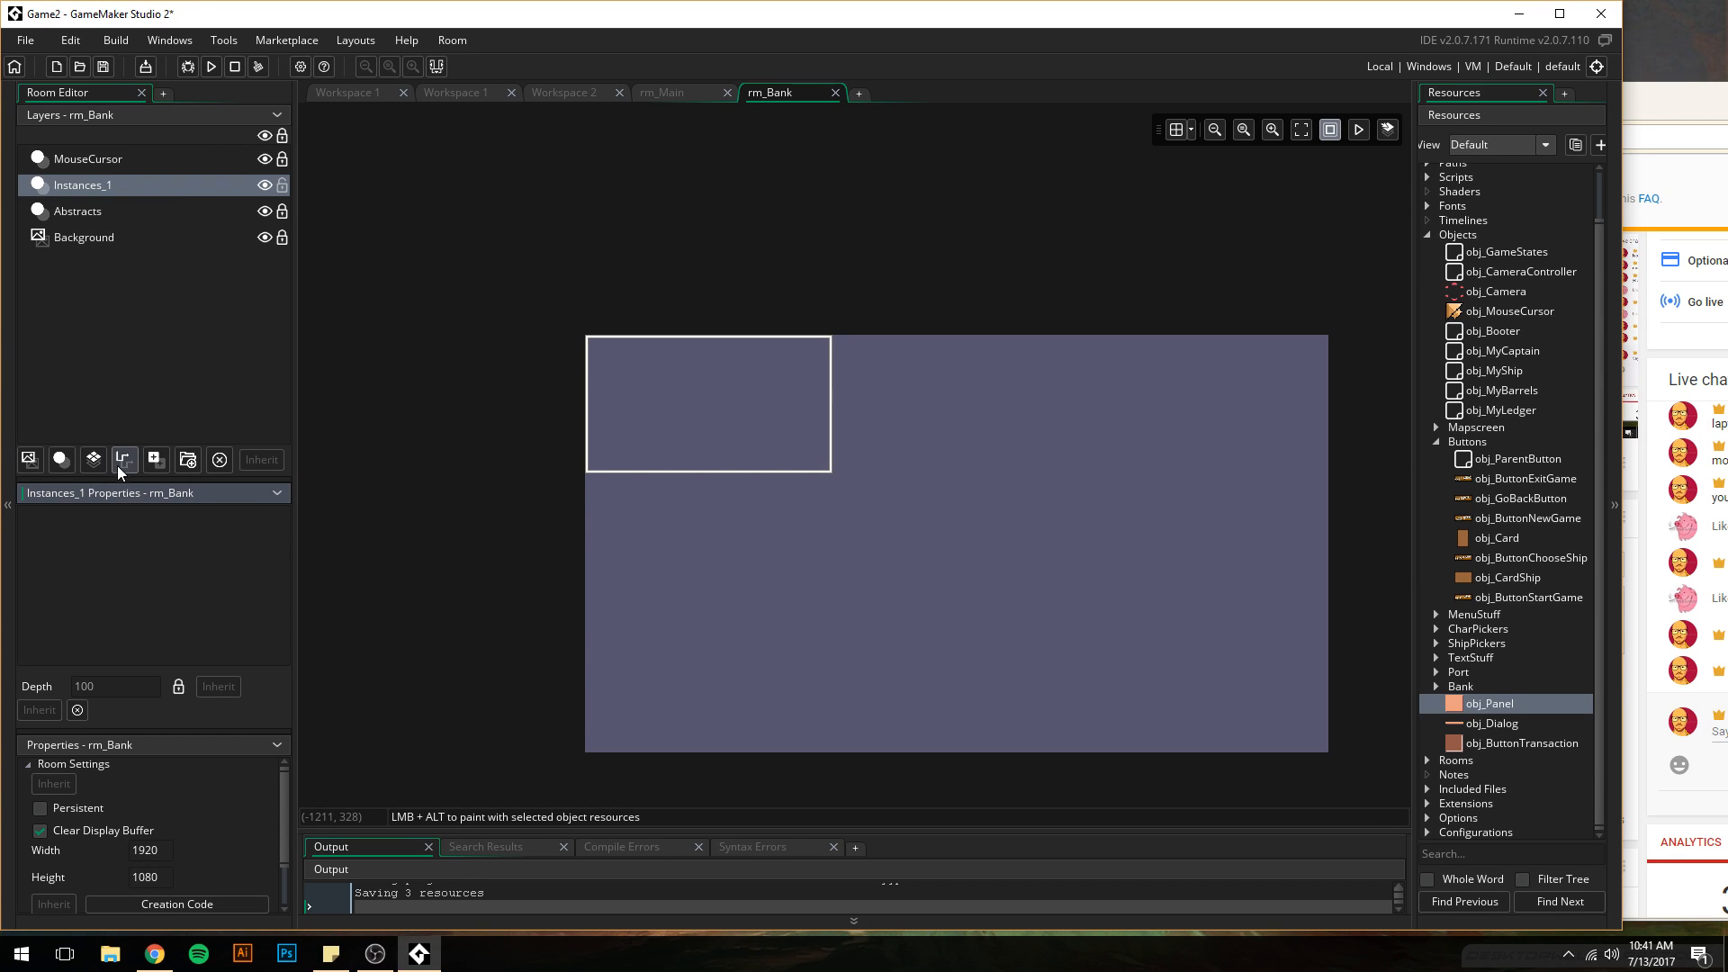
left_click(117, 207)
left_click(121, 184)
double_click(121, 184)
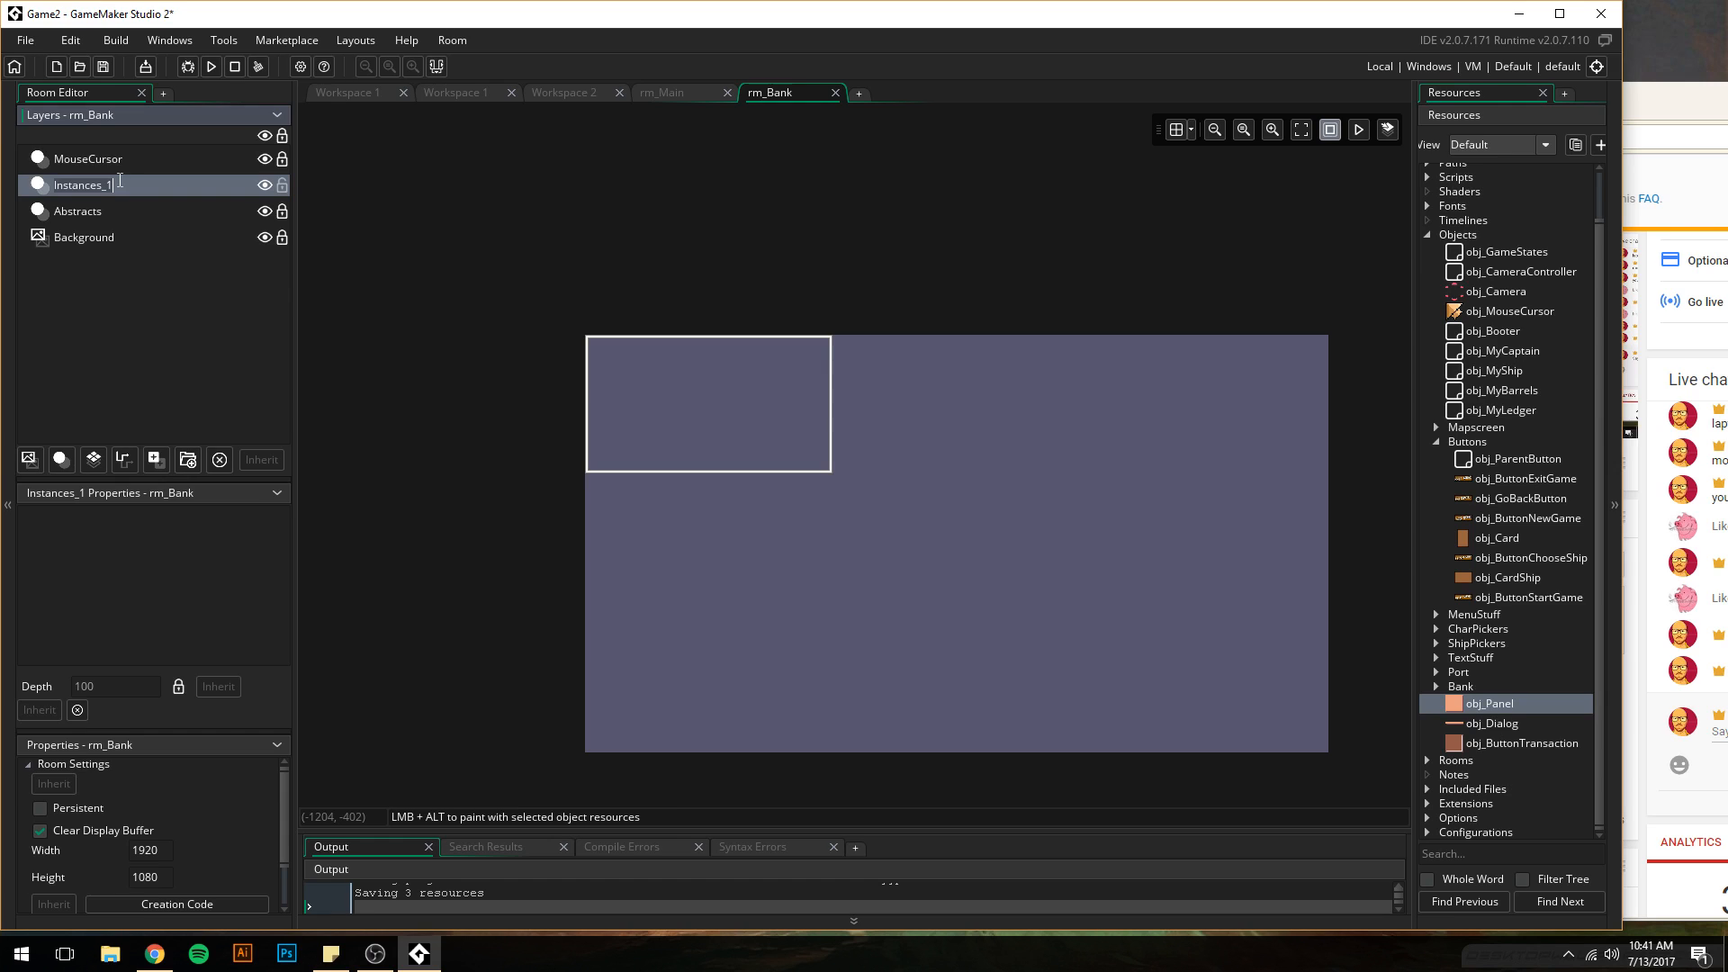
type("Boxes")
key("Return")
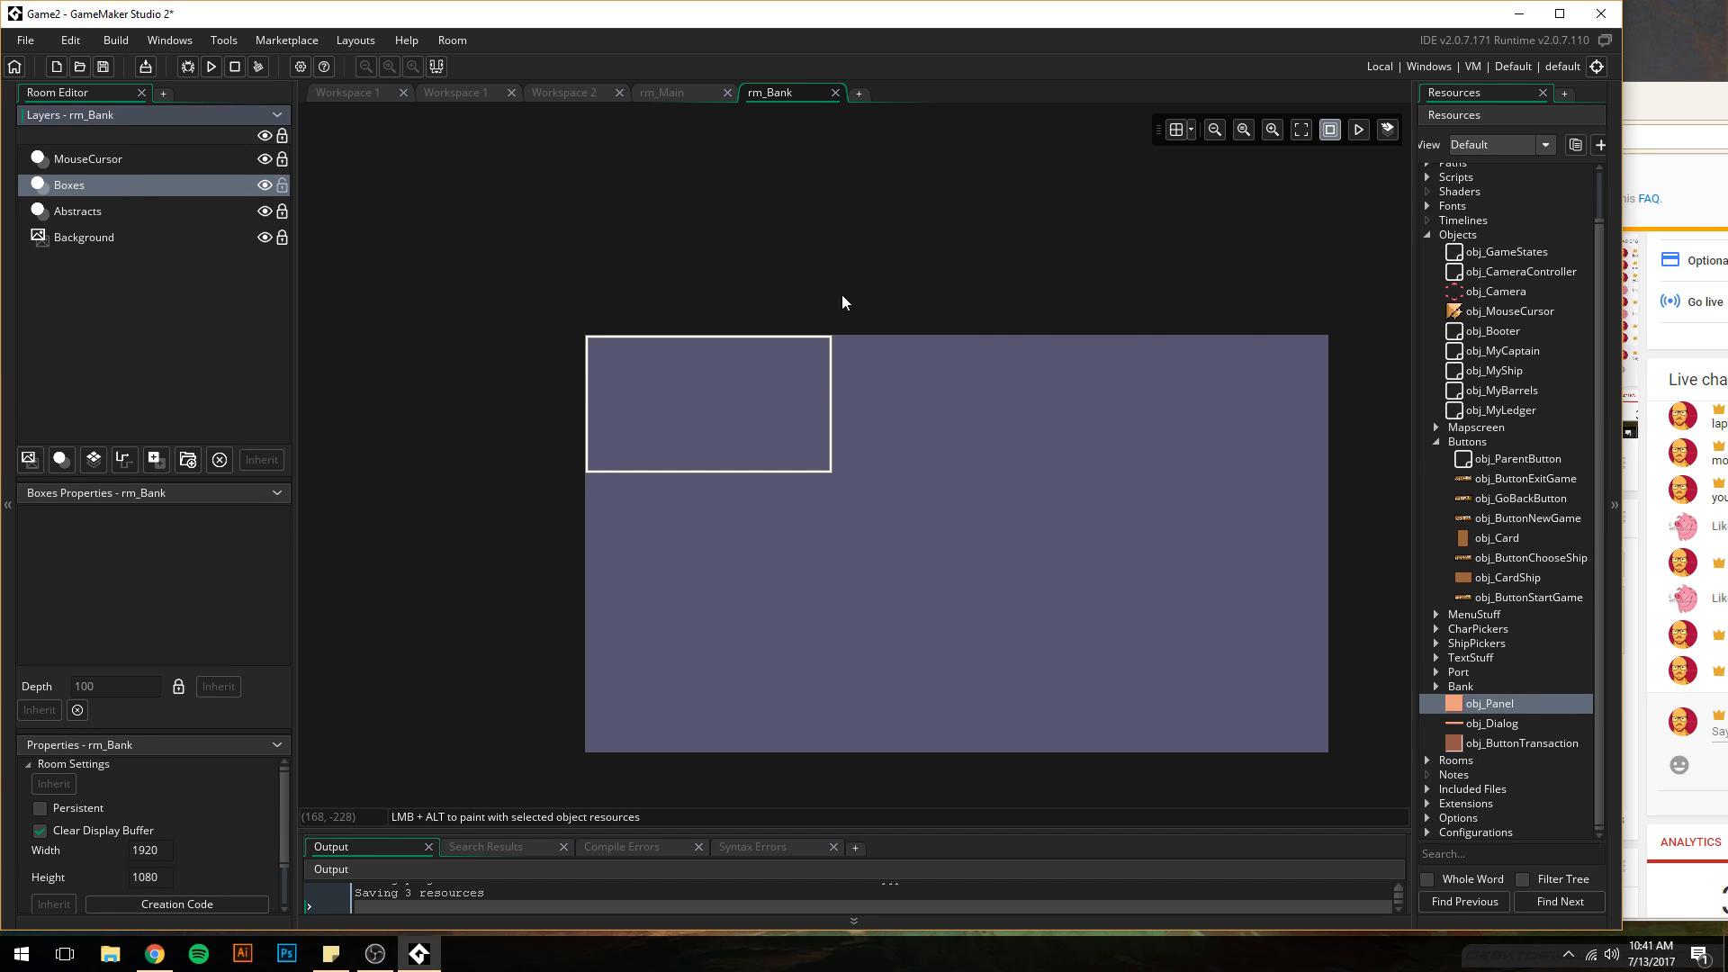
- Place an obj_Panel instance on the Boxes layer inside the camera view's upper-left area, at about (18, 89)
left_click_drag(1476, 705, 602, 378)
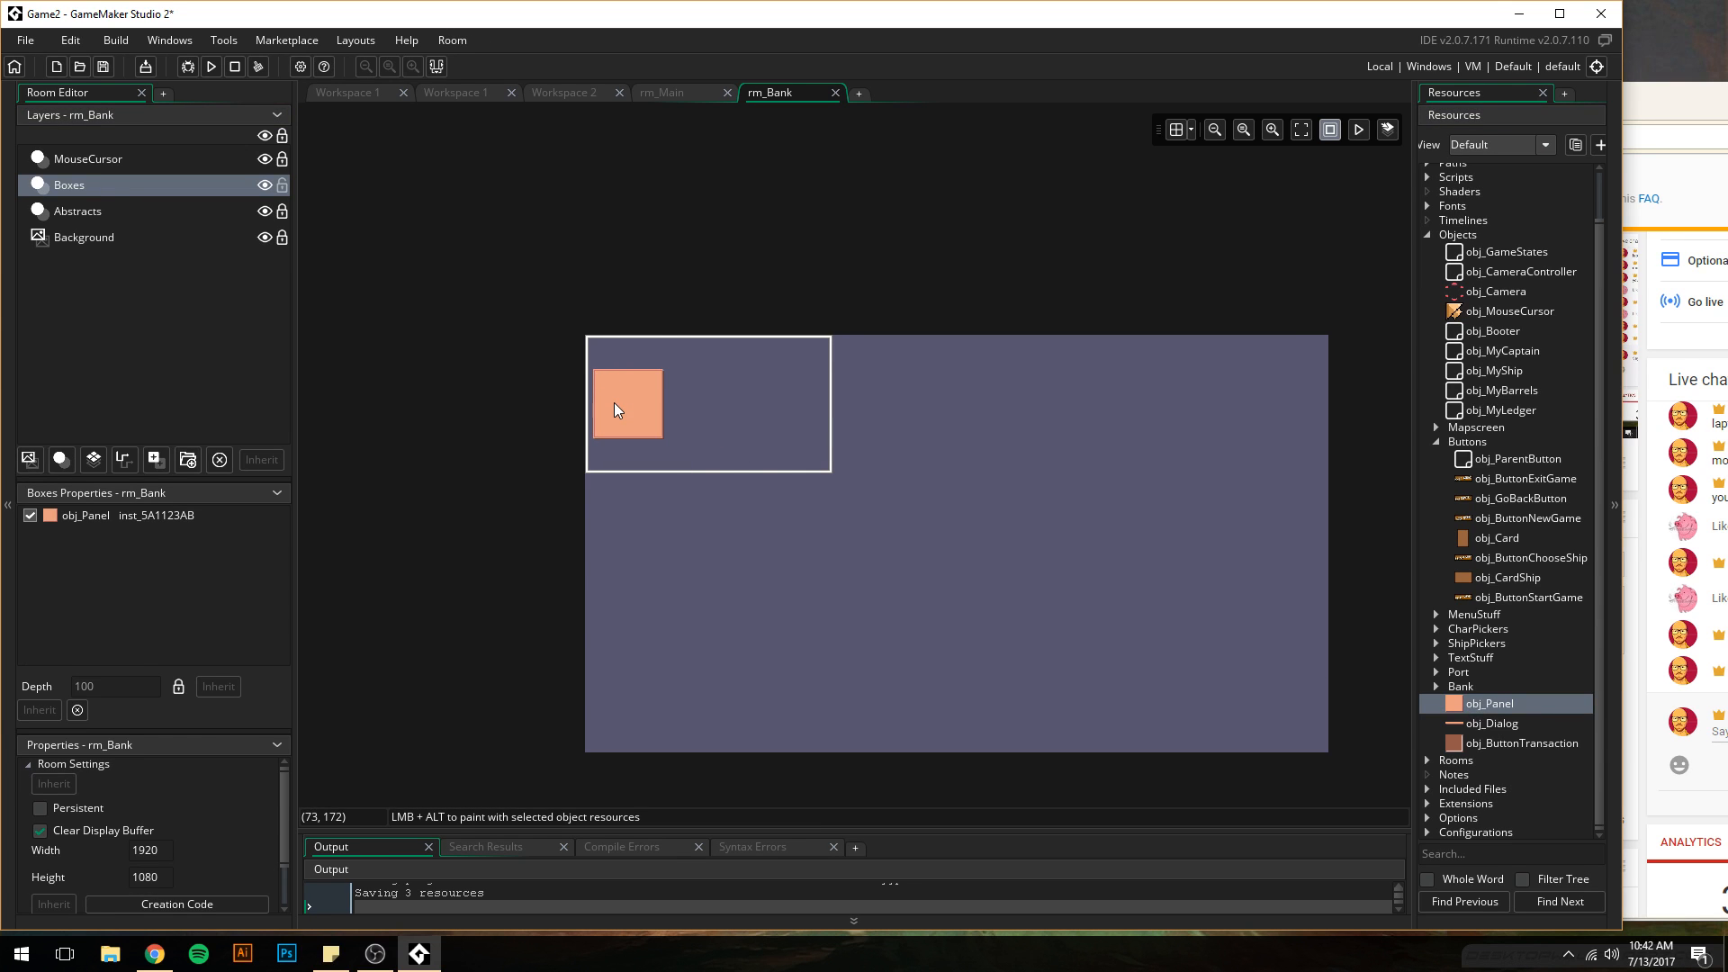
scroll(628, 421, "up", 5, "ctrl")
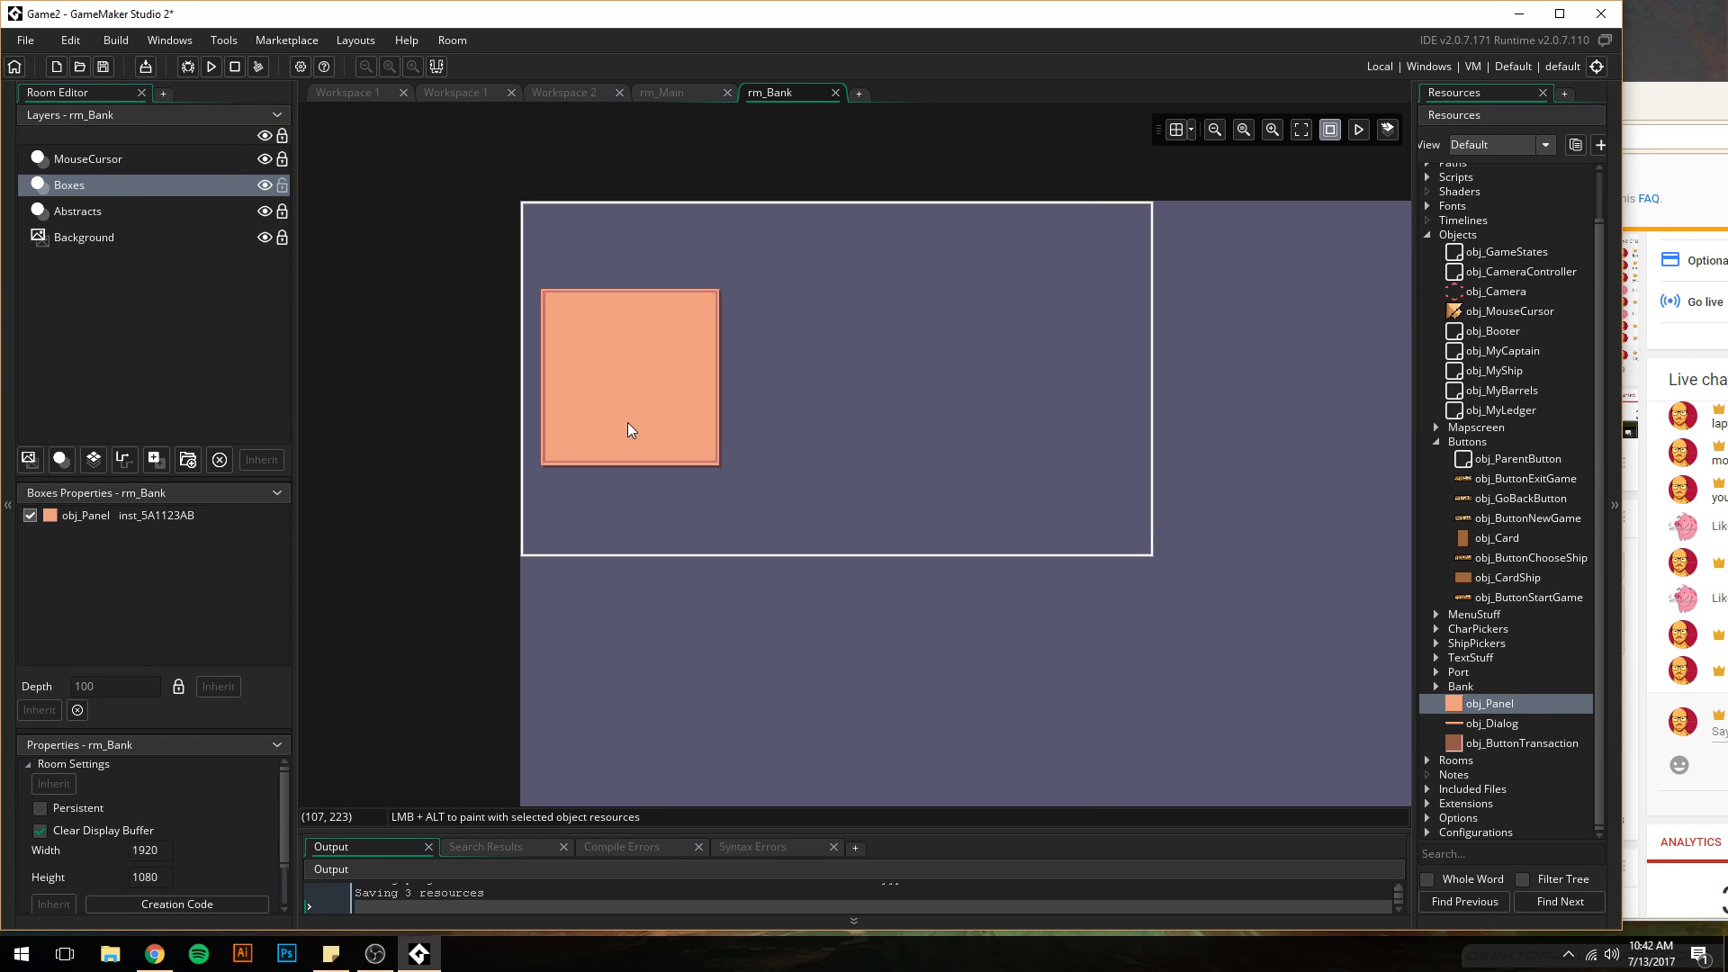
scroll(624, 410, "up", 2, "ctrl")
left_click(612, 352)
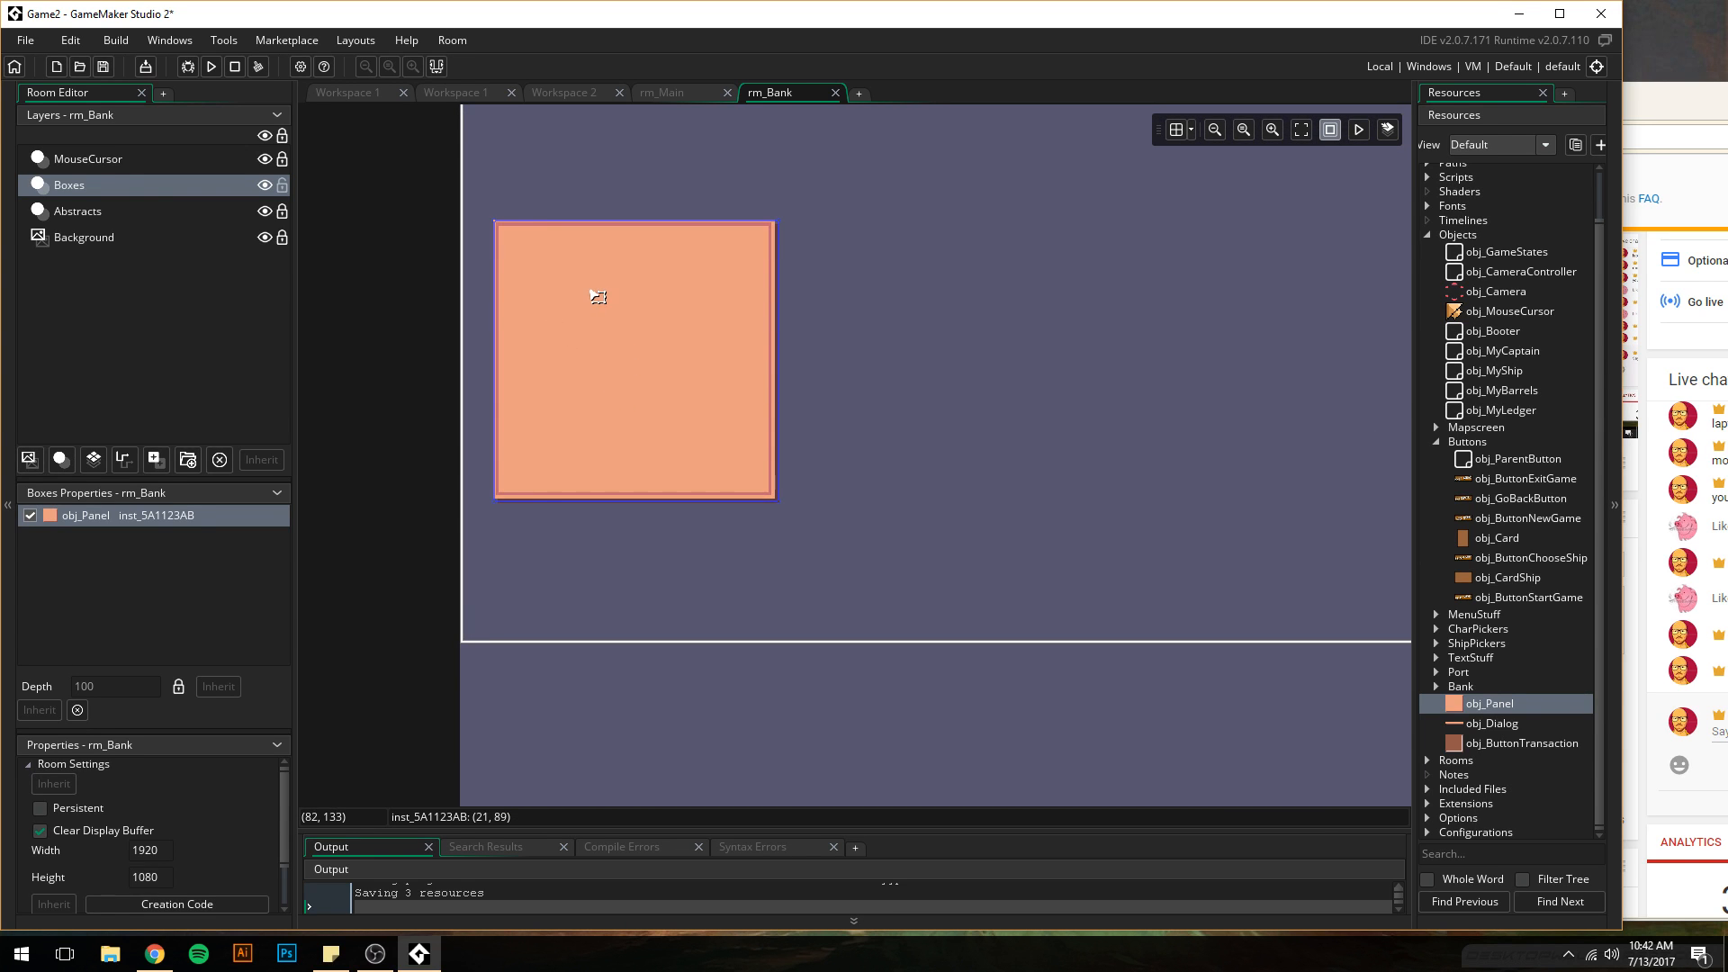
left_click_drag(596, 296, 590, 296)
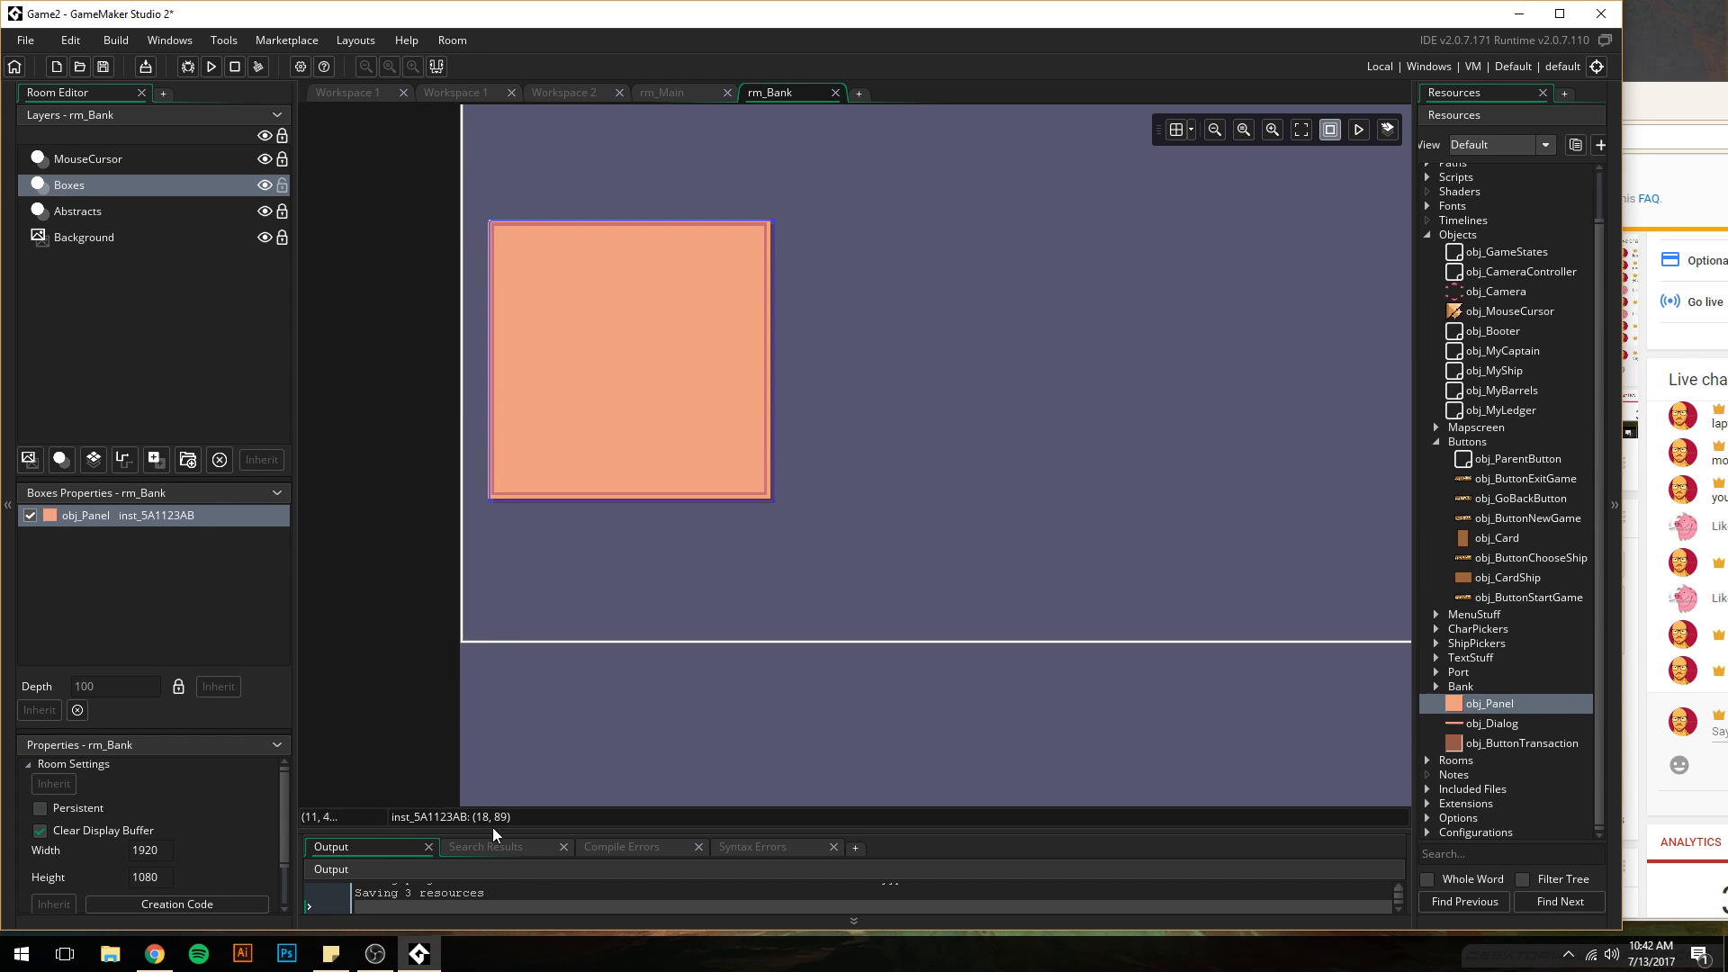
- Nudge the obj_Panel instance left and up to position (9, 67)
key("Left")
key("Left")
key("Left")
key("Left")
key("Left")
key("Left")
key("Left")
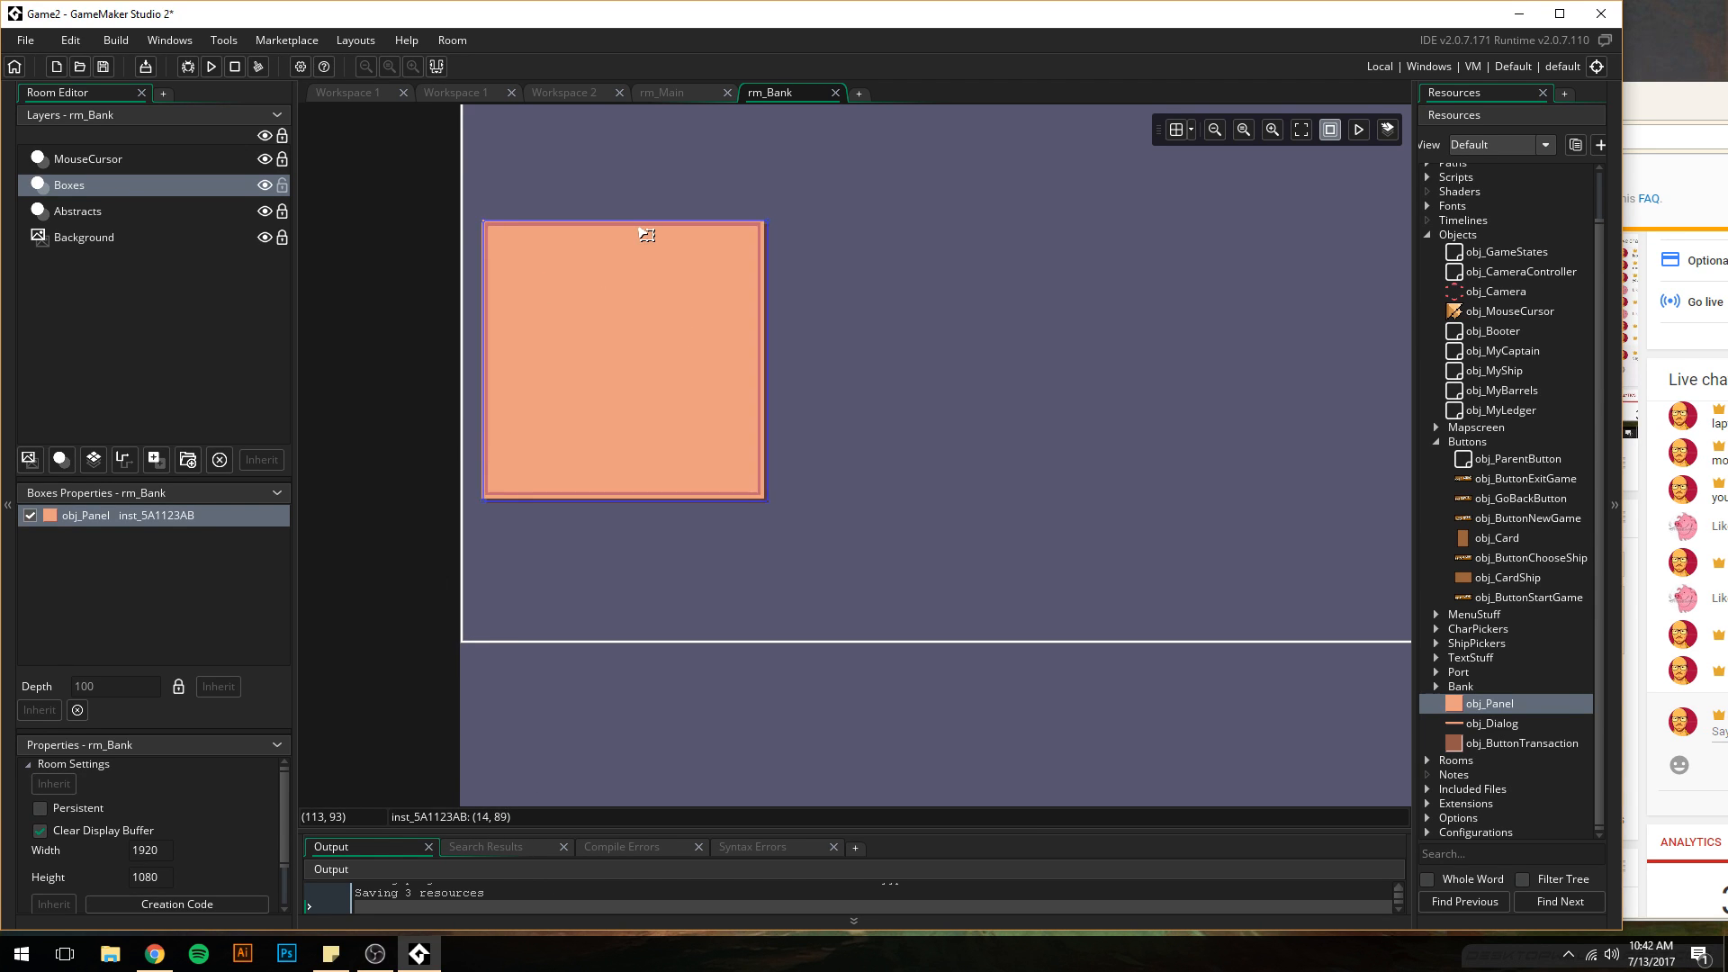
key("Left")
key("Left")
key("Up")
key("Up")
key("Up")
key("Up")
key("Up")
key("Up")
key("Up")
key("Up")
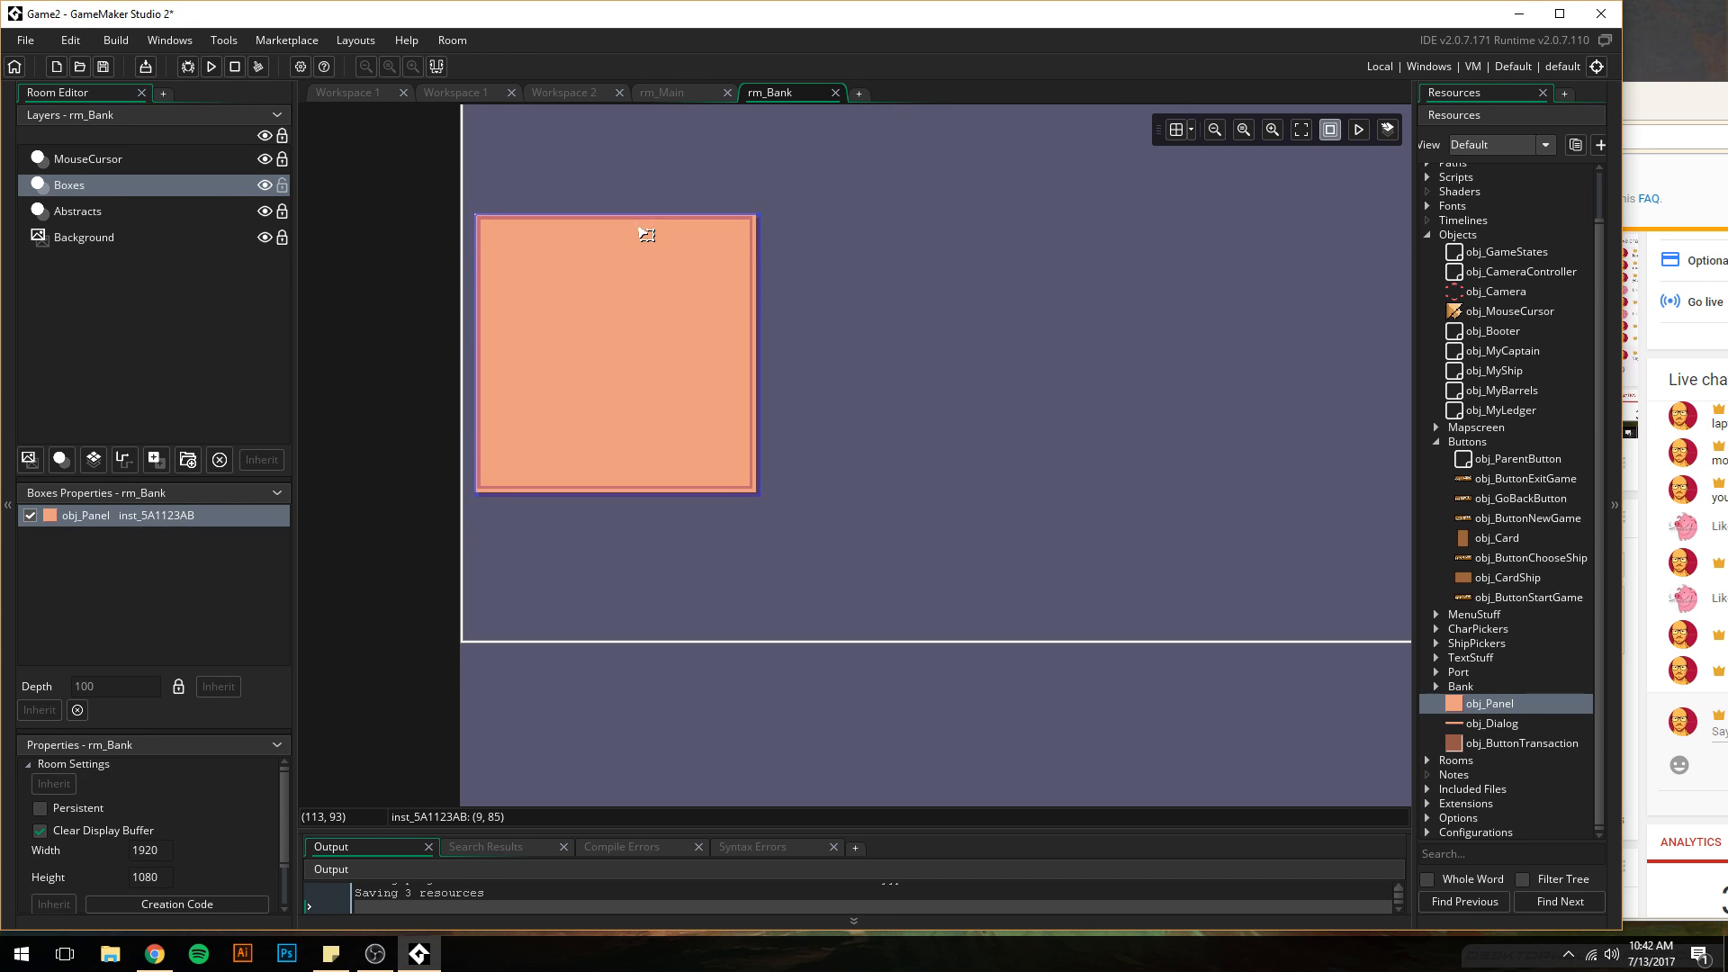
key("Up")
key("Up")
key("Up")
key("Up")
key("Up")
key("Up")
key("Up")
key("Up")
key("Up")
key("Up")
key("Up")
key("Up")
key("Up")
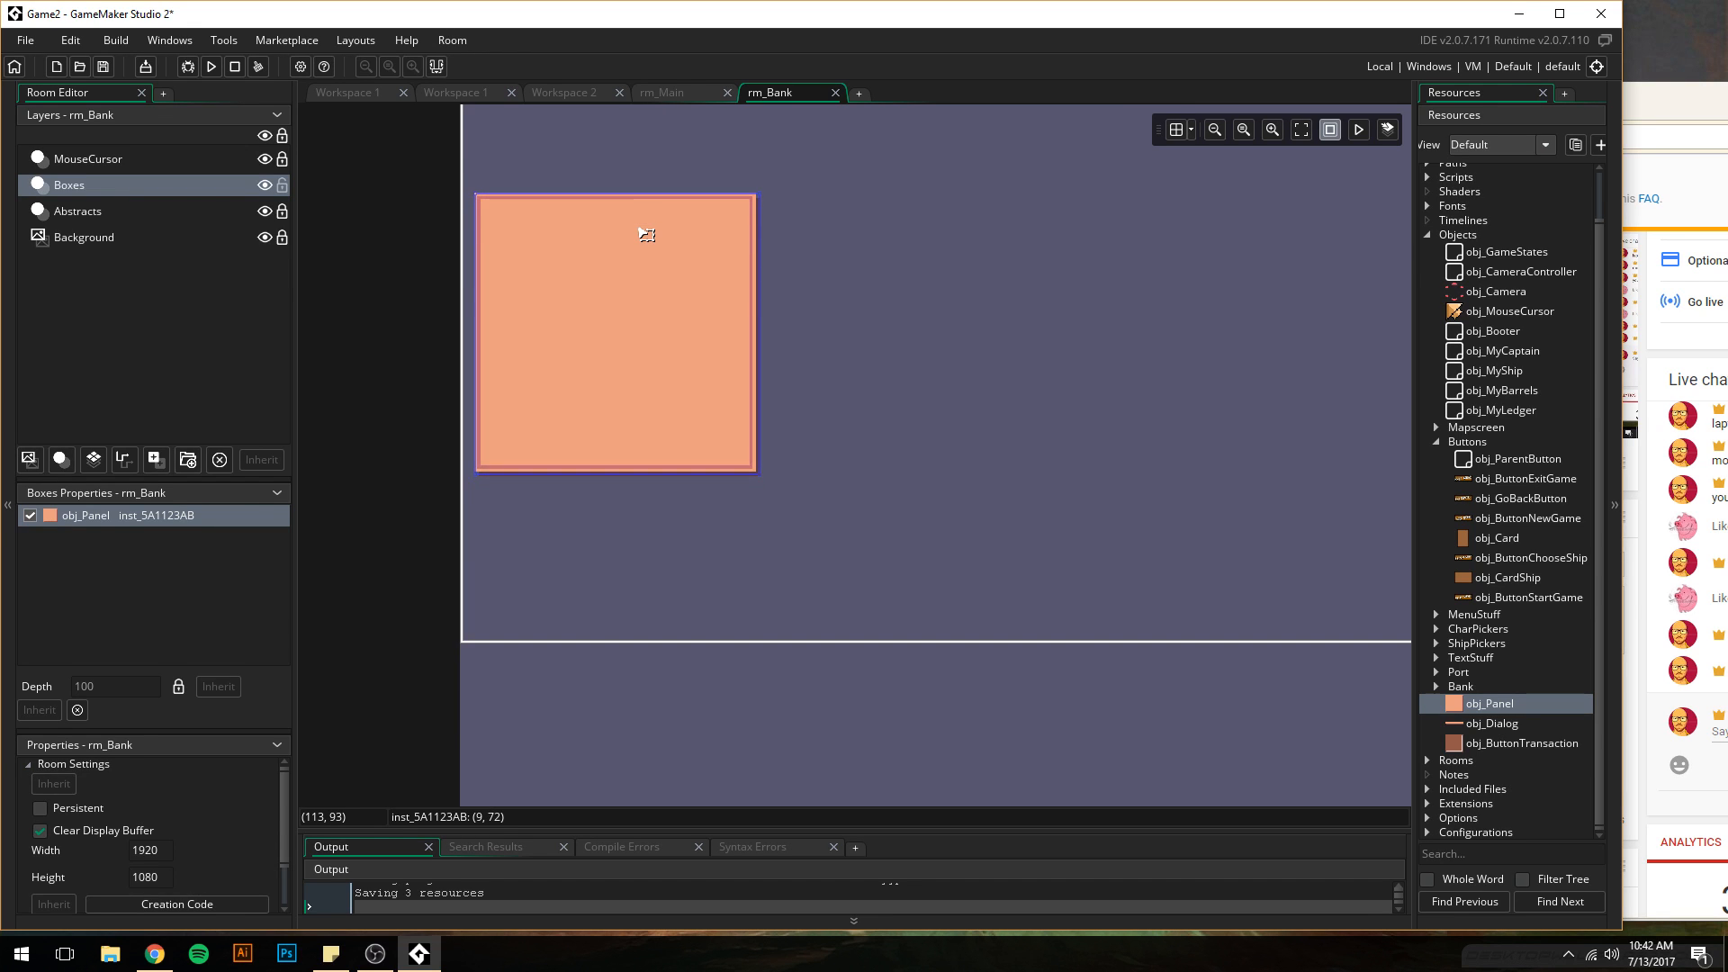
key("Up")
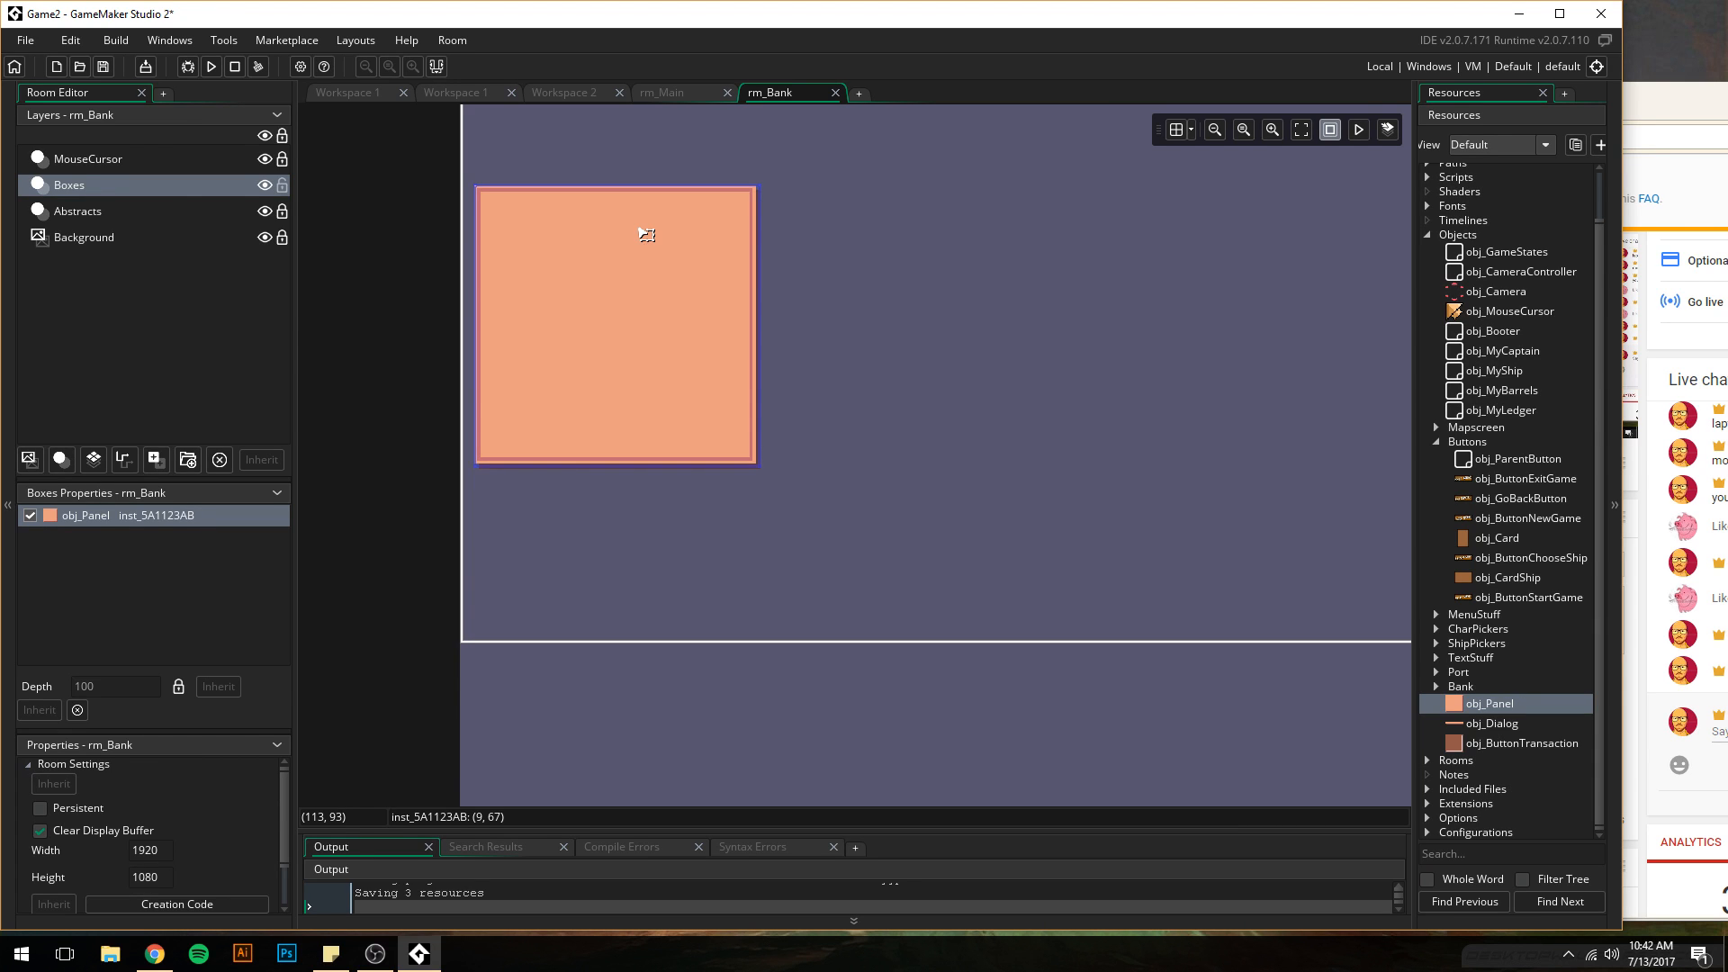
- Place a second obj_Panel instance on the Boxes layer to the right of the first one
middle_click_drag(744, 278, 636, 374)
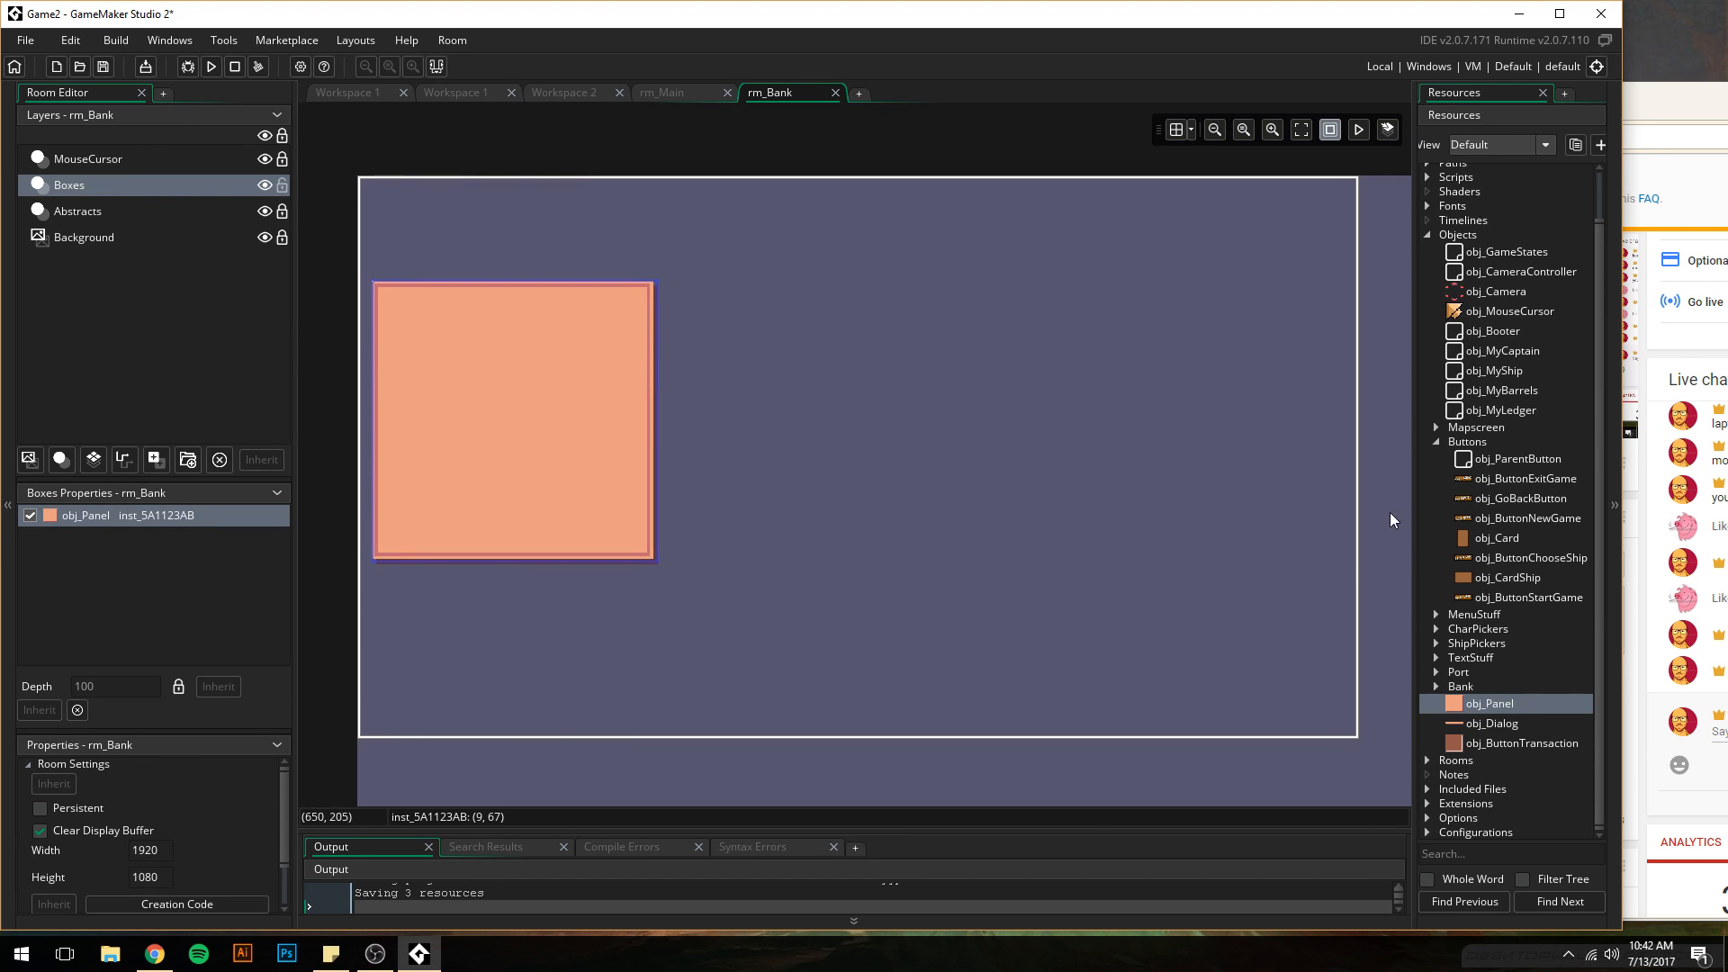
left_click_drag(1489, 703, 747, 327)
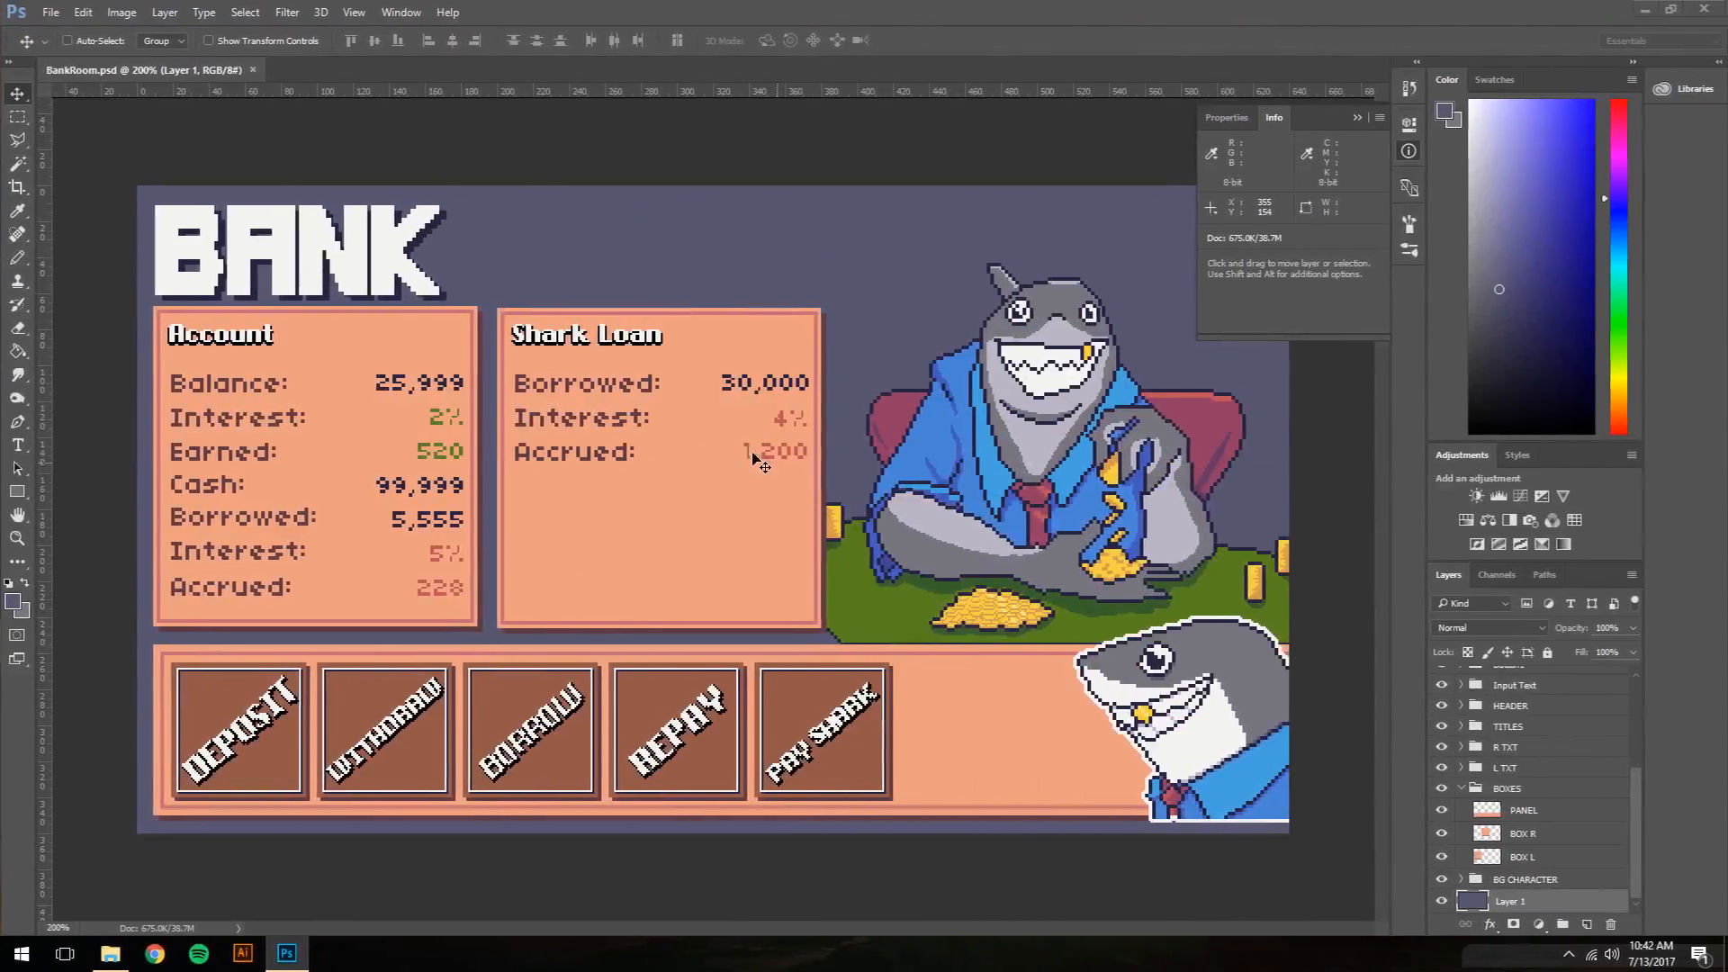
- Examine the pixel coordinates of the Shark Loan box's upper-left corner in the Photoshop mockup, and return to GameMaker
left_click(501, 359, "ctrl")
left_click(490, 342, "ctrl")
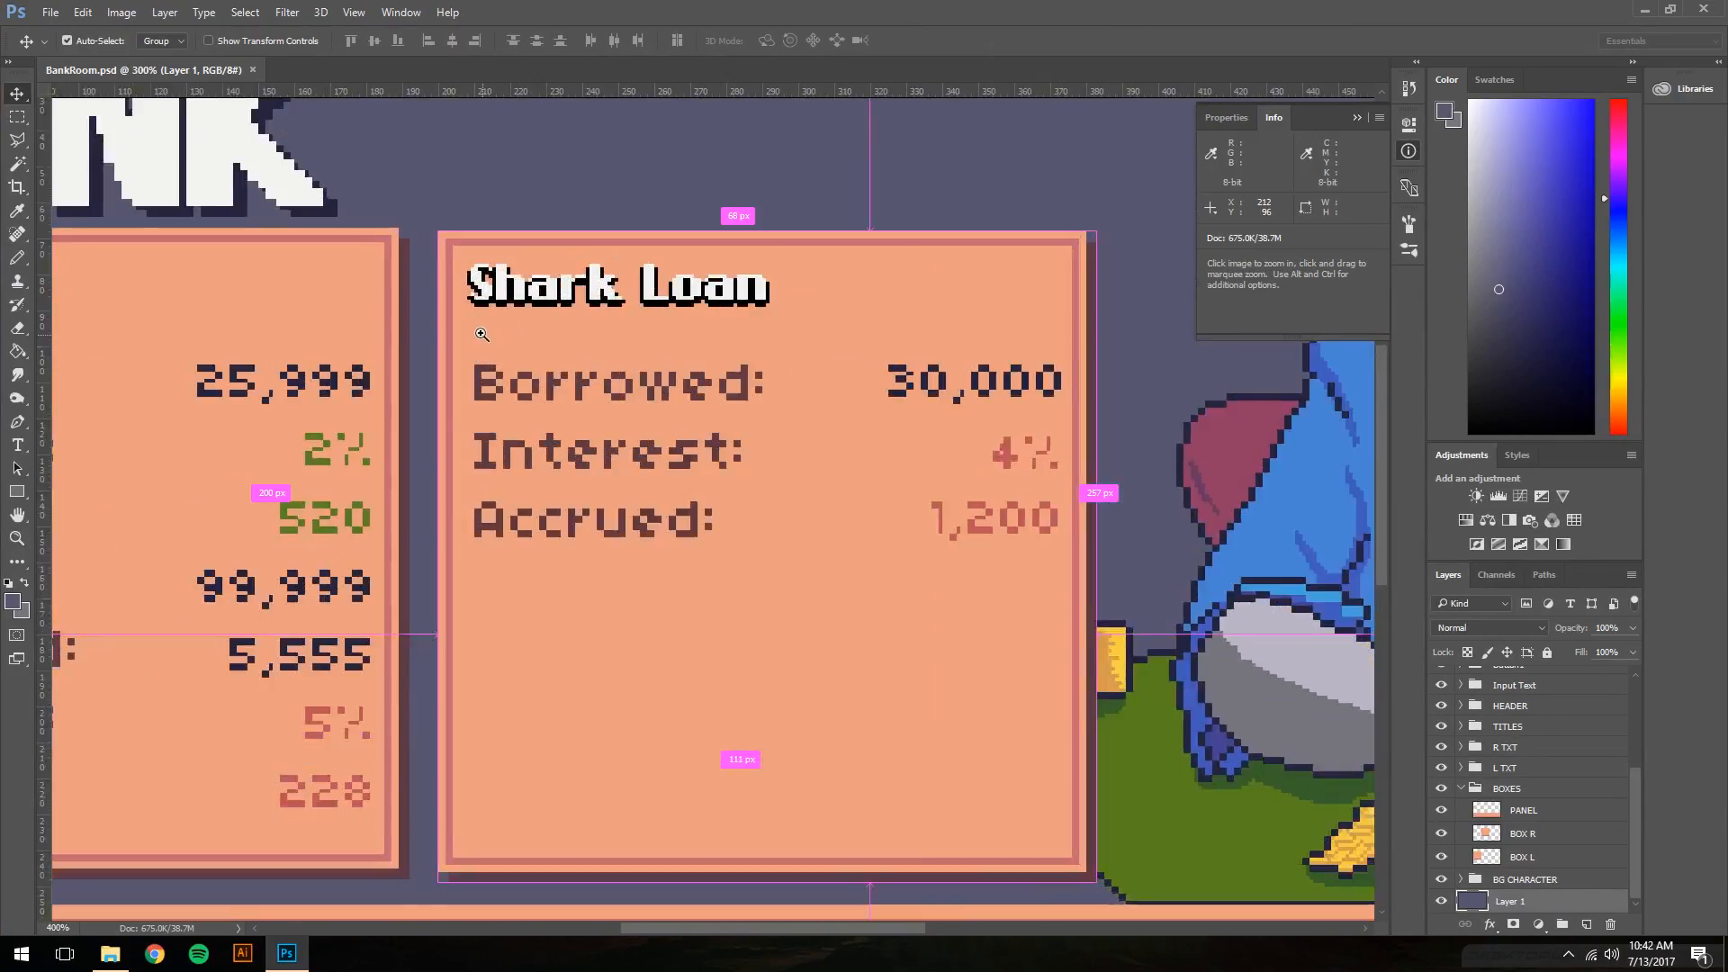
left_click(479, 330, "ctrl")
left_click(459, 315, "ctrl")
left_click(433, 289, "ctrl")
left_click(405, 241, "ctrl")
left_click_drag(404, 237, 552, 386)
left_click(557, 392, "ctrl")
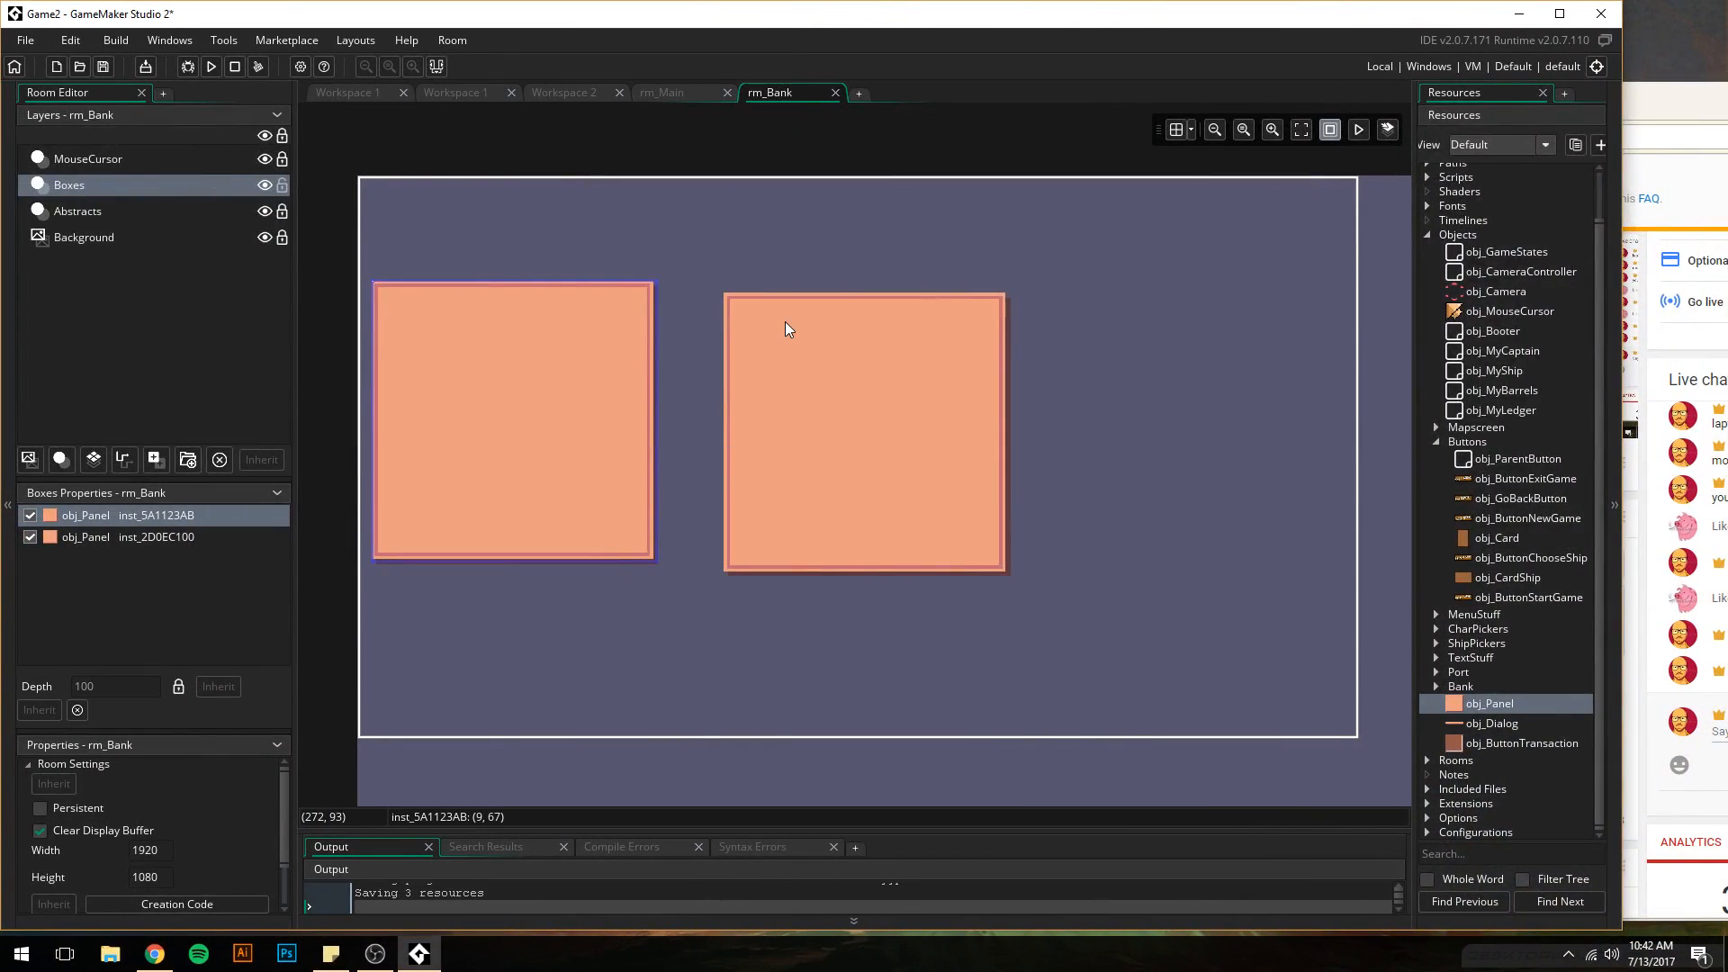
- Move the second obj_Panel instance to position (200, 67), level with the first panel
left_click(788, 331)
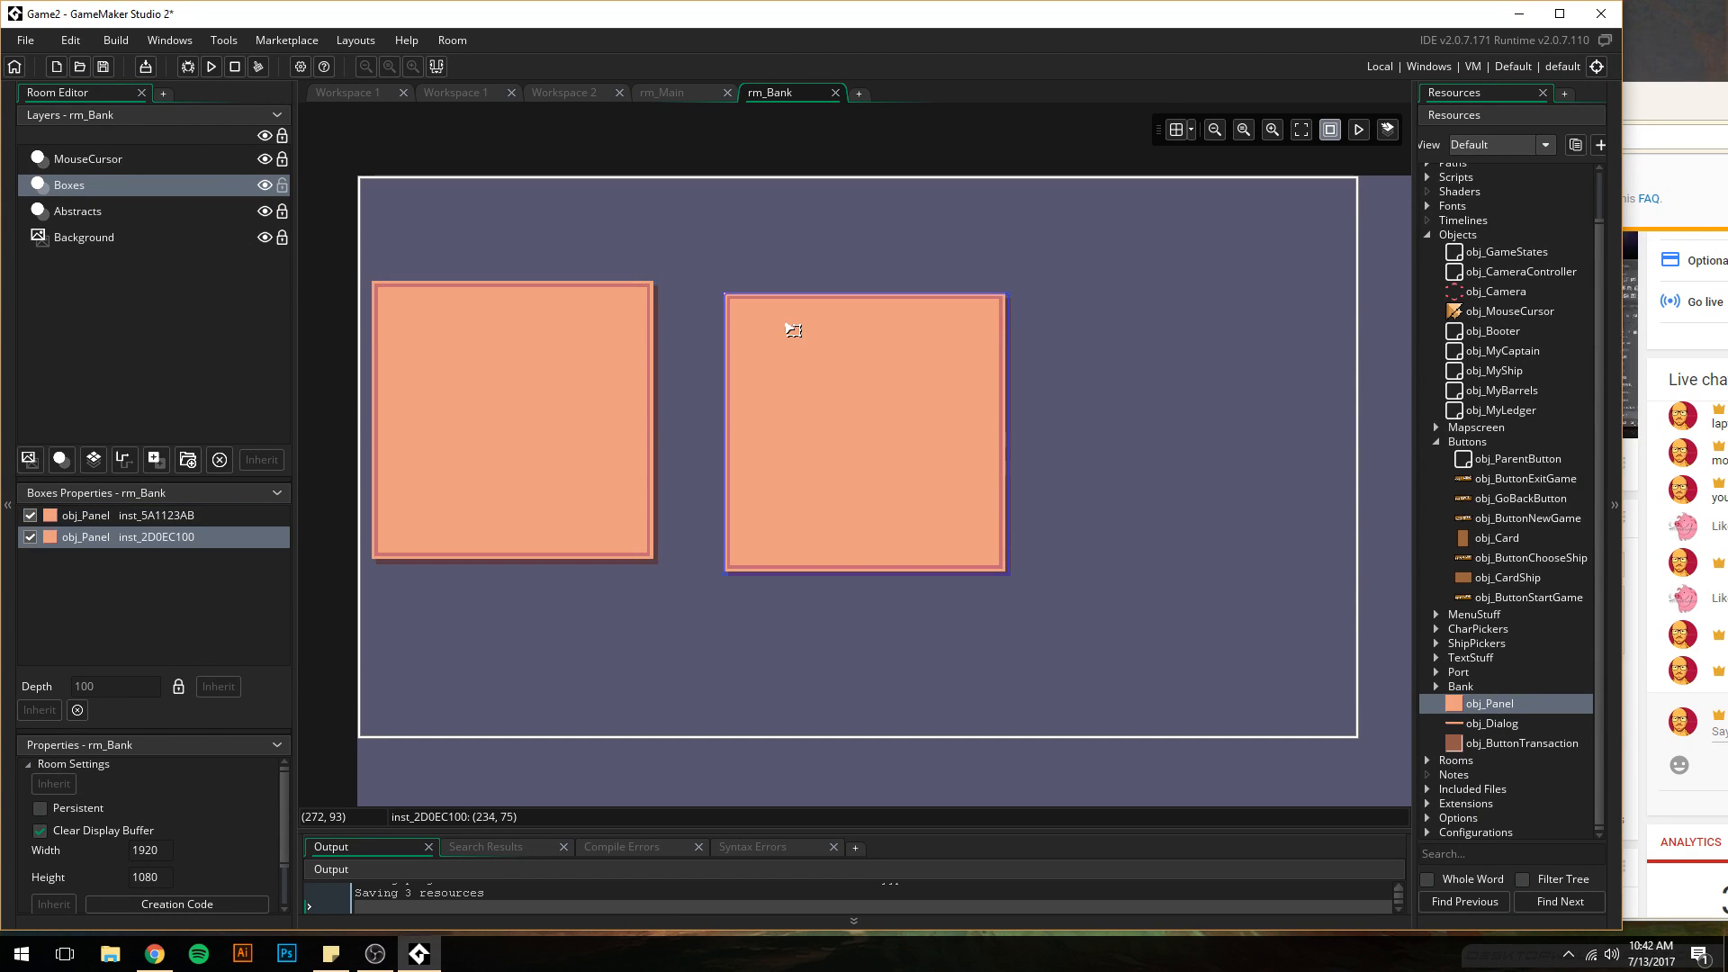
left_click_drag(789, 348, 743, 339)
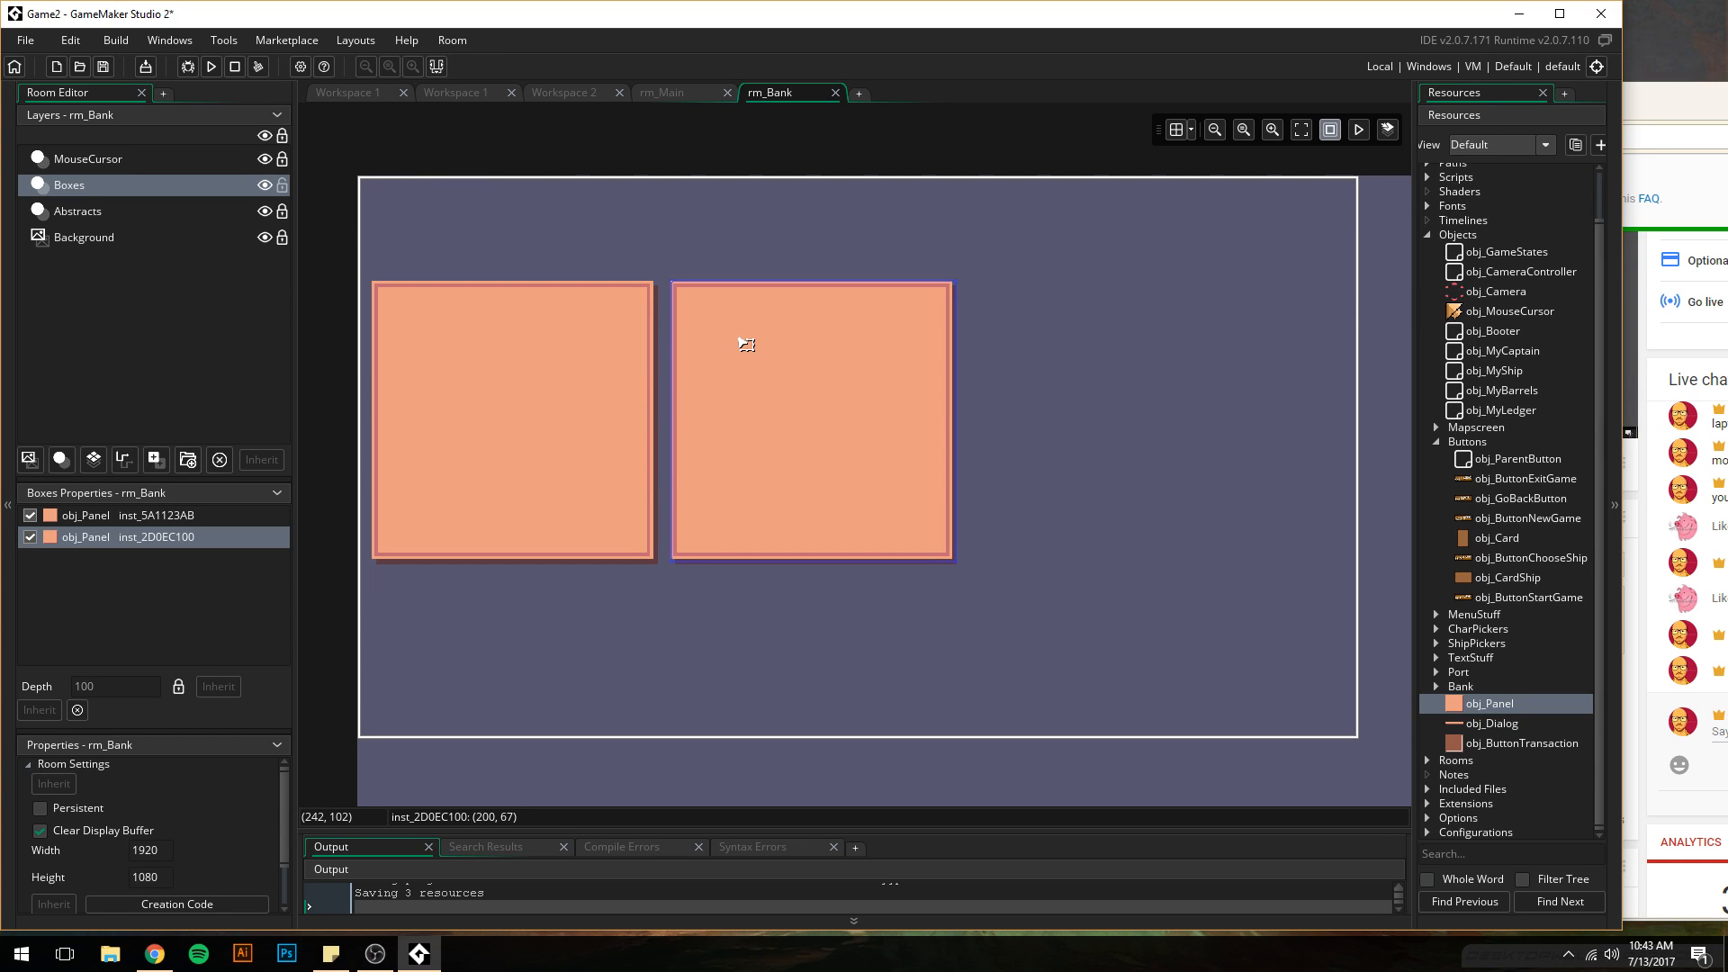
left_click(572, 413)
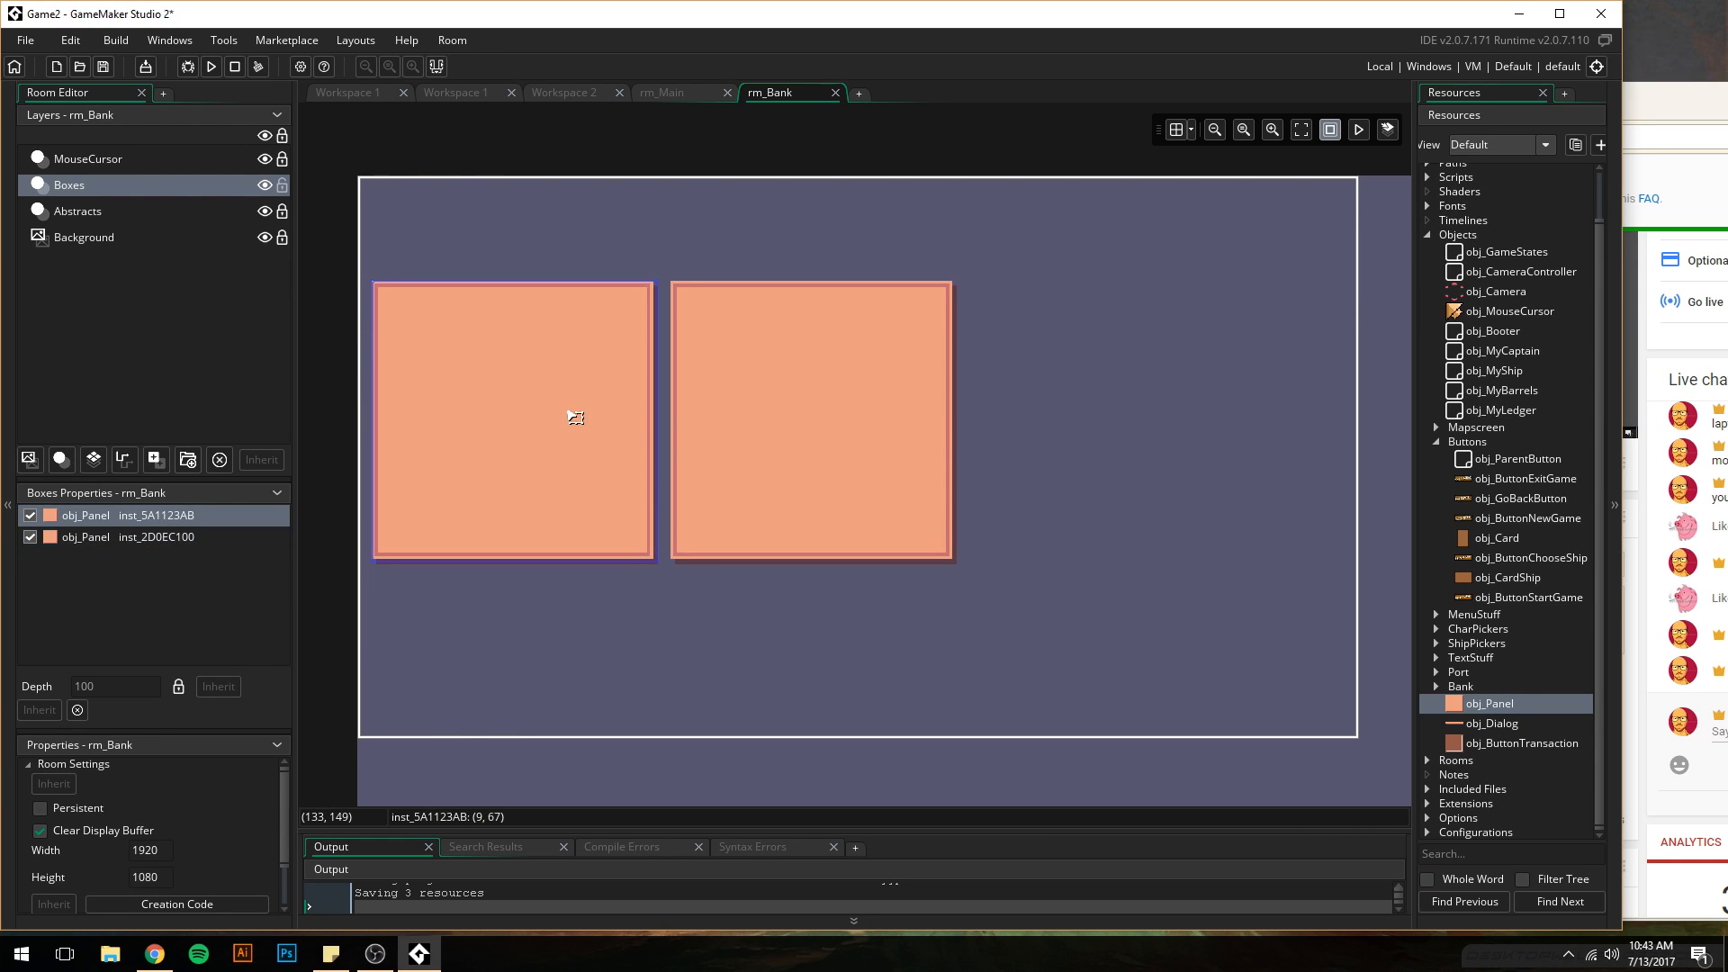
left_click(805, 398)
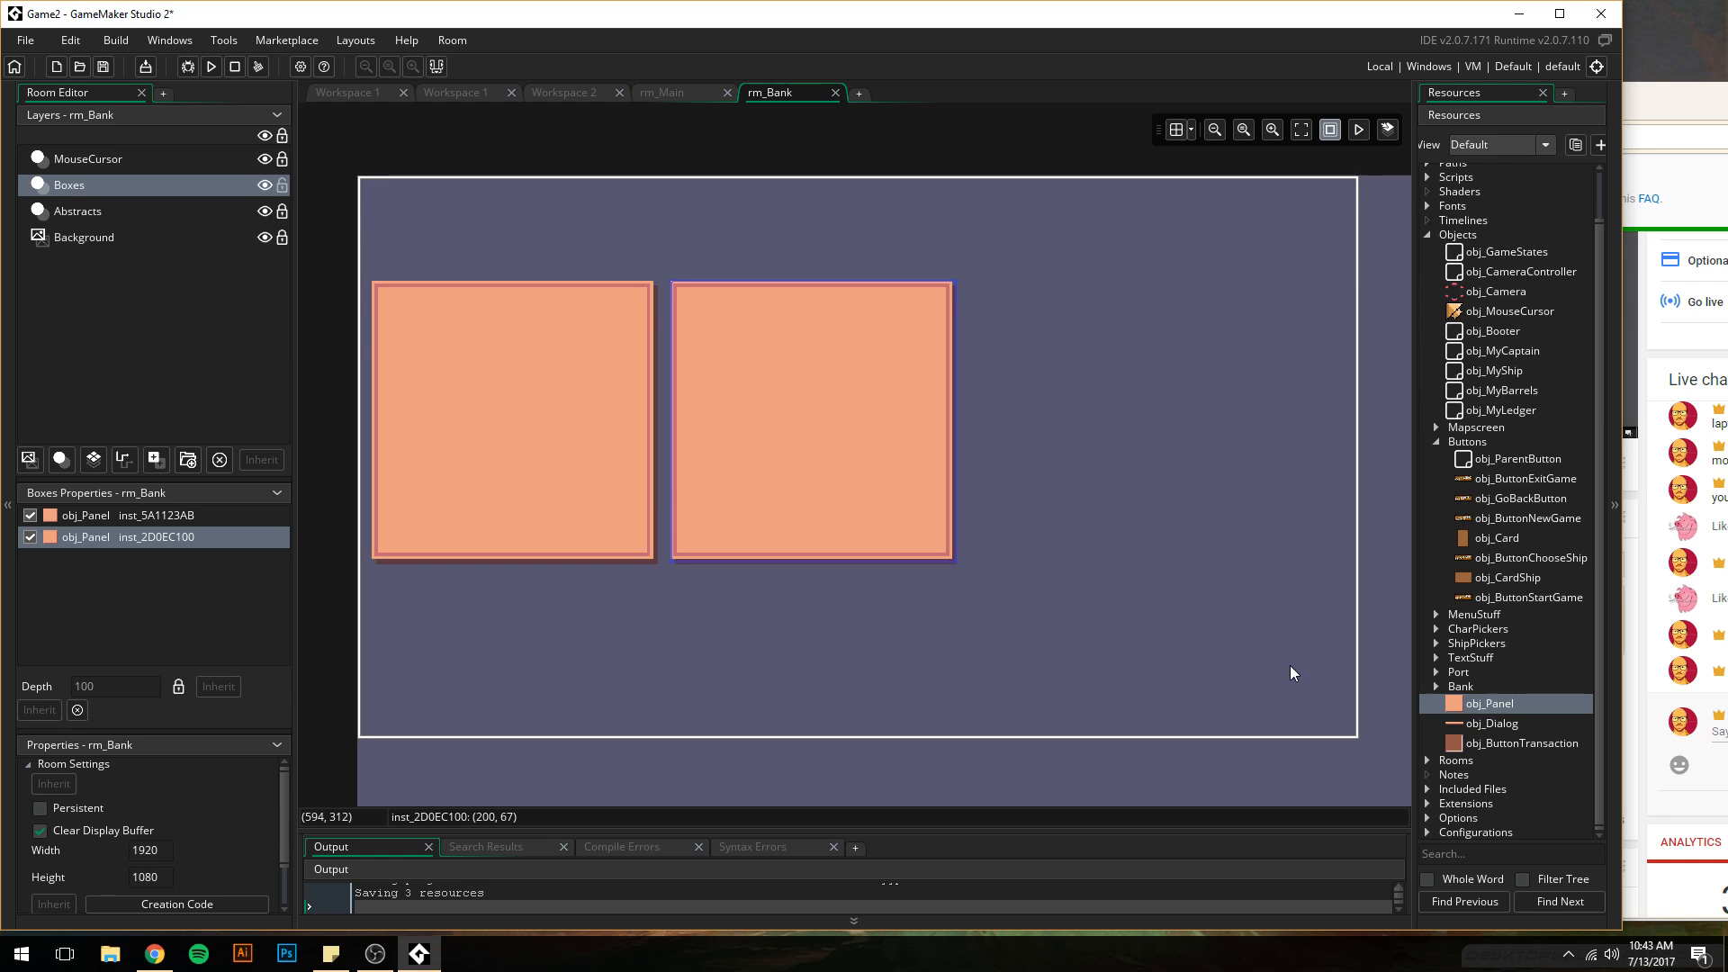
- Place an obj_Dialog instance on the Boxes layer below the two panels and nudge it to position (9, 261)
left_click_drag(1487, 723, 464, 608)
left_click(751, 680)
left_click_drag(747, 668, 699, 660)
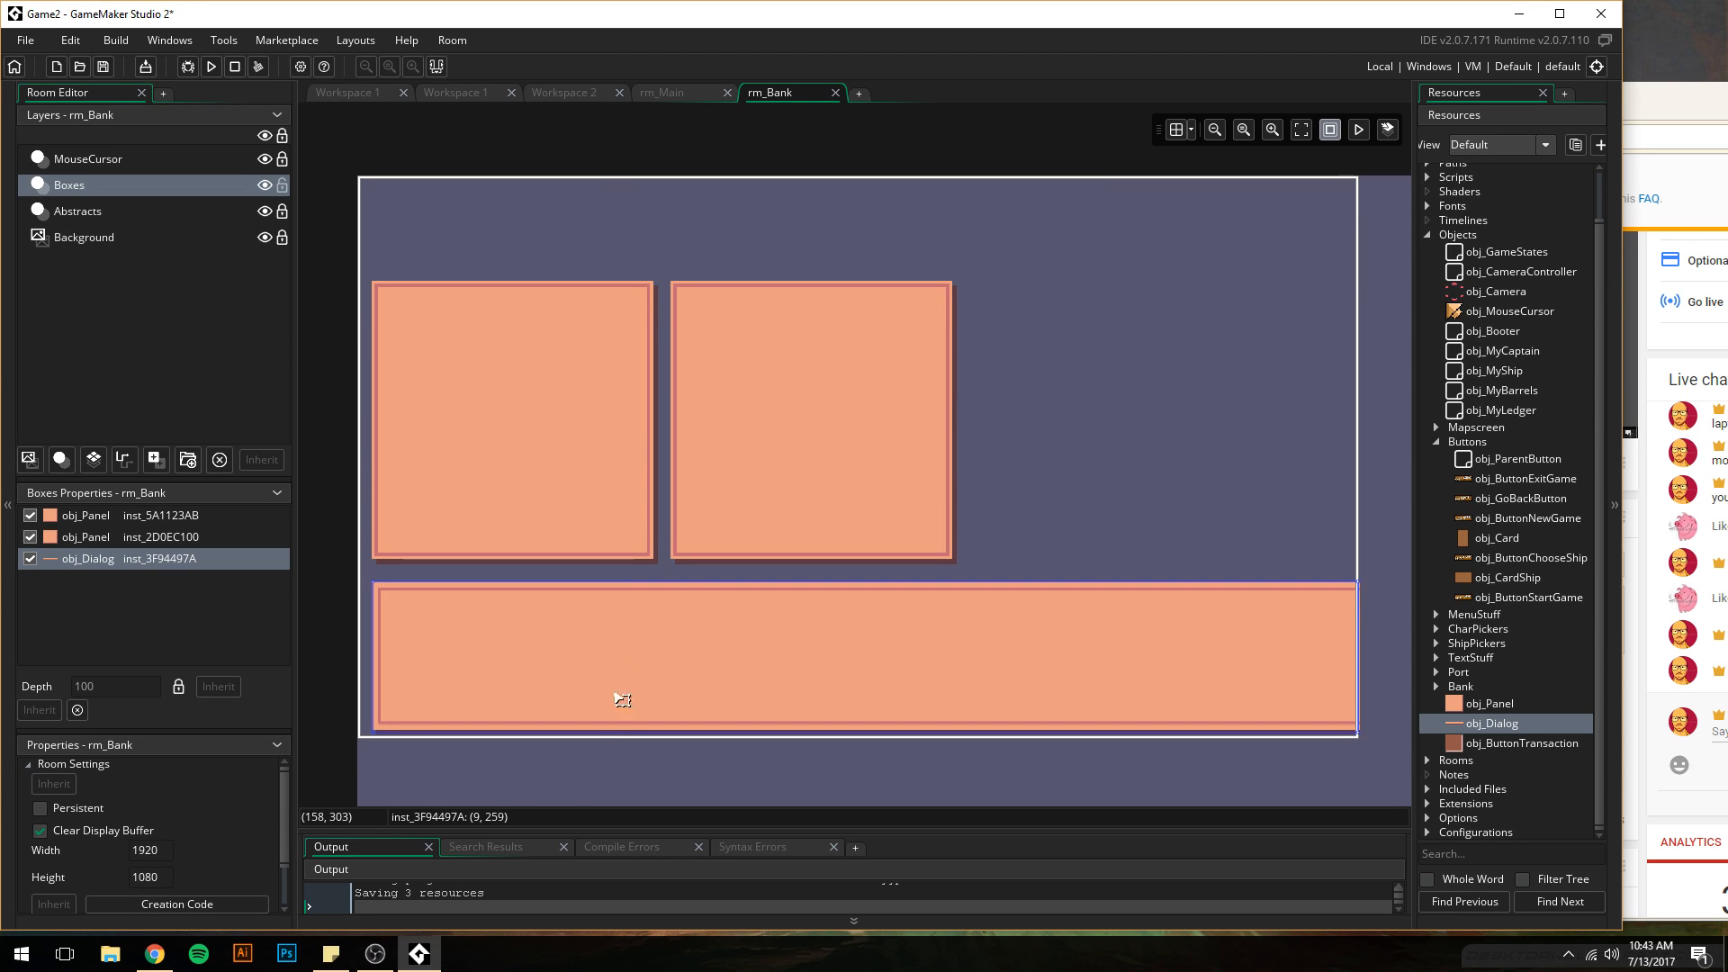
scroll(492, 741, "up", 5)
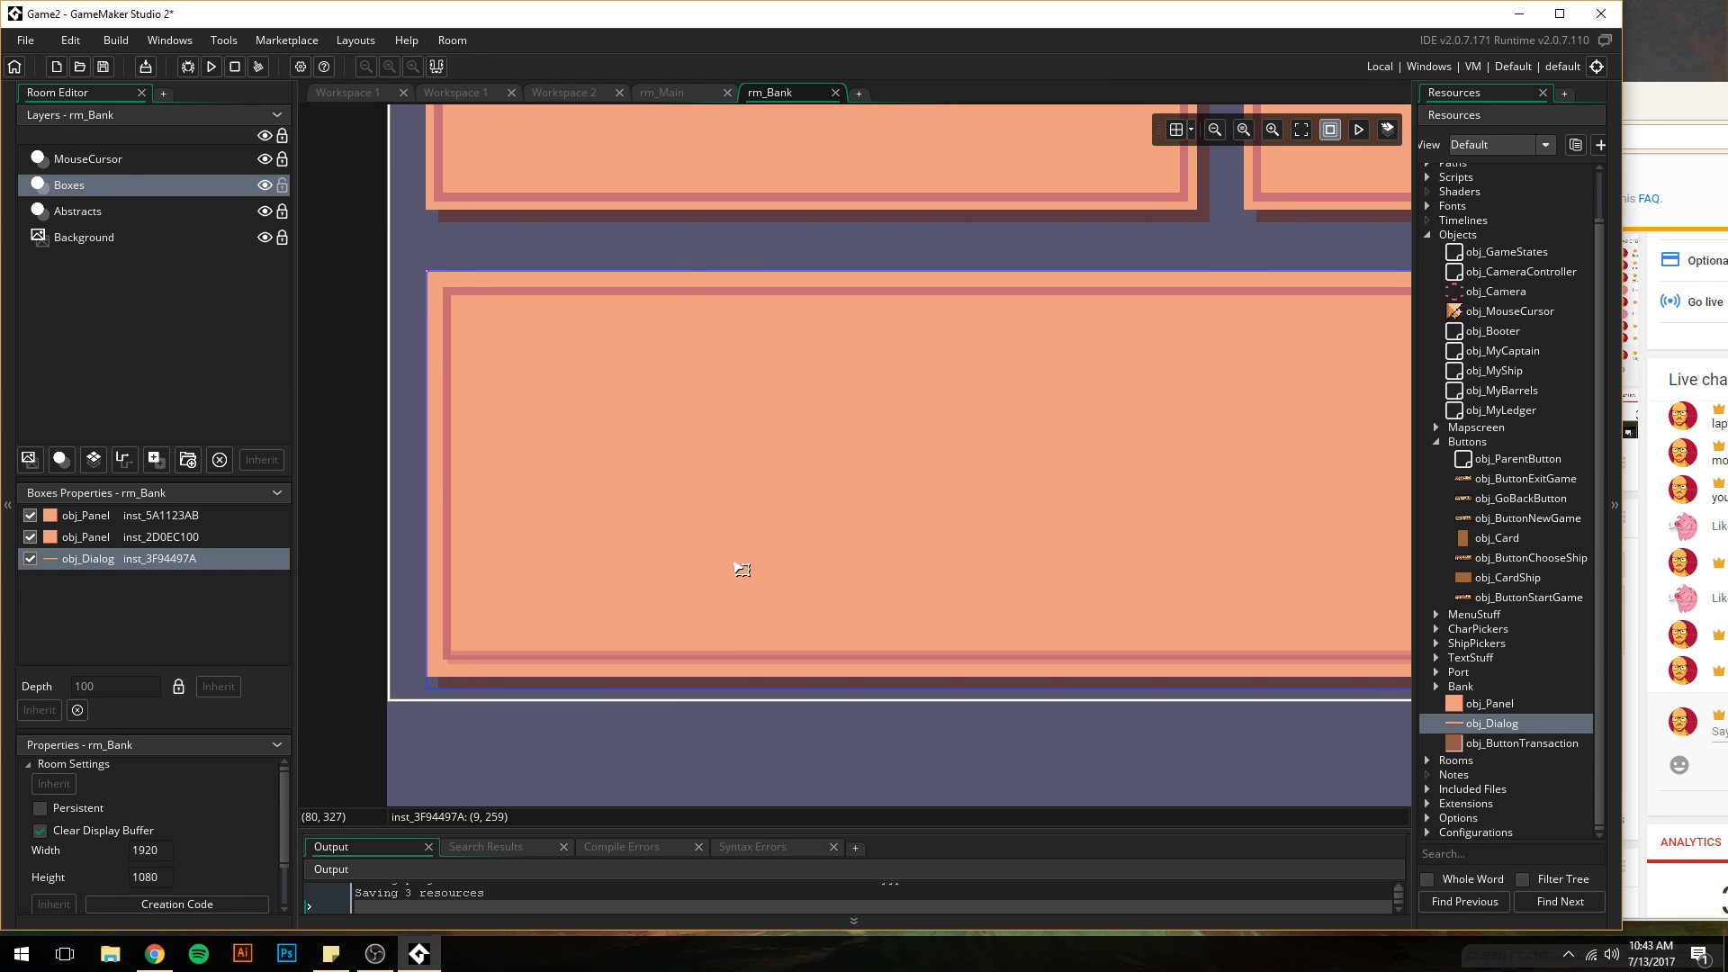
key("Down")
key("Down")
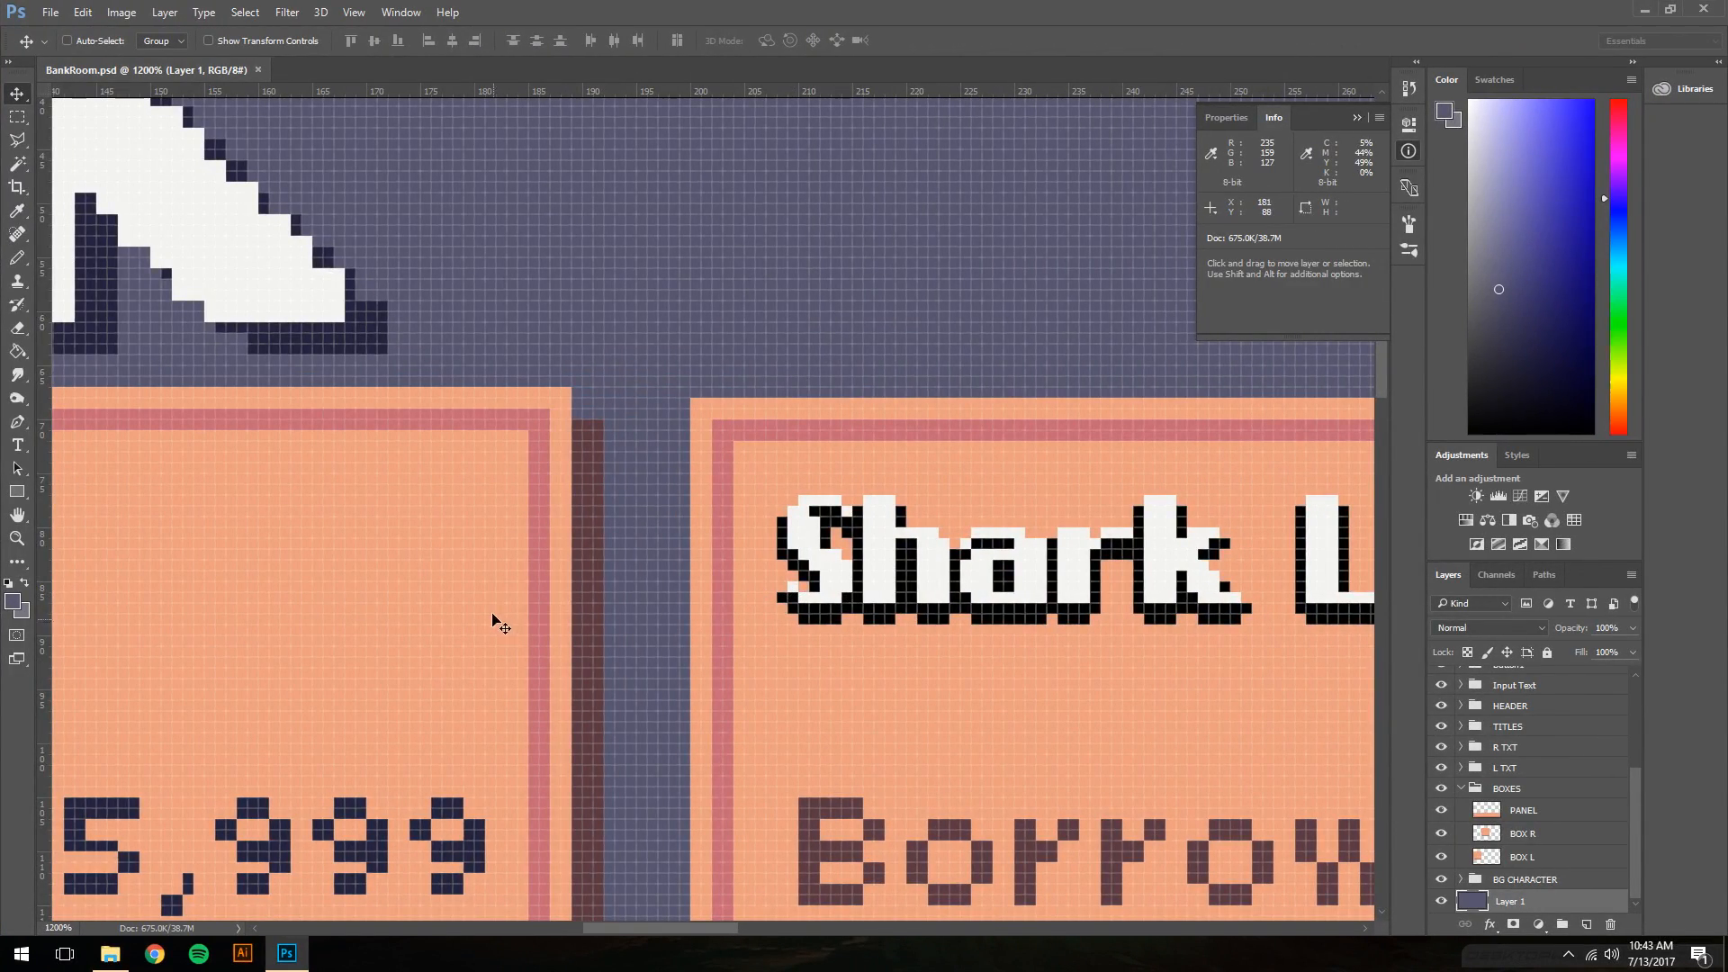
- Read the lower panel's upper-left corner coordinates in the Photoshop mockup, return to GameMaker and nudge the obj_Dialog instance up to (9, 255)
left_click_drag(309, 656, 571, 300)
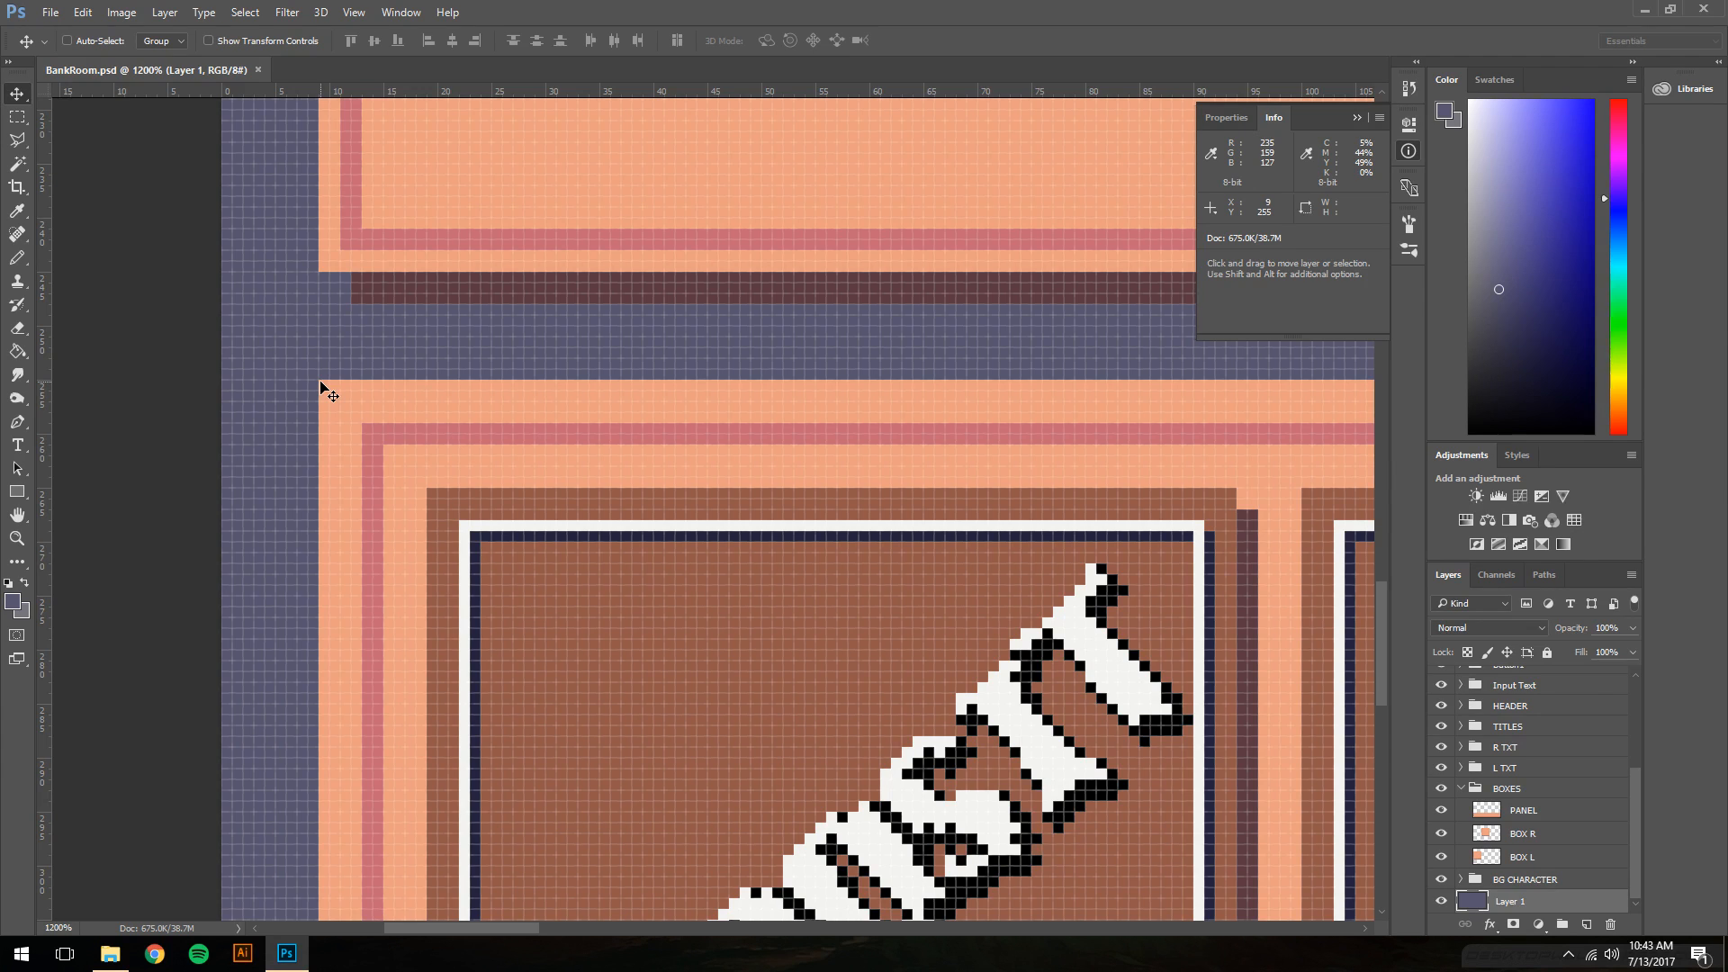
left_click_drag(450, 644, 429, 228)
left_click_drag(416, 405, 441, 135)
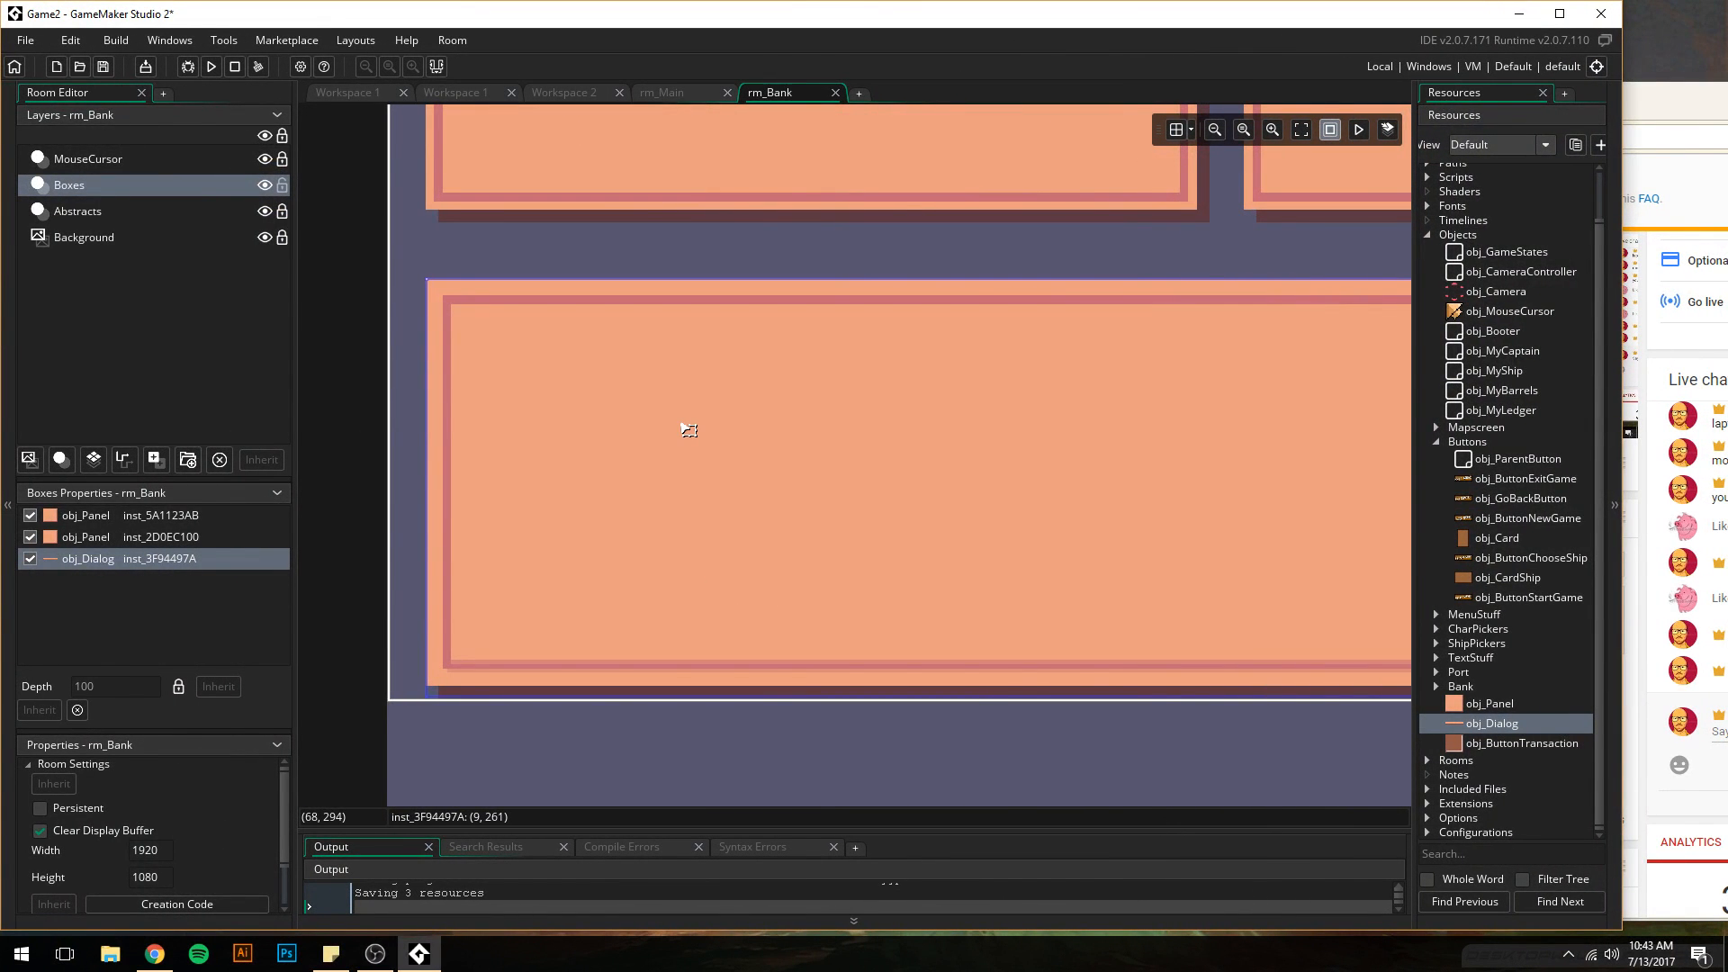
key("Up")
key("Up")
key("Up")
key("Up")
key("Up")
key("Up")
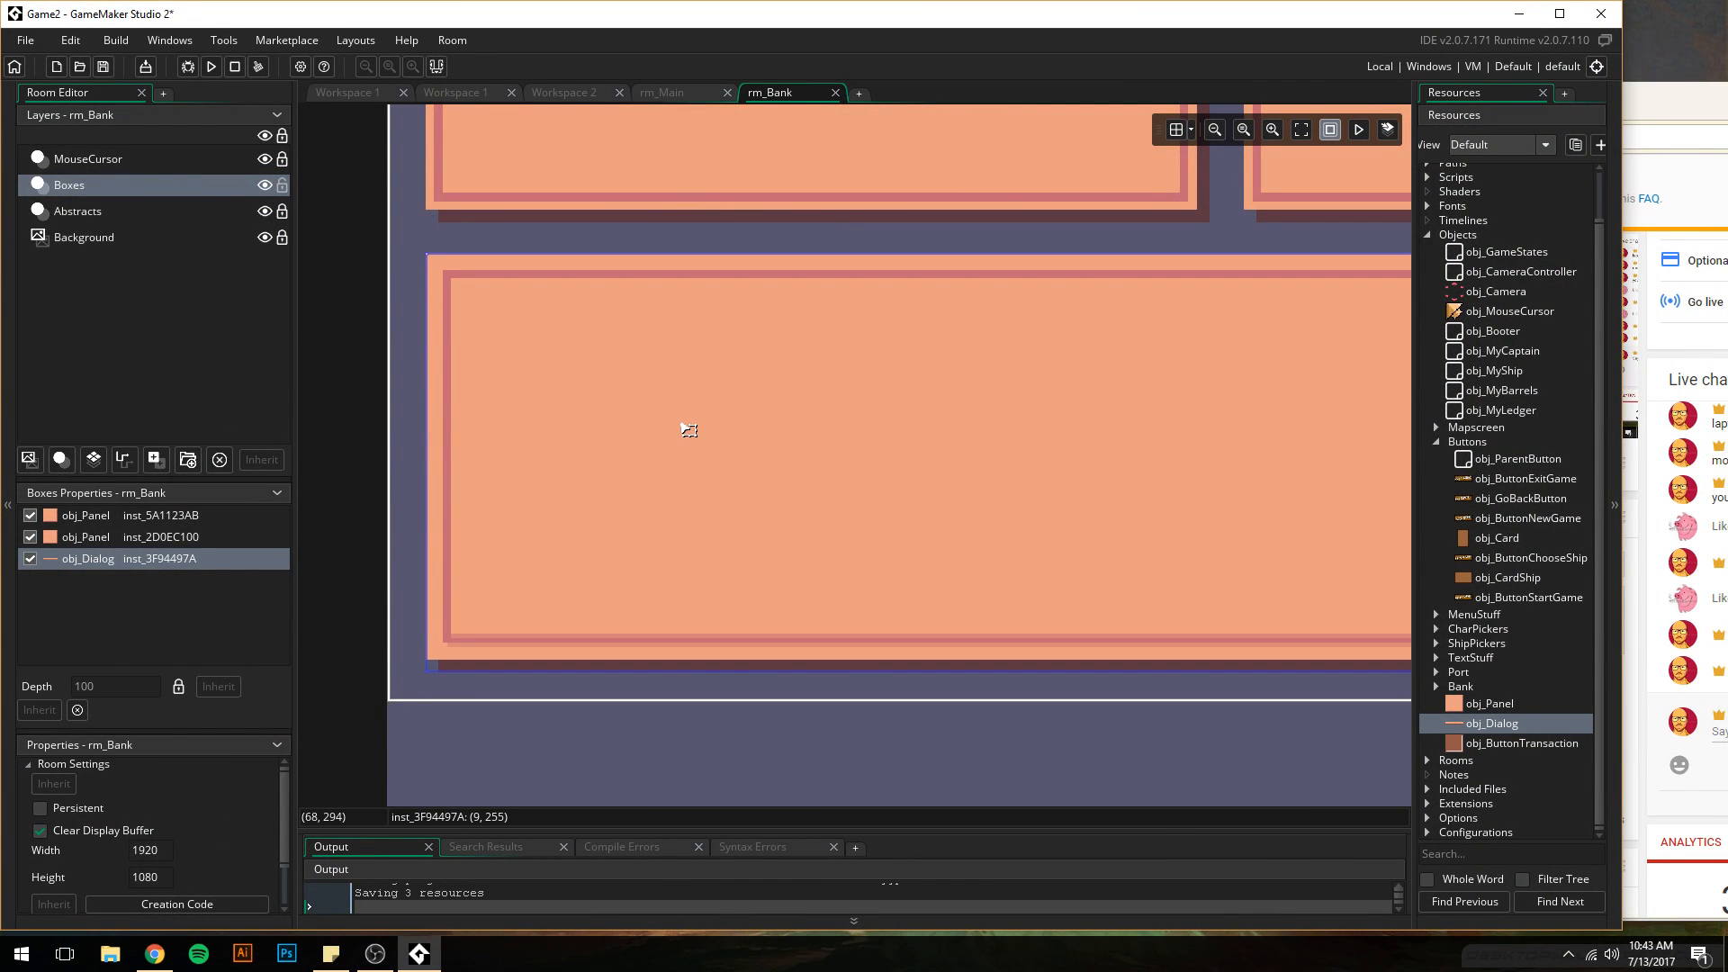
- Add the second obj_Panel instance to the selection with the dialog, and undo the dialog's last two upward nudges
scroll(1179, 306, "up", 2)
middle_click_drag(942, 451, 960, 579)
left_click(1065, 384, "shift")
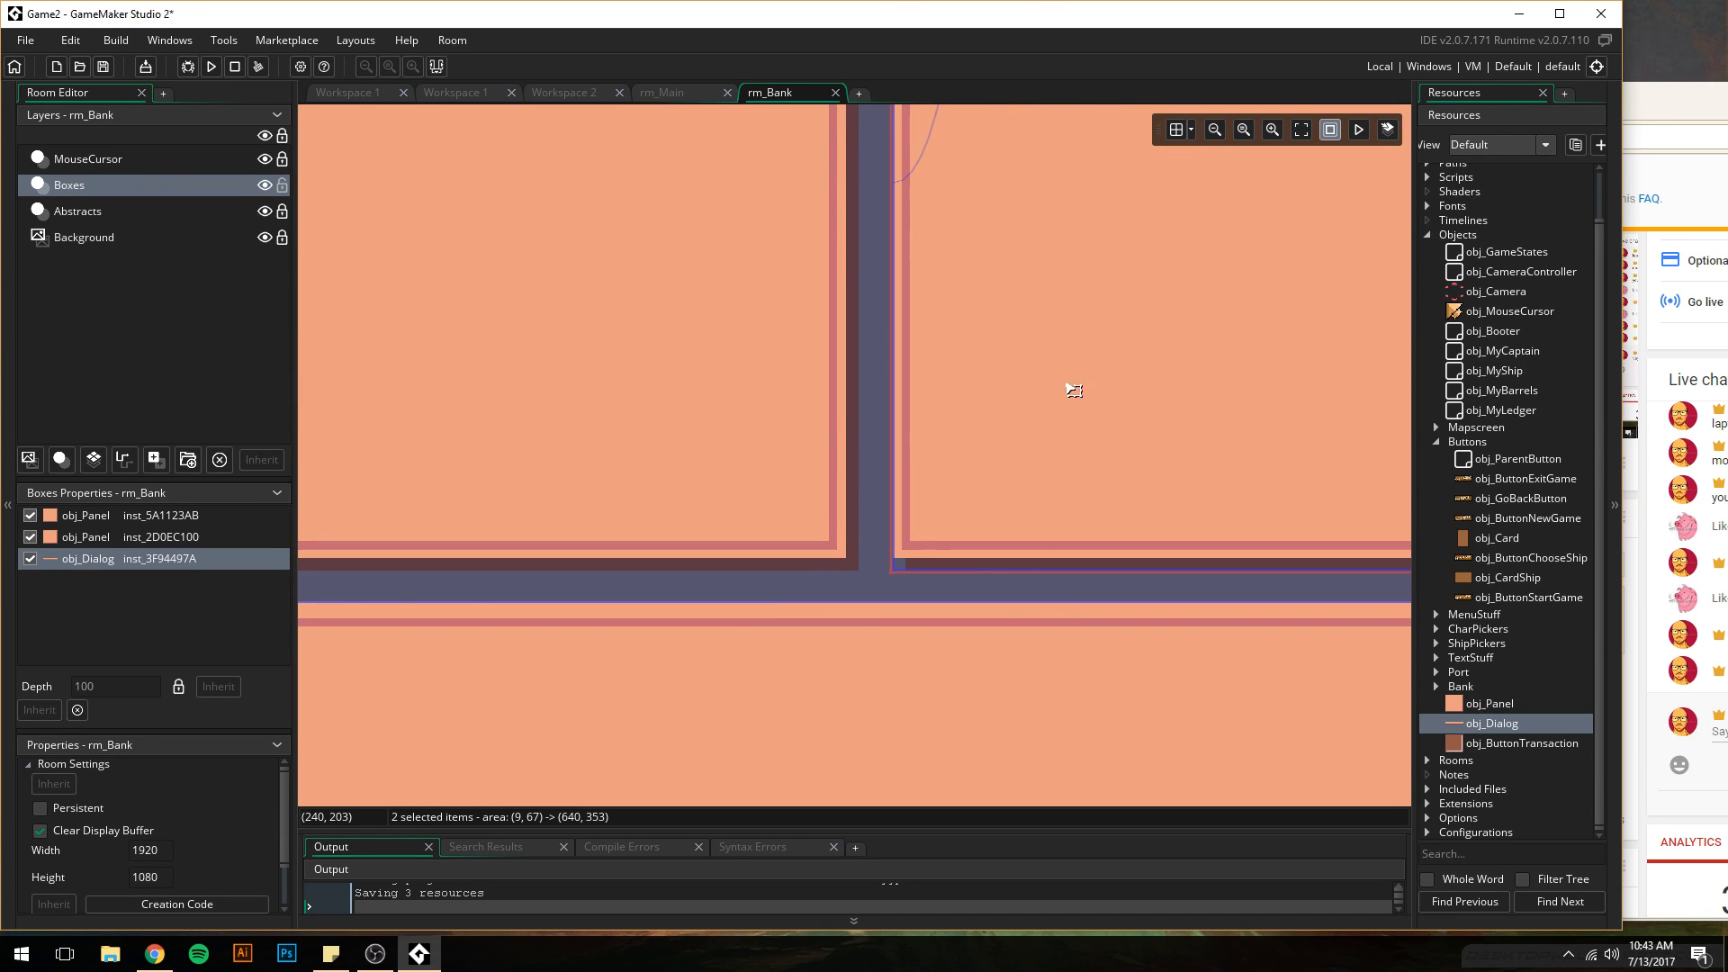
left_click(86, 30)
left_click(85, 61)
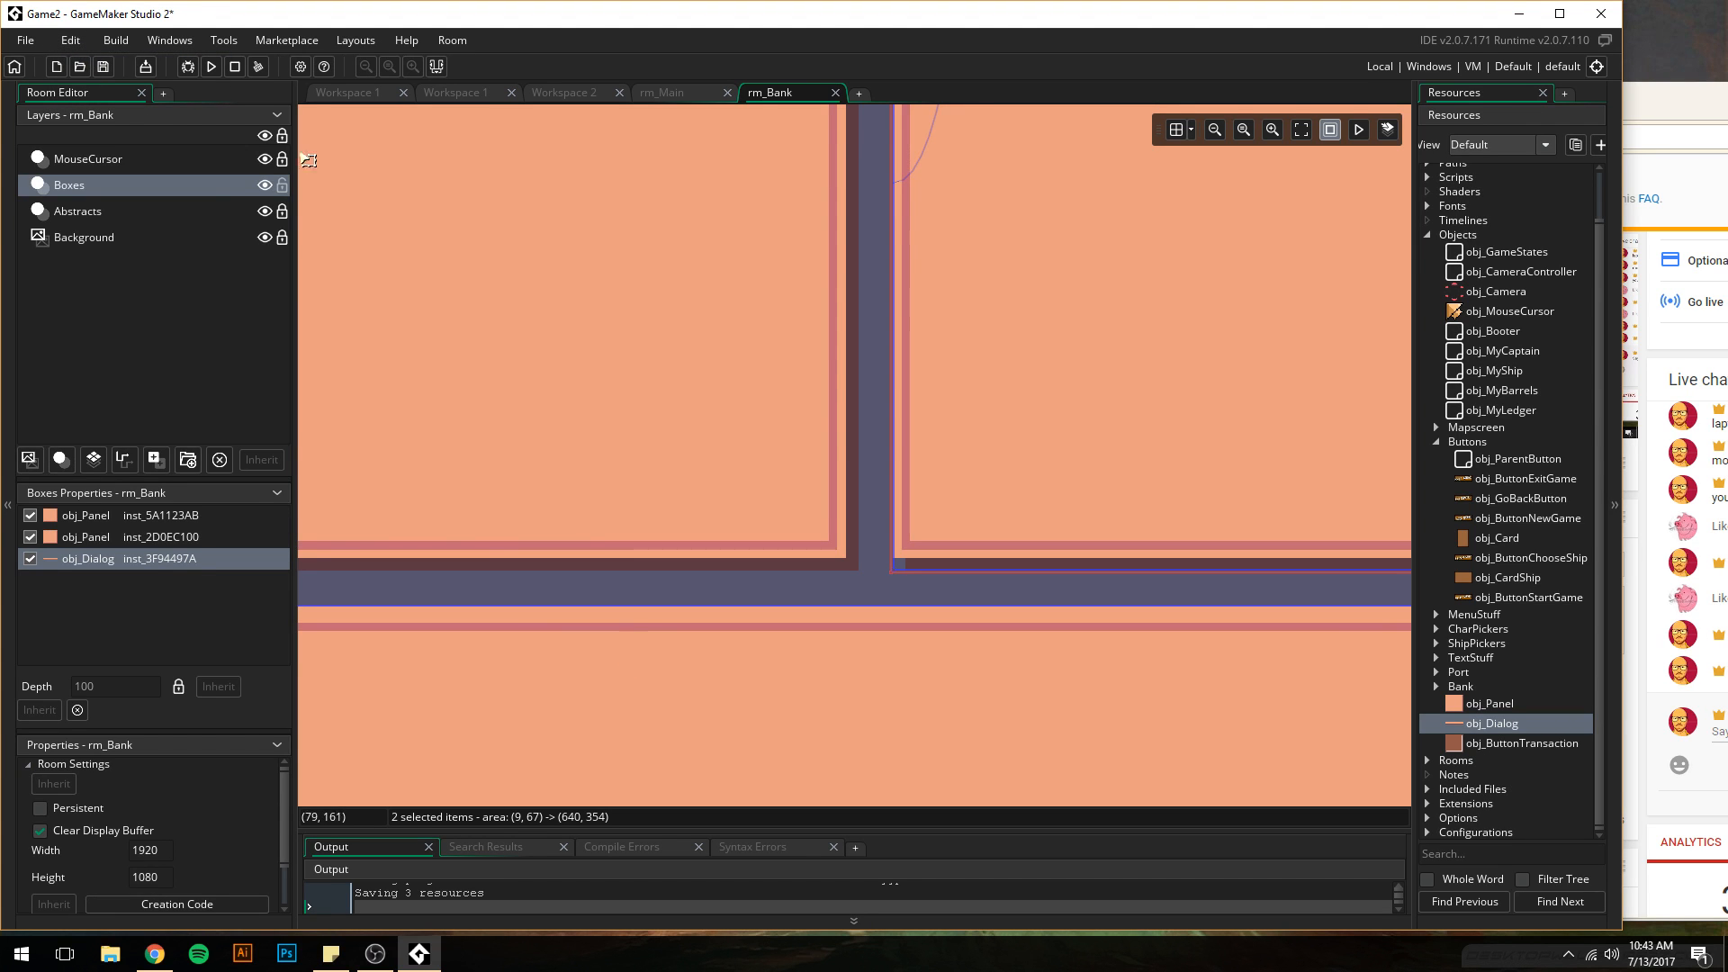
left_click(71, 40)
left_click(84, 62)
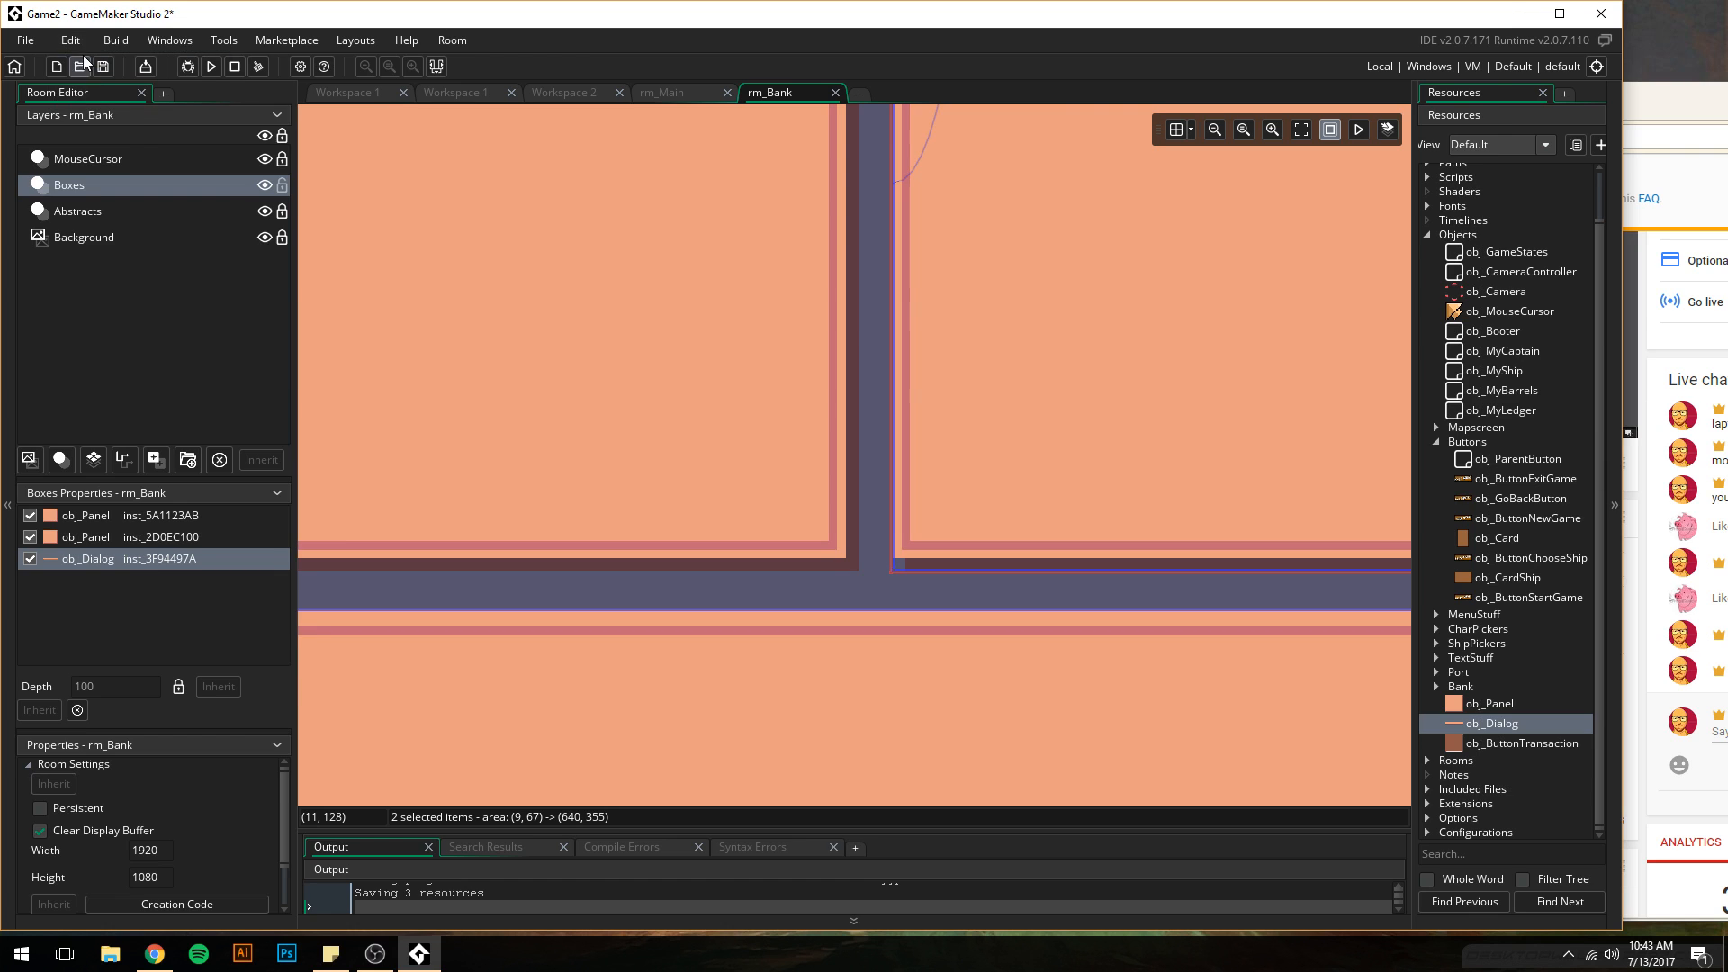
left_click(71, 42)
left_click(69, 44)
- Nudge the selected second panel and dialog up by one pixel, bringing the panel to Y 66, and clear the selection
middle_click_drag(496, 607, 876, 485)
key("Up")
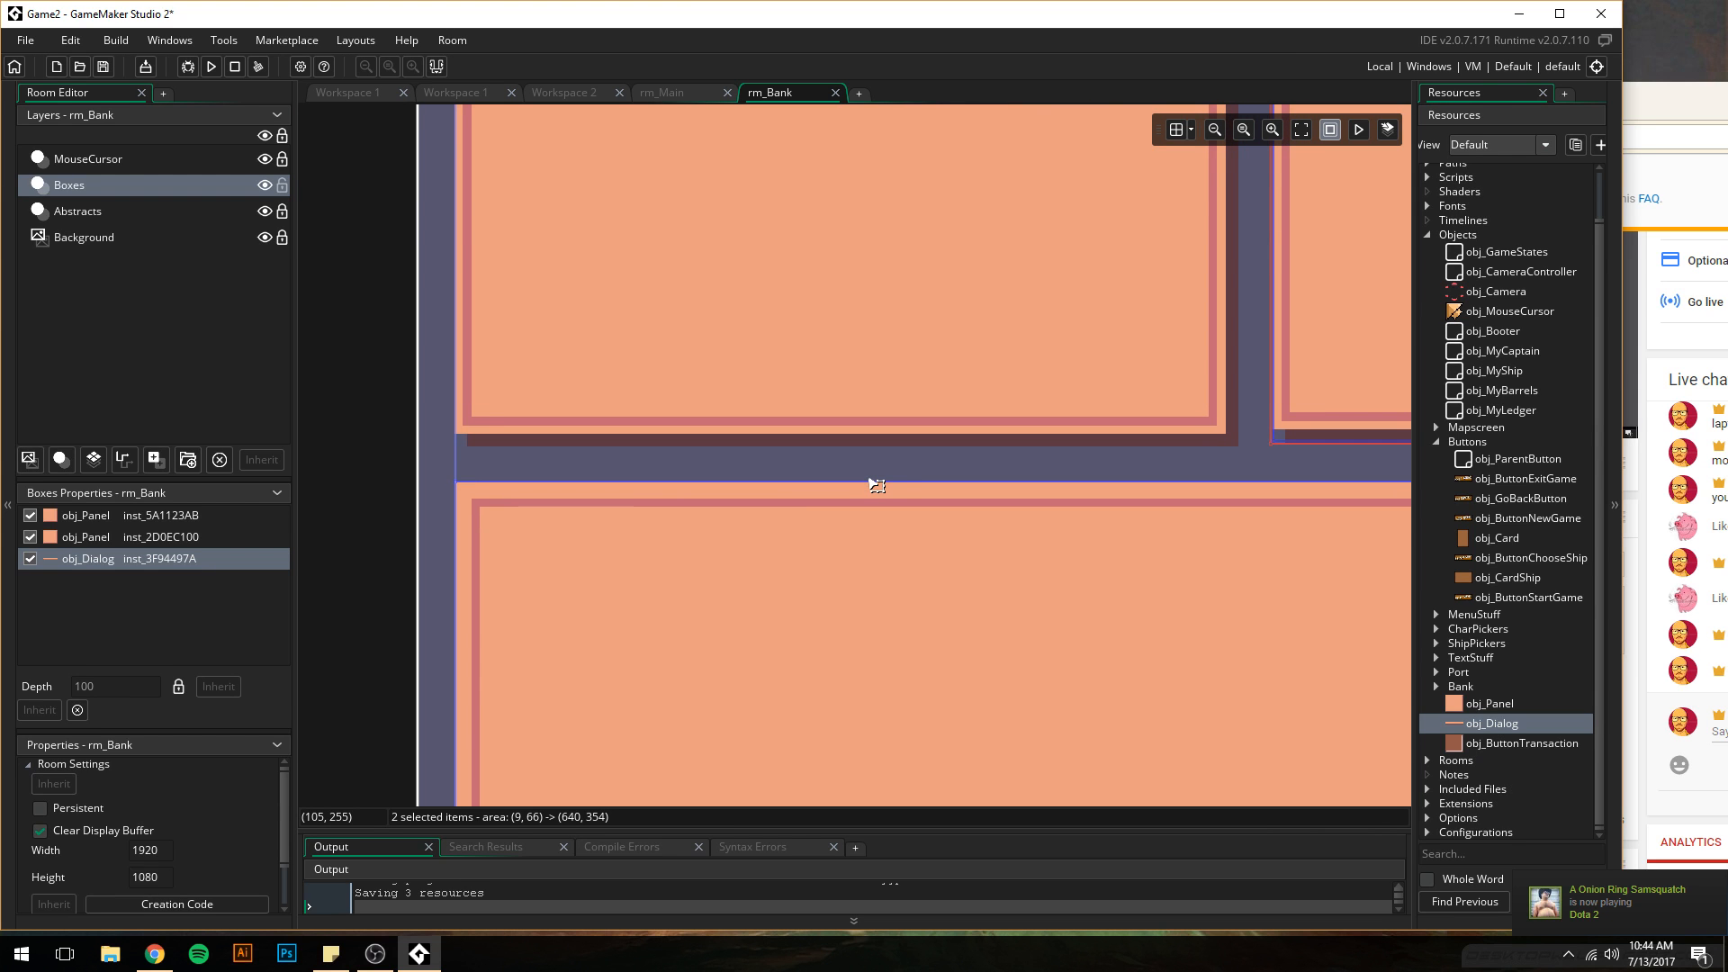
scroll(906, 484, "down", 5)
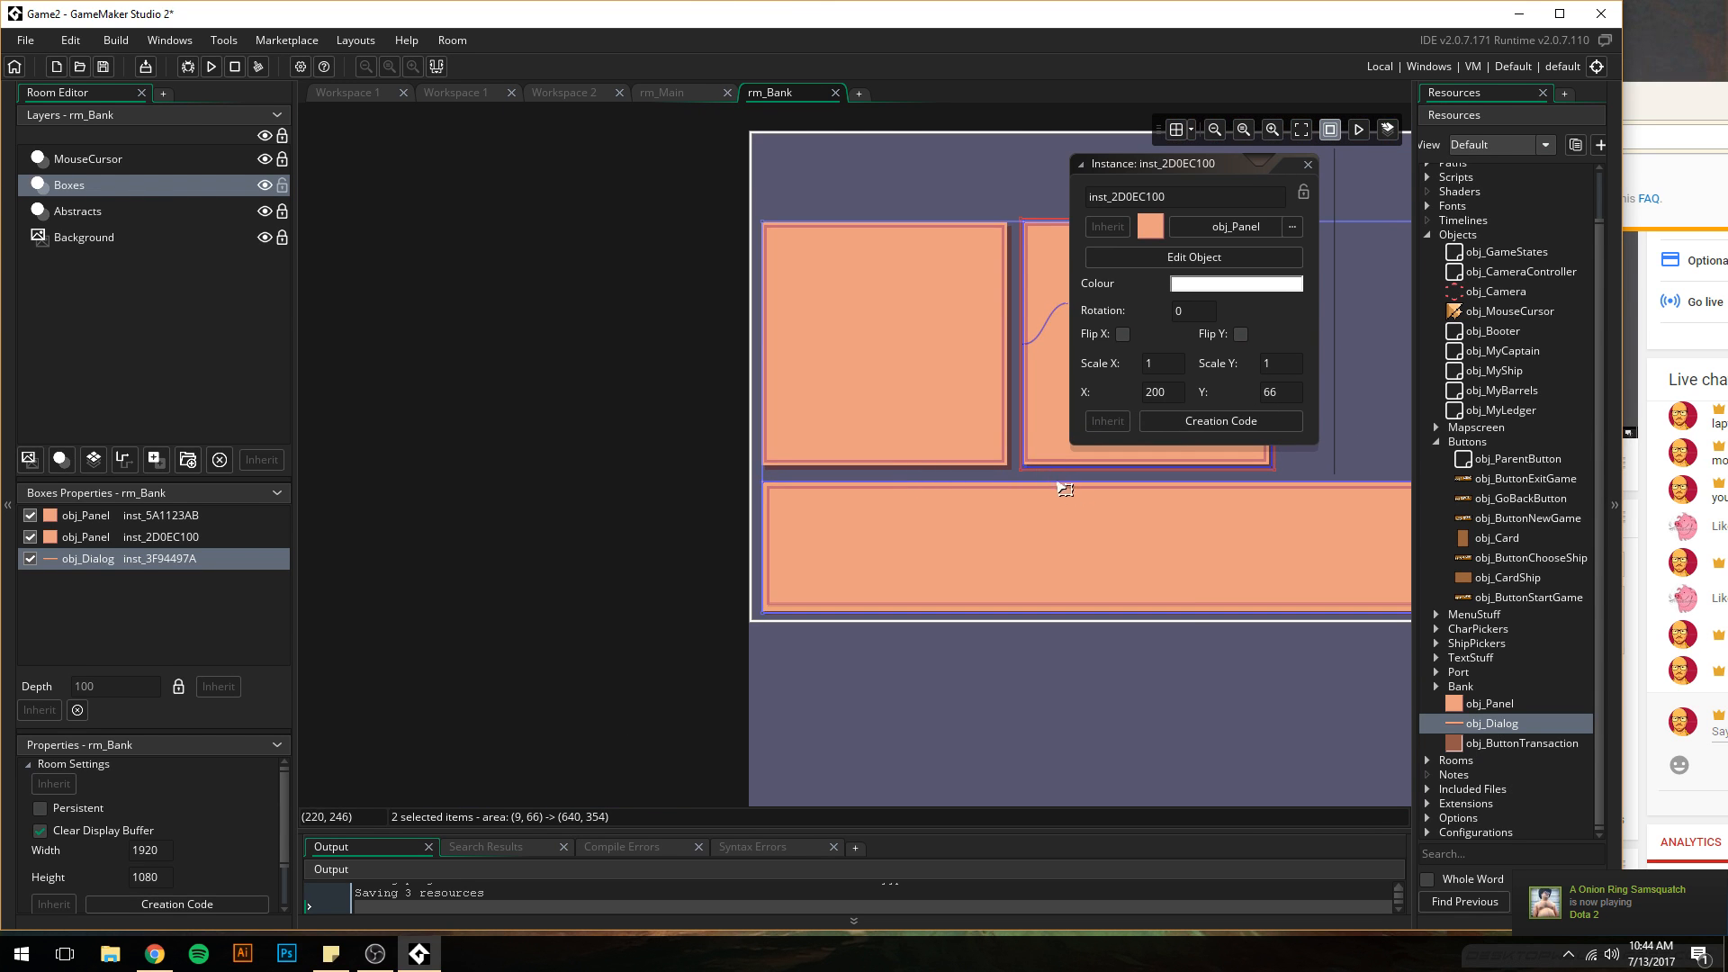
middle_click_drag(1139, 709, 830, 750)
left_click(999, 206)
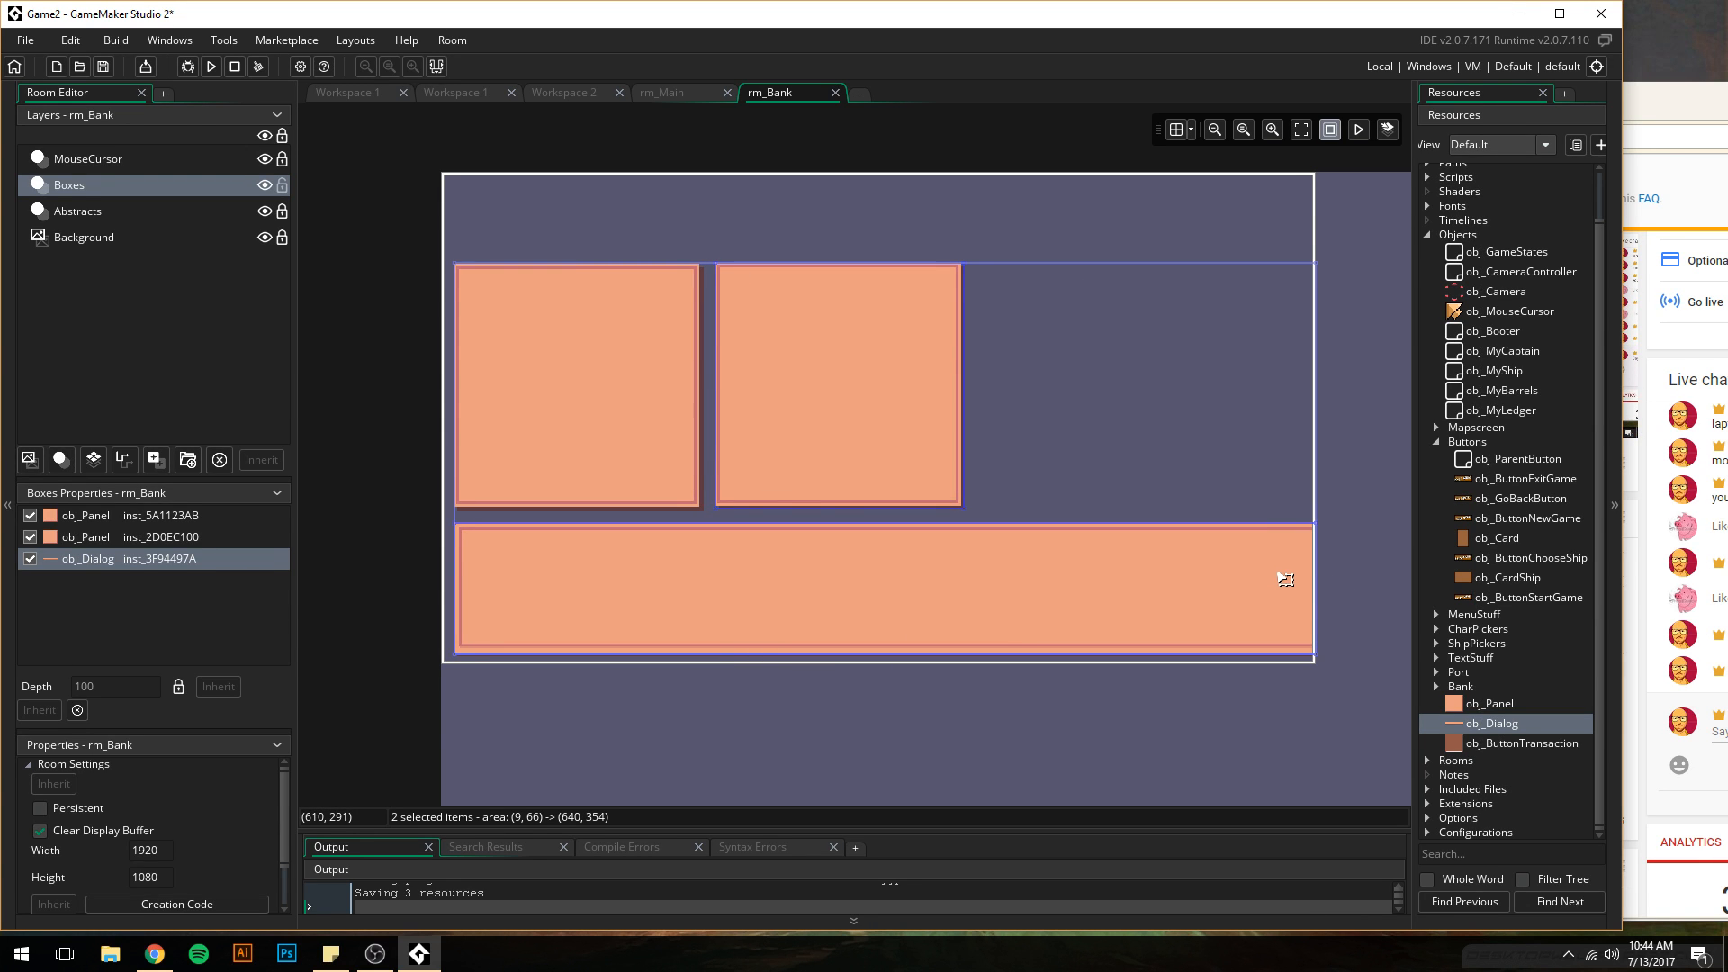
left_click(1358, 451)
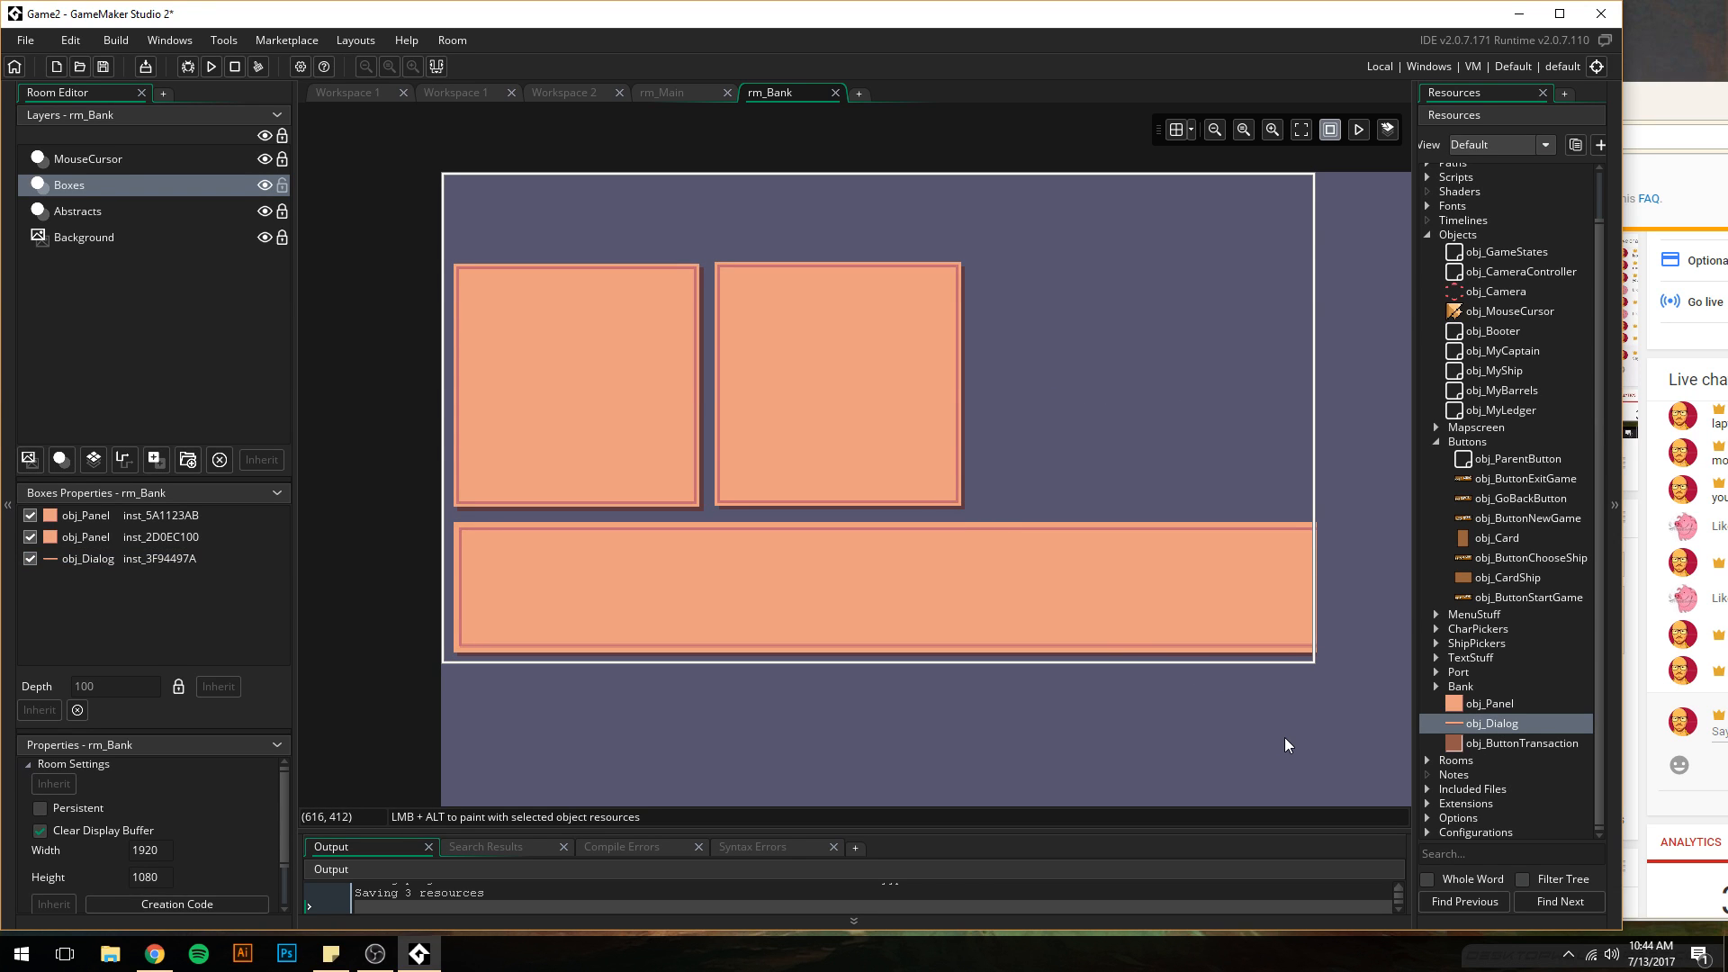
- Expand the Bank object group and create an instance layer named Character directly above the Abstracts layer
left_click(1423, 678)
left_click(1433, 684)
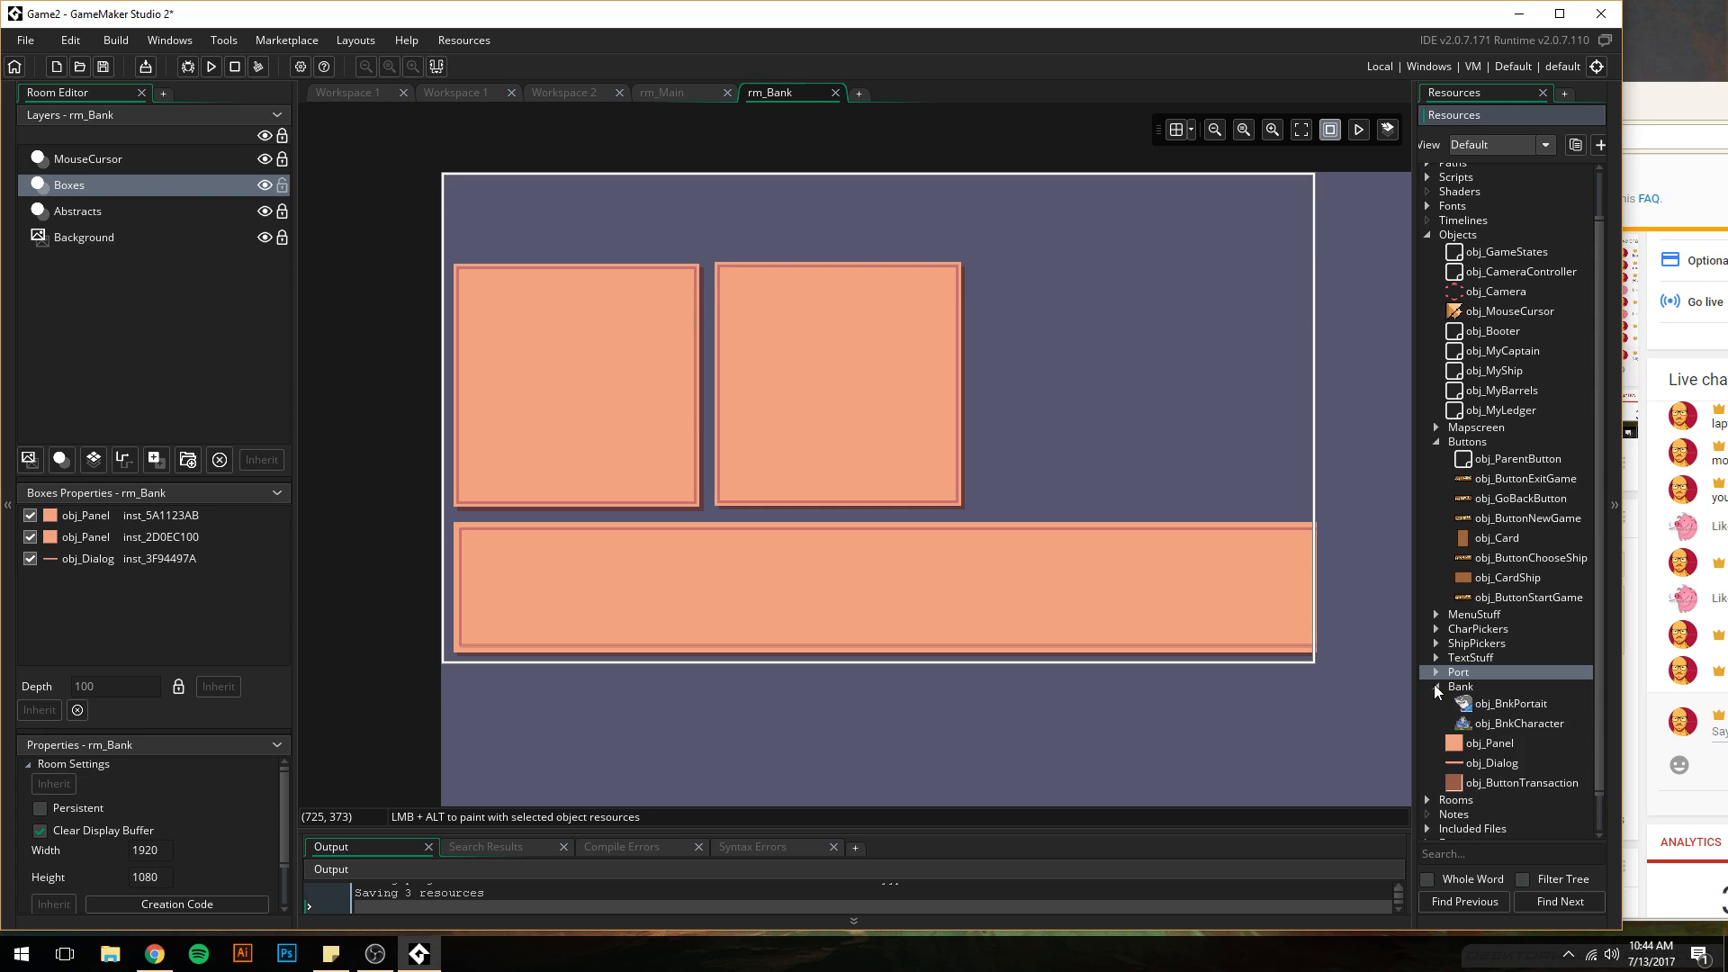
left_click(1483, 705)
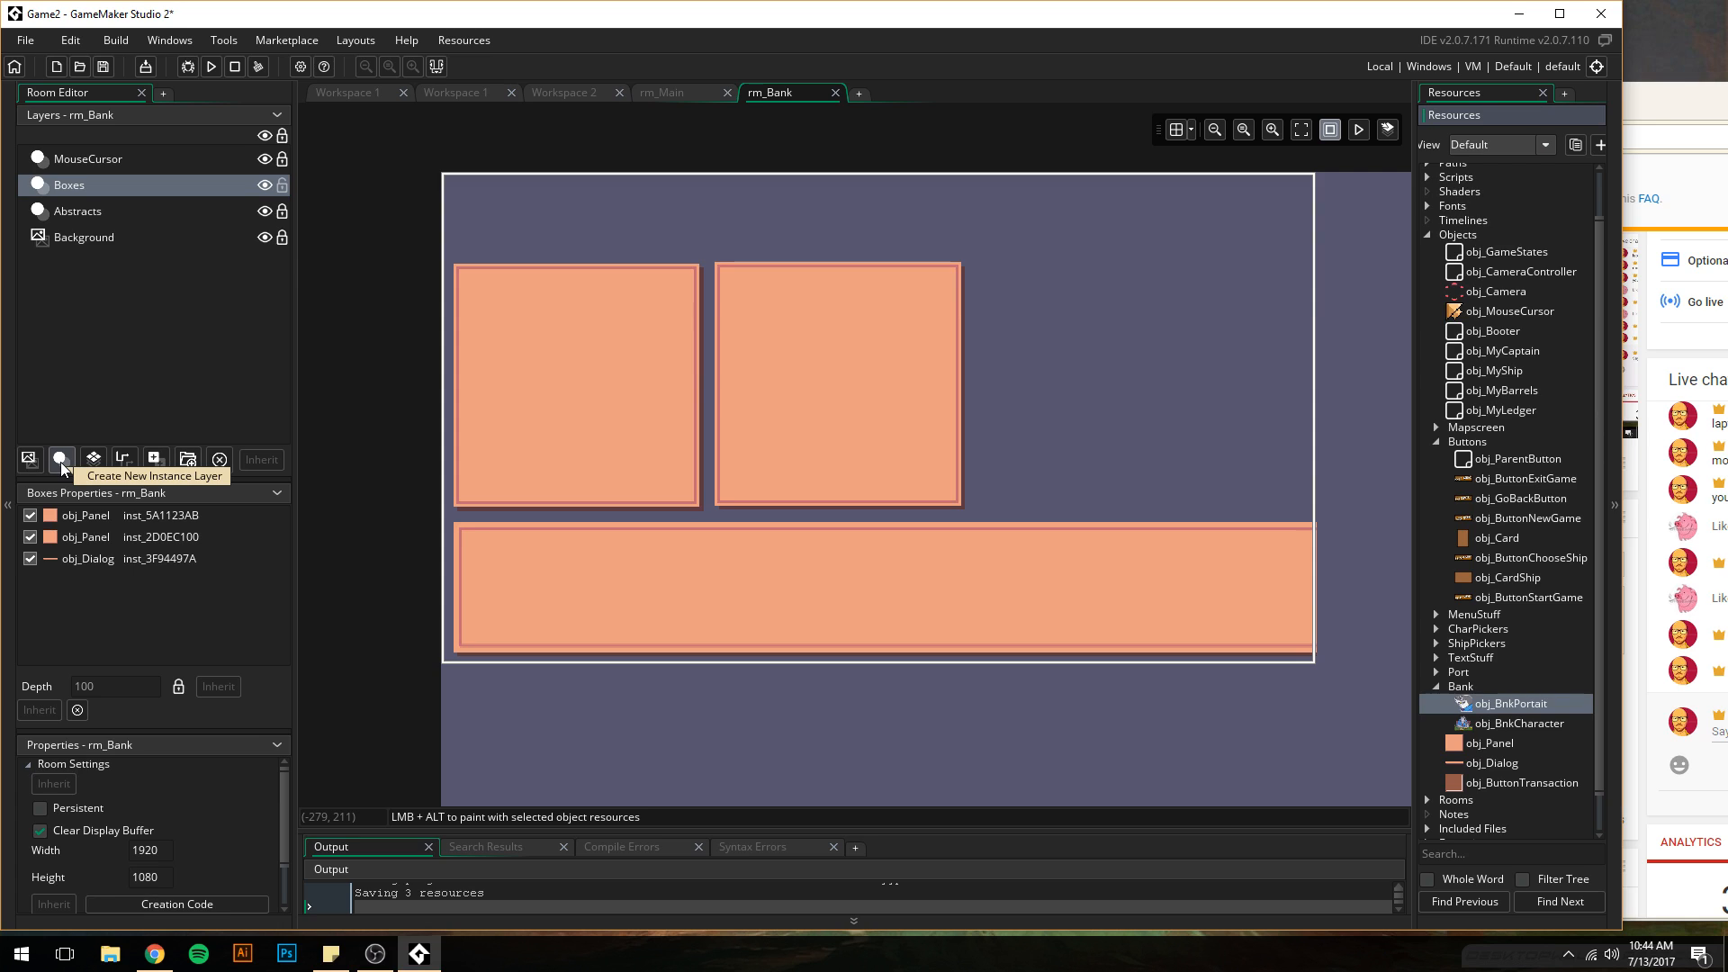
left_click(83, 208)
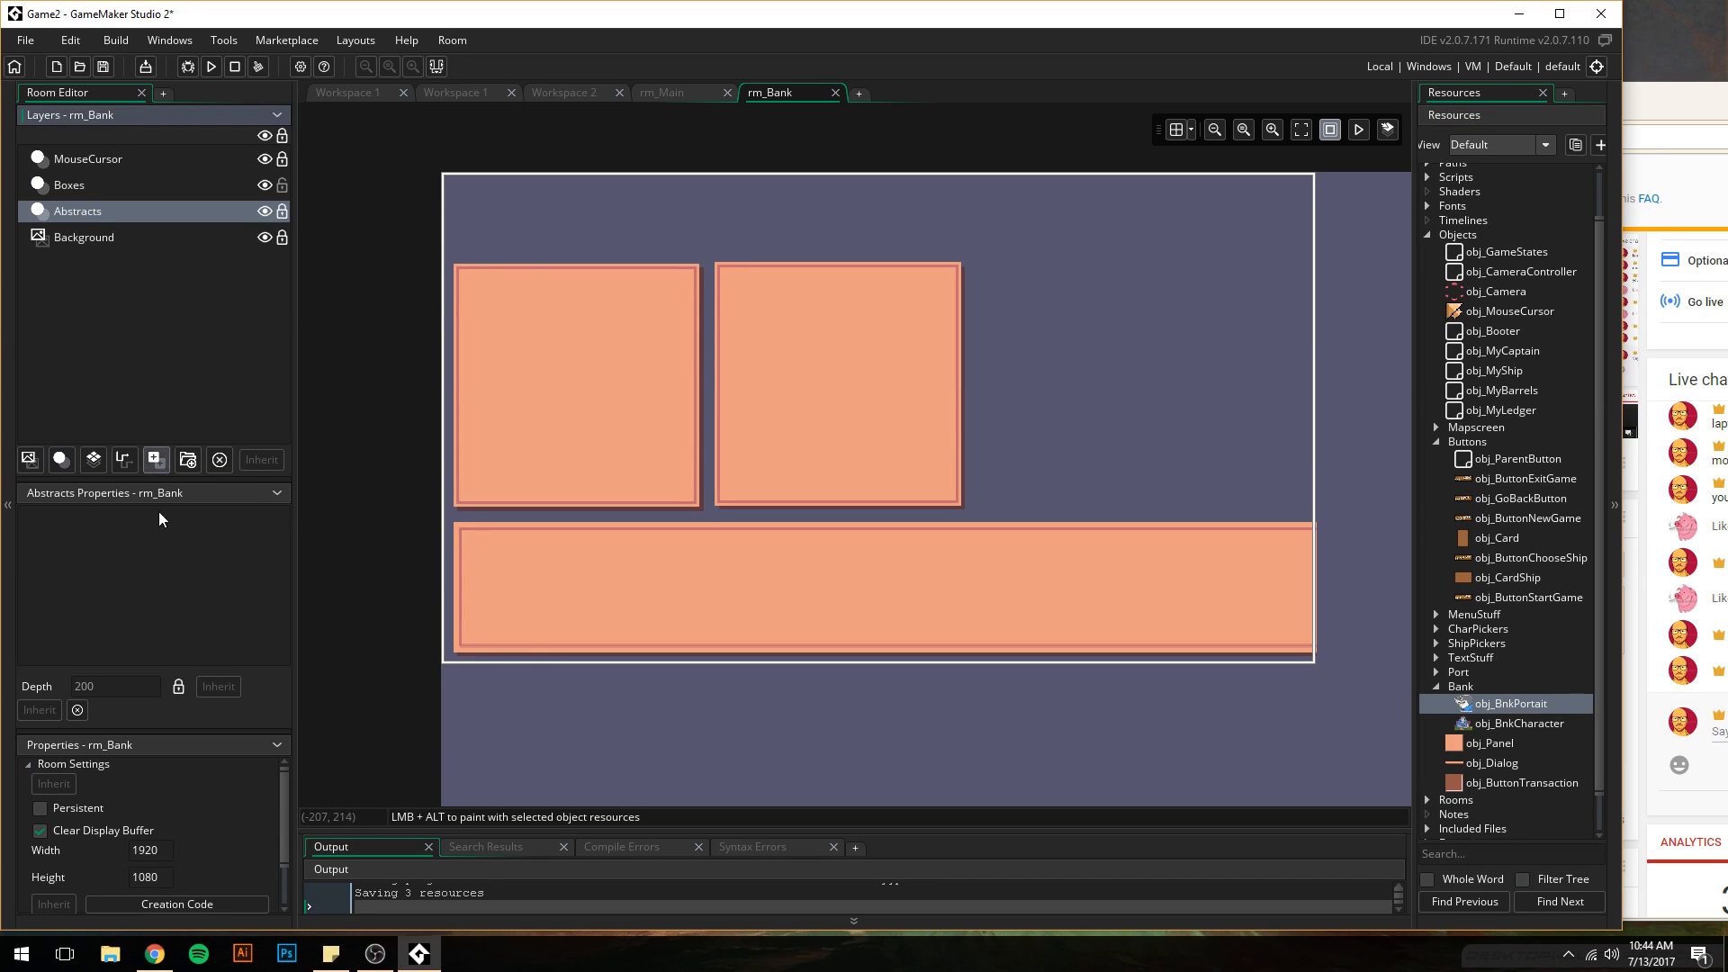
left_click(60, 459)
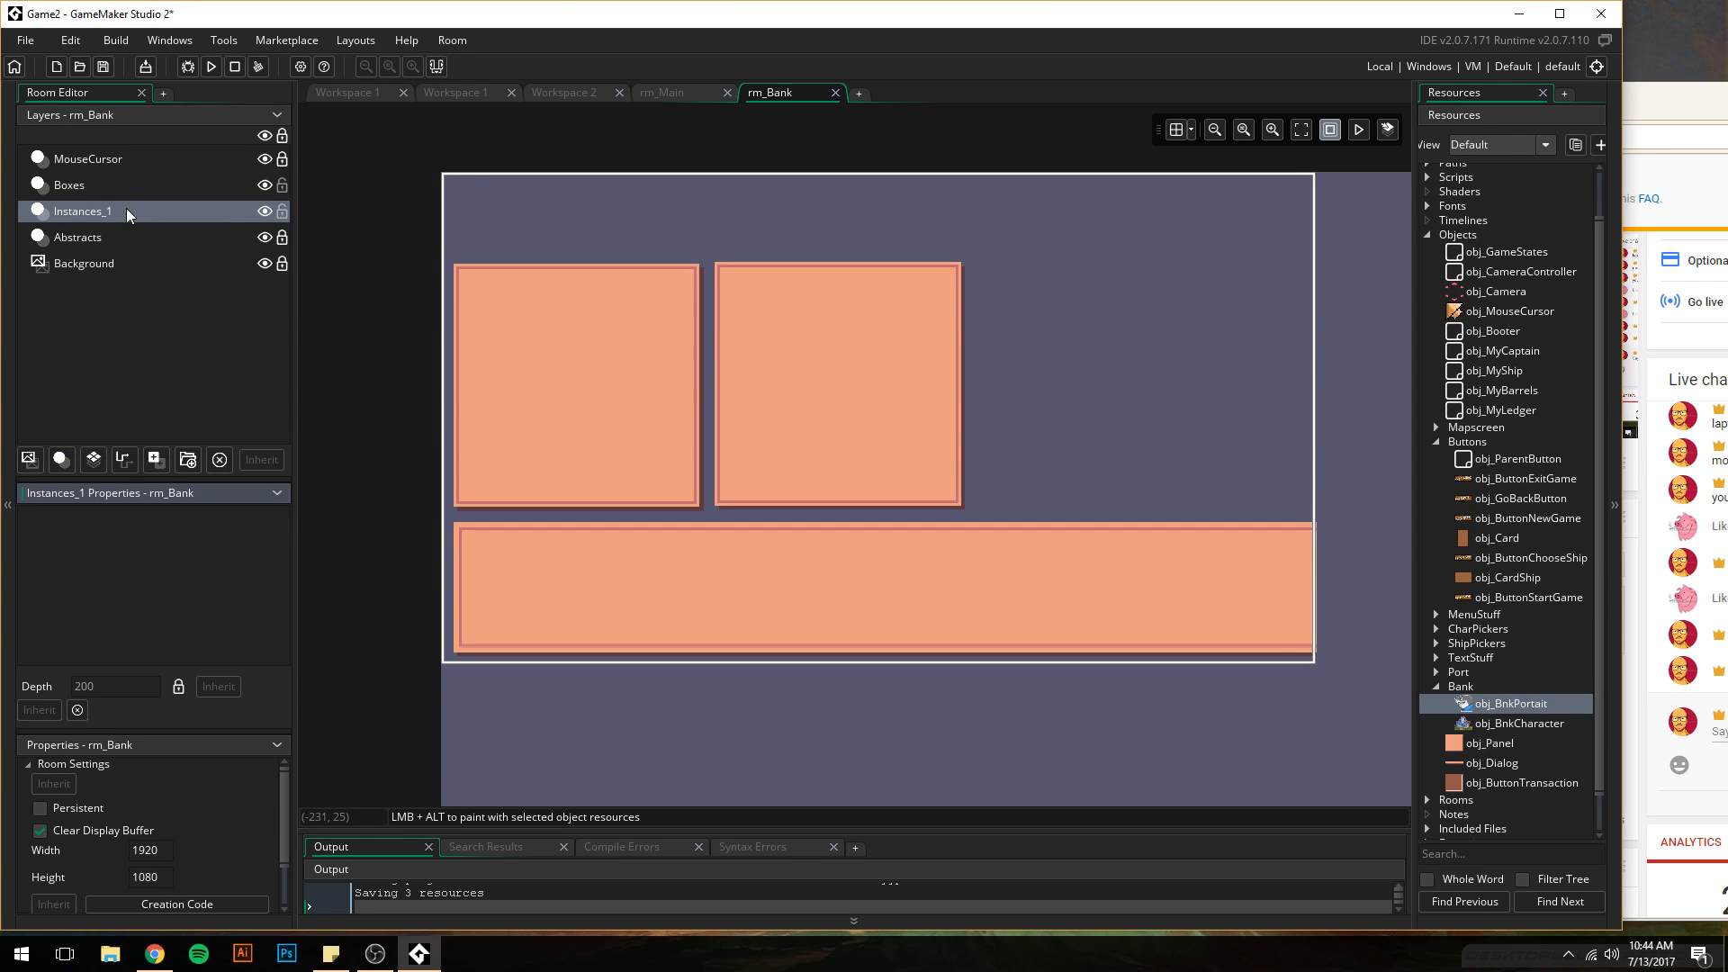
left_click(118, 209)
double_click(117, 208)
type("Character")
key("Return")
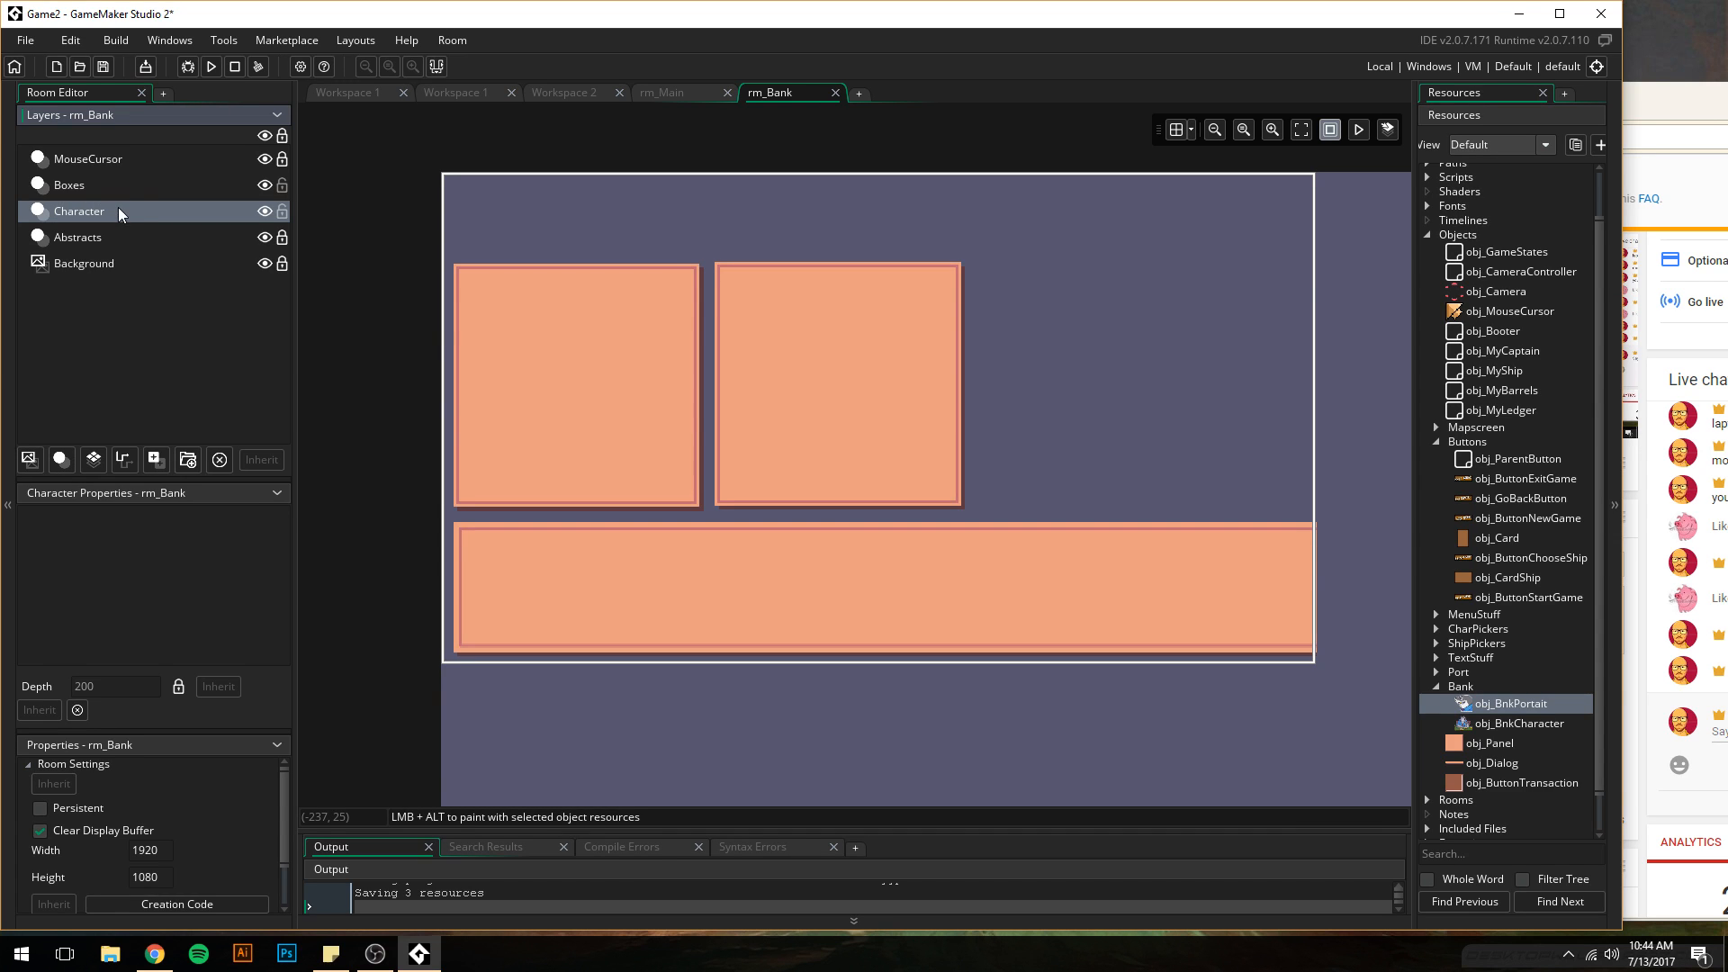
- Lock the Boxes layer and place an obj_BnkCharacter instance on the Character layer beside the second panel, at (377, 45)
left_click(1503, 724)
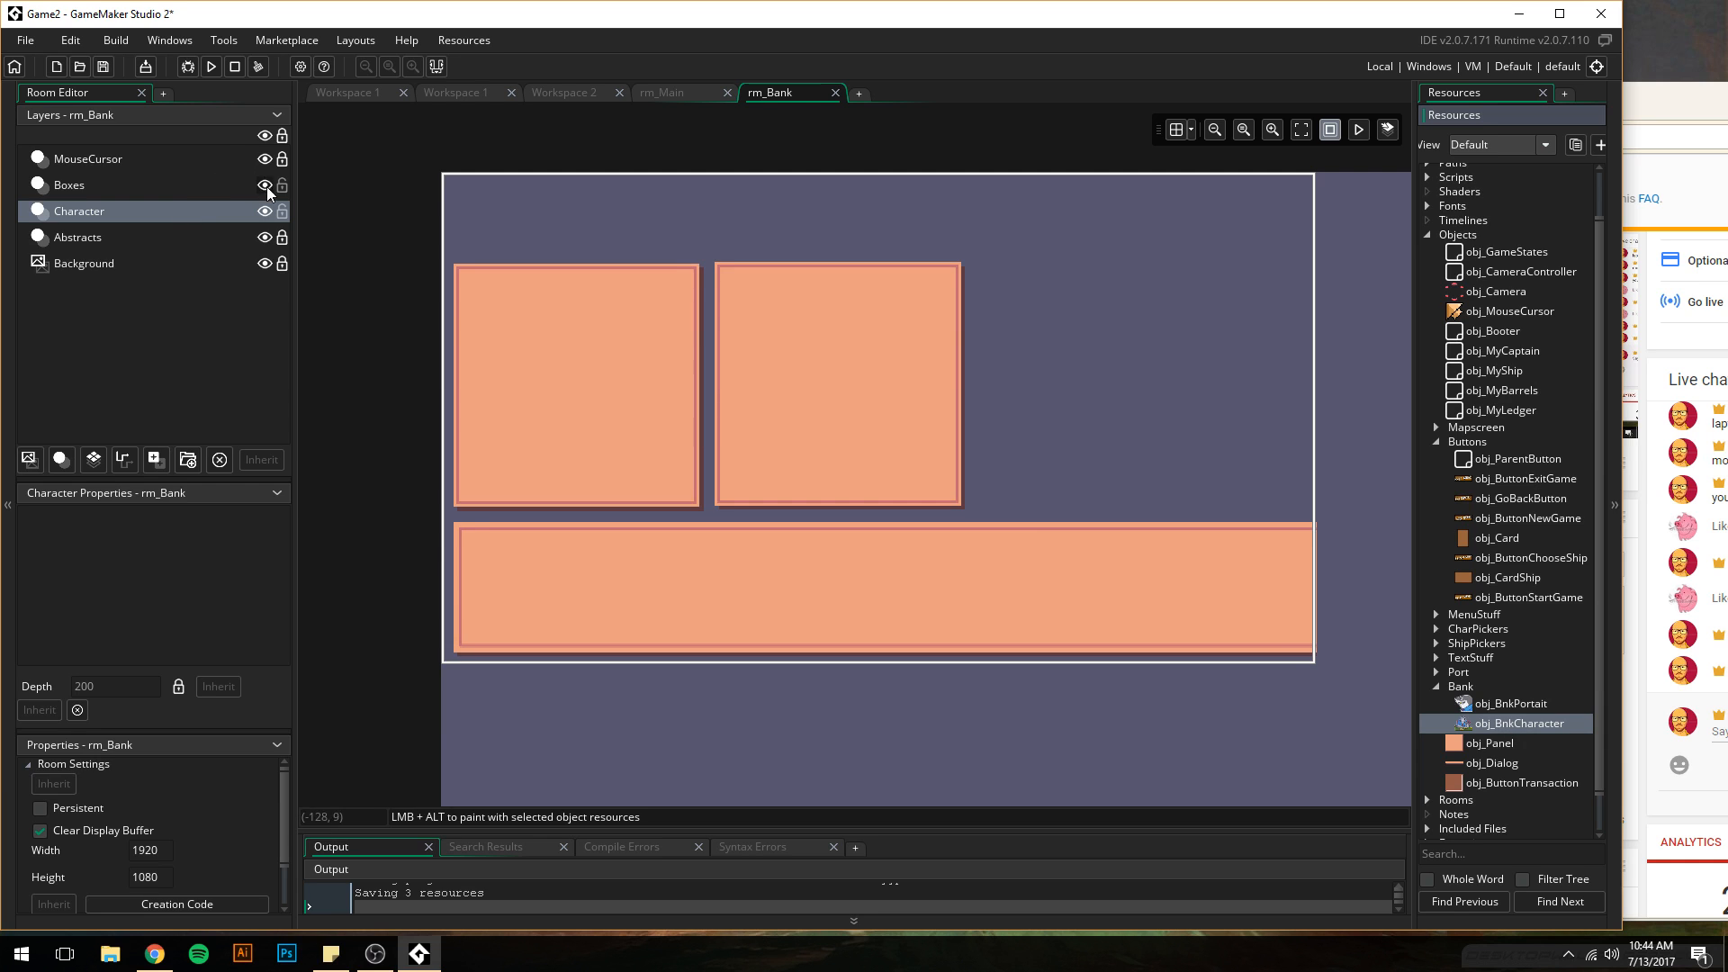
left_click(283, 219)
left_click_drag(1503, 729, 873, 352)
left_click_drag(1066, 481, 1160, 365)
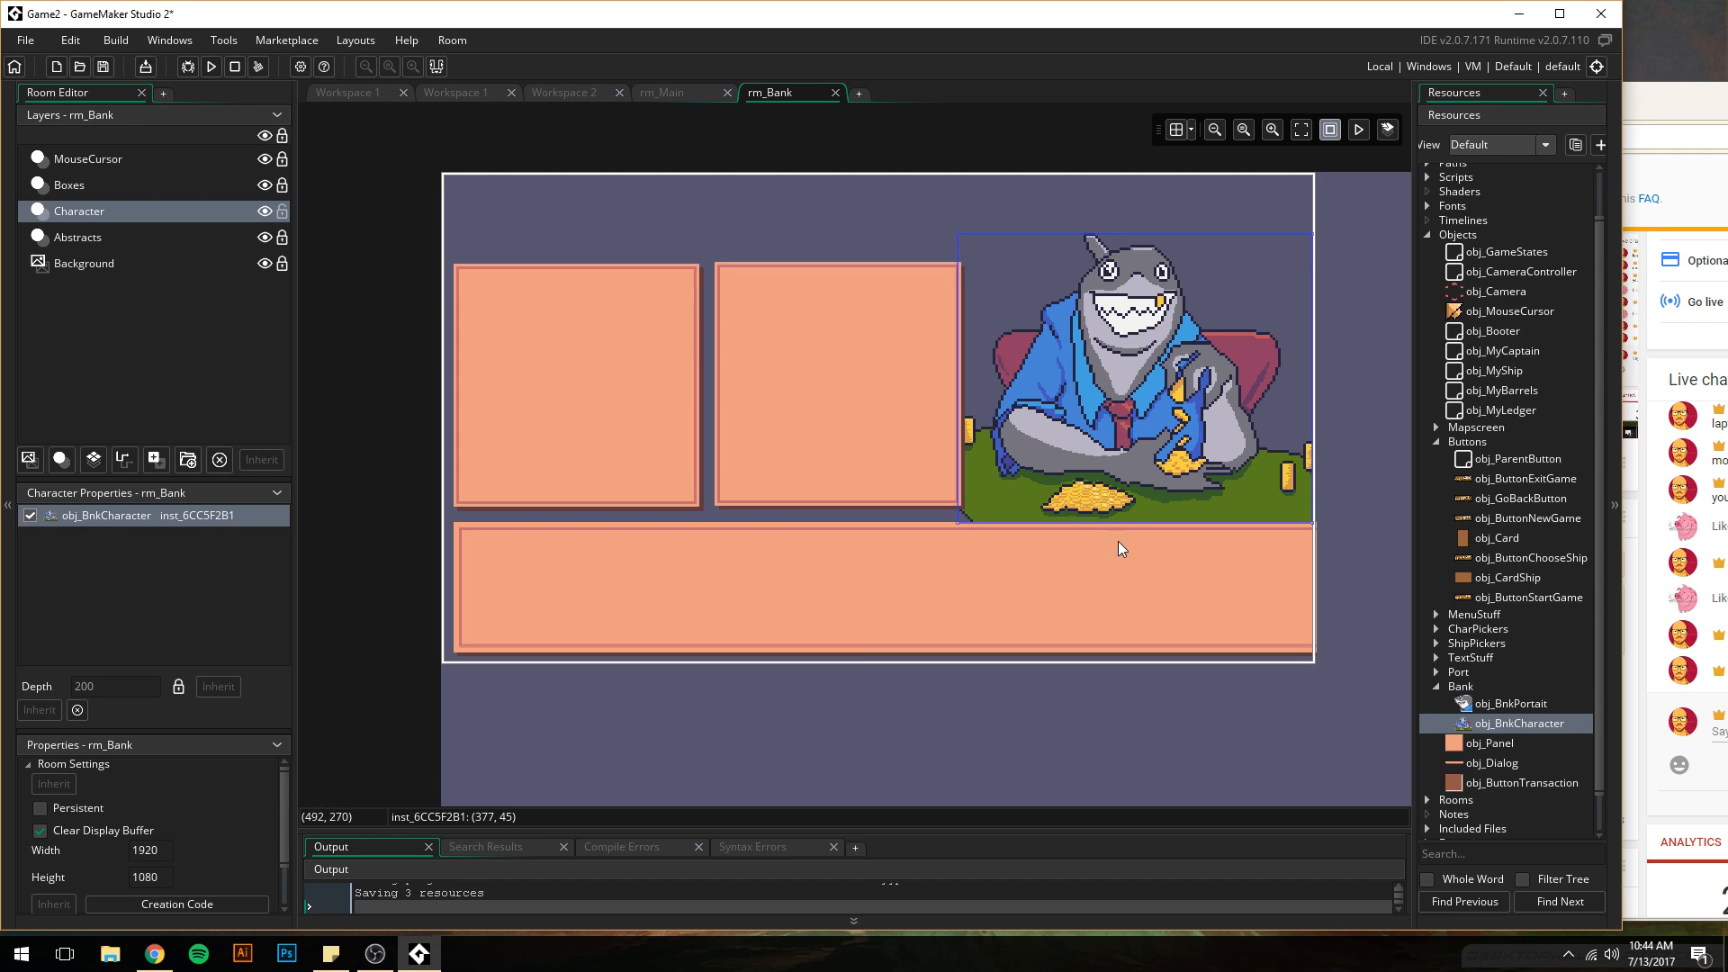
- Move the obj_BnkCharacter instance to (379, 45), flush with the camera view's right edge, and check its fit against the boxes
scroll(1216, 503, "up", 5, "ctrl")
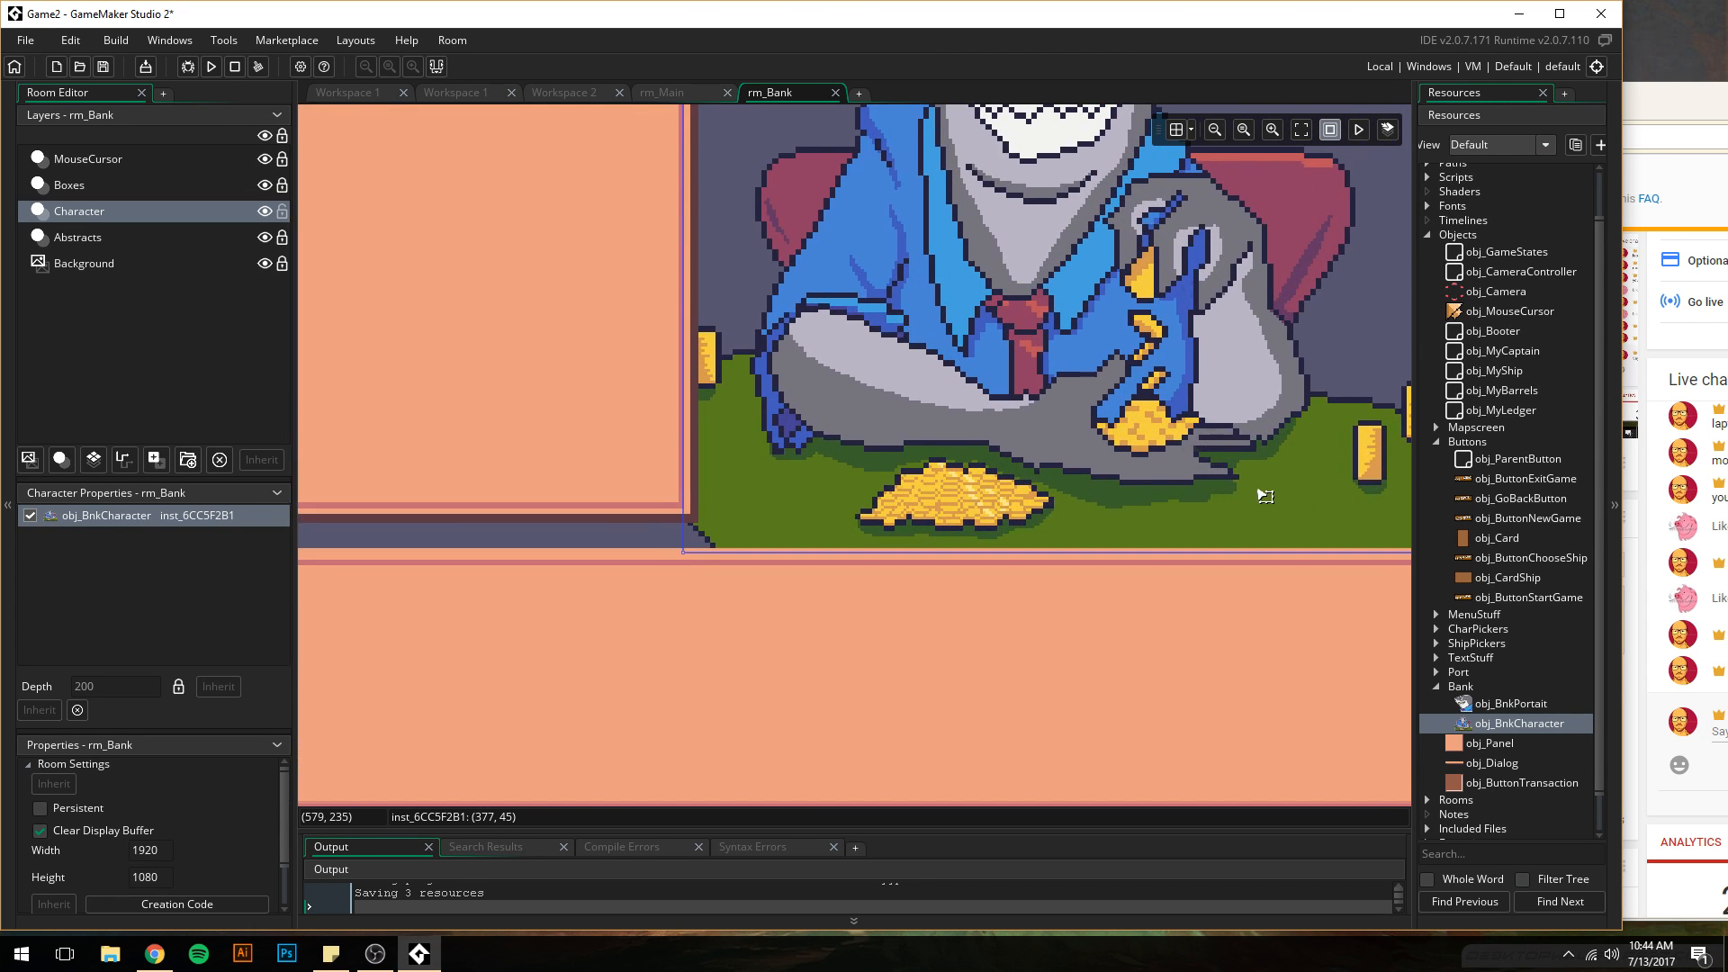
middle_click_drag(1256, 512, 720, 502)
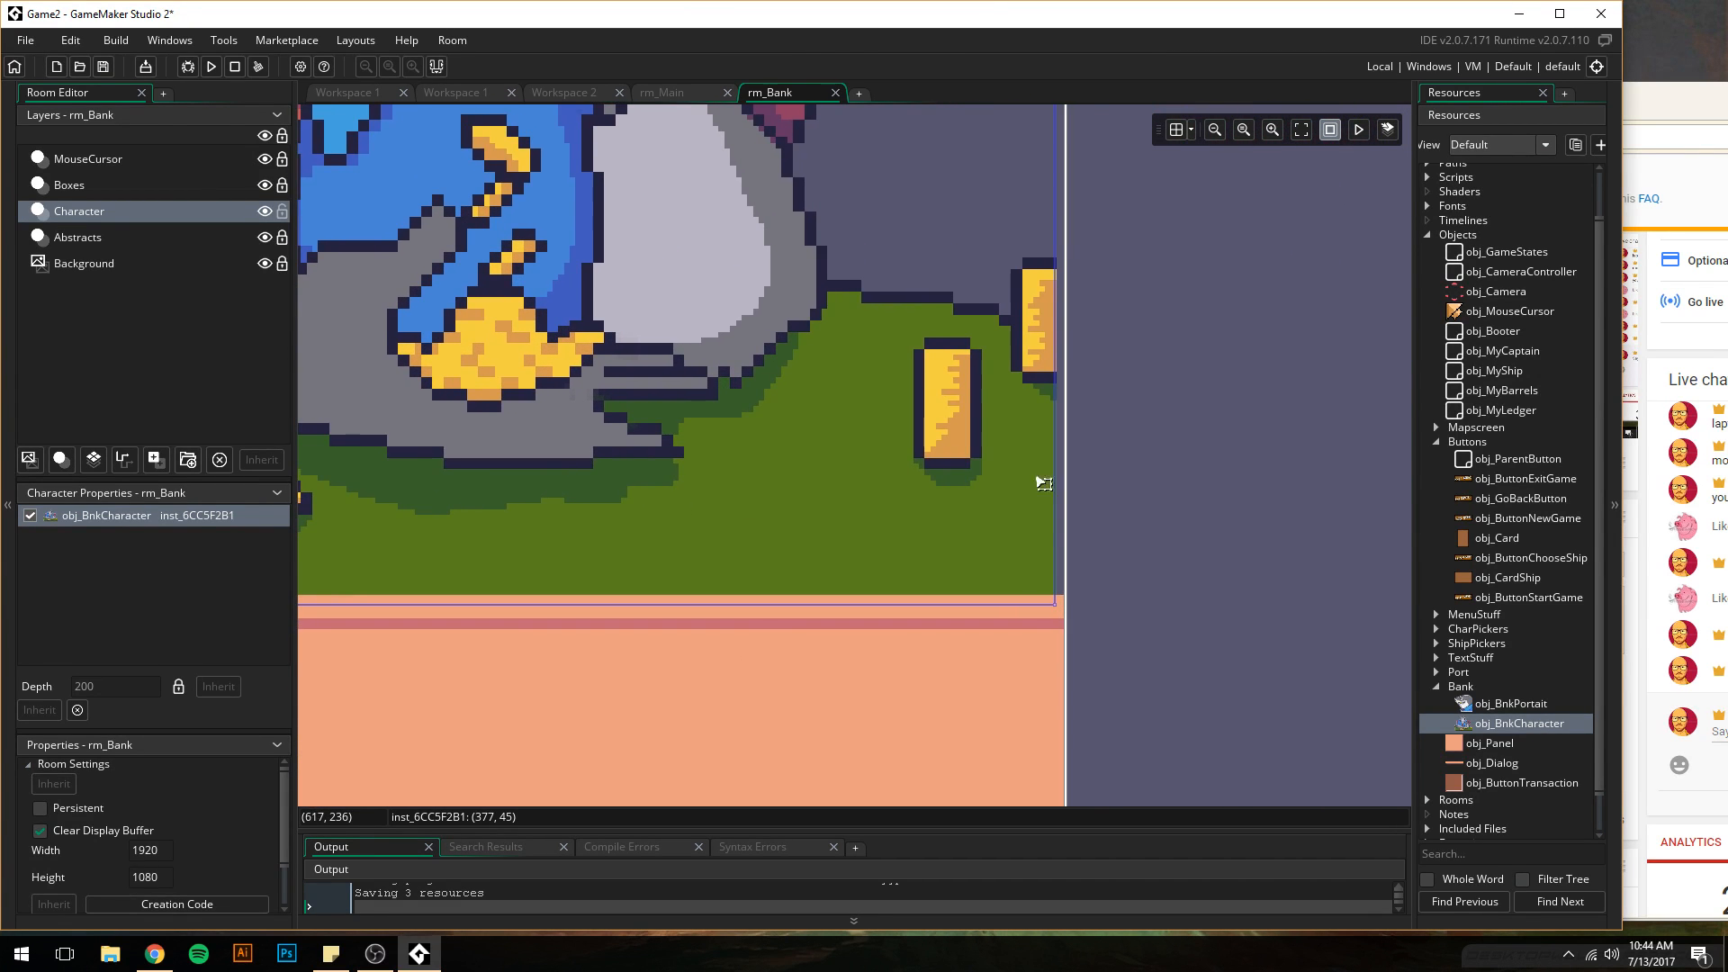
left_click_drag(1053, 467, 1062, 475)
key("Right")
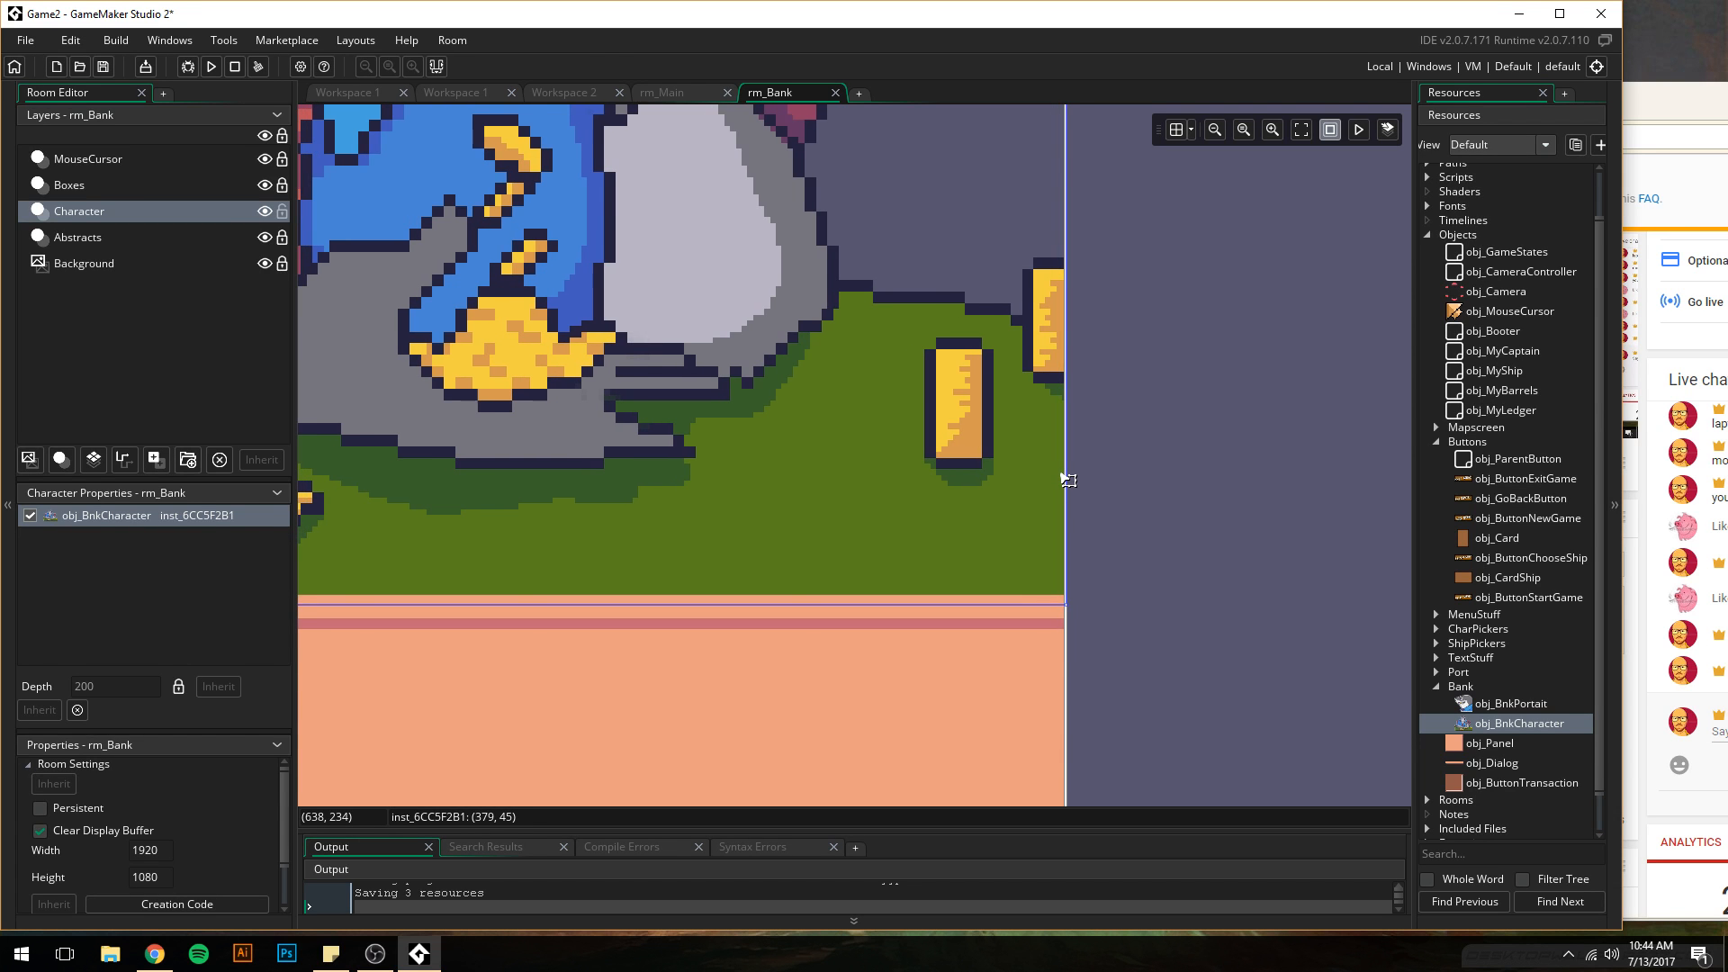
scroll(1071, 478, "left", 5, "shift")
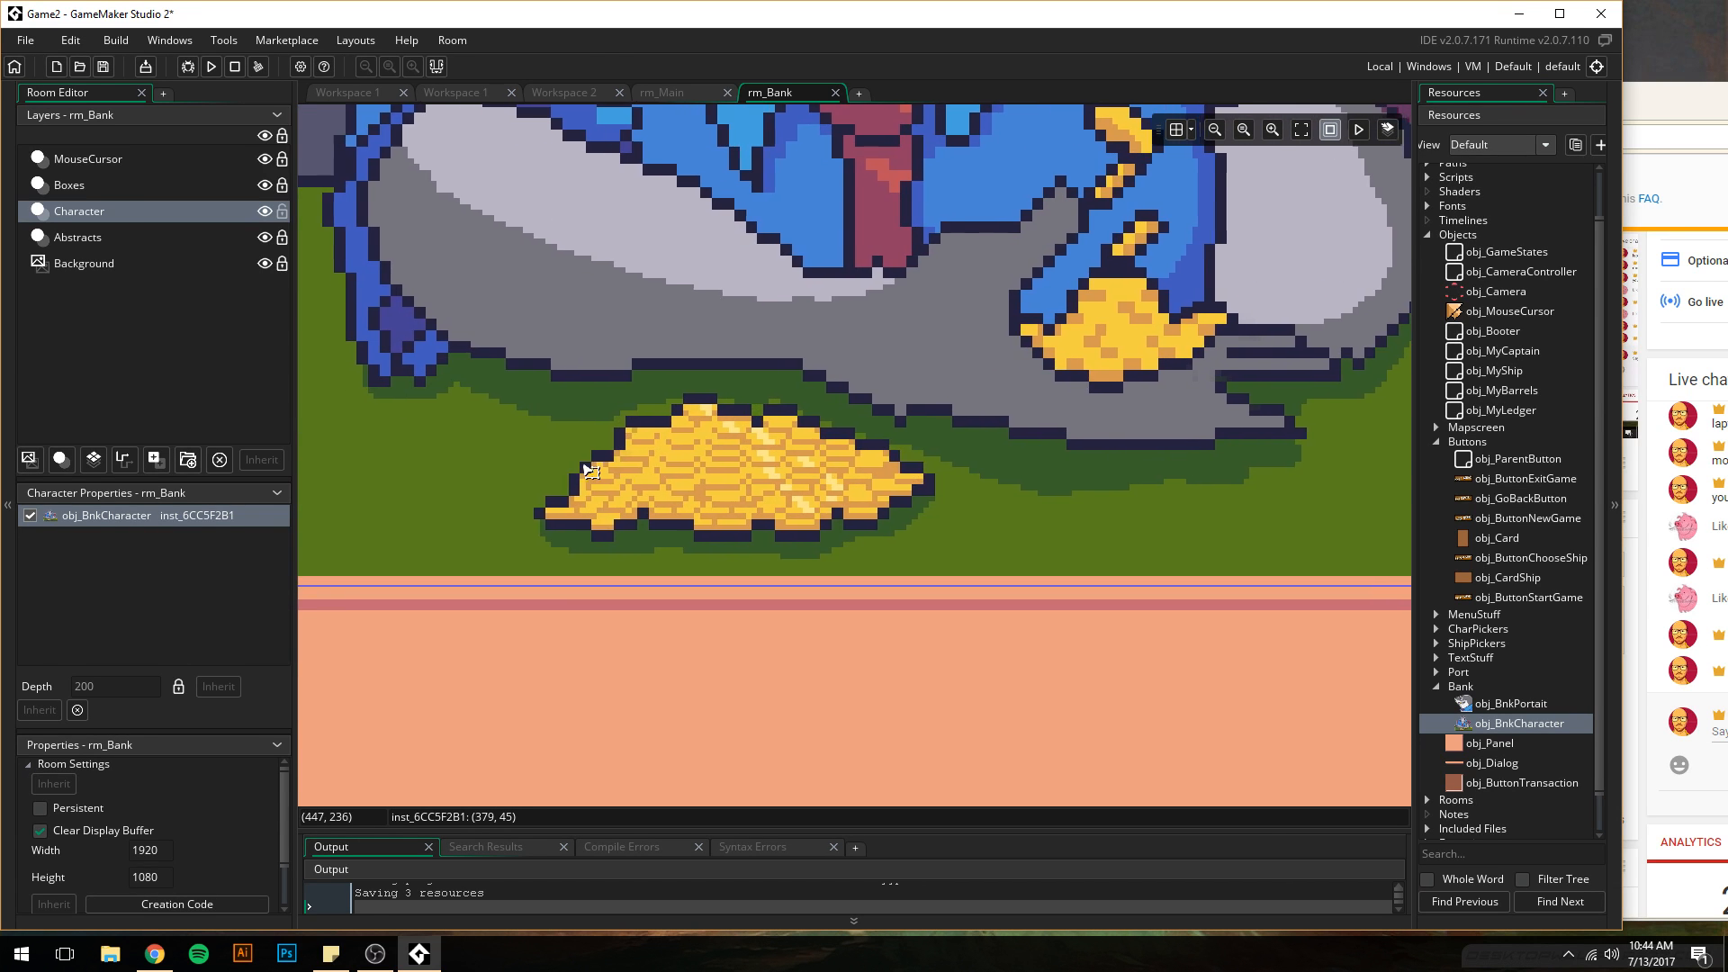
scroll(902, 567, "up", 4)
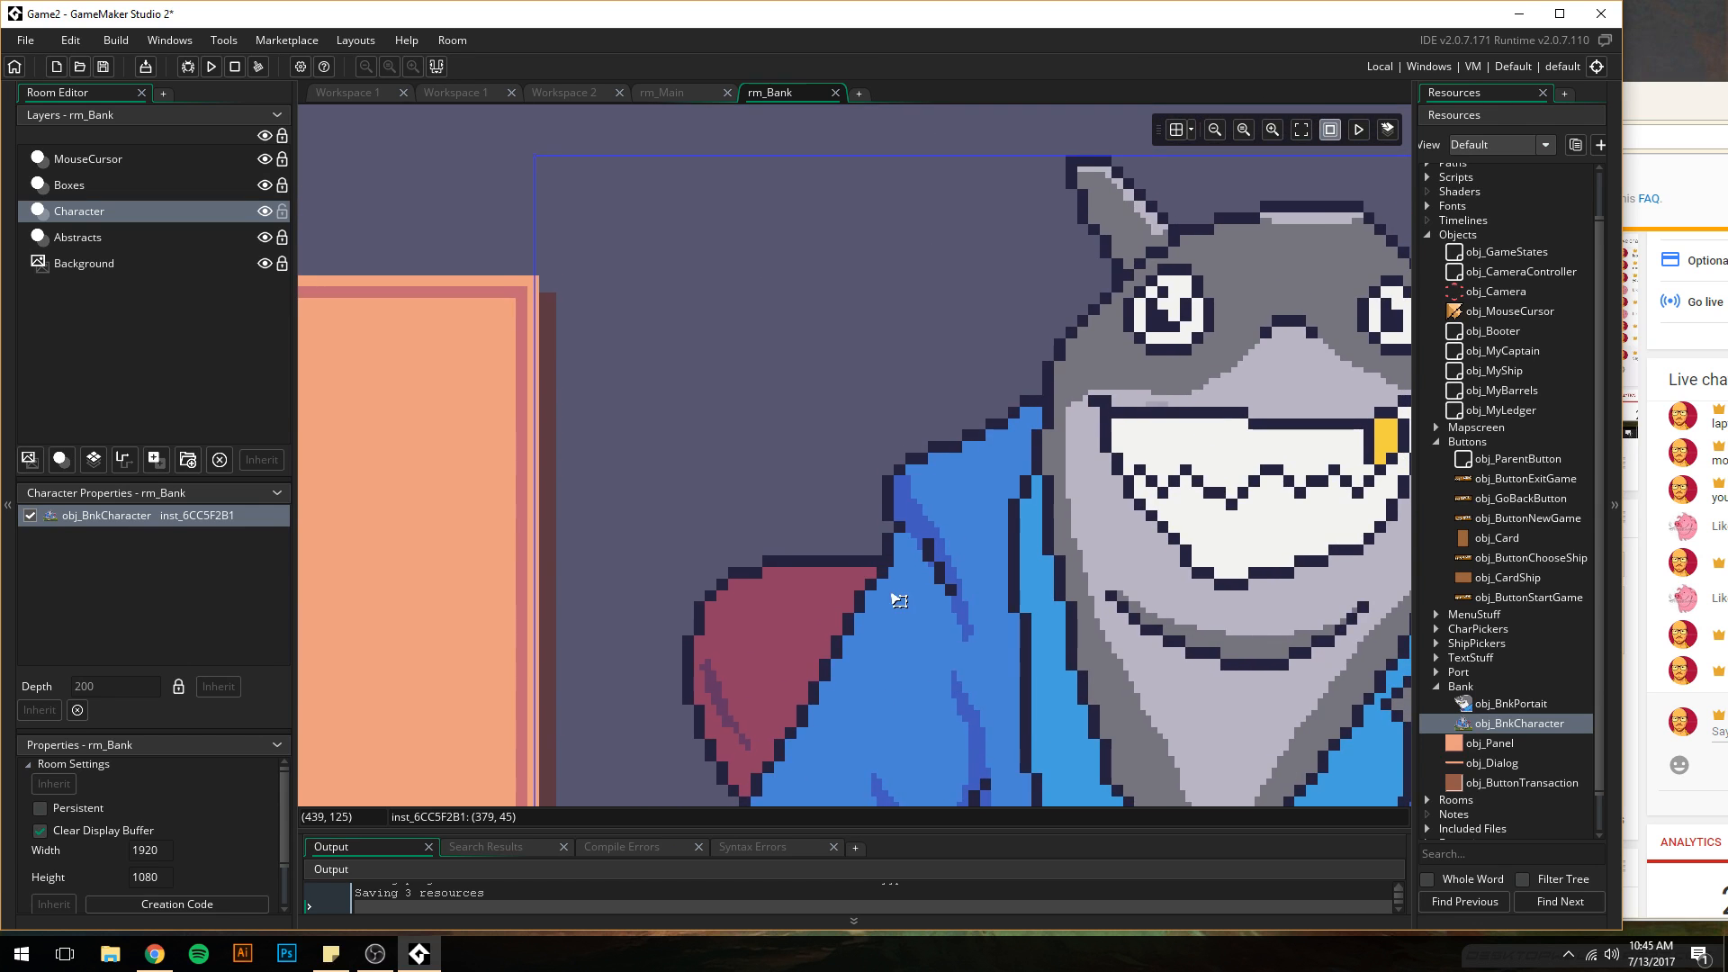
scroll(666, 640, "down", 3, "ctrl")
scroll(856, 579, "up", 2, "ctrl")
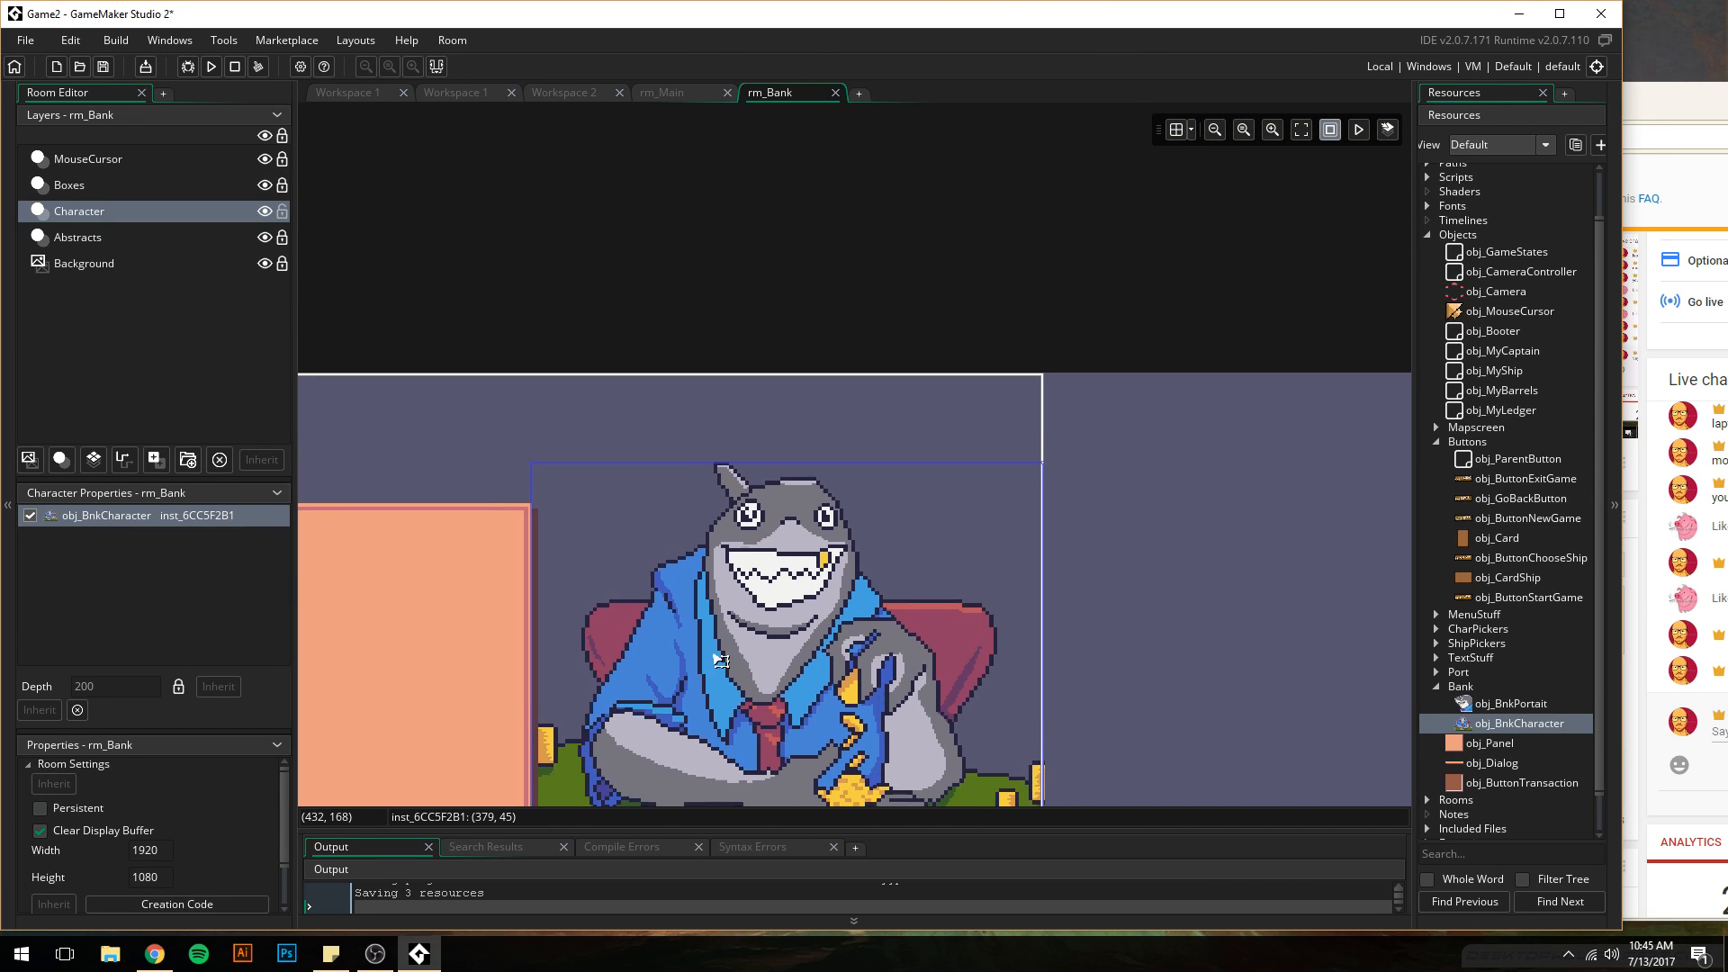
scroll(856, 580, "down", 2, "ctrl")
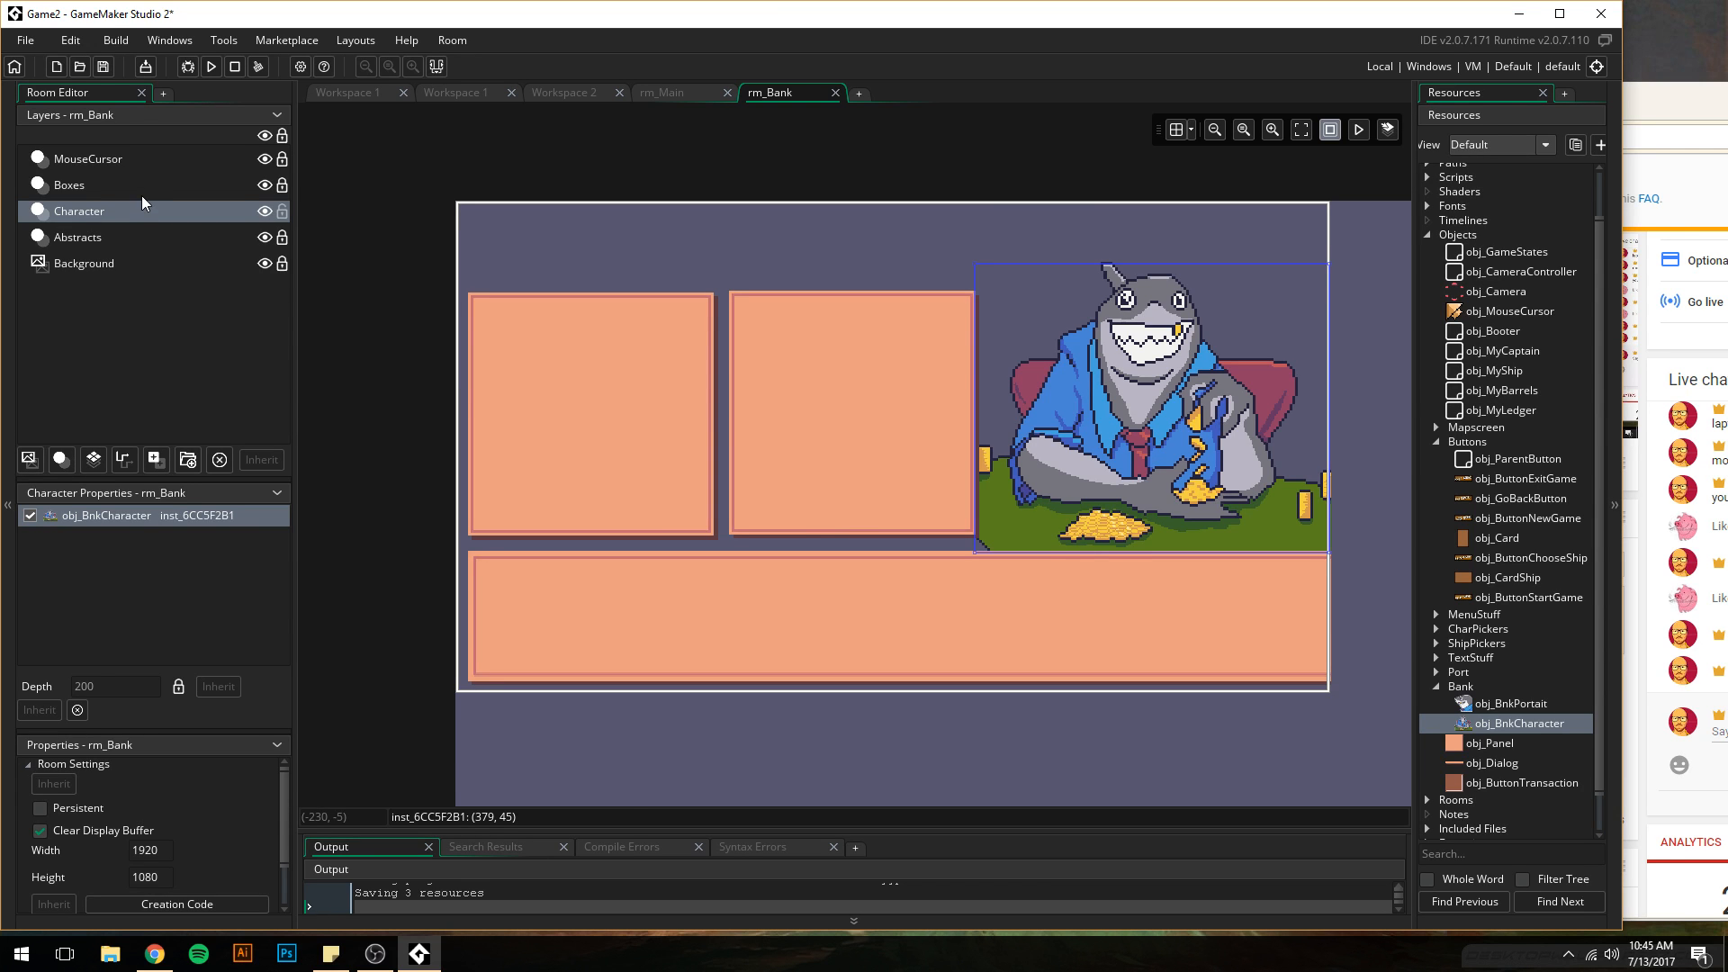
- Create an instance layer named Portait directly above the Boxes layer
left_click(108, 185)
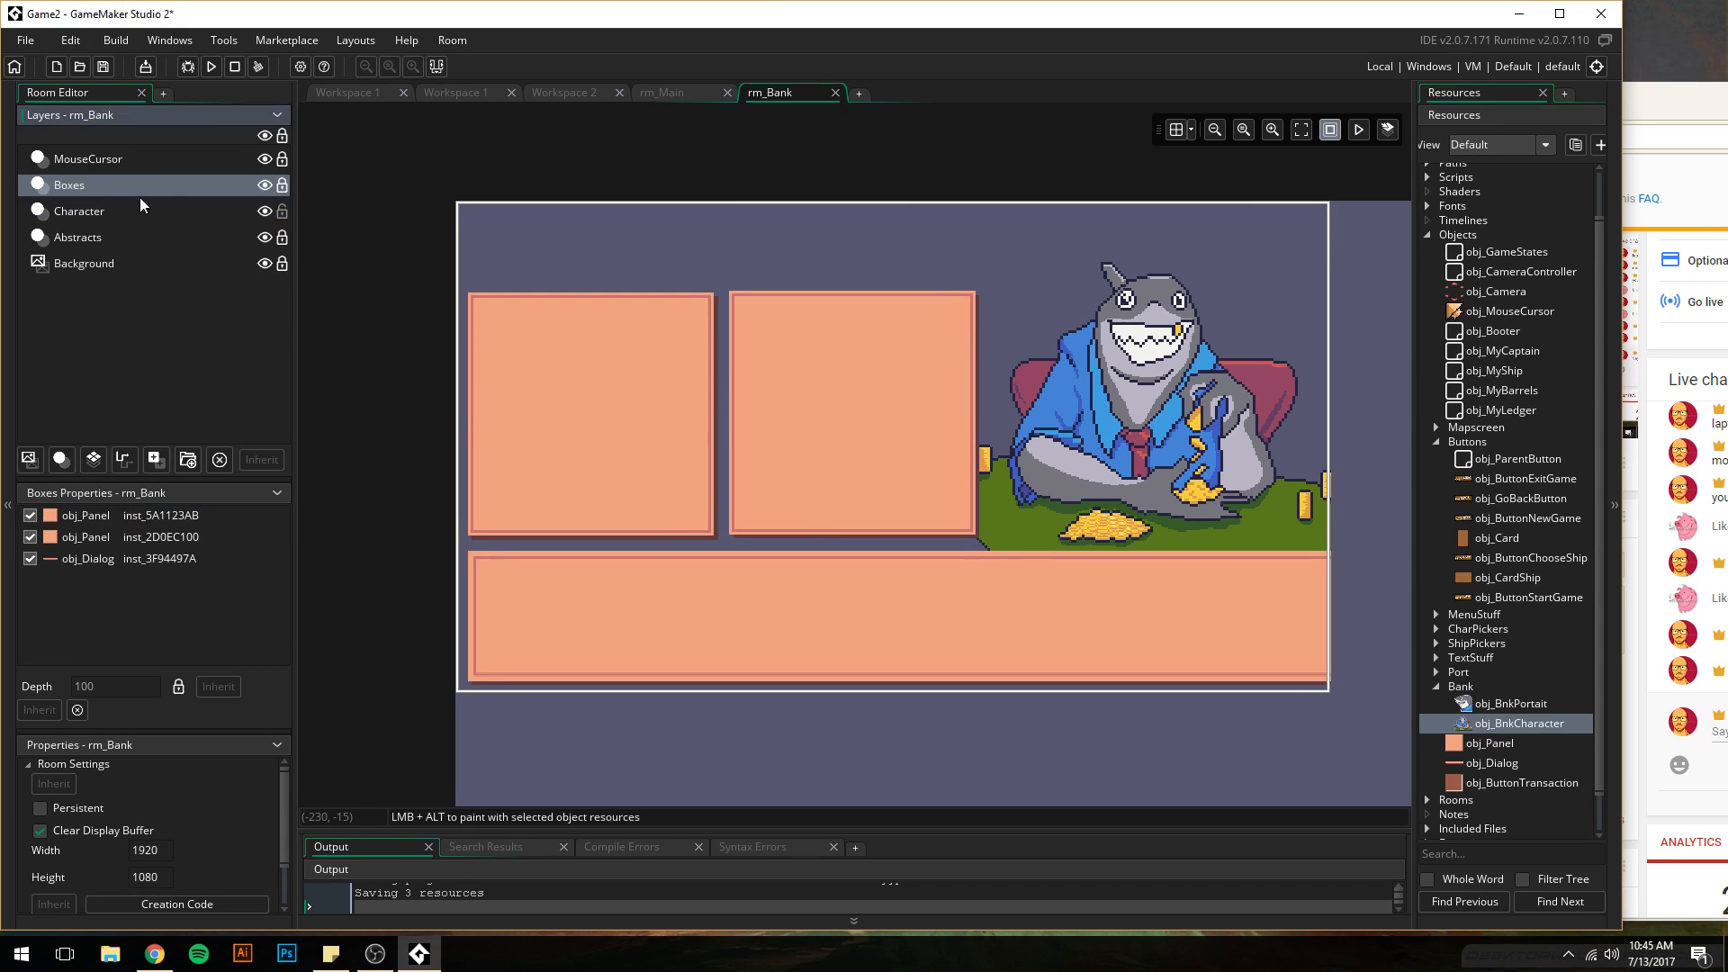
left_click(61, 460)
left_click(86, 186)
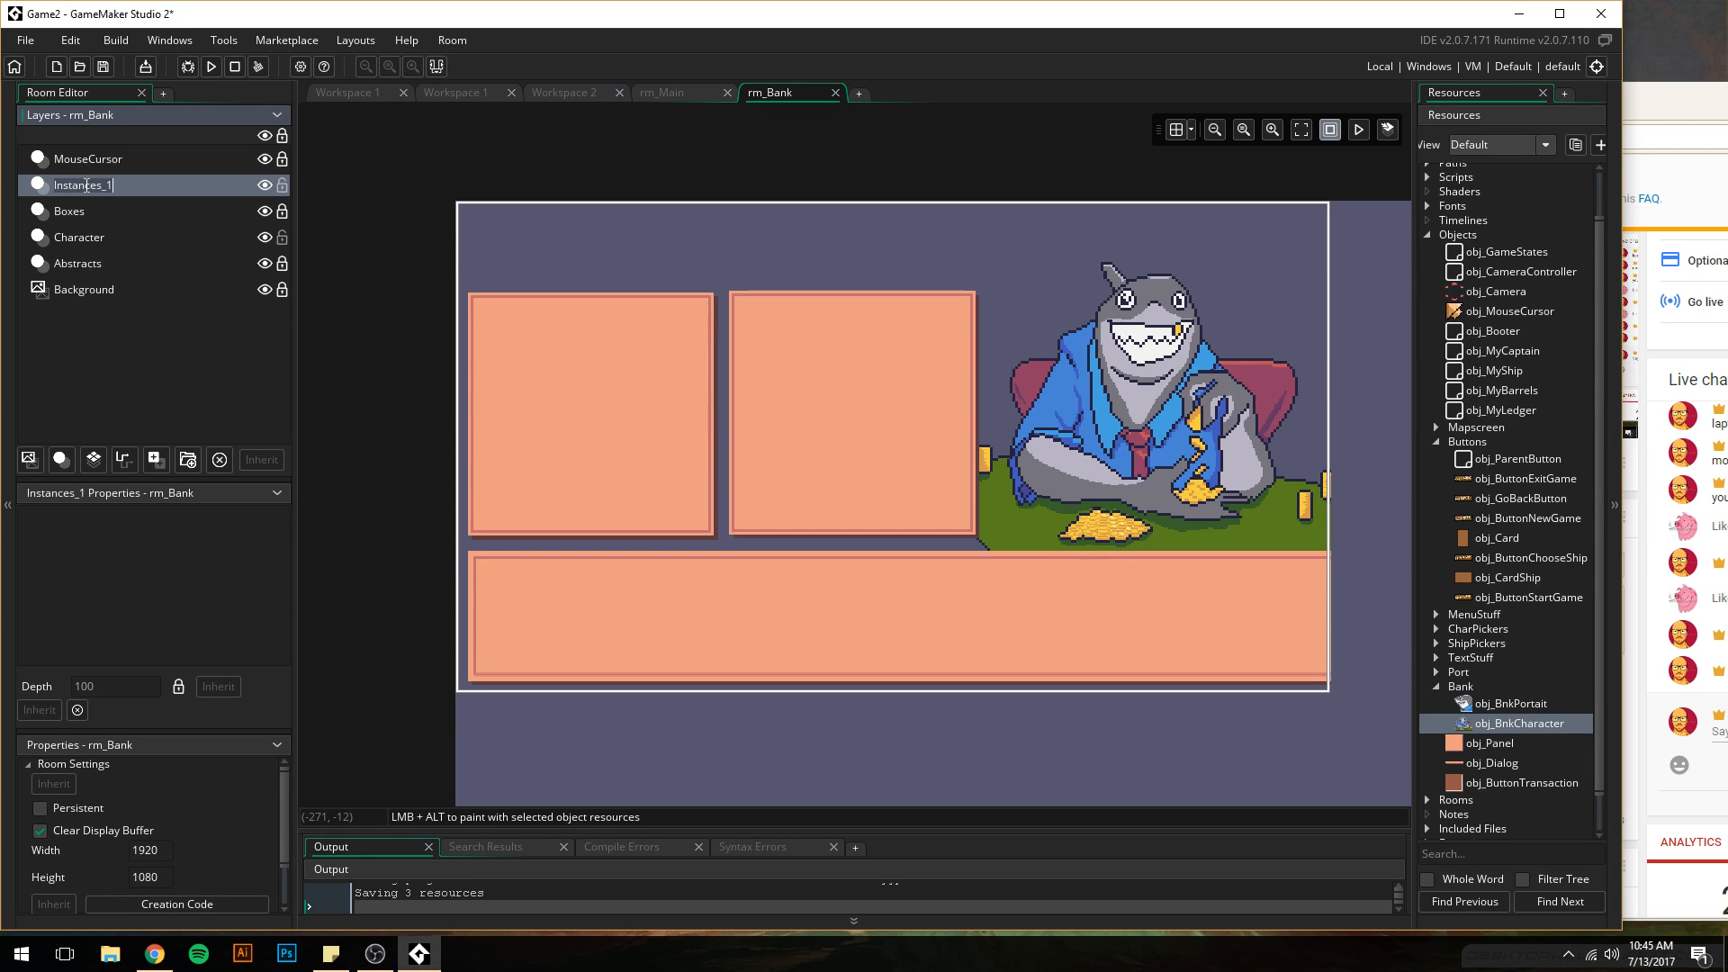
type("Portait")
key("Return")
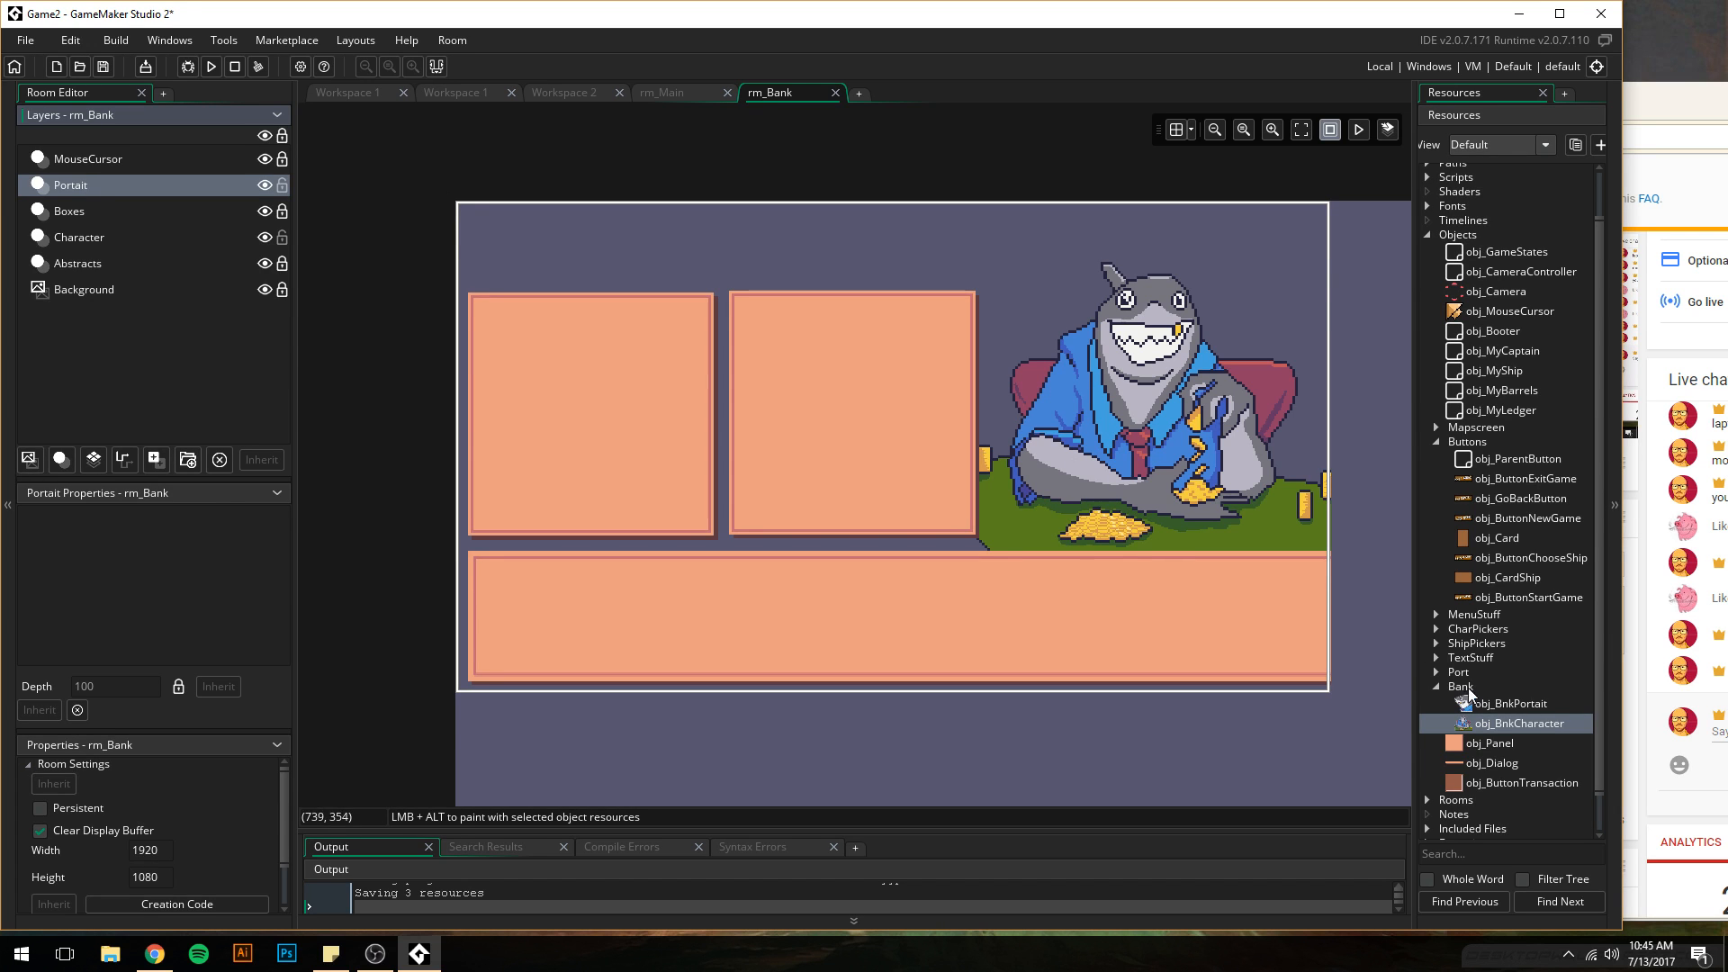
- Lock the Character layer and place an obj_BnkPortait instance on the Portait layer over the dialog's right end, at about (509, 238)
left_click(281, 185)
left_click_drag(1504, 706, 1274, 614)
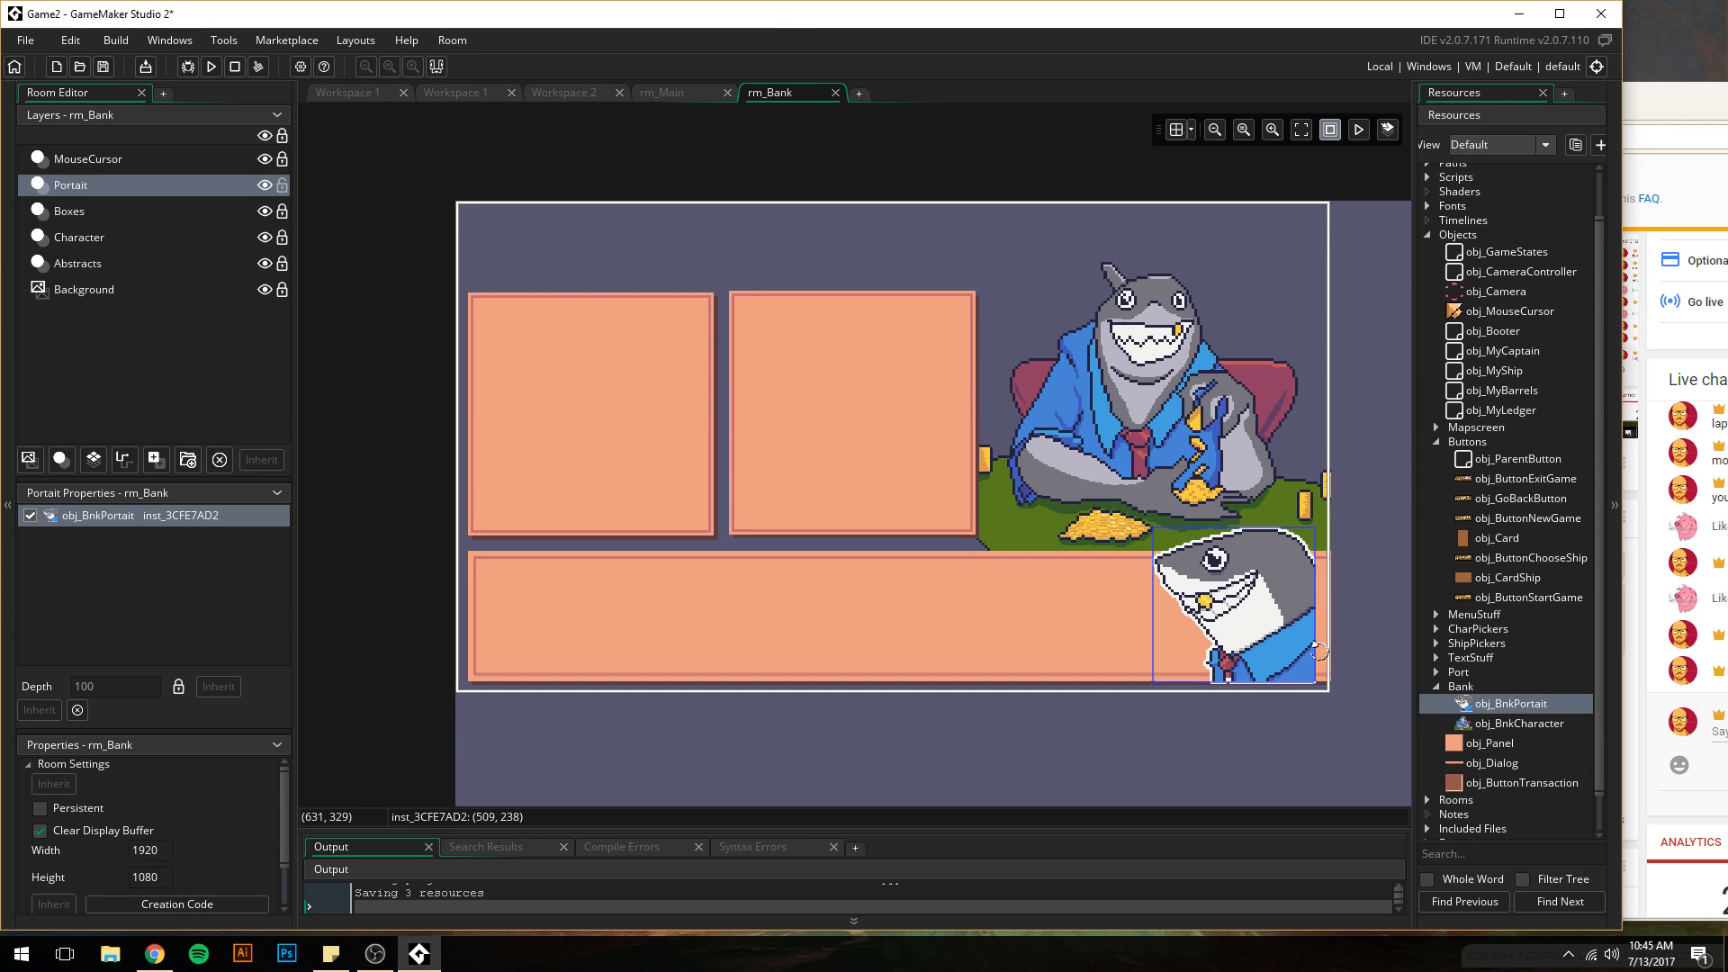
- Move the obj_BnkPortait instance to (520, 236), flush with the camera view's right edge, and check the overall layout
scroll(1321, 652, "up", 3, "ctrl")
scroll(1321, 651, "up", 4, "ctrl")
left_click_drag(1161, 620, 1214, 621)
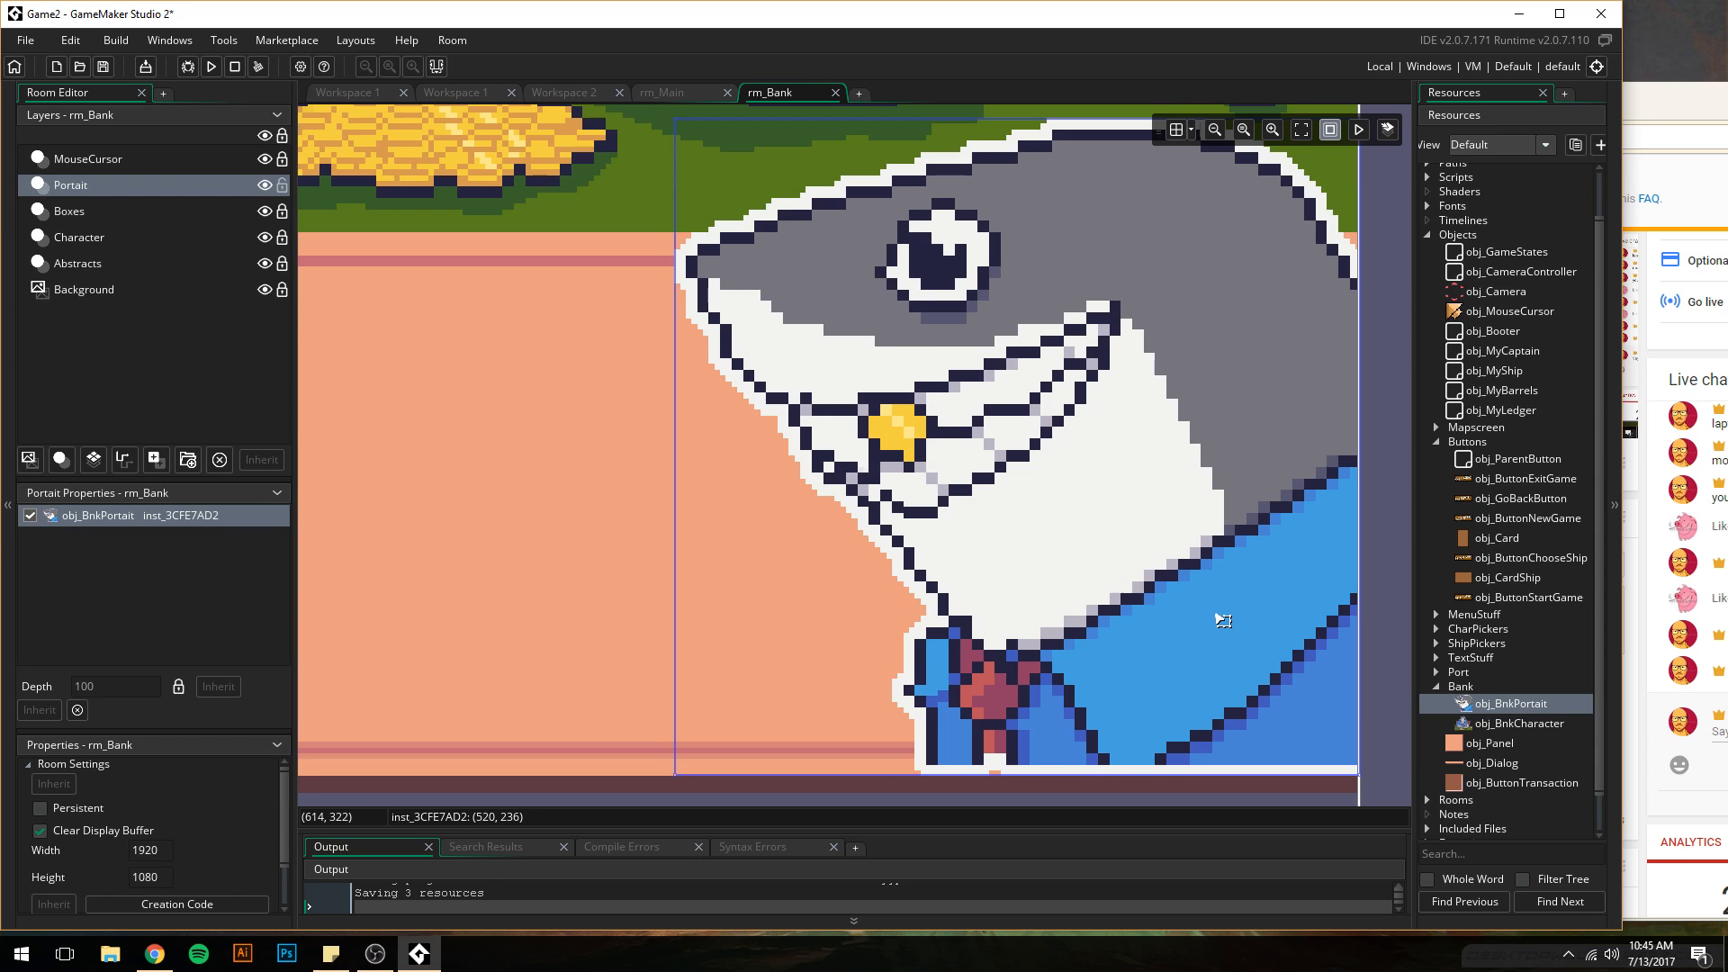
scroll(1112, 598, "down", 2, "ctrl")
scroll(1112, 599, "down", 3, "ctrl")
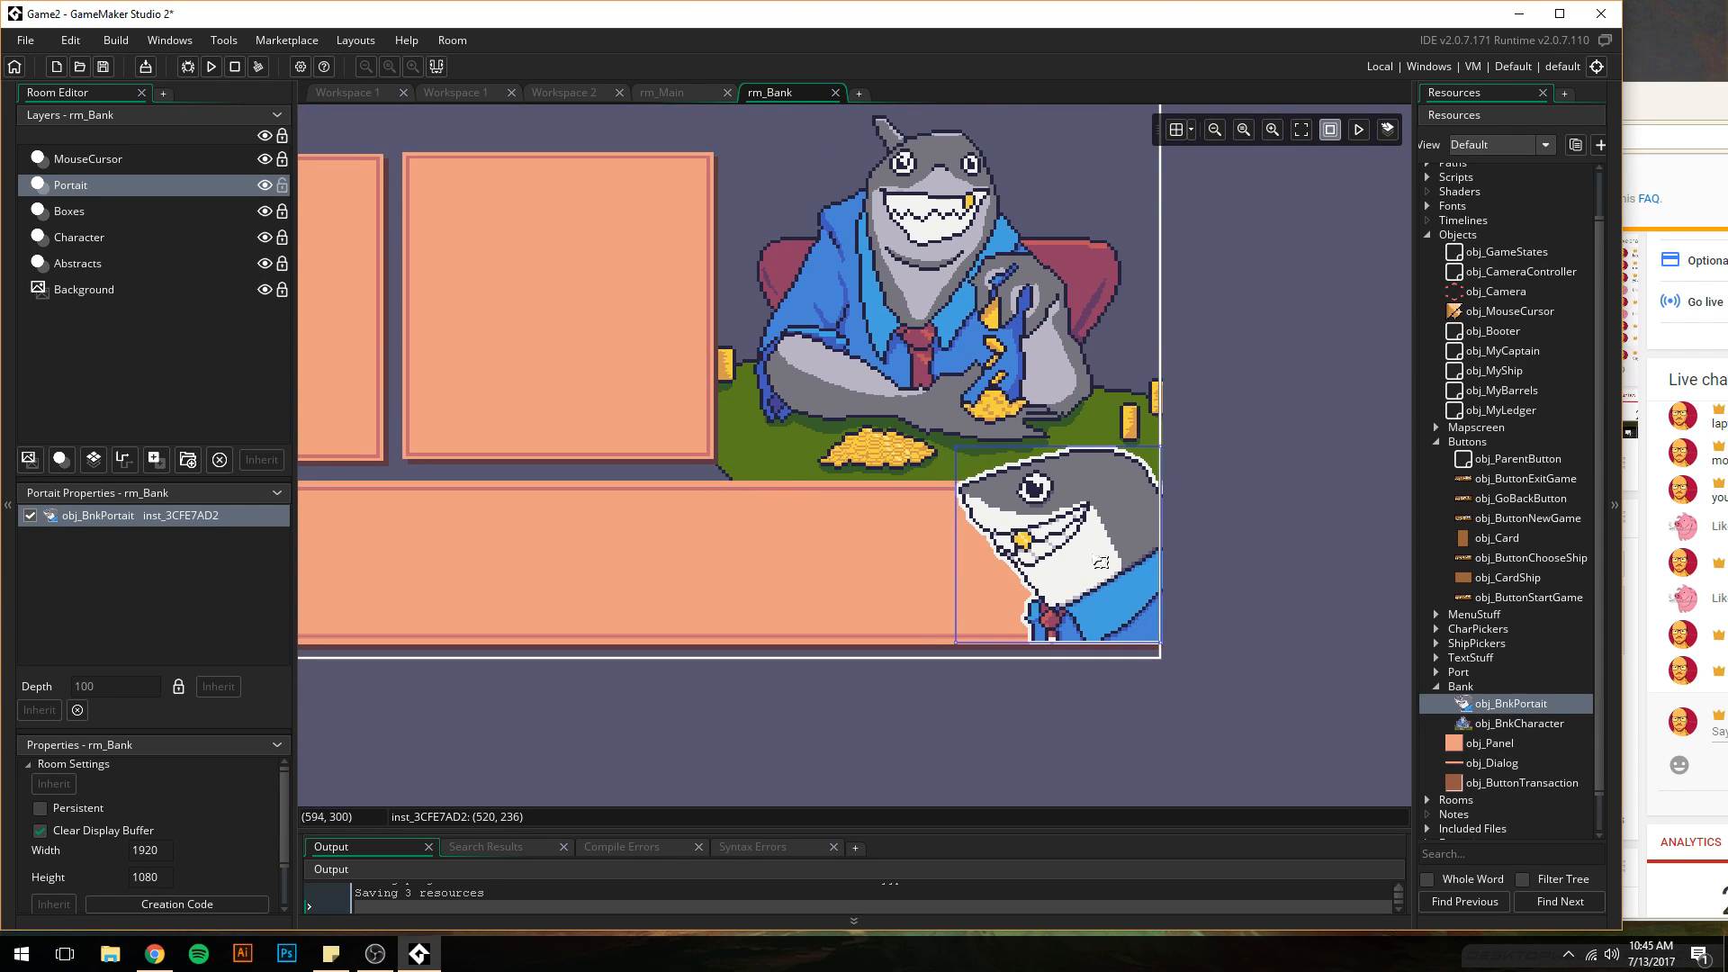
left_click(1225, 537)
scroll(990, 622, "down", 3, "ctrl")
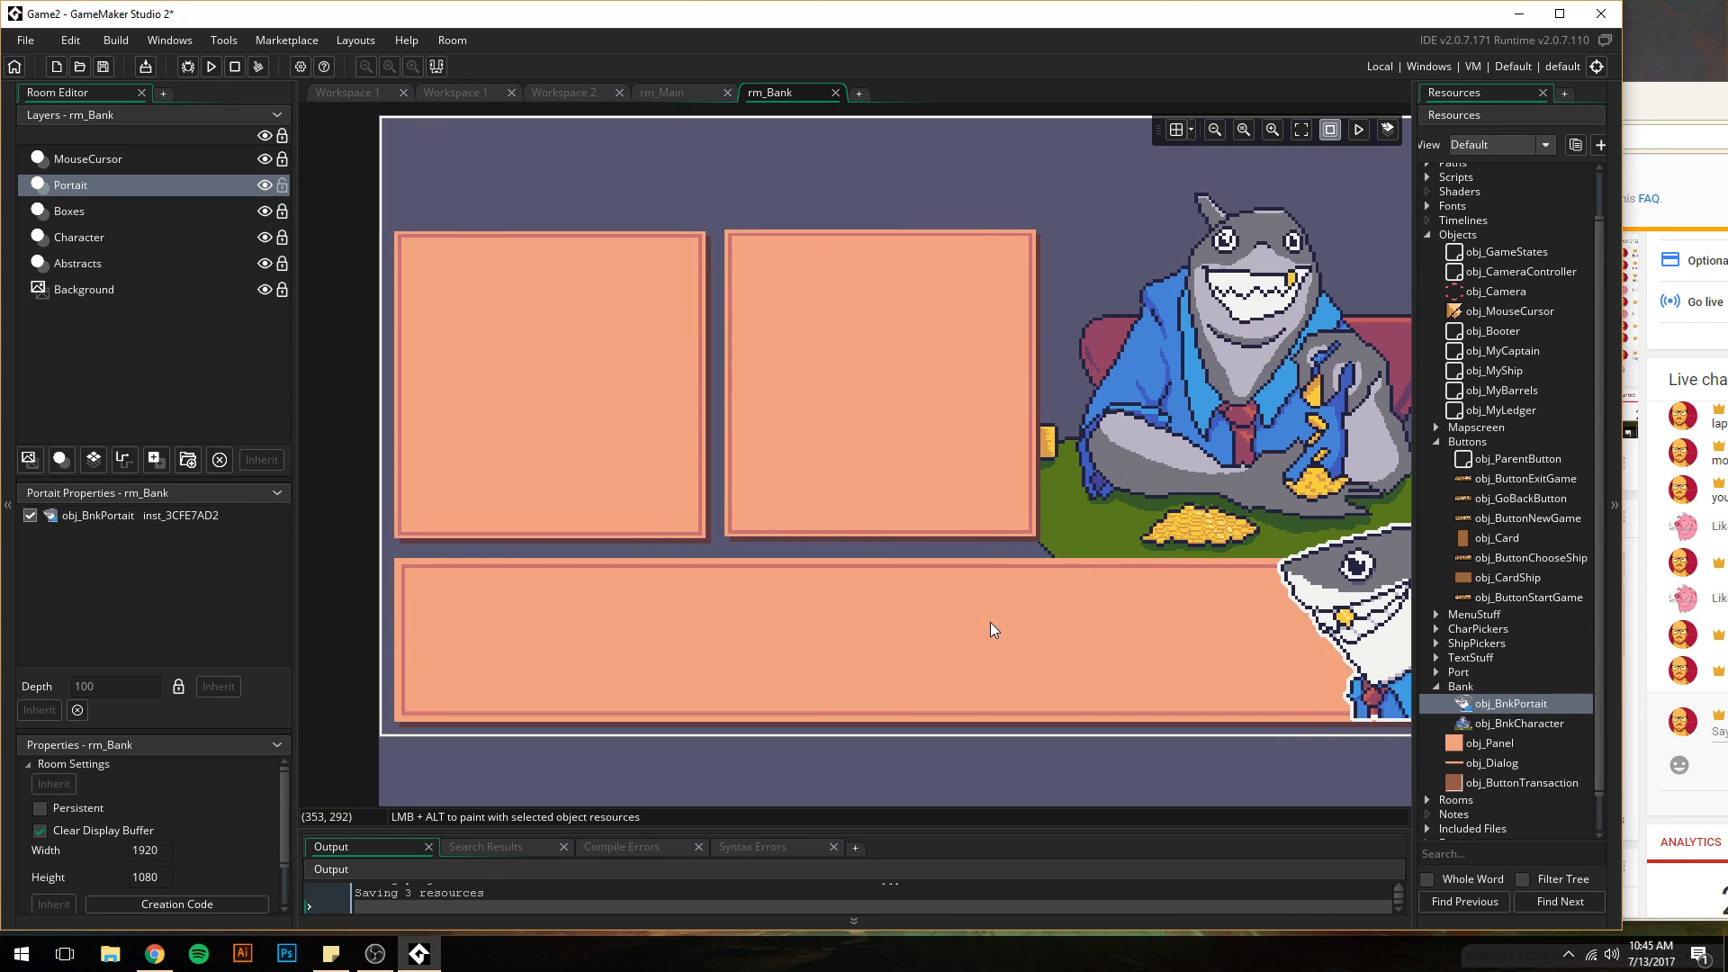
middle_click_drag(1050, 617, 942, 538)
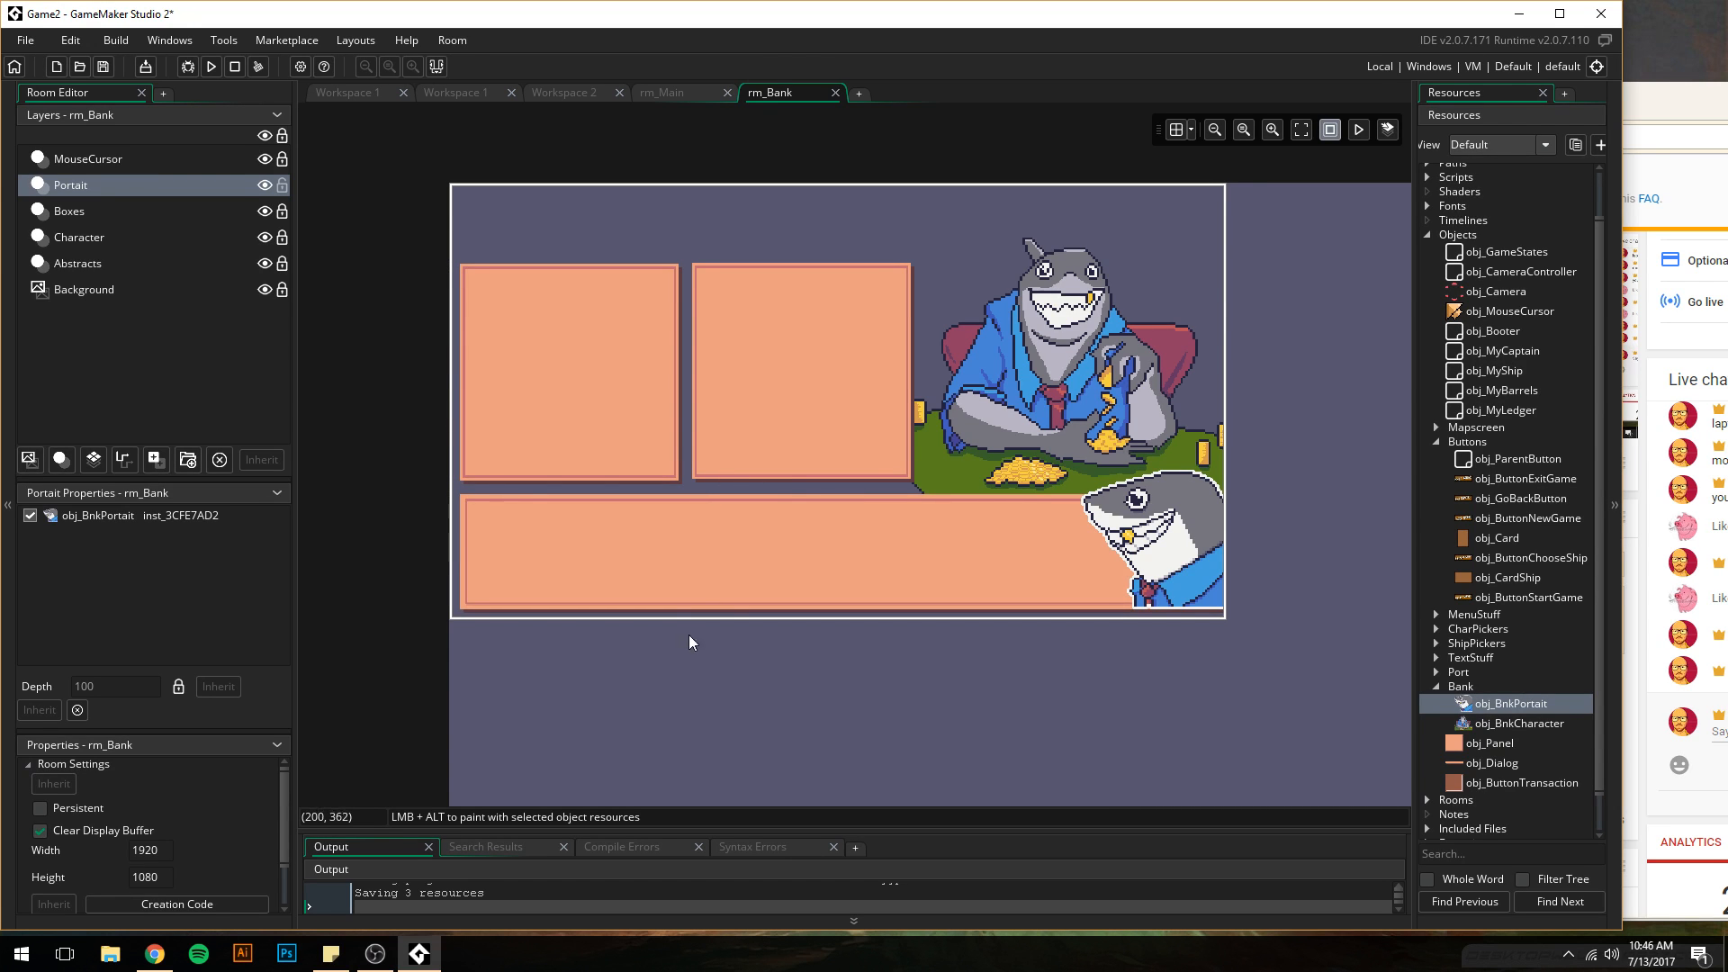
middle_click_drag(721, 693, 682, 556)
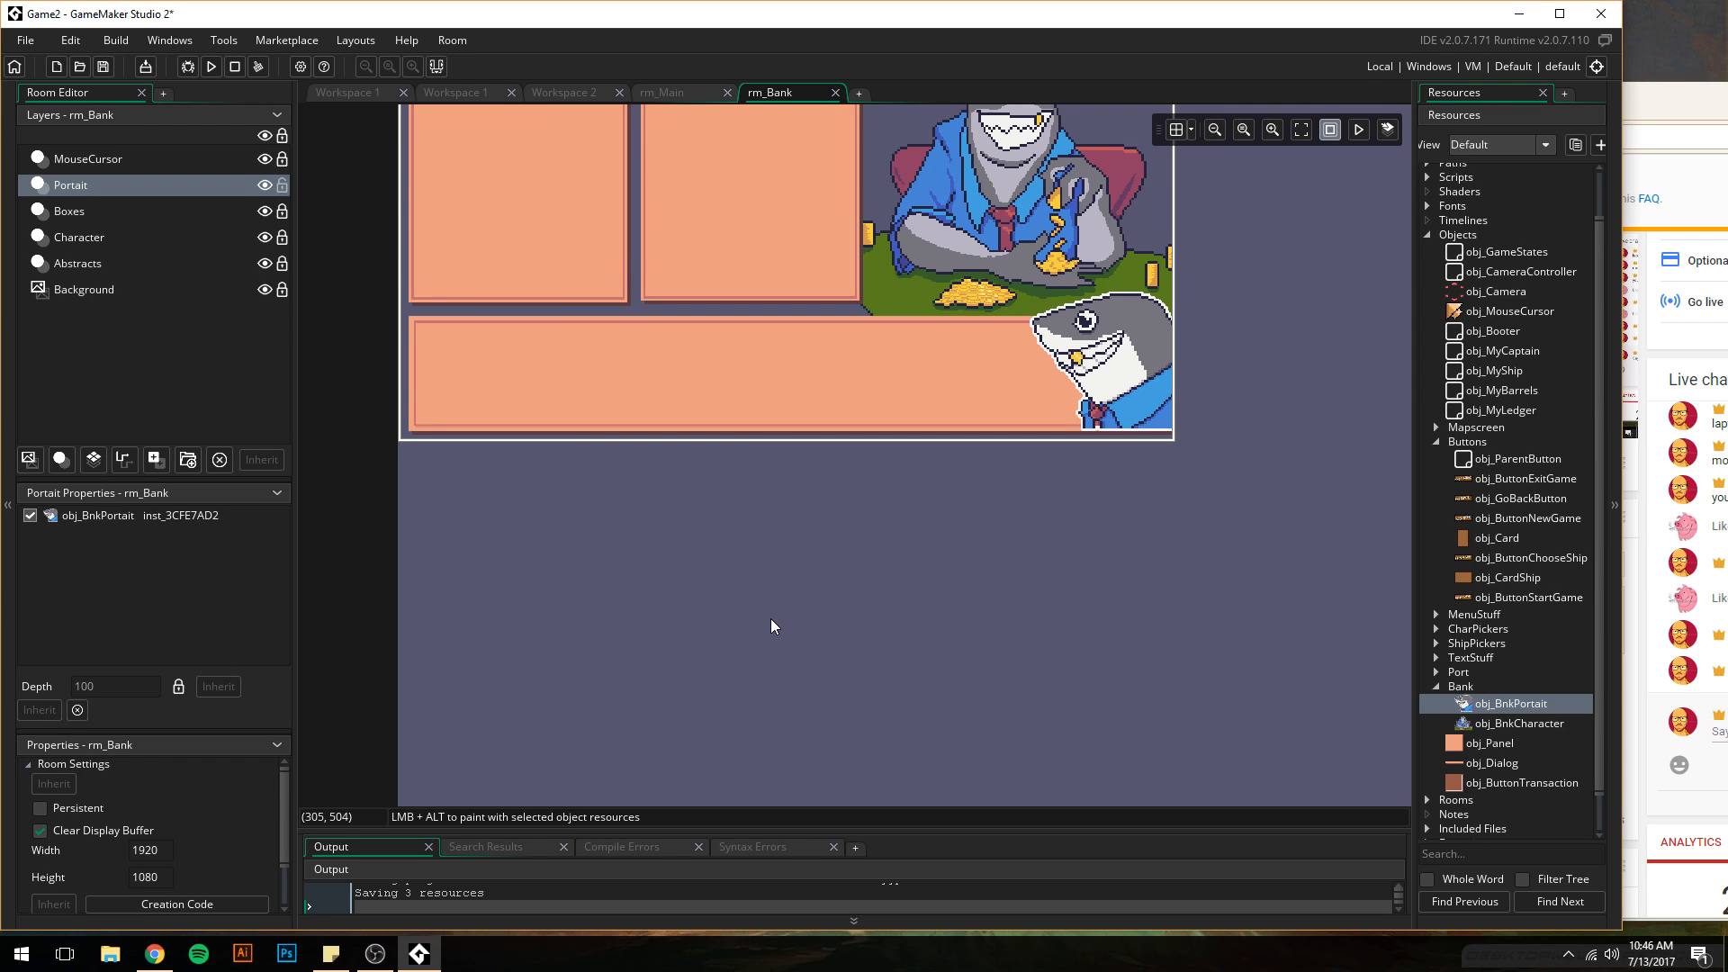
middle_click_drag(722, 386, 764, 398)
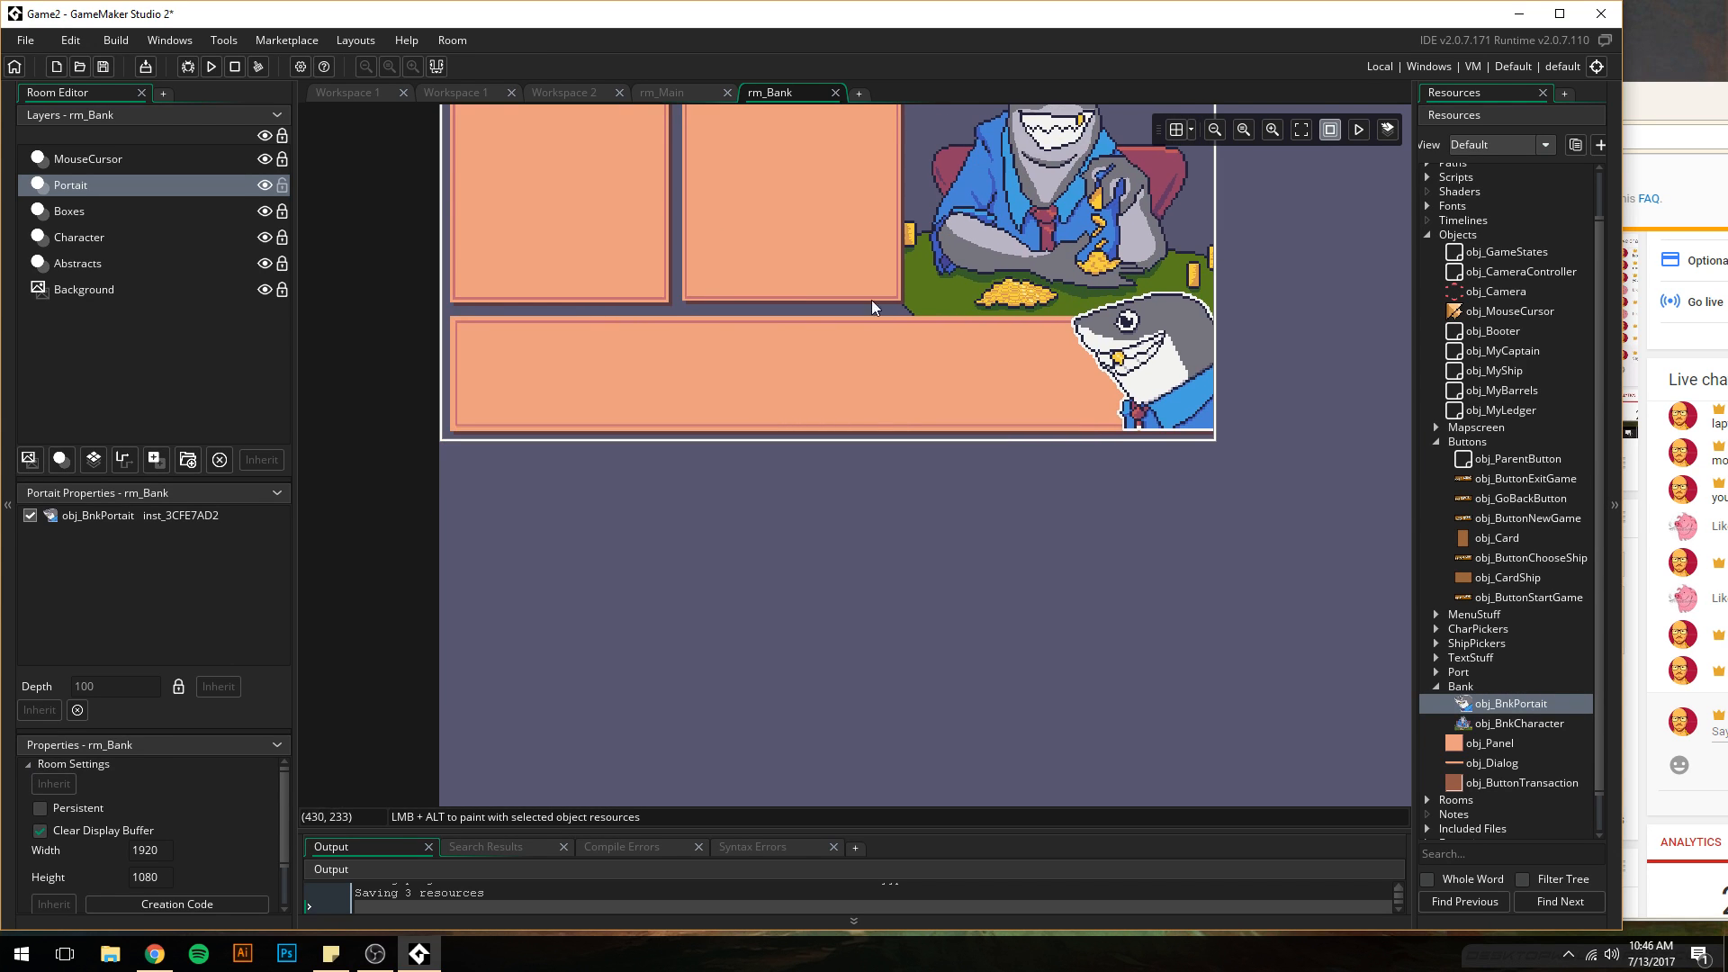
middle_click_drag(733, 613, 763, 645)
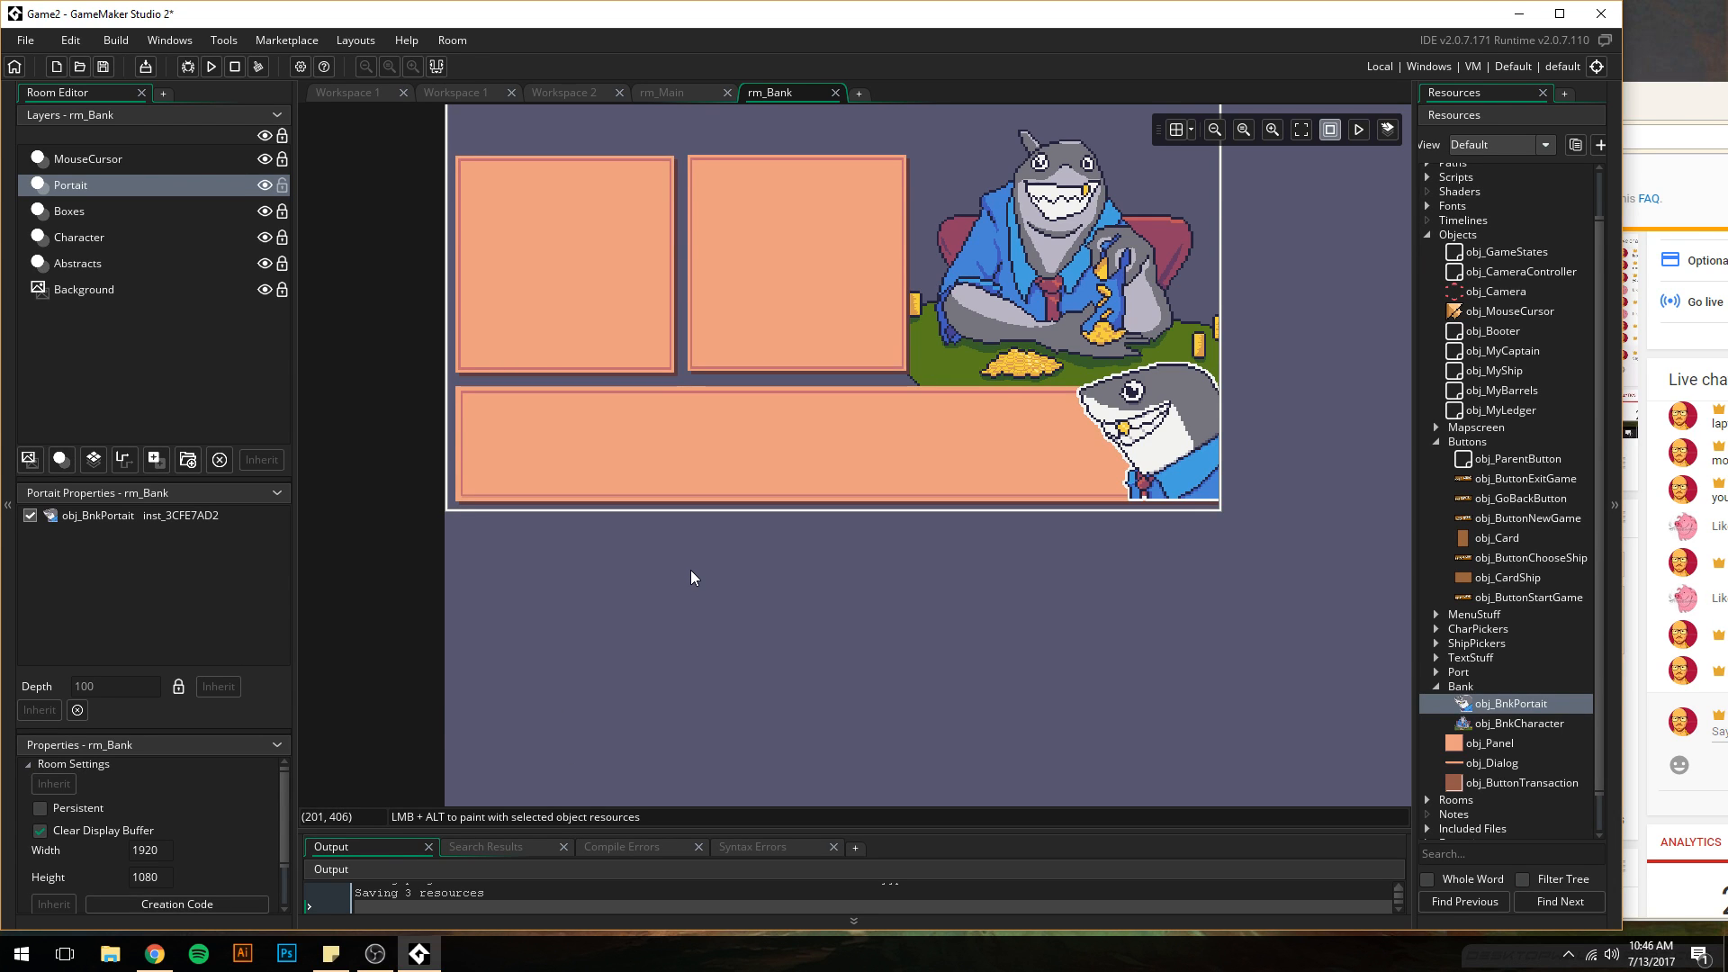
scroll(740, 567, "up", 2)
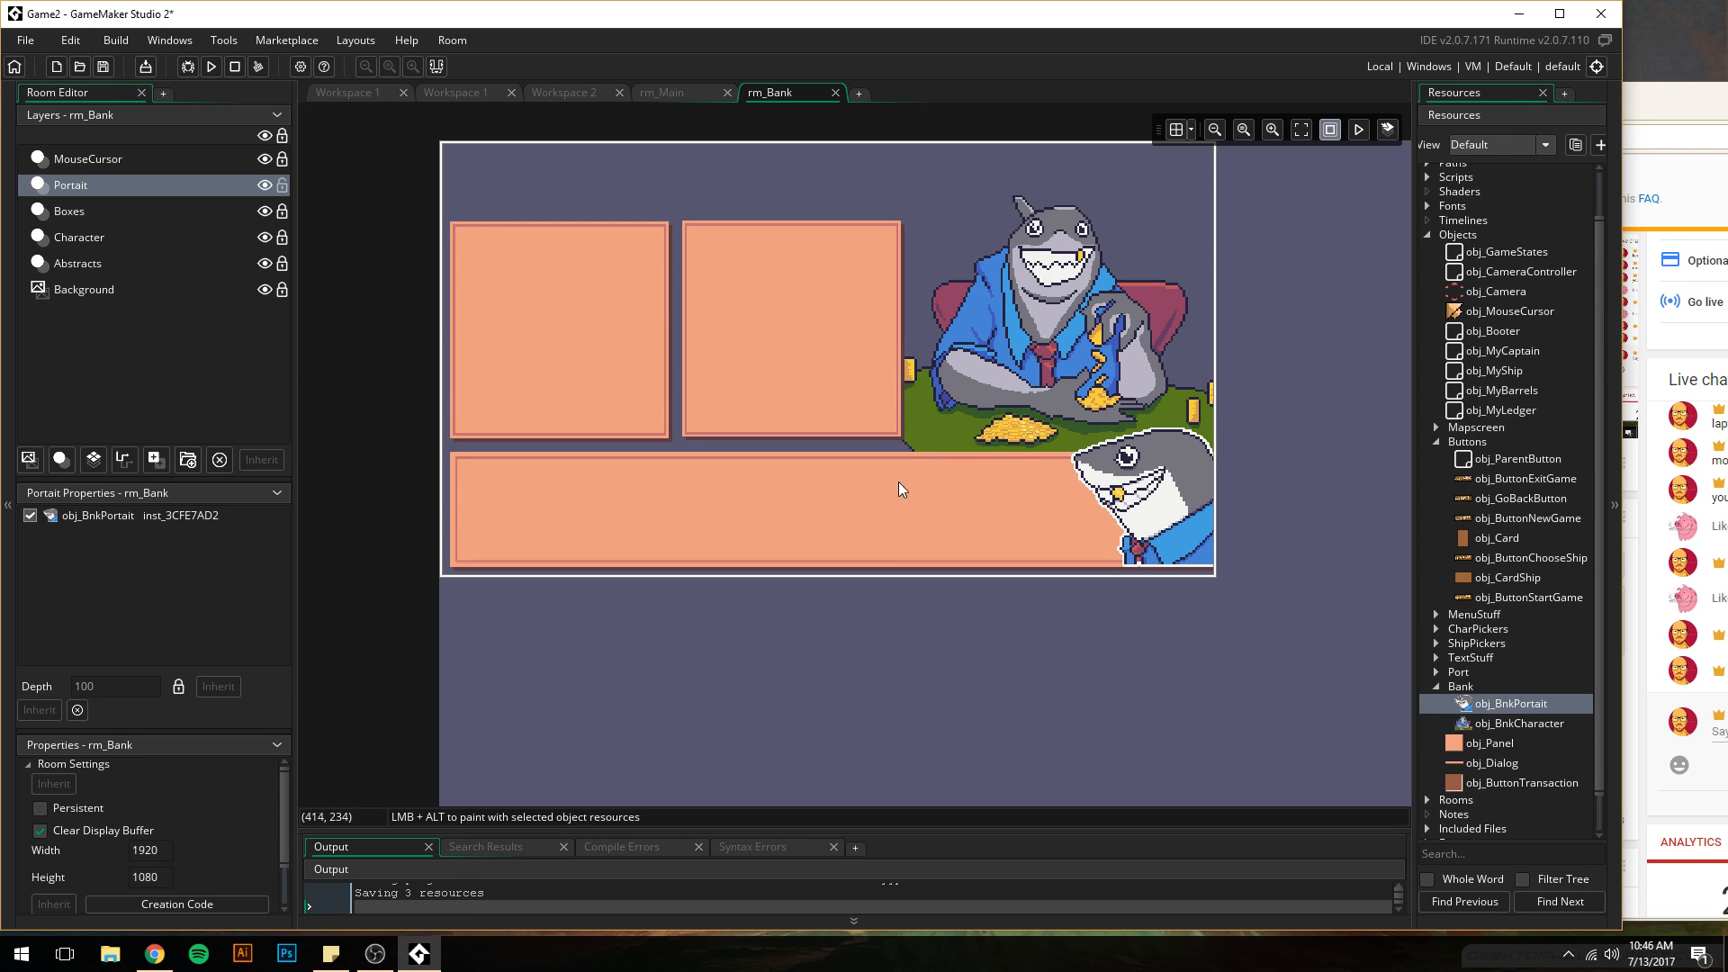
- Move the obj_BnkPortait instance out of the camera view to (640, 241), just beyond its right edge
left_click(1177, 506)
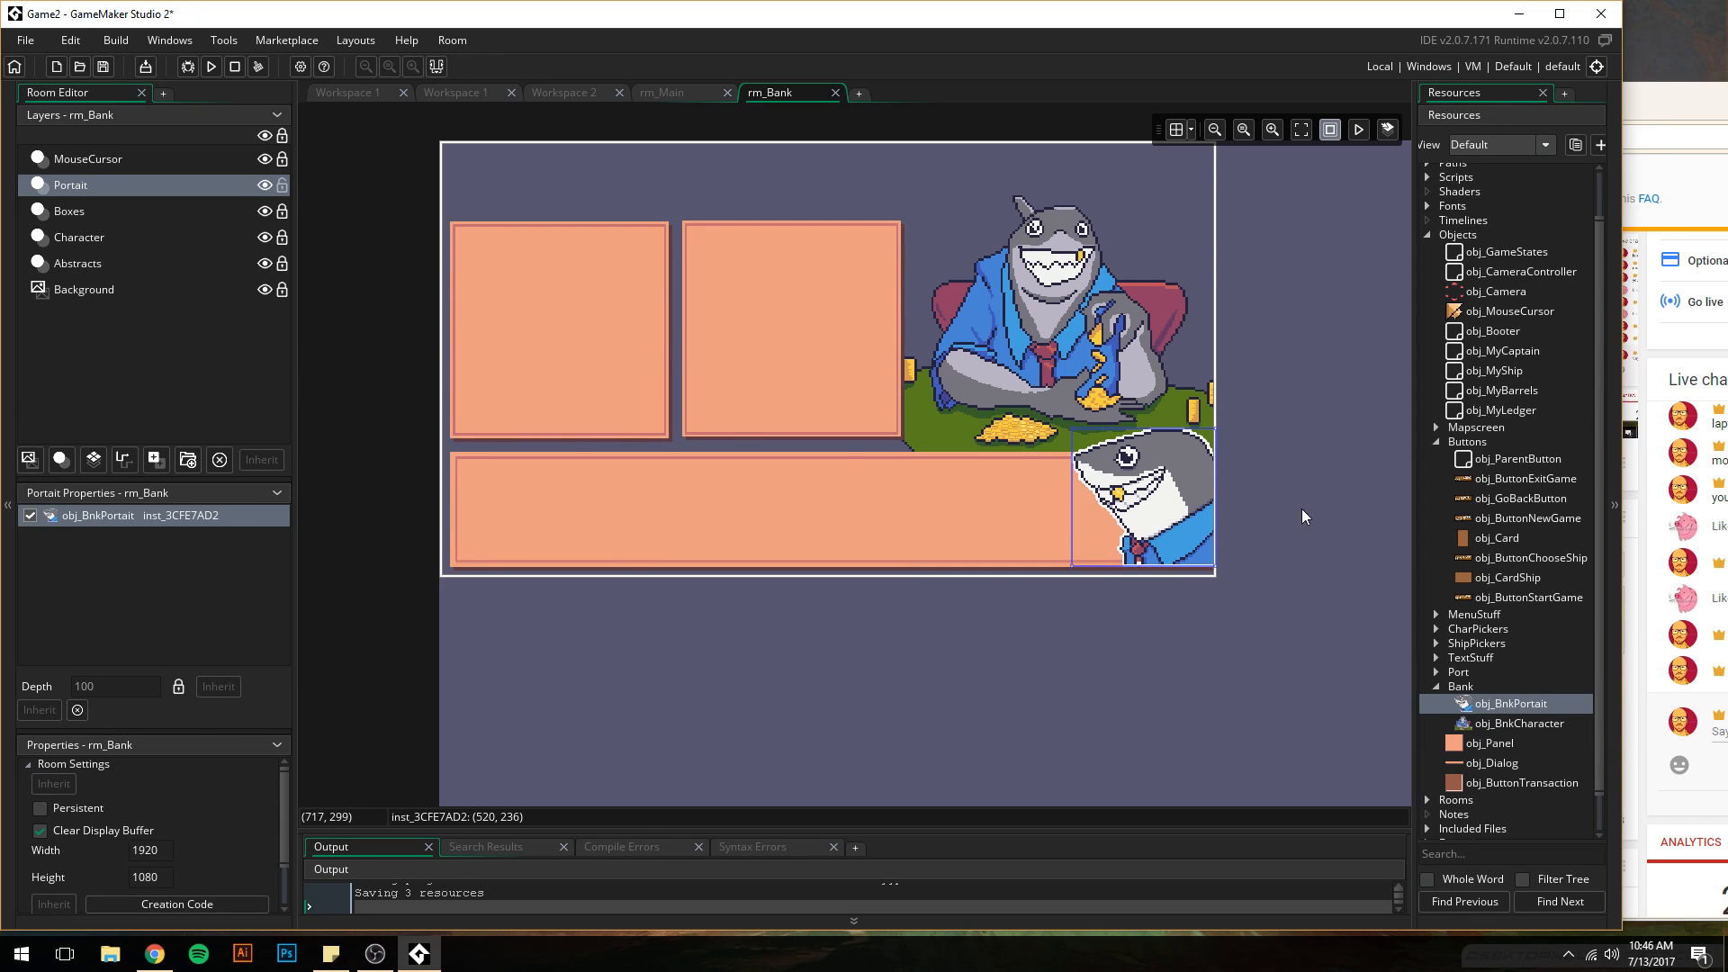
left_click_drag(1169, 517, 1314, 523)
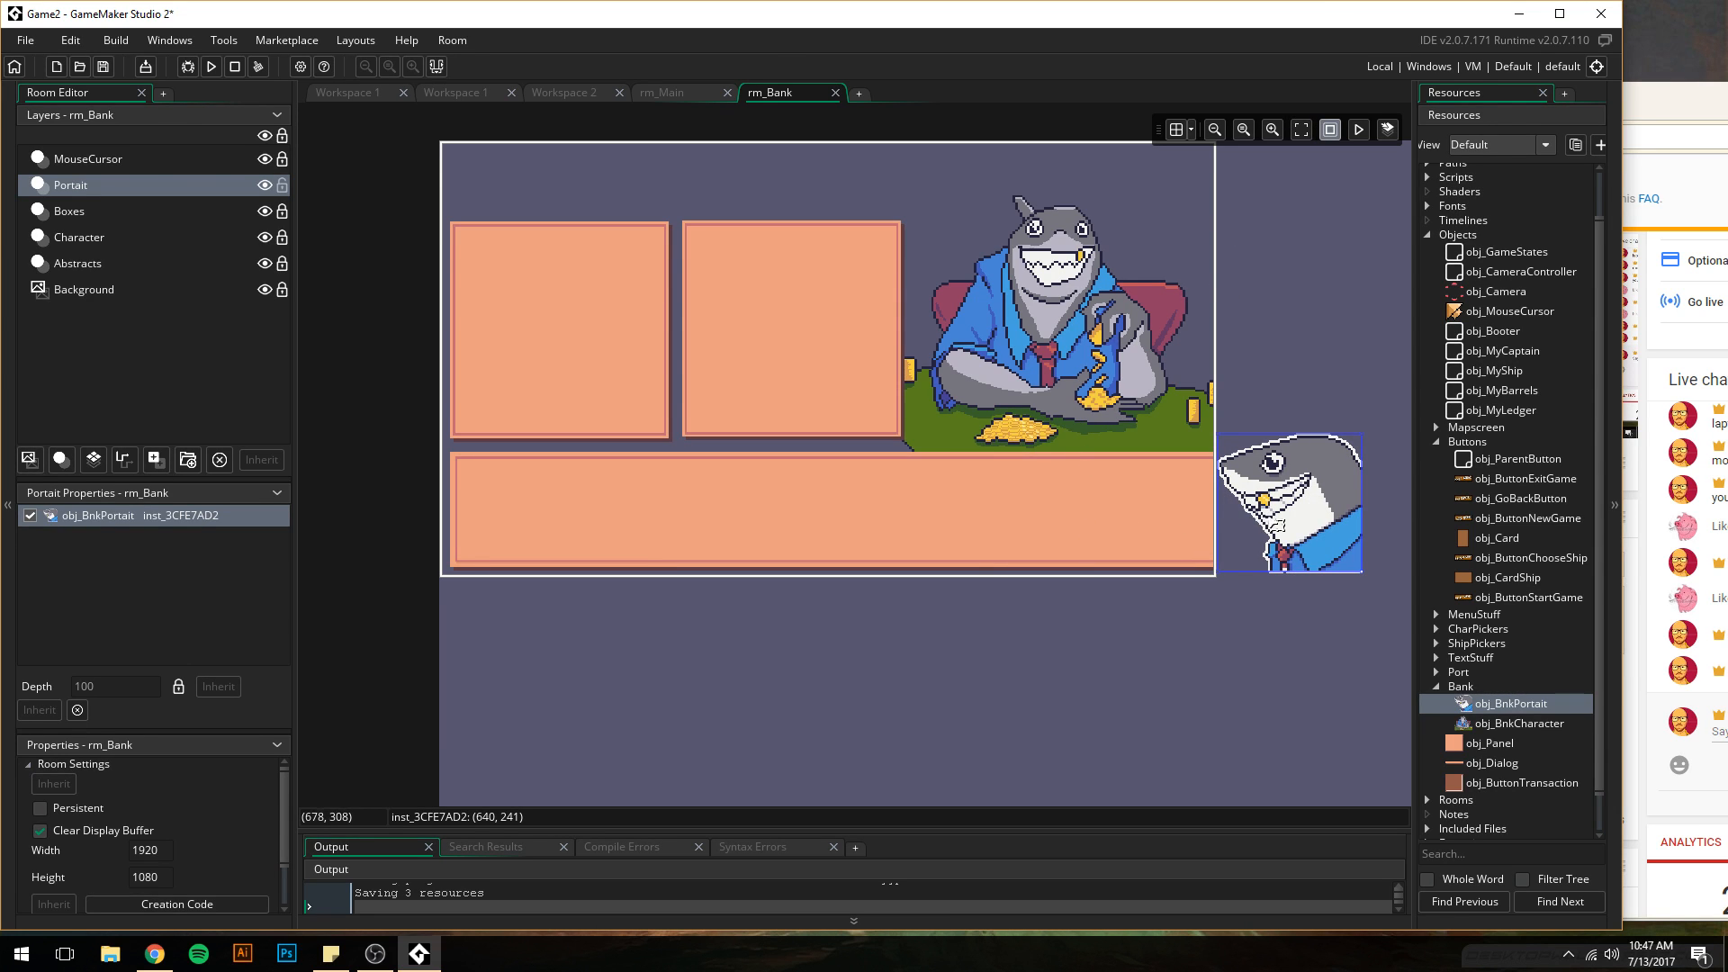
- Move the obj_BnkPortait instance inside the room's lower-right corner, overlapping the end of the long dialog panel
left_click_drag(1296, 522, 1159, 513)
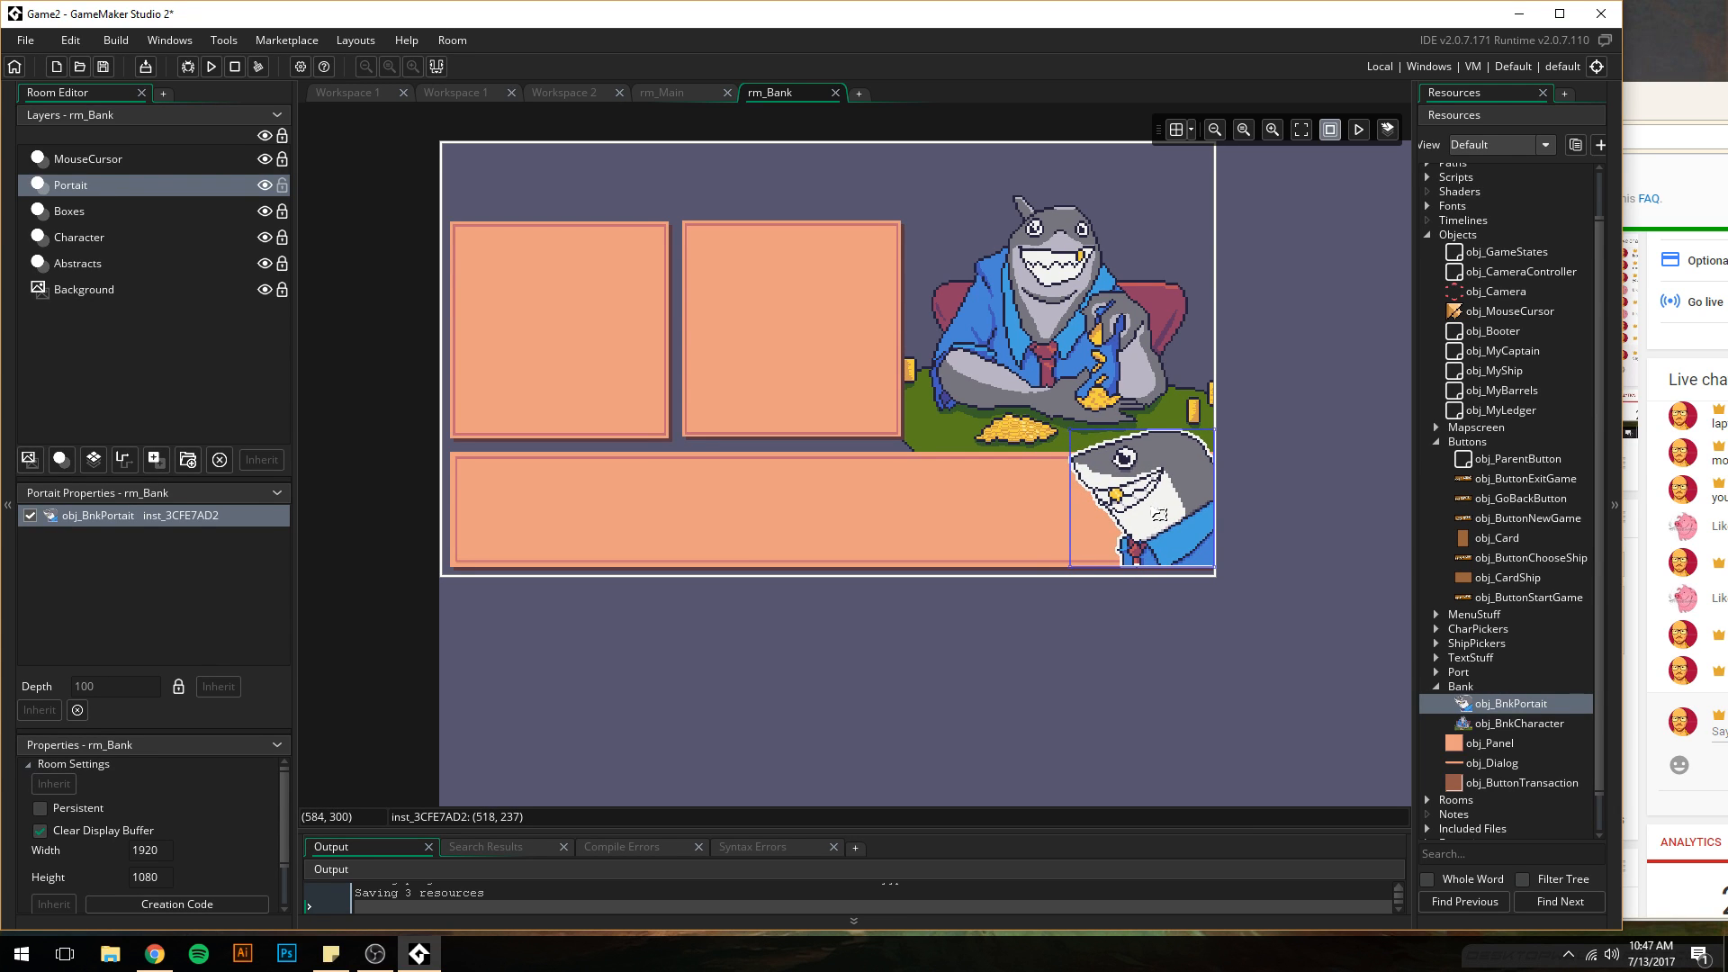
left_click(1306, 520)
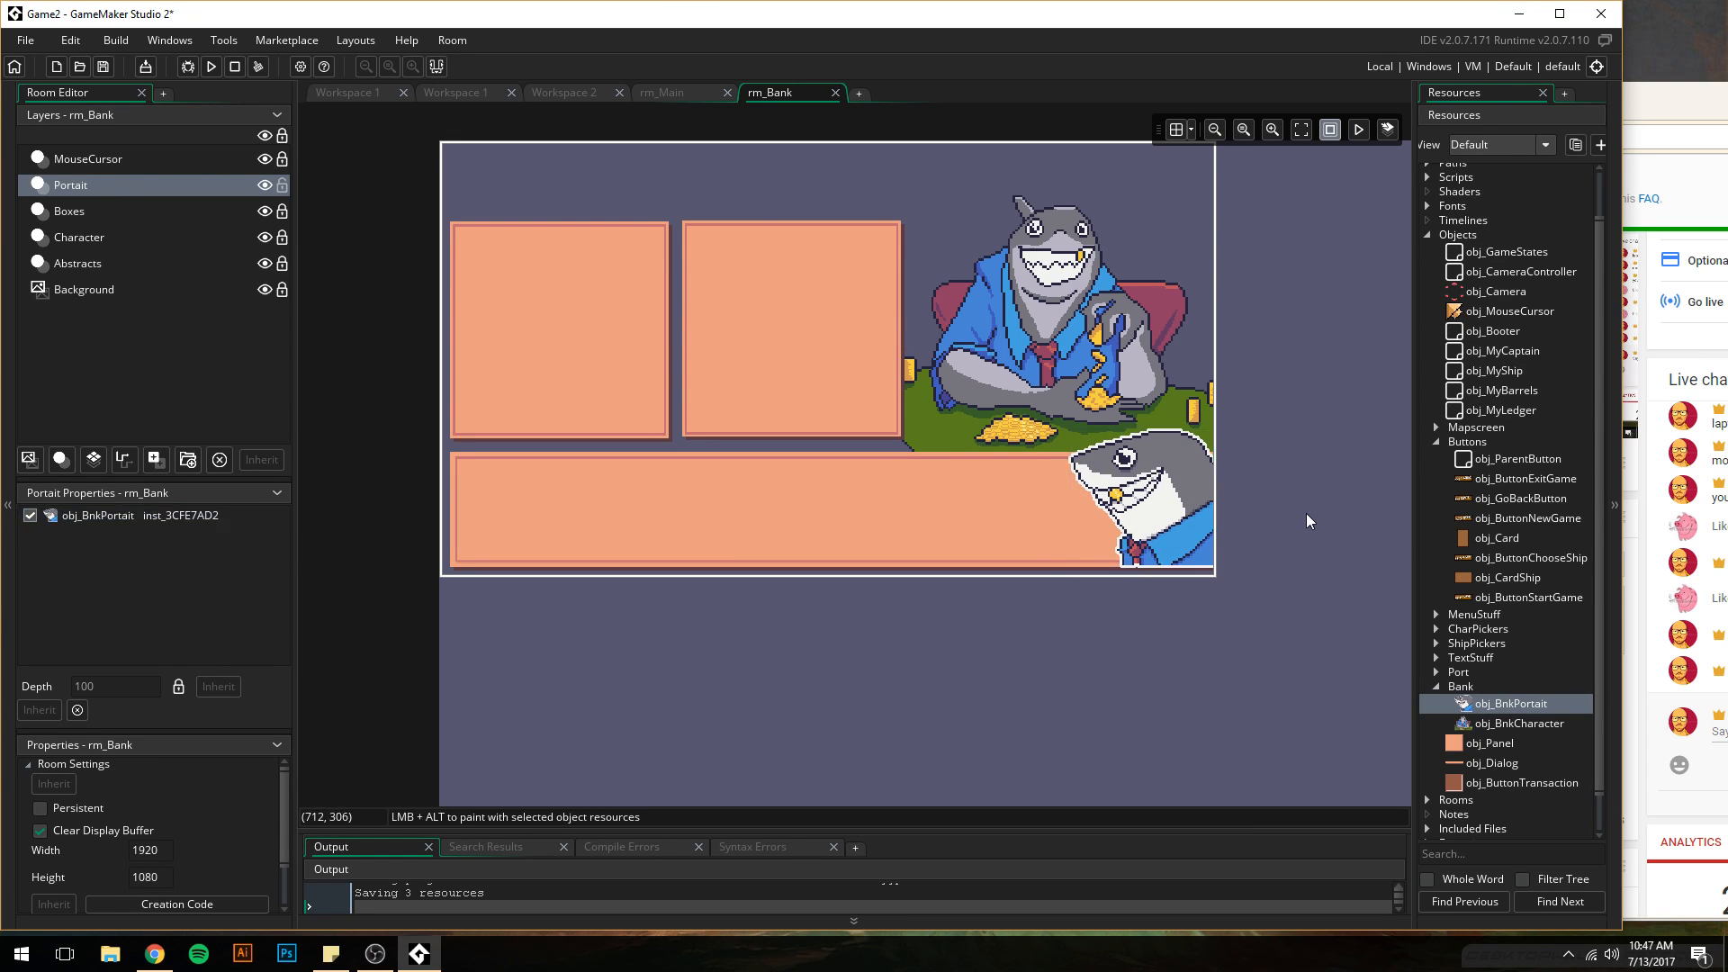
middle_click_drag(1269, 355, 1261, 409)
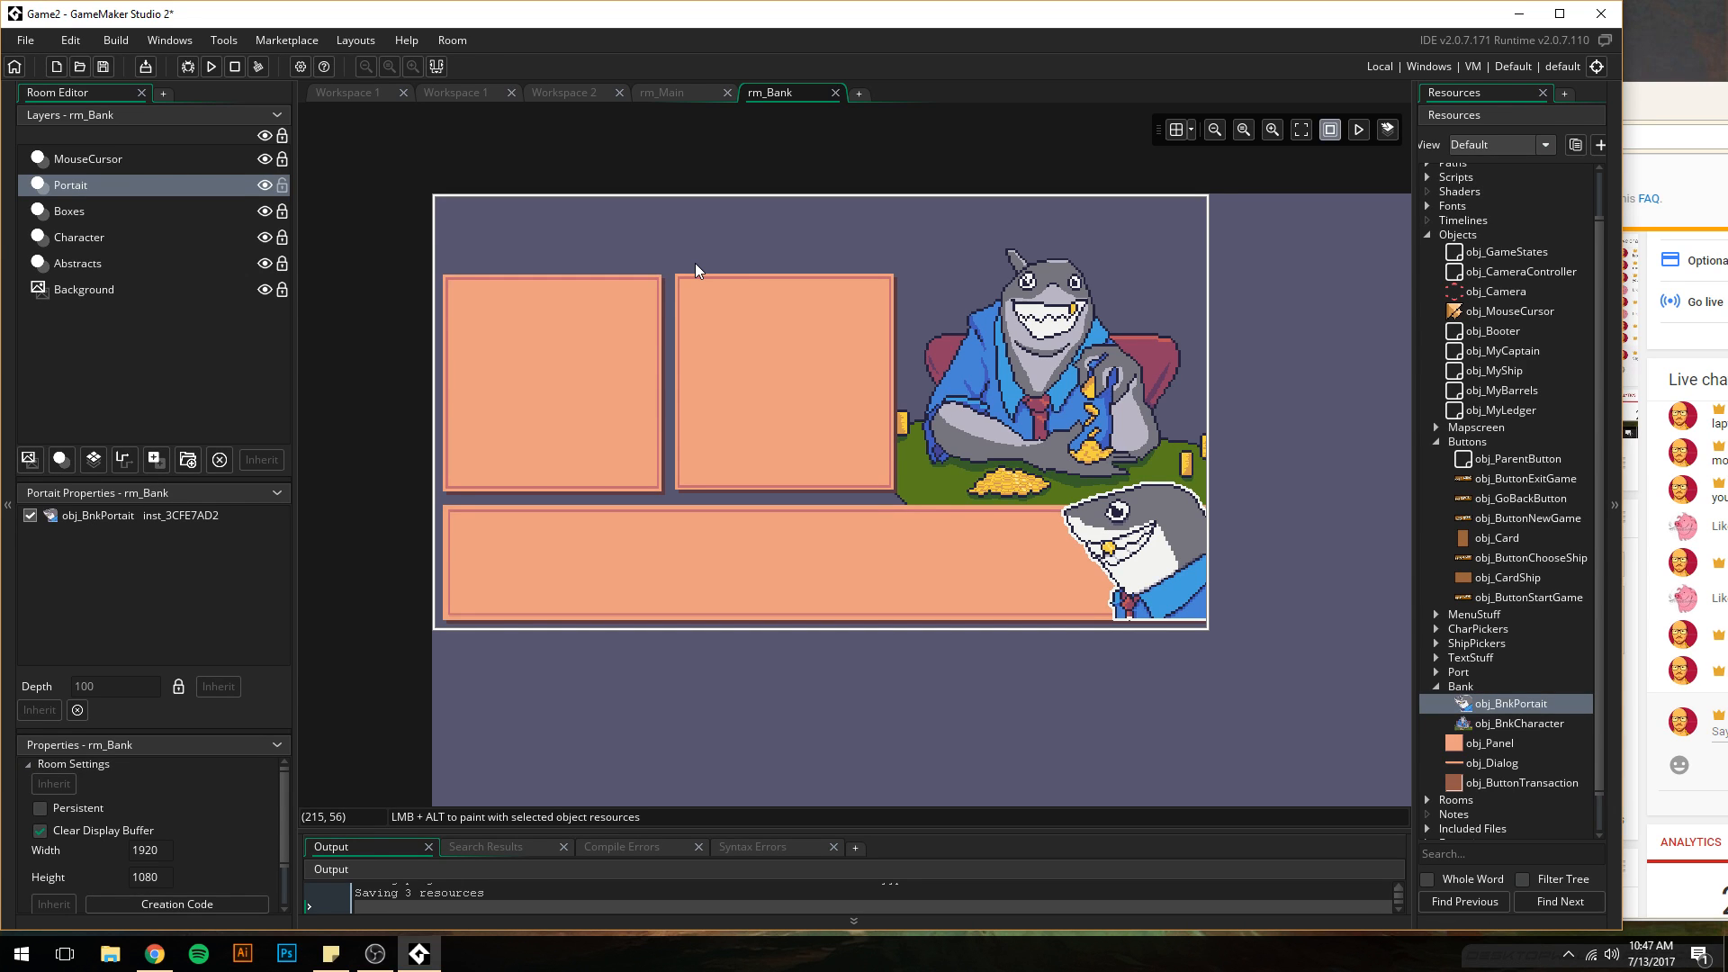
scroll(910, 571, "down", 4)
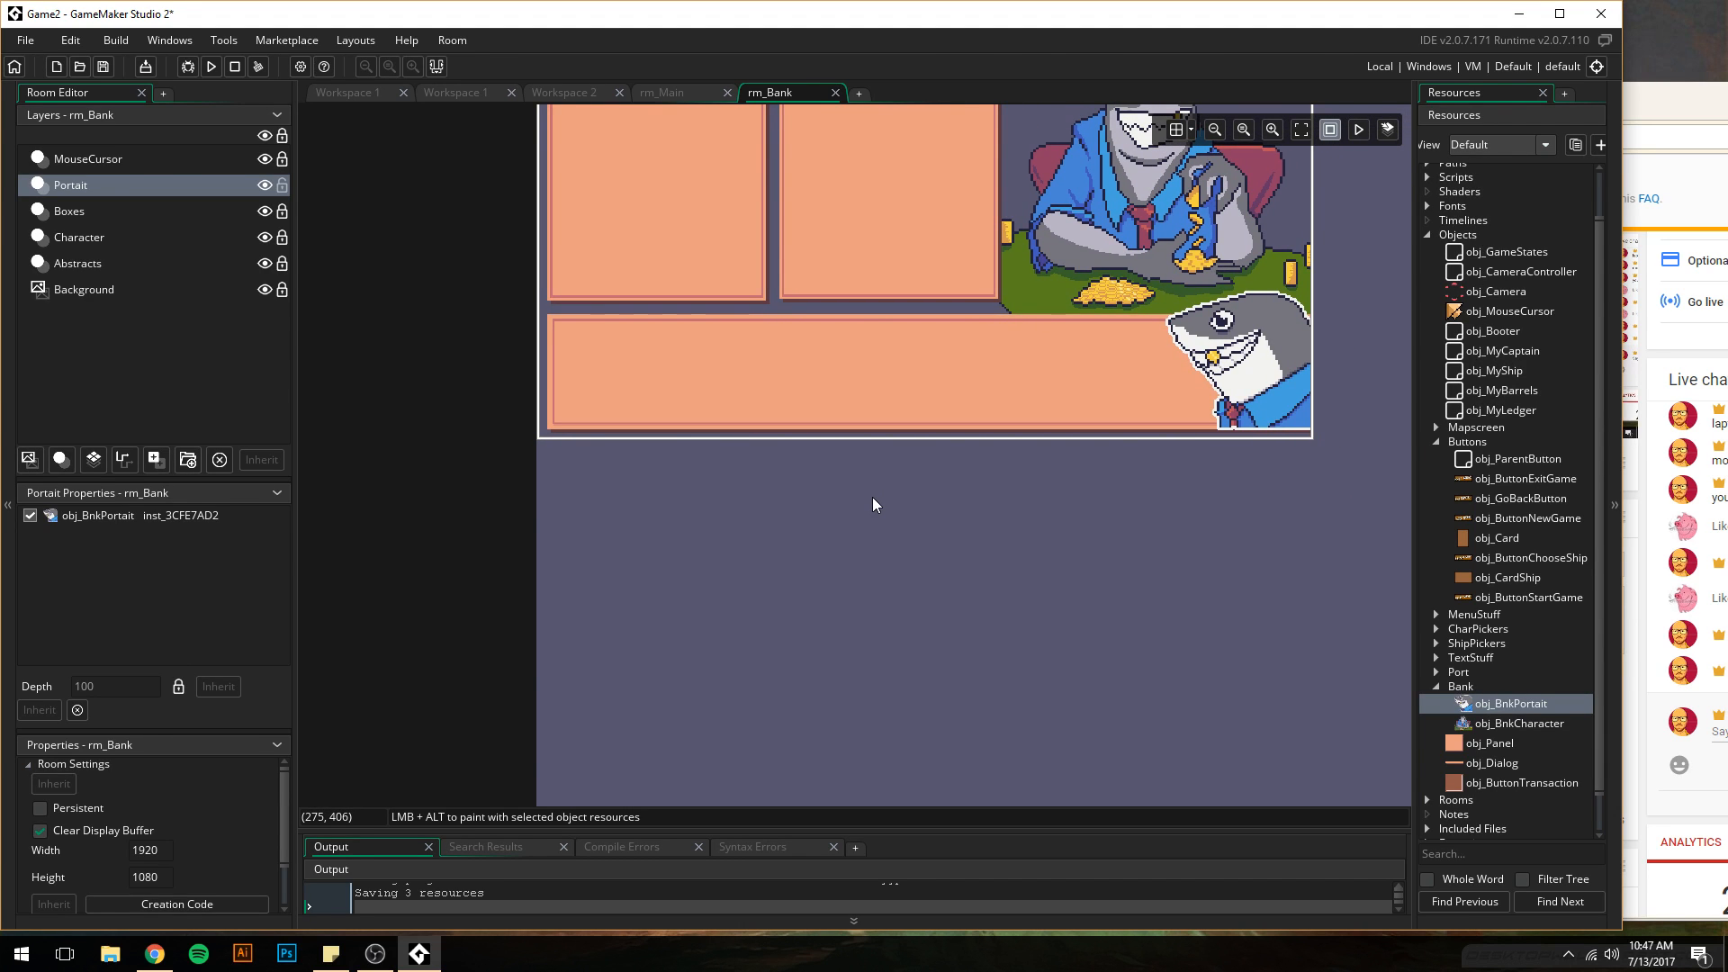
middle_click_drag(870, 543, 767, 636)
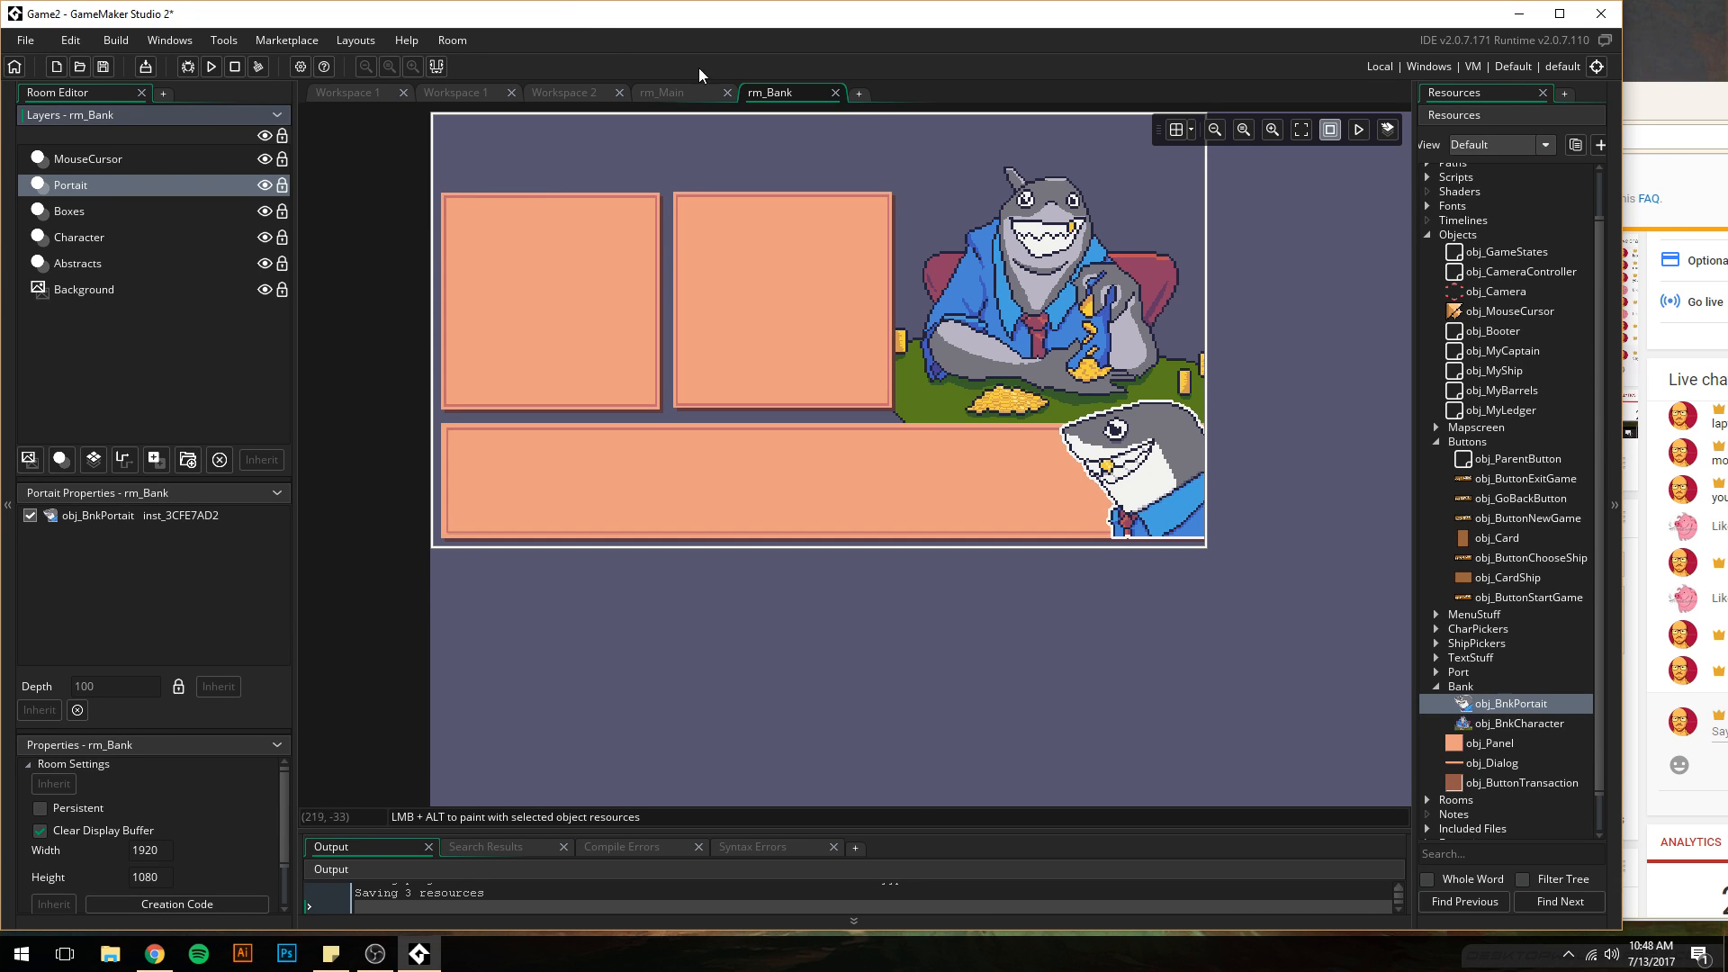
- Open the spr_BnkDialog631x98 sprite from the Bank sprite group in Workspace 2 to inspect it
left_click(575, 94)
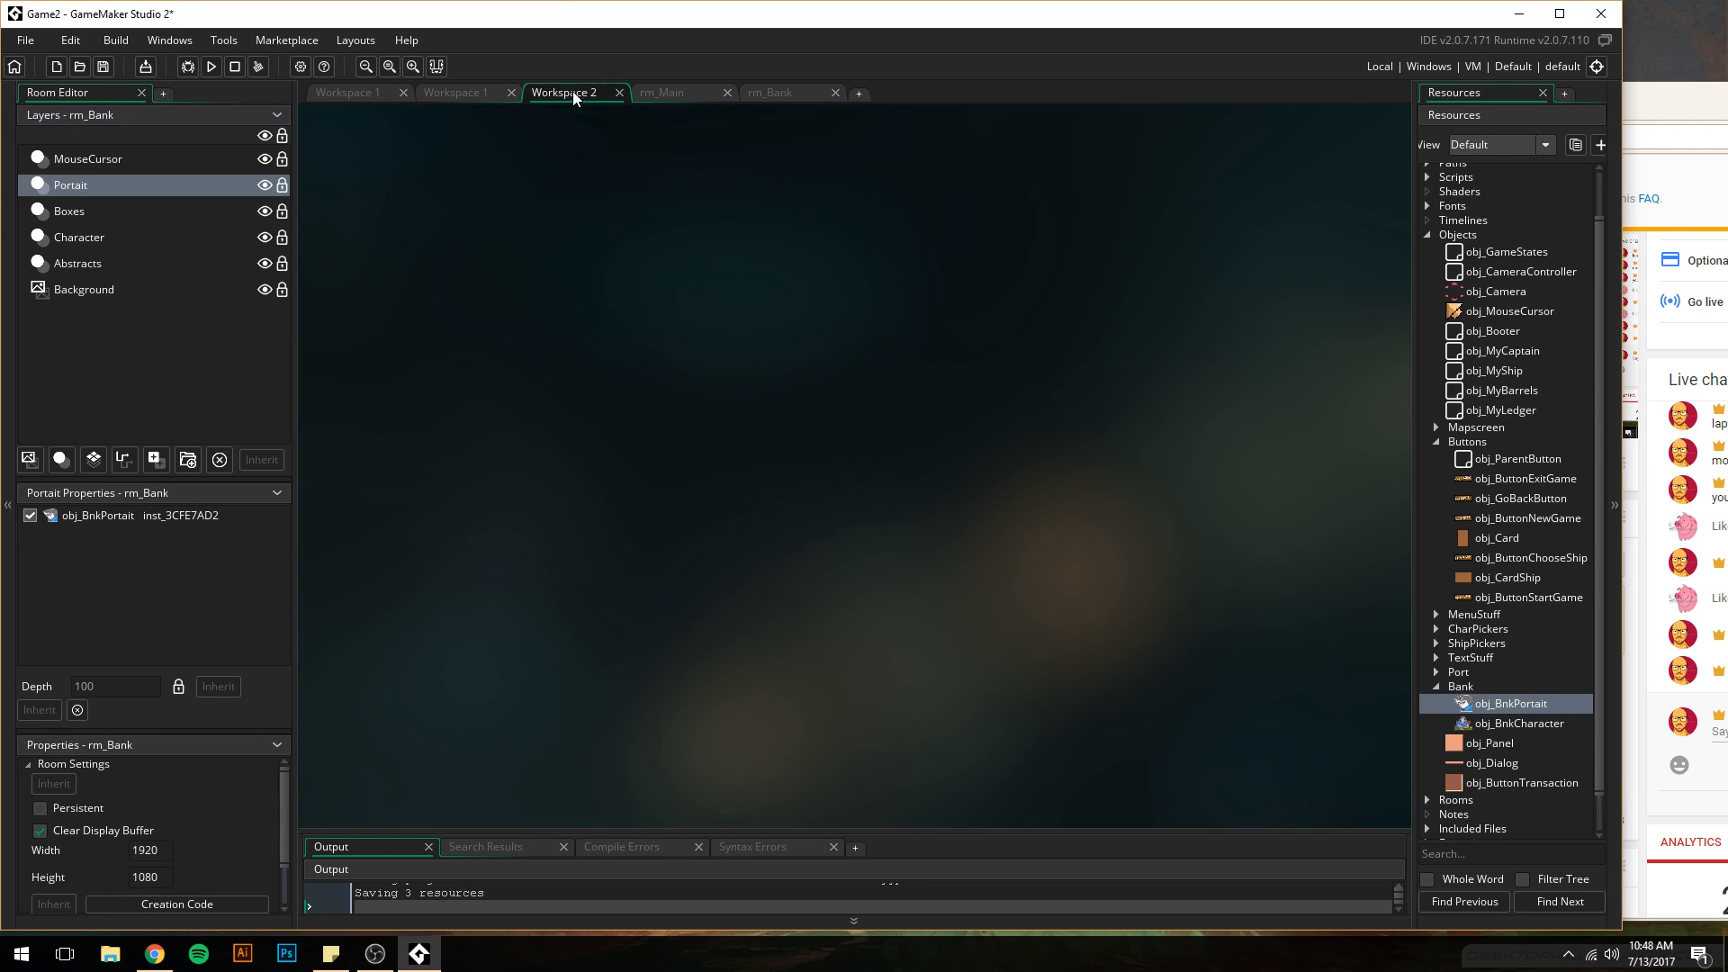
left_click(1437, 442)
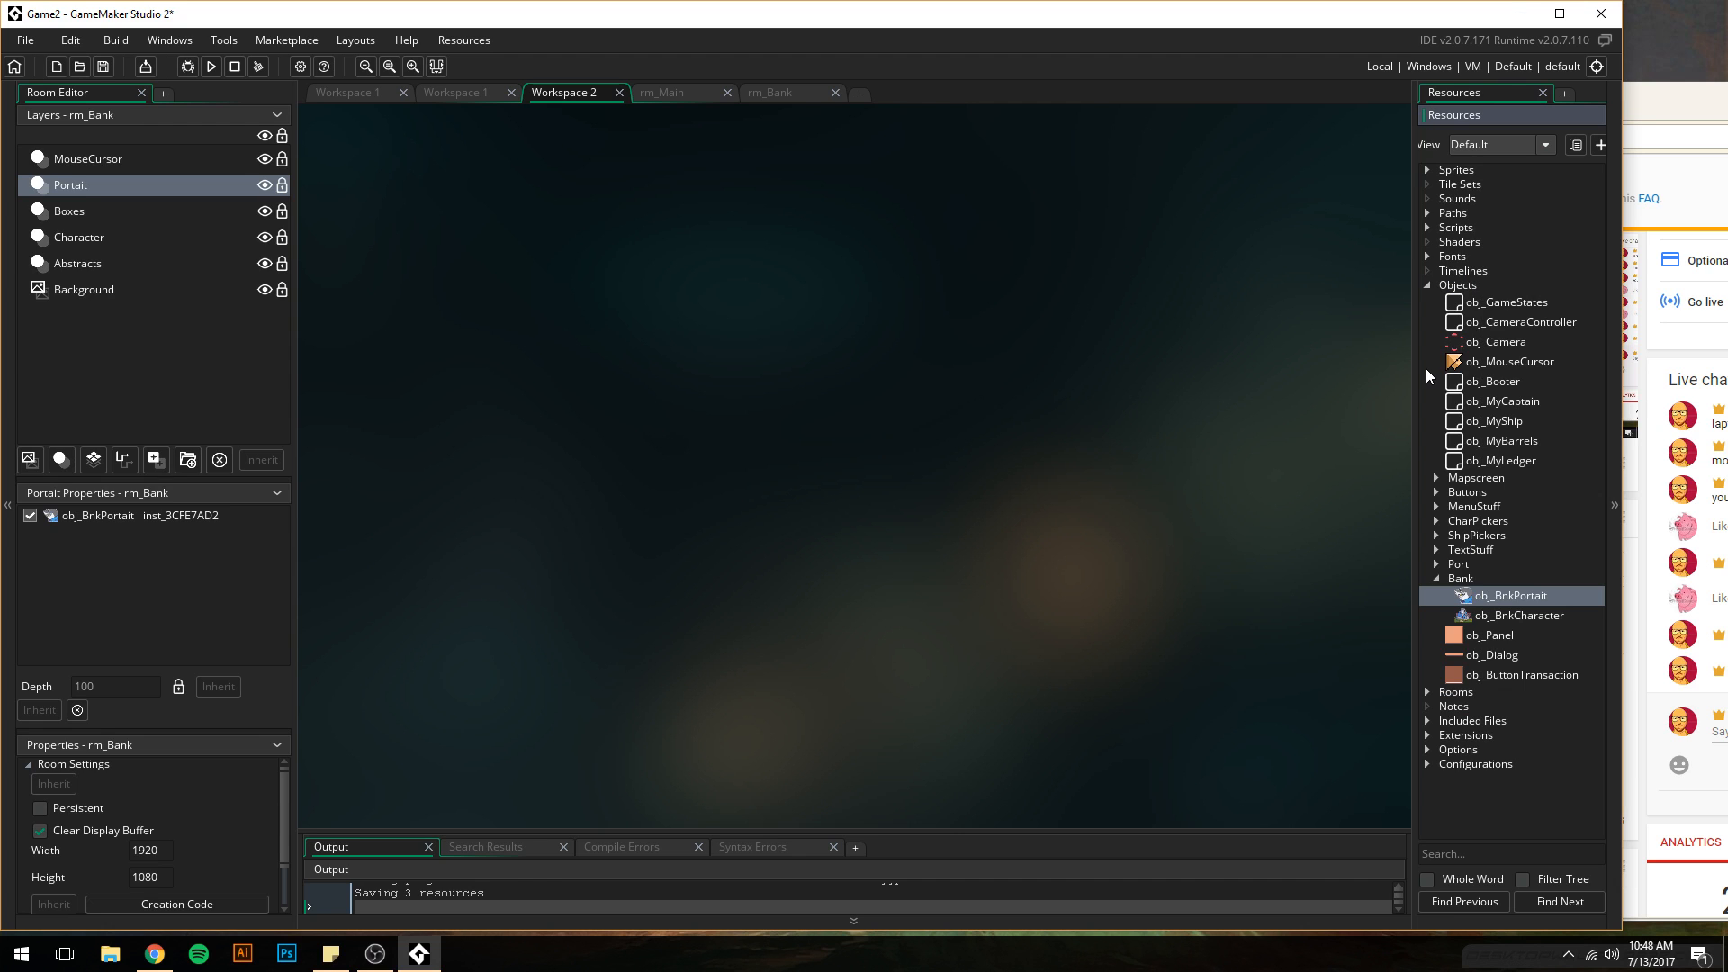
left_click(1426, 285)
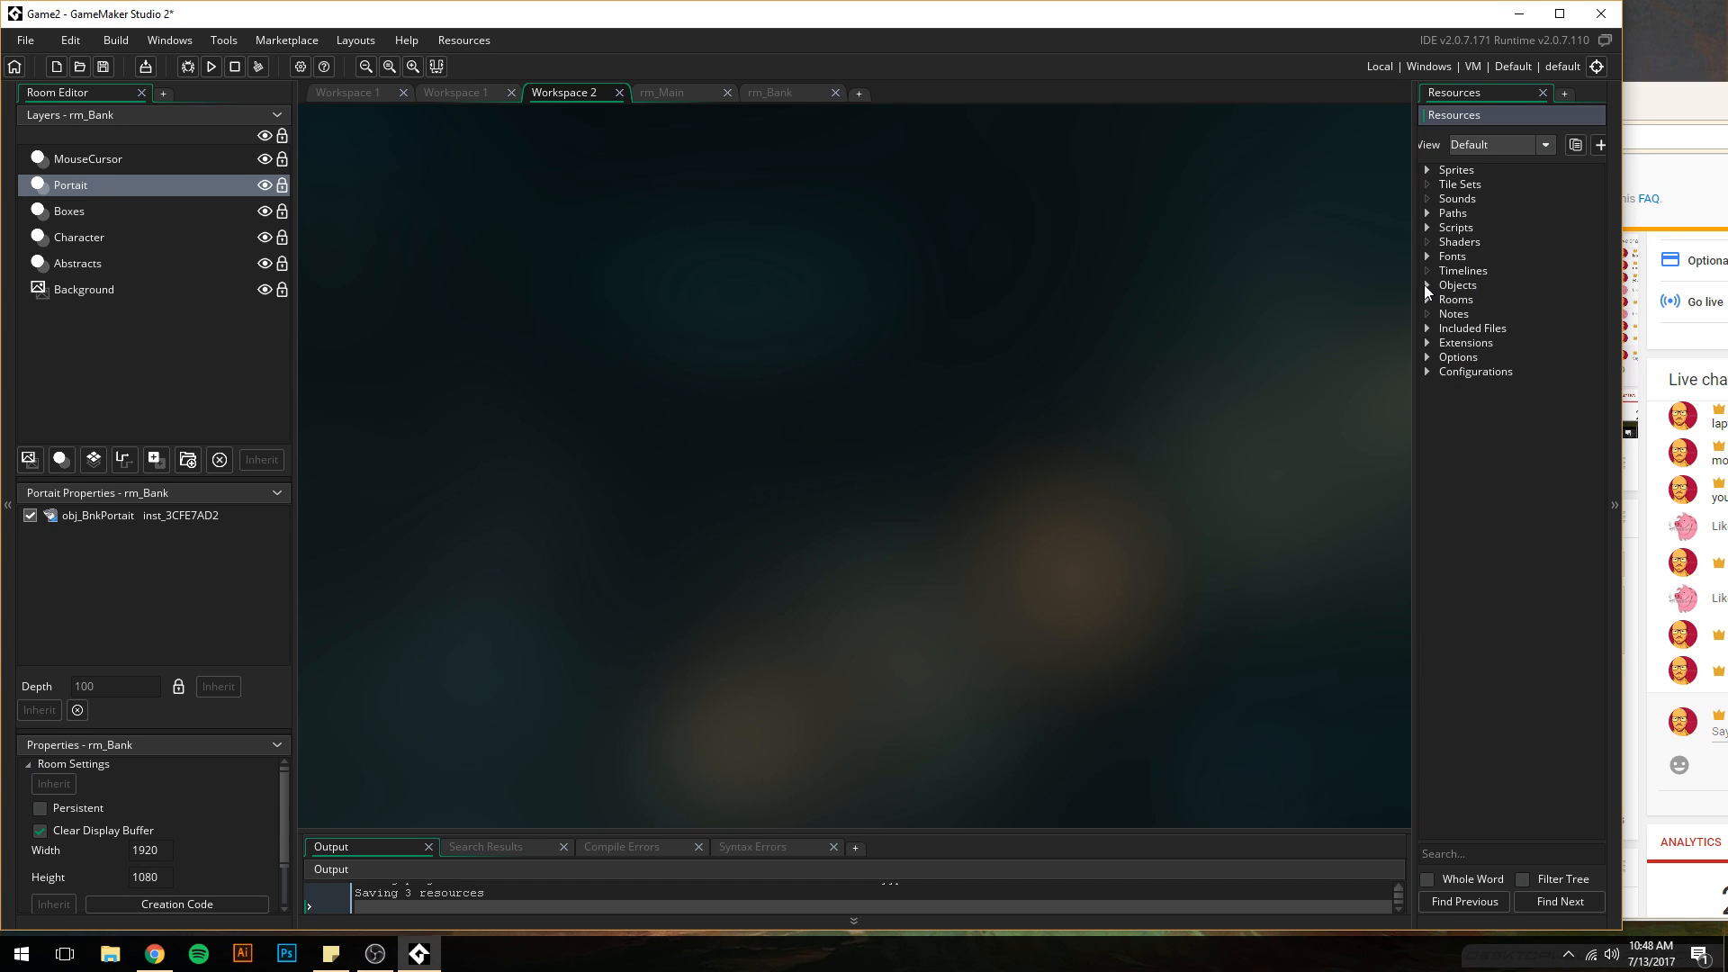
left_click(1426, 169)
double_click(1492, 259)
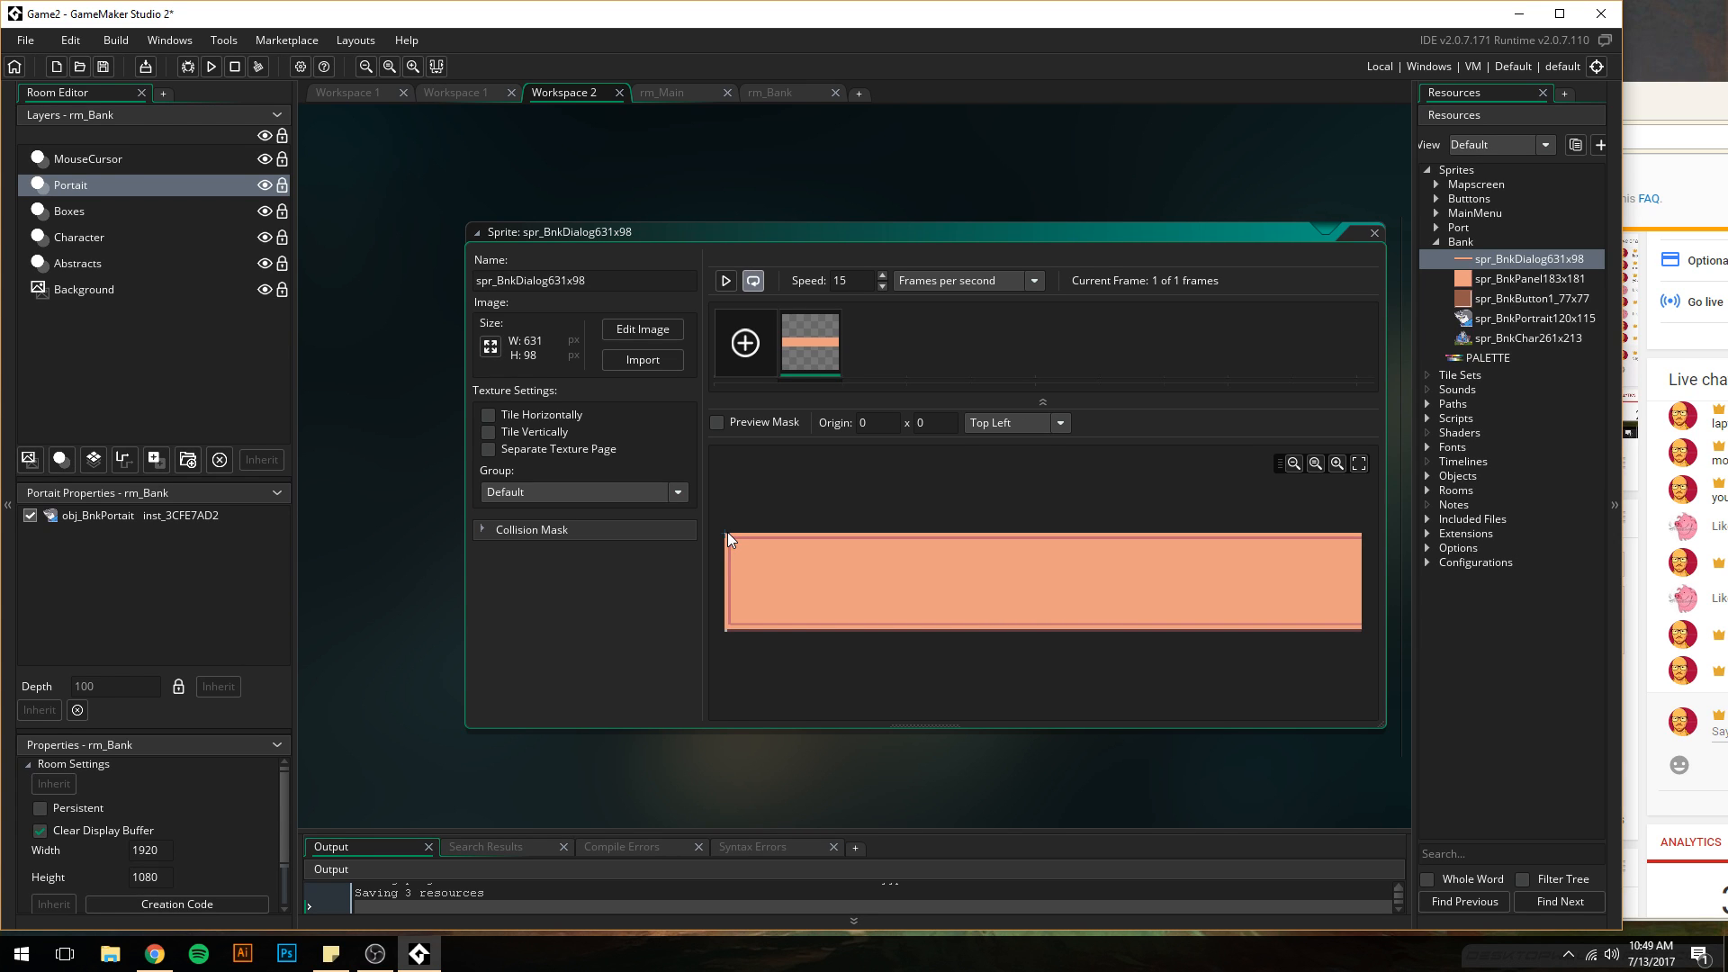
- Return to the rm_Bank room and close the rm_Main room editor
left_click(701, 92)
left_click(765, 94)
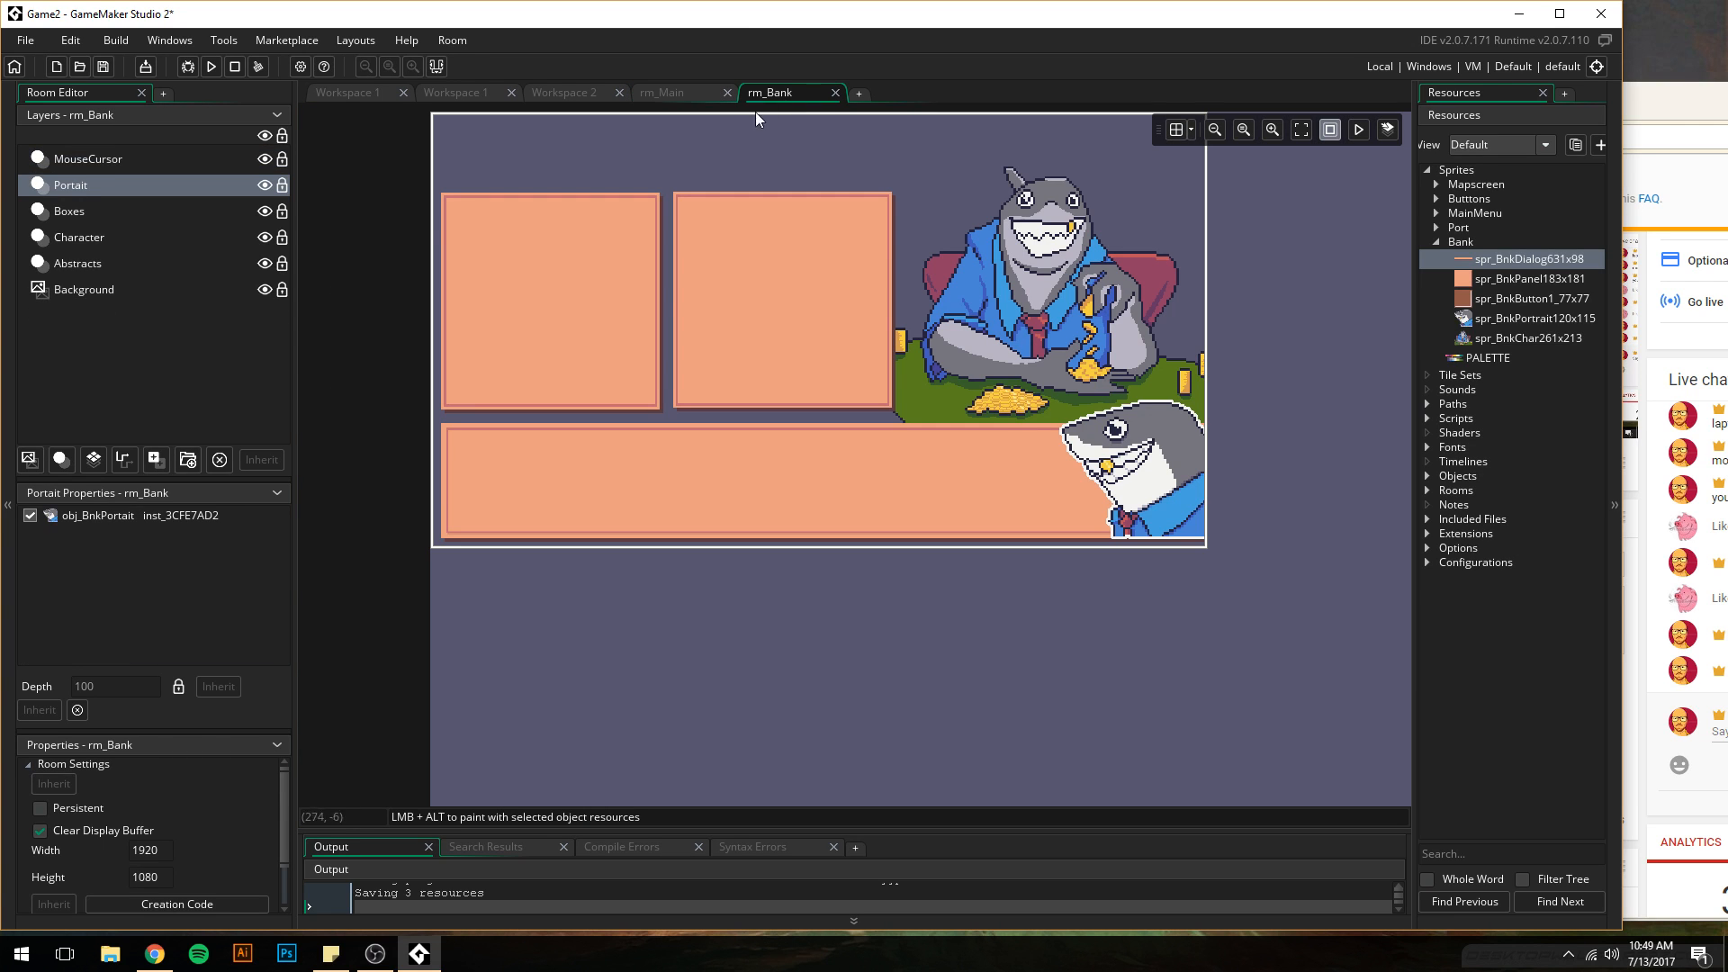
left_click(727, 93)
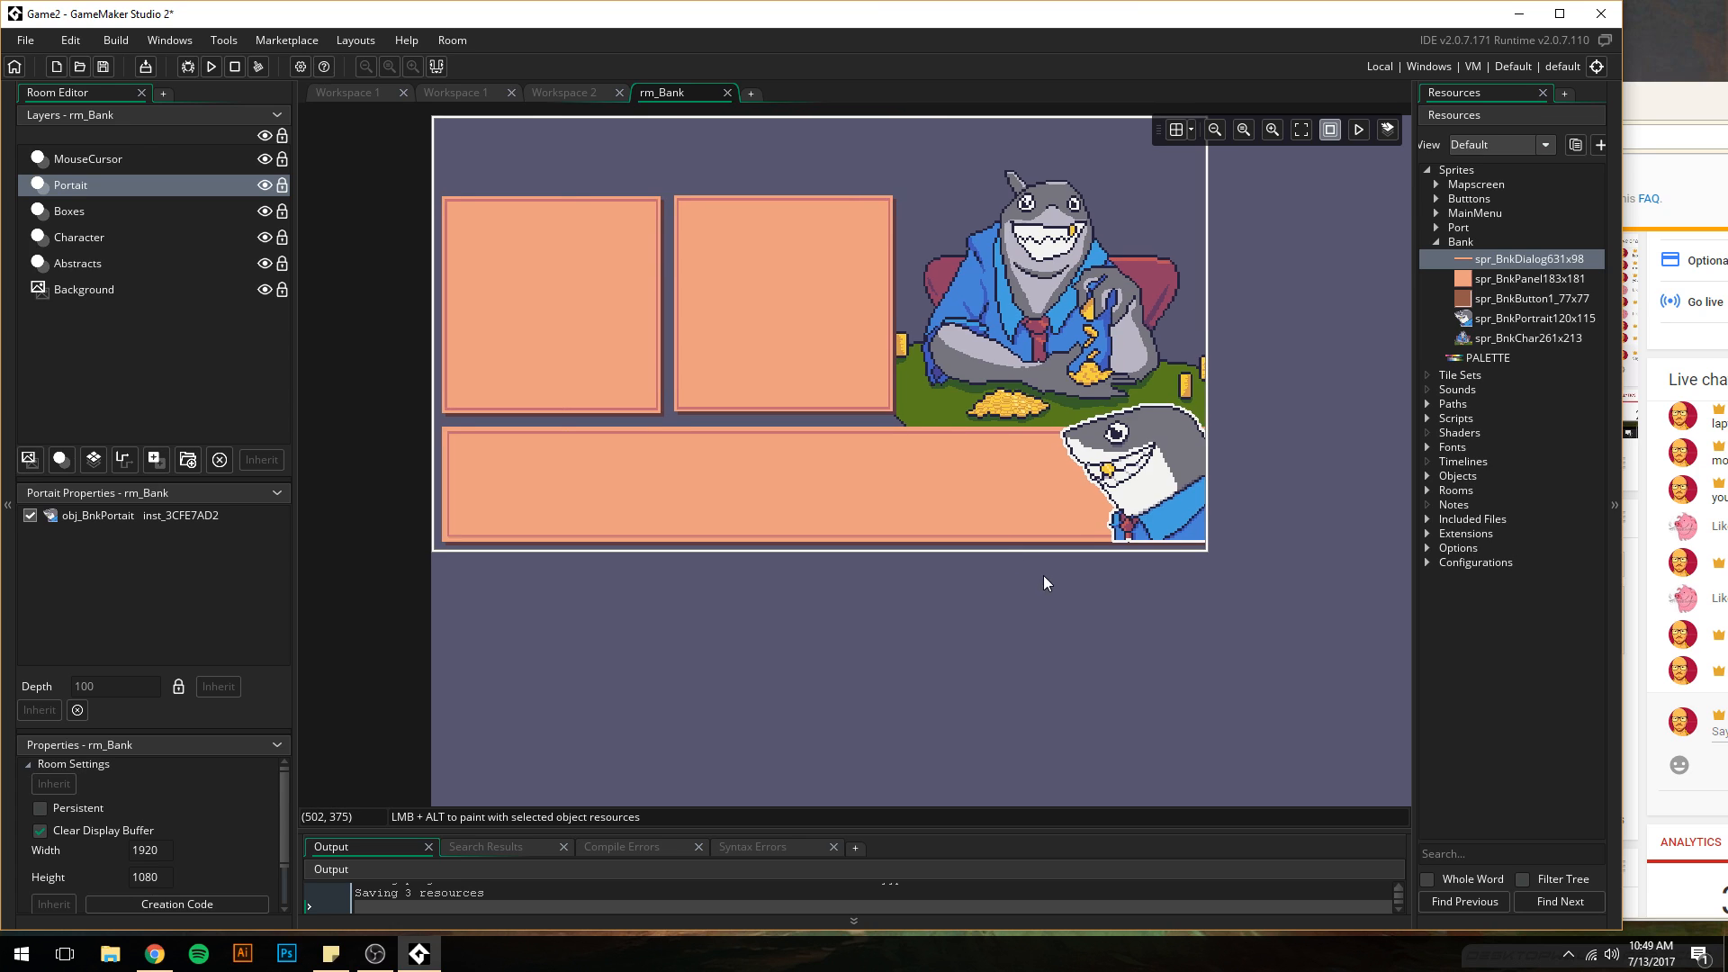
middle_click_drag(1041, 579, 979, 635)
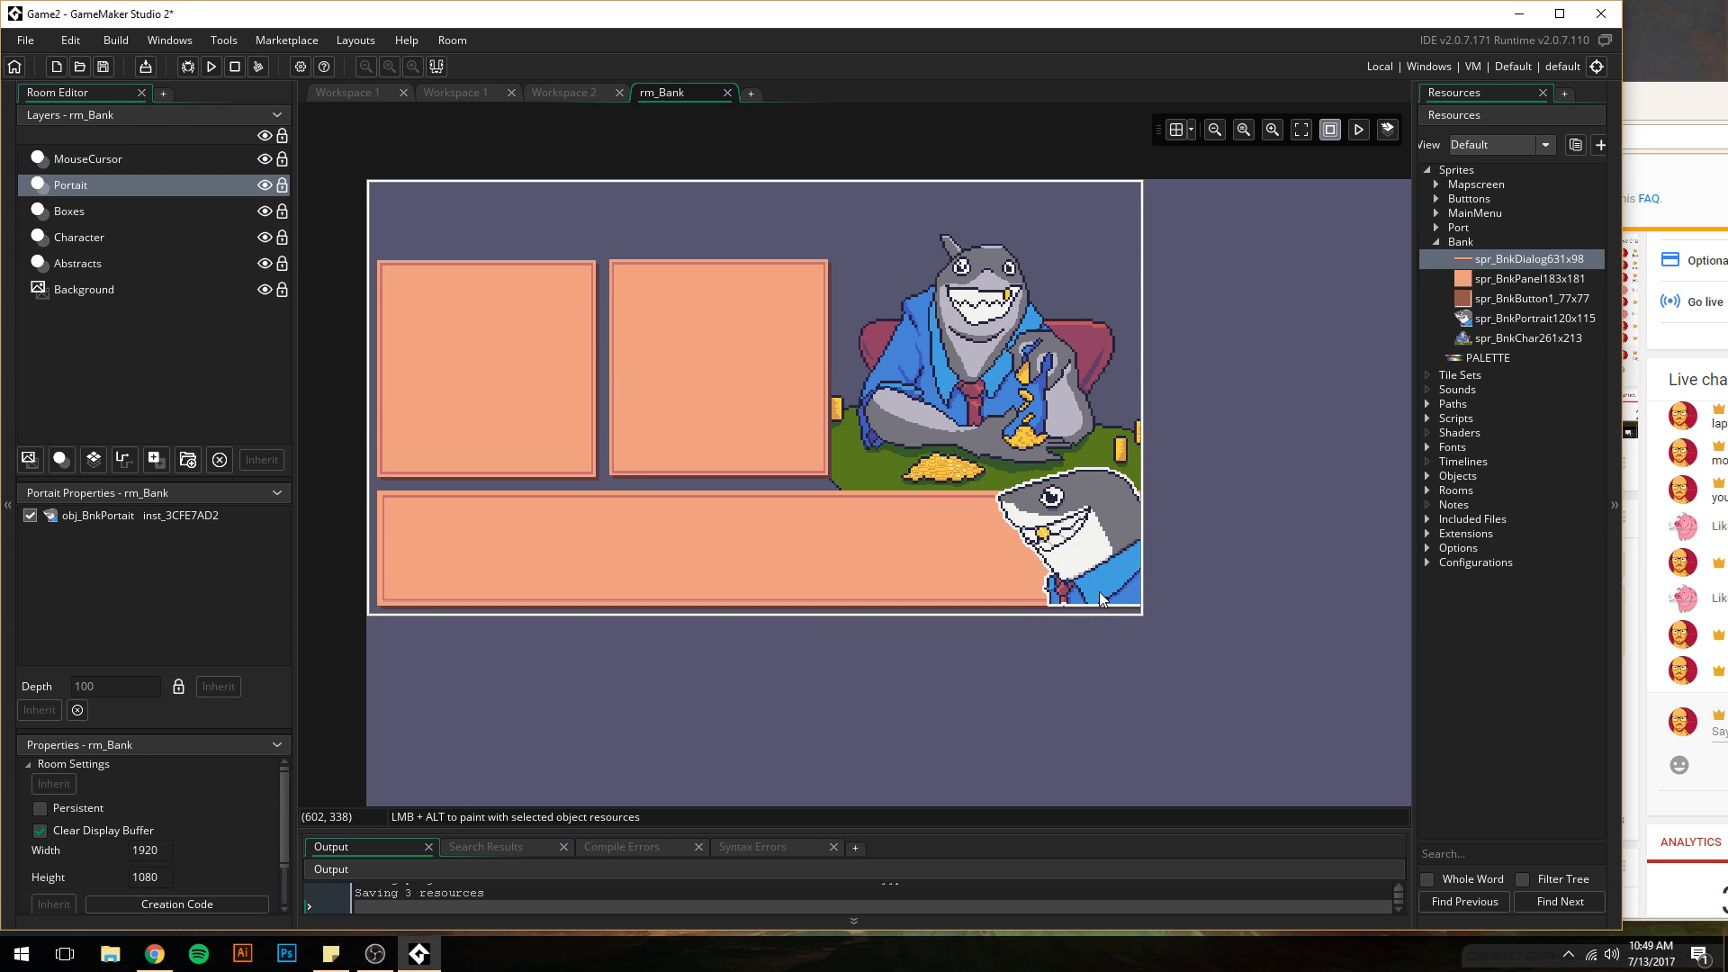
- Place an obj_MouseCursor instance in the room's upper-left corner on the MouseCursor layer and lock that layer
left_click(143, 161)
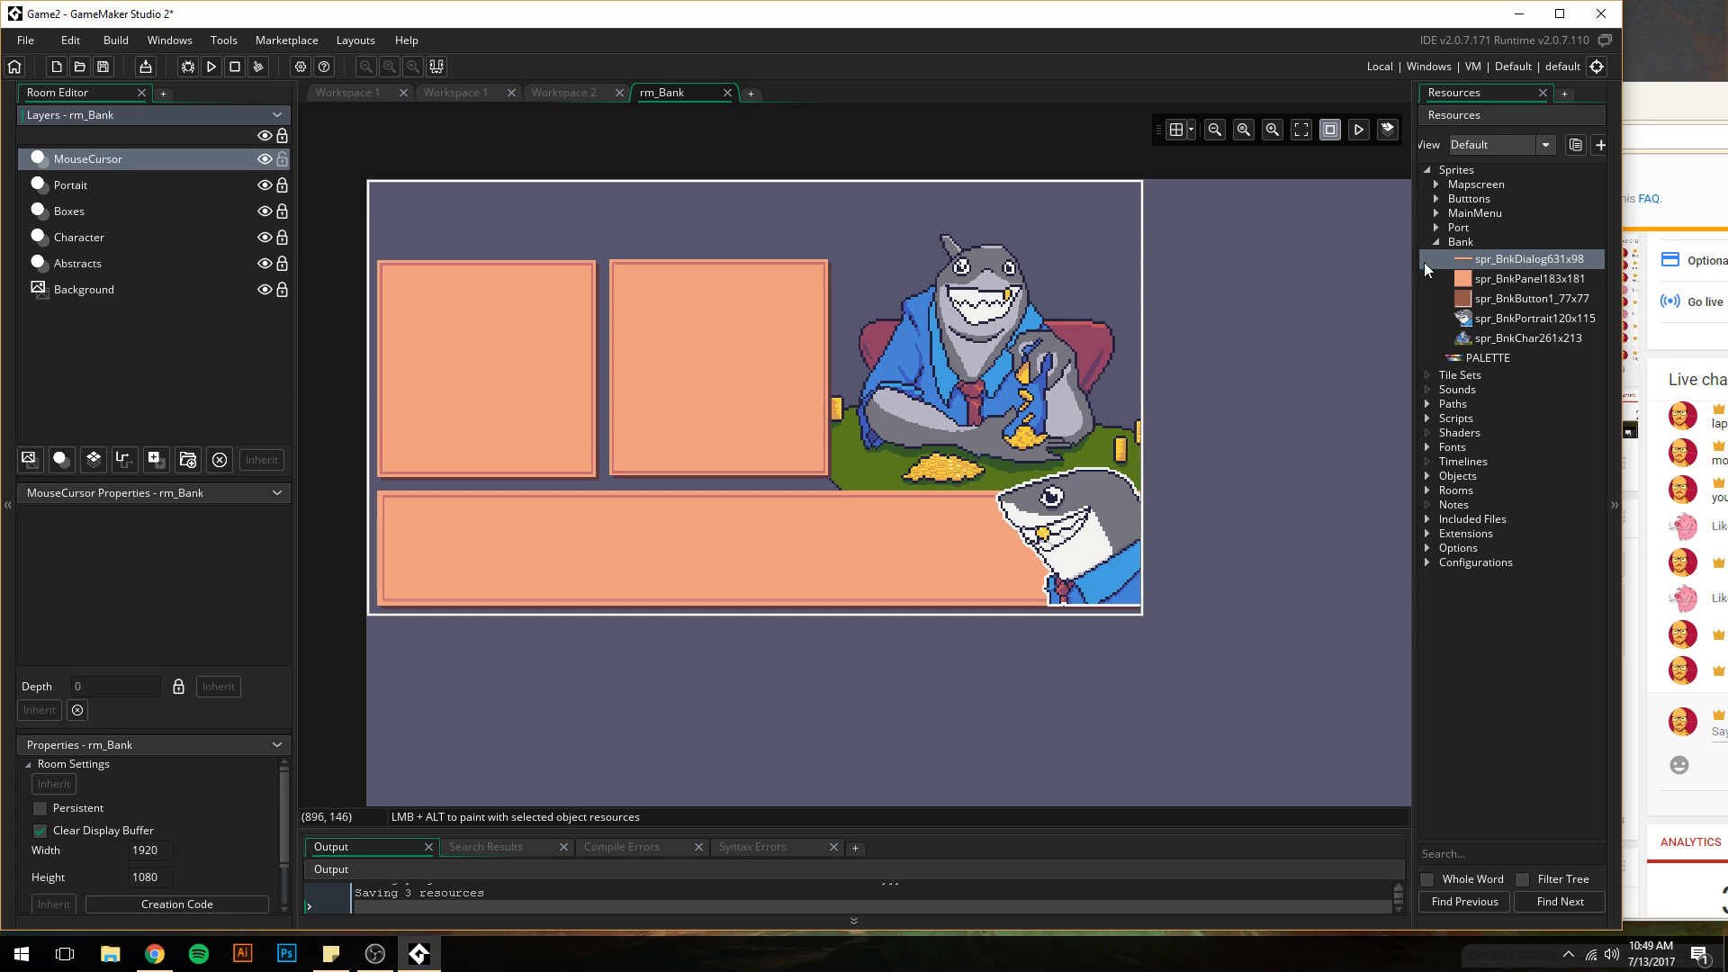
left_click(1427, 170)
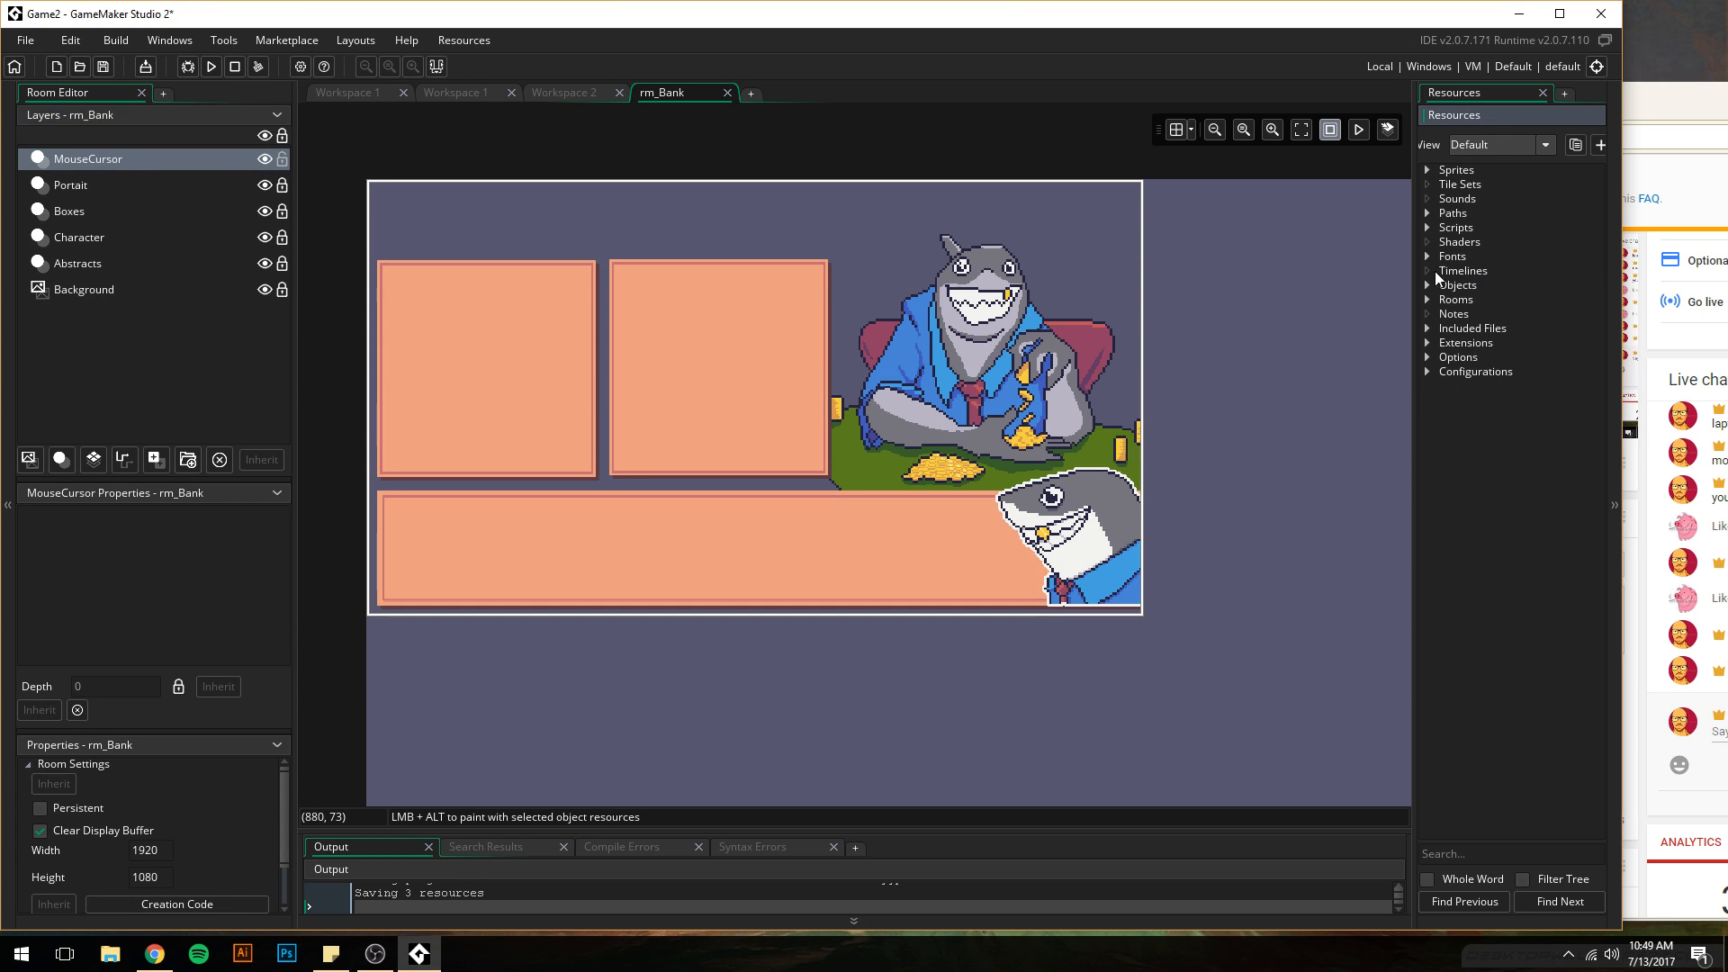
left_click(1427, 286)
left_click_drag(1509, 360, 389, 198)
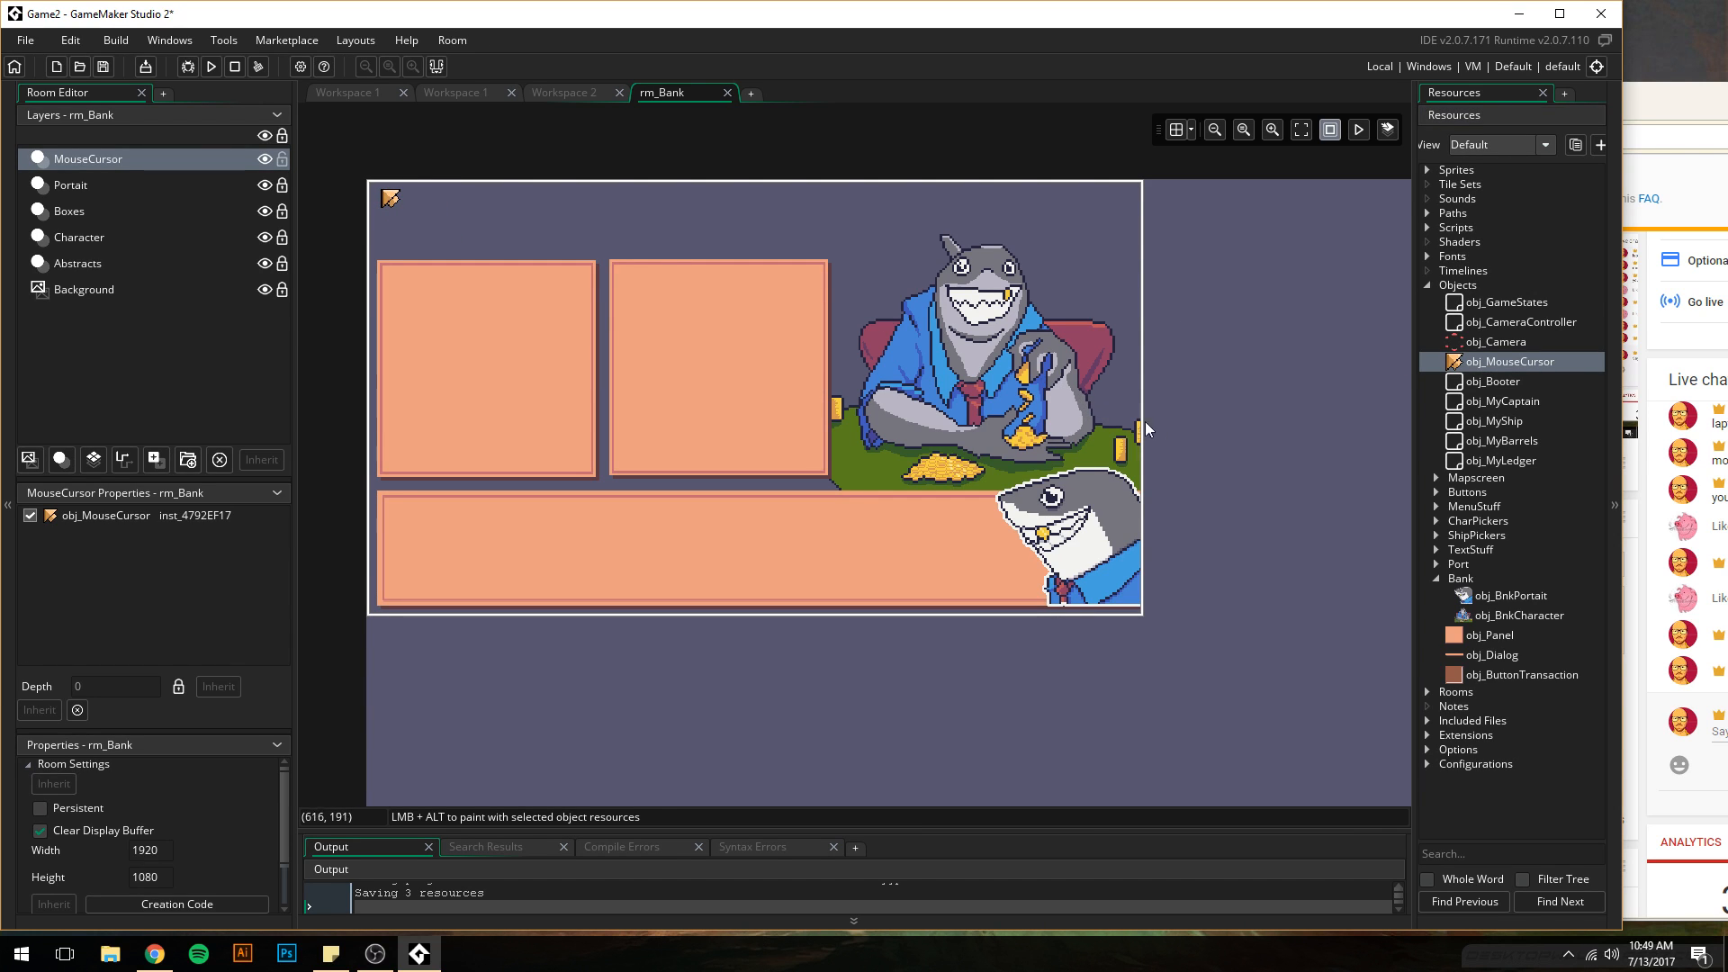
left_click(289, 164)
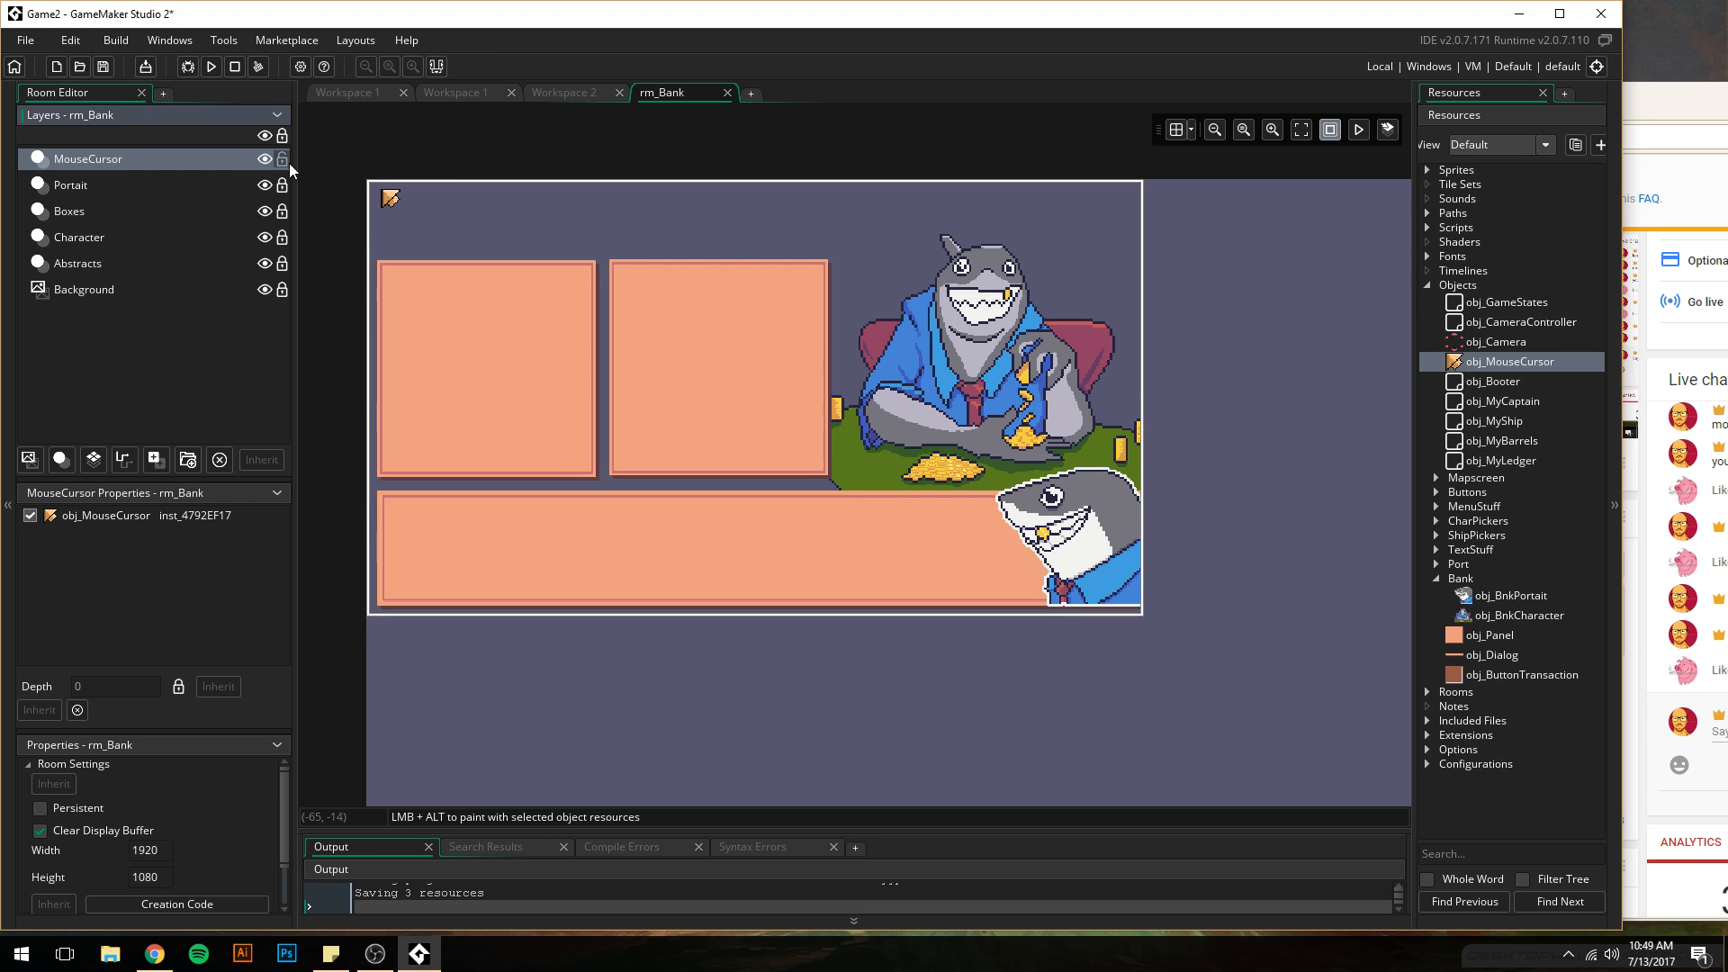
- Switch to the YouTube live dashboard, send "Yup" in the live chat, and return to GameMaker Studio 2
left_click_drag(1680, 97, 1213, 79)
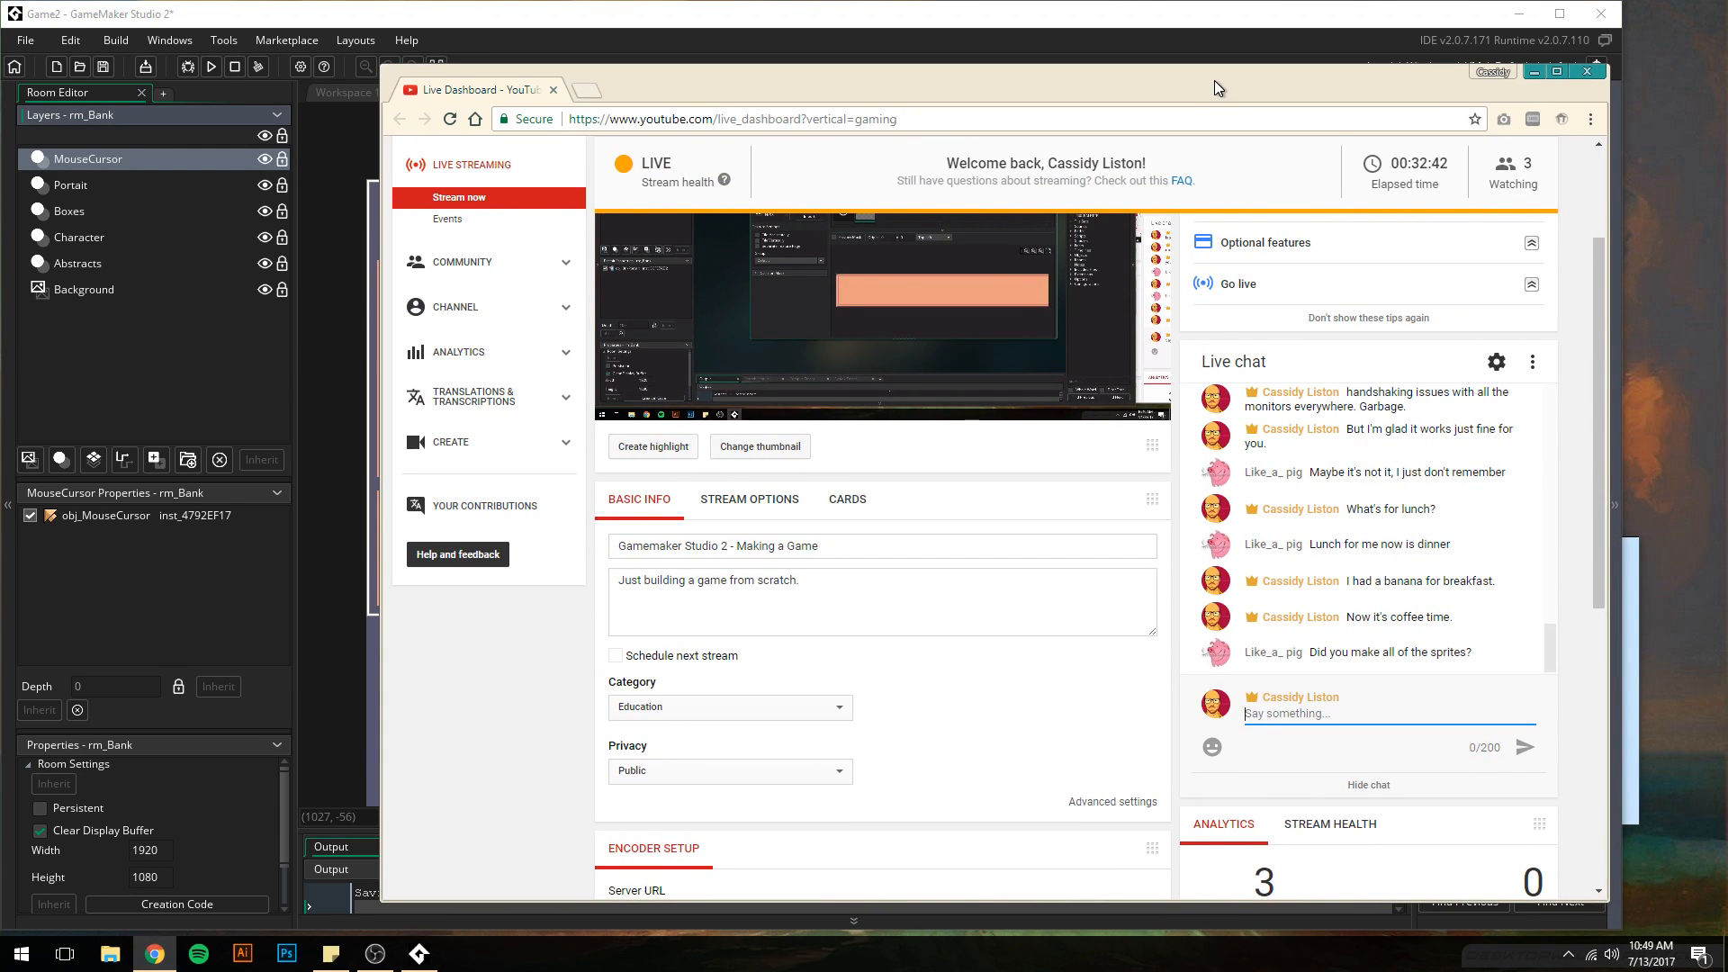
type("Yup")
key("Return")
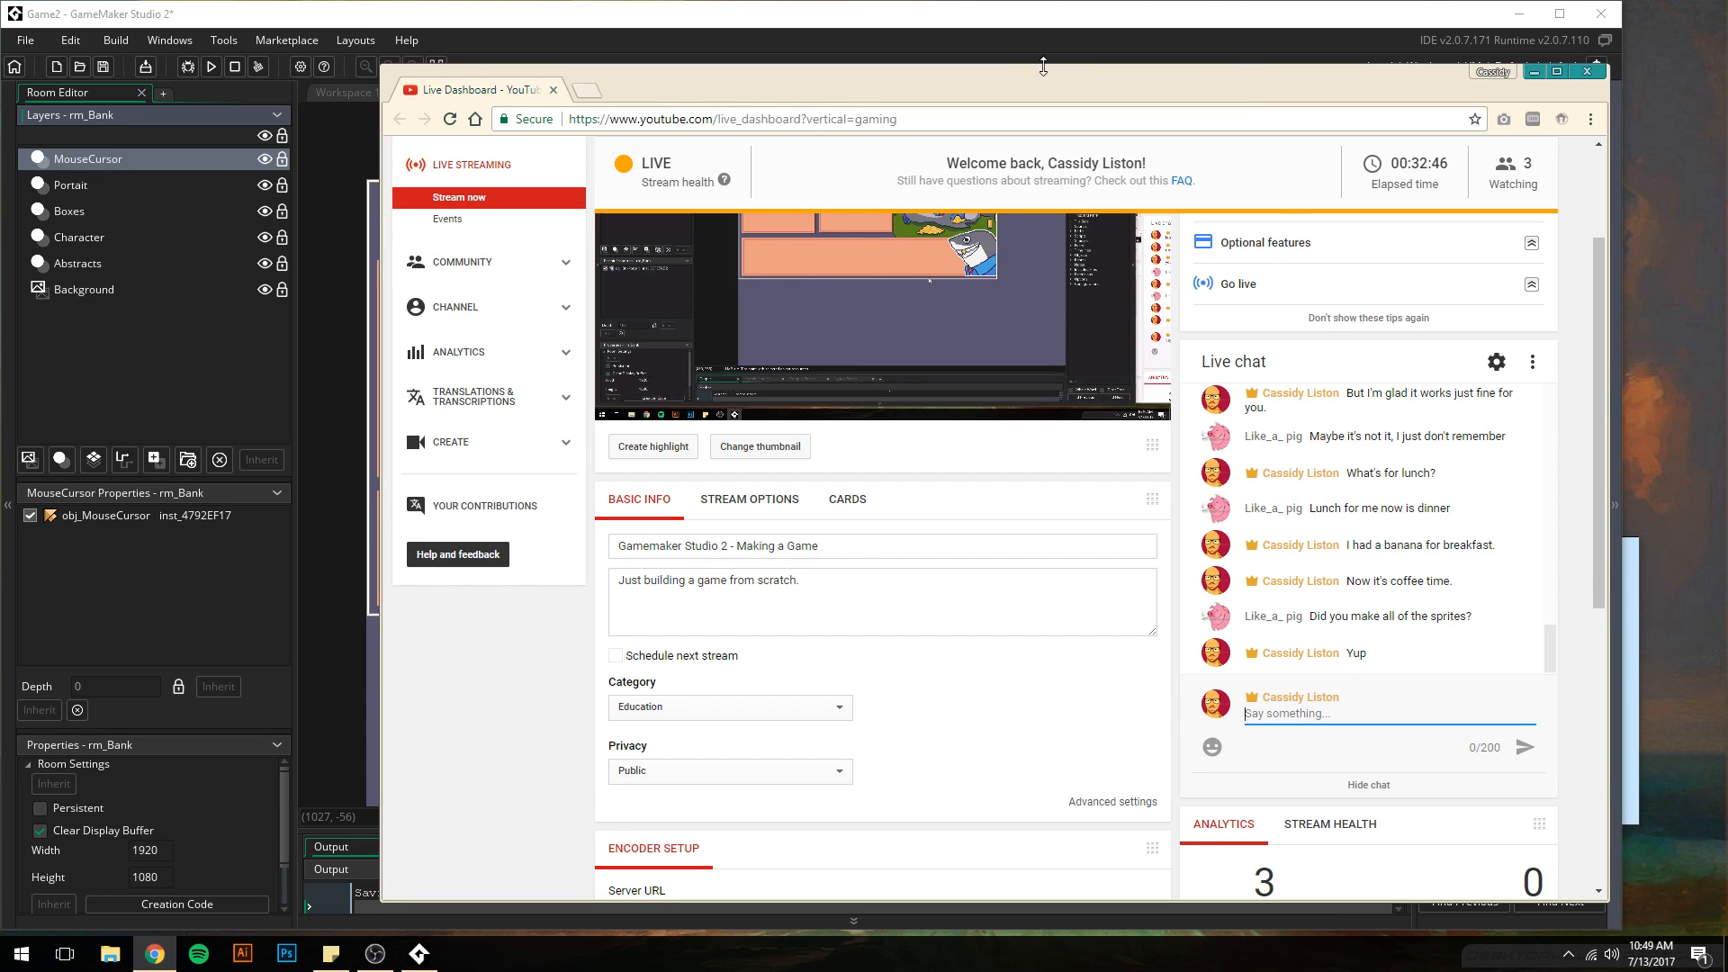
left_click_drag(924, 81, 1404, 83)
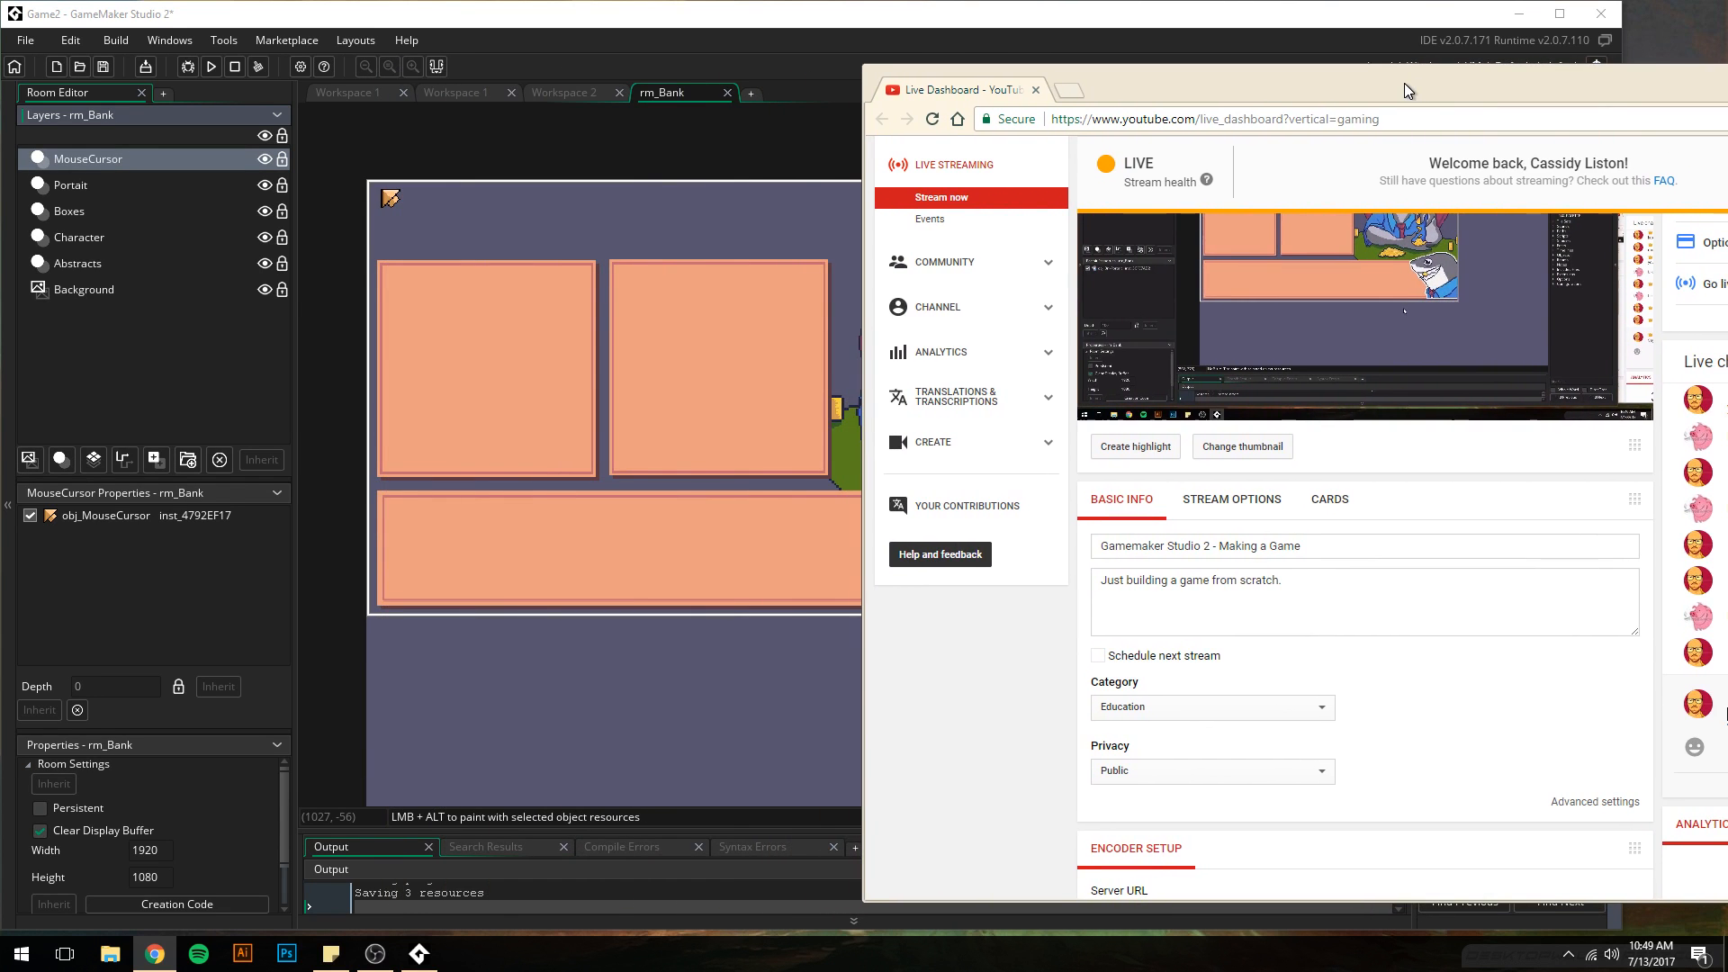
left_click(1028, 24)
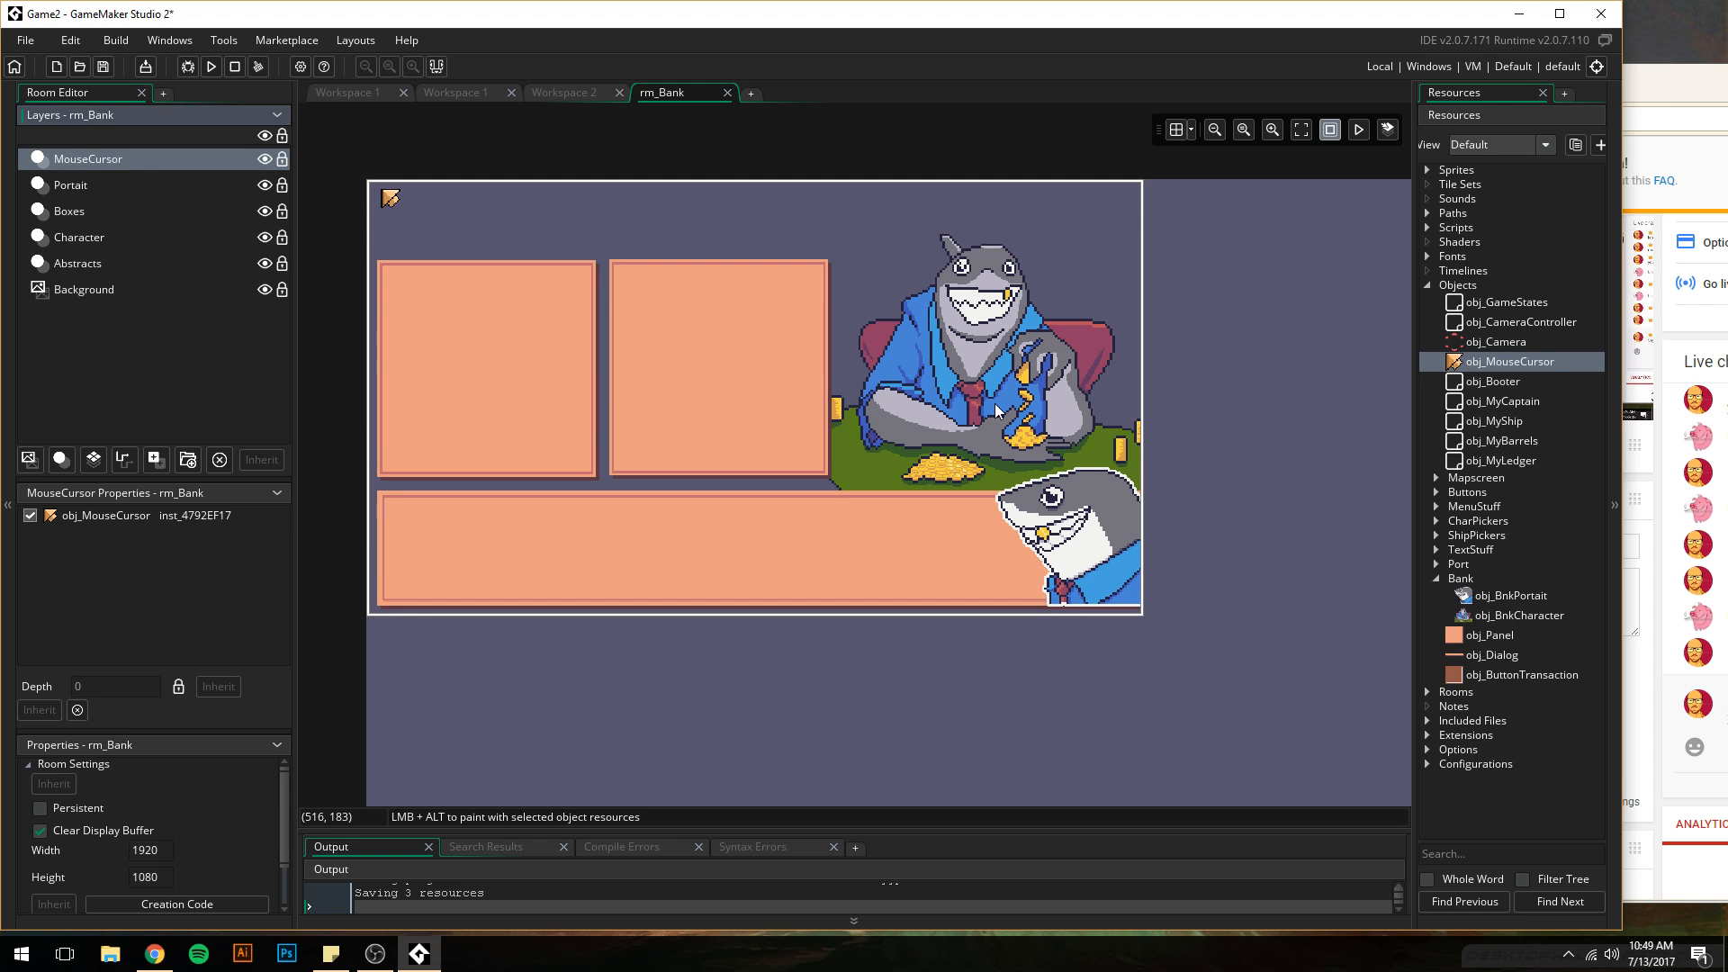
- Switch back to the YouTube live dashboard and send "Thanks pig!" in the live chat
left_click_drag(1681, 72, 1062, 20)
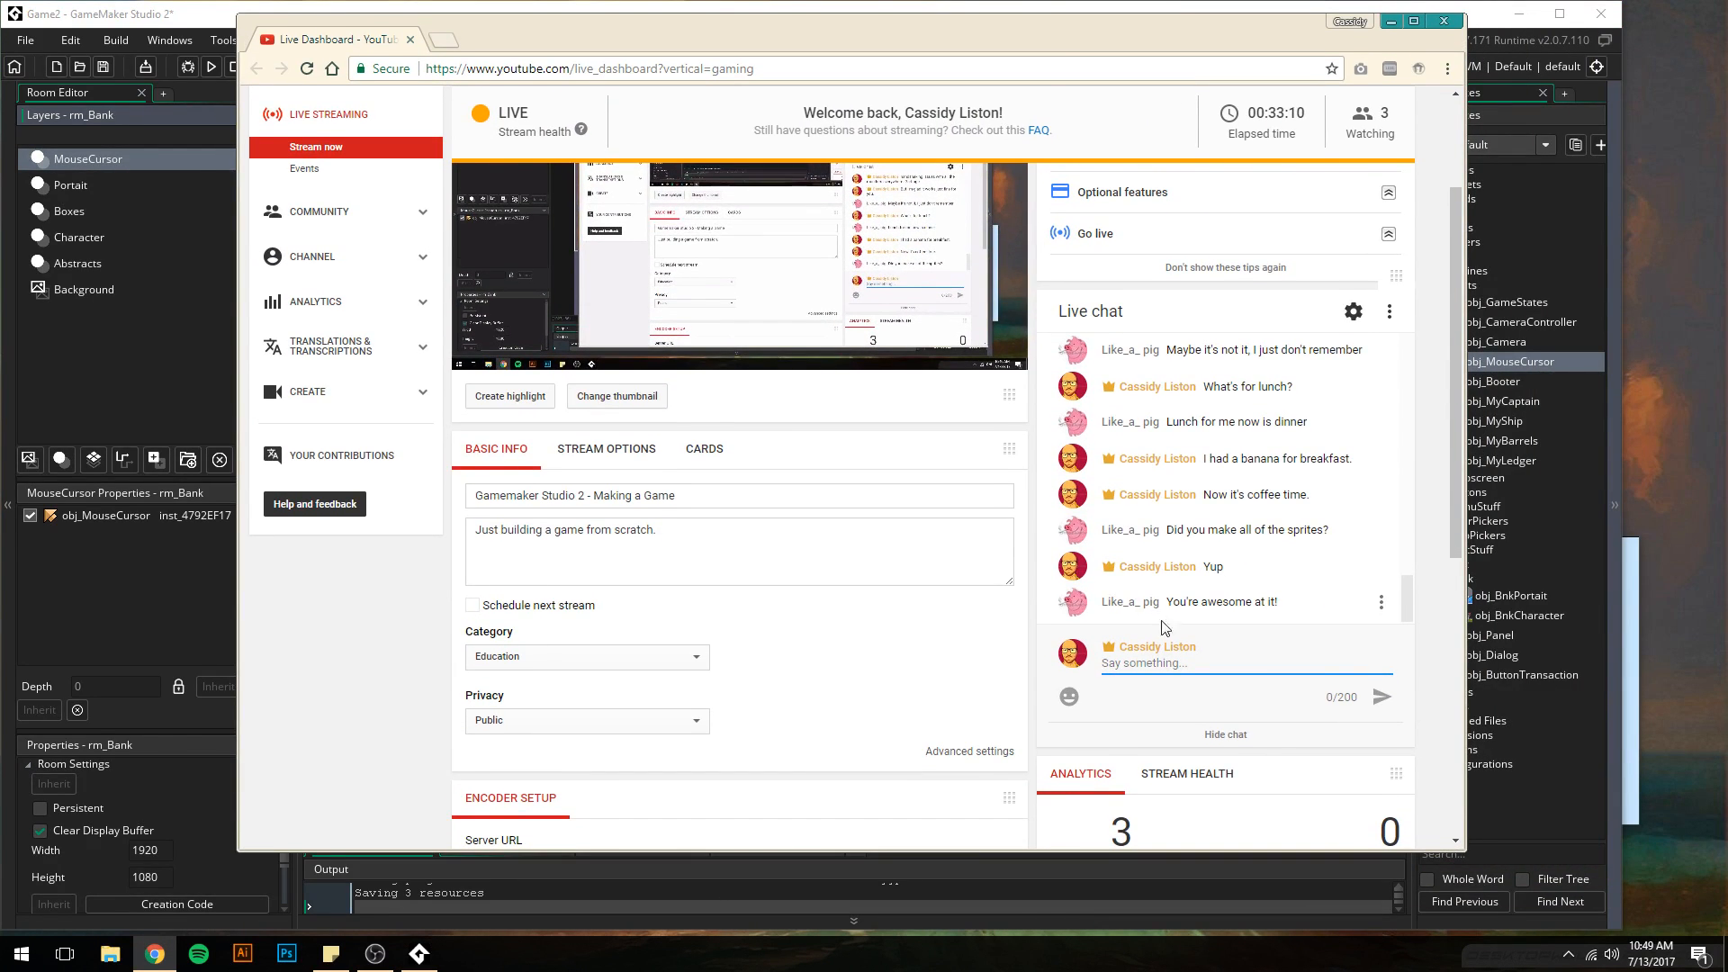
type("Thanks pi")
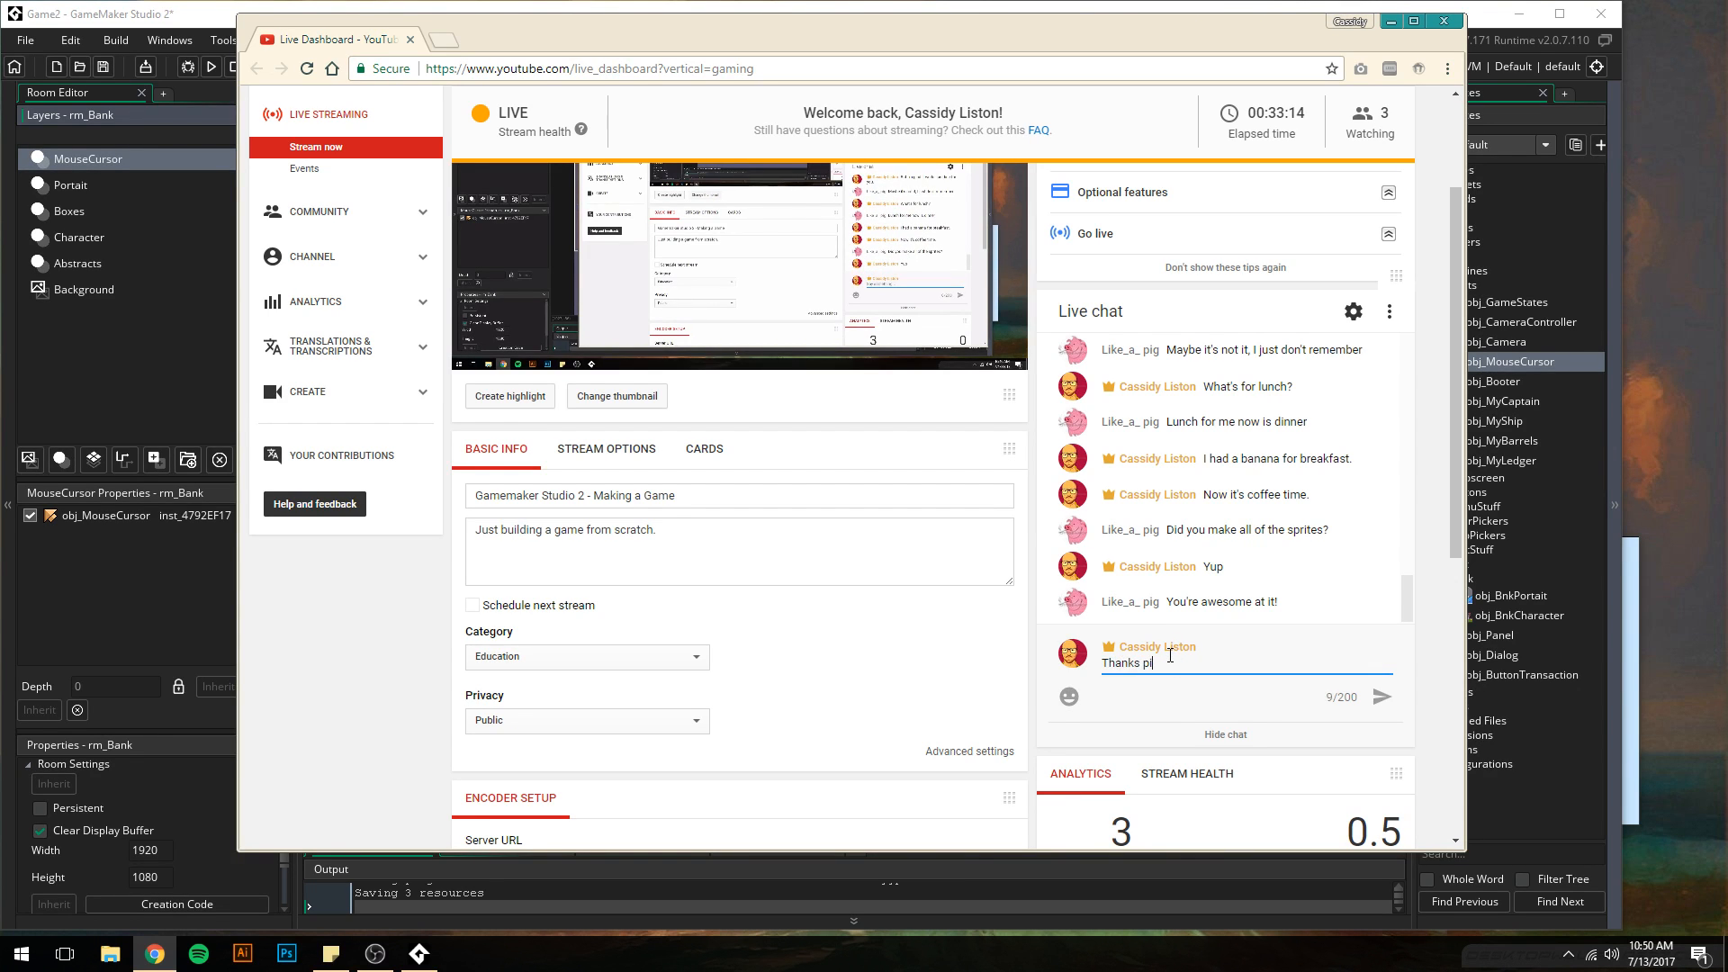
type("g!")
key("Return")
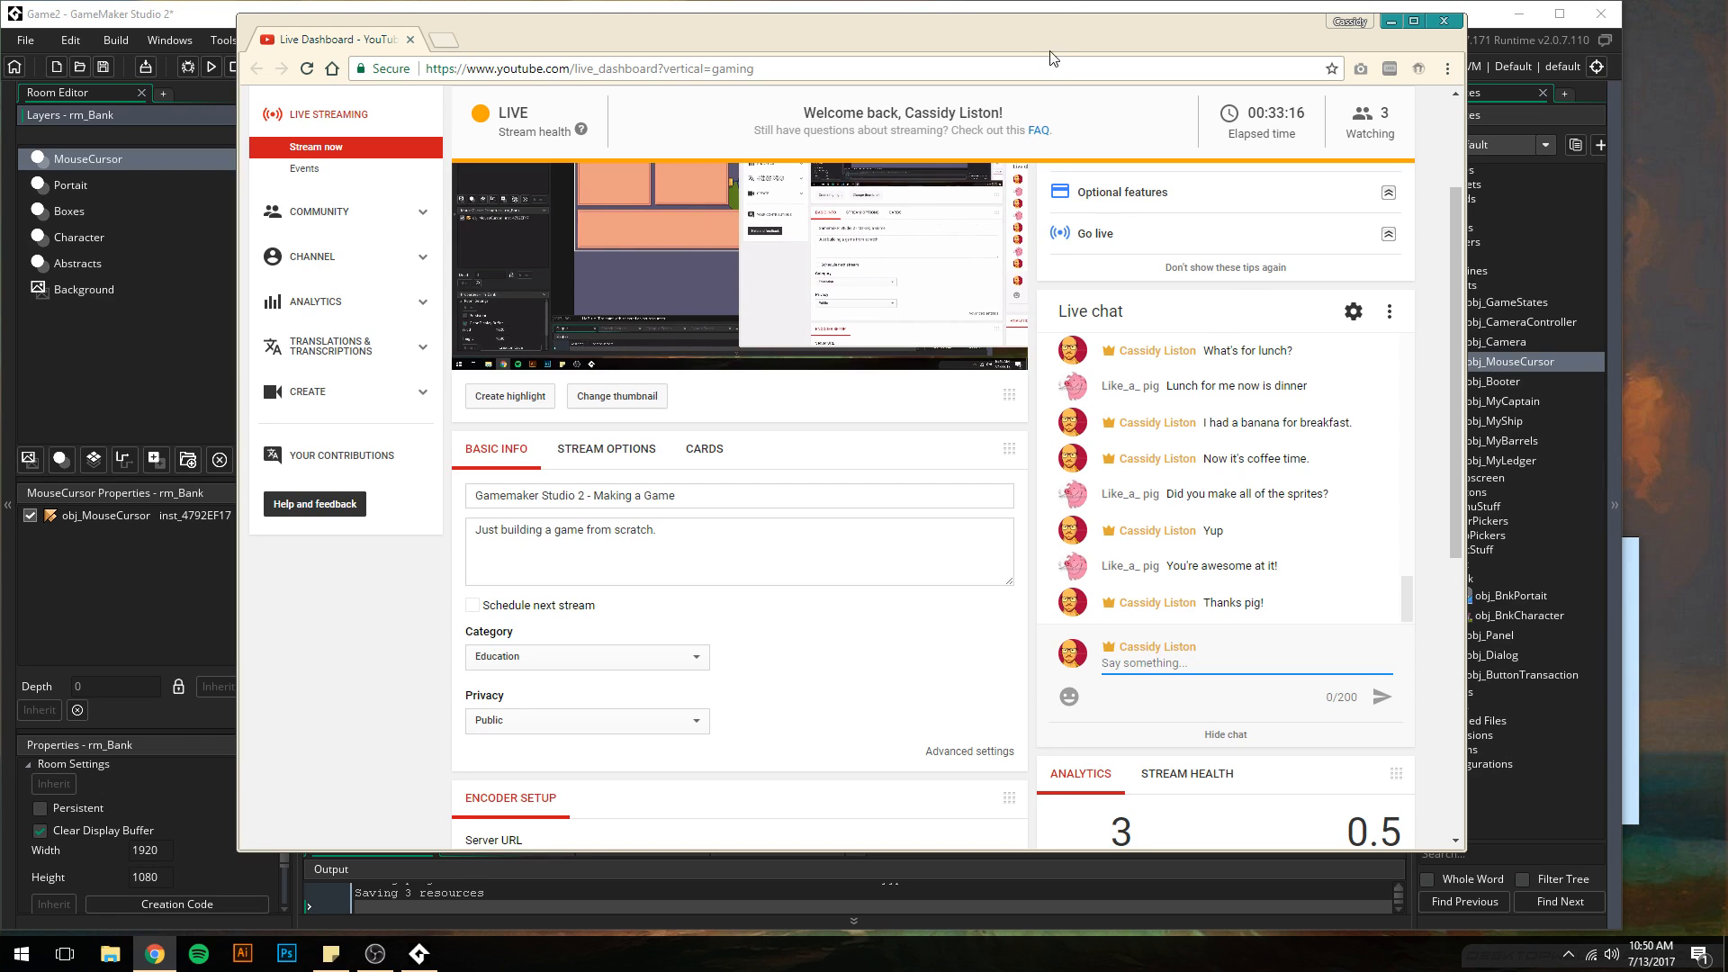
- Send a smiley emoji in the YouTube live chat
left_click_drag(1038, 35, 1313, 39)
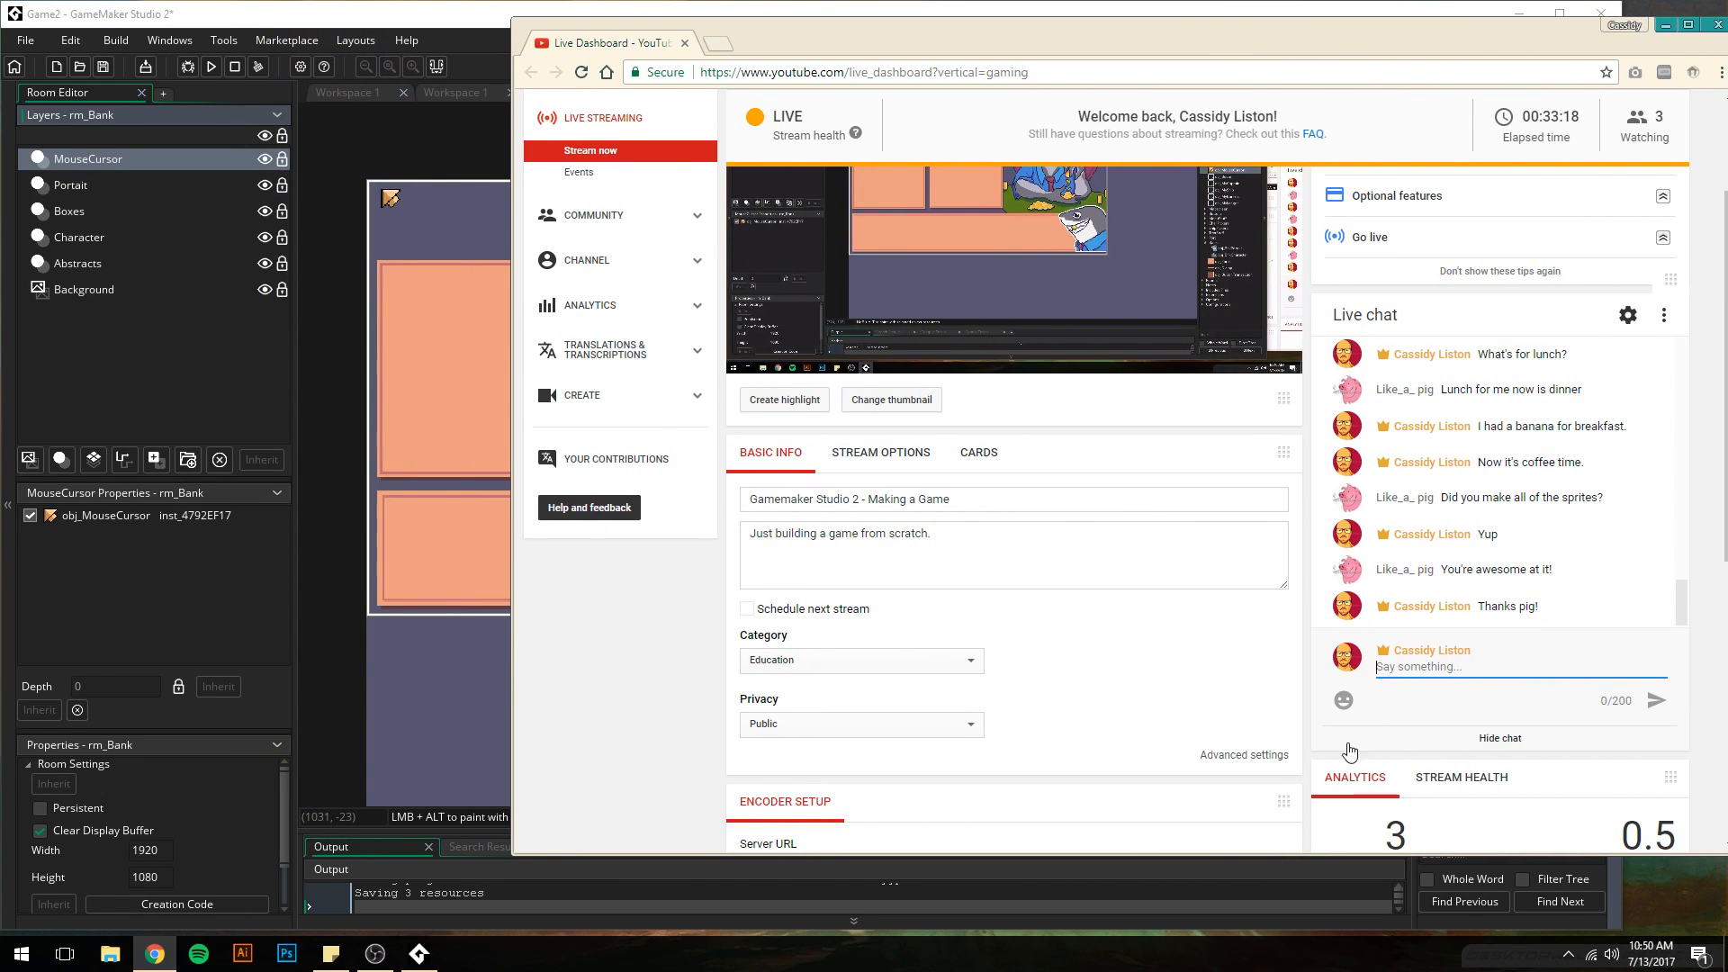
left_click(1342, 700)
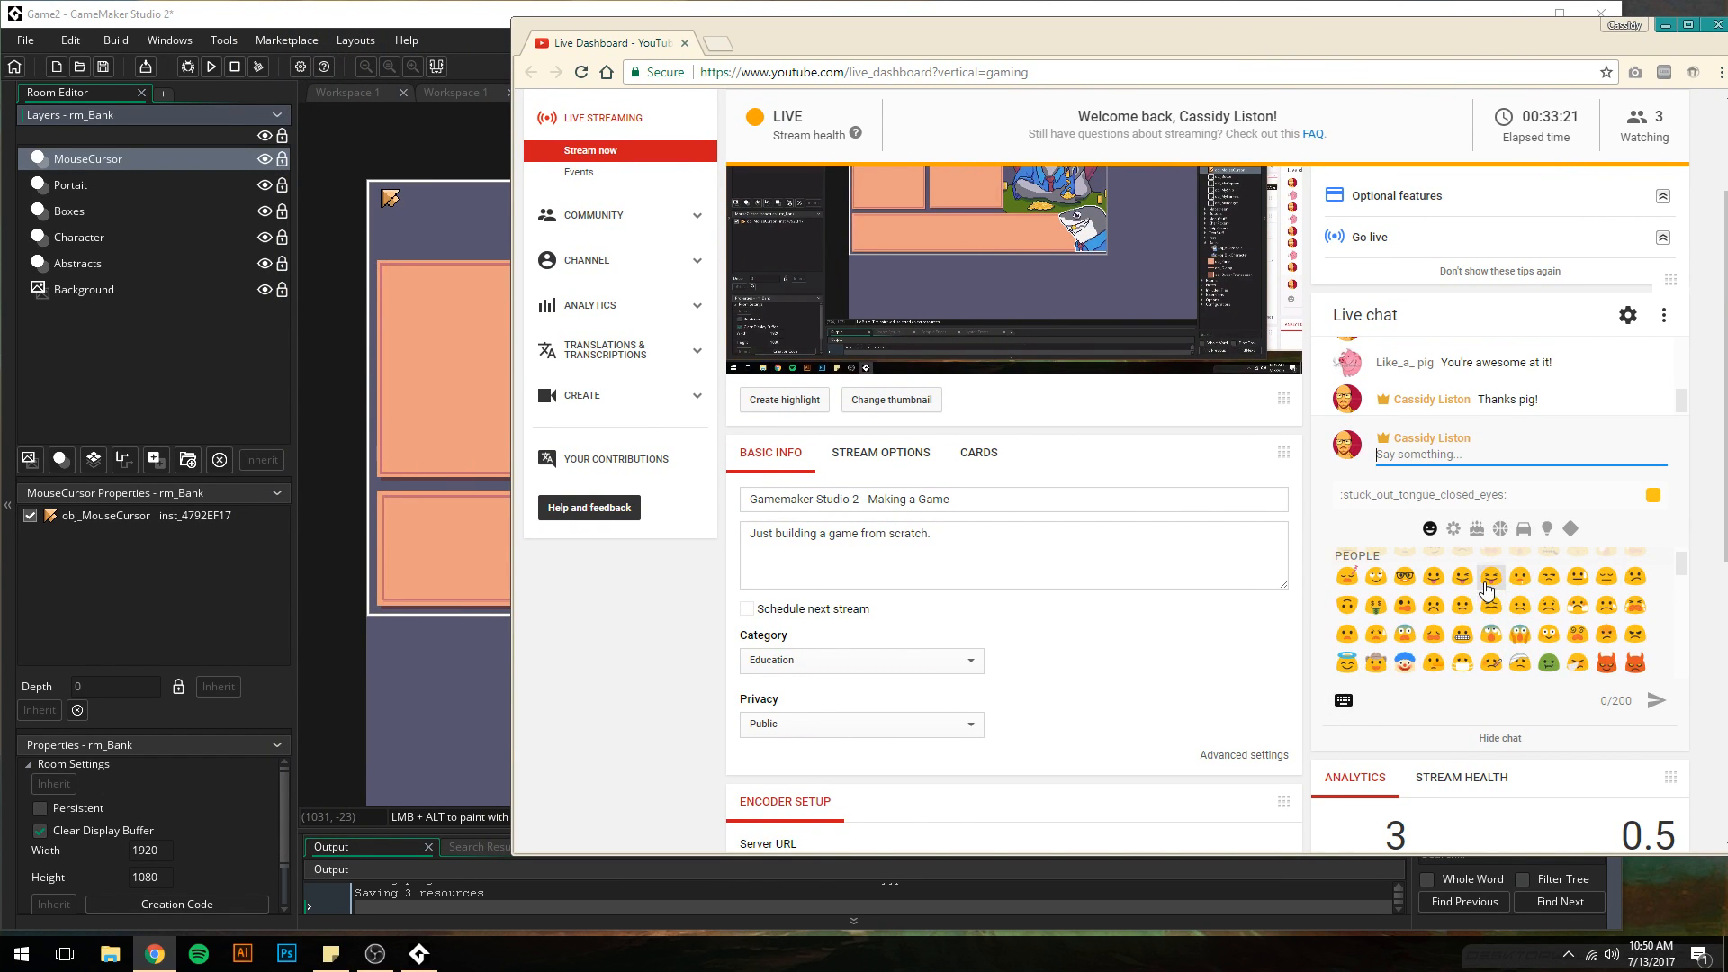
scroll(1413, 603, "up", 1)
left_click(1347, 580)
key("Return")
scroll(1462, 589, "up", 1)
left_click_drag(1022, 42, 1273, 93)
scroll(1636, 569, "up", 1)
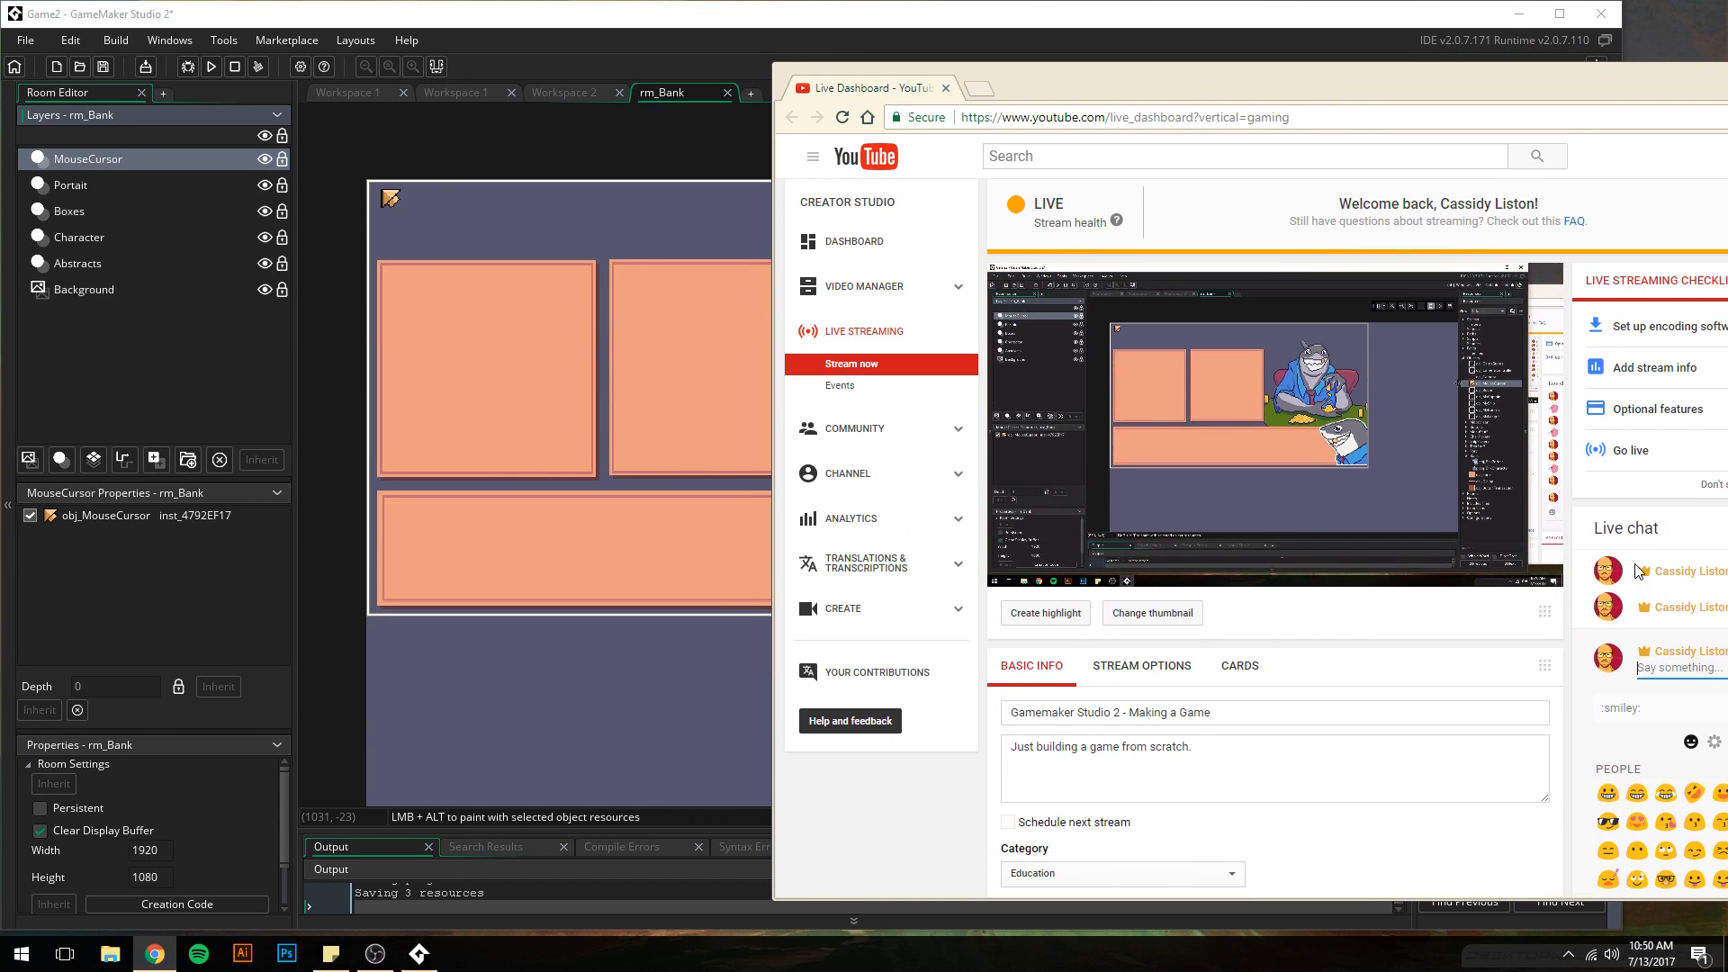
- Close the emoji picker, look over the live chat messages, and return to GameMaker Studio 2
left_click_drag(1476, 80, 1050, 20)
scroll(1243, 600, "down", 2)
left_click(1181, 780)
scroll(1427, 513, "up", 1)
scroll(1261, 378, "down", 8)
scroll(1284, 361, "up", 9)
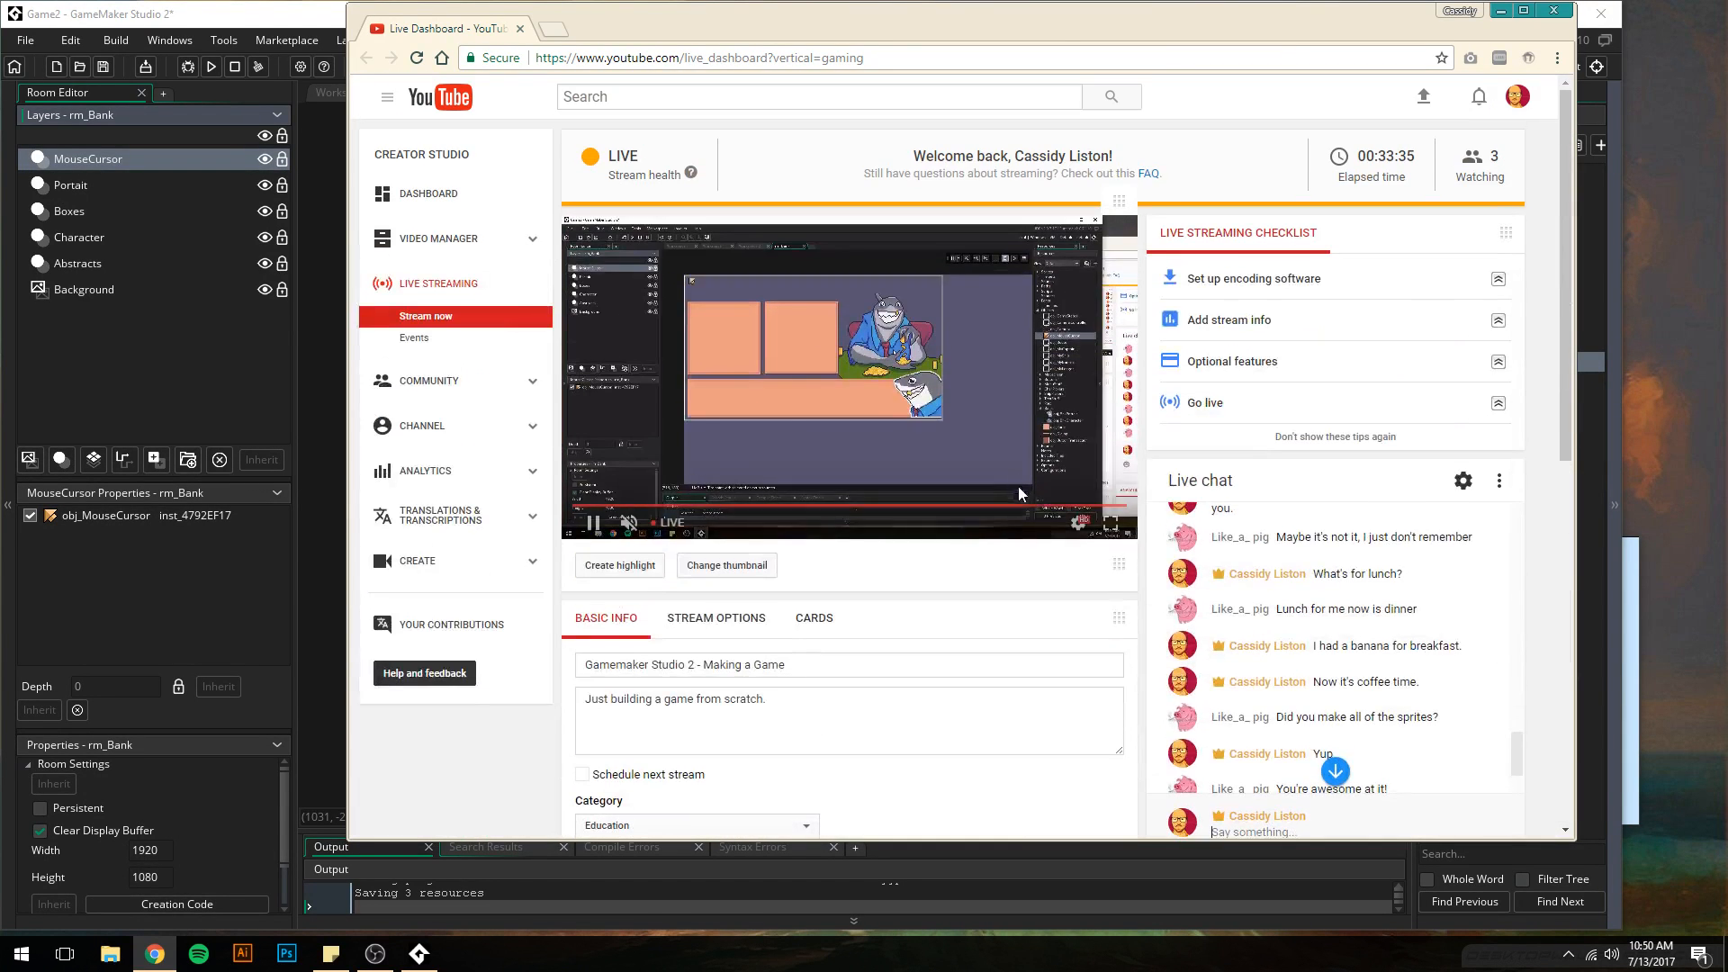
left_click_drag(702, 23, 1196, 73)
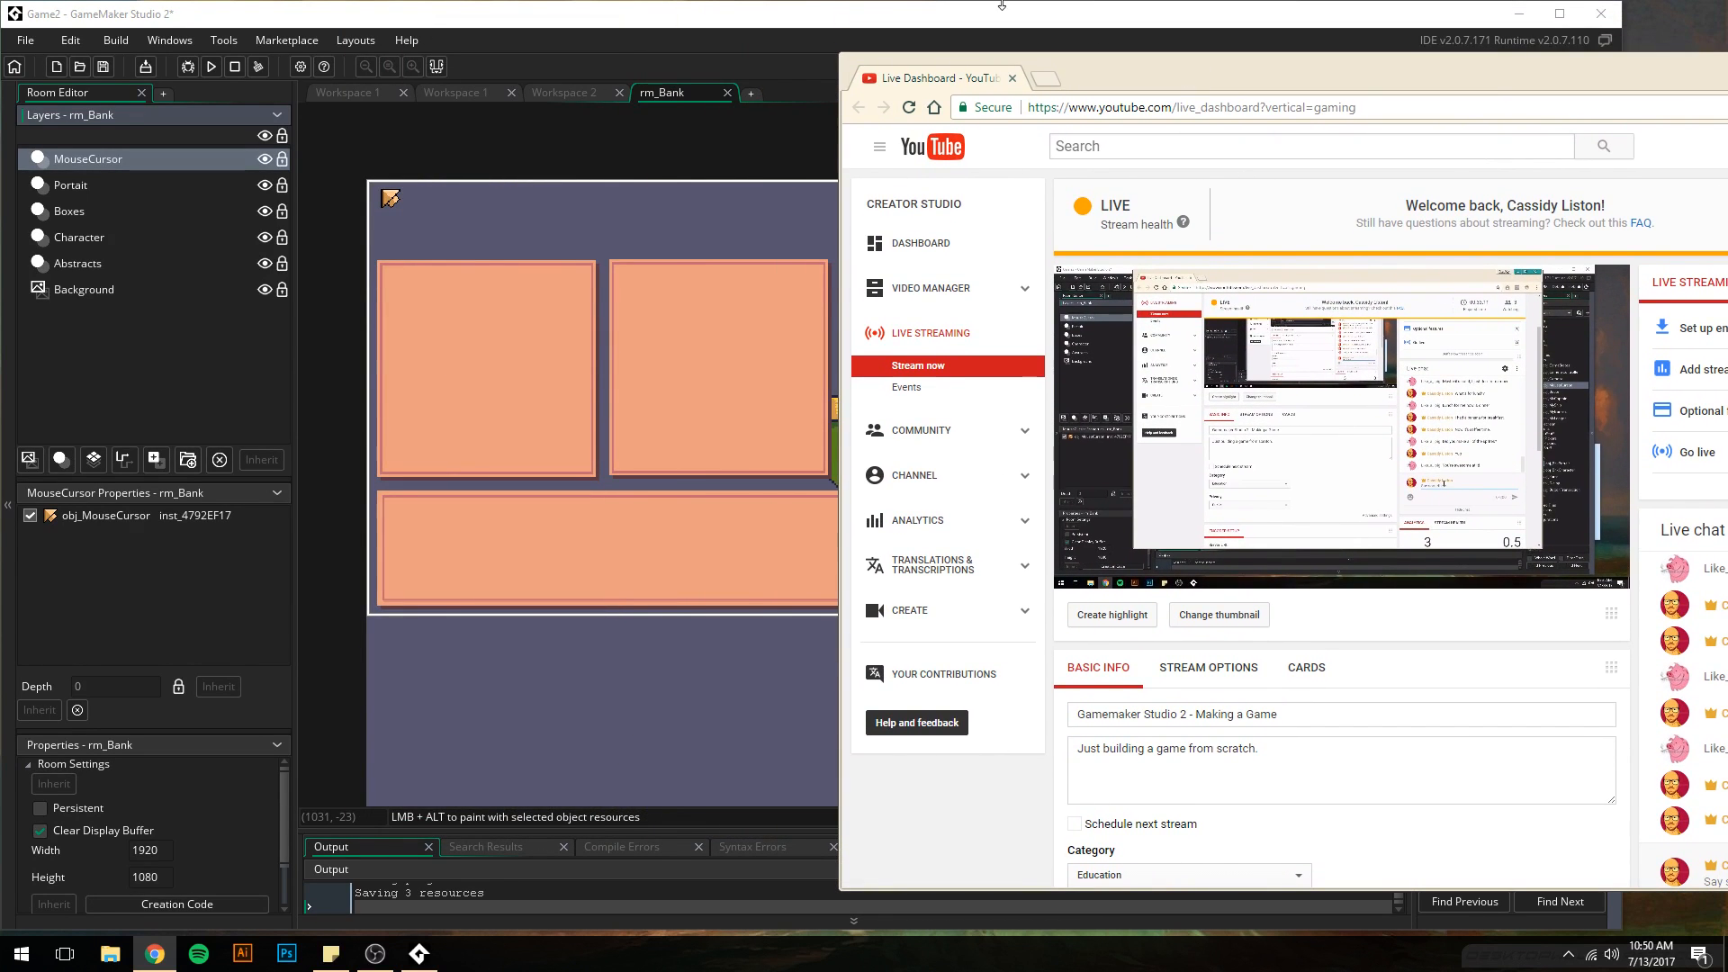
left_click(852, 15)
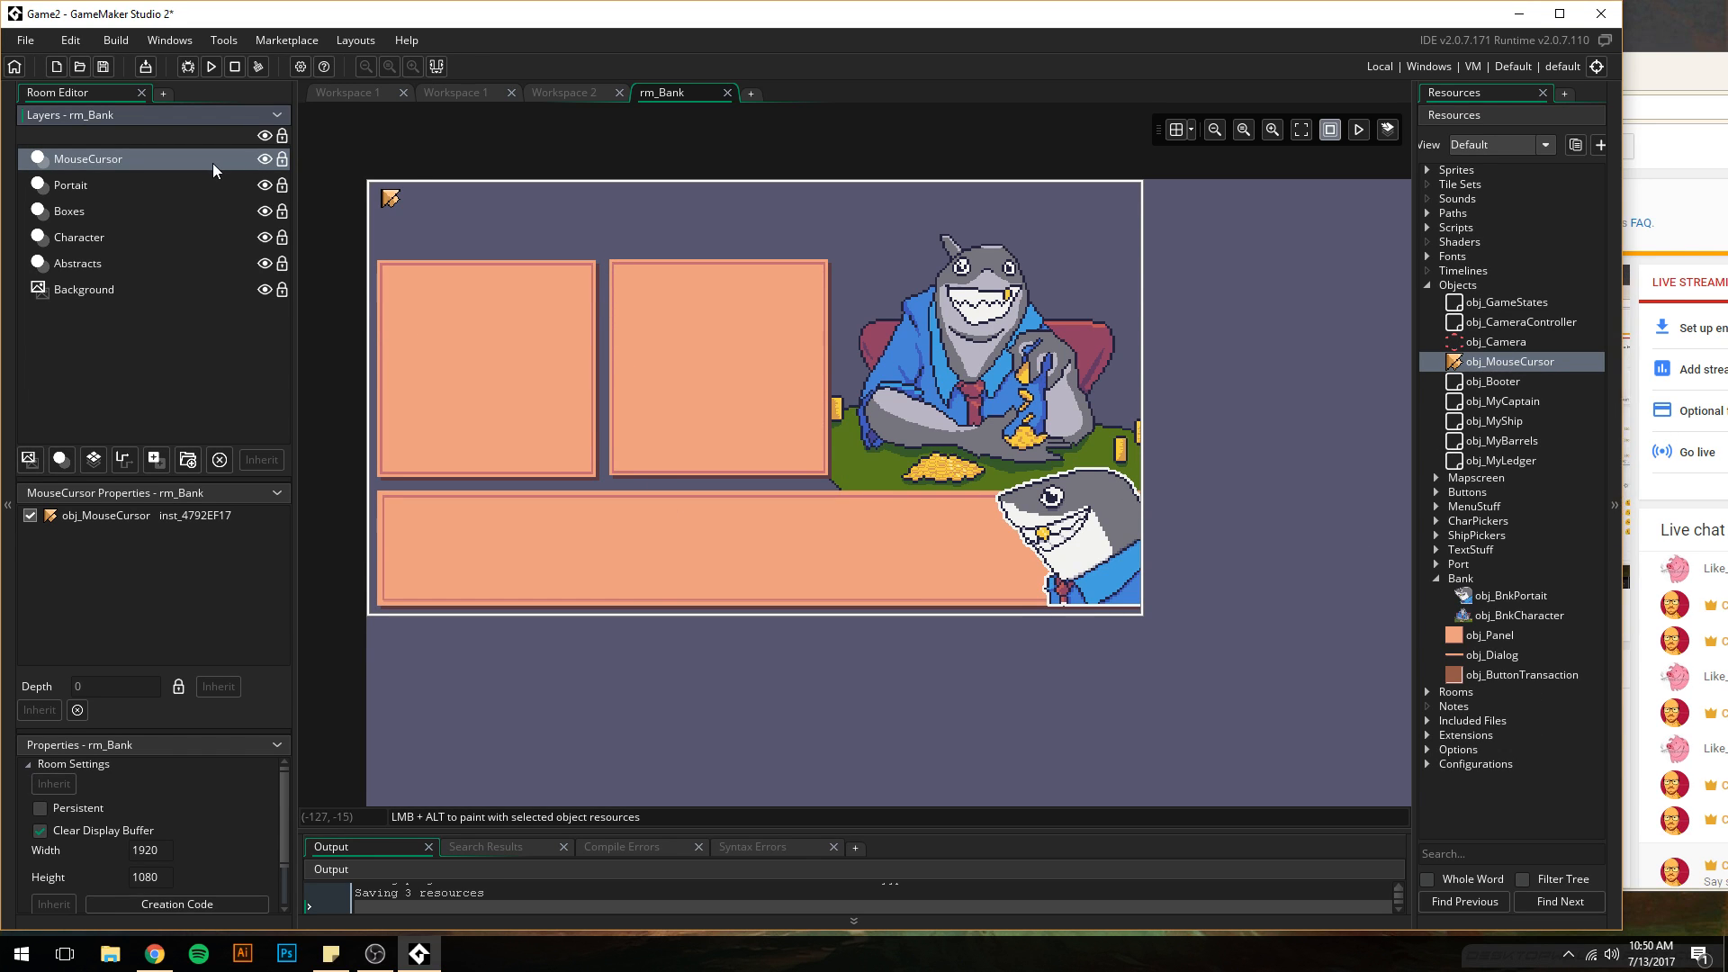
left_click(128, 184)
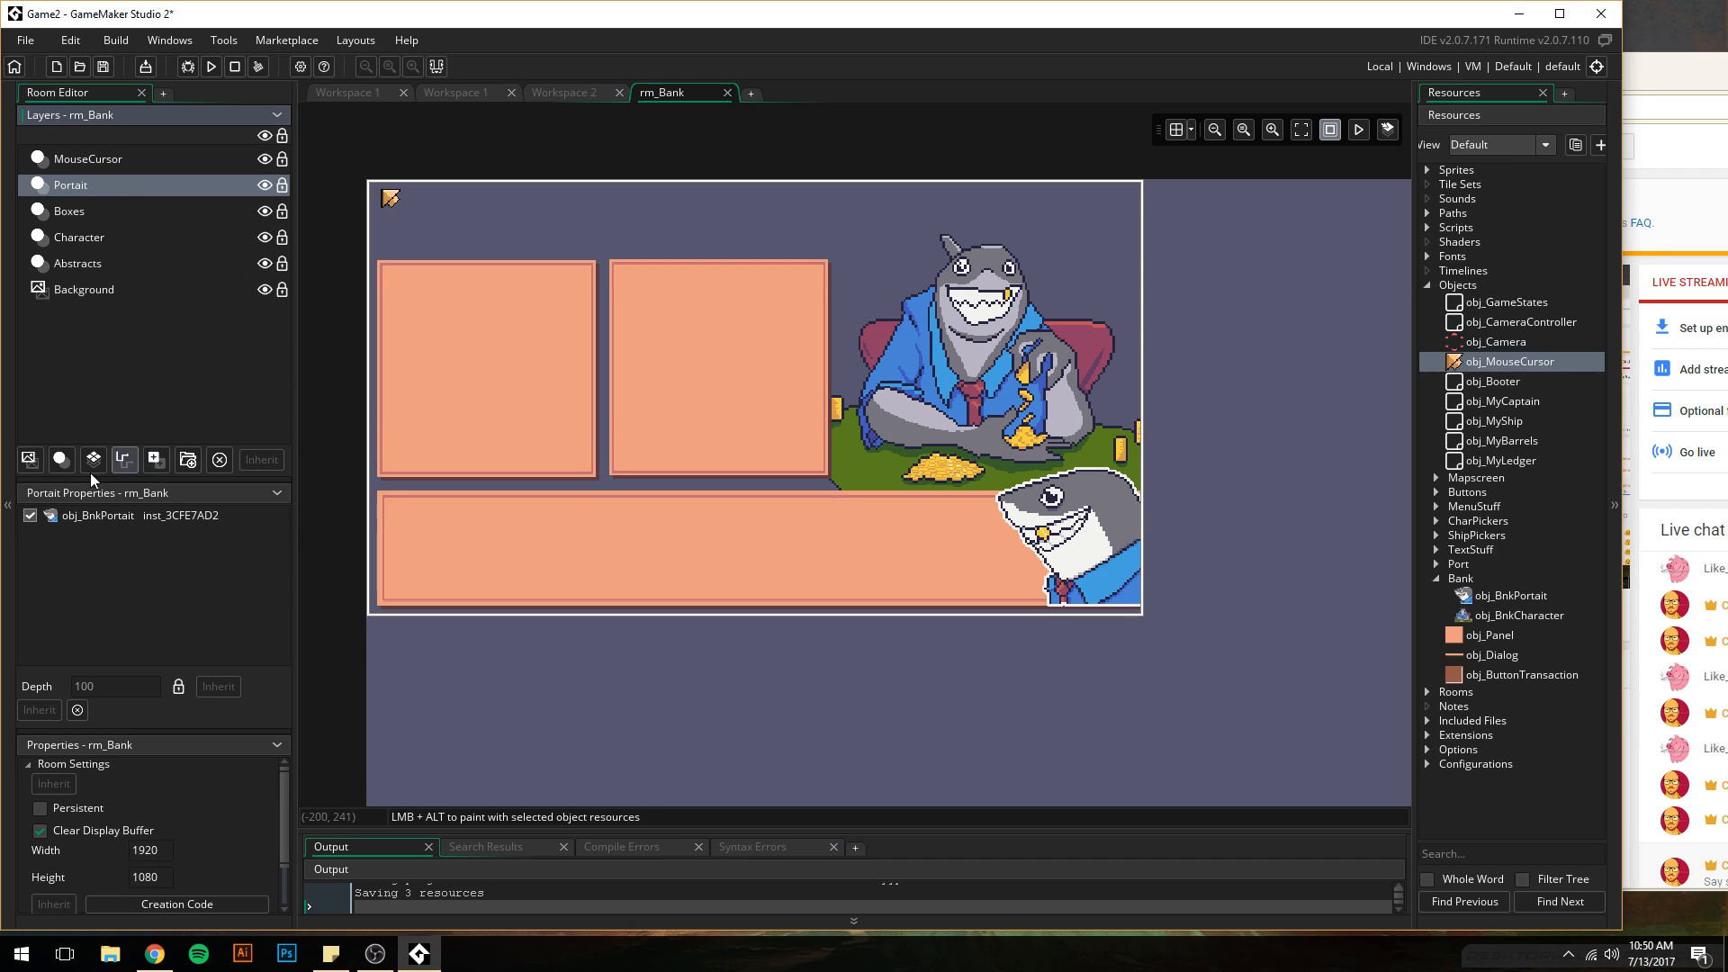
left_click(63, 461)
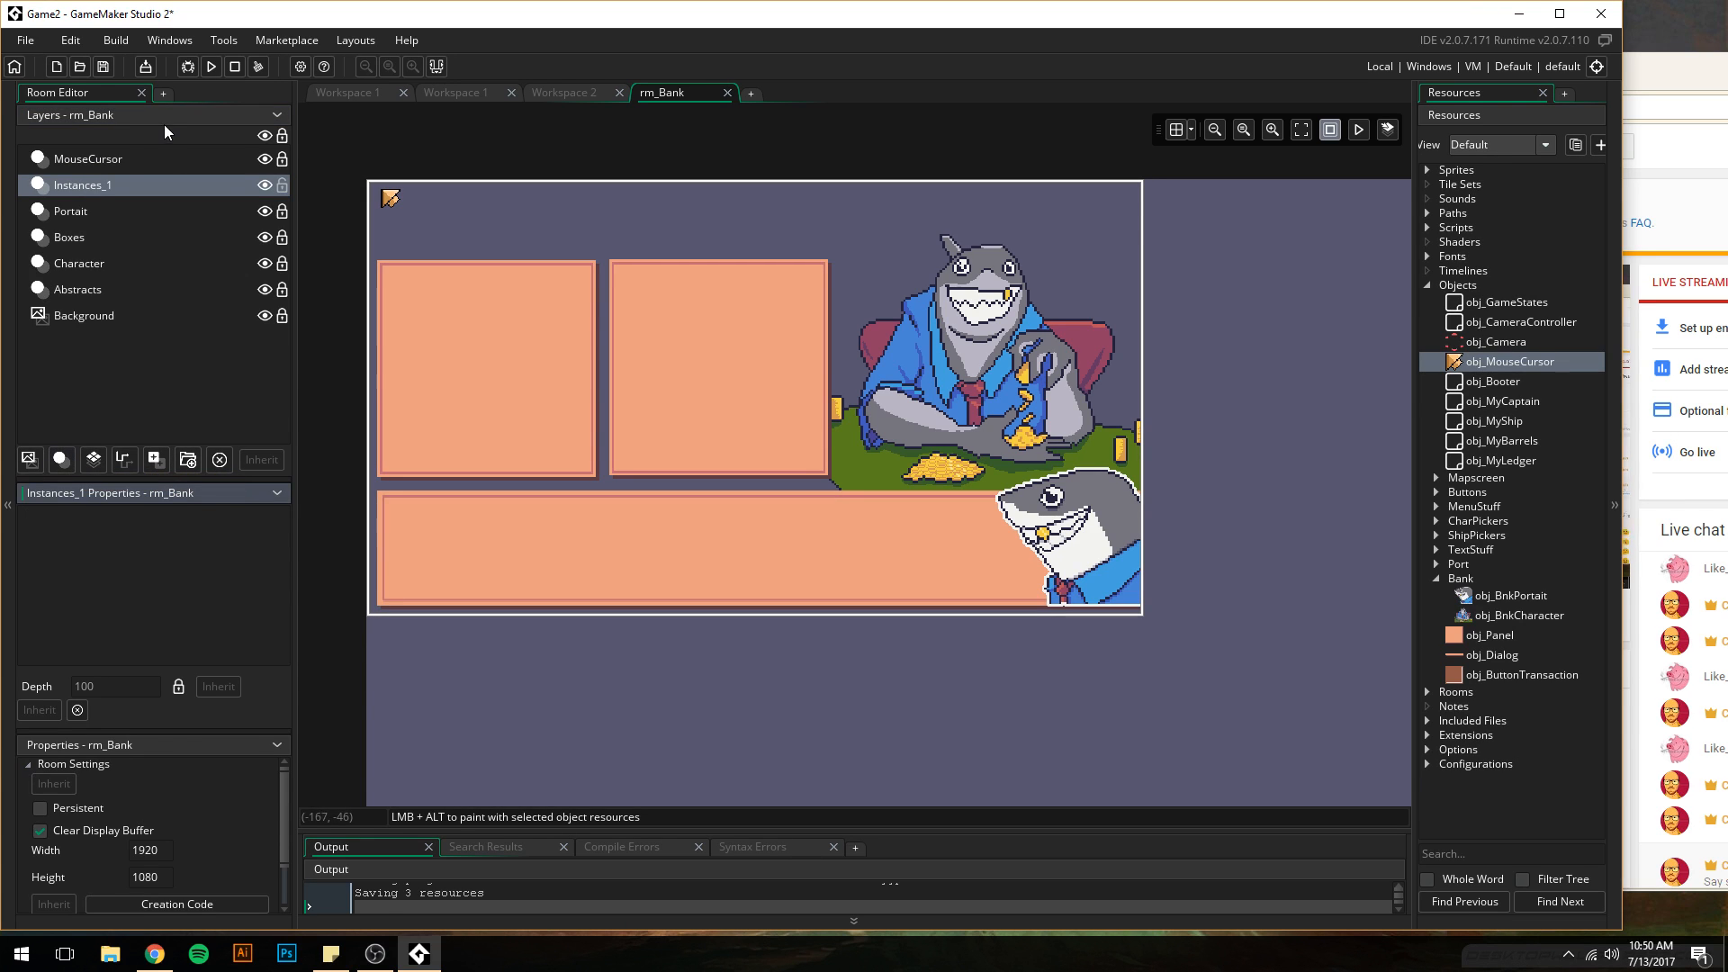
double_click(115, 185)
type("Paths")
key("Return")
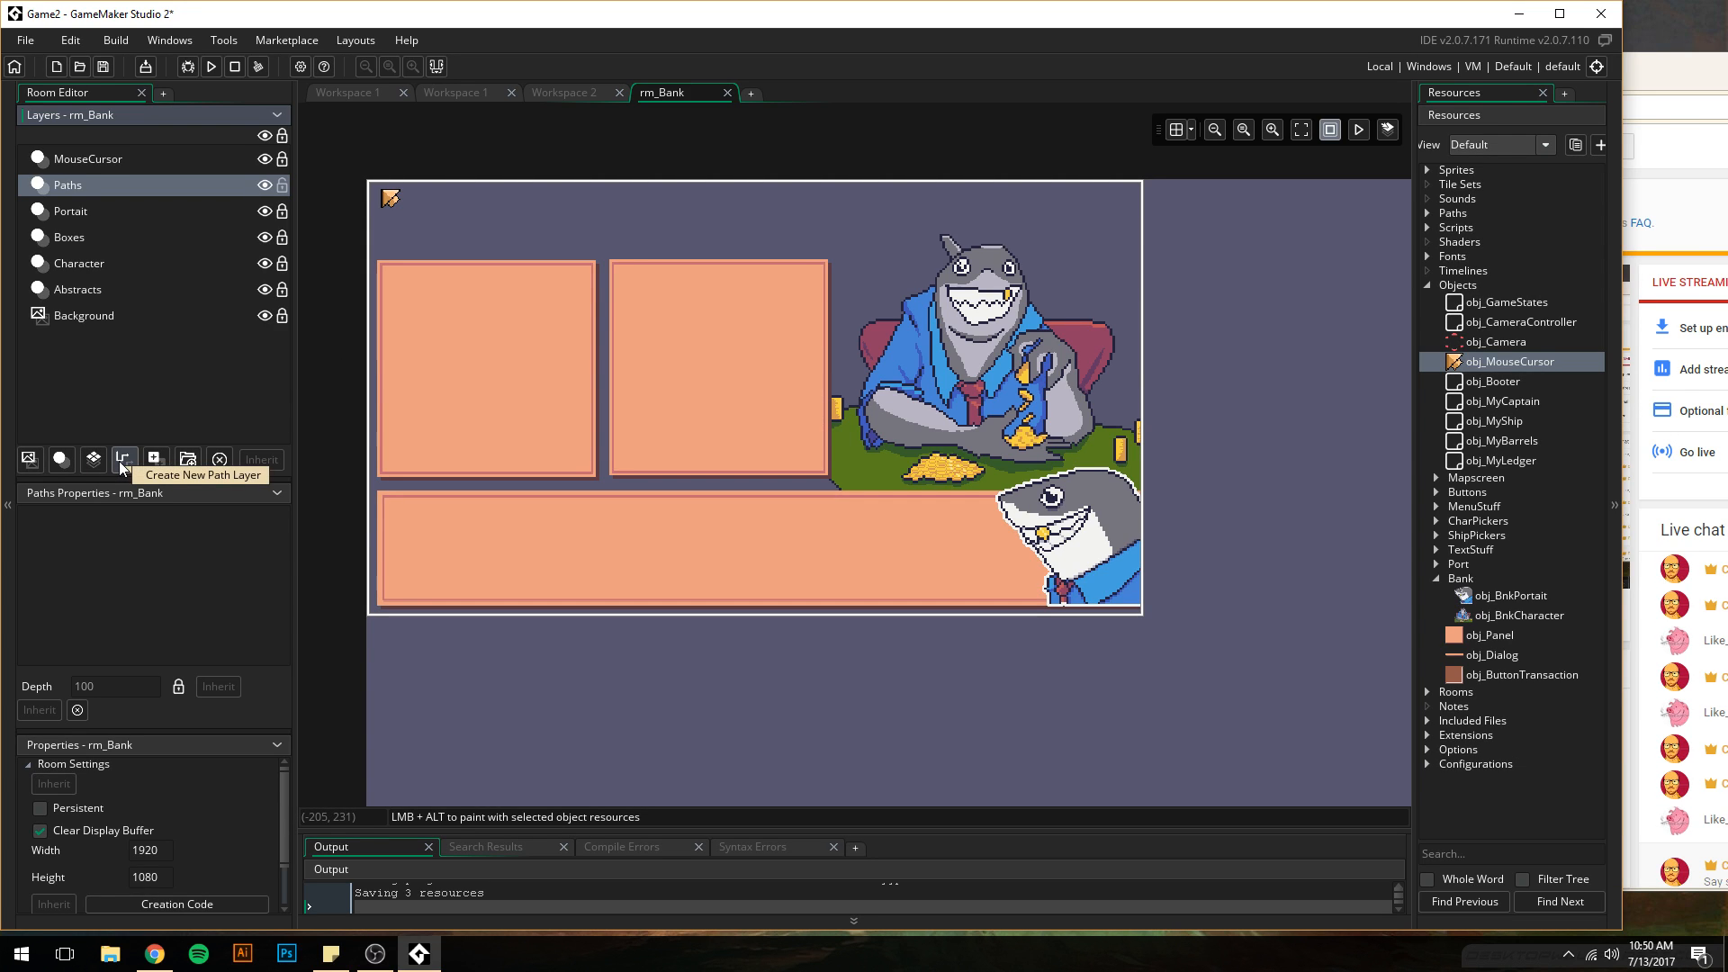
left_click(223, 458)
- Delete the Paths instance layer and create a path layer named PanelPaths in its place
left_click(87, 183)
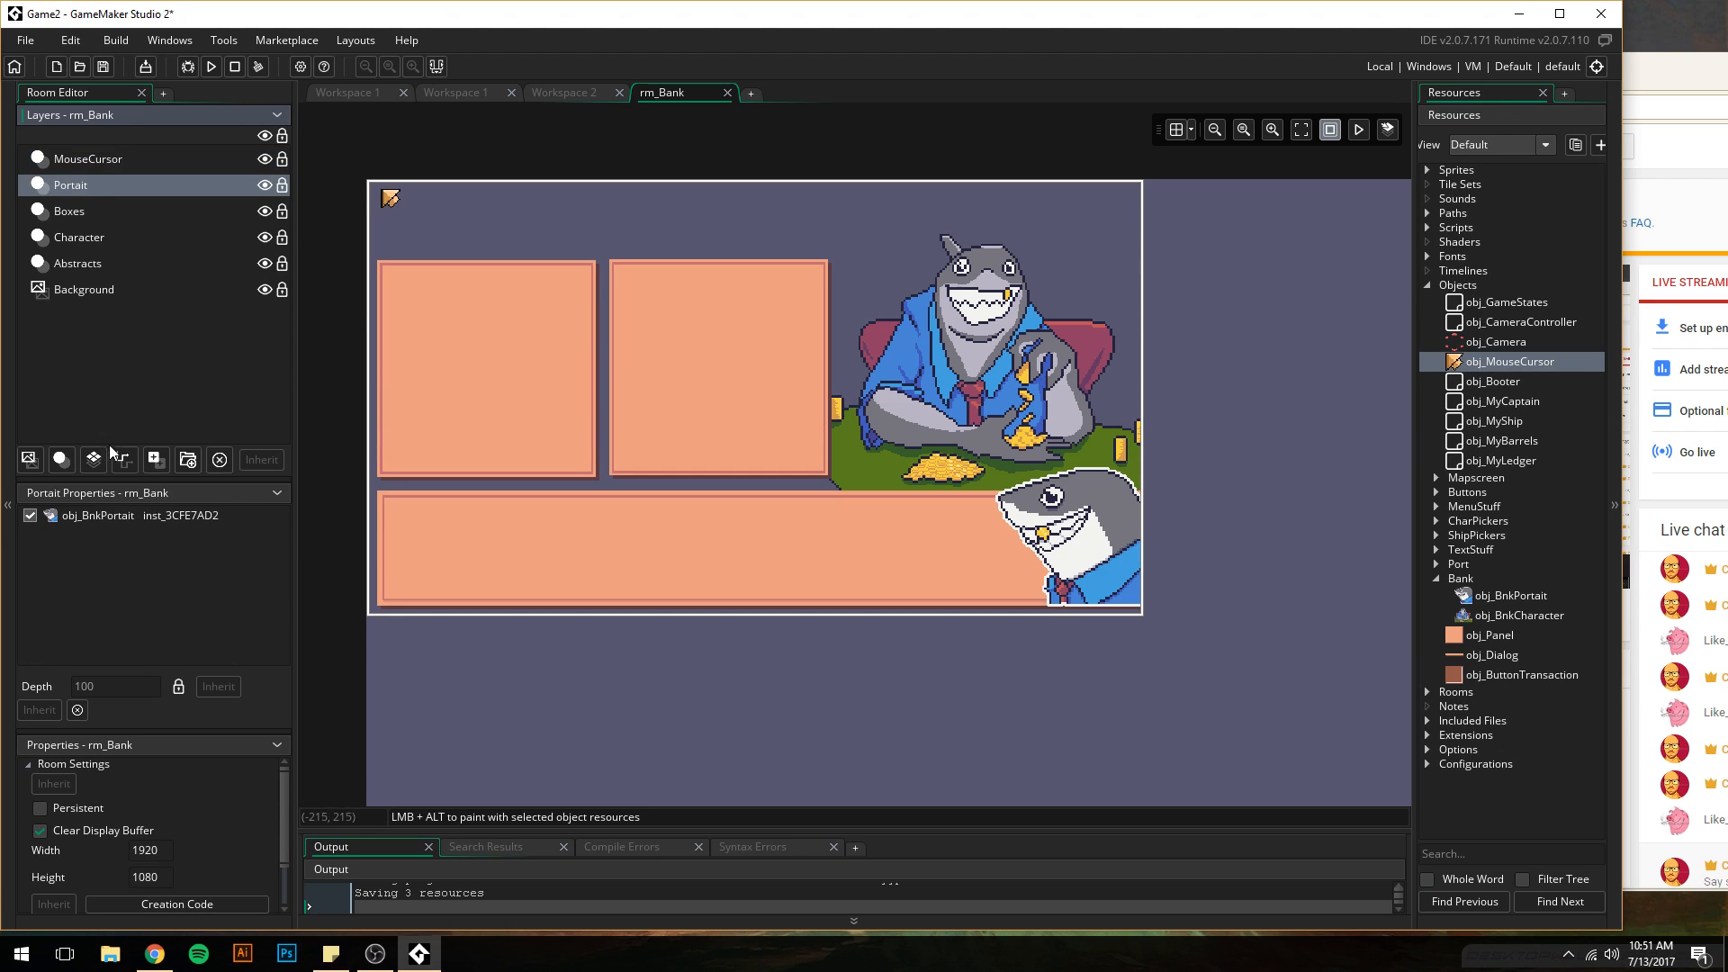
left_click(122, 459)
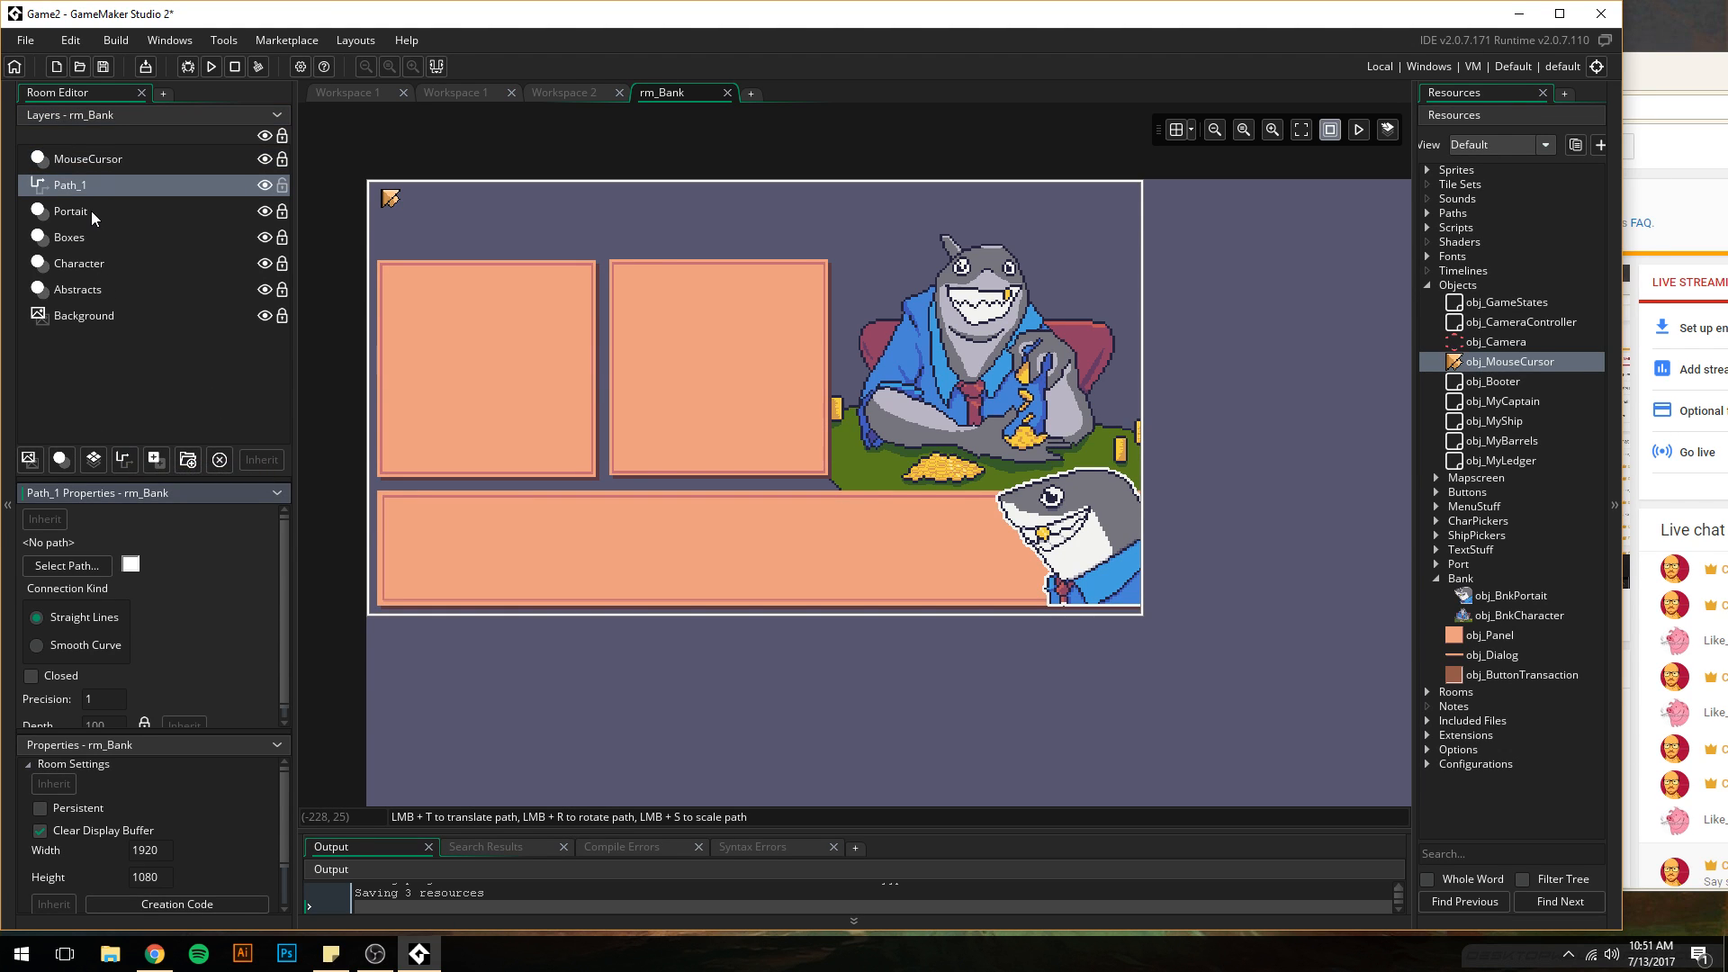
left_click(83, 182)
double_click(90, 183)
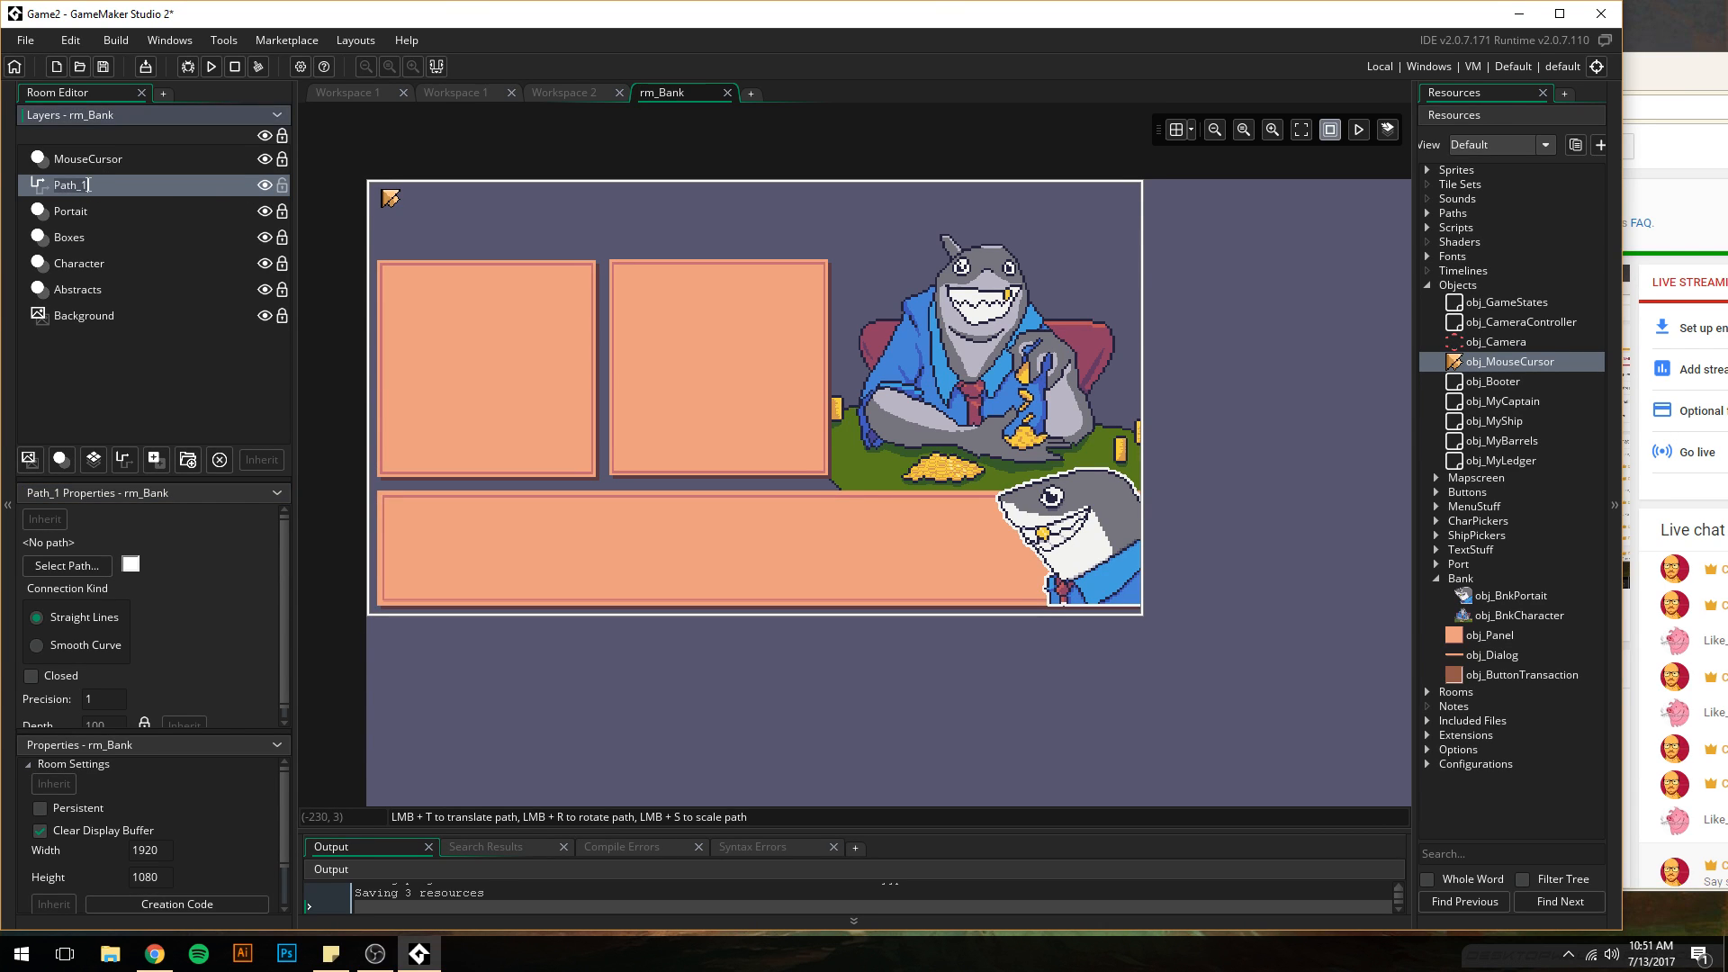
type("PanelPaths")
key("Return")
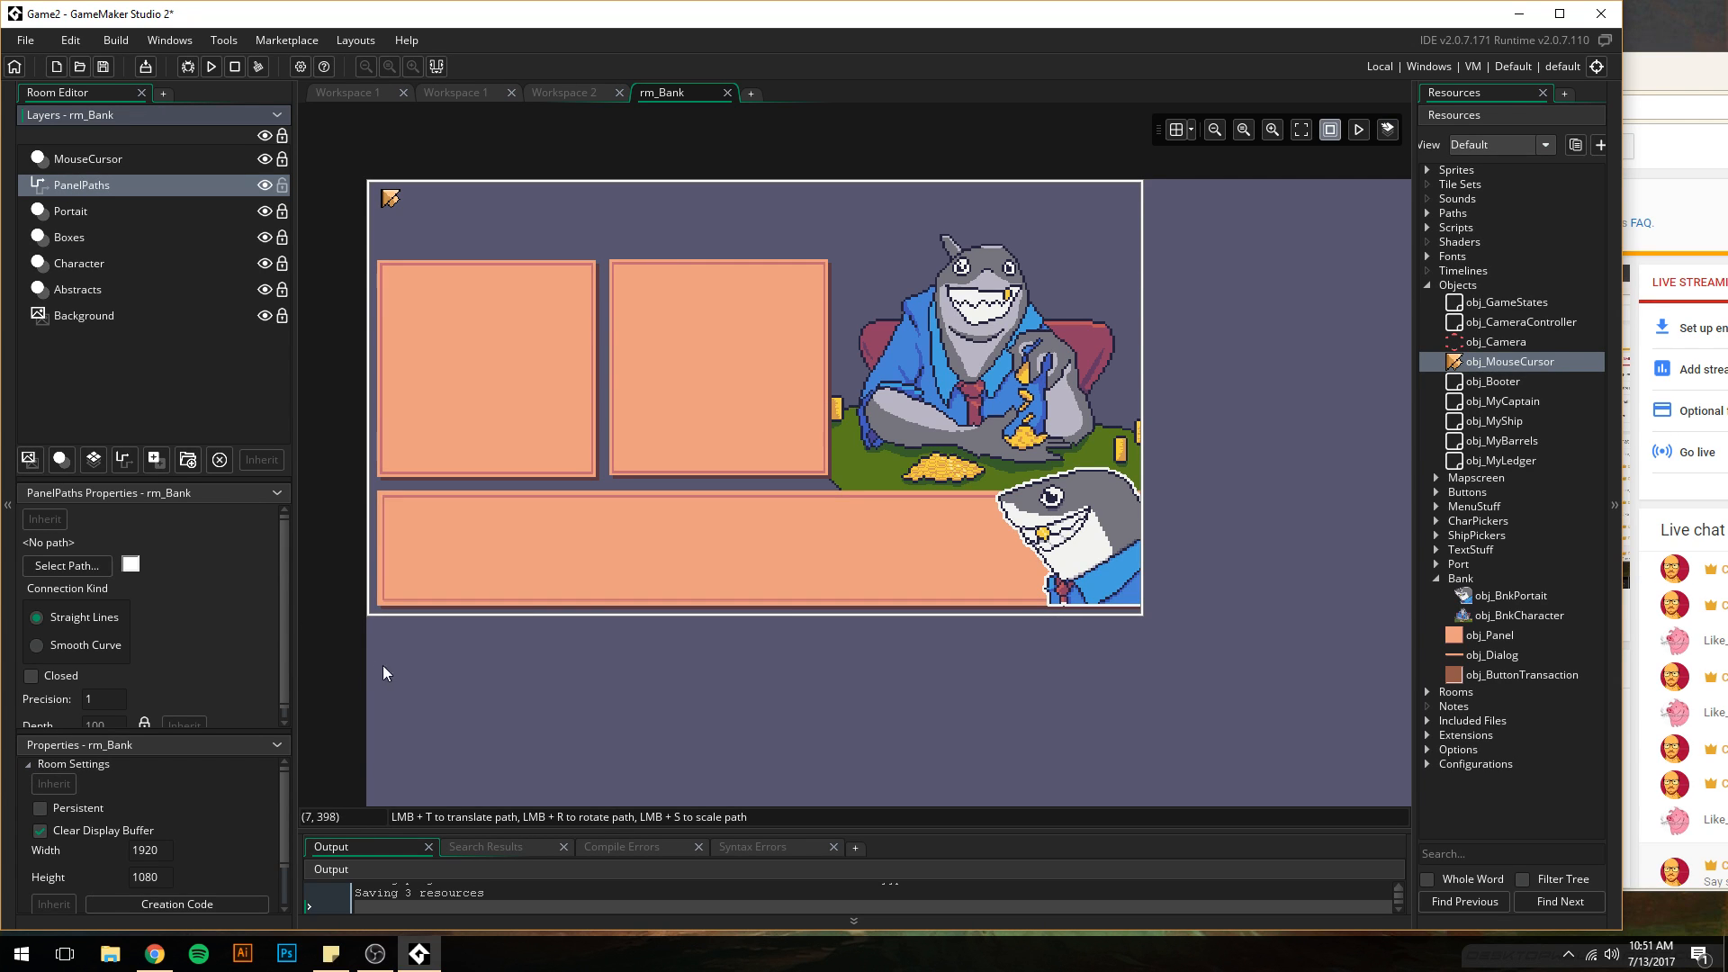
- Show the room grid, set Grid X and Grid Y to 1, adjust its alpha slightly and colour it black
scroll(133, 679, "down", 1)
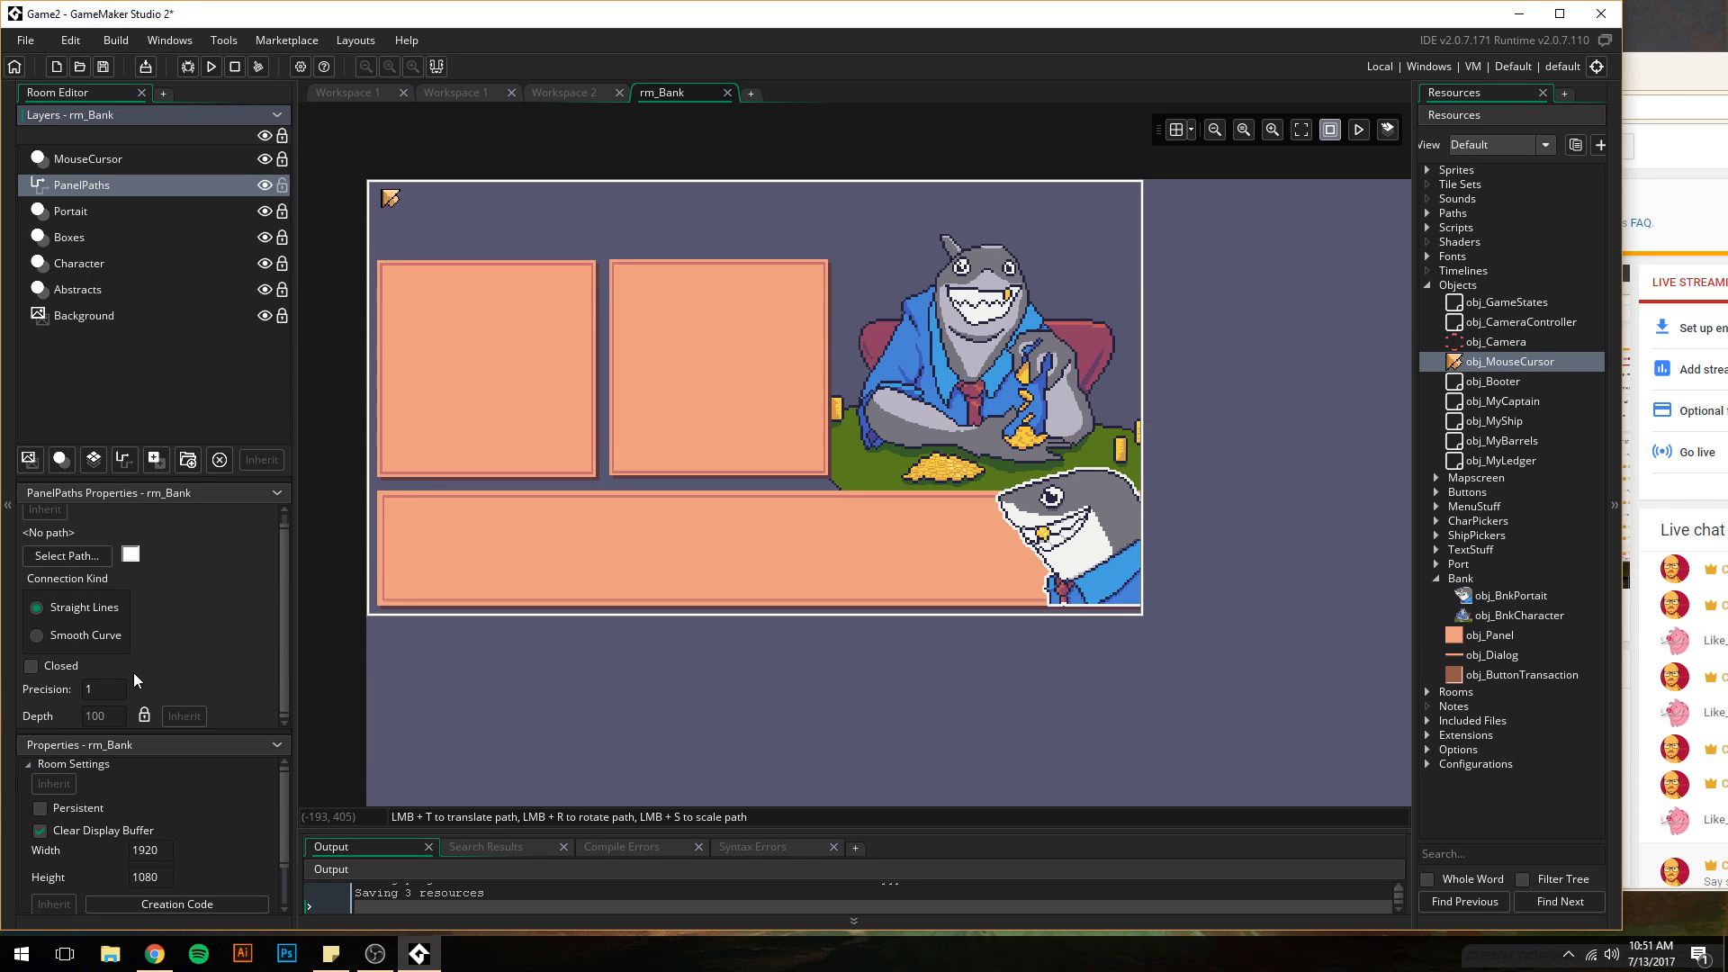
scroll(119, 701, "up", 1)
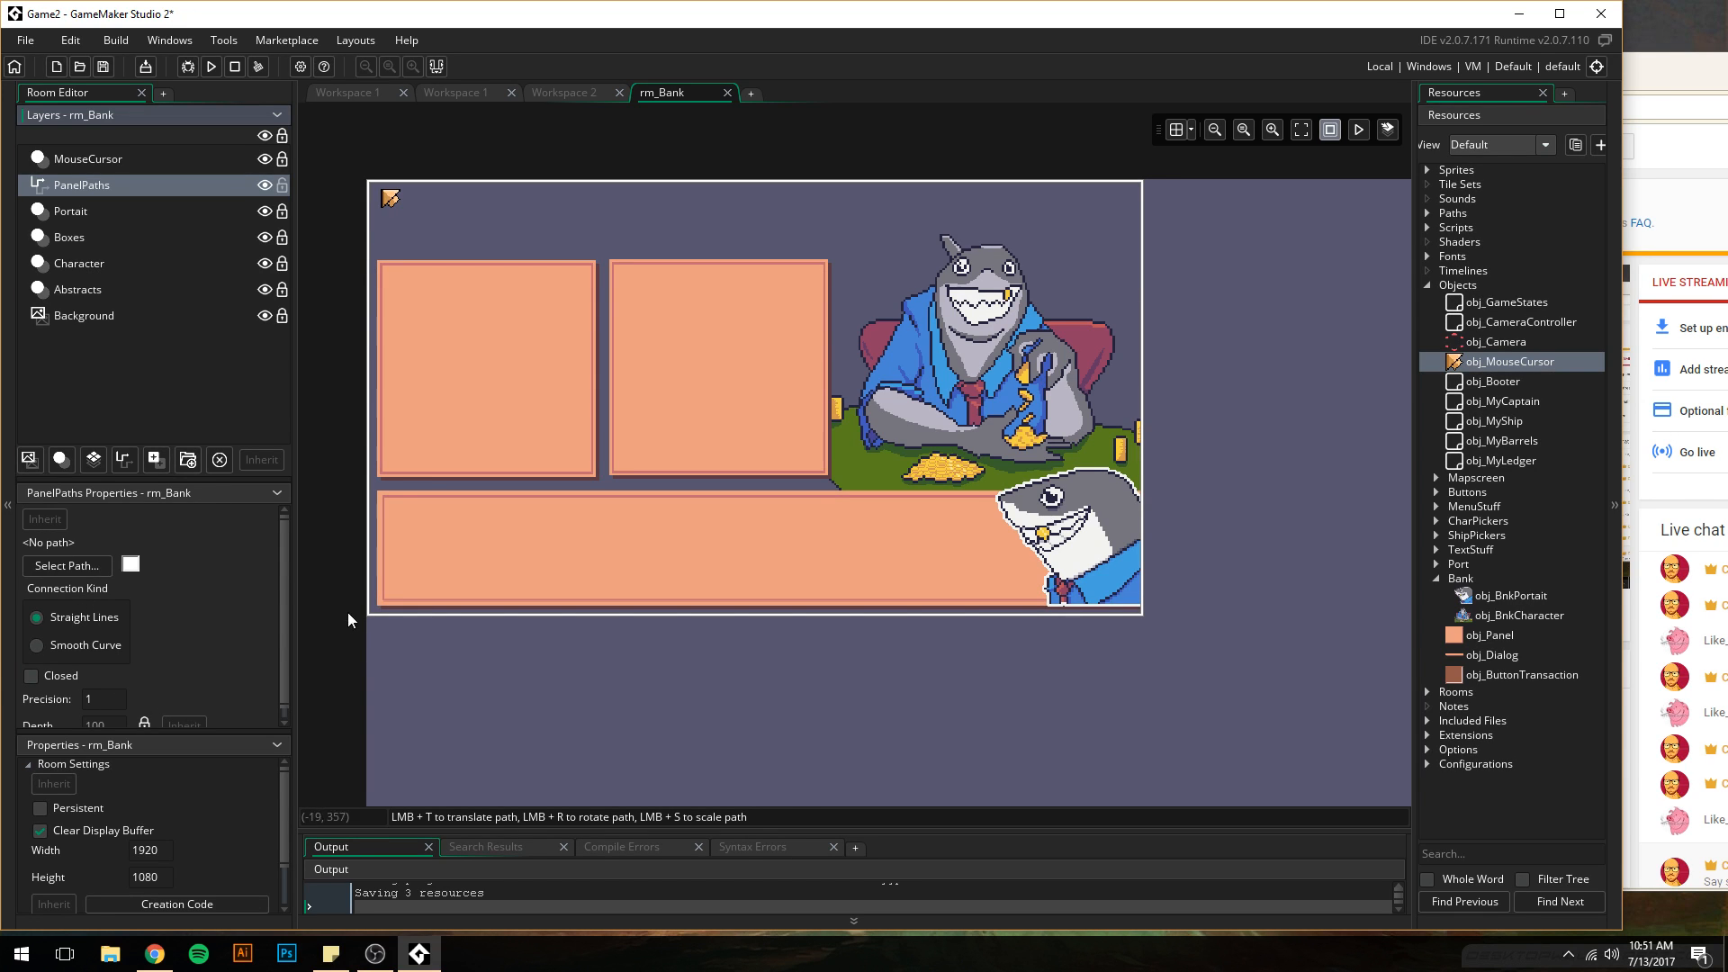
middle_click_drag(504, 714, 655, 716)
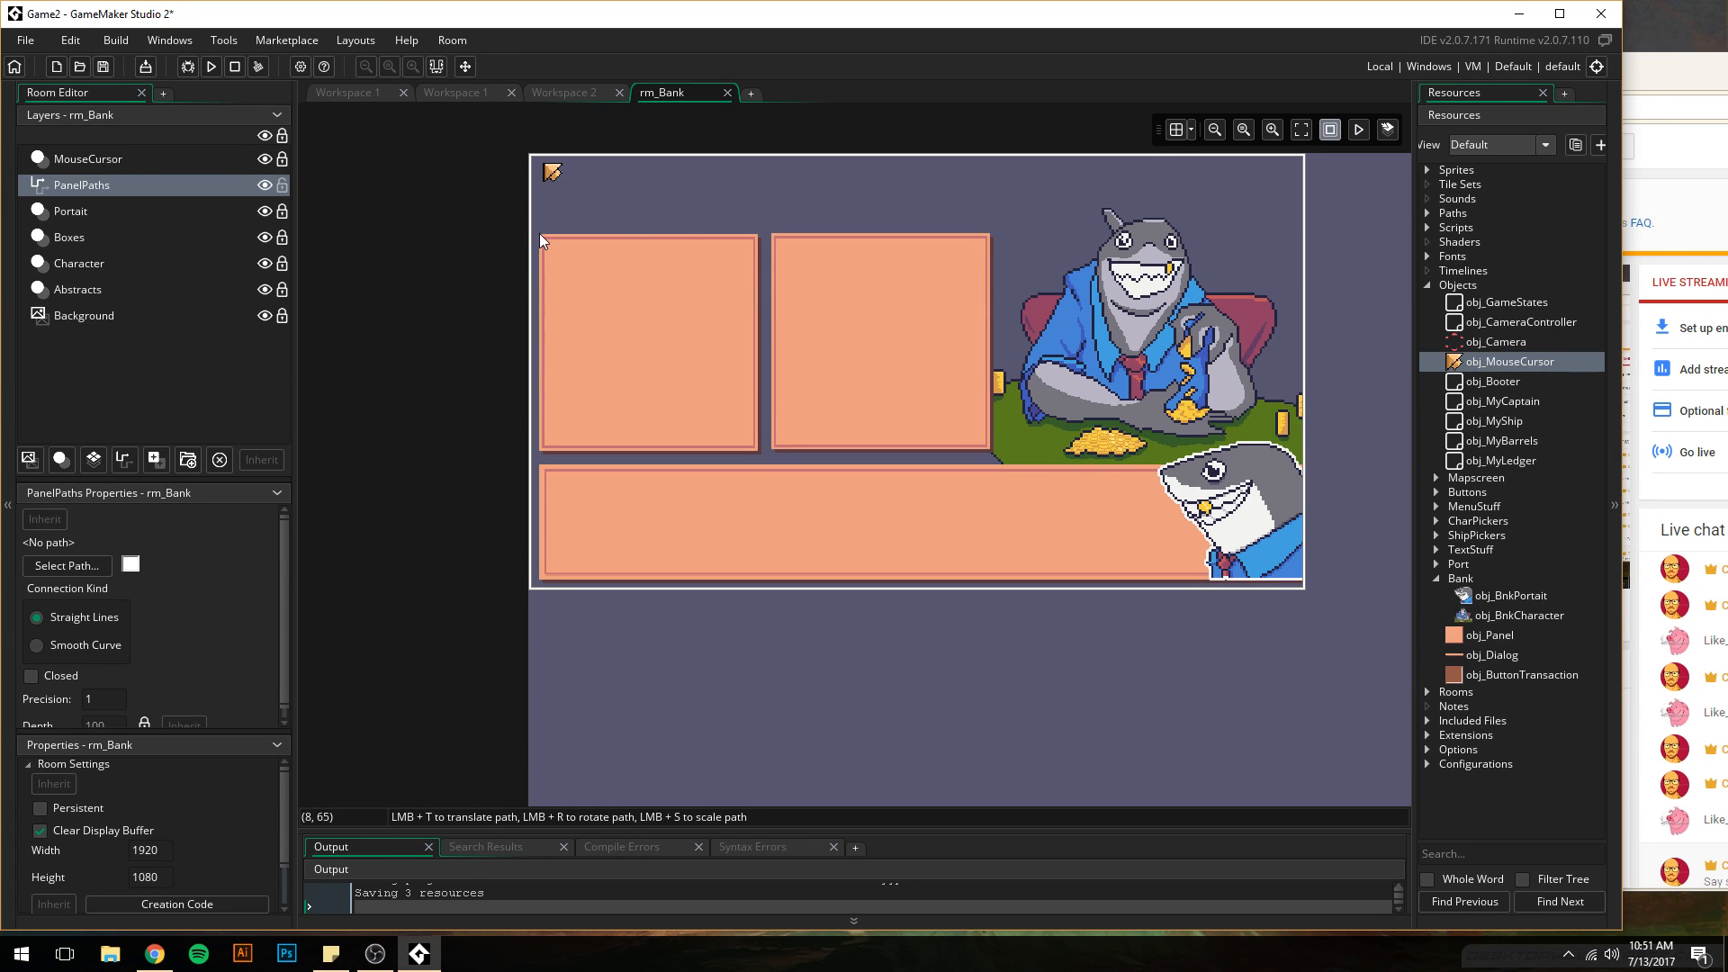
left_click(1179, 132)
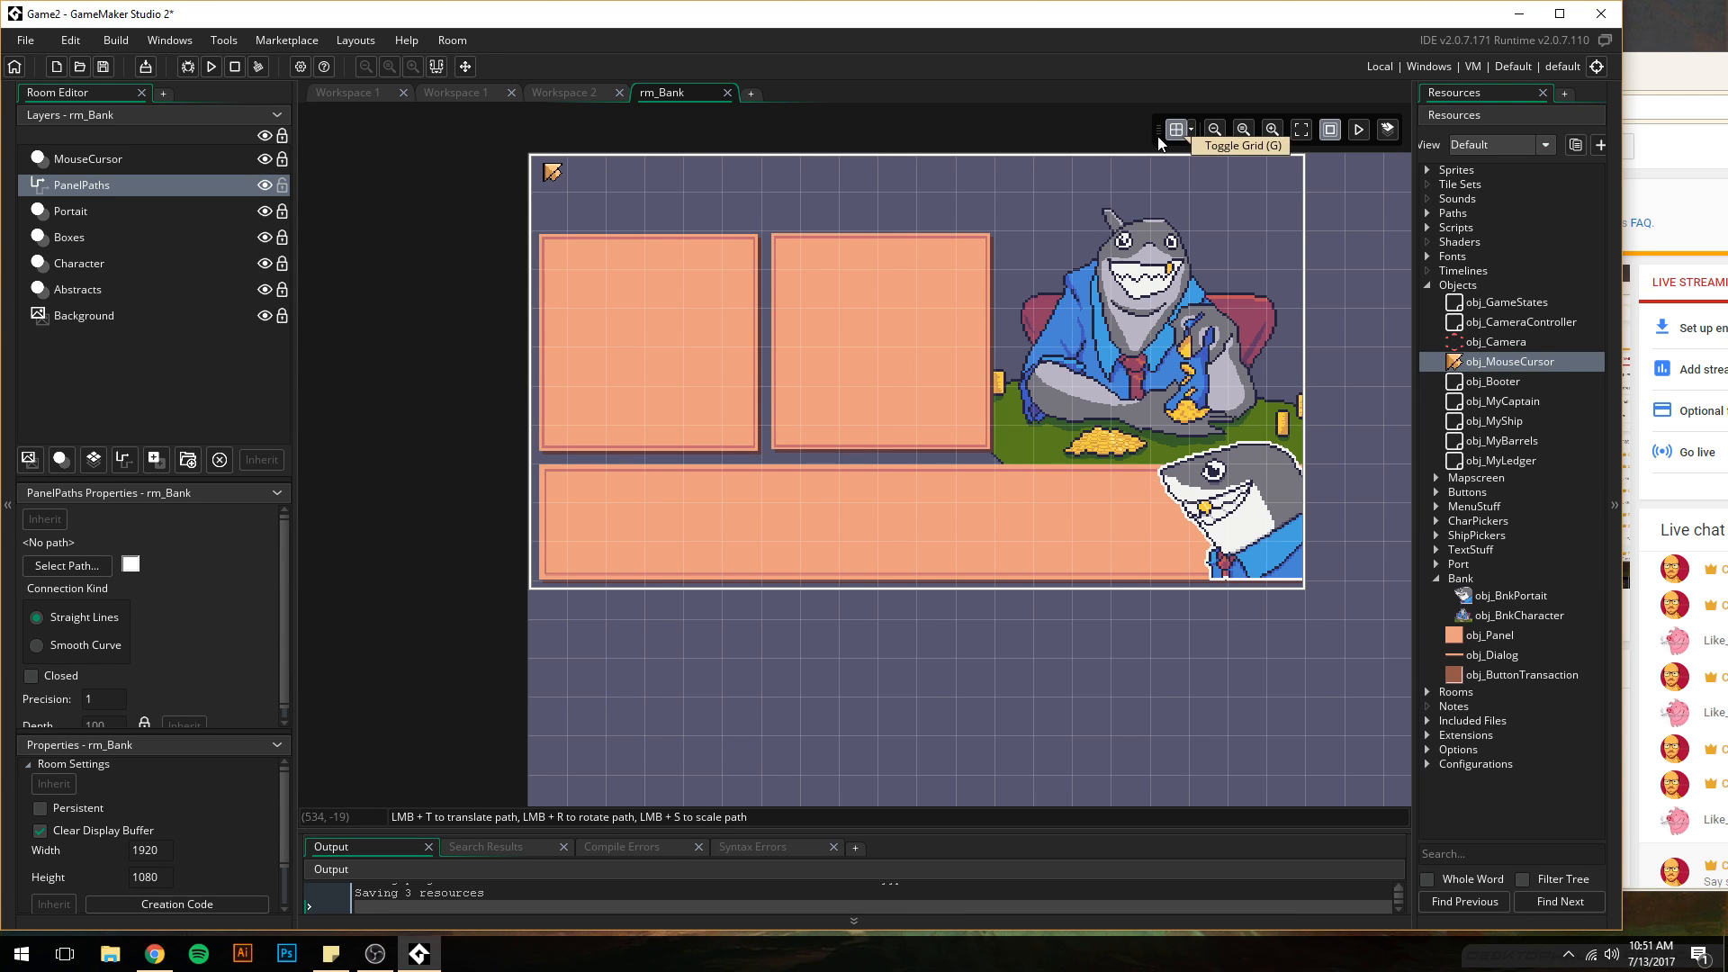
scroll(560, 274, "up", 3, "ctrl")
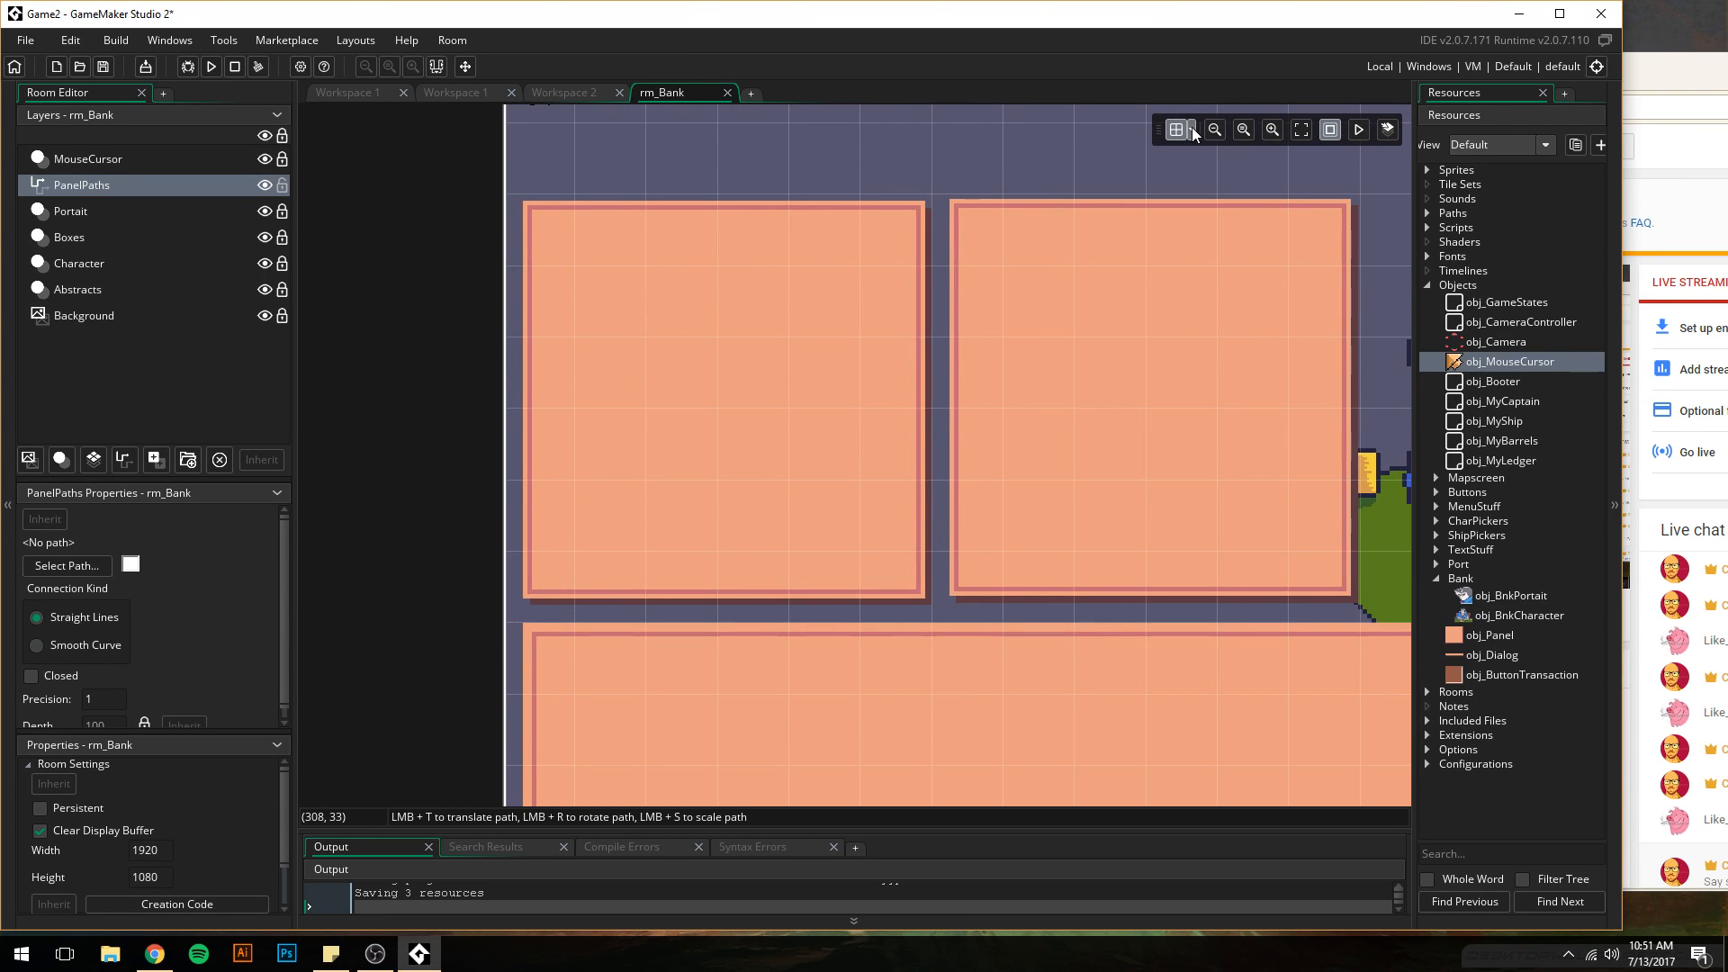
left_click(1191, 129)
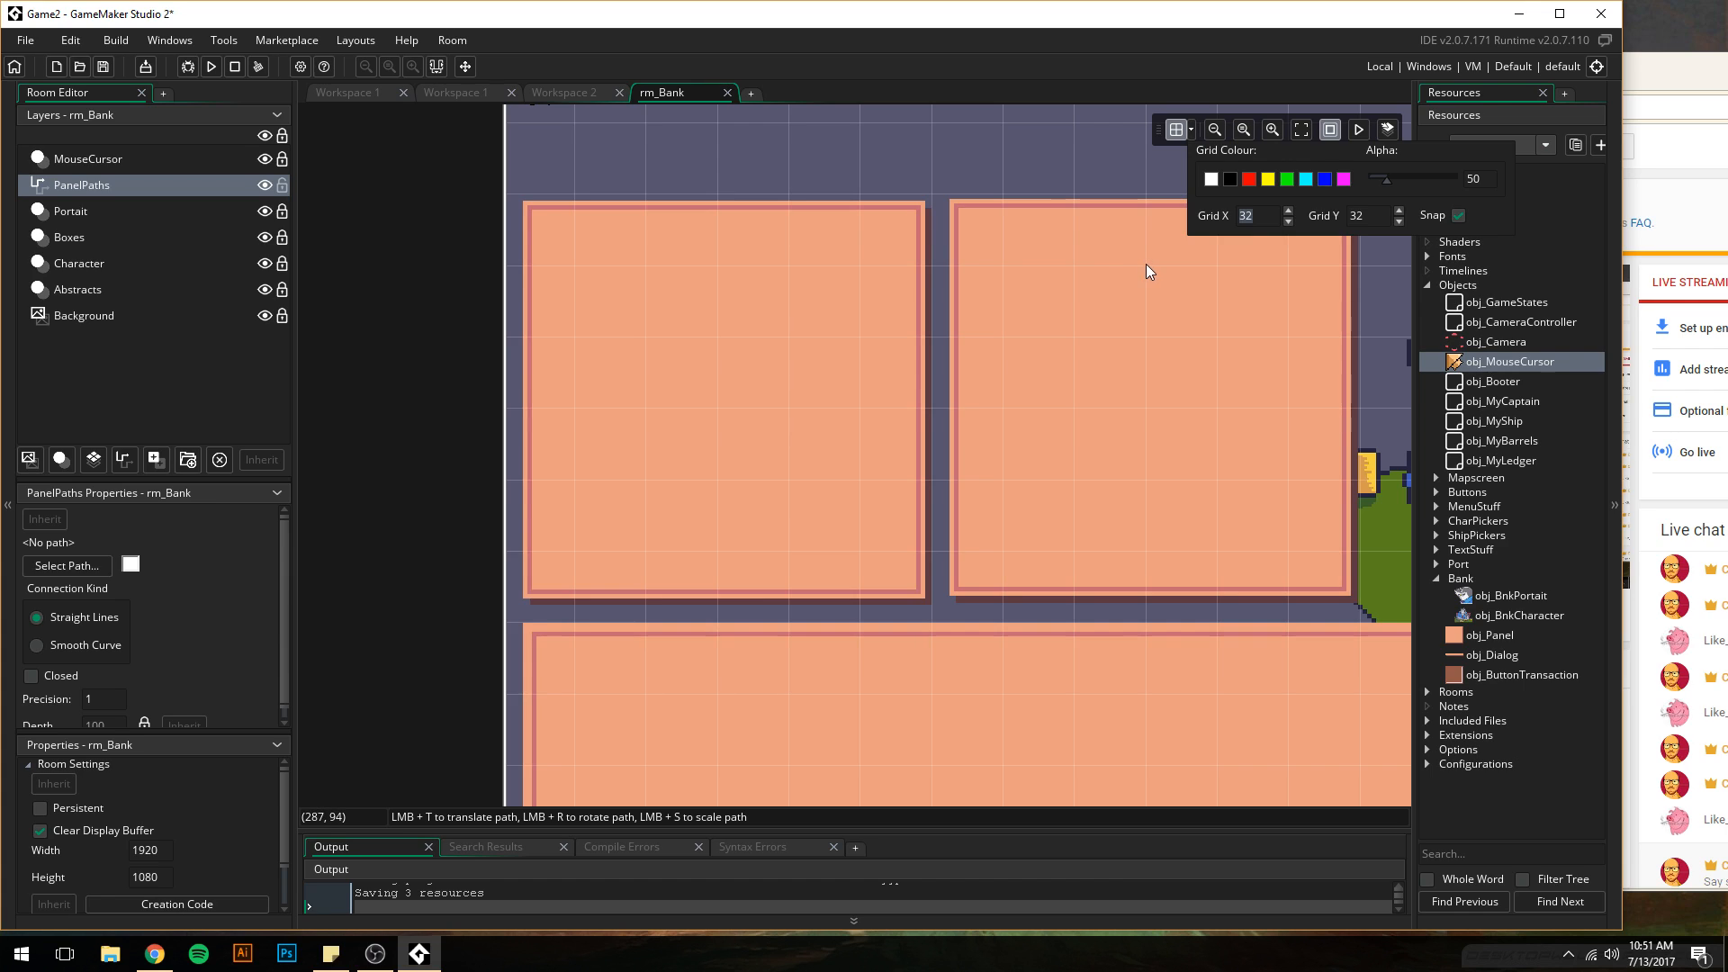
type("1")
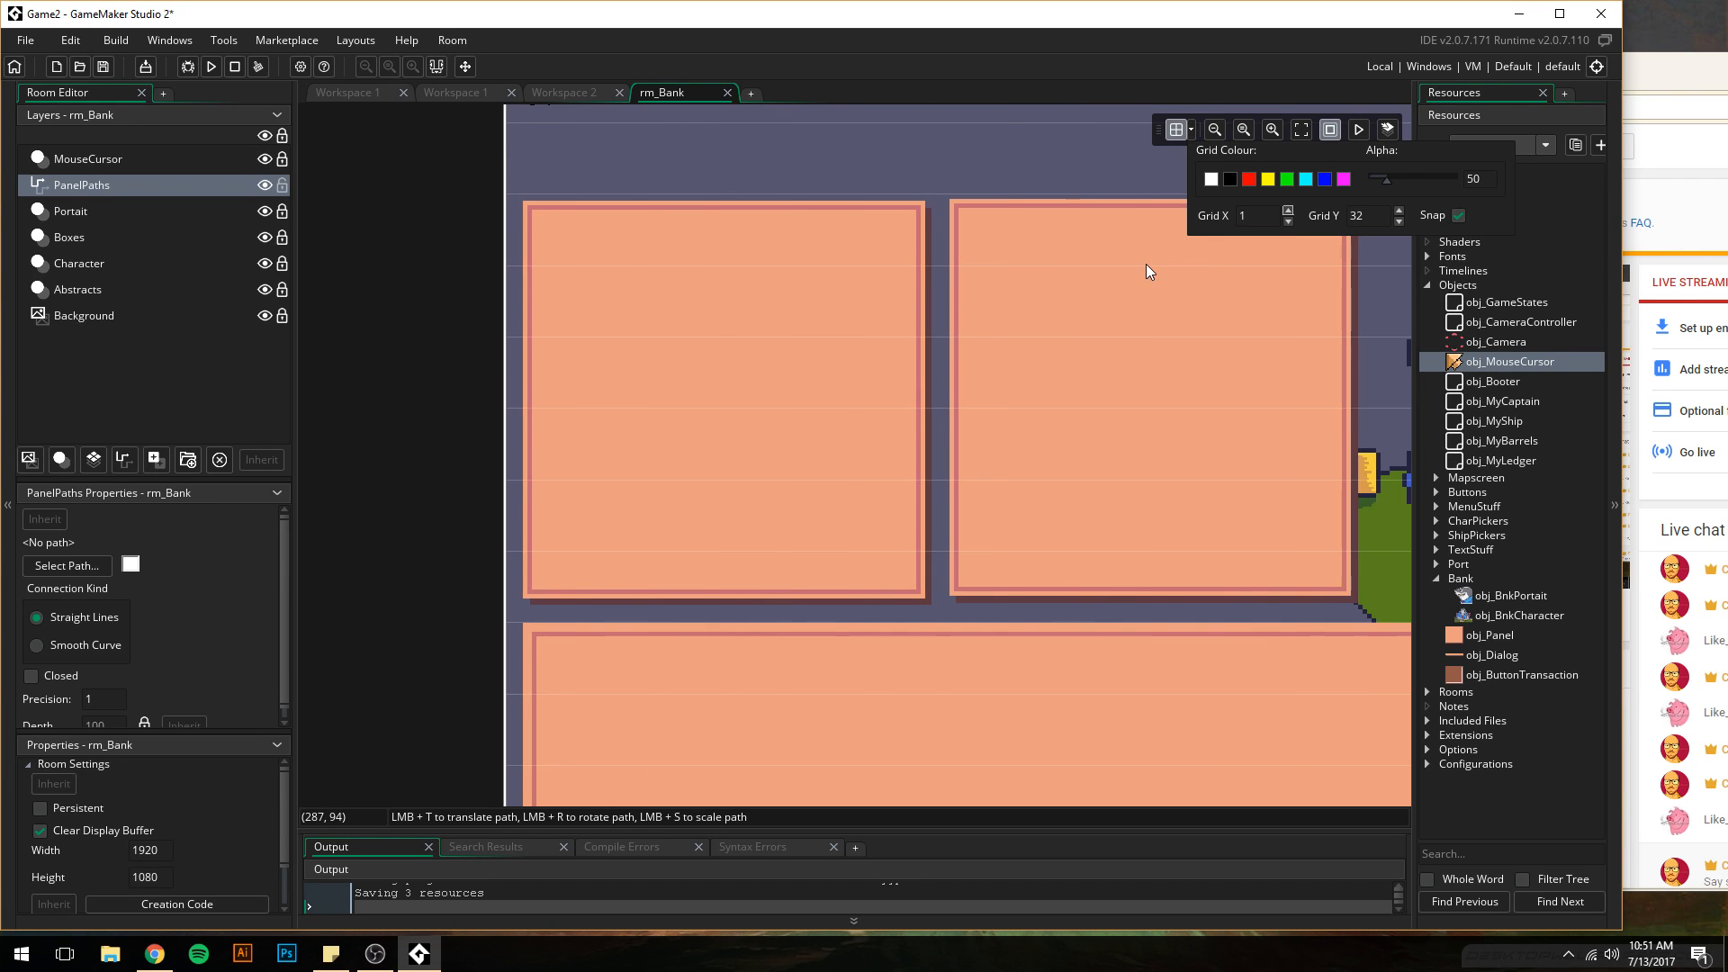
key("Tab")
type("1")
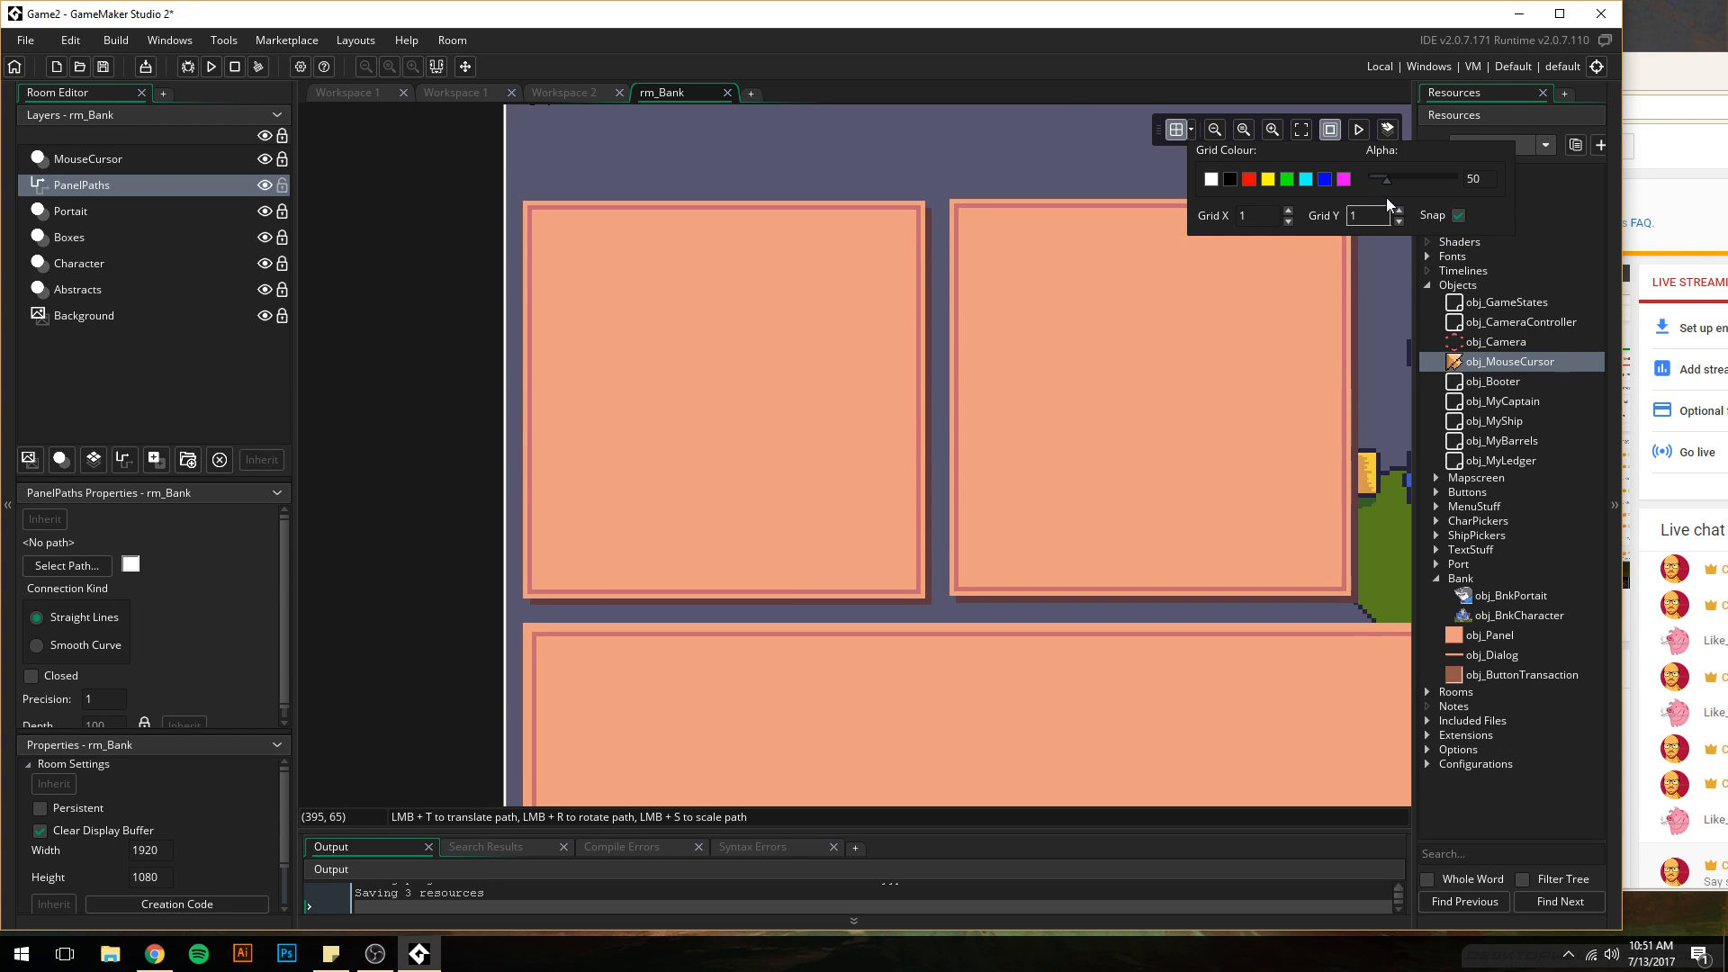
left_click_drag(1387, 180, 1394, 180)
left_click(1229, 178)
- Examine the grid against the corners of the upper-left panel and the lower dialog panel
scroll(807, 279, "up", 2, "ctrl")
scroll(807, 283, "up", 3, "ctrl")
middle_click_drag(503, 290, 1151, 538)
scroll(696, 450, "up", 2, "ctrl")
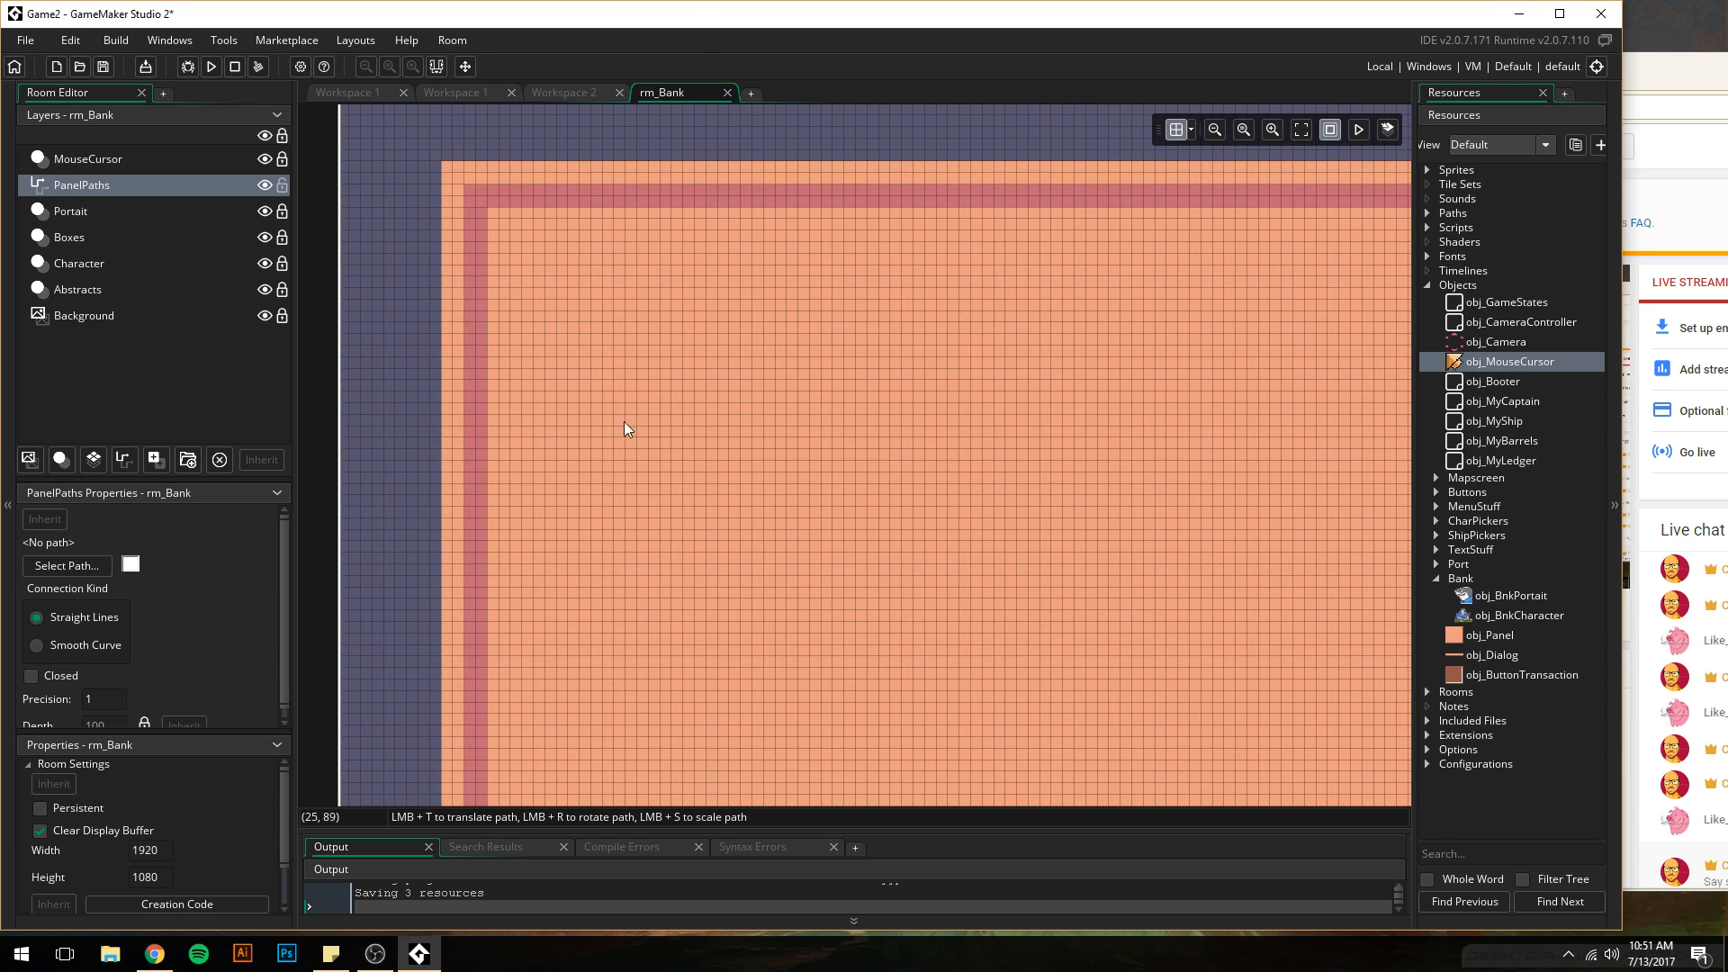
scroll(536, 366, "down", 2, "ctrl")
middle_click_drag(683, 476, 667, 202)
scroll(671, 450, "down", 3, "ctrl")
middle_click_drag(684, 516, 687, 207)
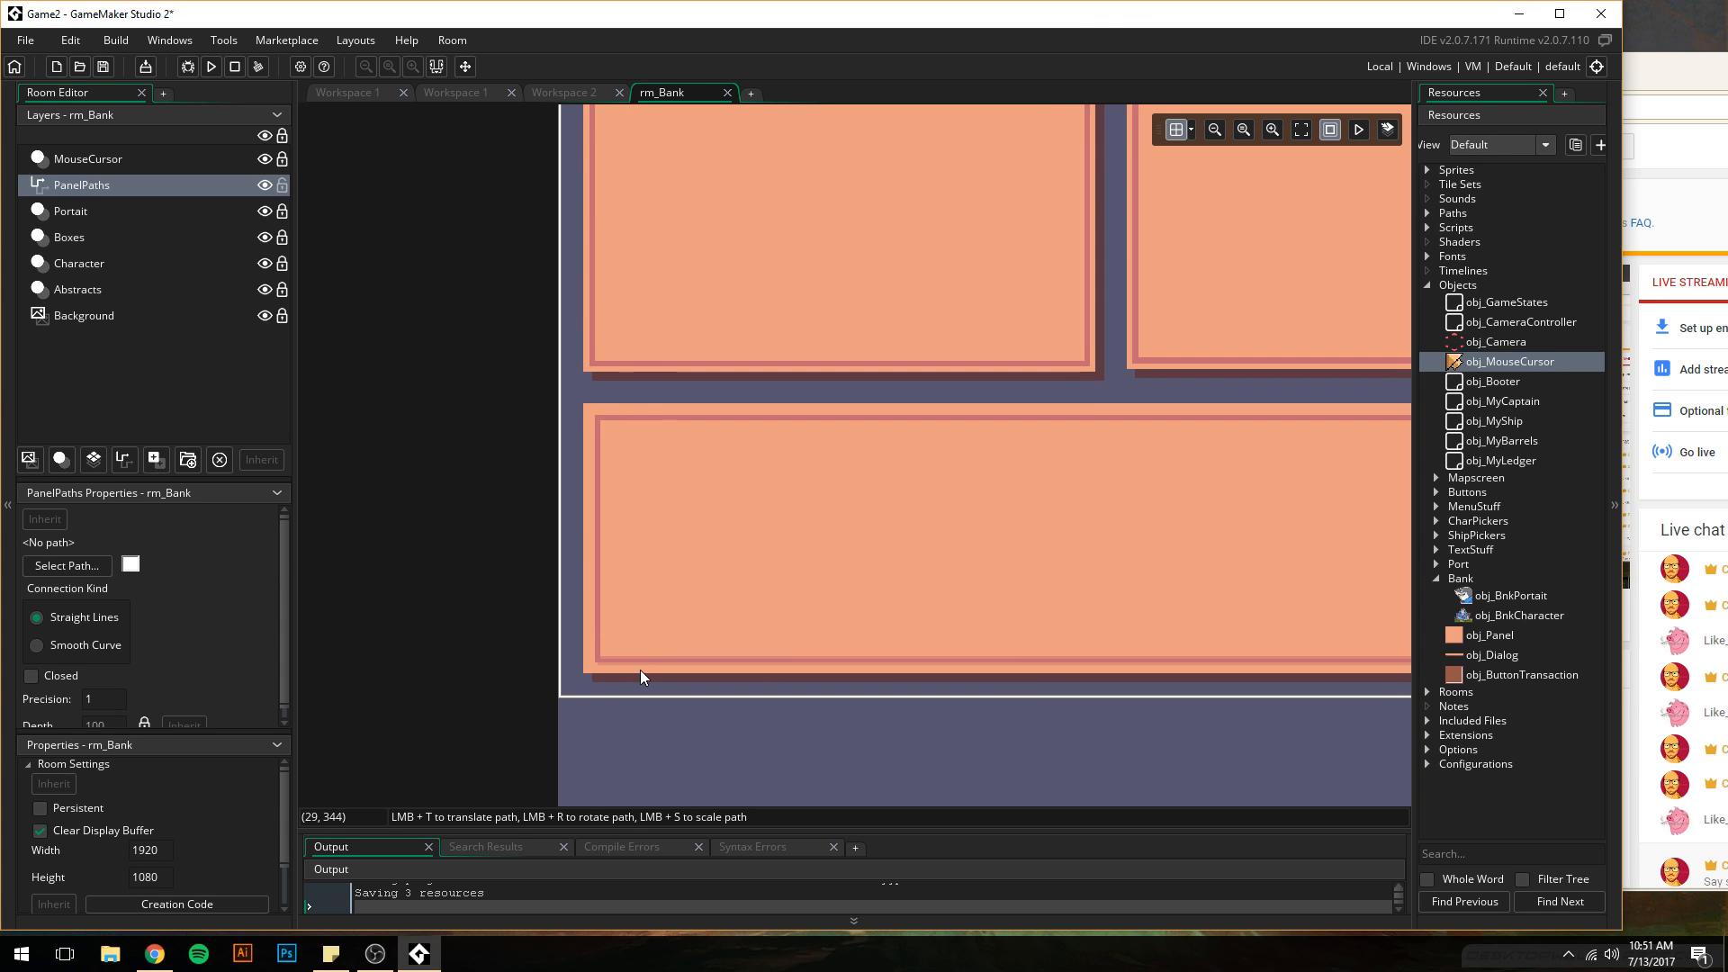
scroll(640, 630, "up", 4, "ctrl")
scroll(642, 538, "up", 1, "ctrl")
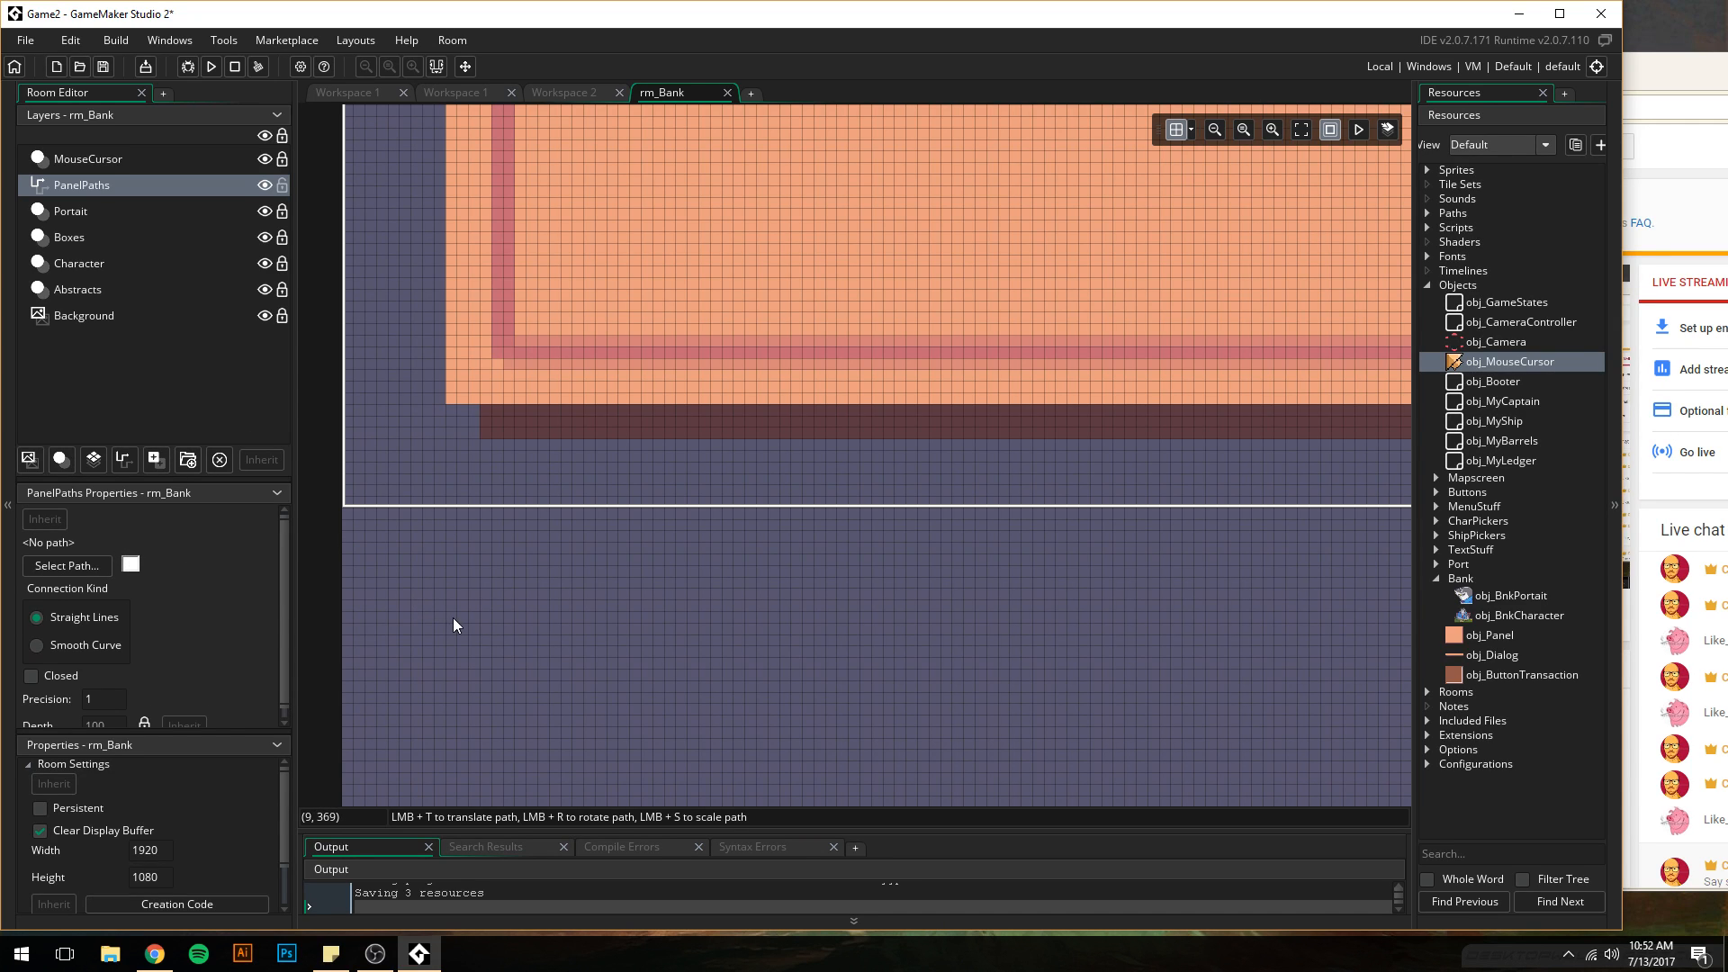
left_click(1426, 214)
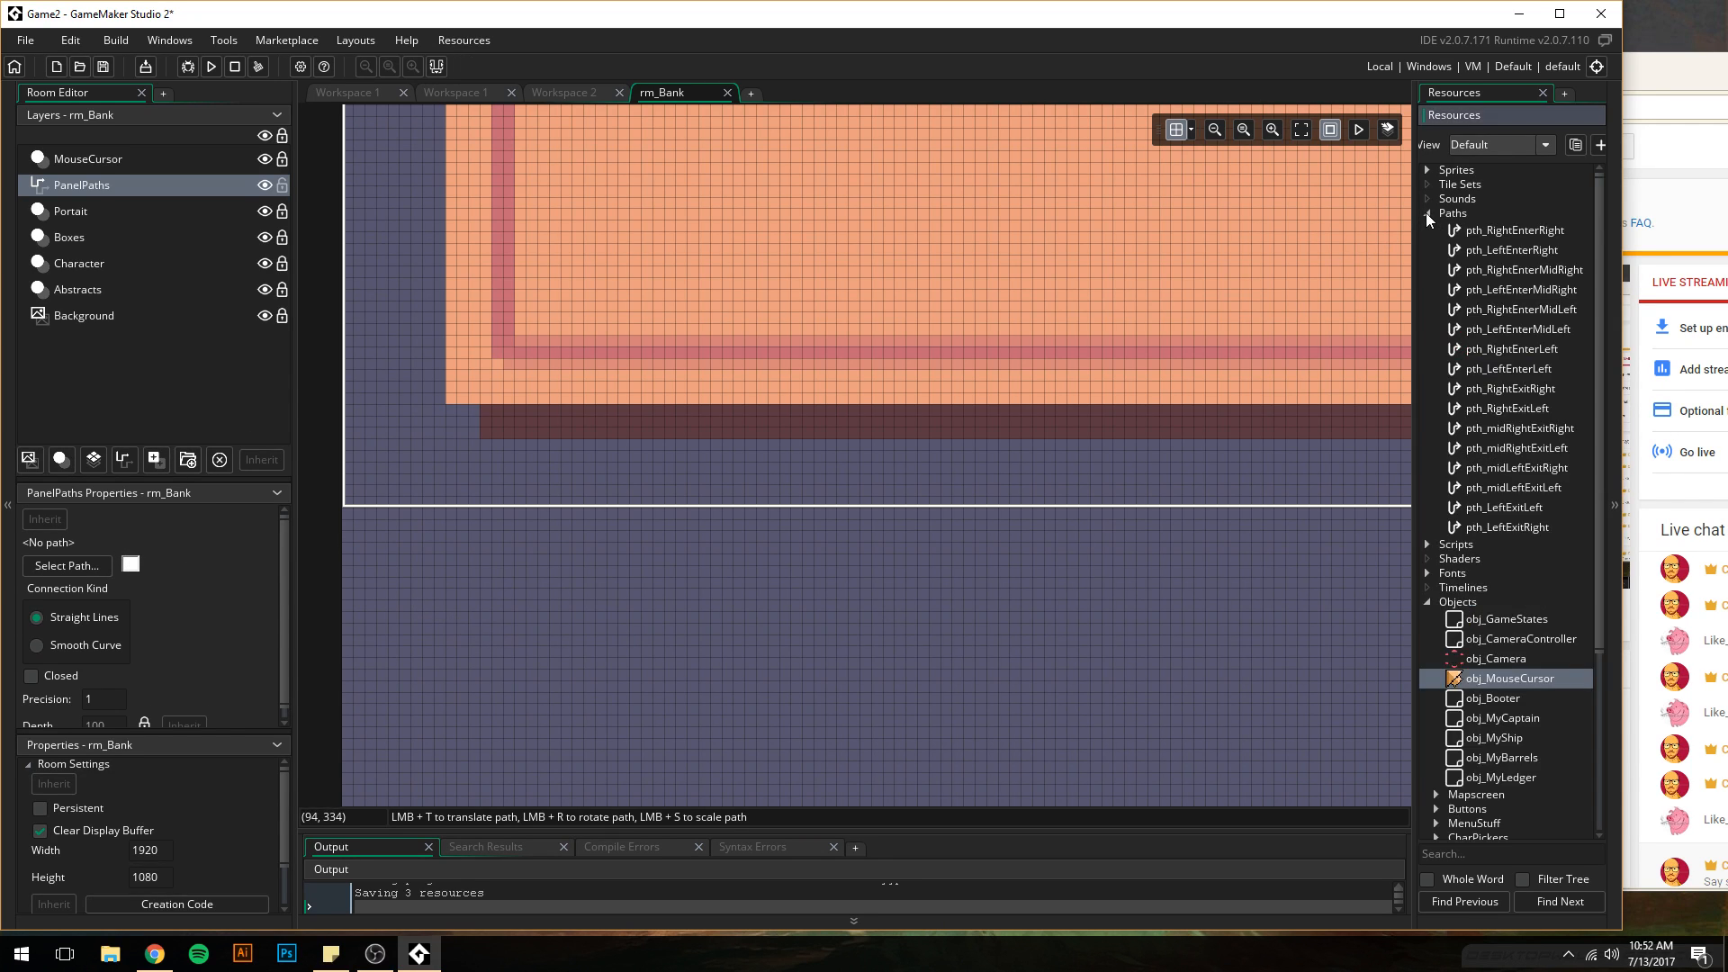
left_click(1497, 234)
left_click(1489, 524, "shift")
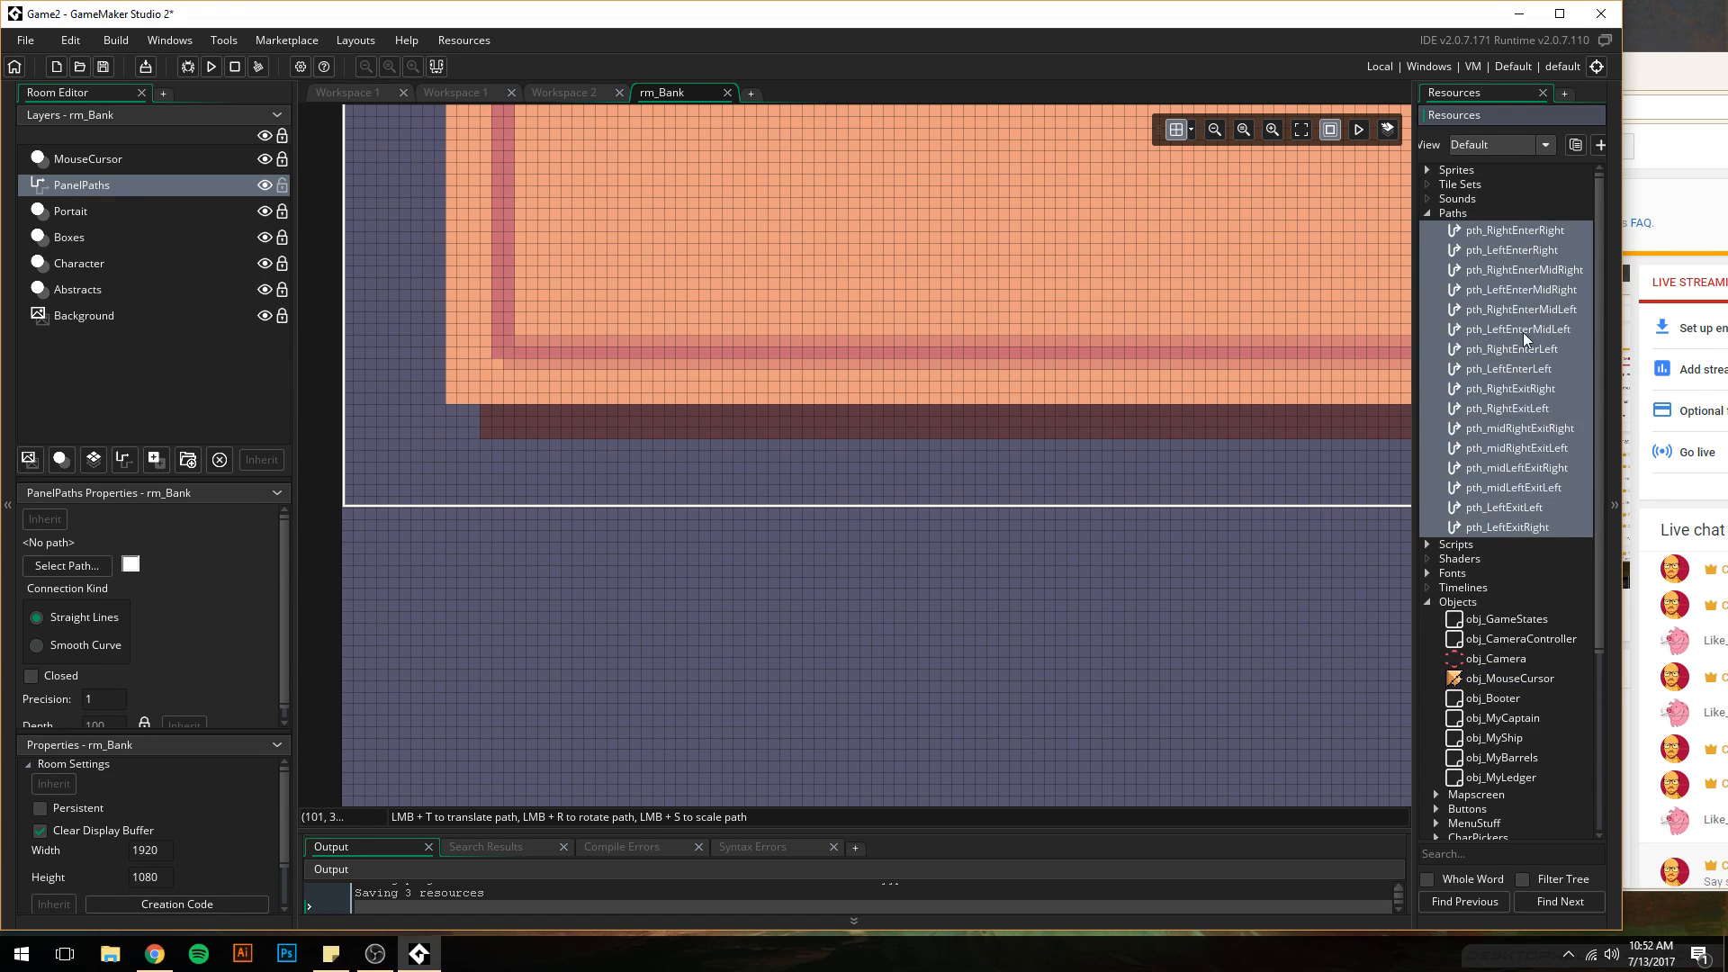
right_click(1500, 231)
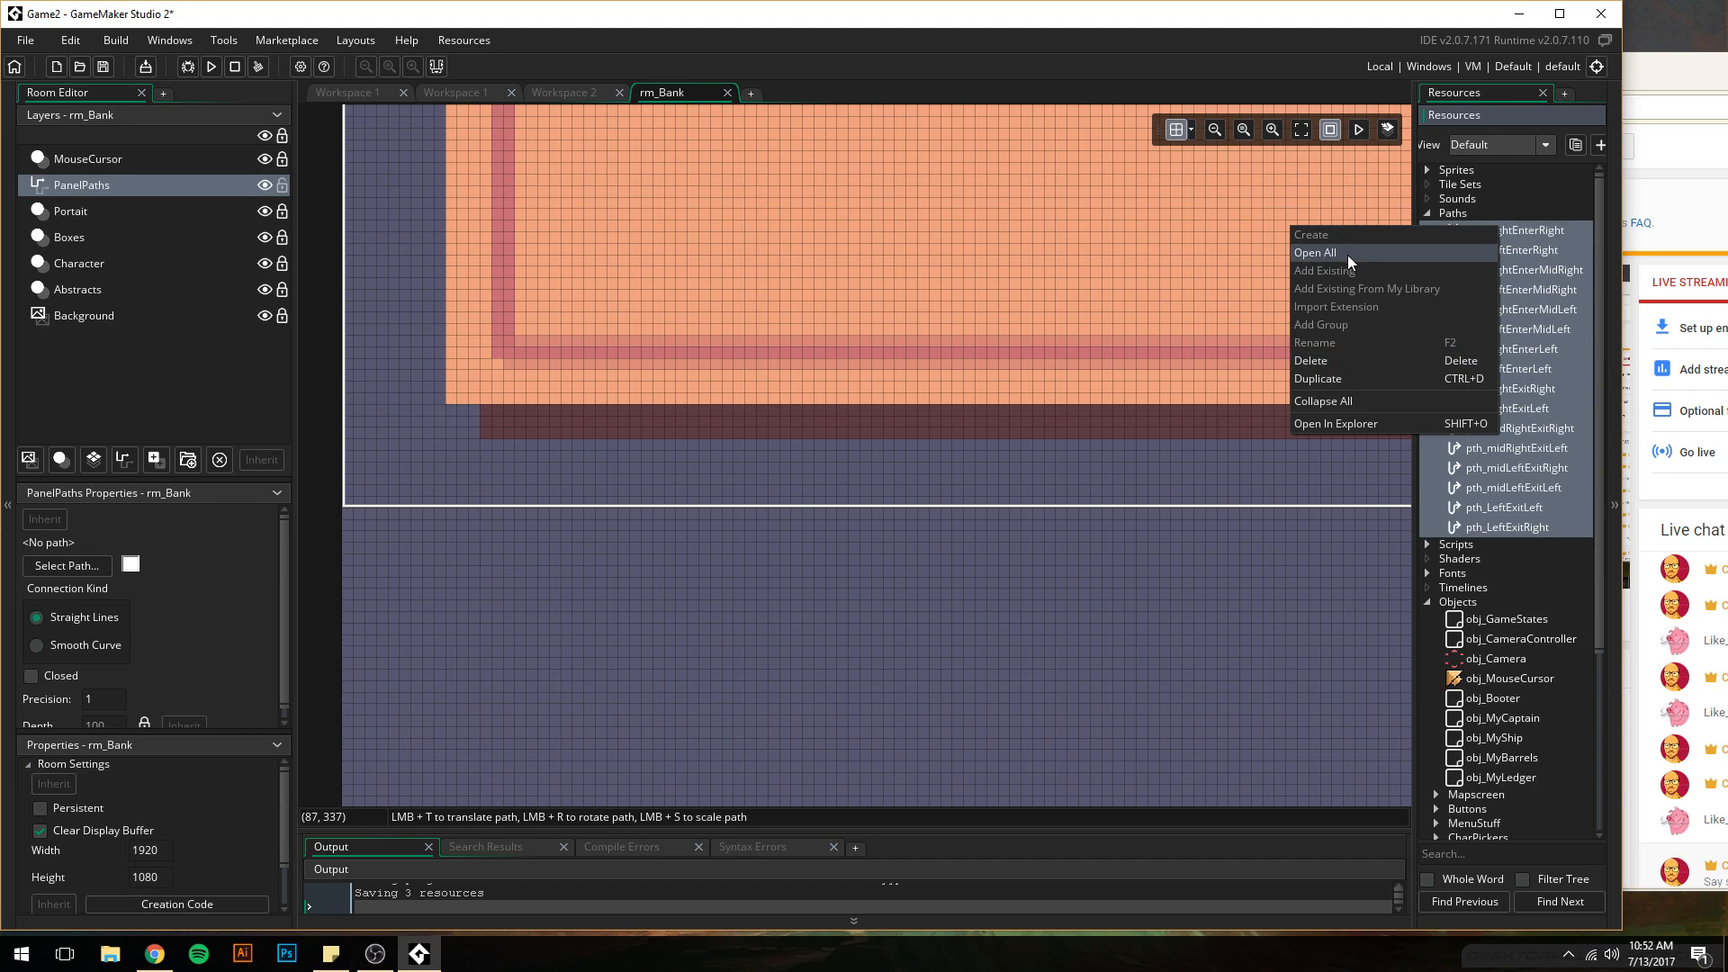
left_click(1557, 427)
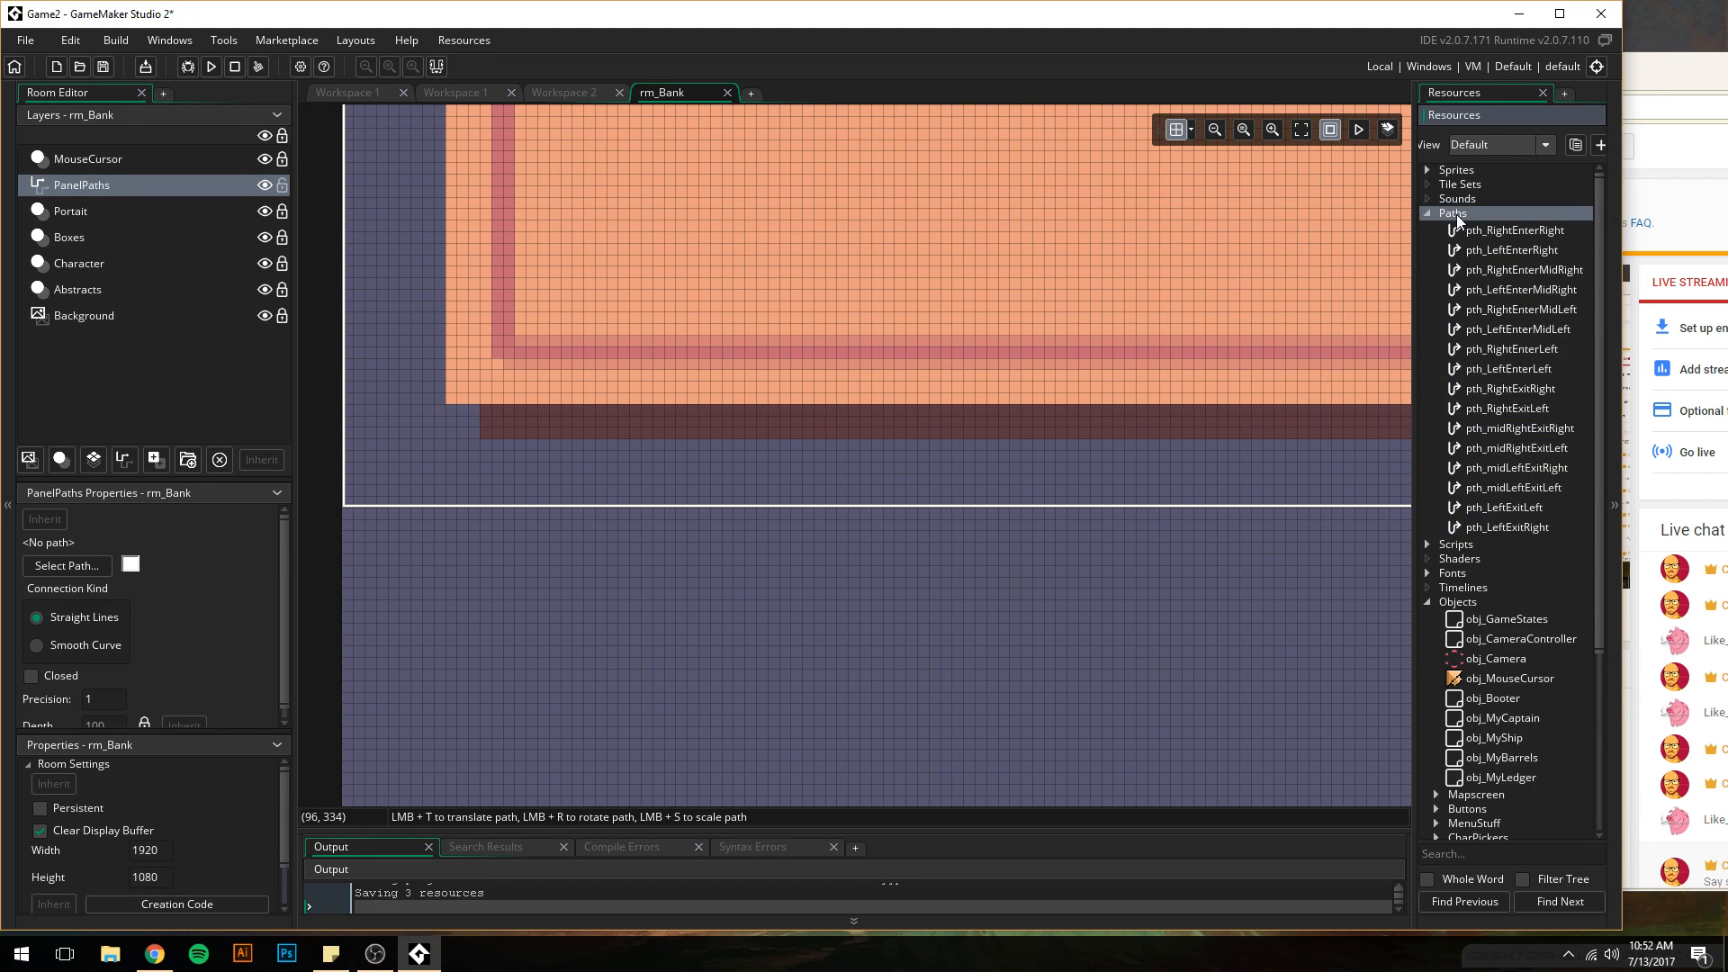
- Add a group named Port1 to the Paths resources
right_click(1456, 215)
left_click(1325, 313)
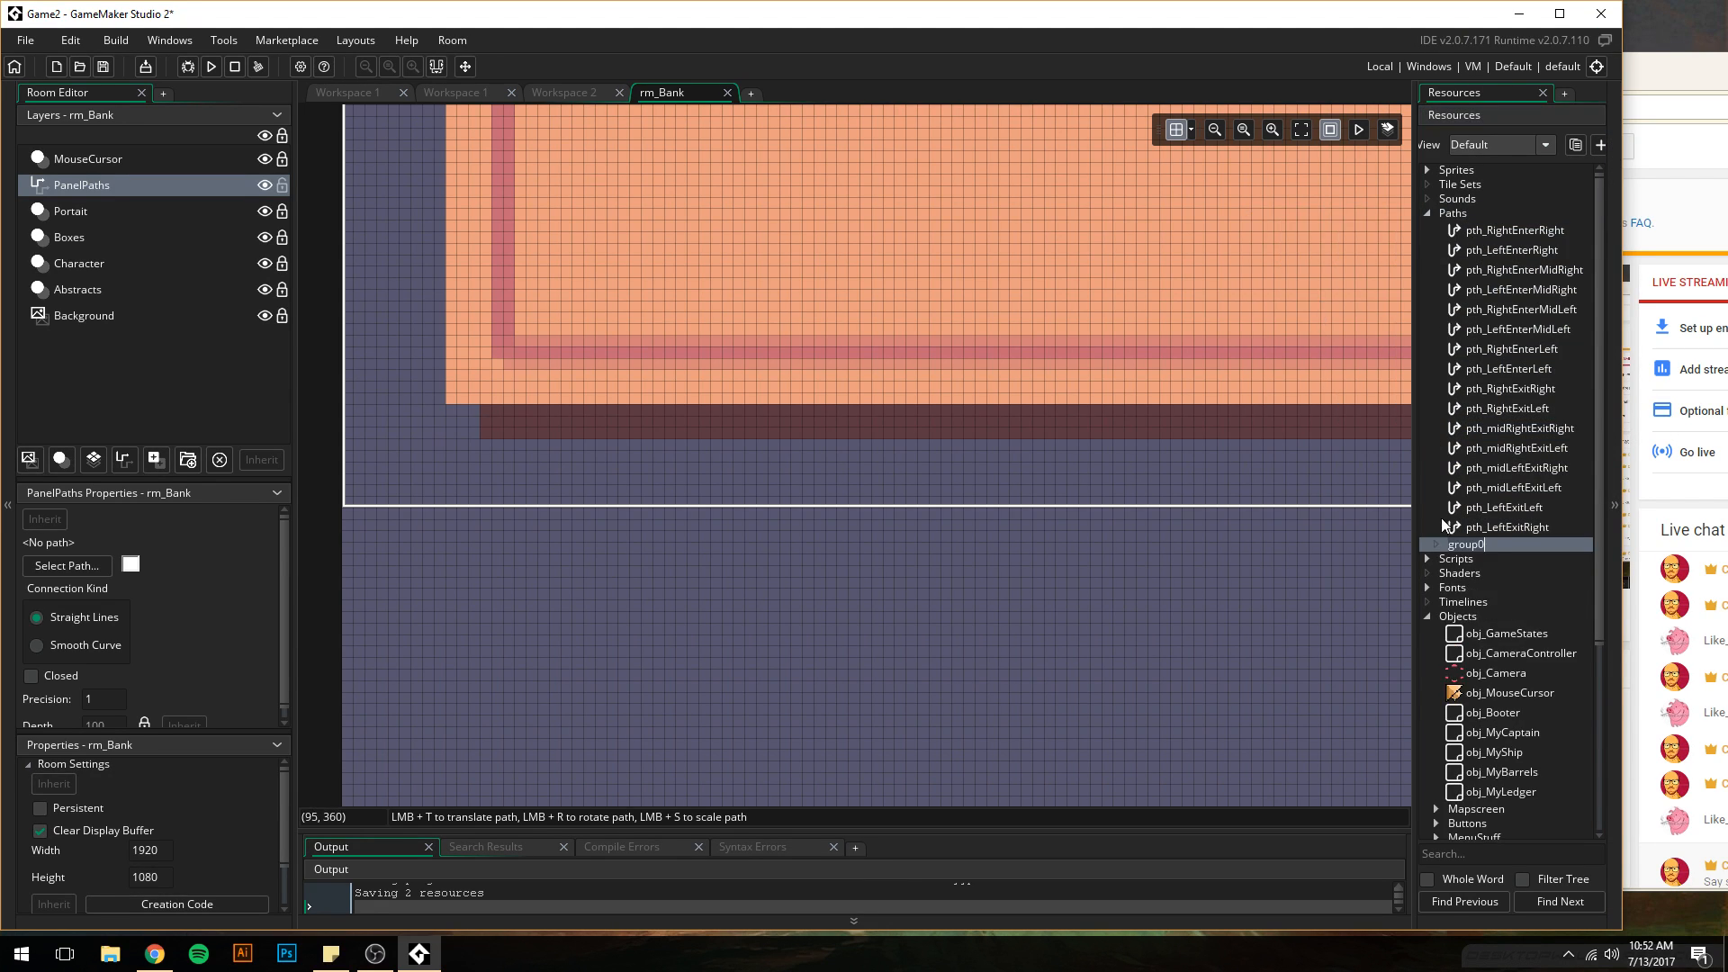
type("Port1")
key("Return")
- Move all existing paths, from pth_RightEnterRight through pth_LeftExitRight, into the Port1 group
left_click(1496, 527)
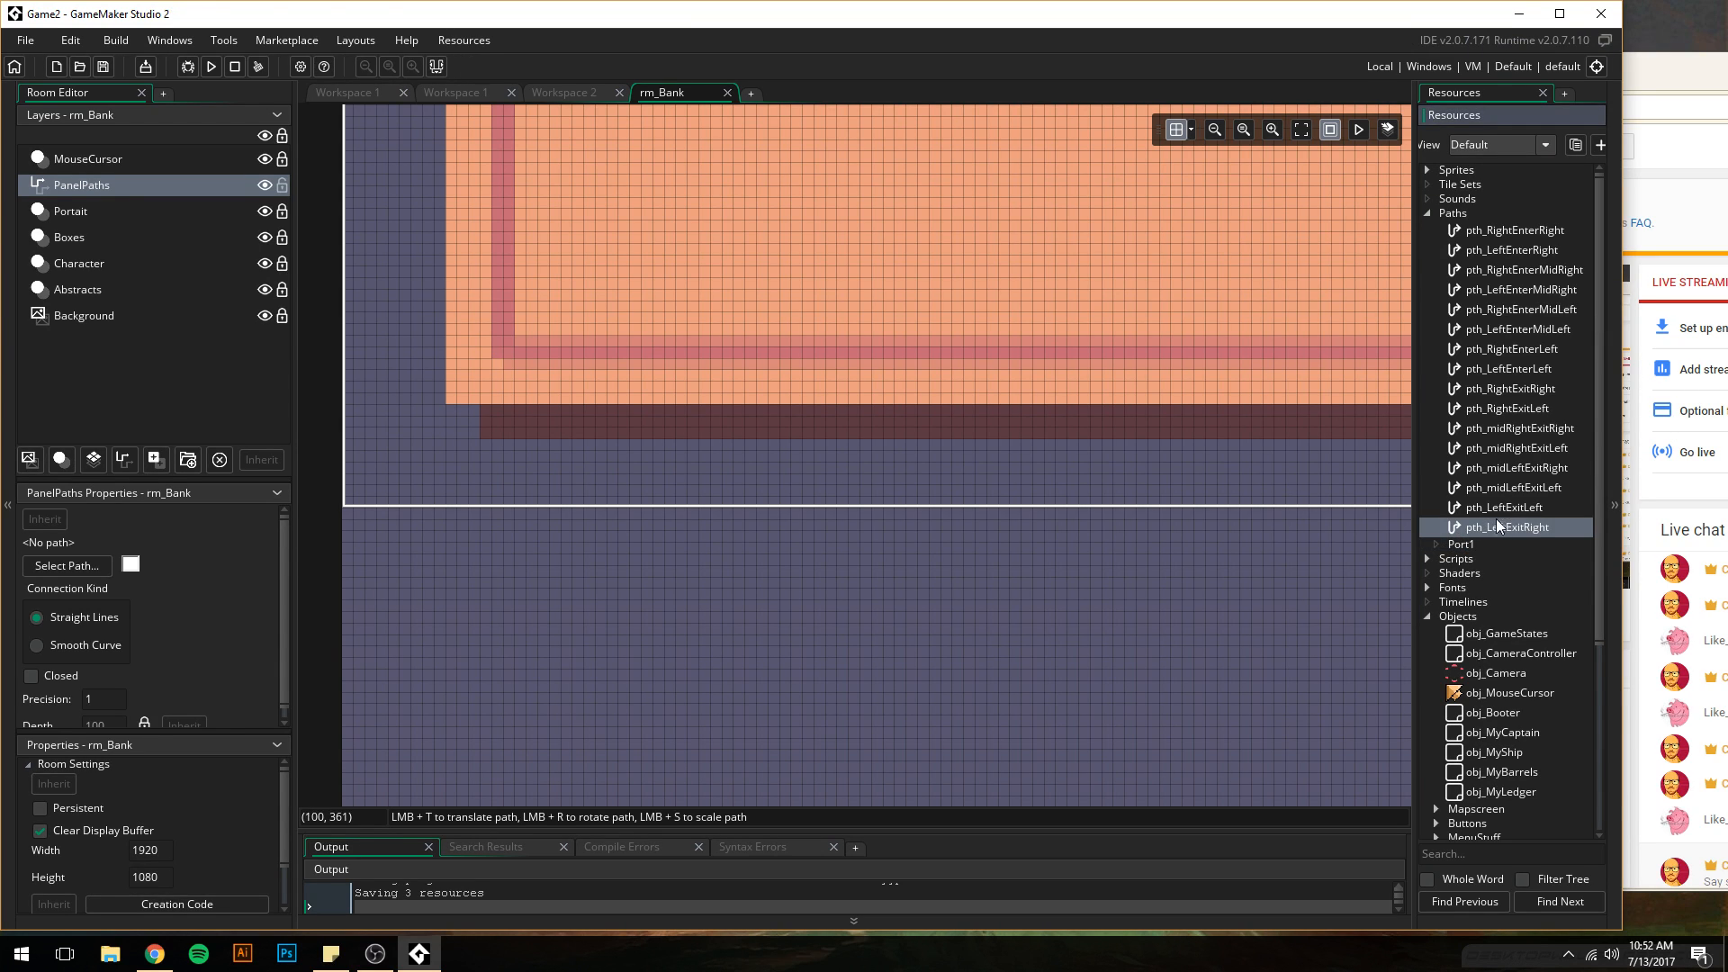
left_click(1487, 229, "shift")
left_click_drag(1488, 229, 1456, 543)
left_click(1438, 226)
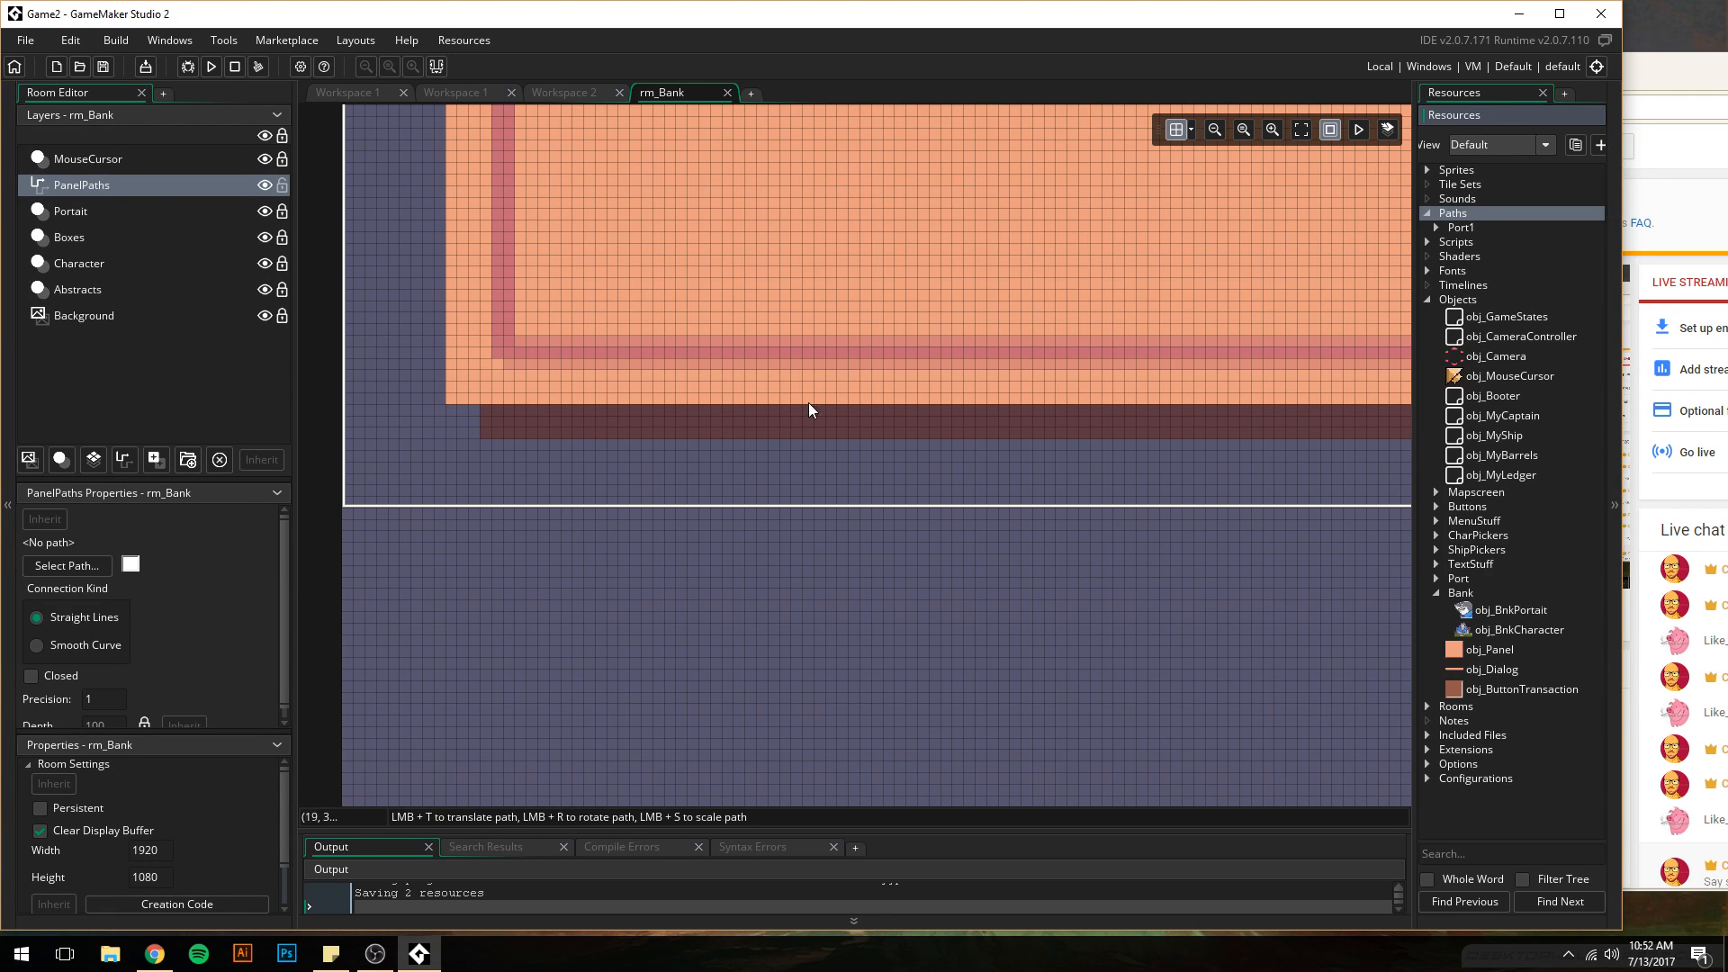
right_click(1454, 212)
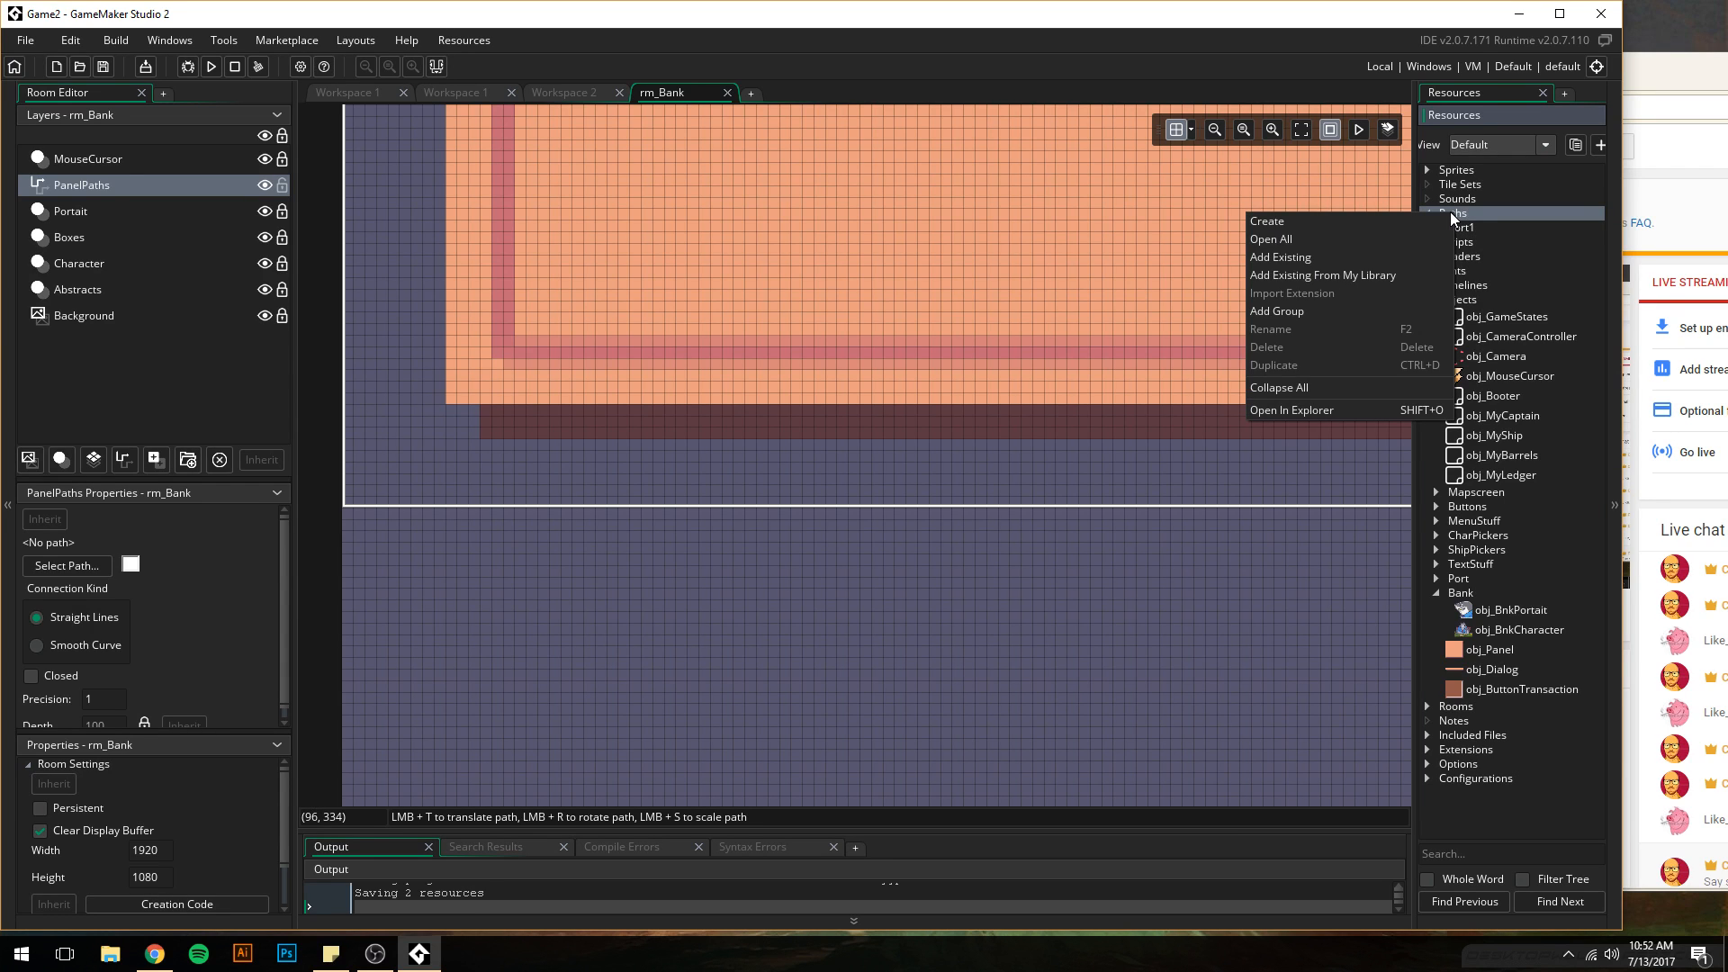
left_click(1352, 221)
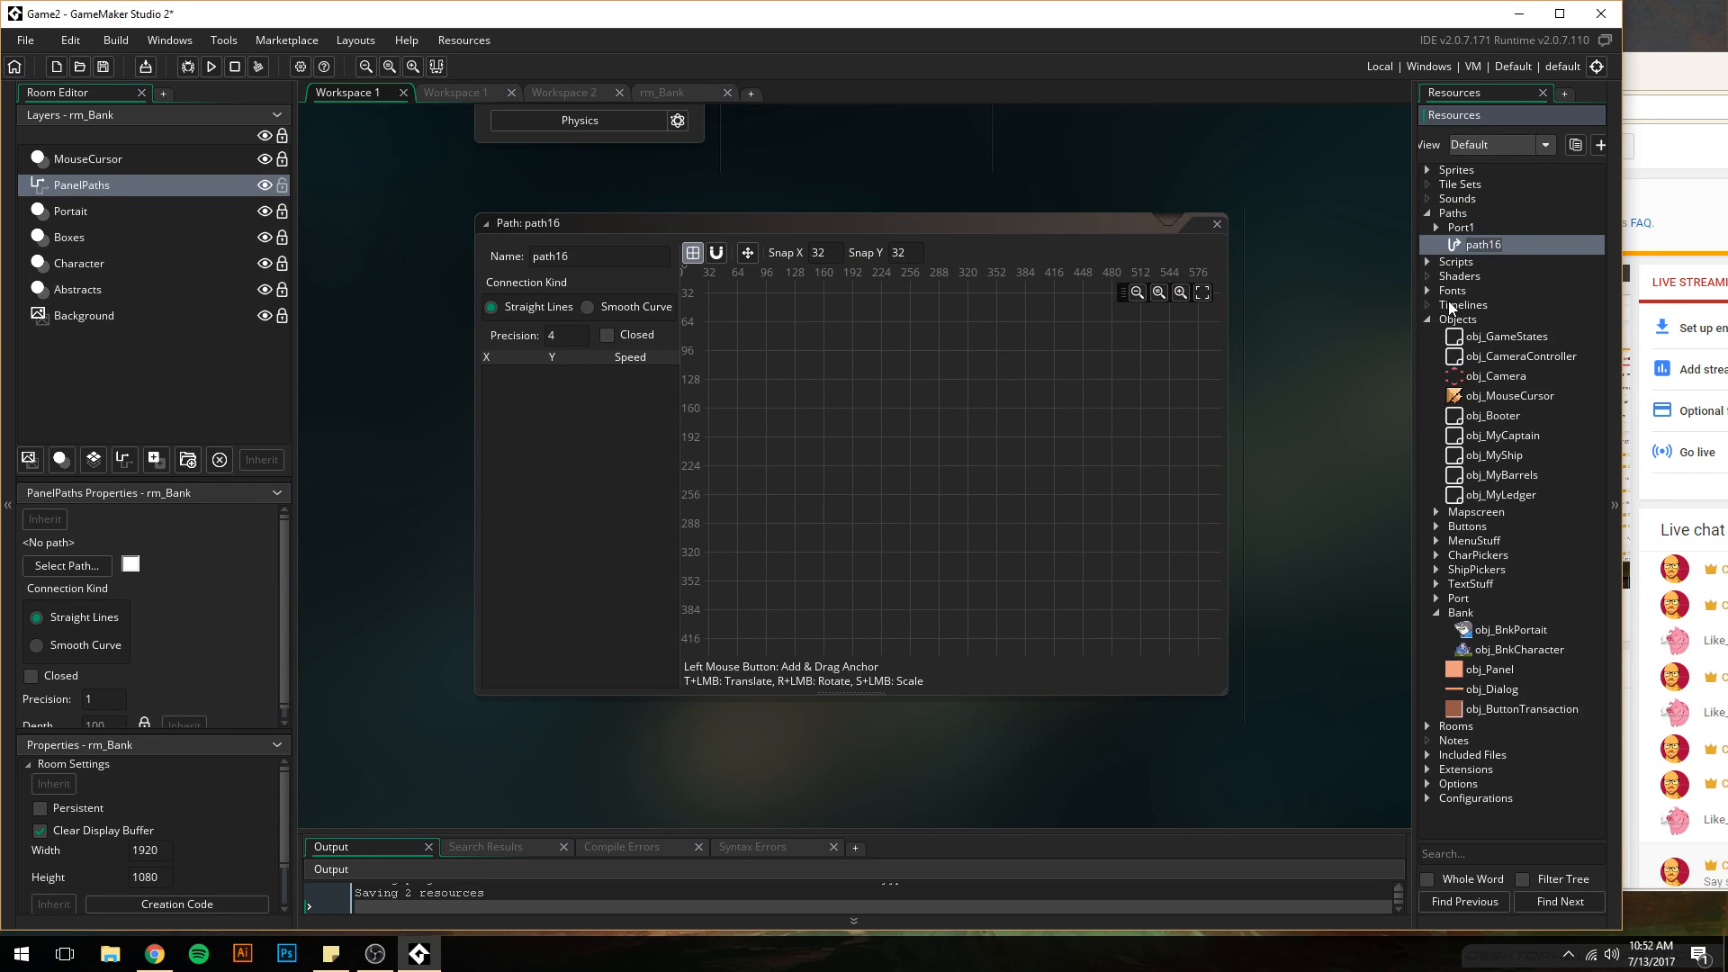
left_click(1217, 223)
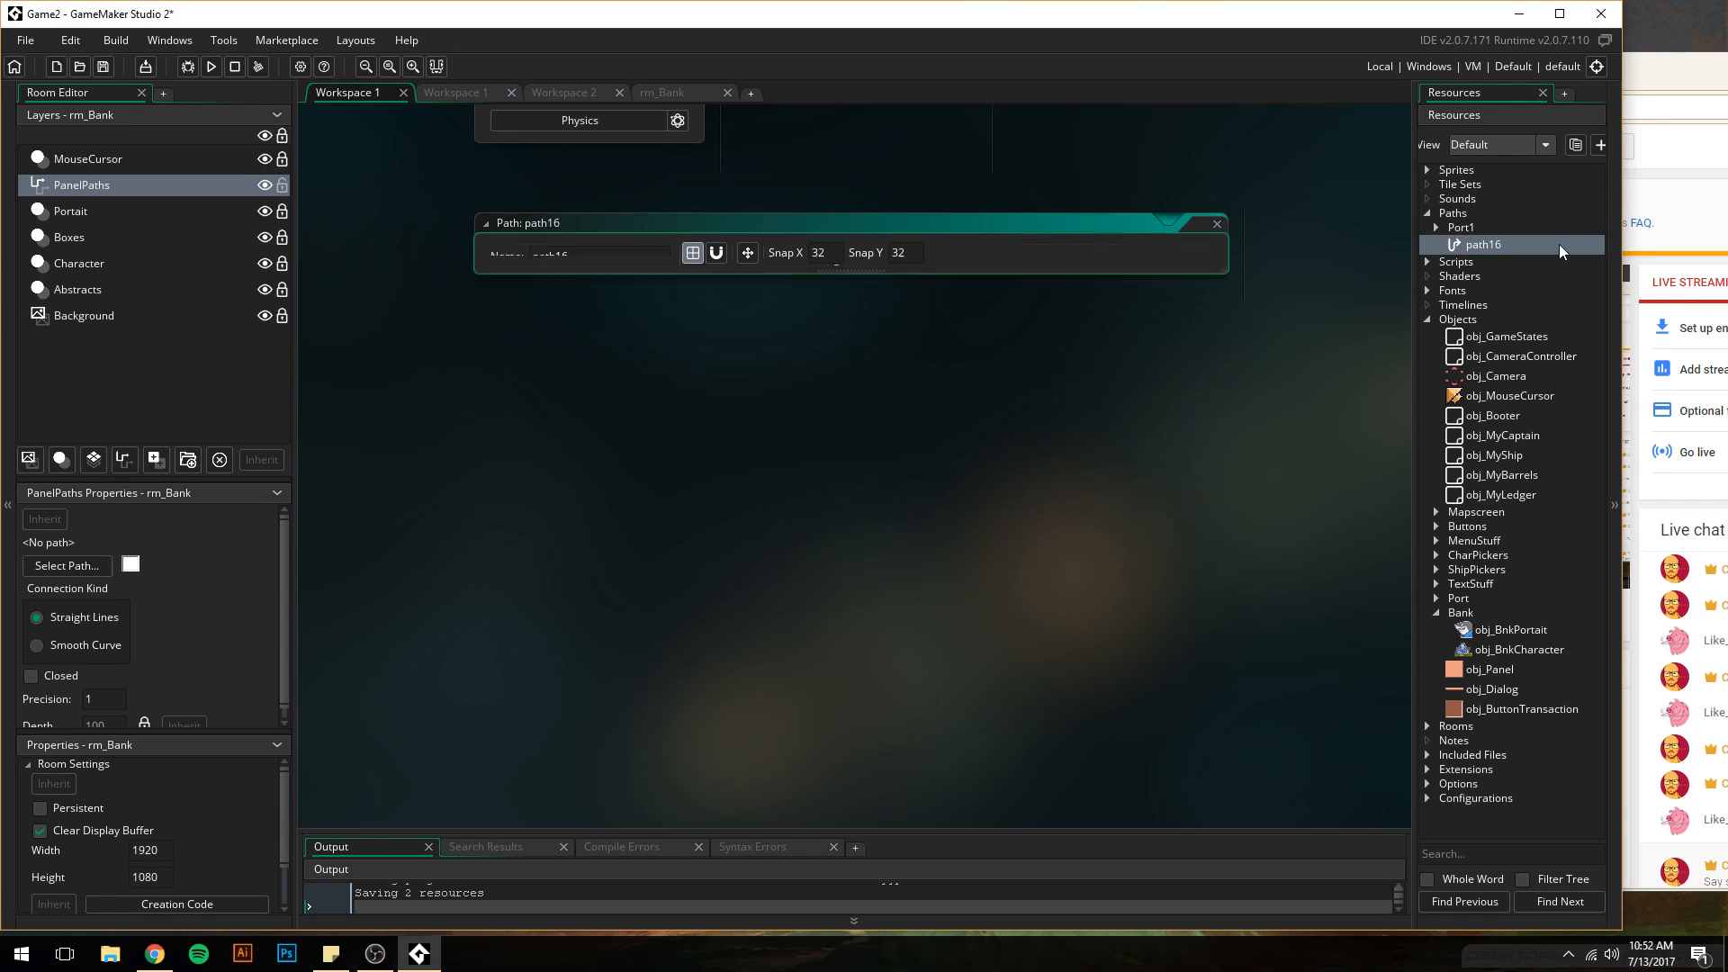
right_click(1477, 244)
left_click(1366, 378)
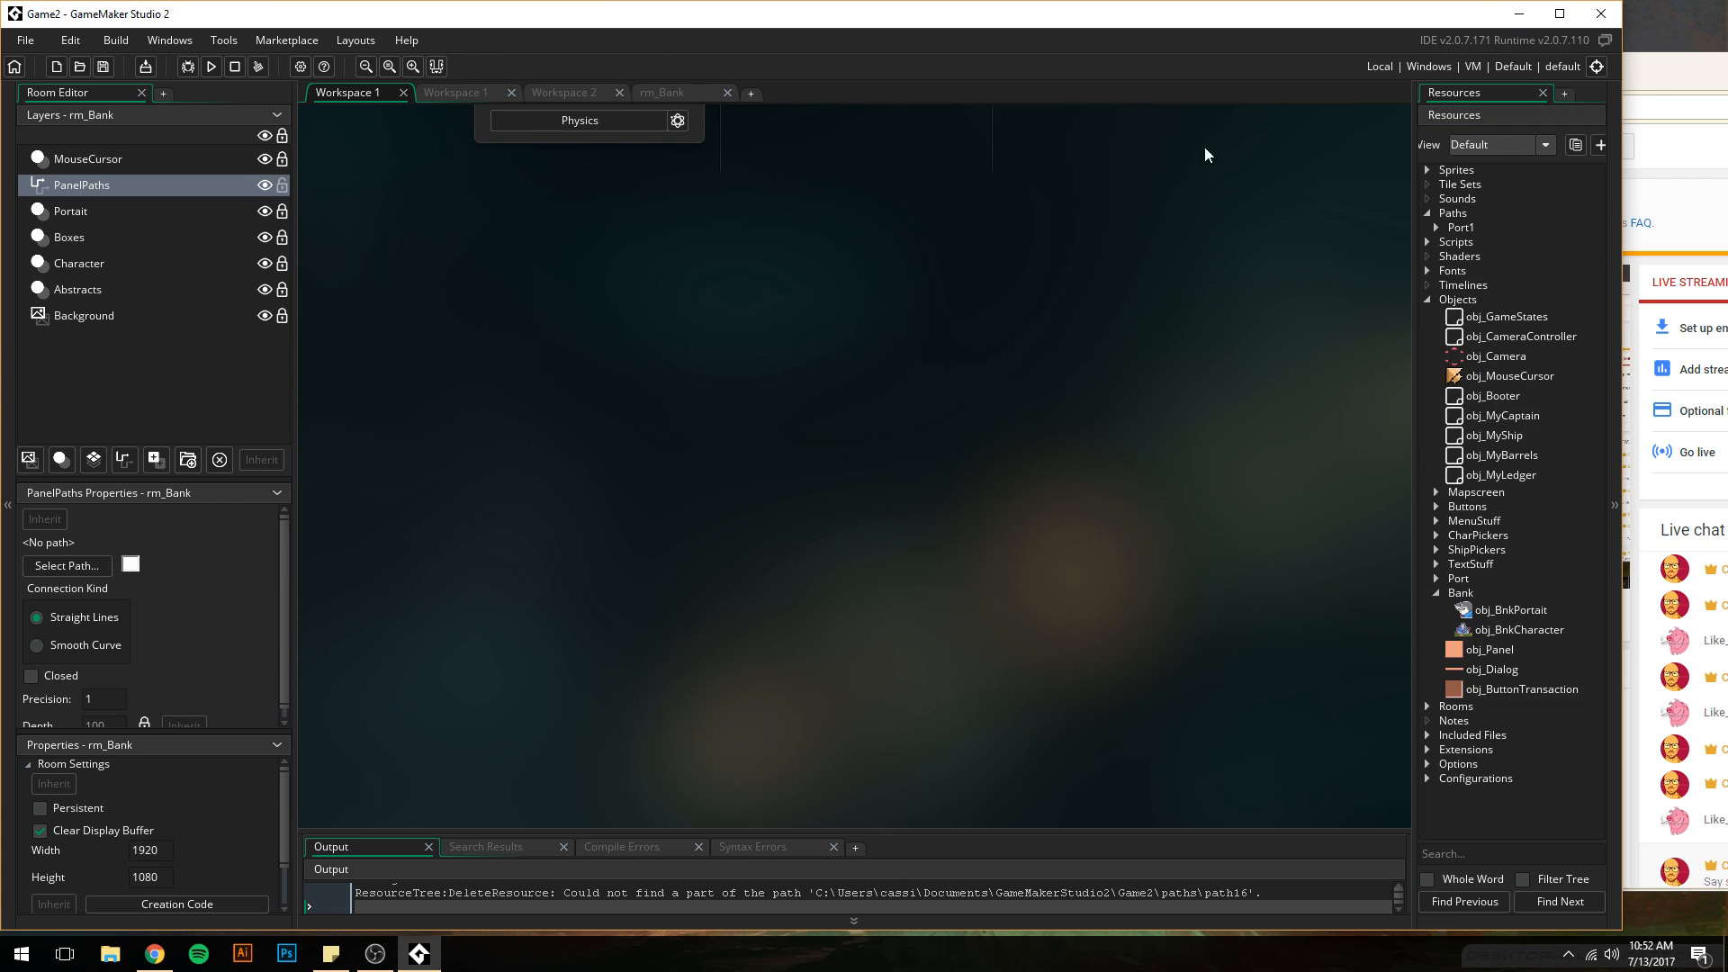
- Return to rm_Bank and create a new path resource for the PanelPaths layer
left_click(661, 94)
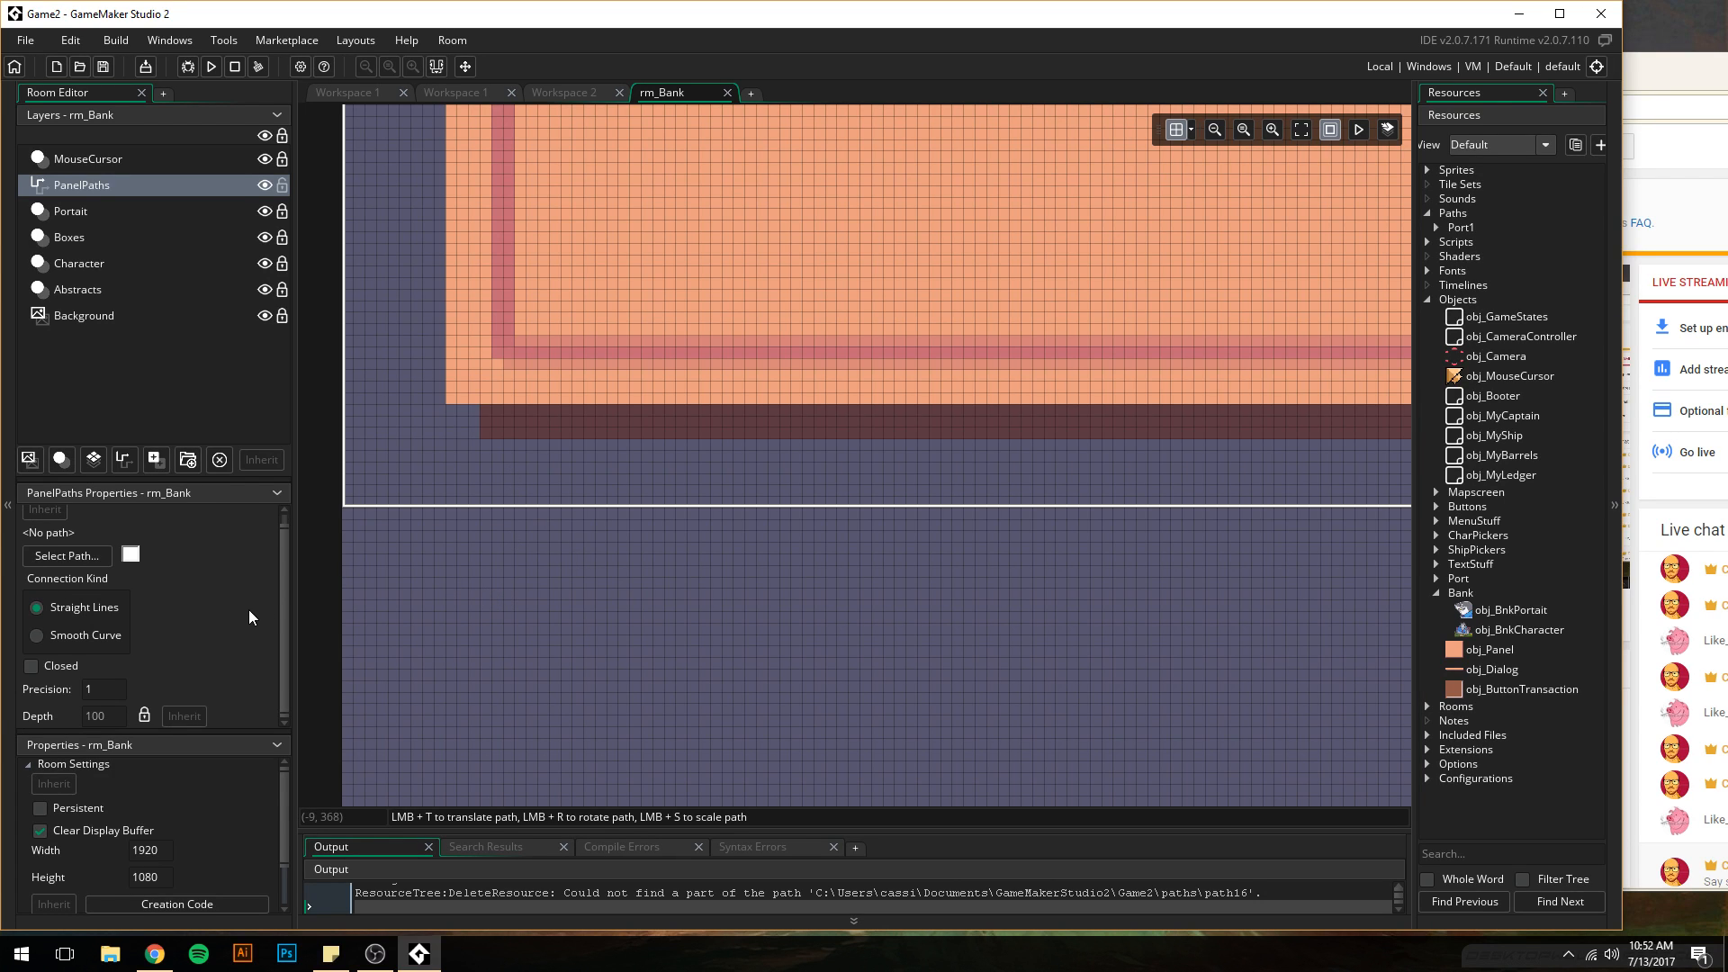
left_click(81, 565)
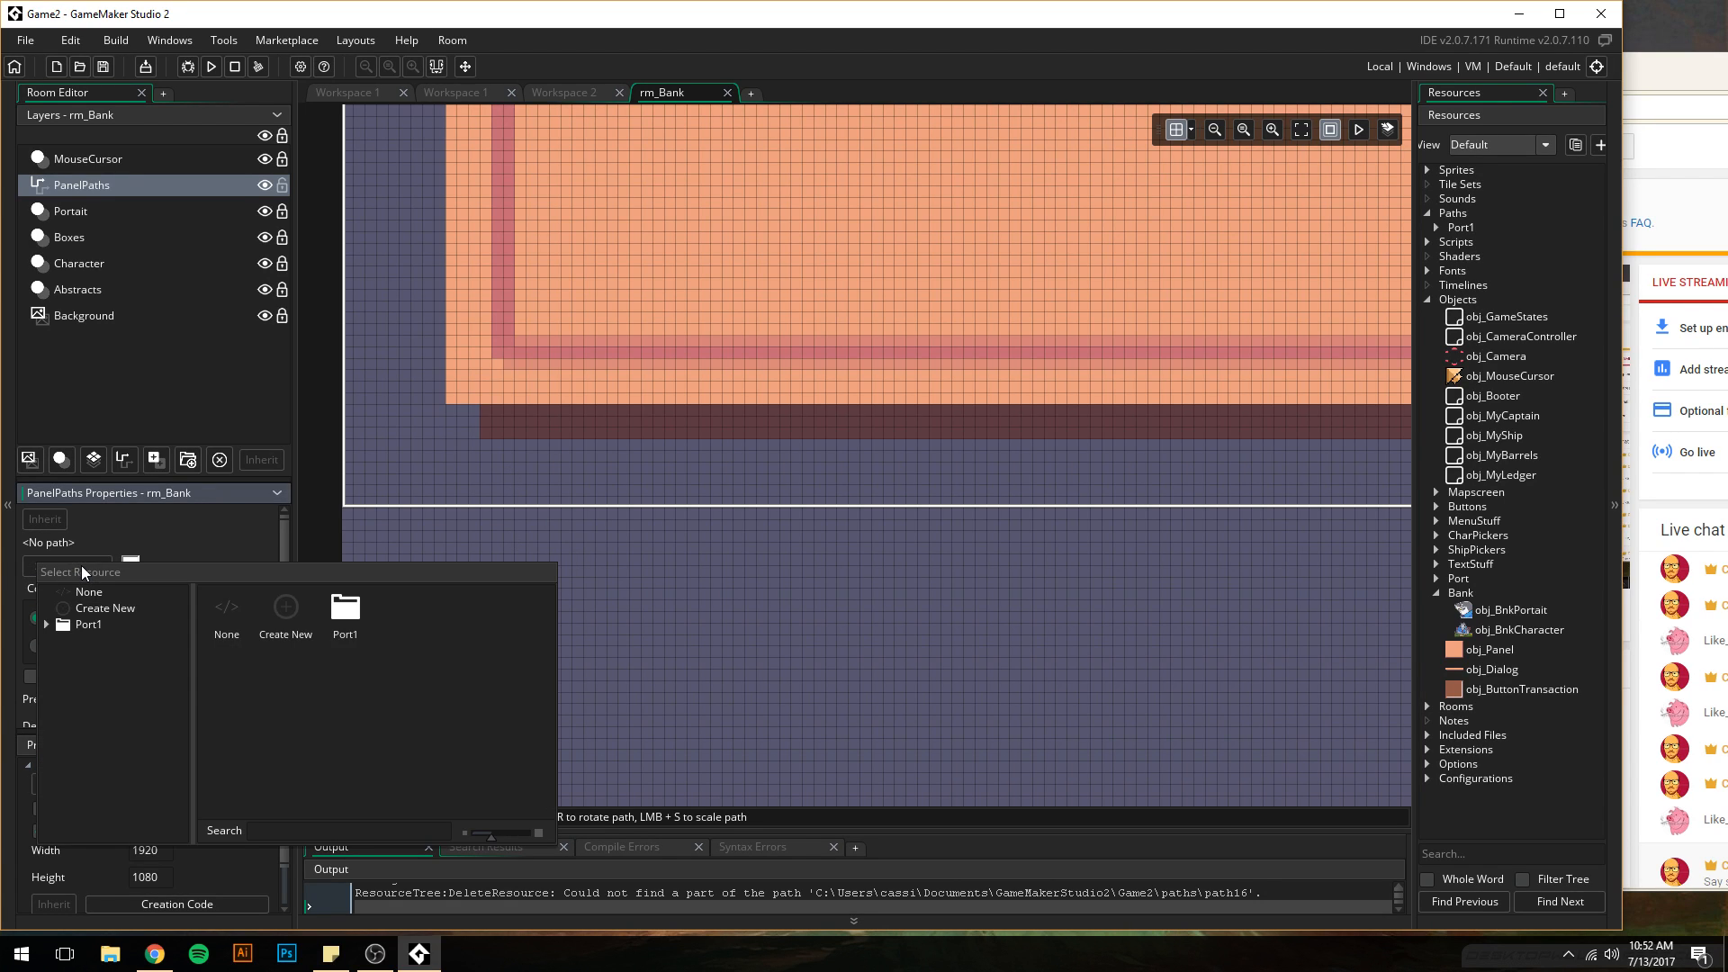
left_click(283, 614)
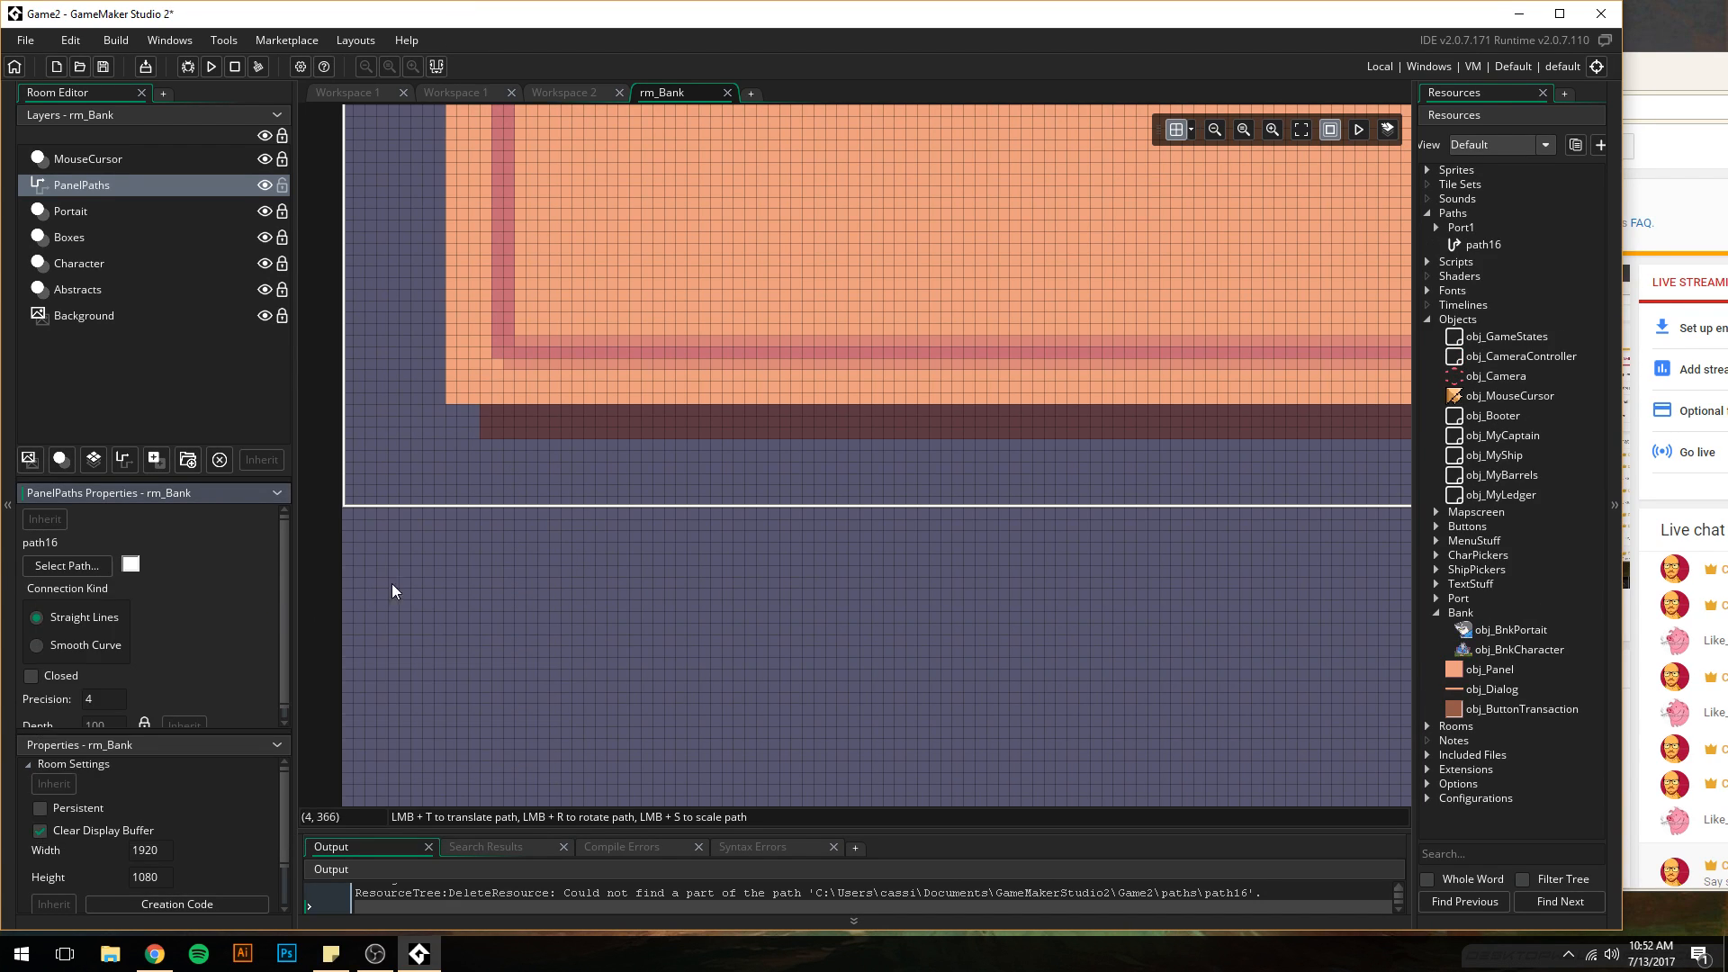
- Place the path's first point just below the room's lower edge, at about (9, 364)
left_click(432, 553)
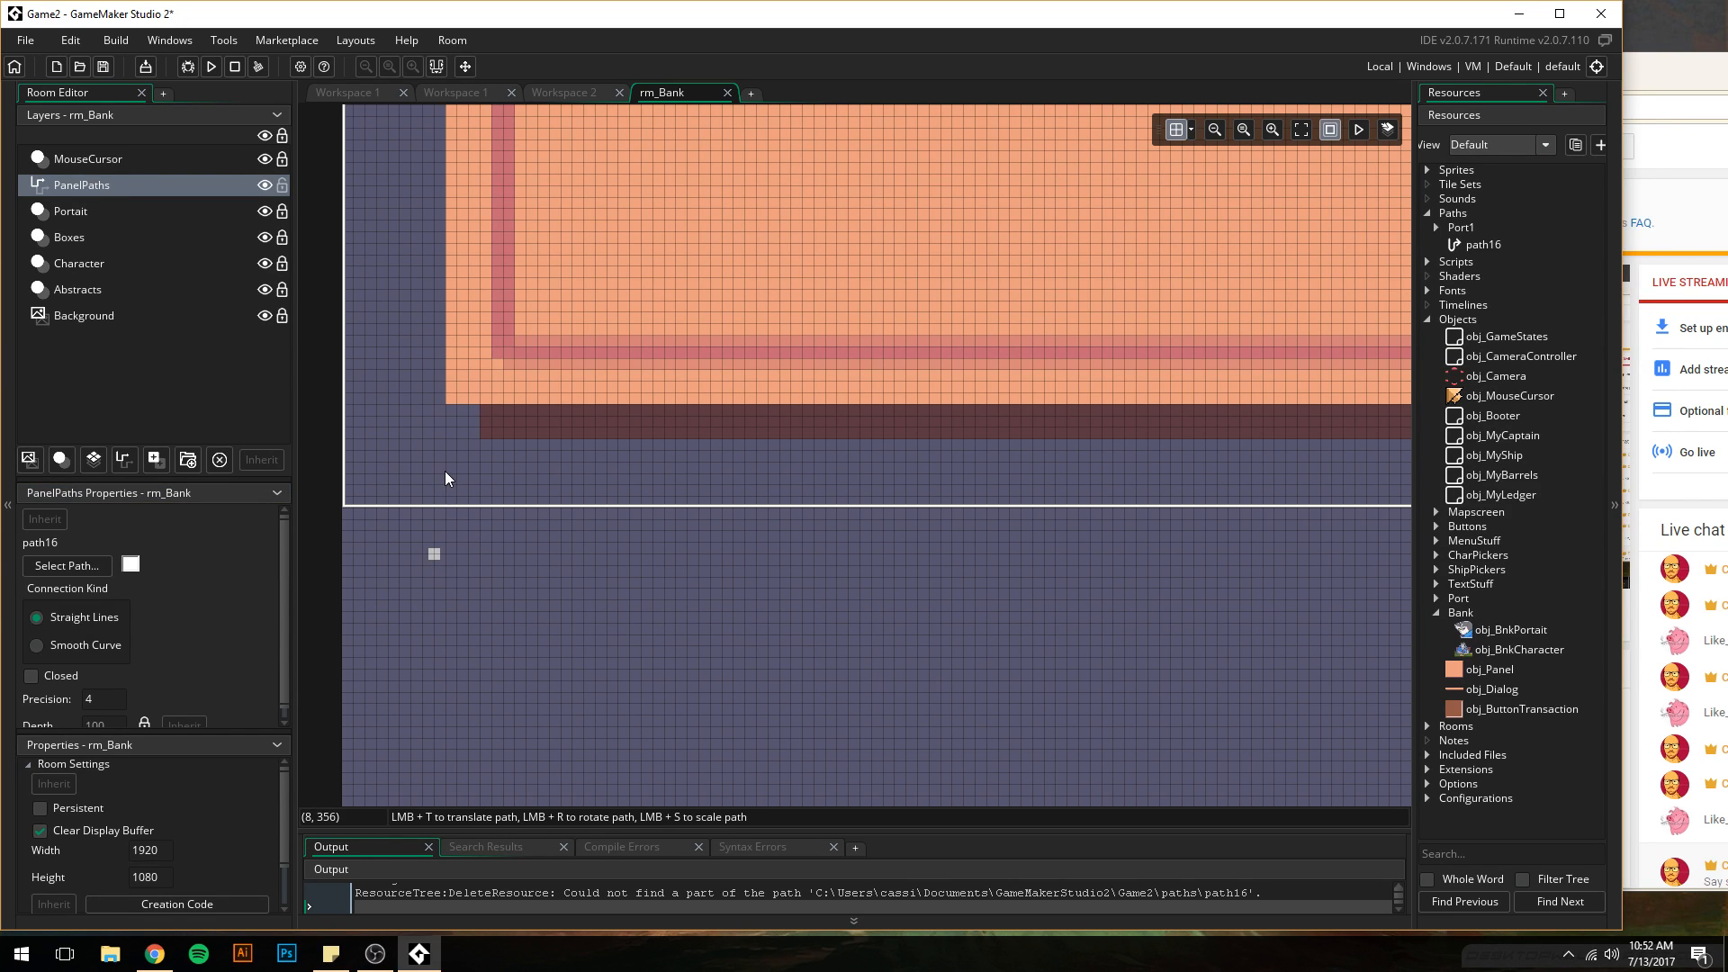
left_click(434, 553)
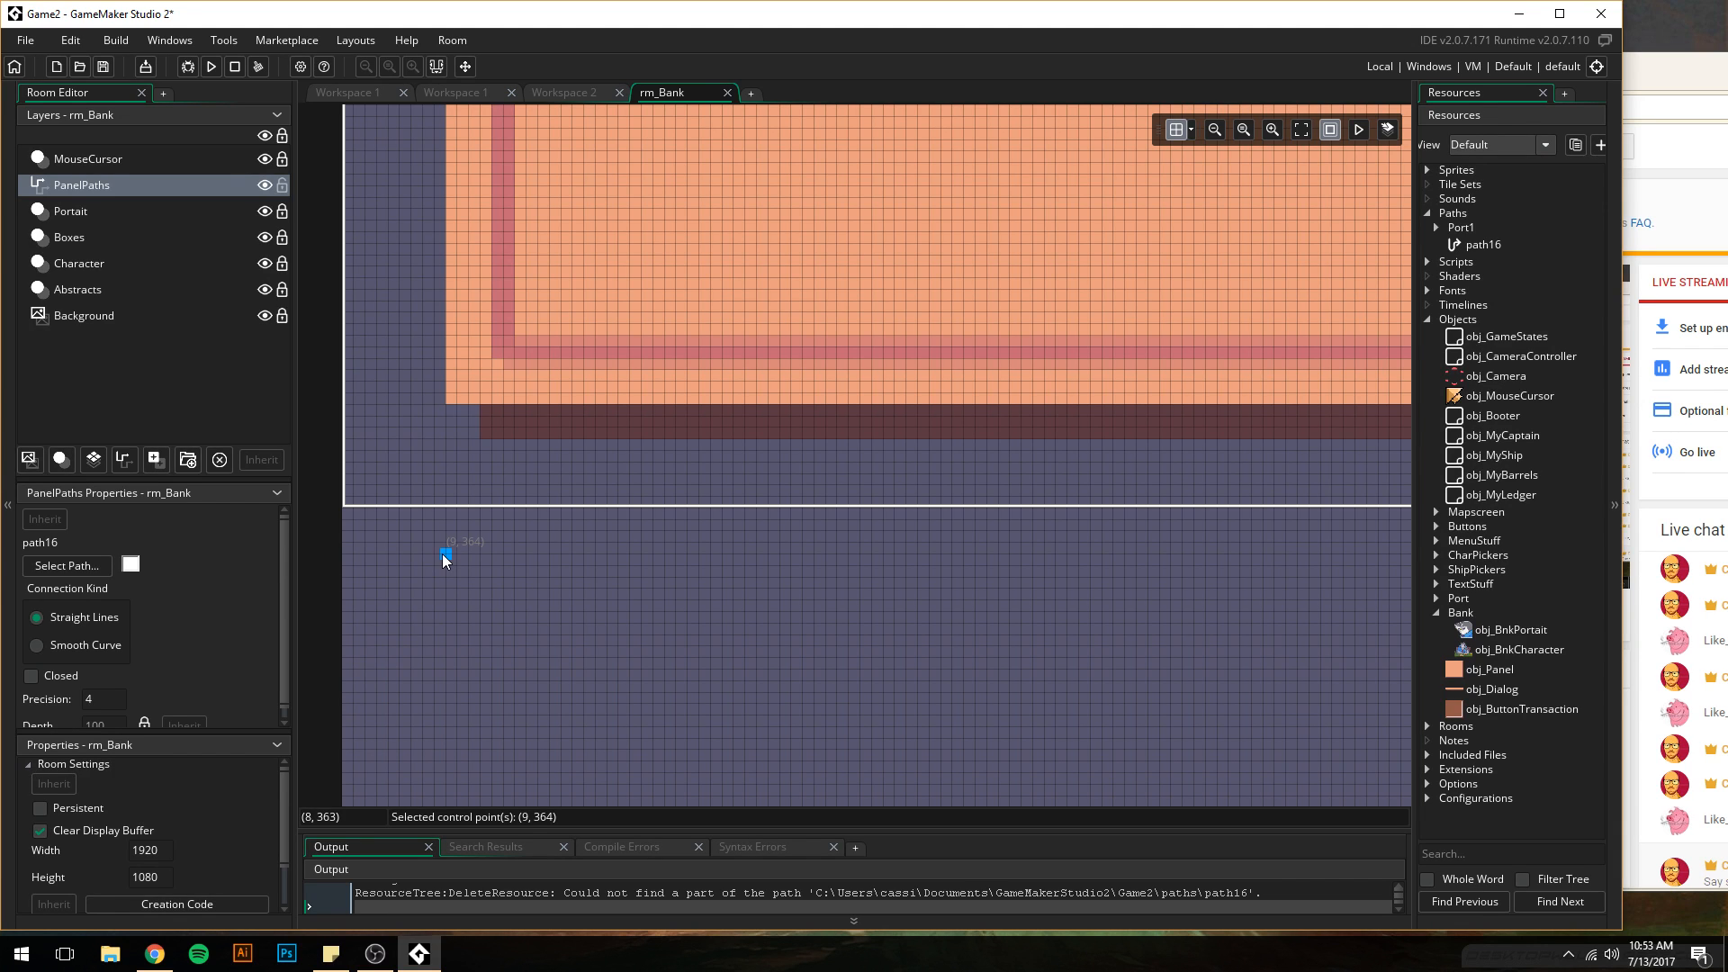
mouse_move(447, 547)
left_mouse_down()
mouse_move(446, 416)
mouse_move(444, 544)
left_mouse_up()
- Try to place further path points near the upper-left panel's top-left corner, and delete them
scroll(456, 409, "up", 5)
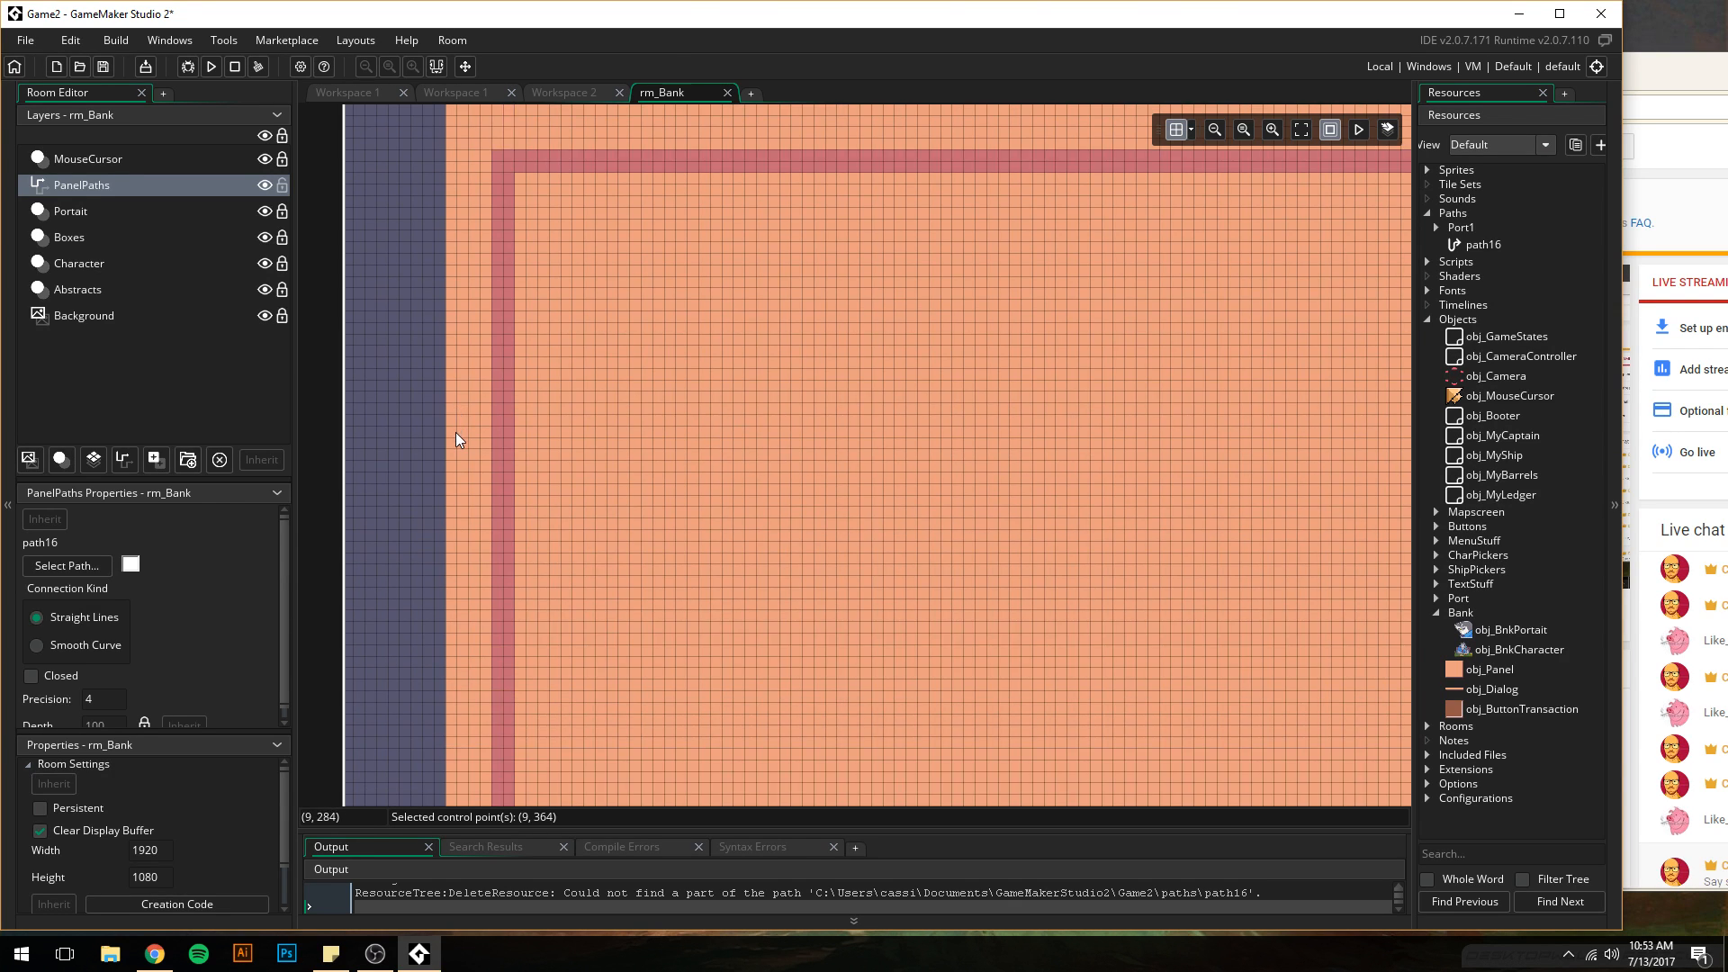
scroll(456, 448, "up", 5)
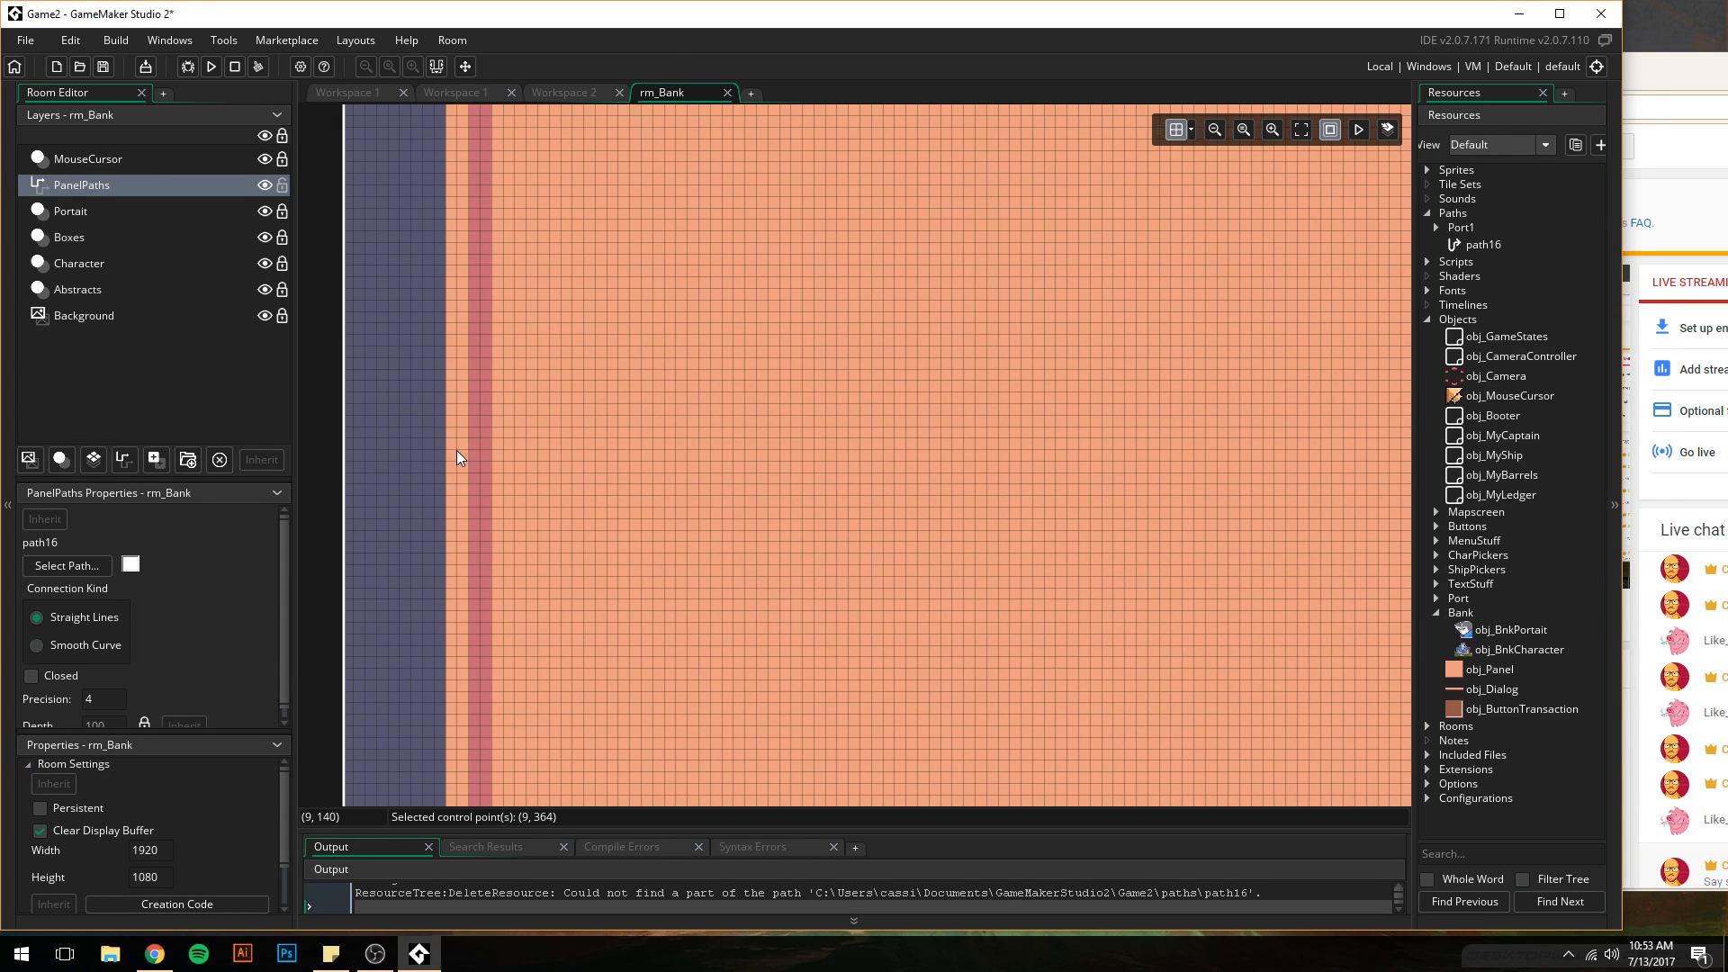
scroll(456, 450, "up", 2)
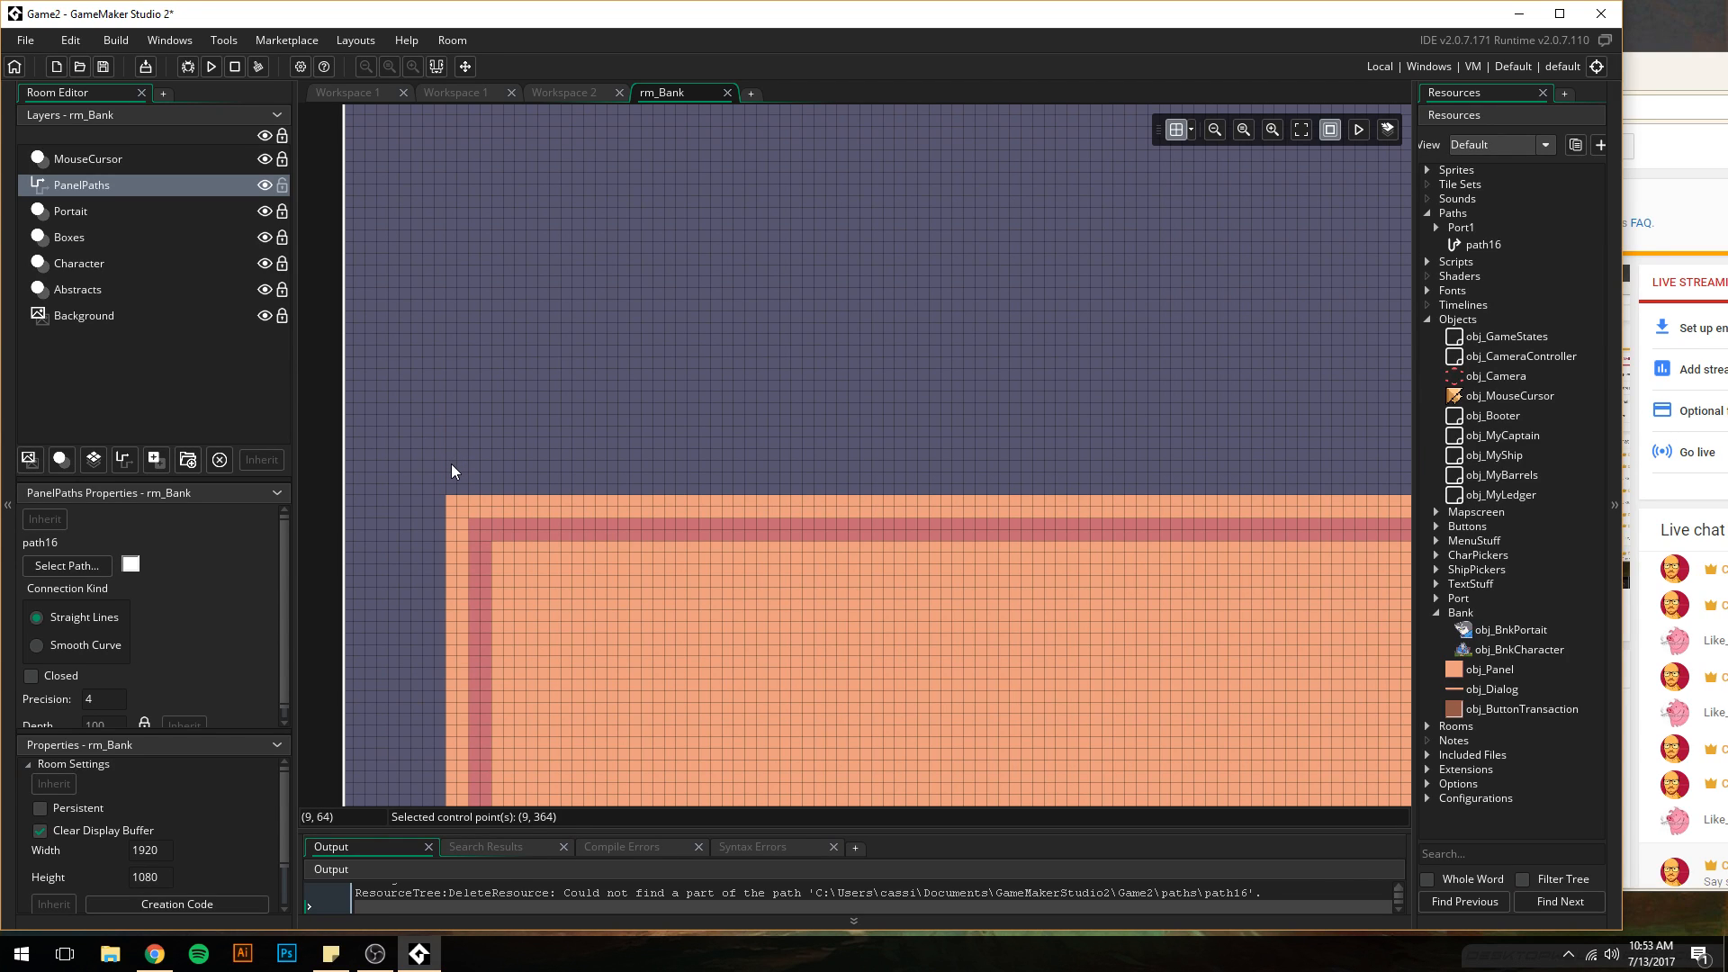
left_click(446, 461)
left_click(422, 506)
mouse_move(423, 505)
left_mouse_down()
mouse_move(448, 494)
mouse_move(428, 494)
left_mouse_up()
key("Delete")
key("Delete")
scroll(478, 526, "down", 10)
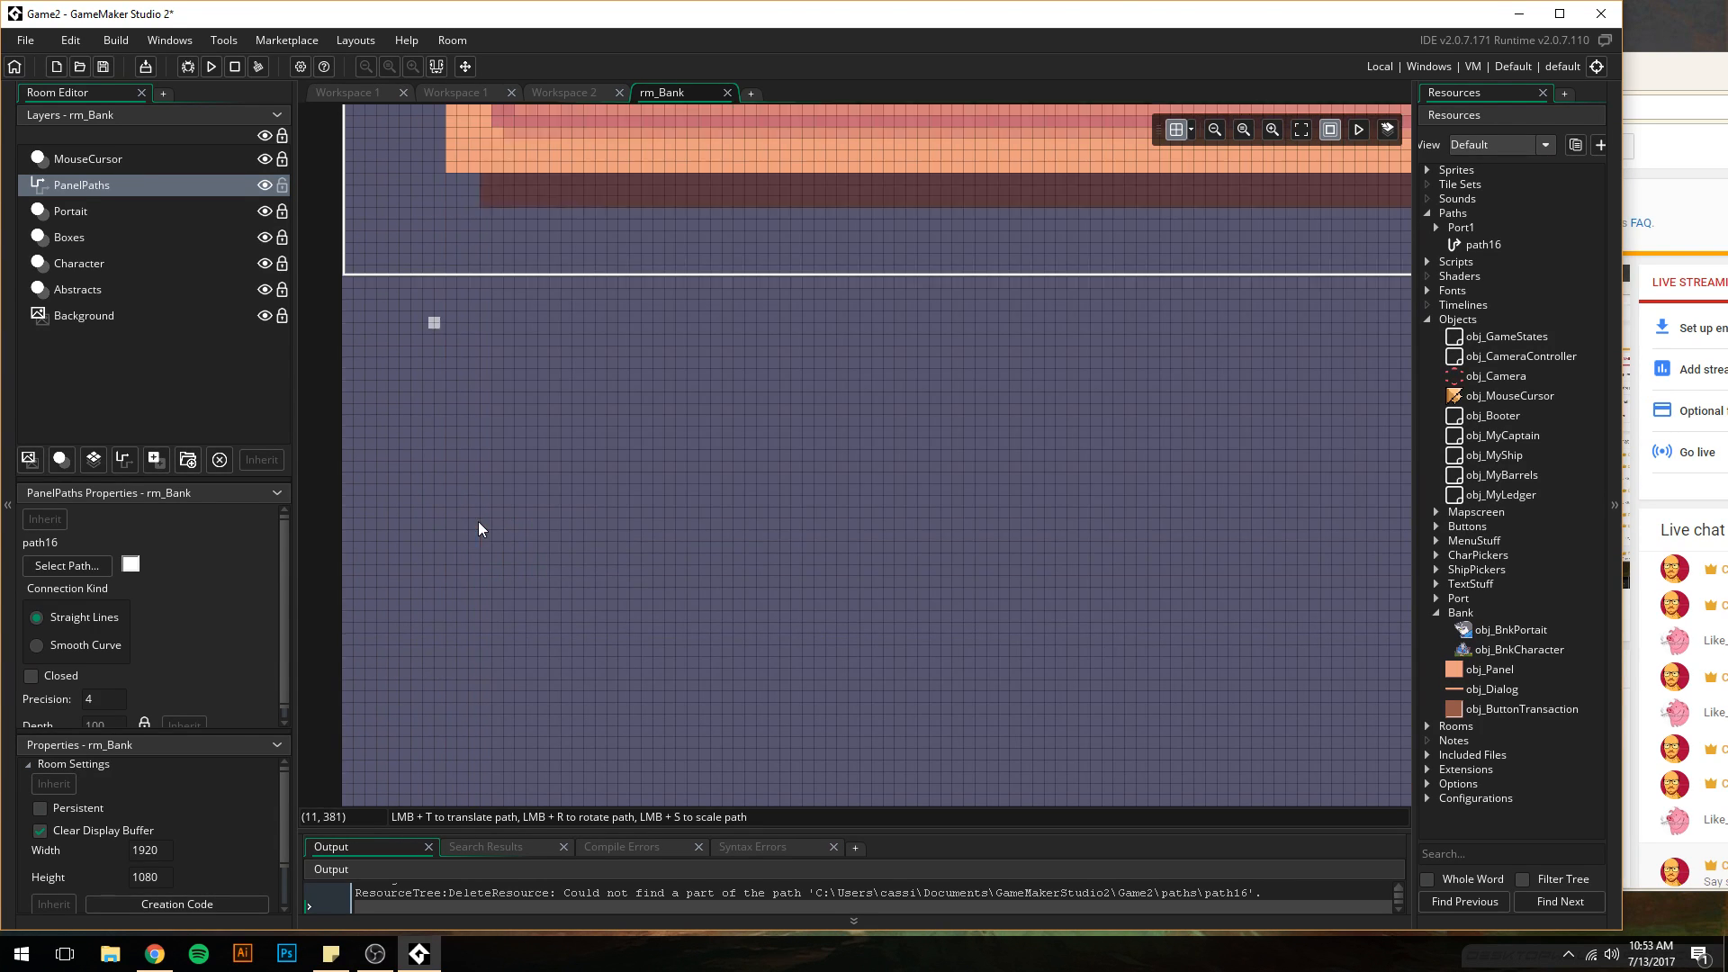
- Add path points just above the upper-left panel's top-left corner, at about (9, 63)
scroll(478, 528, "up", 2)
left_click(434, 795)
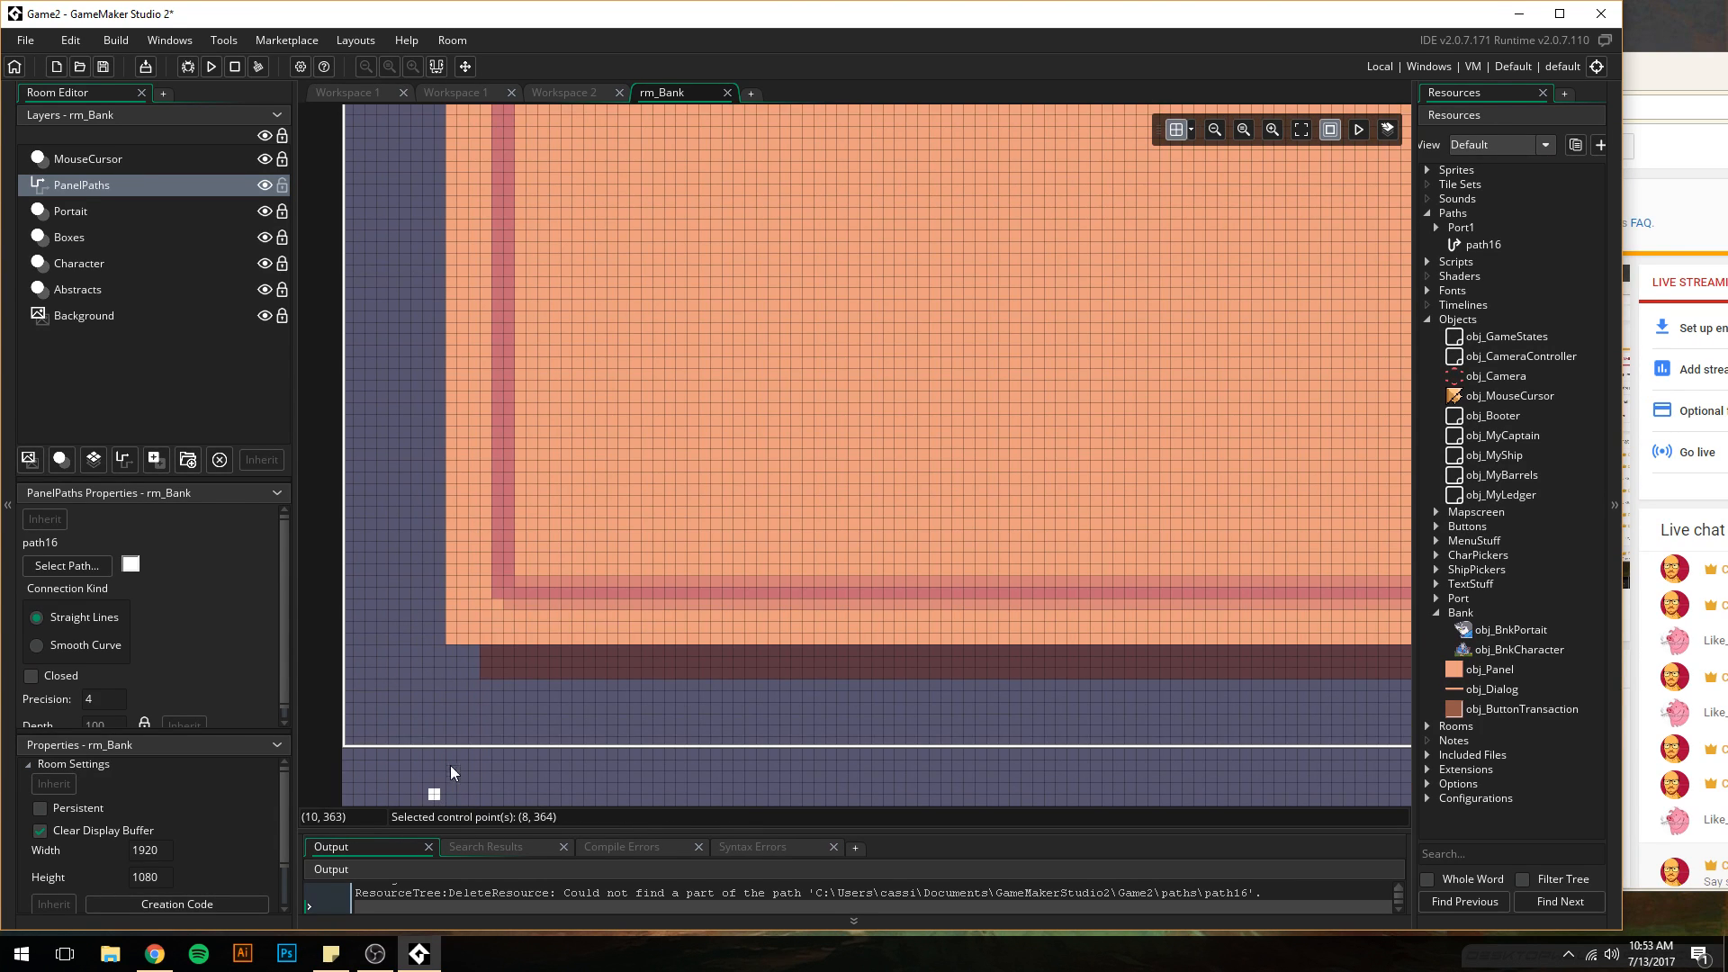
scroll(440, 531, "up", 5)
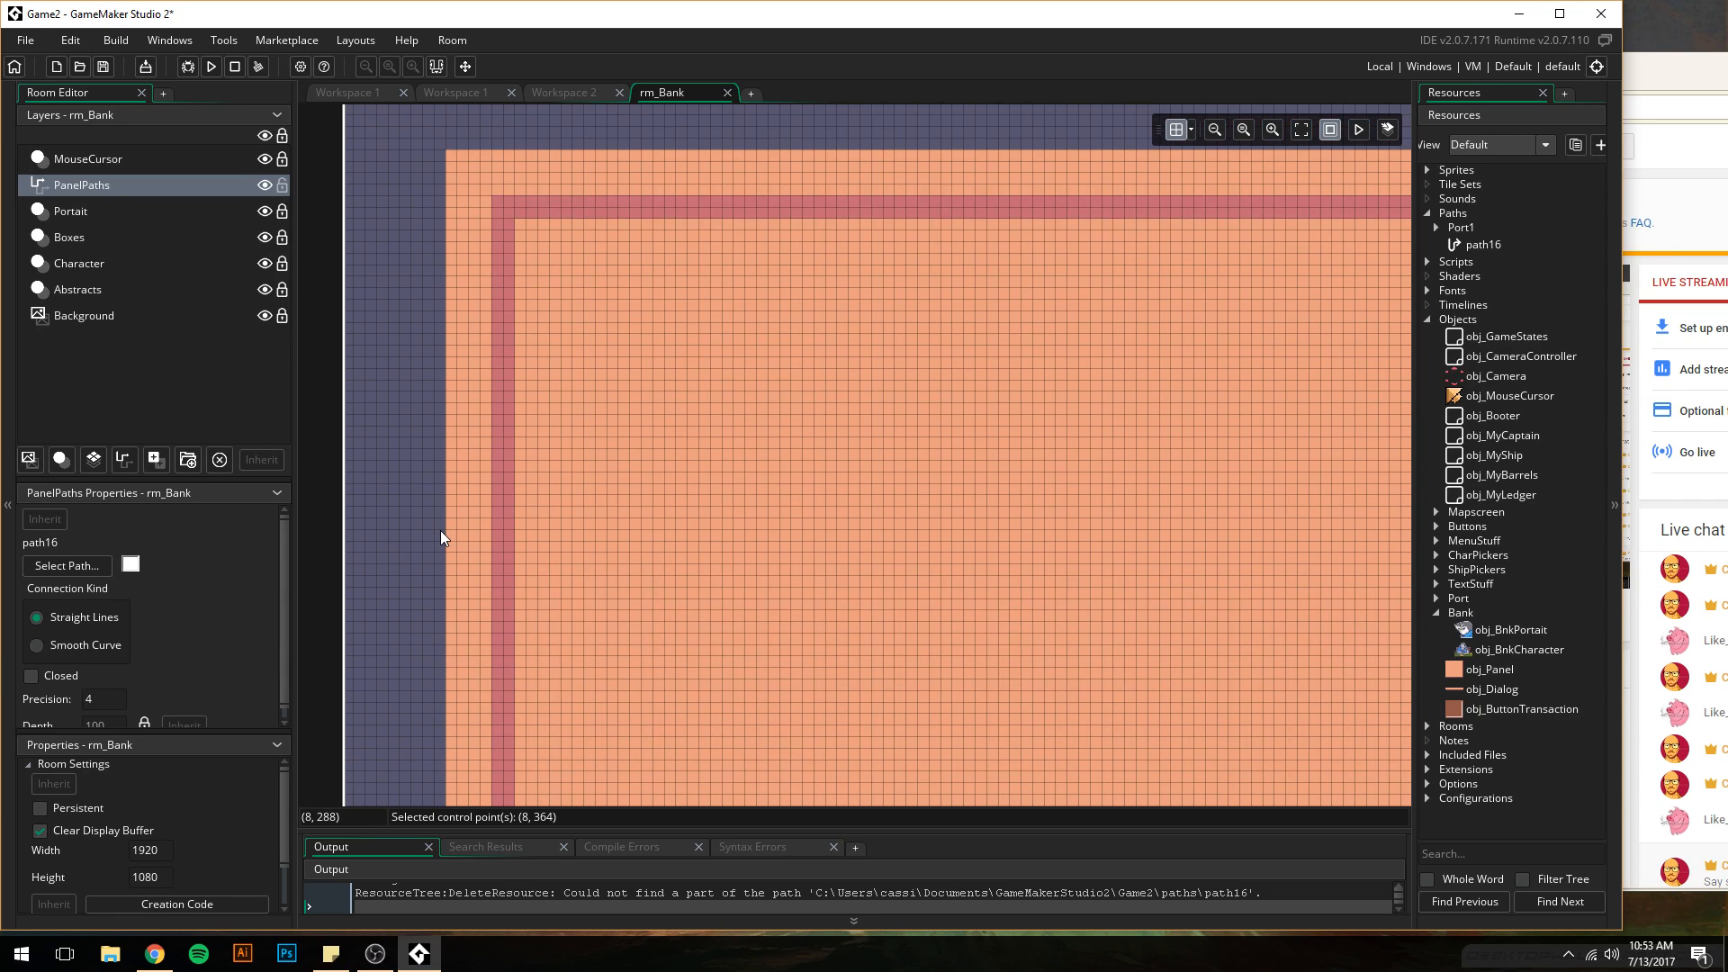
scroll(440, 540, "up", 8)
scroll(444, 537, "down", 5)
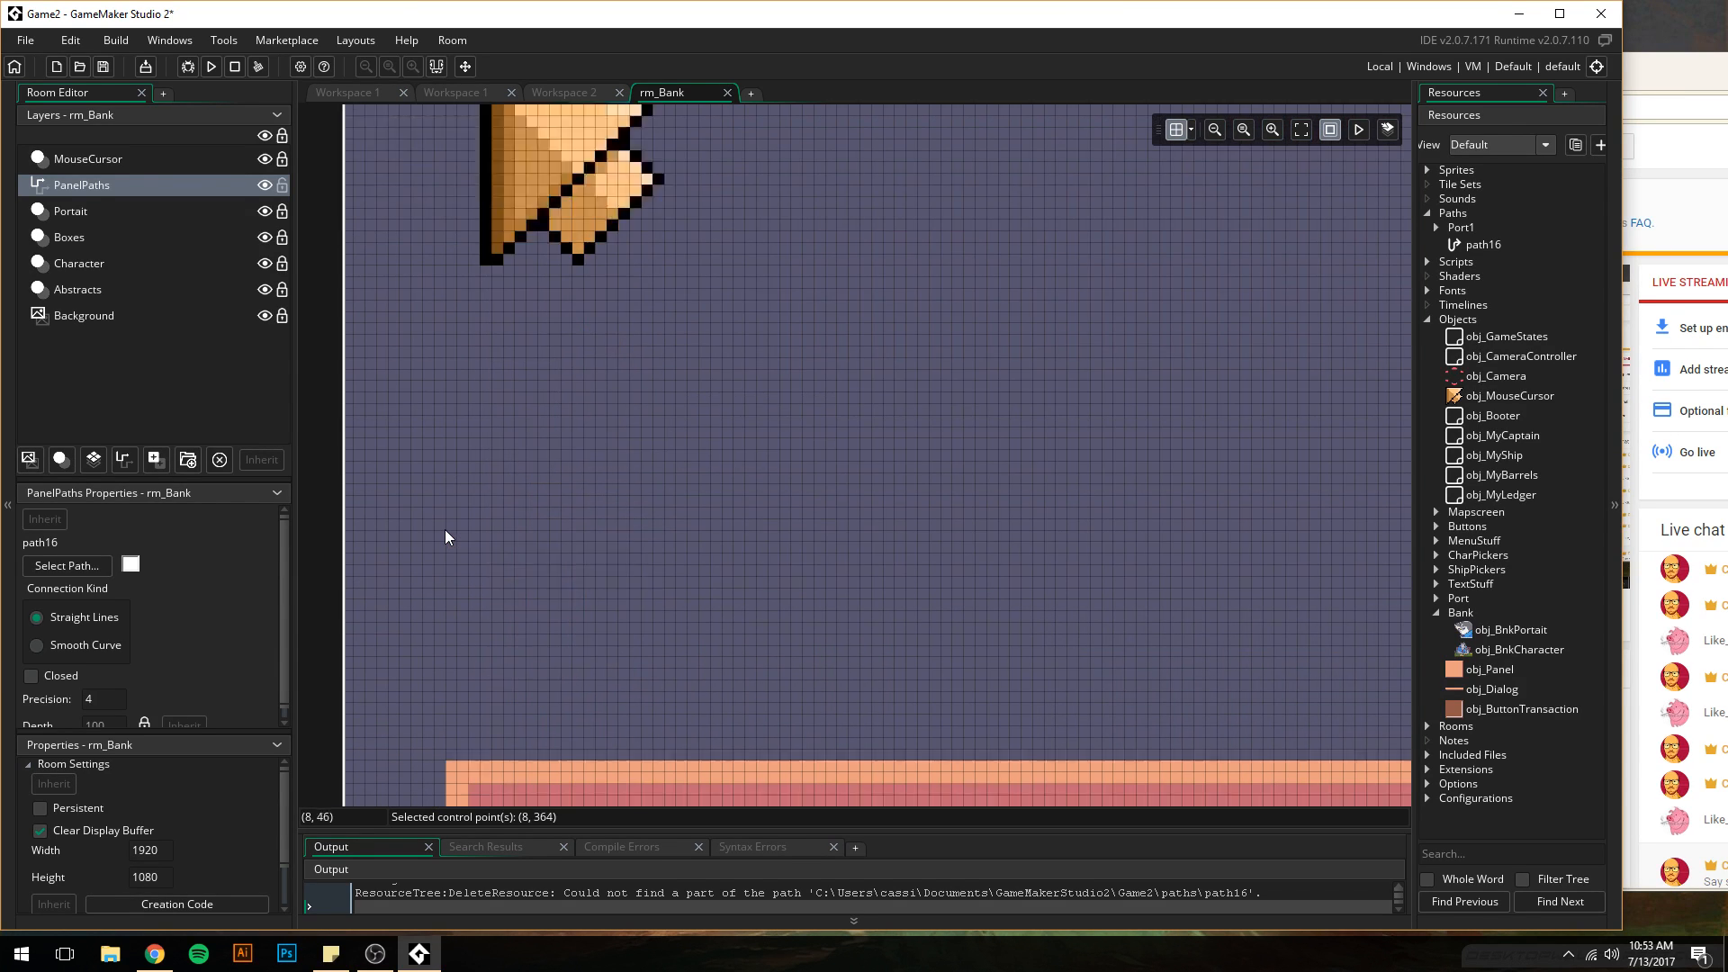
left_click(445, 540)
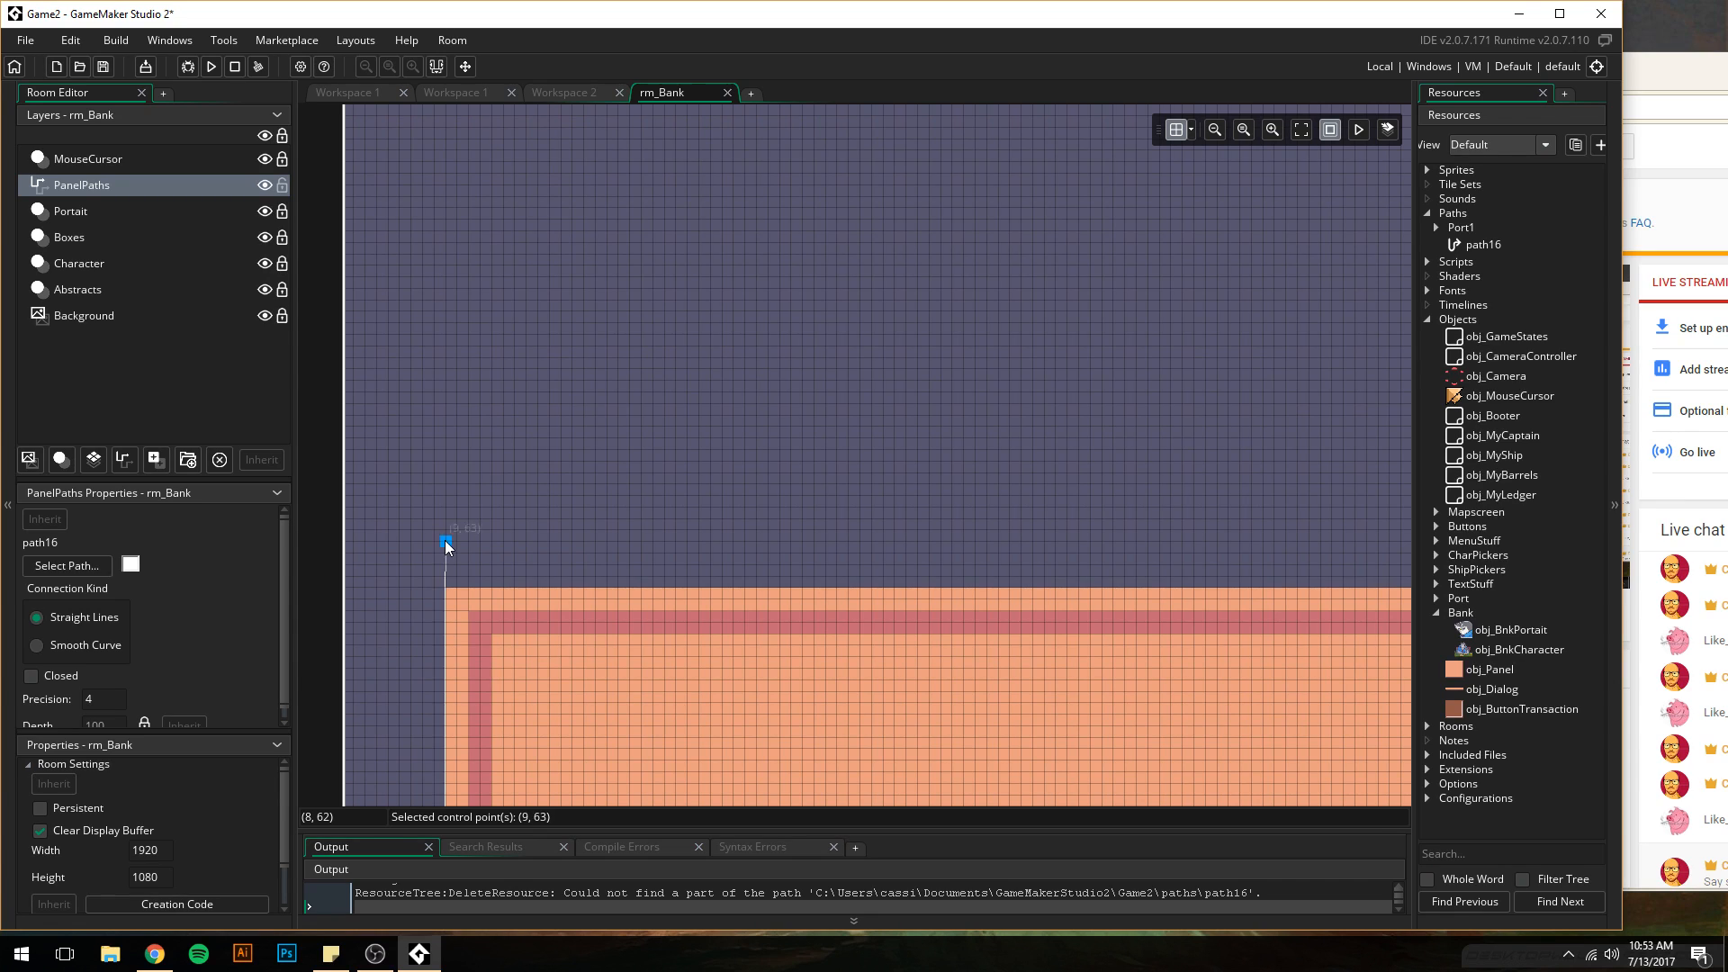
left_click(483, 573)
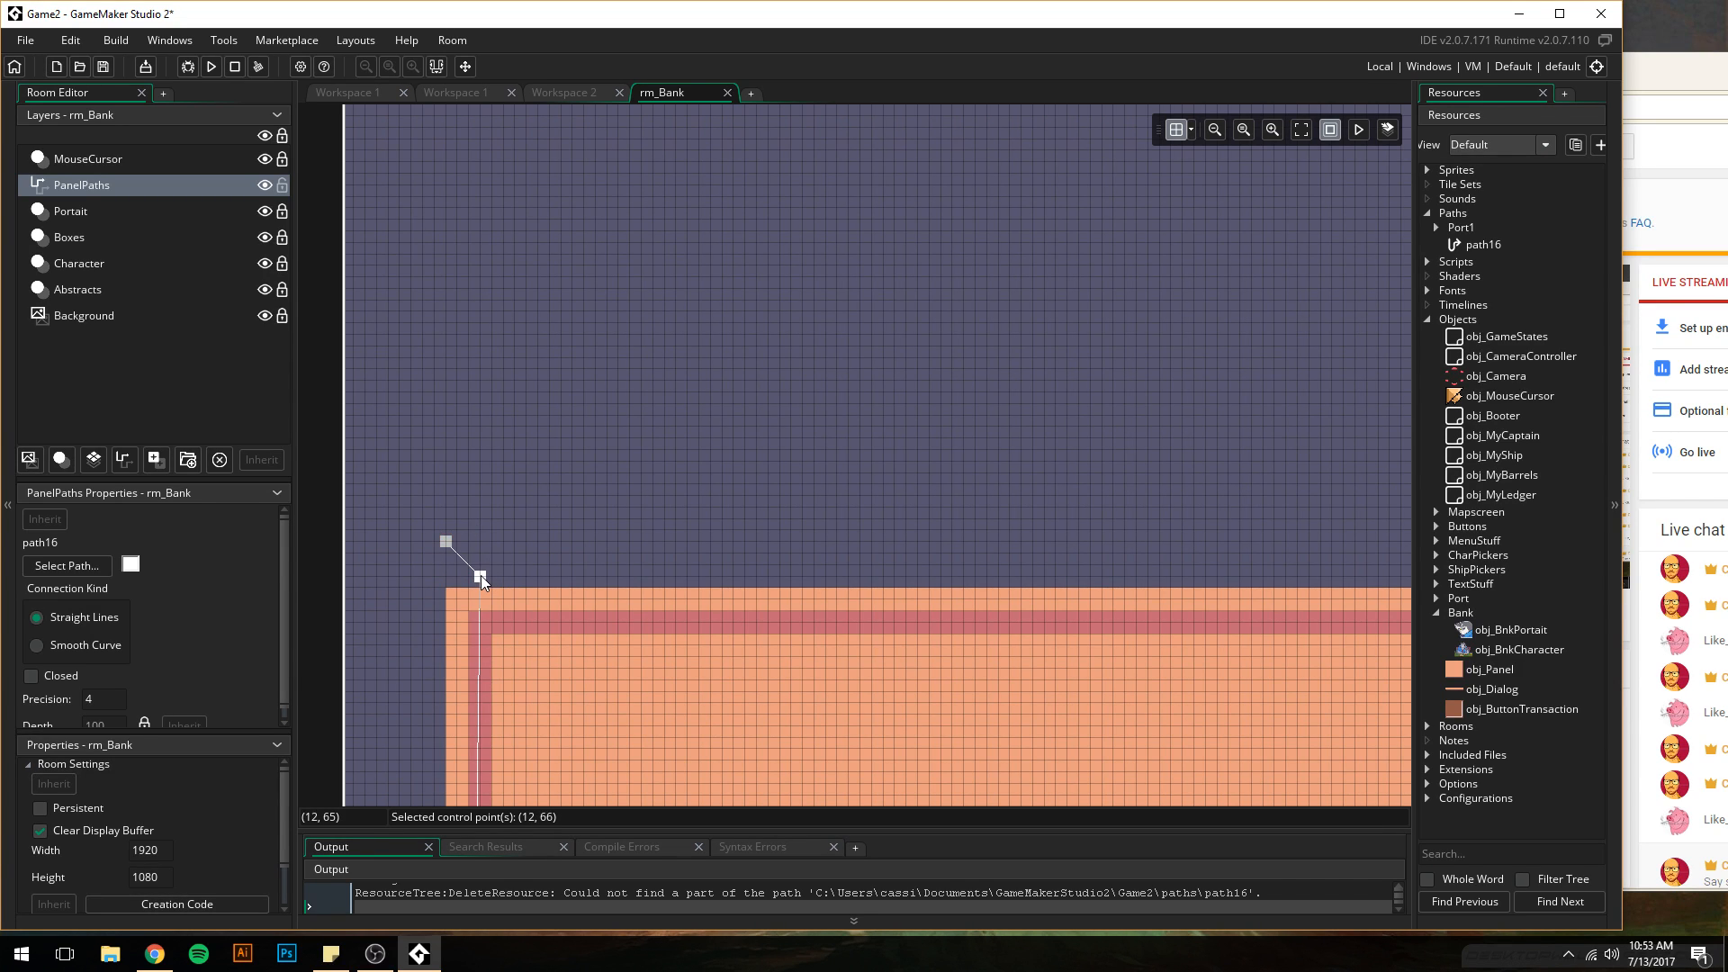
left_click_drag(481, 575, 448, 543)
left_click(542, 559)
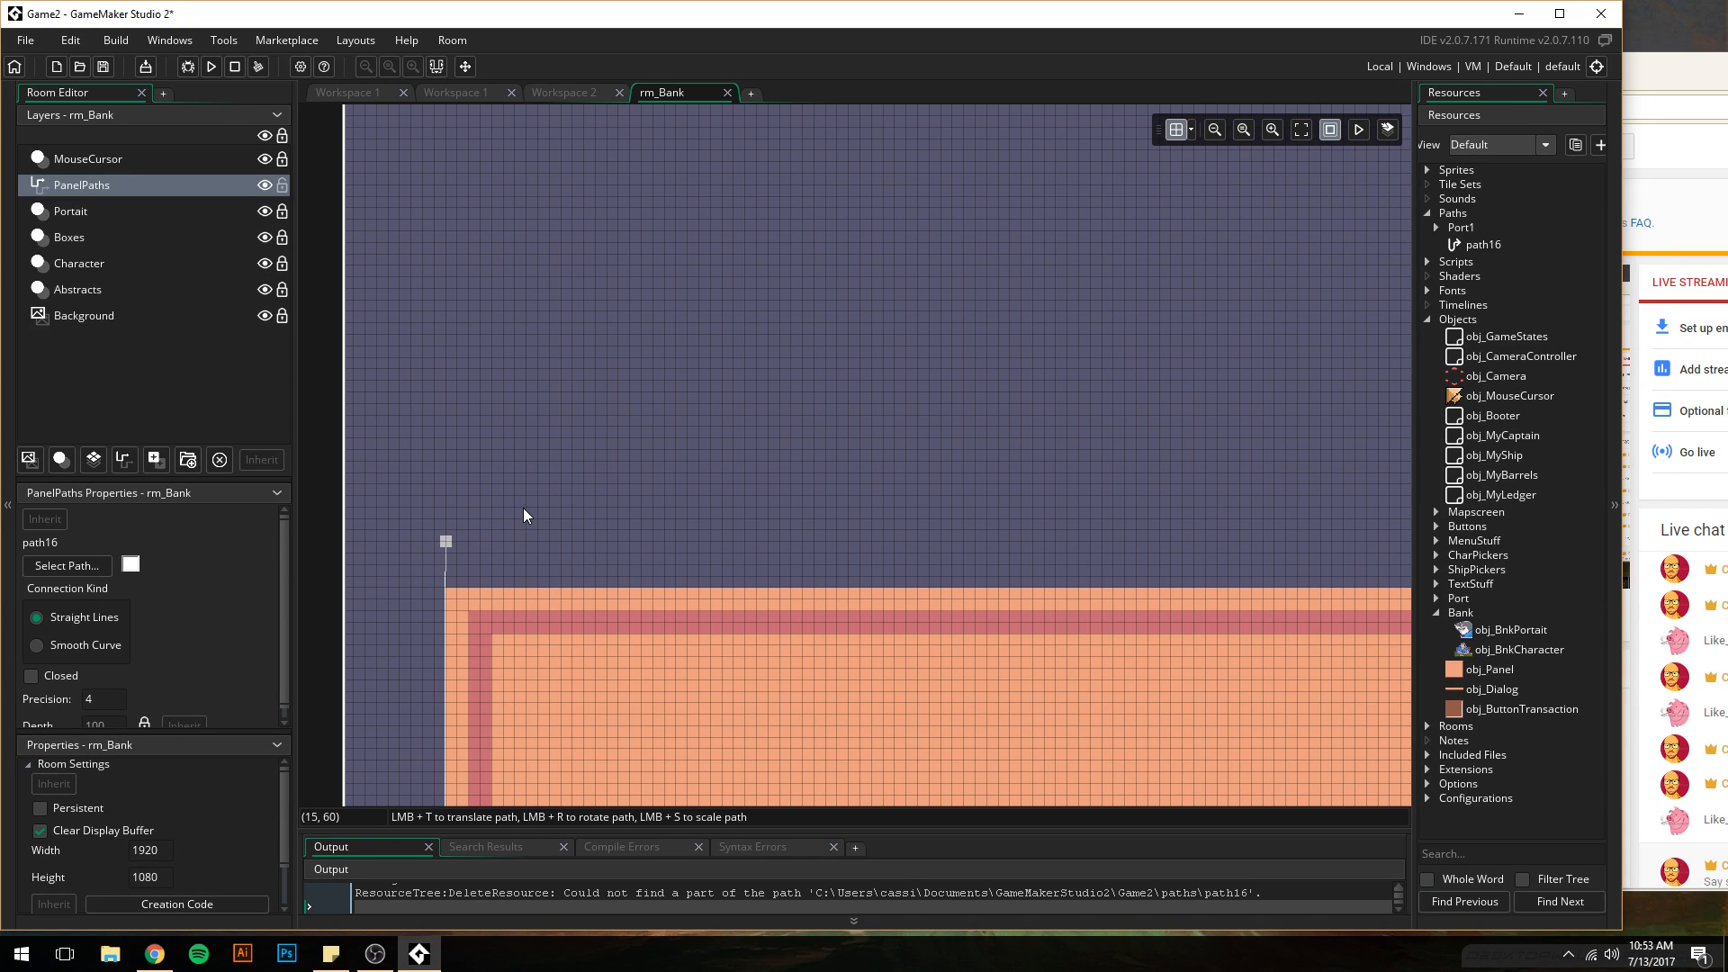
- Arrange the two upper path points vertically, one on the panel's top-left corner and the other just above it at (9, 64)
left_click(446, 542)
right_click(448, 543)
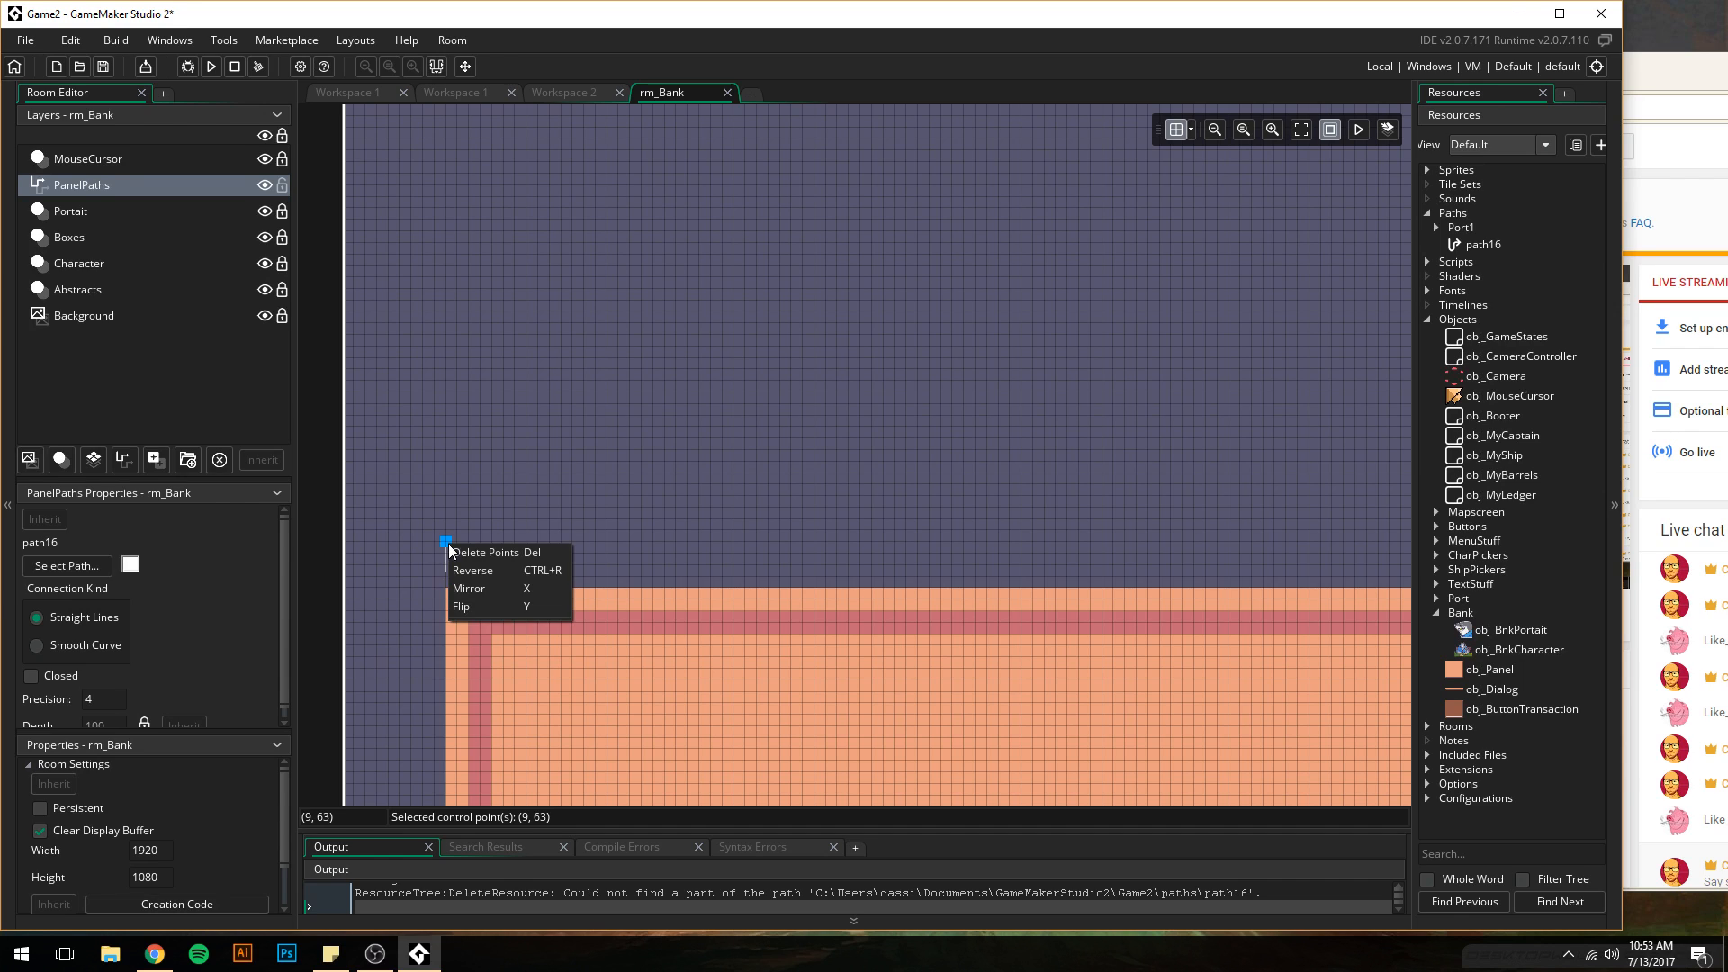
left_click(443, 538)
left_click_drag(442, 538, 442, 592)
left_click(473, 538)
left_click_drag(473, 537, 430, 556)
left_click_drag(411, 485, 452, 550)
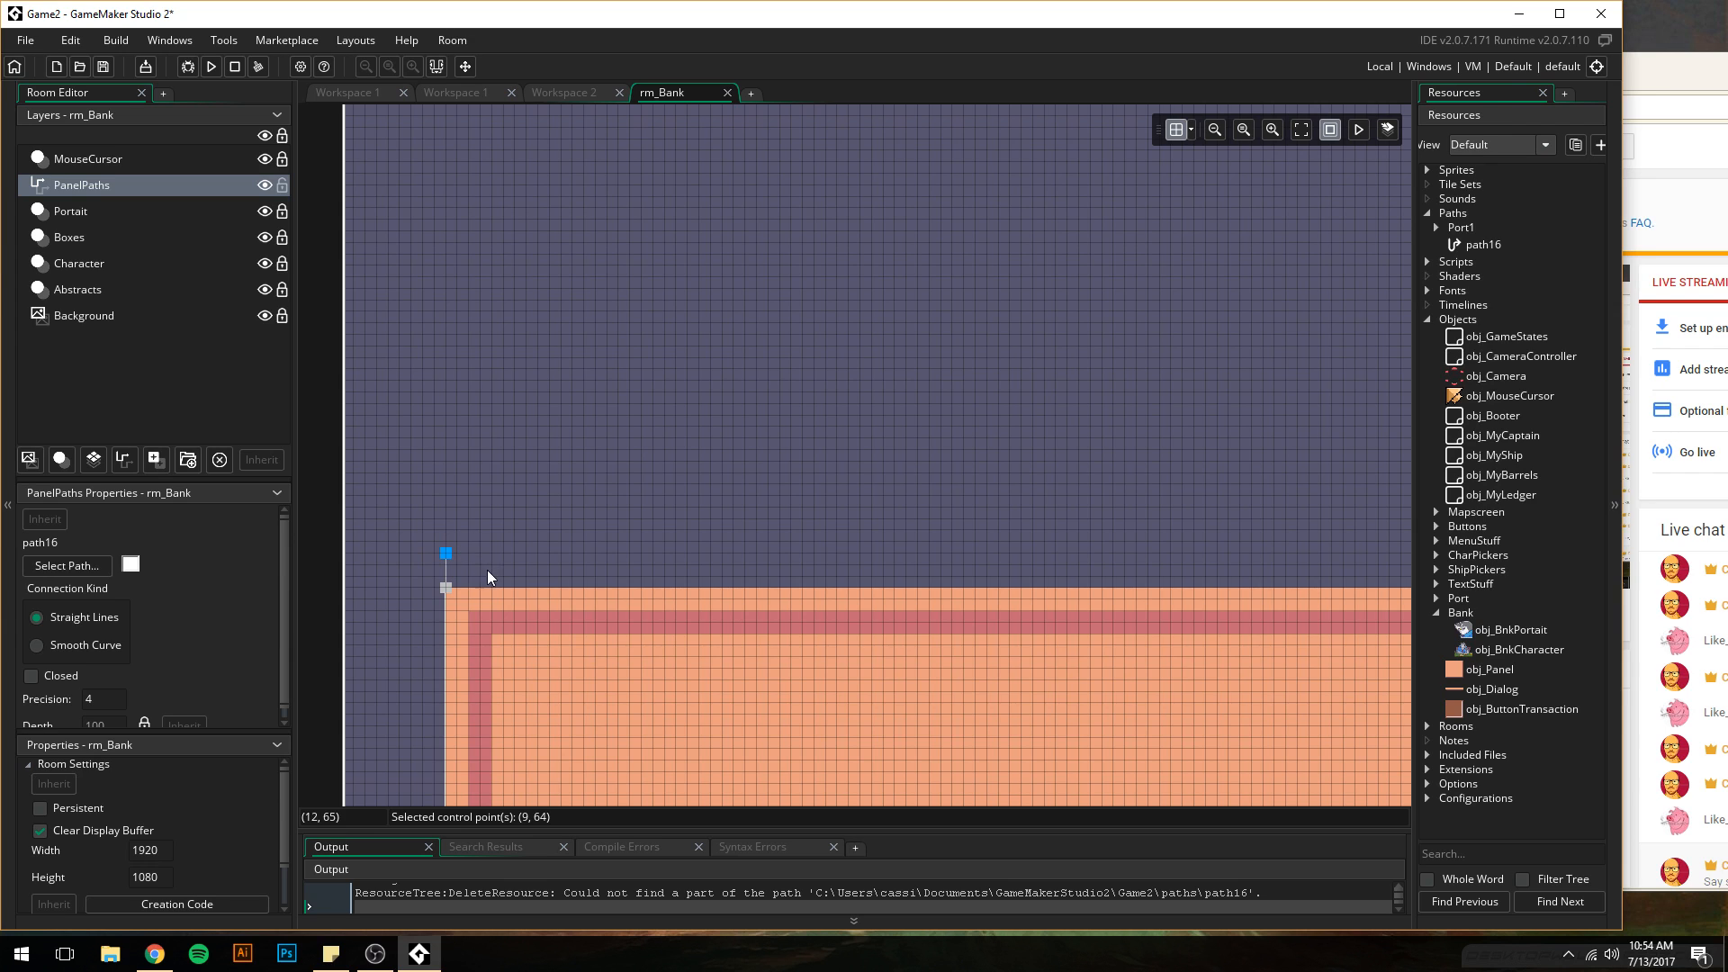
- Move the path's starting point below the room's lower edge to (9, 364), directly beneath the upper points
scroll(486, 576, "down", 15)
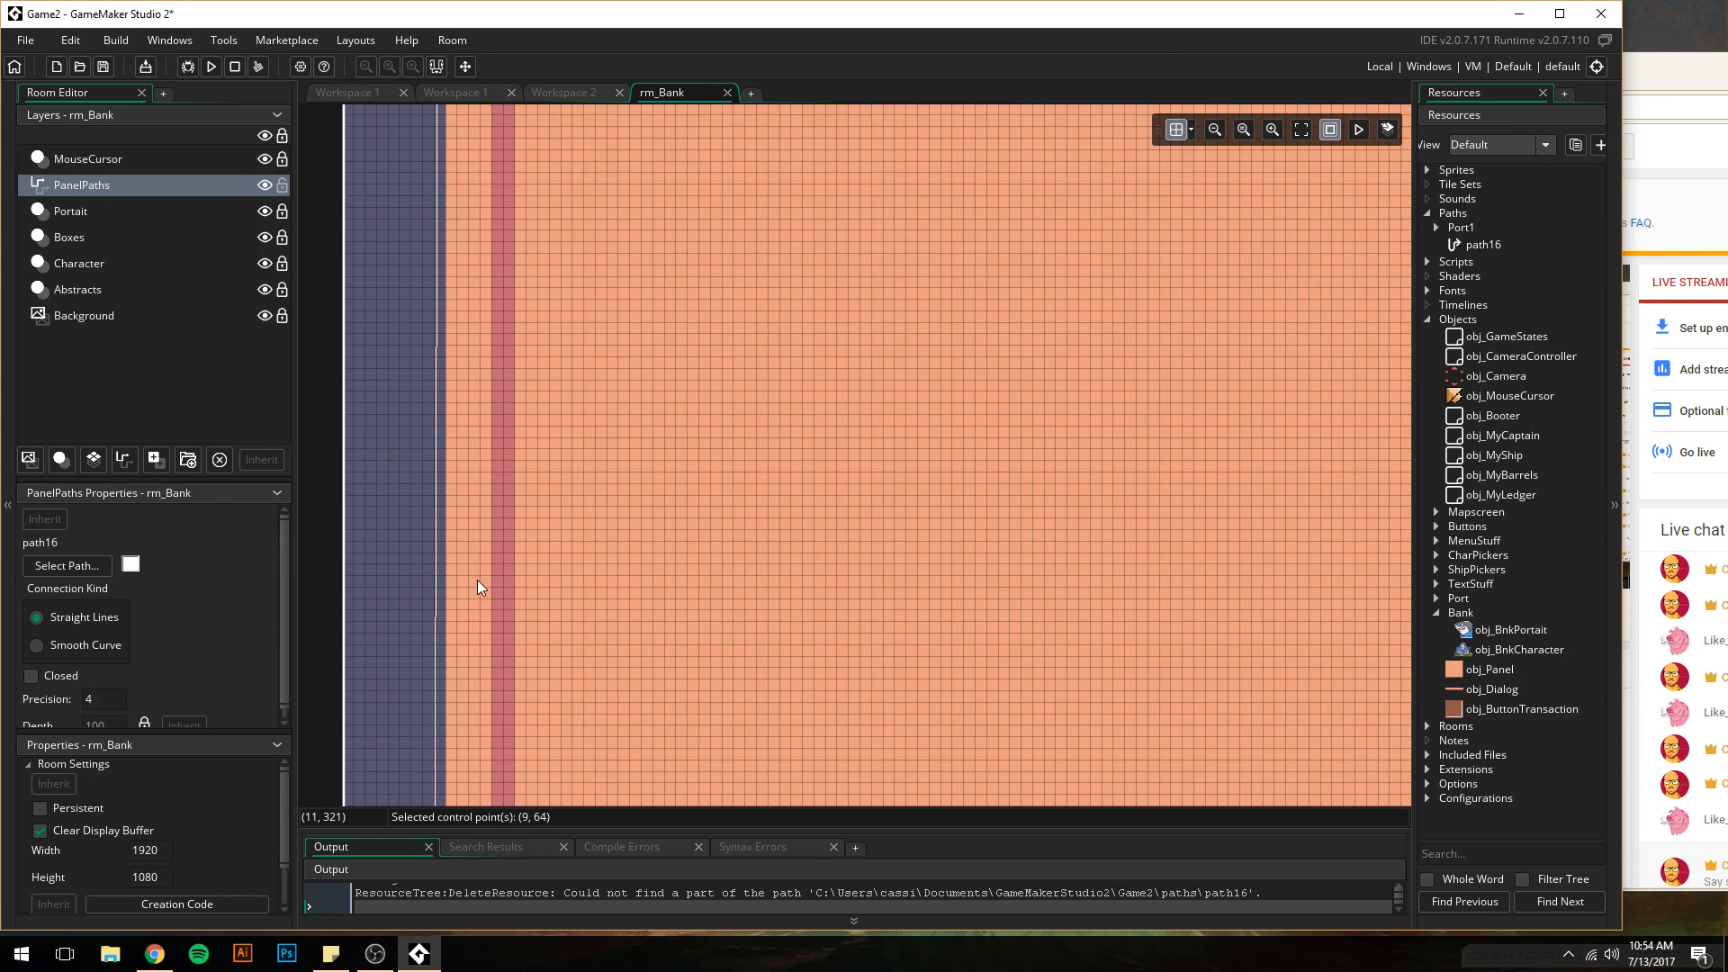
scroll(477, 580, "down", 5)
left_click_drag(432, 692, 441, 689)
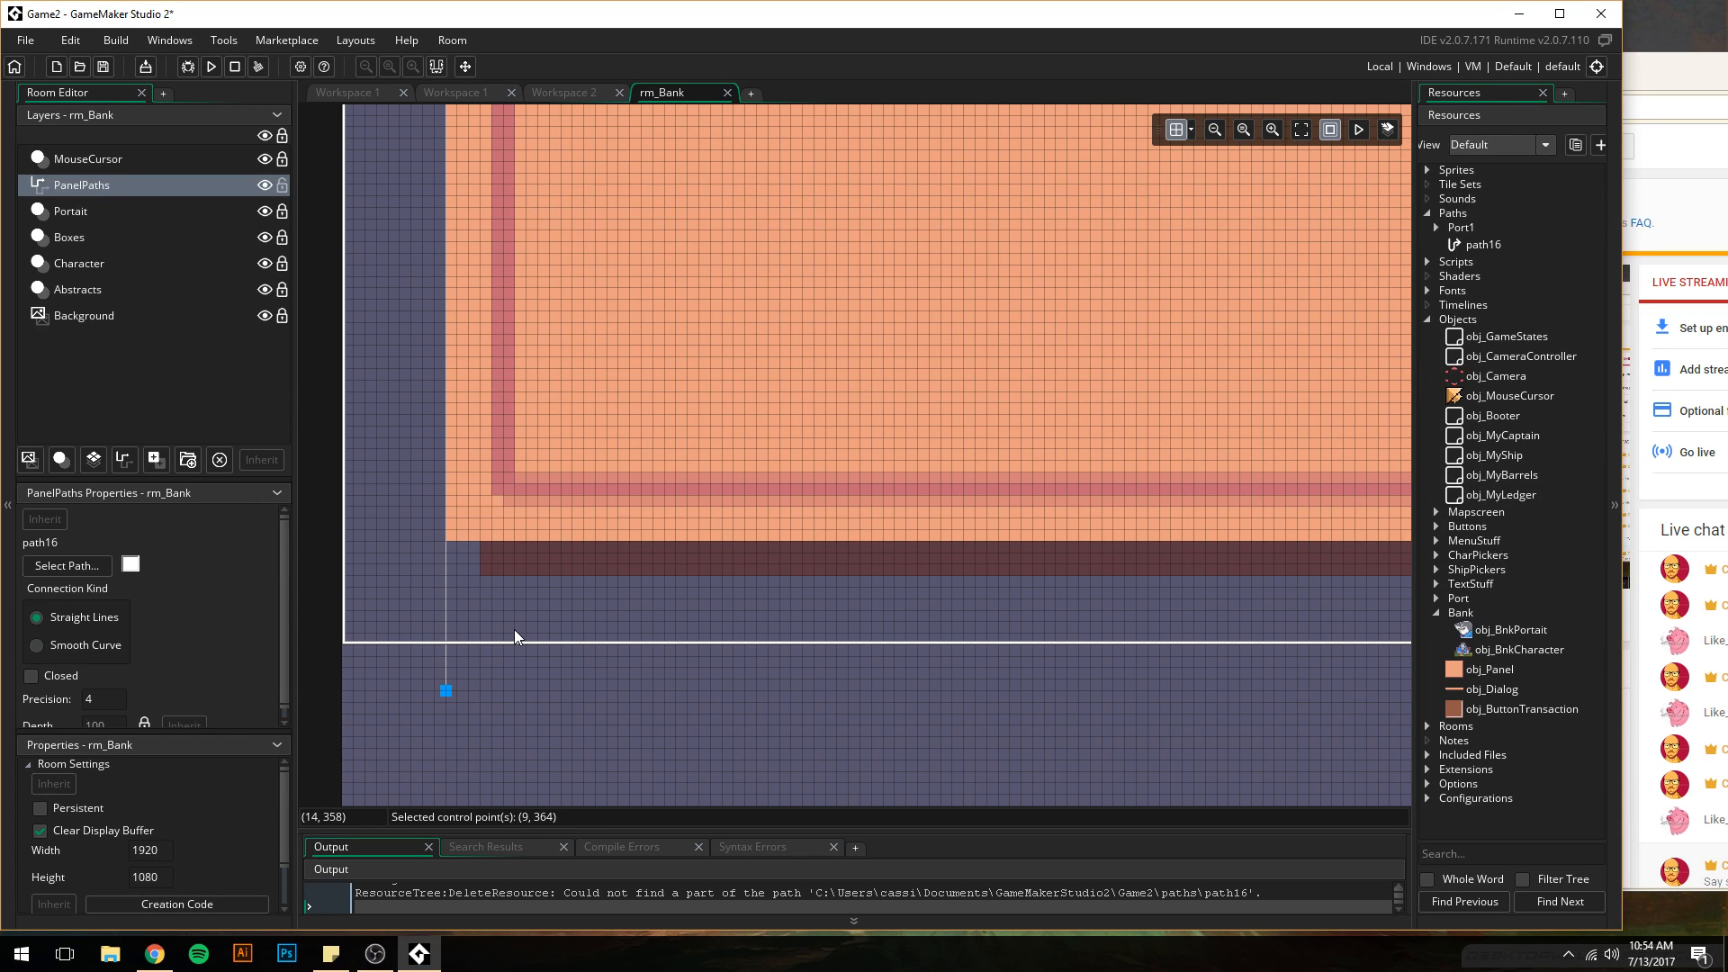
scroll(515, 631, "up", 20)
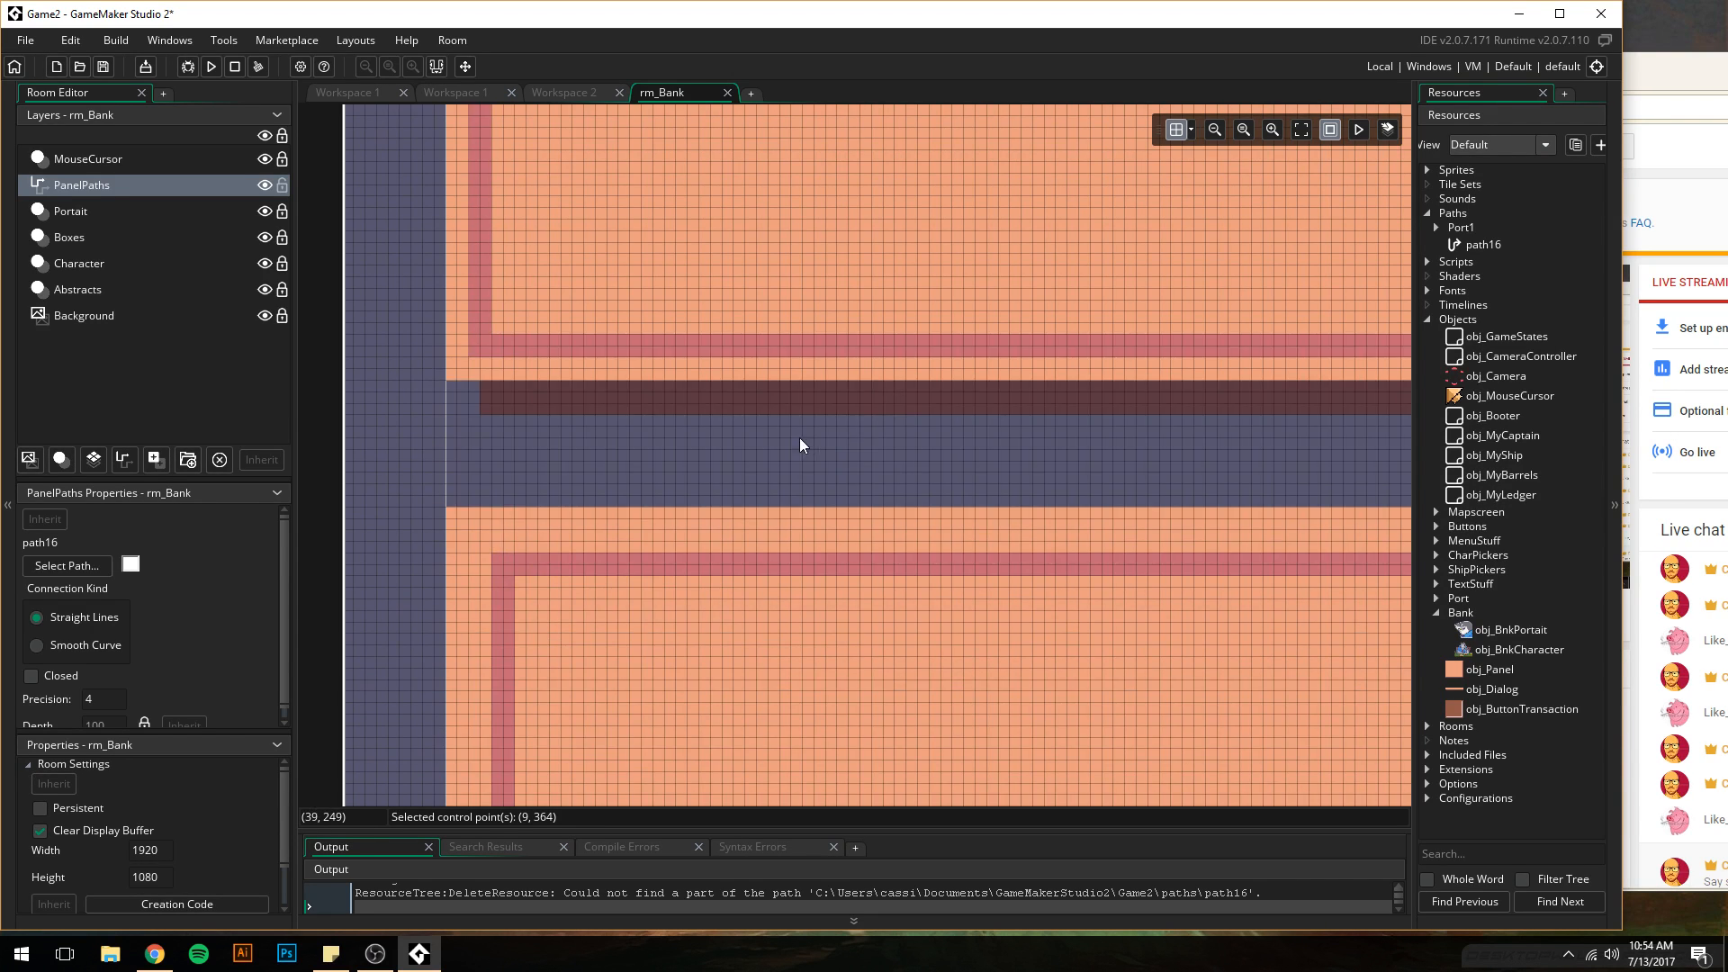
scroll(601, 536, "down", 20)
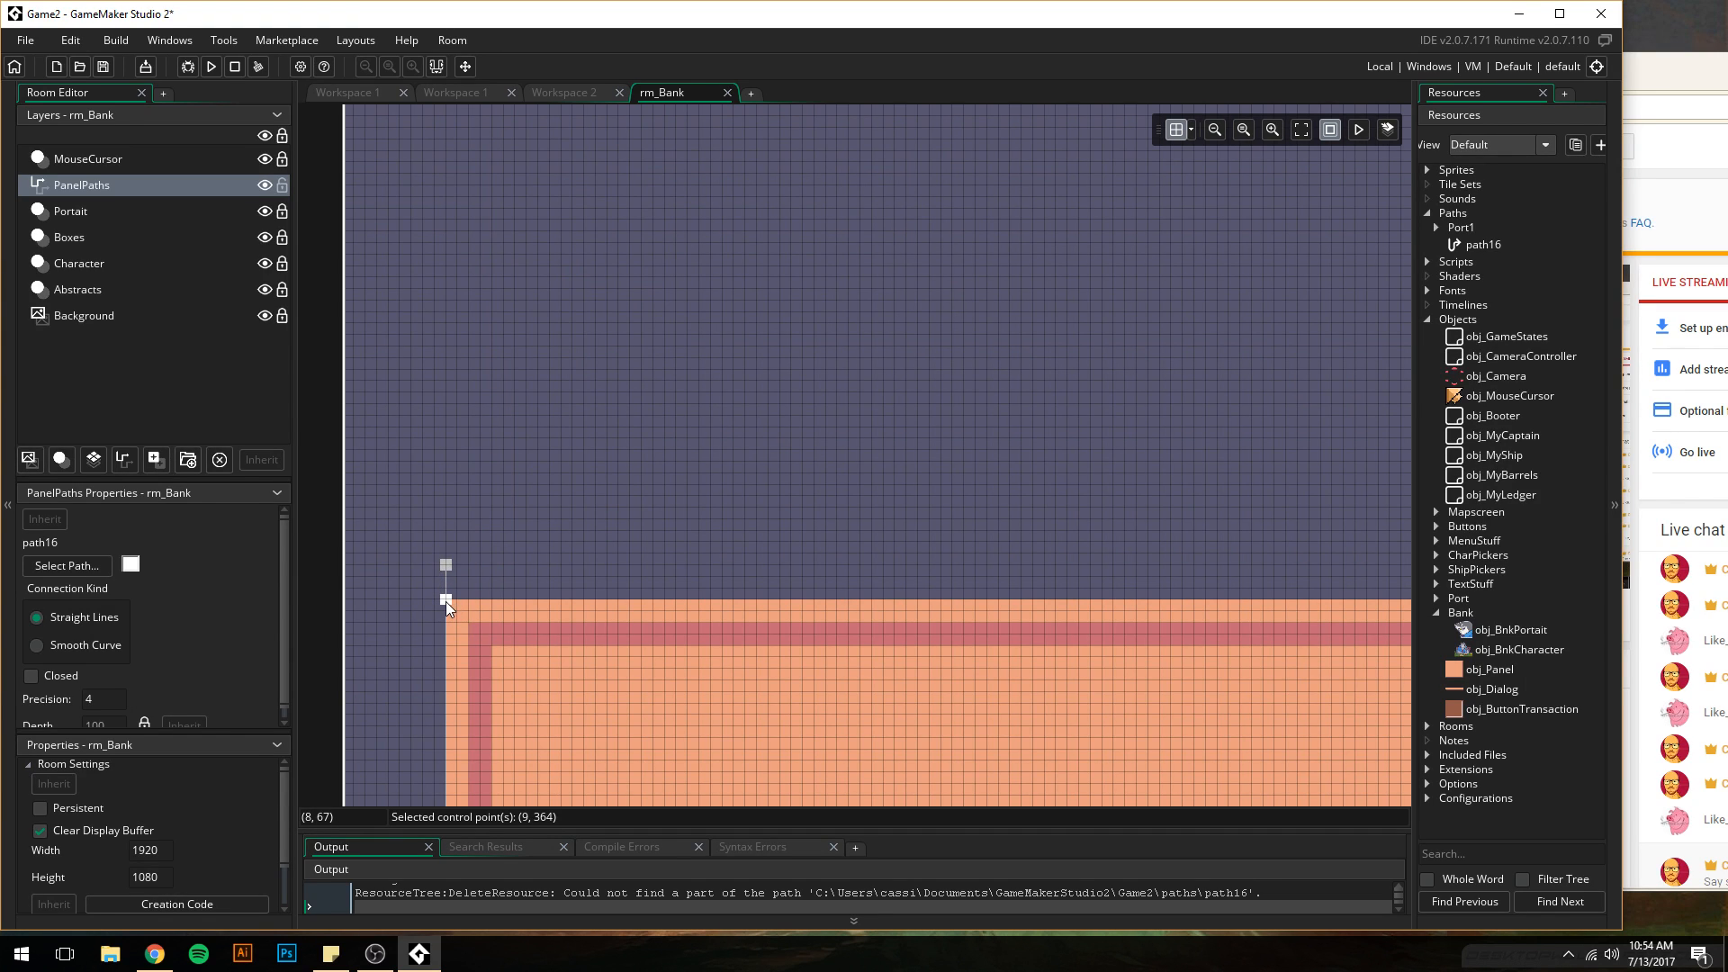
- Switch to the YouTube live dashboard and send "missed opportunity" in the live chat
left_click_drag(1708, 61, 1311, 18)
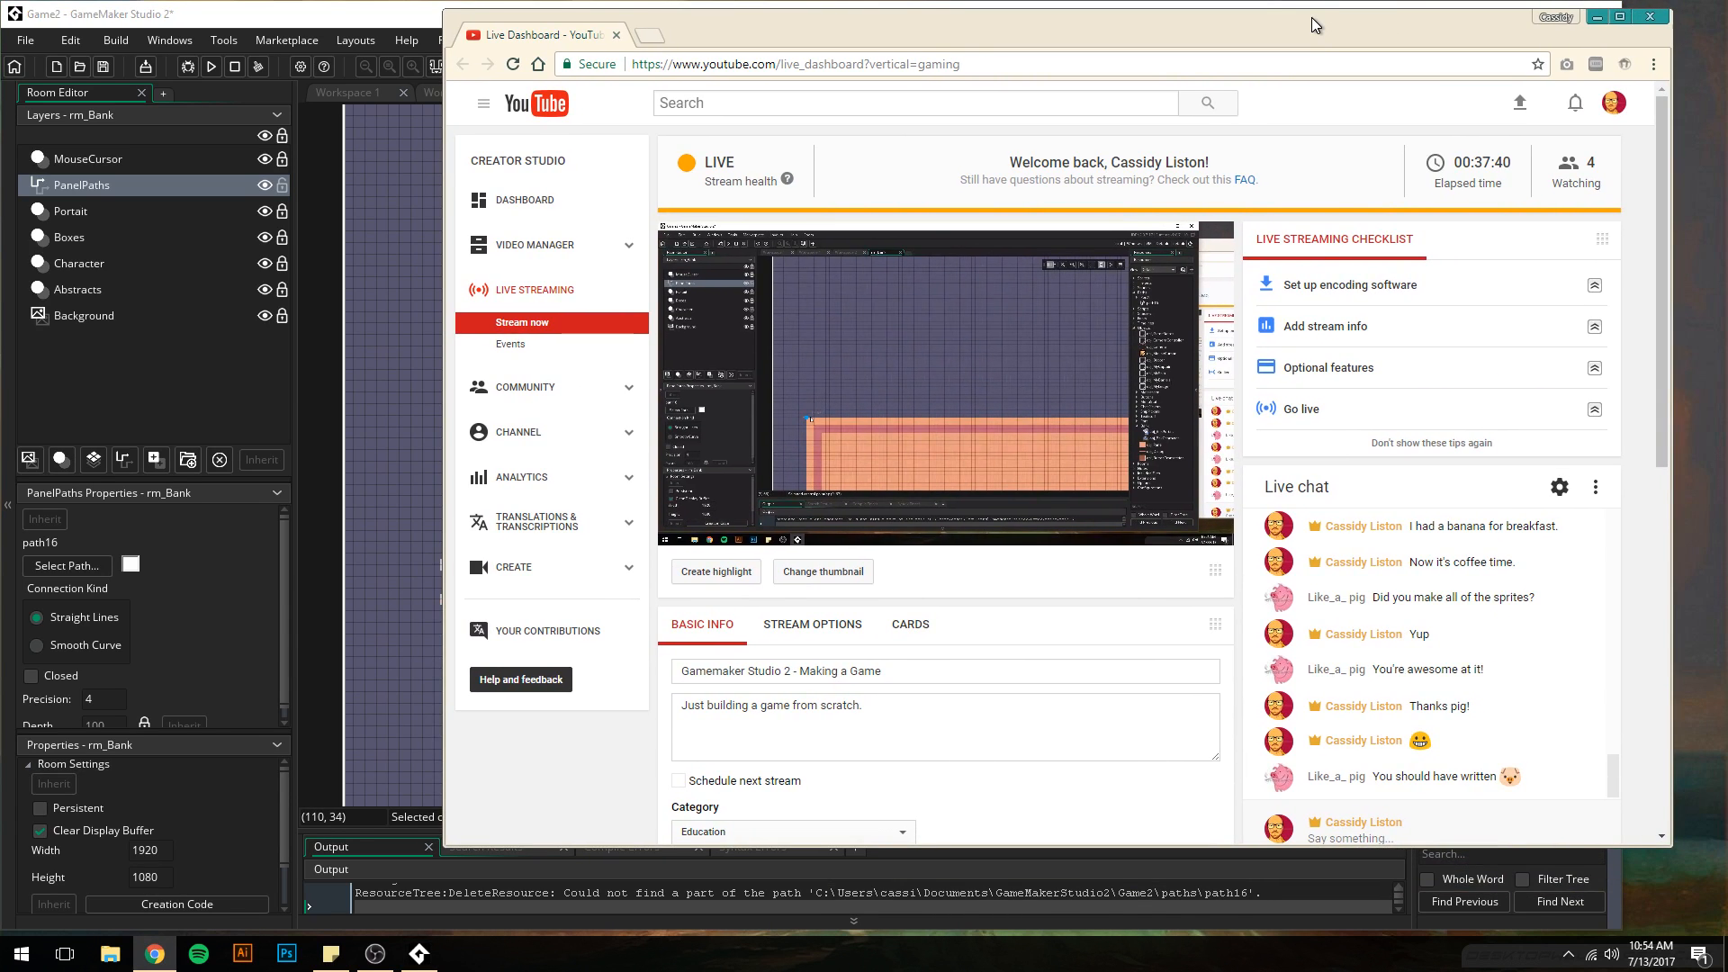
scroll(1277, 405, "down", 4)
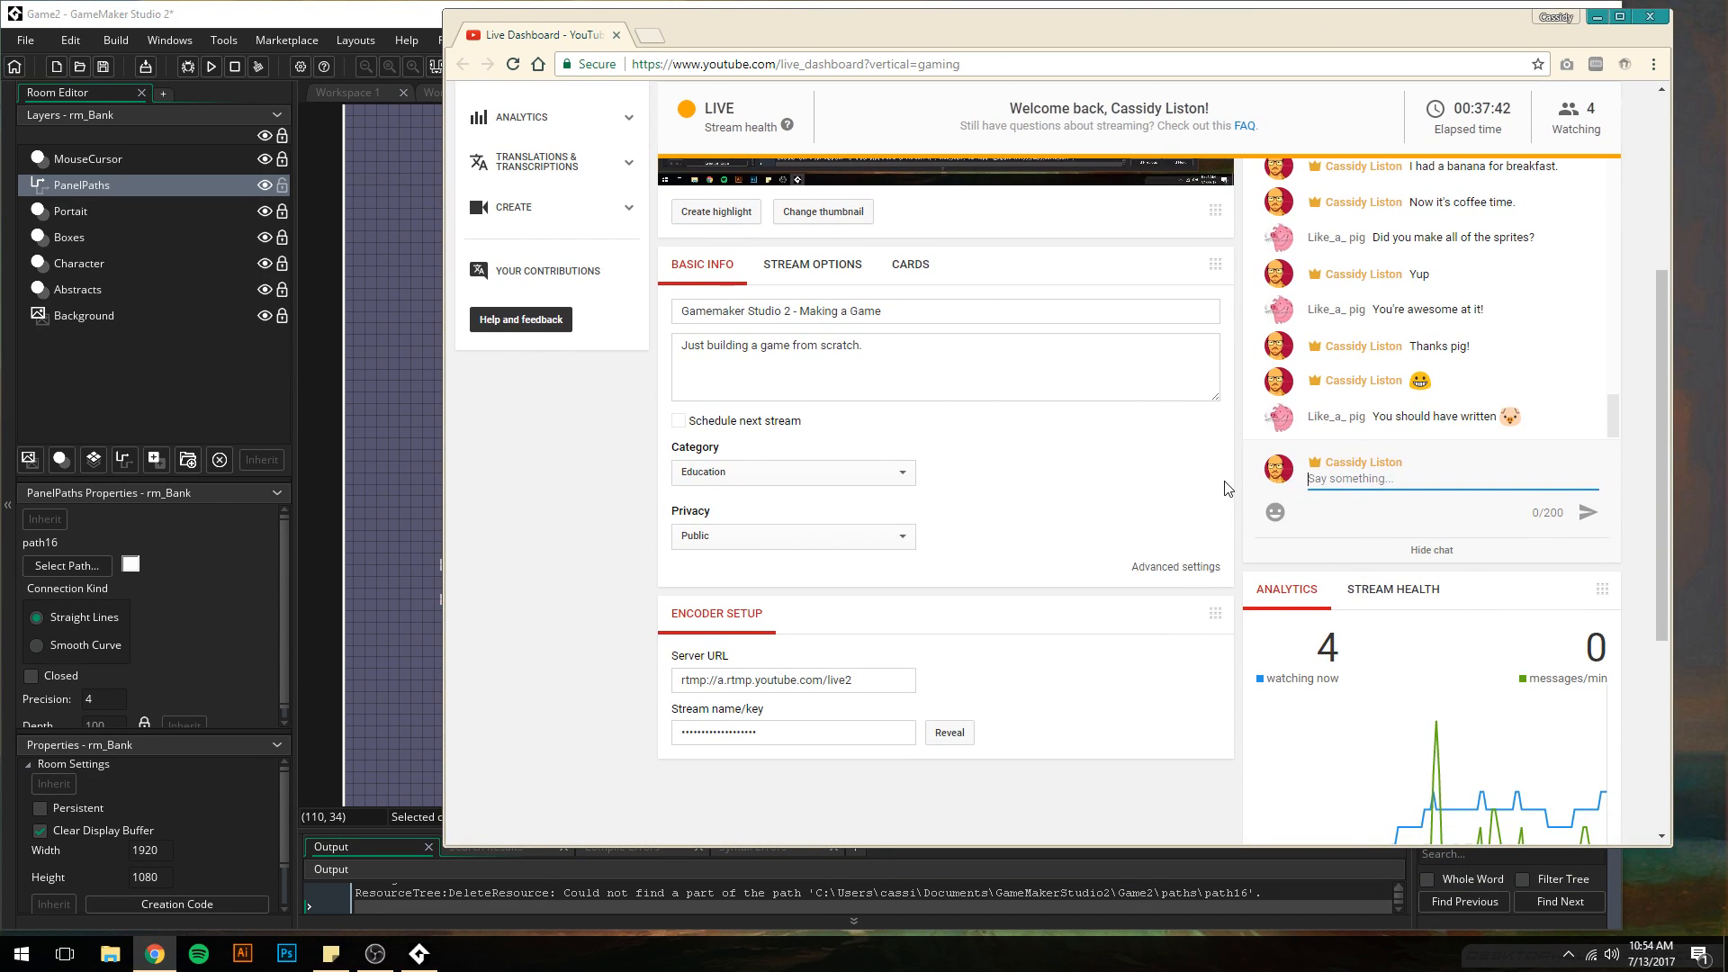
scroll(1233, 495, "up", 2)
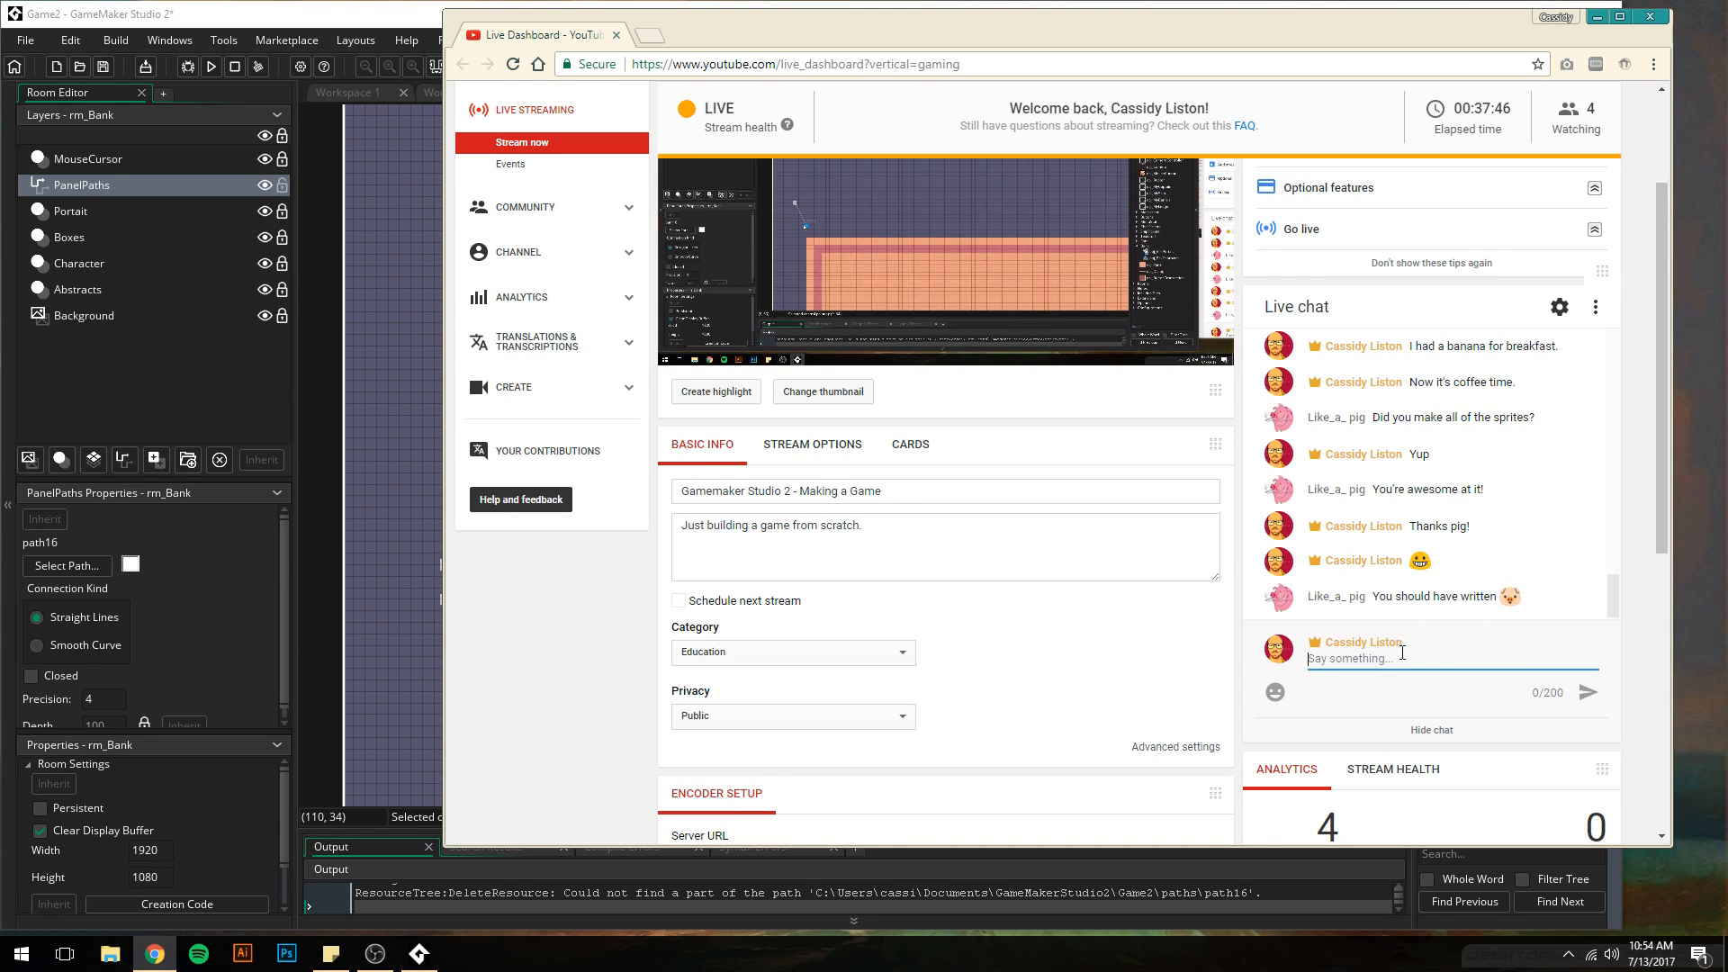
type("missed opportunity")
key("Return")
- Send "next time" in the live chat, move the browser aside and return to GameMaker Studio 2
type("nnex")
key("BackSpace")
key("BackSpace")
key("BackSpace")
key("BackSpace")
type("next time")
key("Return")
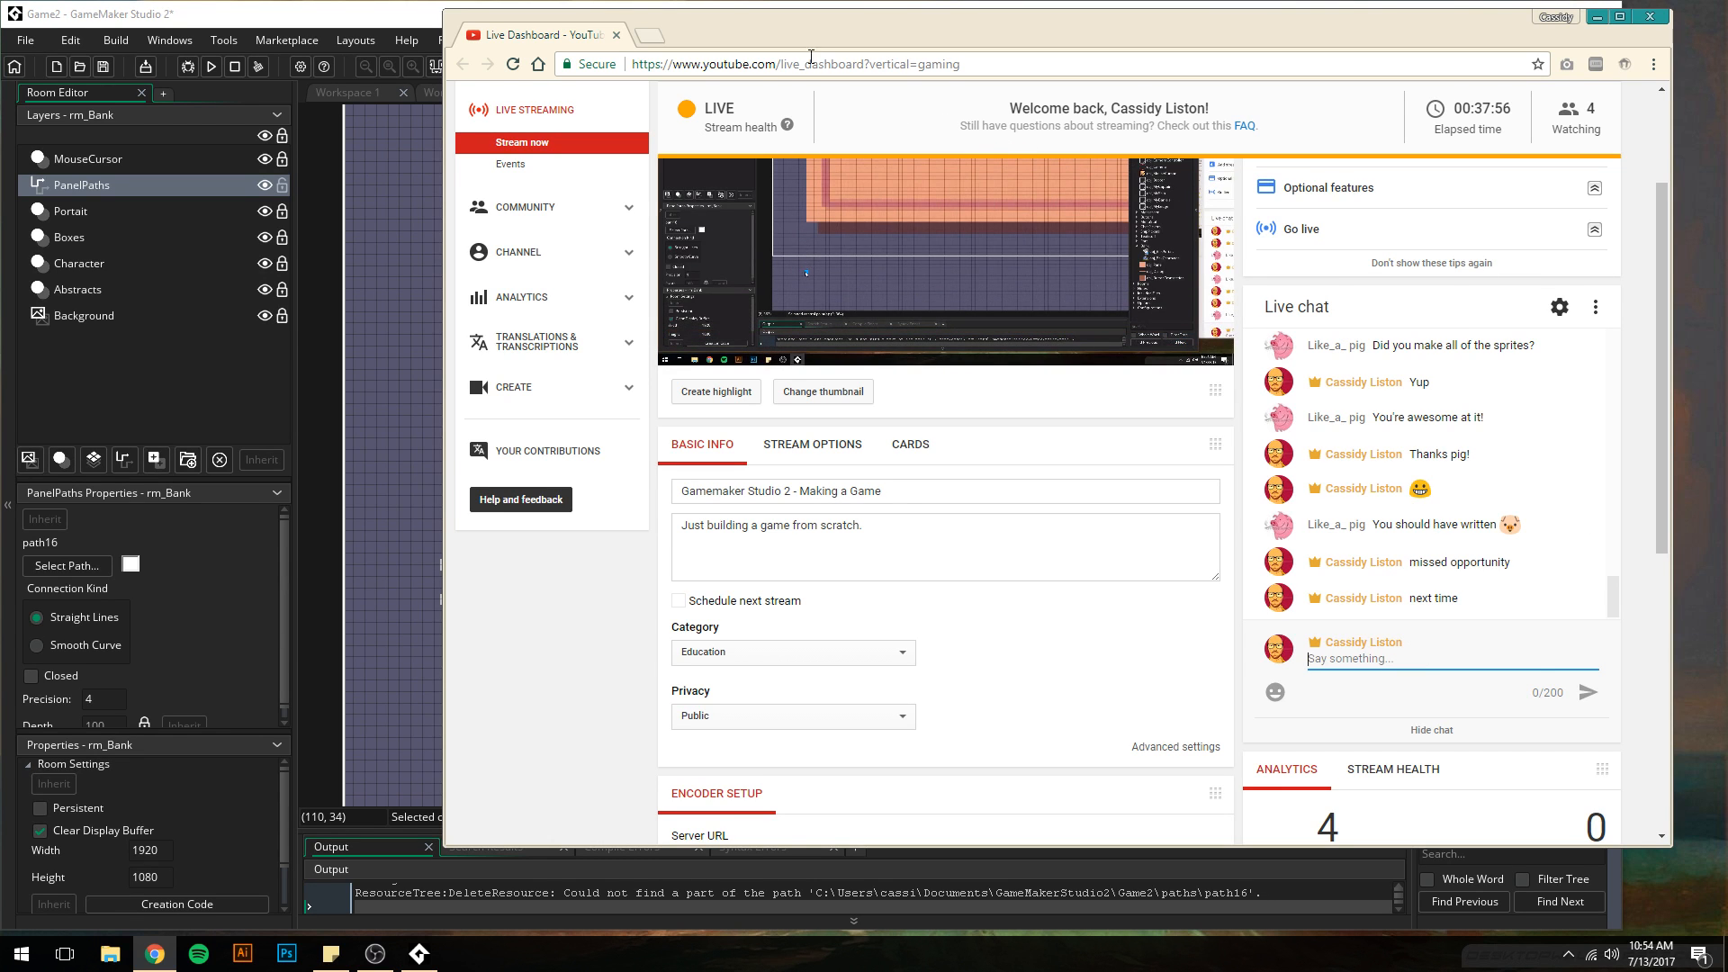
left_click_drag(775, 27, 1205, 83)
left_click(1024, 19)
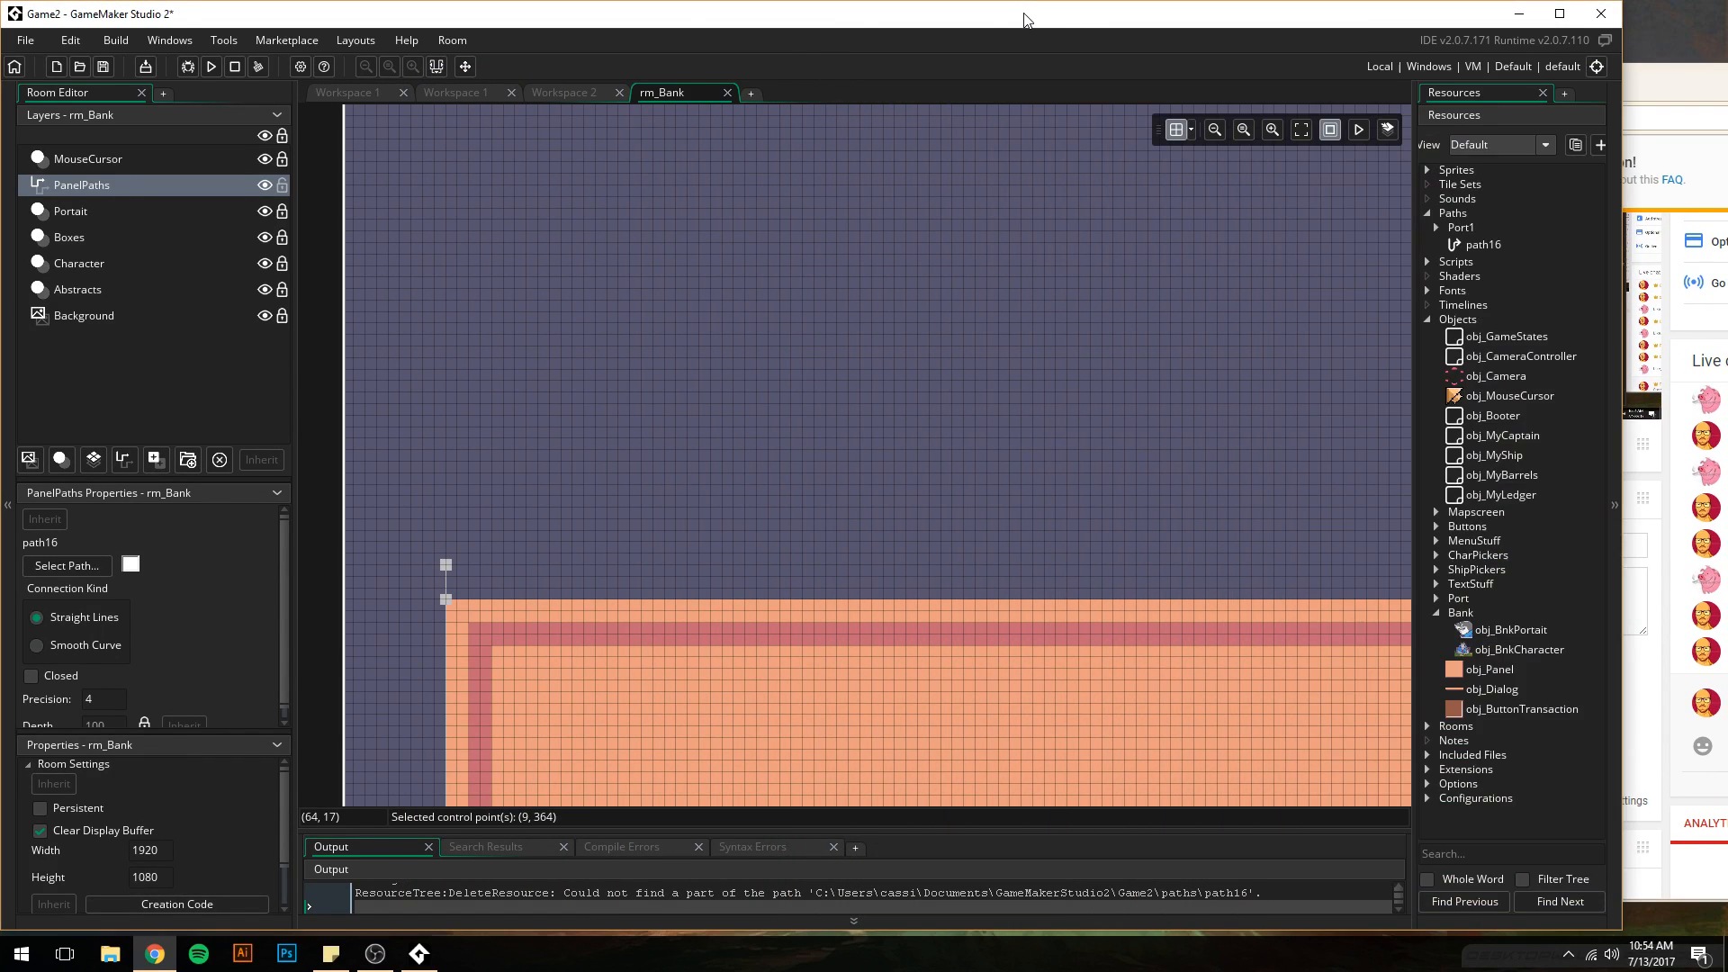
- Enlarge the PanelPaths properties area so all of its settings down to Depth are shown
scroll(514, 540, "down", 1)
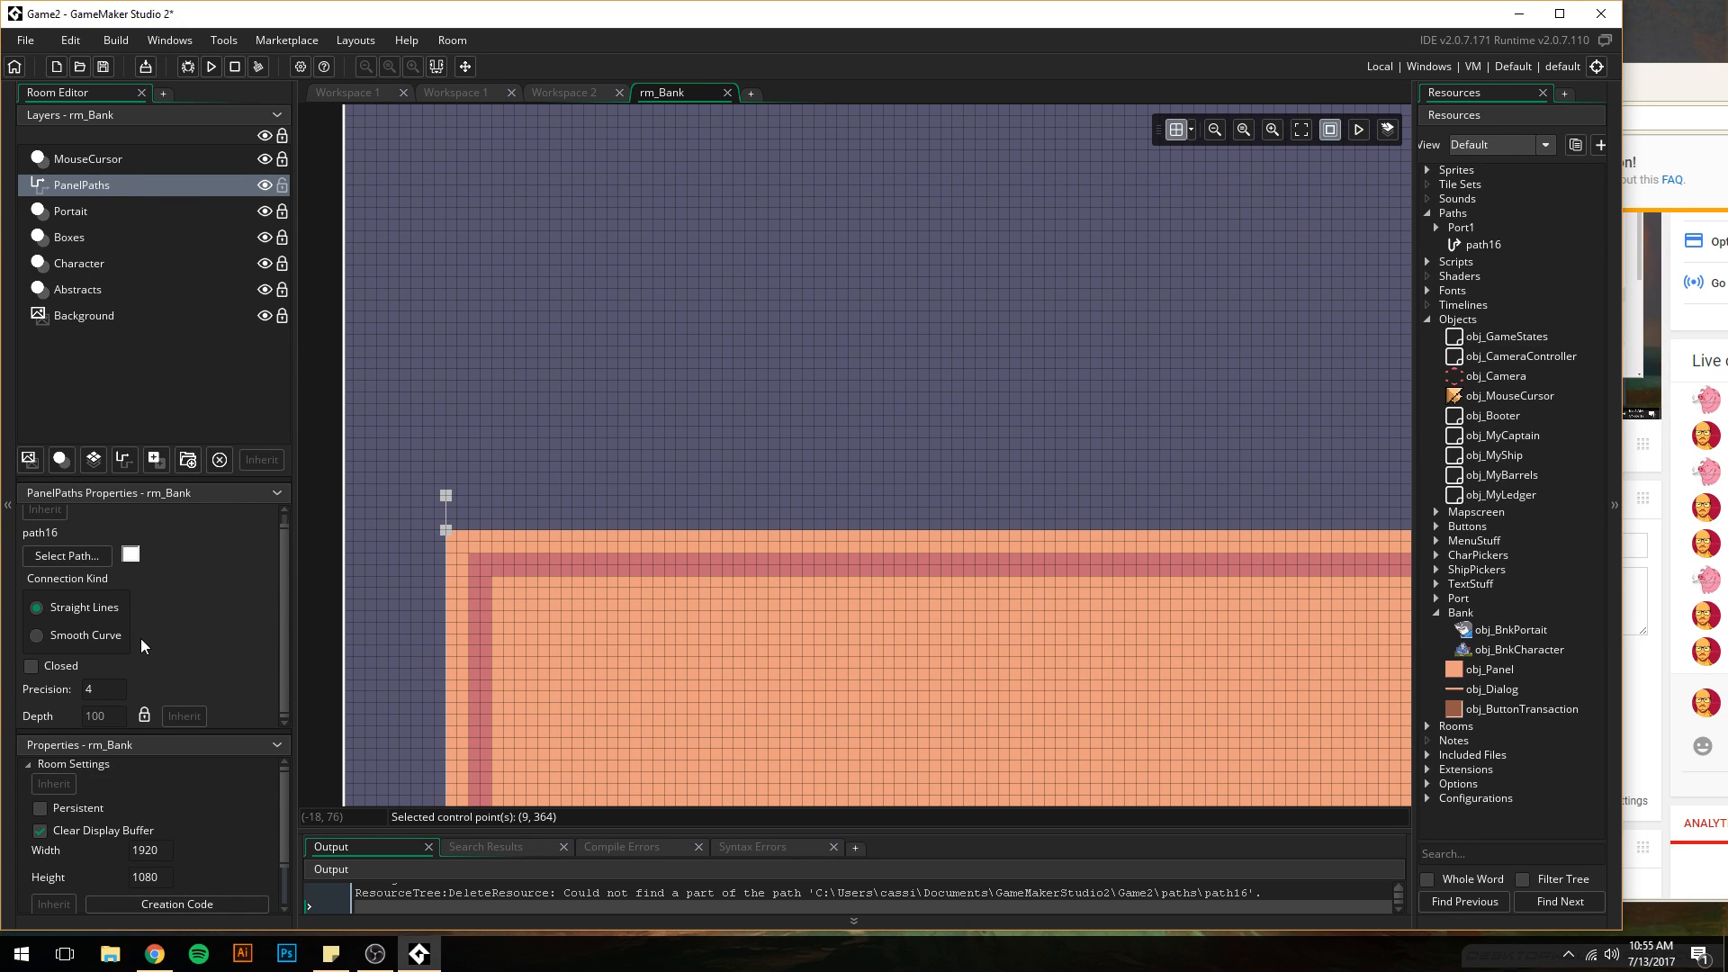
left_click(45, 543)
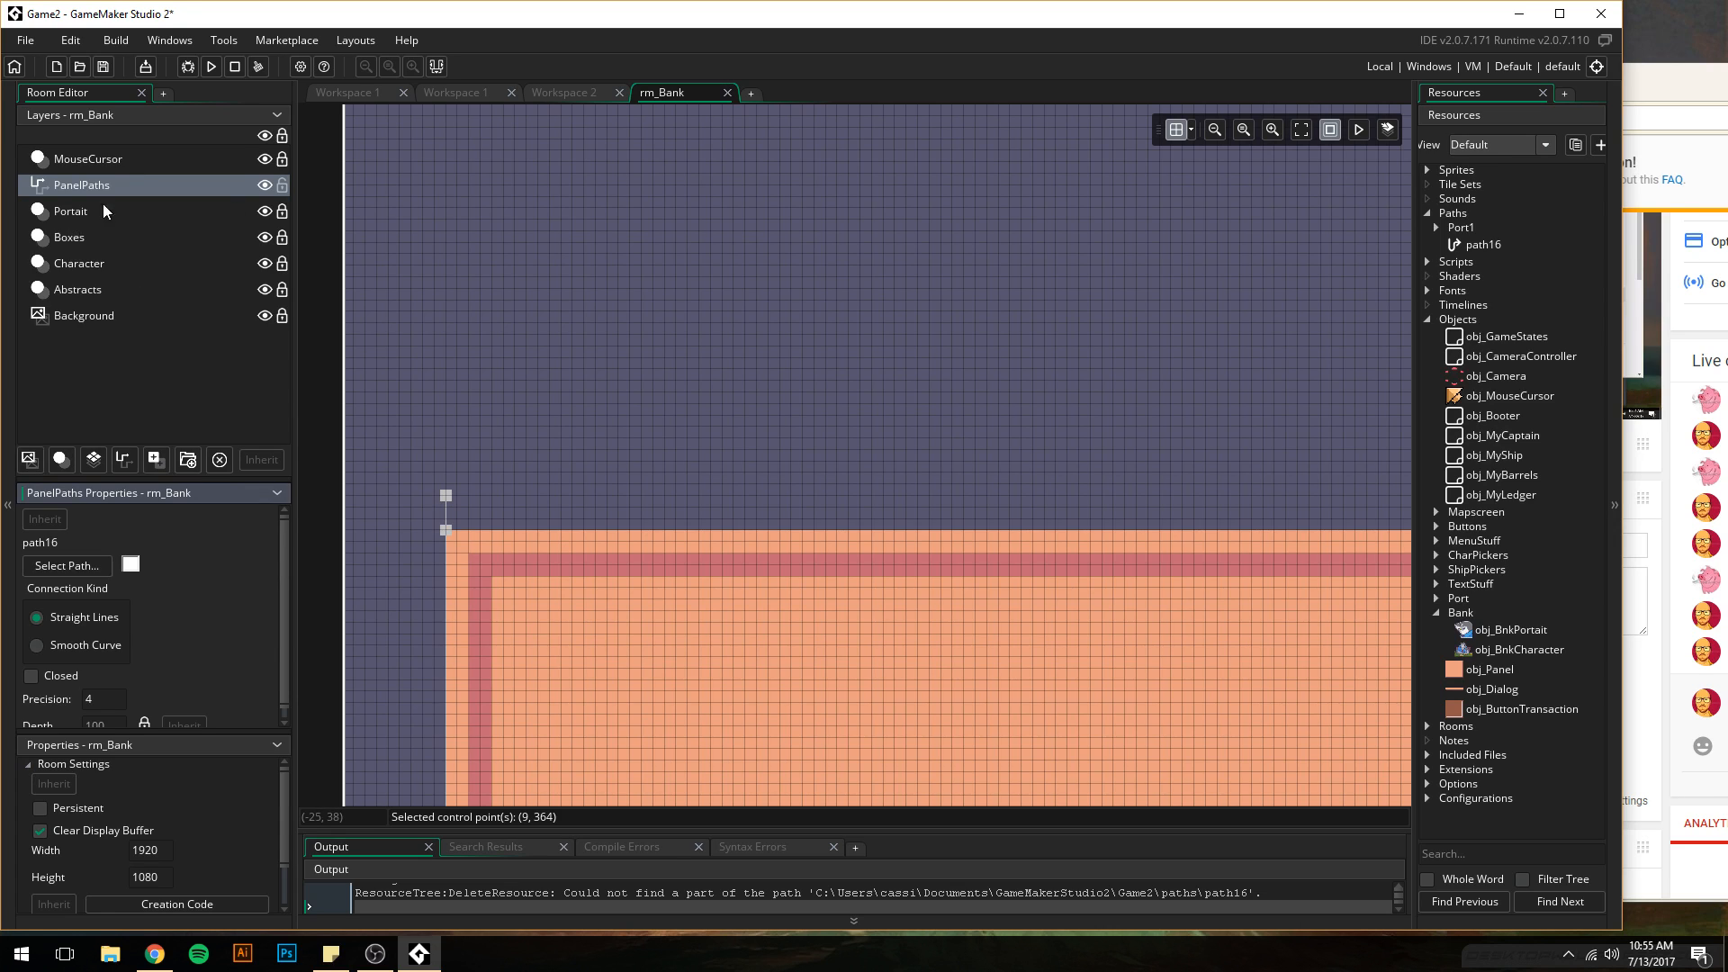
left_click(257, 185)
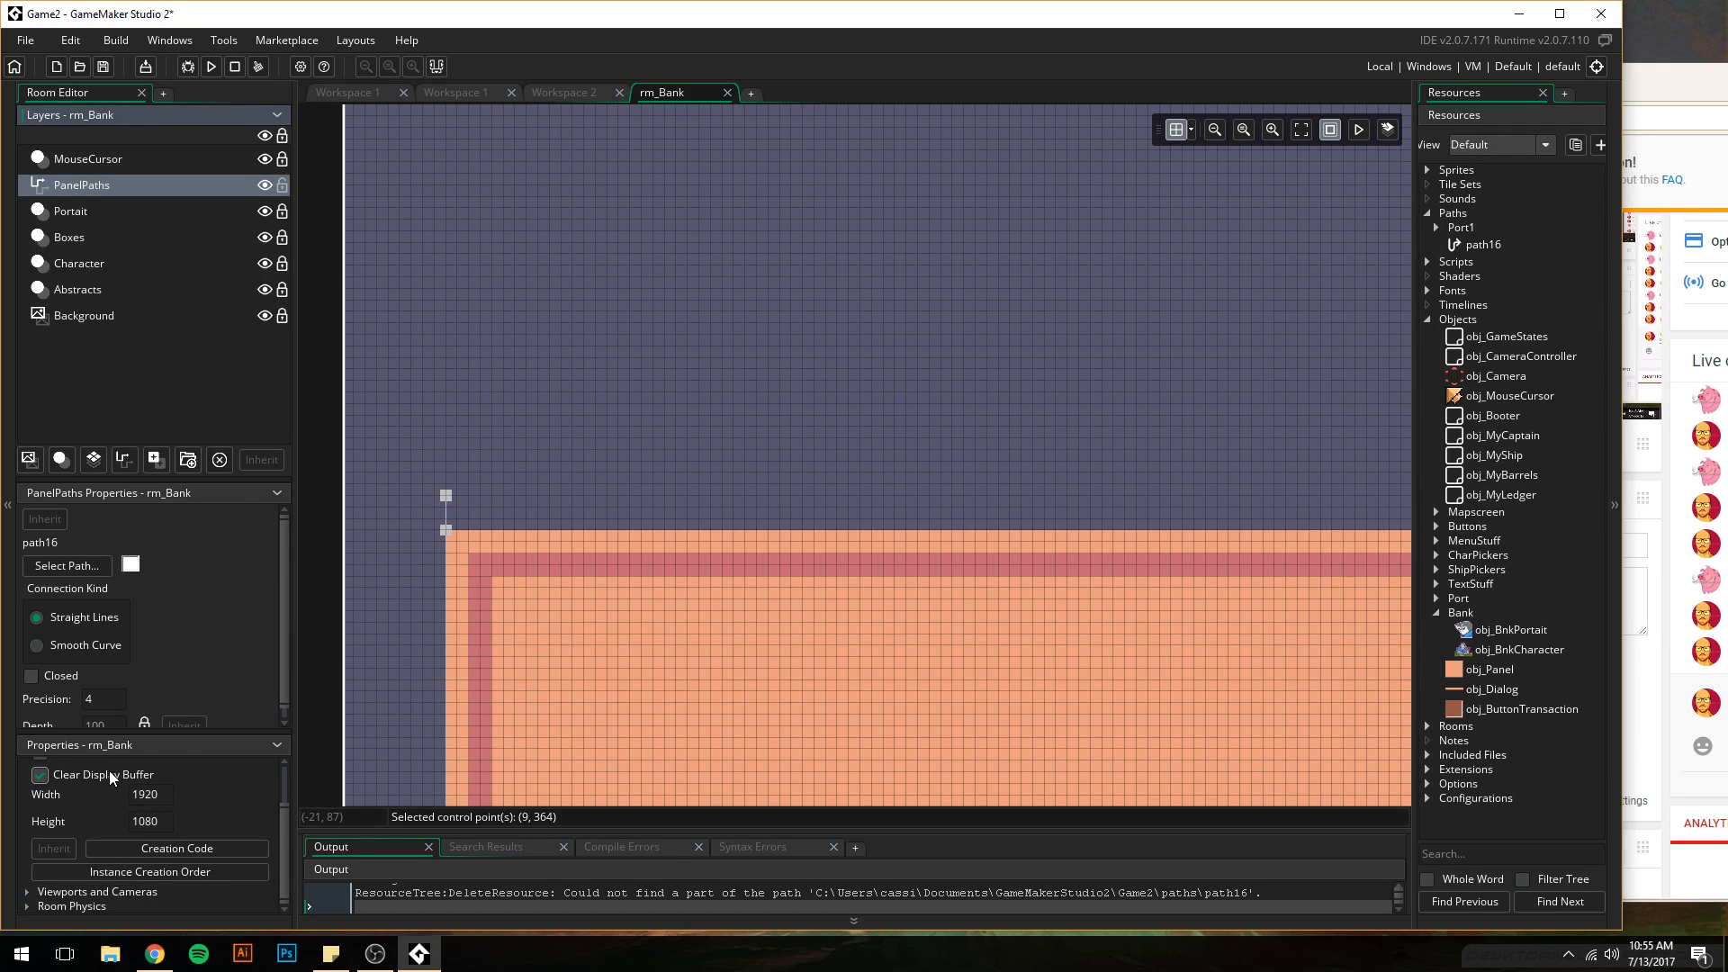
scroll(149, 702, "down", 1)
left_click_drag(137, 738, 136, 799)
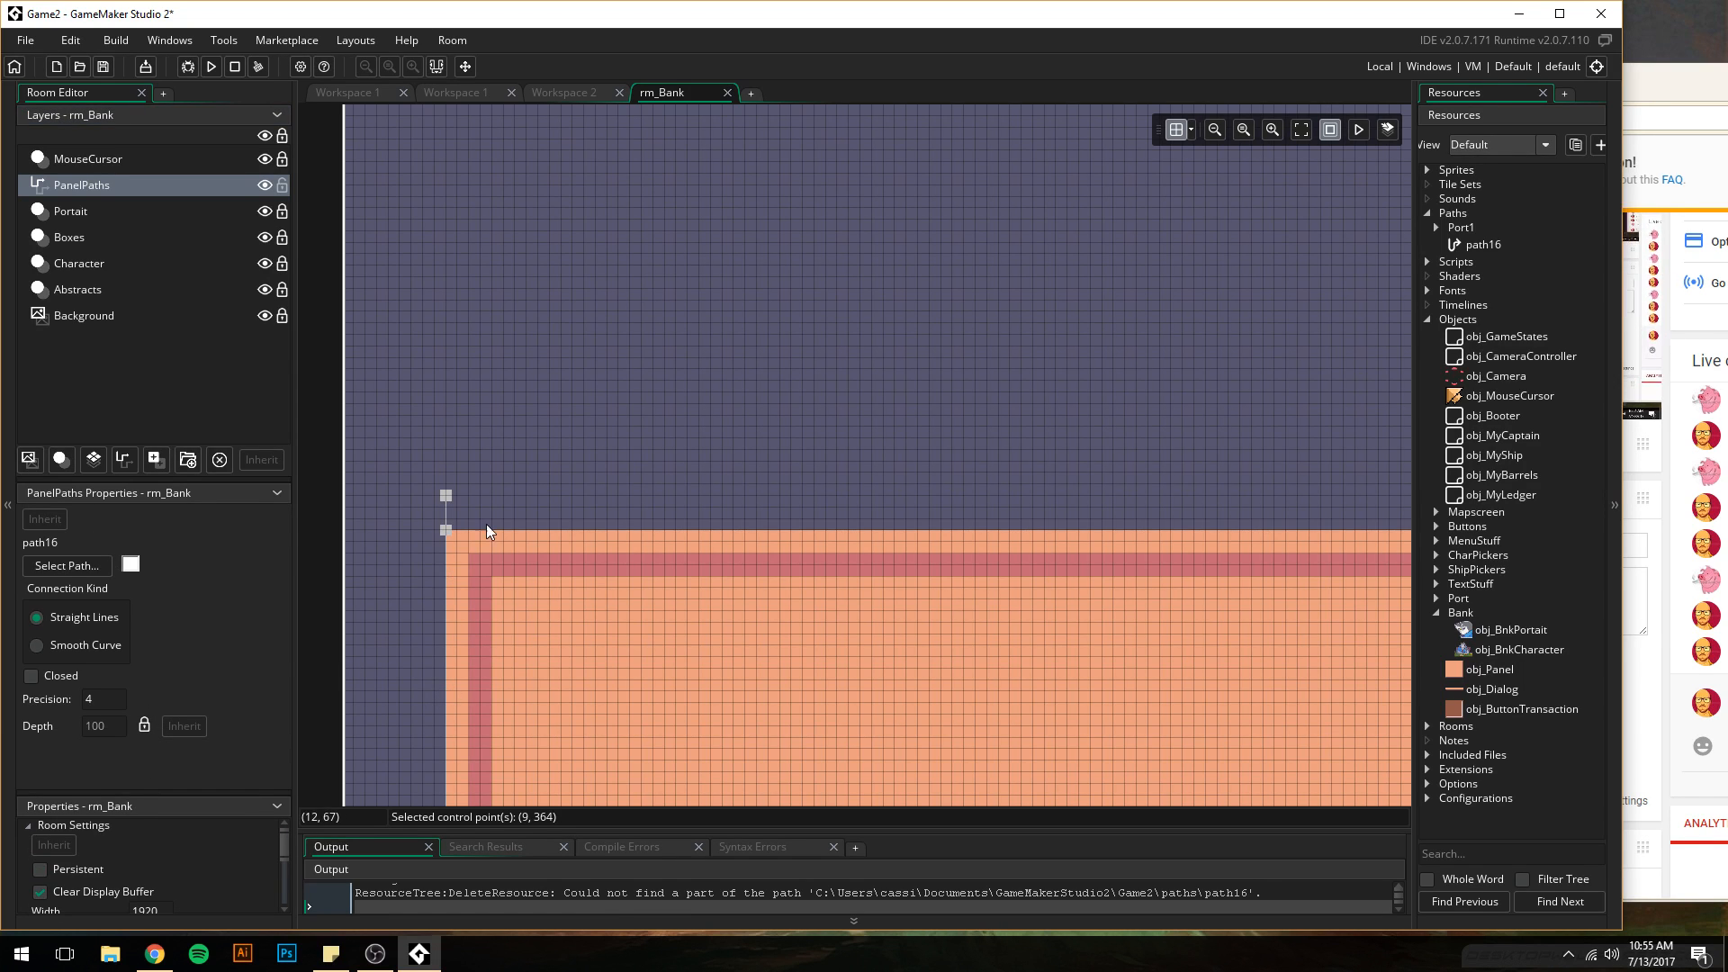
- Check the path's end points above the upper-left panel and below the room's lower edge
left_click(446, 495)
scroll(473, 650, "down", 5)
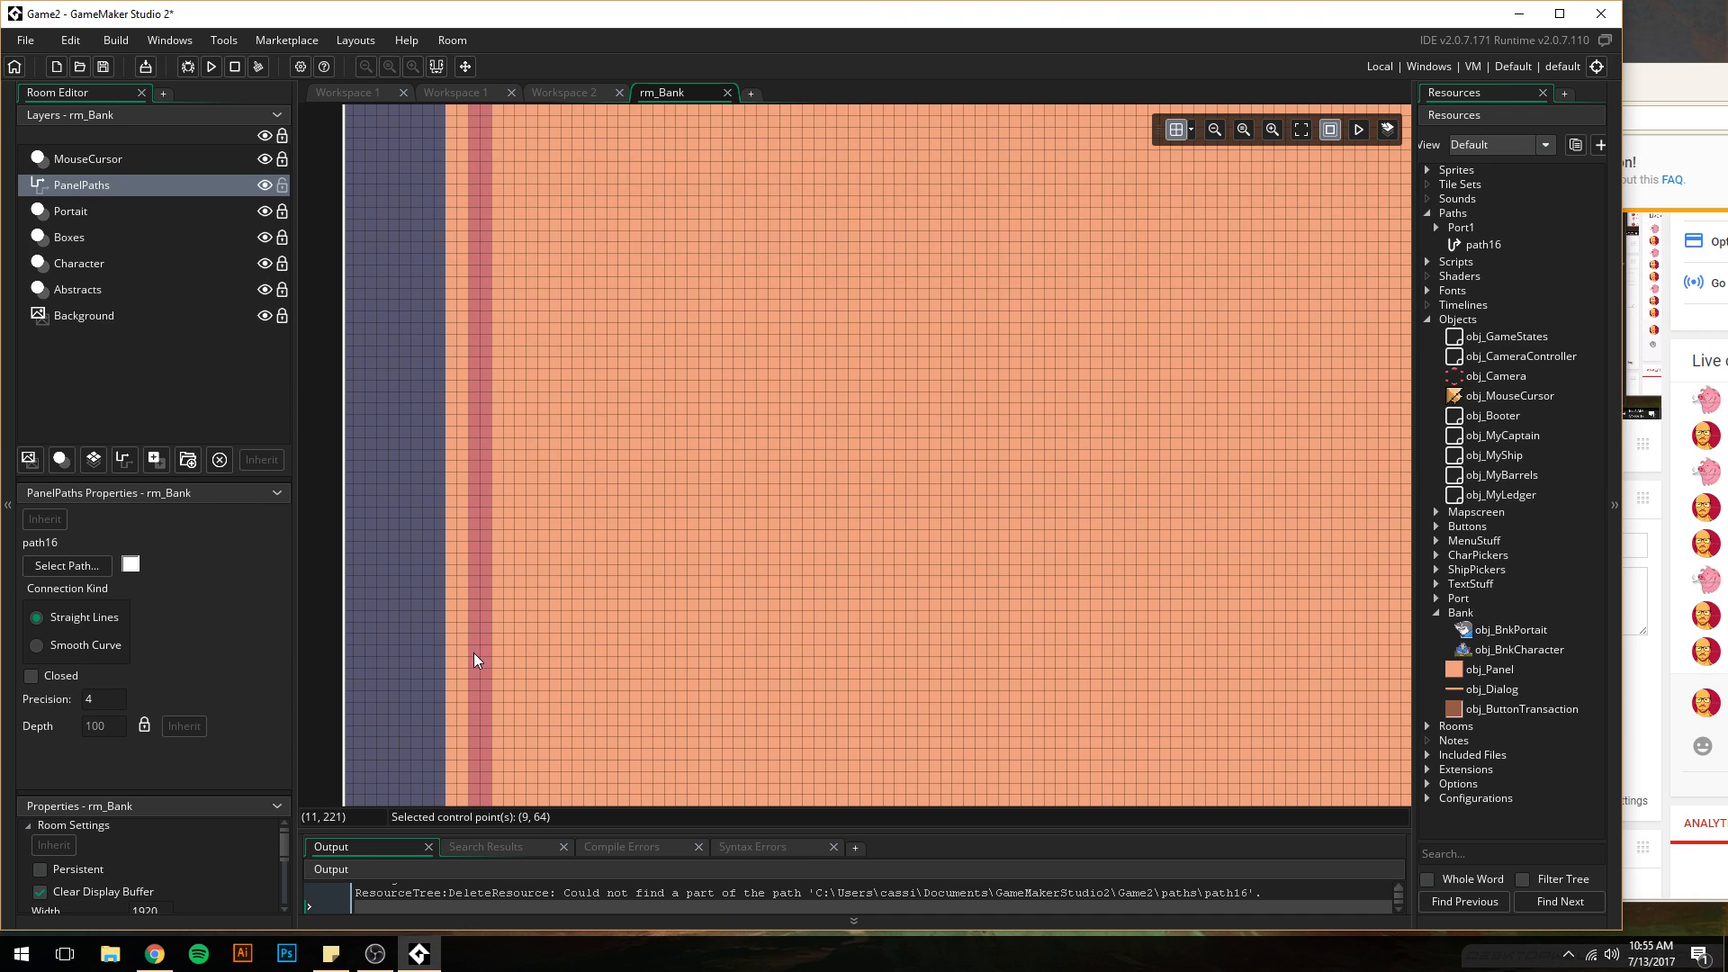
right_click(445, 621)
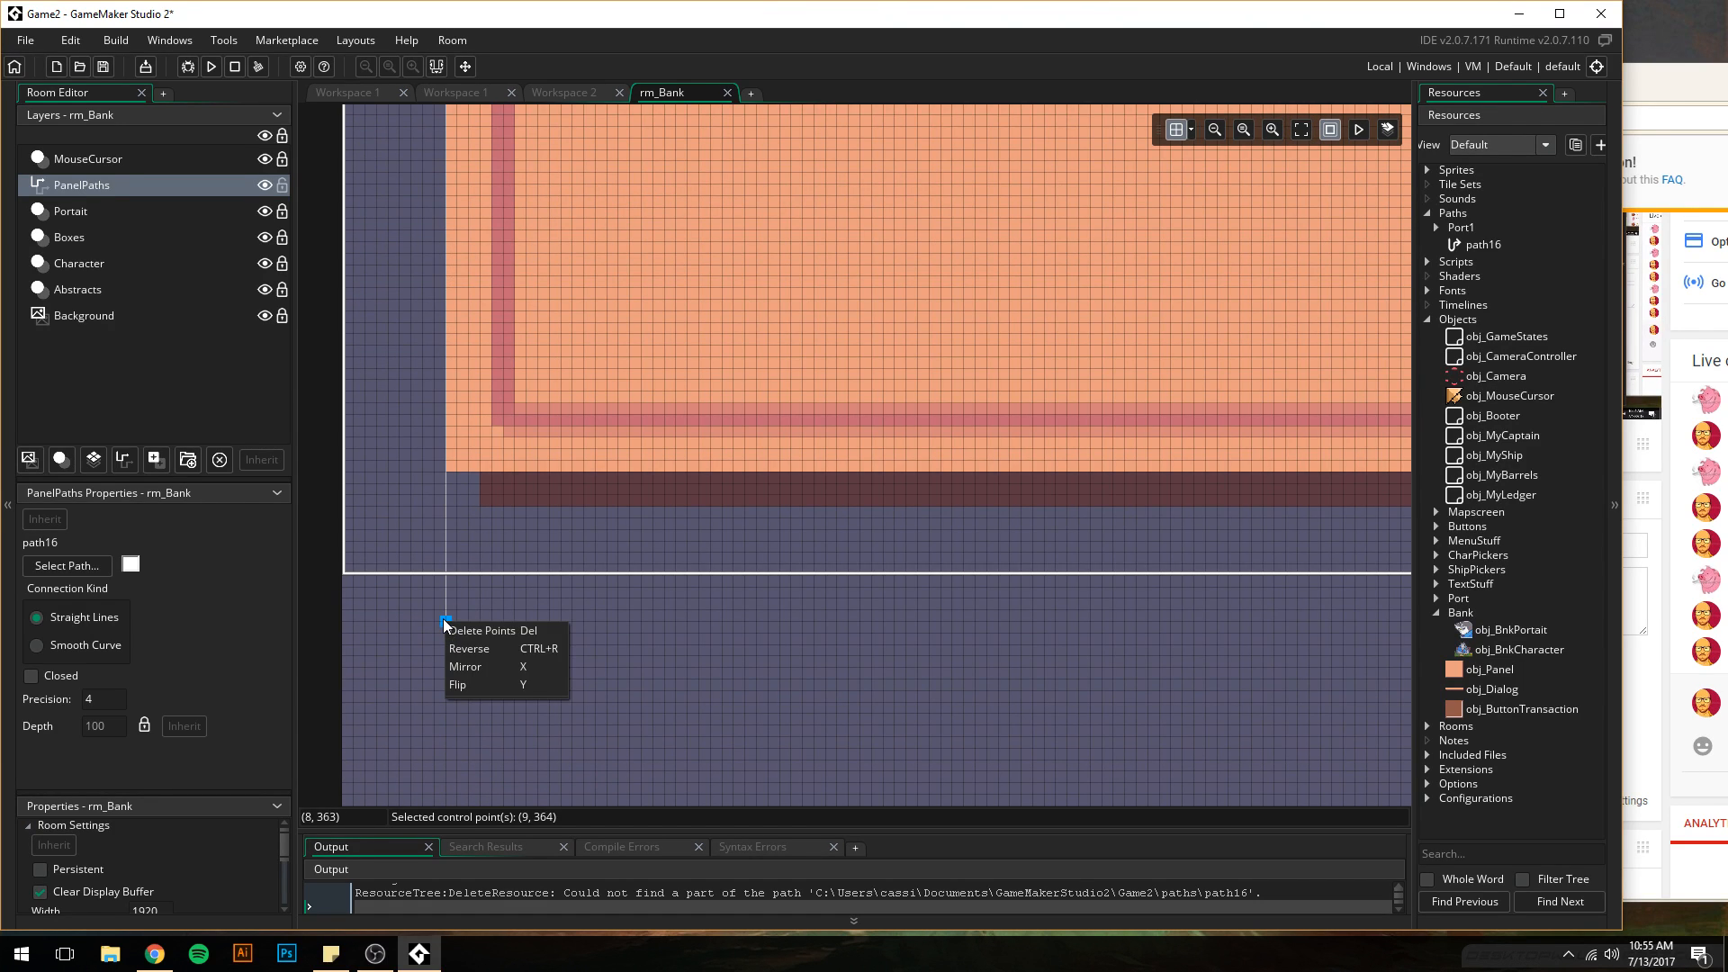
left_click(444, 620)
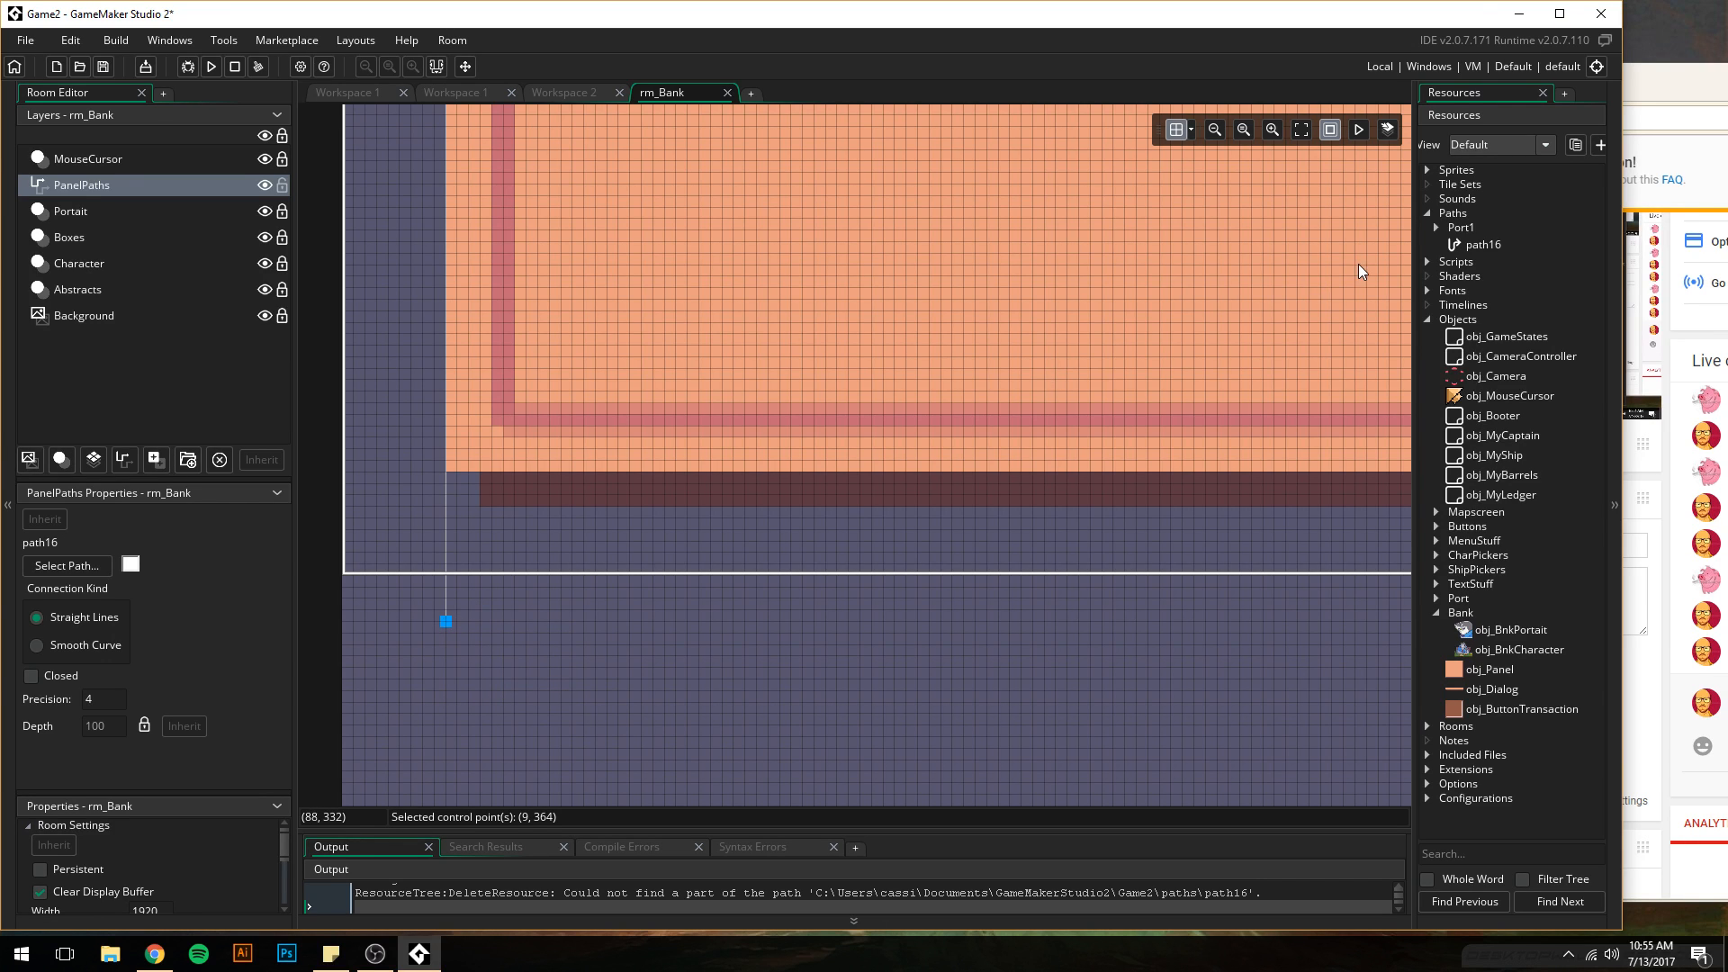
- Rename the path16 resource as Bnk_LeftPanel
left_click(1477, 251)
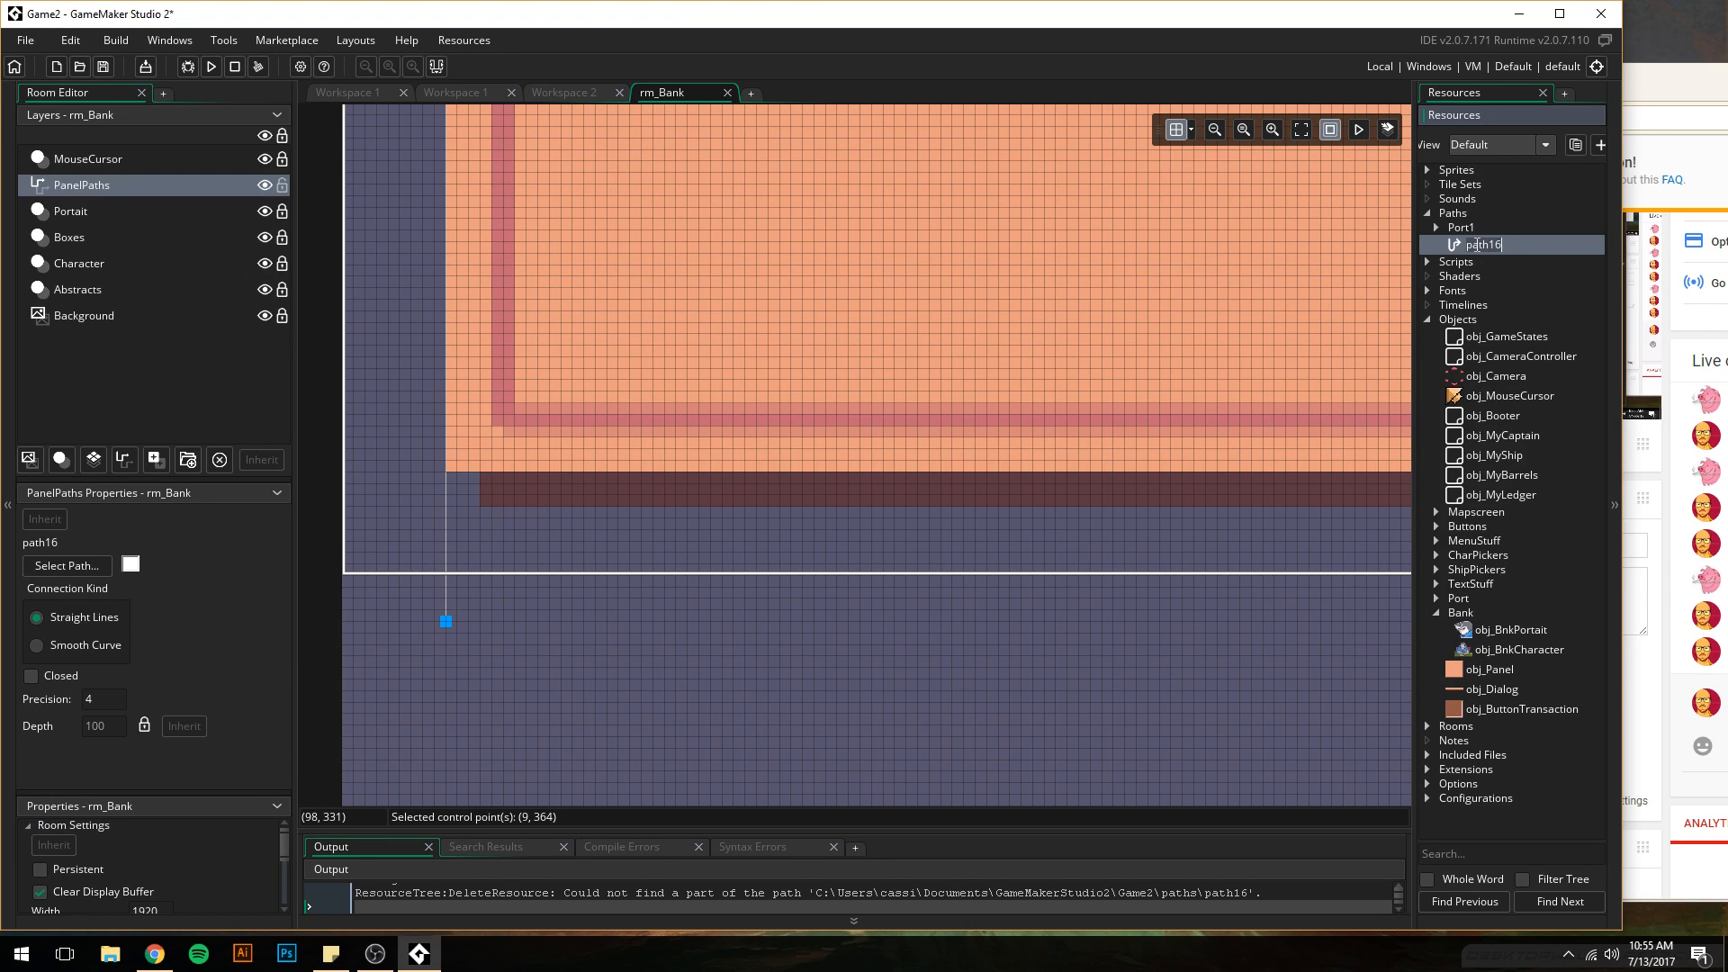
type("Bn")
type("k_")
type("Slider")
type("Bn")
key("Return")
type("kLef")
key("BackSpace")
key("BackSpace")
key("BackSpace")
key("BackSpace")
key("BackSpace")
key("BackSpace")
key("BackSpace")
key("BackSpace")
key("BackSpace")
key("BackSpace")
key("BackSpace")
type("LeftPanel")
key("Return")
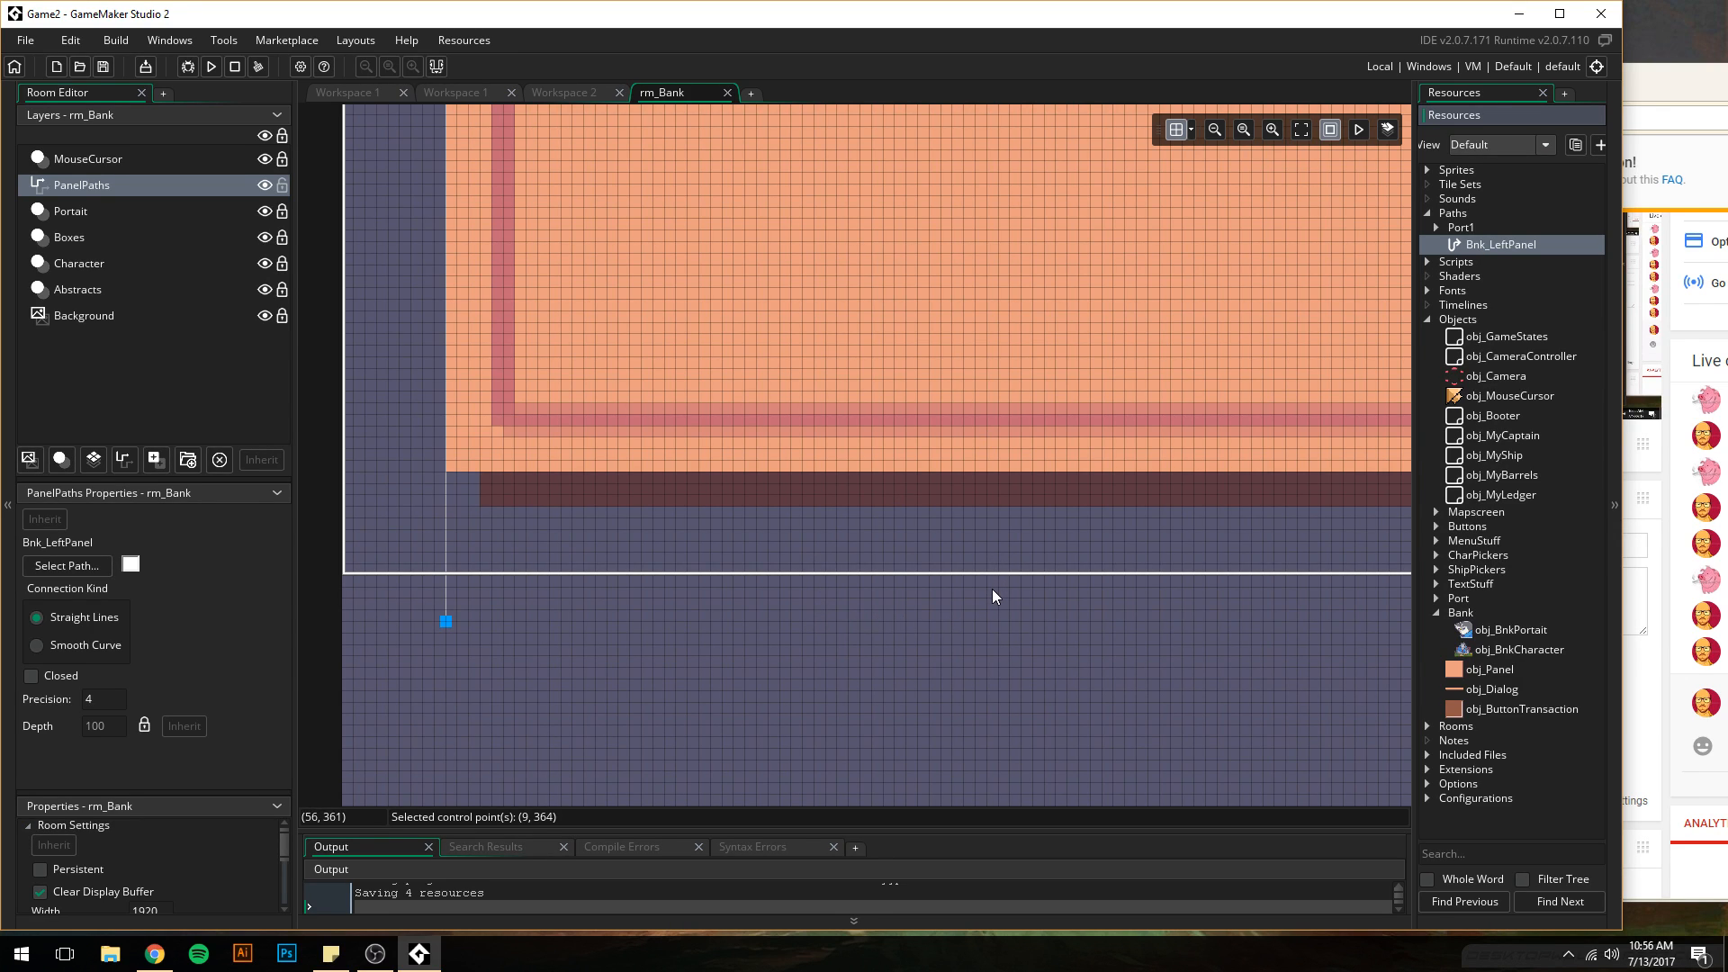
- Examine the right-hand panel's edges from the room's lower border up to its top-left corner
middle_click_drag(1023, 623, 621, 628)
middle_click_drag(972, 609, 576, 599)
middle_click_drag(864, 578, 423, 581)
scroll(720, 613, "down", 6)
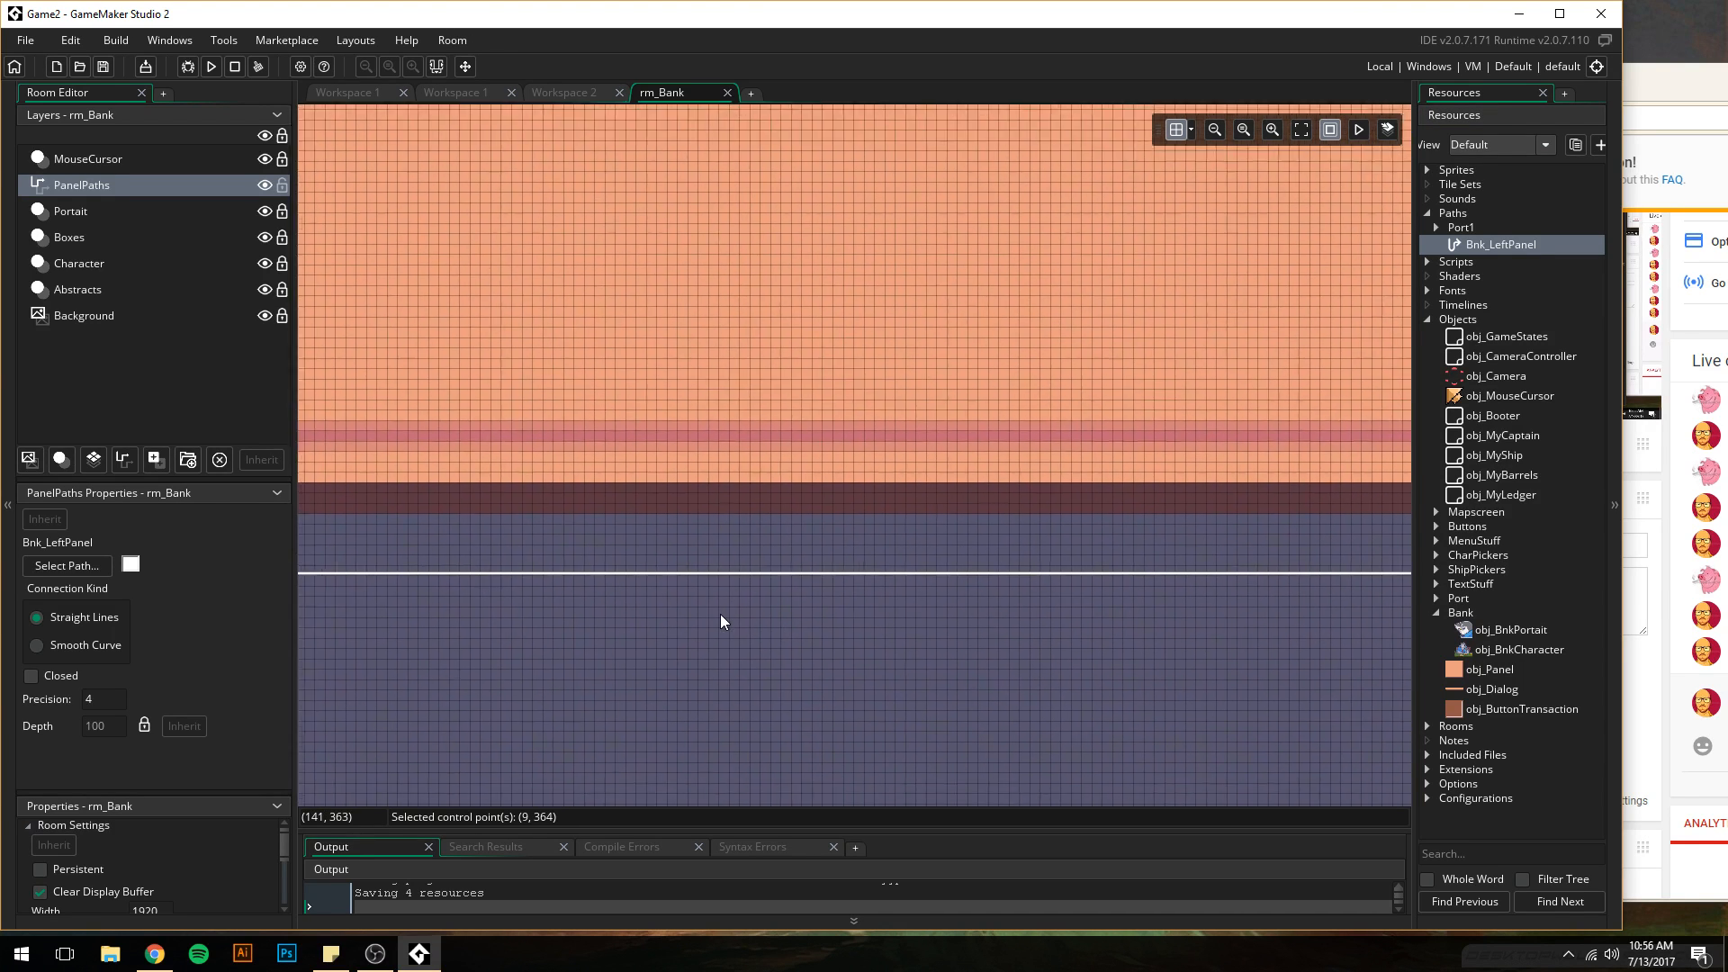
middle_click_drag(852, 436, 736, 408)
scroll(773, 477, "up", 2)
scroll(772, 478, "up", 2)
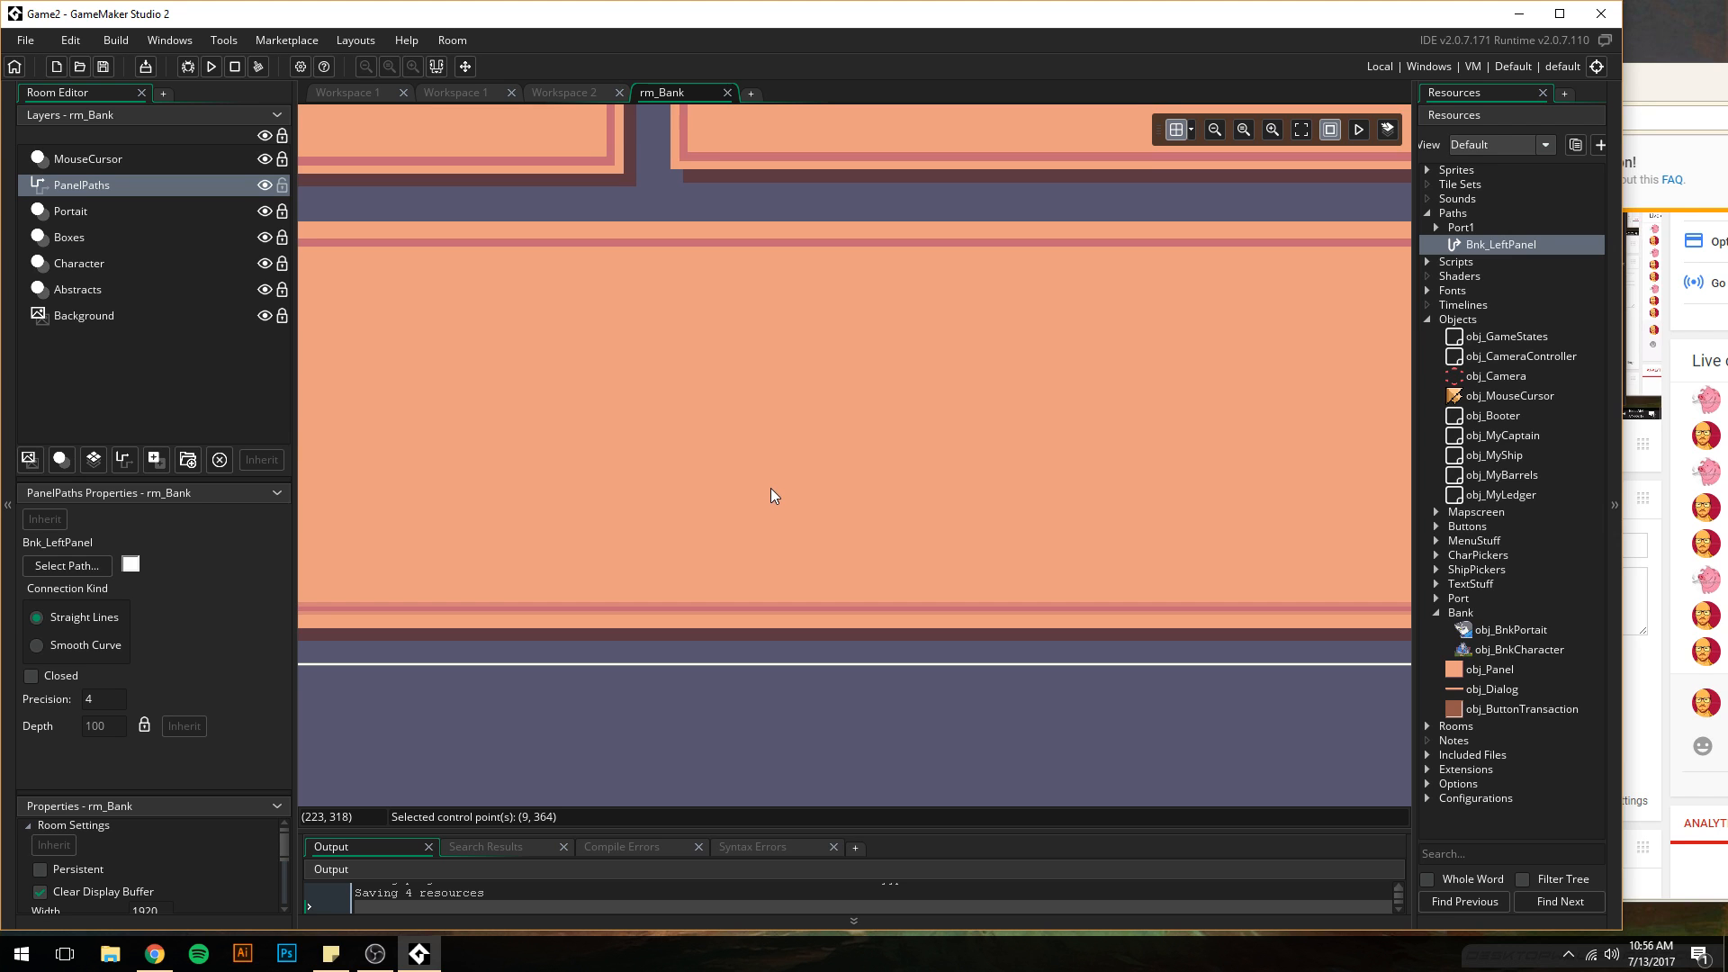
scroll(720, 346, "up", 2)
middle_click_drag(659, 239, 679, 604)
scroll(682, 567, "up", 2)
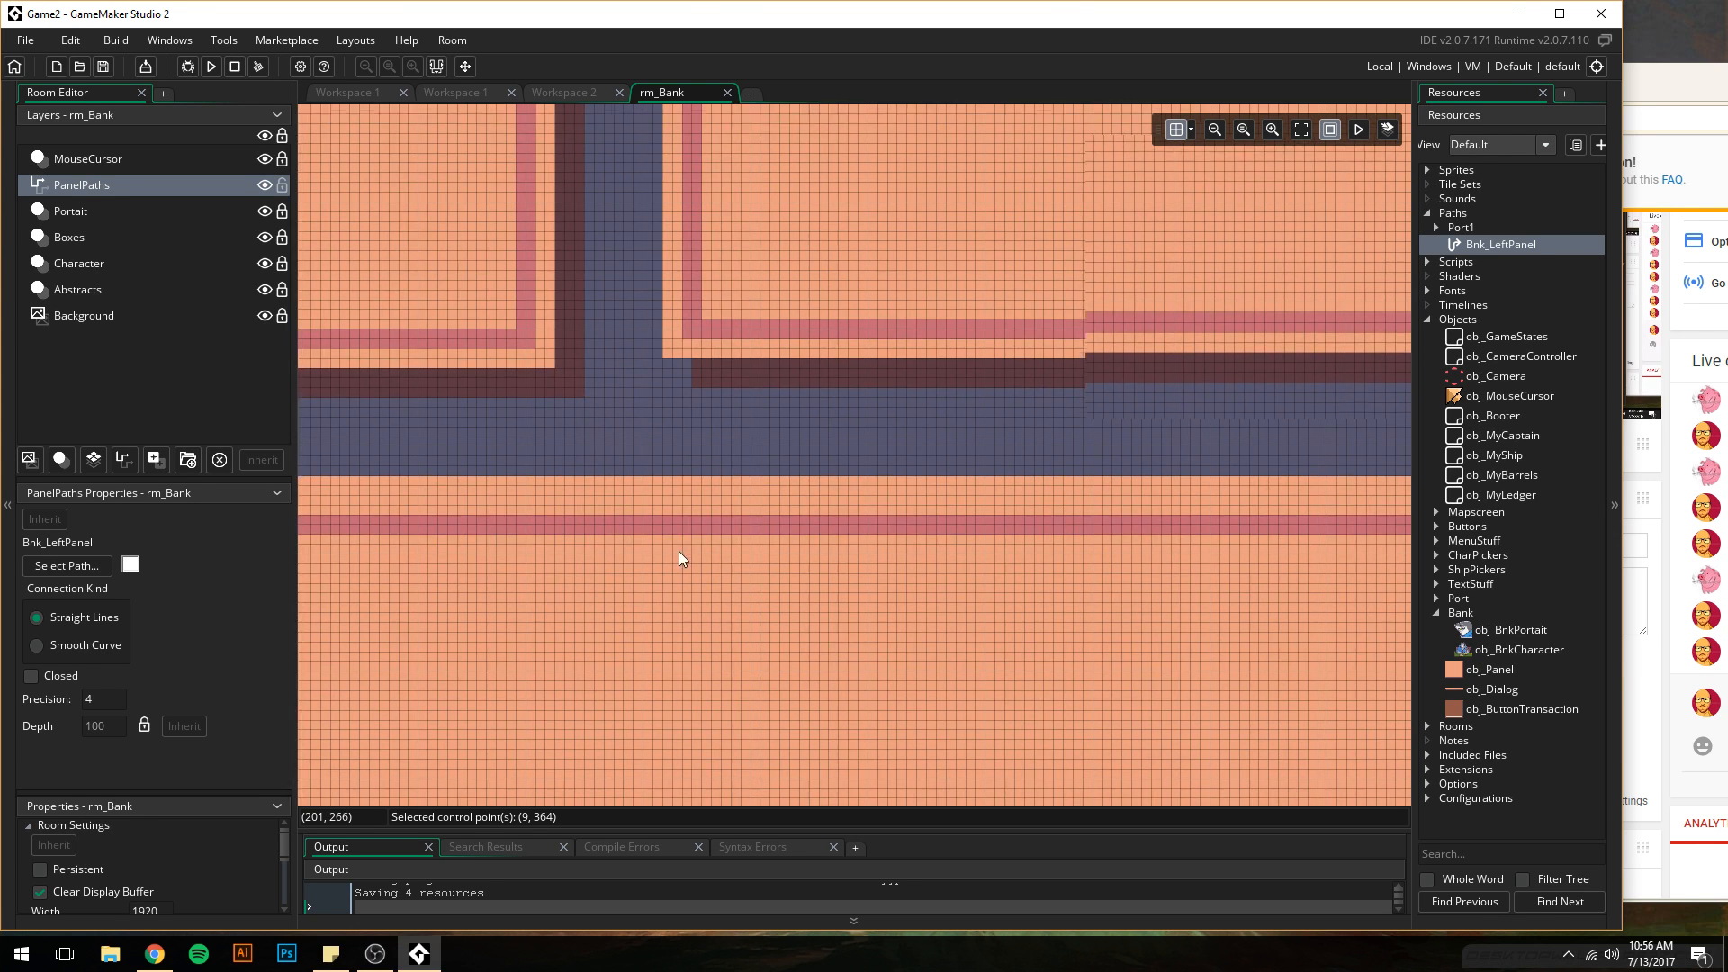
scroll(666, 490, "up", 1)
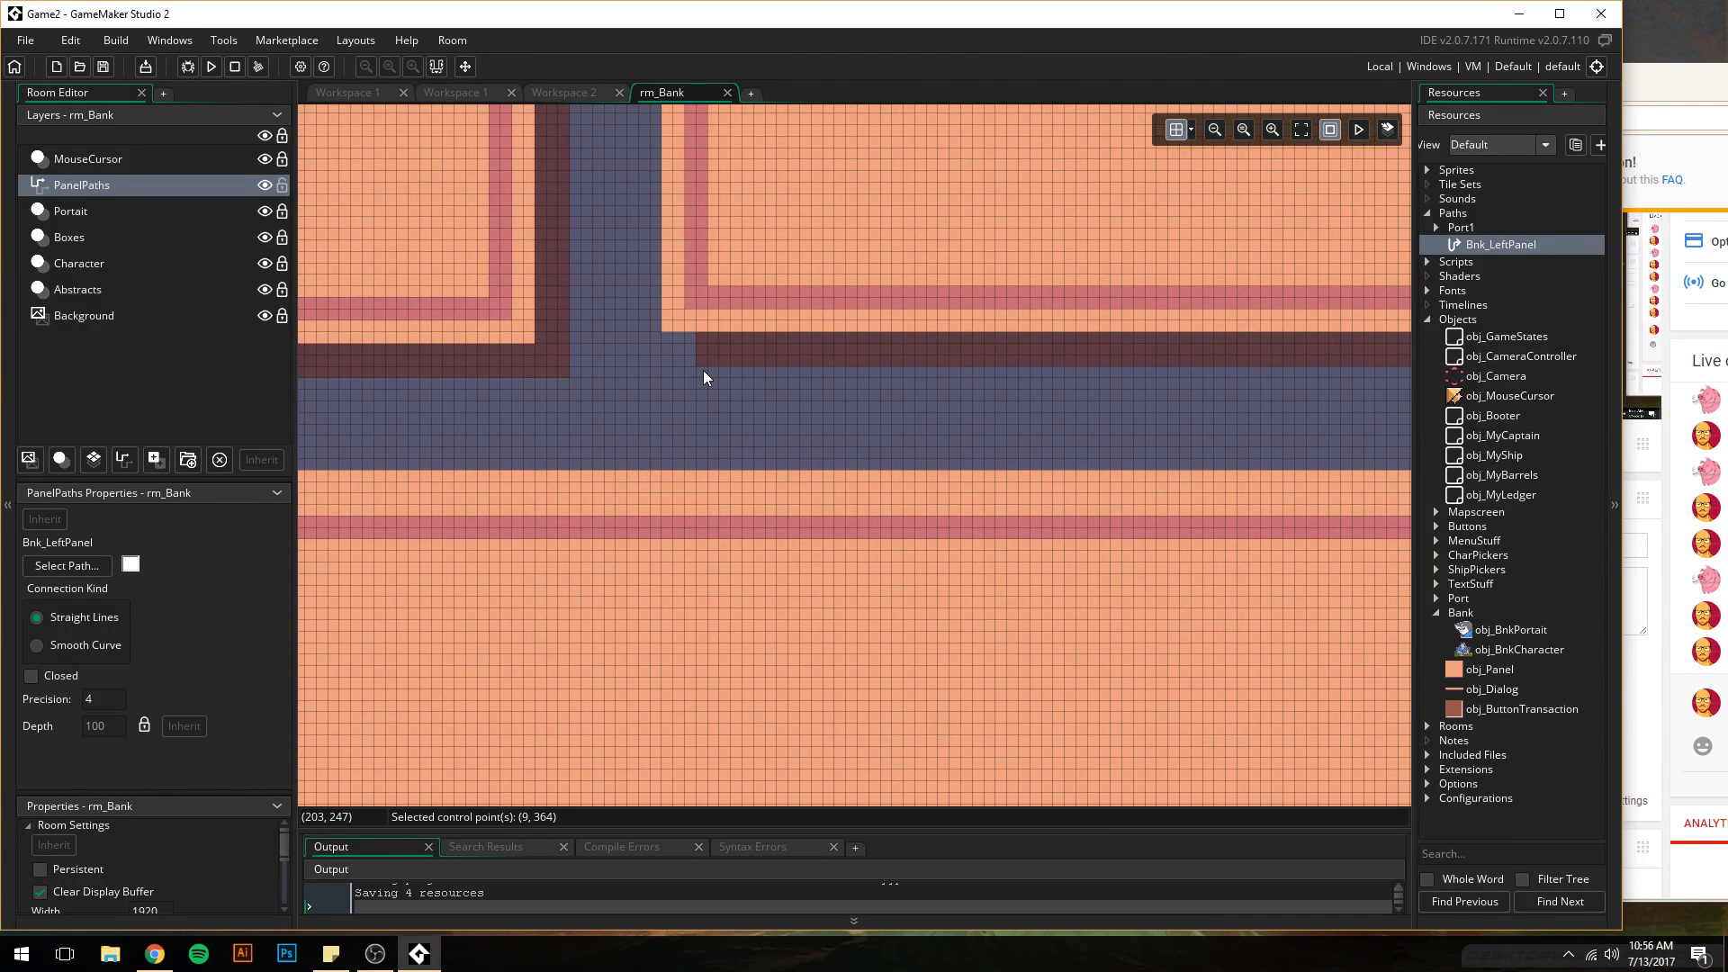
middle_click_drag(765, 283, 761, 587)
scroll(761, 587, "down", 3)
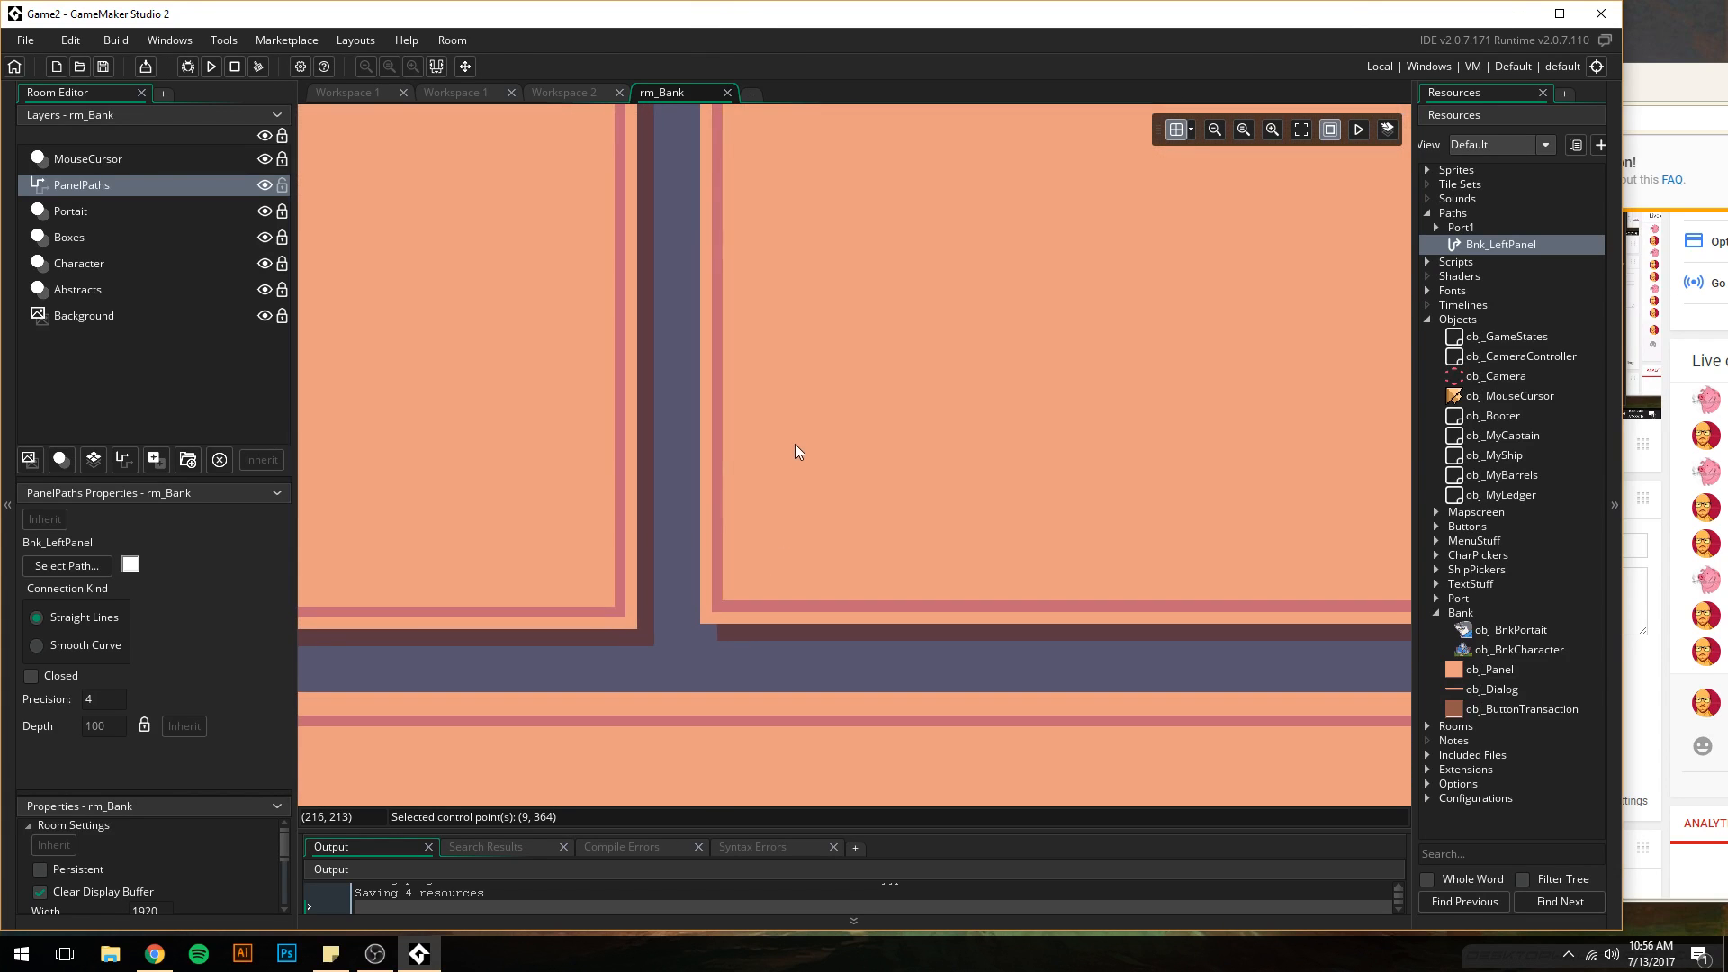
scroll(795, 445, "down", 2)
middle_click_drag(802, 359, 742, 807)
scroll(677, 449, "up", 4)
middle_click_drag(679, 336, 668, 631)
scroll(659, 522, "up", 2)
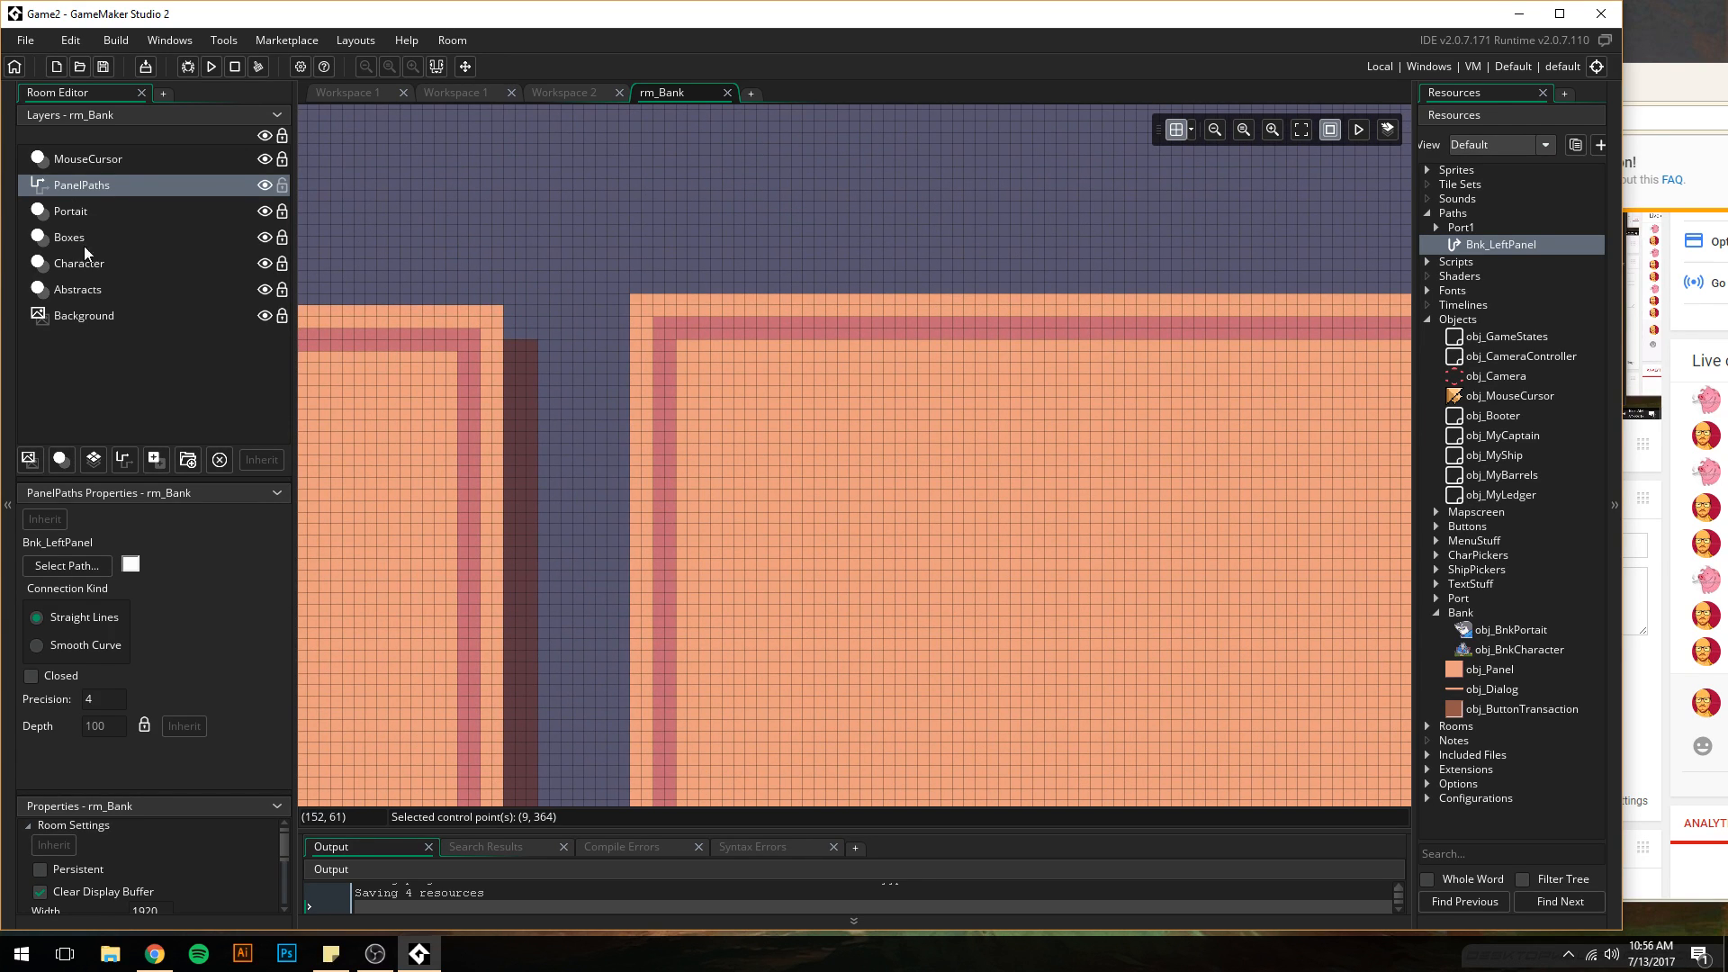
- Unlock the Boxes layer and select the right-hand obj_Panel instance on it
left_click(265, 238)
left_click(262, 237)
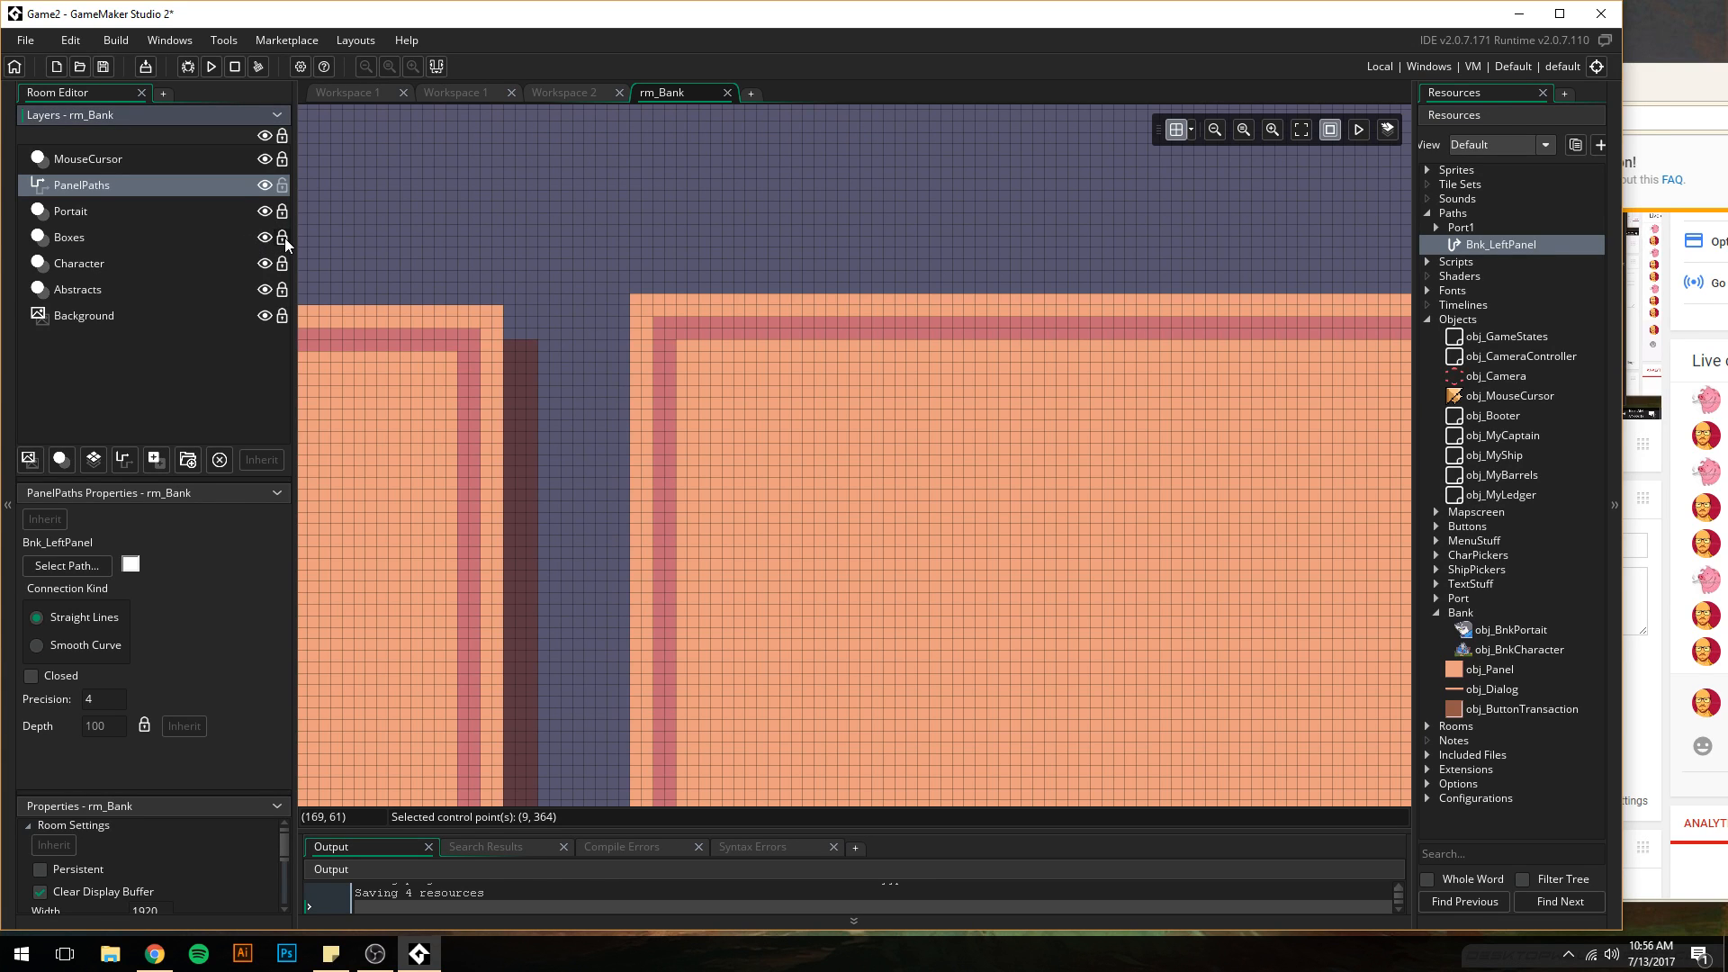
left_click(931, 478)
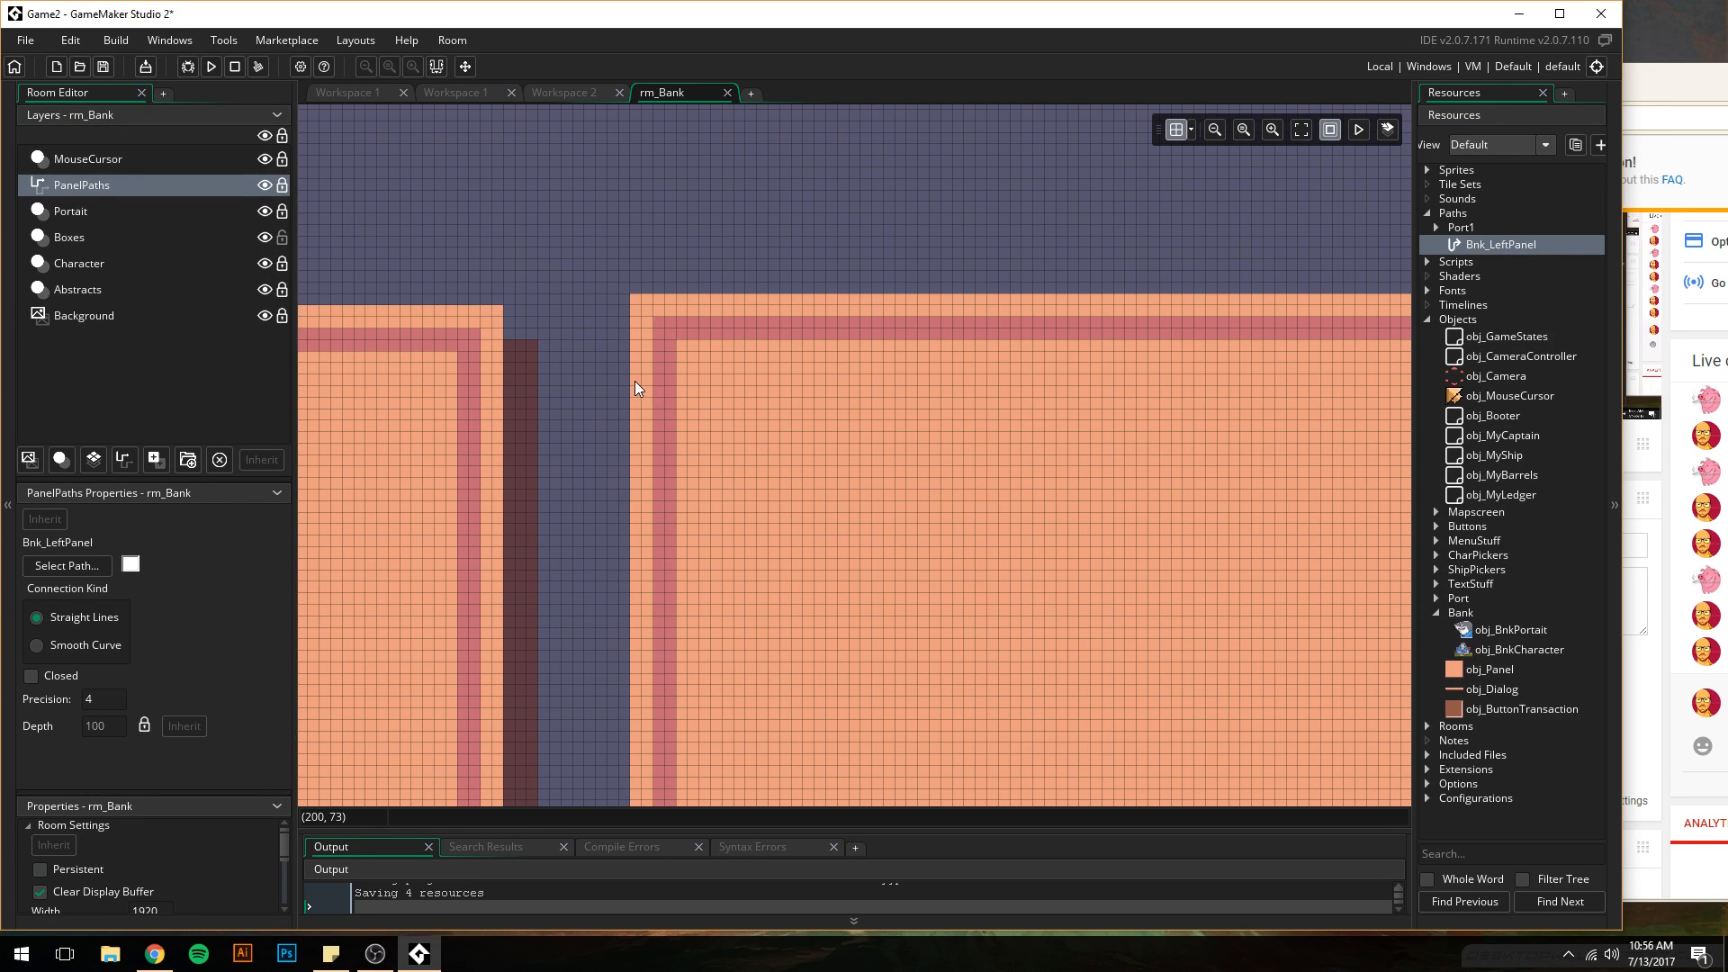
left_click(180, 238)
left_click(720, 413)
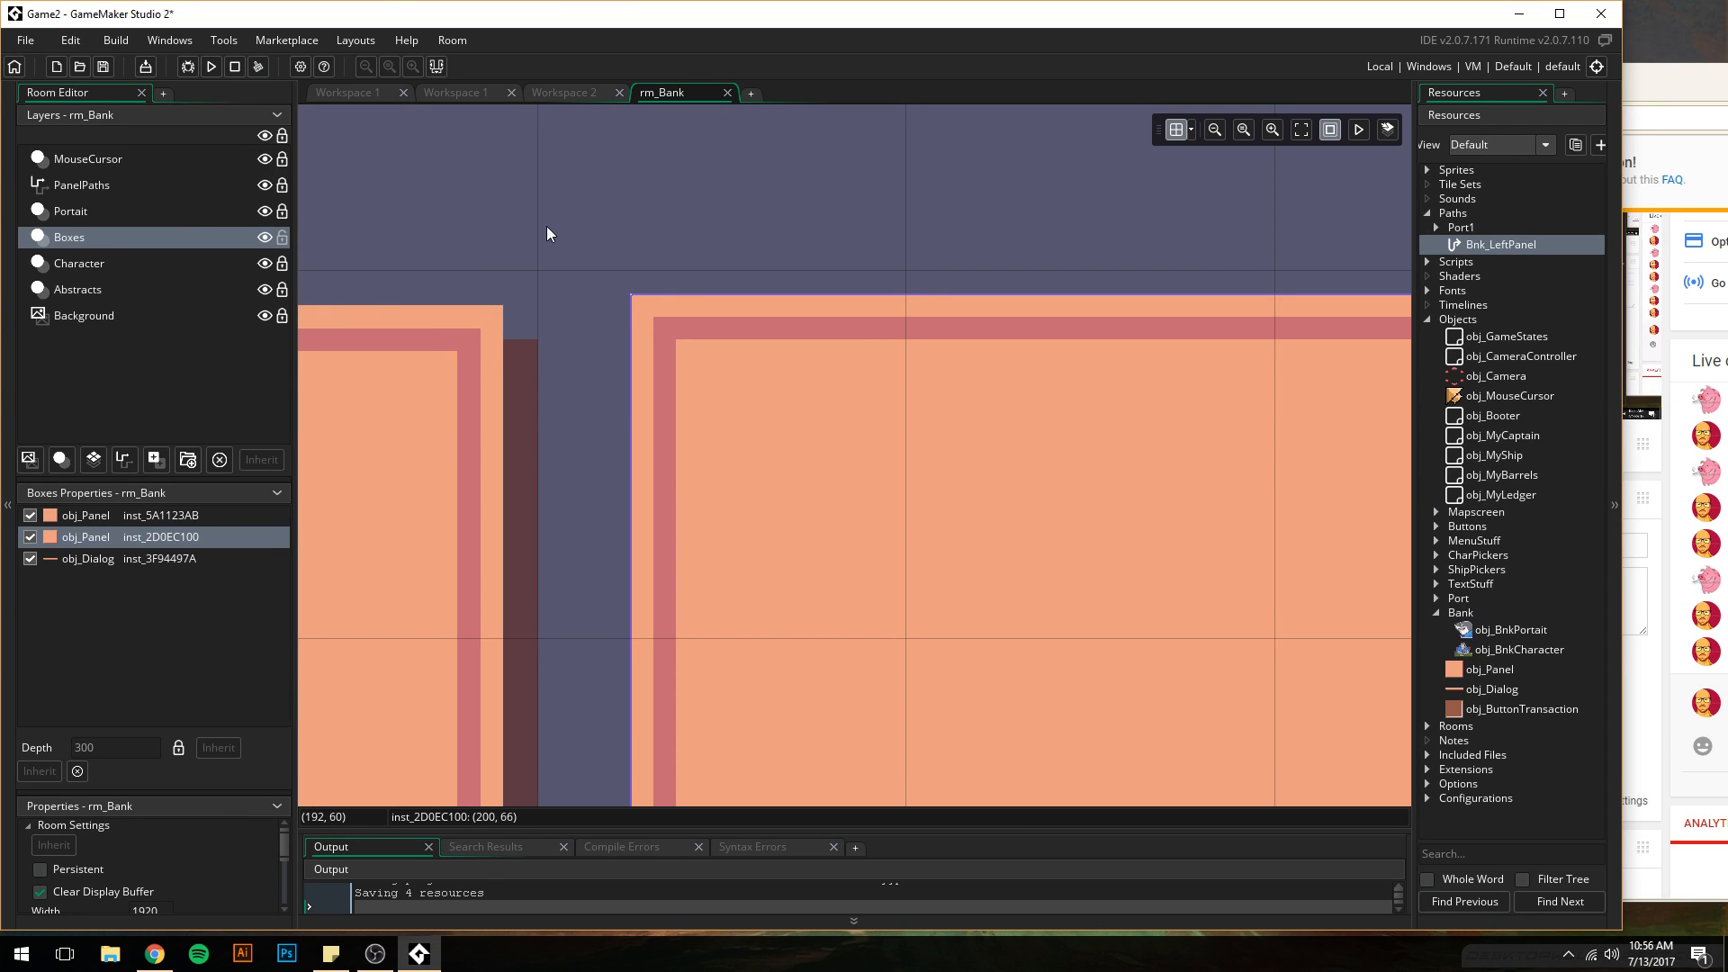
- Nudge the right-hand obj_Panel to (200, 67), level with the left panel's upper edge, and lock the Boxes layer
key("Down")
key("Up")
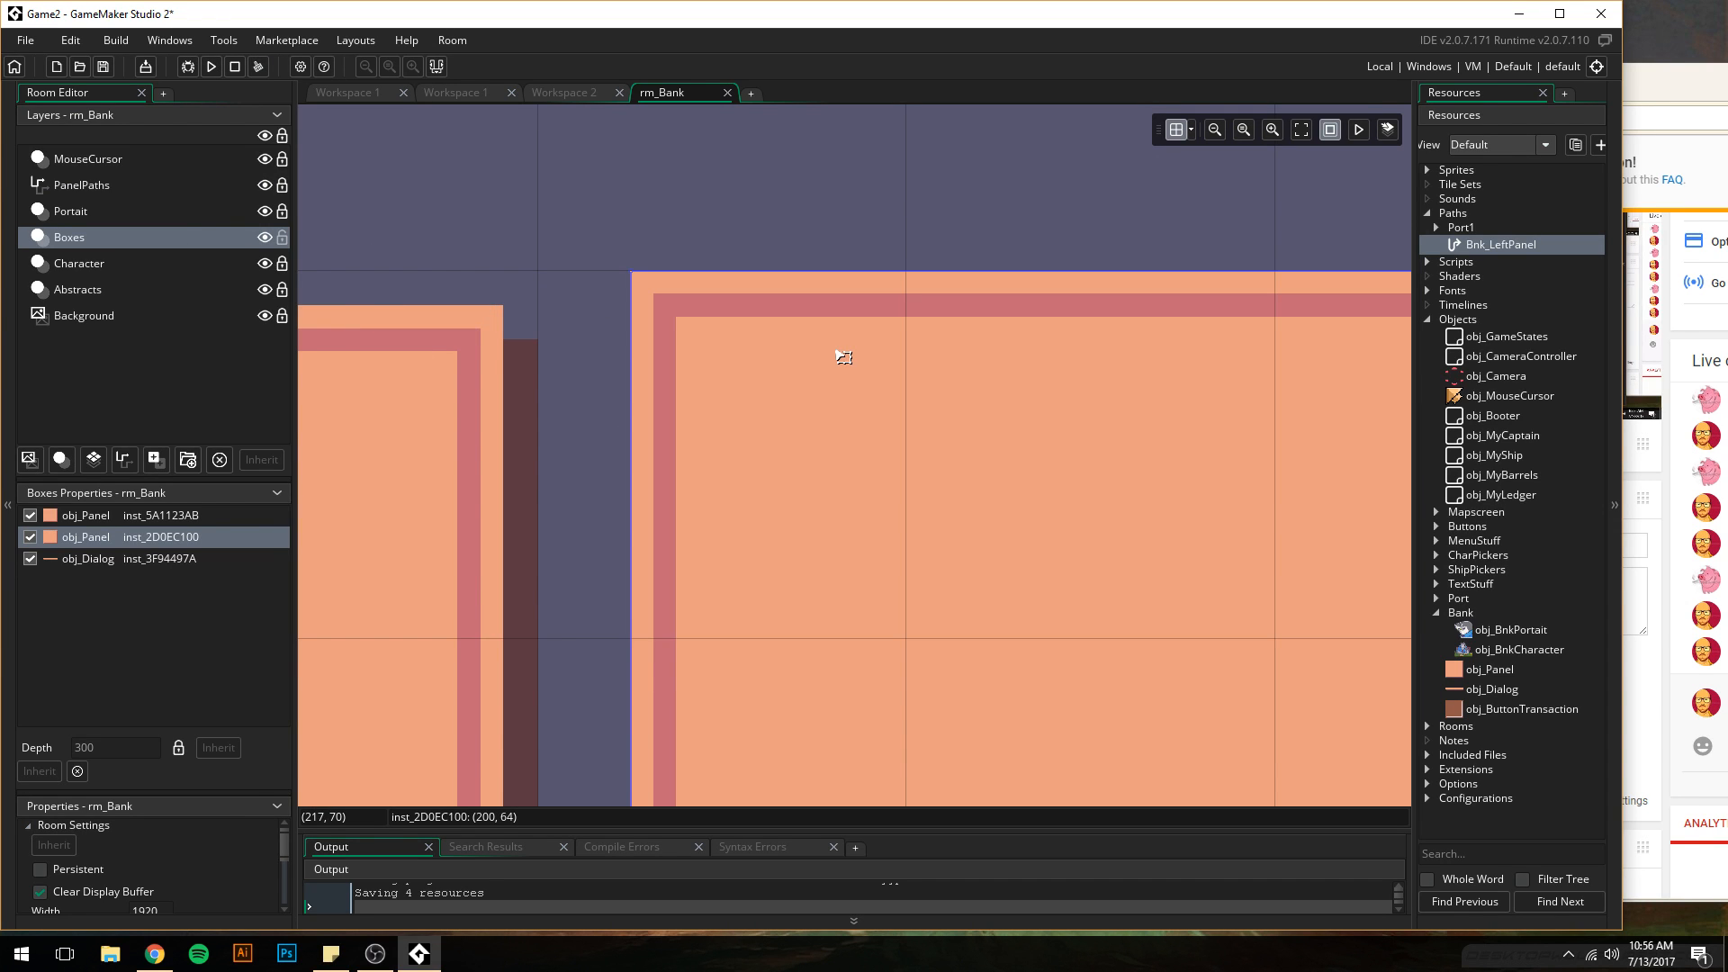
left_click(1175, 129)
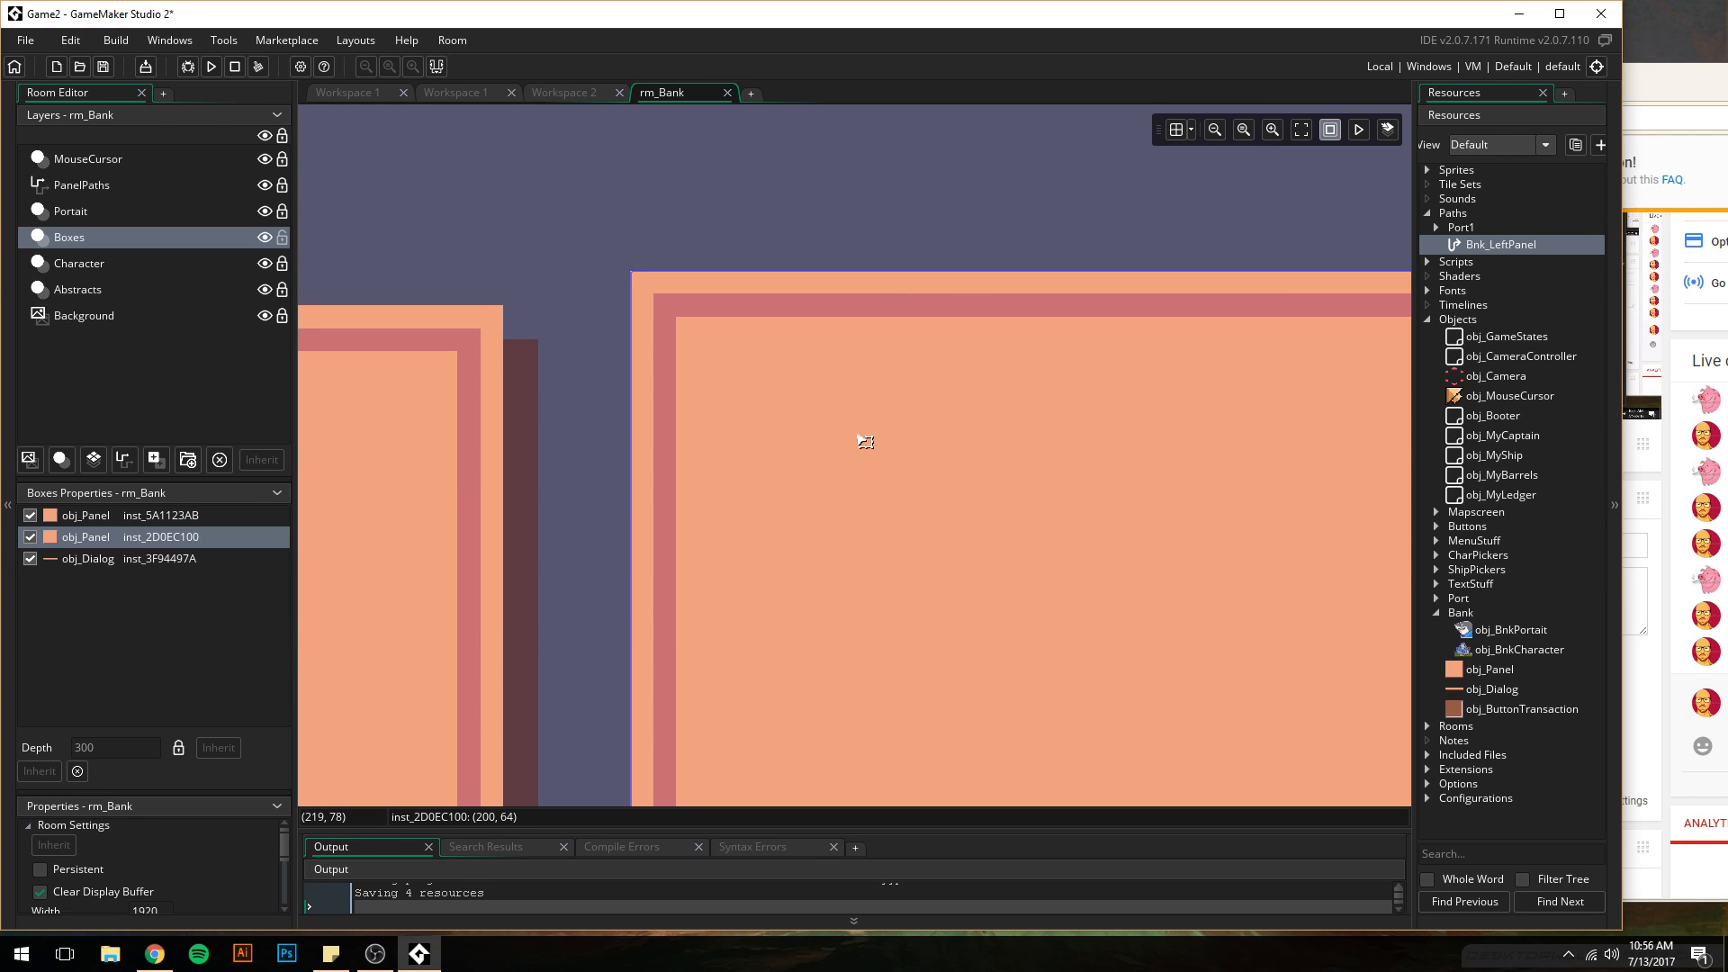
key("Down")
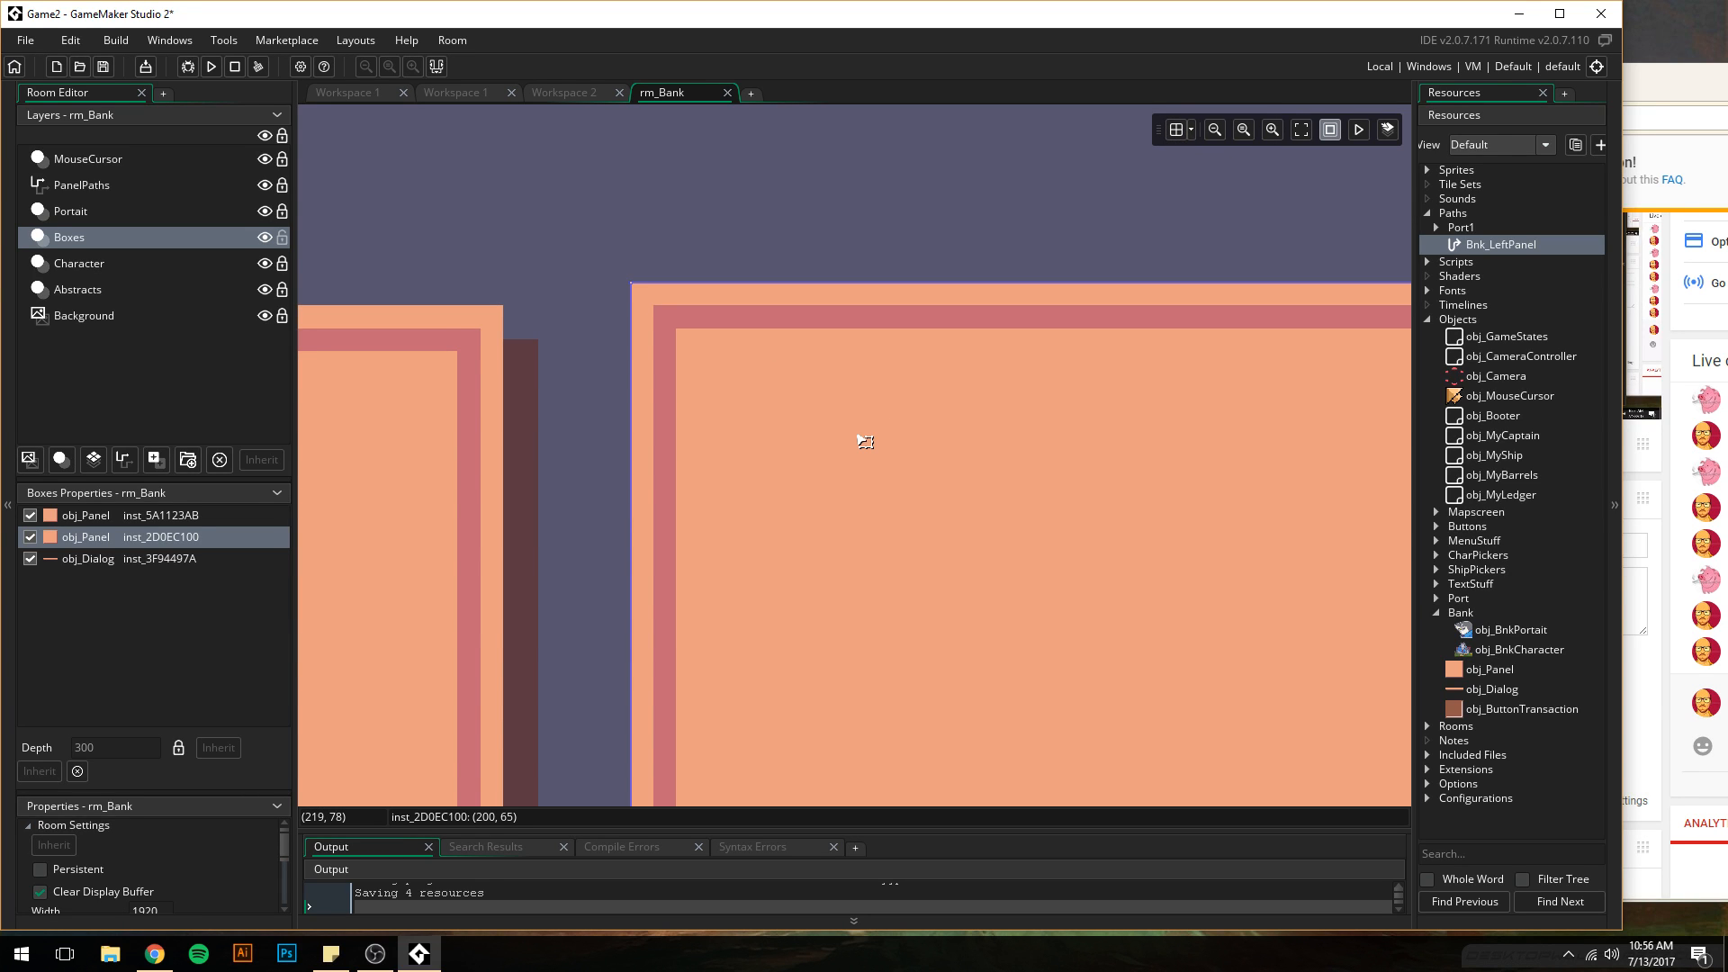
key("Down")
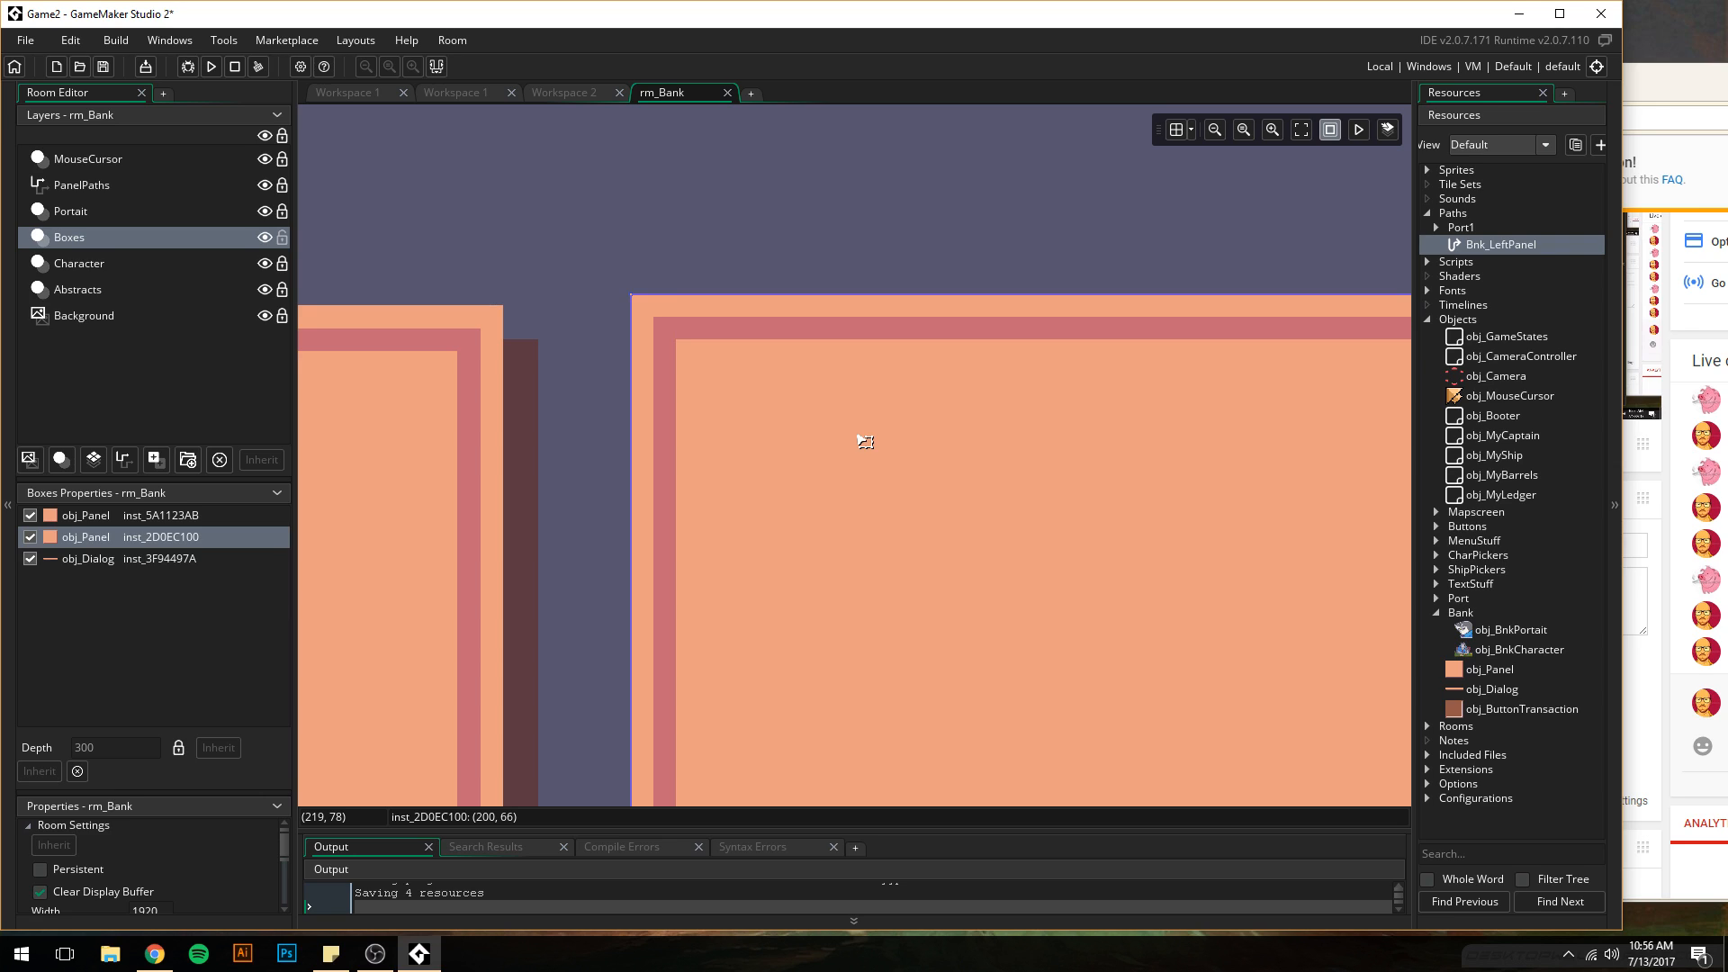
key("Down")
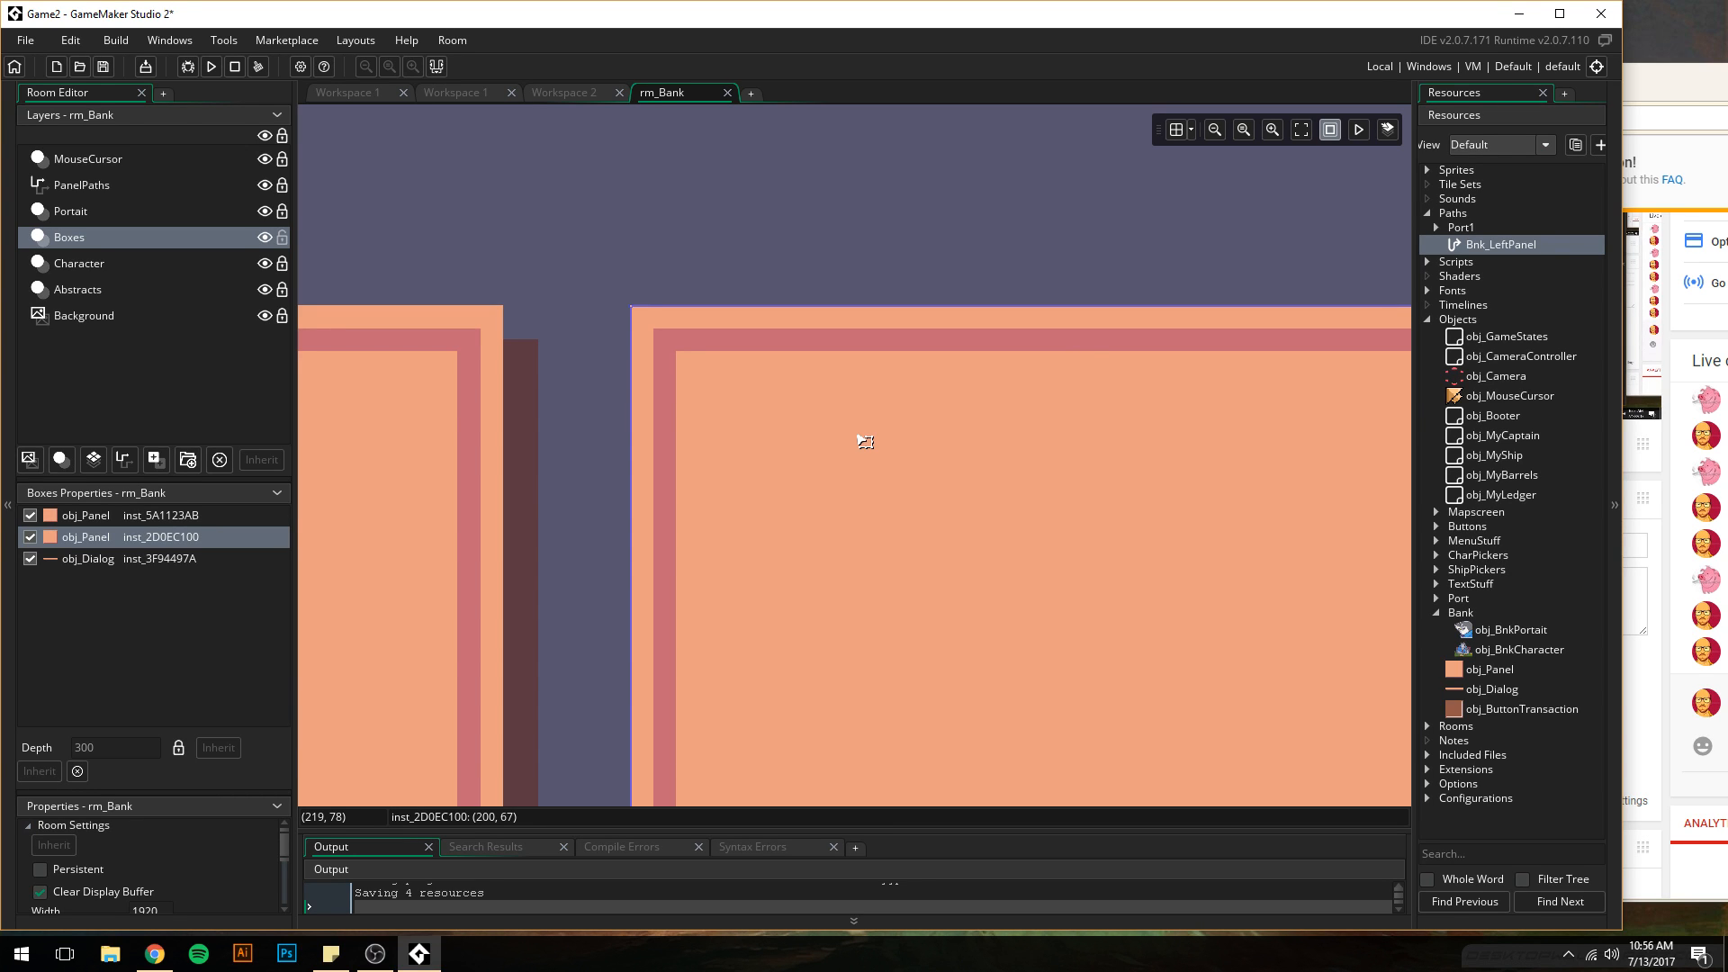
left_click(1170, 130)
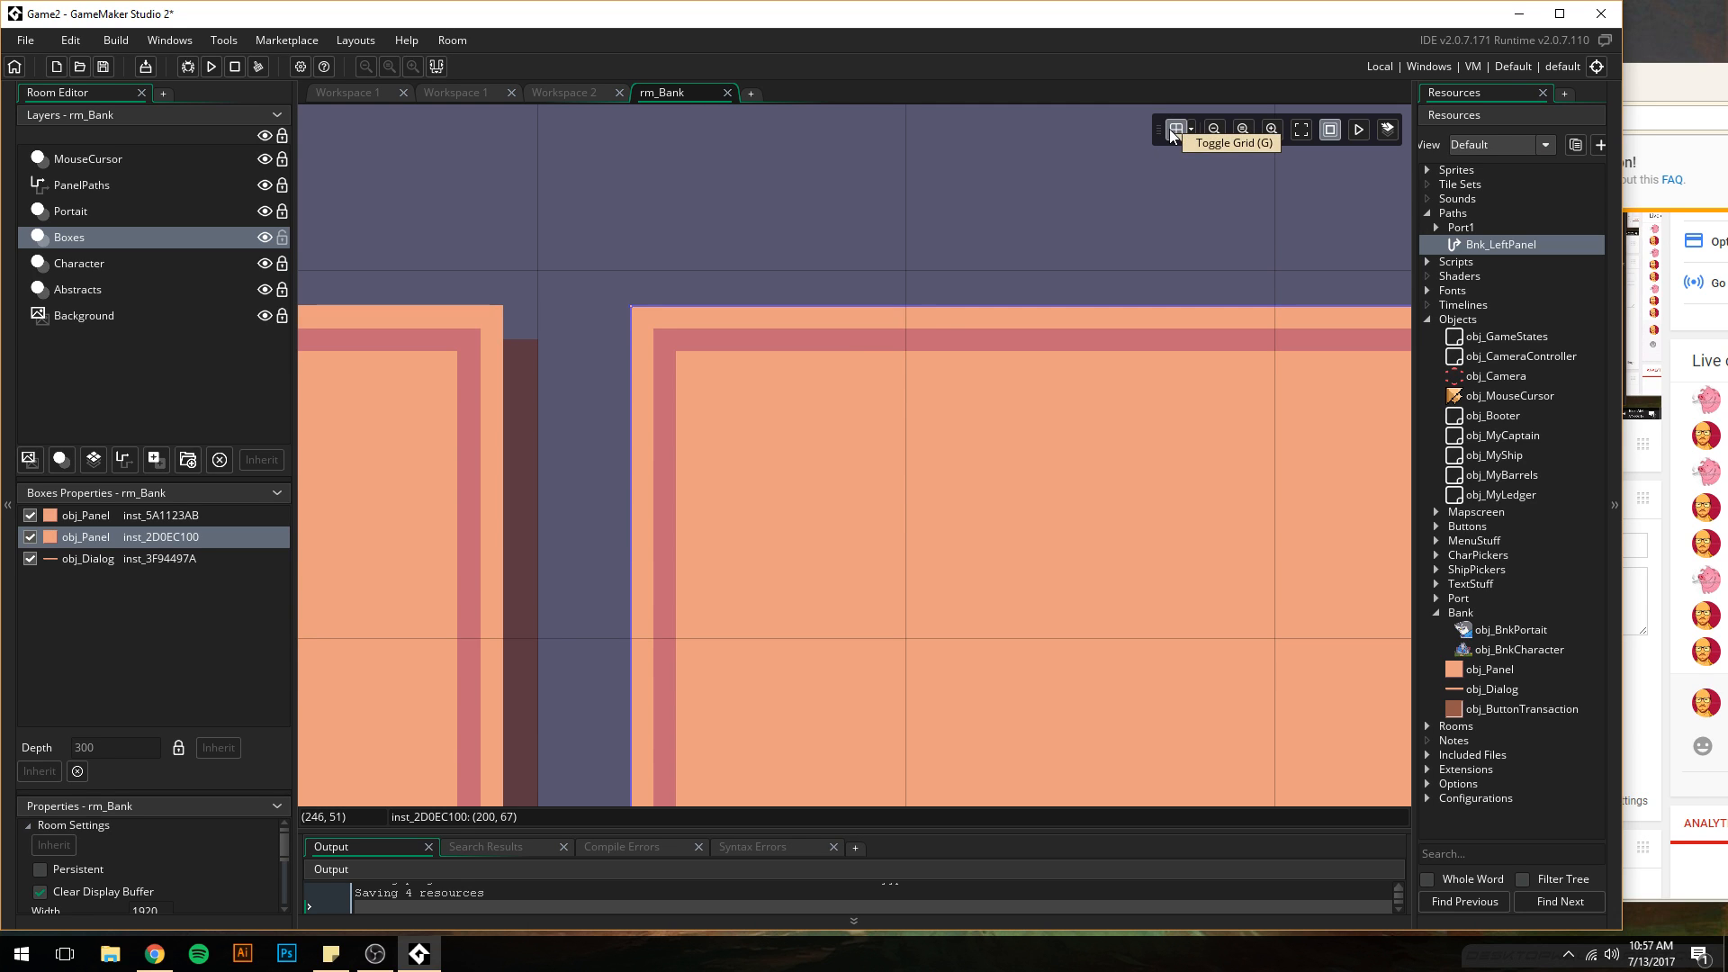
left_click(283, 238)
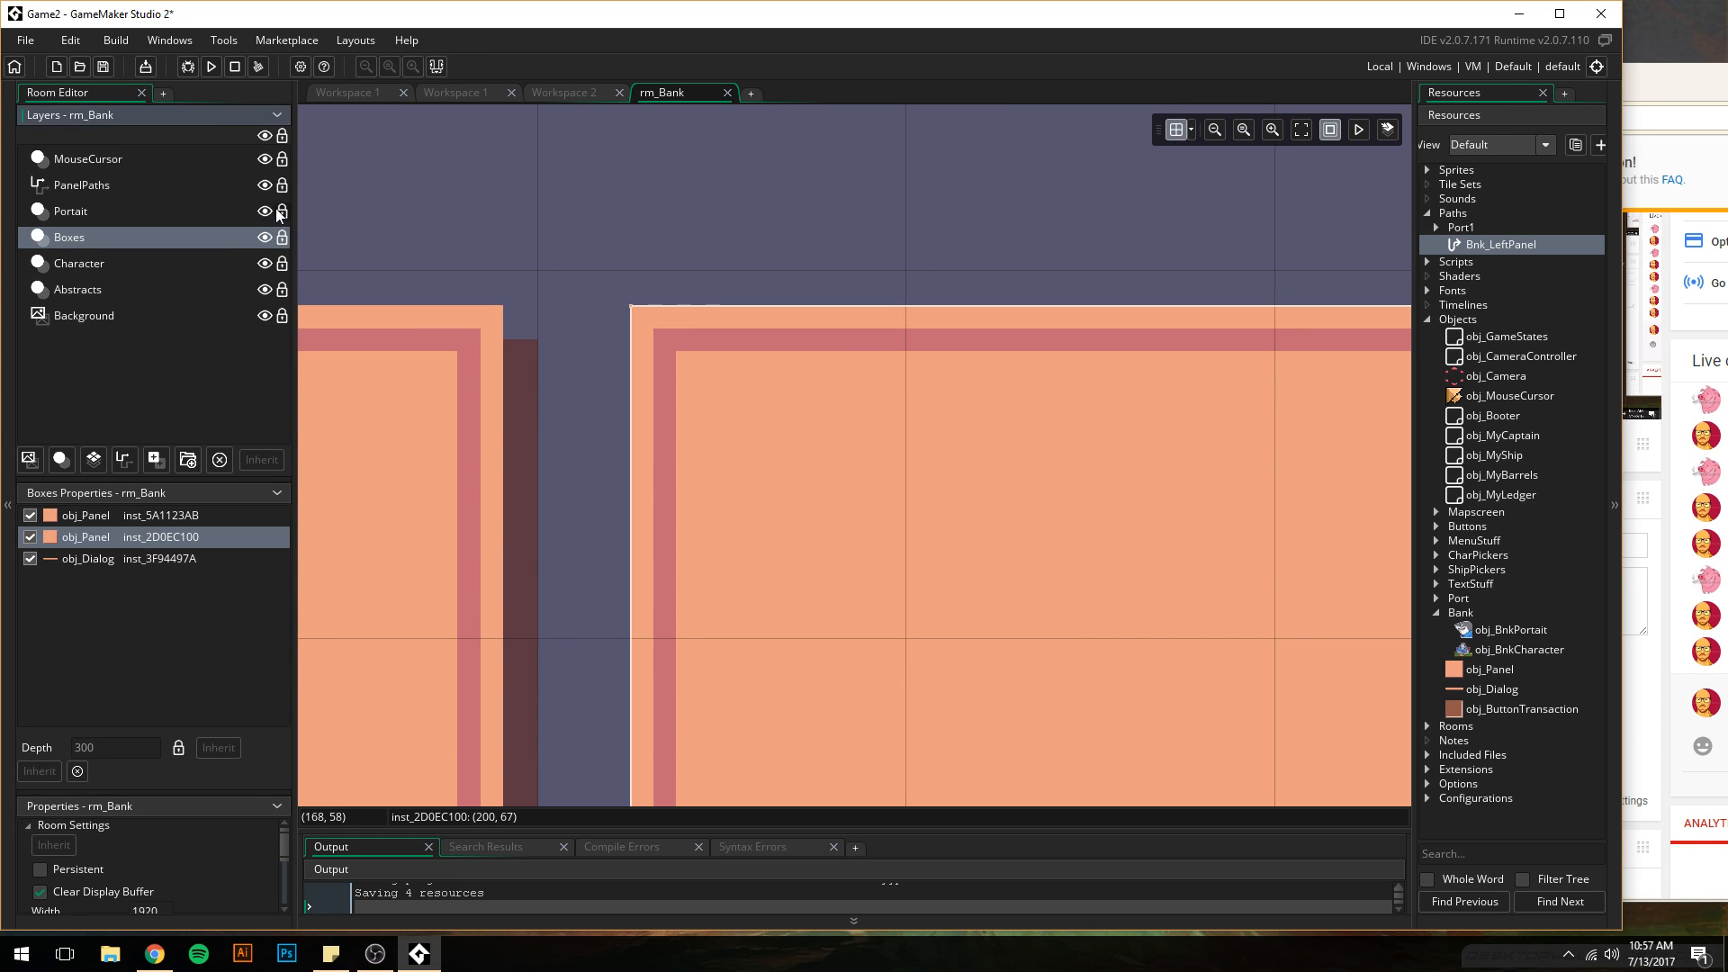
- Unlock the PanelPaths layer and create a new path starting below the room's lower edge, in line with the right panel's left edge
left_click(248, 186)
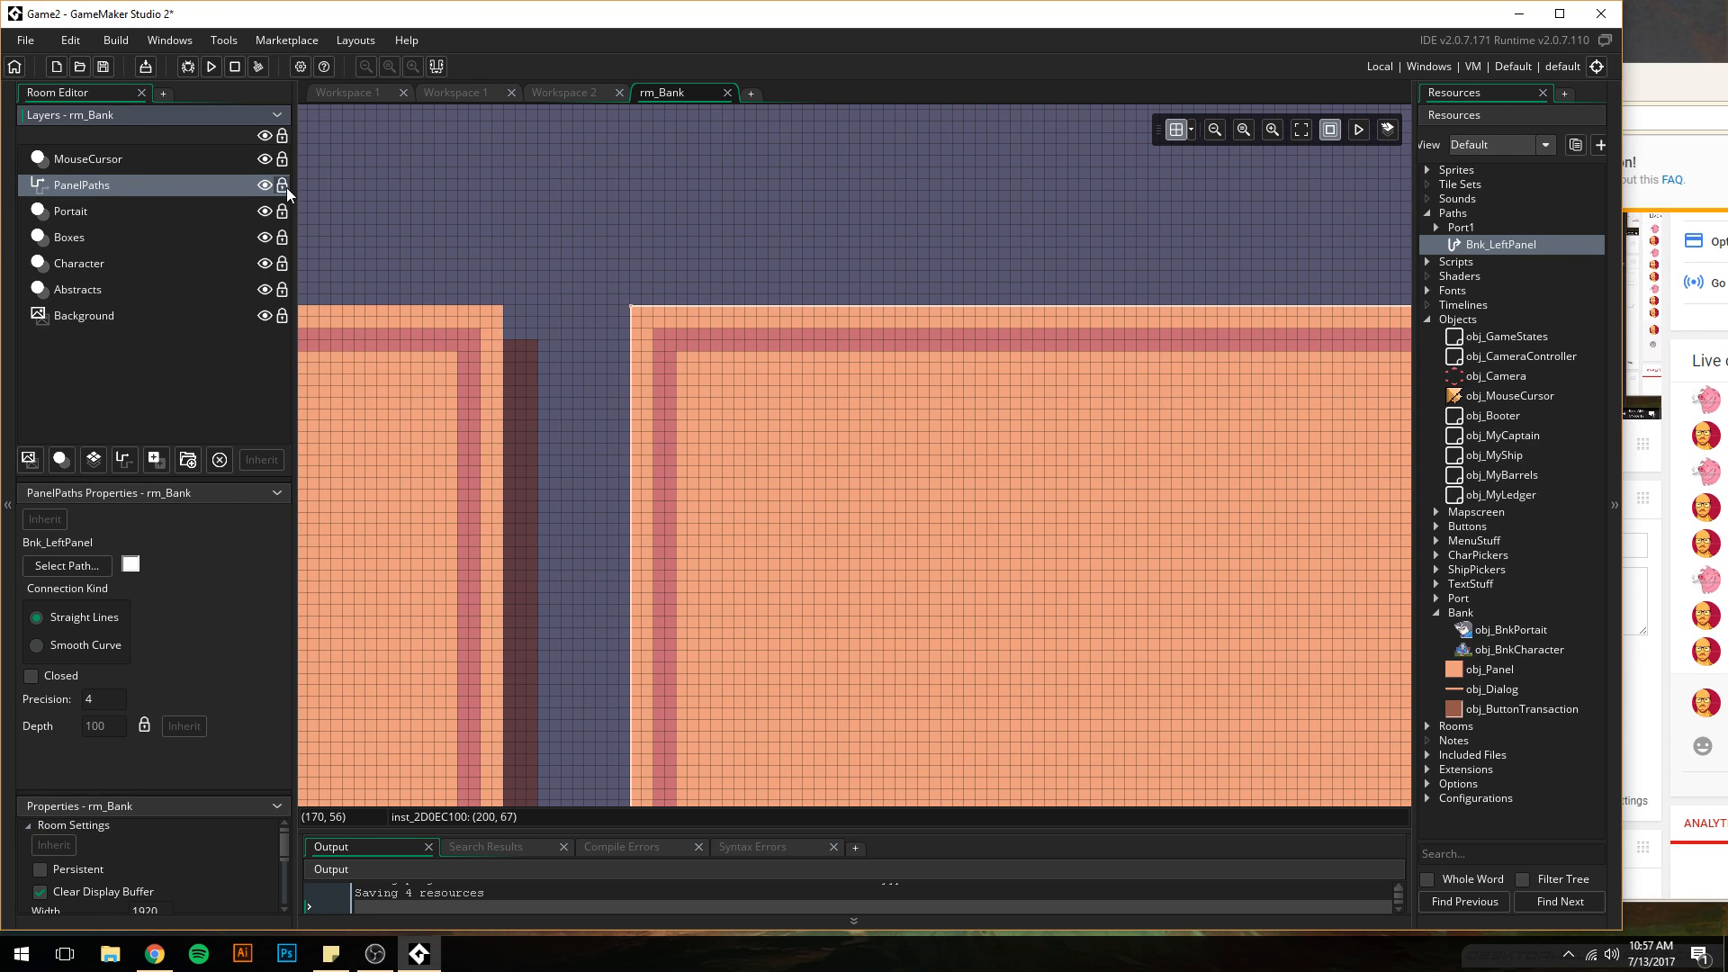
mouse_move(723, 656)
middle_mouse_down()
mouse_move(768, 516)
mouse_move(759, 220)
middle_mouse_up()
middle_click_drag(748, 602, 738, 279)
mouse_move(738, 652)
middle_mouse_down()
mouse_move(759, 331)
mouse_move(732, 220)
middle_mouse_up()
middle_click_drag(734, 621, 731, 135)
middle_click_drag(732, 293, 732, 478)
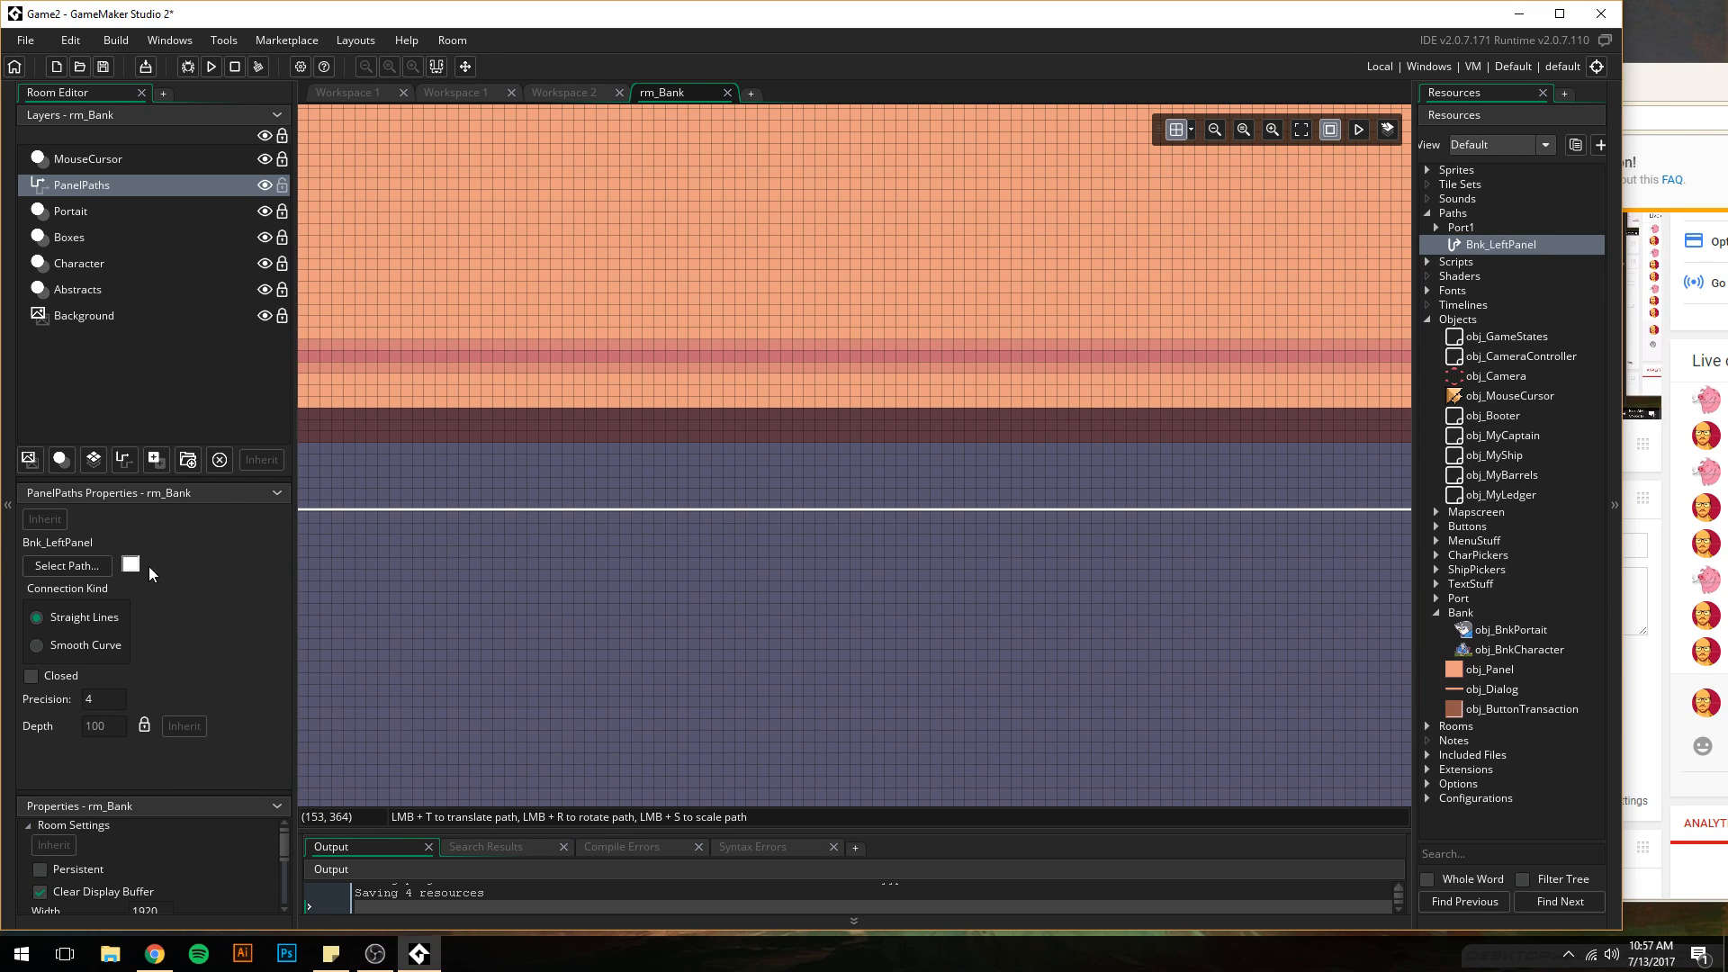
left_click(72, 568)
left_click(292, 625)
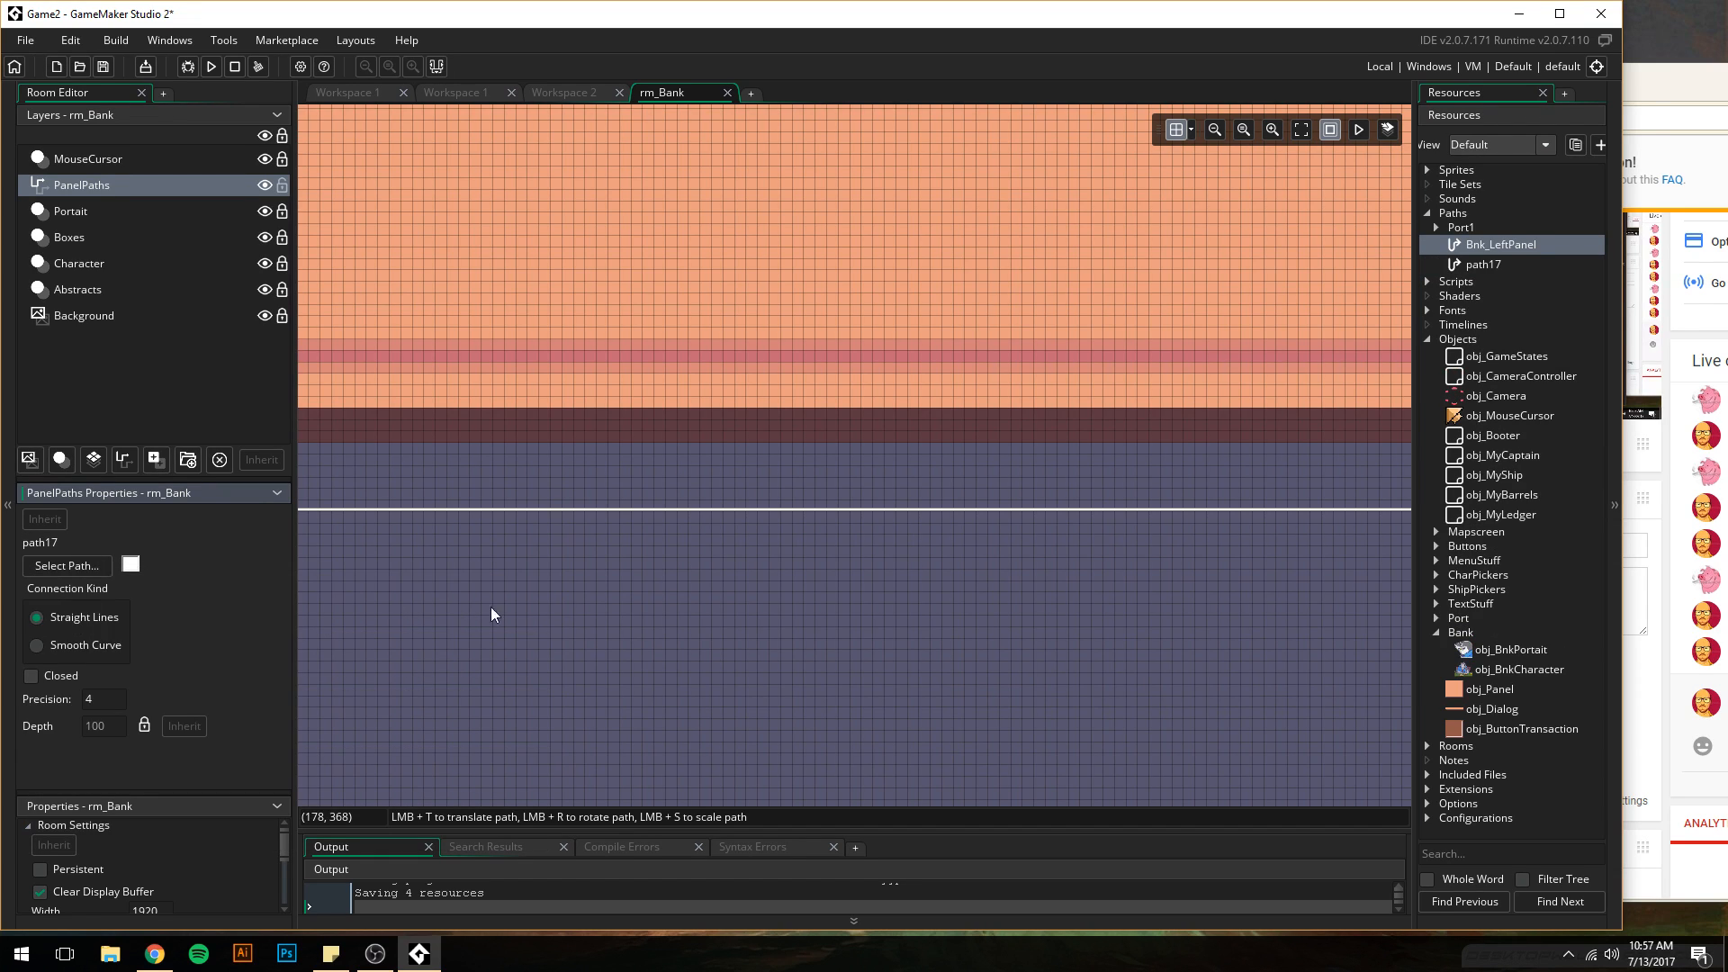
left_click(688, 547)
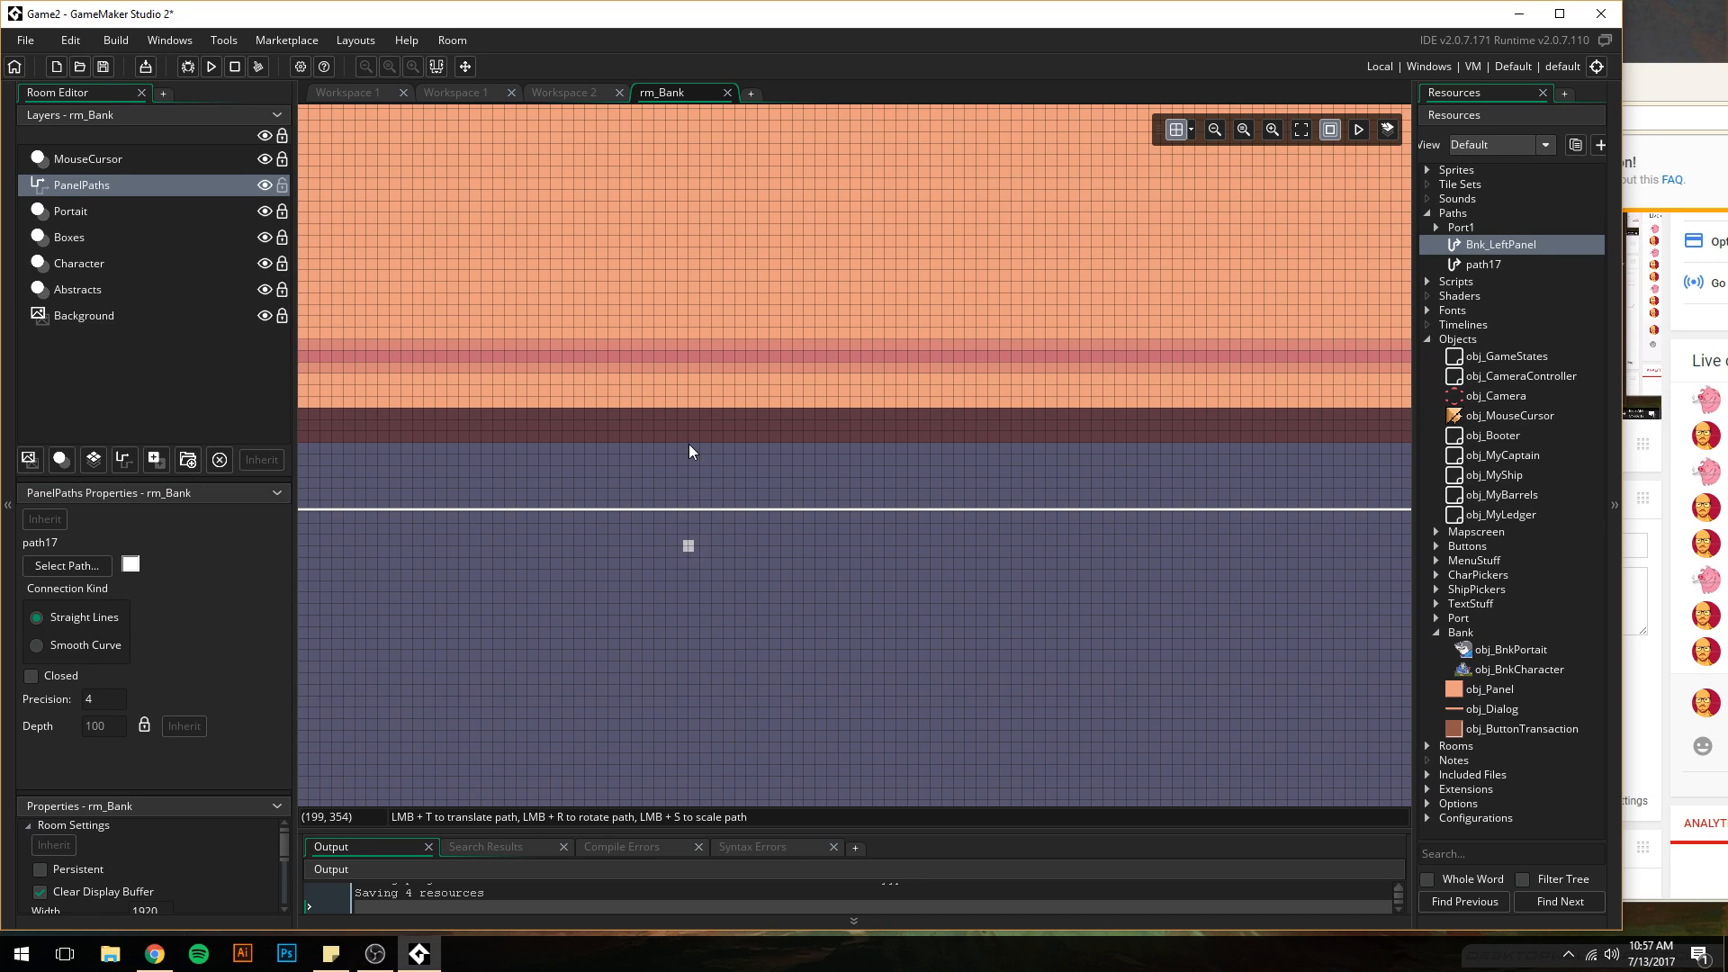
- Extend the path with a point on the right panel's top-left corner and an end point just above it at (200, 62)
scroll(689, 450, "up", 2)
scroll(693, 472, "up", 20)
scroll(693, 481, "down", 2)
scroll(694, 489, "down", 2)
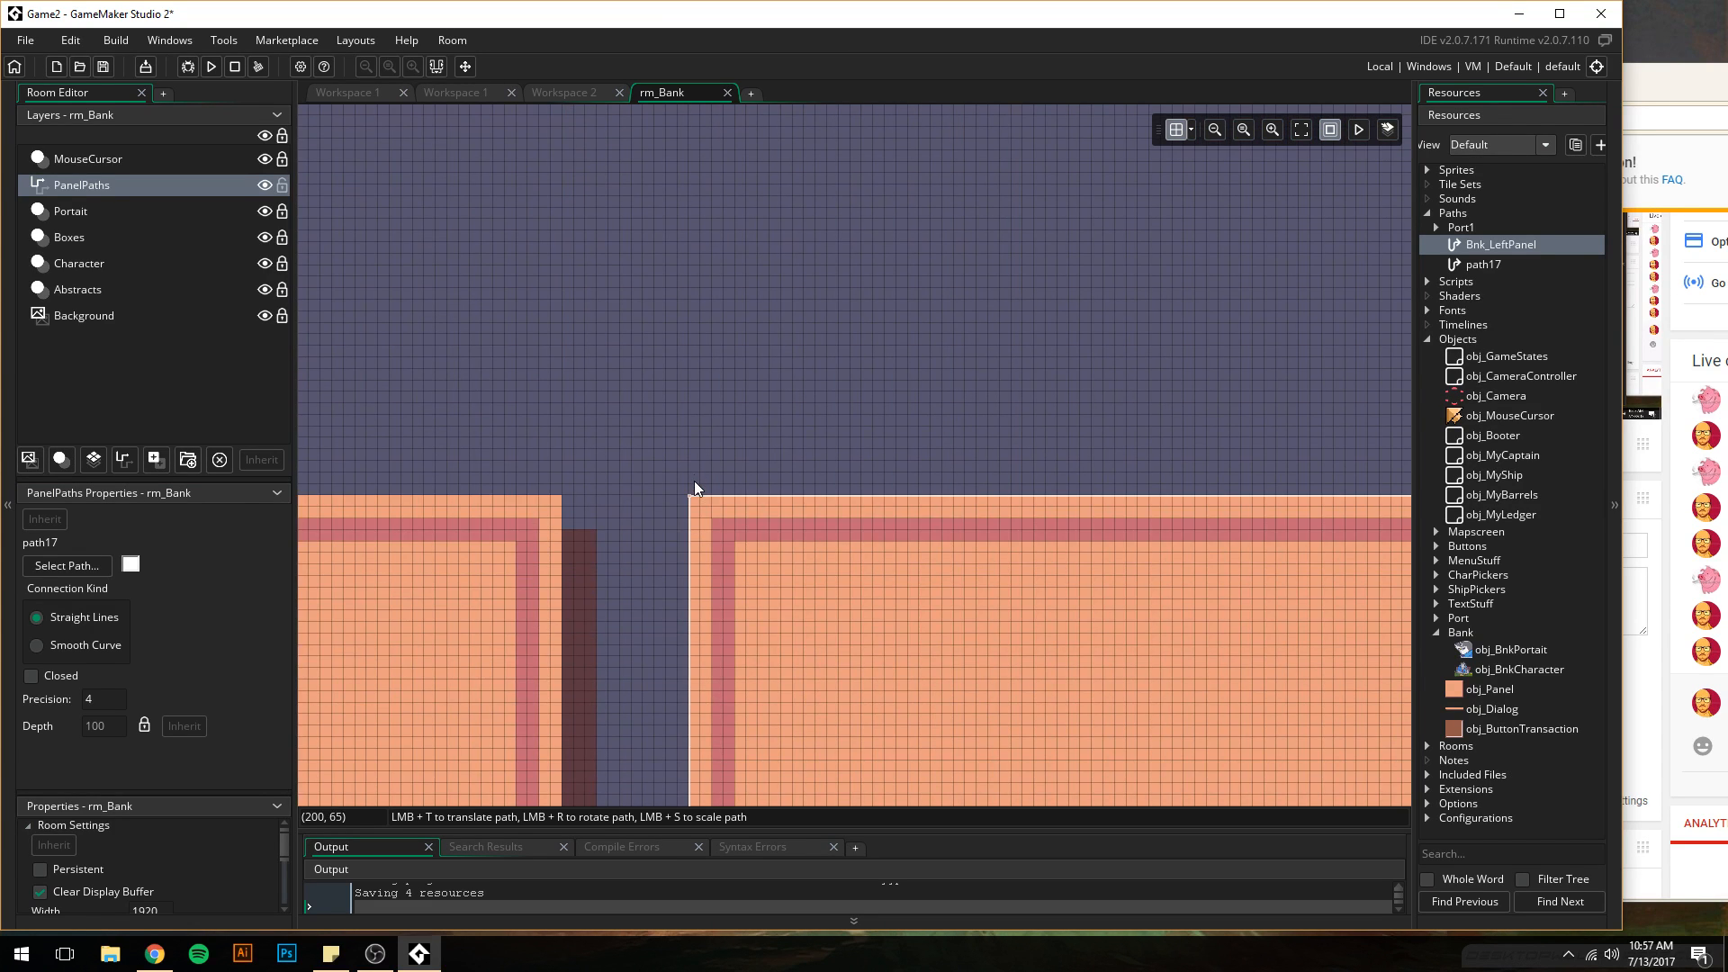
left_click(688, 414)
left_click(780, 414)
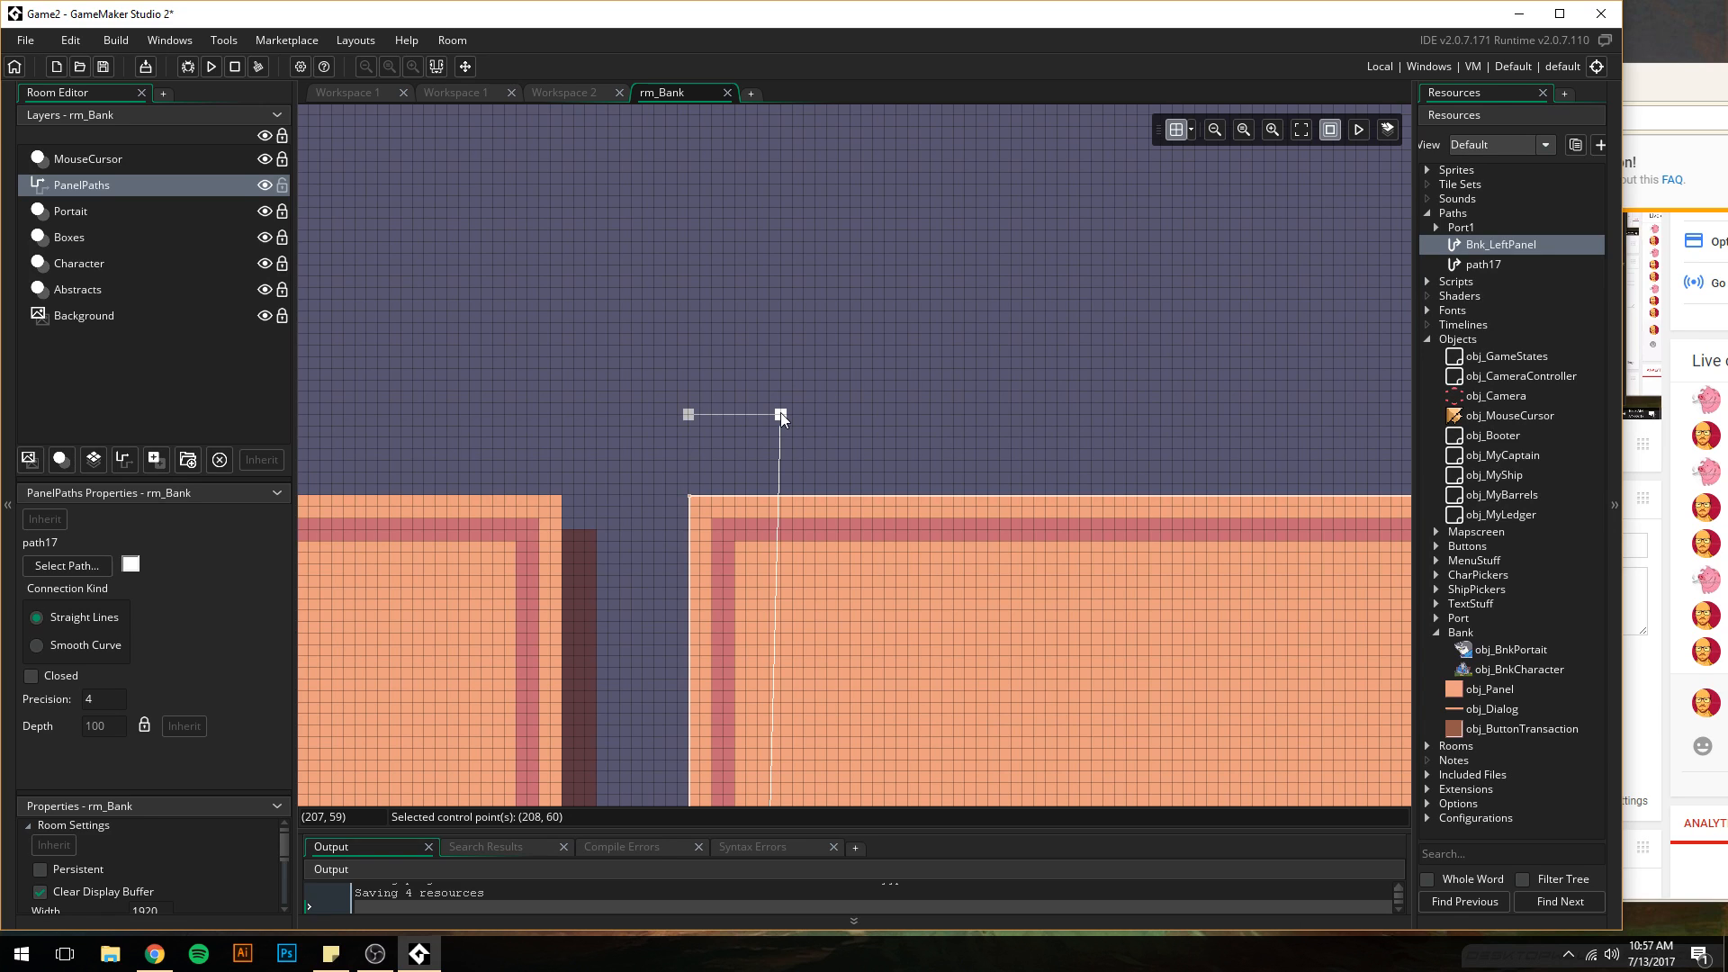
left_click_drag(780, 414, 690, 437)
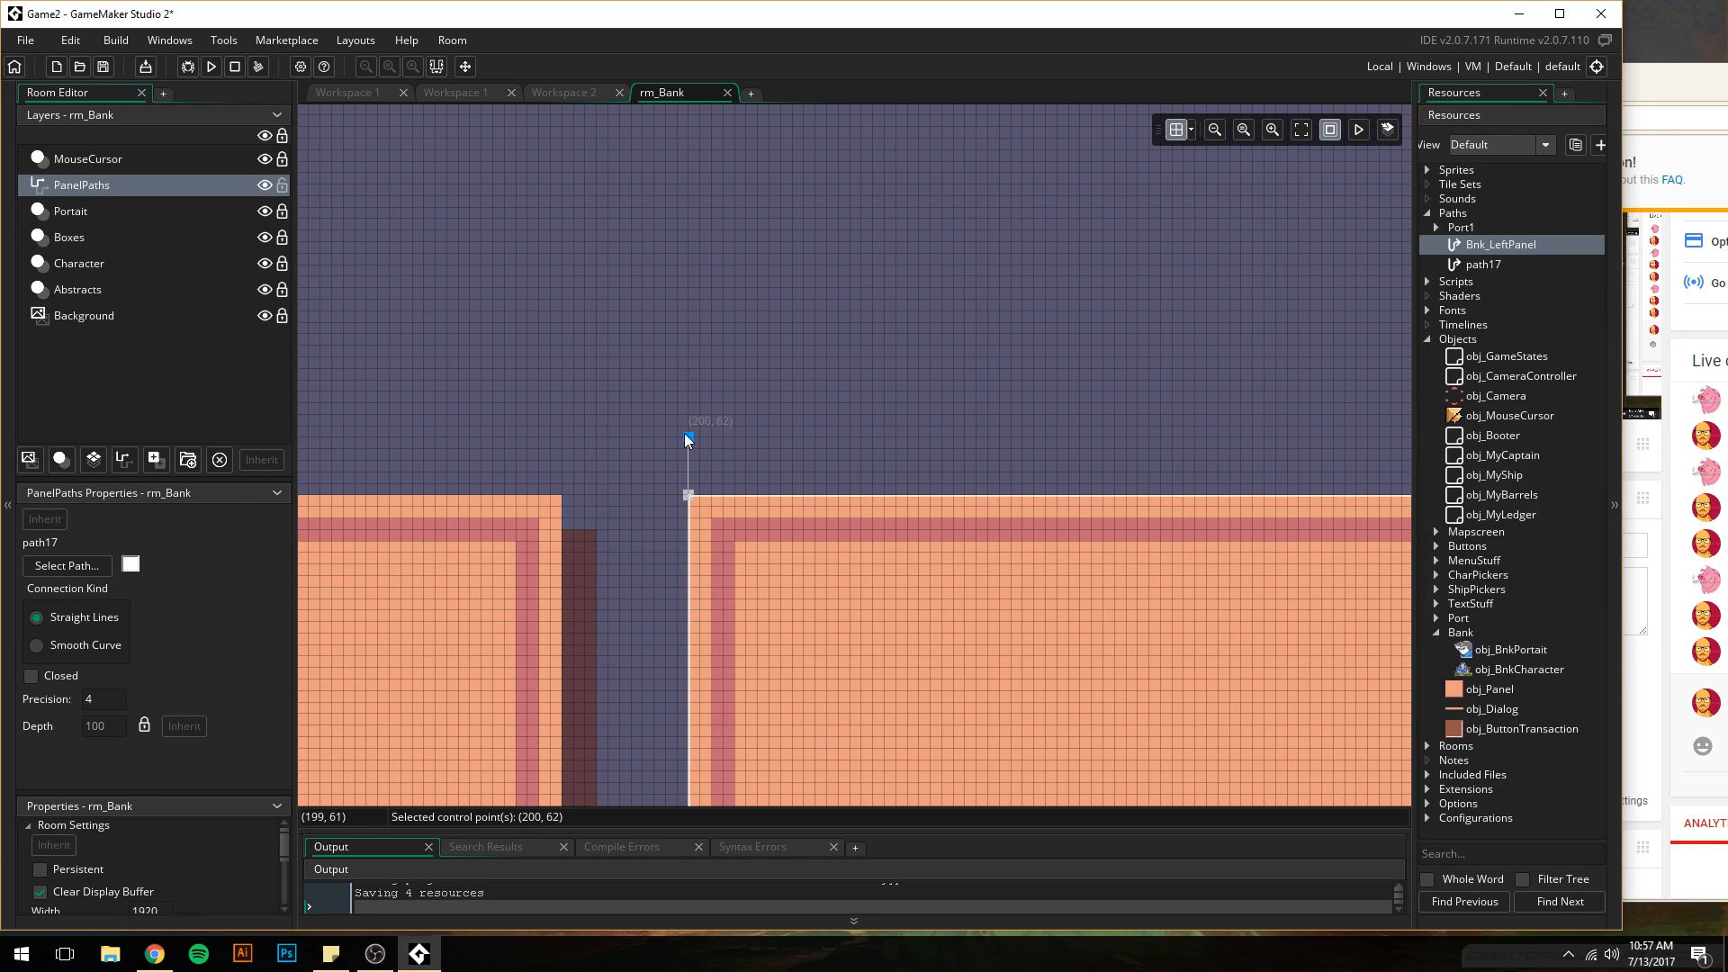
scroll(748, 559, "down", 10)
scroll(748, 559, "up", 3)
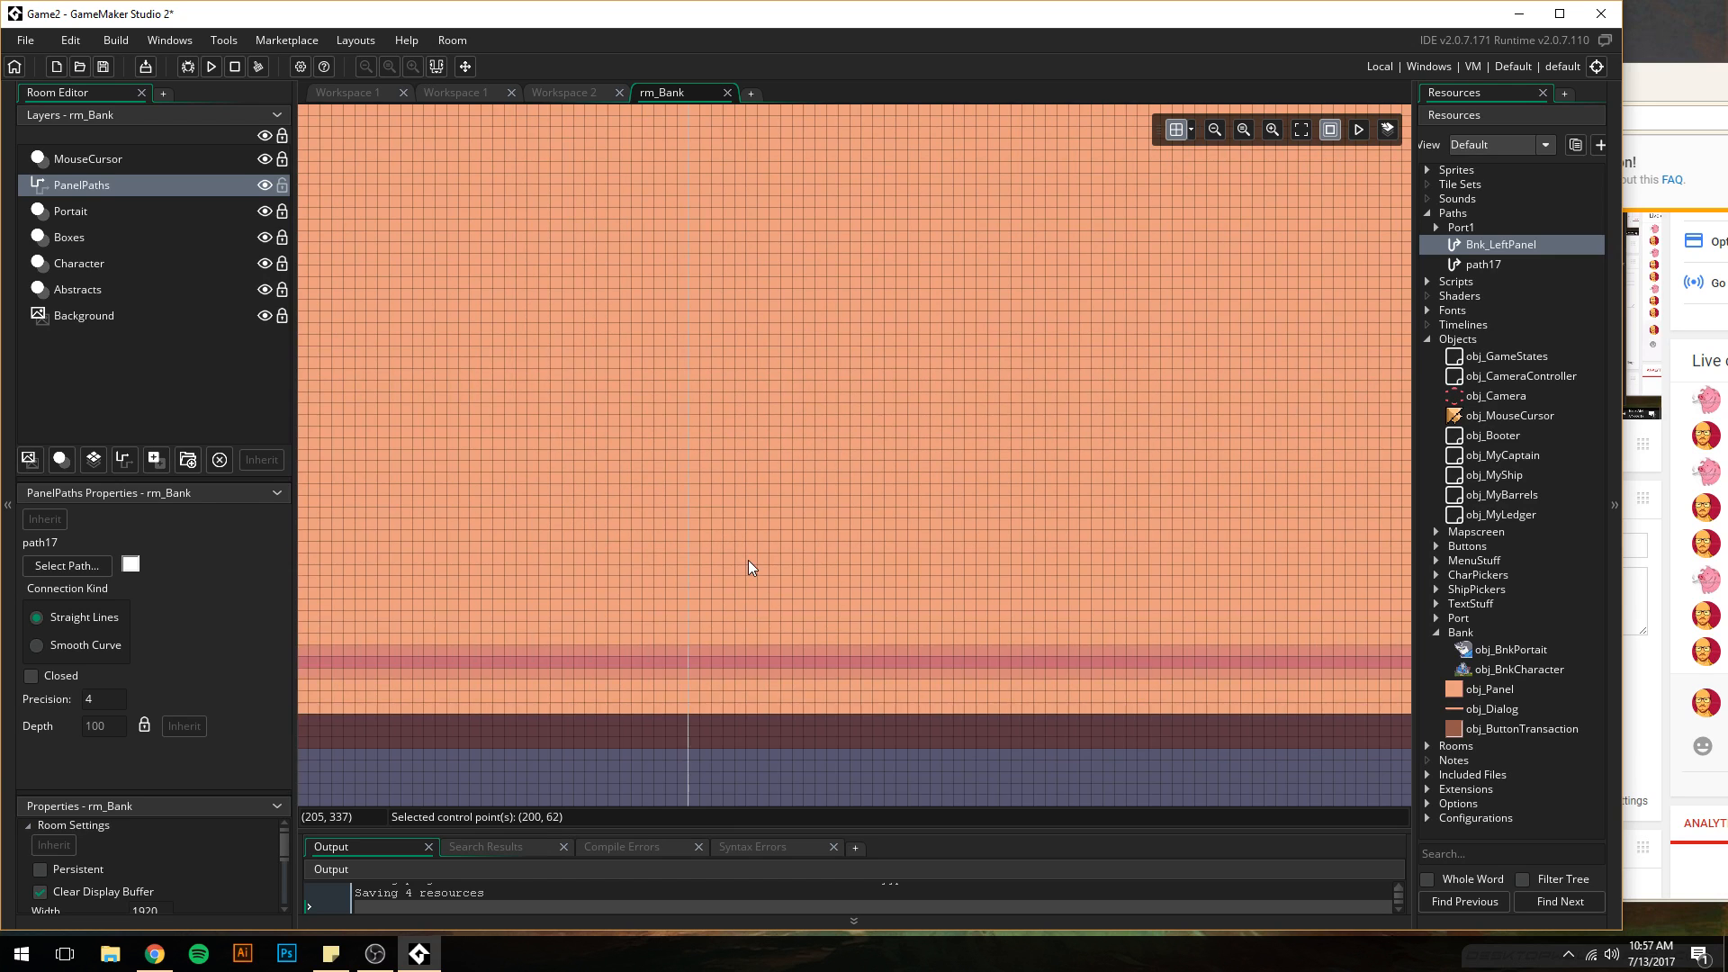
scroll(748, 560, "up", 5)
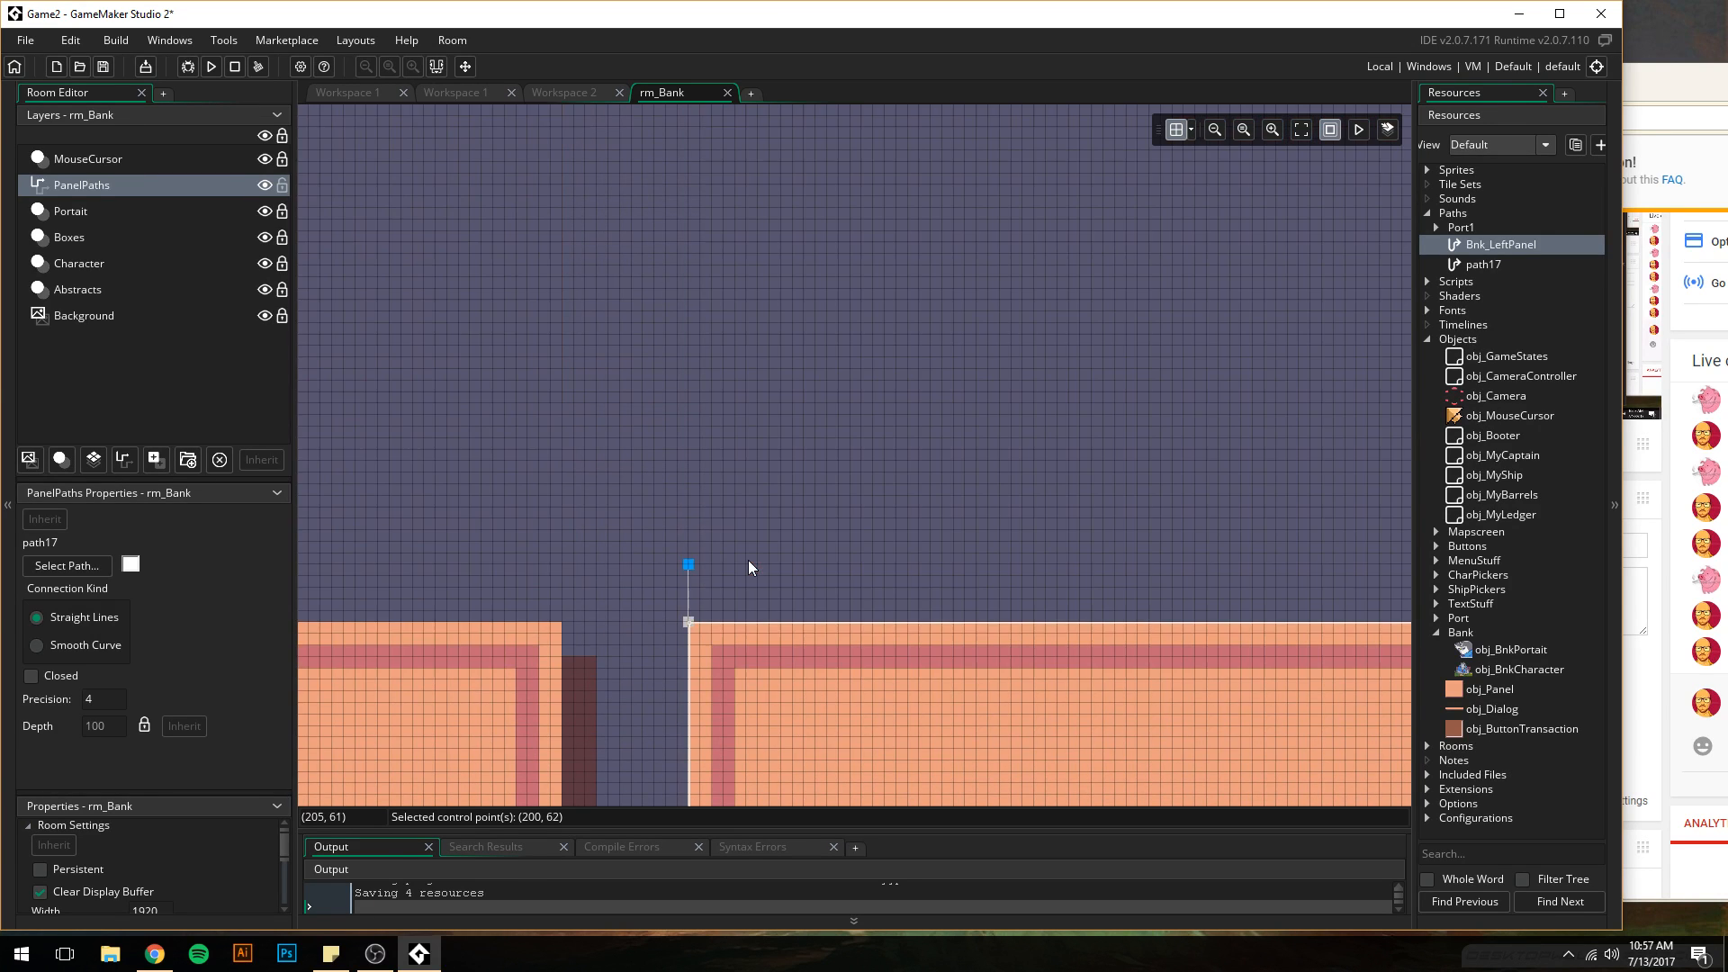
scroll(767, 471, "down", 5, "ctrl")
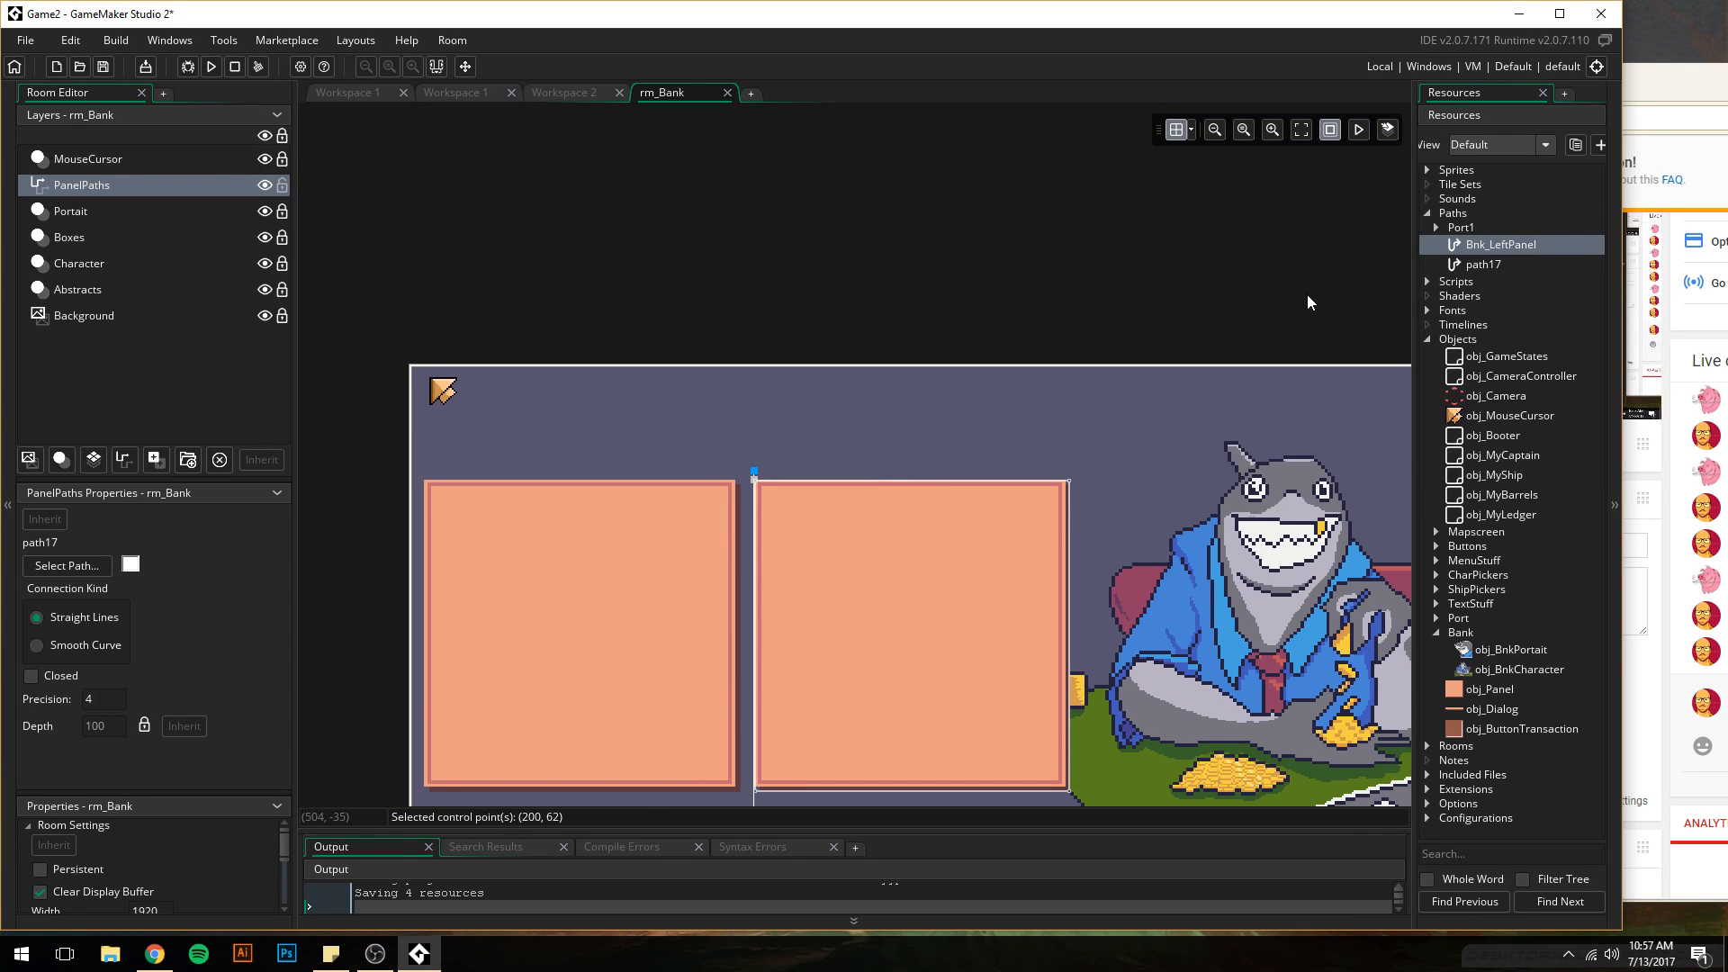
- Rename the path17 resource as Bnk_RightPanel
left_click(1482, 266)
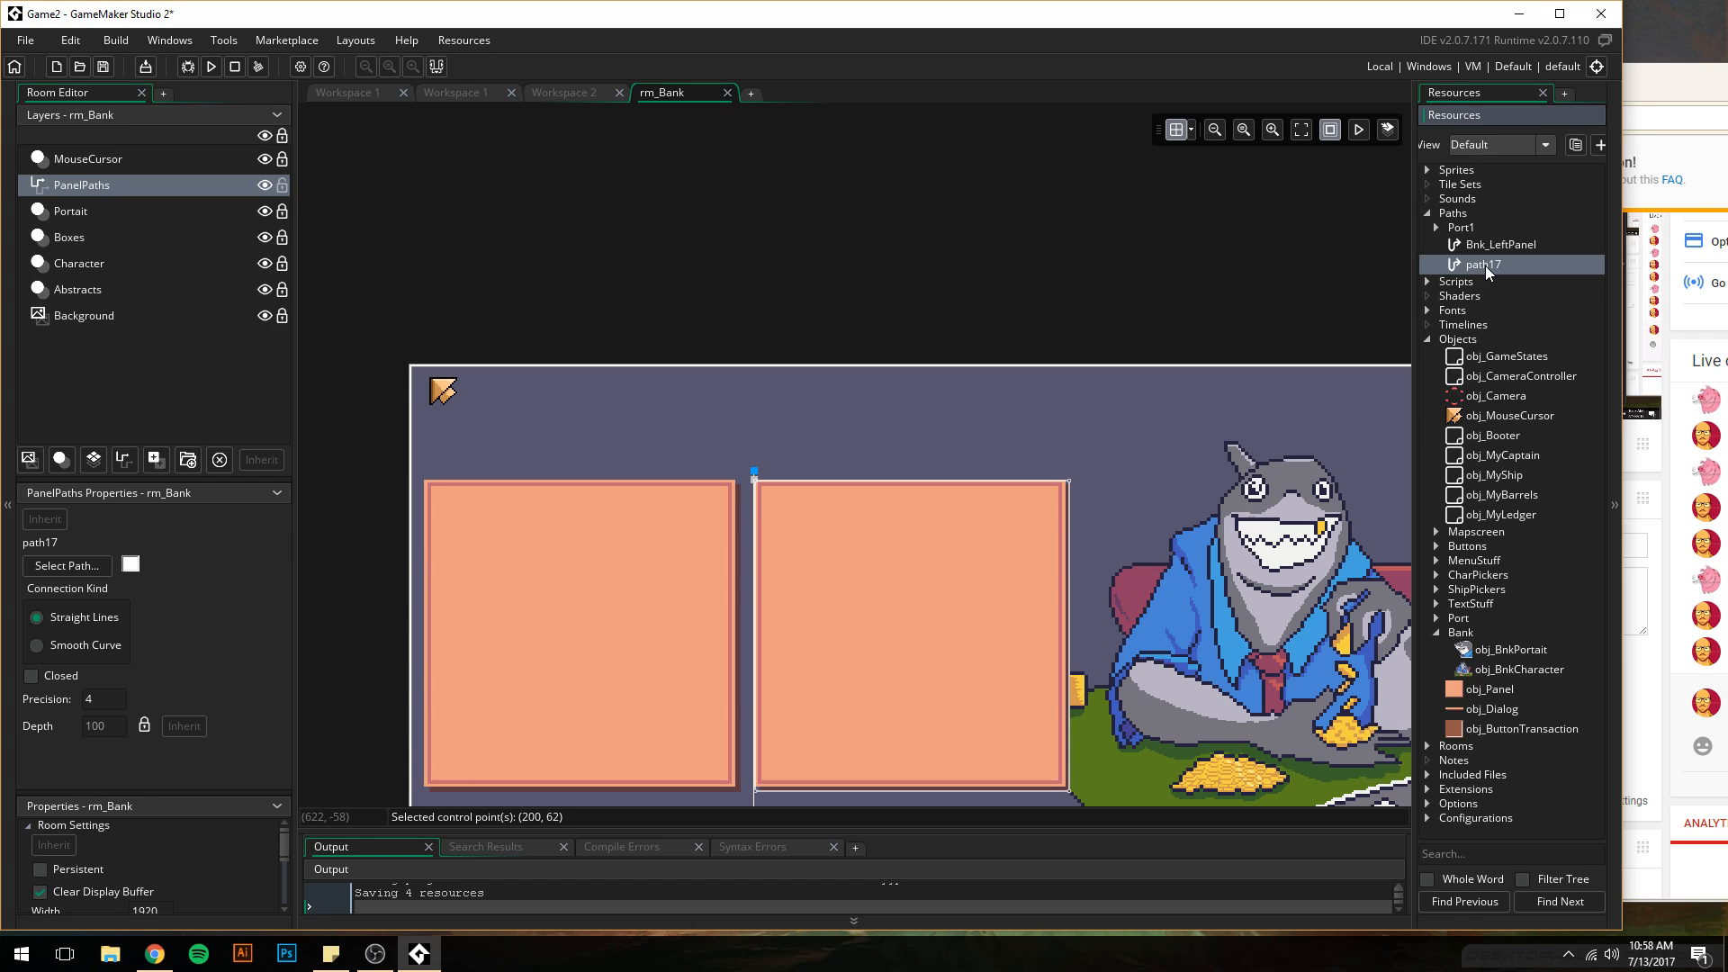
type("Bnk_RightPangel")
key("BackSpace")
key("BackSpace")
key("BackSpace")
type("el")
key("Return")
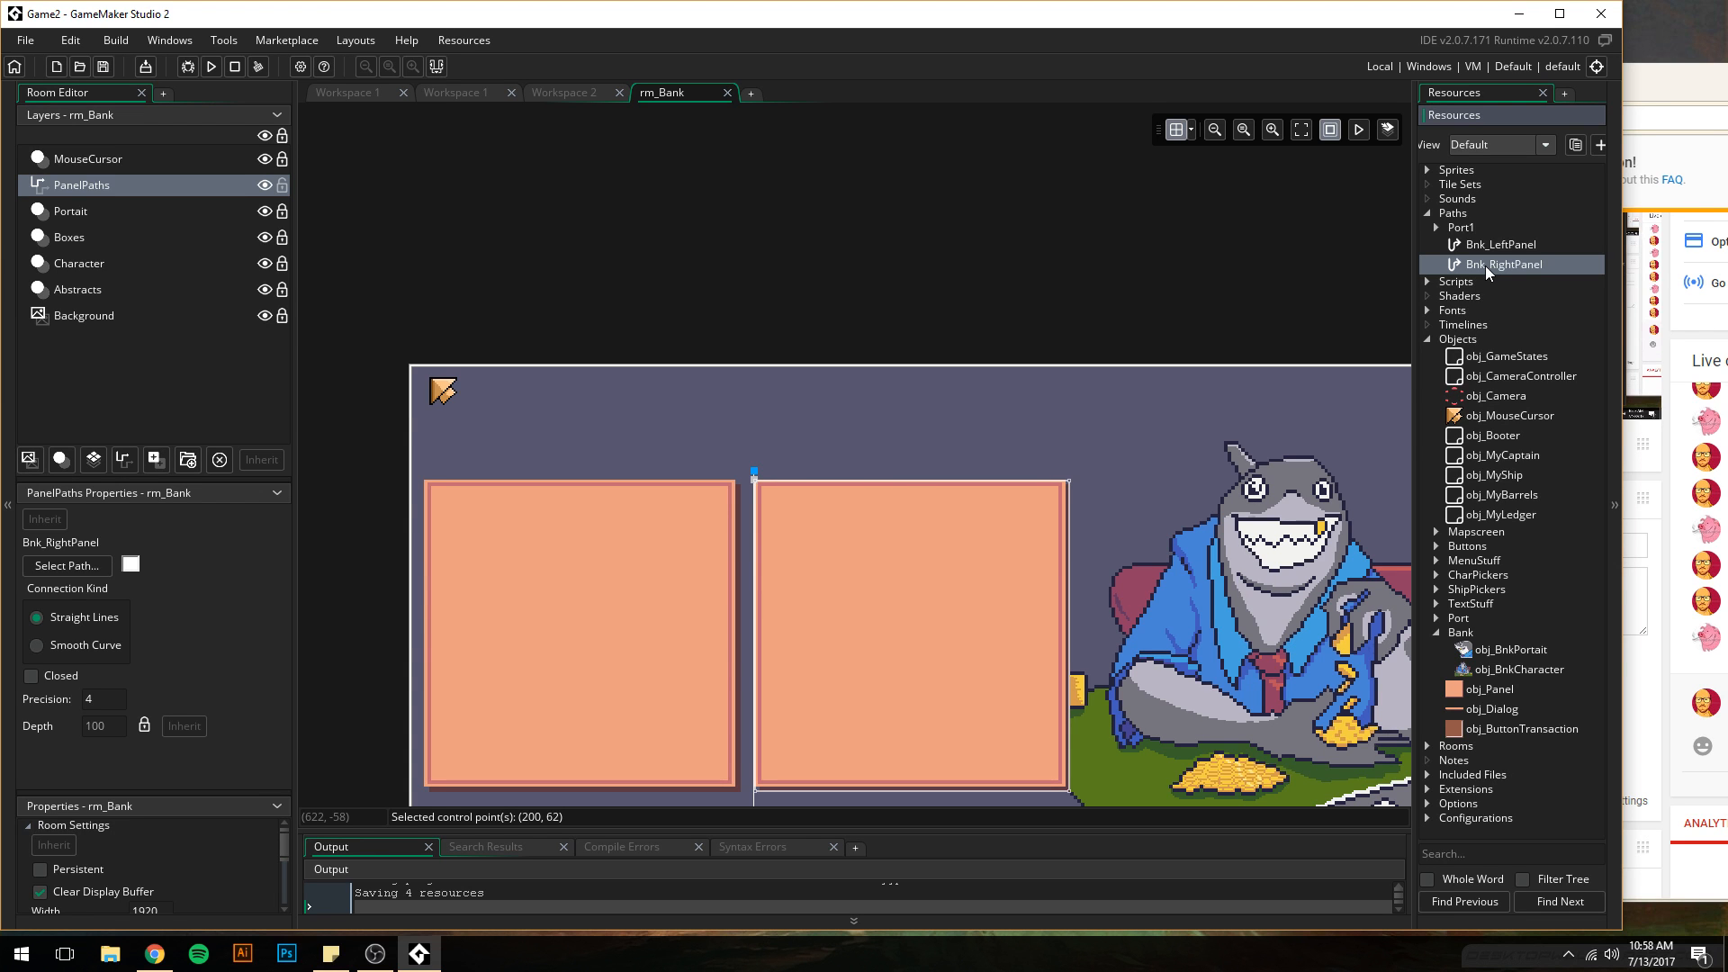
- Switch to the YouTube live dashboard, search the chat emojis for "pig" and send a pig emoji, and return to GameMaker Studio 2
left_click(1655, 81)
left_click_drag(1656, 81, 1191, 73)
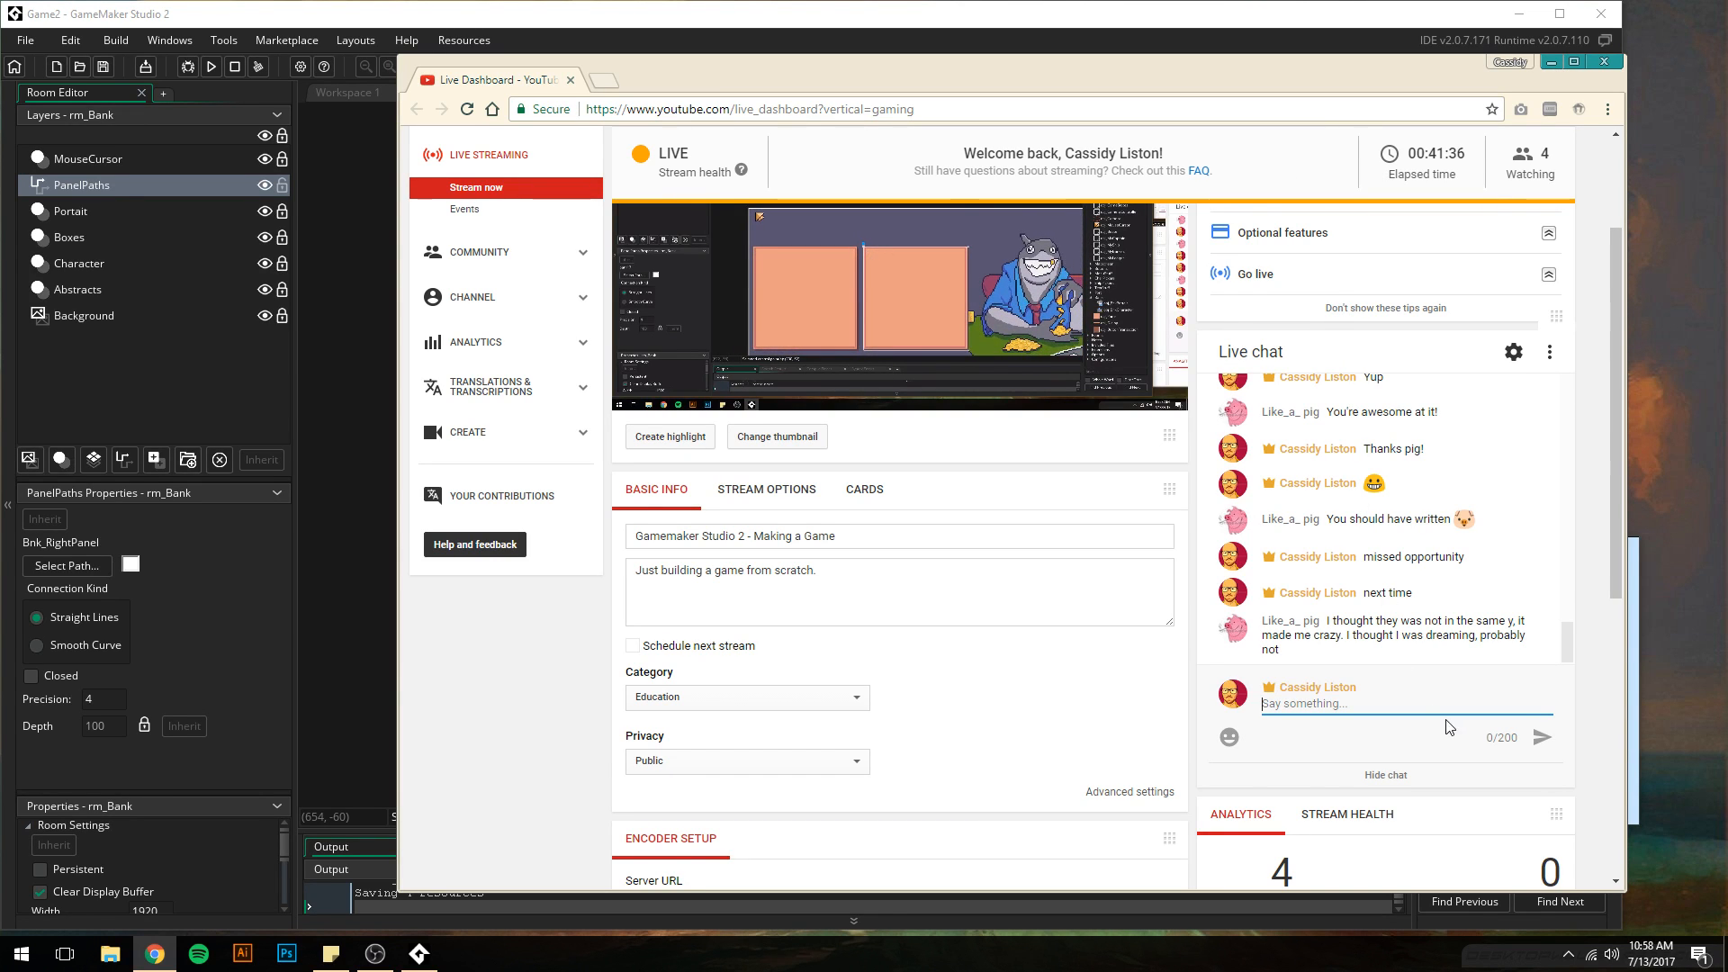
left_click(1230, 739)
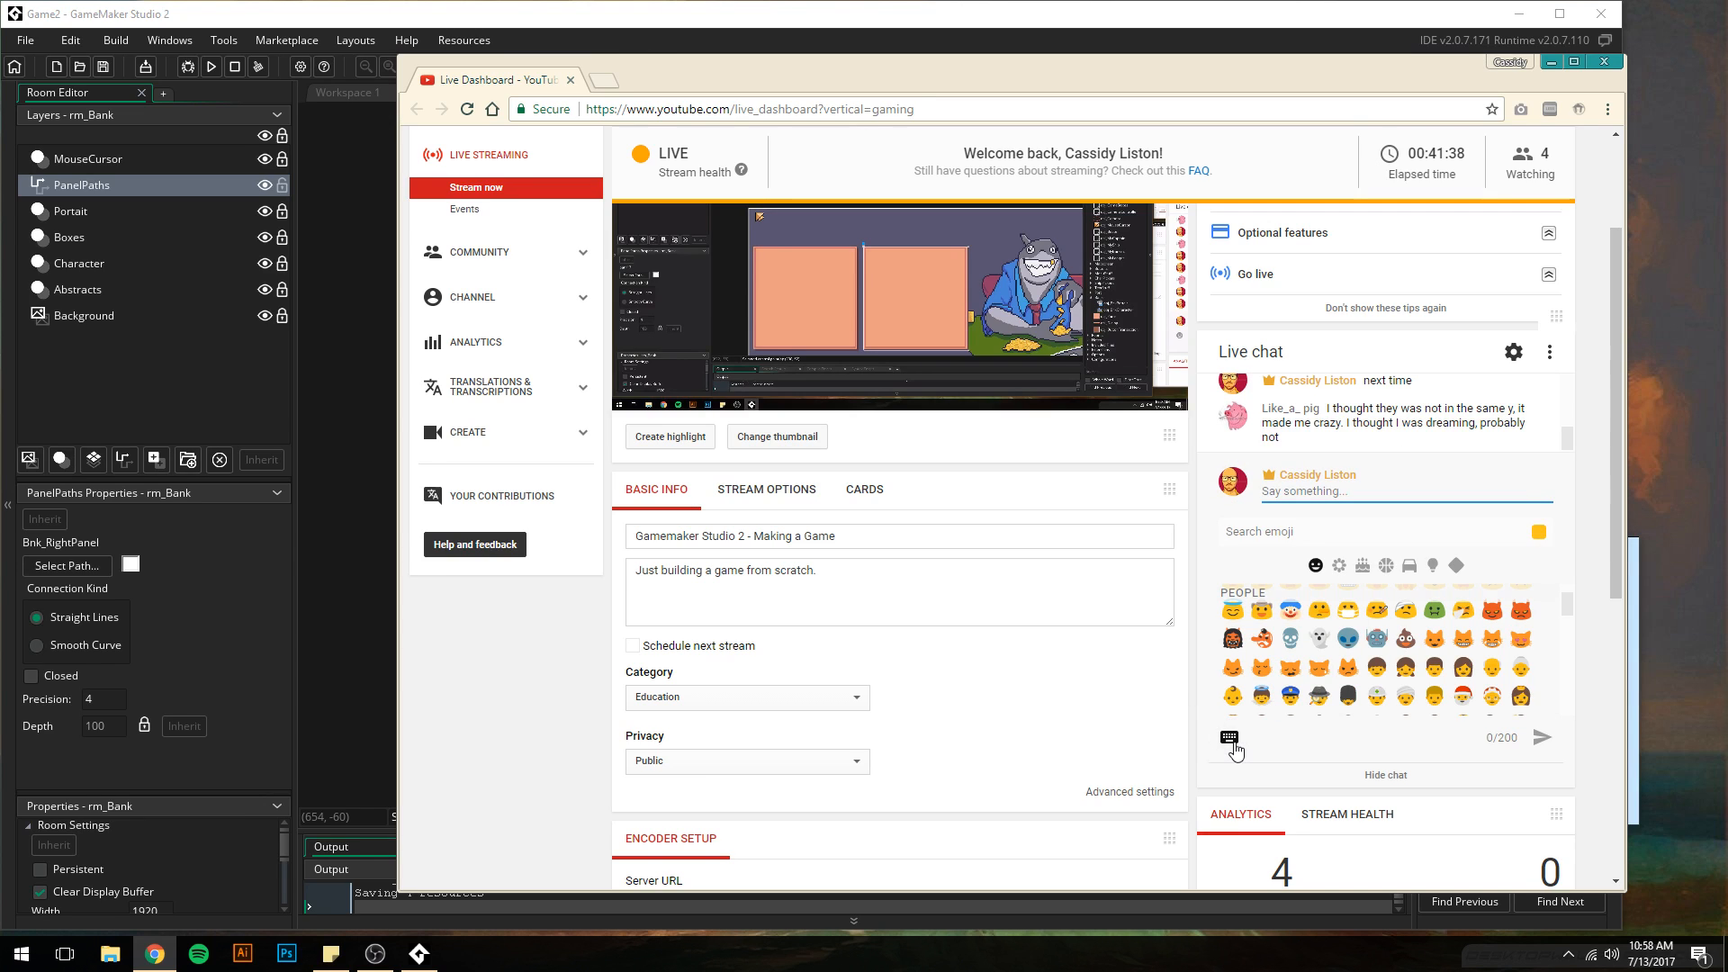
left_click(1299, 535)
type("pig")
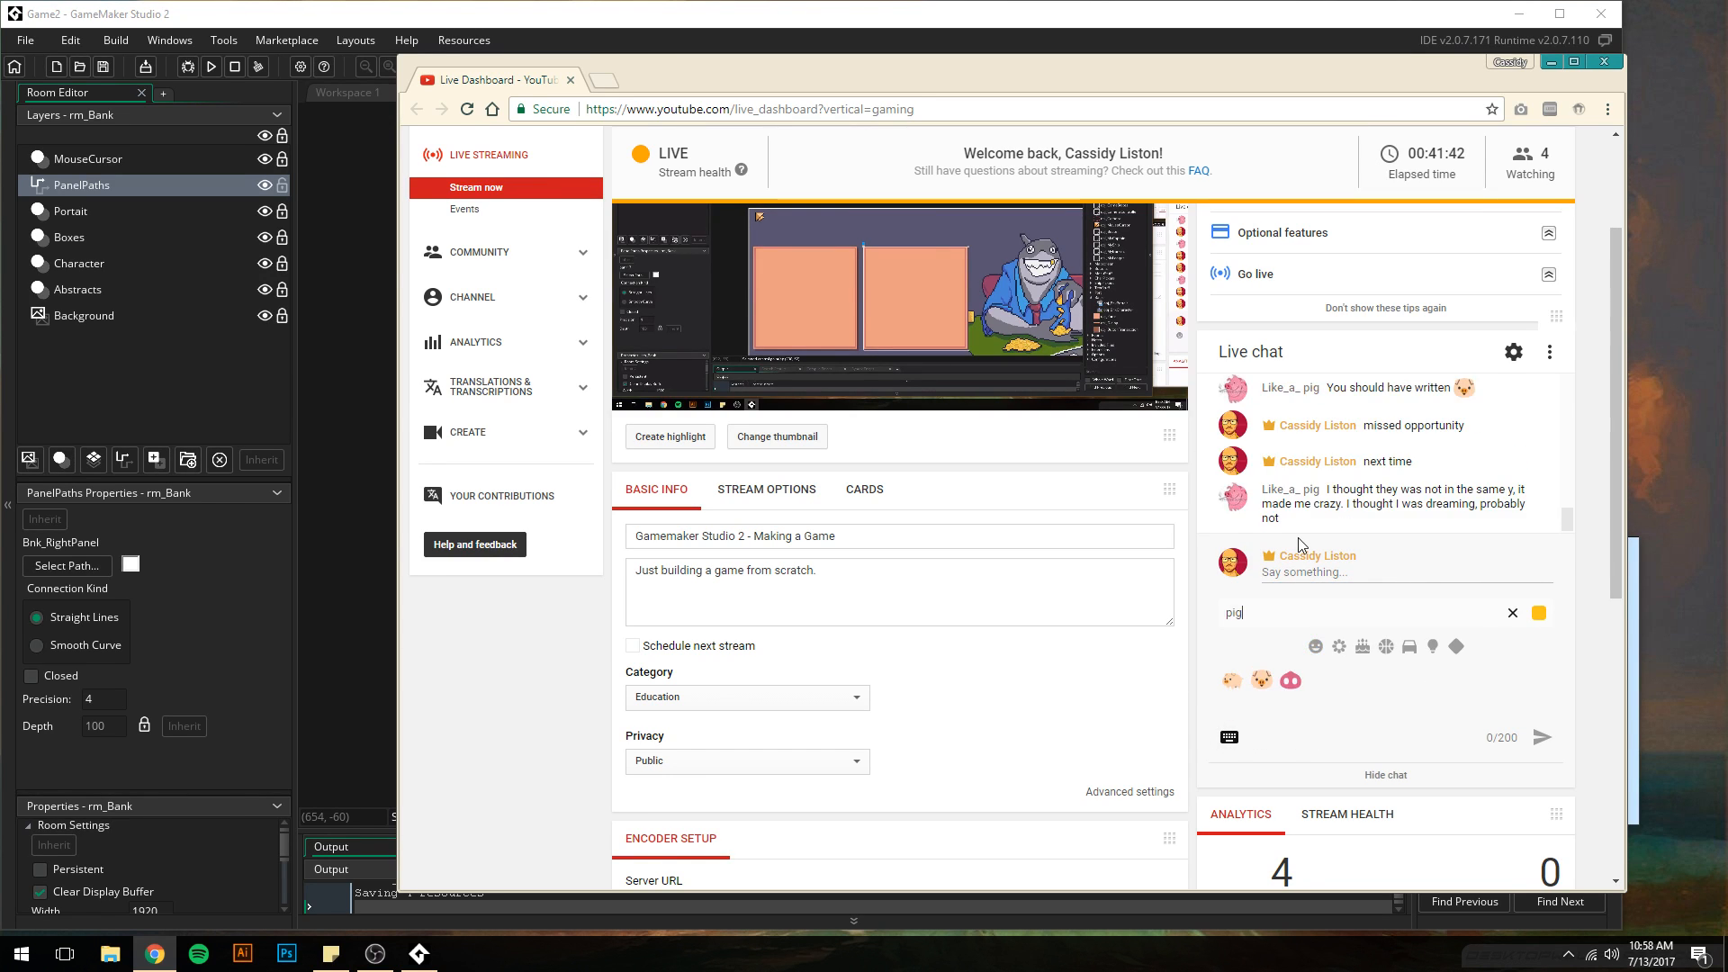
scroll(1298, 537, "down", 1)
left_click(1232, 590)
key("Return")
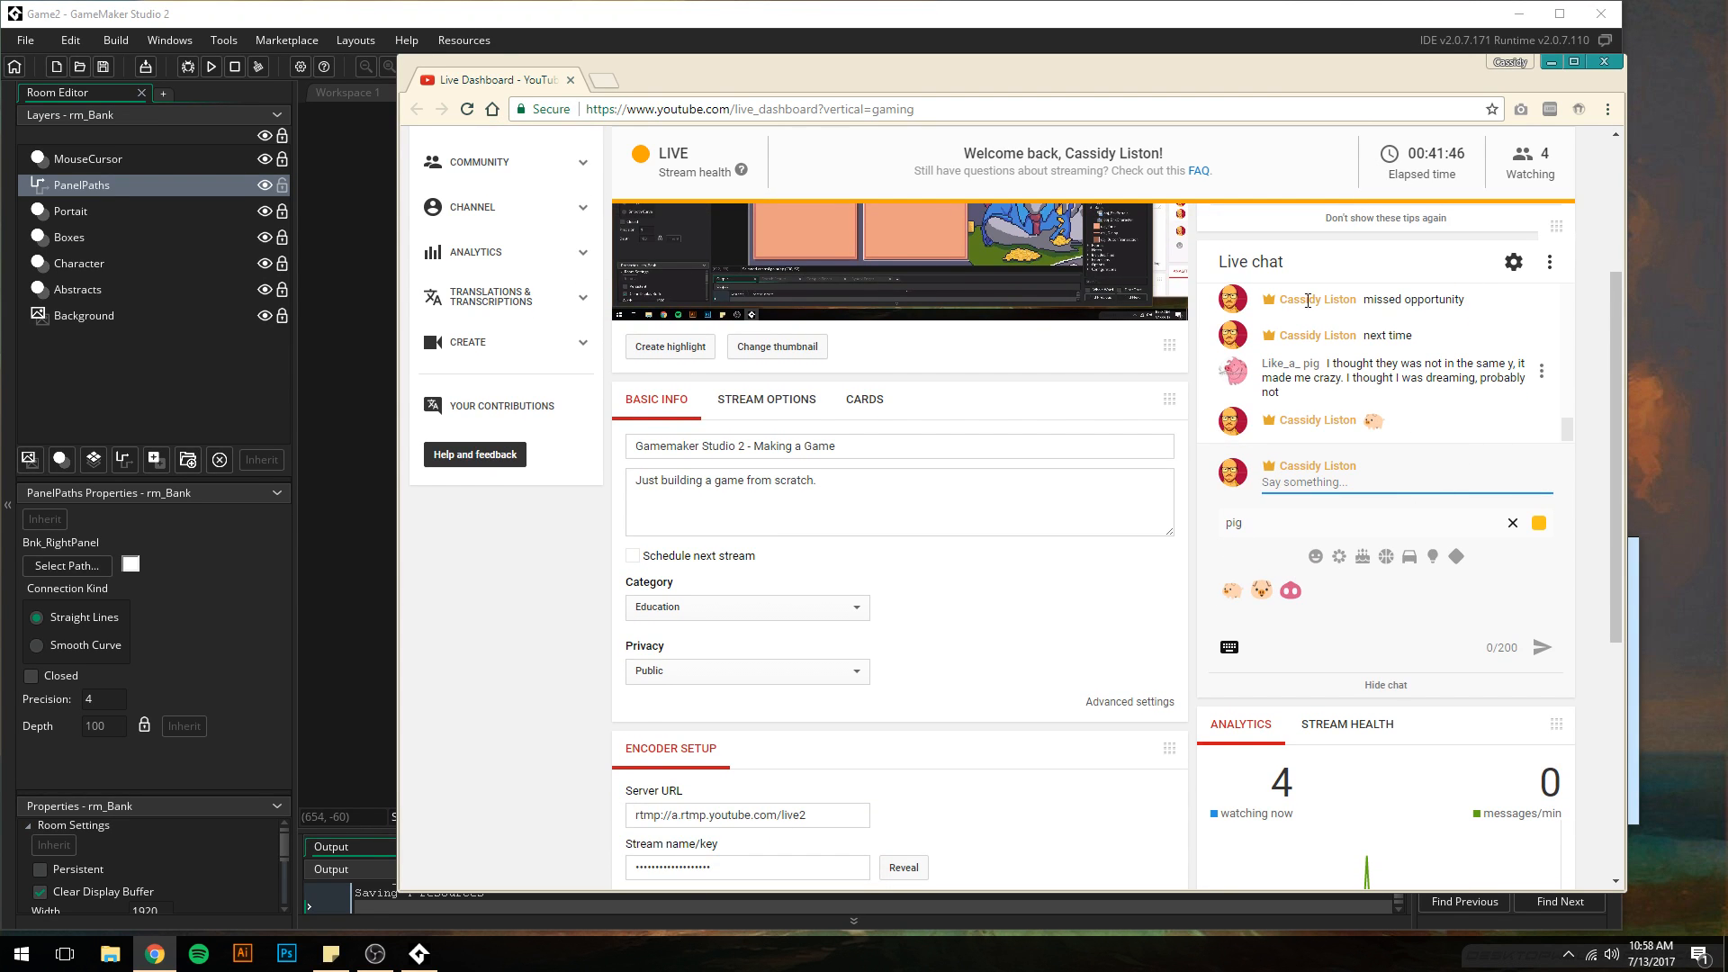
left_click_drag(939, 83, 1418, 117)
left_click(774, 170)
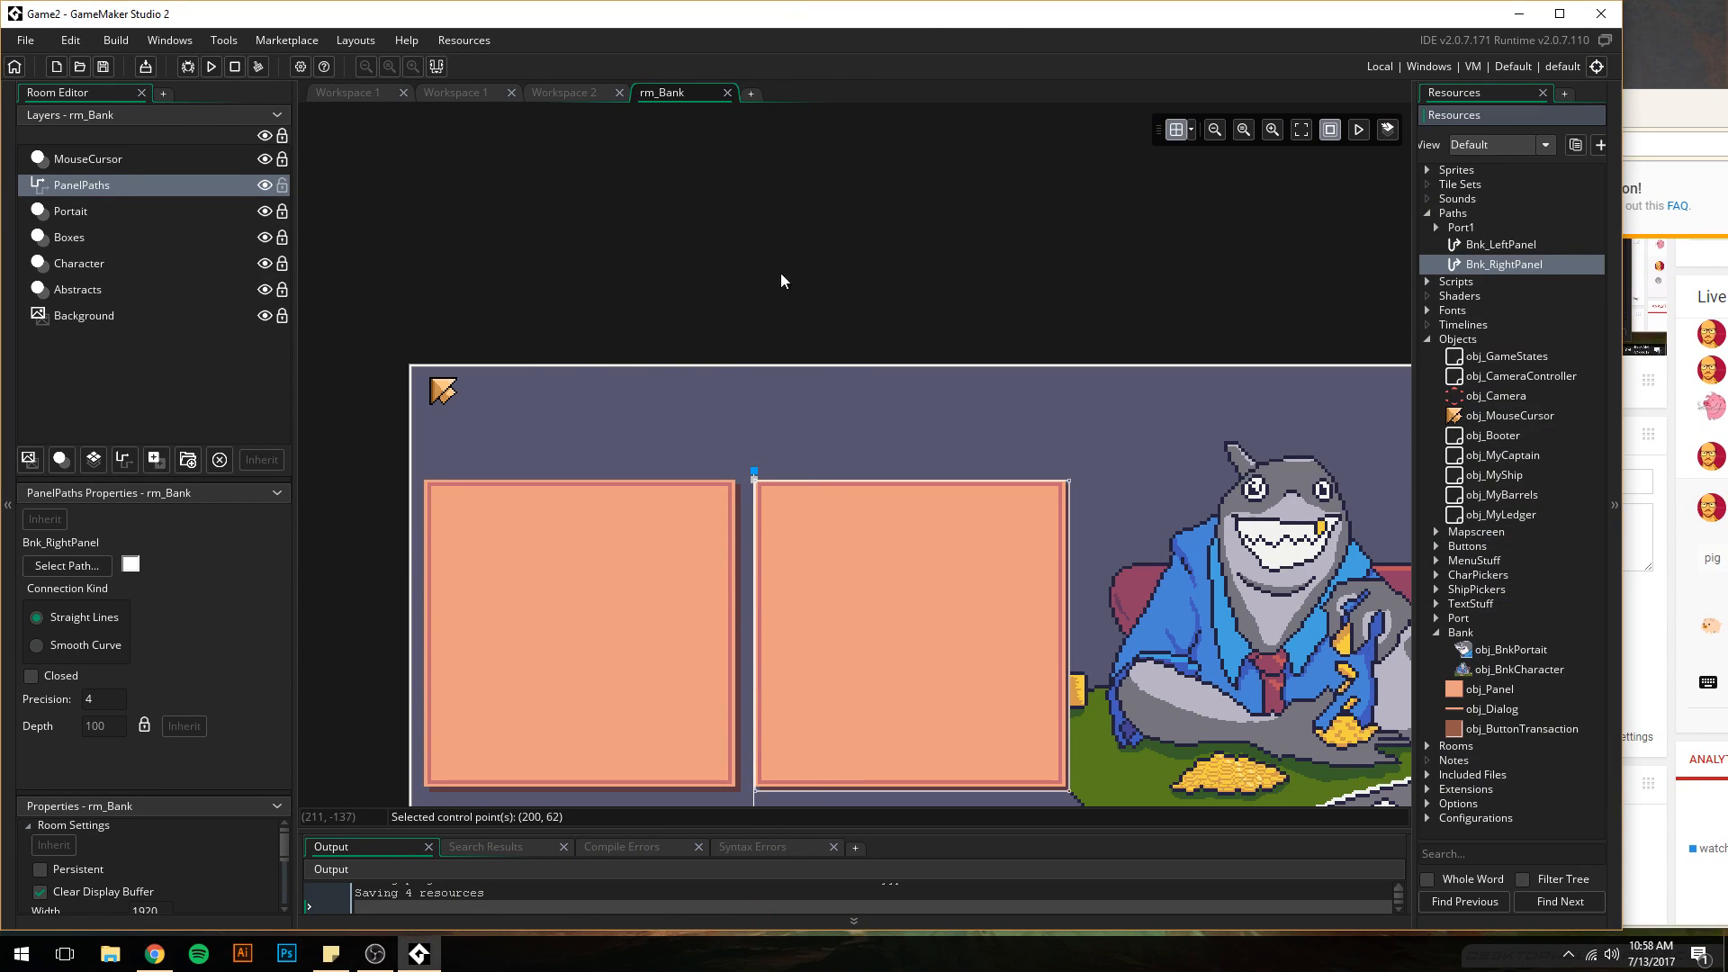
- Examine the dialog box along the room's lower part and its right end at the room's right border
scroll(844, 499, "down", 4)
scroll(844, 499, "down", 5)
scroll(844, 499, "up", 3)
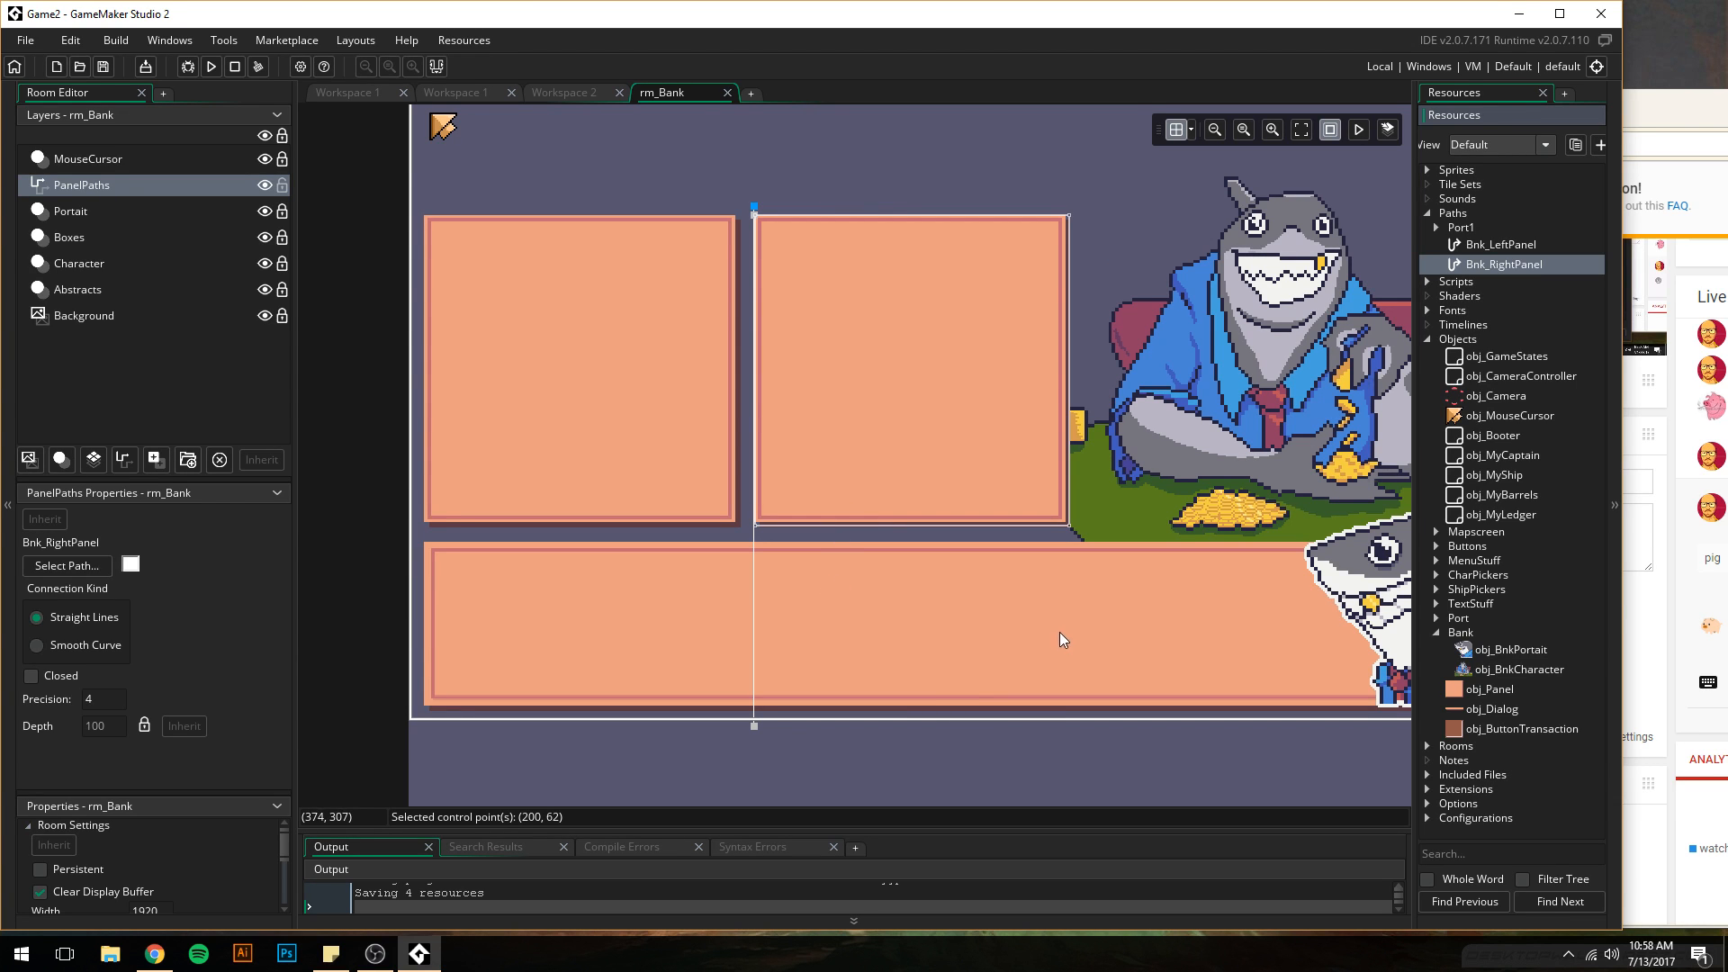
middle_click_drag(1034, 617, 674, 592)
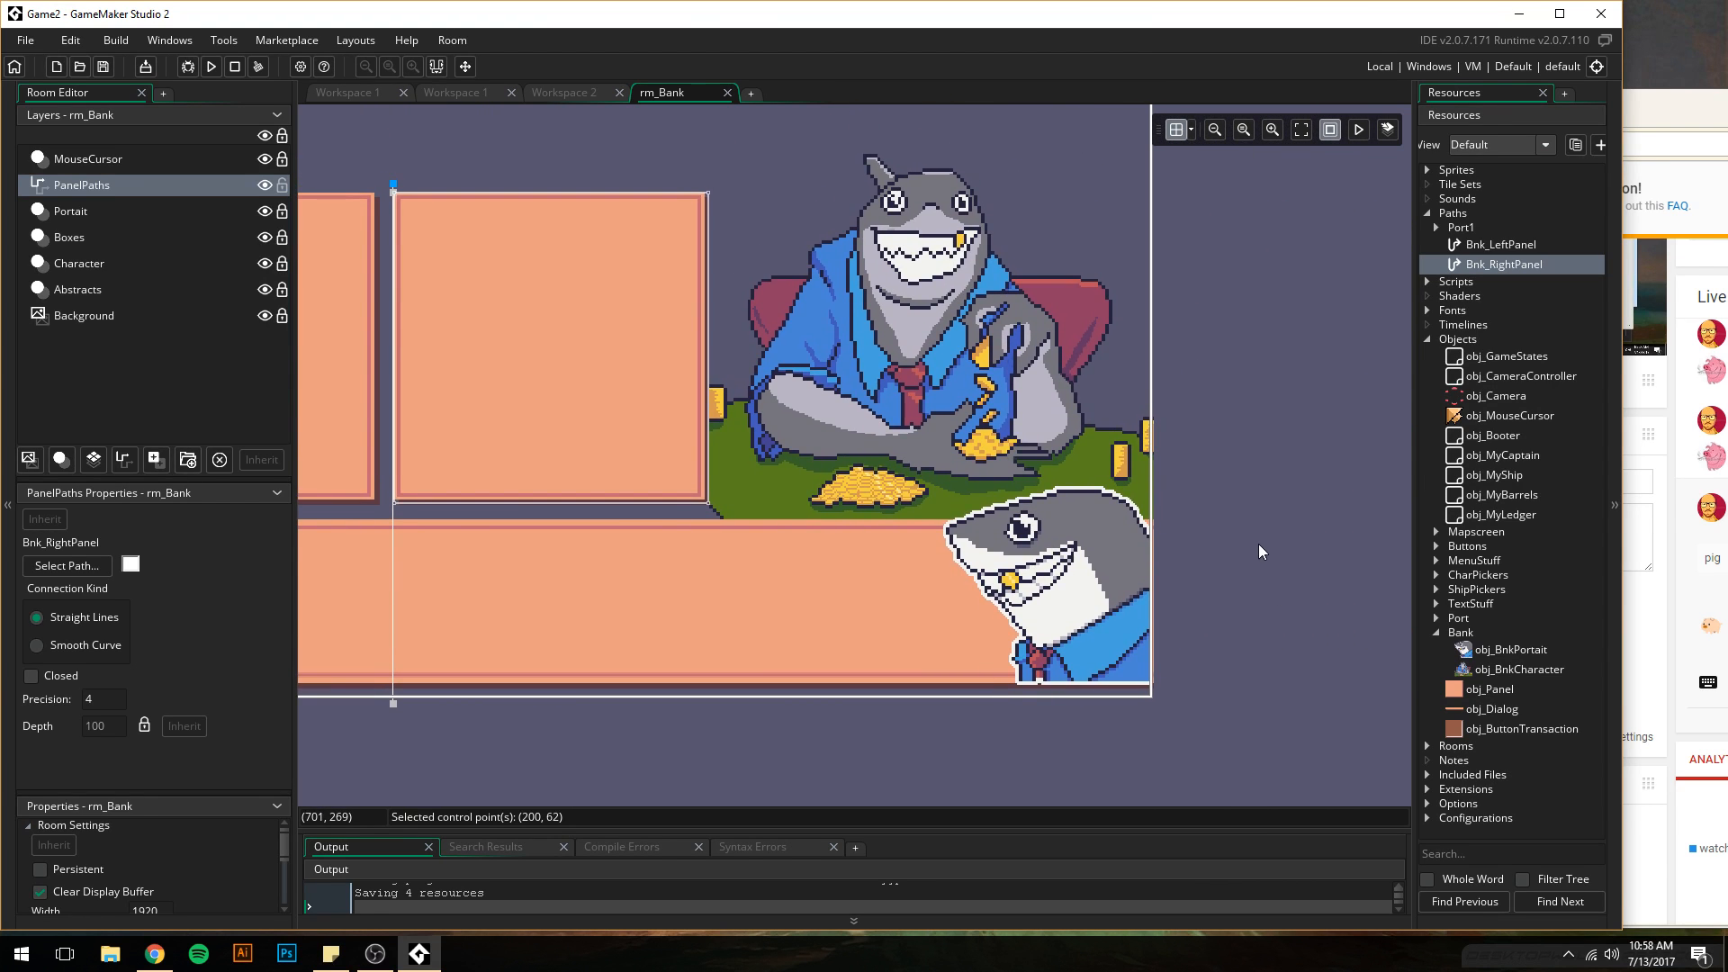
middle_click_drag(807, 536, 865, 542)
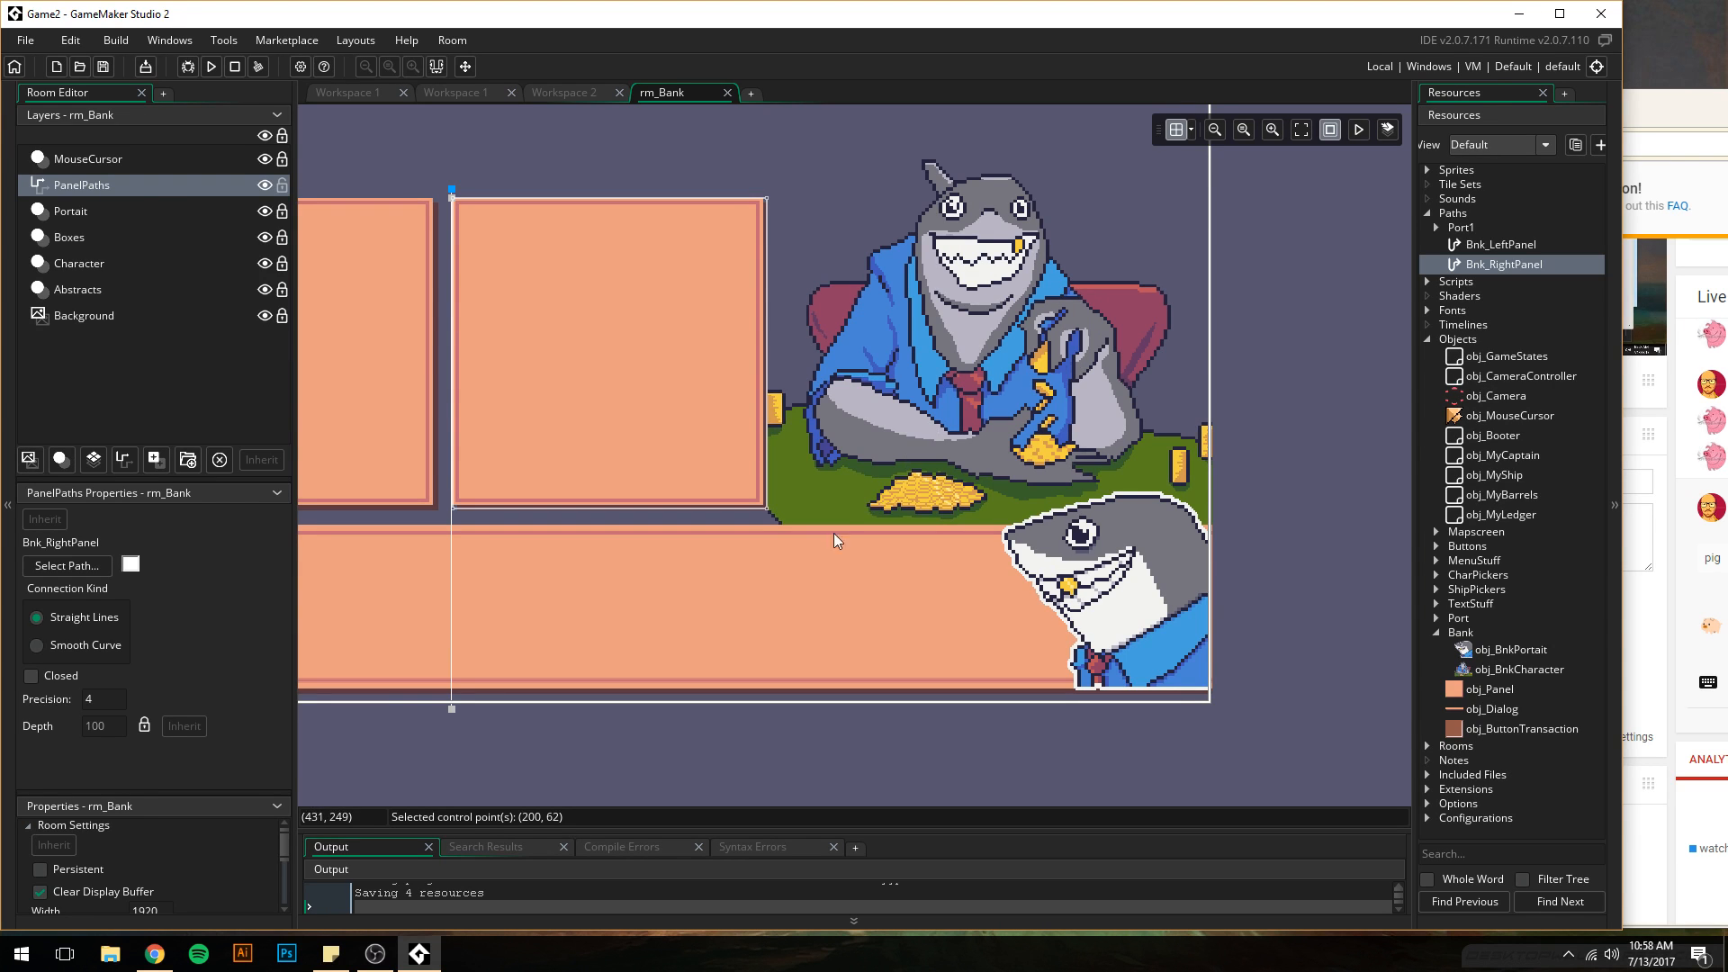
mouse_move(777, 571)
middle_mouse_down()
mouse_move(992, 579)
mouse_move(754, 573)
middle_mouse_up()
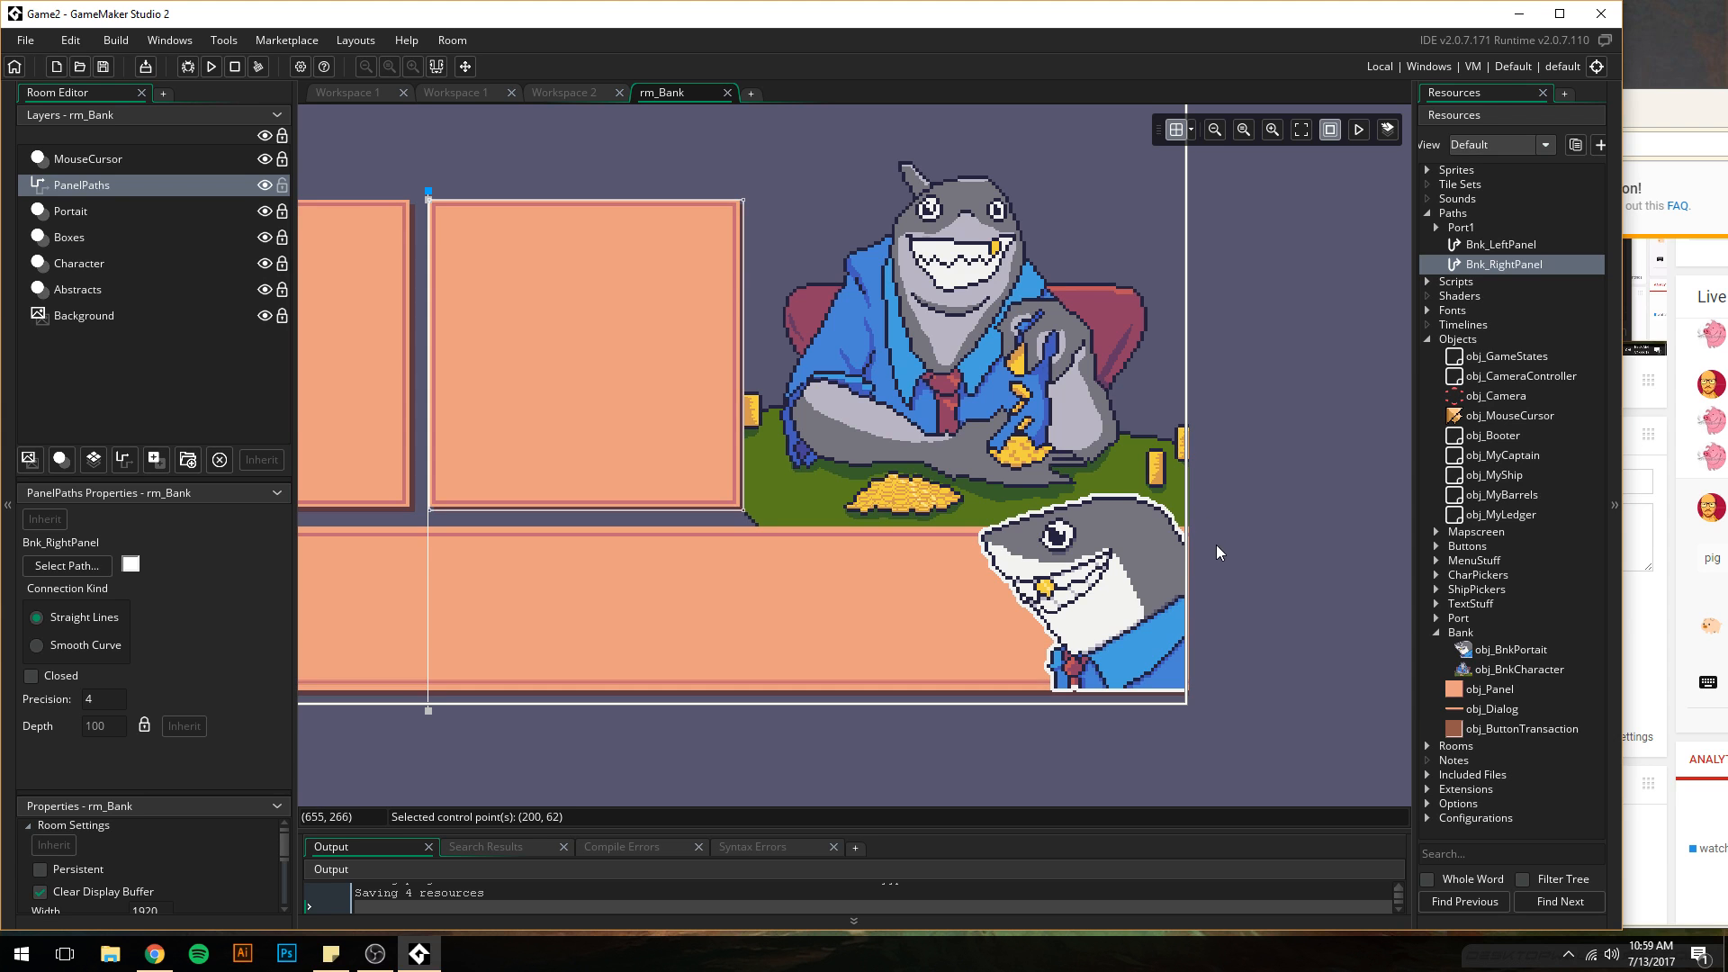
mouse_move(683, 555)
middle_mouse_down()
mouse_move(1049, 553)
mouse_move(657, 537)
middle_mouse_up()
scroll(1185, 545, "up", 1)
scroll(1185, 545, "up", 5)
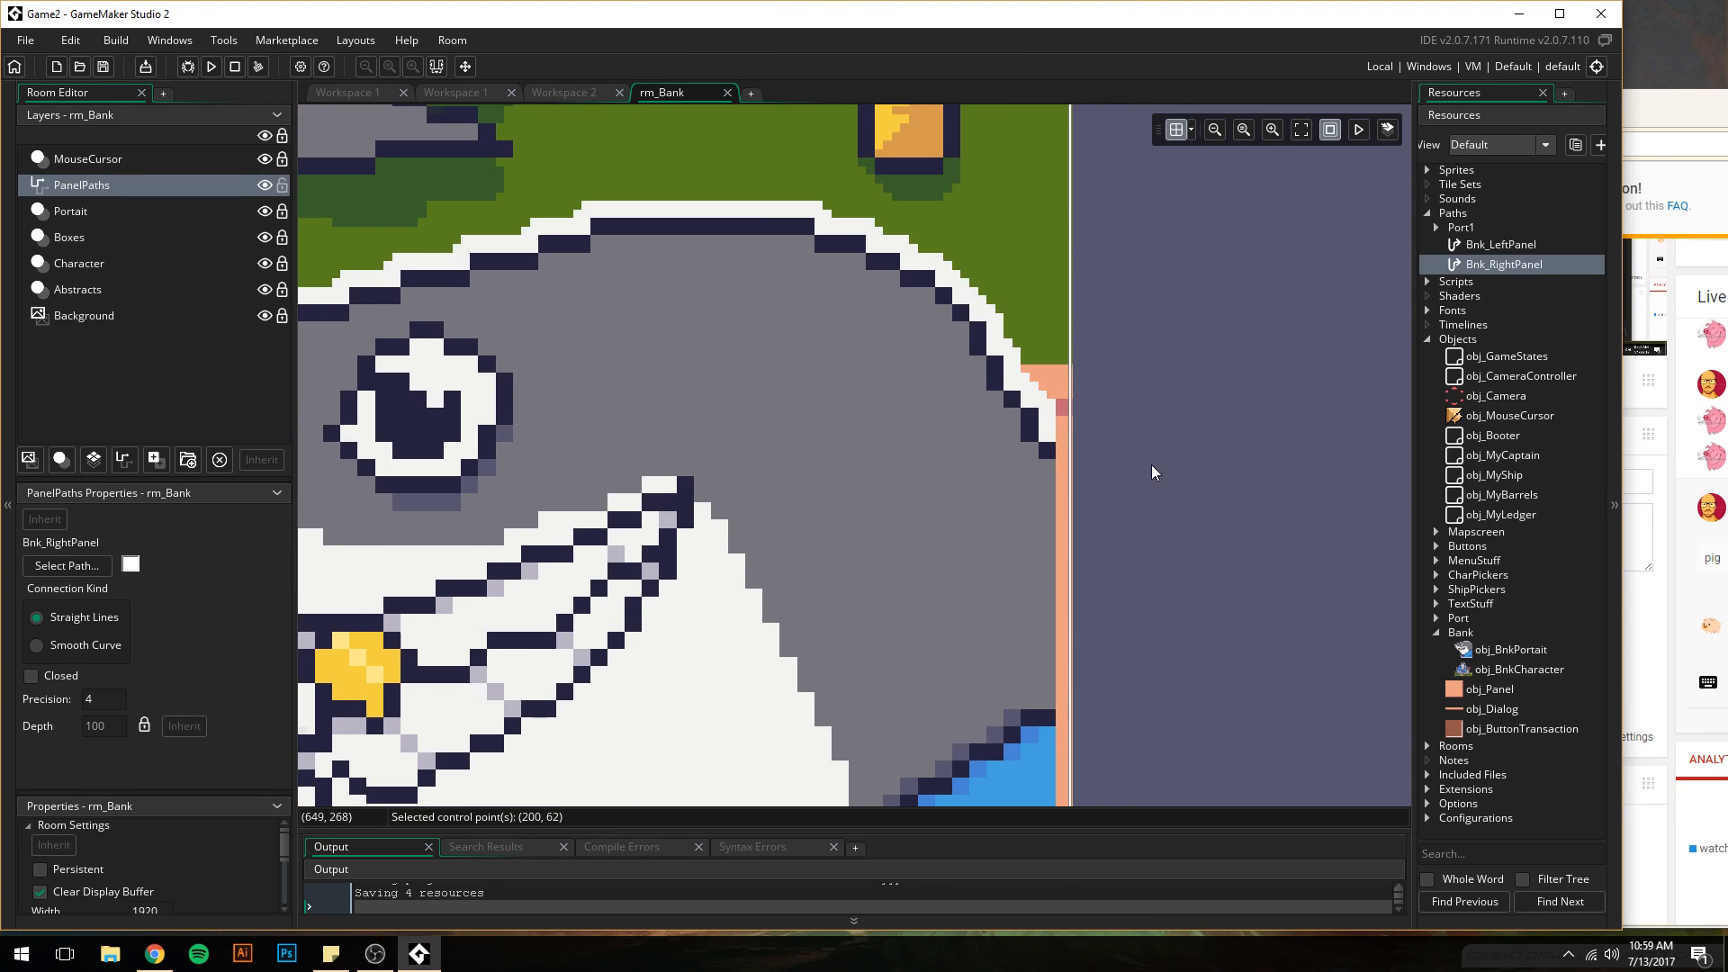
middle_click_drag(1153, 459, 958, 470)
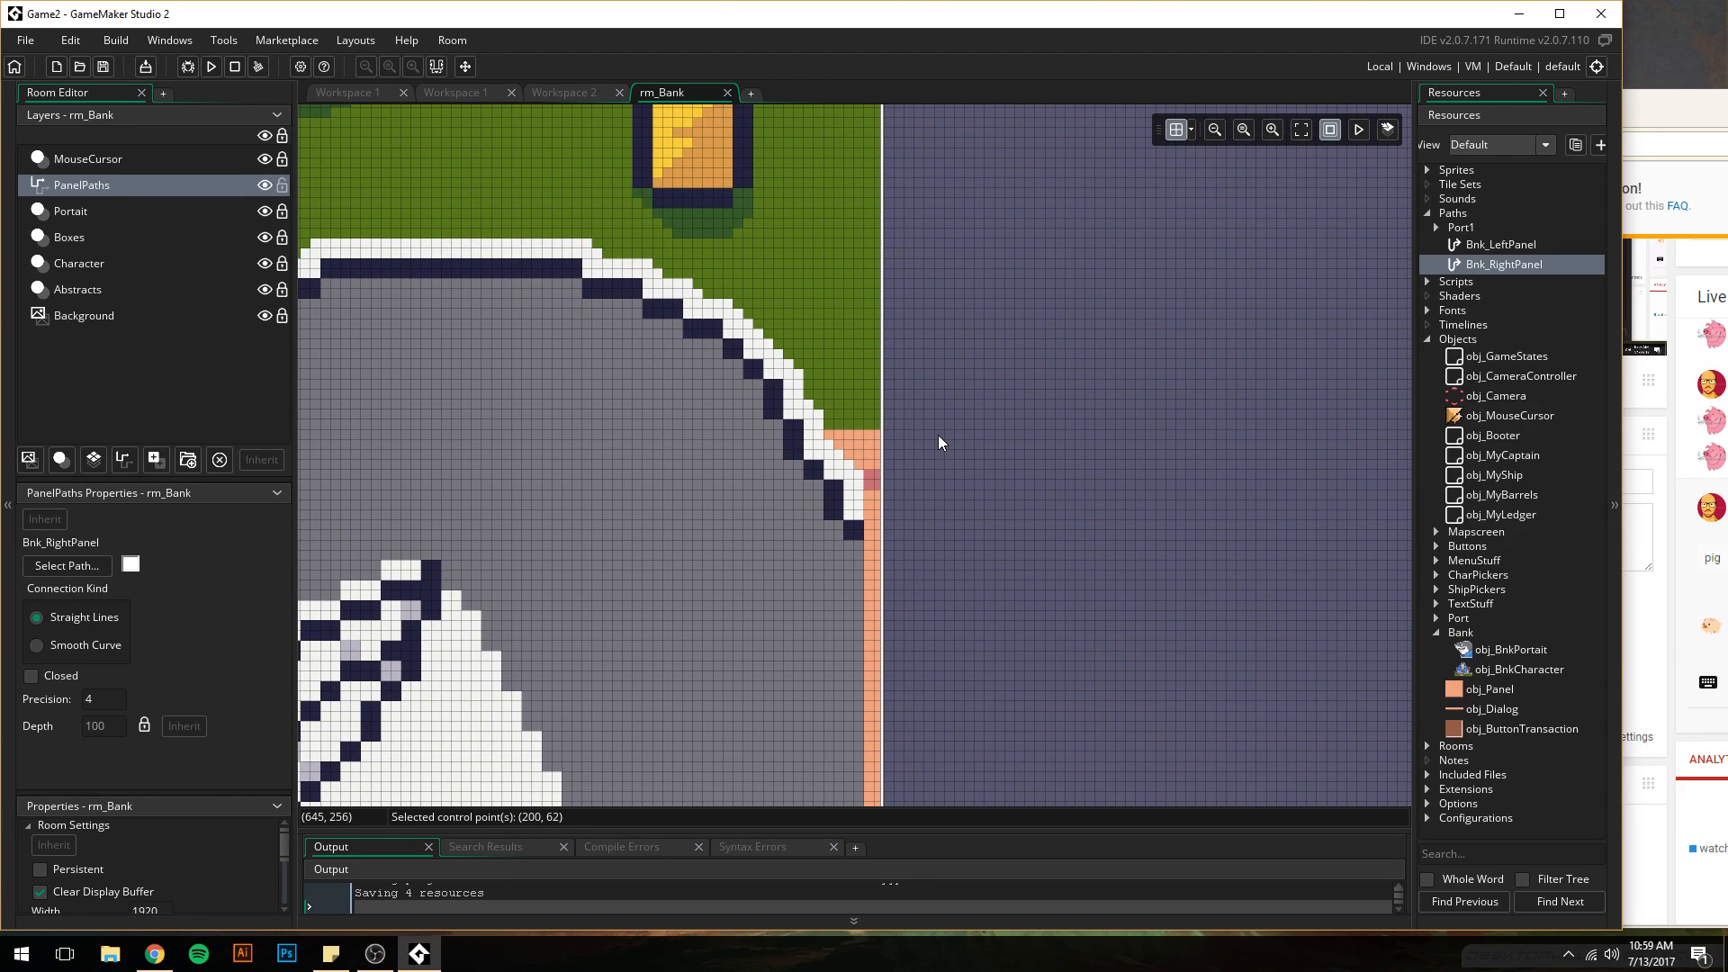
- Create a new path on the PanelPaths layer and start it at (645, 256), just past the room's right border
left_click(100, 565)
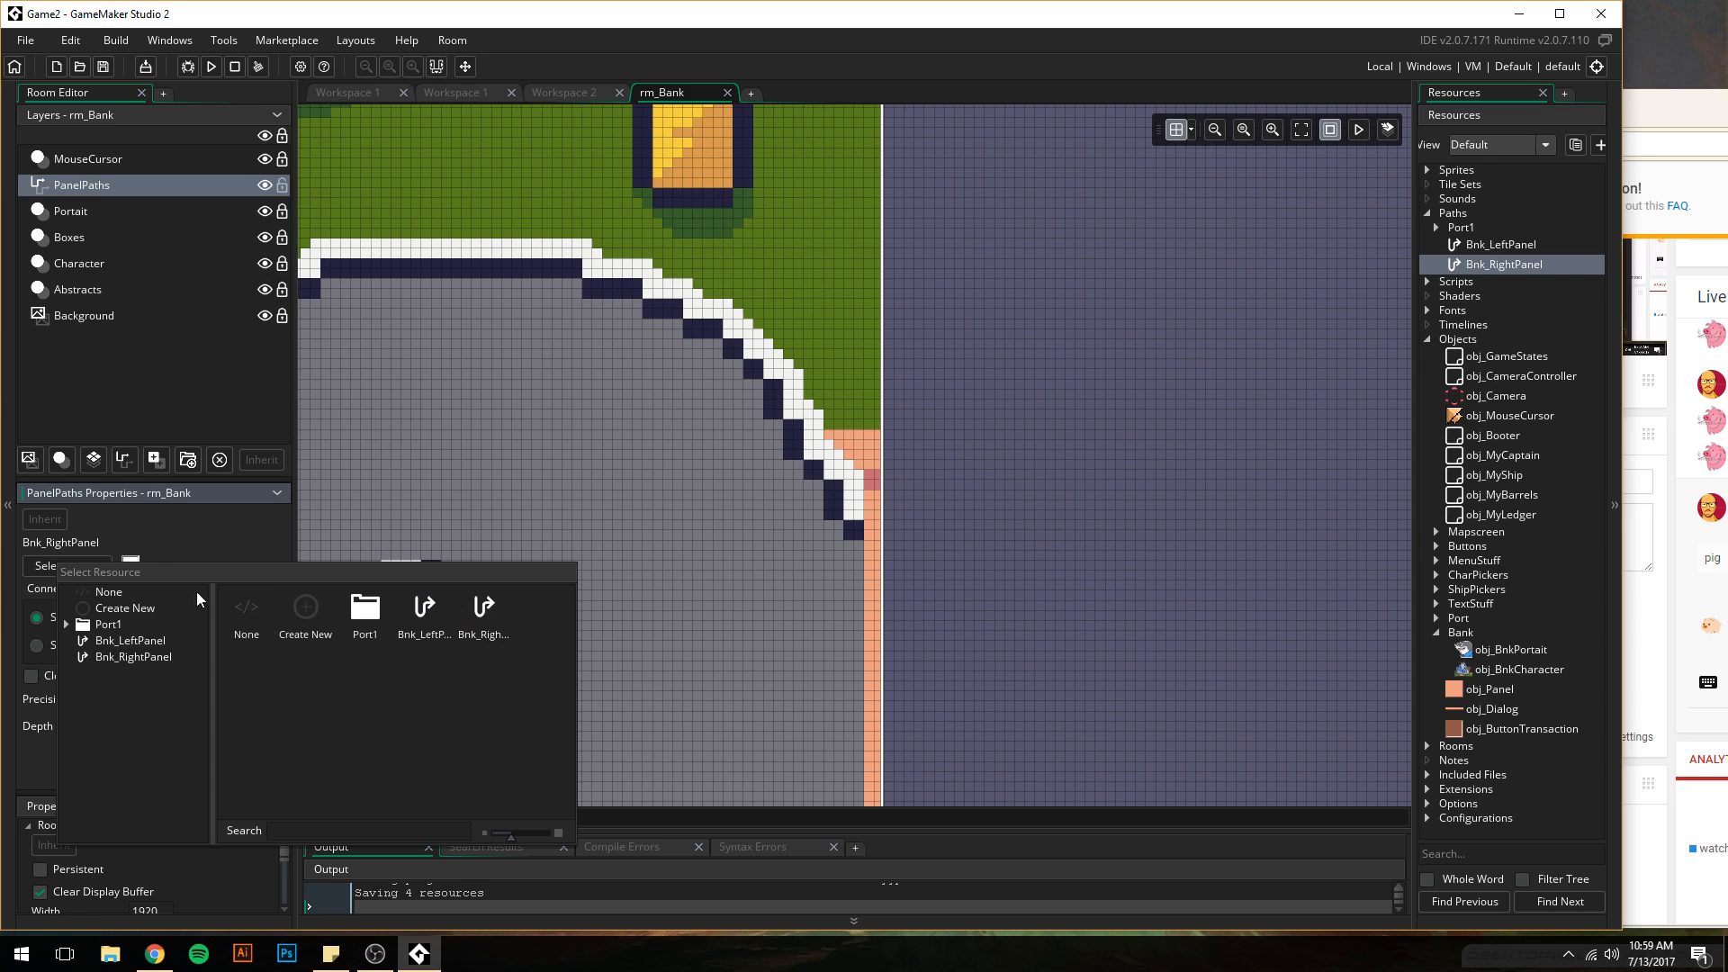
left_click(303, 609)
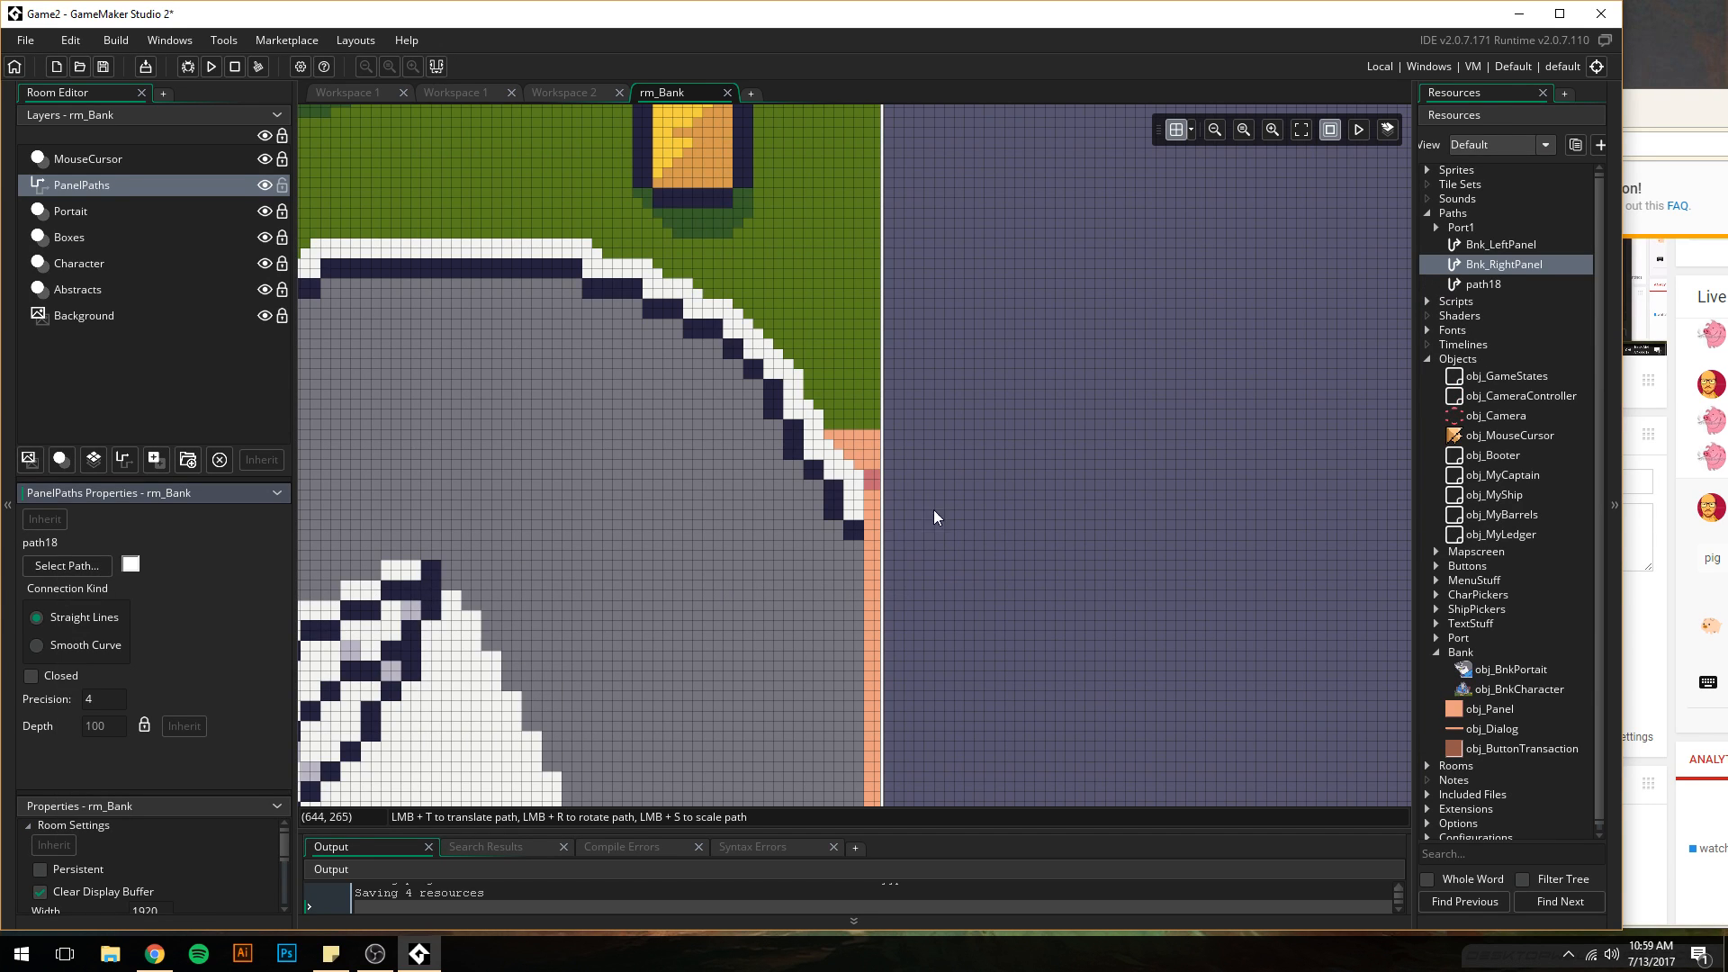
left_click(939, 433)
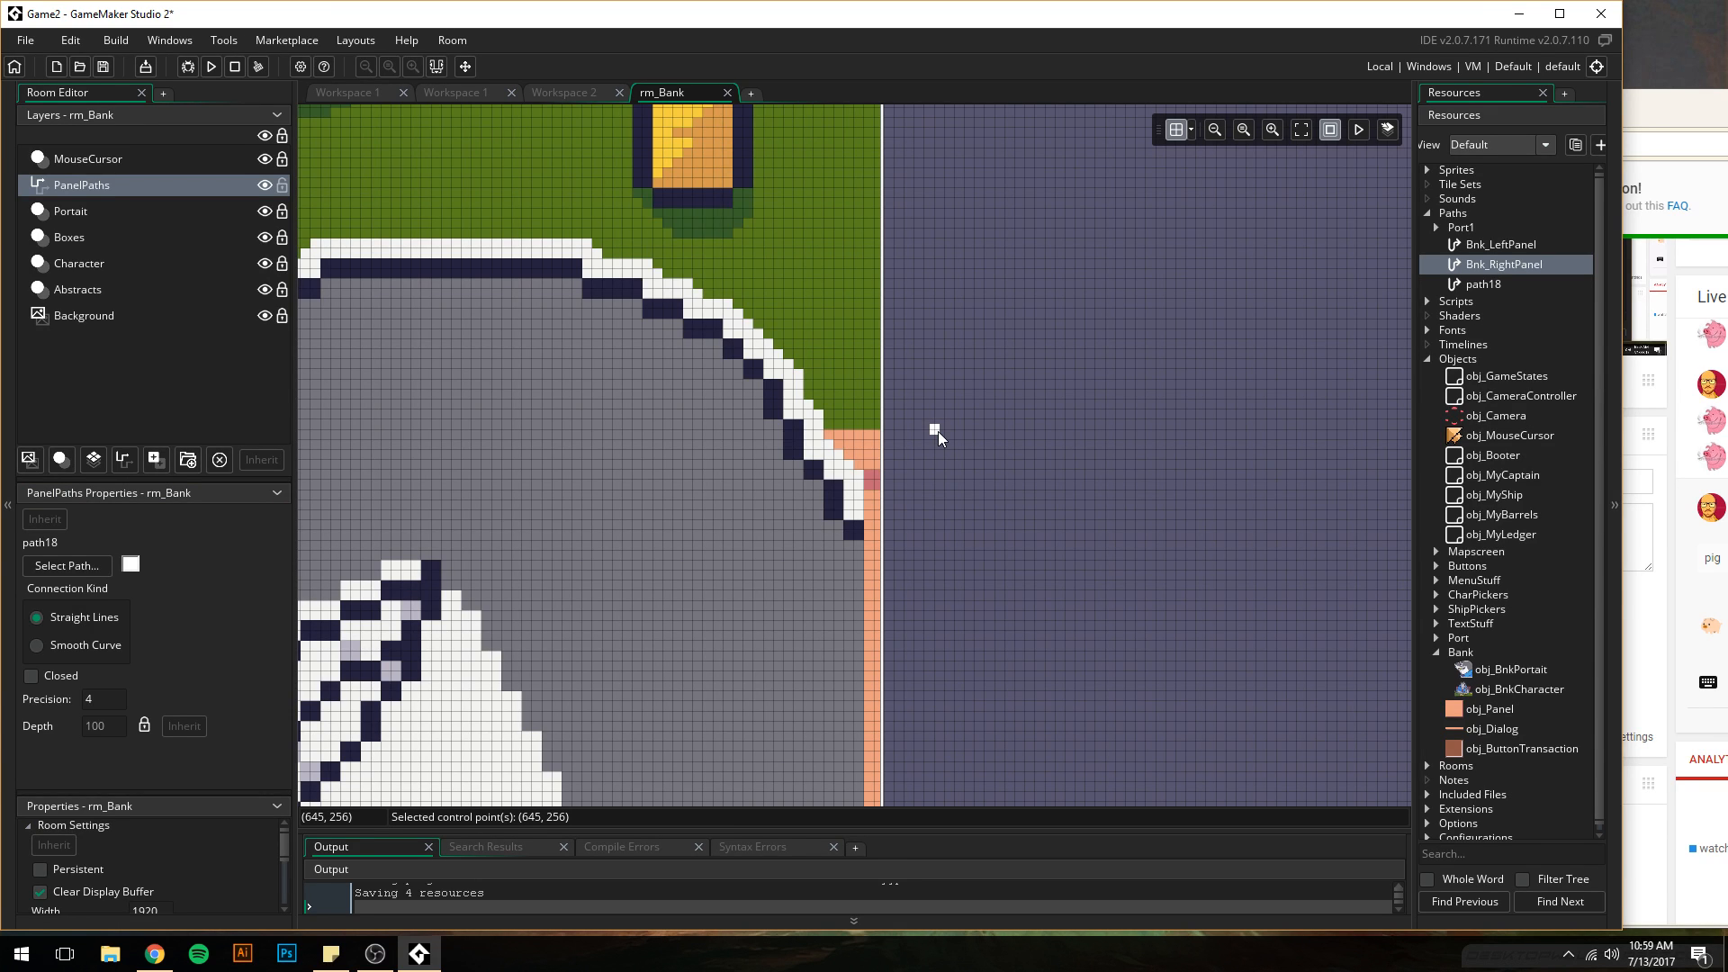
- Extend the path with two points beside the dialog box's top-left corner, placing one of them at (6, 249)
scroll(572, 471, "up", 3, "ctrl")
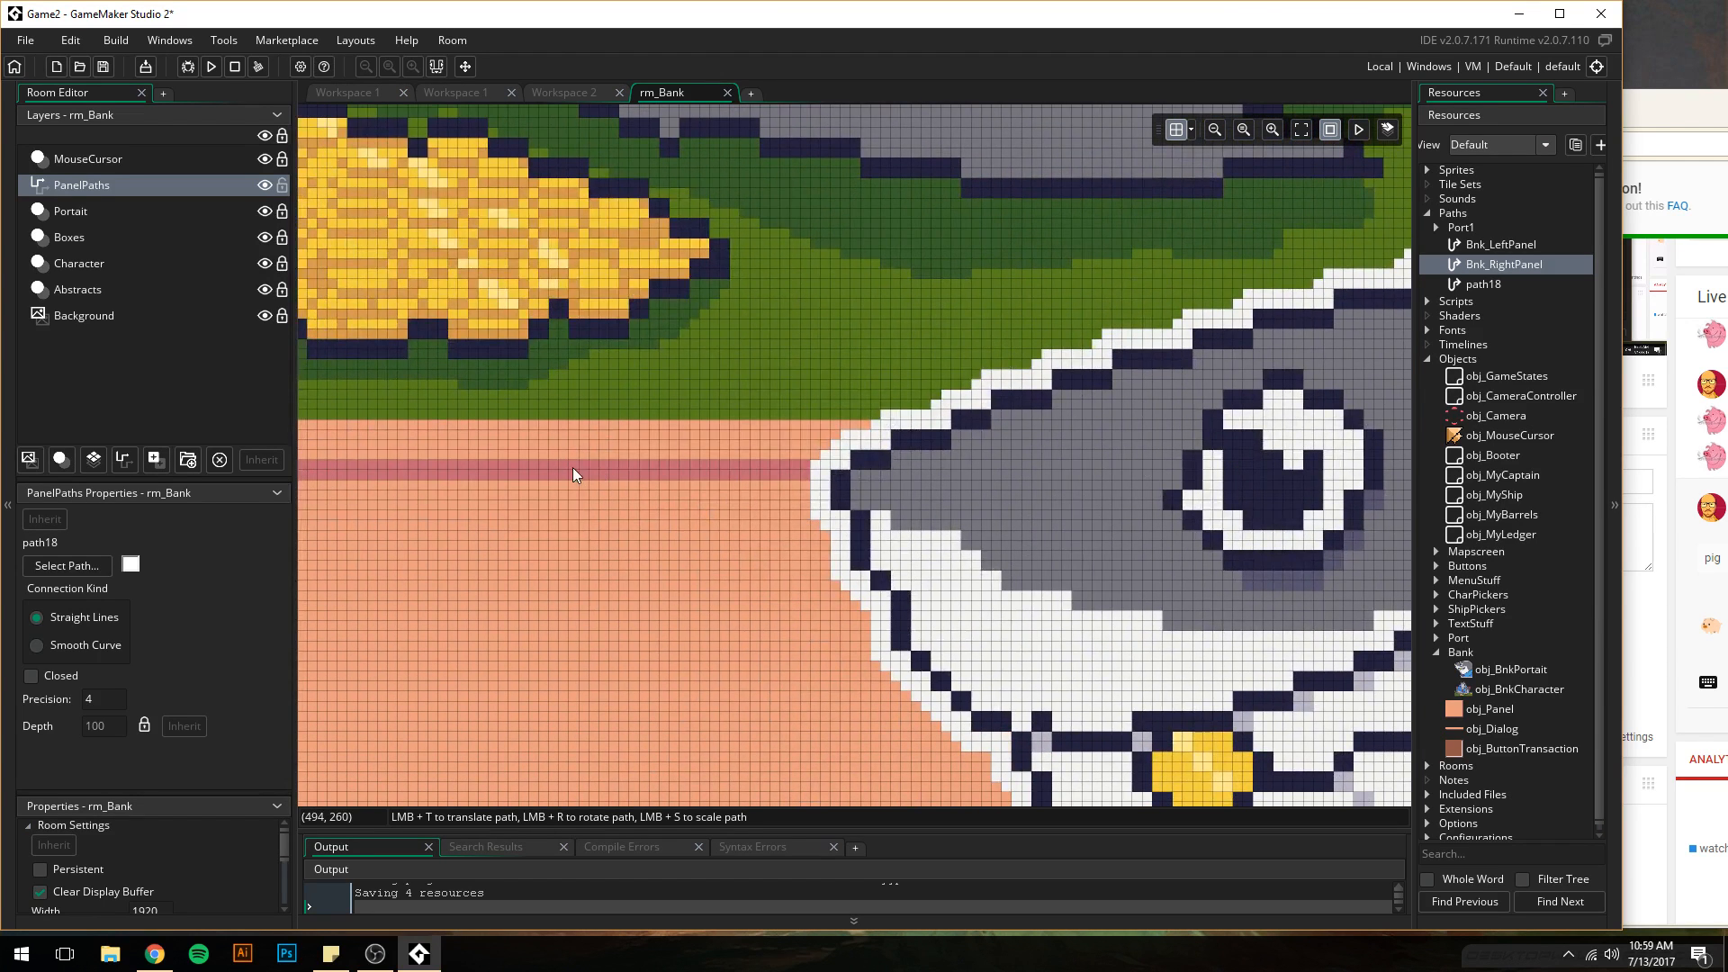
middle_click_drag(572, 468, 1118, 465)
middle_click_drag(502, 471, 1168, 455)
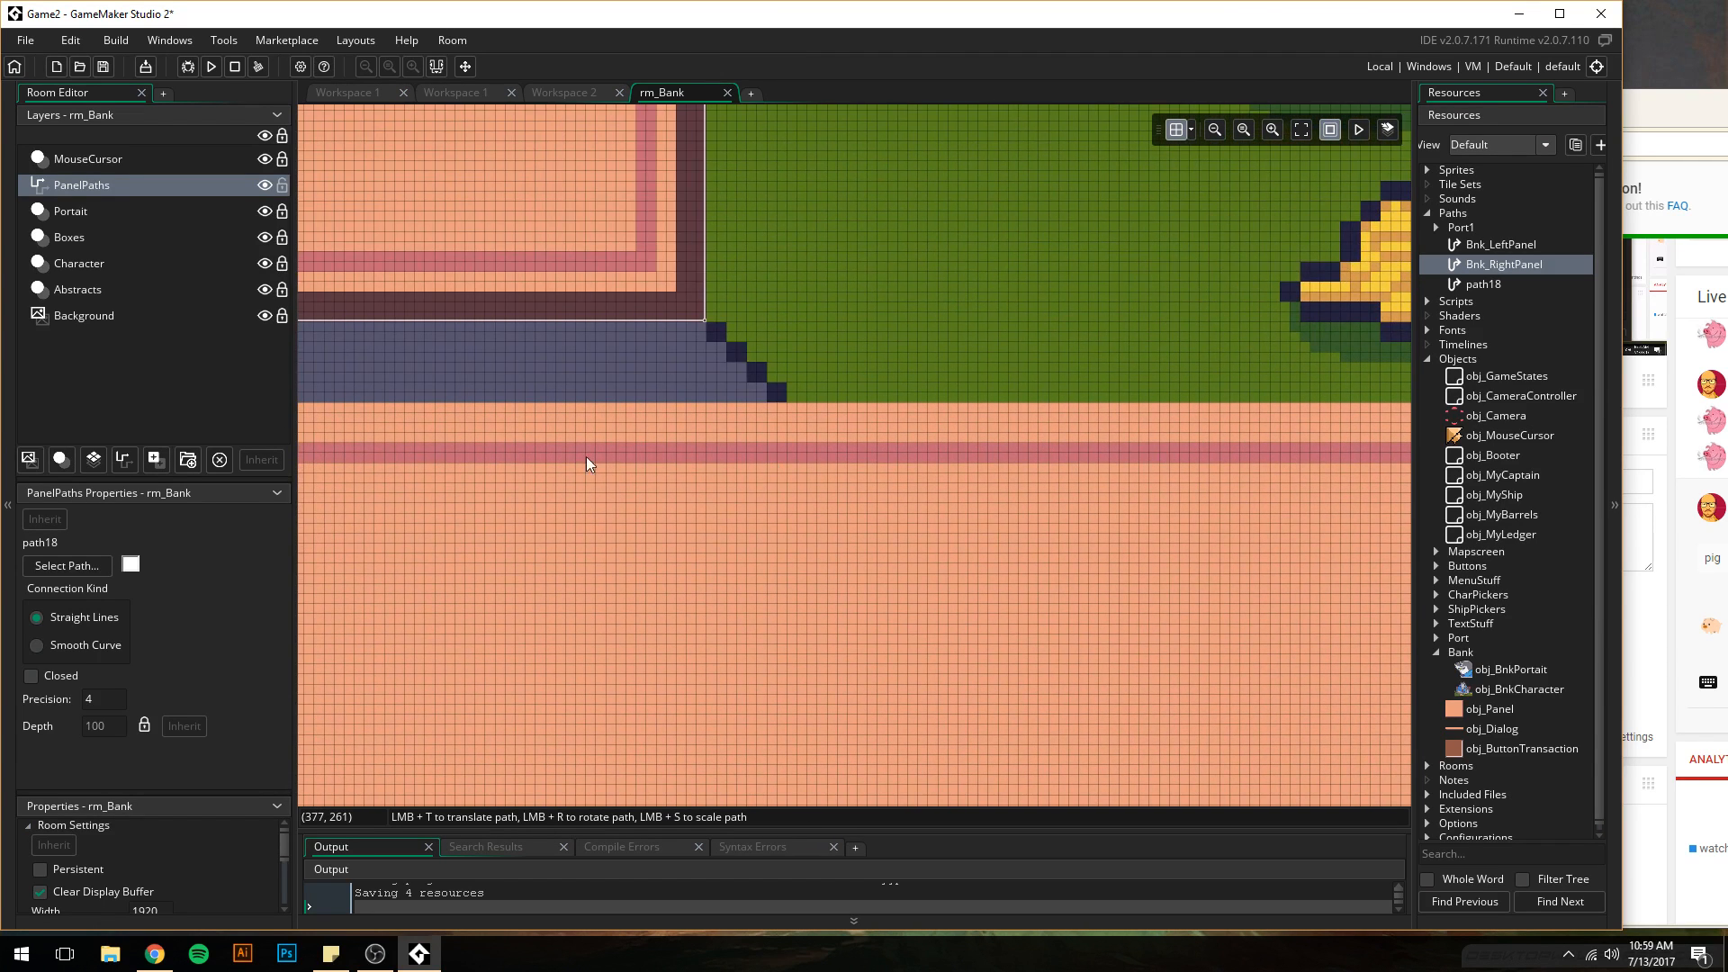
middle_click_drag(620, 463, 1191, 458)
middle_click_drag(504, 441, 1199, 419)
mouse_move(453, 417)
middle_mouse_down()
mouse_move(1136, 419)
mouse_move(882, 417)
middle_mouse_up()
left_click(887, 382)
left_click(927, 311)
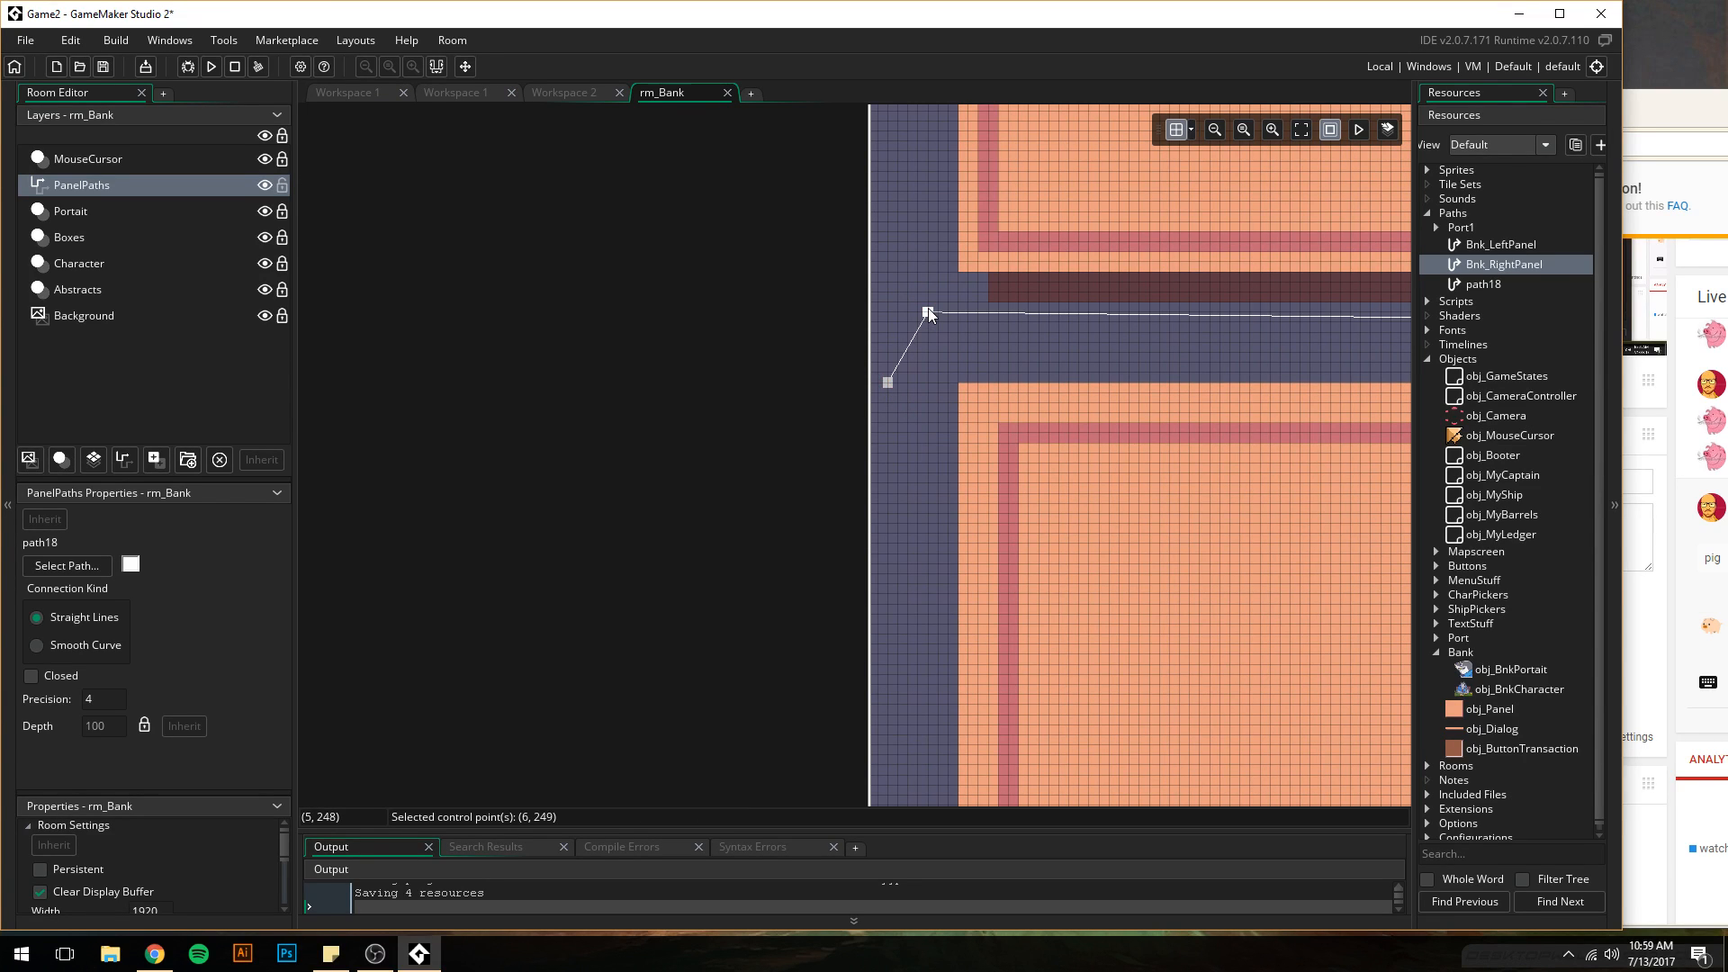
- Move the path's end point onto the dialog box's top-left corner and the point at (6, 249) to (3, 256)
left_click(889, 384)
left_click(888, 382)
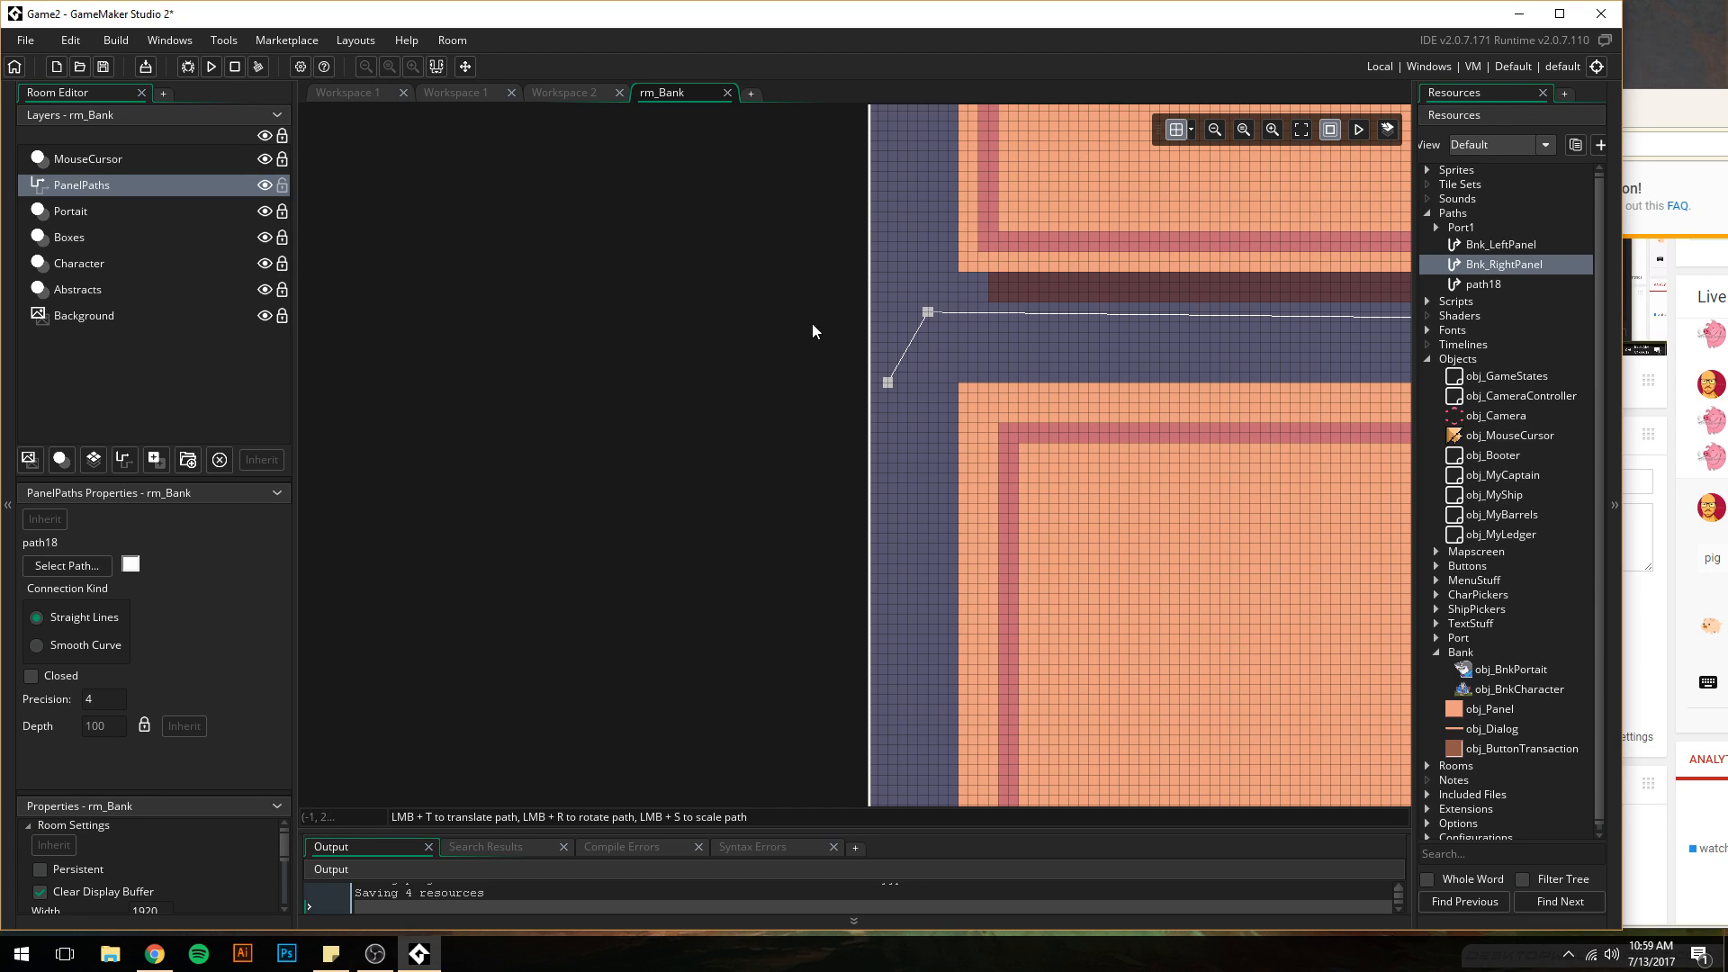
left_click(928, 313)
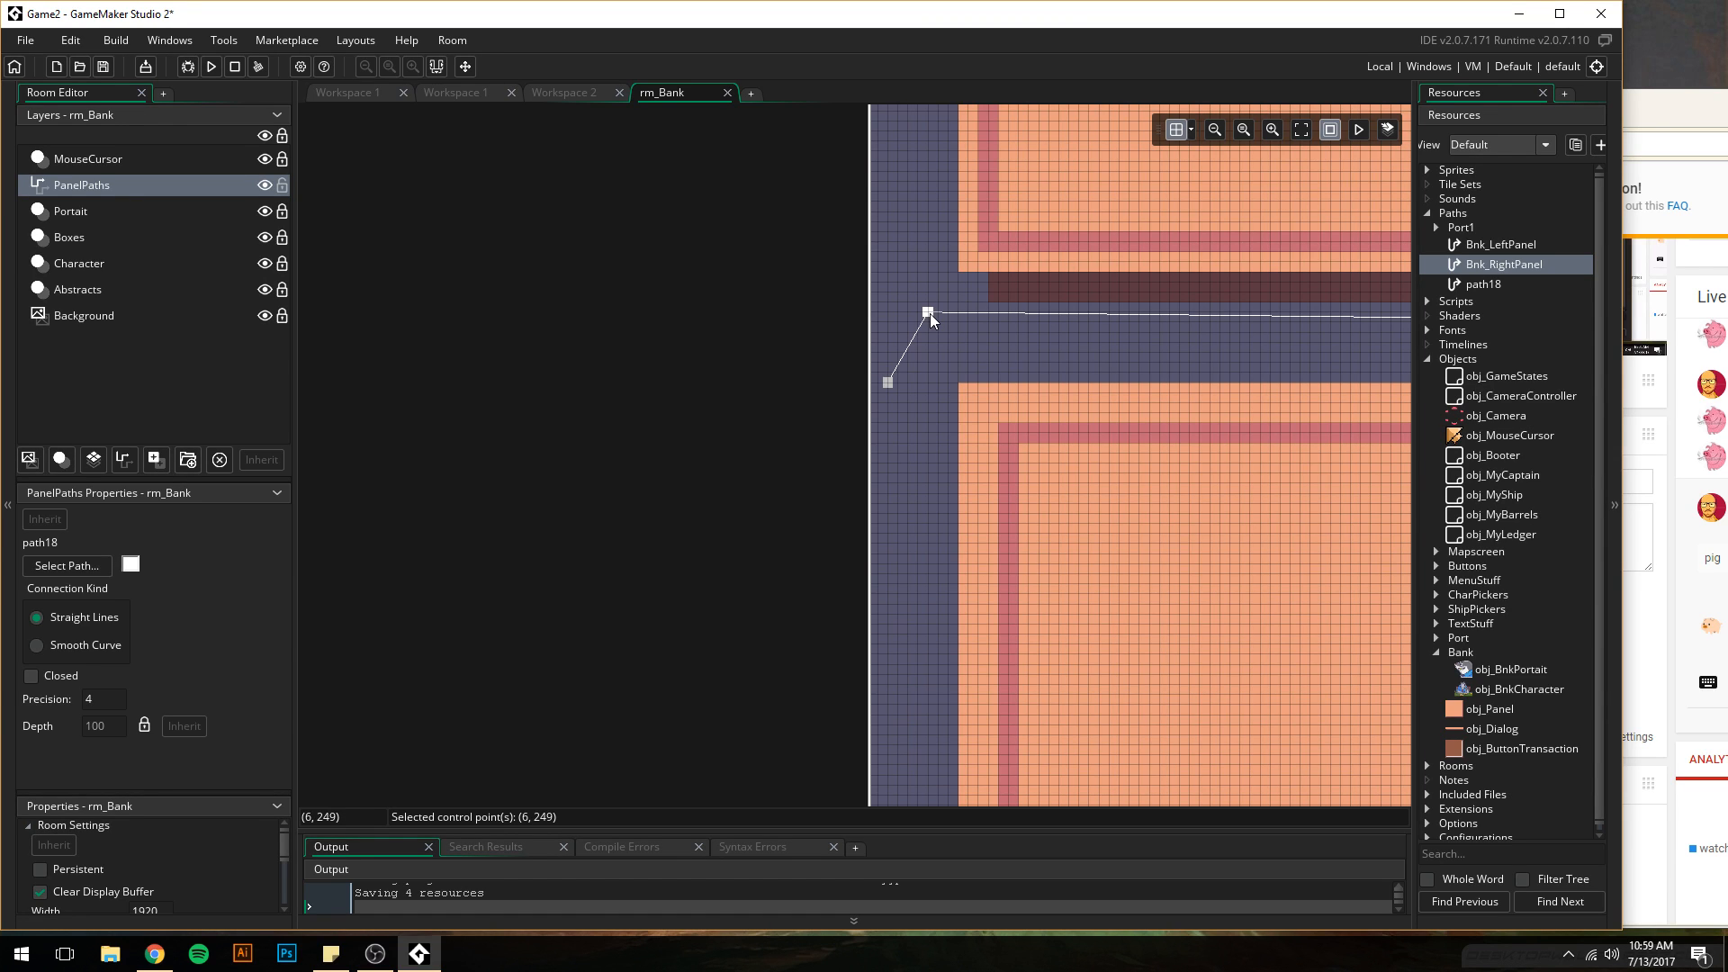
left_click_drag(885, 386, 959, 386)
left_click_drag(926, 311, 892, 374)
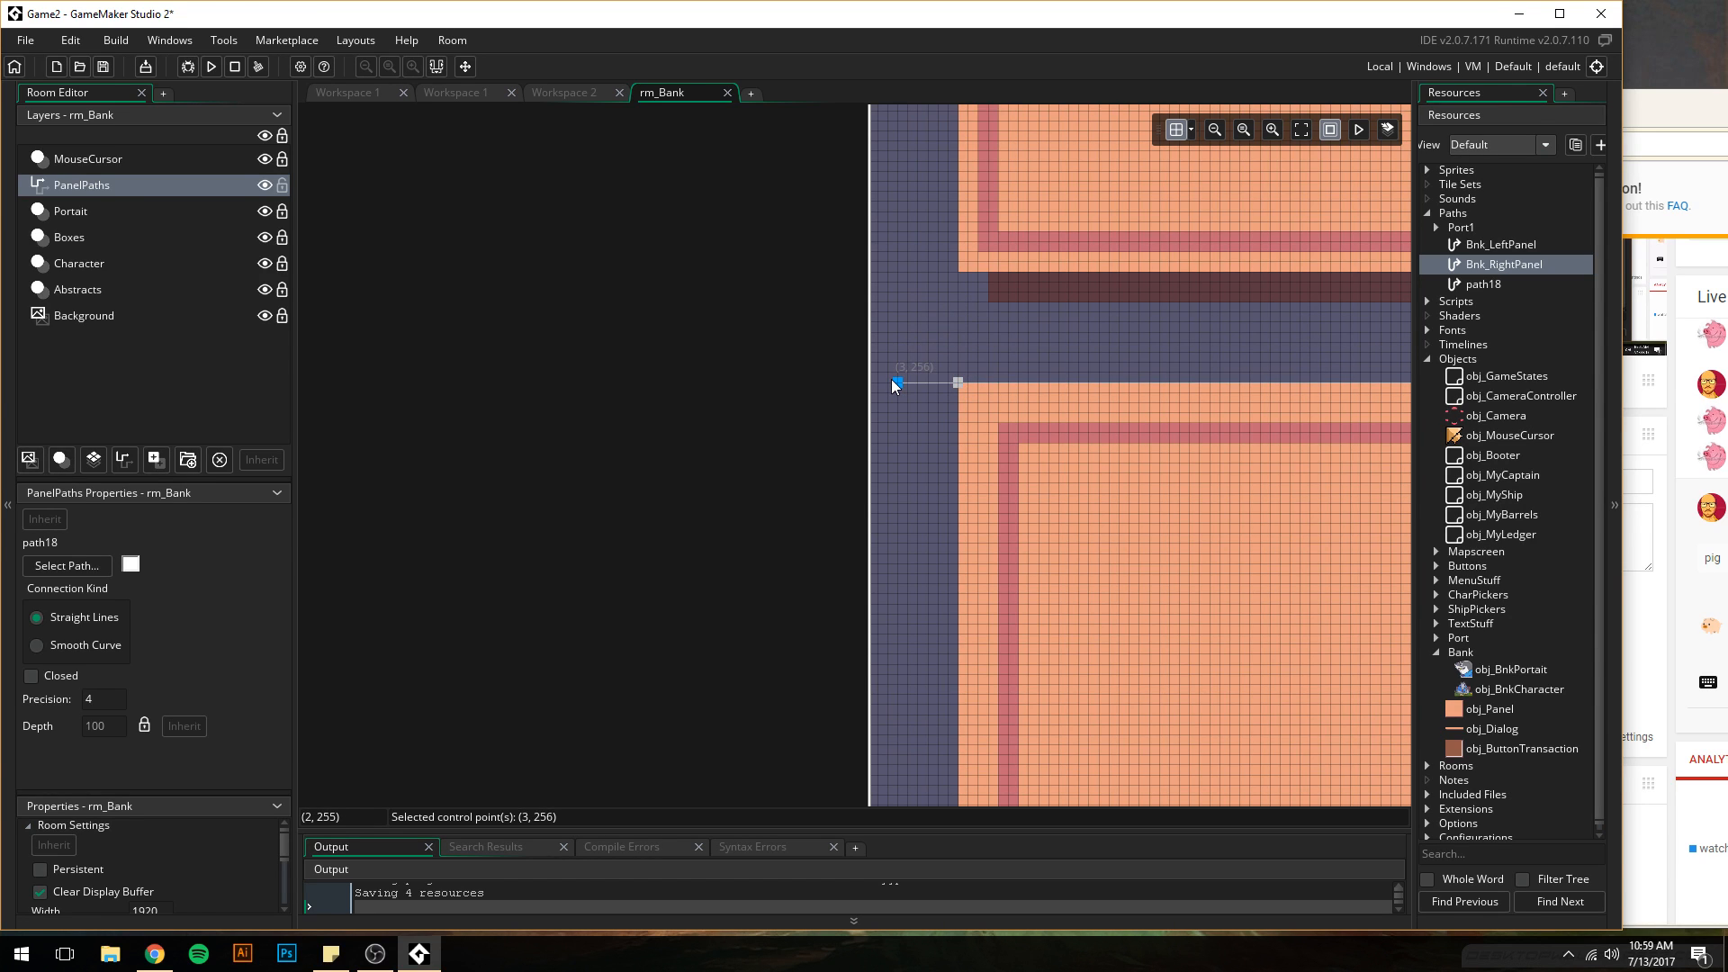
- Examine the path along the dialog box's upper edge as far as the portrait at the room's right border
middle_click_drag(1207, 306, 467, 334)
middle_click_drag(1045, 339, 444, 343)
middle_click_drag(1121, 362, 595, 359)
middle_click_drag(1369, 352, 576, 345)
middle_click_drag(1168, 362, 391, 379)
scroll(1098, 370, "down", 4)
scroll(1098, 371, "down", 5)
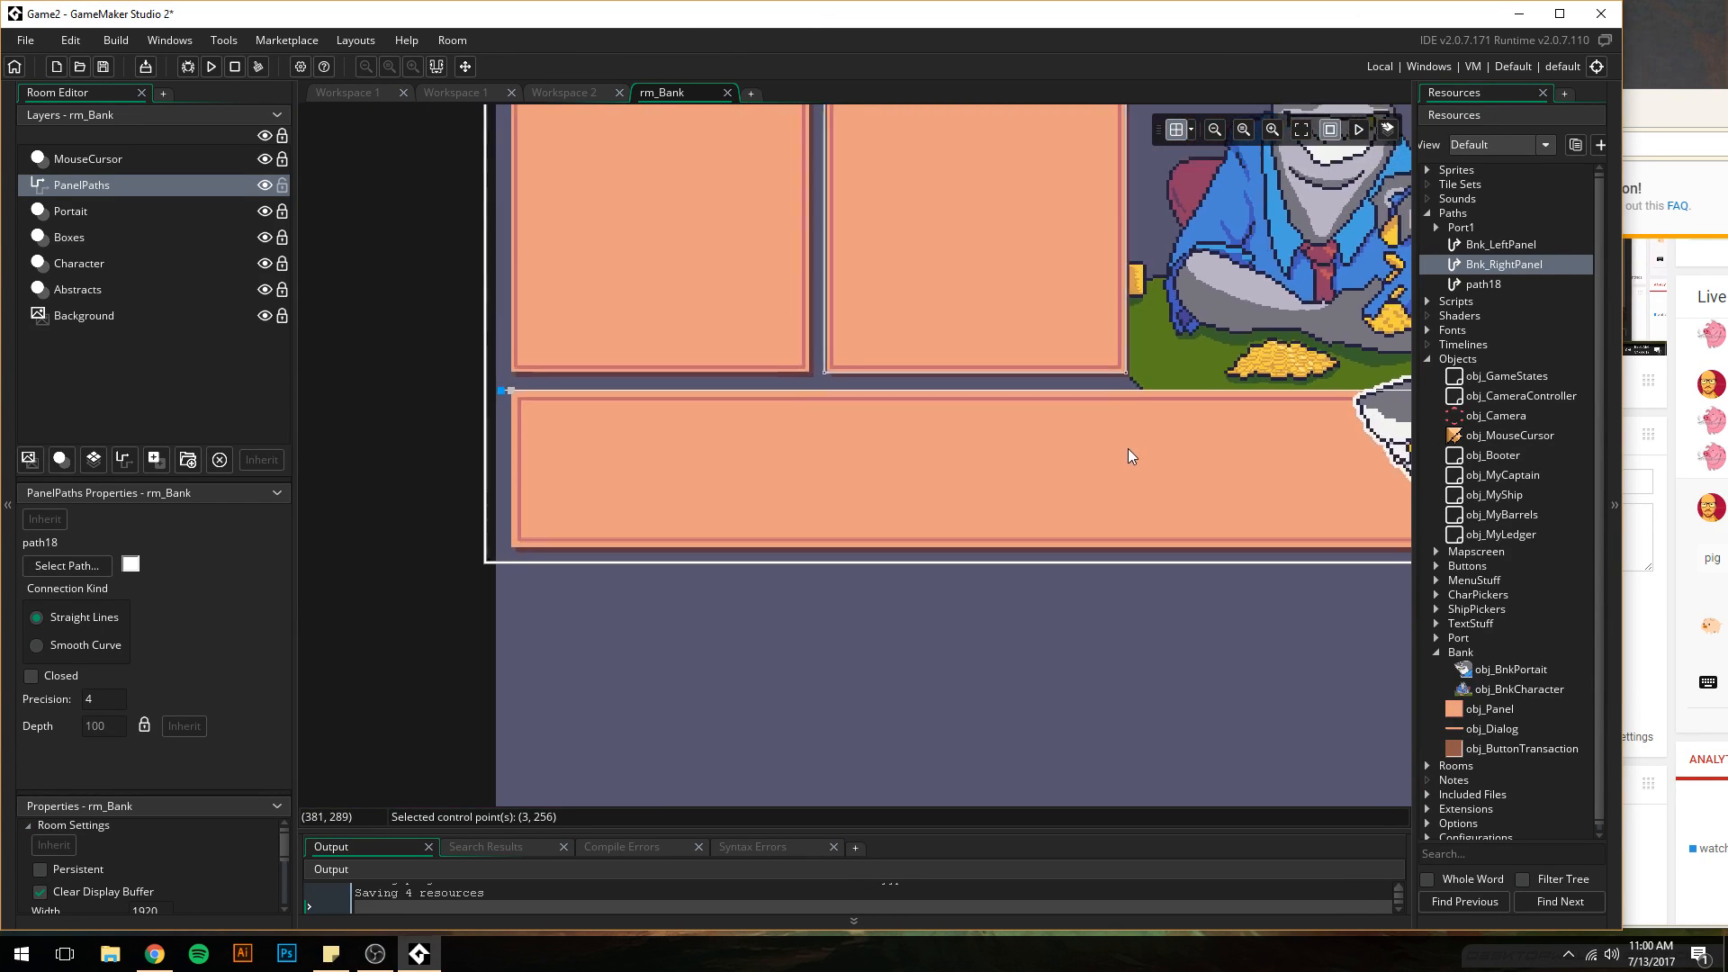
middle_click_drag(1164, 607, 574, 641)
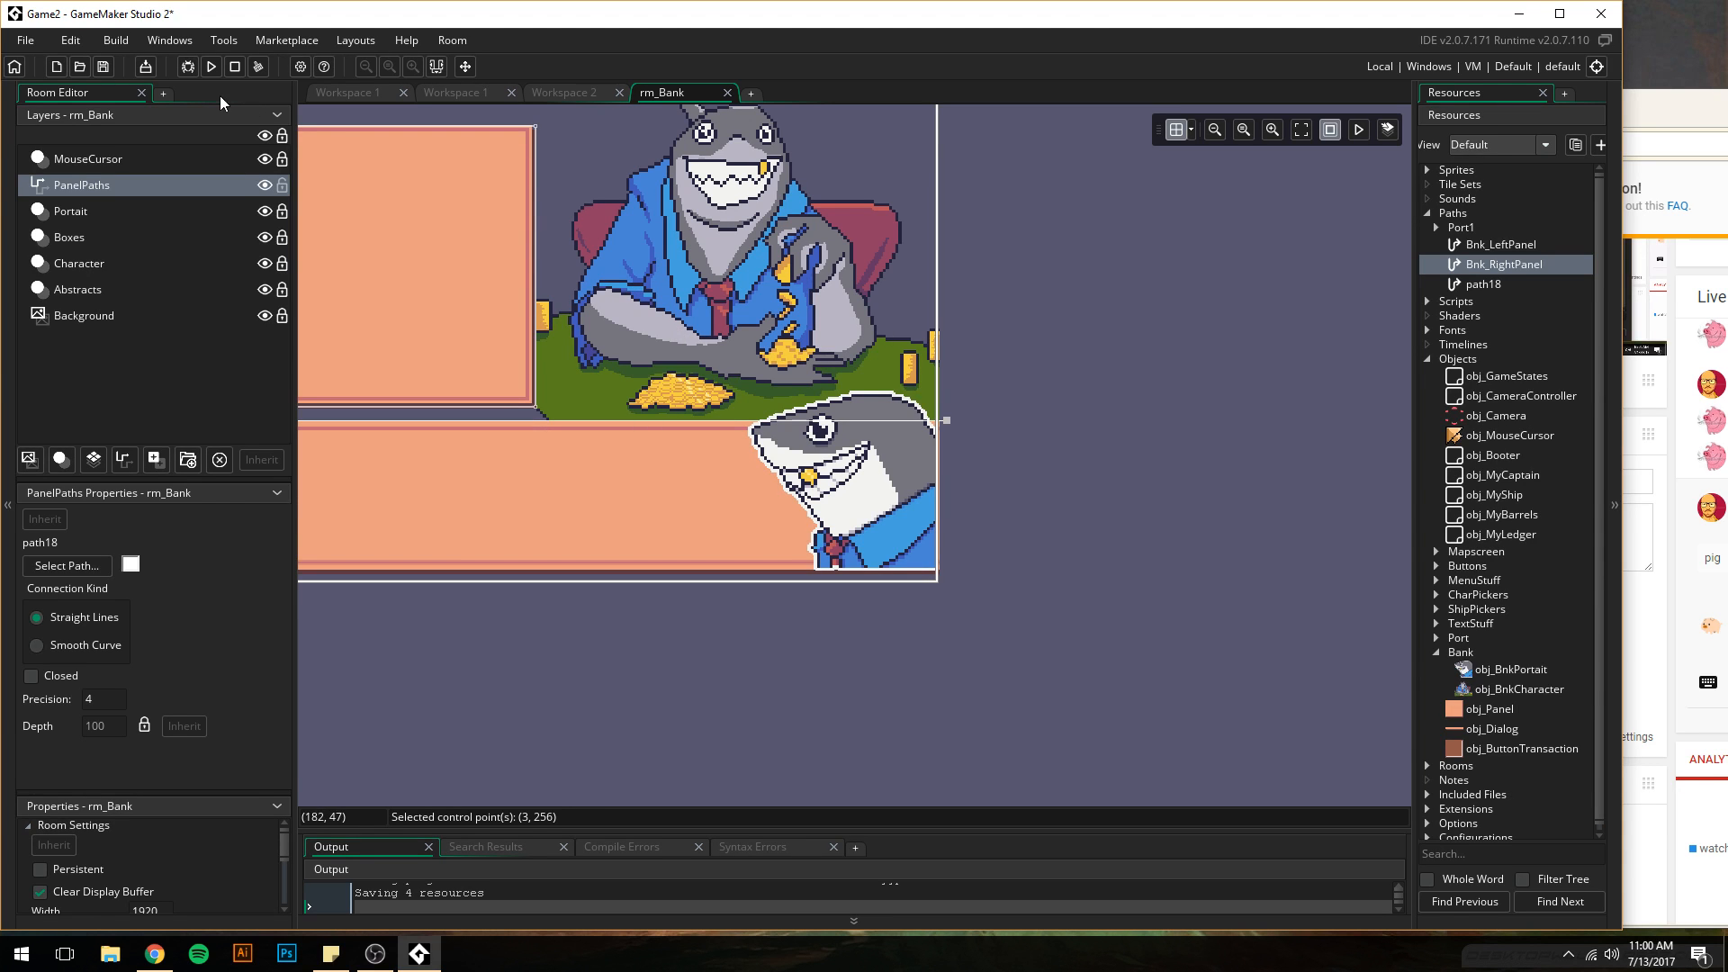
- Close the dialog sprite's editor in Workspace 2 and open the spr_BnkPortrait120x115 sprite from the Bank group
left_click(563, 93)
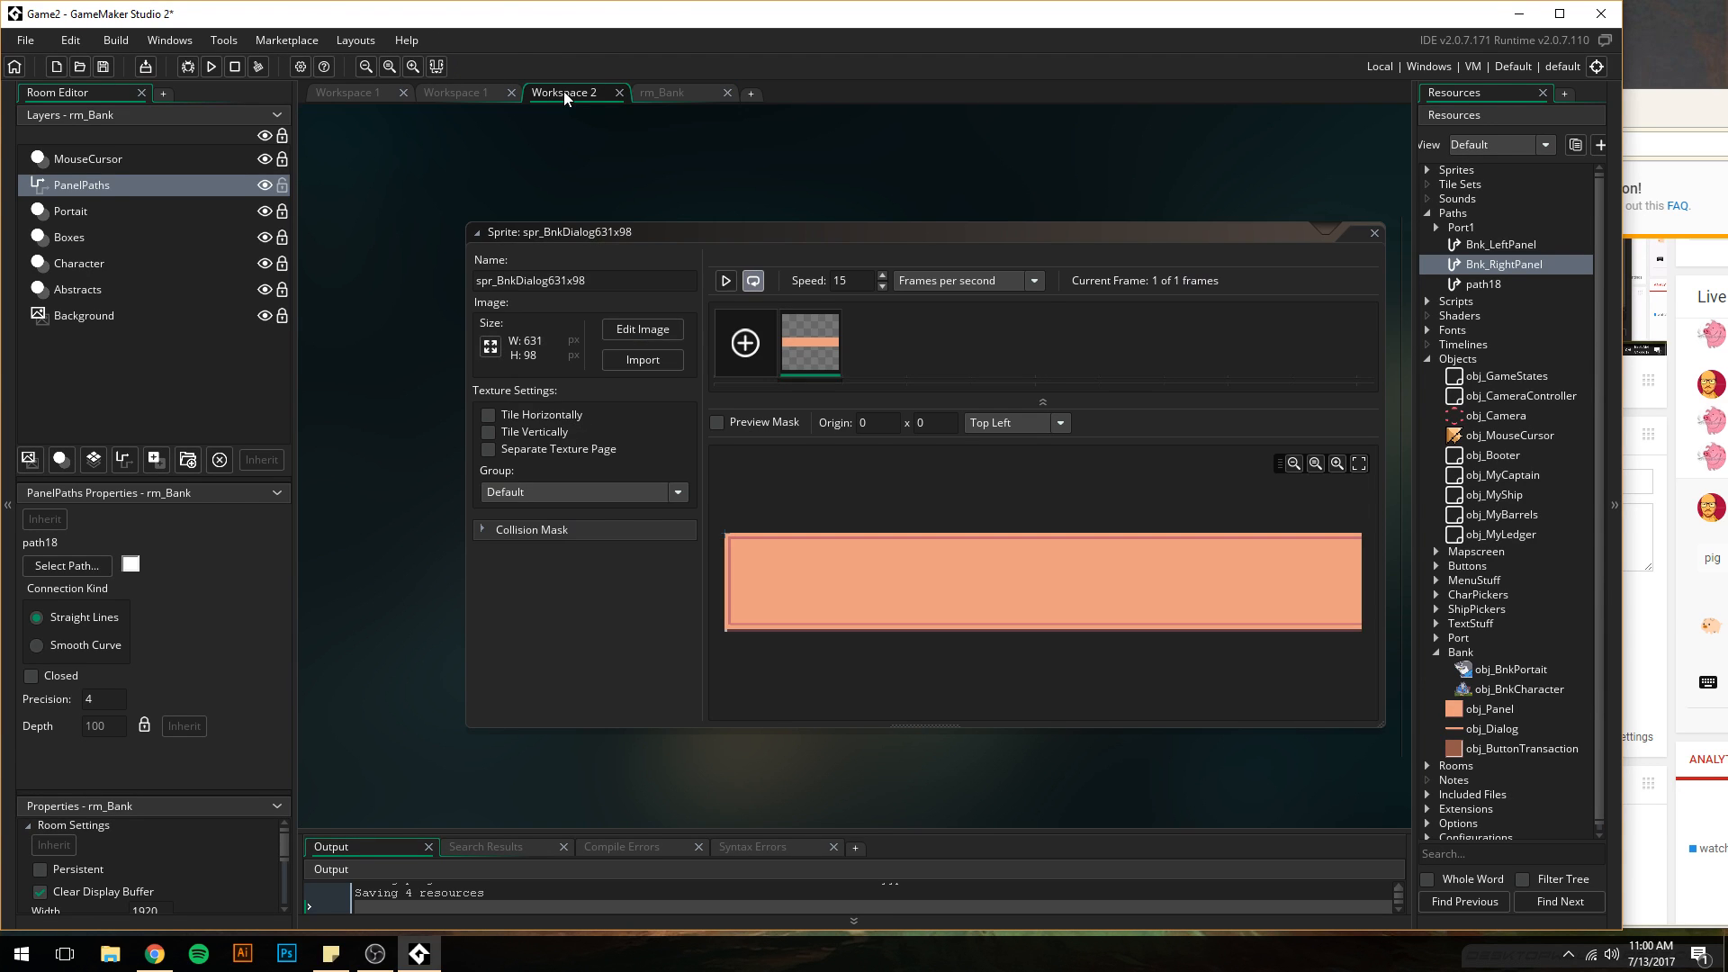
left_click(1374, 232)
left_click(1428, 213)
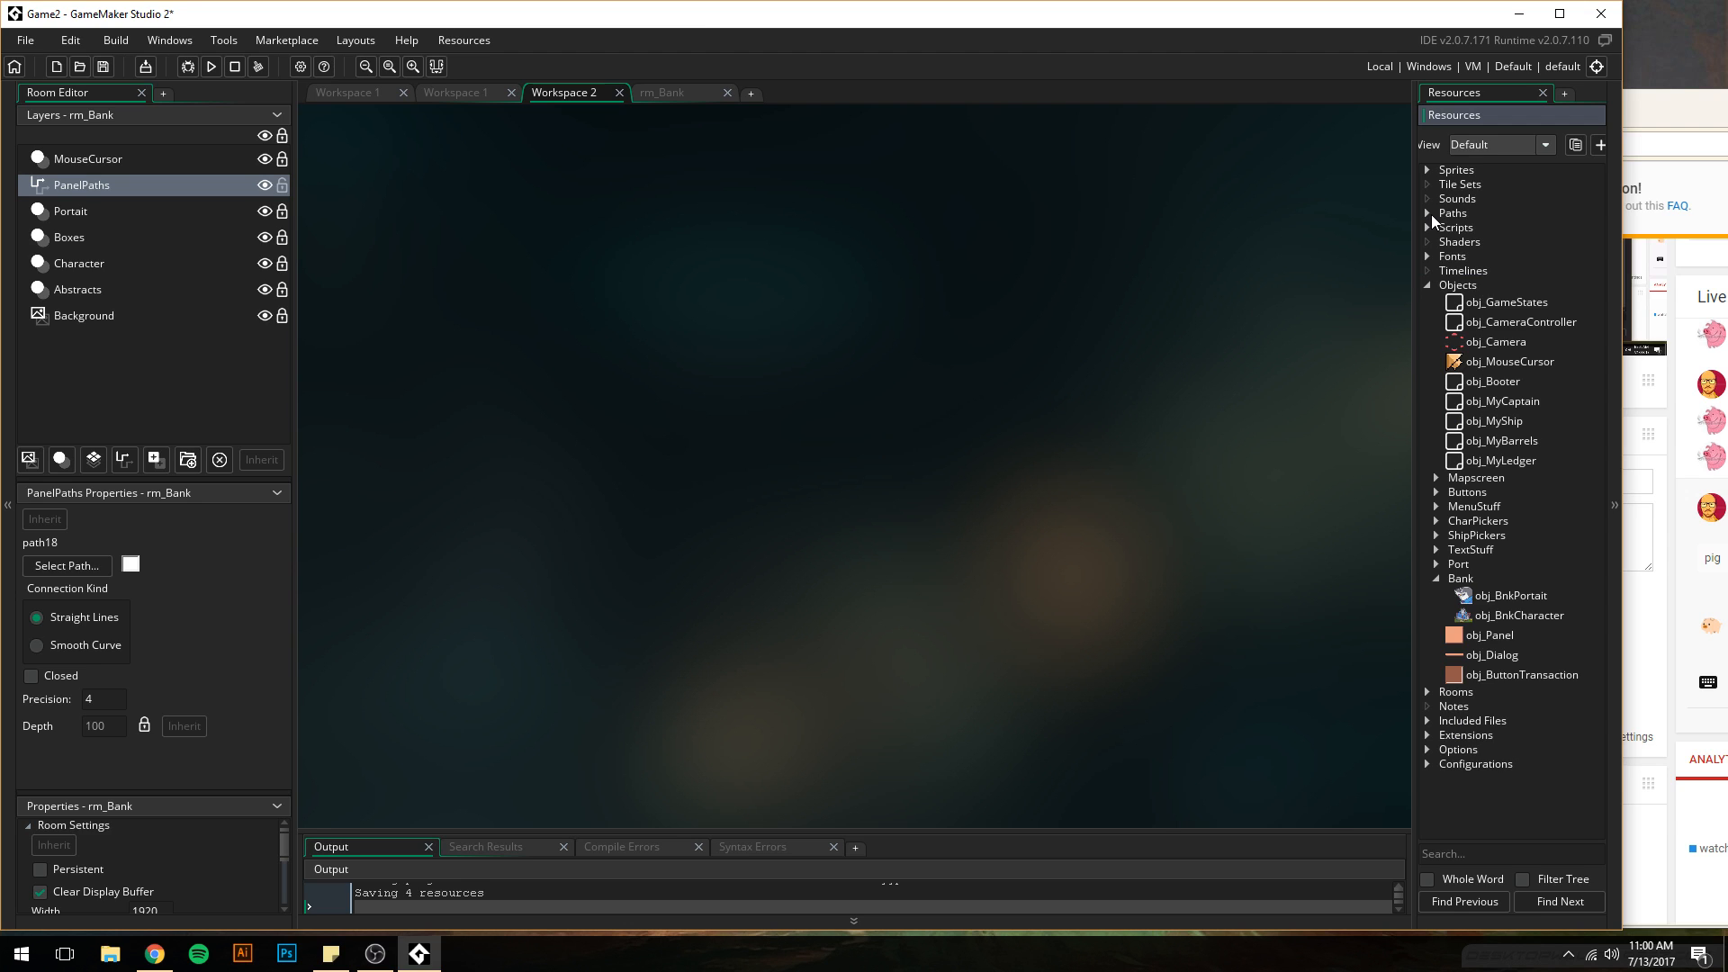
left_click(1427, 169)
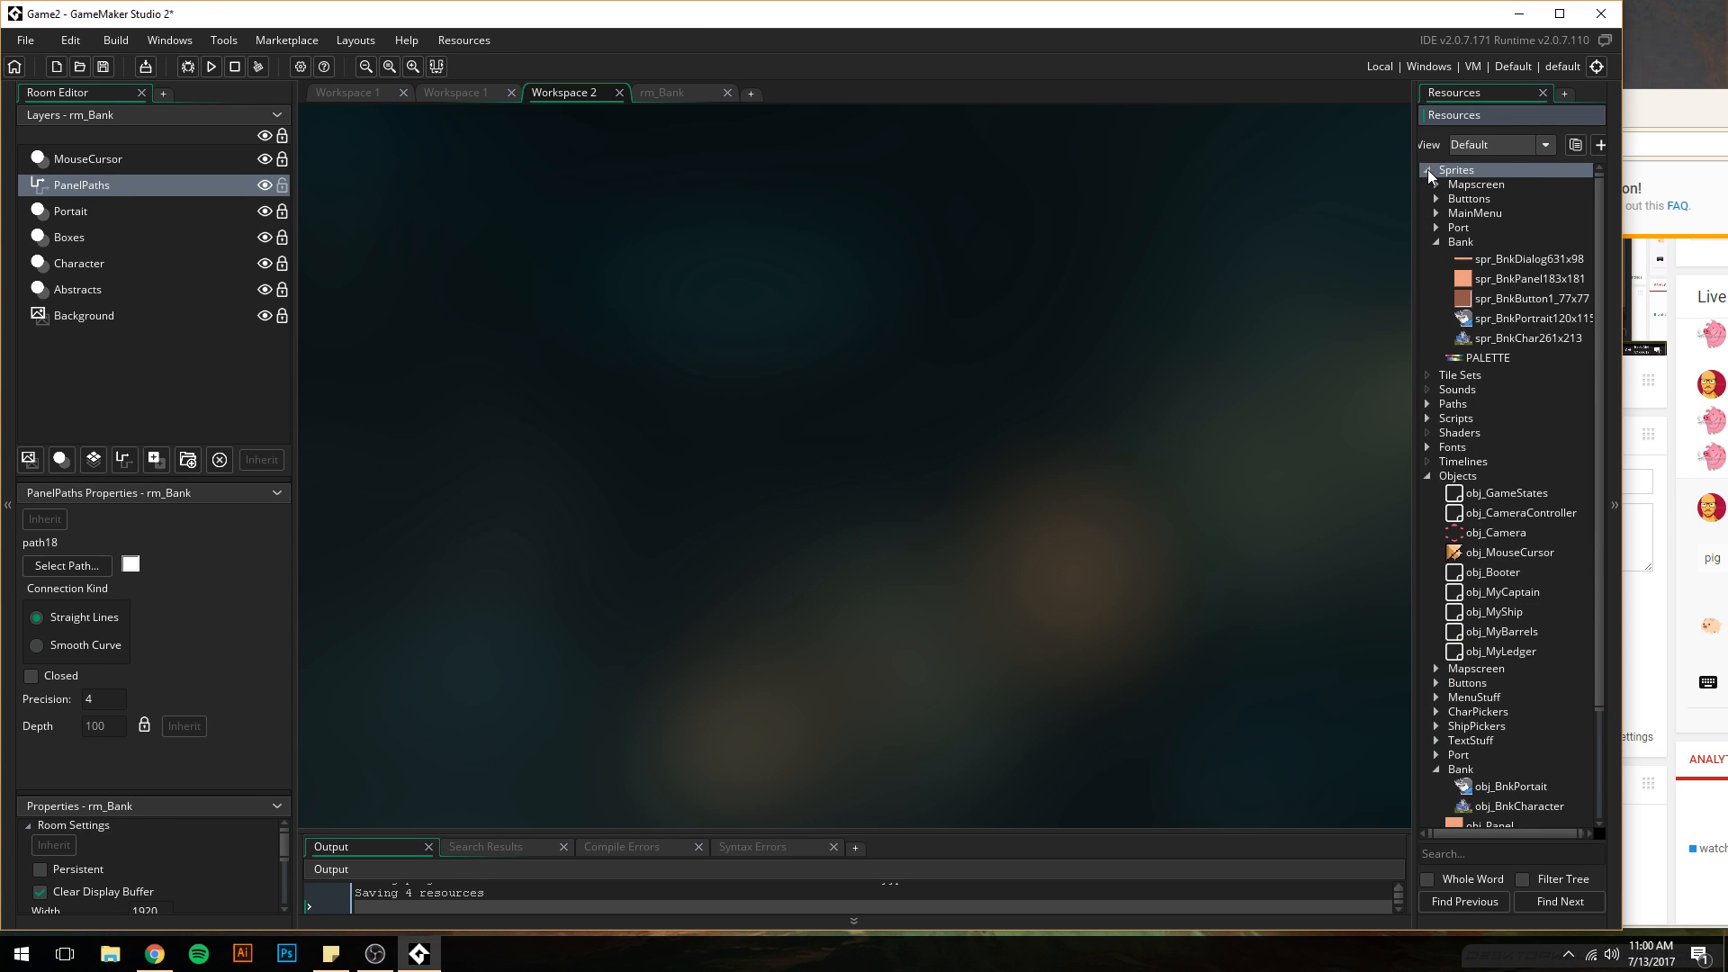
double_click(1486, 320)
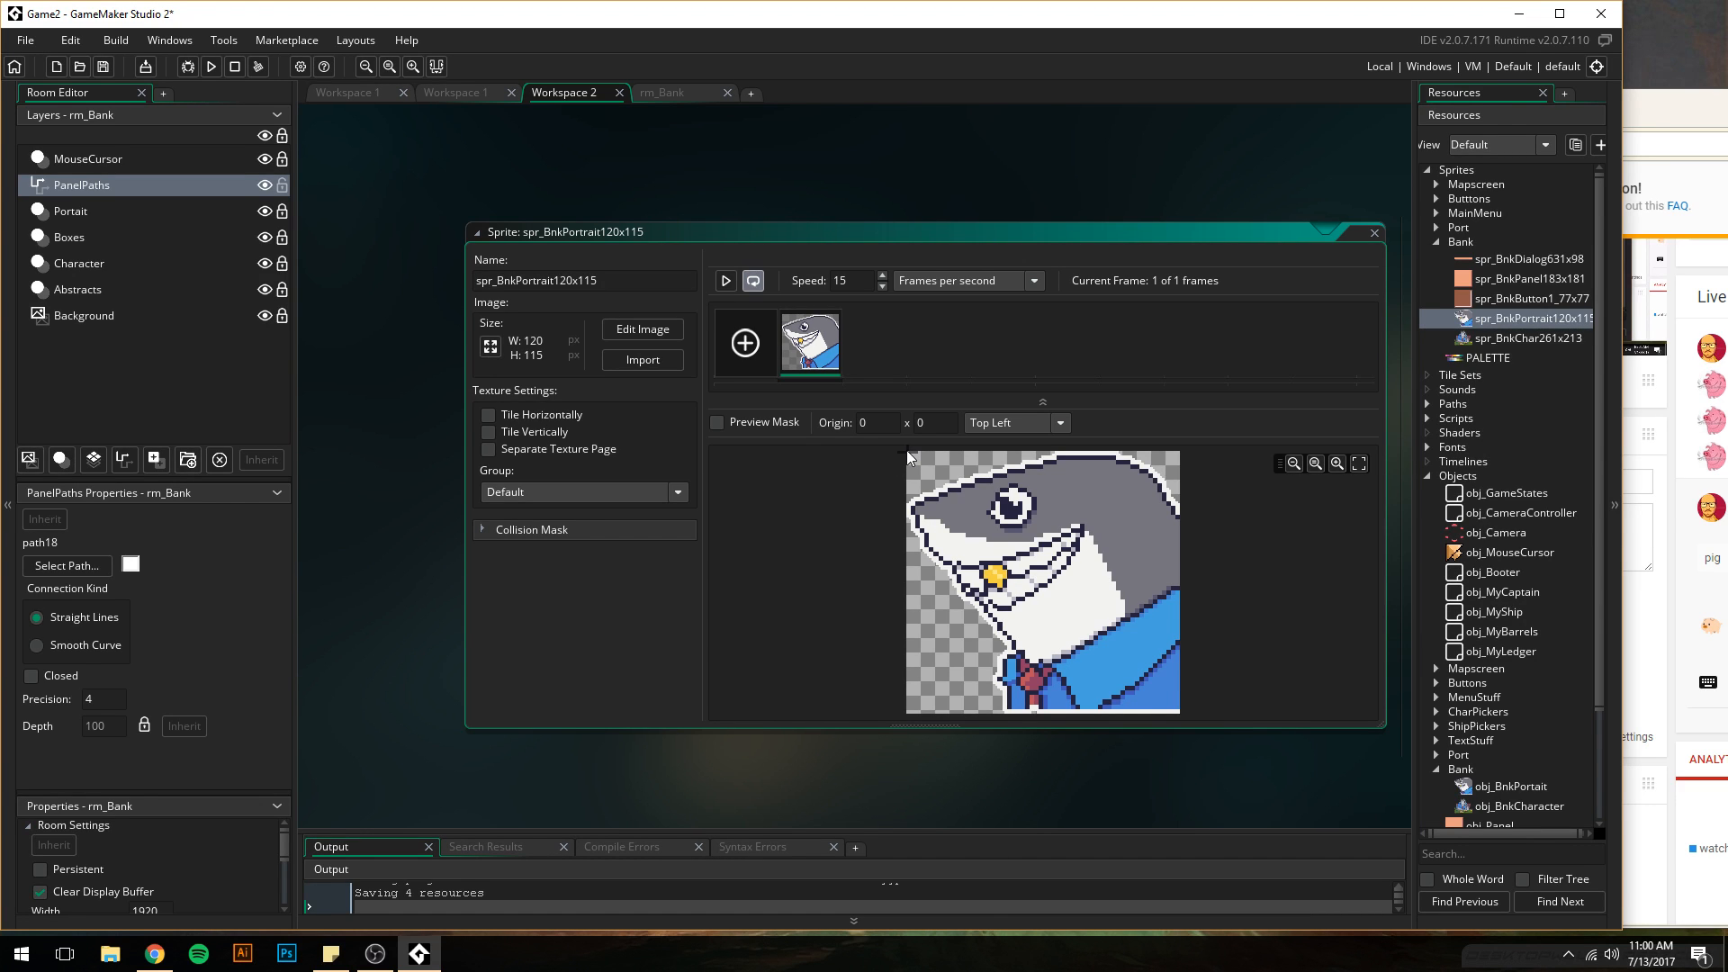
- Switch to the YouTube live dashboard, send "The boxes will travel along these paths" and "hopefully." in the chat, and return to GameMaker Studio 2
left_click_drag(1715, 101, 1179, 73)
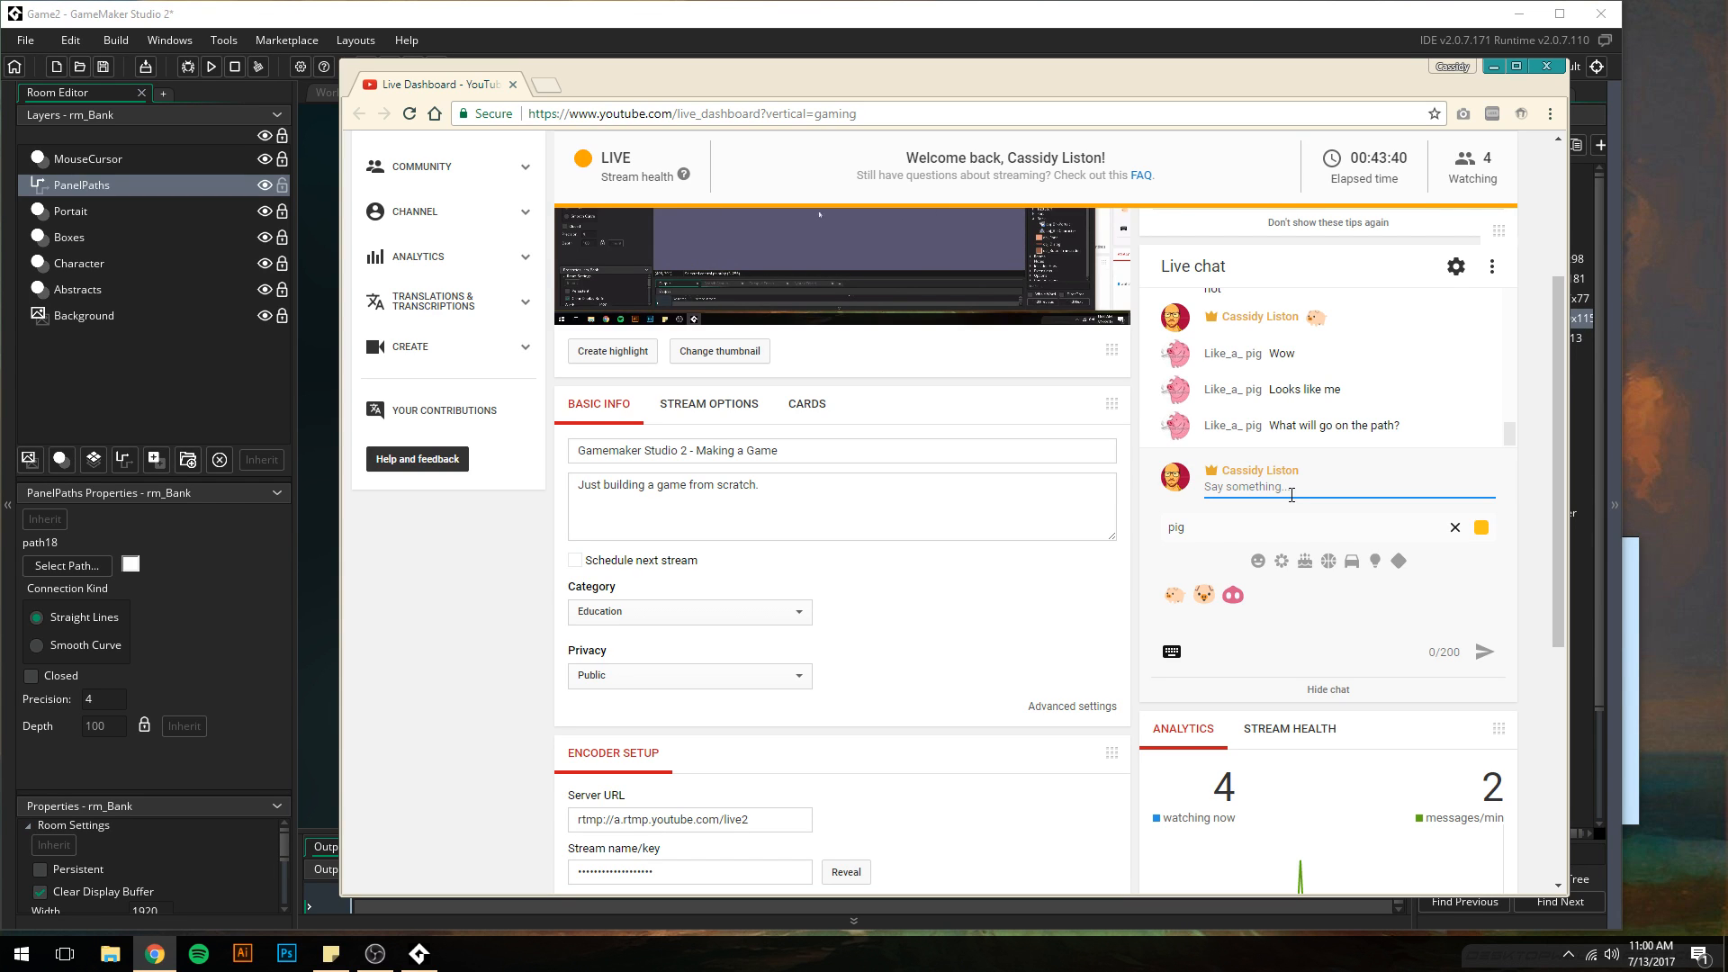
type("The boxes will travel along these pa")
type("hopefully.")
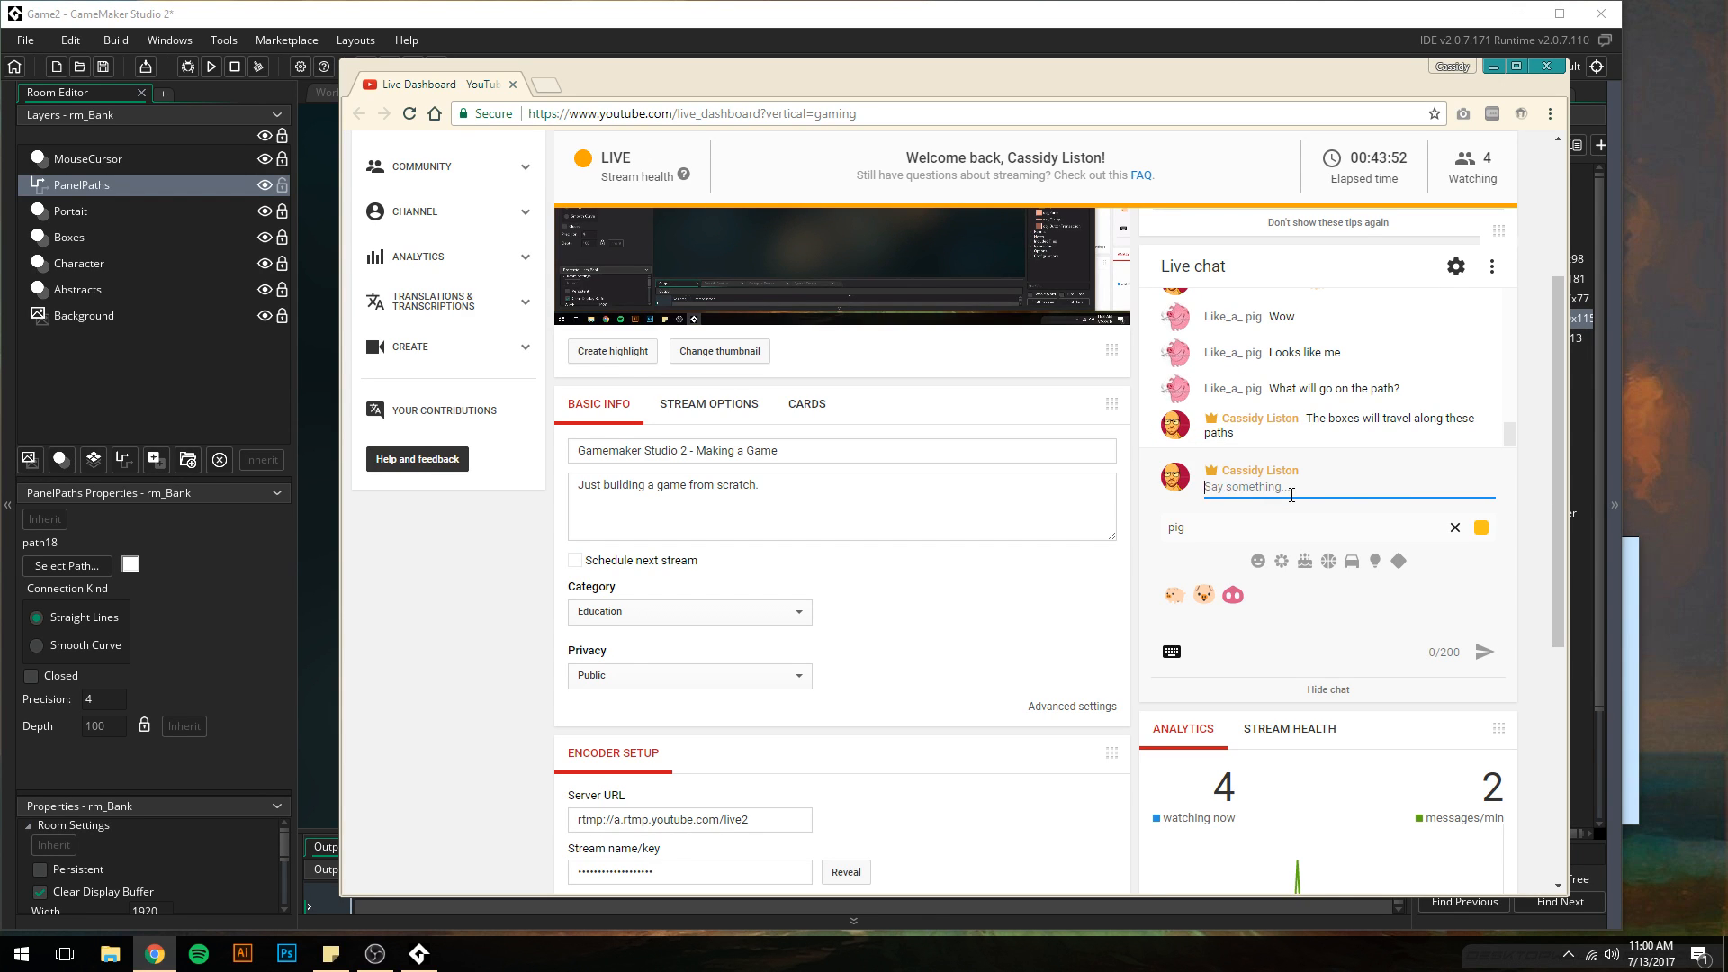
key("Return")
left_click_drag(1030, 77, 1530, 84)
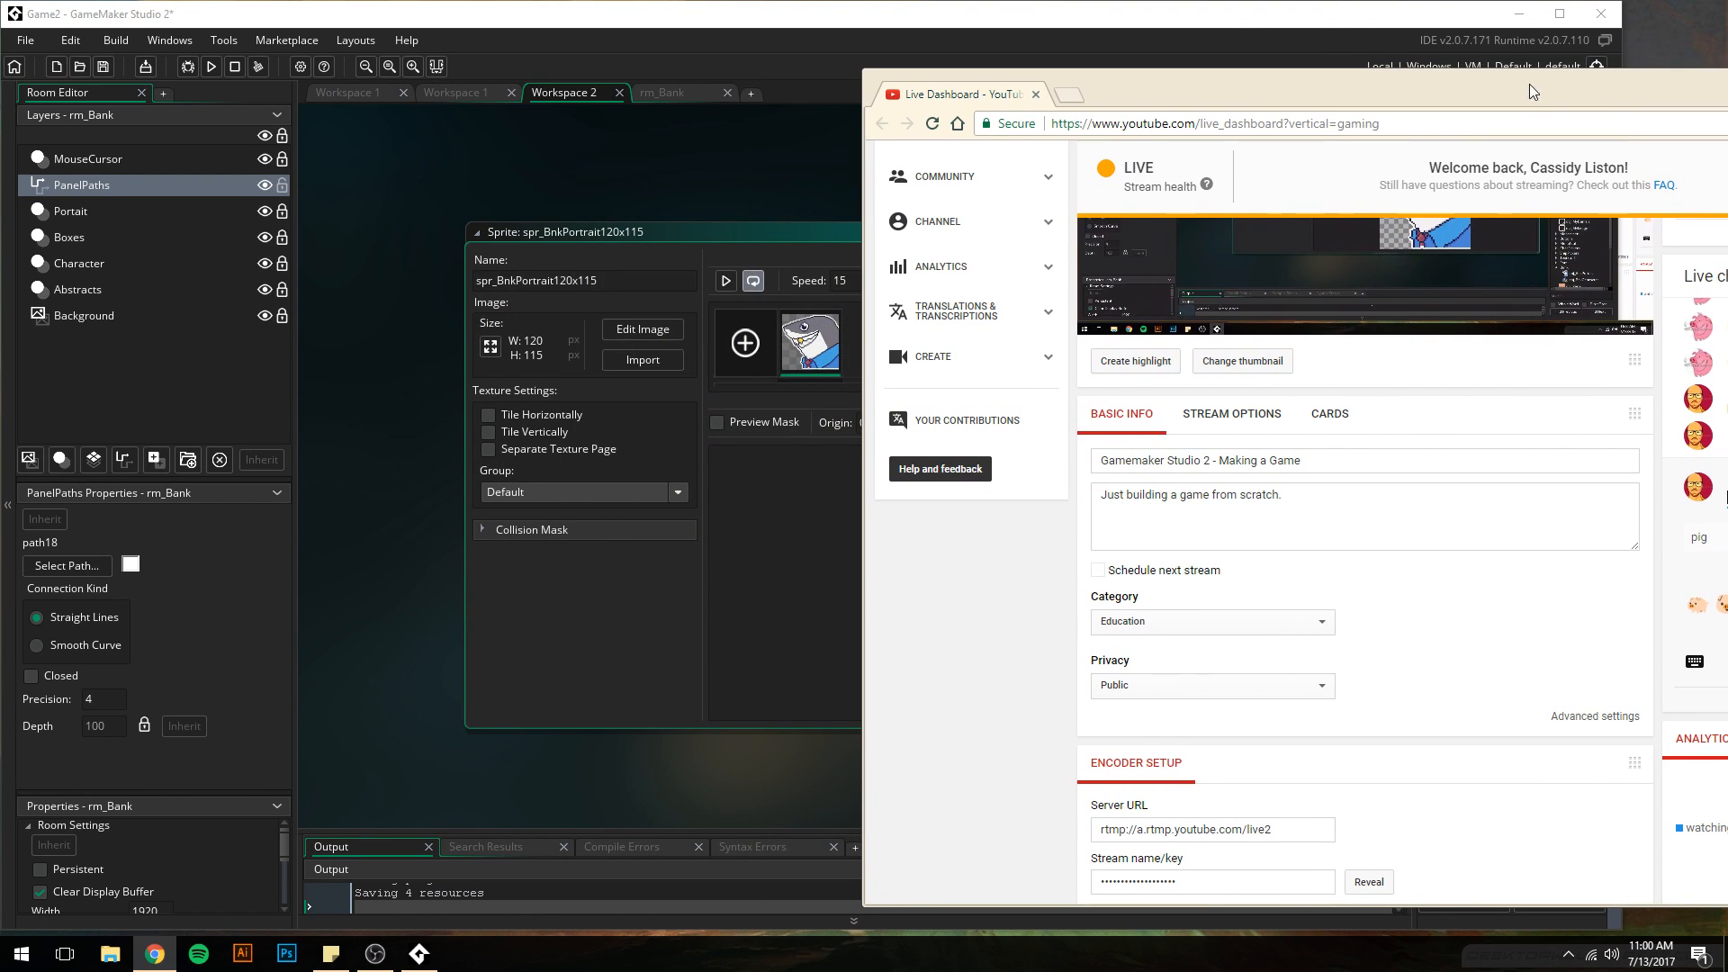
left_click(1242, 31)
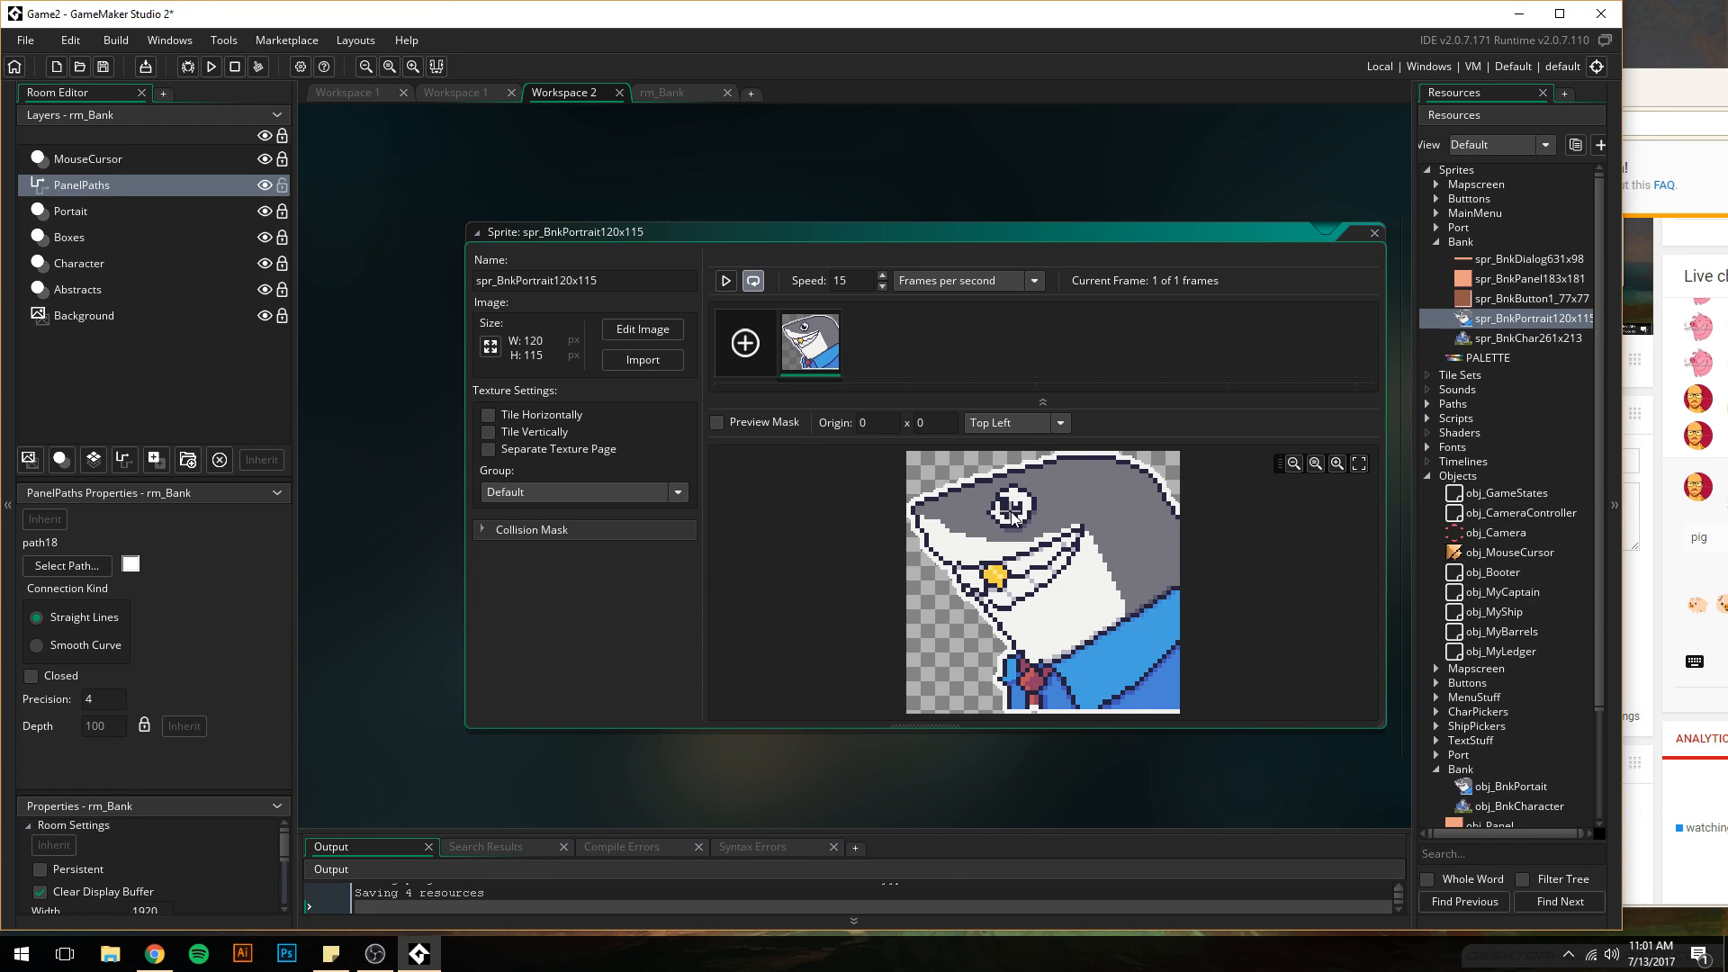
- Place the portrait sprite's origin at the tip of the shark's snout, return to rm_Bank and collapse the sprite resources
left_click(1012, 514)
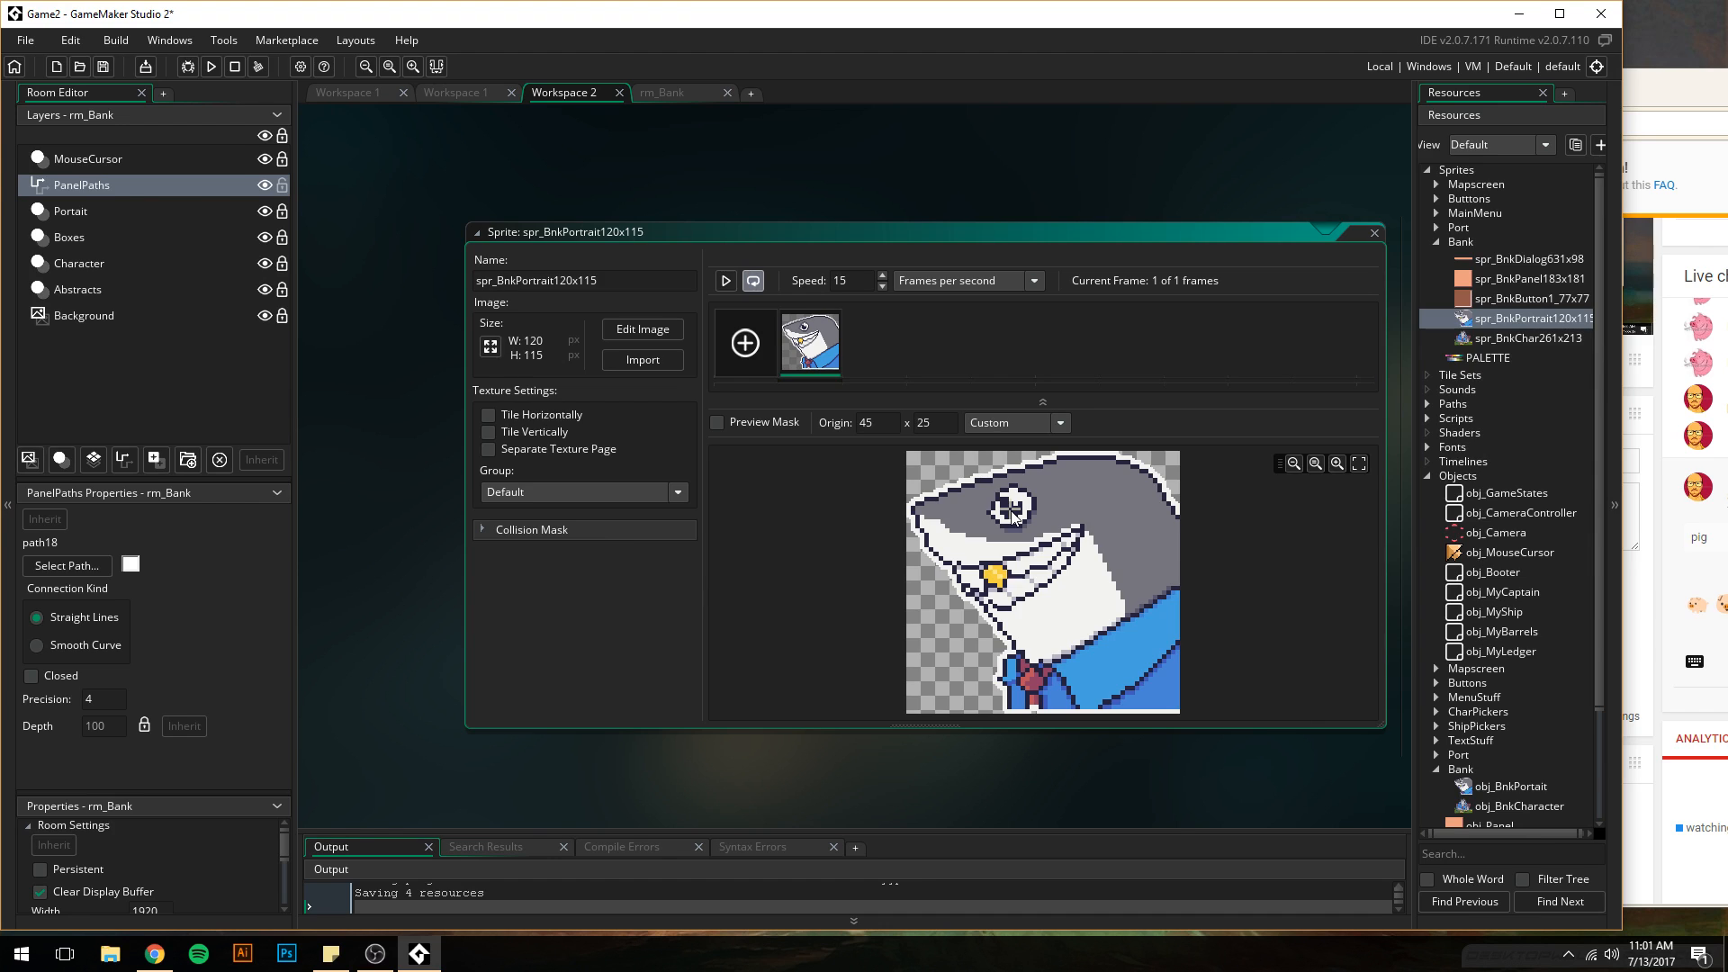
left_click(913, 514)
left_click(664, 91)
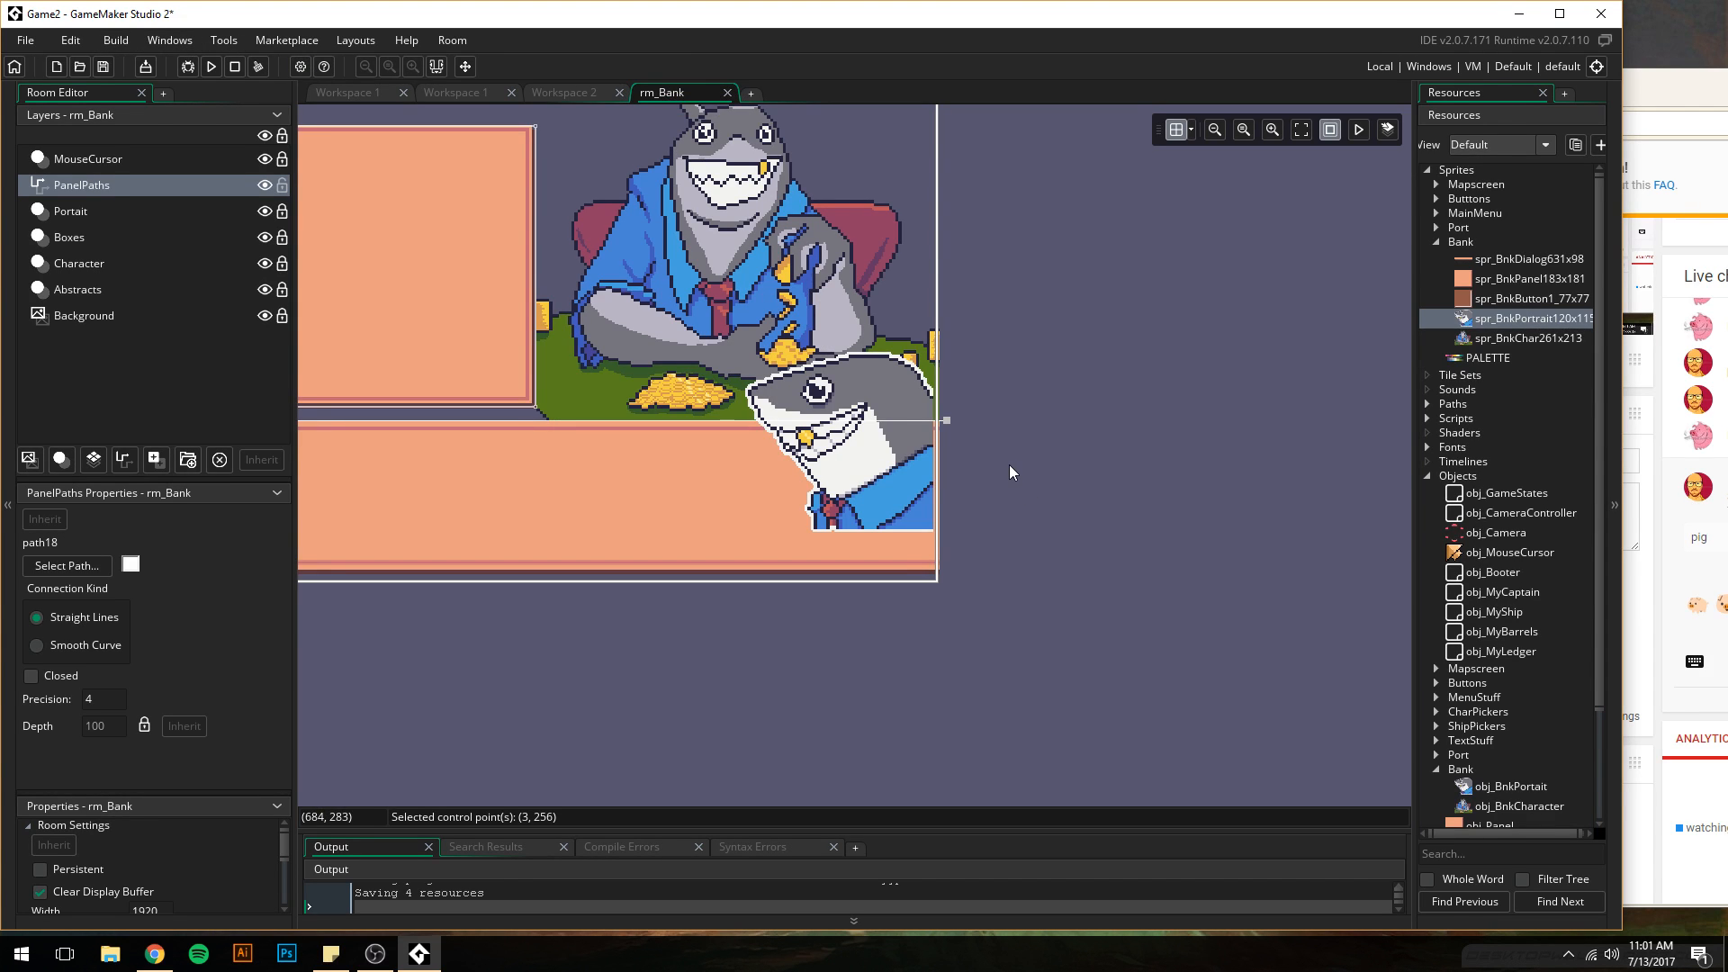
left_click(1437, 243)
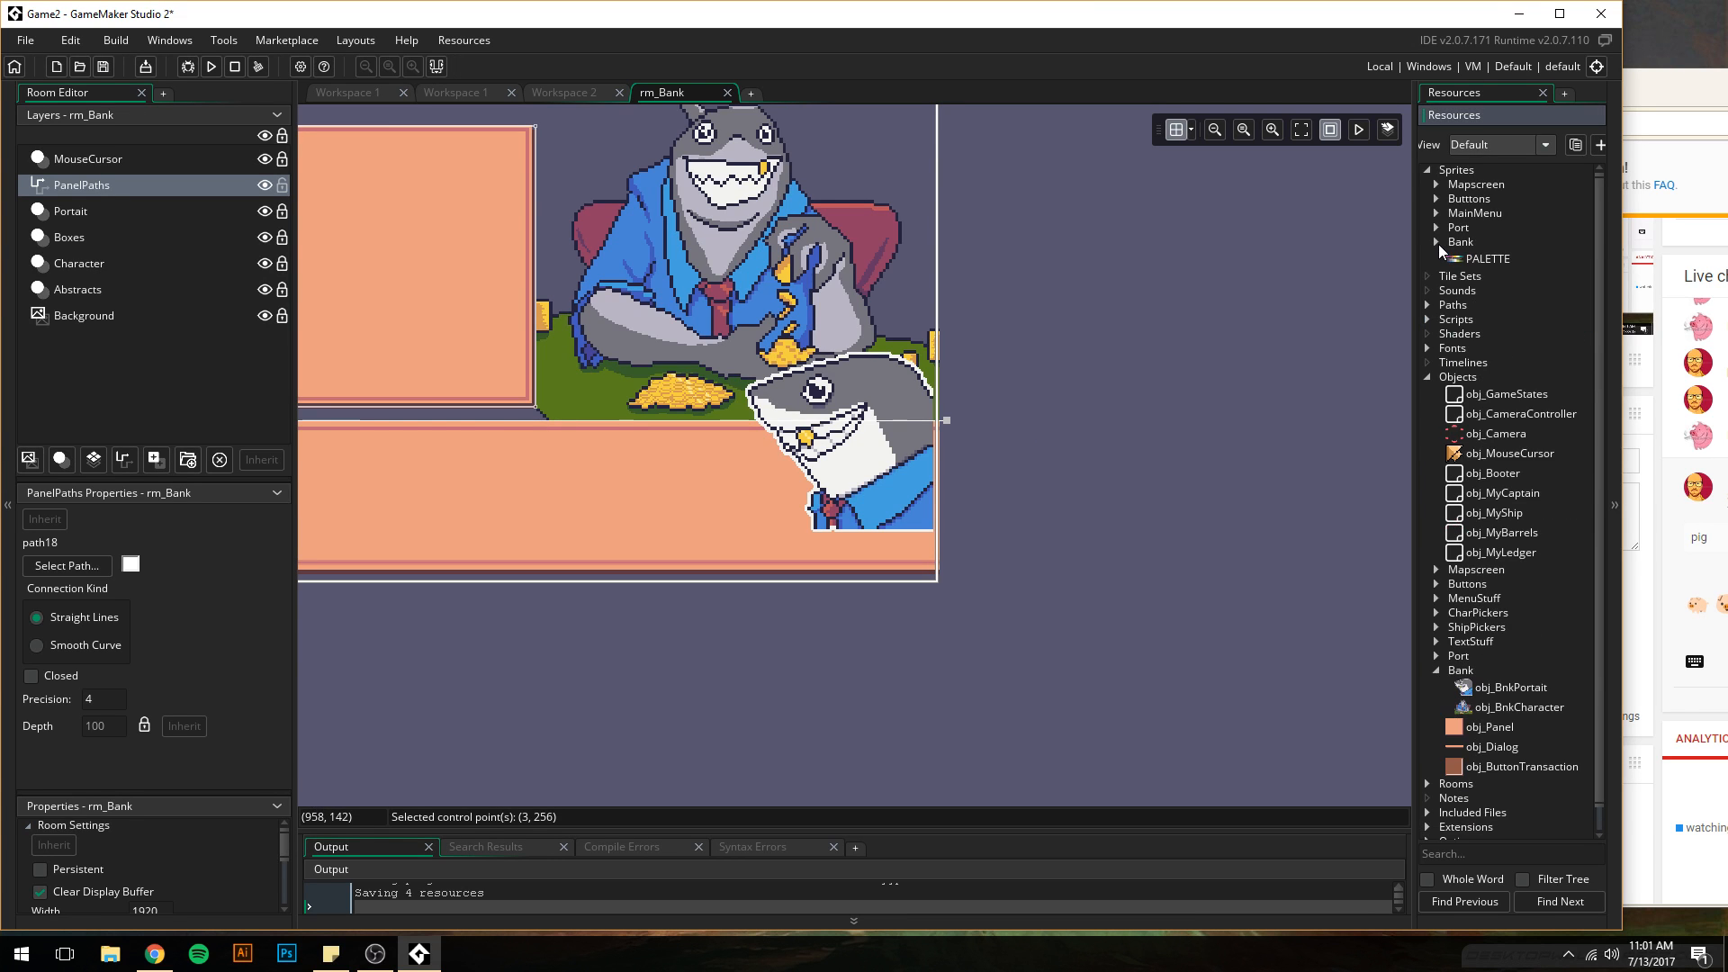
left_click(1427, 170)
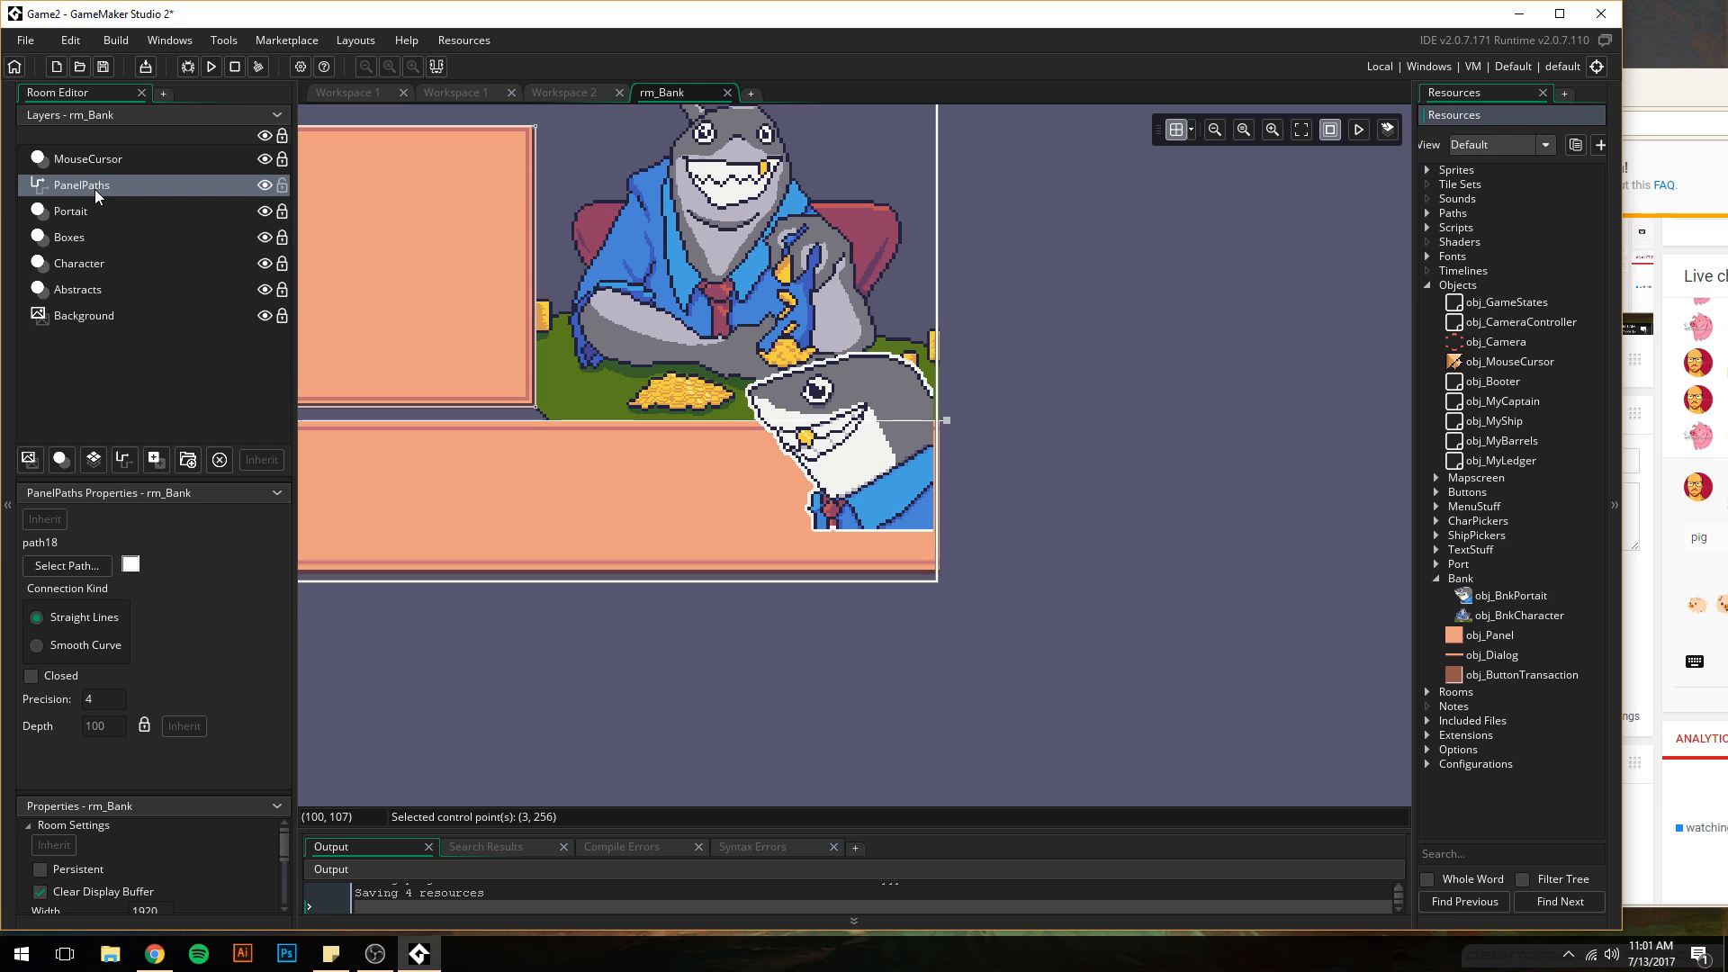
middle_click_drag(993, 450, 1013, 504)
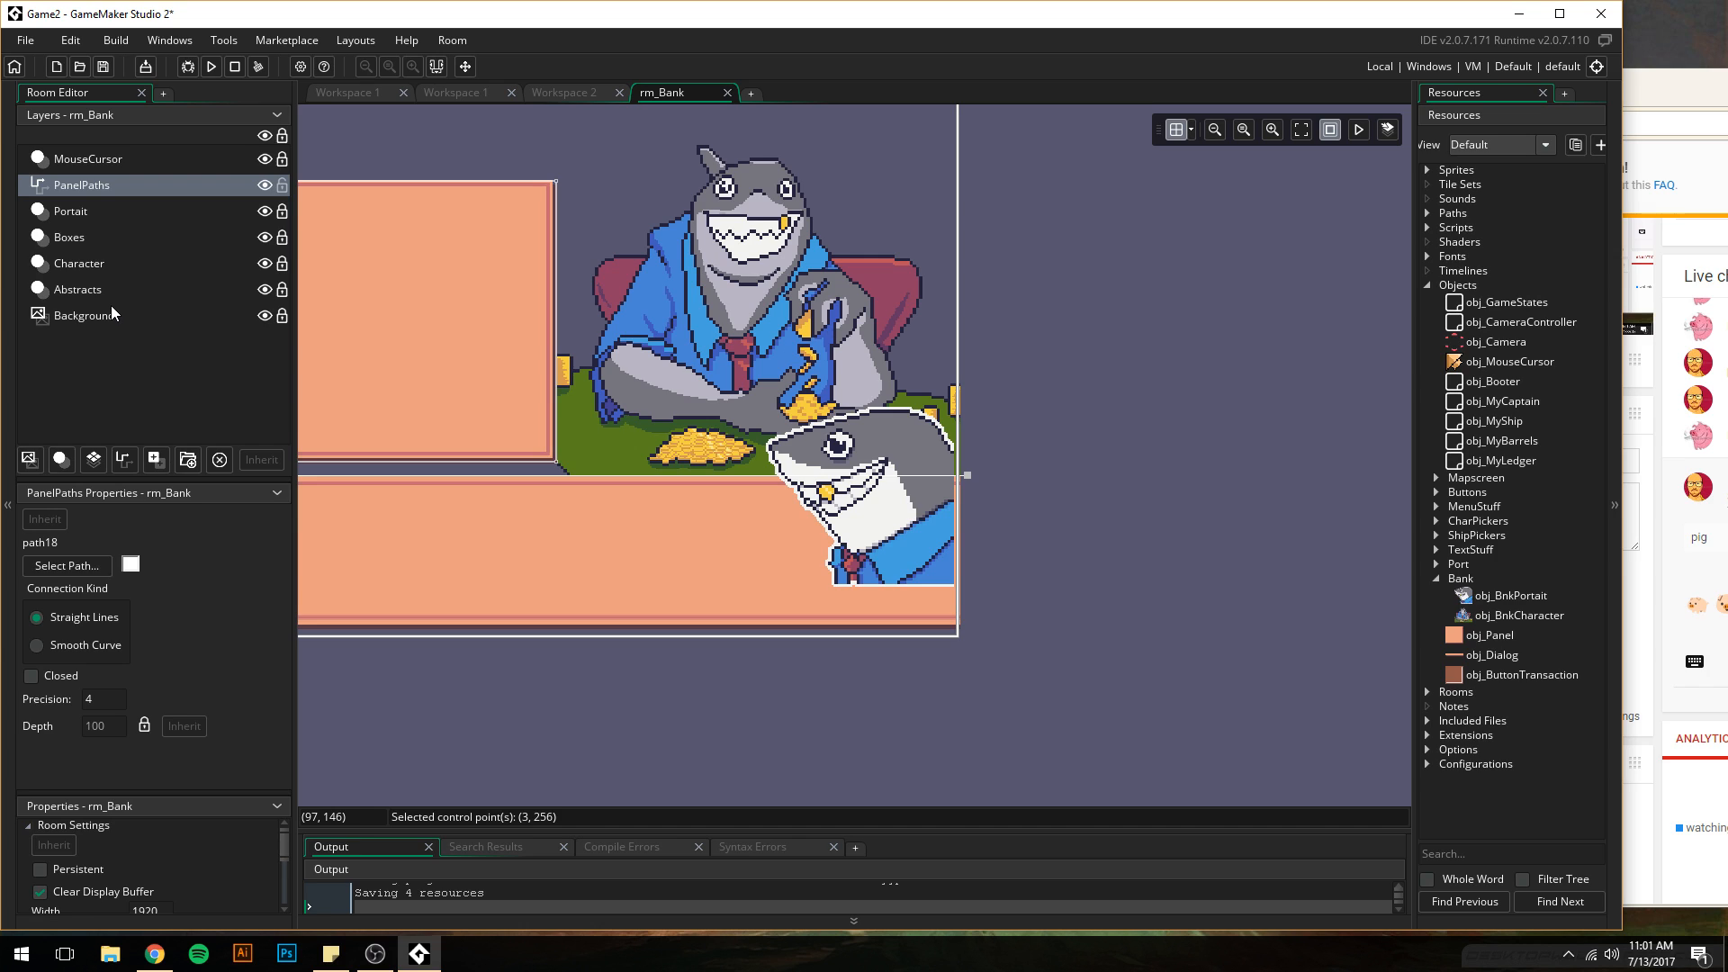
- Turn off the grid for the Portait layer and nudge the portrait instance down 25 pixels to (518, 262)
left_click(101, 209)
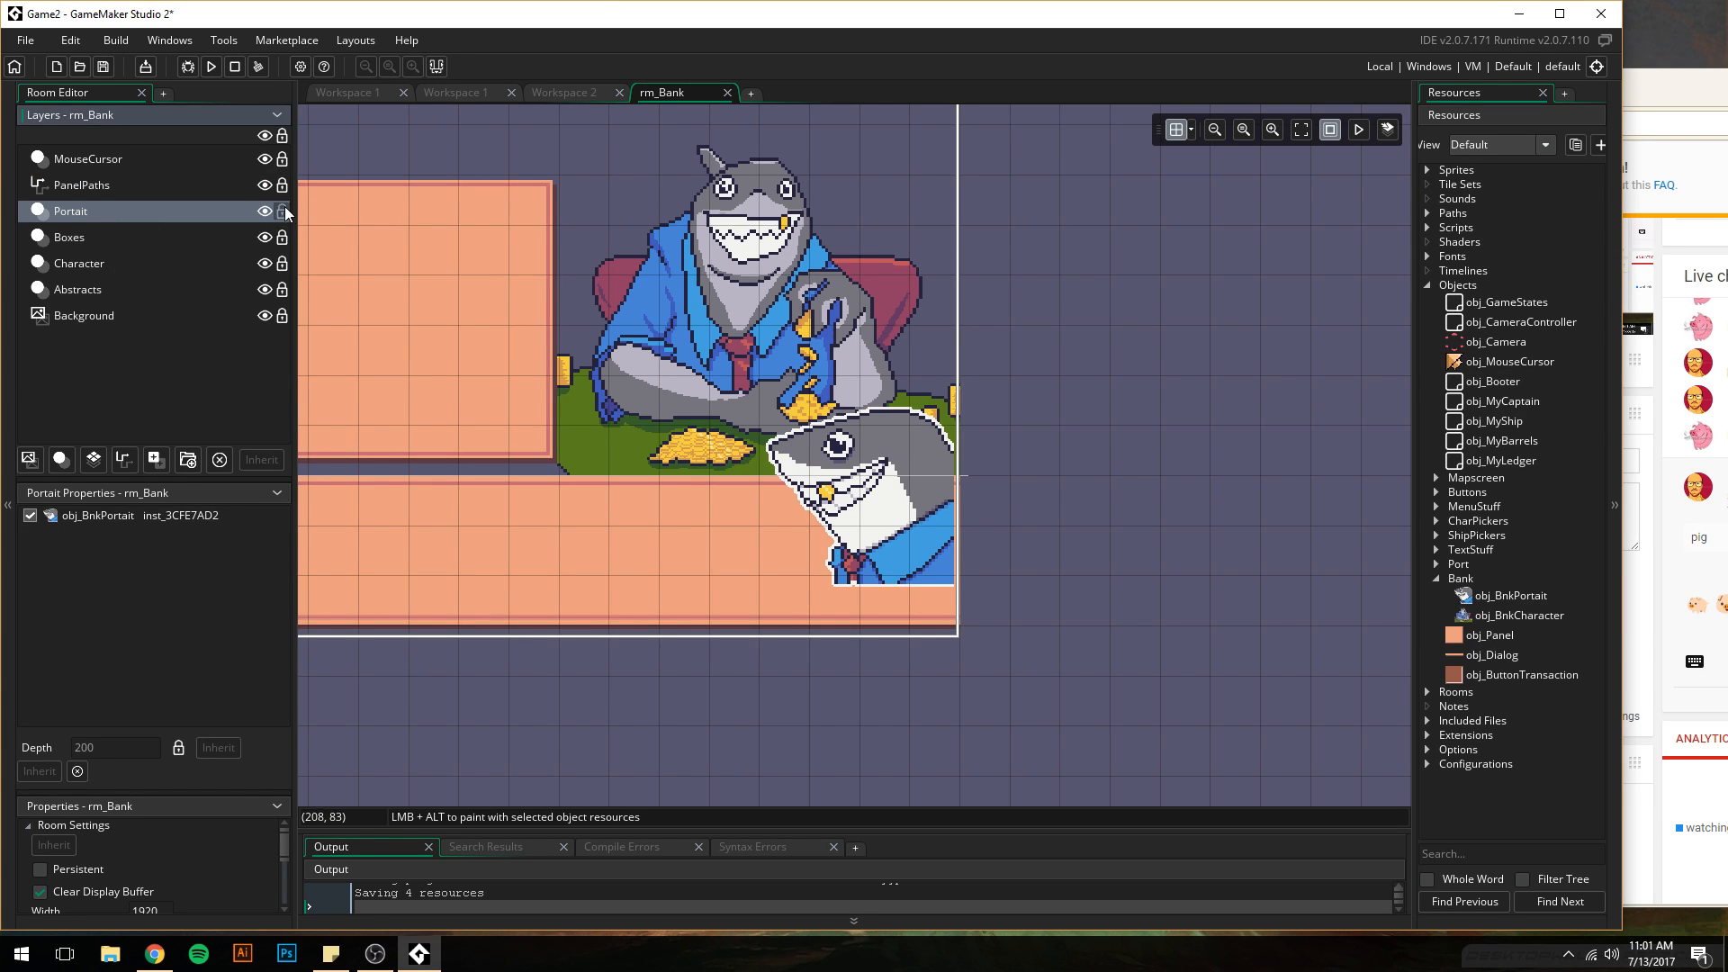
left_click(1175, 129)
left_click(864, 529)
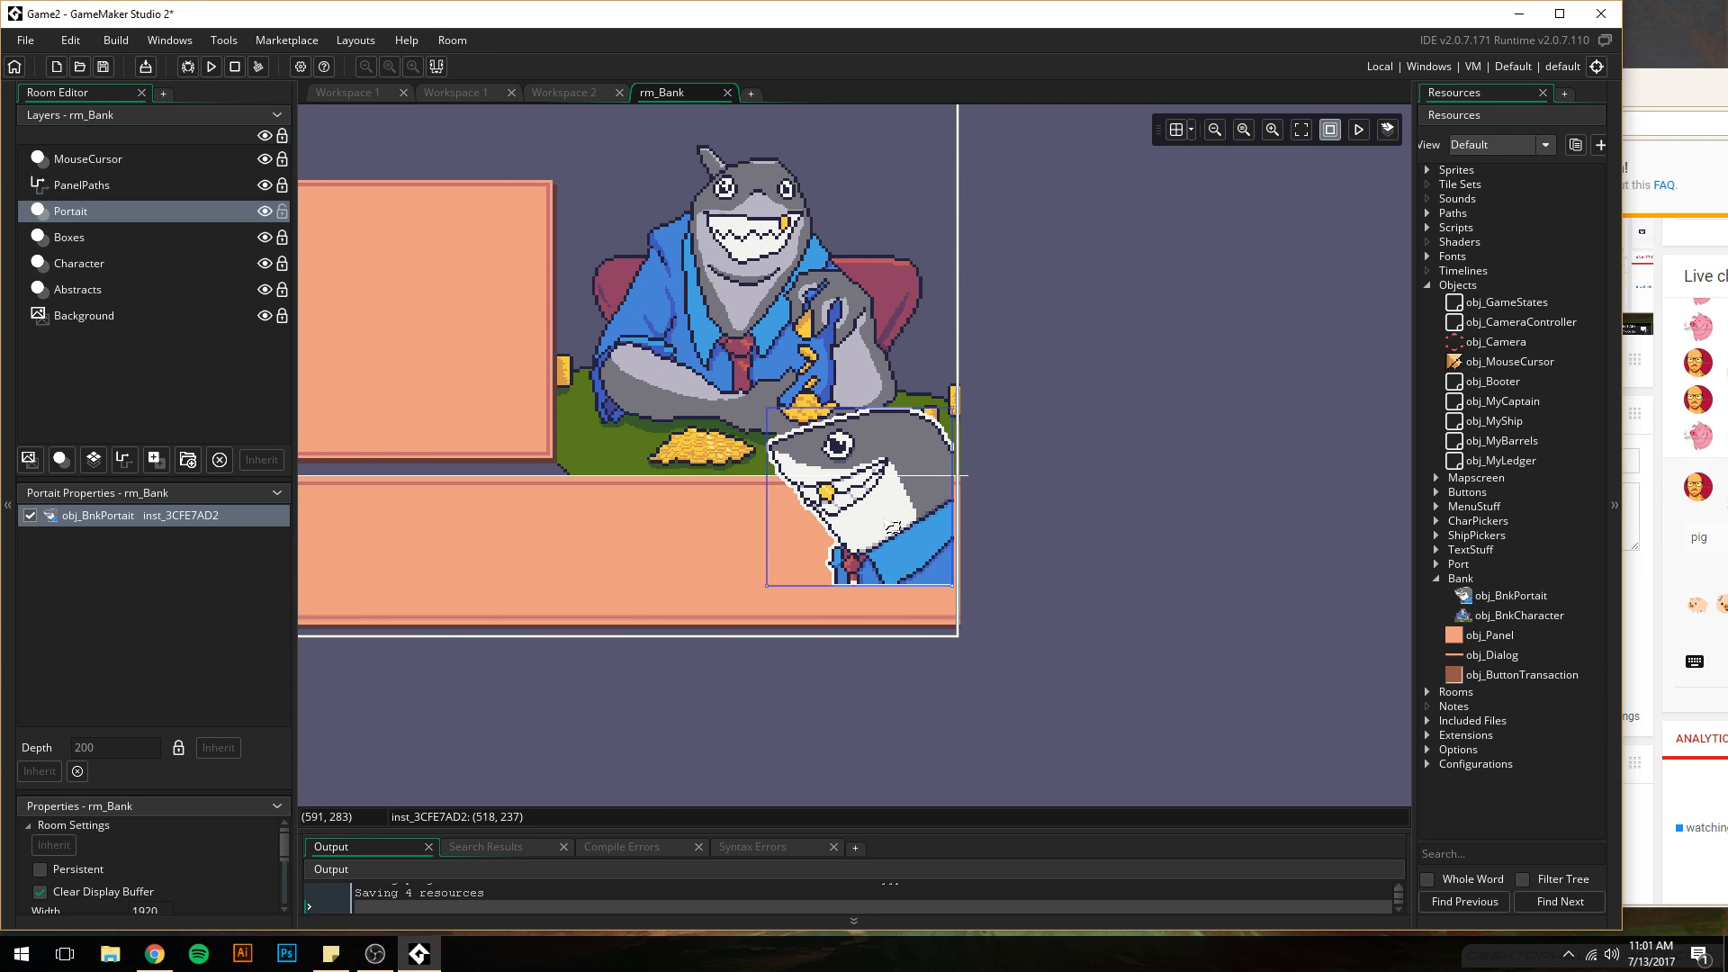
key("Down")
key("Down")
key("Down")
key("Down")
key("Down")
key("Down")
key("Down")
key("Down")
key("Down")
key("Down")
key("Down")
key("Down")
key("Down")
key("Down")
key("Down")
key("Down")
key("Down")
key("Down")
key("Down")
key("Down")
key("Down")
key("Down")
key("Down")
key("Down")
key("Down")
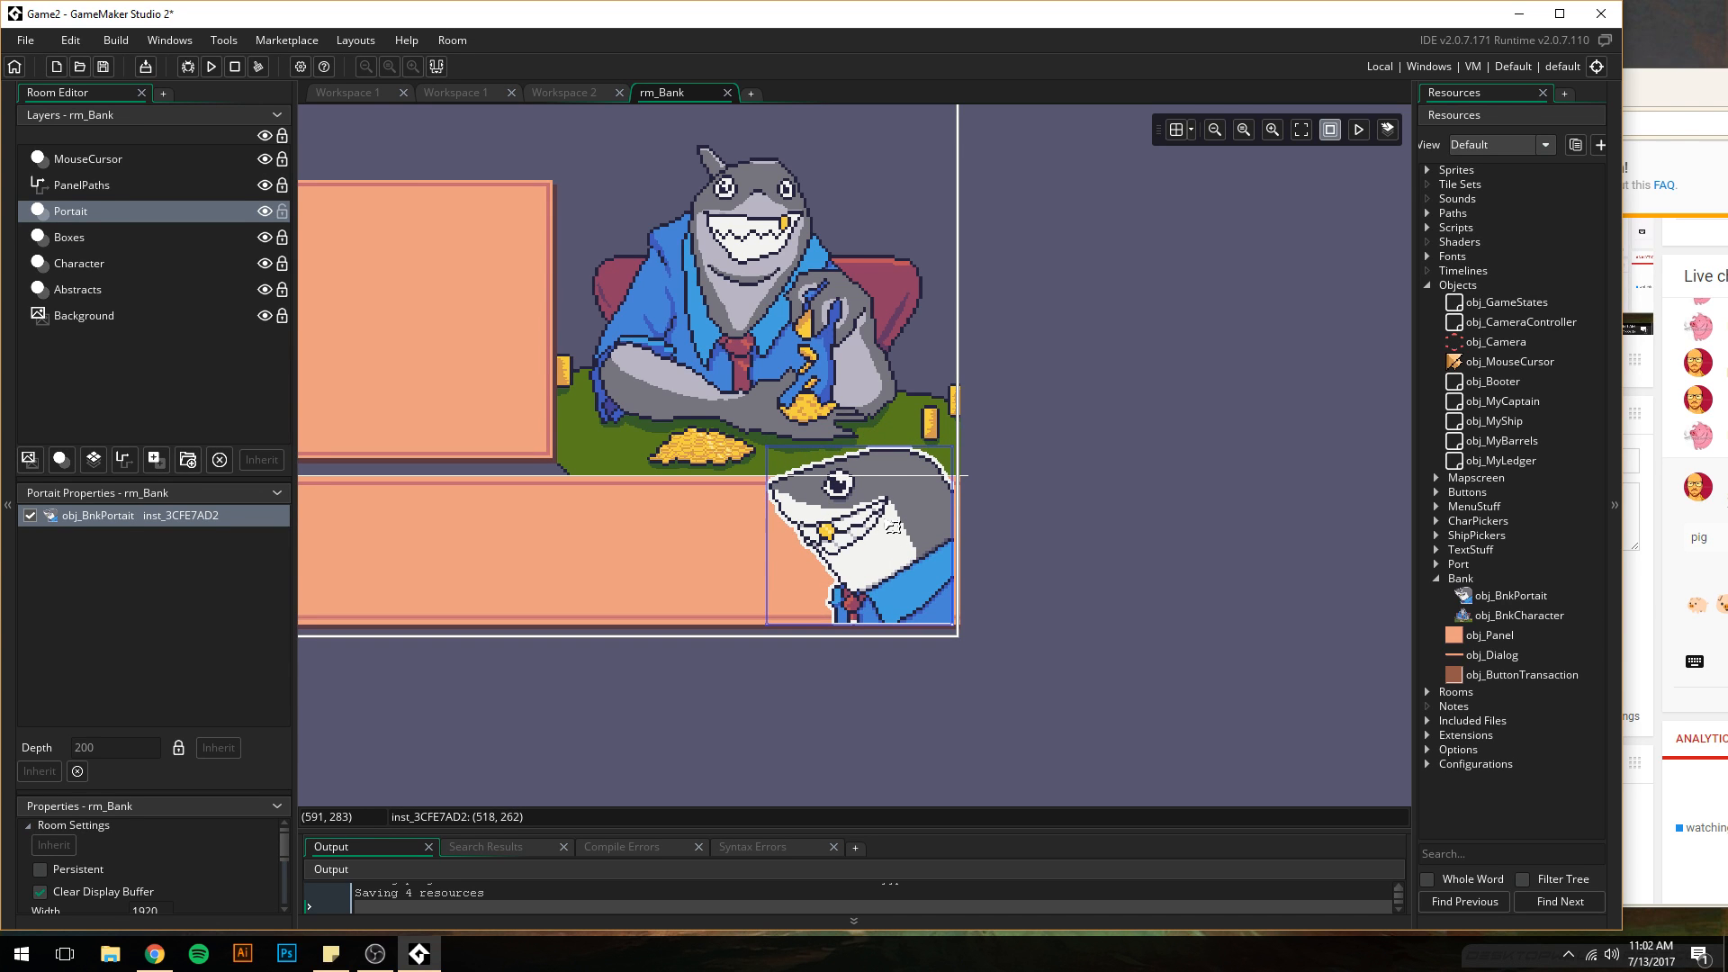
- Nudge the portrait instance two pixels down and four pixels right to (522, 264), against the room's right border
scroll(933, 621, "up", 4)
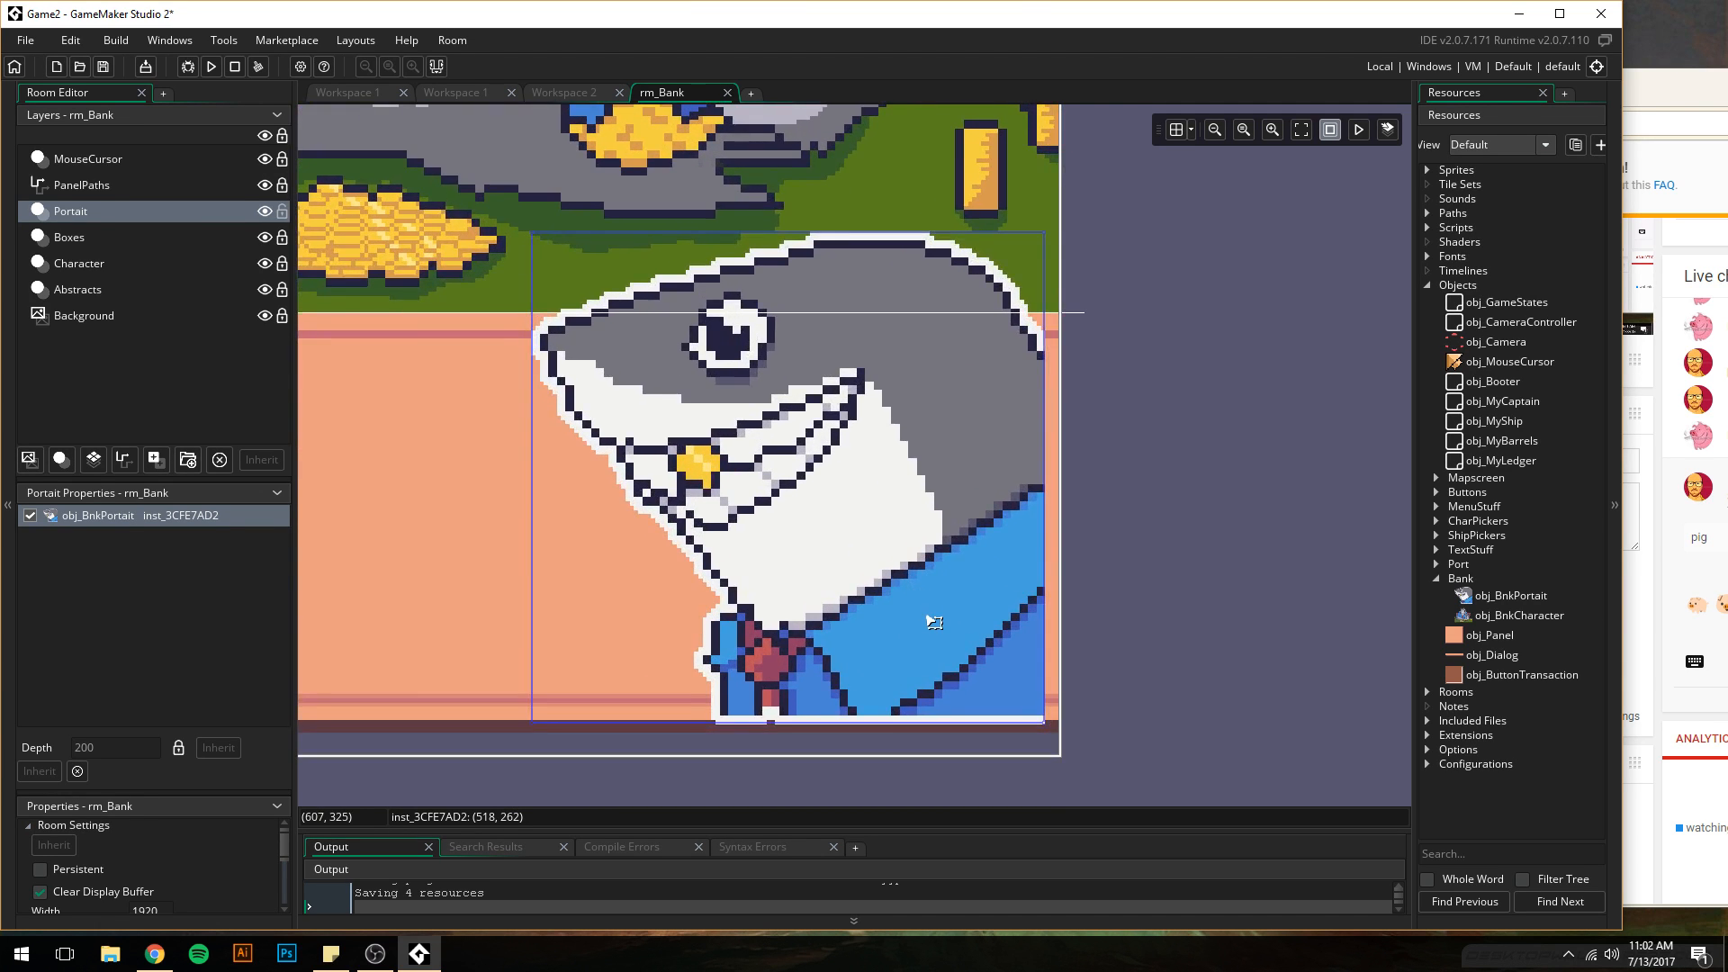
scroll(933, 621, "up", 2, "ctrl")
scroll(941, 660, "down", 1)
key("Down")
key("Down")
key("Right")
key("Right")
key("Right")
key("Right")
scroll(1006, 603, "up", 2)
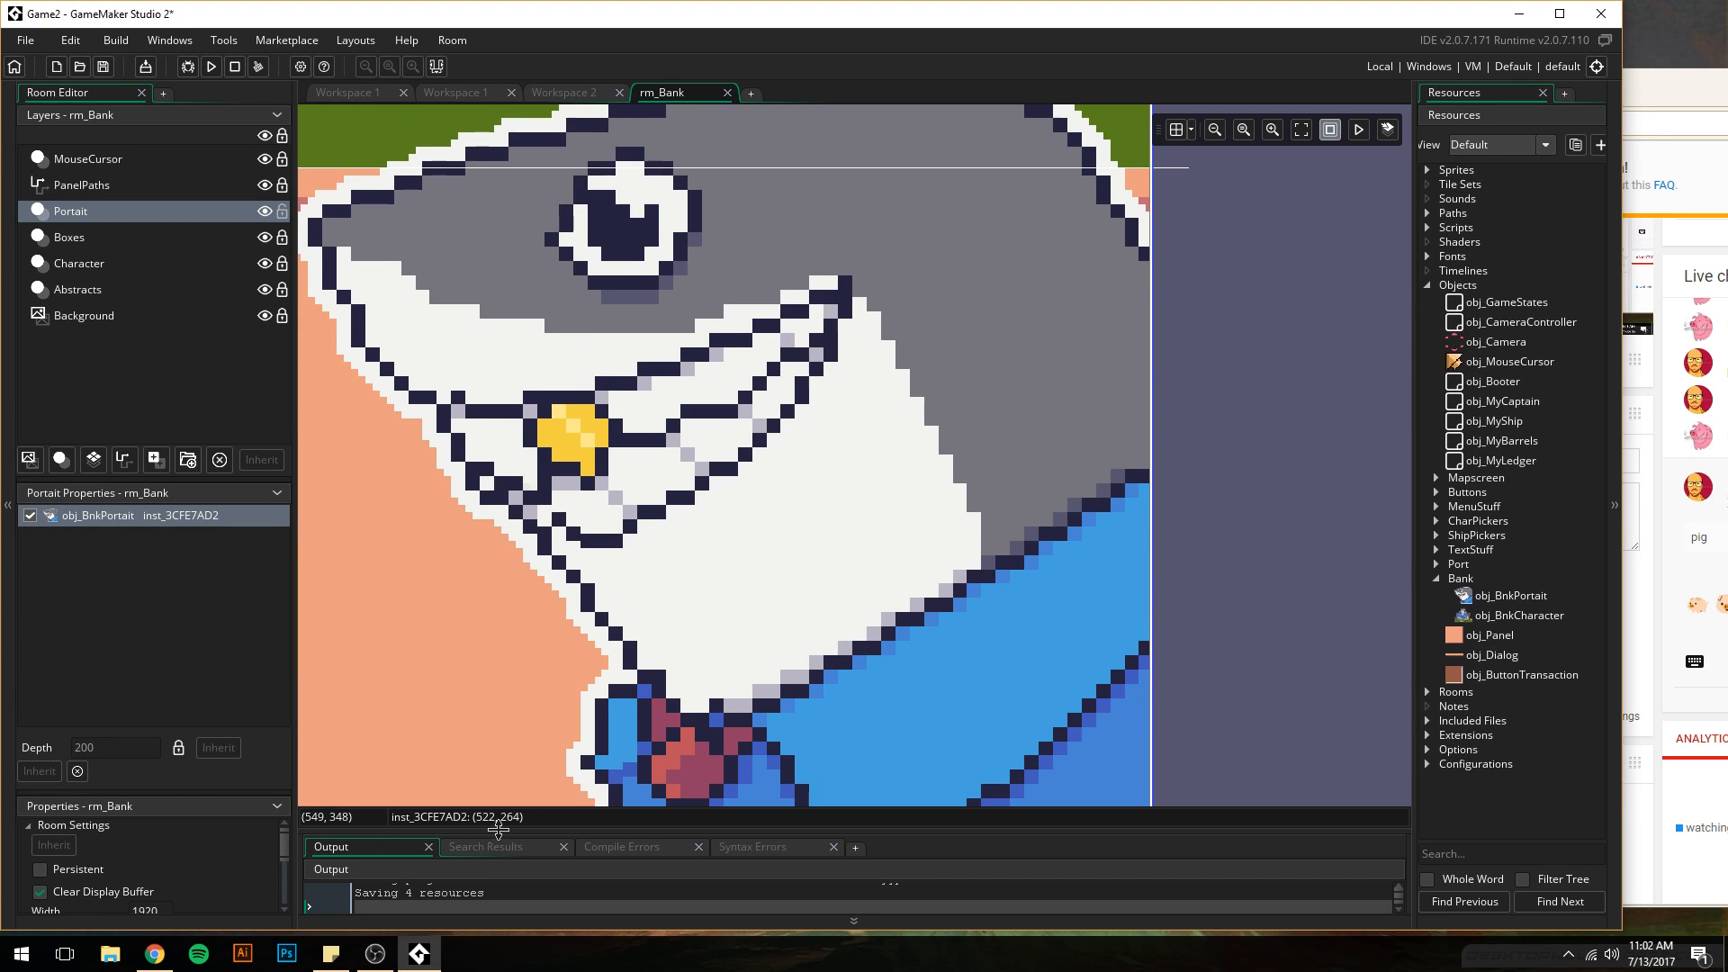
scroll(999, 553, "down", 2, "ctrl")
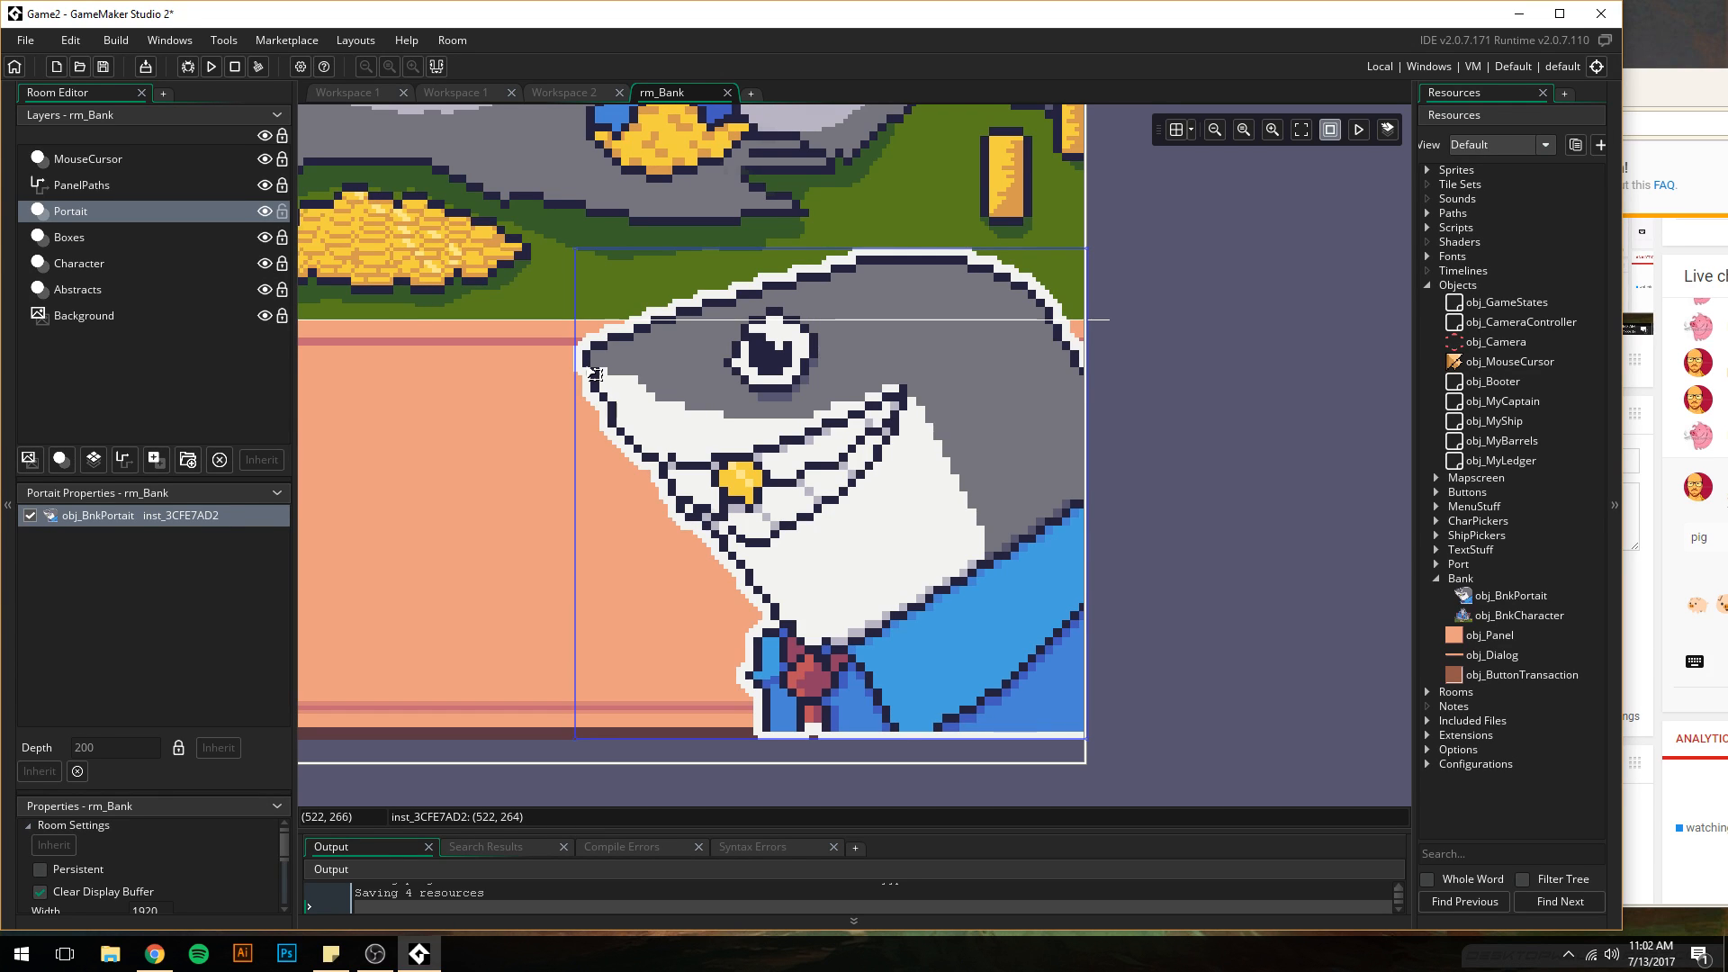
- Lock the Portait layer and make PanelPaths the active layer
left_click(281, 211)
left_click(159, 187)
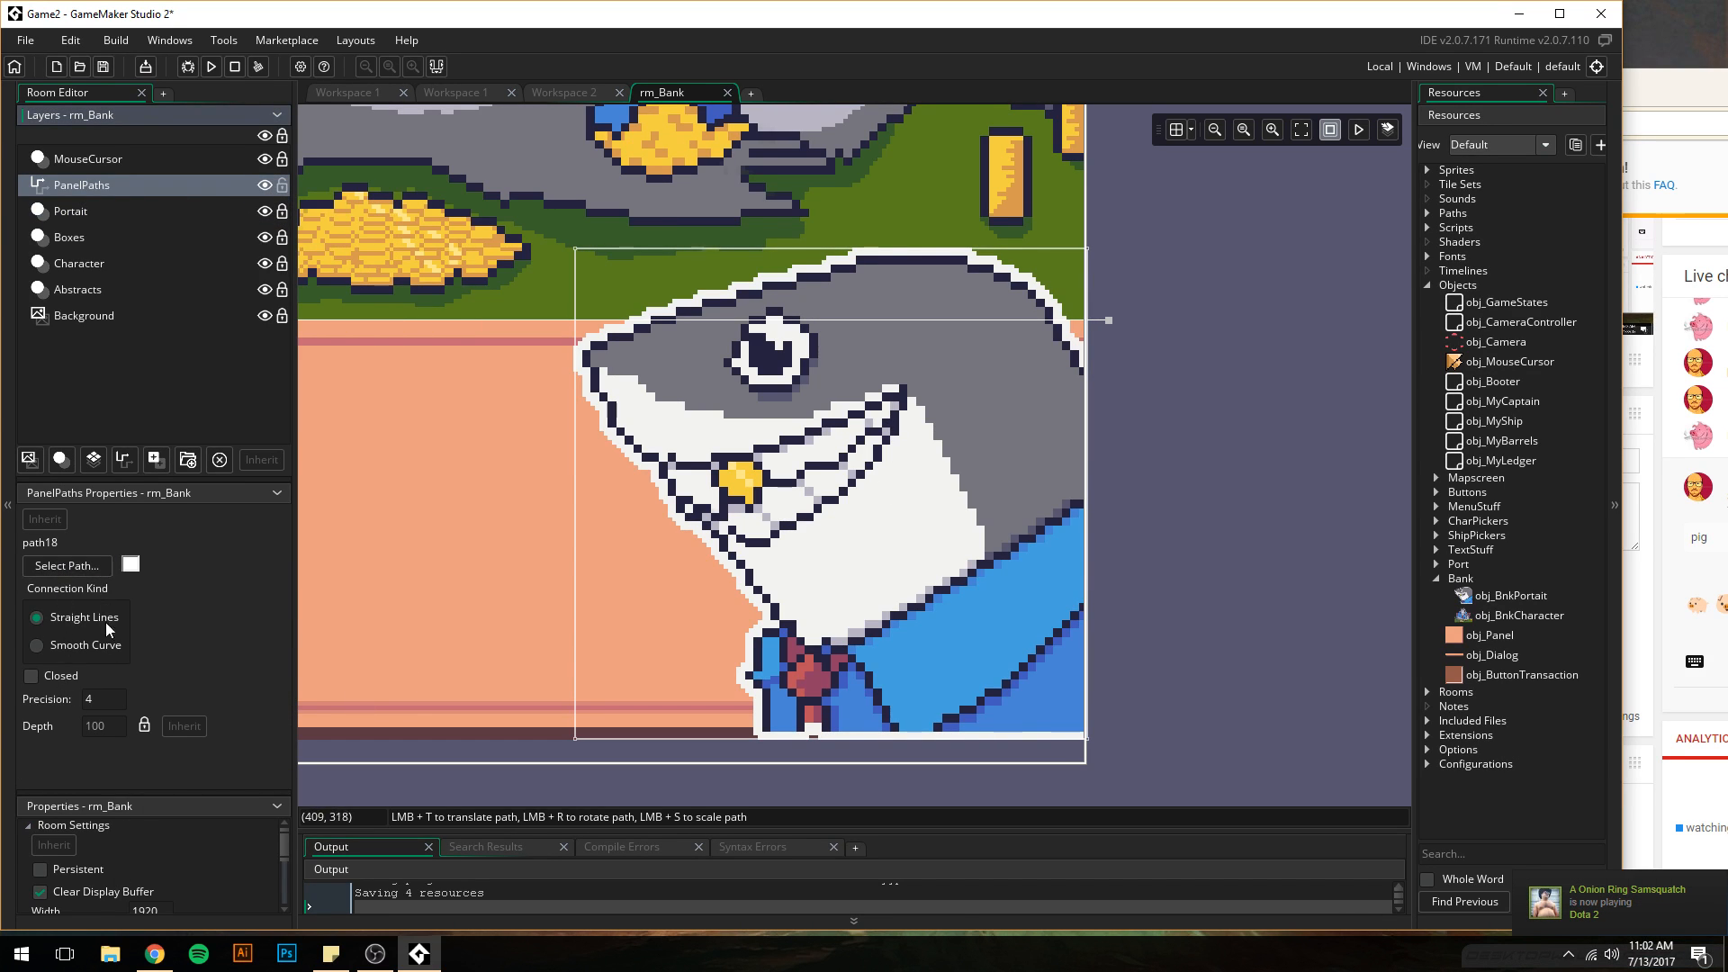
left_click(92, 567)
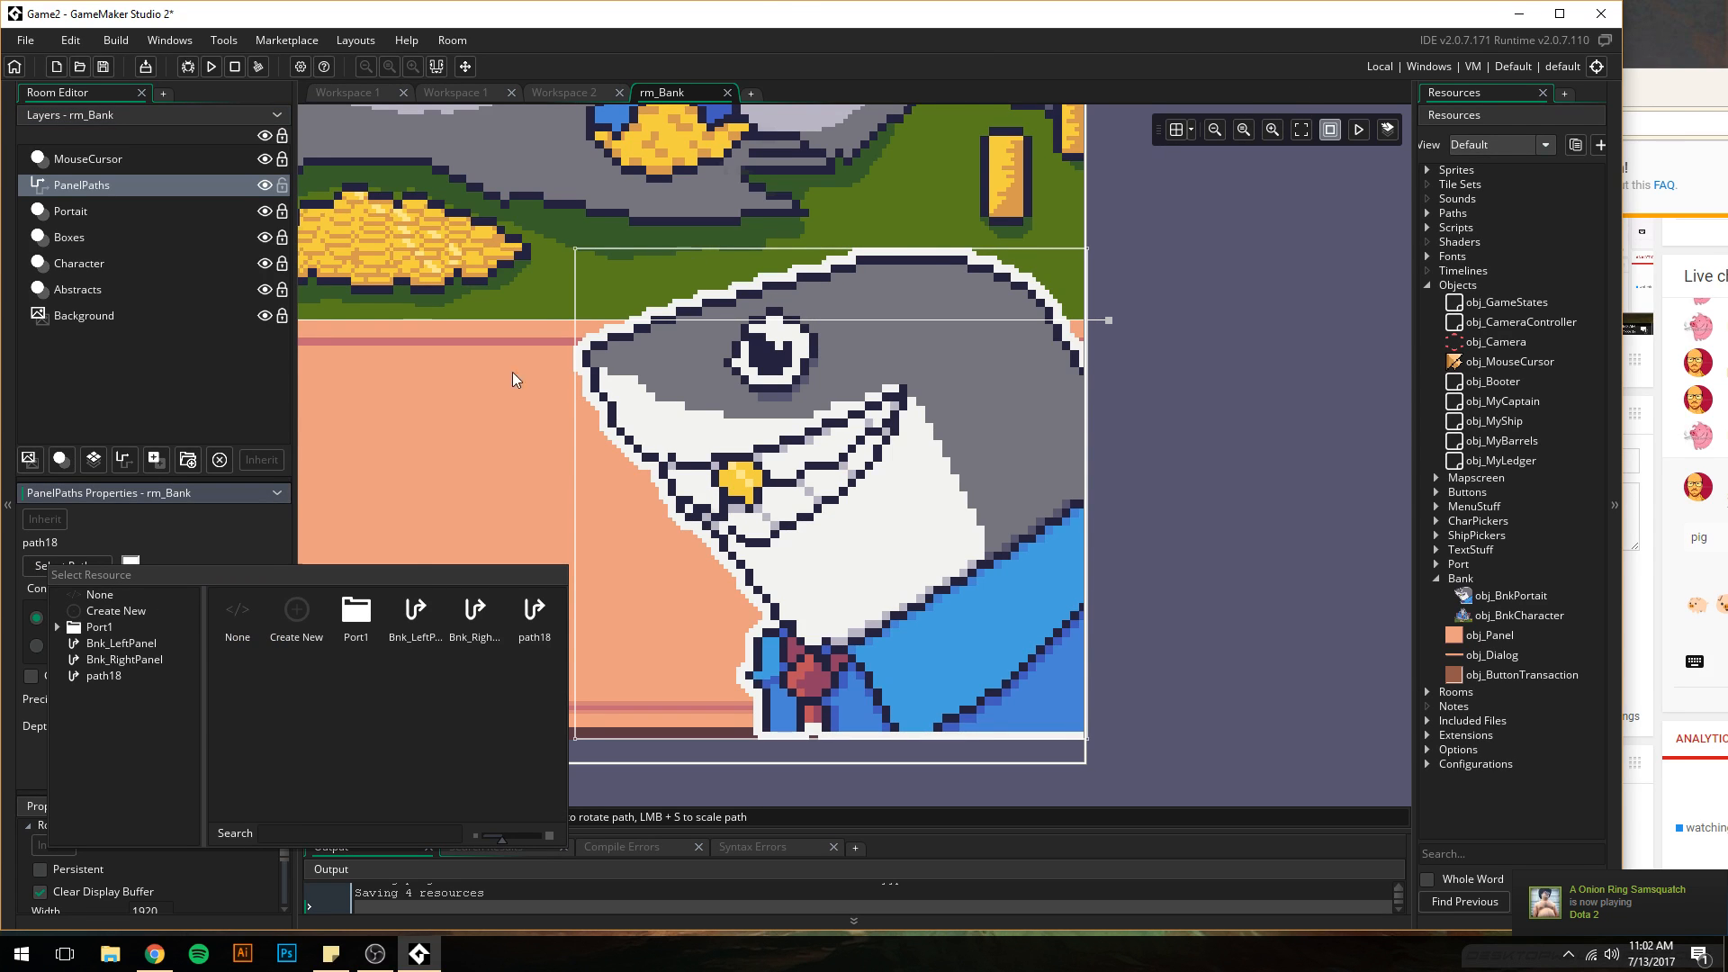
- Rename the path18 resource as Bnk_Dialog
left_click(1428, 230)
left_click(1428, 229)
left_click(1429, 212)
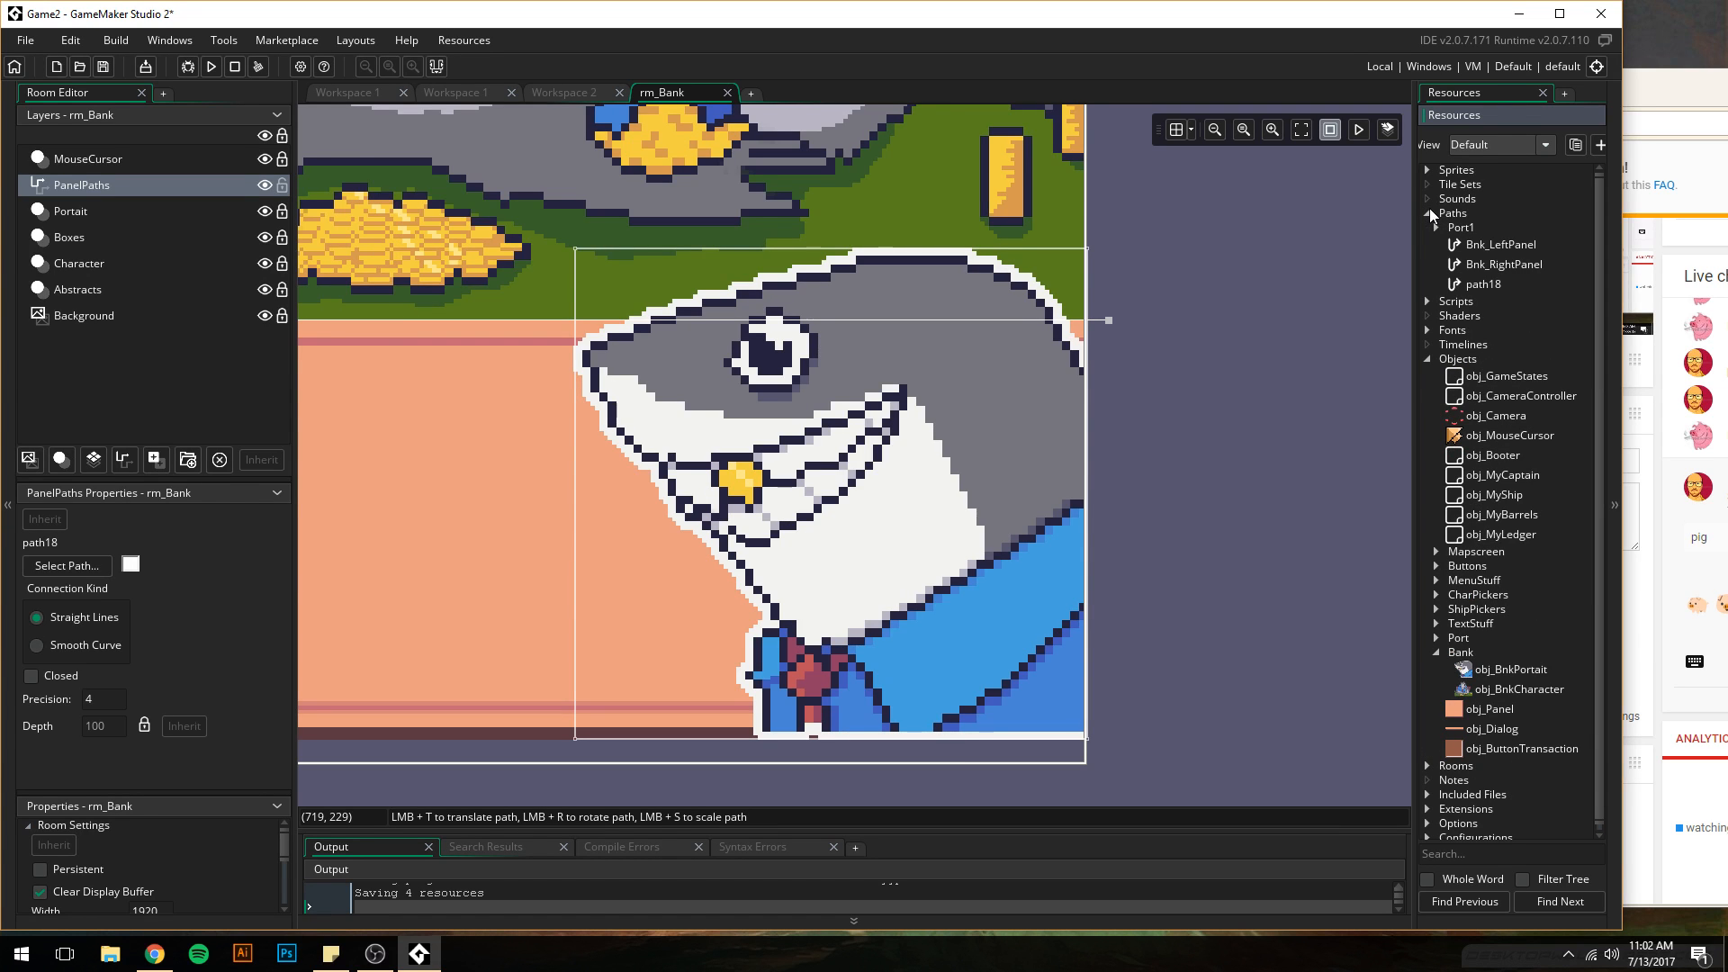
left_click(1486, 286)
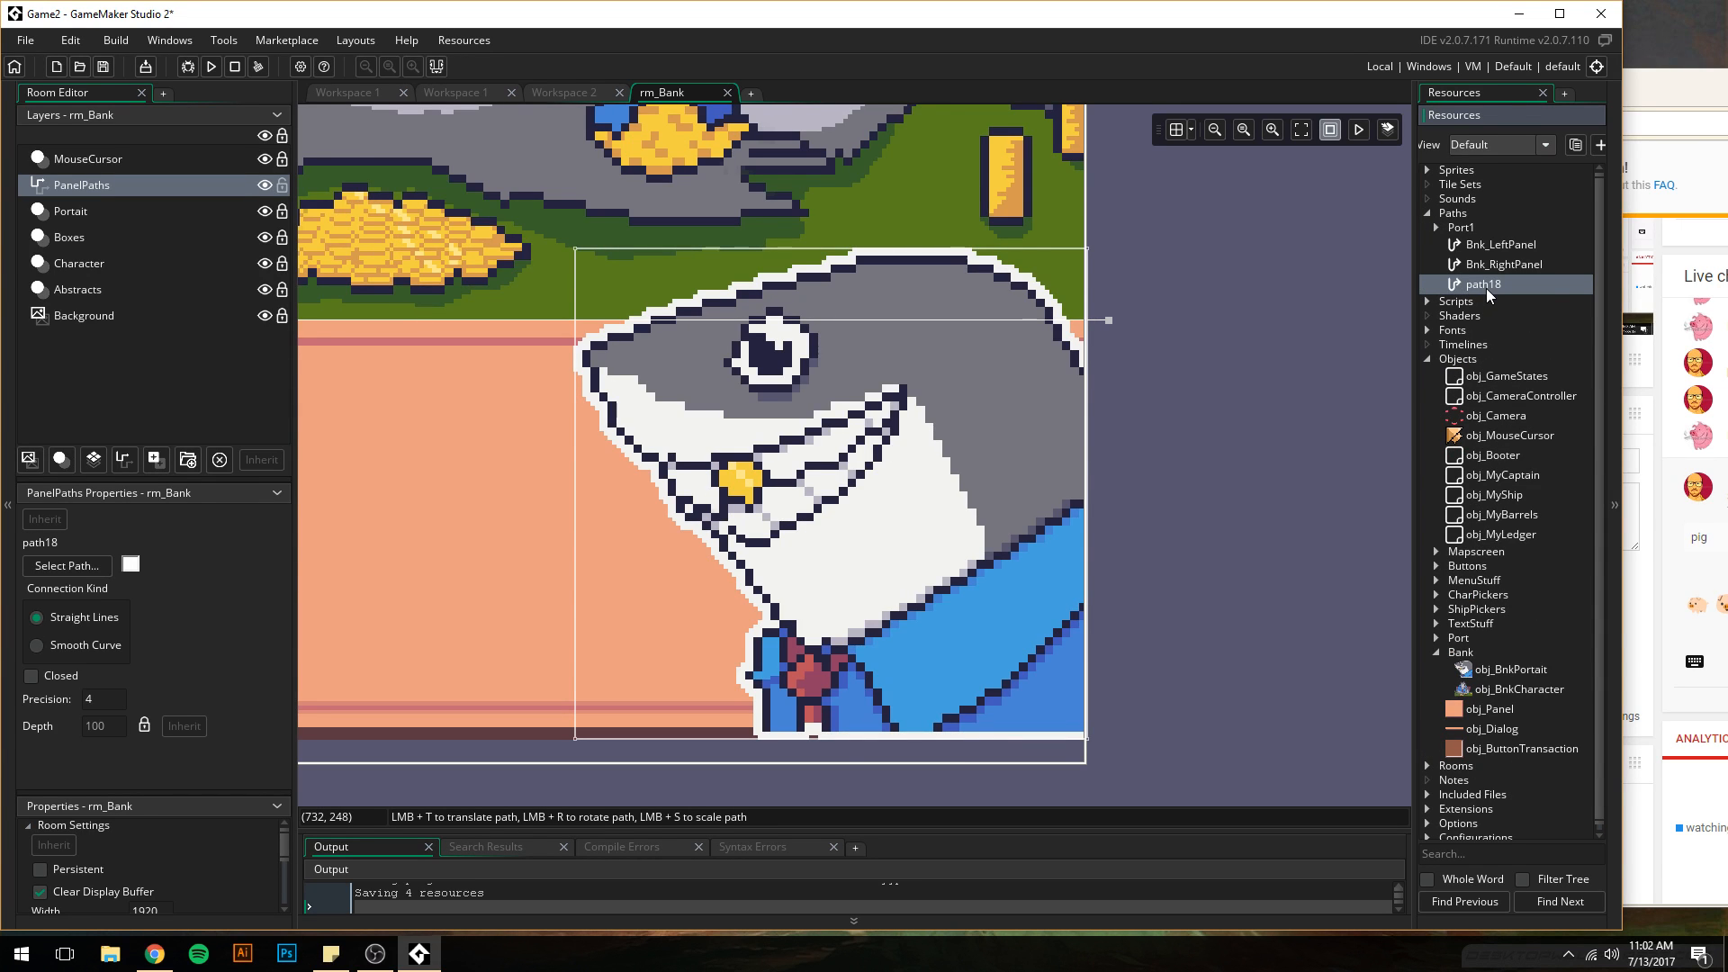
type("Bnk_Dialog")
key("Return")
- Create a new path resource for the PanelPaths layer and turn on the room grid
left_click(84, 569)
left_click(252, 608)
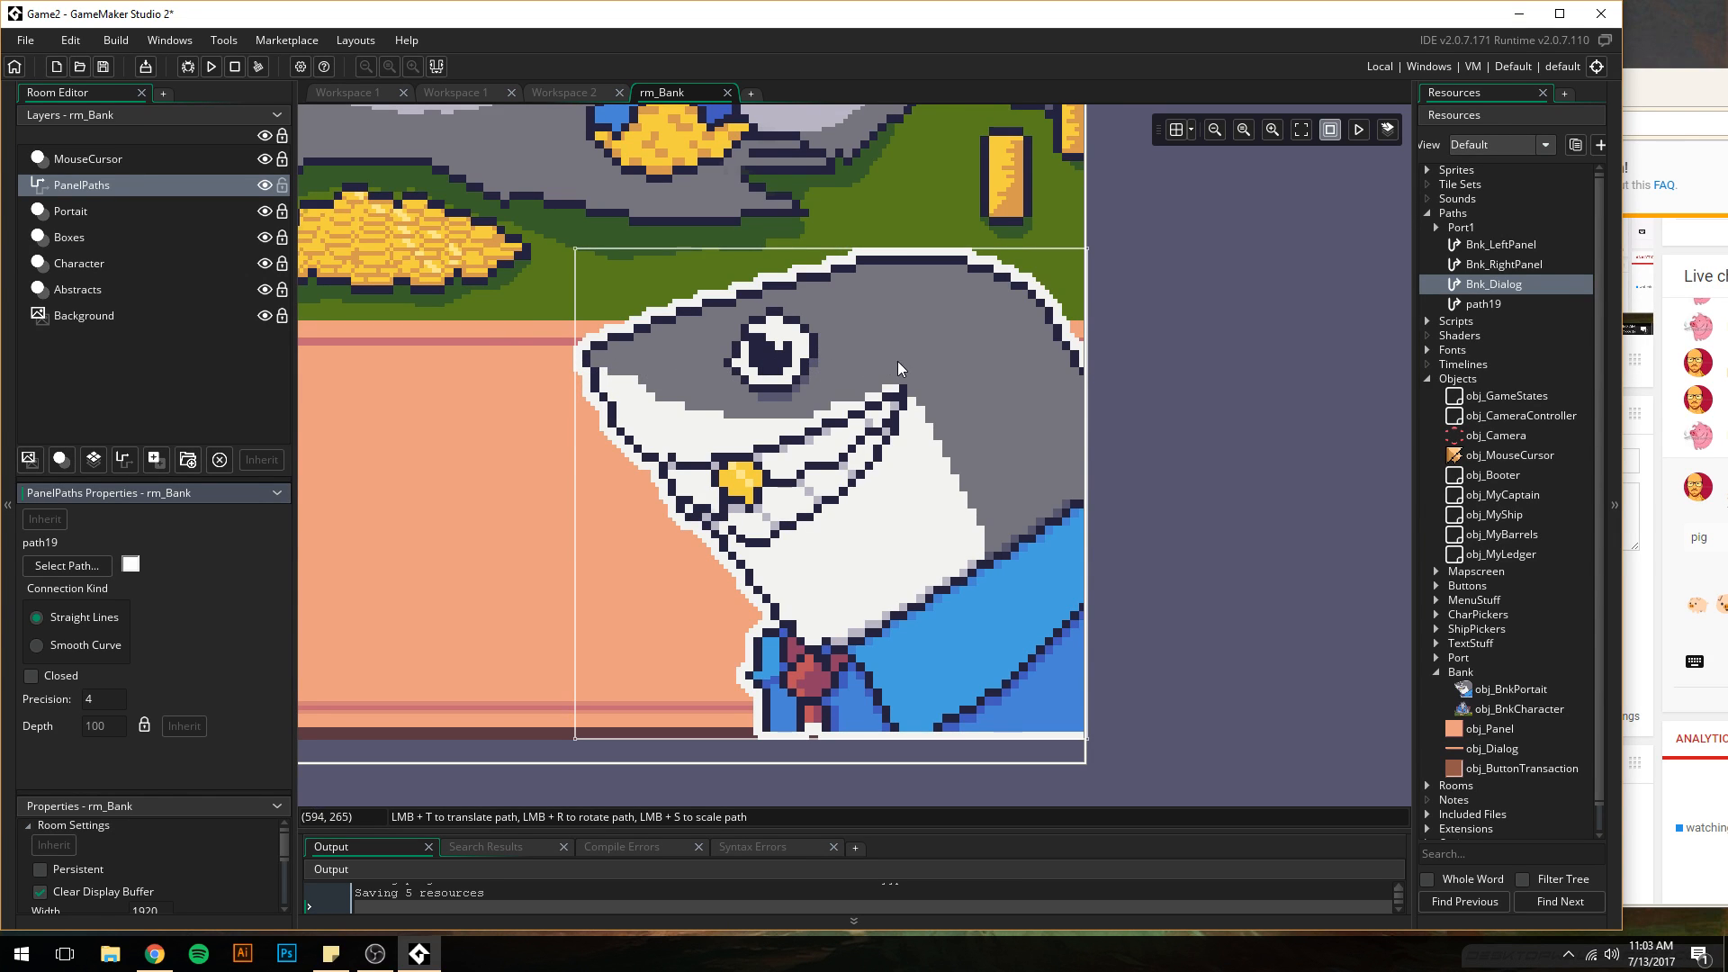
scroll(1146, 385, "up", 5, "ctrl")
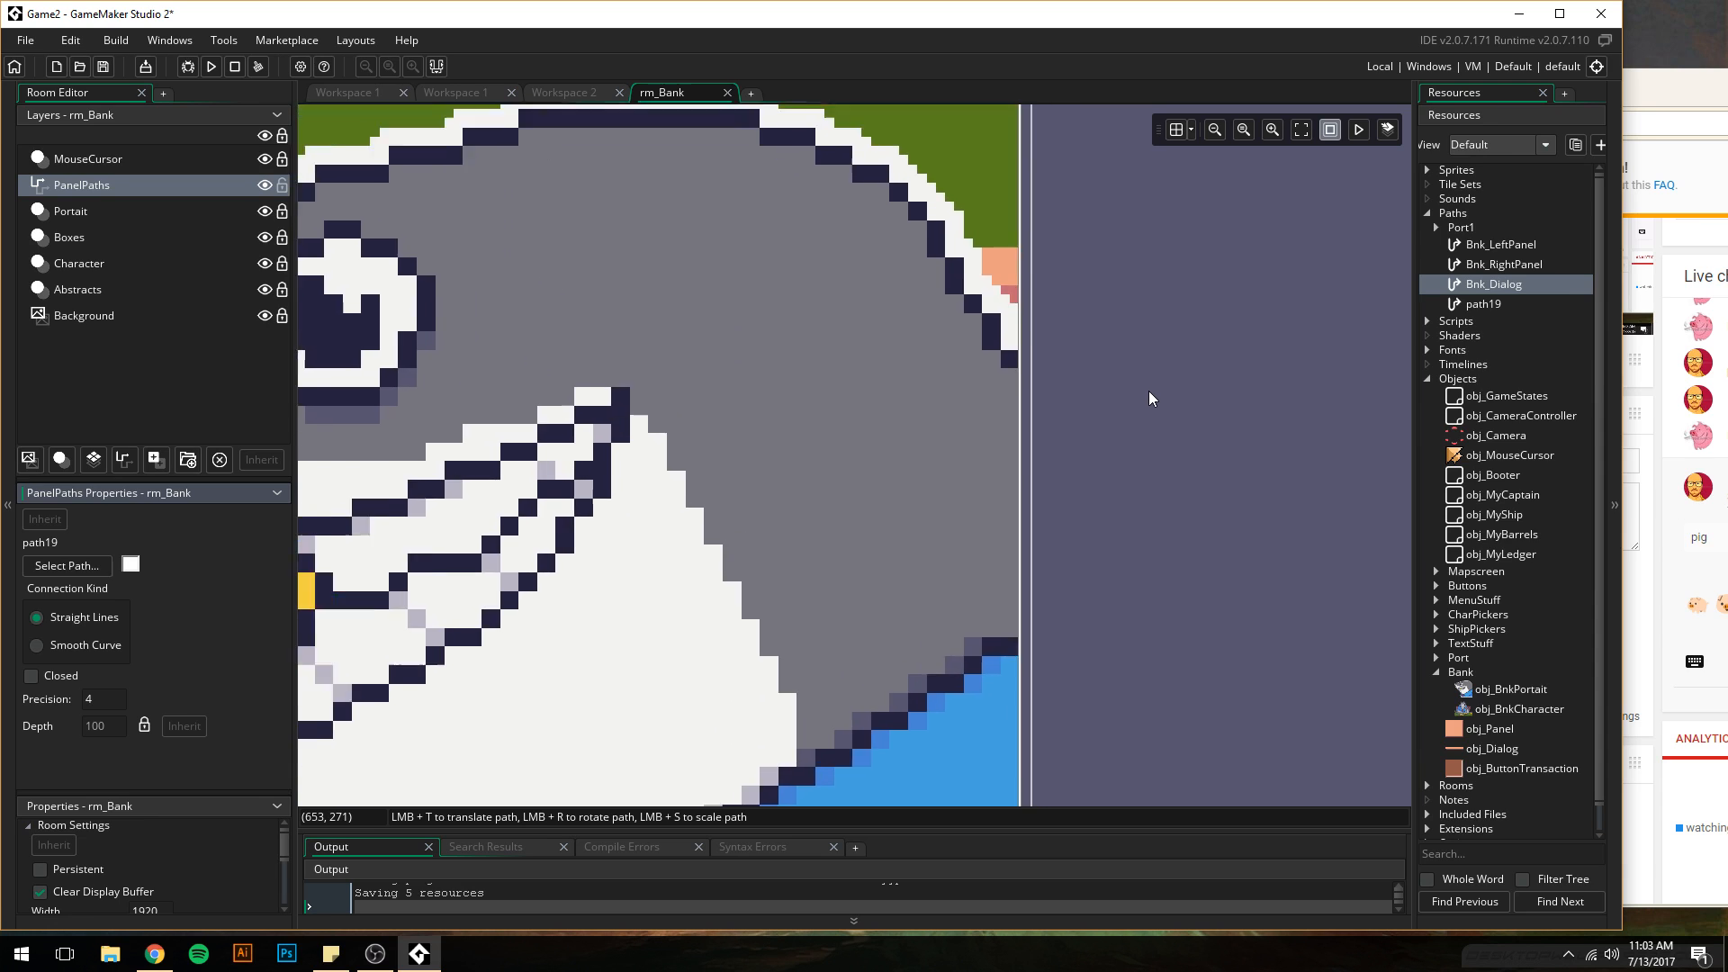
scroll(1105, 378, "down", 1, "ctrl")
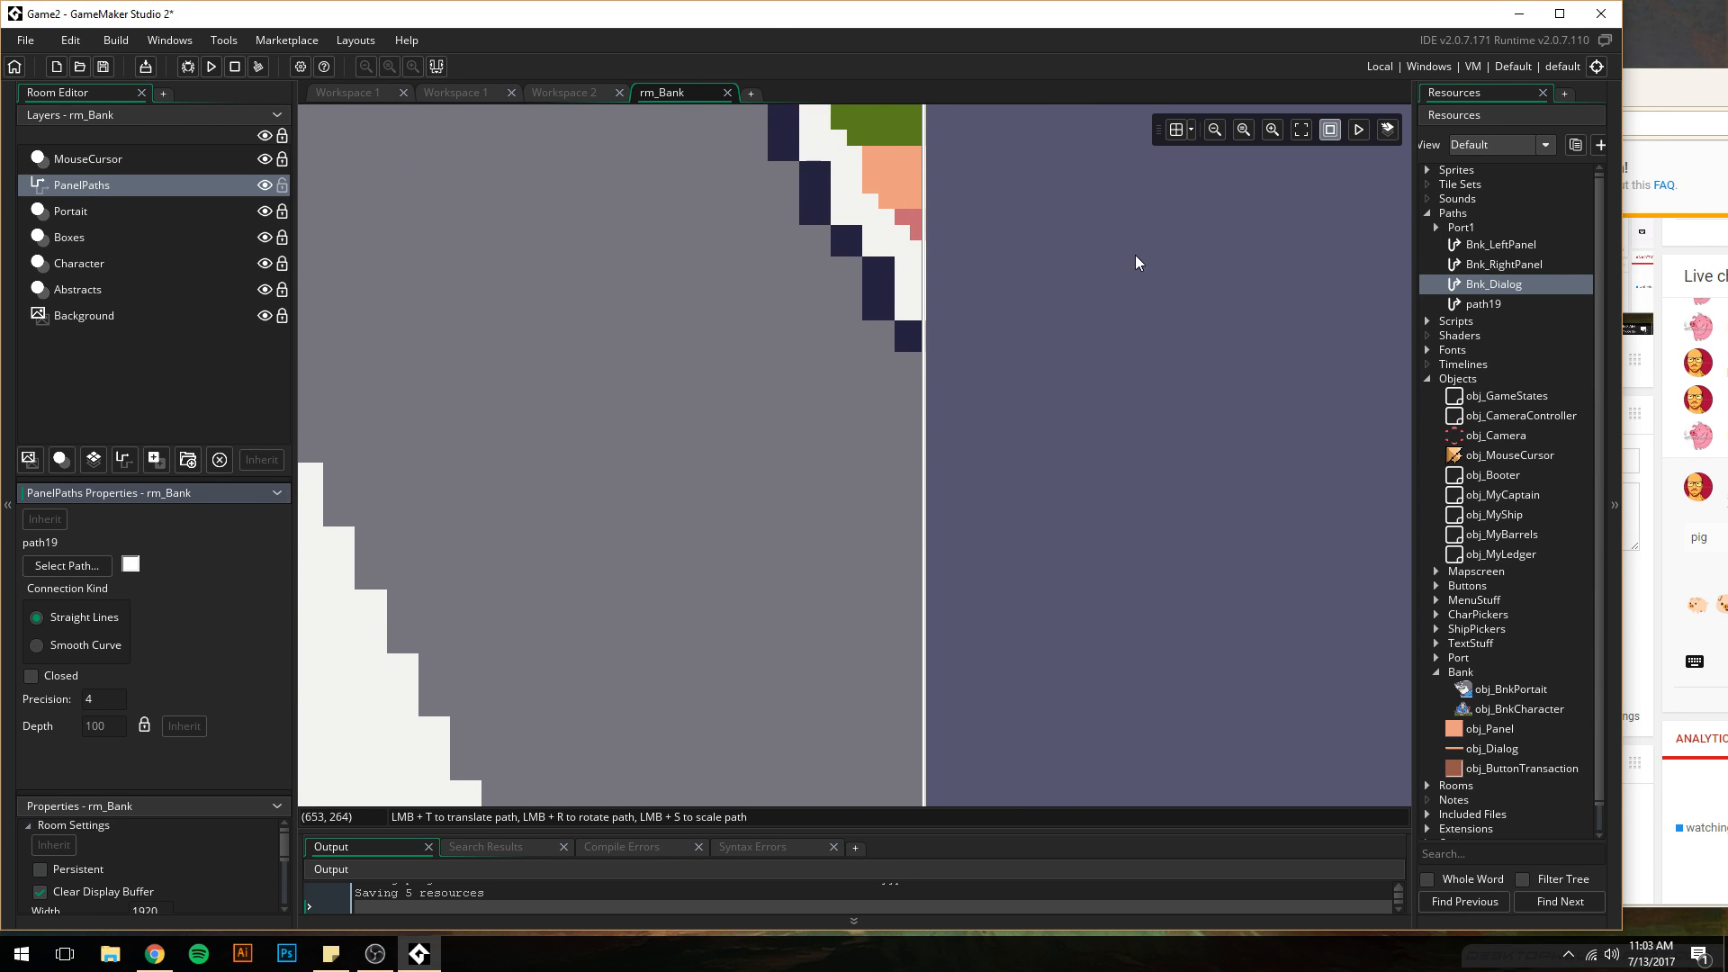
left_click(1176, 130)
- Draw a straight horizontal path from about (648, 264), outside the room's right border, to the portrait's reference point at (522, 264)
scroll(776, 425, "down", 5, "ctrl")
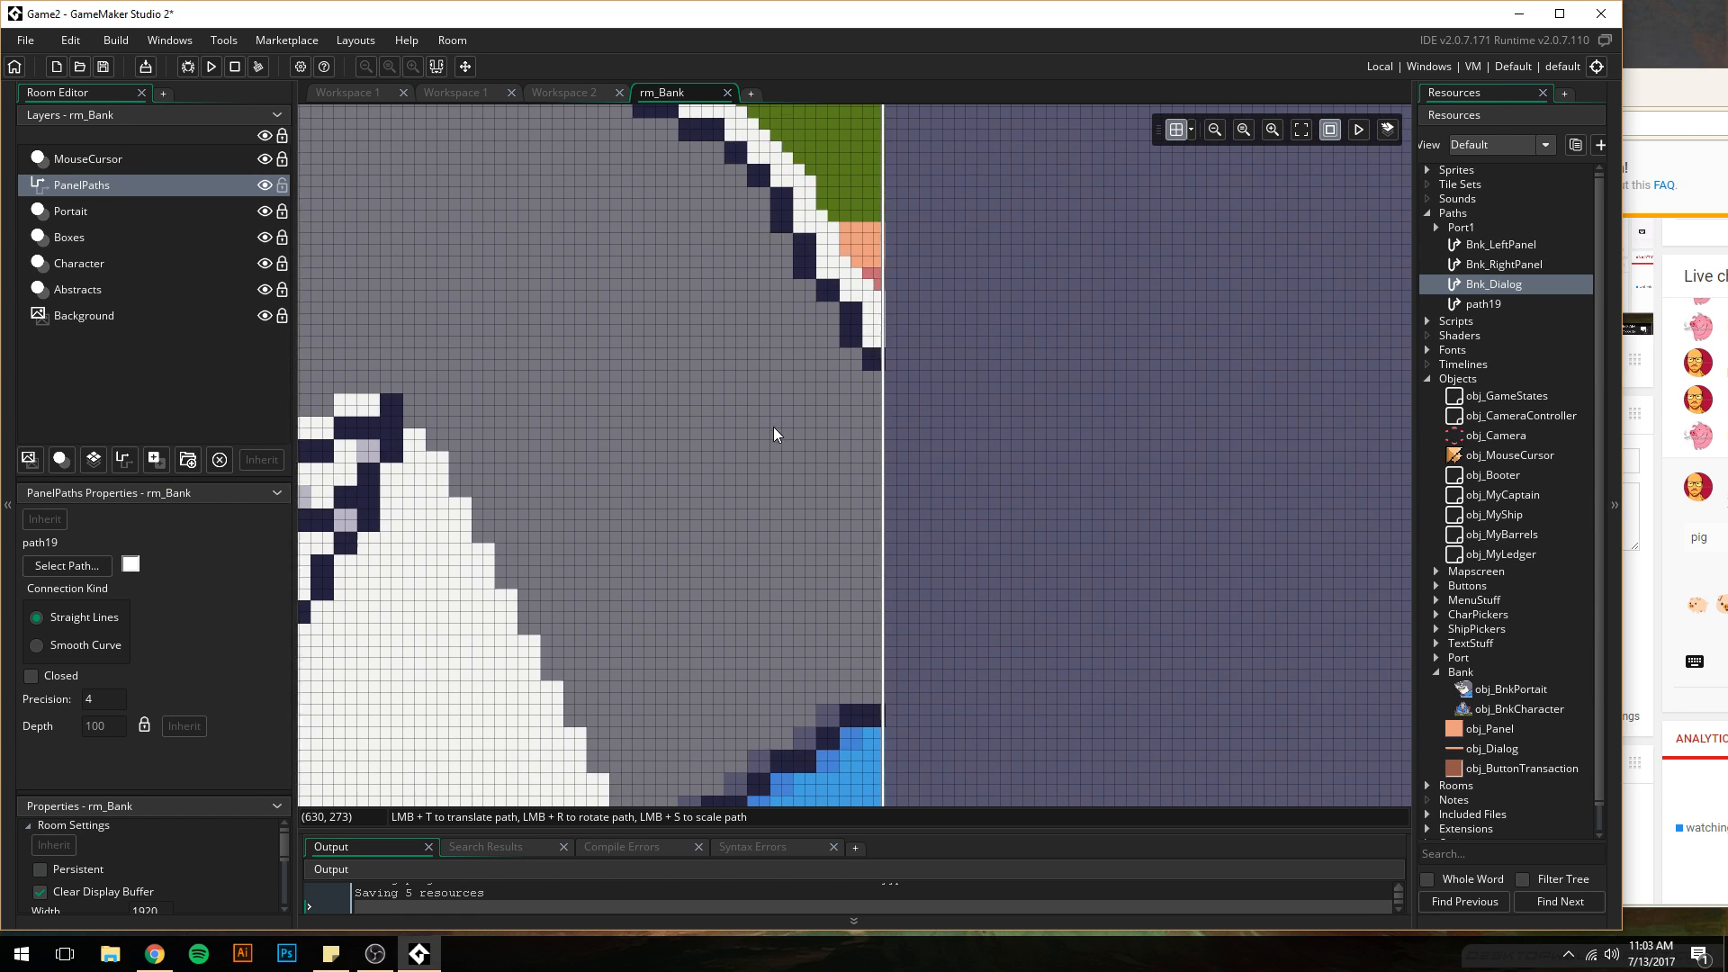
middle_click_drag(576, 477, 1009, 477)
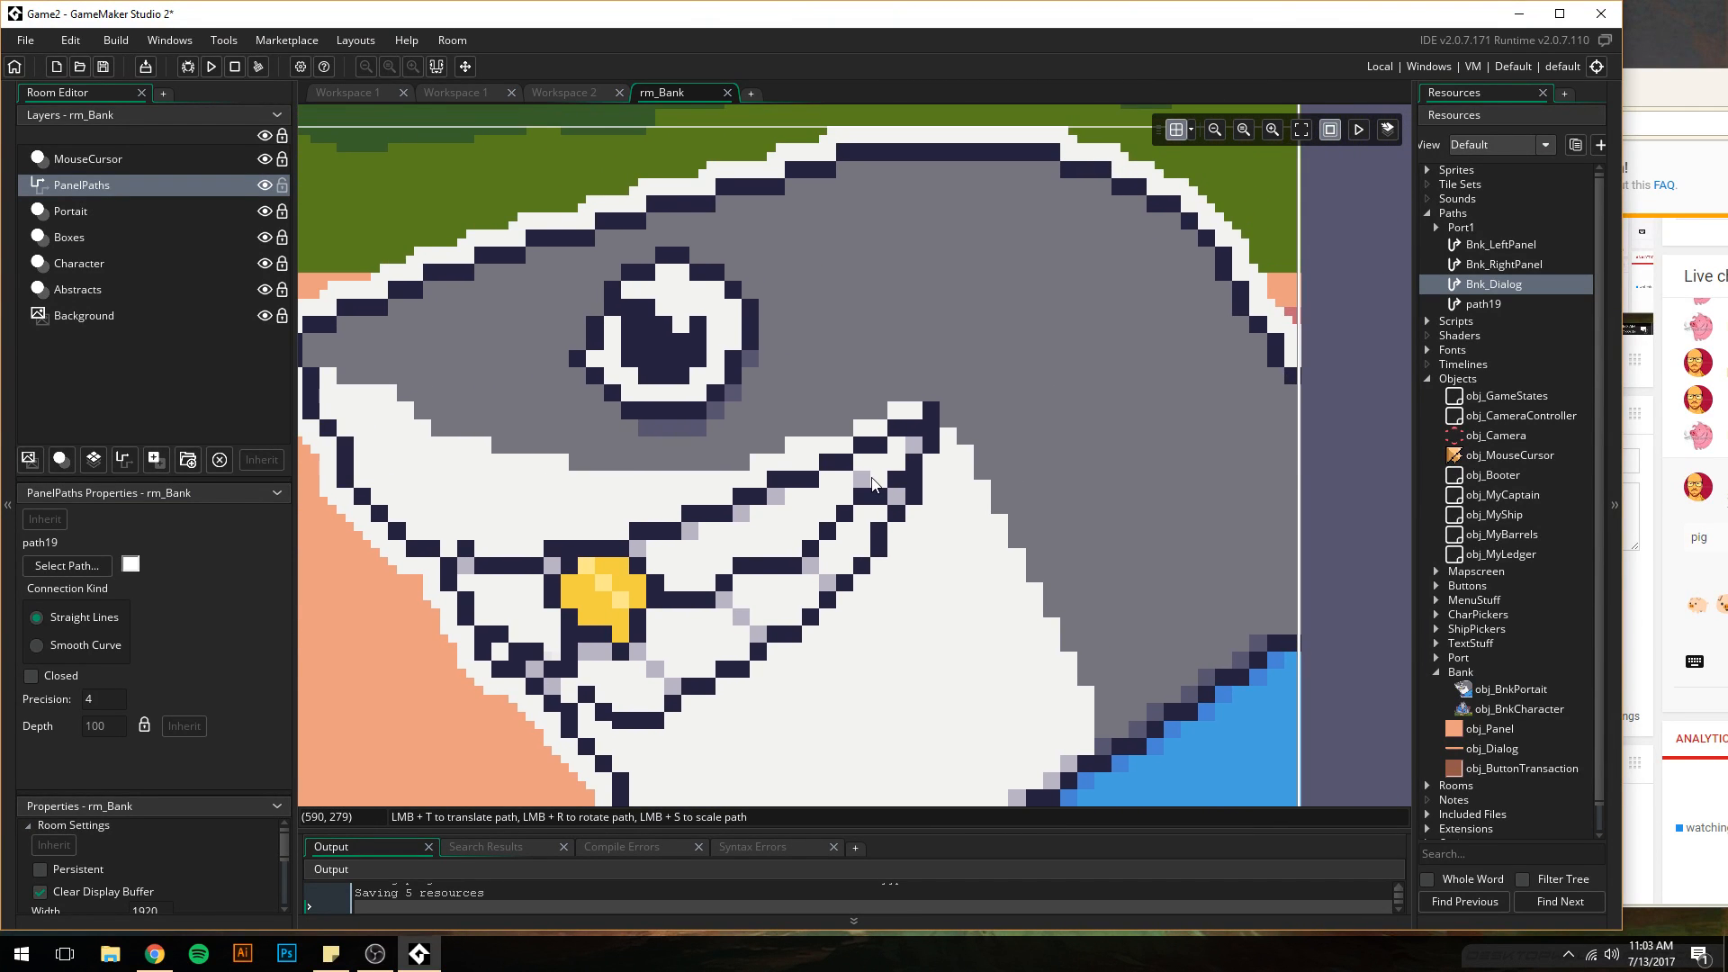
scroll(866, 477, "up", 2, "ctrl")
middle_click_drag(723, 471, 868, 478)
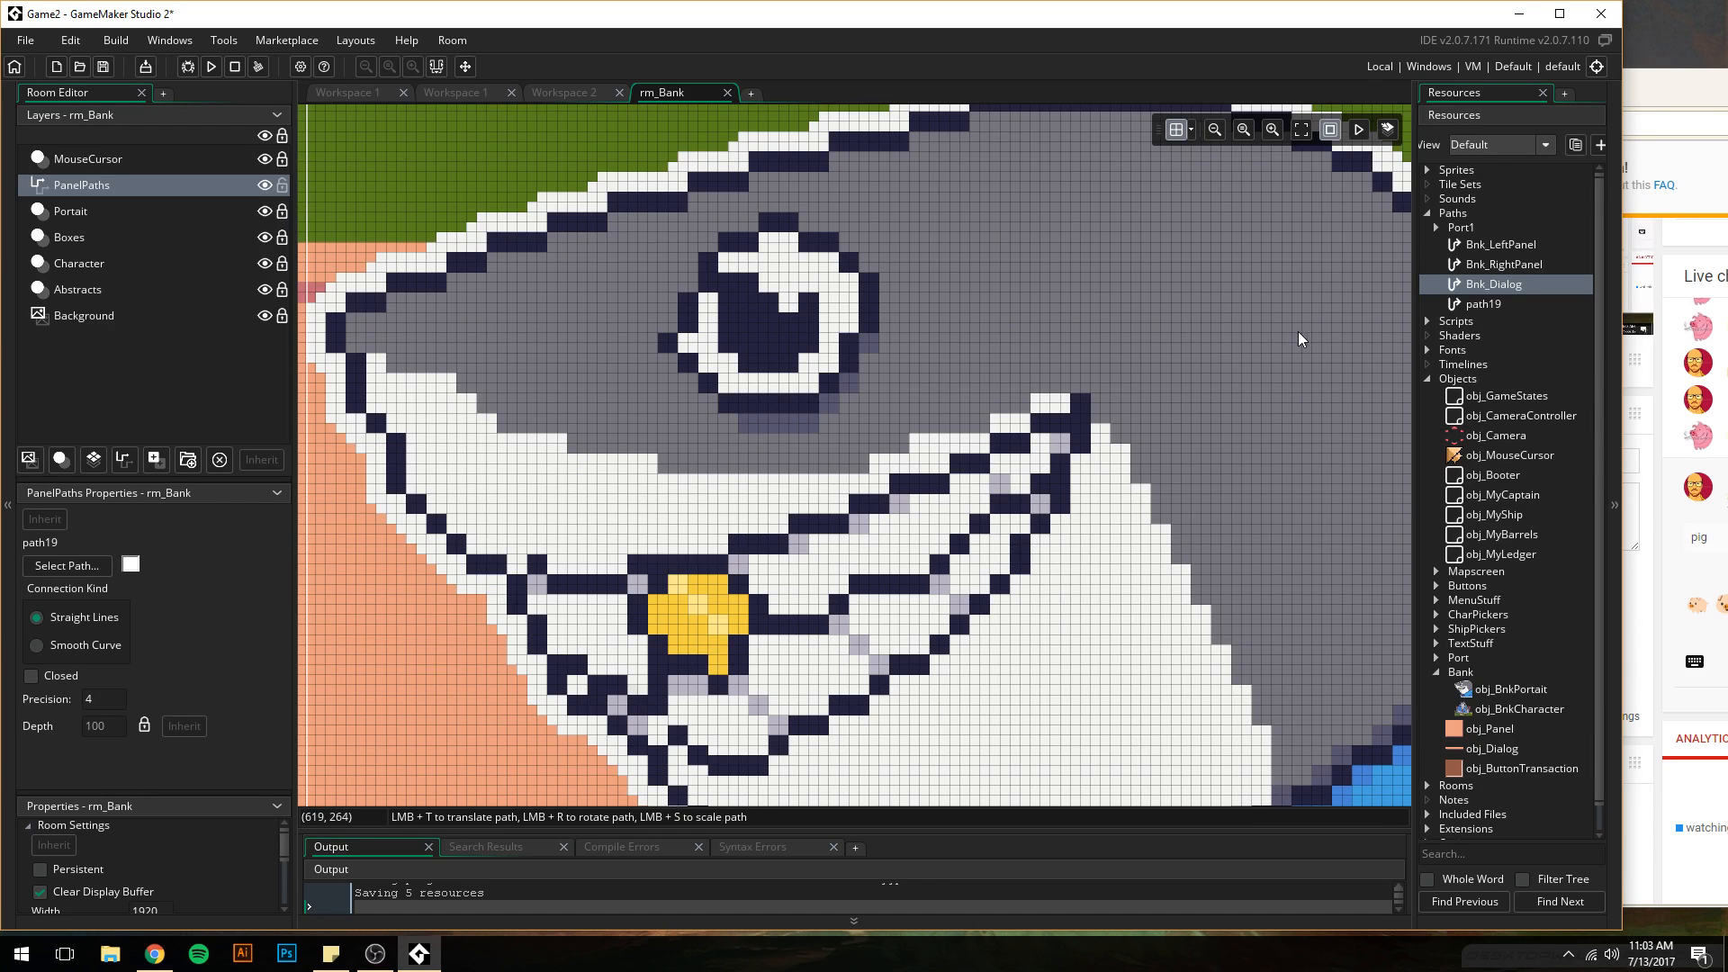
middle_click_drag(1303, 331, 603, 337)
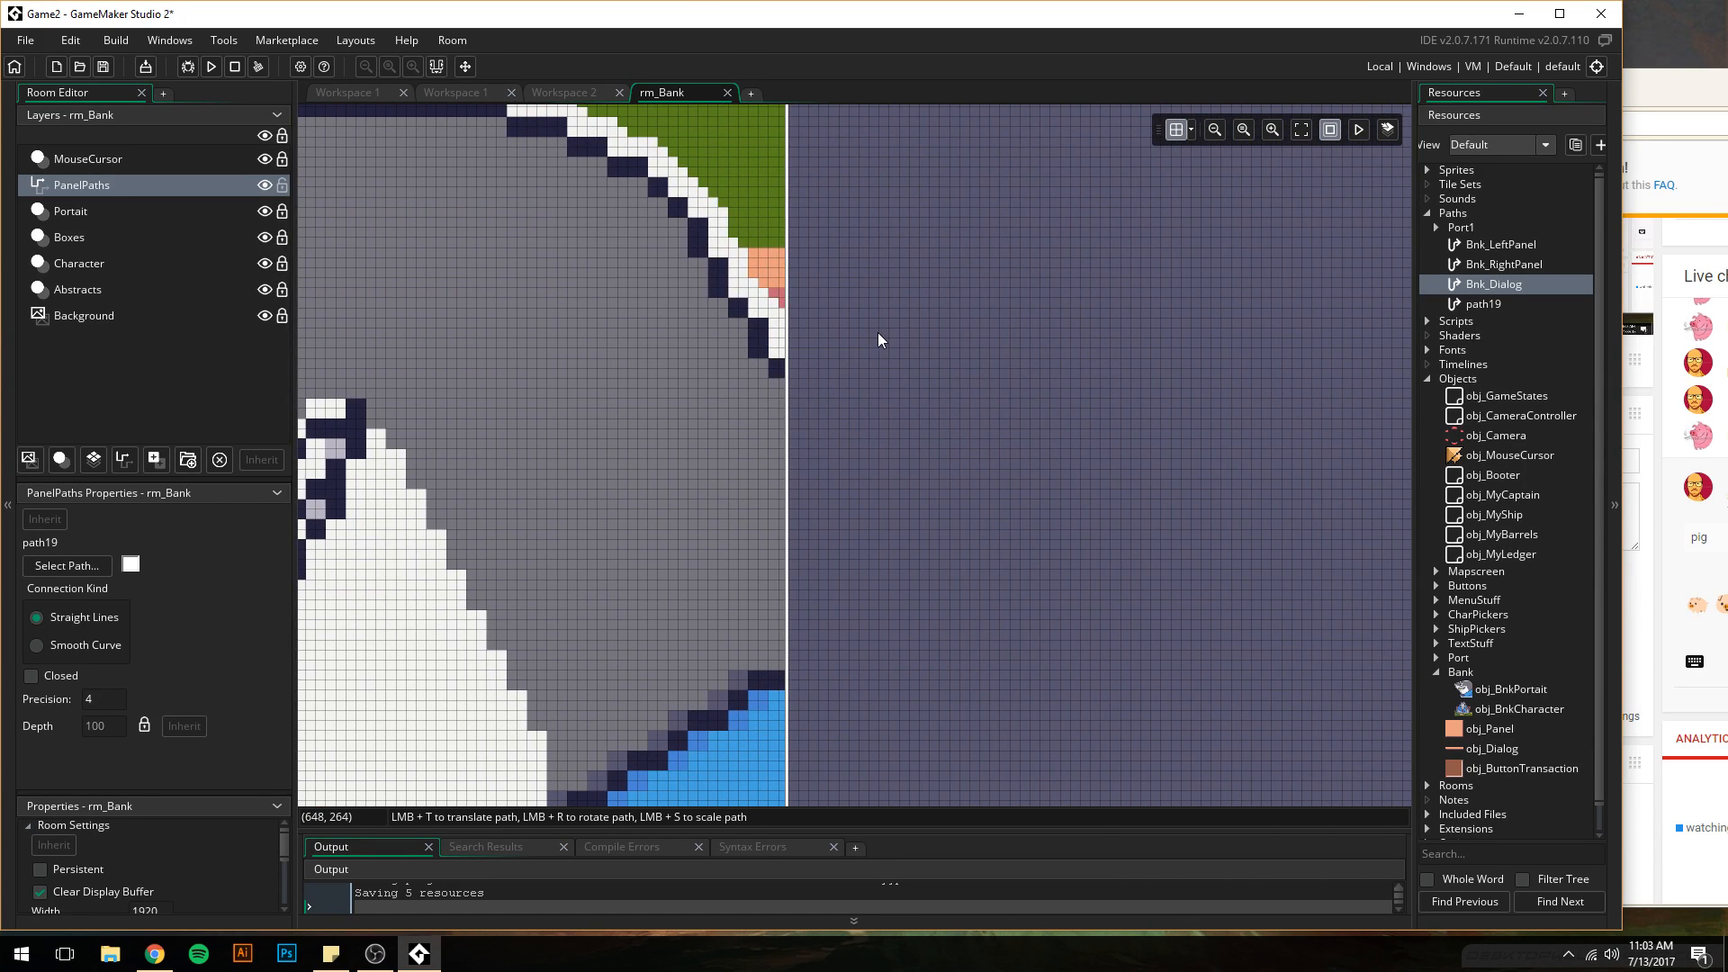
left_click(880, 331)
middle_click_drag(498, 352, 1265, 375)
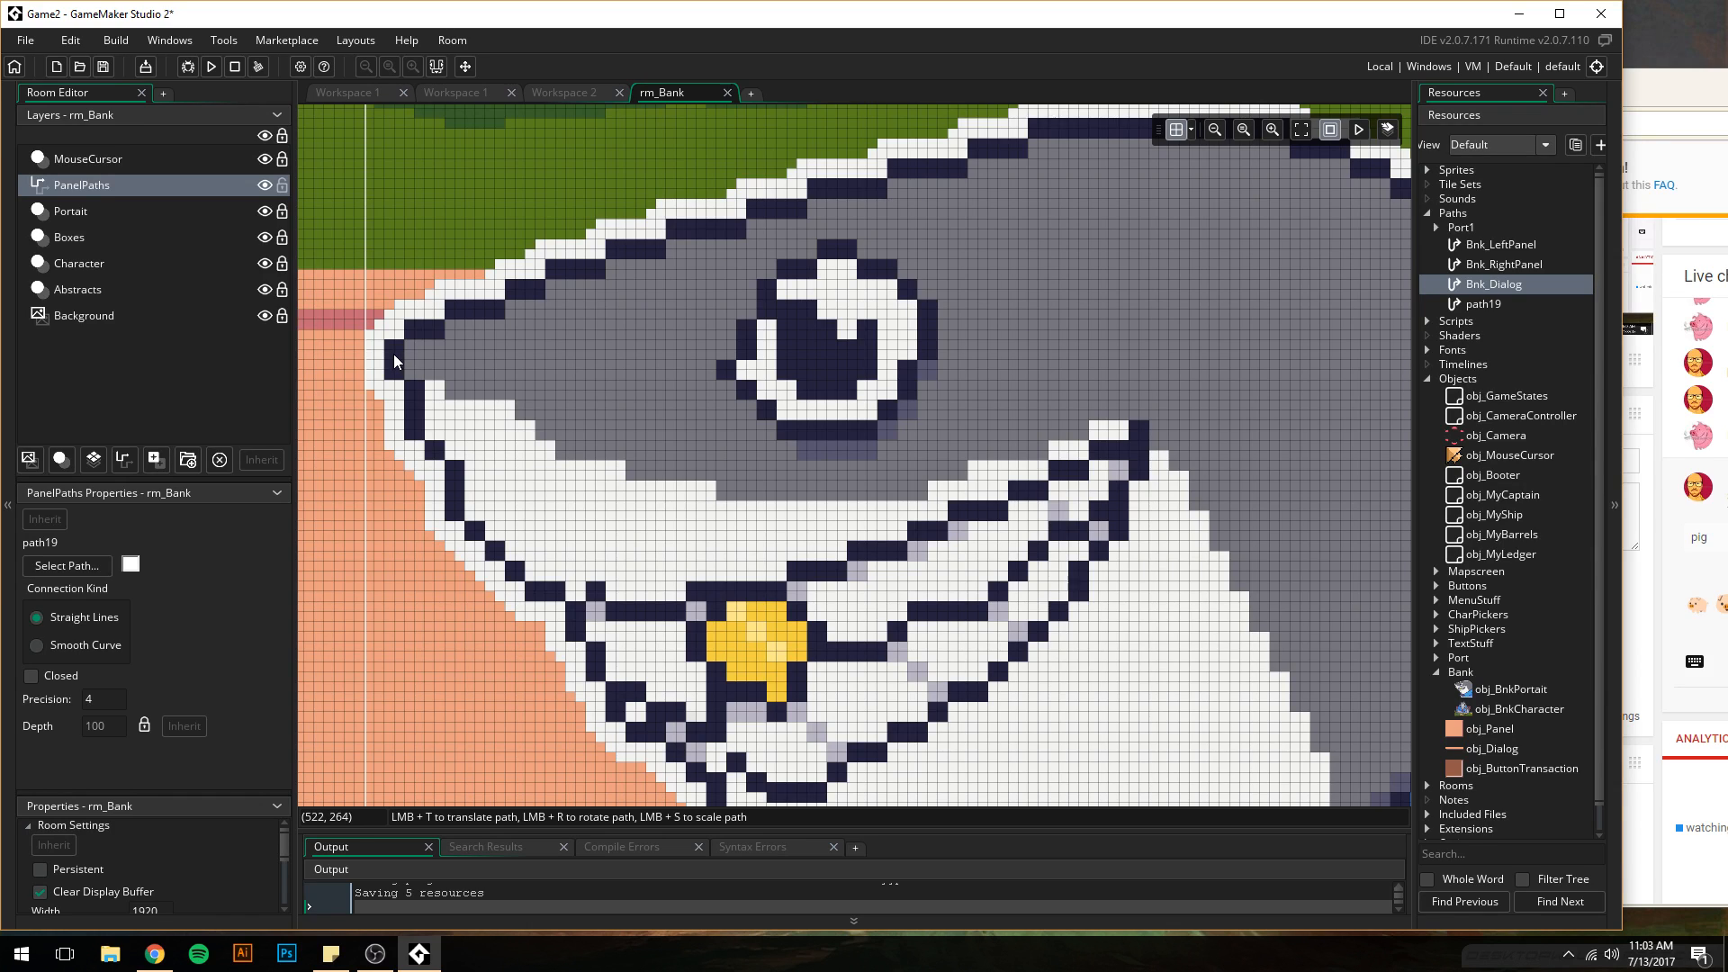
left_click(392, 356)
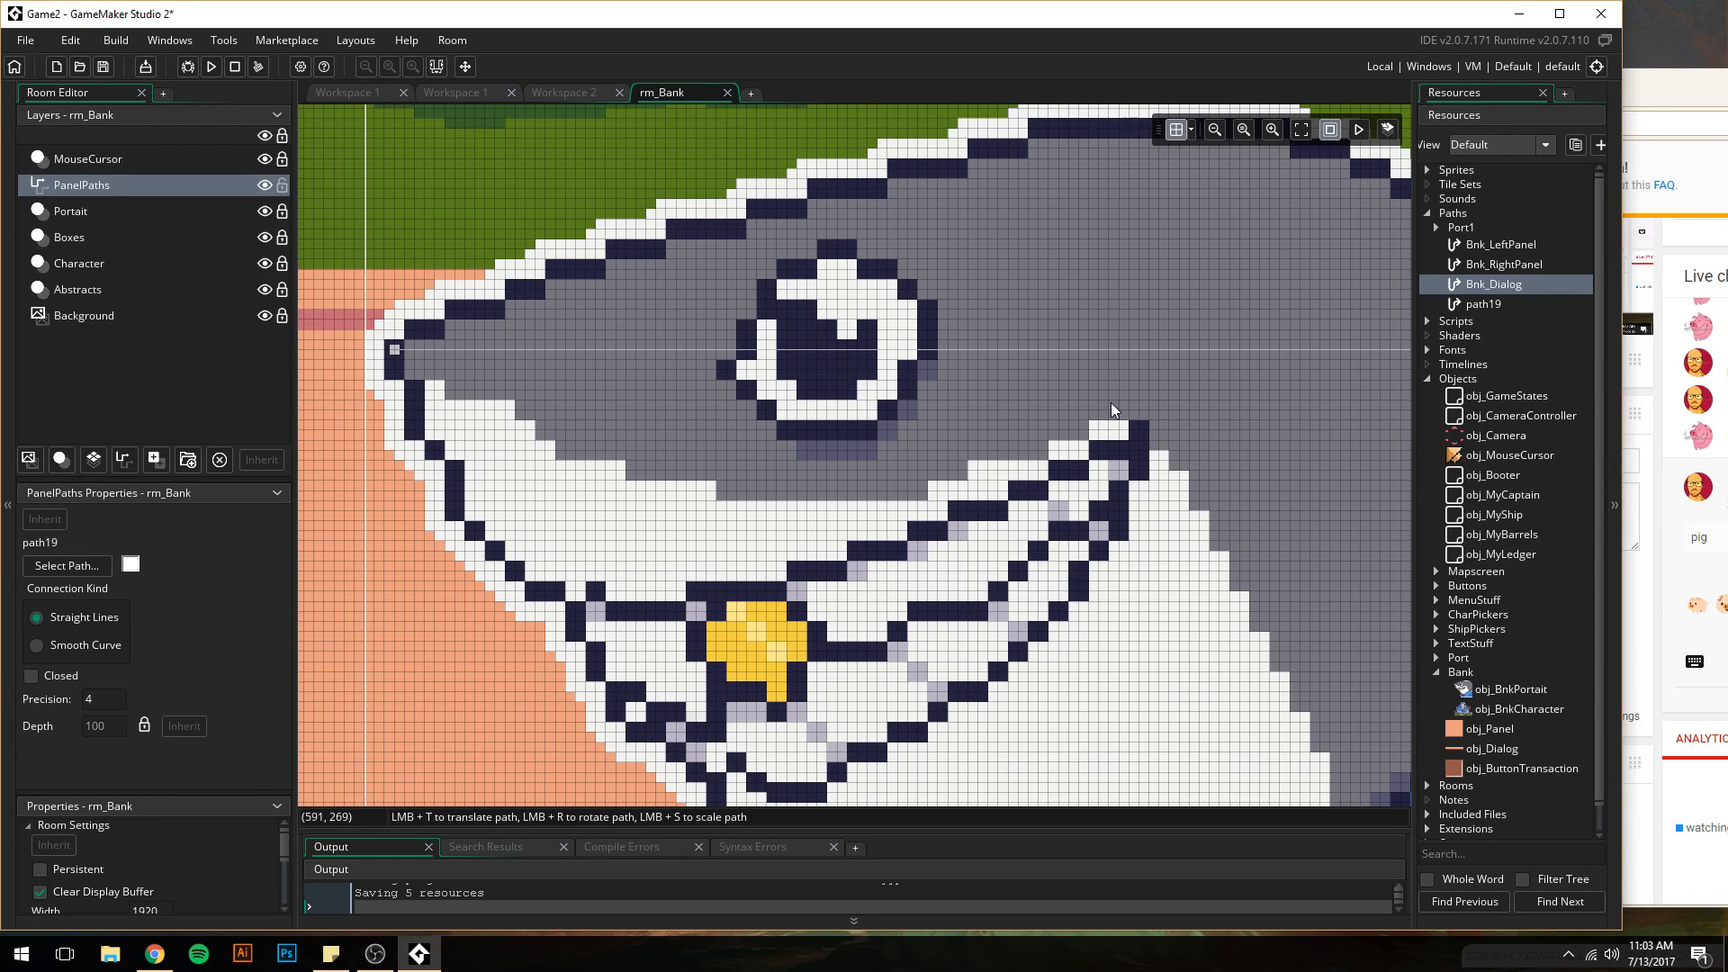
middle_click_drag(1098, 402, 511, 430)
scroll(909, 439, "down", 5, "ctrl")
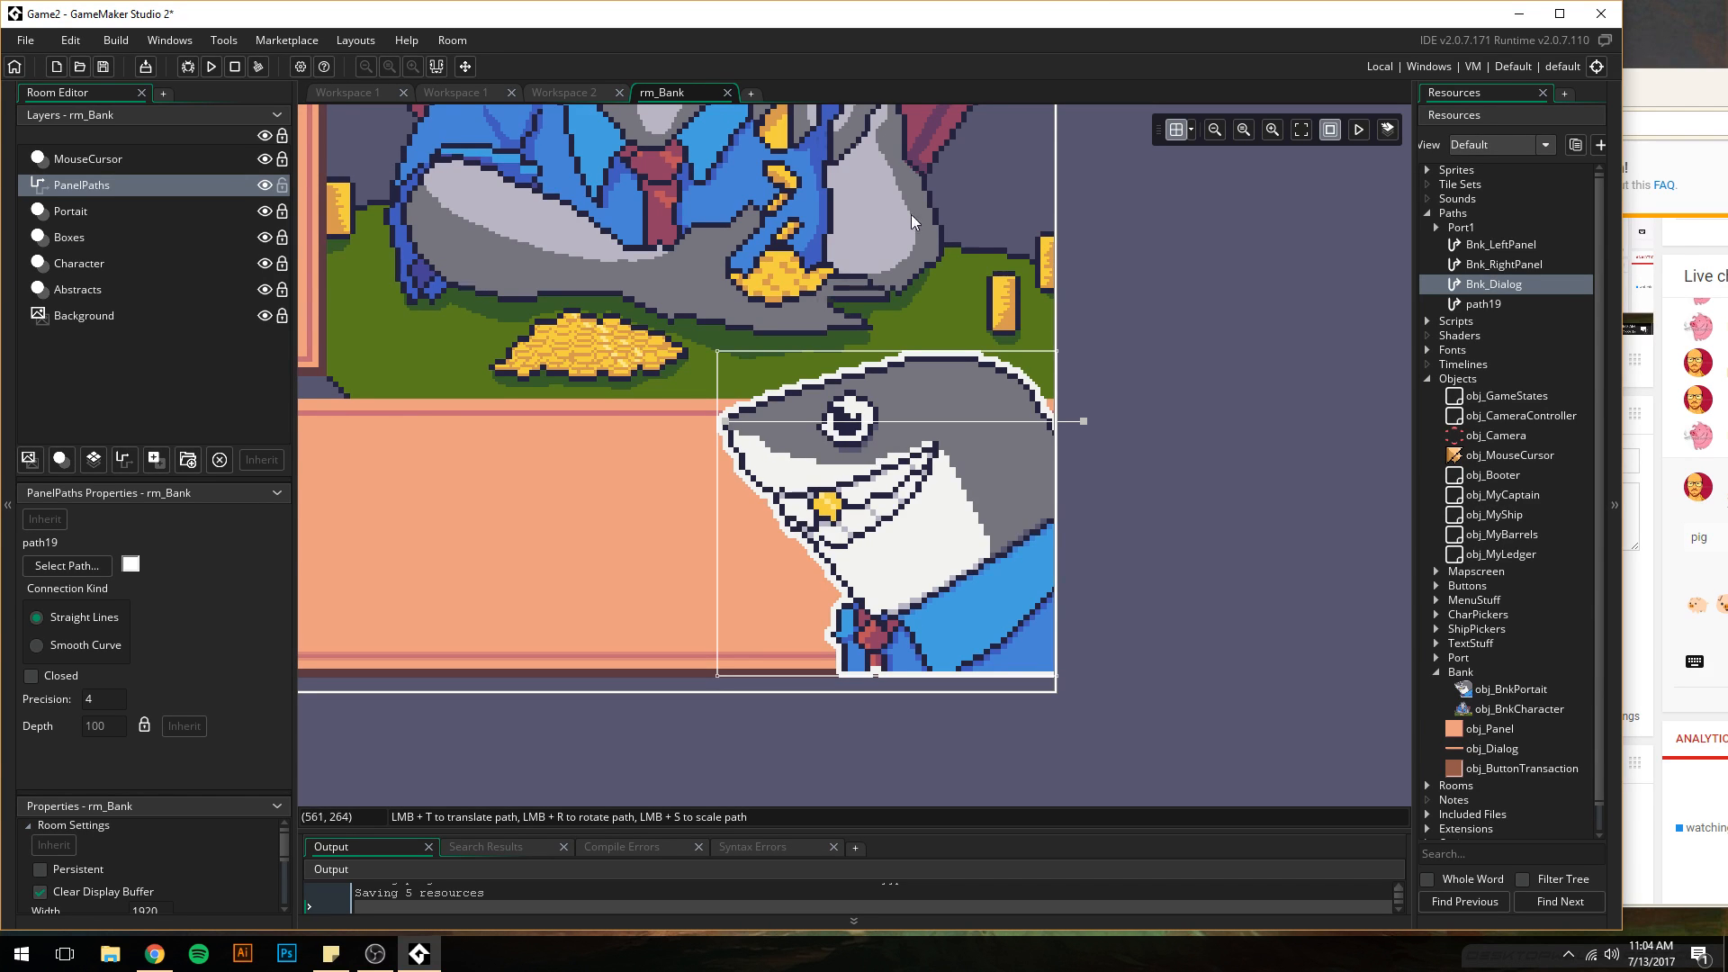
- Rename the path19 resource as Bnk_Portait
left_click(1483, 305)
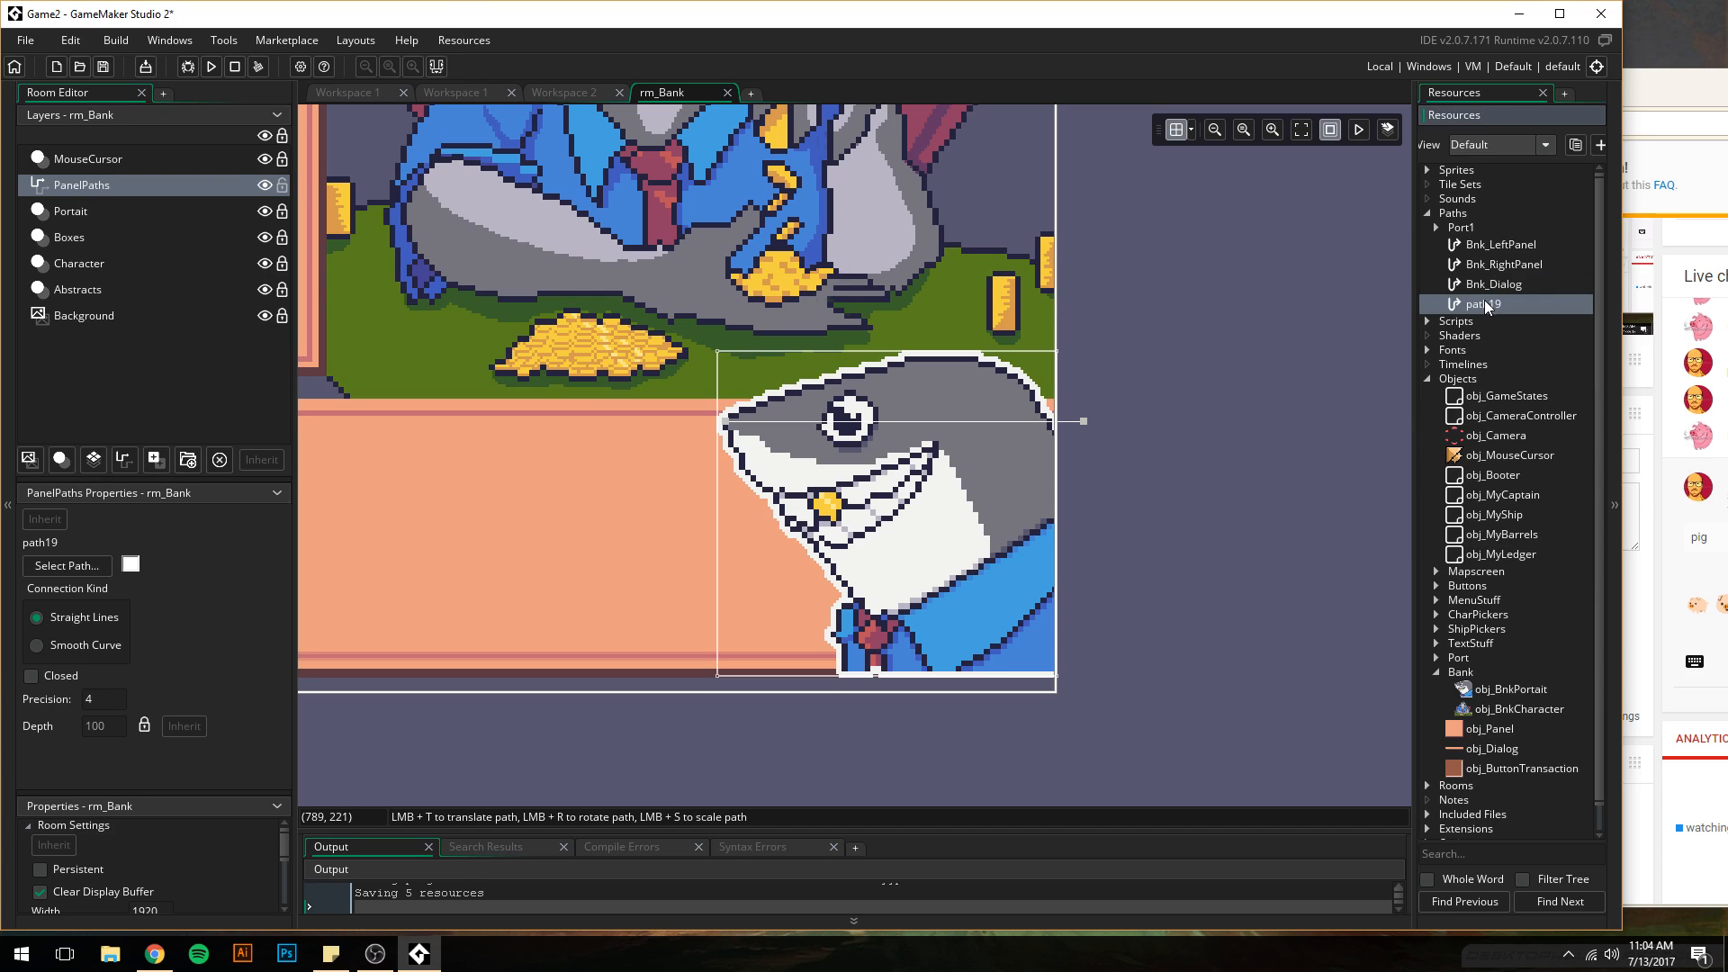
type("Bnk_Portait")
key("Return")
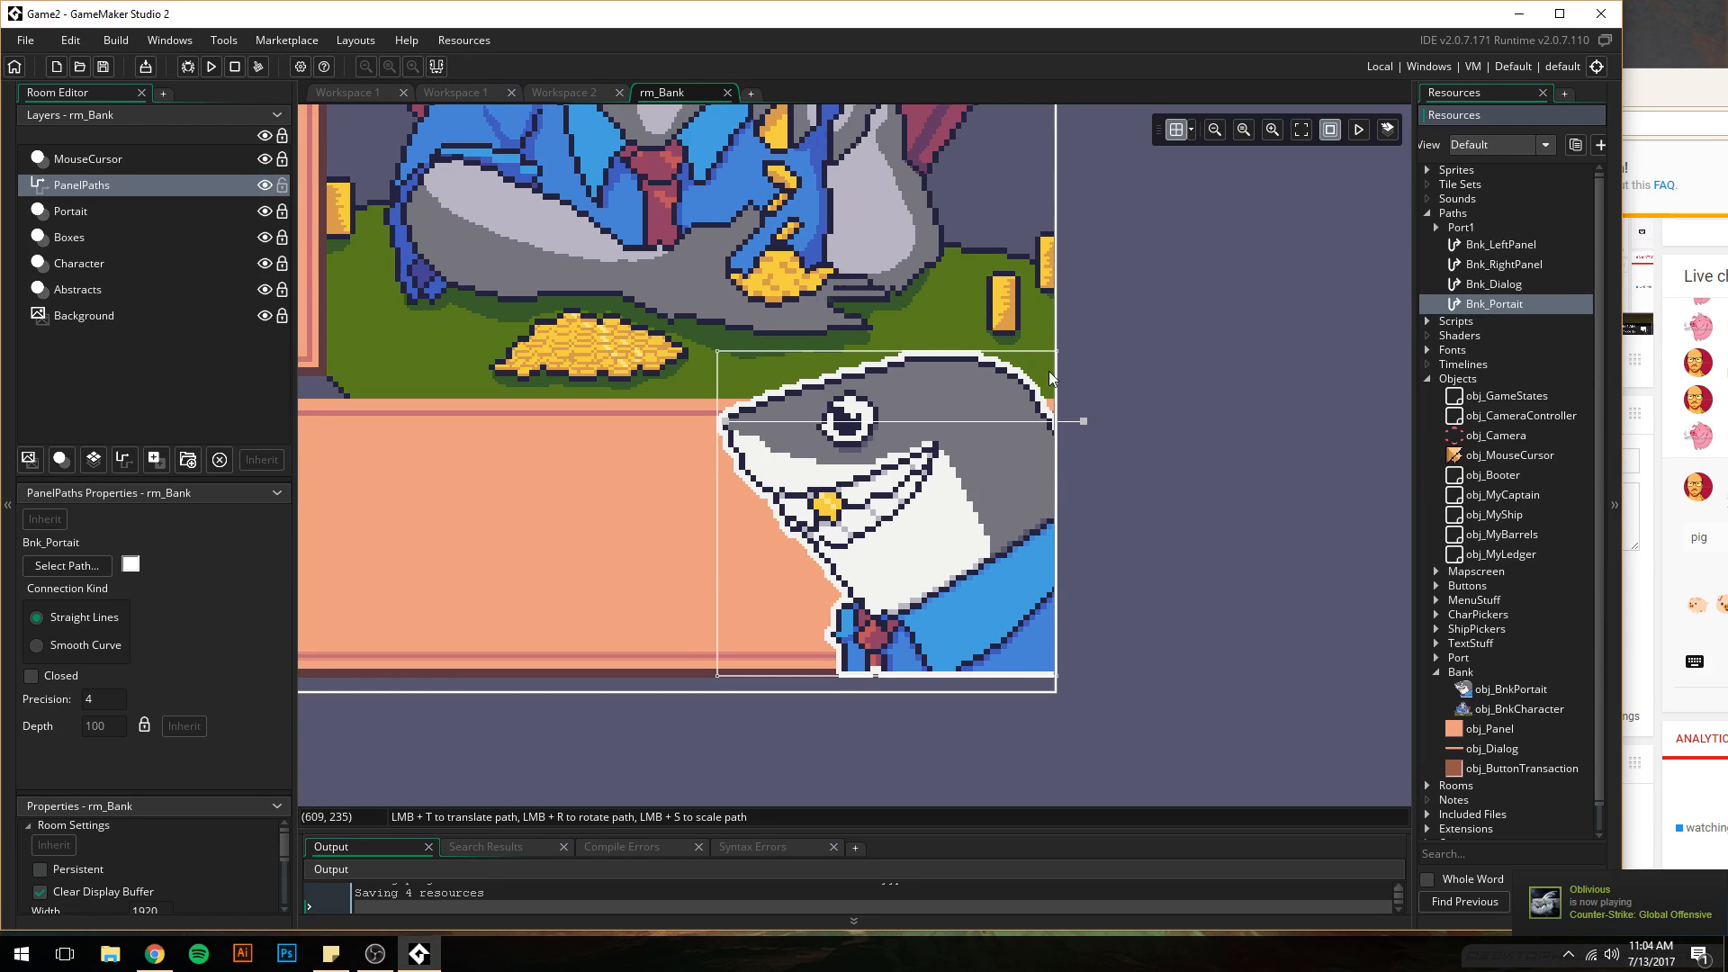
- Add the pth_ prefix to the two panel paths, renaming them pth_Bnk_LeftPanel and pth_Bnk_RightPanel
left_click(1484, 252)
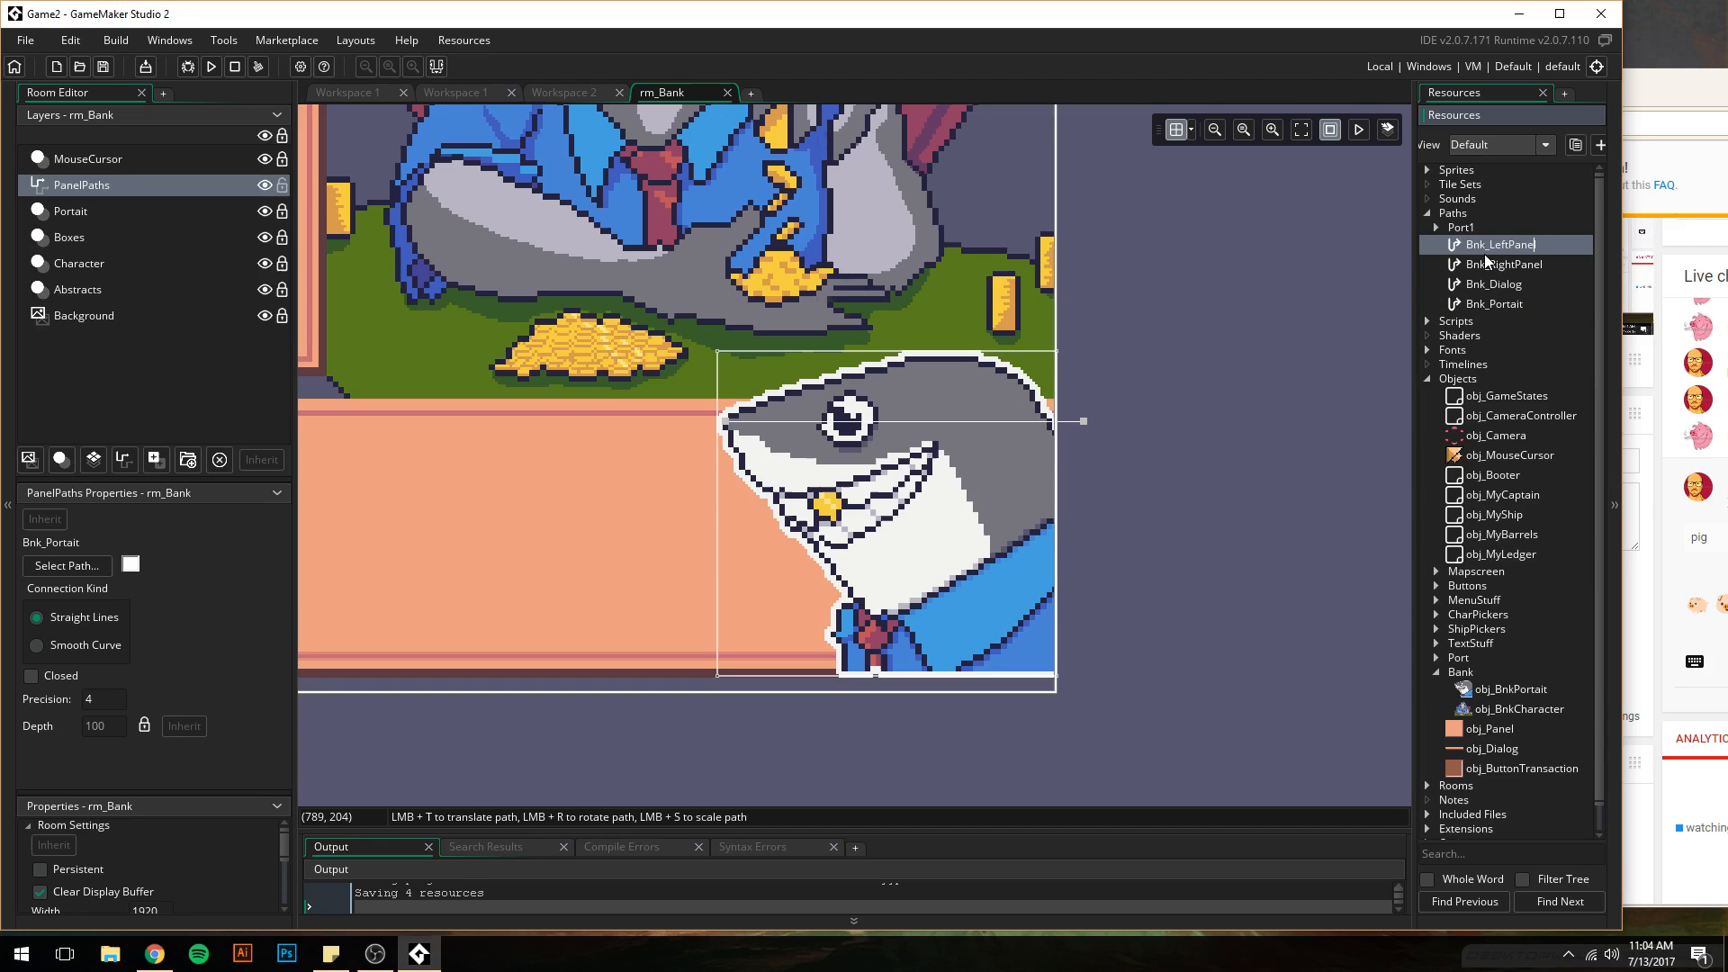
type("pth_")
key("Return")
mouse_move(1701, 82)
left_mouse_down()
mouse_move(1558, 95)
mouse_move(1323, 70)
mouse_move(1707, 56)
left_mouse_up()
mouse_move(1450, 59)
left_mouse_down()
mouse_move(1022, 45)
mouse_move(1117, 73)
mouse_move(1501, 62)
mouse_move(1448, 53)
left_mouse_up()
left_click(1325, 21)
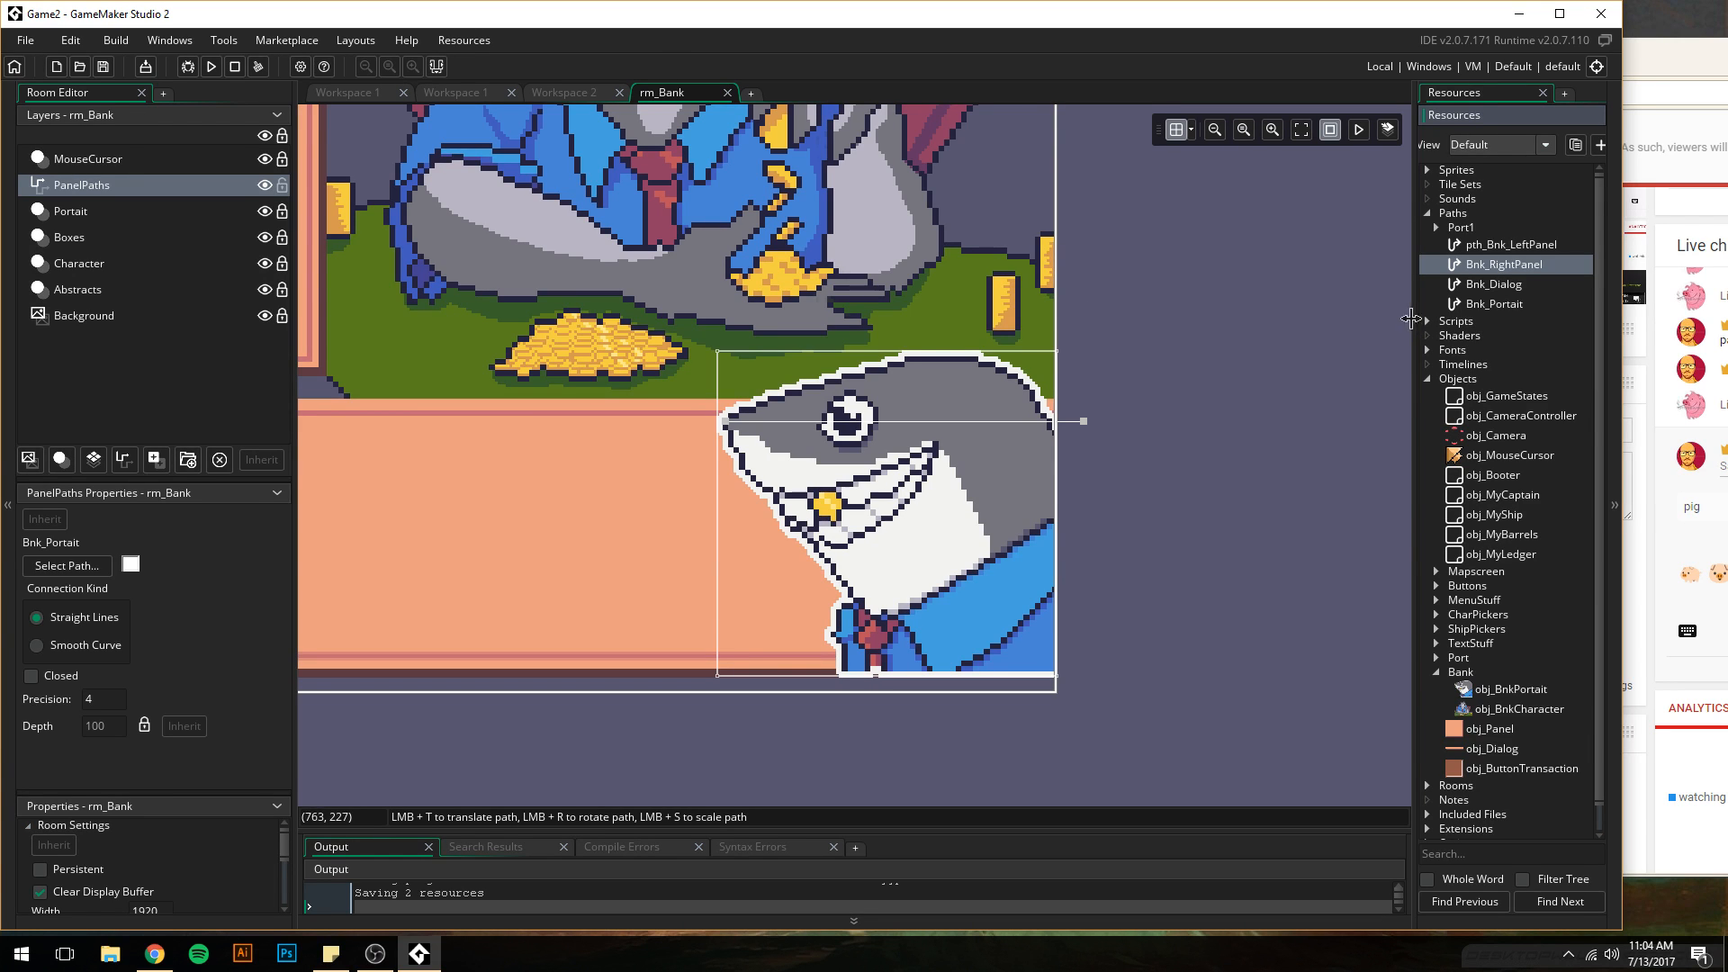
left_click(1482, 261)
key("Home")
type("pth_")
- Rename the Bnk_Dialog path as pth_Bnk_Dialog
left_click(1483, 292)
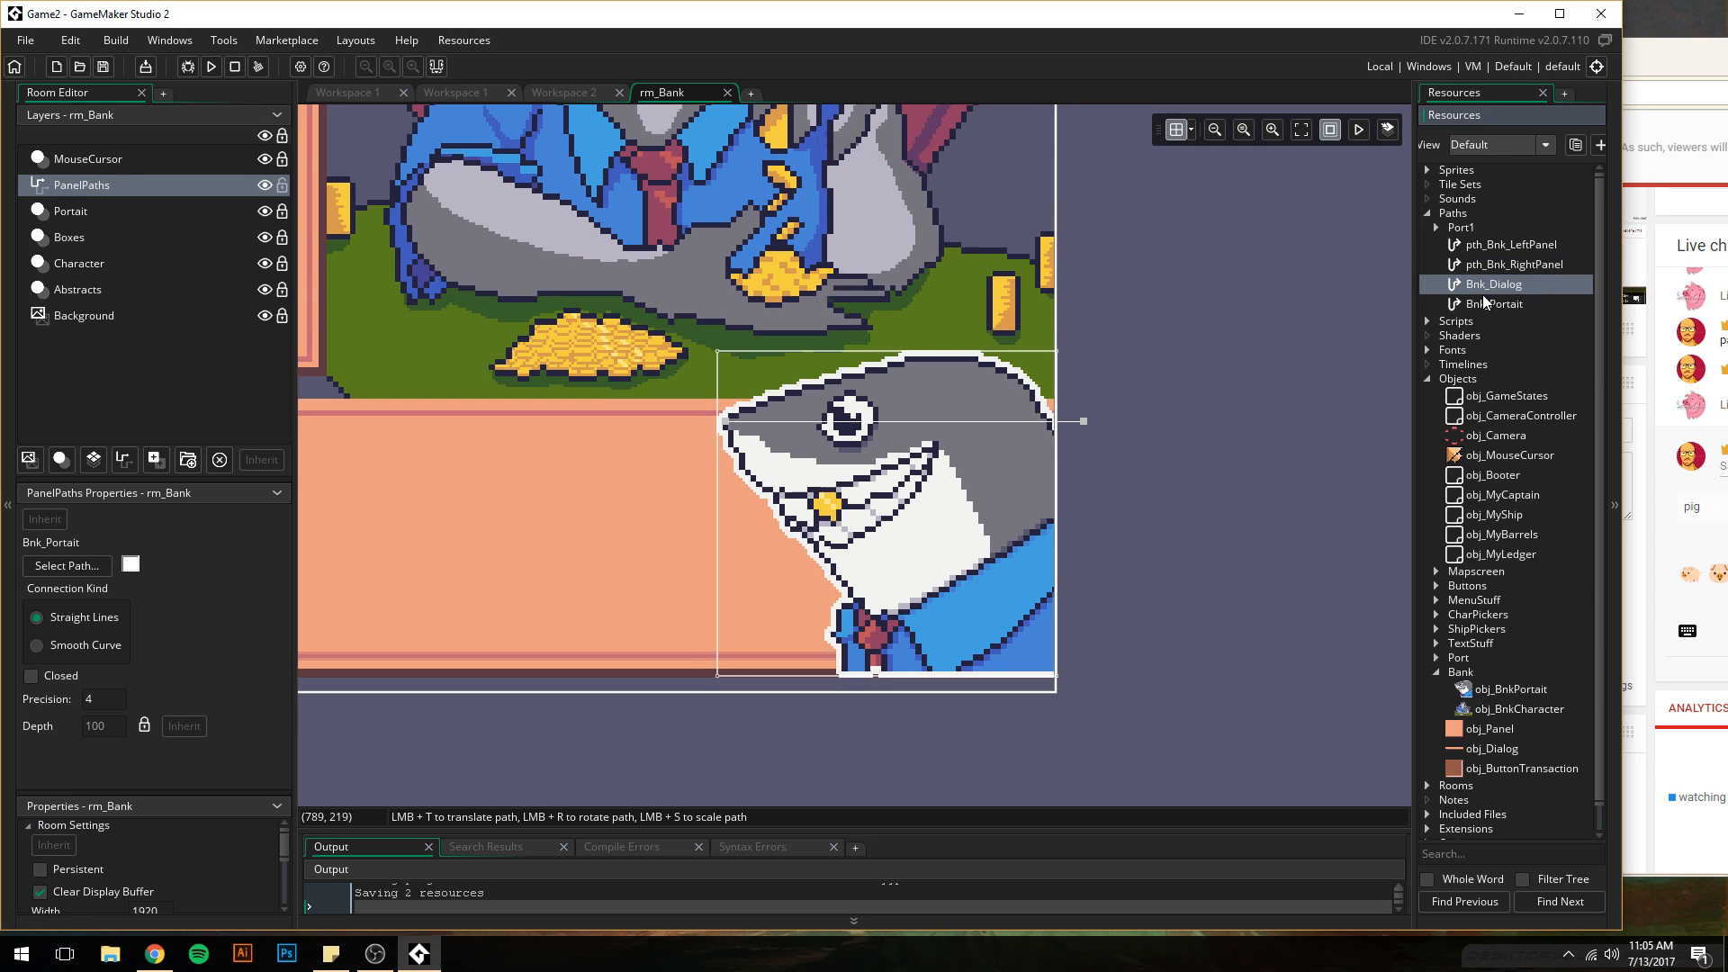
left_click(1483, 291)
key("Left")
key("Left")
key("Left")
key("Left")
key("Left")
type("pth_")
- Rename the Bnk_Portait path as pth_Bnk_Portait
left_click(1486, 304)
left_click(1486, 304)
key("Home")
key("End")
type("pth_")
key("Return")
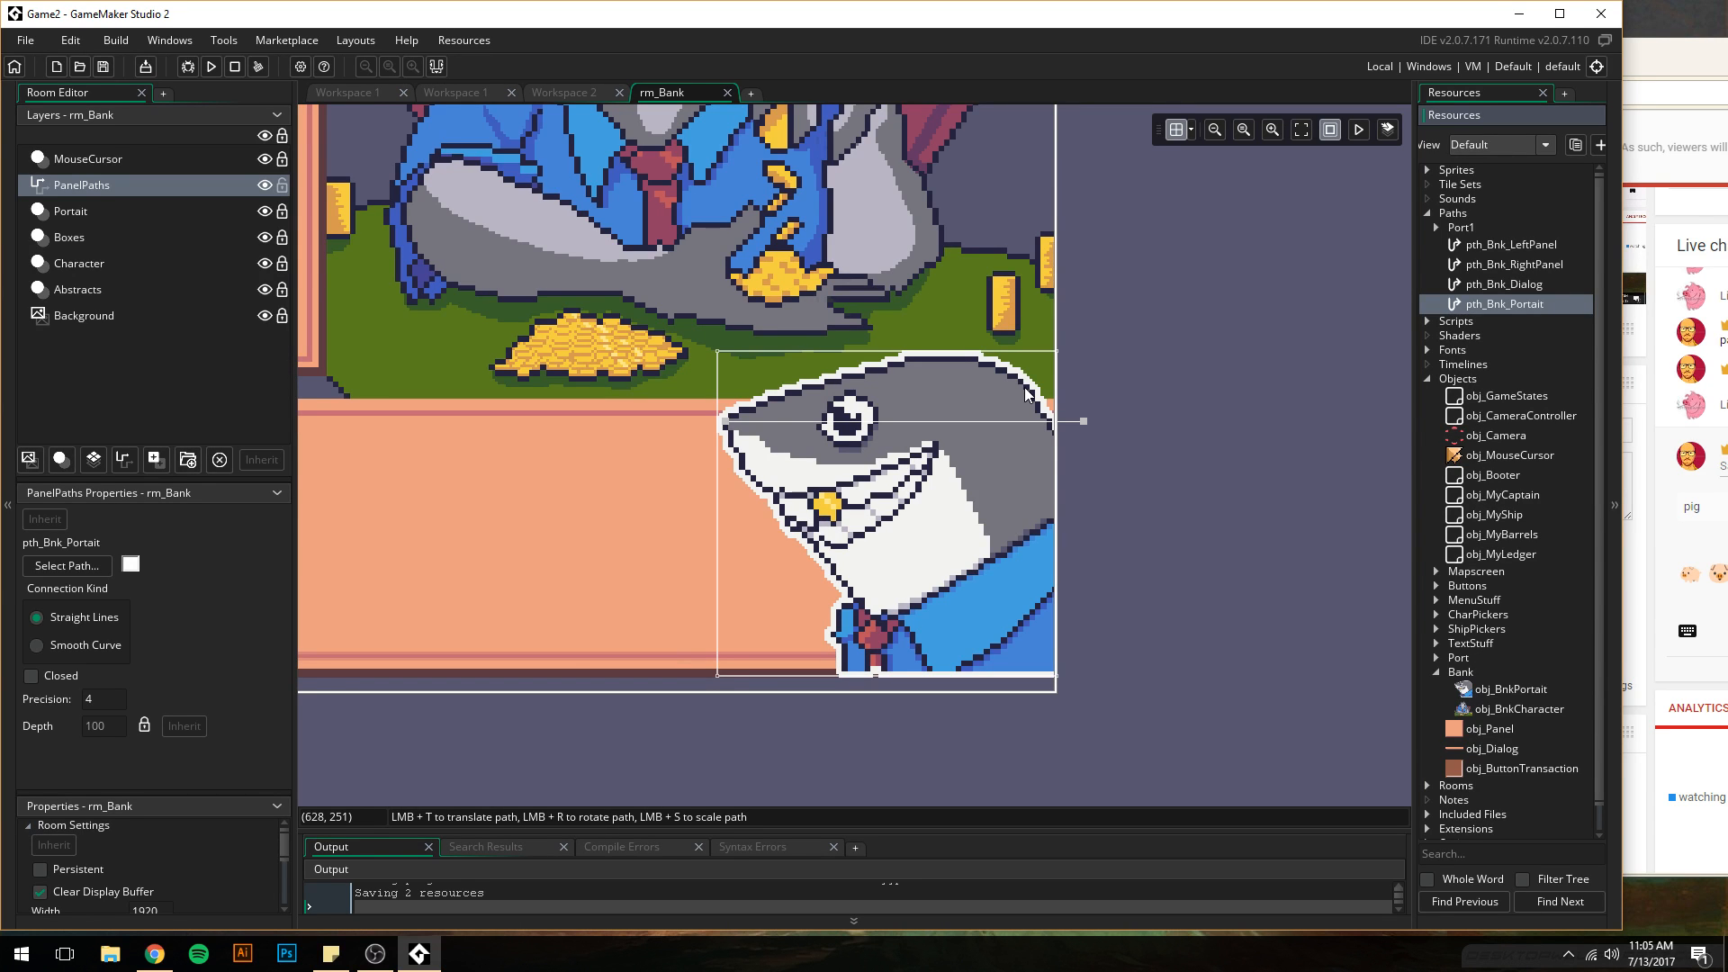
middle_click_drag(580, 431, 1045, 396)
middle_click_drag(916, 355, 1210, 560)
middle_click_drag(621, 493, 495, 333)
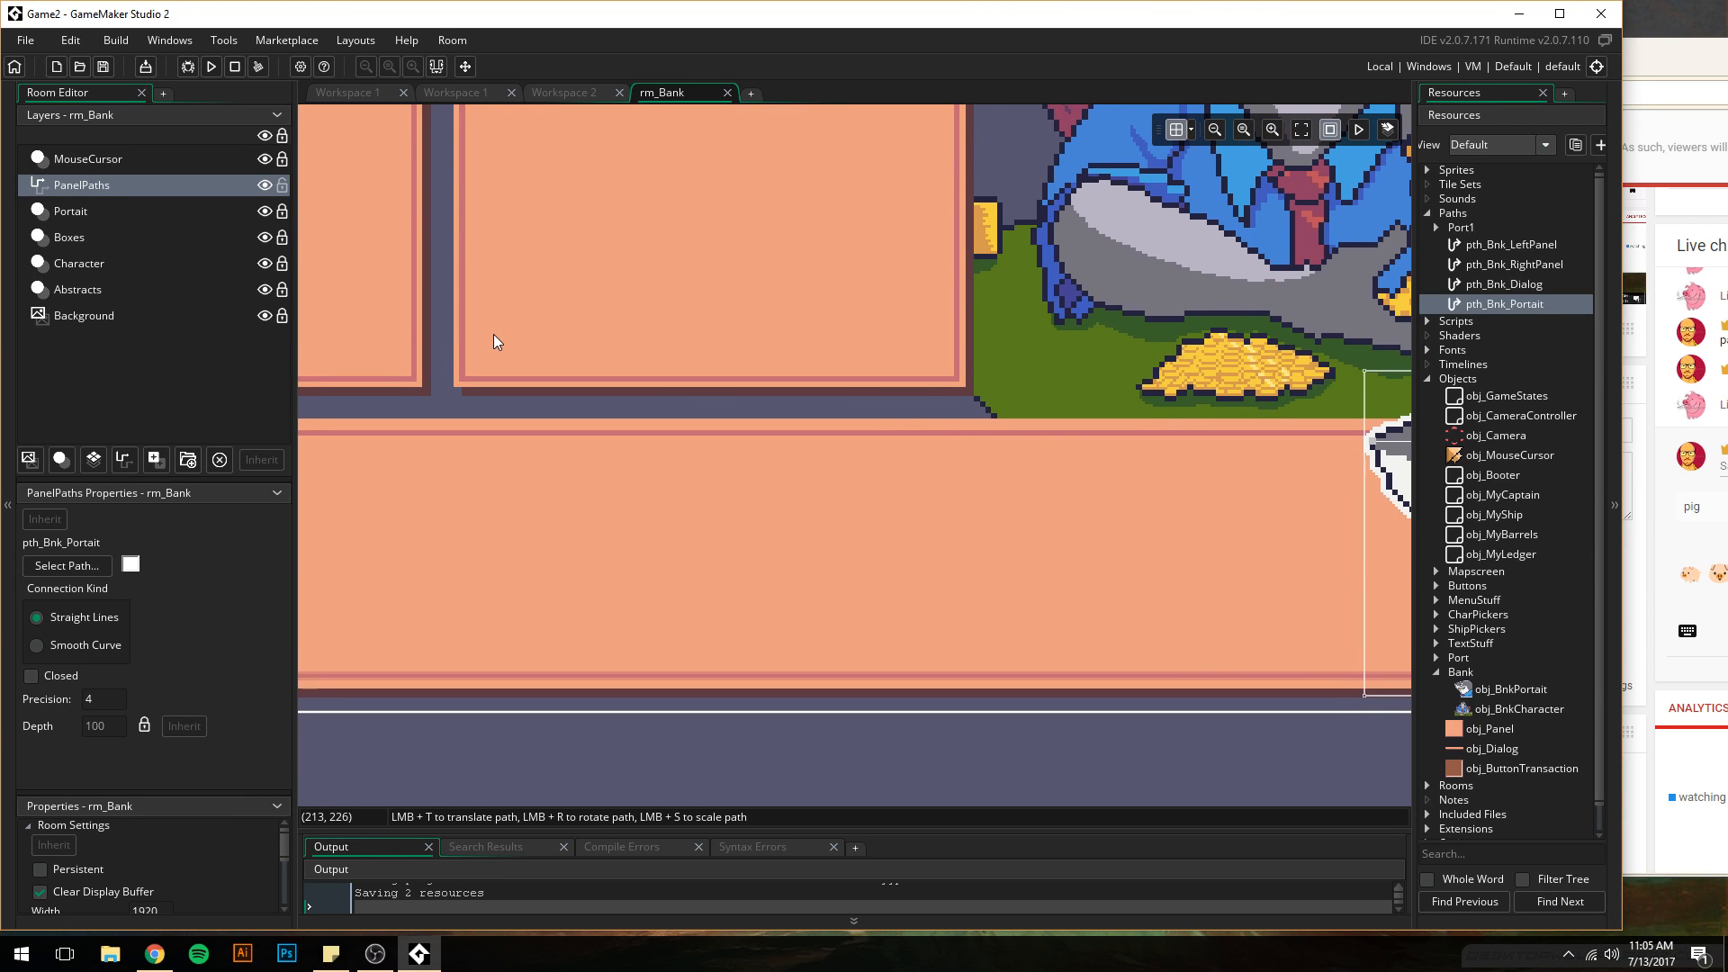
middle_click_drag(435, 363, 344, 270)
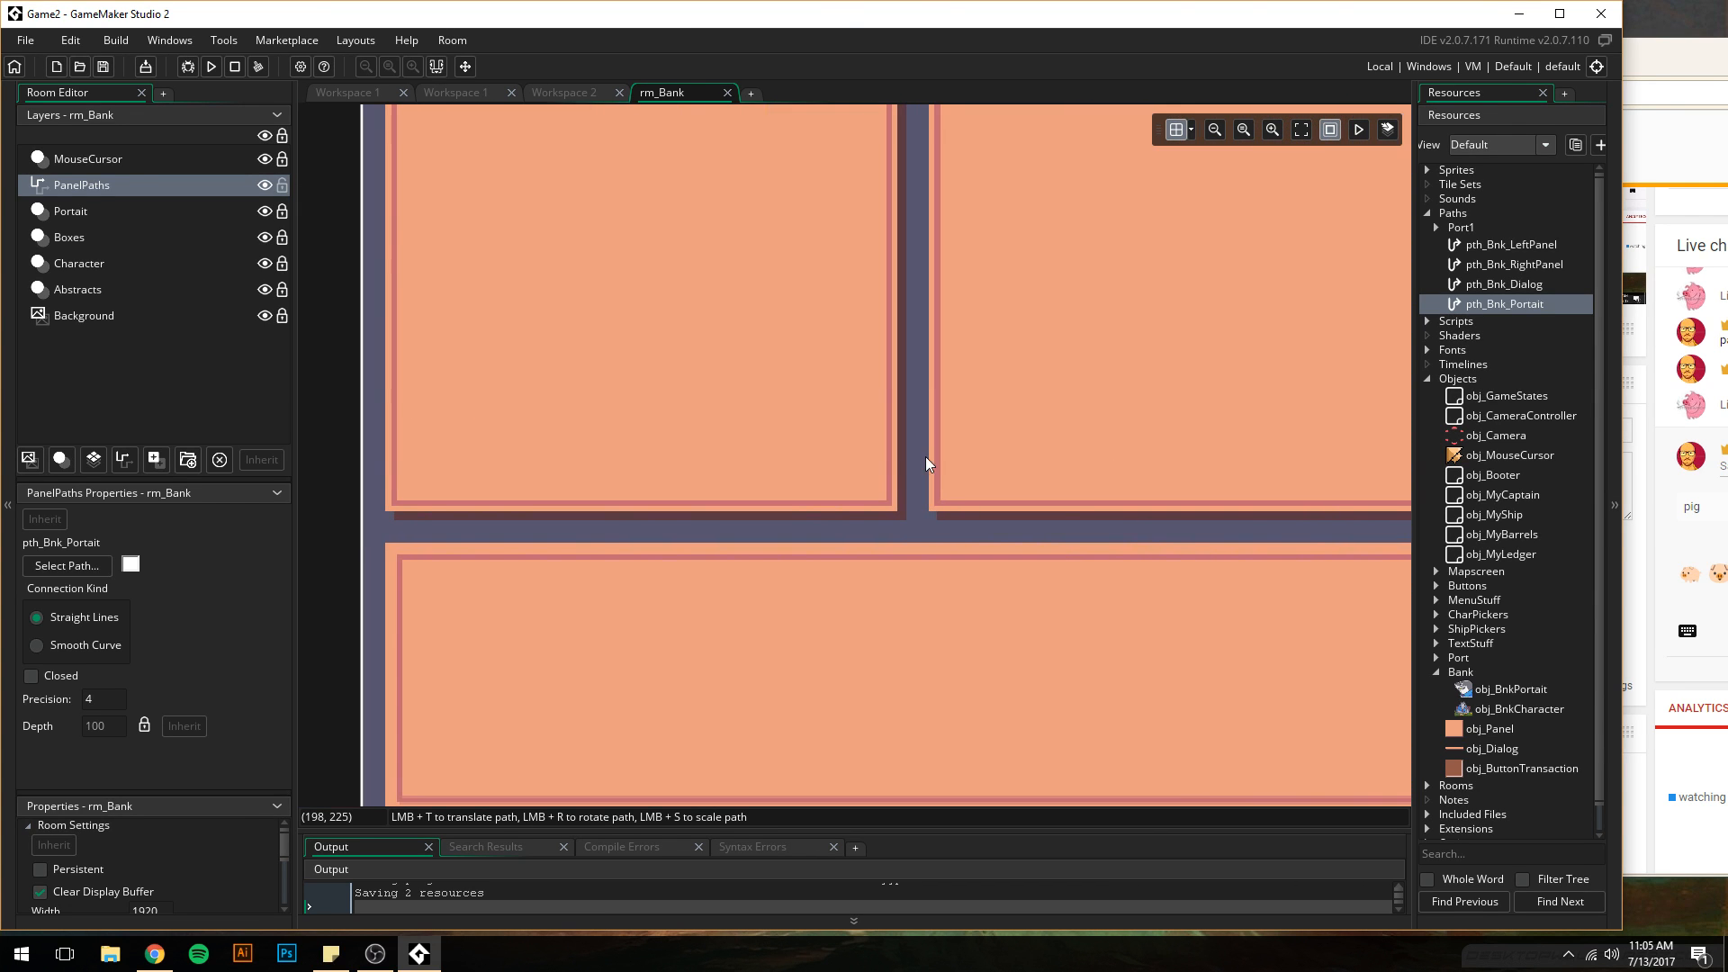
- In Workspace 1, close all open object editors except the one for obj_Panel
left_click(356, 92)
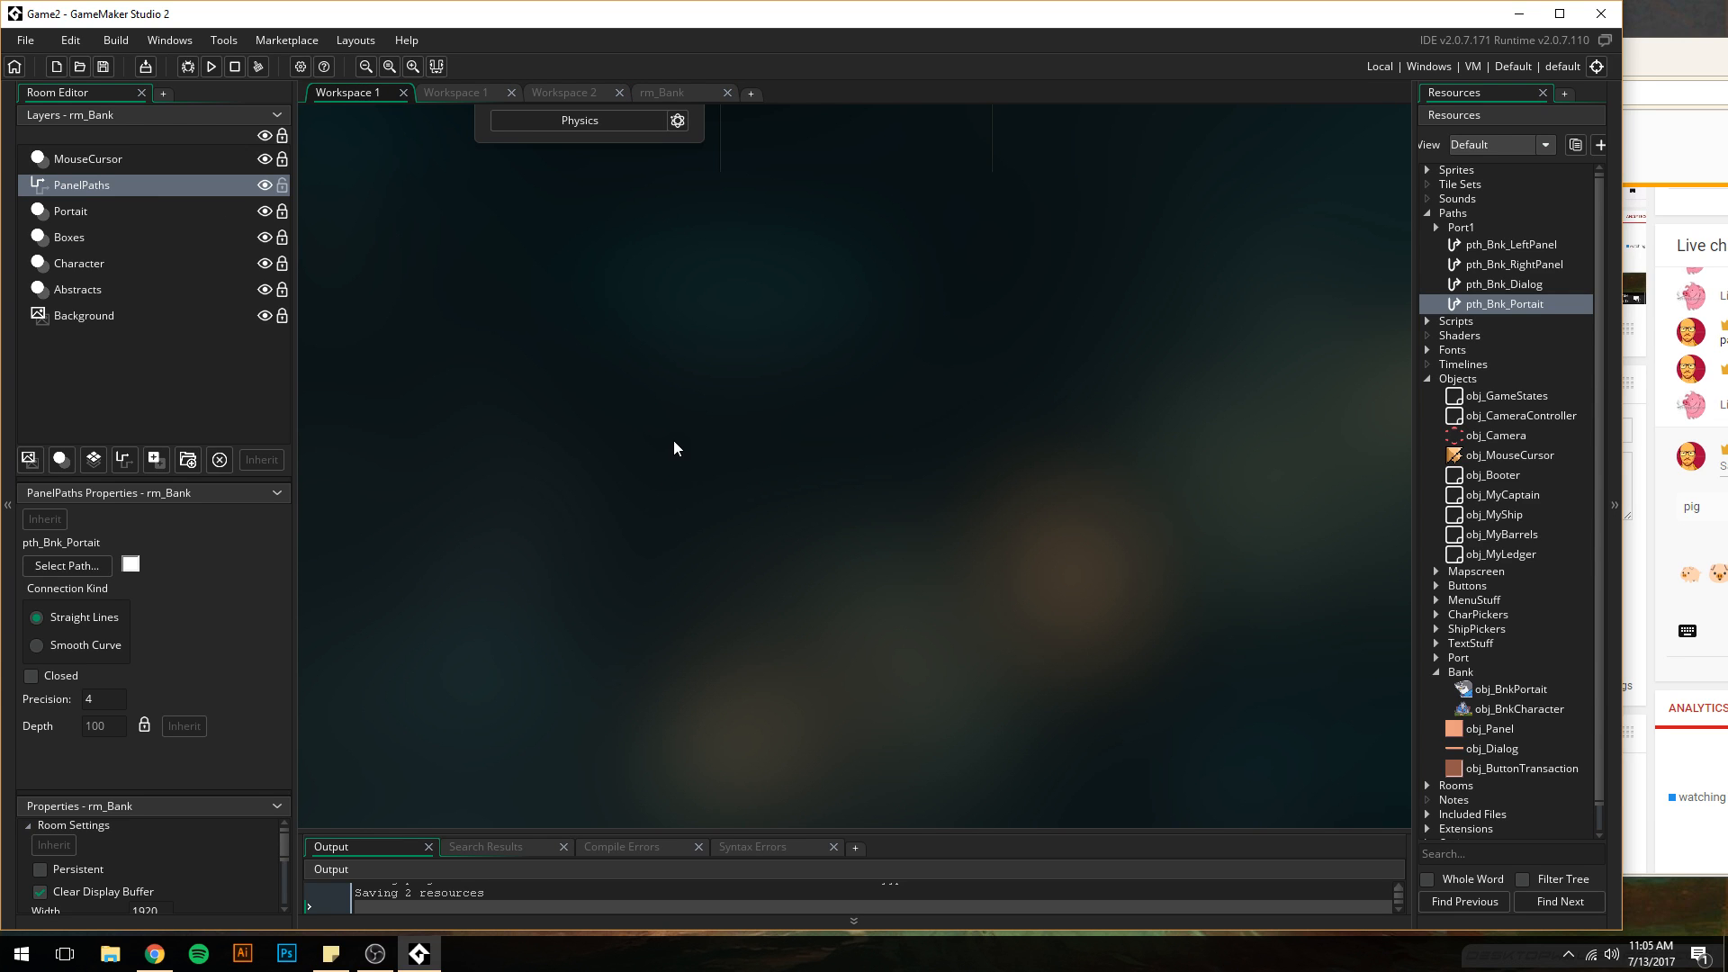
middle_click_drag(674, 447, 923, 579)
scroll(795, 515, "down", 5, "ctrl")
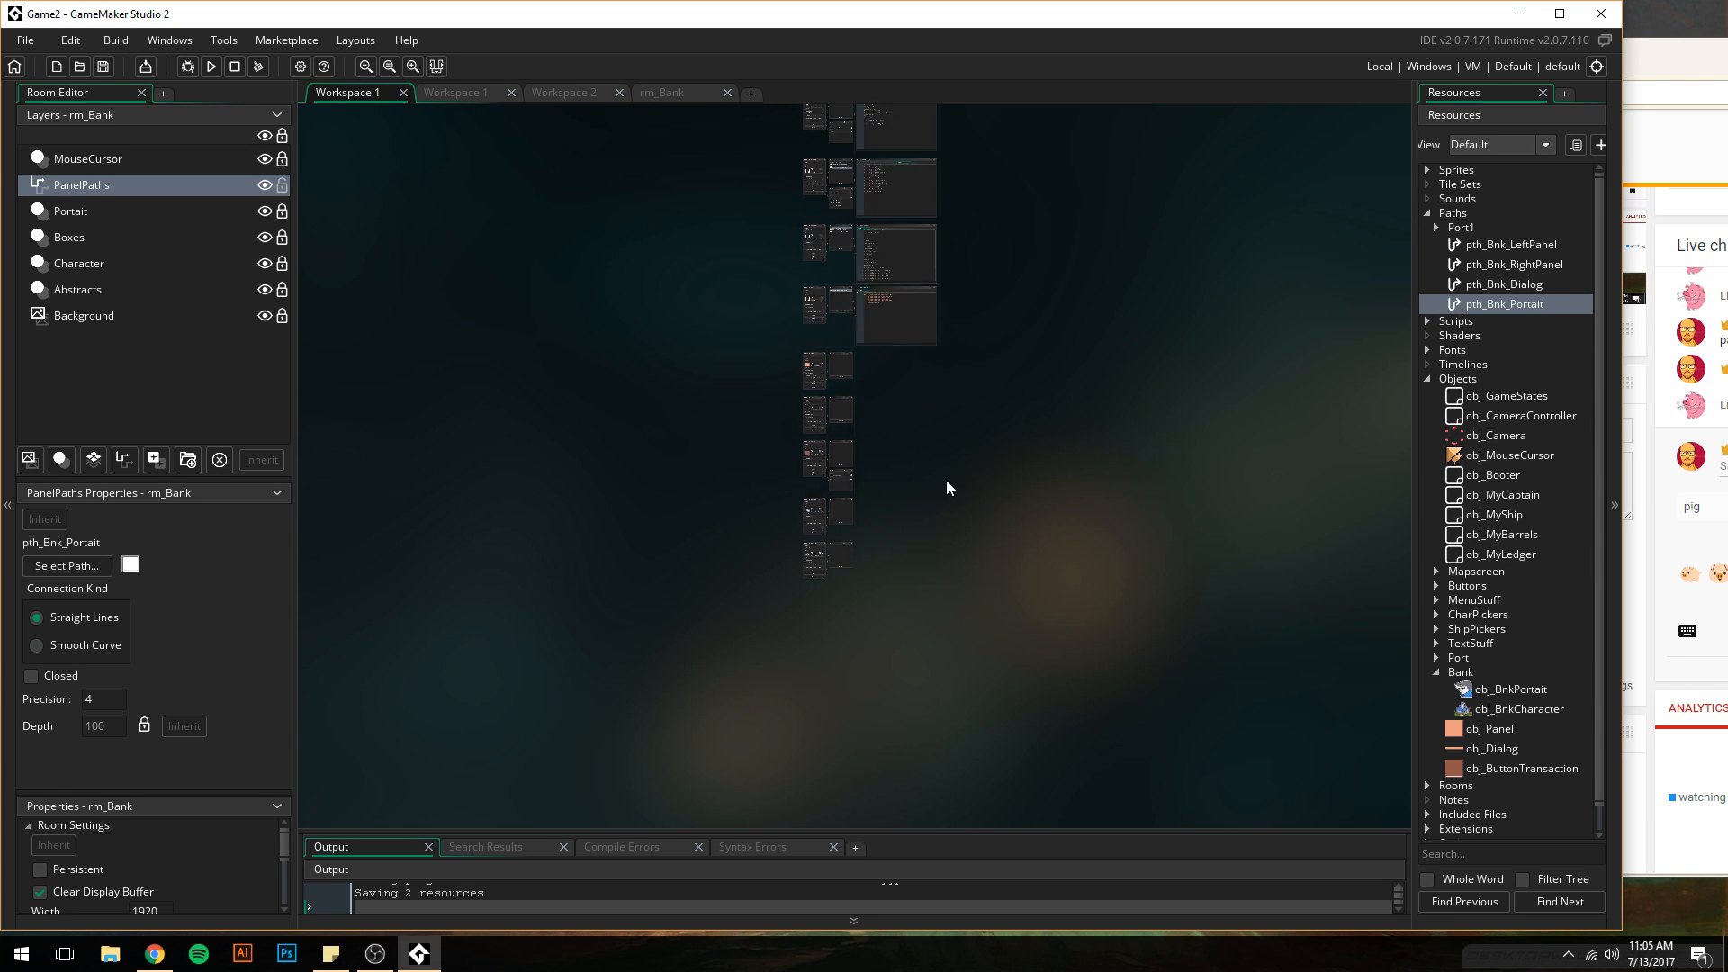
right_click(1045, 462)
left_click(975, 472)
scroll(791, 771, "up", 5, "ctrl")
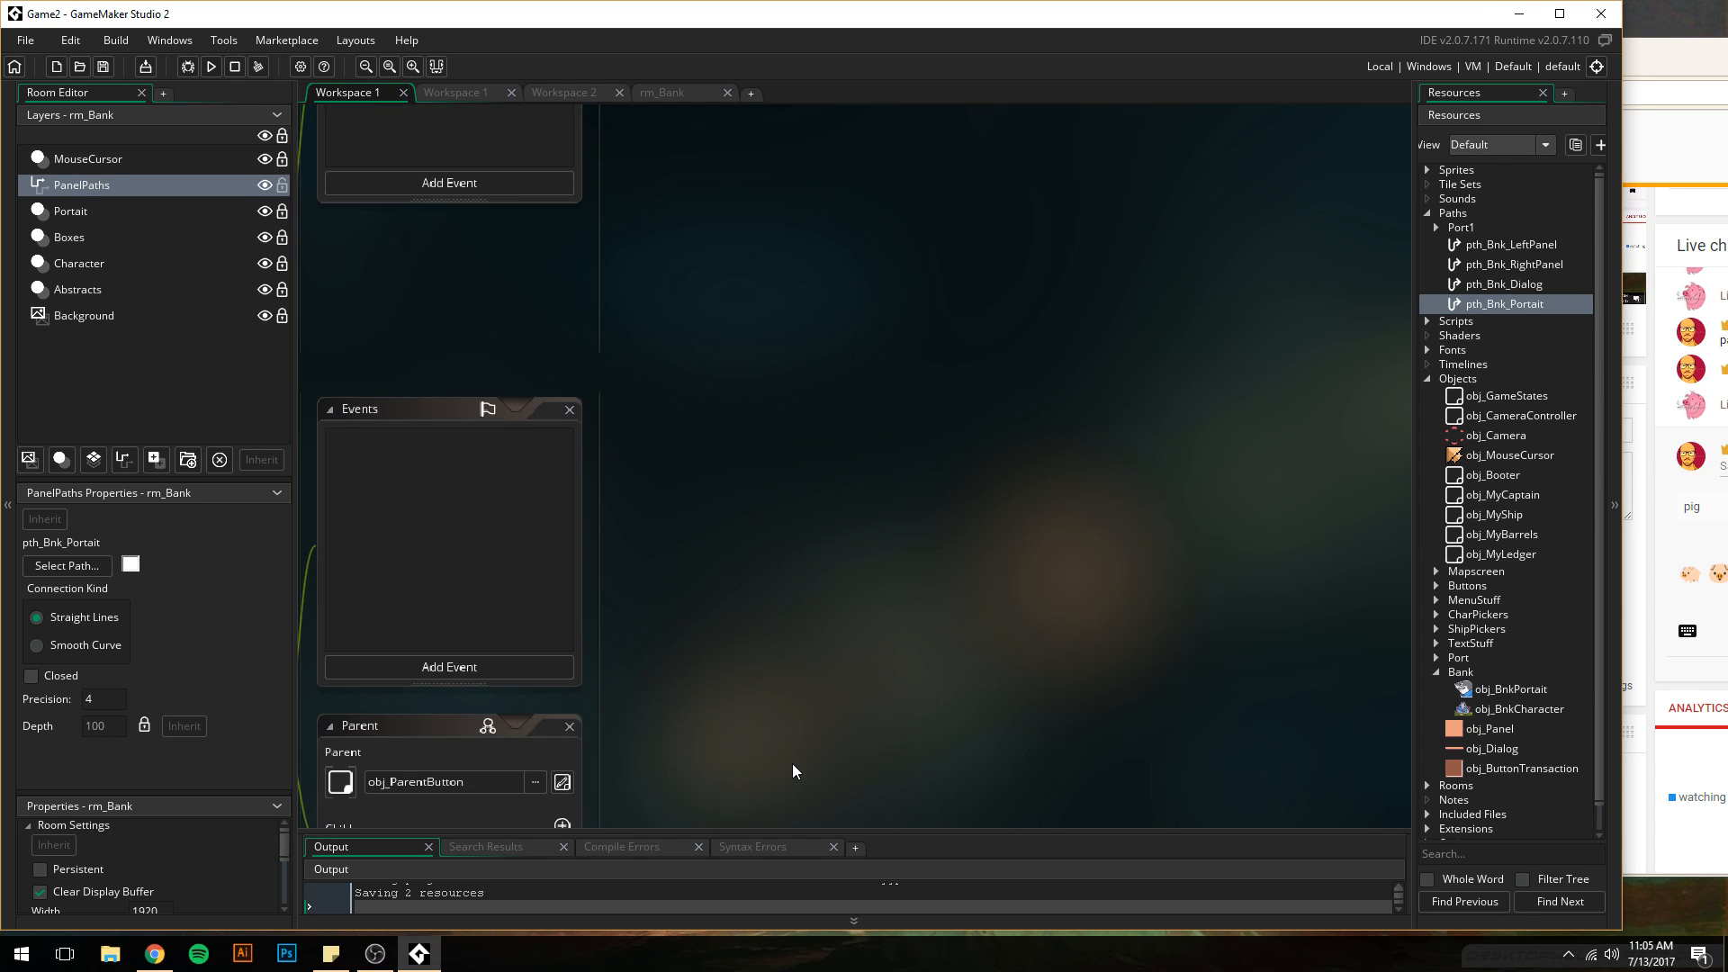
middle_click_drag(705, 540, 978, 524)
scroll(975, 516, "down", 3, "ctrl")
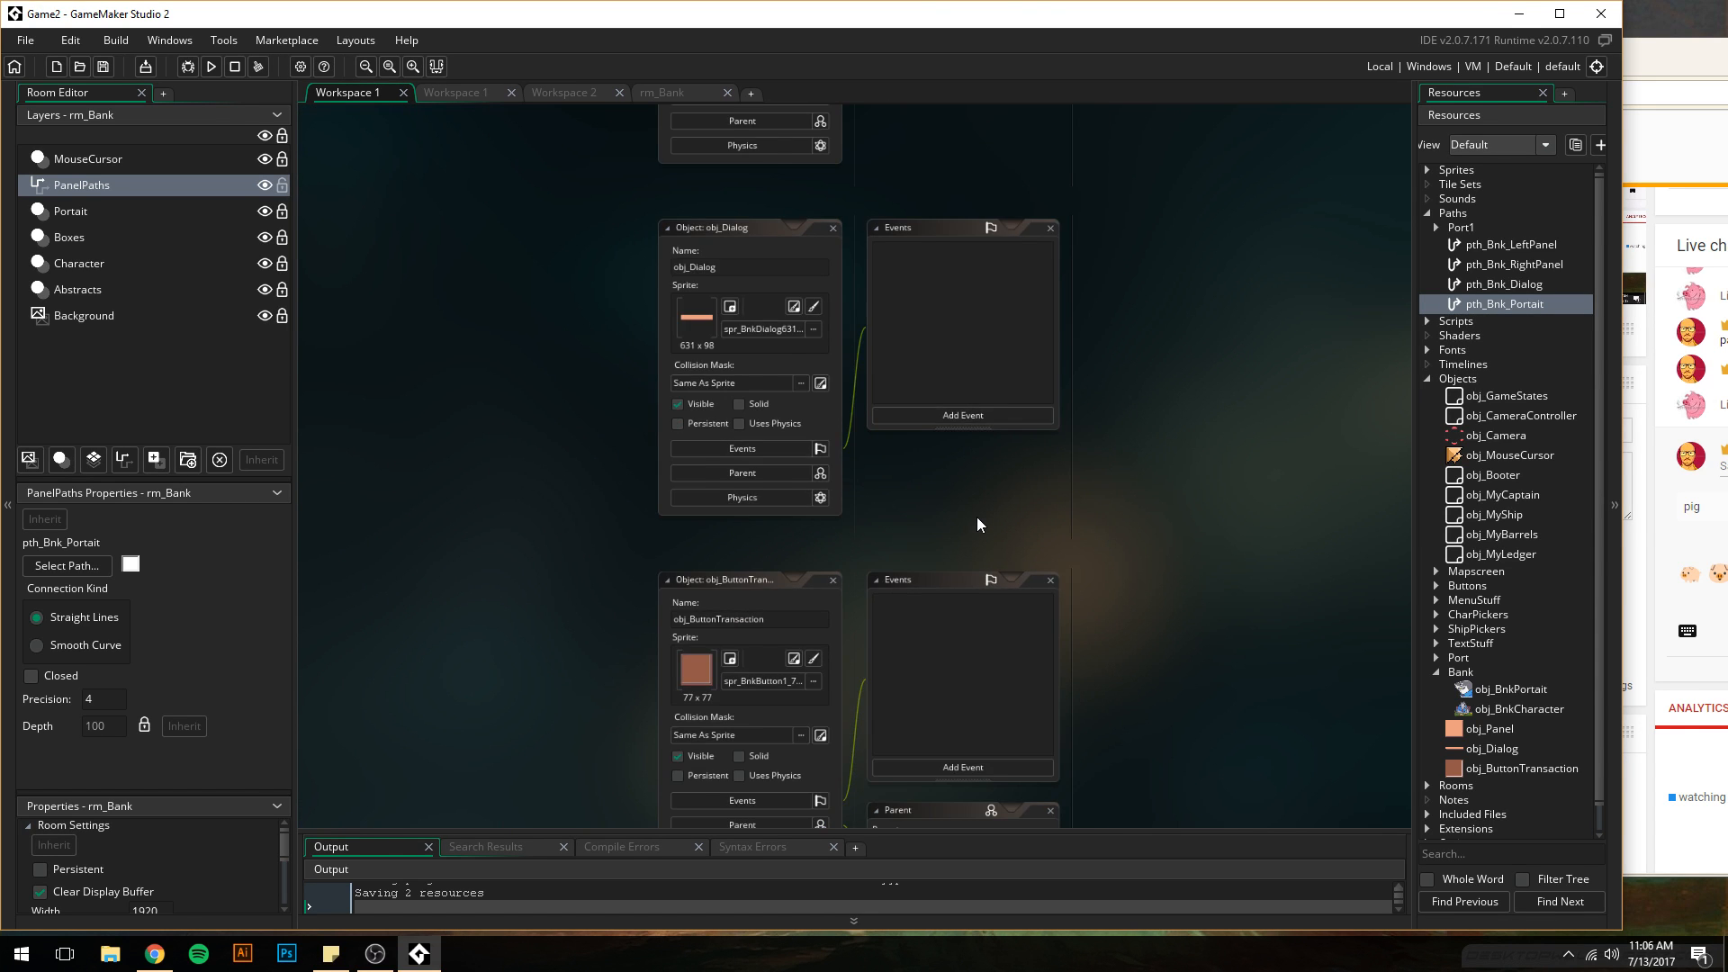
scroll(898, 413, "down", 1)
middle_click_drag(898, 413, 895, 665)
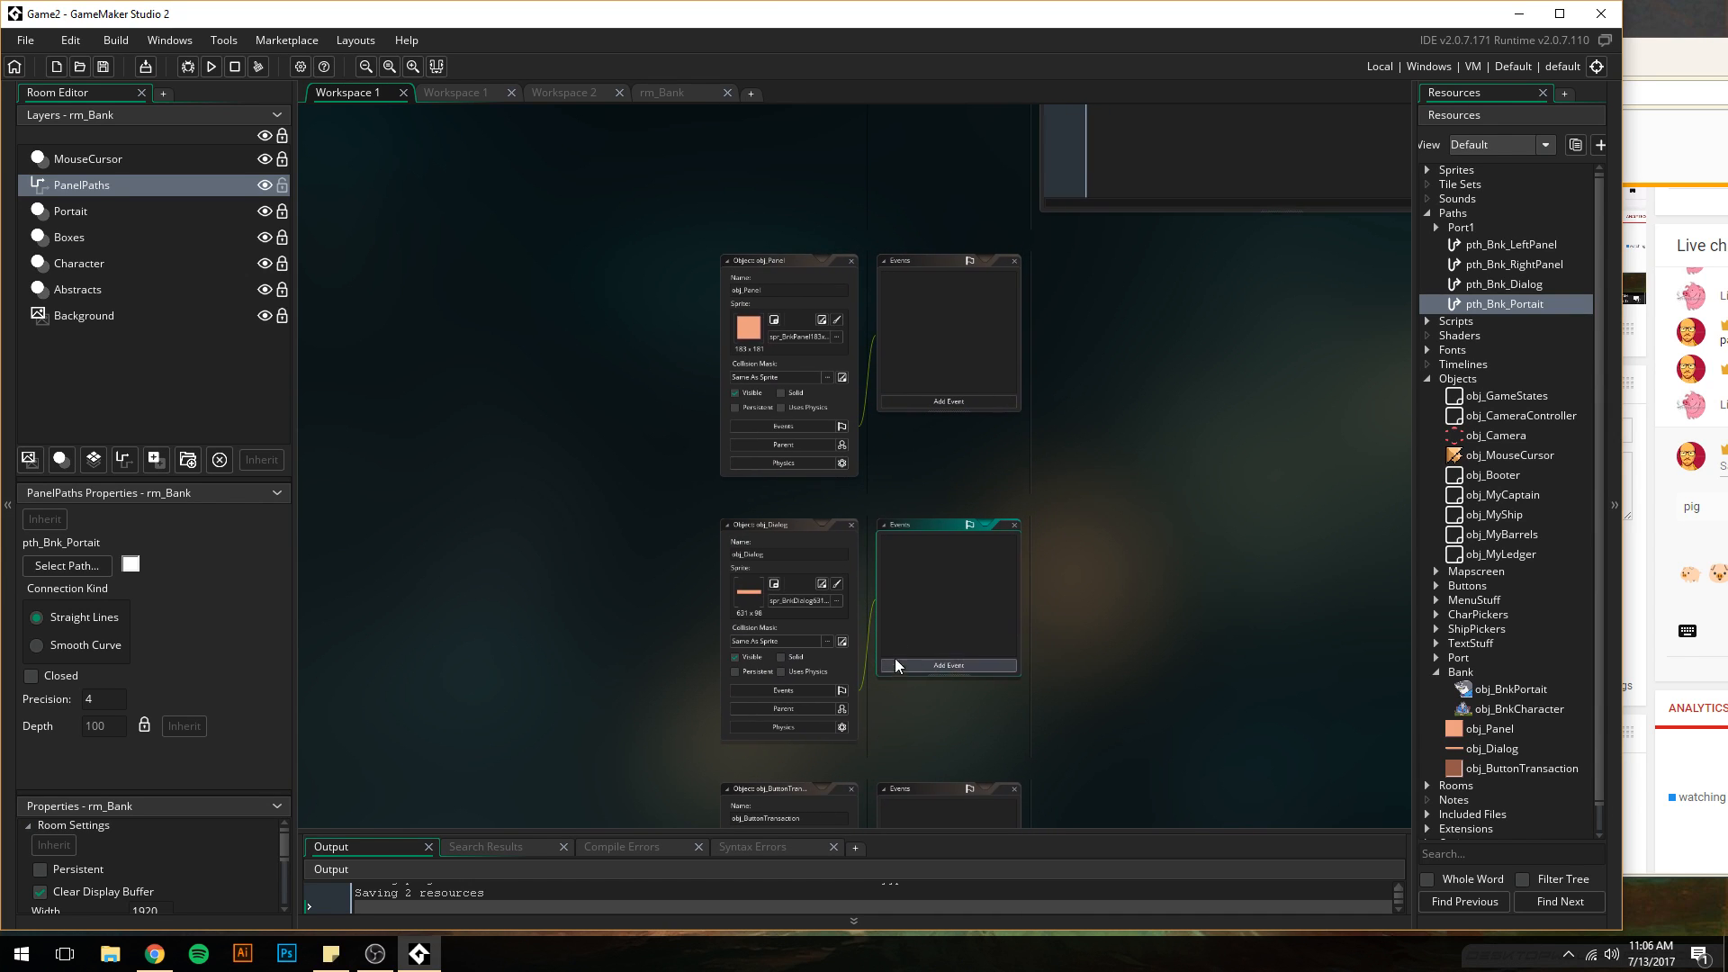
left_click(780, 259)
right_click(781, 258)
left_click(807, 272)
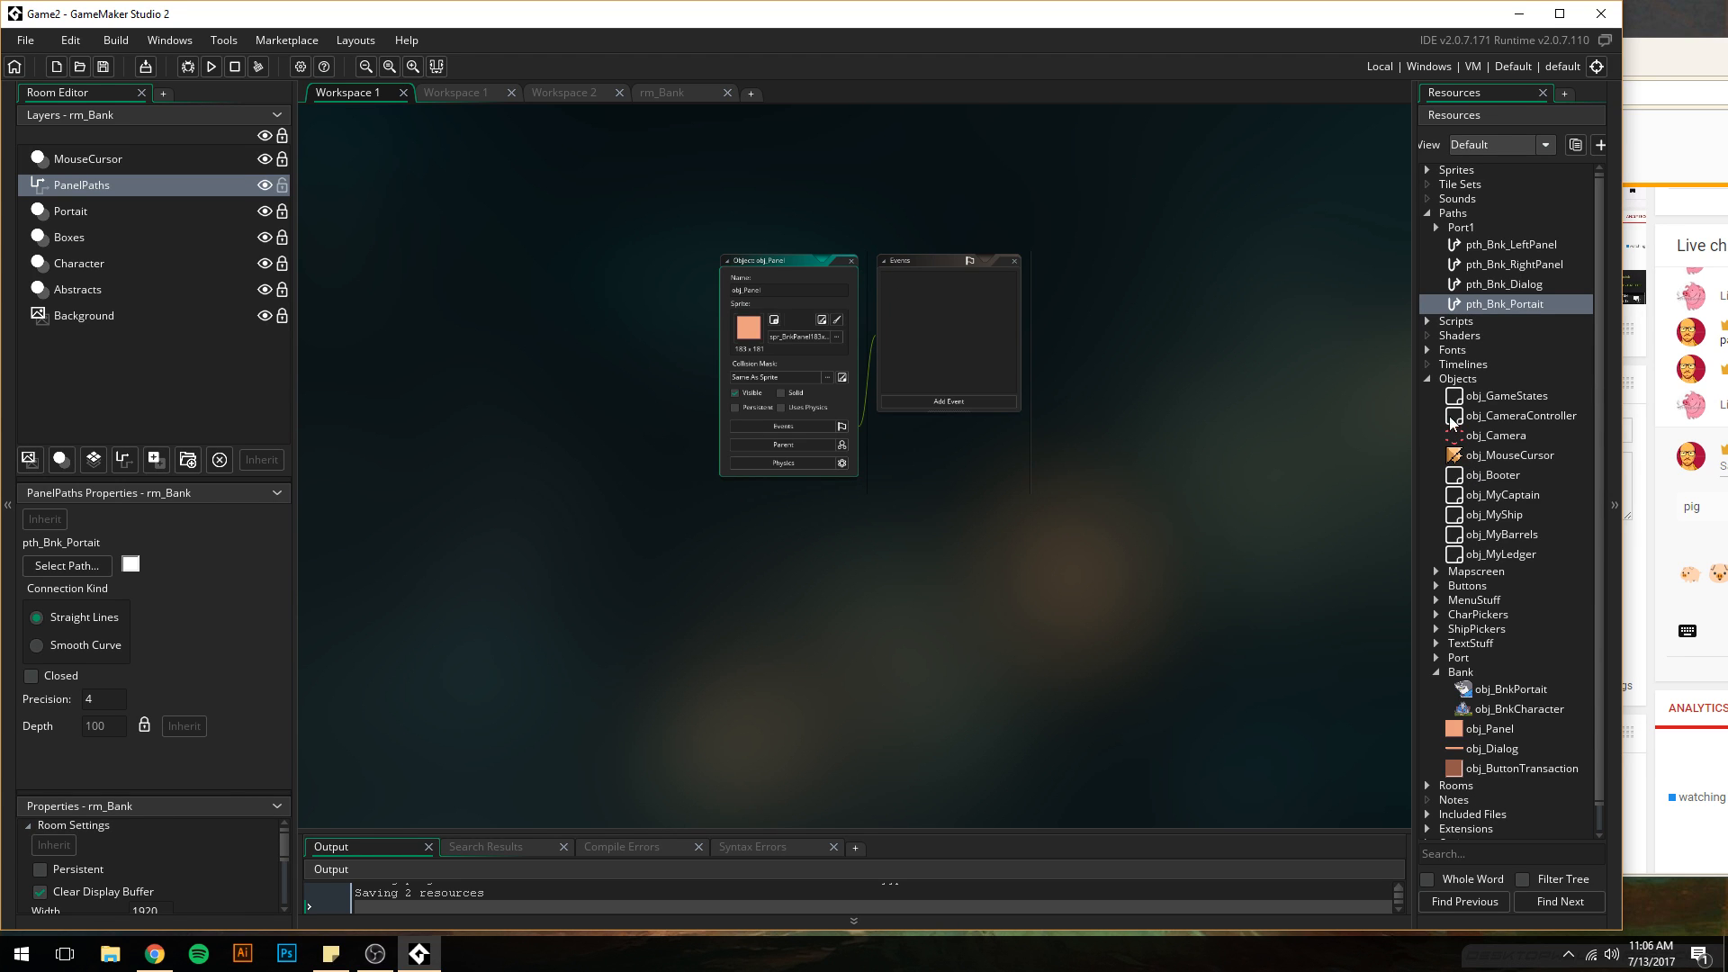
- Open obj_ParentButton from the Buttons object group in the workspace
left_click(1428, 379)
left_click(1425, 378)
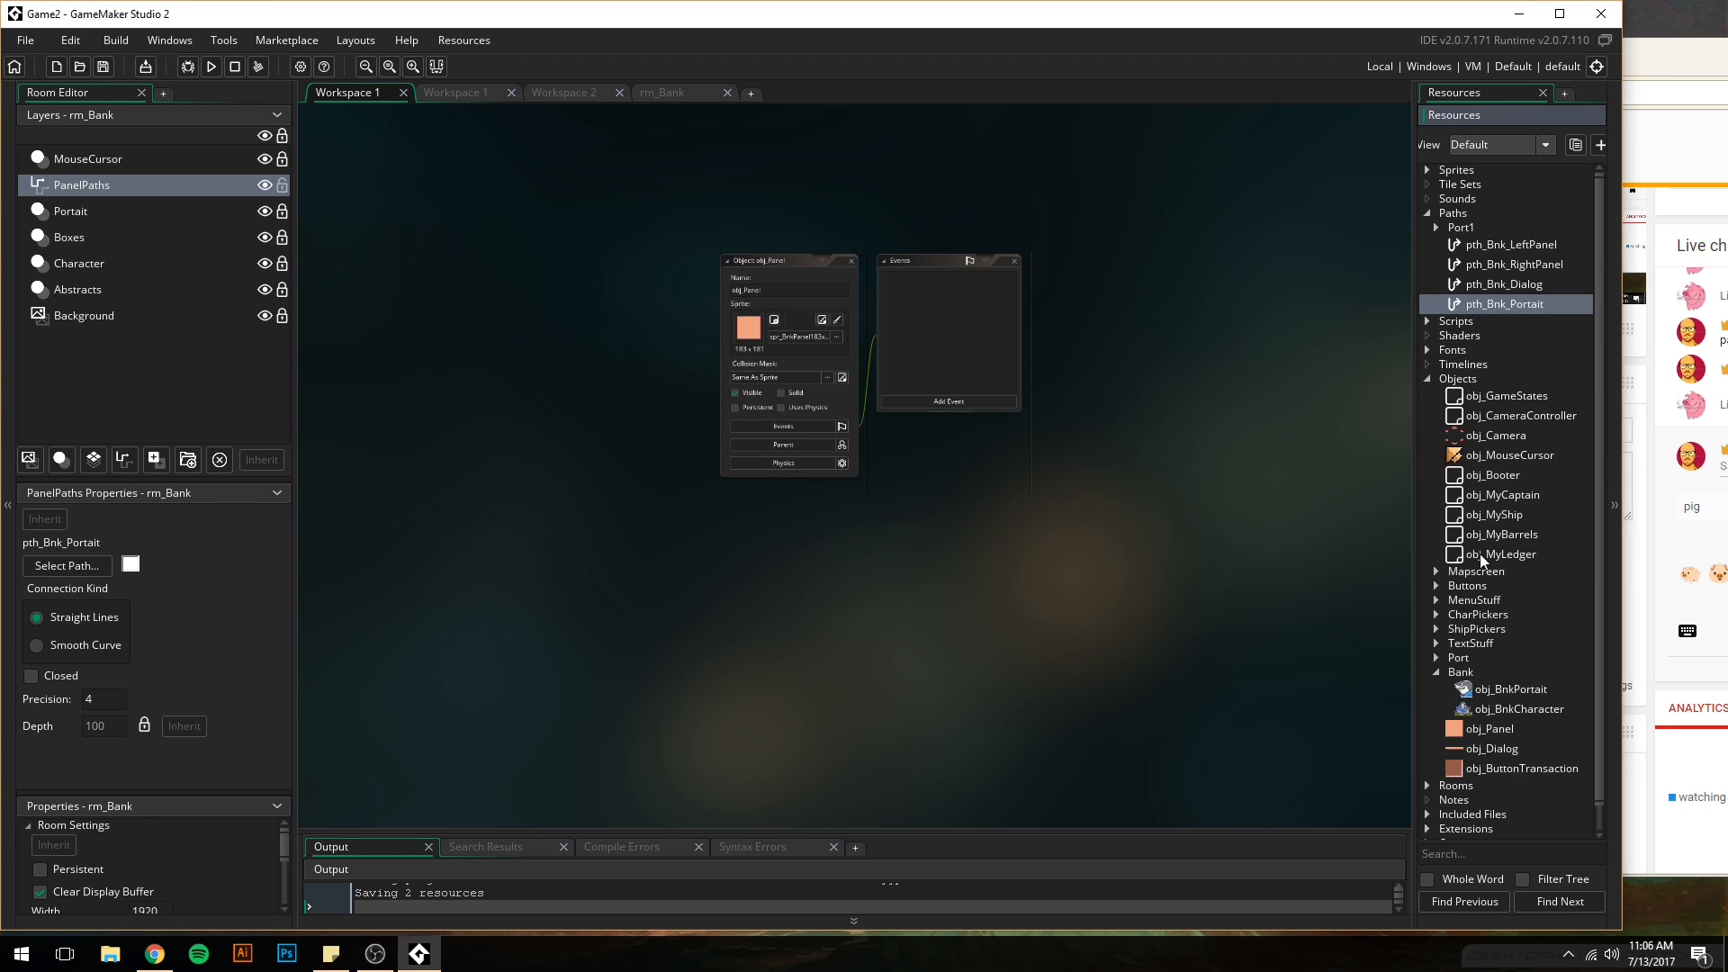
left_click(1437, 586)
double_click(1480, 603)
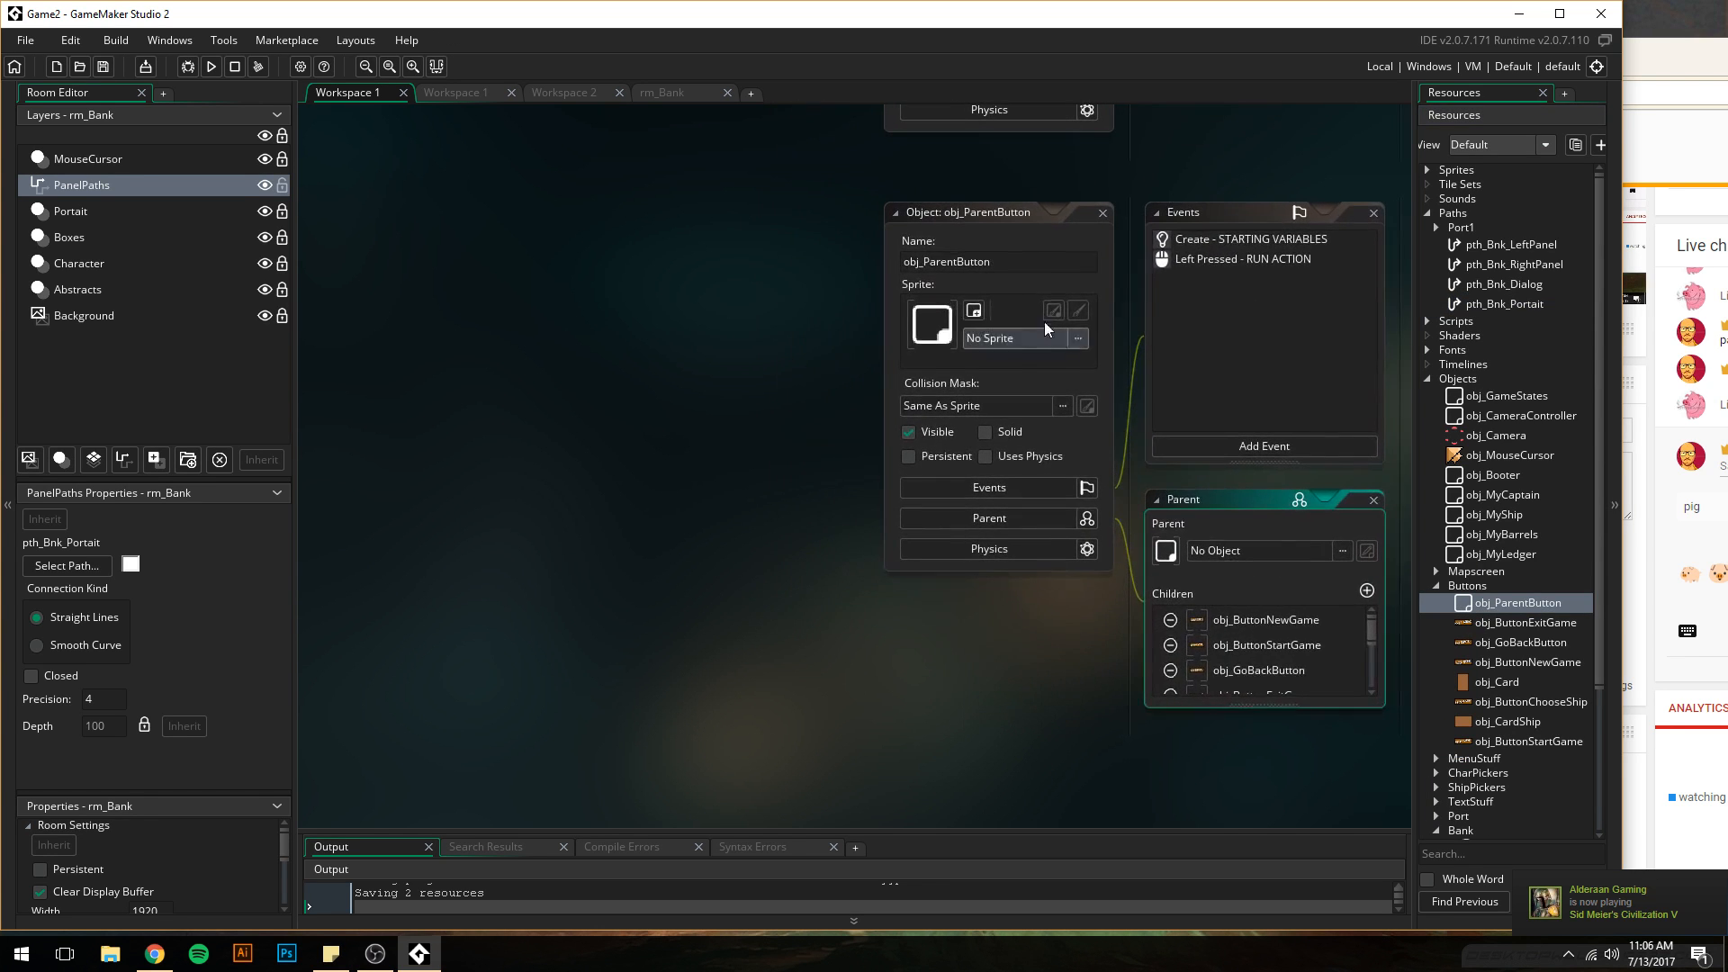
- Move the obj_ParentButton editor out from under obj_Panel so that the two objects sit side by side in the workspace
middle_click_drag(808, 338, 441, 690)
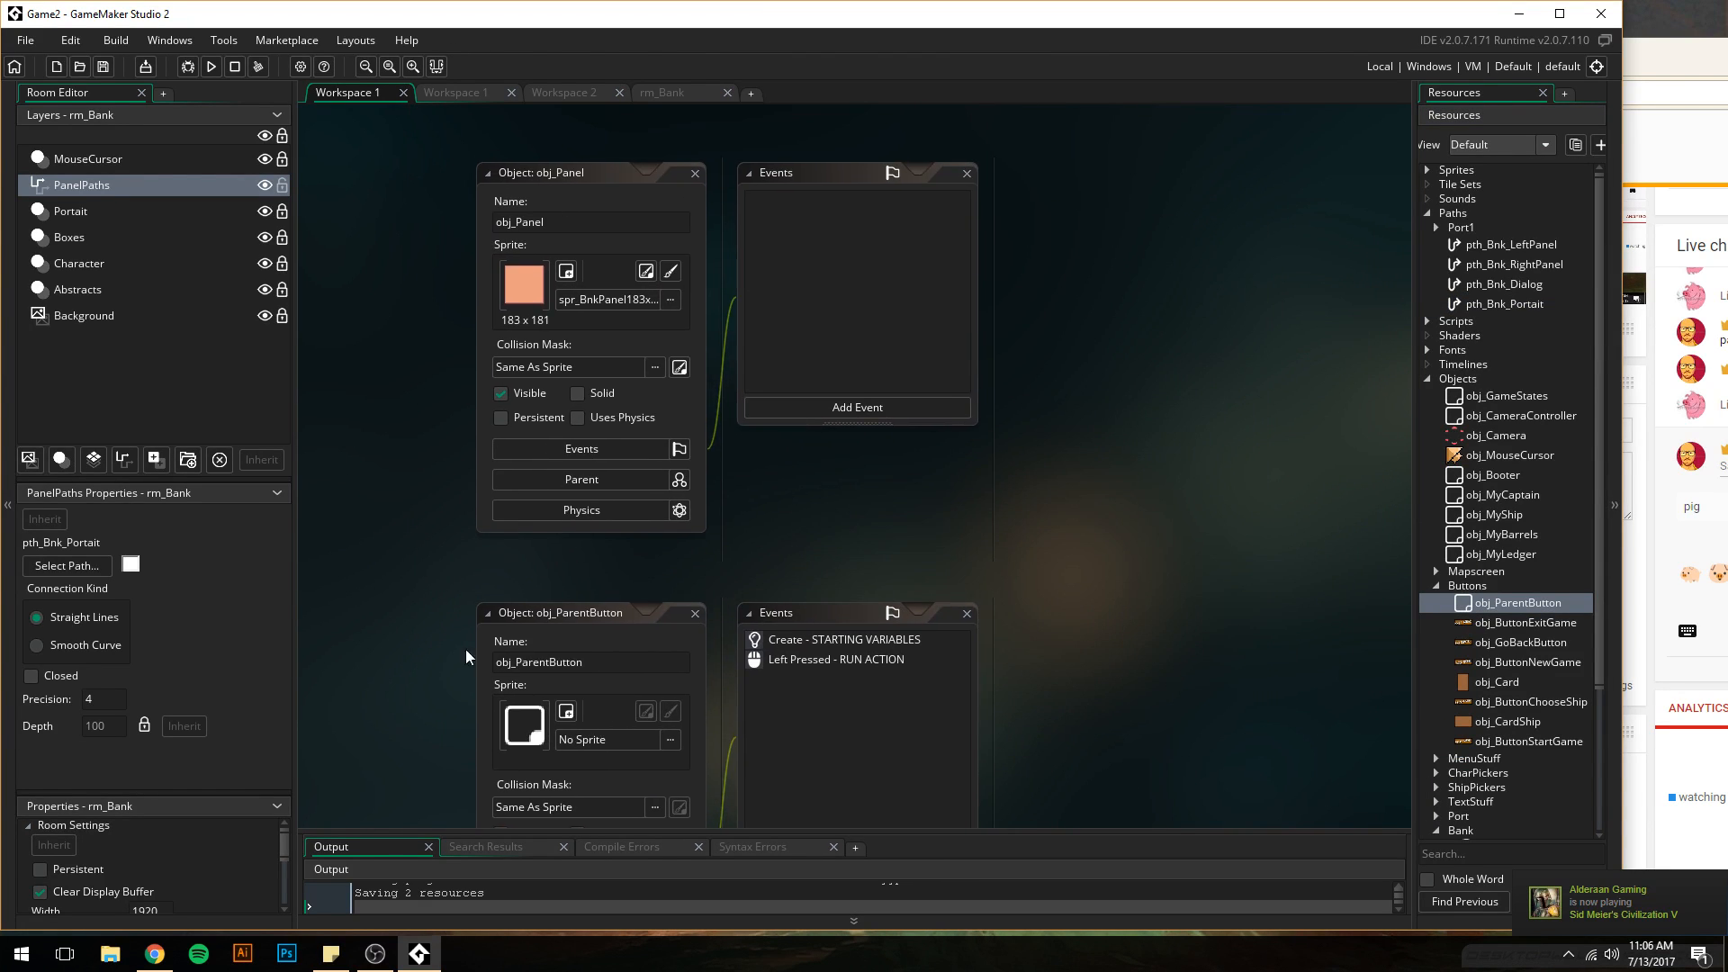
middle_click_drag(475, 622, 695, 479)
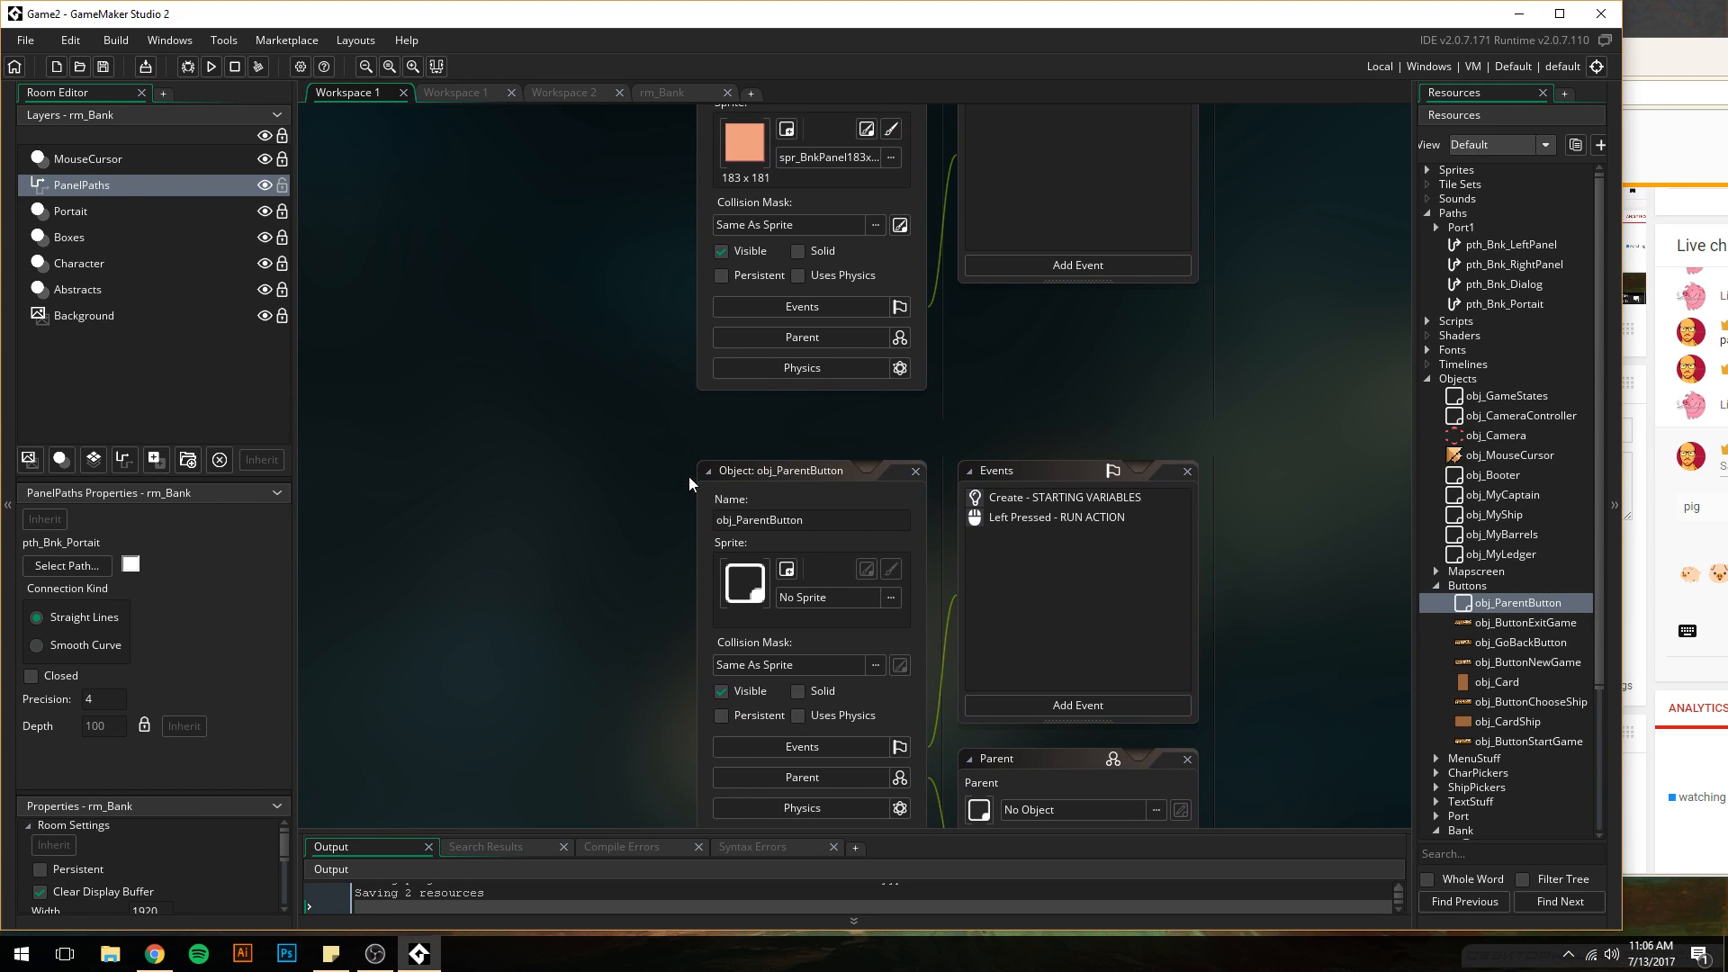
left_click_drag(794, 477, 354, 150)
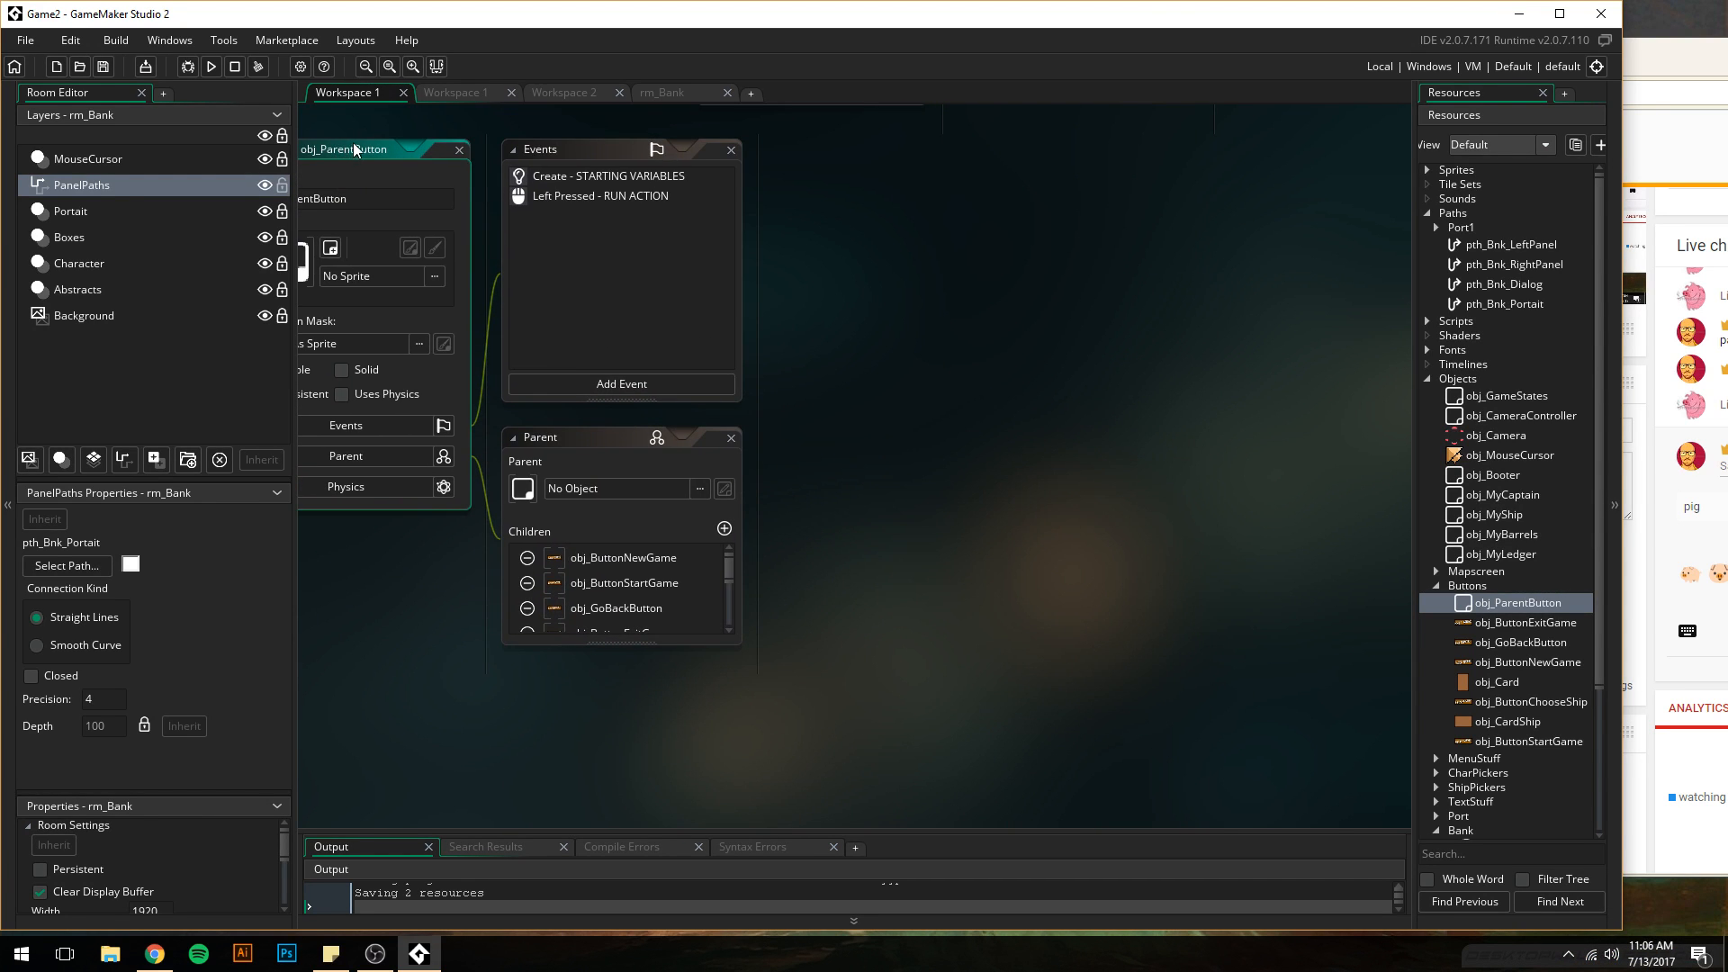
middle_click_drag(361, 145, 709, 692)
scroll(709, 633, "down", 1, "ctrl")
left_click_drag(711, 702, 636, 380)
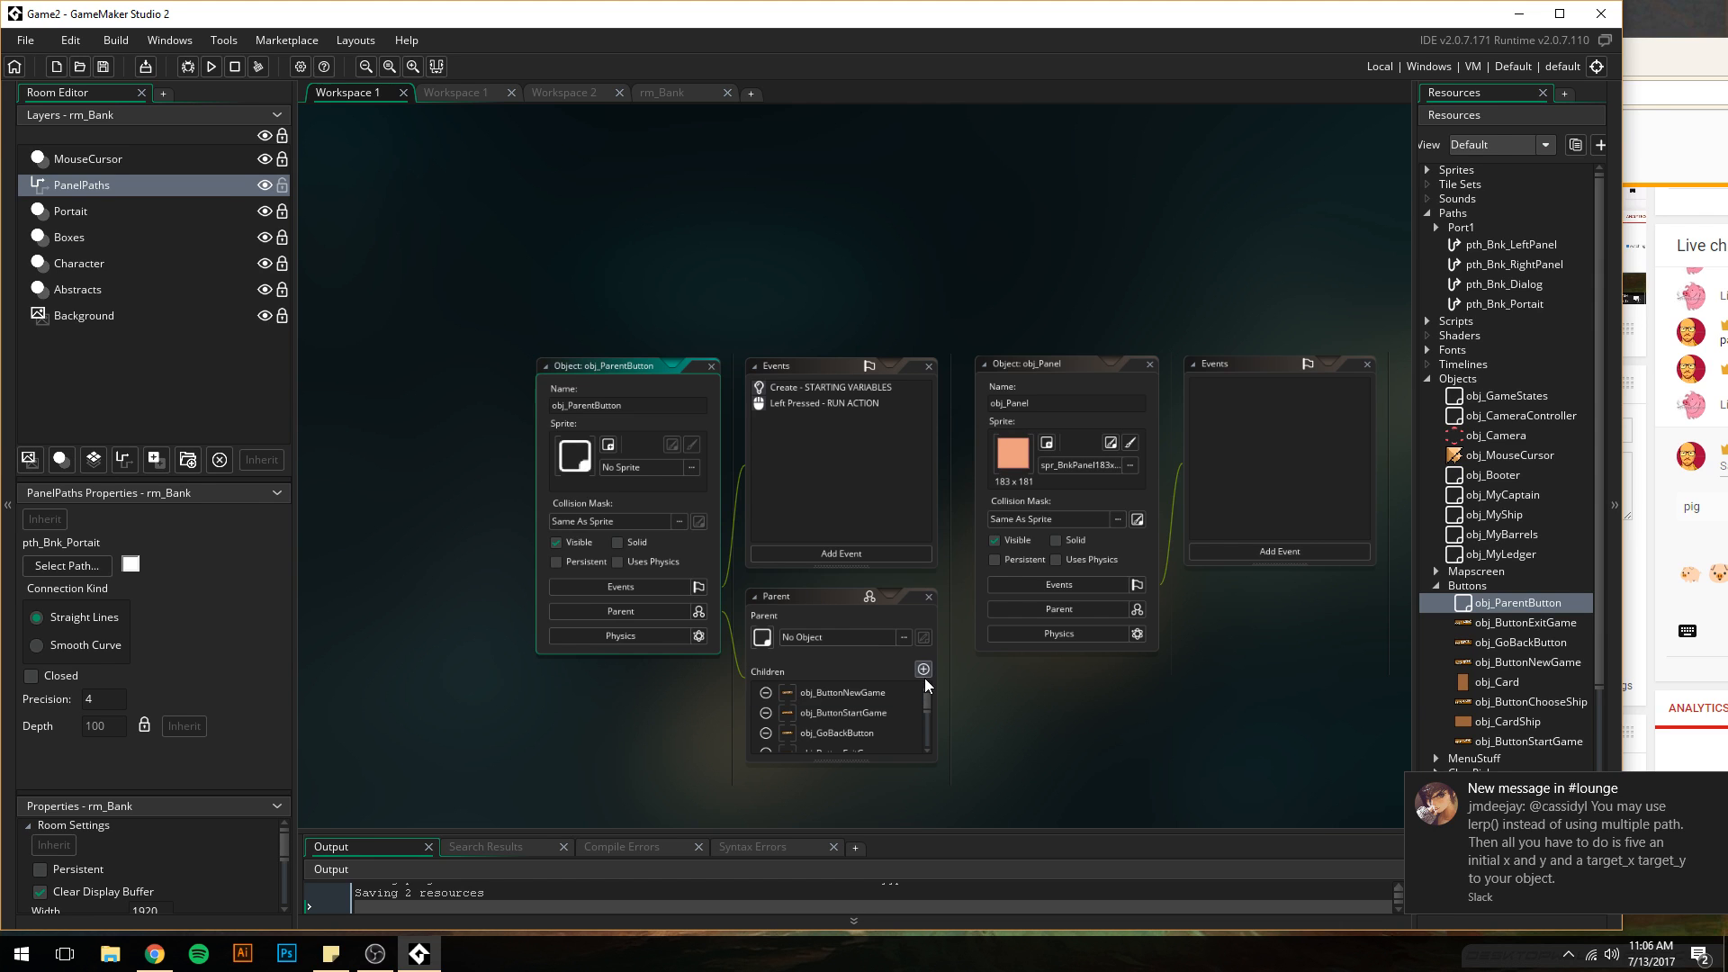
- Switch to Slack and post in #lounge "THANKS FOR WAITING UNTIL I MADE THOSE PATHS TO BRING UP THAT BRILLIANT IDEA."
key("ctrl+super+Right")
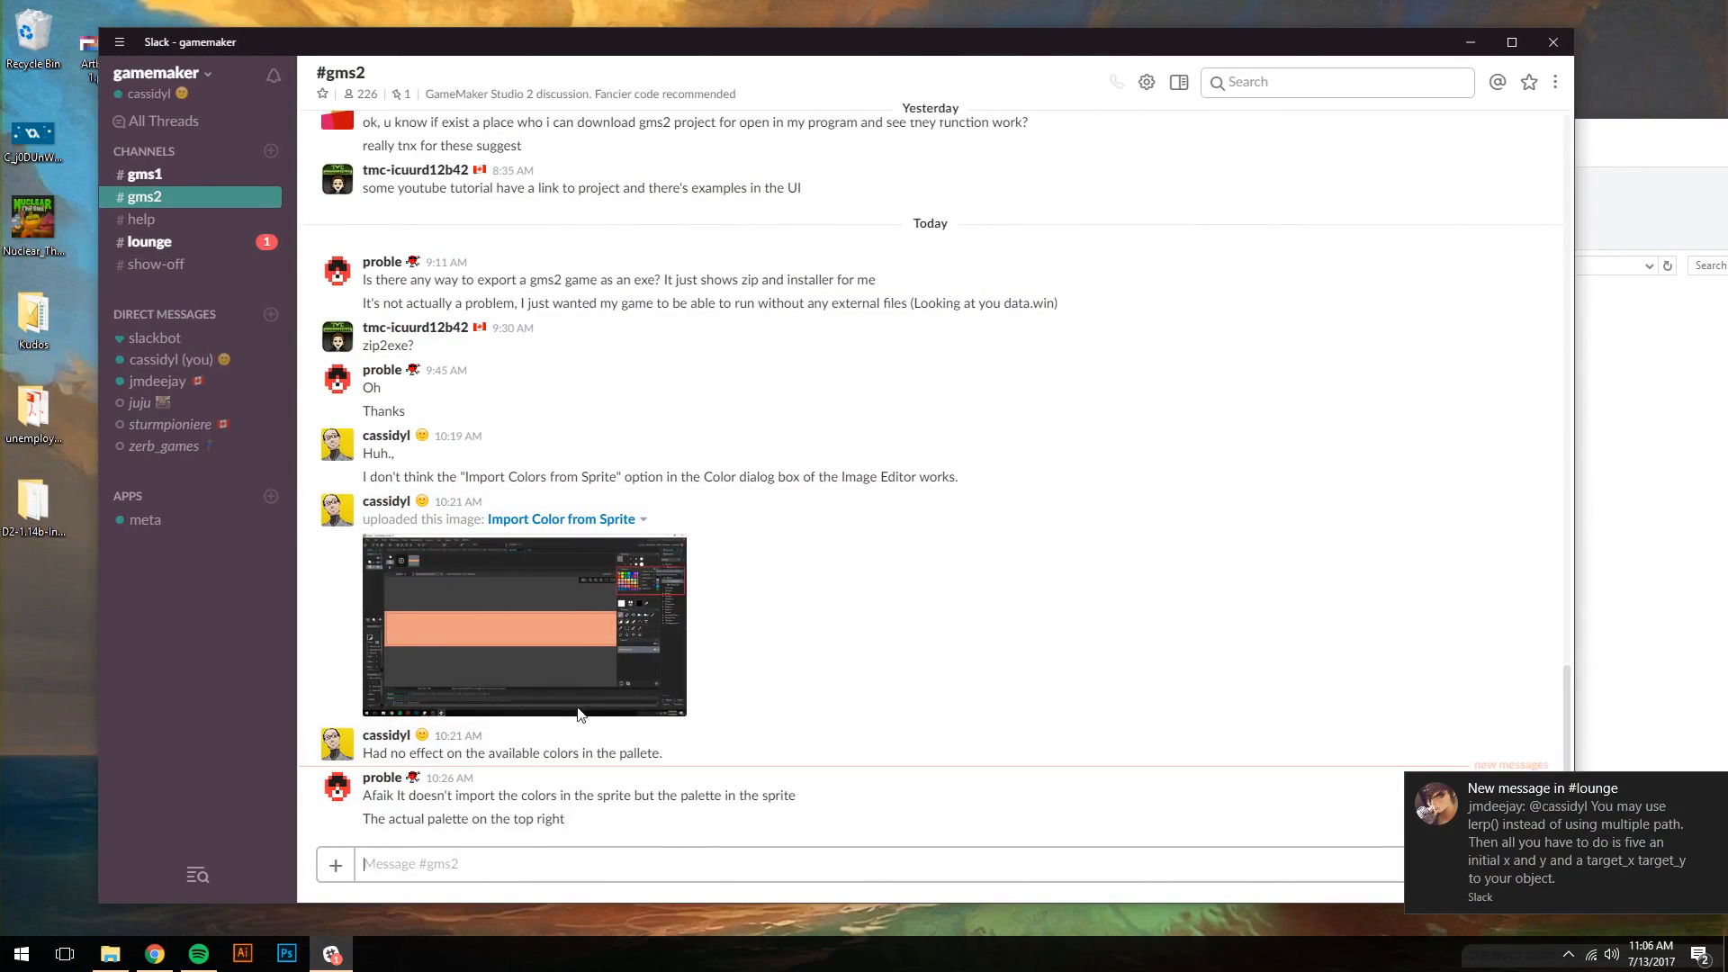
left_click(177, 244)
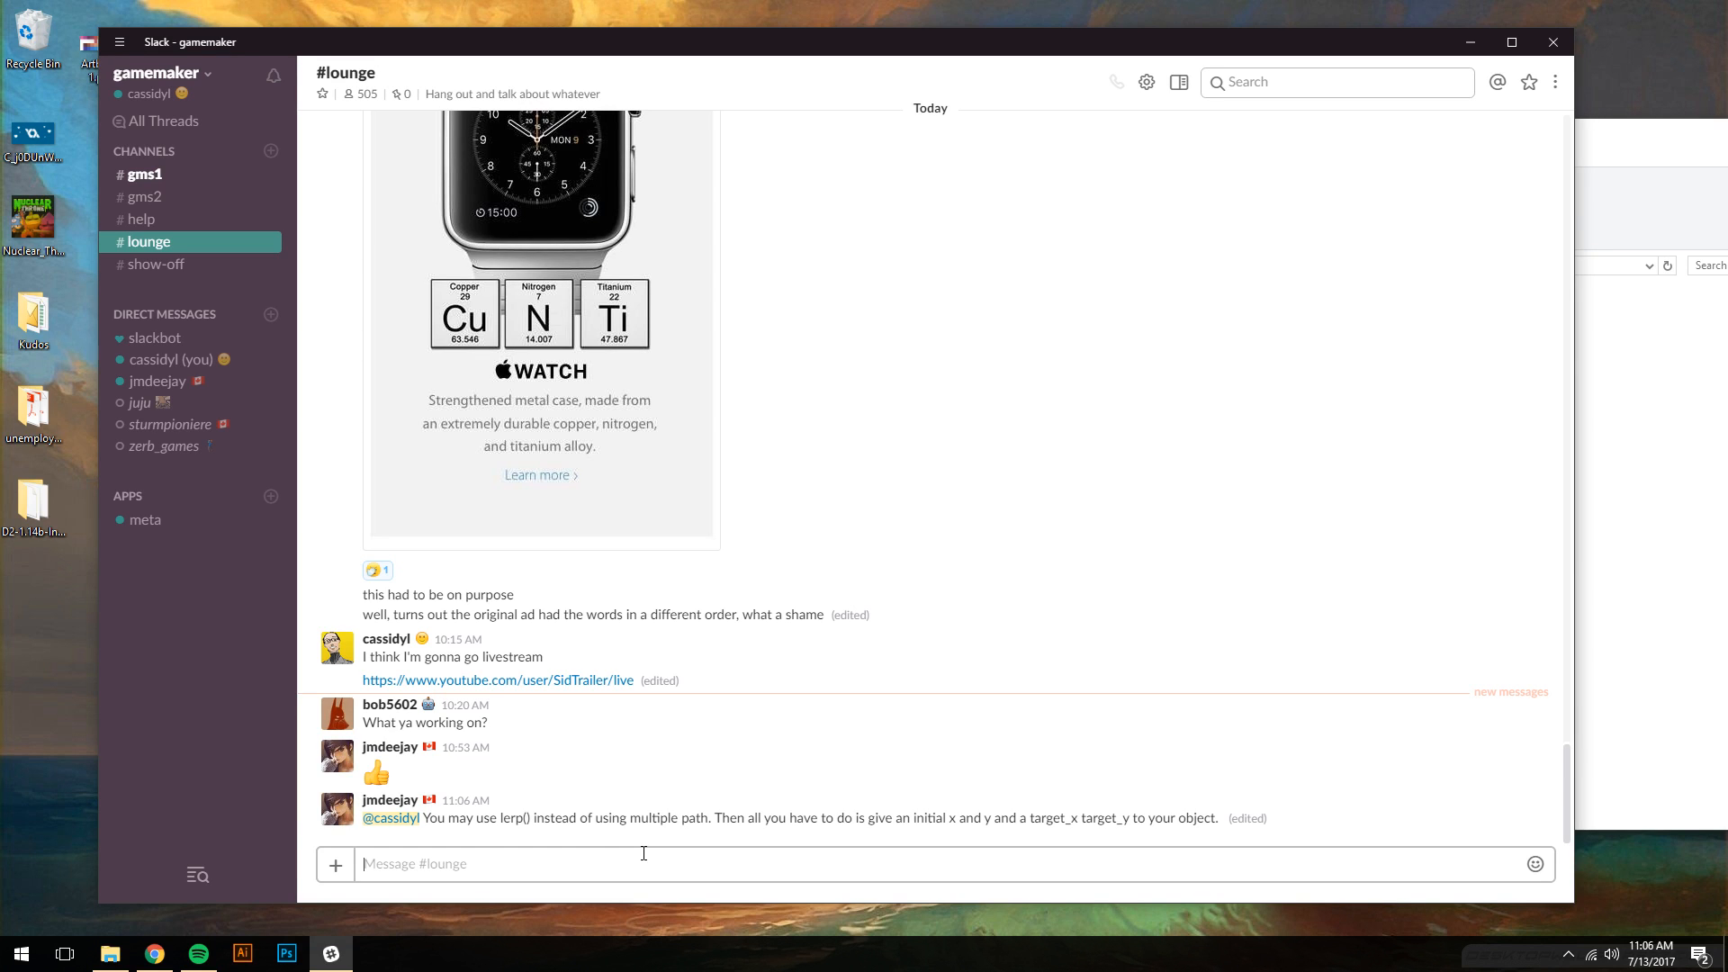
right_click(644, 858)
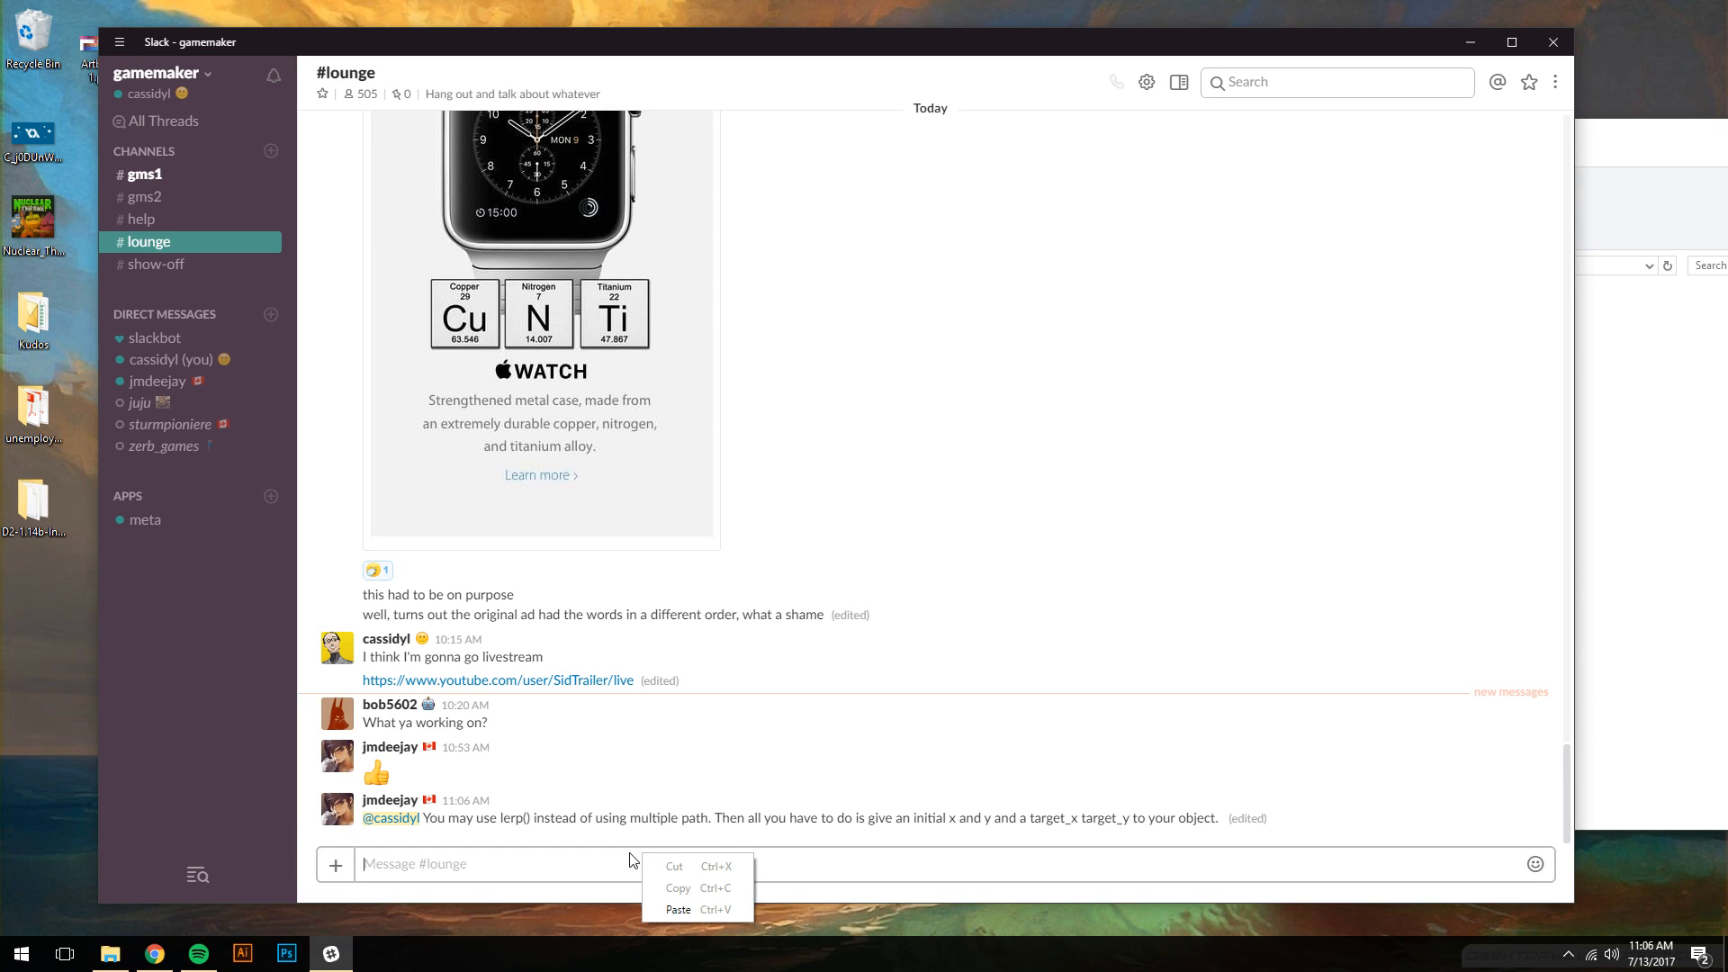
left_click(627, 857)
type("THANKS F")
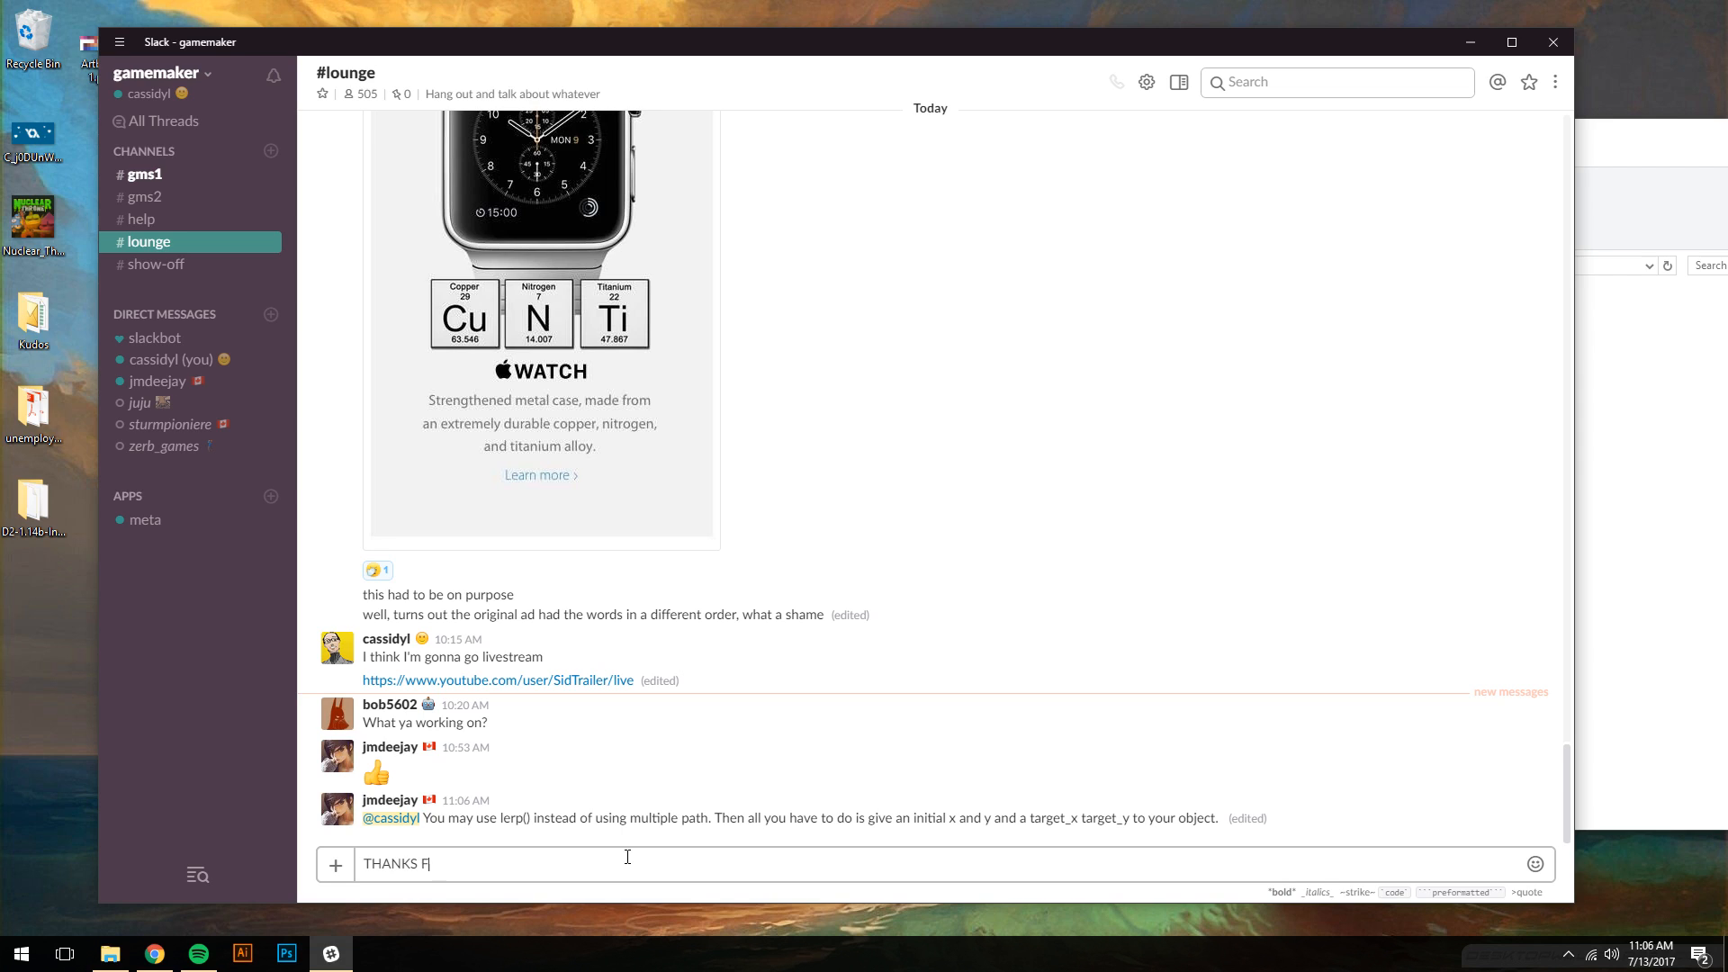
type("OR WAITING UNTIL I MADE THOSE PATHS TO BRING UP THAT BRILL")
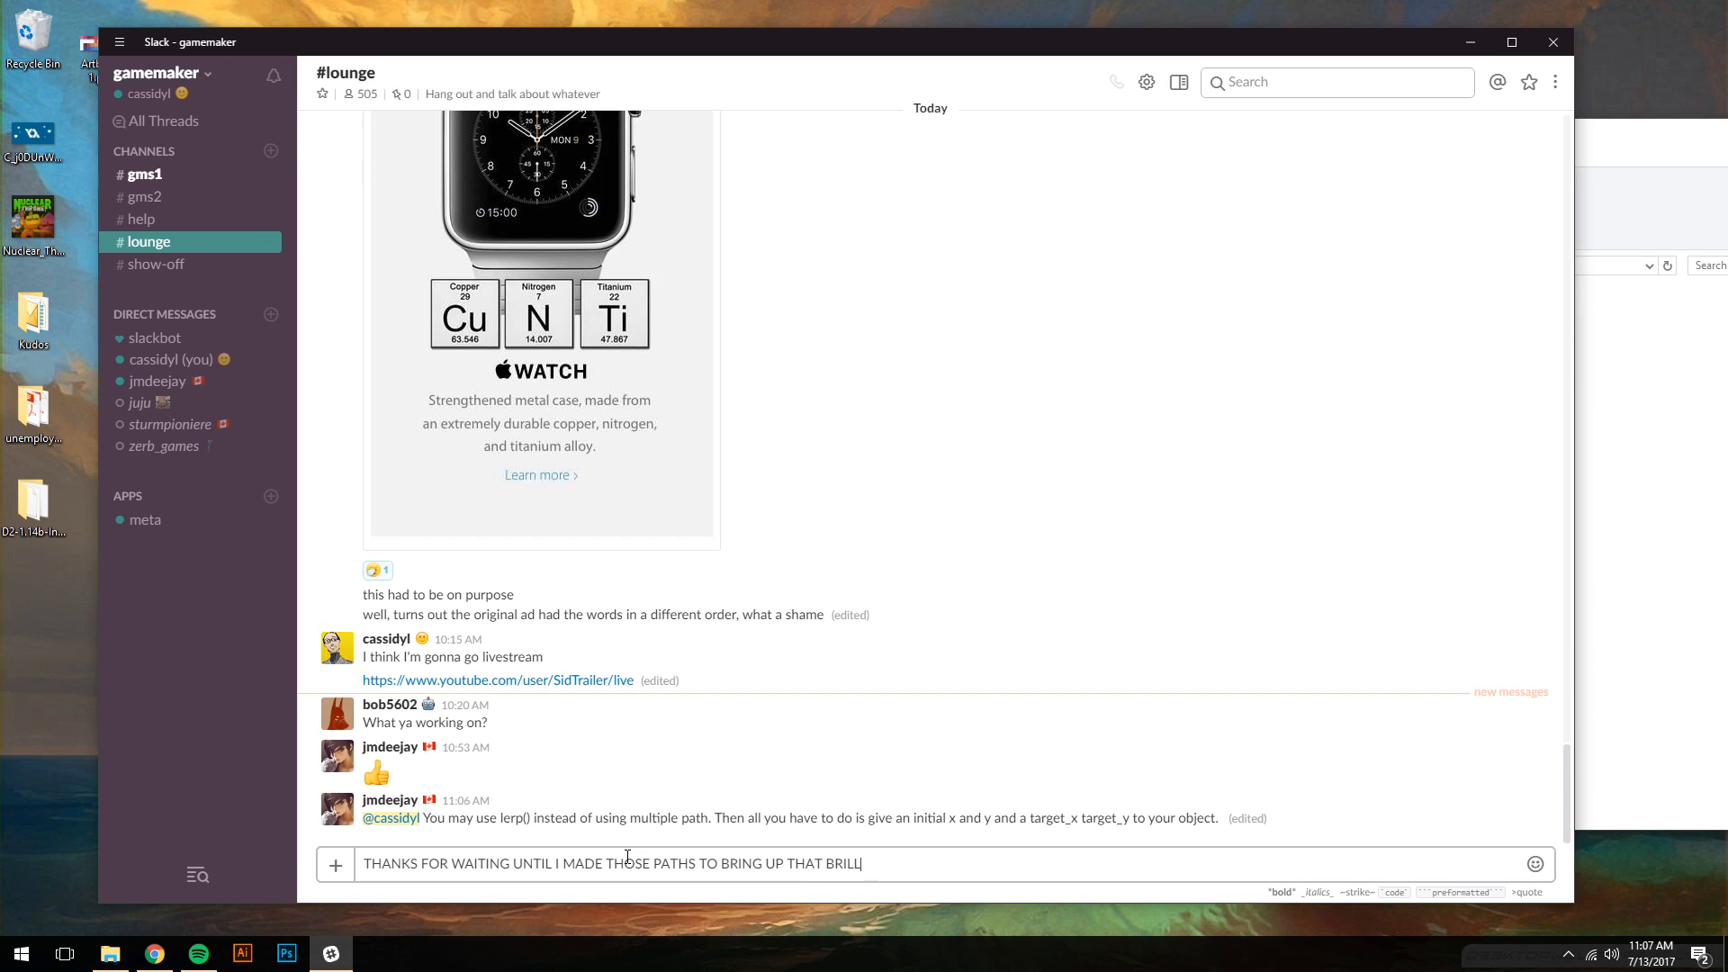
type("IANT IDEA.")
key("Return")
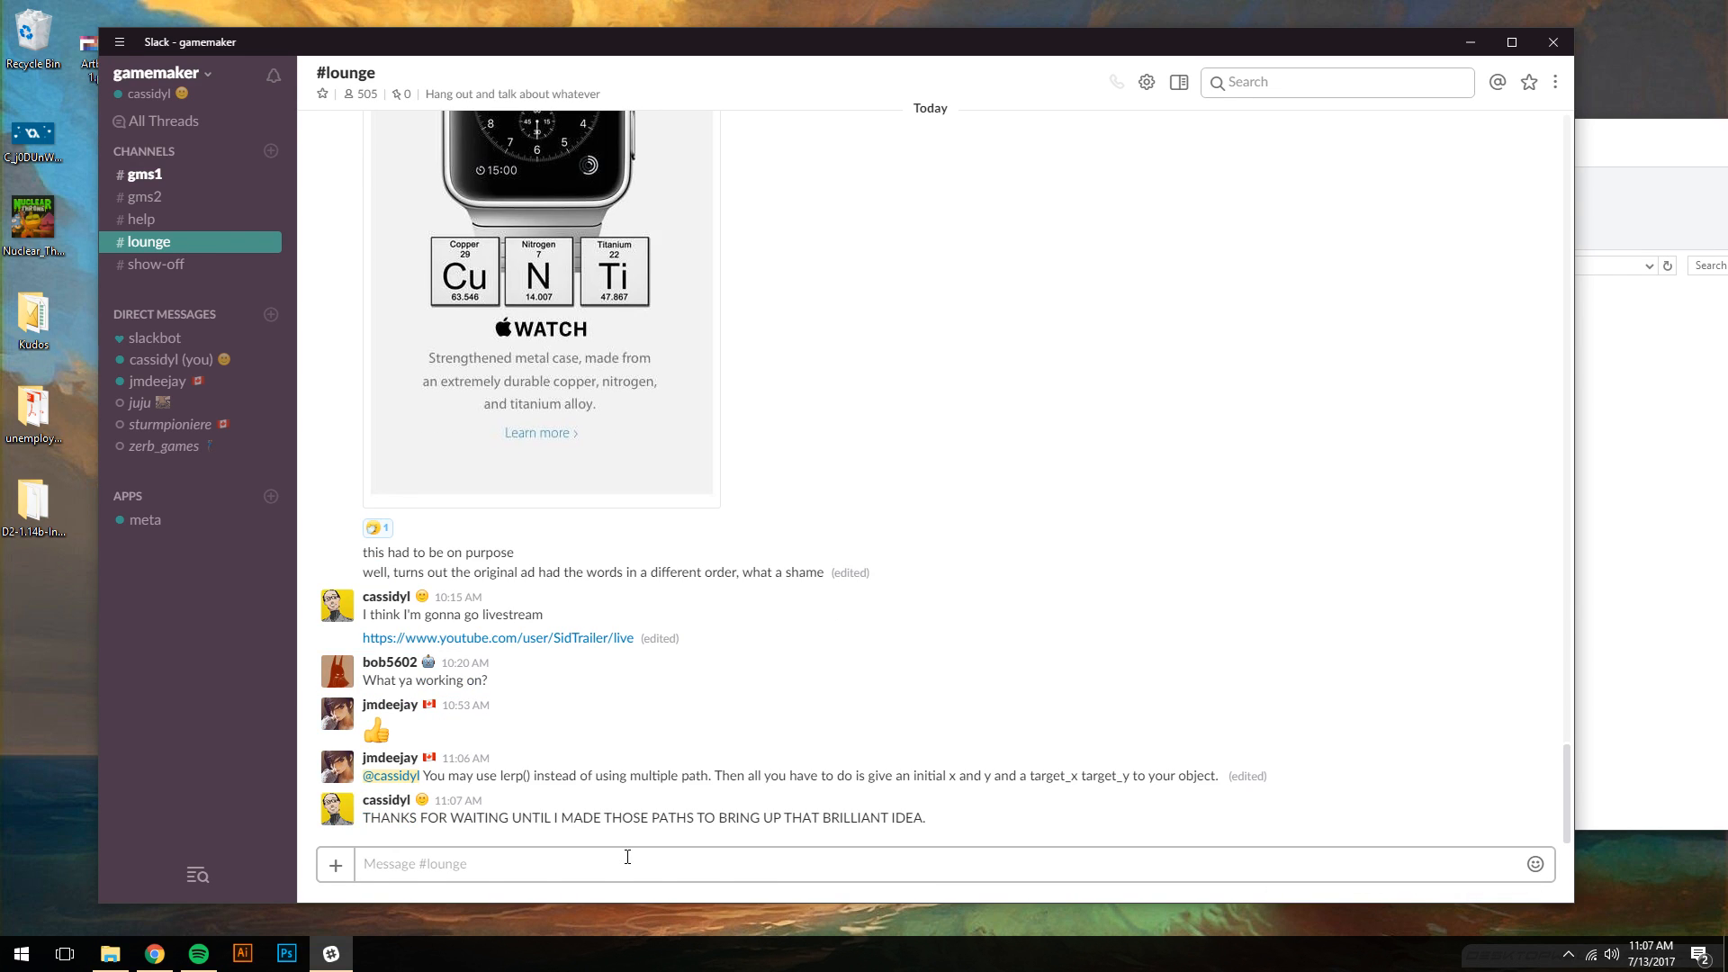
- Post three short replies in #lounge: "THANKS.", "lol" and "it's okay."
type("THANKS")
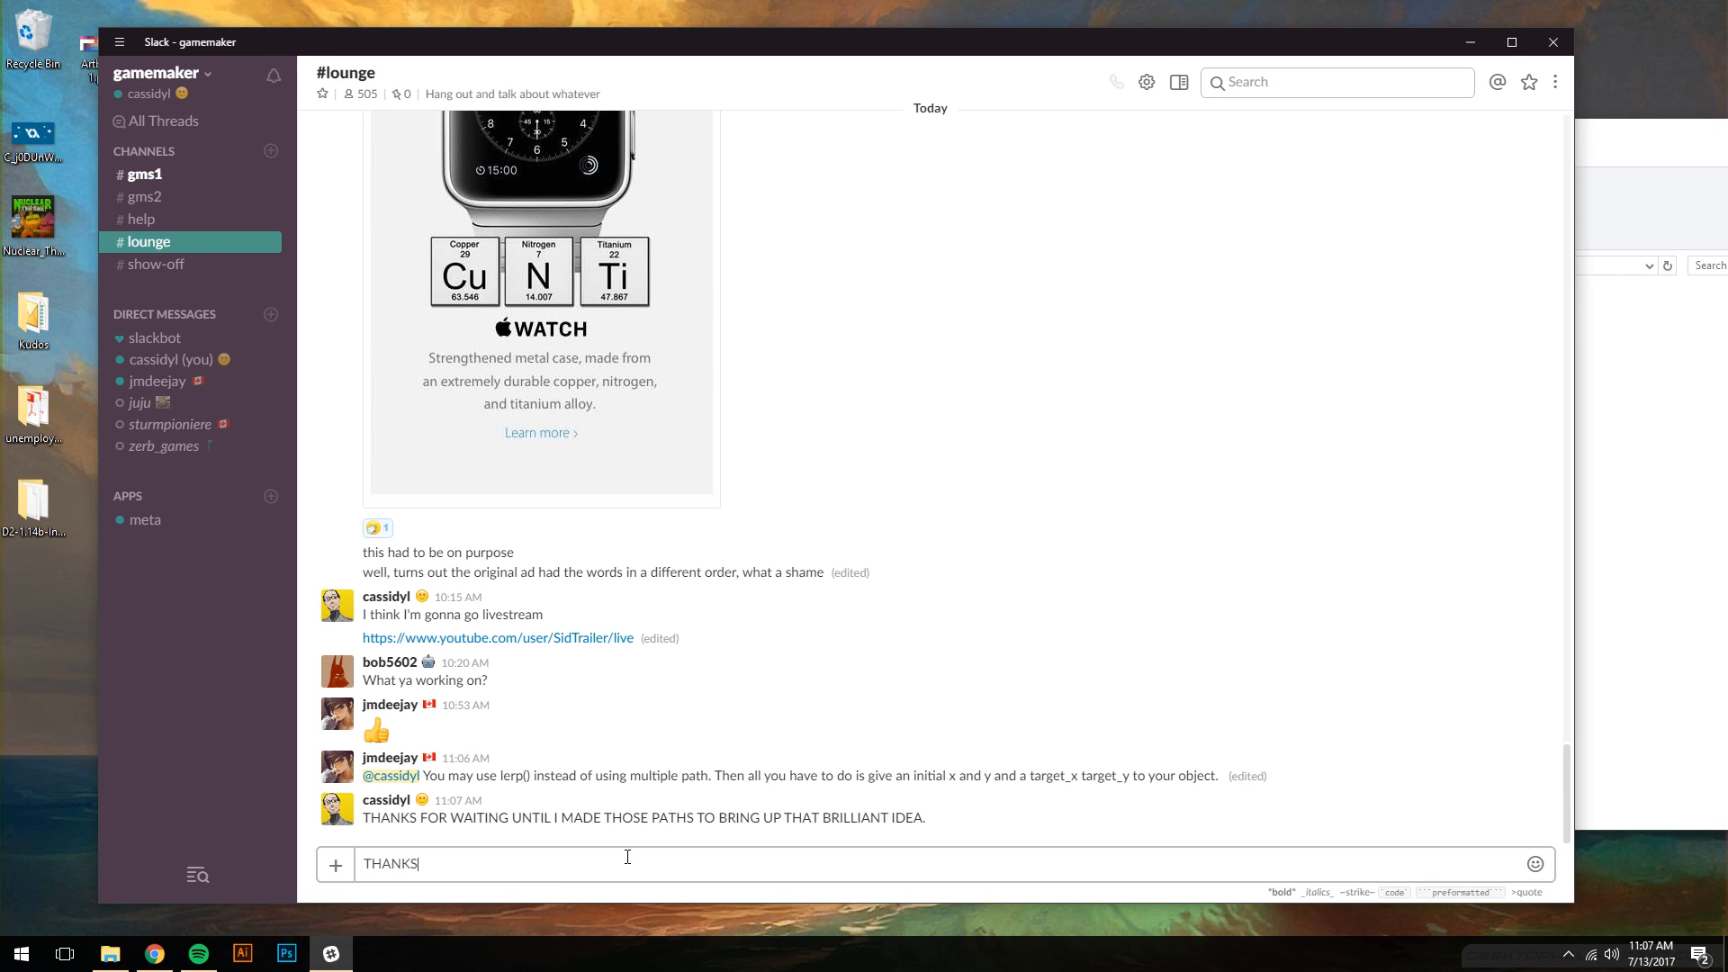
type(".")
key("Return")
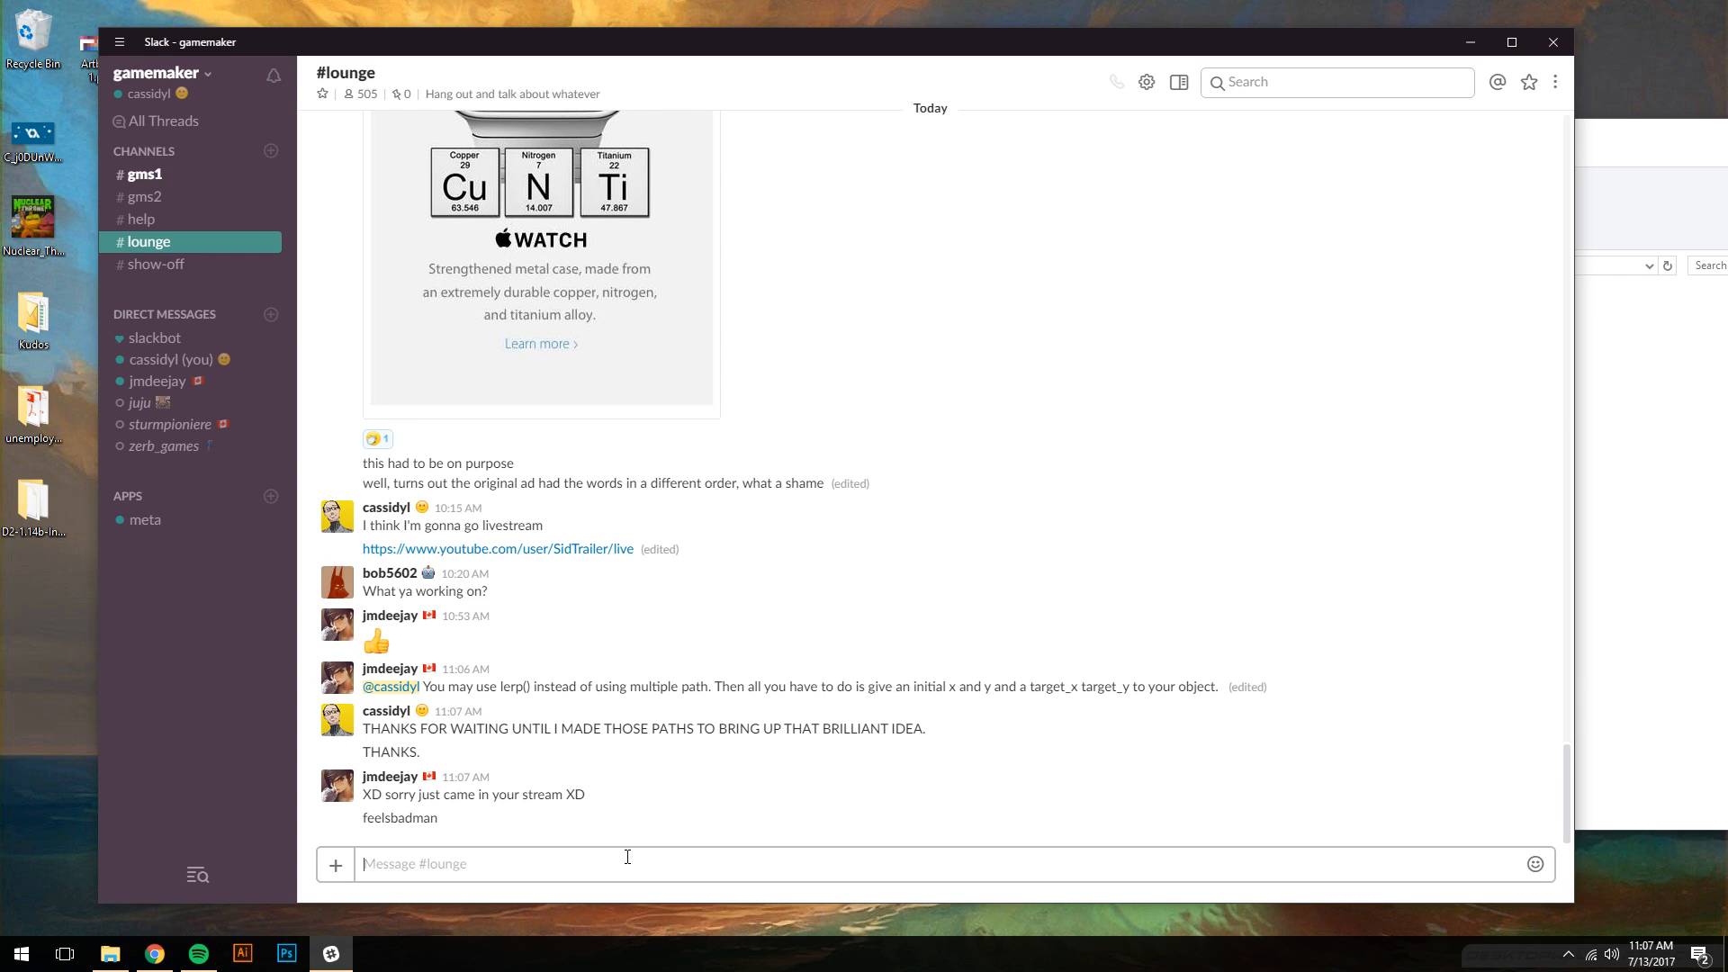
type("lol")
key("Return")
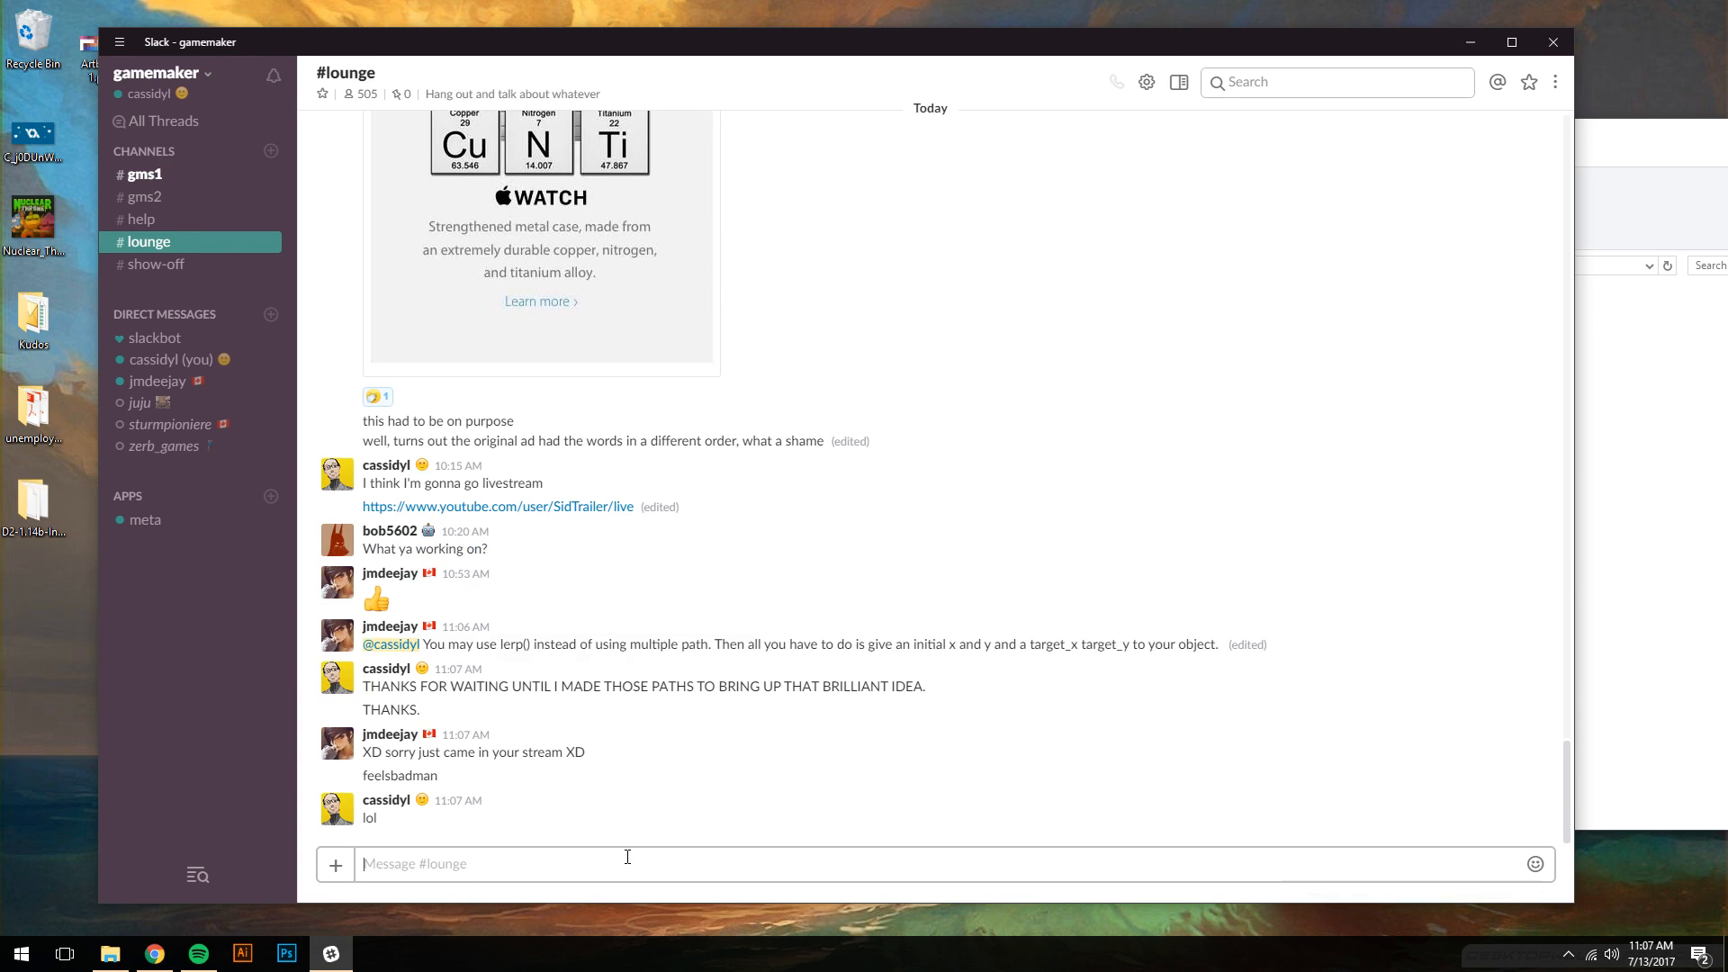
type("it's okay.")
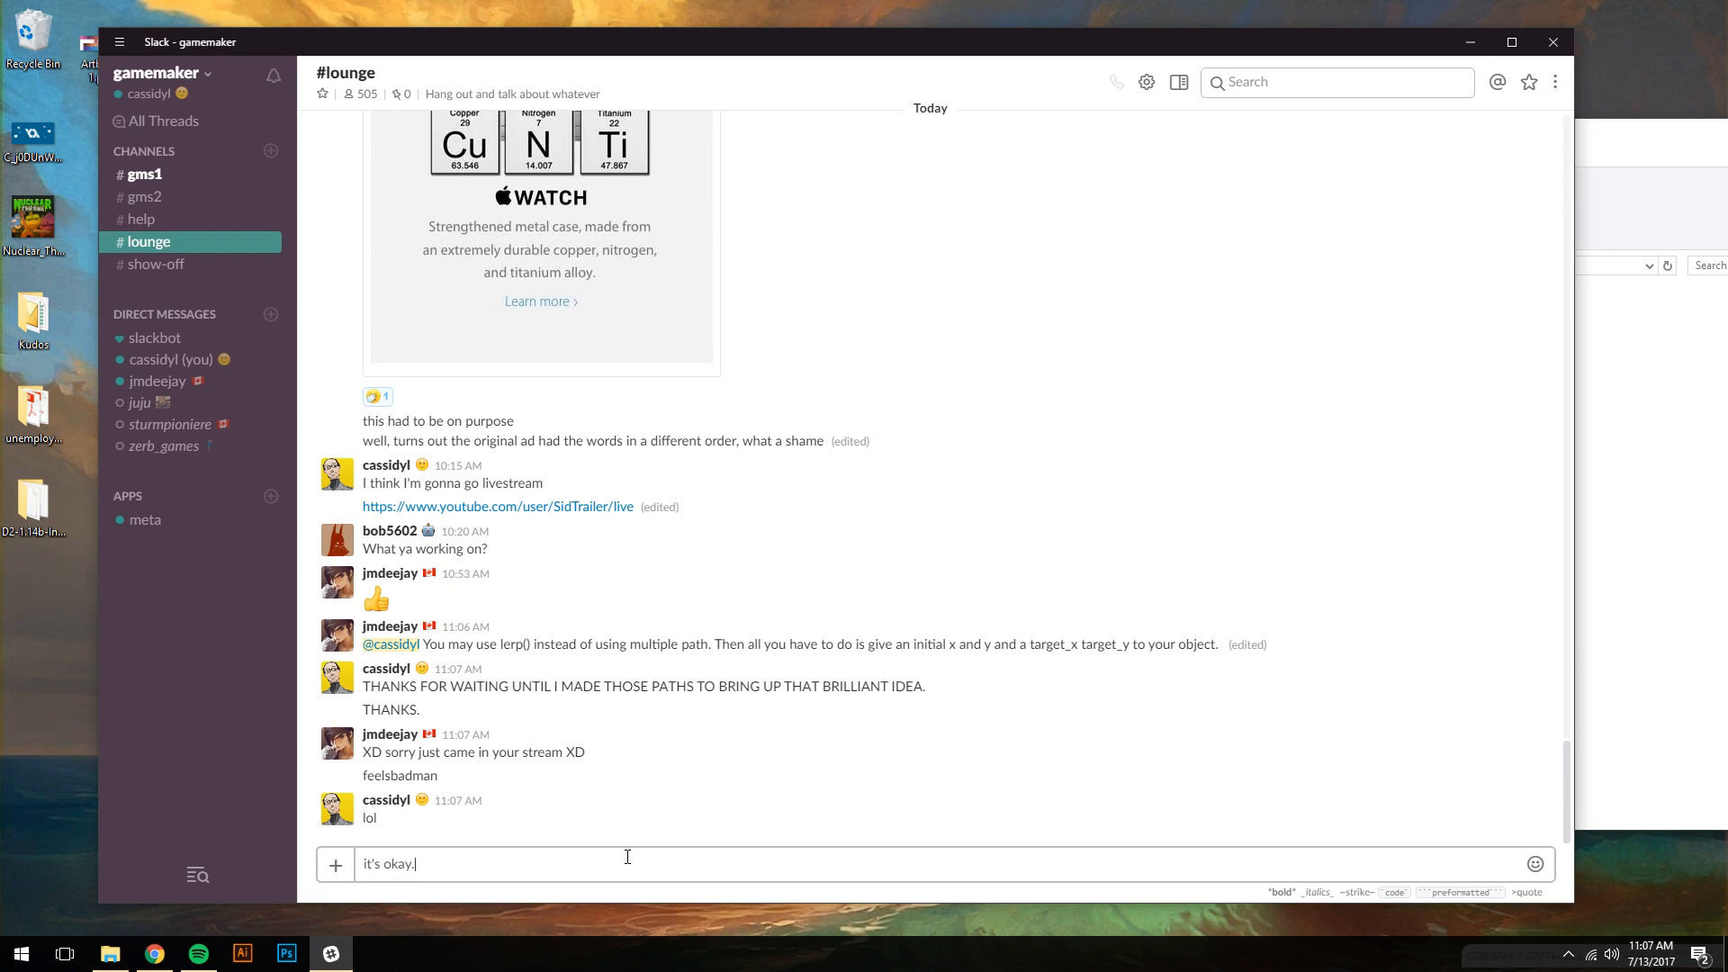
key("Return")
- Post in #lounge "The paths _do_ have the advantage of allowing me to dictate a "rubber band" effect visually" followed by "Rather than in code."
type("The paths ")
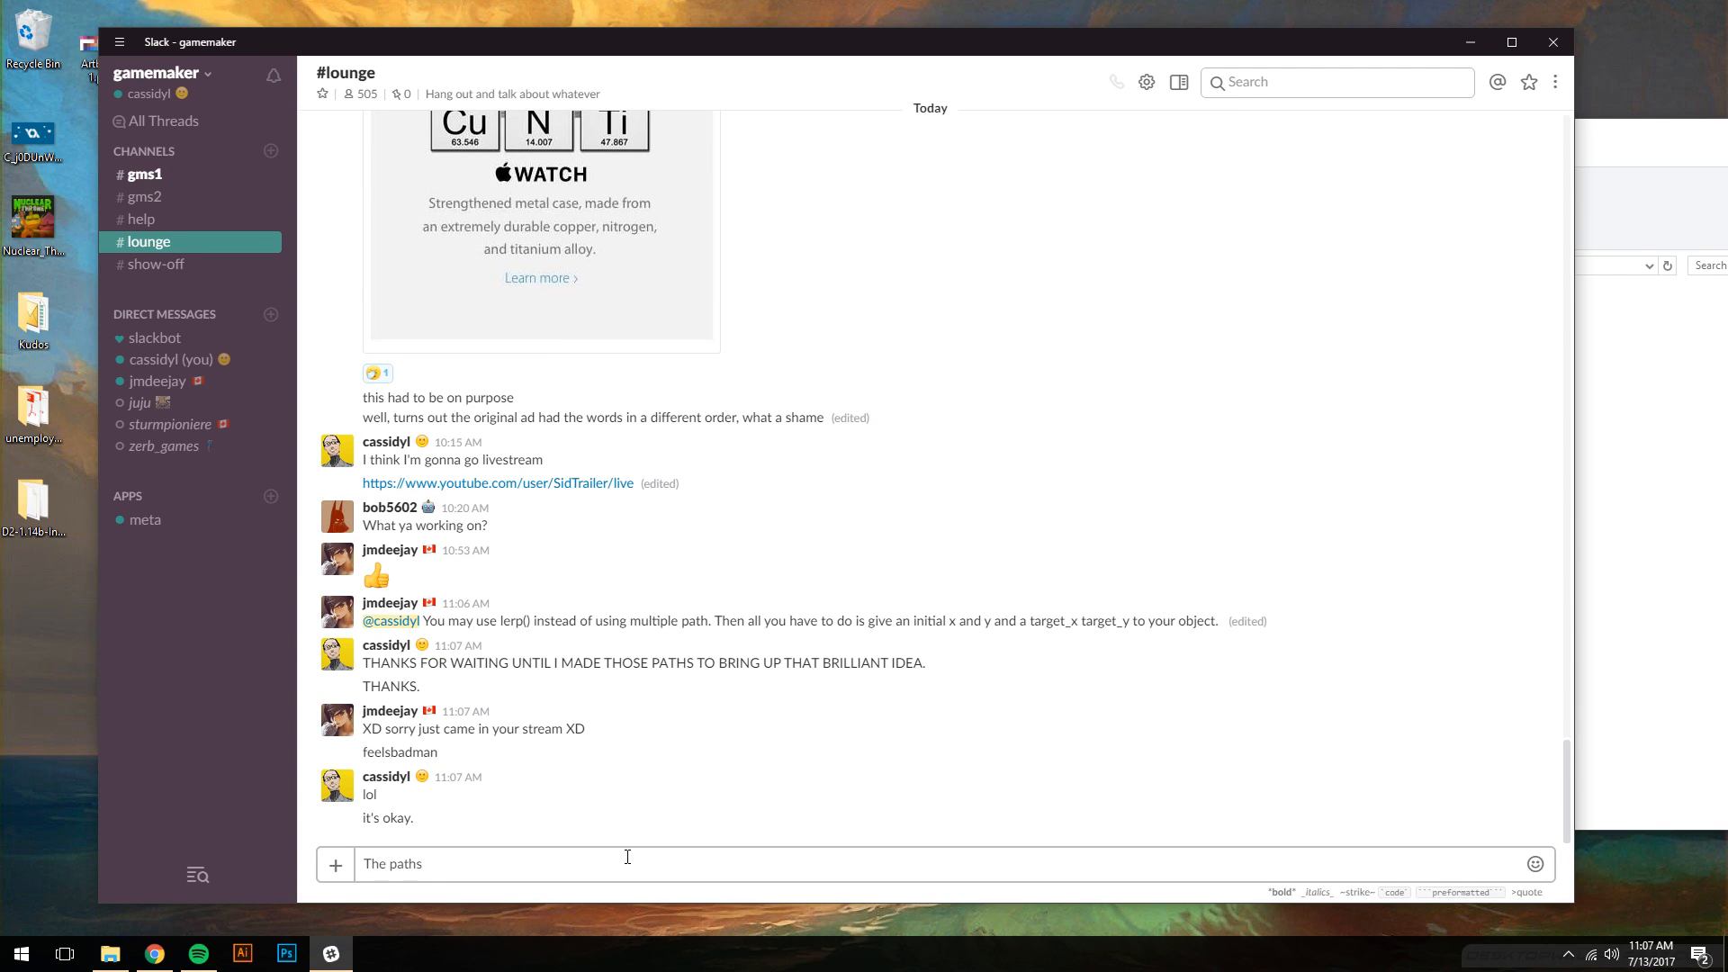
type("do_ have the advantage of allowing me to dictate a \"rubber")
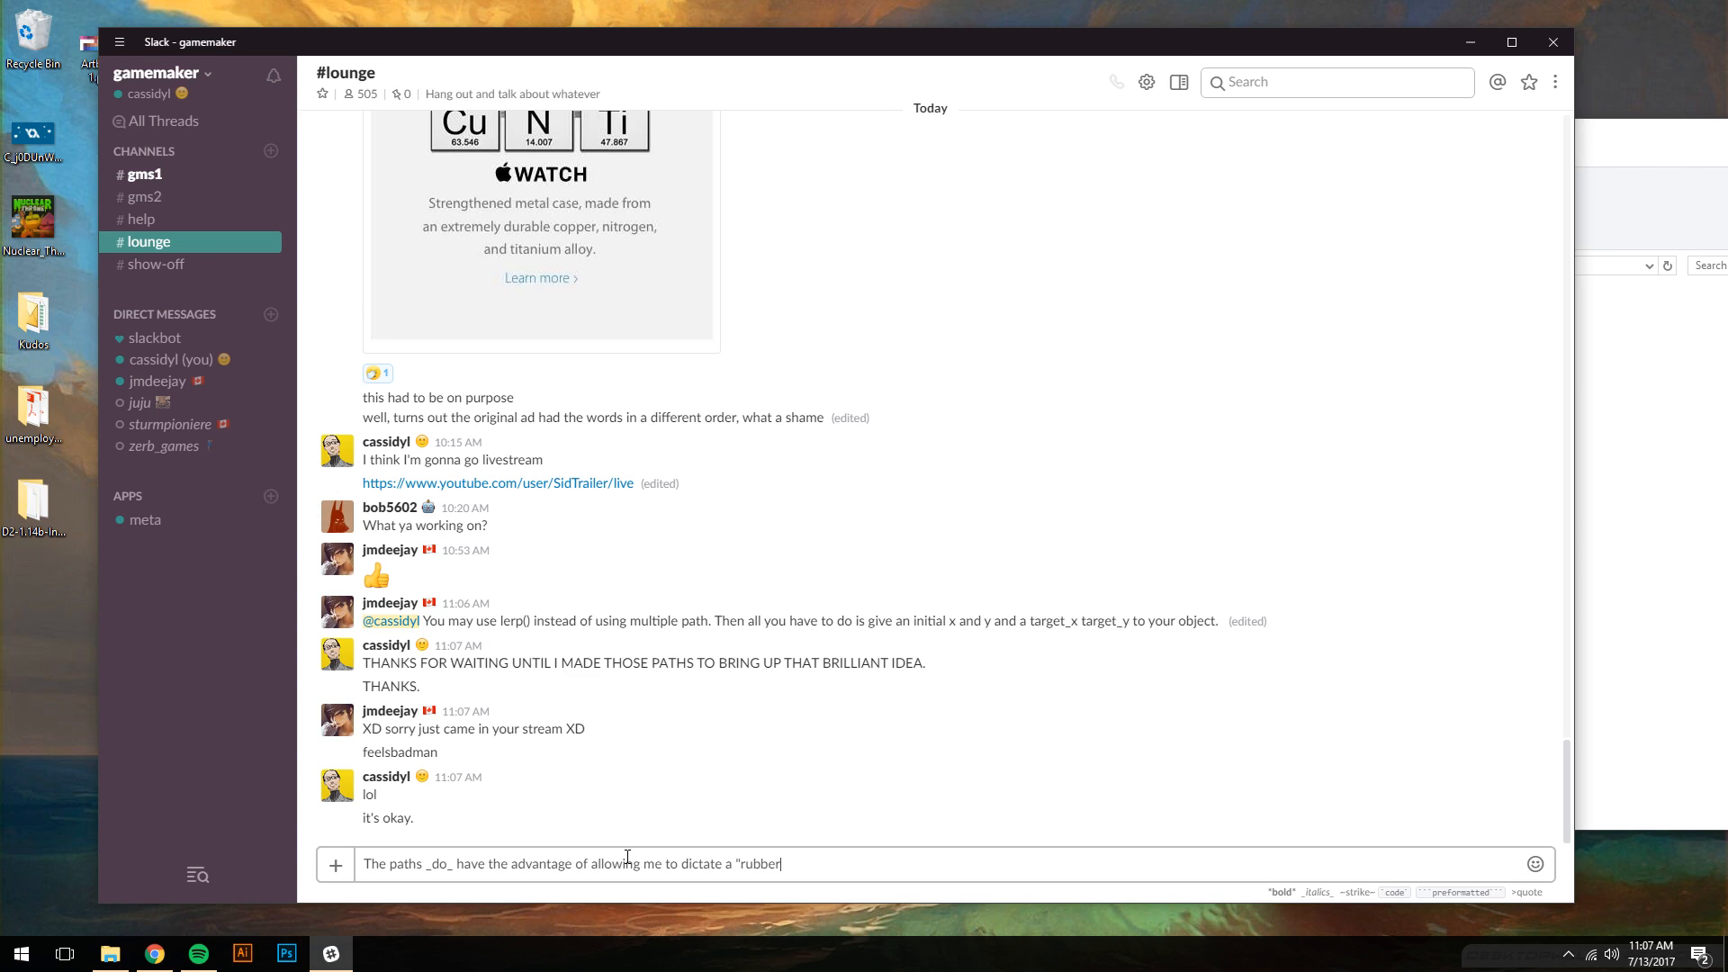
type(" band\" effect visually")
key("Return")
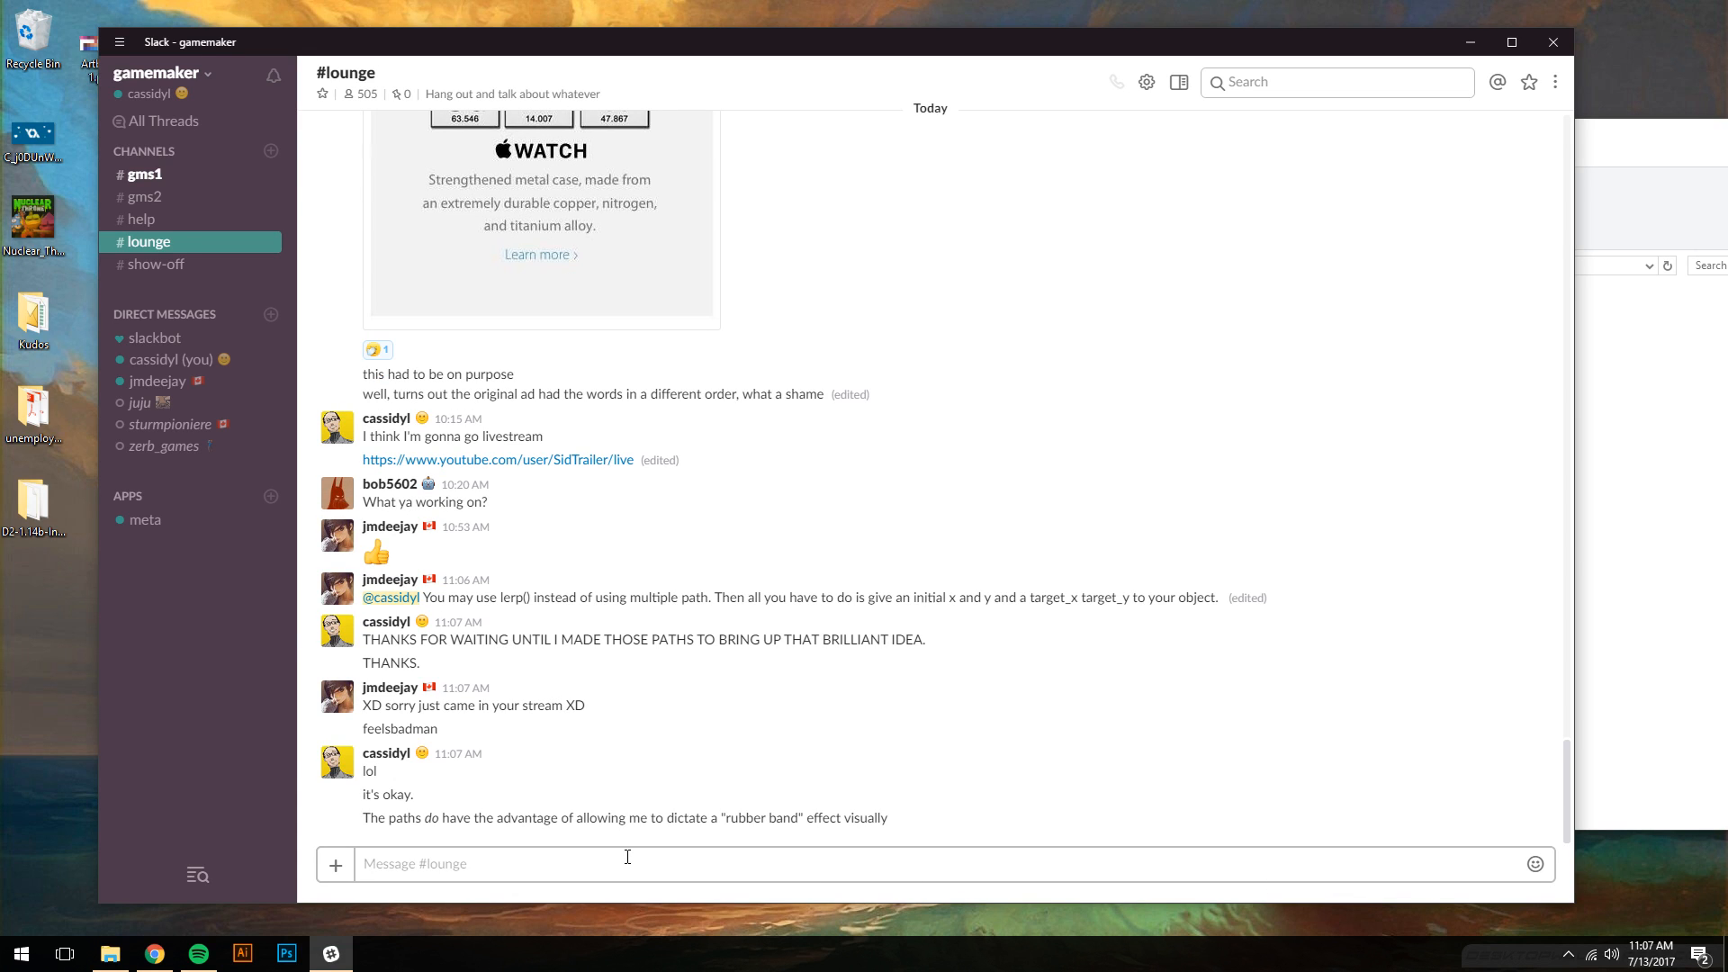
type("Rath")
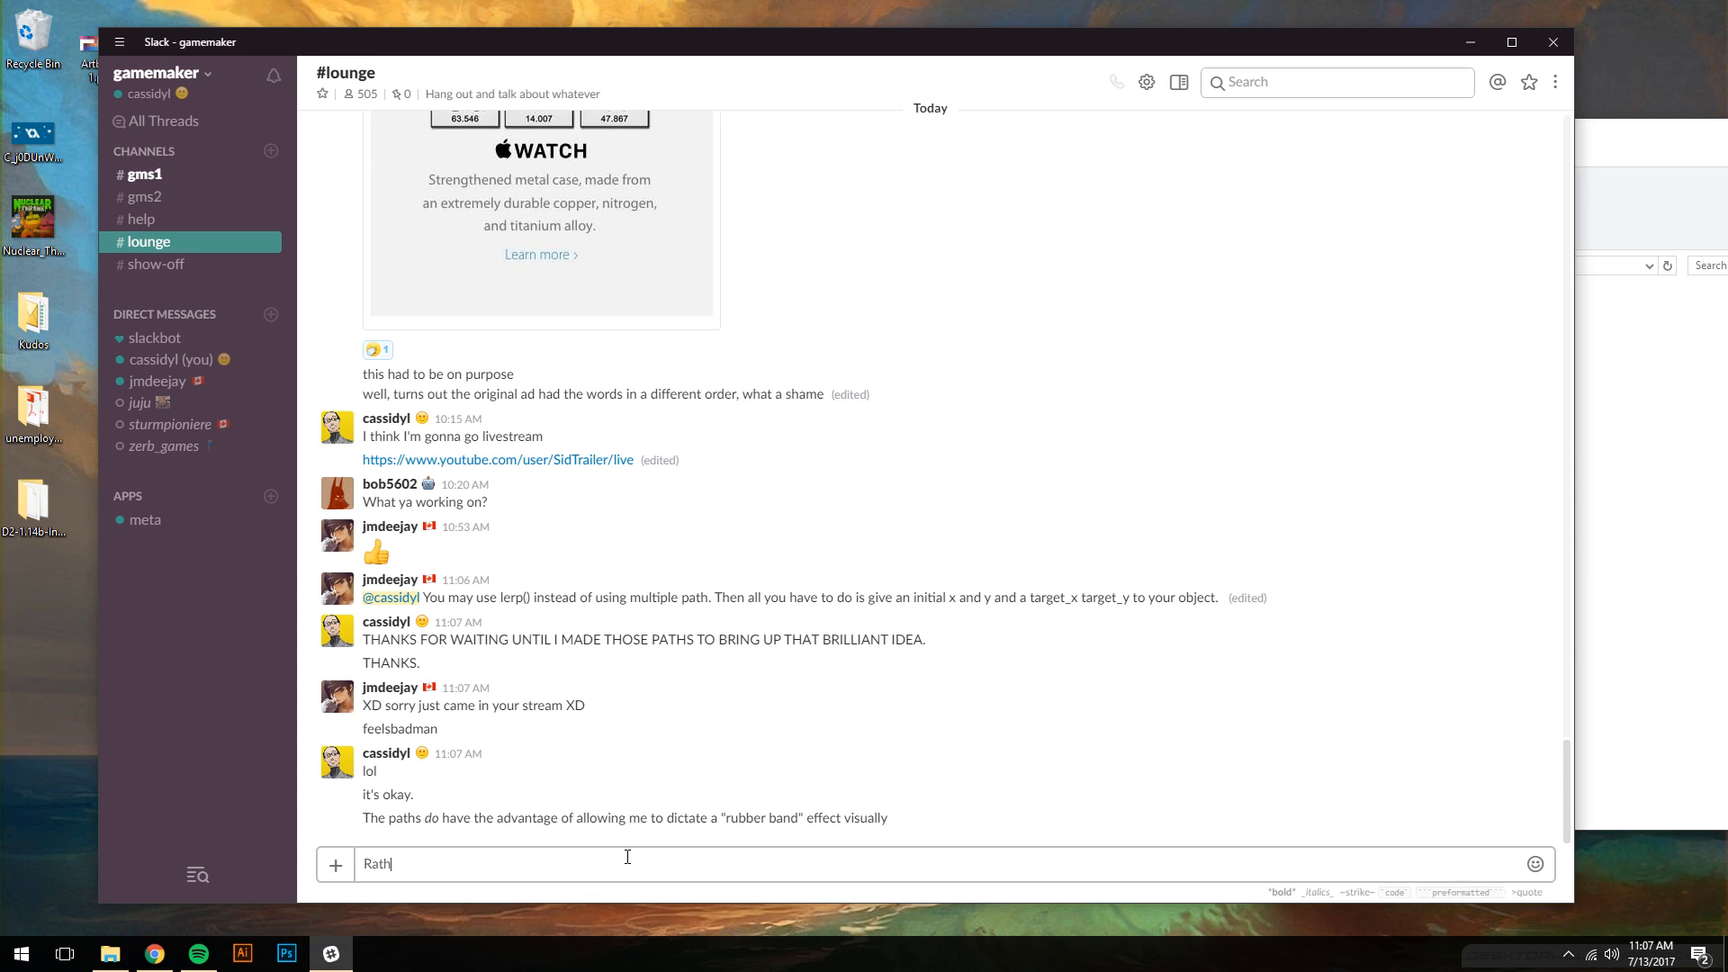
type("er than in code.")
key("Return")
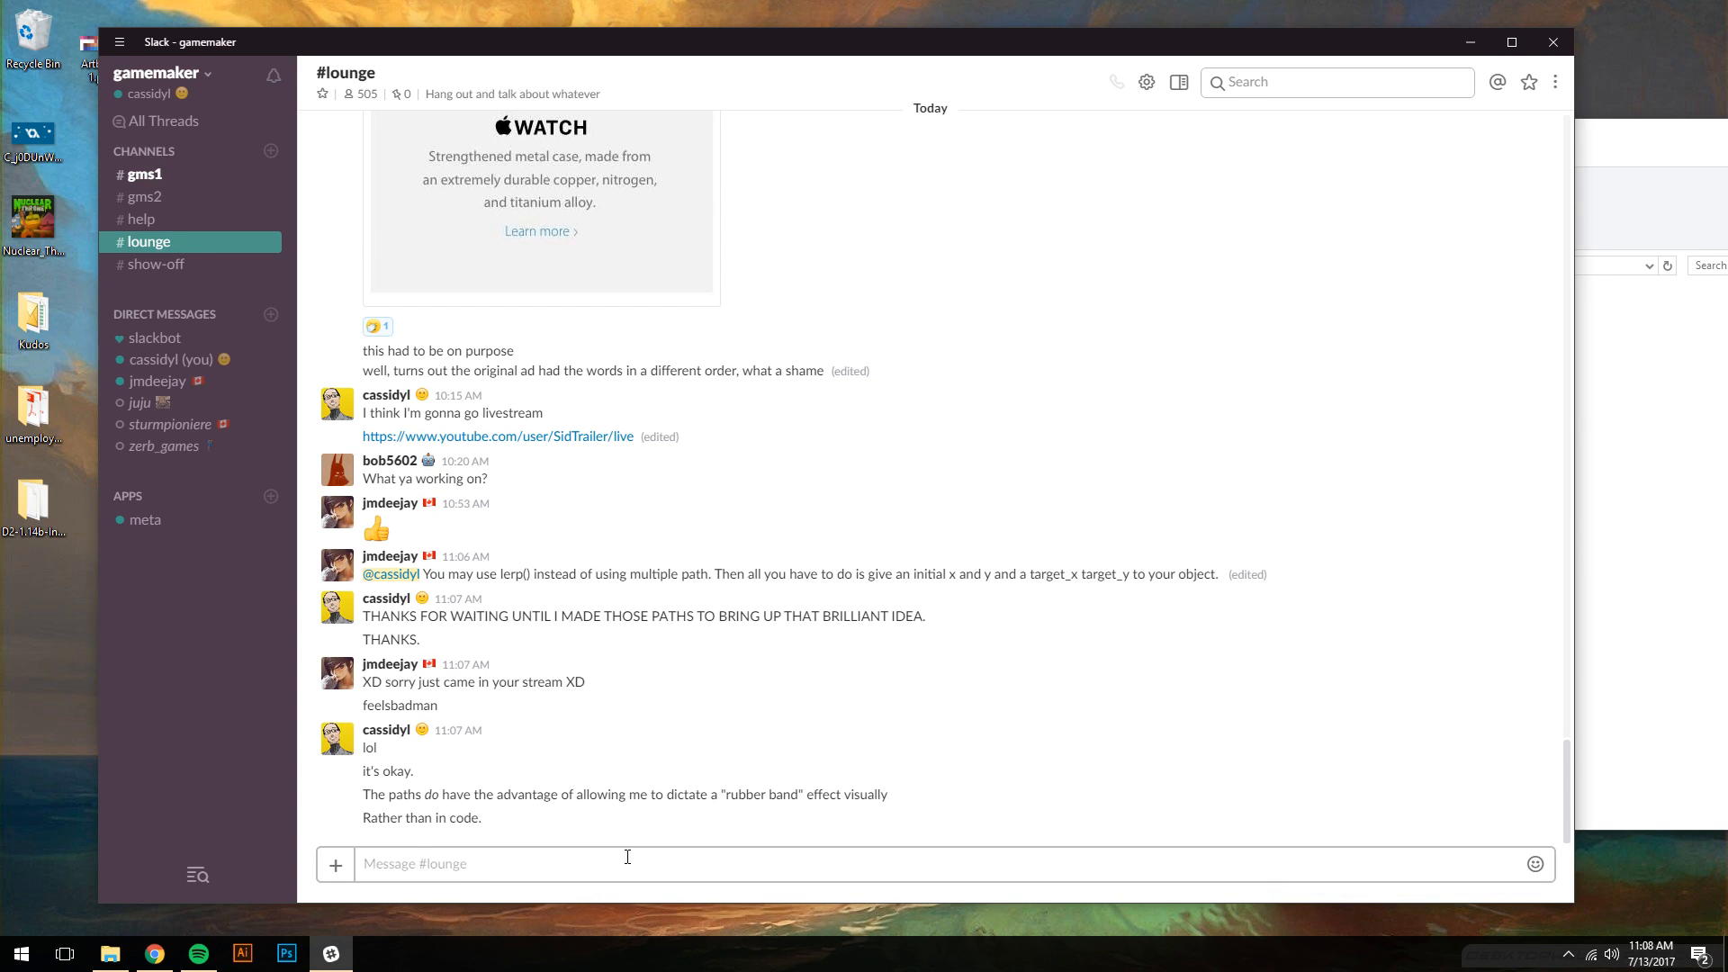
- Post in #lounge "Um, but we'll see how I like the end result." and "I might give up and go with lerp()"
type("Um, but ")
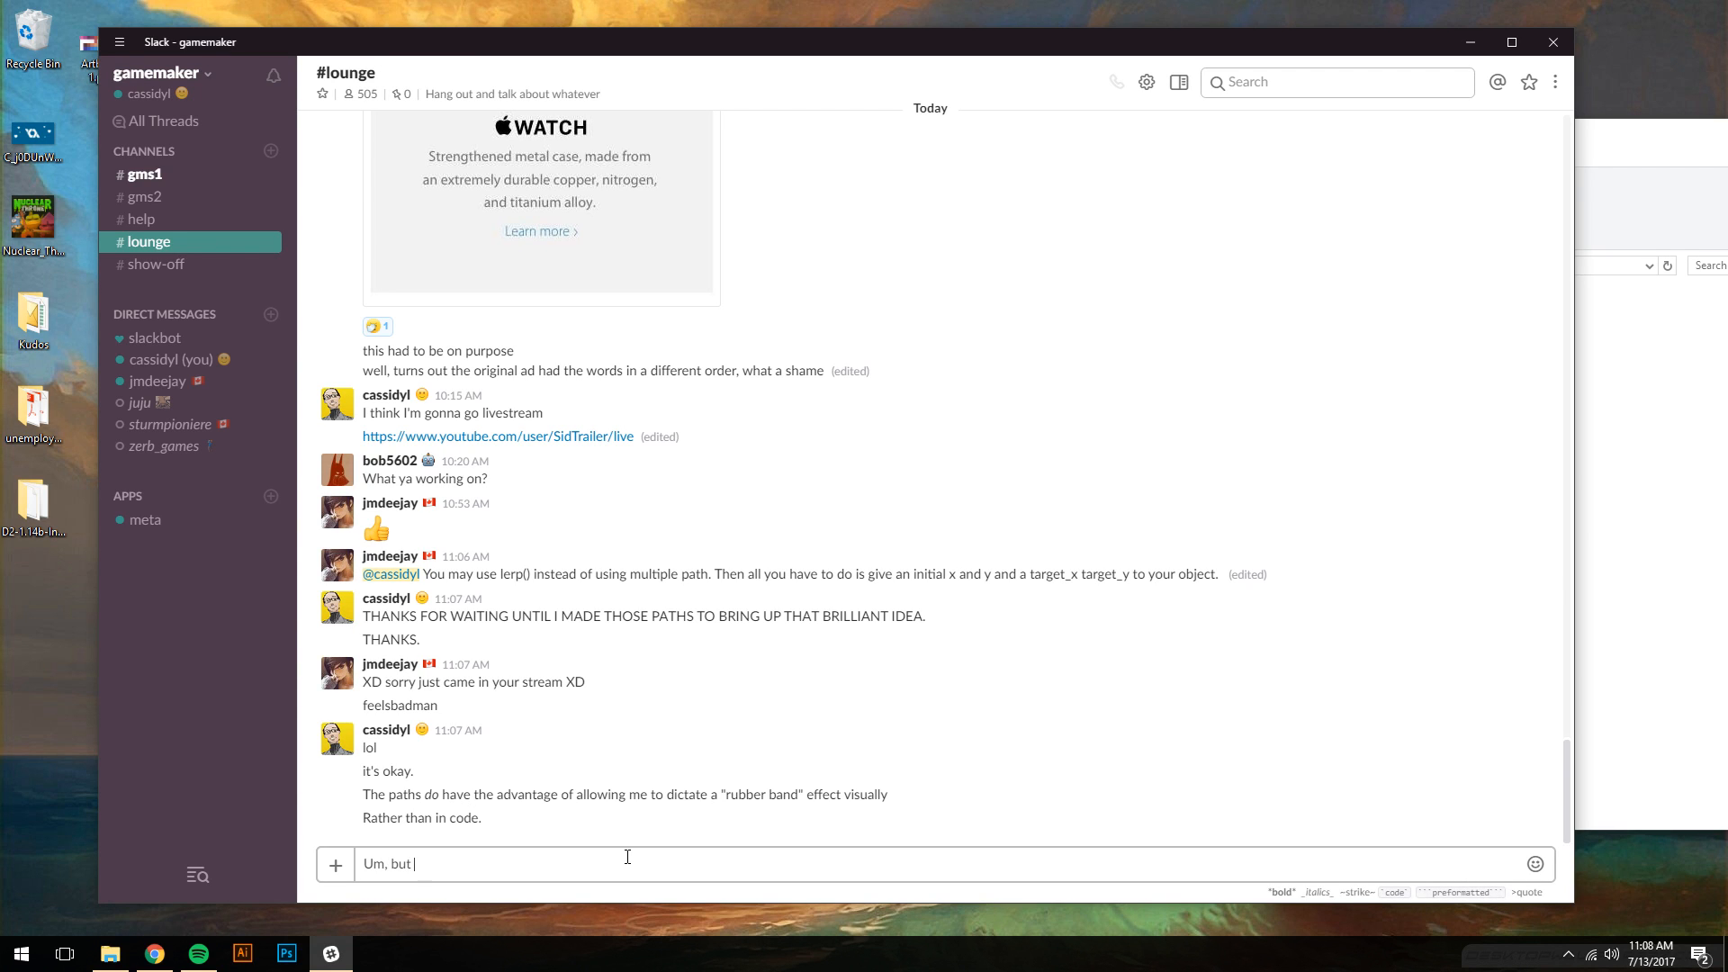
type("we'll see")
key("BackSpace")
key("BackSpace")
type("see how I like the end result.")
key("Return")
type("I might give up and go with ler")
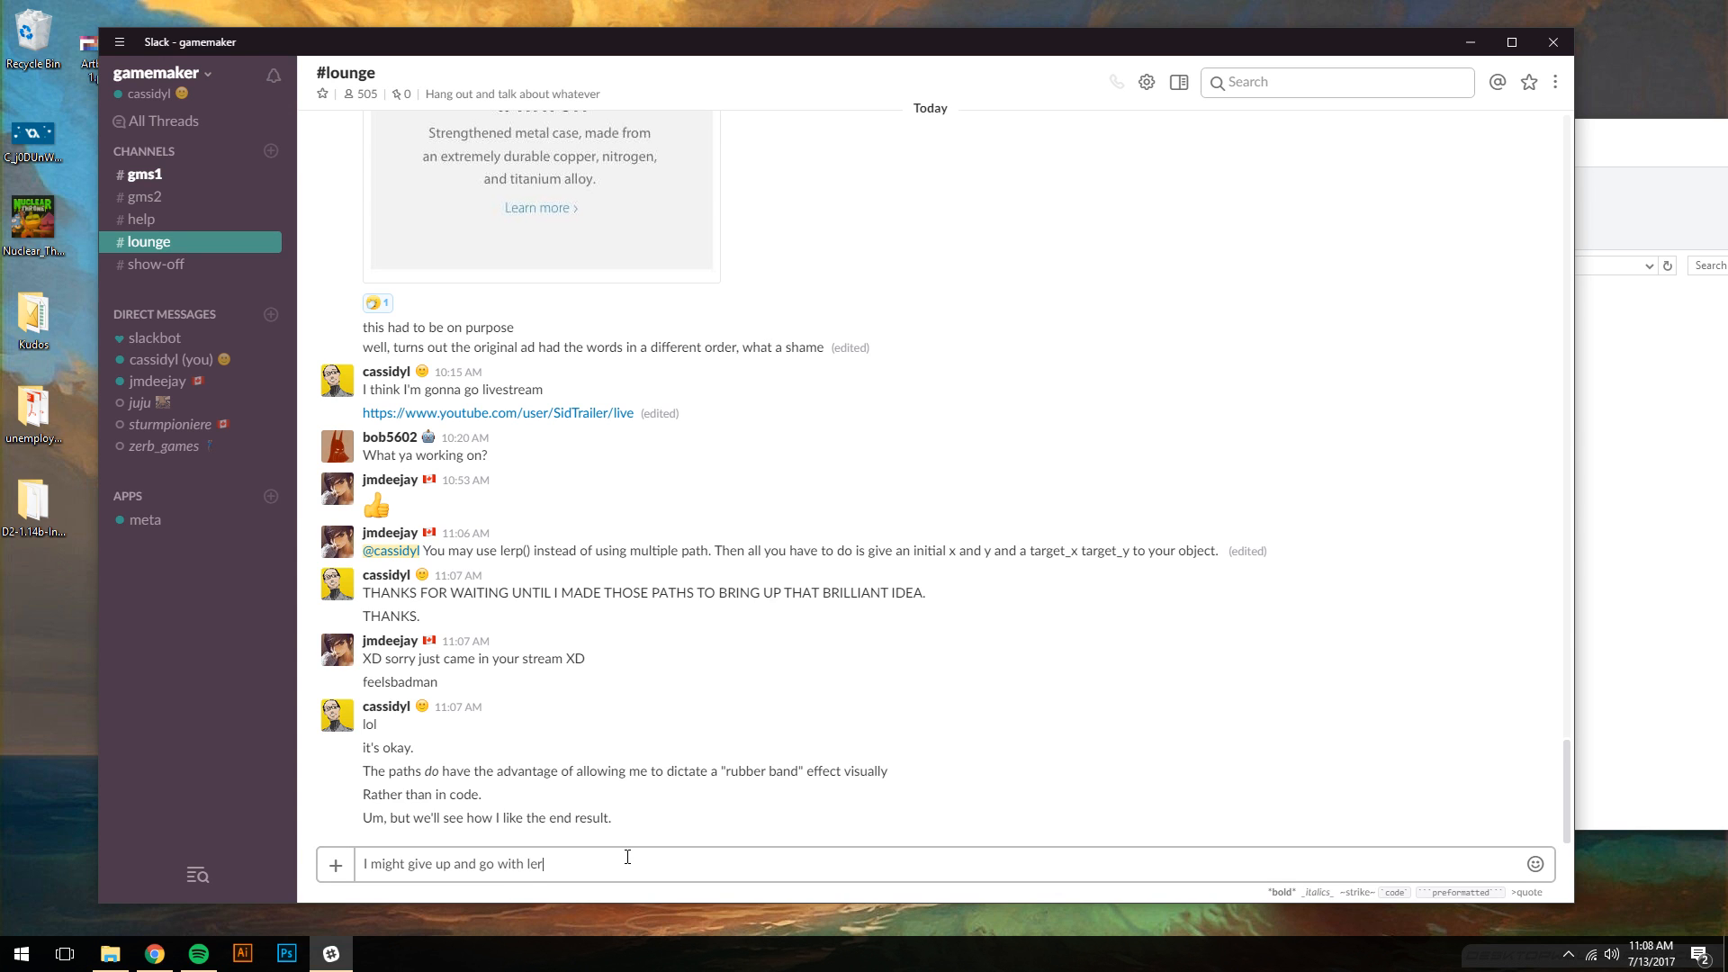
type("p()")
key("Return")
- Switch to the YouTube live dashboard and answer the live chat with "A bunch" and "But I mostly play DOTA nowadays. I shouldn't."
key("ctrl+super+Left")
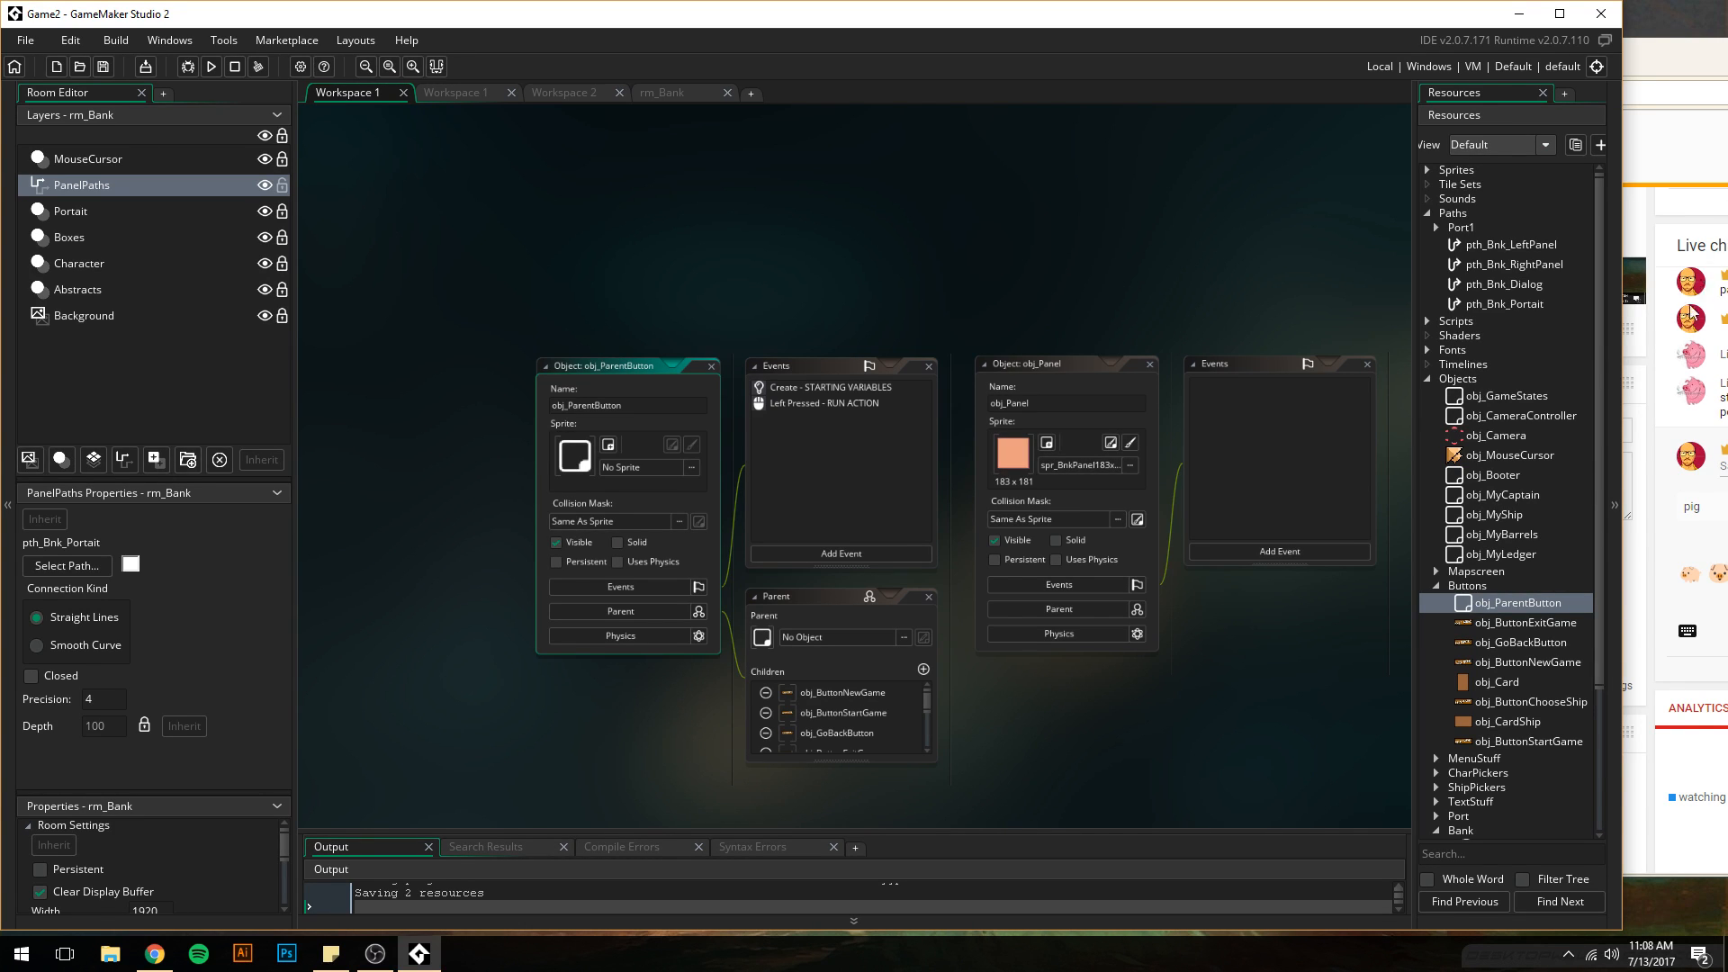
left_click(1686, 634)
left_click_drag(1580, 65, 1098, 50)
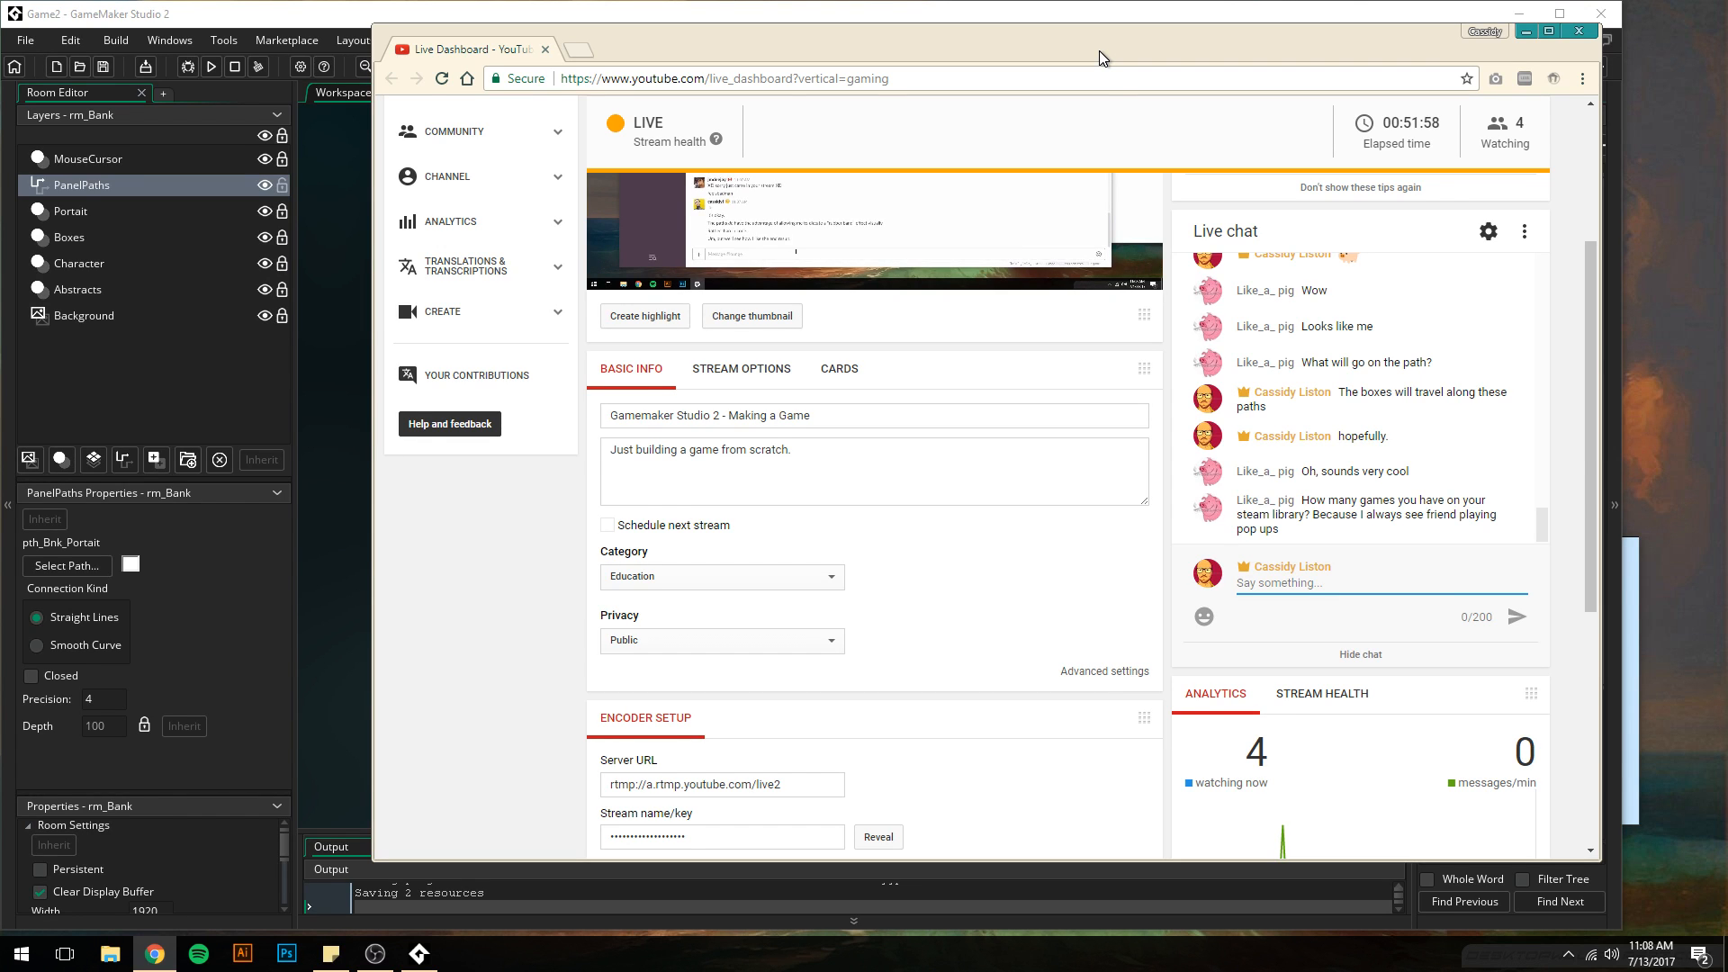
type("A bunch")
key("Return")
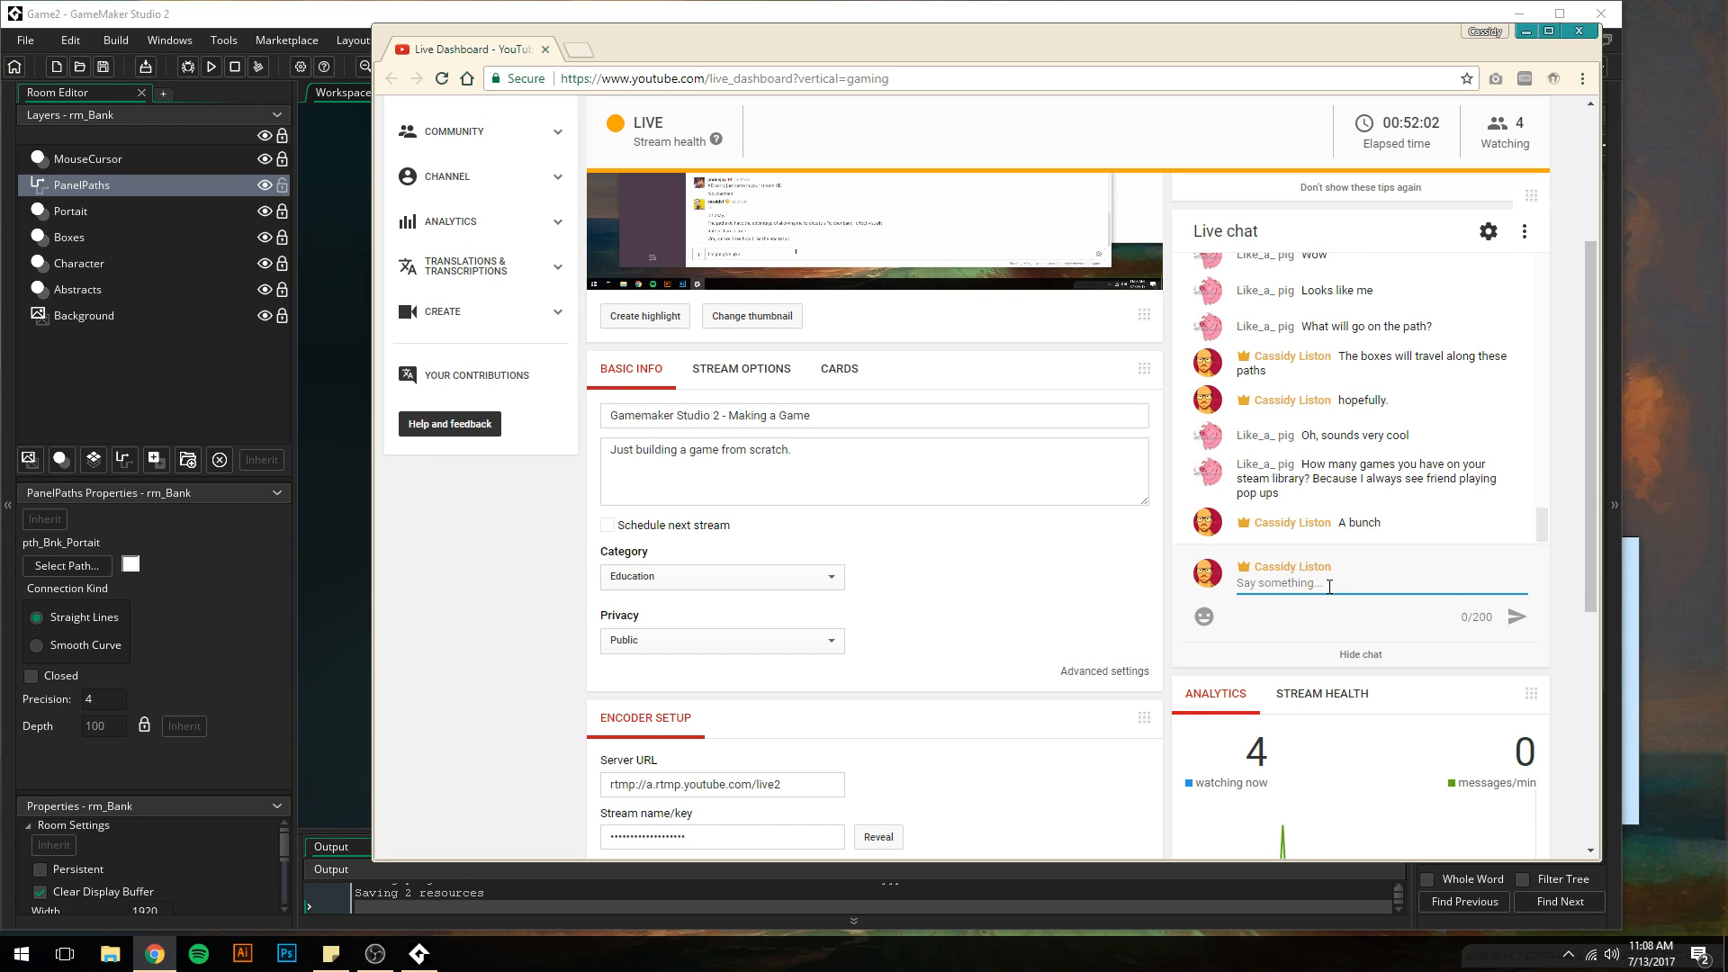
type("But I mostly play DOTA nowadays. I shouldn\\t")
key("BackSpace")
type("'t.")
key("Return")
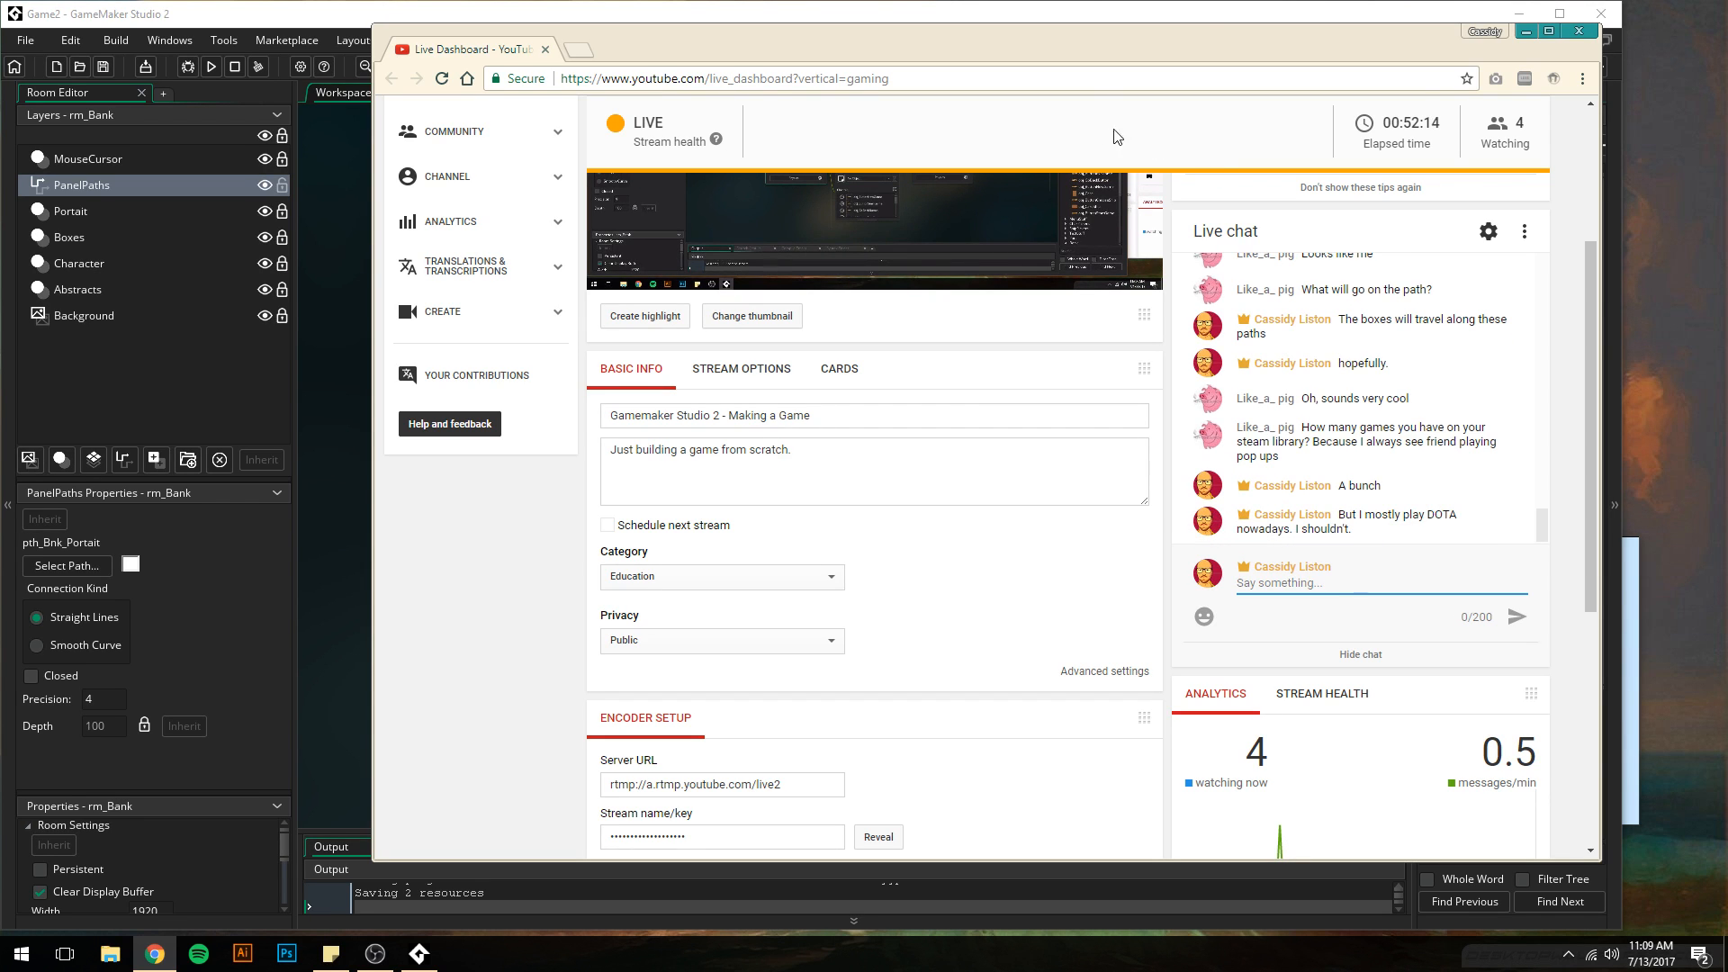
- Move the browser aside, return to GameMaker Studio 2 and examine the Create and Left Pressed event code of obj_ParentButton
left_click_drag(856, 40, 1344, 76)
left_click(1036, 41)
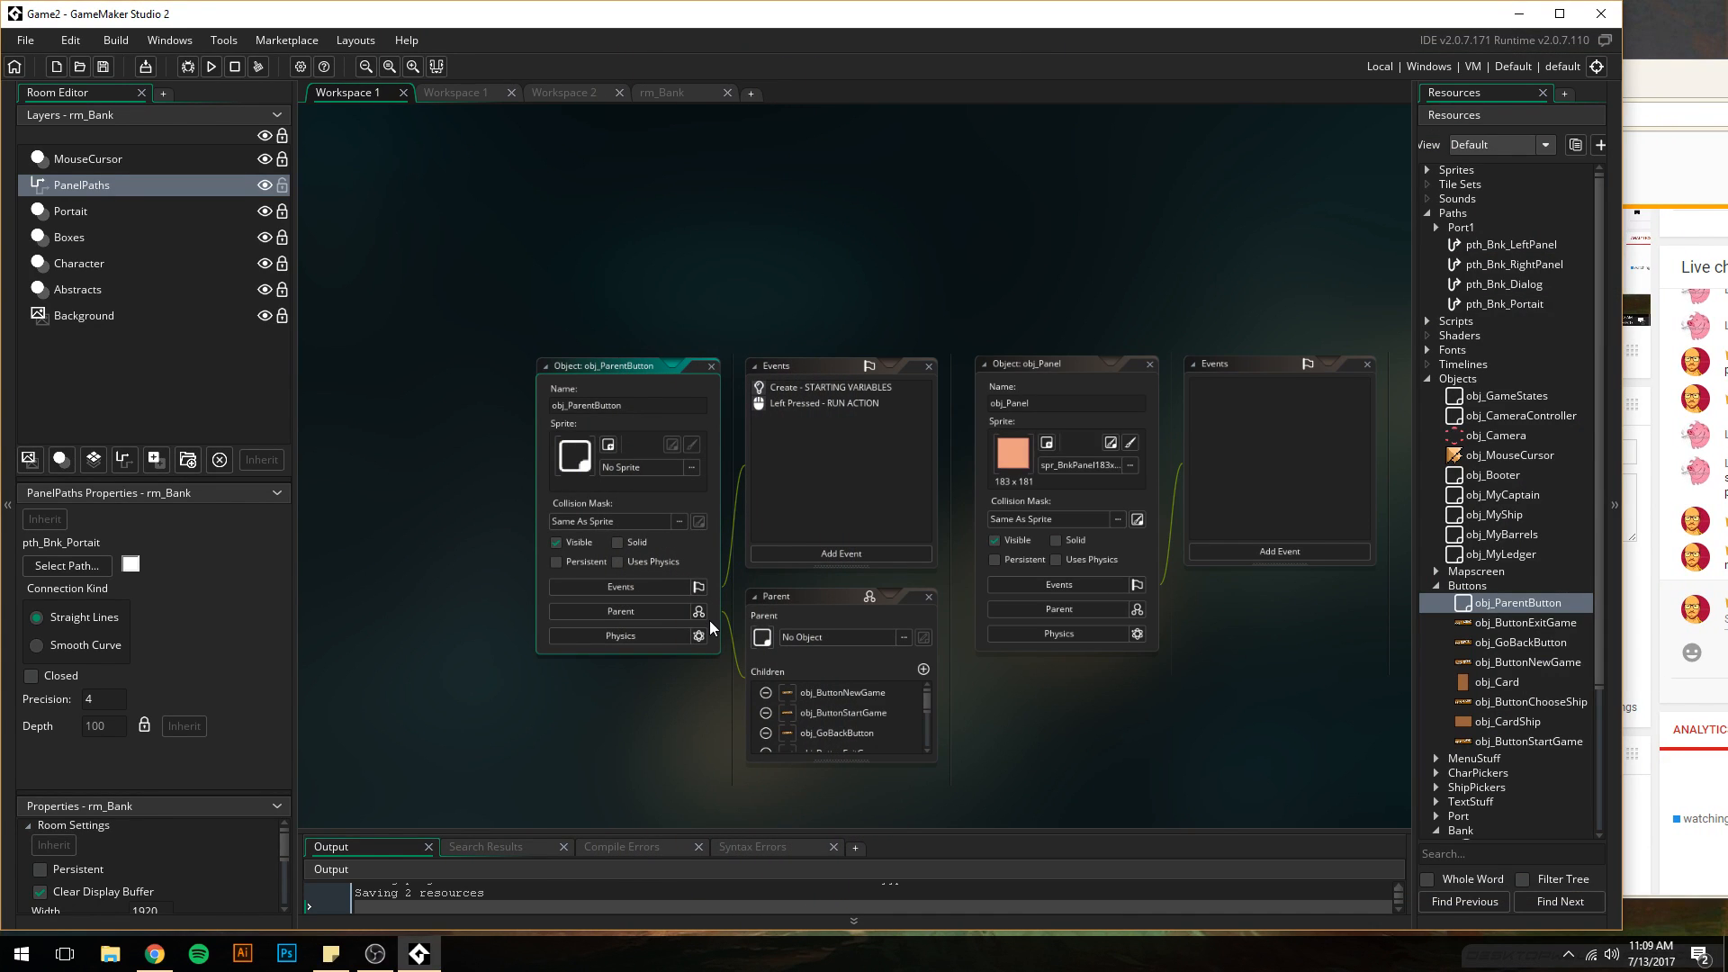
double_click(865, 389)
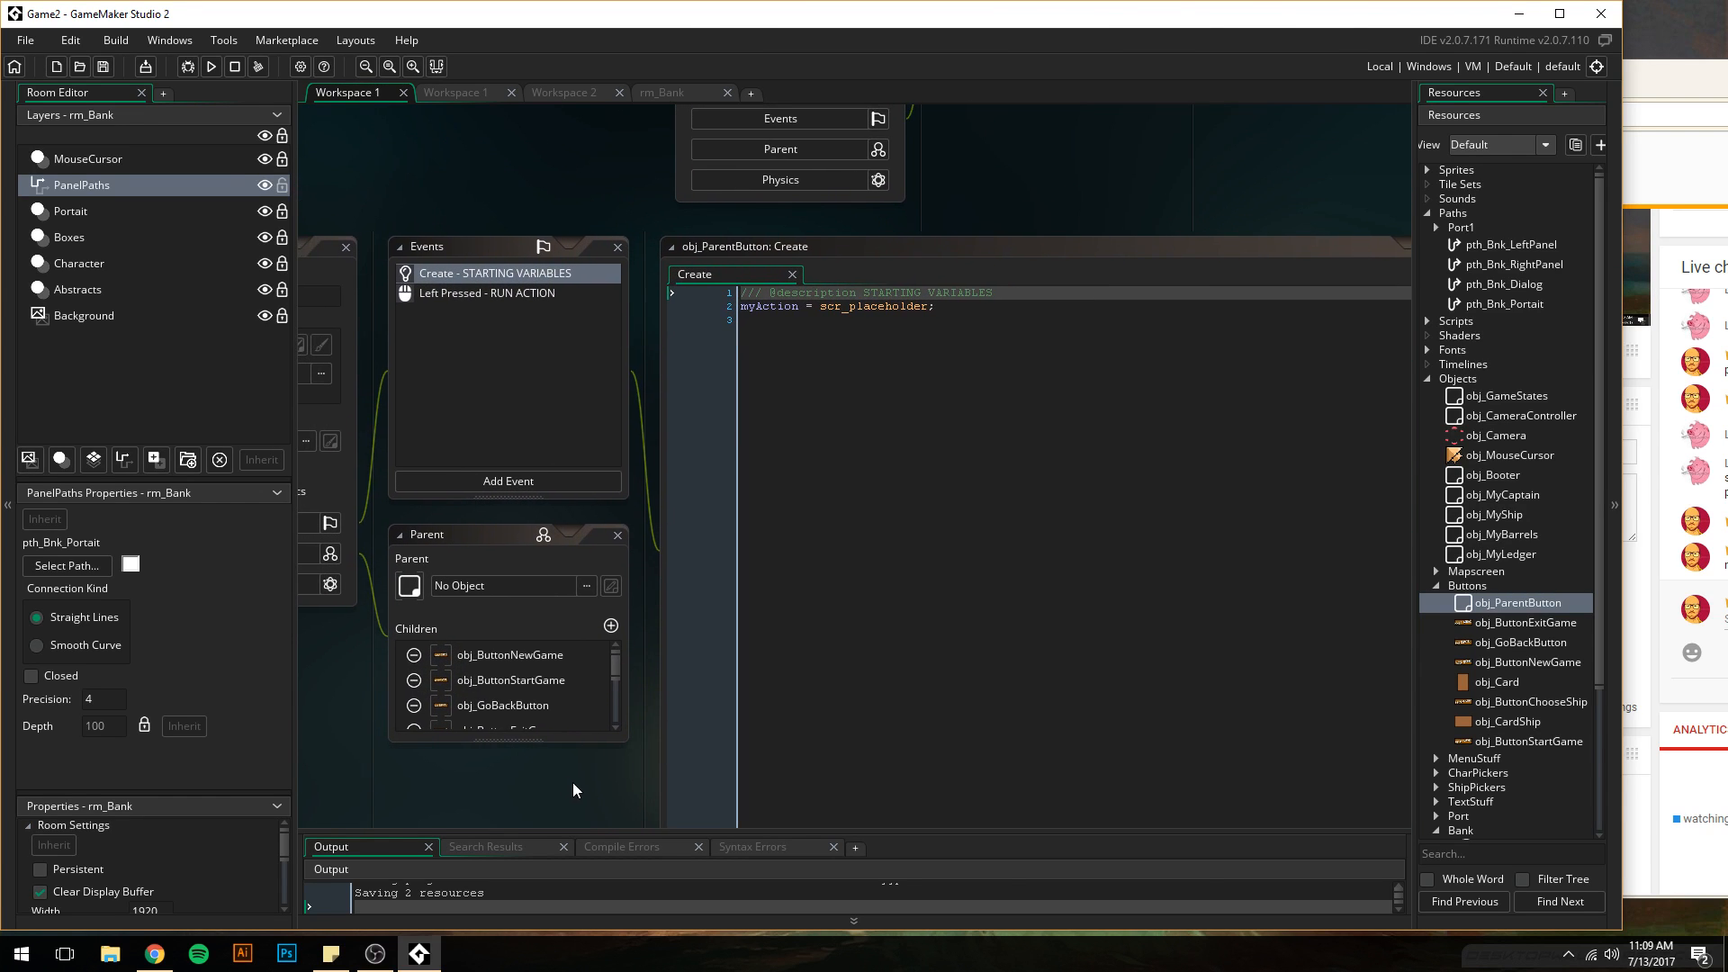
double_click(470, 293)
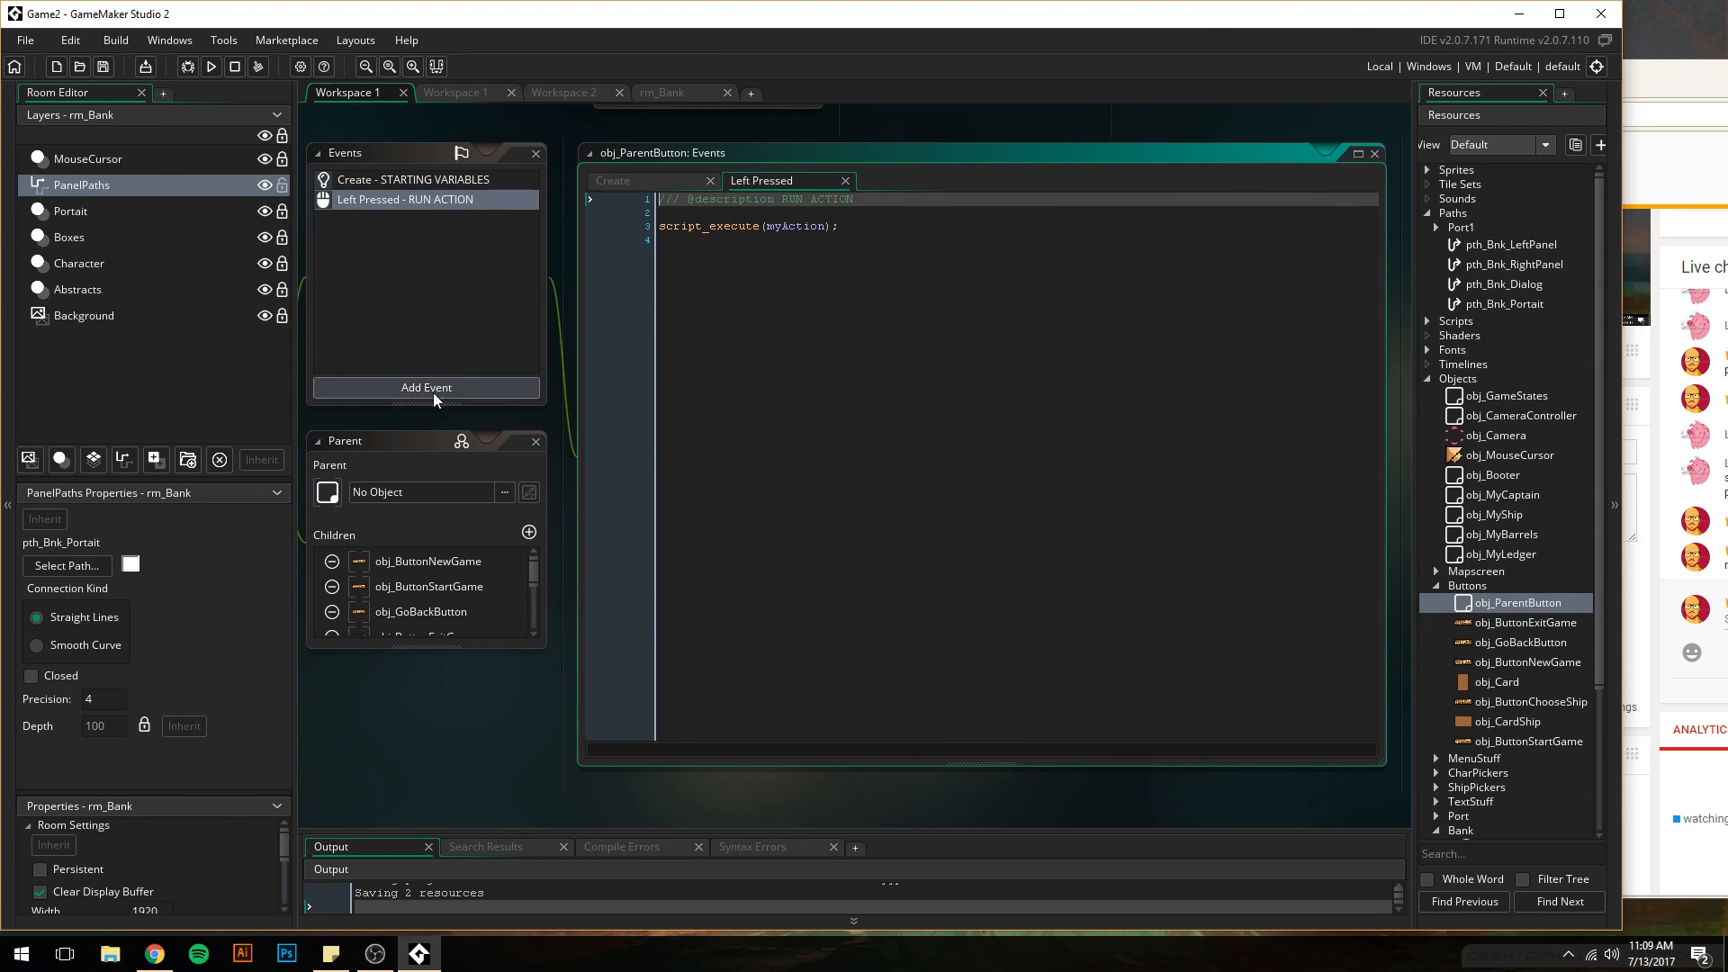
middle_click_drag(605, 729, 586, 753)
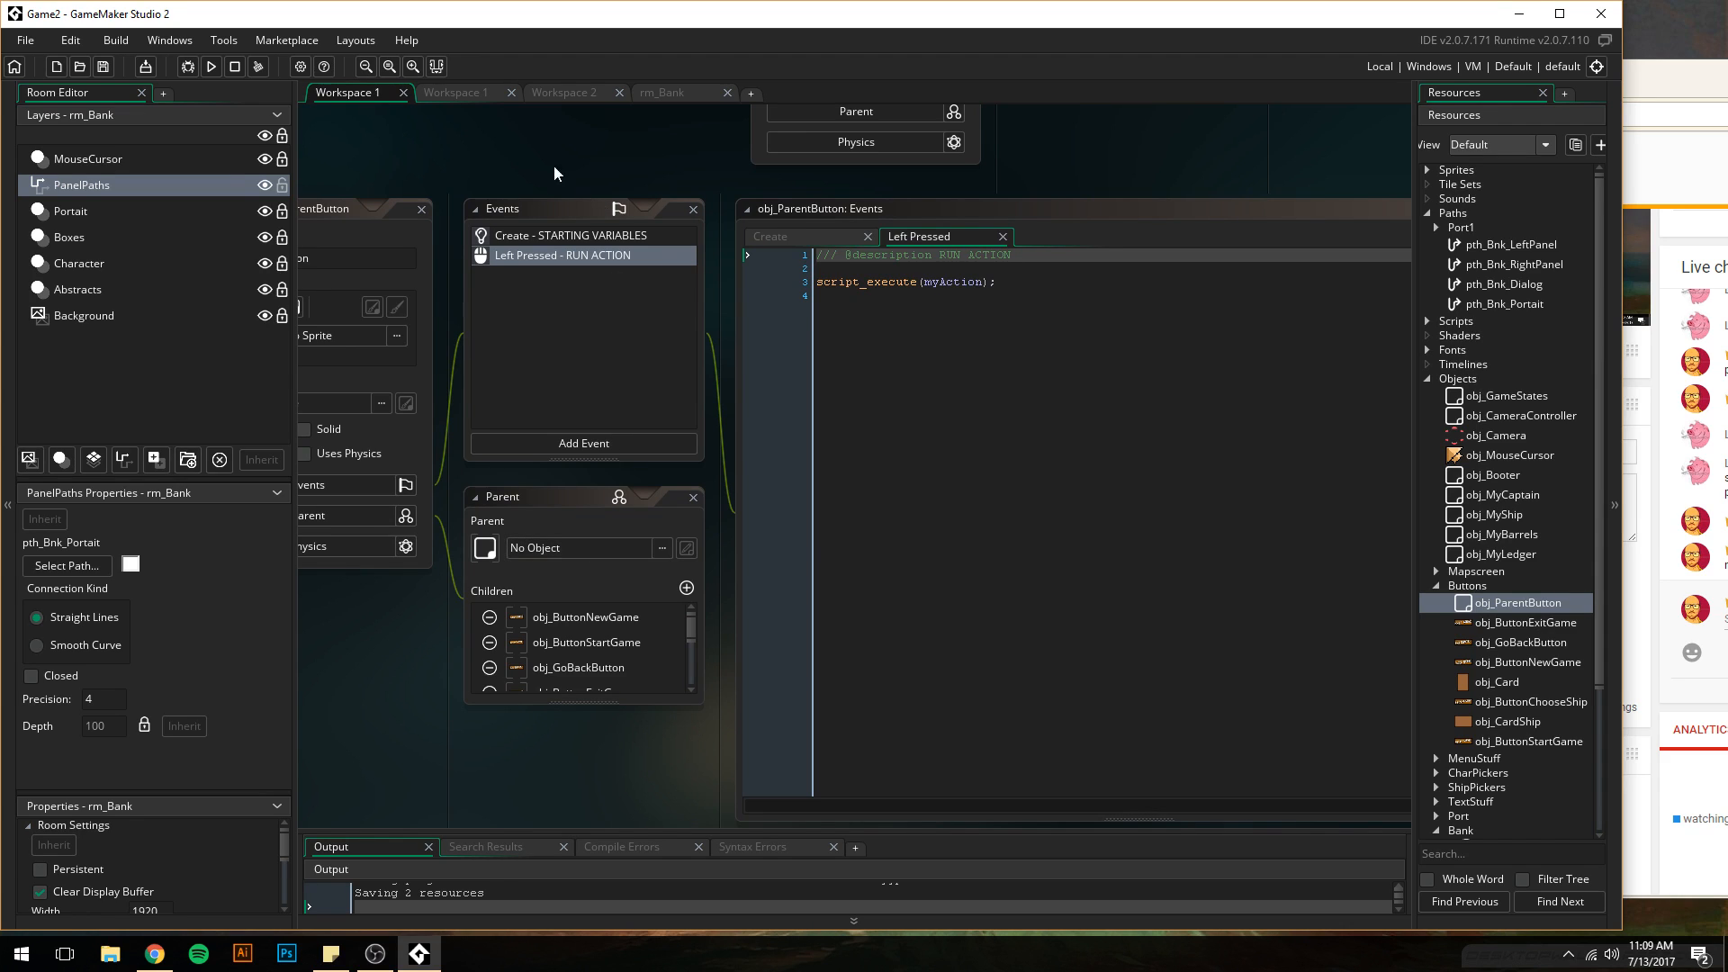
middle_click_drag(537, 181, 535, 375)
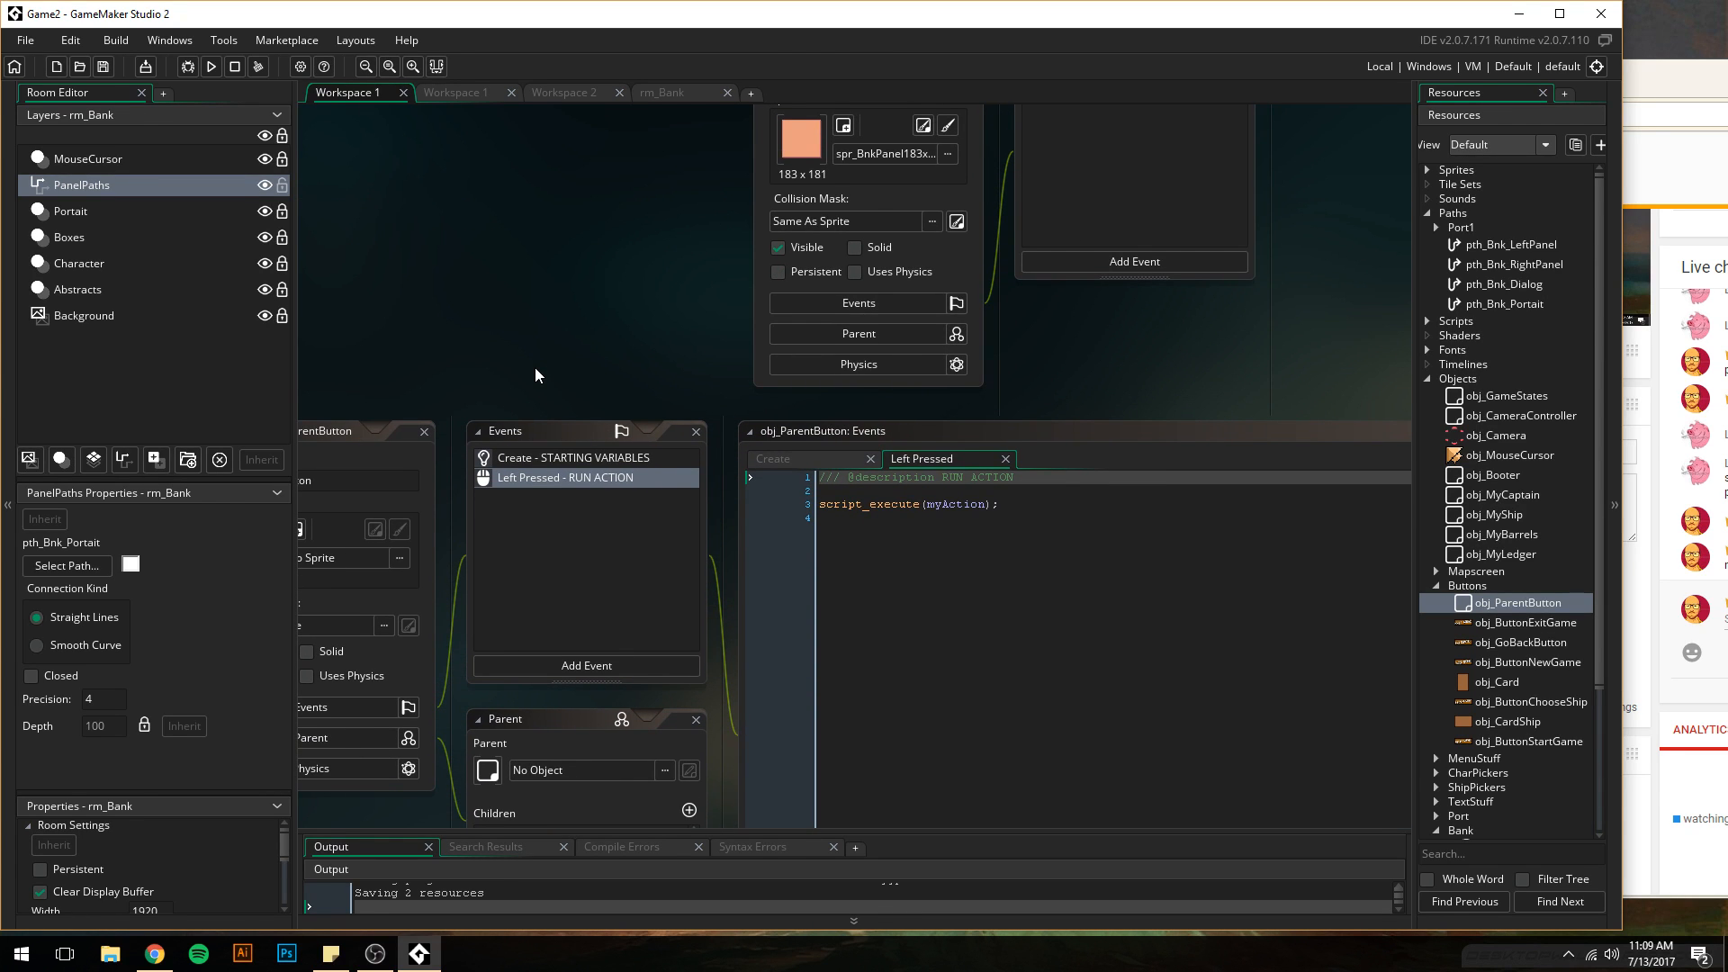
middle_click_drag(560, 252, 570, 457)
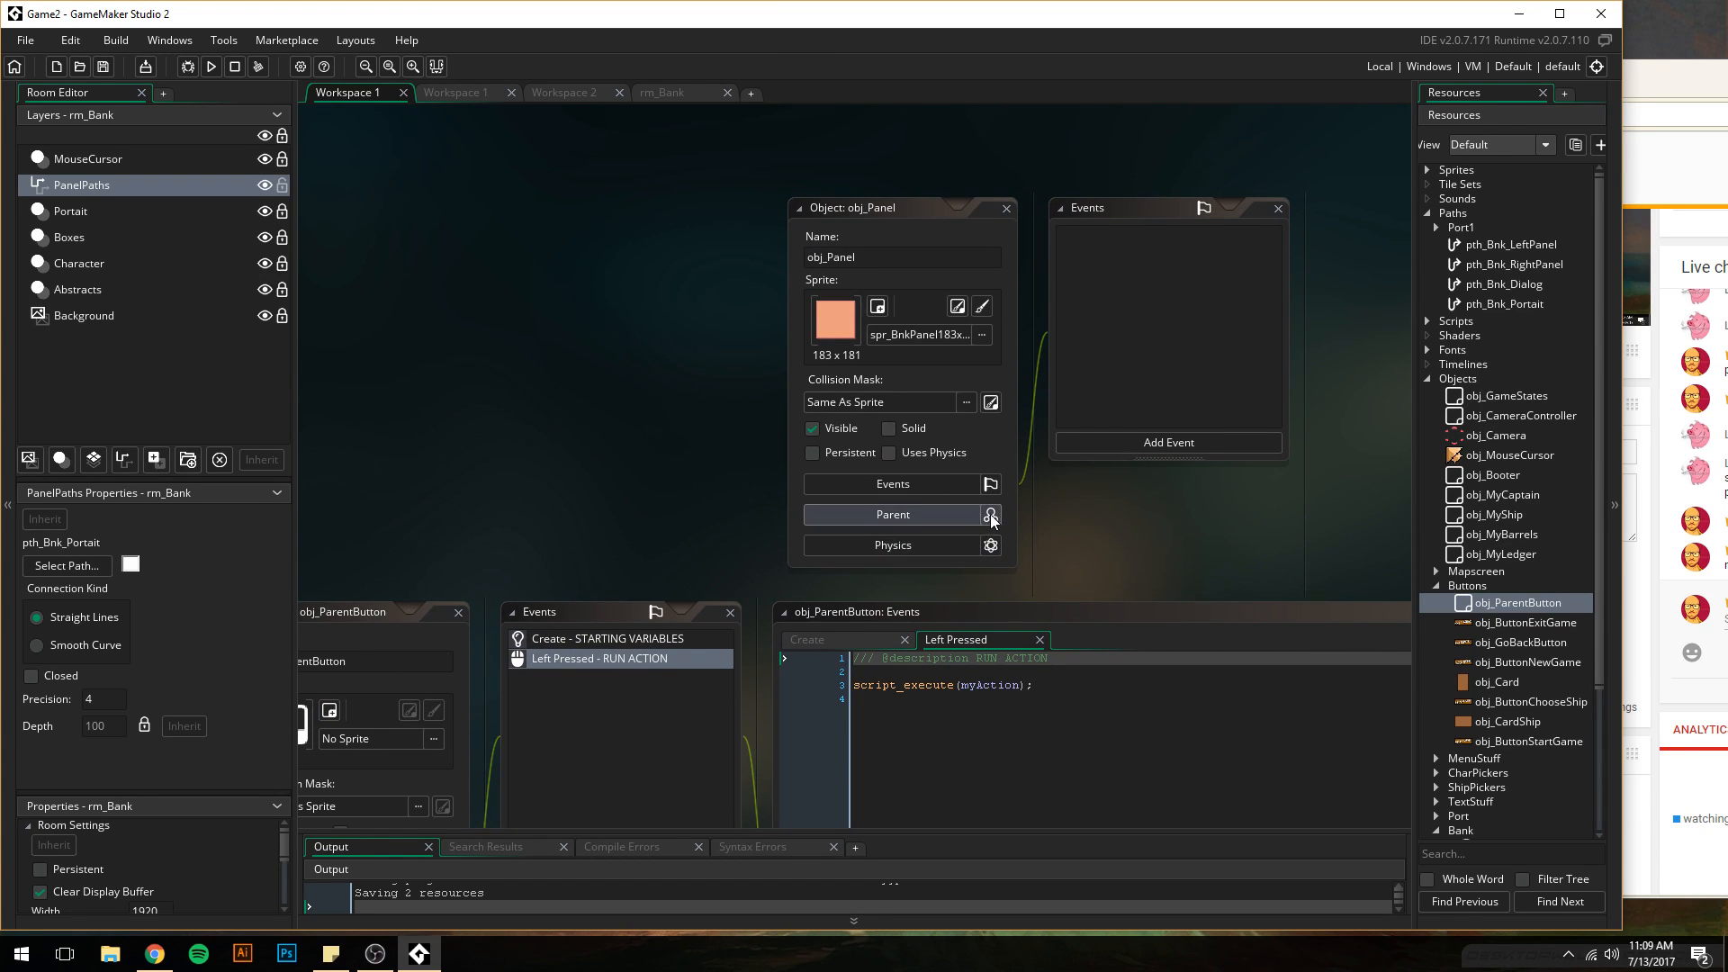
- Close obj_ParentButton and its event code so that only the obj_Panel editor remains in the workspace
left_click(960, 512)
left_click(1278, 496)
middle_click_drag(551, 598, 378, 397)
left_click(582, 548)
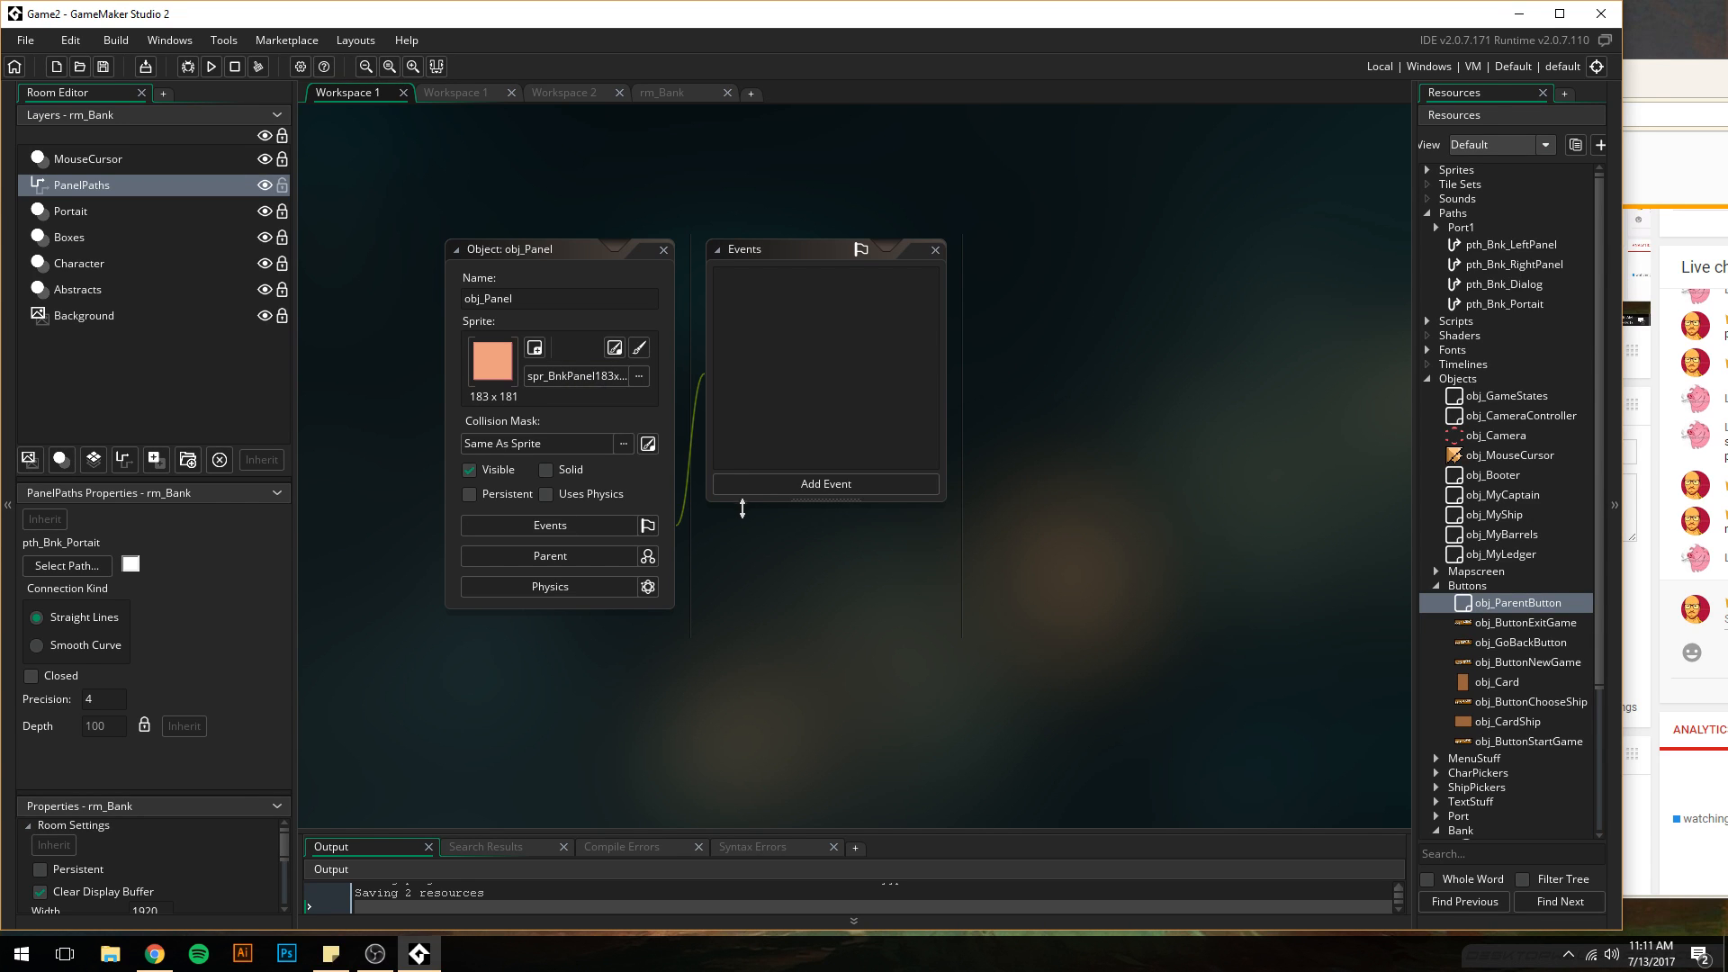
- Add a Create event to obj_Panel and replace its placeholder text with the description INIT VARS
left_click(795, 484)
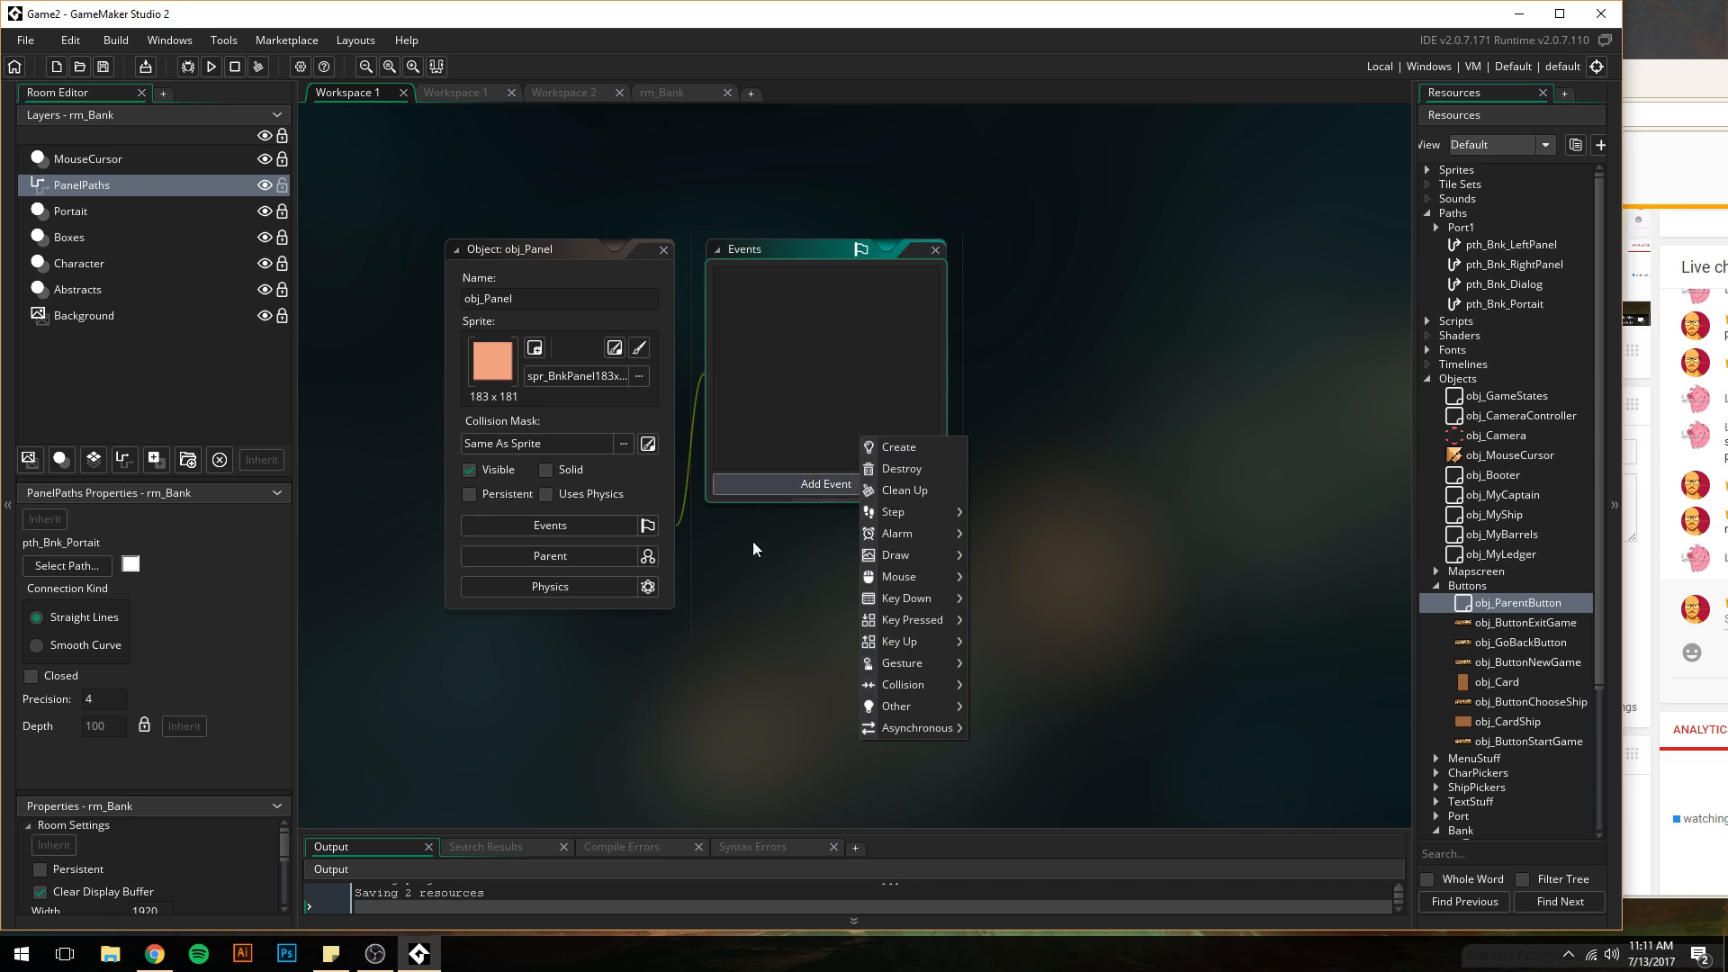
left_click(922, 440)
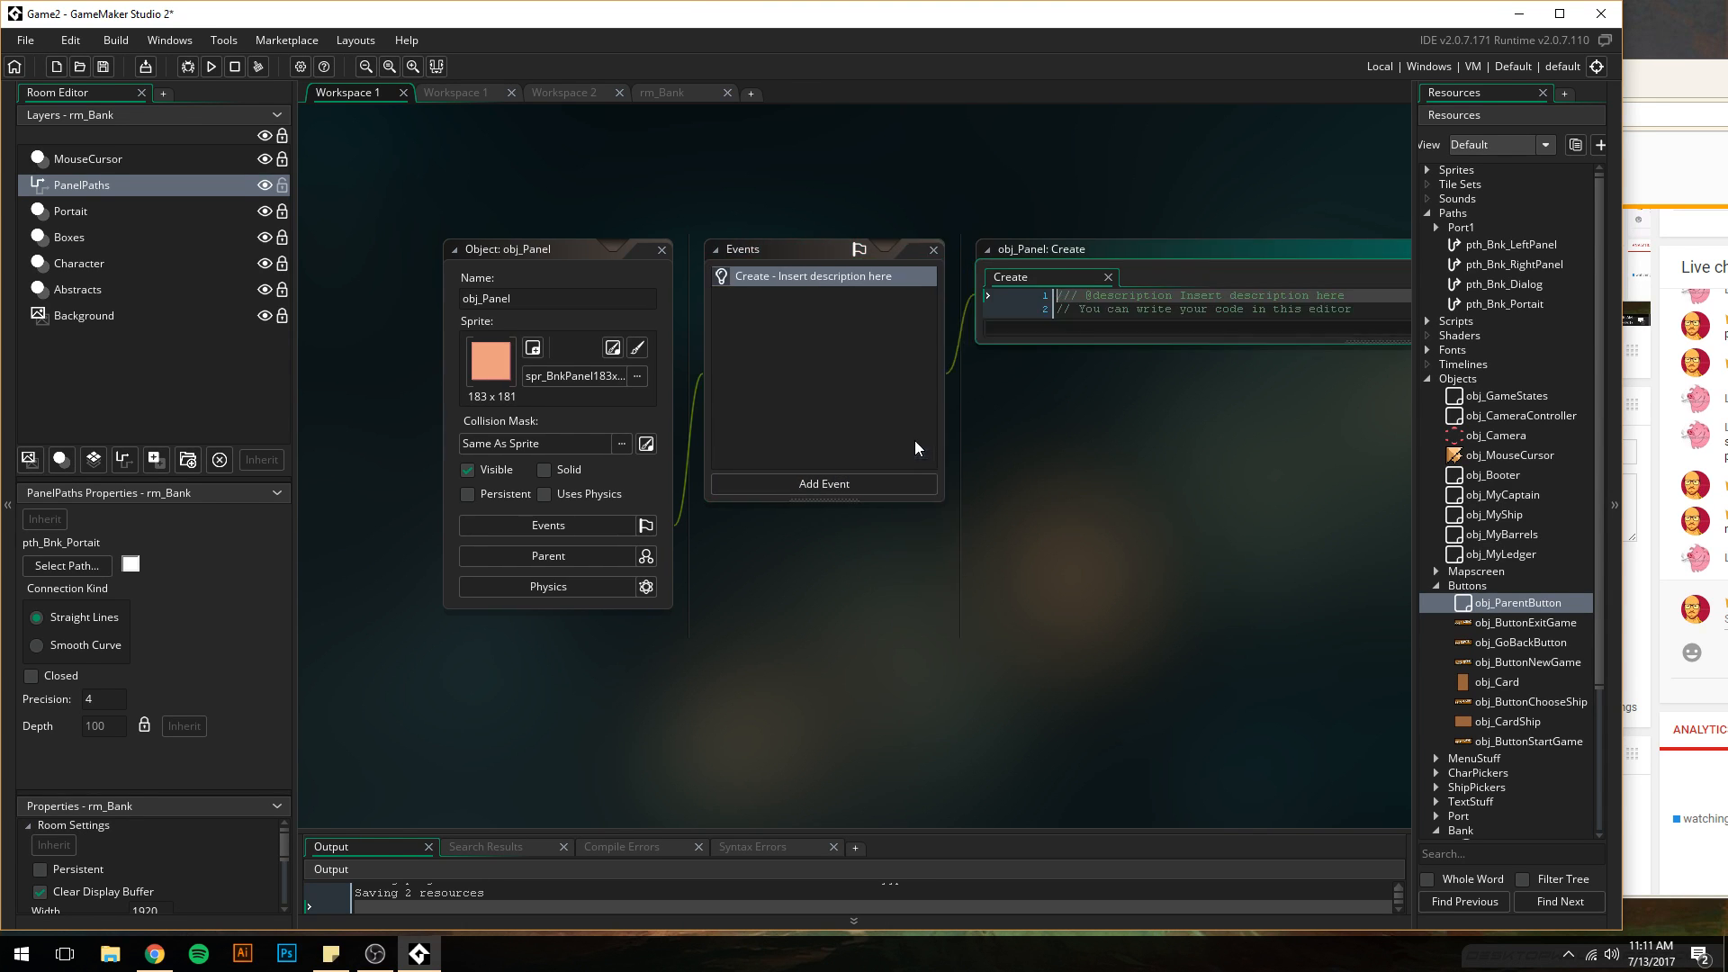
left_click(805, 226)
left_click_drag(806, 226, 775, 187)
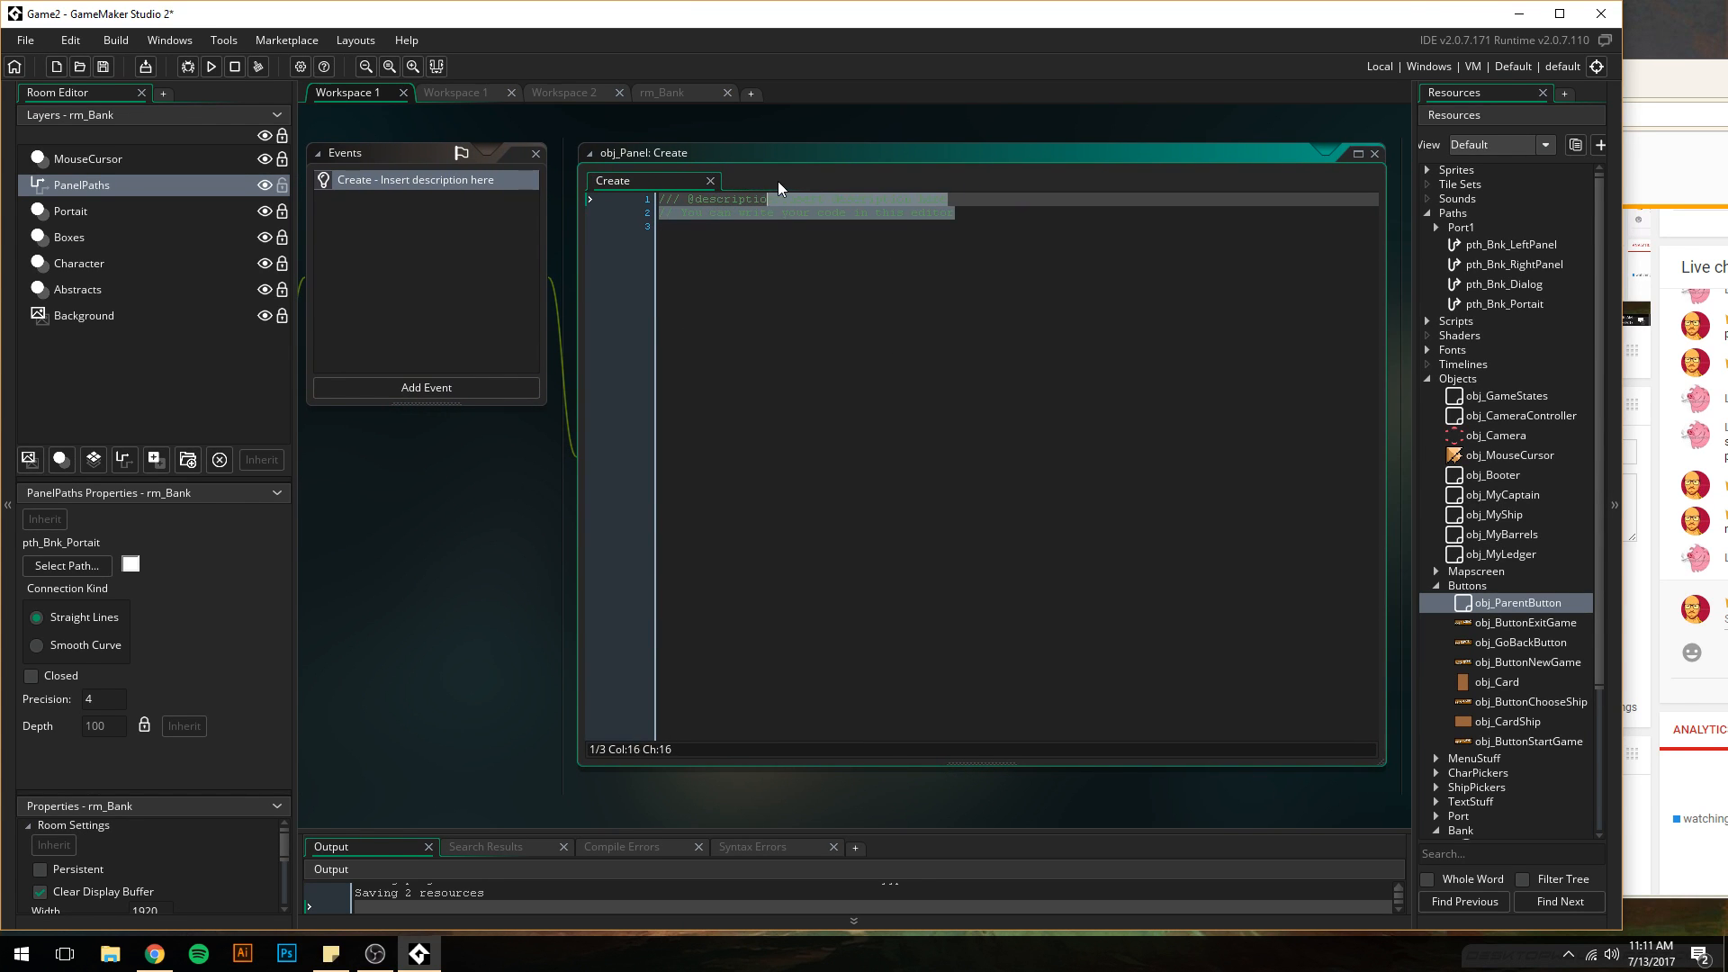
type("INIT VARS")
key("Return")
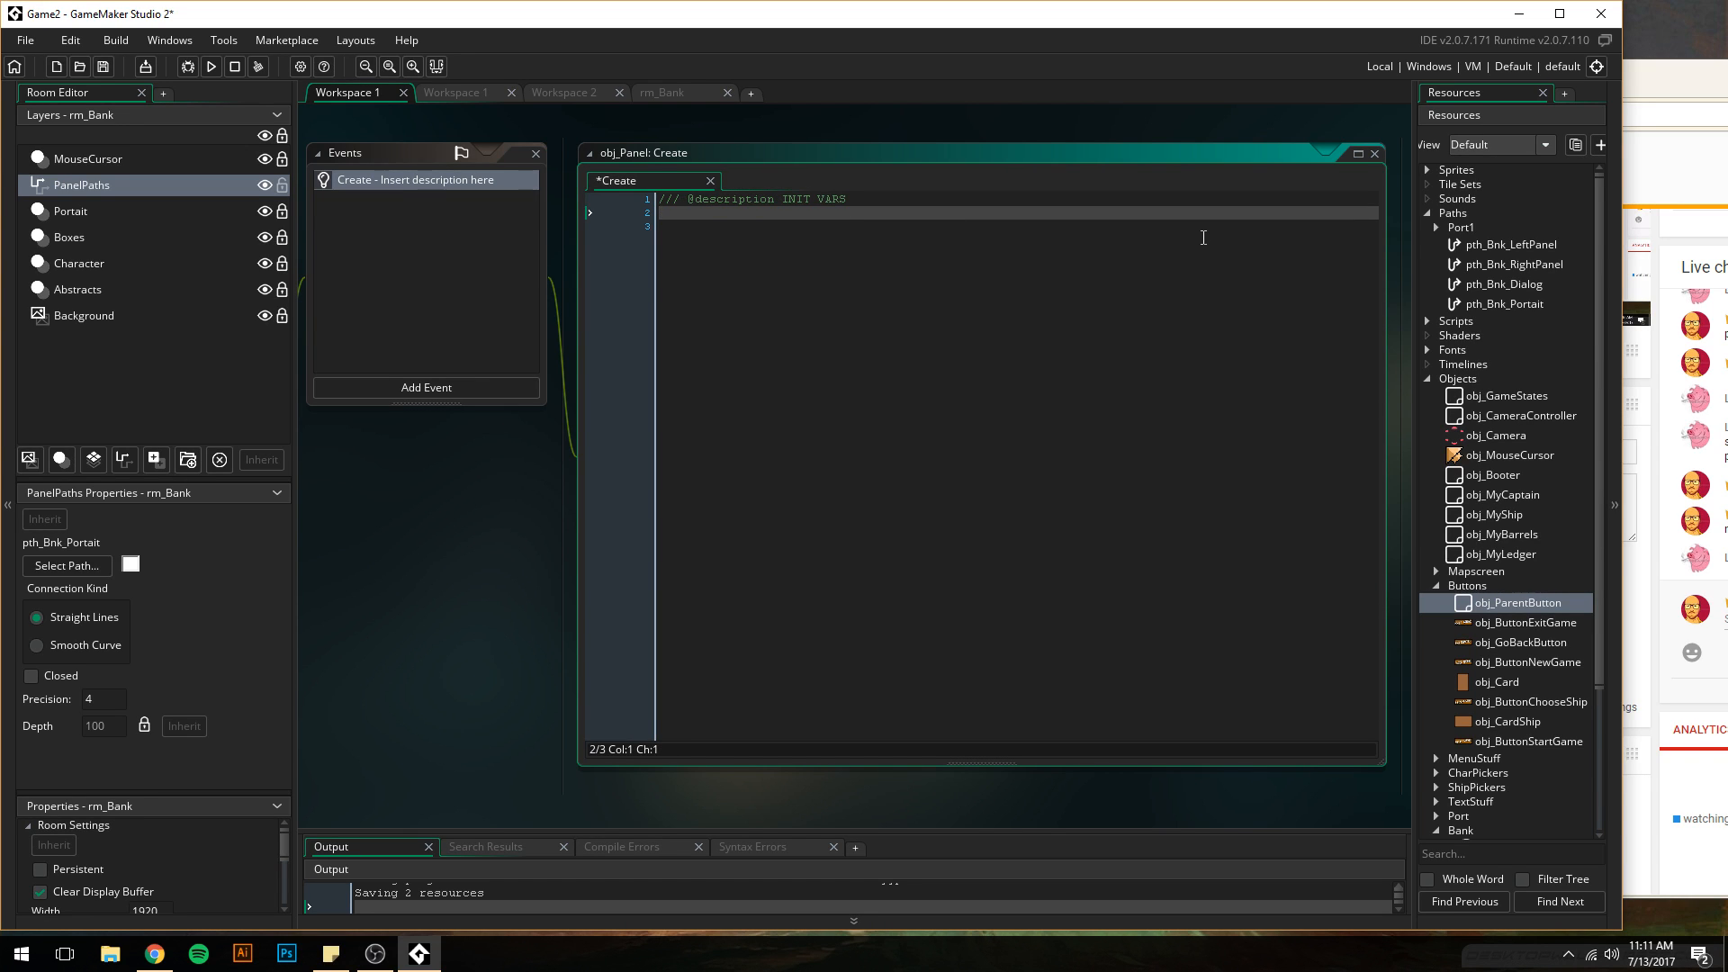
- Define the path variable on line 3 of the Create code as myPath = path_add(); and start a trailing comment
key("Down")
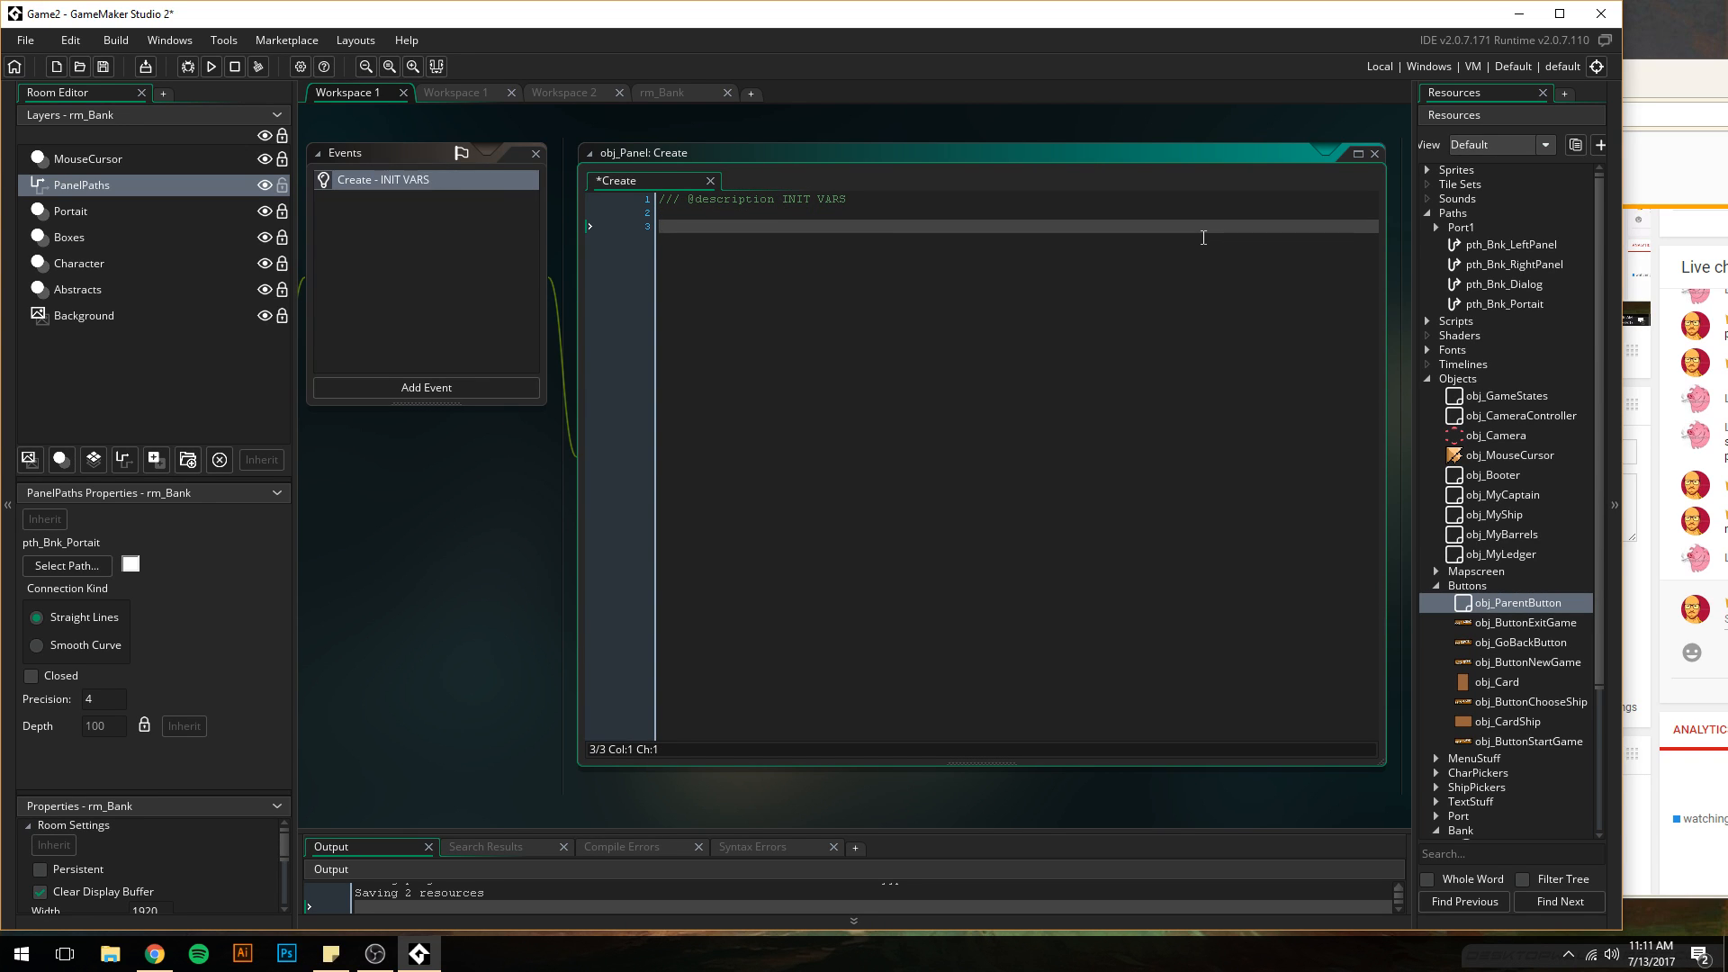
type("myPath =")
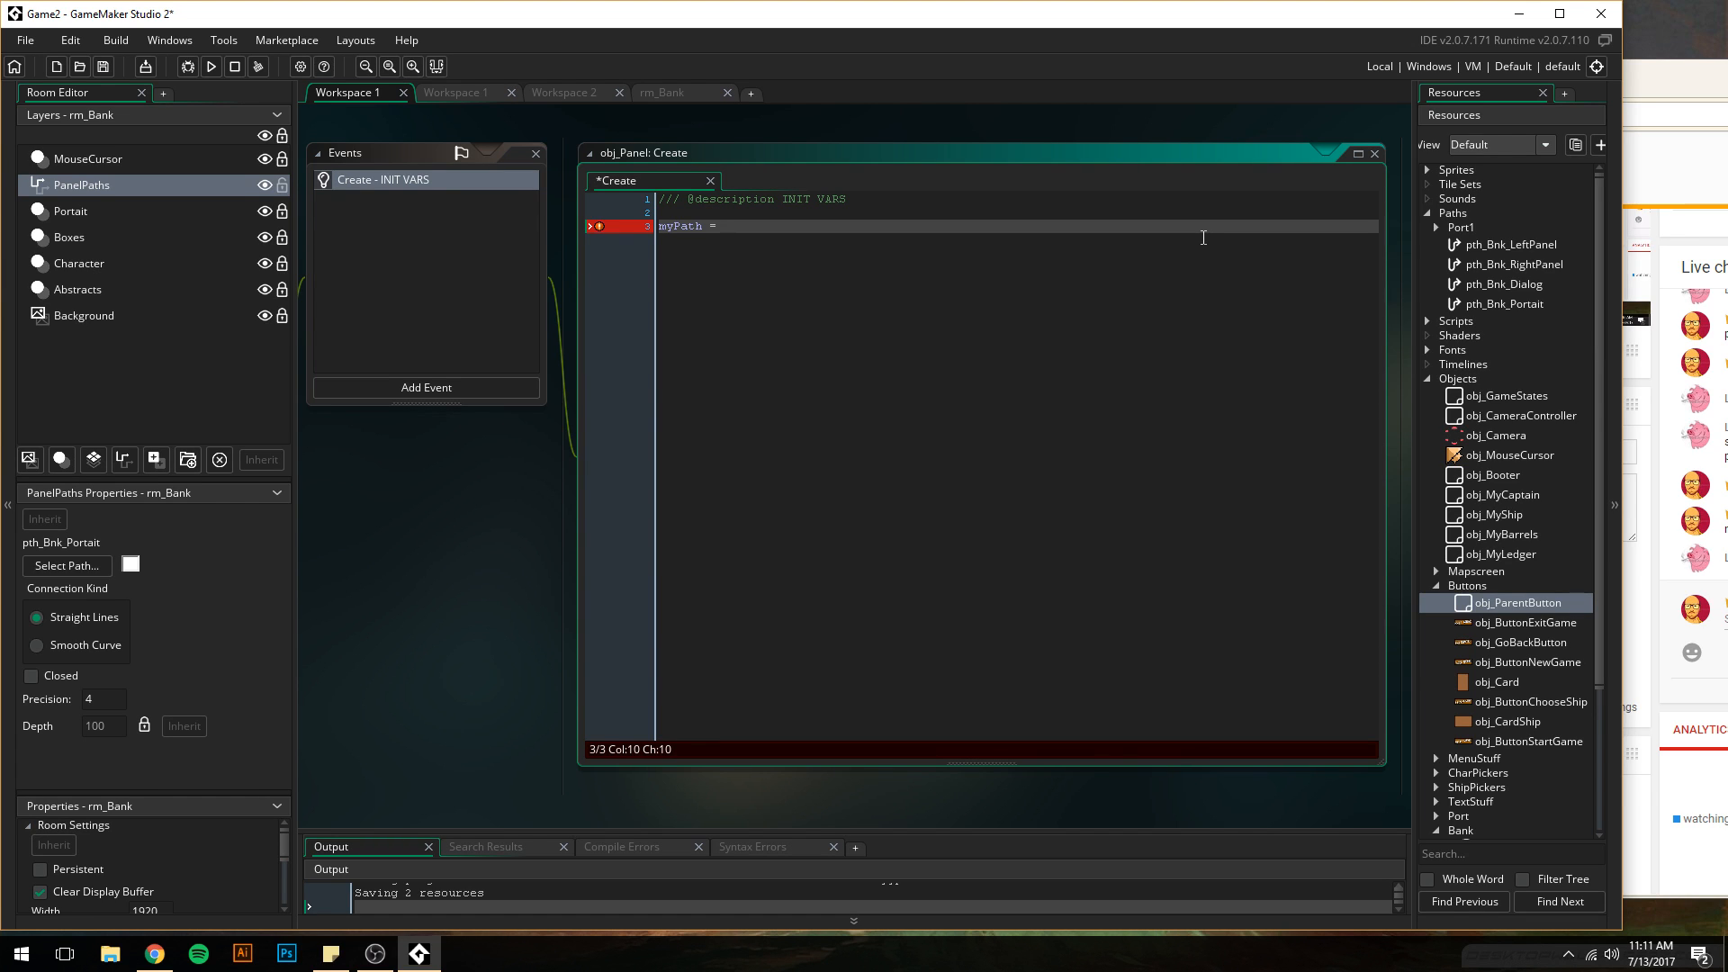
type("path")
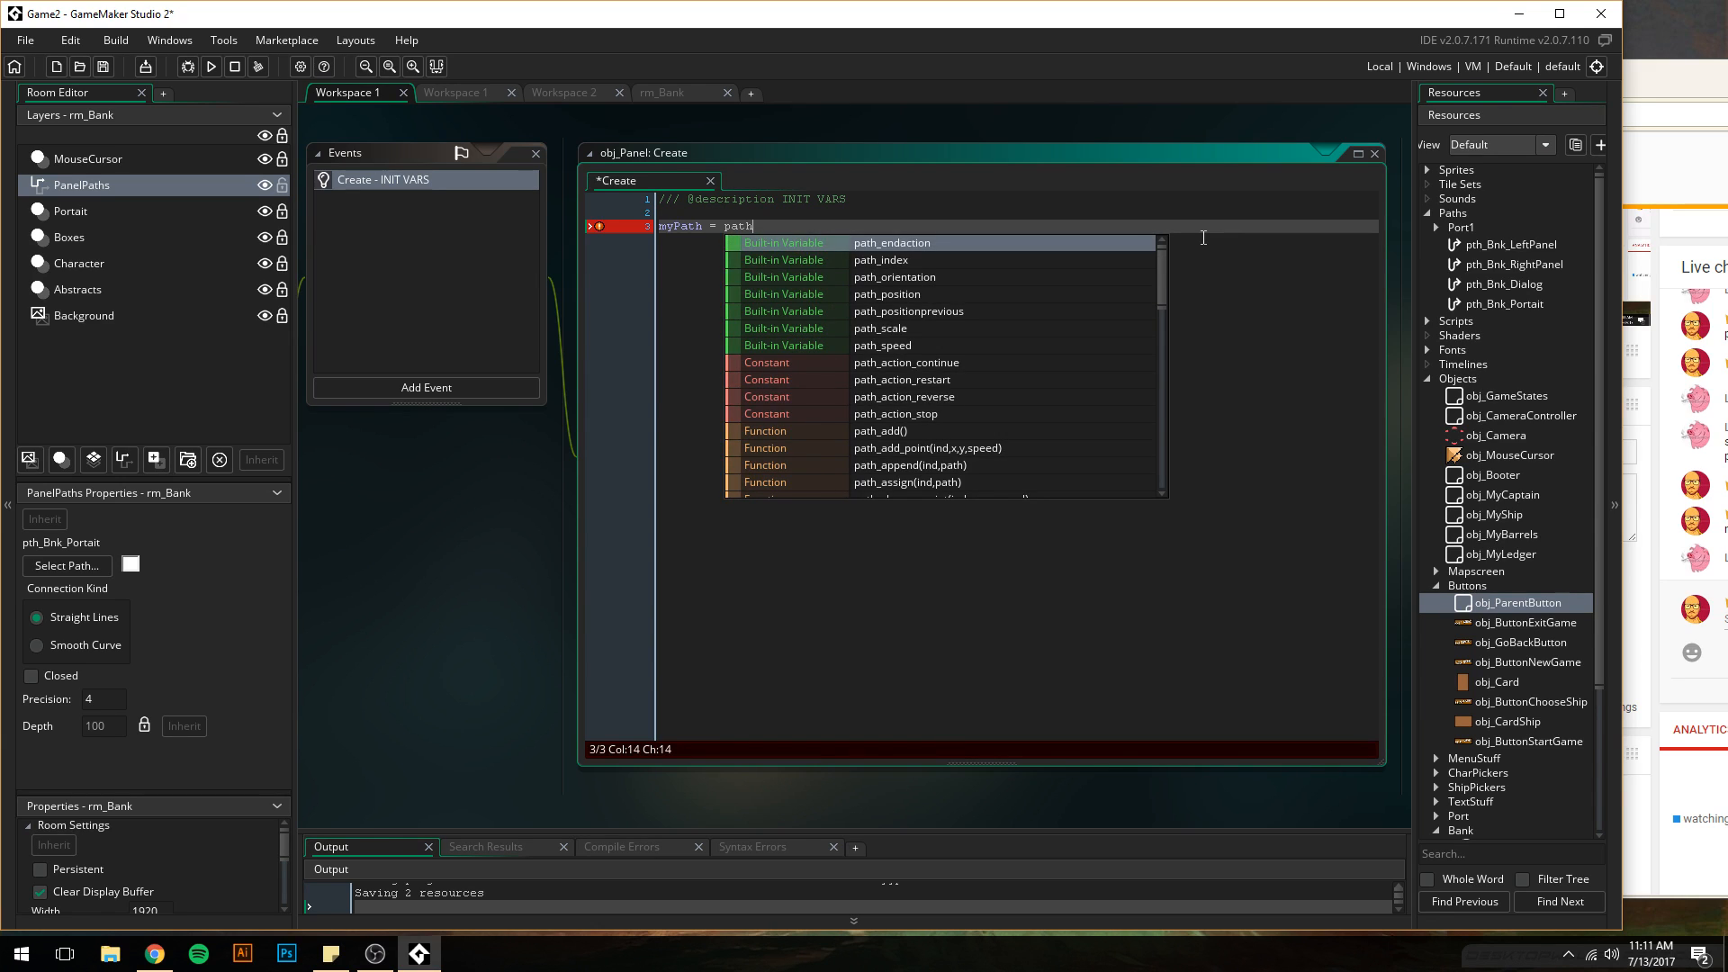
key("Down")
key("Down")
key("Down")
key("Down")
key("Down")
key("Down")
key("Down")
key("Down")
key("Down")
key("Down")
key("Down")
key("Return")
type("; // ")
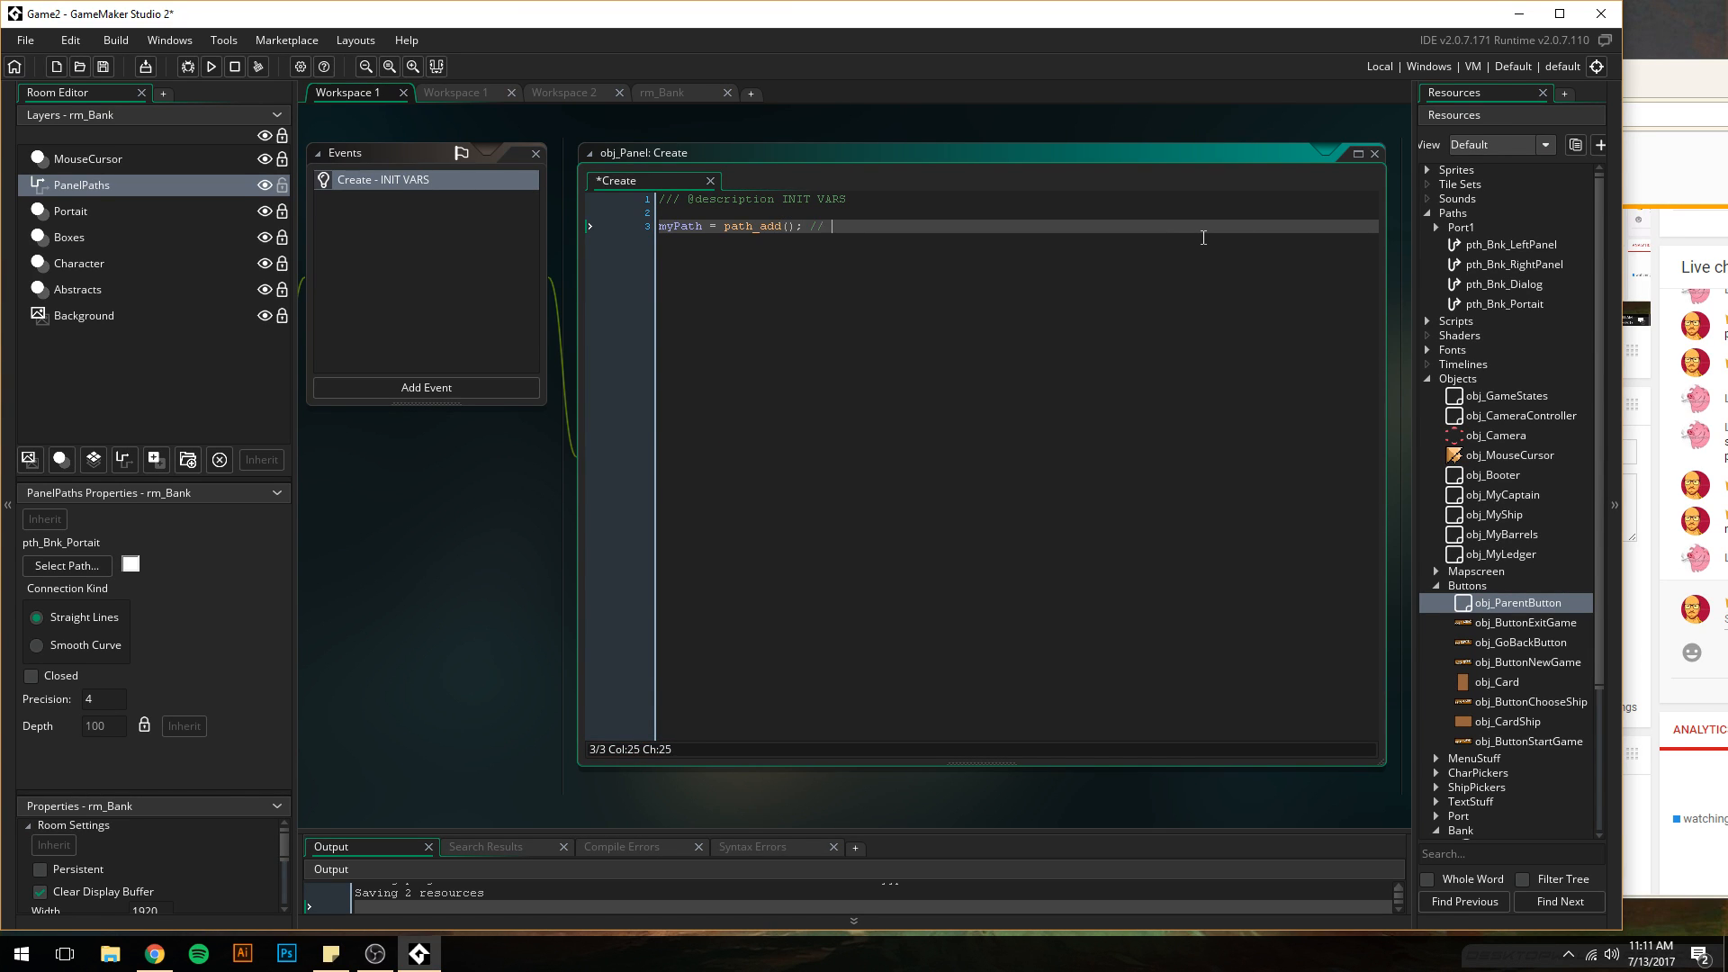
- Comment the myPath line with "Empty path. Needs to be defined manually in Room Creation Code." and add mySpeed = 4; below it
type("Empty path. Needs to be defined manually in Room Creation Code.")
key("Return")
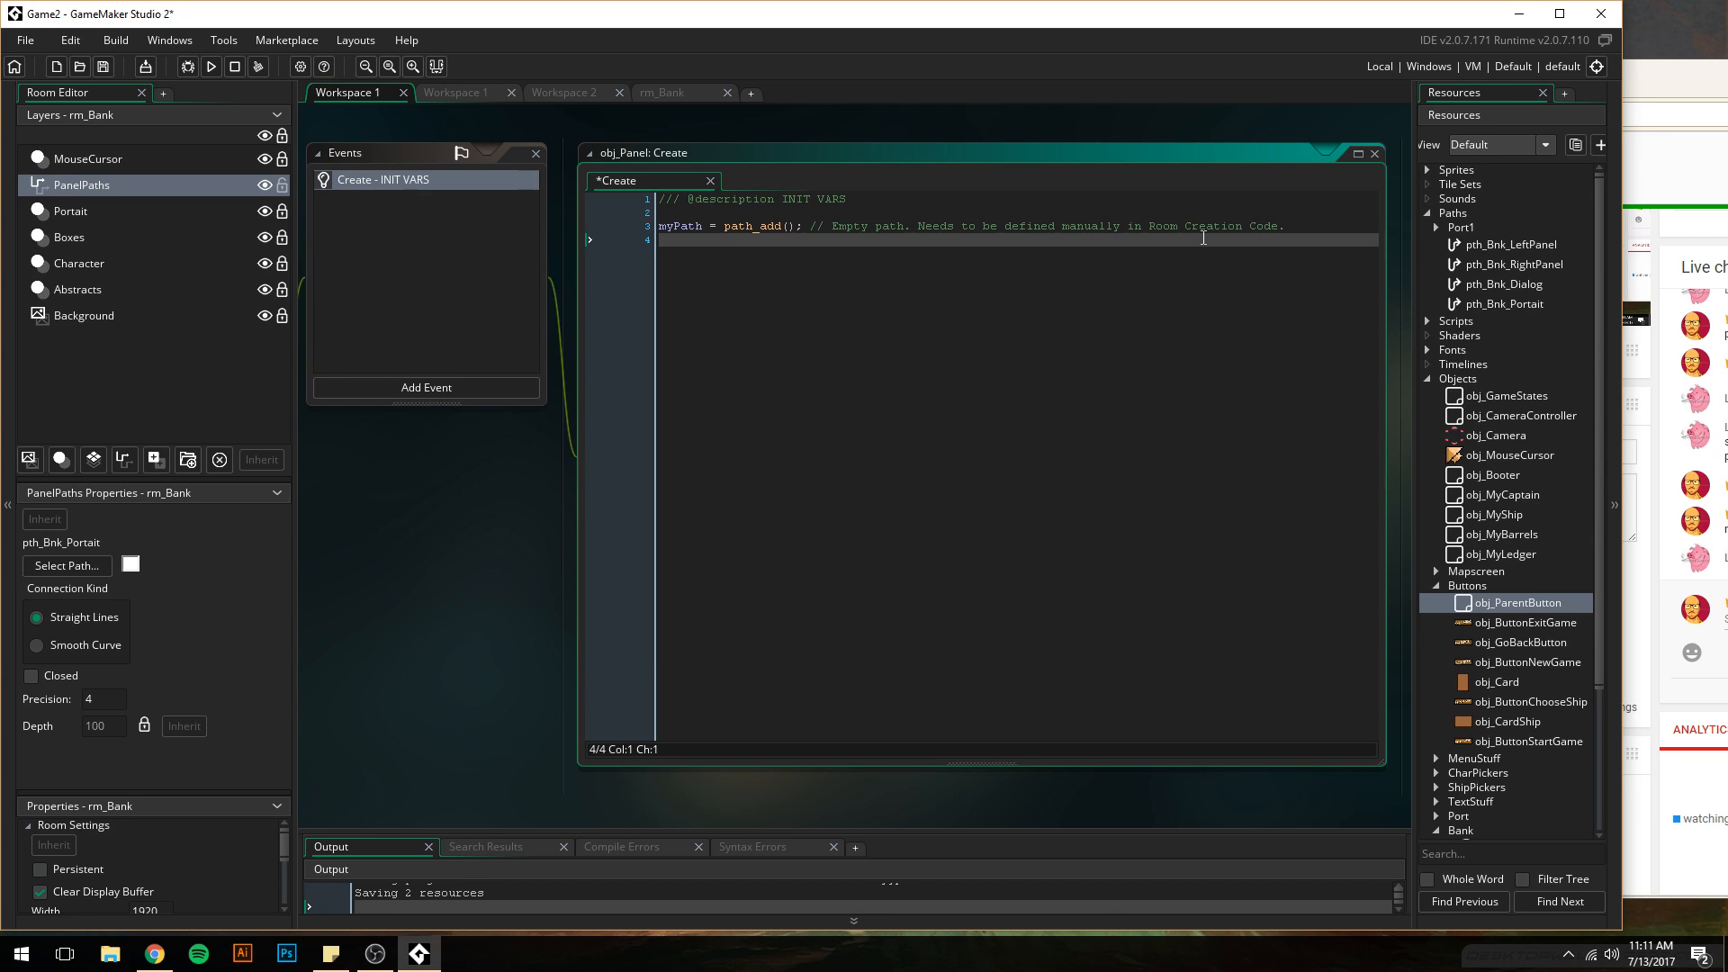
type("mySpeed = 4;")
key("Return")
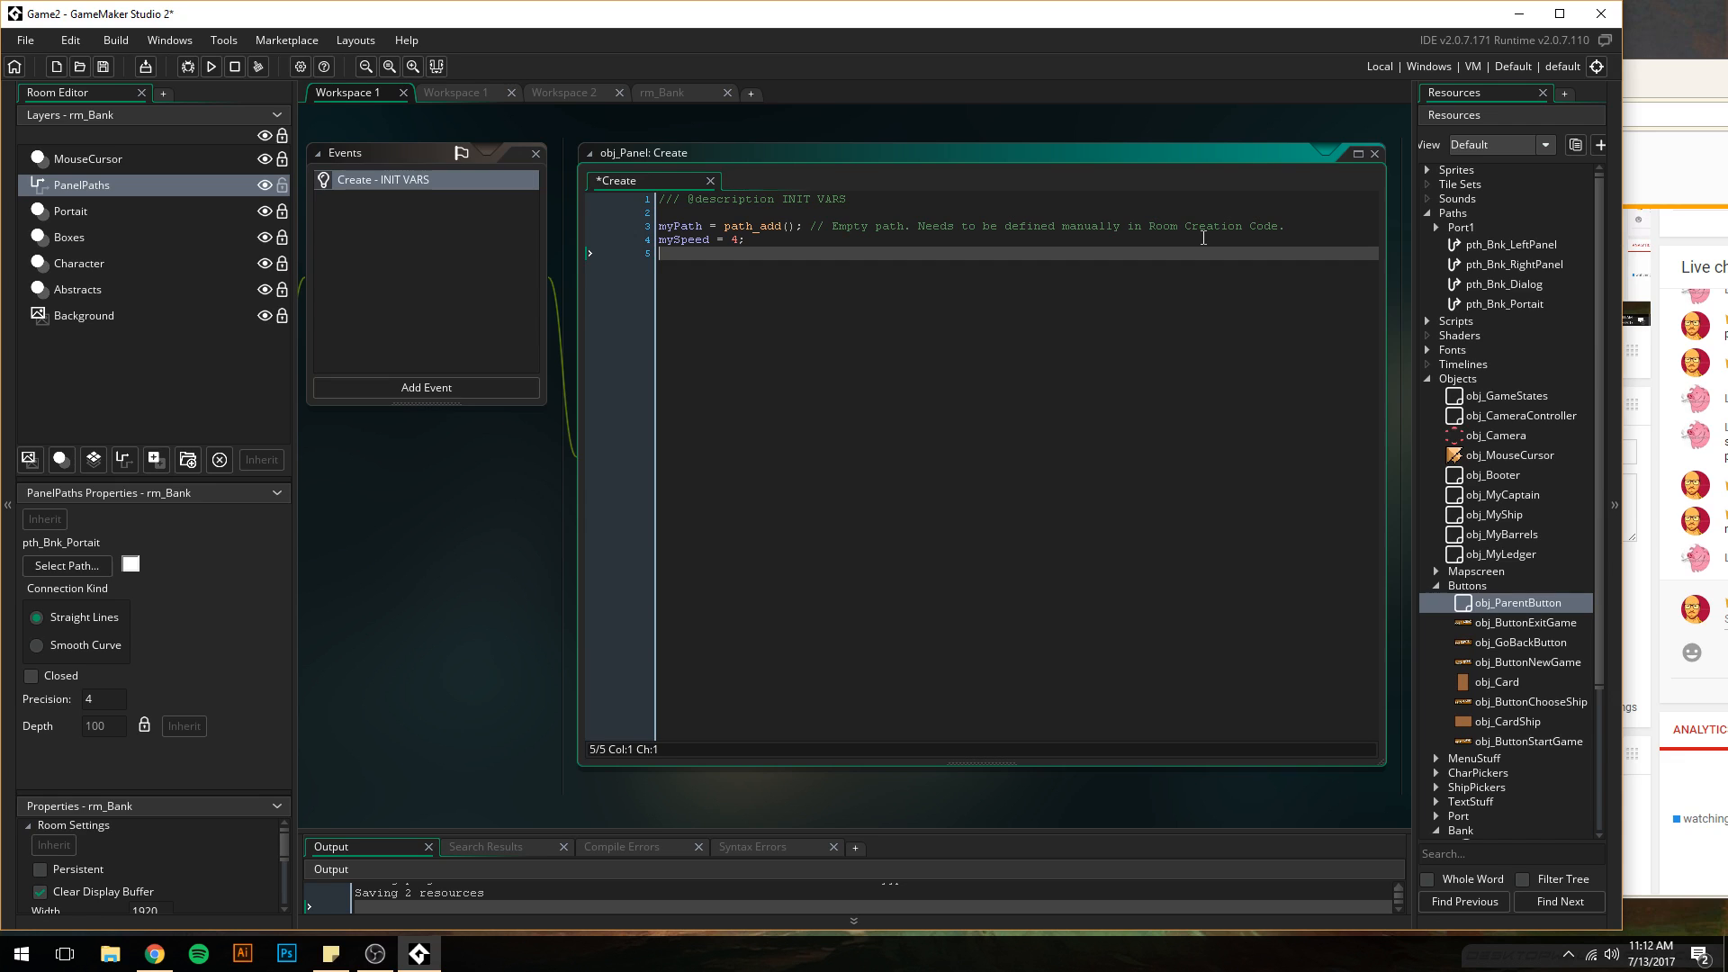
- Look through the suggested path functions and variables on line 6, insert path_position and open its manual page
key("Return")
type("path")
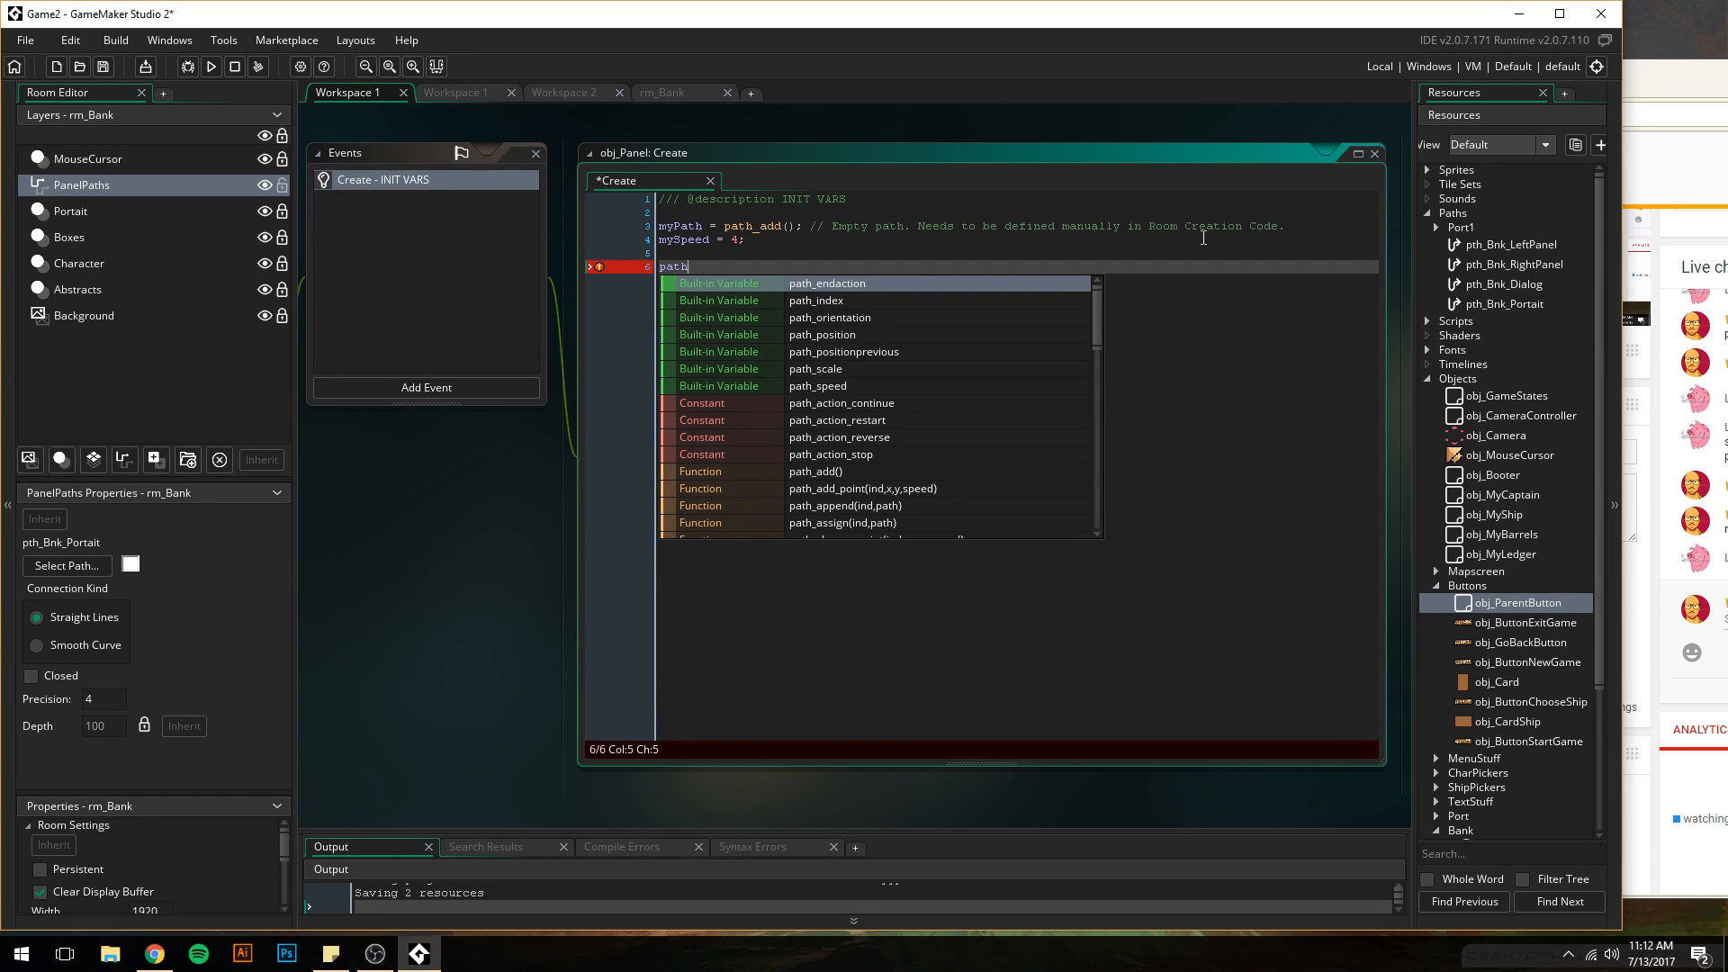
key("Down")
key("Down")
key("Down")
key("Down")
key("Down")
key("Down")
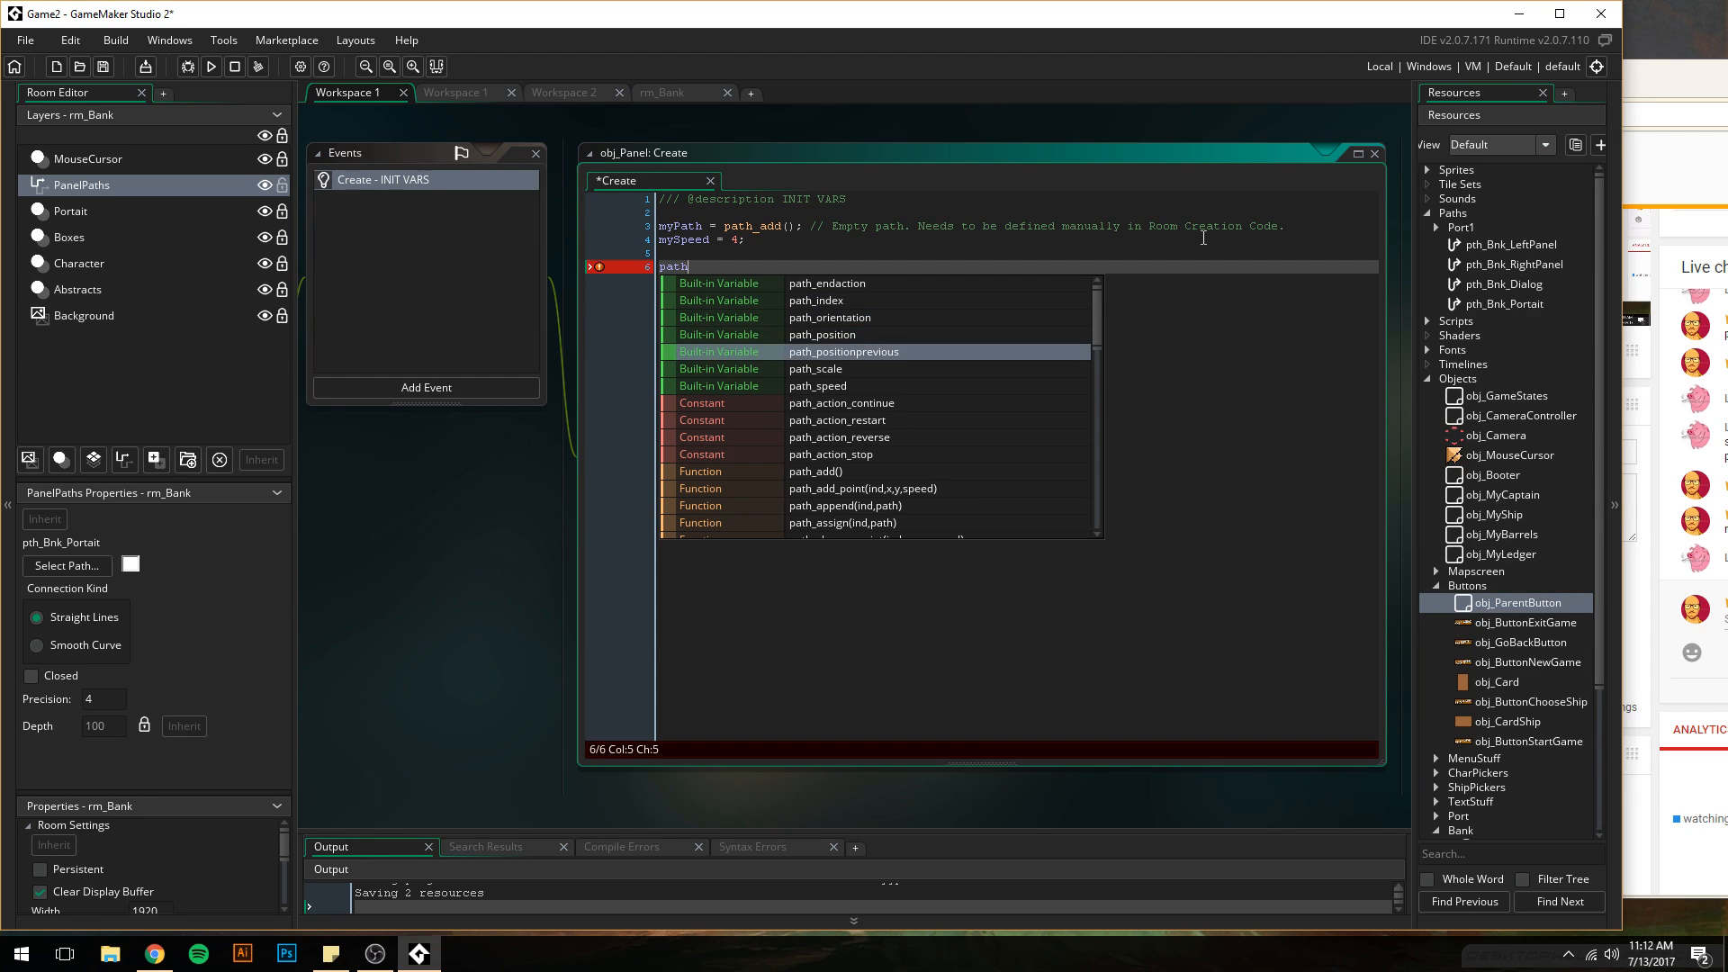
key("Down")
key("Down")
key("Down")
key("Up")
key("Up")
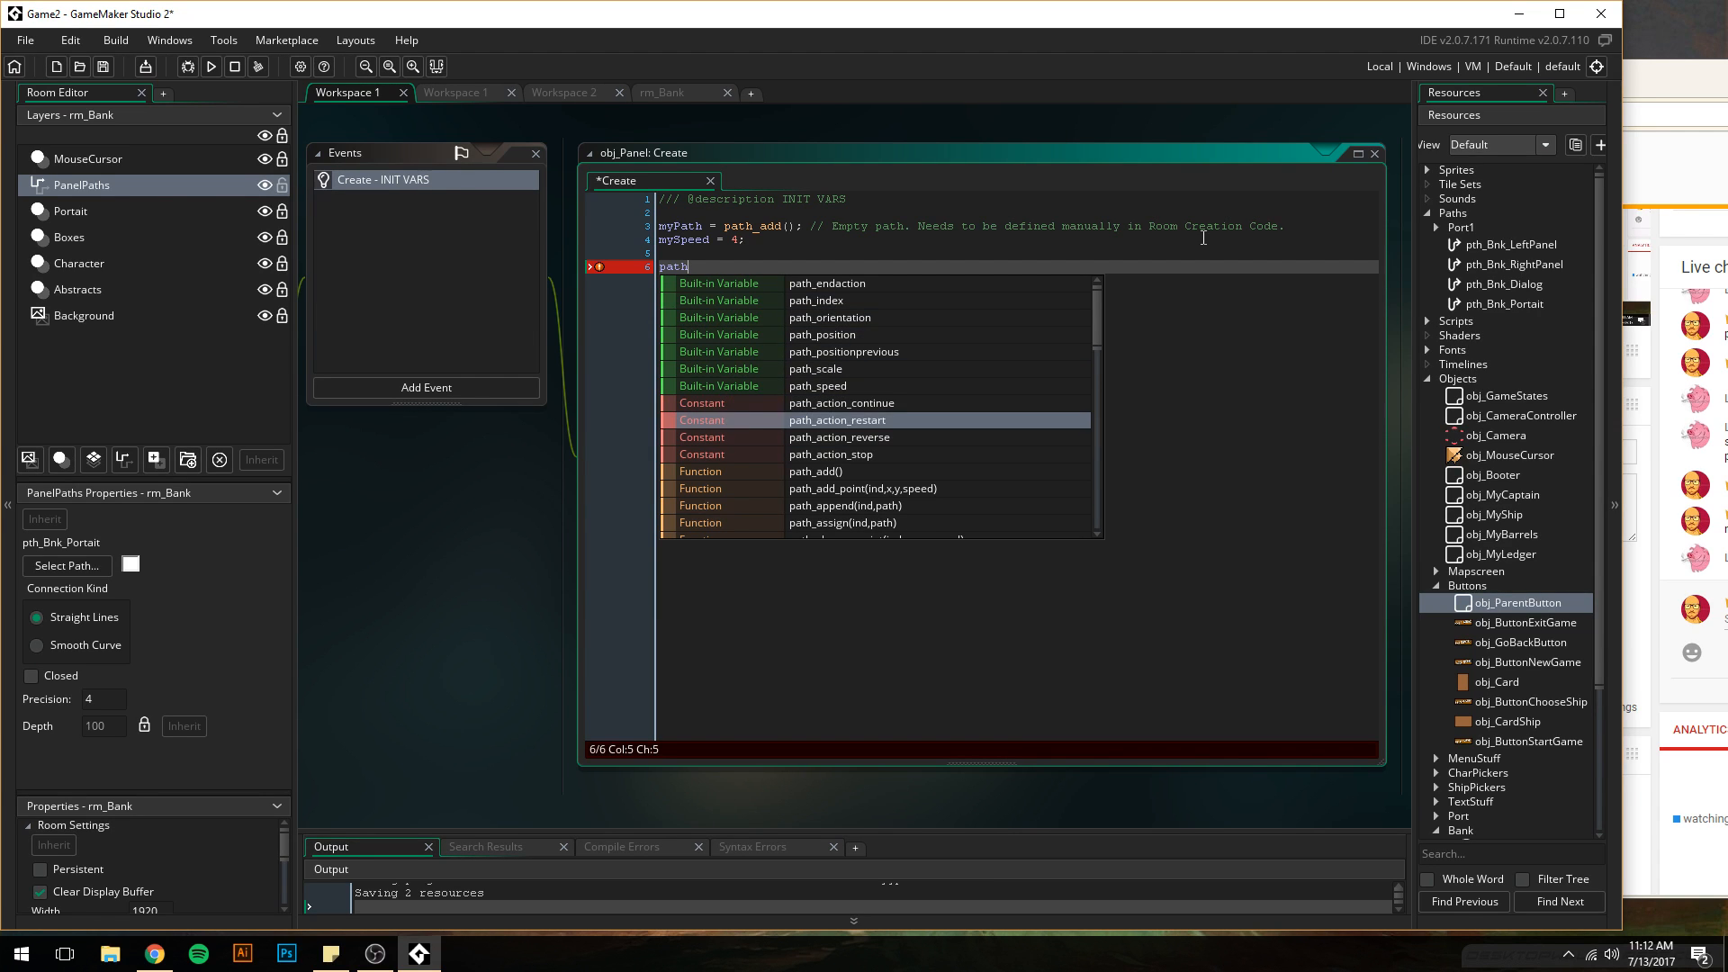
key("Down")
key("Down")
key("Down")
key("Down")
key("Down")
key("Down")
key("Down")
key("Down")
key("Down")
key("Down")
key("Down")
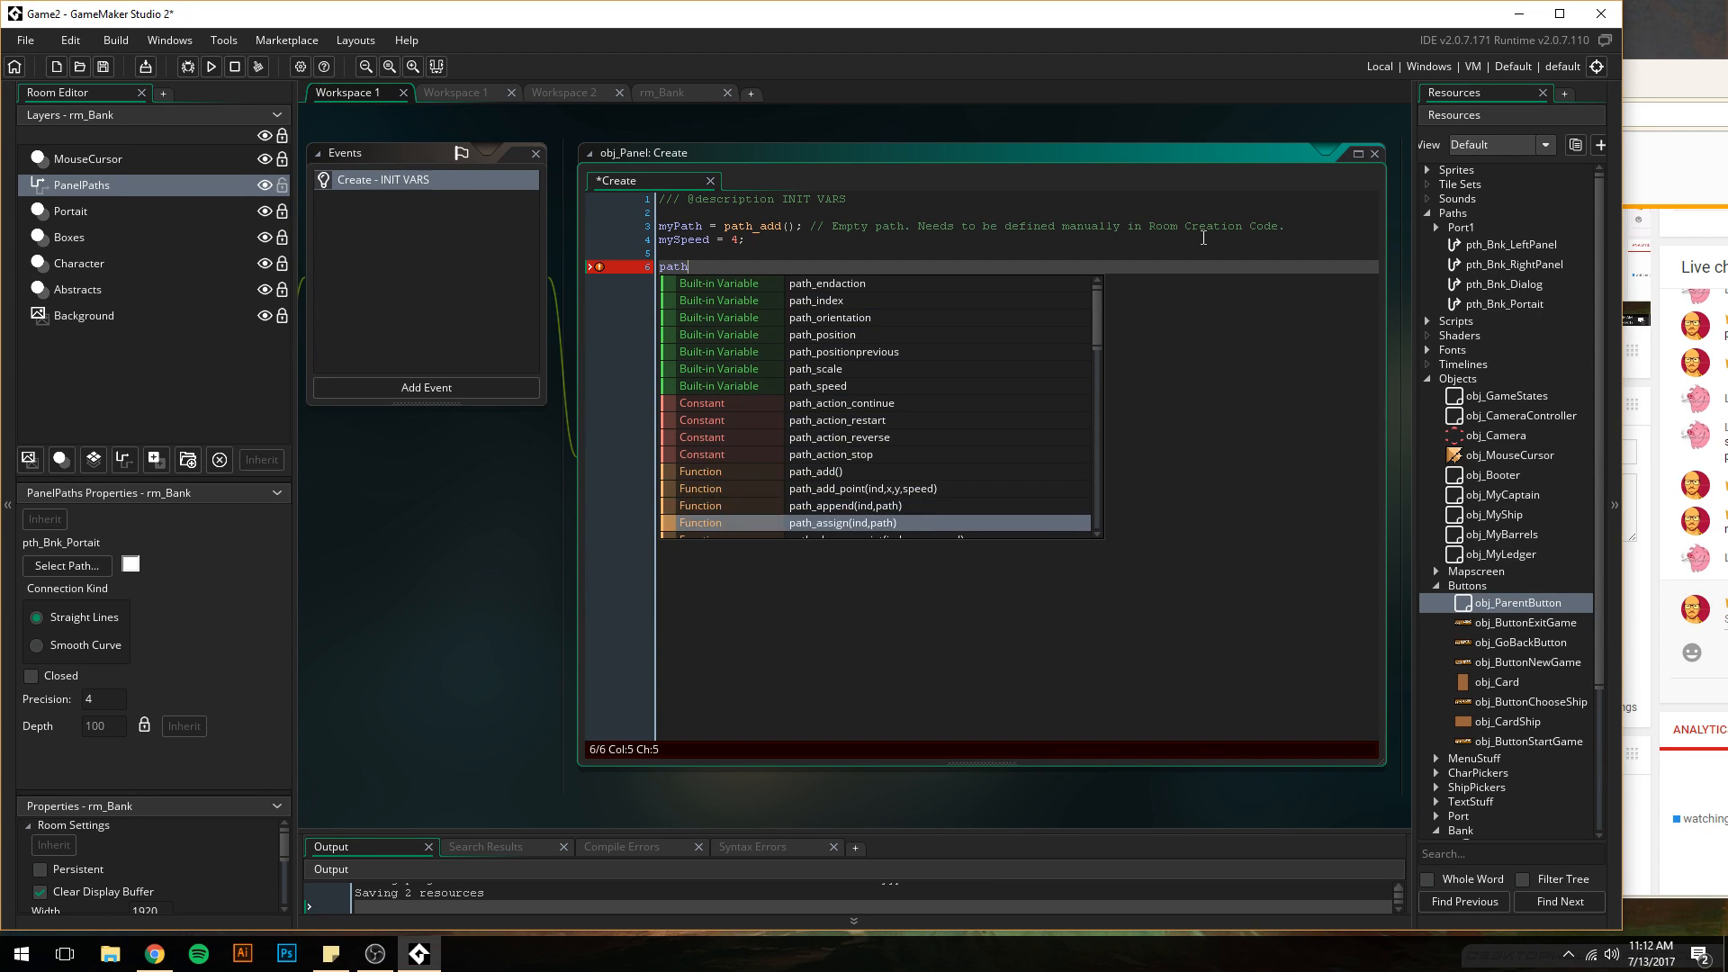
key("Down")
key("Down")
key("Down")
key("Down")
key("Down")
key("Down")
key("Down")
key("Down")
key("Down")
key("Down")
key("Down")
key("Down")
key("Down")
key("Down")
key("Down")
key("Down")
key("Down")
key("Down")
key("Down")
key("Down")
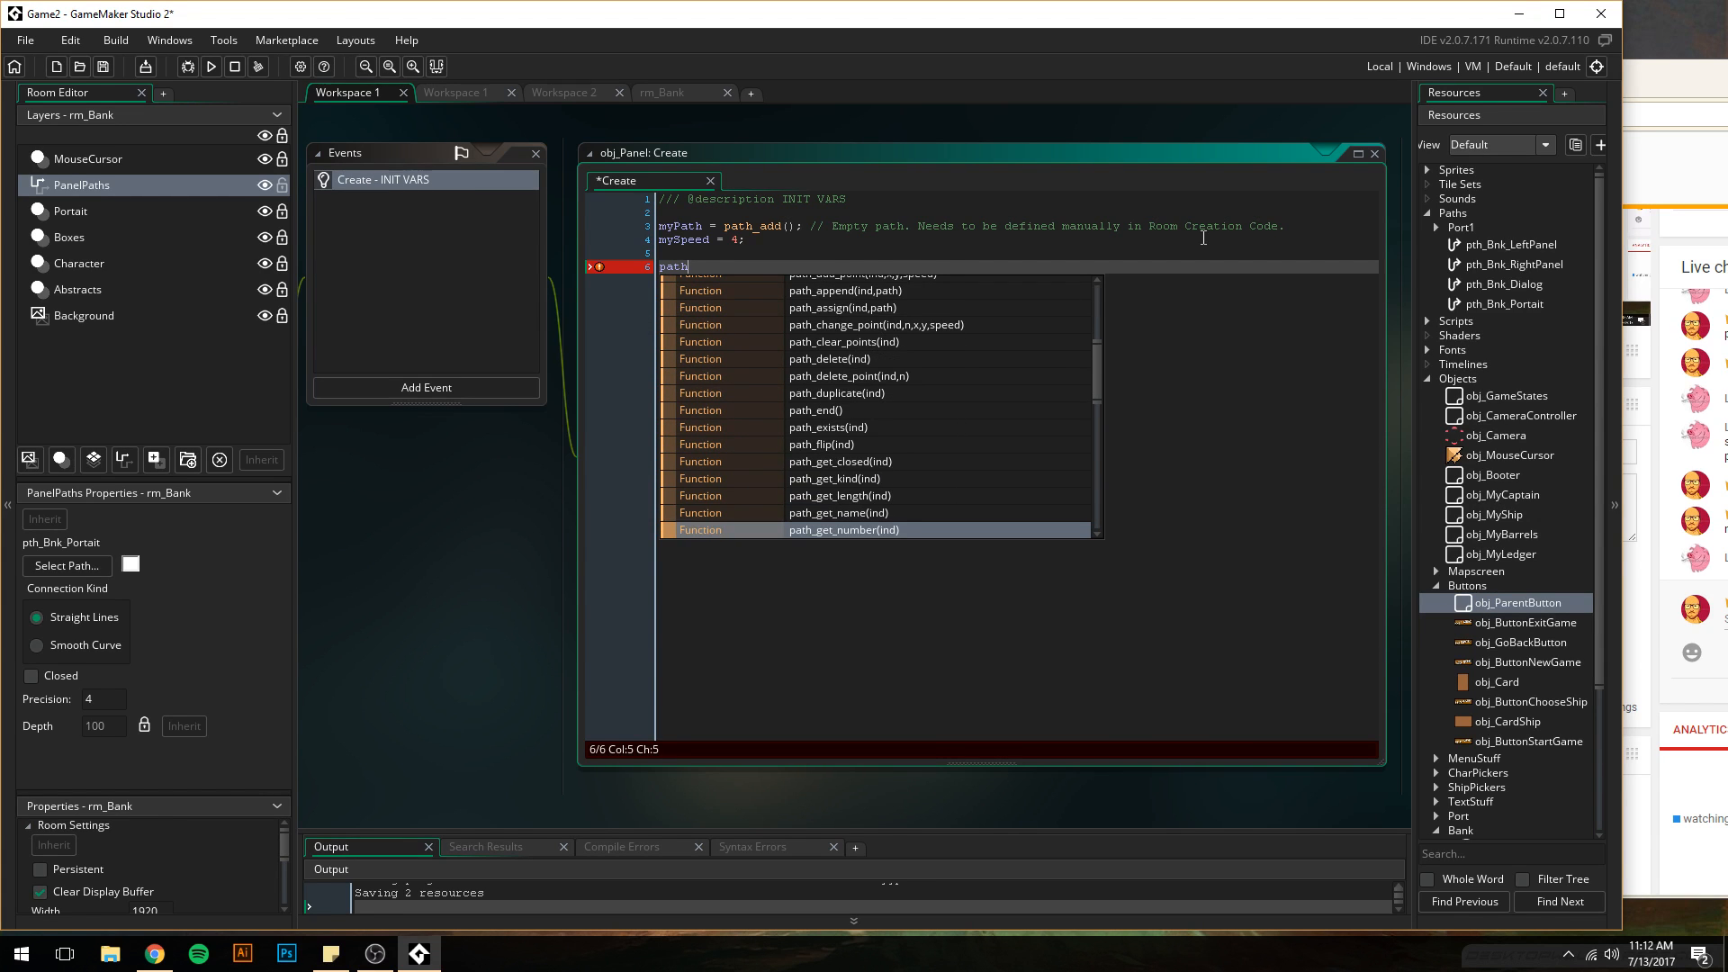
key("Down")
key("Down")
key("Down")
key("Down")
key("Down")
key("Down")
key("Down")
key("Down")
key("Down")
key("Down")
key("Down")
key("Down")
key("Down")
key("Down")
key("Down")
key("Down")
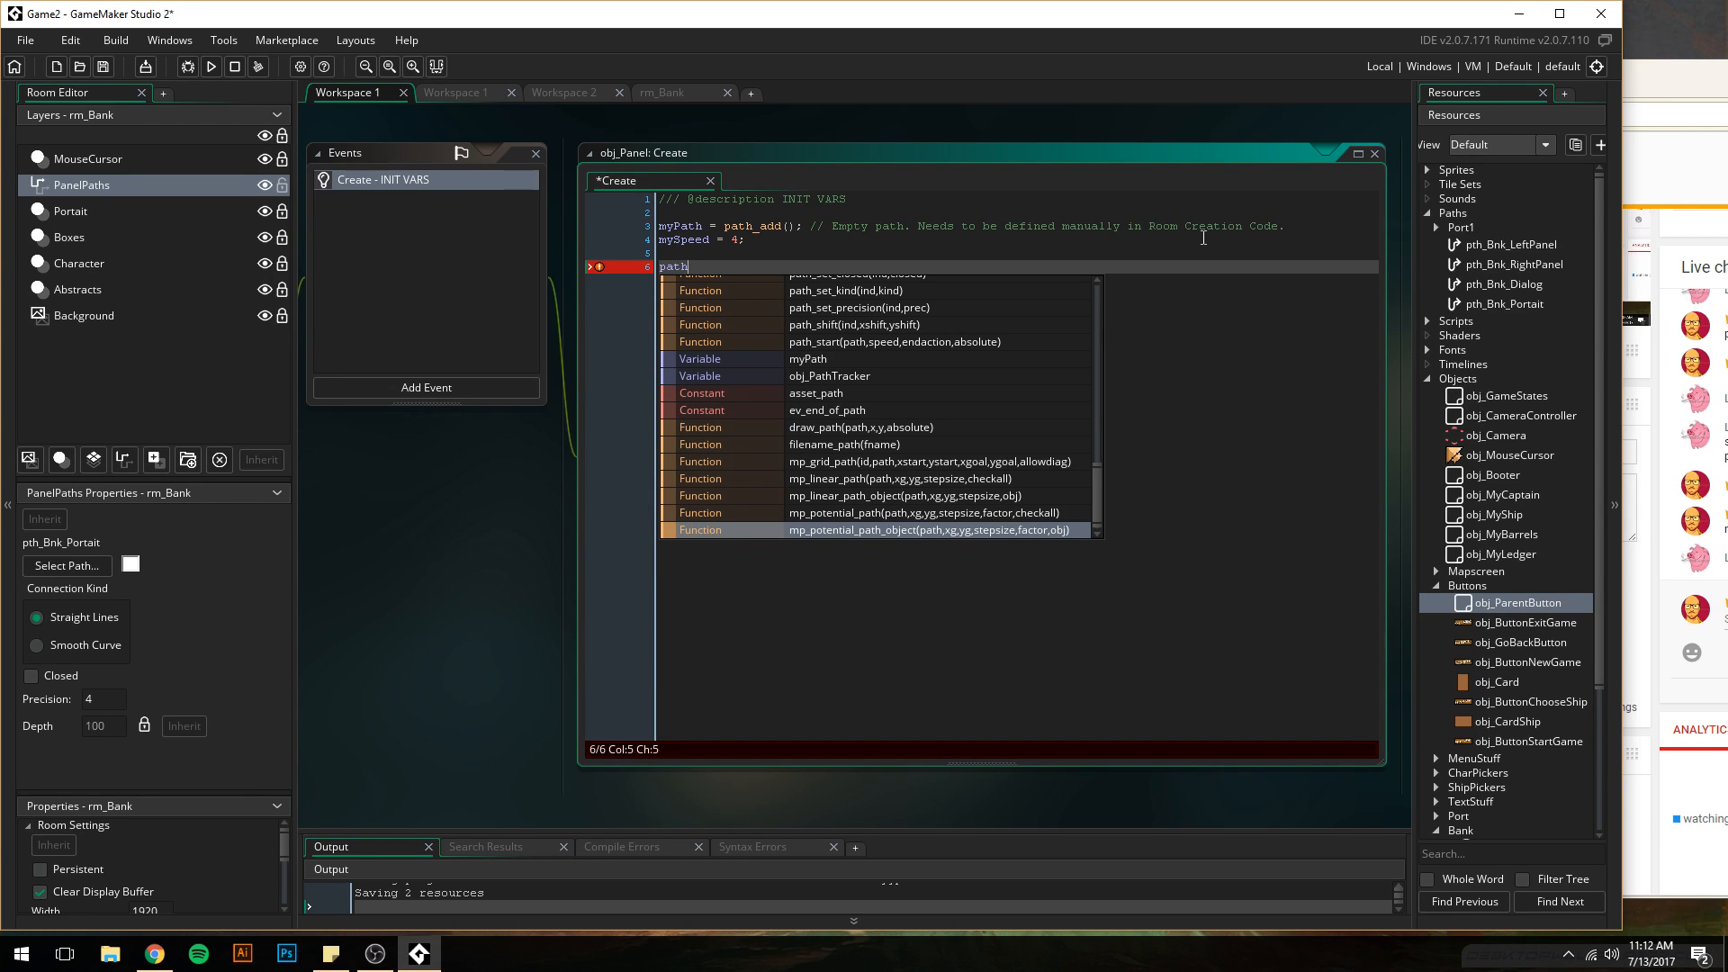
key("Up")
key("Up")
key("Up")
key("Up")
key("Up")
key("Up")
key("Up")
key("Up")
key("Up")
key("Up")
key("Up")
key("Up")
key("Up")
key("Up")
key("Up")
key("Up")
key("Up")
key("Up")
key("Up")
key("Up")
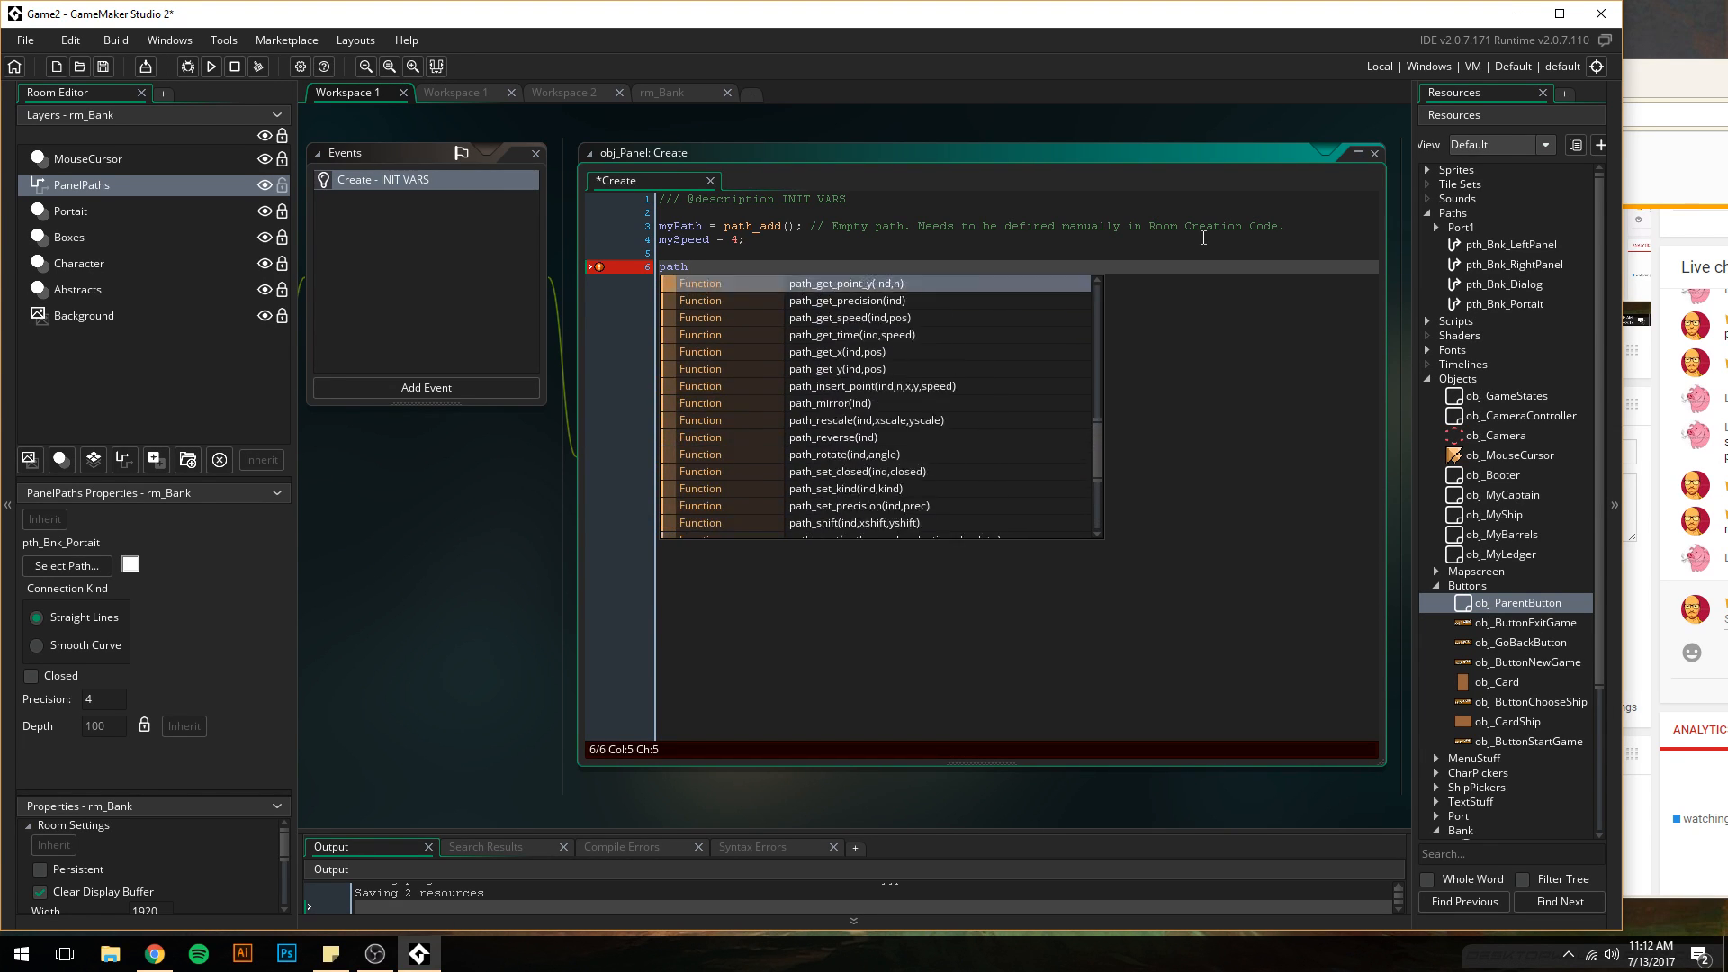
key("Up")
key("Up")
key("Up")
key("Up")
key("Up")
key("Up")
key("Up")
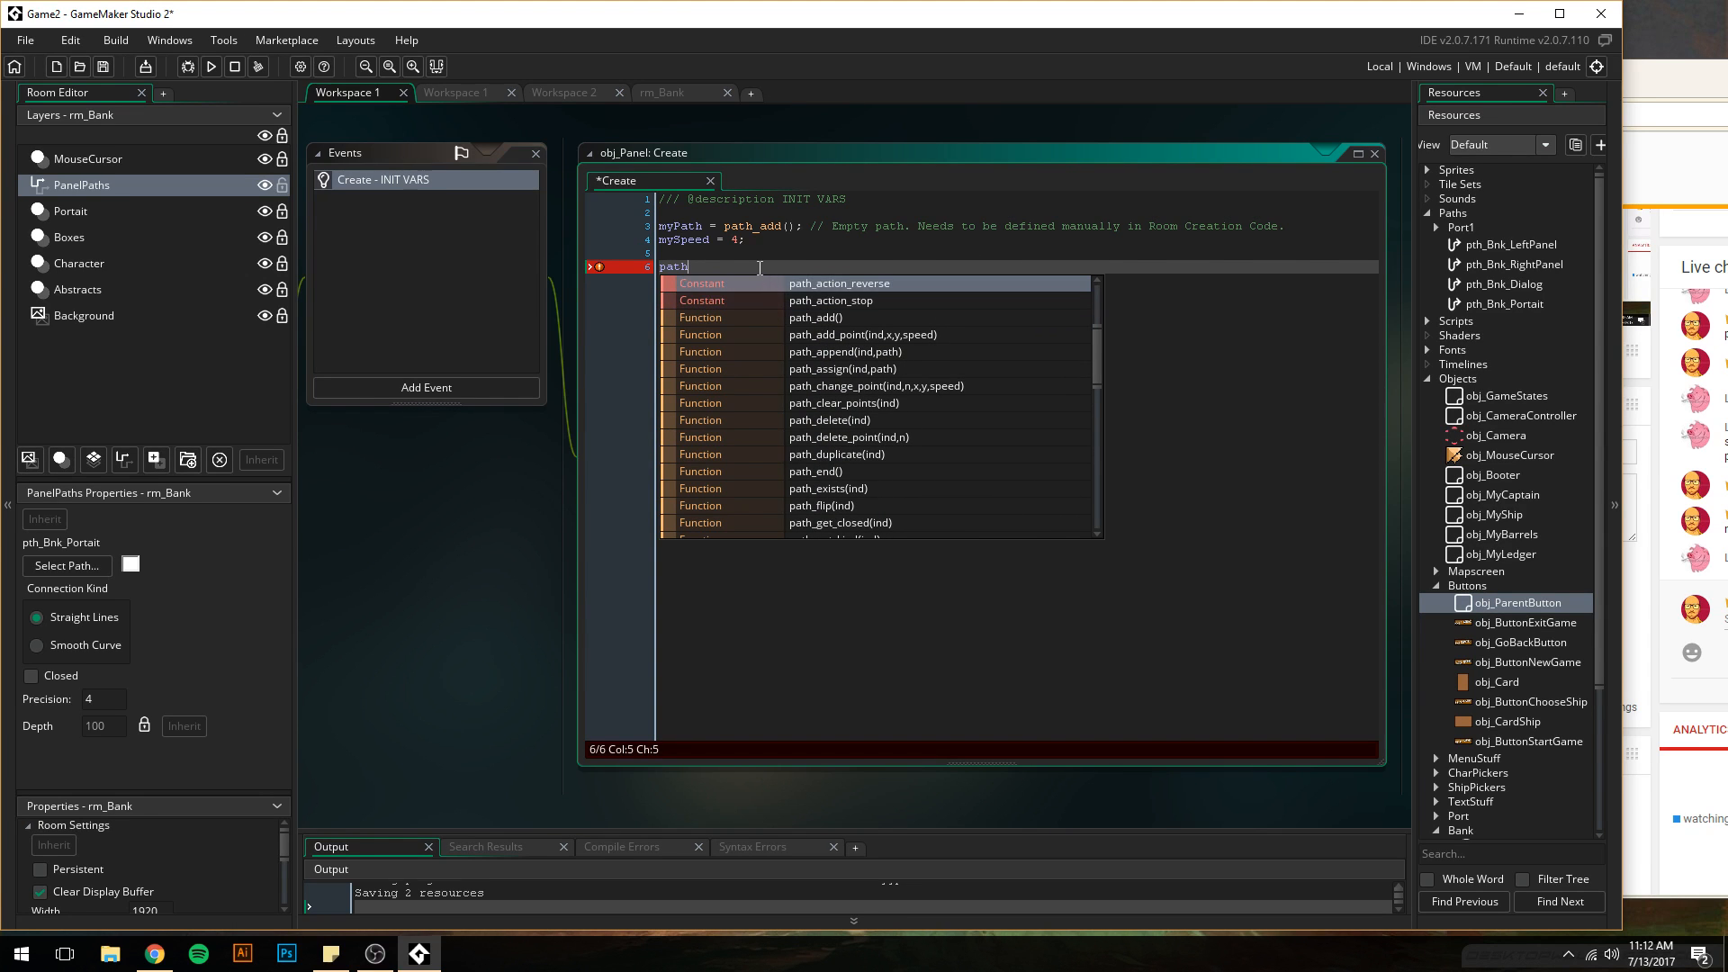
scroll(796, 364, "up", 3)
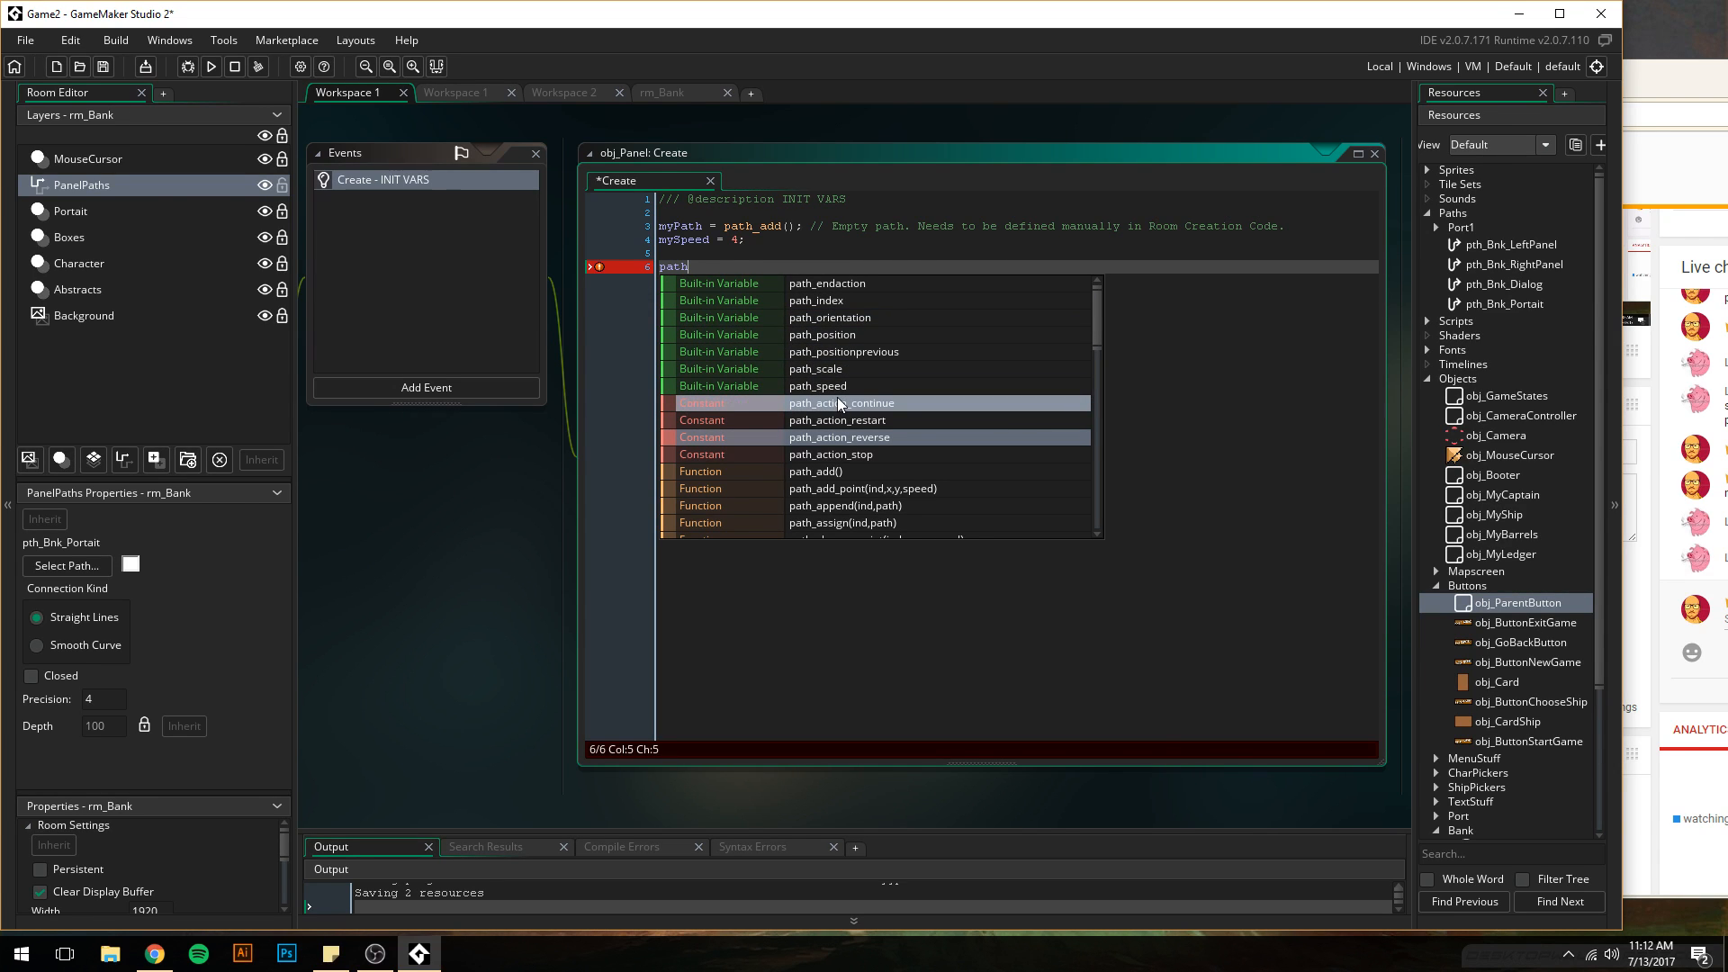
left_click(841, 334)
middle_click(723, 268)
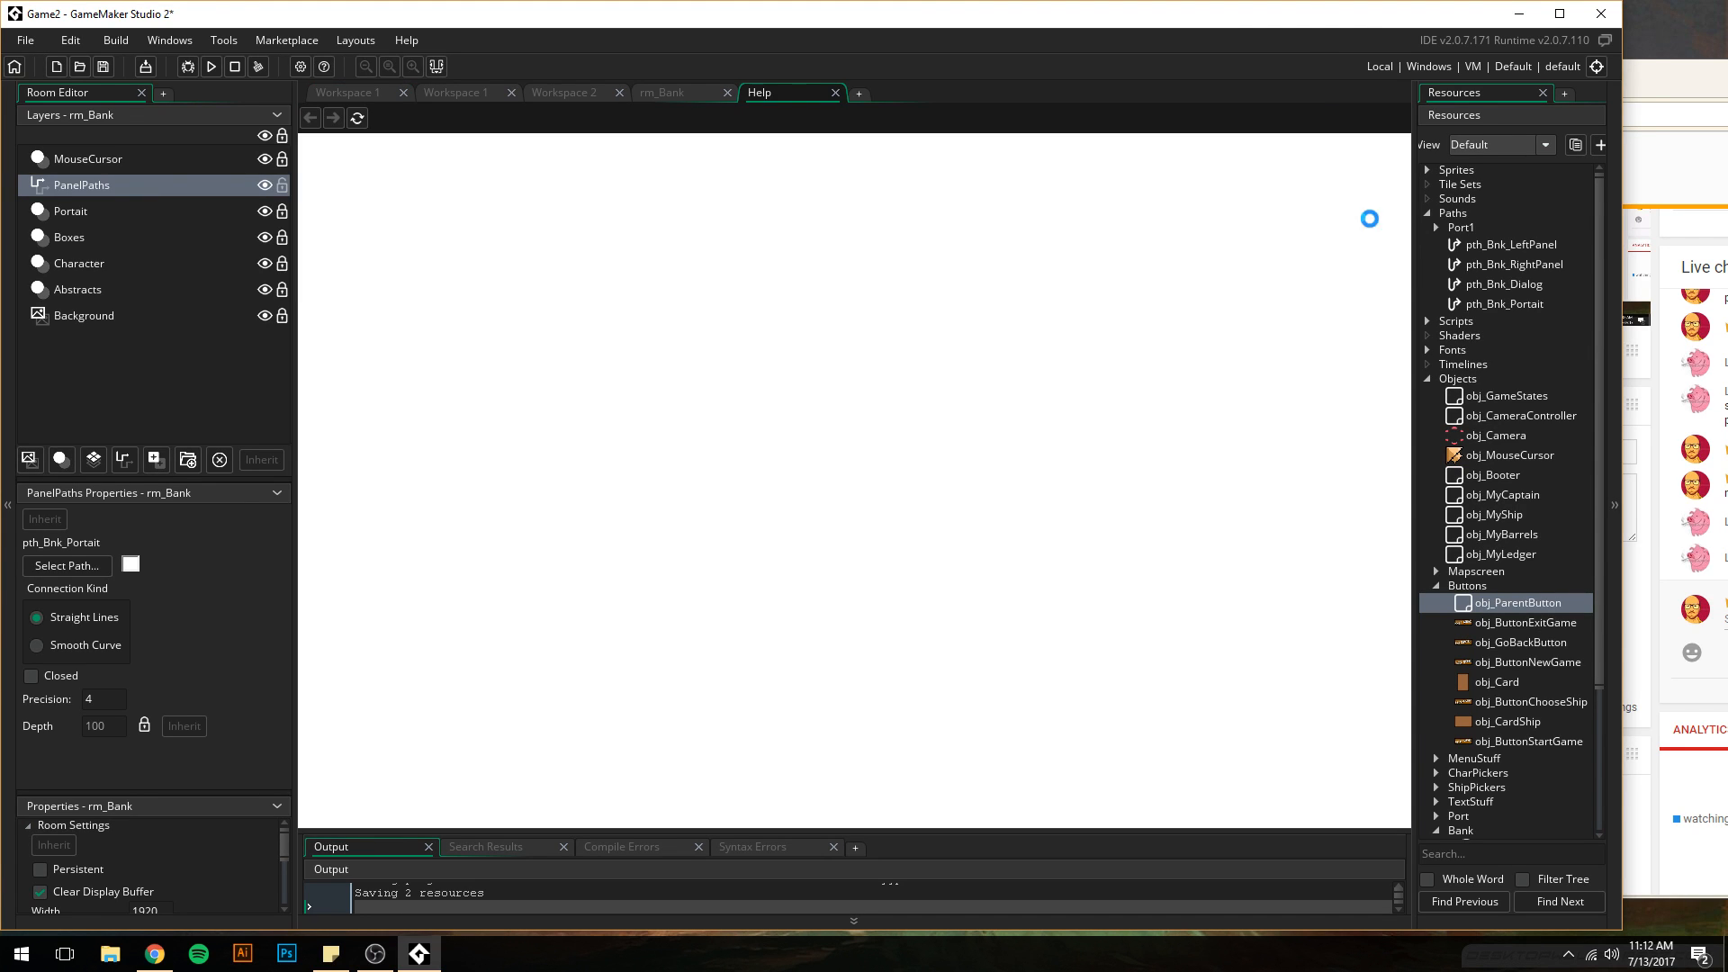
- Switch to the YouTube live dashboard and answer the live chat with: Not sure what you mean by "corners"
left_click_drag(1714, 40, 1256, 50)
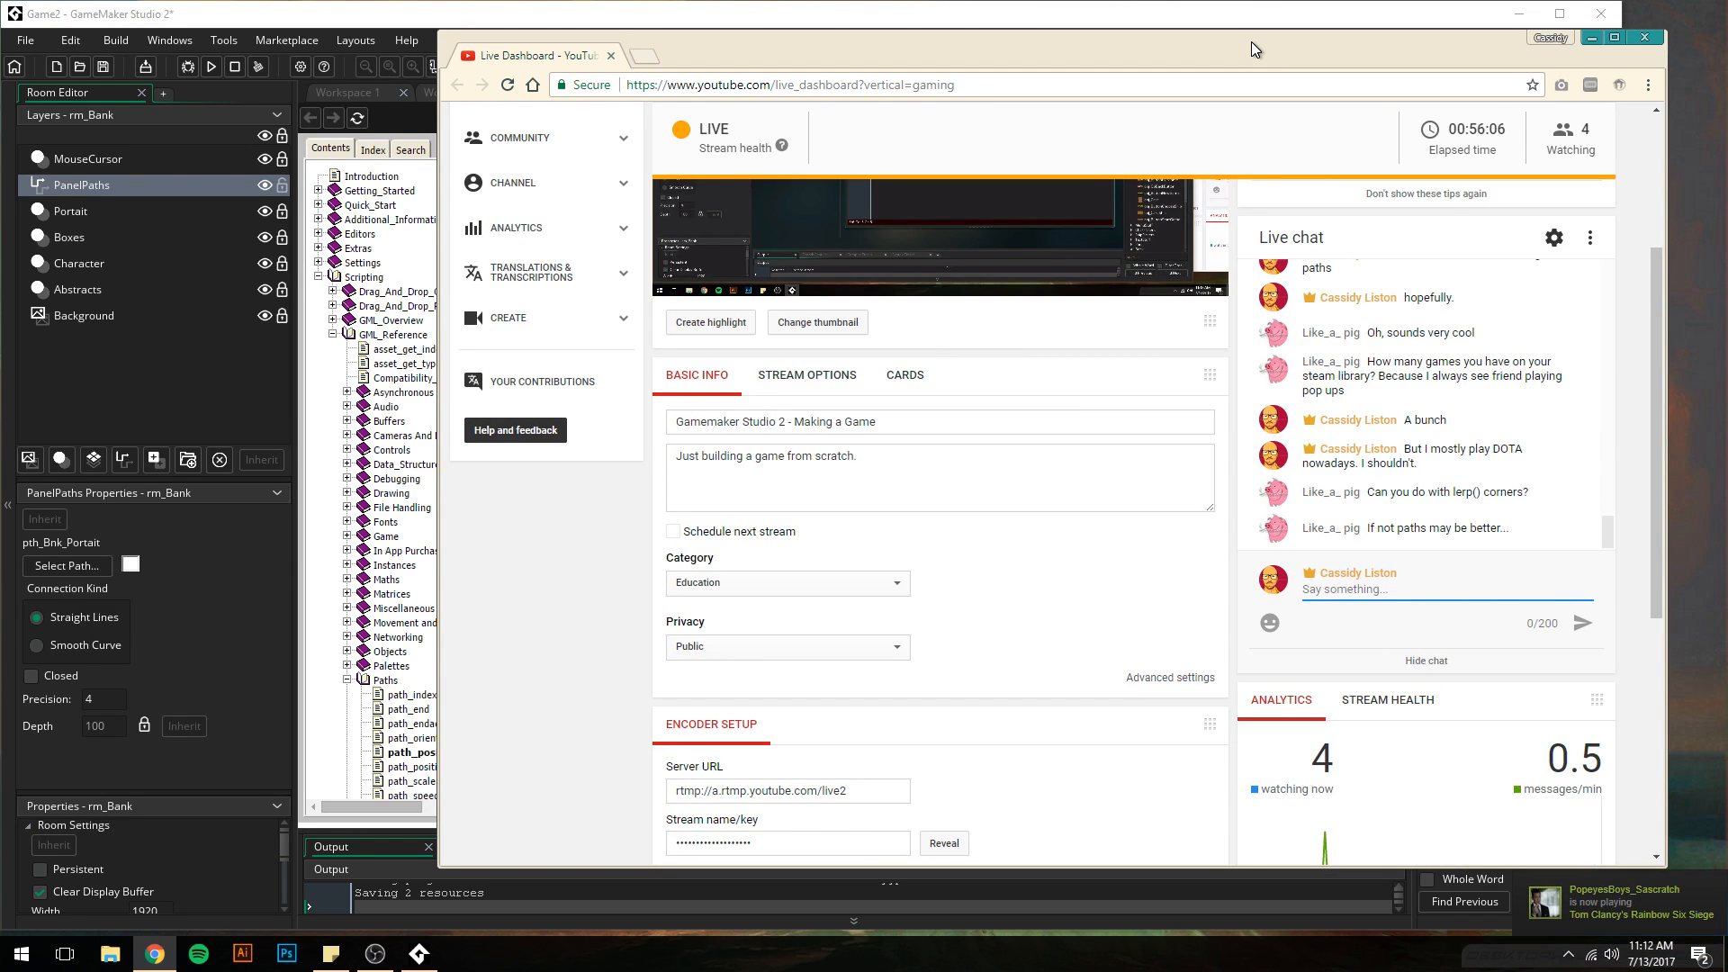
left_click_drag(1251, 41, 1288, 42)
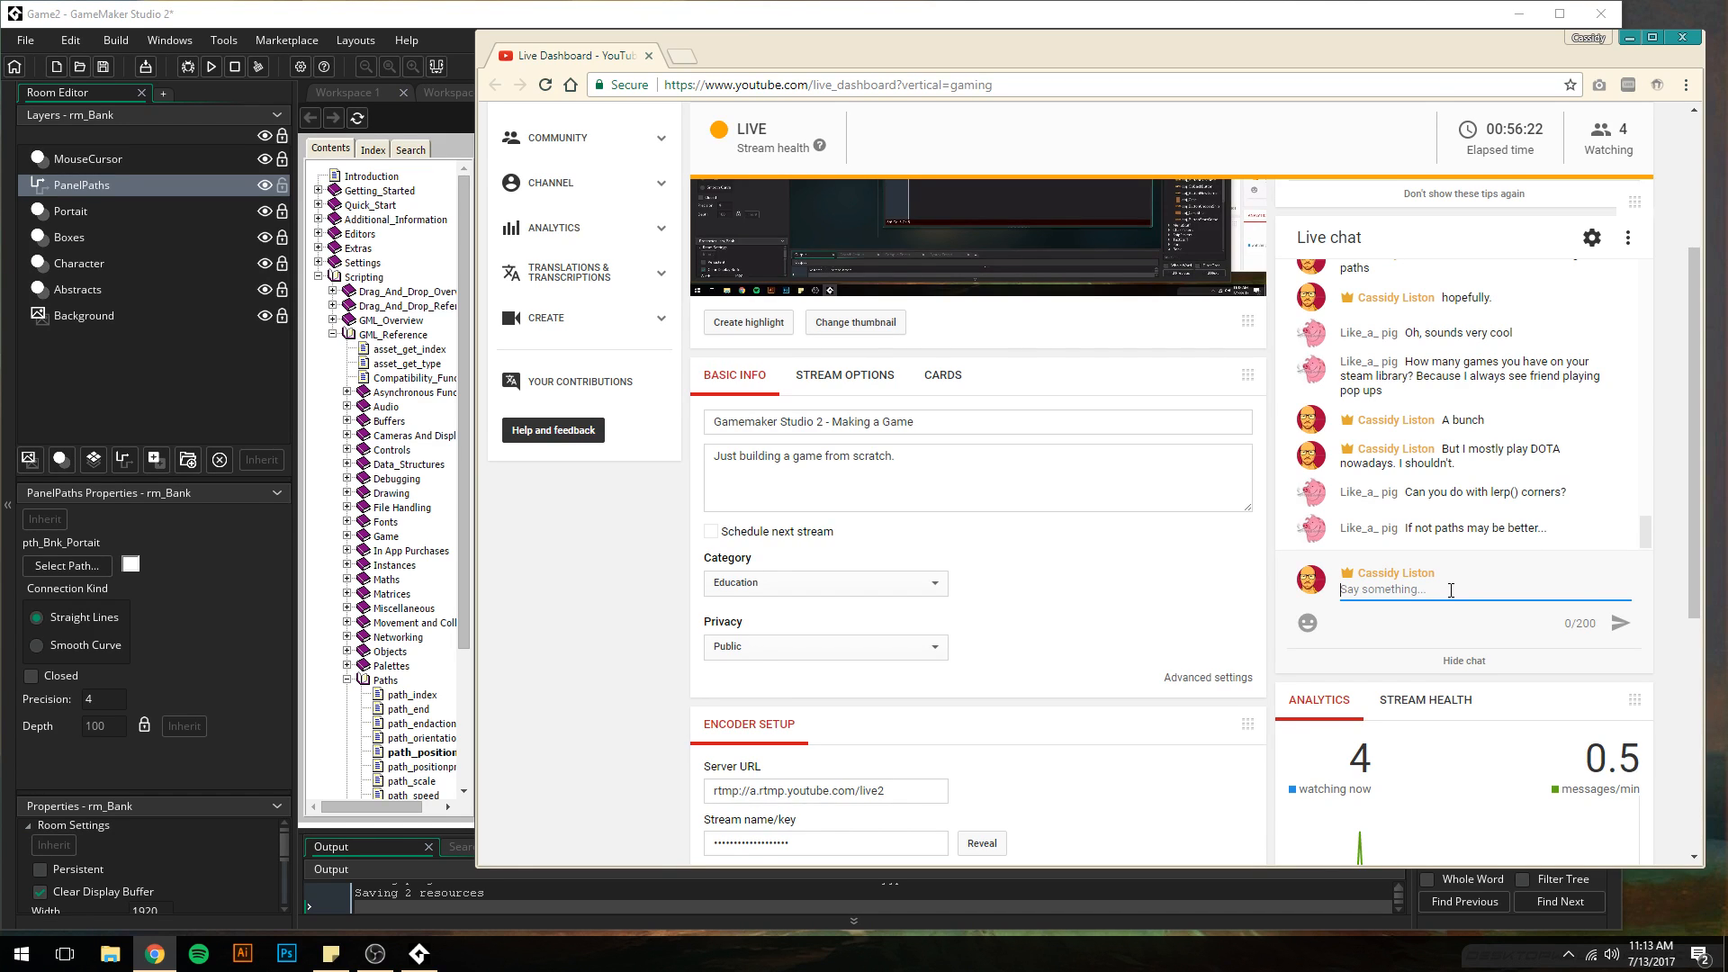
type("Not sure what you mean by \"corners\"")
key("Return")
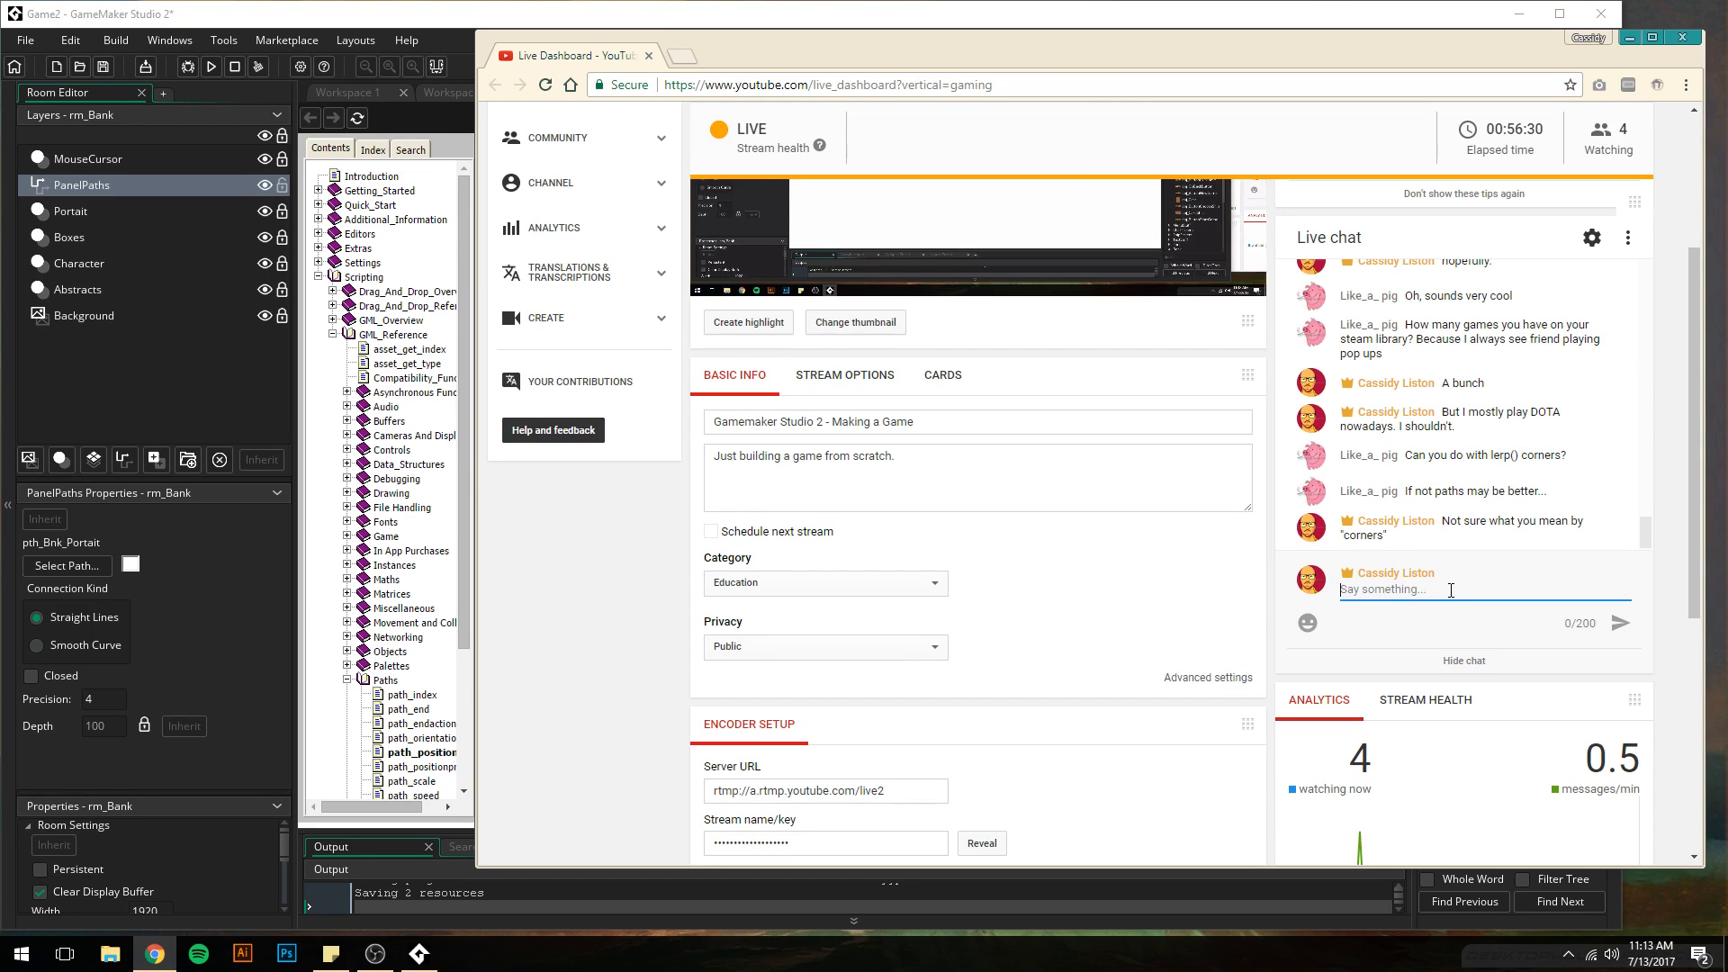
- Move the browser aside, read the path_position manual page in GameMaker Studio 2 and return to the obj_Panel Create code
left_click_drag(950, 53, 1342, 69)
left_click(673, 448)
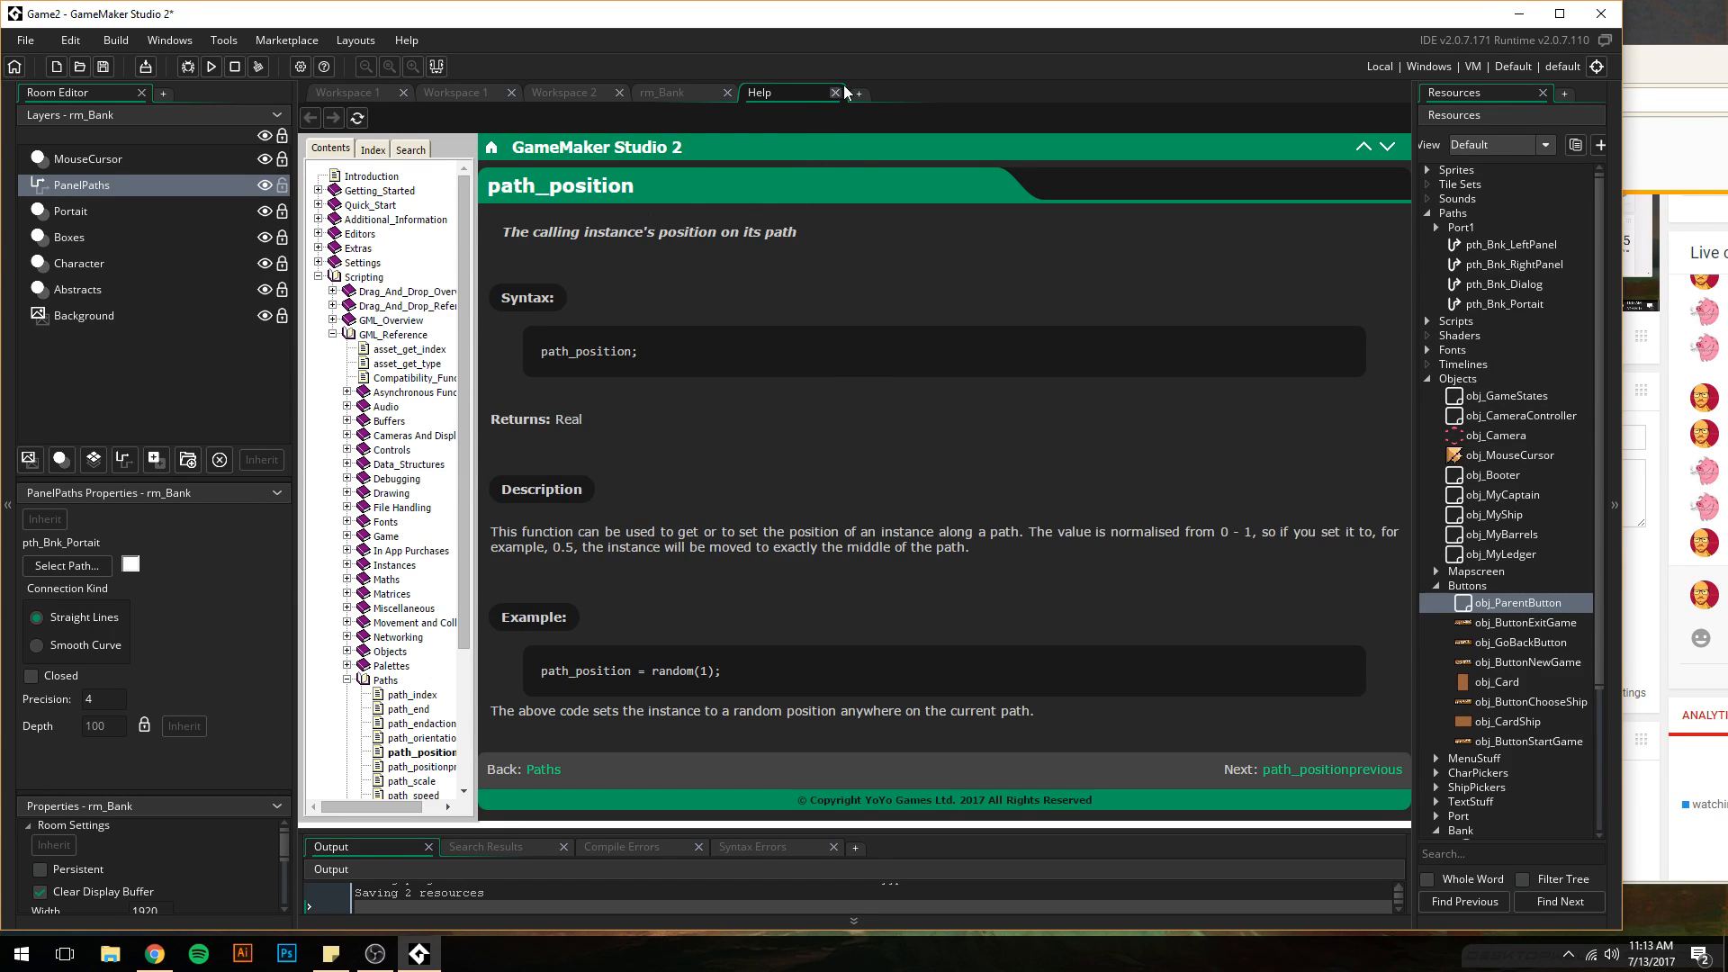
left_click(340, 92)
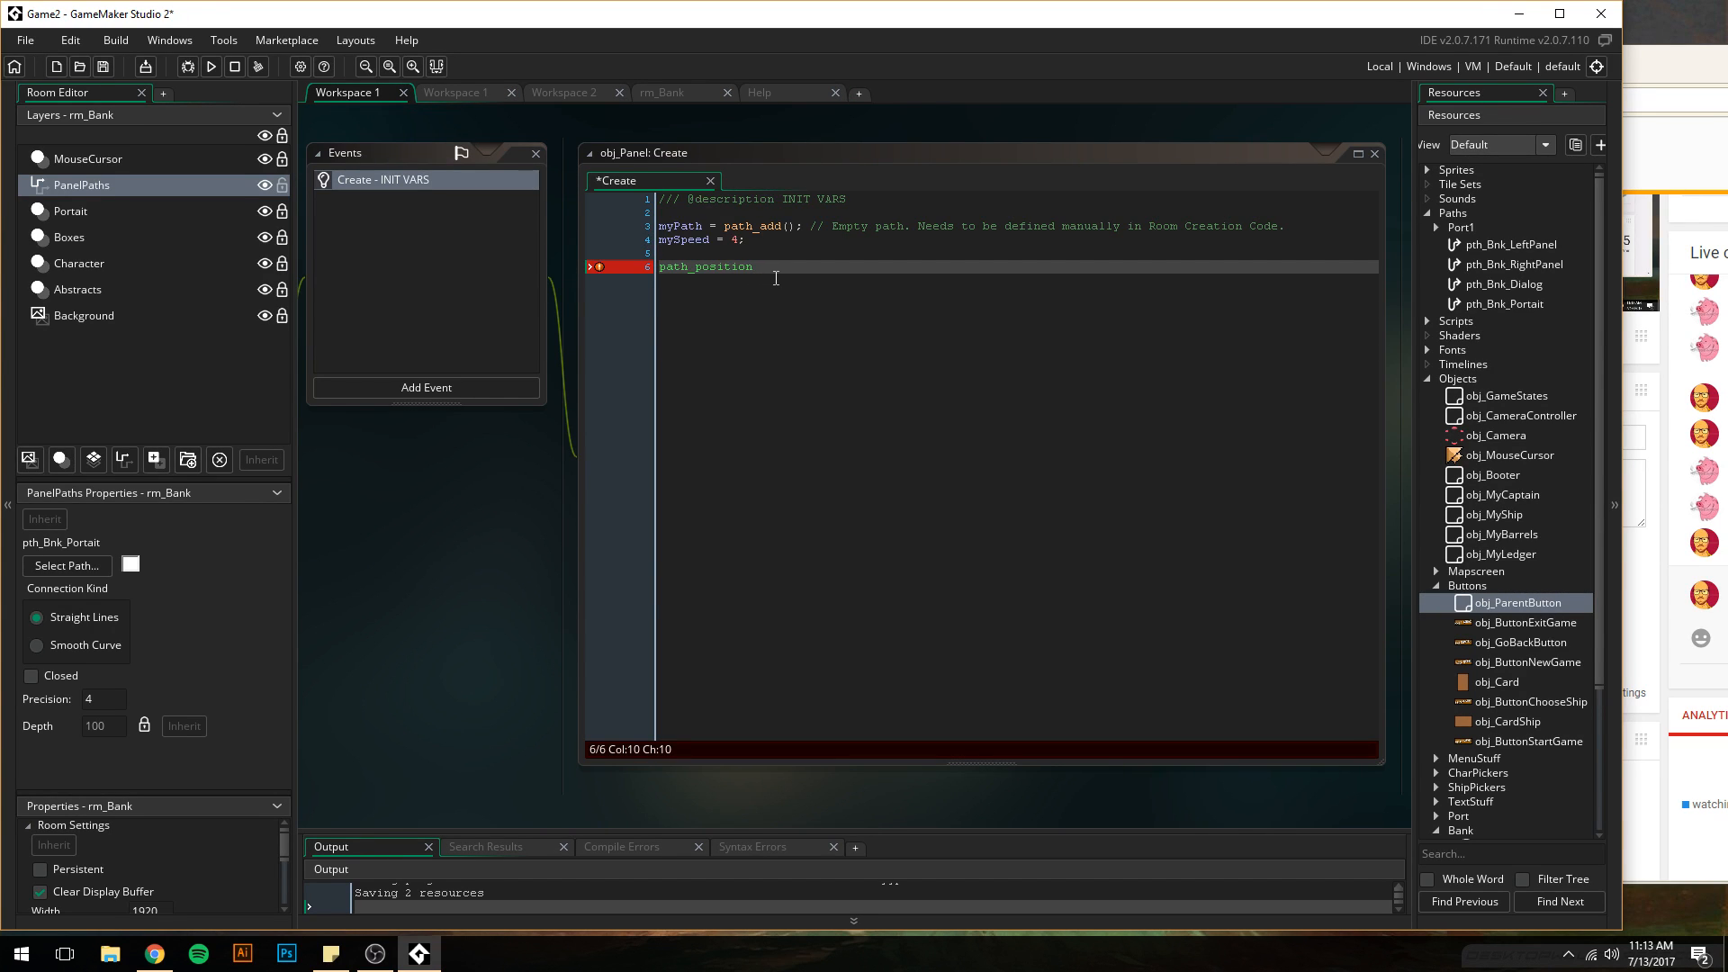
- Replace path_position on line 6 with the comment "// Need starting X and starting Y to be path_position 0."
left_click_drag(780, 268, 608, 289)
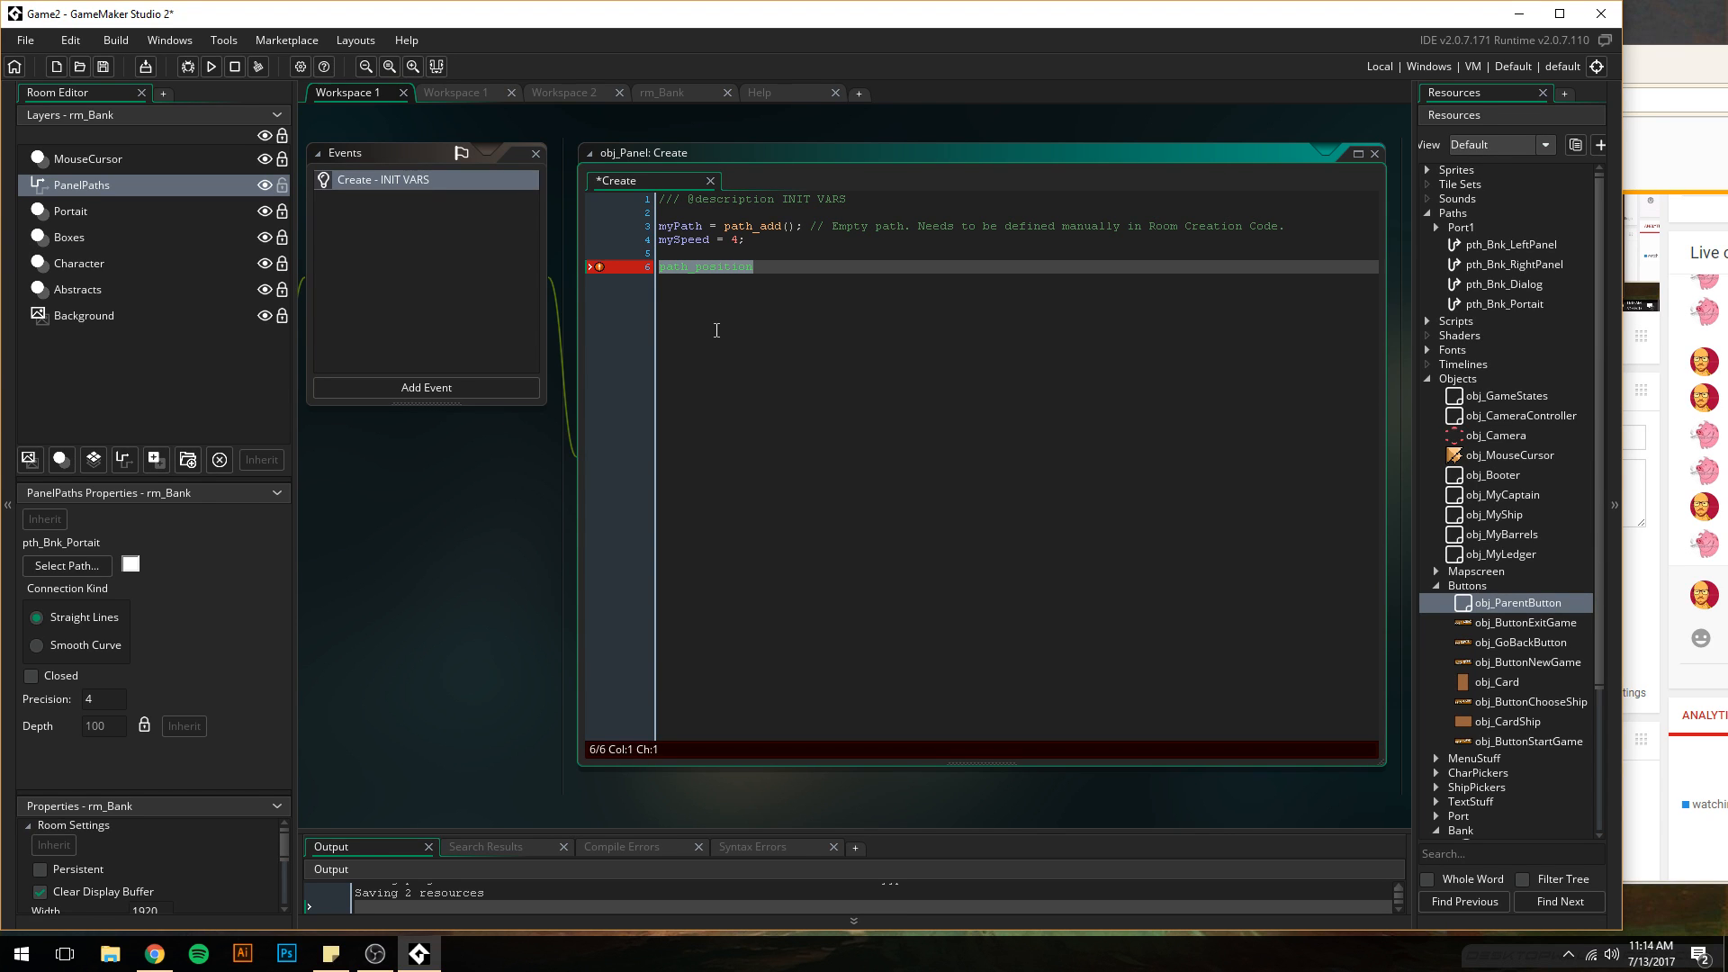
key("BackSpace")
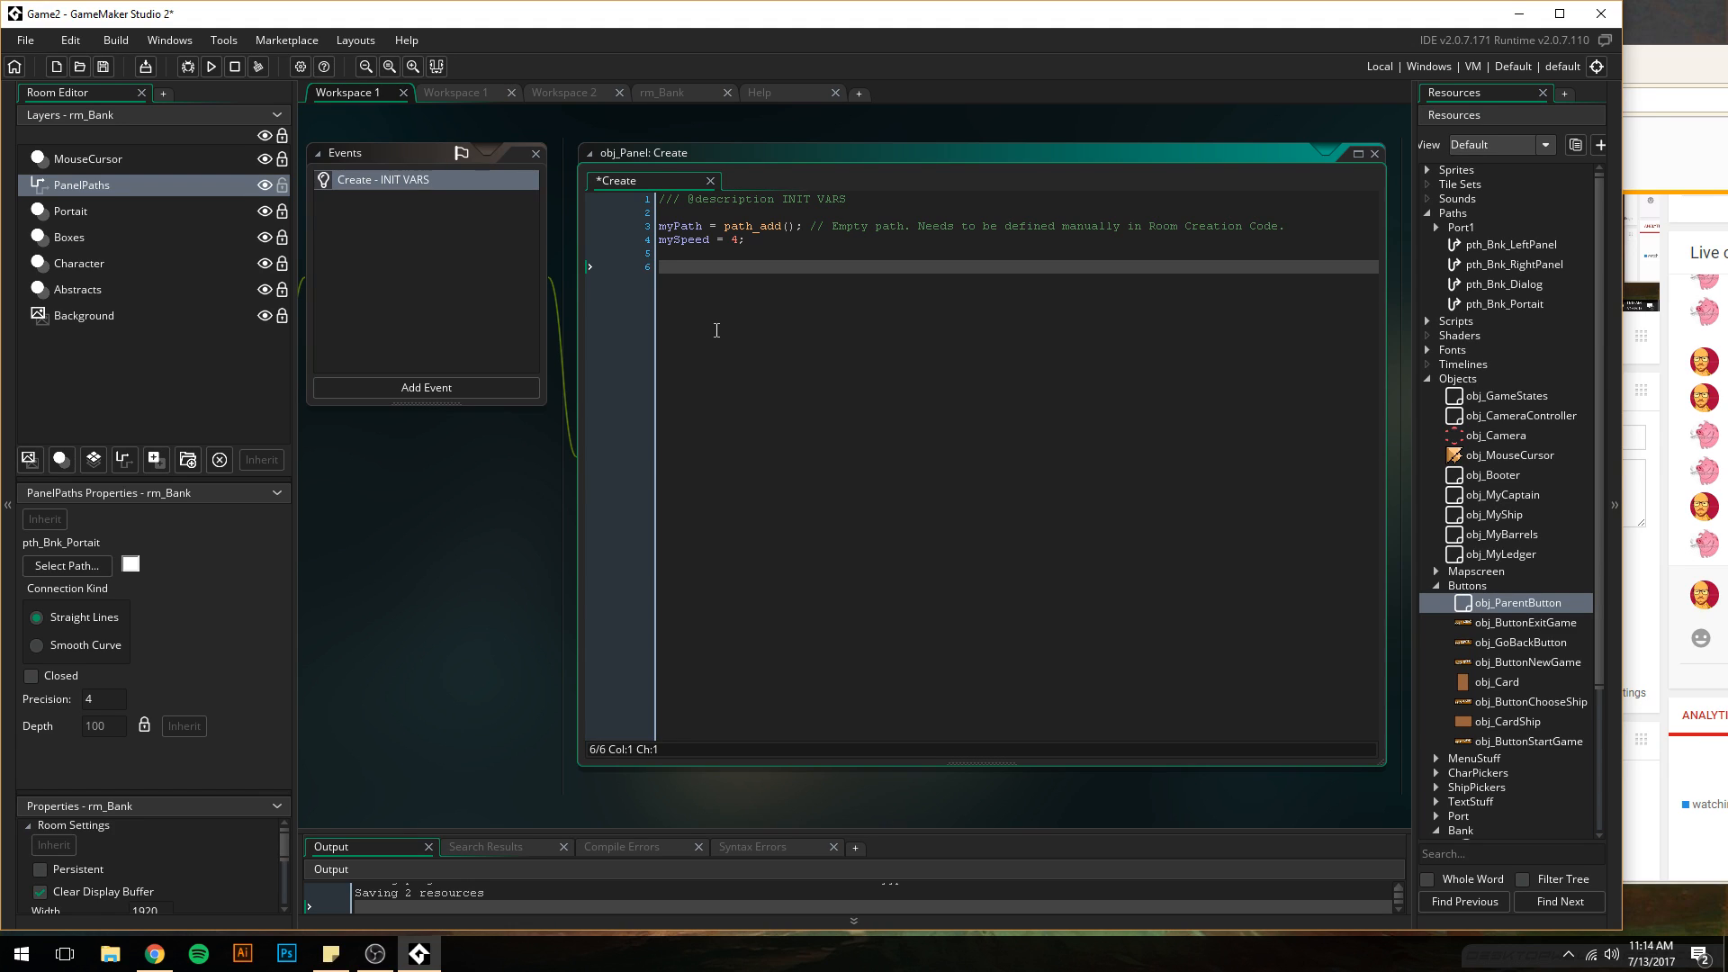
type("// Need starting X and starting Y to be path_position 0")
- Switch to the desktop showing Slack and post "Um" in the #lounge channel
key("ctrl+super+Right")
key("ctrl+super+Right")
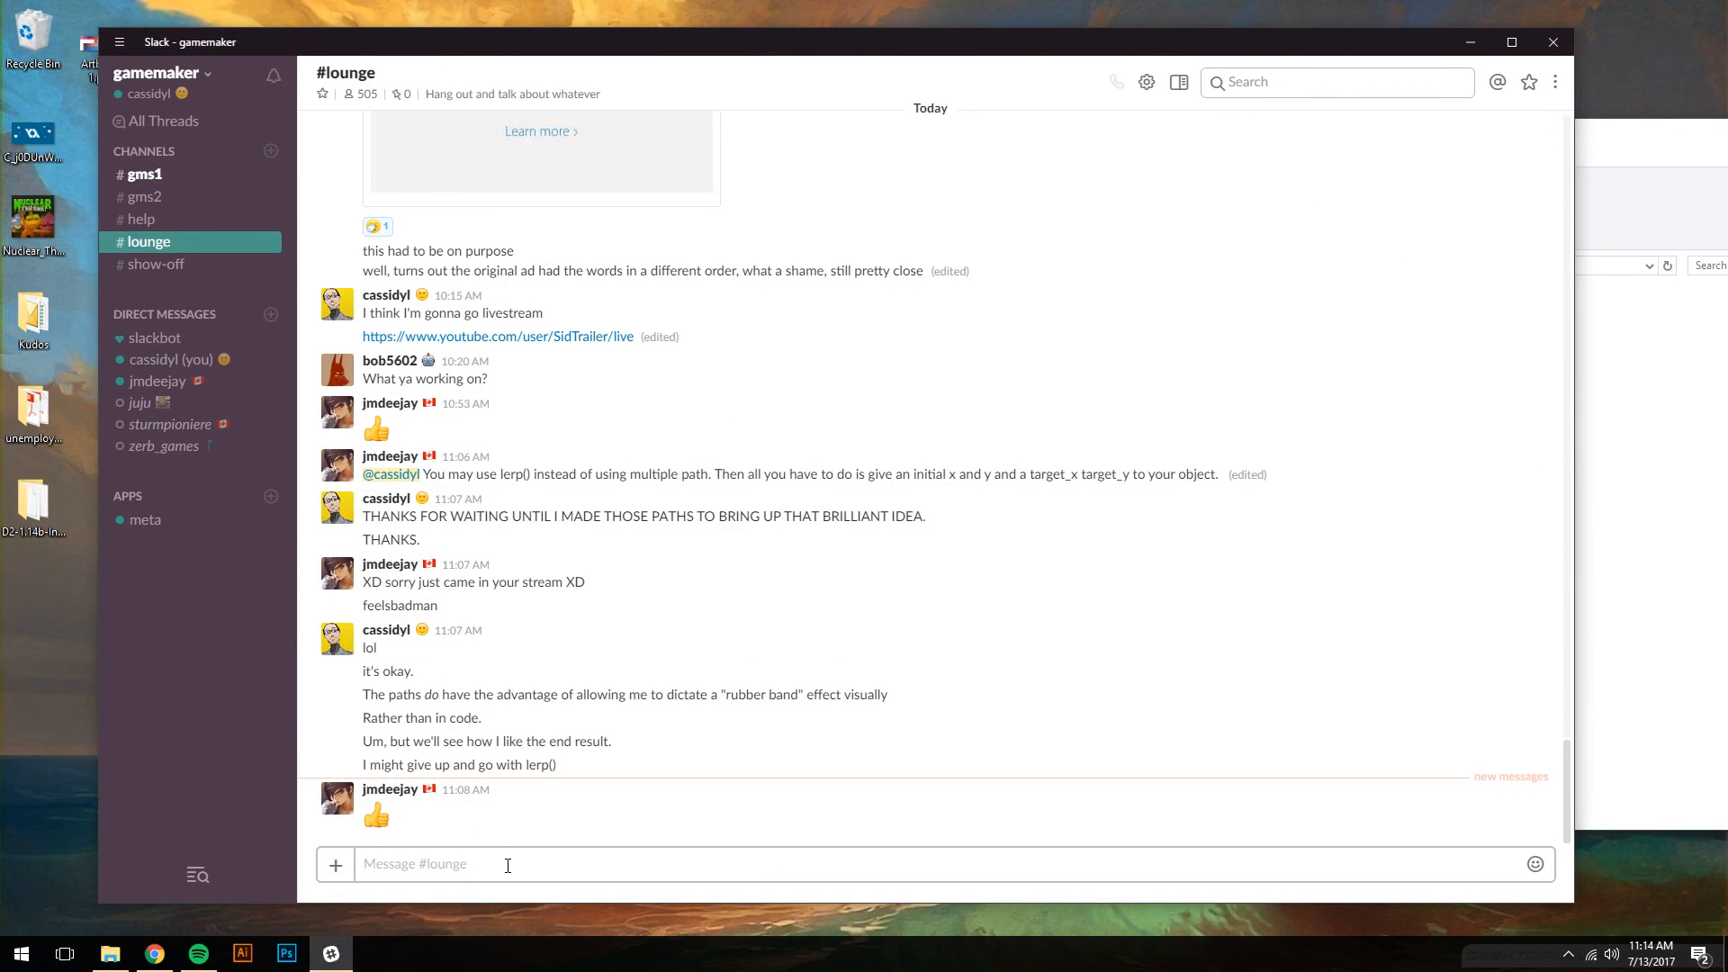
type("Um")
key("Return")
- Post in #lounge the question "How do I get an object to _start_ their `x` and `y` at `path_position = 0`"
type("How do I get")
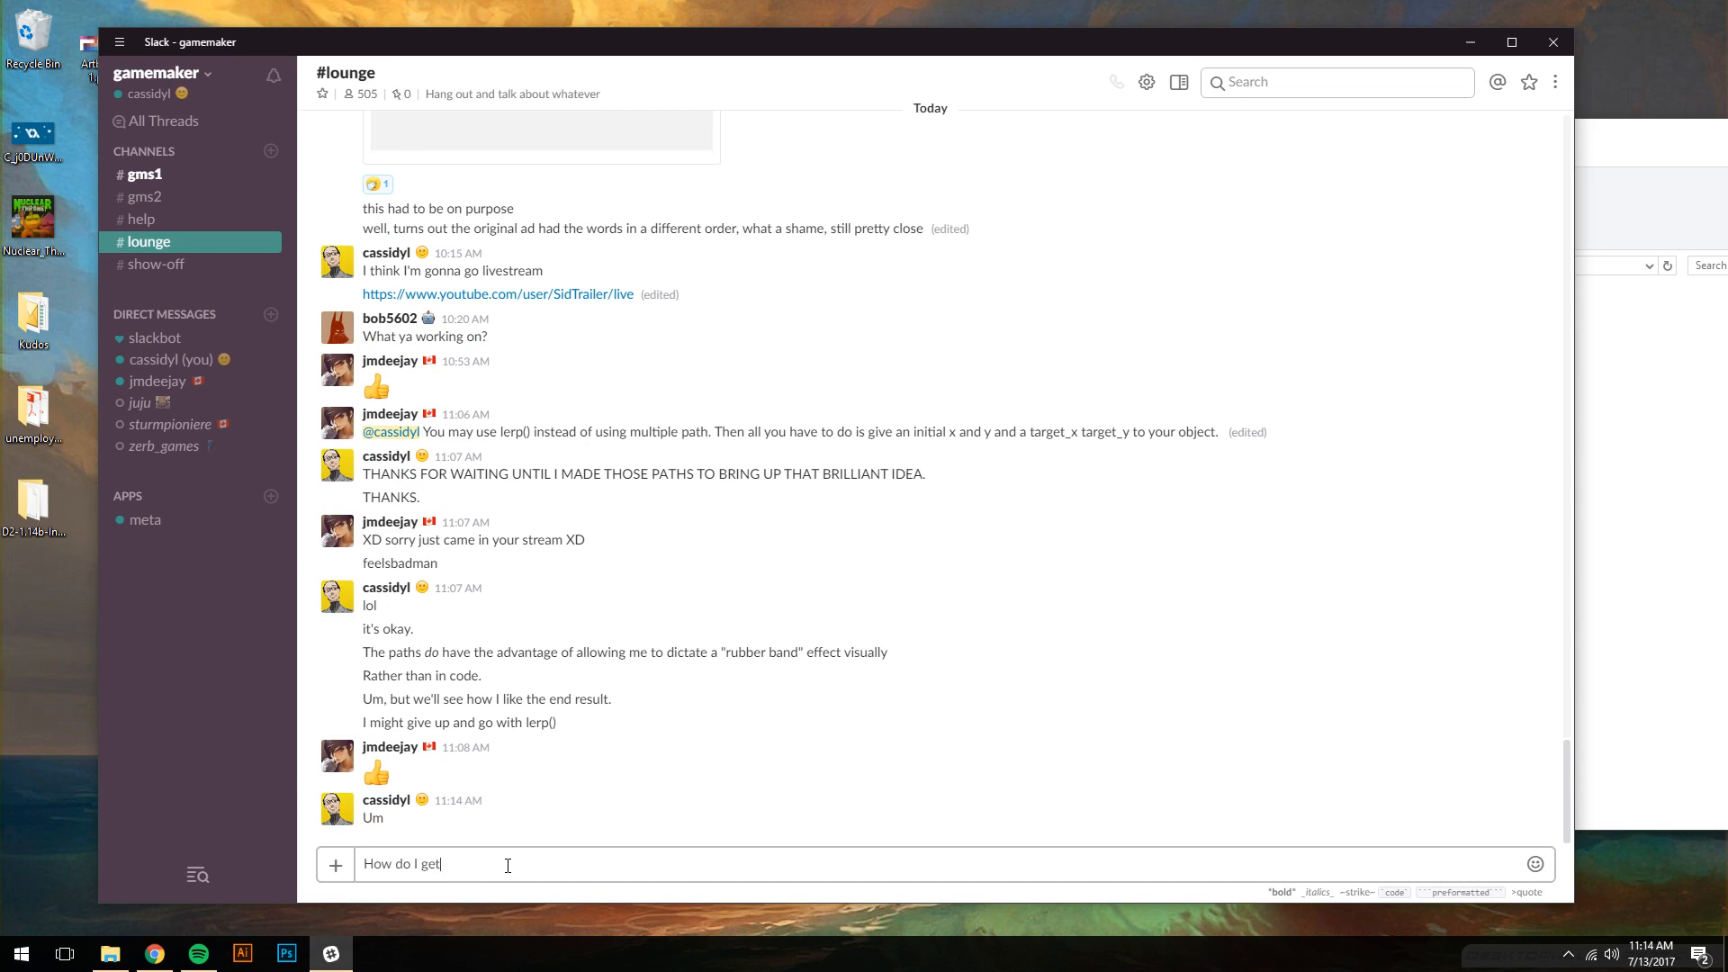
type(" an object")
type(" to s")
type("_")
type("start_ a")
type("t")
key("BackSpace")
key("BackSpace")
type("their")
type("x")
type("and `y")
type("at `path_position")
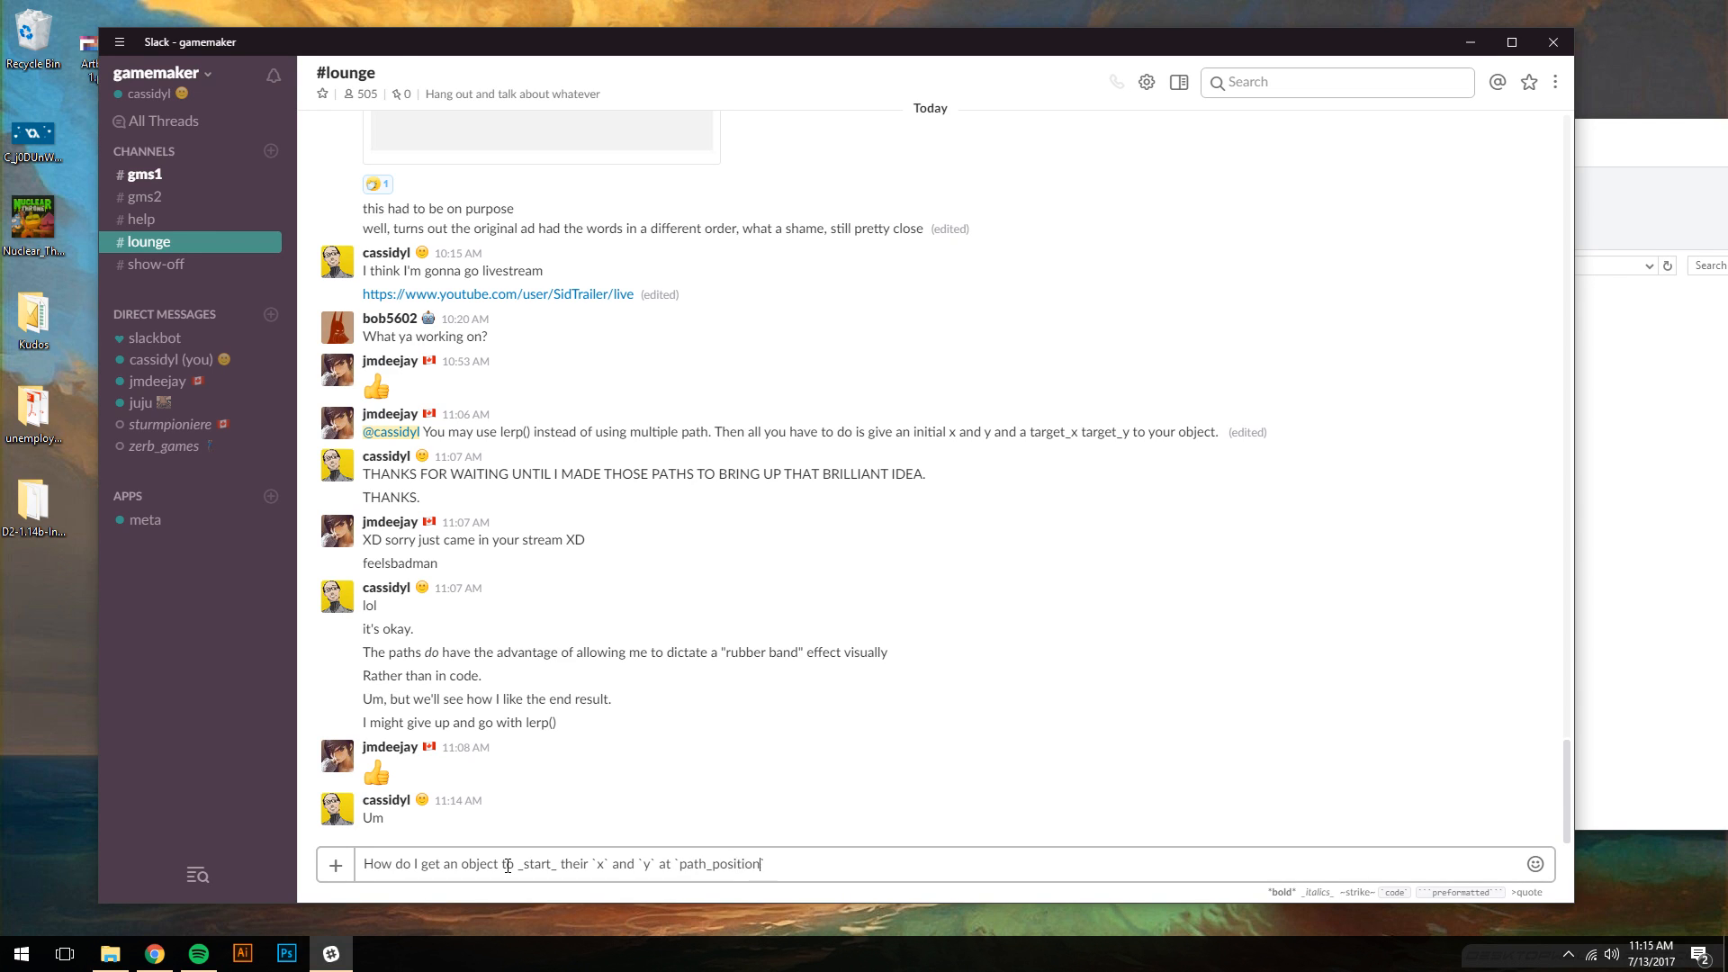
type(" = 0")
type("\\")
key("Return")
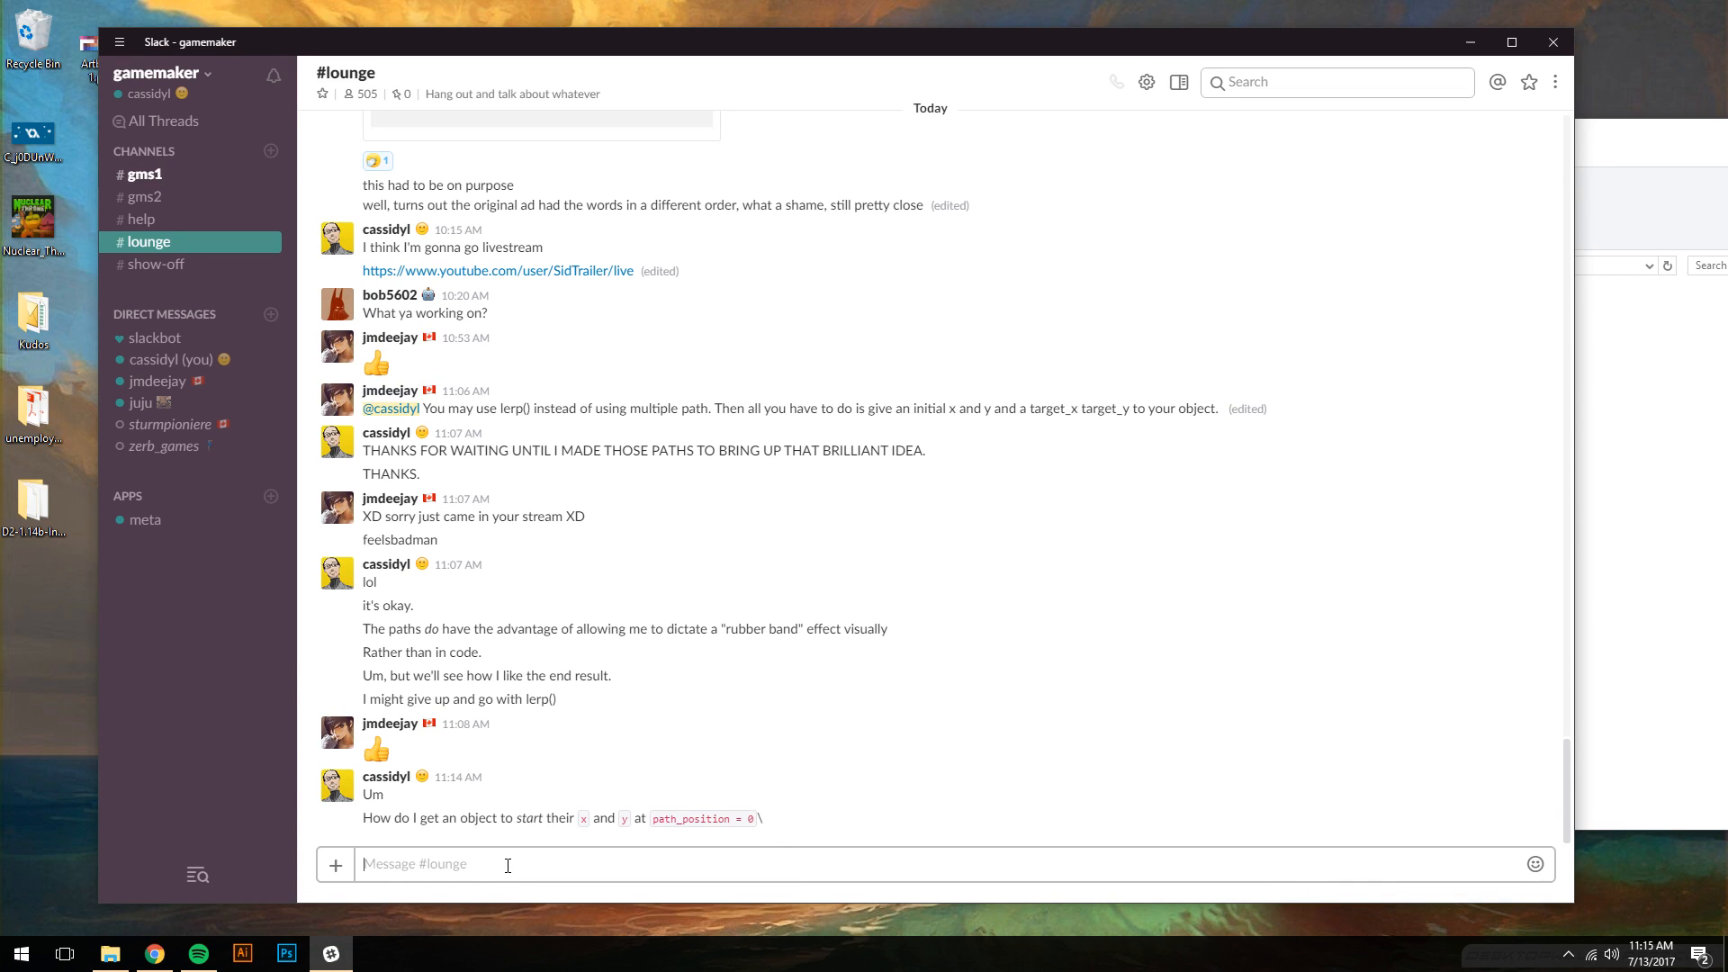
- Edit the posted #lounge question to remove the stray backslash at its end and save the change
mouse_move(1479, 817)
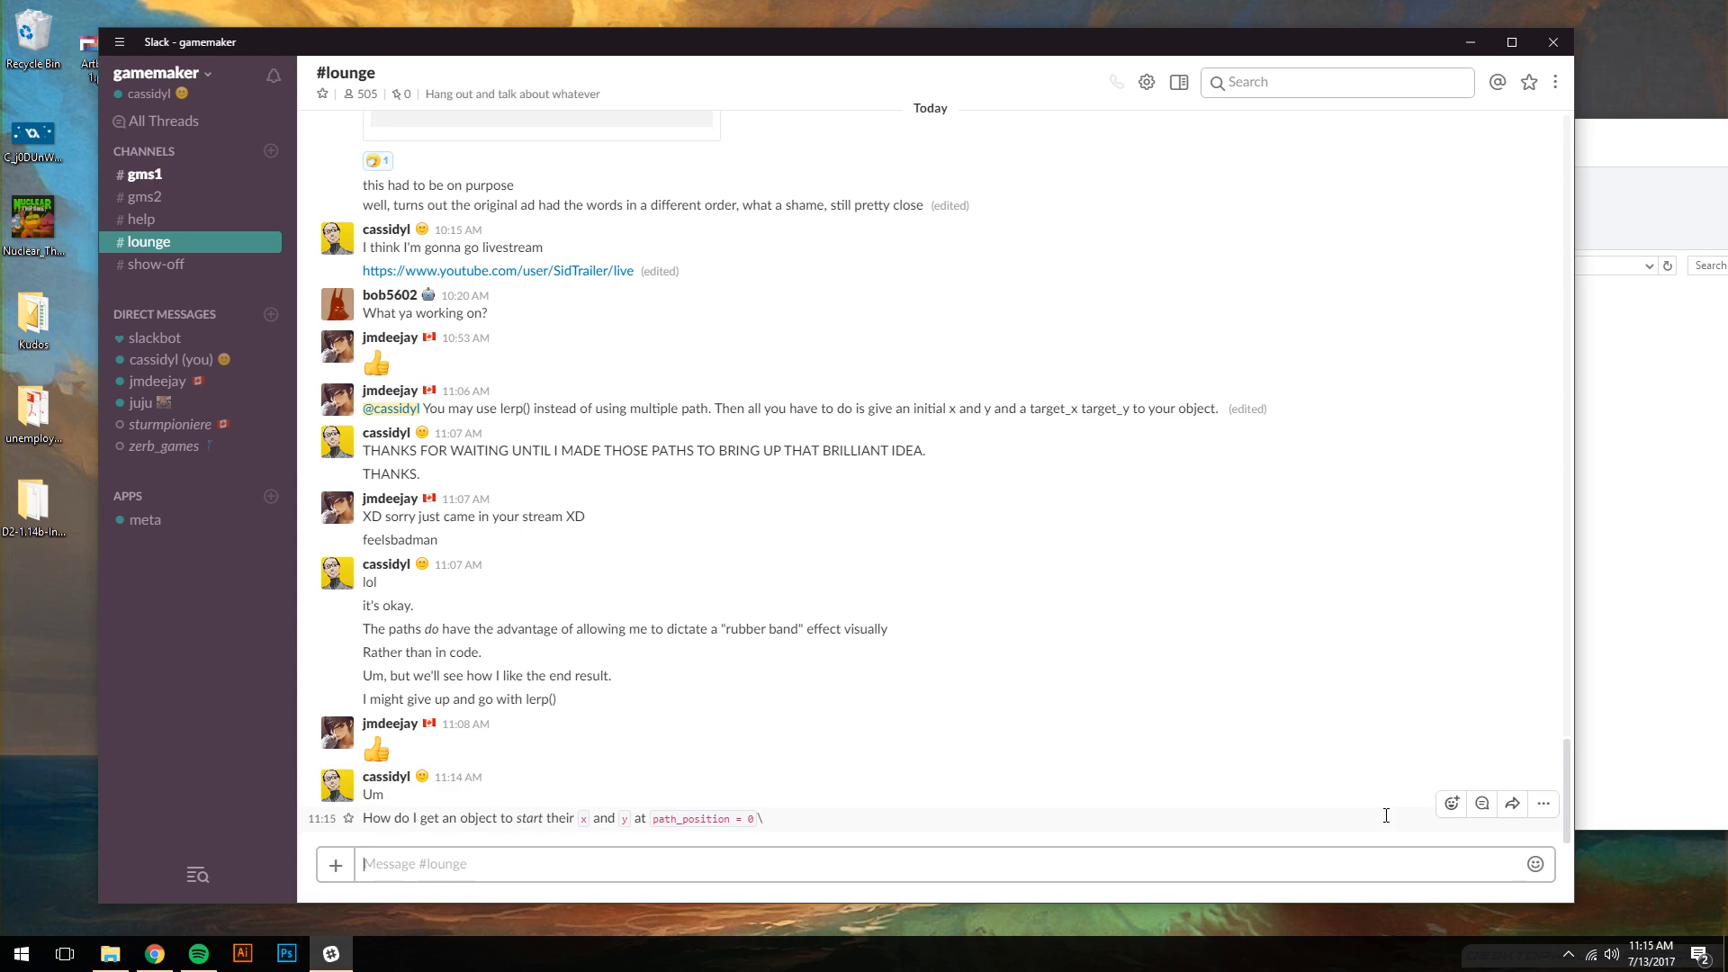
left_click(1543, 804)
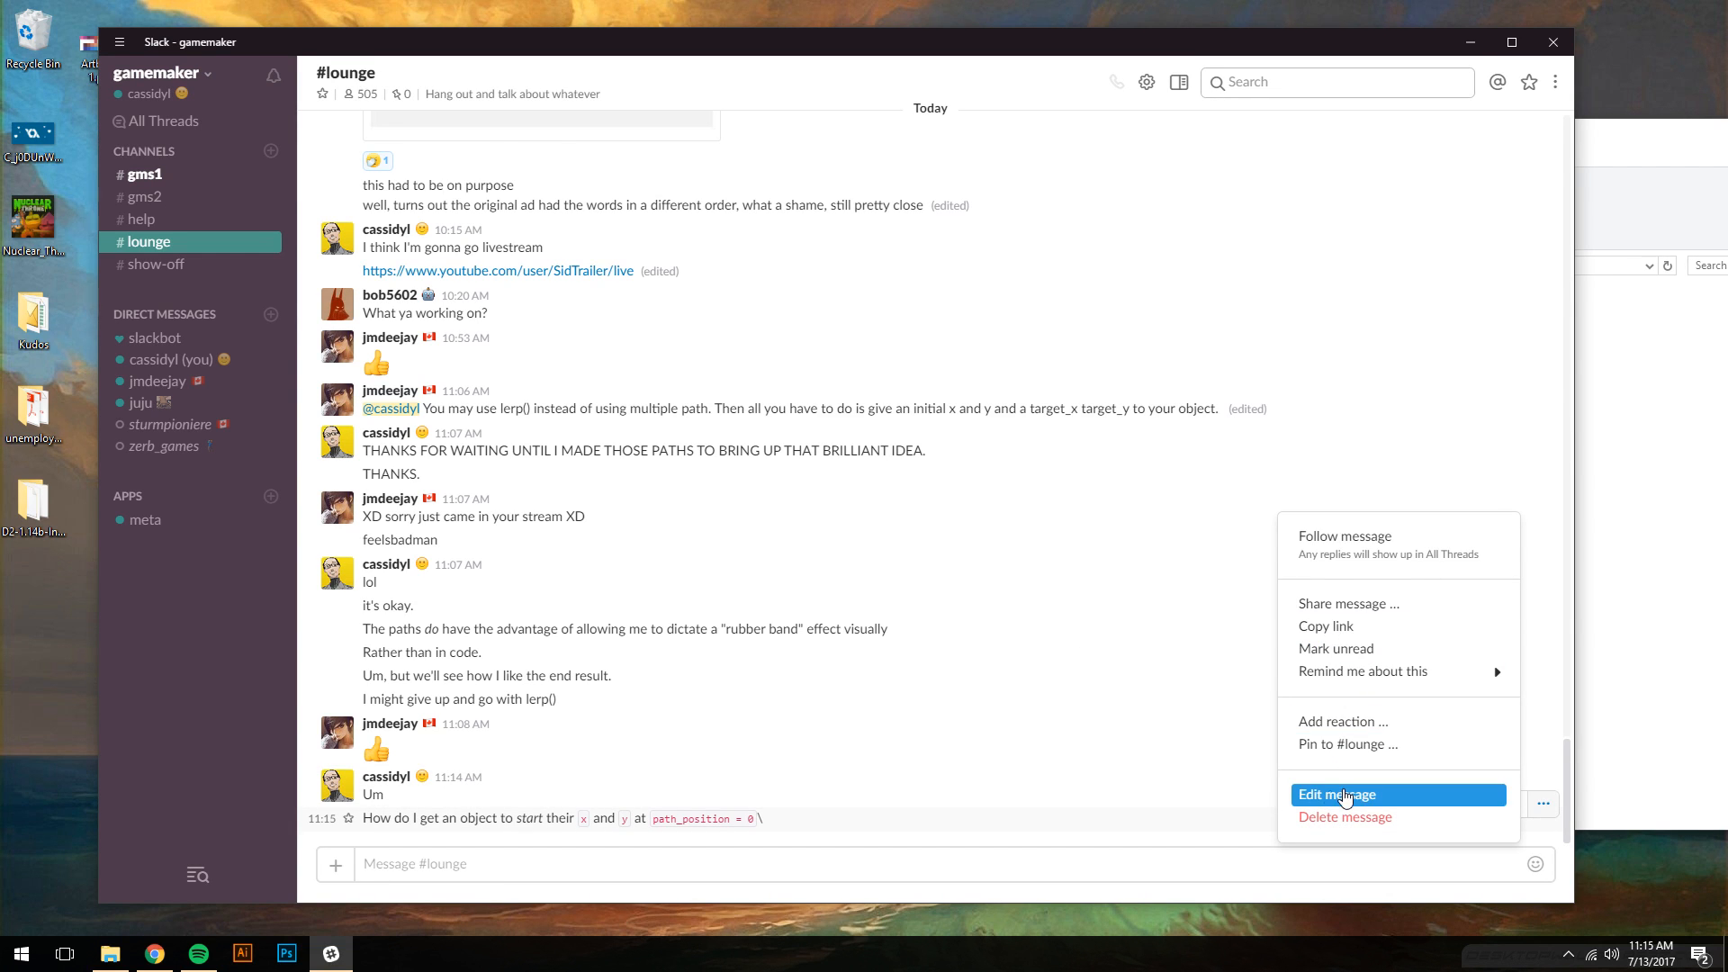
left_click(1341, 794)
key("BackSpace")
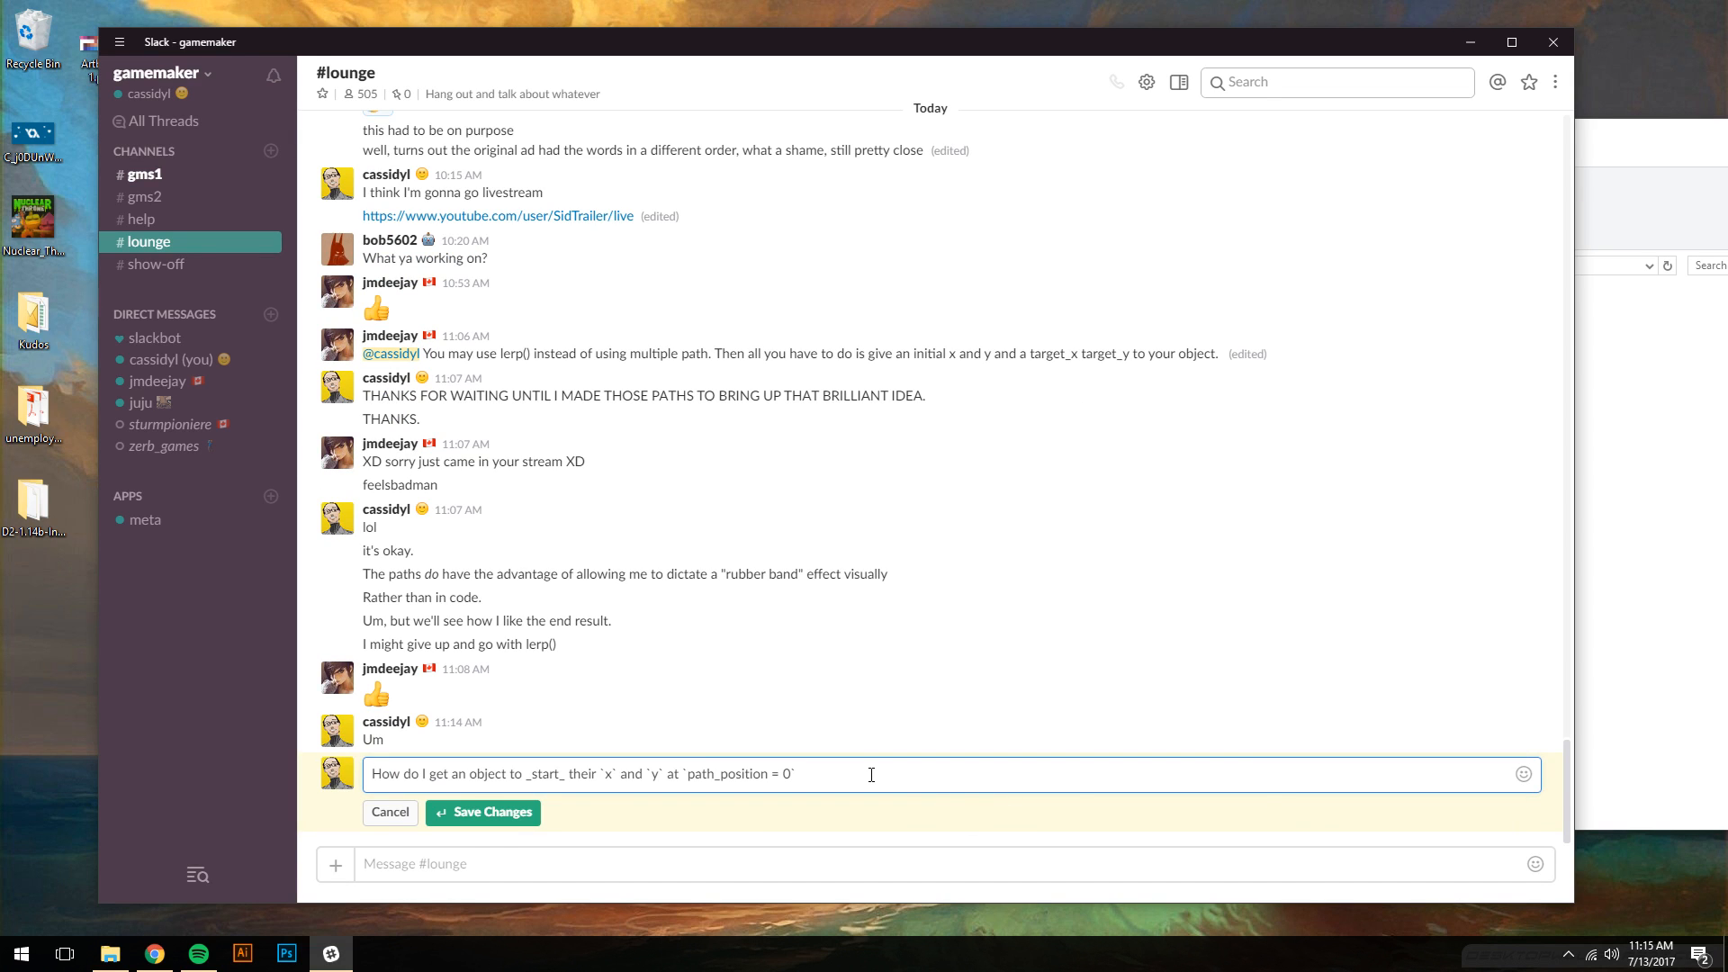
left_click(491, 814)
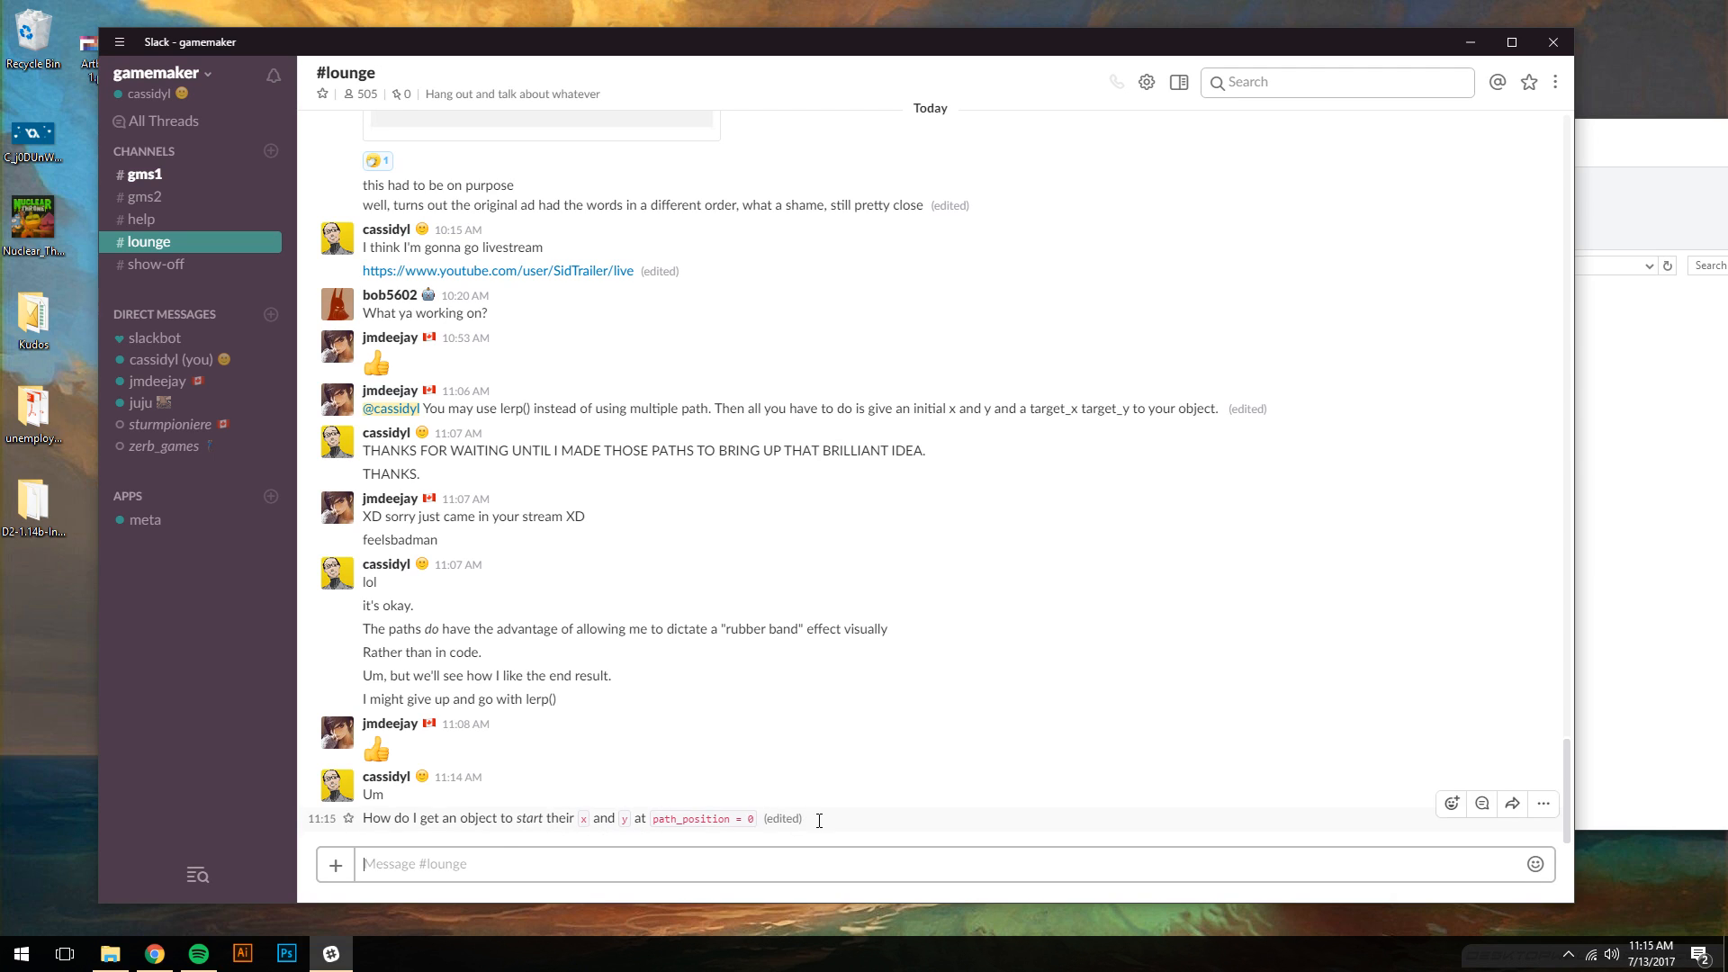
- Copy the path_position question from #lounge and post it in the #help channel with its start, x, y and code formatting
left_click(760, 818)
mouse_move(760, 818)
left_mouse_down()
mouse_move(364, 818)
mouse_move(791, 828)
left_mouse_up()
left_click(364, 818)
left_click(187, 221)
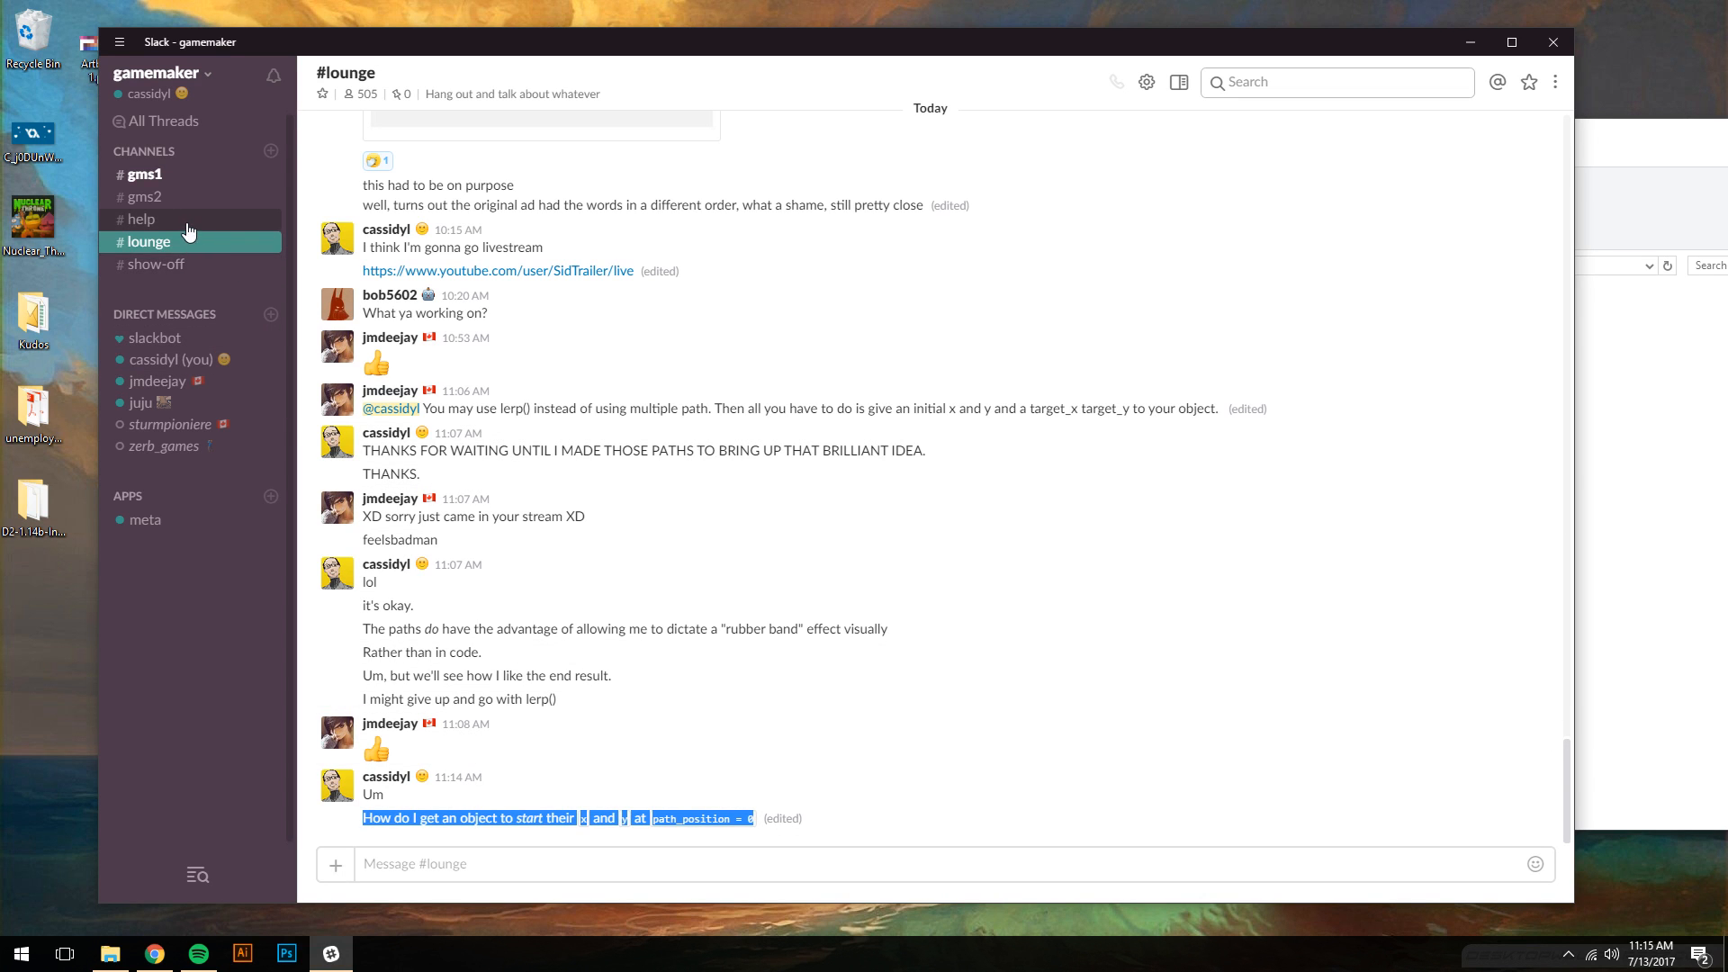
type("How do I get an object to _start_ their `x` and `y` at `path_position = 0`")
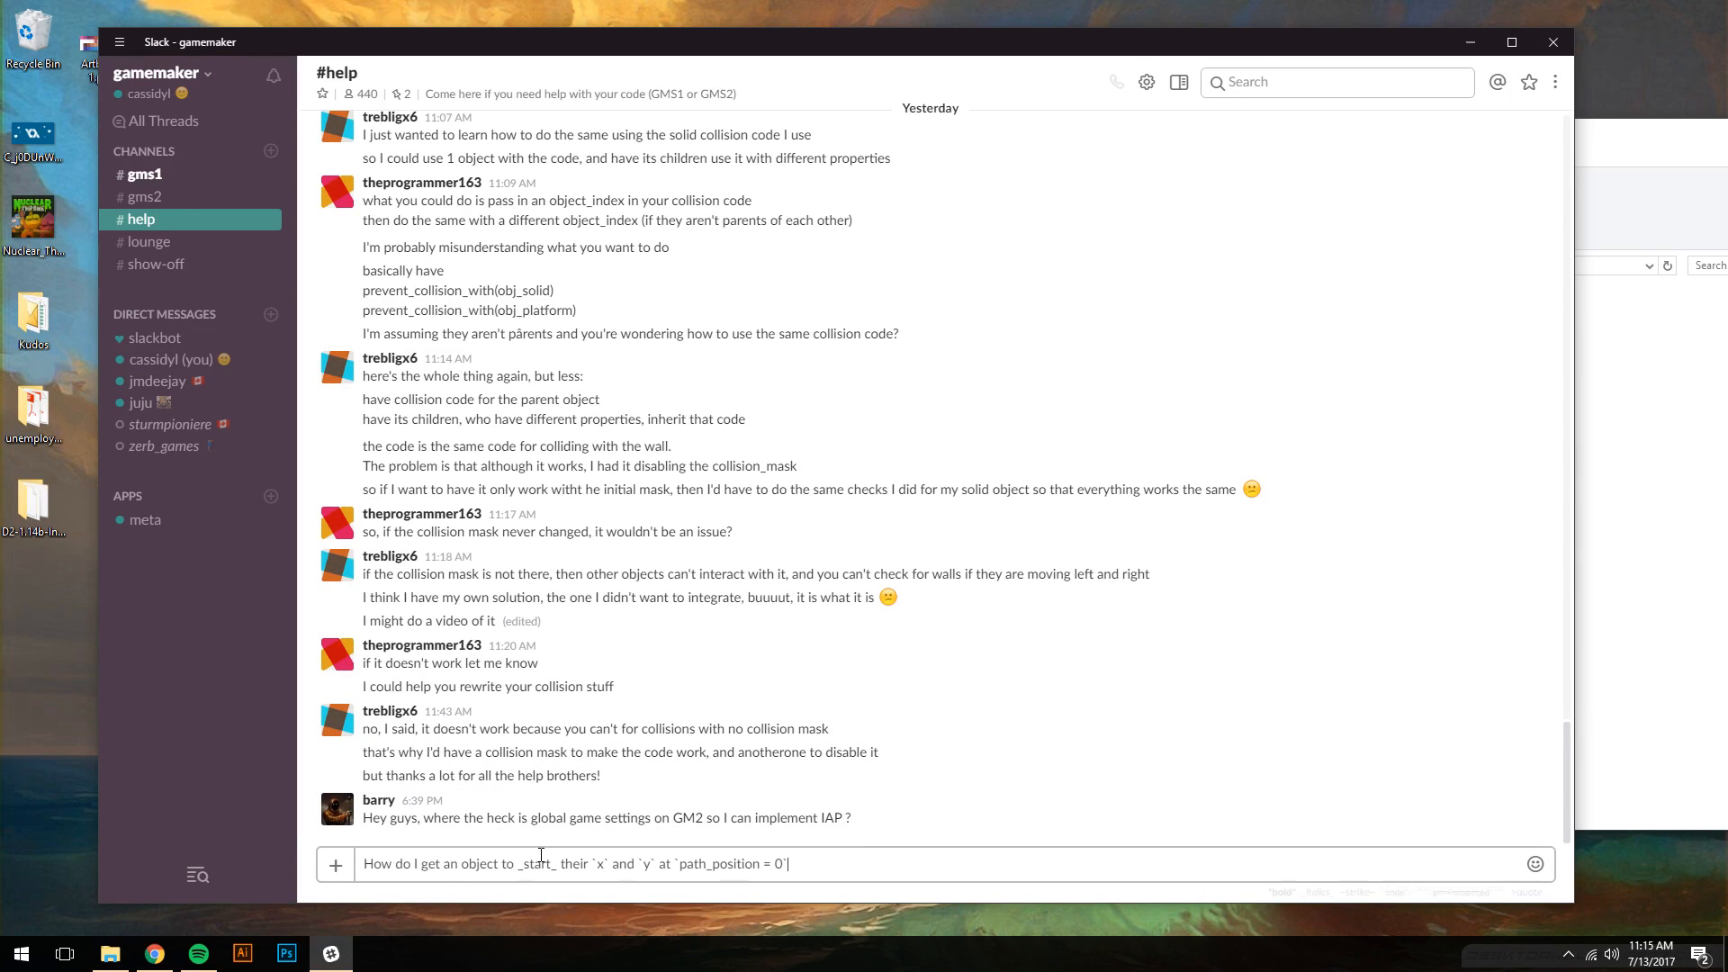
key("Return")
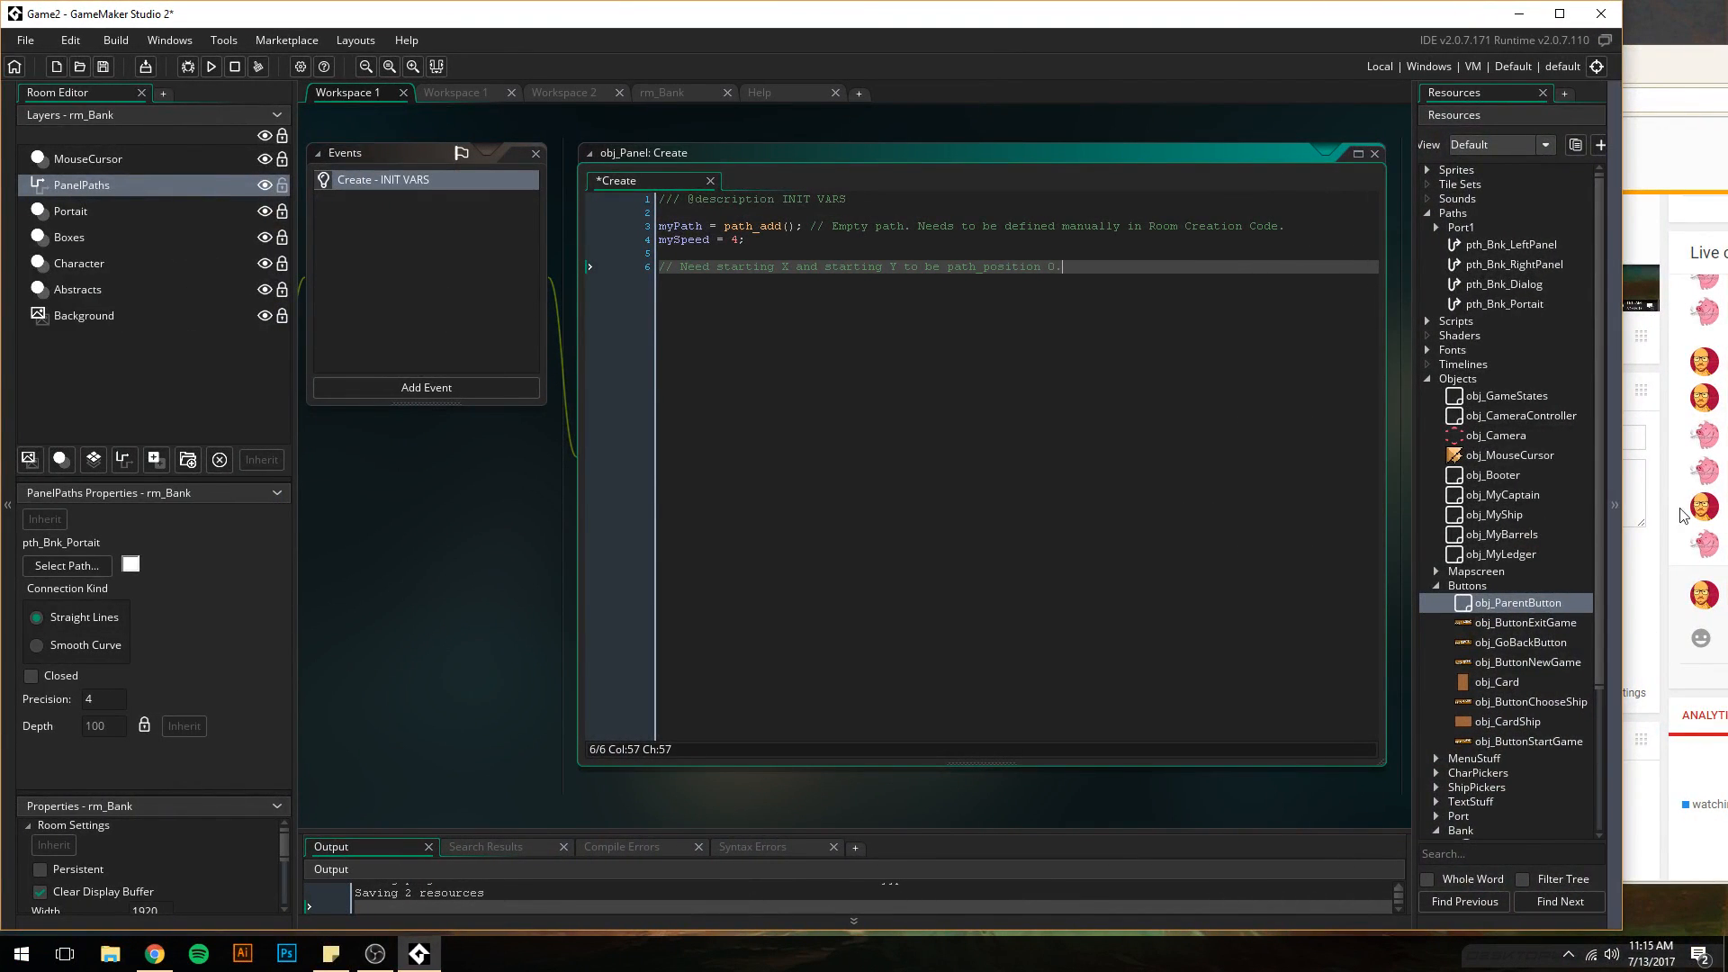
mouse_move(1666, 54)
left_mouse_down()
mouse_move(1277, 70)
mouse_move(1659, 68)
left_mouse_up()
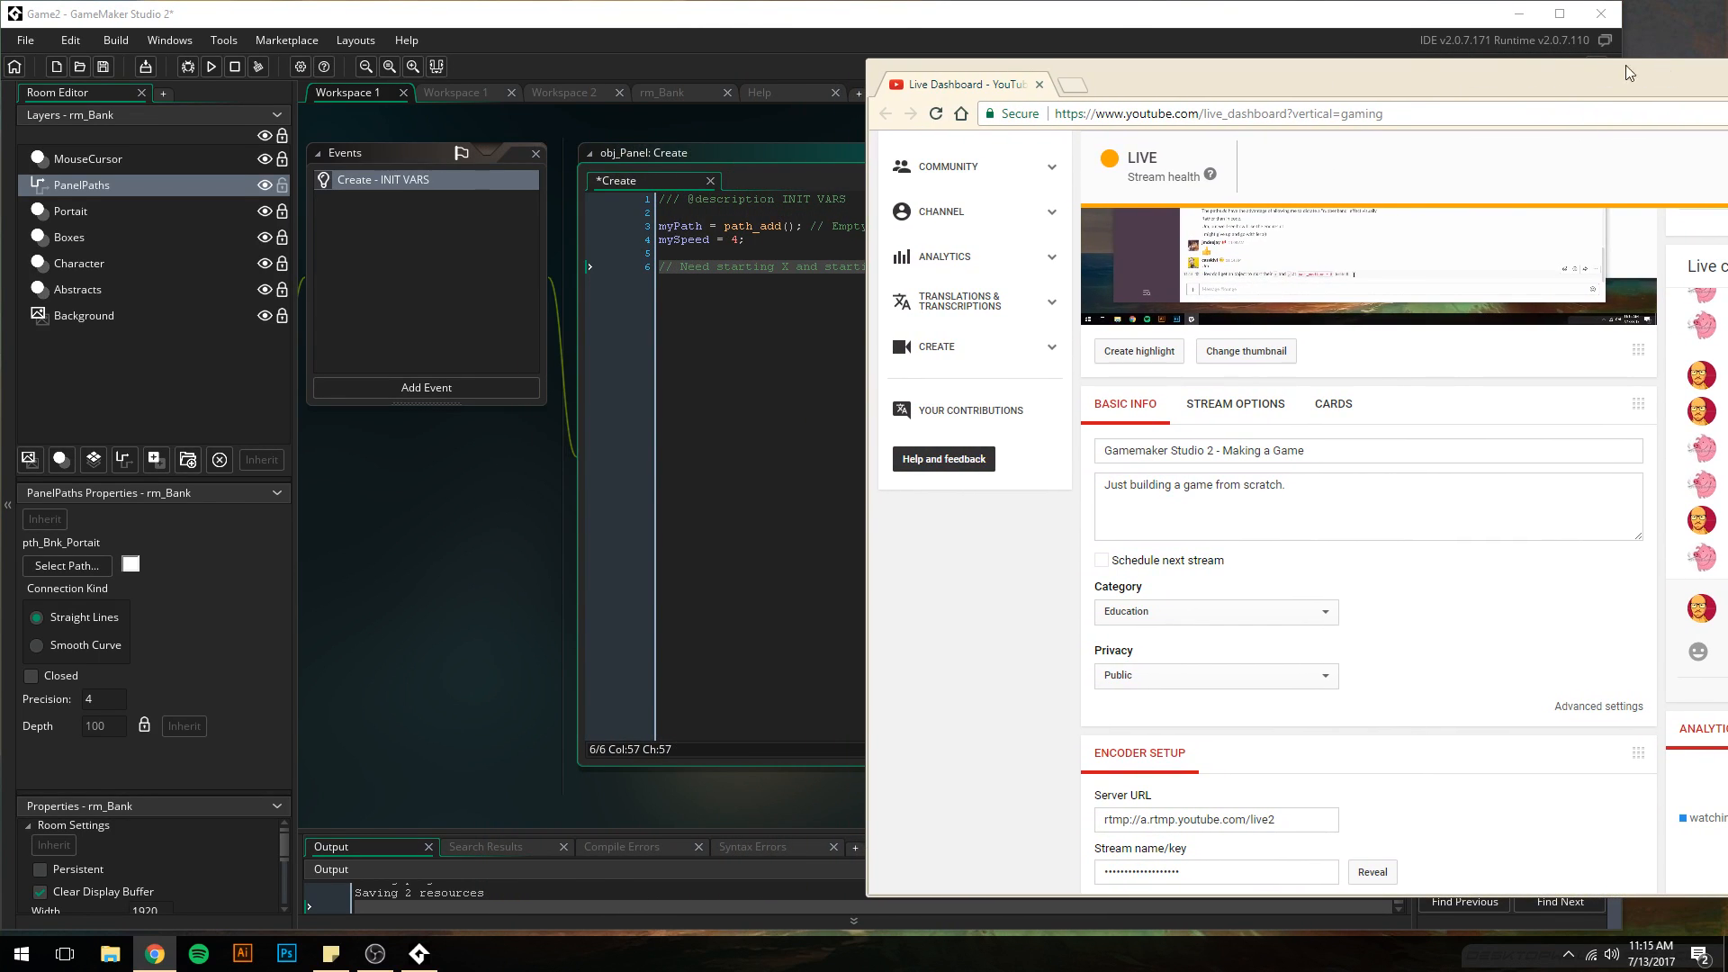
left_click(1107, 29)
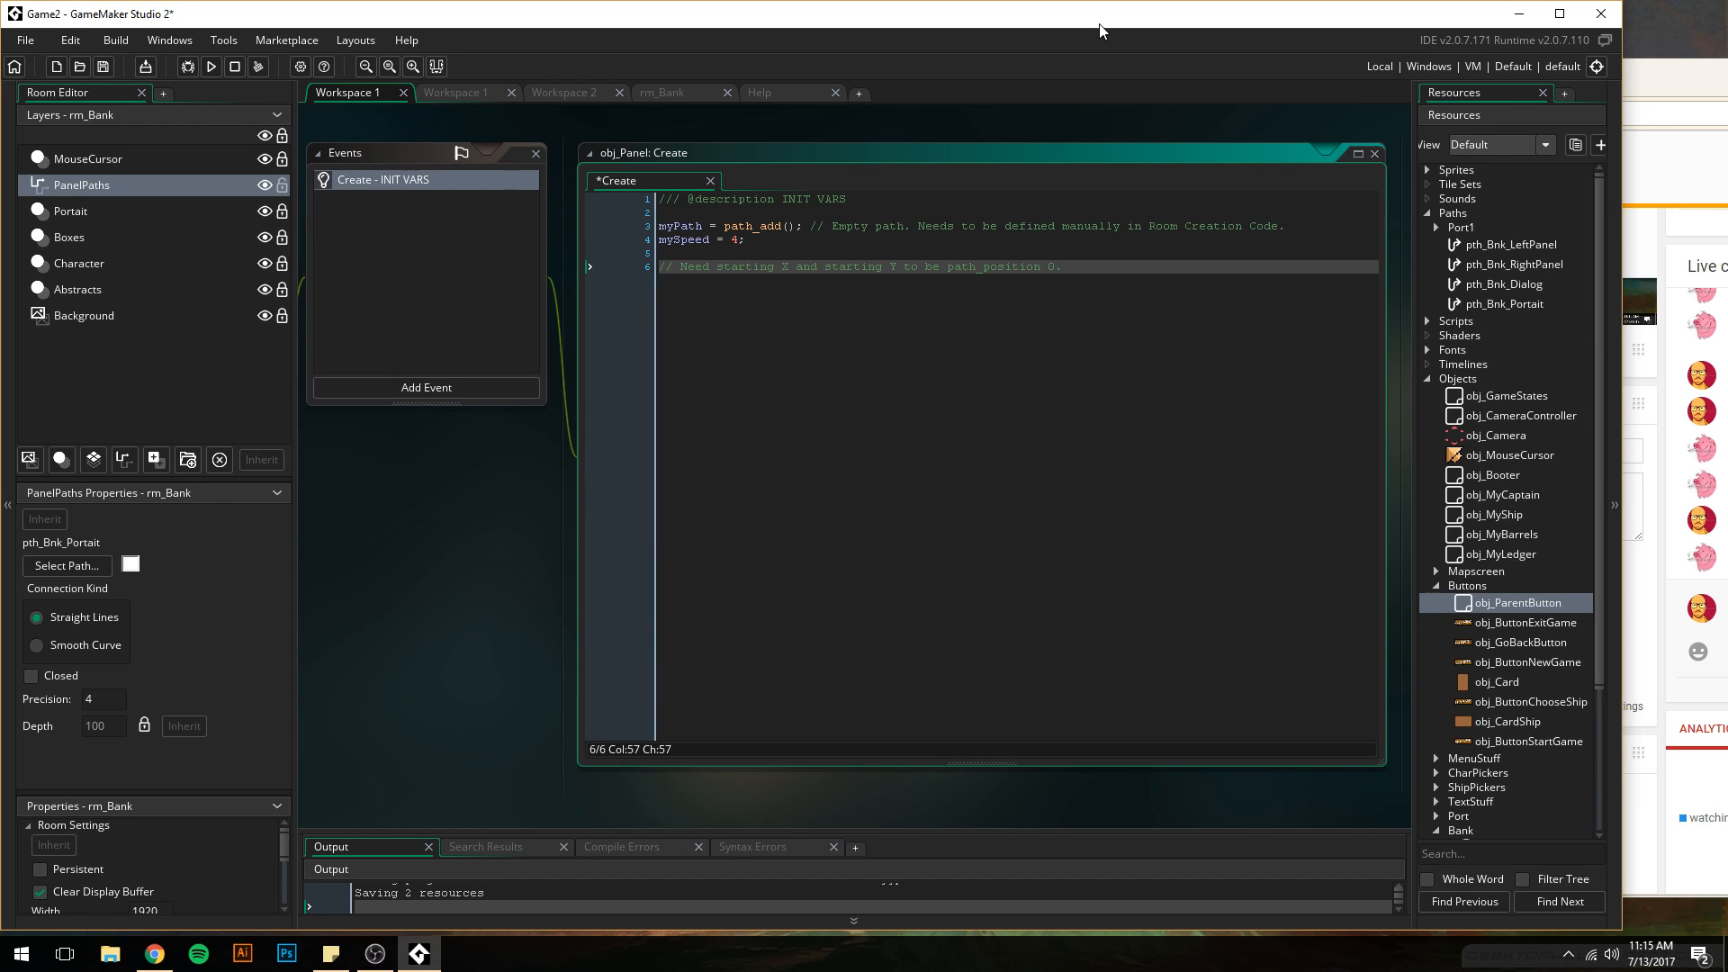
- Add a path_assign() call on a new line below the path_position comment in obj_Panel's Create code
key("Return")
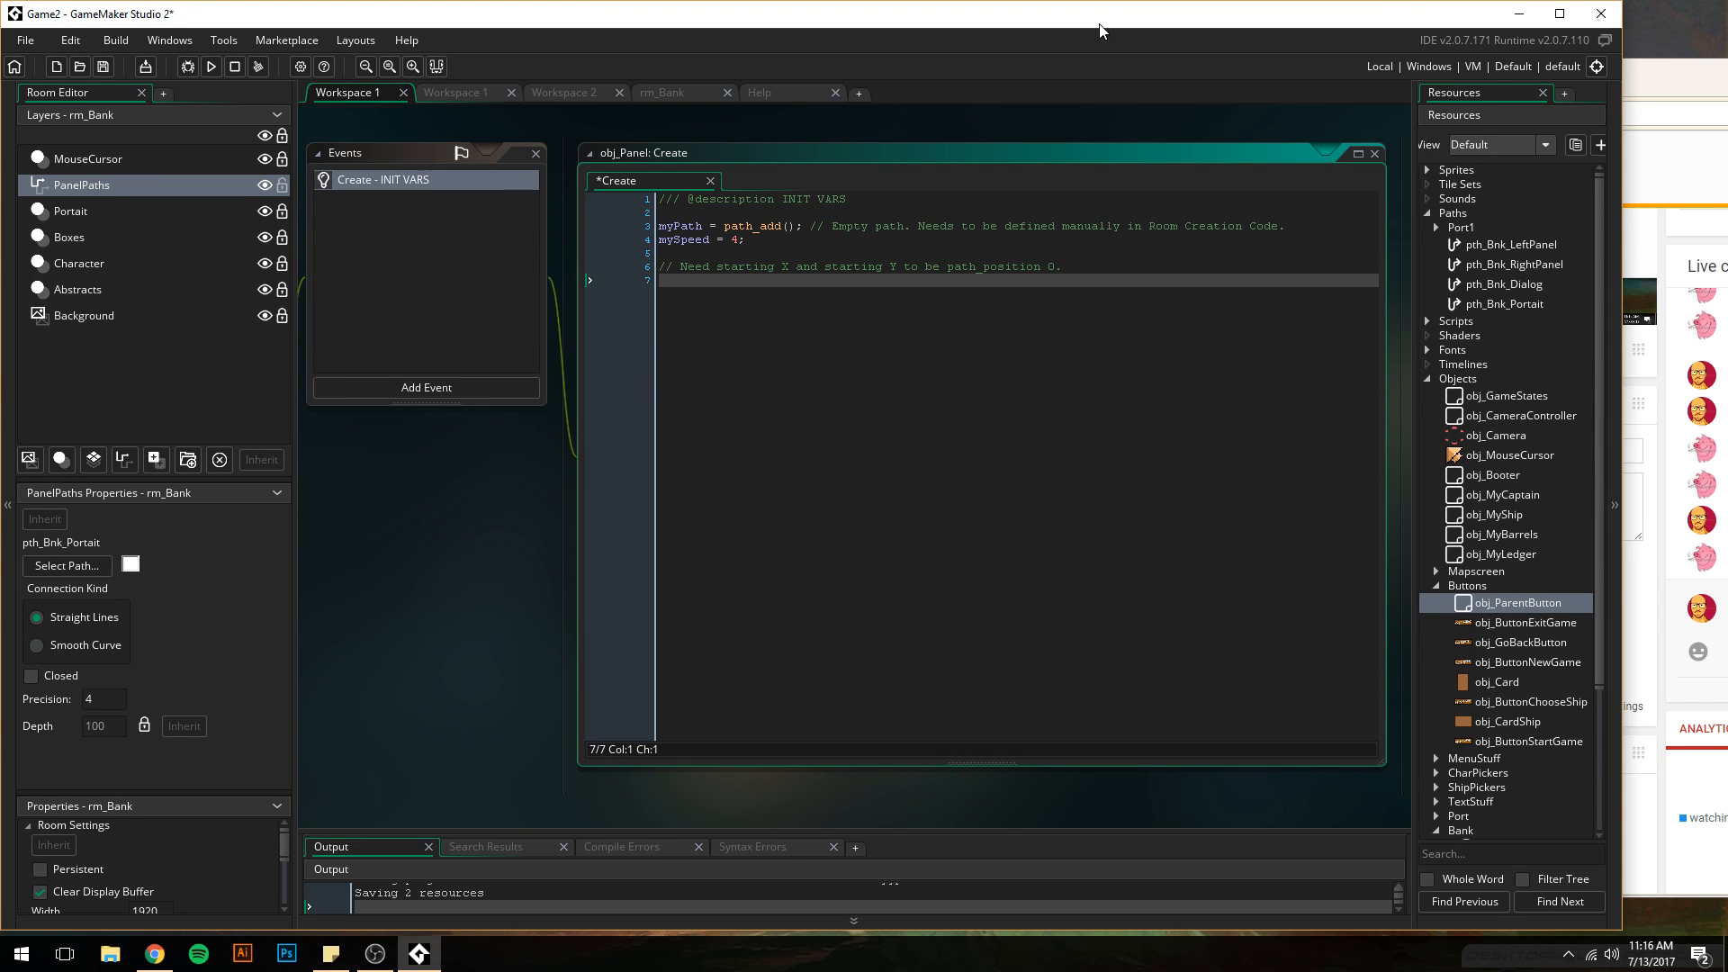
type("path_")
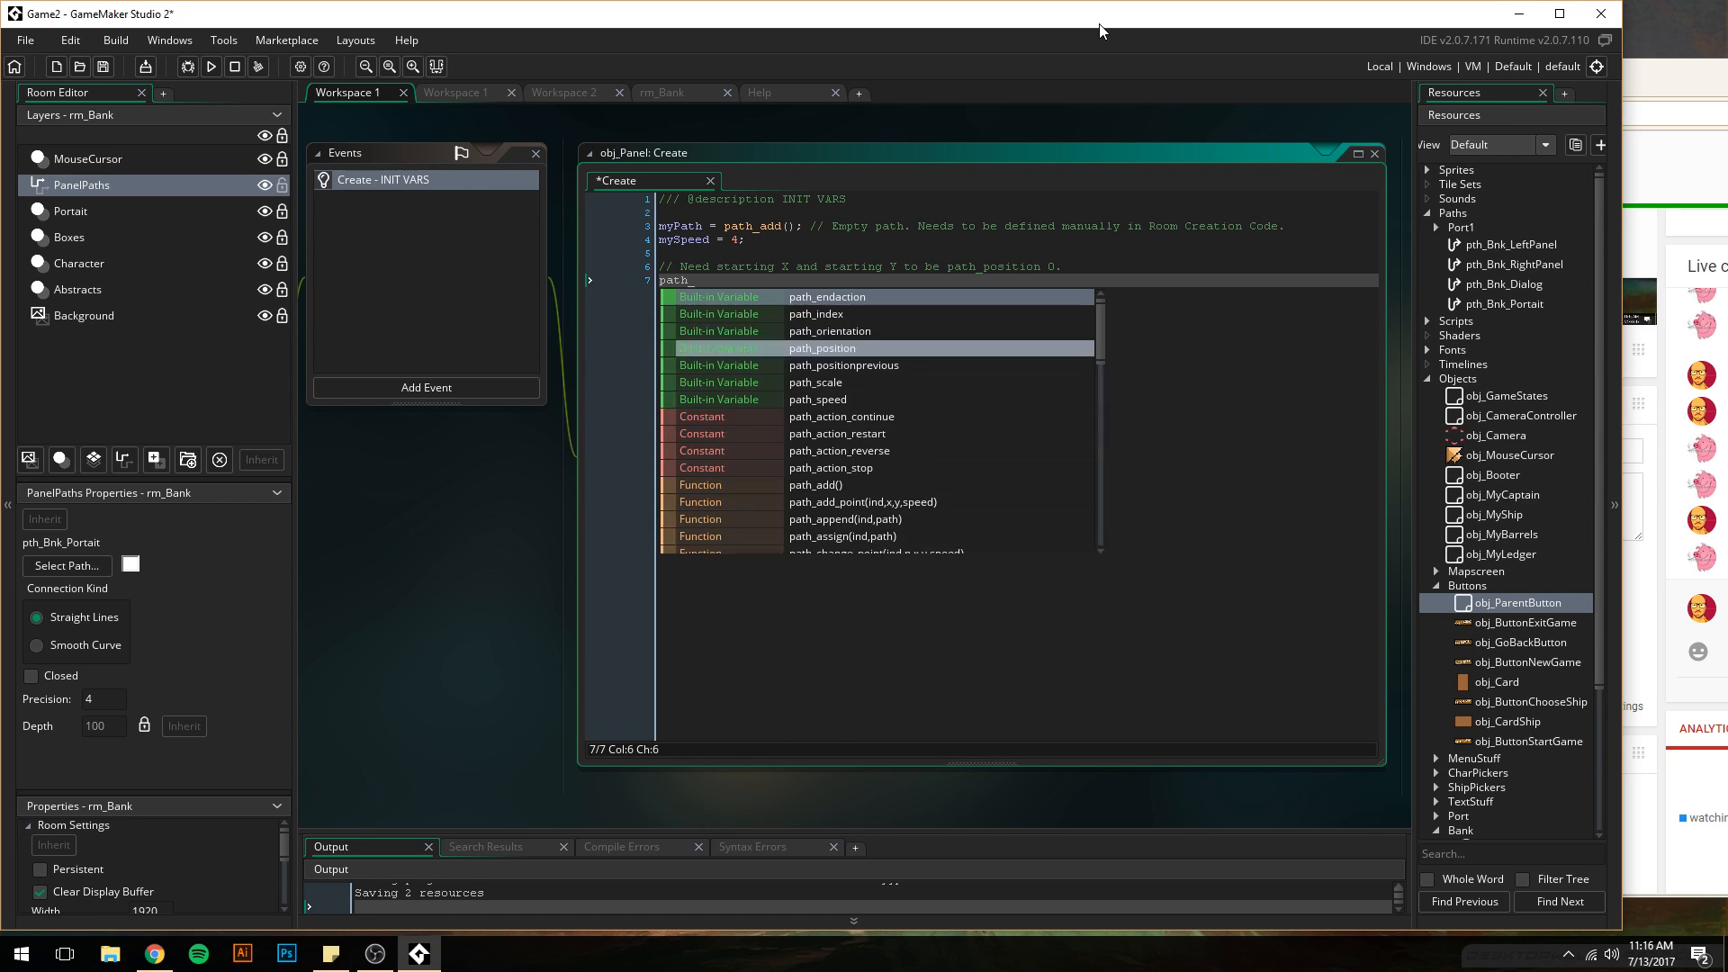
key("Down")
key("Down")
key("Down")
key("Down")
key("Down")
key("Down")
key("Down")
key("Down")
key("Down")
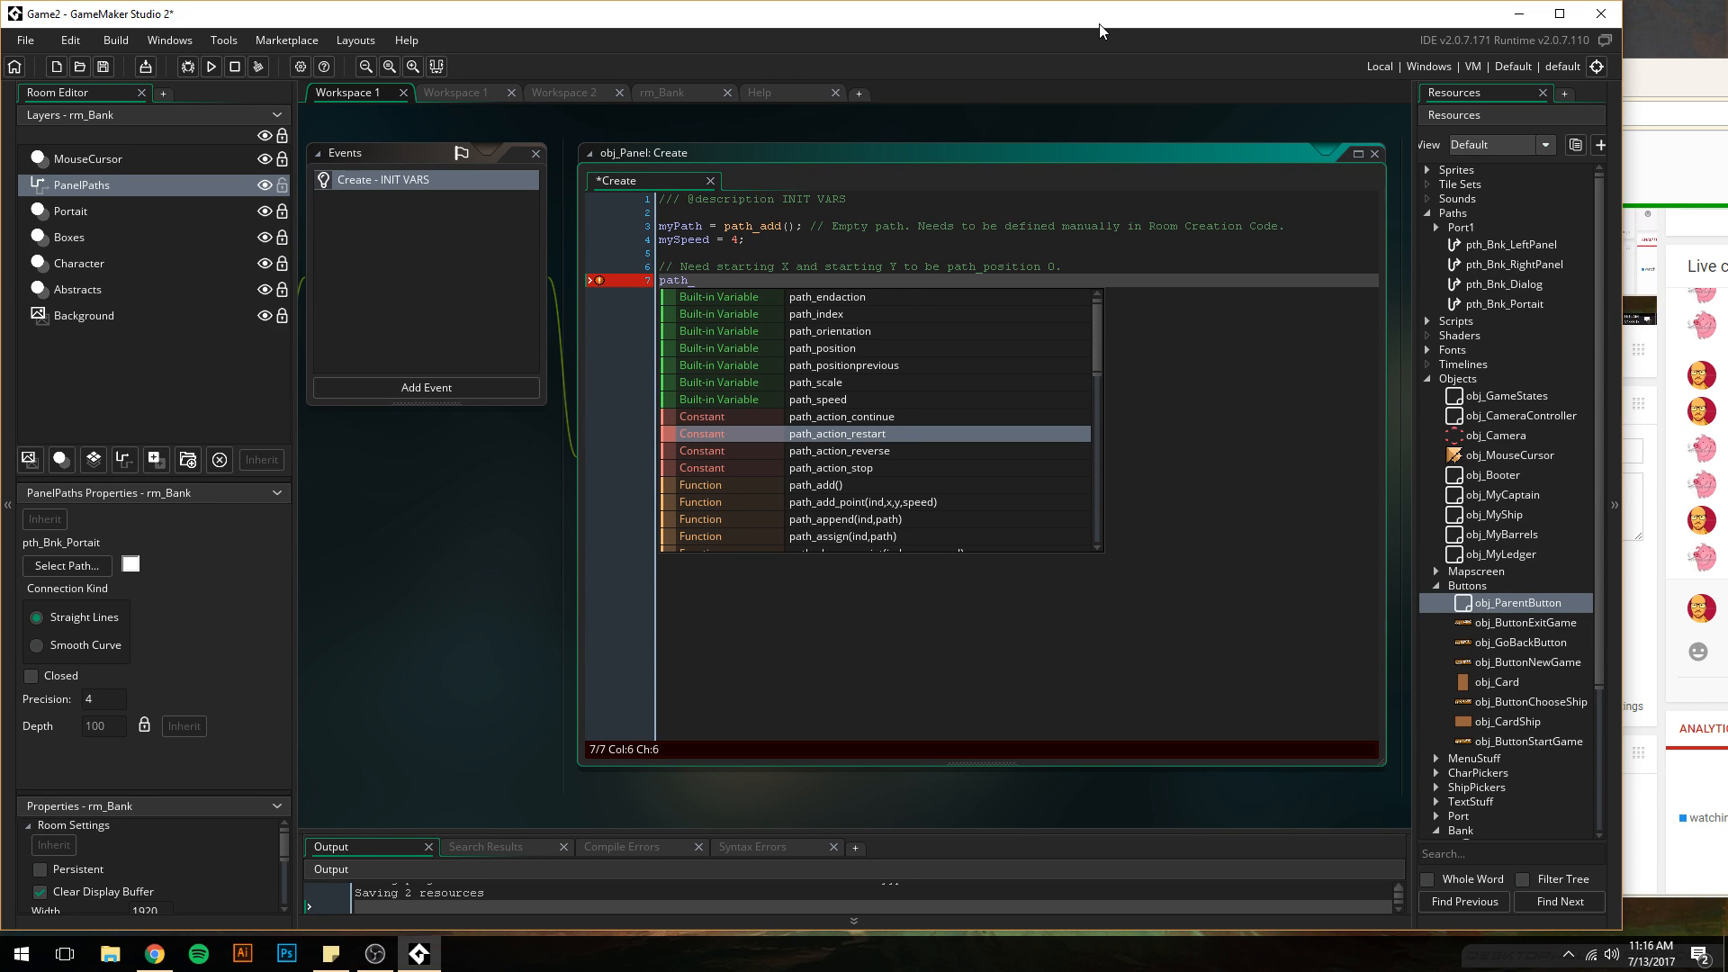
key("Down")
key("Down")
key("Down")
key("Down")
key("Down")
key("Down")
key("Down")
key("Down")
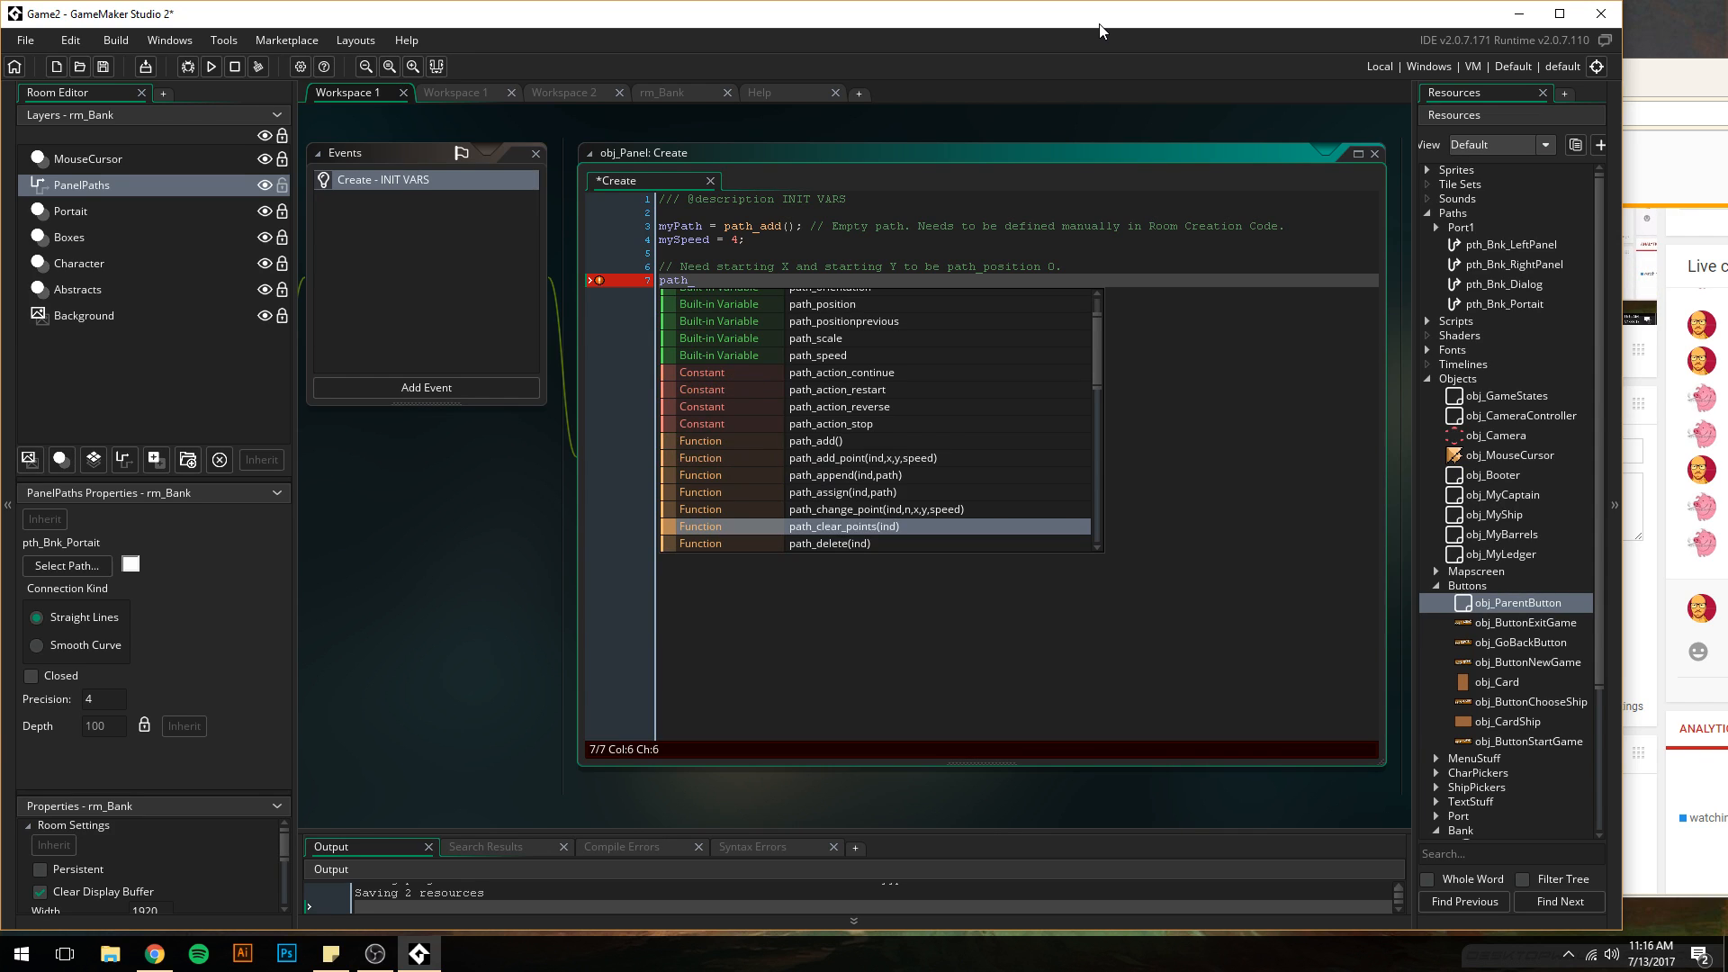
key("Up")
key("Up")
key("Down")
key("Down")
key("Down")
key("Up")
key("Up")
key("Up")
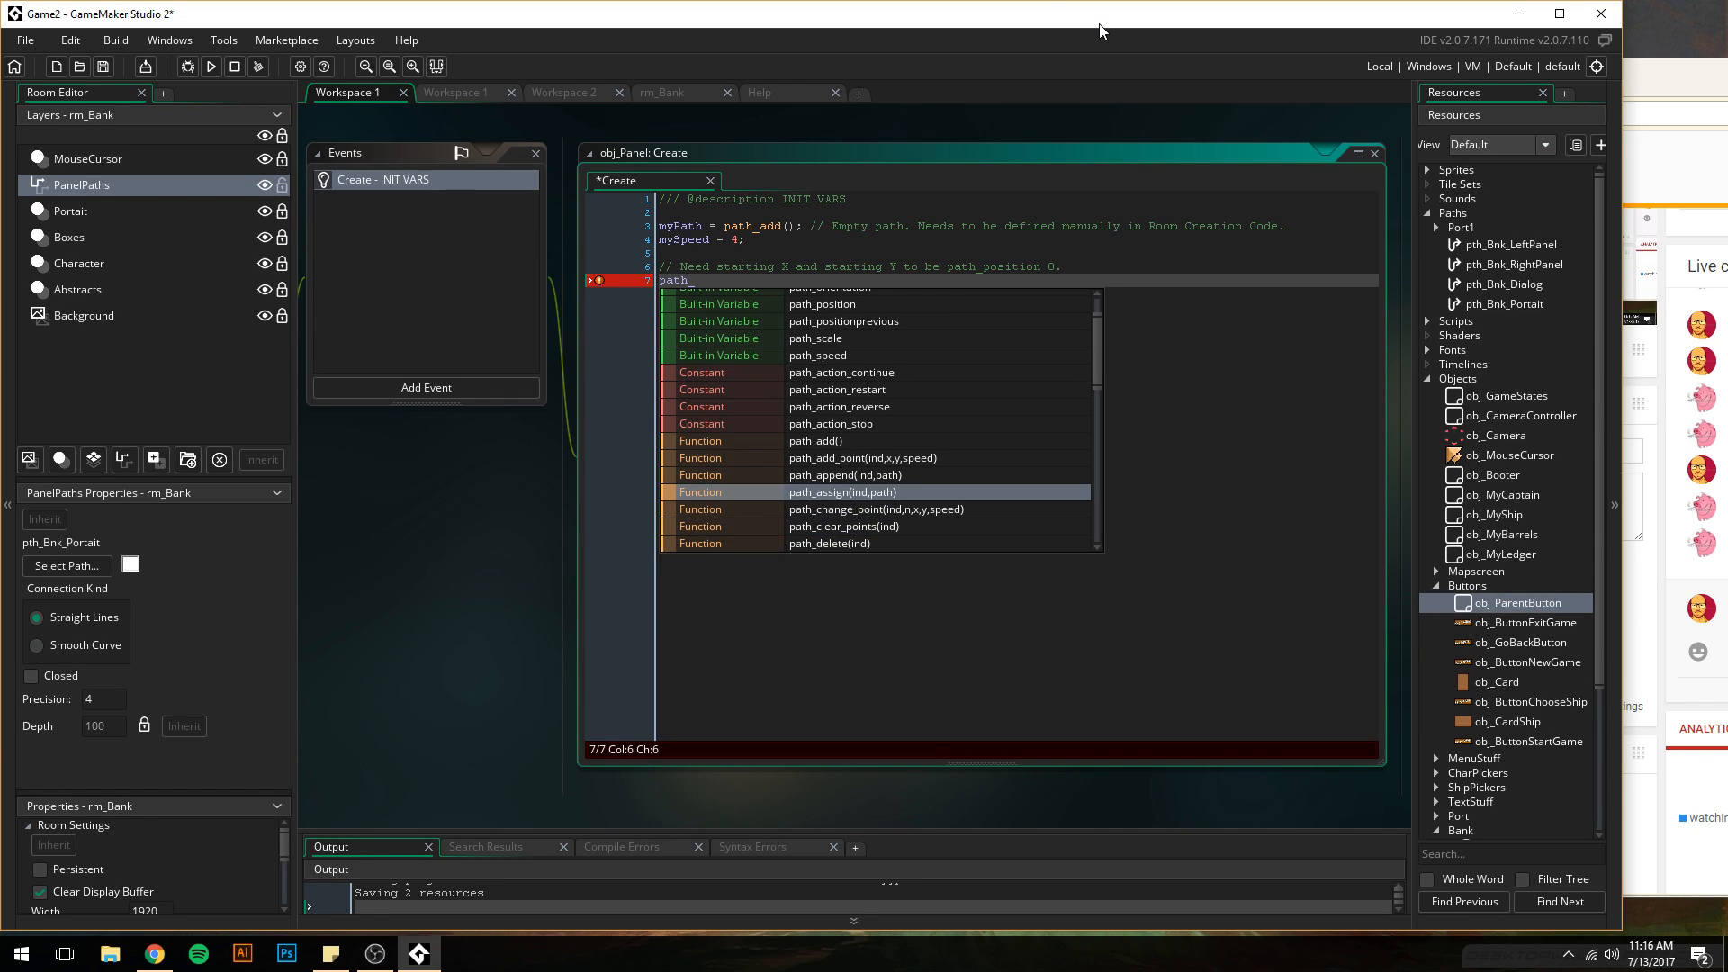
key("Return")
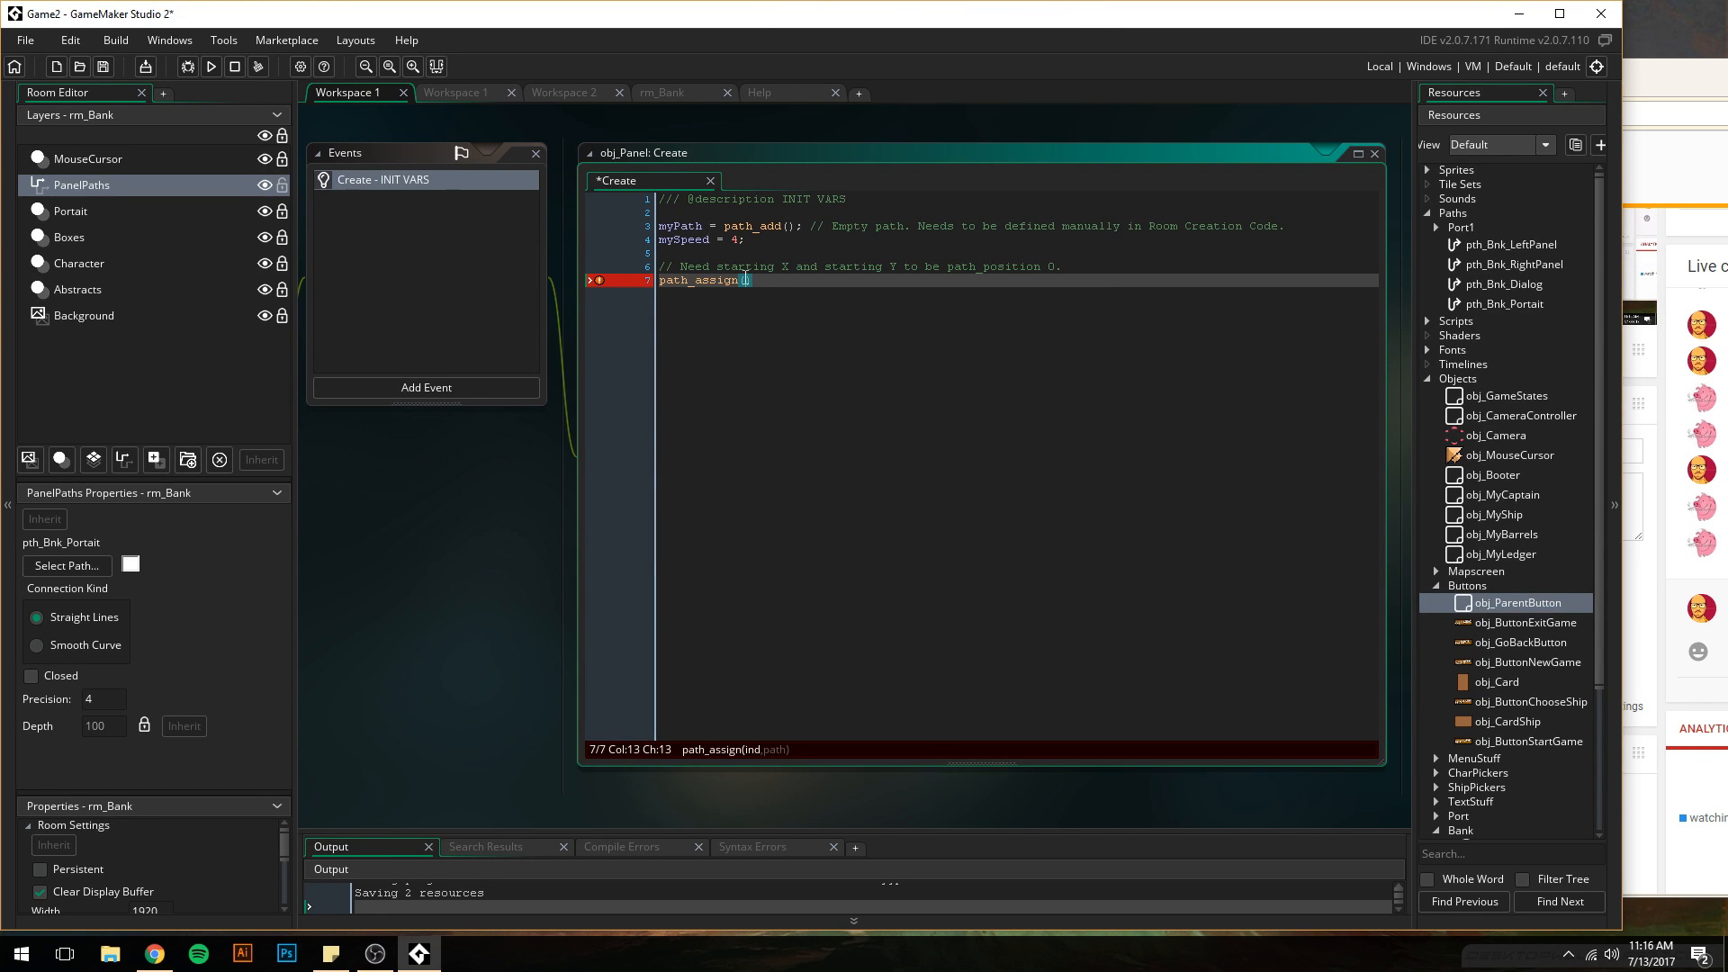
- Look up path_assign in the manual, then go through the Paths section to the path_start page and examine its arguments
key("F1")
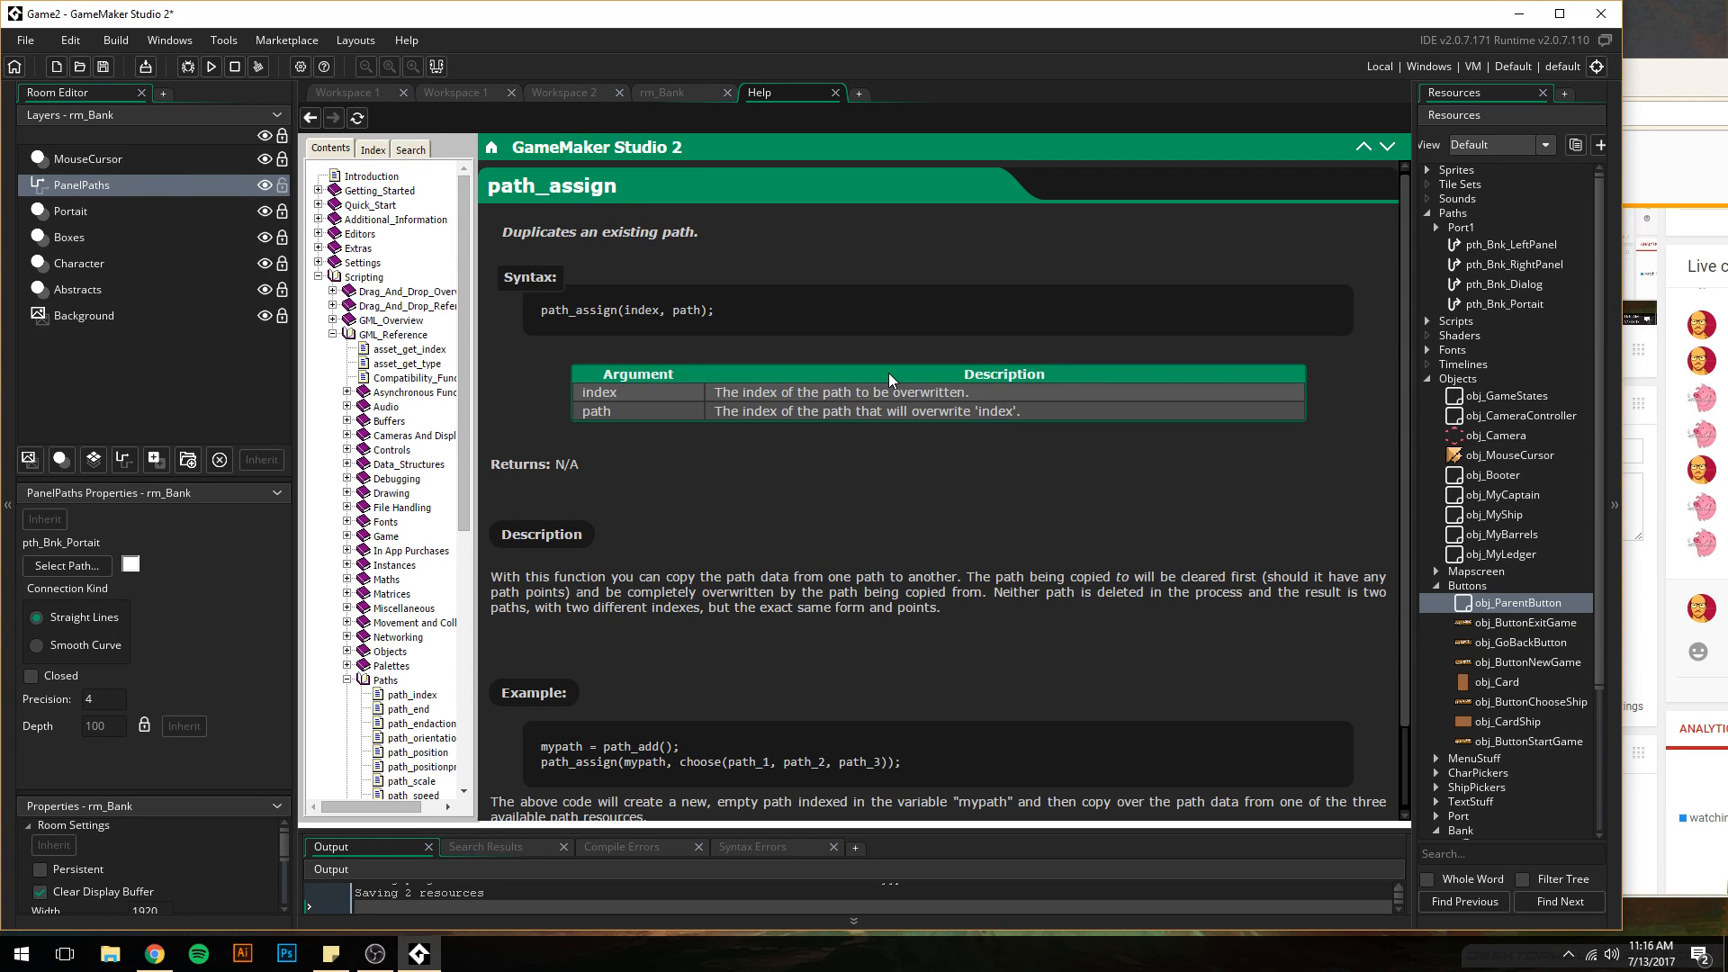
scroll(810, 387, "down", 1)
left_click(583, 783)
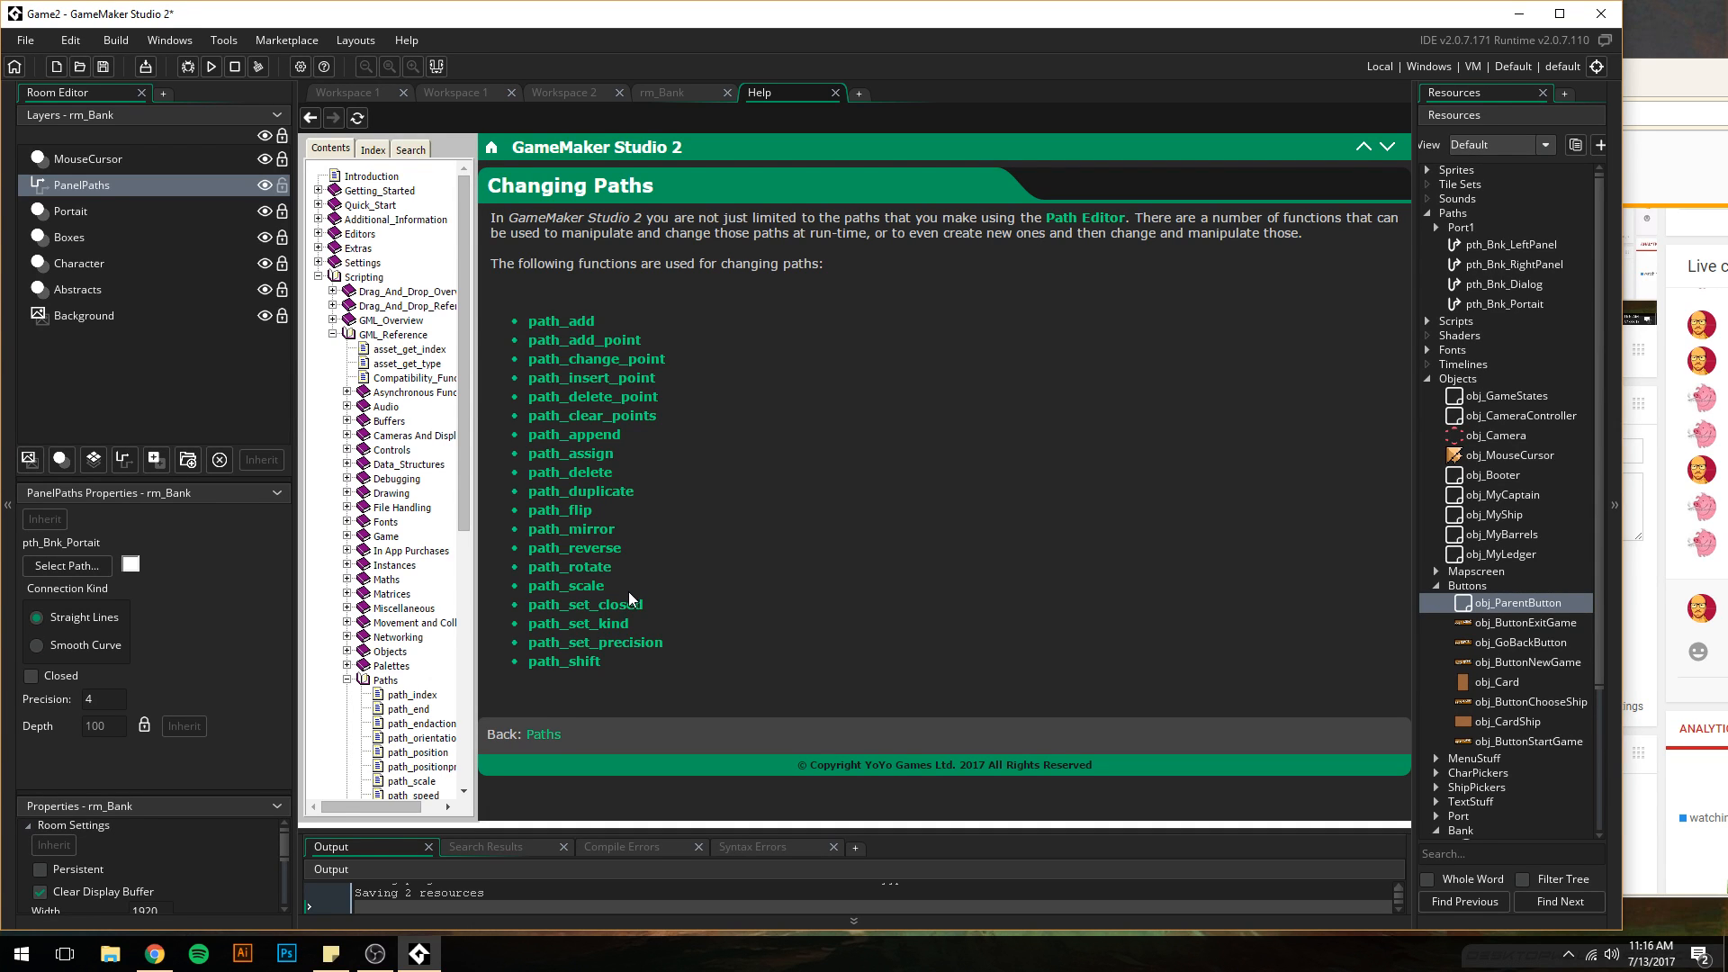
left_click(547, 735)
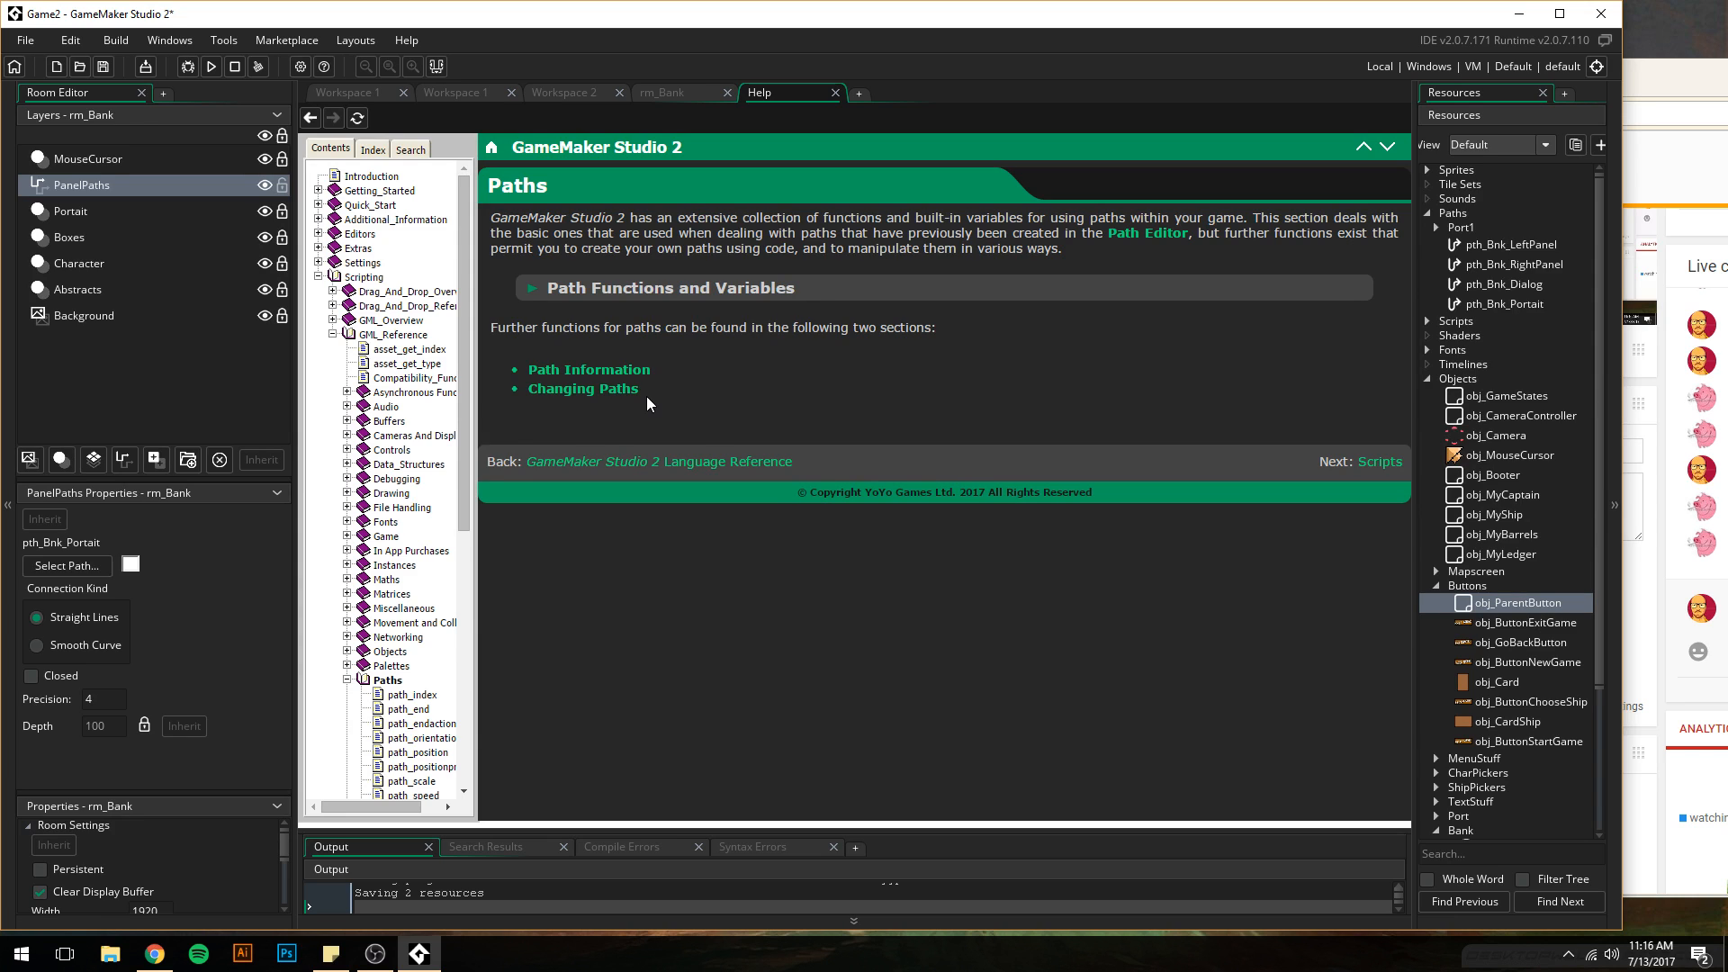
left_click(672, 289)
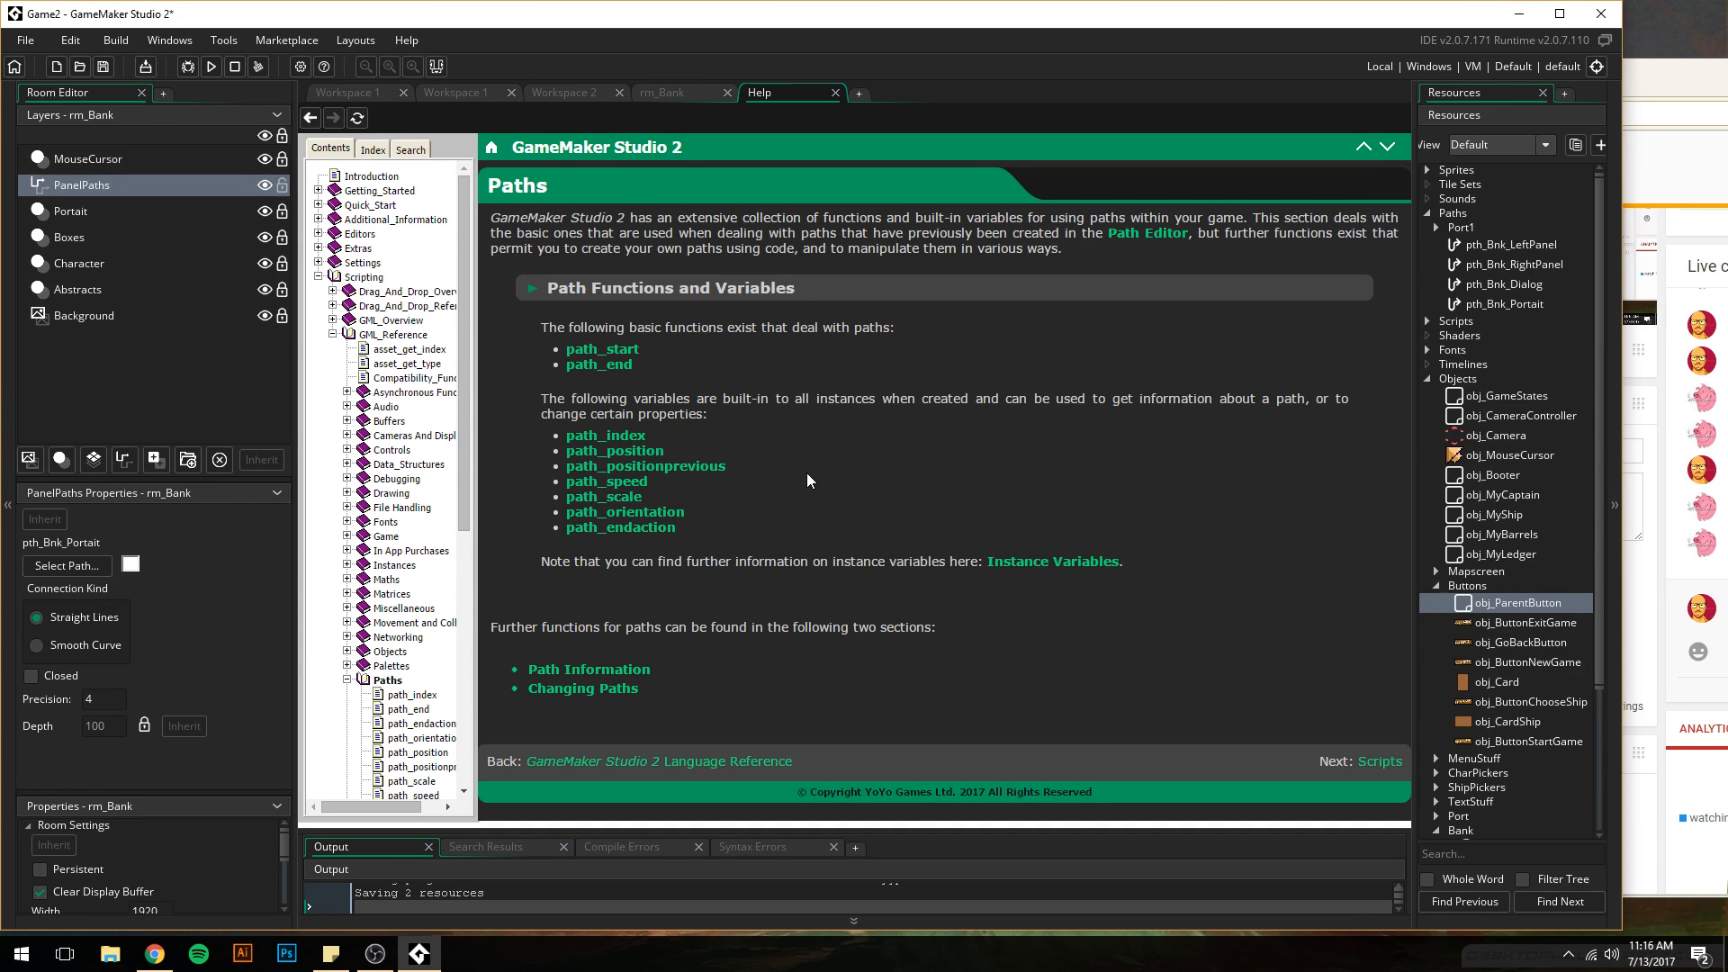
left_click(603, 349)
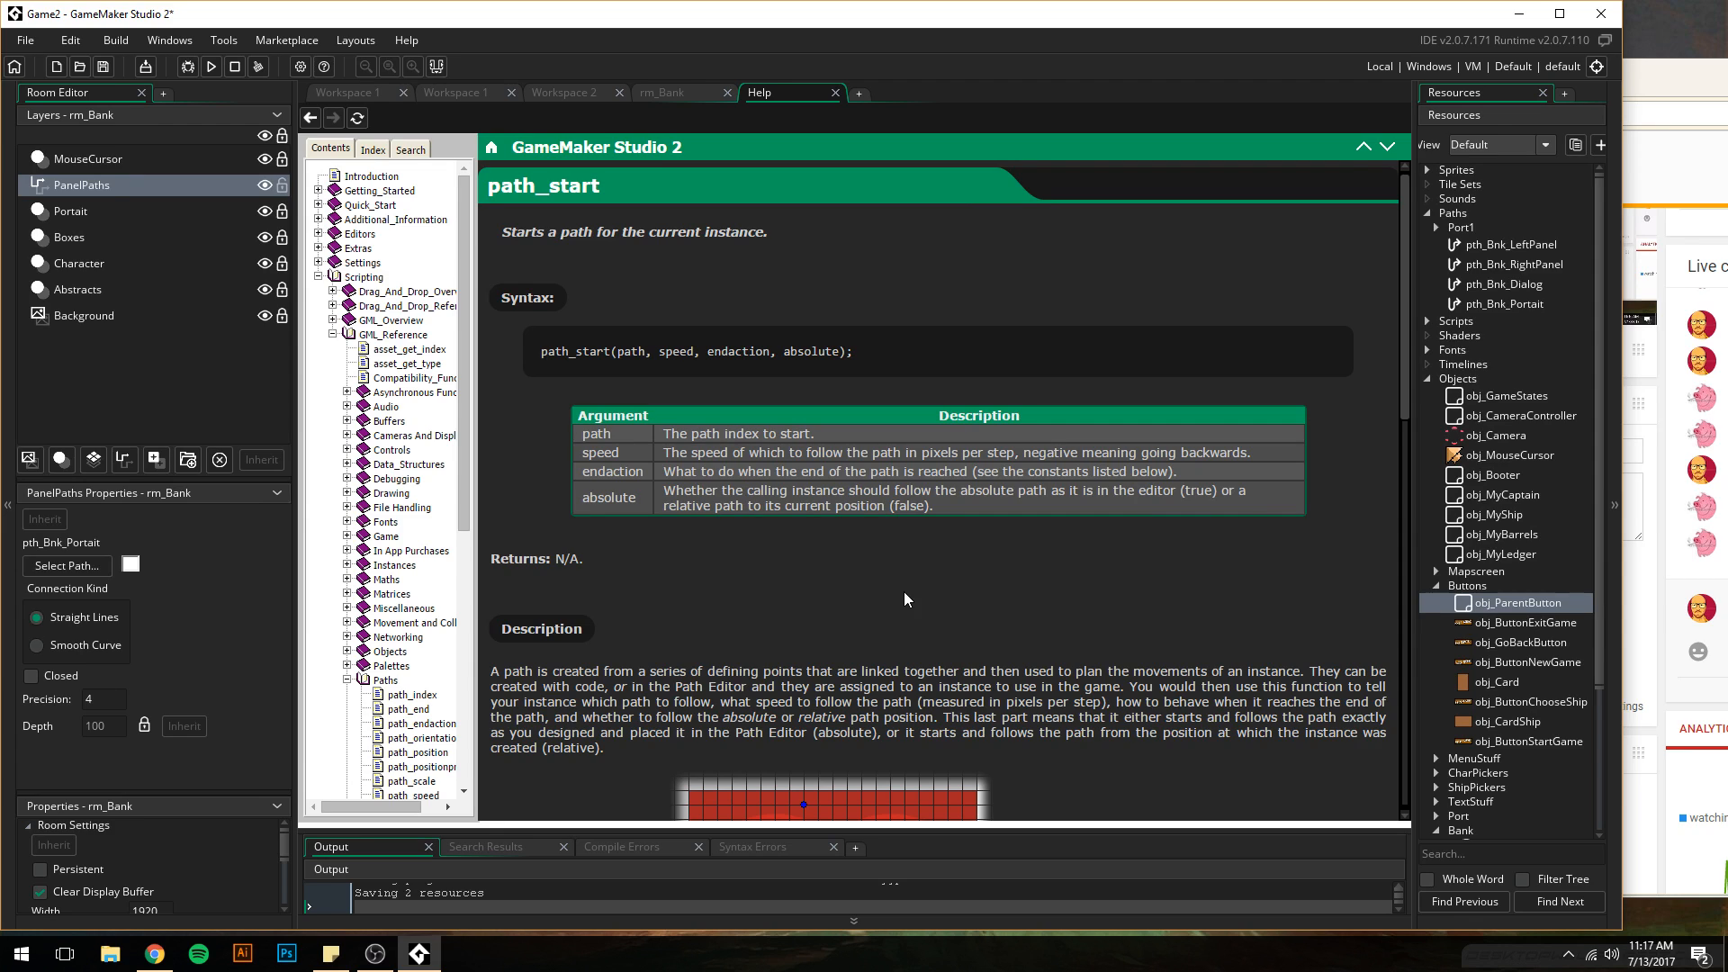
- Return to obj_Panel's Create code and set mySpeed to 0
left_click(336, 94)
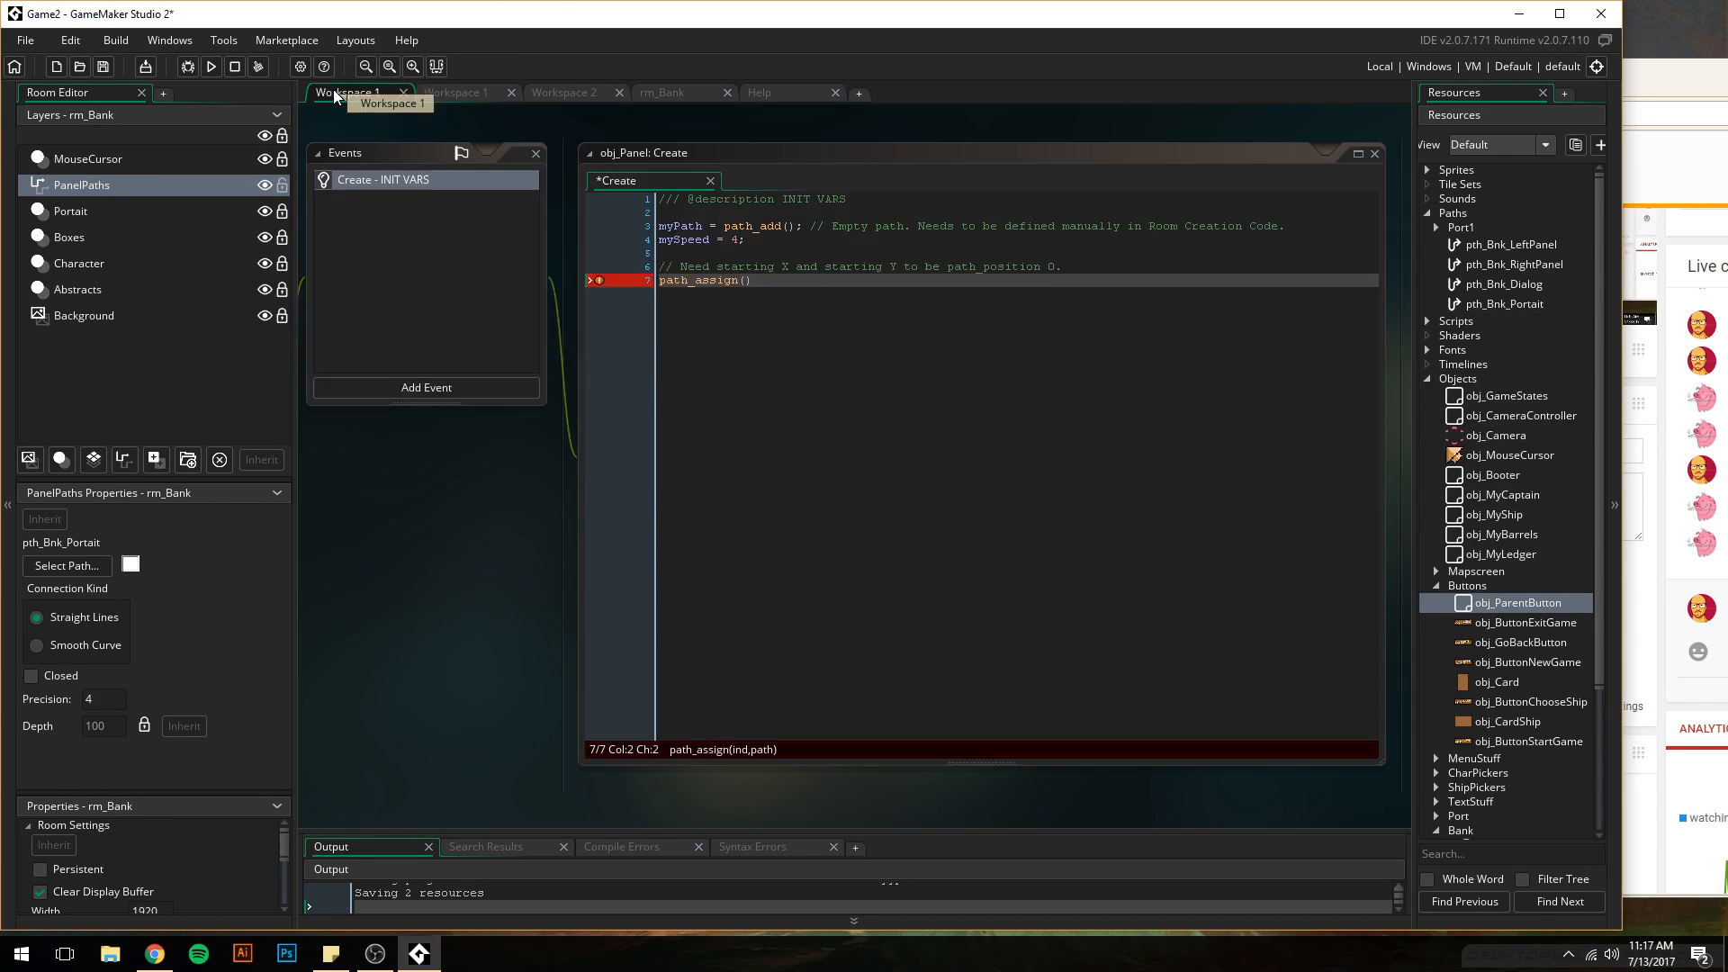
left_click(721, 241)
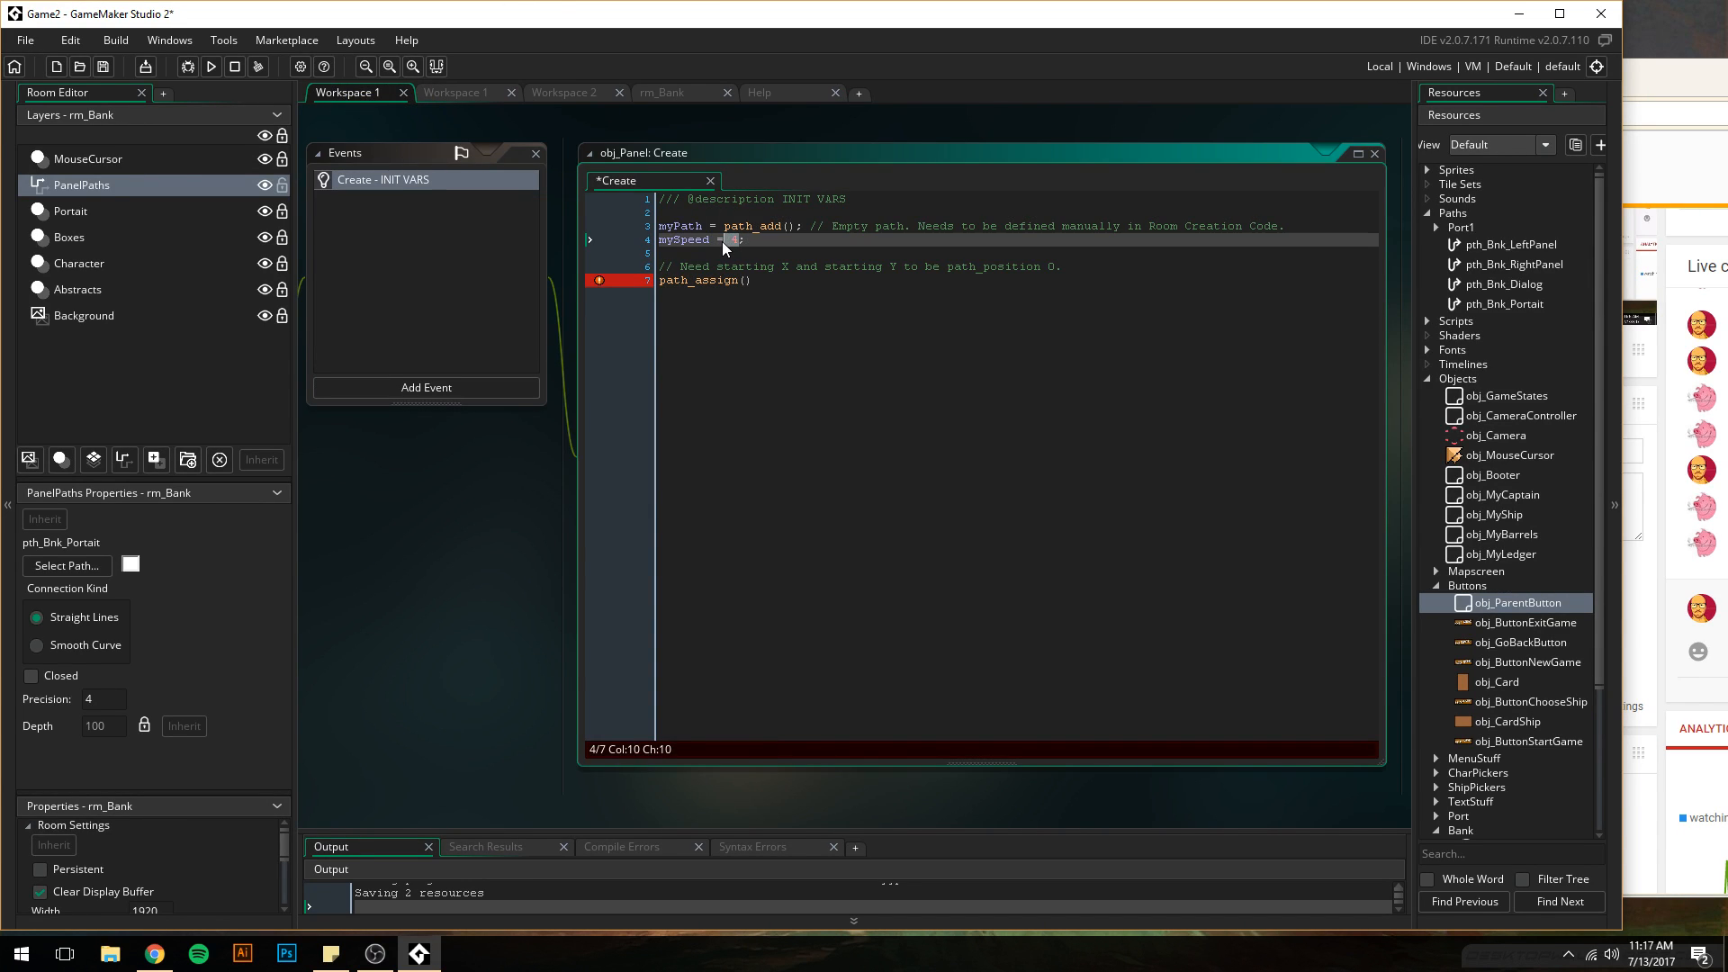
type("0")
- Replace the path_assign call with path_start, entering myPath and mySpeed as its first two arguments
left_click(785, 278)
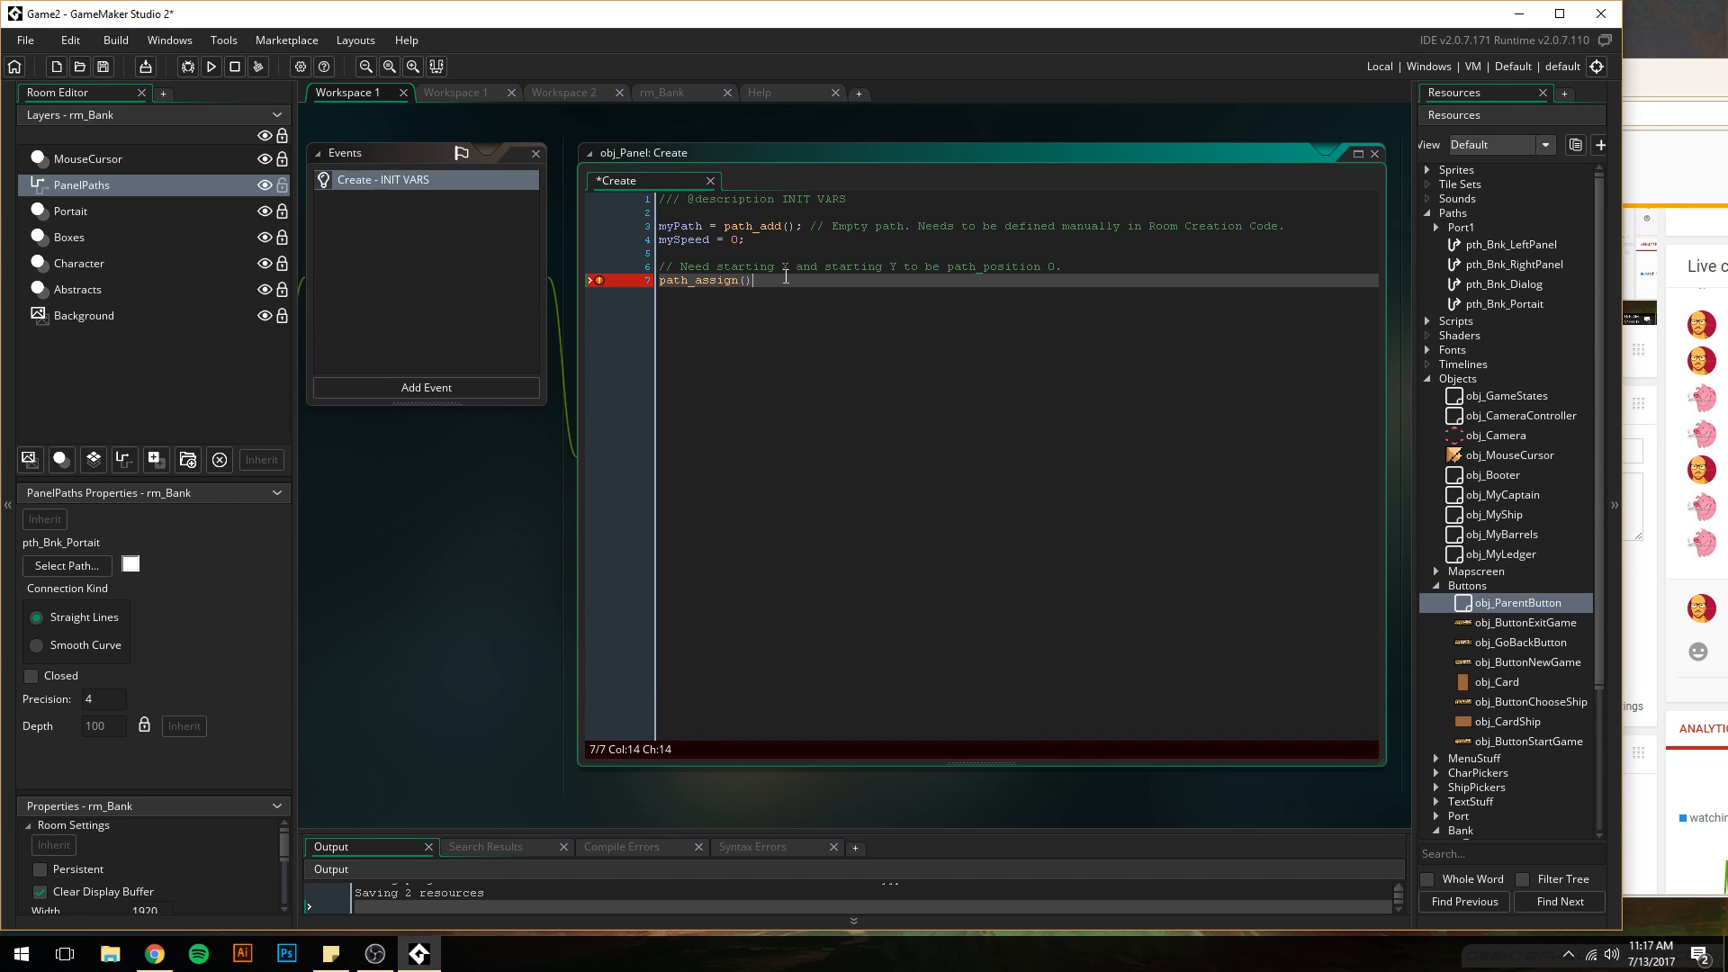
key("shift+Left")
key("shift+Left")
key("shift+Left")
key("shift+Left")
key("shift+Left")
key("shift+Left")
key("shift+Left")
key("shift+Left")
type("star")
key("Return")
type("myPath,")
type("mySpeed")
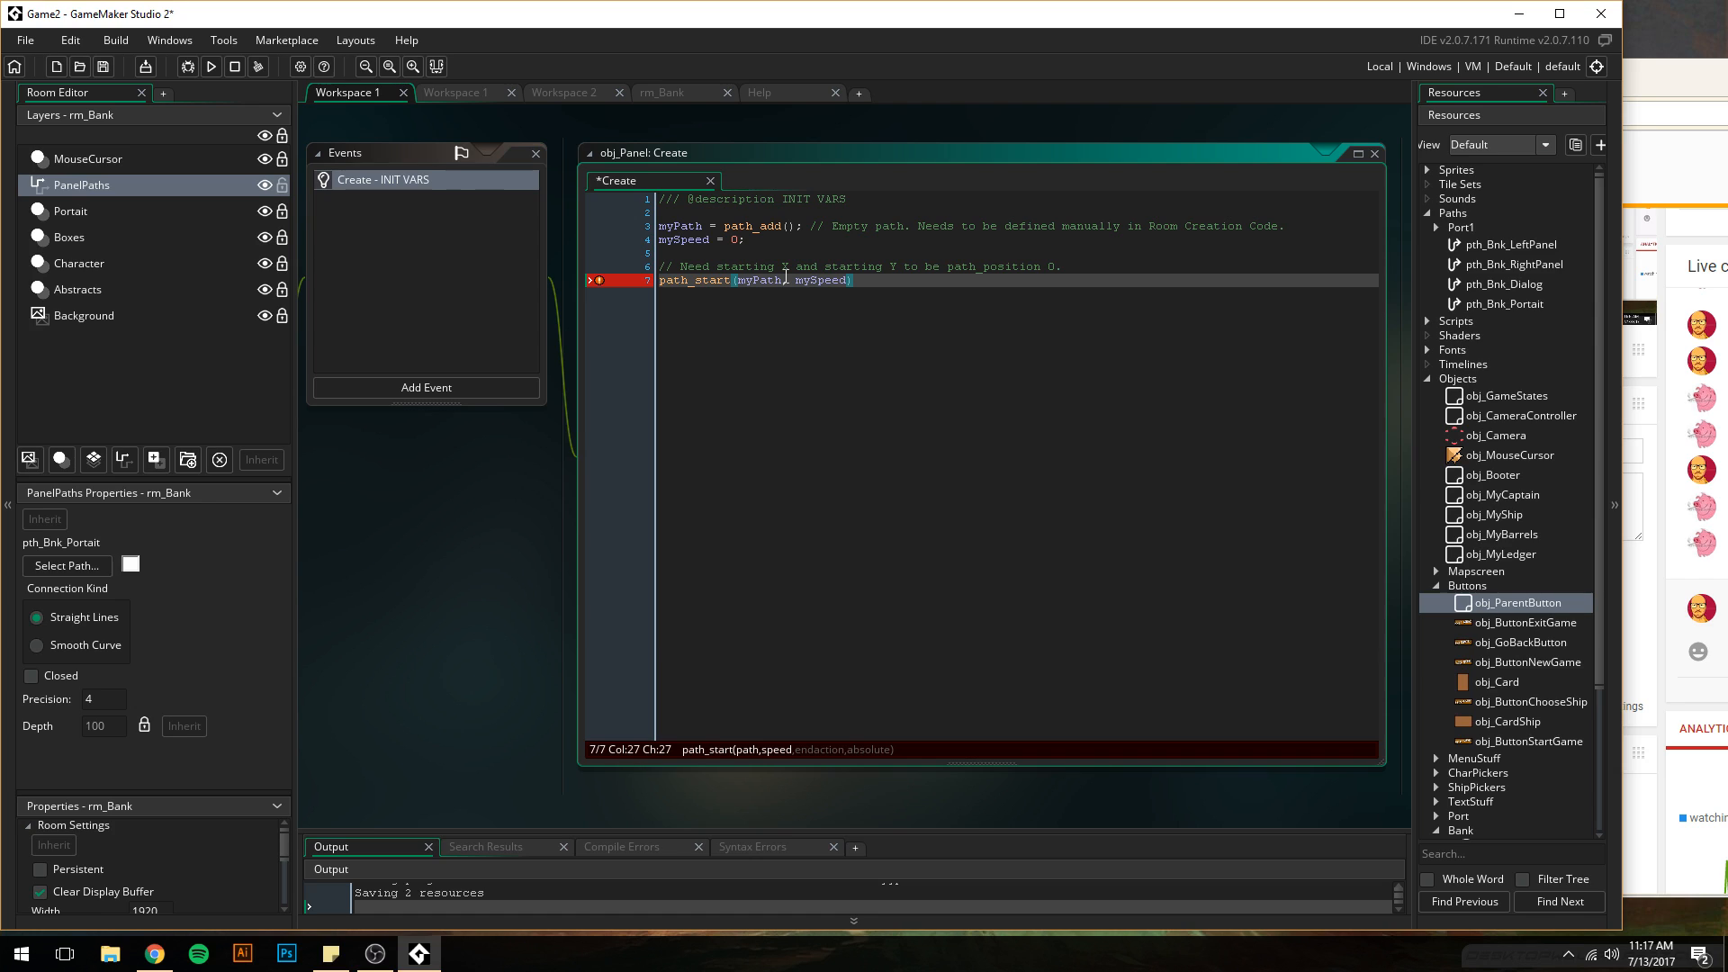
type(",")
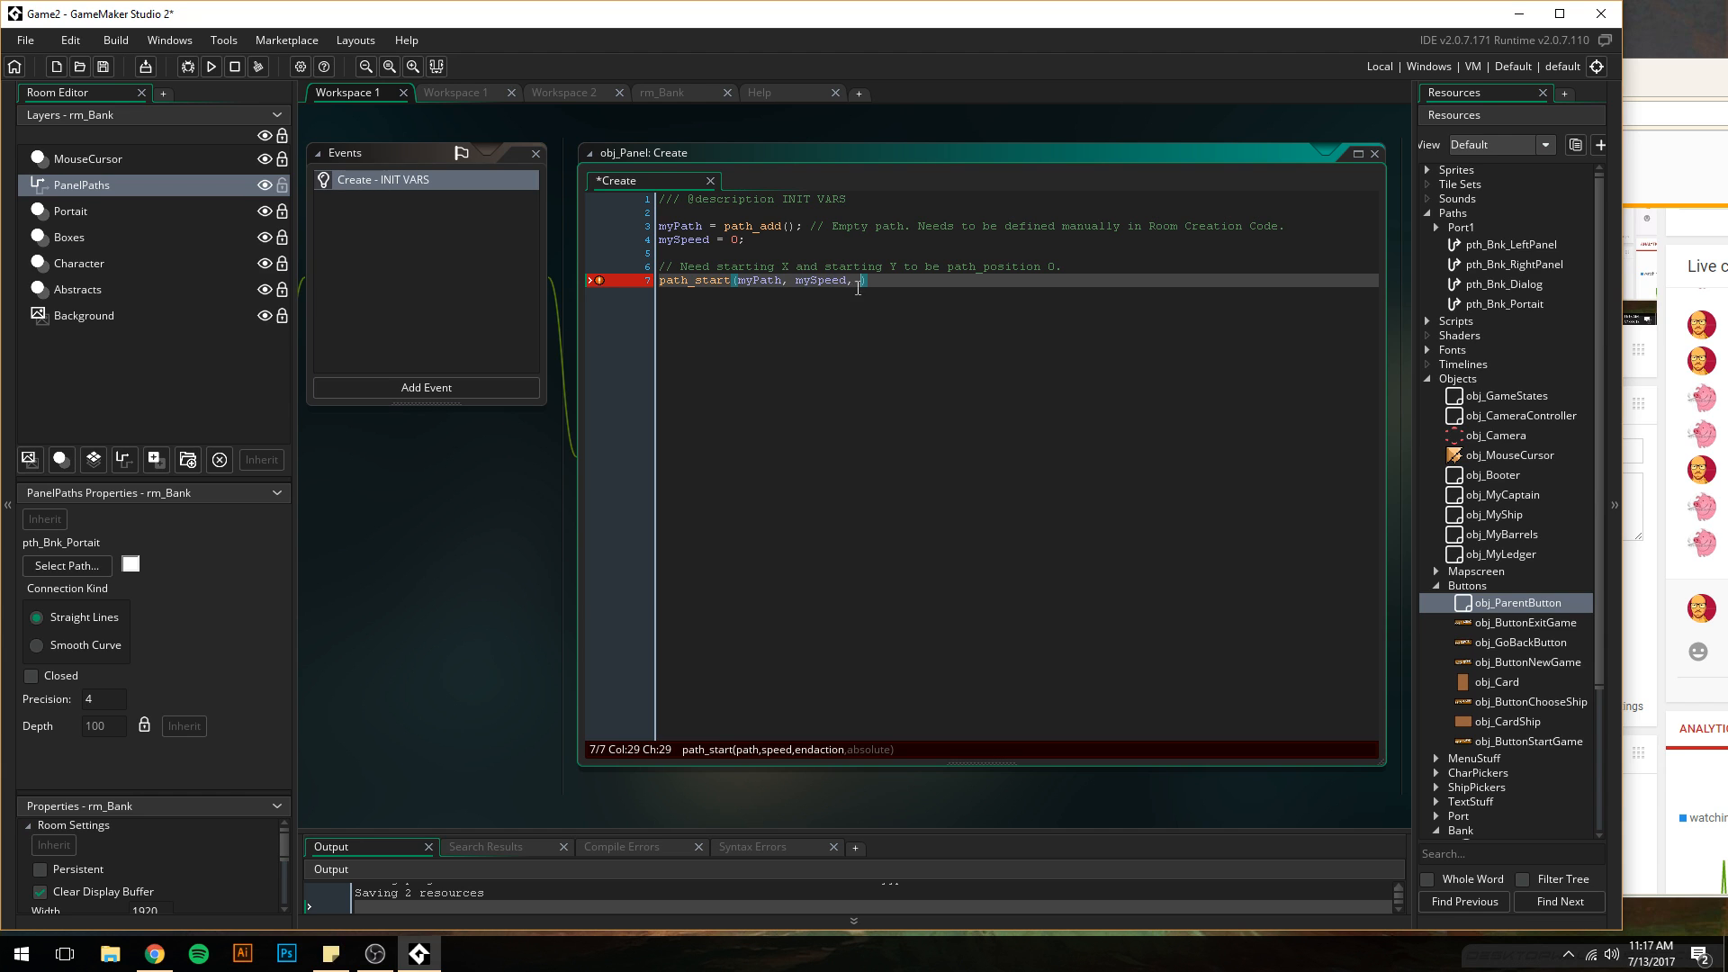
- Check the end-of-path constants in the manual and enter path_action_stop as path_start's endaction argument
left_click(747, 93)
scroll(775, 478, "down", 10)
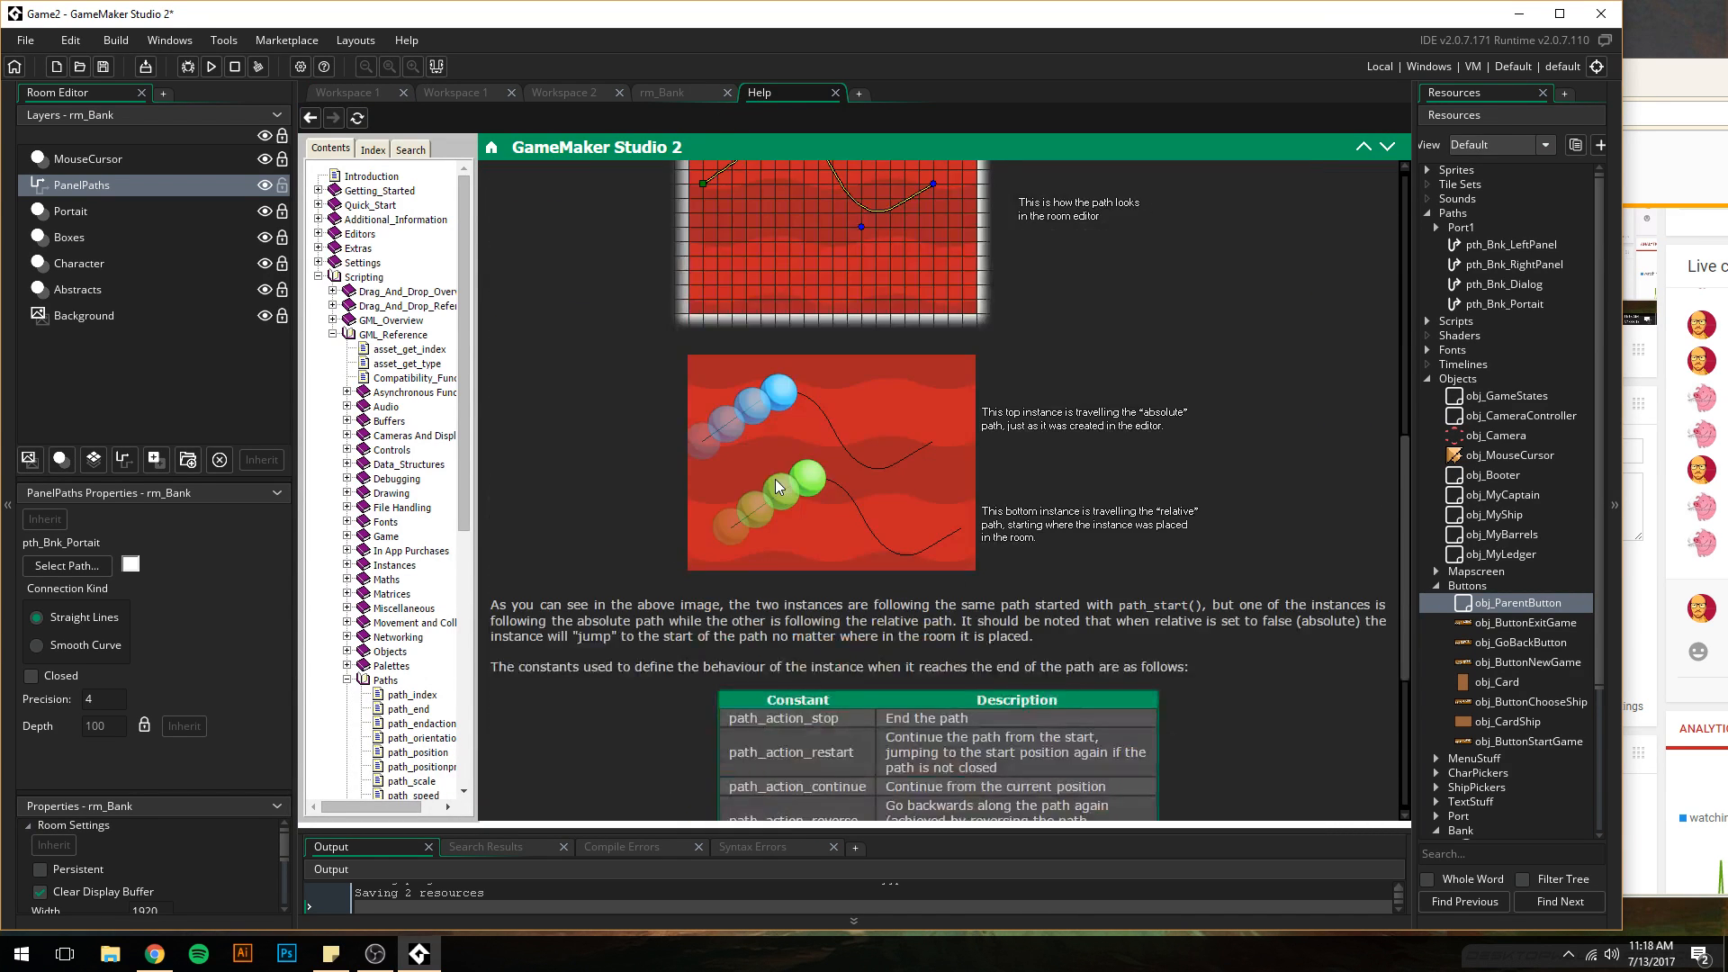
scroll(775, 479, "down", 3)
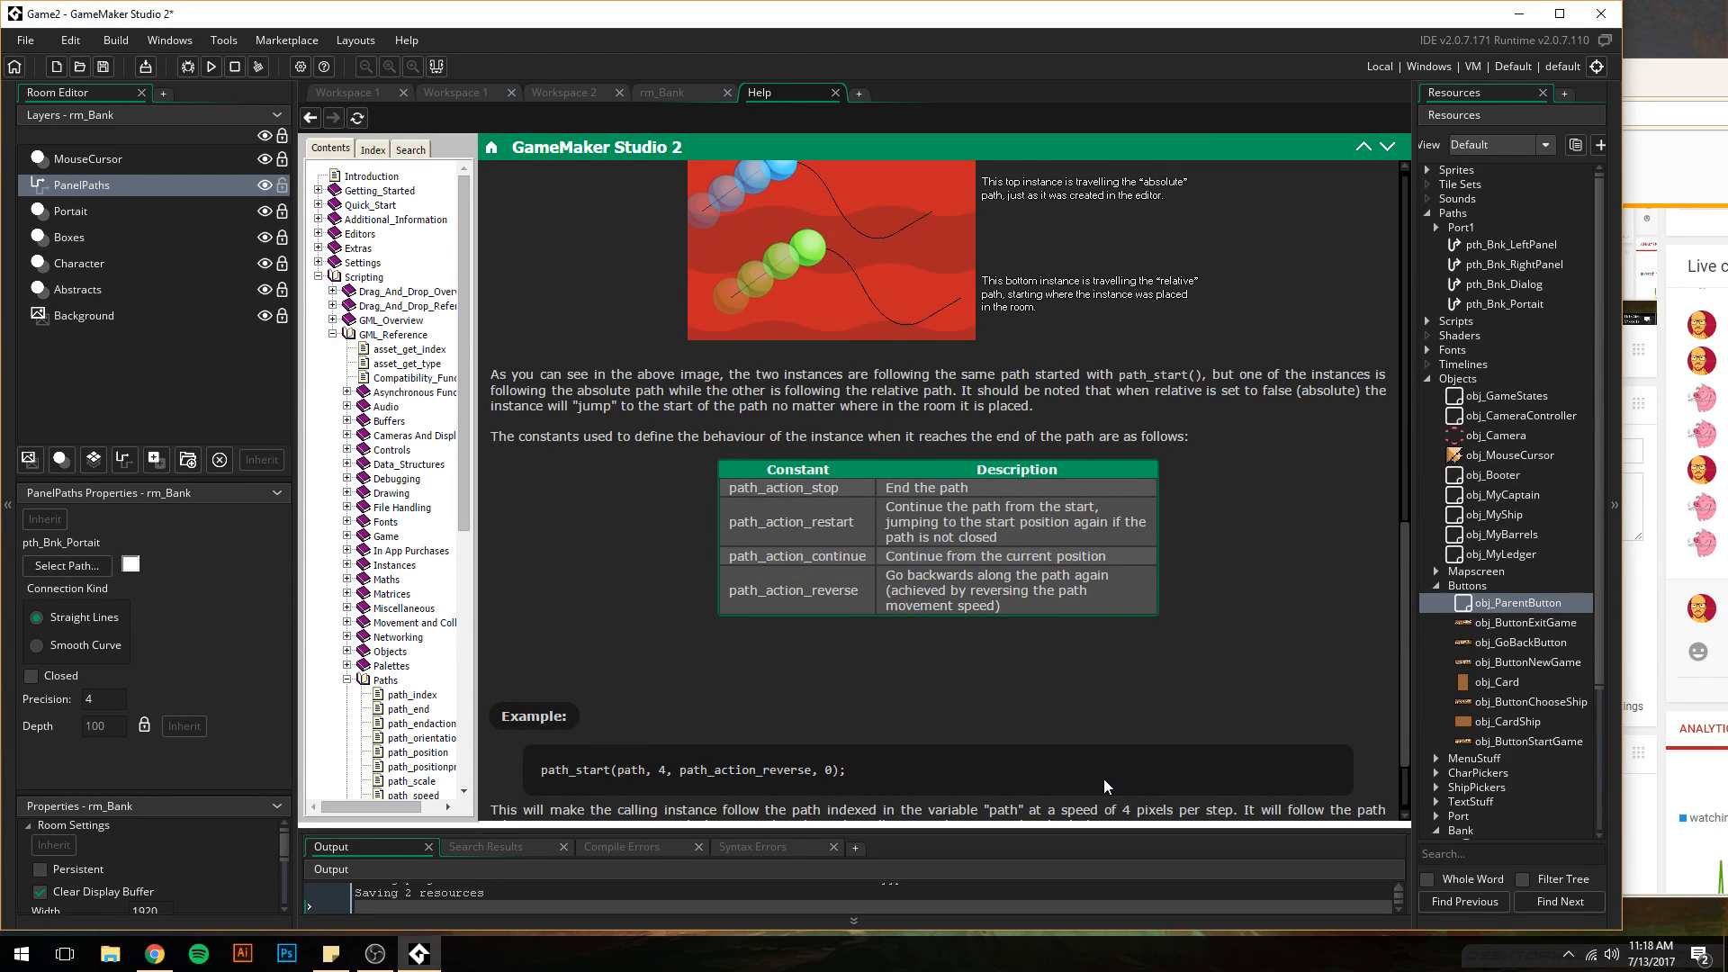
left_click(340, 95)
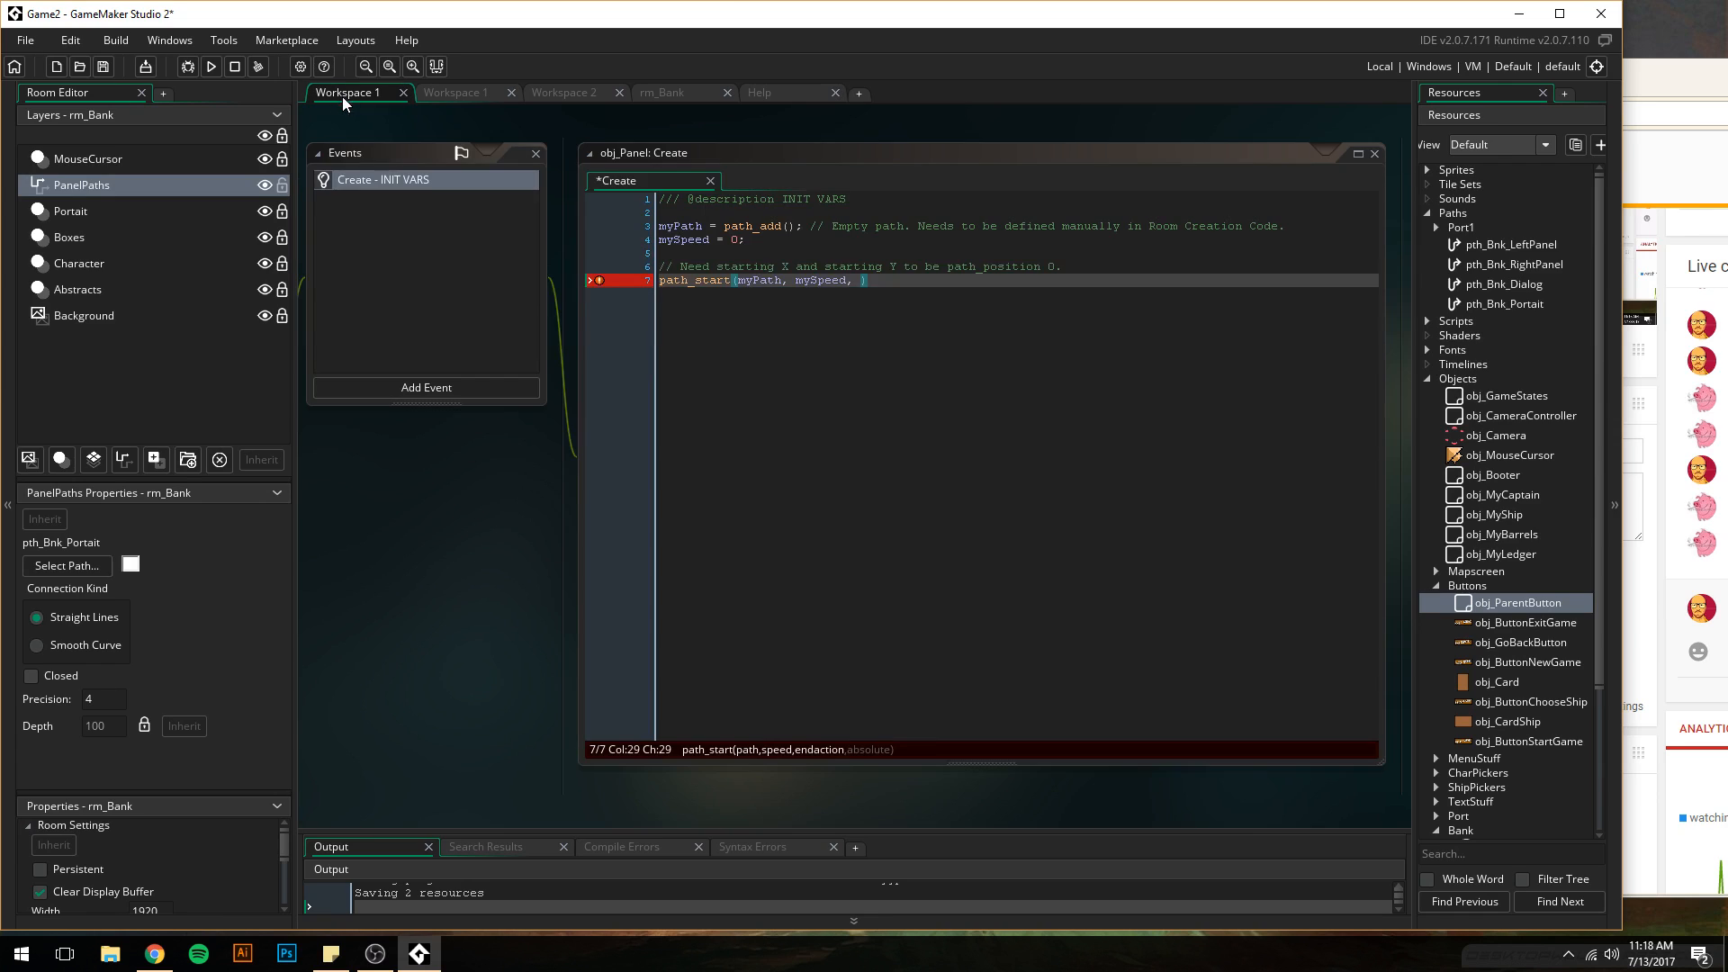
left_click(864, 280)
type("path_action")
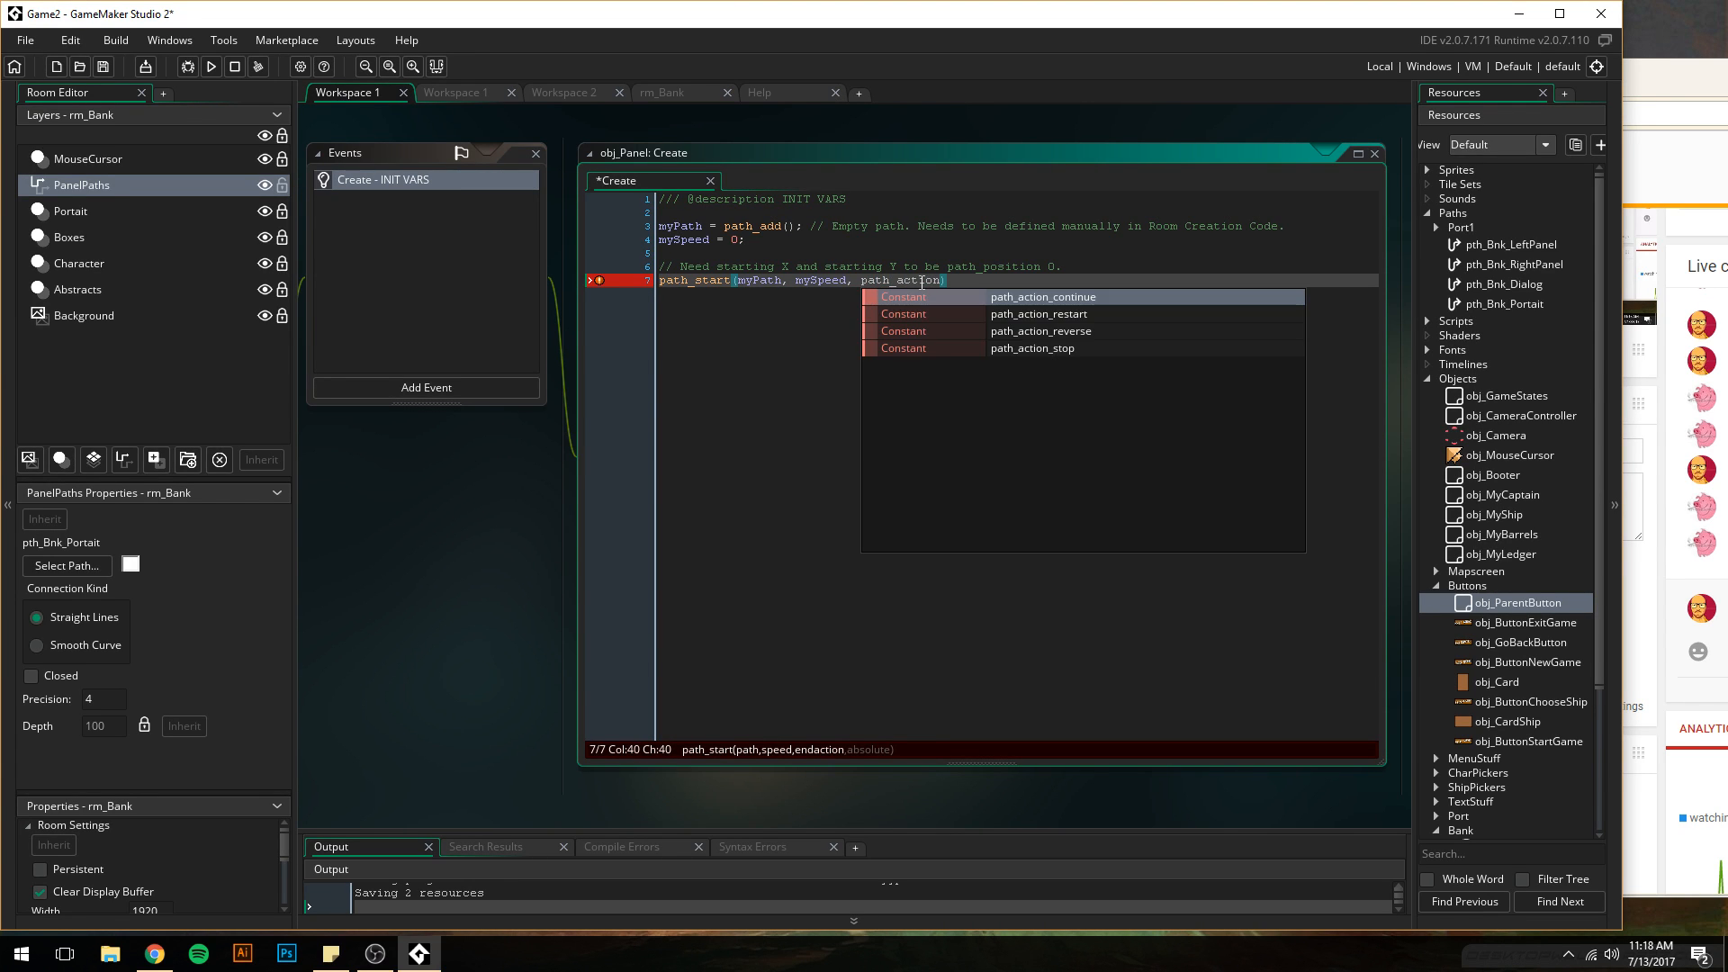
key("Down")
key("Down")
key("Down")
key("Return")
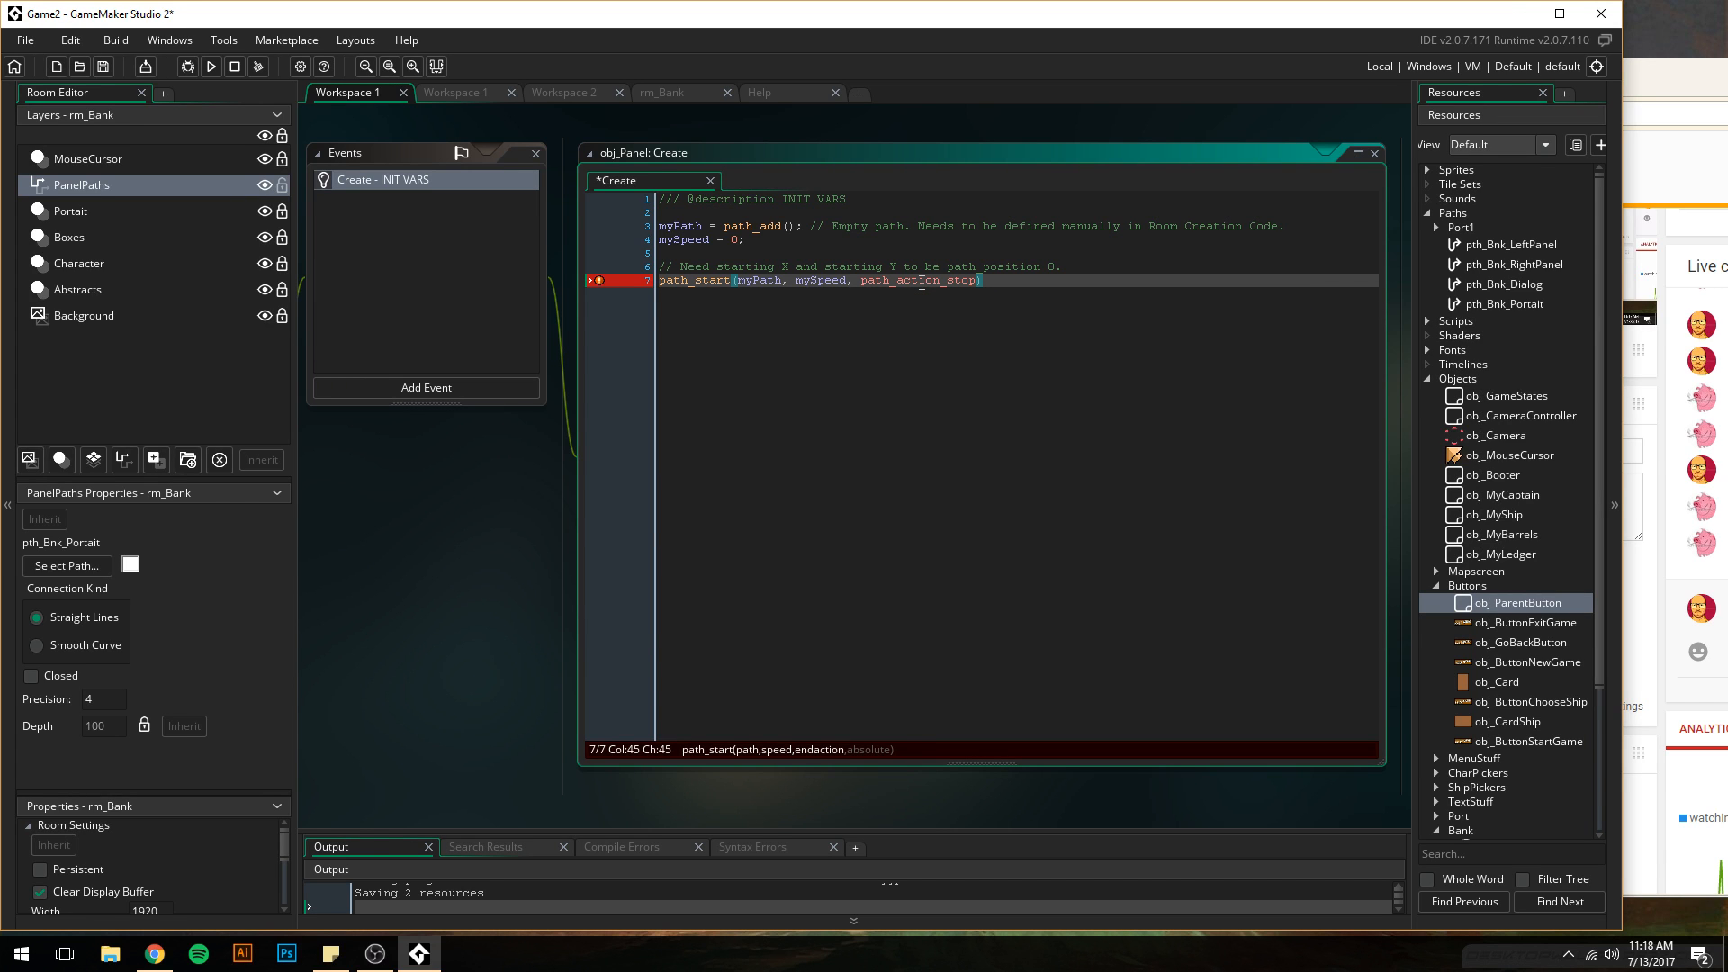
type(",")
- Check the absolute argument in the manual and finish the path_start call with true and a closing semicolon
left_click(780, 90)
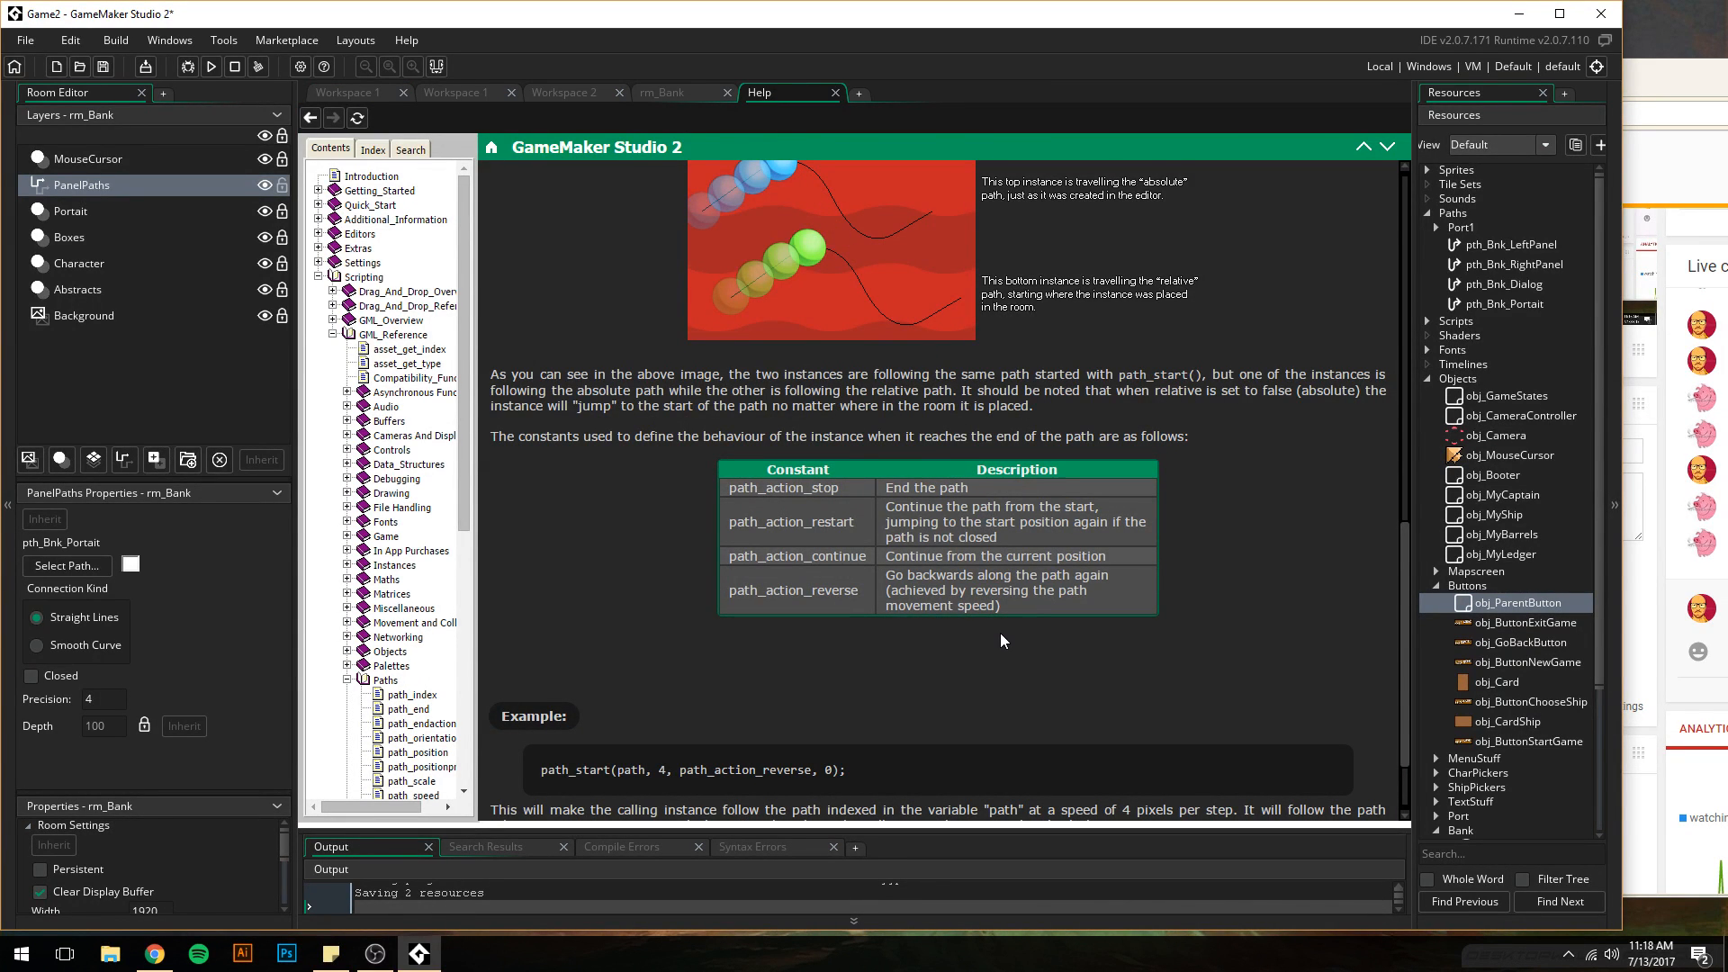
scroll(1001, 636, "down", 1)
scroll(997, 639, "up", 7)
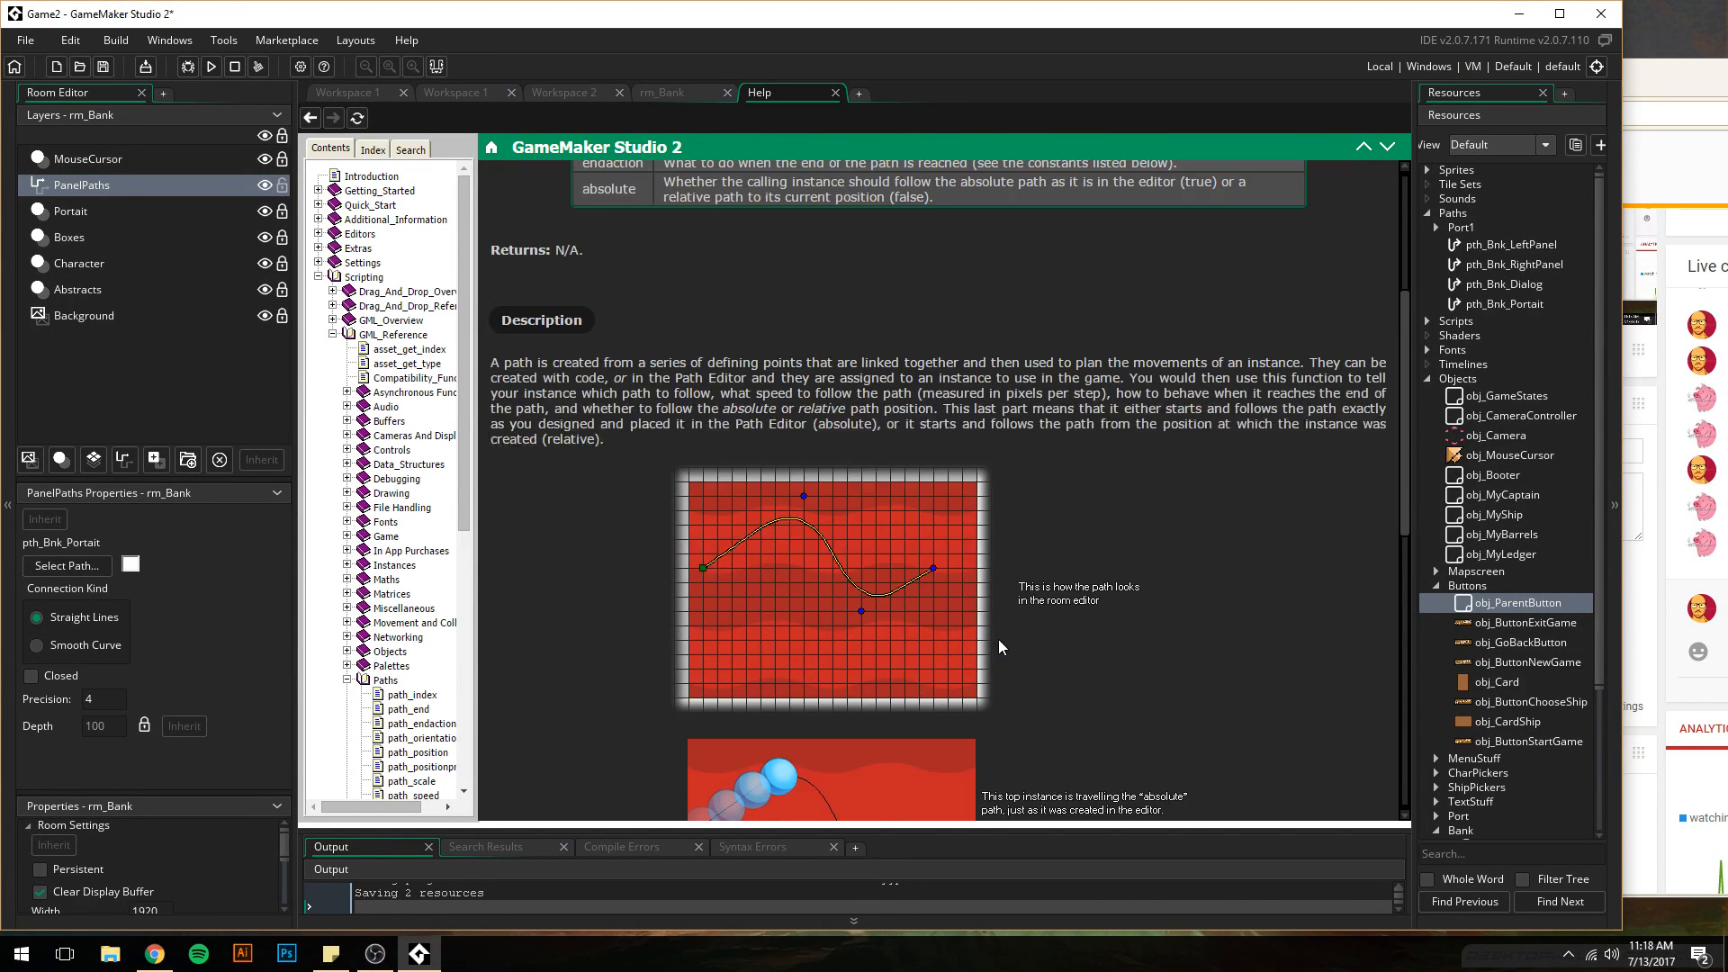
scroll(997, 639, "up", 3)
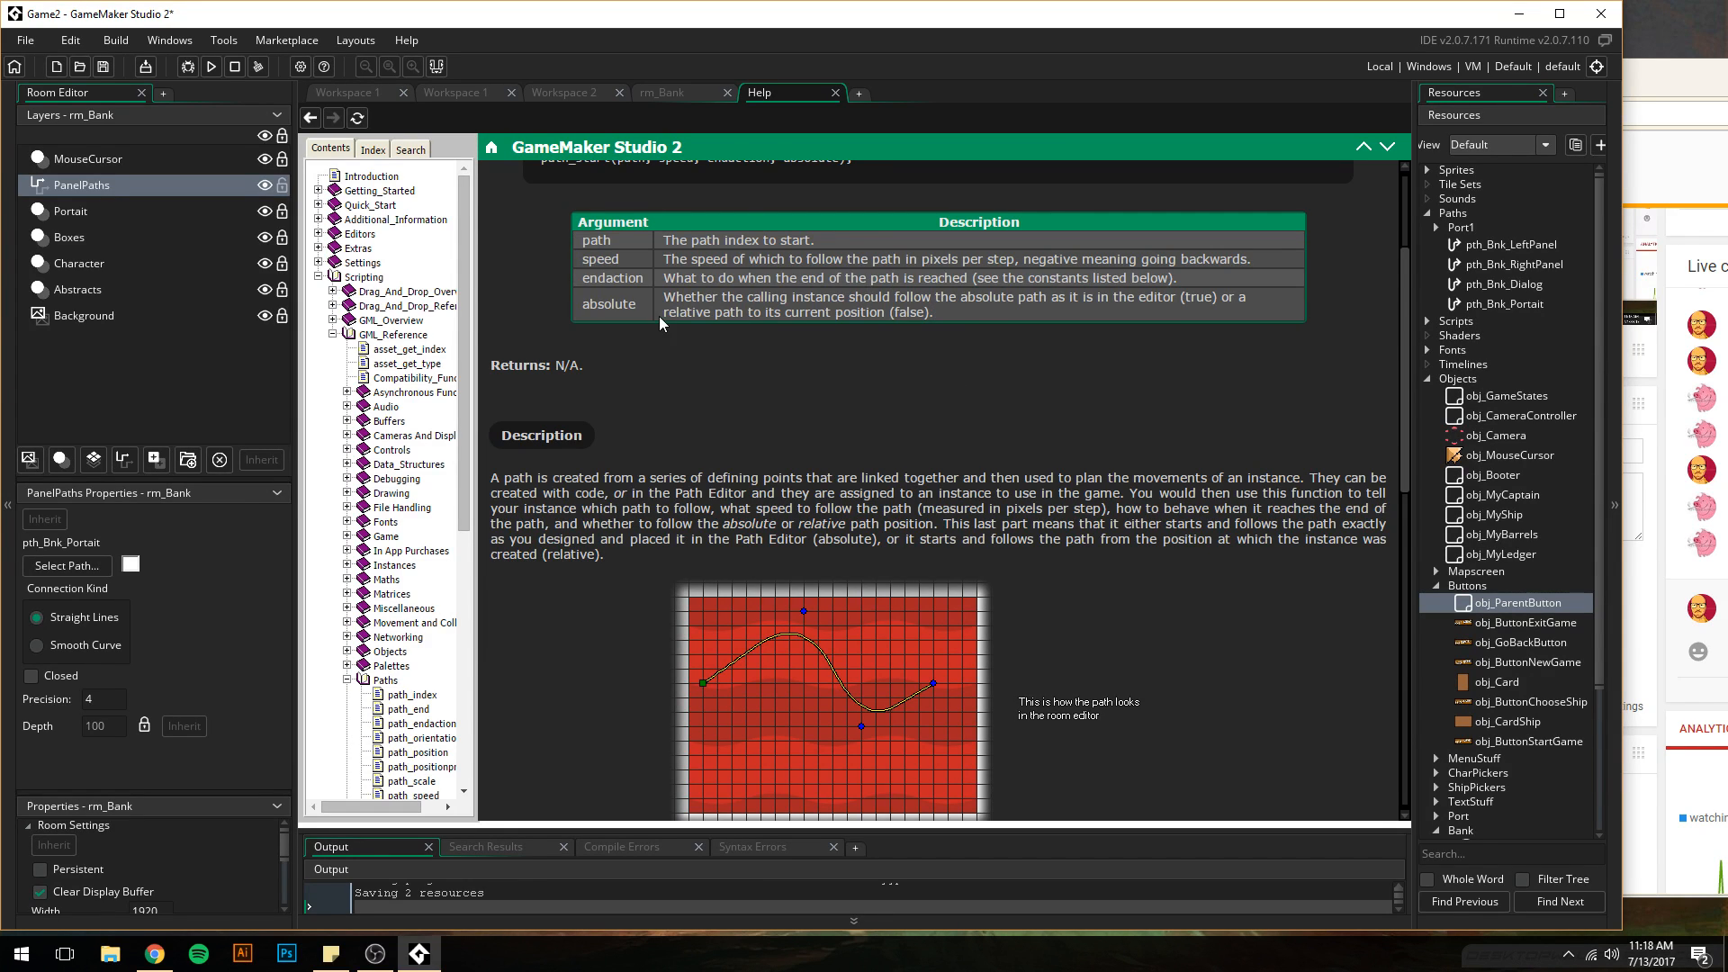
left_click(333, 93)
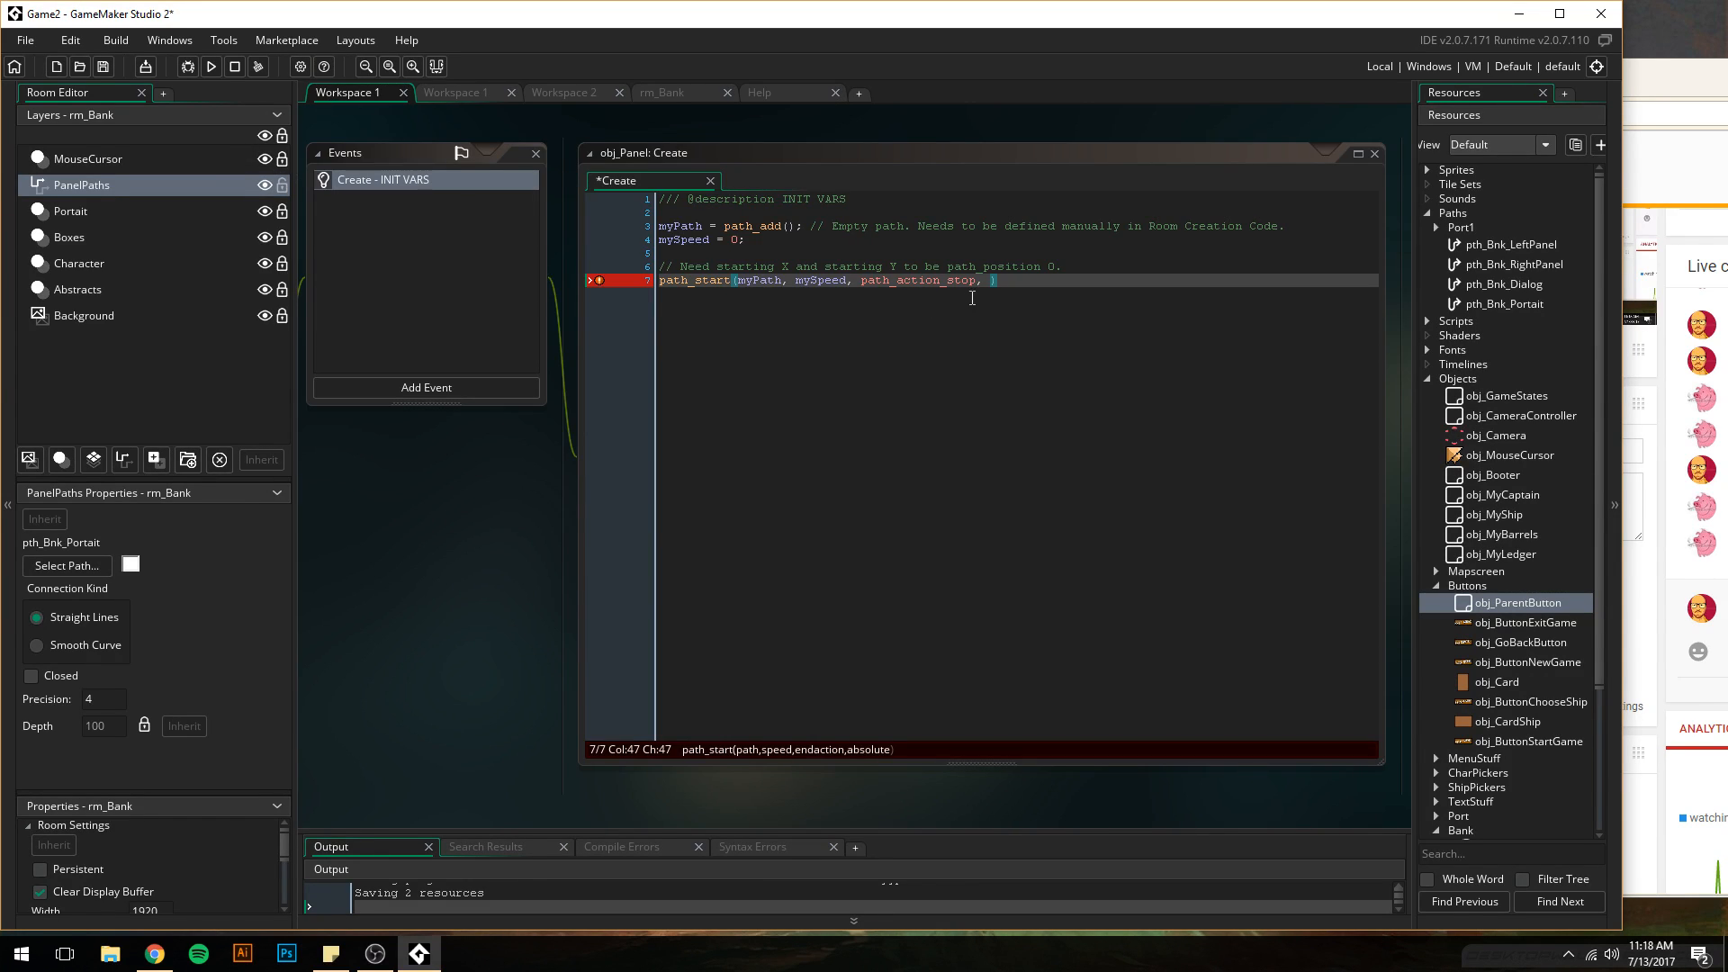
type("true")
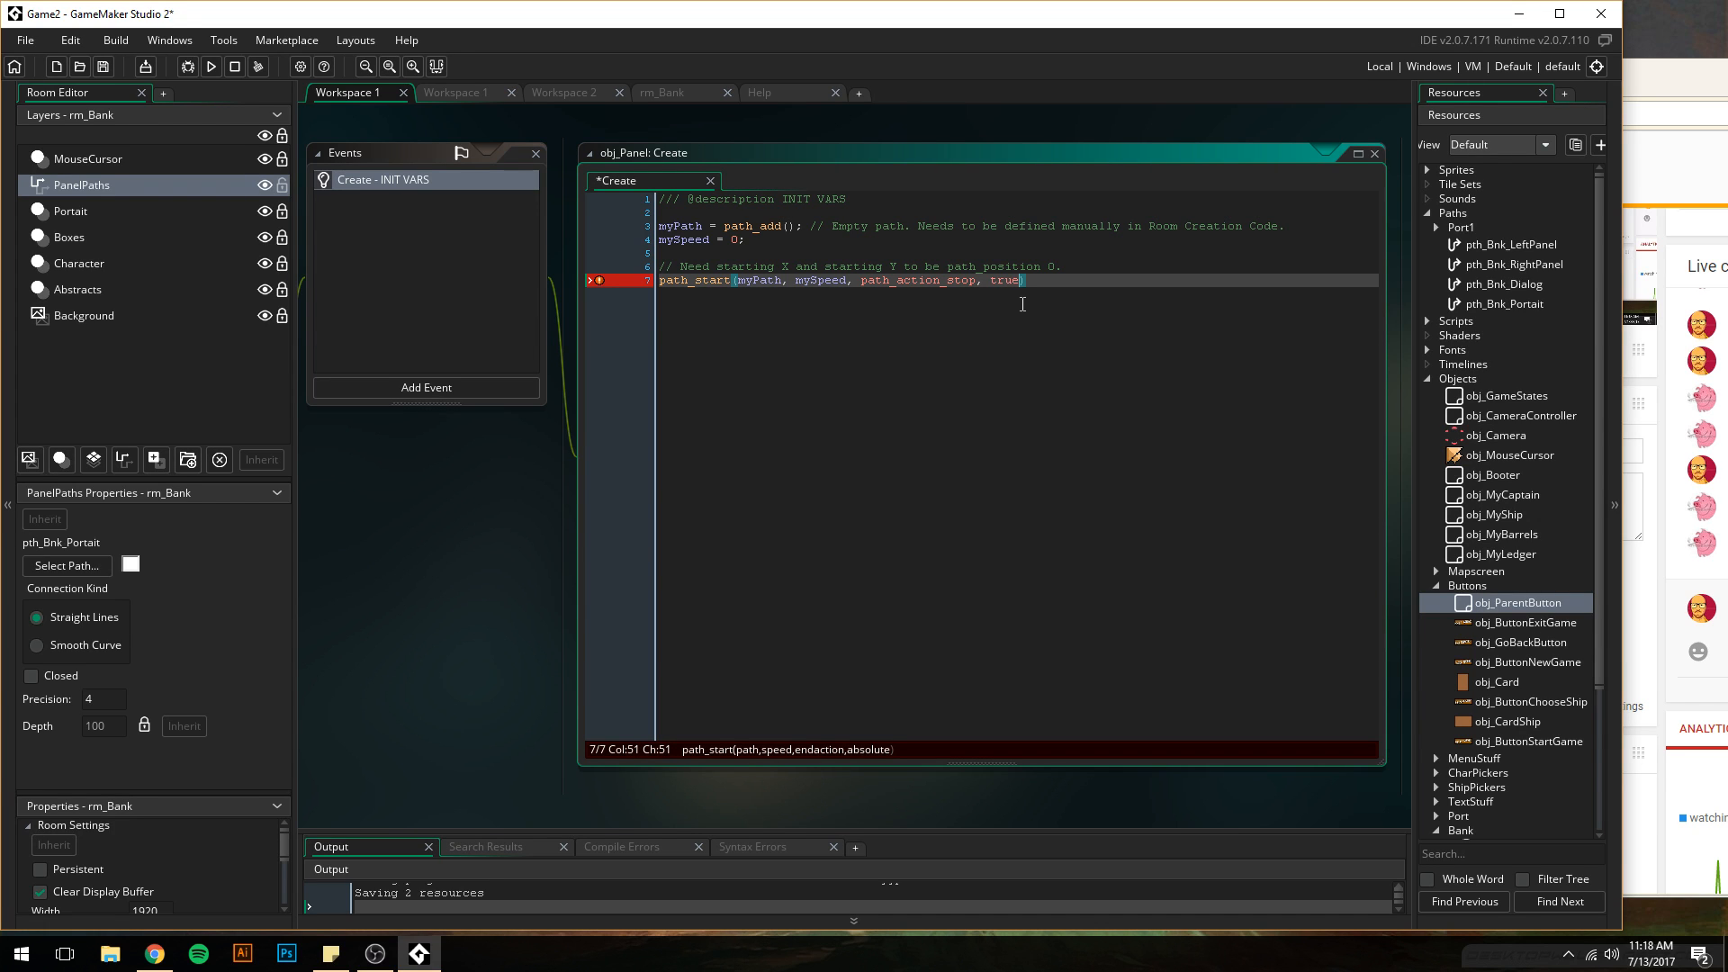
key("End")
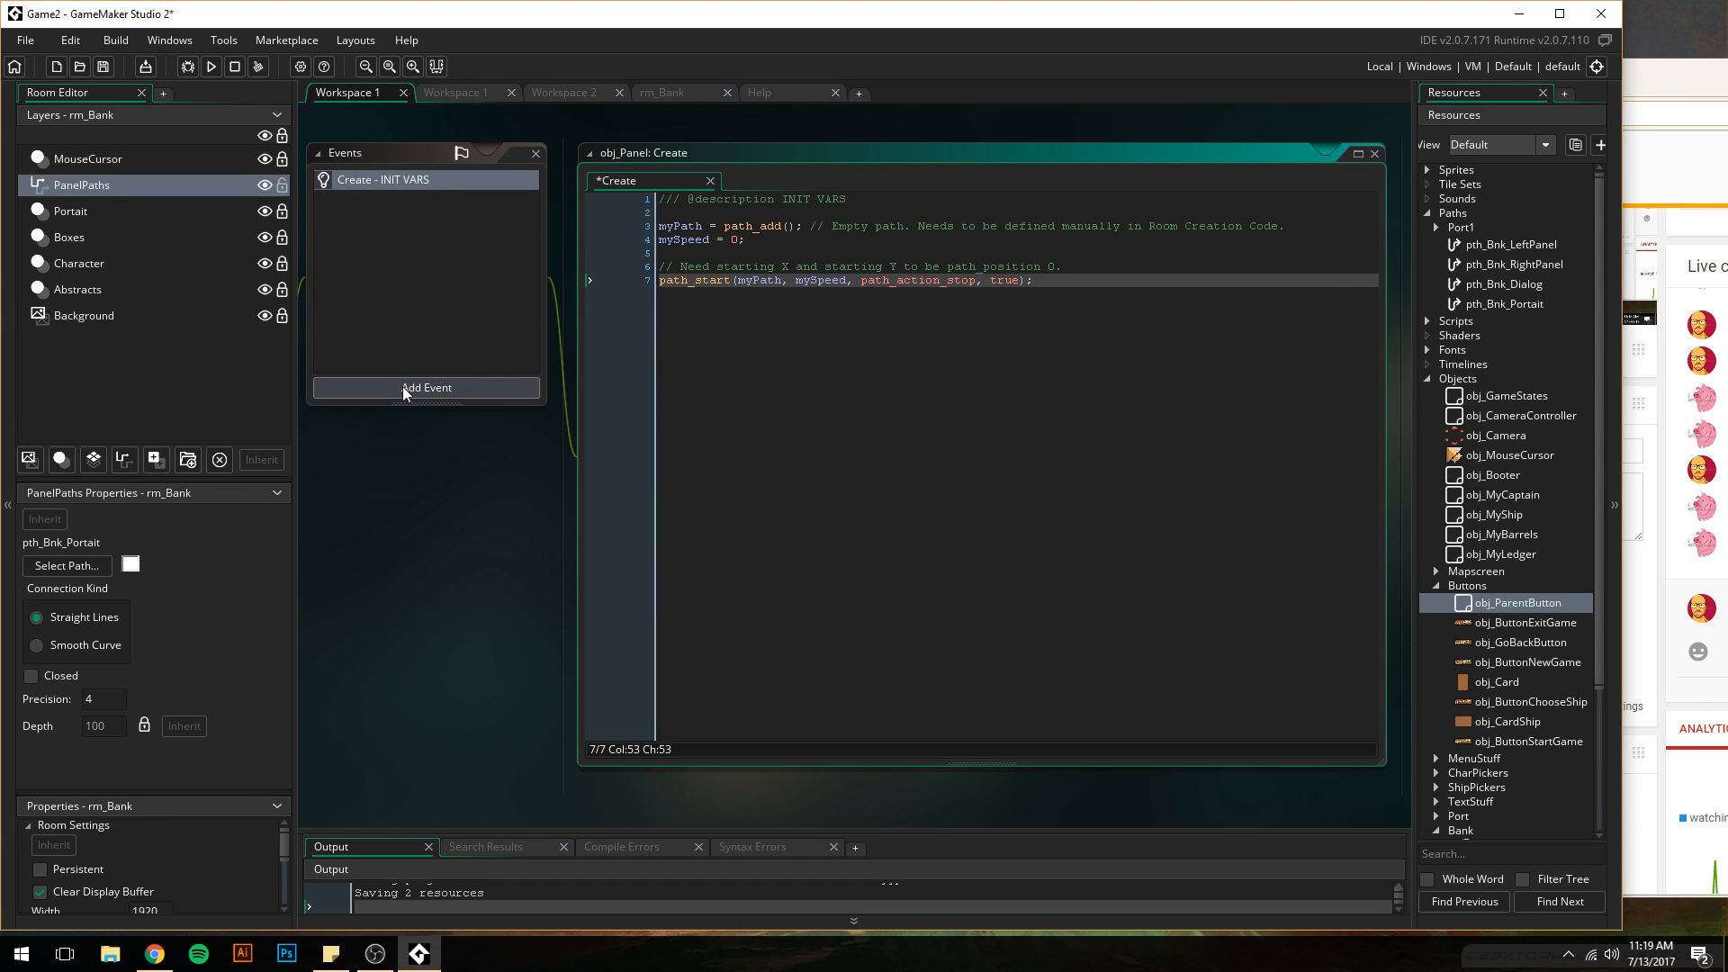
left_click(455, 389)
left_click(455, 387)
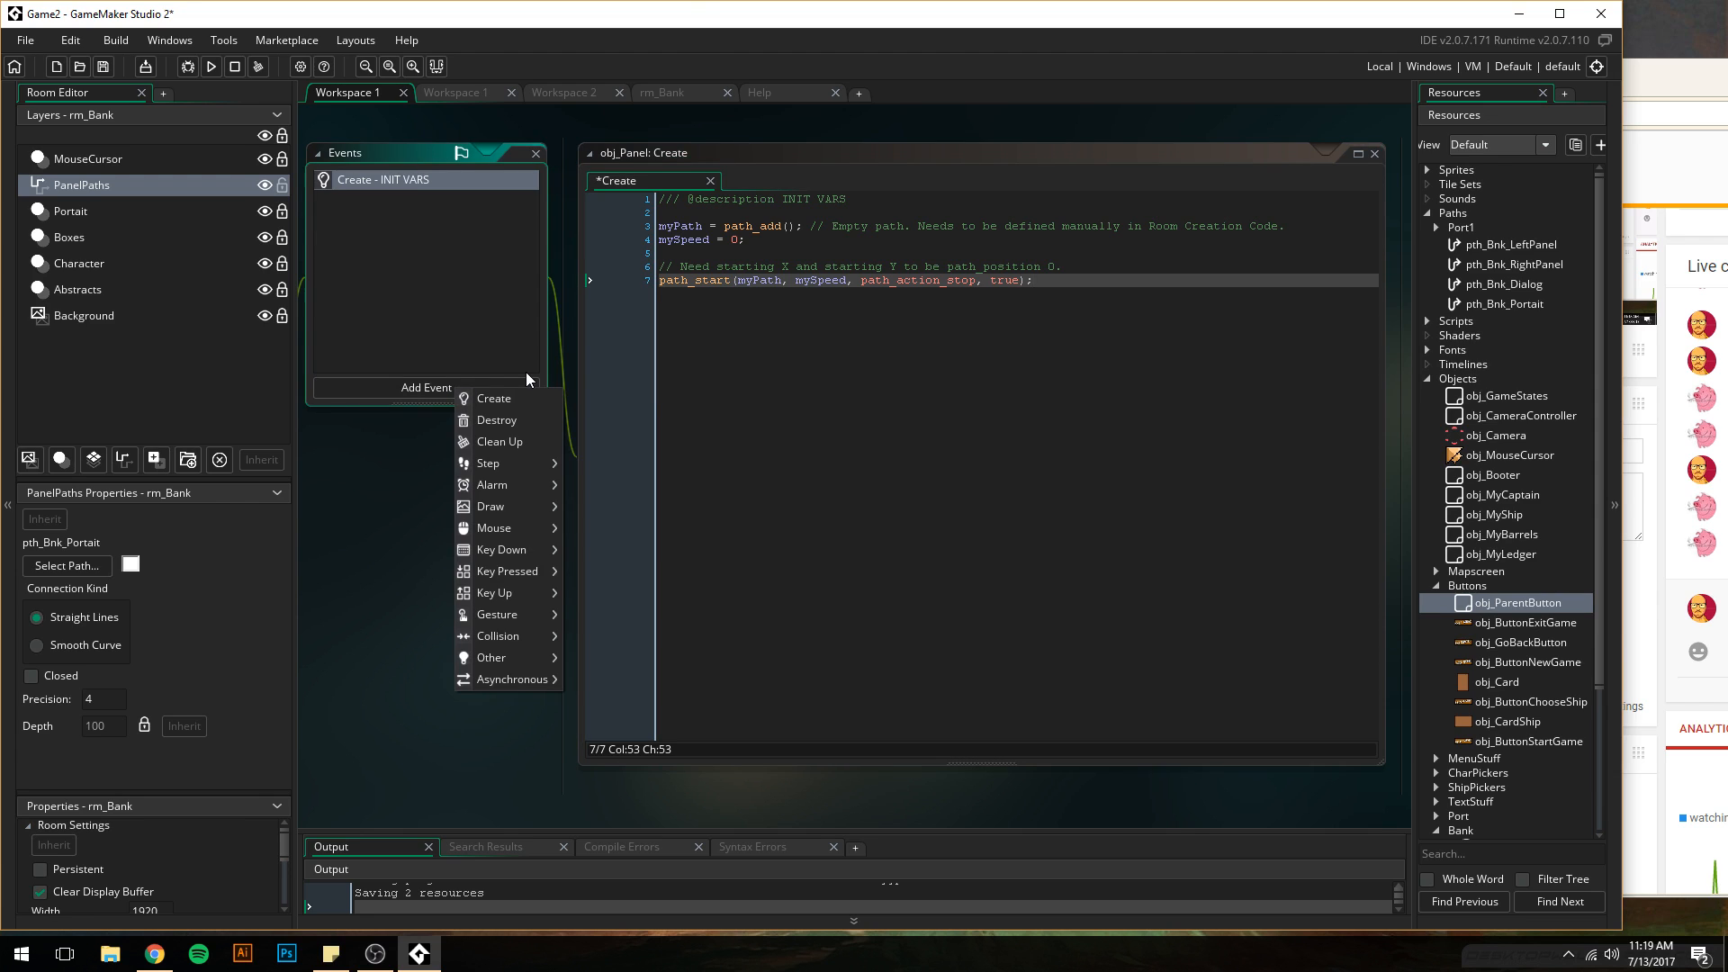
mouse_move(504, 485)
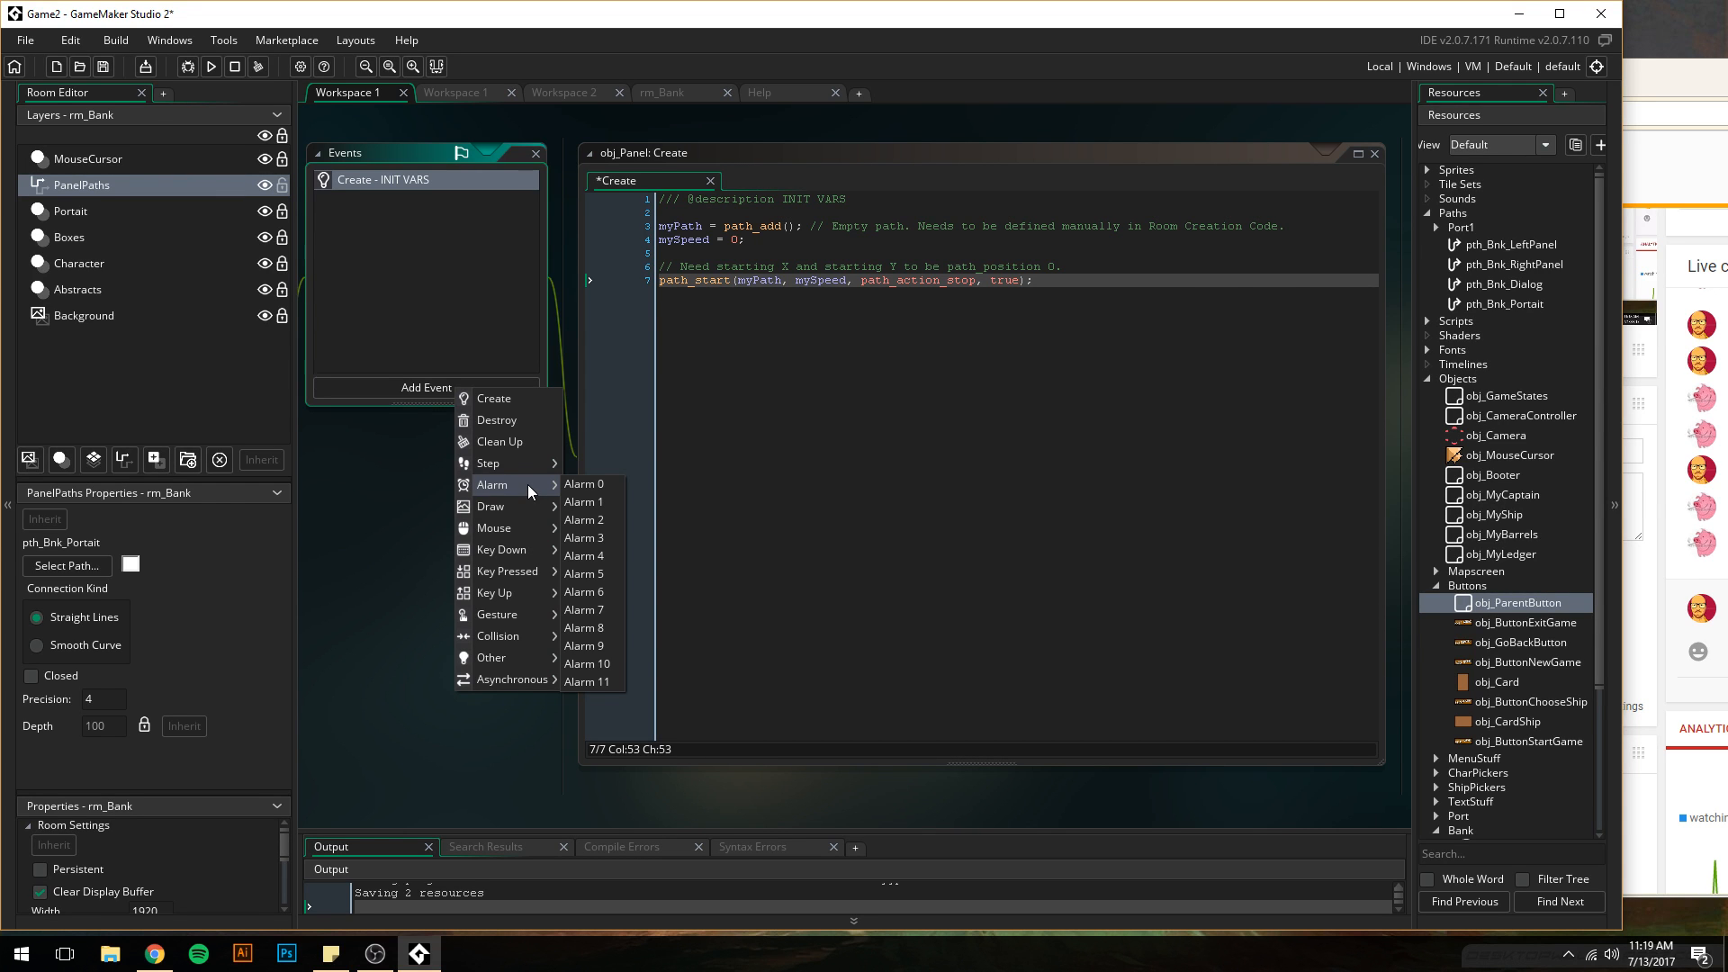
left_click(964, 389)
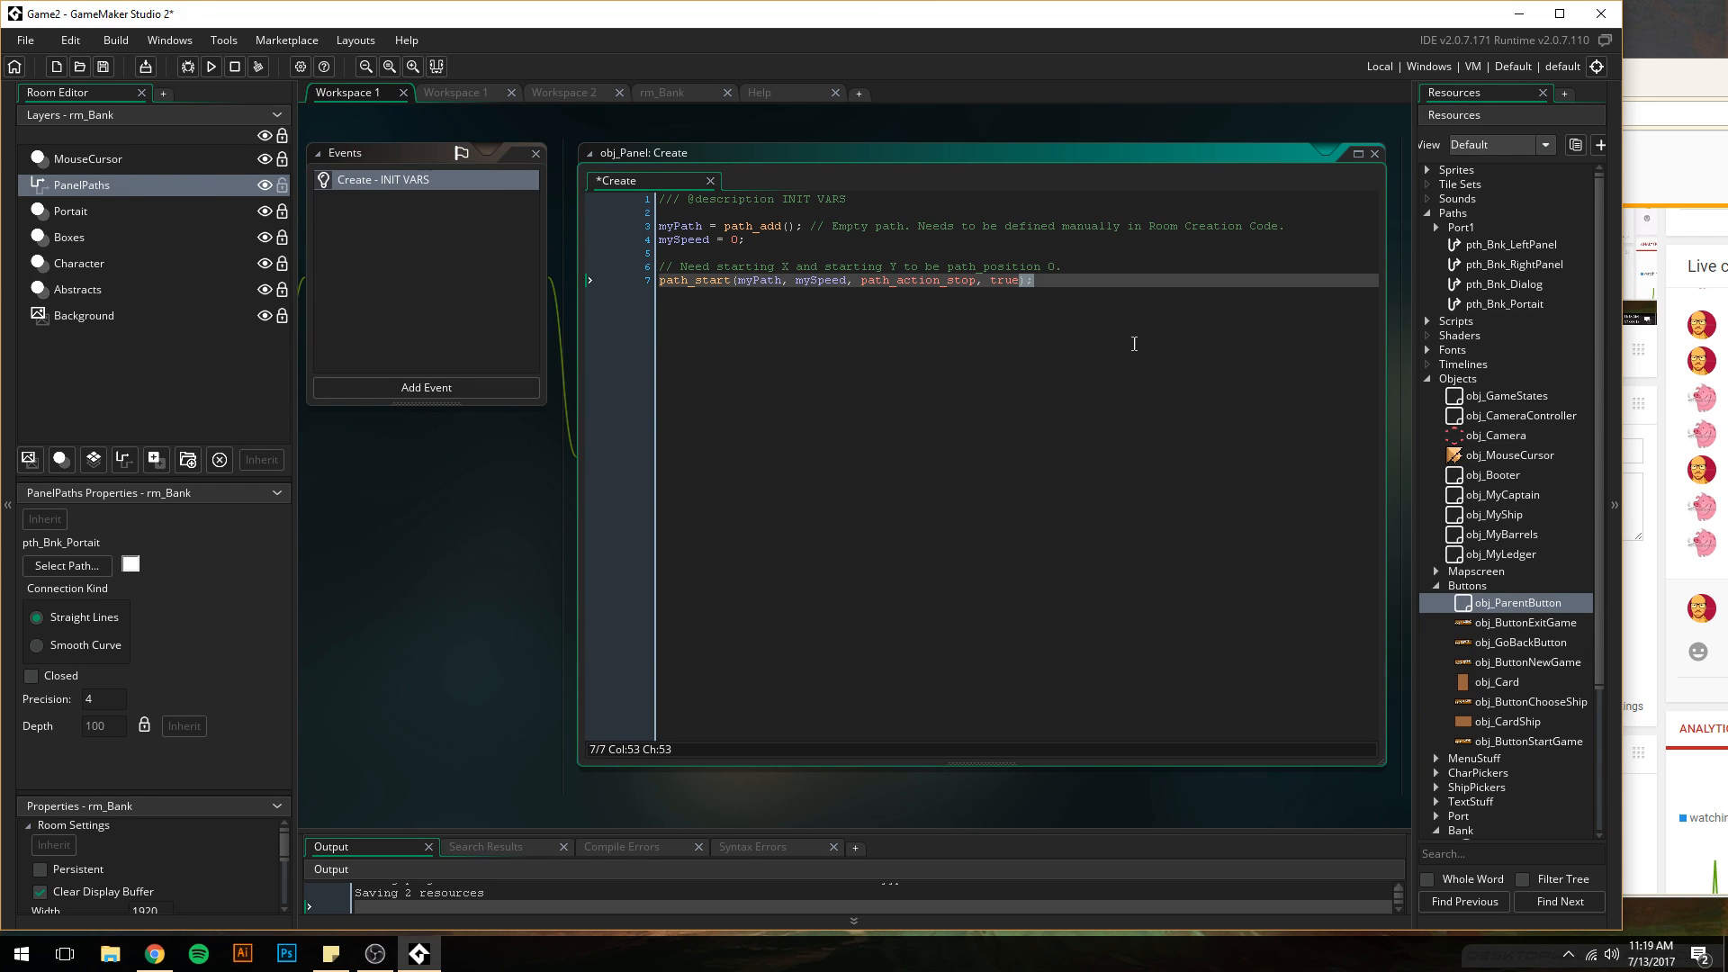
- Add the line "myTicks = 0; // Change in Creation Code;" below mySpeed in the Create code
key("Up")
key("Up")
key("Up")
key("Return")
type("my")
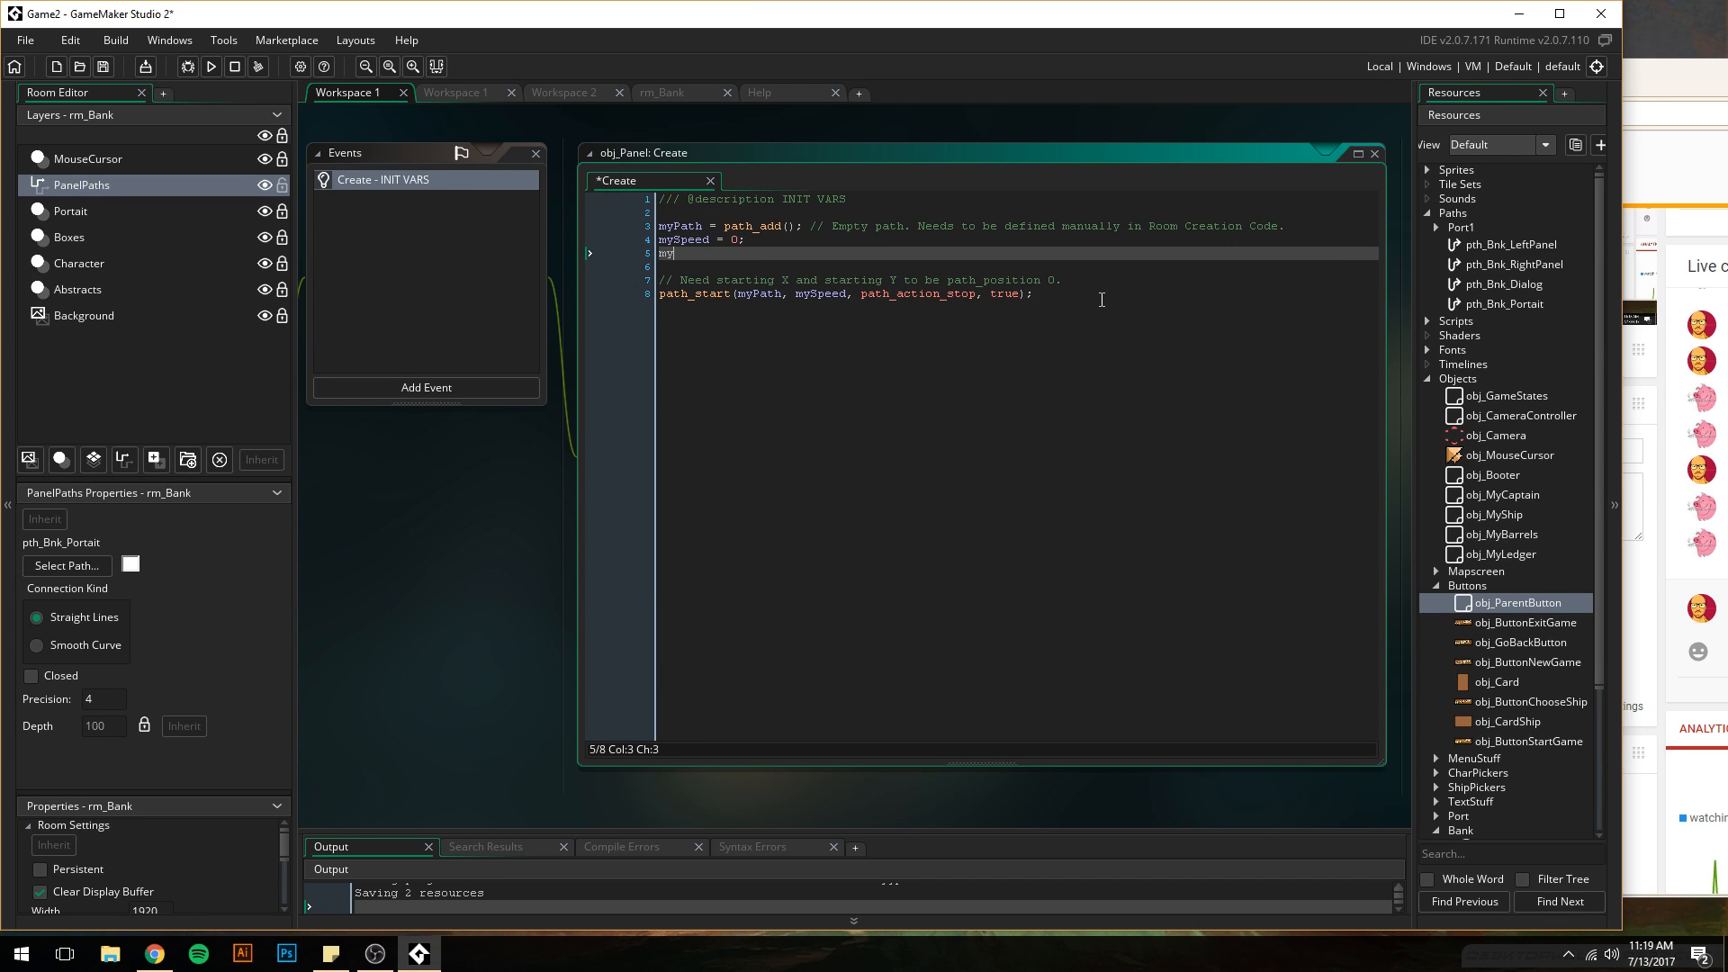
type("Ticks =")
key("Up")
key("Down")
type("// Change in Creation Code;")
- Add an Alarm 0 event to obj_Panel with the description CHANGE SPEED
left_click(461, 385)
mouse_move(493, 504)
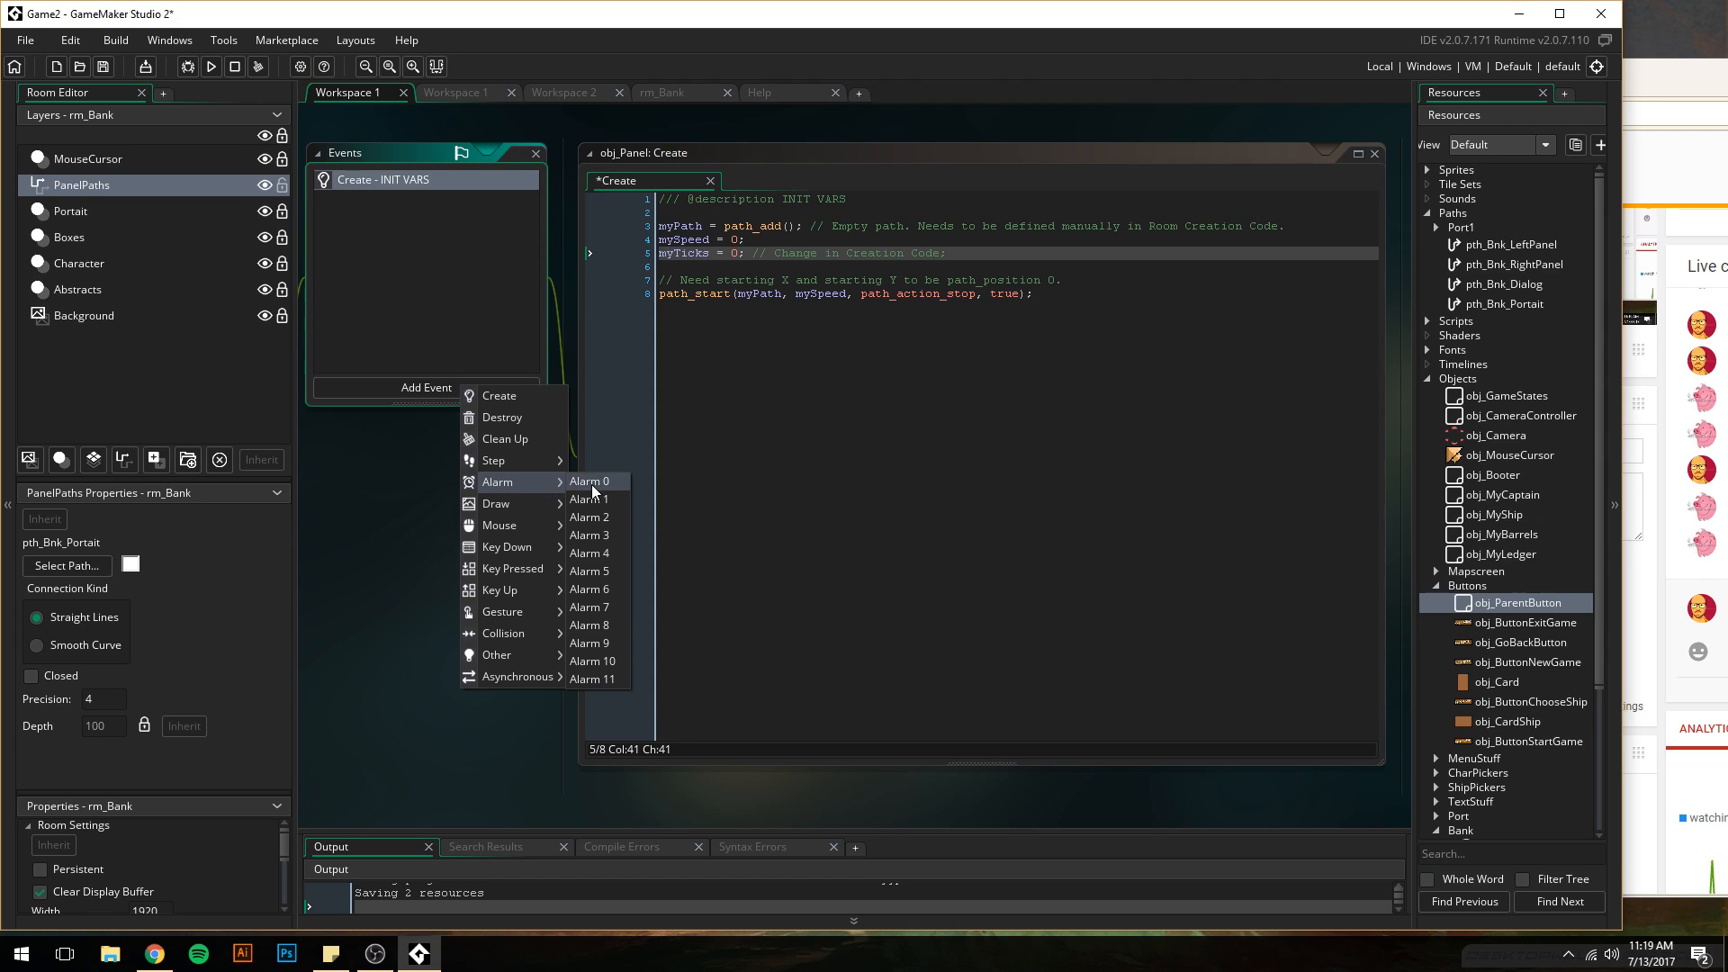
left_click(591, 485)
left_click_drag(1011, 206, 776, 191)
type("START")
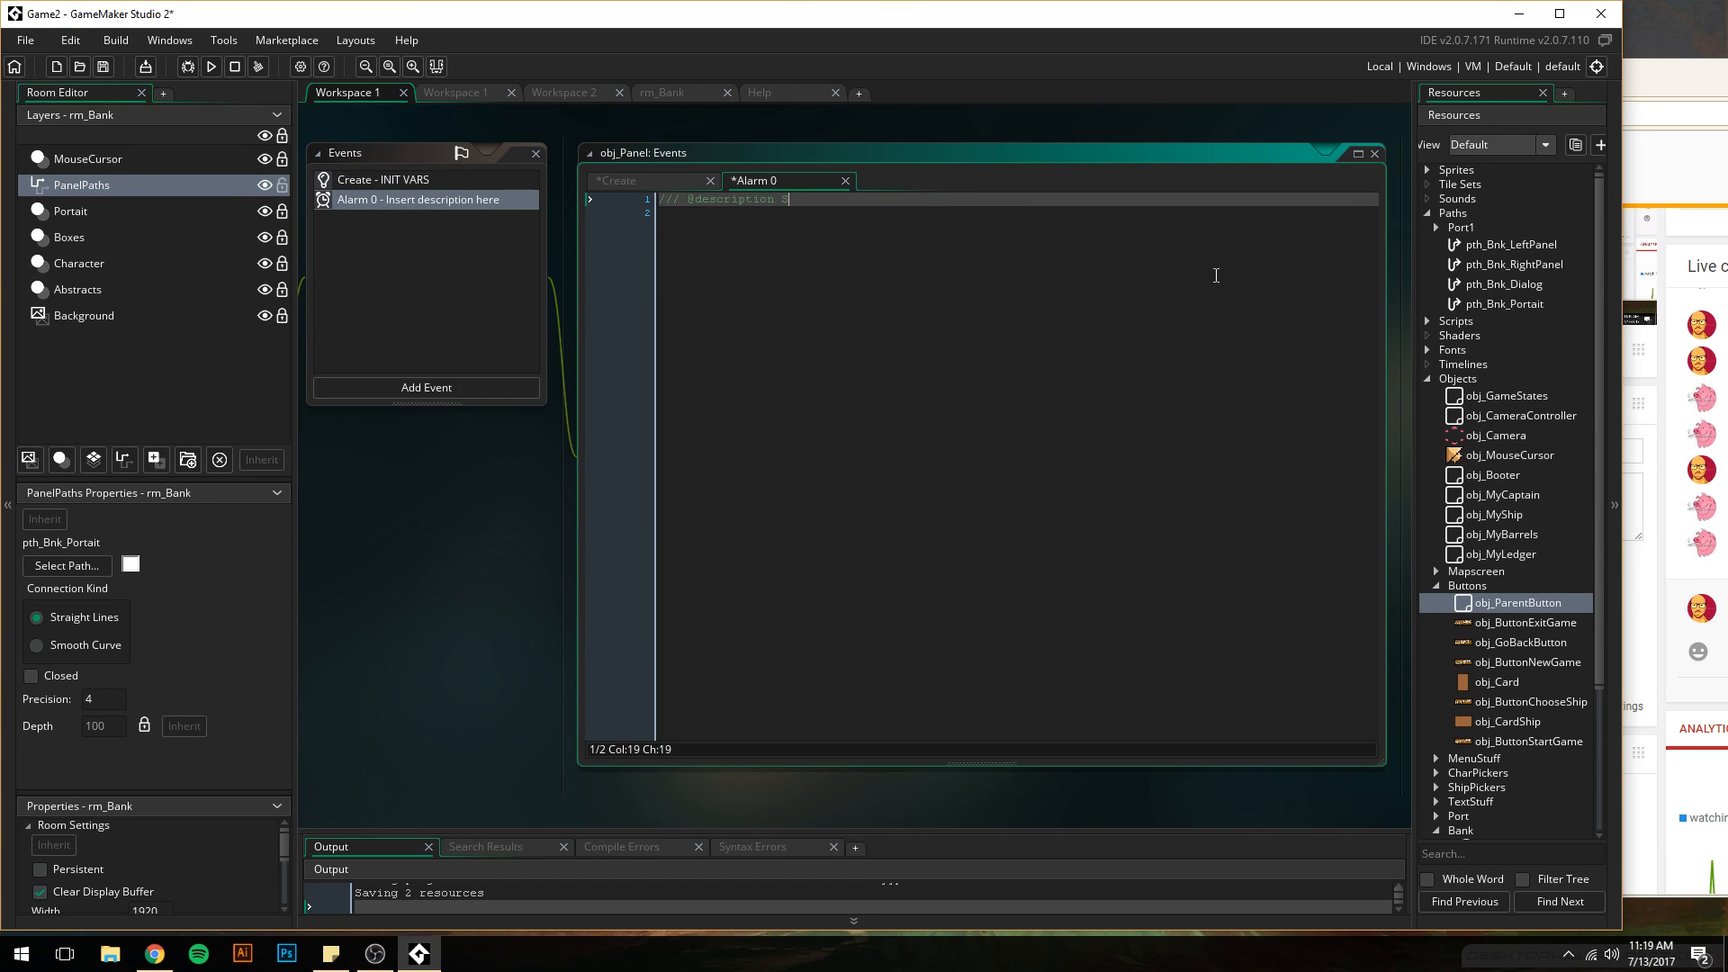
key("BackSpace")
key("BackSpace")
key("BackSpace")
key("BackSpace")
key("BackSpace")
type("CHANGE SPEED")
- Add the line "mySpeed = 4;" below the description in the Alarm 0 code
key("Down")
key("Return")
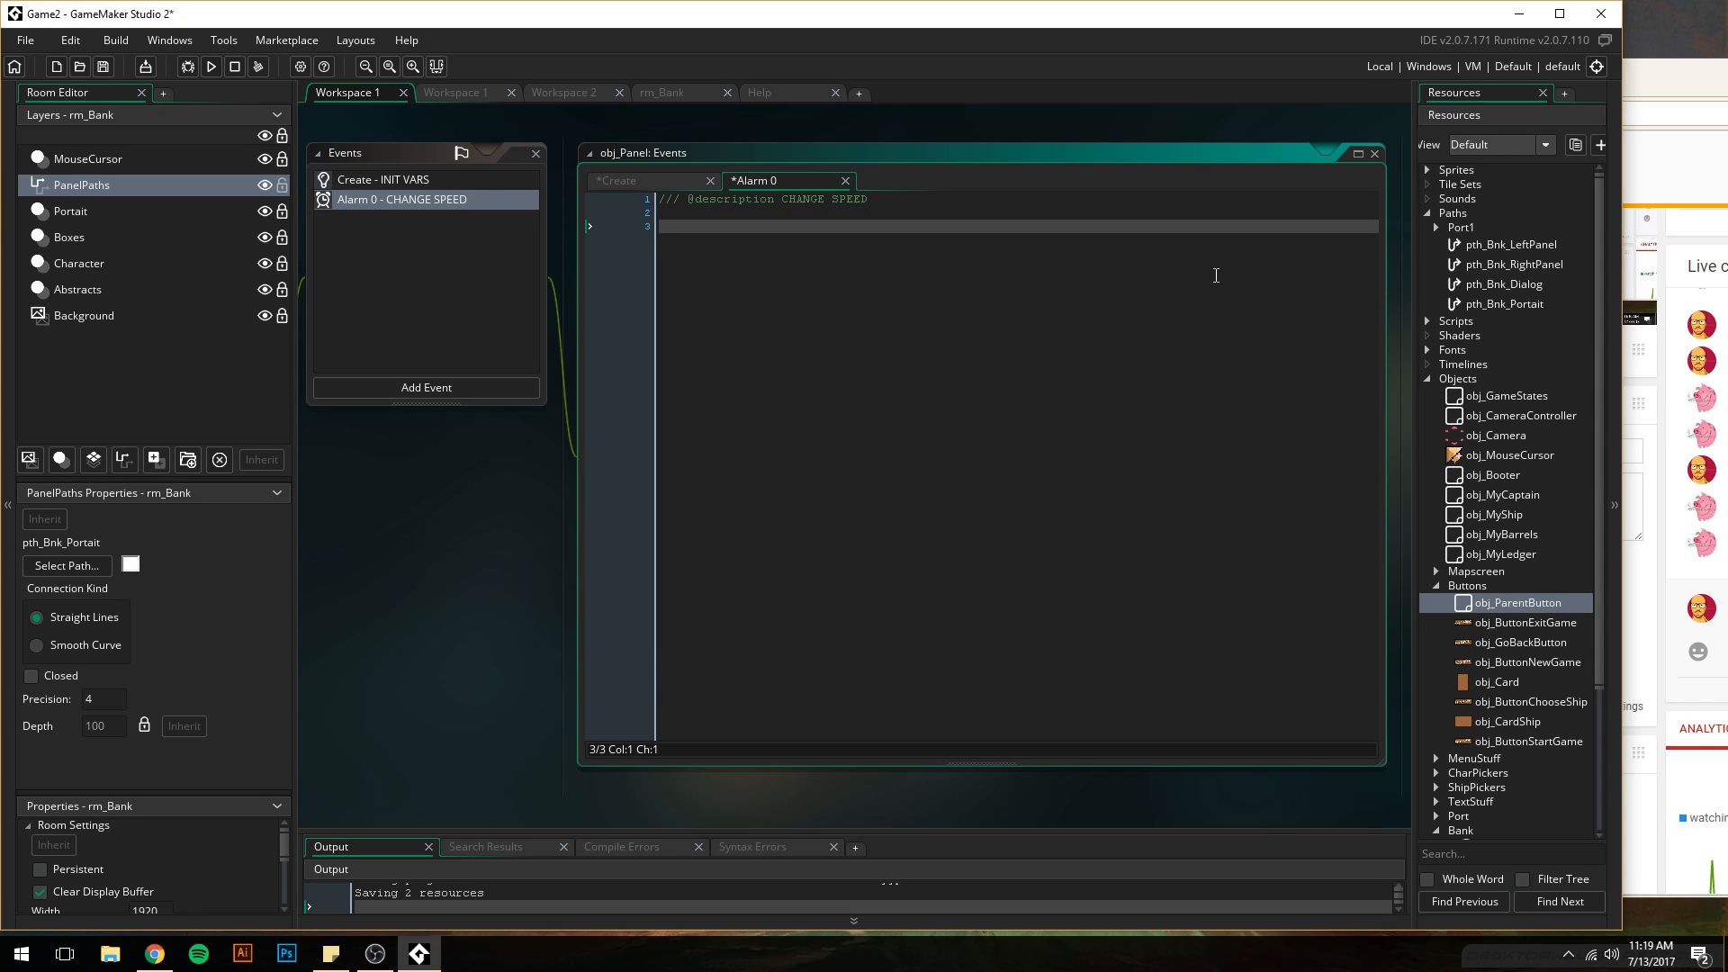
type("mySpeed = 4;")
- Return to the Create event code and insert a new line between the myTicks line and the path_position comment
left_click(424, 179)
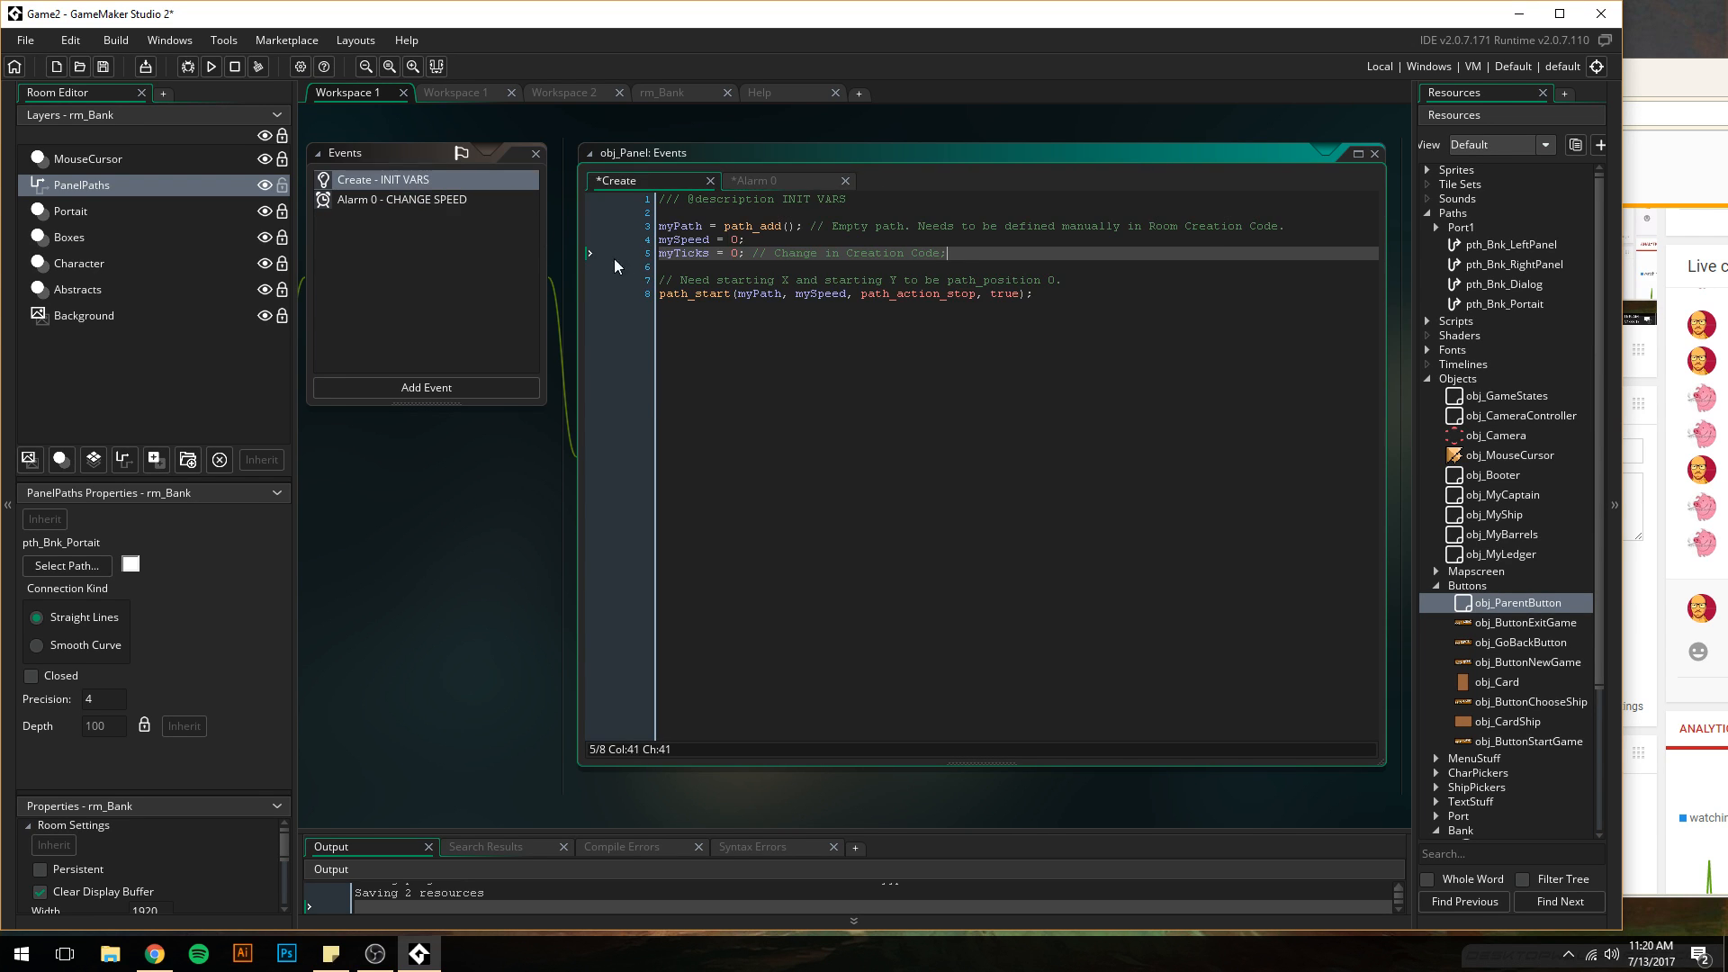
left_click(808, 289)
left_click(679, 267)
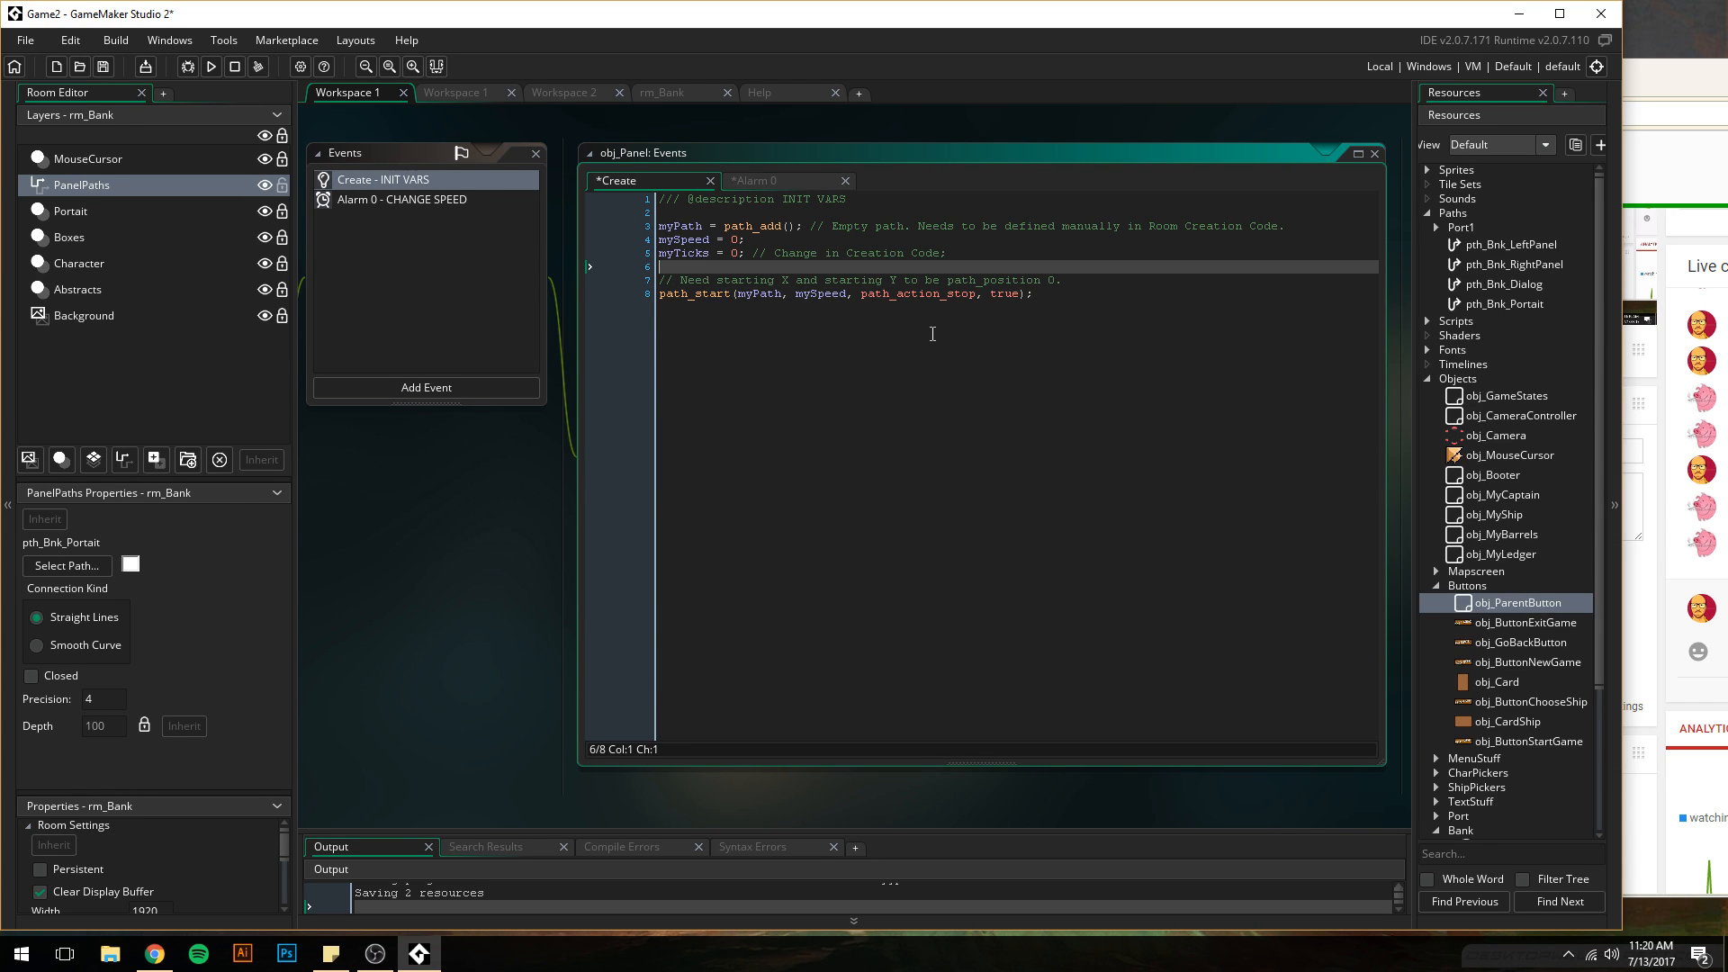
key("Return")
type("set_")
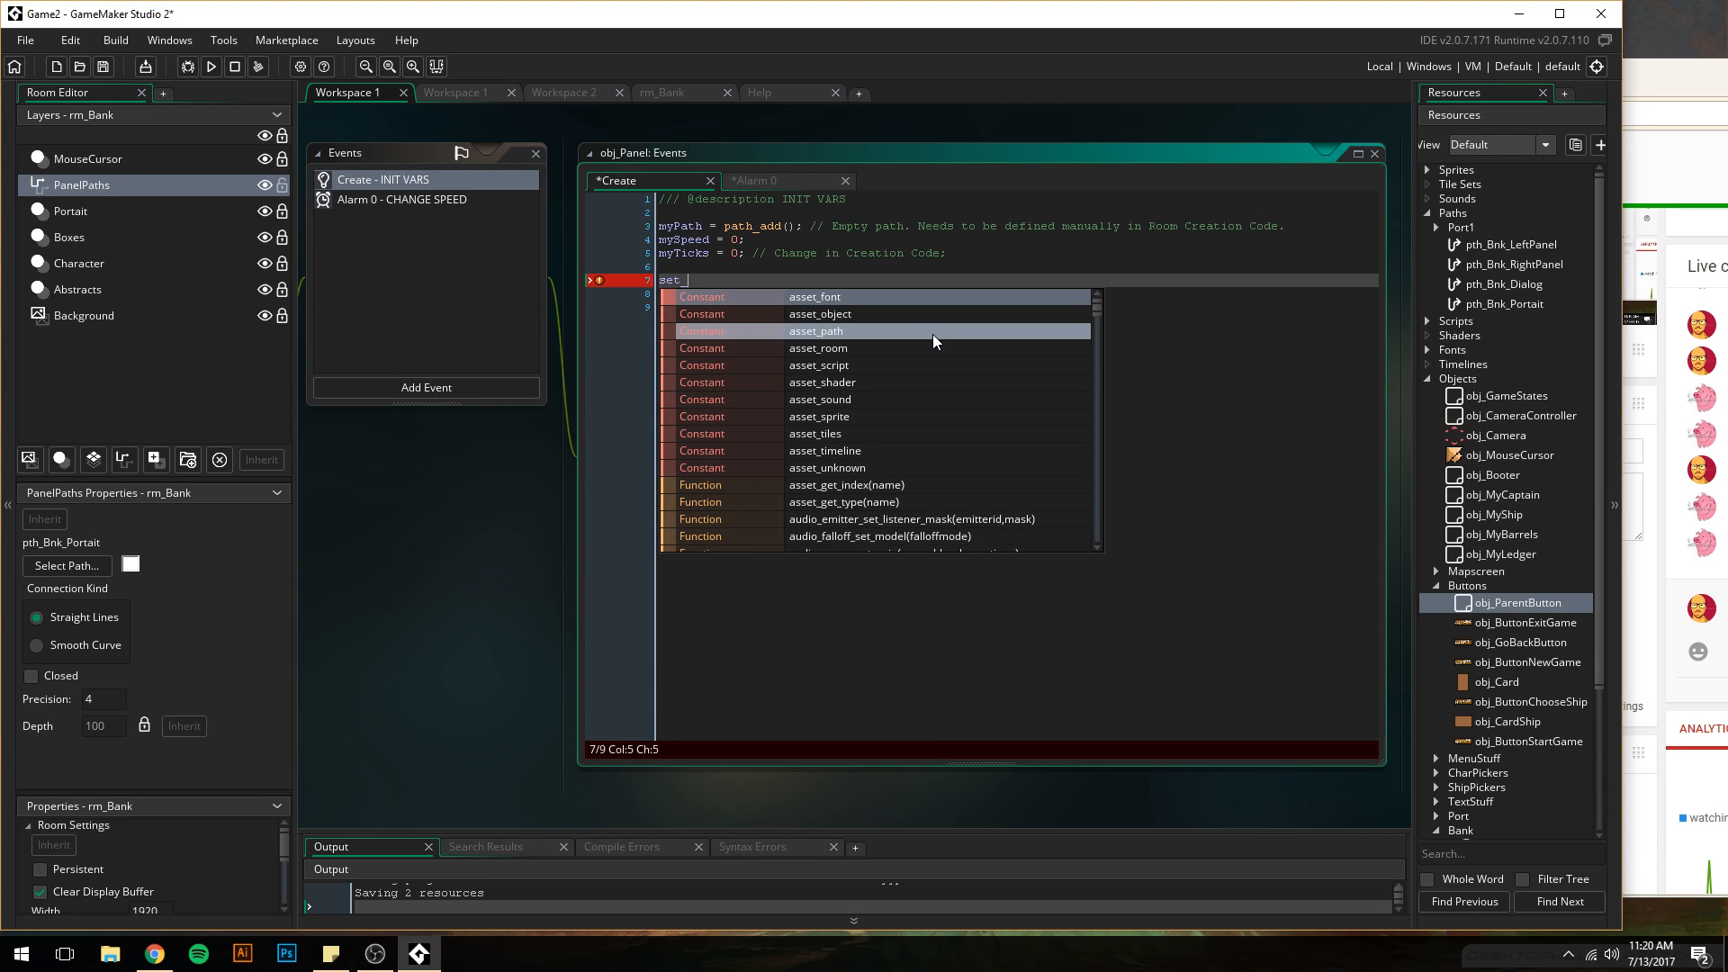
key("BackSpace")
key("BackSpace")
key("BackSpace")
key("BackSpace")
- Enter the call alarm_set(0, myTicks); on the new line of the Create code
type("alarm_s")
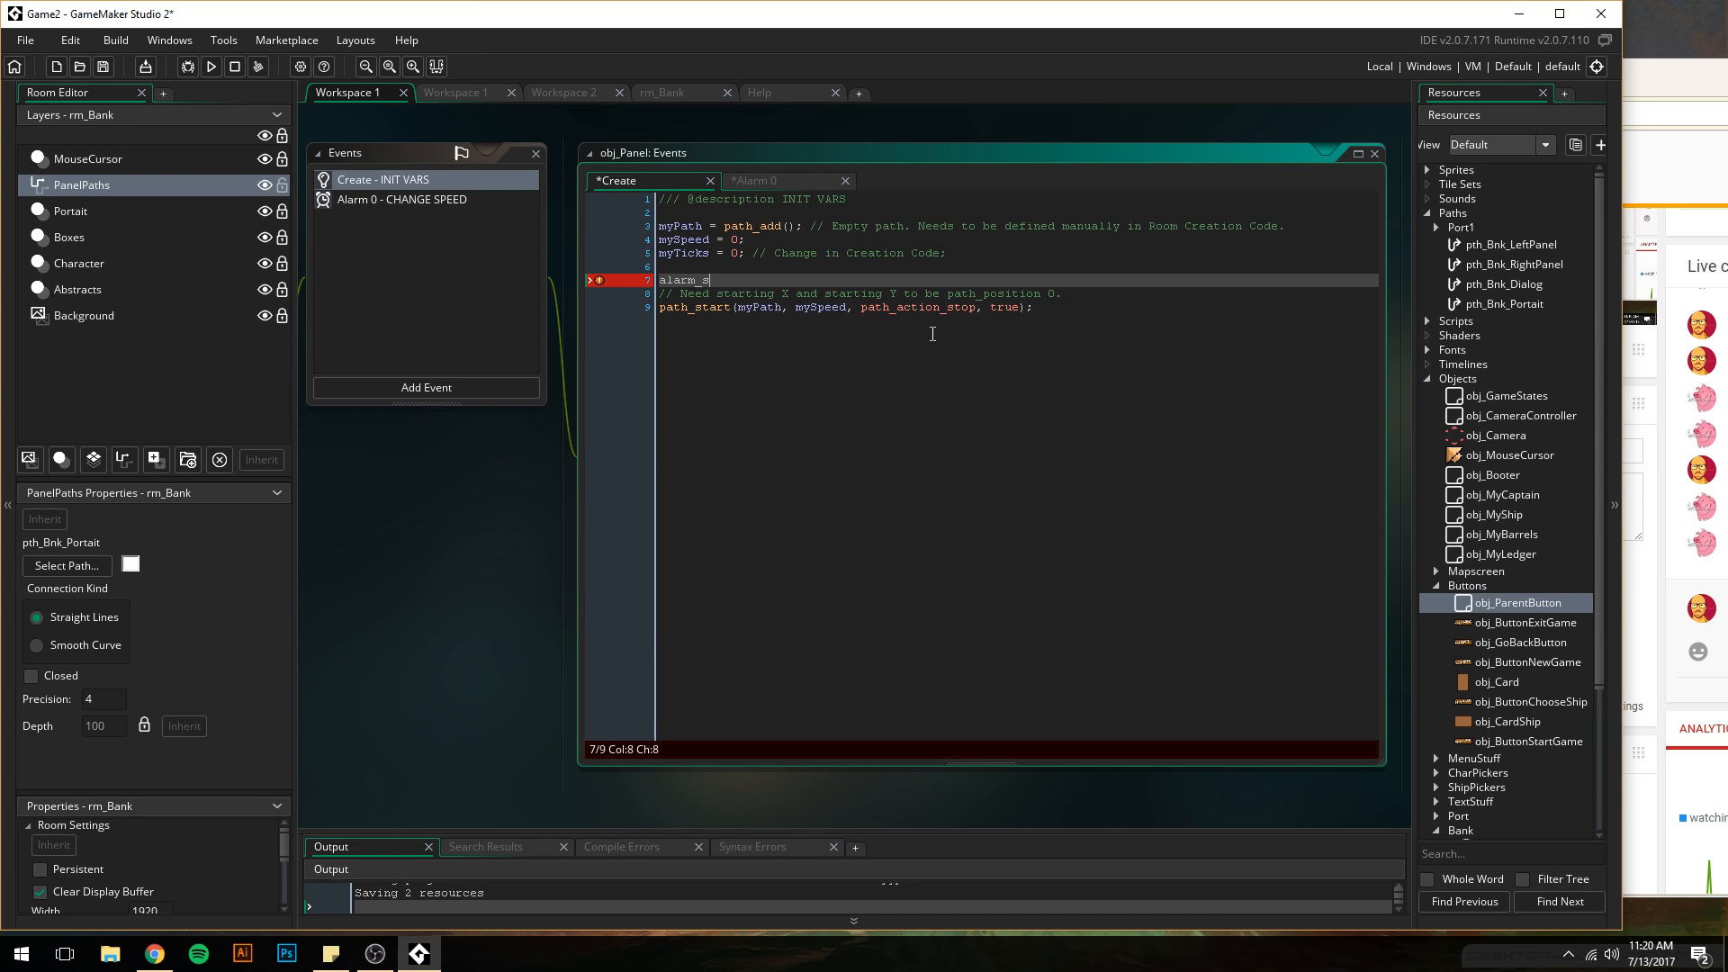
key("Return")
type("0")
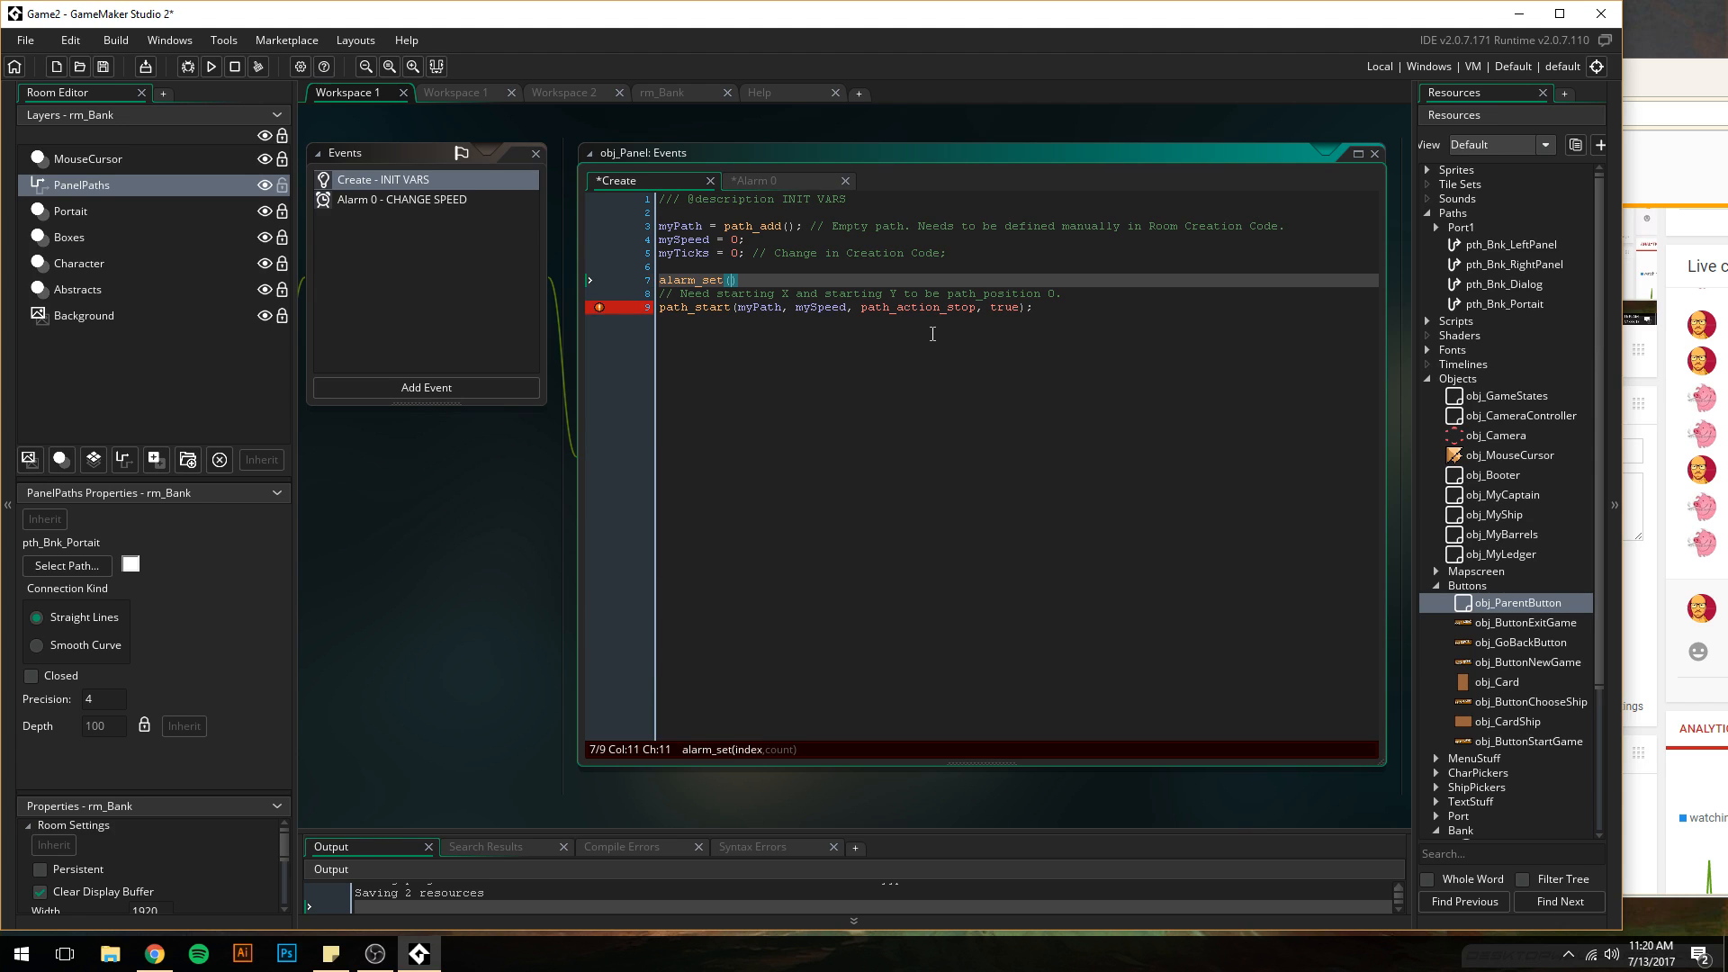
type(", ")
type("myTcik")
key("BackSpace")
key("BackSpace")
key("BackSpace")
type("icks)")
- Place the alarm_set line directly beneath the myTicks line, keeping one blank line before the path_position comment
key("Return")
key("Up")
key("BackSpace")
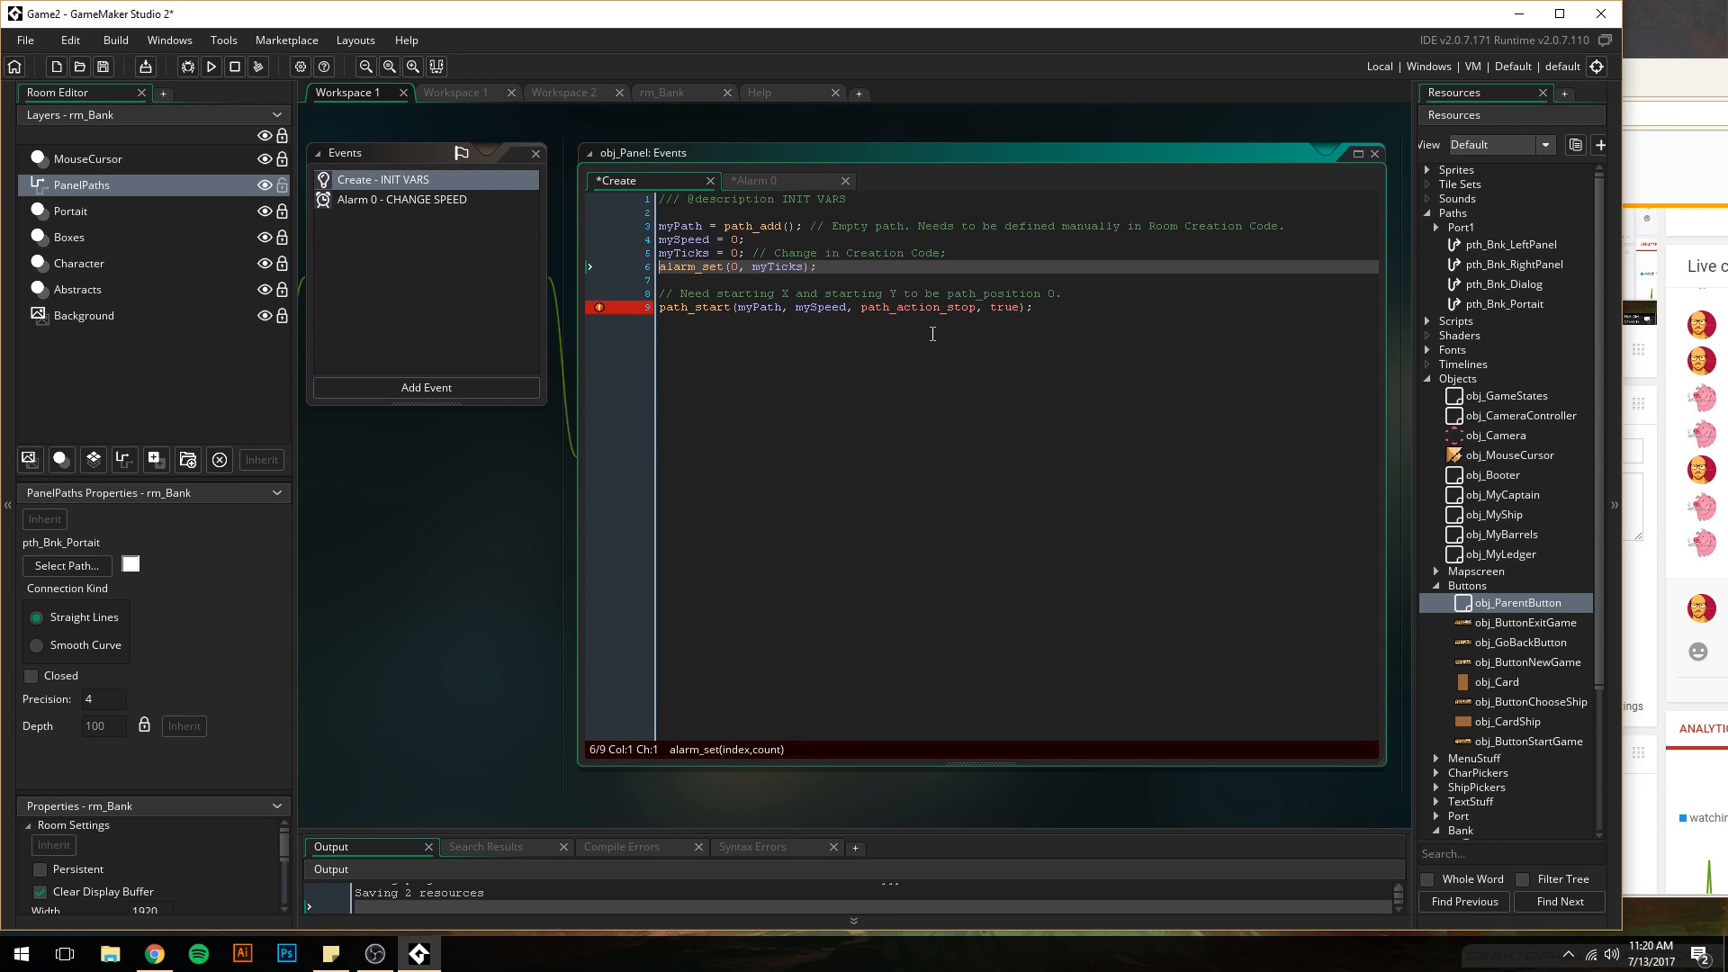
key("Down")
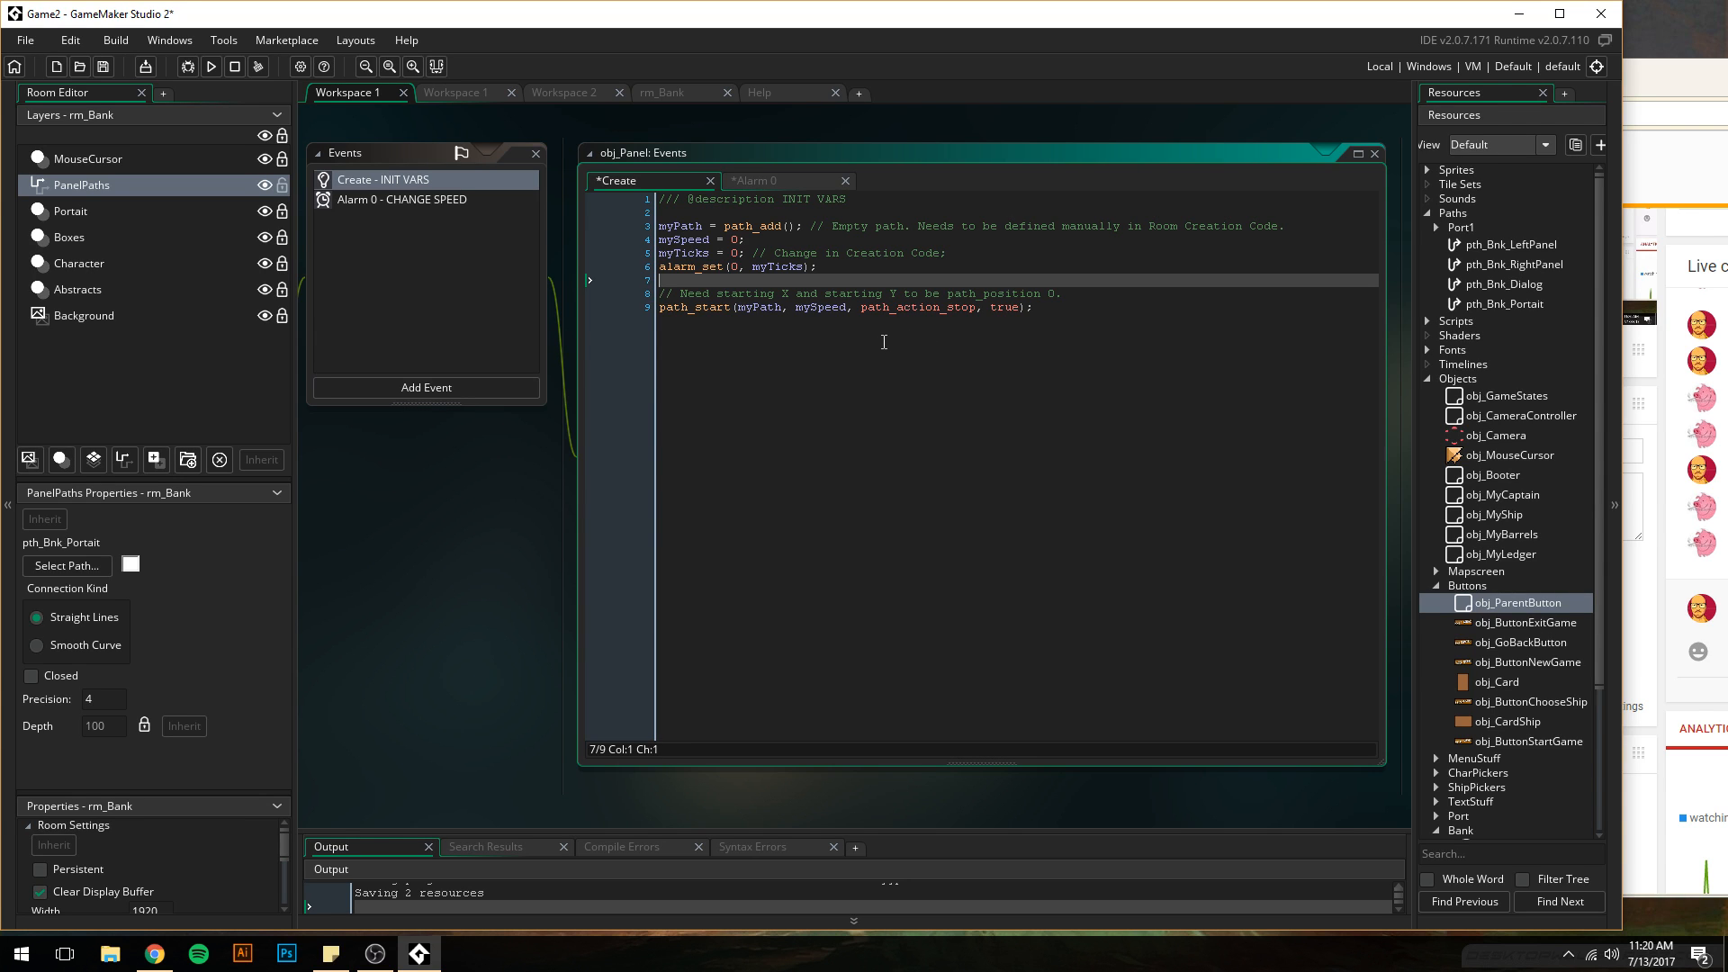
- Switch to the rm_Bank room, make Boxes the active layer and hide the grid
left_click(670, 93)
left_click(669, 304)
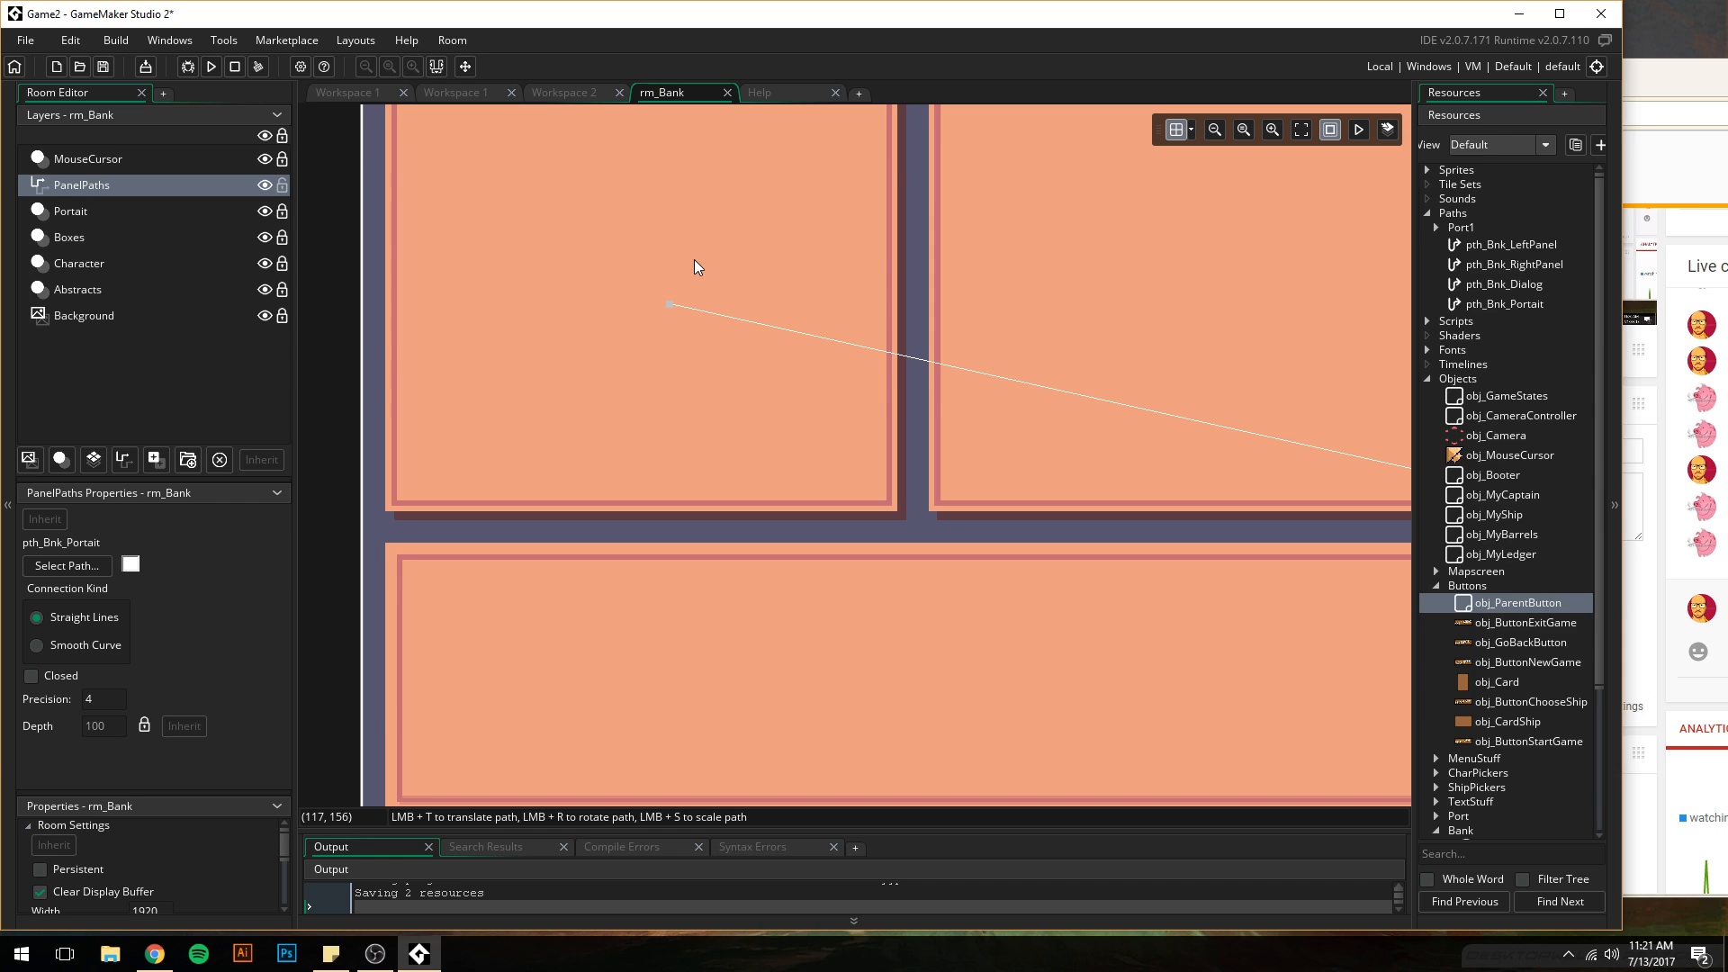
key("ctrl+z")
left_click(160, 243)
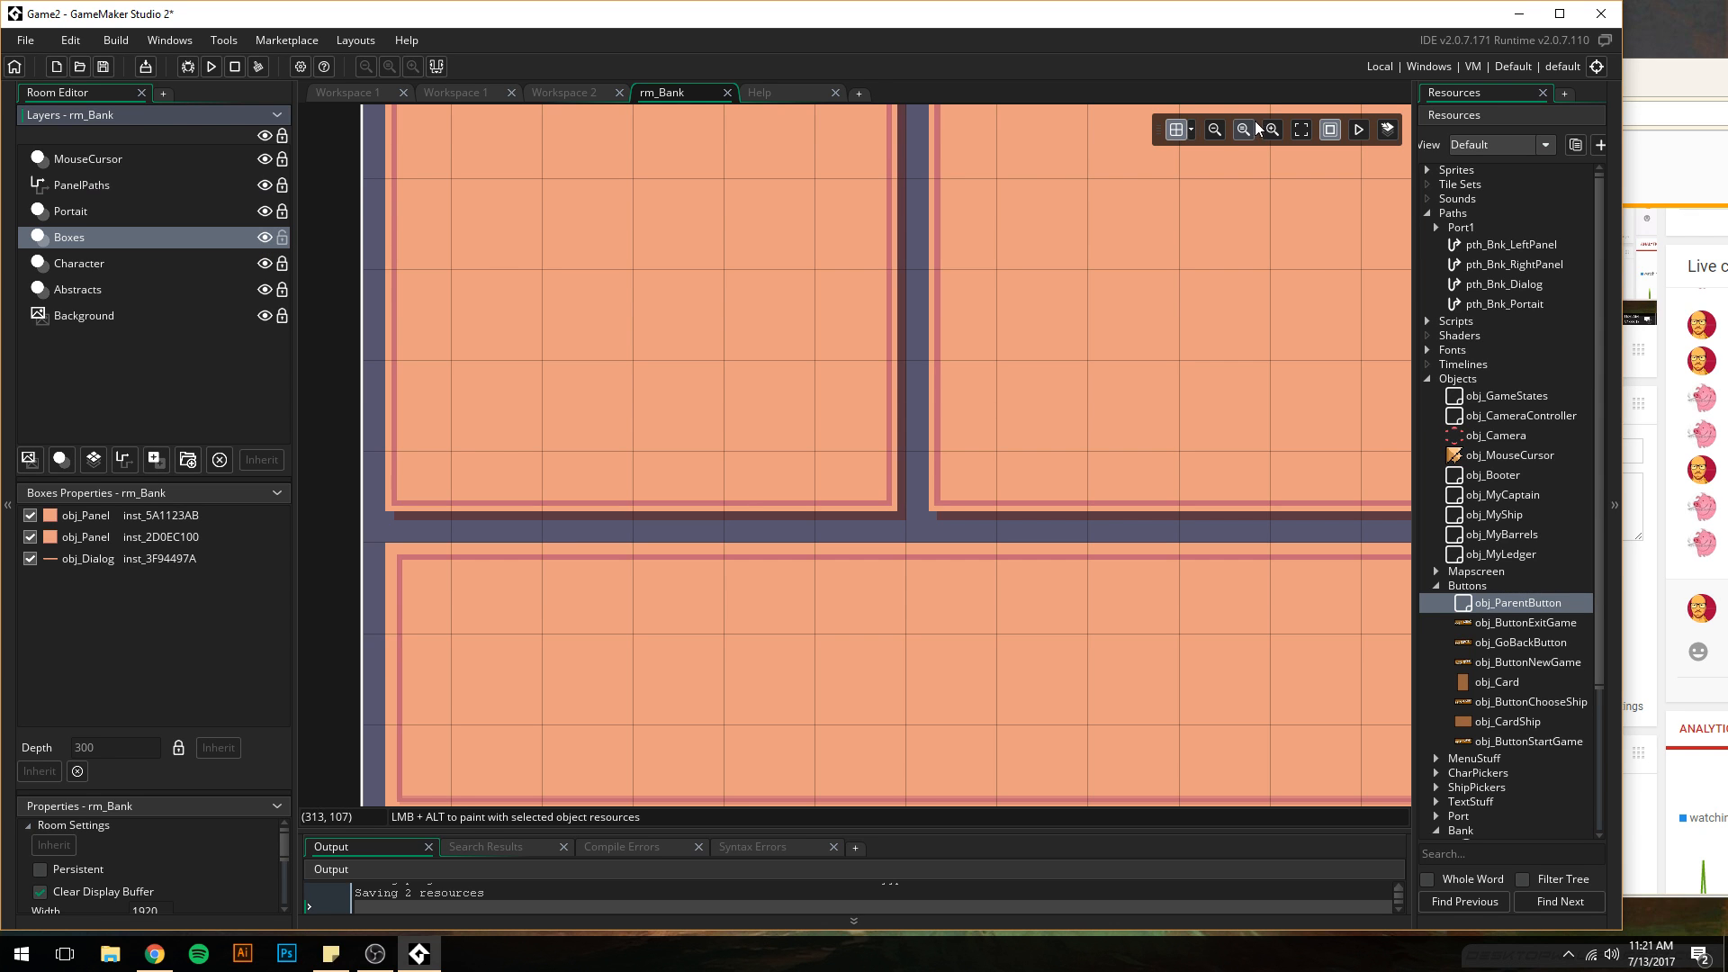
left_click(1174, 130)
- Open the left obj_Panel instance's Creation Code in rm_Bank and enter "myPath = pth_Bnk_LeftPanel;"
left_click(685, 275)
scroll(618, 218, "down", 2)
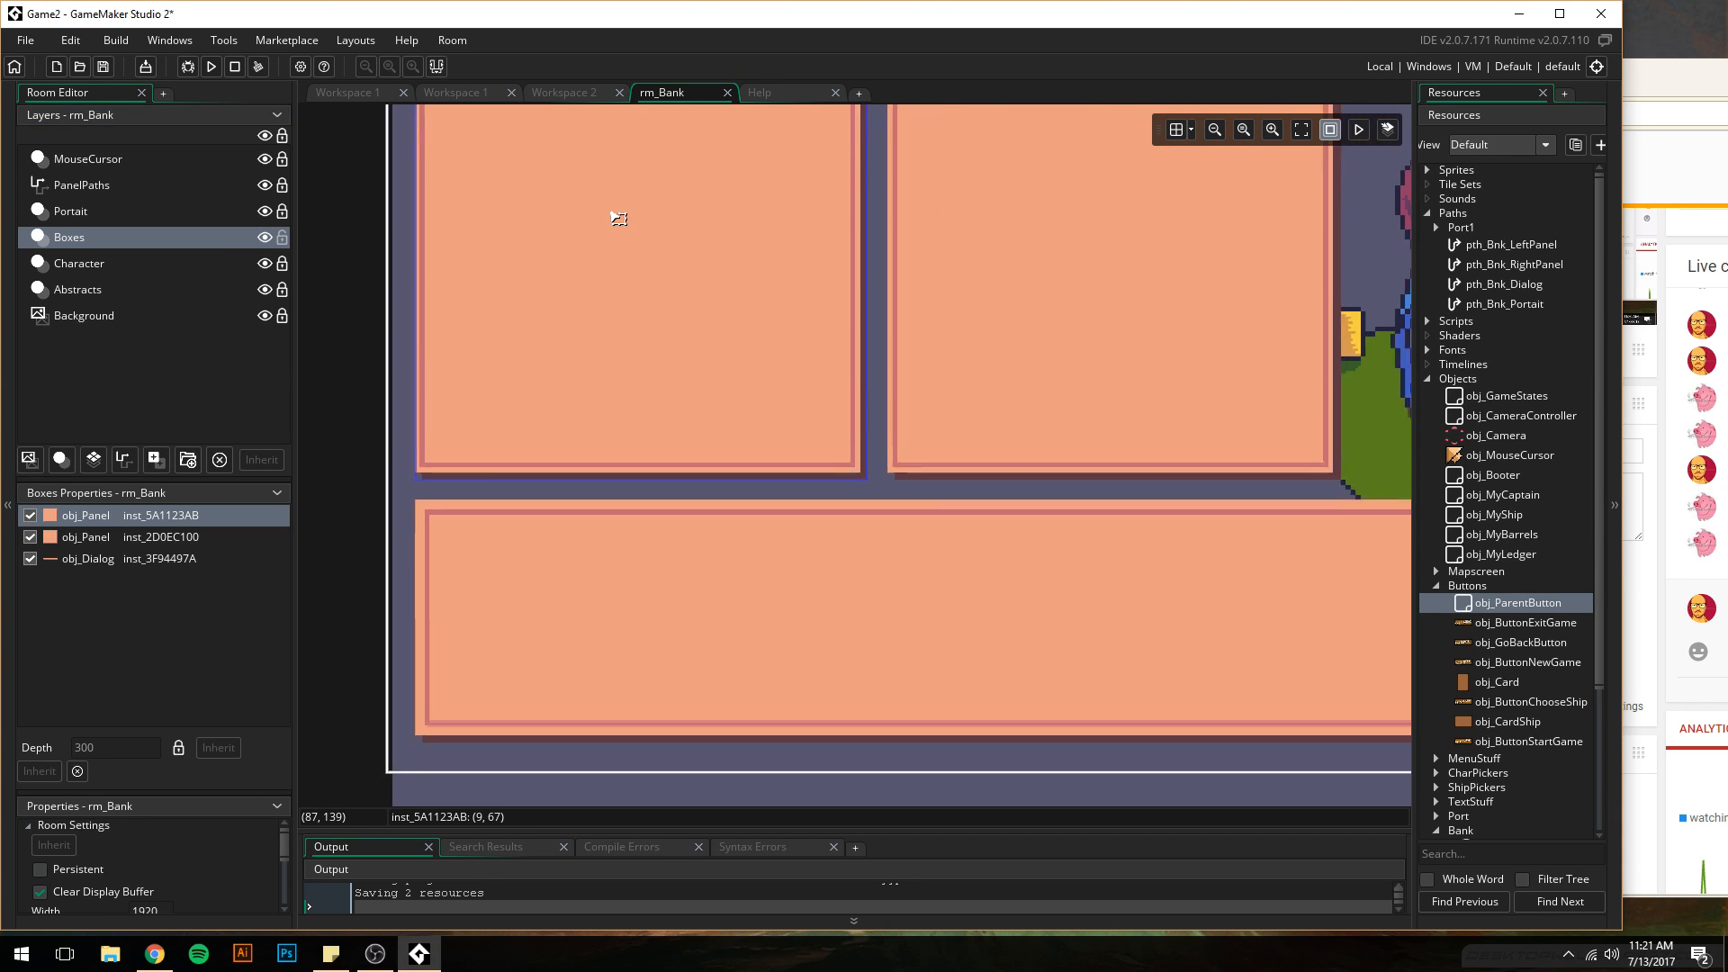
scroll(612, 214, "up", 1)
middle_click_drag(612, 214, 594, 410)
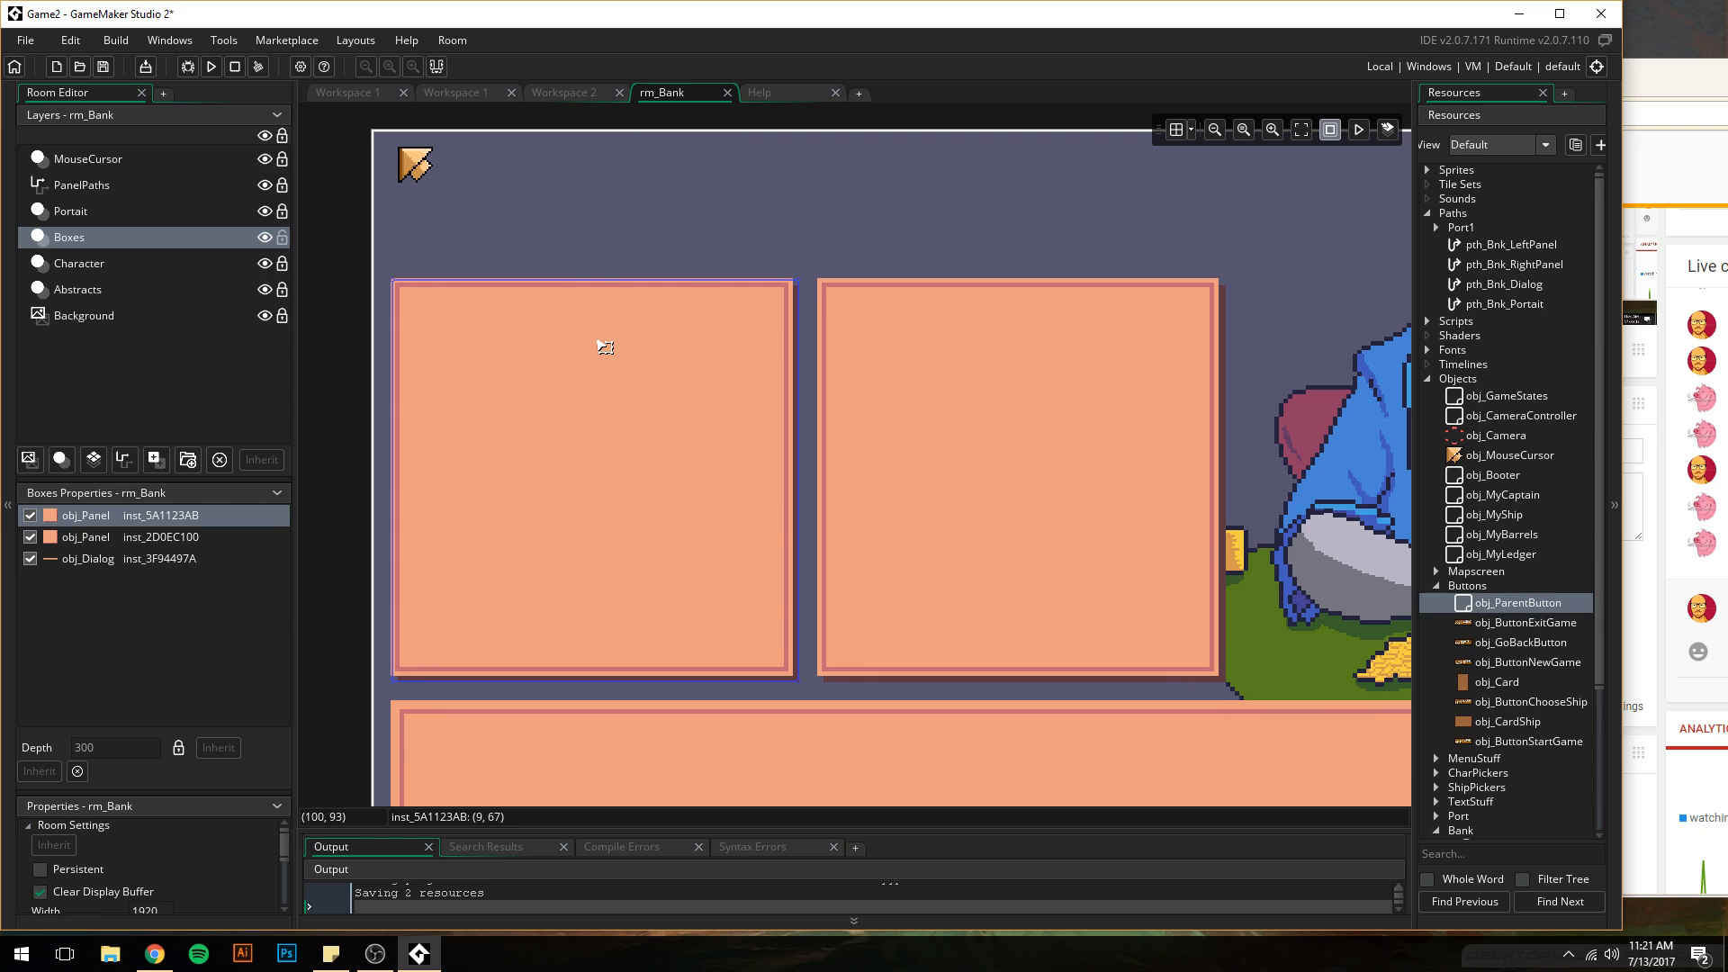
double_click(605, 347)
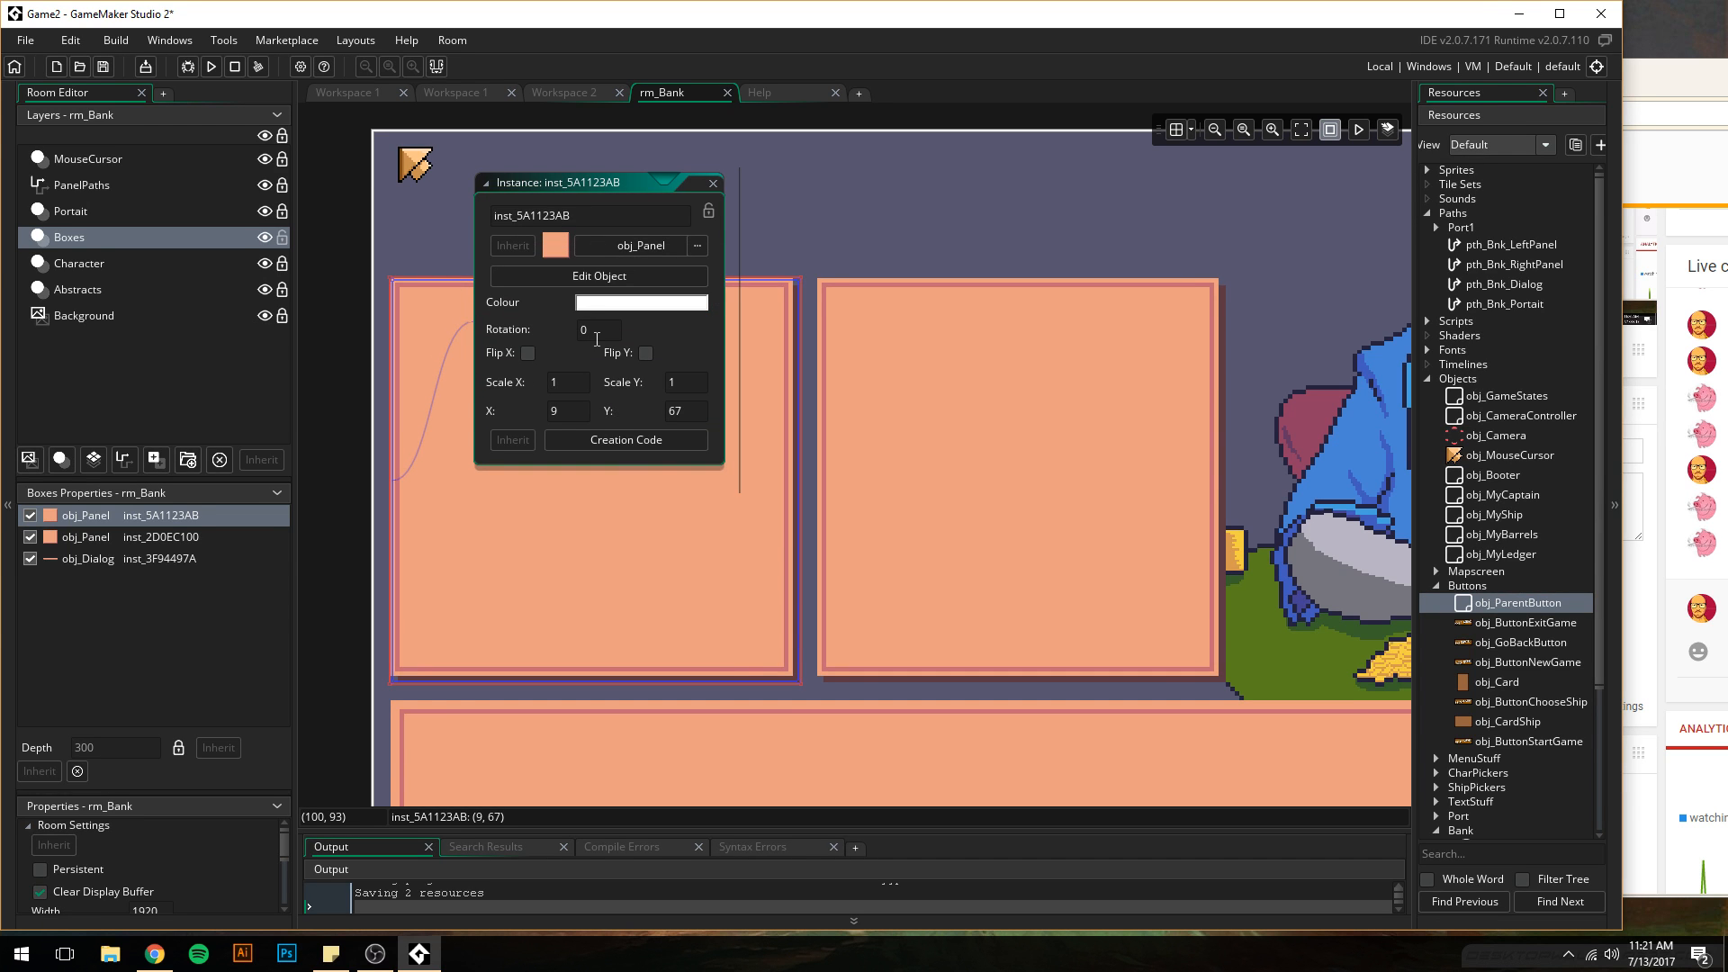
left_click(615, 440)
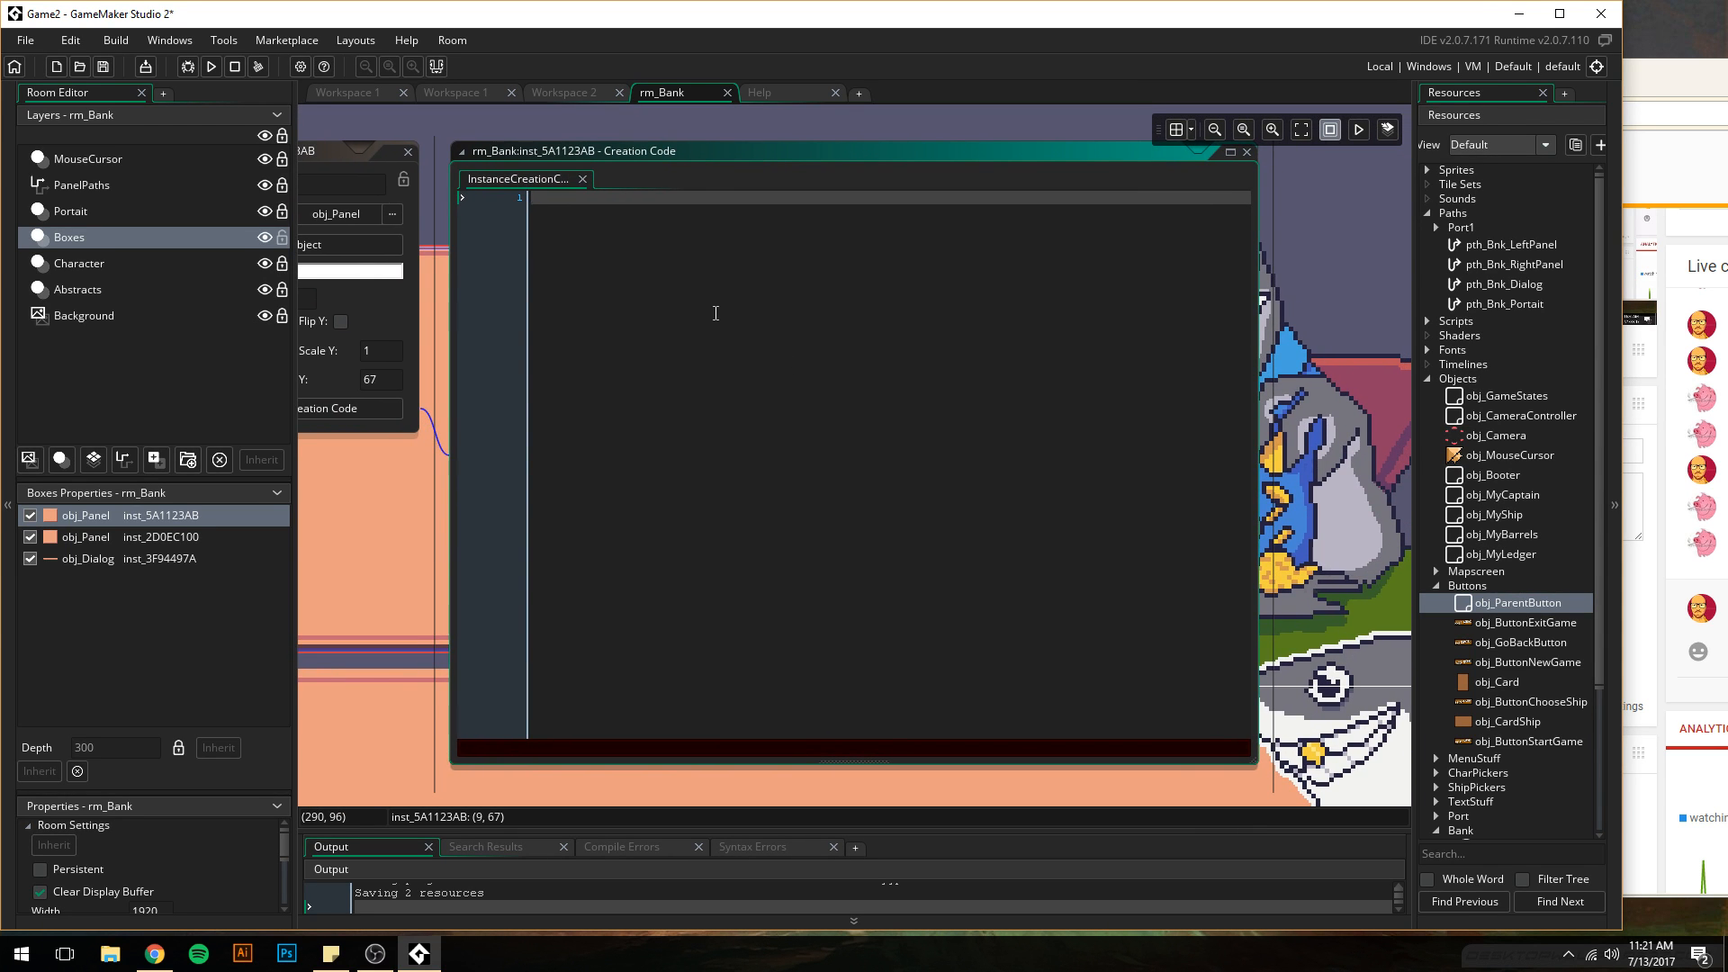
type("myPath = pth_")
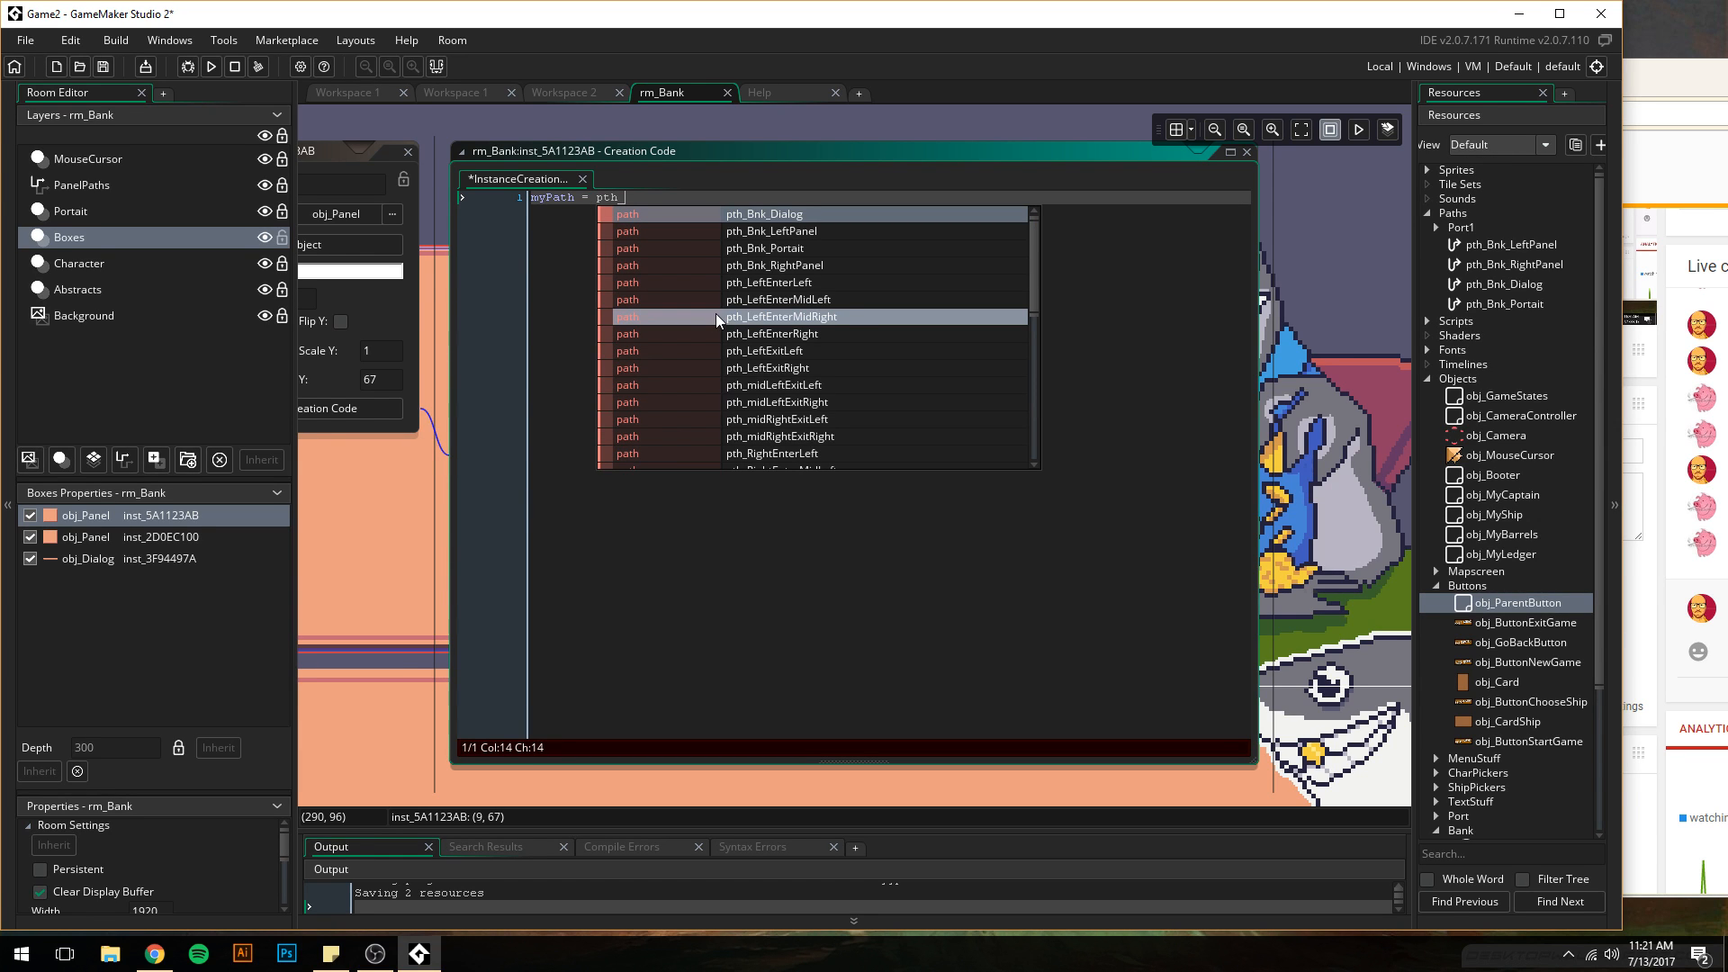
key("Down")
key("Return")
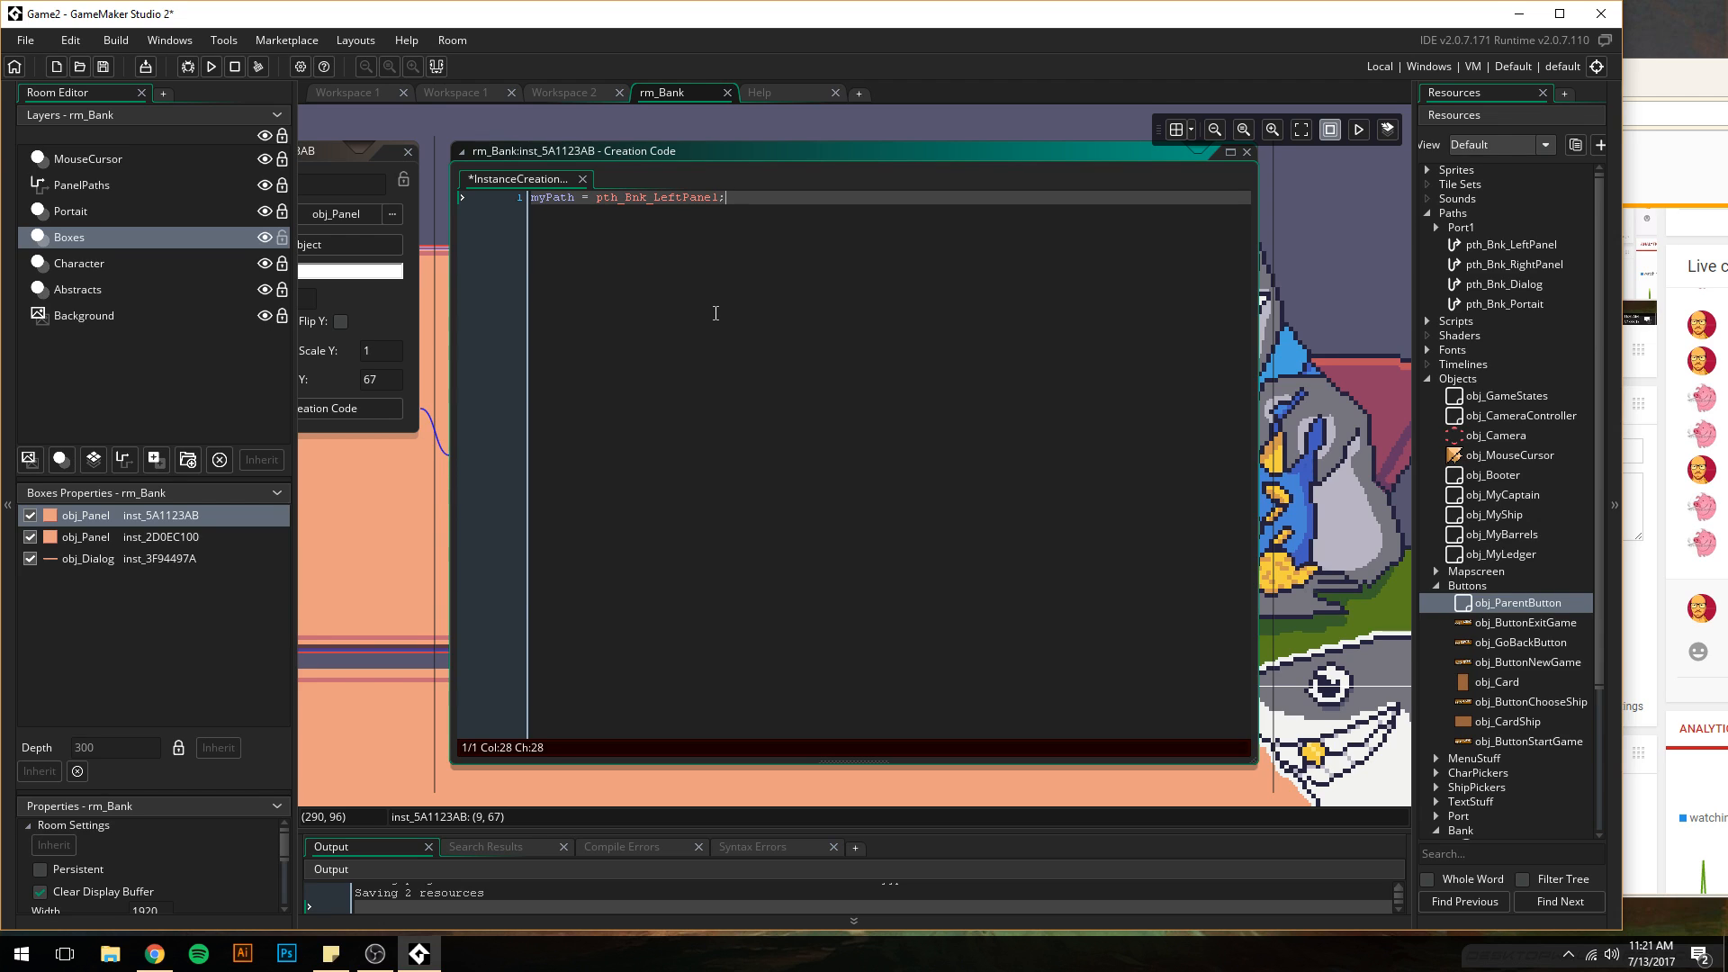
type(";")
- Add the line "myTicks = 30;" below myPath in the left panel's Creation Code
key("Return")
type("myTicks")
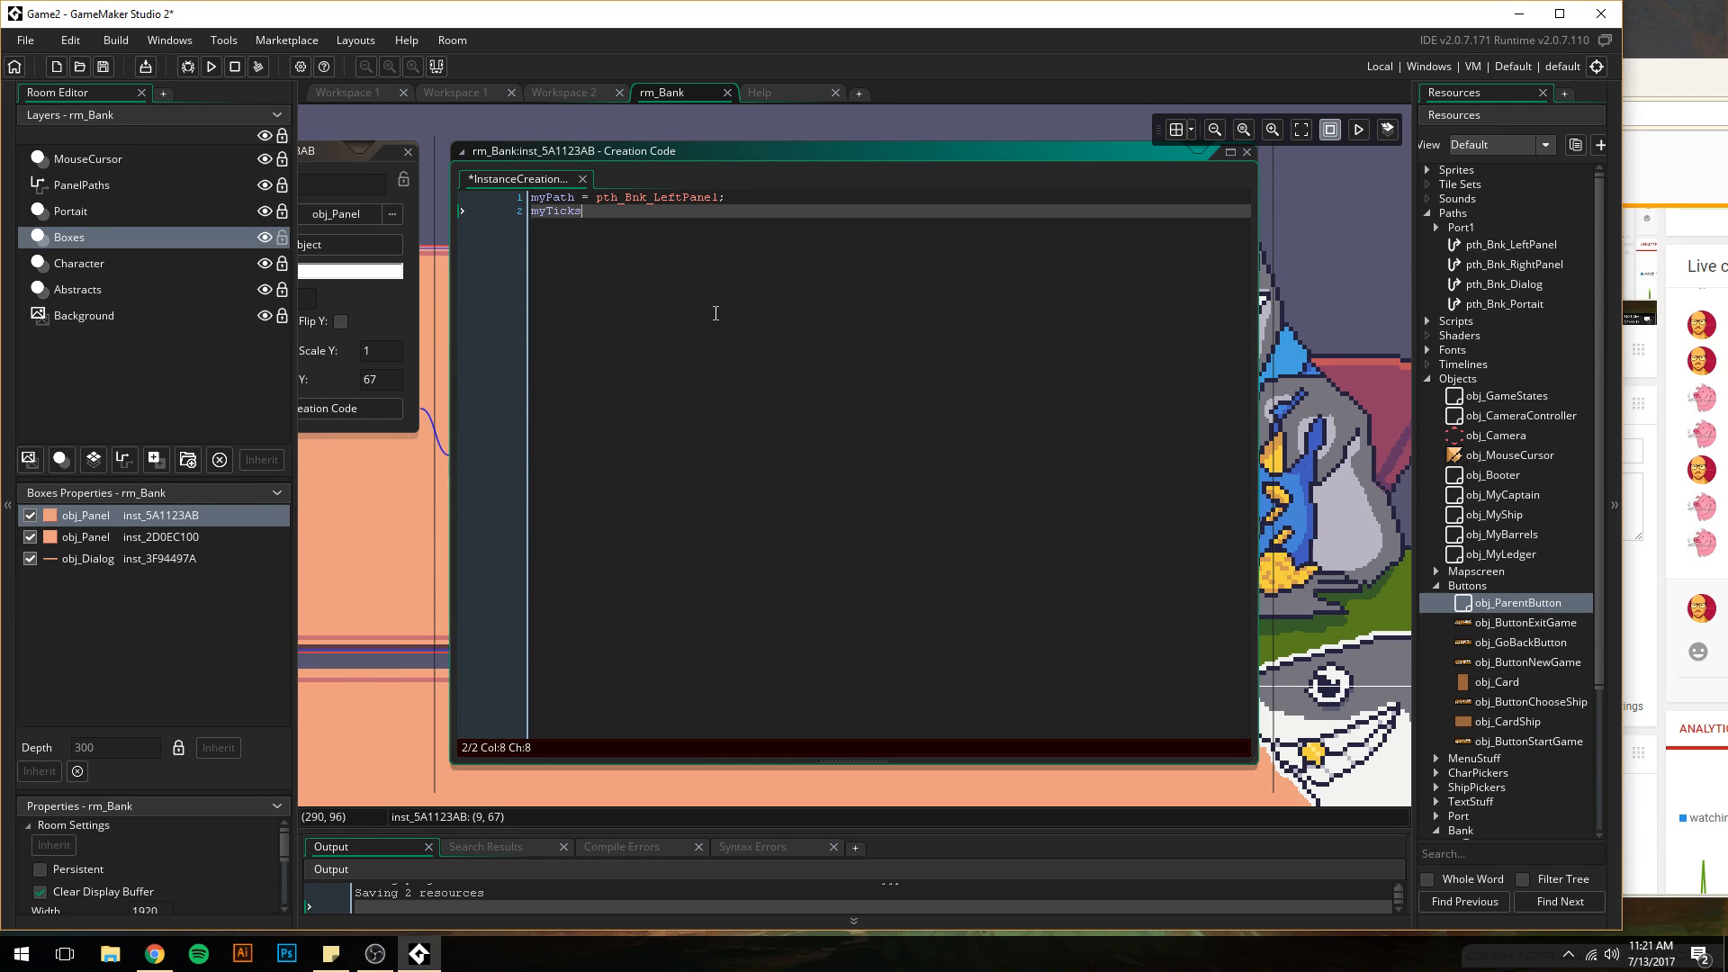
type(" = 30;")
key("Return")
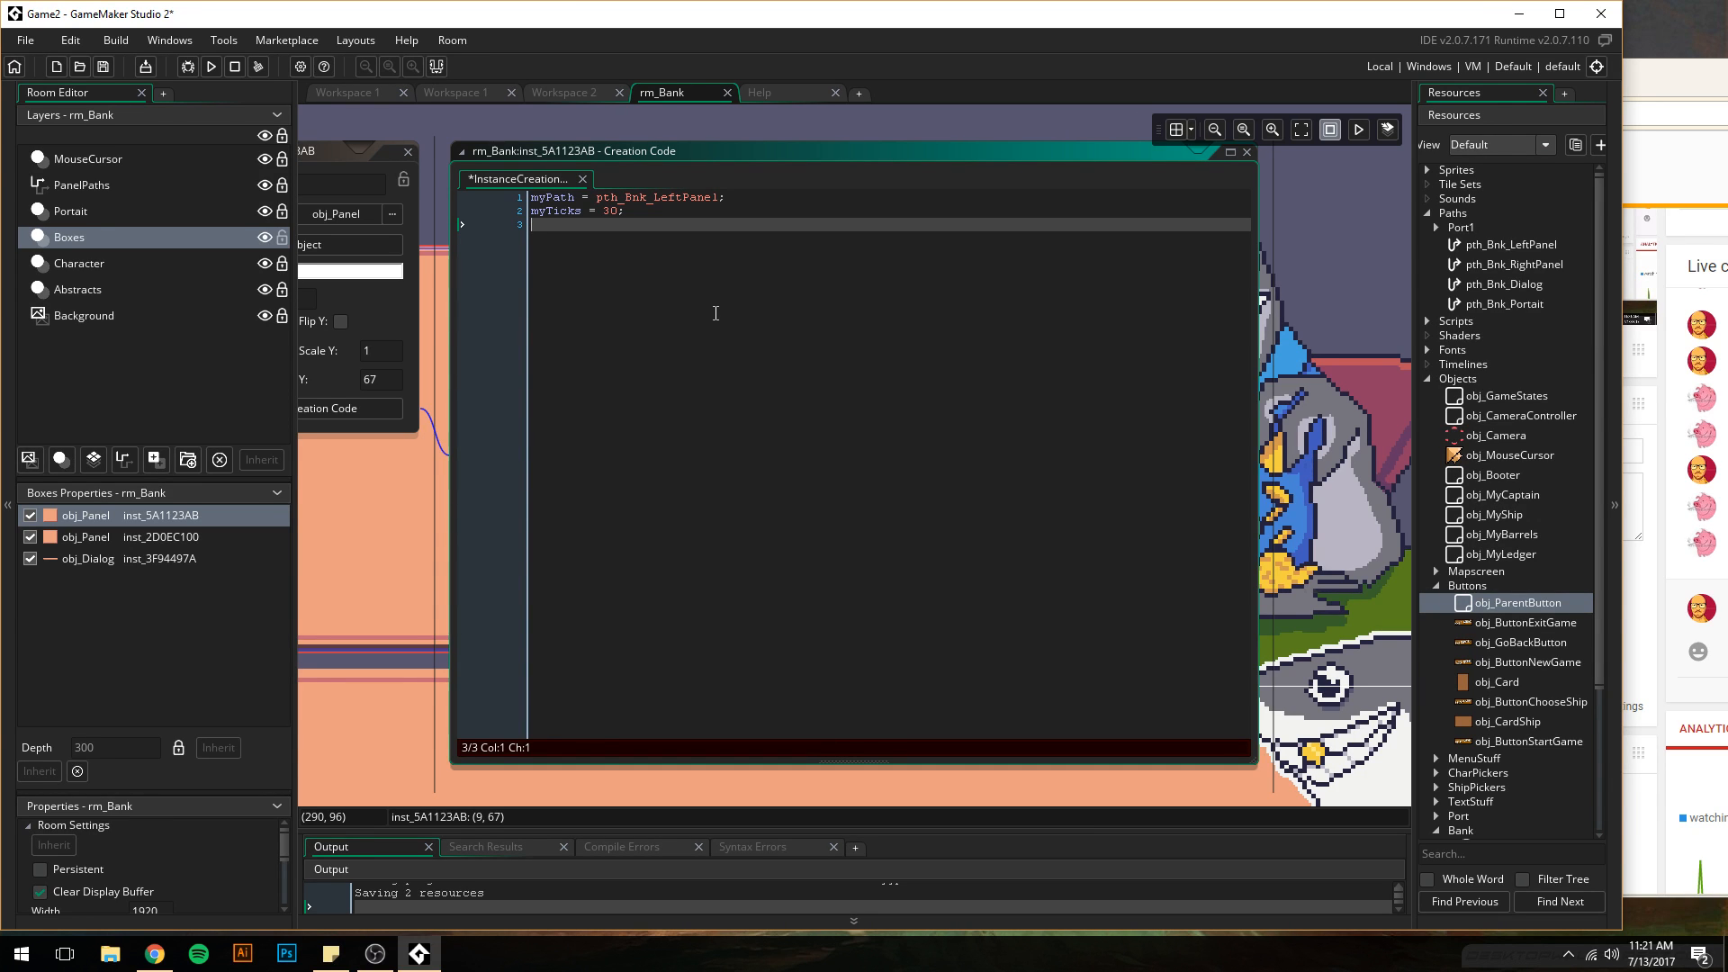
left_click(334, 93)
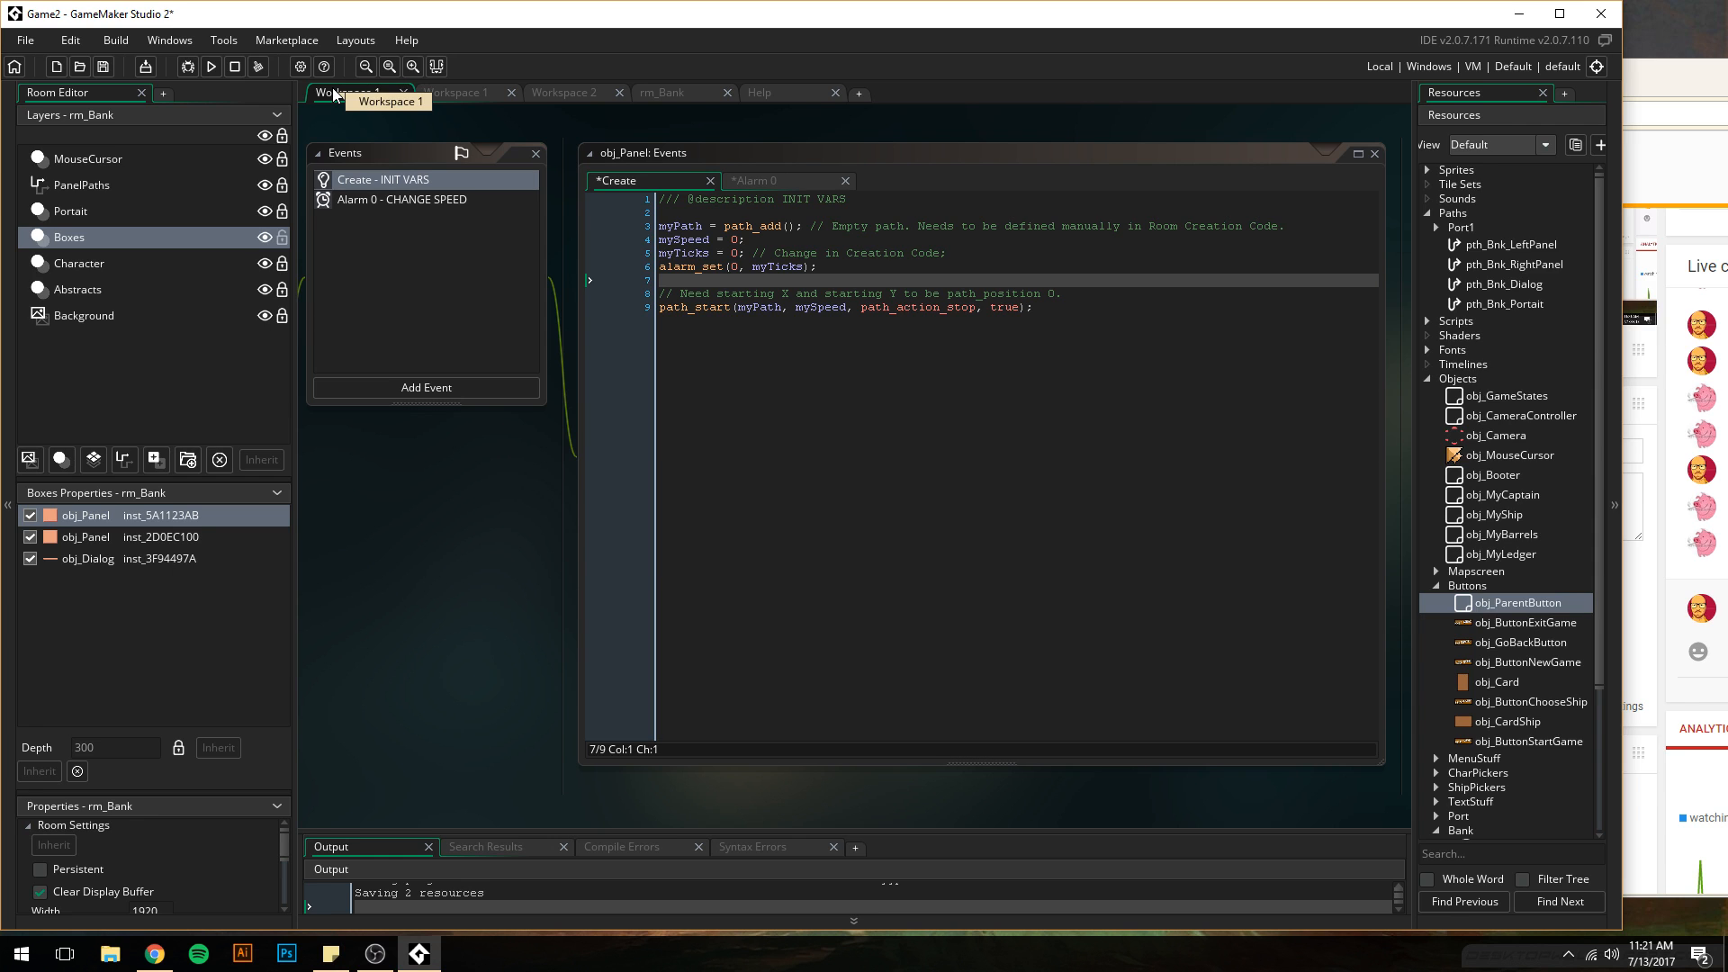
left_click(456, 93)
left_click(567, 95)
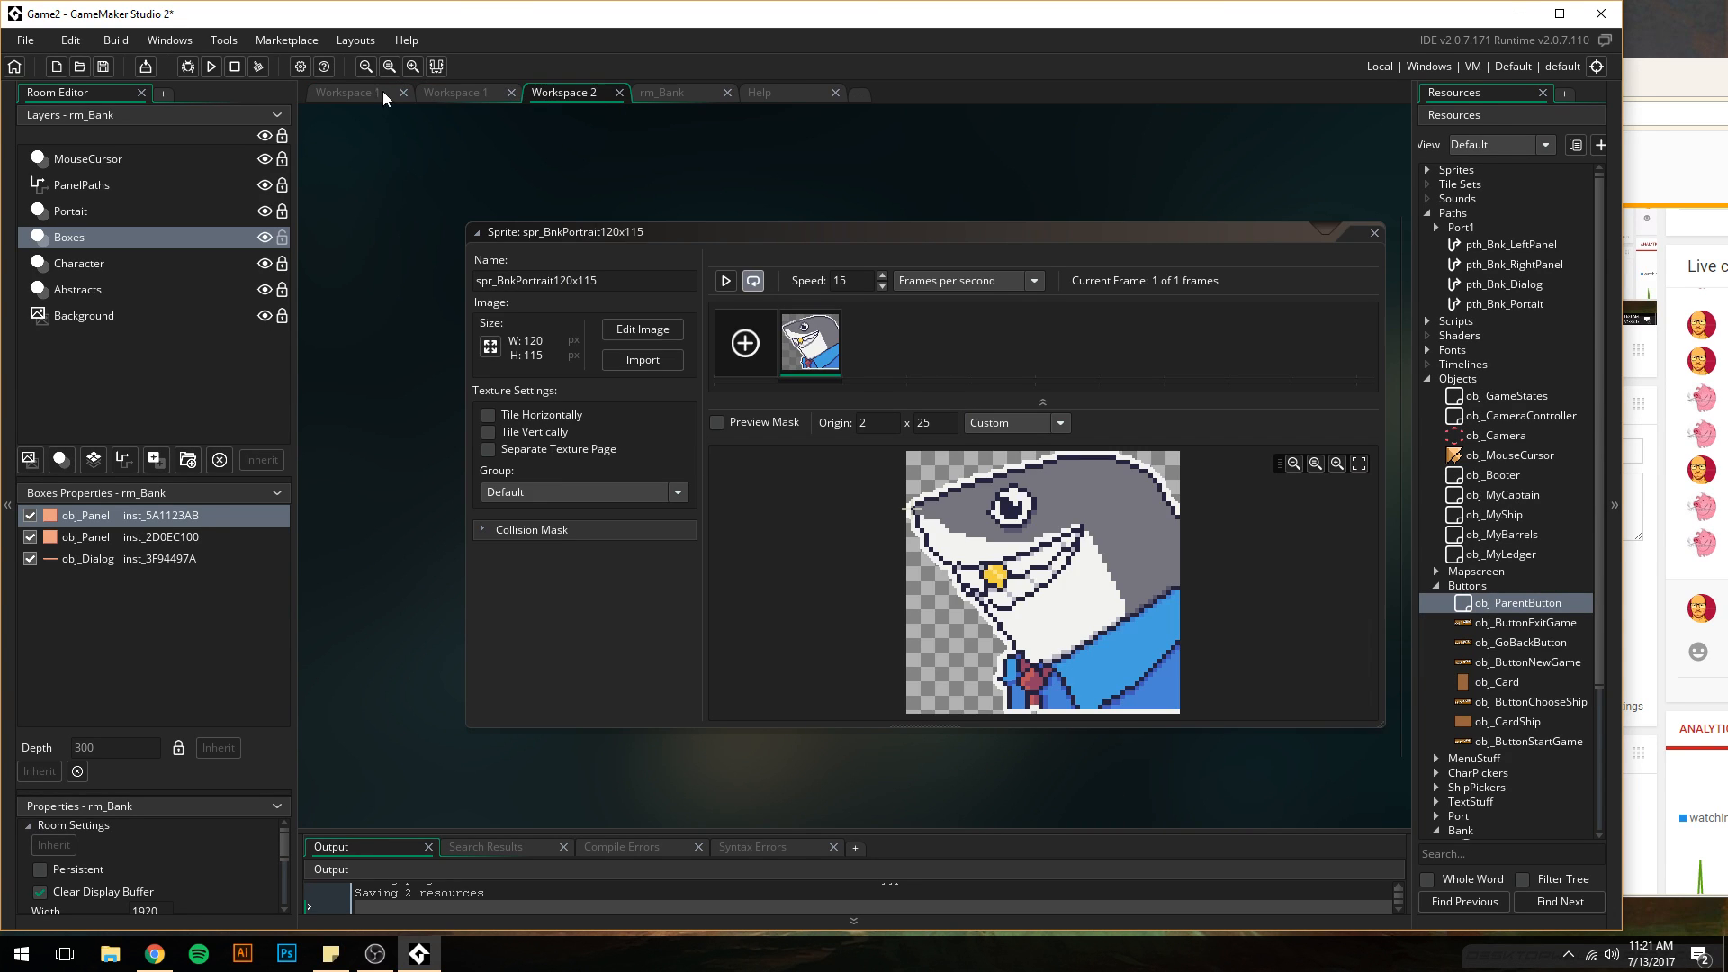
left_click(335, 92)
left_click(691, 100)
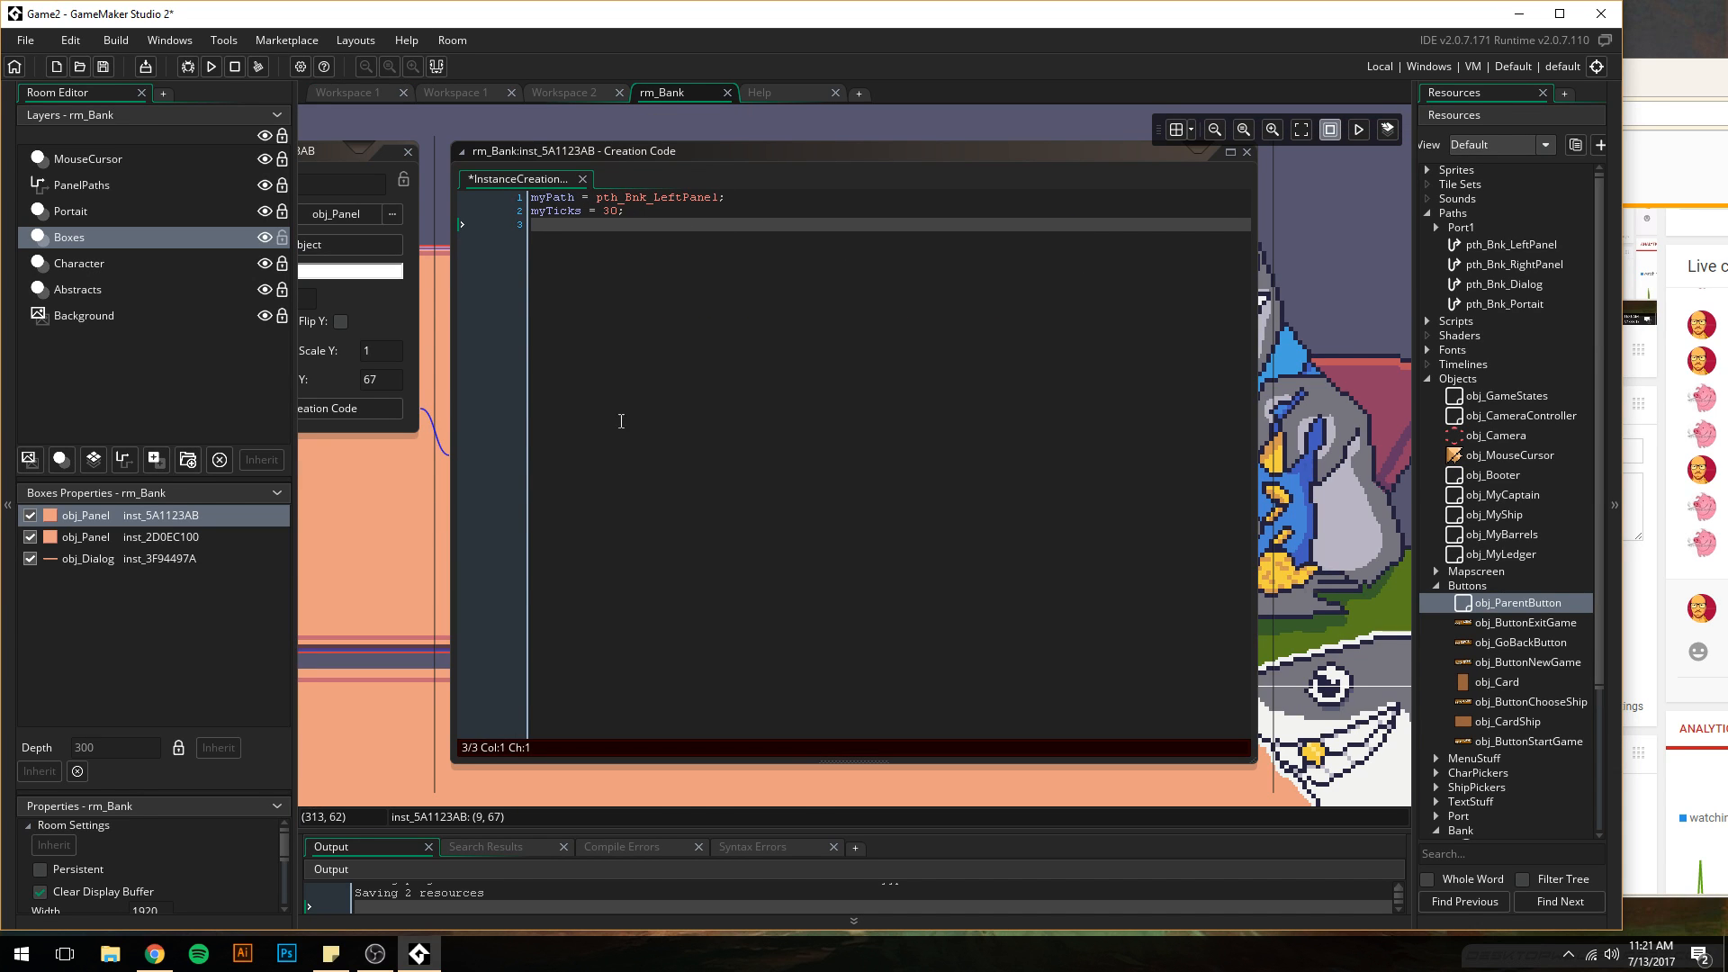
- Close the left panel instance's Creation Code and its instance properties
left_click(1247, 153)
middle_click_drag(418, 282, 977, 448)
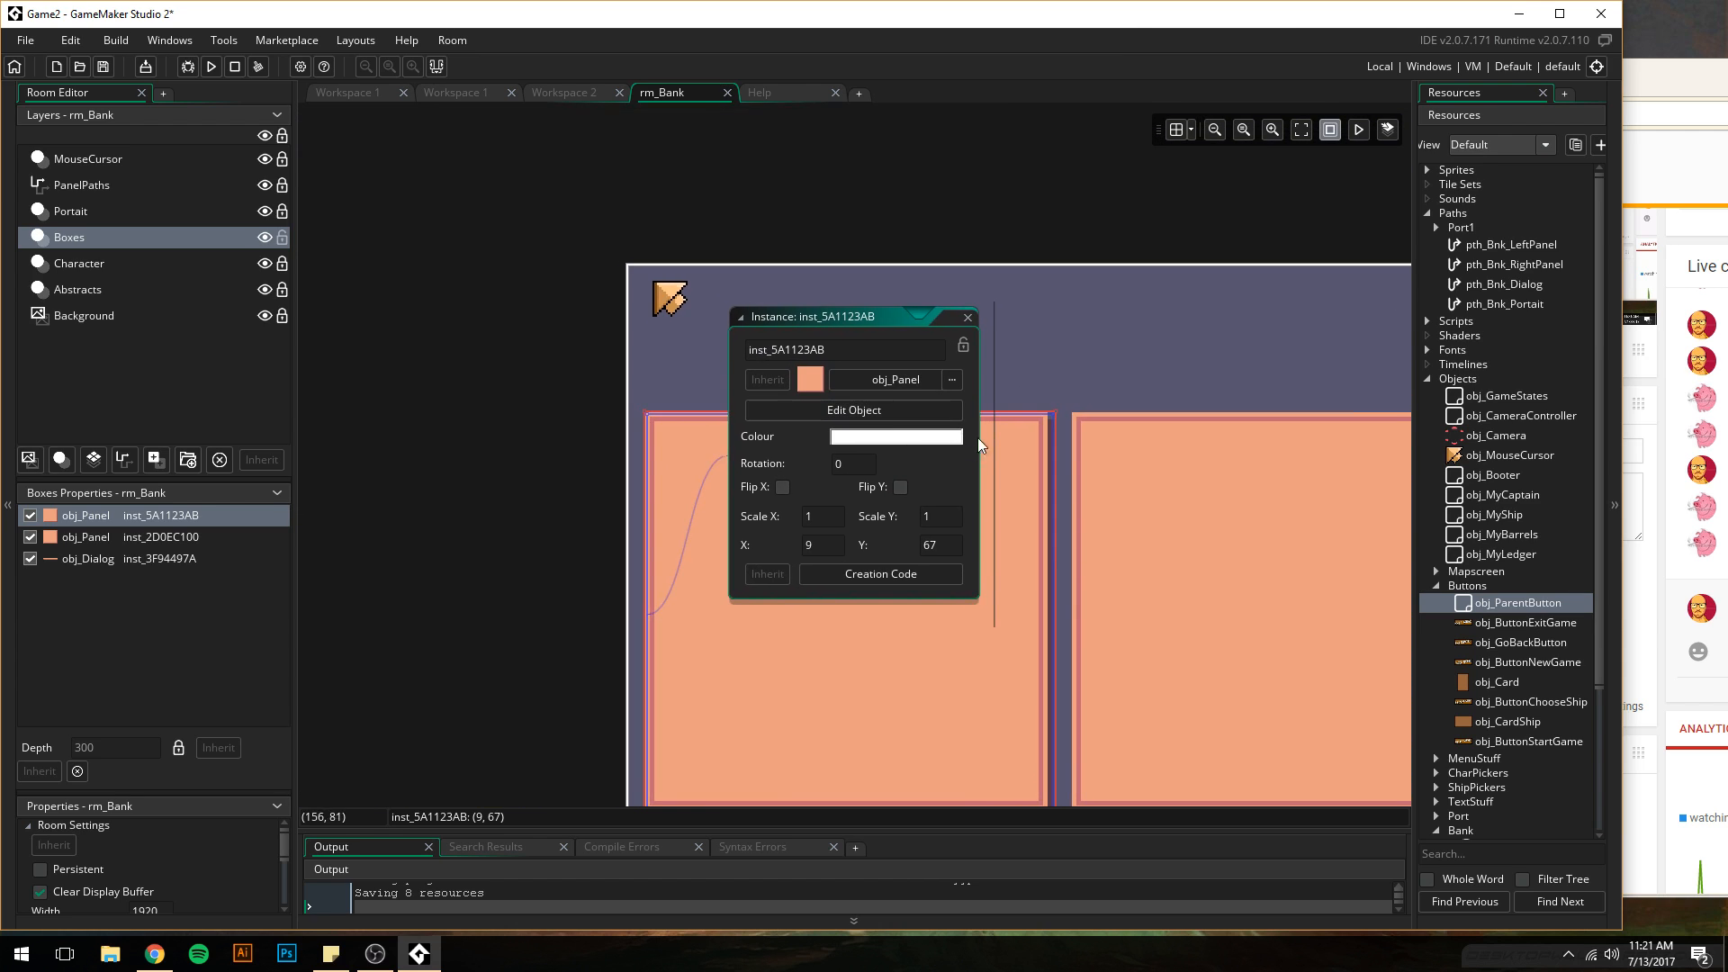
left_click(971, 318)
- Open the right obj_Panel instance's Creation Code and enter "myPath = pth_Bnk_RightPanel;"
middle_click_drag(995, 320, 759, 239)
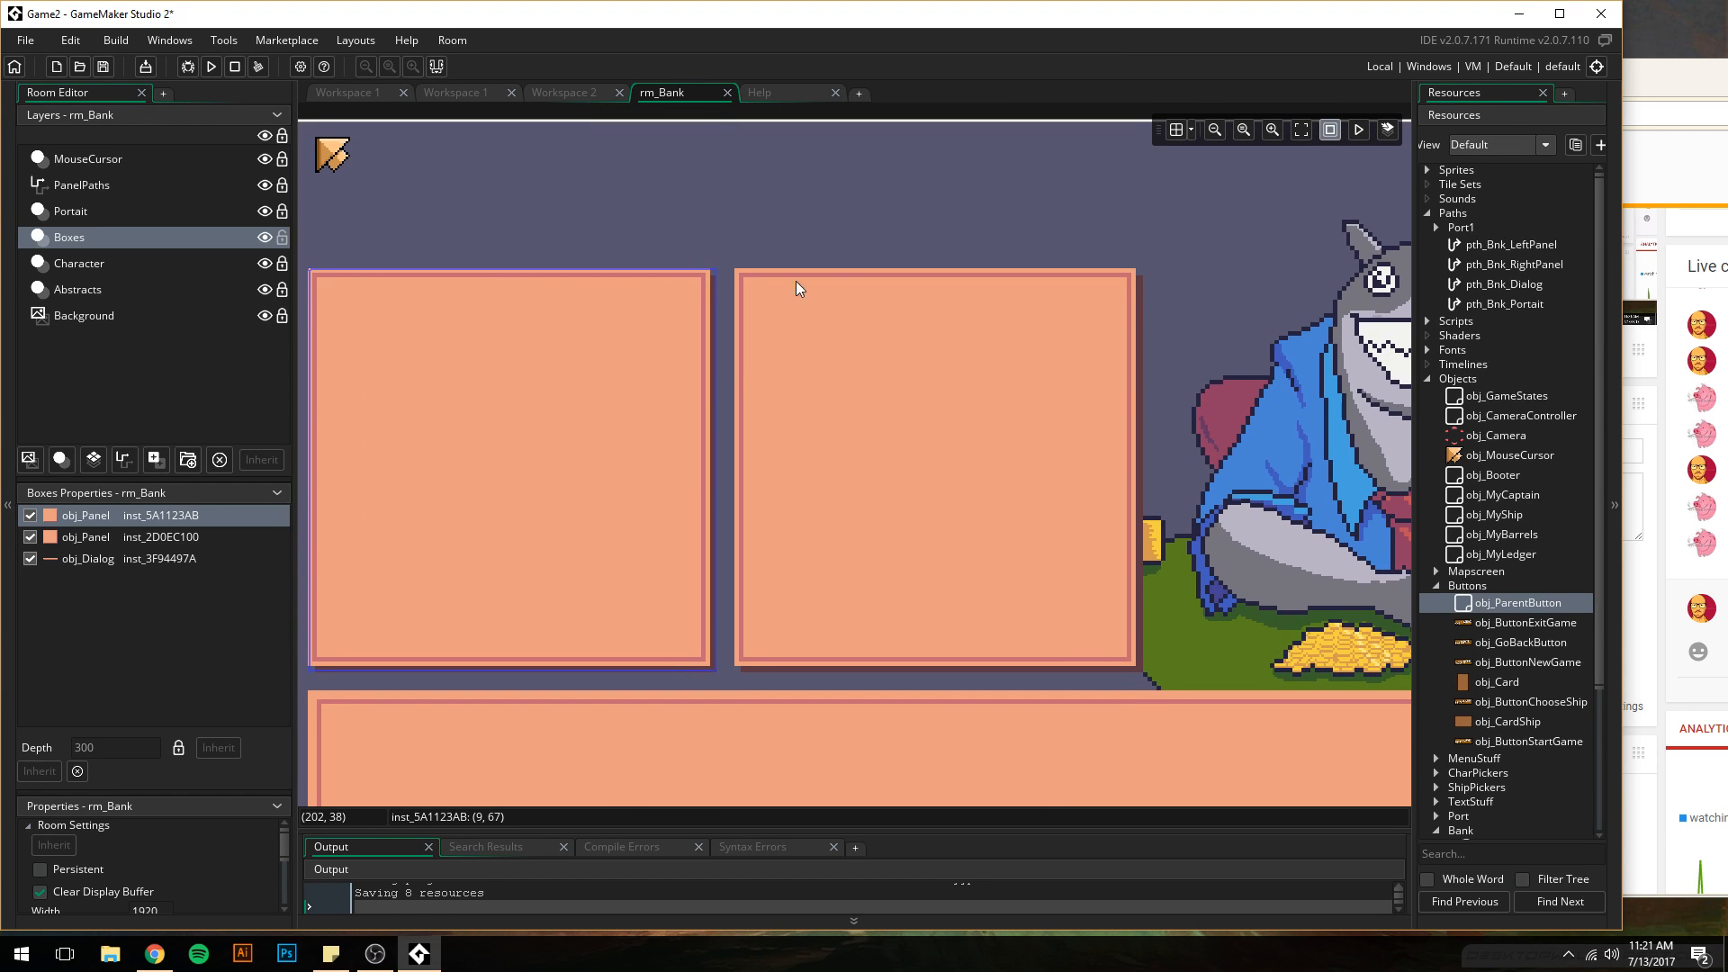
double_click(856, 359)
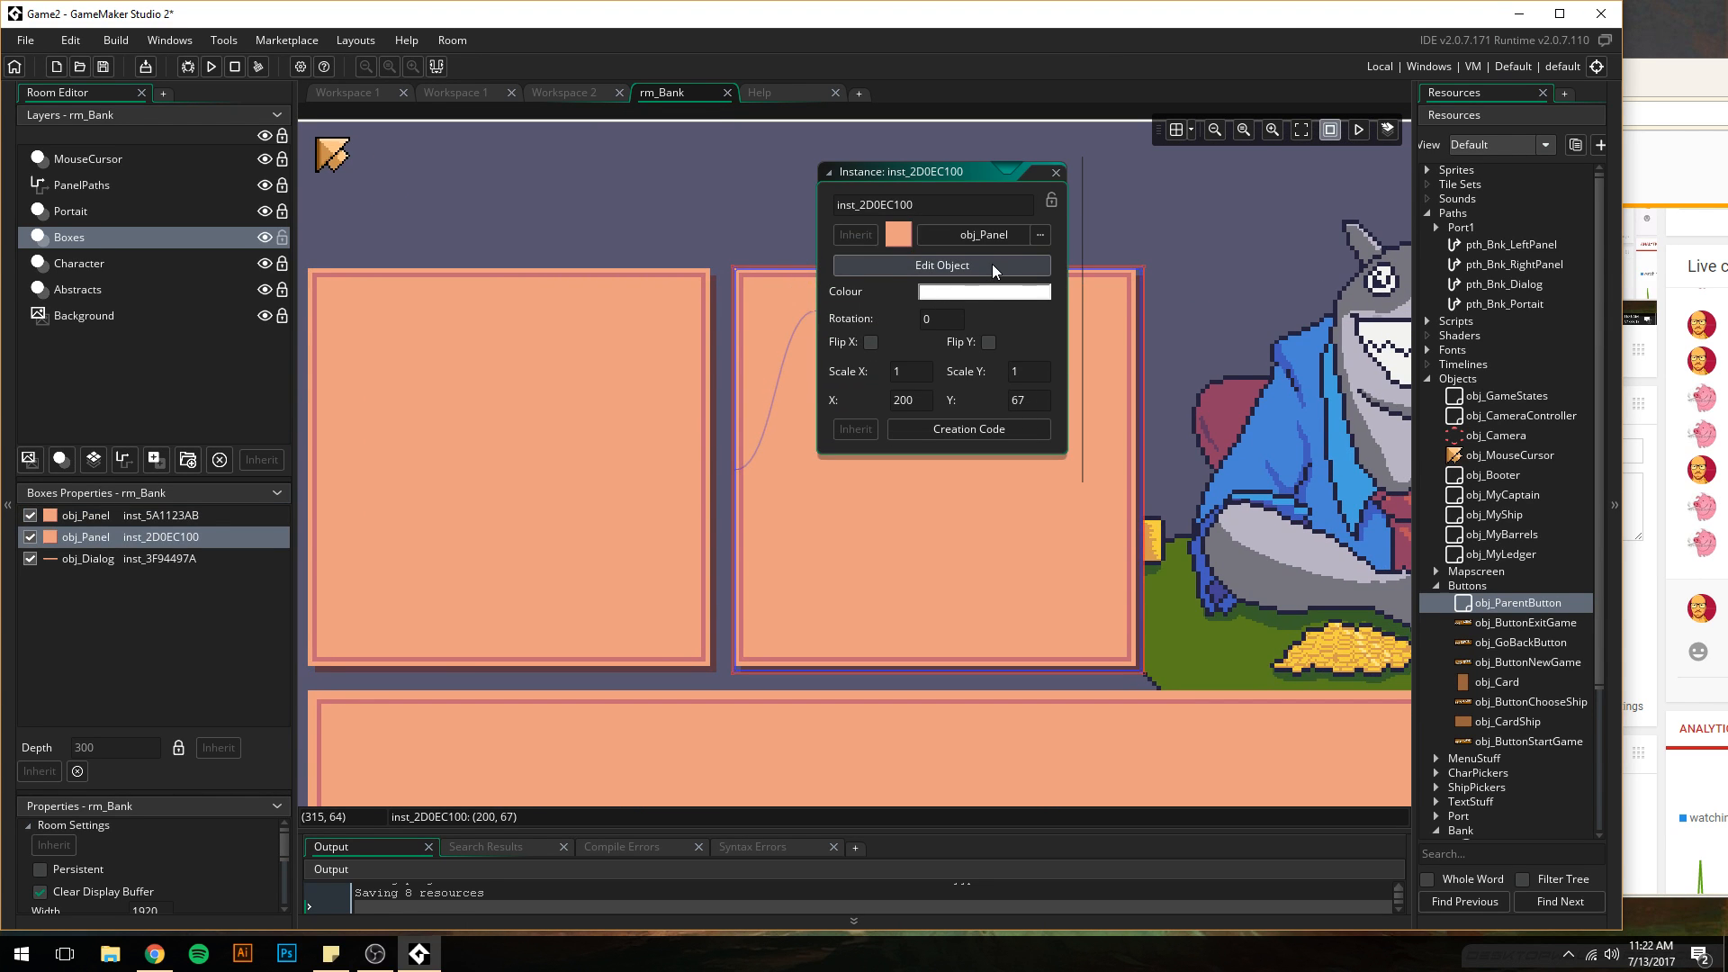
left_click(968, 429)
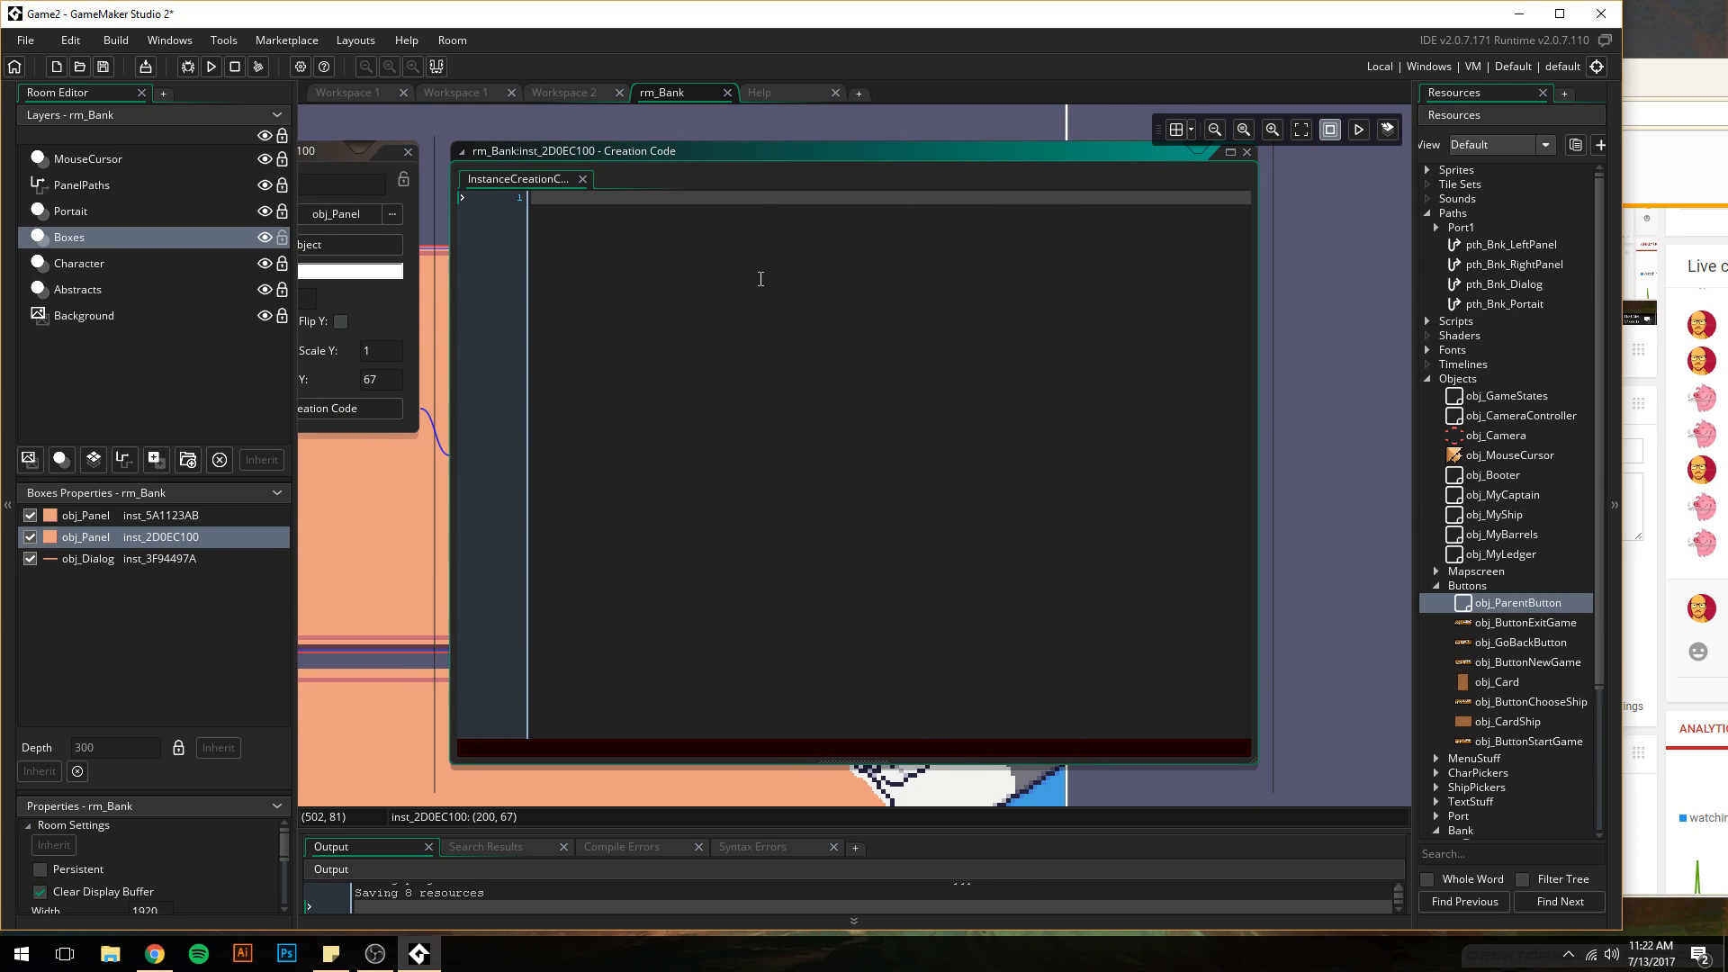
type("myPath")
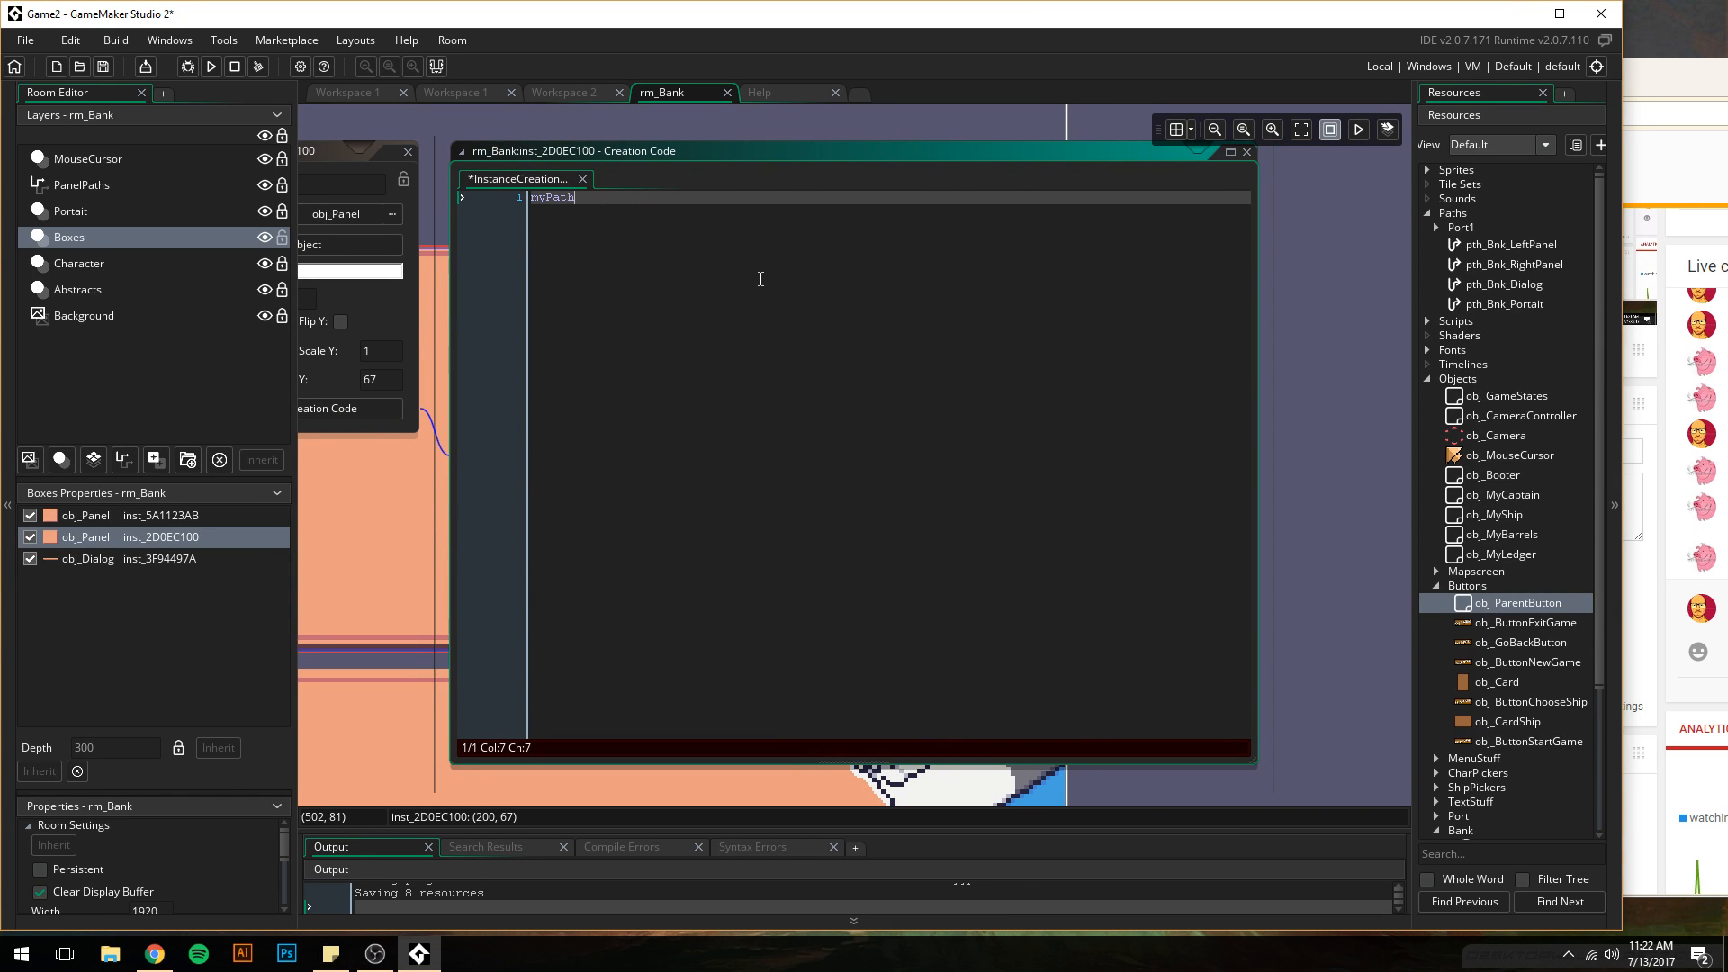
type(" = pth_")
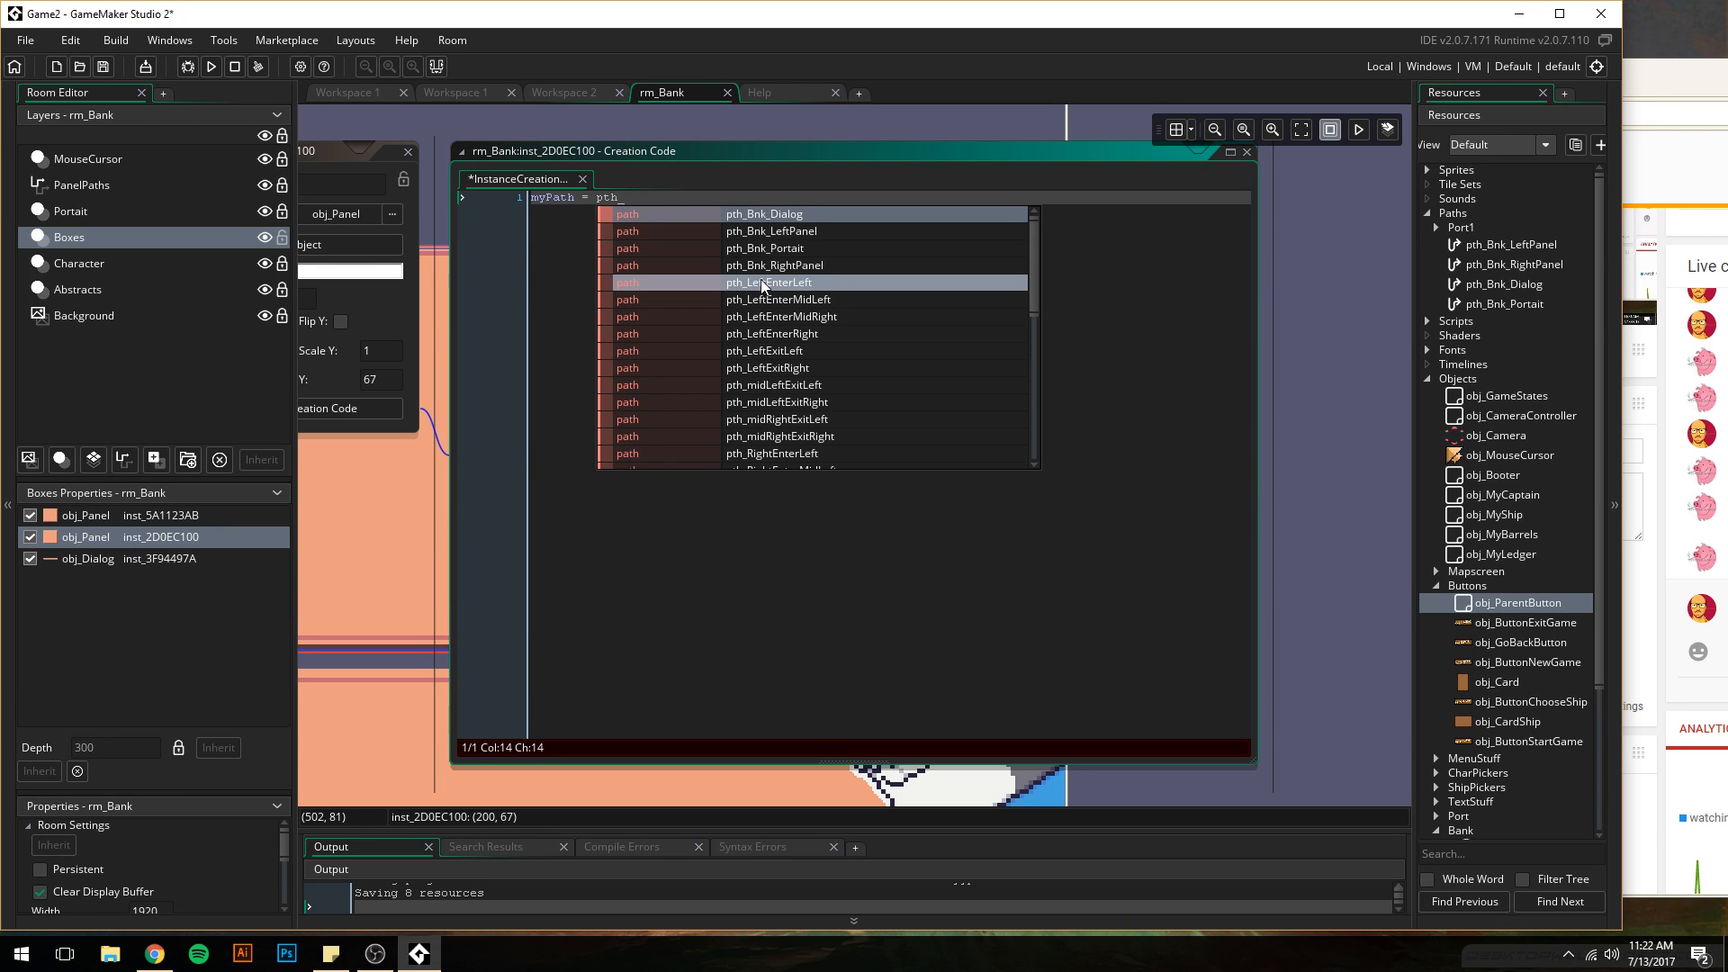
key("Down")
key("Down")
key("Down")
key("Return")
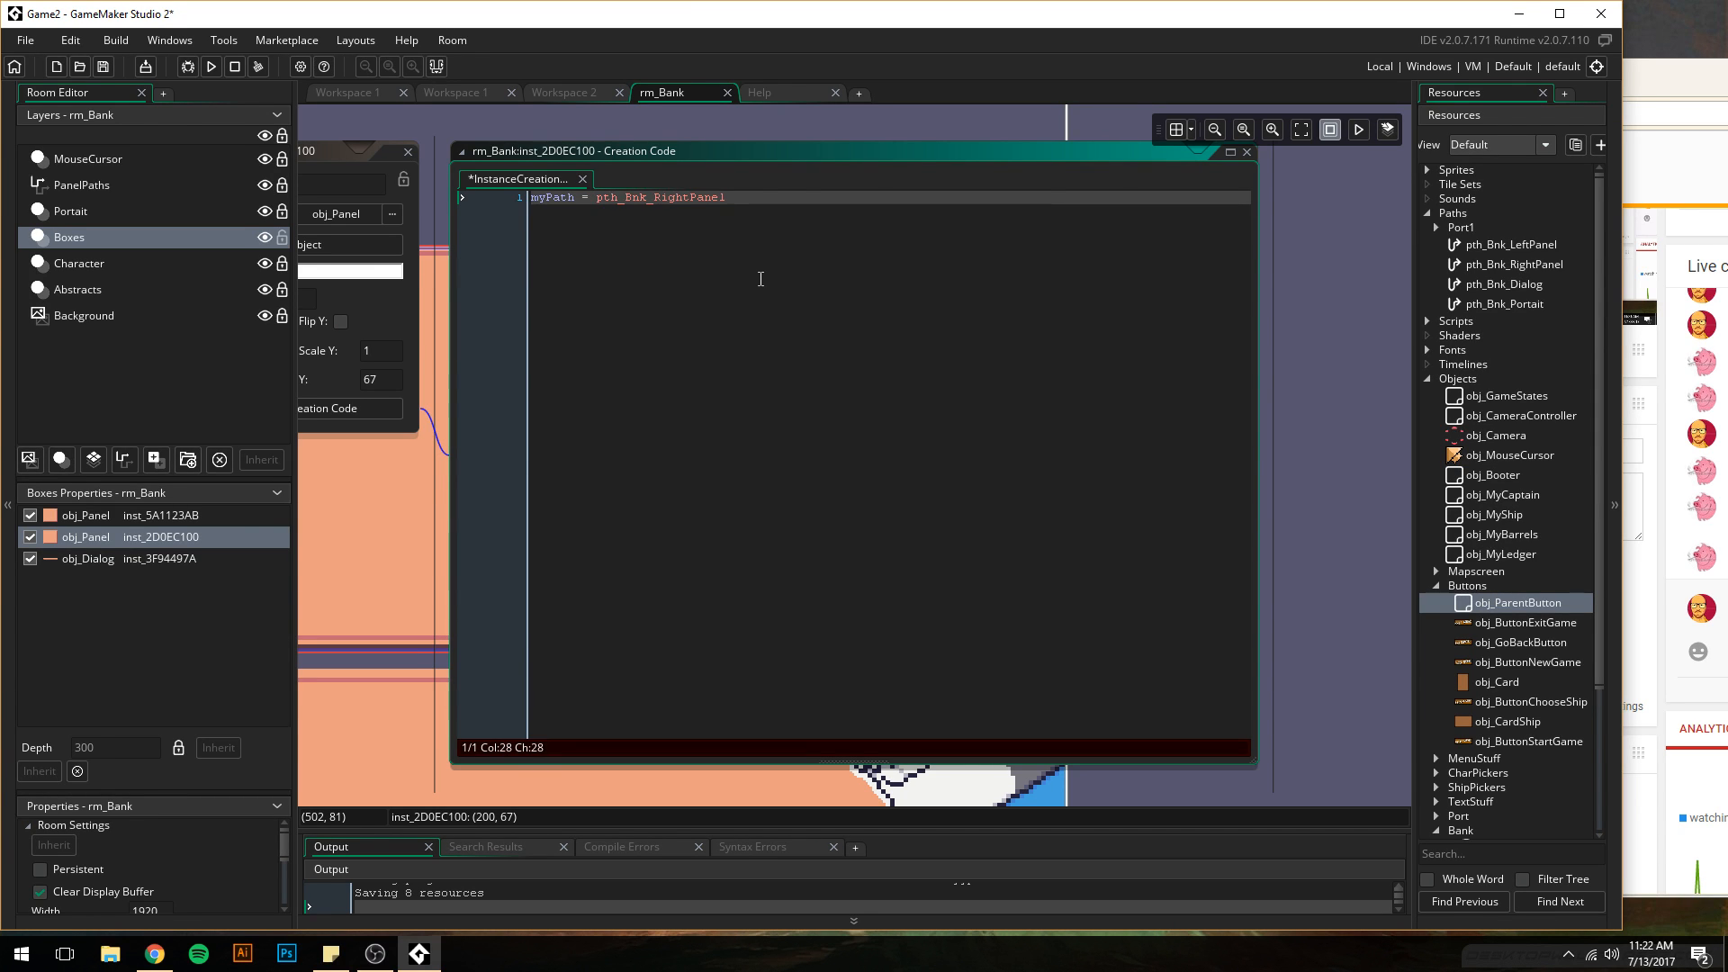
type(";")
- Add "myTicks = 60;" below myPath in the right panel's Creation Code and close the instance's windows
key("Return")
type("myT")
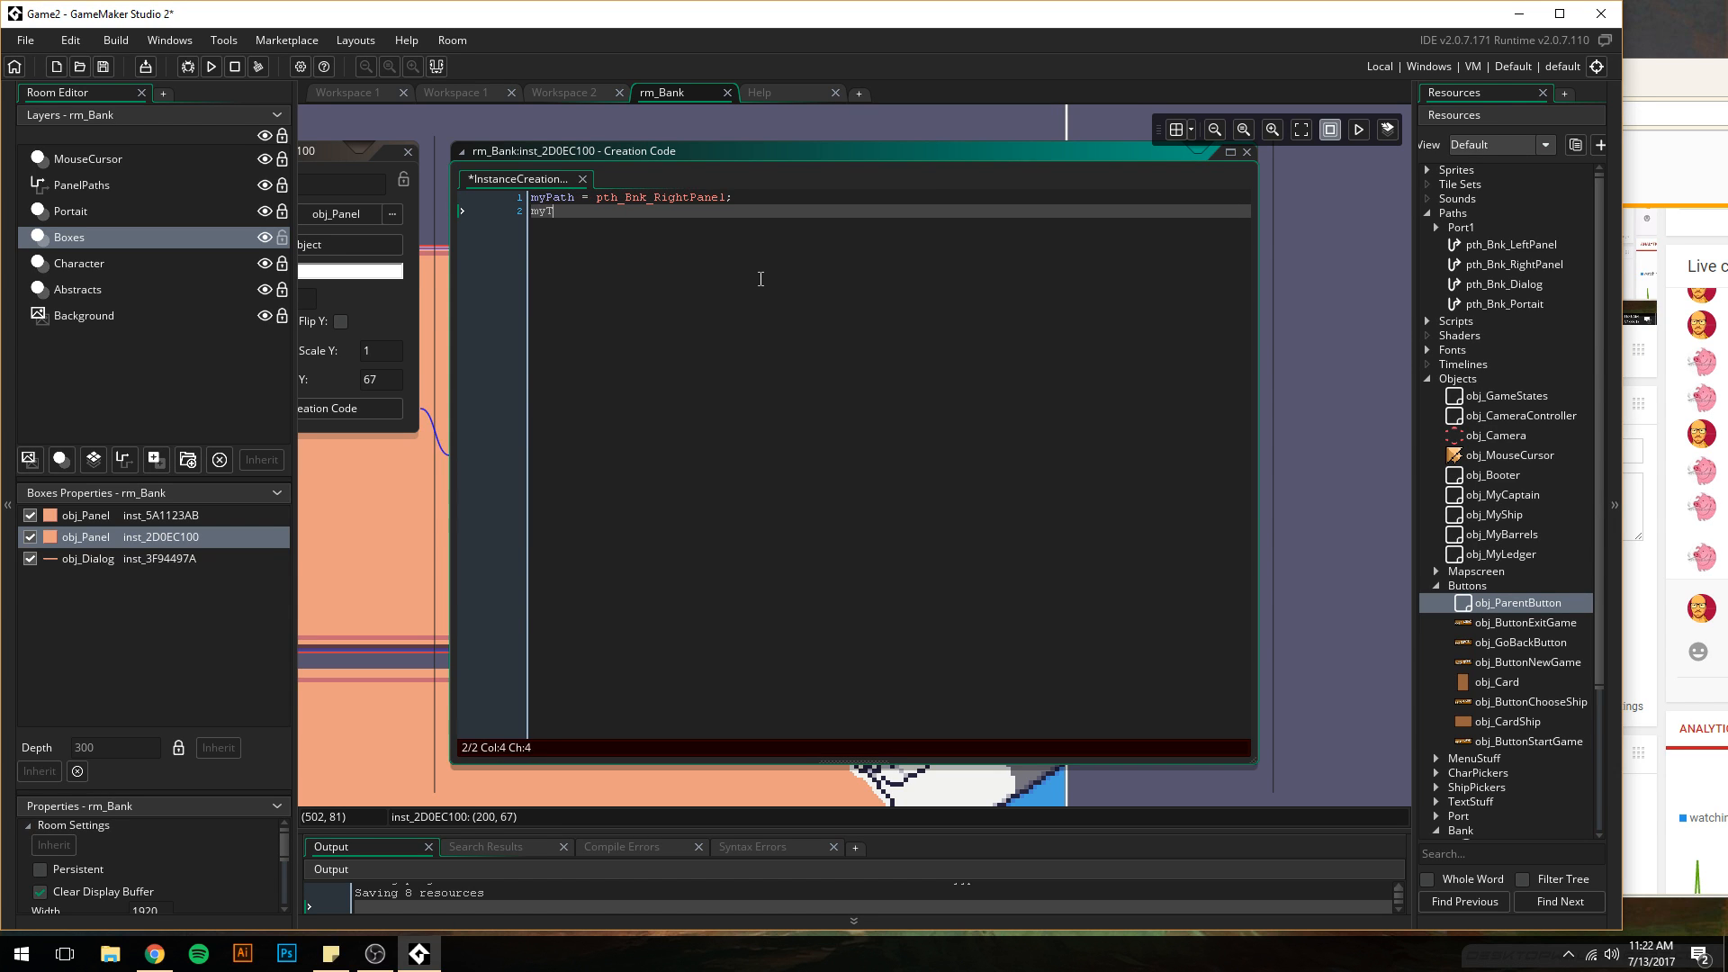
type("icks = 60;")
key("Return")
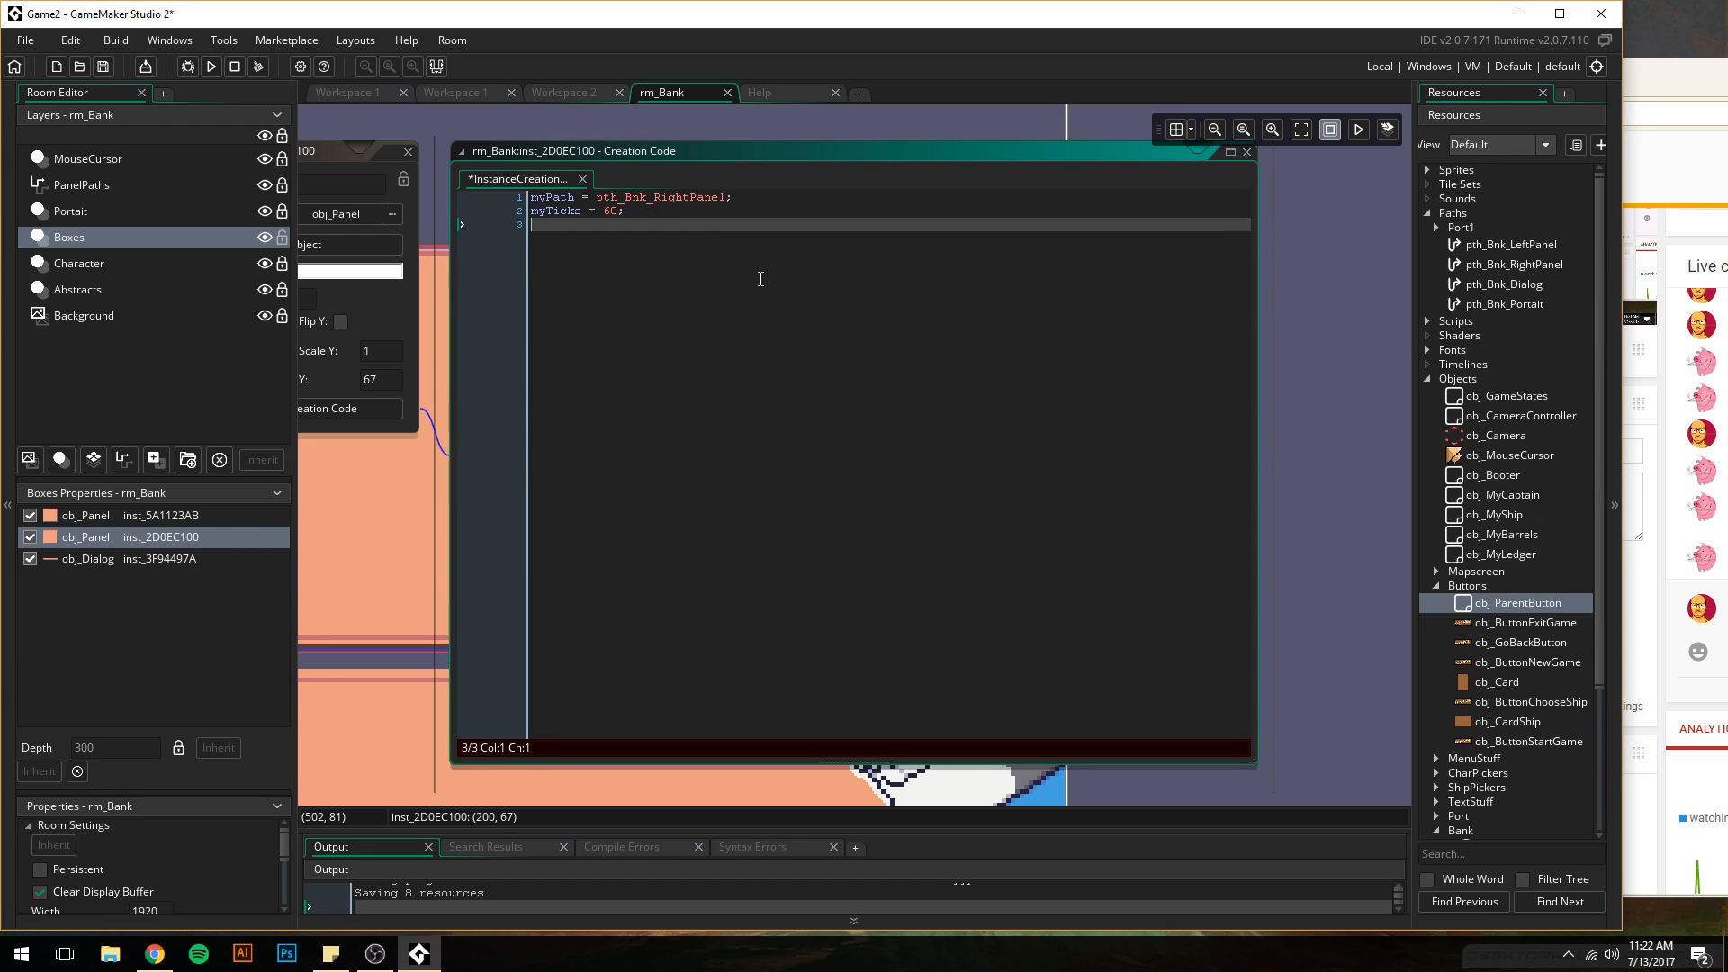
left_click(1247, 153)
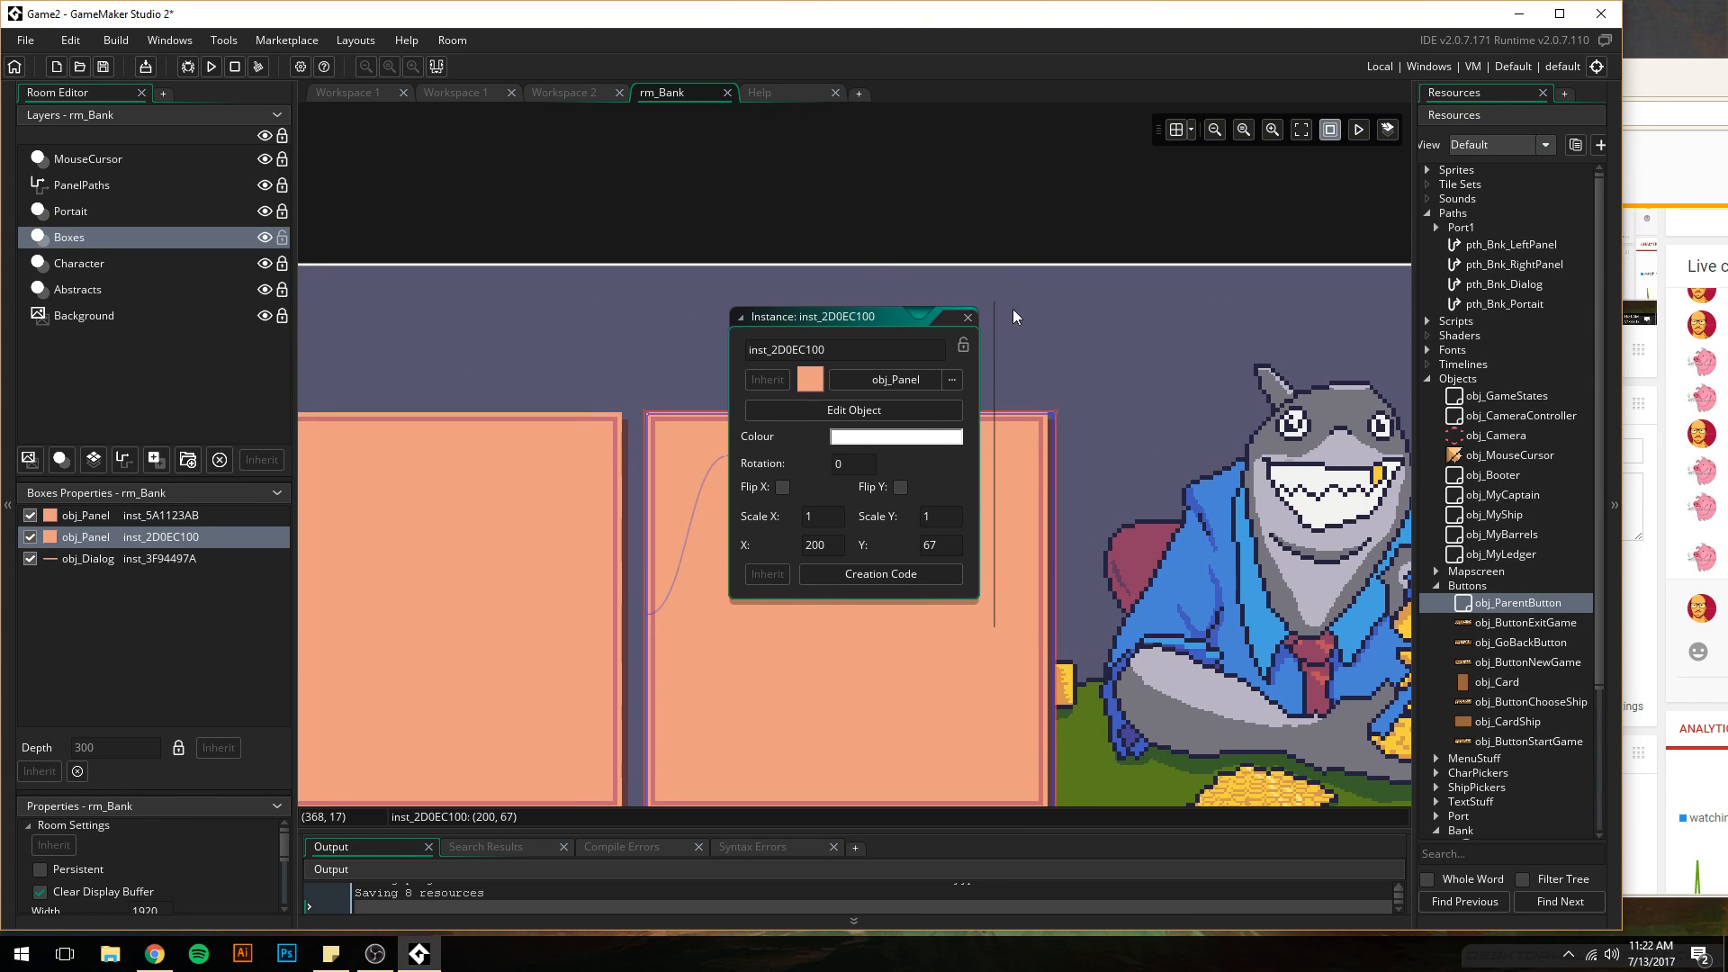
left_click(967, 317)
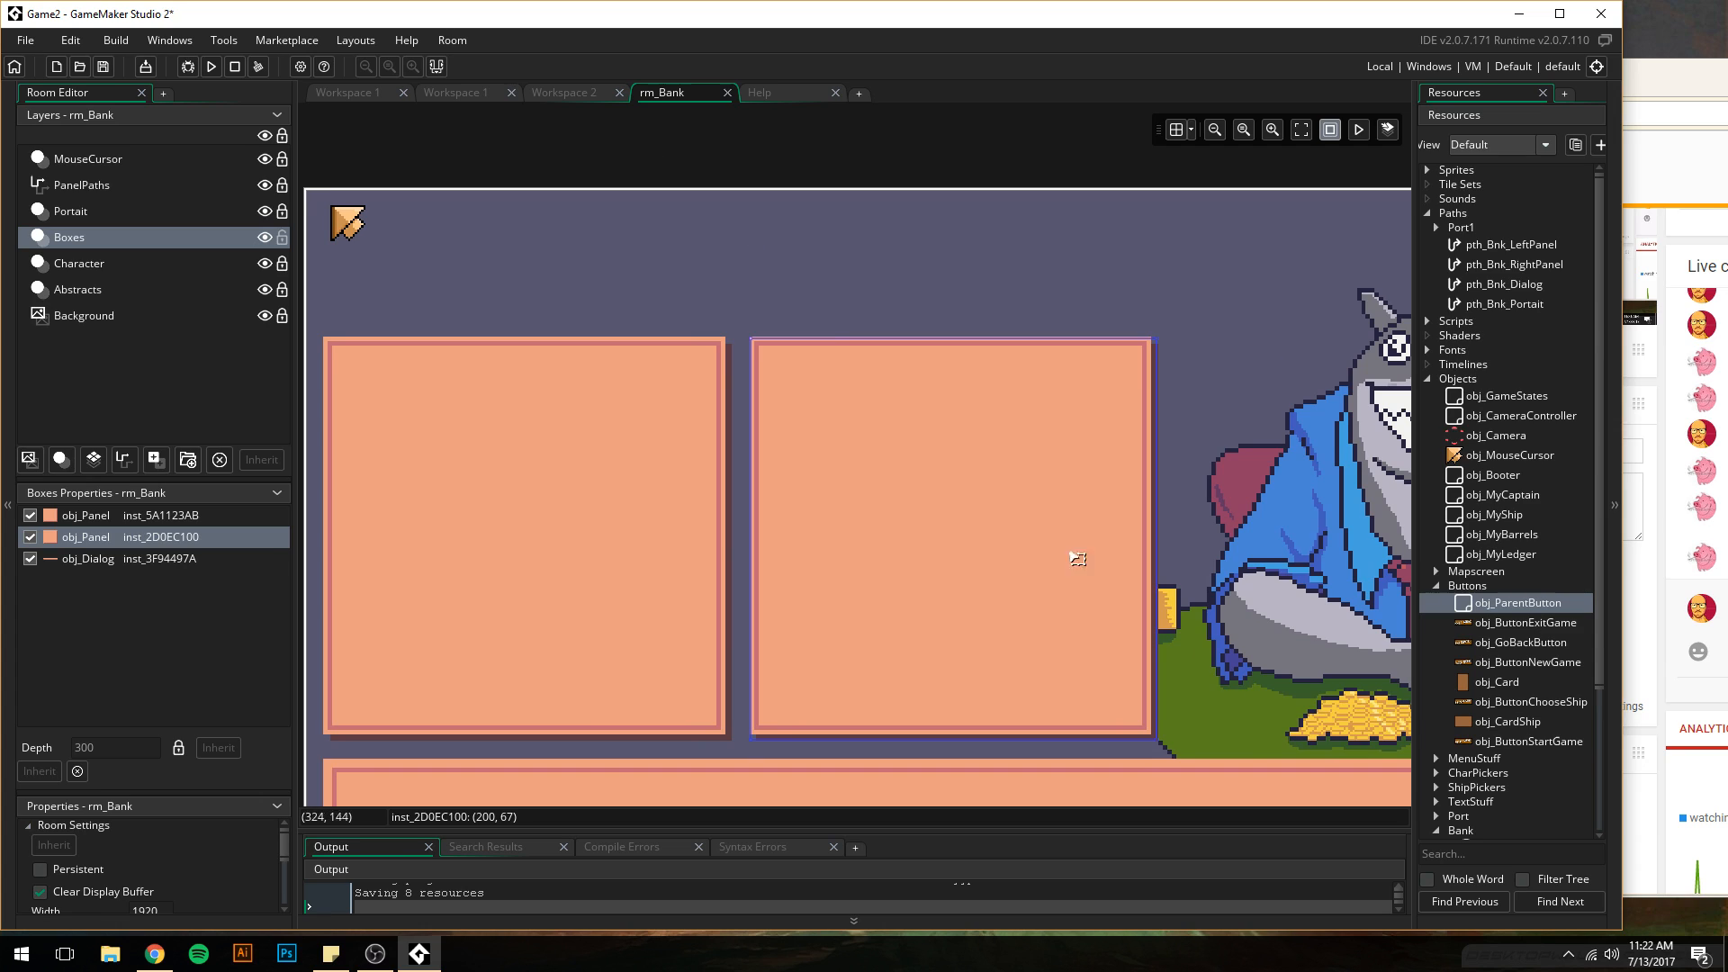
- Collapse the Buttons, Bank, Objects and Paths groups in the resource tree
left_click(1437, 585)
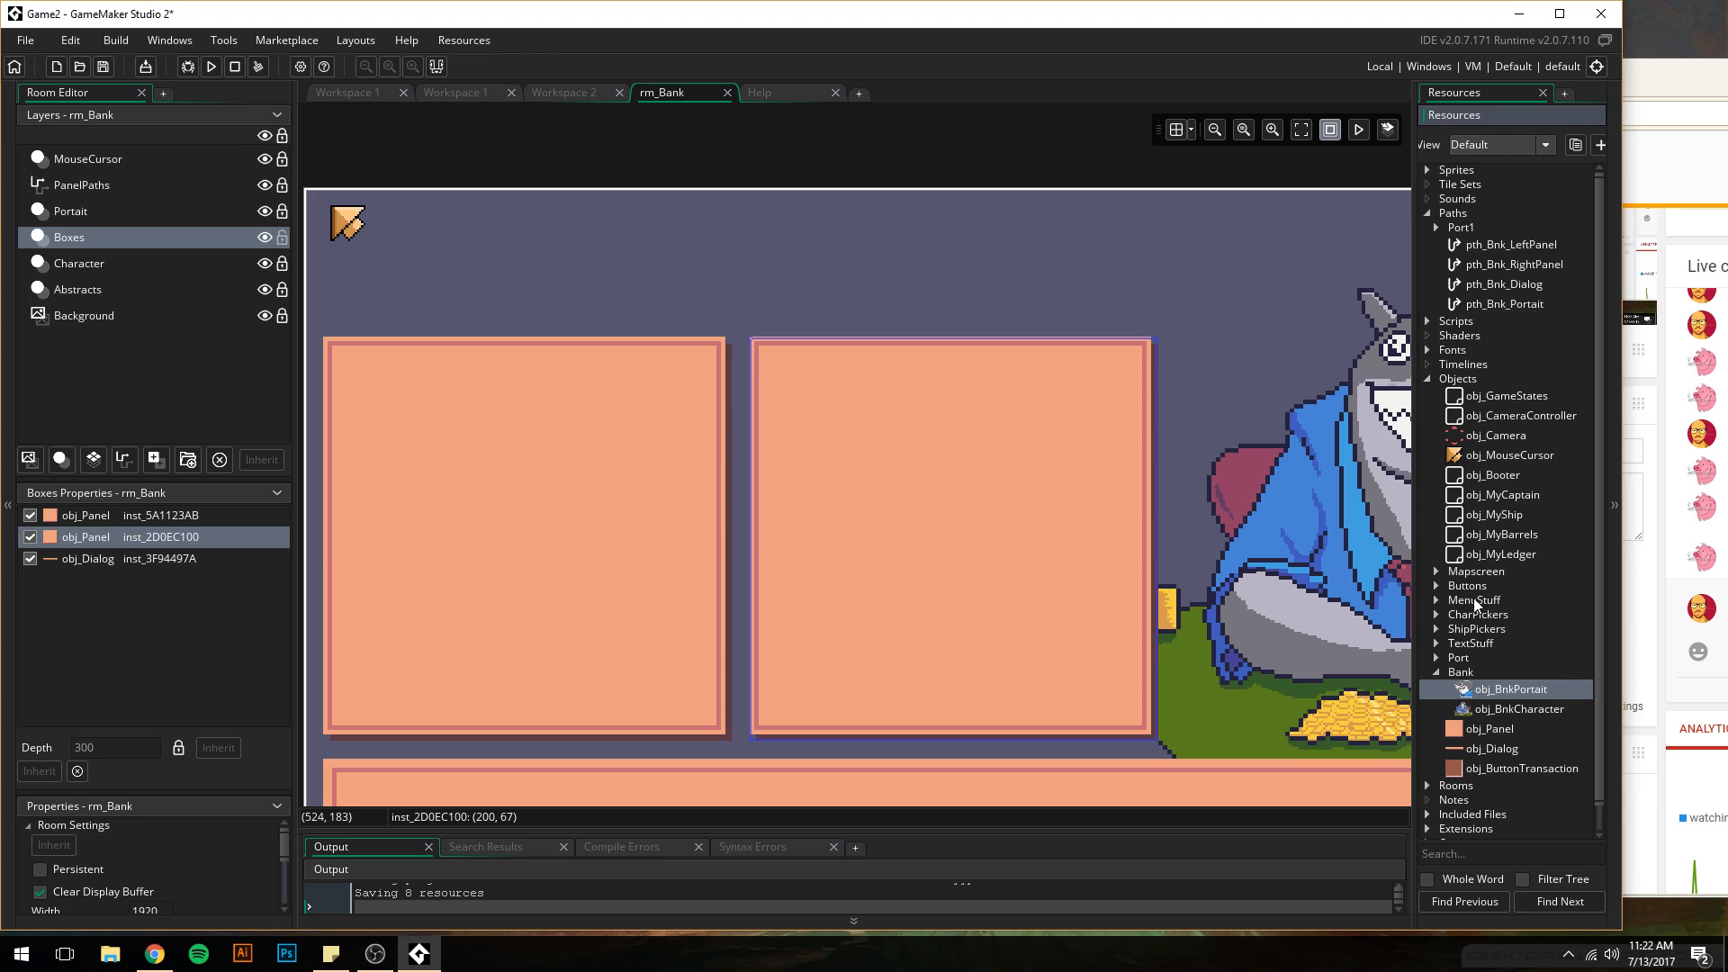
scroll(1475, 605, "down", 1)
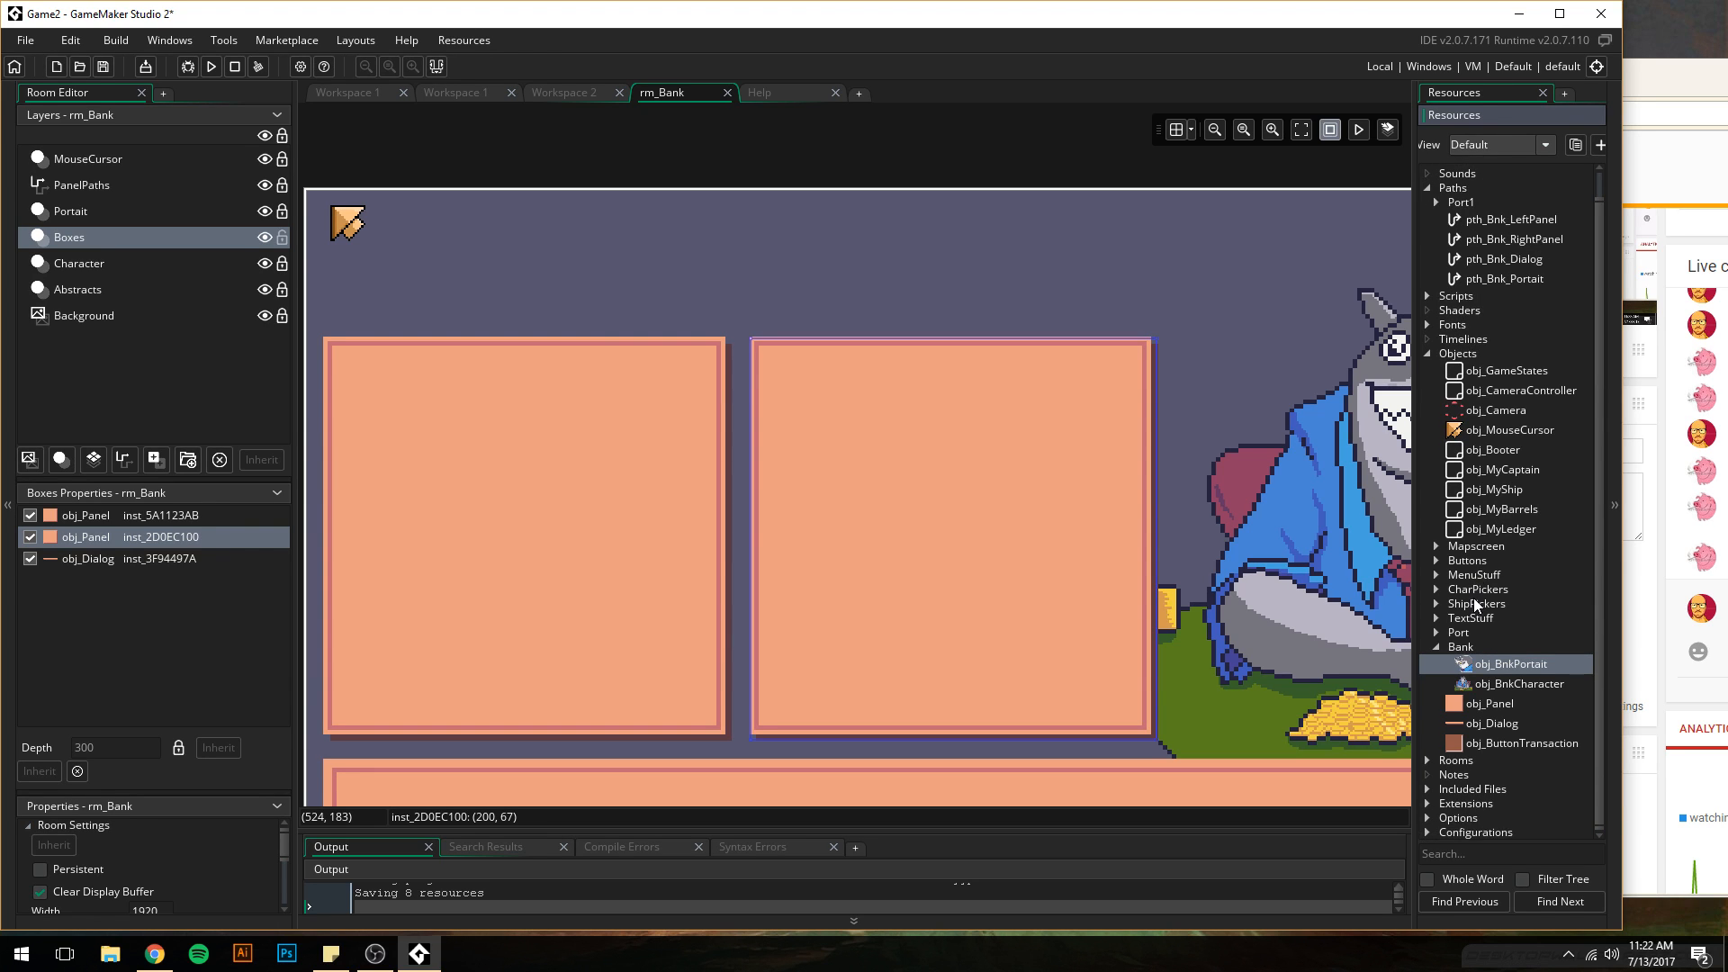
left_click(1431, 648)
left_click(1428, 381)
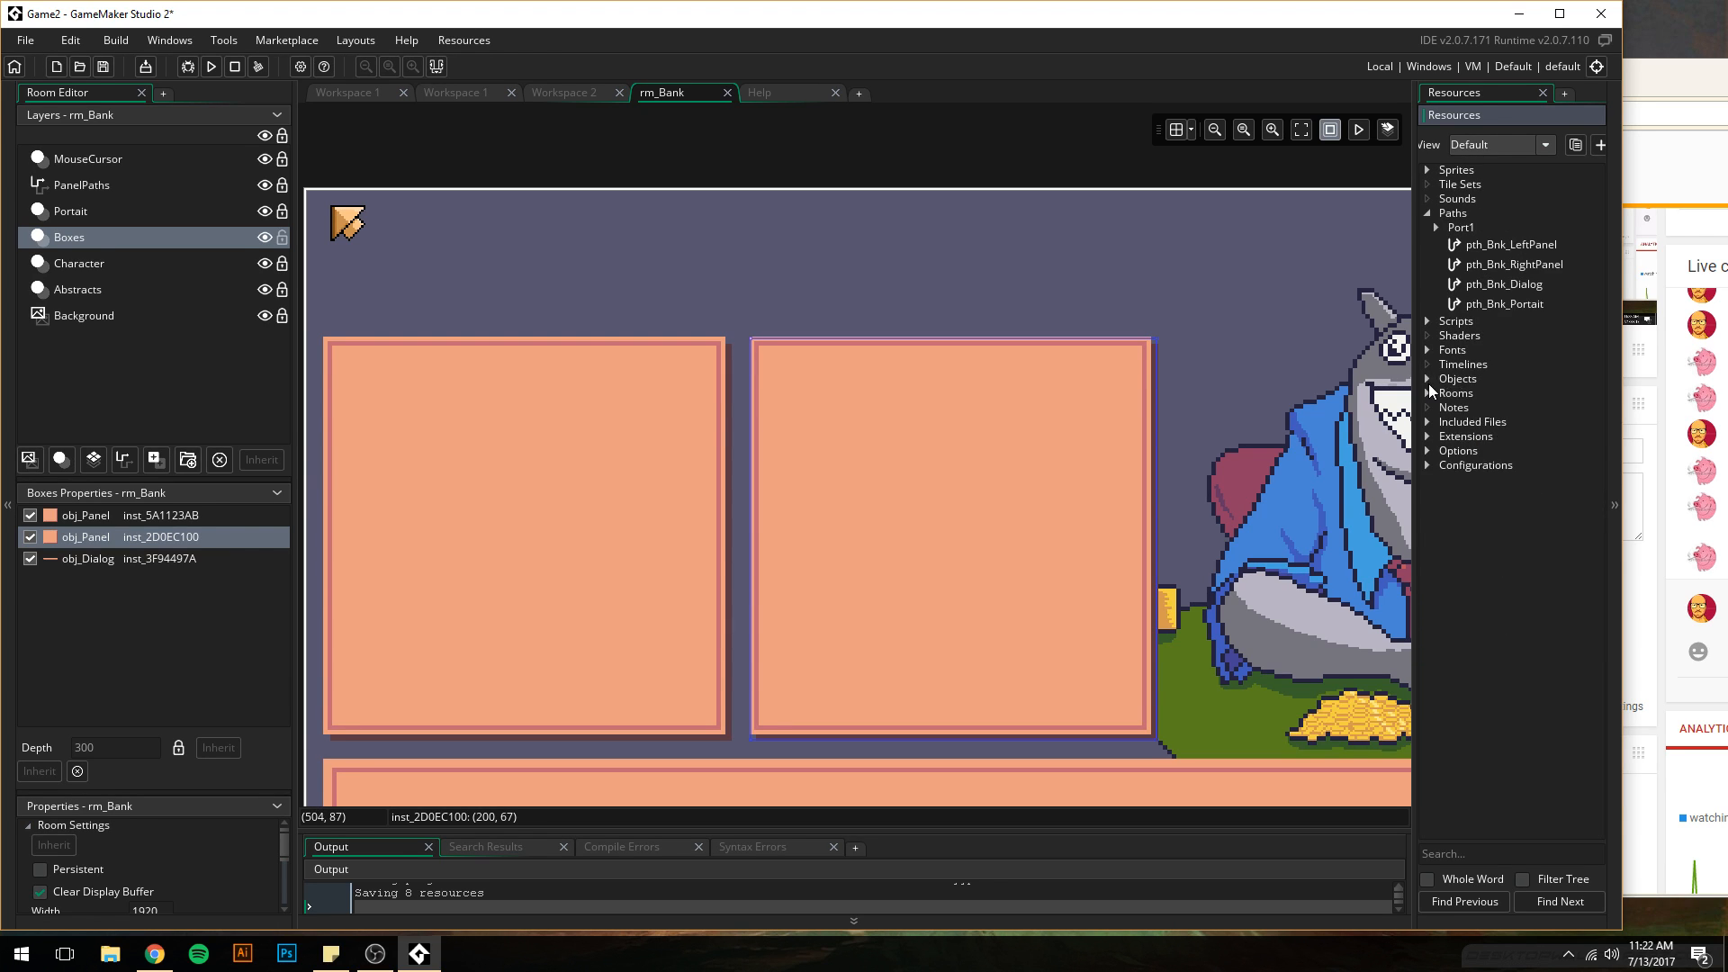
left_click(1429, 212)
- Return to obj_Panel's code in the first Workspace 1, expand the Rooms group and move rm_Bank to the top of its room list
left_click(362, 93)
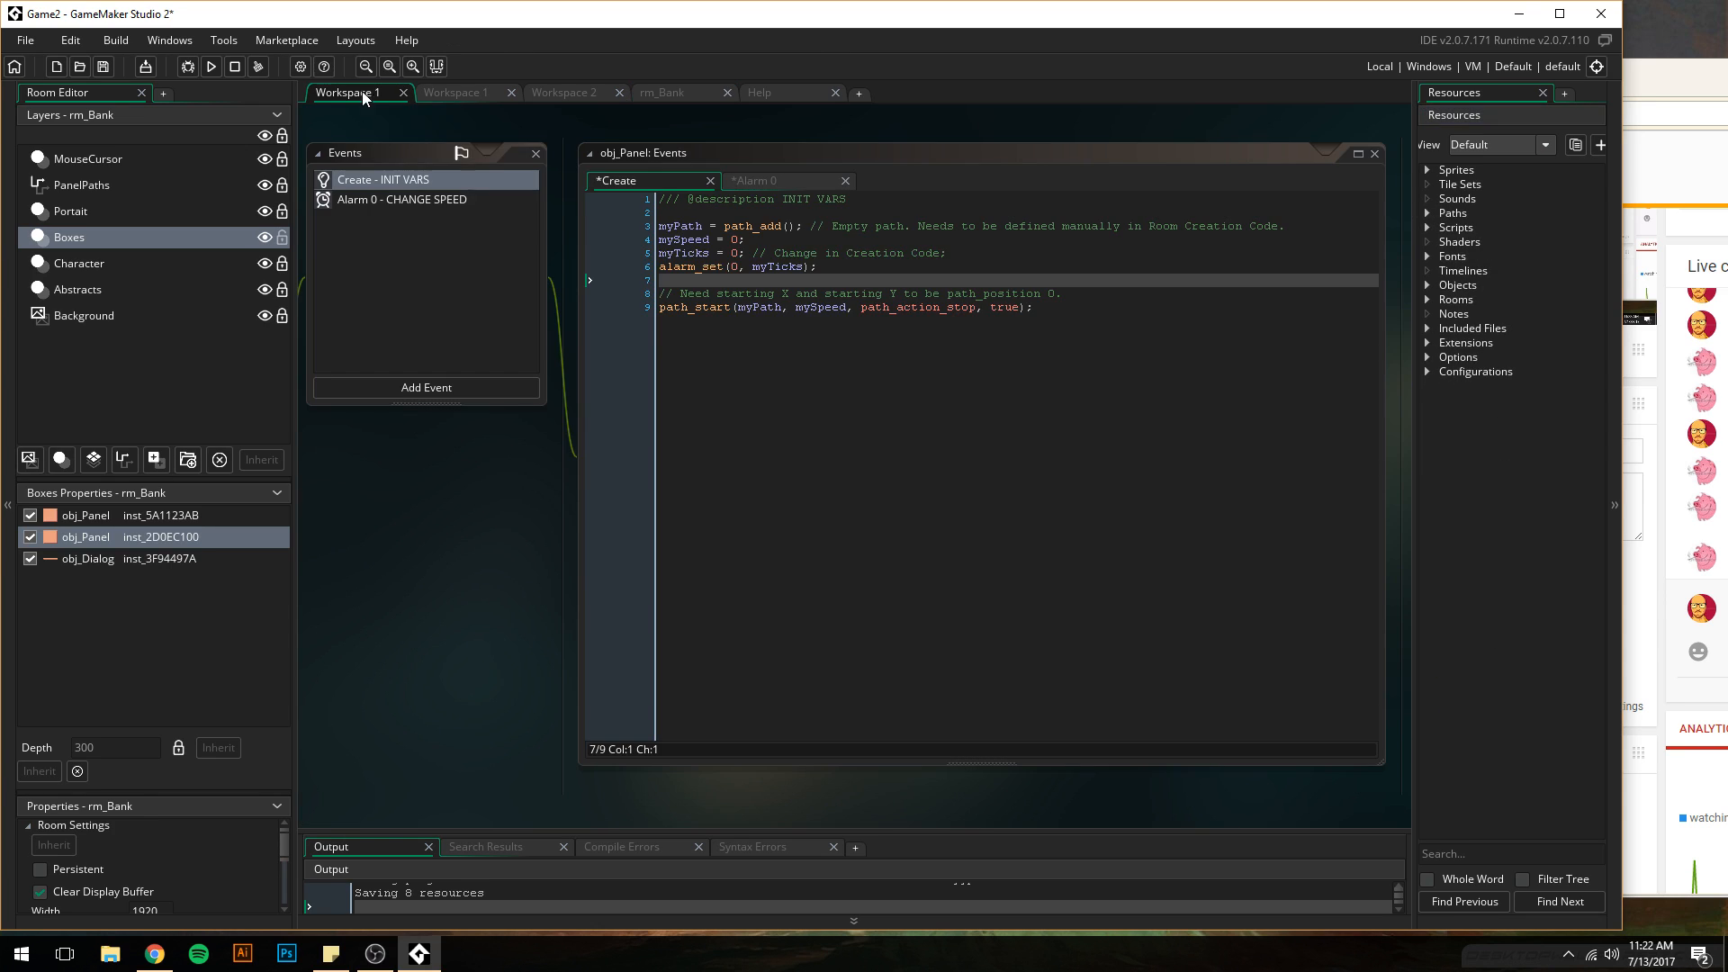
left_click(1426, 299)
left_click_drag(1465, 458, 1485, 319)
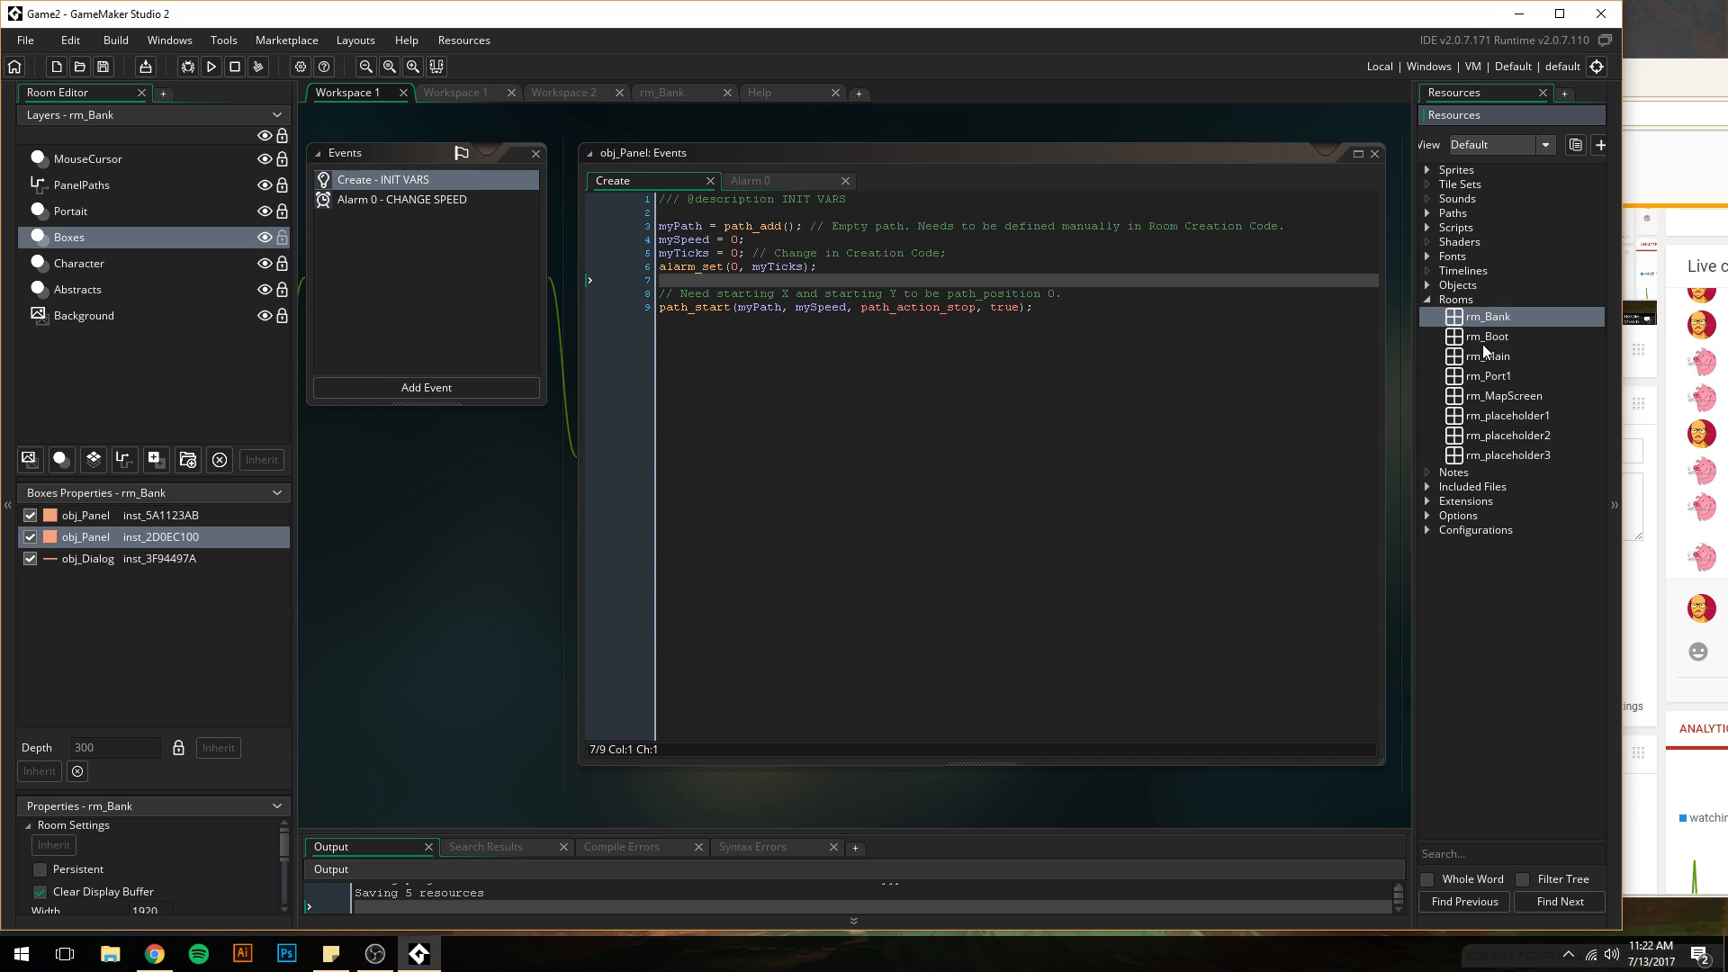
- Run the game to check the bank panels' motion, close it and inspect the path_start call in obj_Panel's Create event
left_click(212, 68)
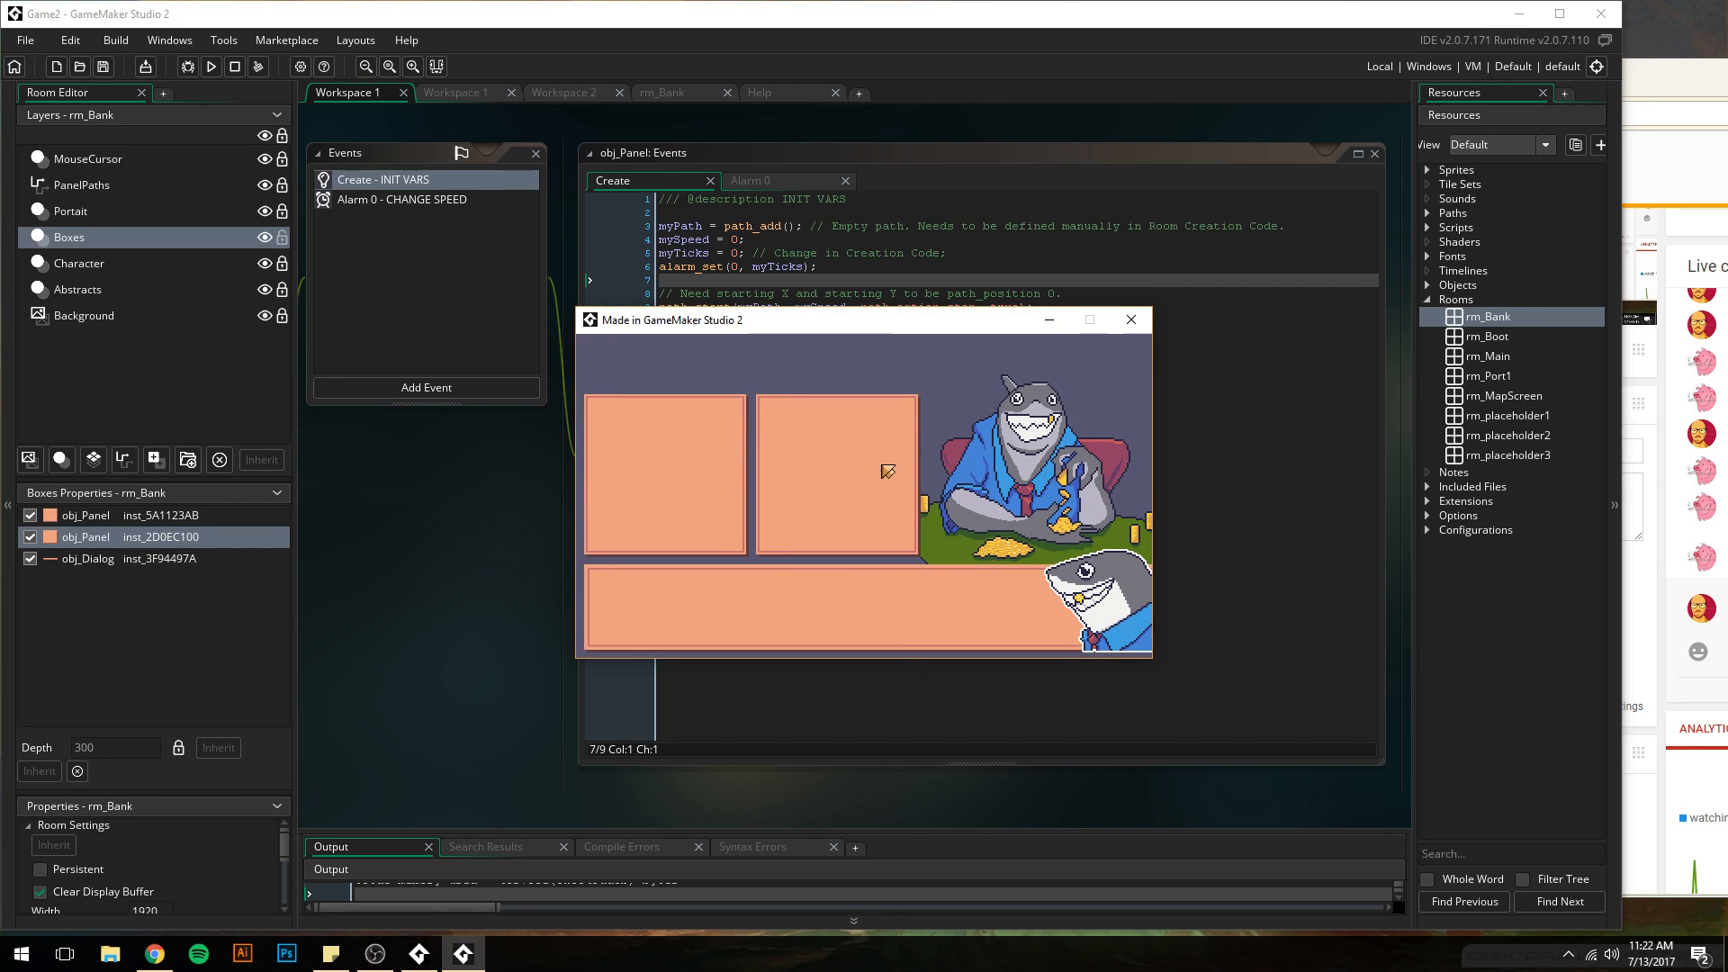
left_click(1135, 319)
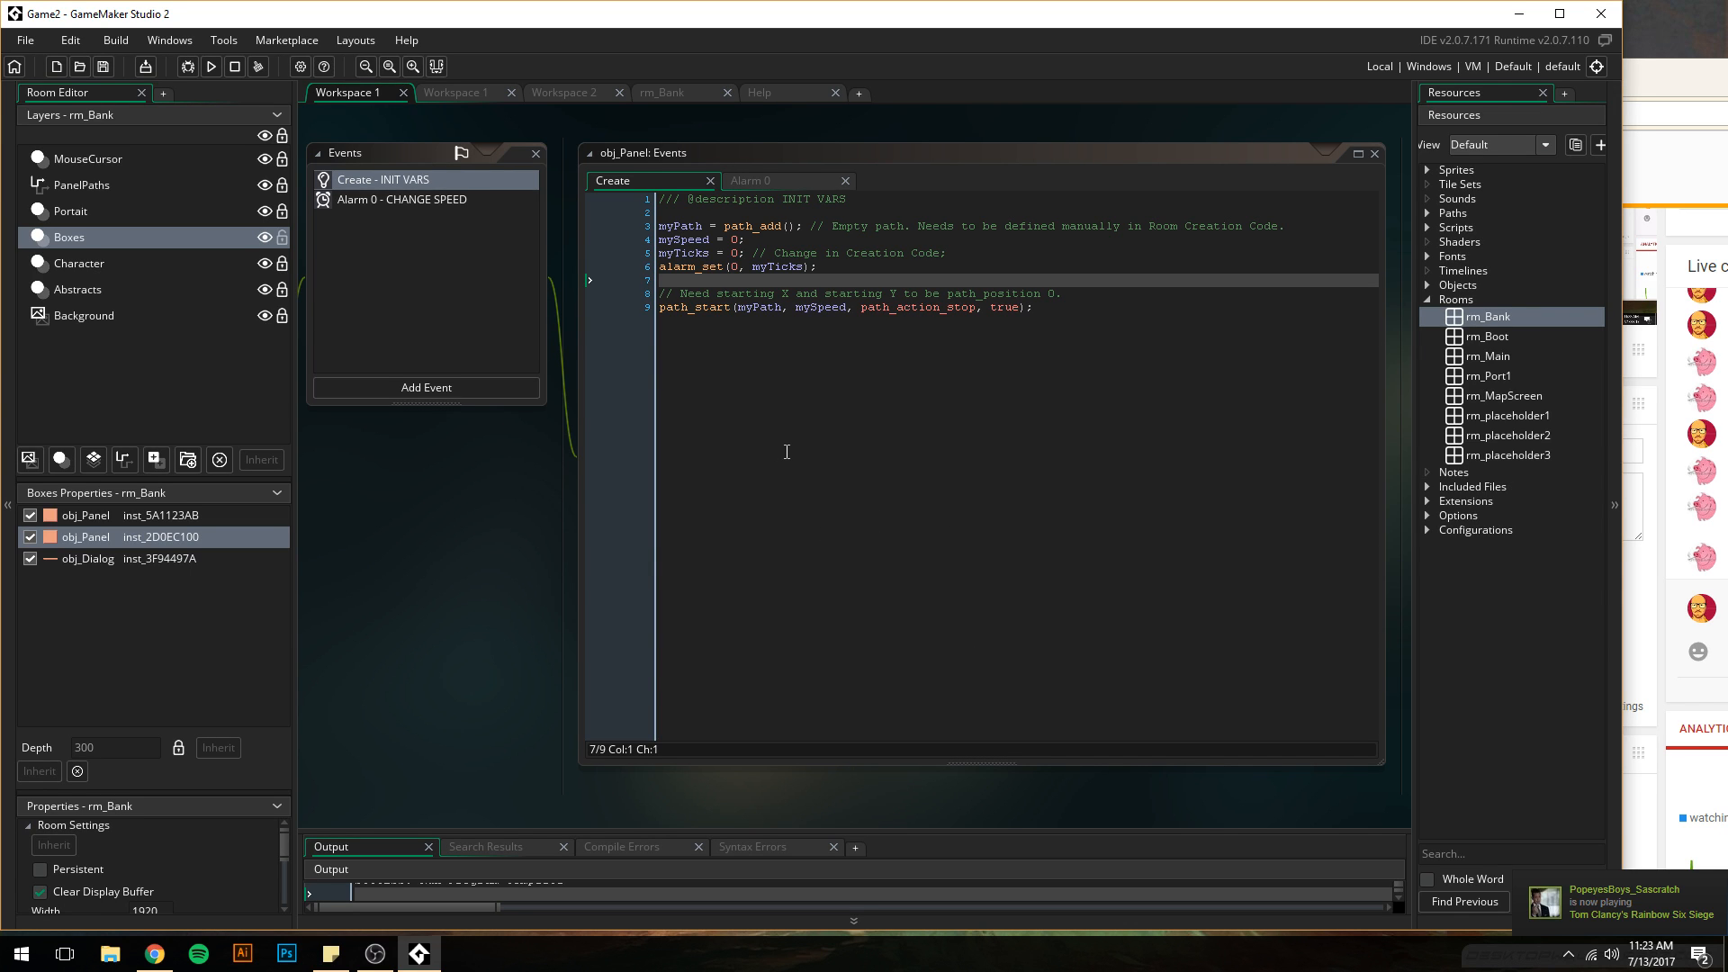
left_click(693, 310)
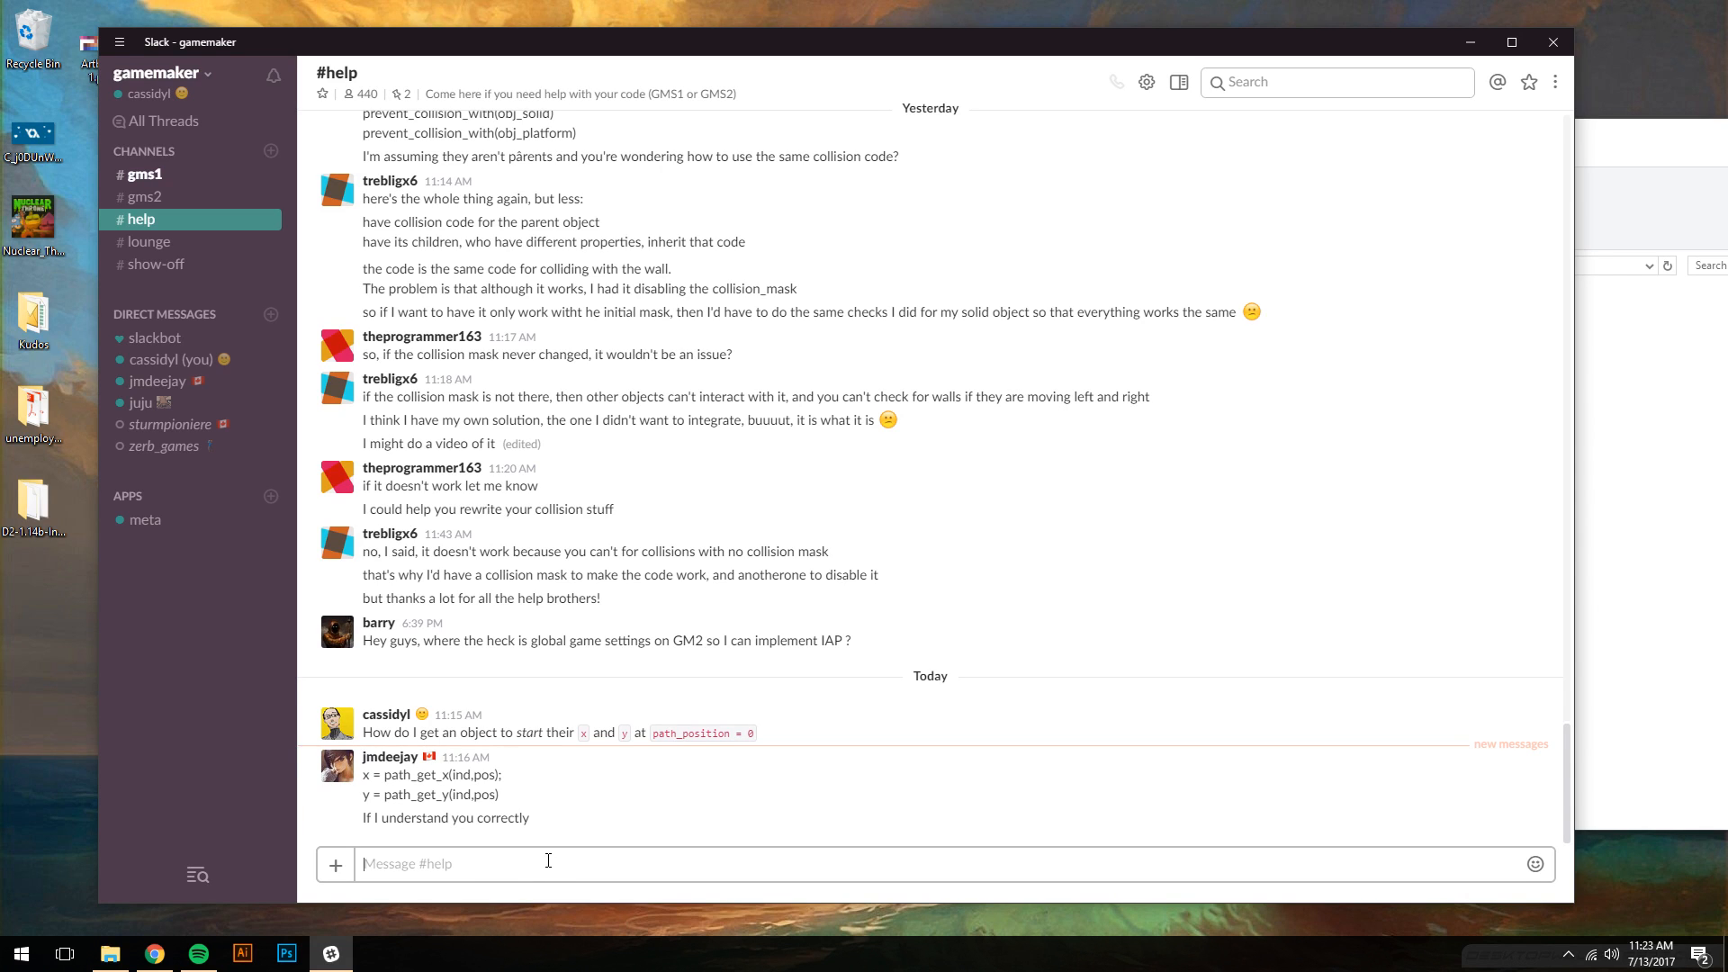
- Switch to Slack and post "Thanks man!\" and "That's exactly the help I needed right now!" in the #help channel
type("Thanks man!\\")
key("Return")
type("That's")
type("exactly t")
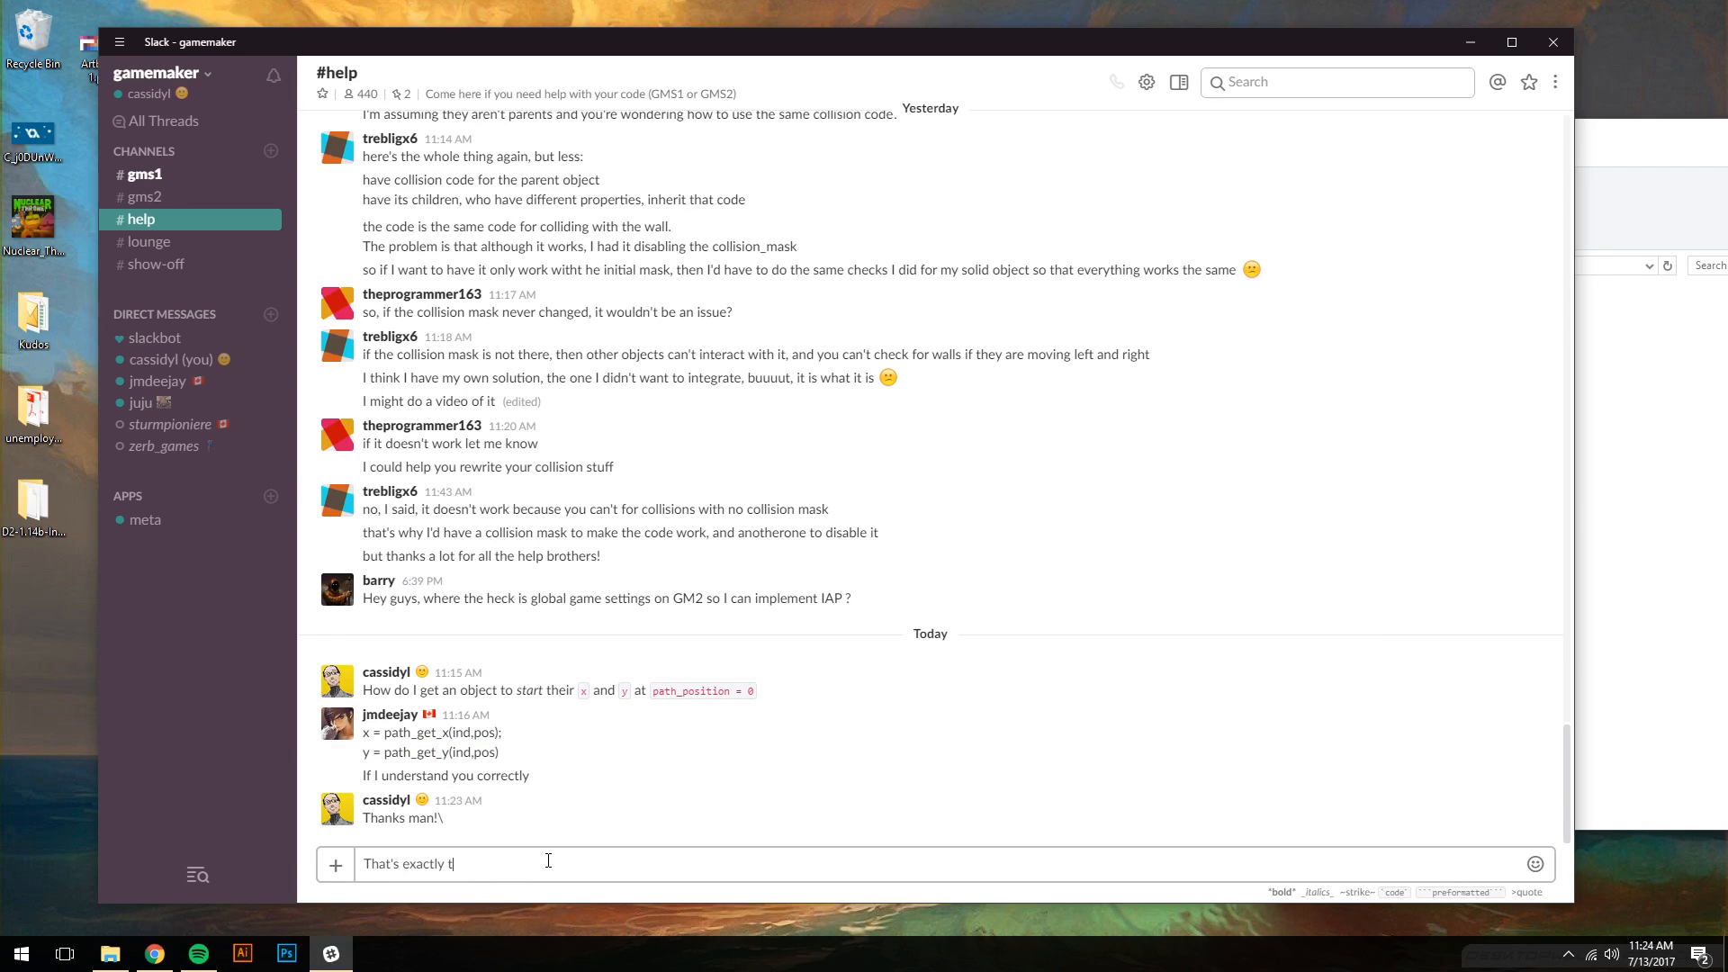
type("he  help I needed right now!")
key("Return")
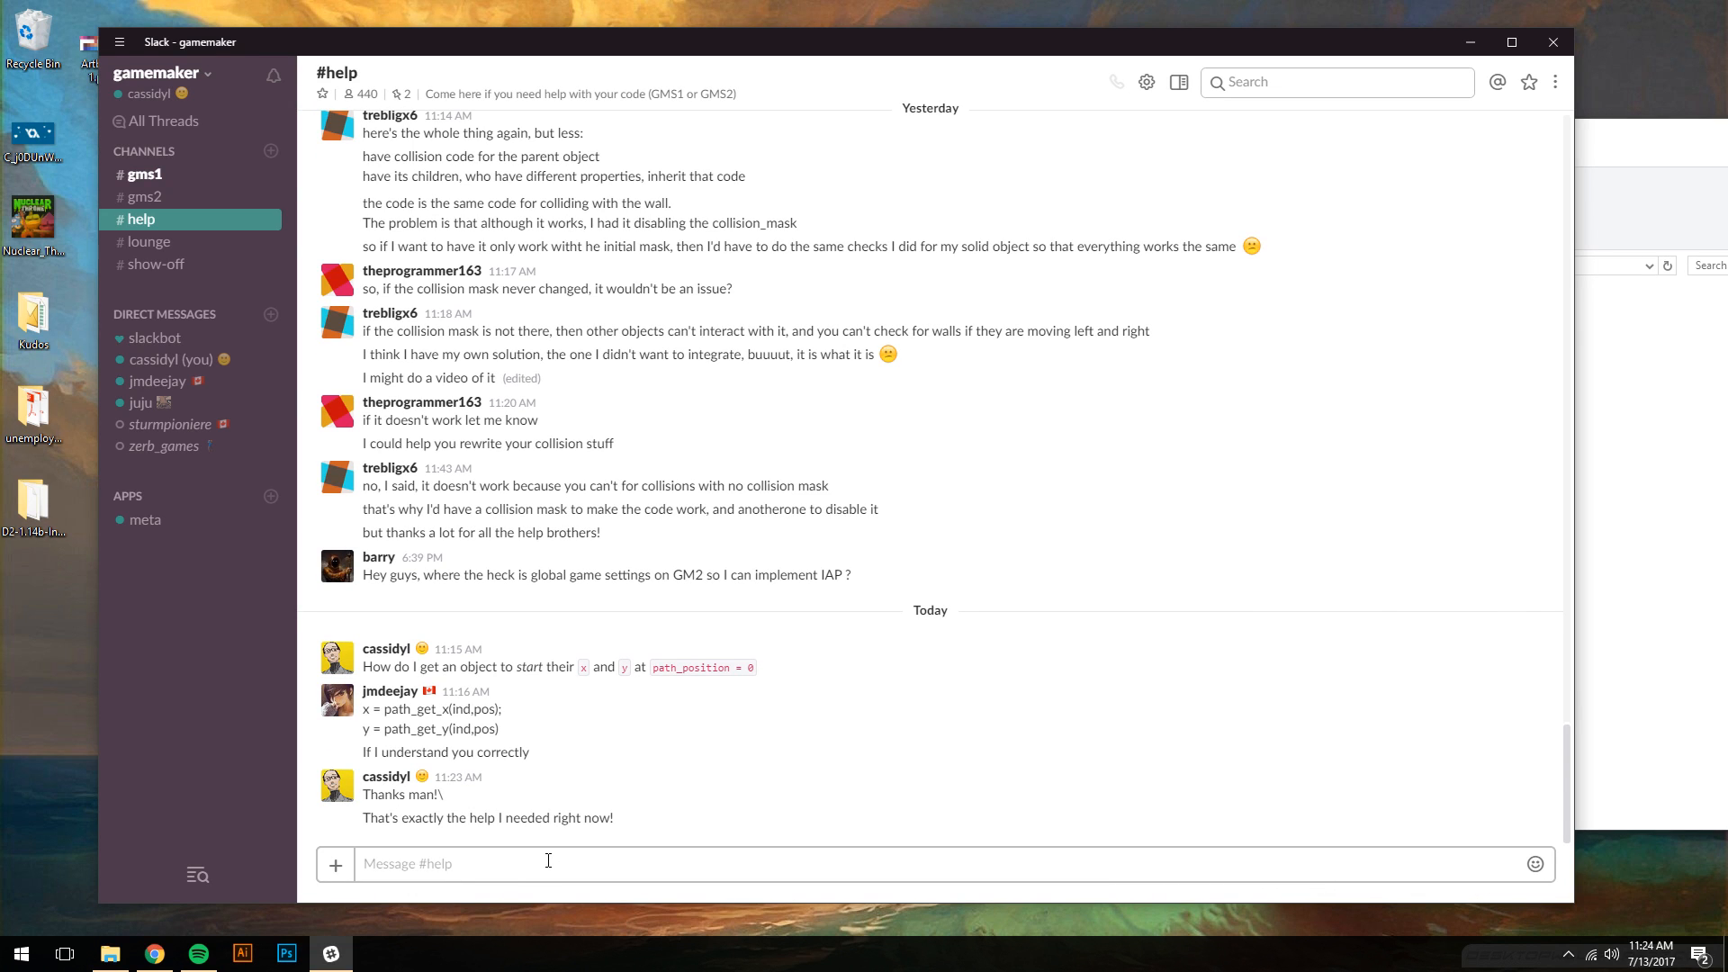
- Post "brb" in the #help channel and switch back to GameMaker Studio 2
type("brb\\")
key("BackSpace")
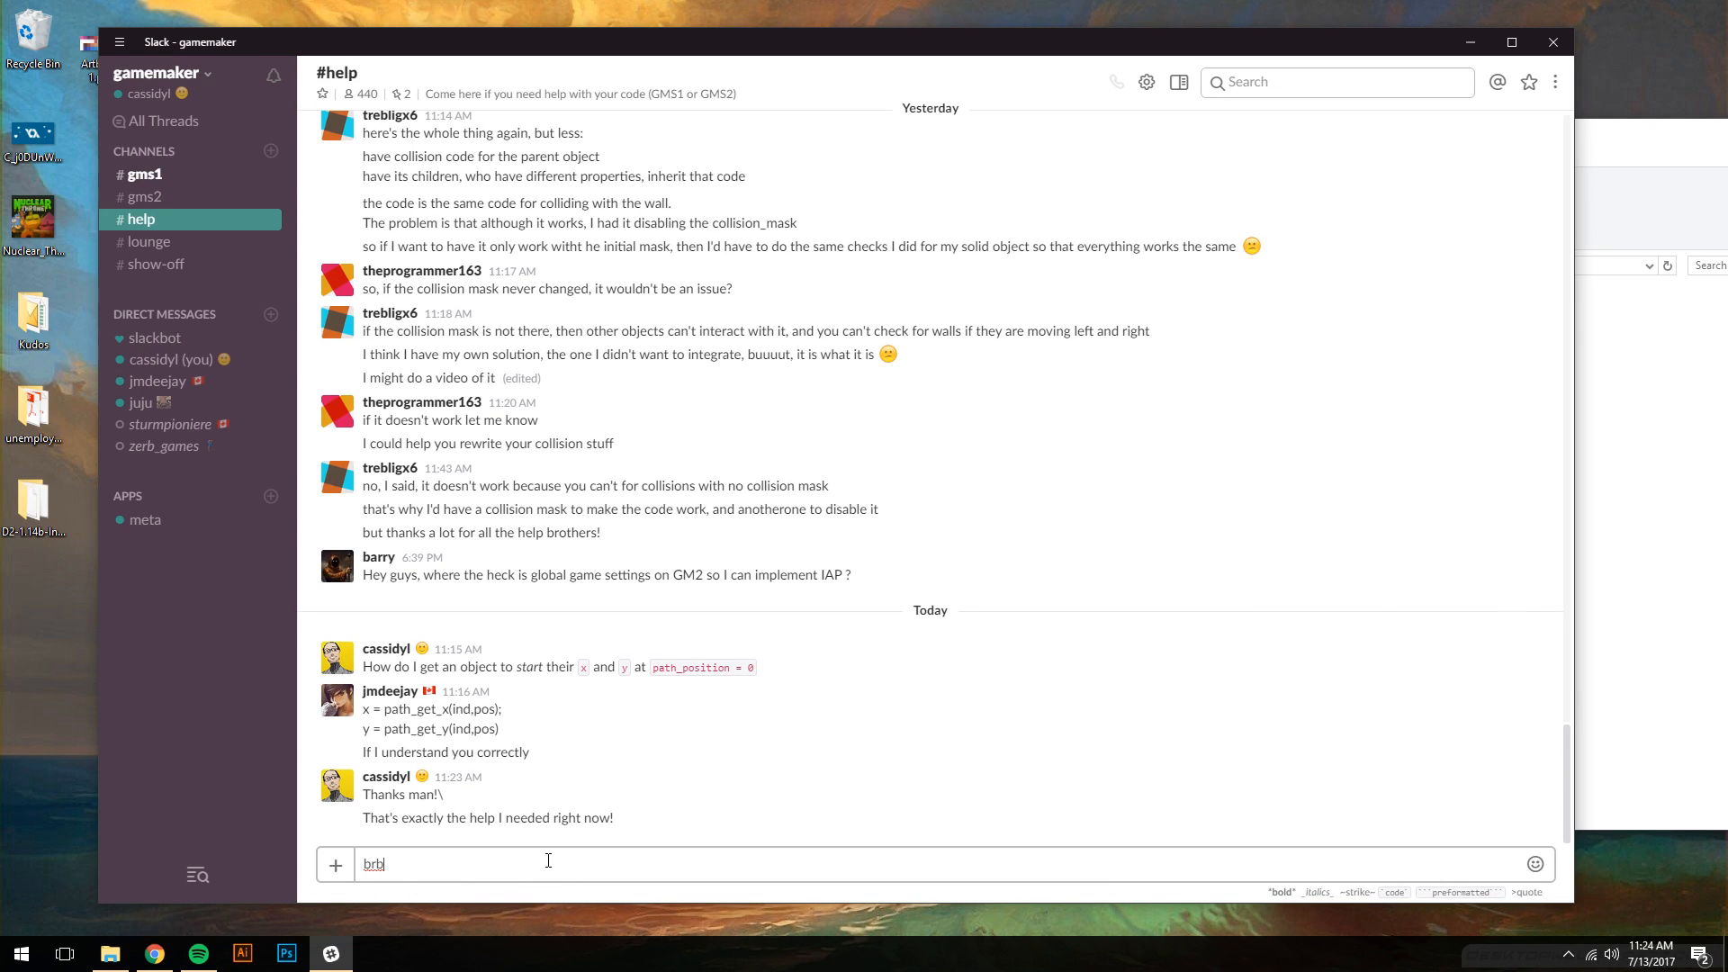
key("Return")
key("ctrl+super+Left")
key("ctrl+super+Left")
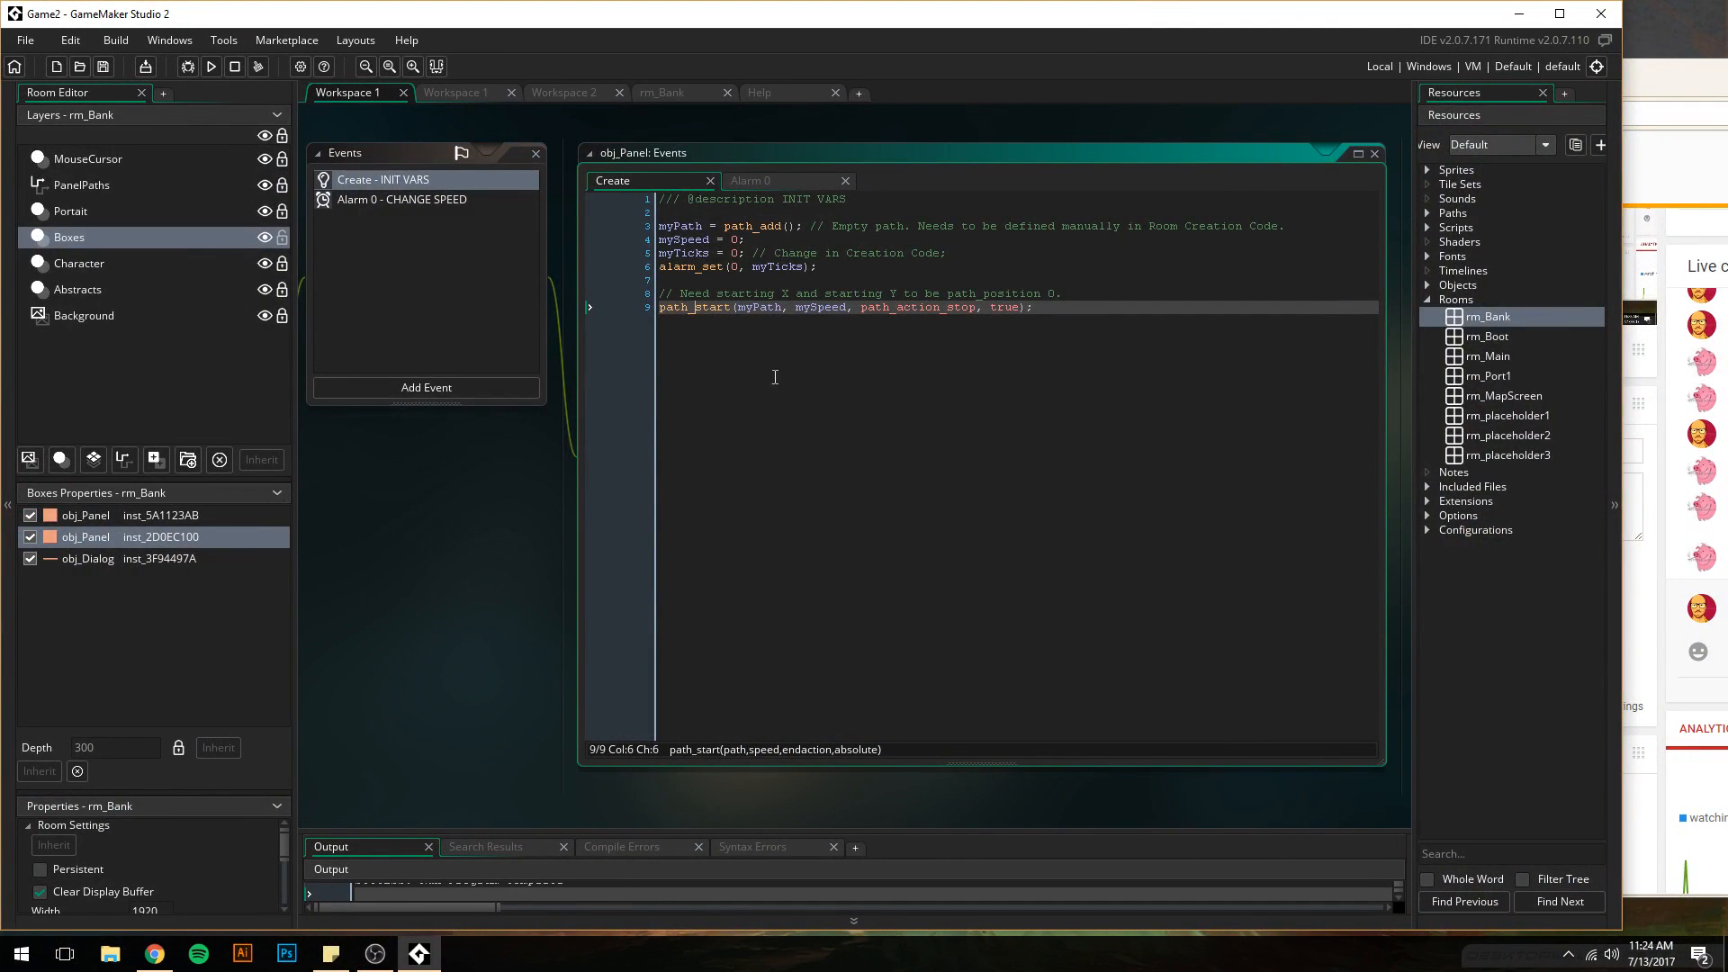
- Insert two blank lines below the myPath line in obj_Panel's Create event, consulting the path_get_x and path_get_y reply in Slack
left_click(680, 226)
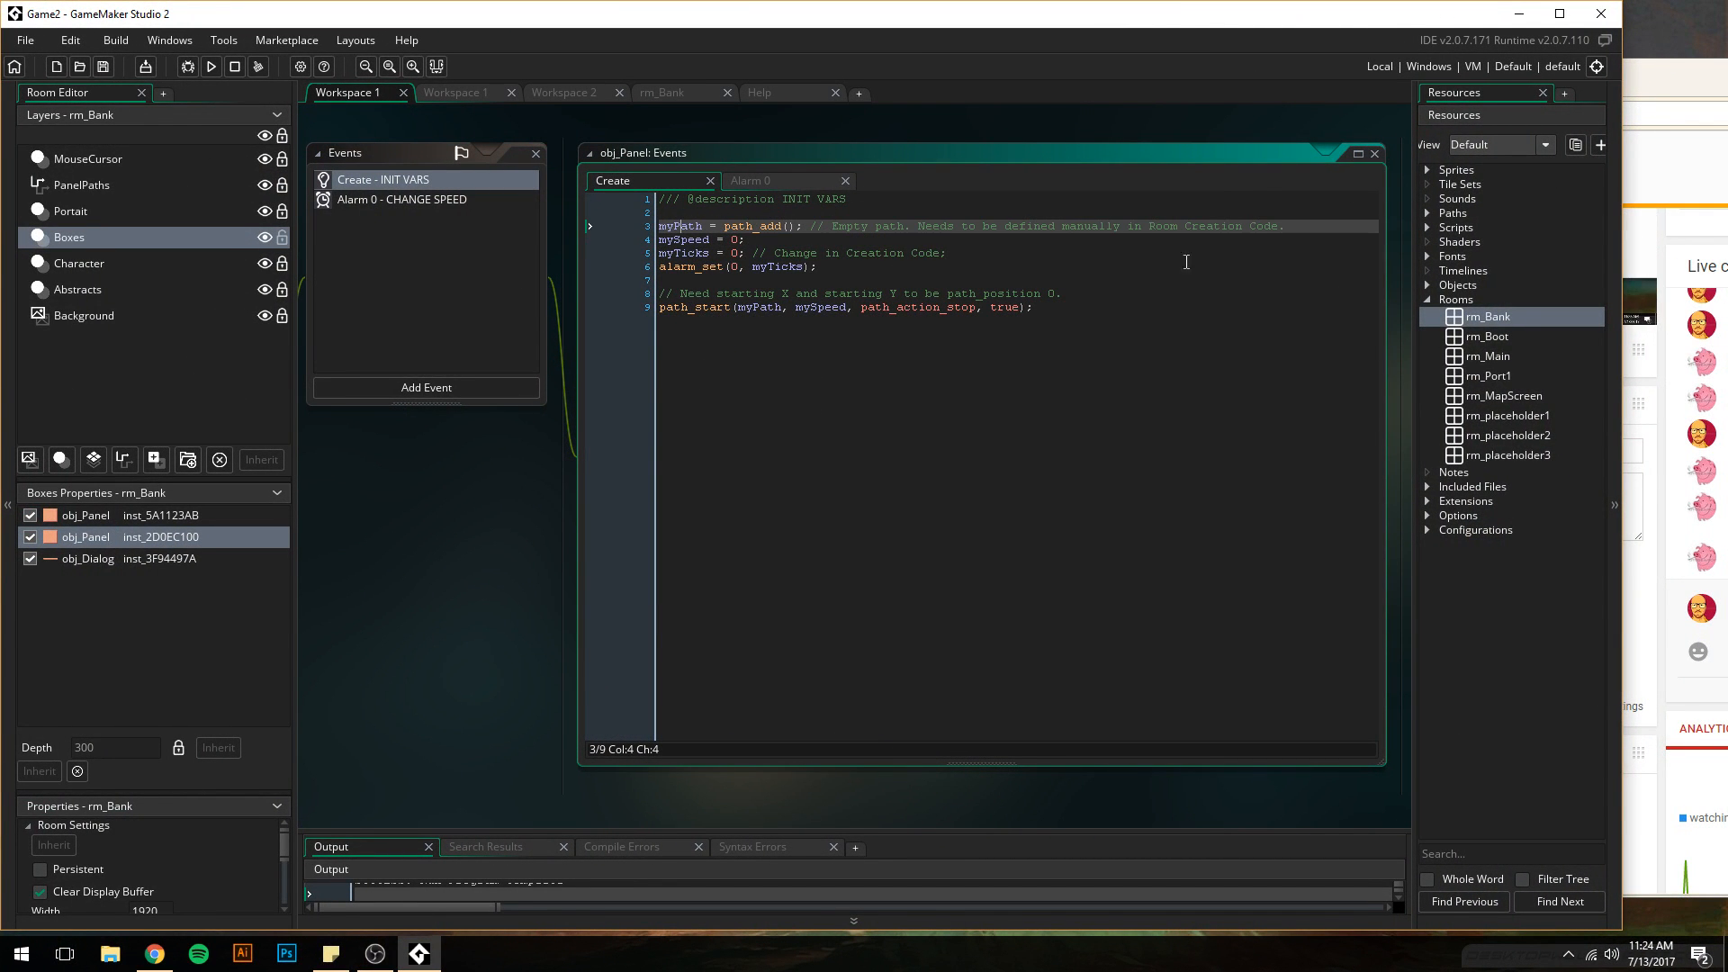
left_click(1328, 226)
key("Return")
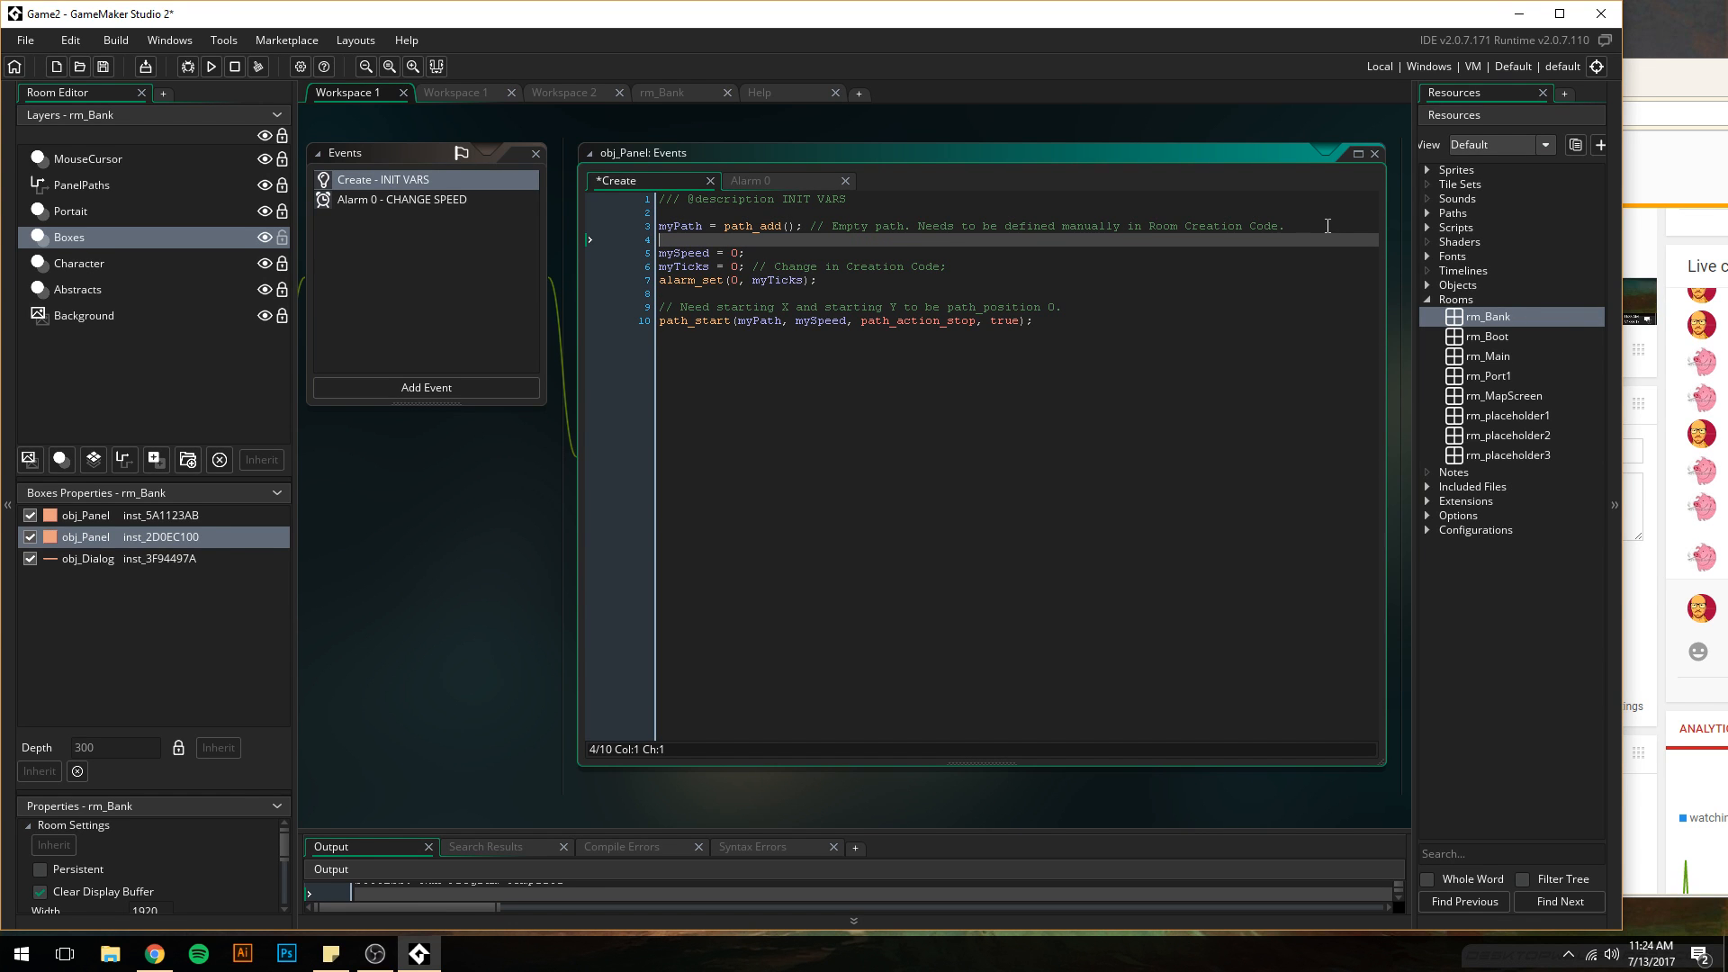
key("ctrl+super+Right")
key("ctrl+super+Right")
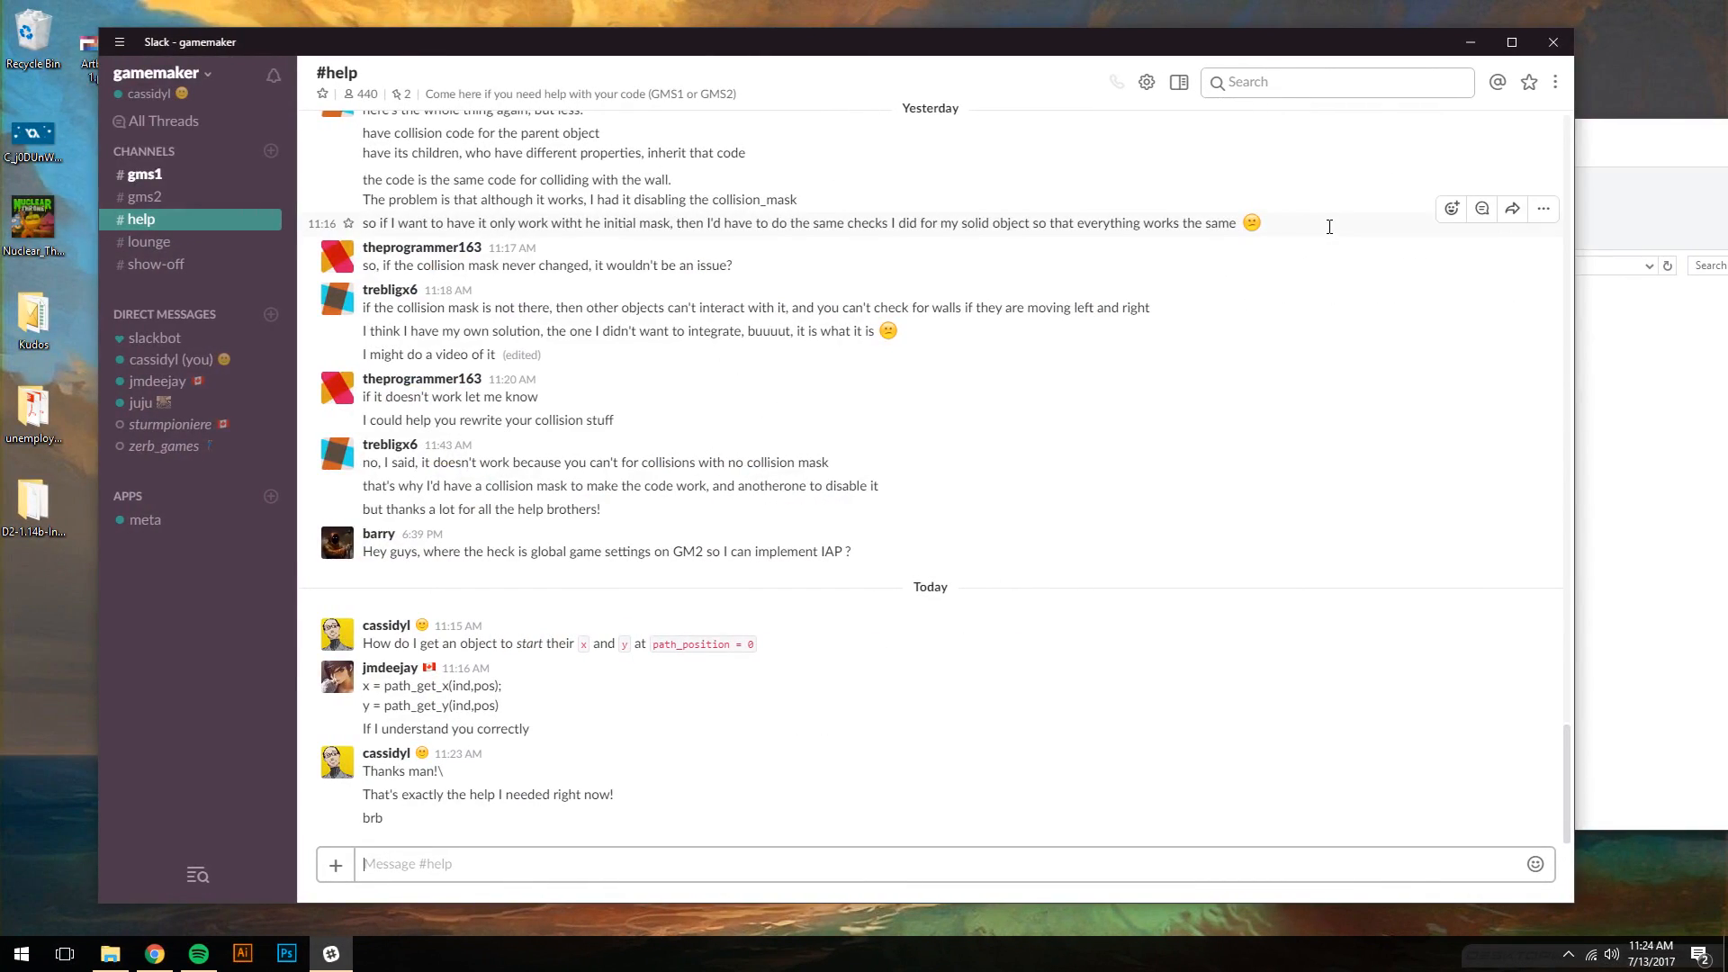
key("ctrl+super+Left")
key("ctrl+super+Left")
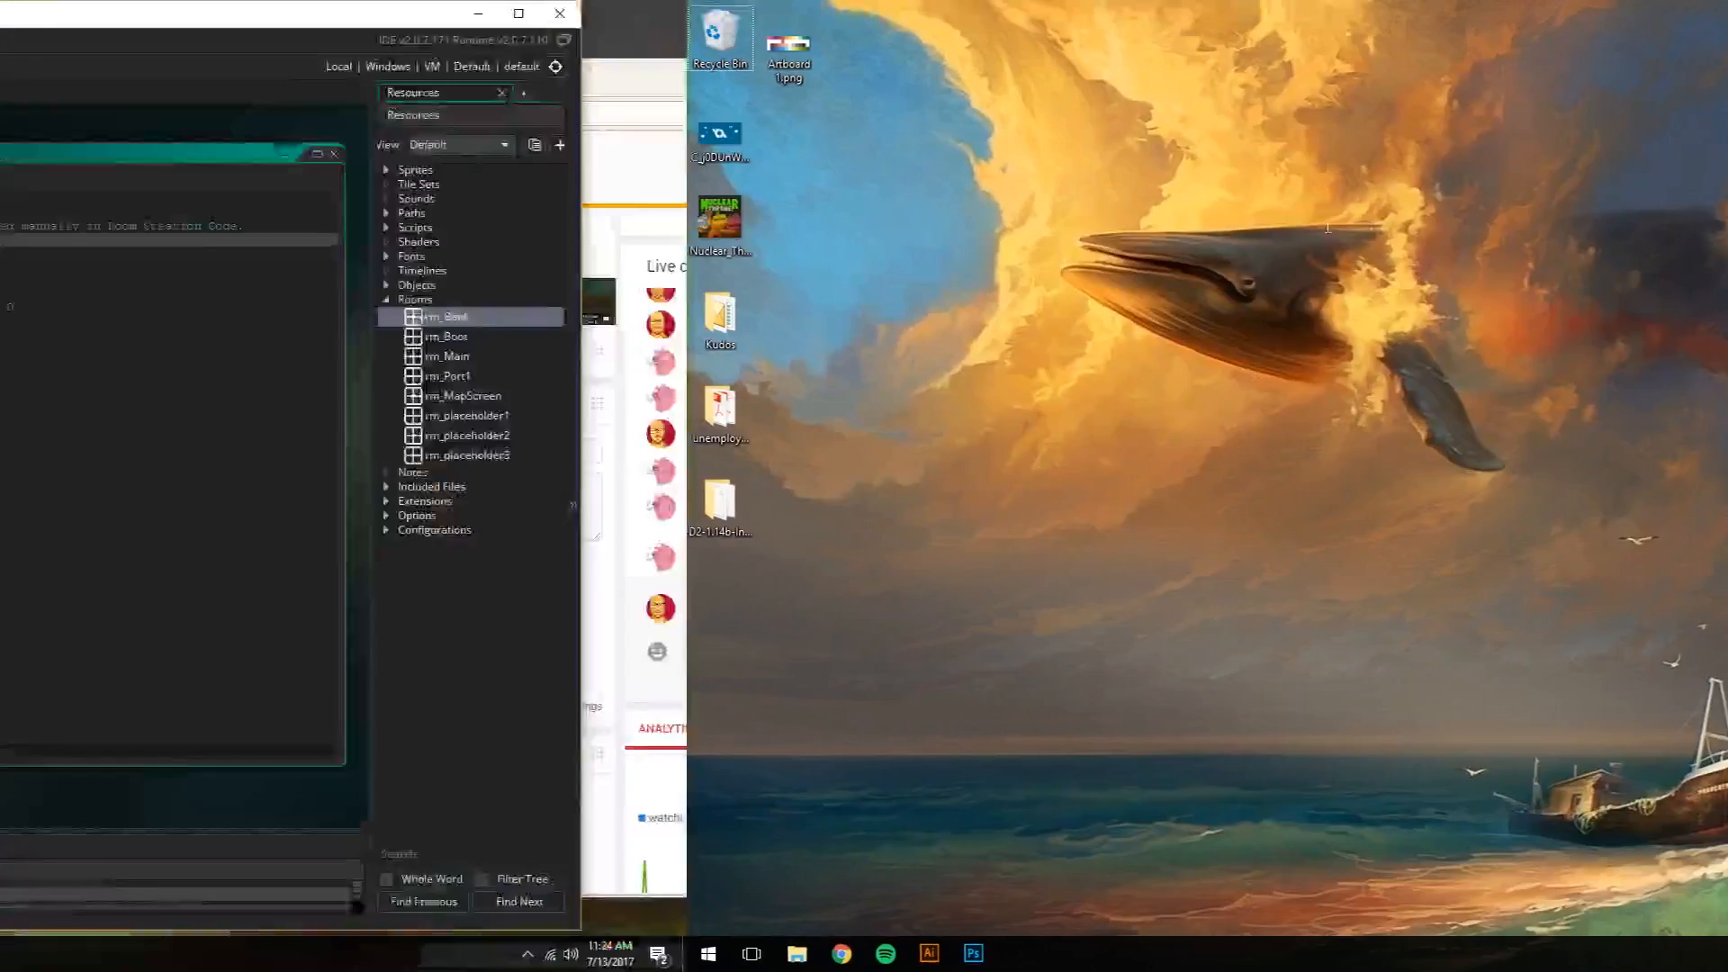
key("Return")
key("Up")
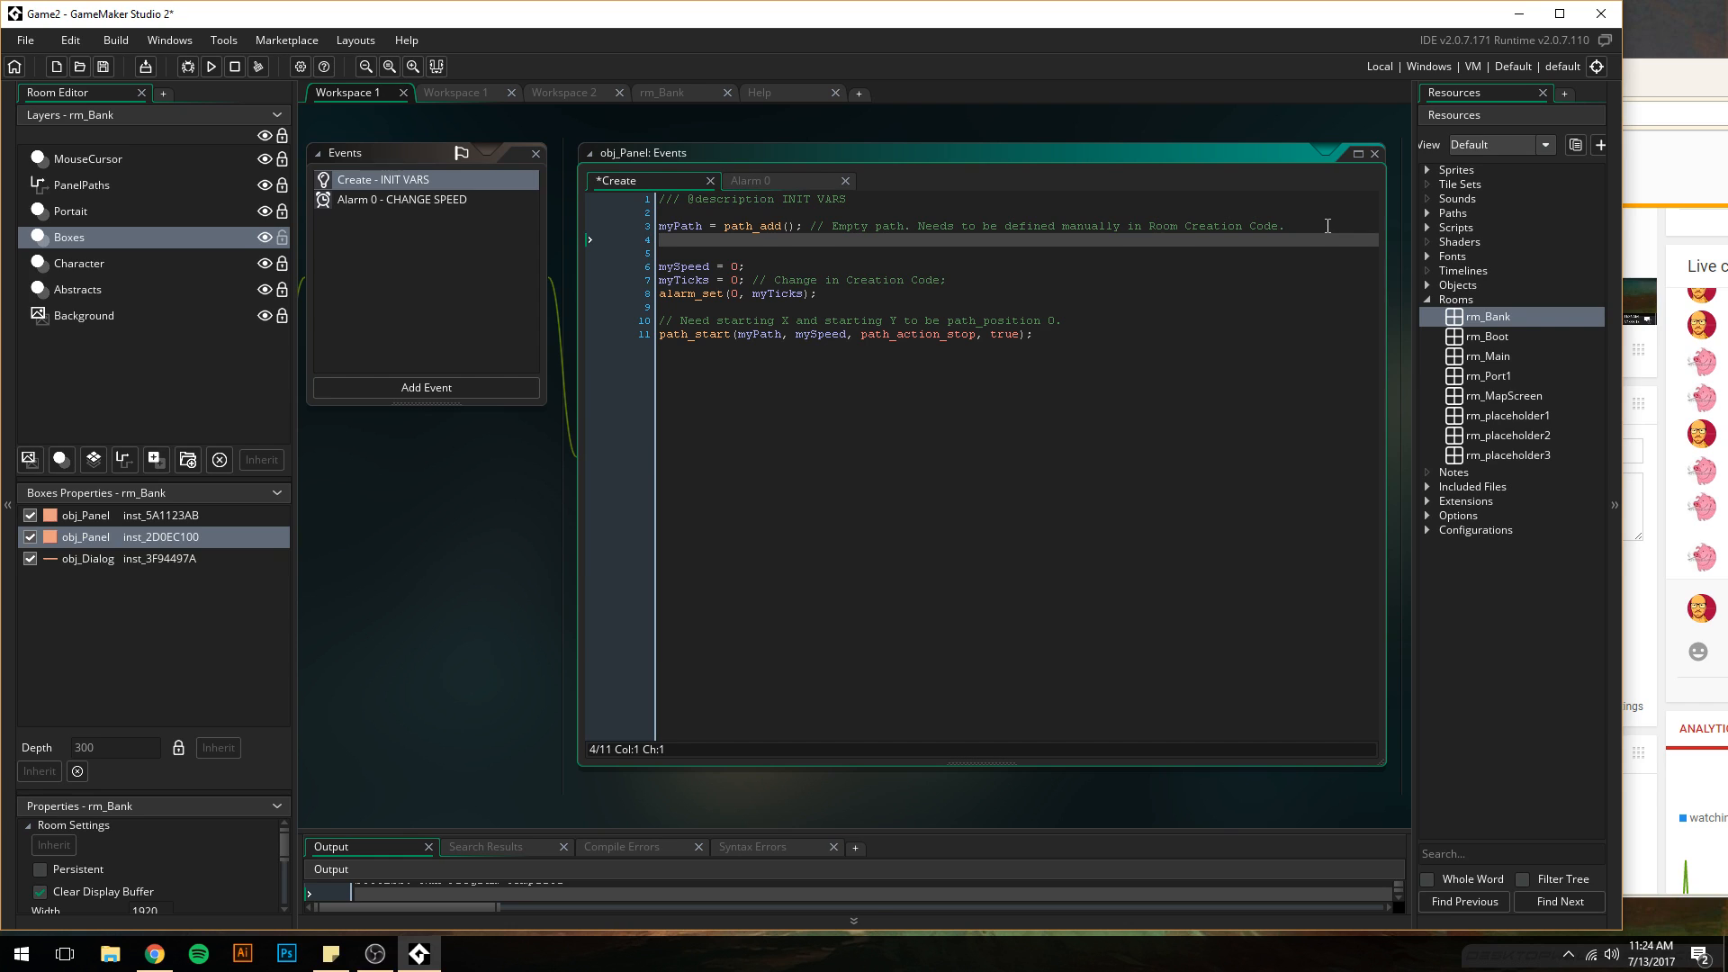
- Below the path_add line in obj_Panel's Create event, assign x the value path_get_x(myPath,0)
type("x = path_get")
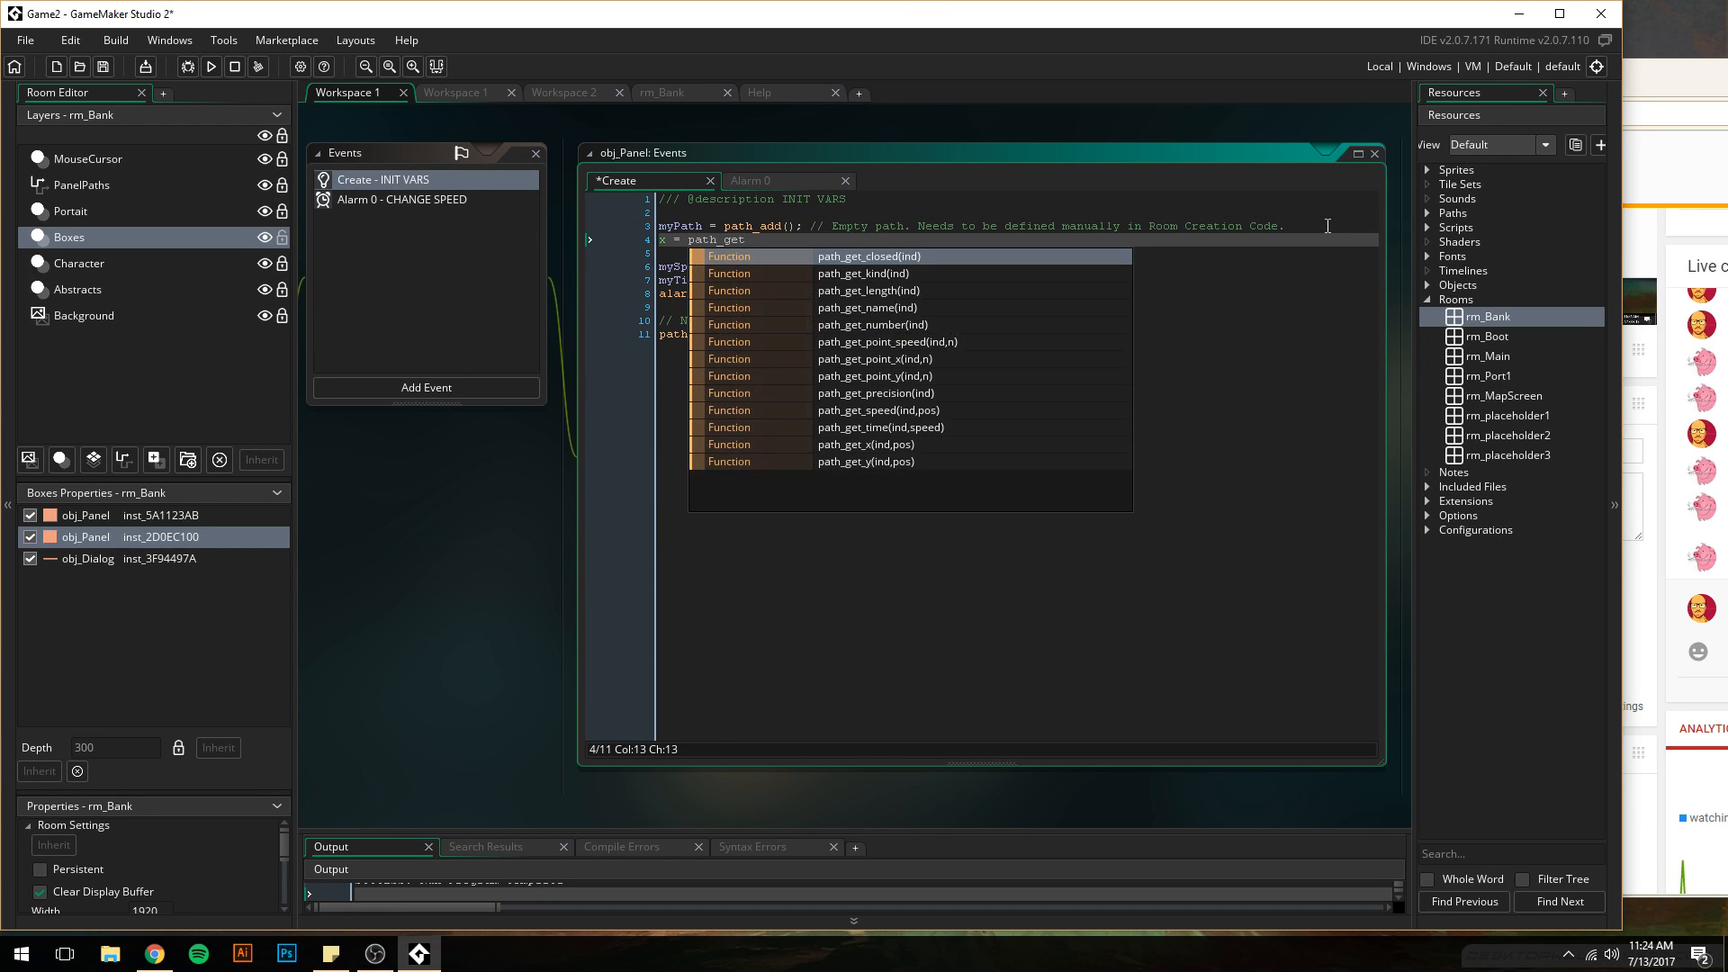
key("Down")
key("Down")
key("Down")
key("Down")
key("Down")
key("Down")
key("Down")
key("Down")
key("Down")
key("Down")
key("Down")
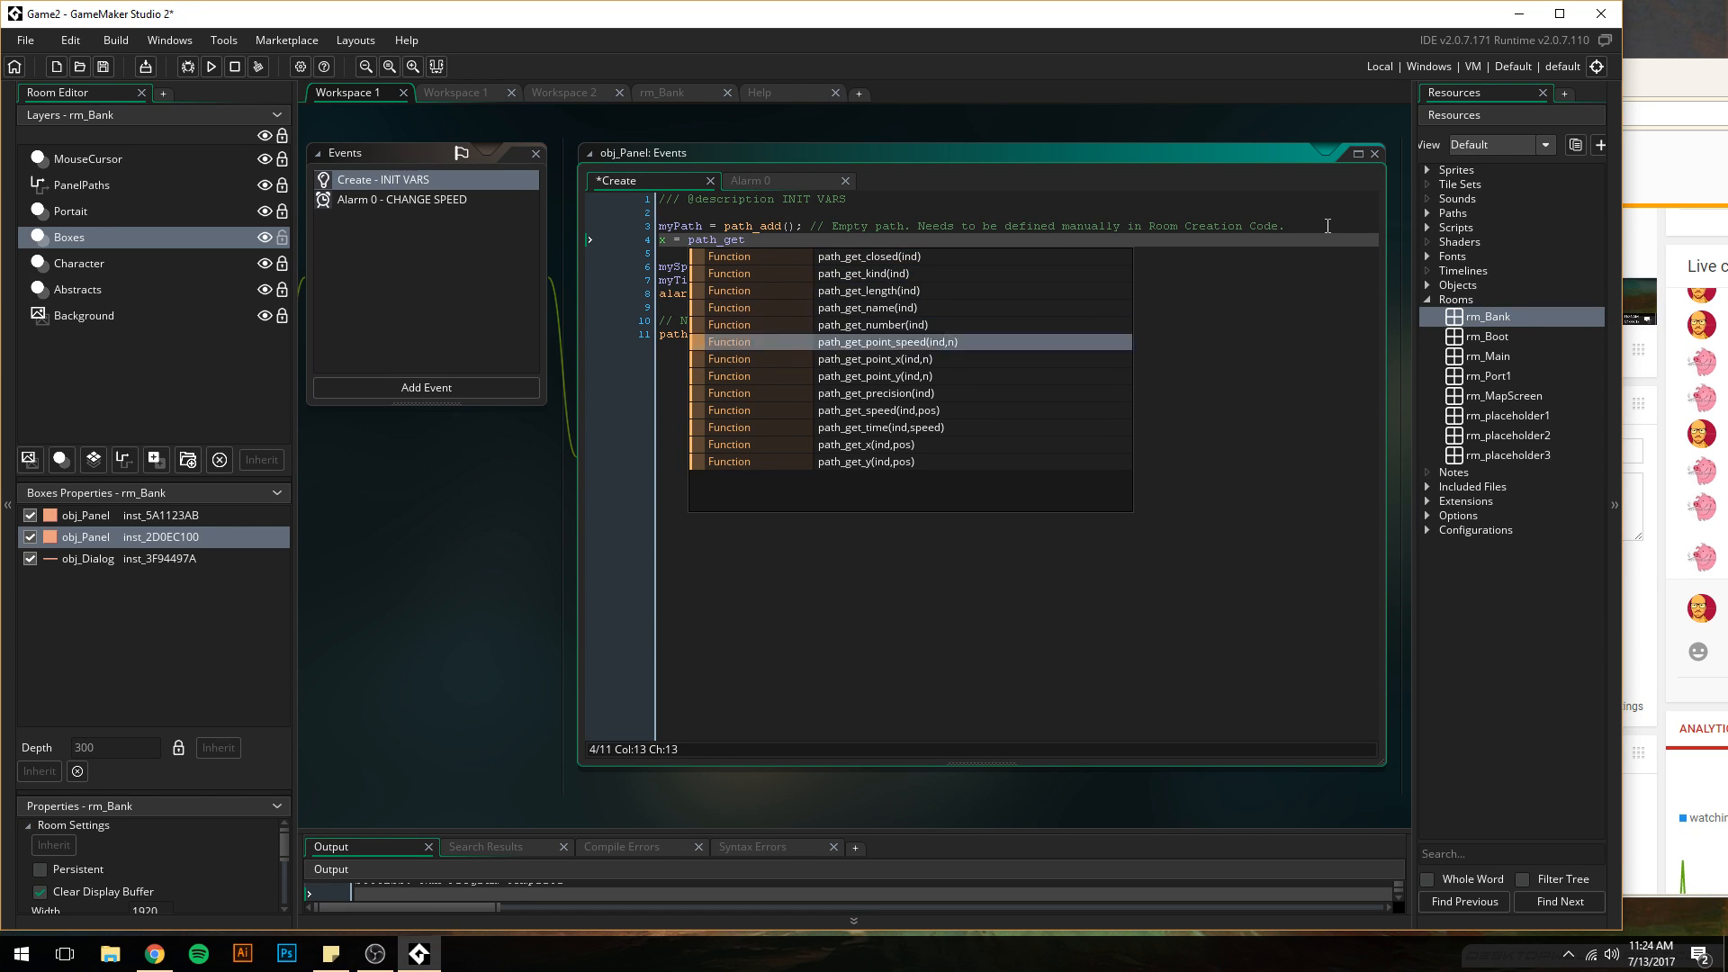
key("Return")
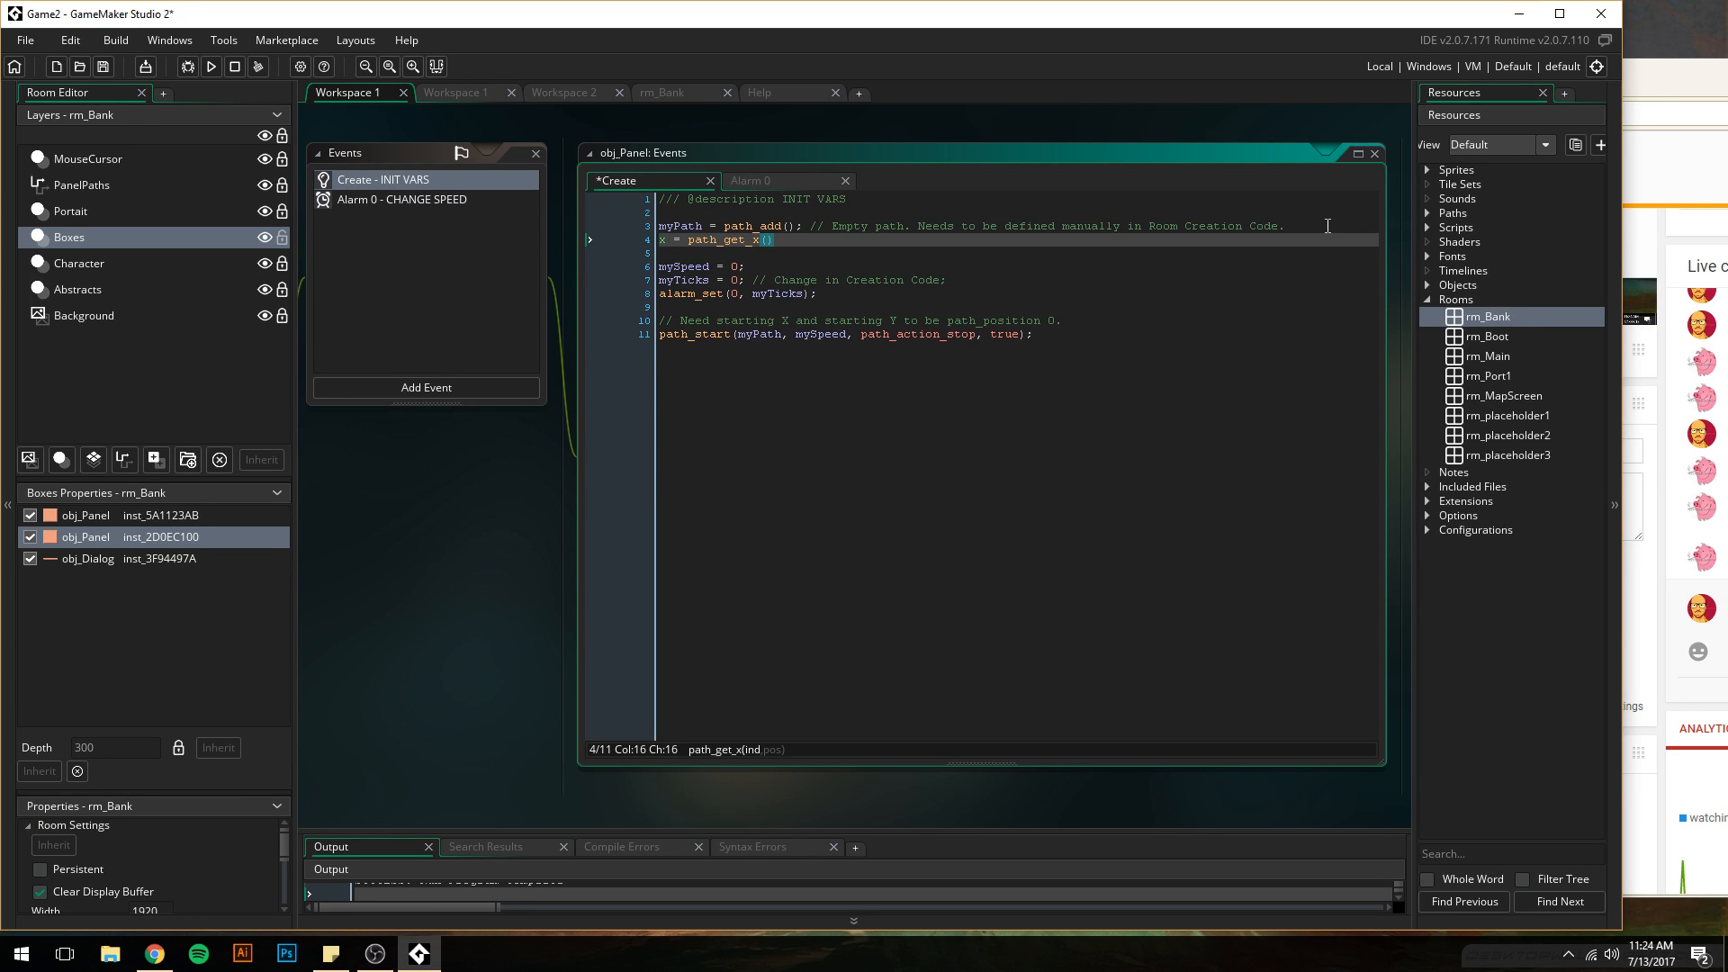
type("myPath,")
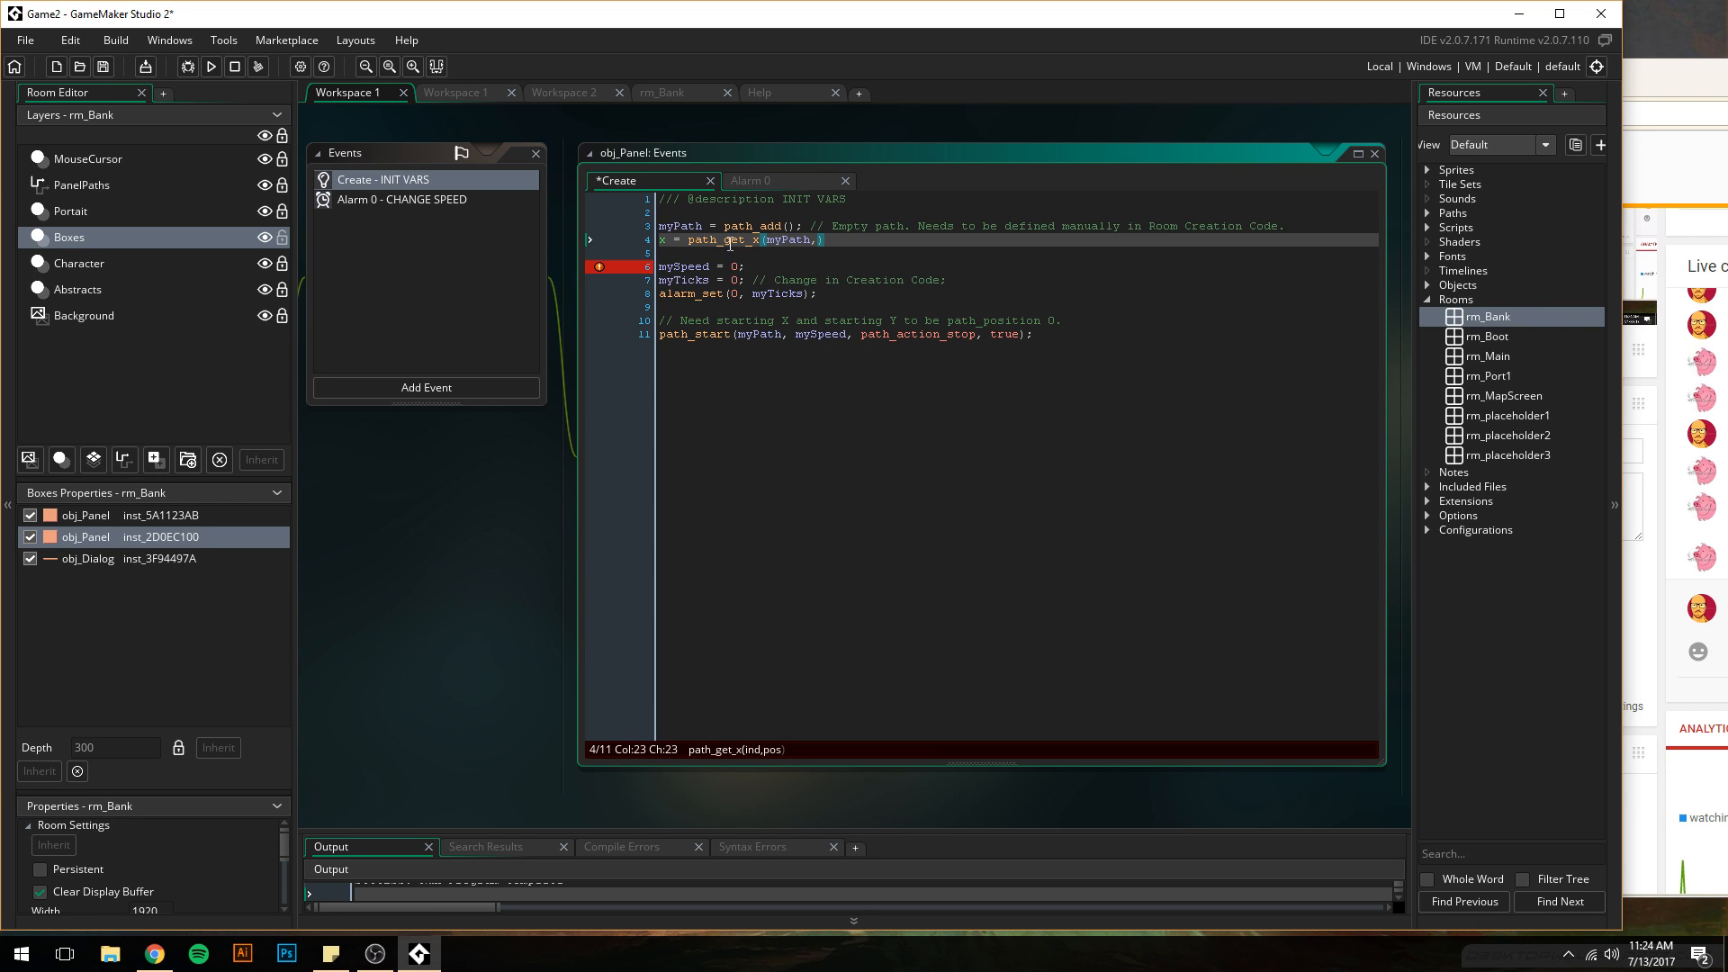
type("0")
- Look up path_get_x in the manual to check its position argument, and return to the Create code
middle_click(716, 241)
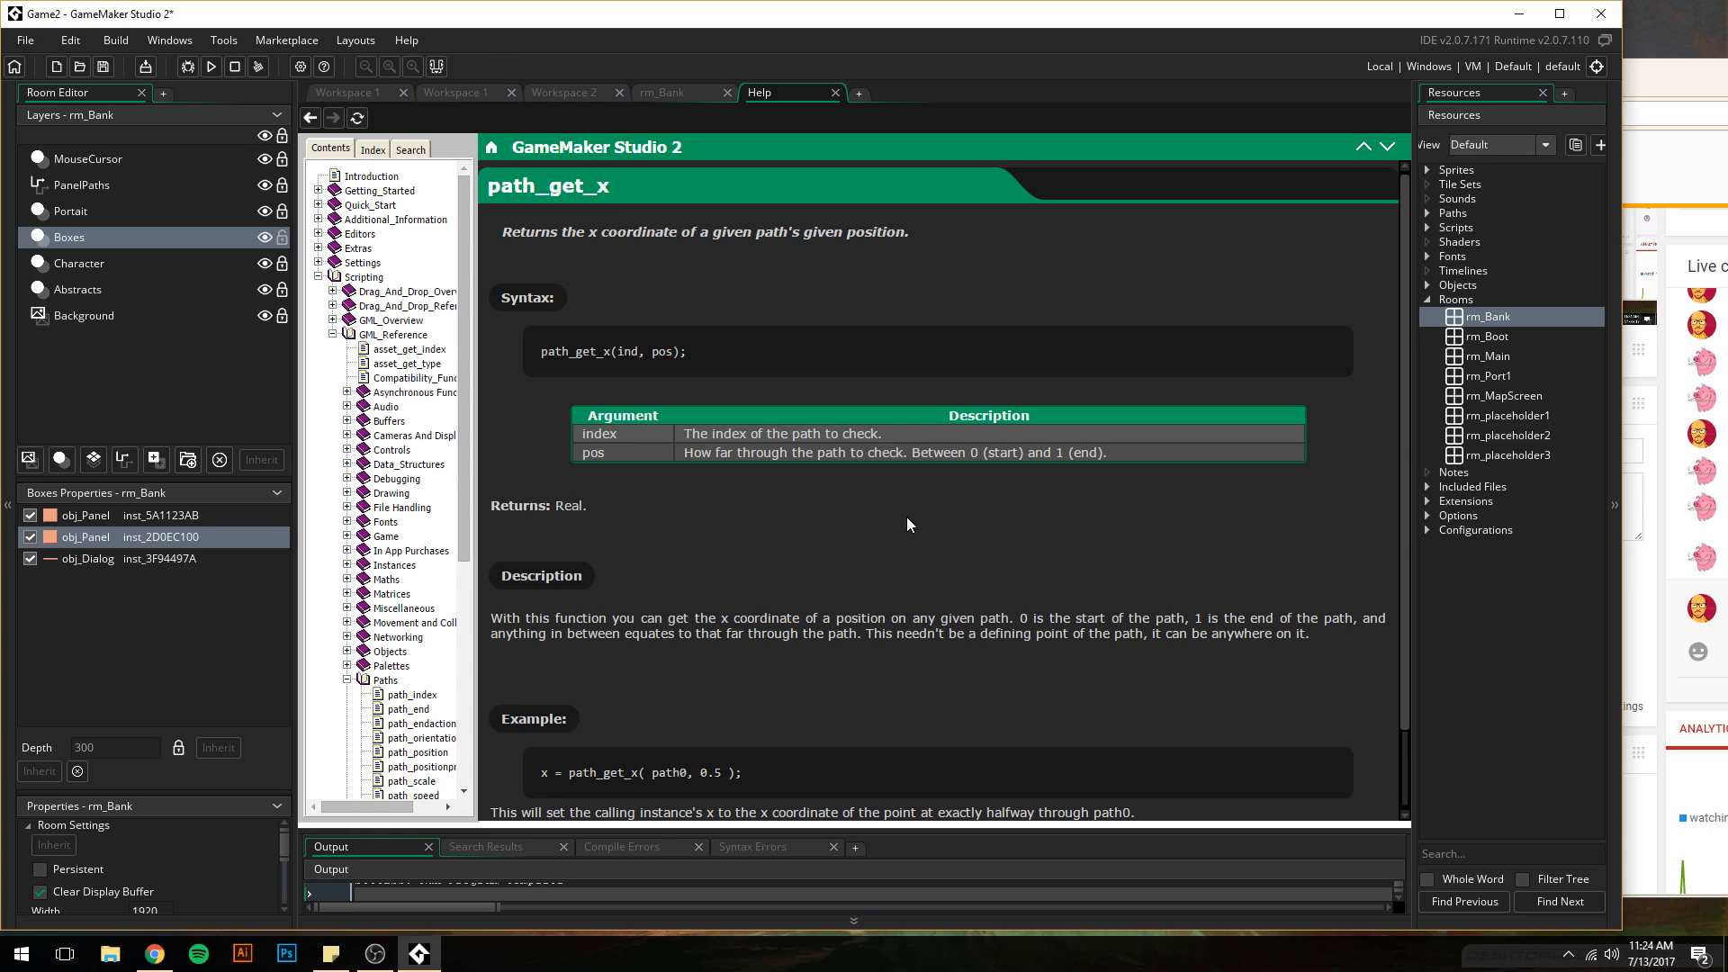
scroll(906, 517, "down", 2)
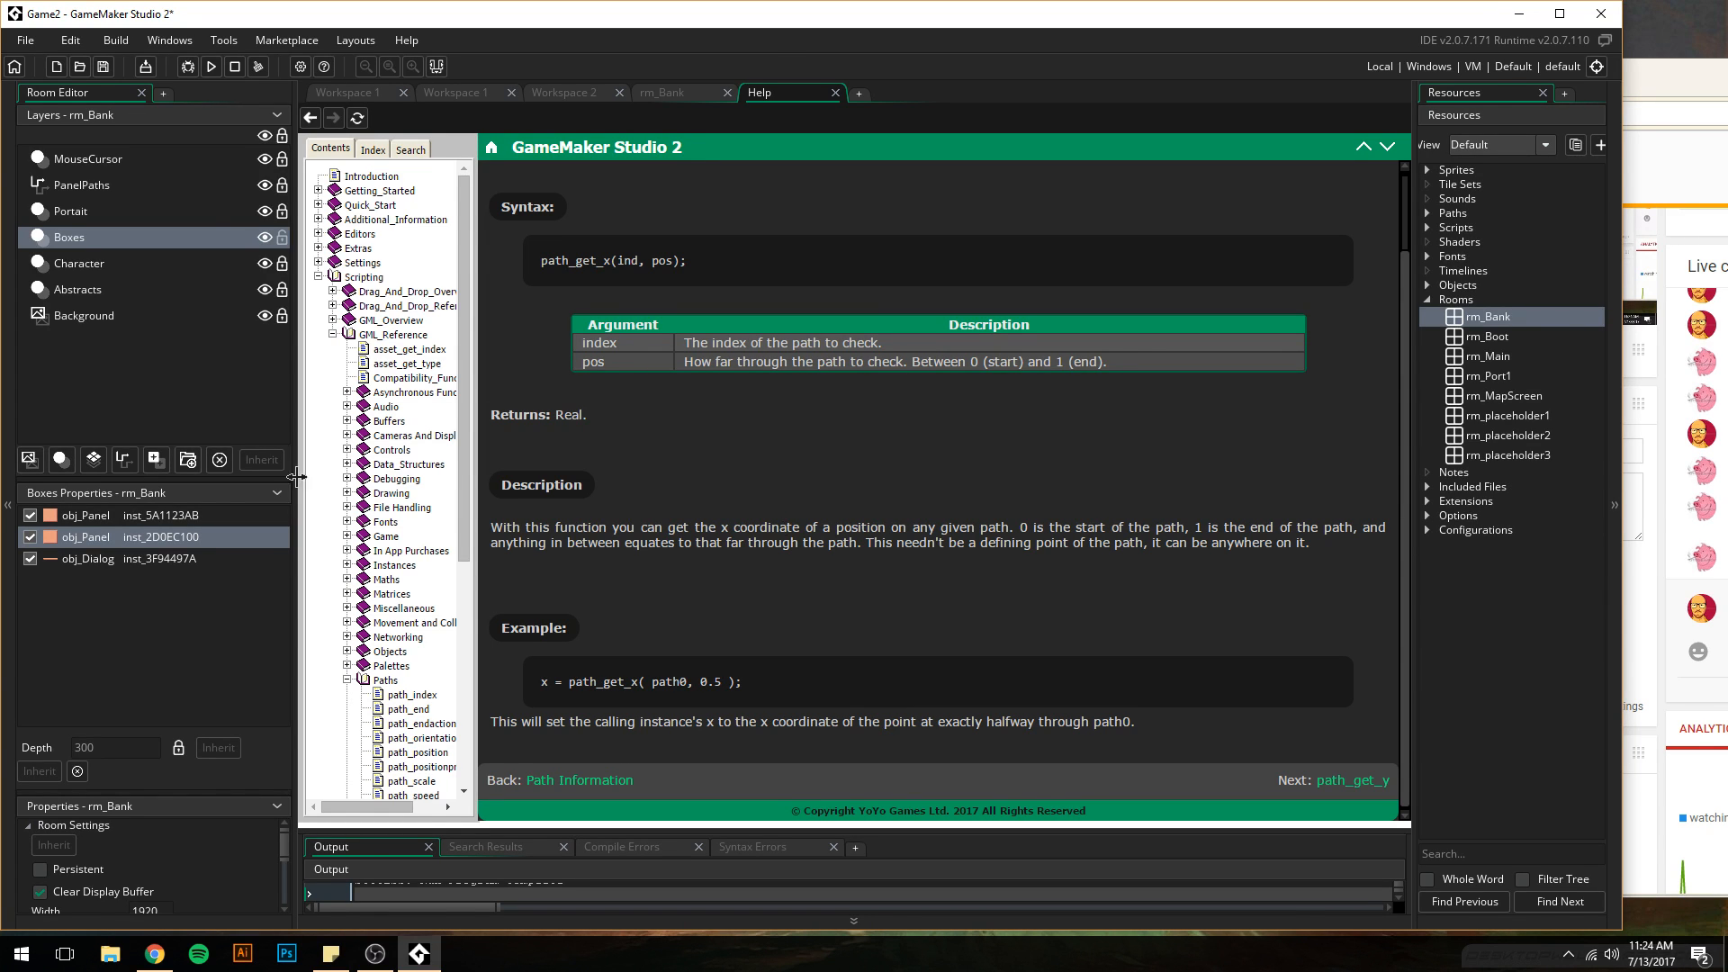
left_click(365, 94)
- End the x assignment with a semicolon and add the line y = path_get_y(myPath,0); below it
left_click(864, 240)
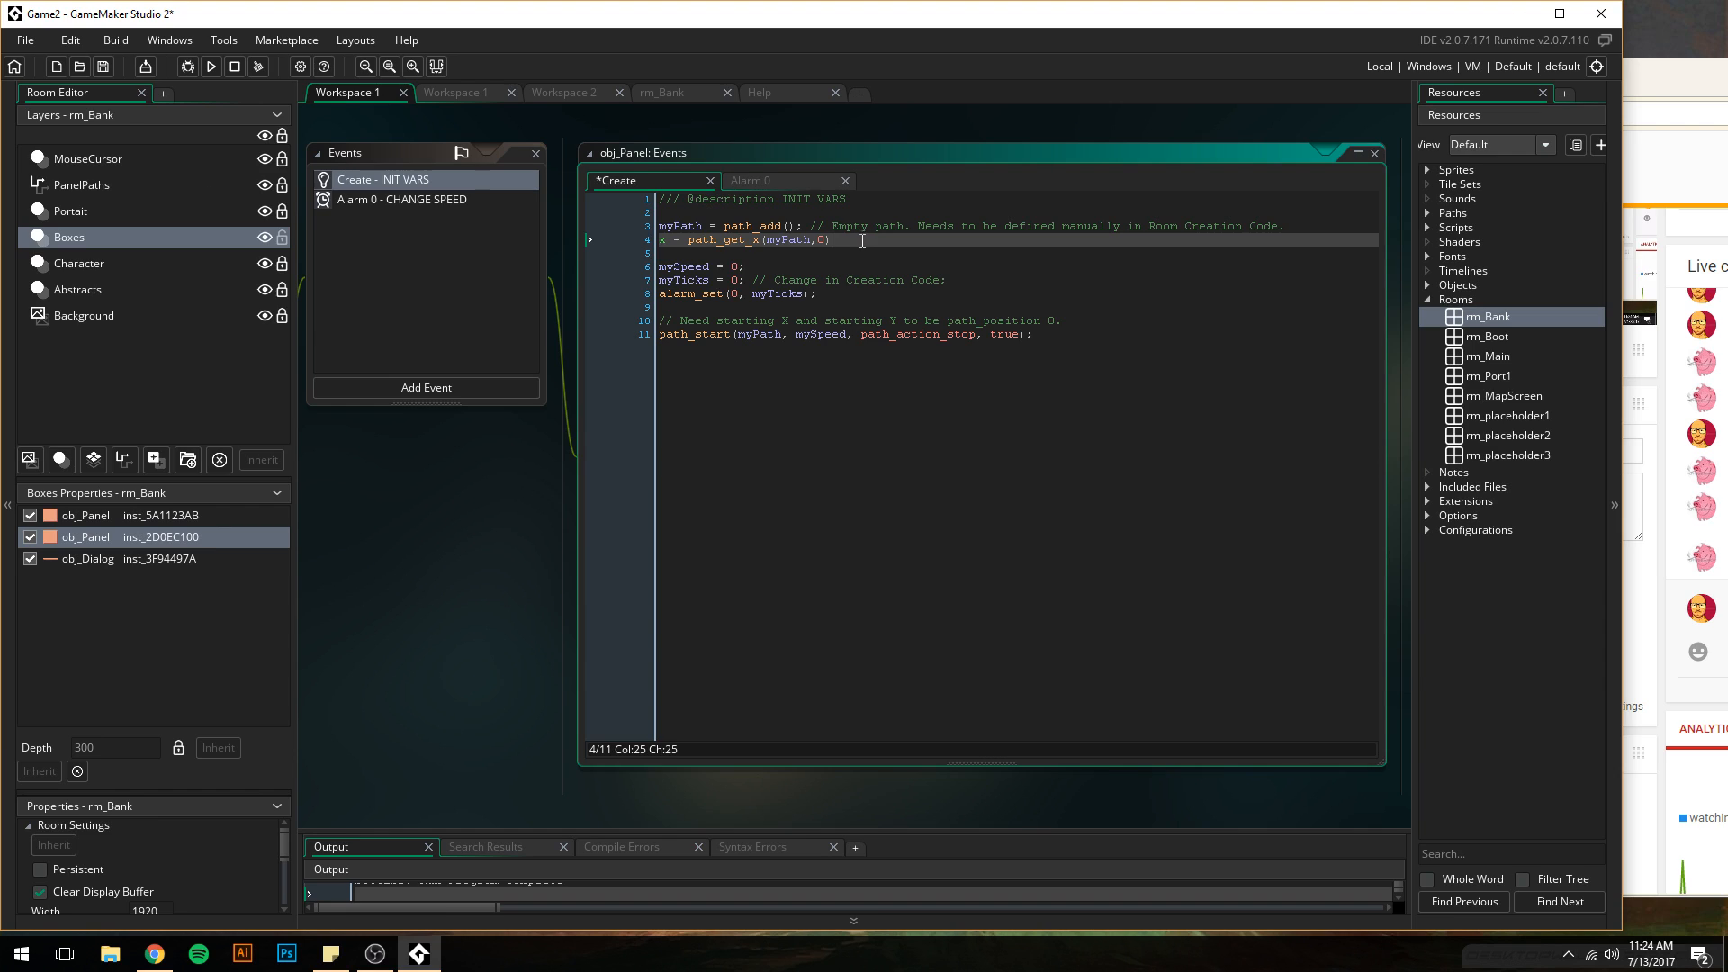
type(";")
key("Return")
type("y = pat")
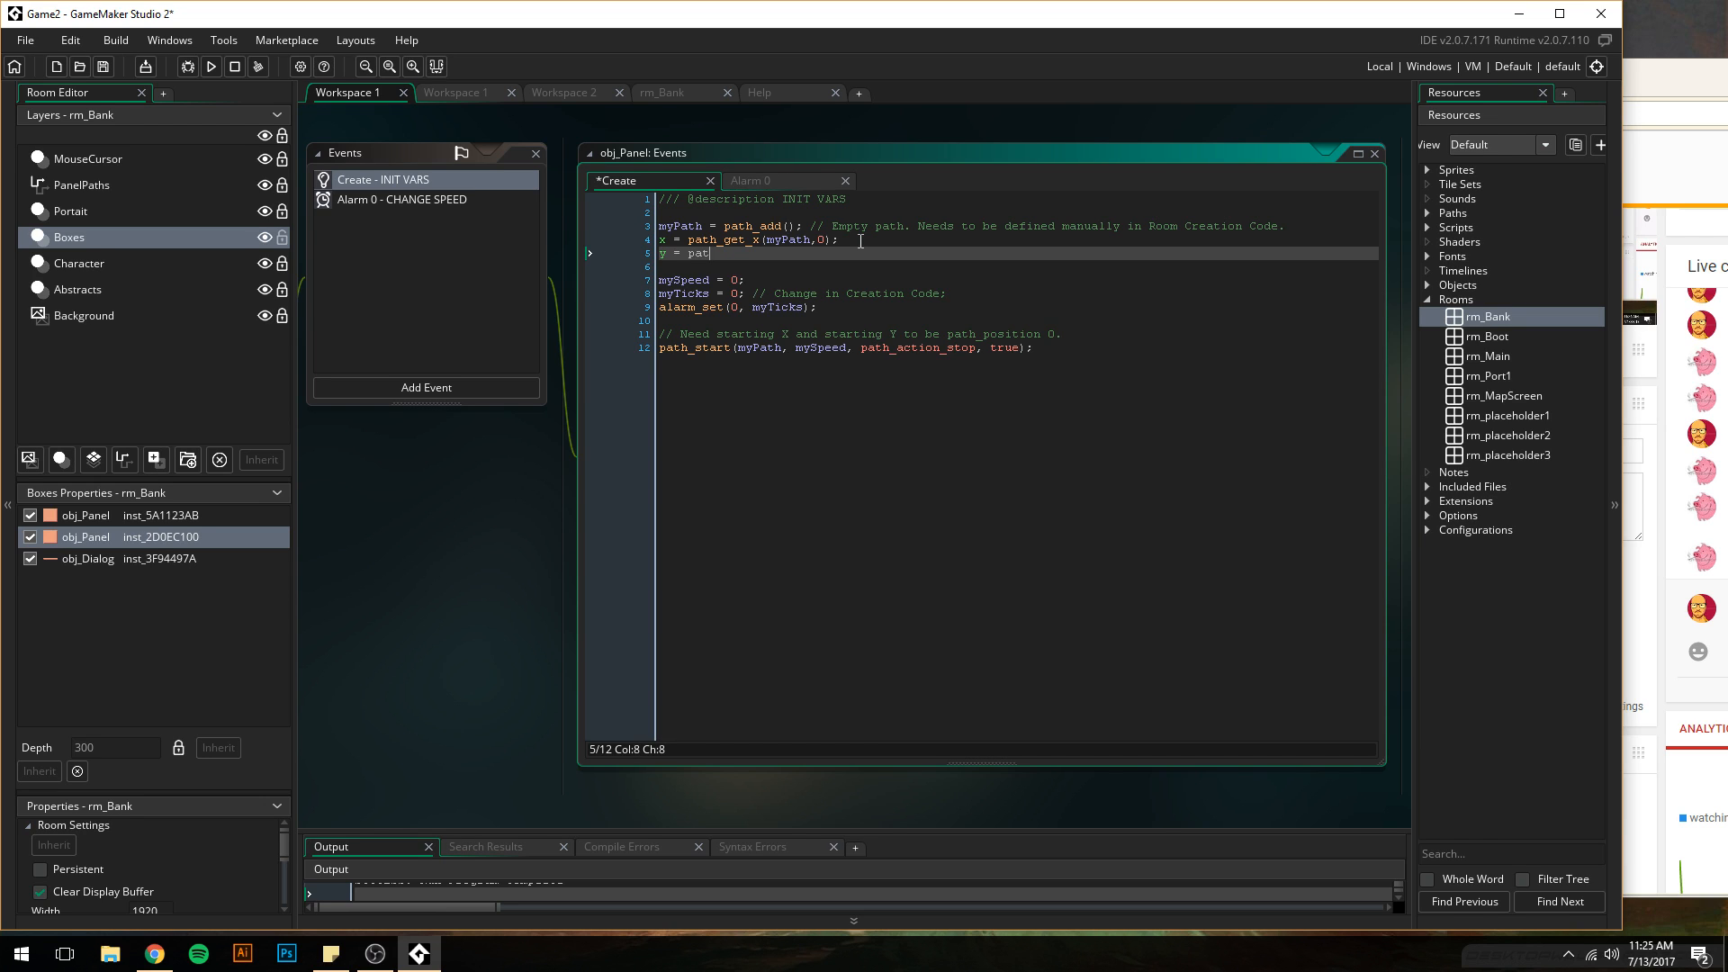
type("h_get_")
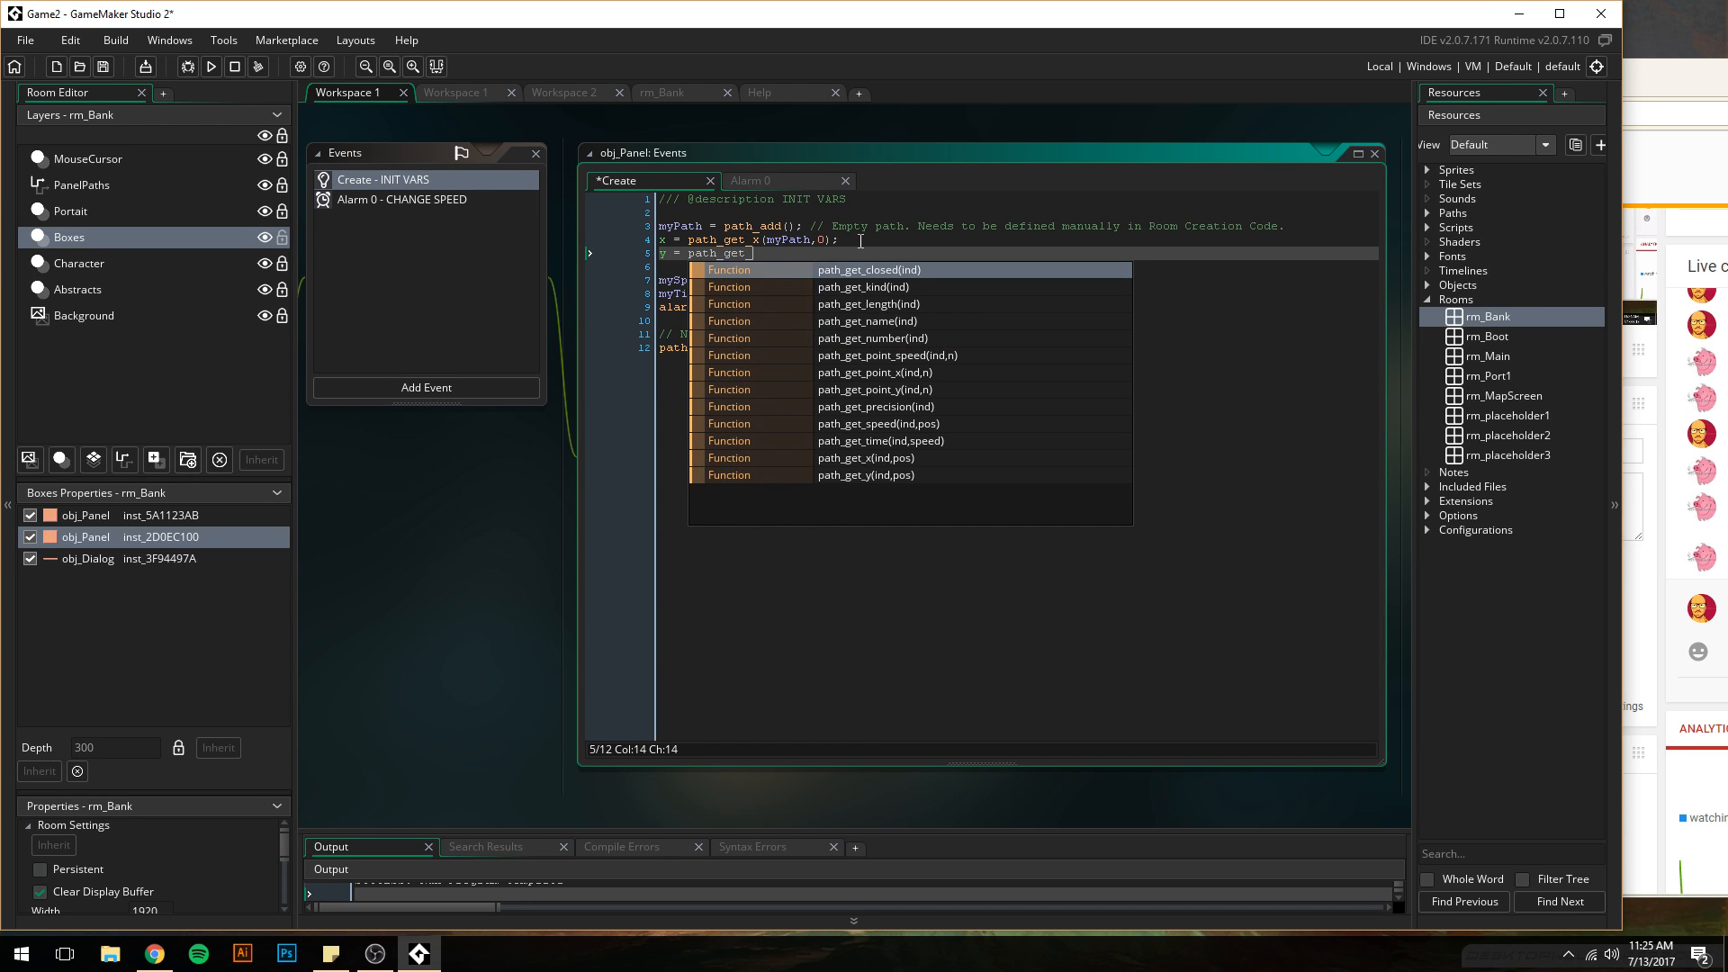
type("y()")
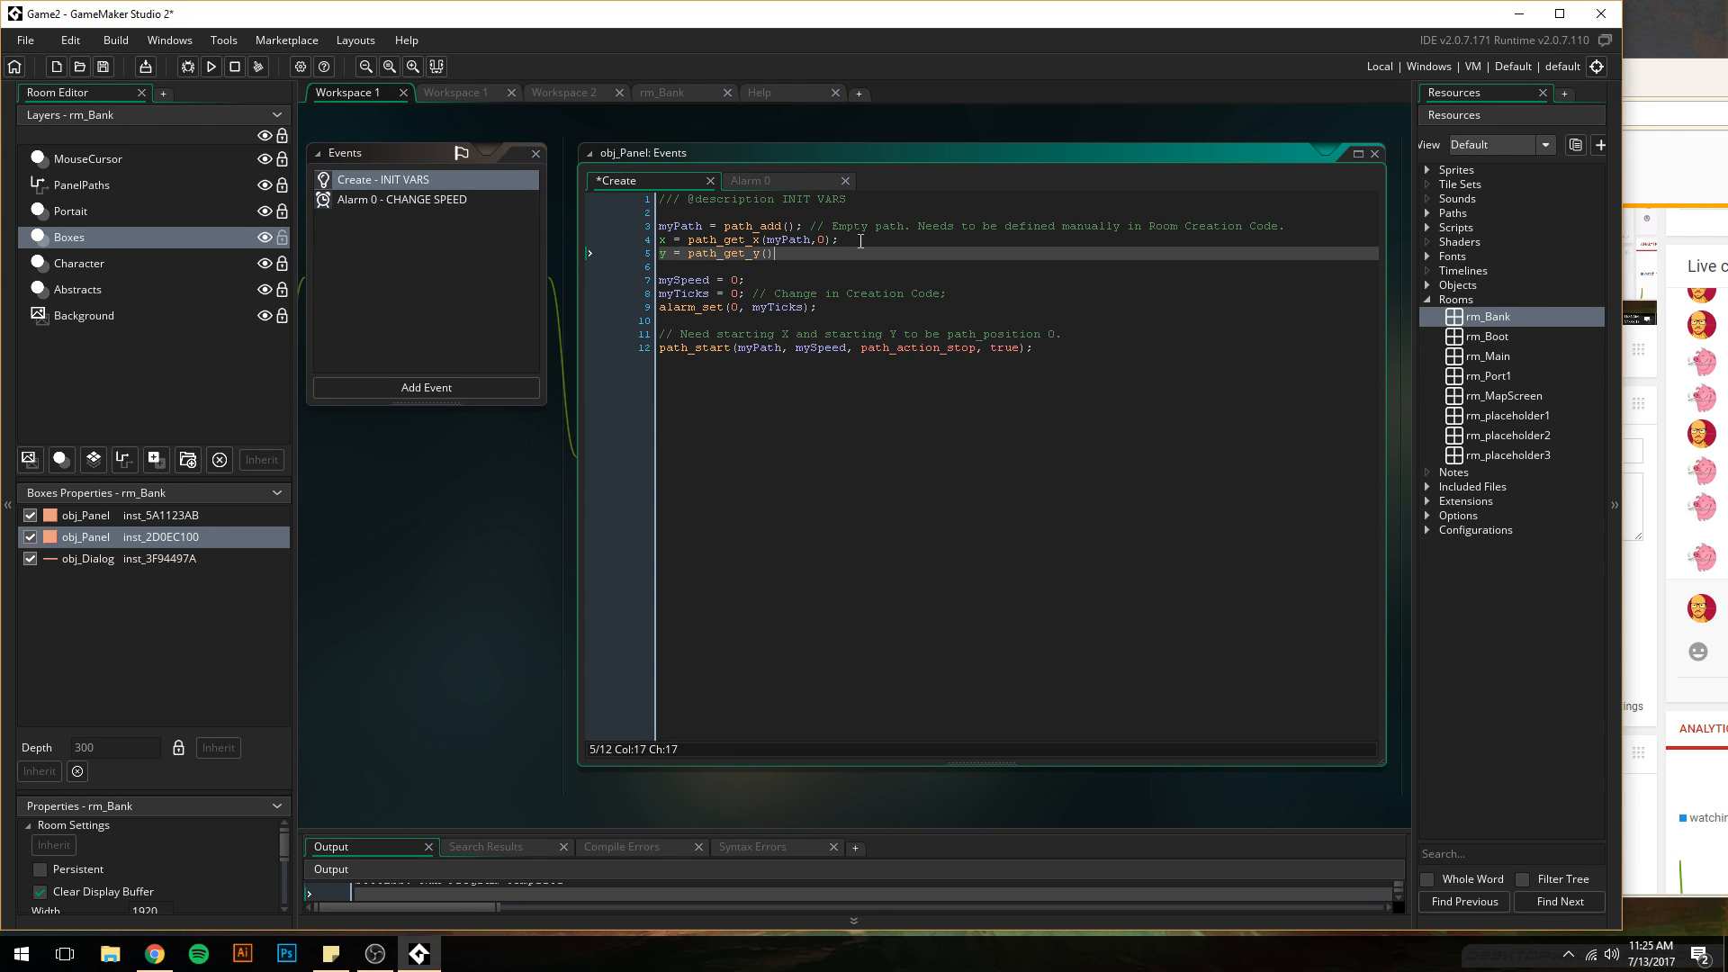
key("Left")
type("myPath,0);")
- Run the game to check the panels' starting positions, and close the game window
left_click(187, 67)
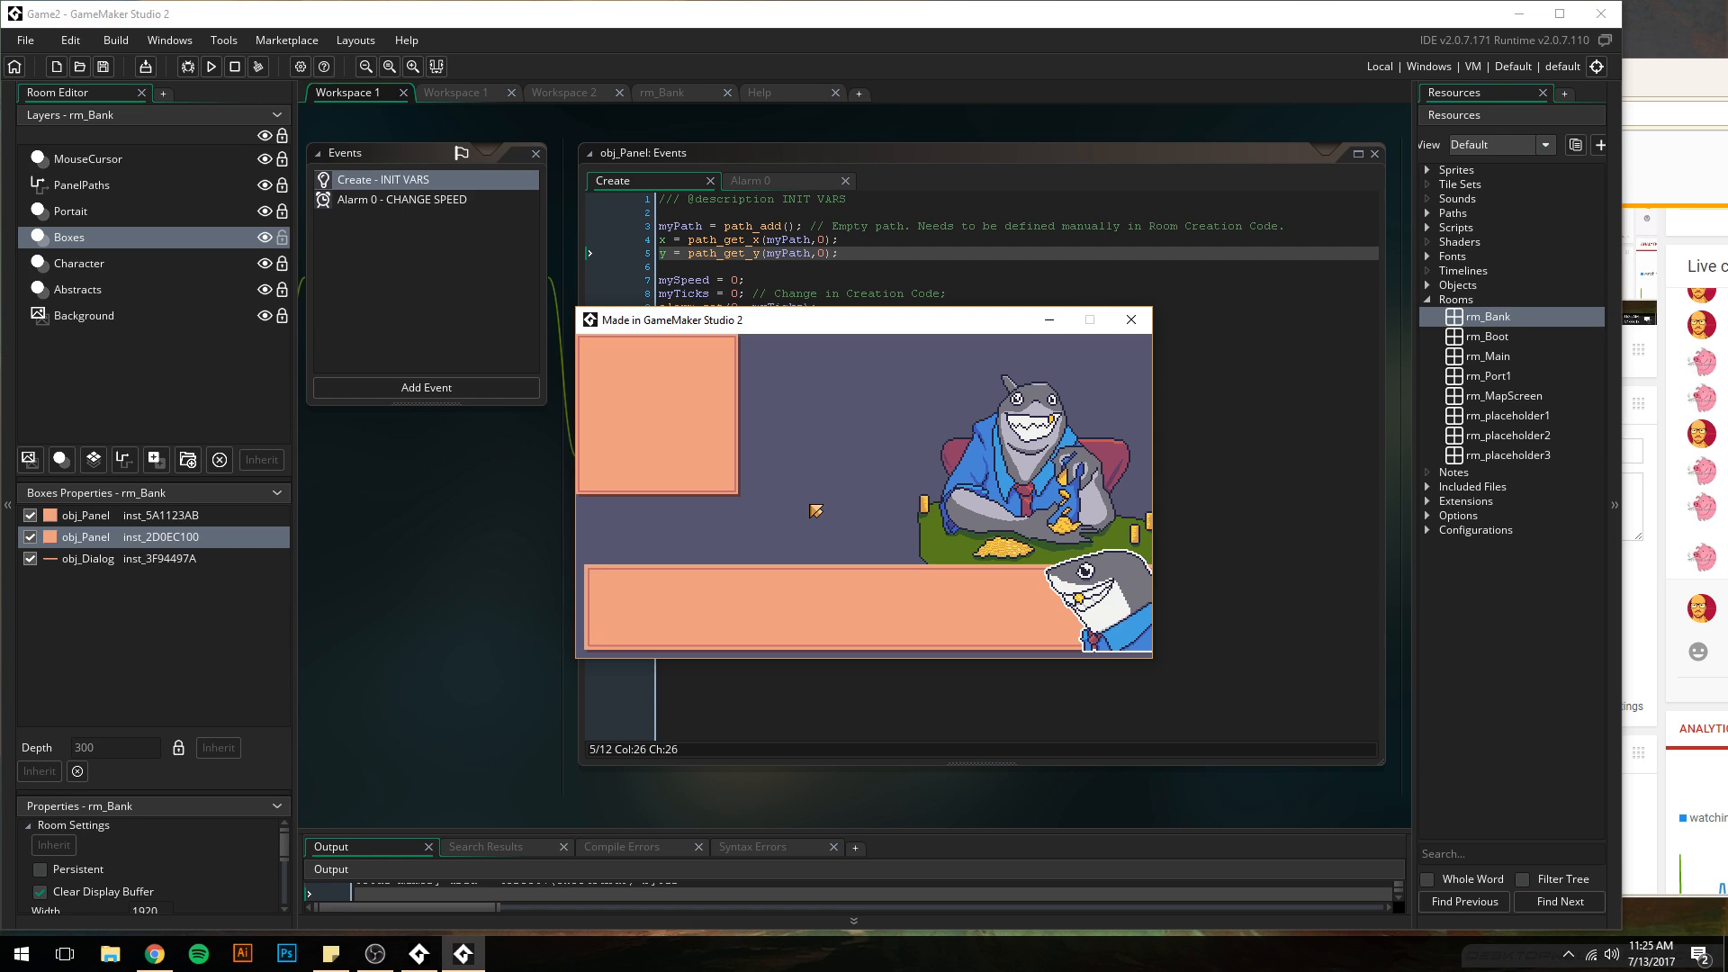
left_click(1131, 319)
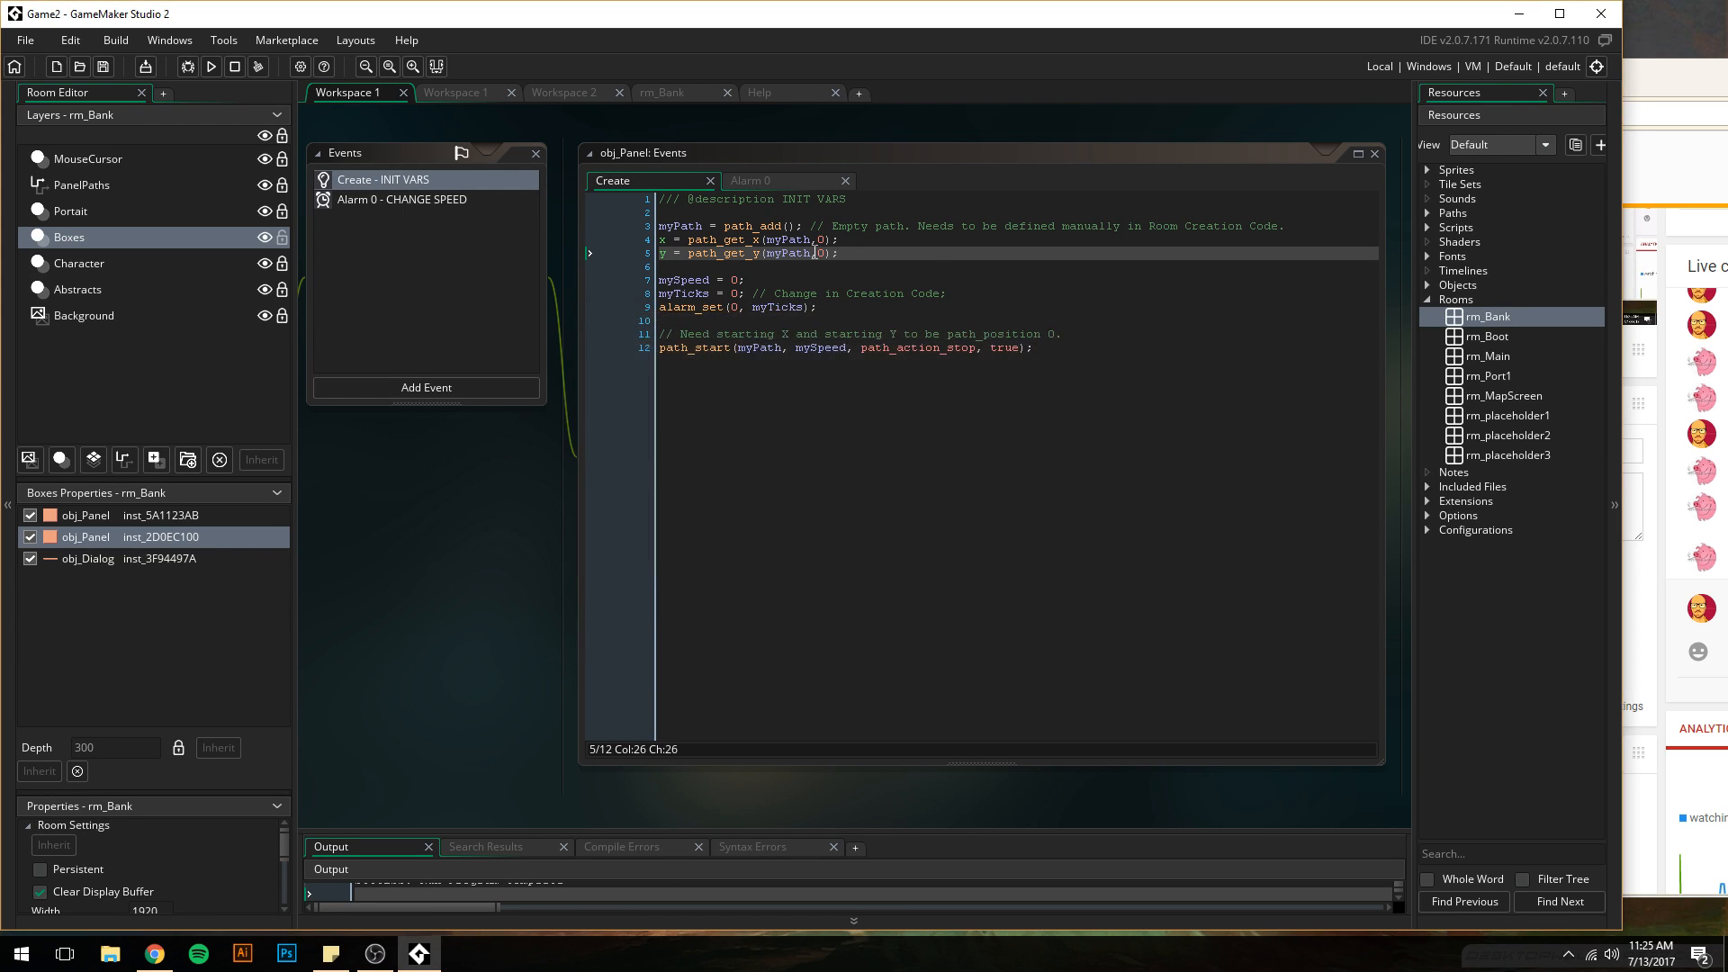
- Set the position argument to 1 in both the path_get_x and path_get_y calls and test-run the game
left_click(822, 239)
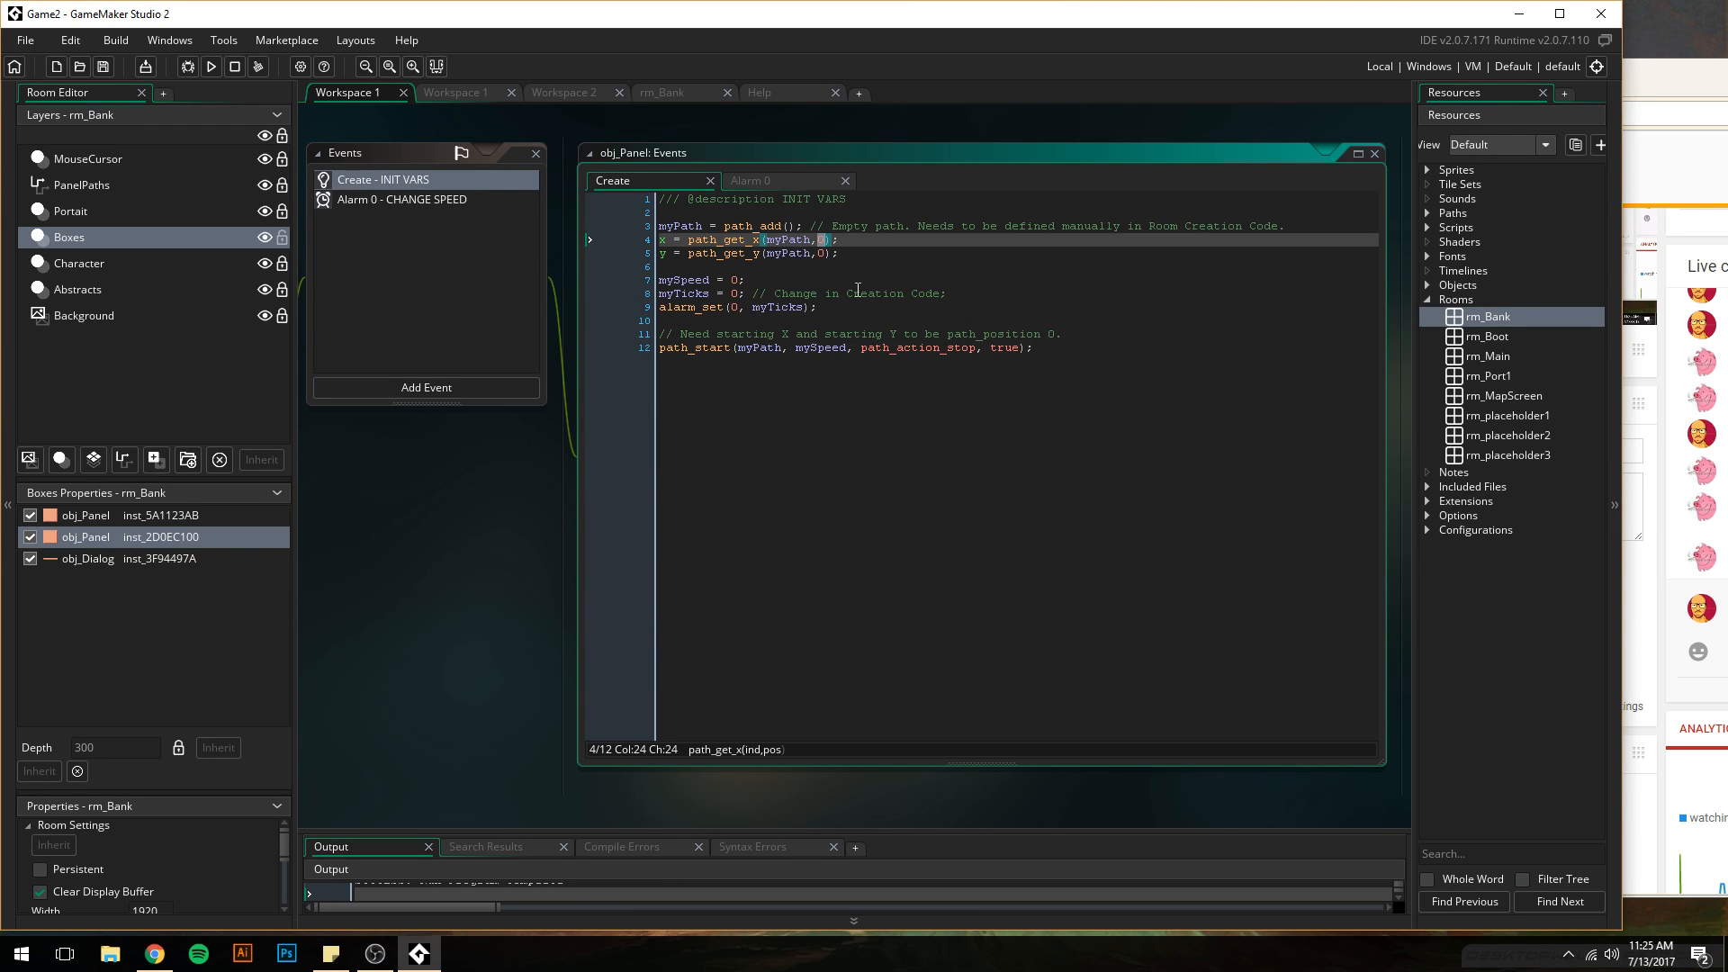
type("1")
left_click(823, 255)
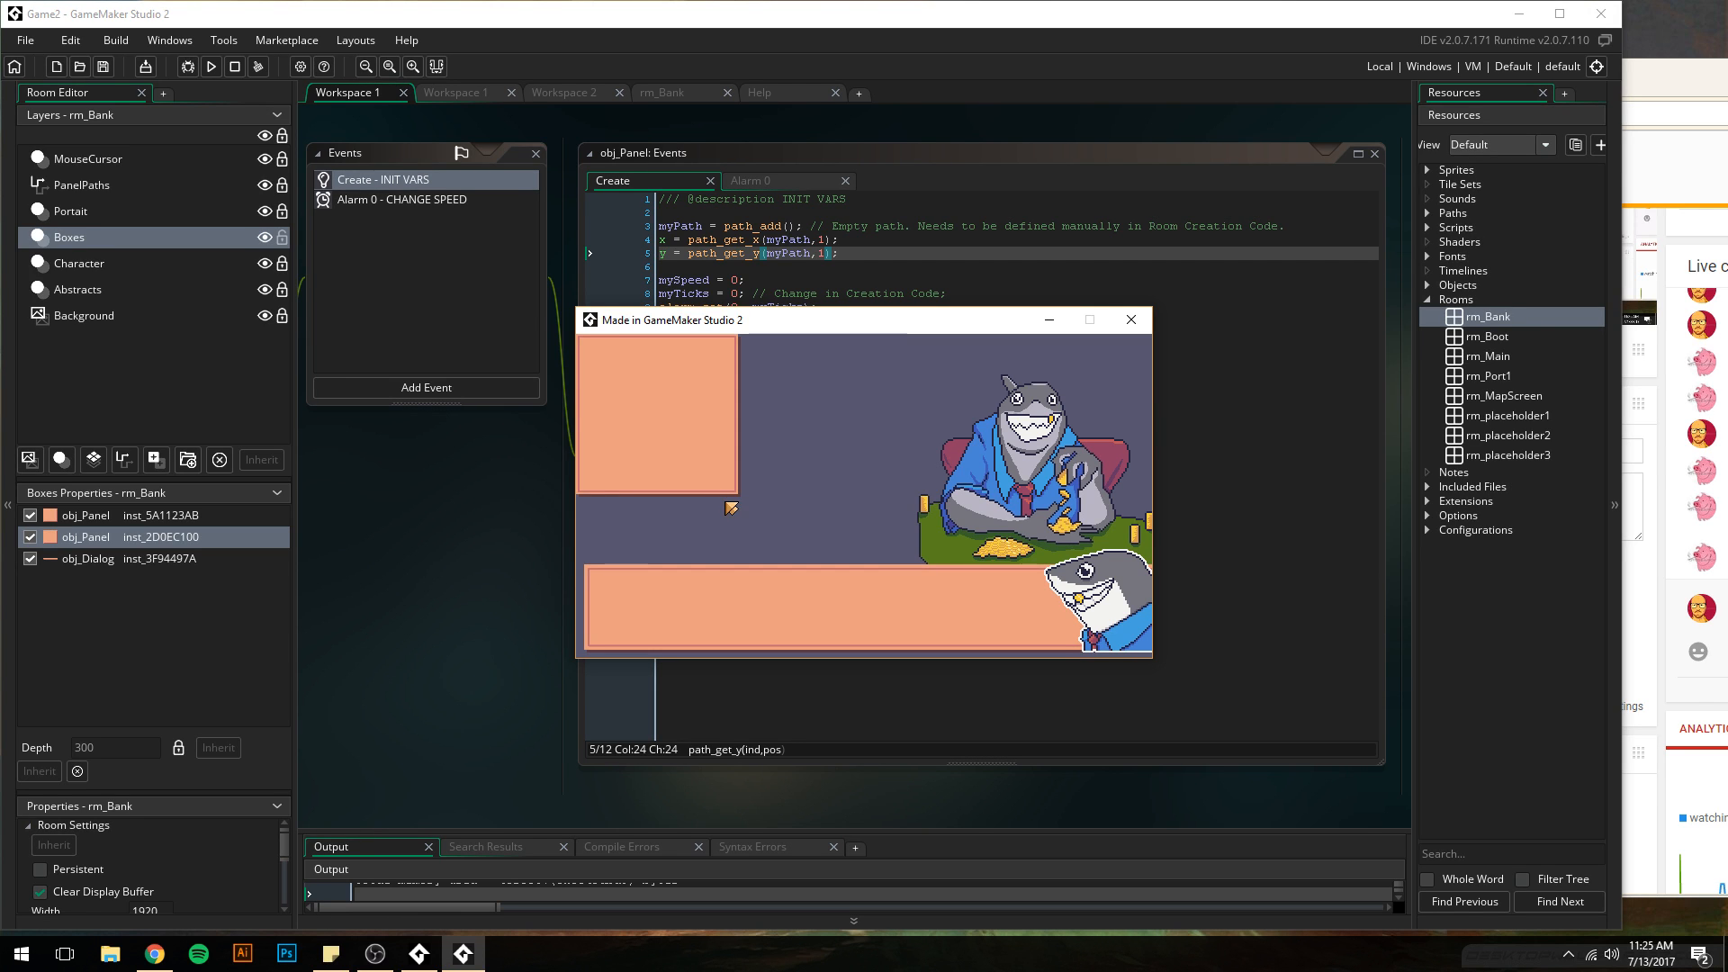
left_click(1131, 319)
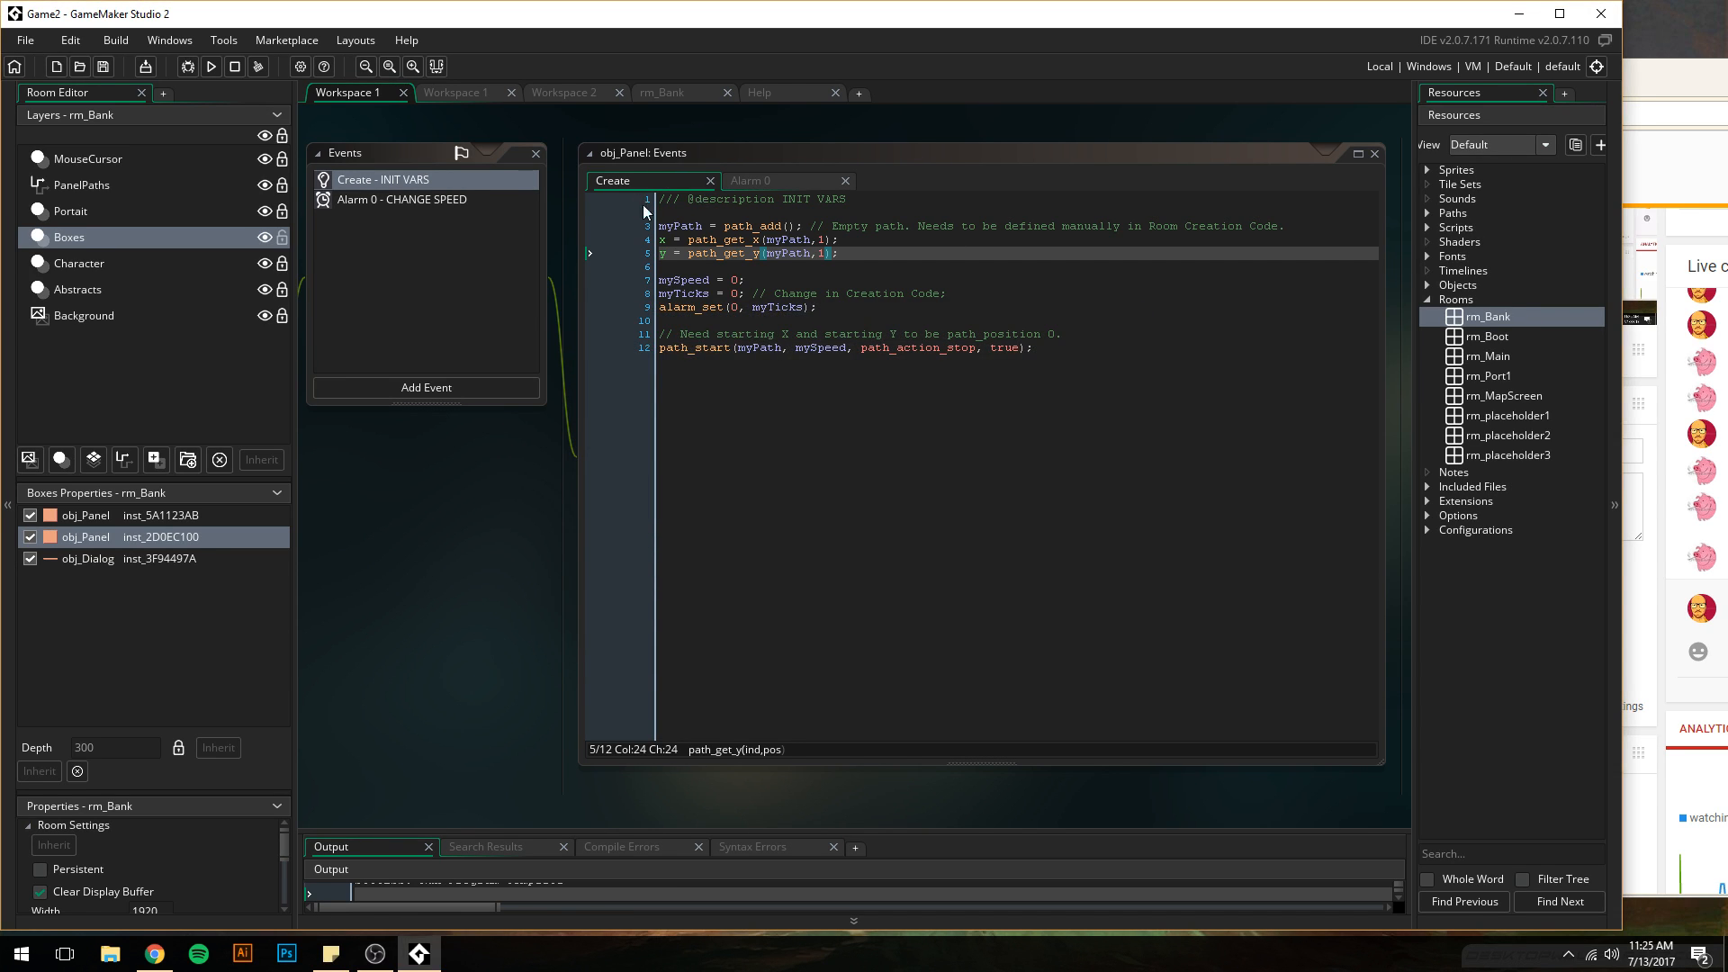
- Set the position argument back to 0 in both the path_get_x and path_get_y calls
left_click(821, 239)
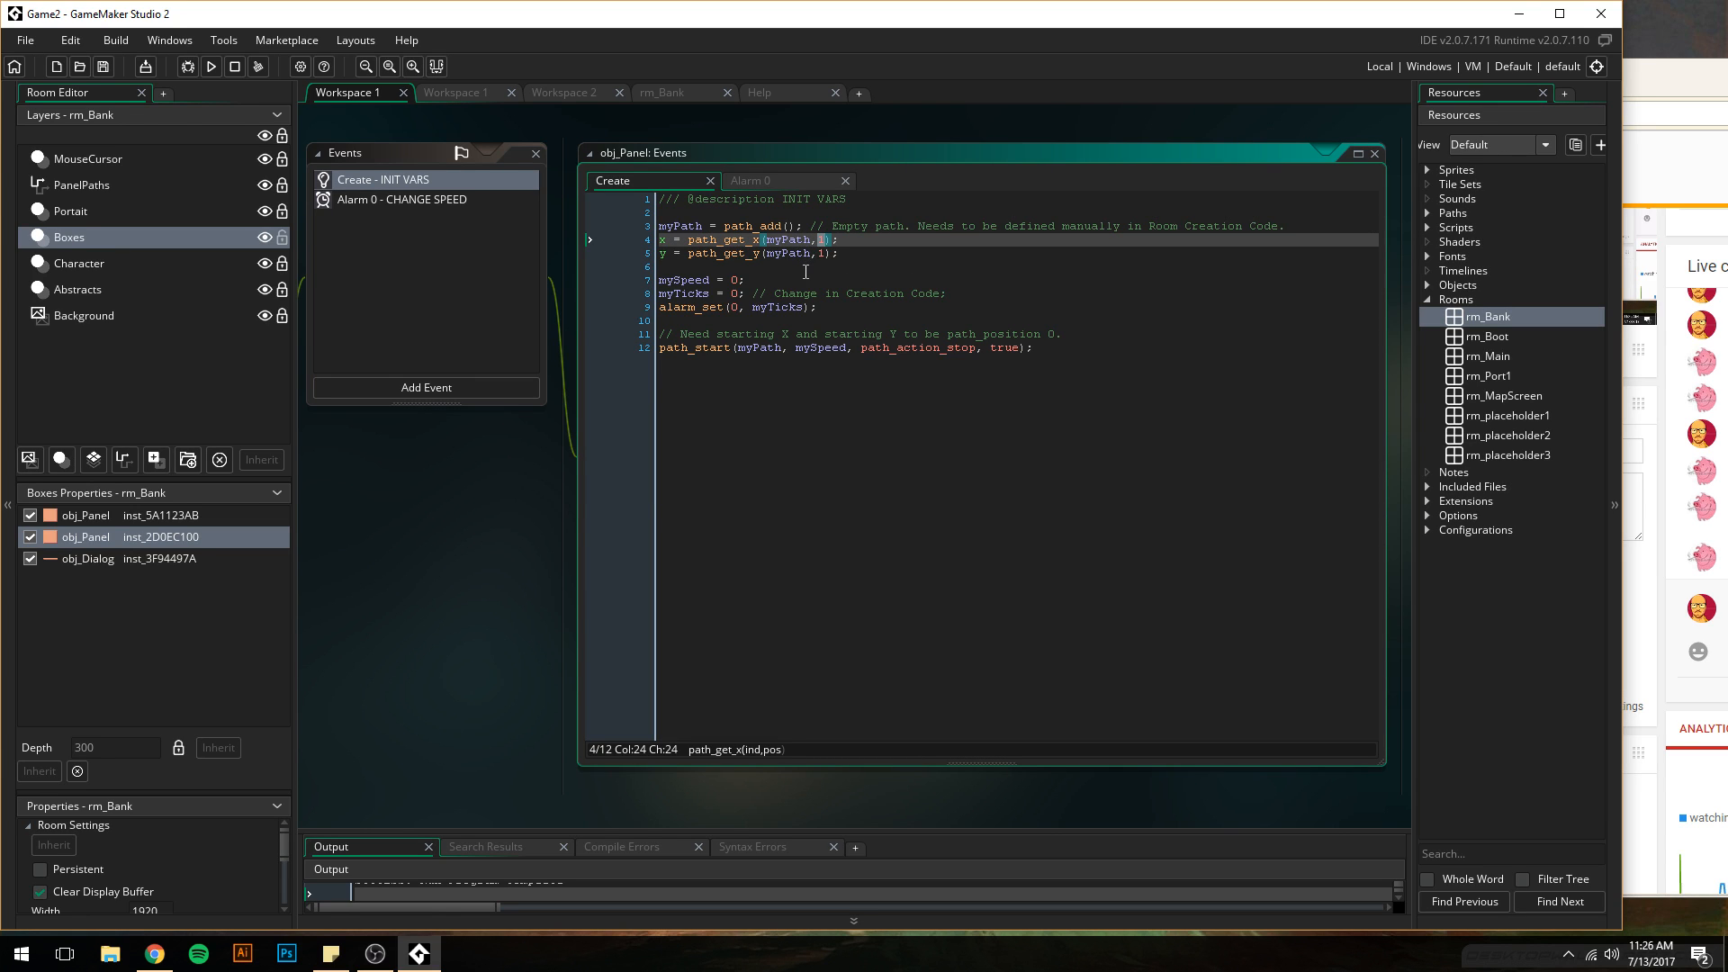
key("BackSpace")
type("0")
left_click(823, 253)
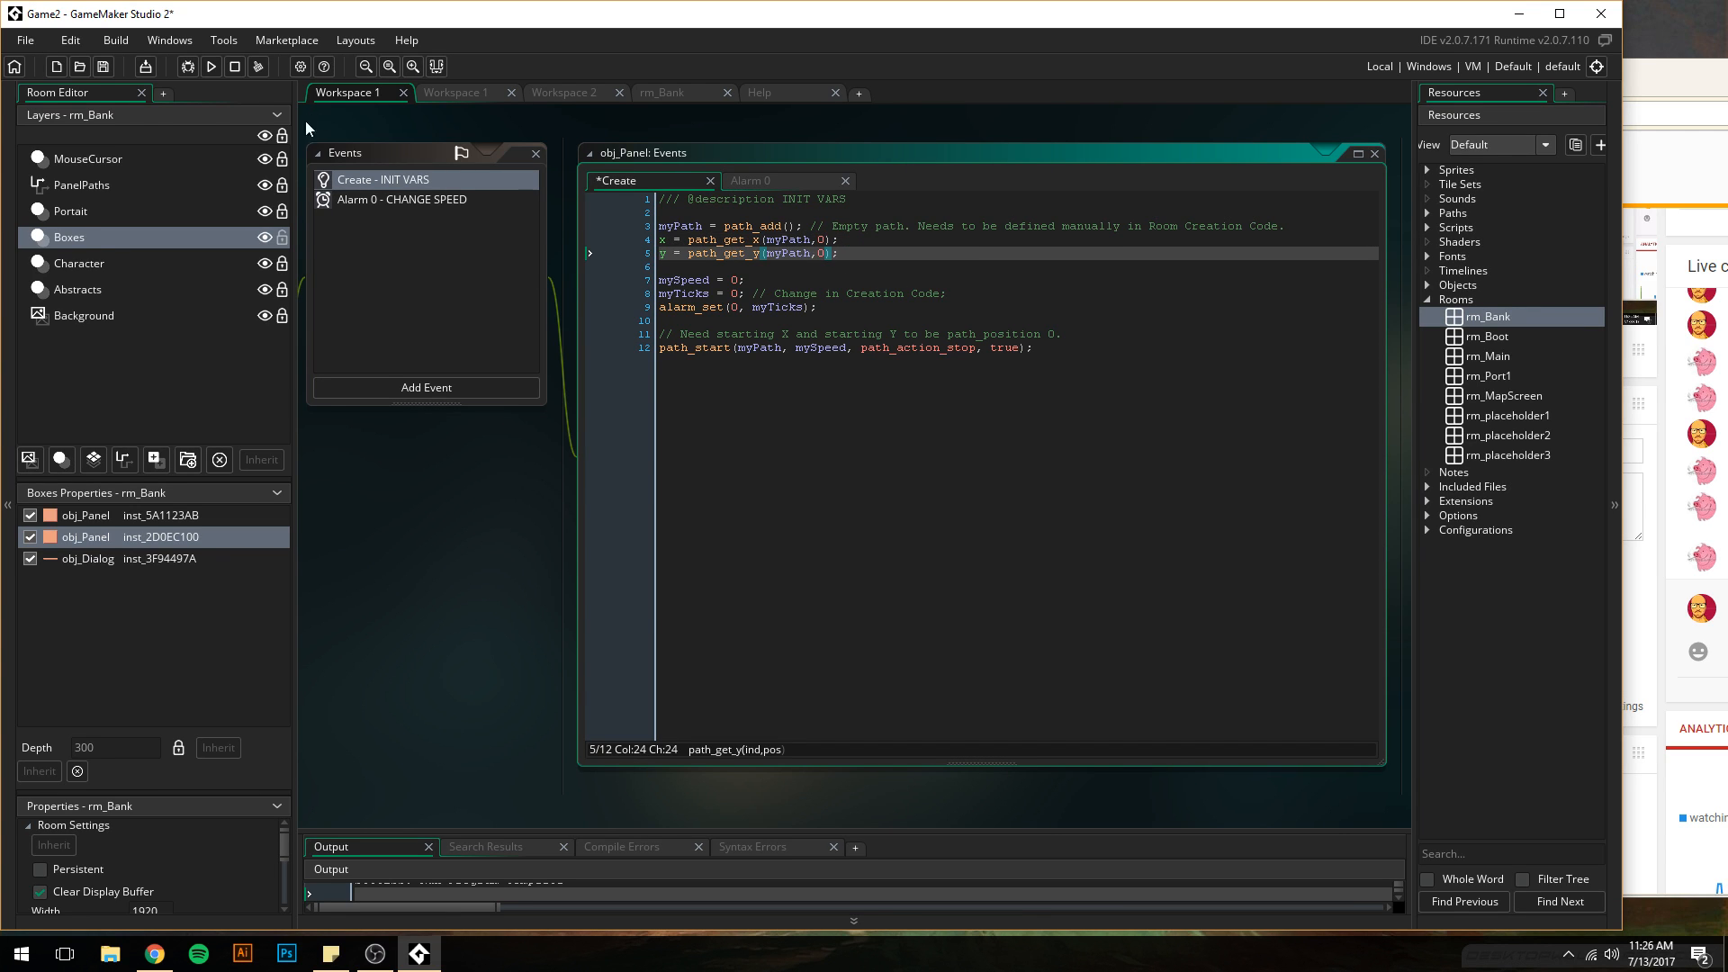
- In the rm_Bank room, expand the Paths resources and select and unlock the PanelPaths layer
left_click(686, 94)
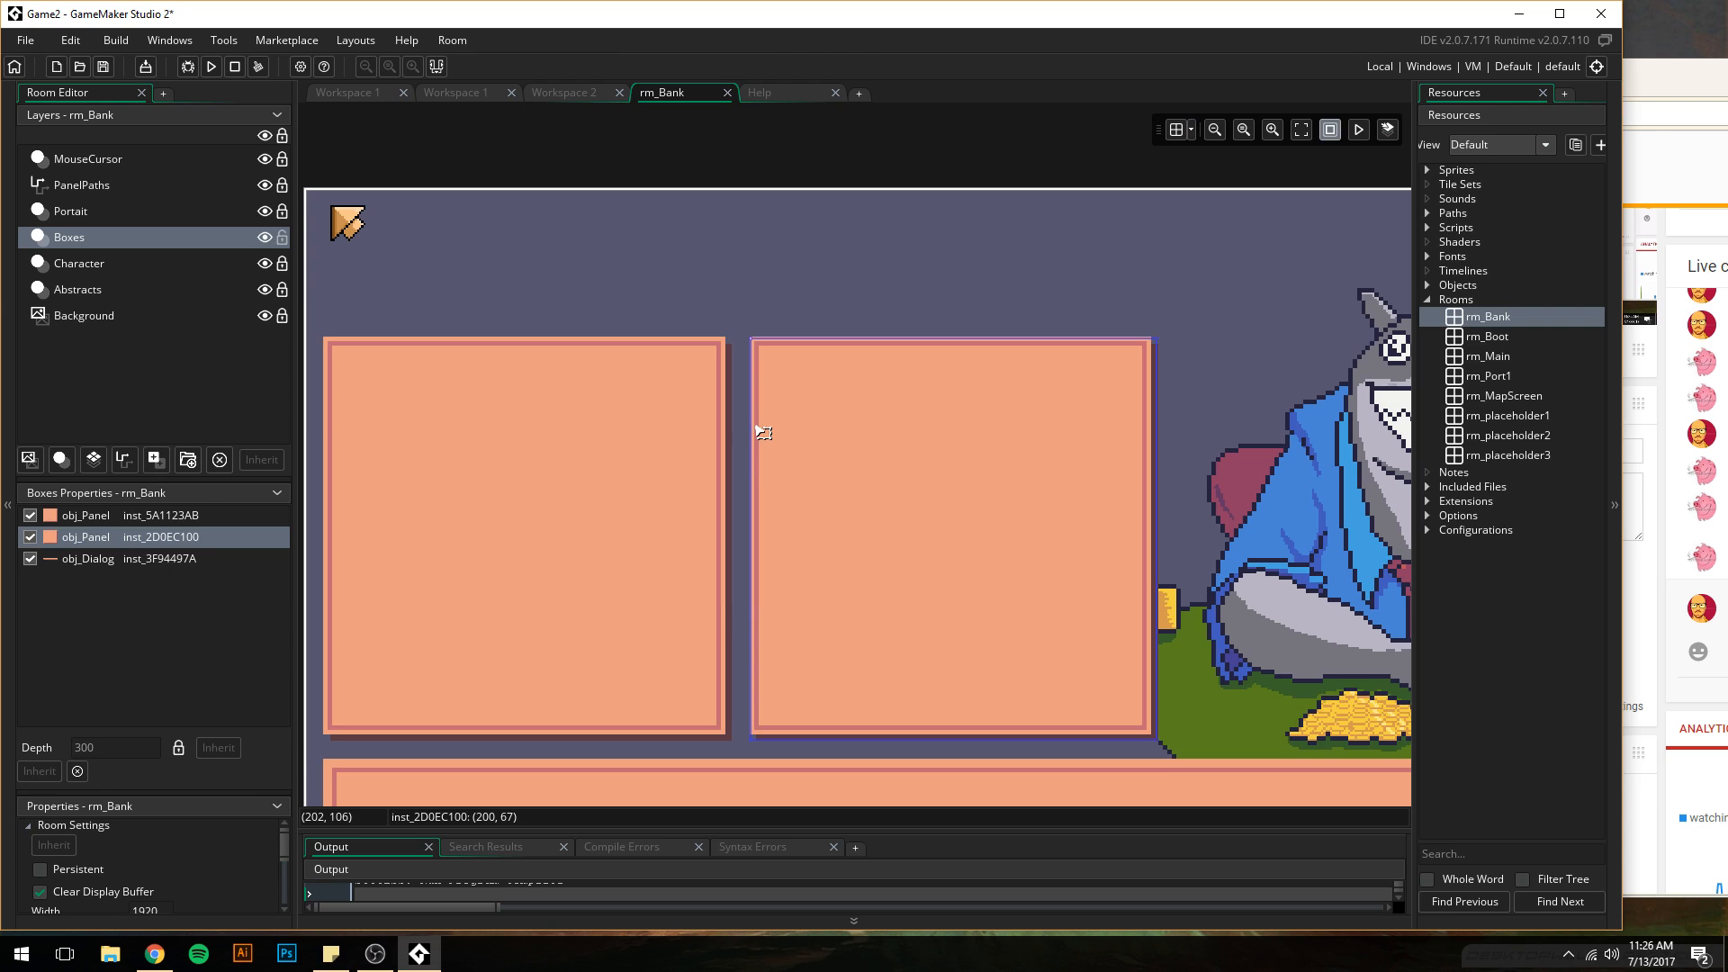
scroll(765, 441, "down", 2, "ctrl")
middle_click_drag(776, 459, 713, 297)
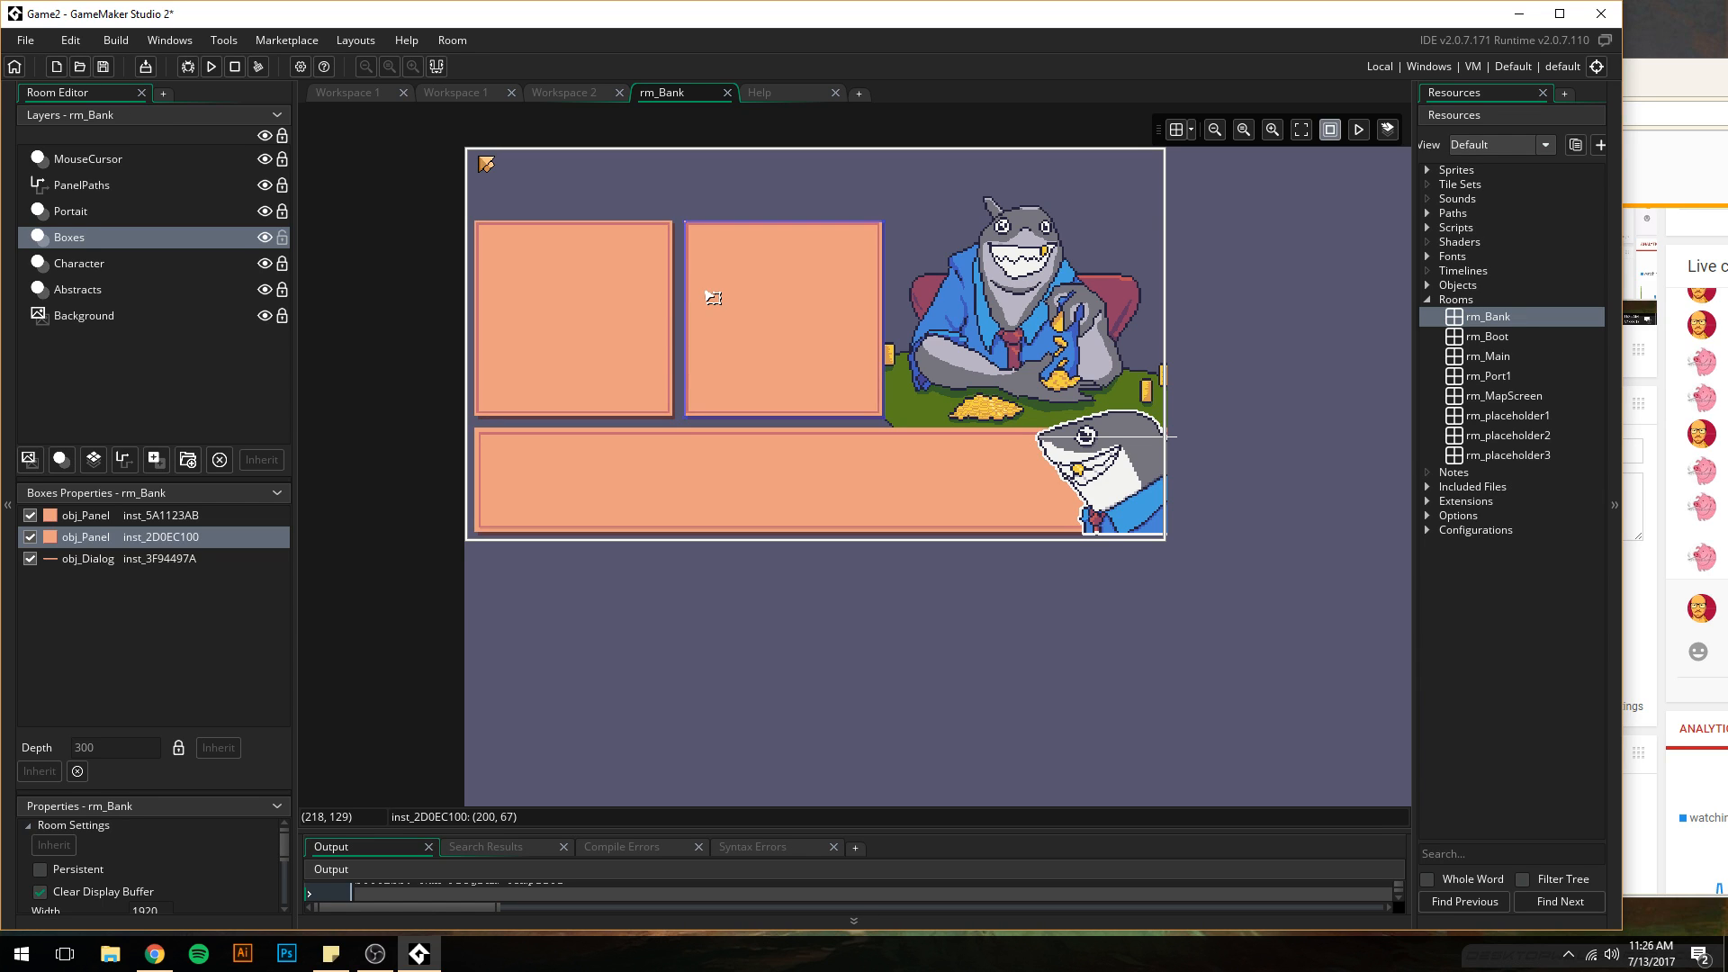
left_click(267, 186)
left_click(267, 186)
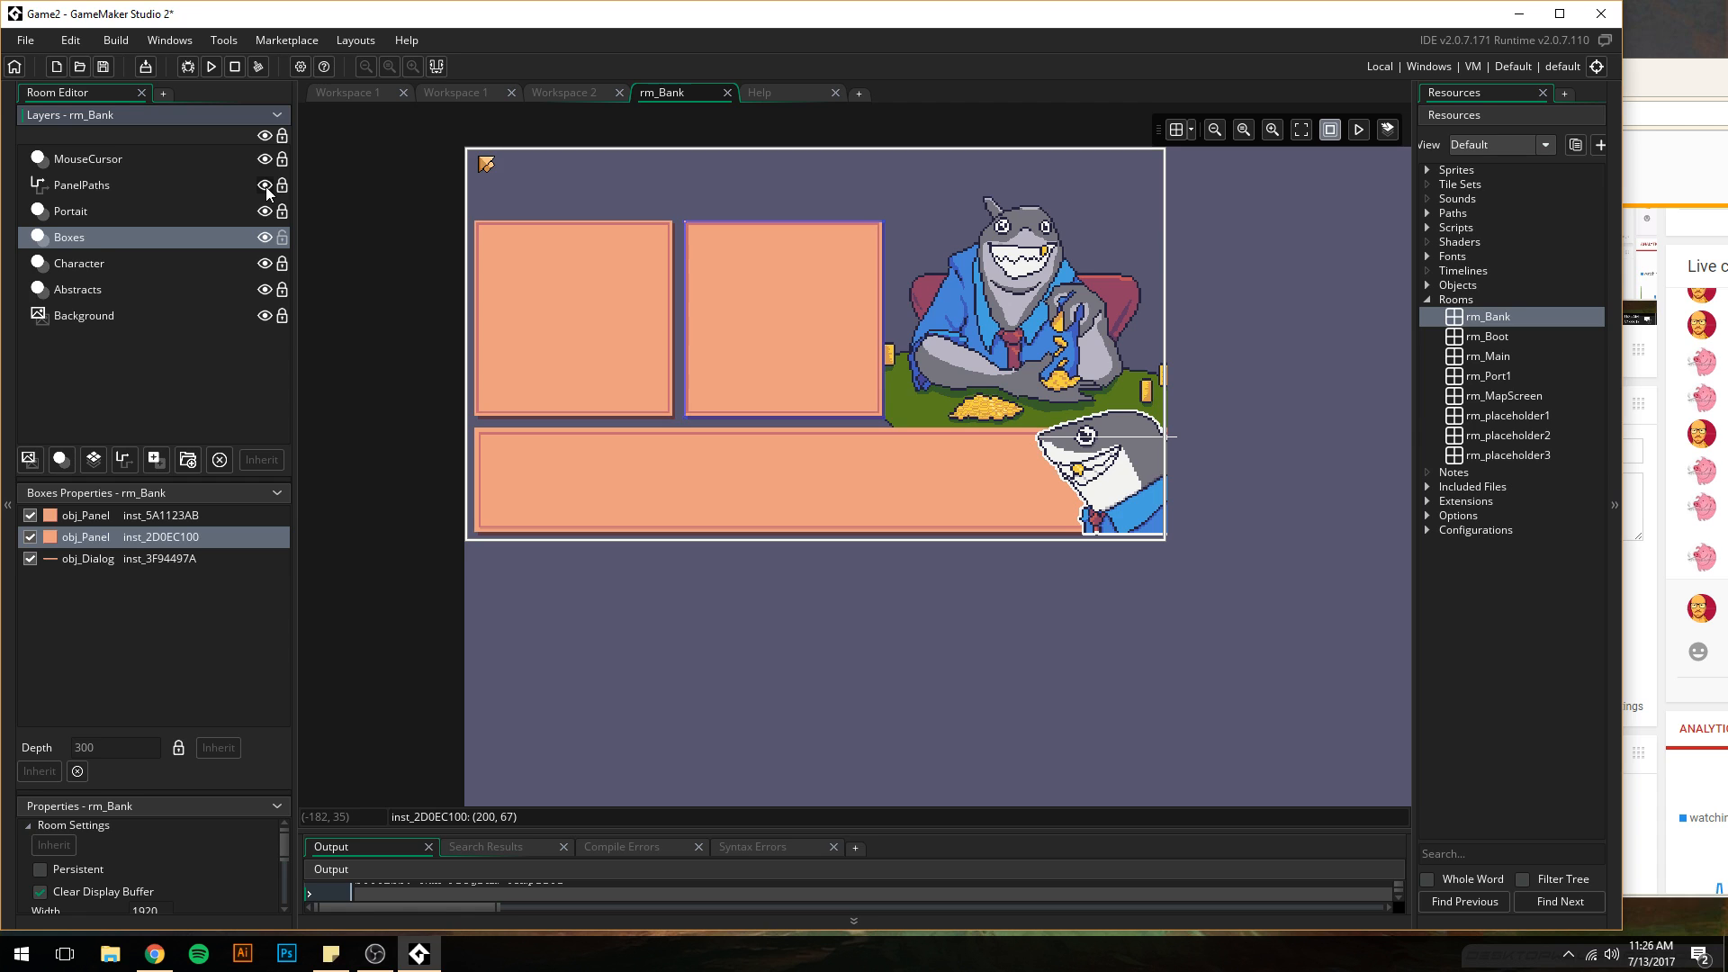
left_click(1428, 213)
left_click(1496, 244)
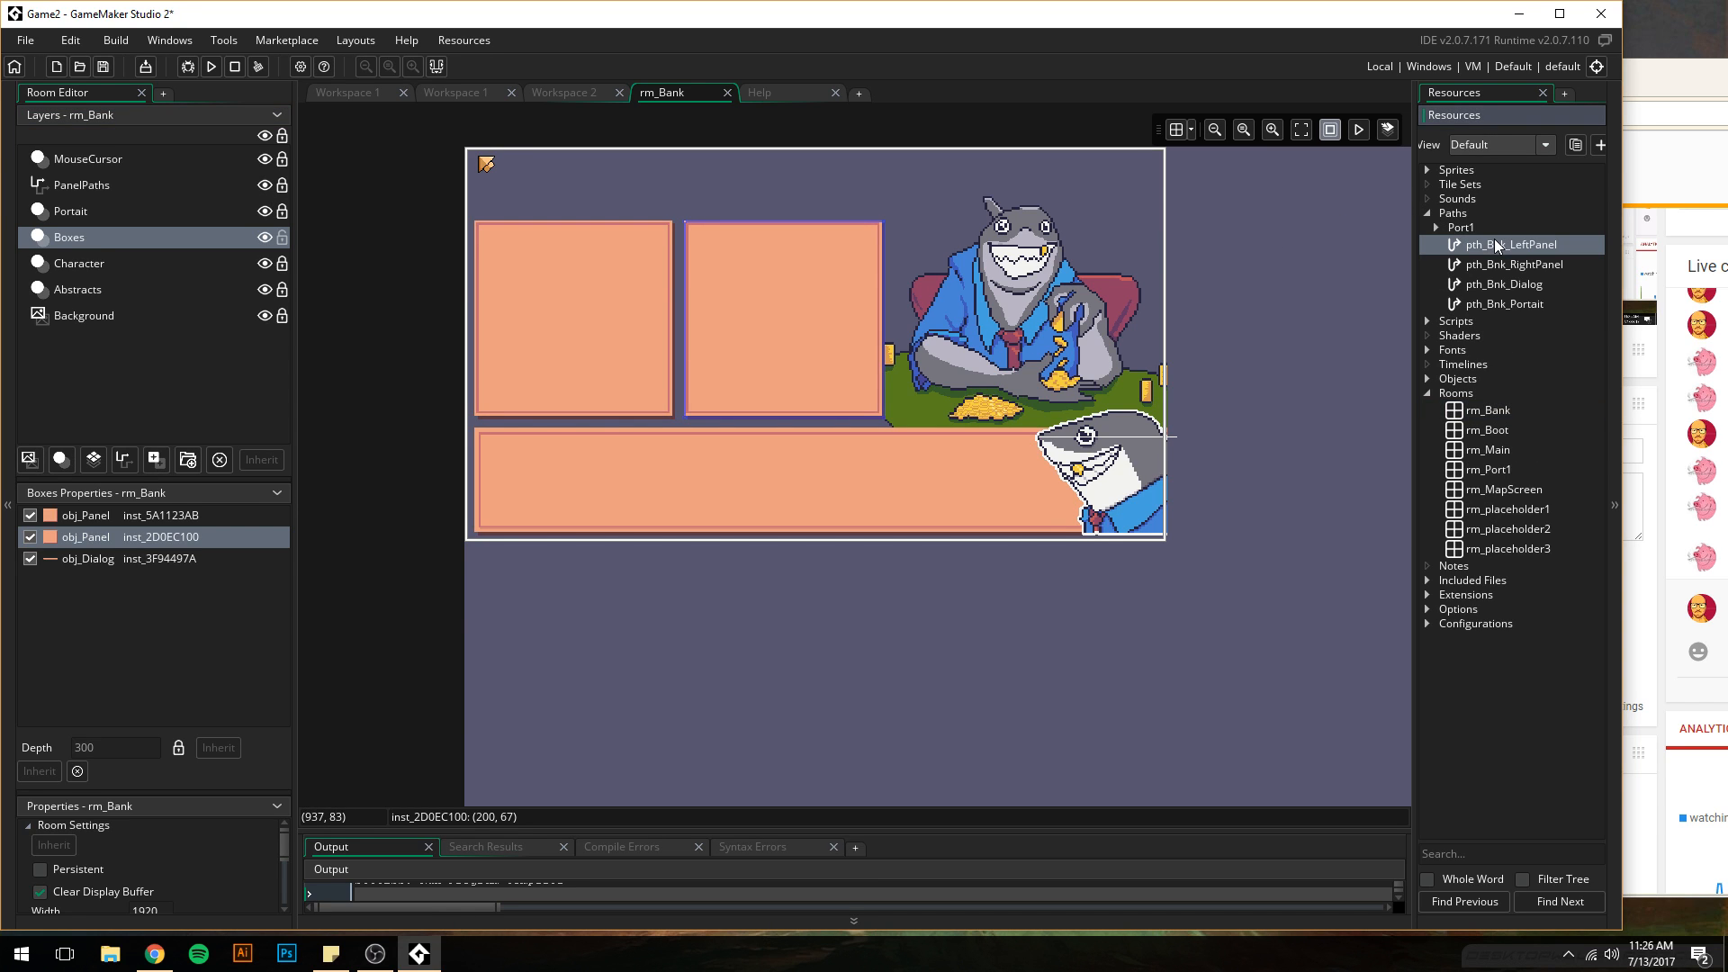
left_click(72, 185)
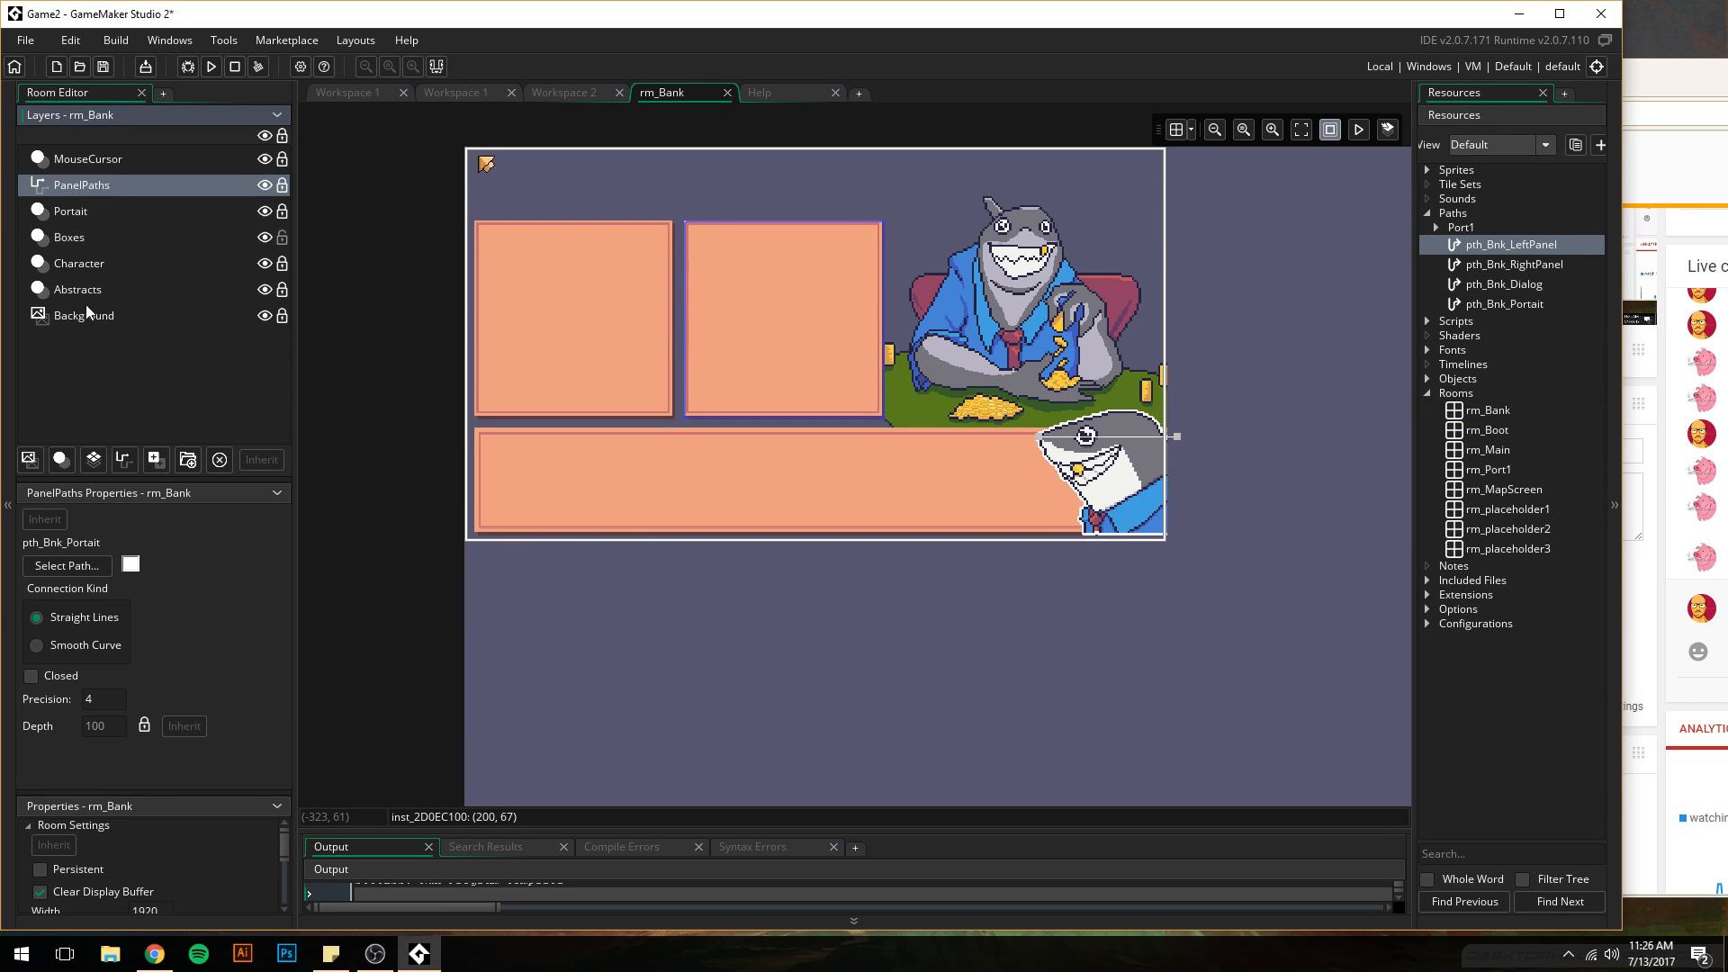
left_click(282, 184)
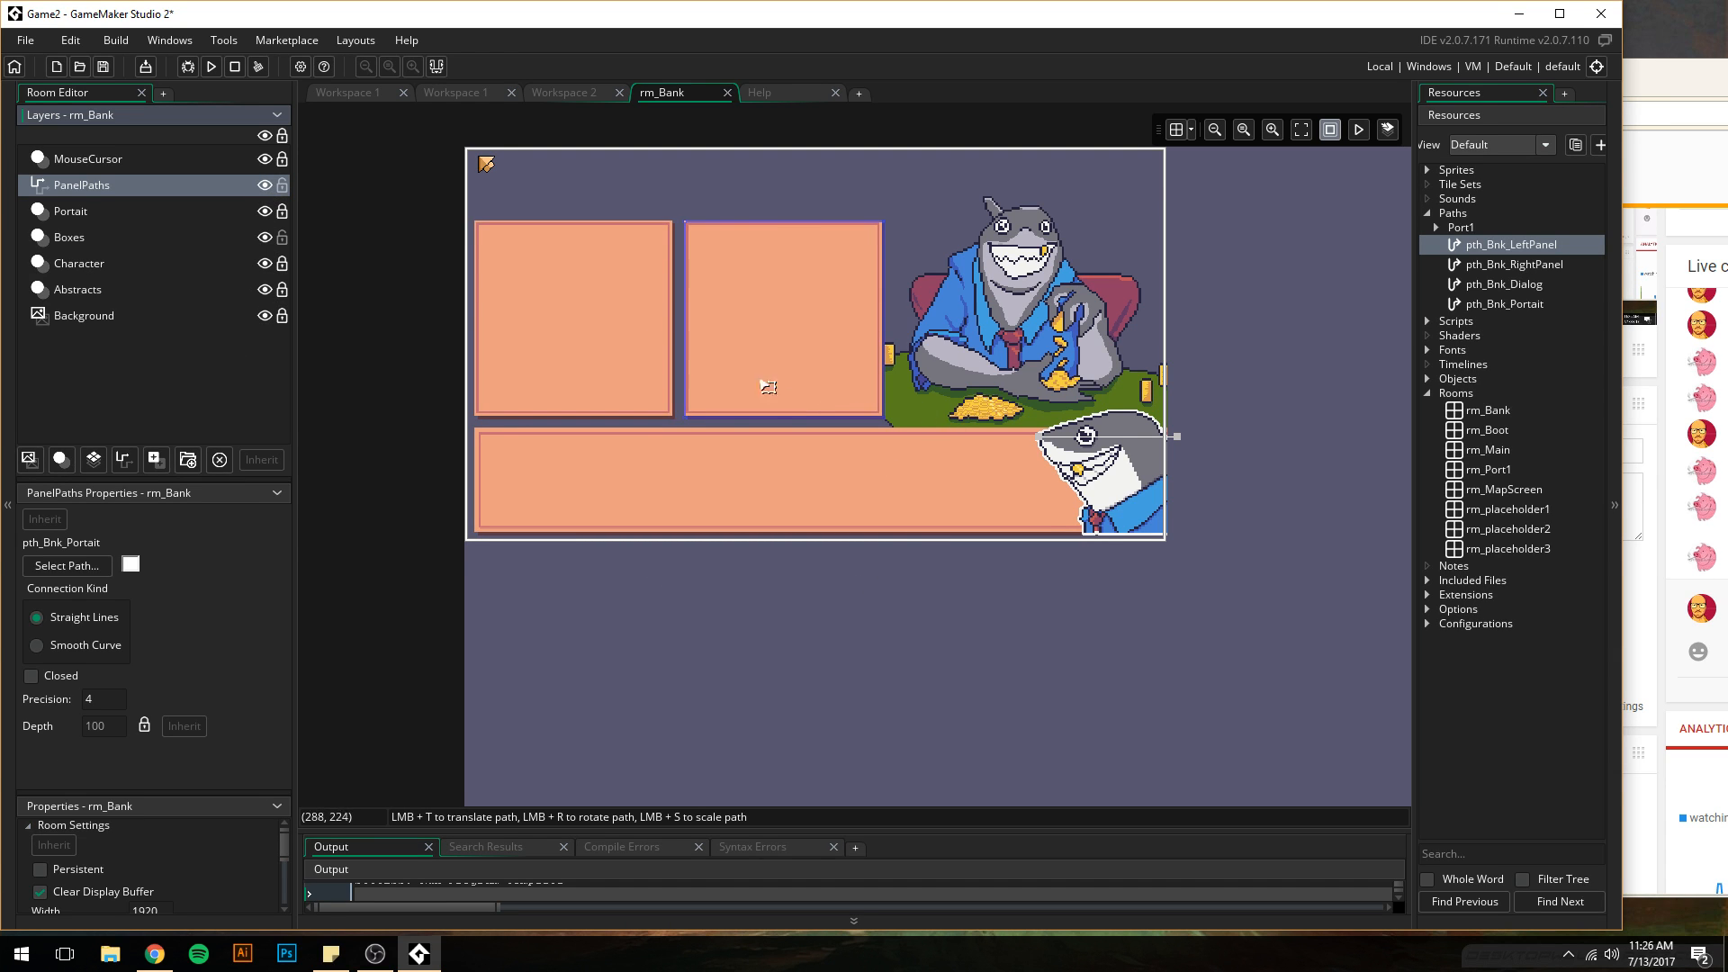
- Assign pth_Bnk_LeftPanel to the PanelPaths layer of rm_Bank, undoing any stray path point
left_click(607, 343)
key("ctrl+z")
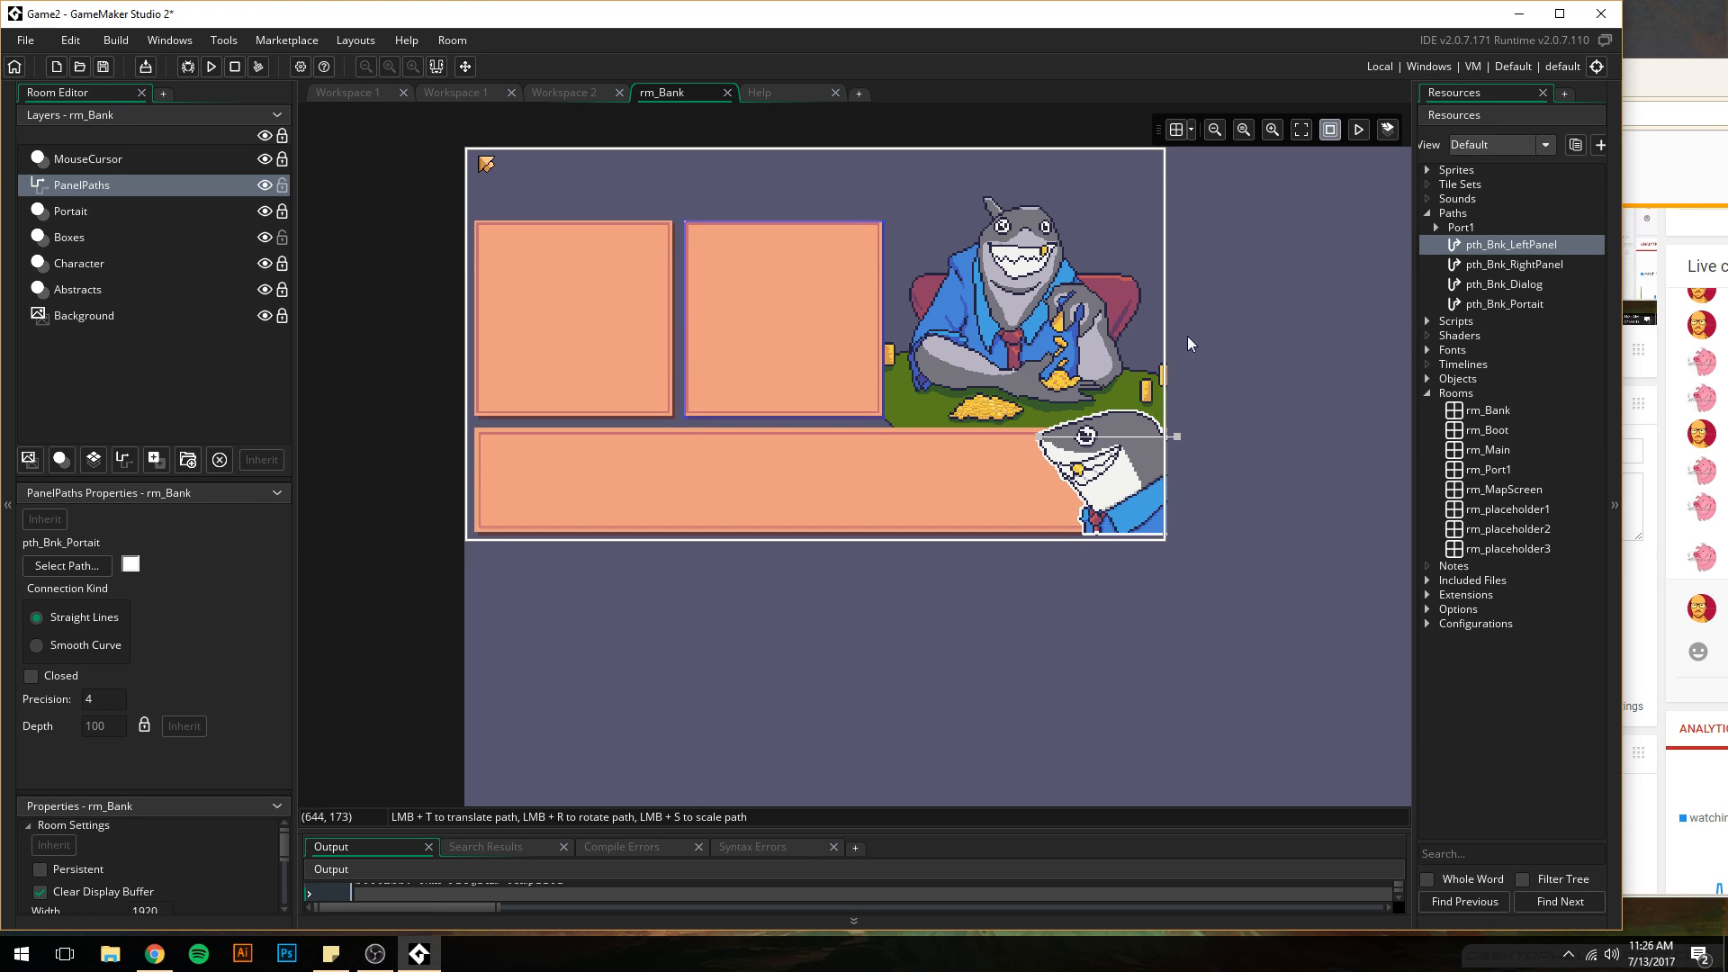
left_click_drag(1498, 252, 592, 584)
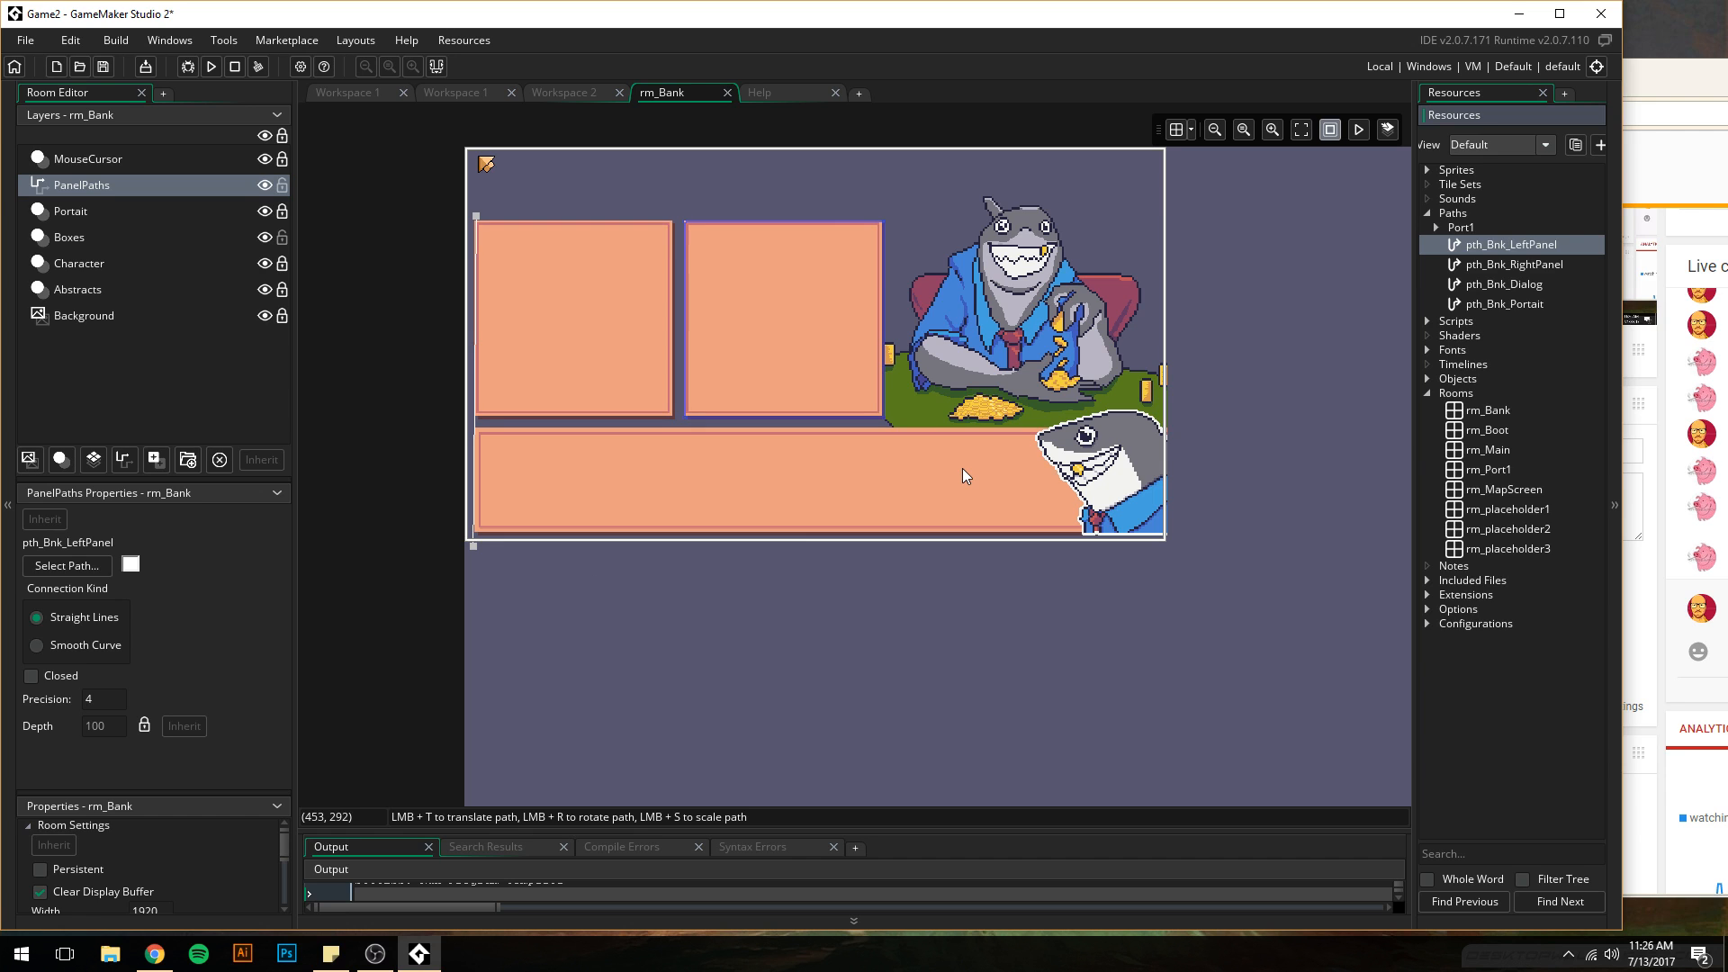
- Straighten the left panel path by moving its upper control point to (9, 63) and its lower one to (9, 364)
scroll(498, 579, "up", 3, "ctrl")
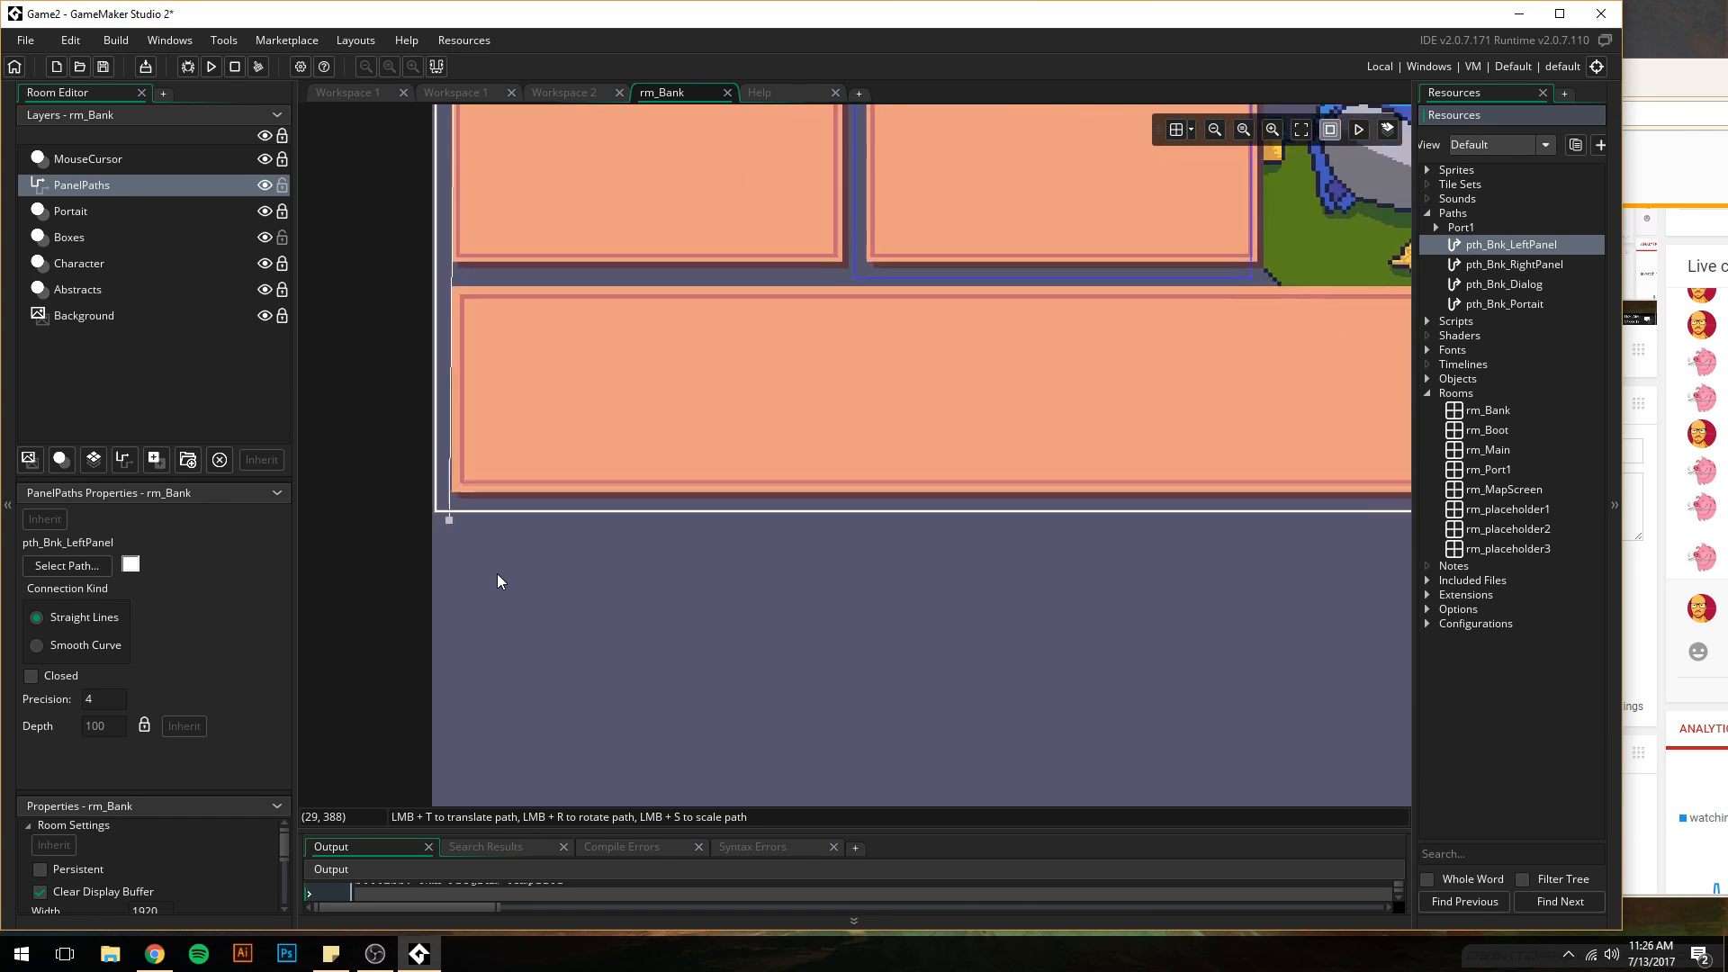
scroll(498, 580, "up", 1, "ctrl")
middle_click_drag(580, 352, 607, 770)
middle_click_drag(652, 374, 688, 506)
scroll(697, 423, "down", 5)
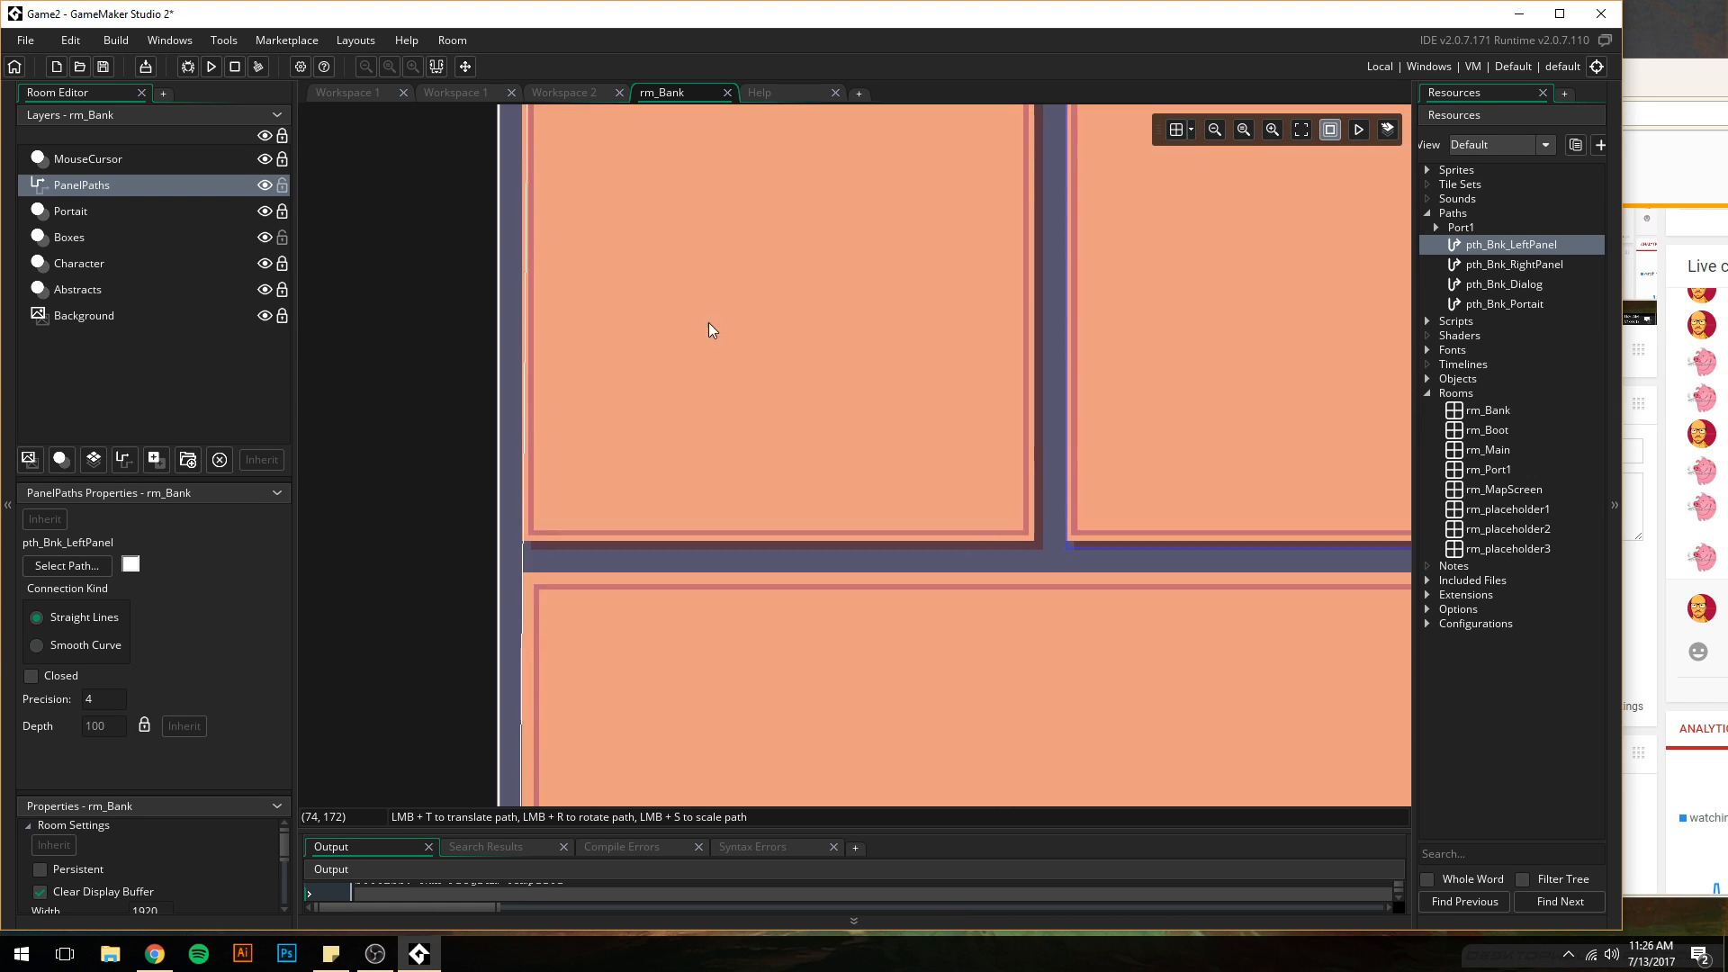
scroll(596, 450, "up", 6)
left_click_drag(505, 314, 501, 316)
scroll(571, 539, "down", 9)
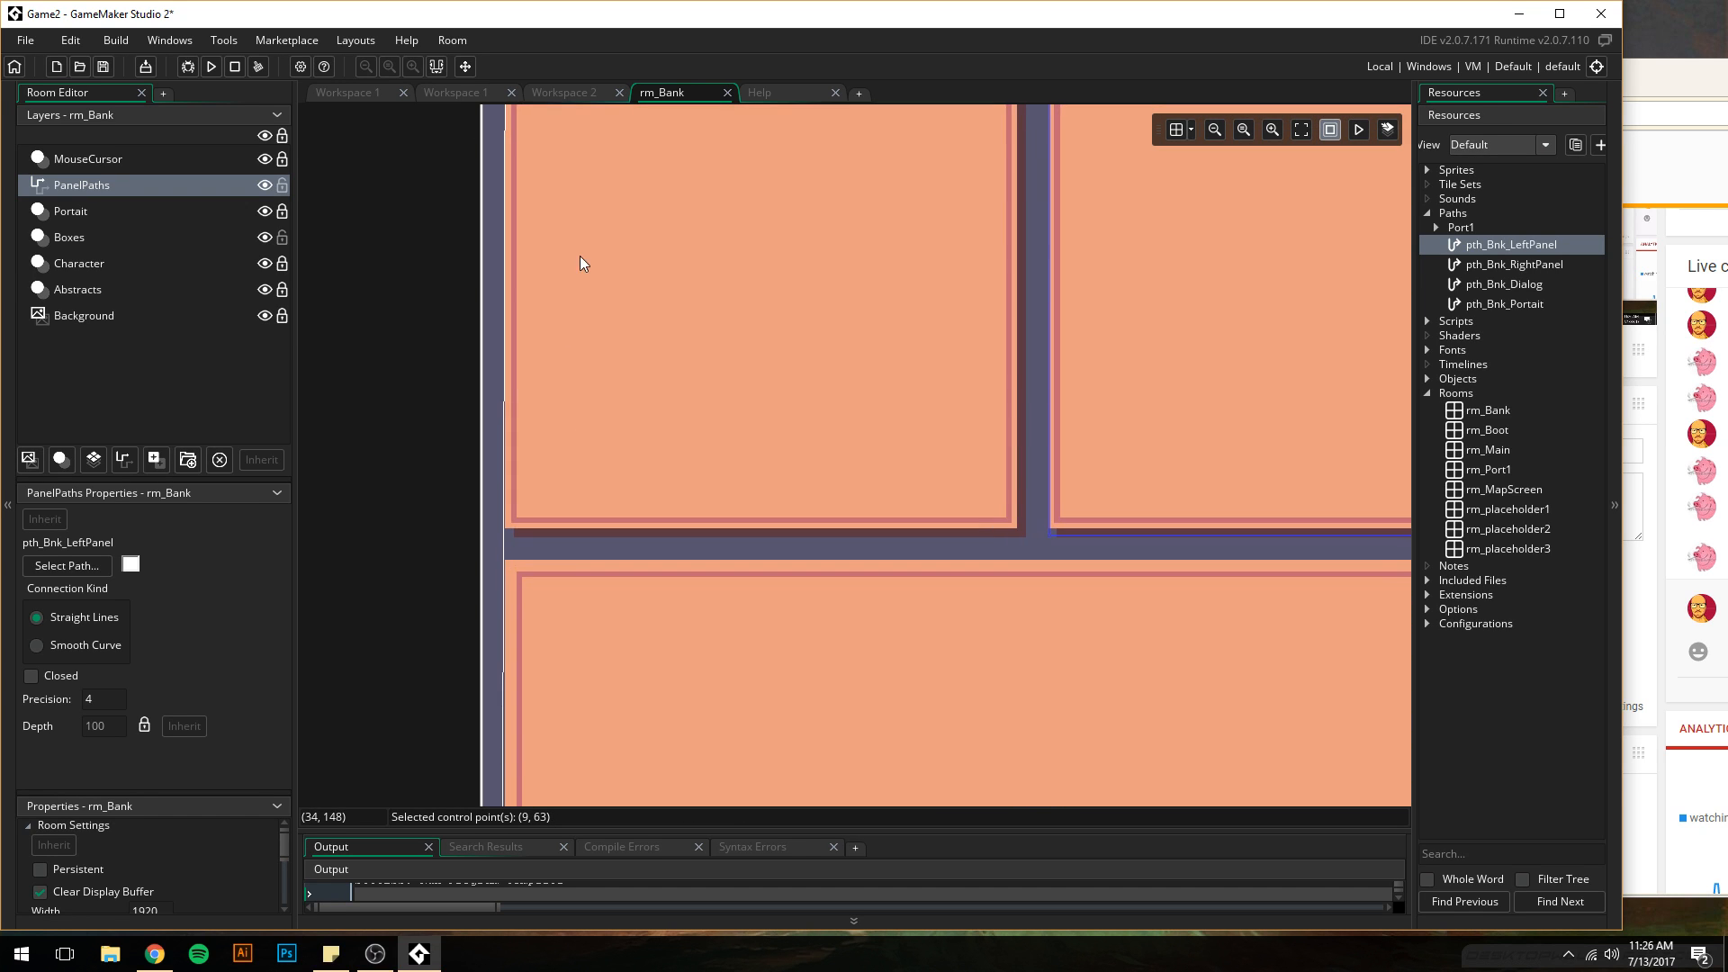
left_click_drag(504, 527, 507, 528)
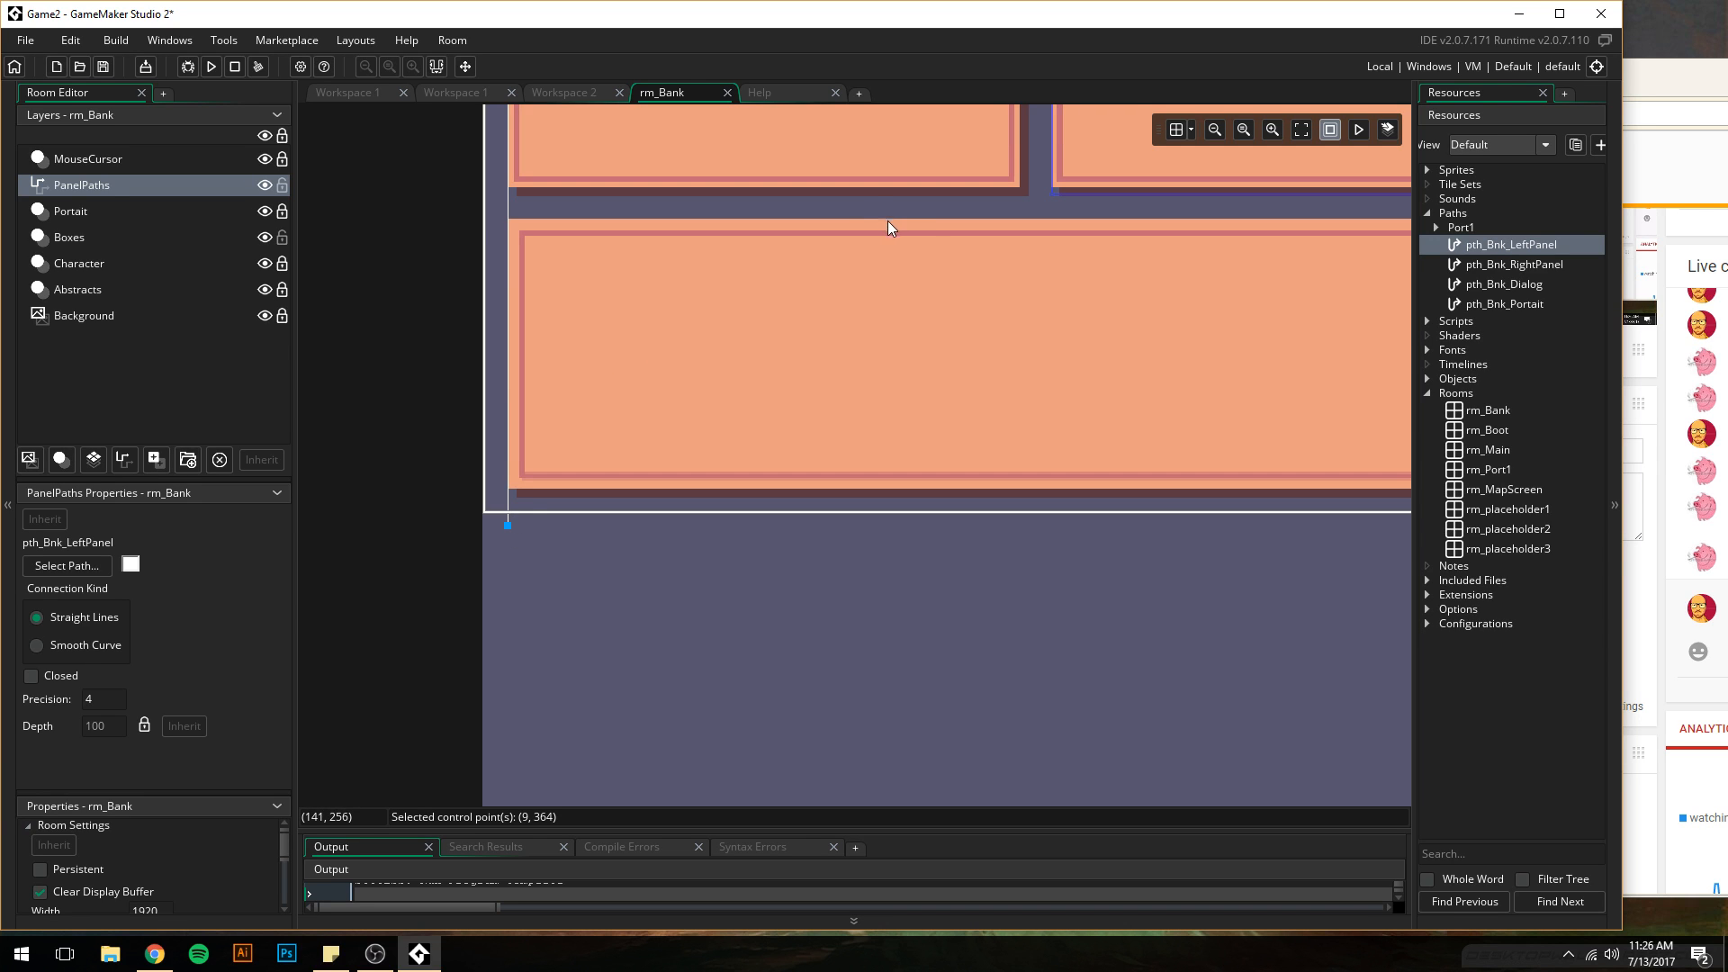
- Switch the PanelPaths layer to pth_Bnk_RightPanel and bring the path's lower part into view
left_click(1501, 263)
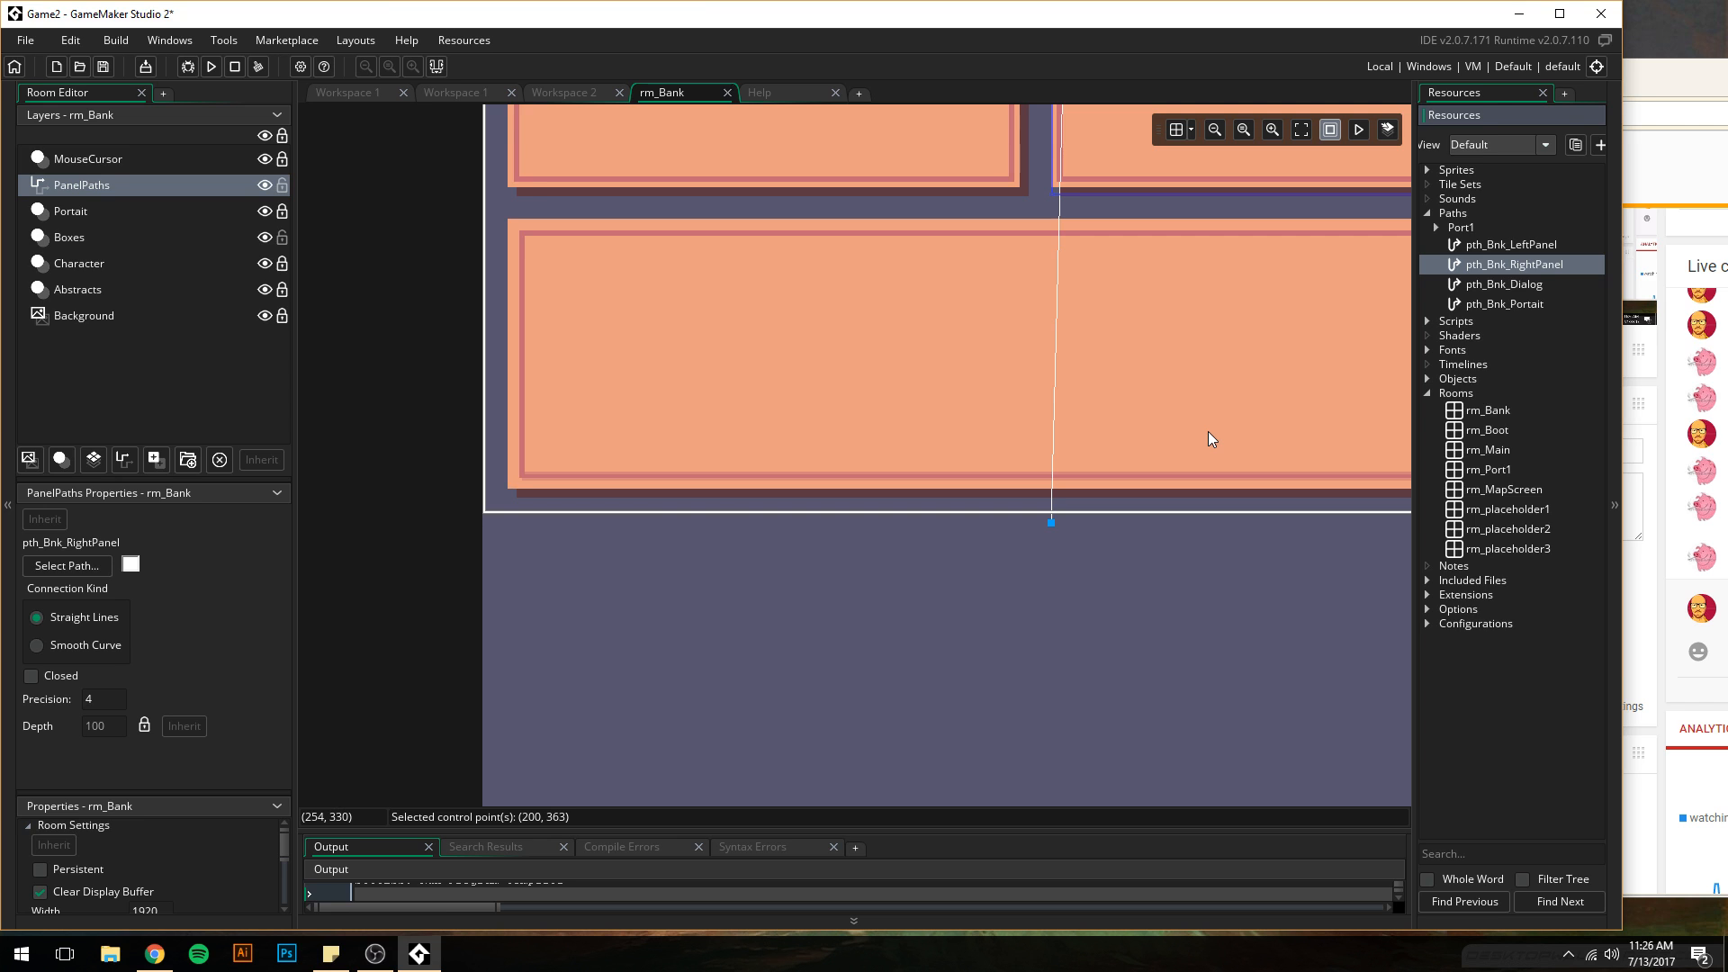
middle_click_drag(1081, 423, 795, 542)
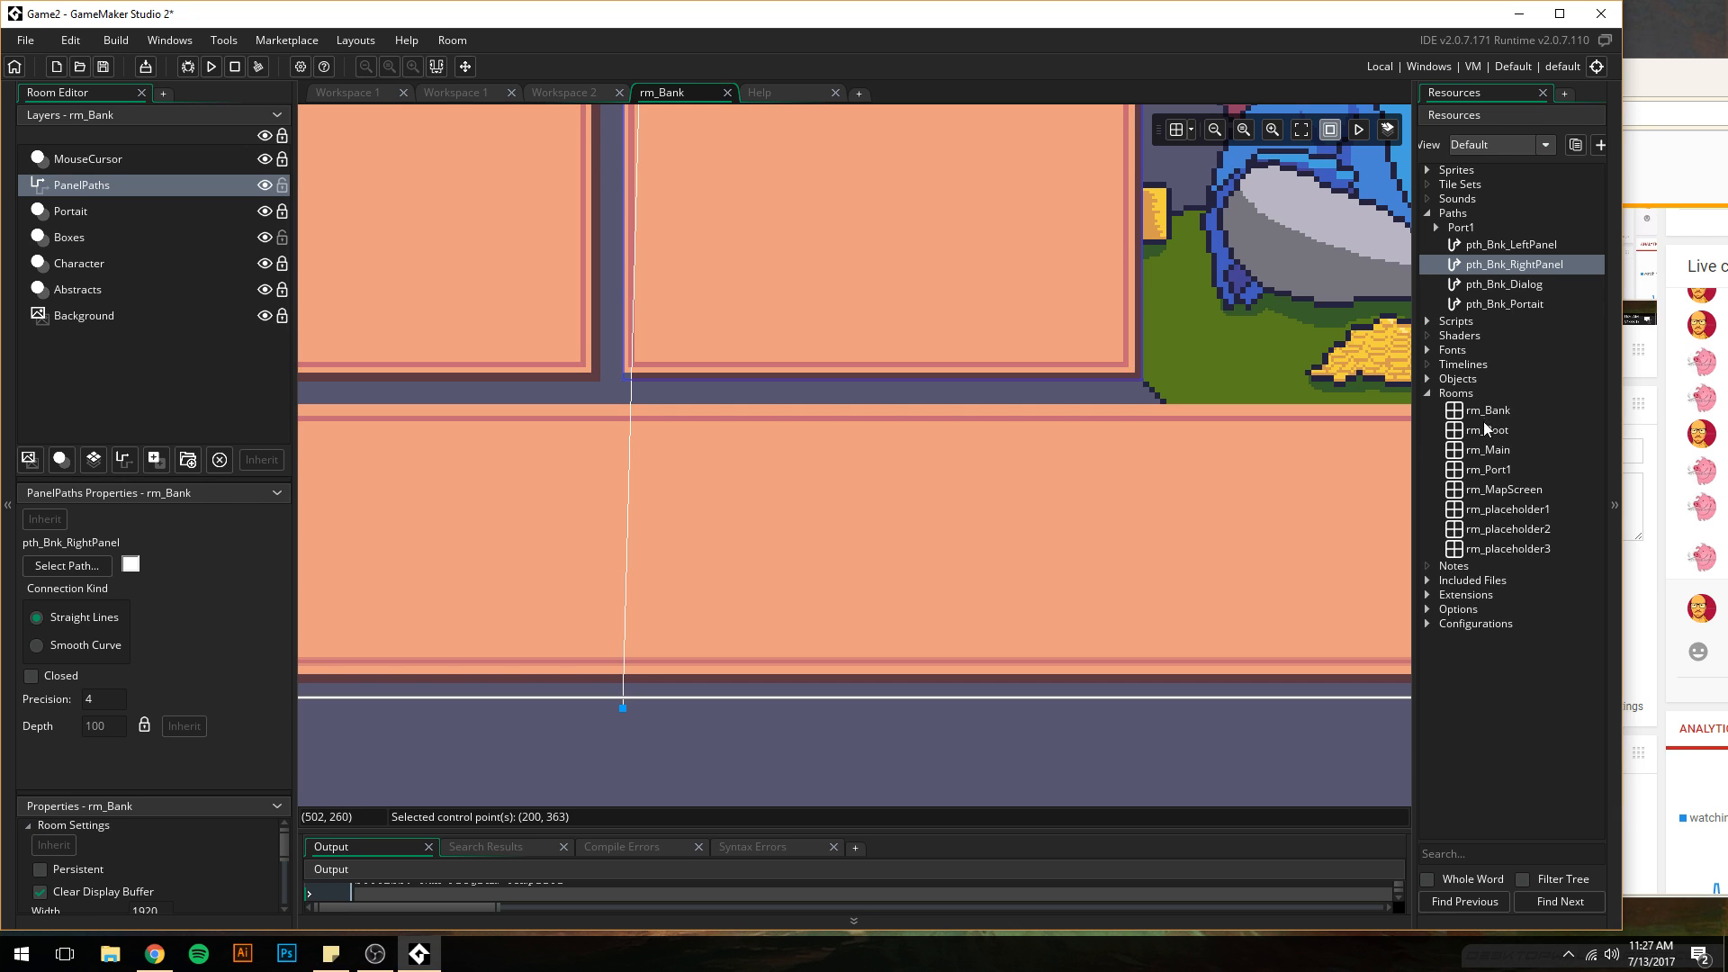
- Open the rm_Port1 room and examine which path each layer in the entrancePaths folder uses
left_click(1478, 472)
double_click(1477, 472)
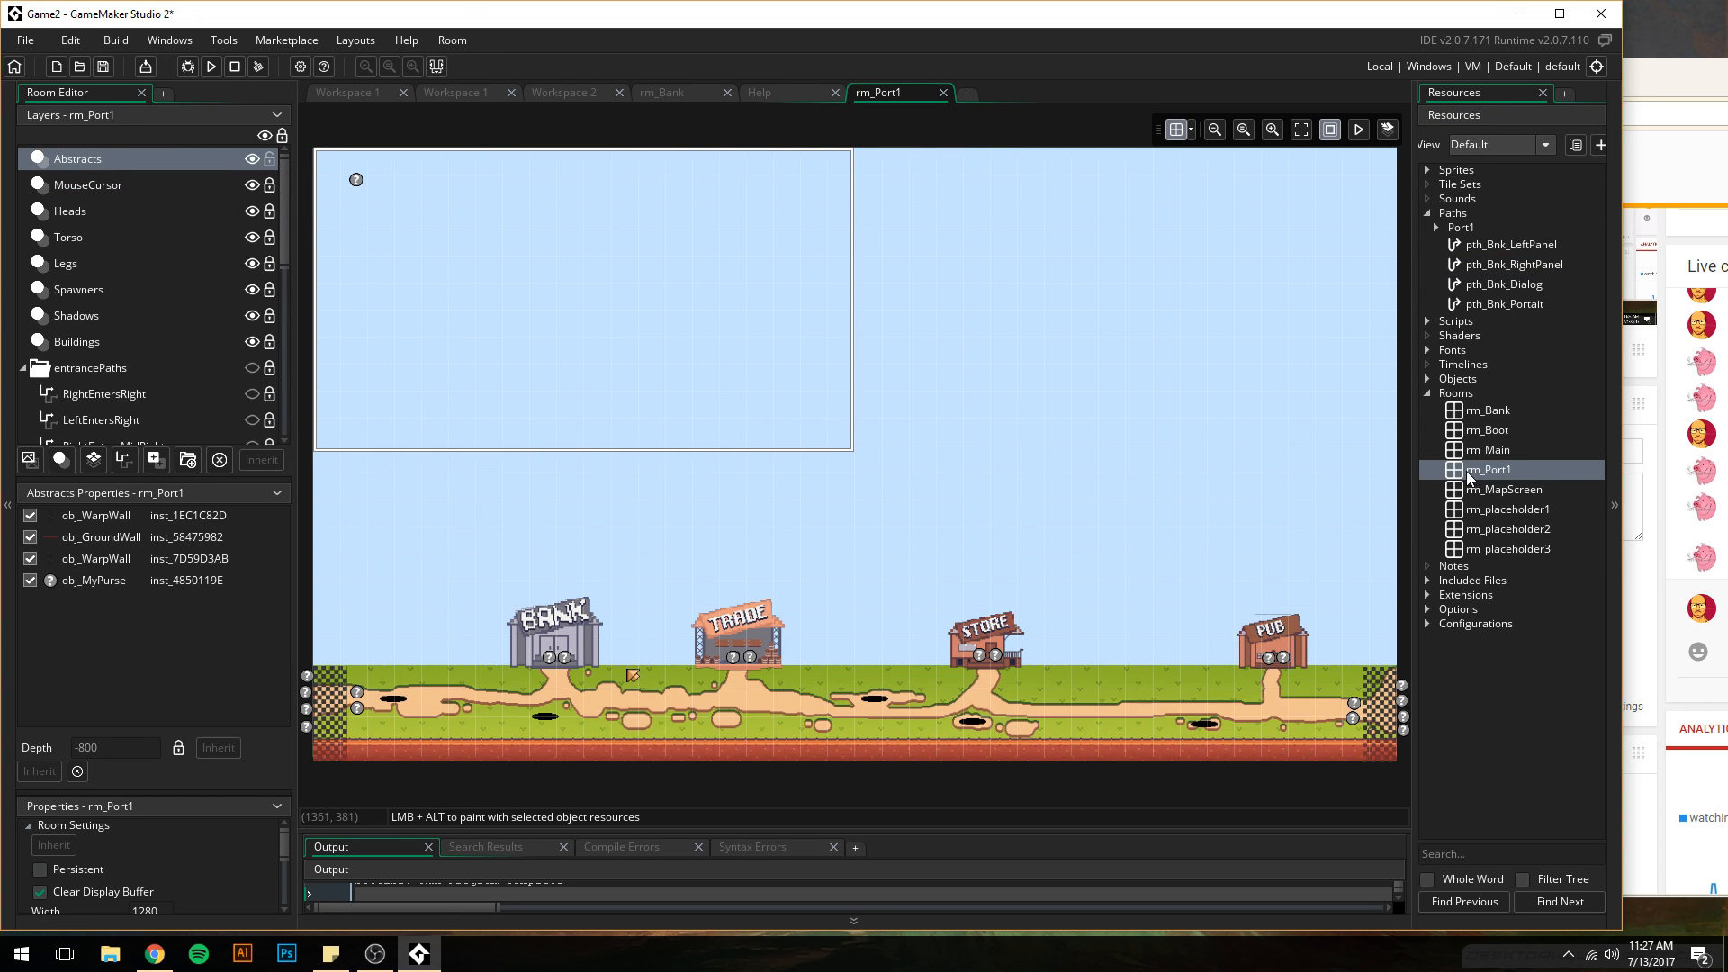
scroll(140, 247, "down", 3)
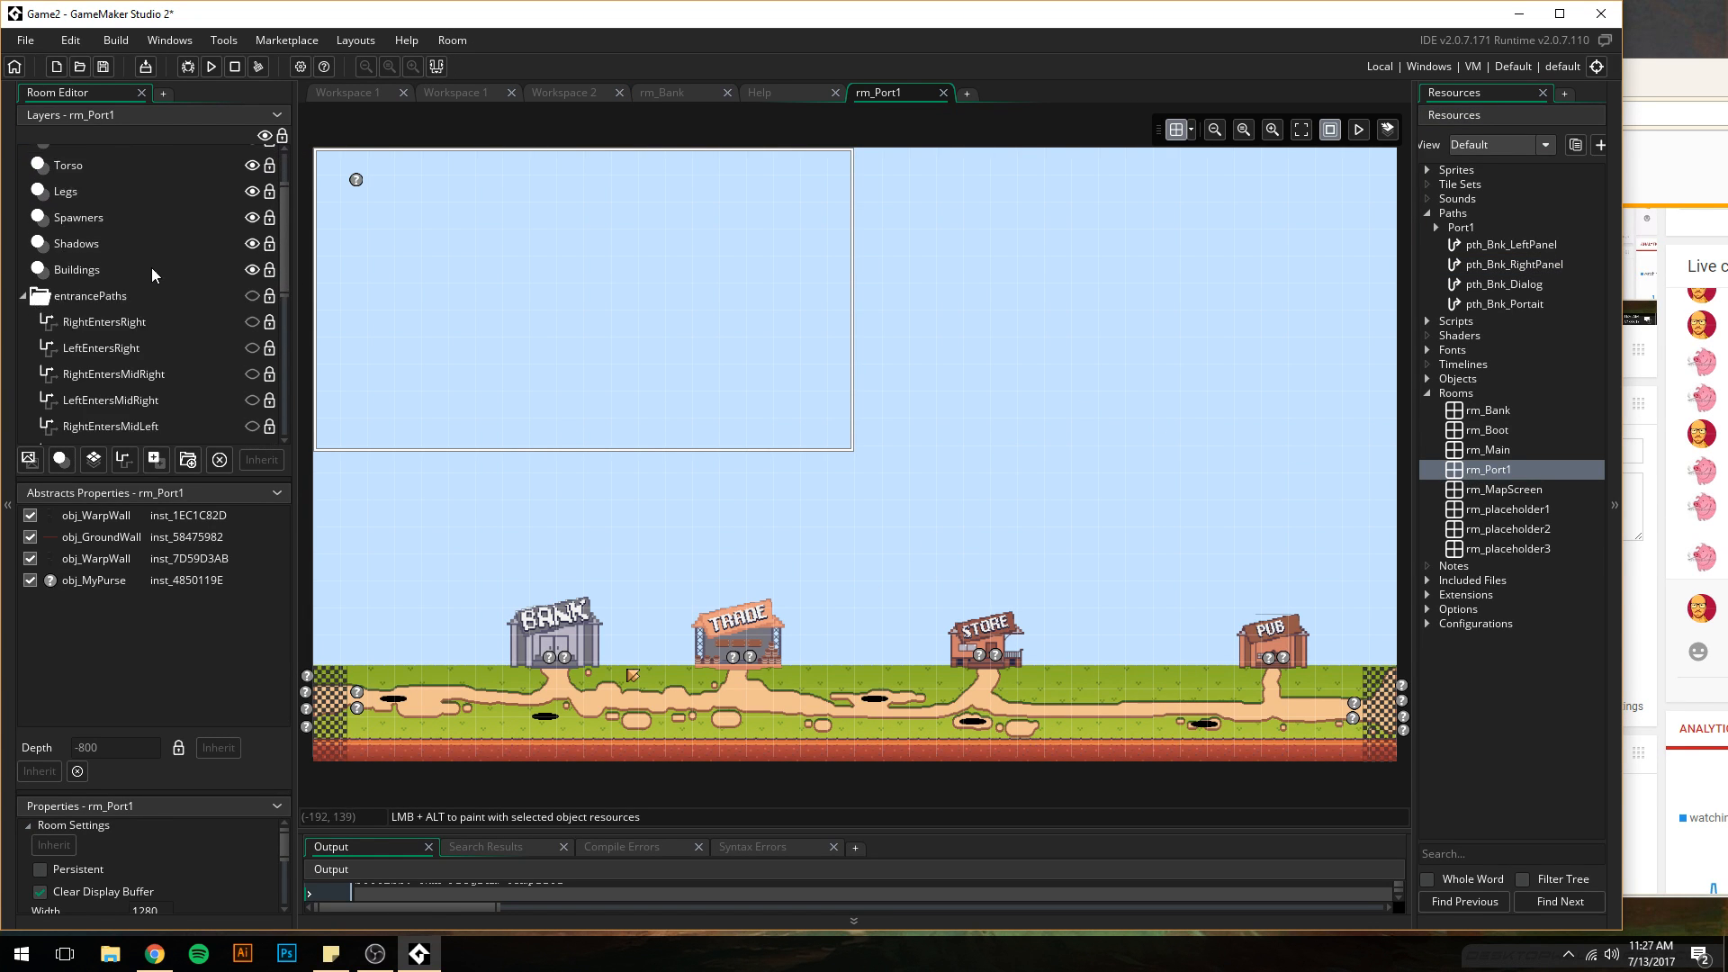
left_click(87, 304)
left_click(84, 335)
left_click(82, 377)
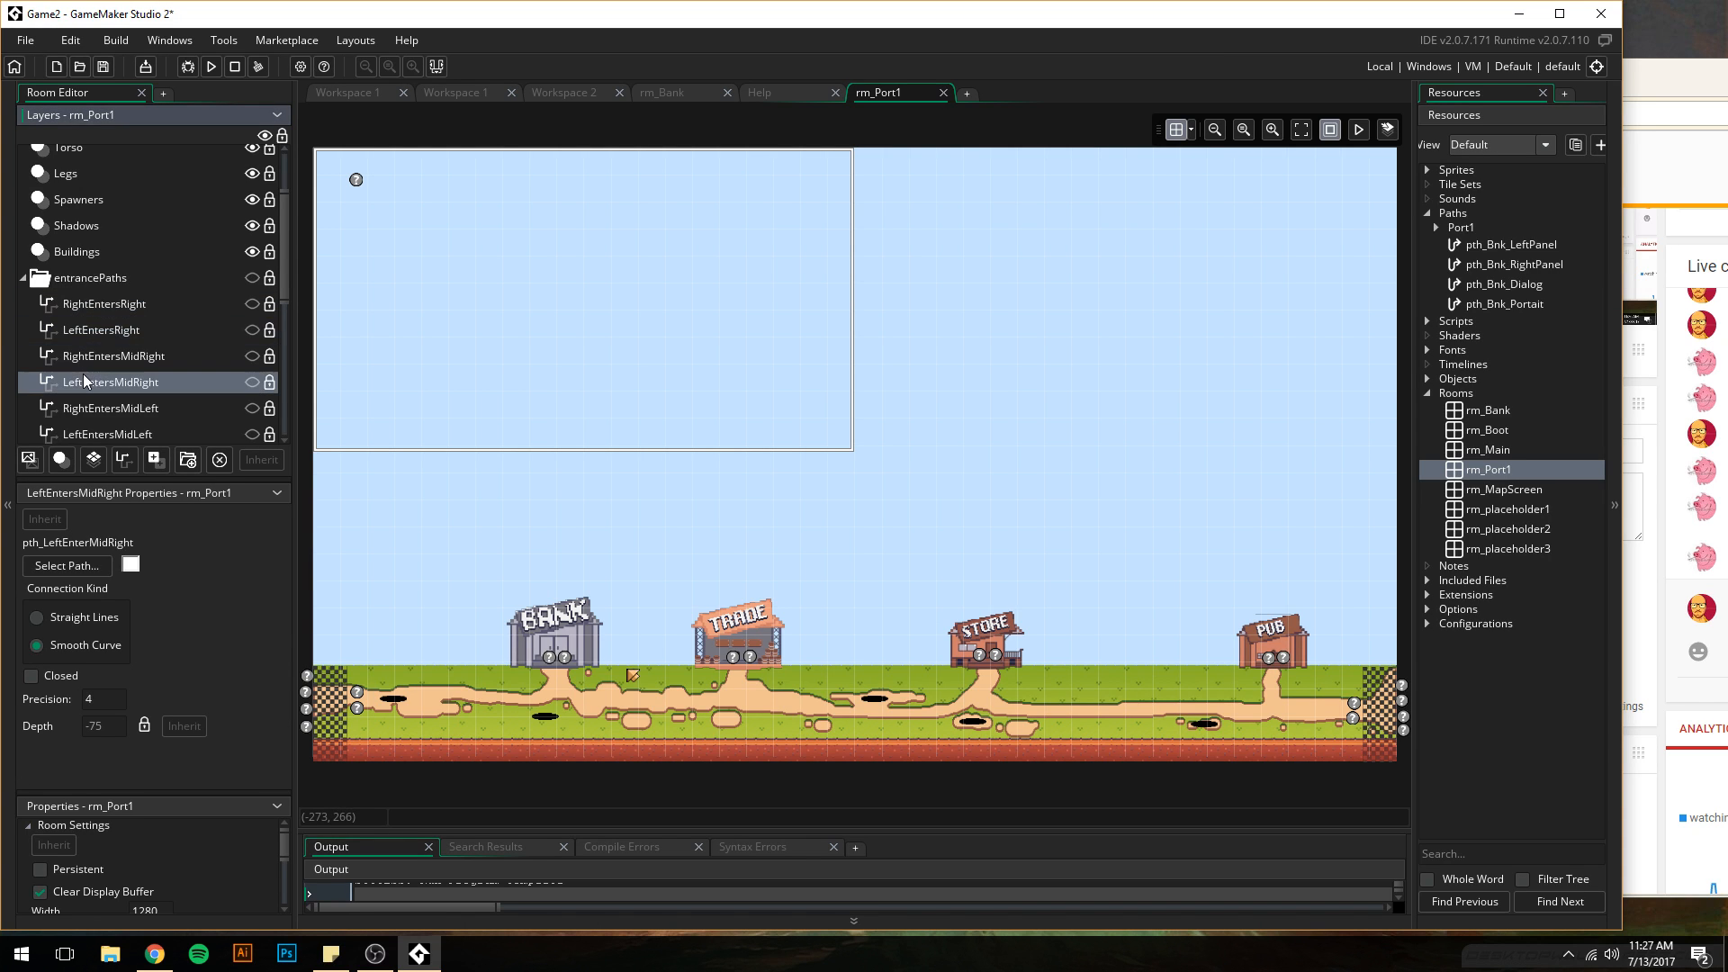
left_click(87, 410)
left_click(102, 331)
left_click(105, 304)
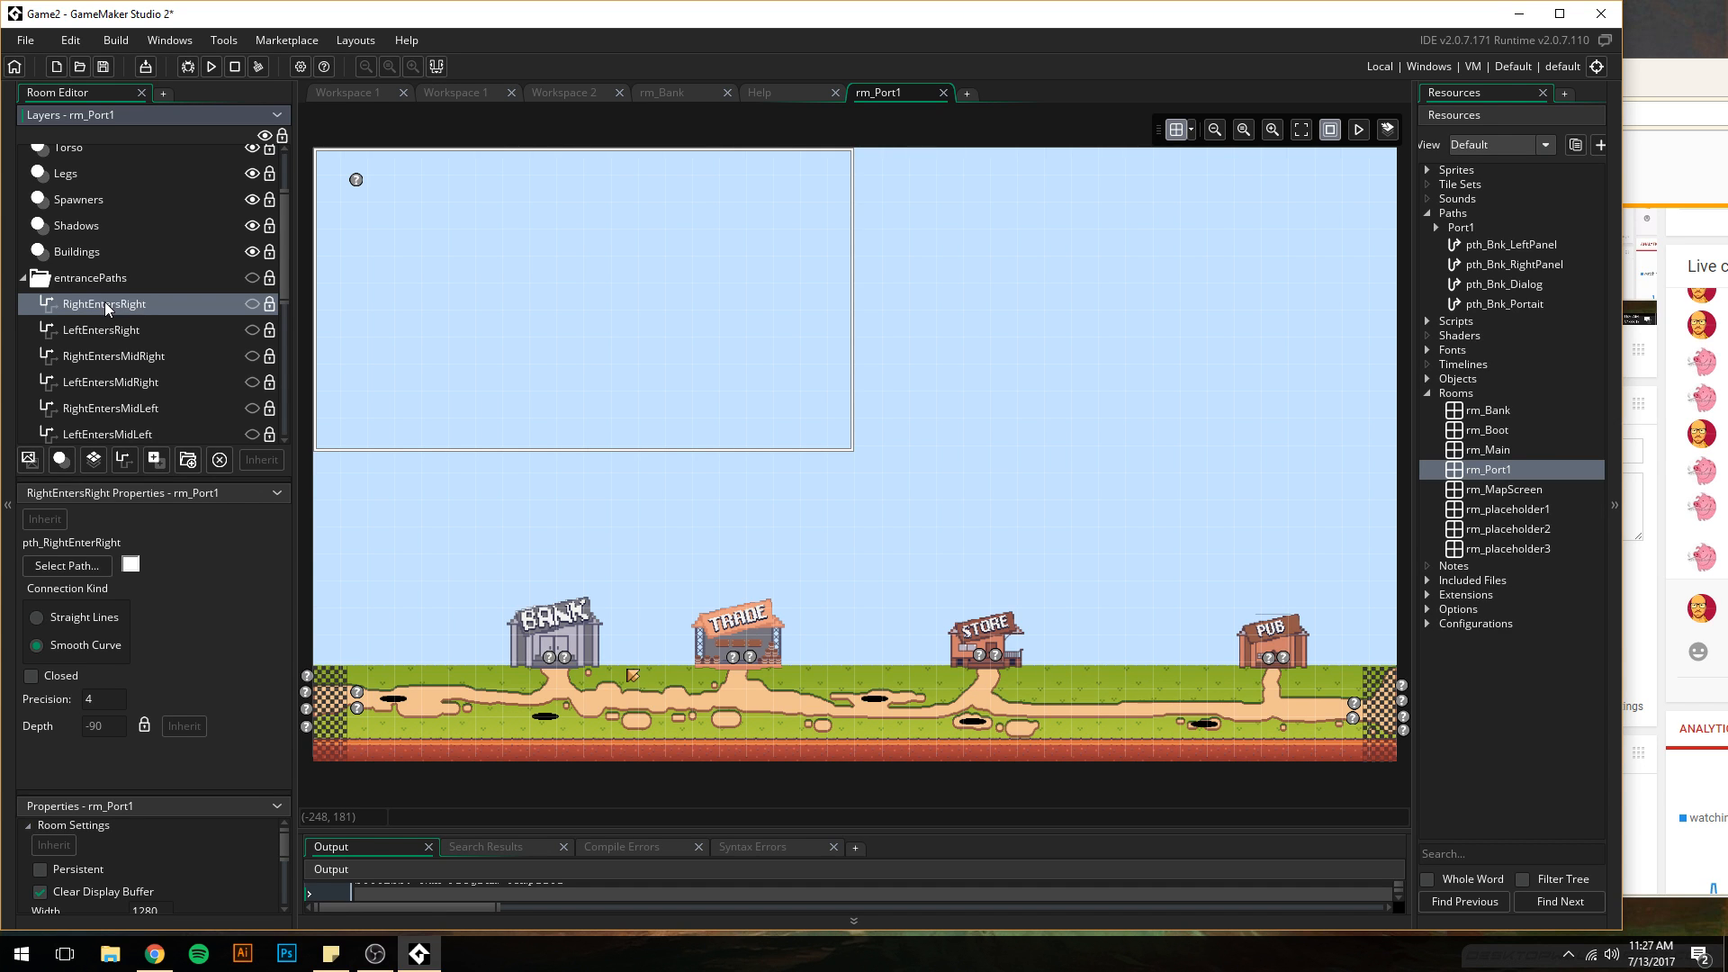
- Close the rm_Port1 room and return to the PanelPaths layer of rm_Bank
left_click(943, 93)
left_click(677, 94)
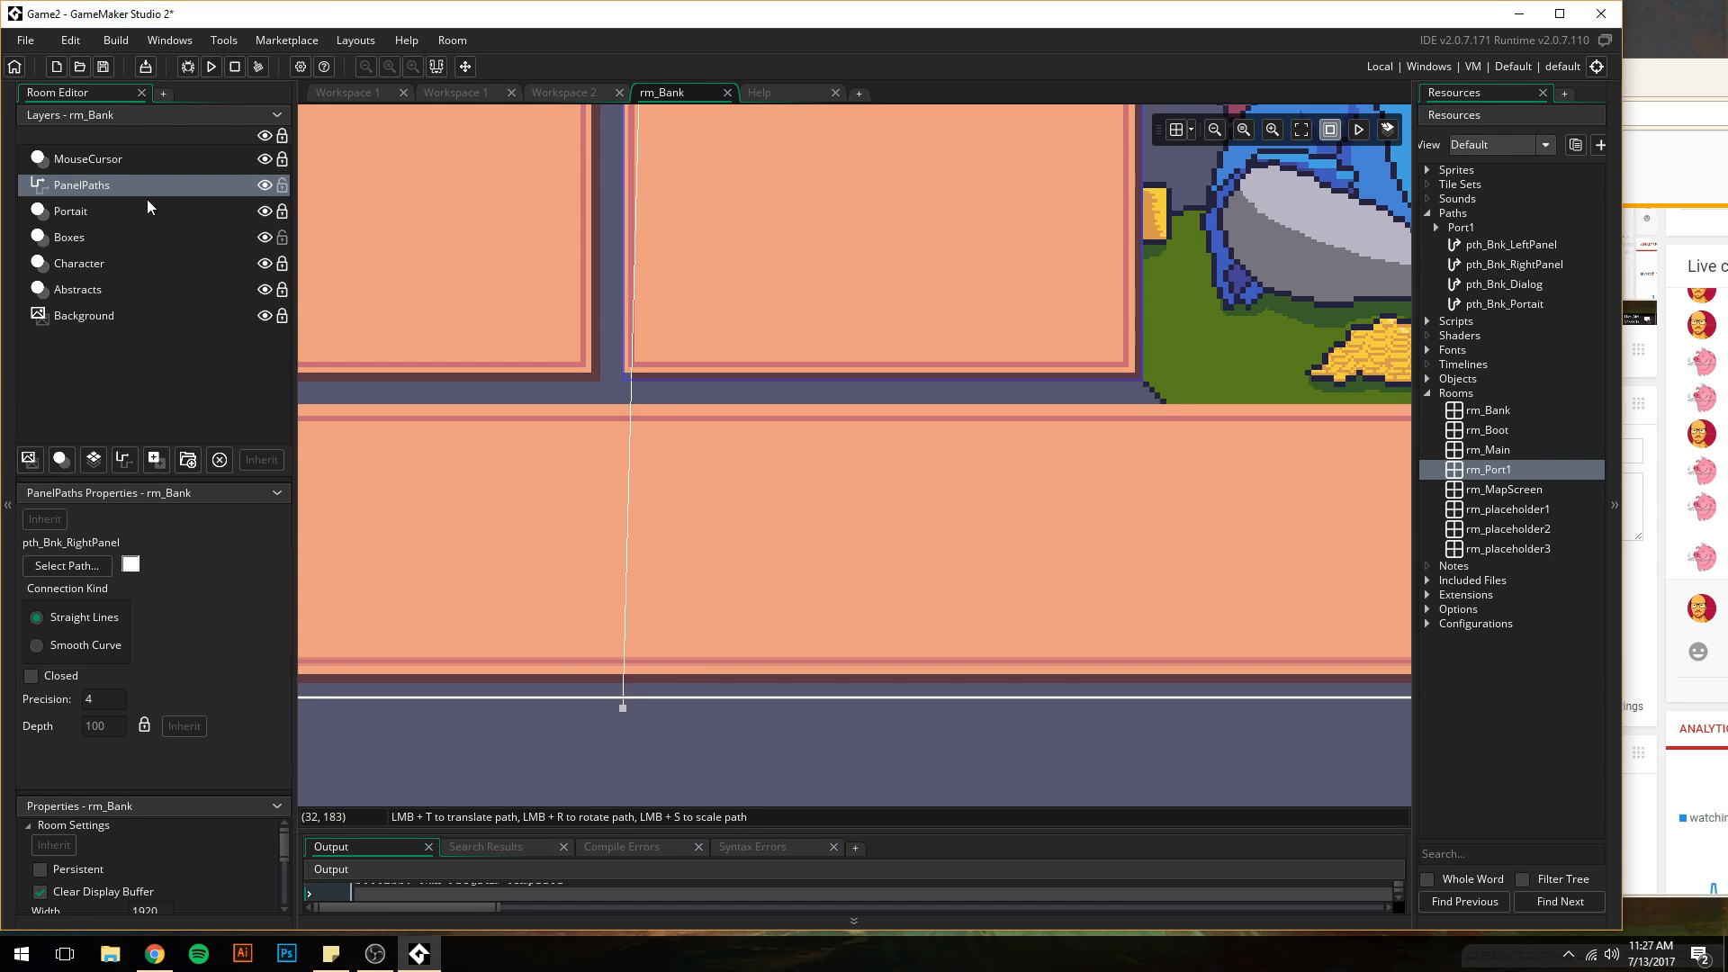
left_click(118, 189)
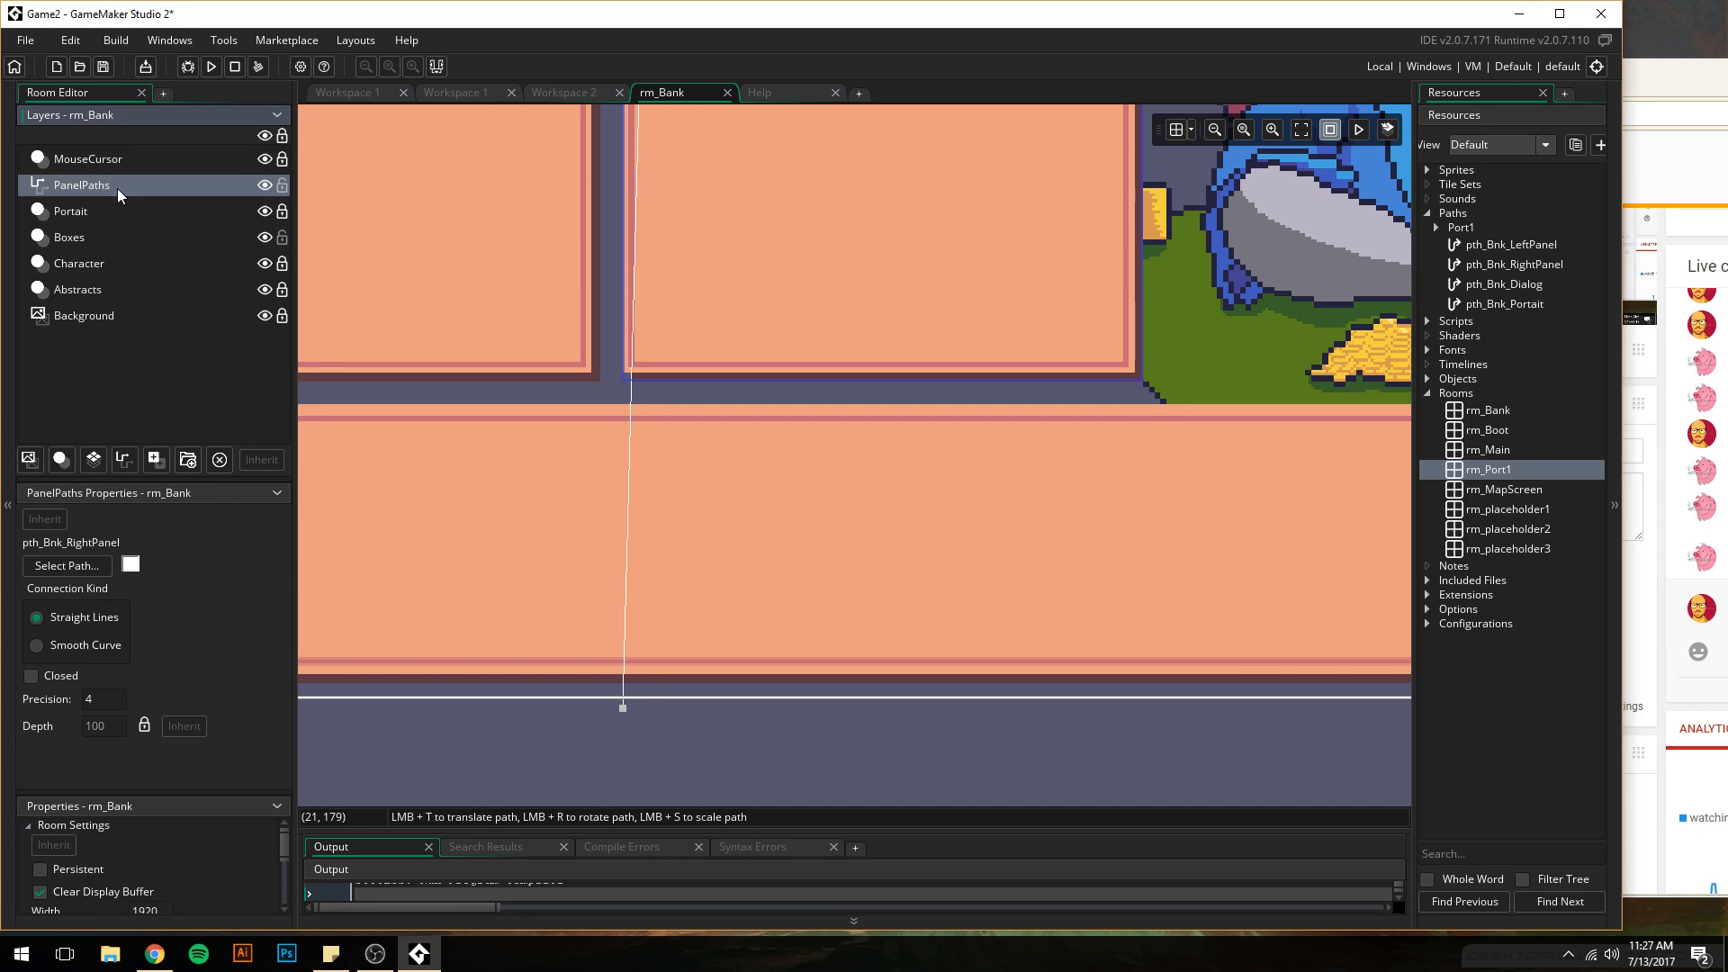
middle_click_drag(588, 394, 857, 456)
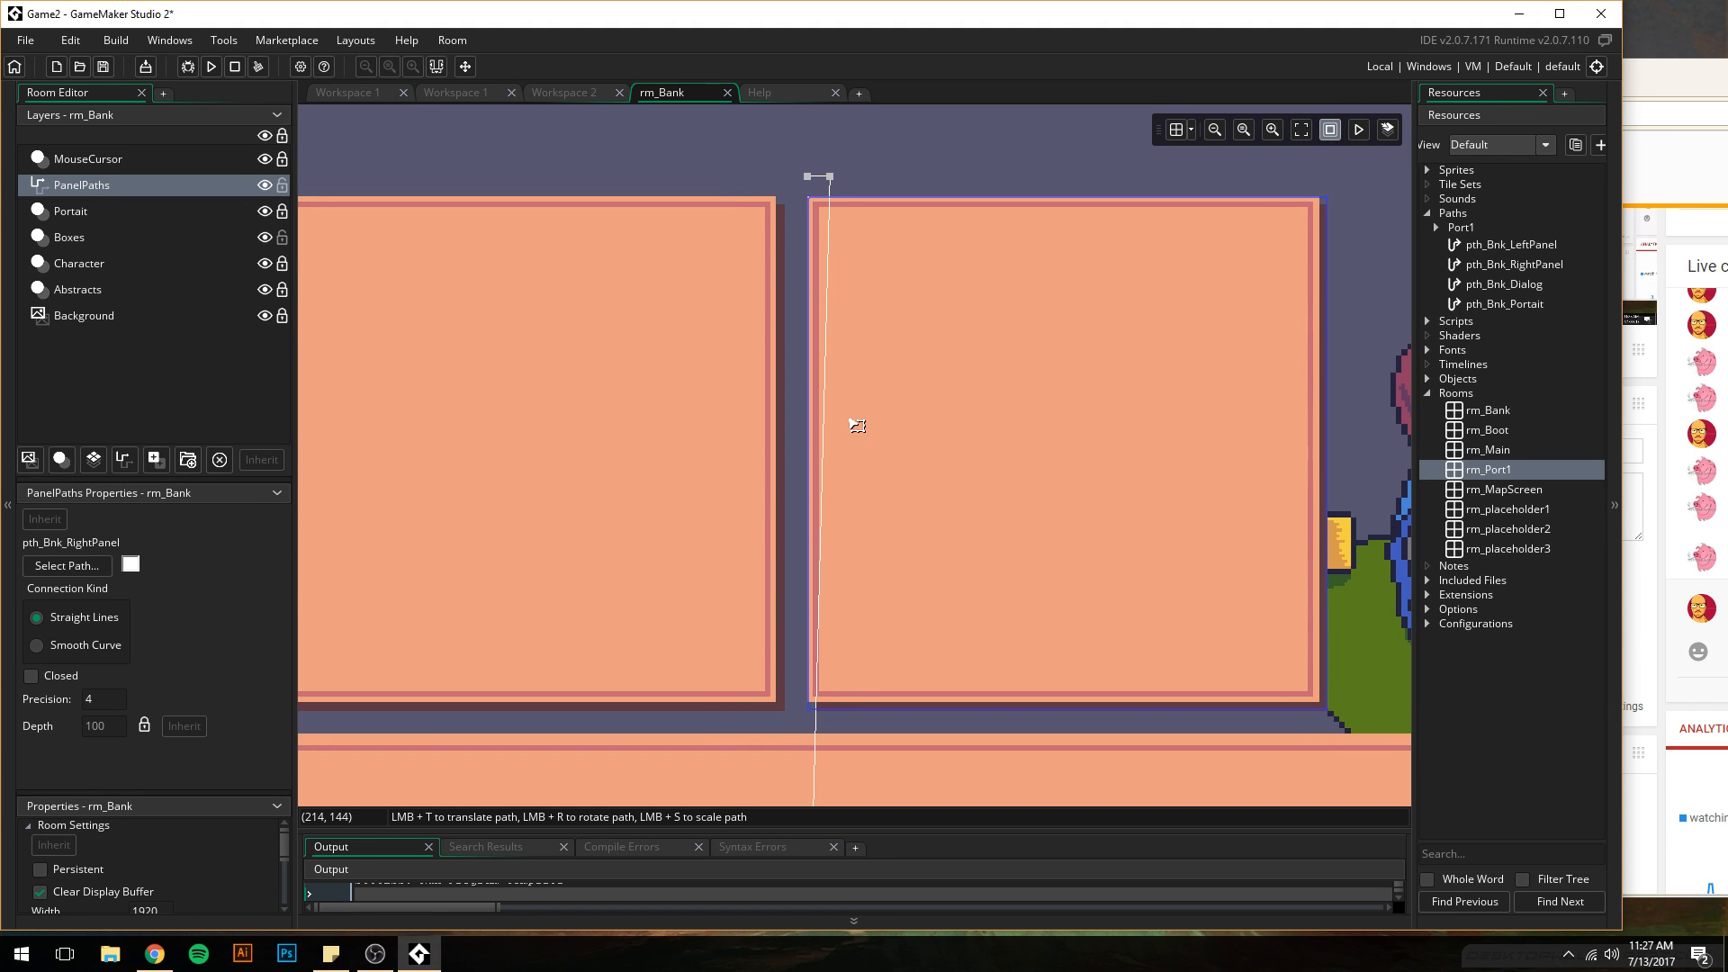
middle_click_drag(751, 516, 954, 270)
- Add a path layer between the PanelPaths and Portait layers and name it LeftPanel
left_click(121, 212)
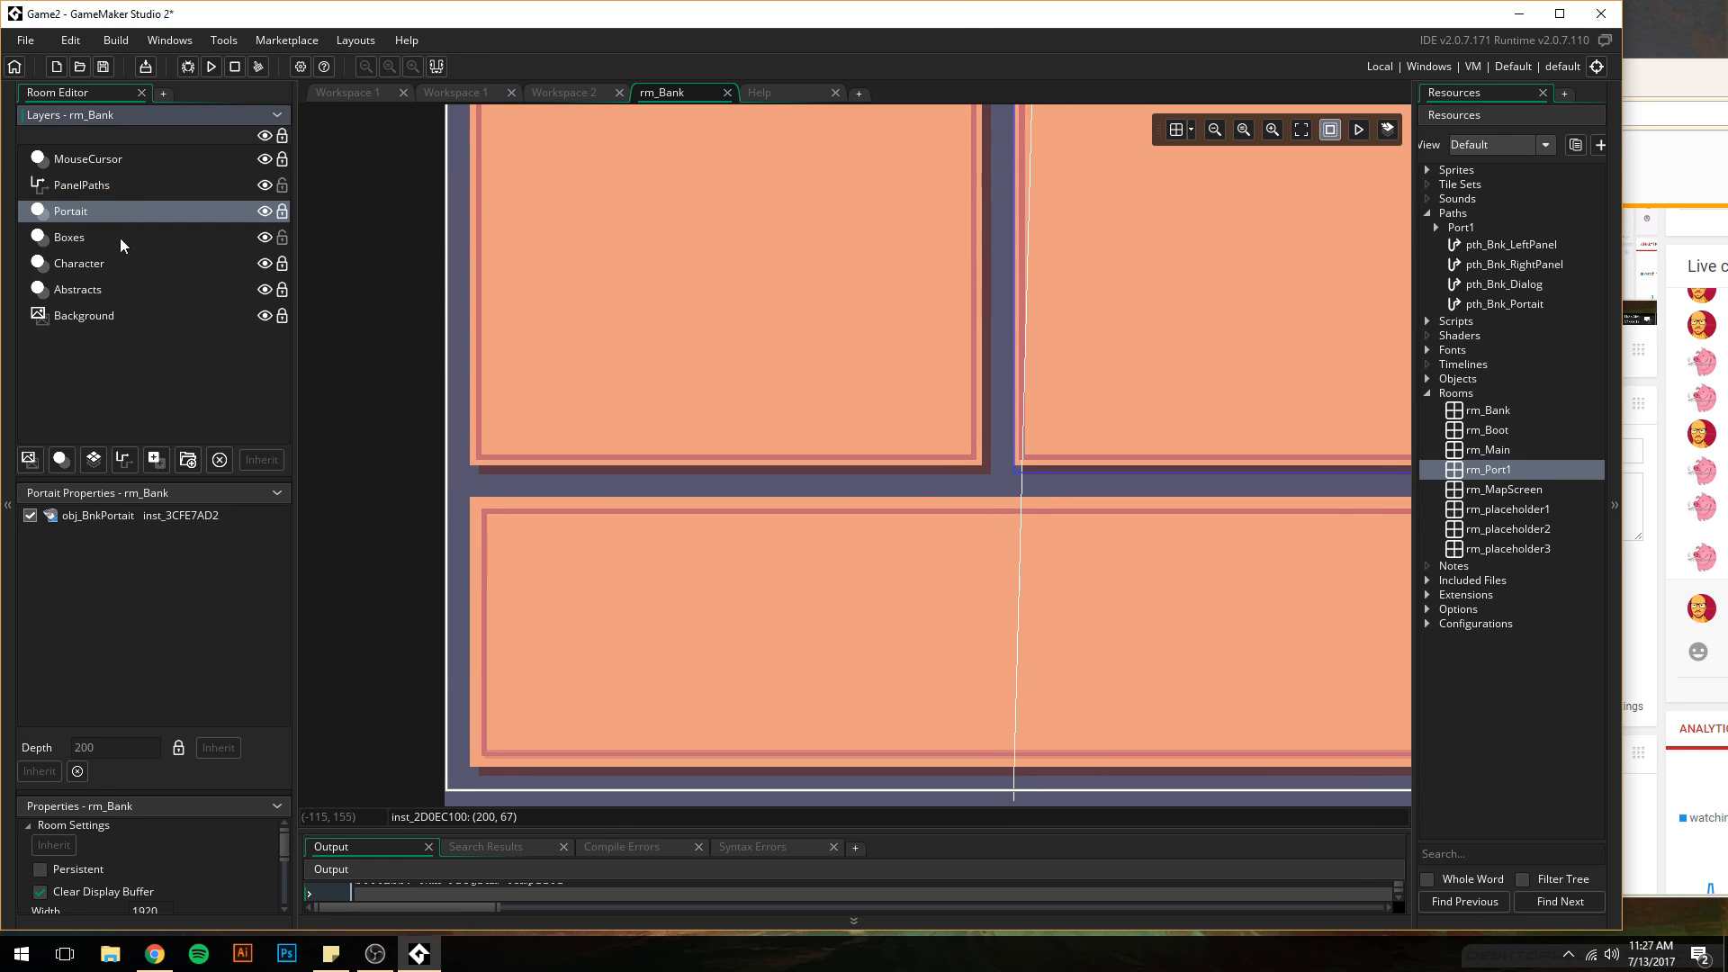
left_click(127, 461)
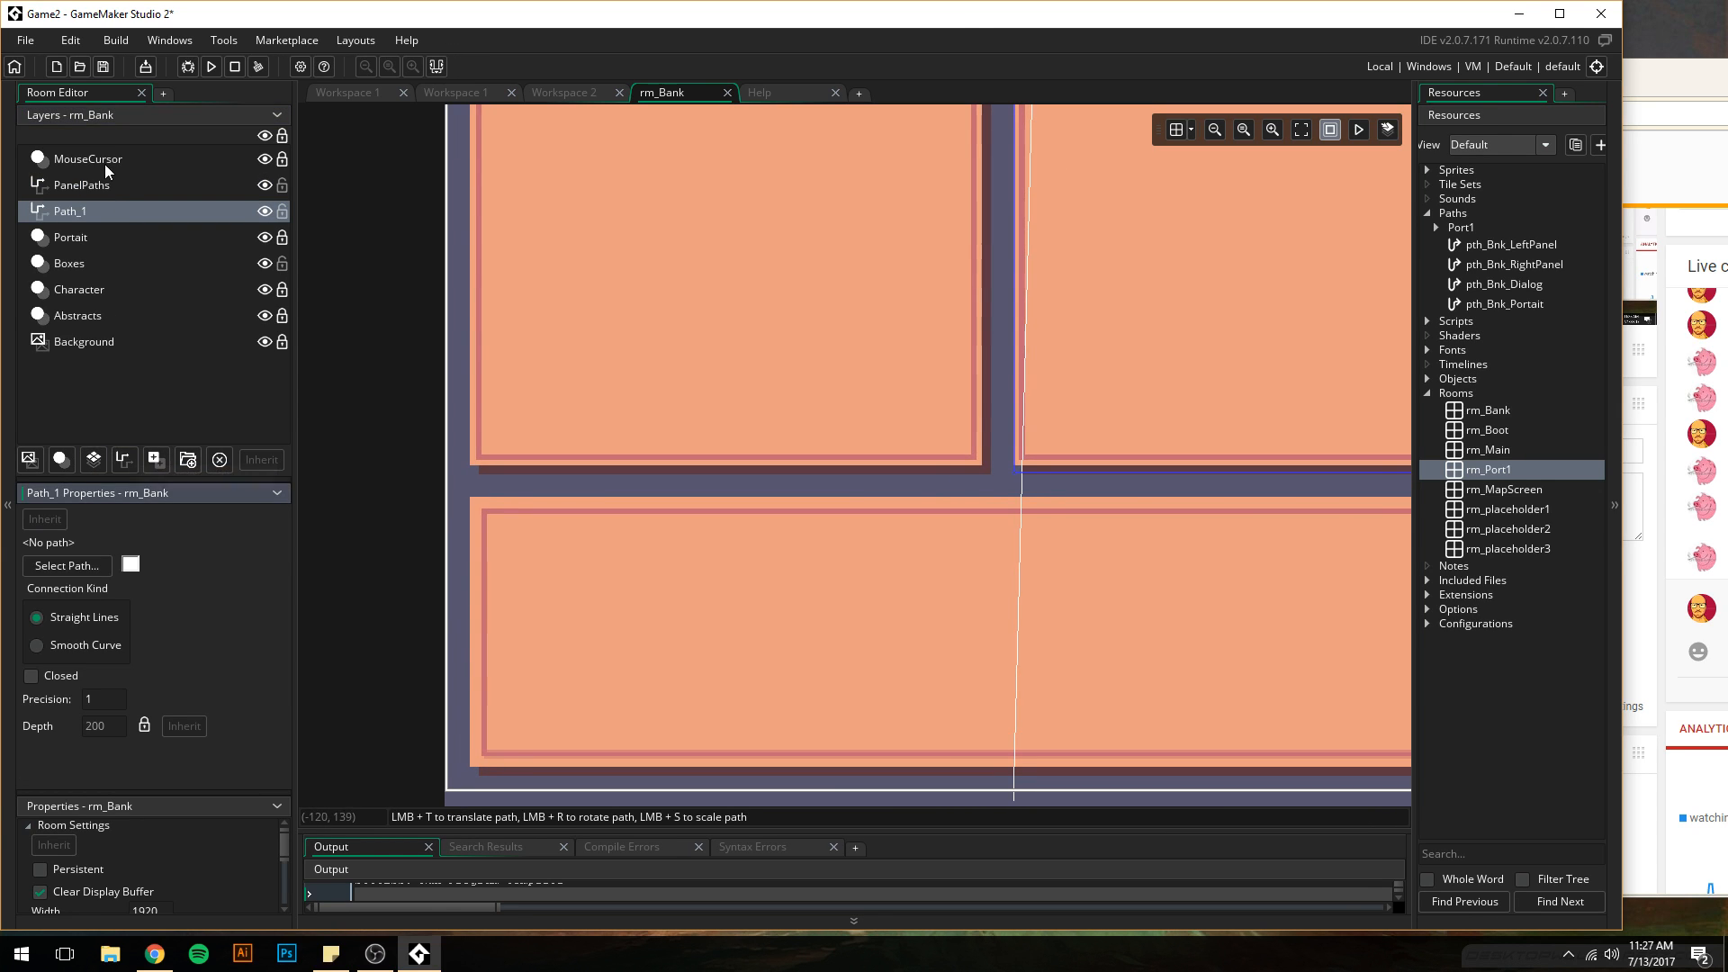
double_click(155, 209)
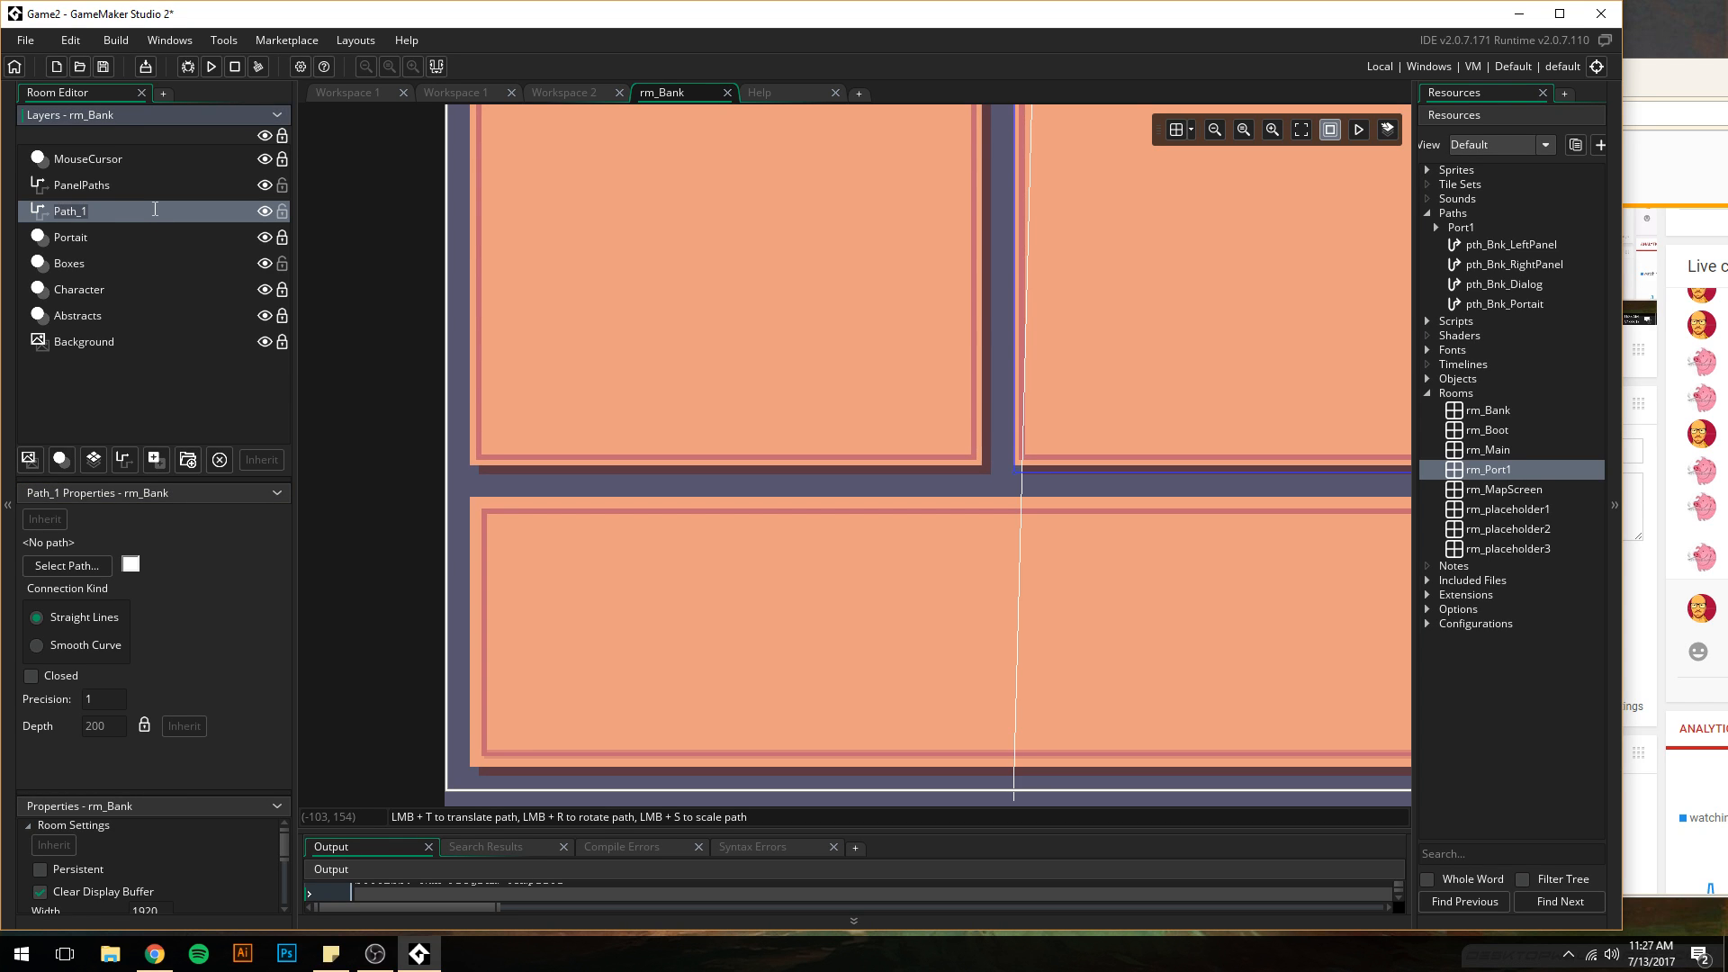
type("LeftPanelPath")
key("Return")
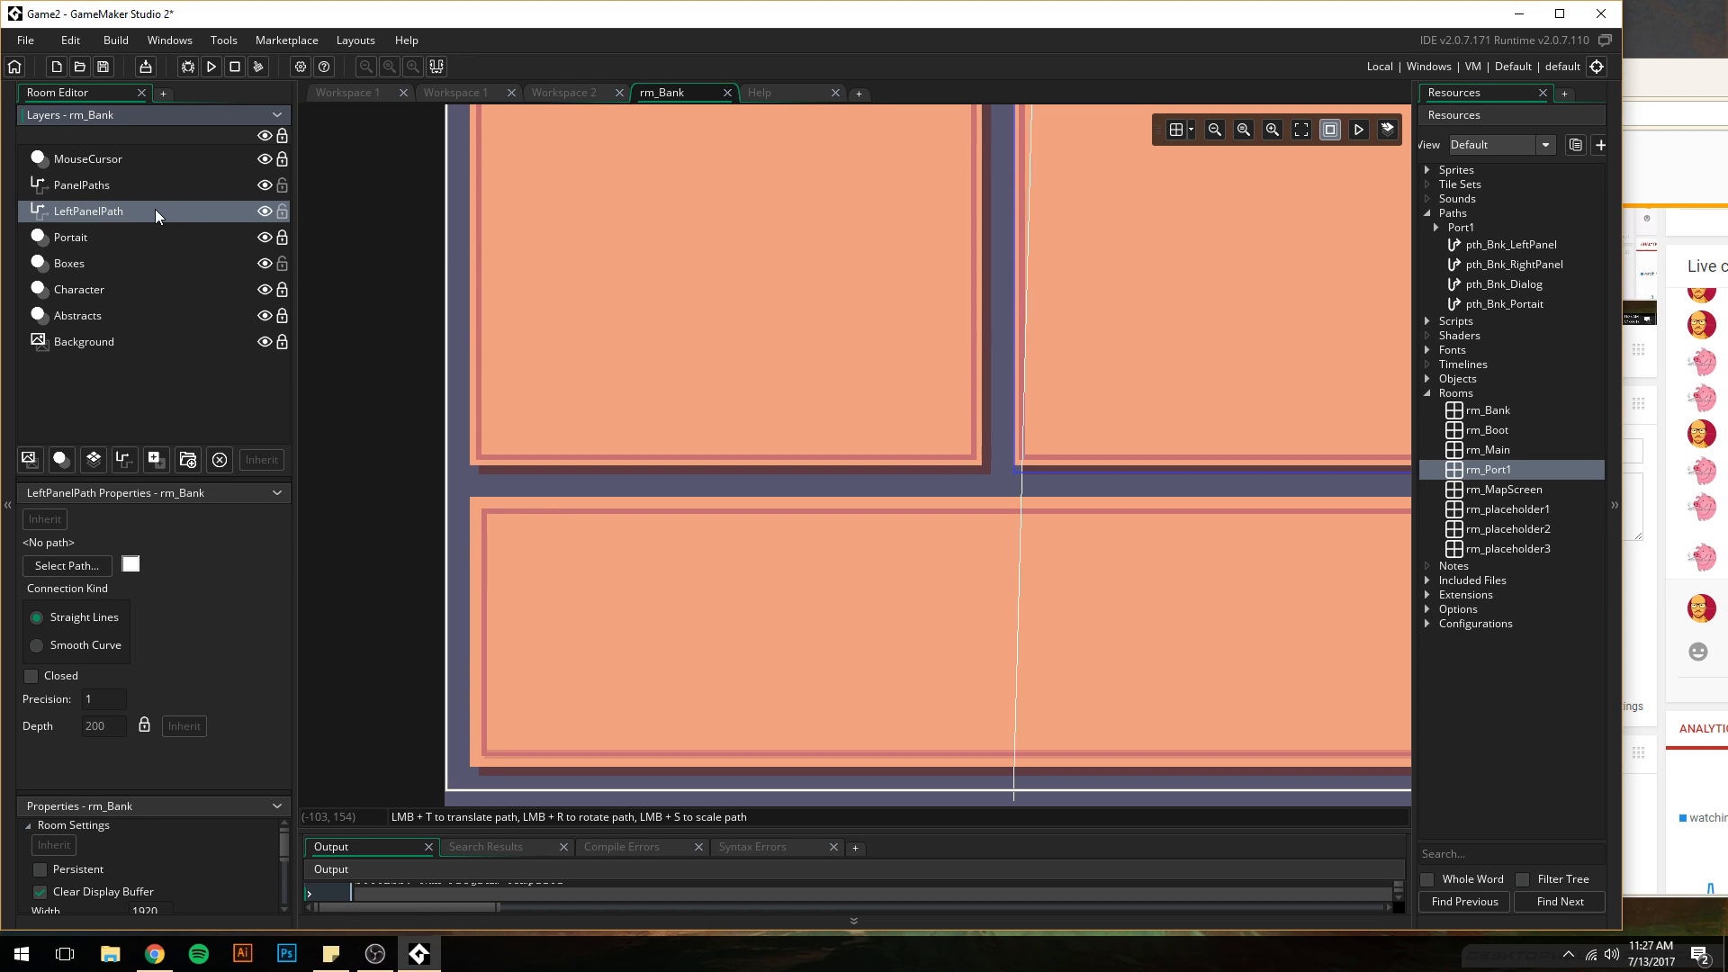
double_click(155, 209)
type("LKftPanel")
key("Return")
- Lock the PanelPaths and Boxes layers
left_click(1503, 243)
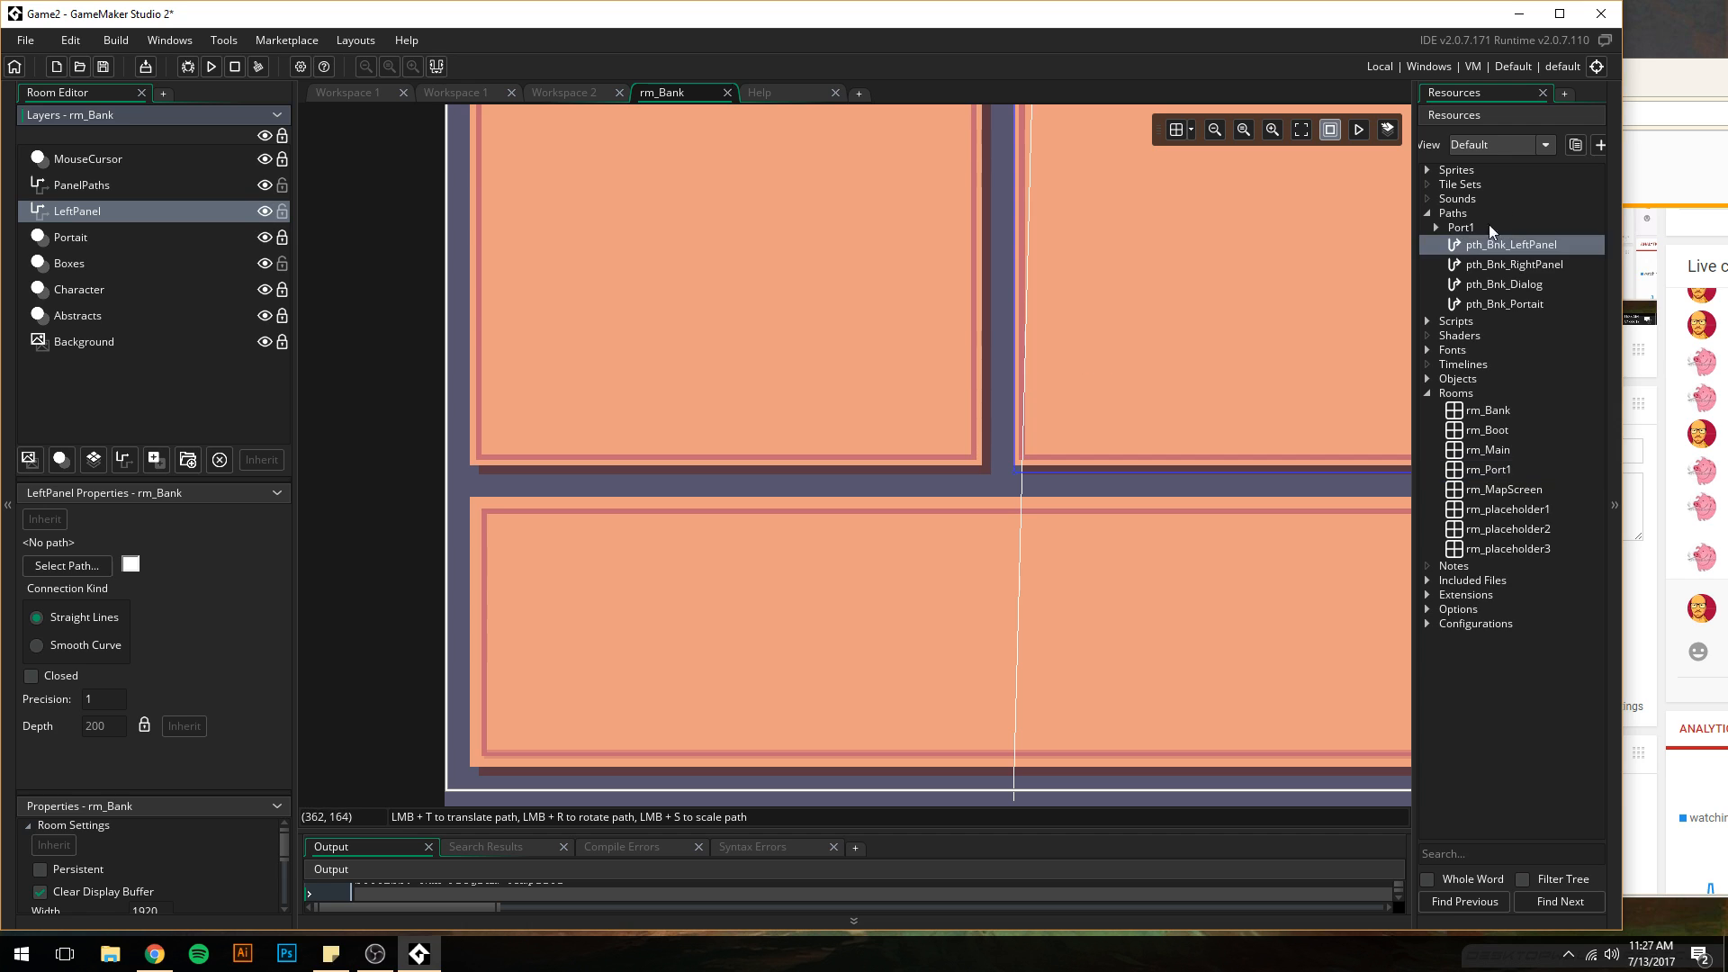
left_click(281, 187)
left_click(282, 263)
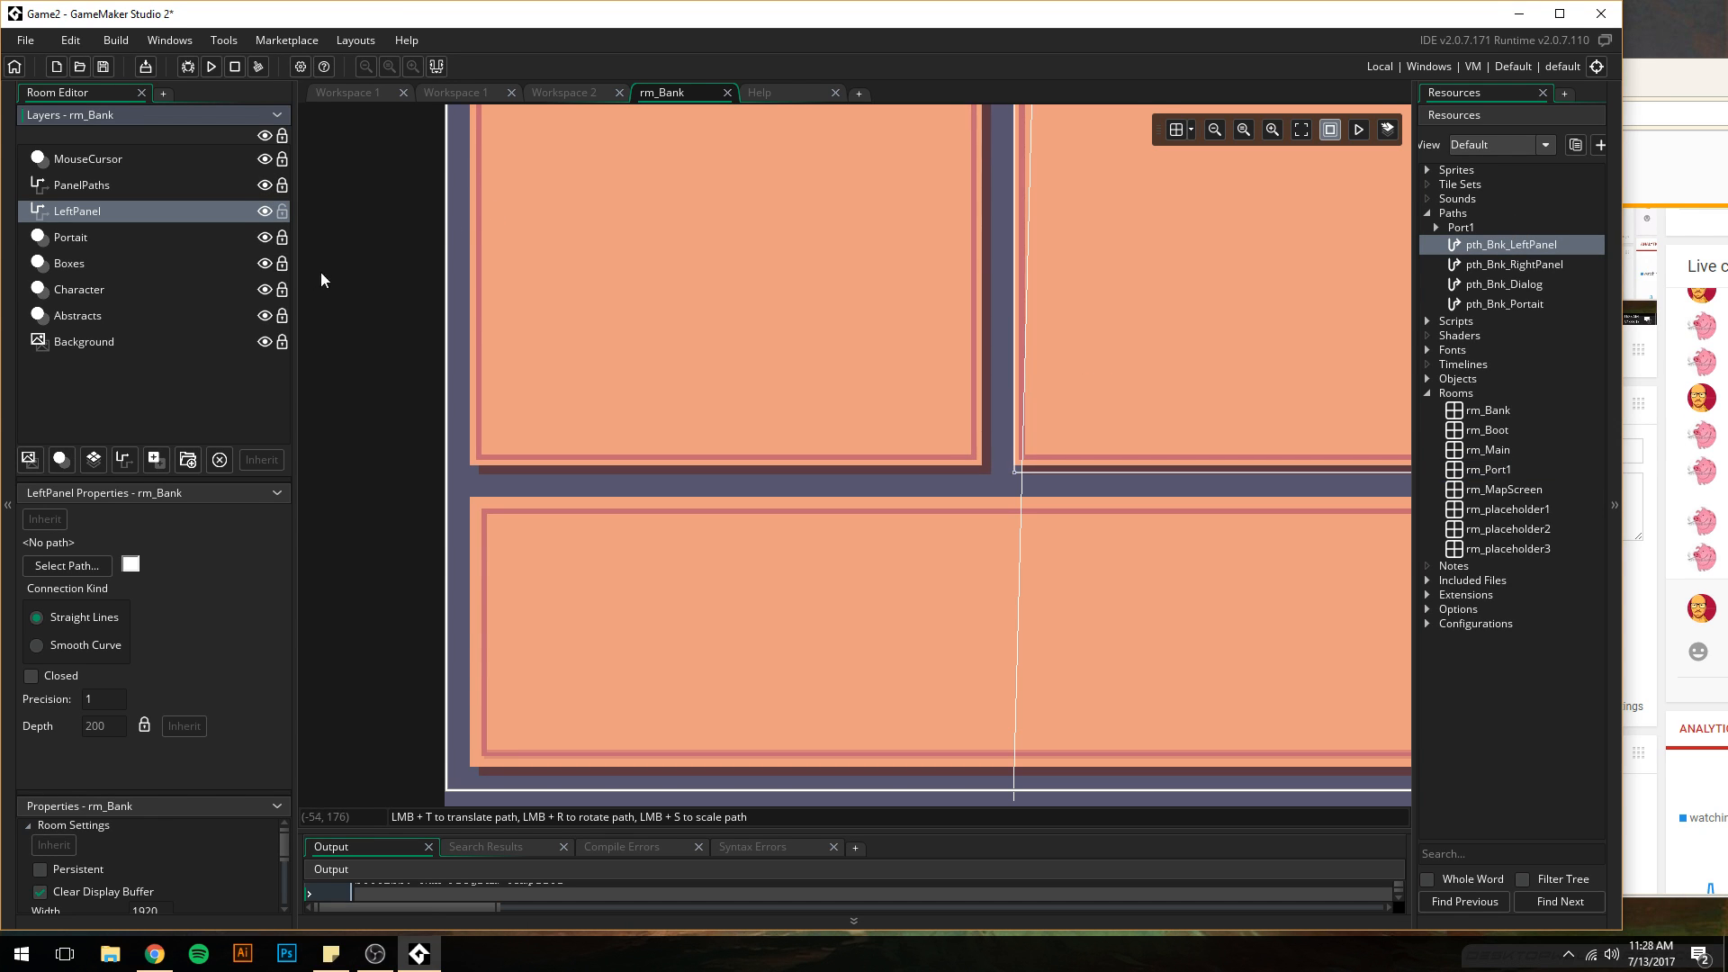
- Switch to the YouTube Live Dashboard, post "yeah WTF" in the live chat and return to GameMaker Studio 2
left_click_drag(1682, 81, 1058, 79)
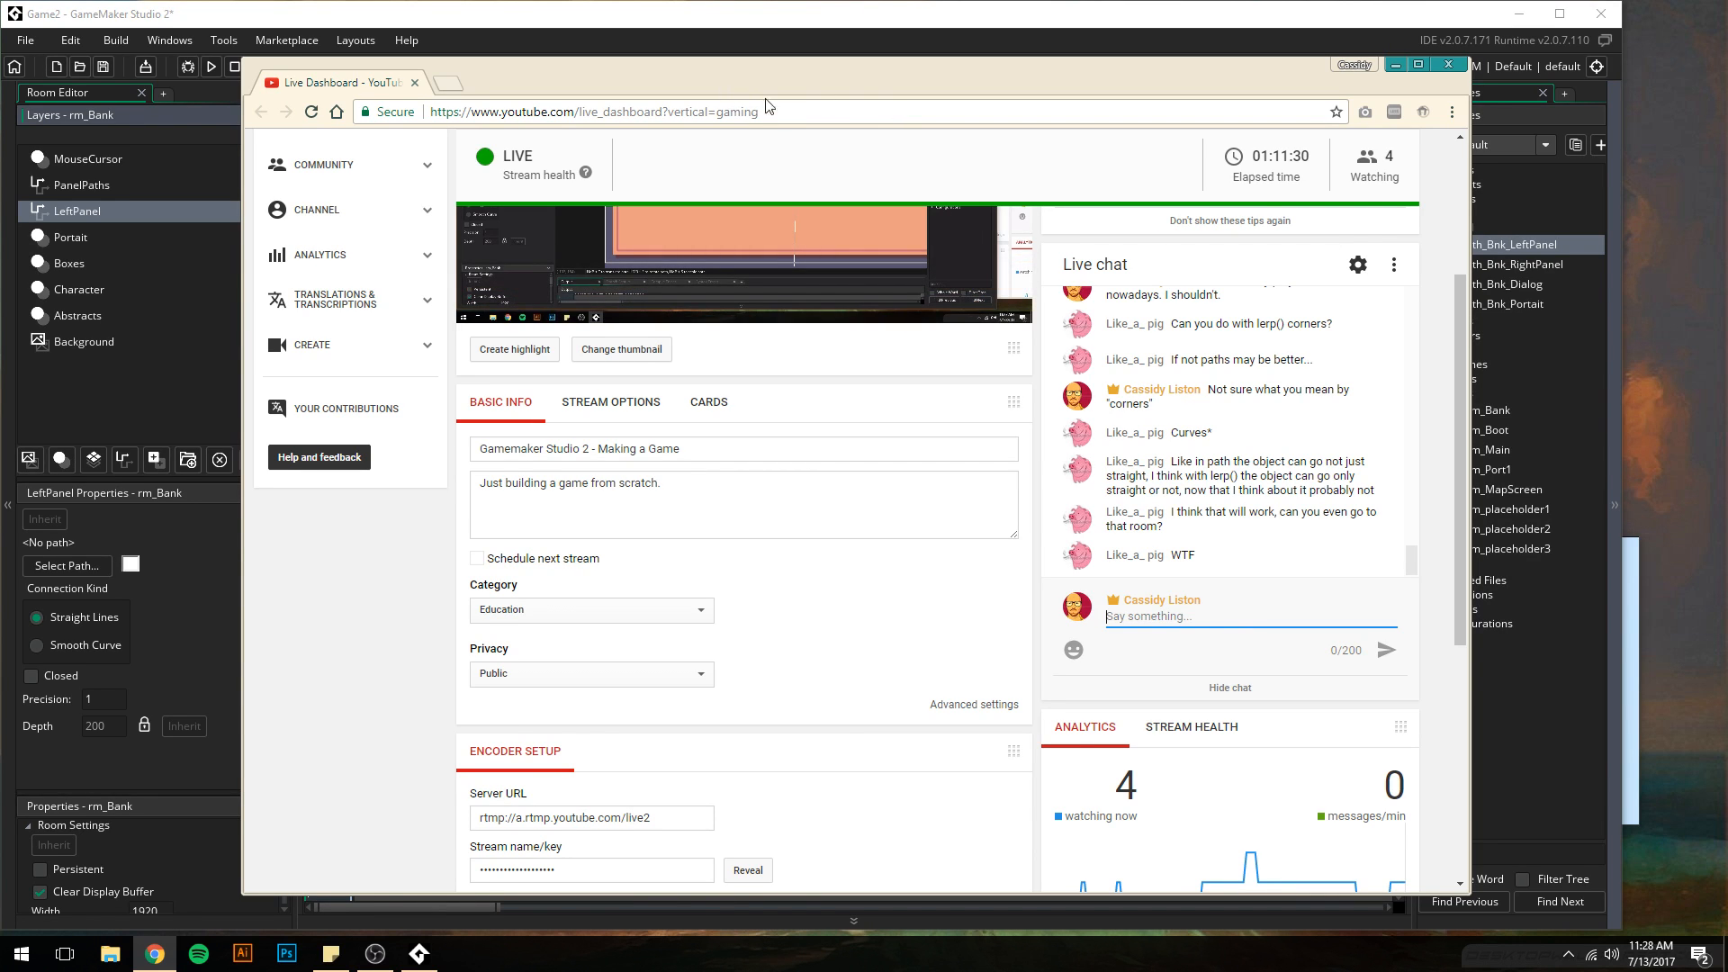
type("yeah WTF")
key("Return")
left_click_drag(875, 95, 1485, 124)
left_click(607, 20)
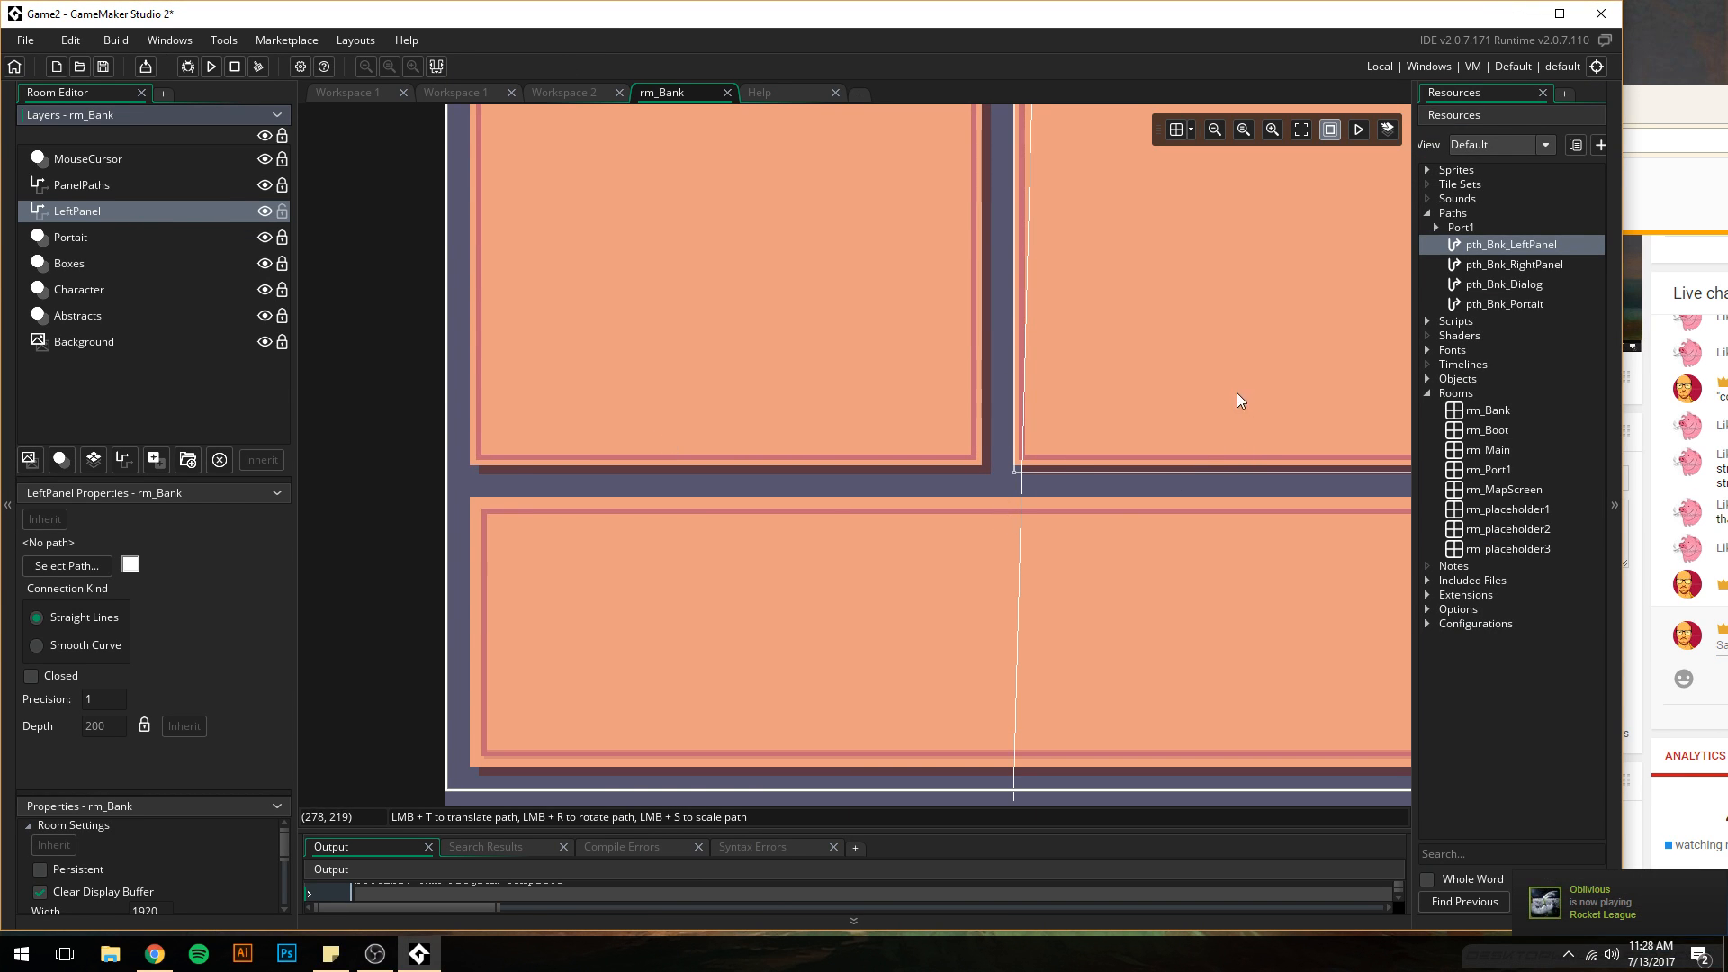
- Assign the pth_Bnk_LeftPanel path to the LeftPanel layer
middle_click_drag(881, 546, 909, 470)
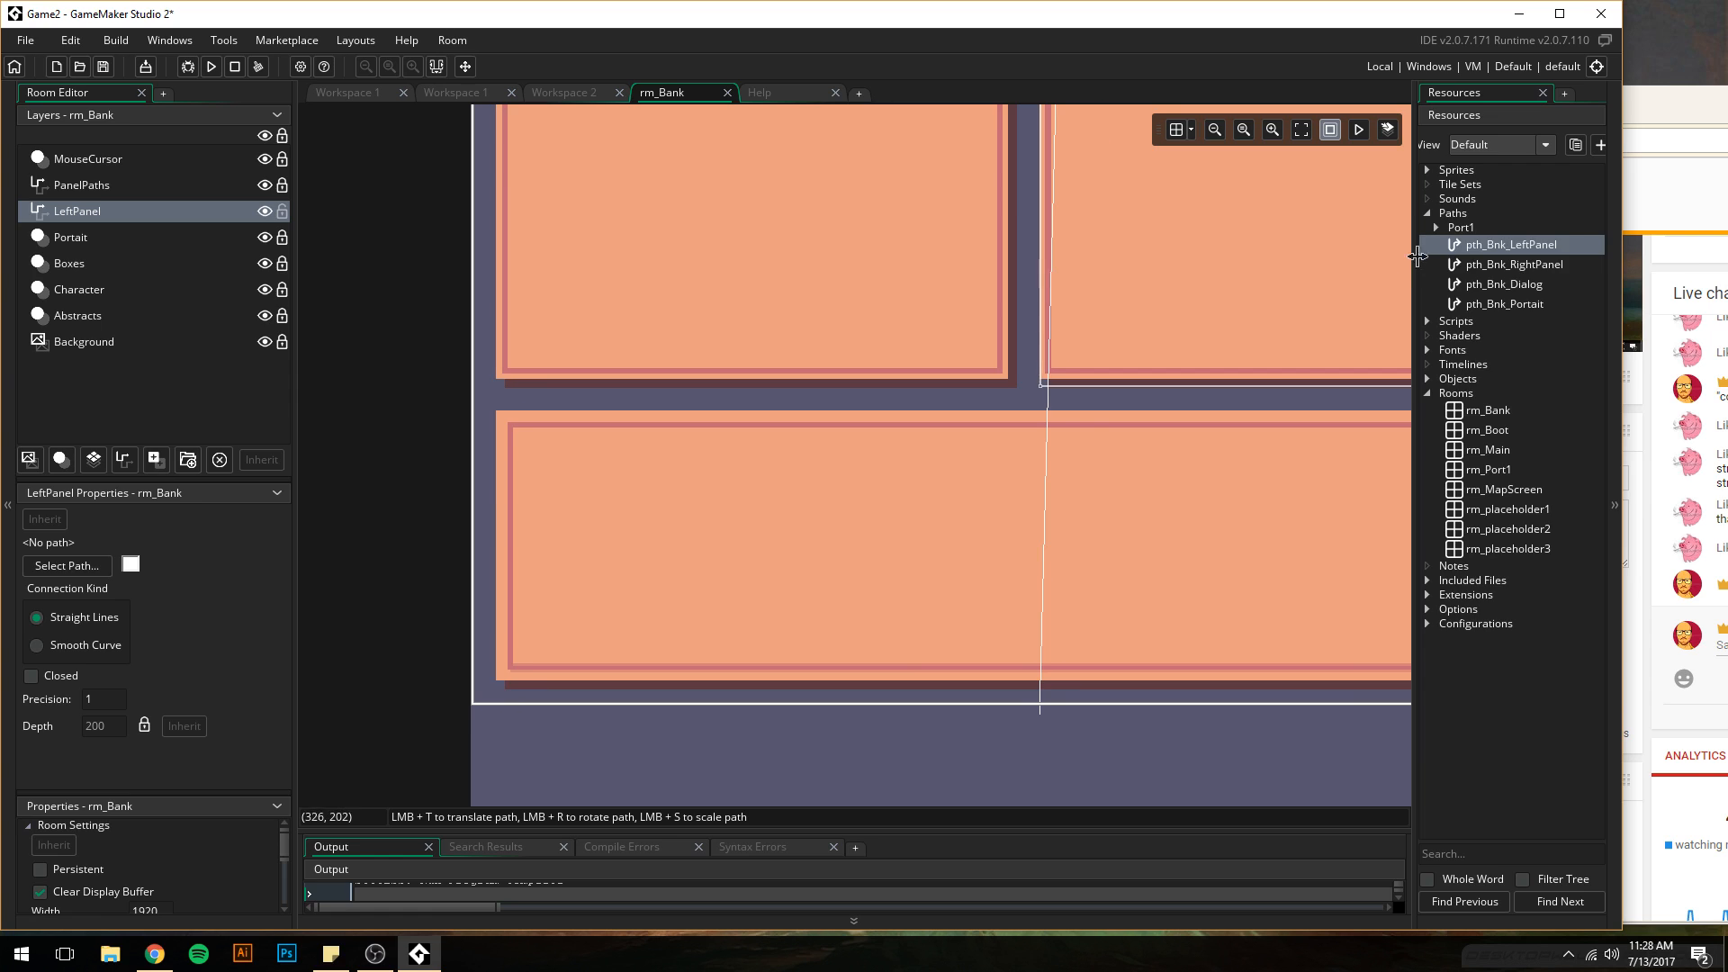
left_click(1476, 263)
left_click(1476, 245)
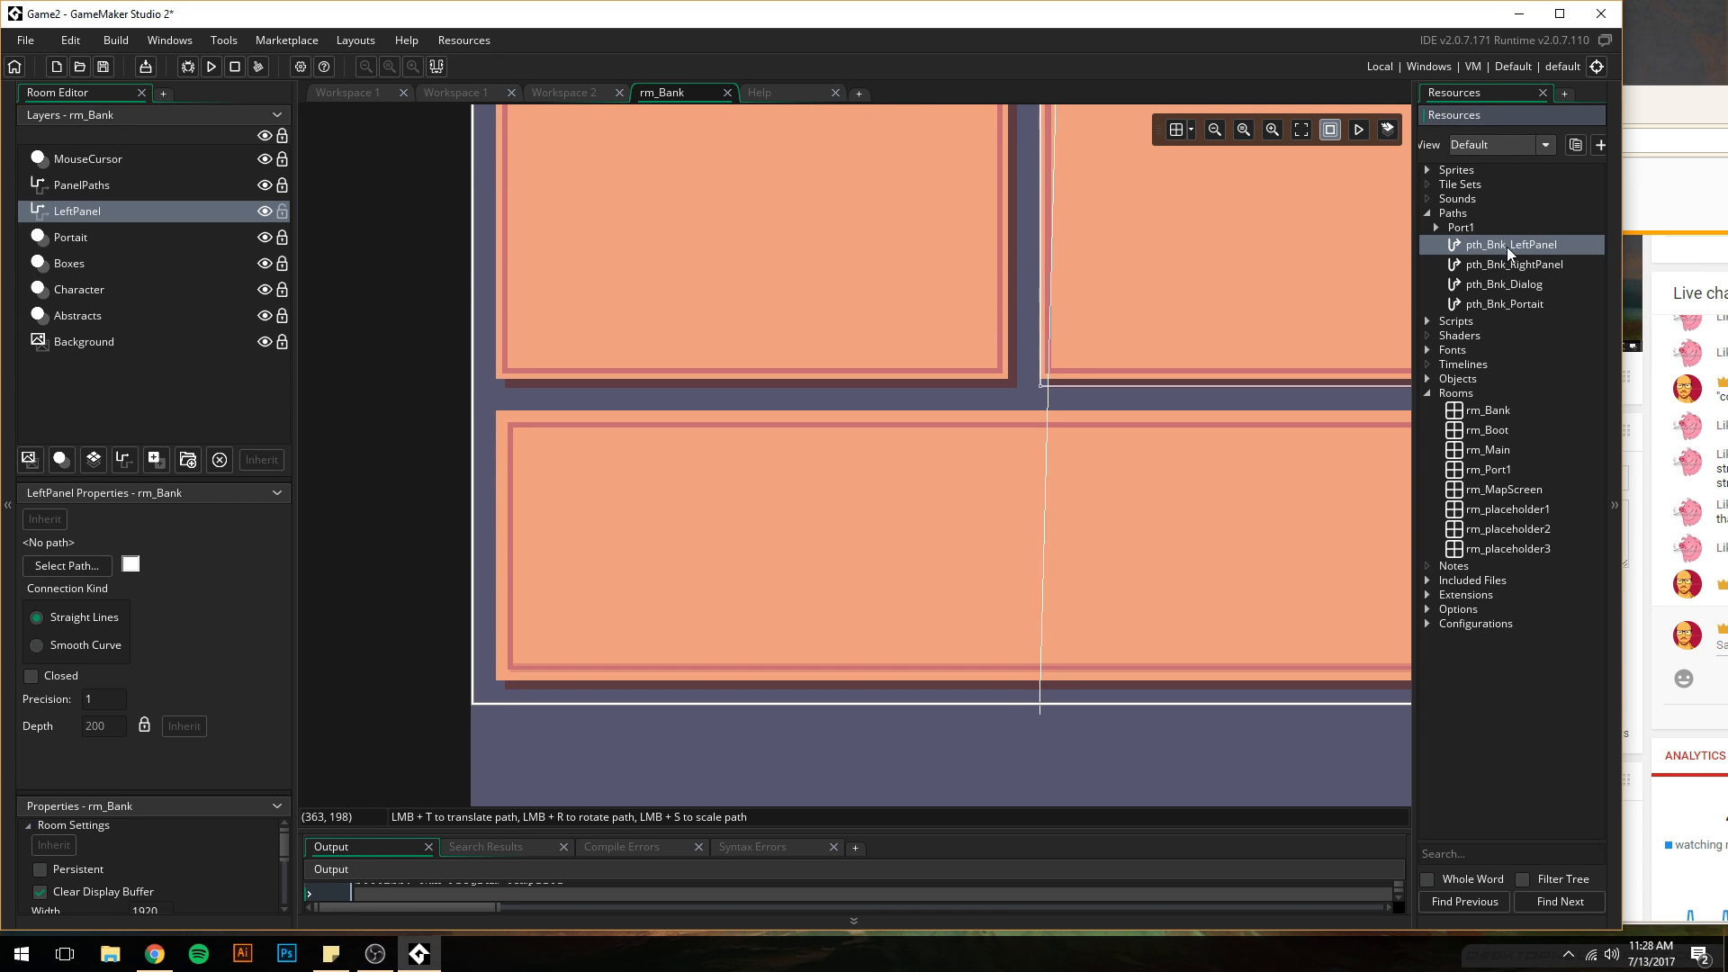
mouse_move(1507, 247)
left_mouse_down()
mouse_move(775, 546)
mouse_move(605, 767)
mouse_move(612, 748)
left_mouse_up()
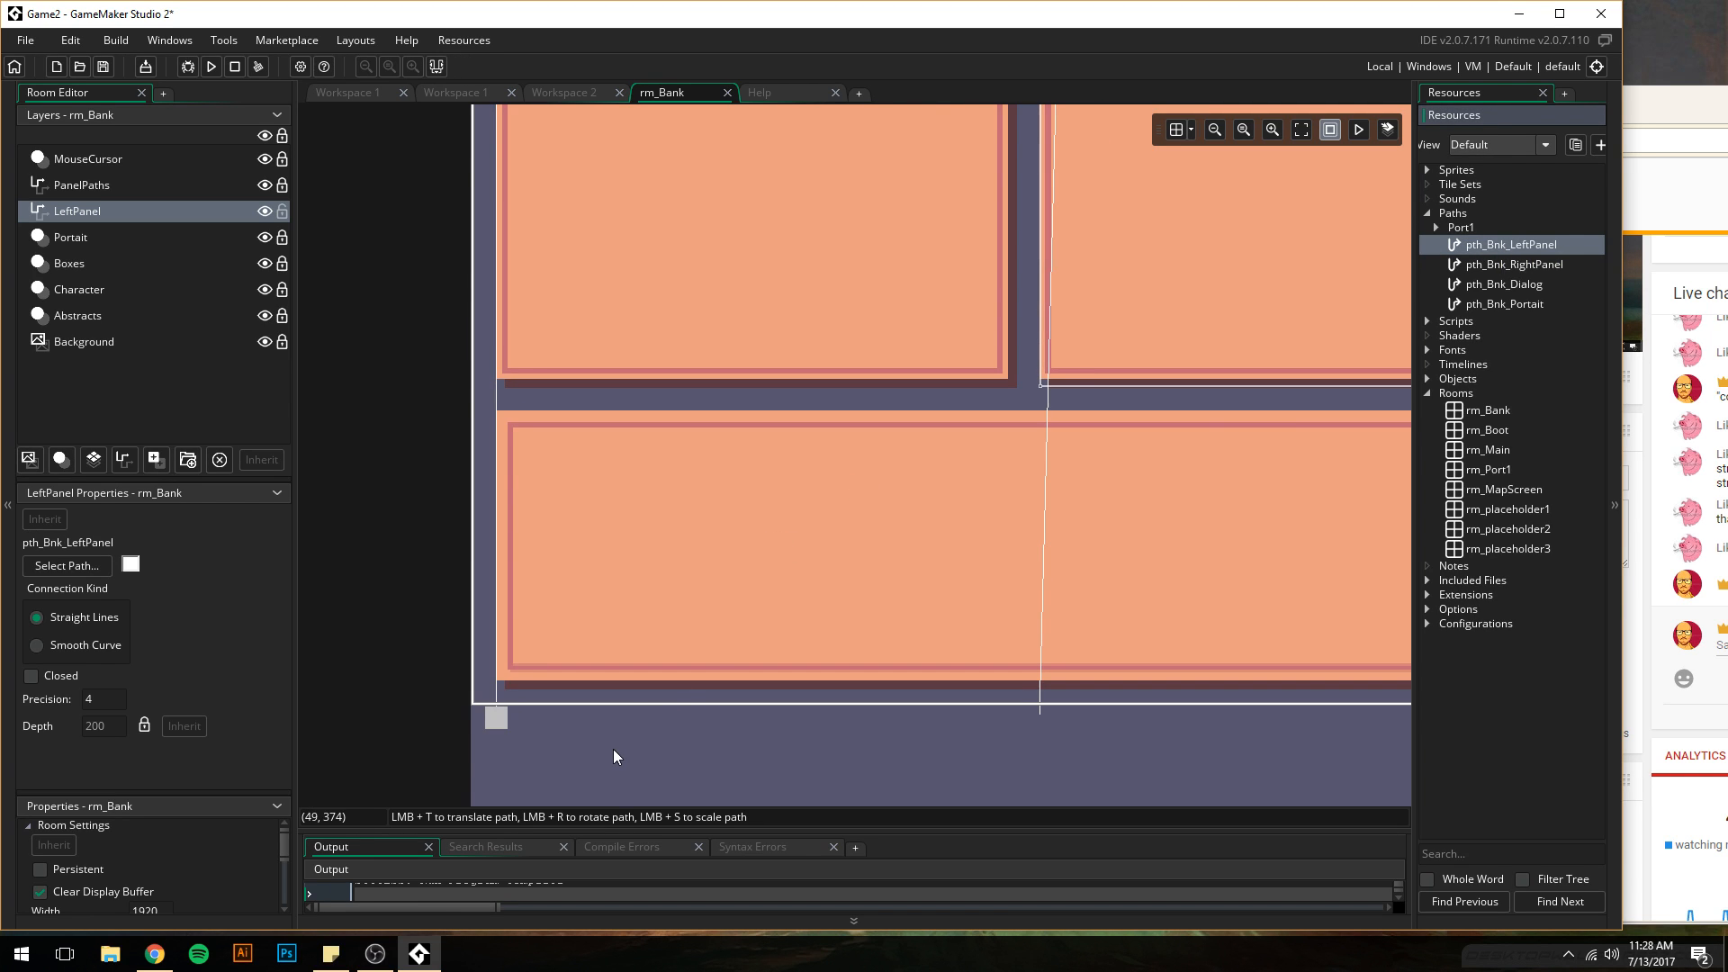
- Set a control point of the left panel path at (8, 67), beside the left panel's upper-left corner
middle_click_drag(639, 281, 672, 632)
middle_click_drag(670, 279, 664, 353)
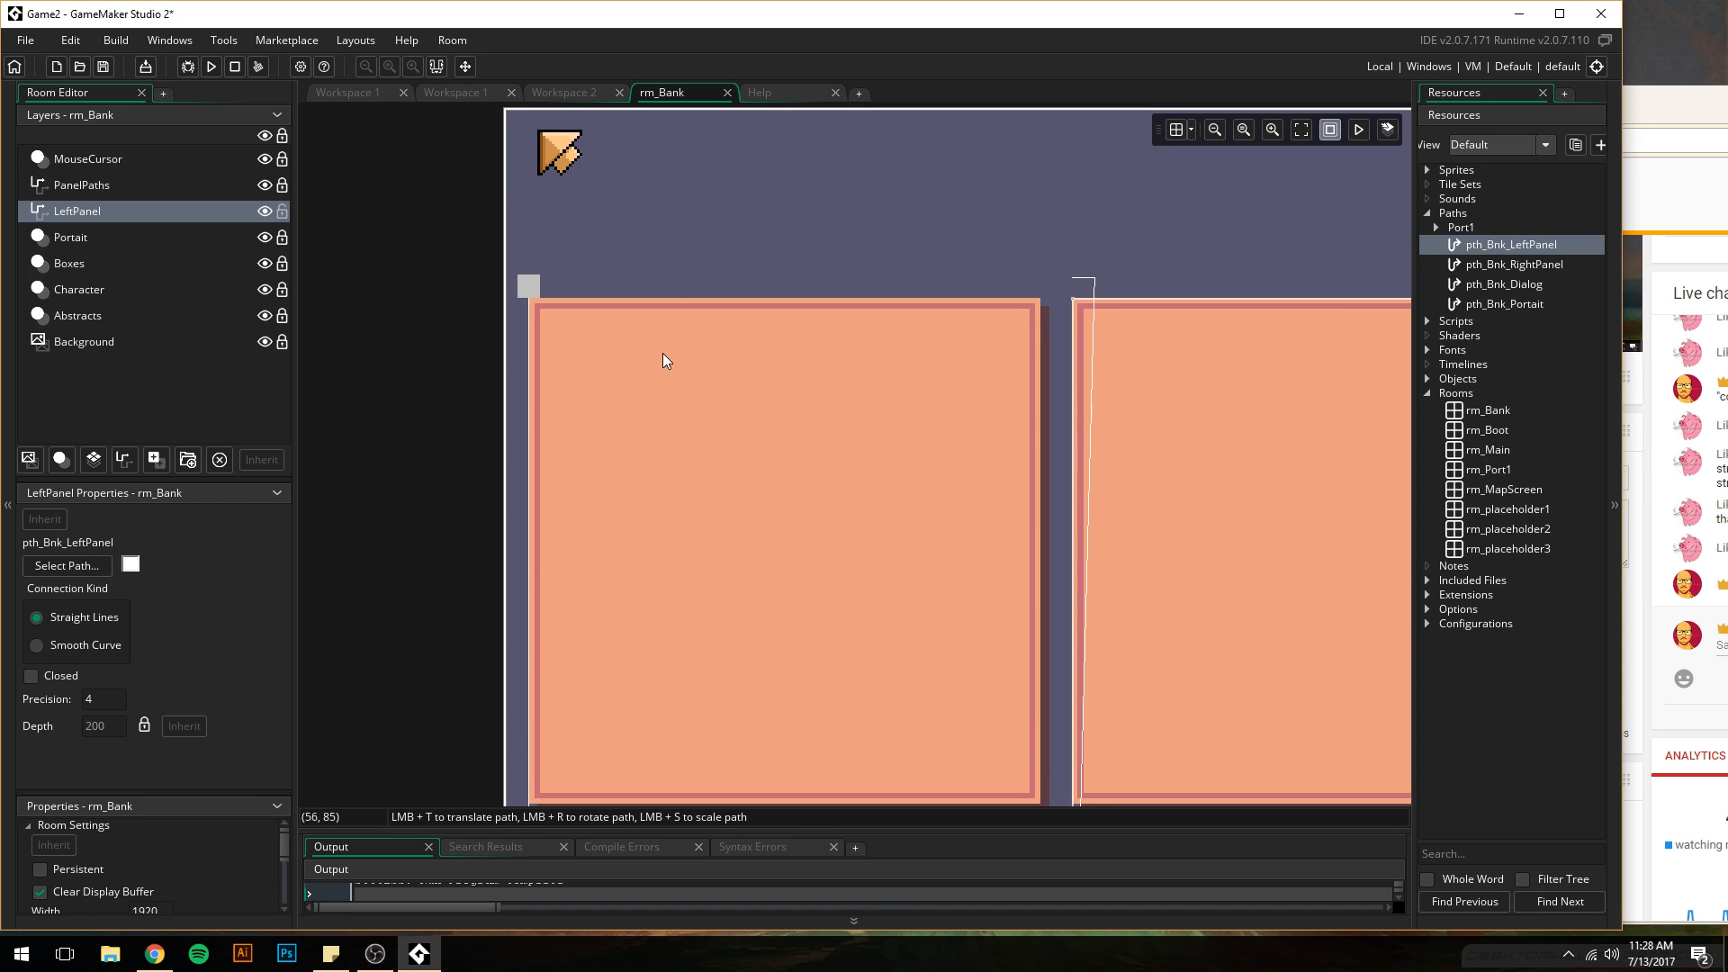
scroll(664, 353, "up", 3)
scroll(687, 194, "up", 3)
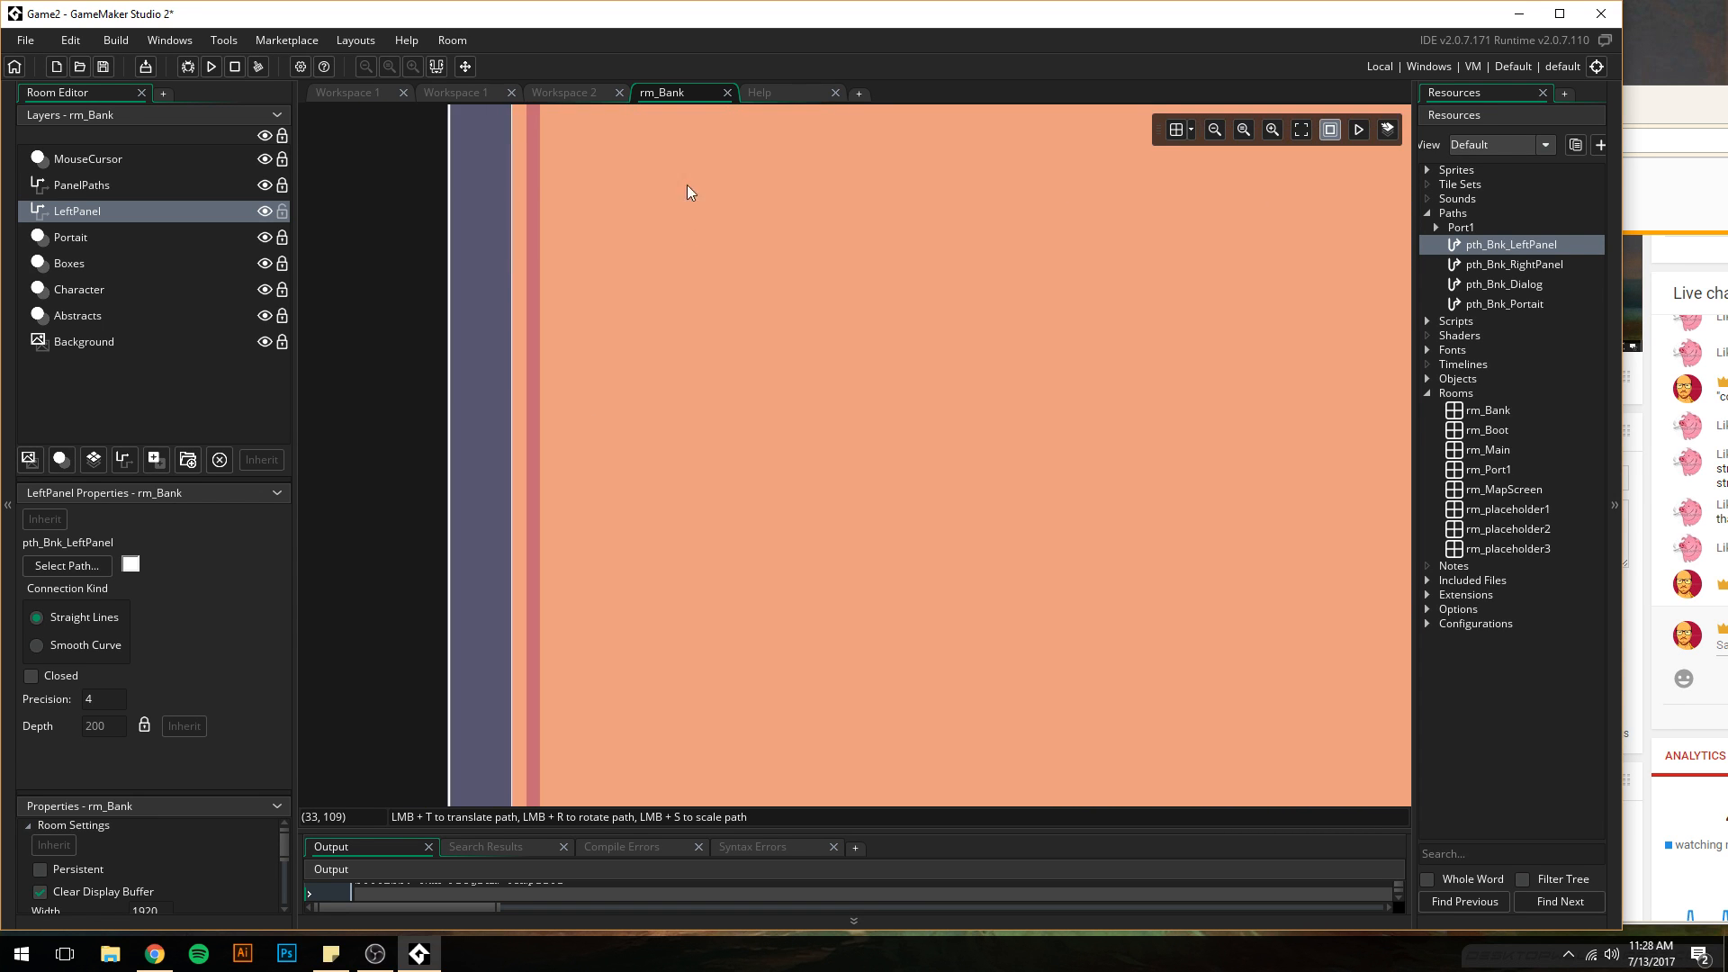
middle_click_drag(582, 451, 596, 740)
middle_click_drag(567, 234, 564, 799)
left_click(478, 493)
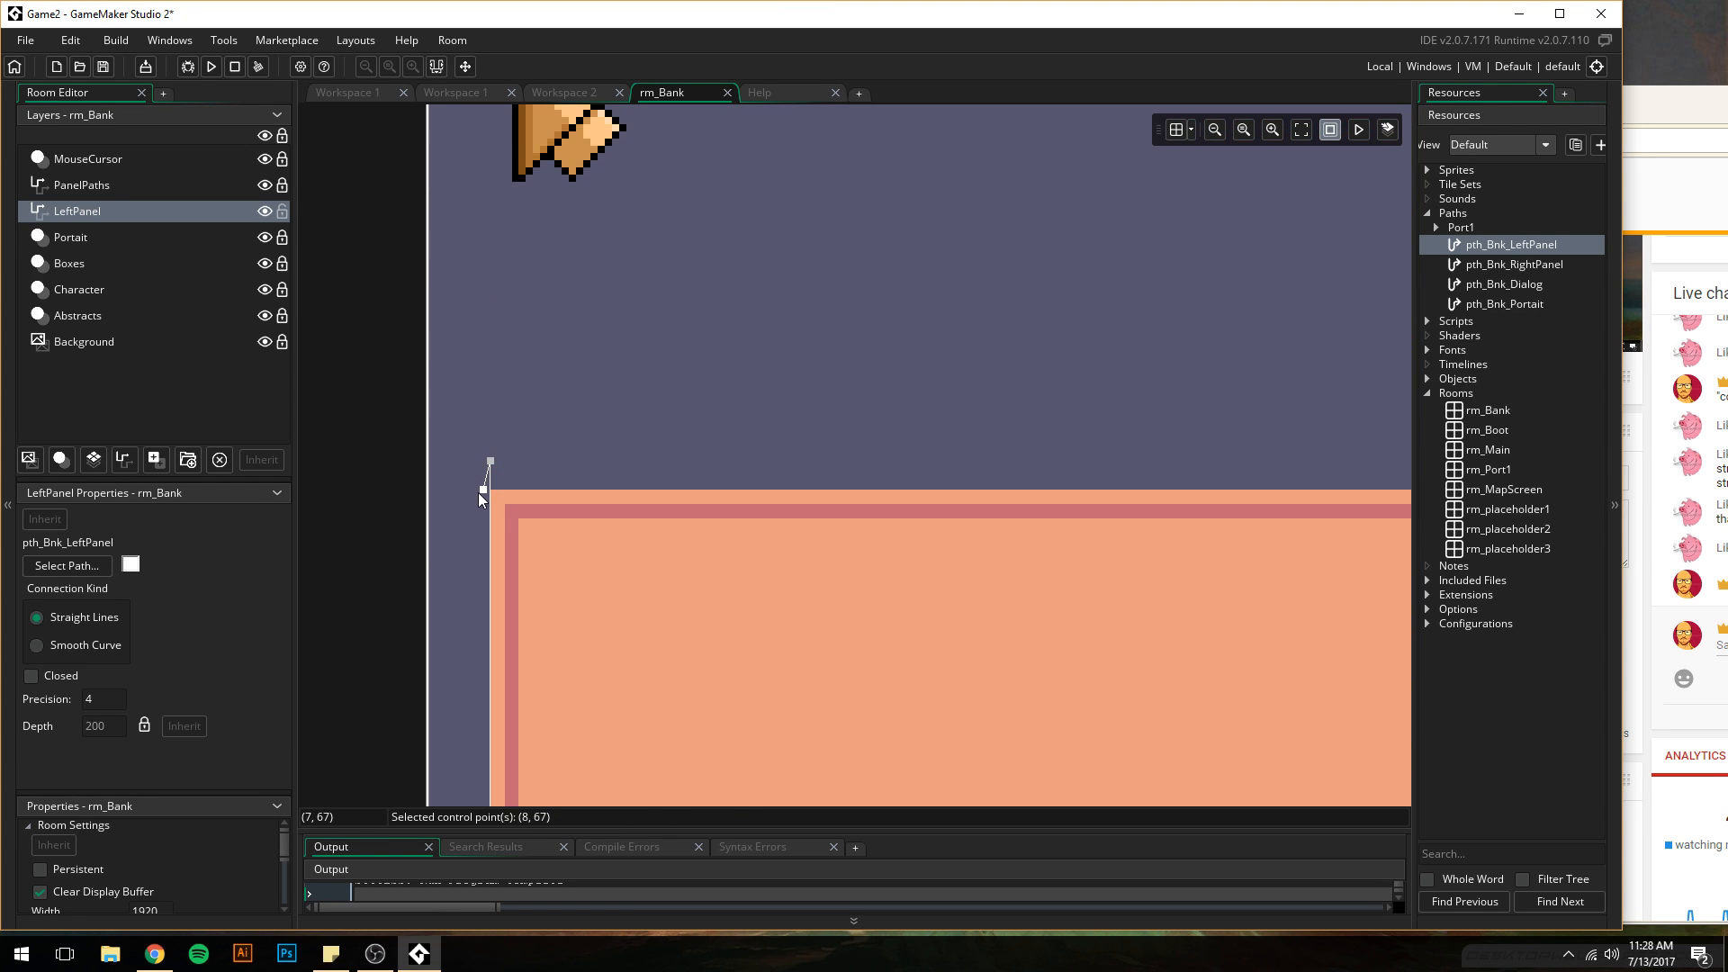
- Move that control point to (9, 67) so it sits exactly on the left panel's upper-left corner
scroll(598, 489, "up", 3)
scroll(434, 606, "down", 1)
left_click(1175, 128)
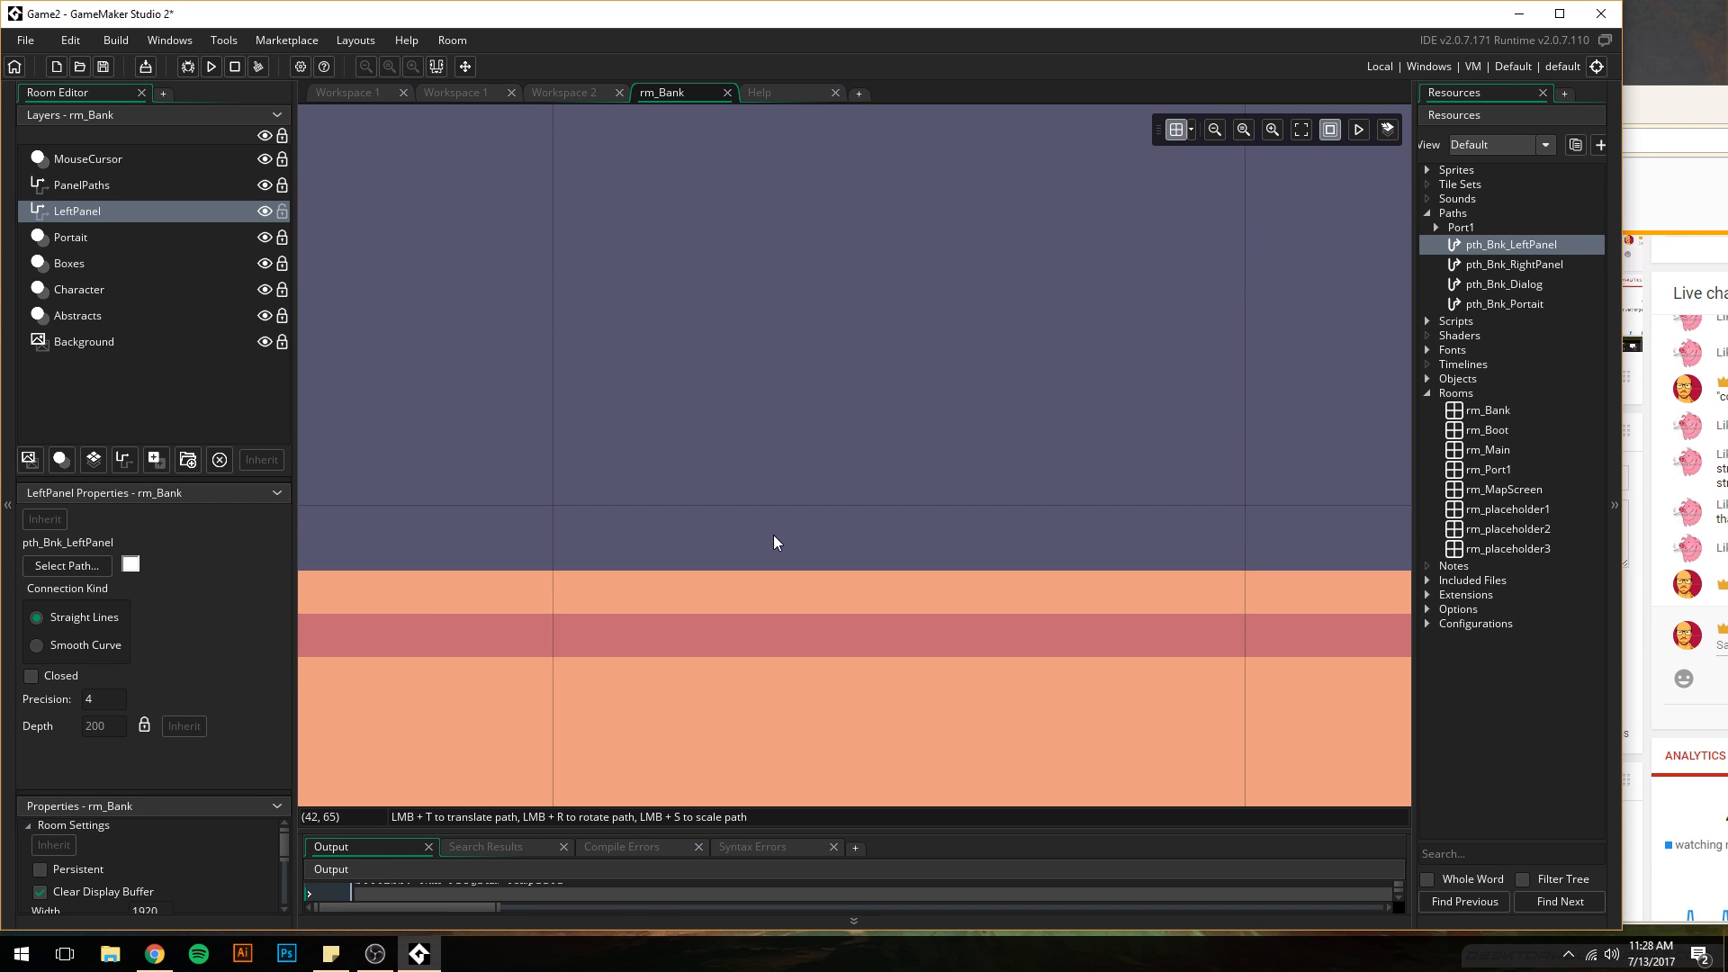
scroll(774, 535, "down", 1)
middle_click_drag(712, 510, 1124, 356)
left_click(1172, 137)
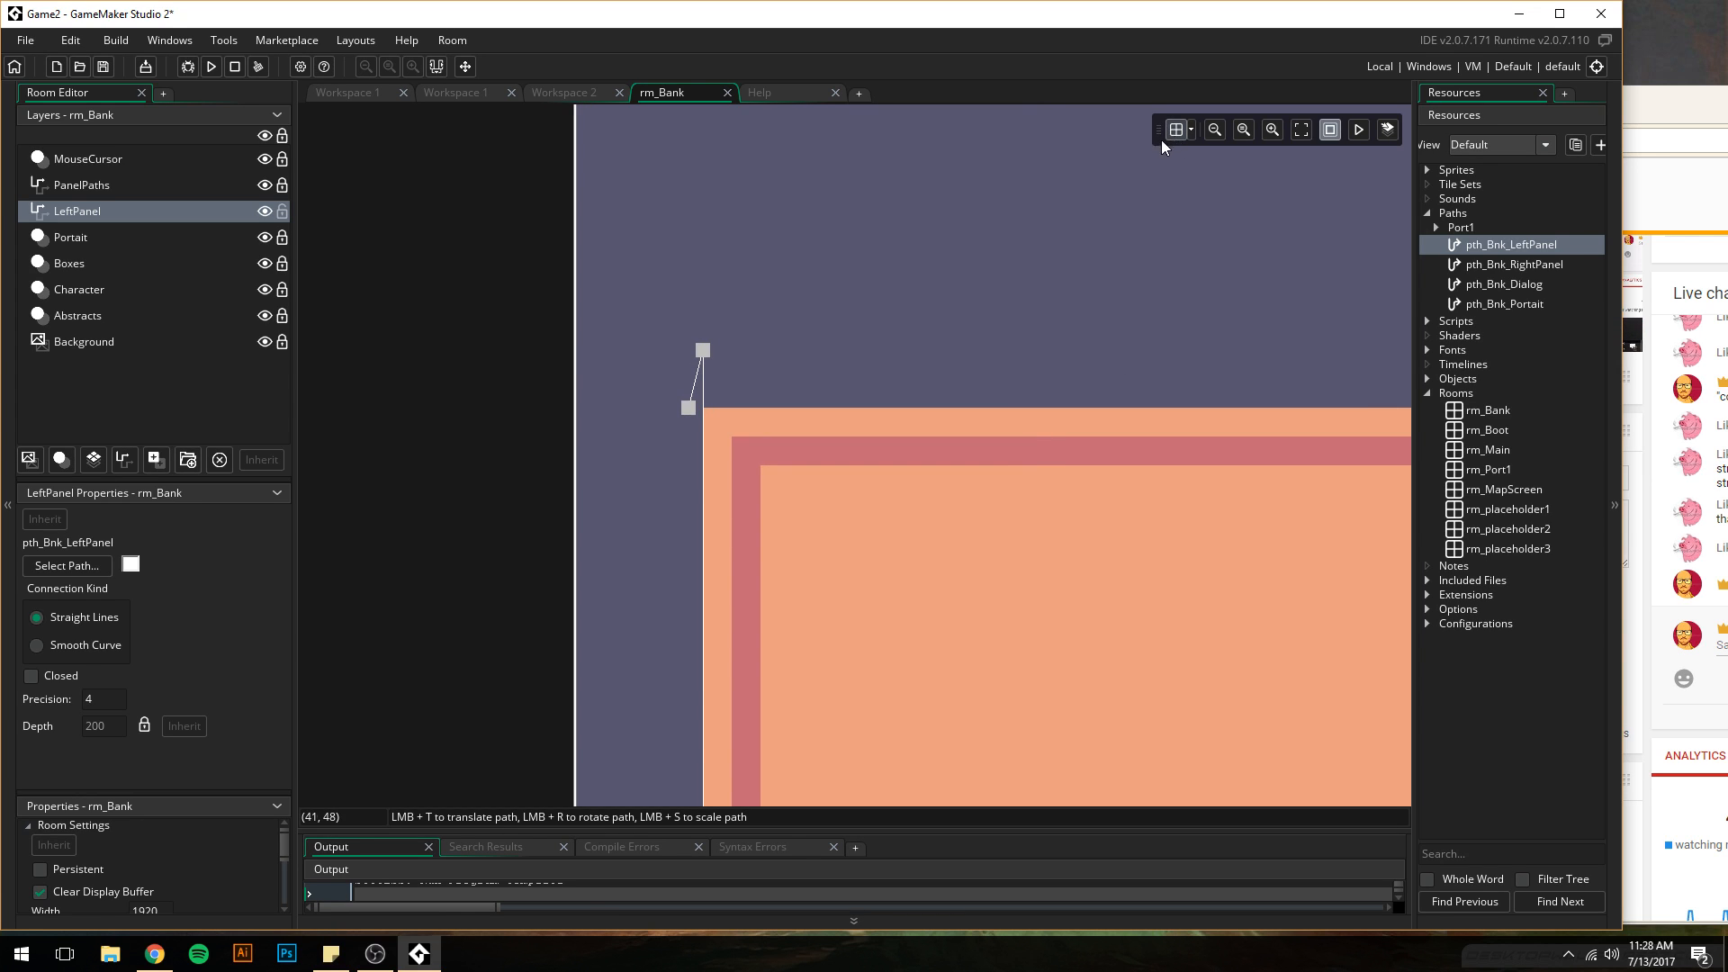
left_click_drag(689, 407, 703, 408)
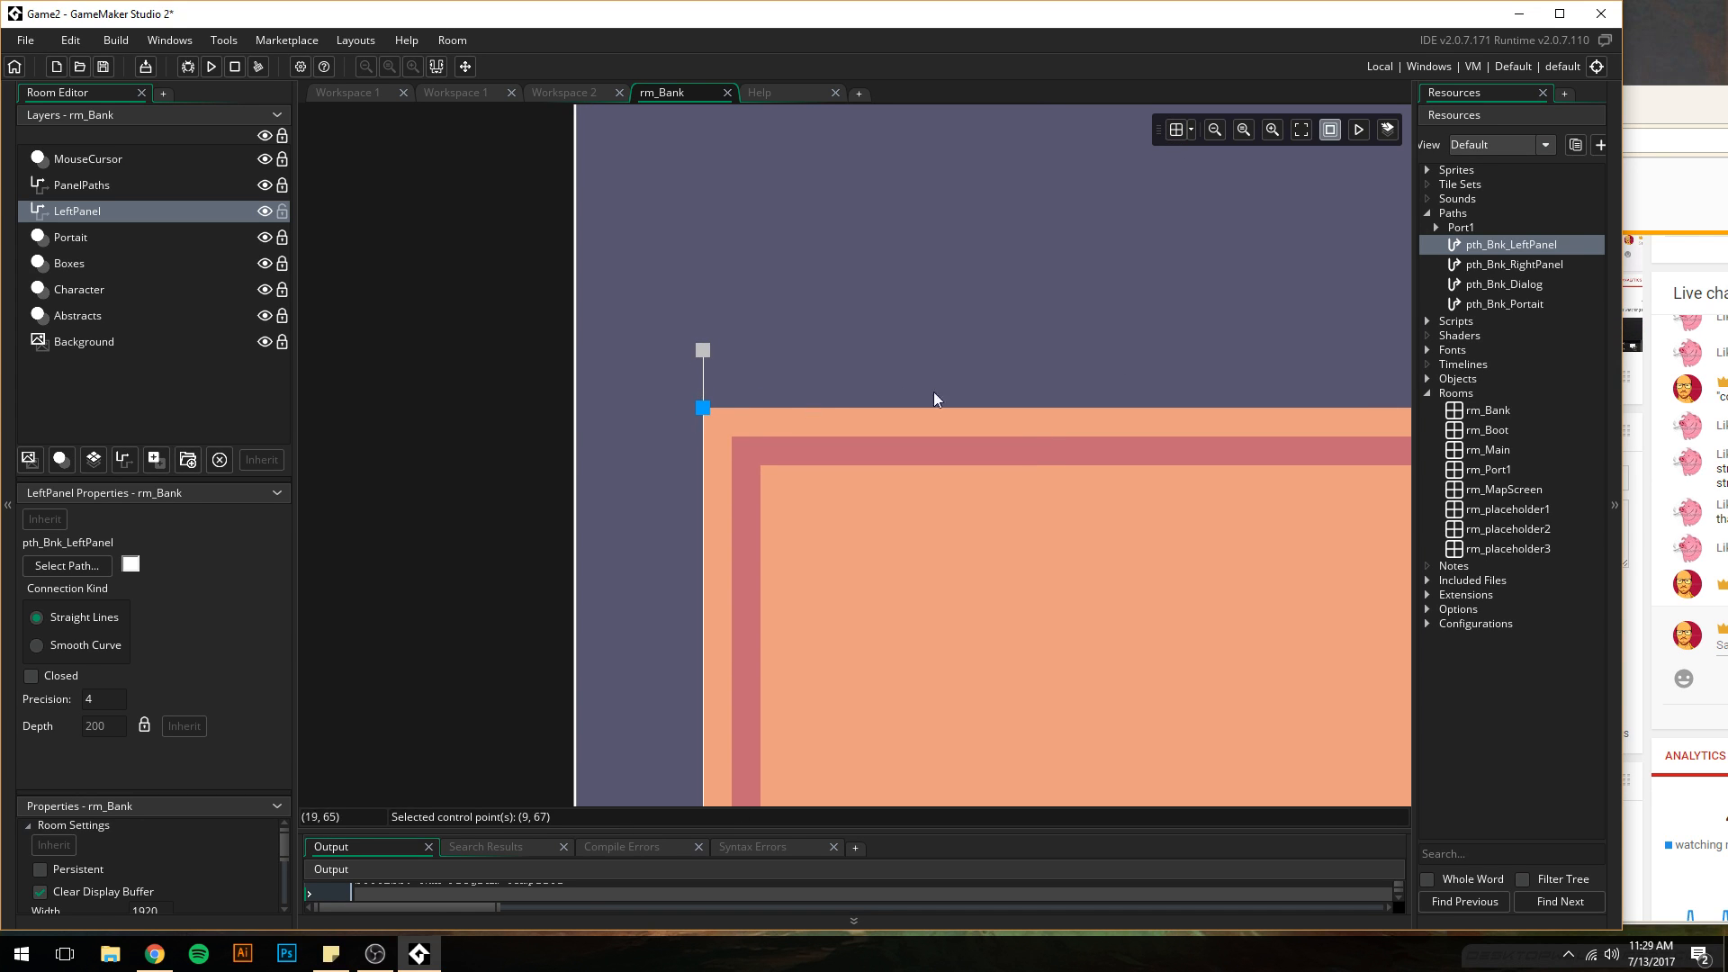
- Rename the PanelPaths layer as RightPanel
middle_click_drag(1223, 436, 857, 428)
scroll(857, 424, "down", 3)
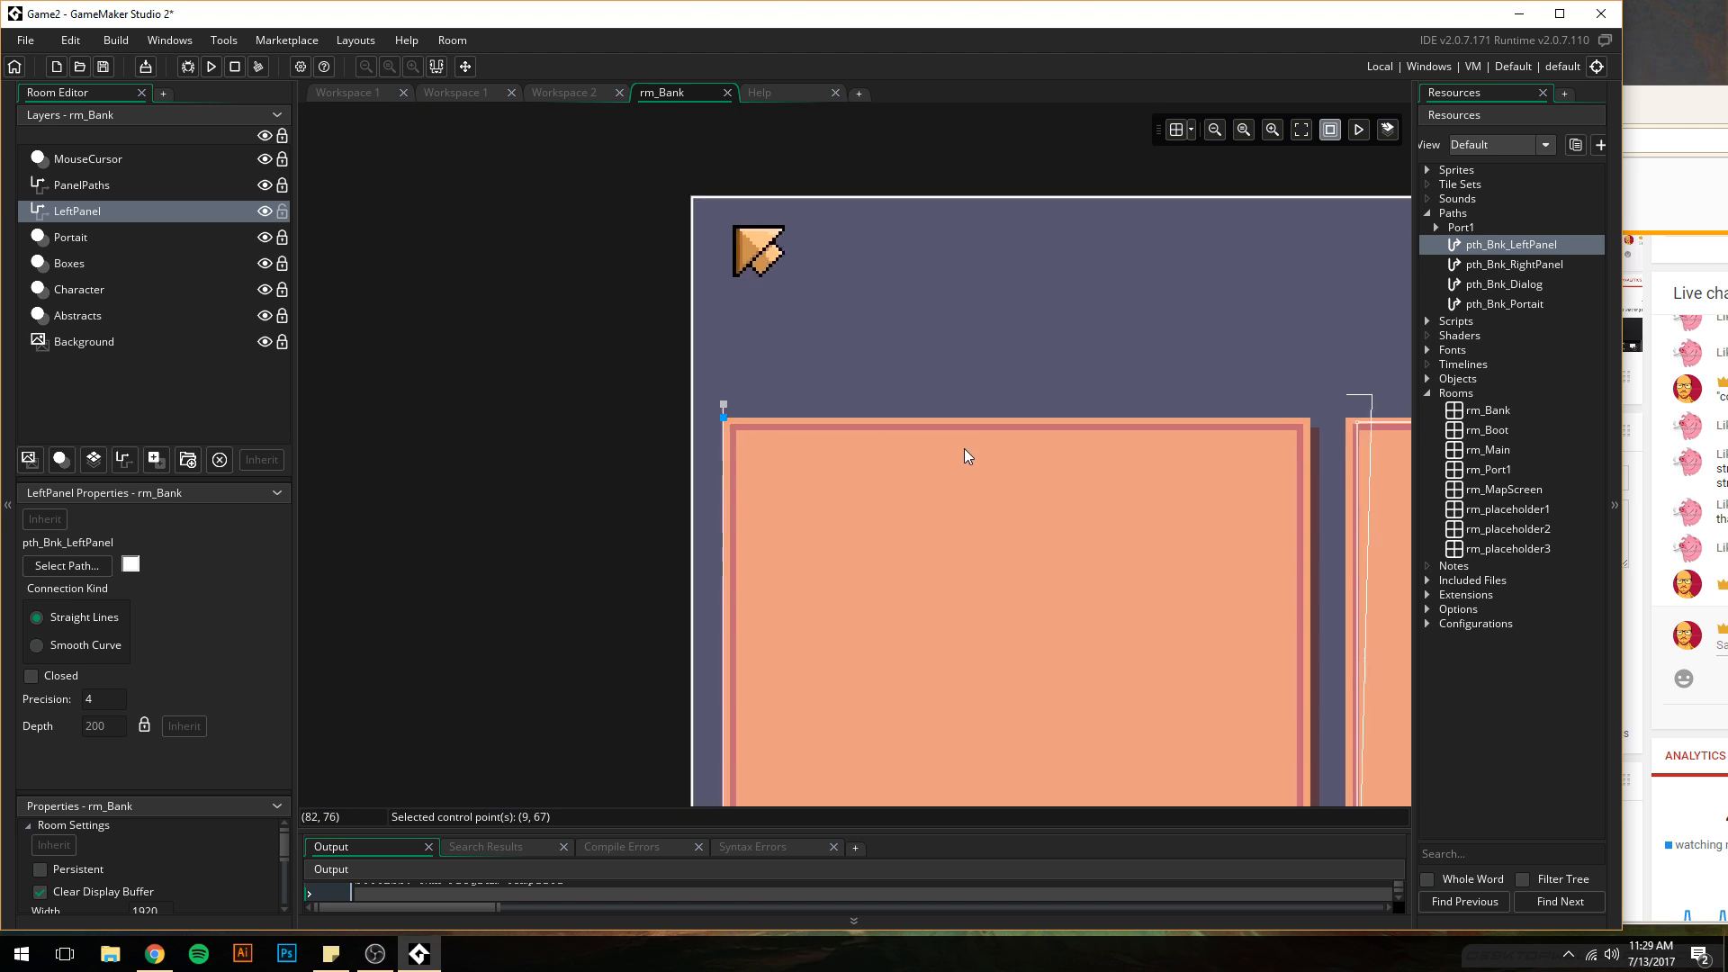
middle_click_drag(989, 439, 666, 322)
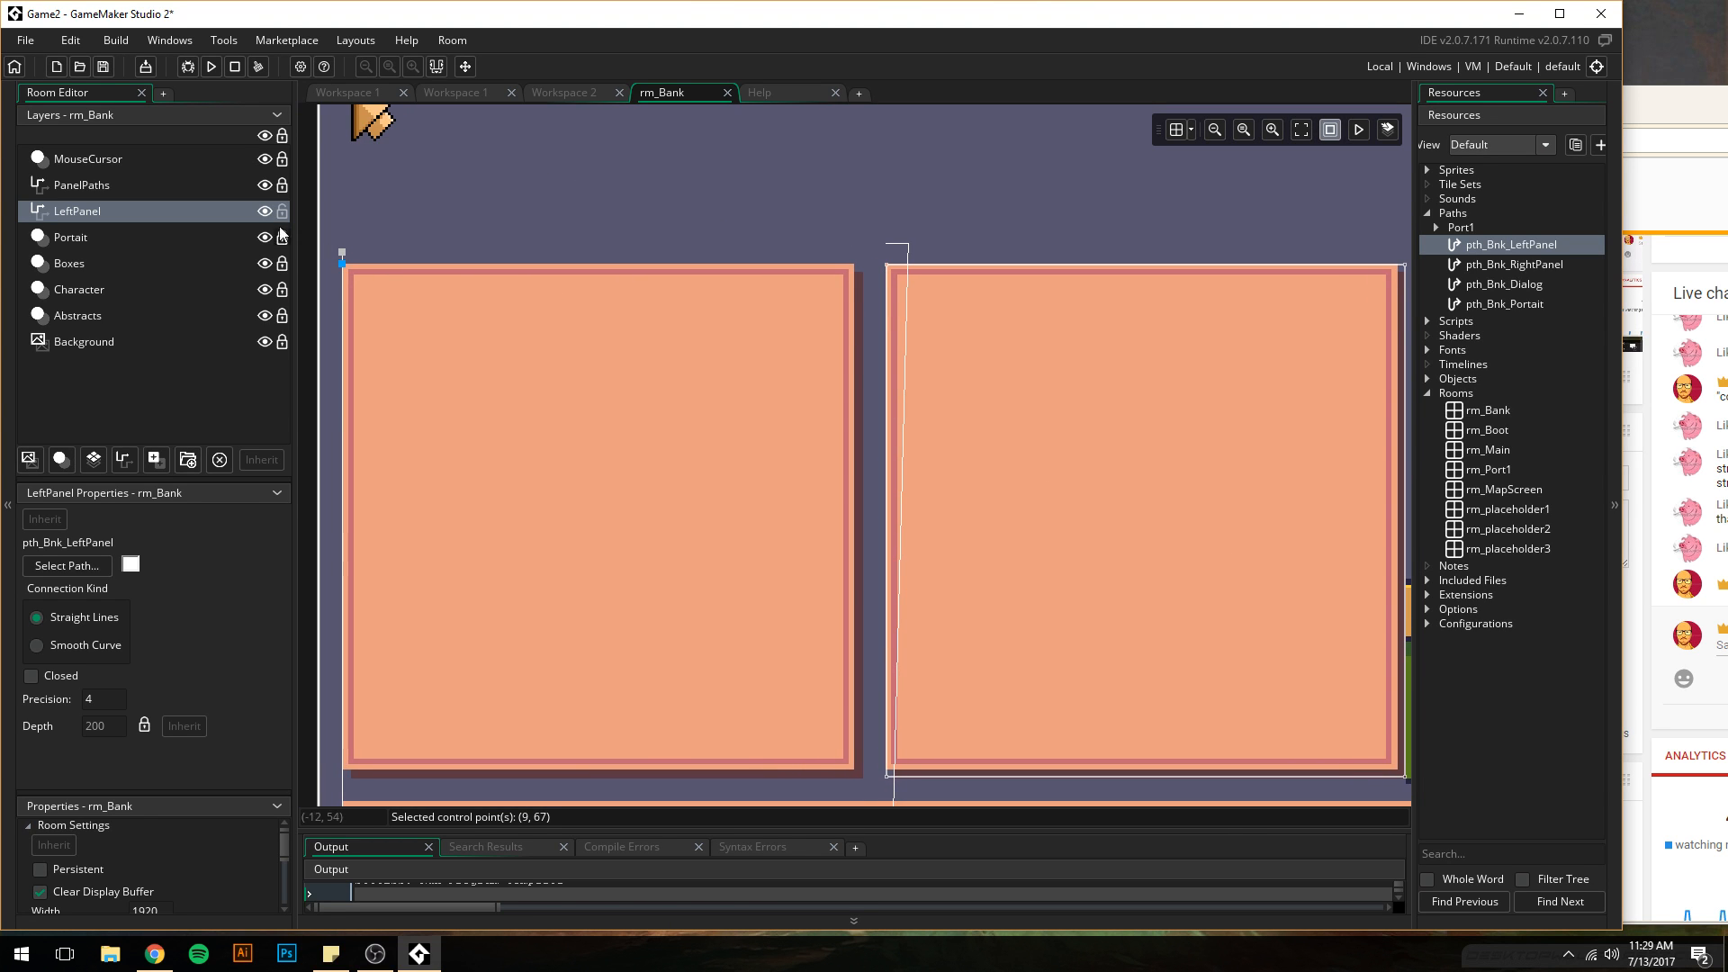
left_click(170, 191)
left_click(167, 191)
type("RightPanel")
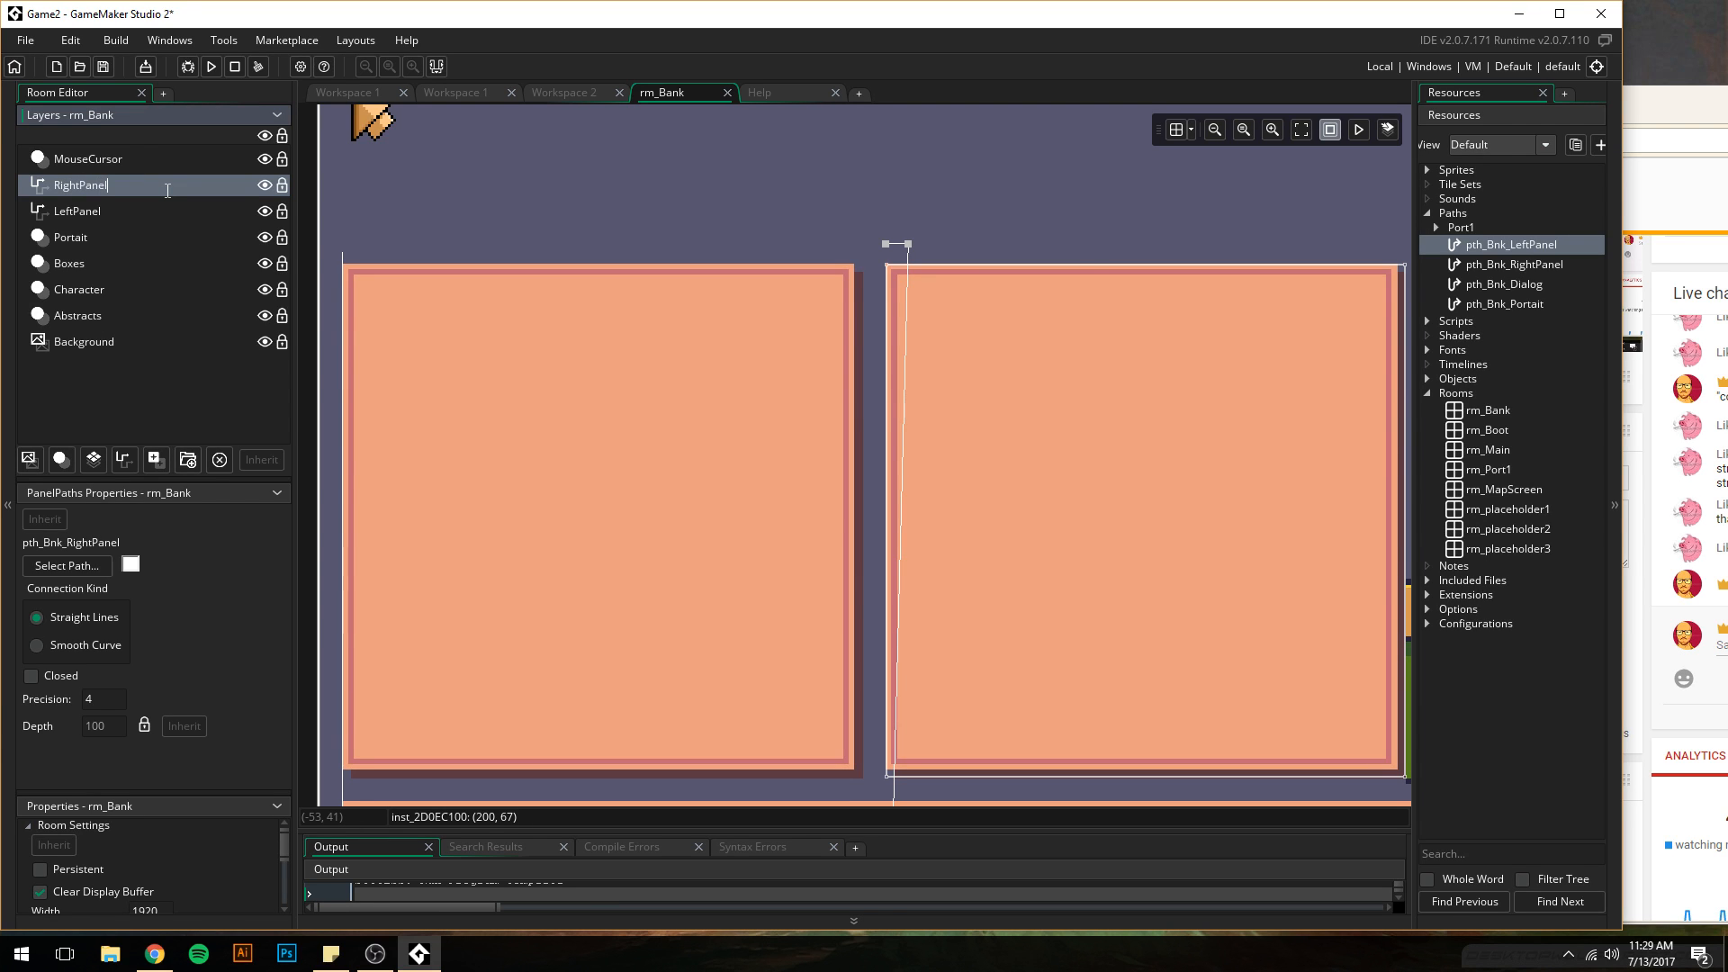
key("Return")
left_click(139, 186)
key("ctrl+a")
type("RightPanel")
key("Return")
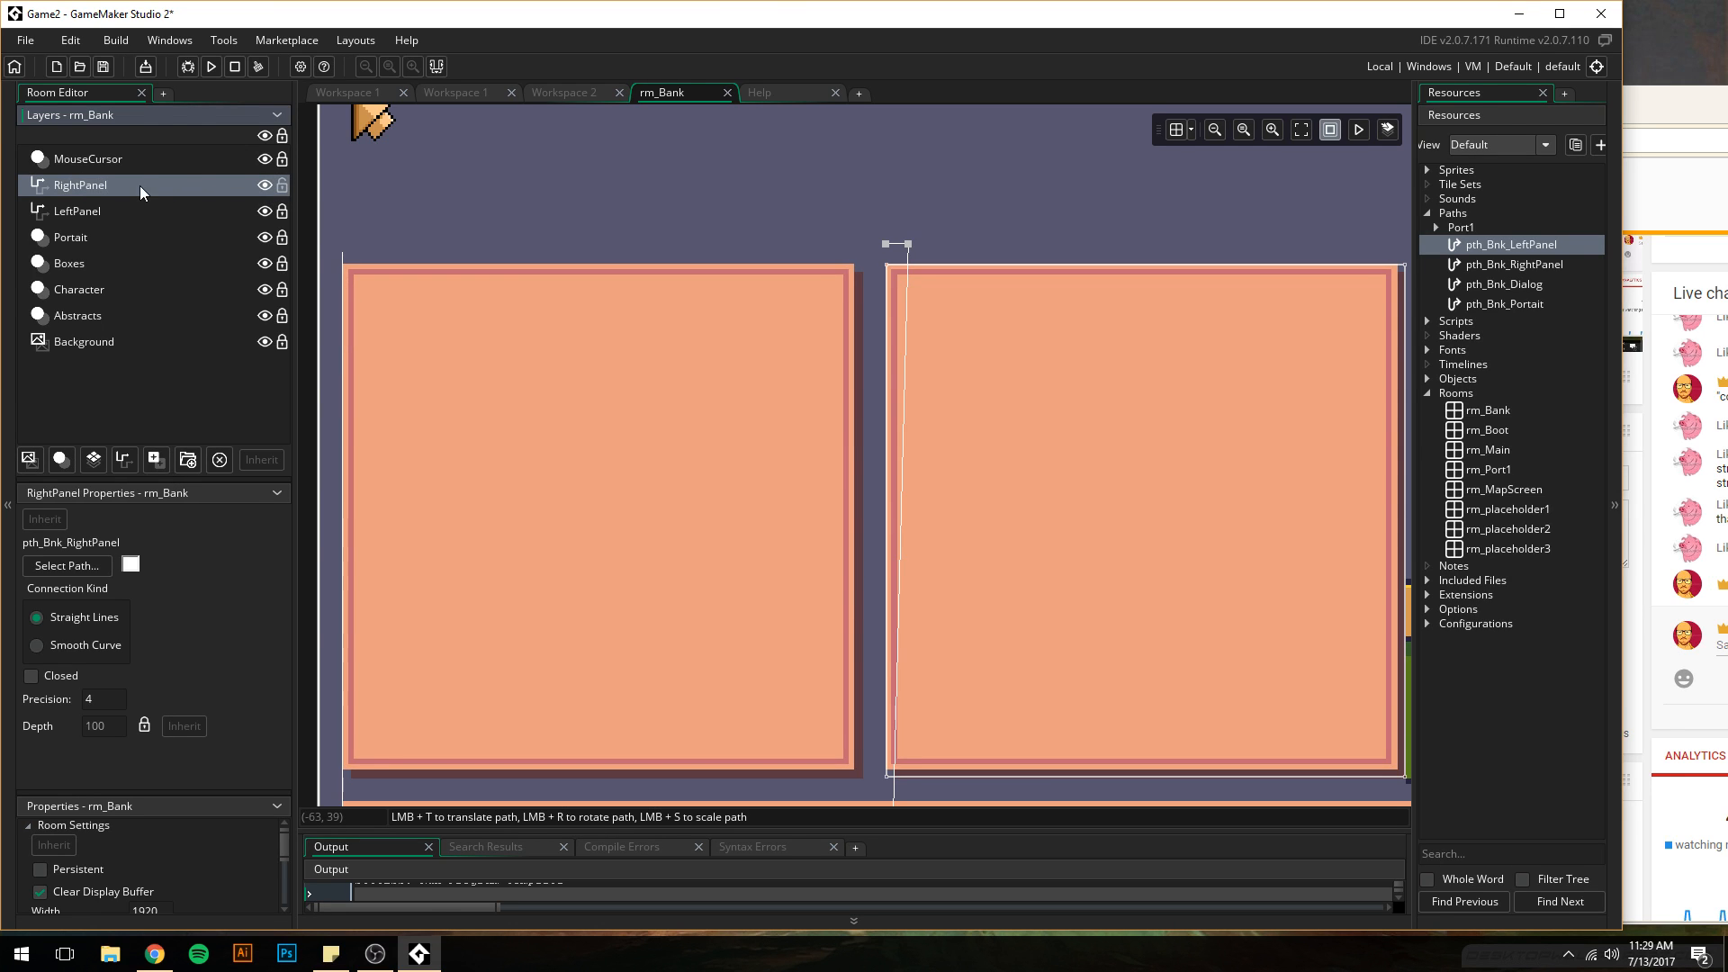
- Straighten the right panel path by moving its two upper control points to (200, 67) and (200, 60)
left_click(909, 243)
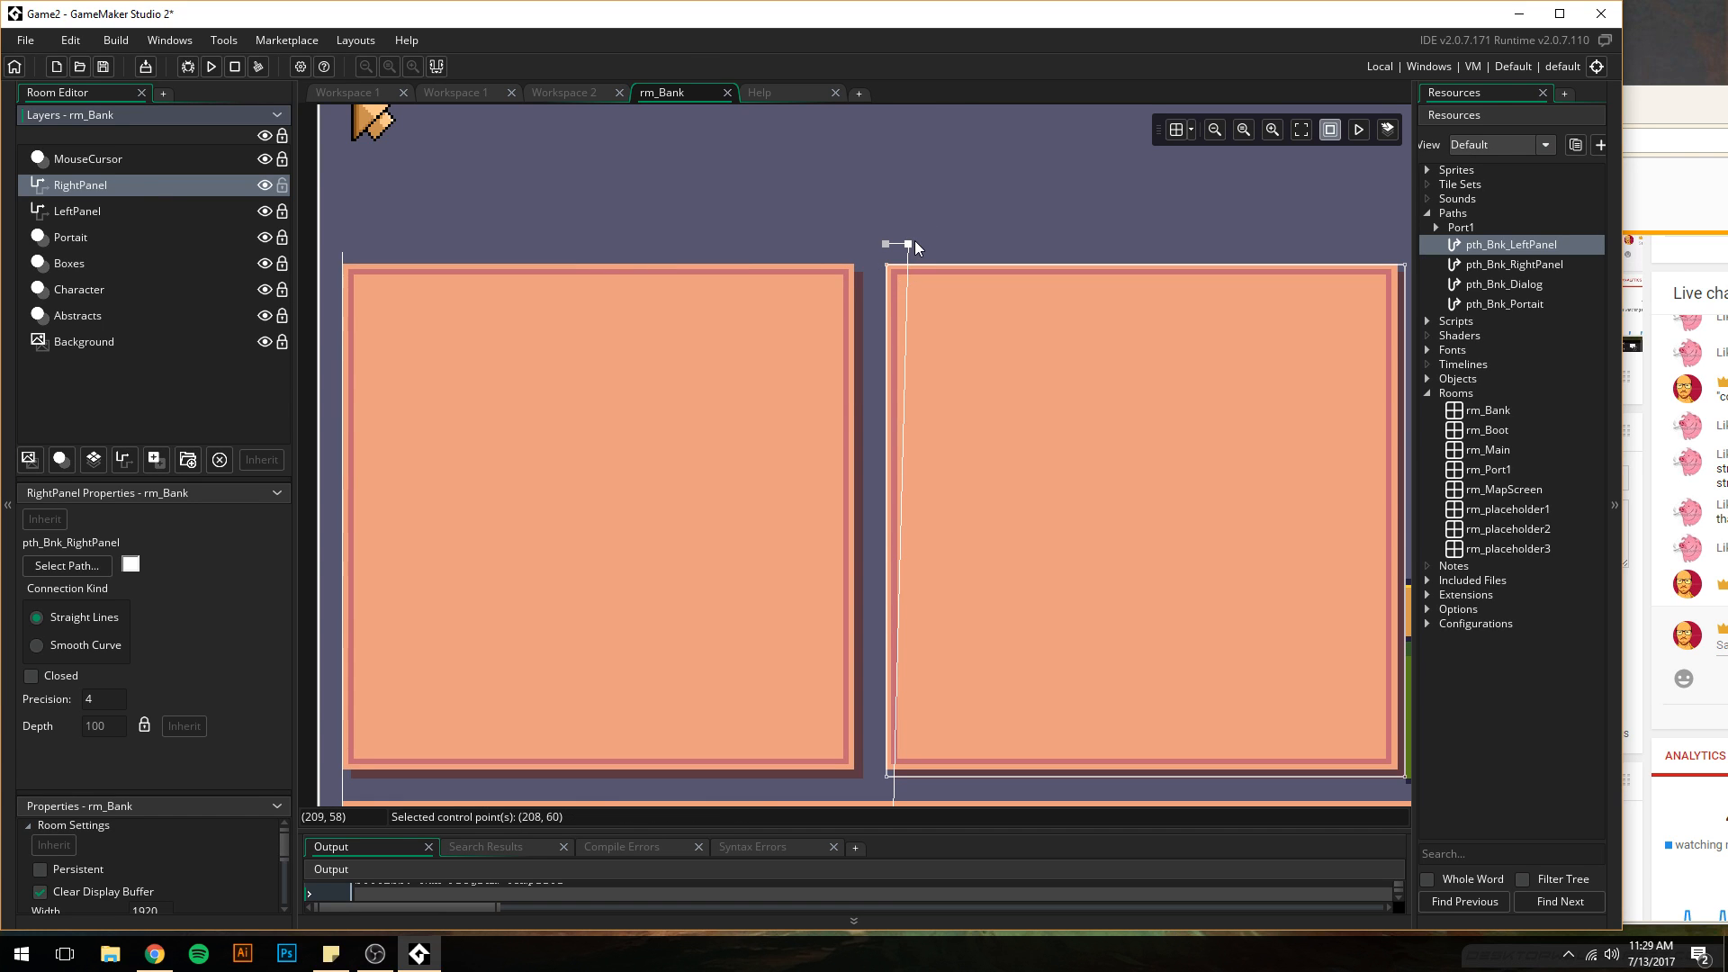
left_click(887, 244)
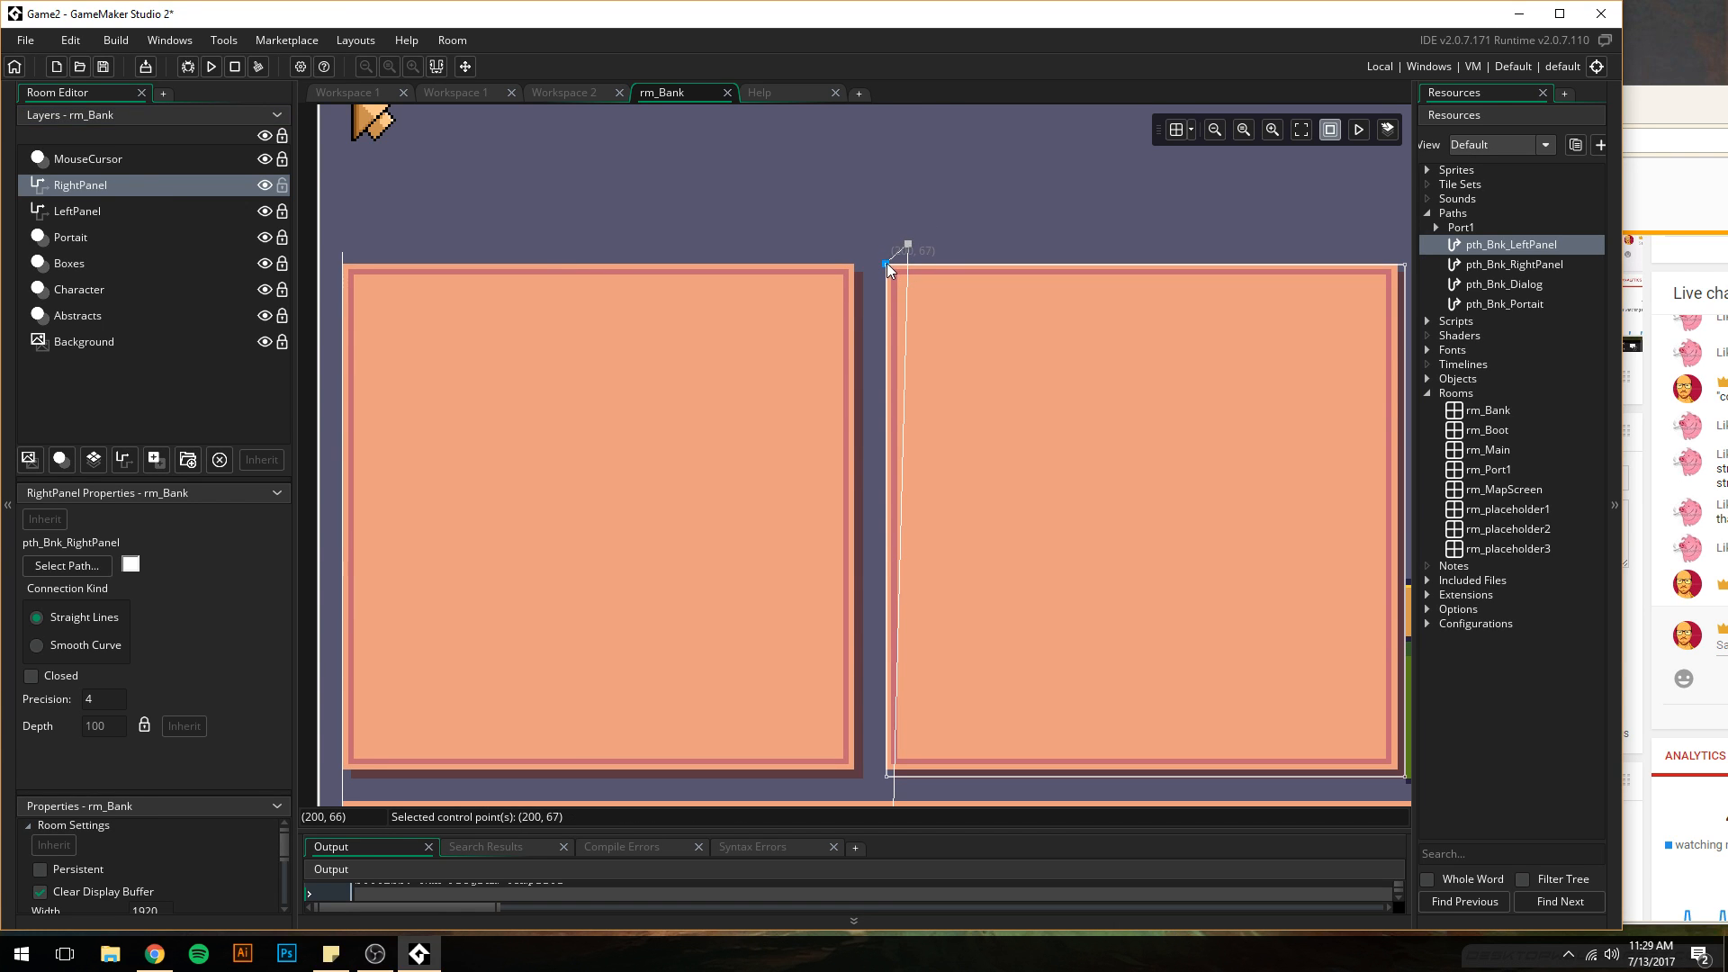
left_click_drag(908, 244, 884, 245)
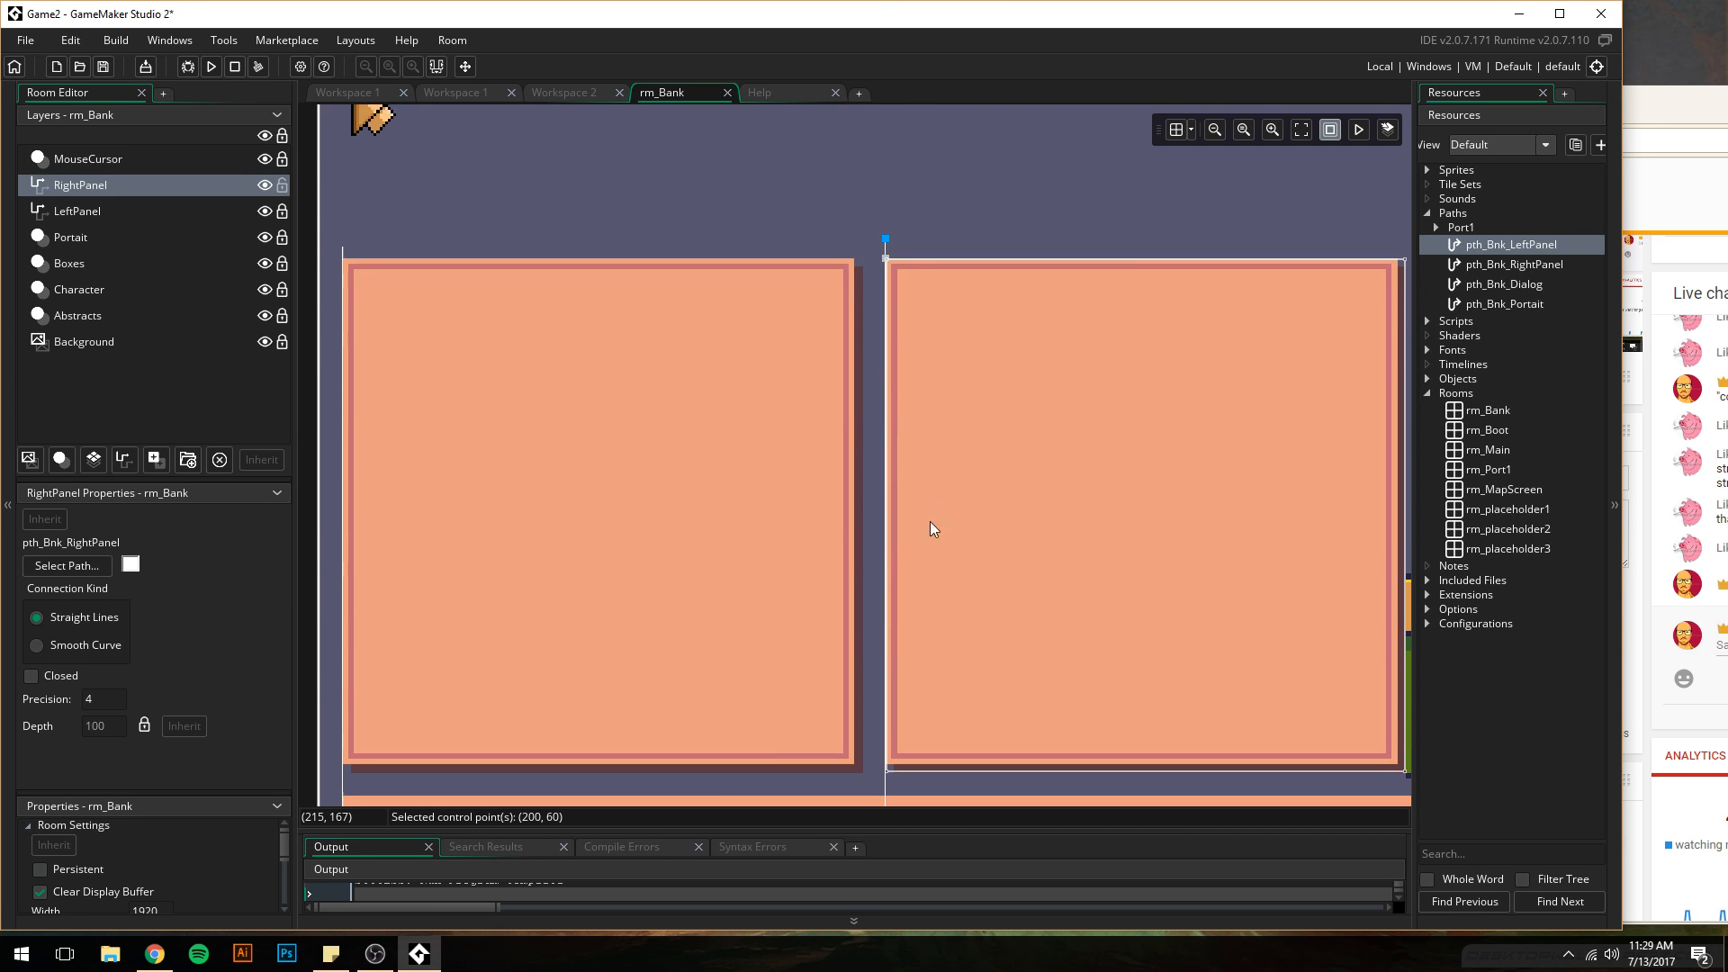
- Add a path layer above RightPanel and name it Dialog
scroll(930, 543, "up", 2, "ctrl")
scroll(900, 360, "down", 3, "ctrl")
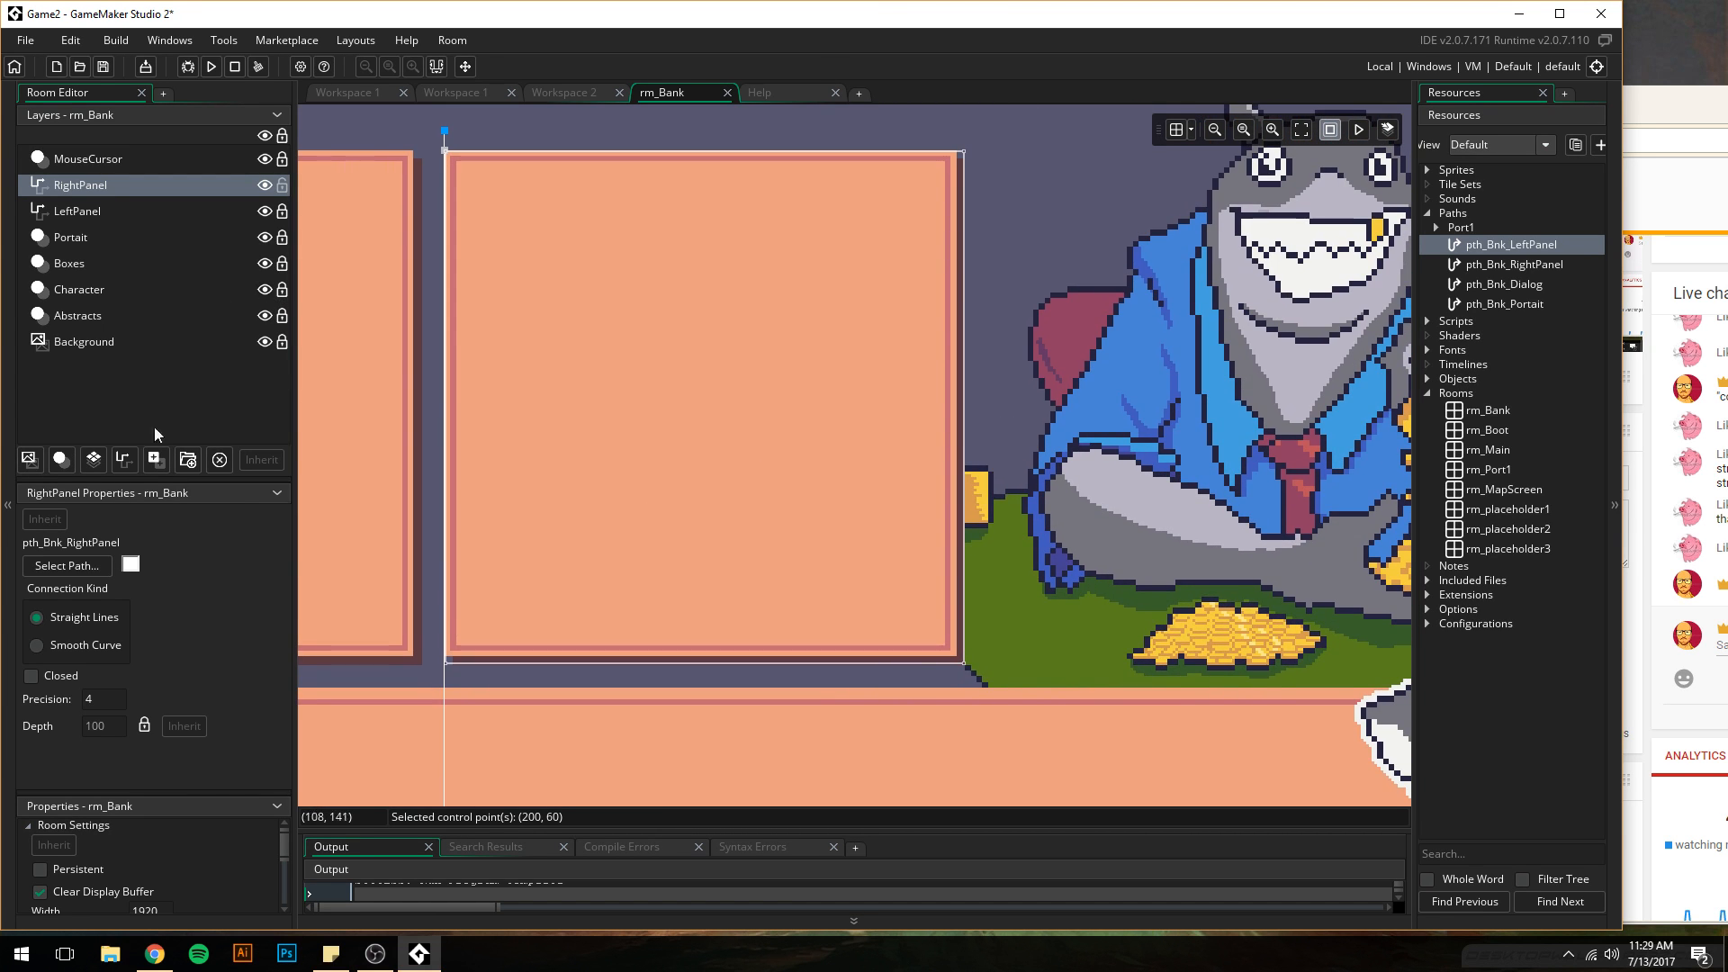
left_click(122, 466)
left_click(100, 180)
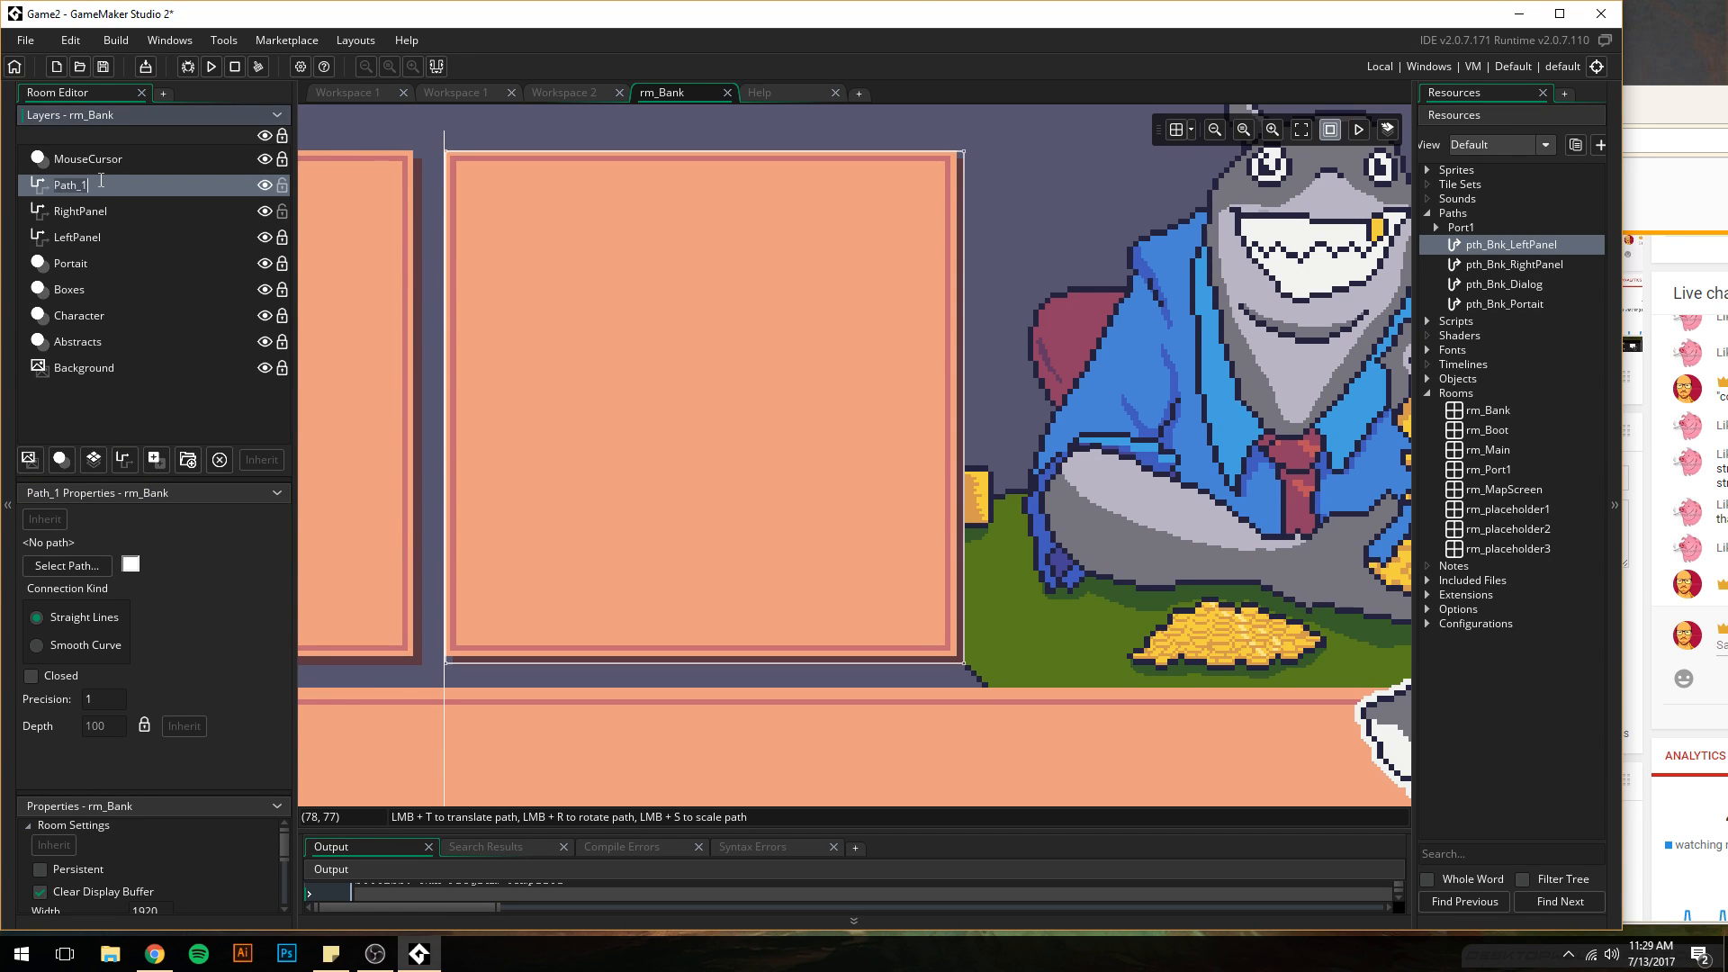
type("Dialog")
key("Return")
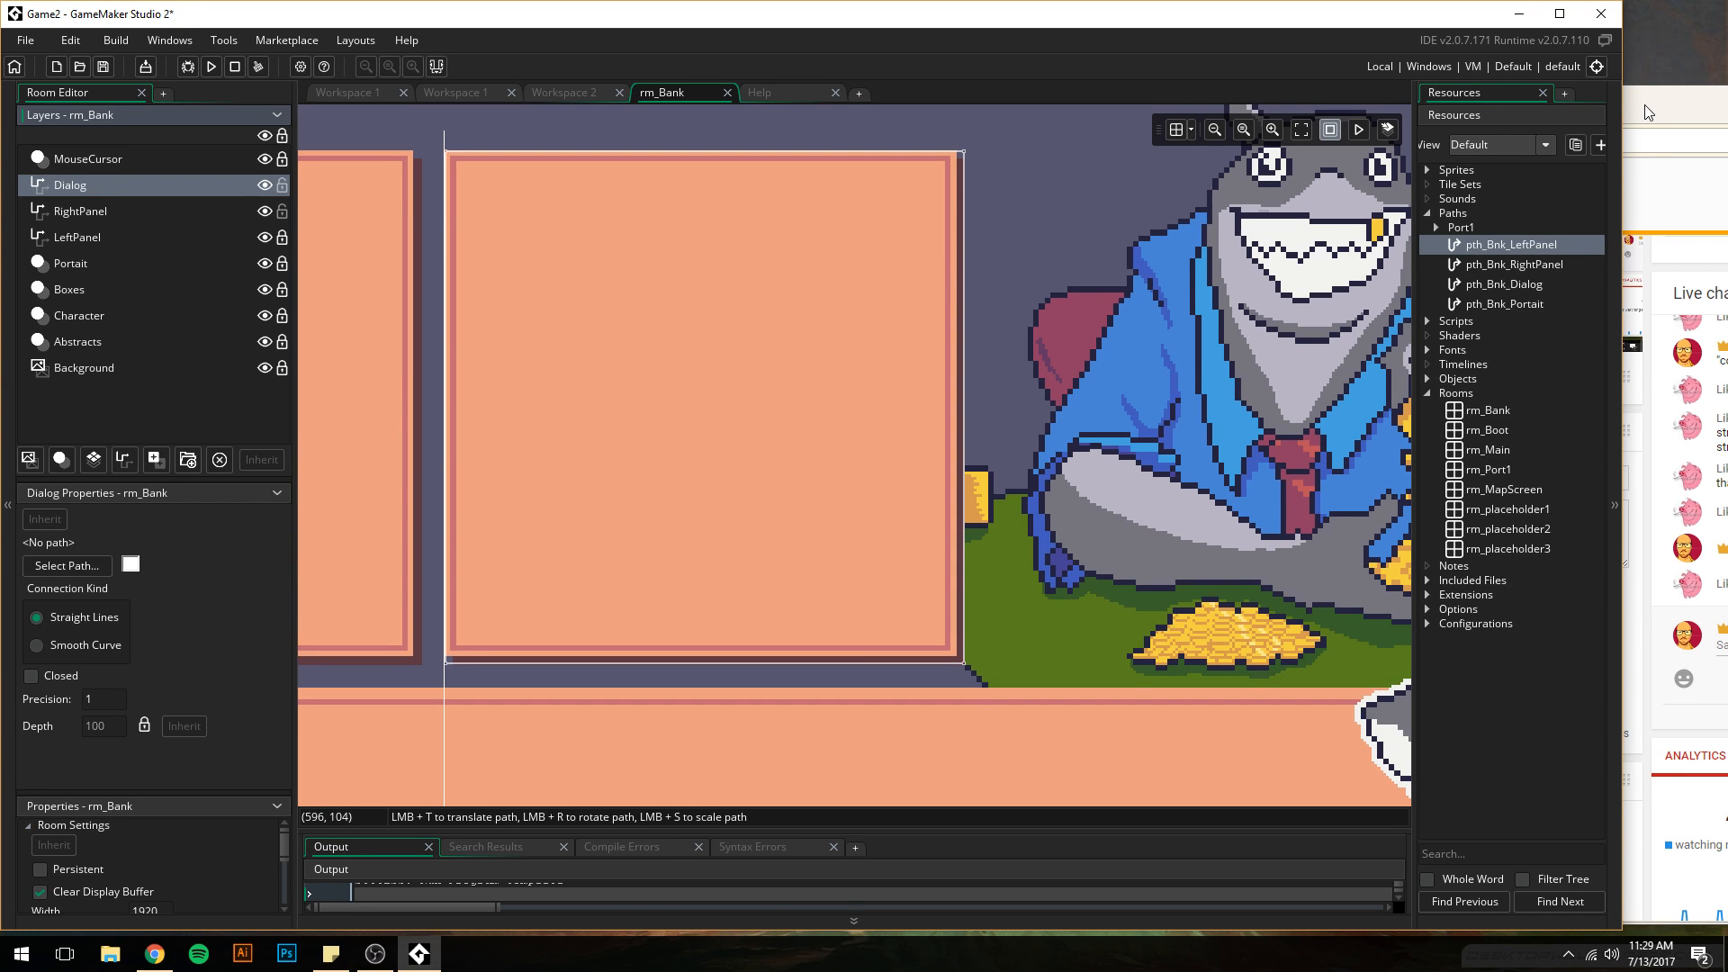
- Switch to the YouTube live dashboard, send the chat messages "Steam friends?" and "I guess.", and return to GameMaker Studio 2
left_click_drag(1640, 102, 1068, 63)
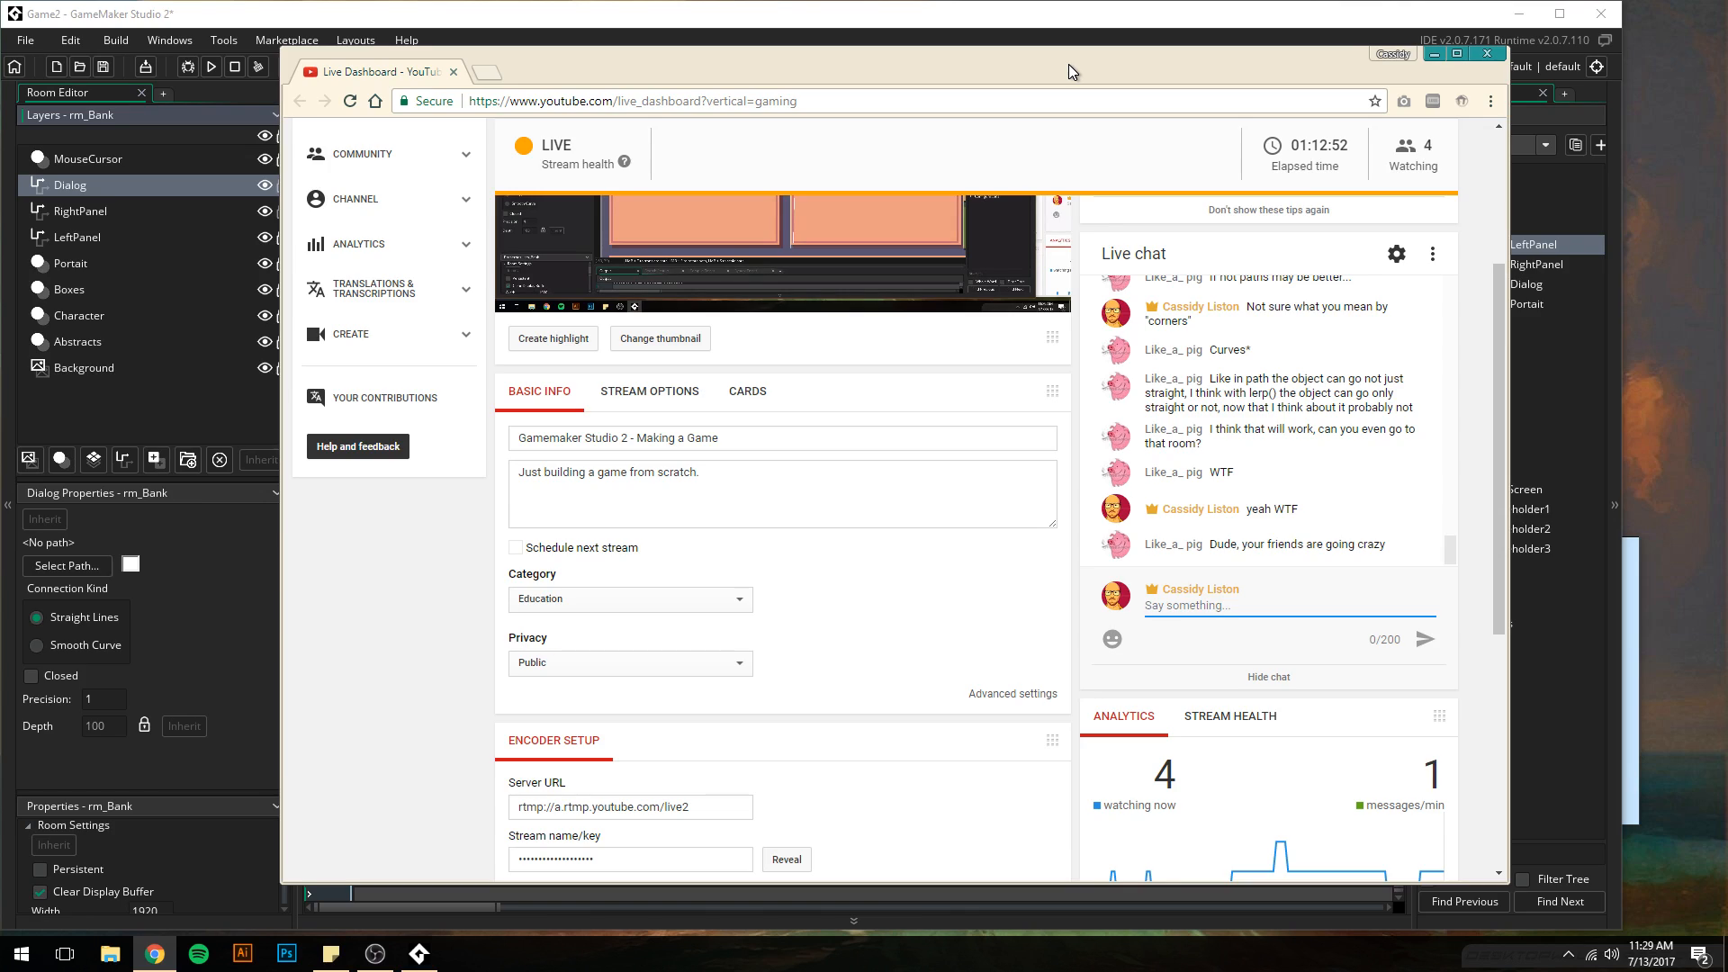
key("ctrl+super+Right")
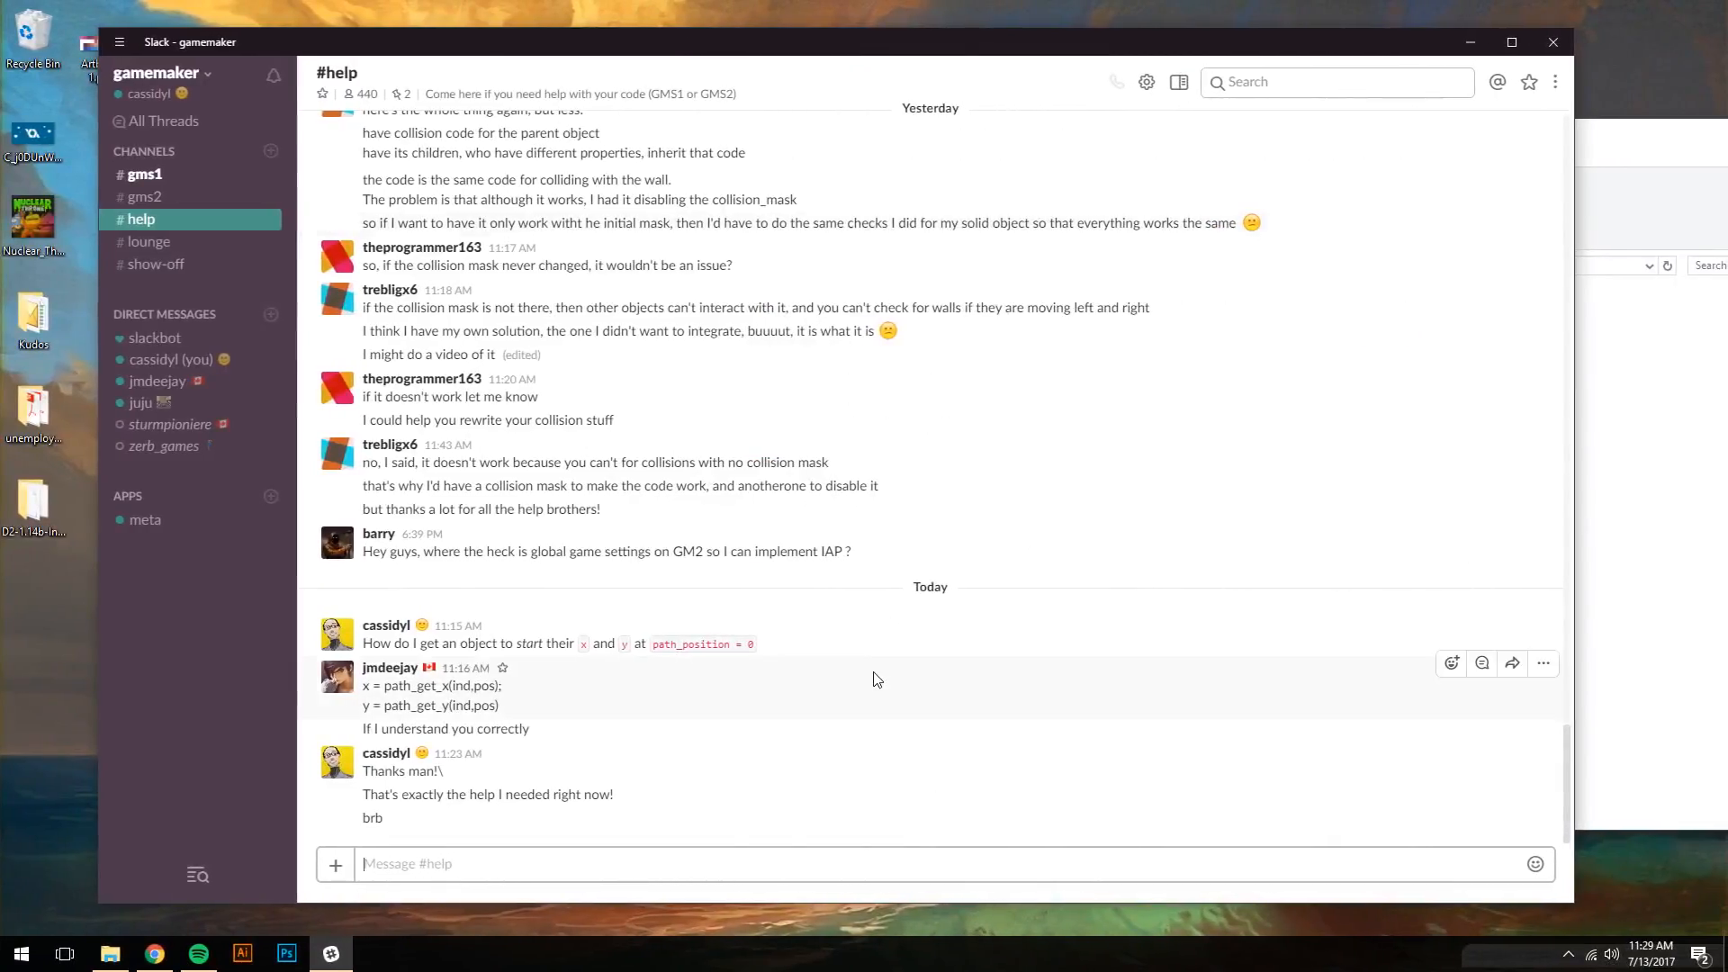
key("ctrl+super+Left")
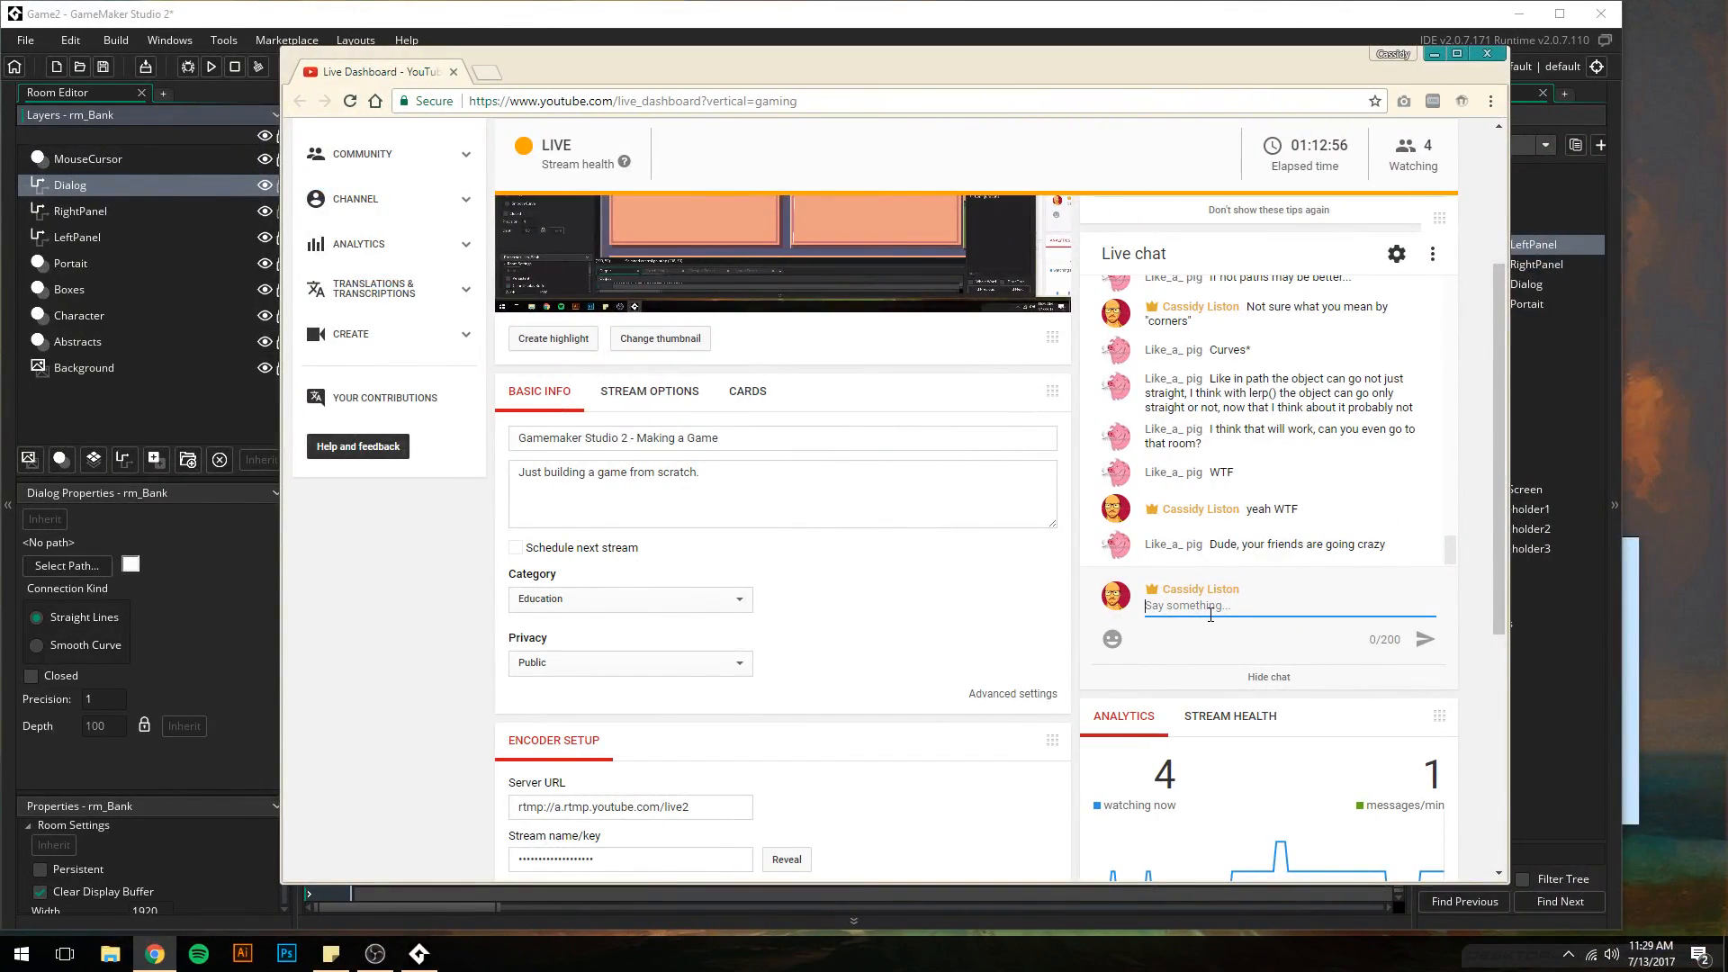
type("Steam friends?")
key("Return")
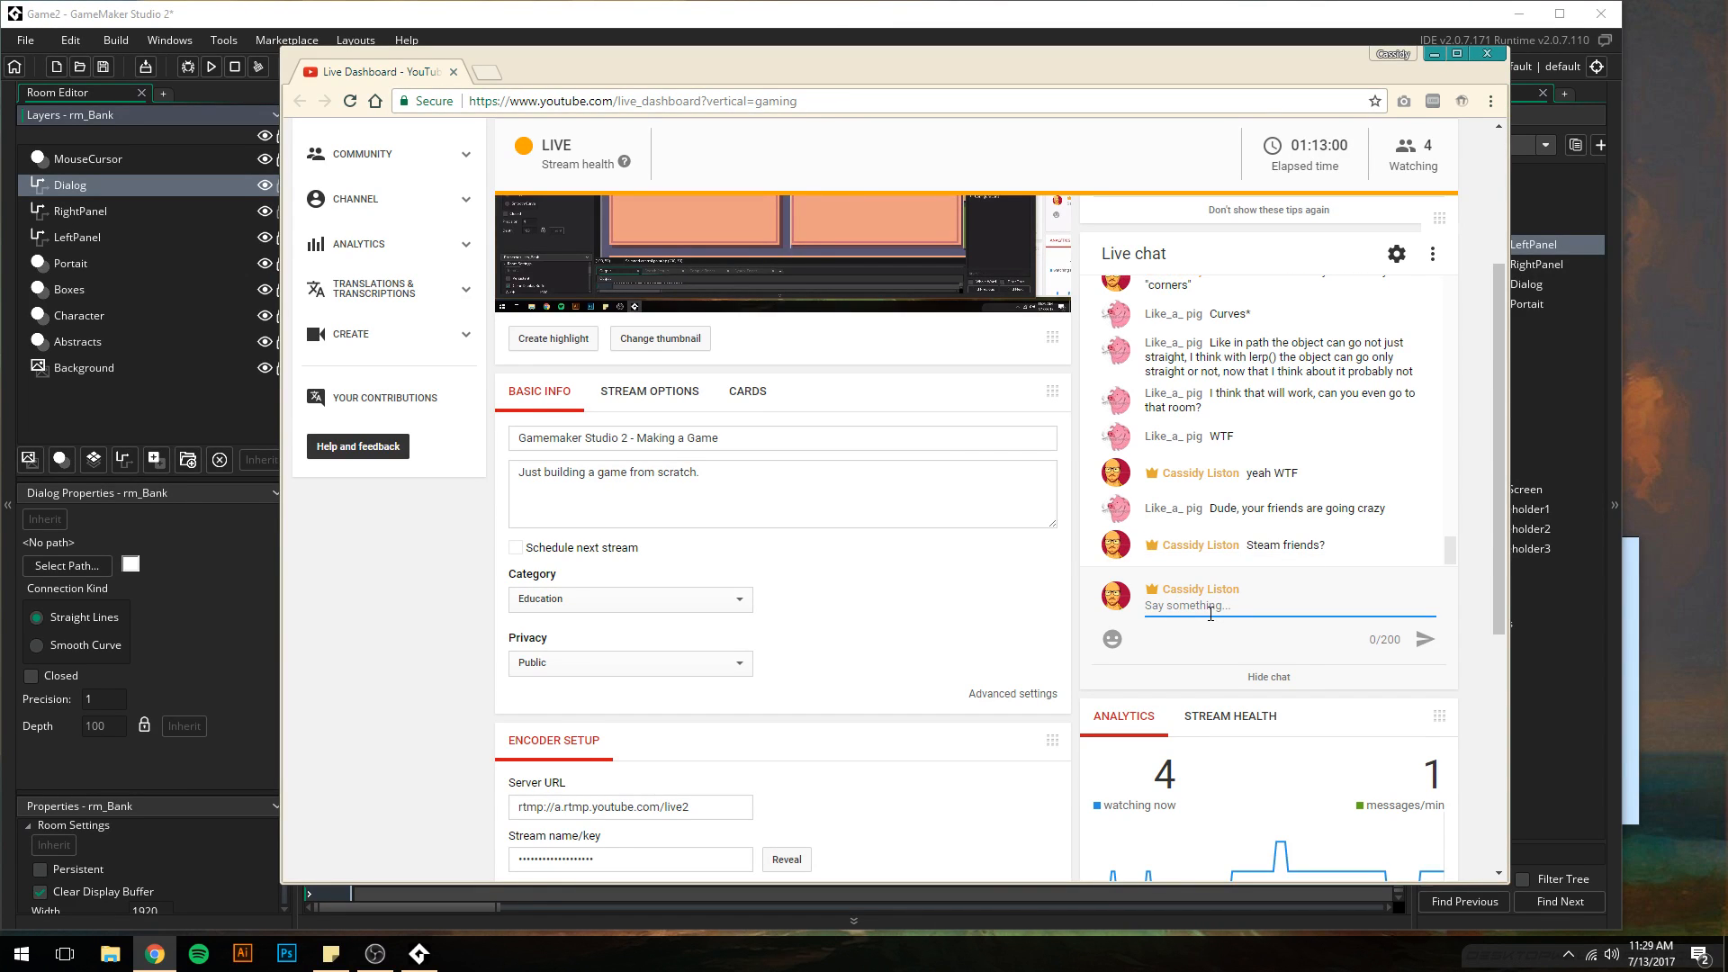
type("I guess.")
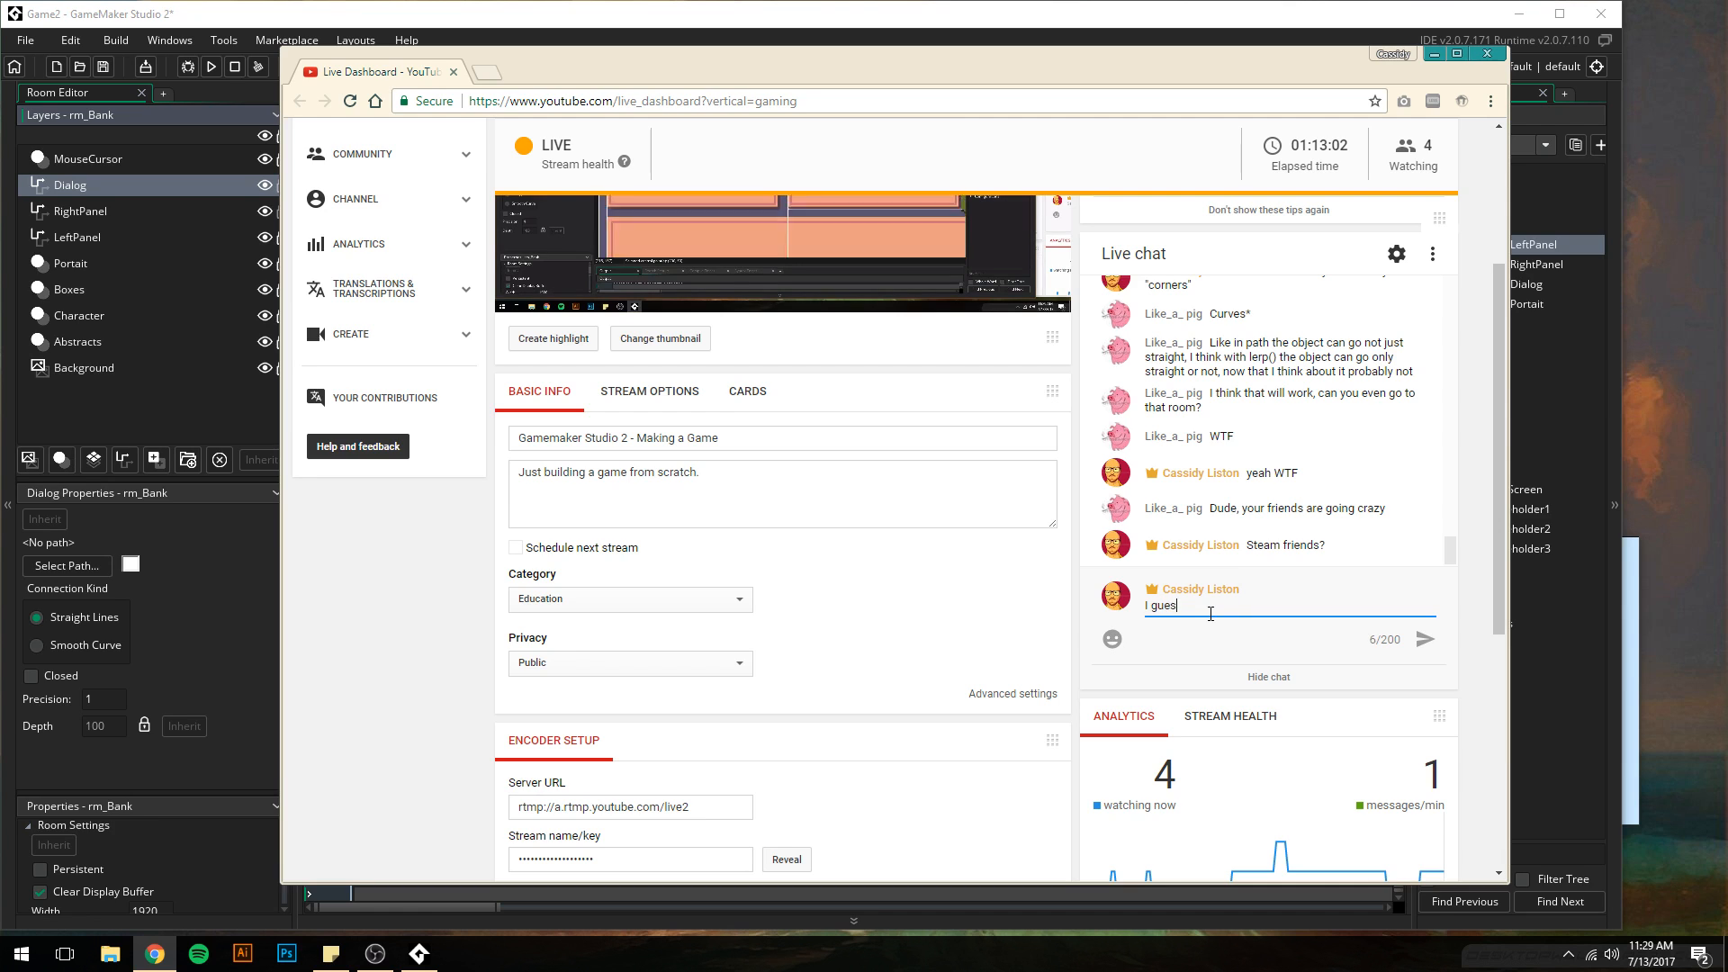
key("Return")
left_click_drag(1002, 62, 1562, 79)
left_click(531, 36)
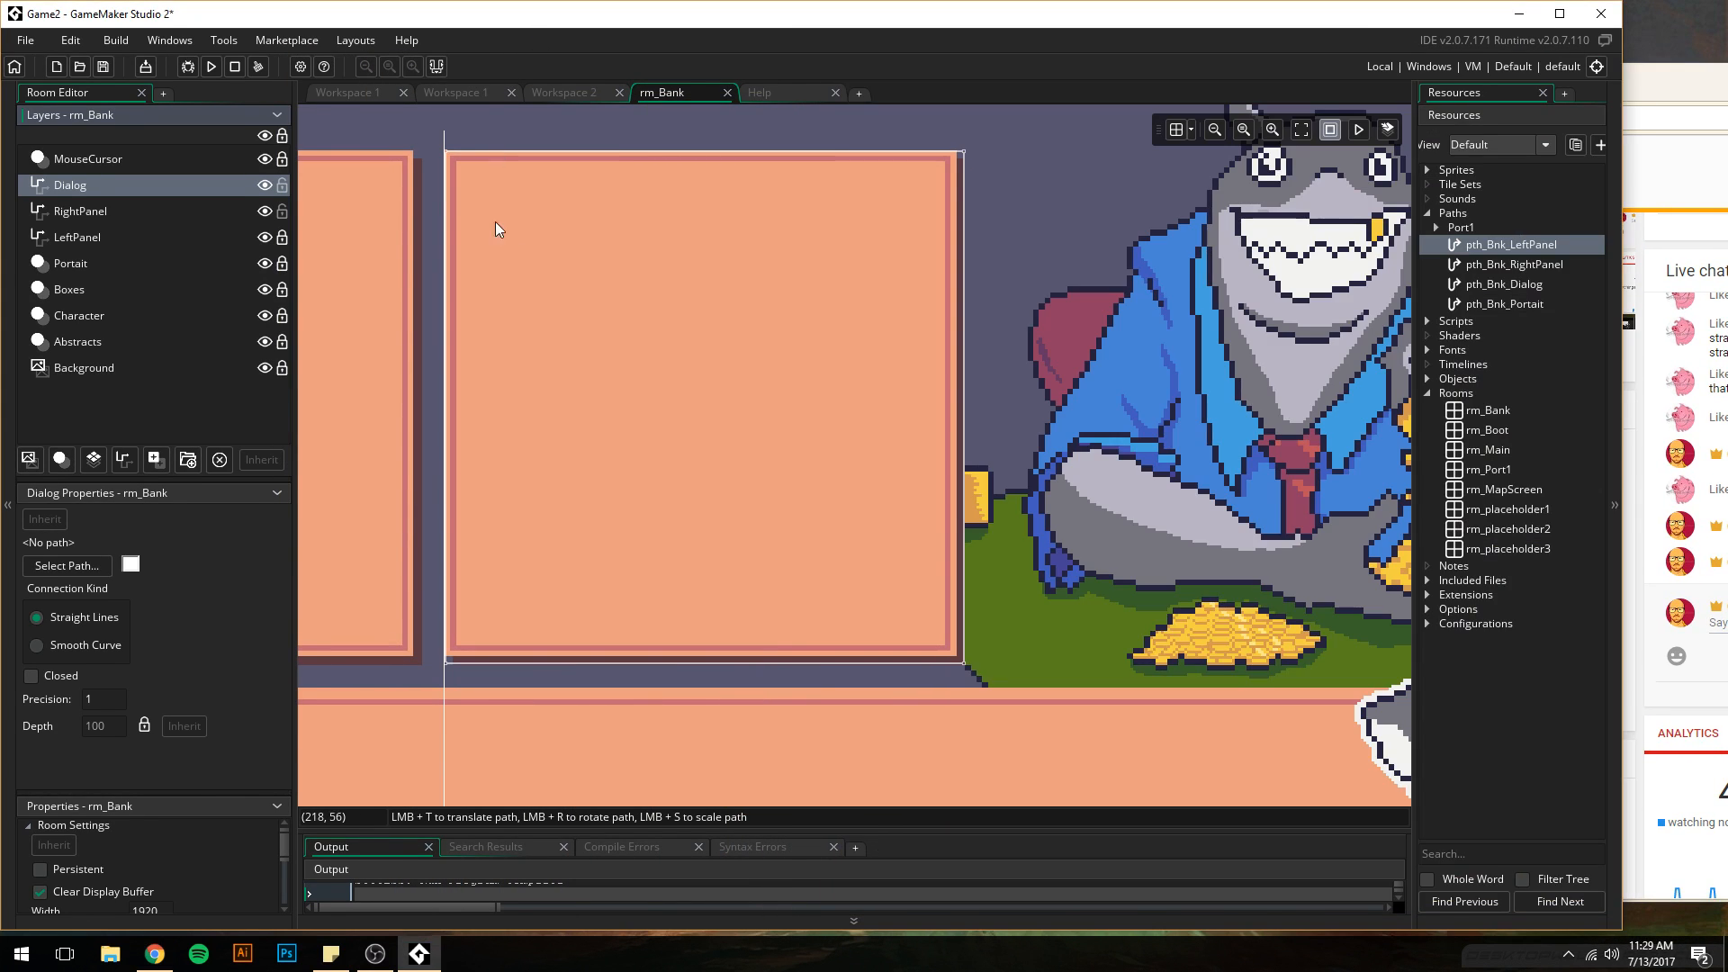
- Lock the RightPanel layer and assign the path pth_Bnk_Dialog to the Dialog layer
middle_click_drag(1077, 557, 1036, 404)
left_click(284, 211)
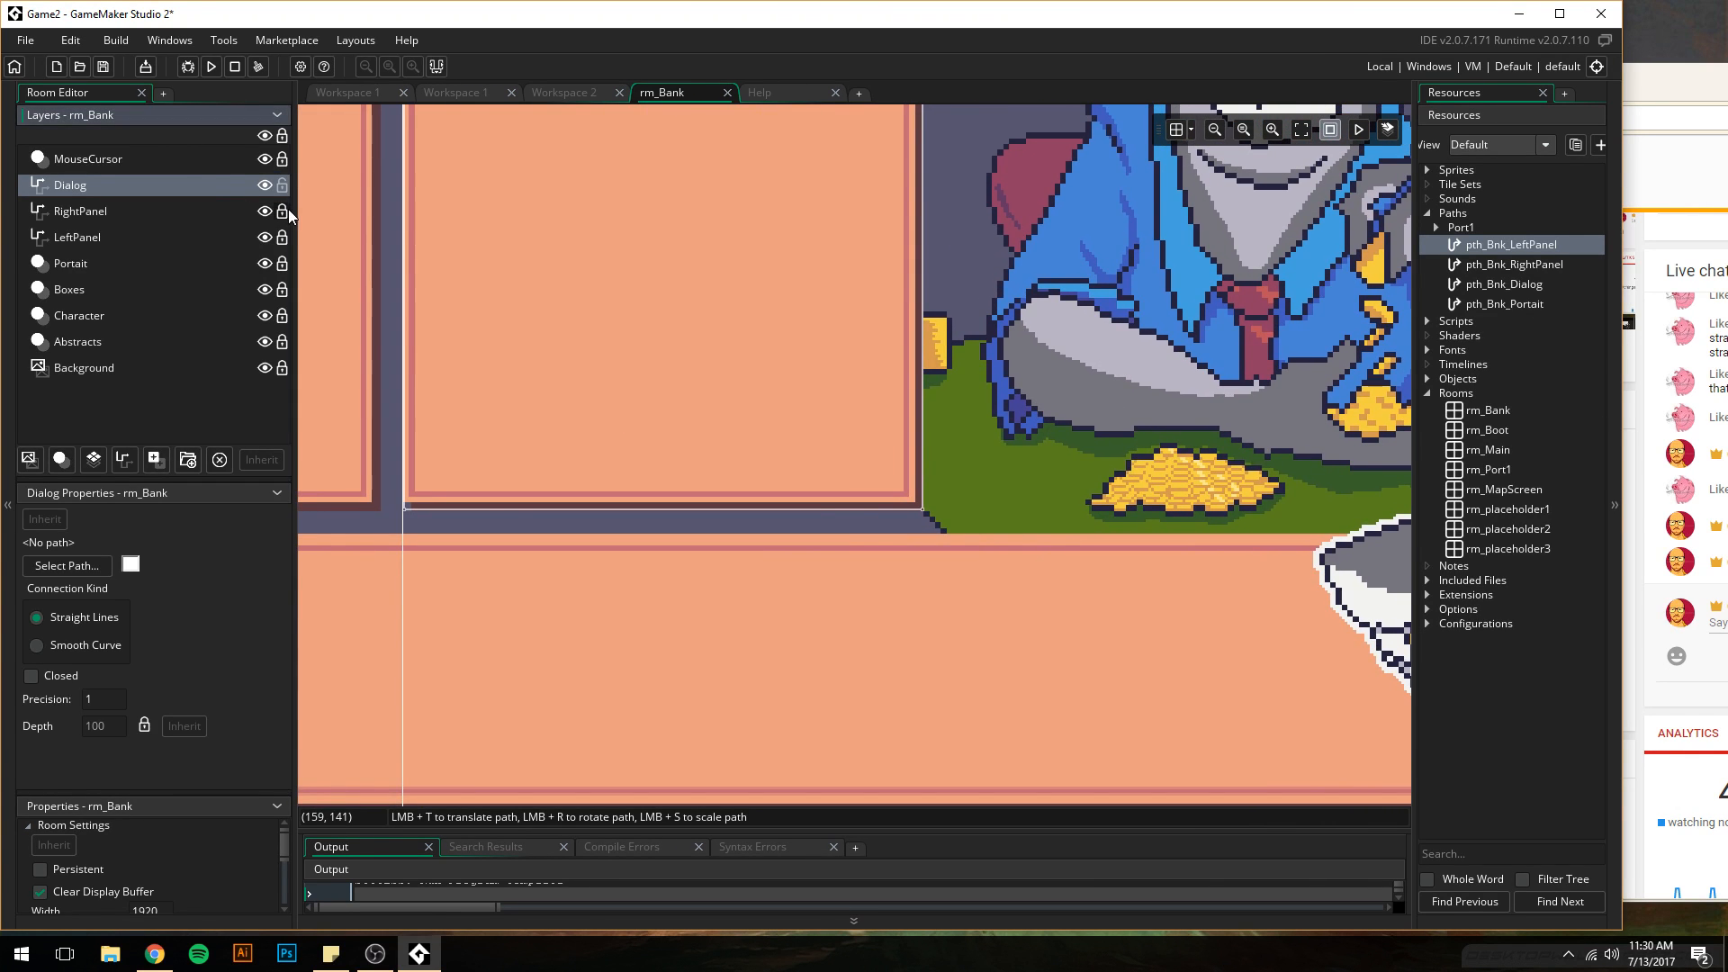
middle_click_drag(925, 348, 794, 192)
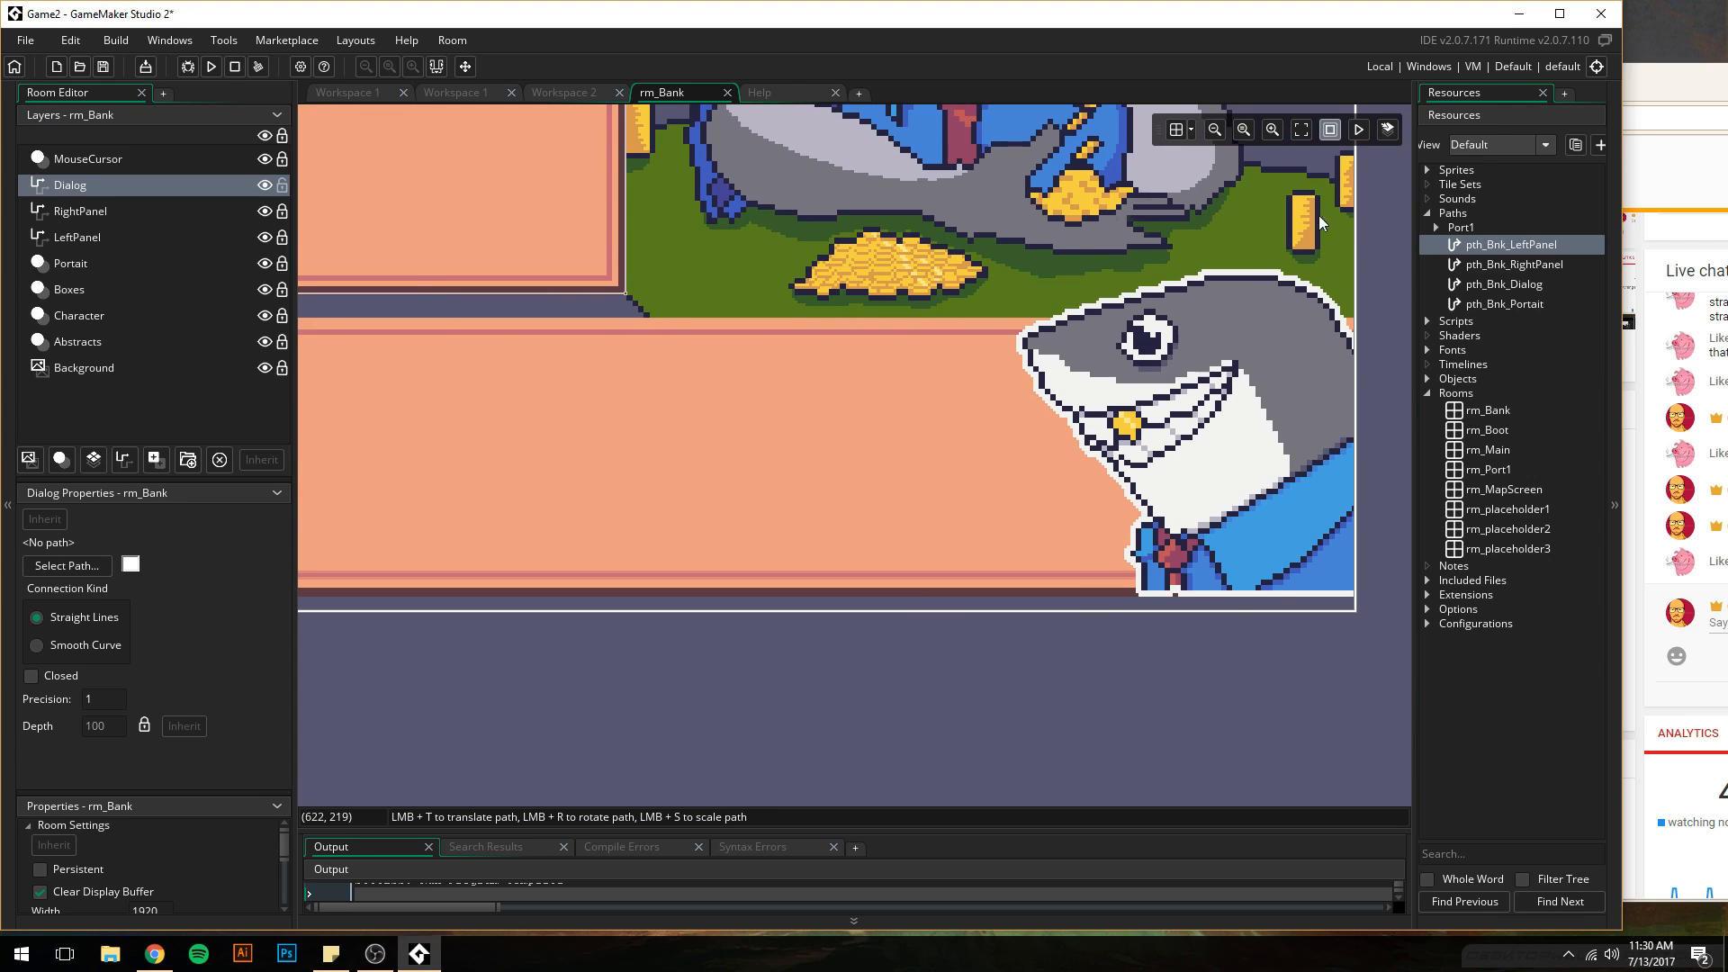
middle_click_drag(954, 340, 733, 396)
left_click_drag(1494, 285, 1213, 402)
mouse_move(616, 531)
middle_mouse_down()
mouse_move(1018, 479)
mouse_move(704, 537)
mouse_move(720, 545)
mouse_move(630, 525)
mouse_move(1093, 464)
middle_mouse_up()
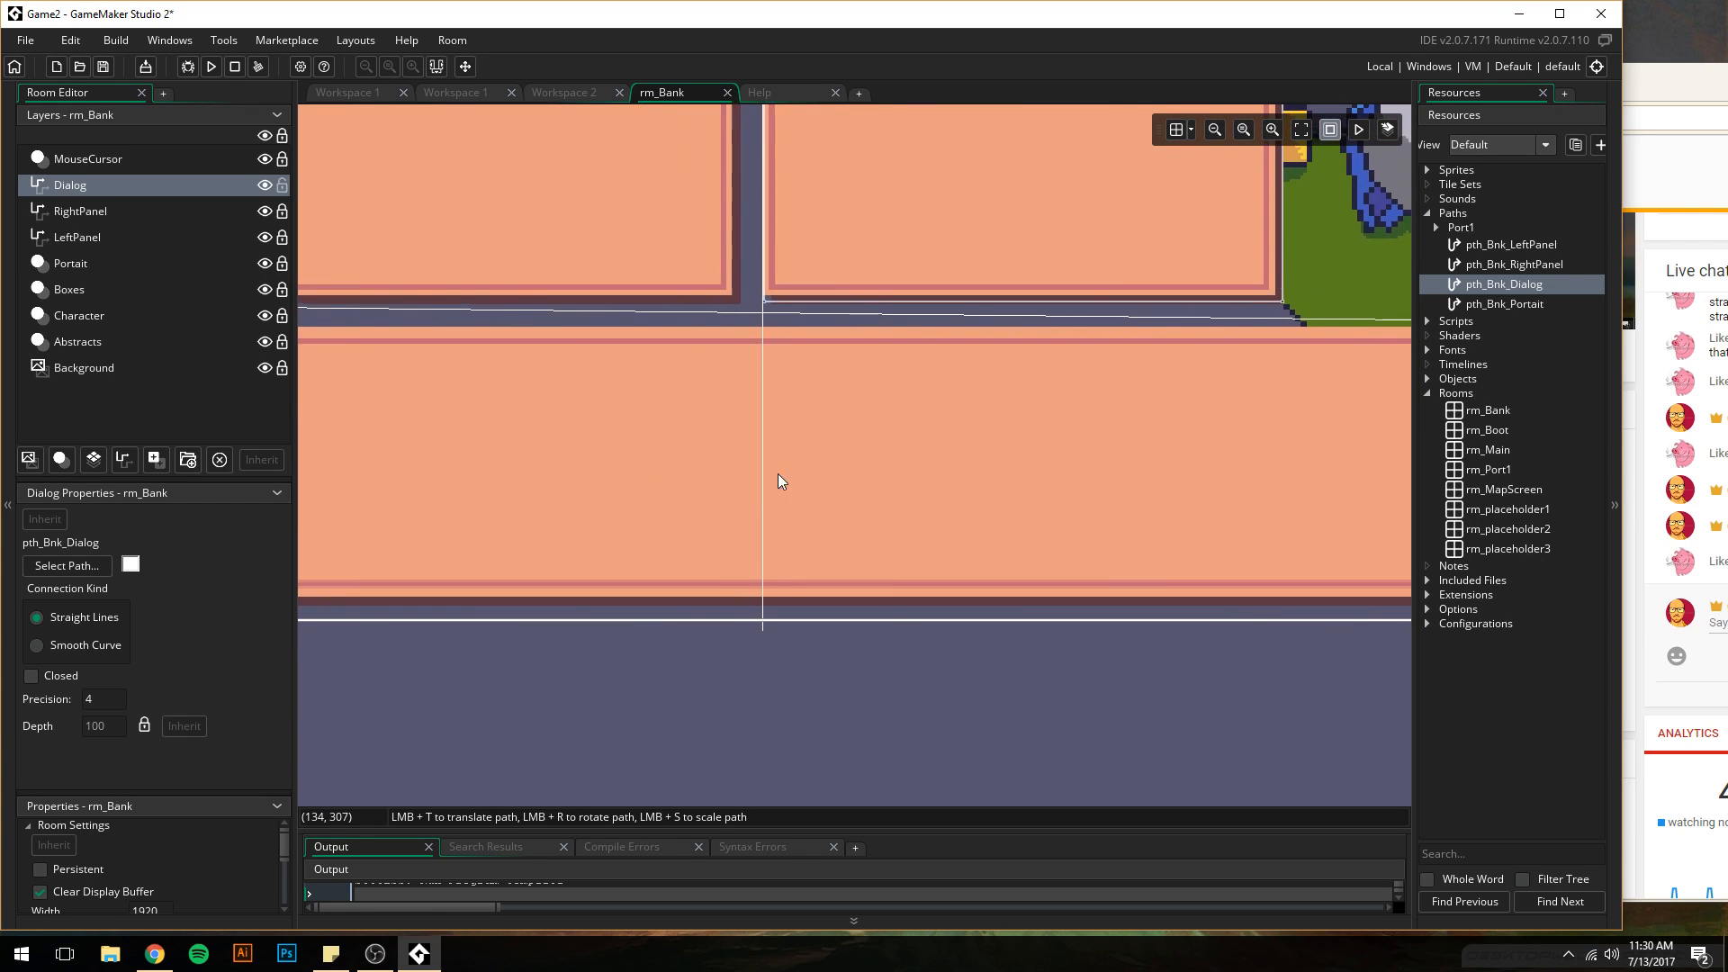
- Align the dialog path with the dialog box's upper-left corner, placing one control point on the corner and the other at (3, 256)
middle_click_drag(563, 477, 1071, 473)
middle_click_drag(777, 468, 769, 500)
scroll(768, 500, "up", 2, "ctrl")
scroll(711, 382, "up", 1, "ctrl")
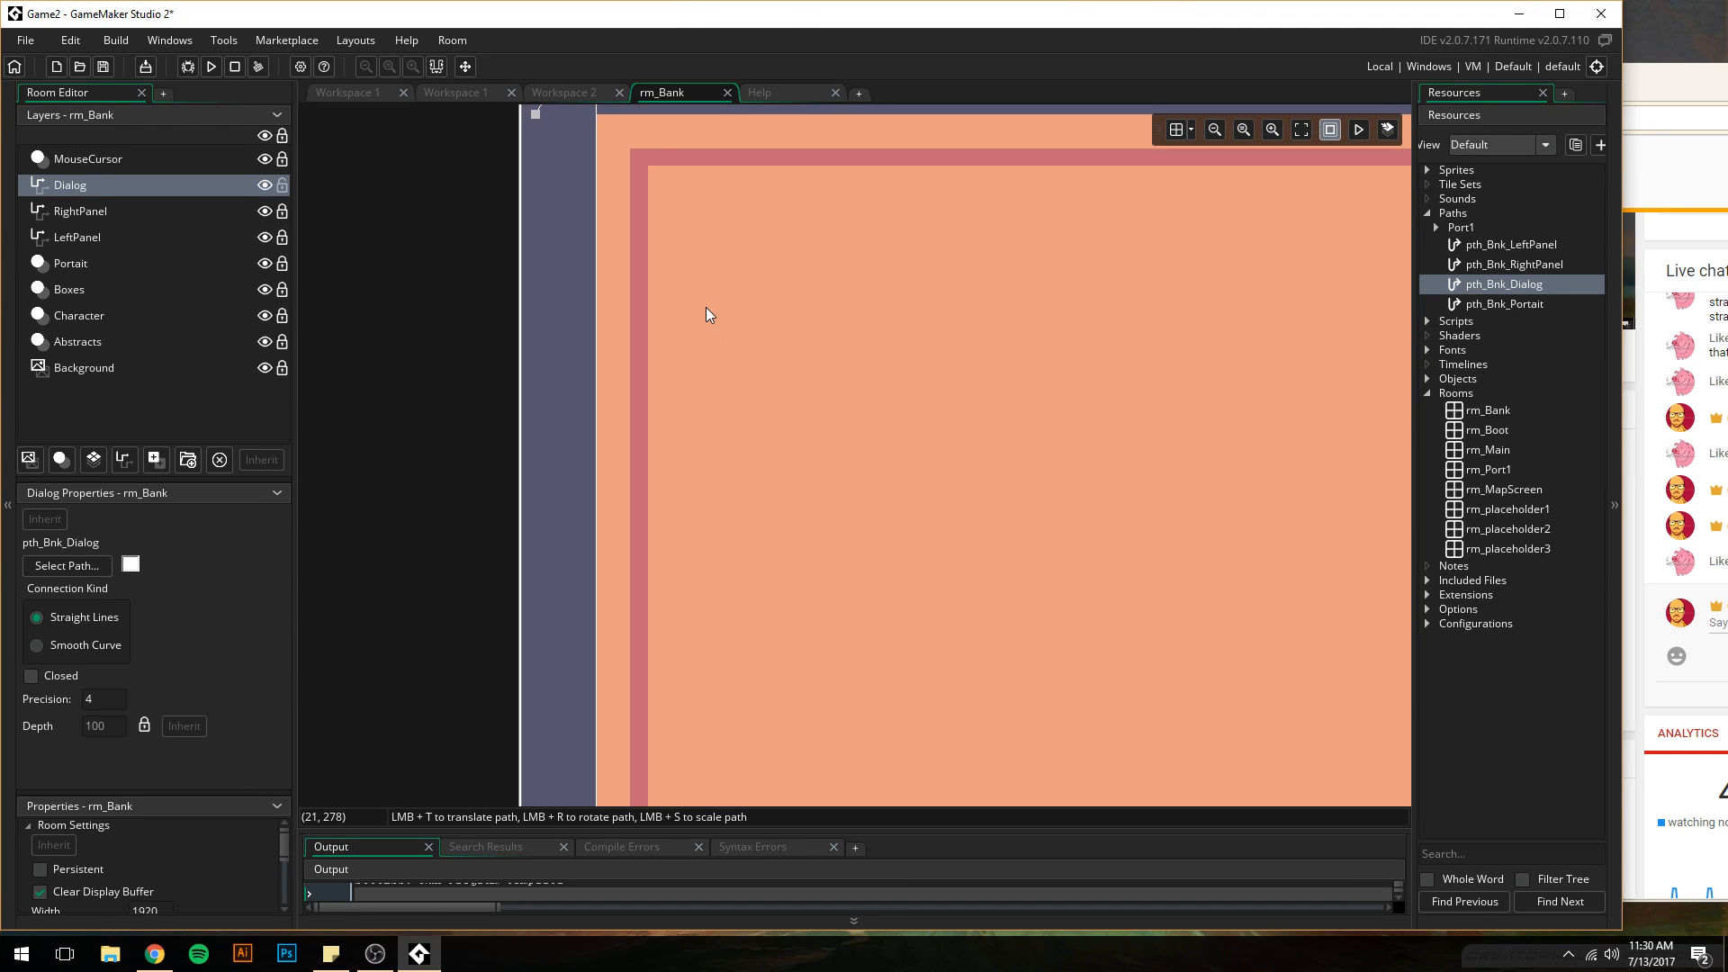
middle_click_drag(706, 306, 576, 543)
left_click_drag(404, 360, 465, 360)
left_click_drag(439, 300, 405, 360)
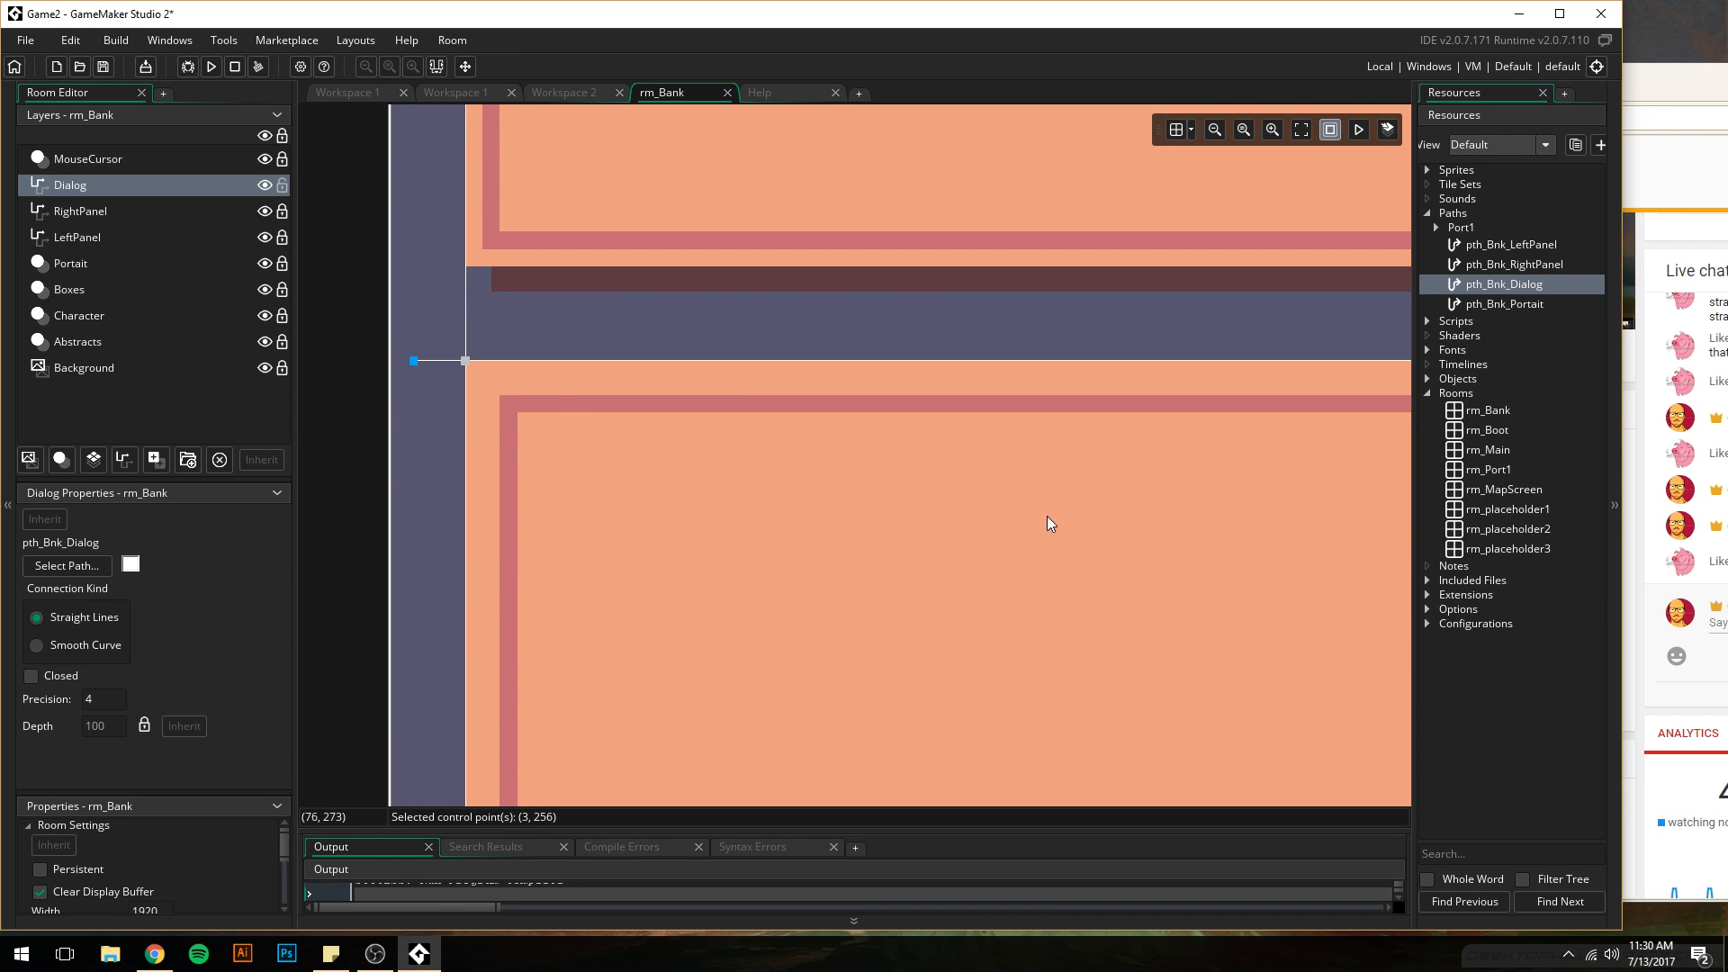
- Lock the Dialog layer and add a new path layer above it
middle_click_drag(1046, 516, 687, 536)
scroll(711, 558, "down", 1, "ctrl")
scroll(720, 569, "down", 1, "ctrl")
scroll(1094, 567, "down", 1)
middle_click_drag(1141, 514, 641, 528)
left_click(280, 185)
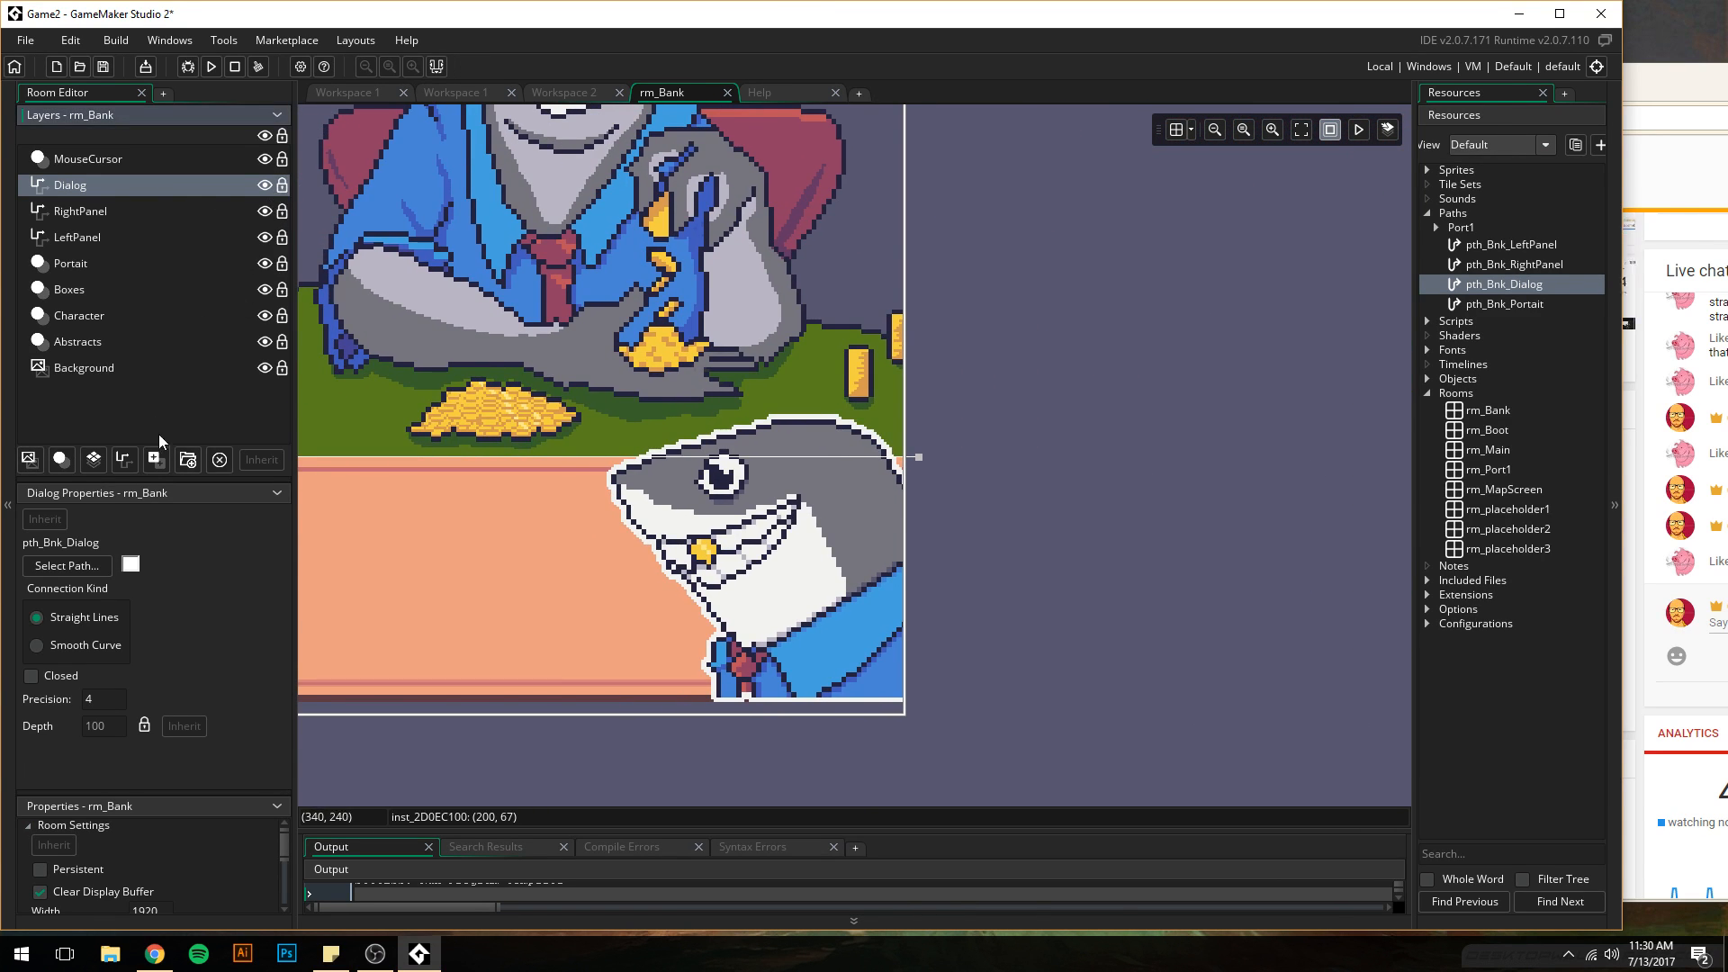
left_click(124, 460)
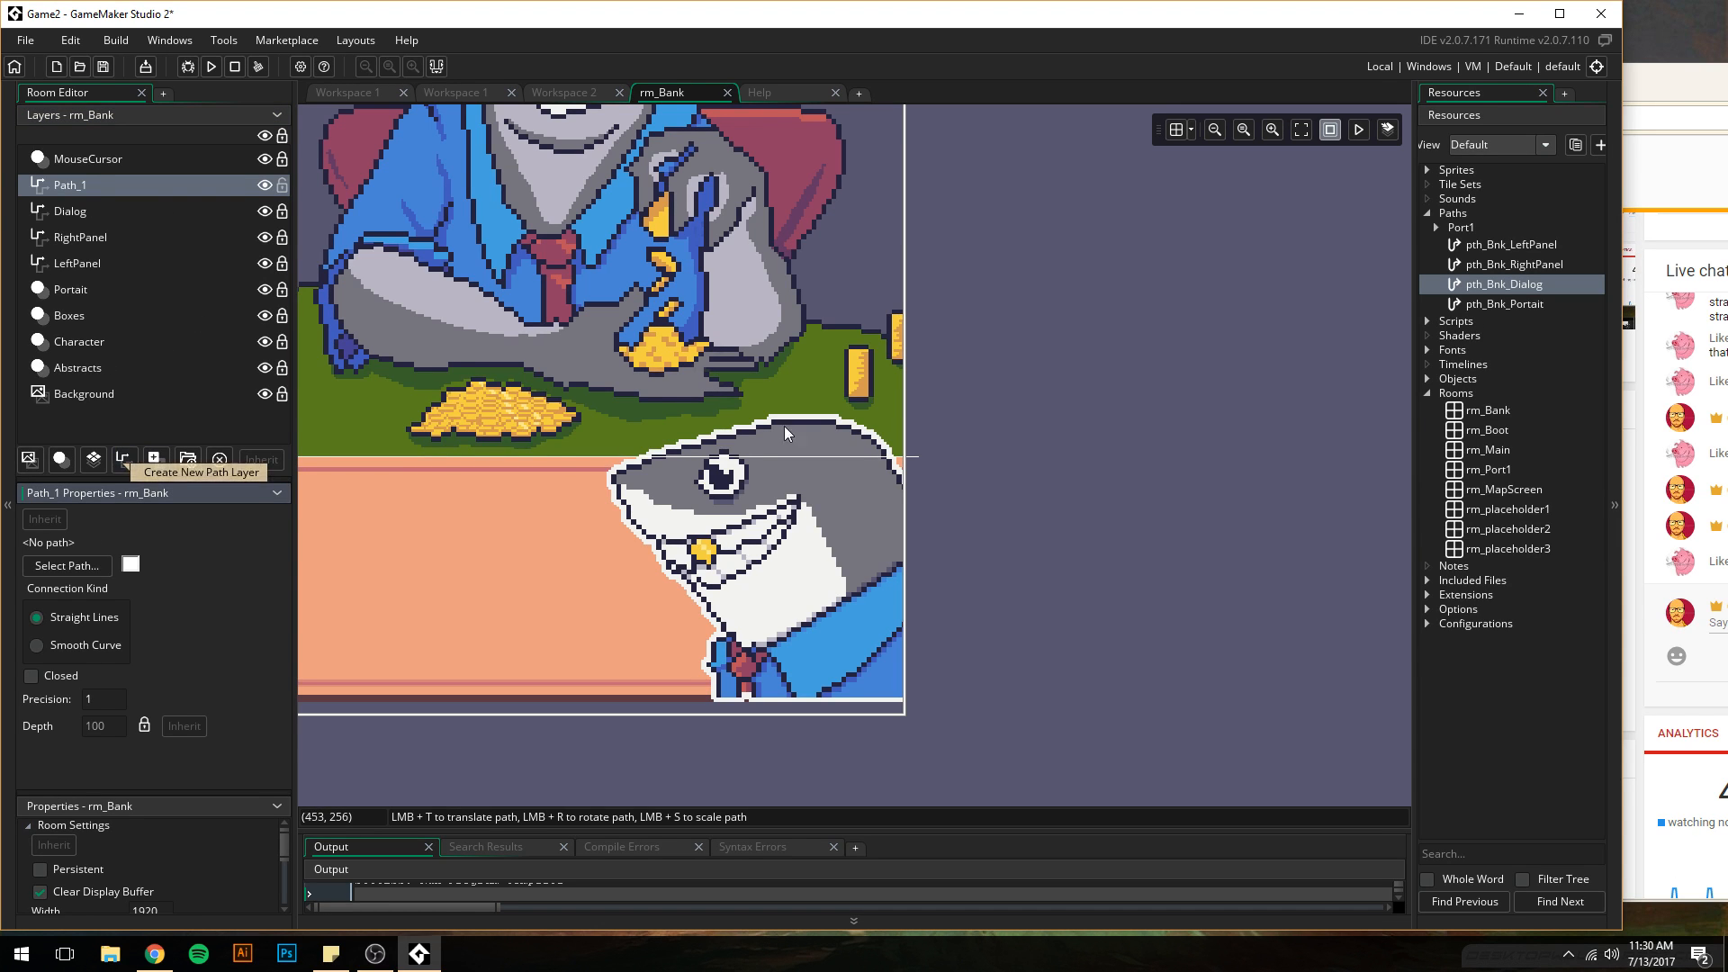
- Reply in the YouTube live chat "Yeah I've got a bunch of strangers on my Steam Friend's list from playing DOTA with strangers all the time."
left_click(1661, 72)
left_click_drag(1662, 72, 1296, 56)
type("Yeah I")
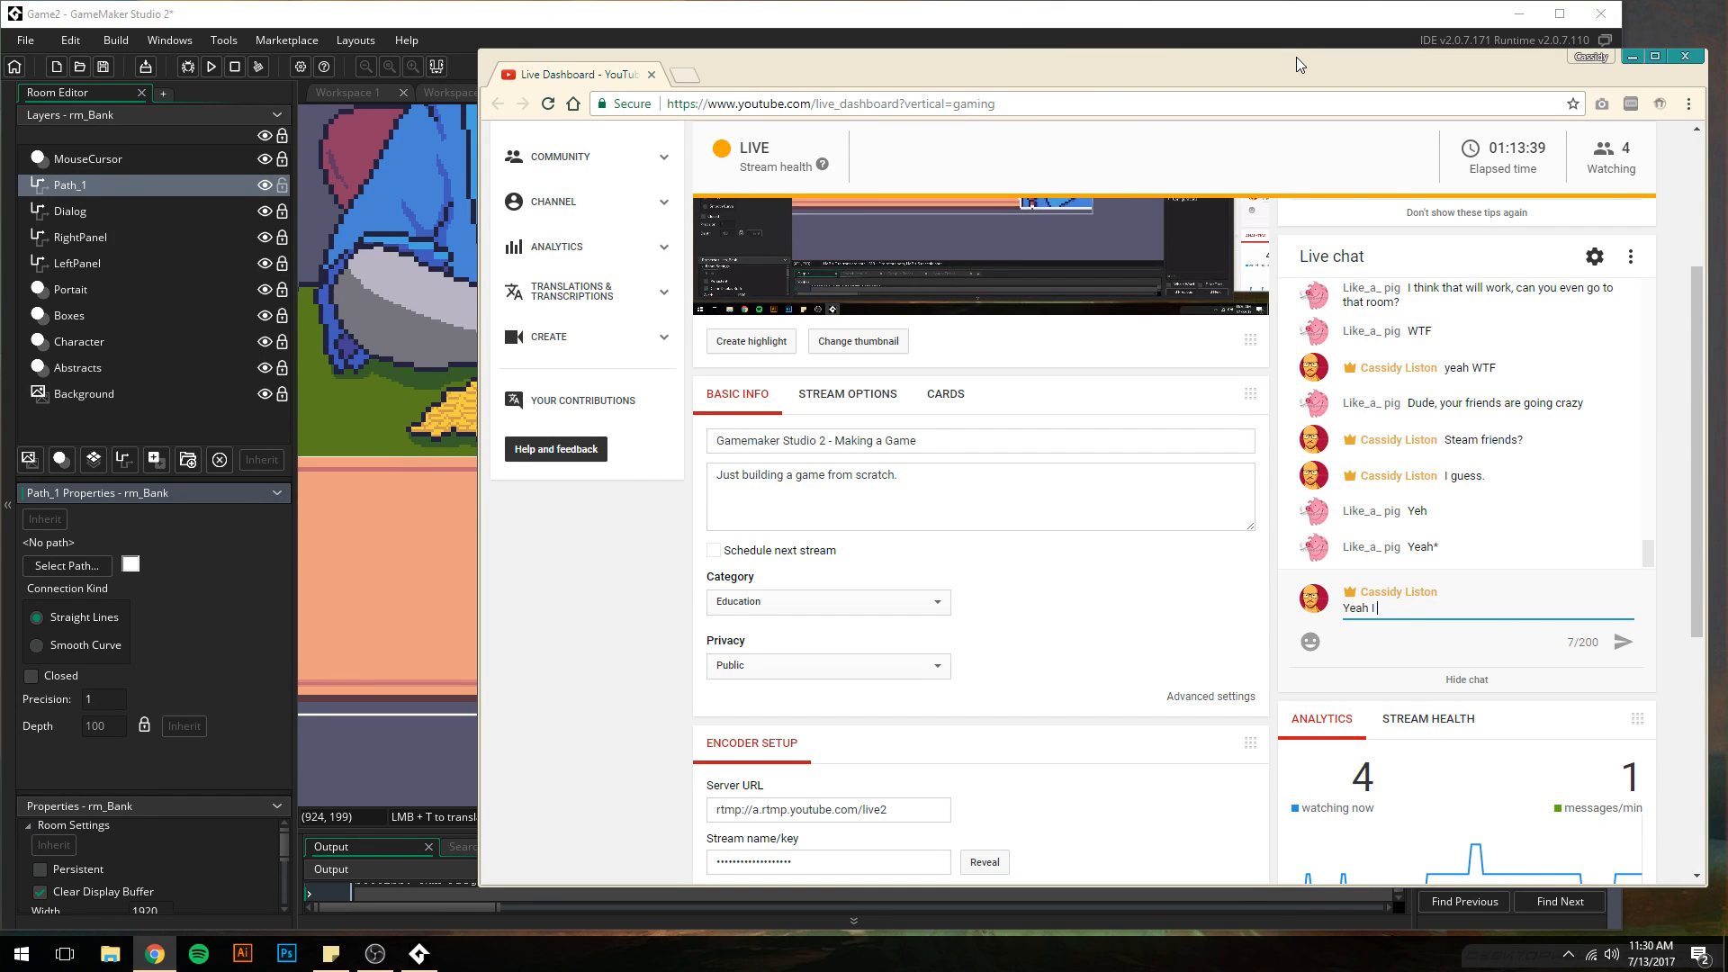
key("BackSpace")
type("'ve ")
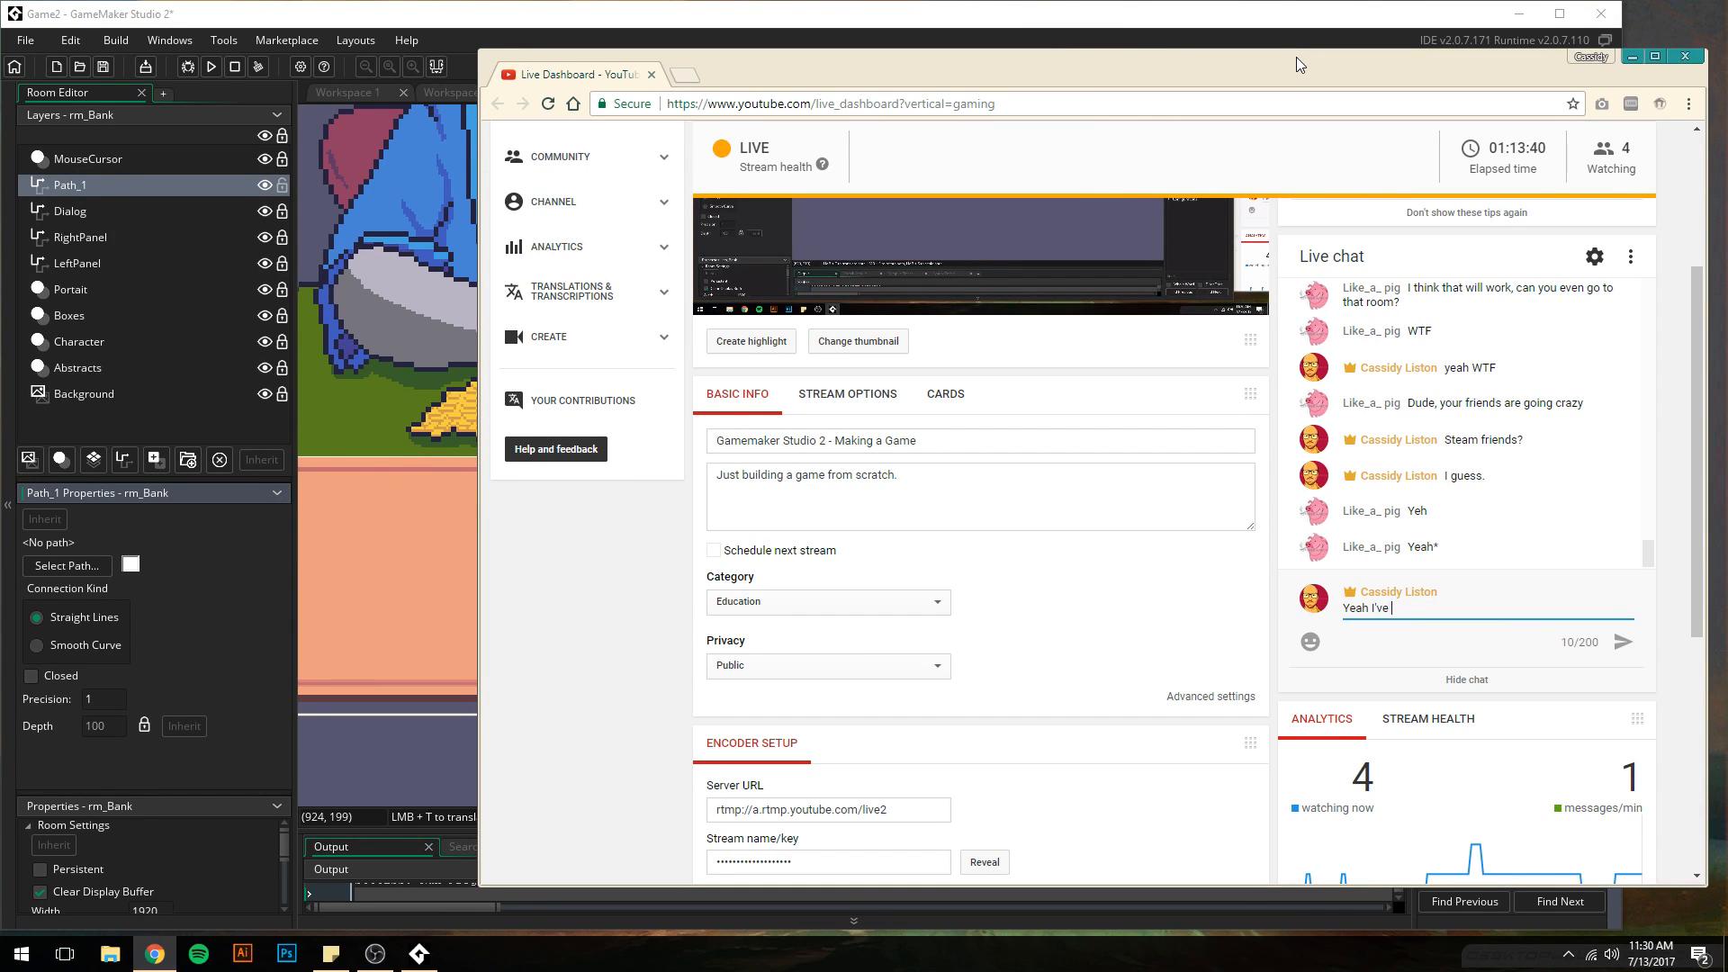
type("got a b")
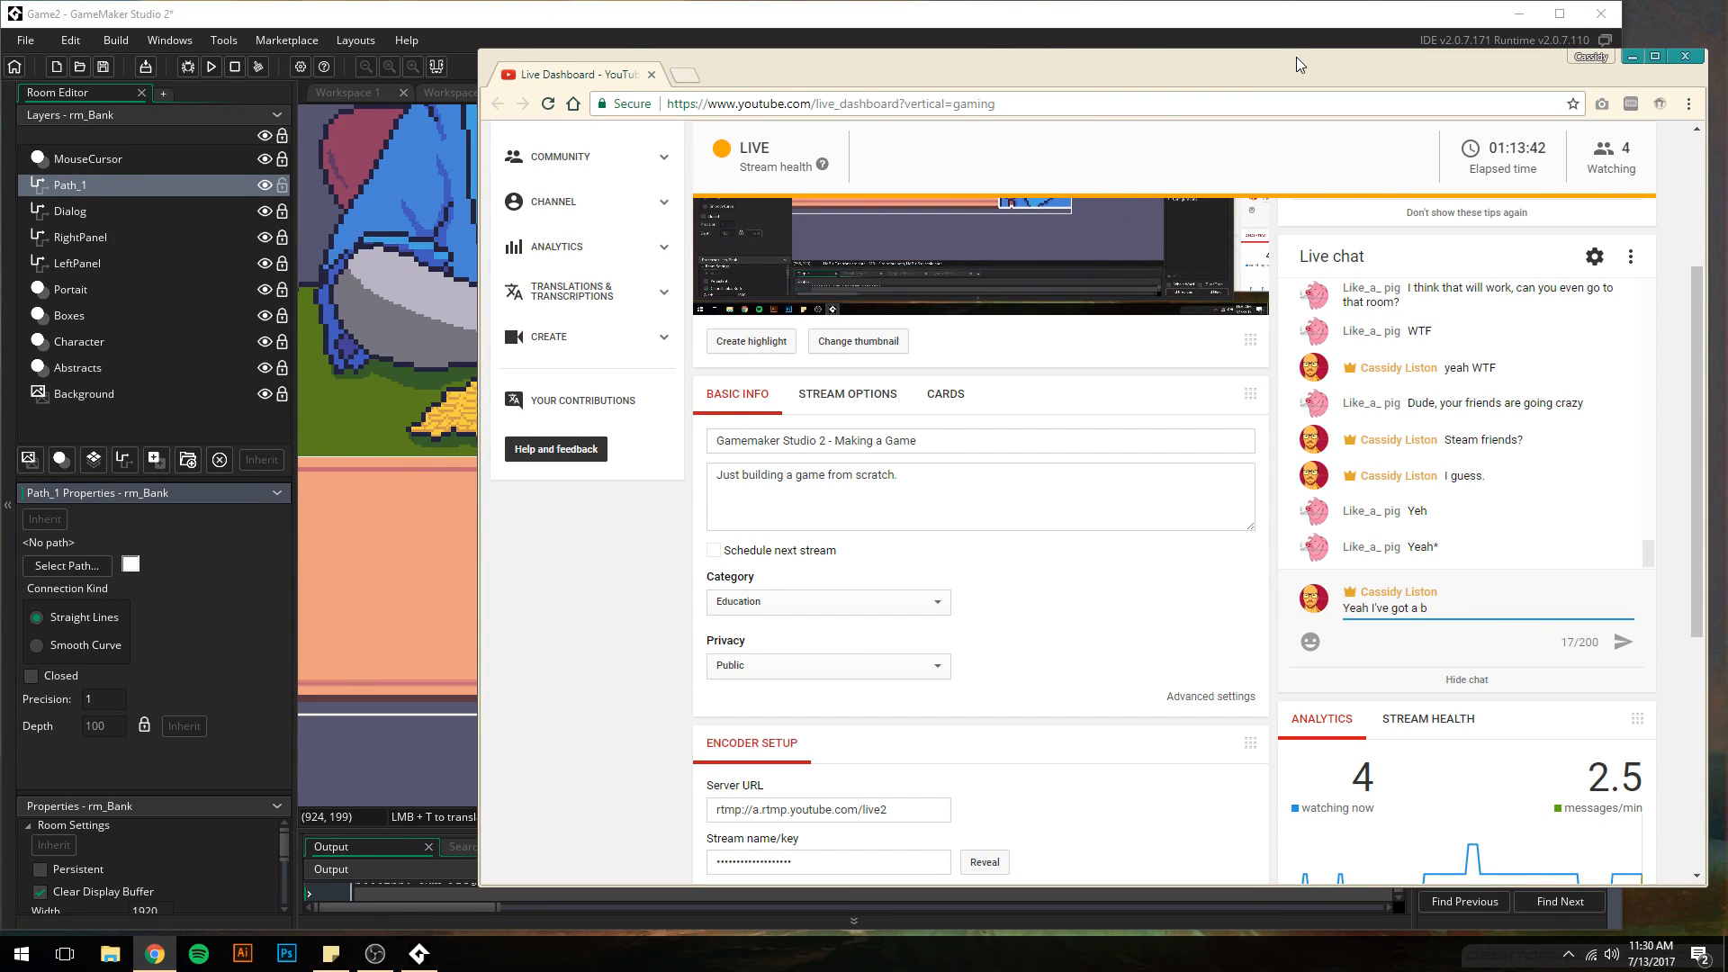
type("unch of strang")
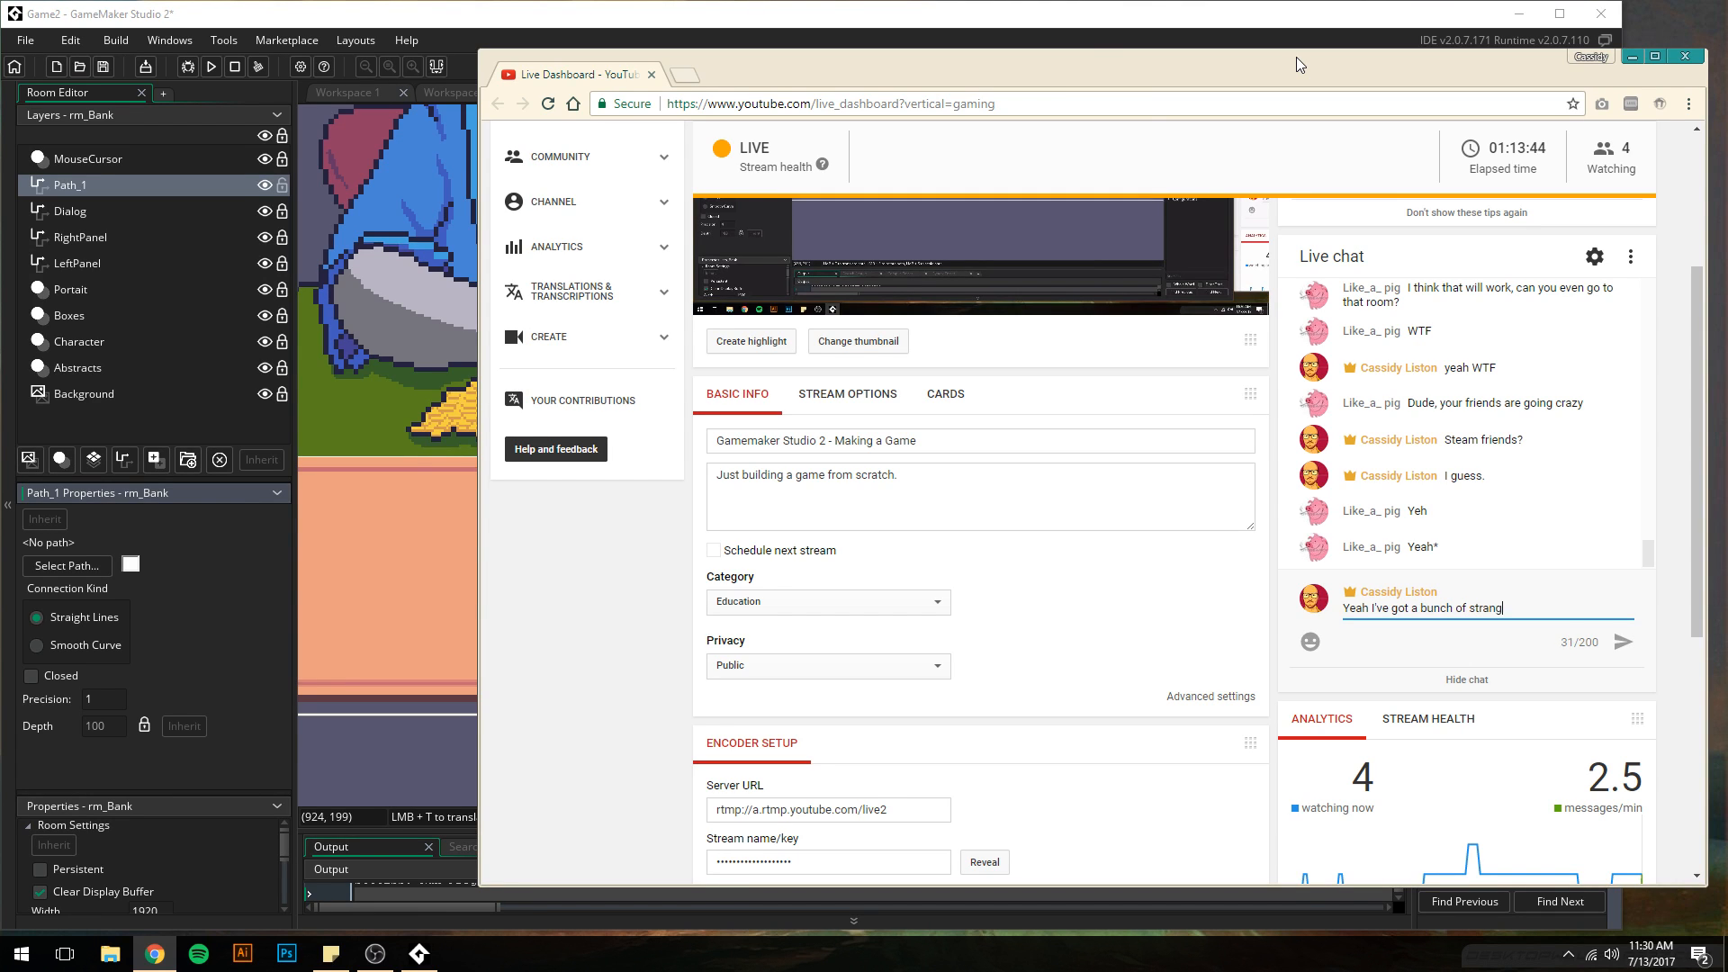
type("ers on my Stea")
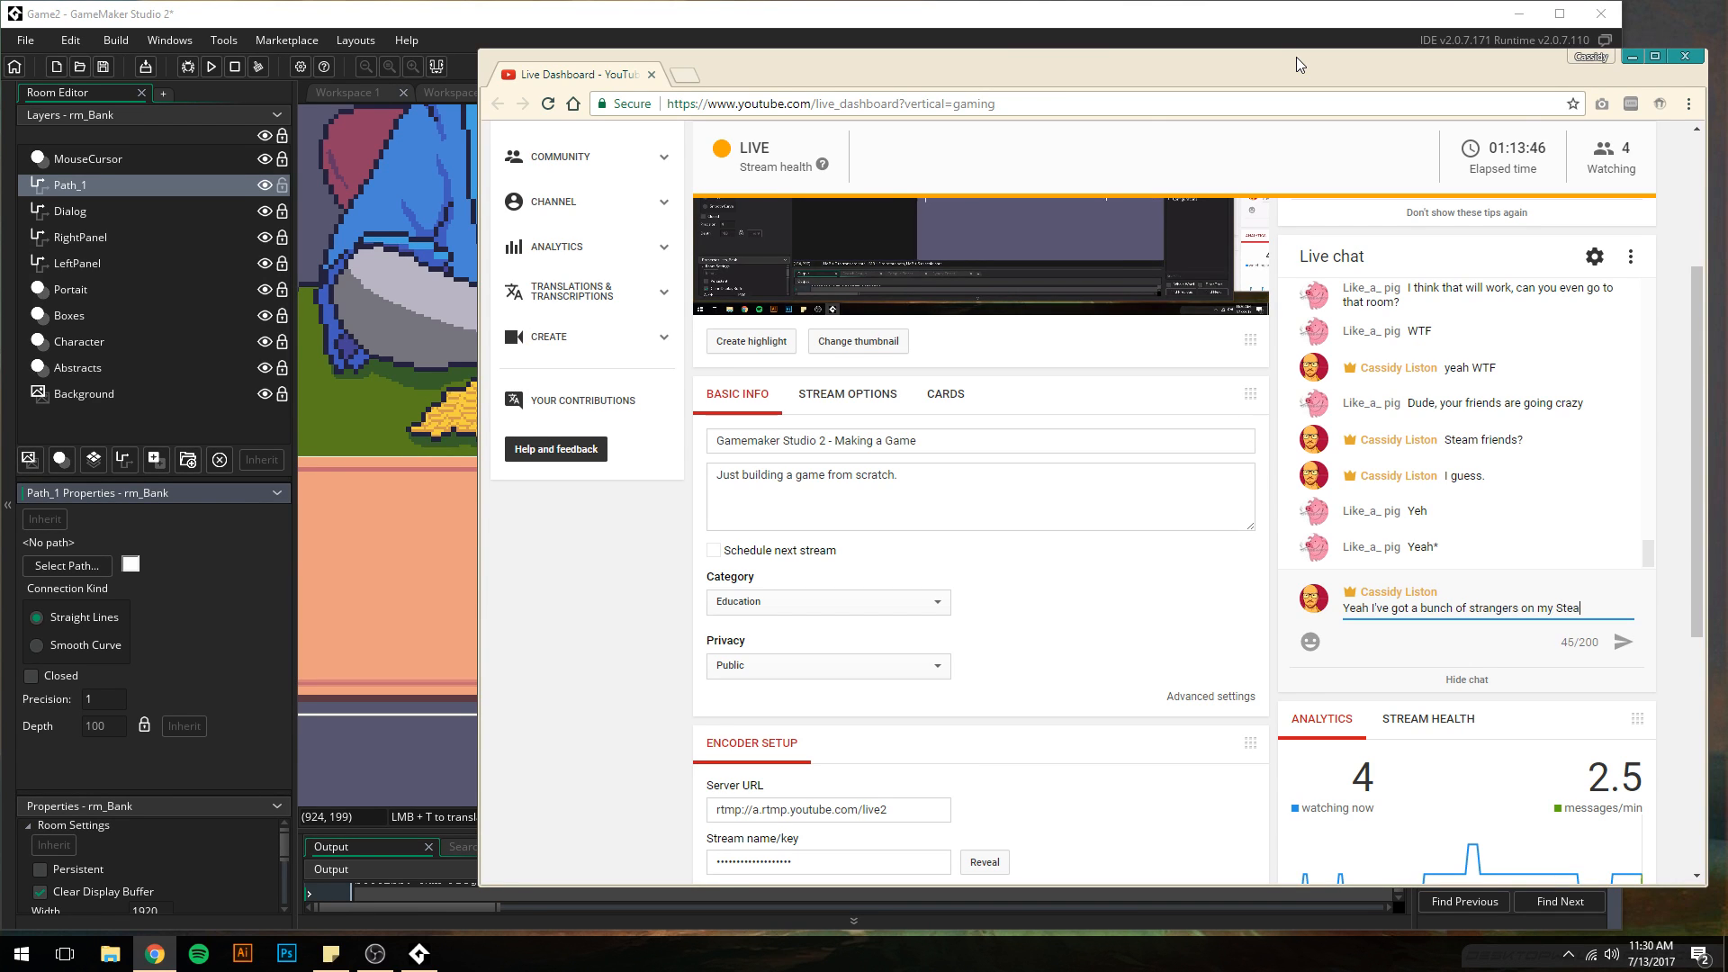
type("m Friend's list fr")
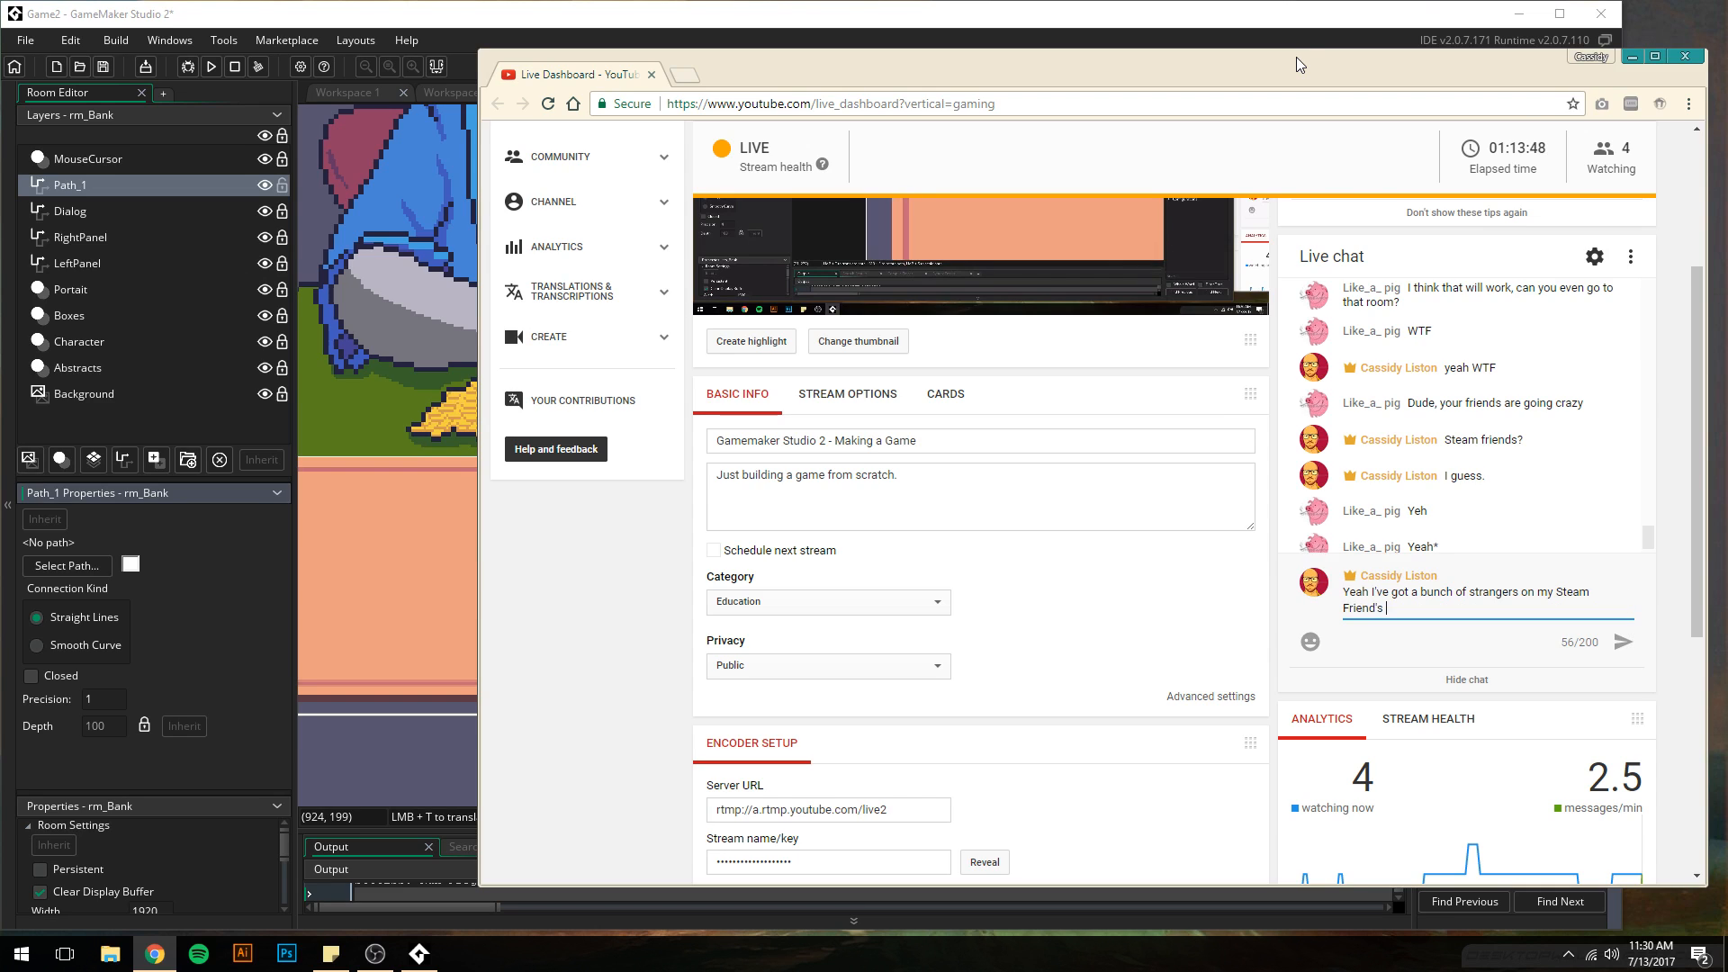
type("aying ")
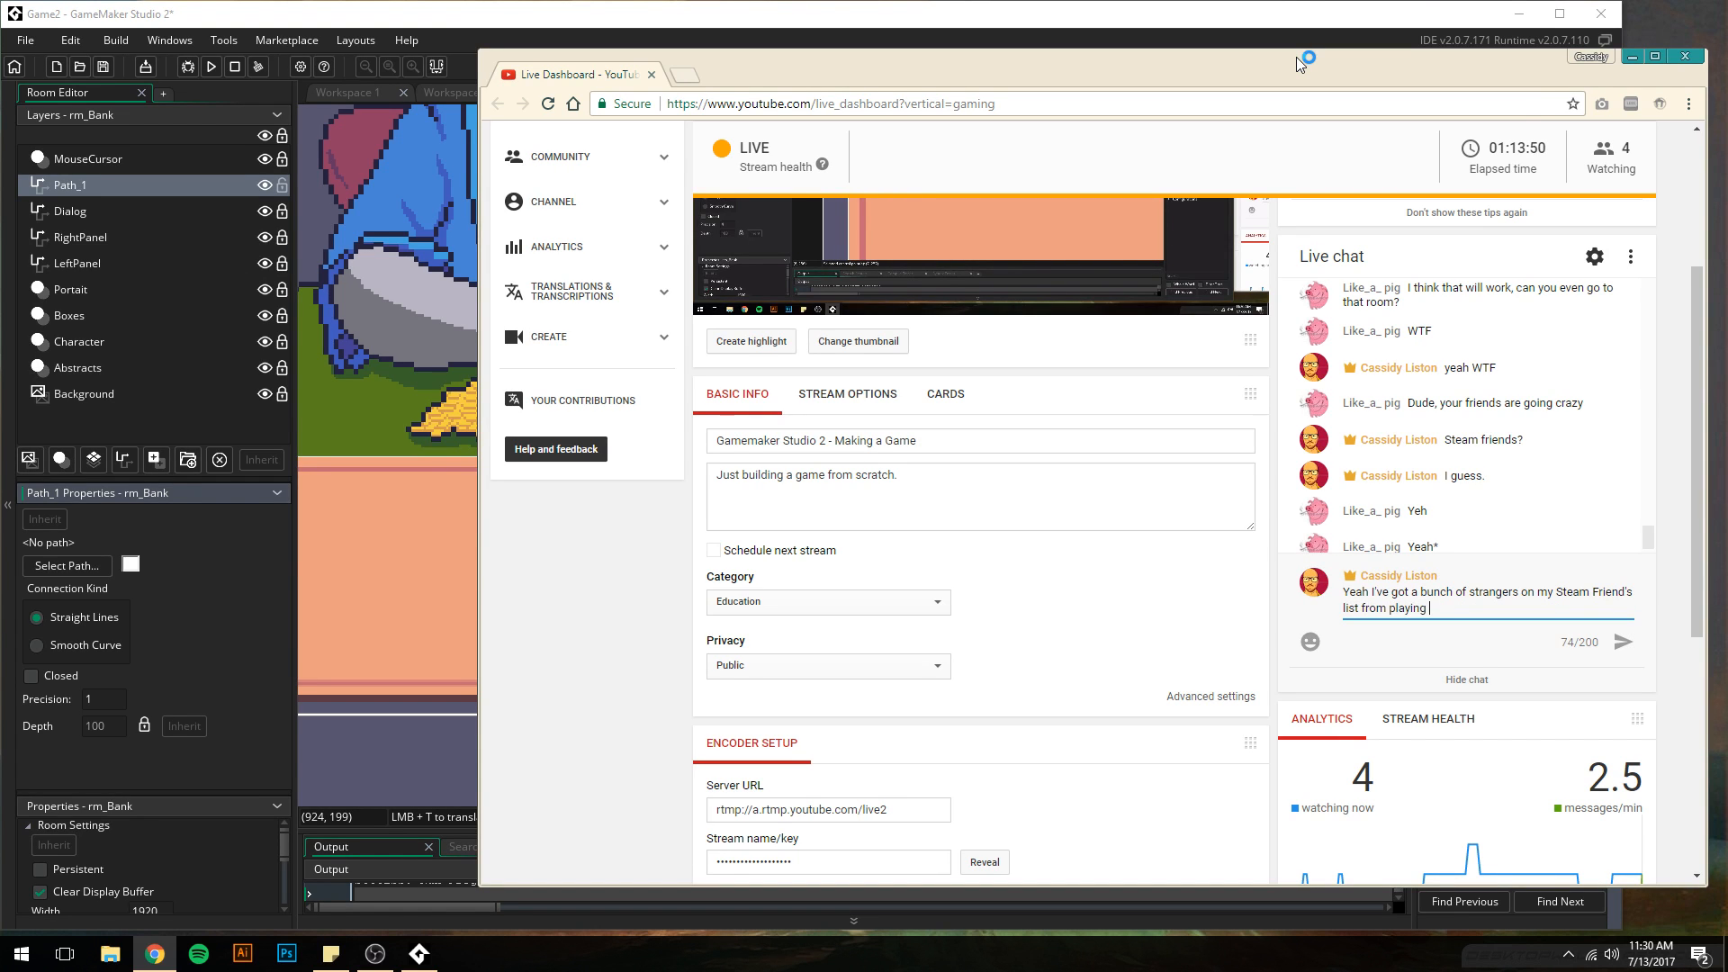
type("DOTA with strangers alll t")
key("BackSpace")
key("BackSpace")
key("BackSpace")
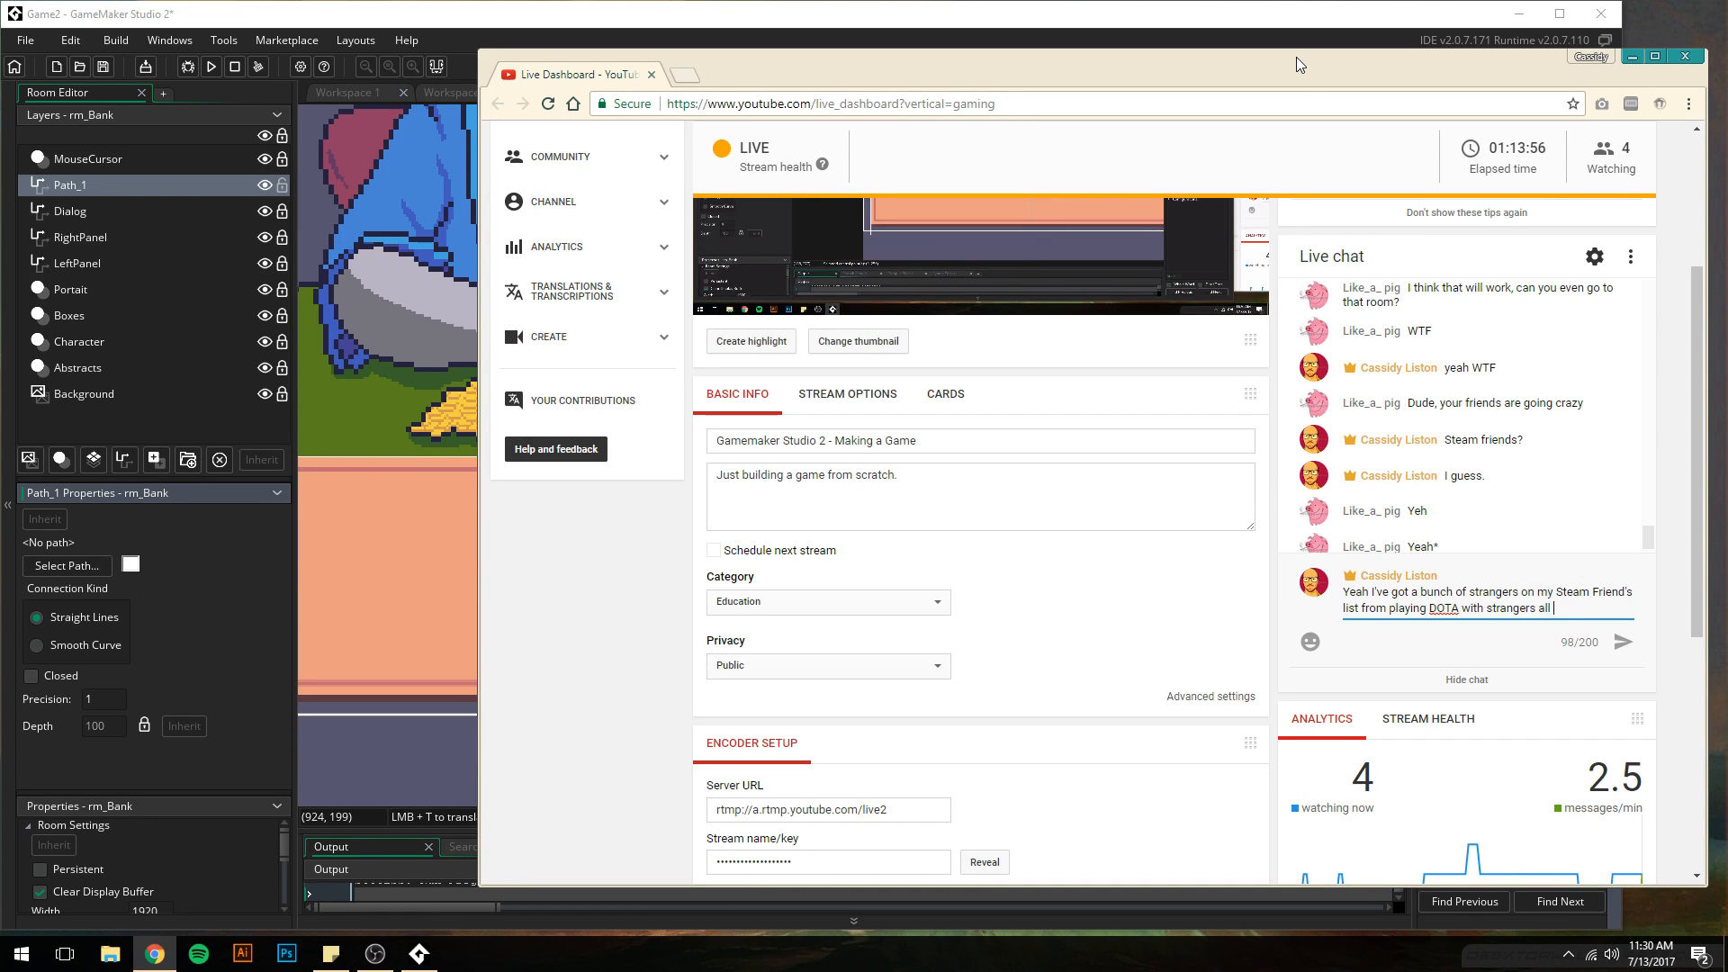
type("the time.")
key("Return")
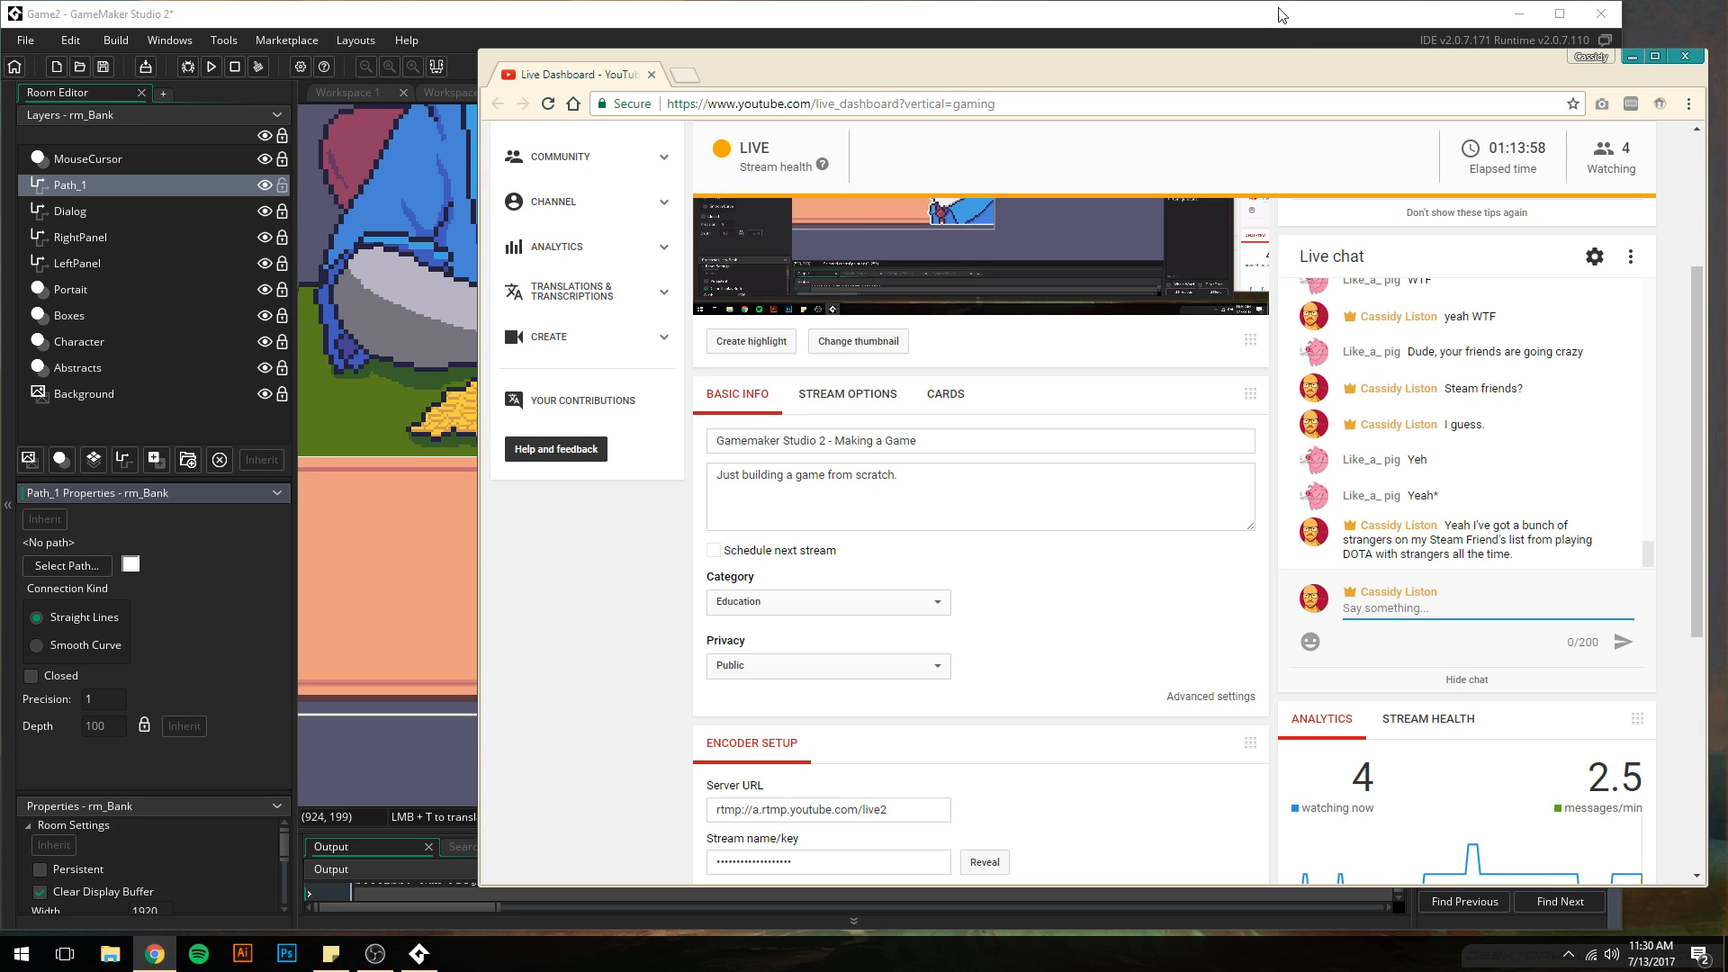
left_click_drag(785, 78, 1131, 81)
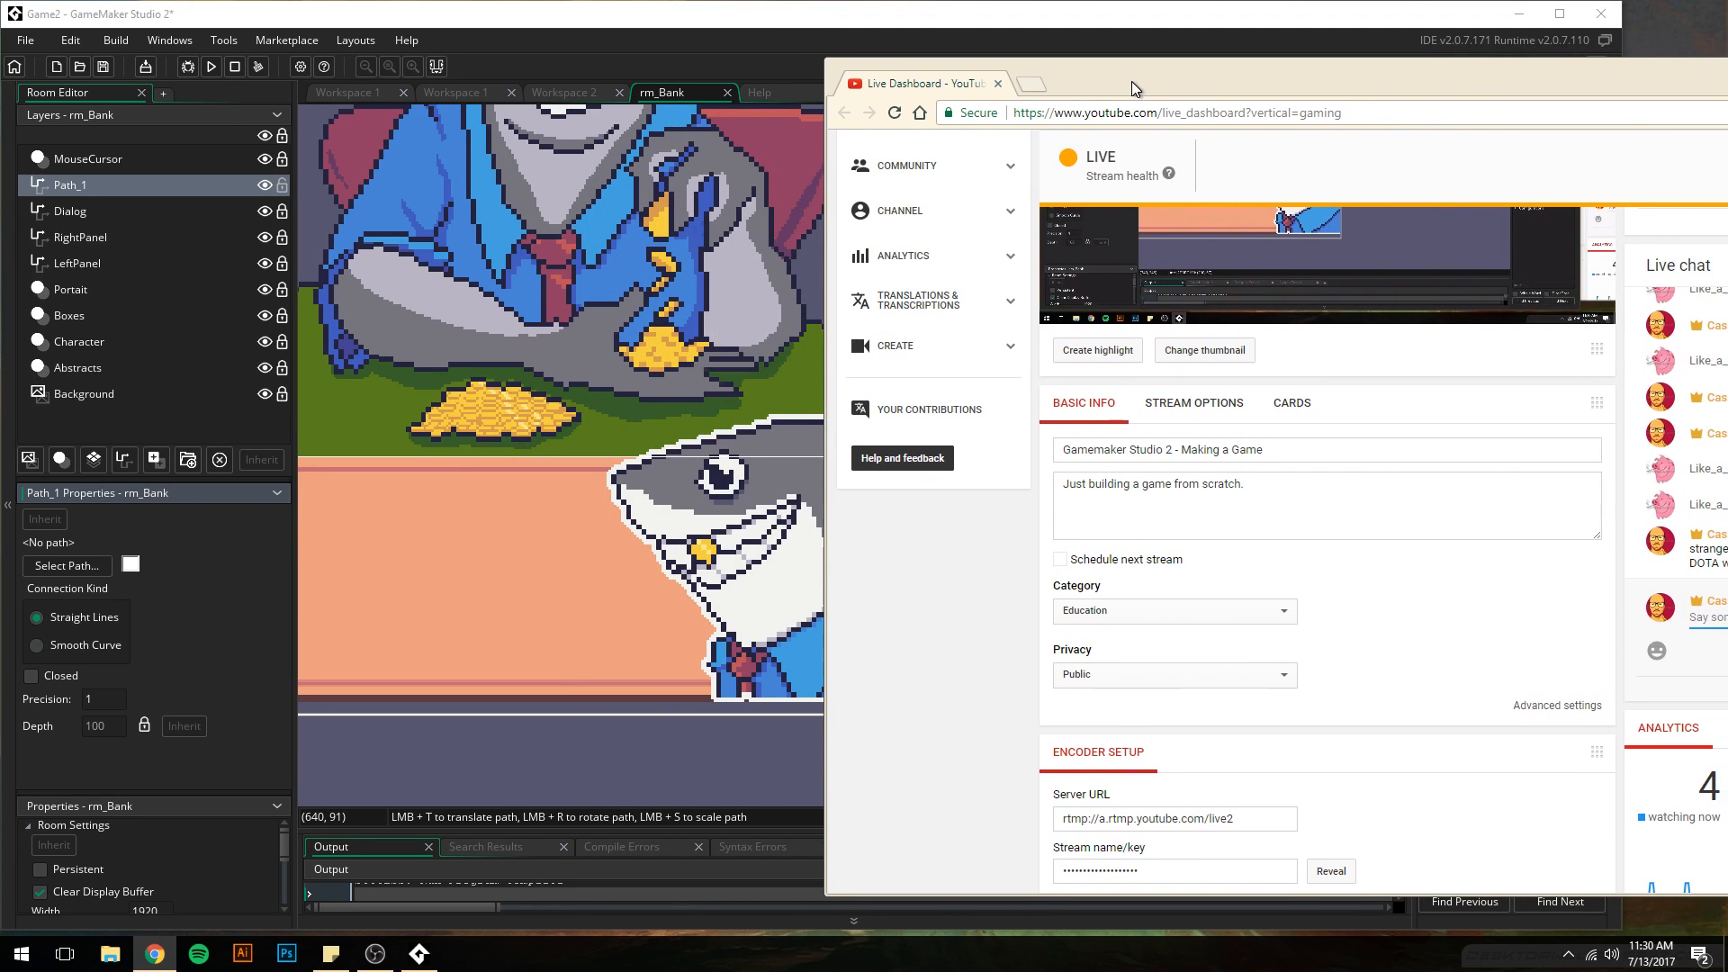
left_click(808, 728)
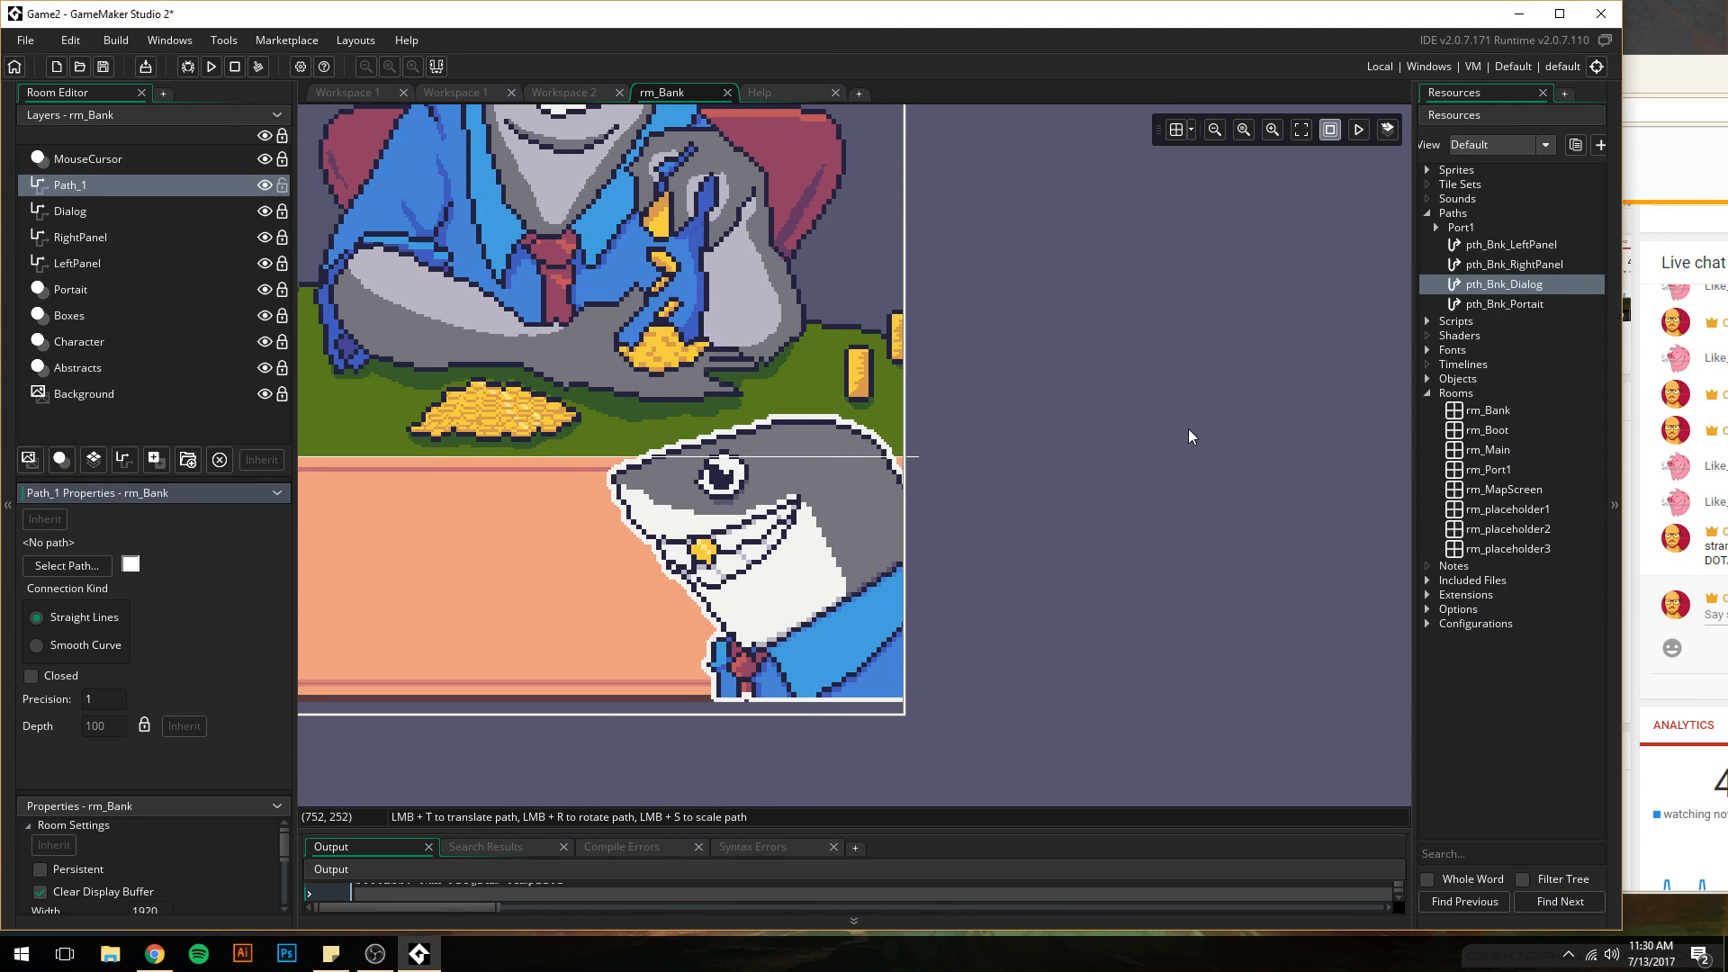
- Assign the path pth_Bnk_Portait to the new Path_1 layer
left_click(97, 209)
left_click(101, 184)
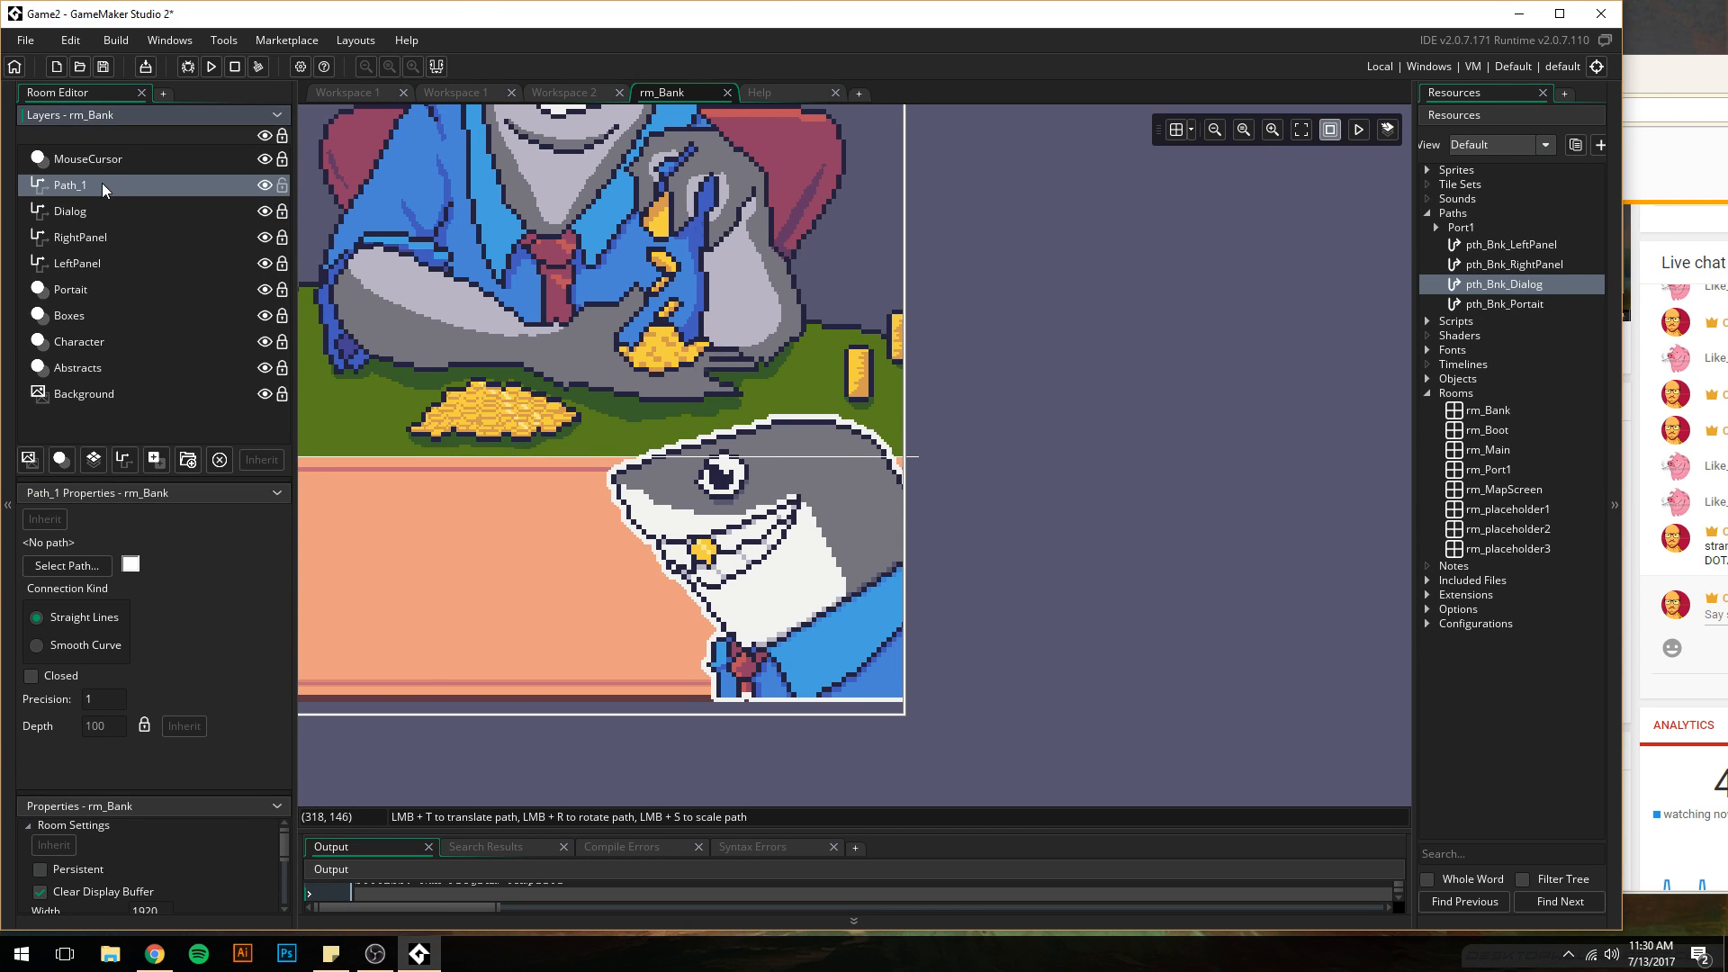
left_click(1490, 305)
mouse_move(1490, 306)
left_mouse_down()
mouse_move(1199, 456)
mouse_move(972, 508)
left_mouse_up()
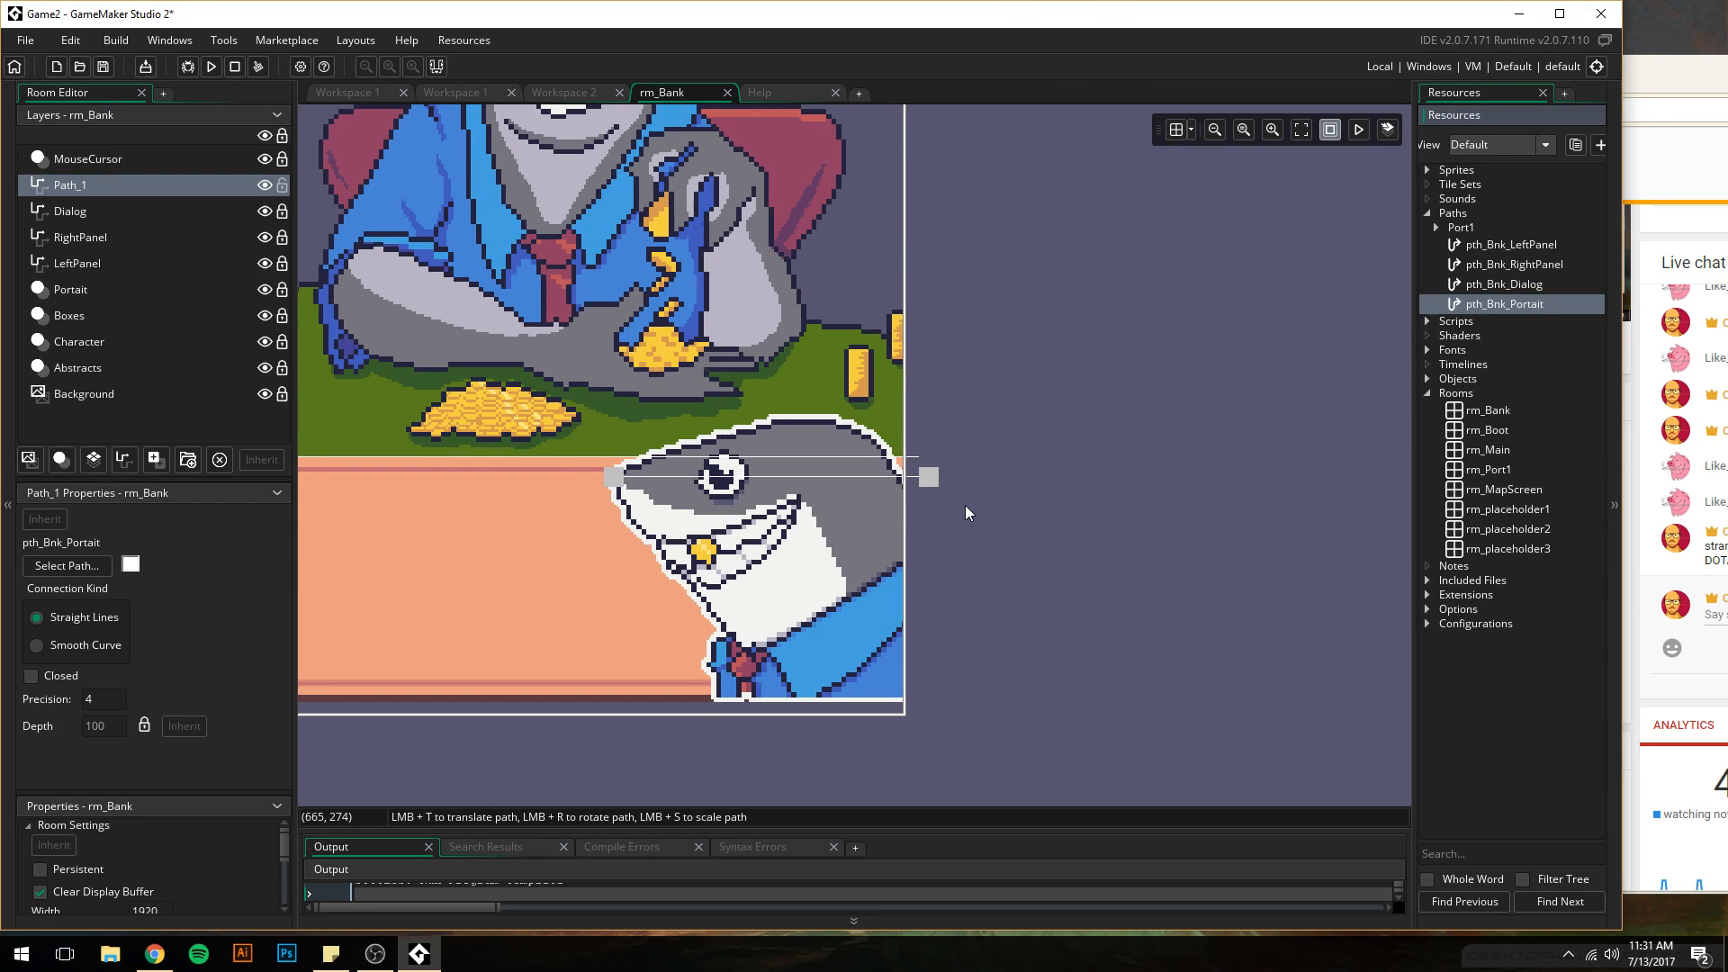
scroll(972, 505, "up", 4, "ctrl")
scroll(1000, 509, "down", 4, "ctrl")
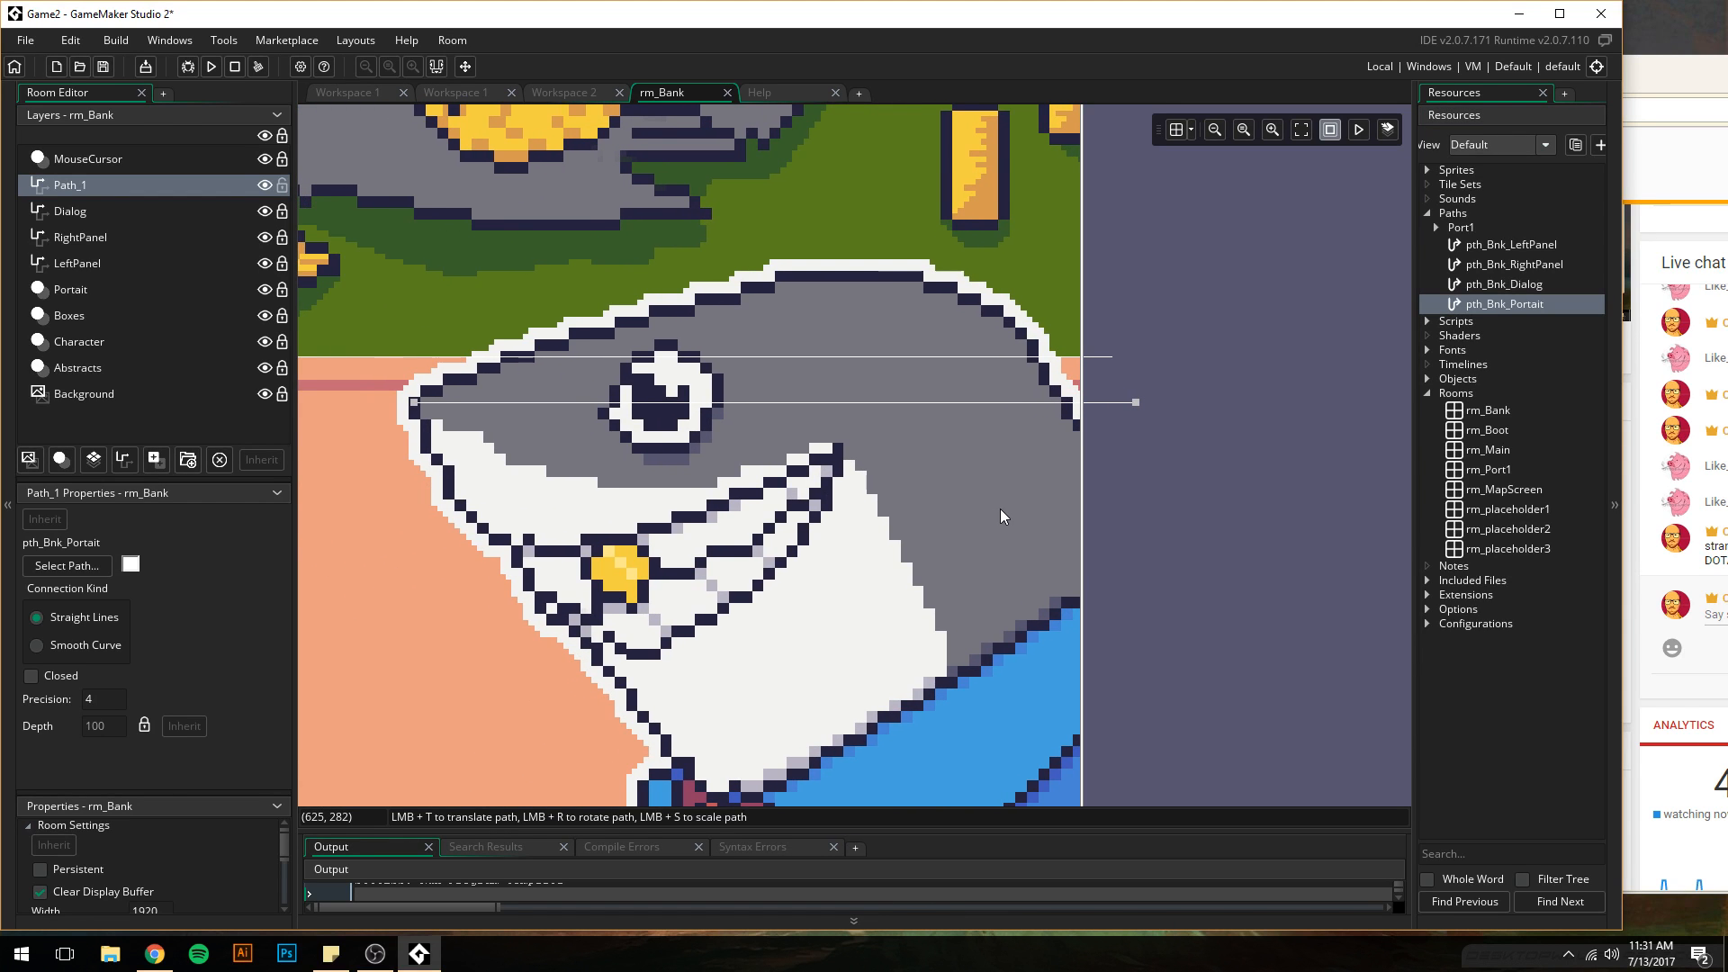
- Rename the Path_1 layer as Portrait and lock it
left_click(96, 185)
left_click(97, 189)
left_click(97, 189)
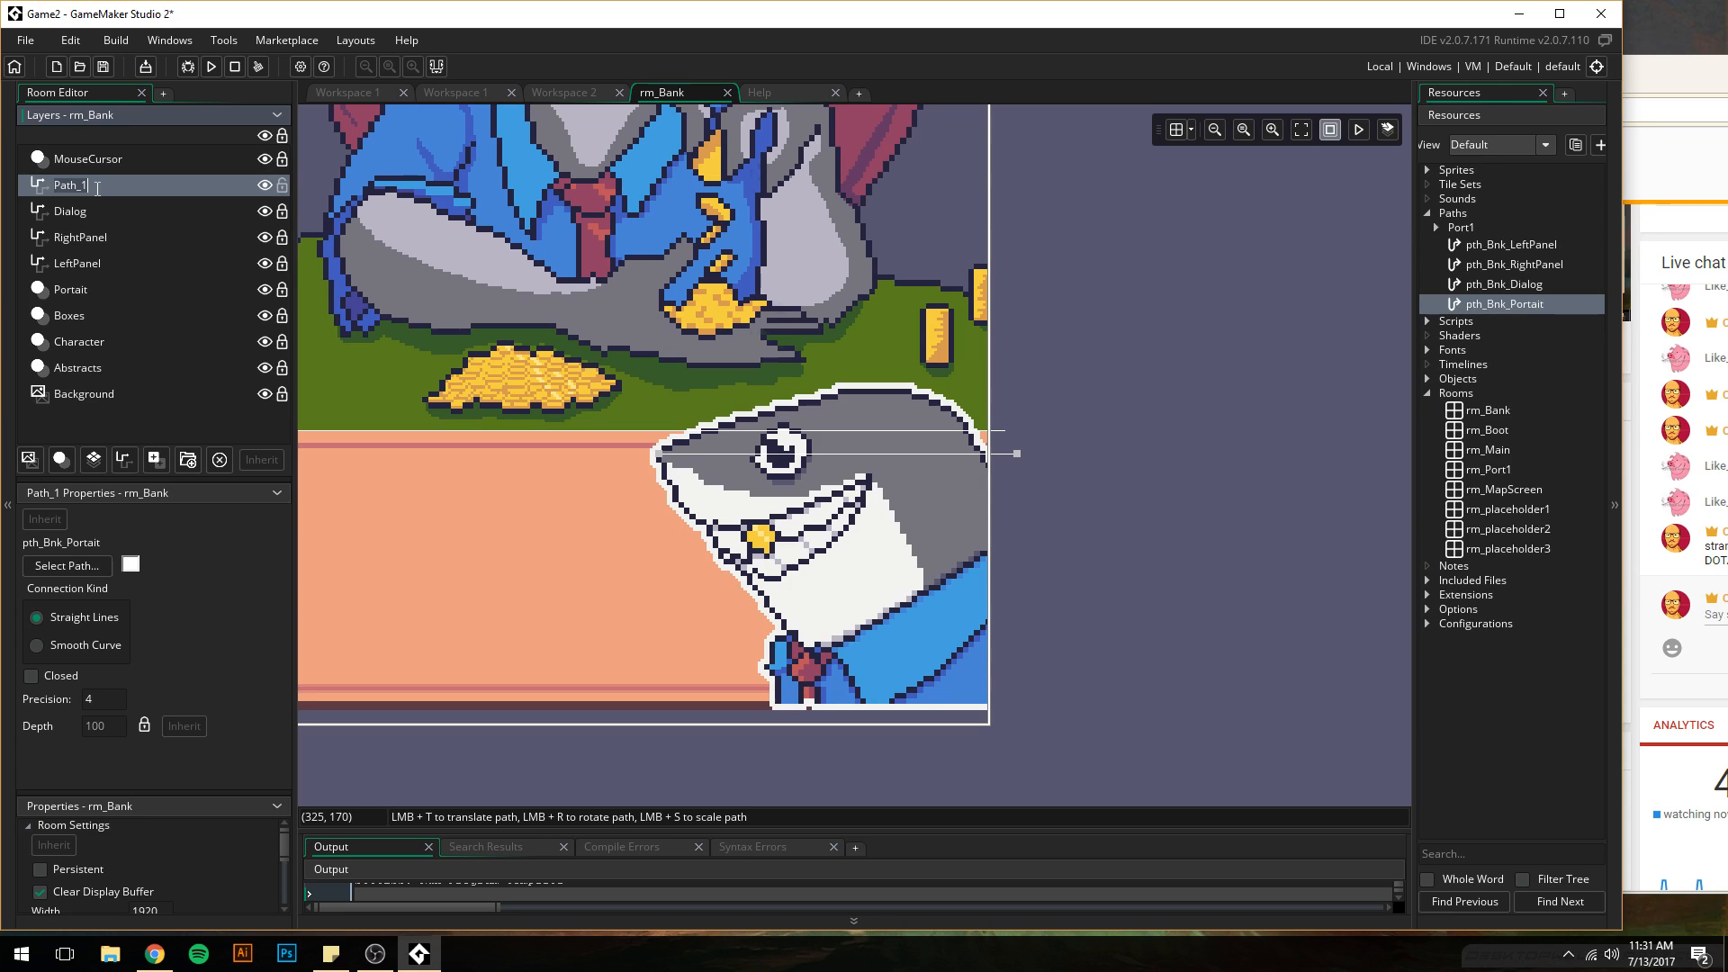
type("Portrait")
key("Return")
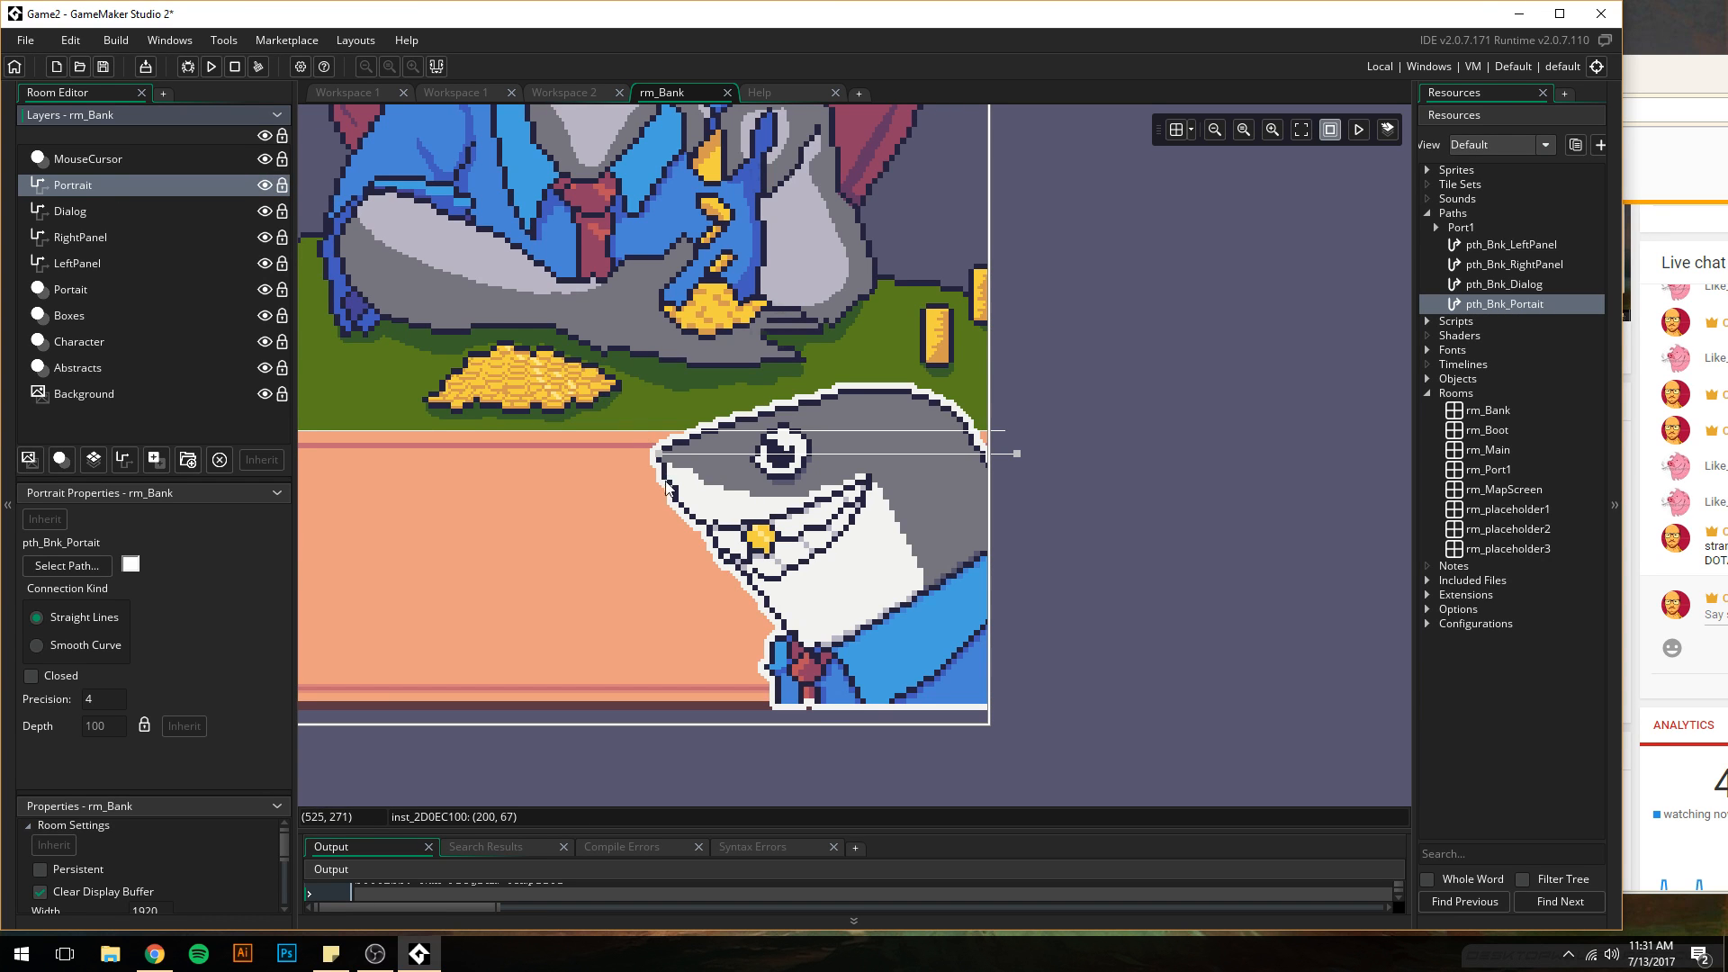
- Run the game to test where the bank panels start, close it, and return to the rm_Bank room
scroll(576, 500, "down", 5)
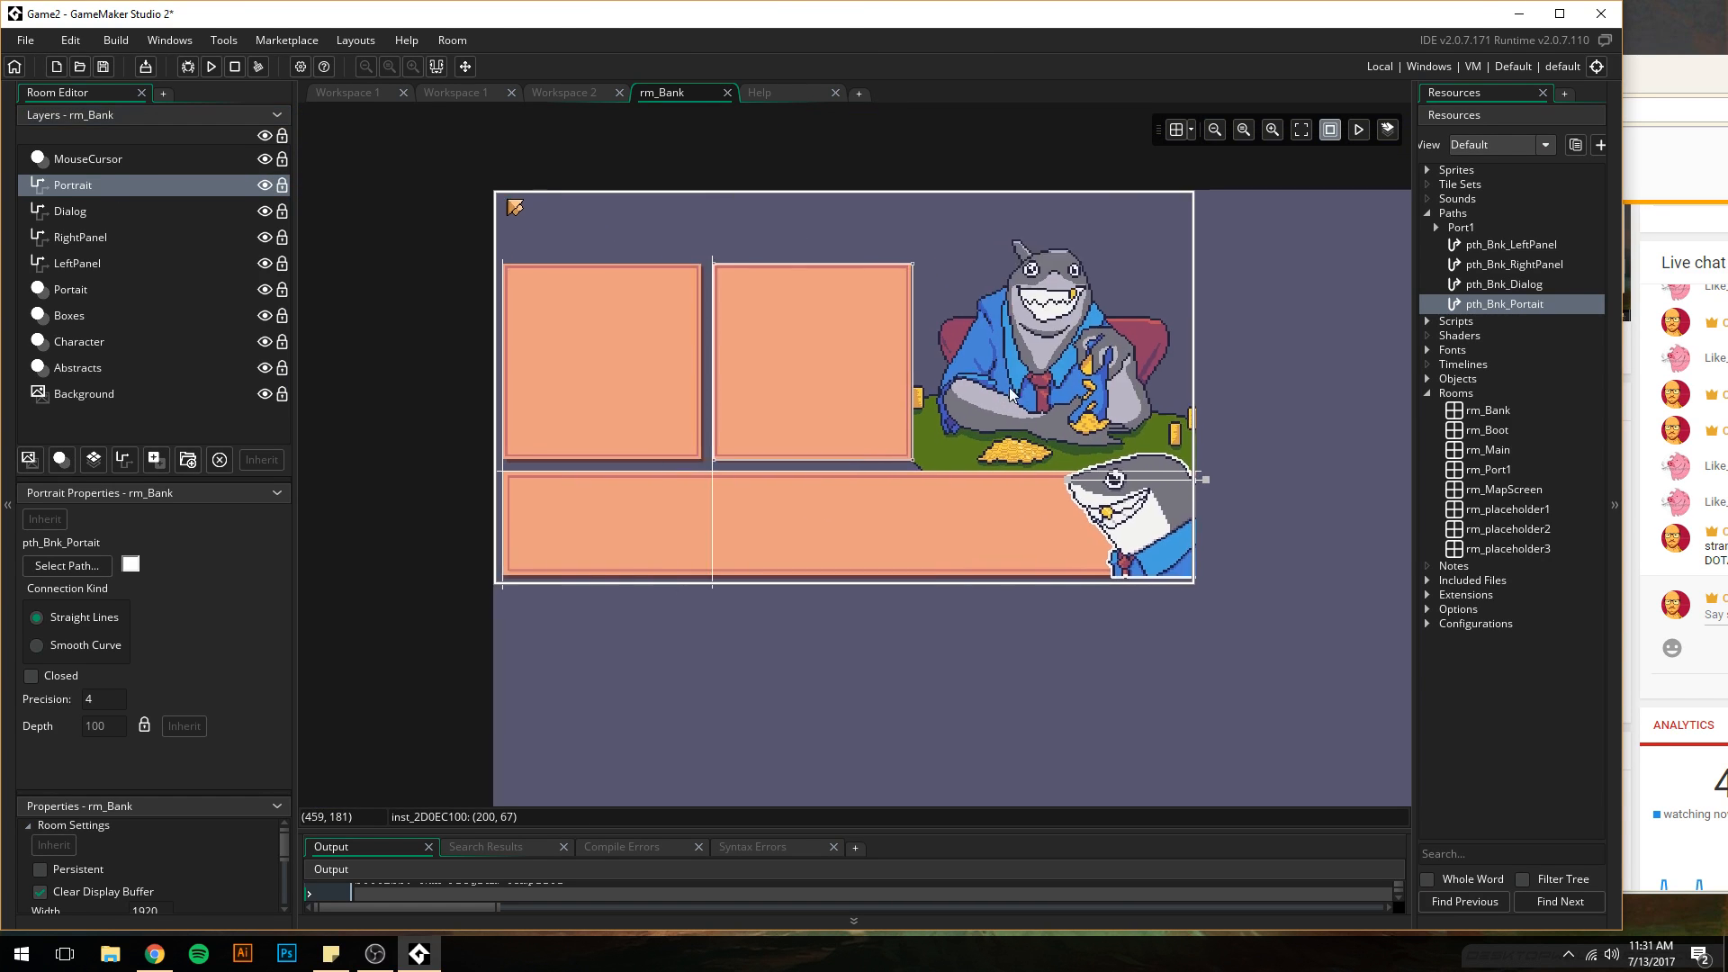
left_click(369, 95)
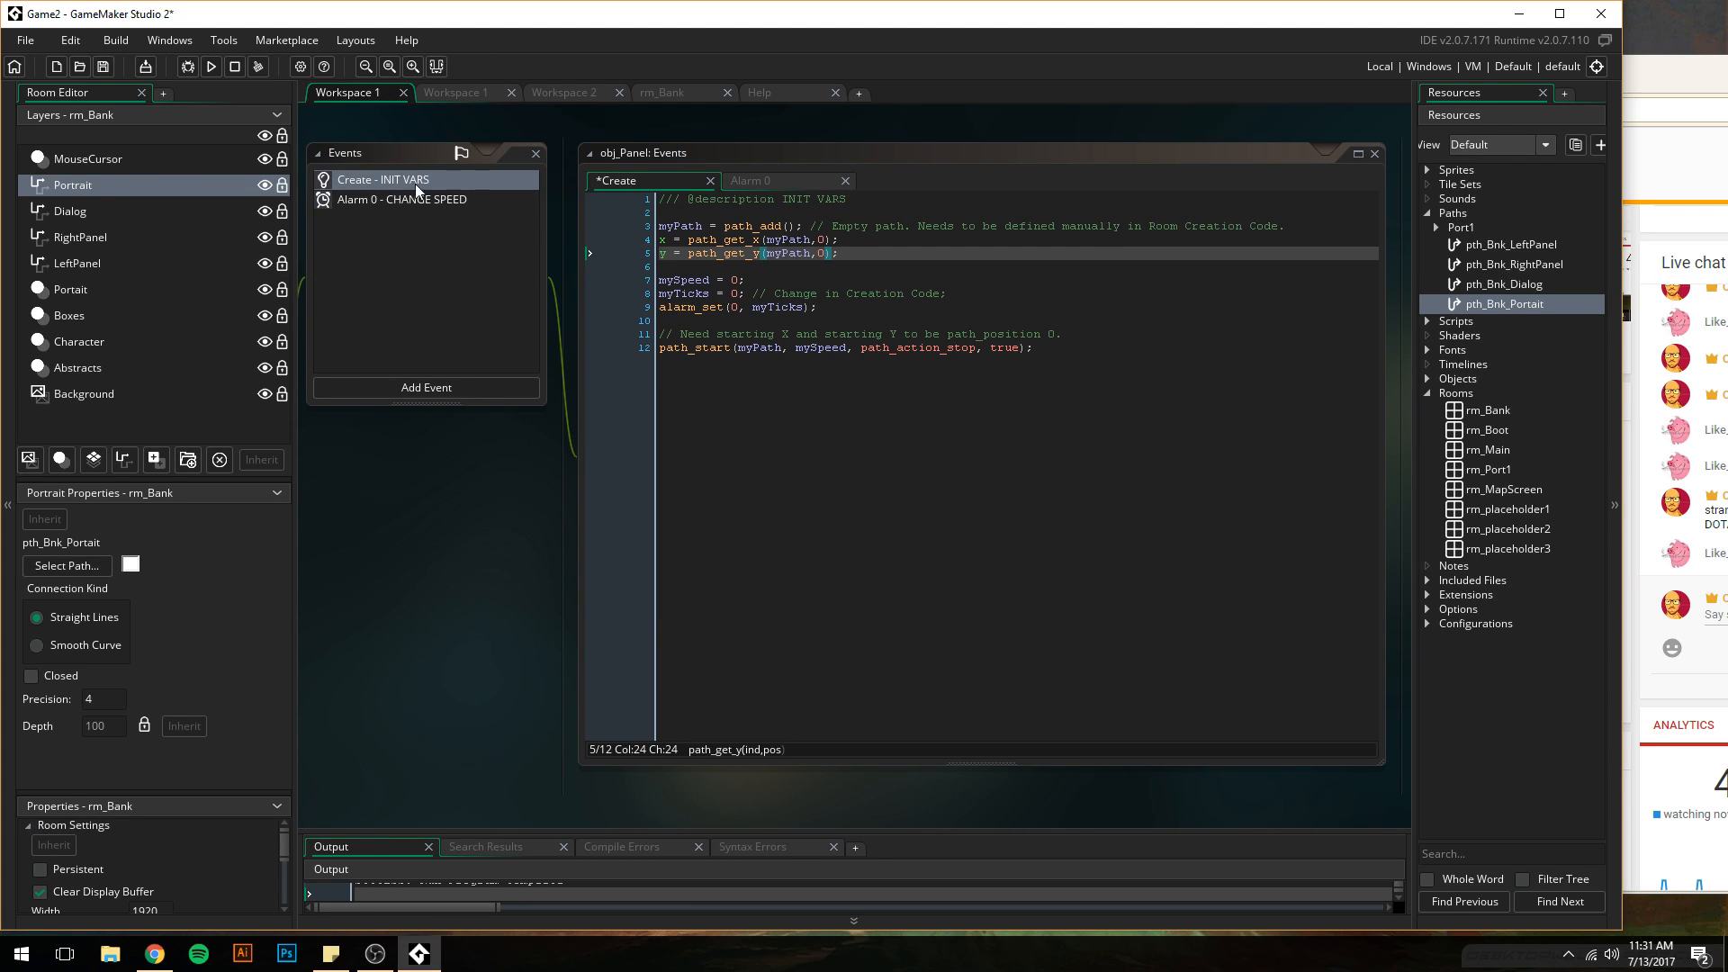
left_click(216, 71)
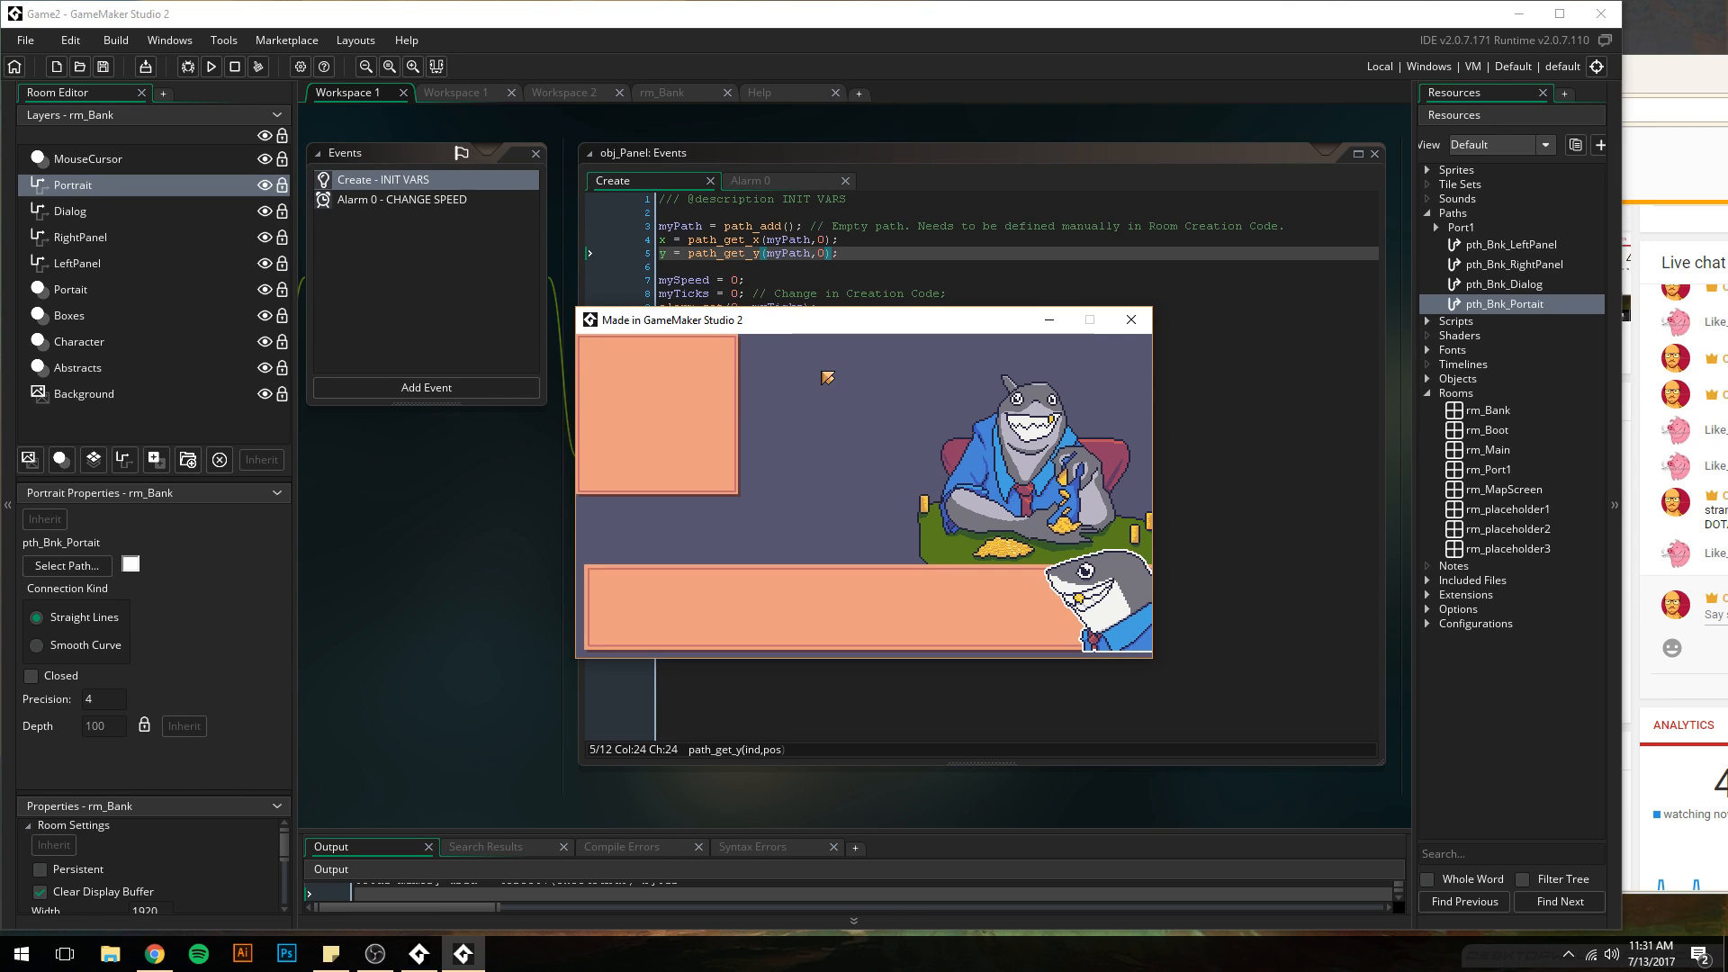
left_click(1131, 320)
left_click(660, 90)
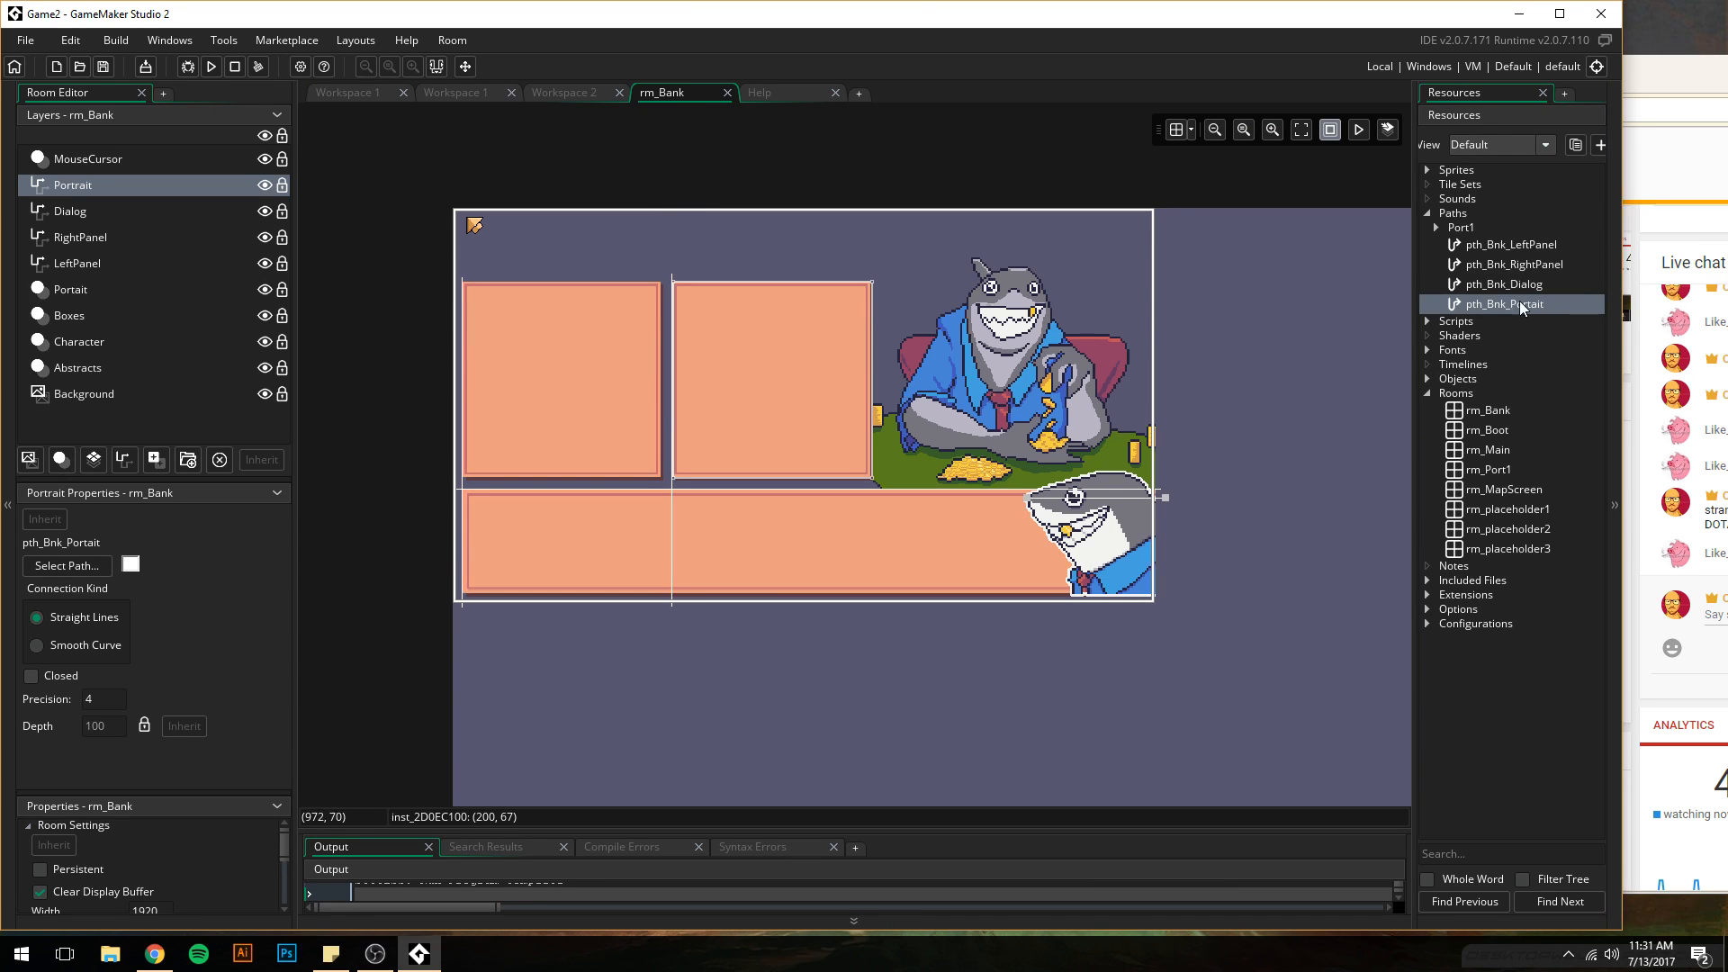
- Switch to Slack and post "welp", "not working" and "Not sure why." as separate messages in the #help channel
left_click(364, 95)
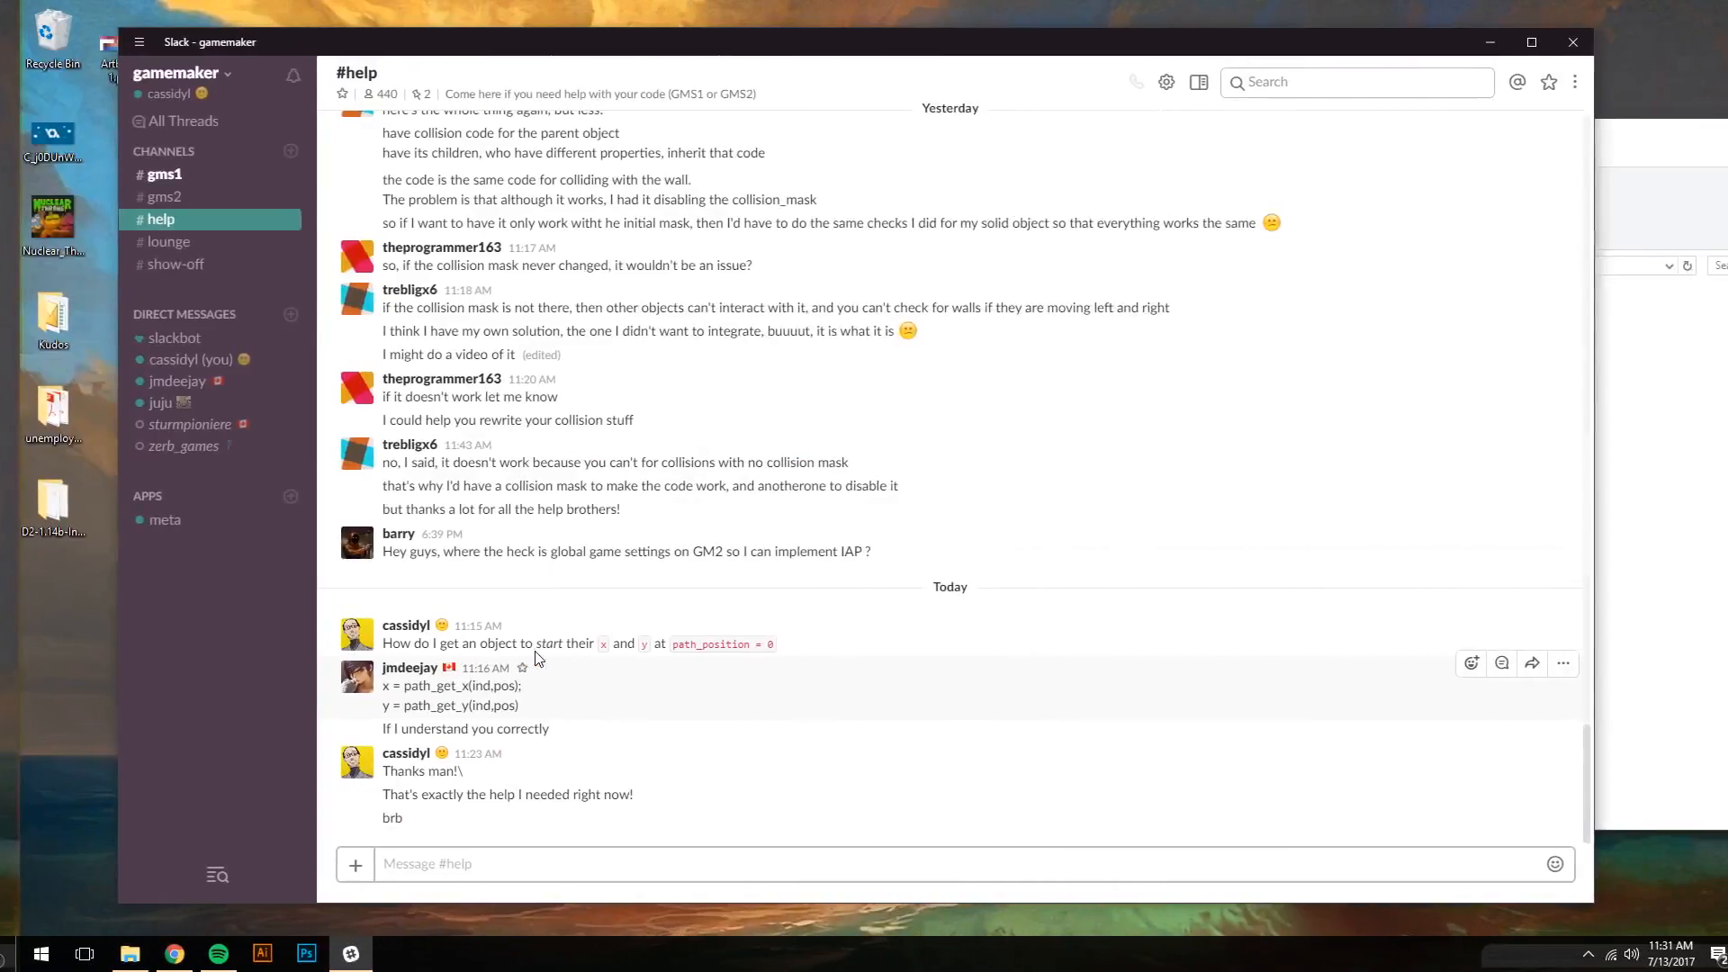
type("welp")
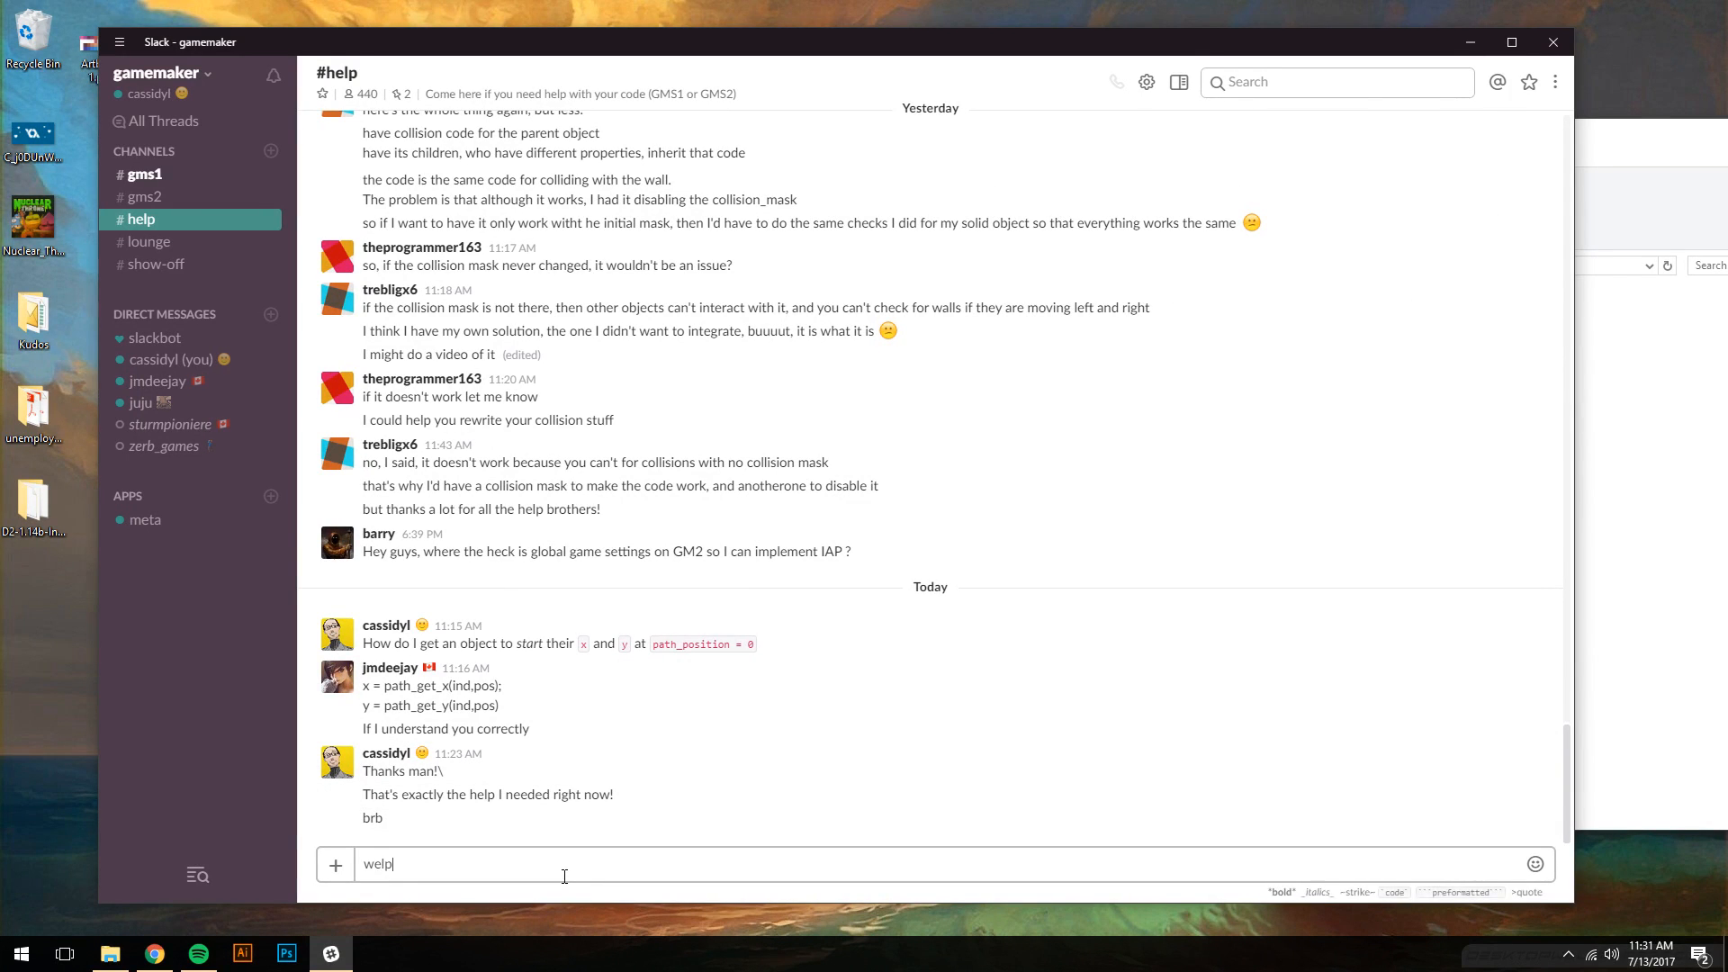
key("Return")
type("not working")
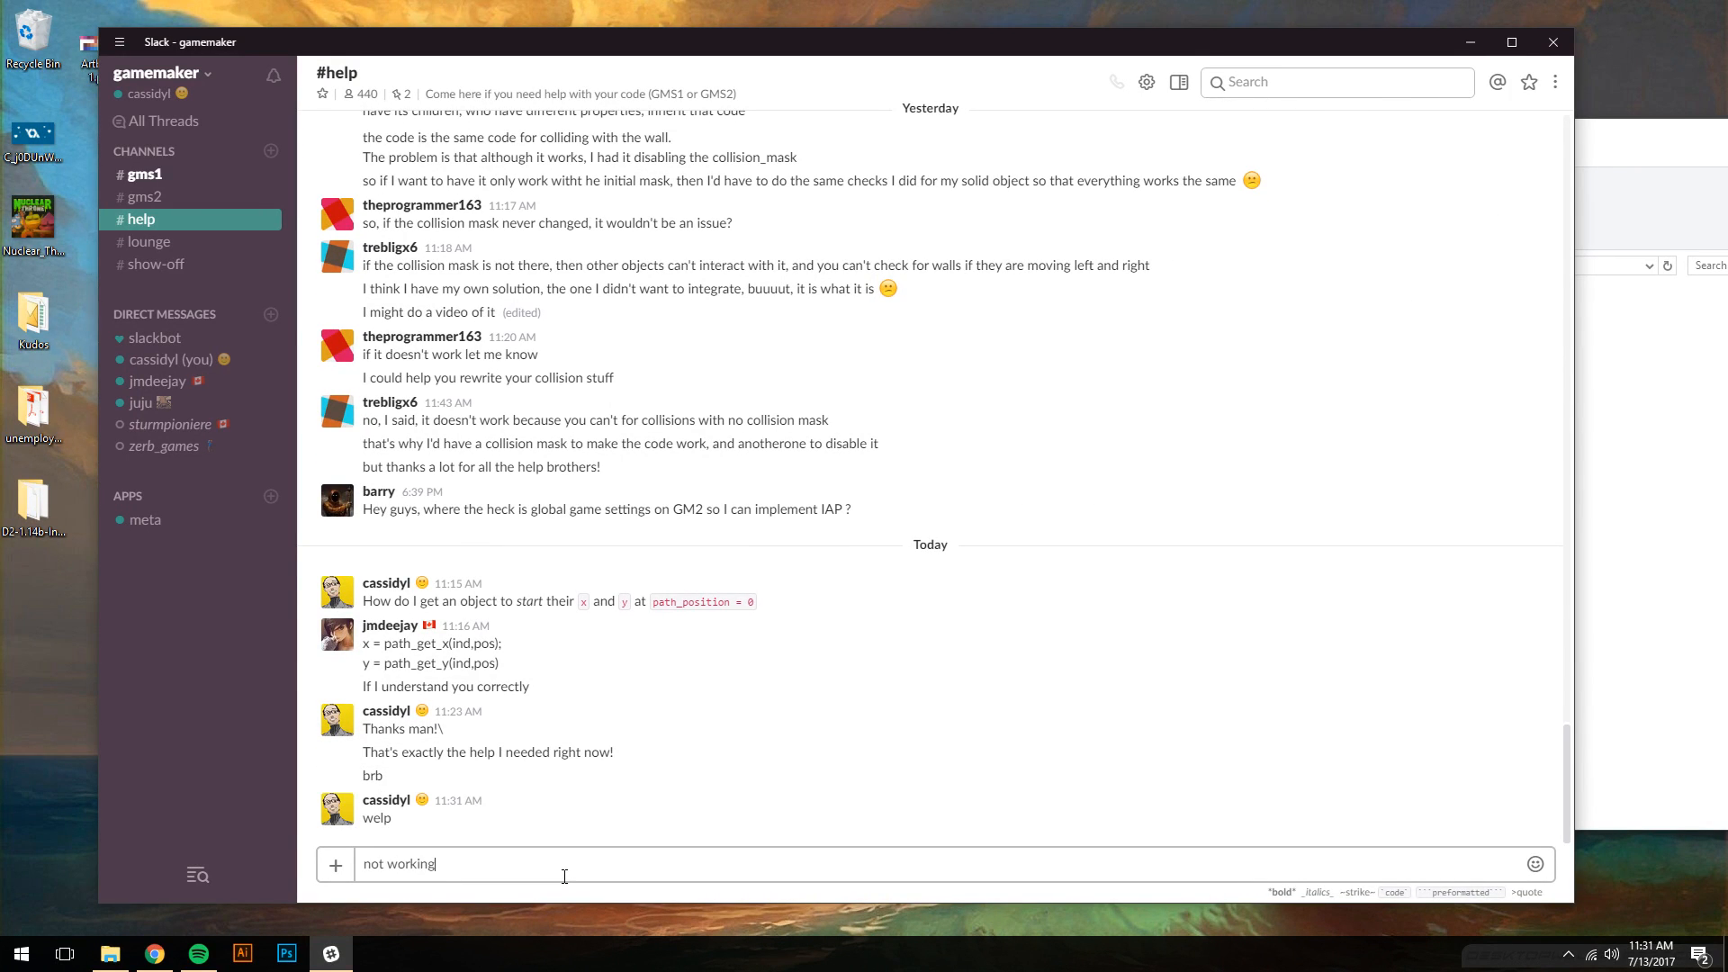
key("Return")
type("Not sure why.")
key("Return")
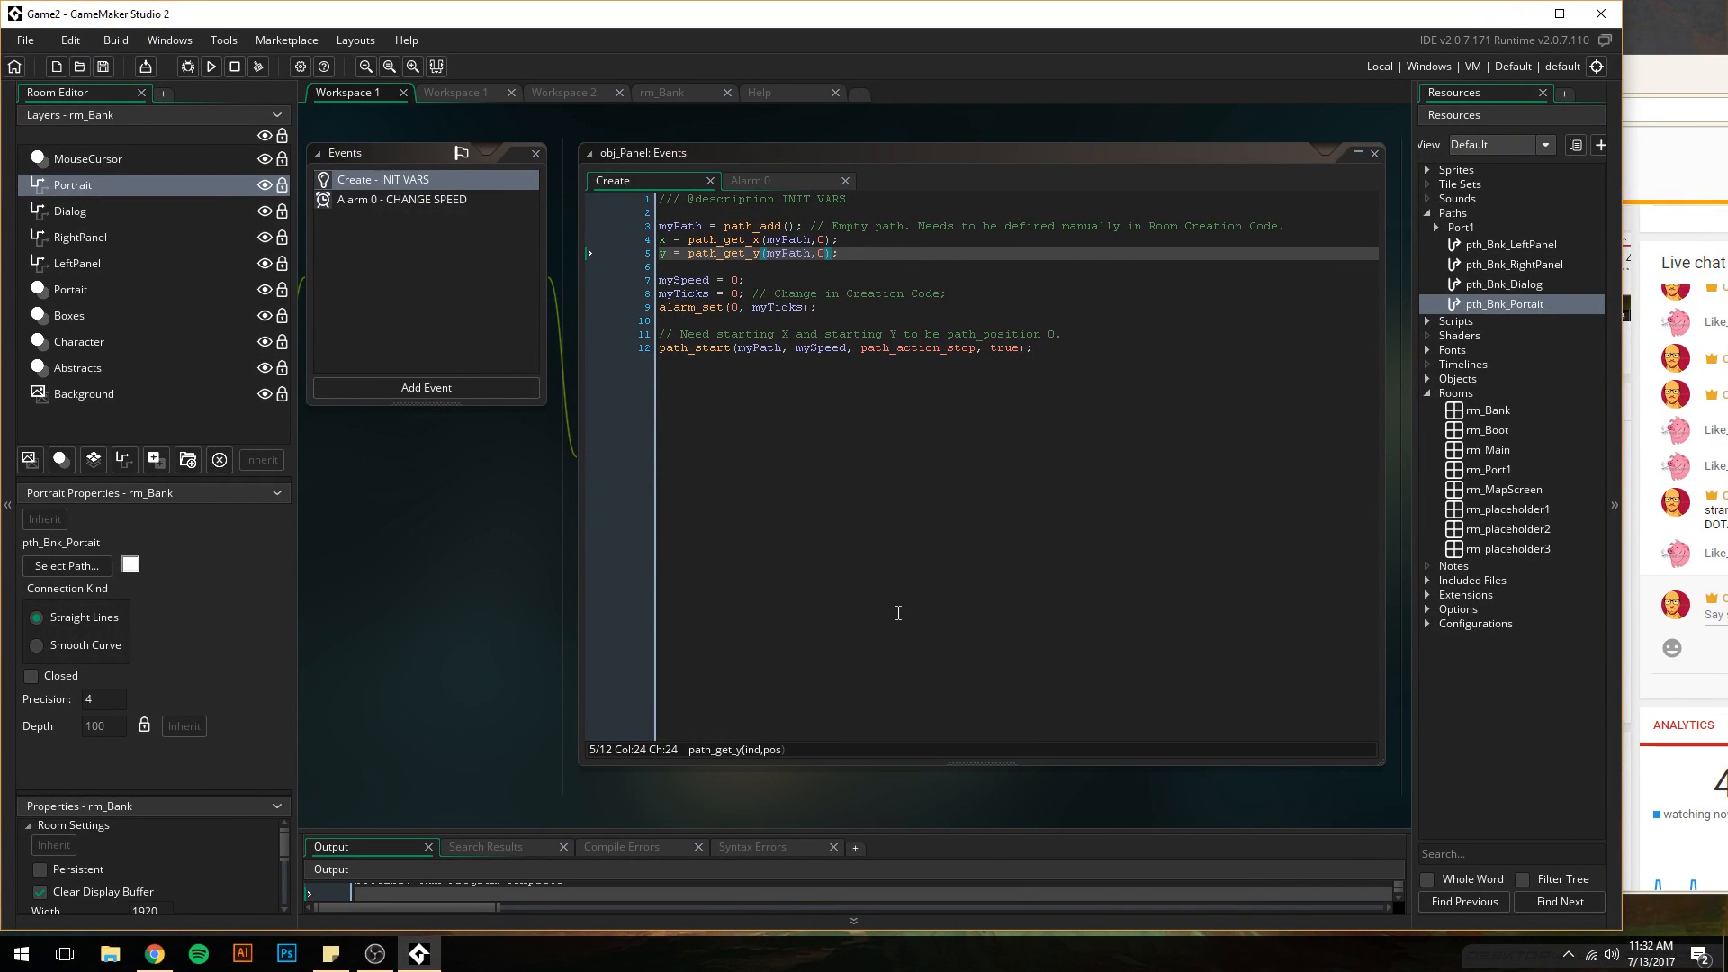
- Reply "coo" in the YouTube live chat, moving the browser window into view and back out of the way
left_click(1659, 70)
left_click_drag(1659, 70, 1288, 59)
type("coo")
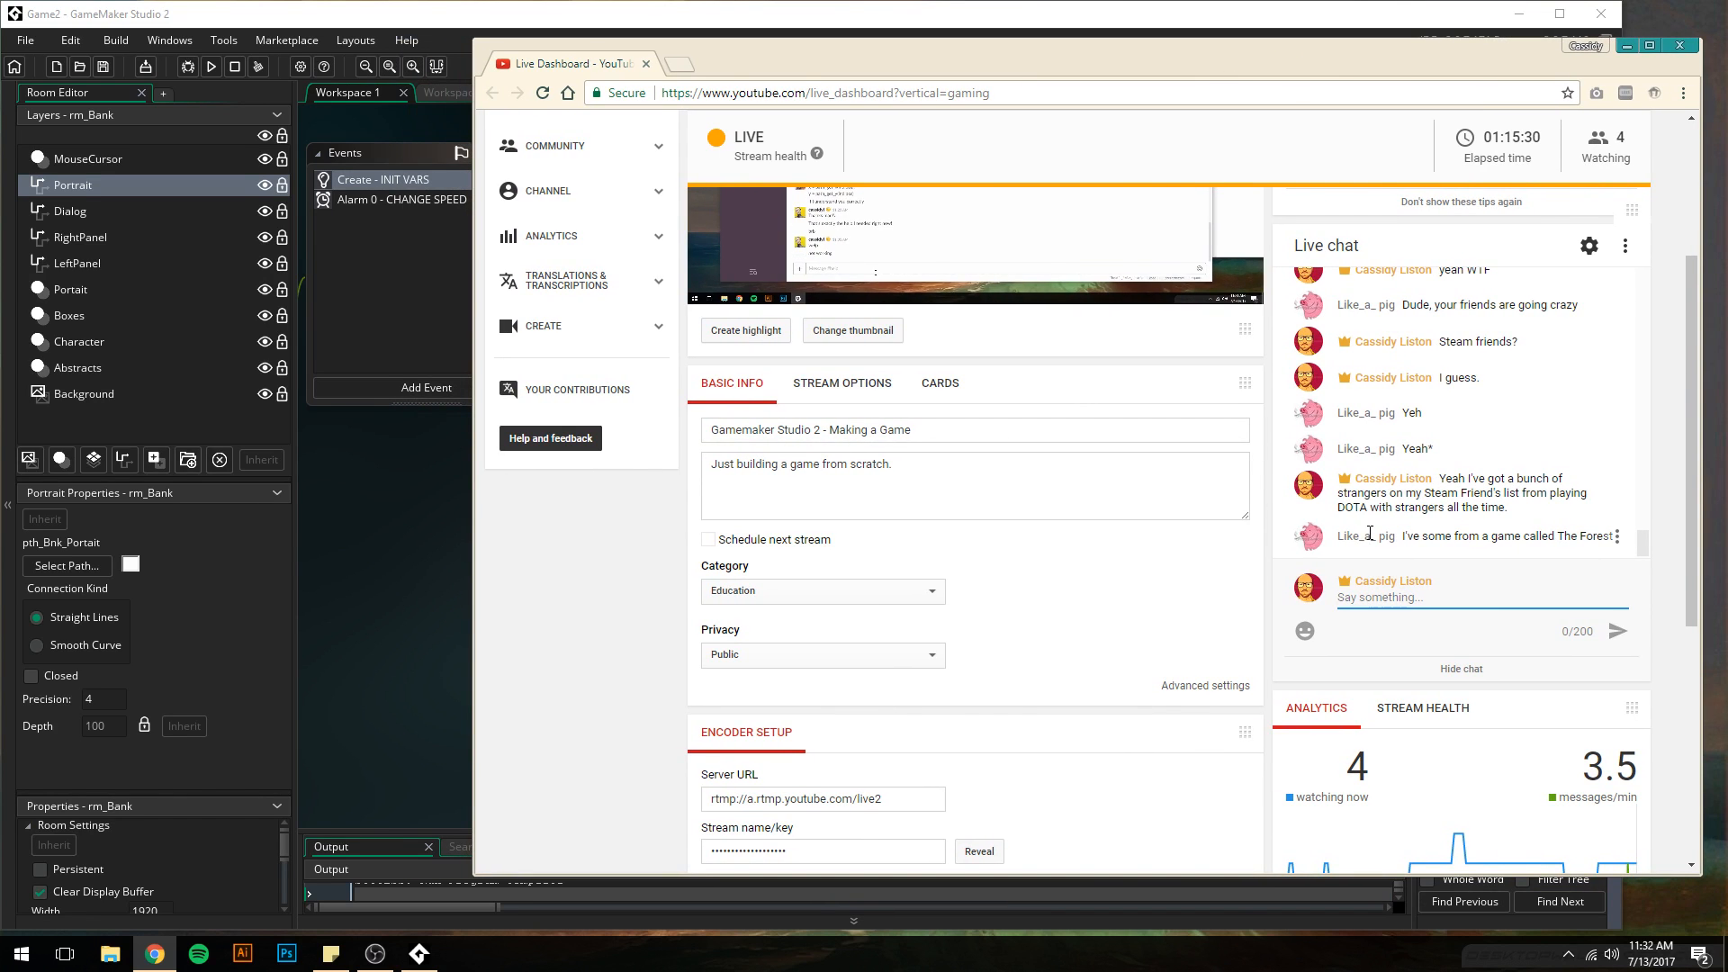
key("Return")
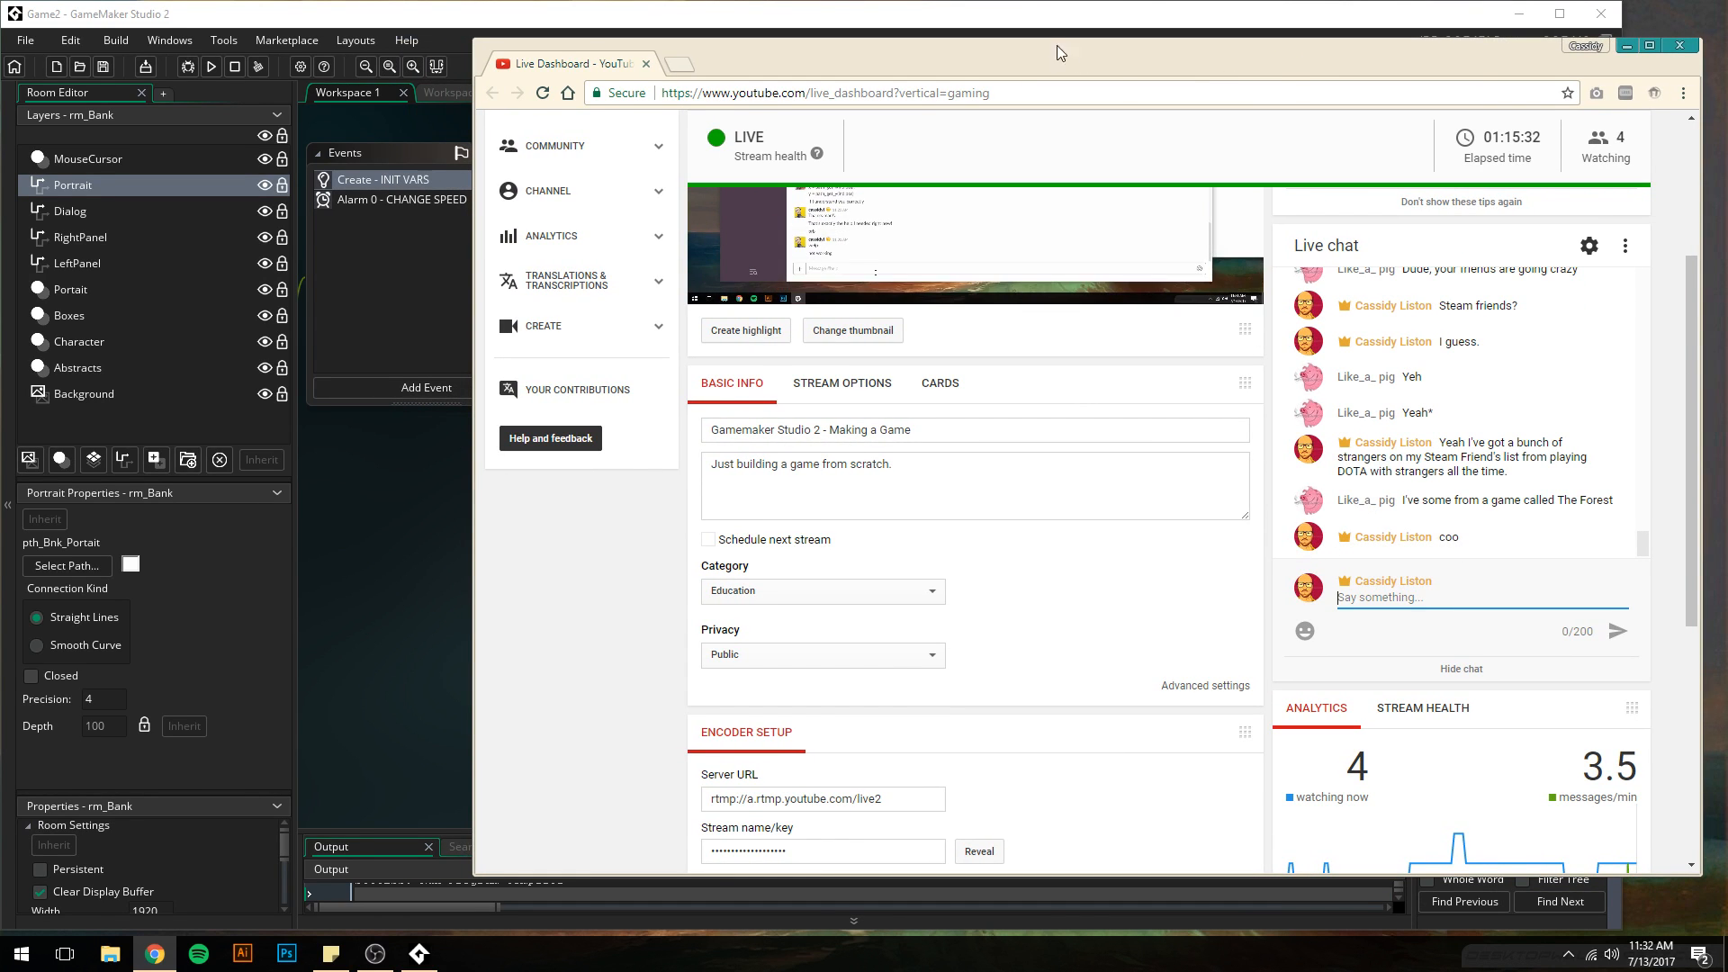
left_click_drag(995, 63, 1392, 89)
left_click(674, 38)
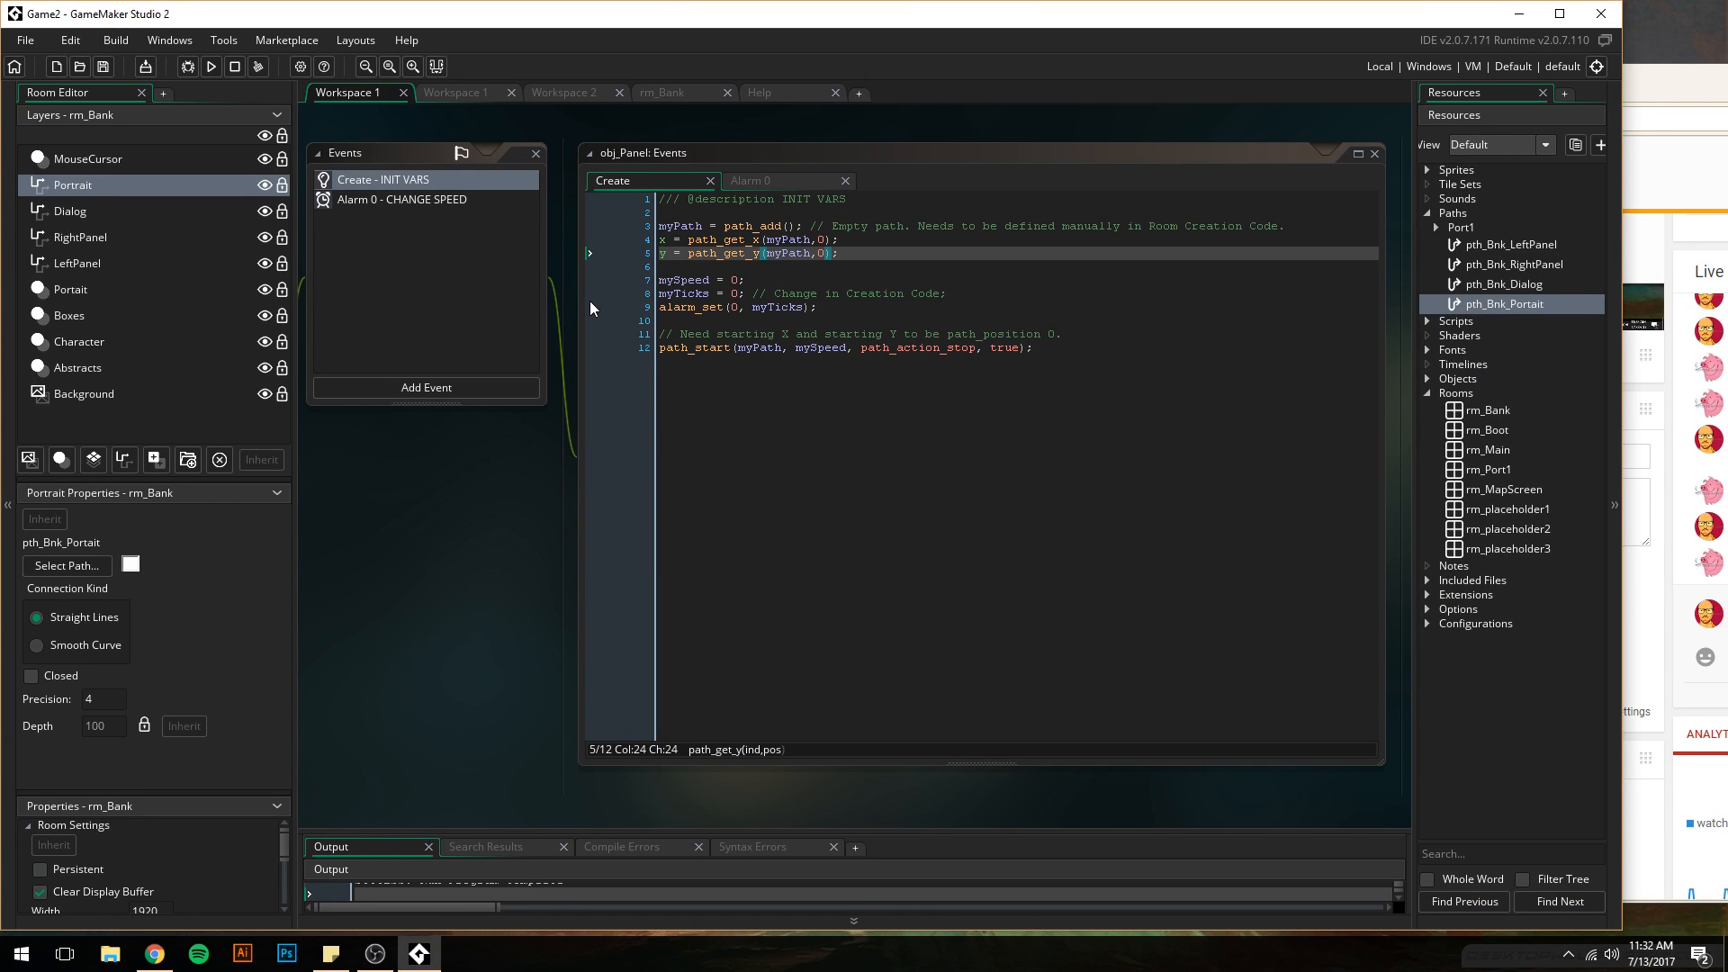
left_click_drag(1703, 68, 1618, 47)
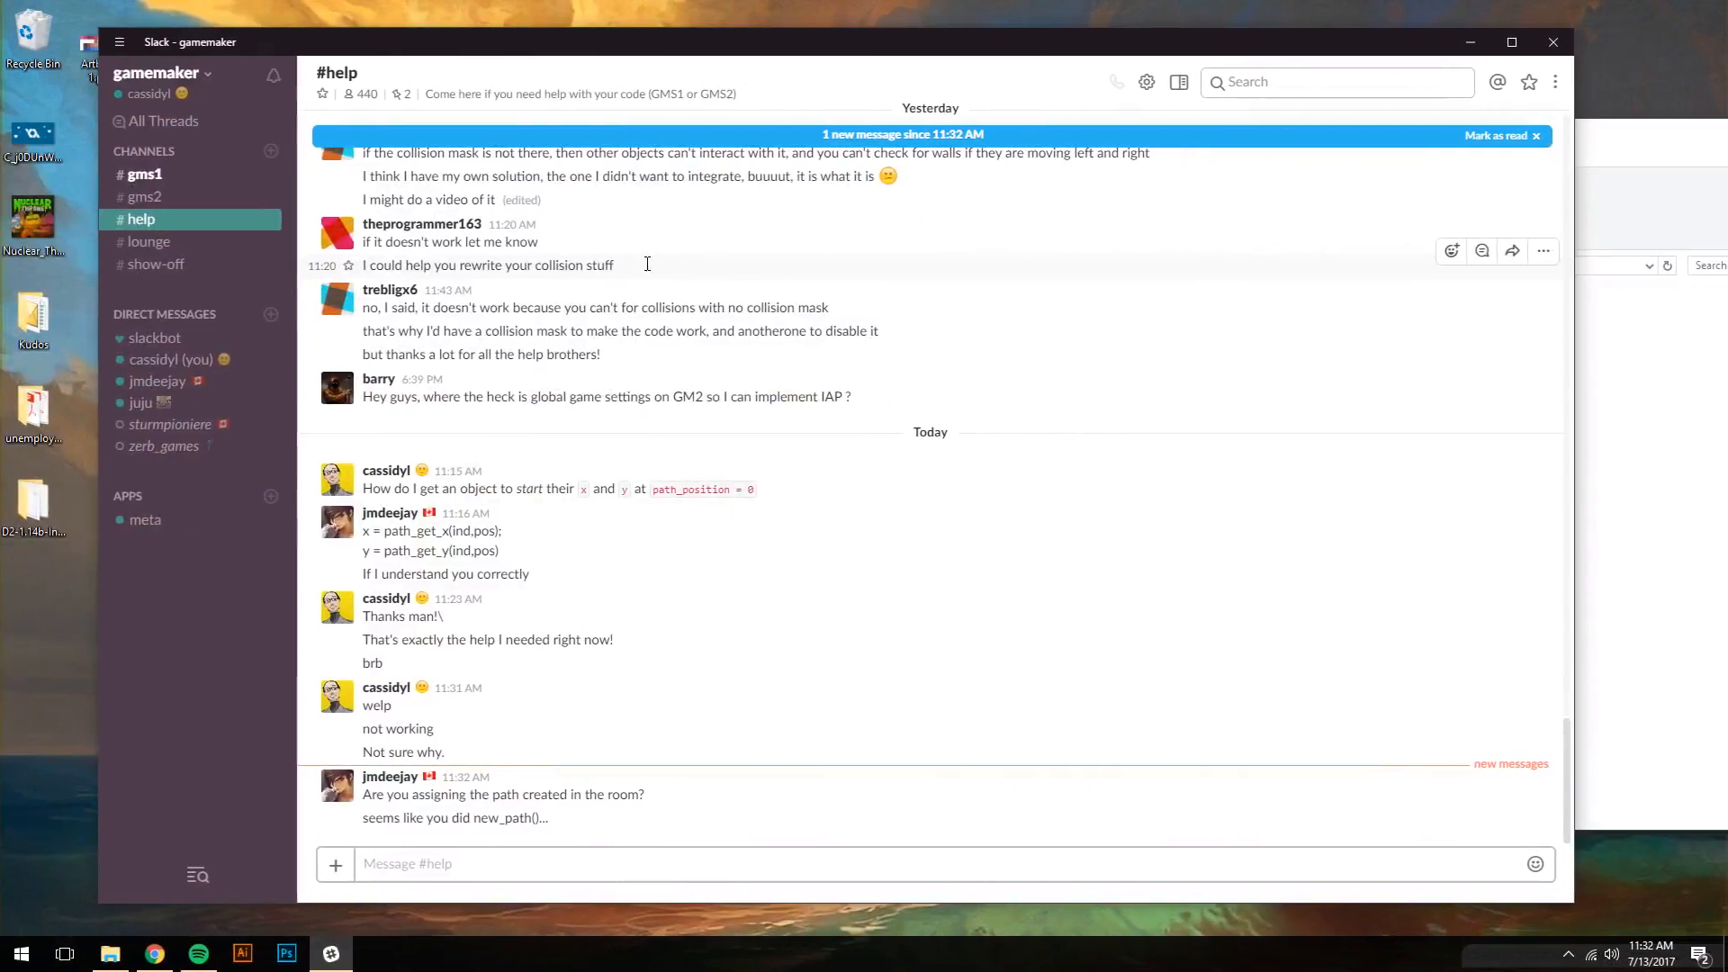
- Answer in Slack's #help channel with the messages "In the Creation Code" and "in the room"
left_click(414, 850)
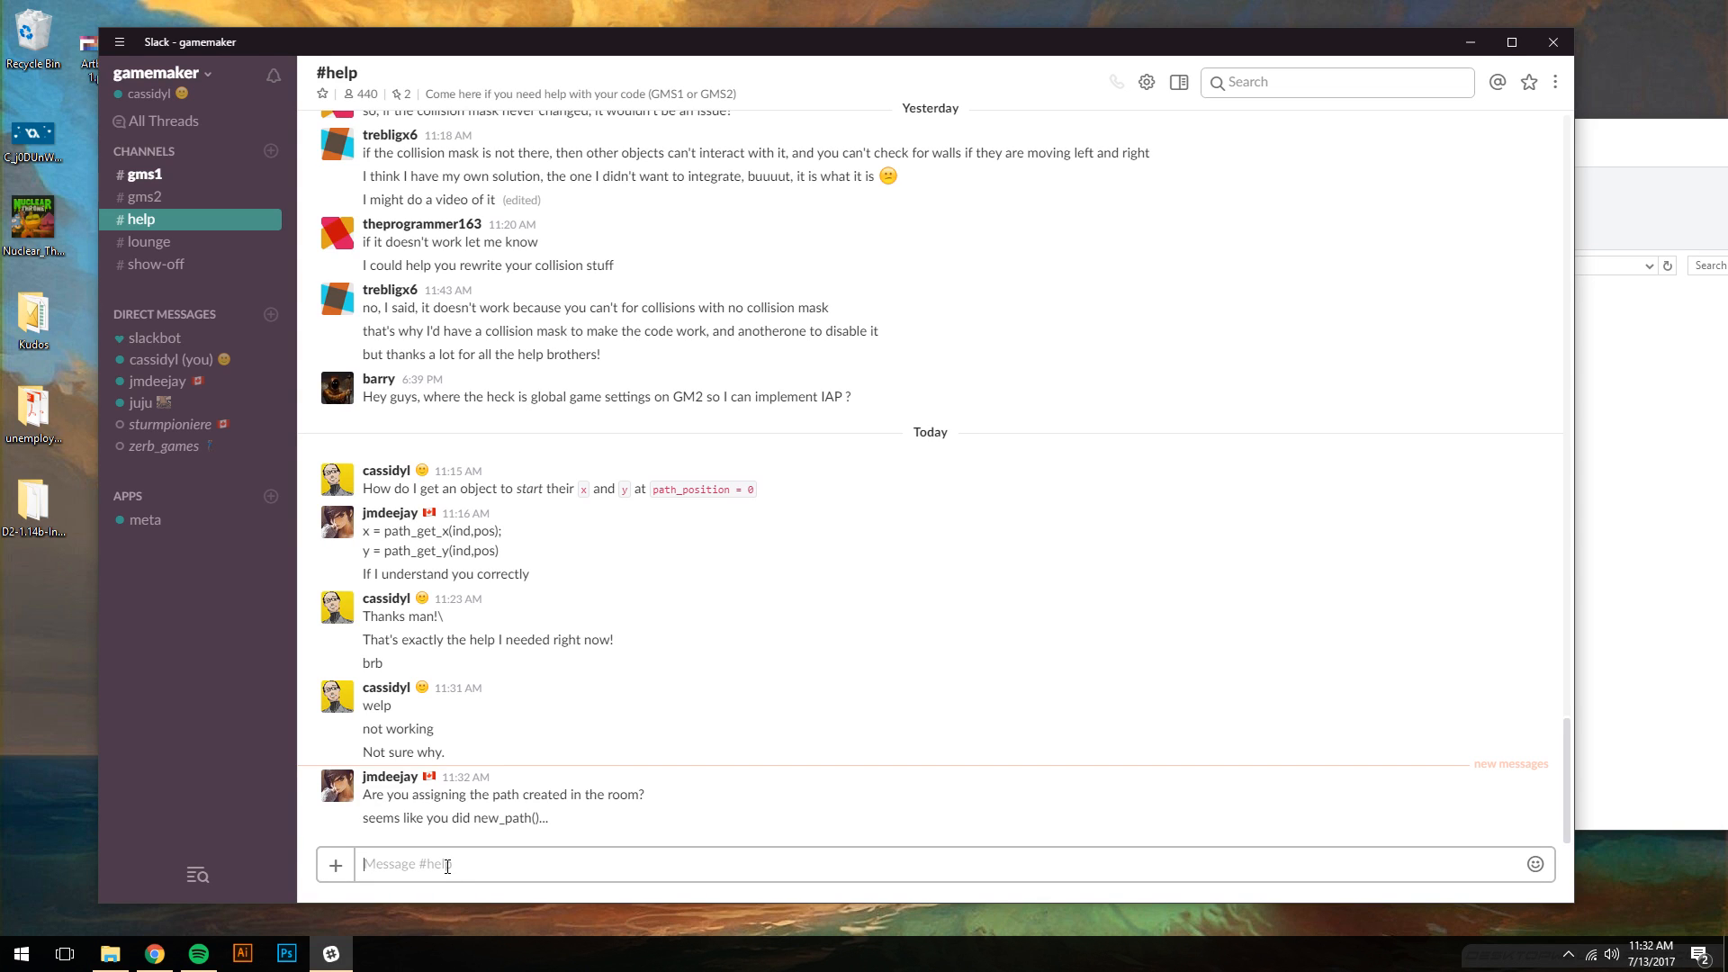
type("In the Creation Code")
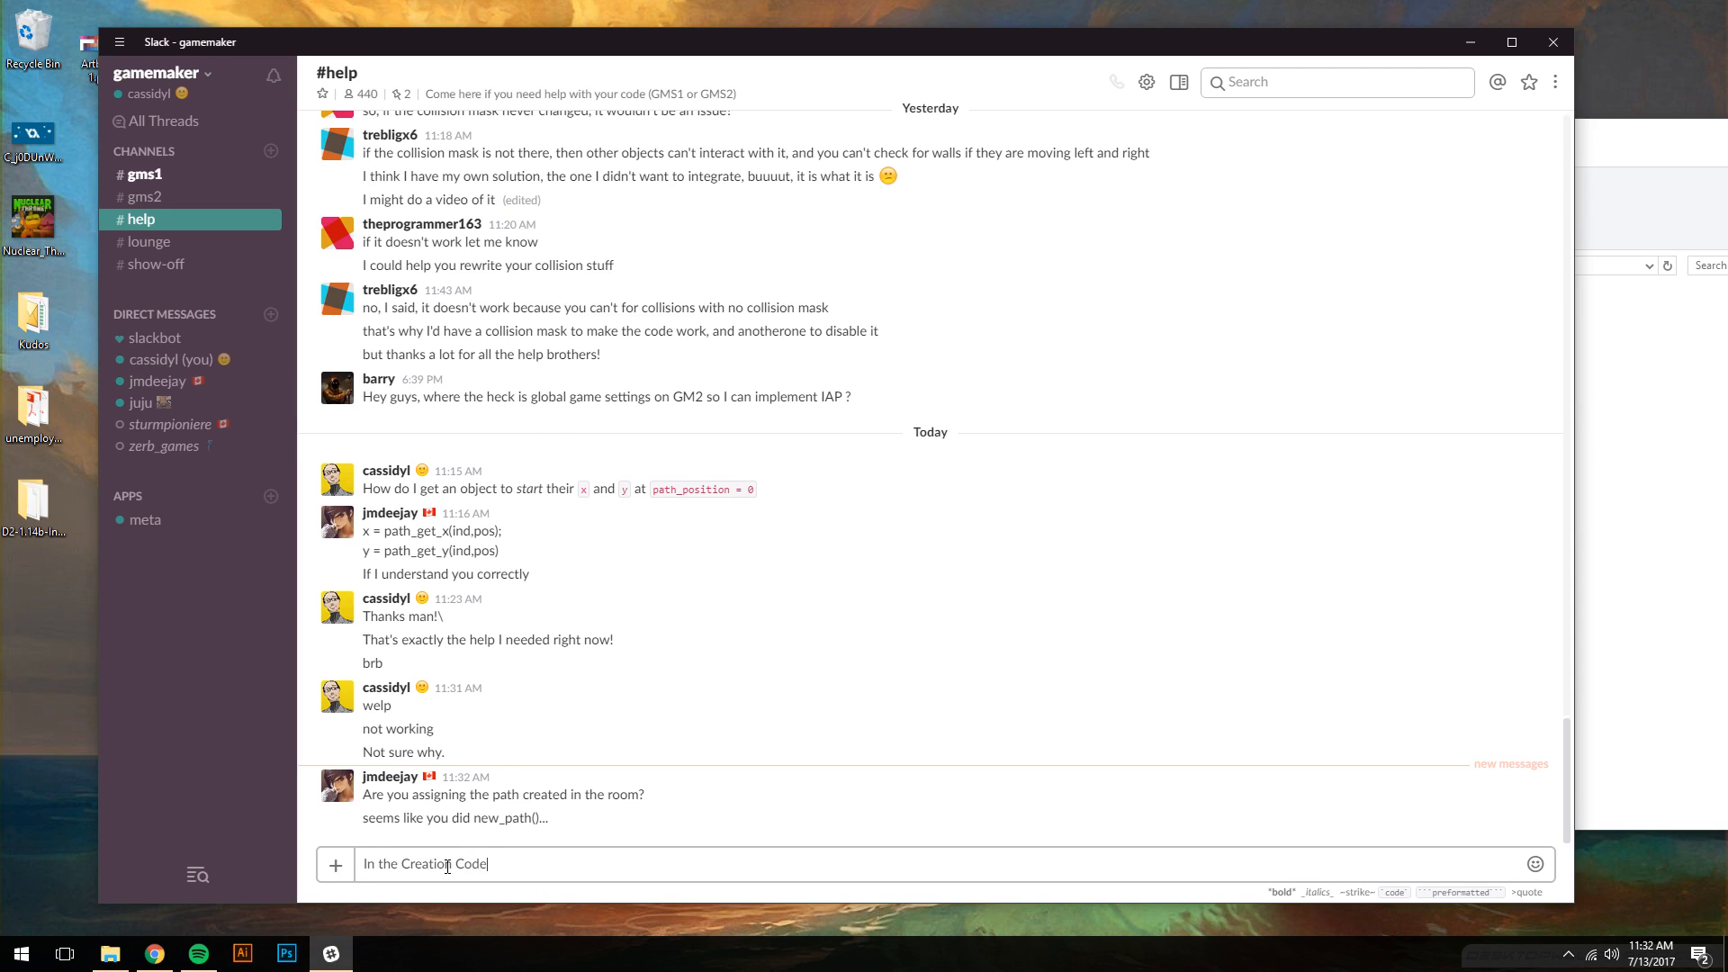
key("Return")
type("in the room")
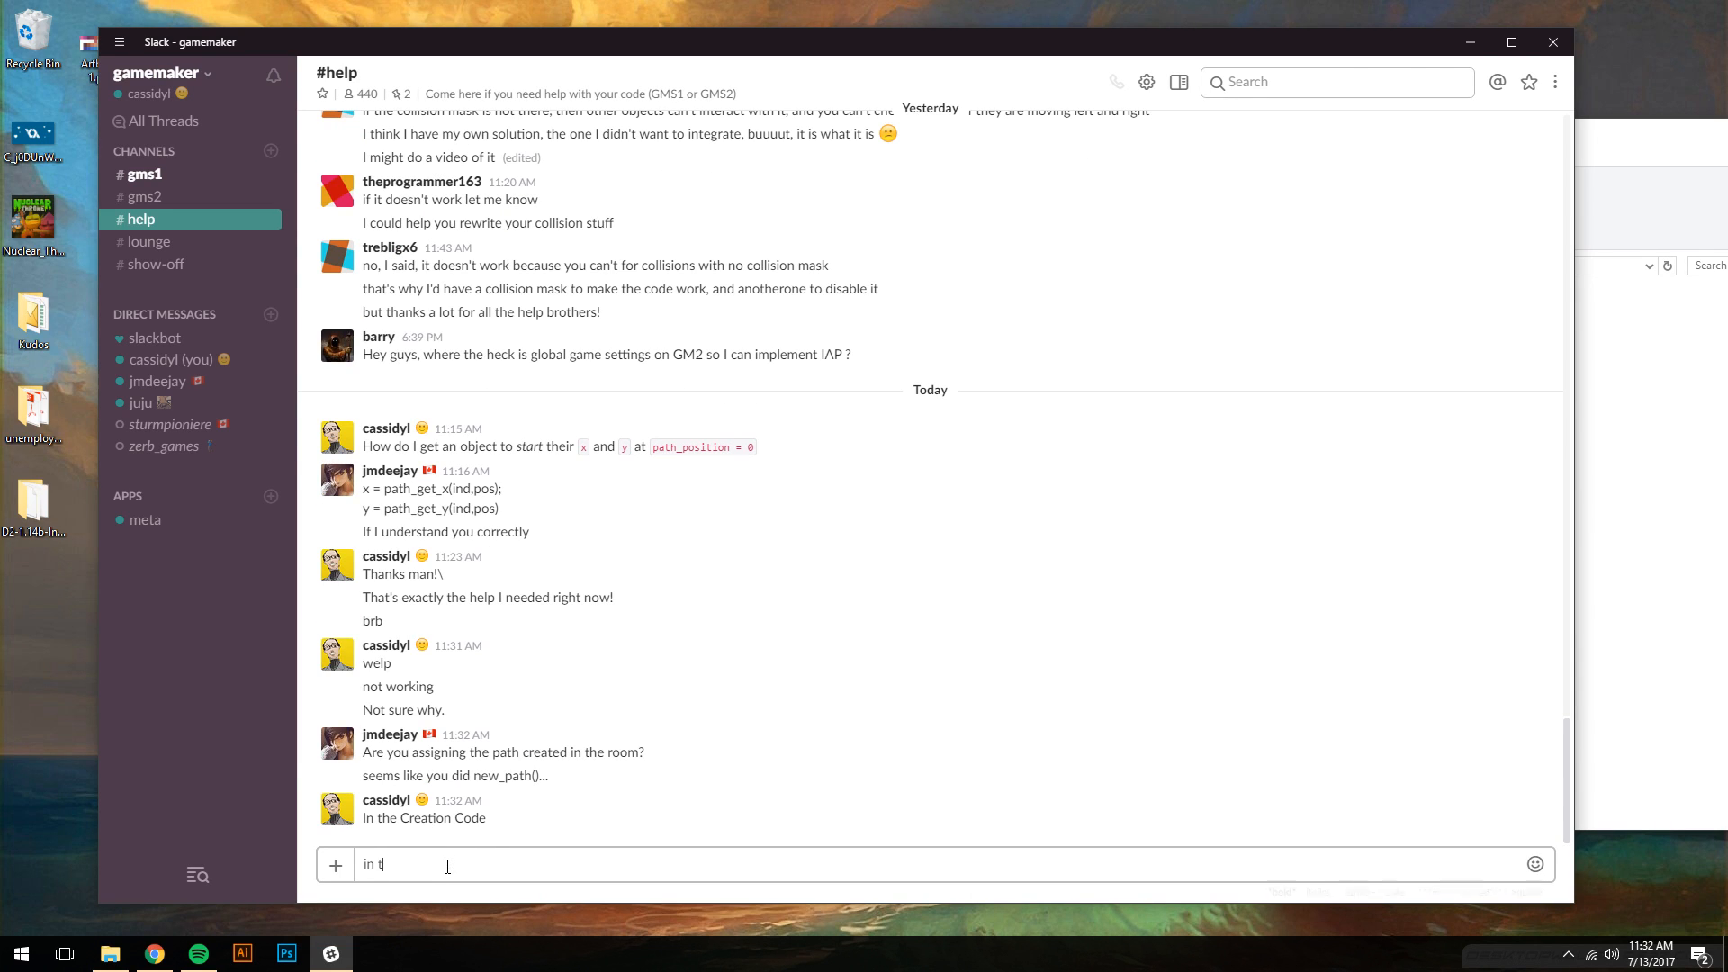
key("Return")
- Post "I reassign `myPath`" in #help, with myPath formatted as inline code
type("I reass")
key("BackSpace")
key("BackSpace")
key("BackSpace")
type("assi")
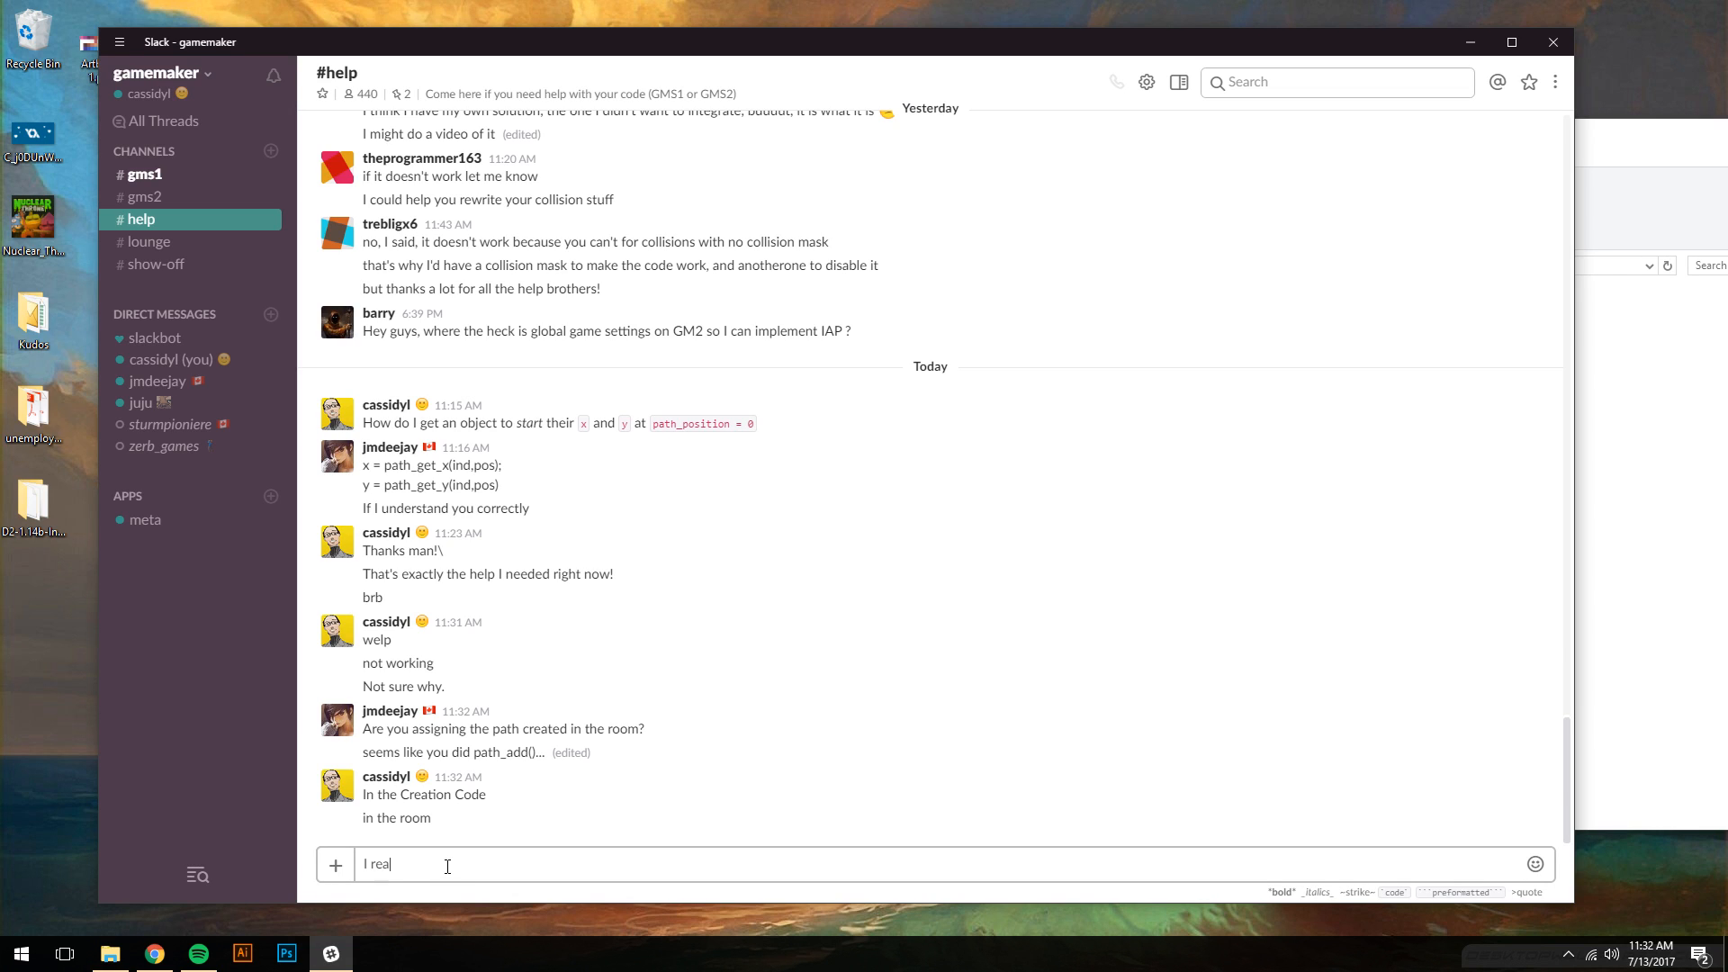
type("ng")
key("BackSpace")
key("BackSpace")
key("BackSpace")
key("BackSpace")
type("ign `myPath`")
key("Return")
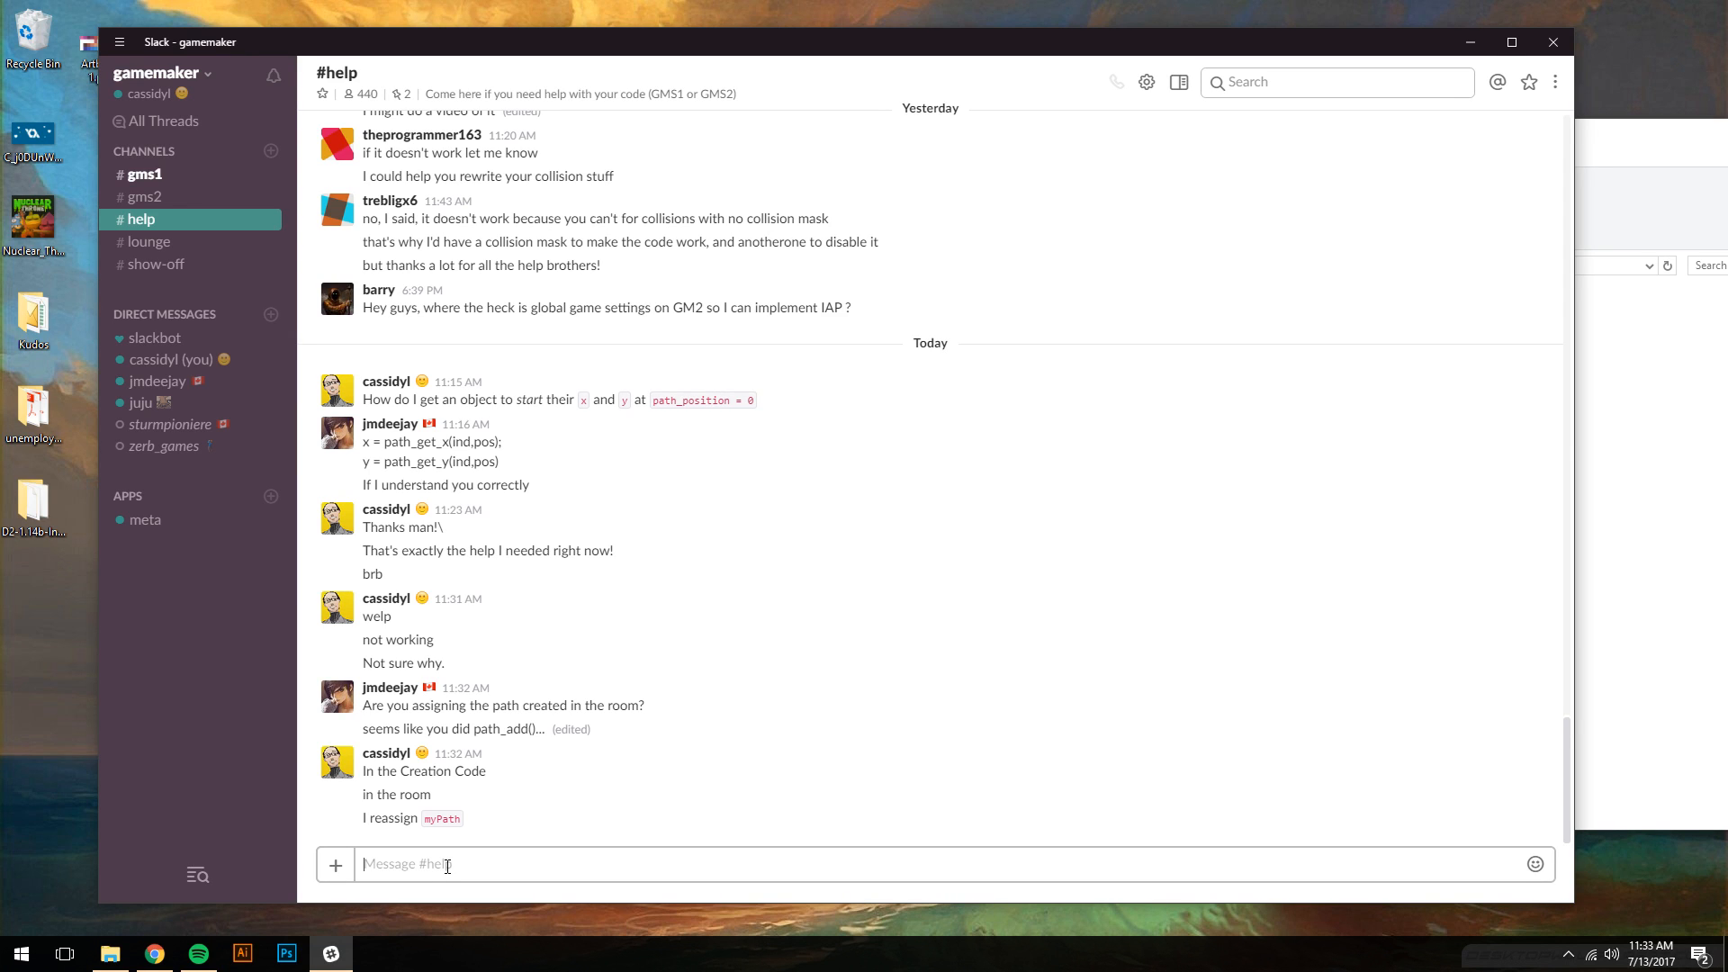
type("Are you say")
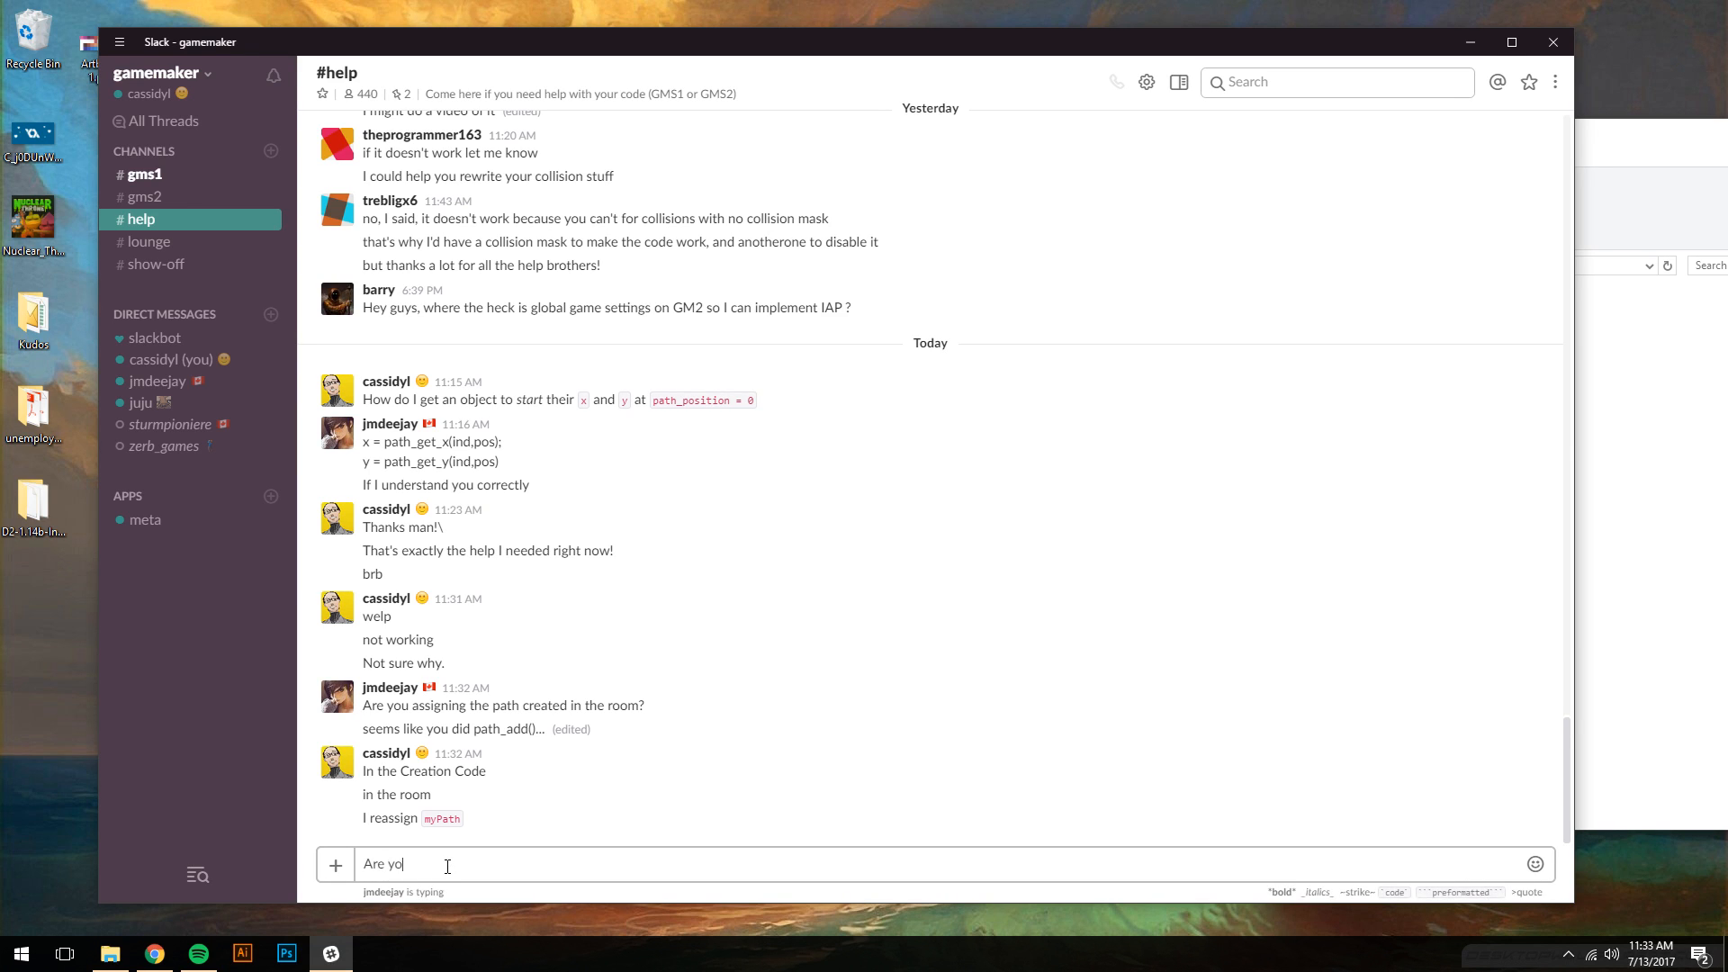
type("ing")
key("ctrl+a")
key("BackSpace")
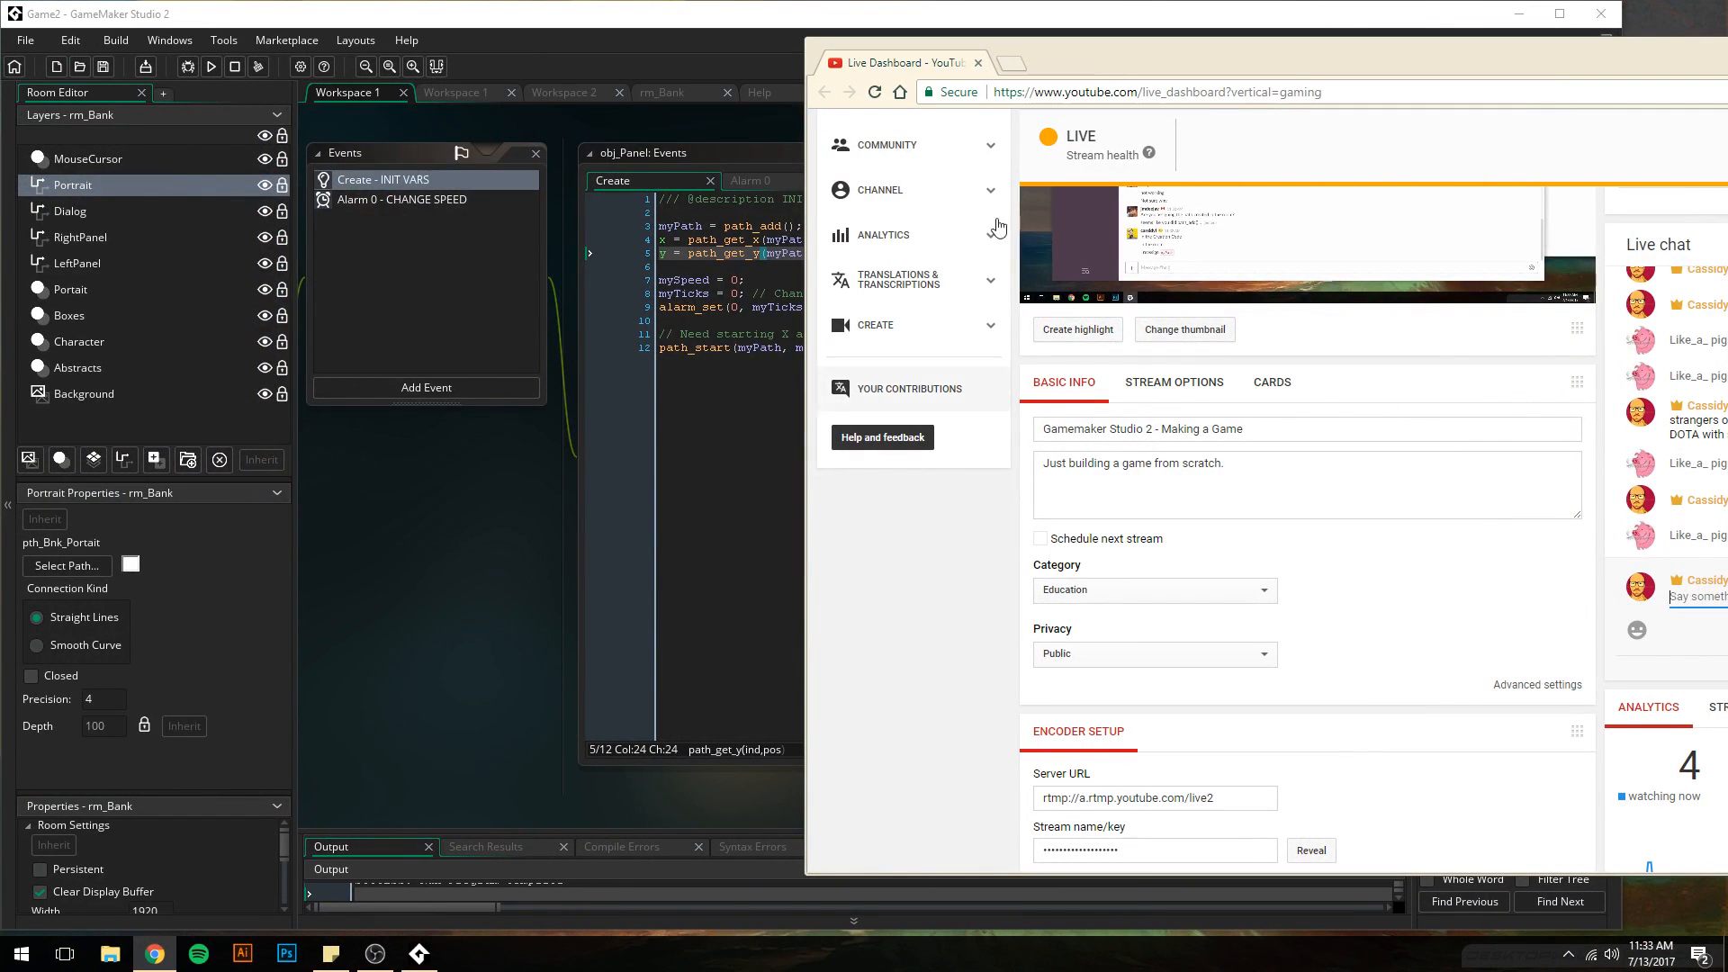
- Move the browser window aside and examine the path_add and path_get_x lines in obj_Panel's Create event in GameMaker Studio 2
left_click_drag(1445, 61, 1498, 65)
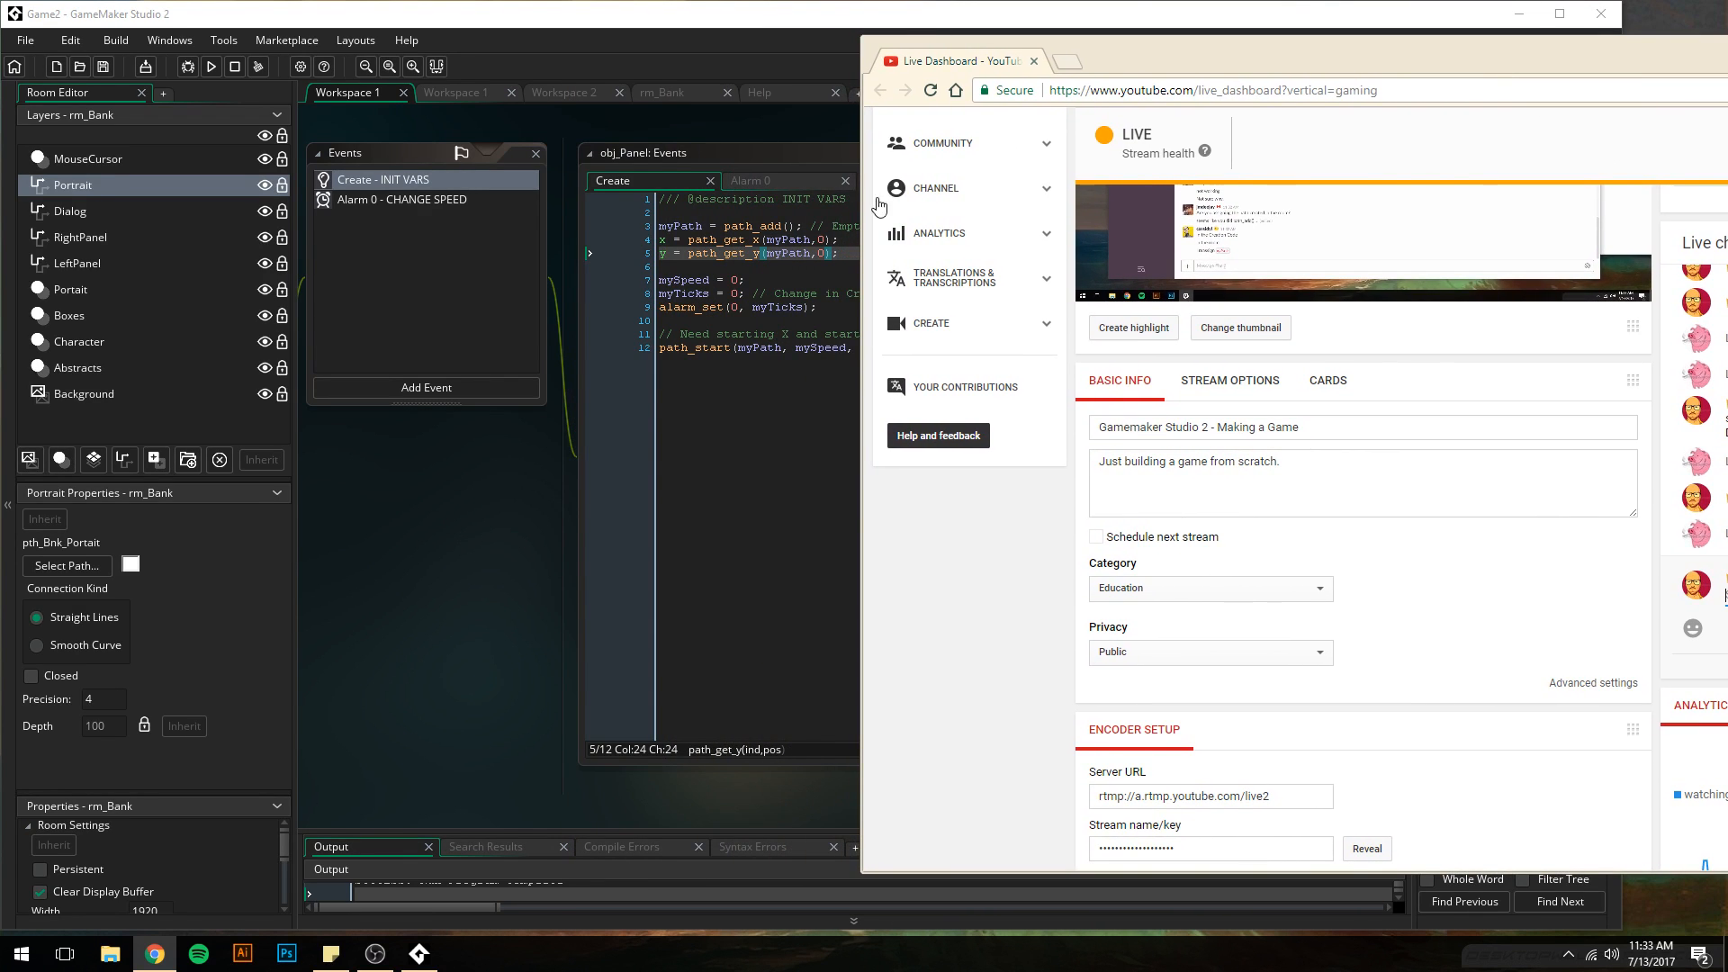
left_click(673, 121)
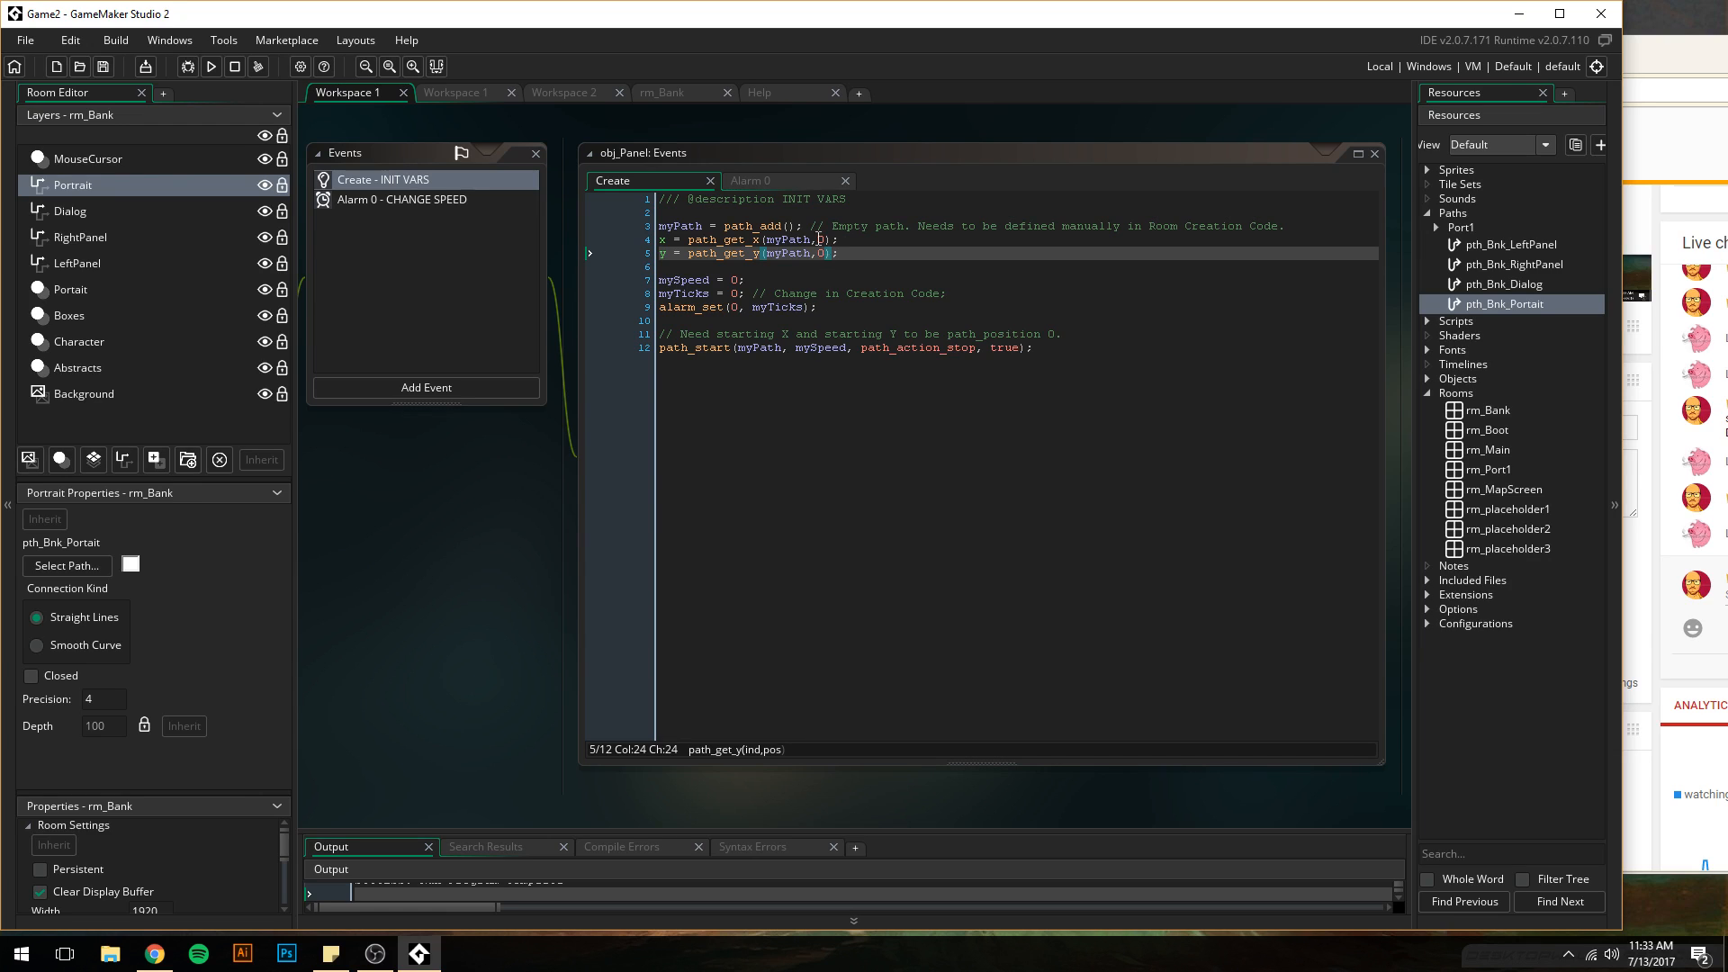
left_click(795, 226)
left_click(676, 226)
left_click(754, 226)
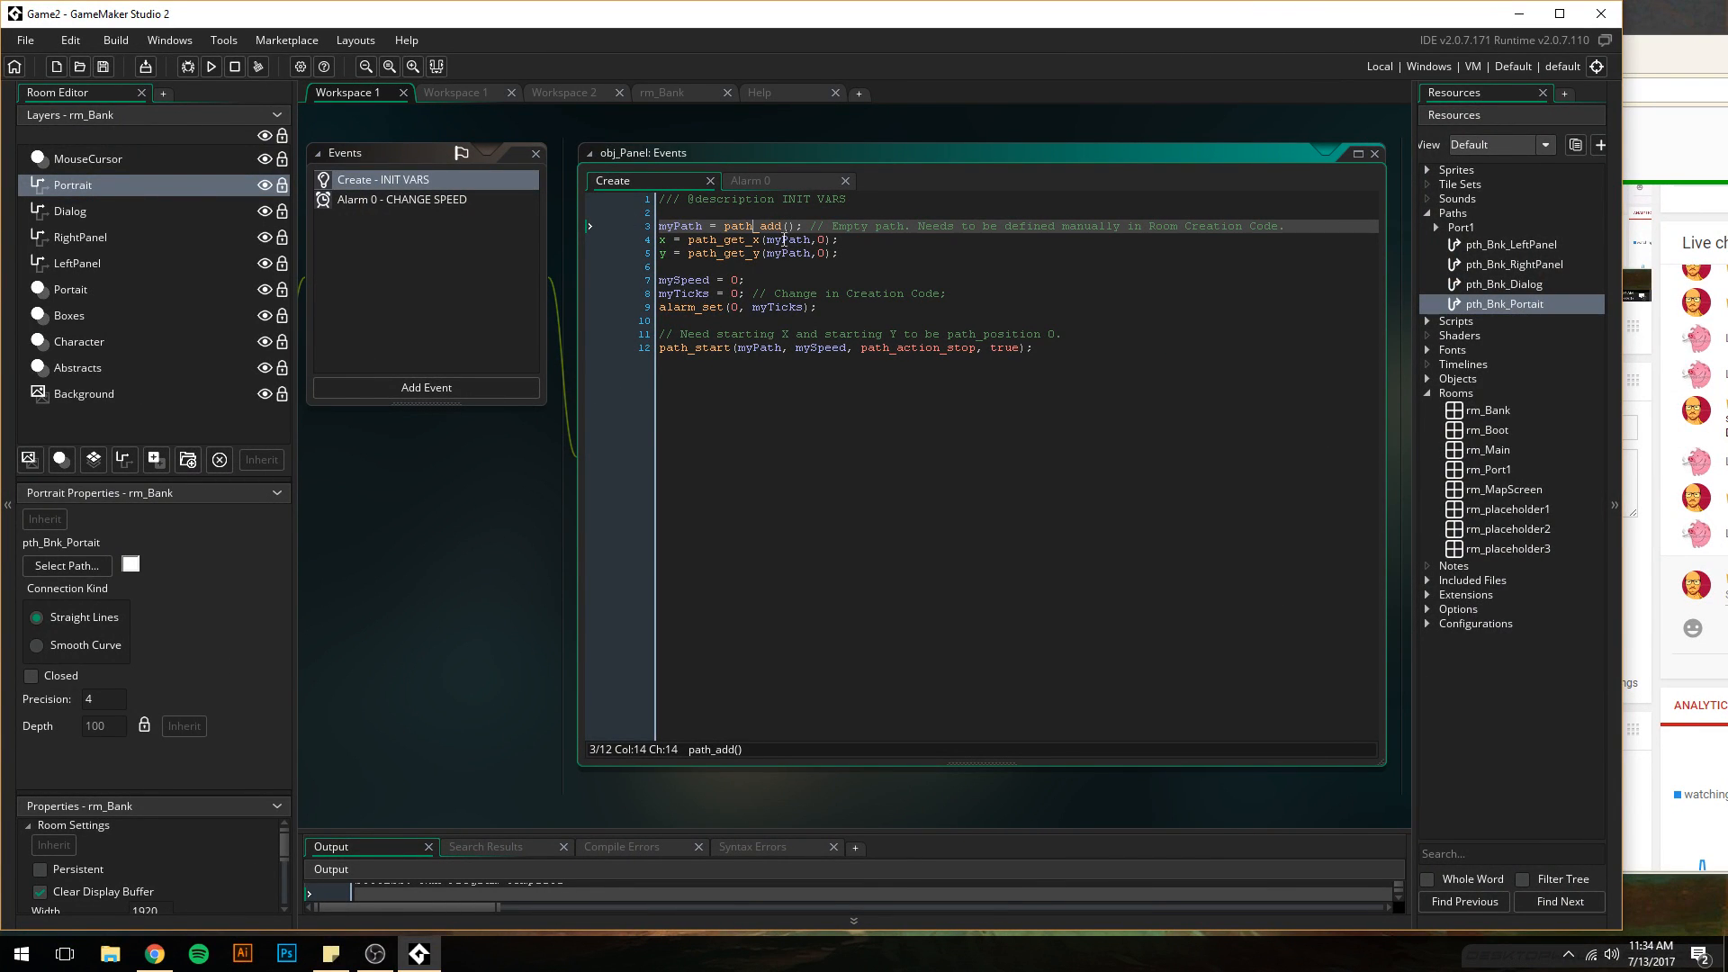
left_click(784, 239)
- Share lines 3 to 12 of obj_Panel's Create event in Slack's #help channel as a snippet titled "Create Event"
left_click_drag(1035, 348, 630, 226)
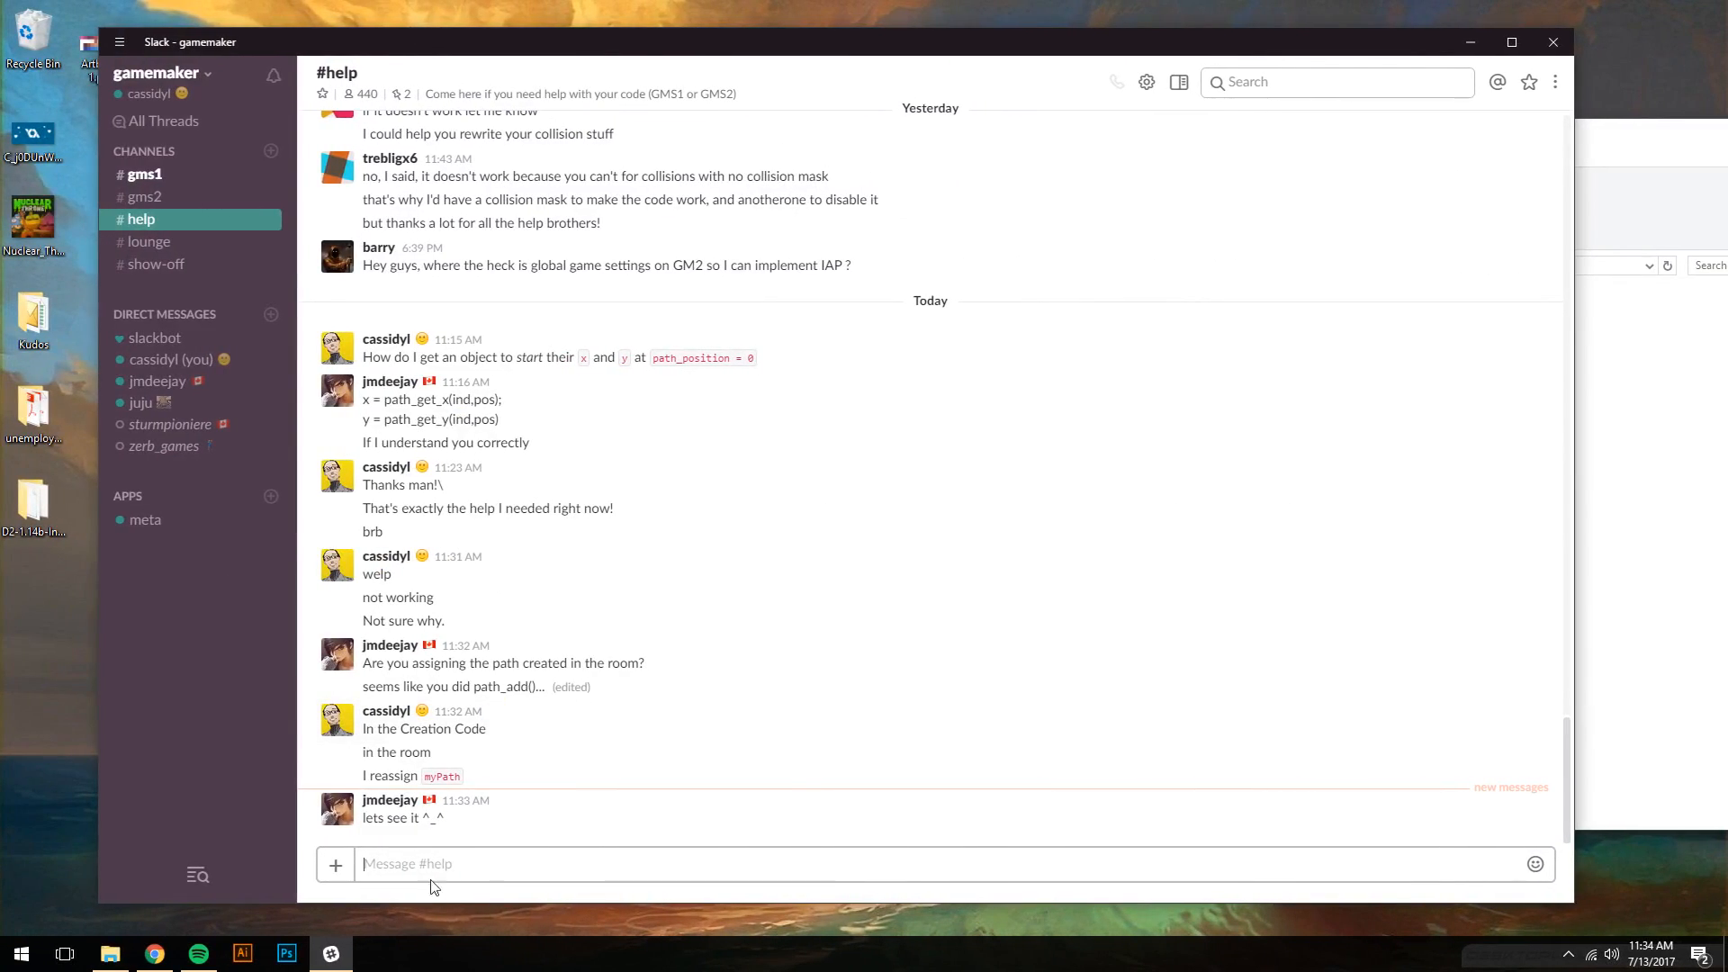
left_click(335, 865)
left_click(453, 681)
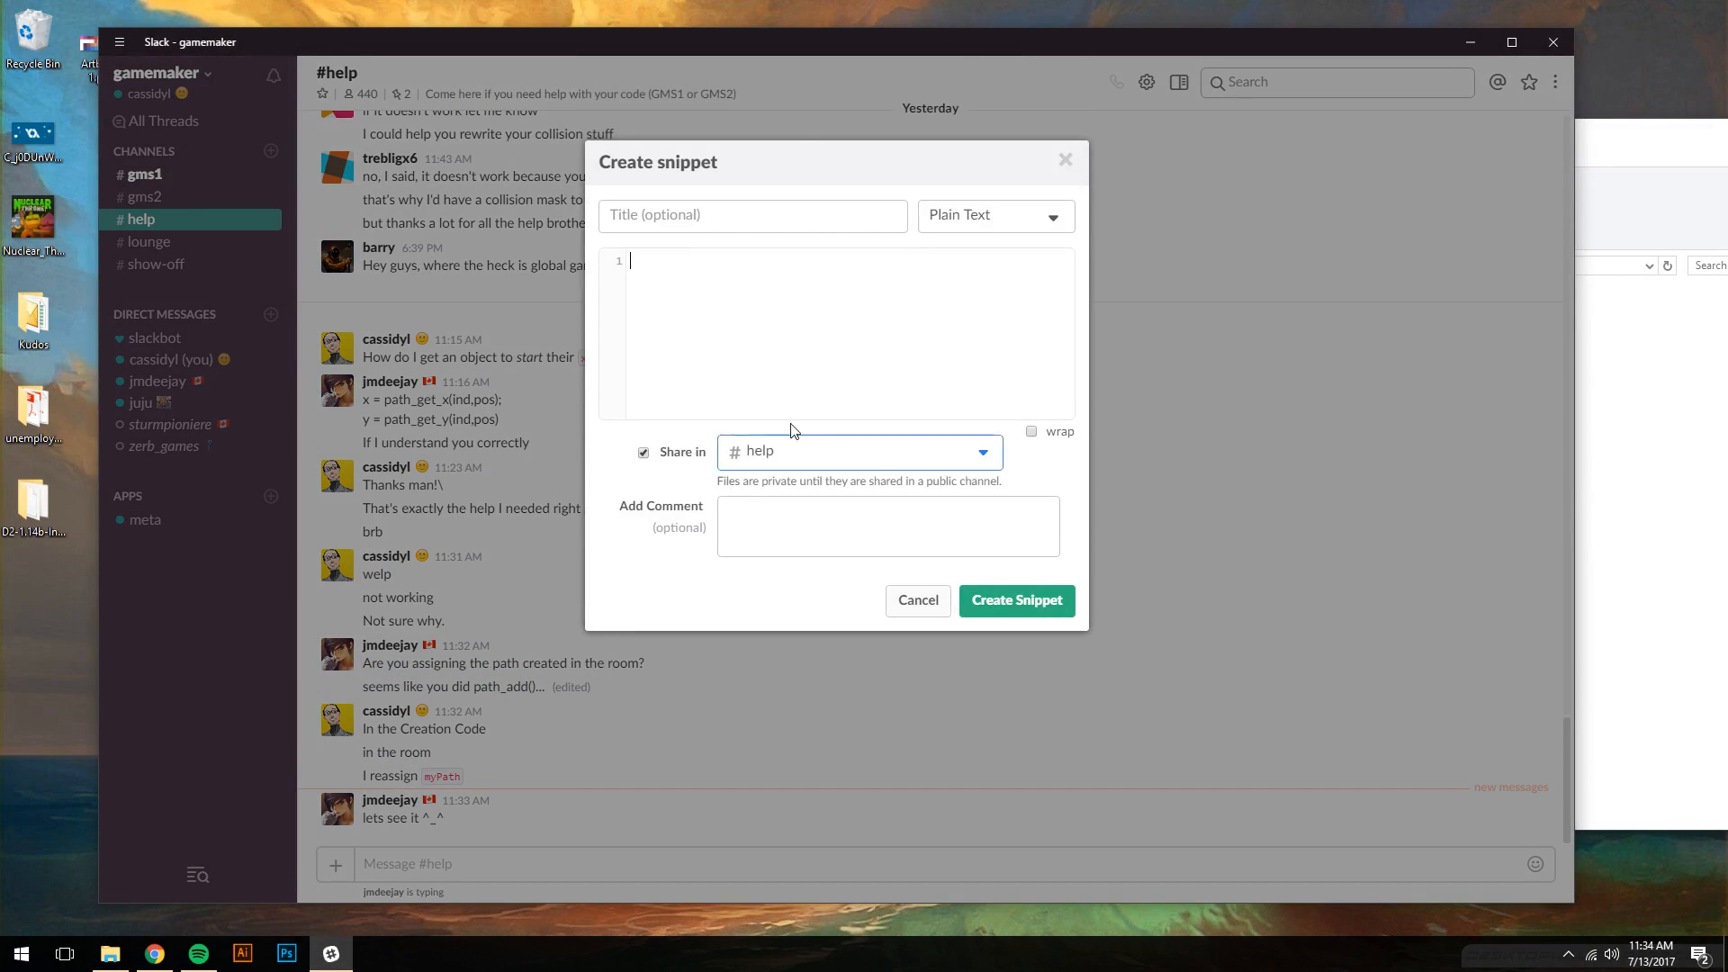
key("ctrl+v")
left_click(743, 216)
type("Create Event")
key("Return")
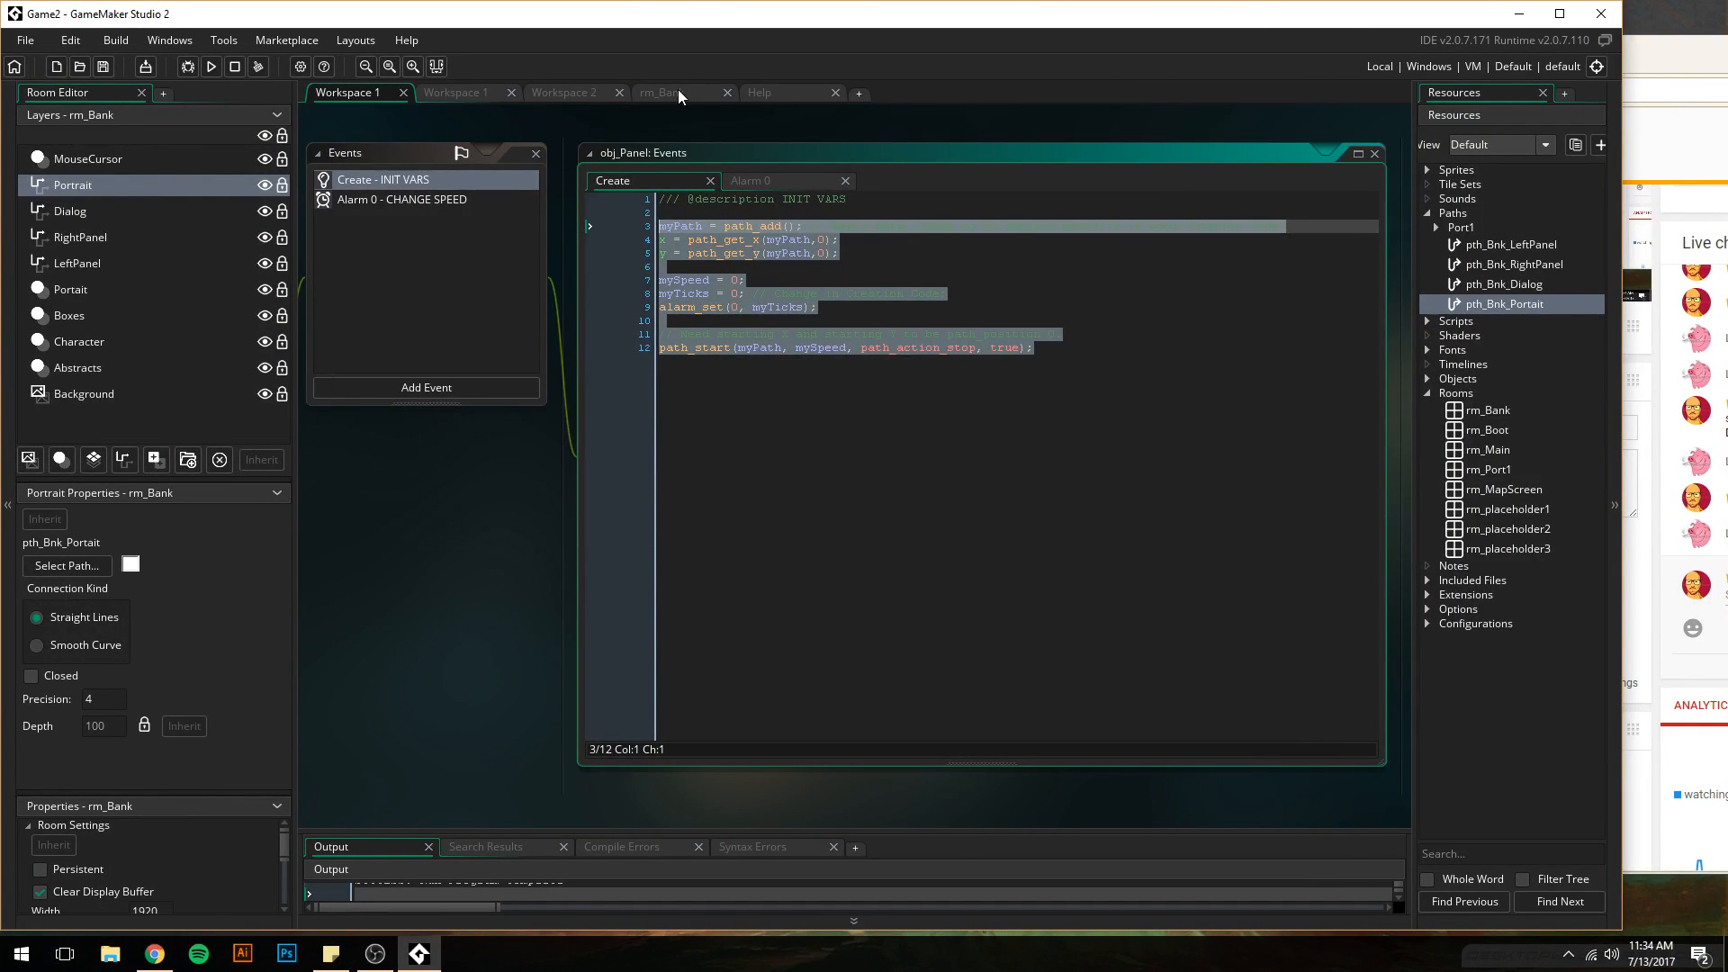
- Copy the creation code of the left obj_Panel instance on rm_Bank's Boxes layer and switch back to Slack
left_click(678, 92)
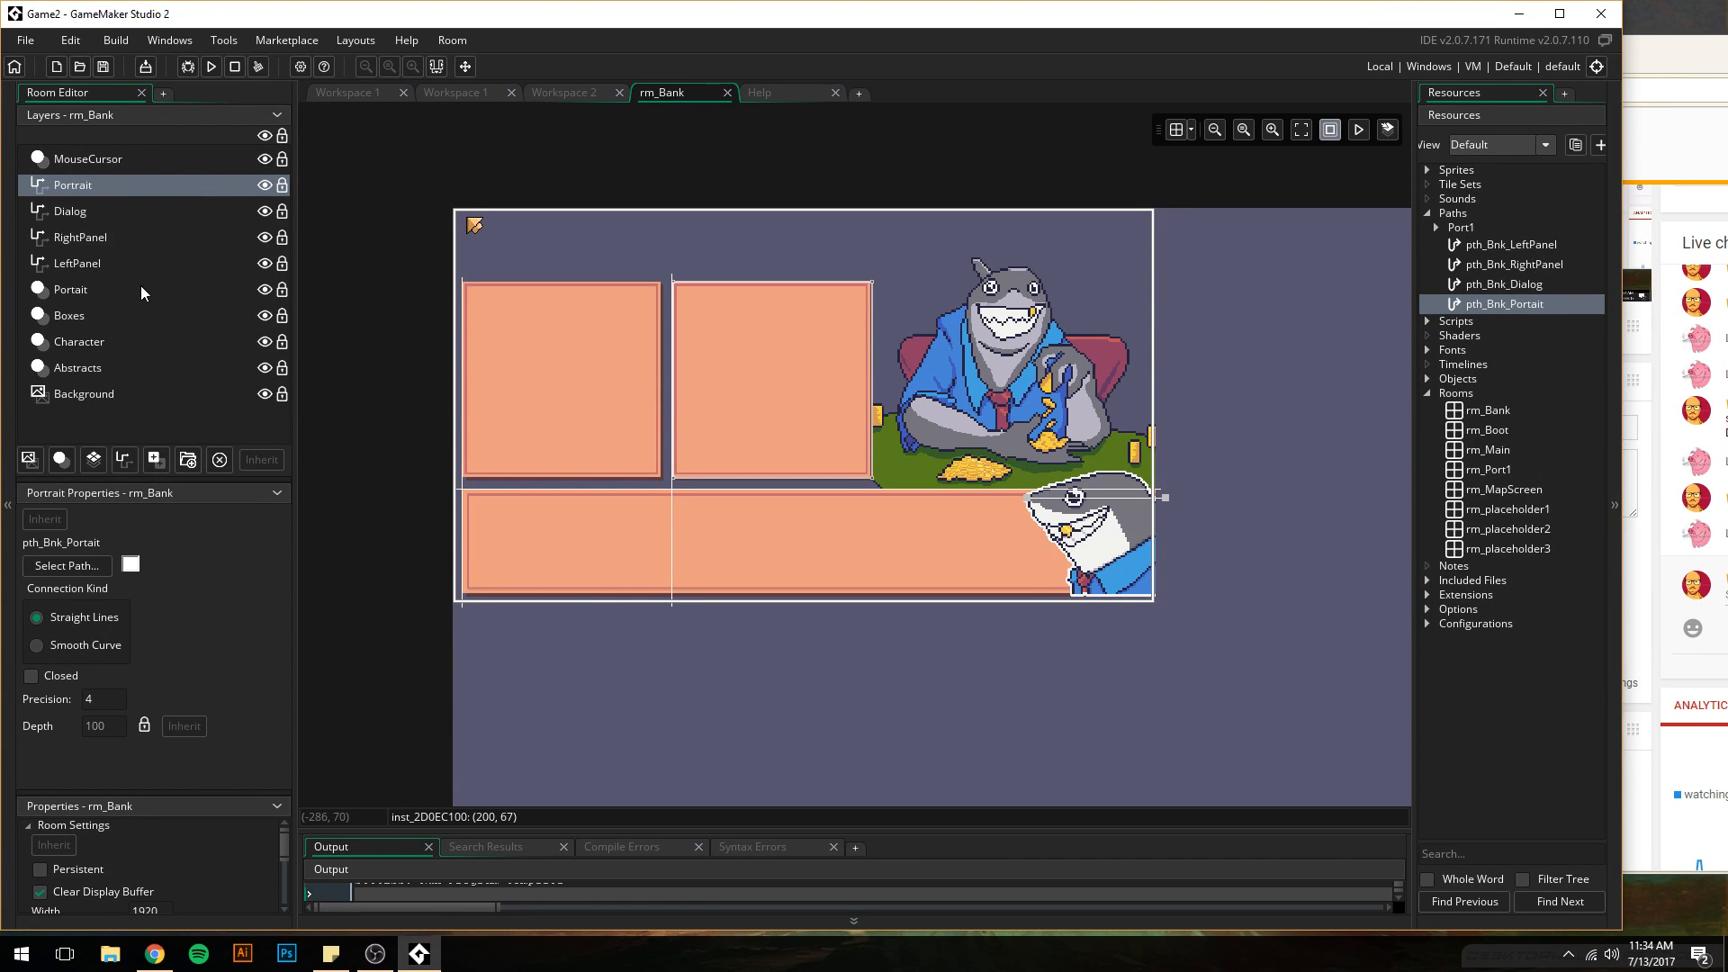
left_click(132, 311)
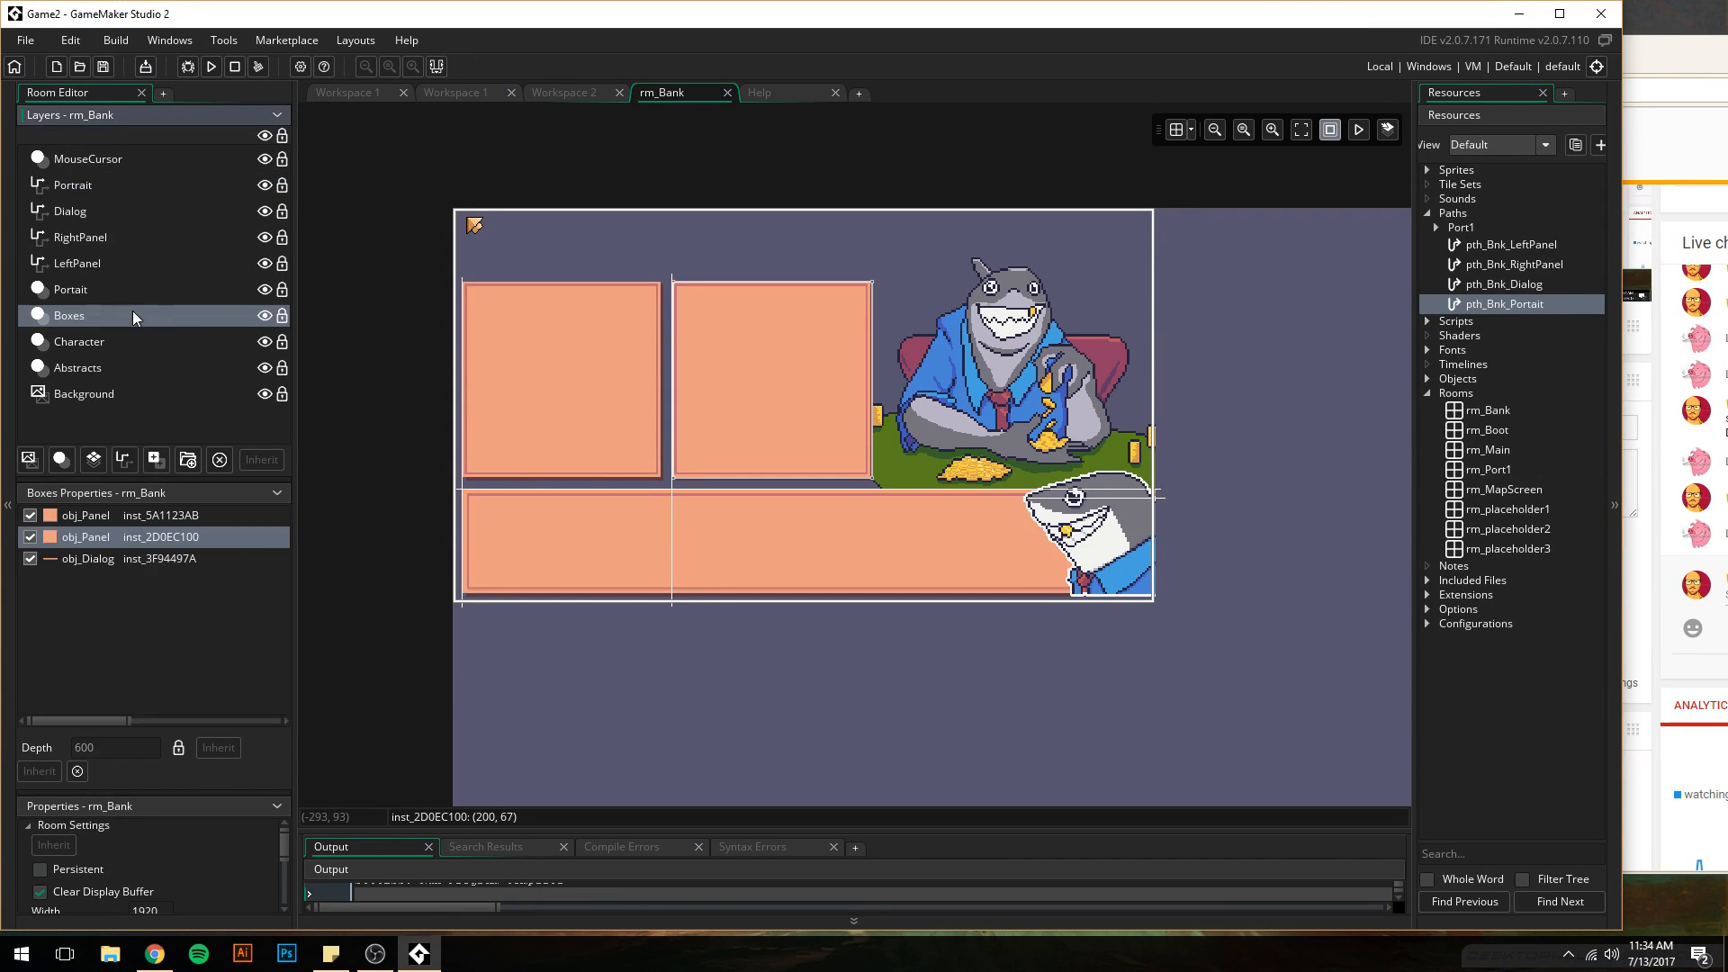
double_click(540, 345)
left_click(654, 496)
left_click_drag(589, 226, 395, 191)
key("ctrl+c")
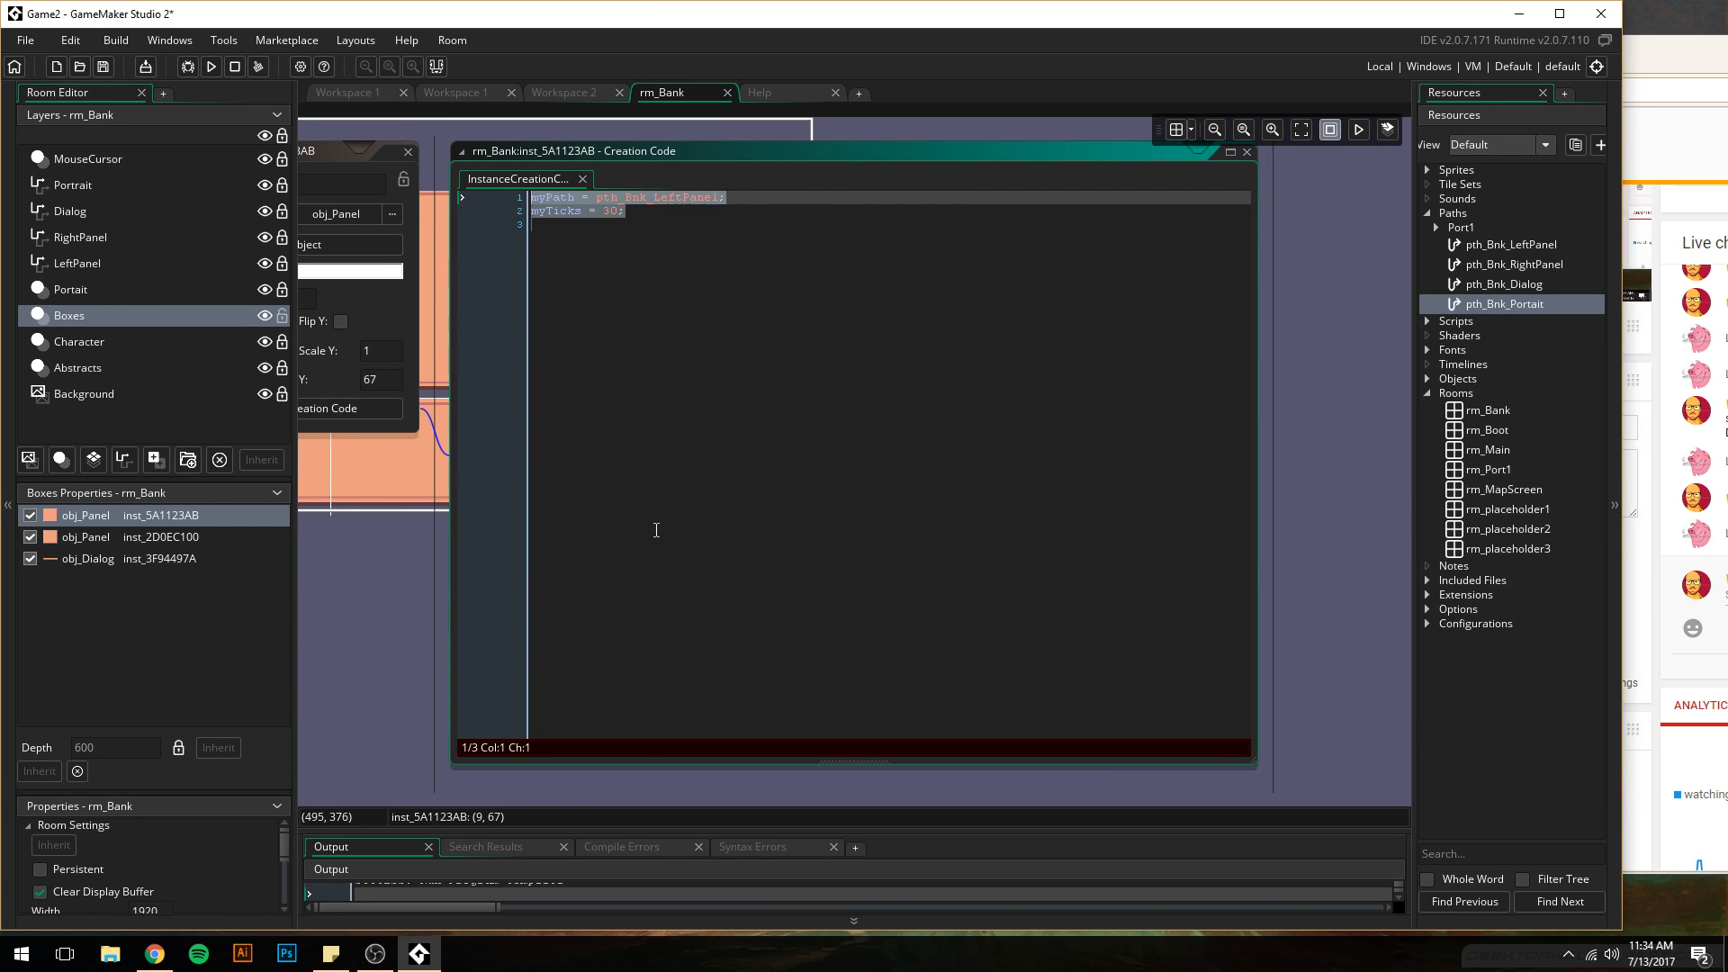
key("ctrl+super+Right")
key("ctrl+super+Right")
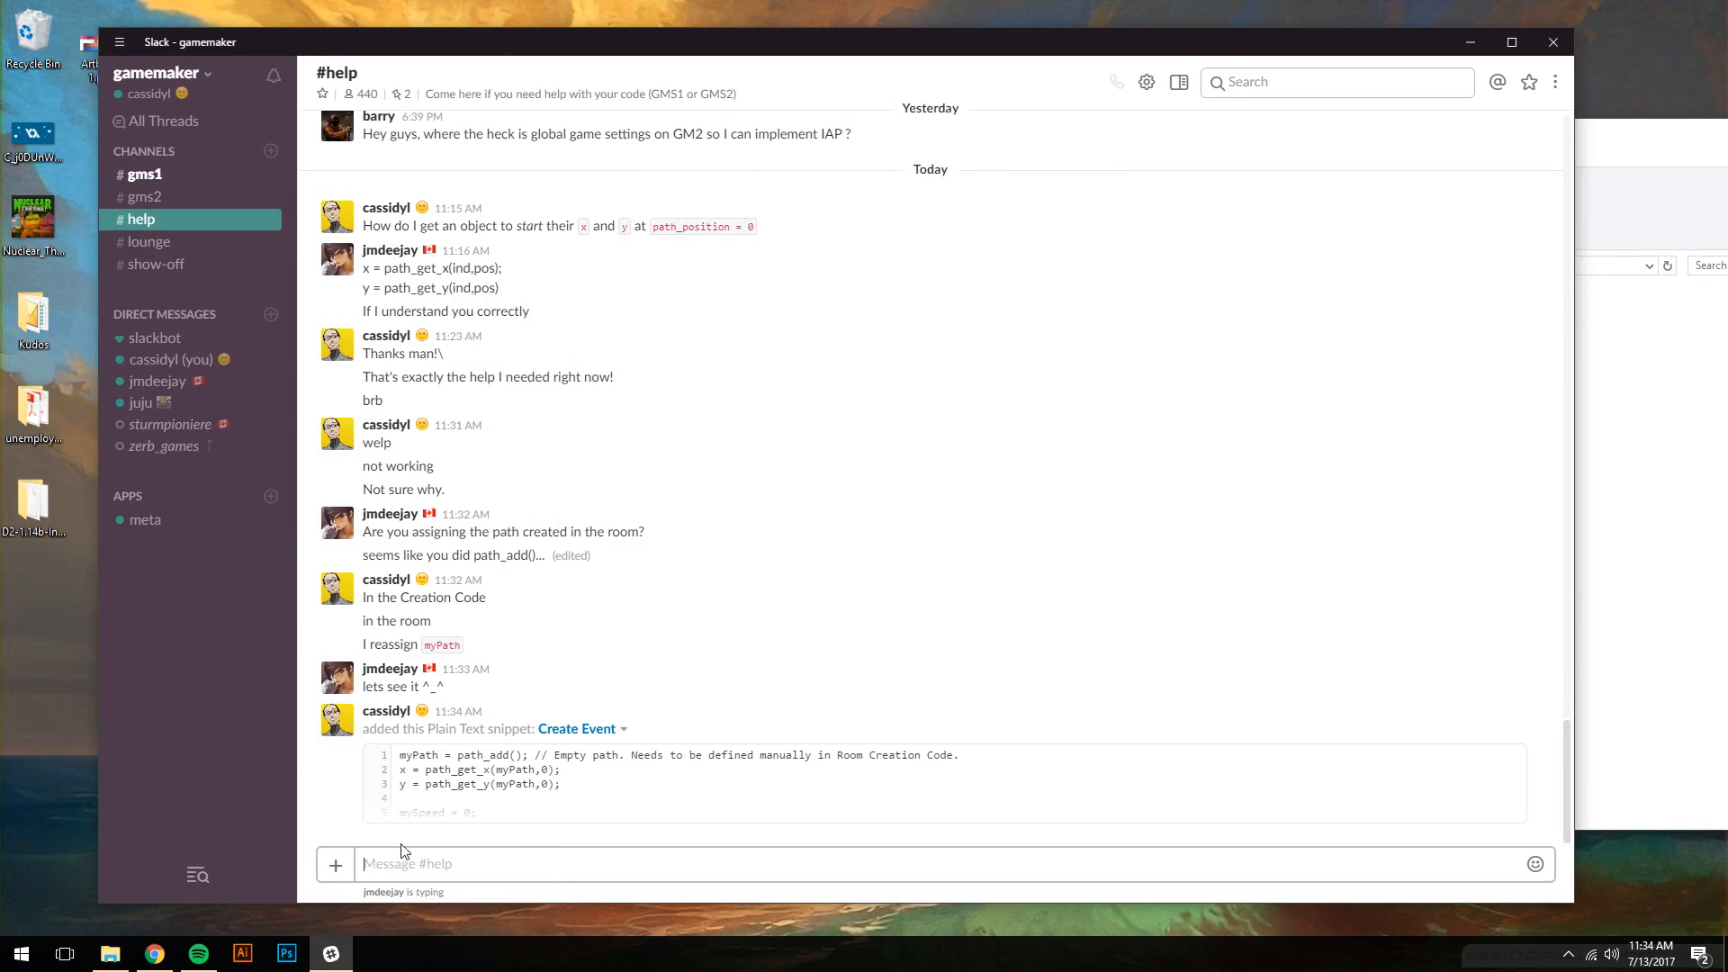
- Share the copied instance code in #help as a plain text snippet titled "room Creation Code"
left_click(336, 864)
left_click(433, 689)
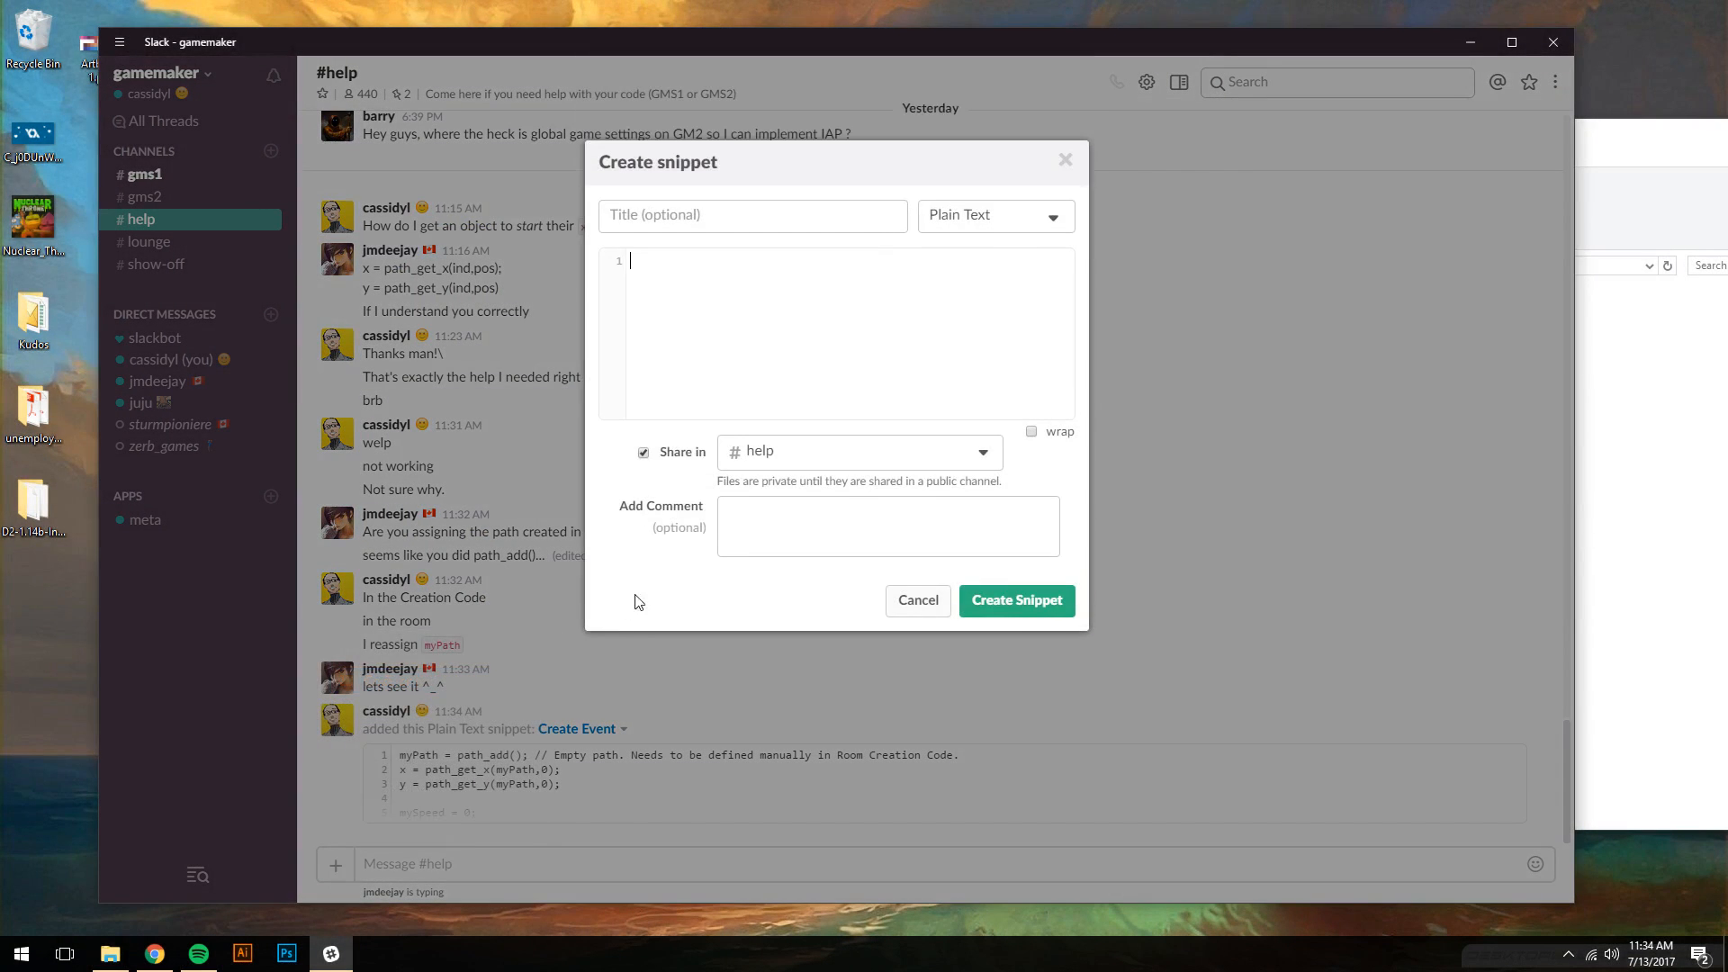
left_click(724, 209)
type("room Creat")
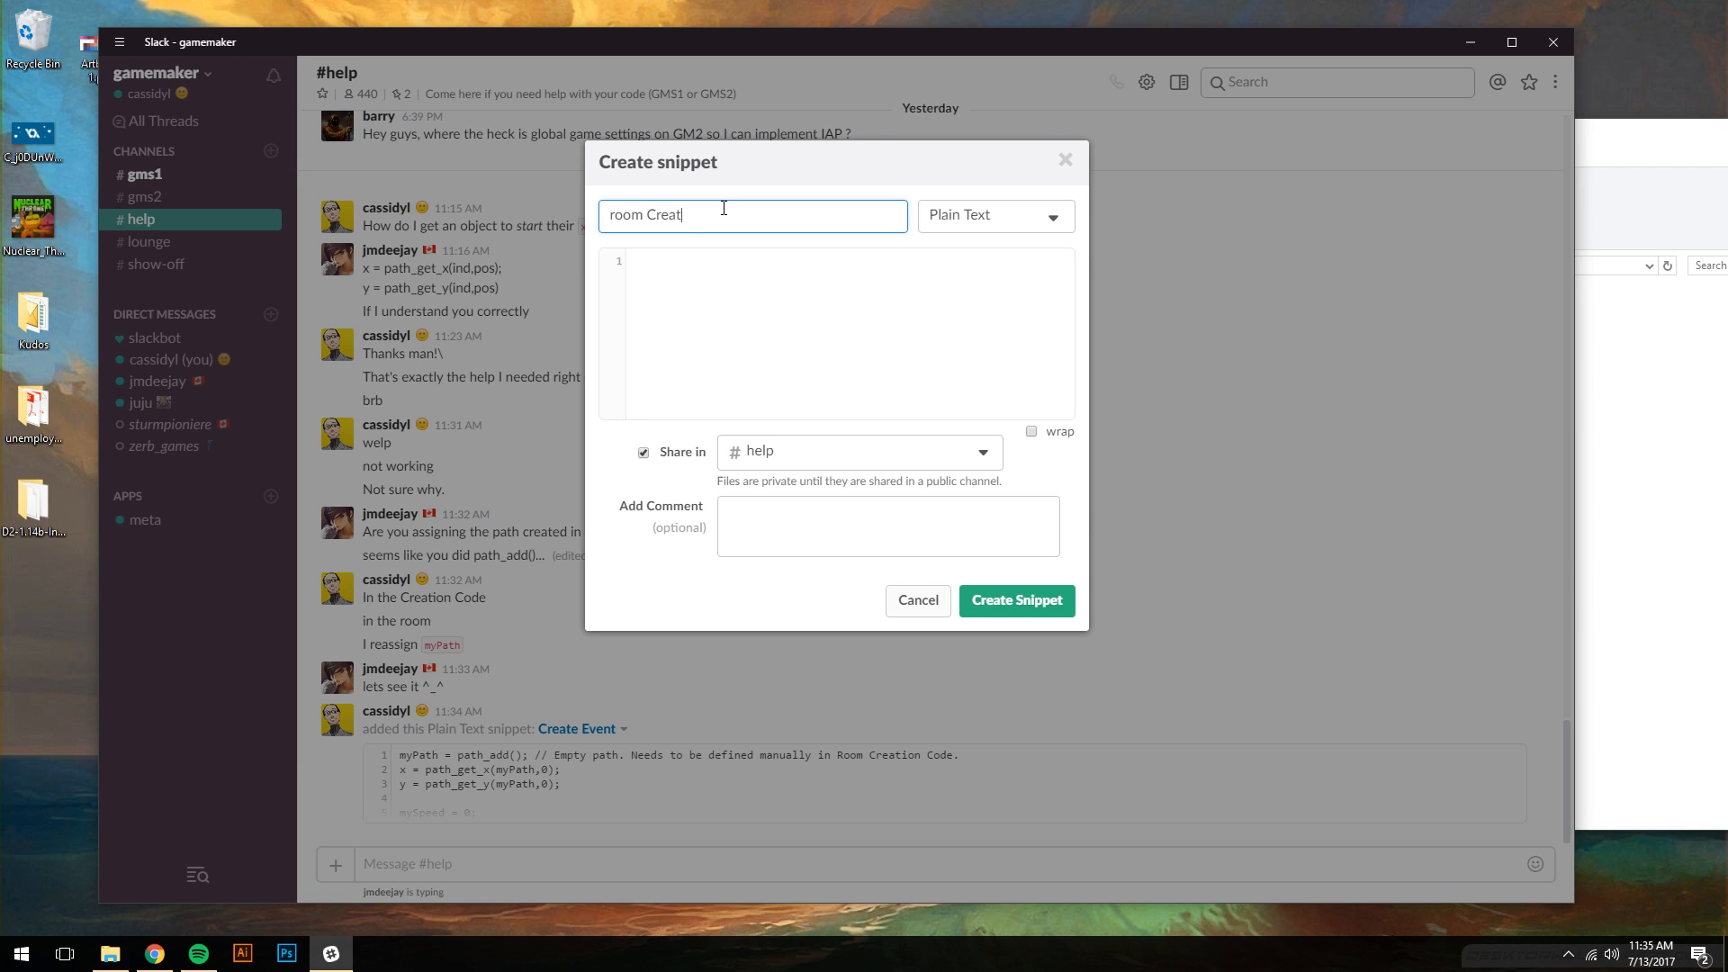
type("ion Code")
left_click(702, 278)
key("ctrl+v")
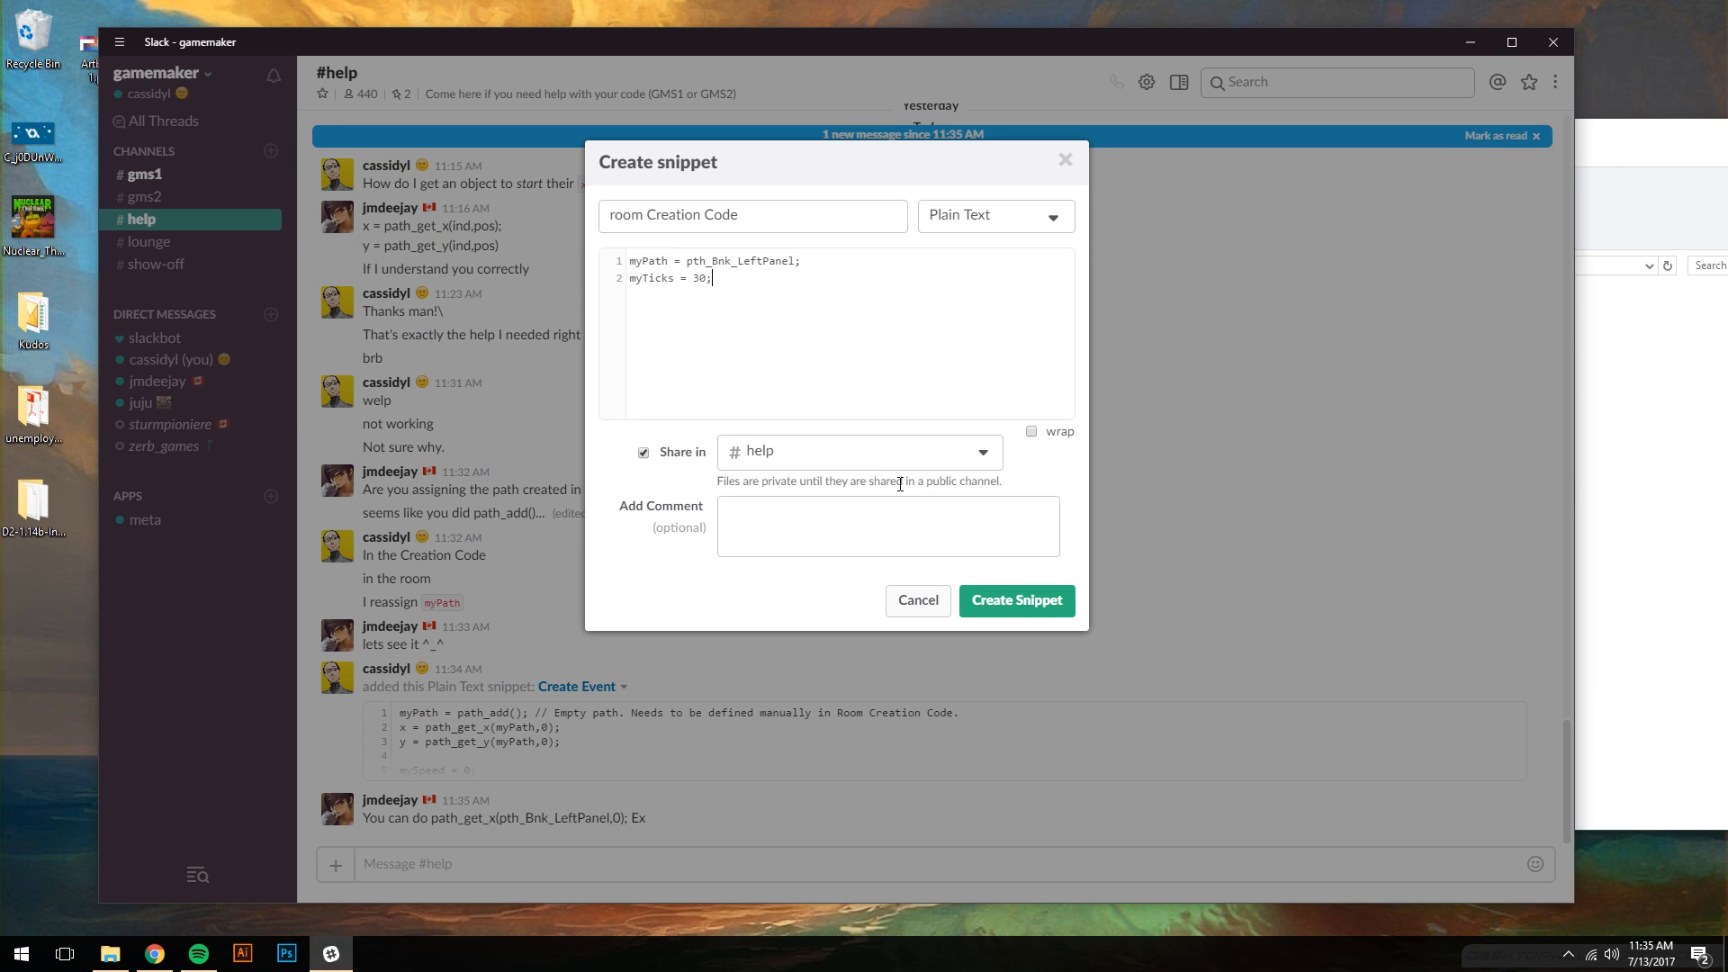
left_click(994, 600)
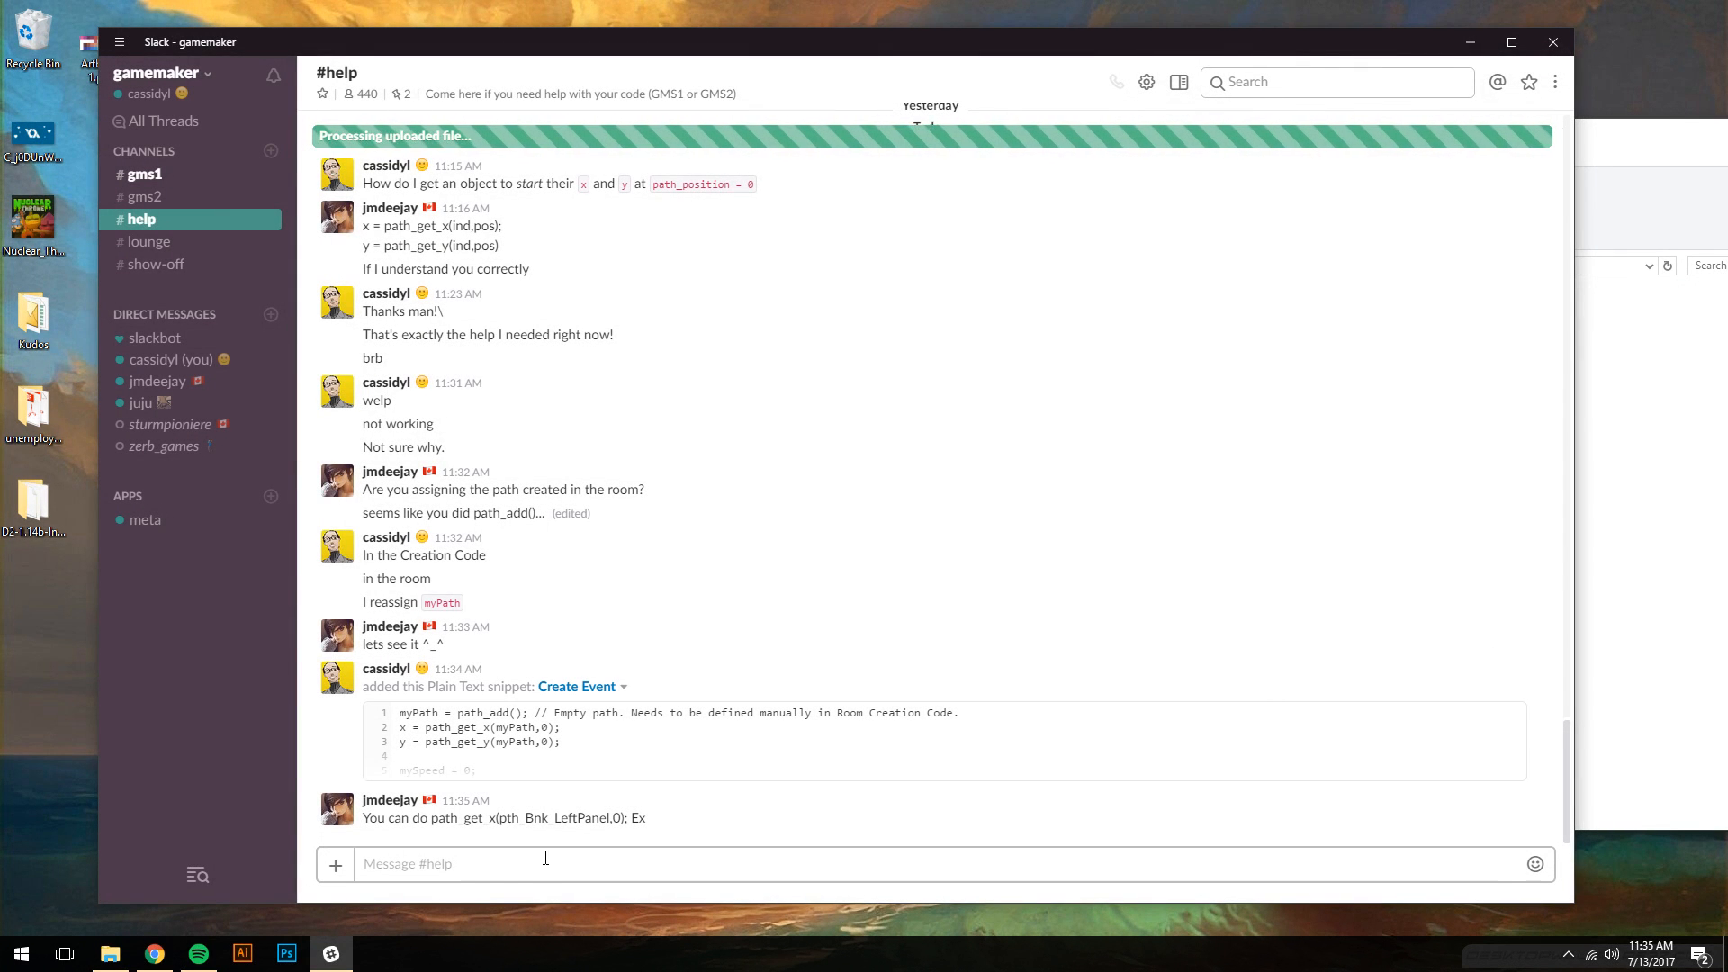
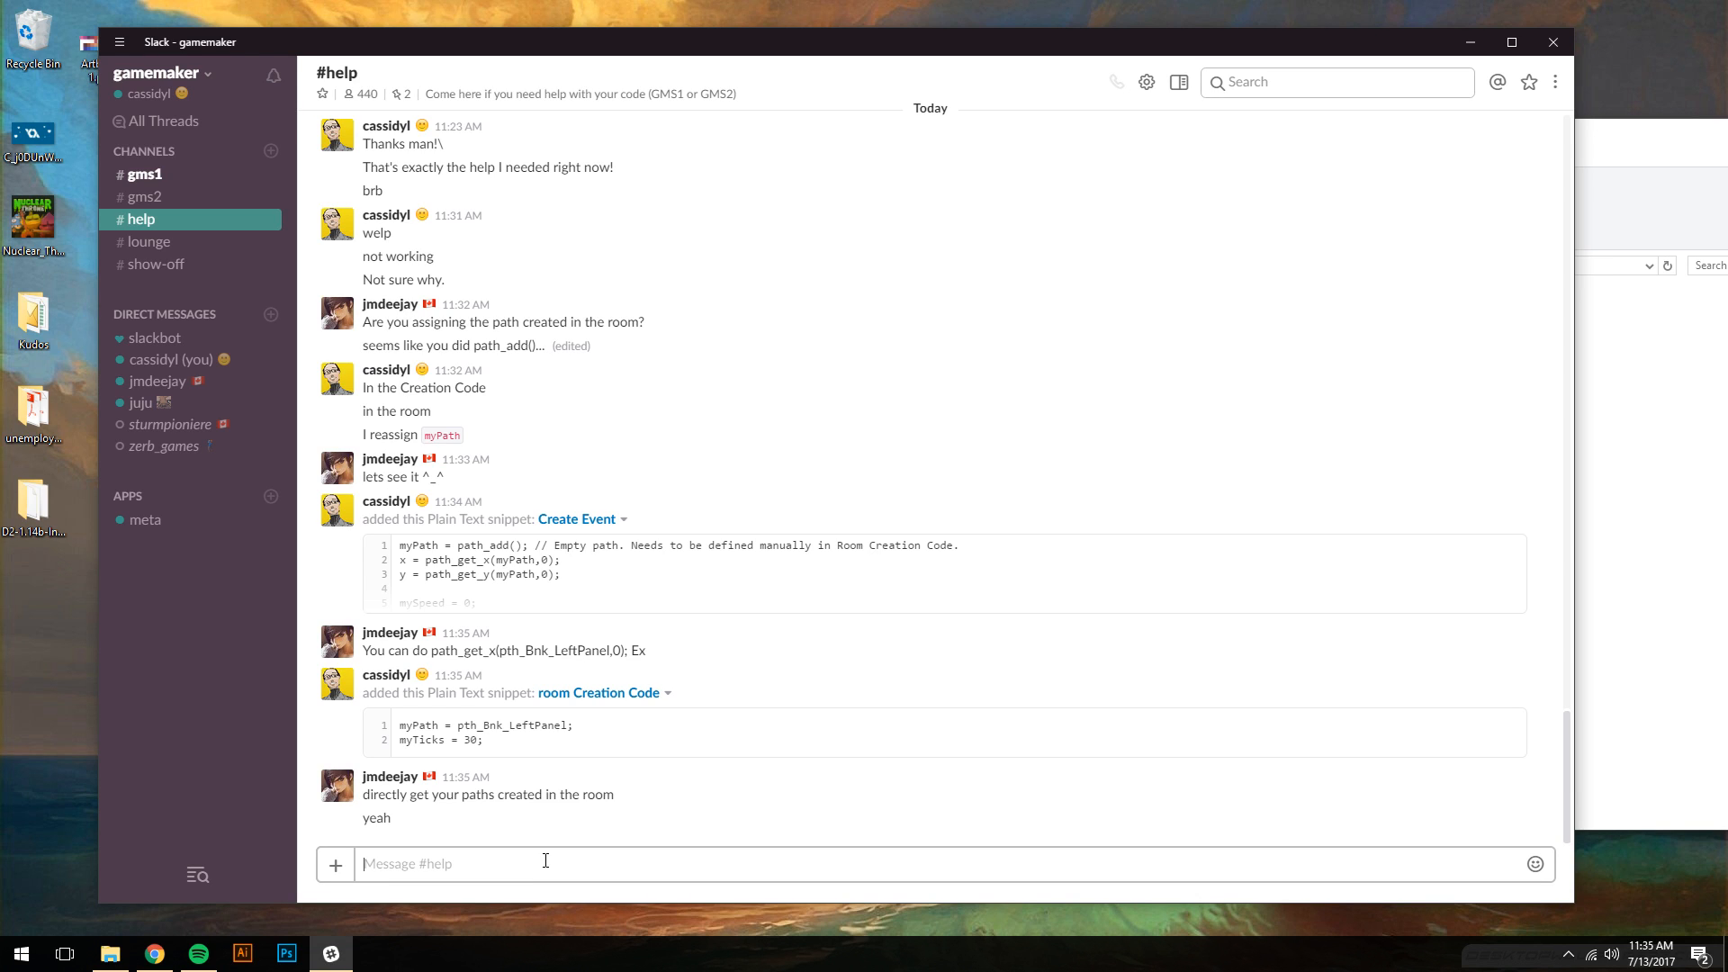
- Switch back to GameMaker Studio 2 and bring up obj_Panel's Create event code
left_click(548, 858)
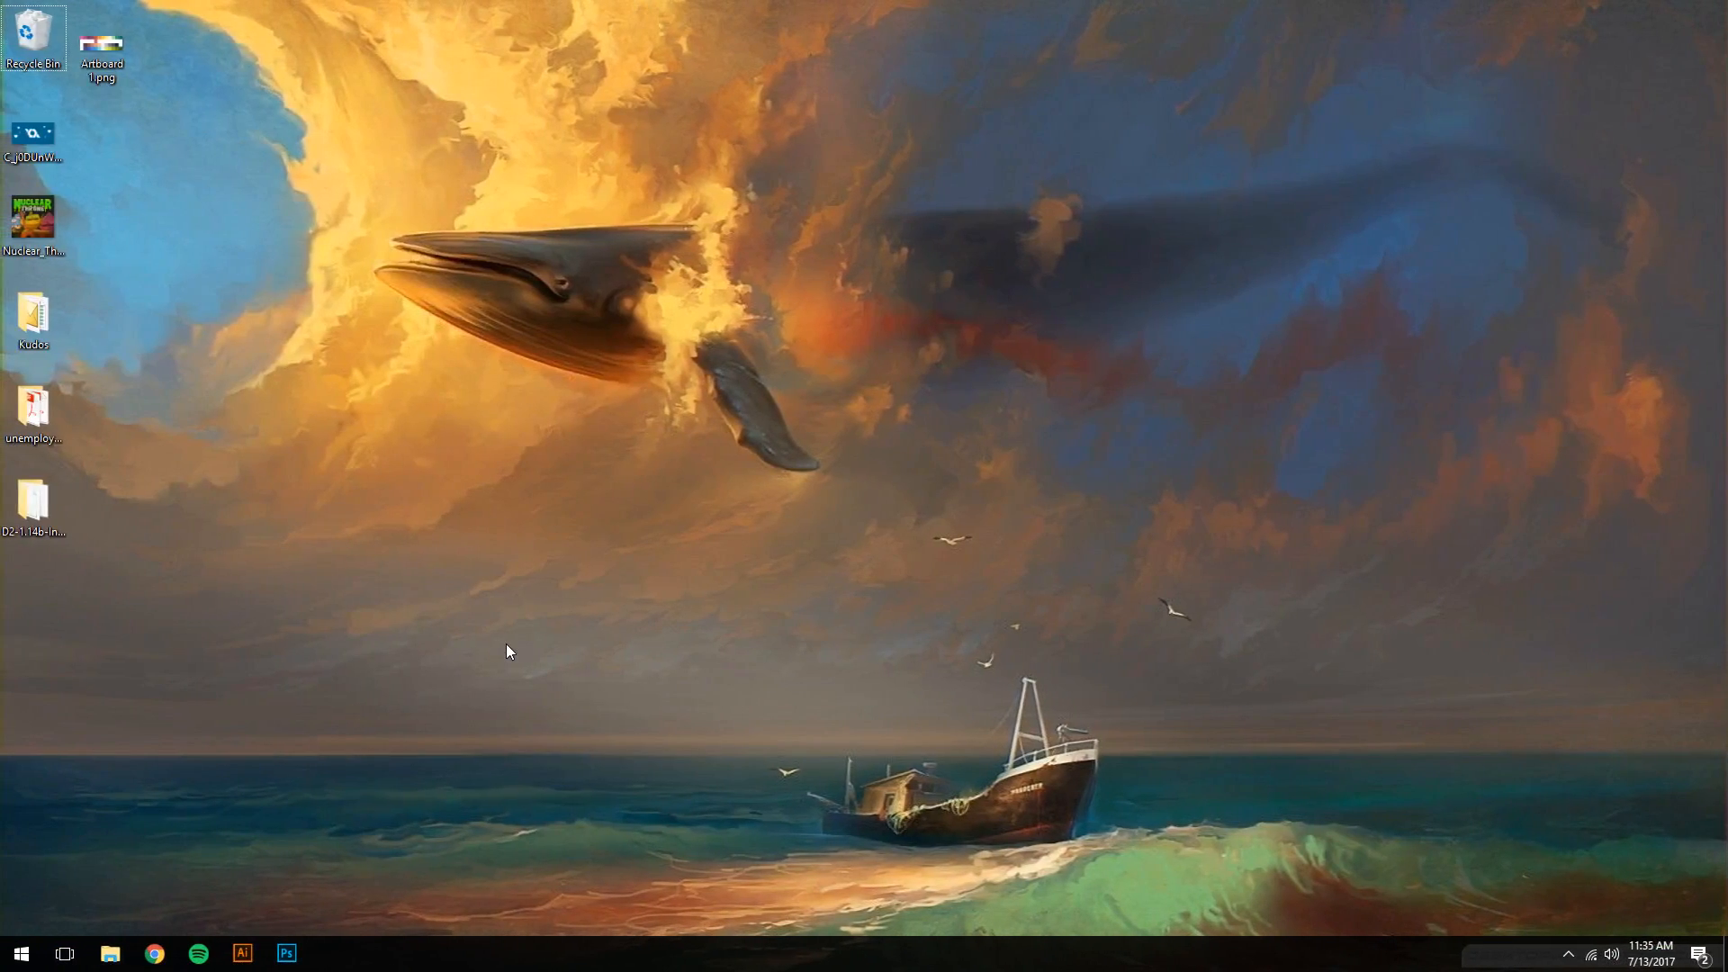
key("ctrl+super+Right")
key("ctrl+super+Left")
key("ctrl+super+Left")
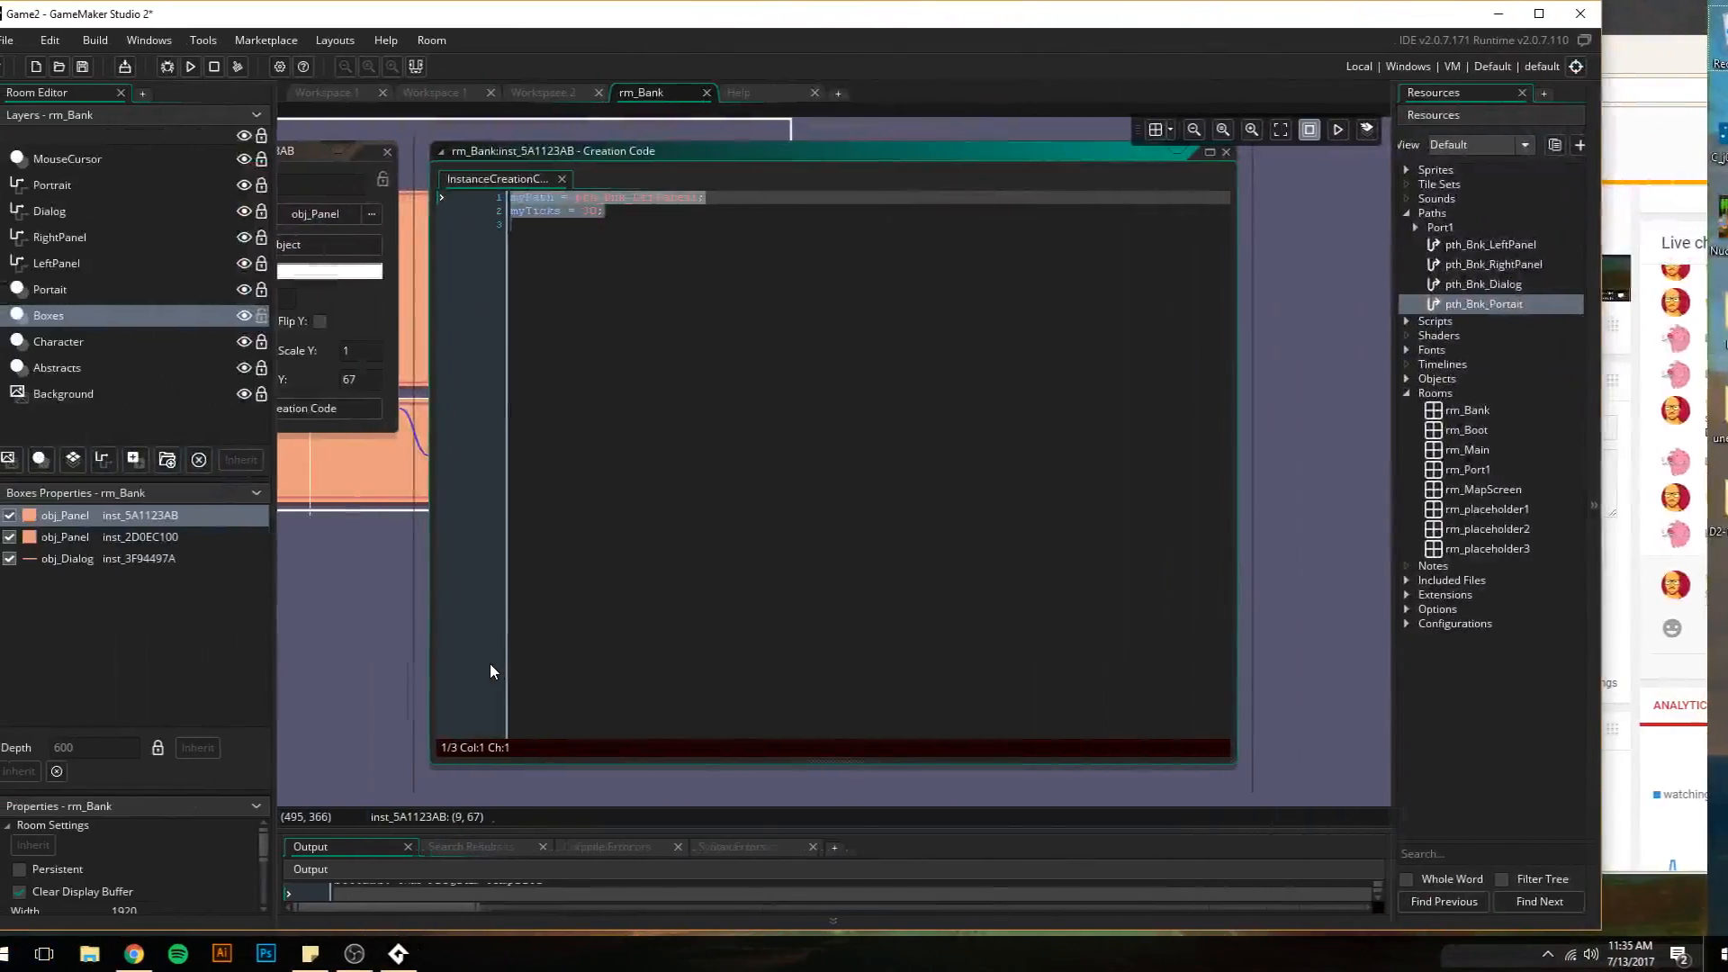
left_click(358, 92)
left_click(848, 402)
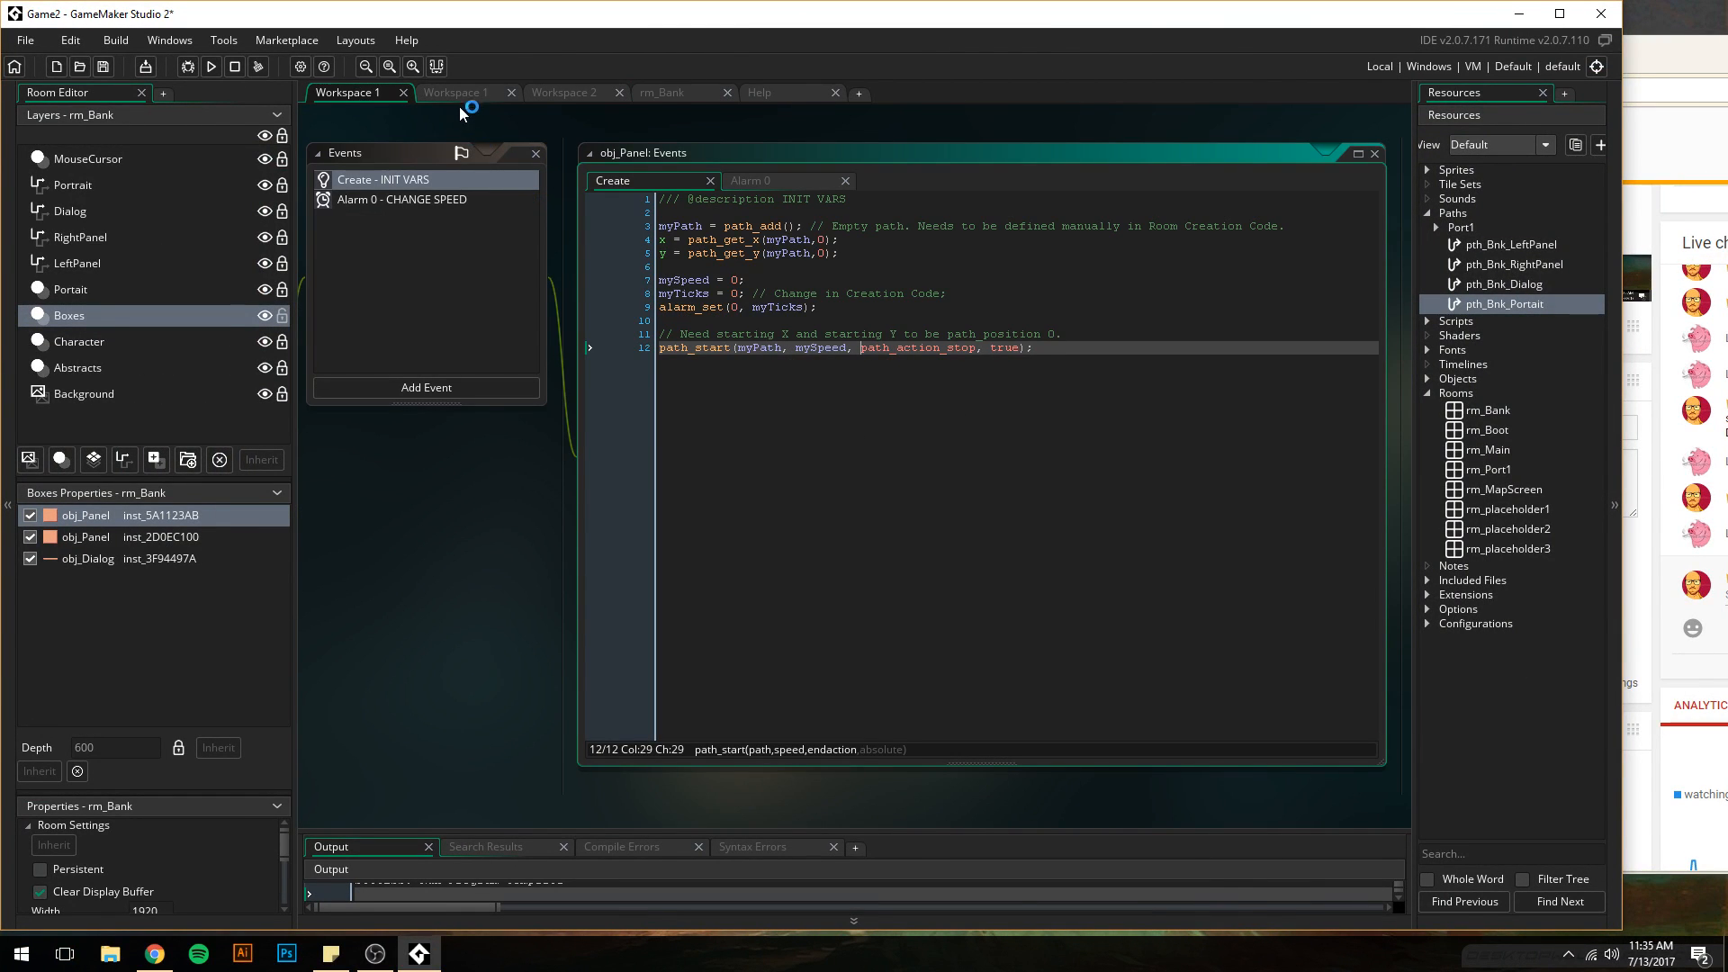
- Assign pth_Bnk_LeftPanel, copied from the panel instance's creation code, to myPath in obj_Panel's Create event and test-run the game
left_click(698, 90)
left_click(614, 224)
left_click_drag(597, 197, 718, 198)
key("ctrl+c")
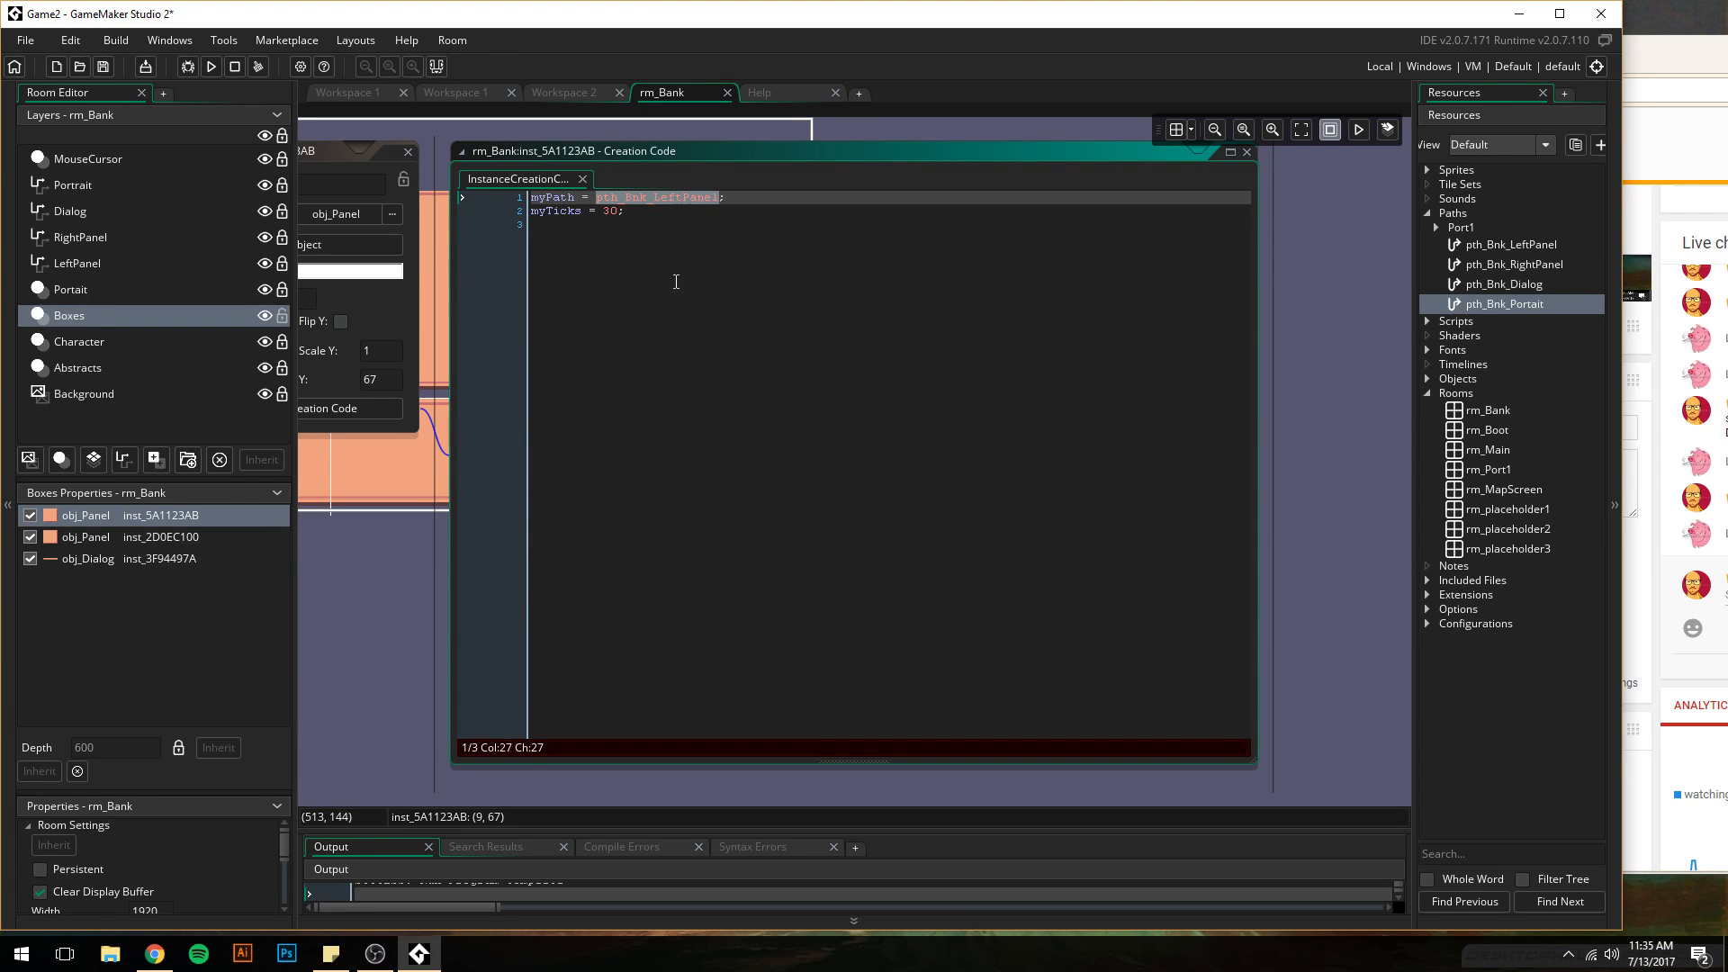
left_click(369, 93)
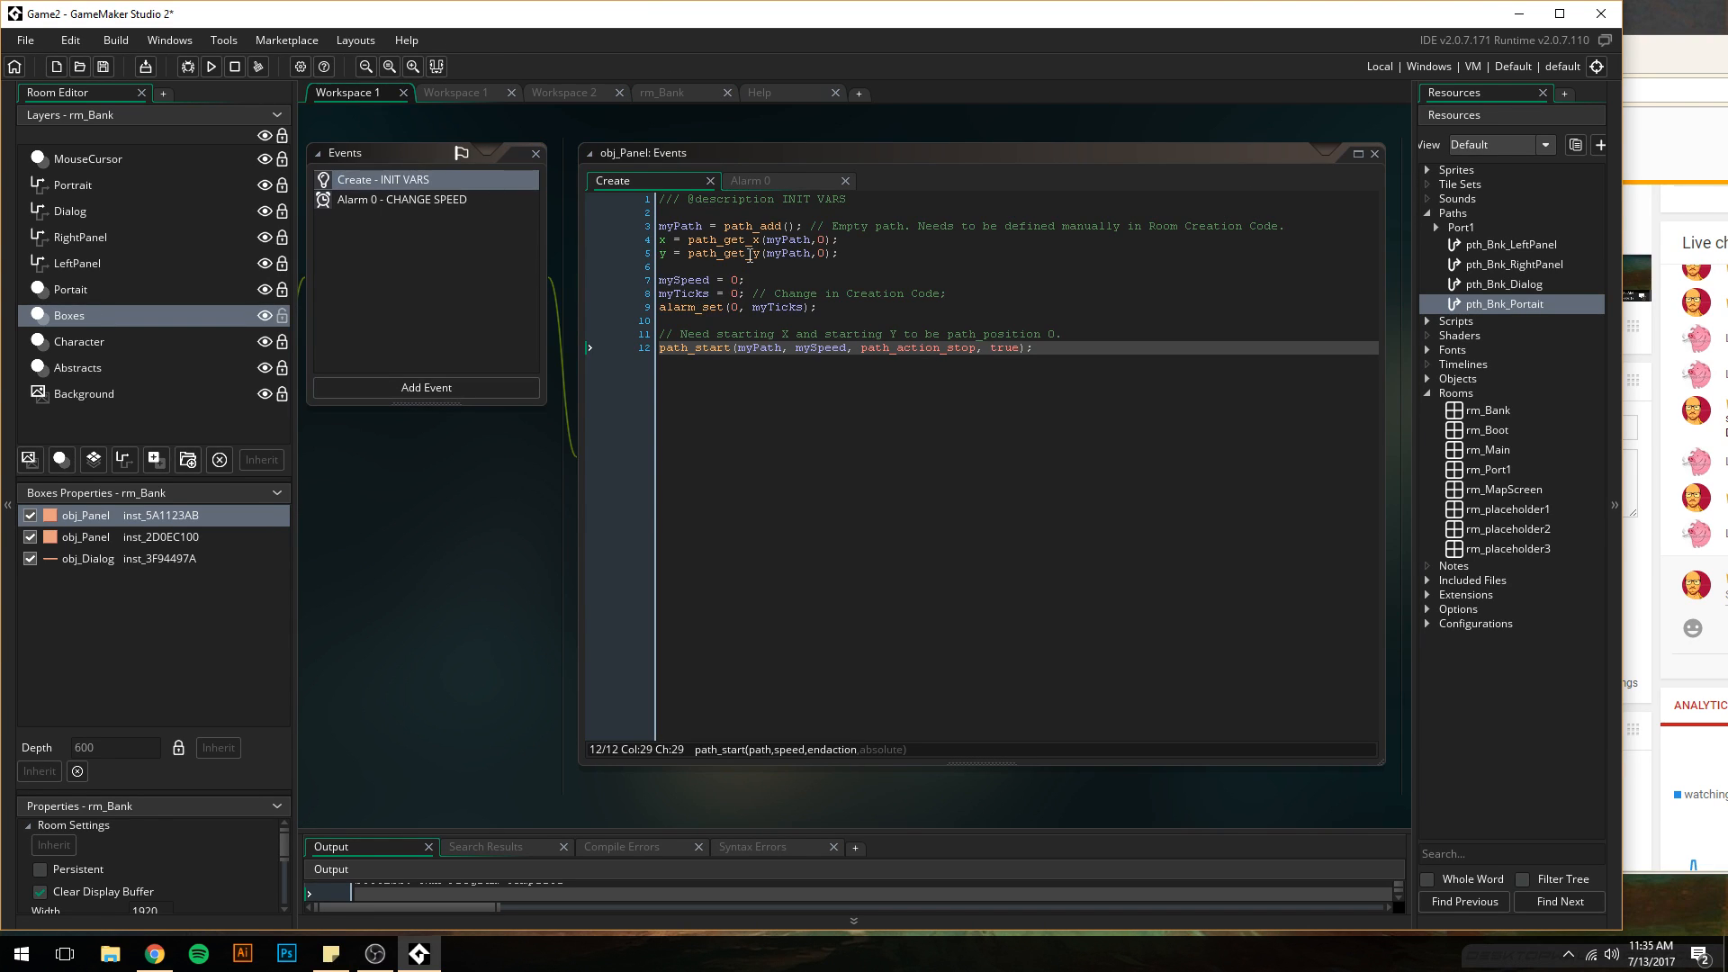
left_click_drag(796, 226, 729, 235)
key("ctrl+v")
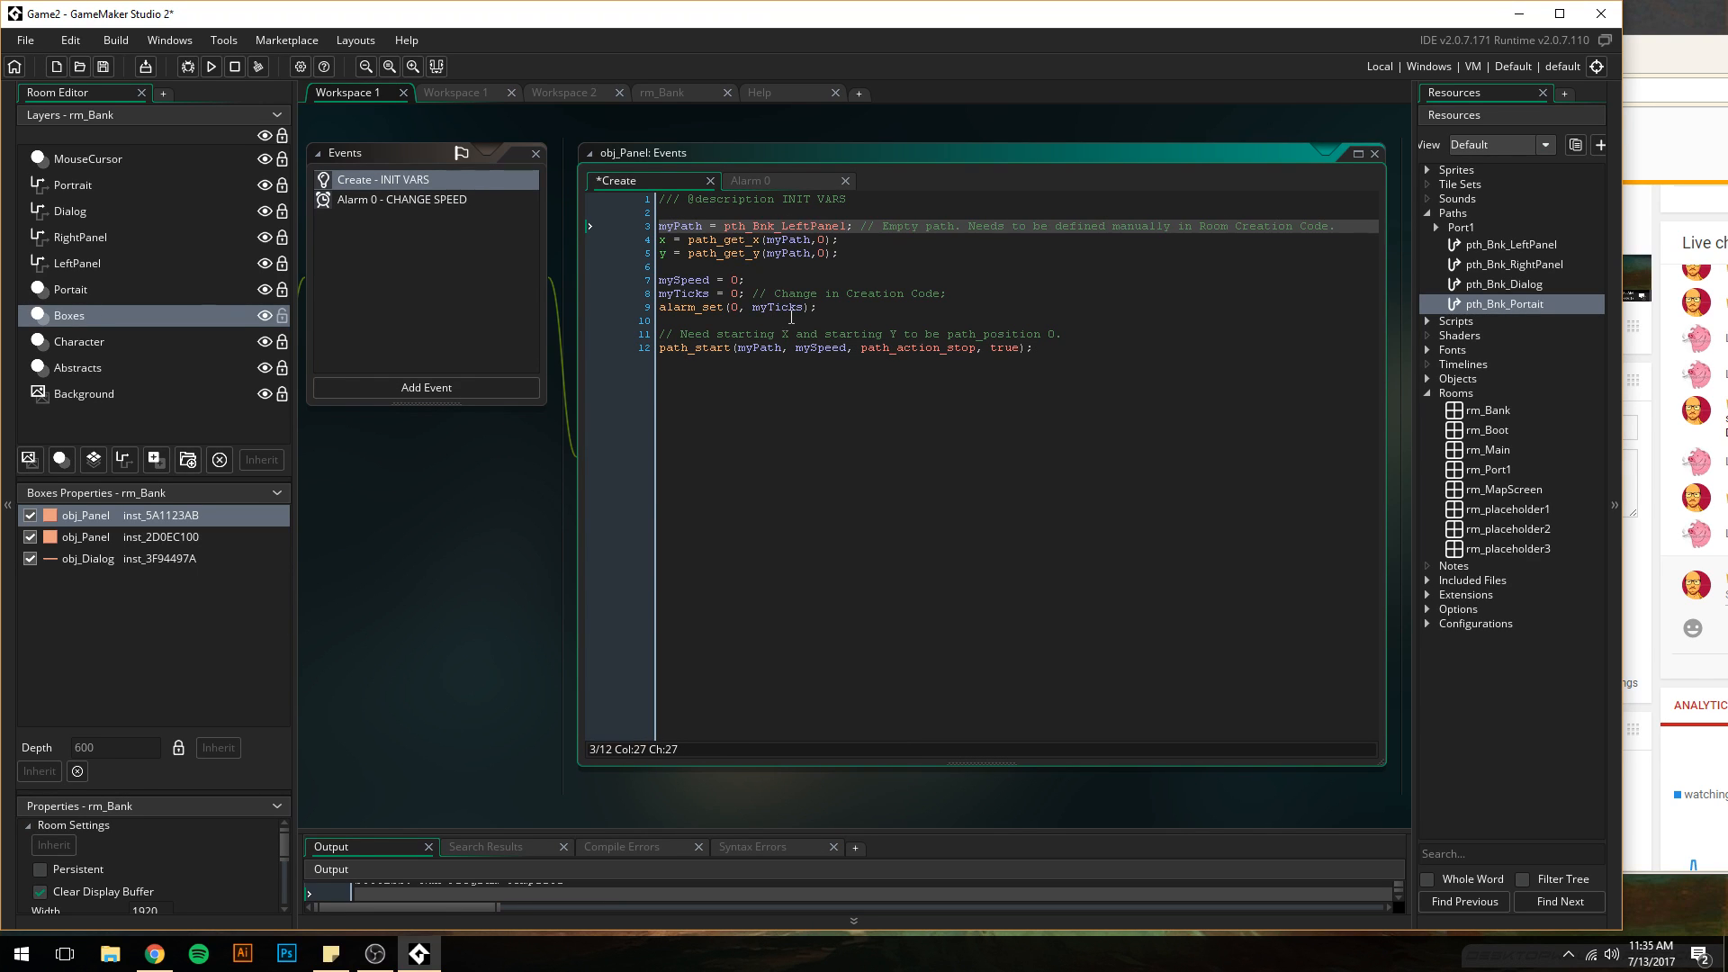
left_click(791, 319)
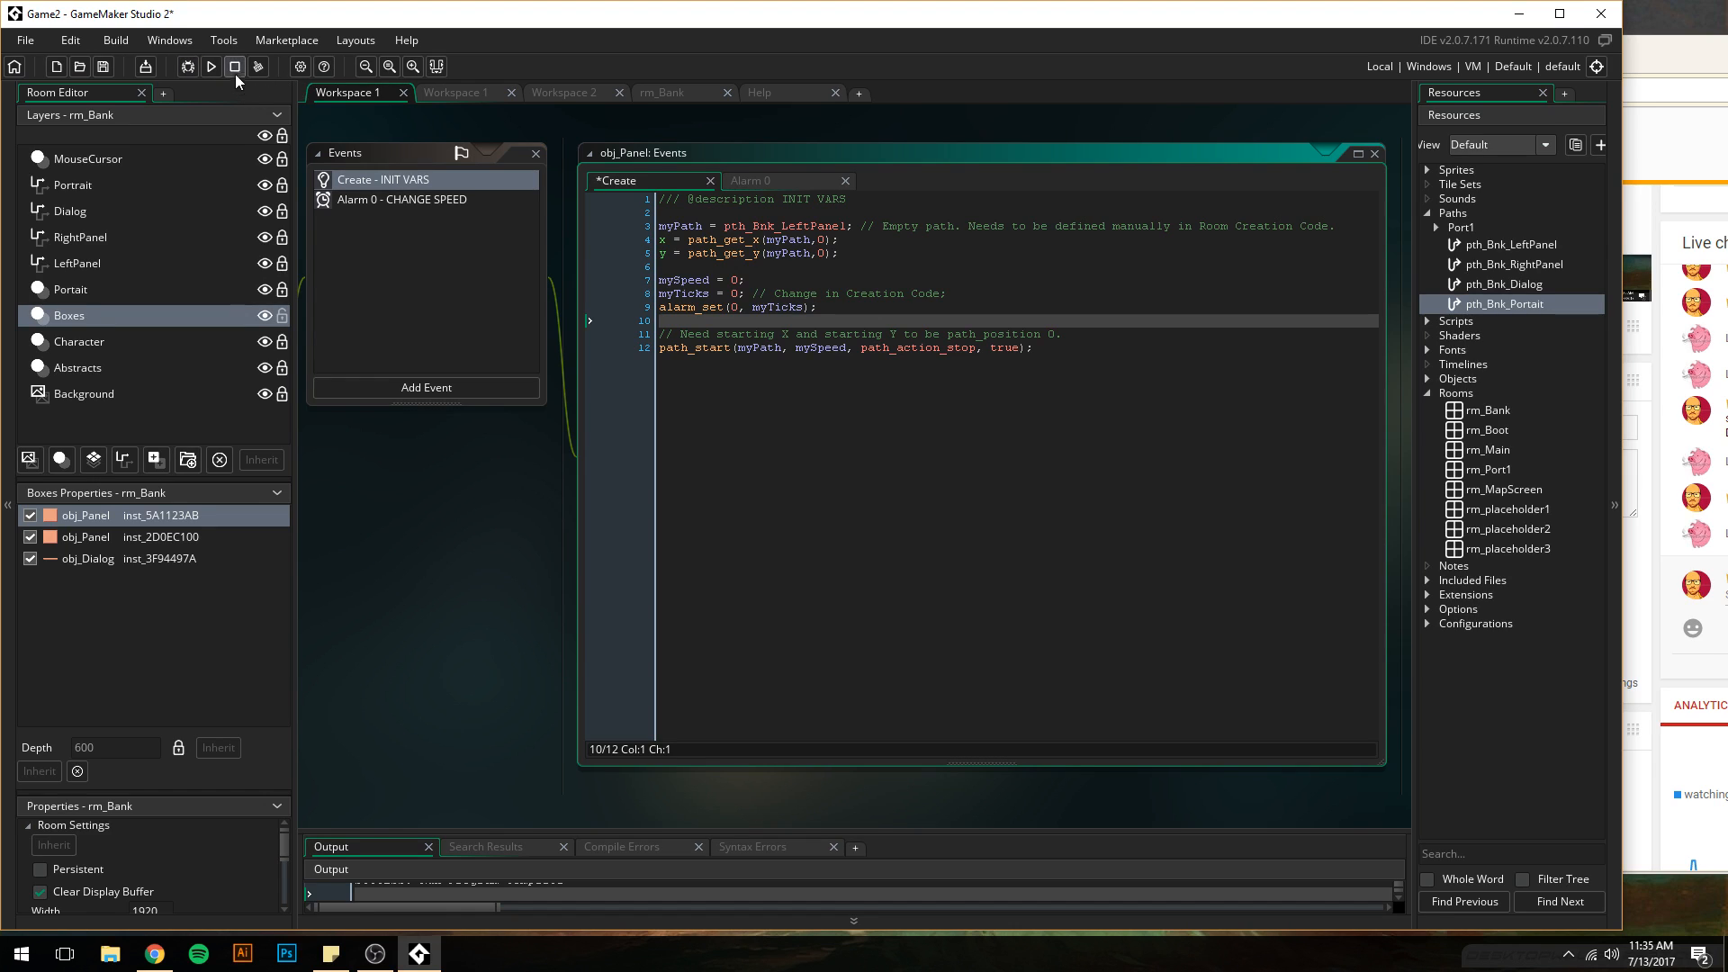
left_click(210, 66)
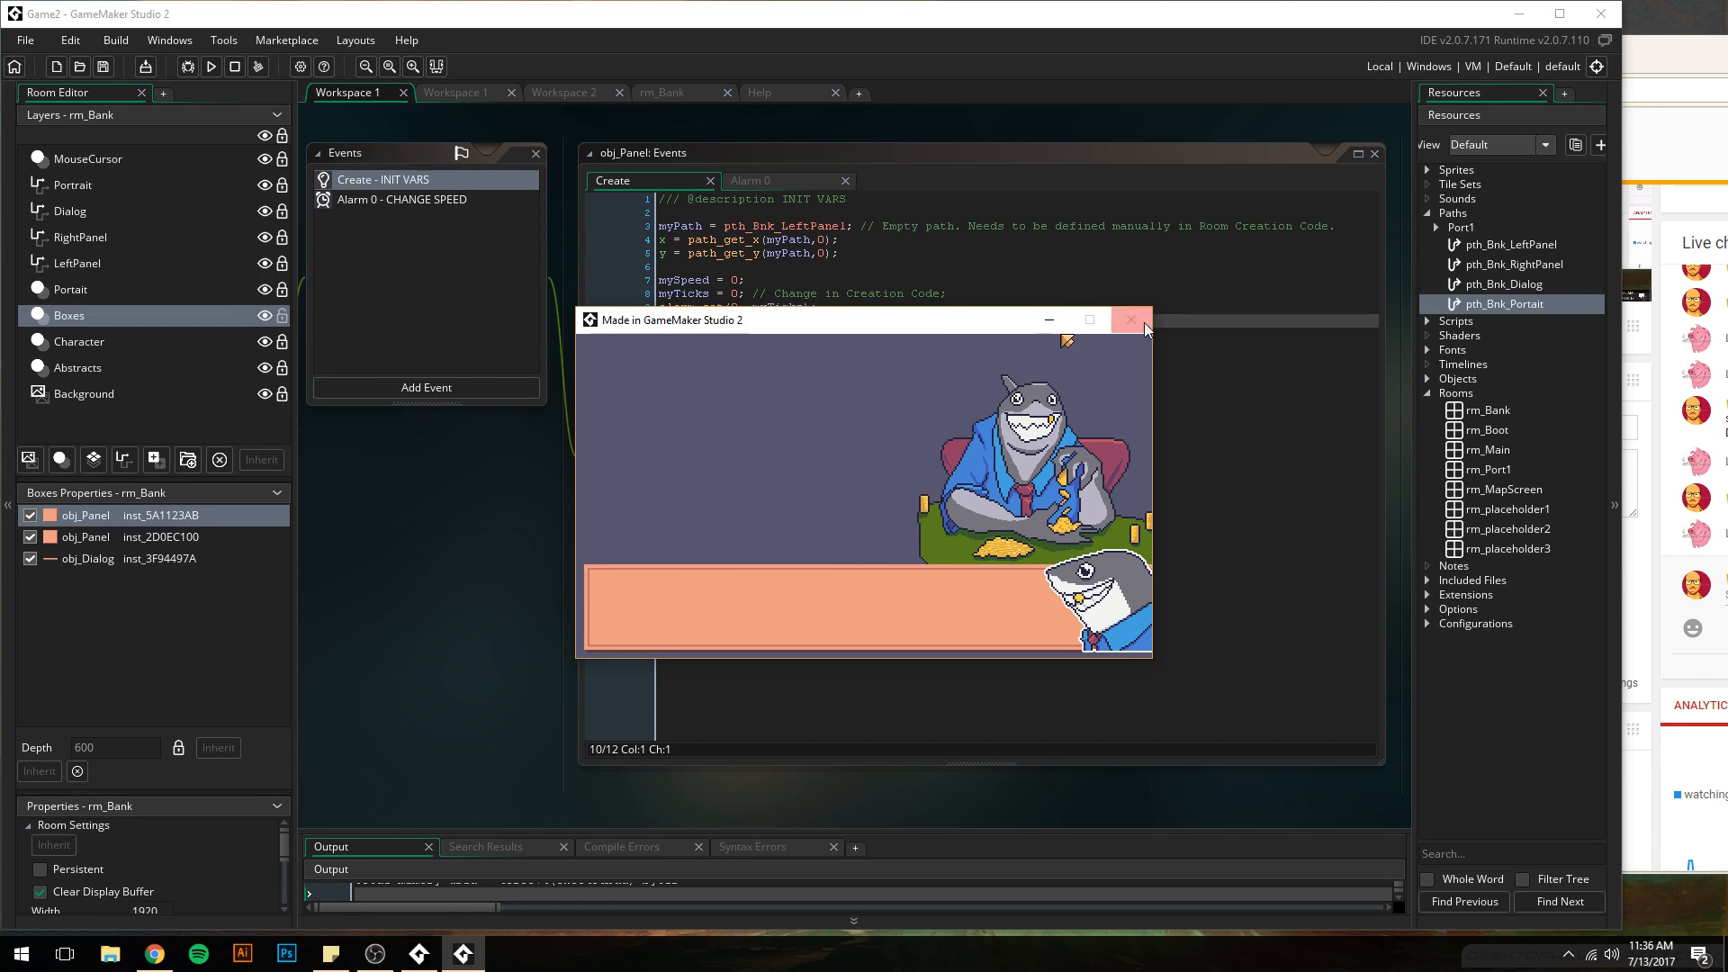
key("Escape")
- Add a Room Start event to obj_Panel with the description "SET ALARM"
left_click(717, 306)
left_click_drag(738, 307, 644, 309)
left_click(925, 336)
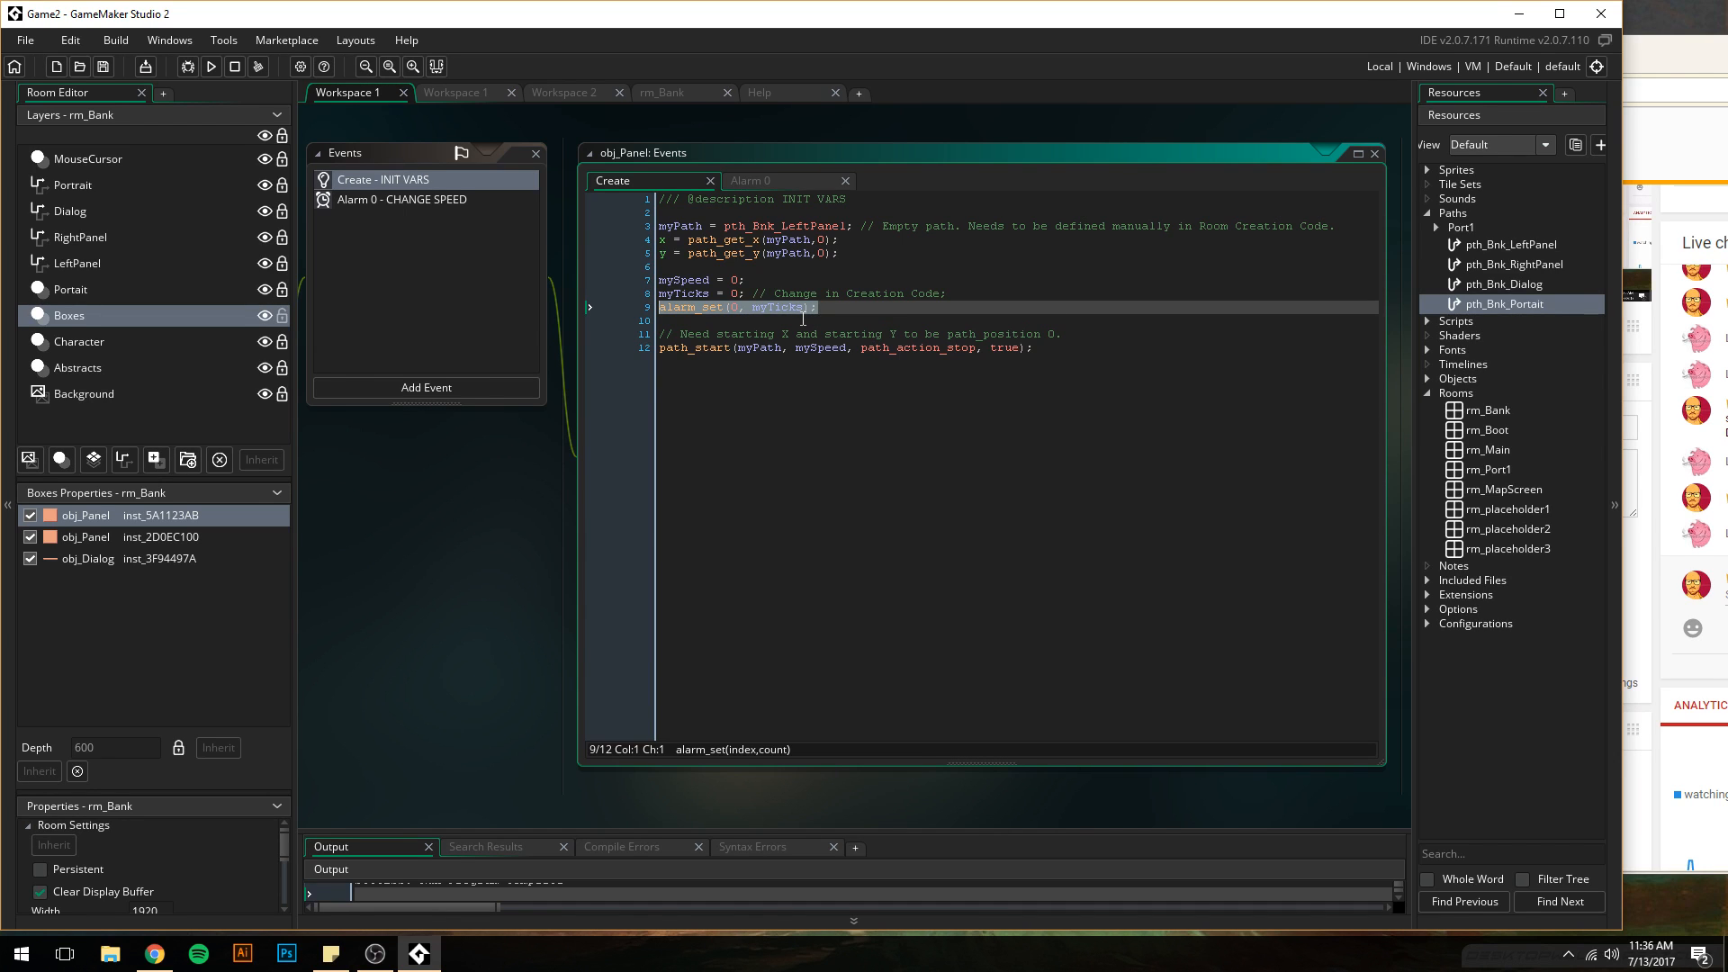
left_click(439, 391)
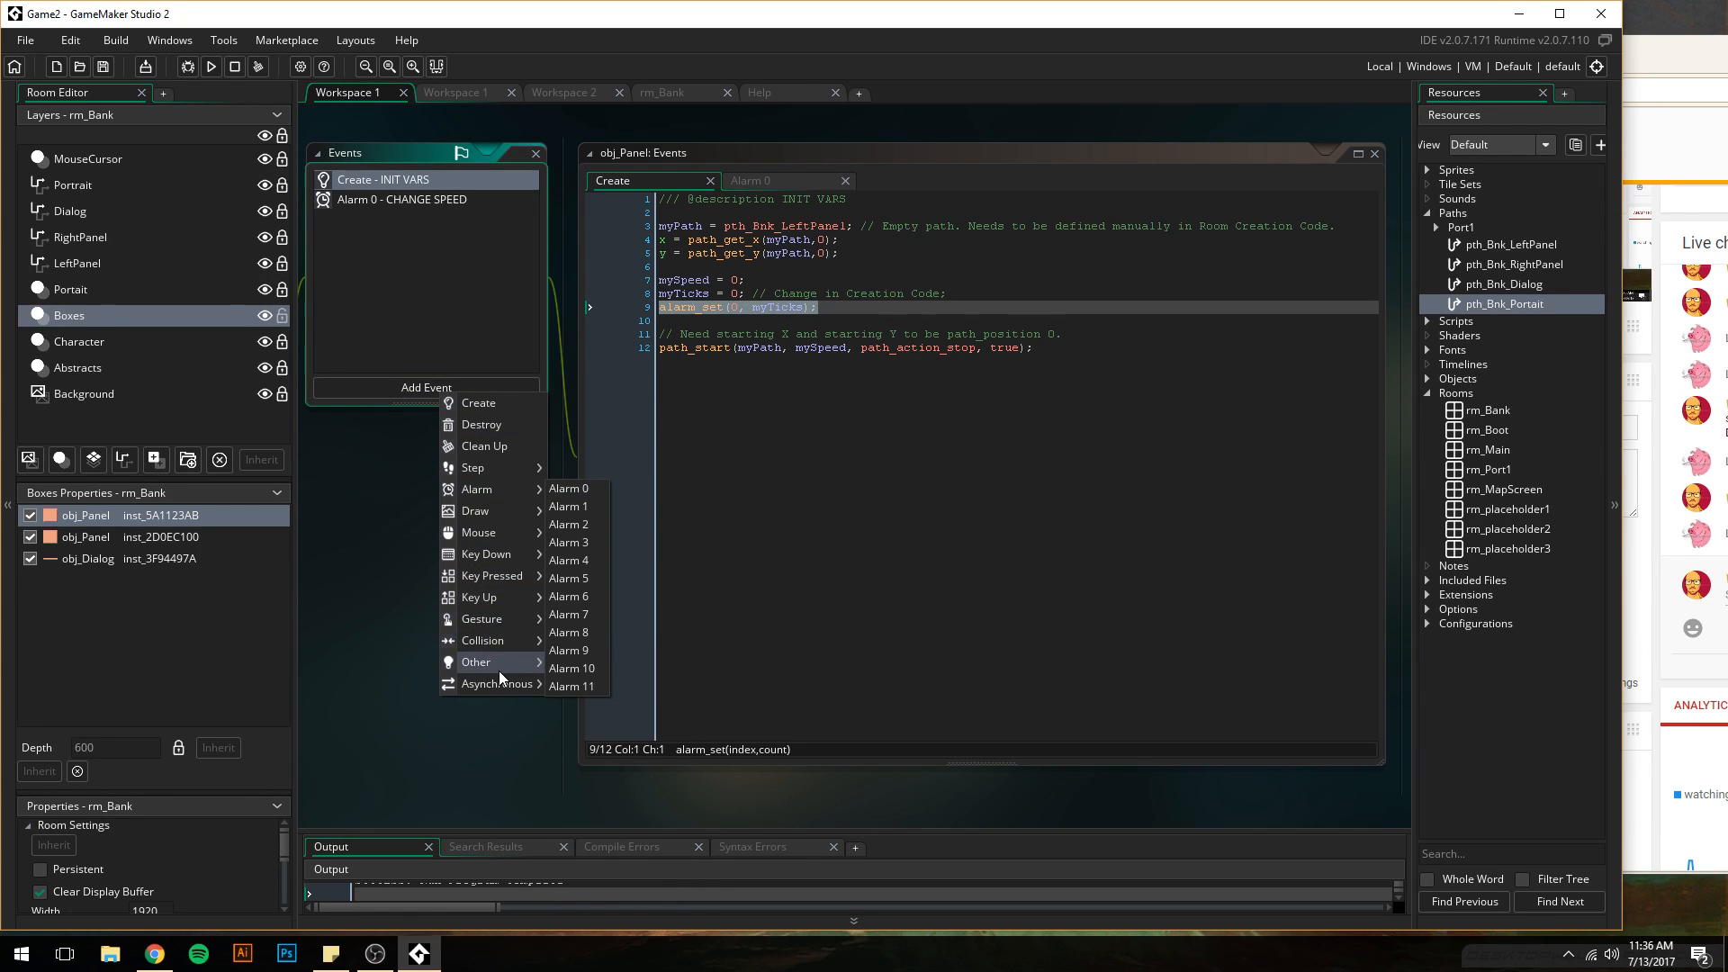
mouse_move(499, 666)
left_click(600, 764)
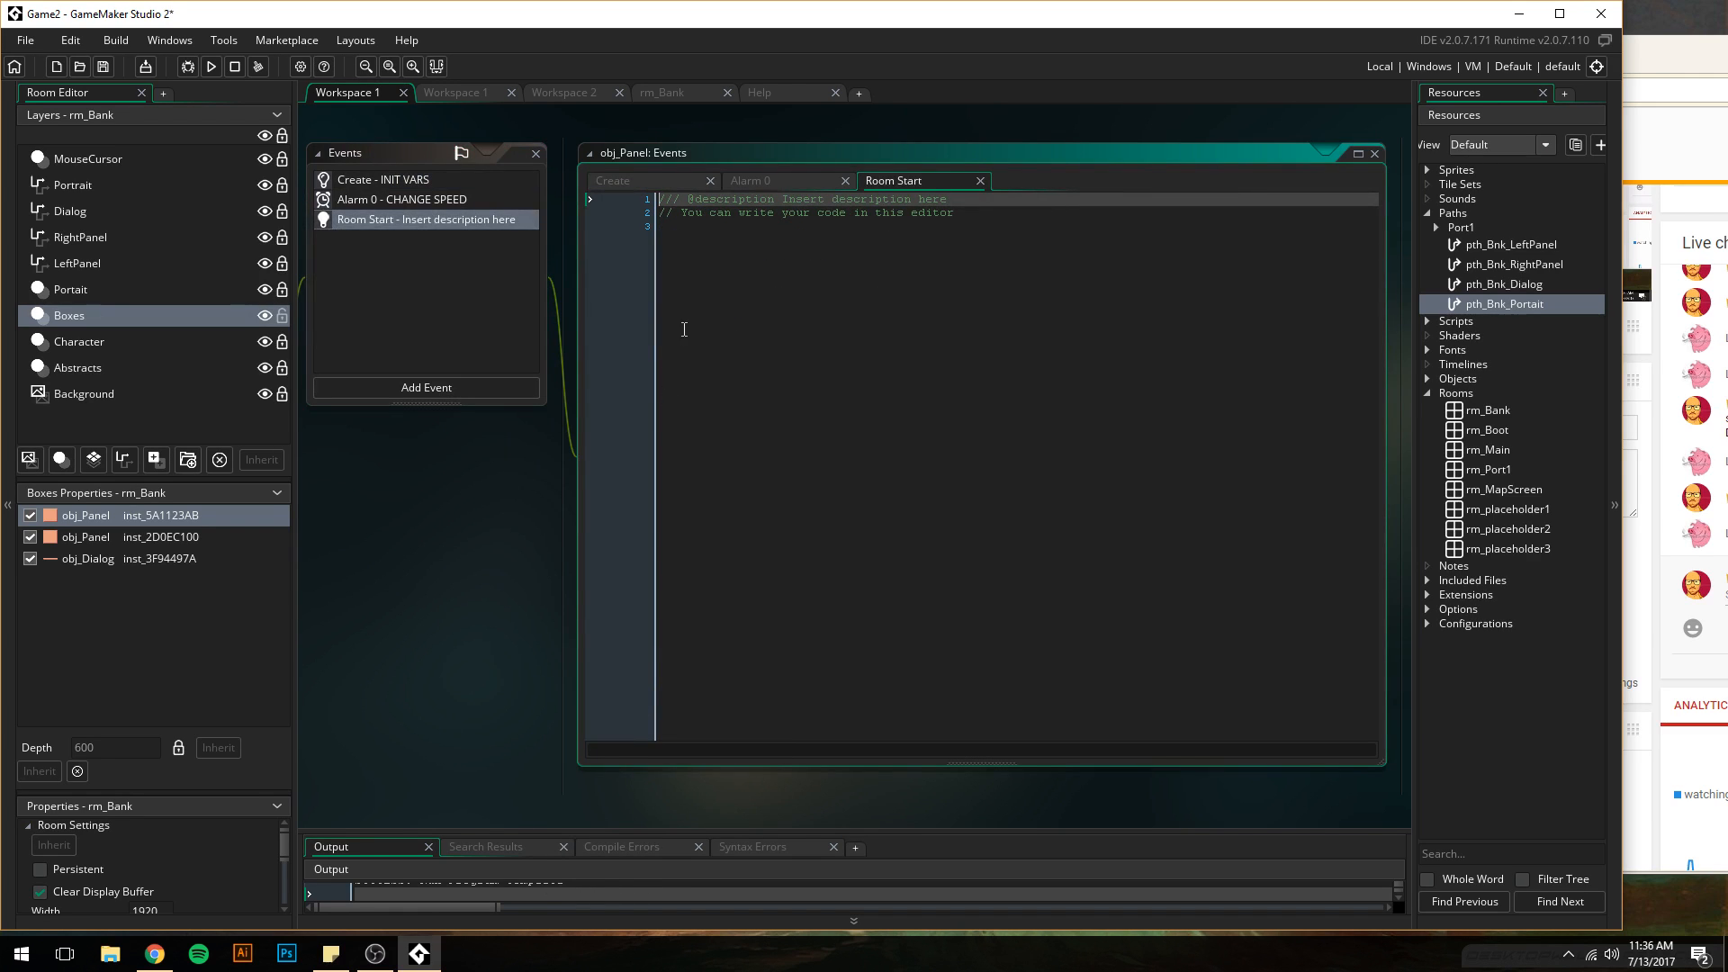
left_click_drag(1049, 220, 781, 203)
type("SET A")
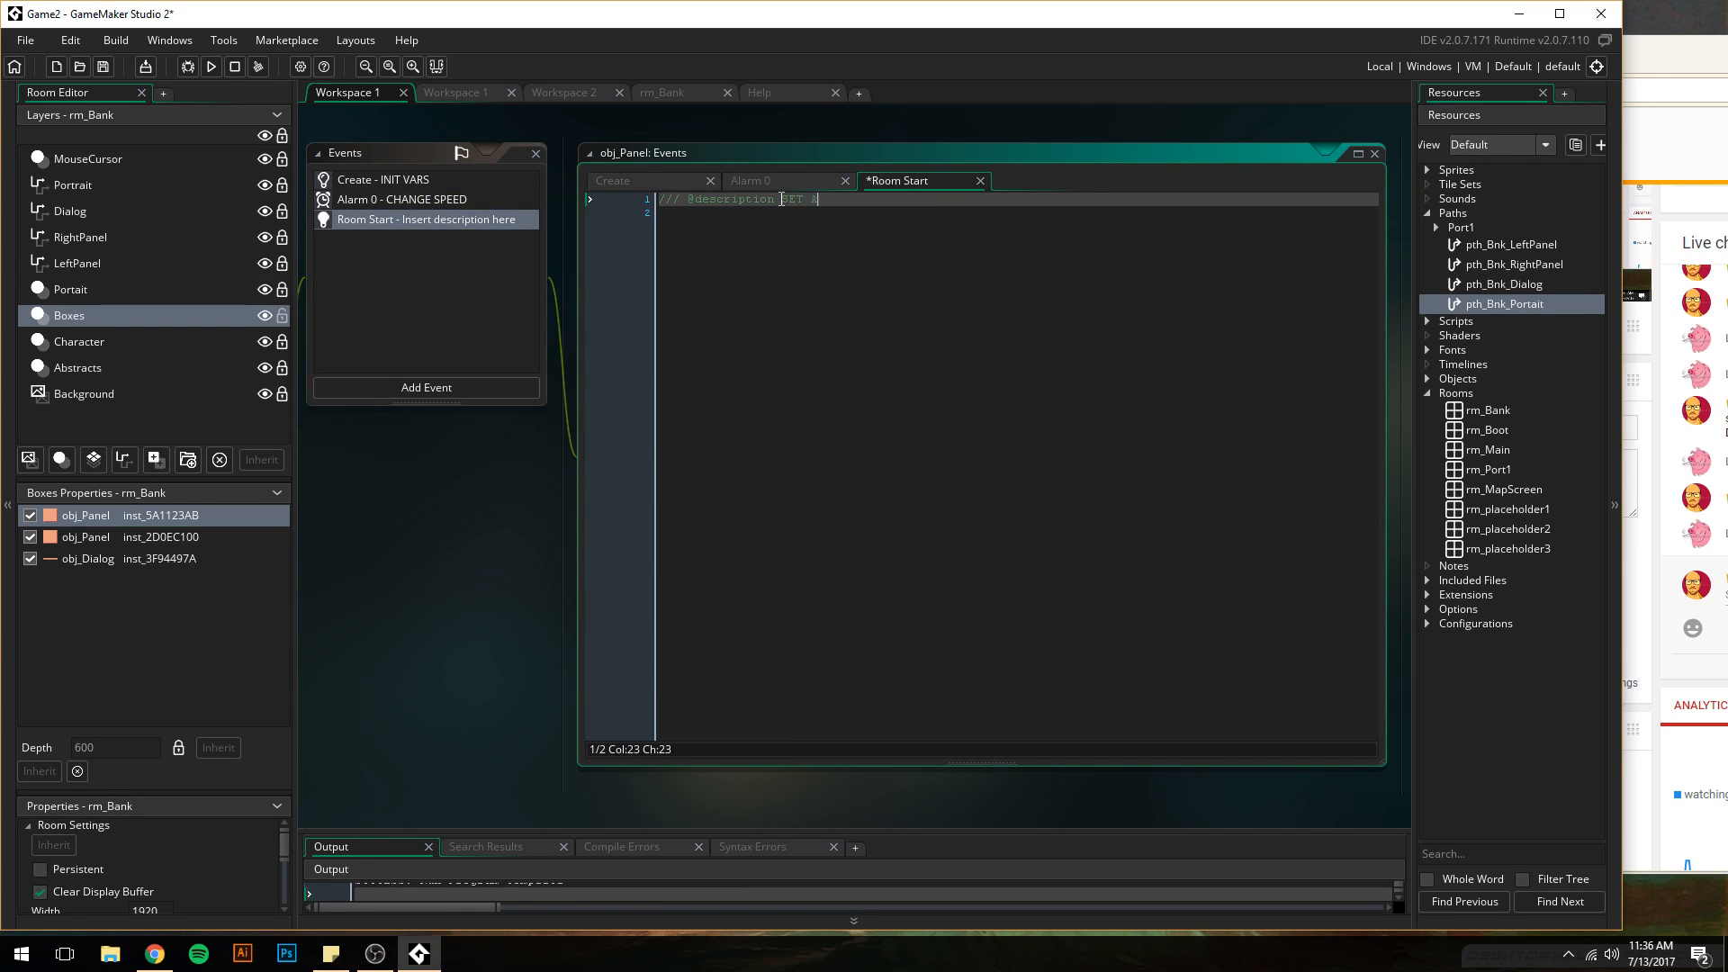
type("LARM")
key("Return")
type("\\")
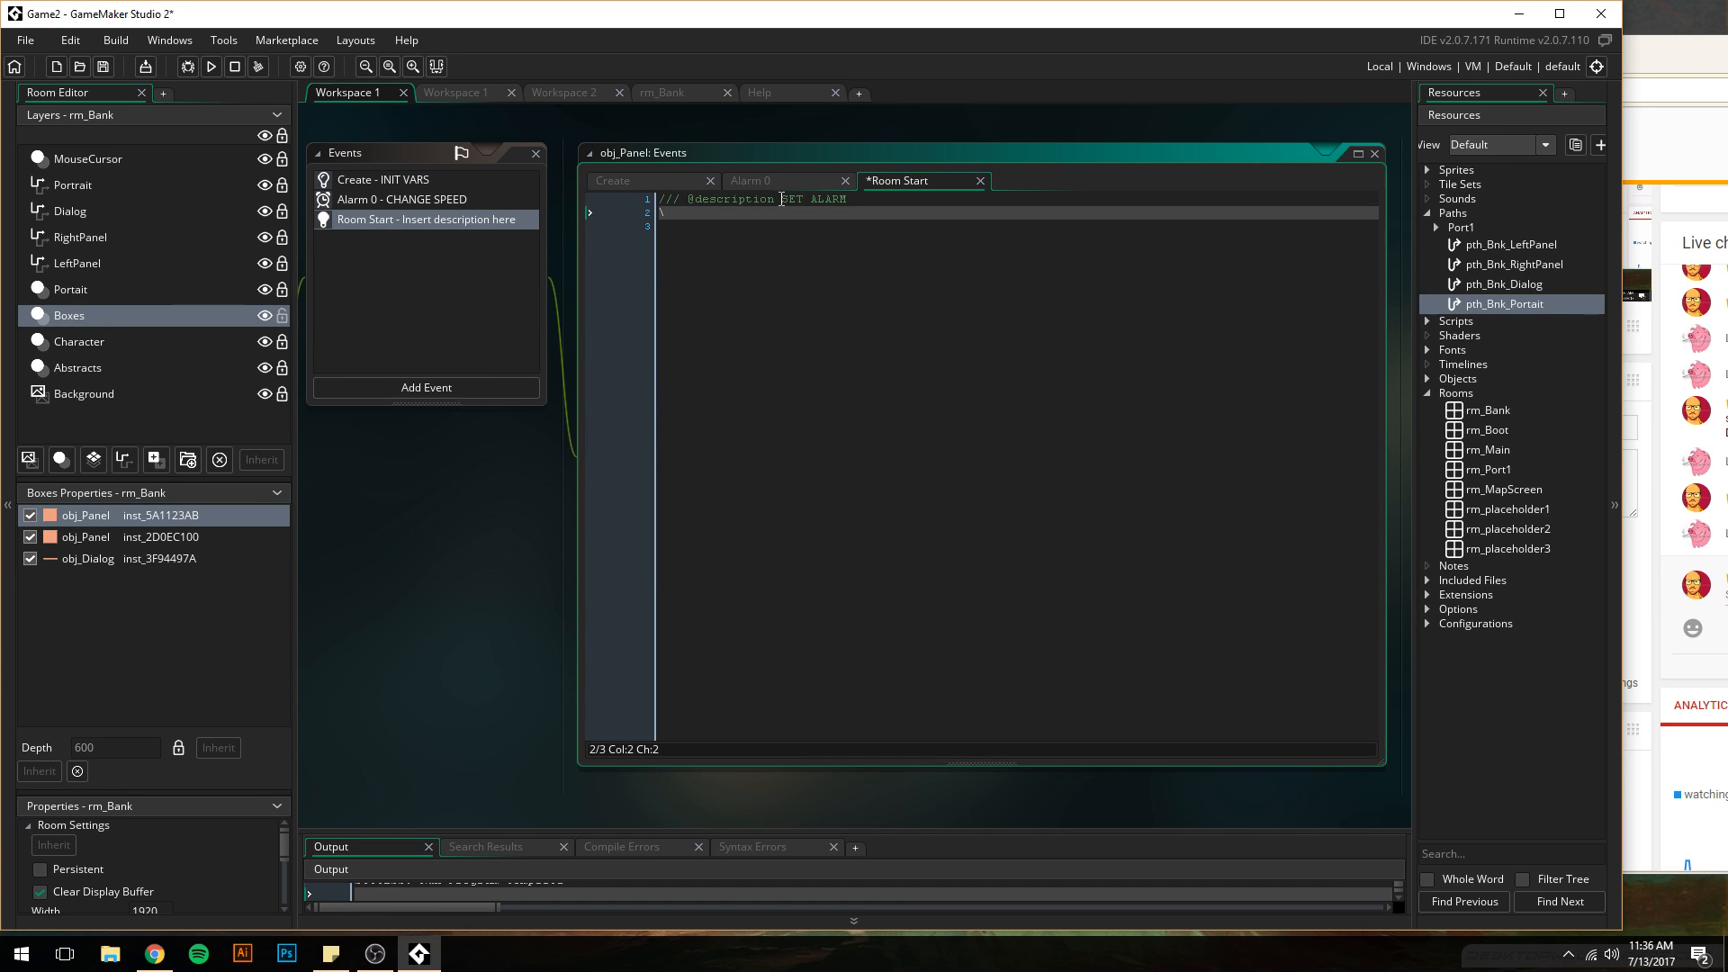
- Move the line alarm_set(0, myTicks); from obj_Panel's Create event to its Room Start event and test-run the game
left_click(378, 180)
left_click(826, 334)
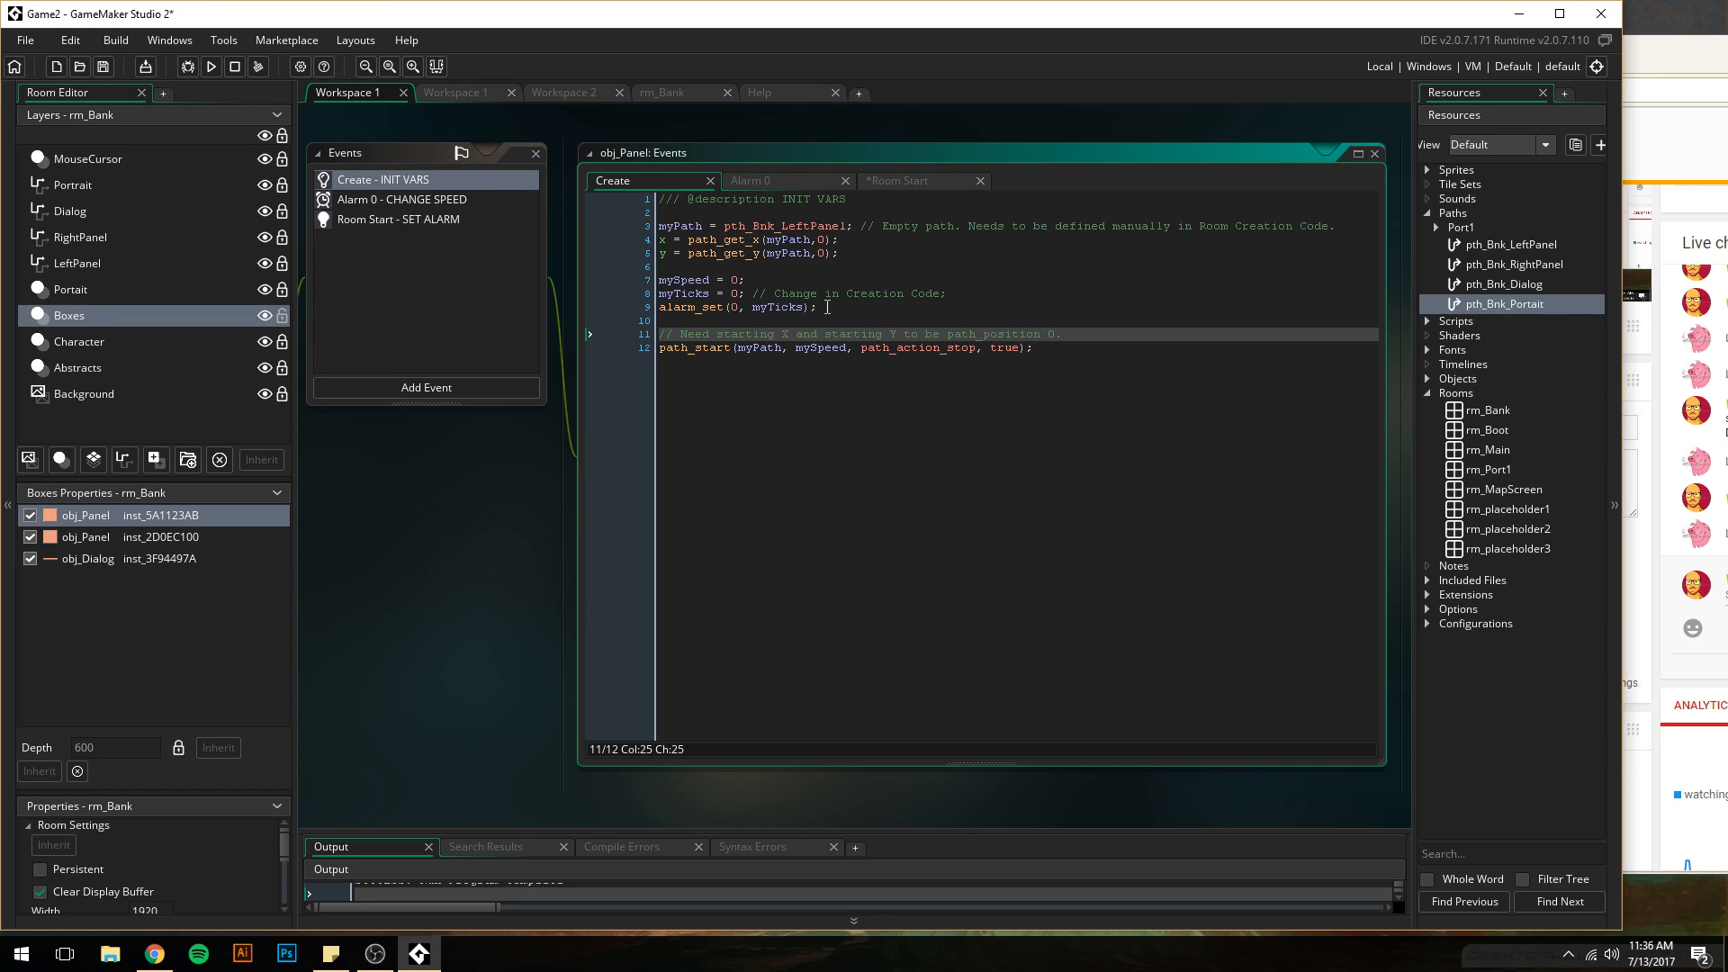
left_click_drag(826, 307, 553, 311)
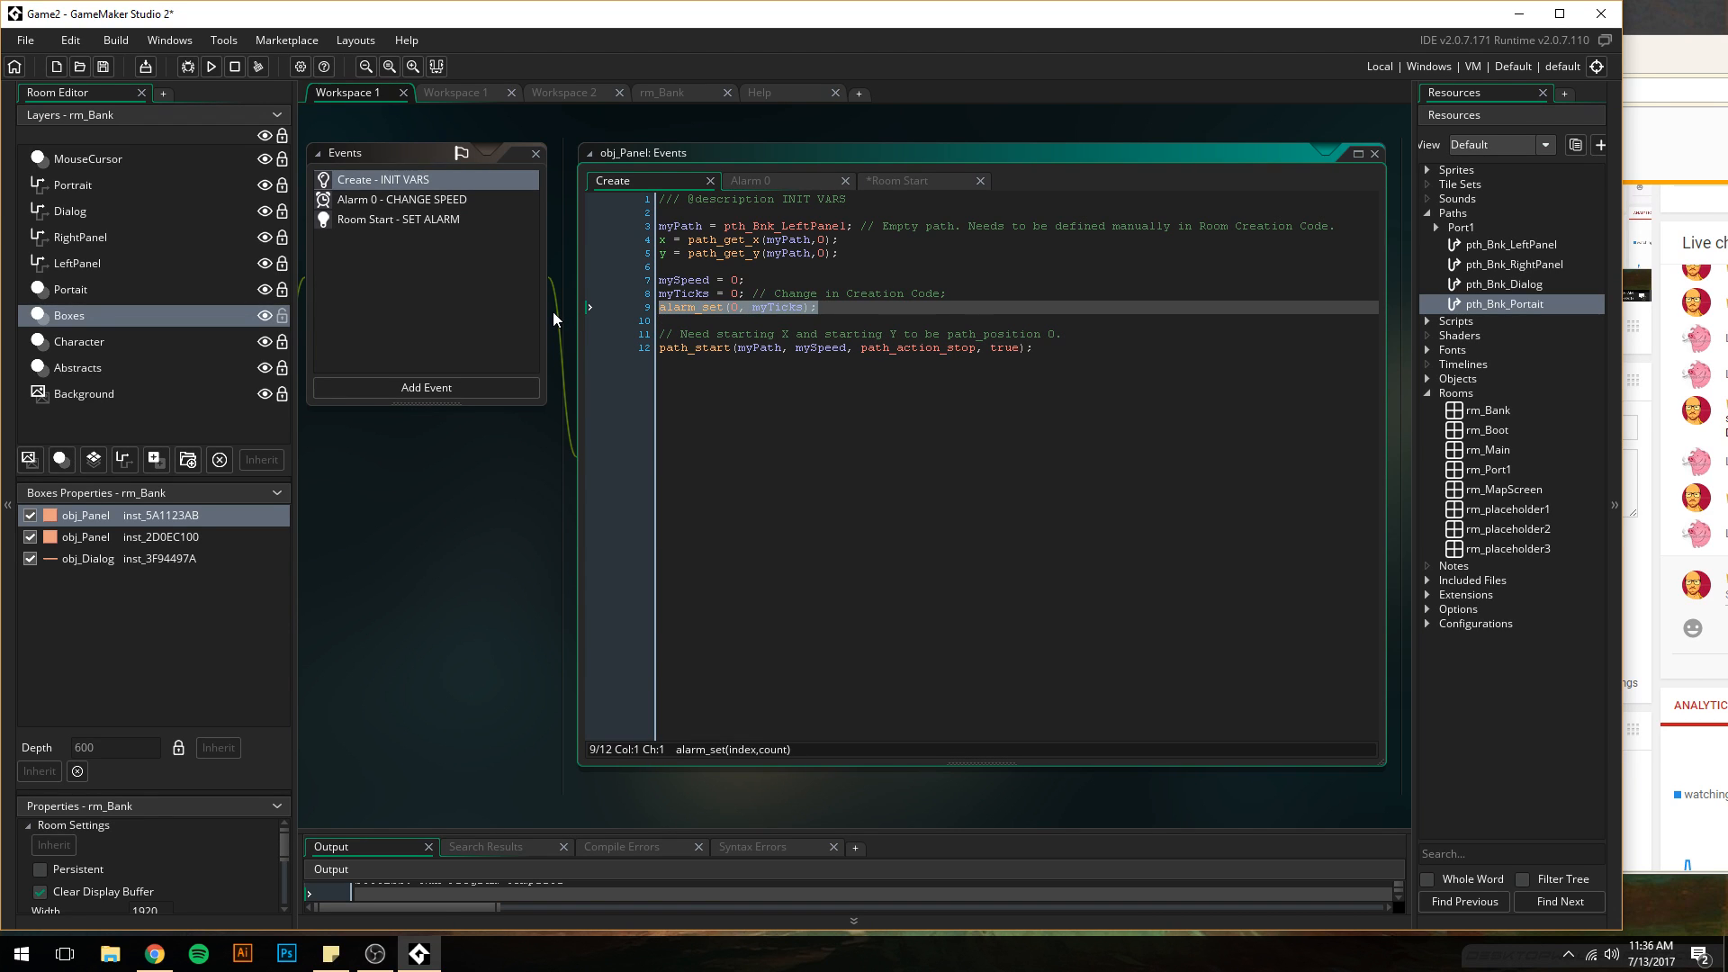
key("ctrl+x")
left_click(408, 217)
left_click(810, 307)
key("ctrl+v")
left_click(210, 65)
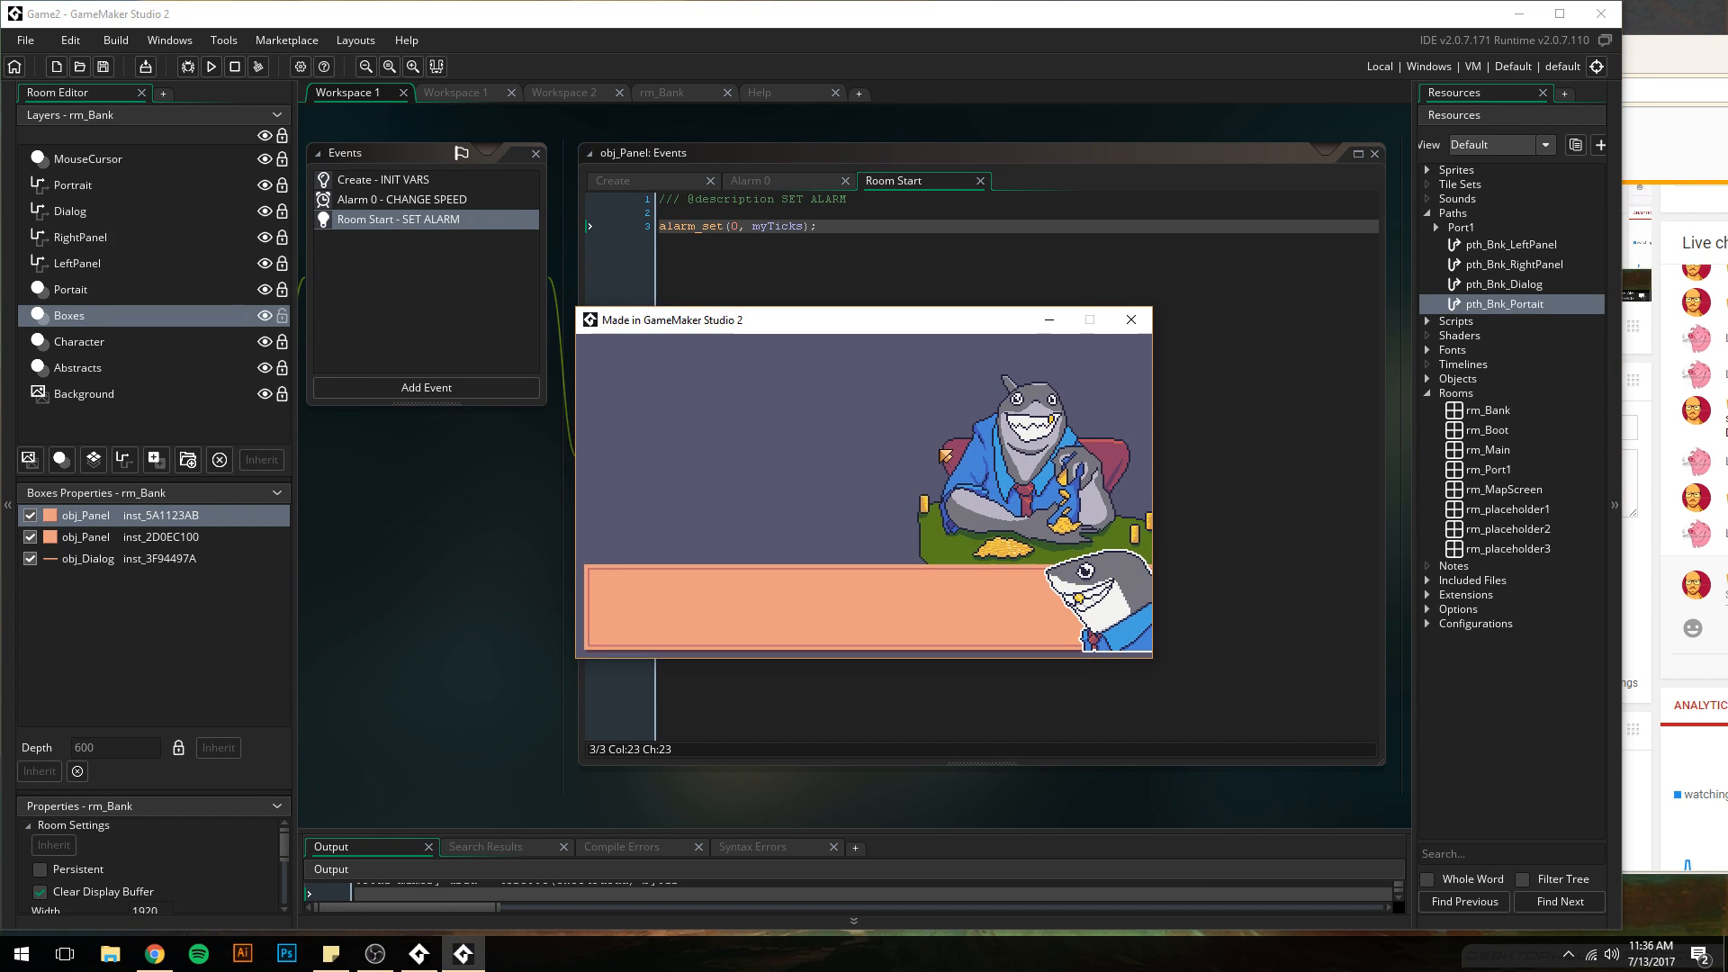
left_click(1131, 319)
- Switch to Slack and post "Yes but", "the `alarm` isn't working" and "surprise, surprise, alarms suck." in #help
key("ctrl+super+Right")
key("ctrl+super+Right")
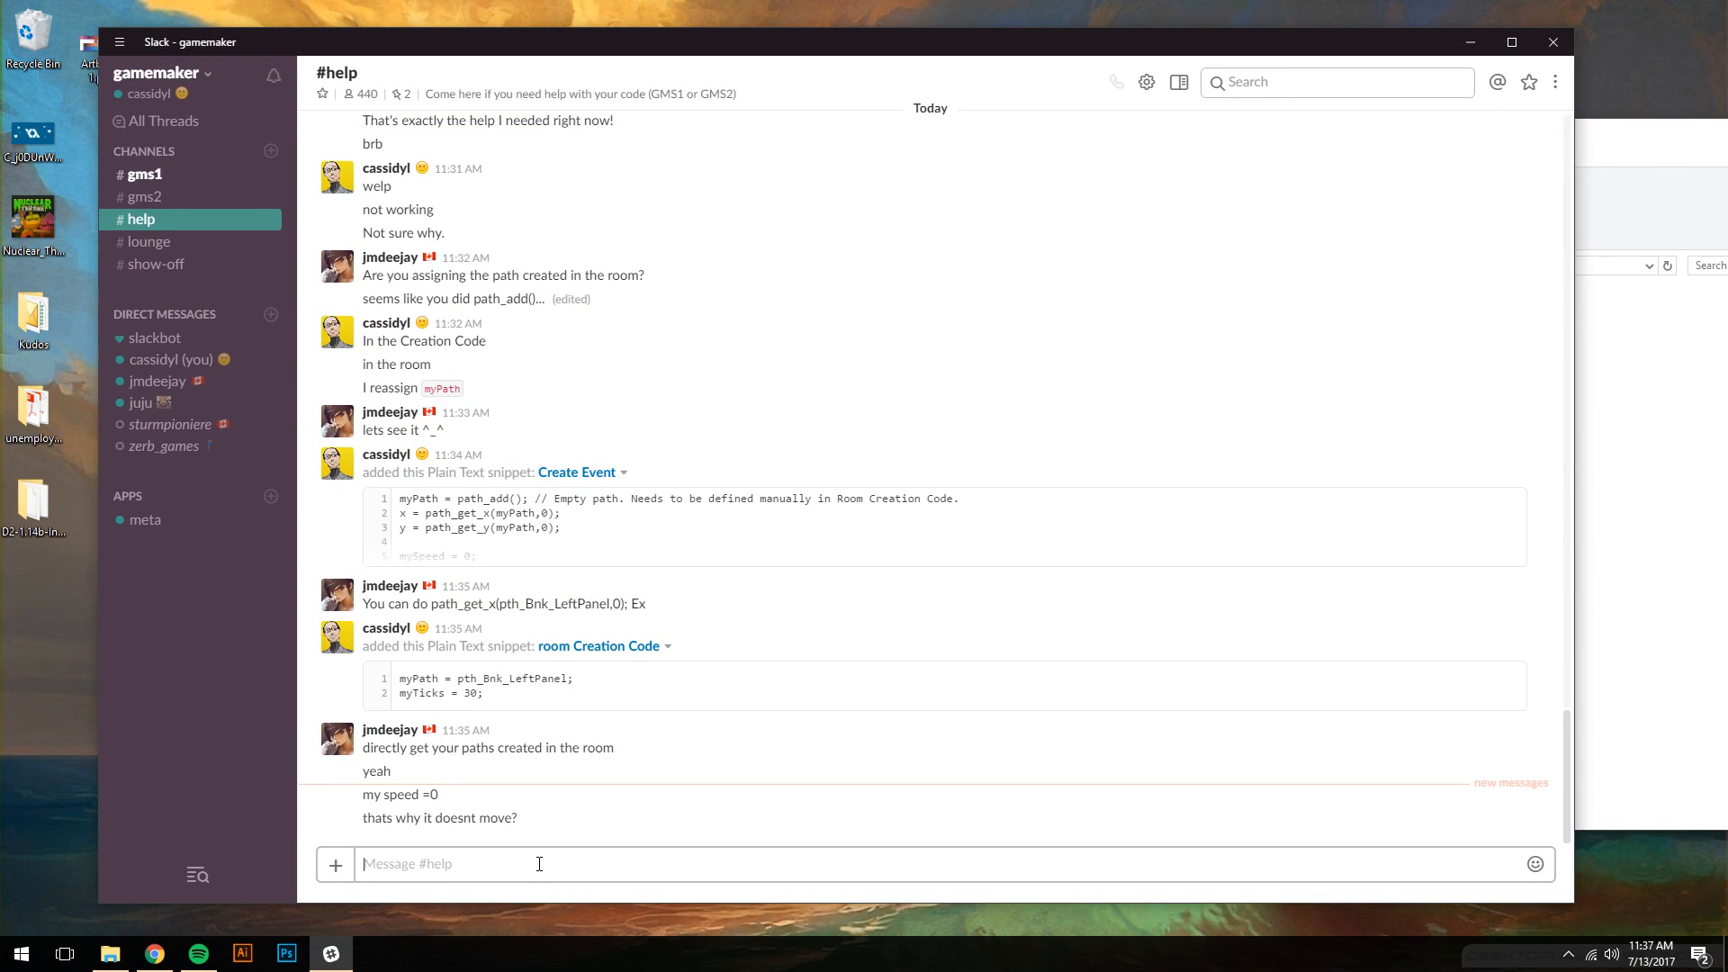
type("Yes but")
key("Return")
type("the ")
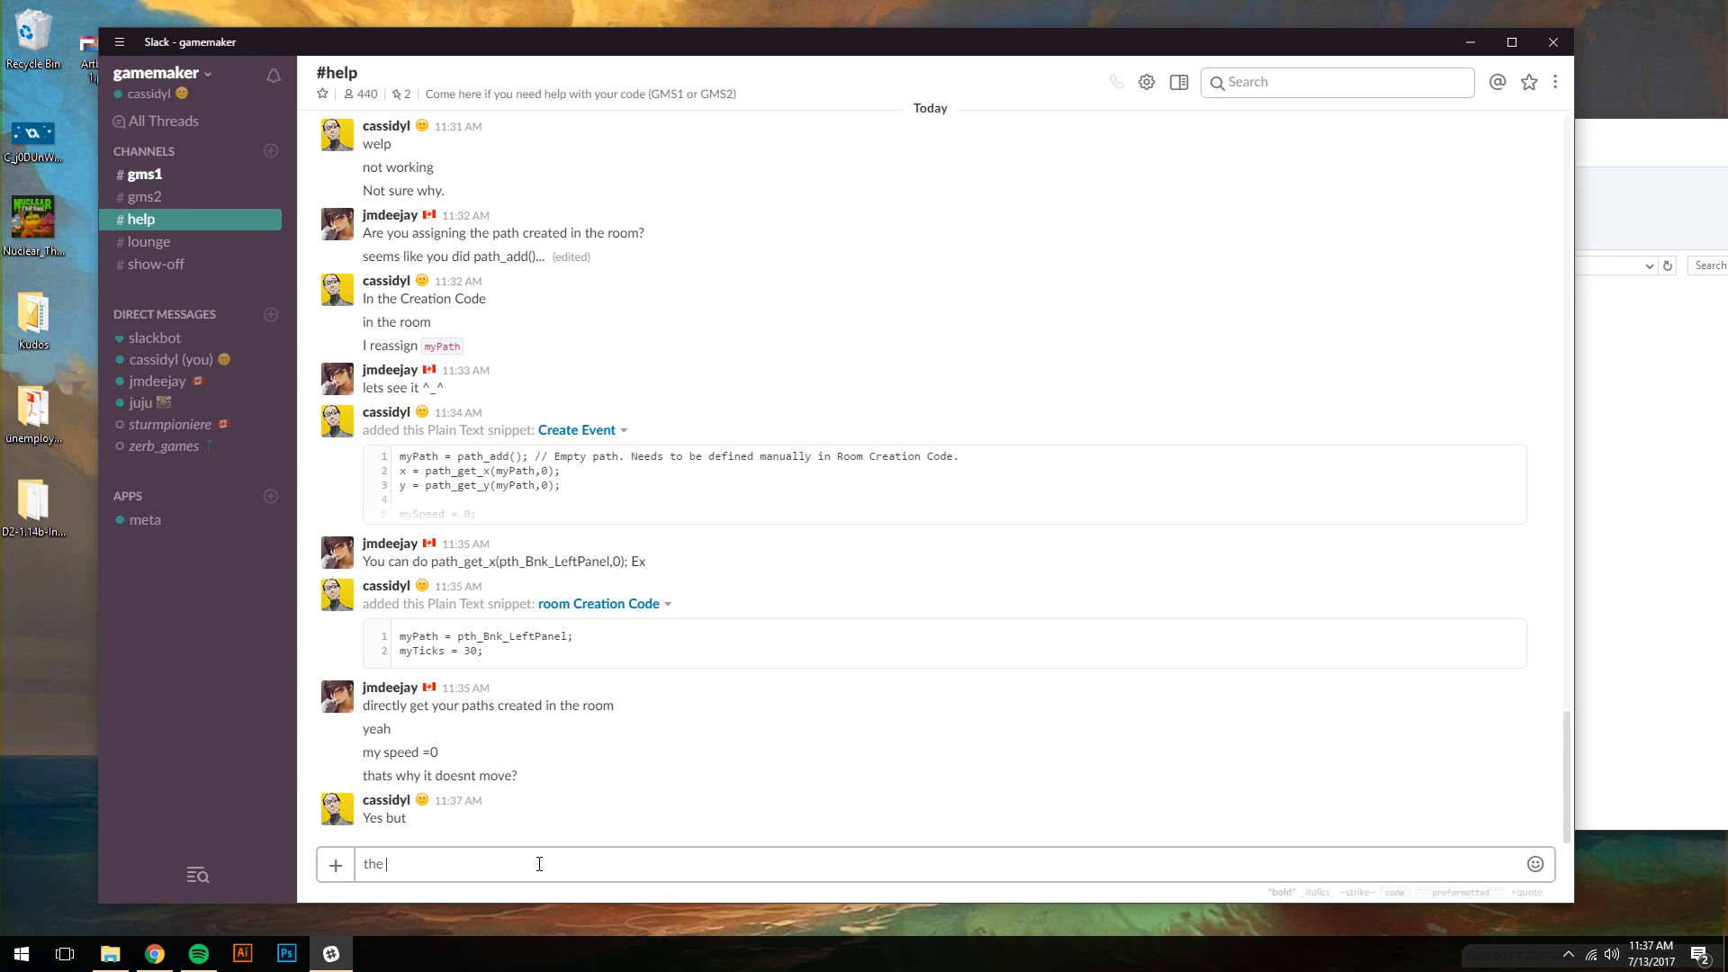
type("`alarm` isn't working")
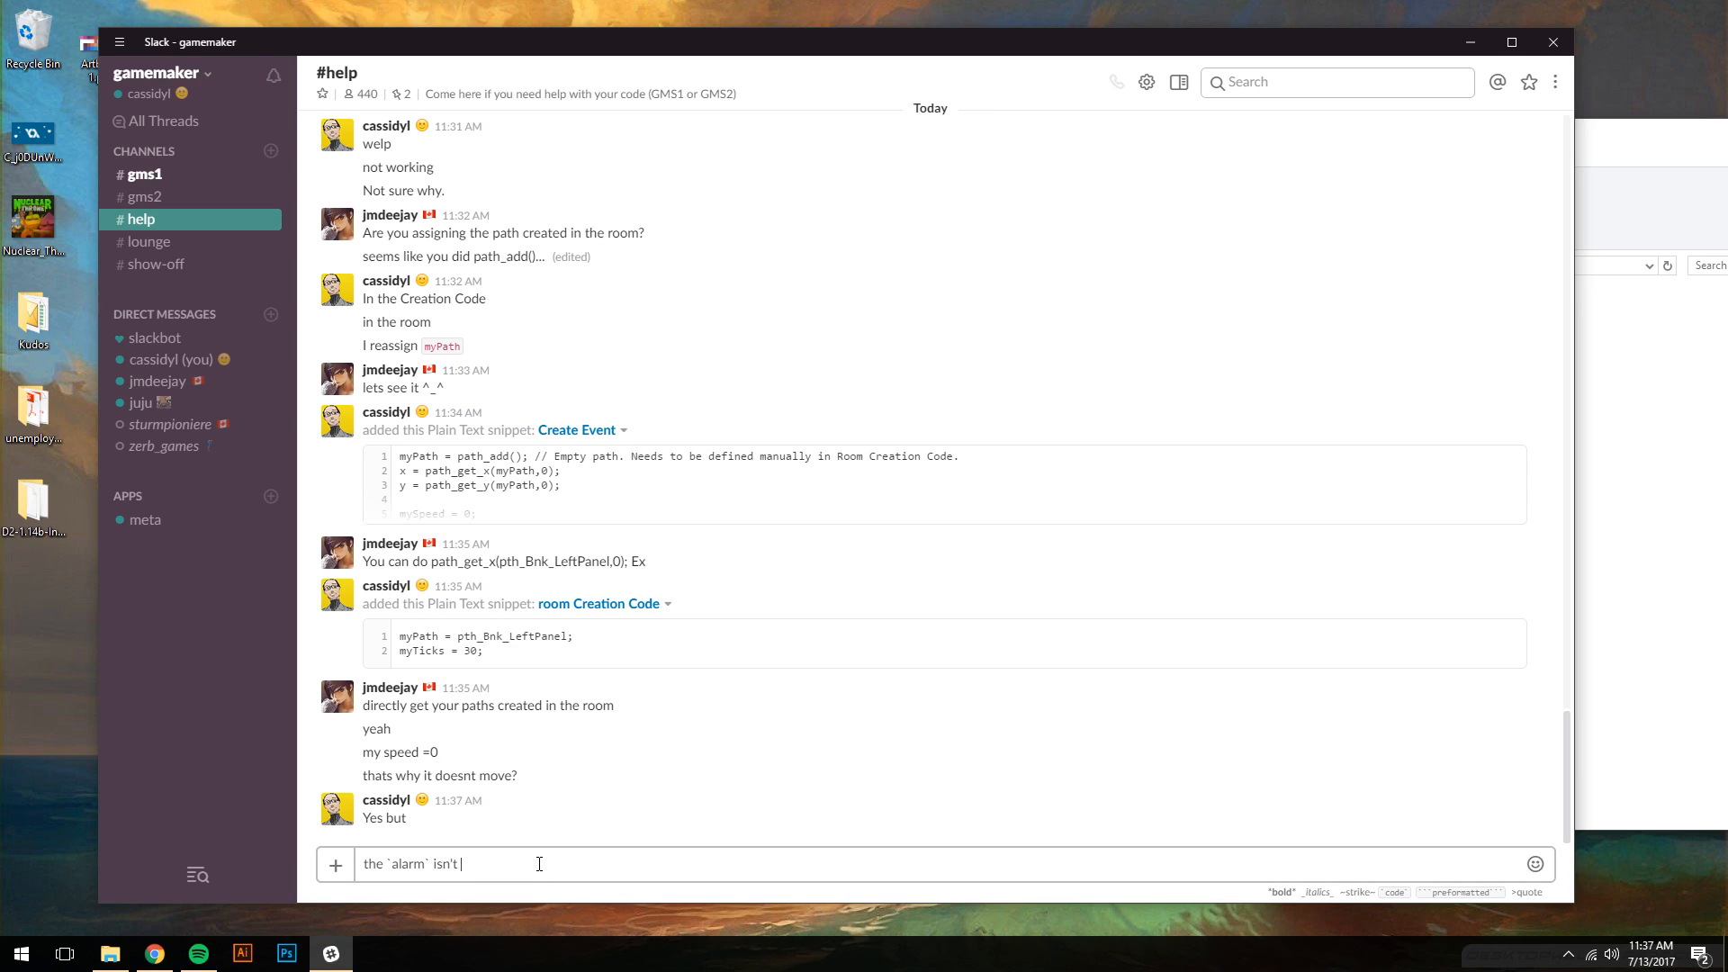
key("Return")
type("surpriu")
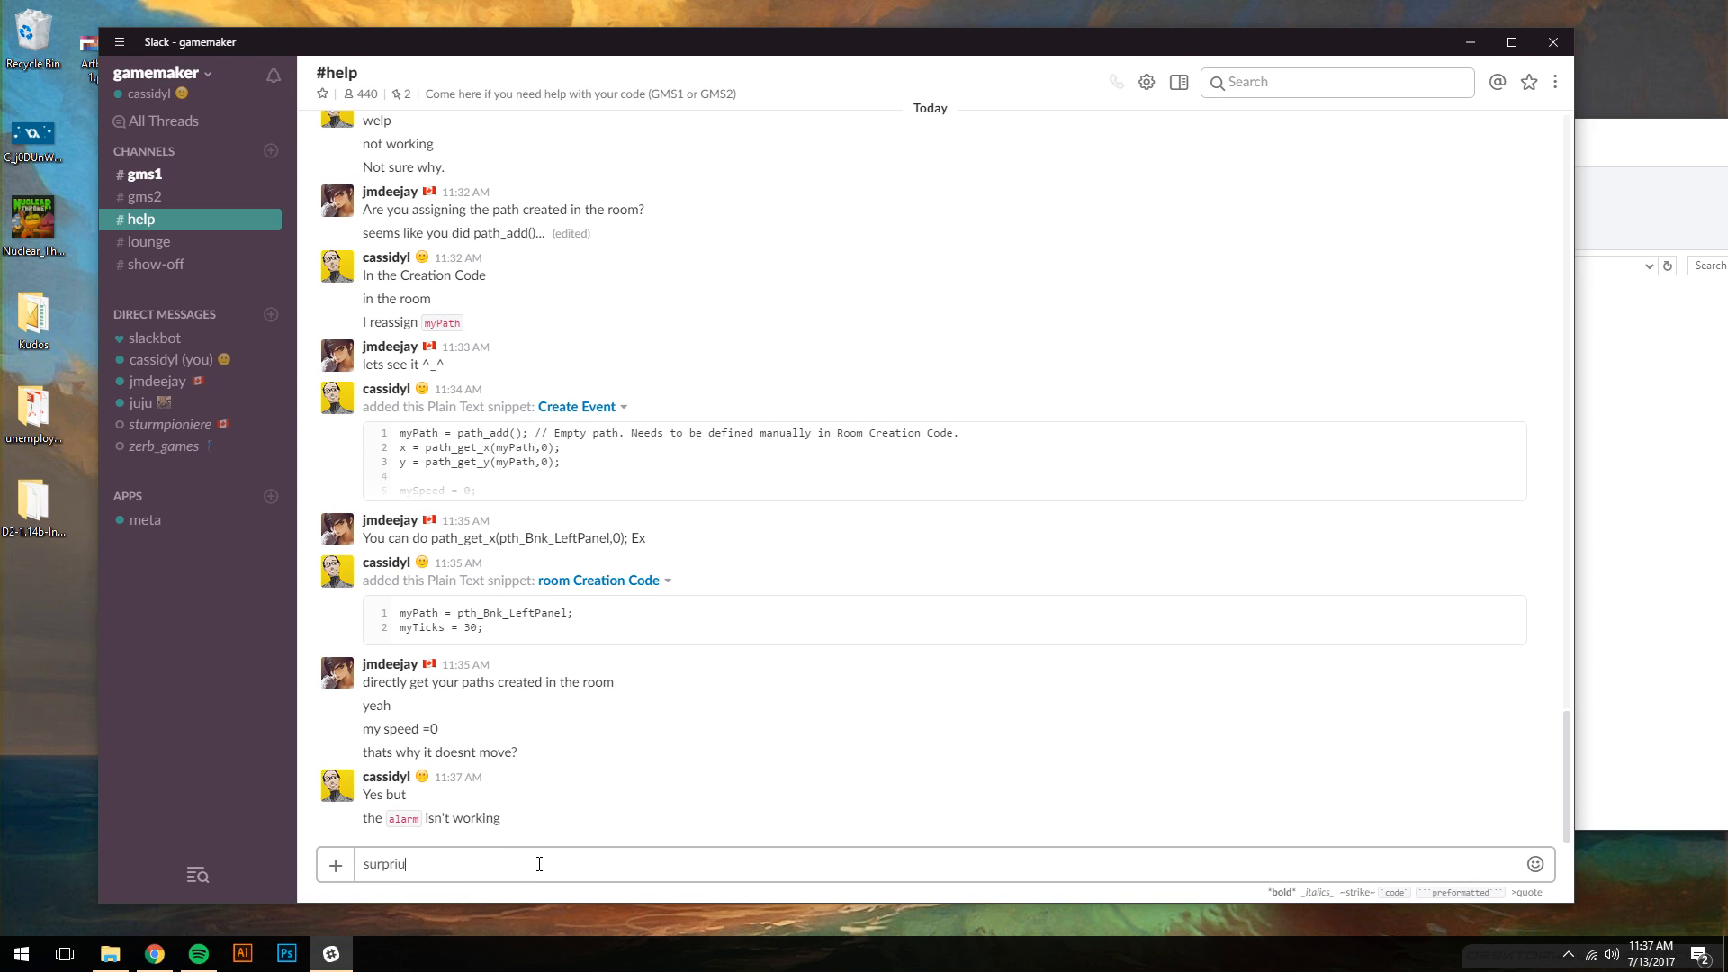
key("BackSpace")
type("se, surprise, alarms suck")
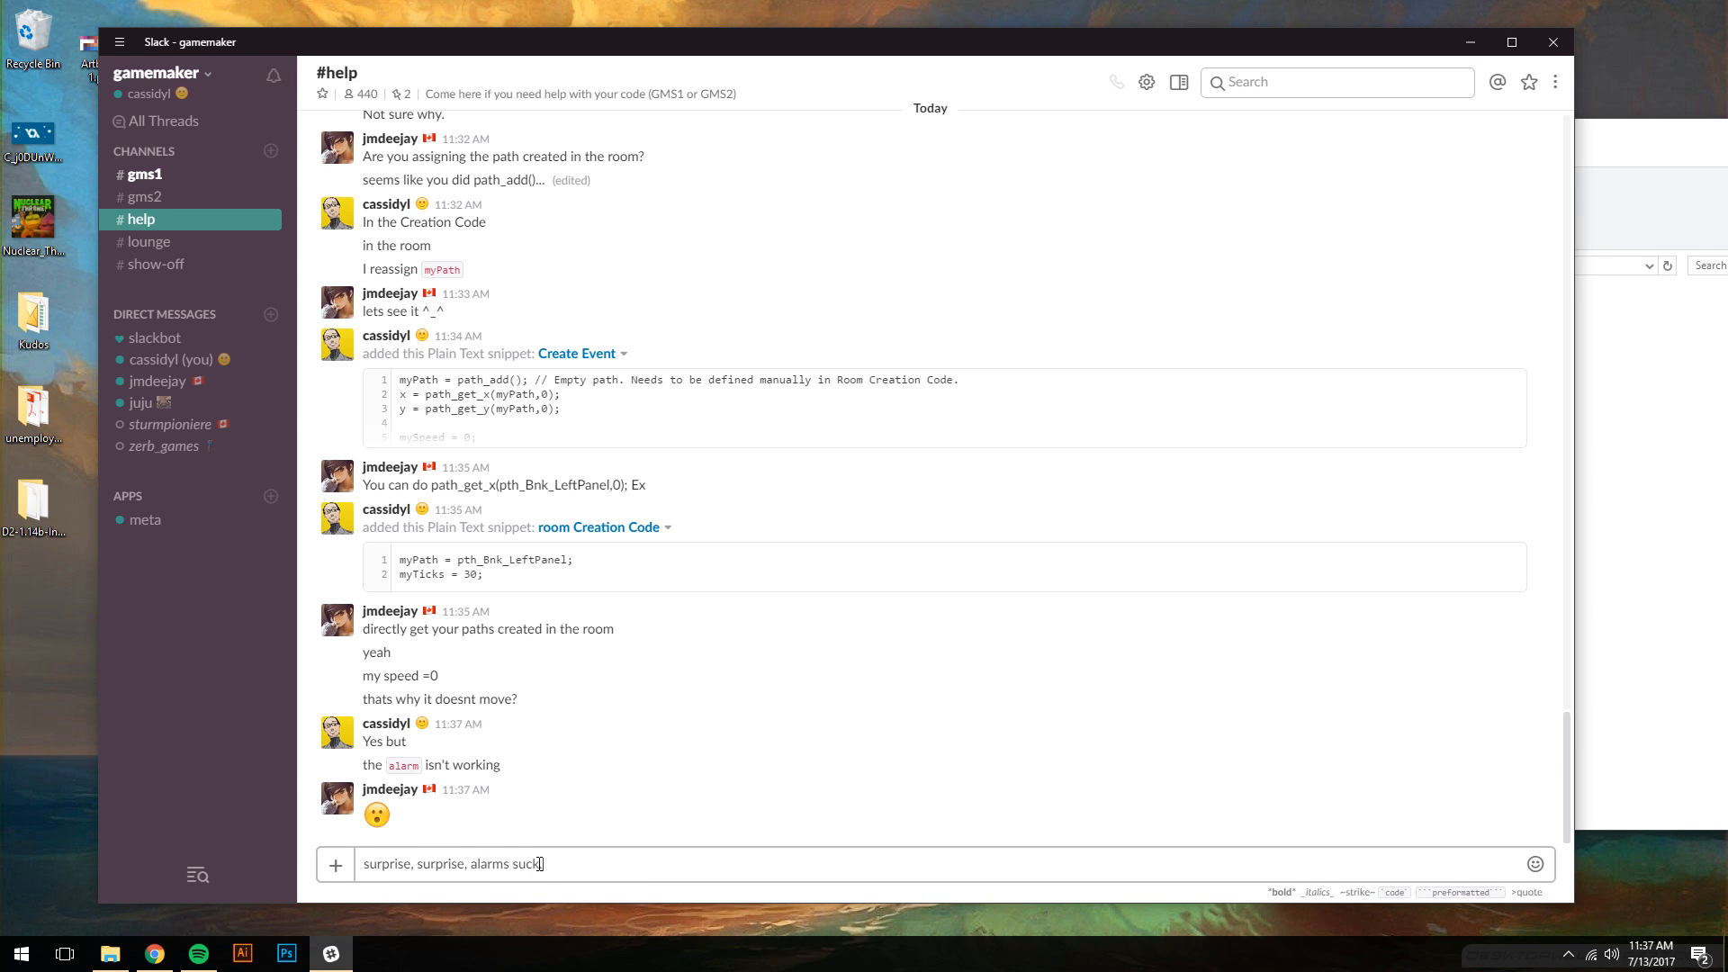
key("Return")
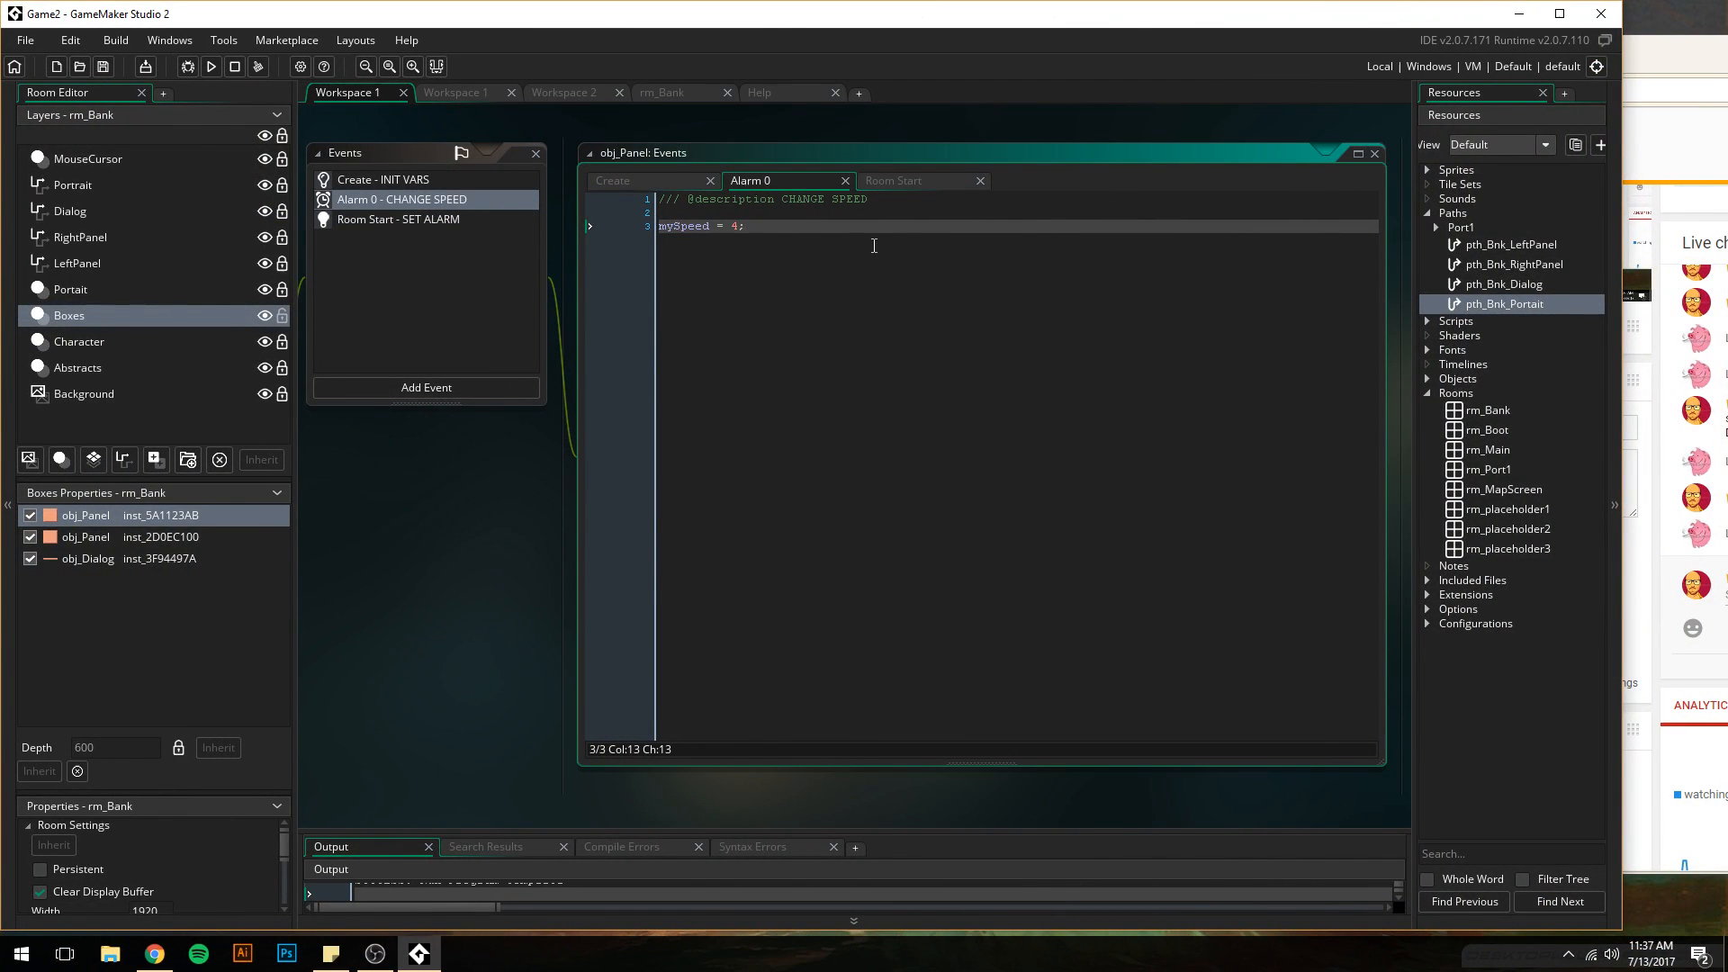
- Share obj_Panel's complete Alarm 0 event code in Slack's #help channel as a plain text snippet titled "Alarm0 Event"
left_click_drag(874, 245, 615, 205)
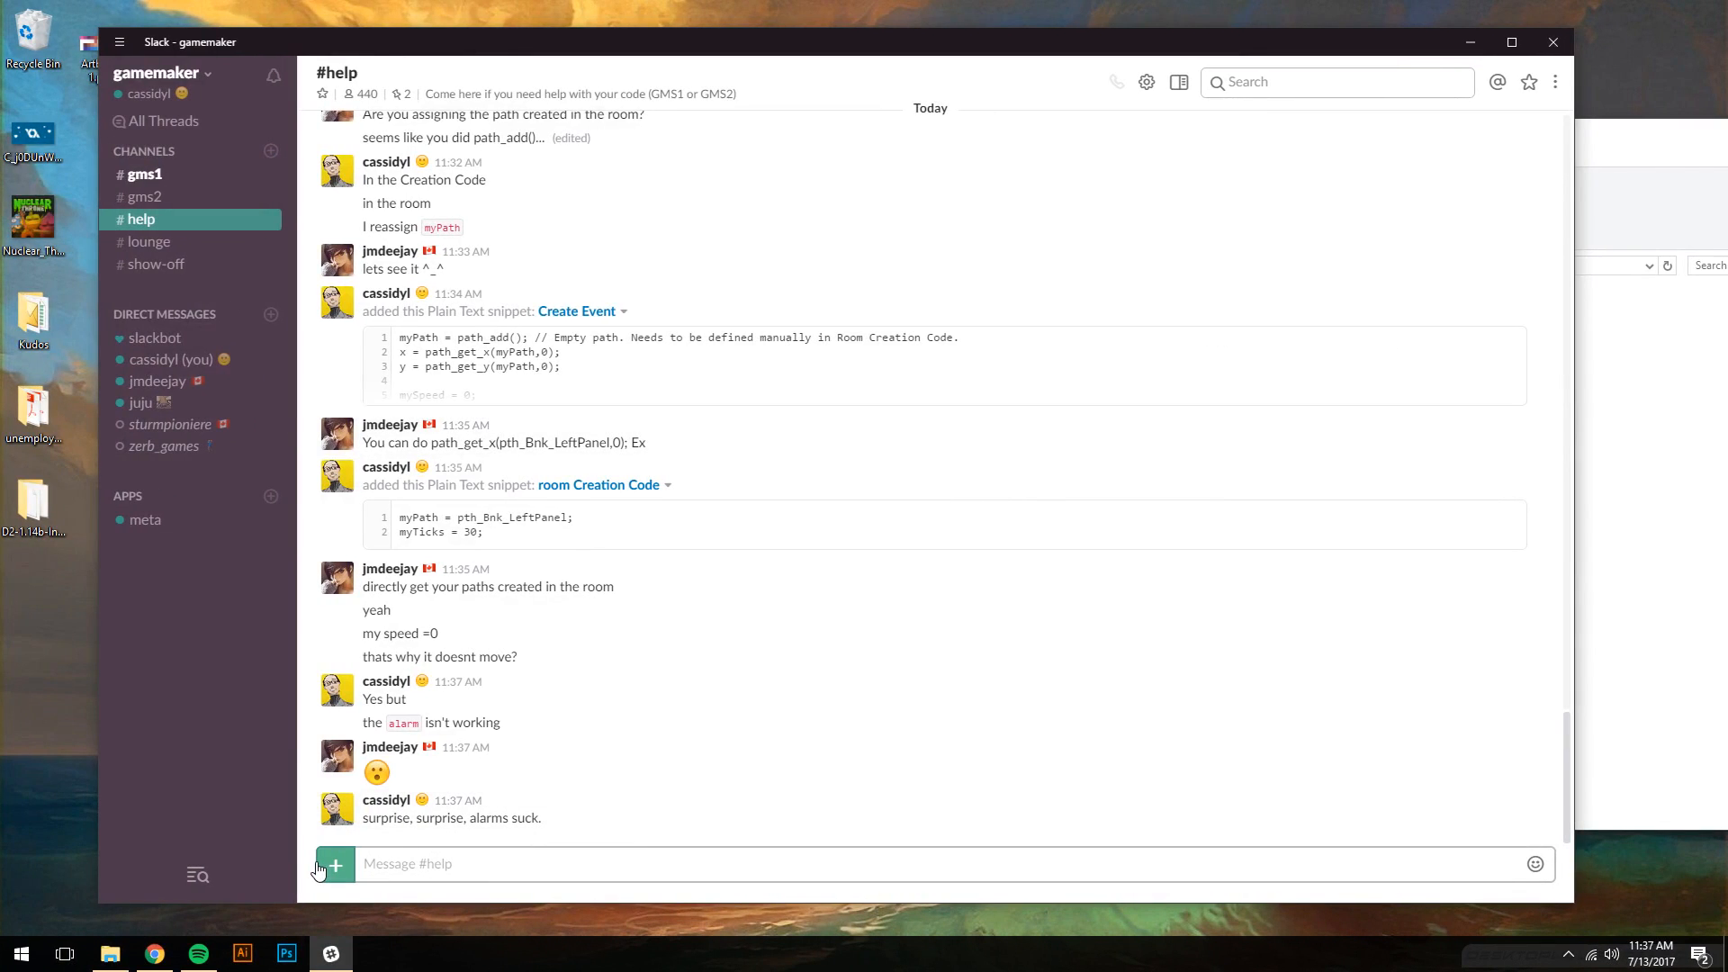
left_click(319, 866)
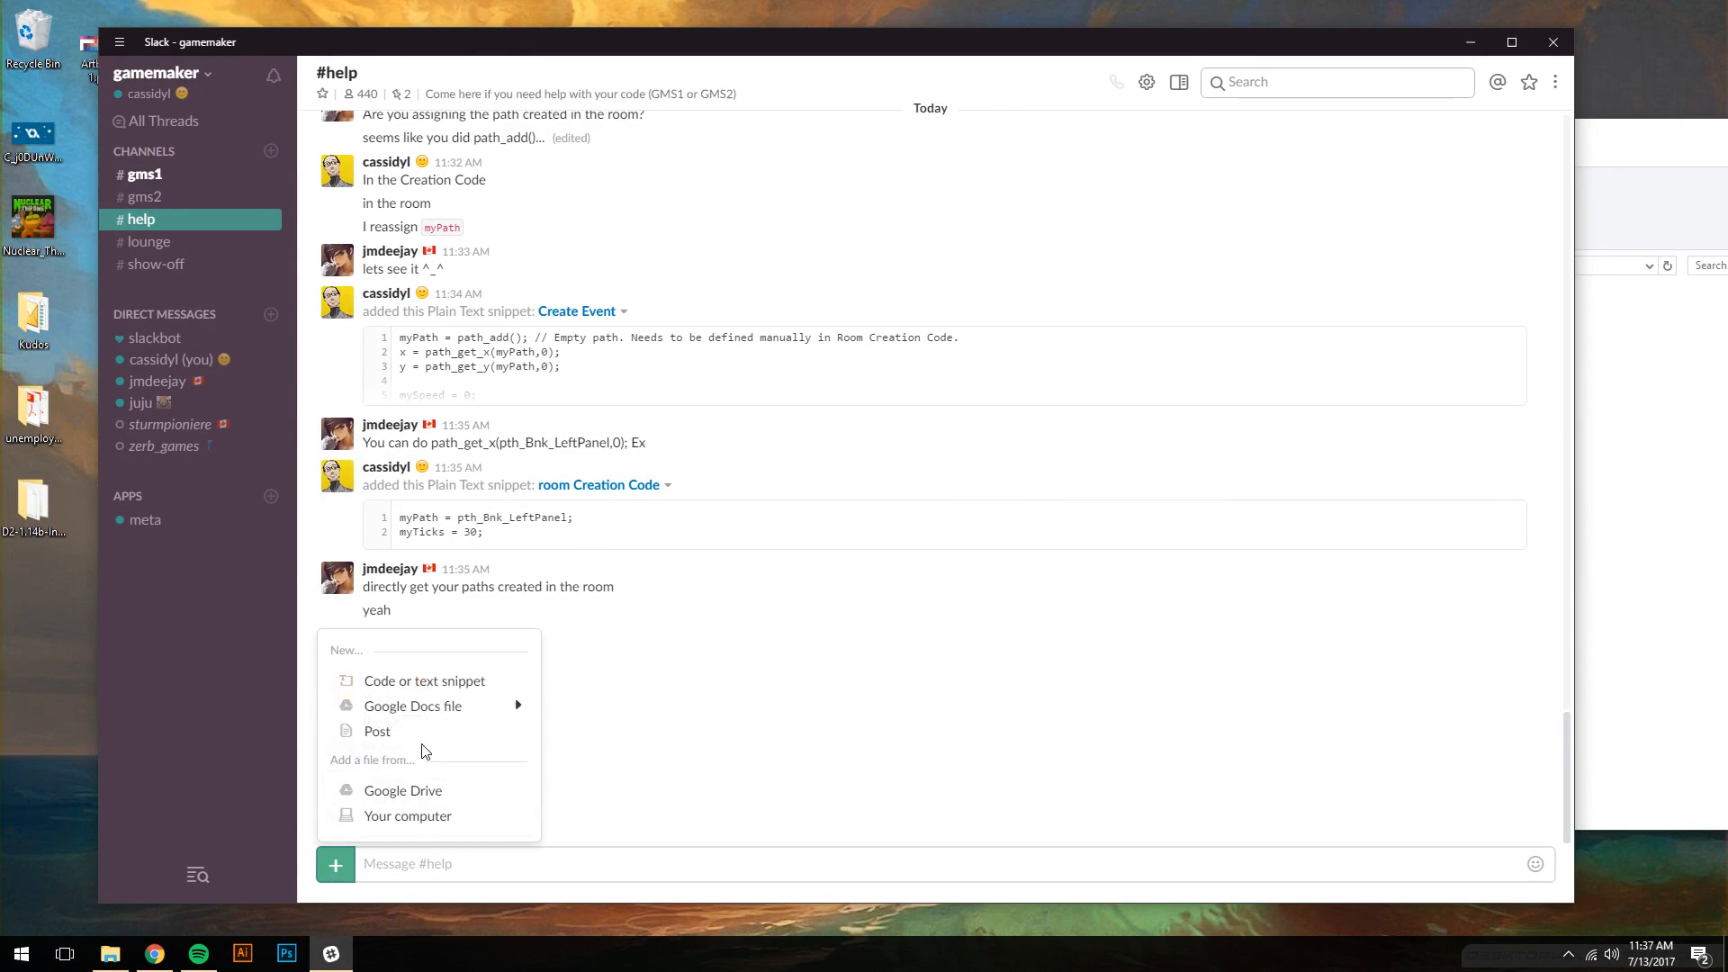
left_click(396, 682)
left_click(704, 223)
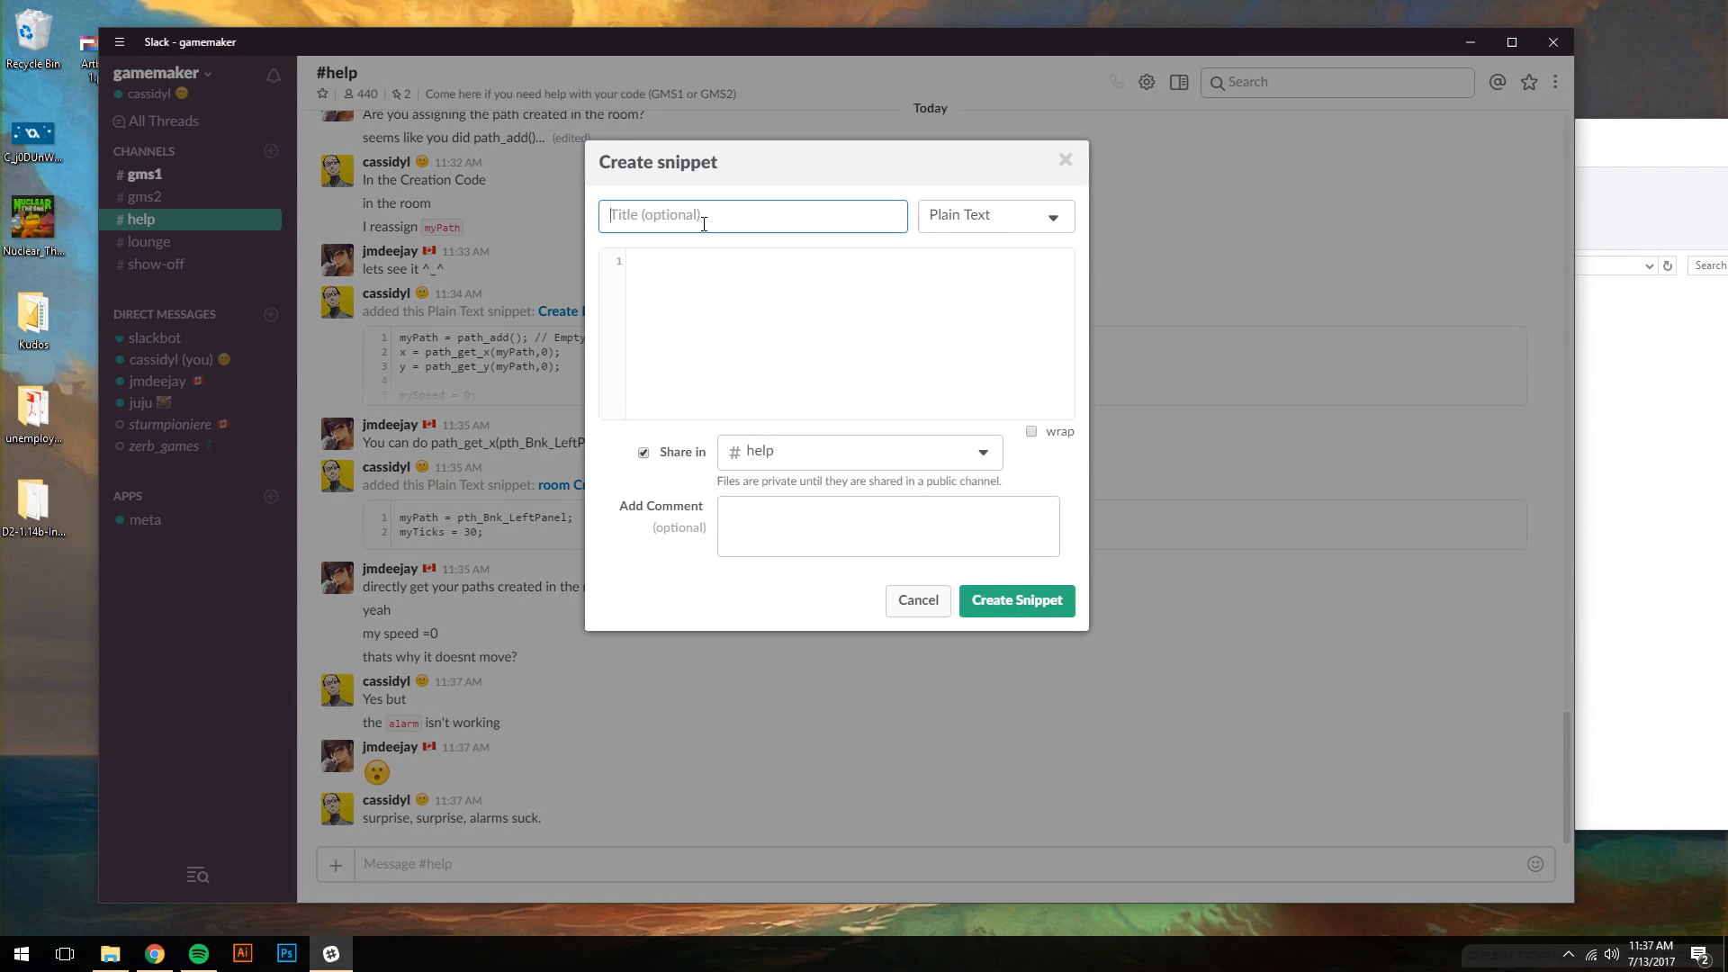
type("Alarm0 Event")
left_click(746, 327)
key("ctrl+v")
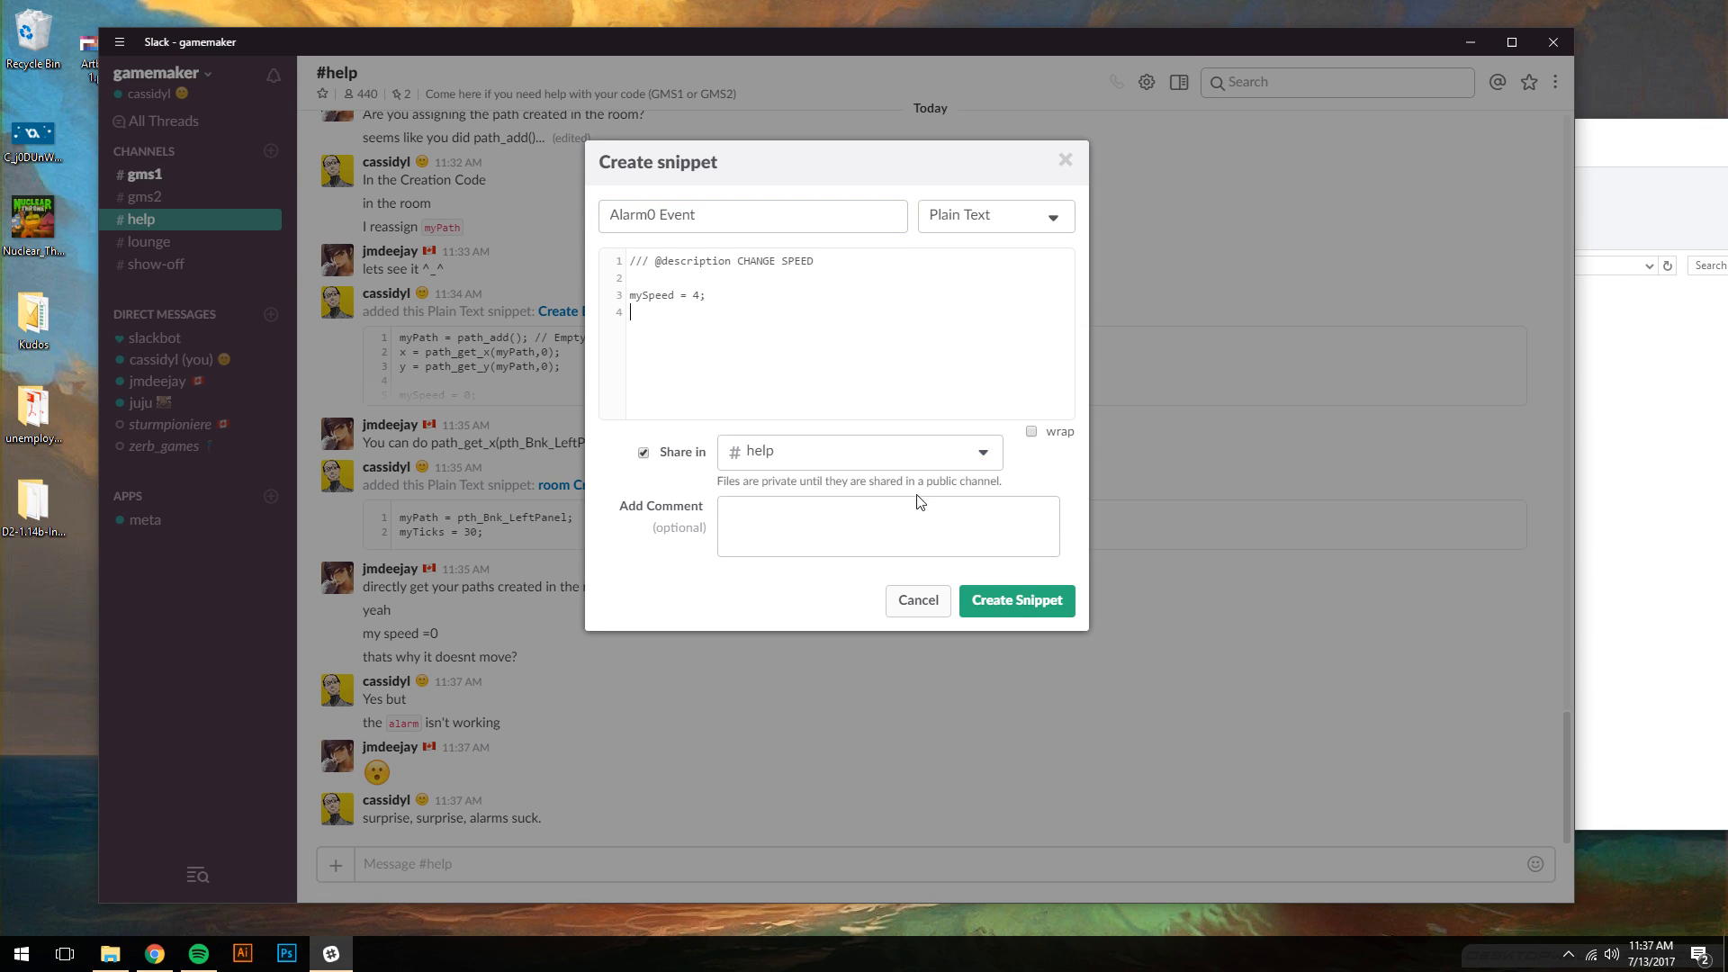
left_click(1012, 597)
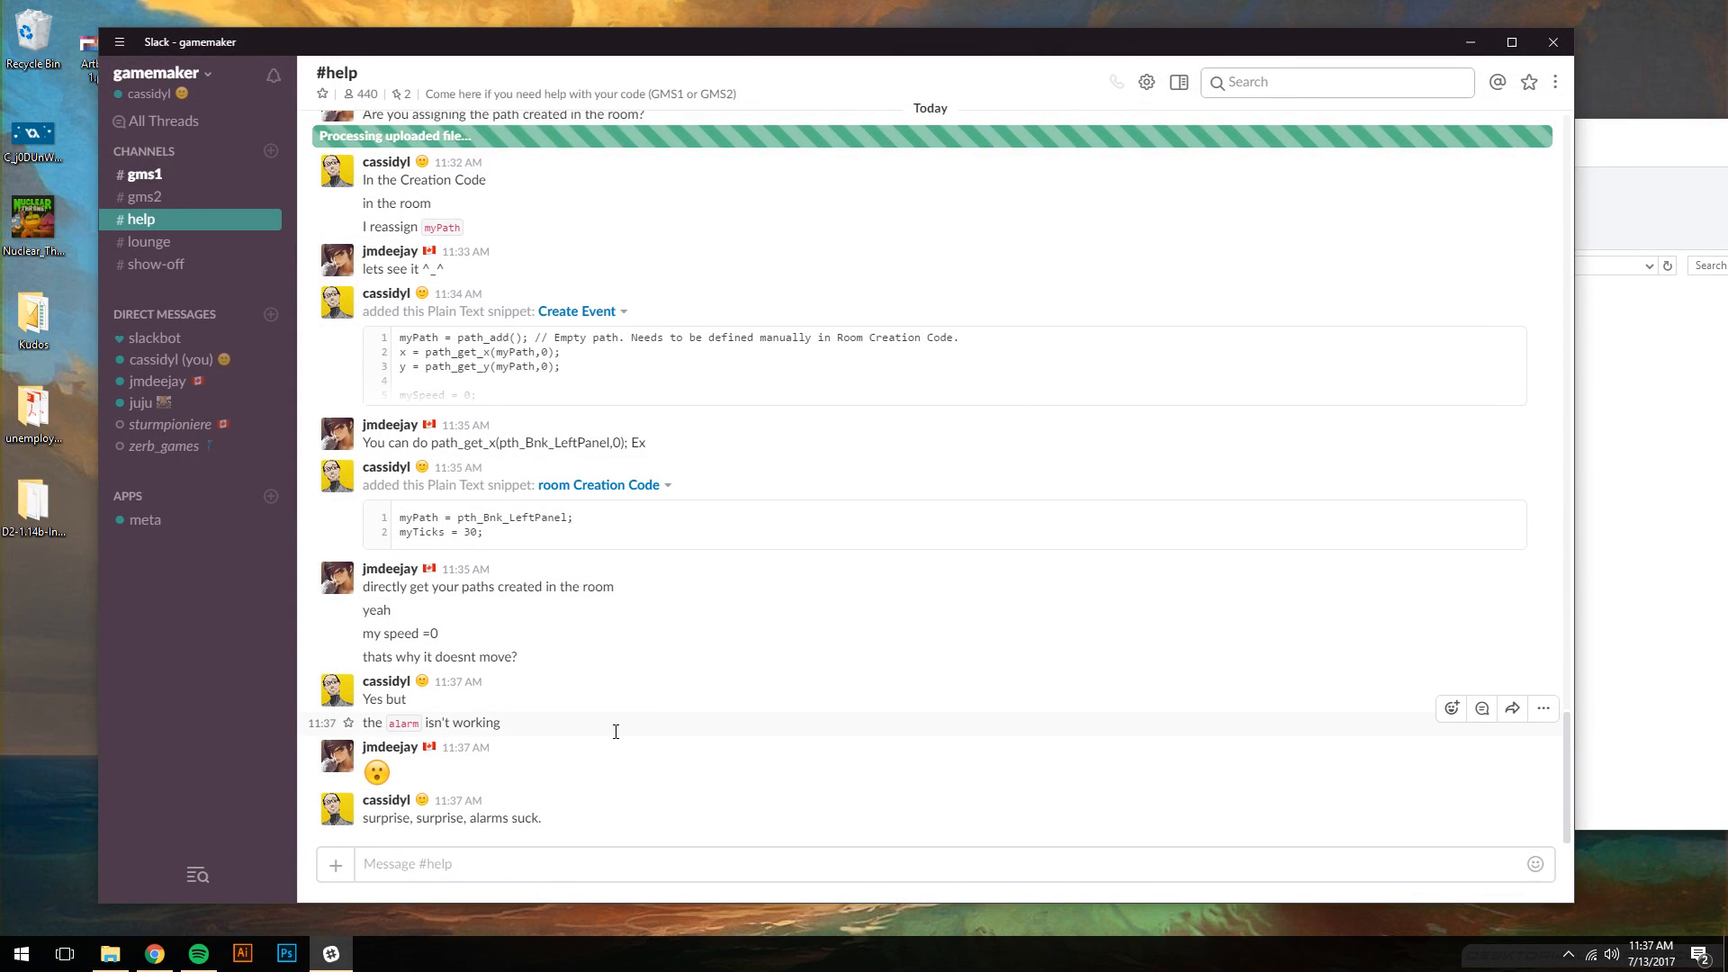
left_click(589, 863)
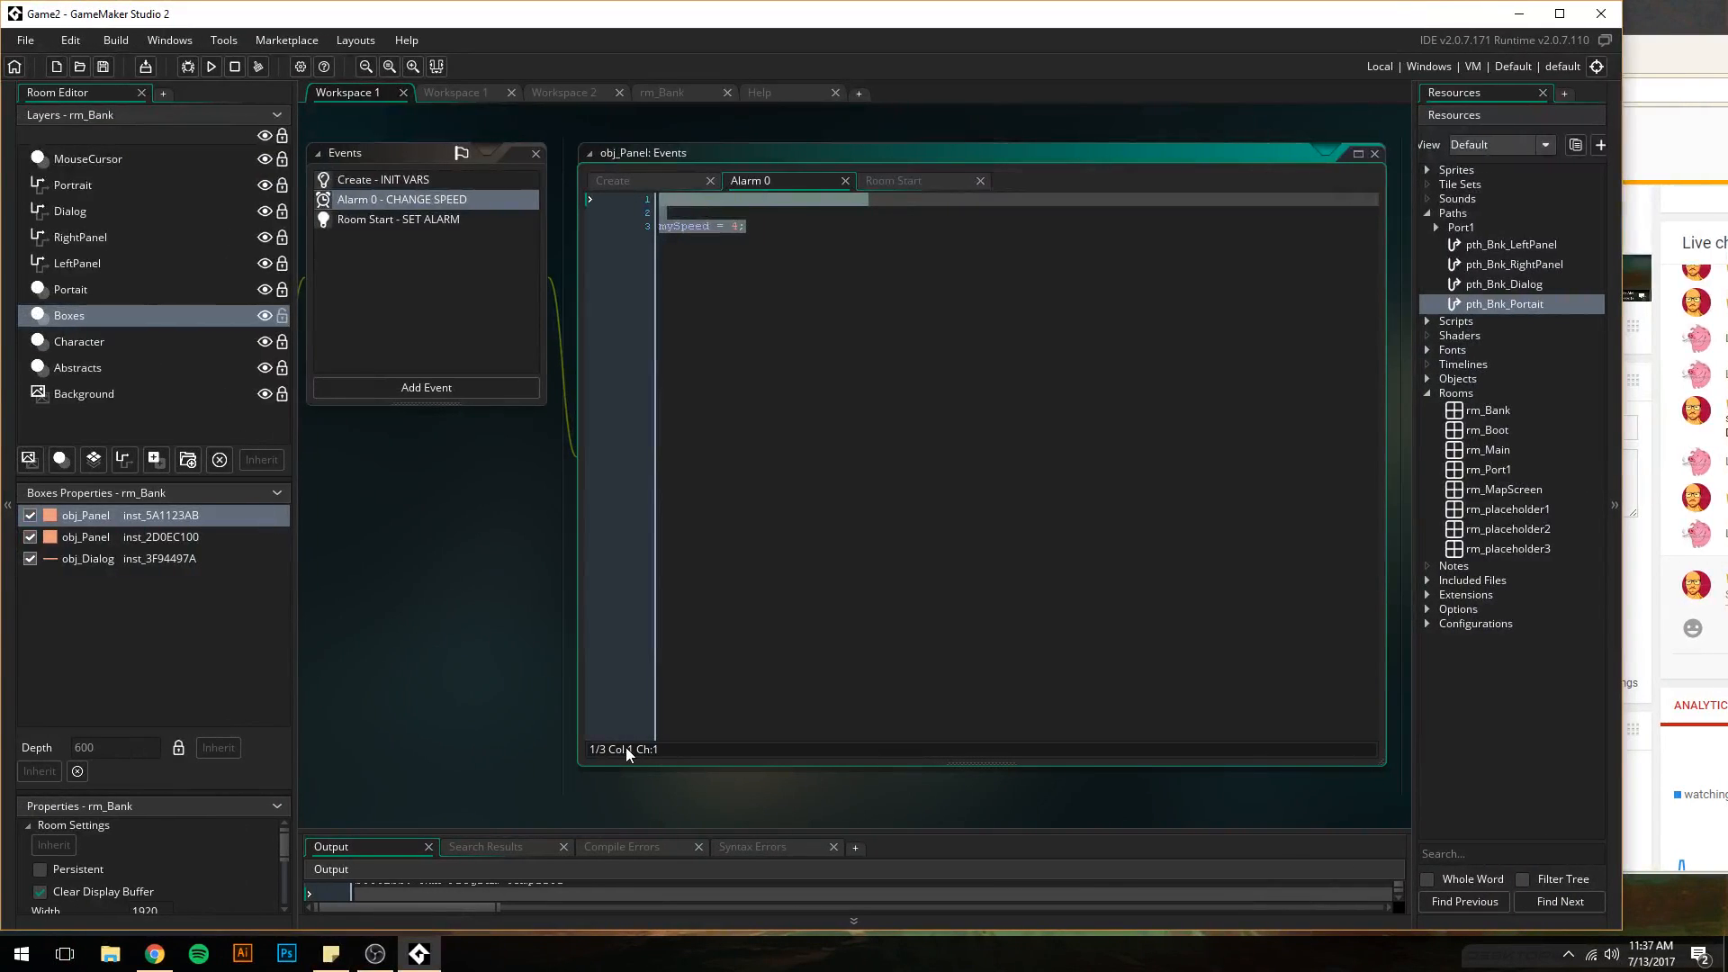
- Try myTicks = 60 in obj_Panel's Create event and run the game to test it
left_click(675, 182)
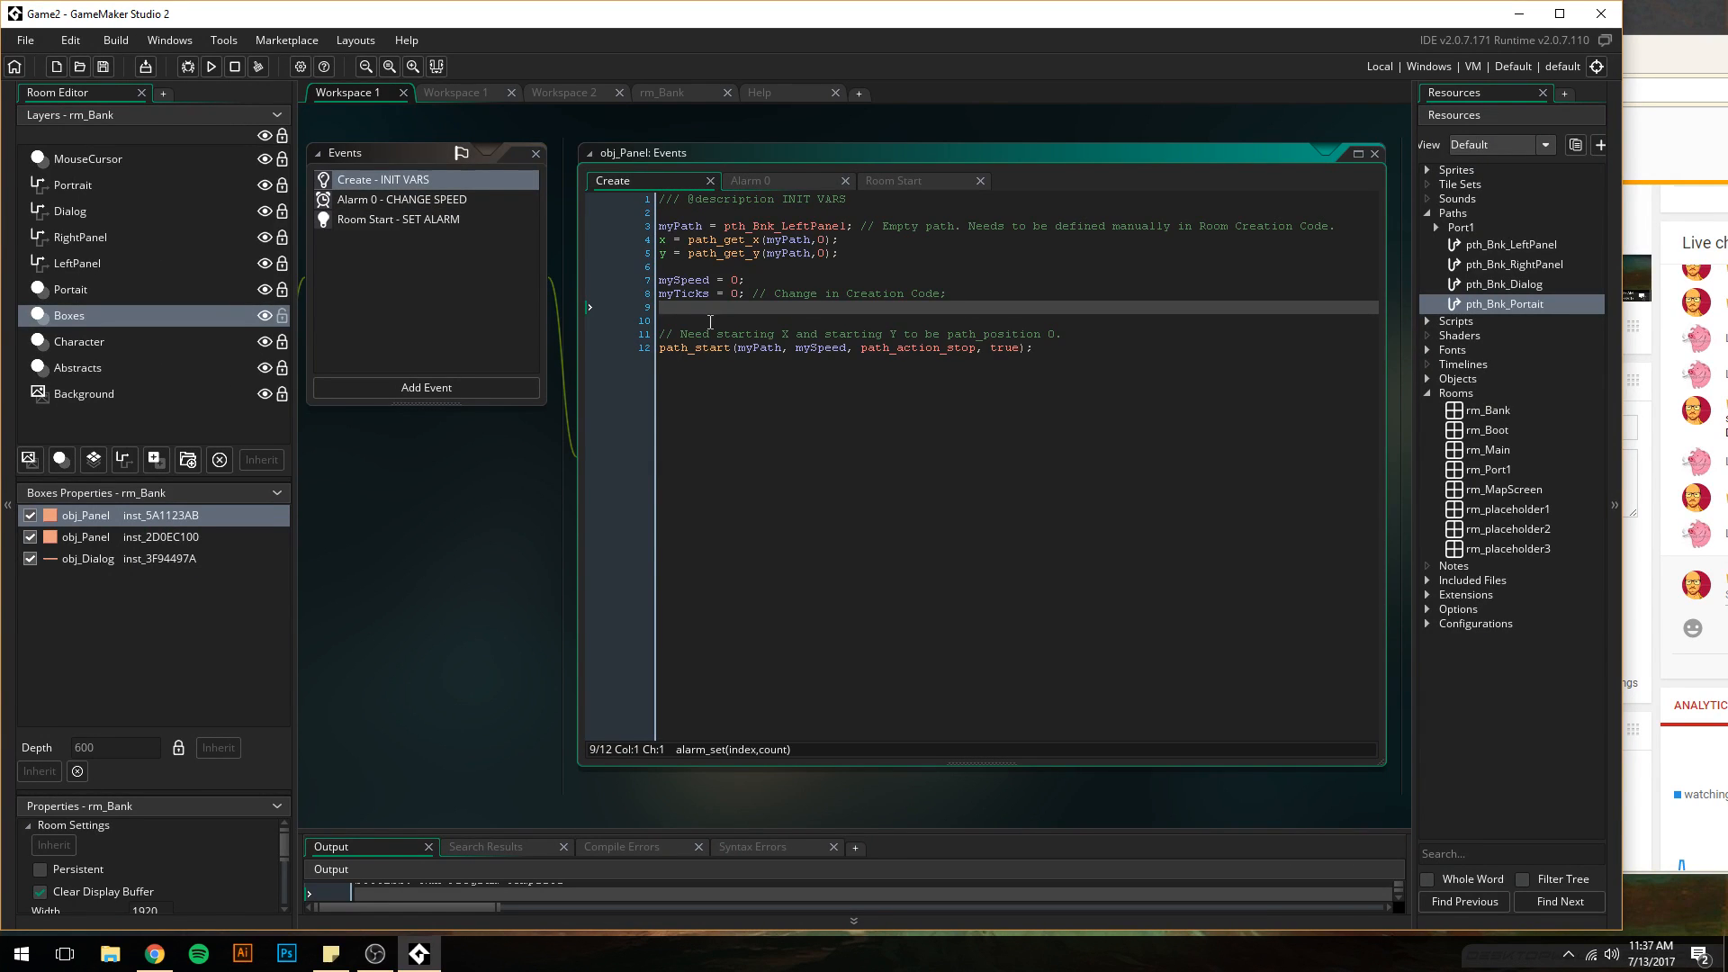
double_click(737, 294)
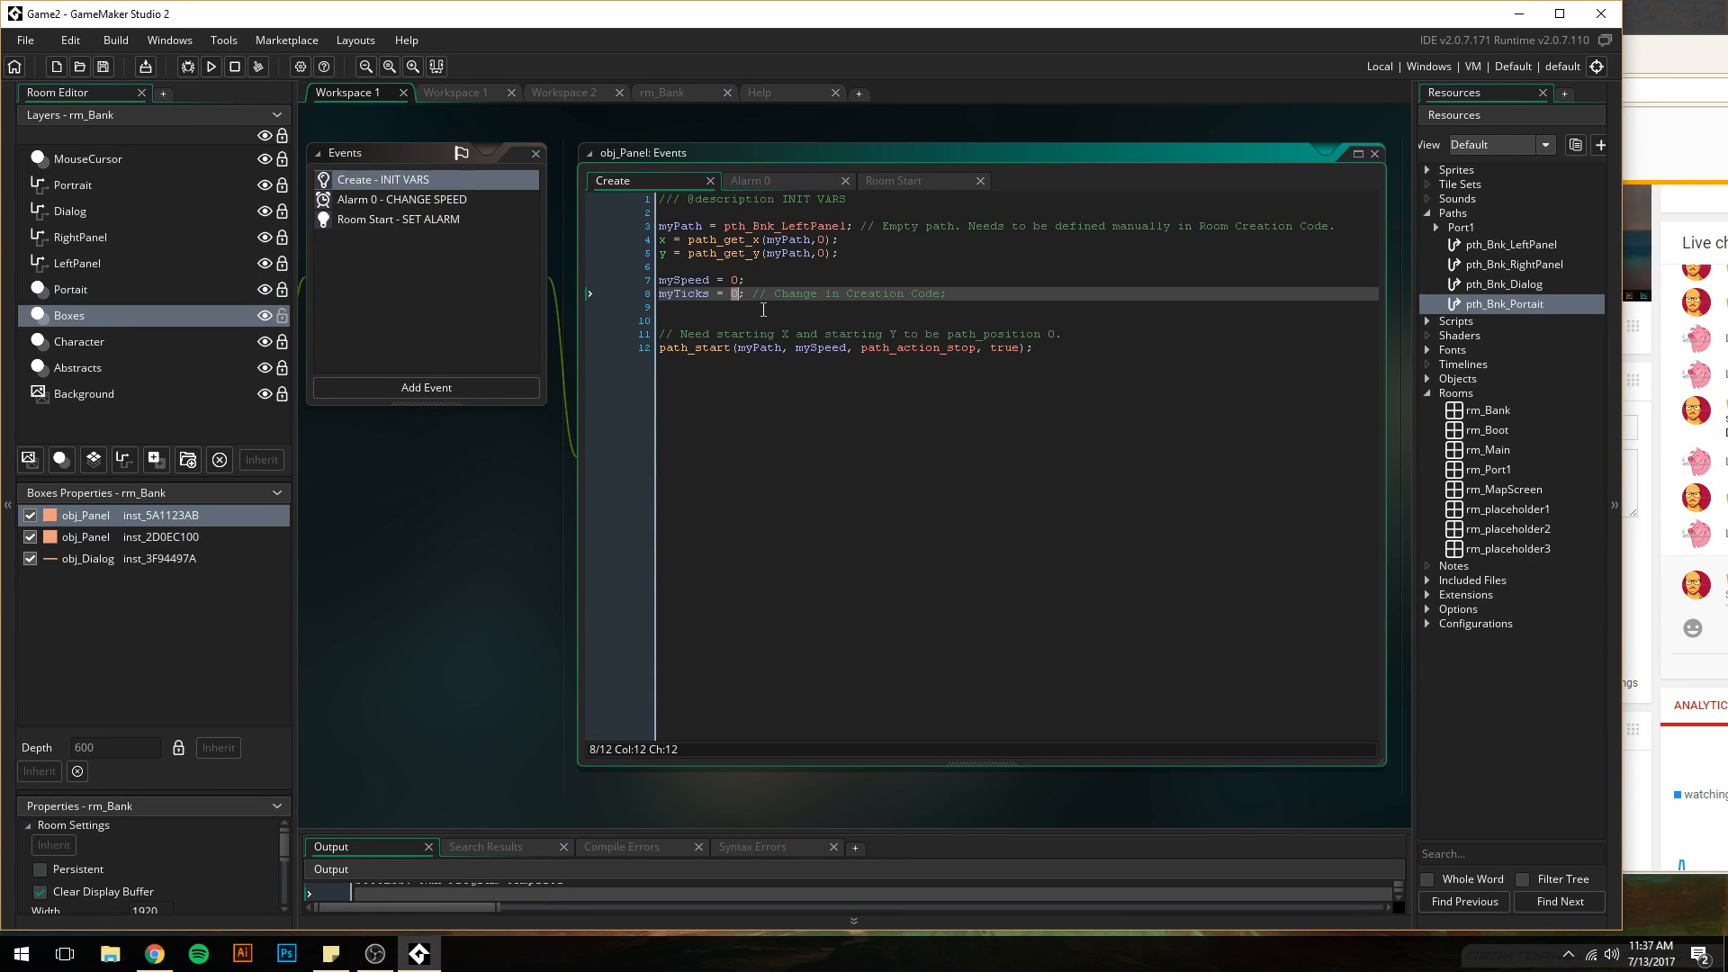
type("60")
key("Down")
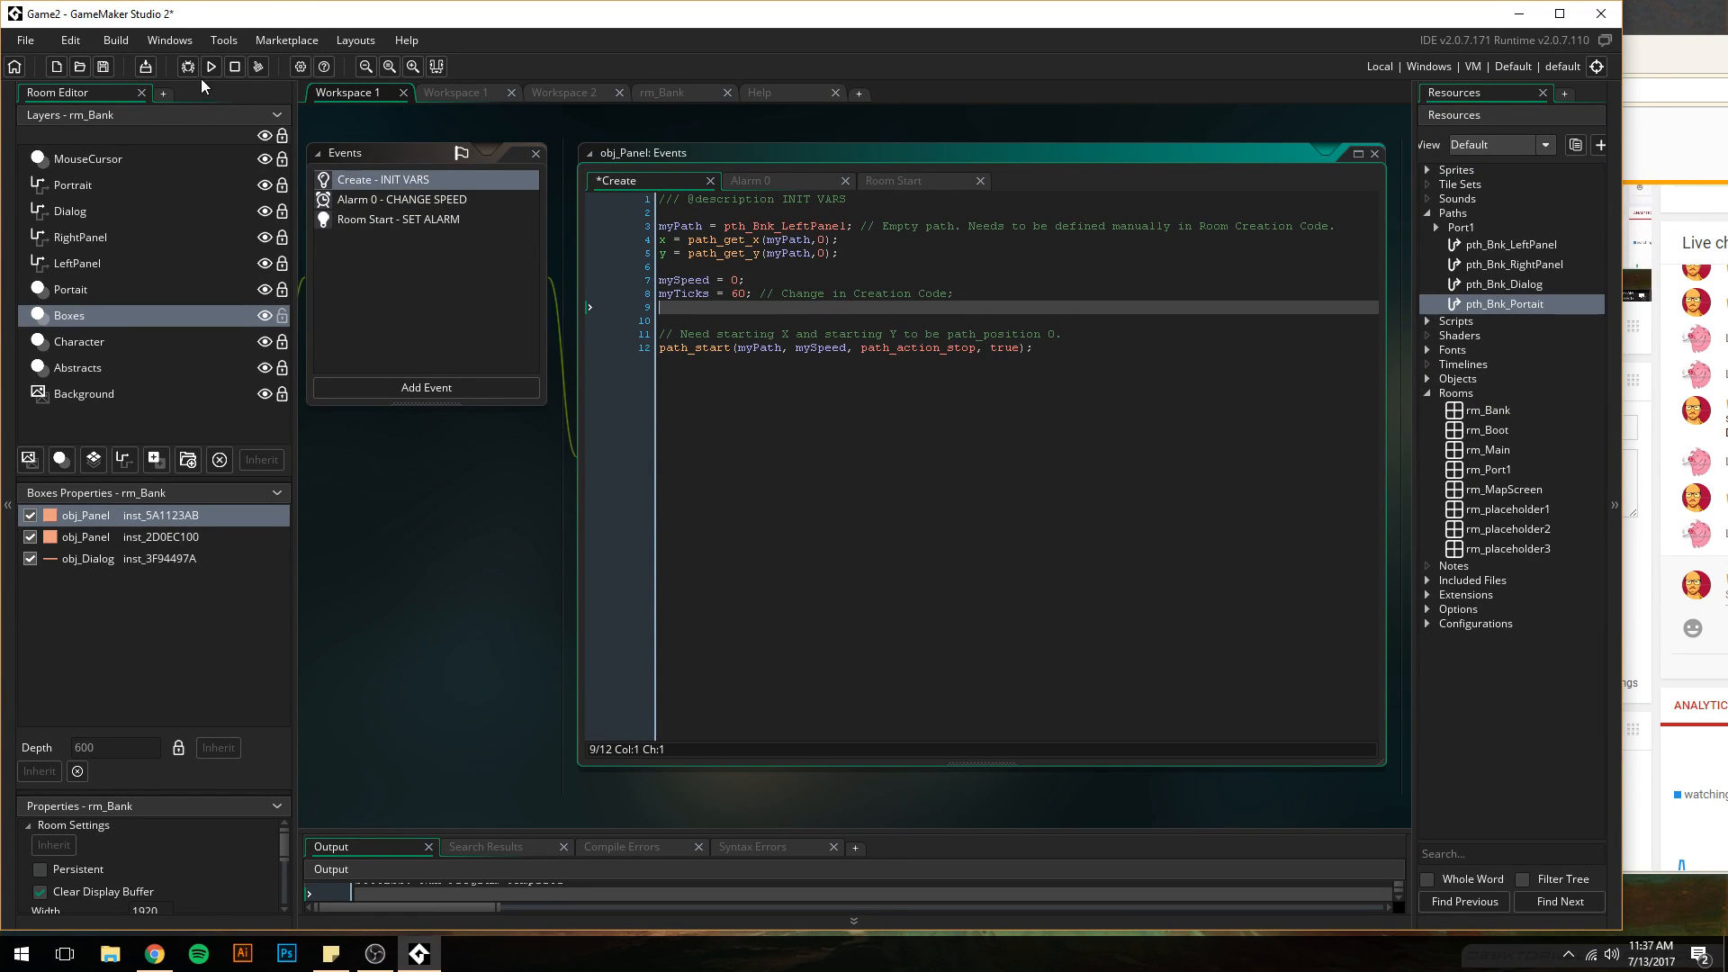
key("F5")
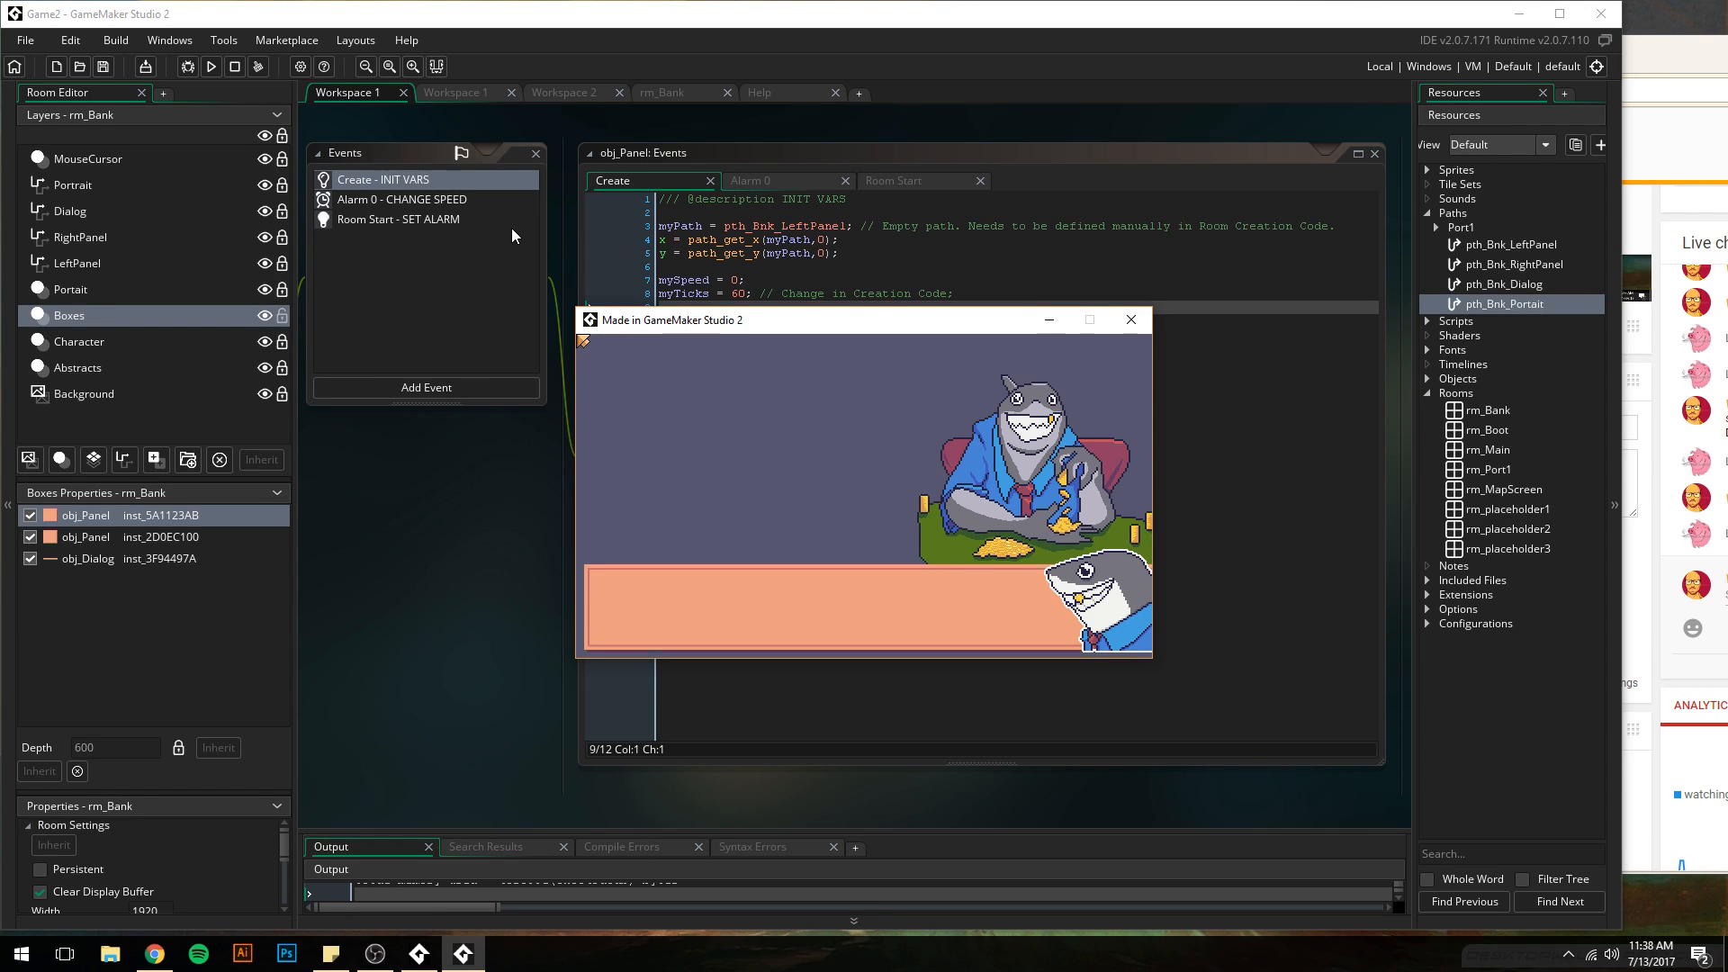
left_click(1131, 321)
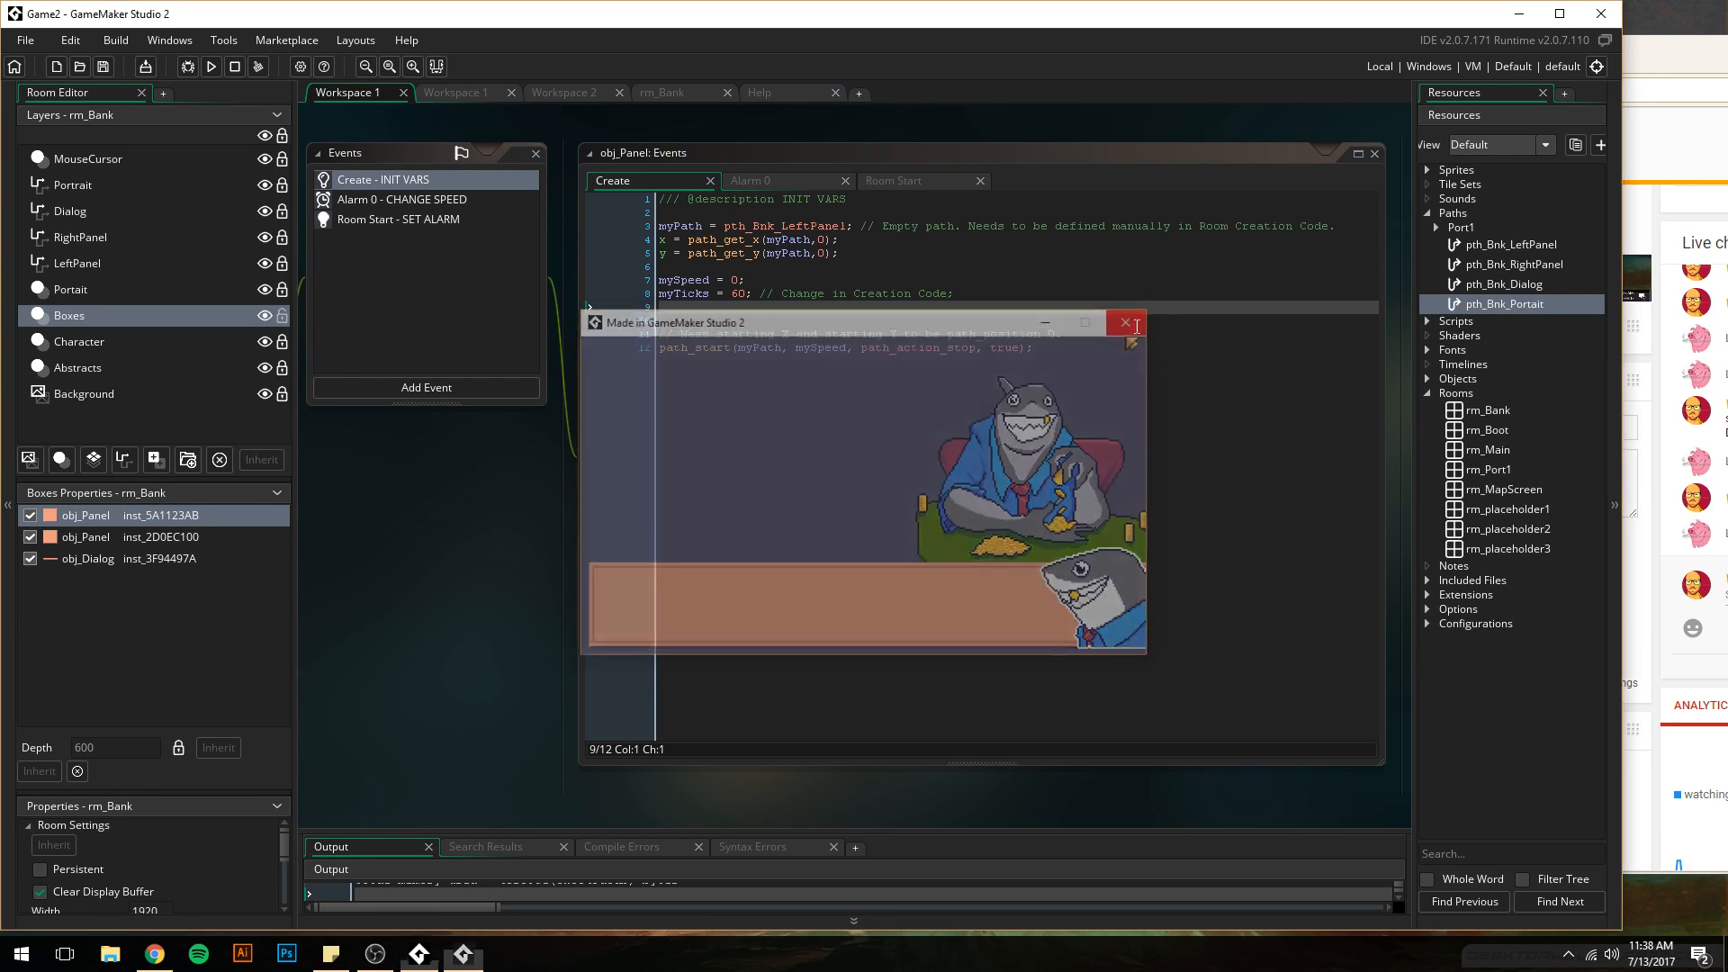
- Set myTicks back to 0 in obj_Panel's Create event
left_click_drag(746, 293, 733, 296)
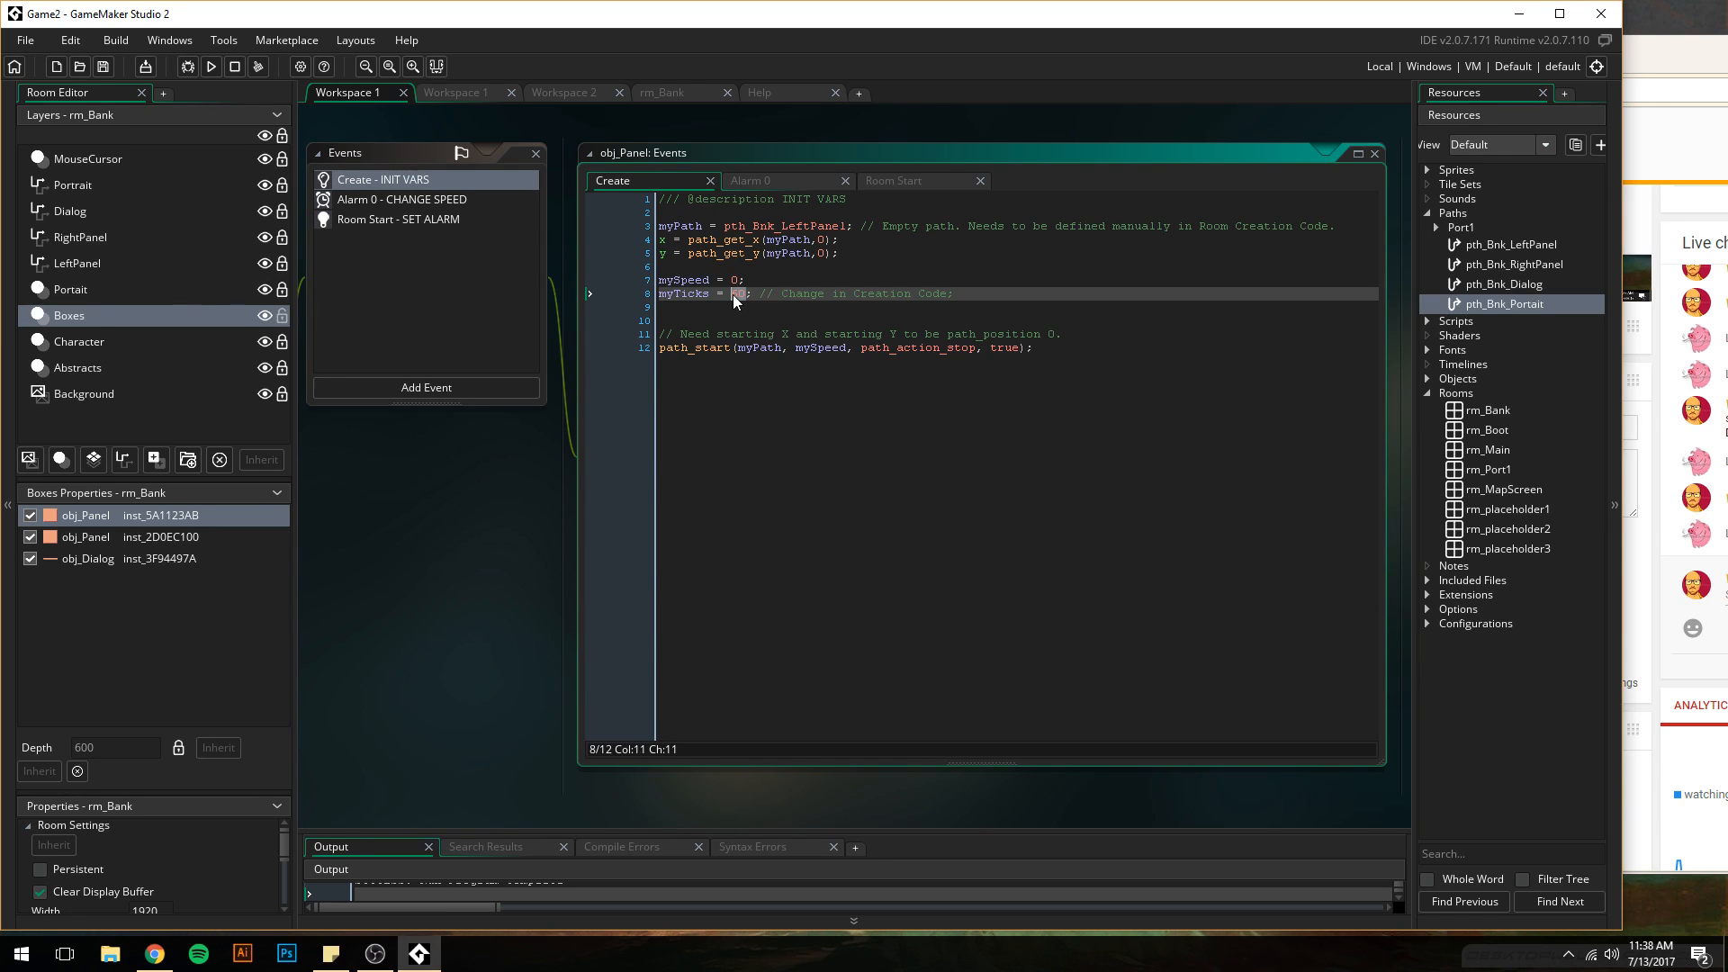
type("0")
left_click(739, 333)
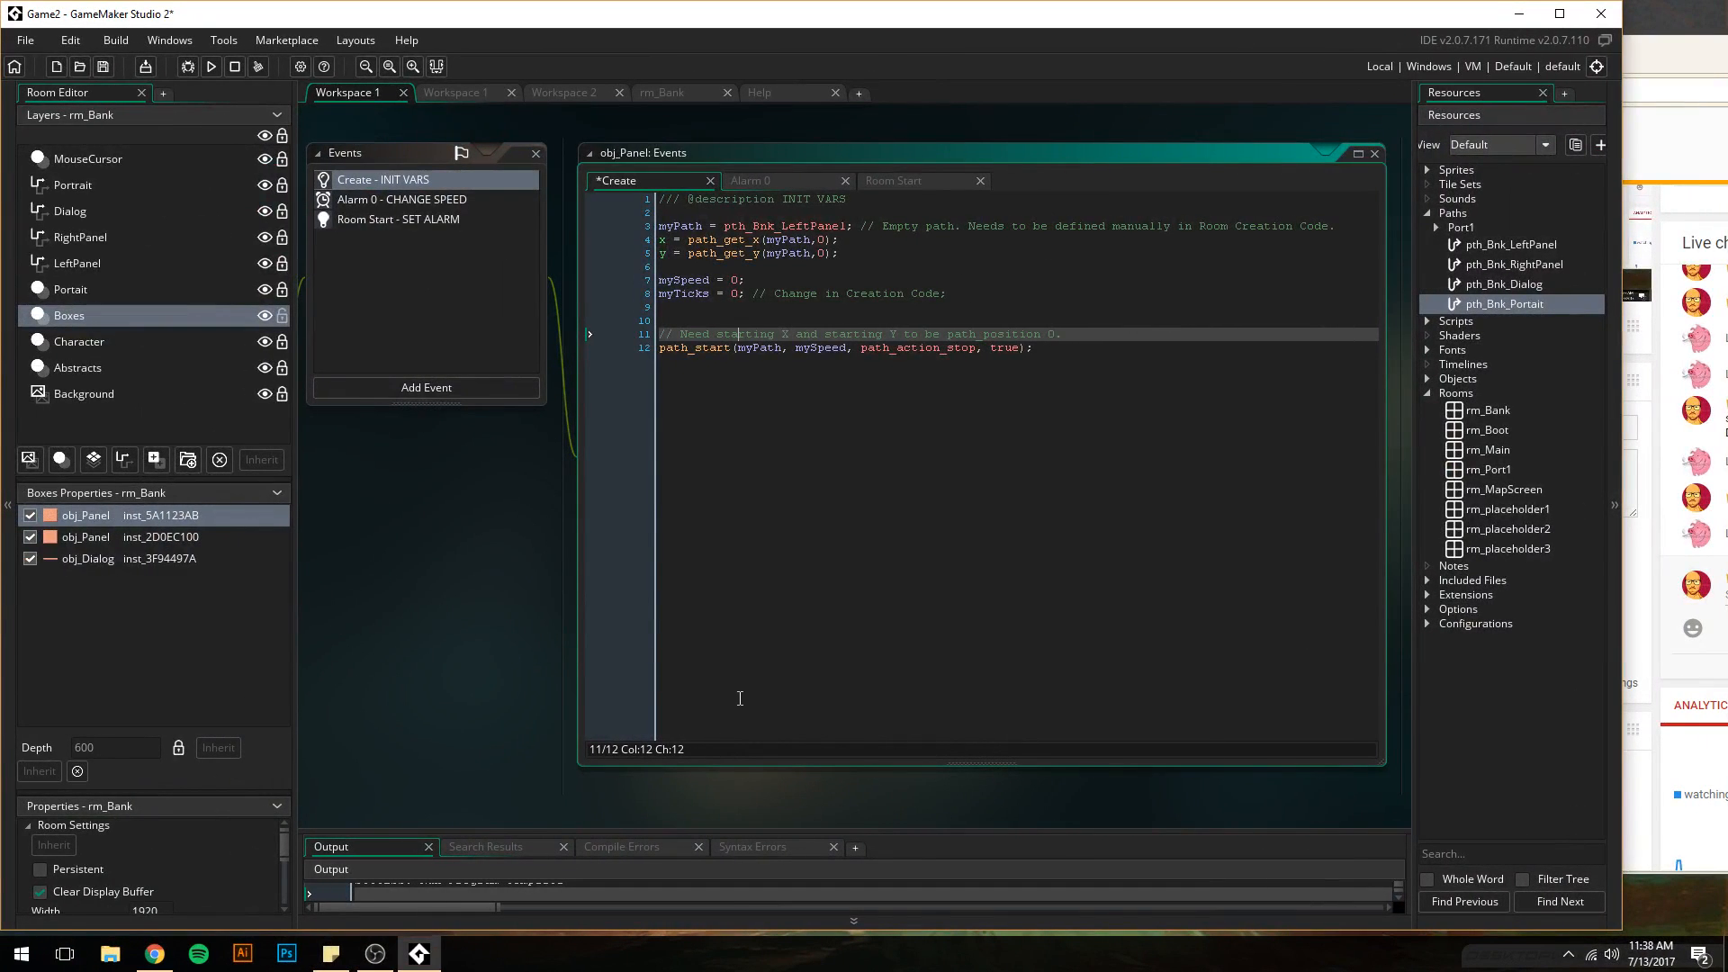
- Copy the alarm_set(0, myTicks); line from obj_Panel's Room Start event and switch to Slack's #help channel
left_click(363, 220)
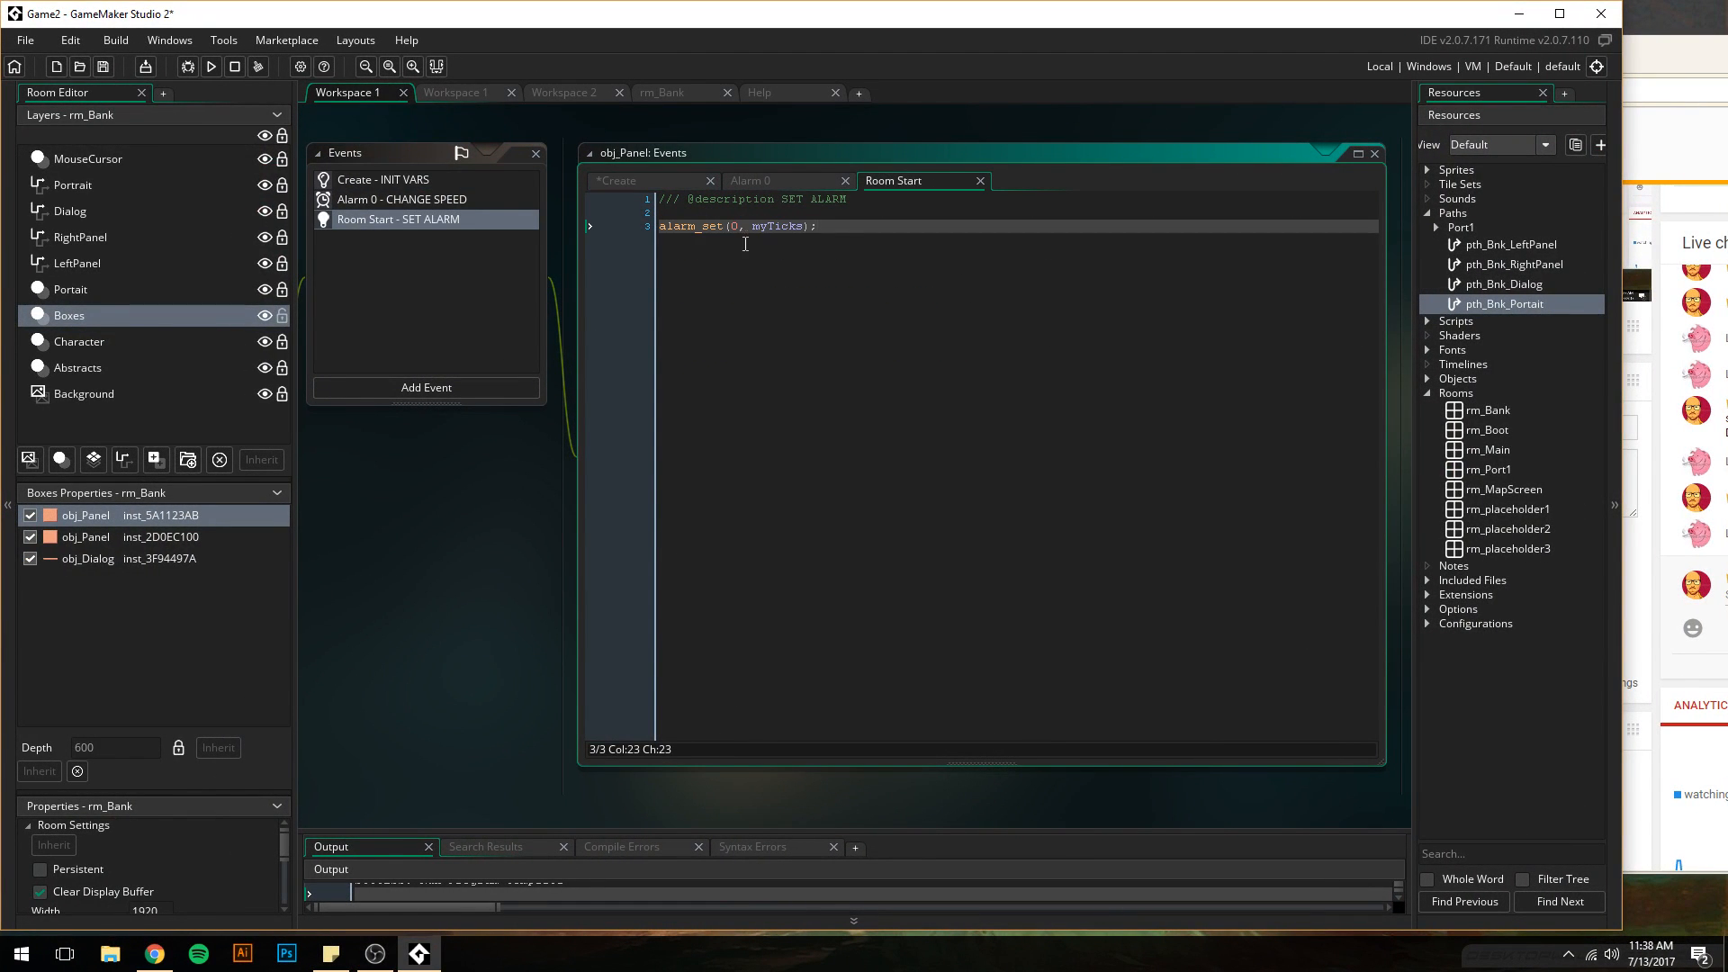
key("shift+Home")
key("ctrl+c")
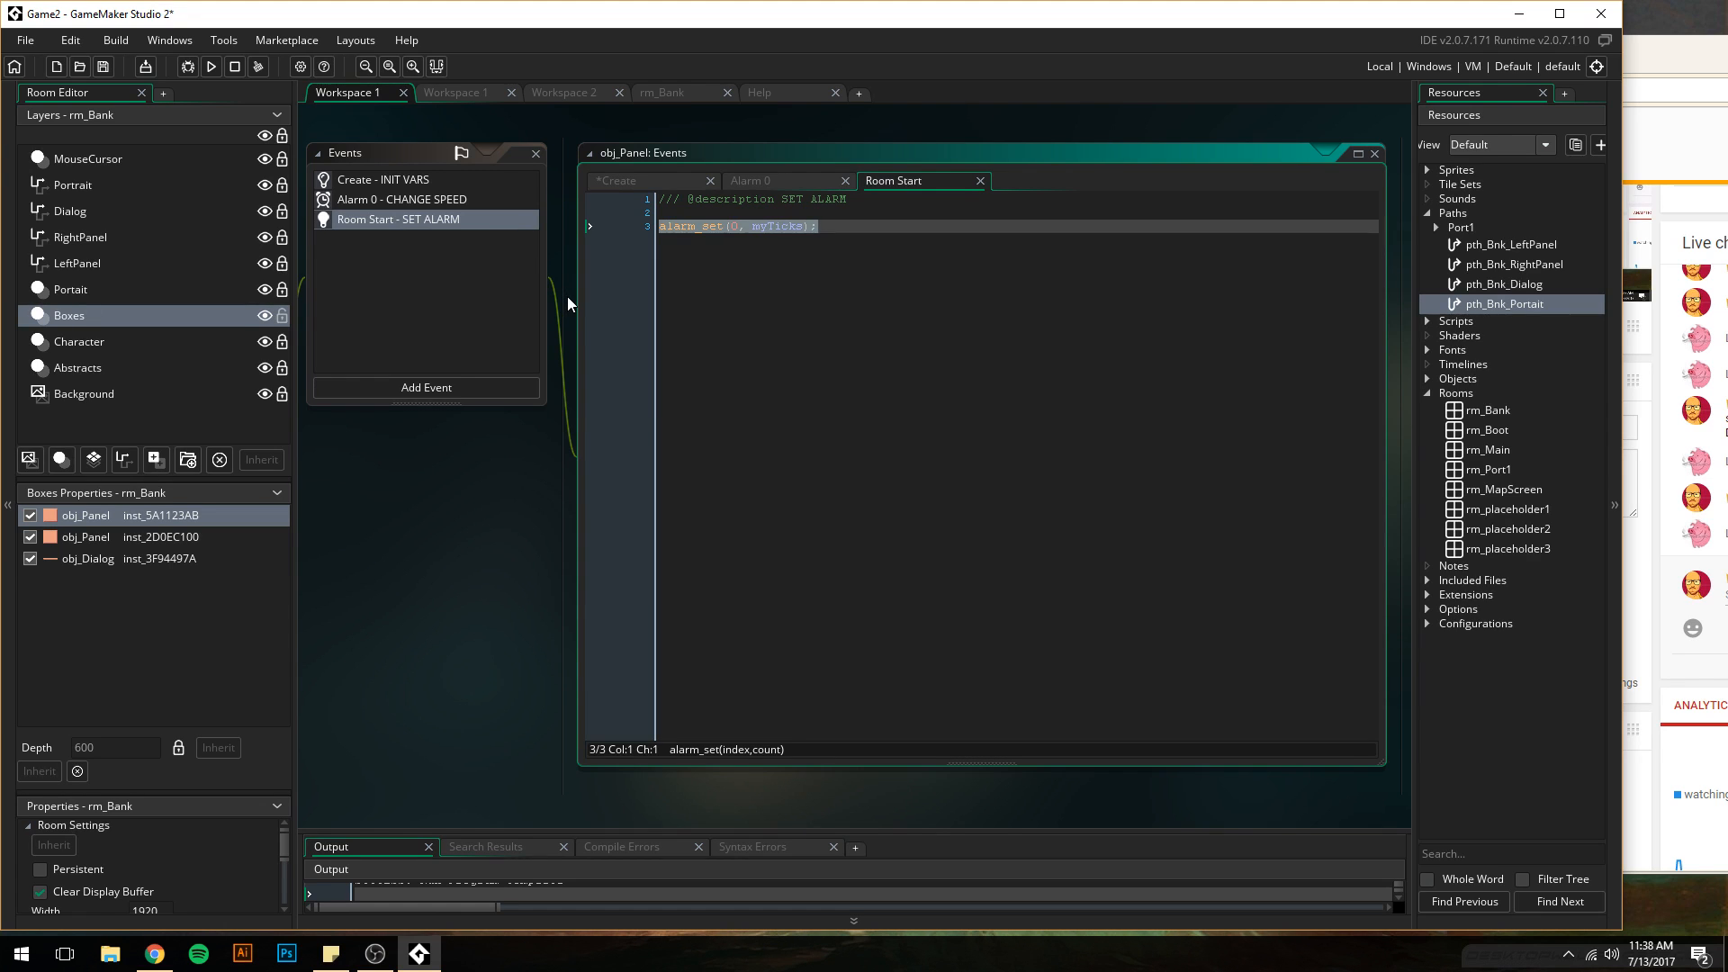
key("ctrl+super+Right")
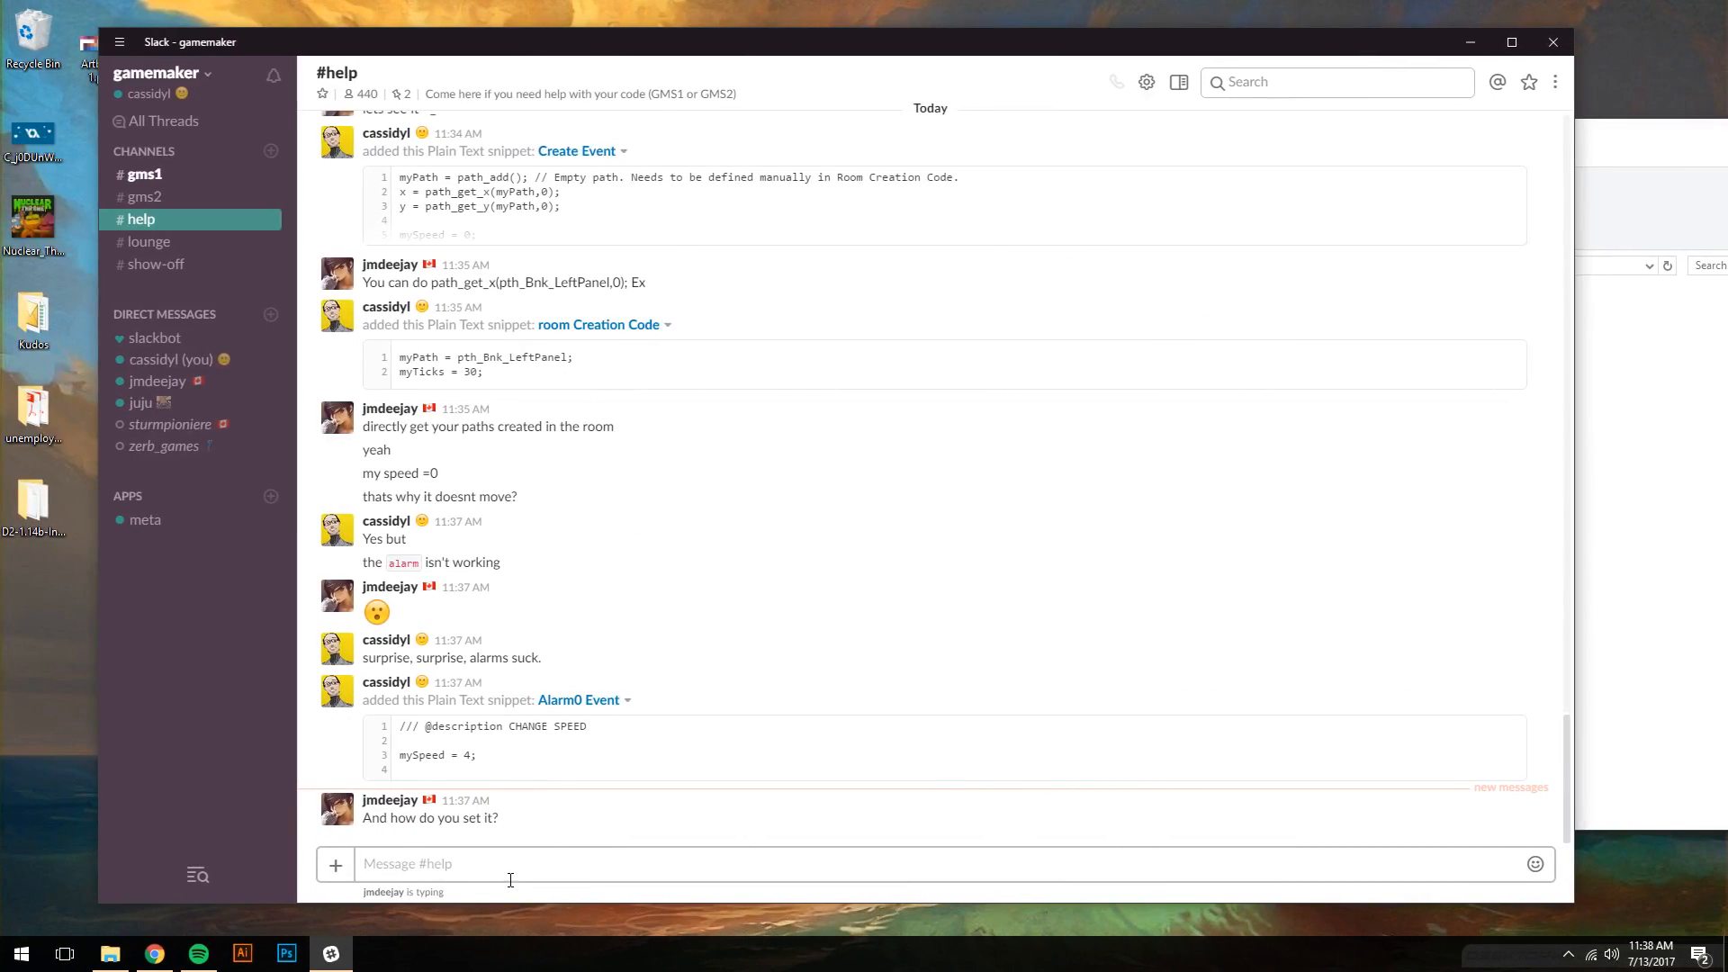
- Post alarm_set(0, myTicks); as inline code in #help and explain that `myTicks` is an int that is re-written in the Creation Code in room
type("``")
key("ctrl+v")
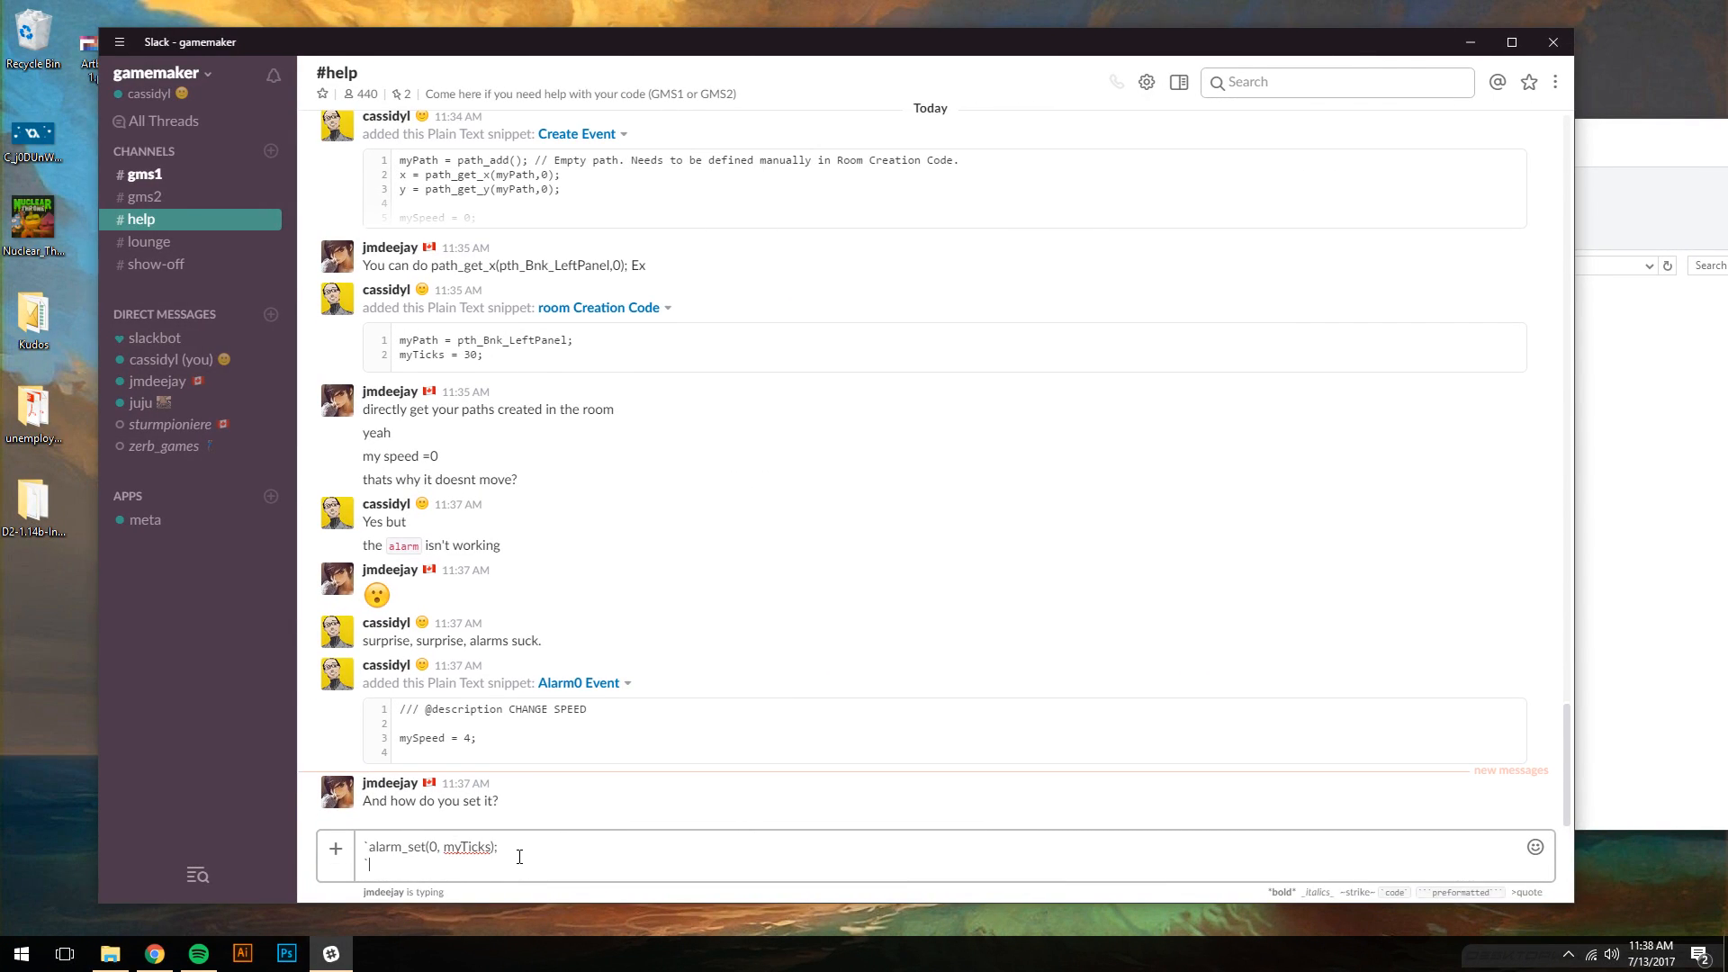
key("BackSpace")
key("Return")
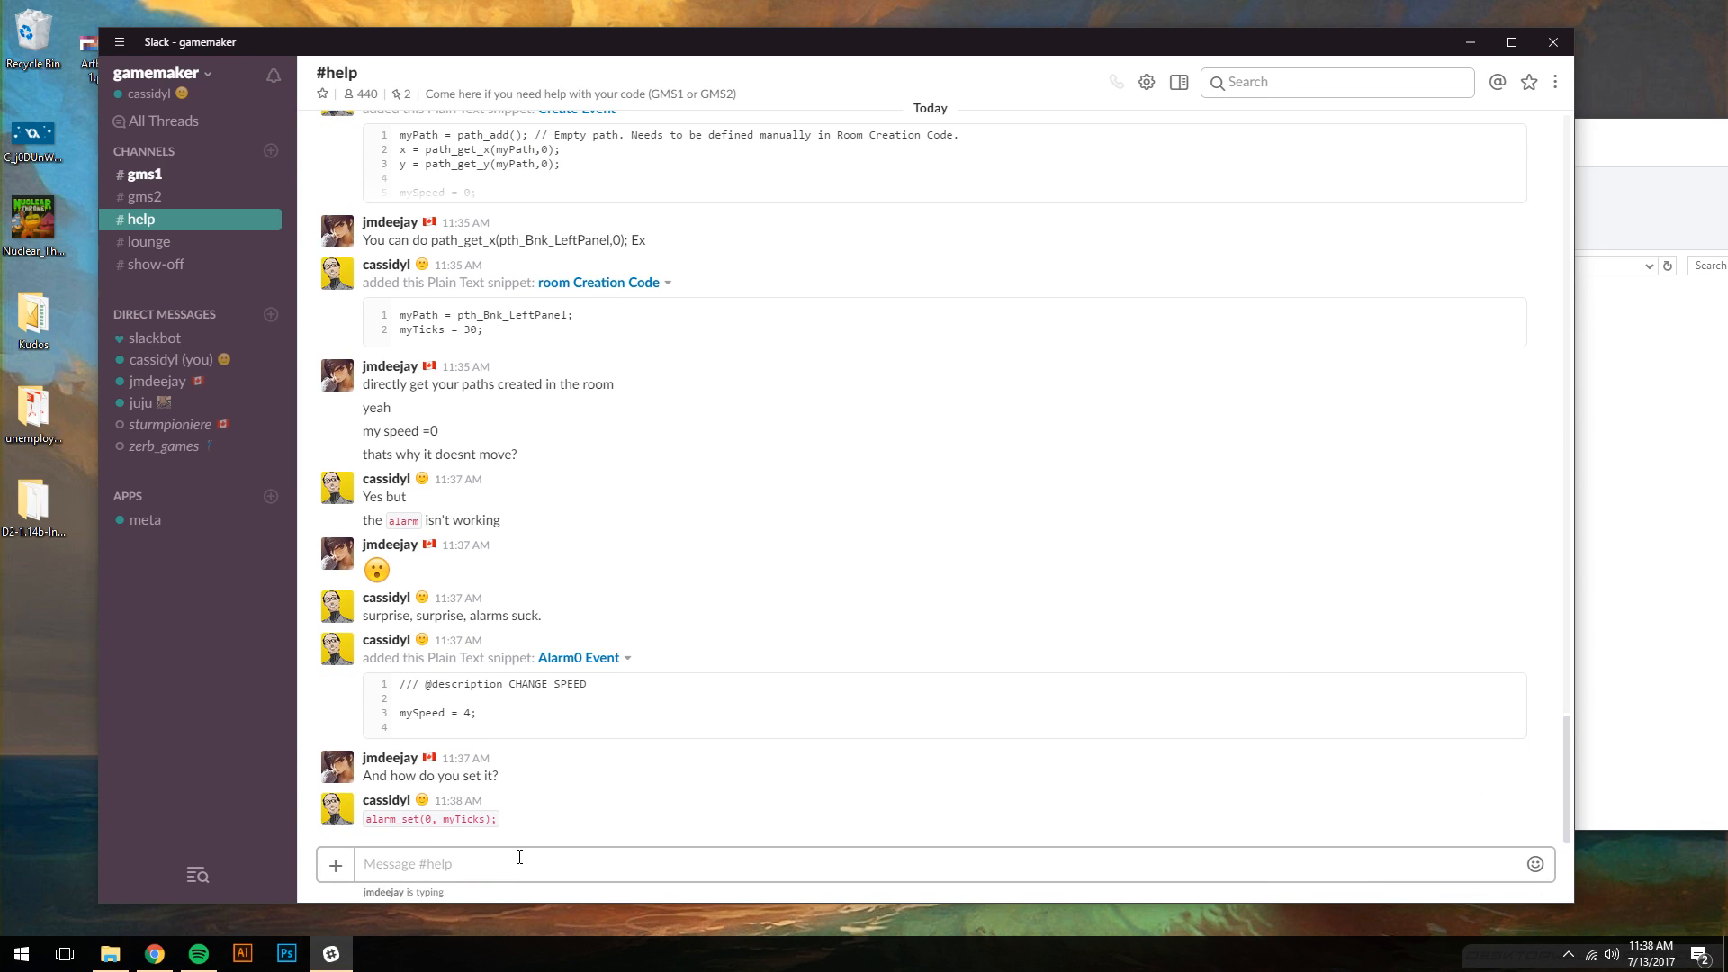
type("where ")
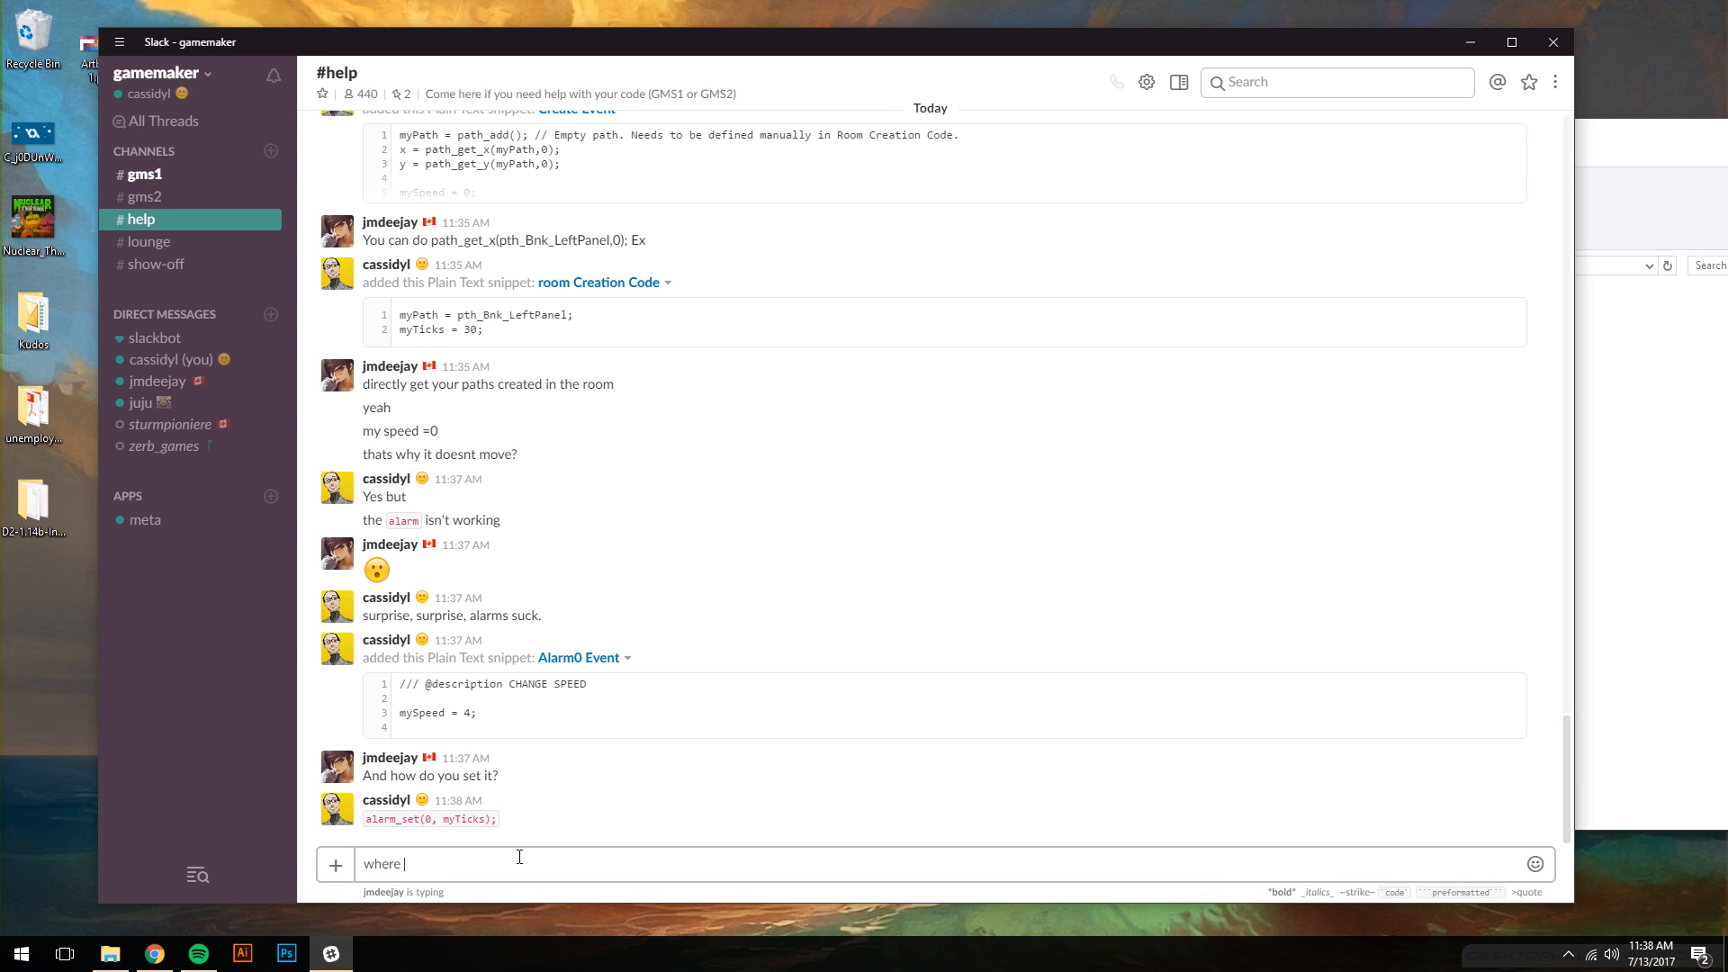
type("`myTicks` is an int that is re-written in the Creation Code in room.")
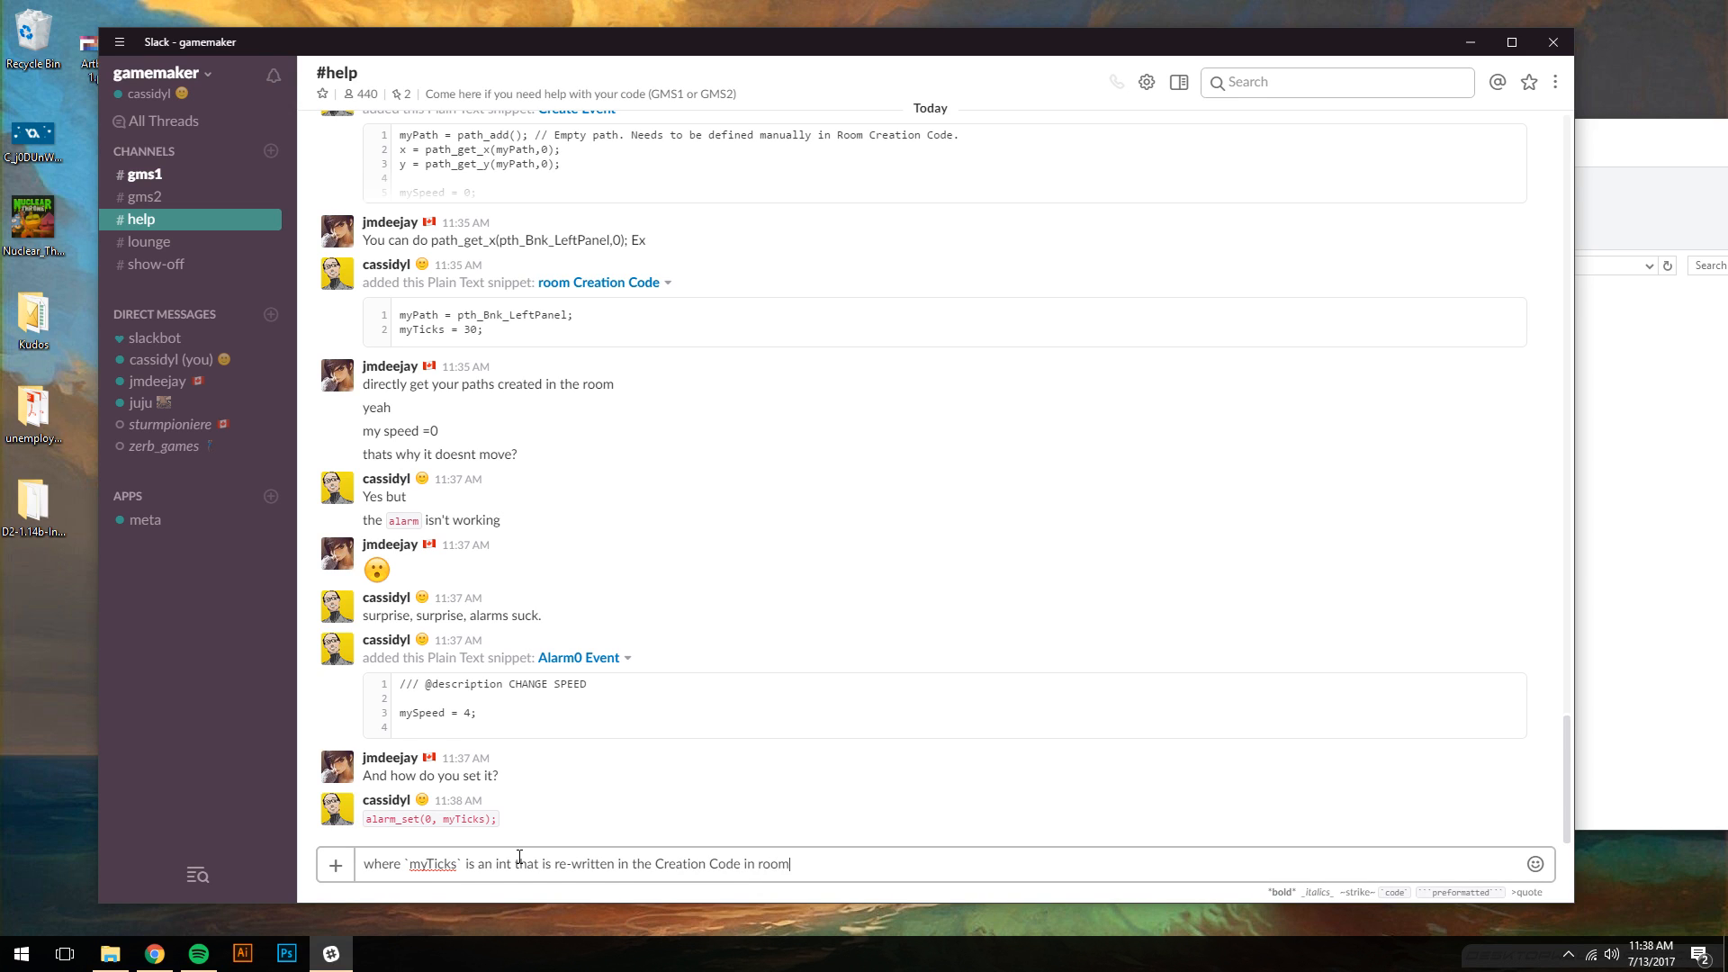
key("Return")
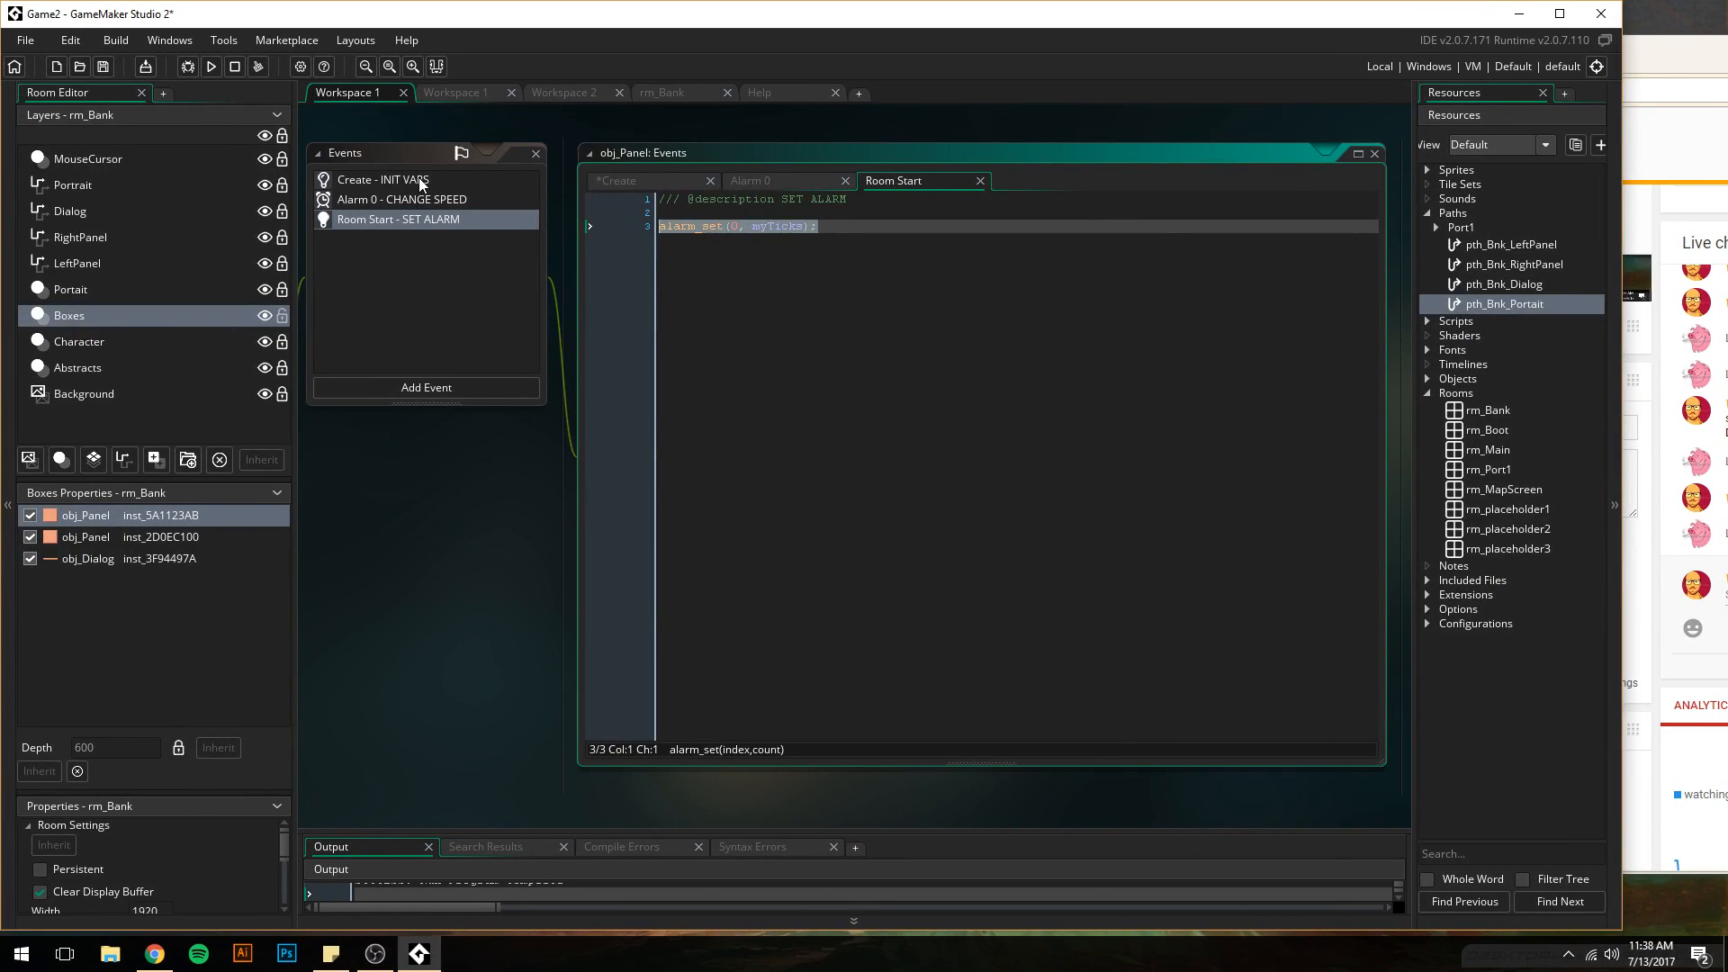
- Set myTicks to 1 in obj_Panel's Create event and run the game to test it
left_click(419, 178)
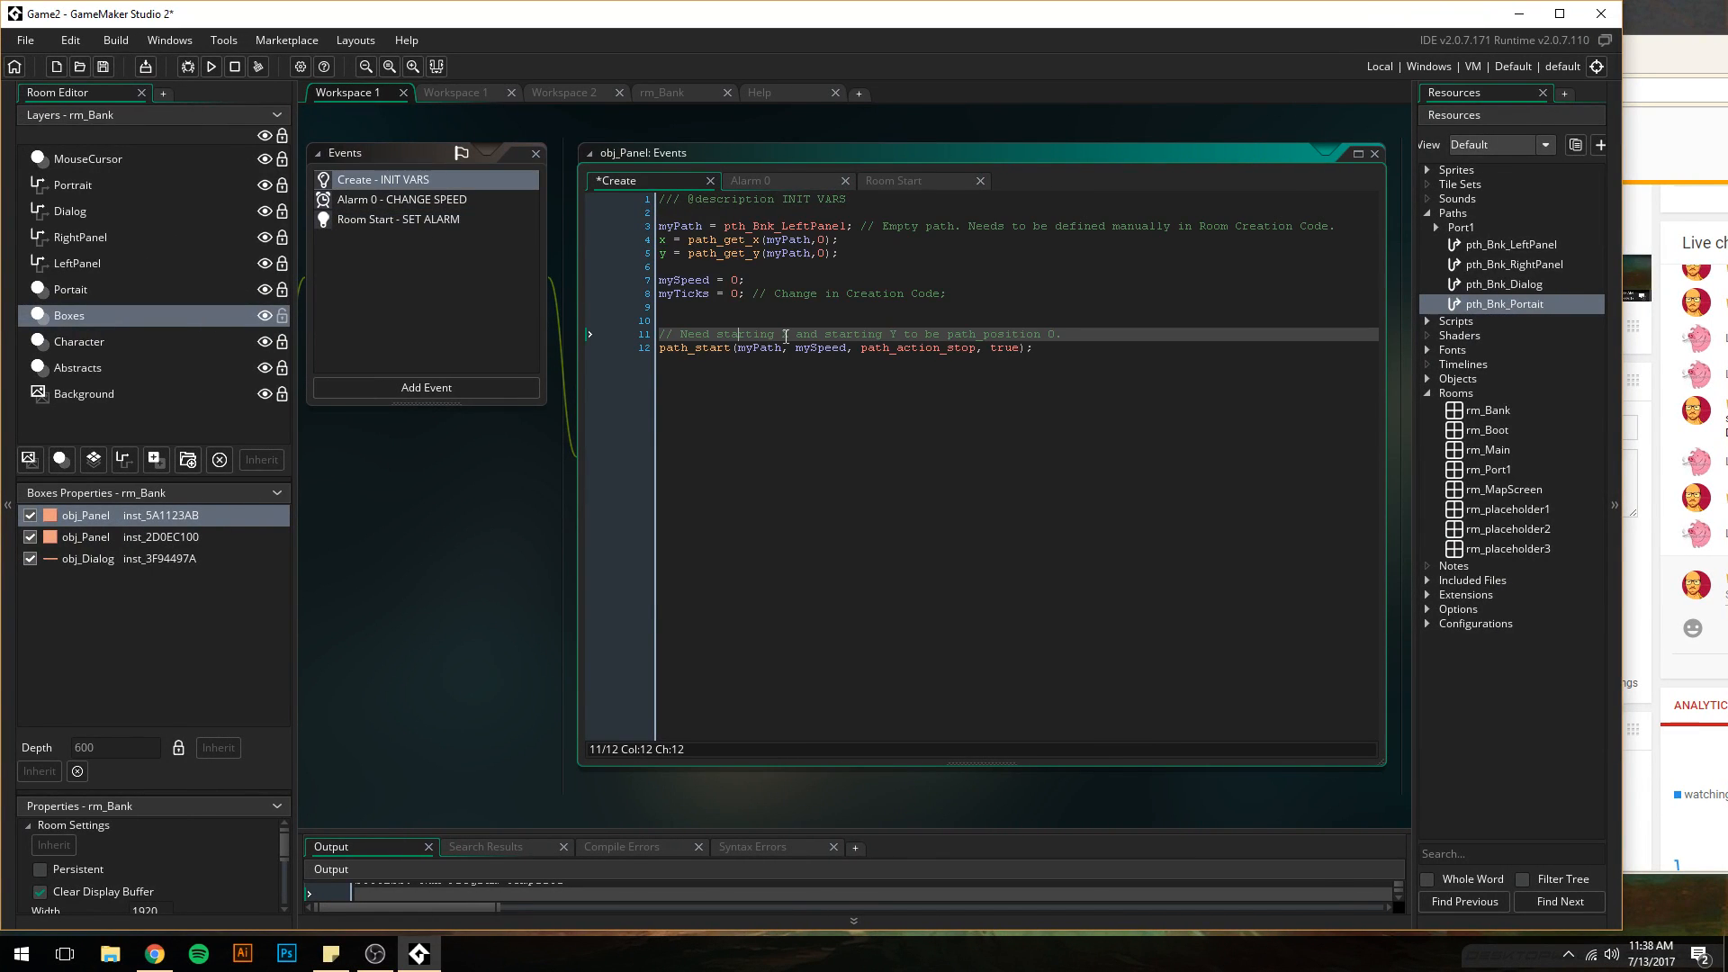
left_click(742, 279)
key("Down")
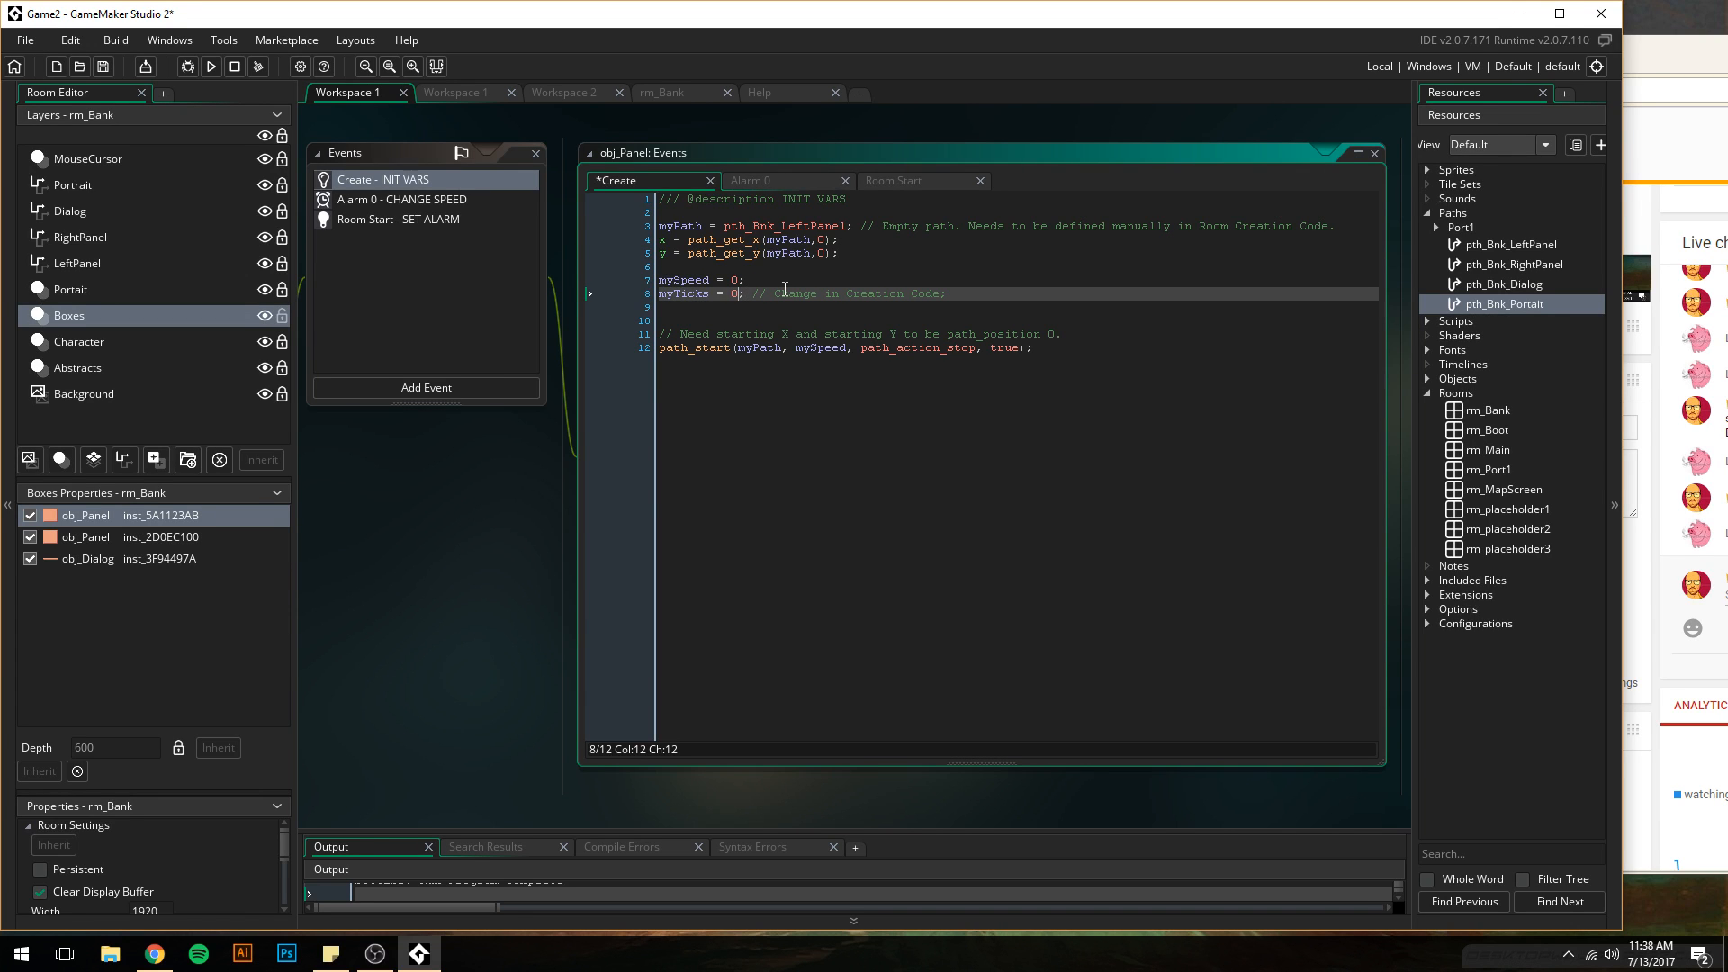
left_click(846, 301)
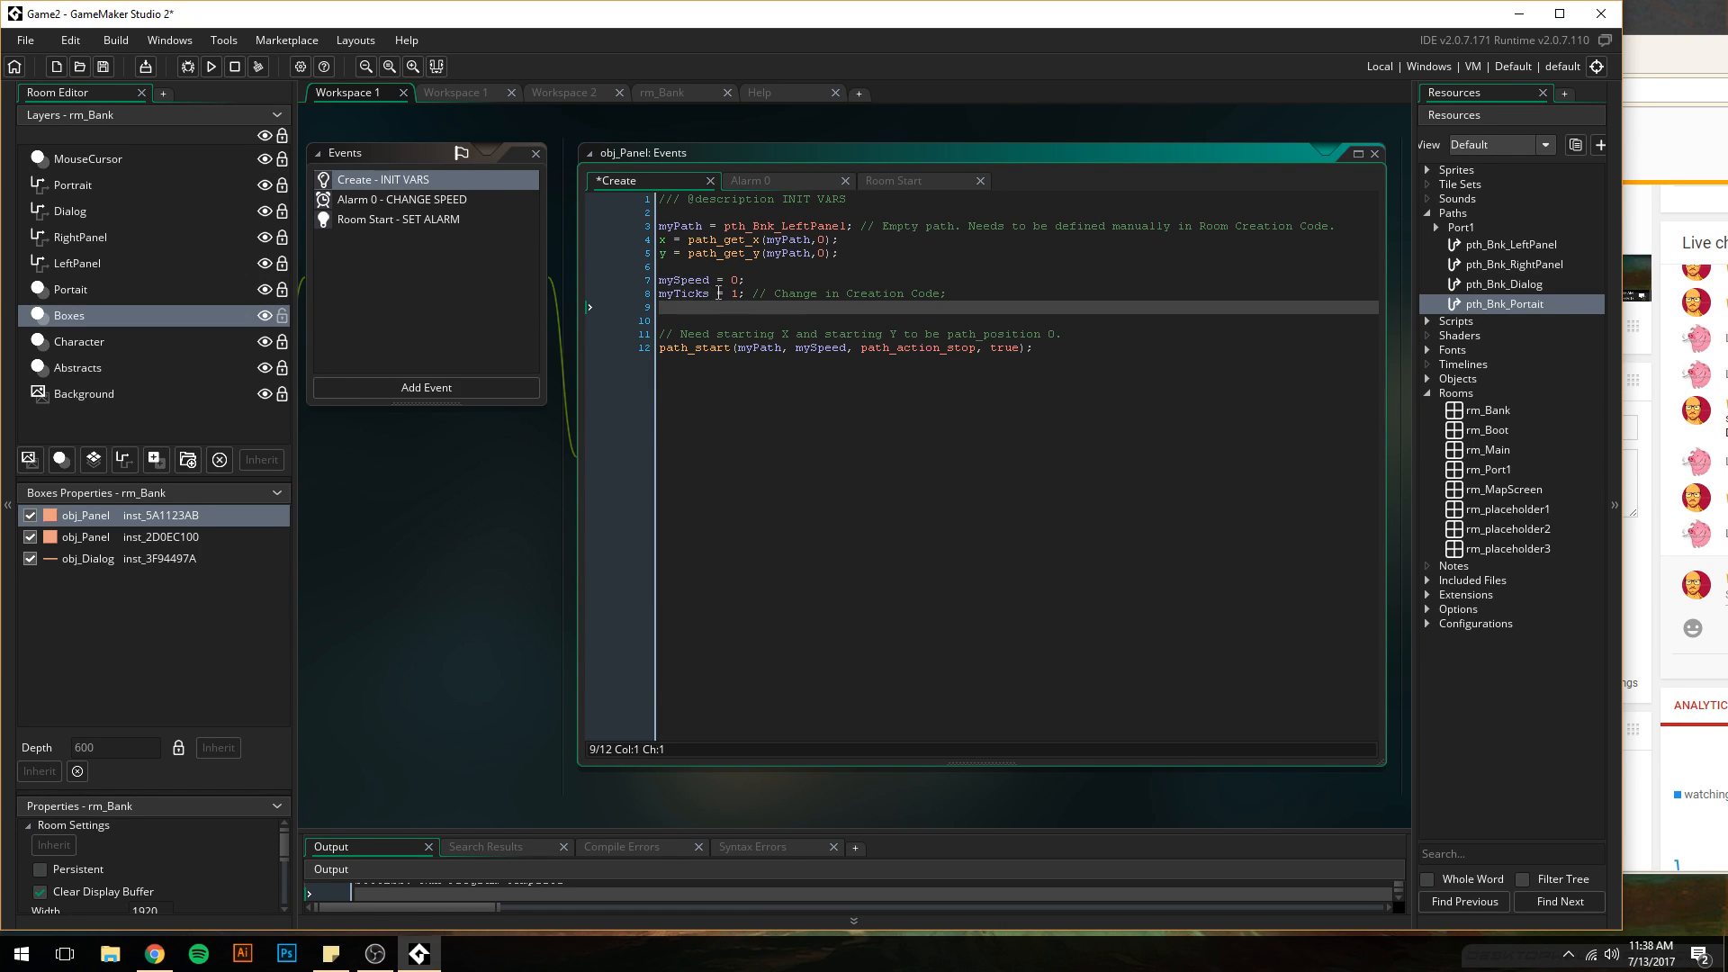
left_click(212, 66)
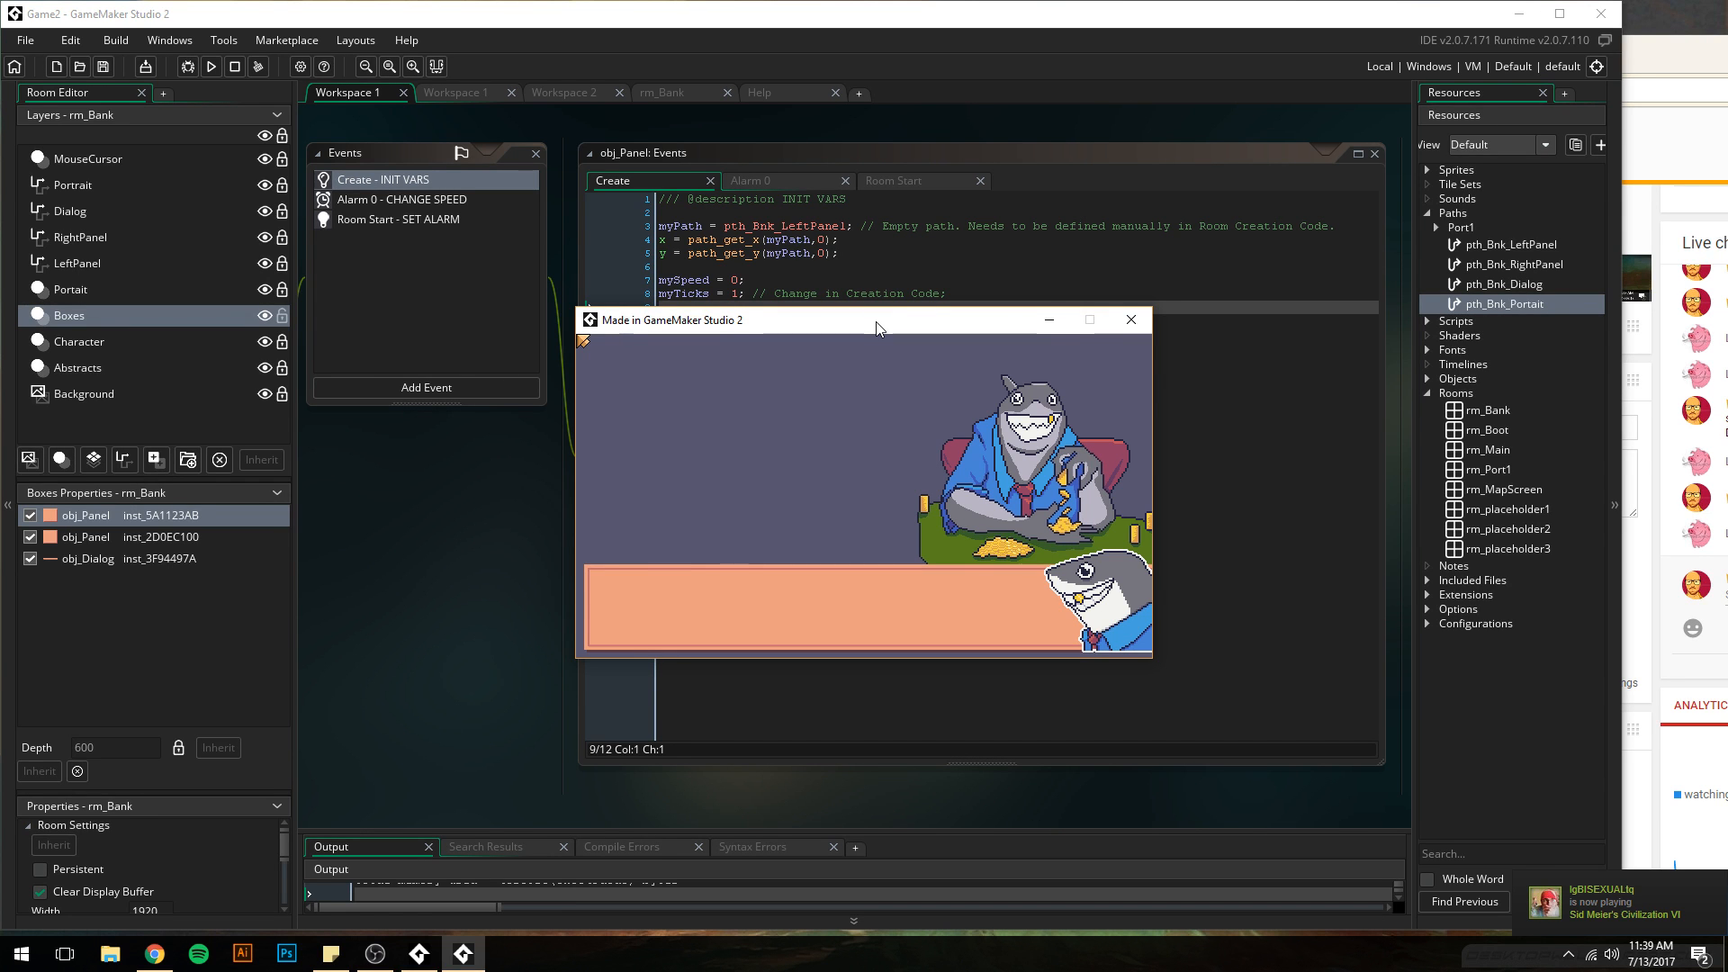
left_click(1131, 319)
- Switch to Slack and post "Hm. No dice." in the #help channel
key("ctrl+super+Right")
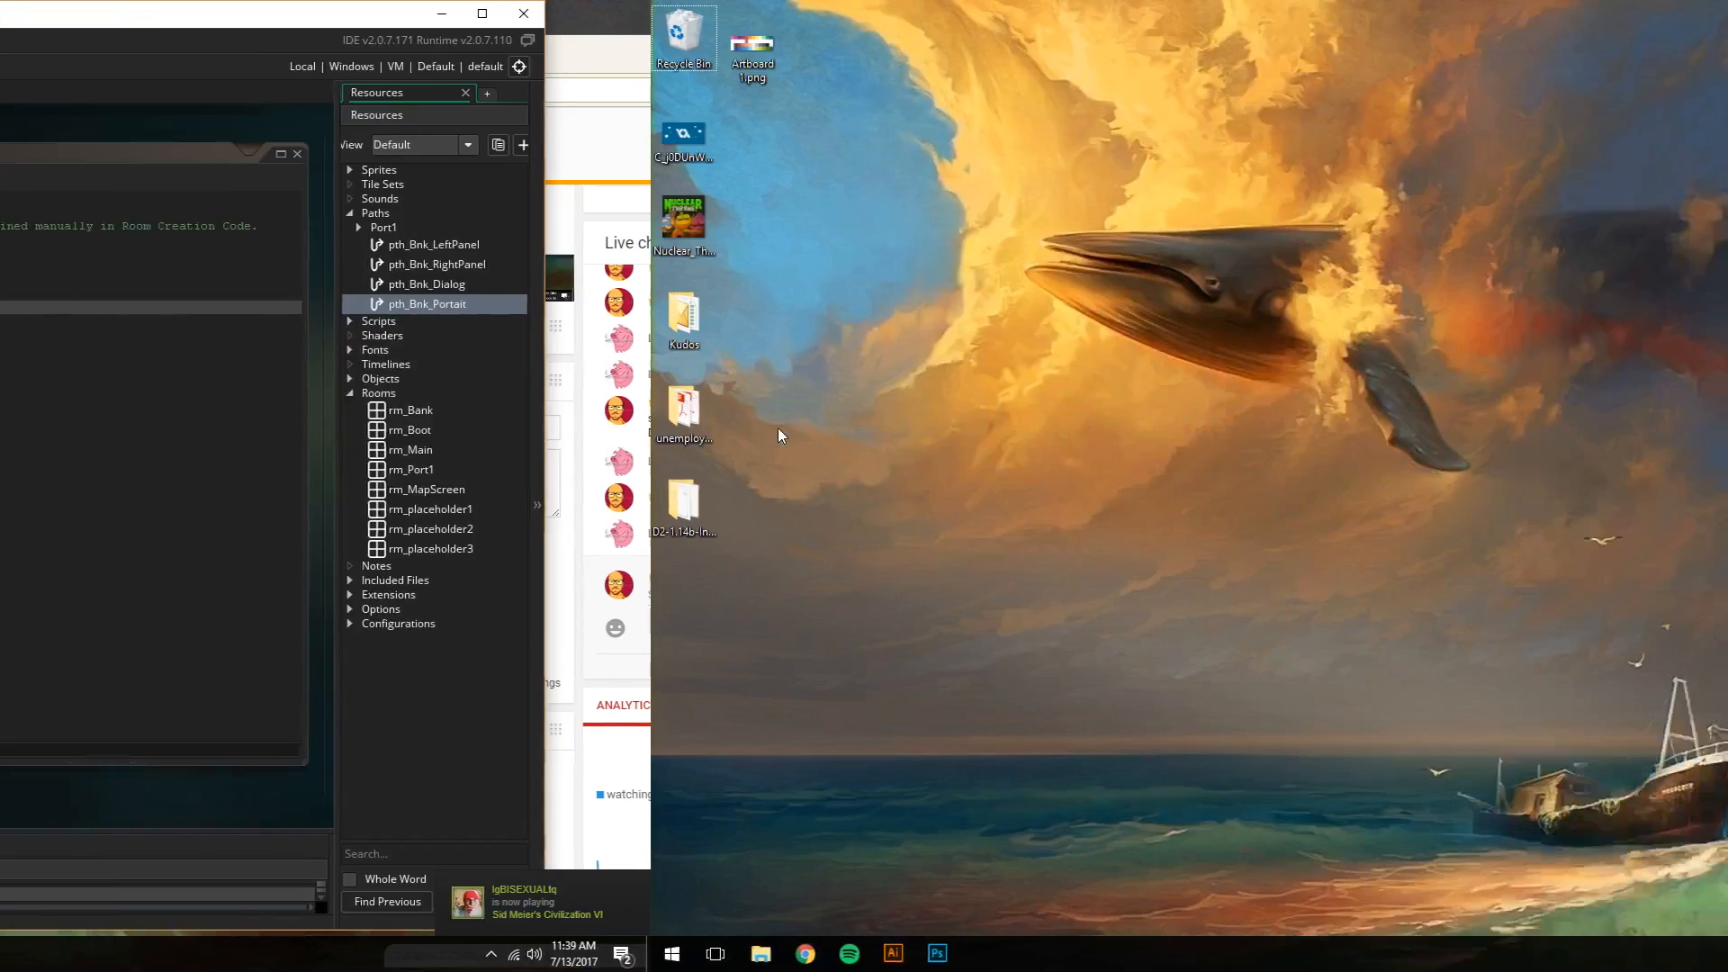
type("Hm. No dice.")
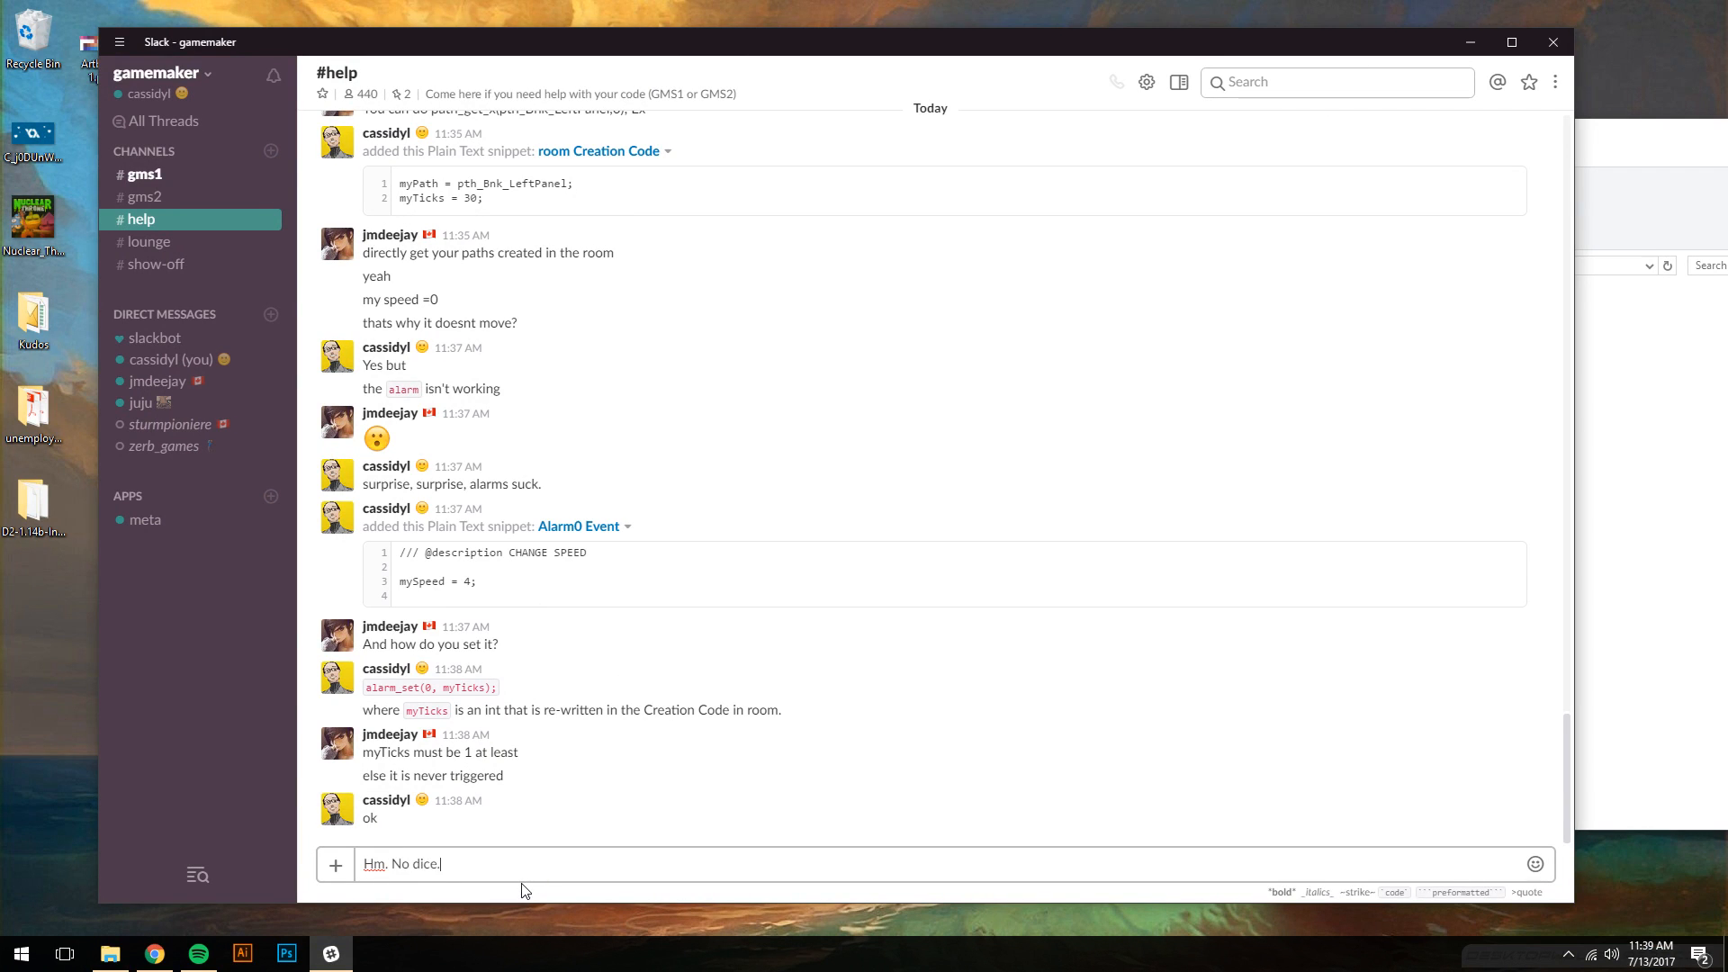
key("Return")
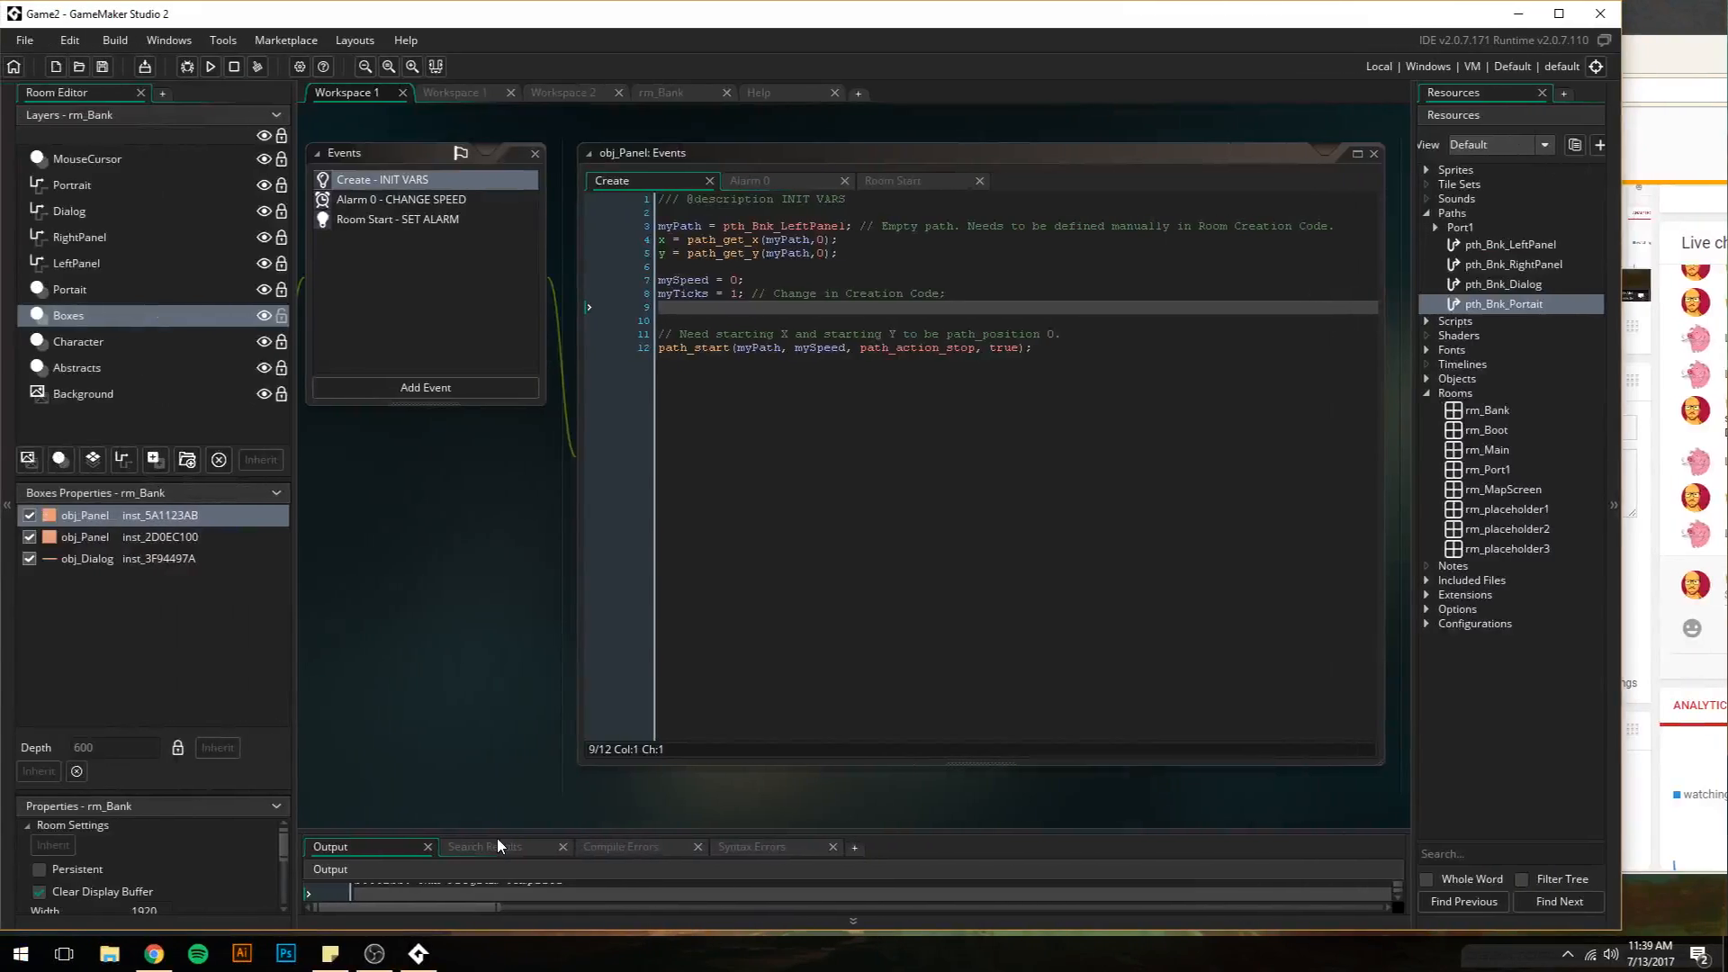
- Reply "Well I moved it to ROOM START Event" in Slack's #help channel
type("Well I moved i")
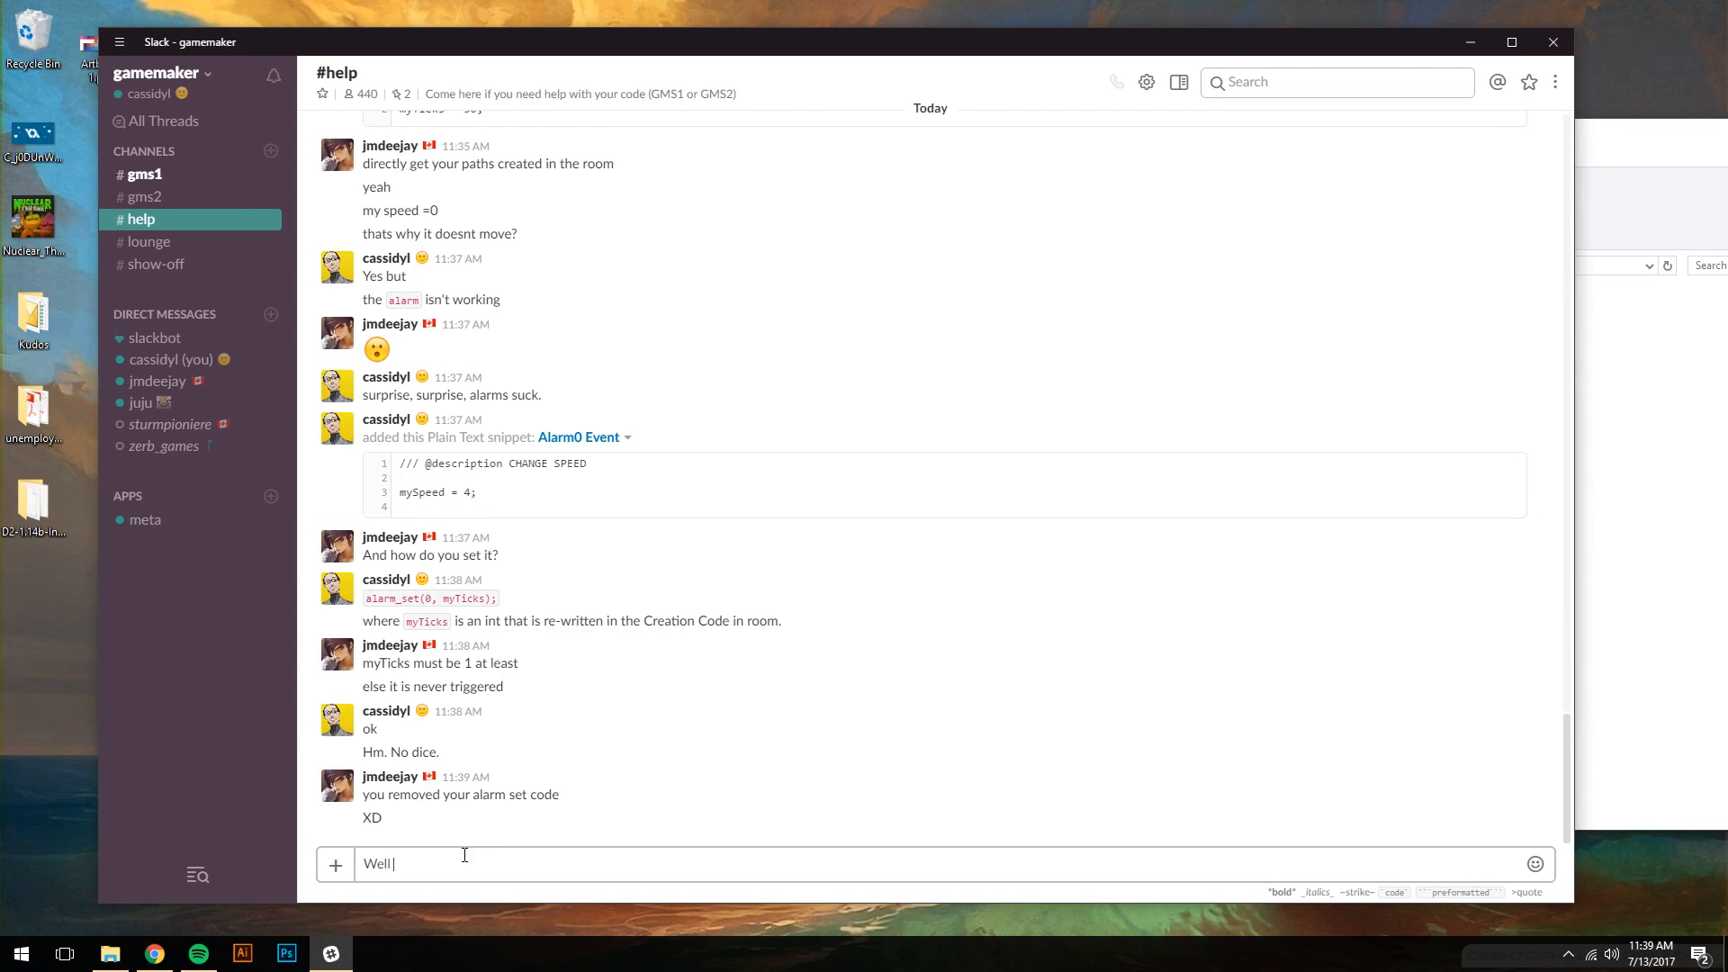
type("t")
key("BackSpace")
type("it to ROOM START Event")
key("Return")
- Post "thinking that there was a "race condition" issue" and "but we'll put it back in the CREATE Event" in #help
type("thinking tha")
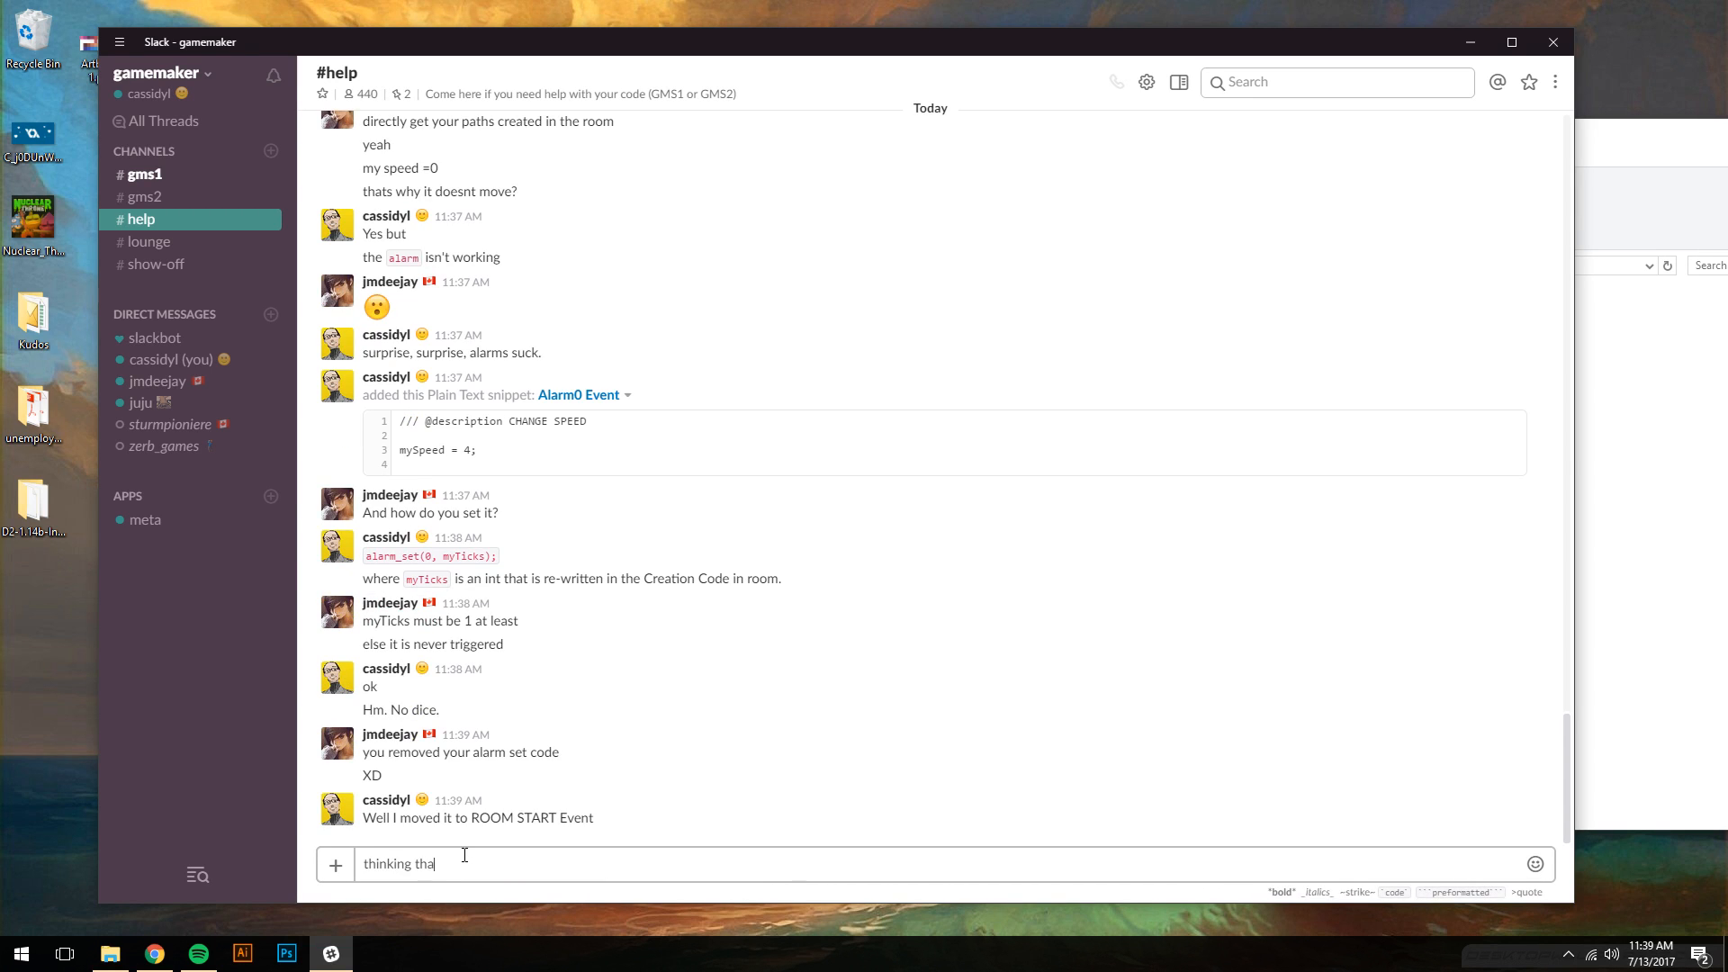
type("t there was a \"race issue")
key("BackSpace")
key("BackSpace")
key("BackSpace")
key("BackSpace")
key("BackSpace")
type("cn ondition\" issue")
key("Return")
type("but we'll")
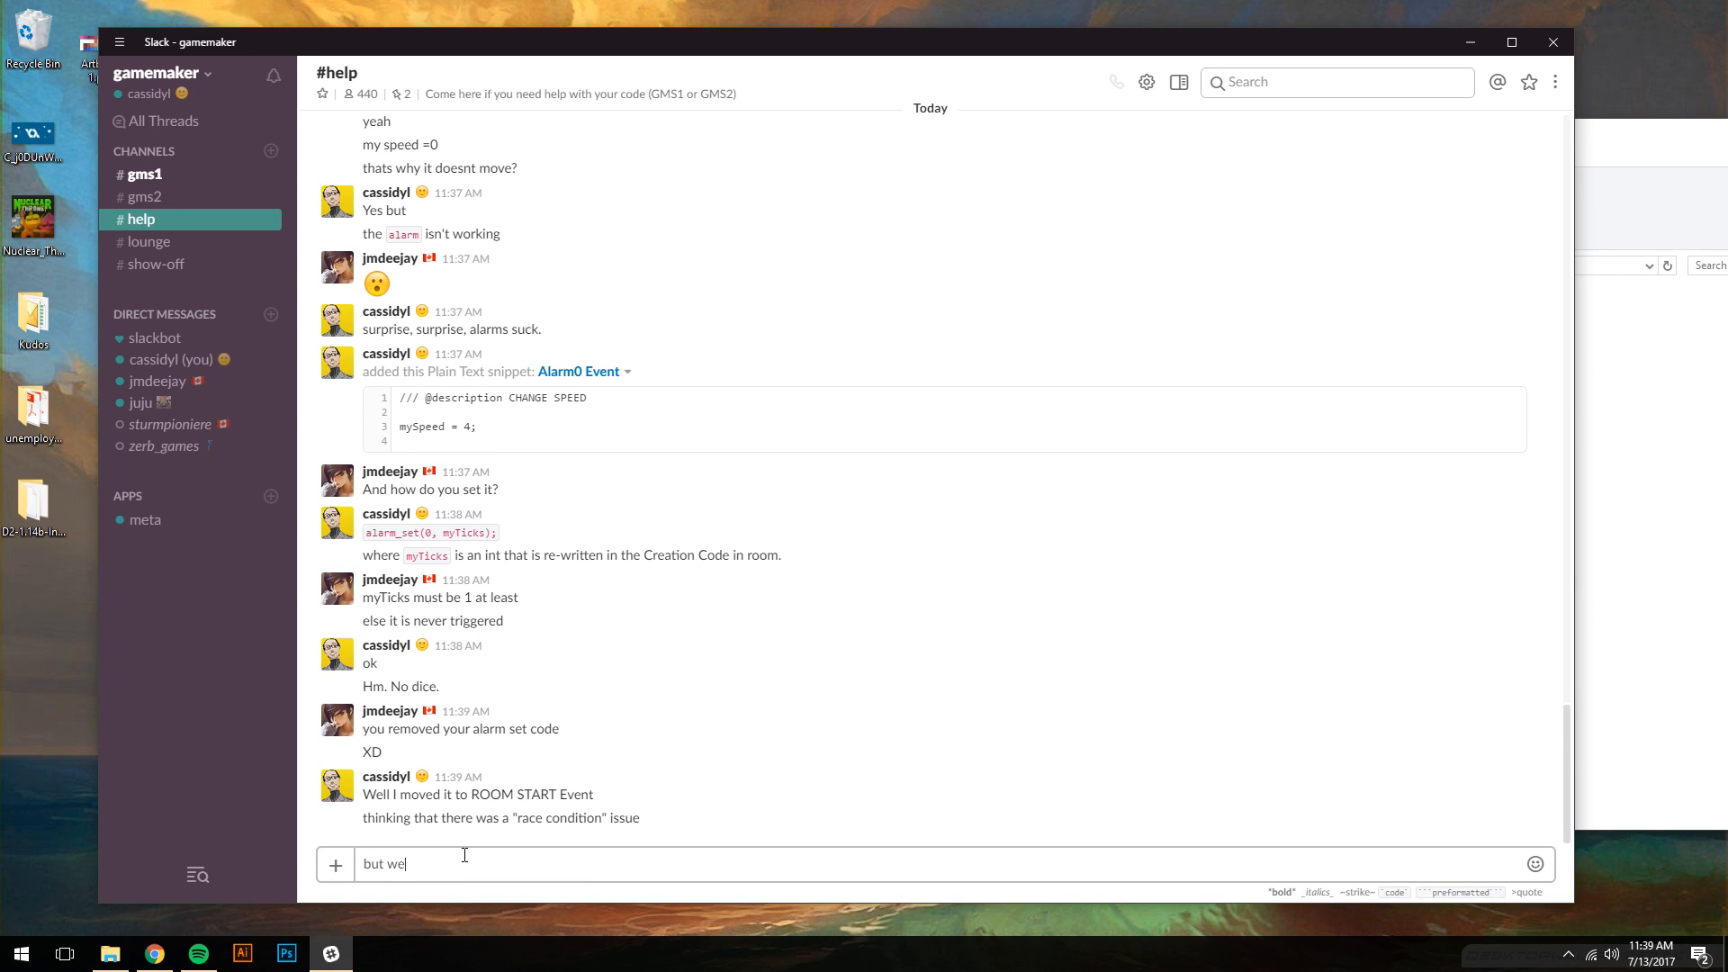
type(" put it back in the CREATE Event")
key("Return")
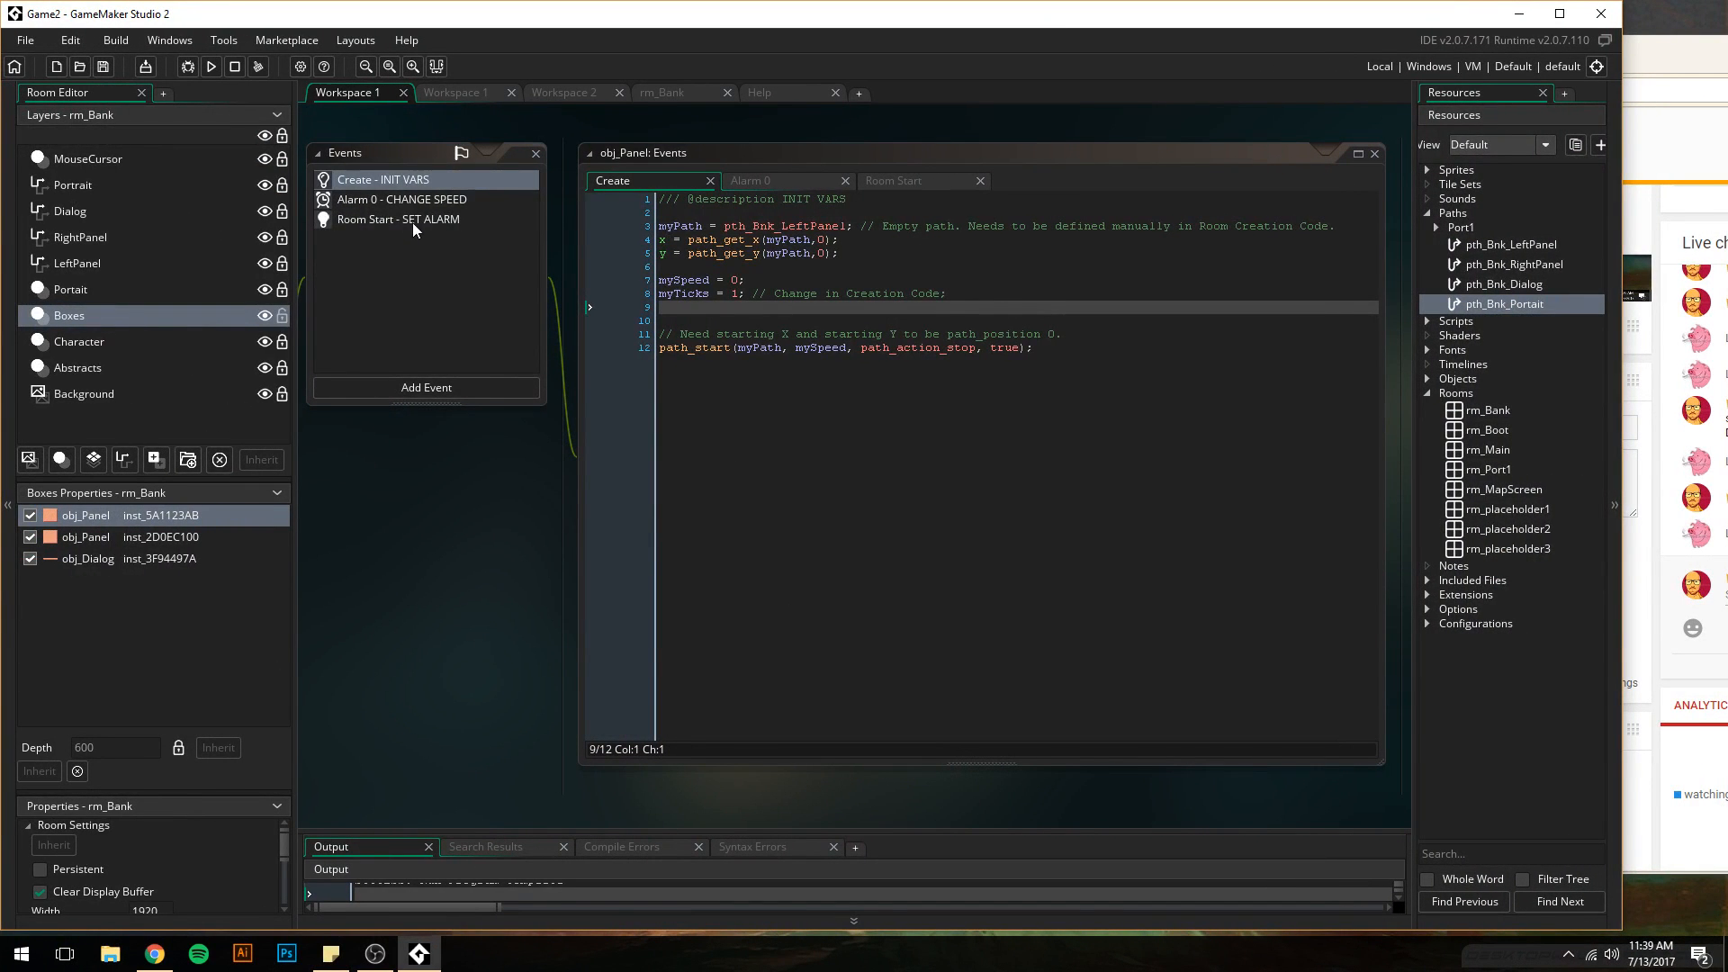
- Put alarm_set(0, myTicks); below the myTicks line in obj_Panel's Create event and delete the Room Start event
left_click(412, 224)
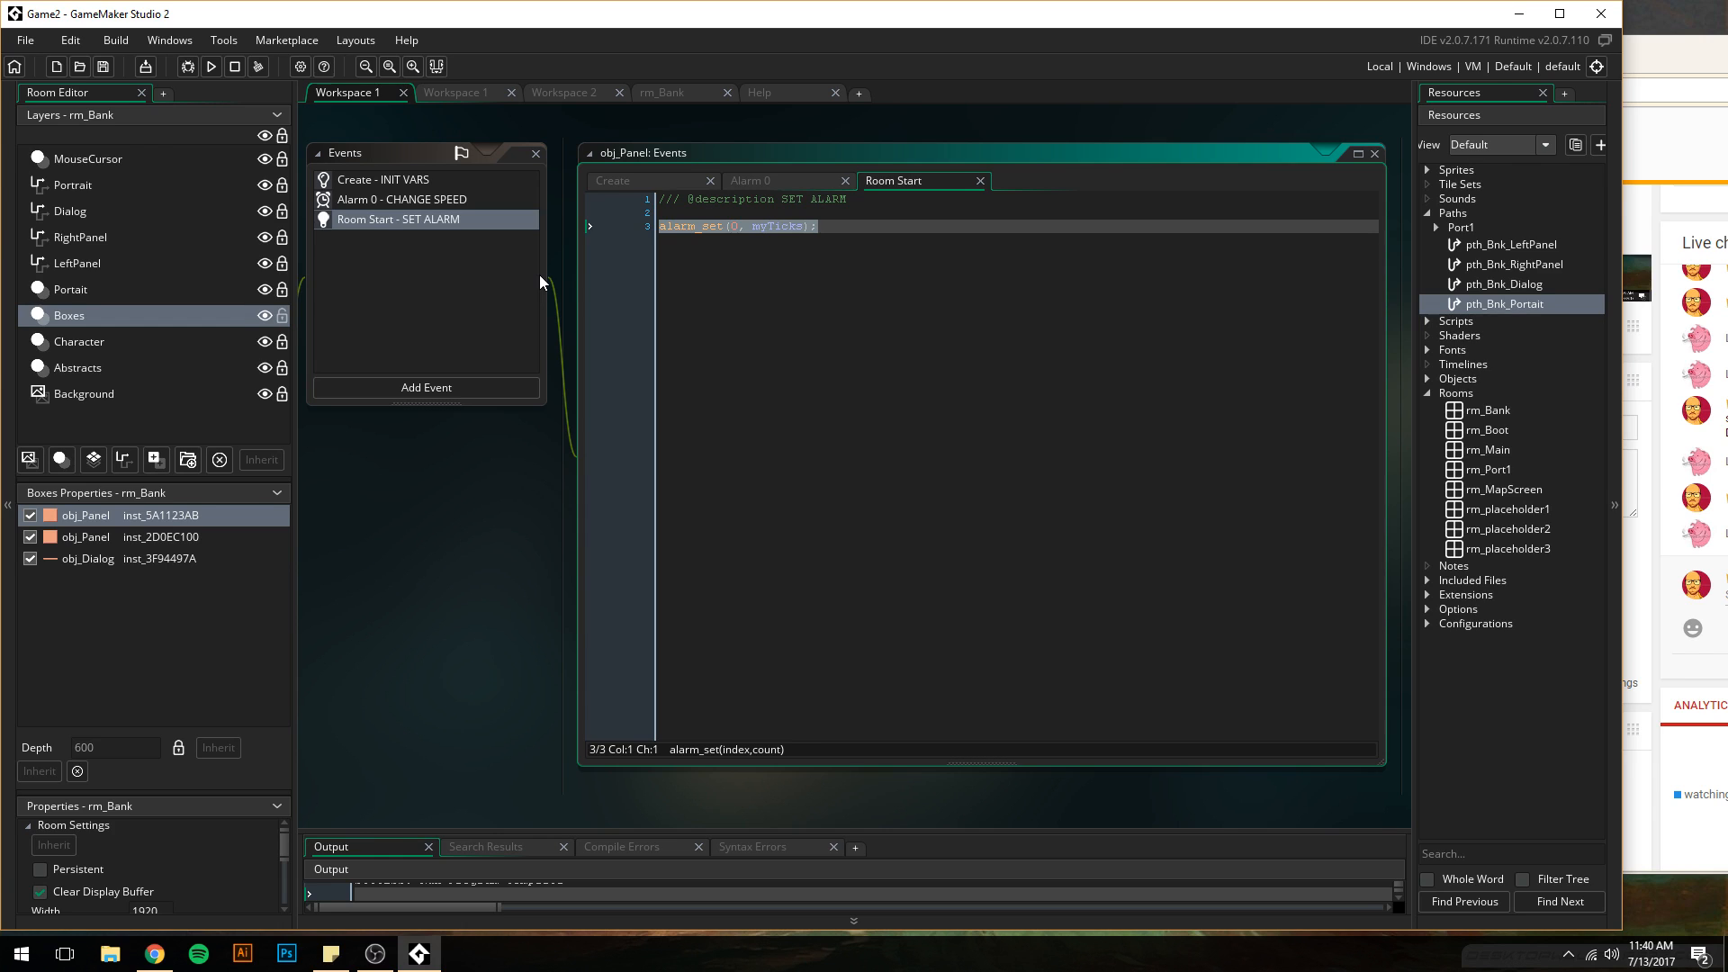
left_click(396, 180)
left_click(742, 334)
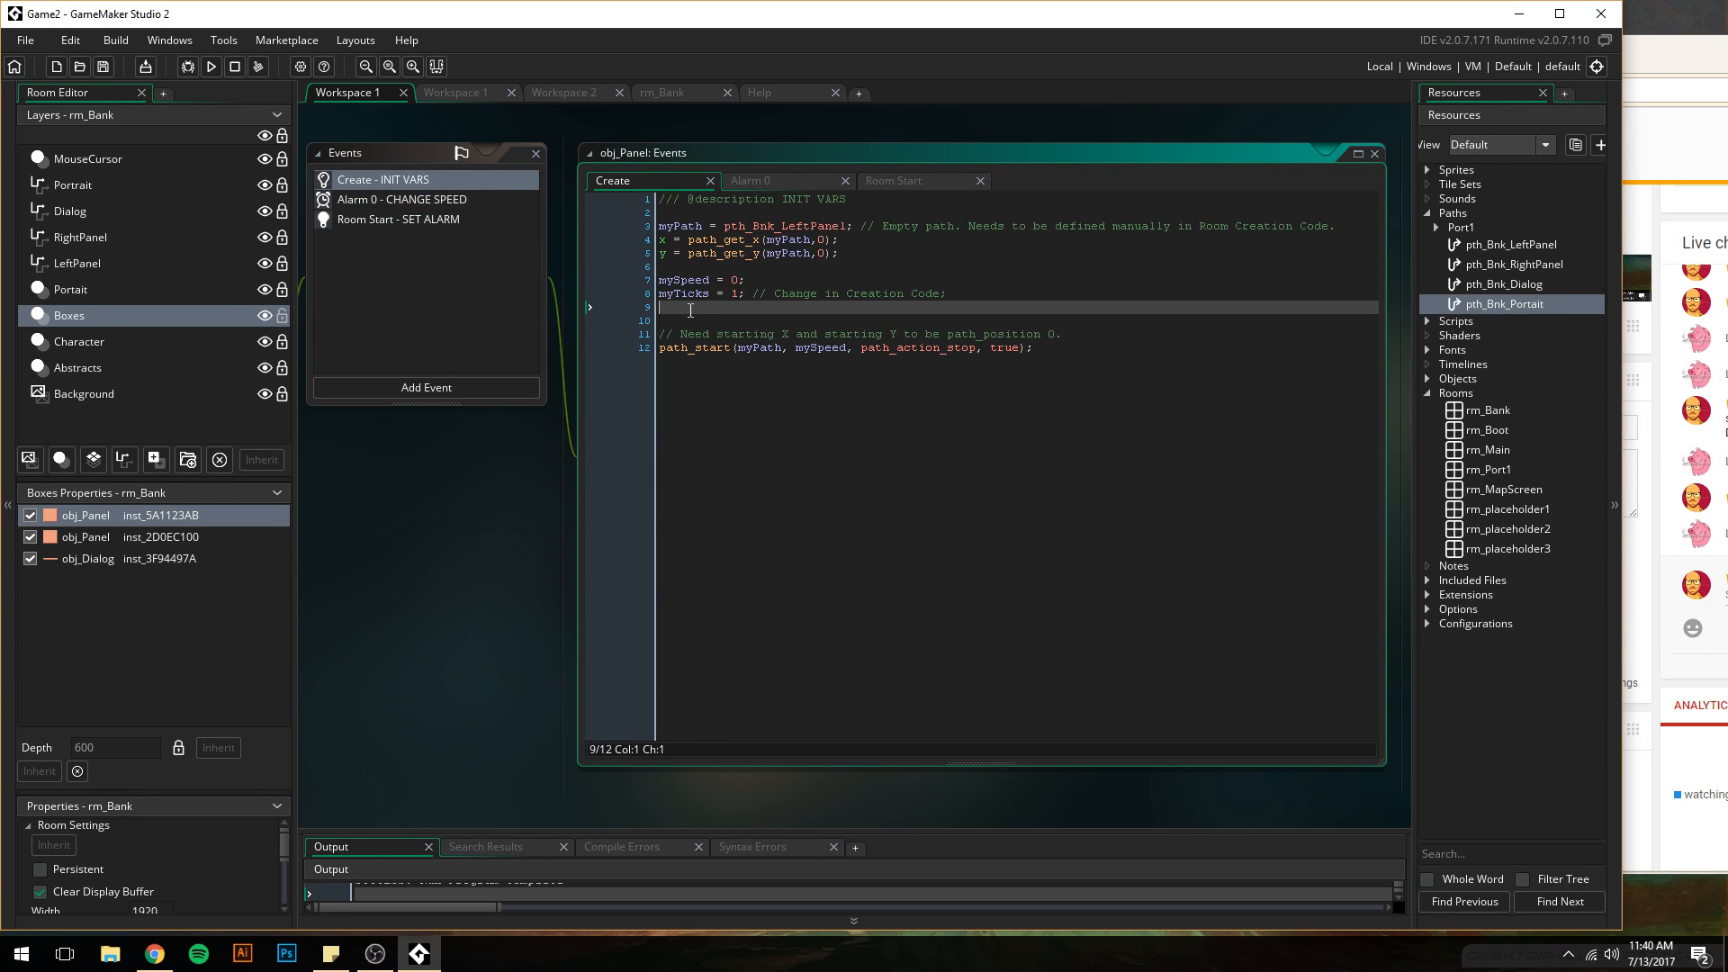
left_click(489, 220)
right_click(489, 219)
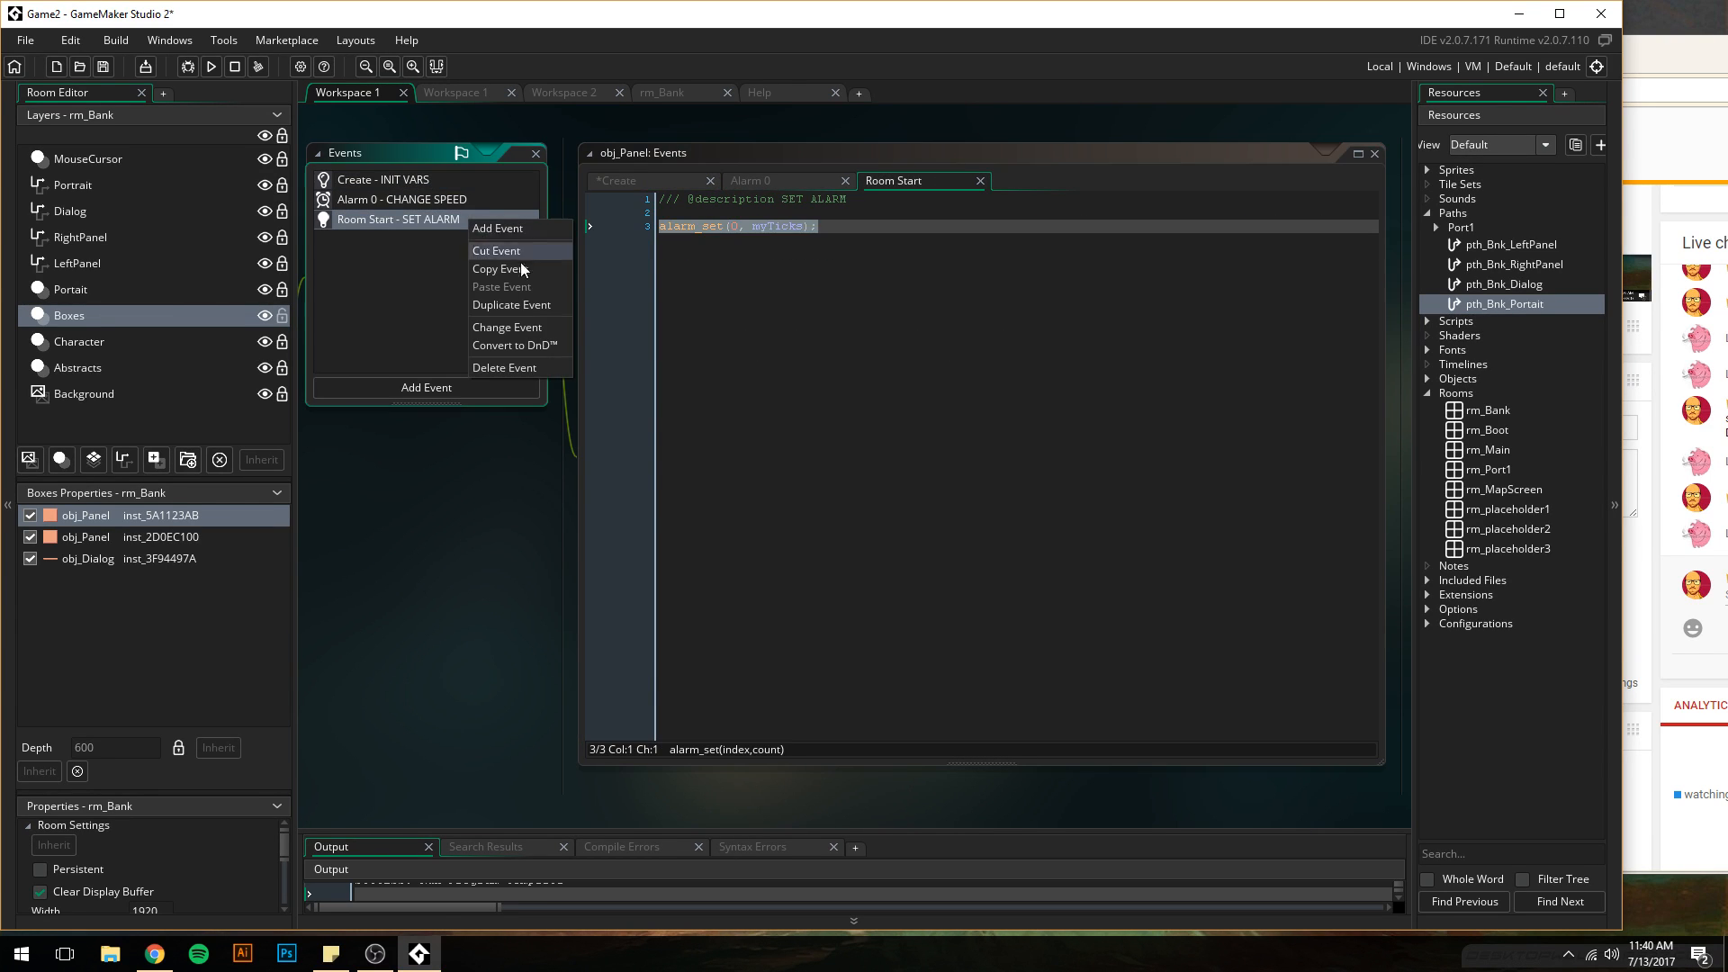
left_click(495, 361)
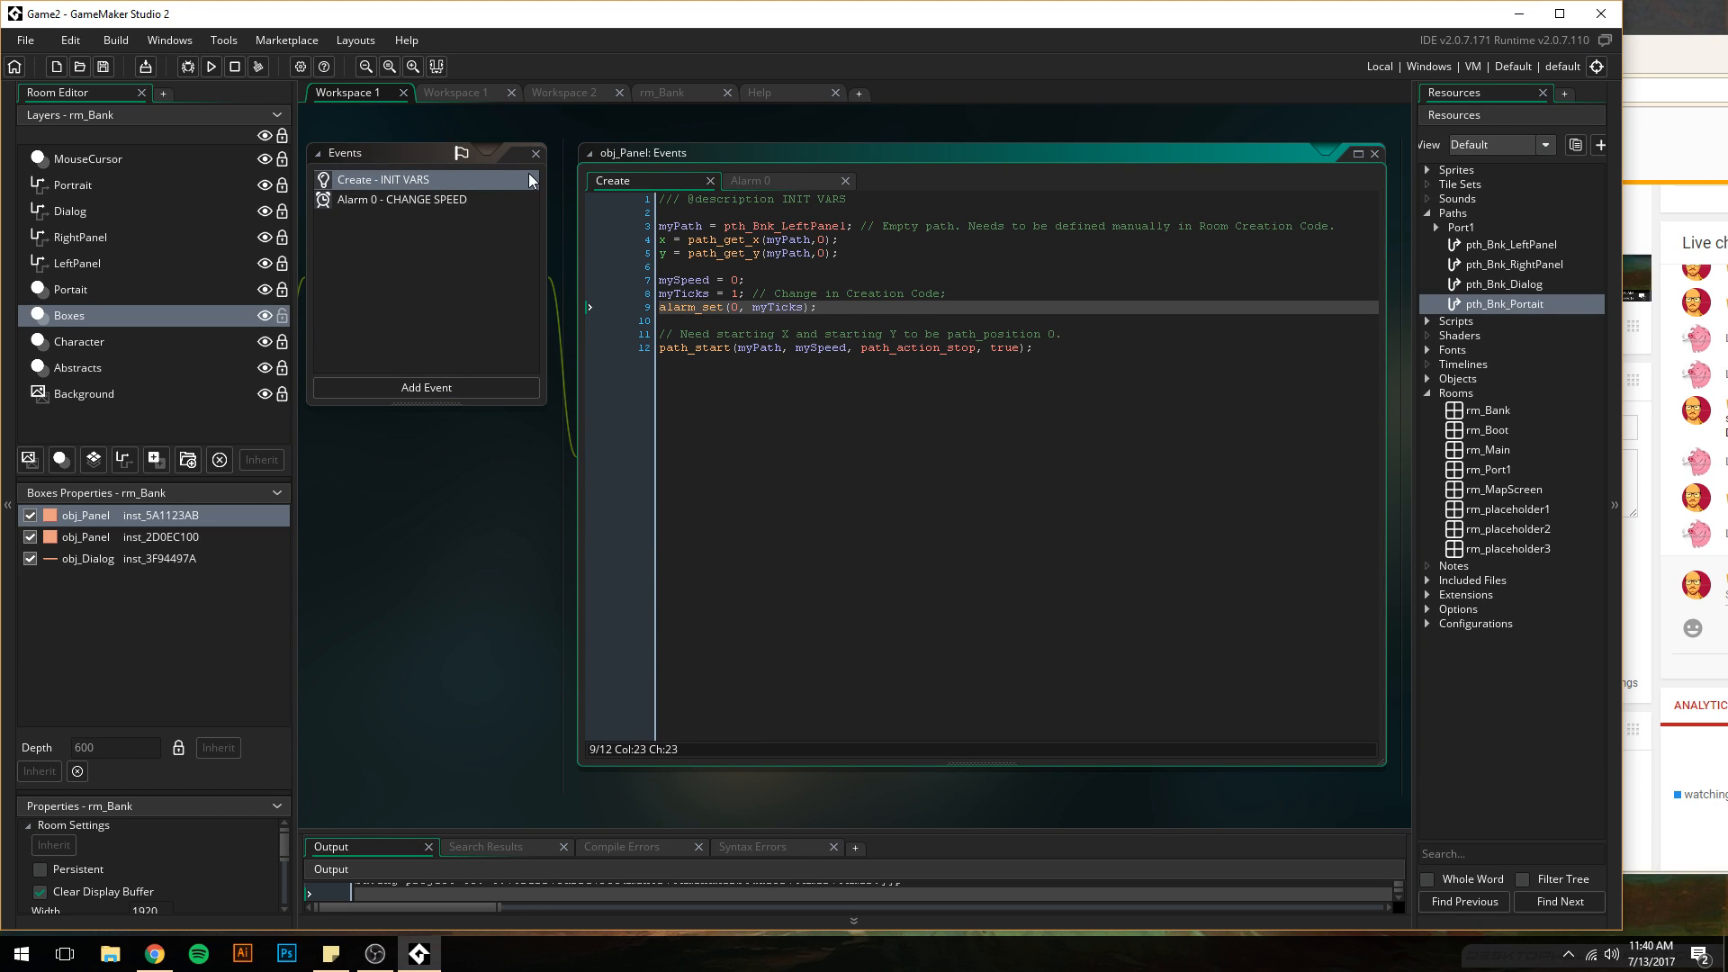
- Run the game to test the alarm, and report "No dice." in Slack's #help channel
left_click(211, 66)
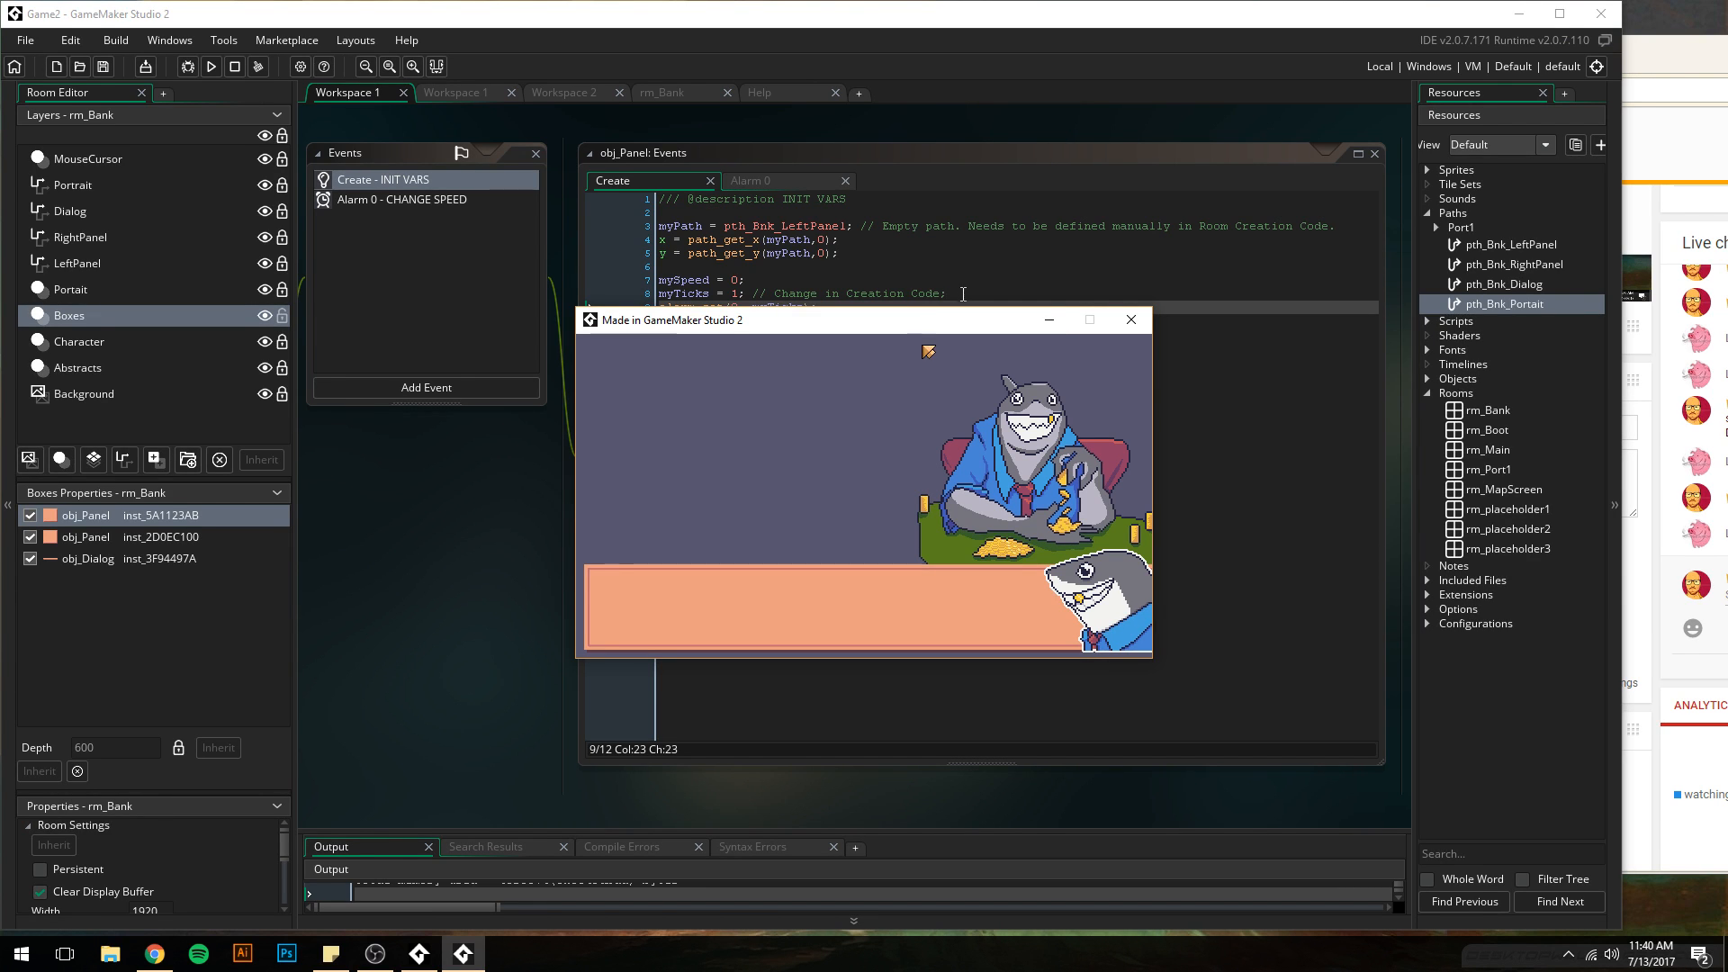
left_click(1130, 321)
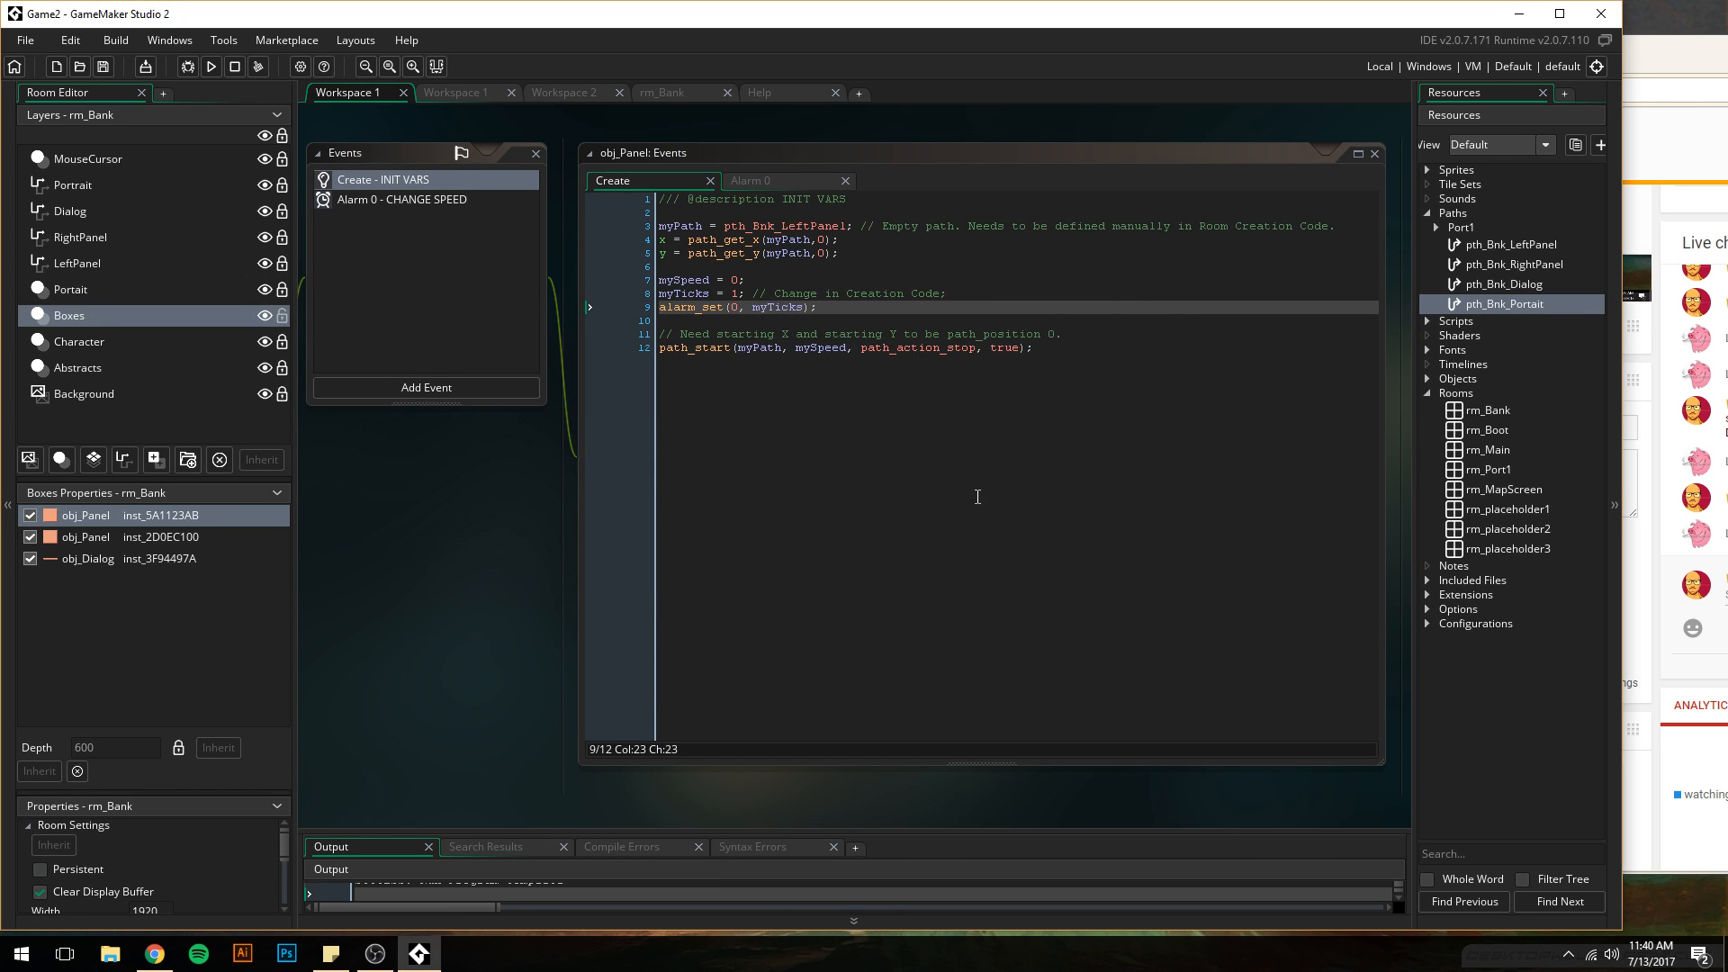
key("ctrl+super+Right")
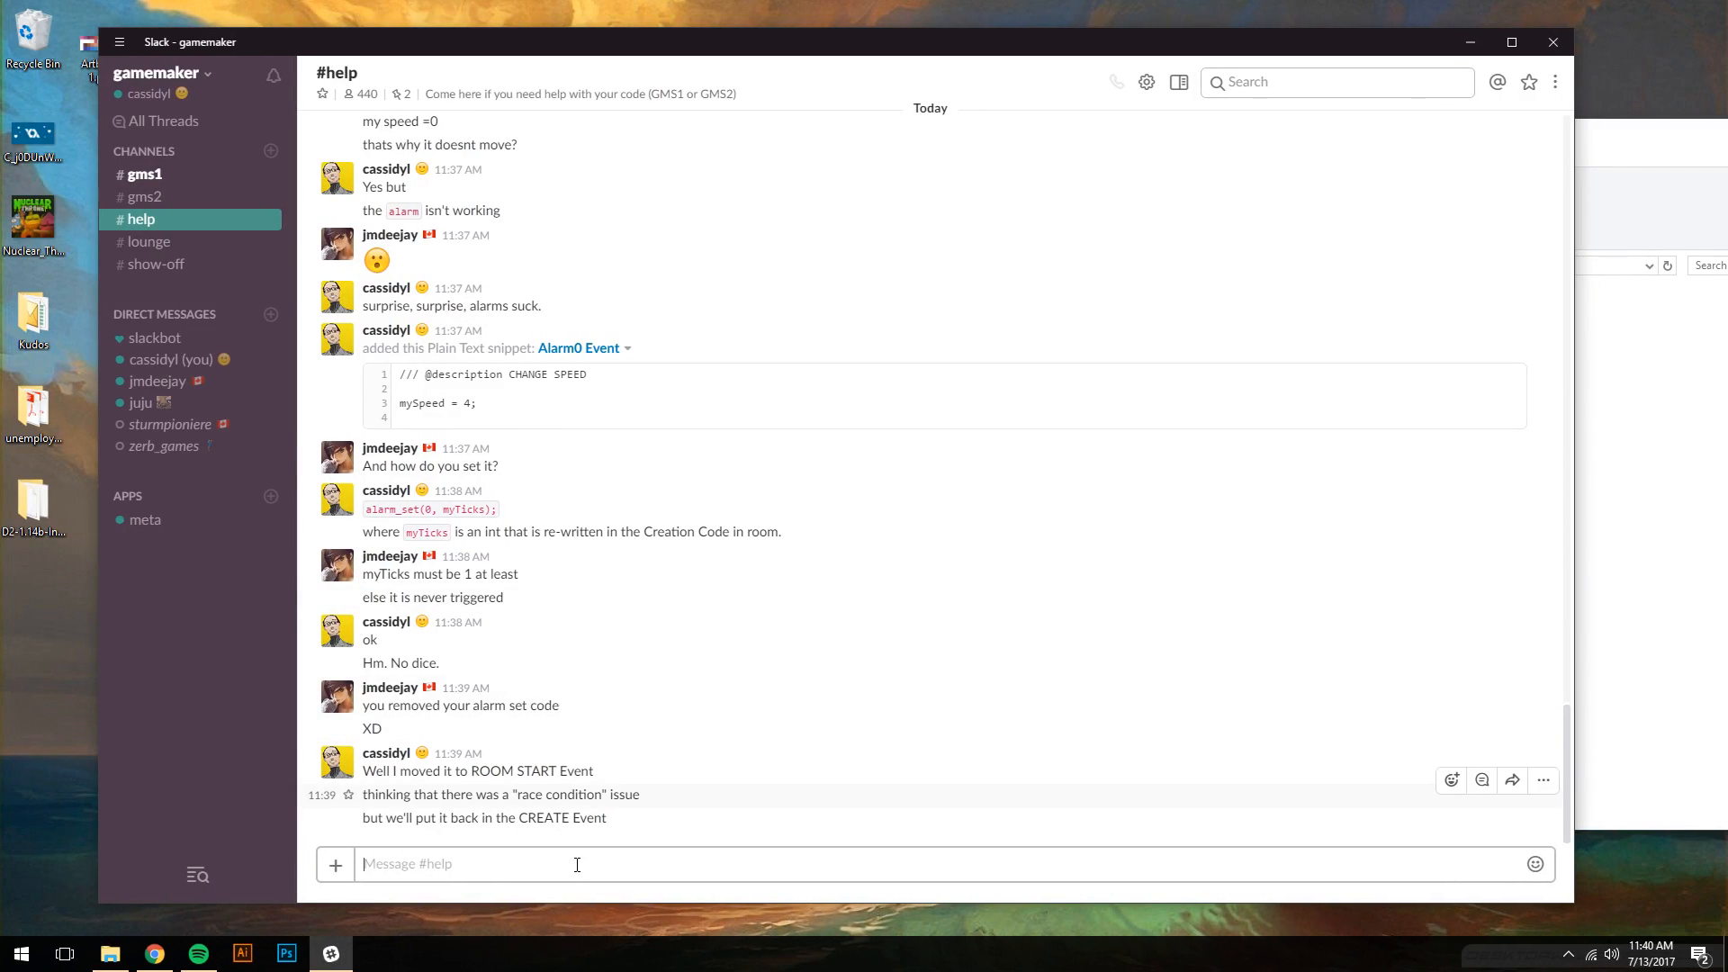
type("No dice.")
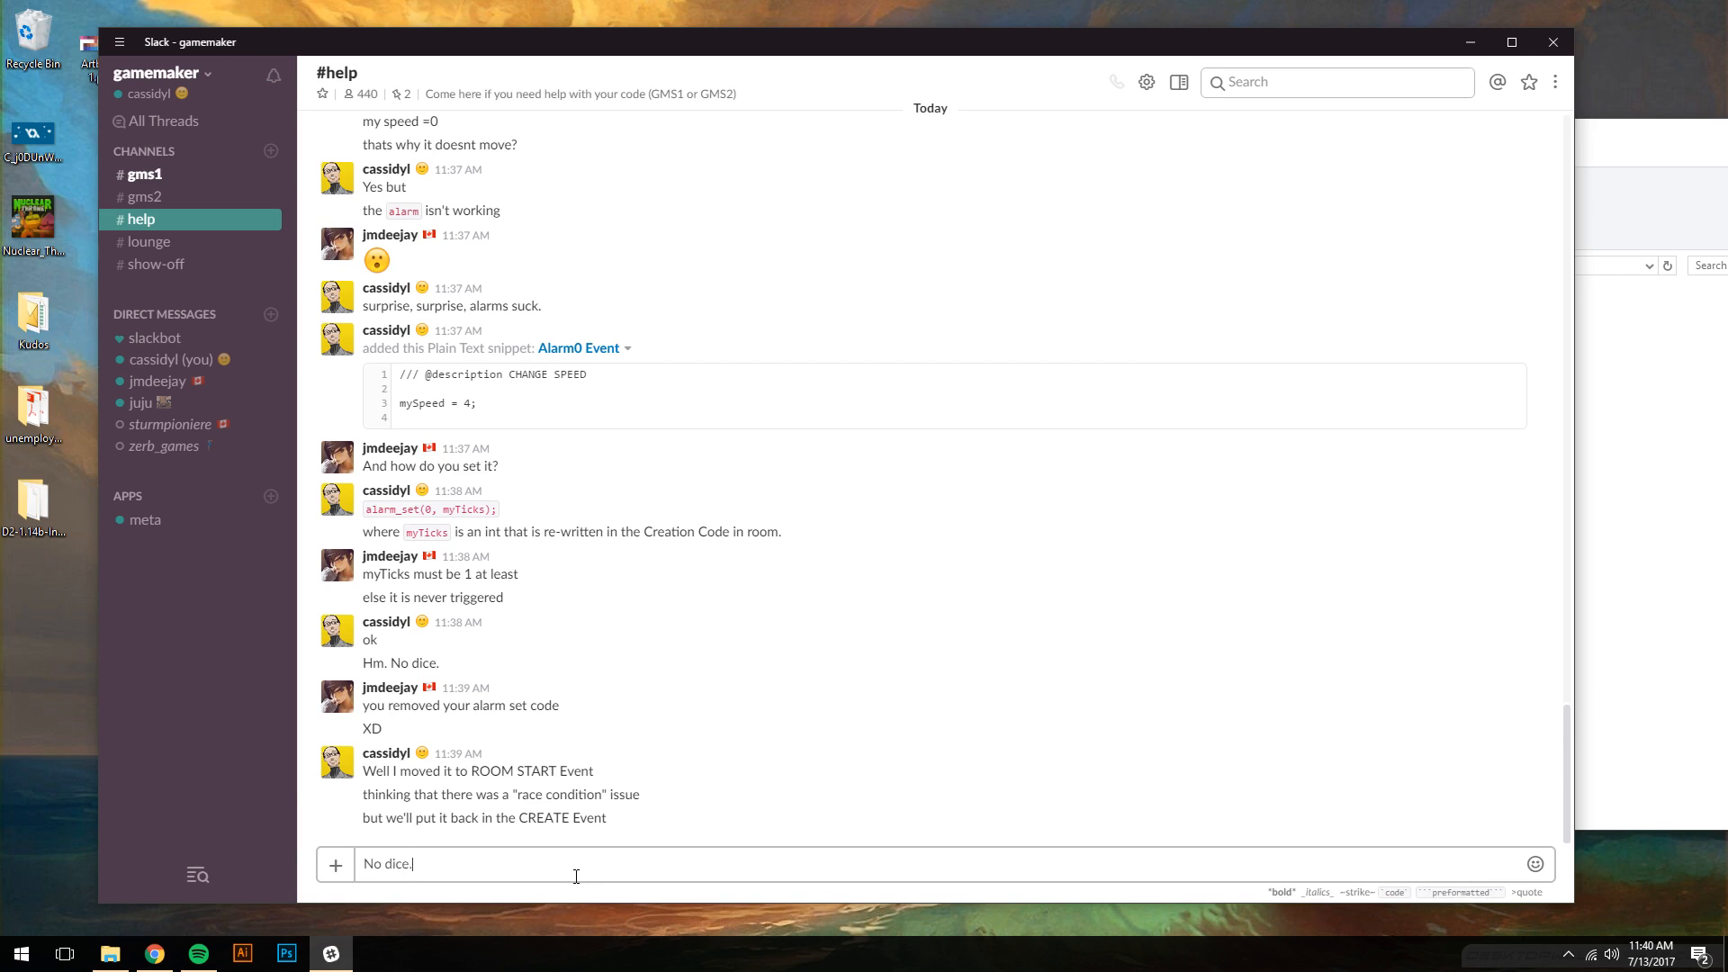
key("Return")
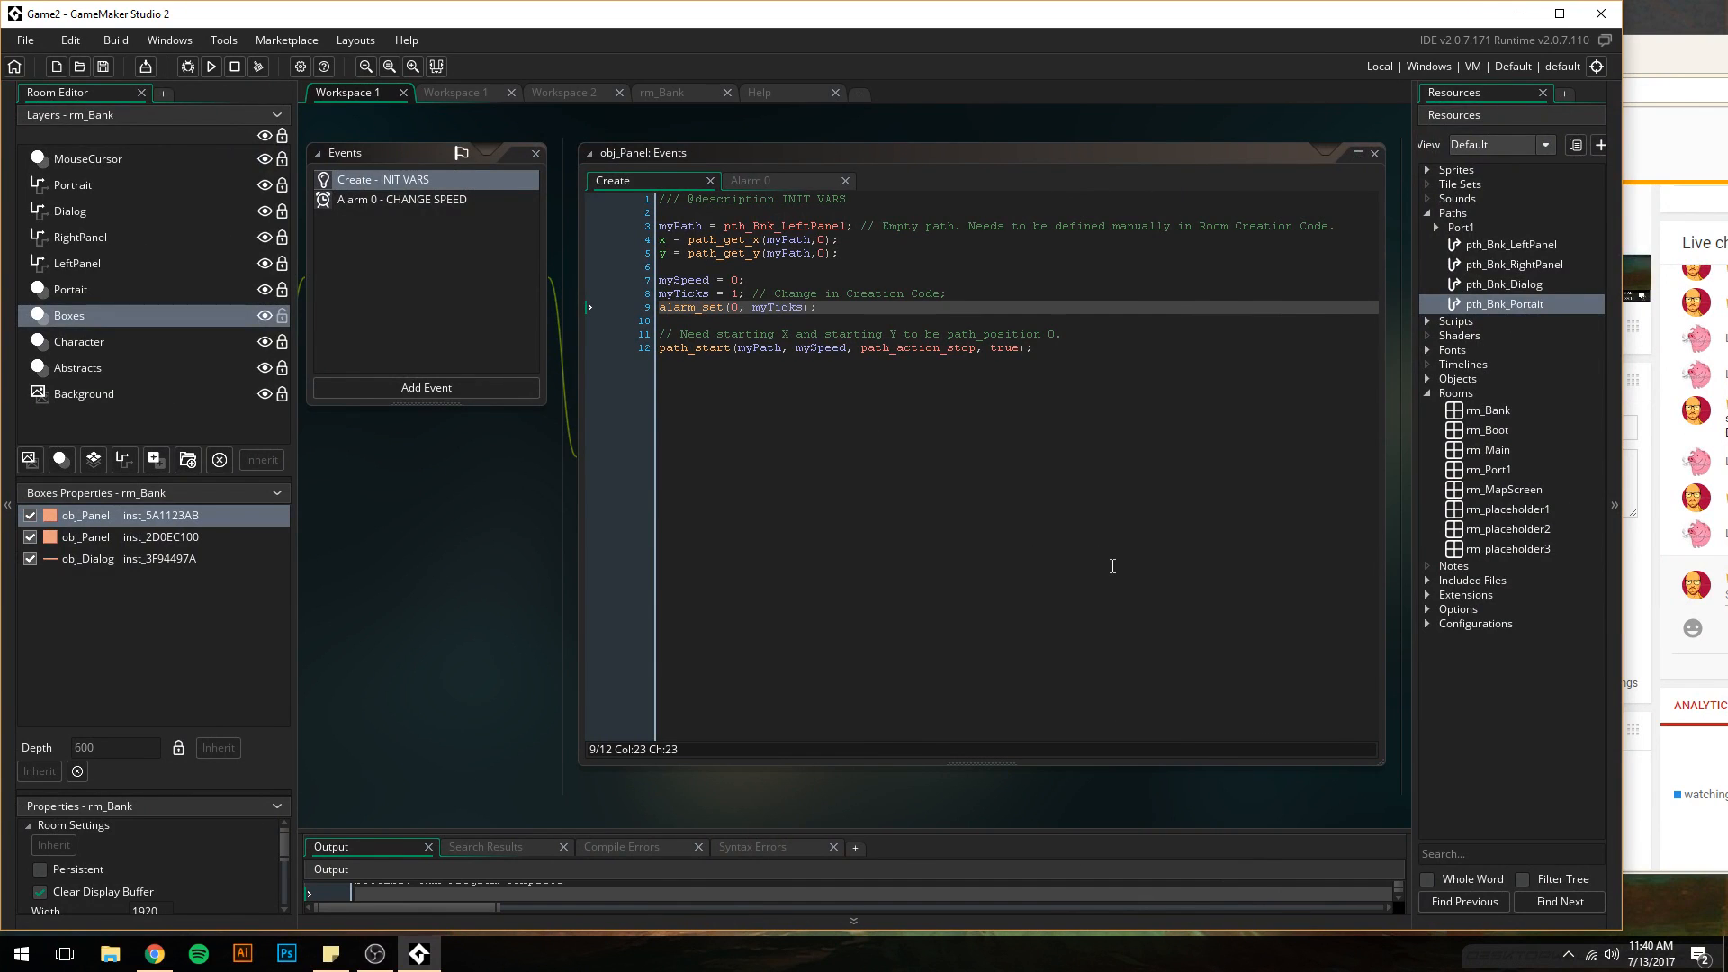
- Reply "HELL." in the YouTube live chat, move the dashboard window back aside and return to GameMaker Studio 2
left_click_drag(1654, 51, 1051, 62)
left_click(762, 24)
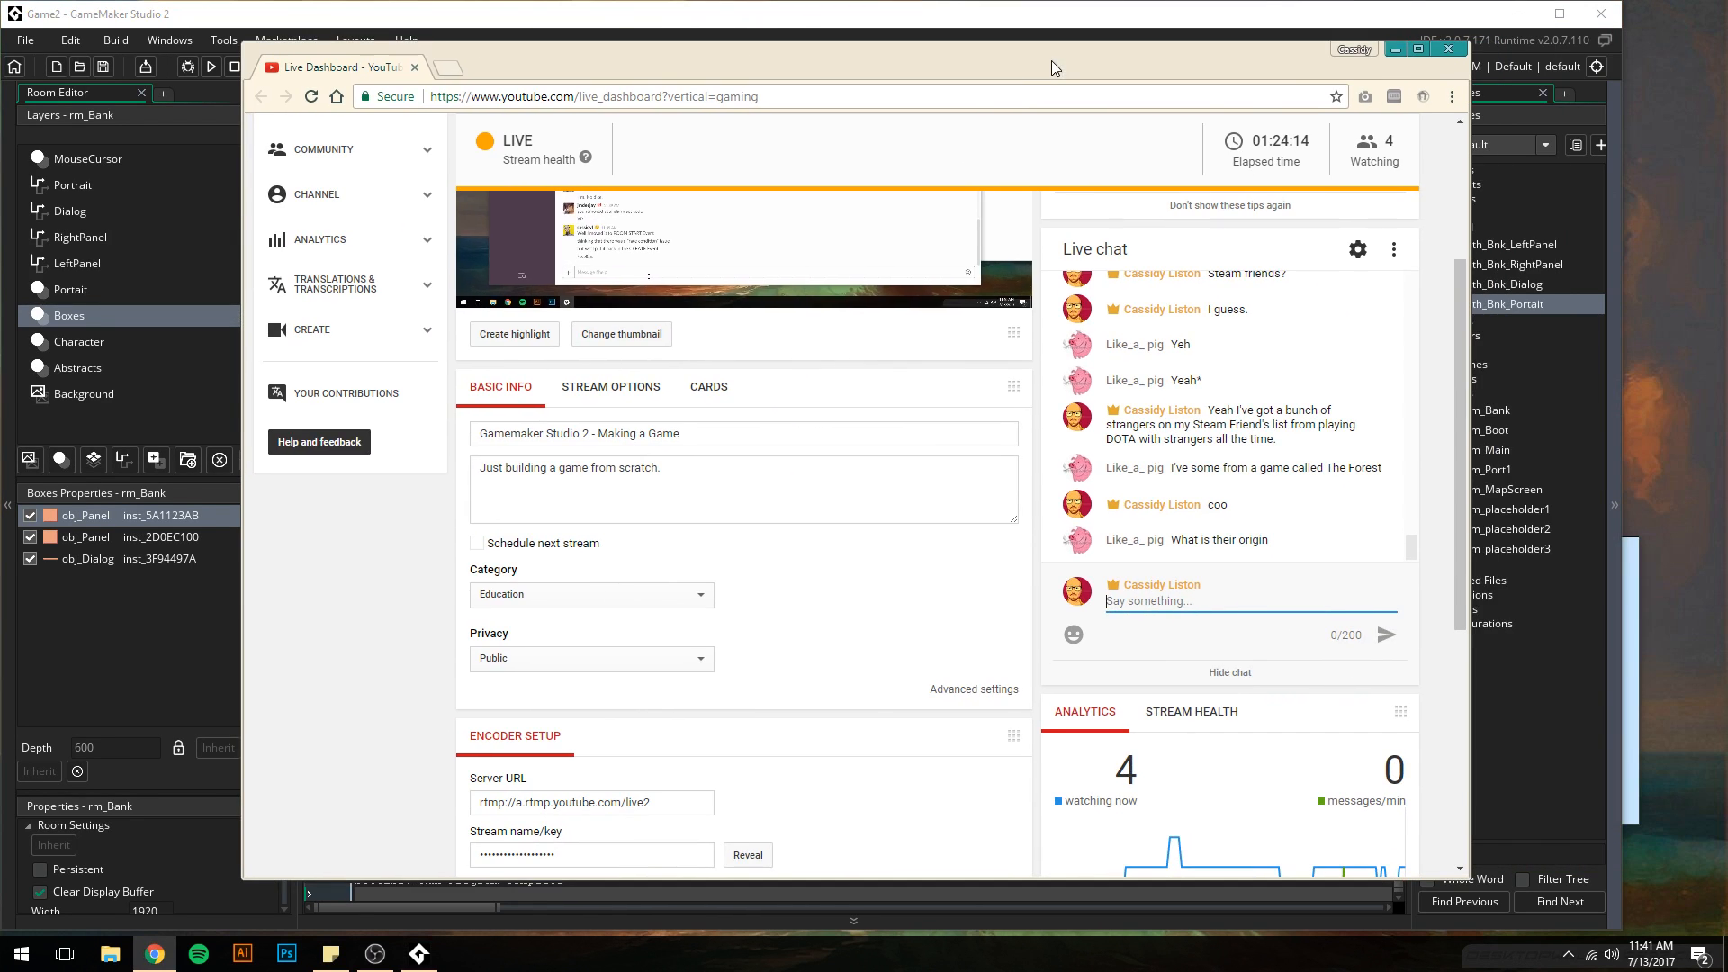
type("HELL.")
key("Return")
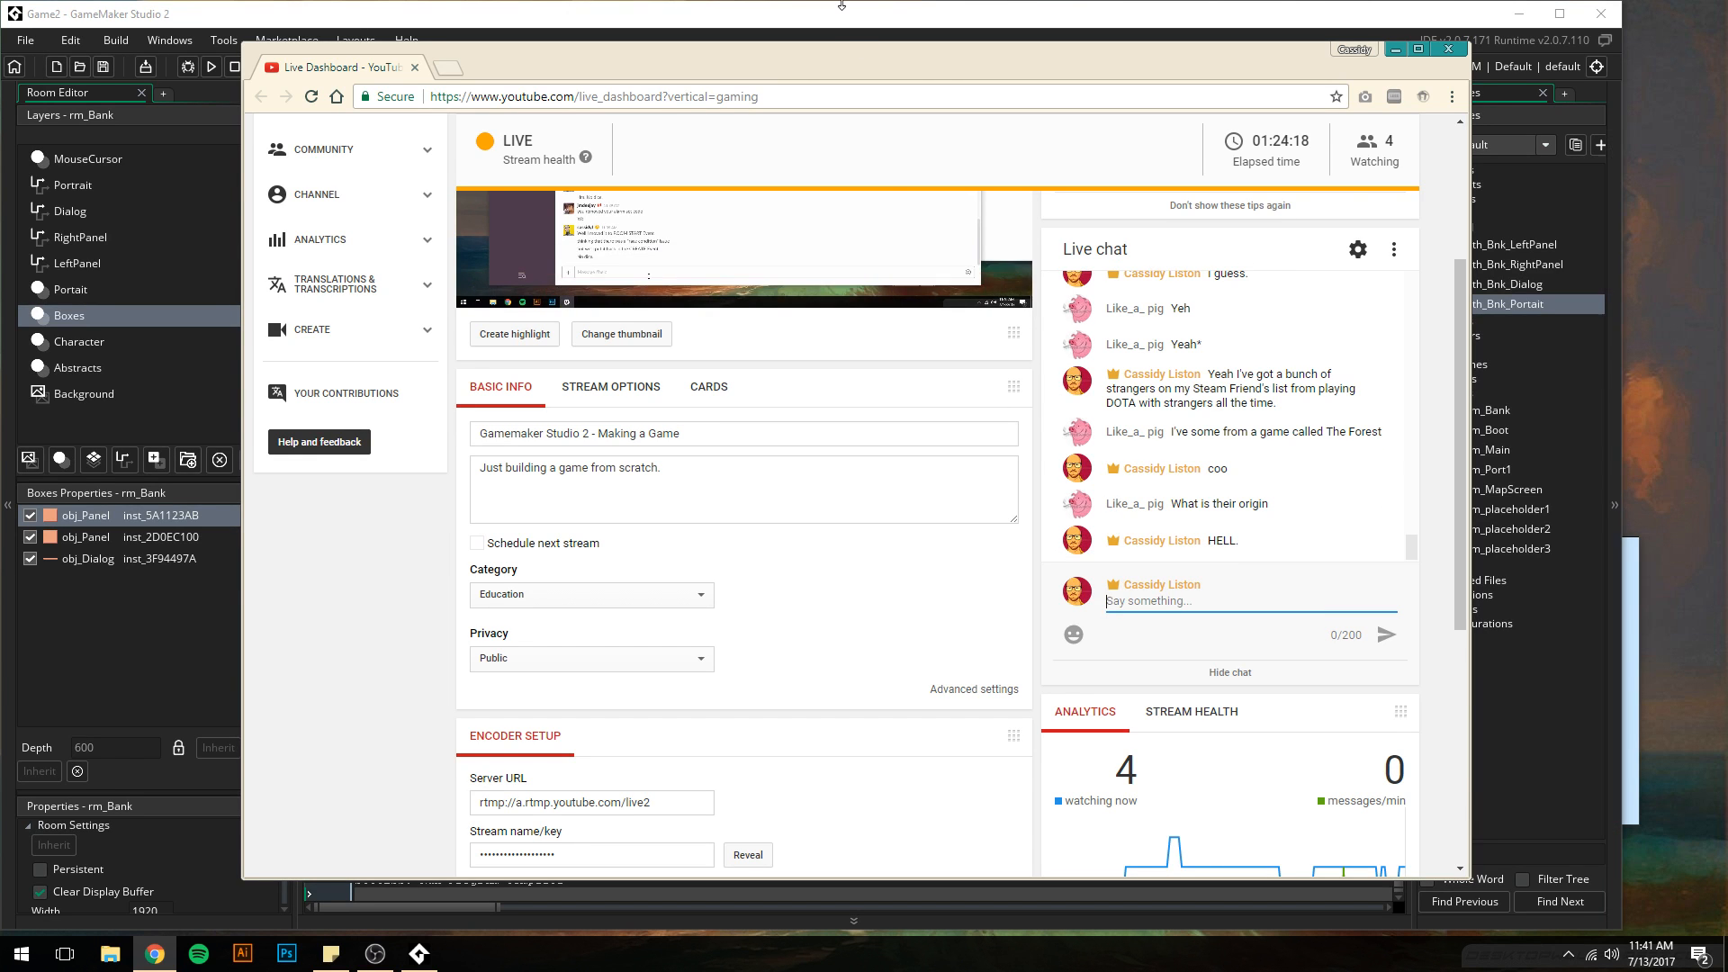
left_click_drag(799, 74, 1419, 76)
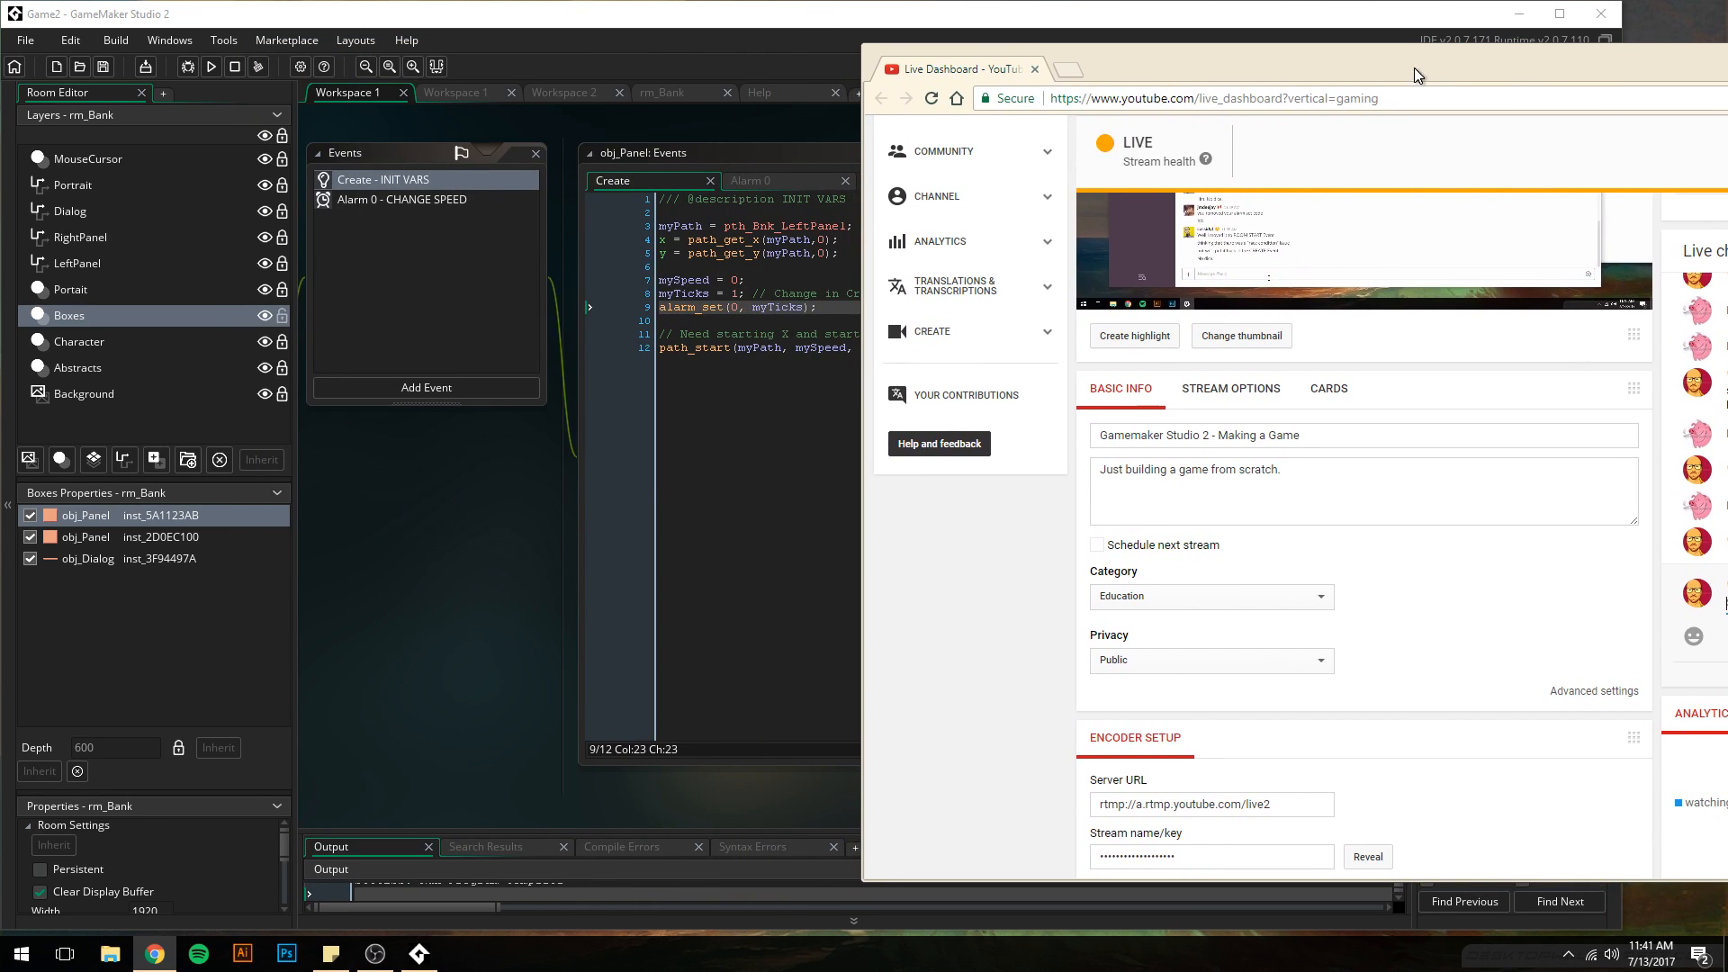
left_click(859, 40)
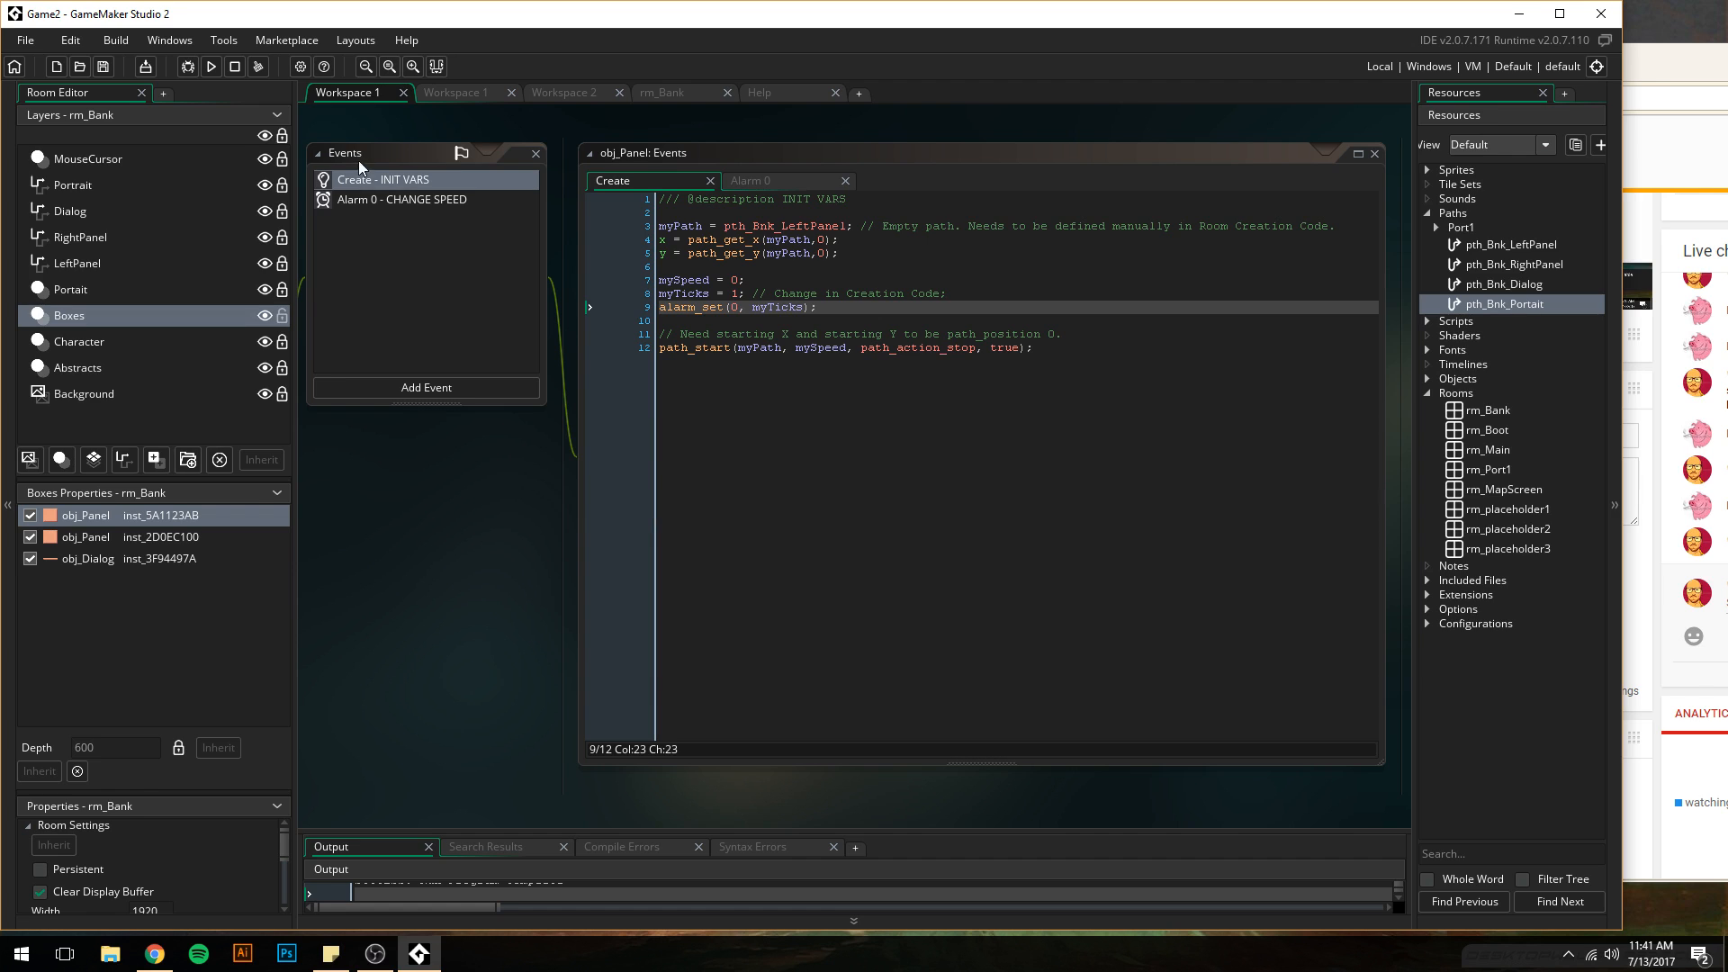
- Move the path_start(myPath, mySpeed, path_action_stop, true); line from obj_Panel's Create event to Alarm 0, below mySpeed = 4;
left_click(433, 199)
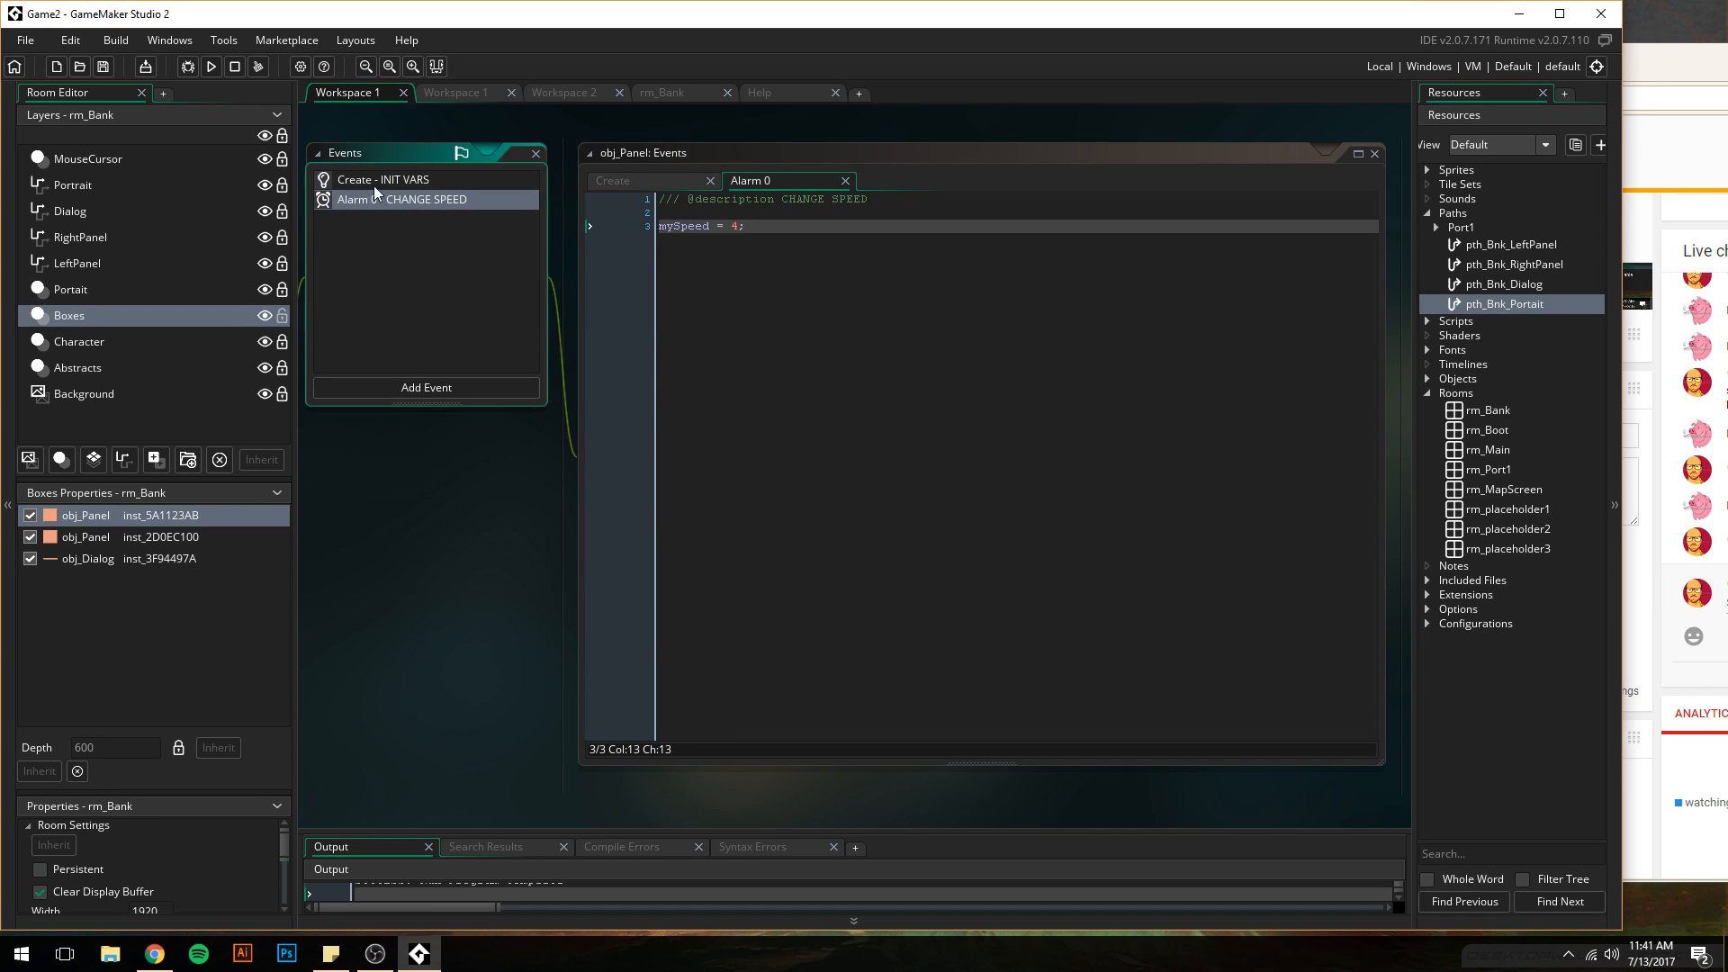
left_click(391, 178)
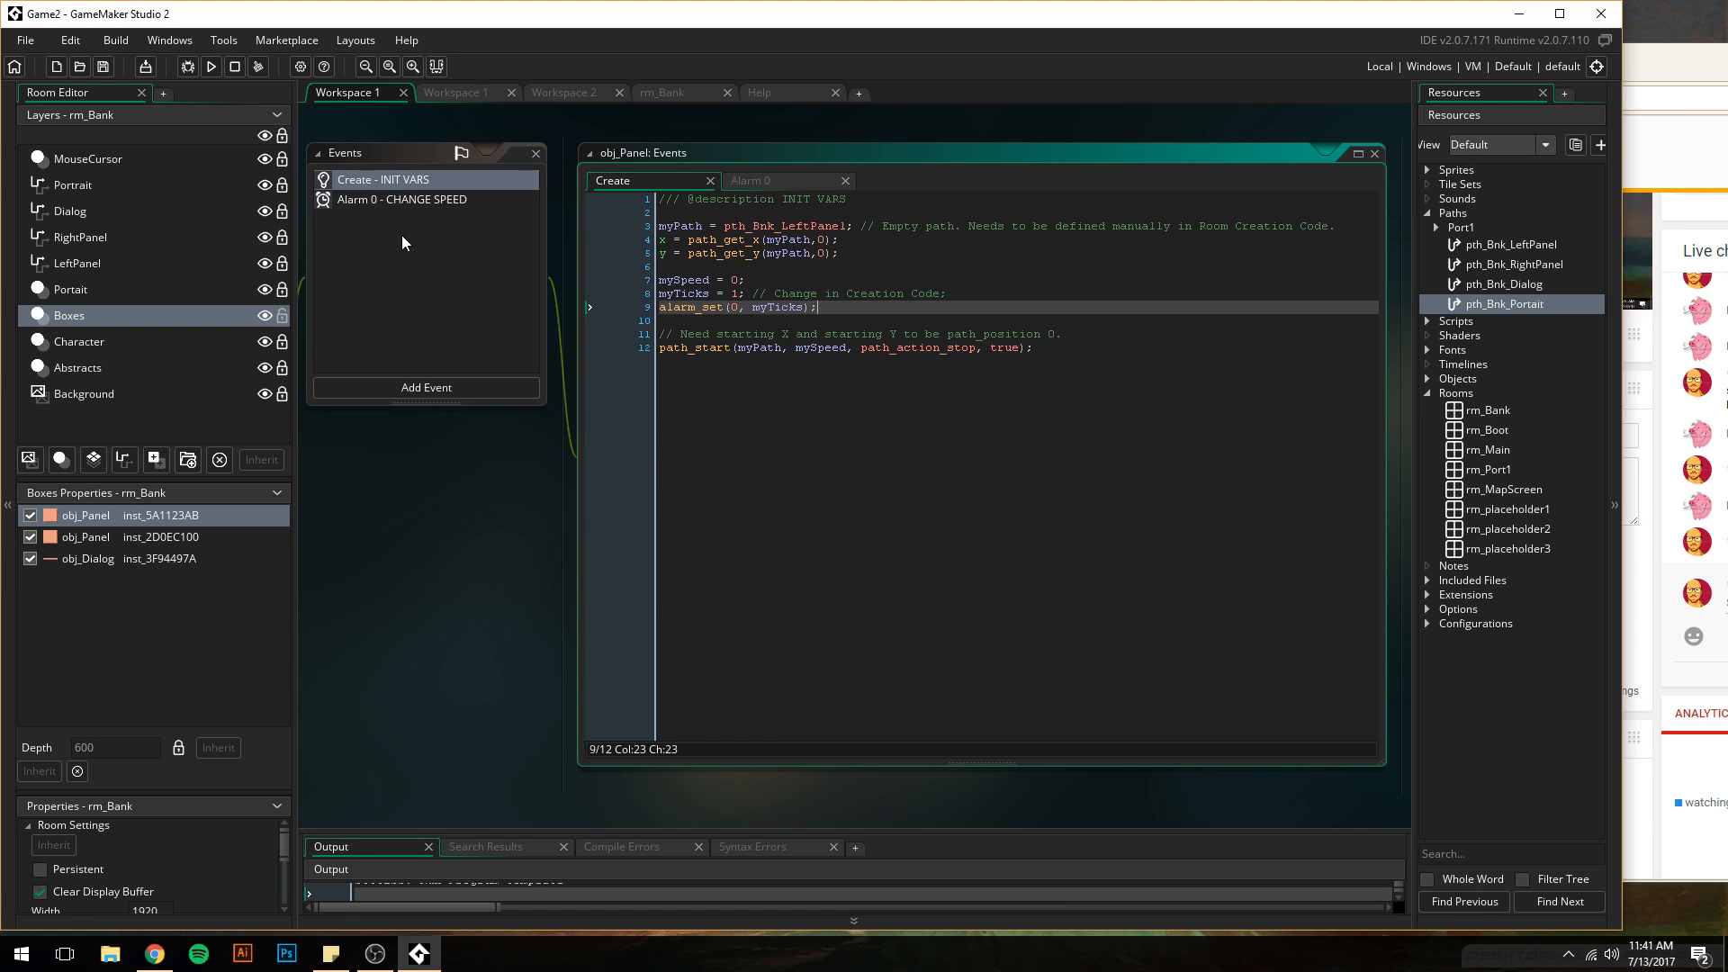
left_click(757, 349)
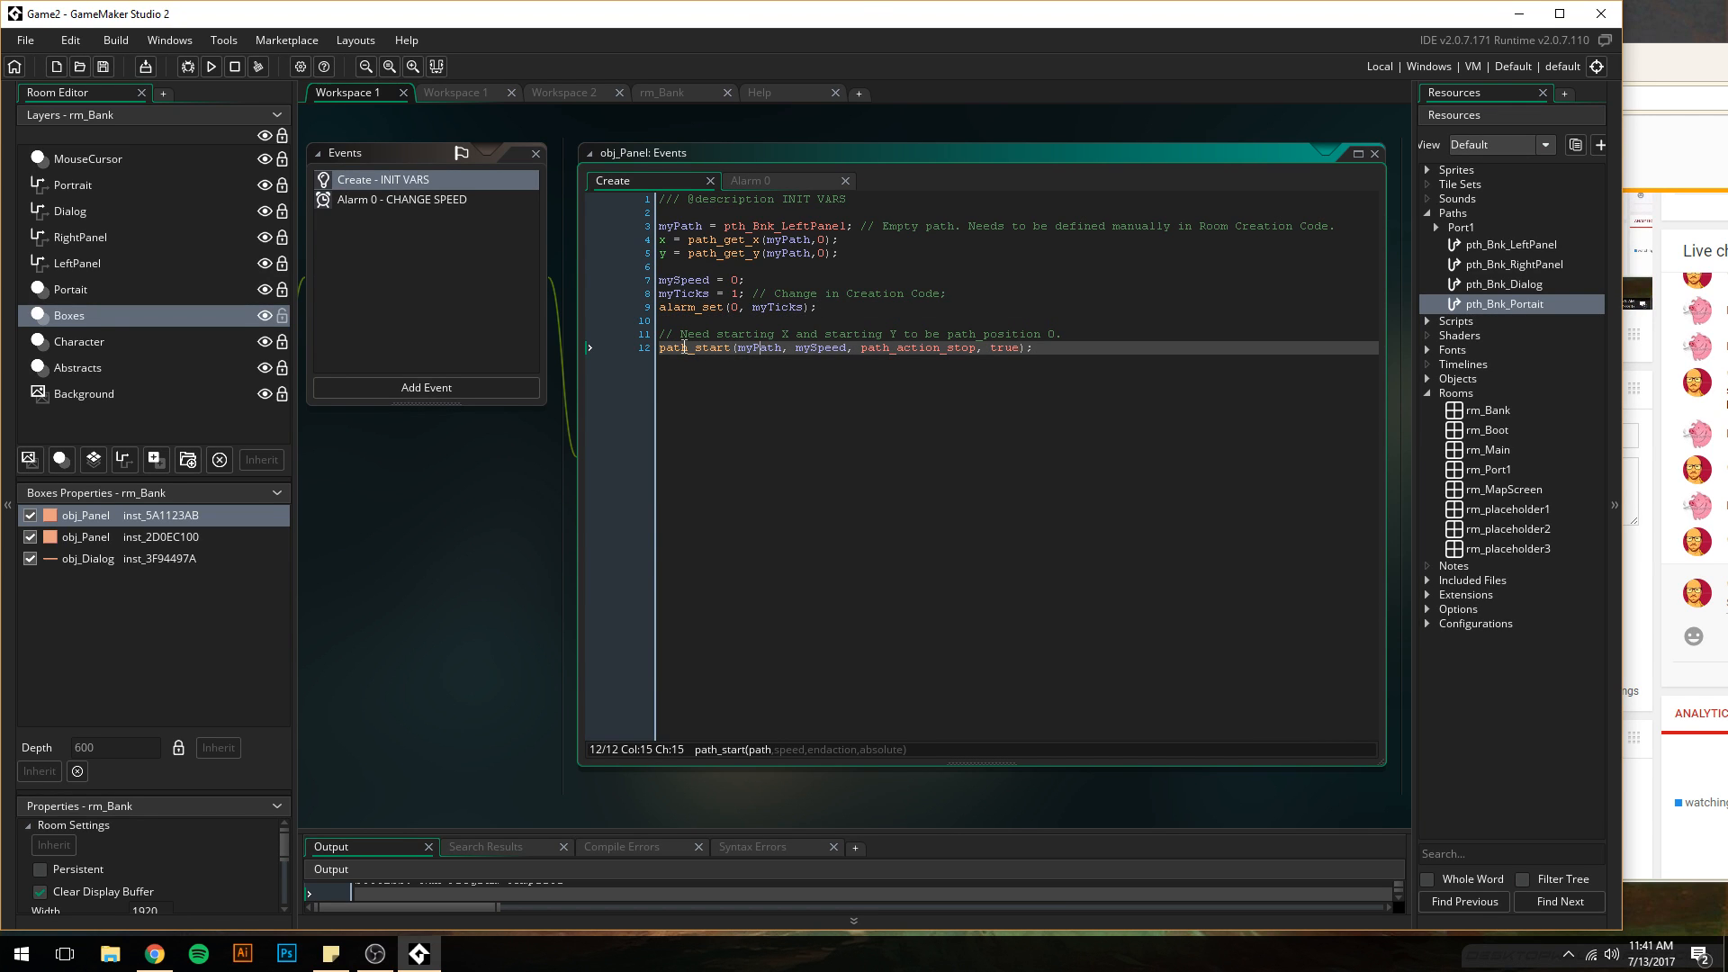
left_click_drag(1109, 349, 476, 365)
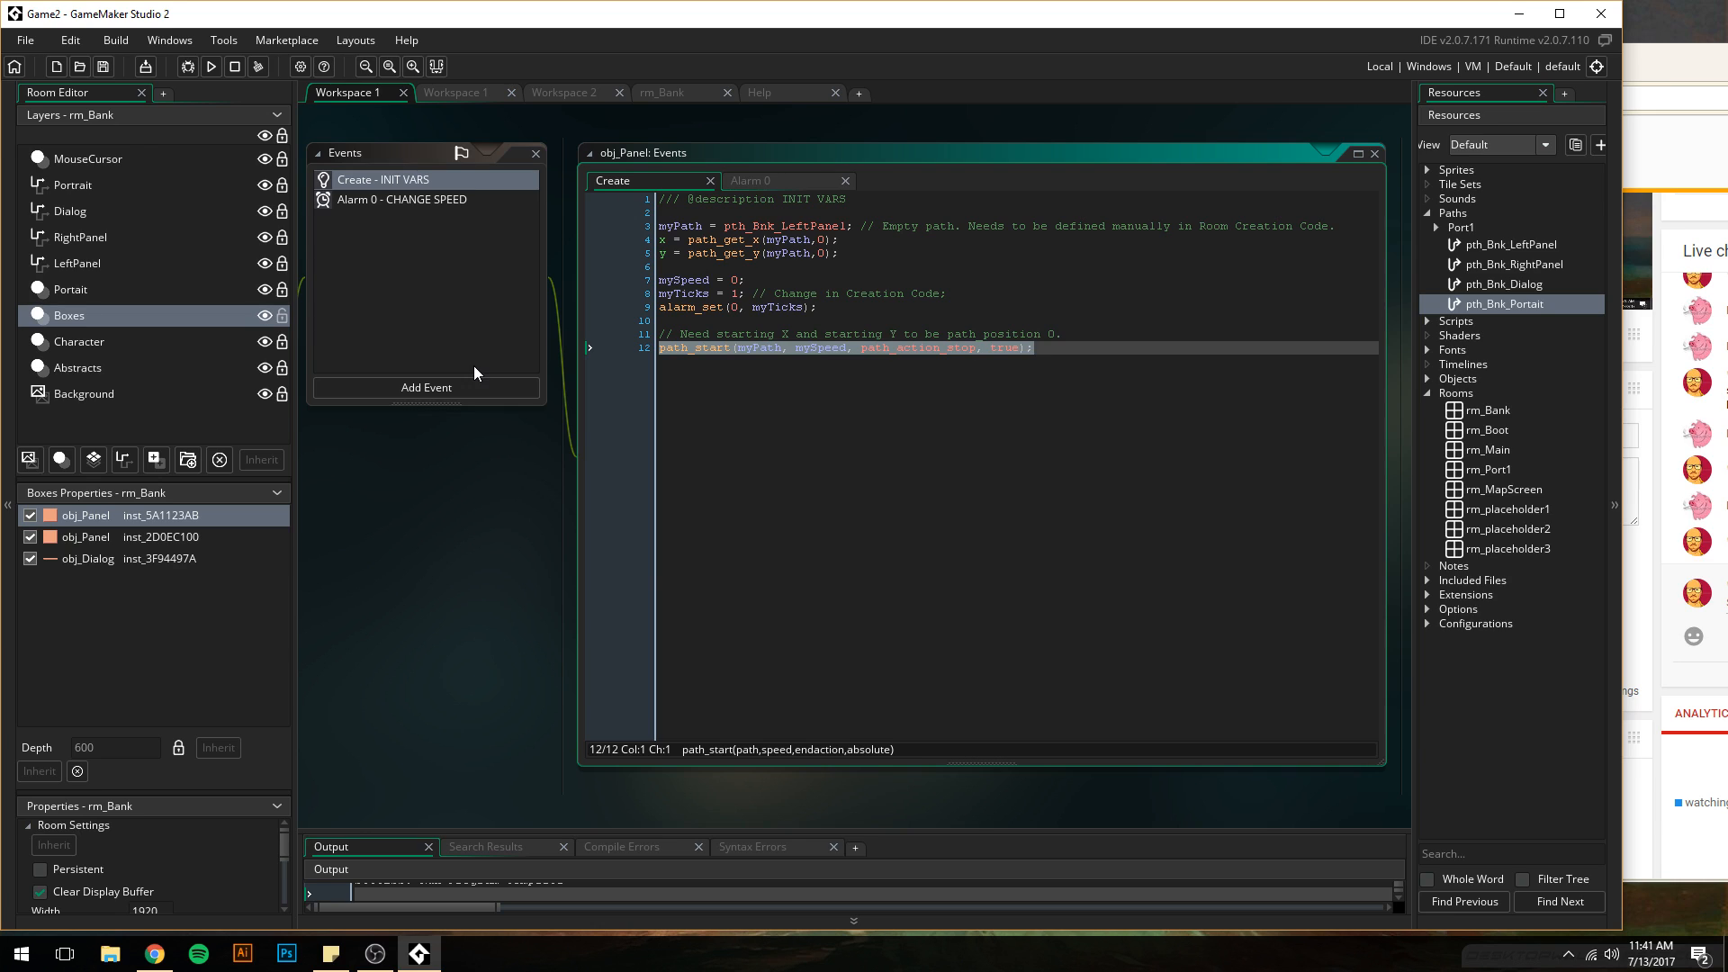
key("BackSpace")
left_click(407, 206)
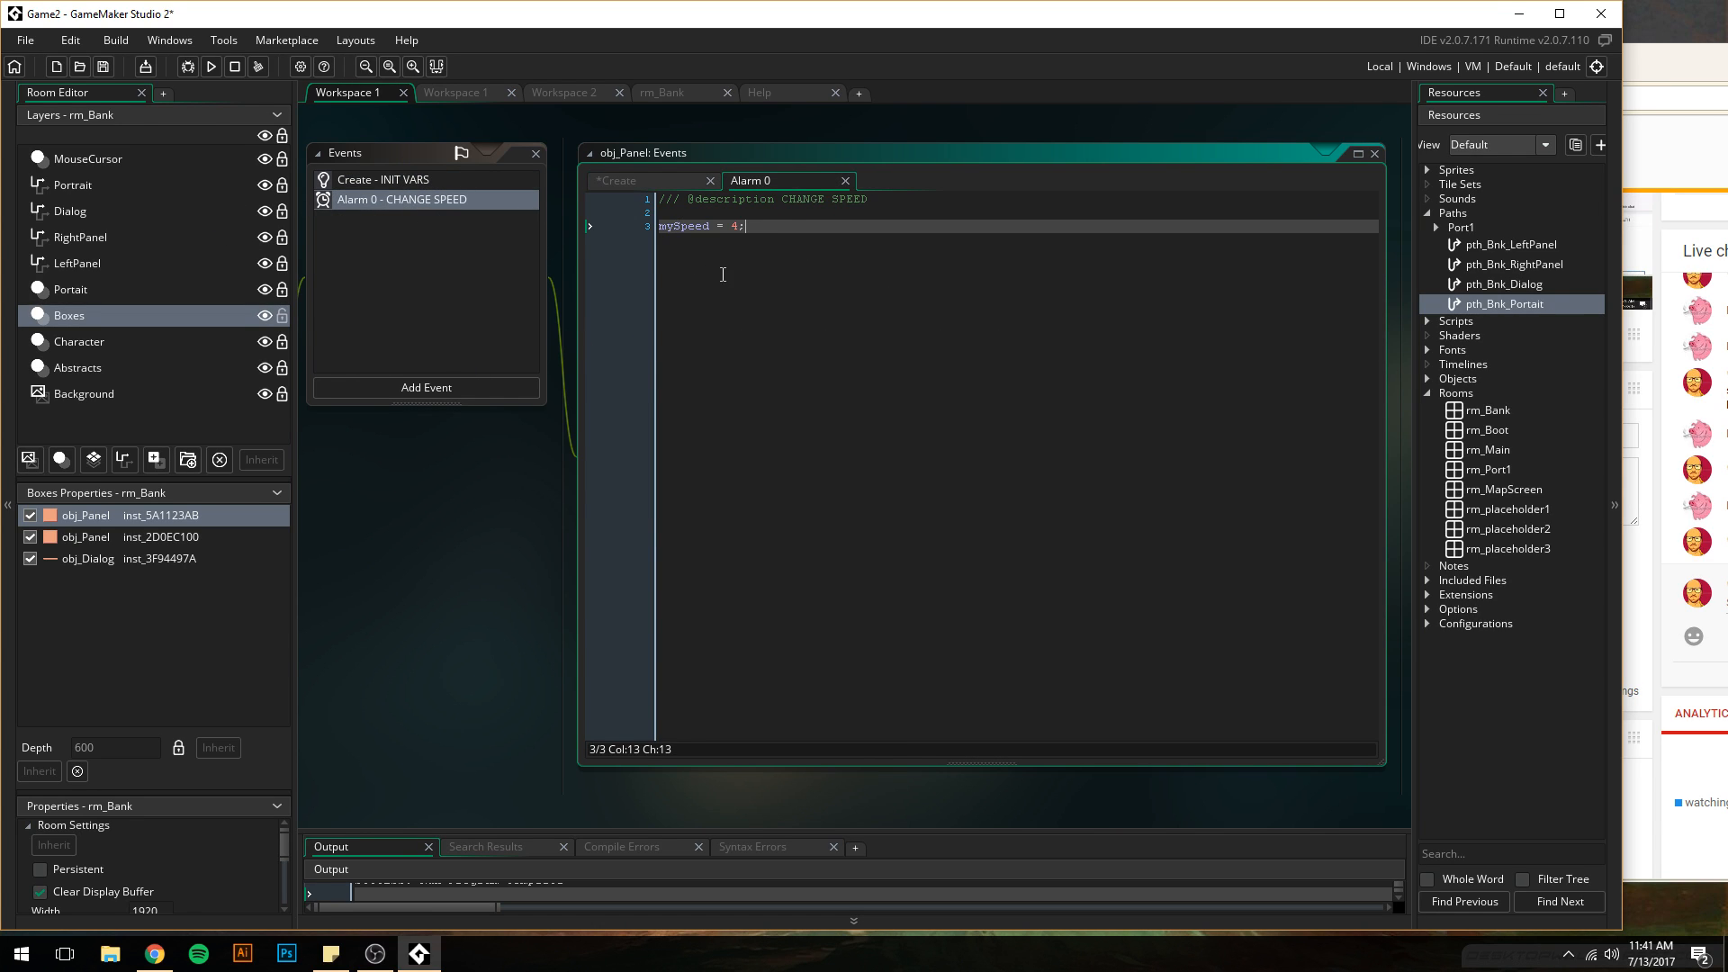
key("Return")
type("path_start(myPath, mySpeed, path_action_stop, true);")
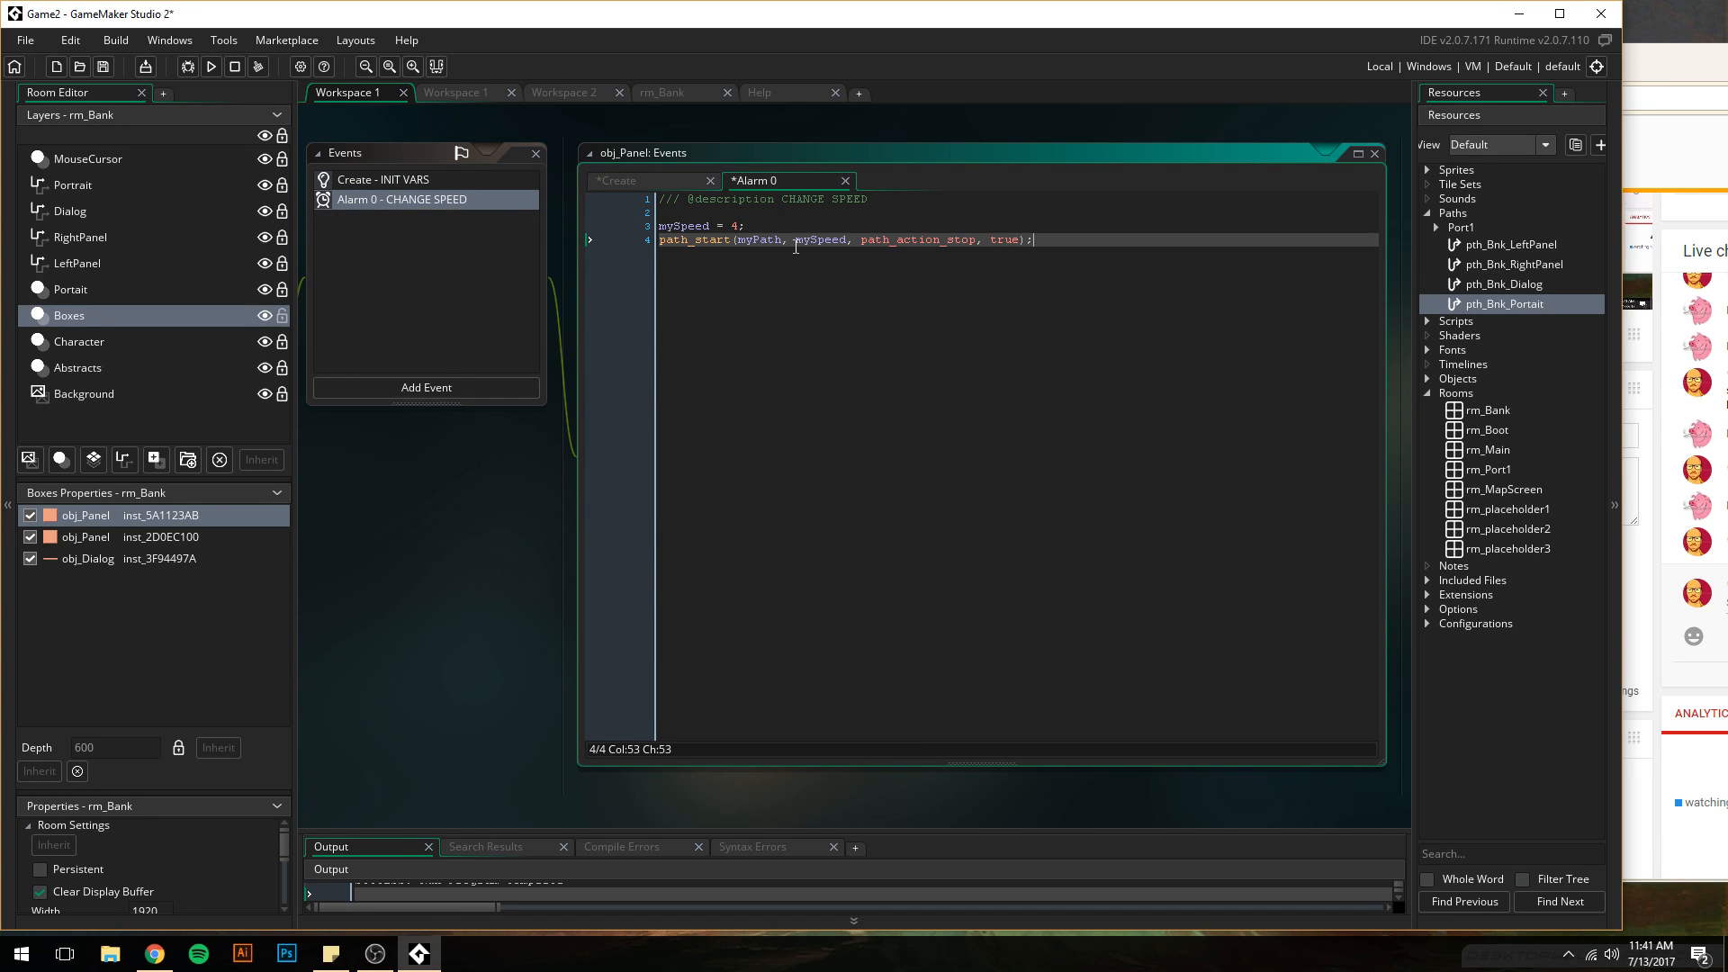
- Run the game to test the panels' delayed movement, and select the path_start line in obj_Panel's Alarm 0 code for reuse
key("F5")
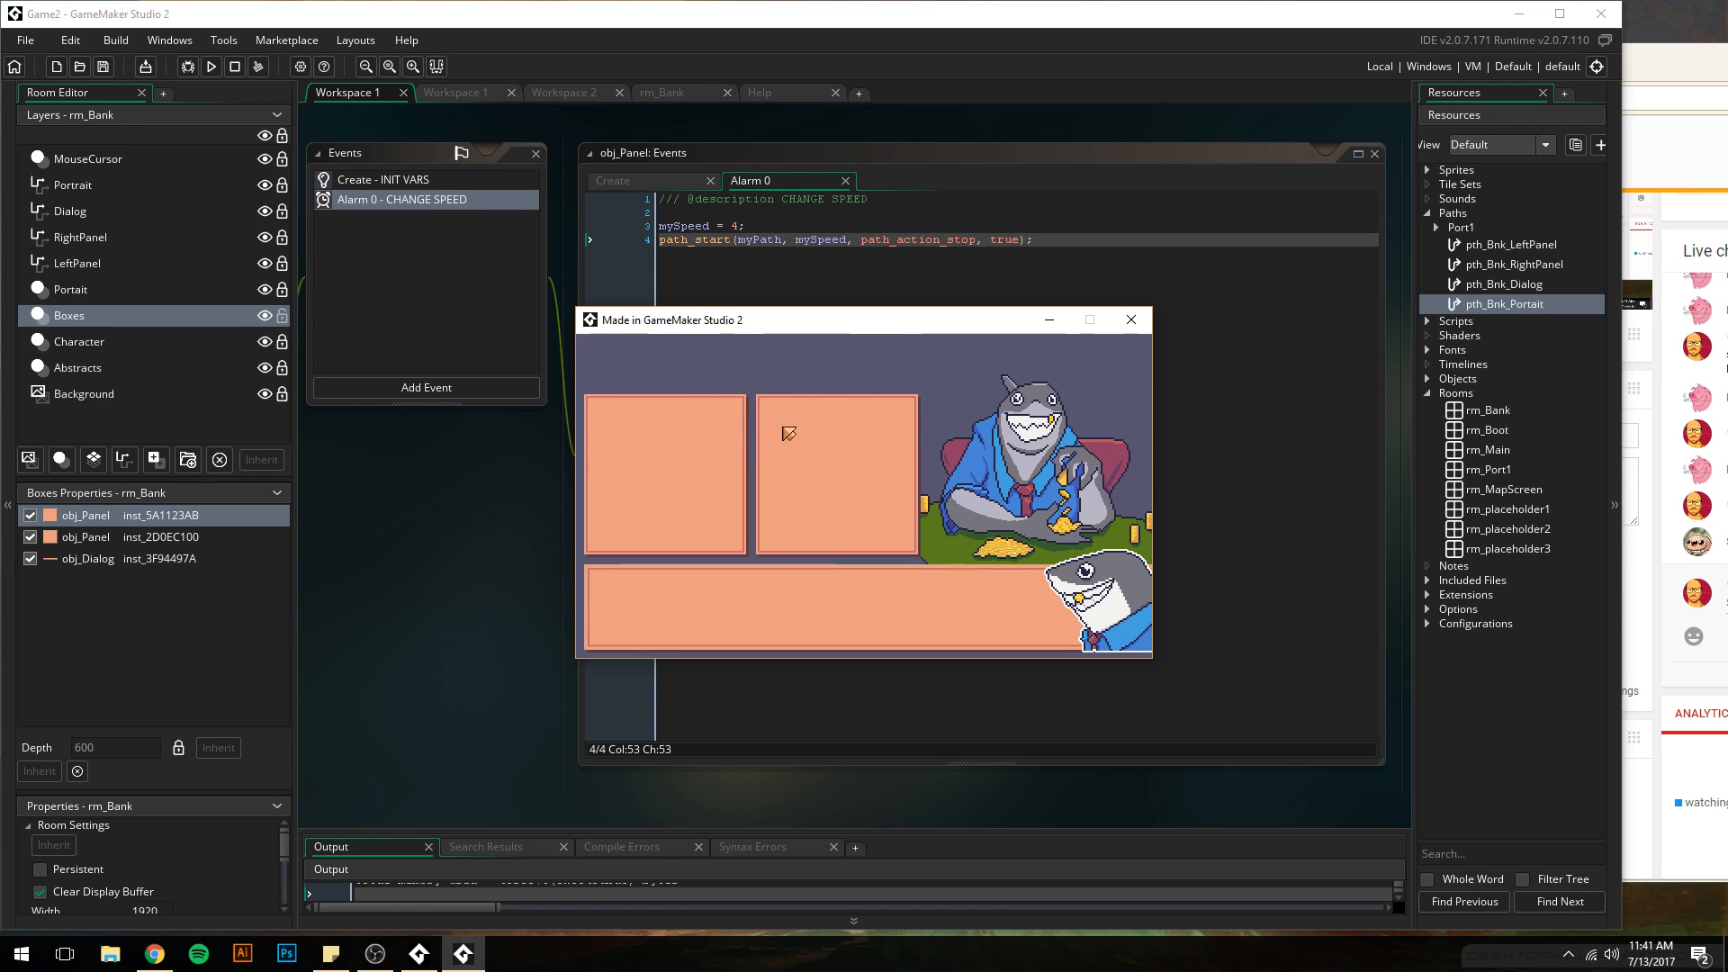
left_click(1124, 330)
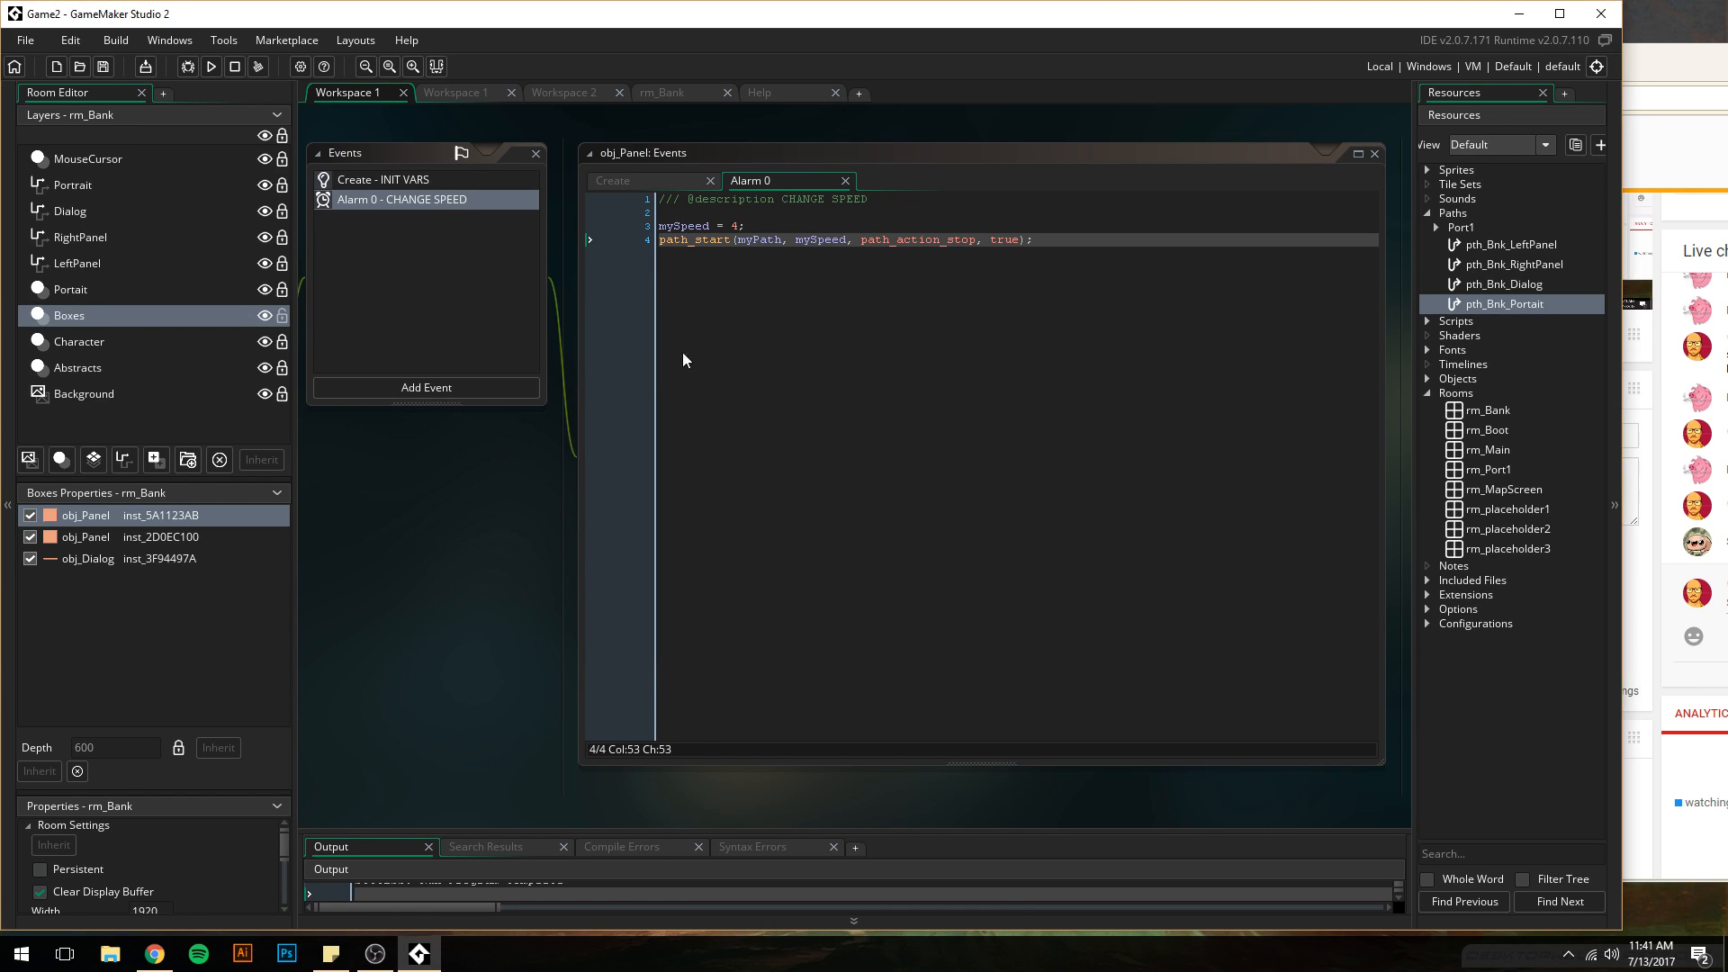
left_click_drag(1015, 261, 667, 254)
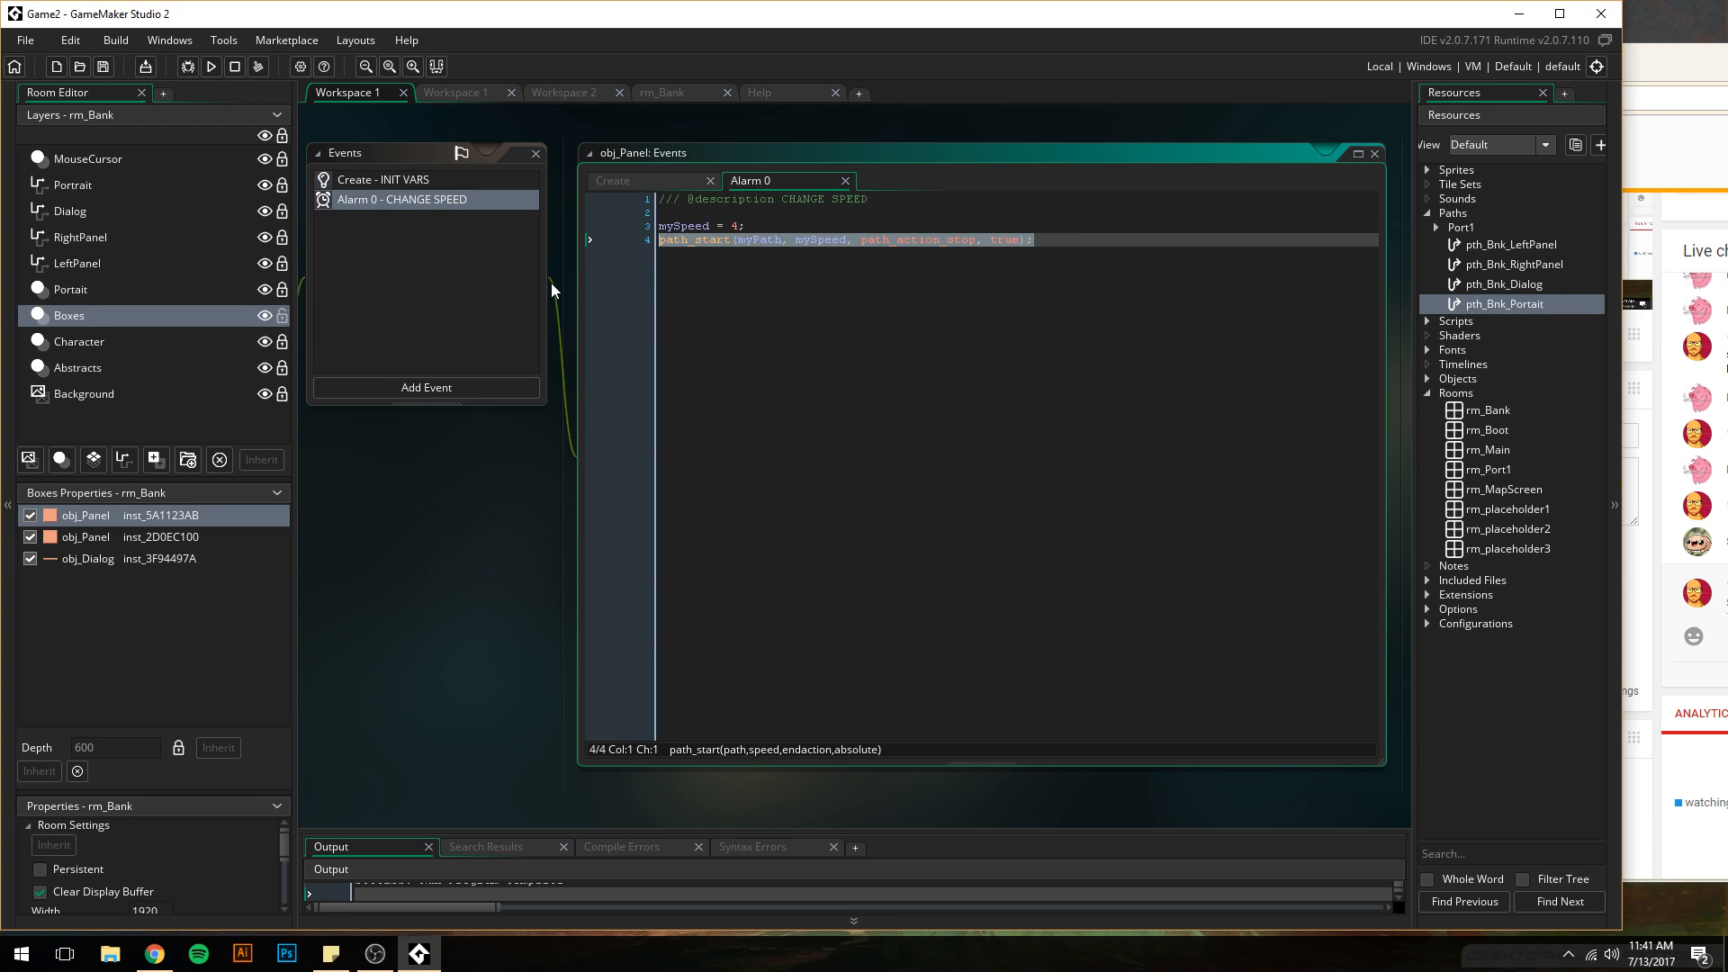
- Switch to Slack and post "Fixed." and the path_start(myPath, mySpeed, path_action_stop, true); line as inline code in #help
key("ctrl+super+Right")
type("Fixed.")
key("Return")
type("`")
type("path_start(myPath, mySpeed, path_action_stop, true);")
type("`")
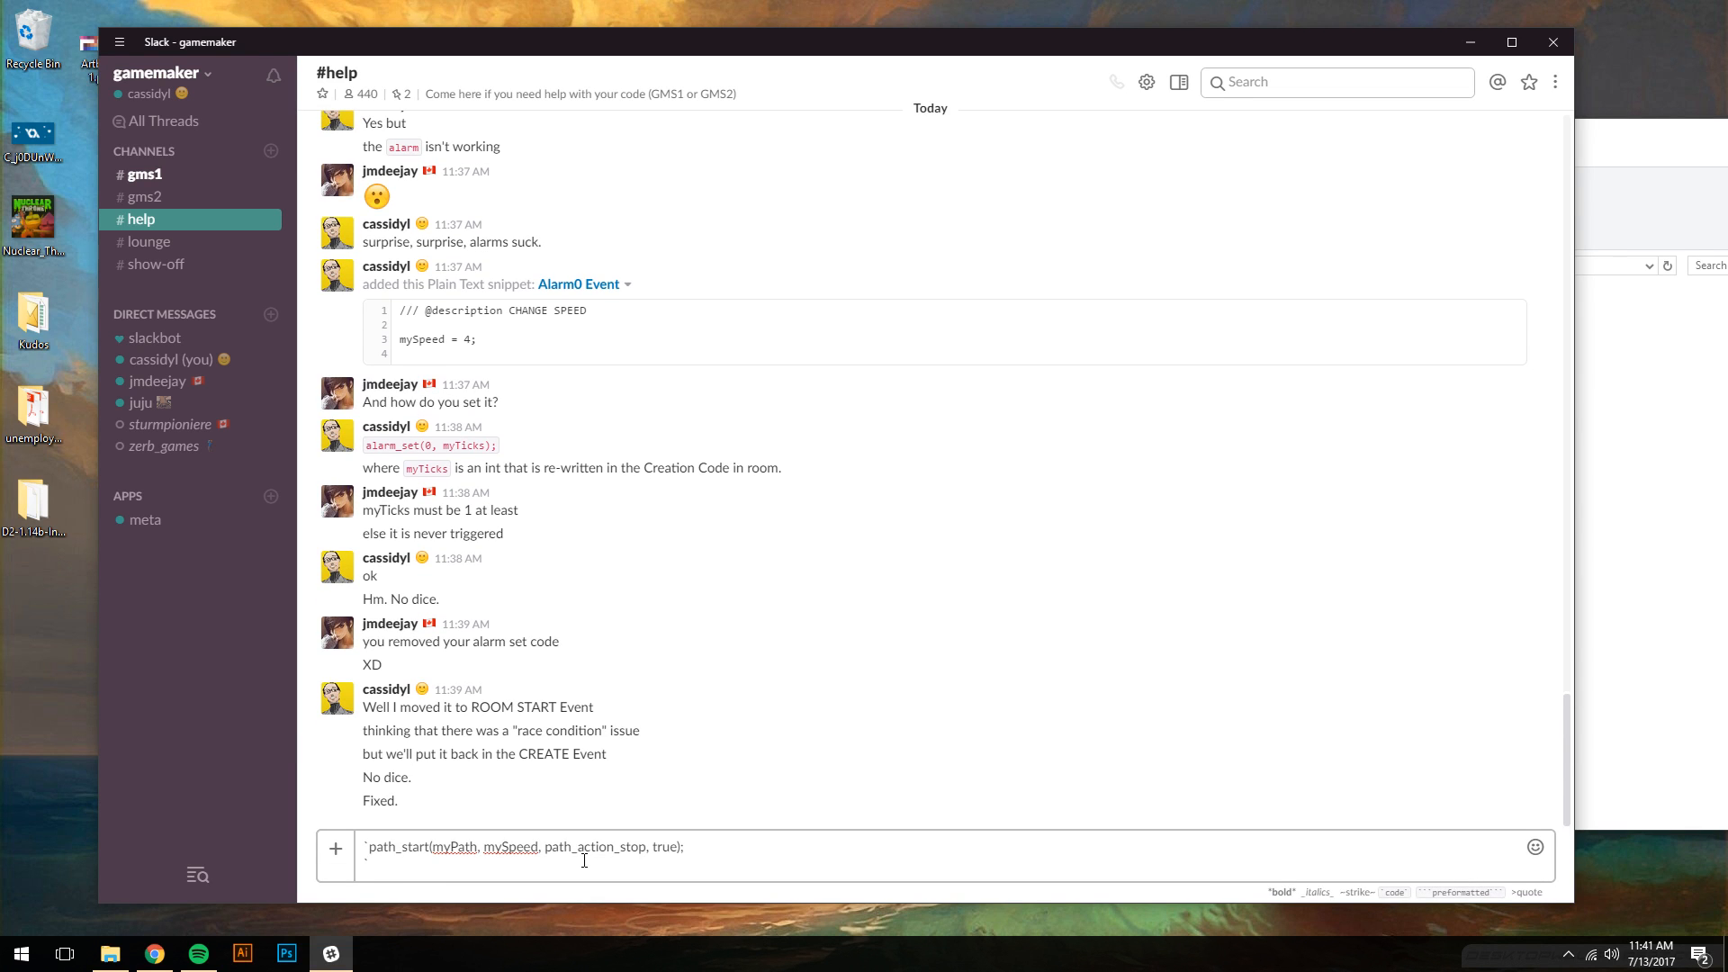
key("Left")
key("BackSpace")
key("Return")
- Post "needed to be in the ALARM Event" and "... god damn alarms." in the #help channel
type("ne")
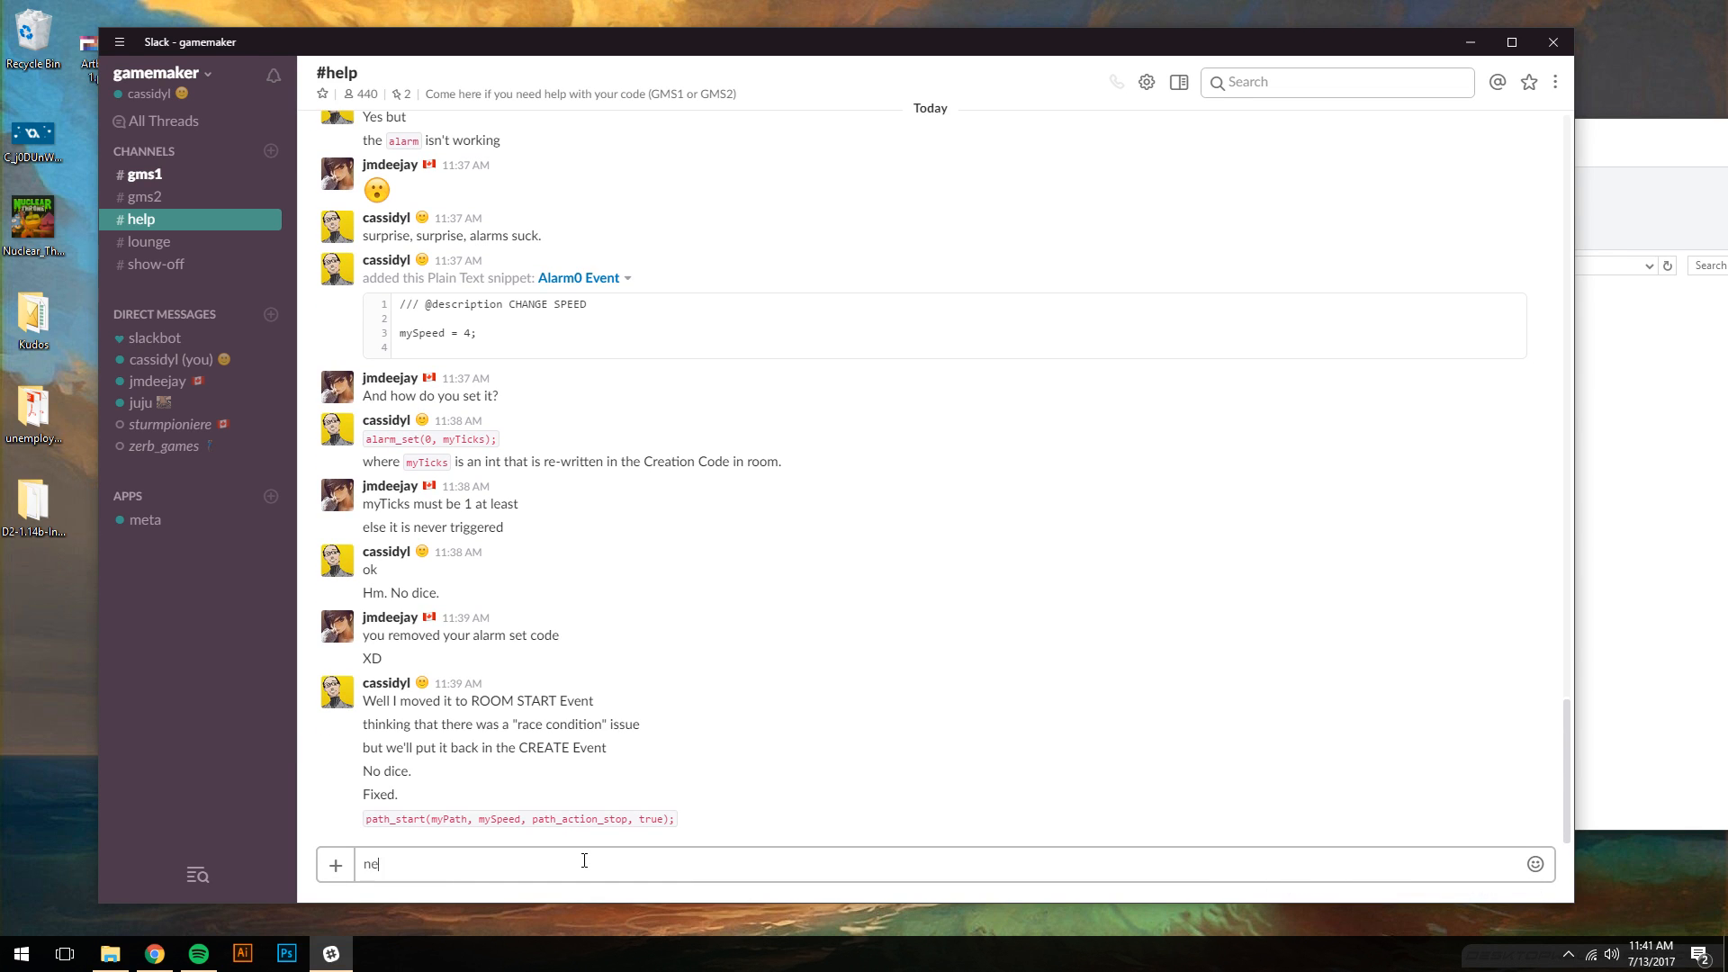
type("eded to be in t")
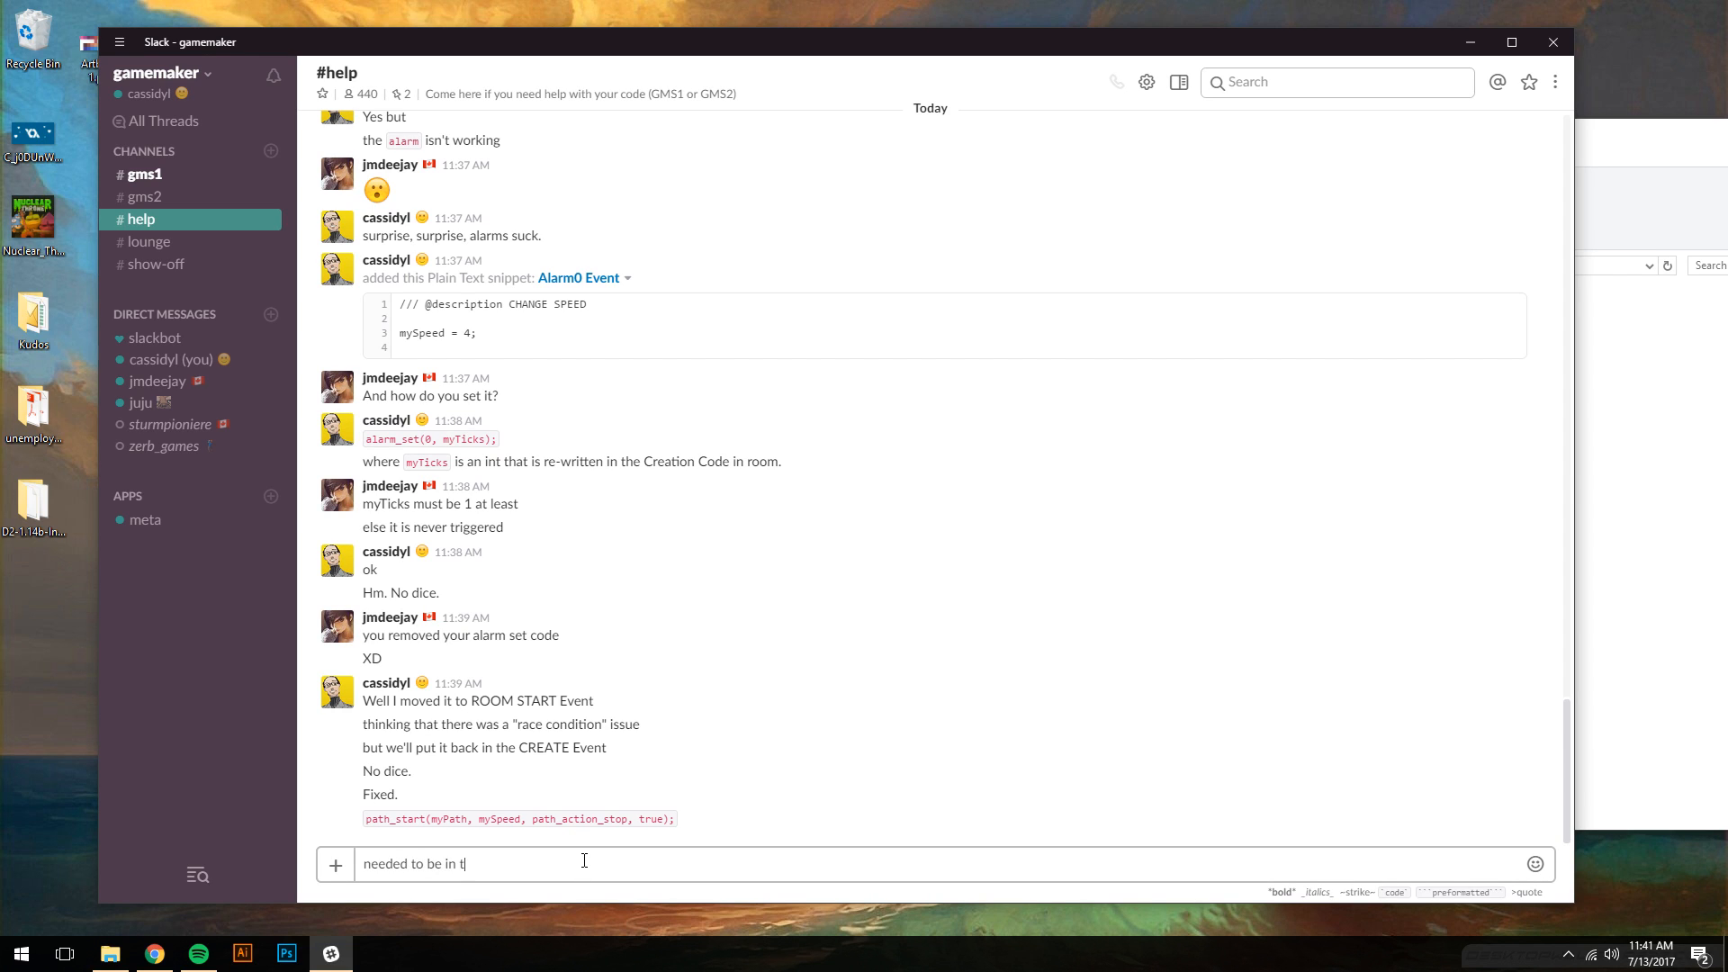
type("he ALARM Event")
key("Return")
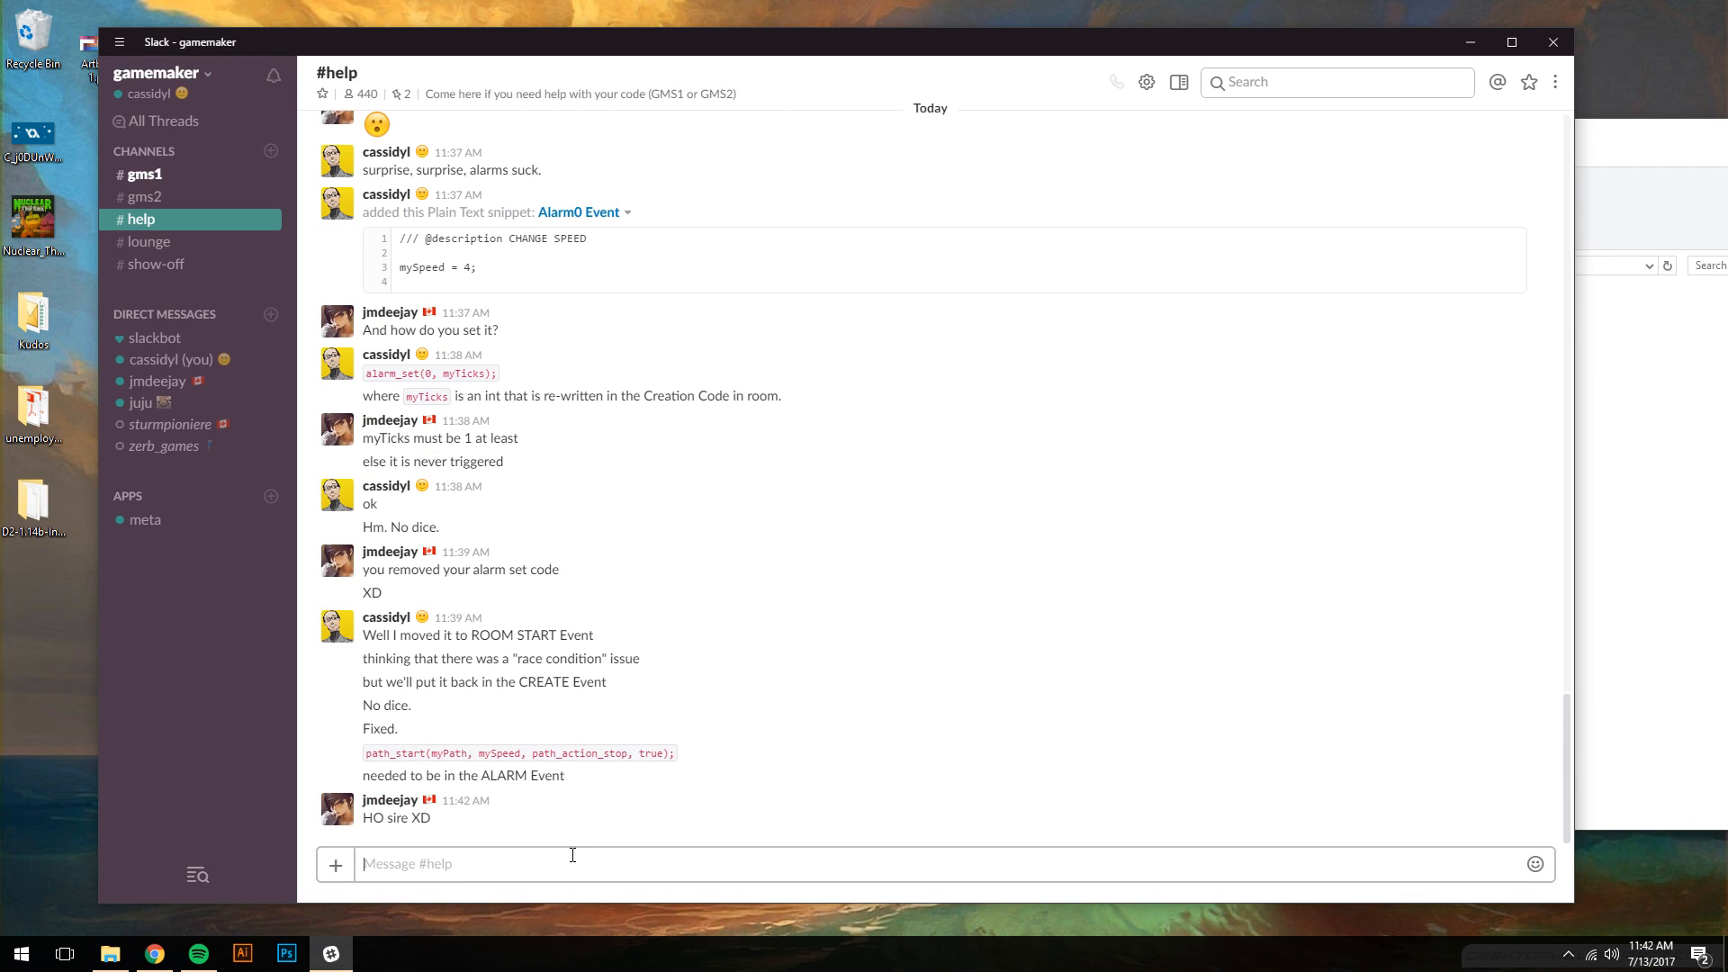
type("... god damn ")
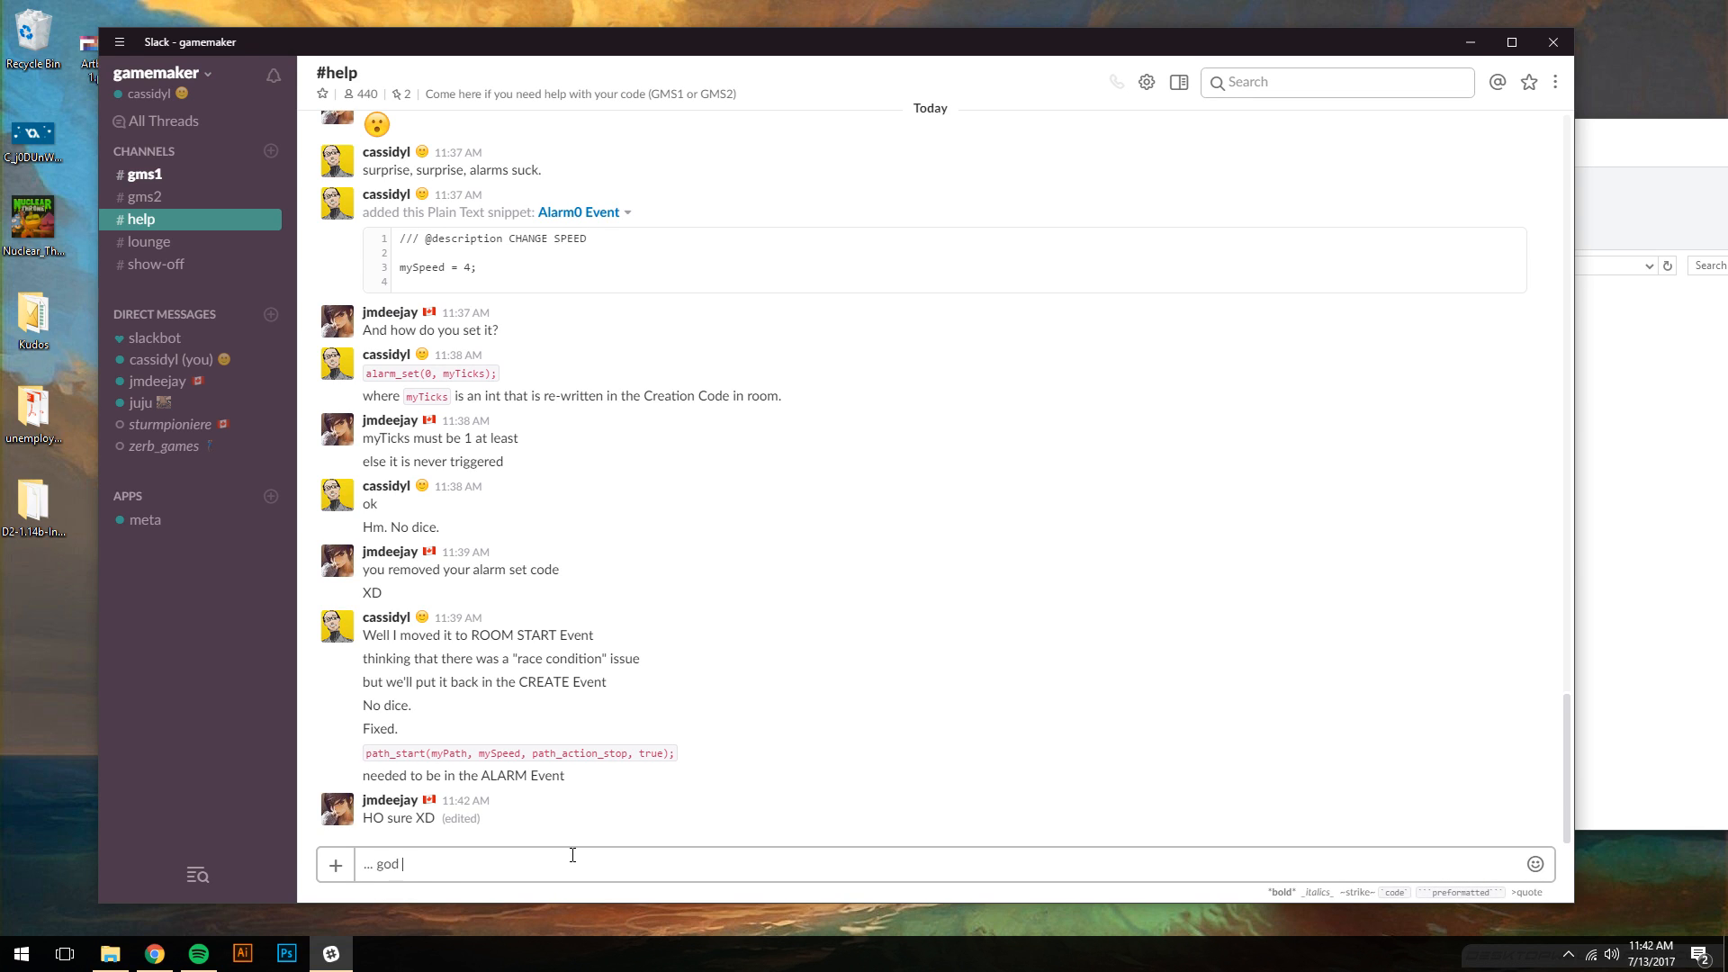
type("alarms.")
key("Return")
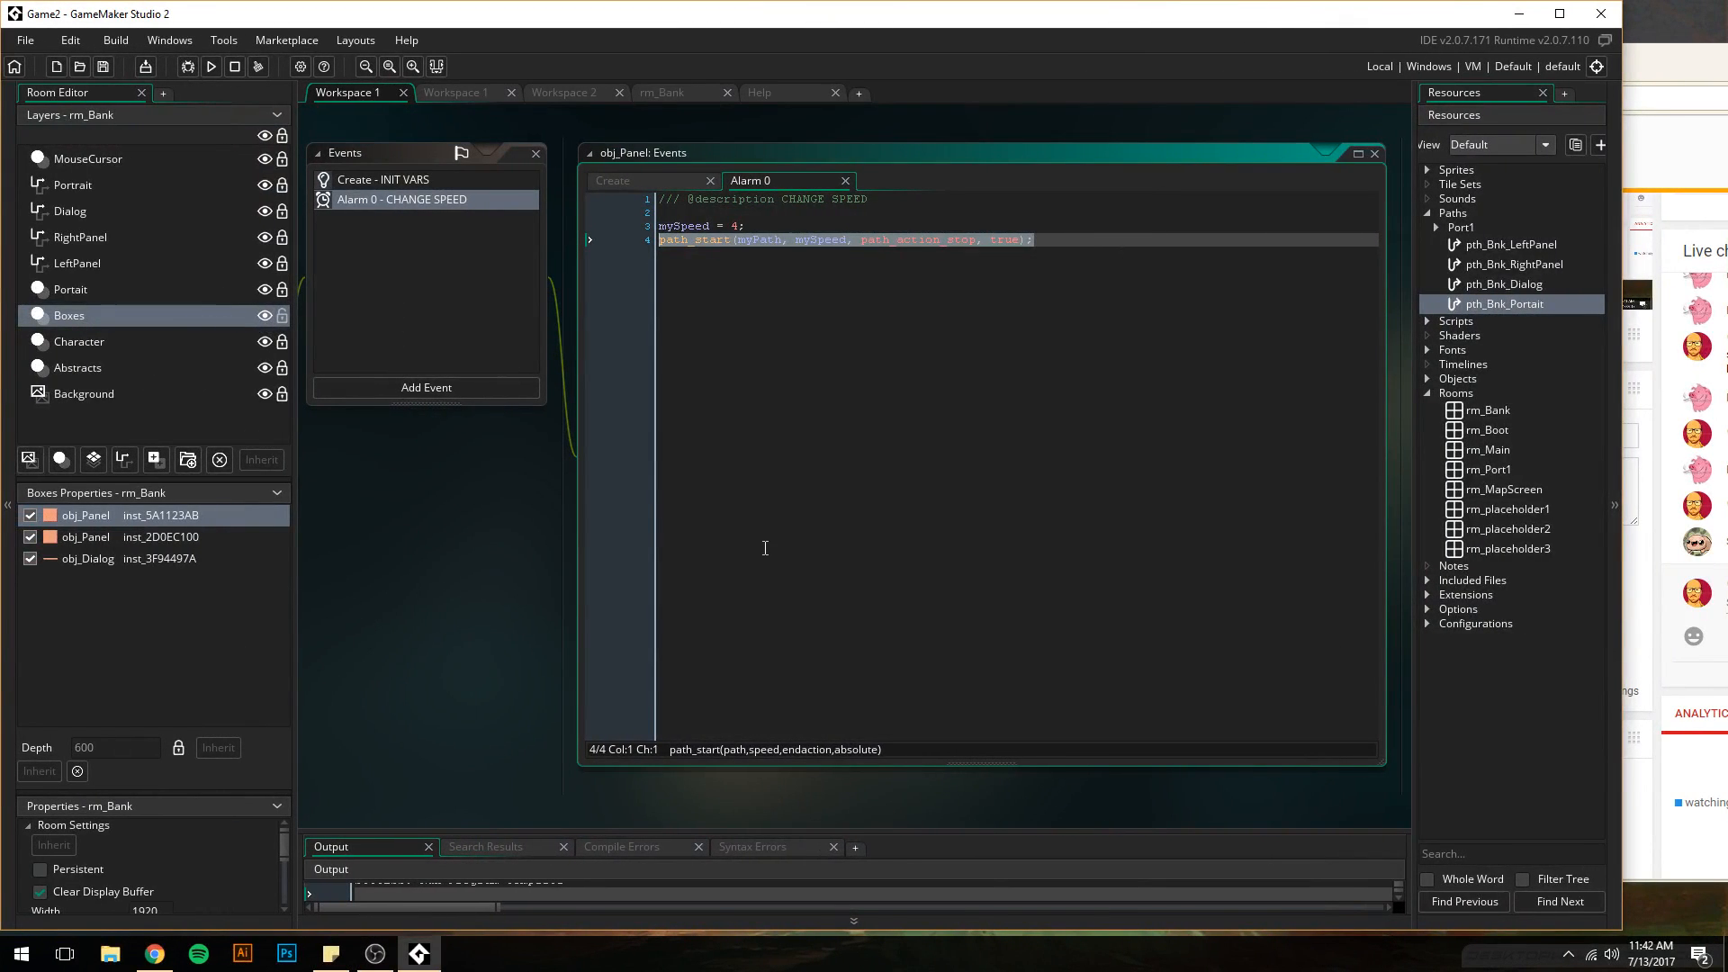
- Run the game again in GameMaker Studio 2 and review the code of obj_Panel's Create and Alarm 0 events
left_click(211, 66)
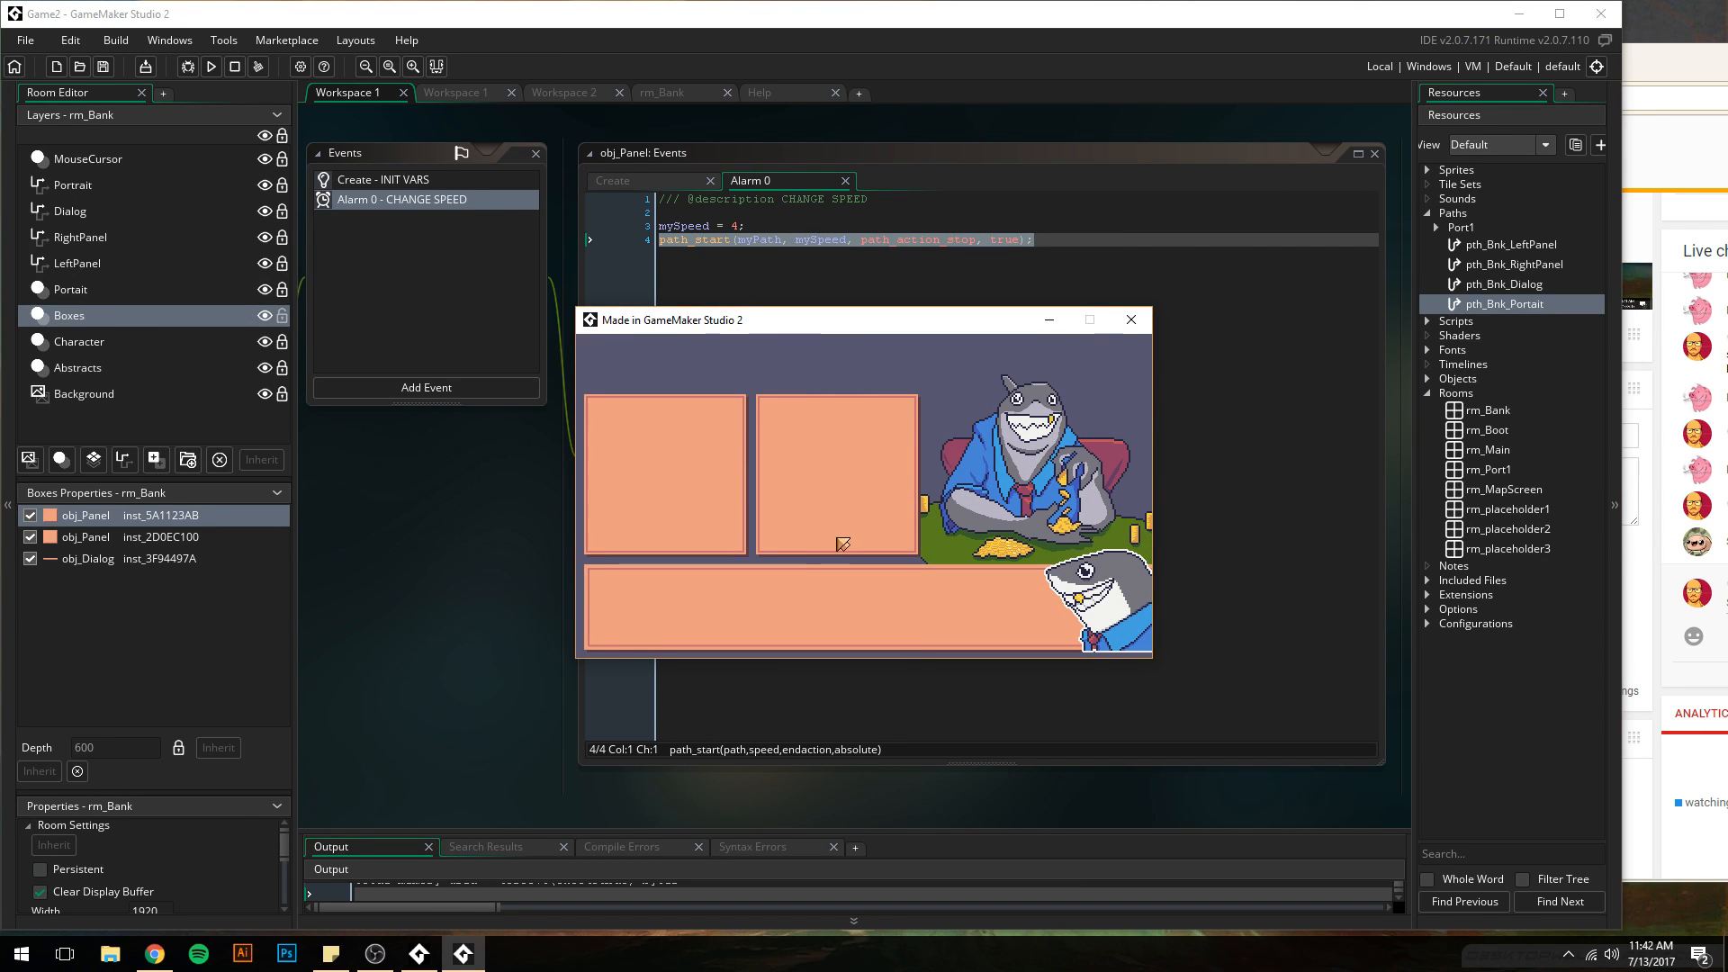
left_click(1131, 319)
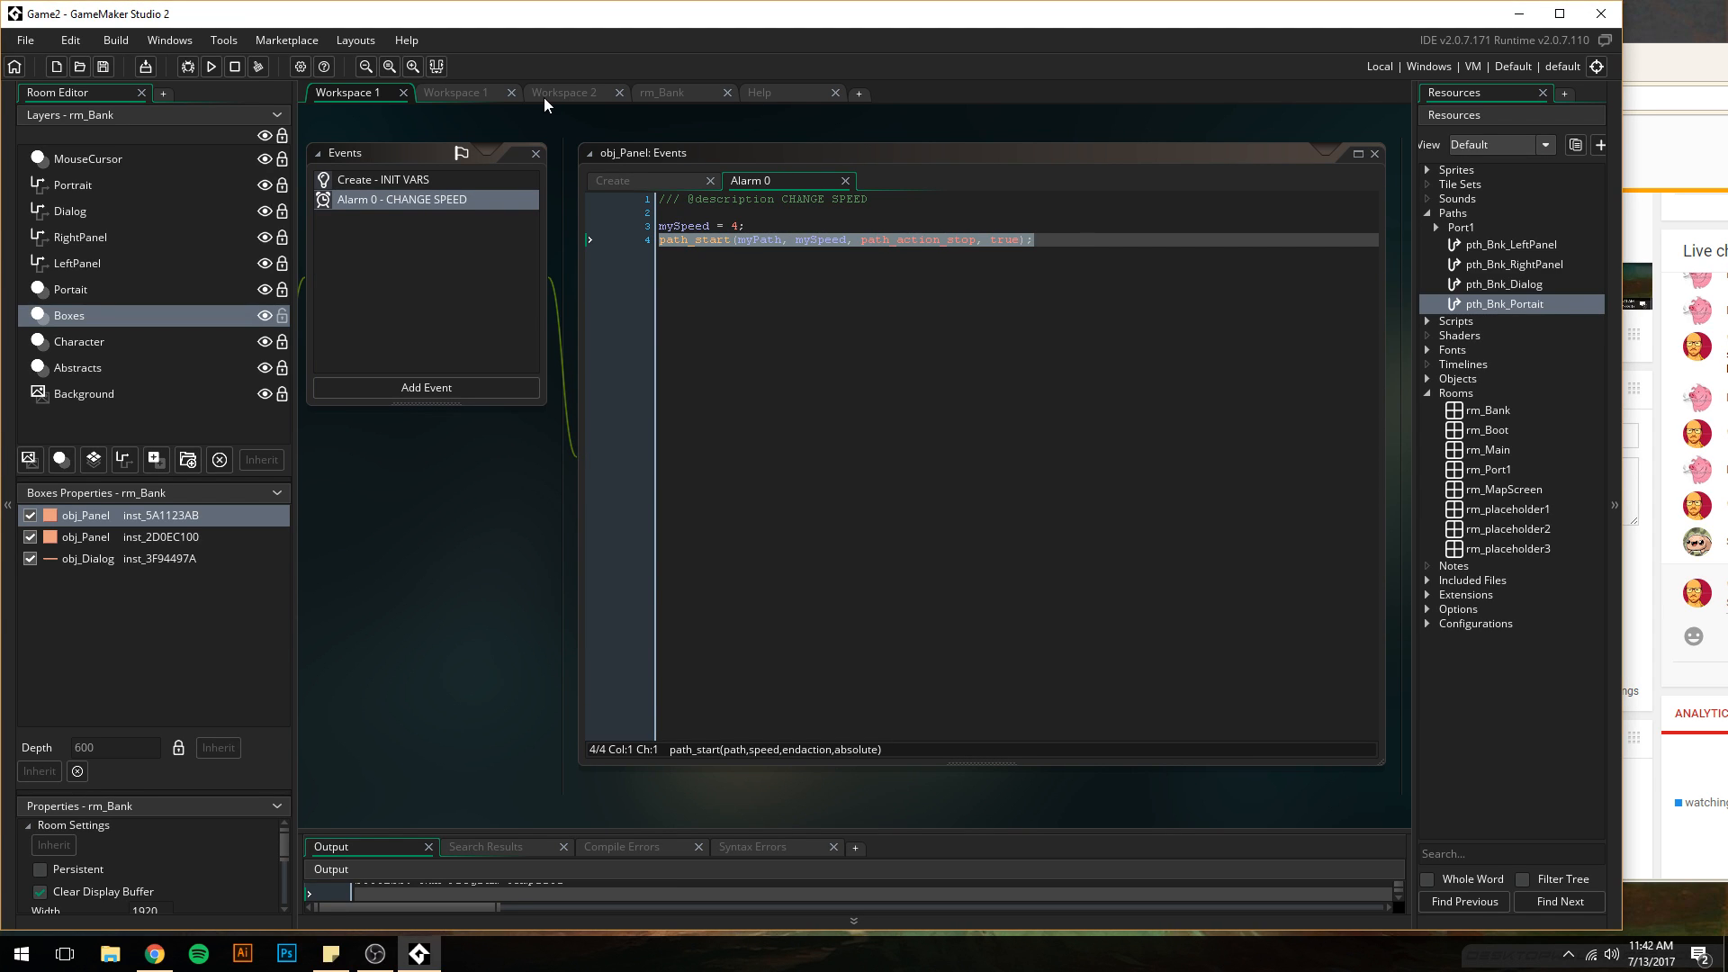
left_click(403, 180)
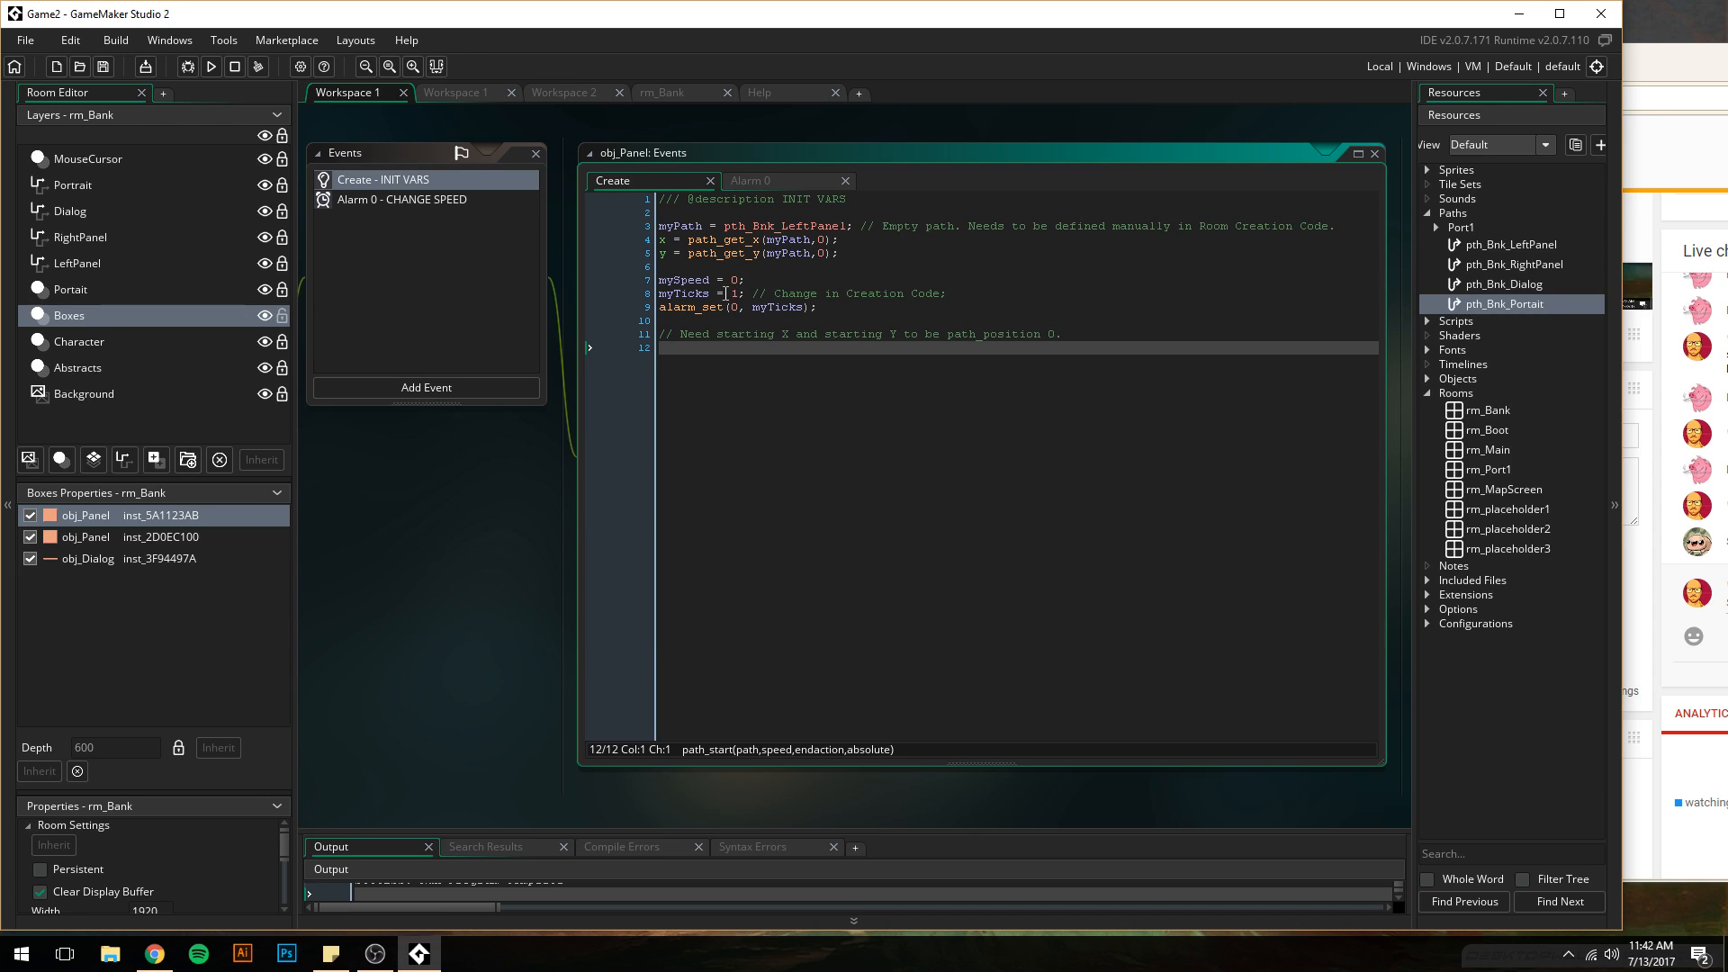
left_click(427, 201)
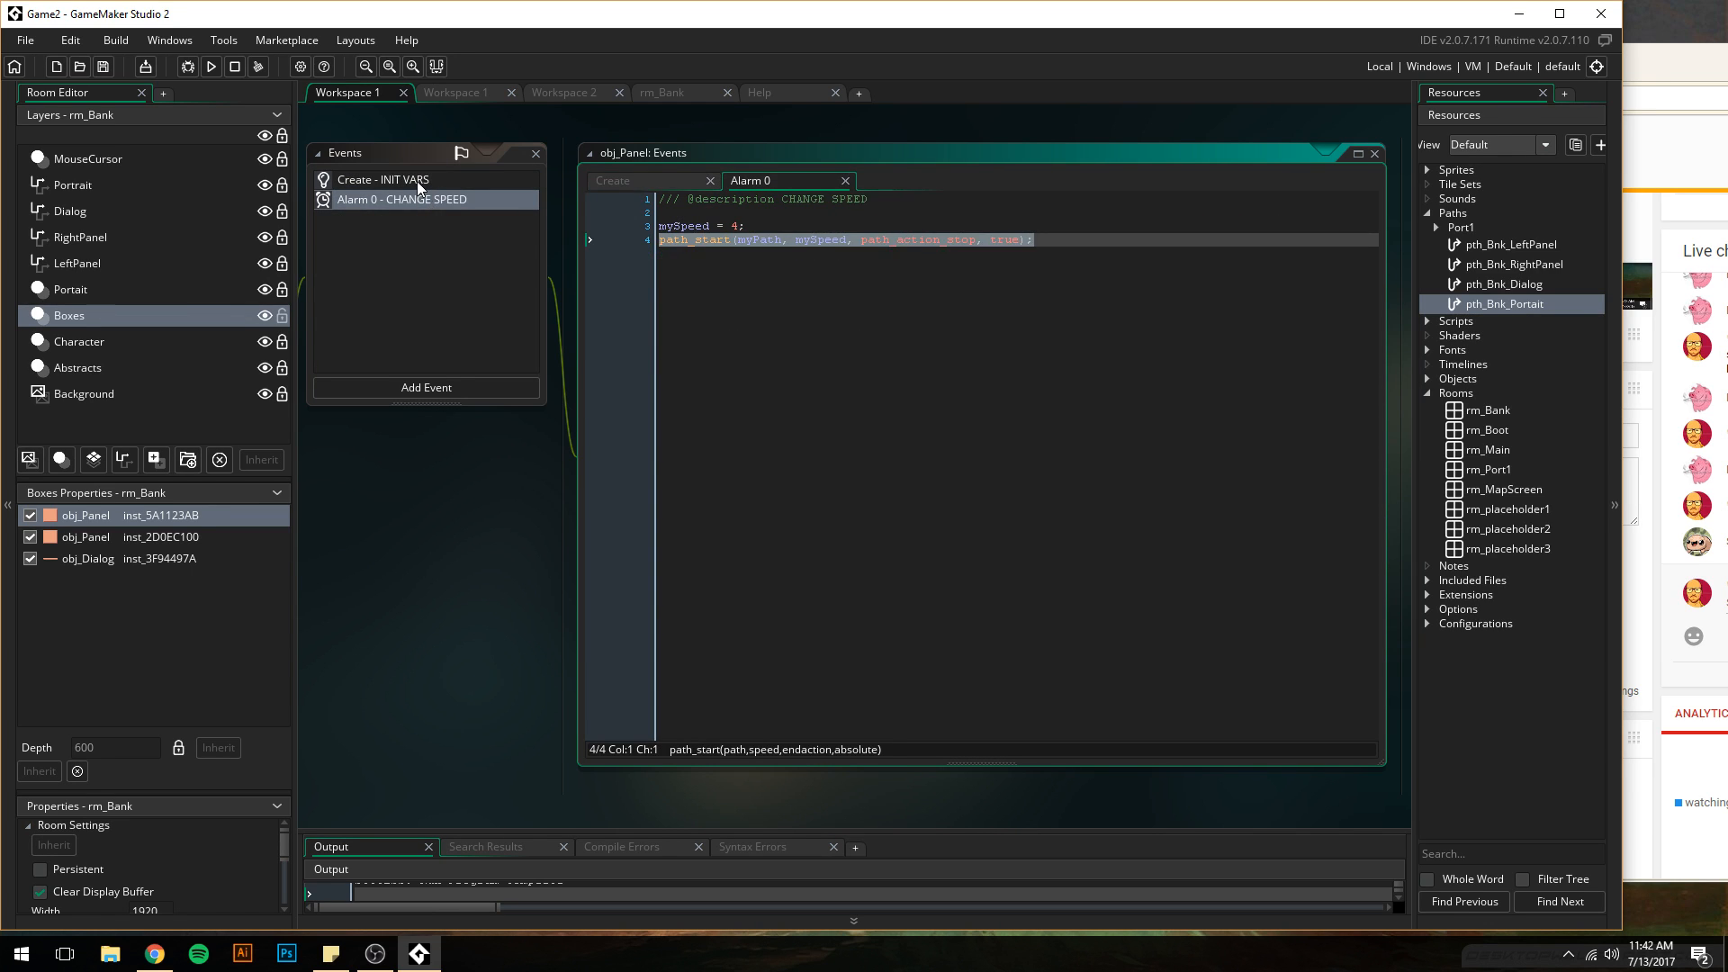
left_click(418, 181)
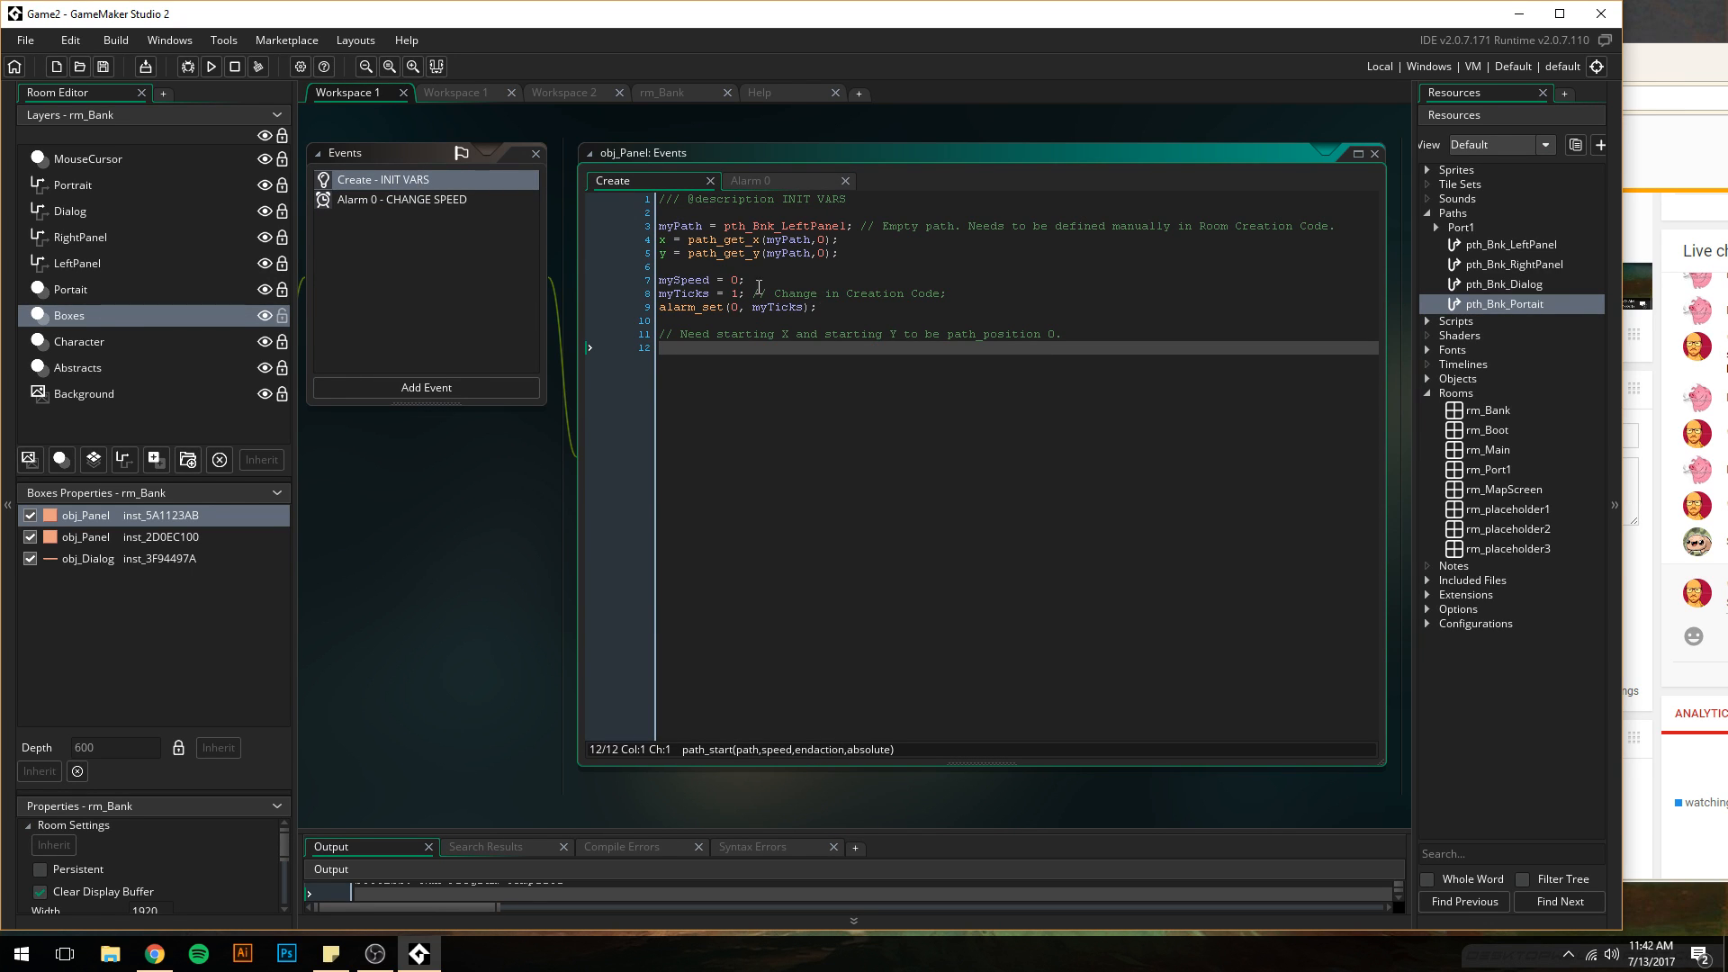
- Examine the myPath and myTicks values in the Creation Code of both obj_Panel instances in rm_Bank
left_click(666, 93)
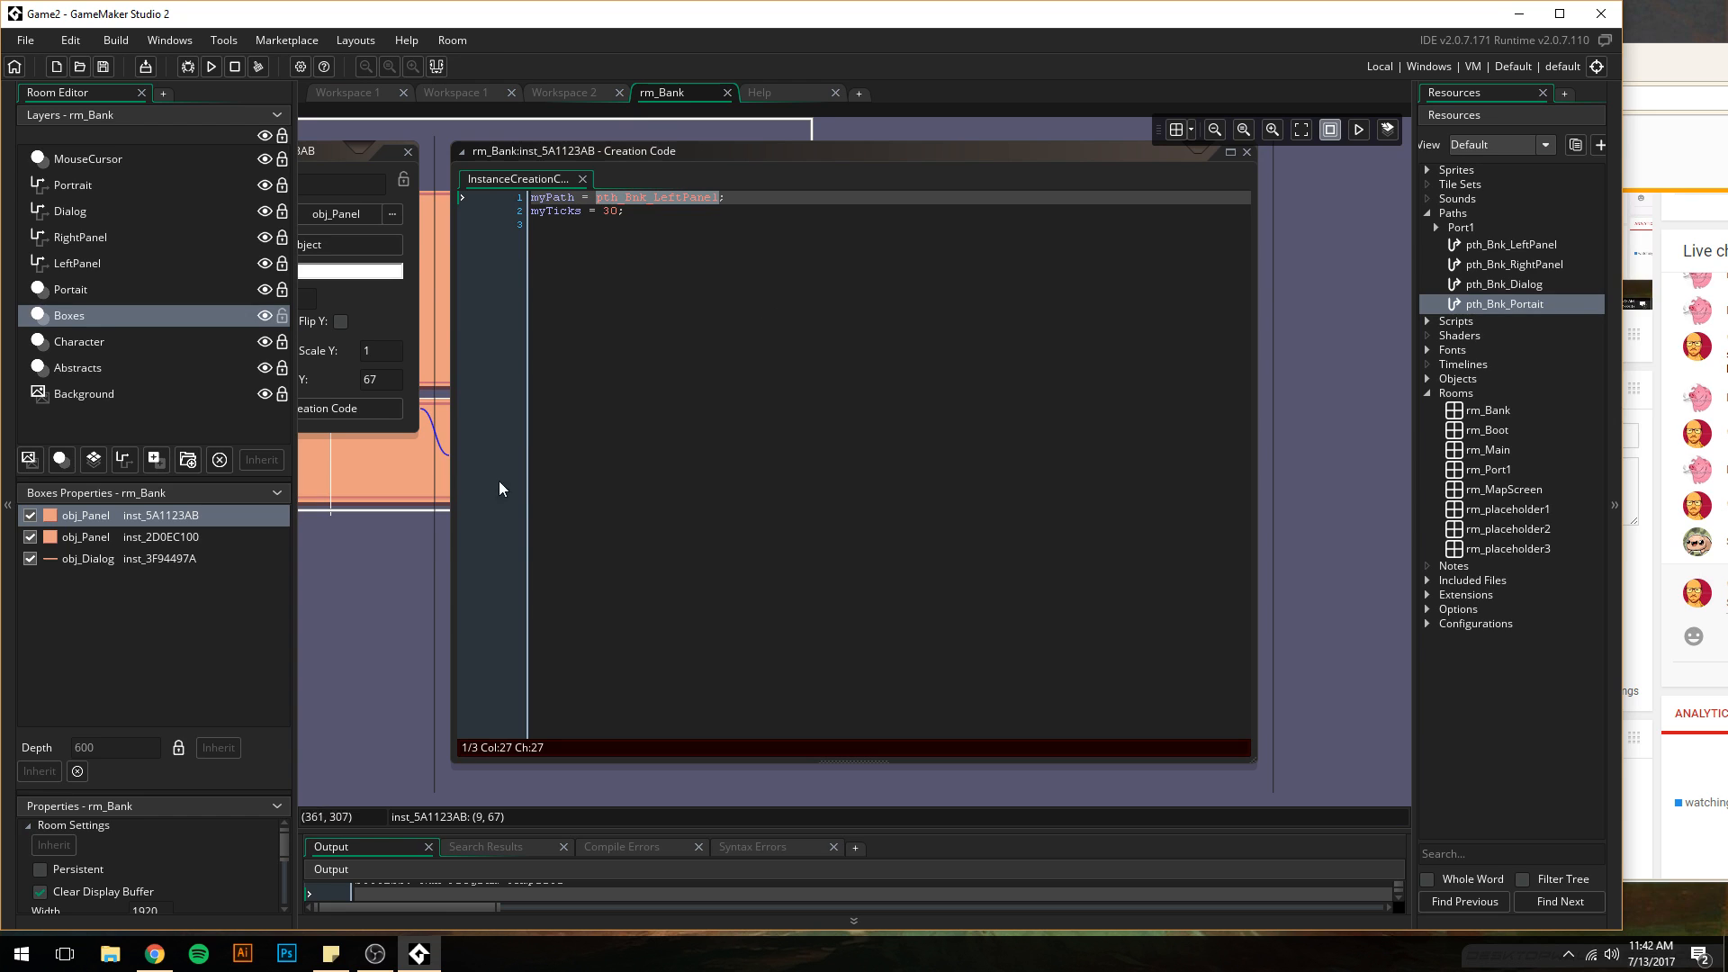
middle_click_drag(398, 570, 613, 590)
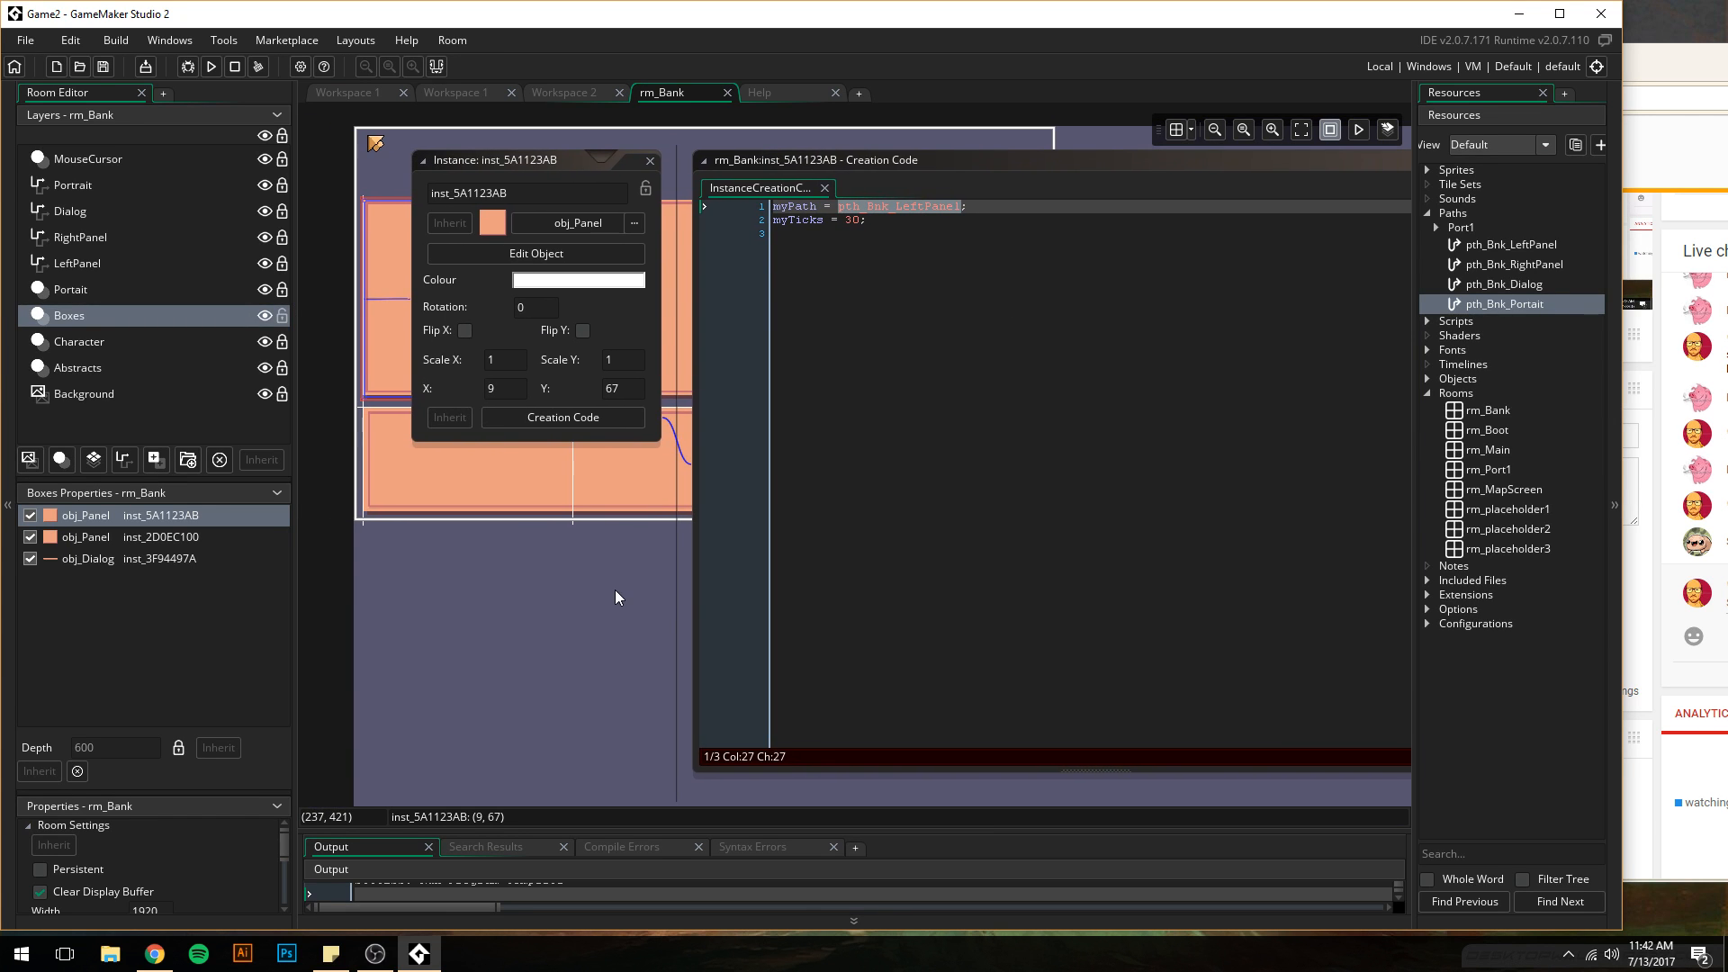
left_click(591, 556)
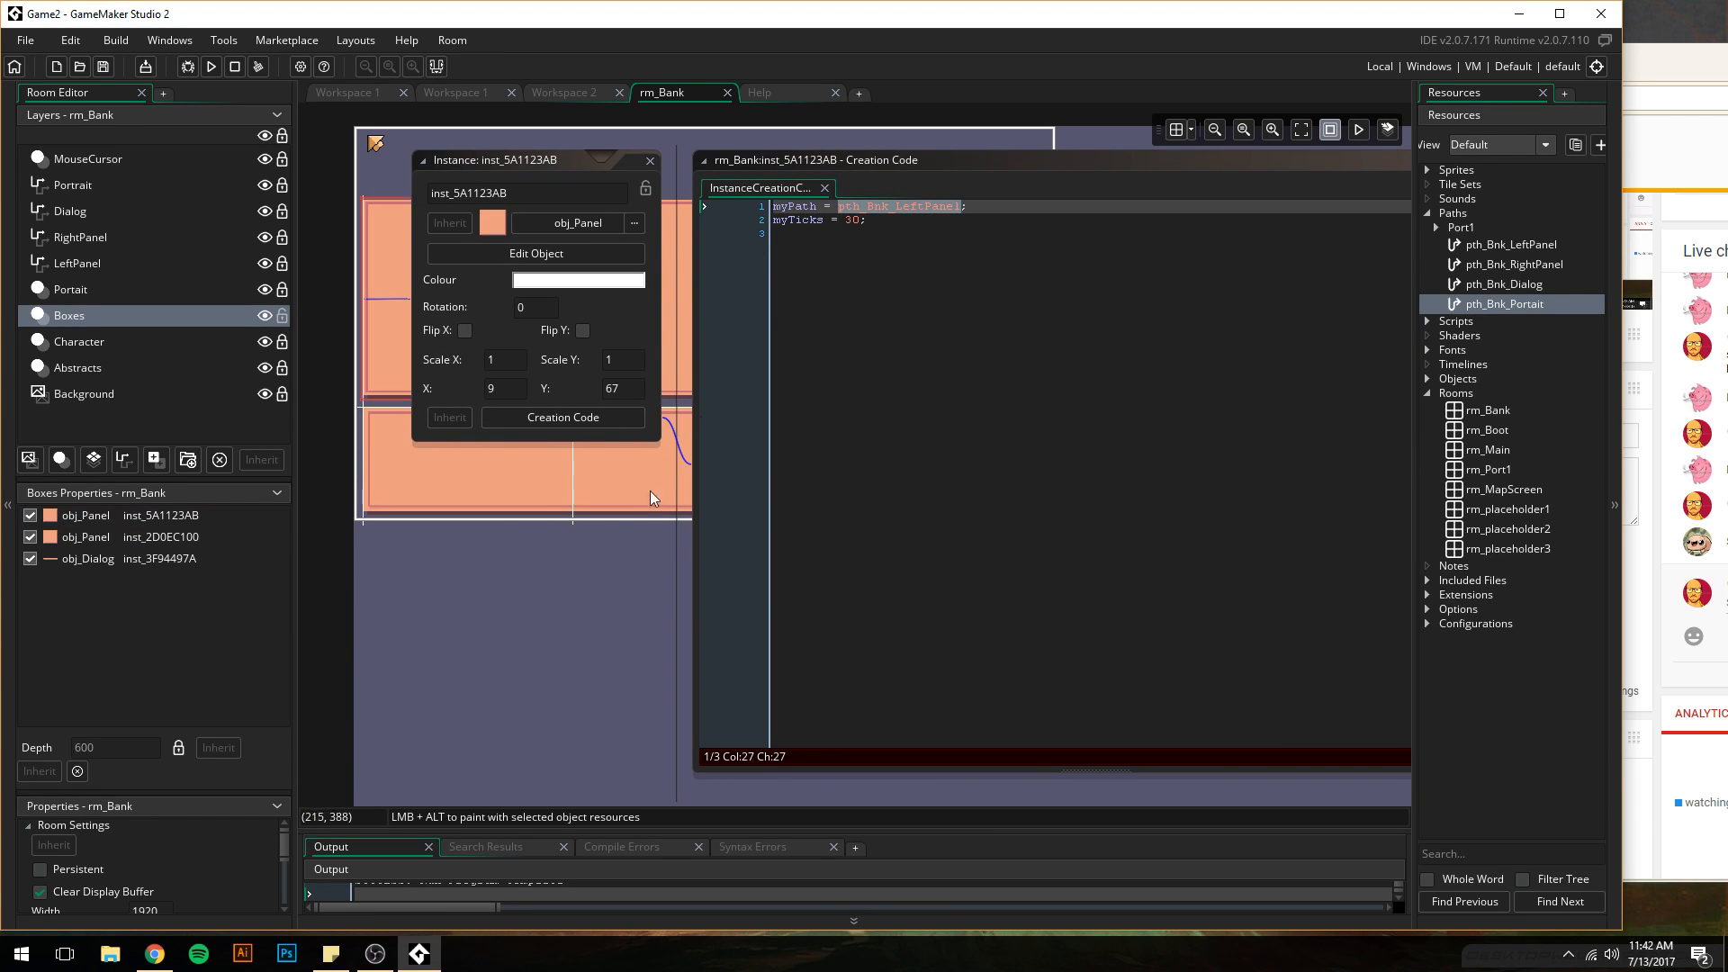
double_click(689, 323)
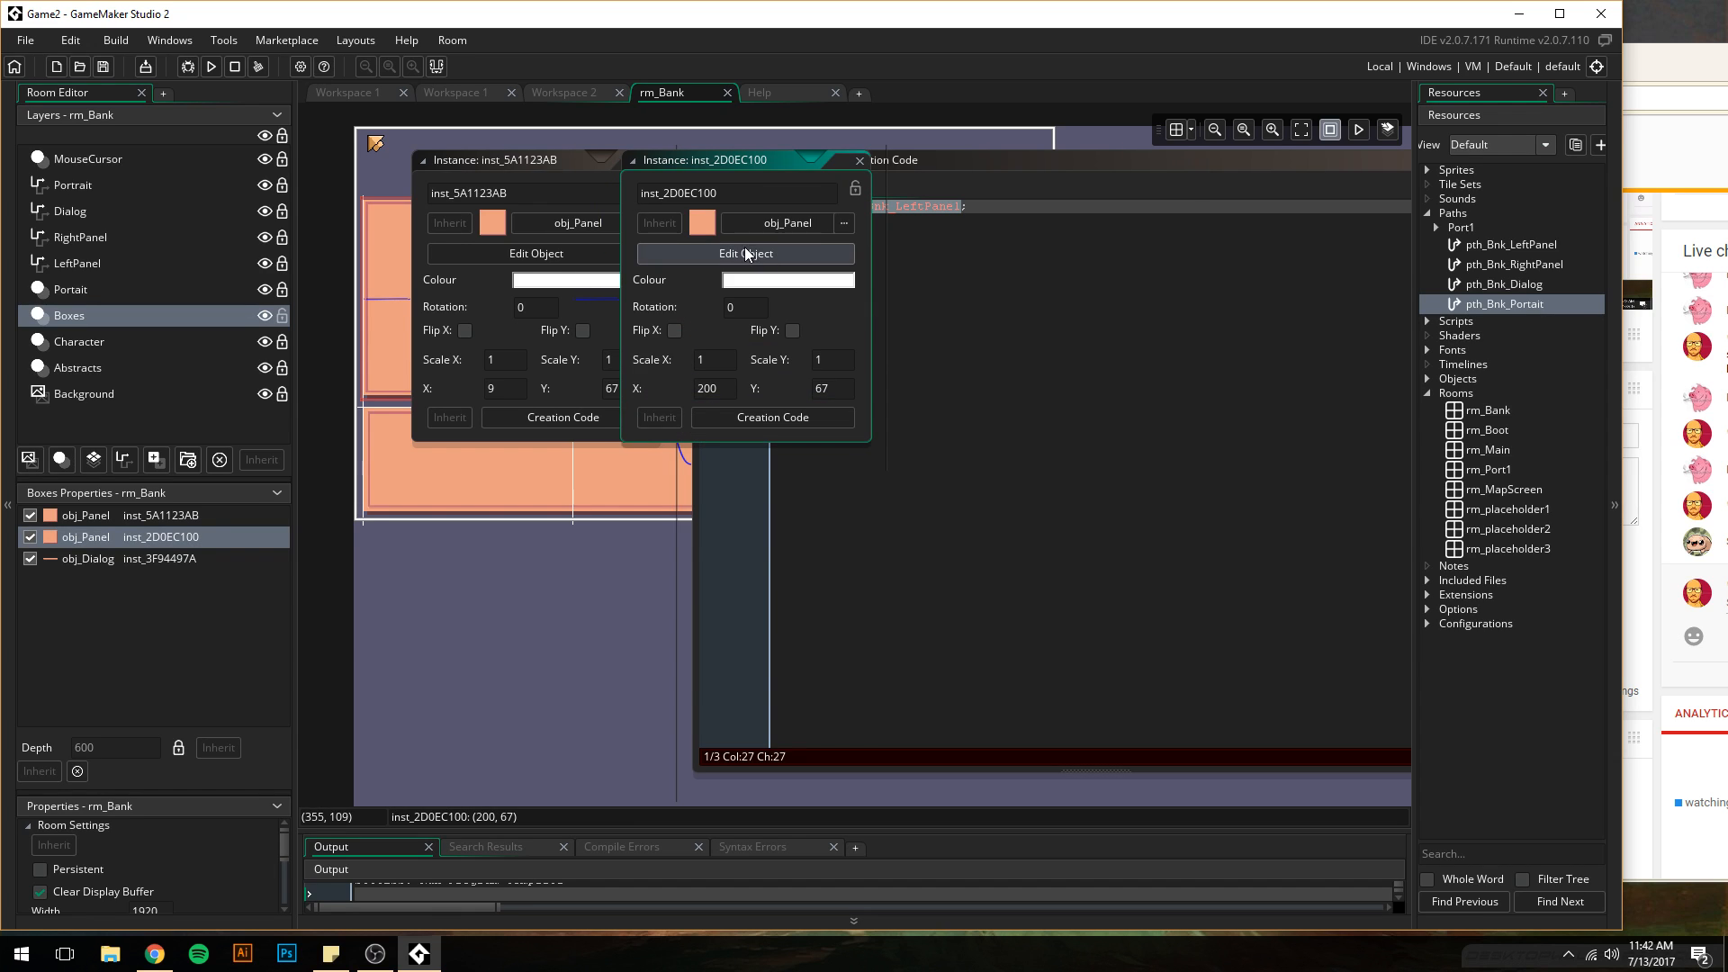
left_click(731, 416)
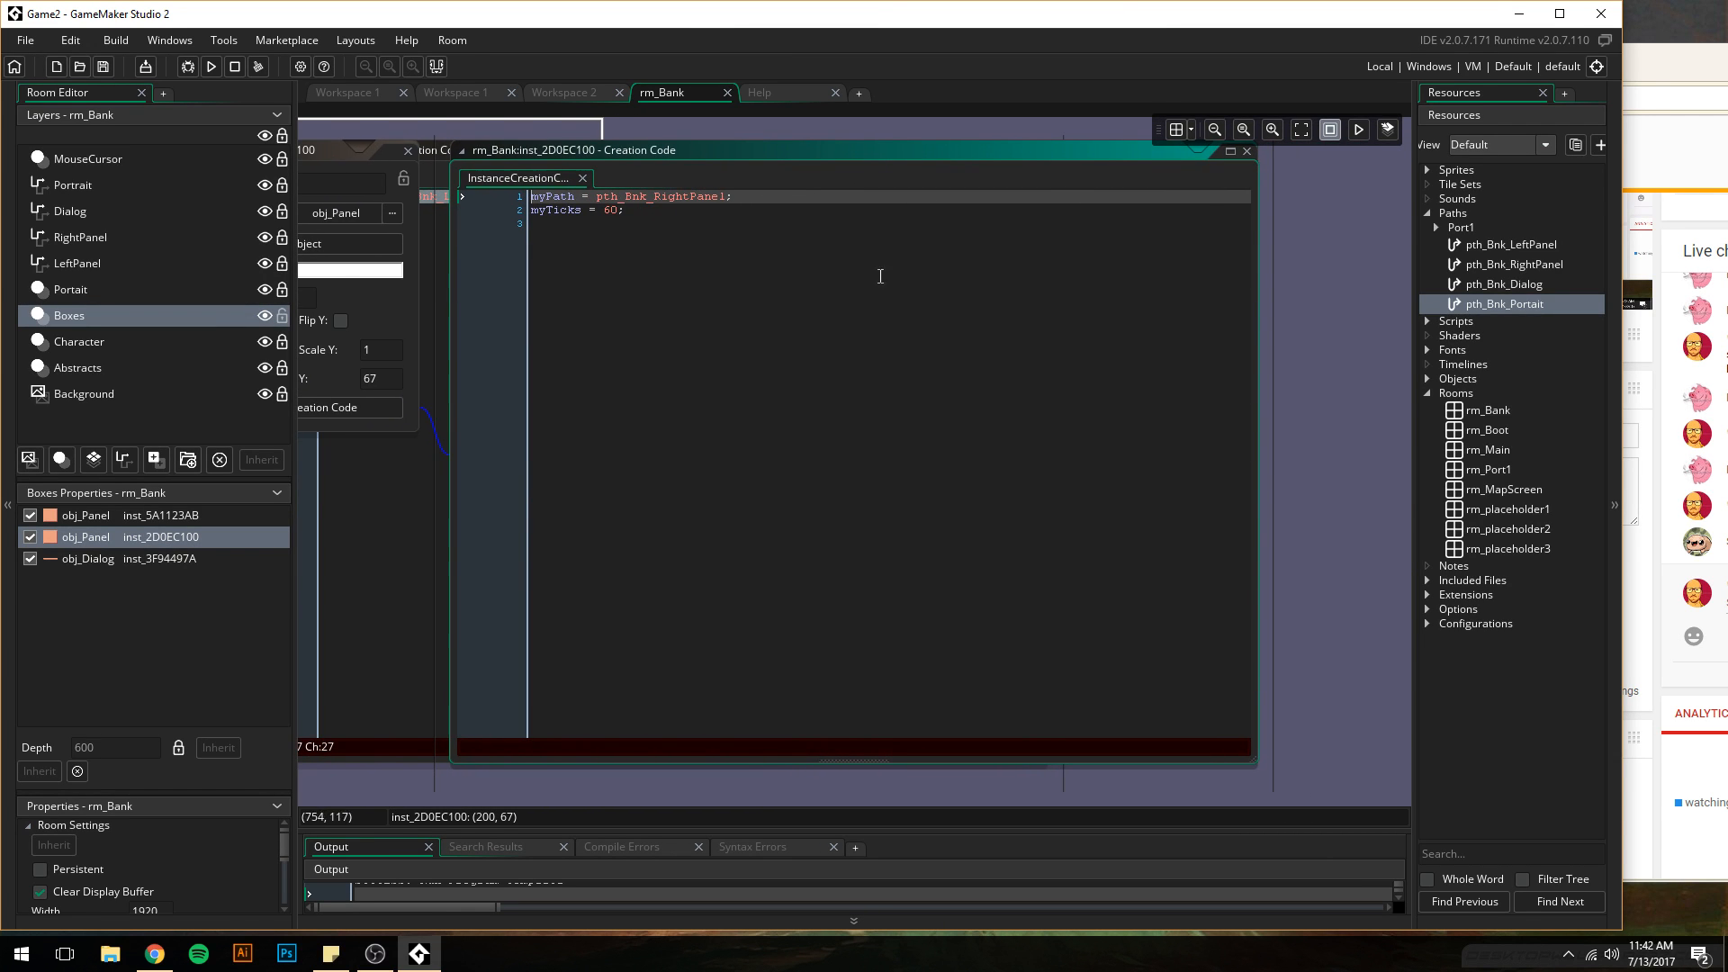
middle_click_drag(412, 790, 669, 814)
left_click(602, 641)
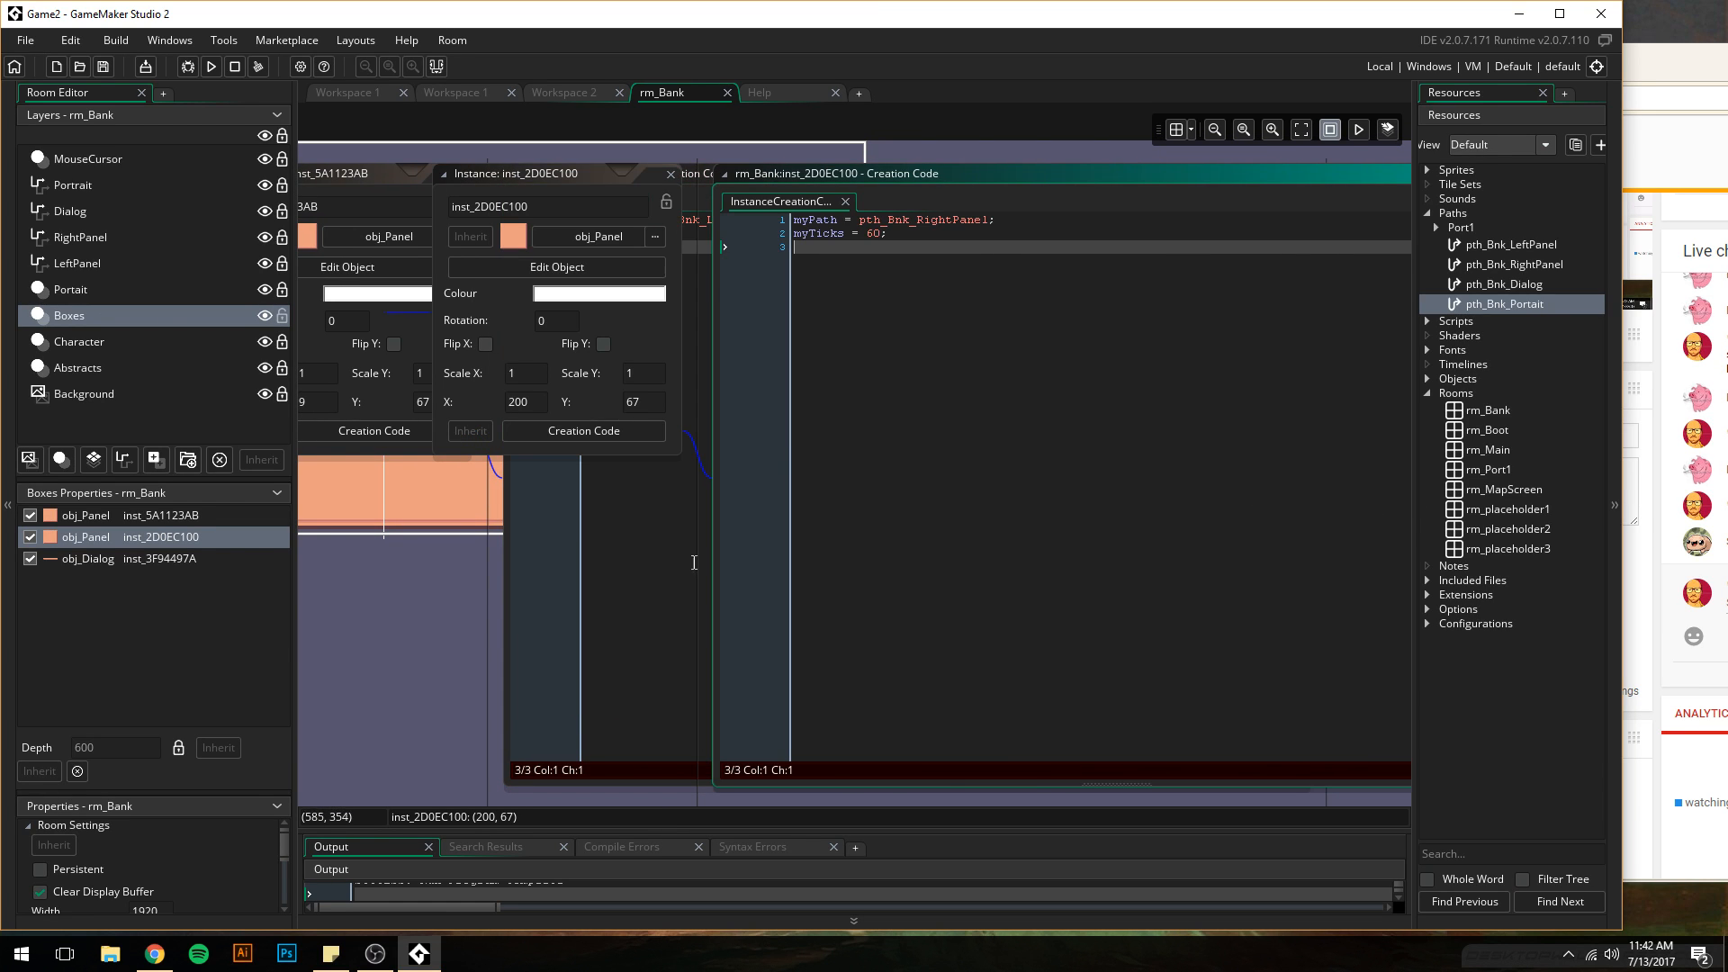
left_click(401, 667)
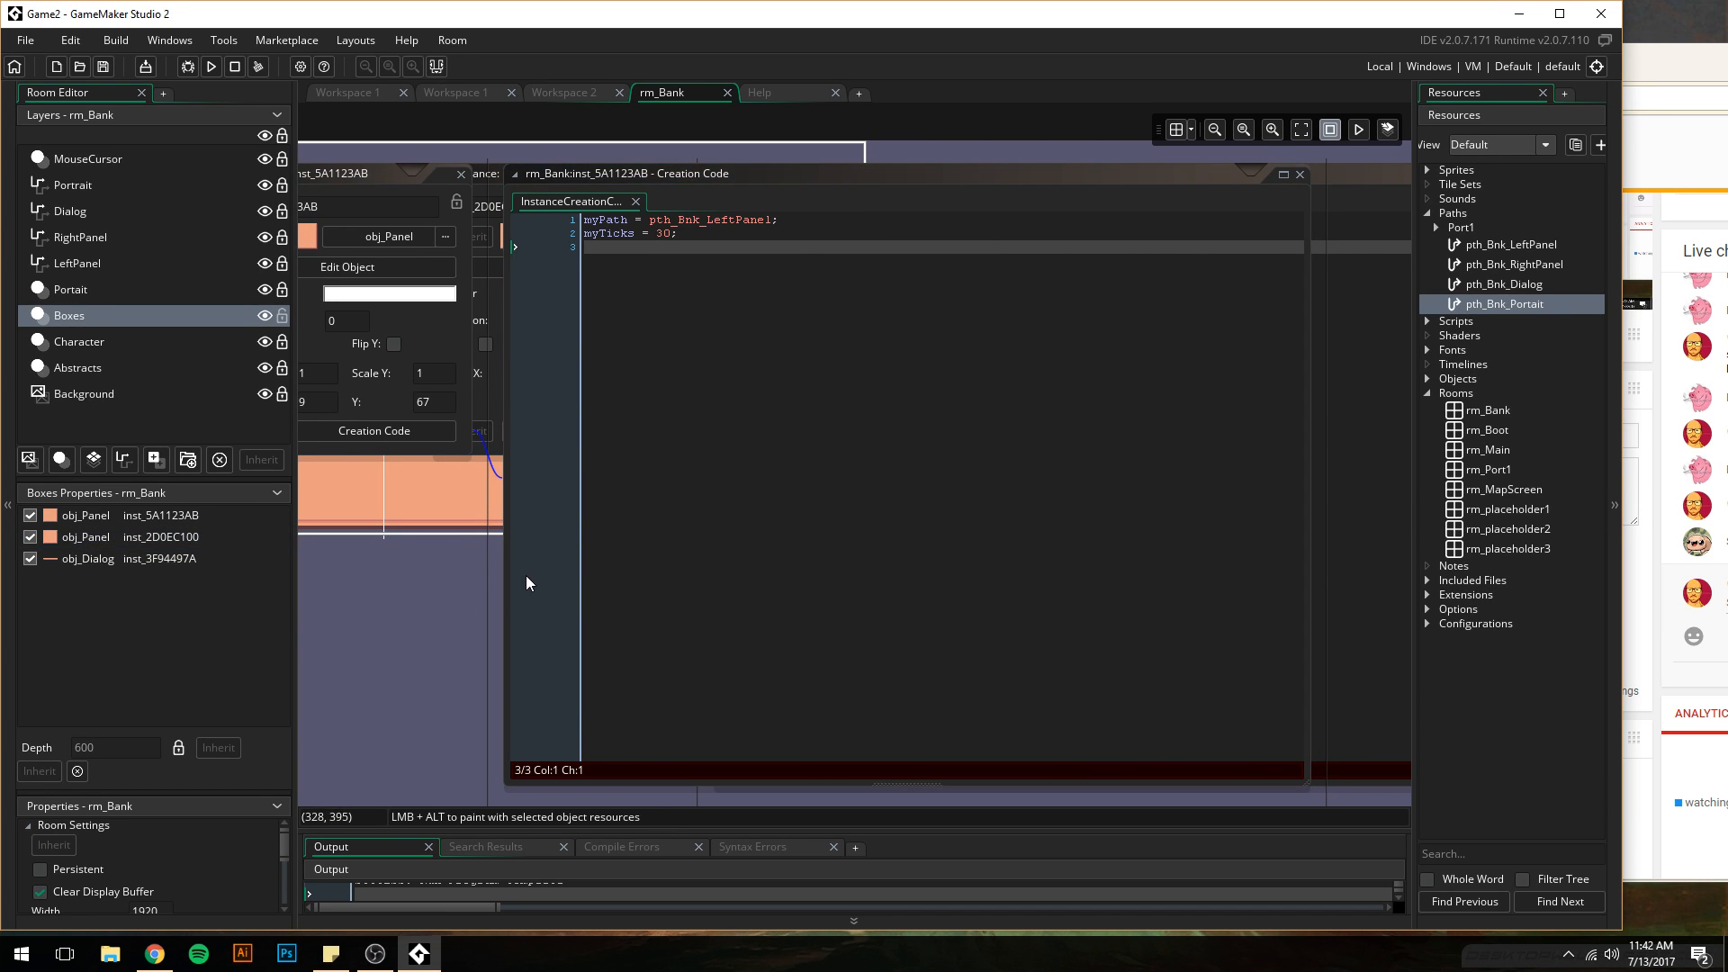
- Close the Creation Code and Instance windows of both obj_Panel instances in rm_Bank
left_click(1305, 174)
middle_click_drag(1154, 142, 1653, 281)
middle_click_drag(1150, 266, 174, 257)
left_click(1129, 324)
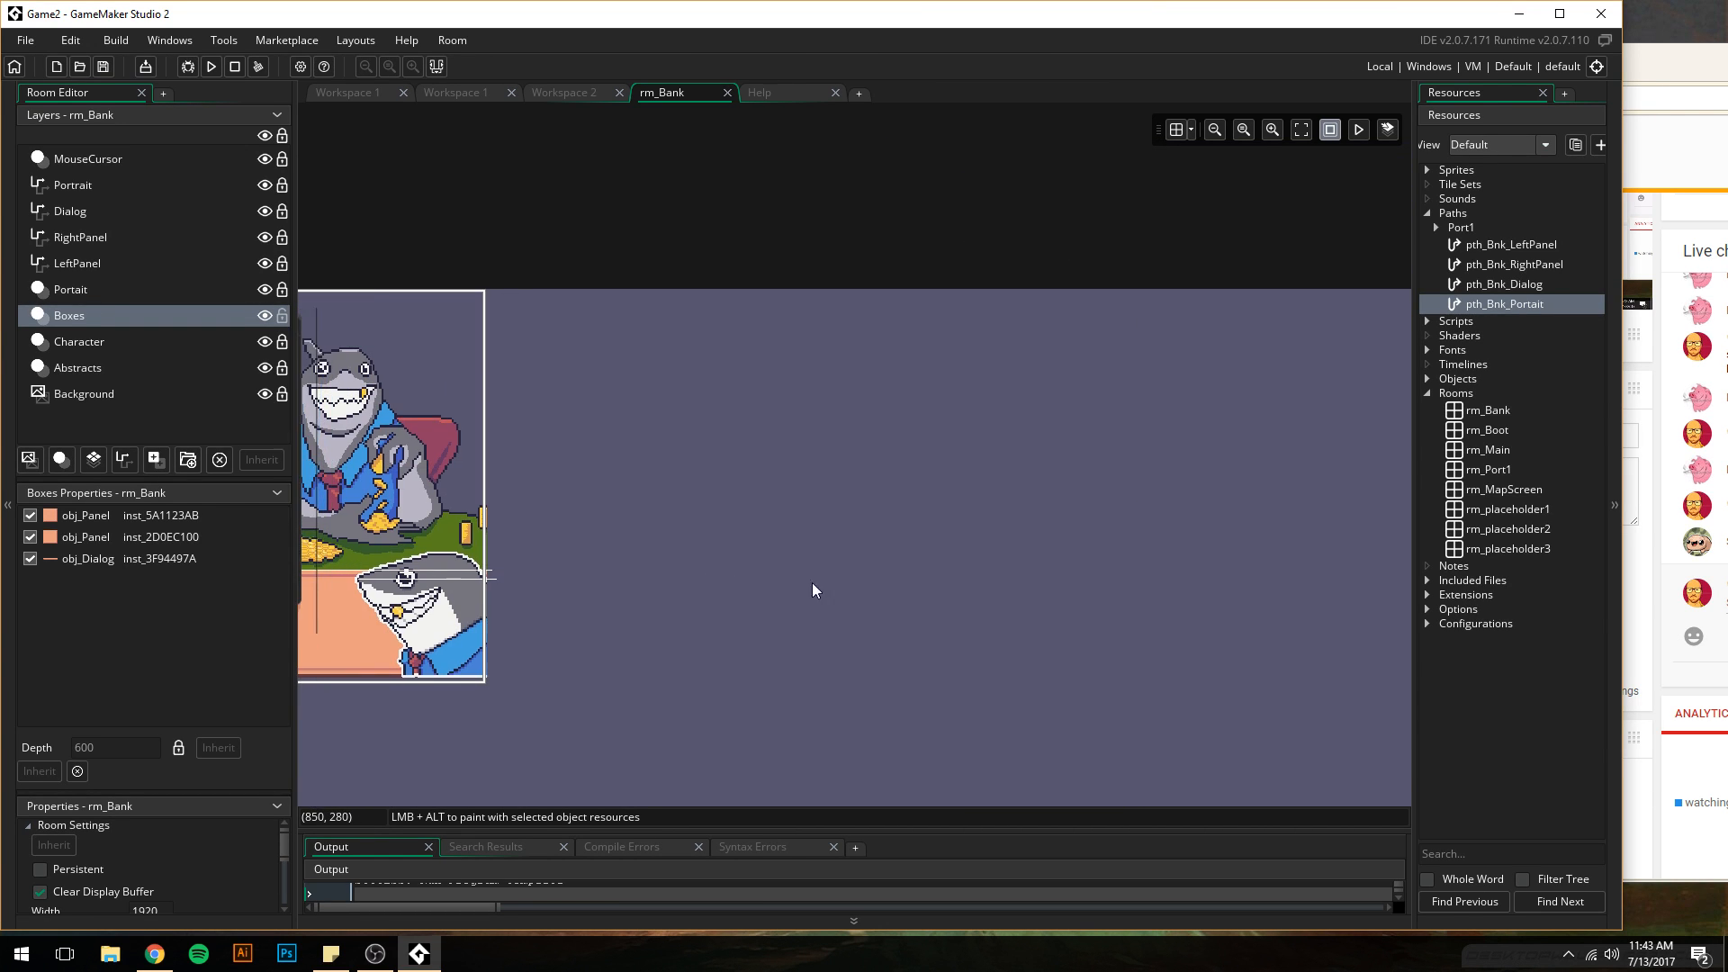
middle_click_drag(740, 600, 1294, 535)
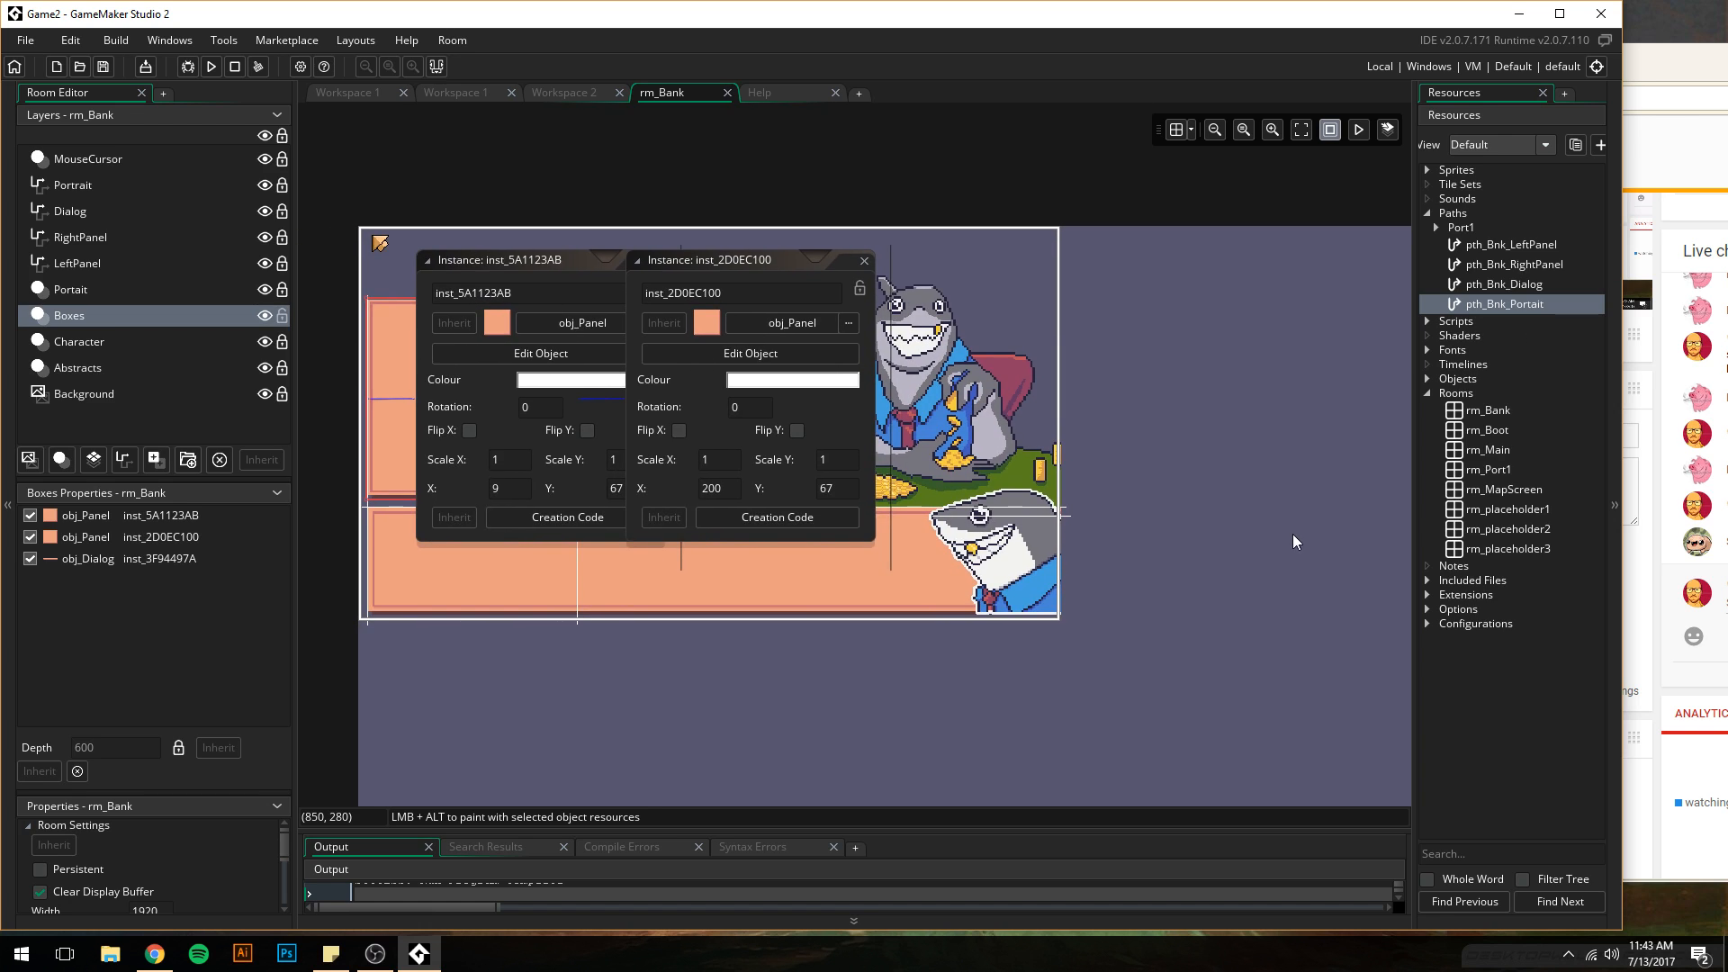
left_click(863, 264)
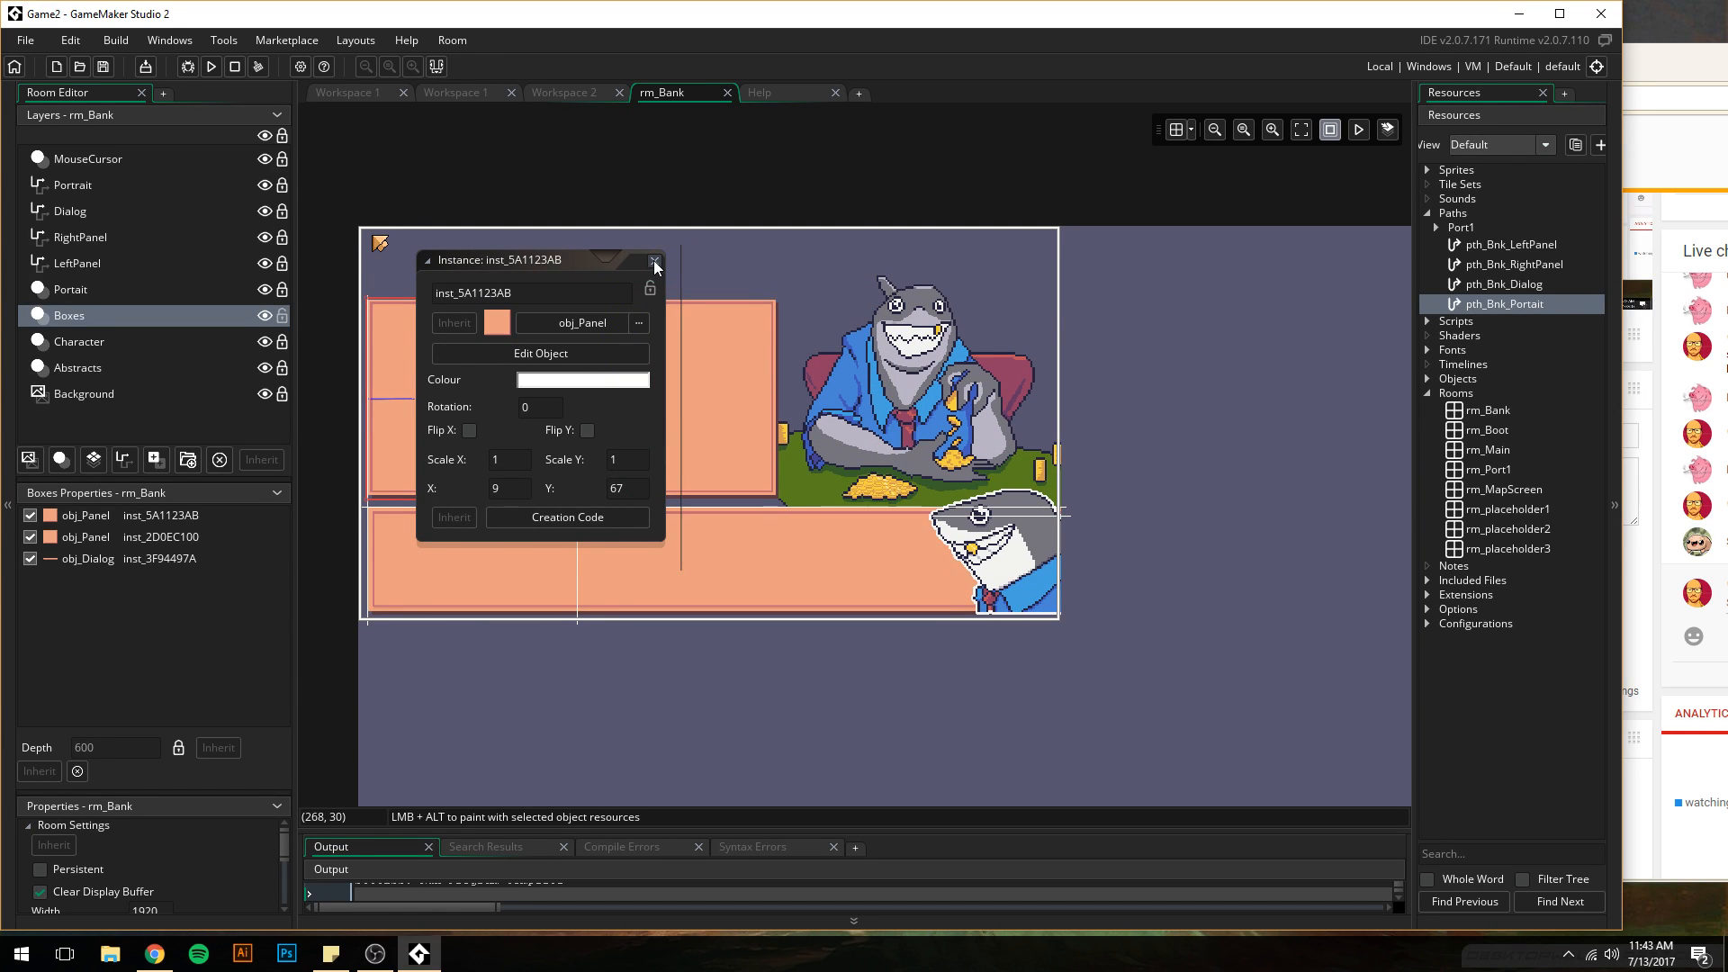
left_click(653, 261)
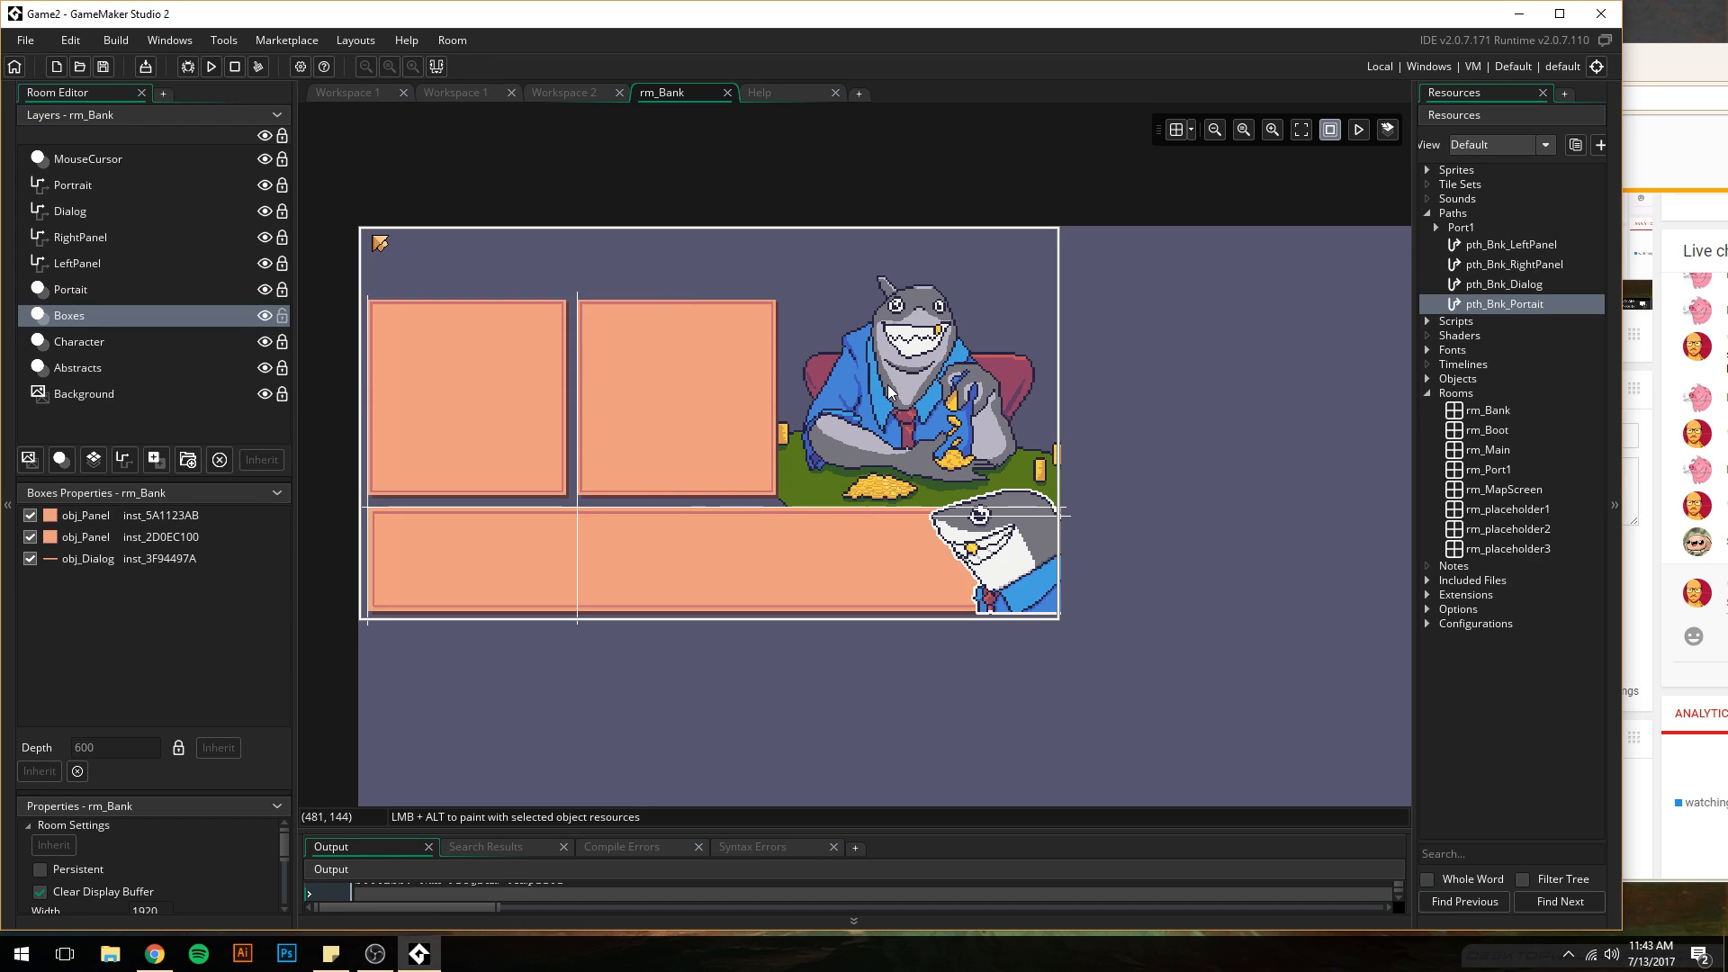
- Set mySpeed to 12 in obj_Panel's Alarm 0 event
left_click(355, 92)
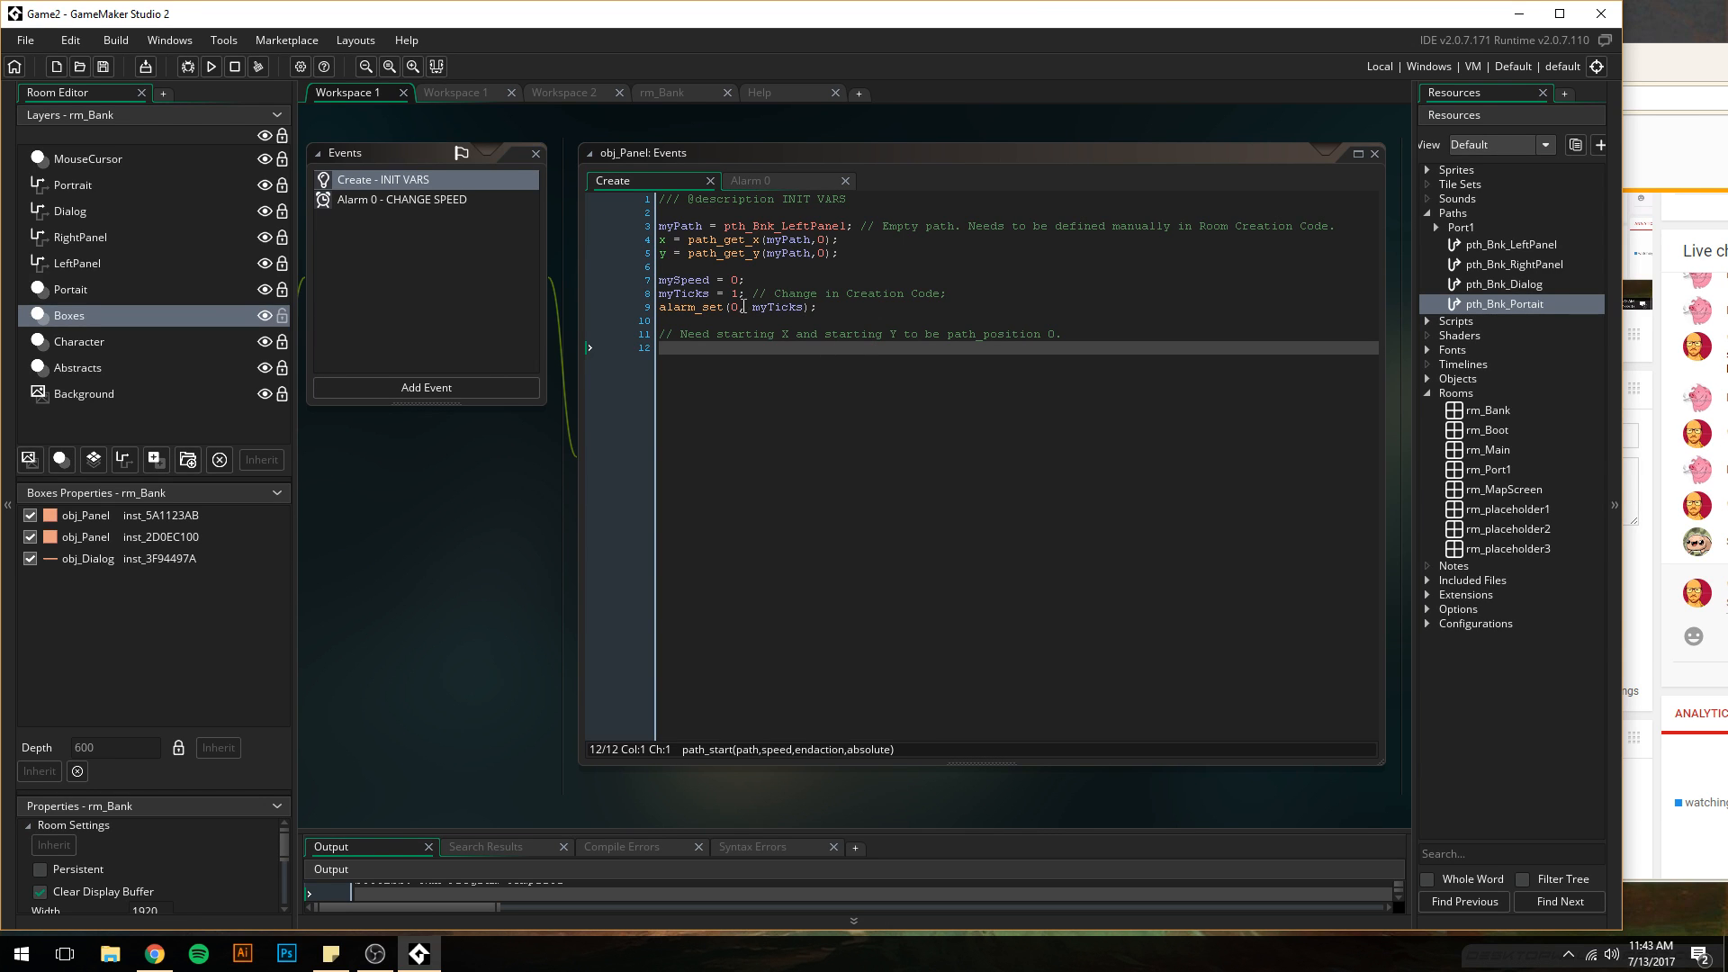
left_click(386, 202)
left_click(378, 180)
left_click(376, 202)
double_click(734, 226)
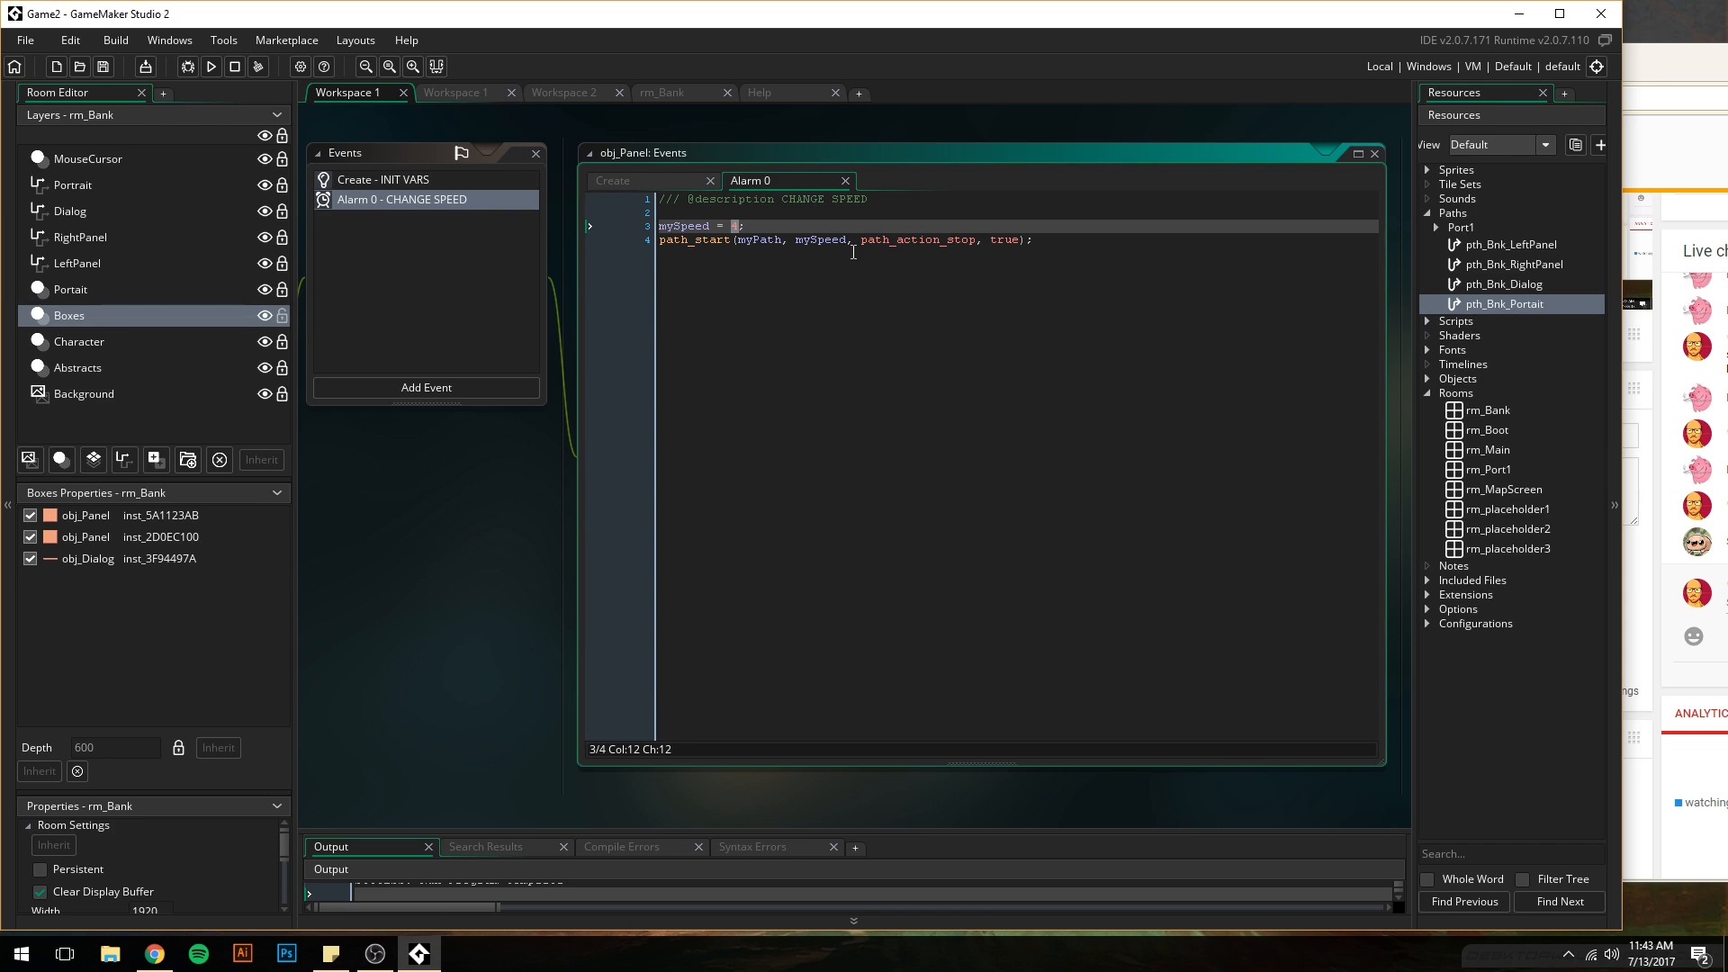
type("12")
left_click(861, 251)
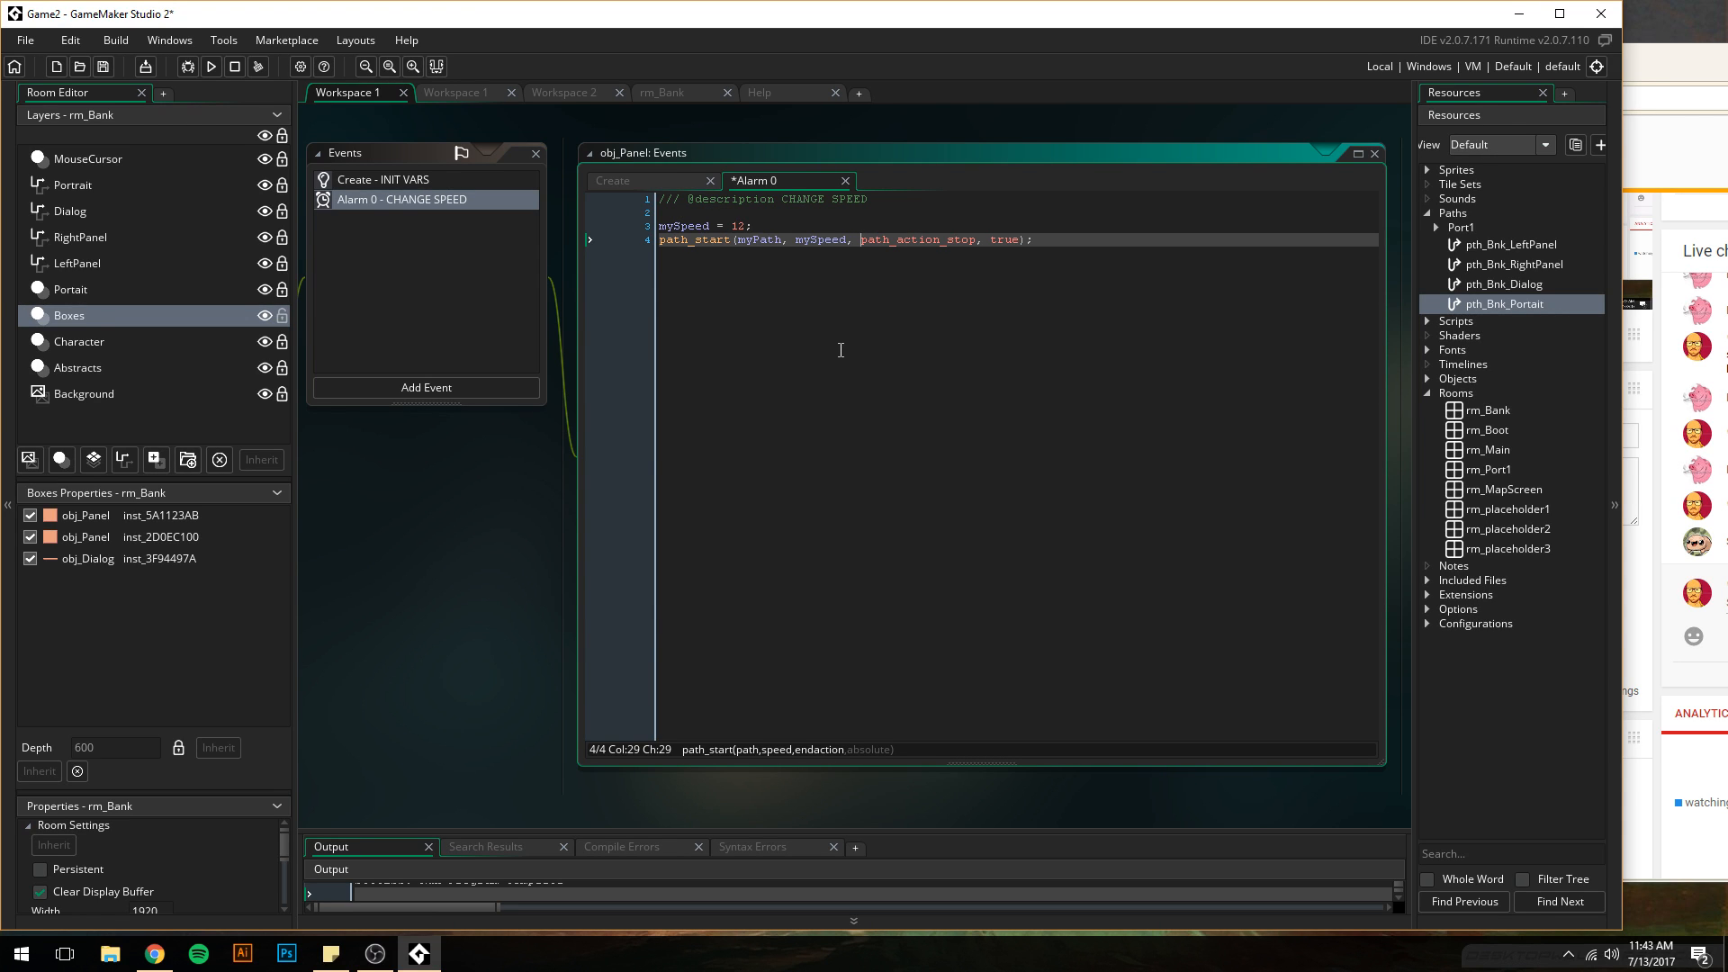
- Move alarm_set(0, myTicks); from obj_Panel's Create event to a new Room Start event, and run the game to test it
left_click(427, 184)
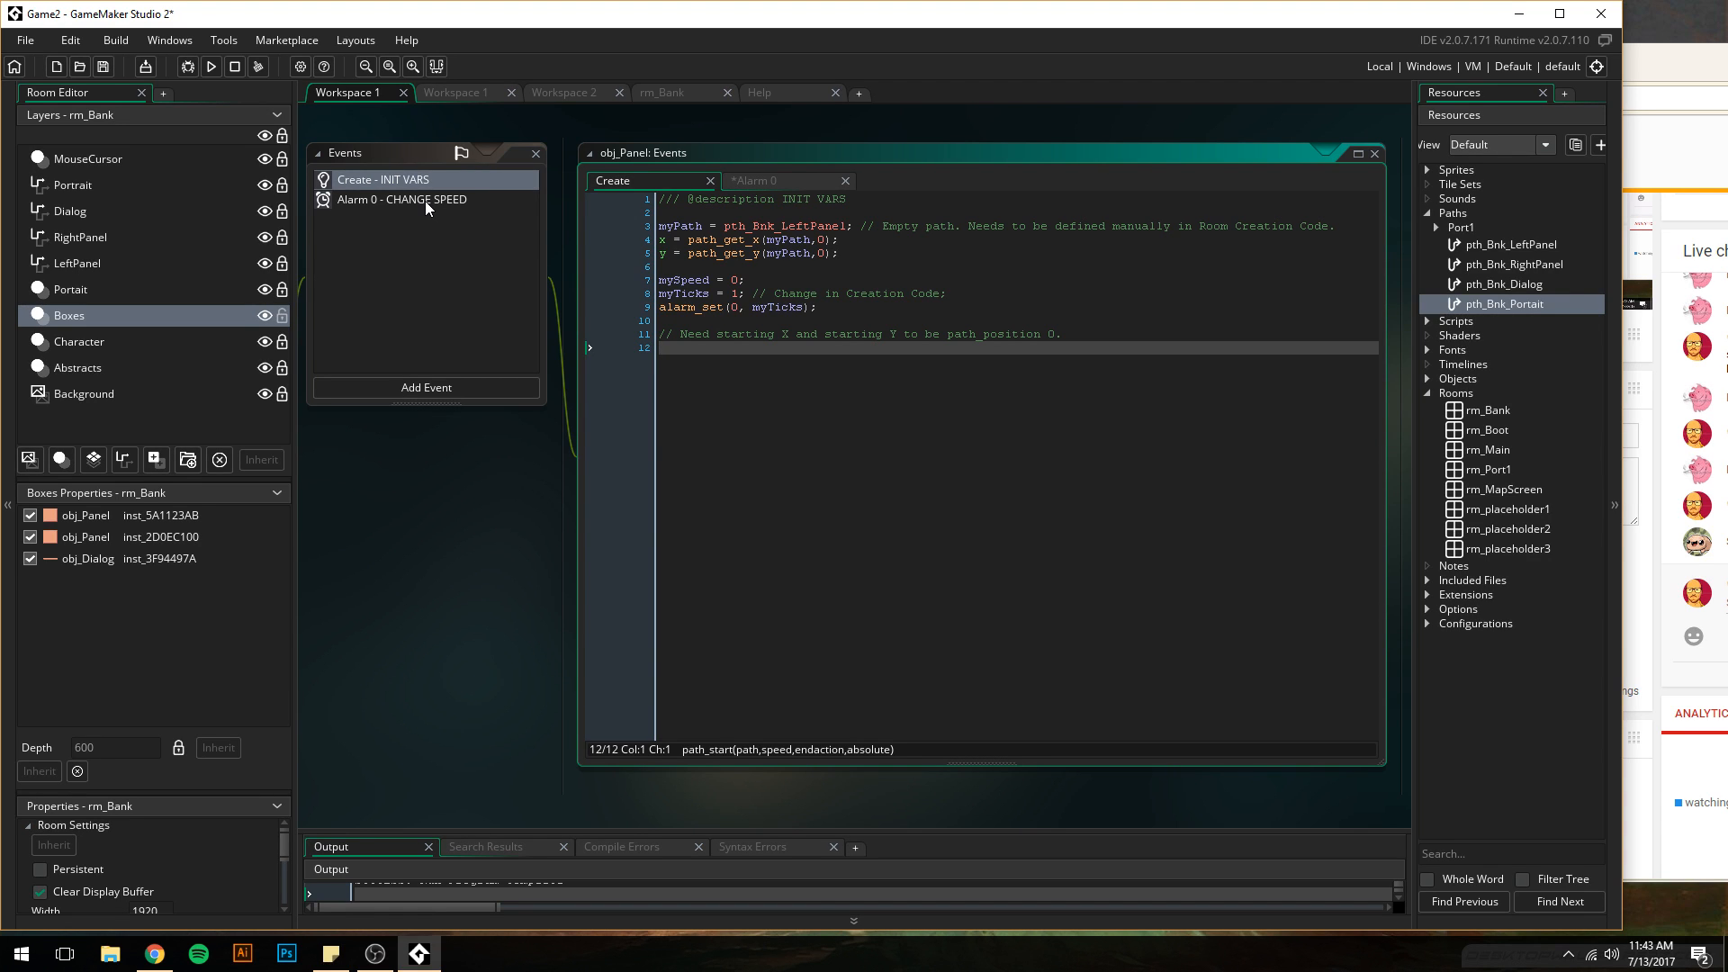
left_click_drag(855, 313, 518, 318)
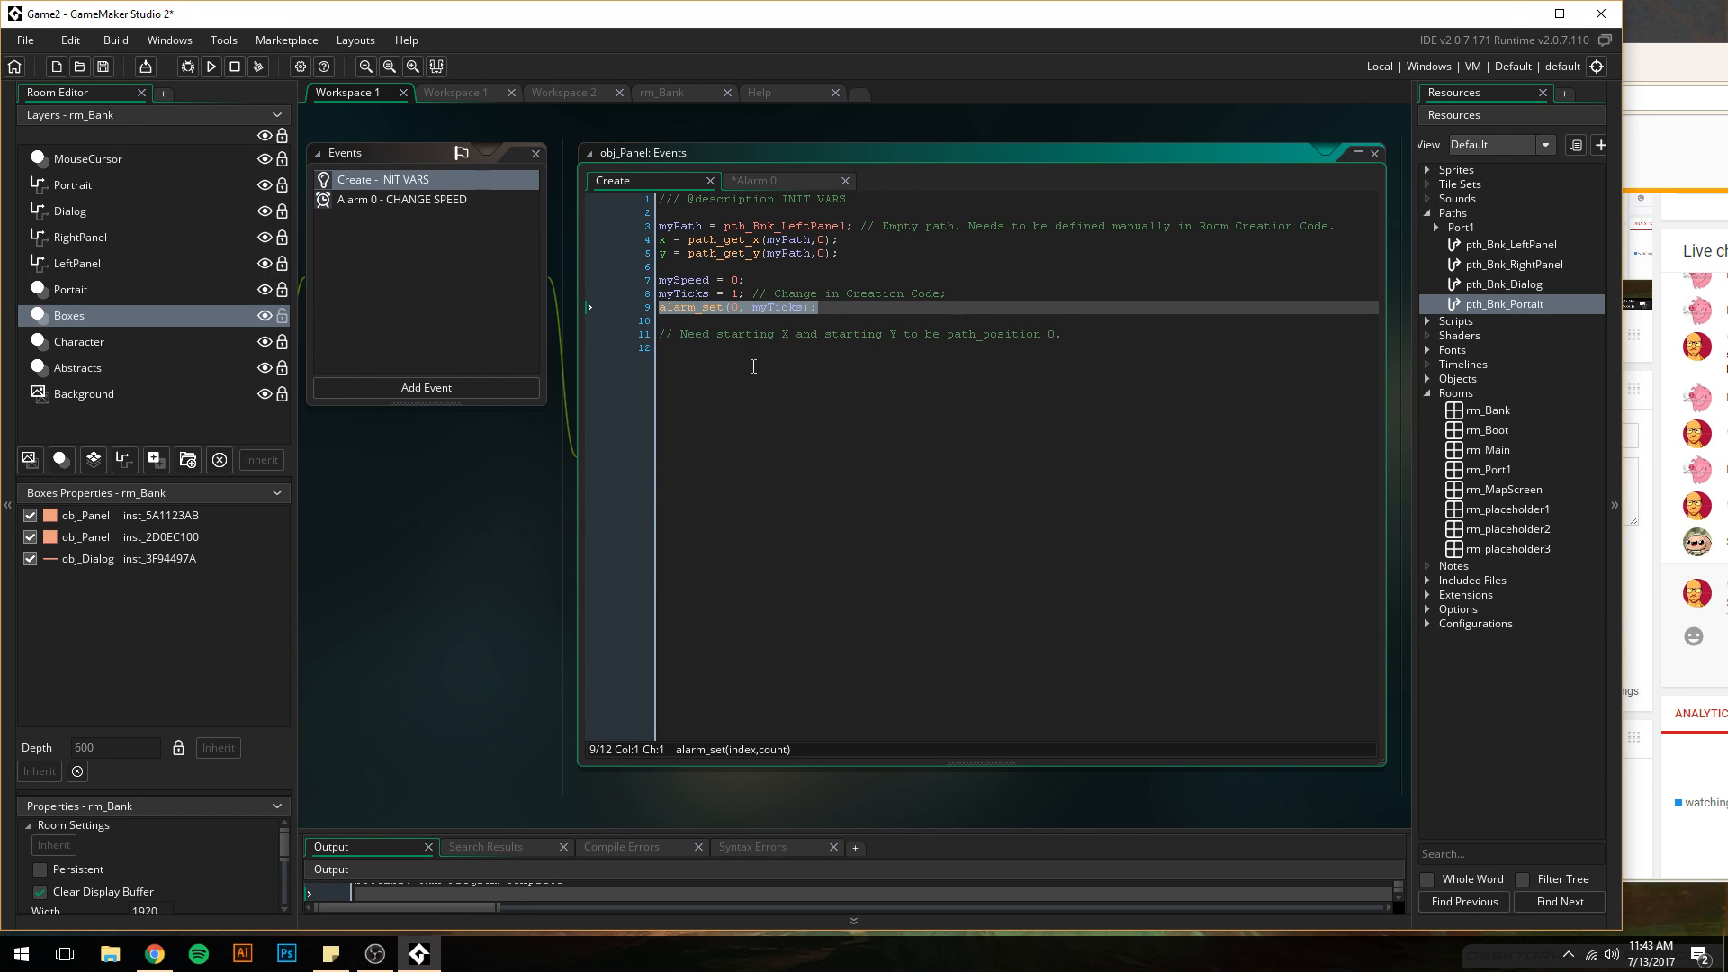
key("ctrl+x")
left_click(425, 387)
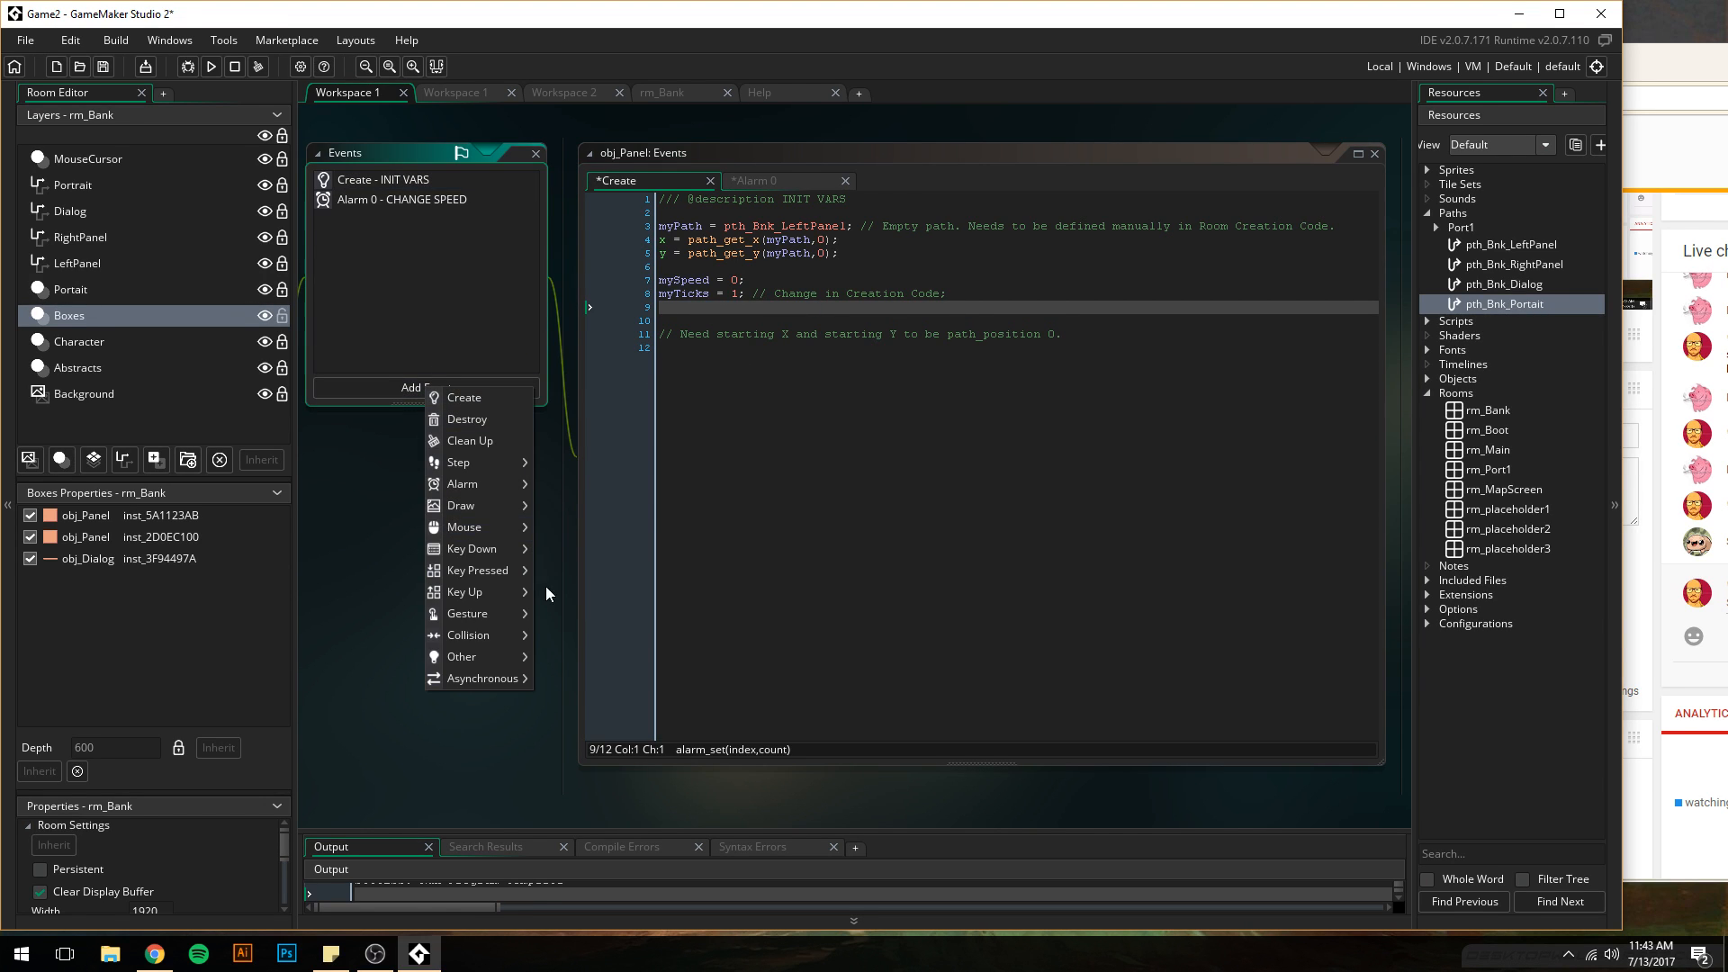
mouse_move(510, 611)
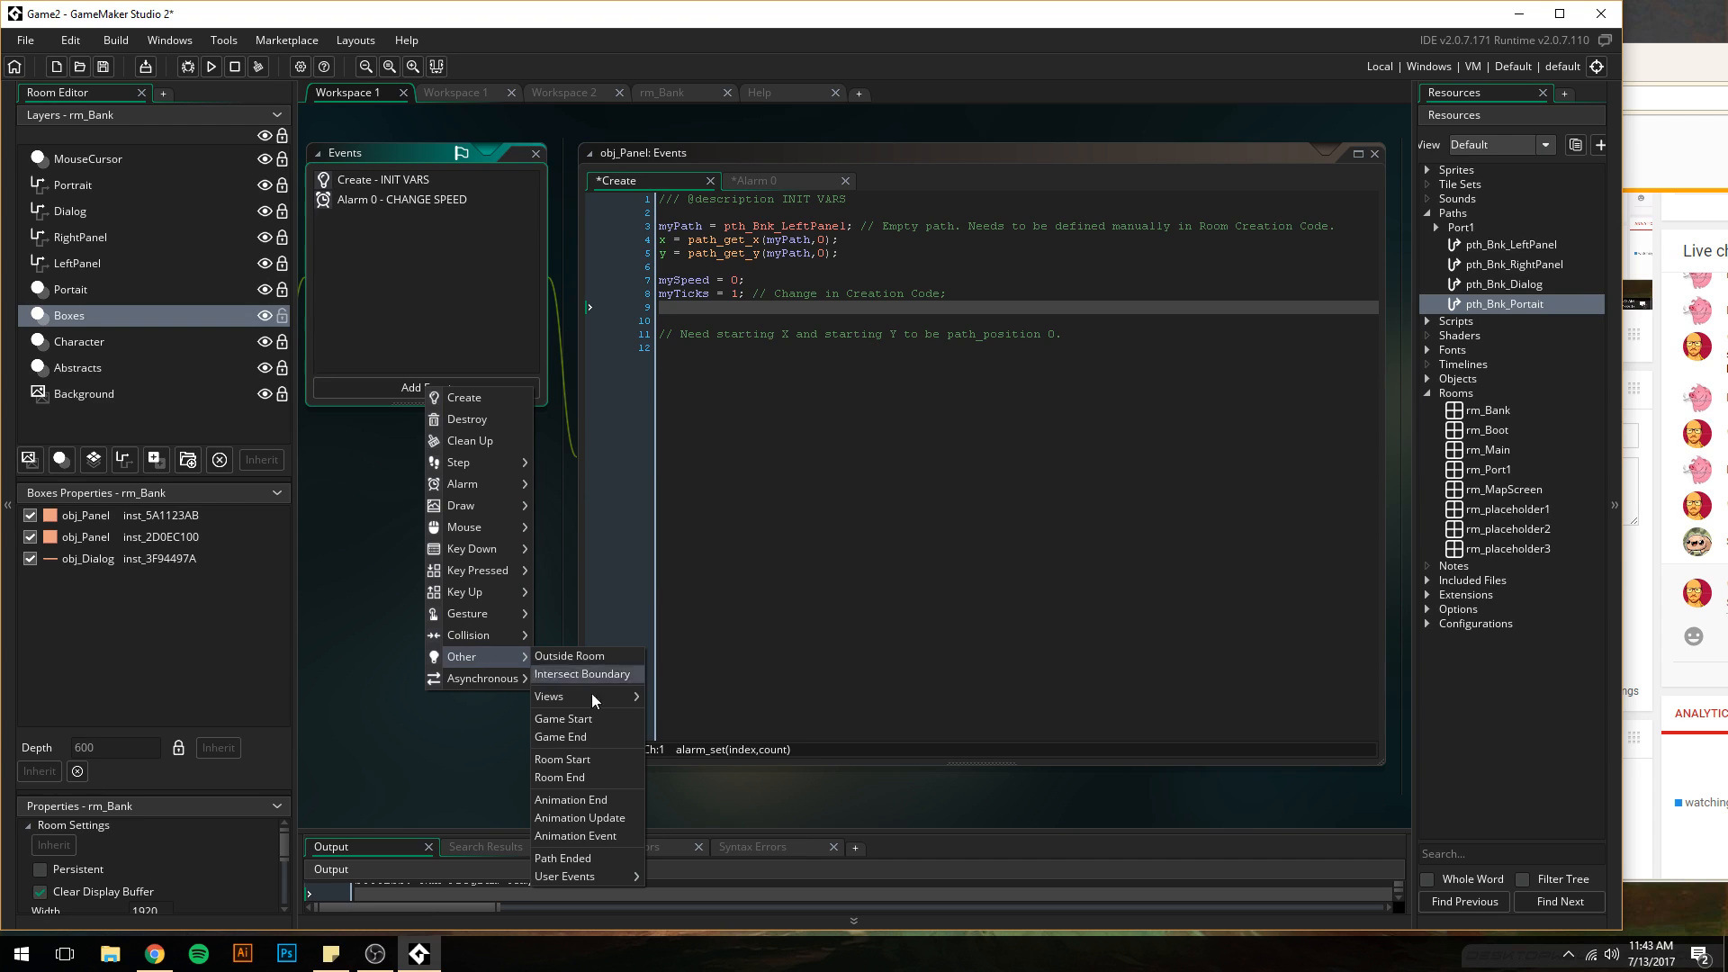
left_click(596, 763)
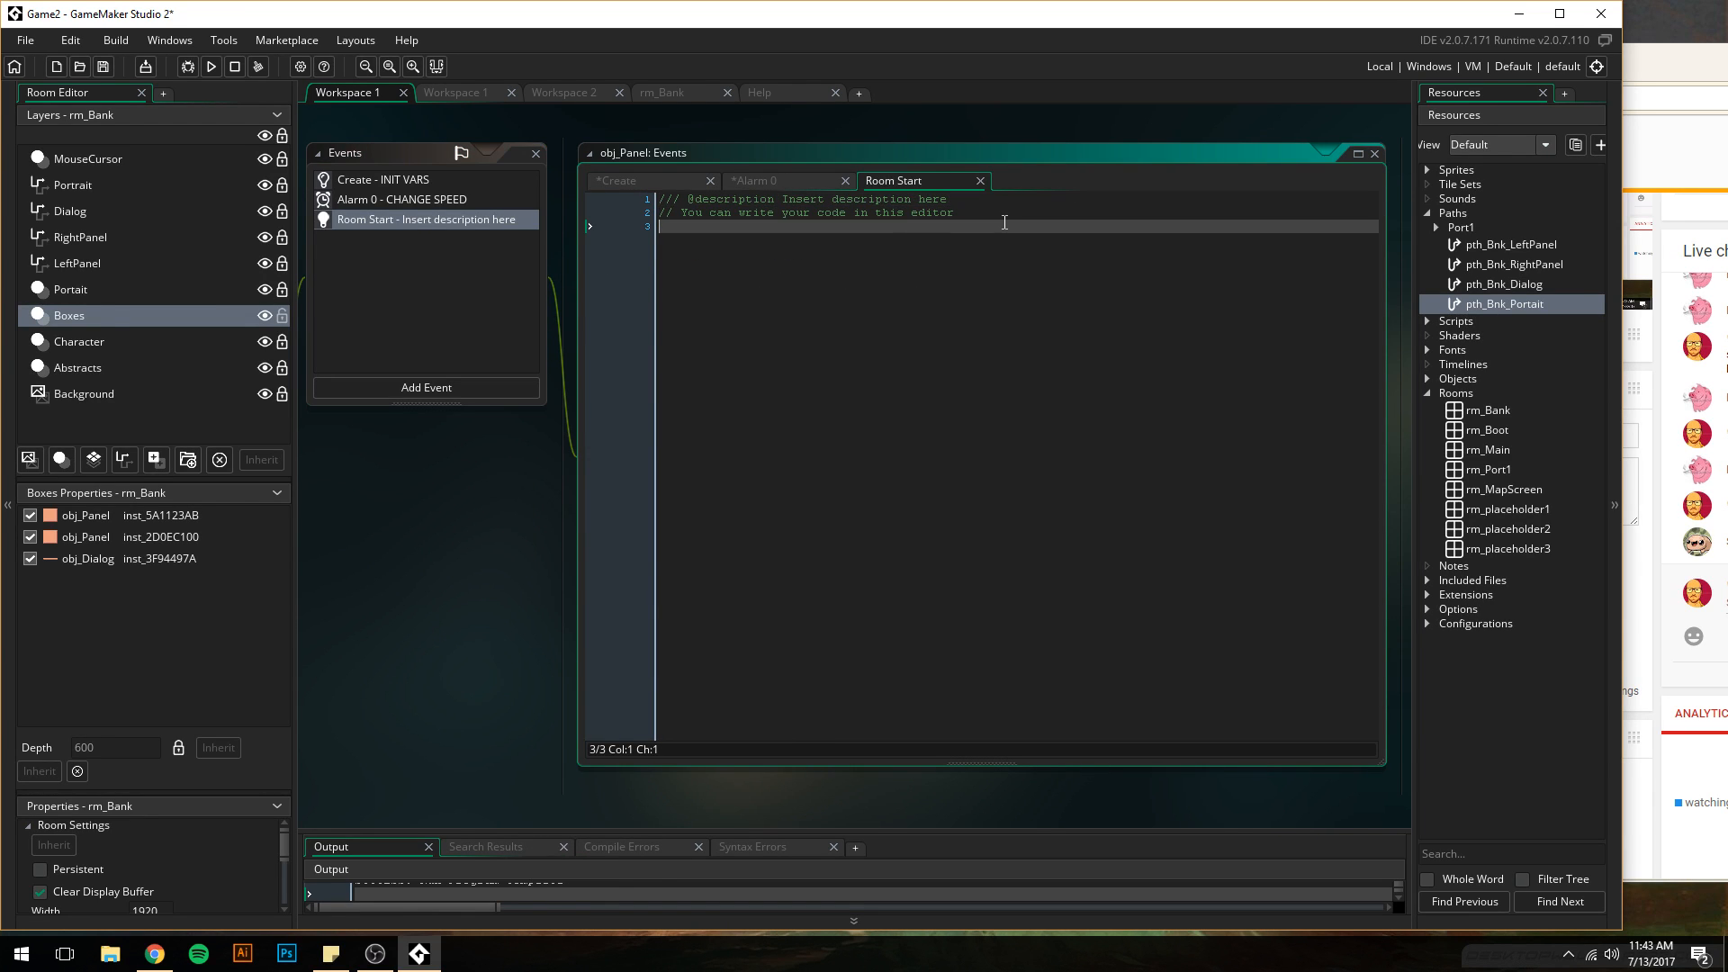
key("ctrl+v")
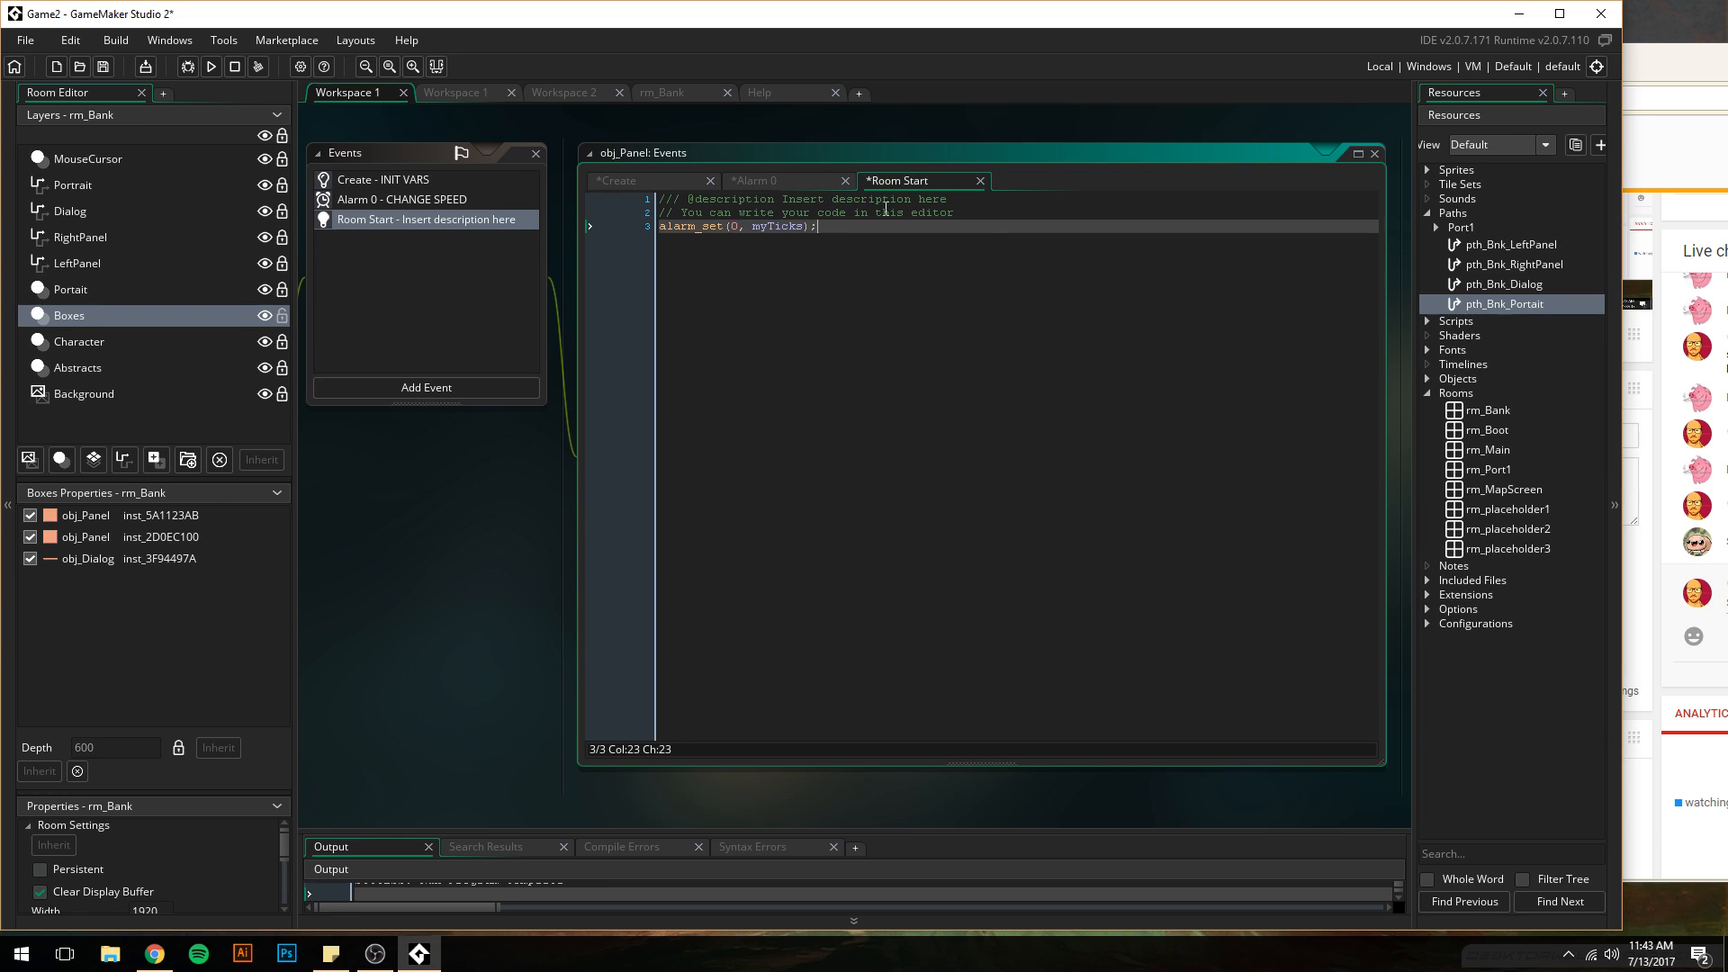
left_click(212, 67)
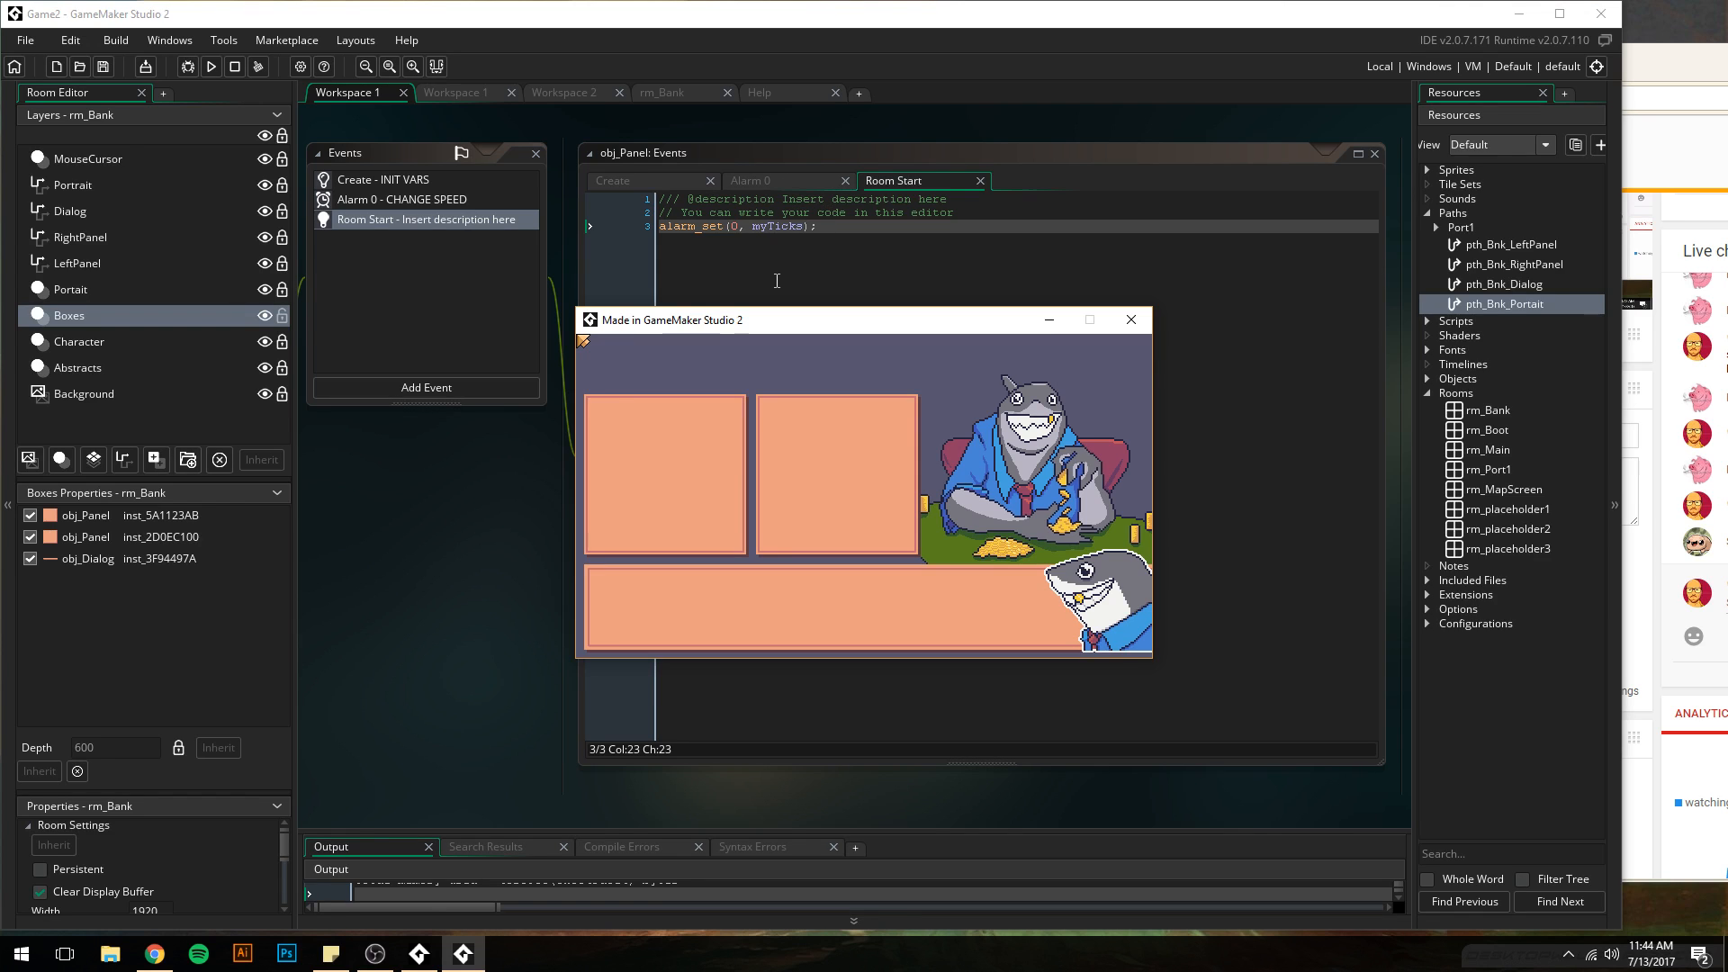
- Switch to the YouTube Live Dashboard and send the new viewer a greeting in the live chat, followed by a name spelling correction
left_click_drag(1660, 18, 1147, 51)
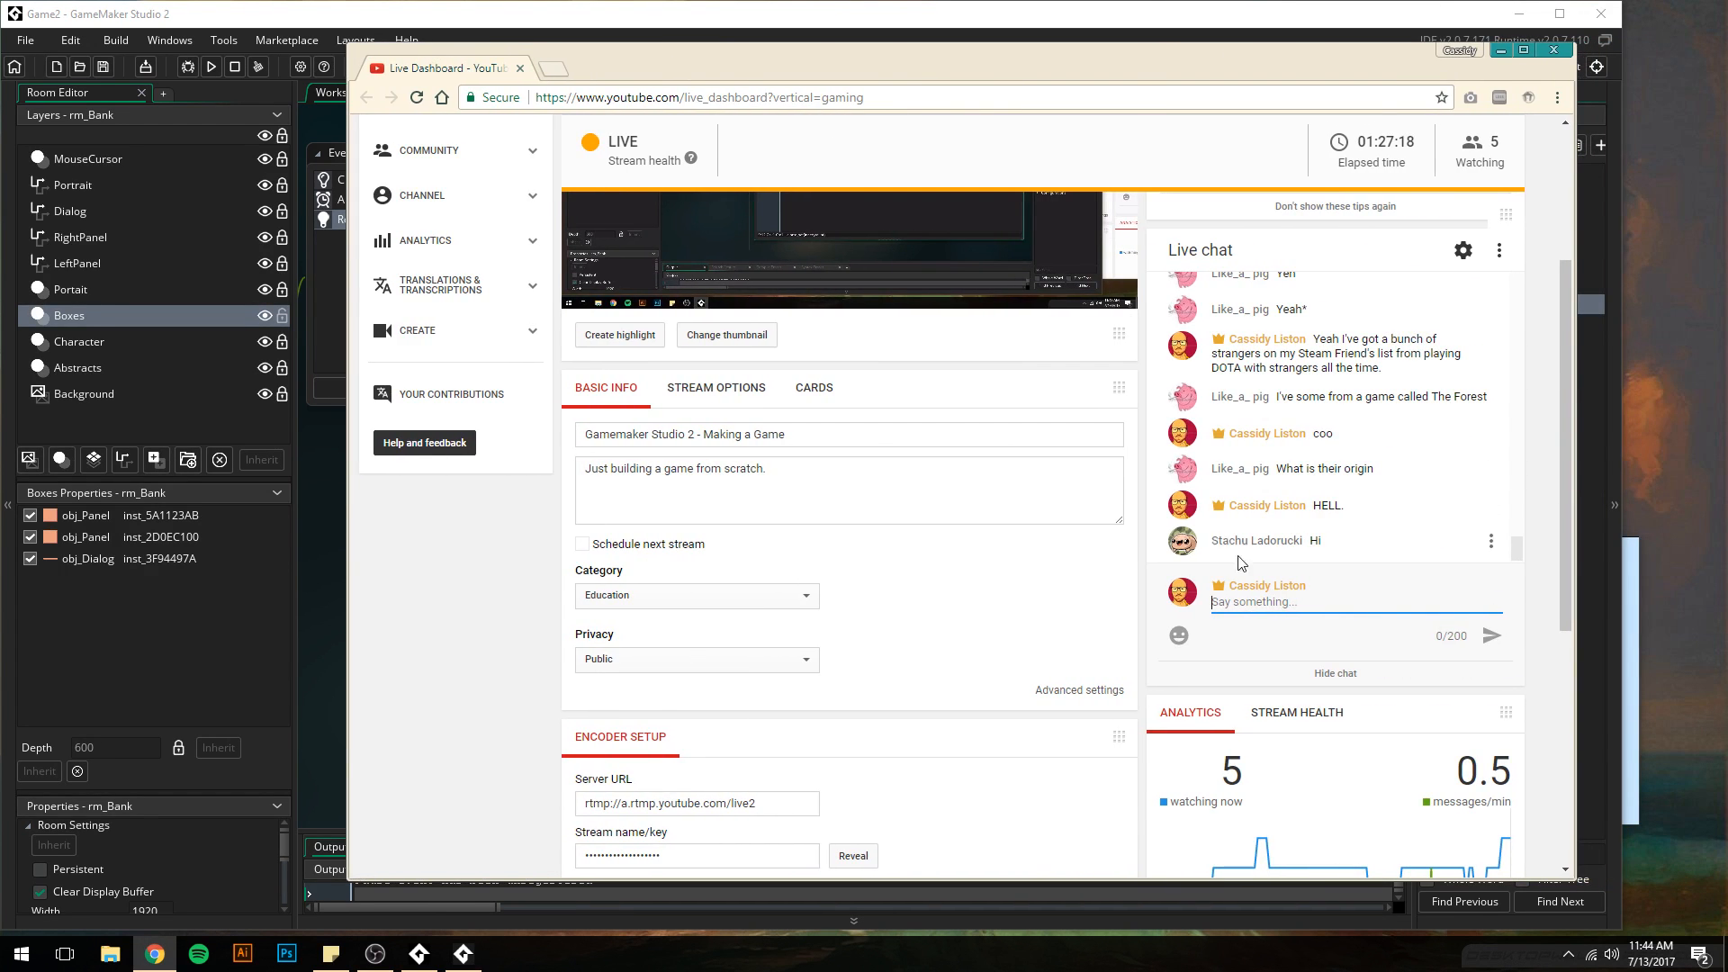
type("Hi ")
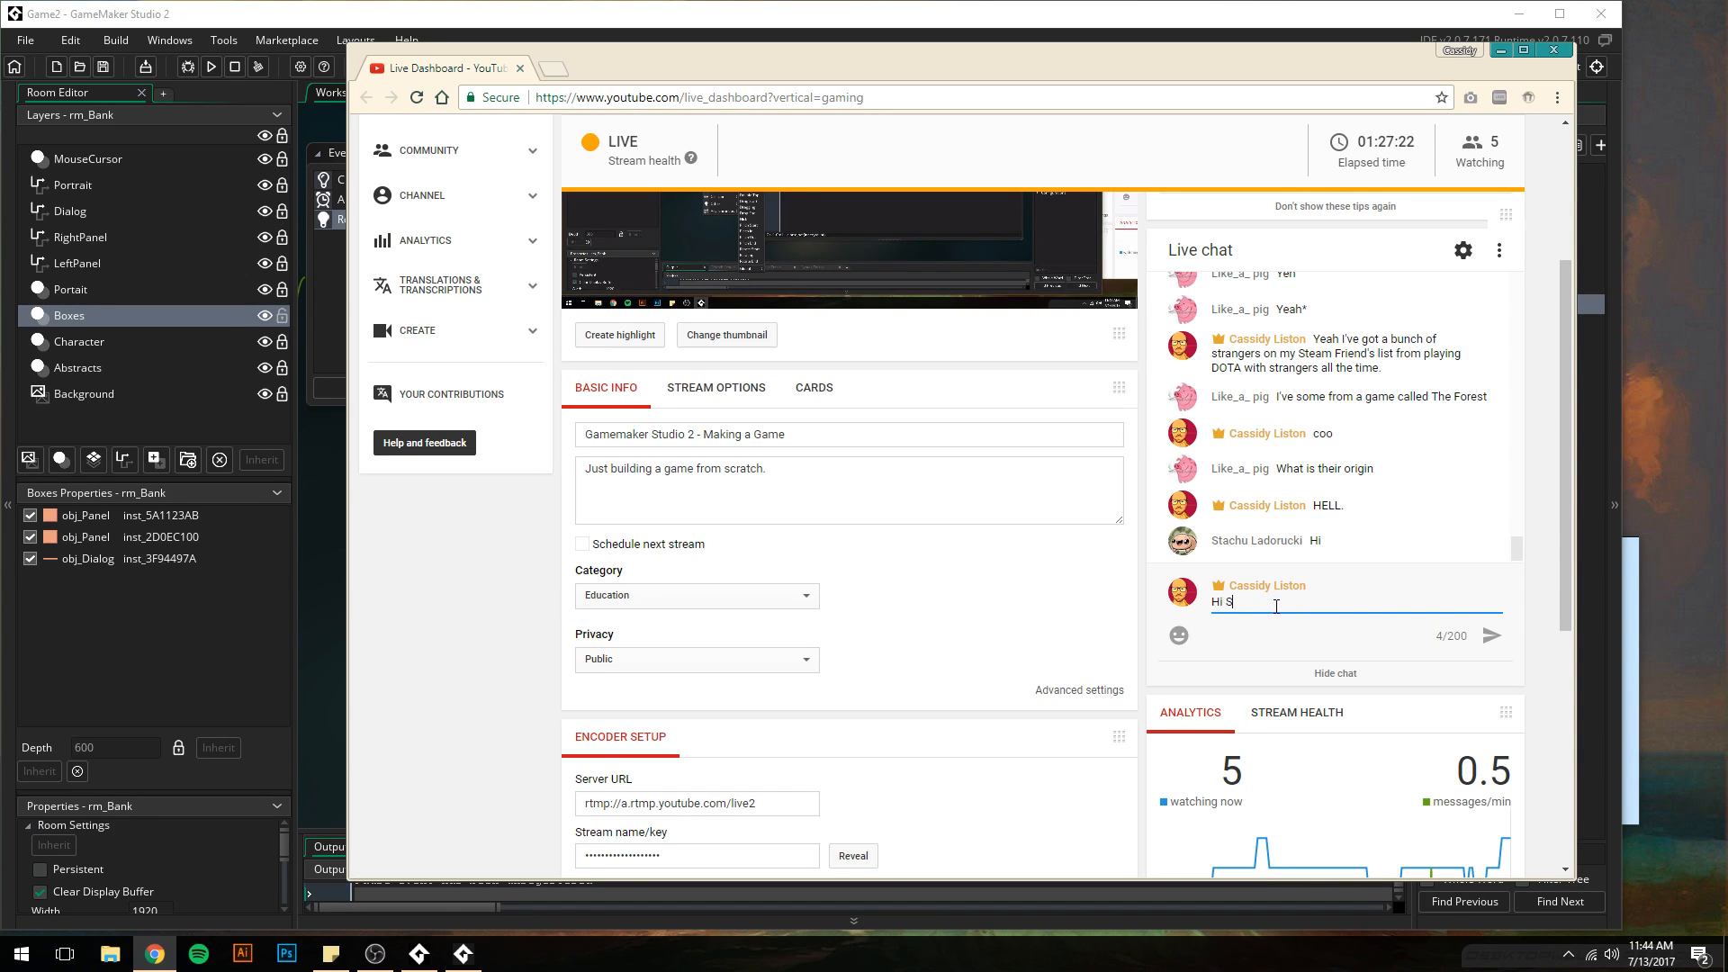
type("Sah HOO")
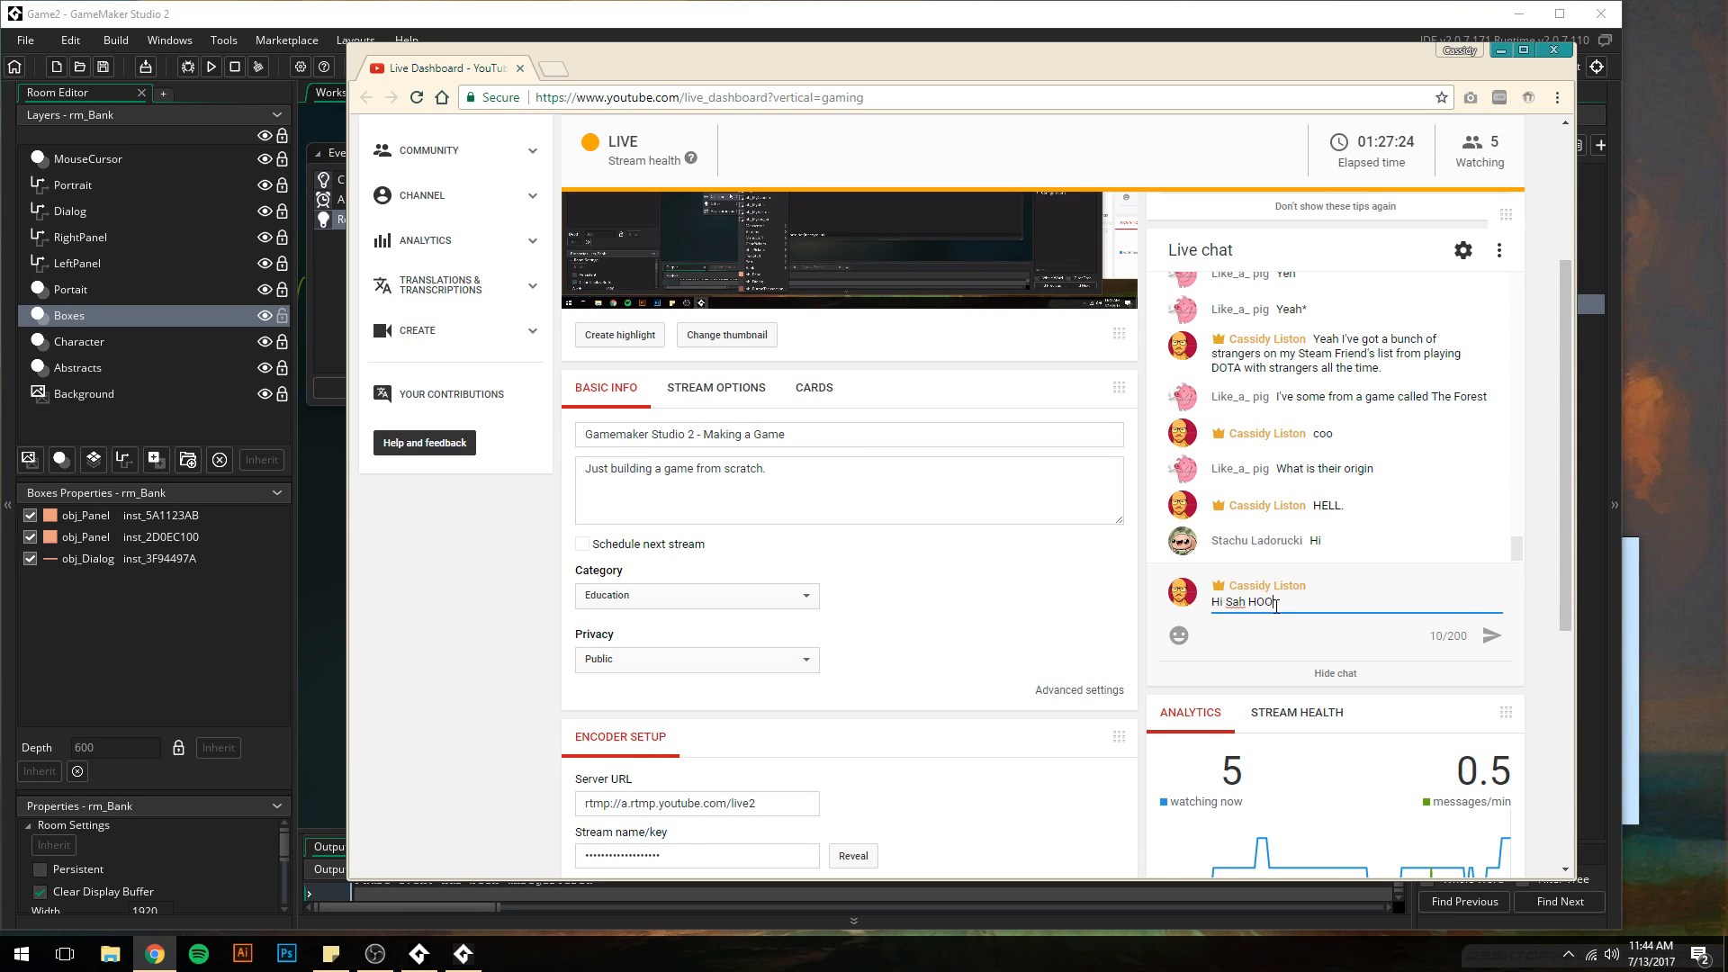
key("Return")
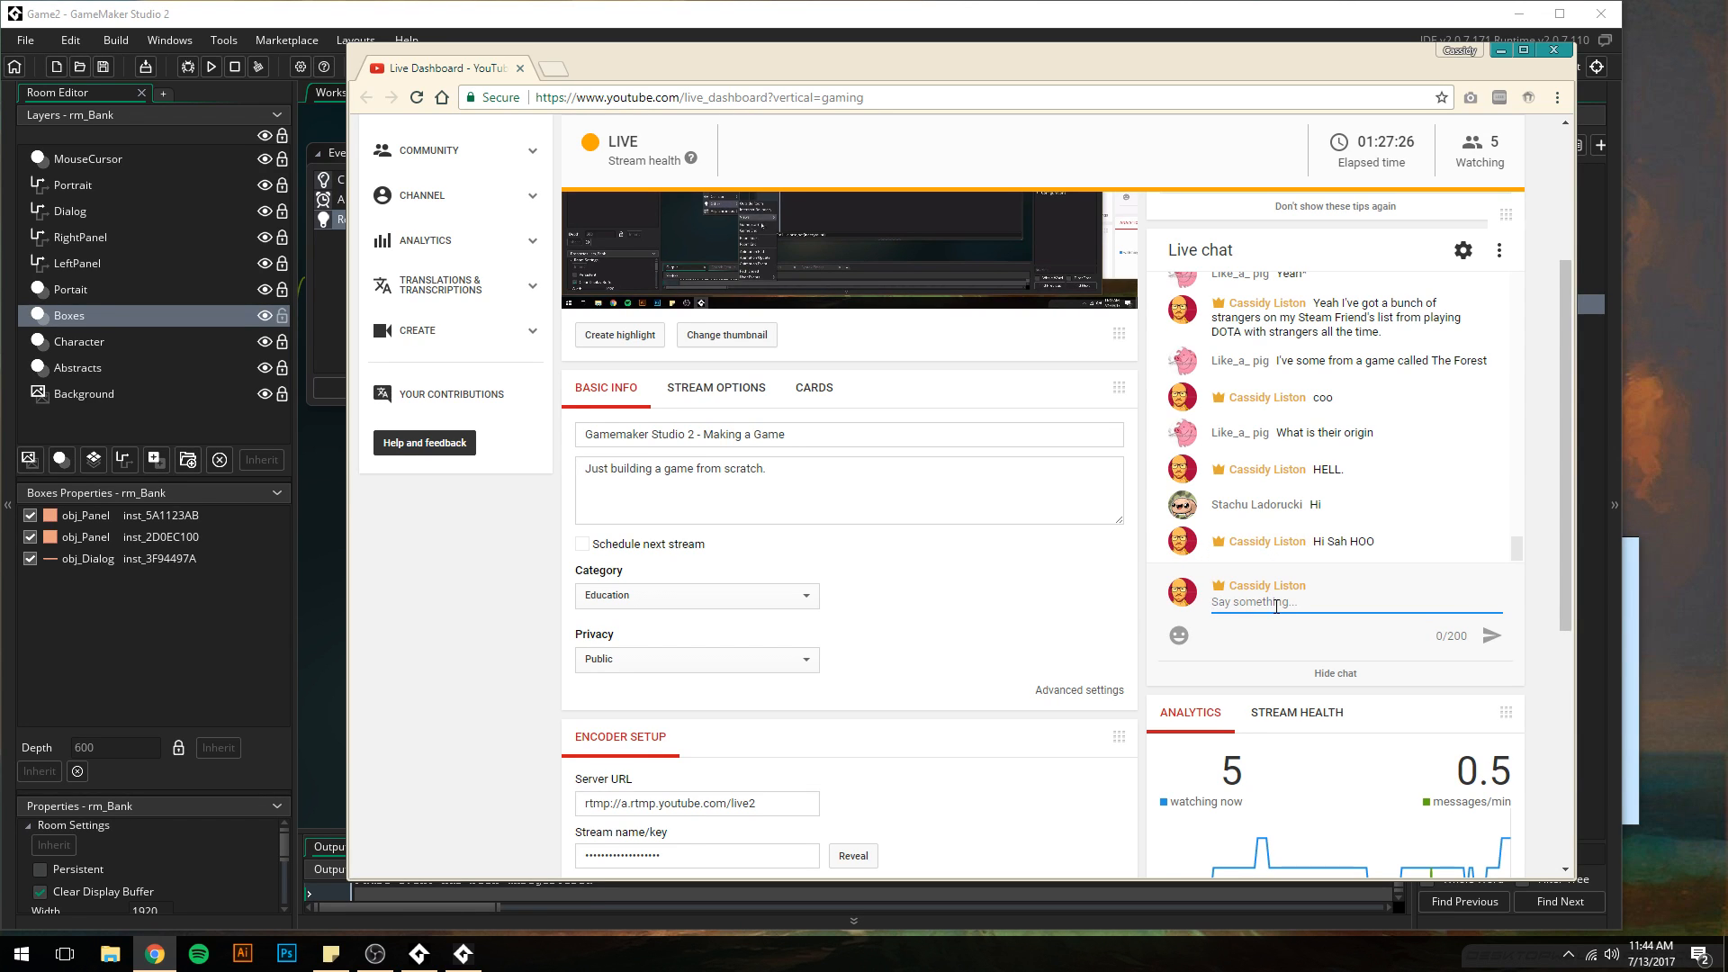
type("*Stah")
key("Return")
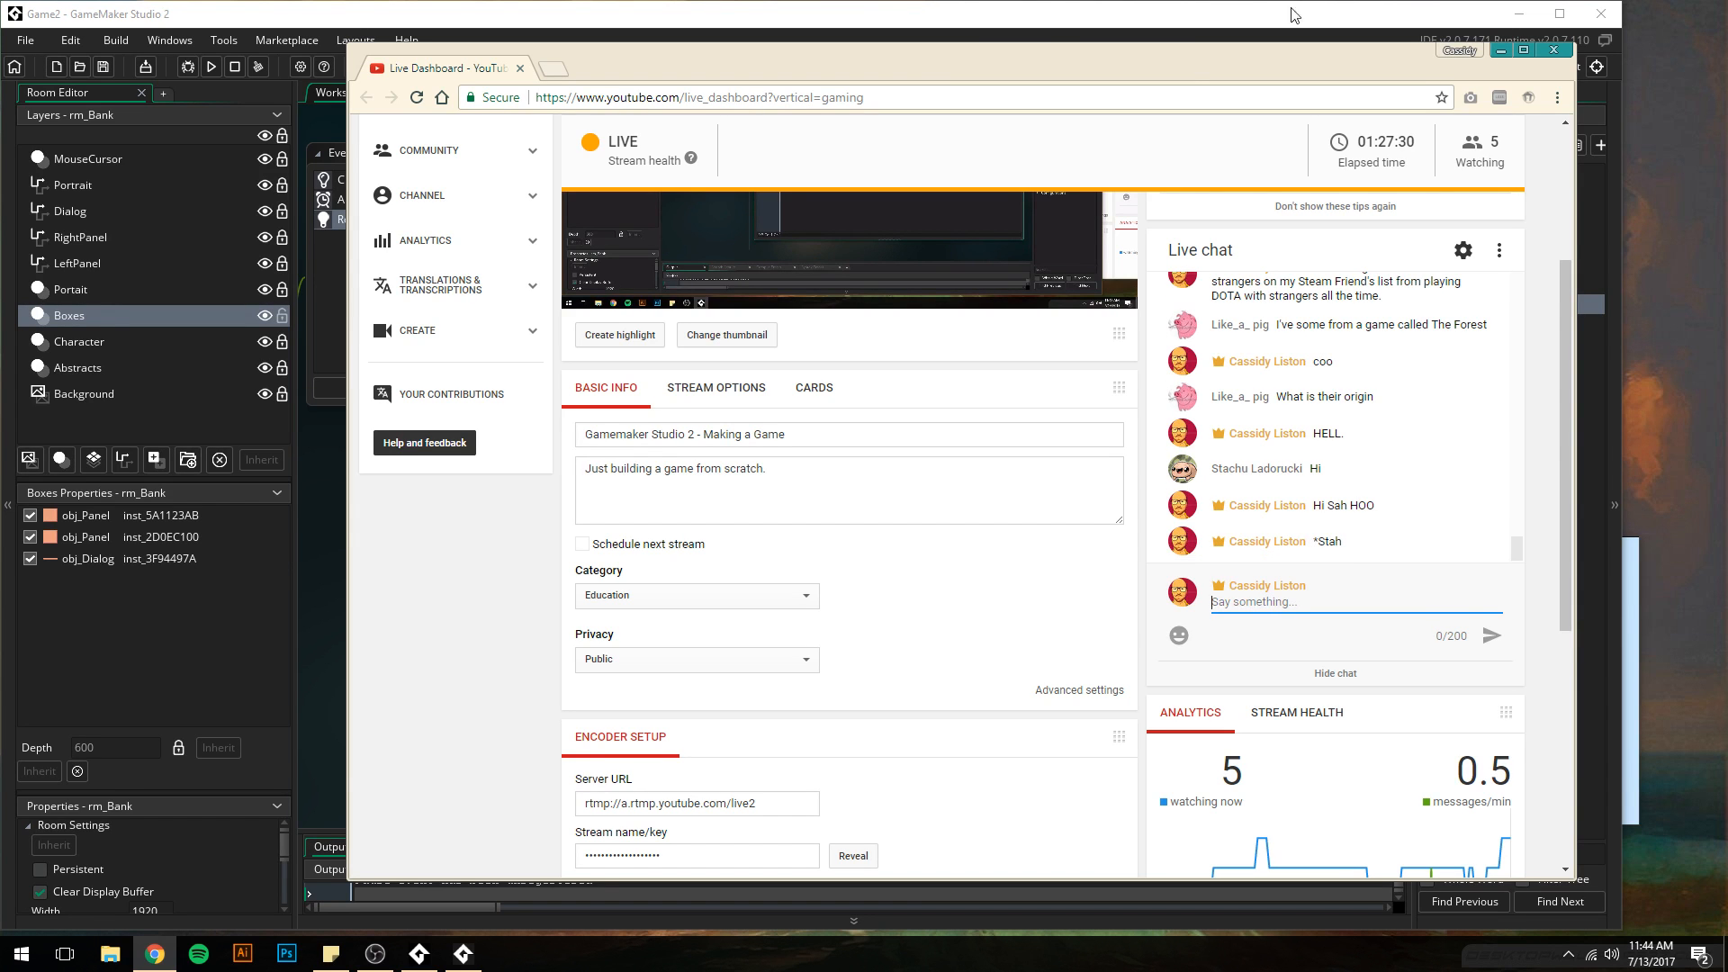
- Post "Today I'm building a room" in the live chat and move the browser window aside
left_click_drag(981, 52, 1515, 60)
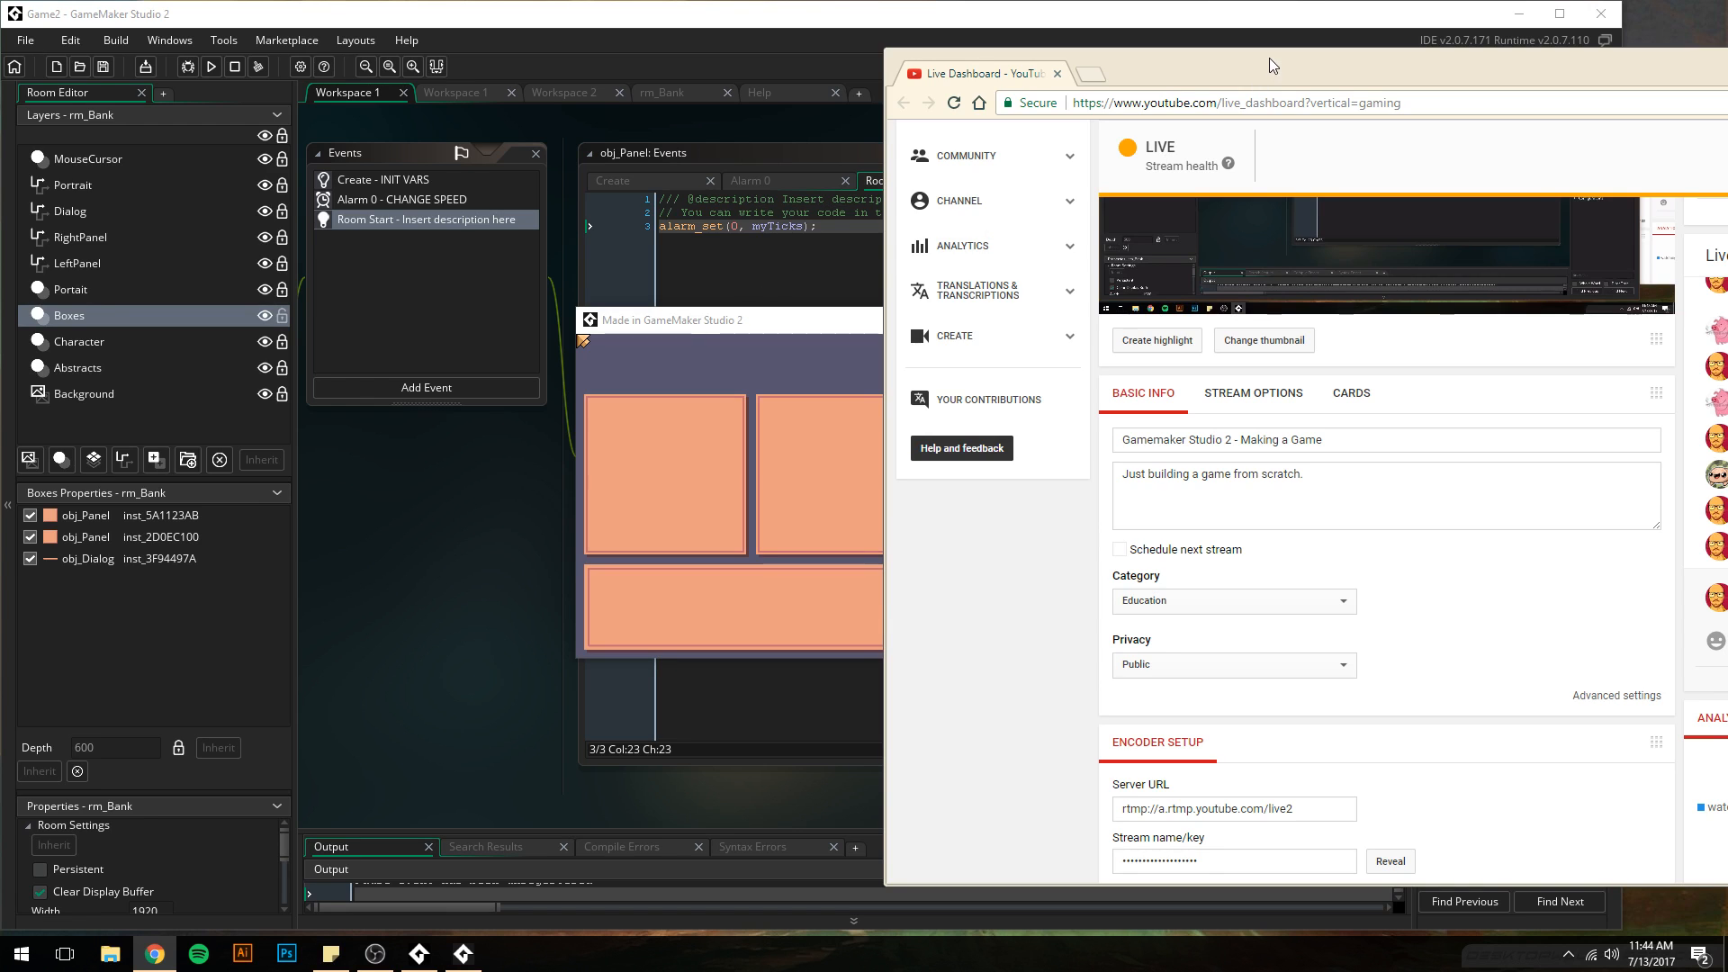
left_click_drag(1270, 58, 743, 68)
type("Today I'm buildf")
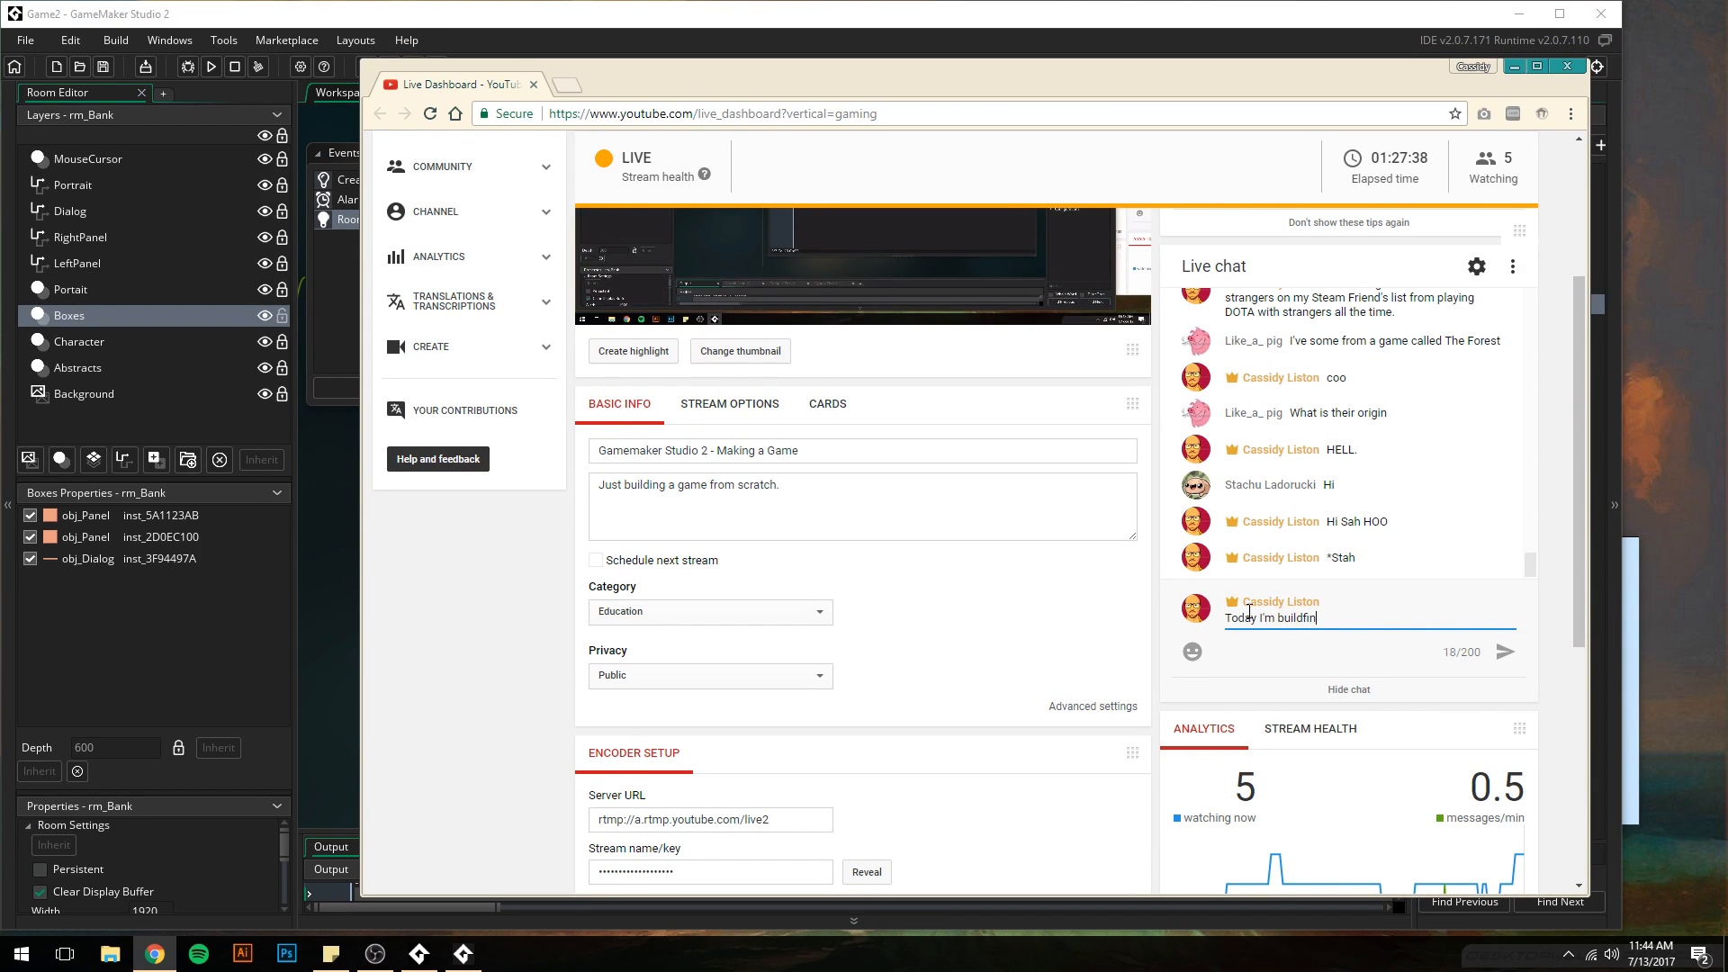
key("BackSpace")
type("ing a room")
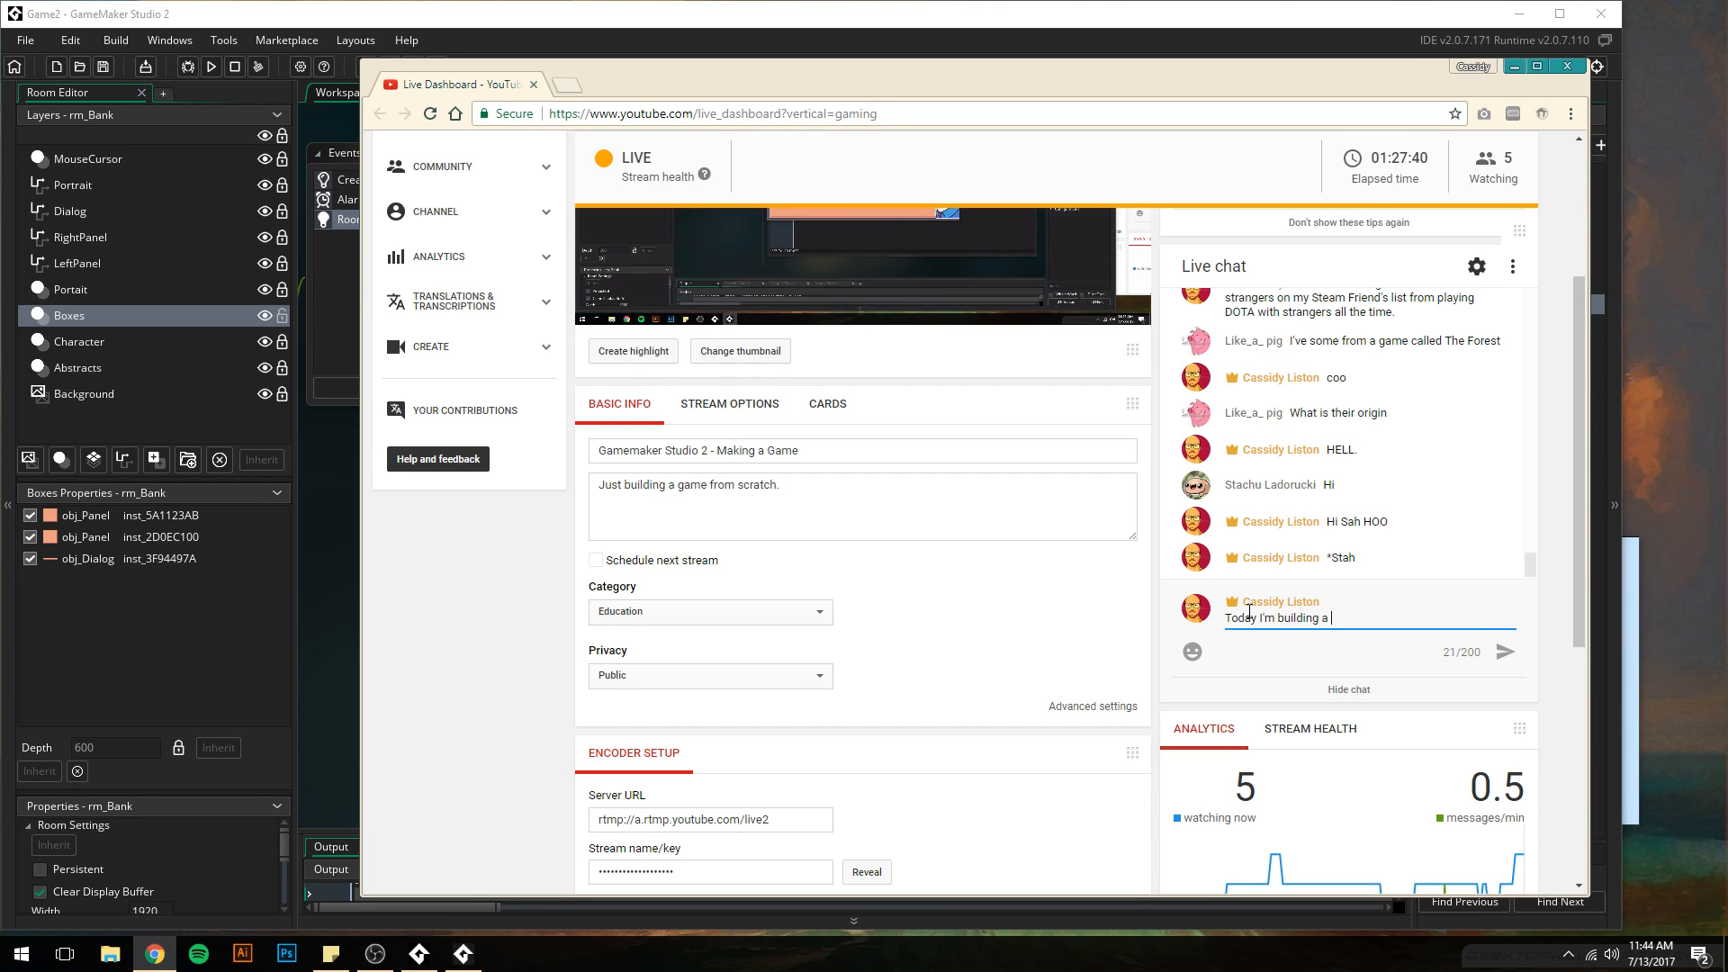
key("Return")
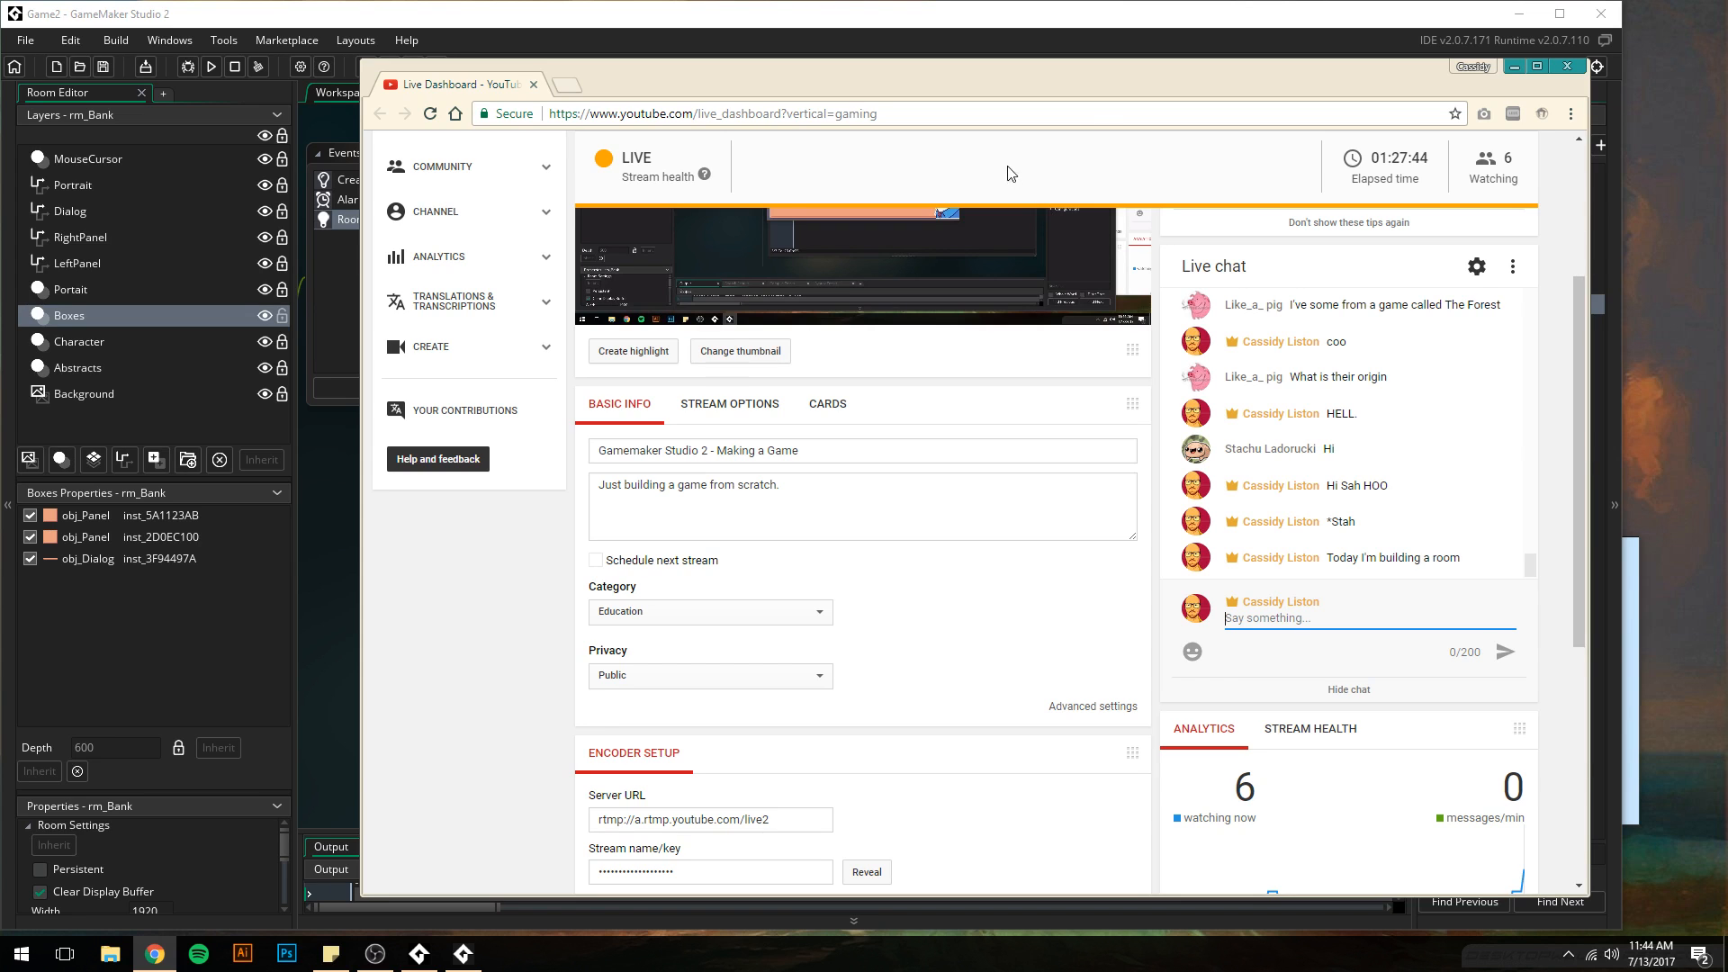
left_click_drag(837, 84, 1353, 90)
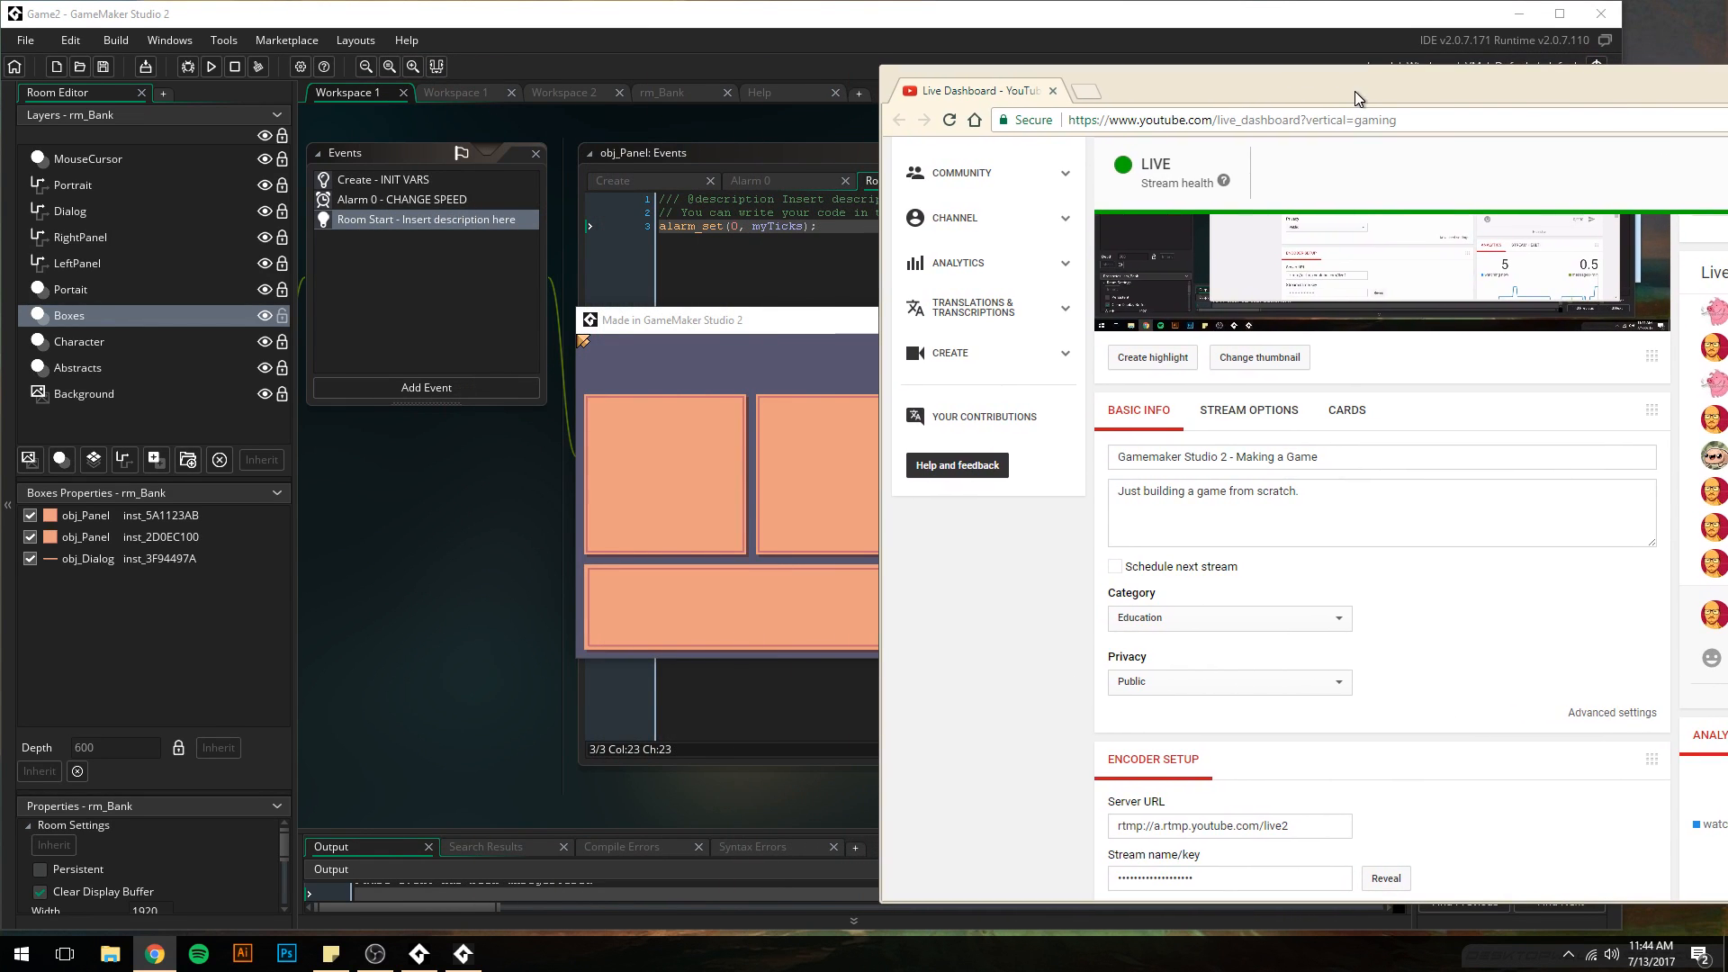
- Switch back to GameMaker Studio 2, close the running game, and run it again to watch the panels' movement
left_click(720, 341)
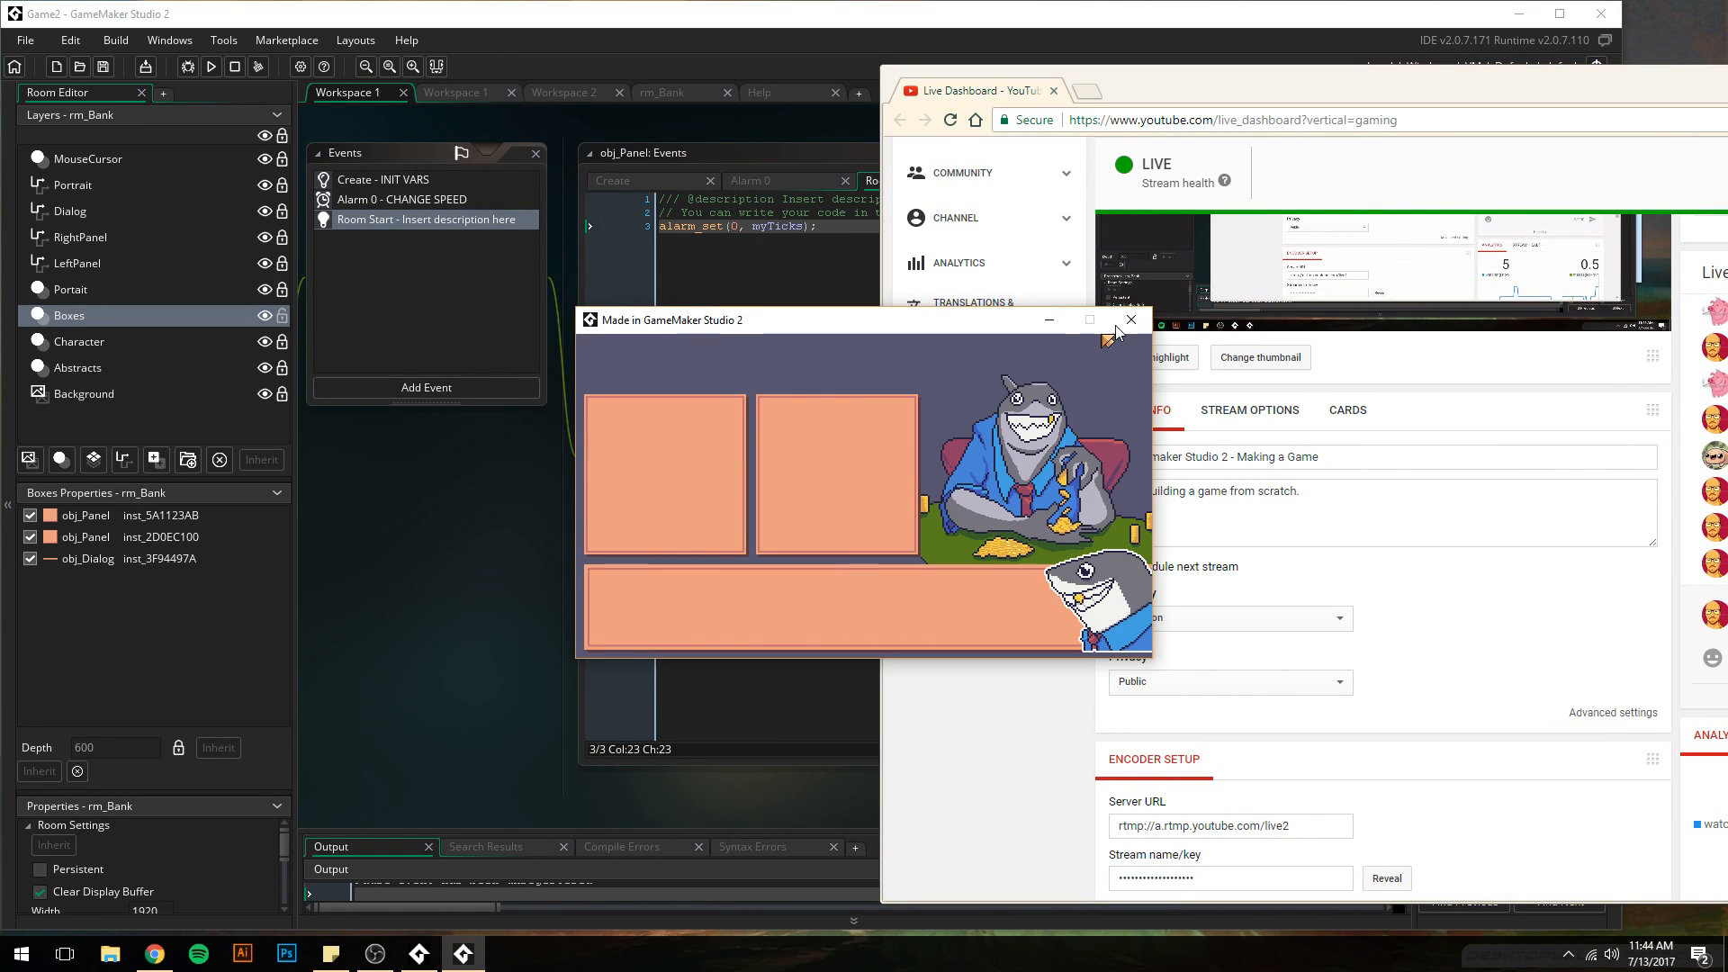
left_click(960, 22)
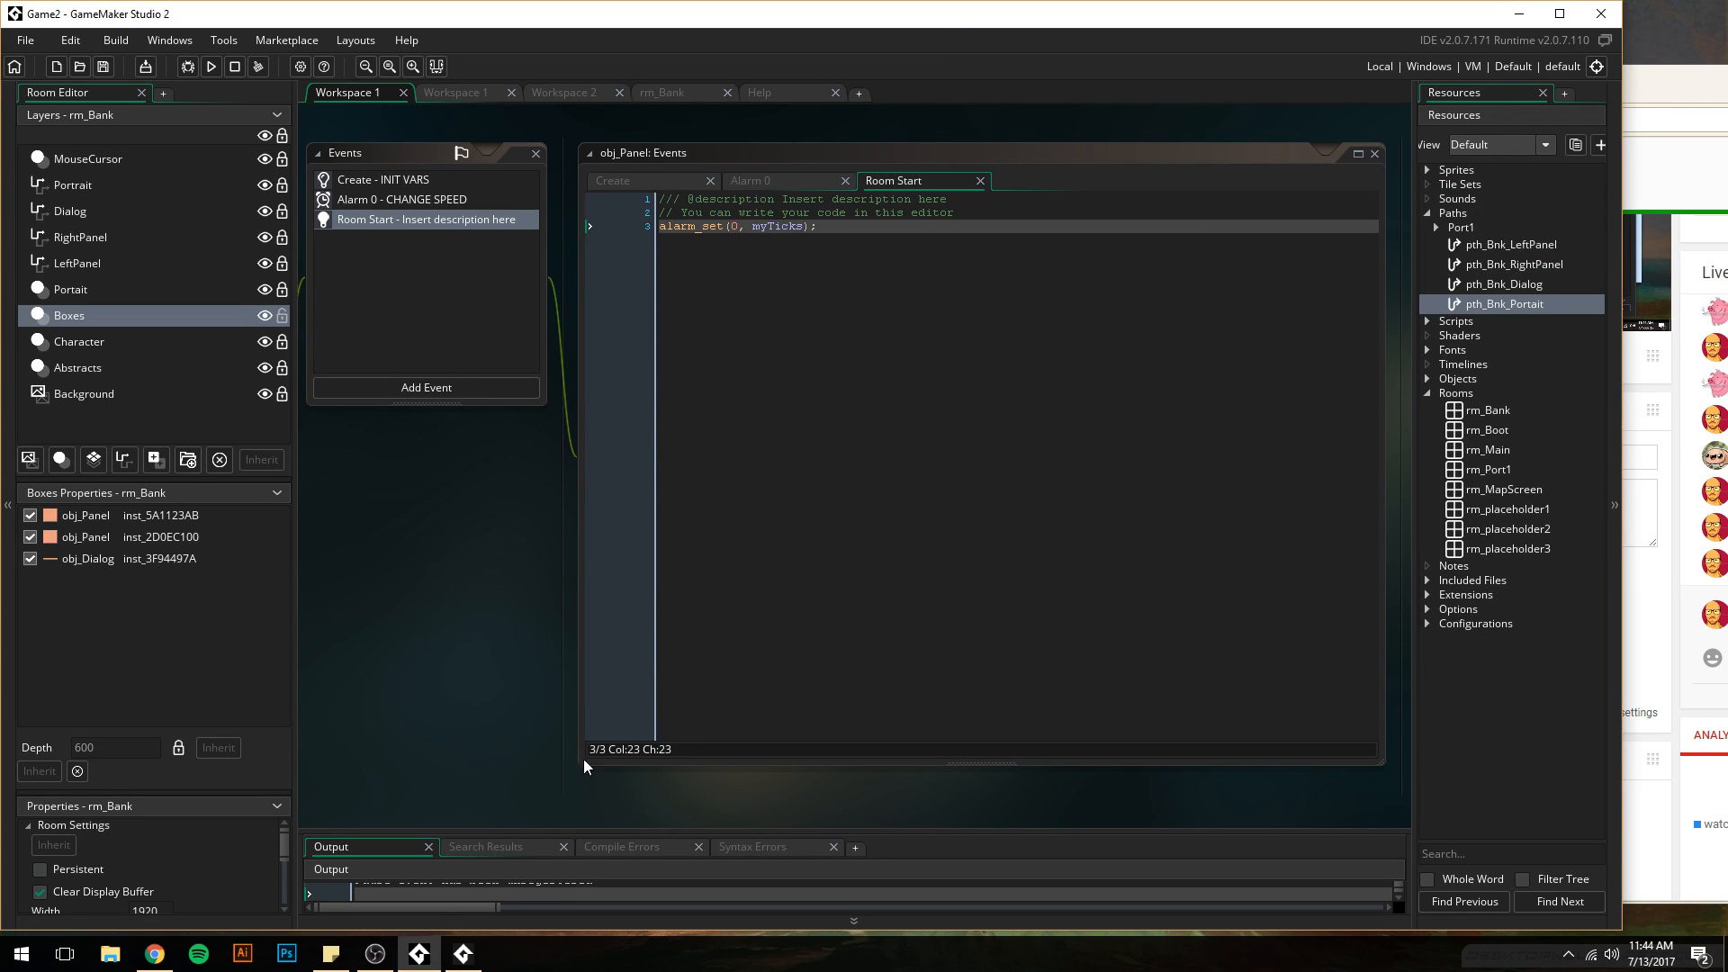
left_click(462, 954)
left_click(1131, 320)
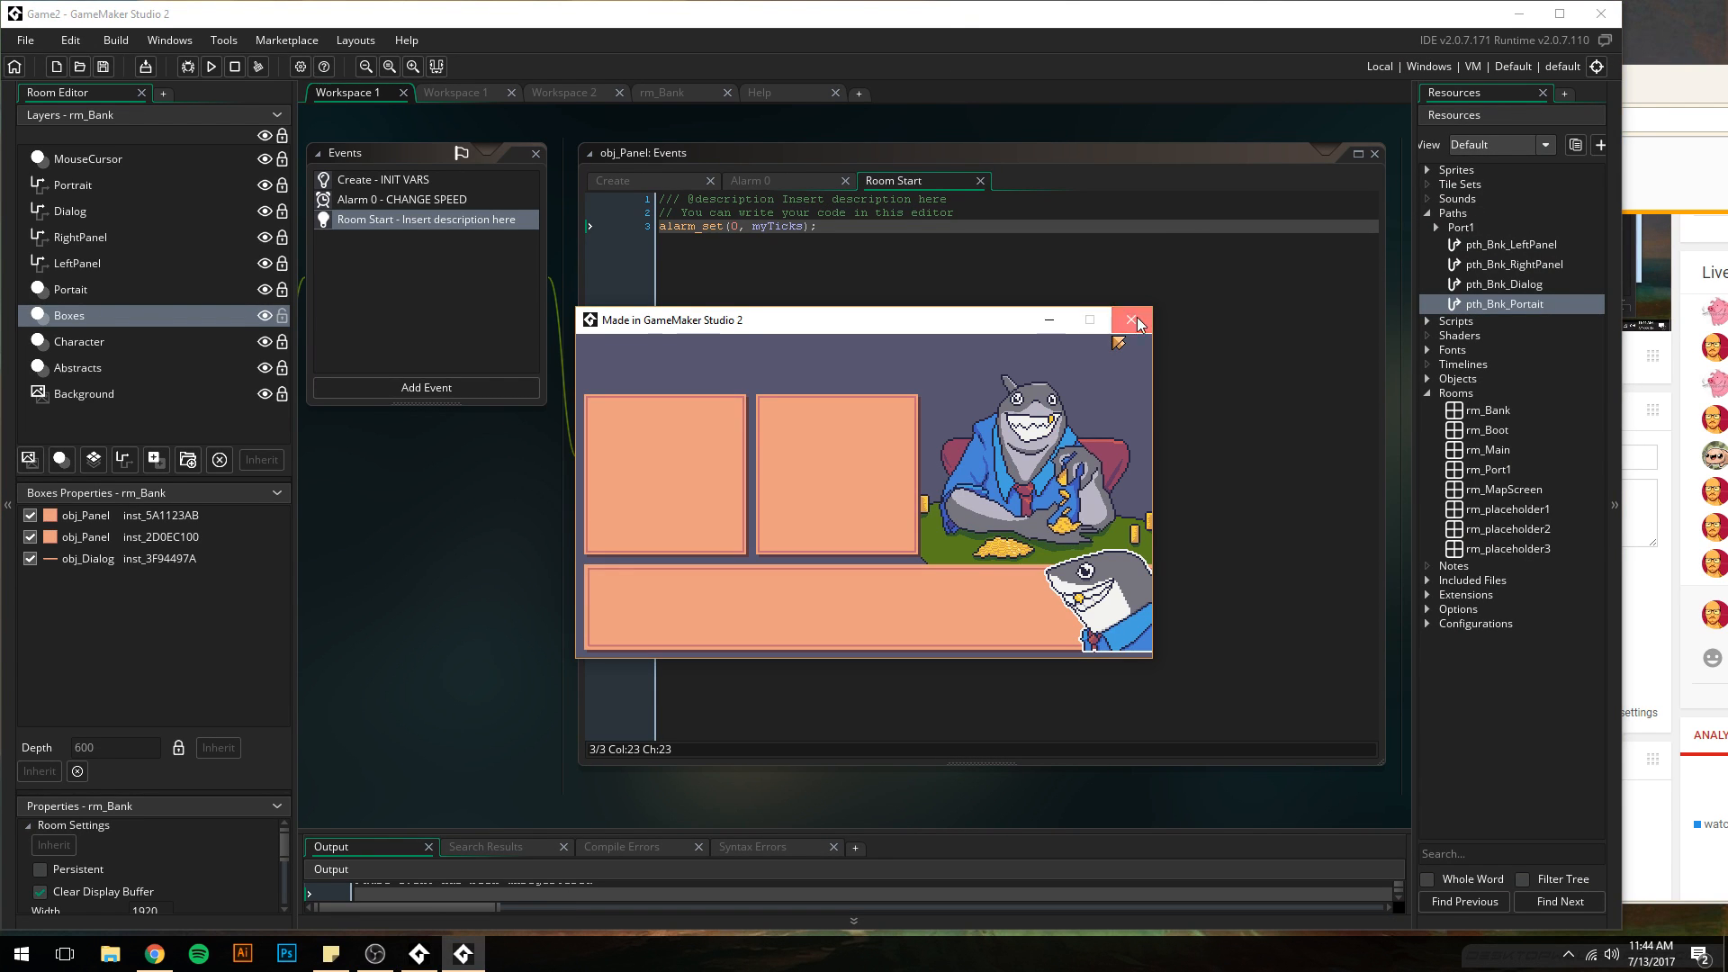
left_click(211, 65)
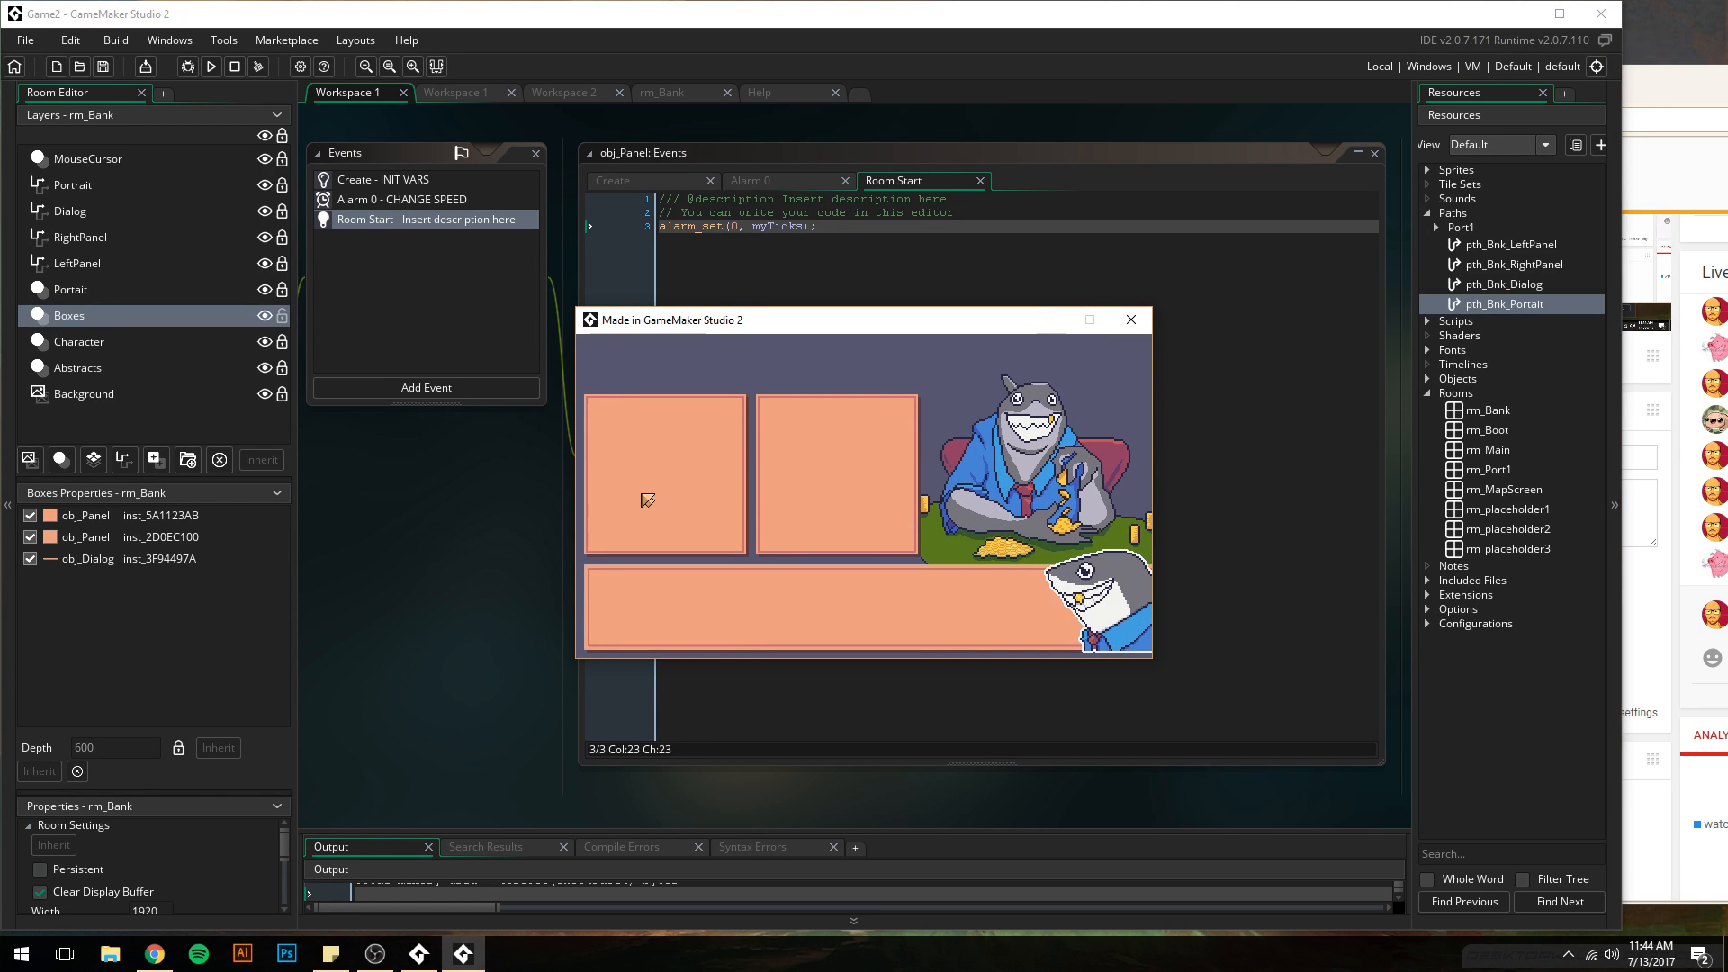
left_click(1131, 319)
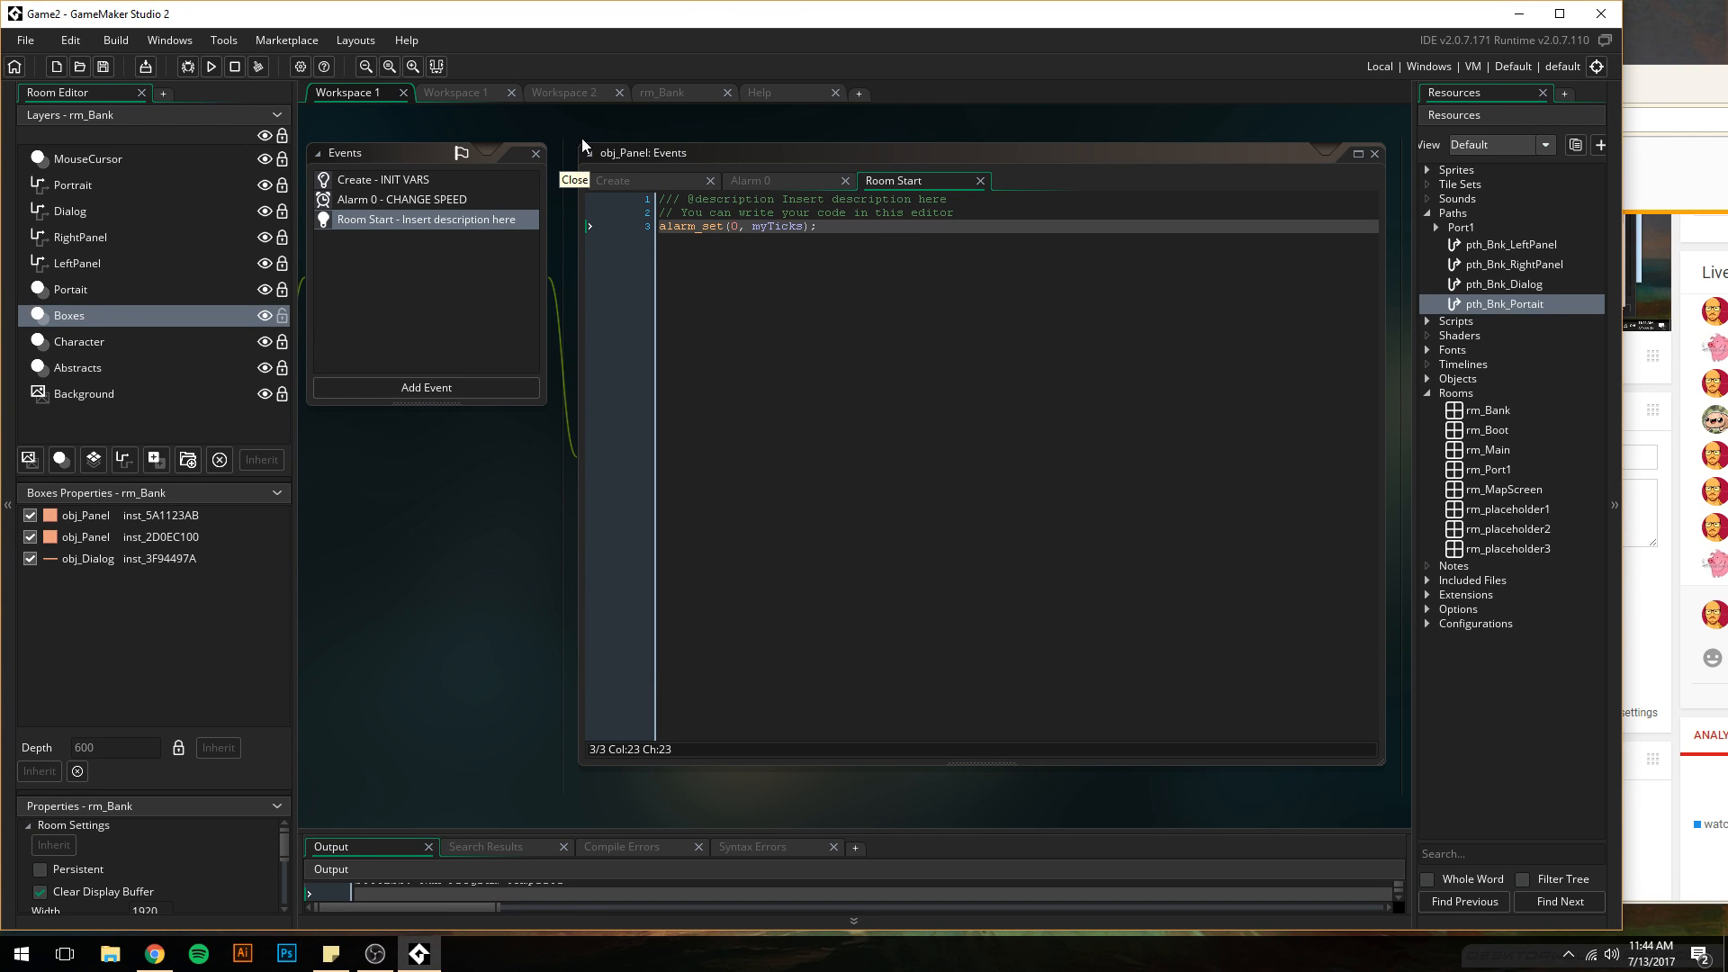
- Set myTicks to 15 in the Creation Code of rm_Bank's obj_Panel instance that uses pth_Bnk_LeftPanel
left_click(644, 97)
double_click(478, 421)
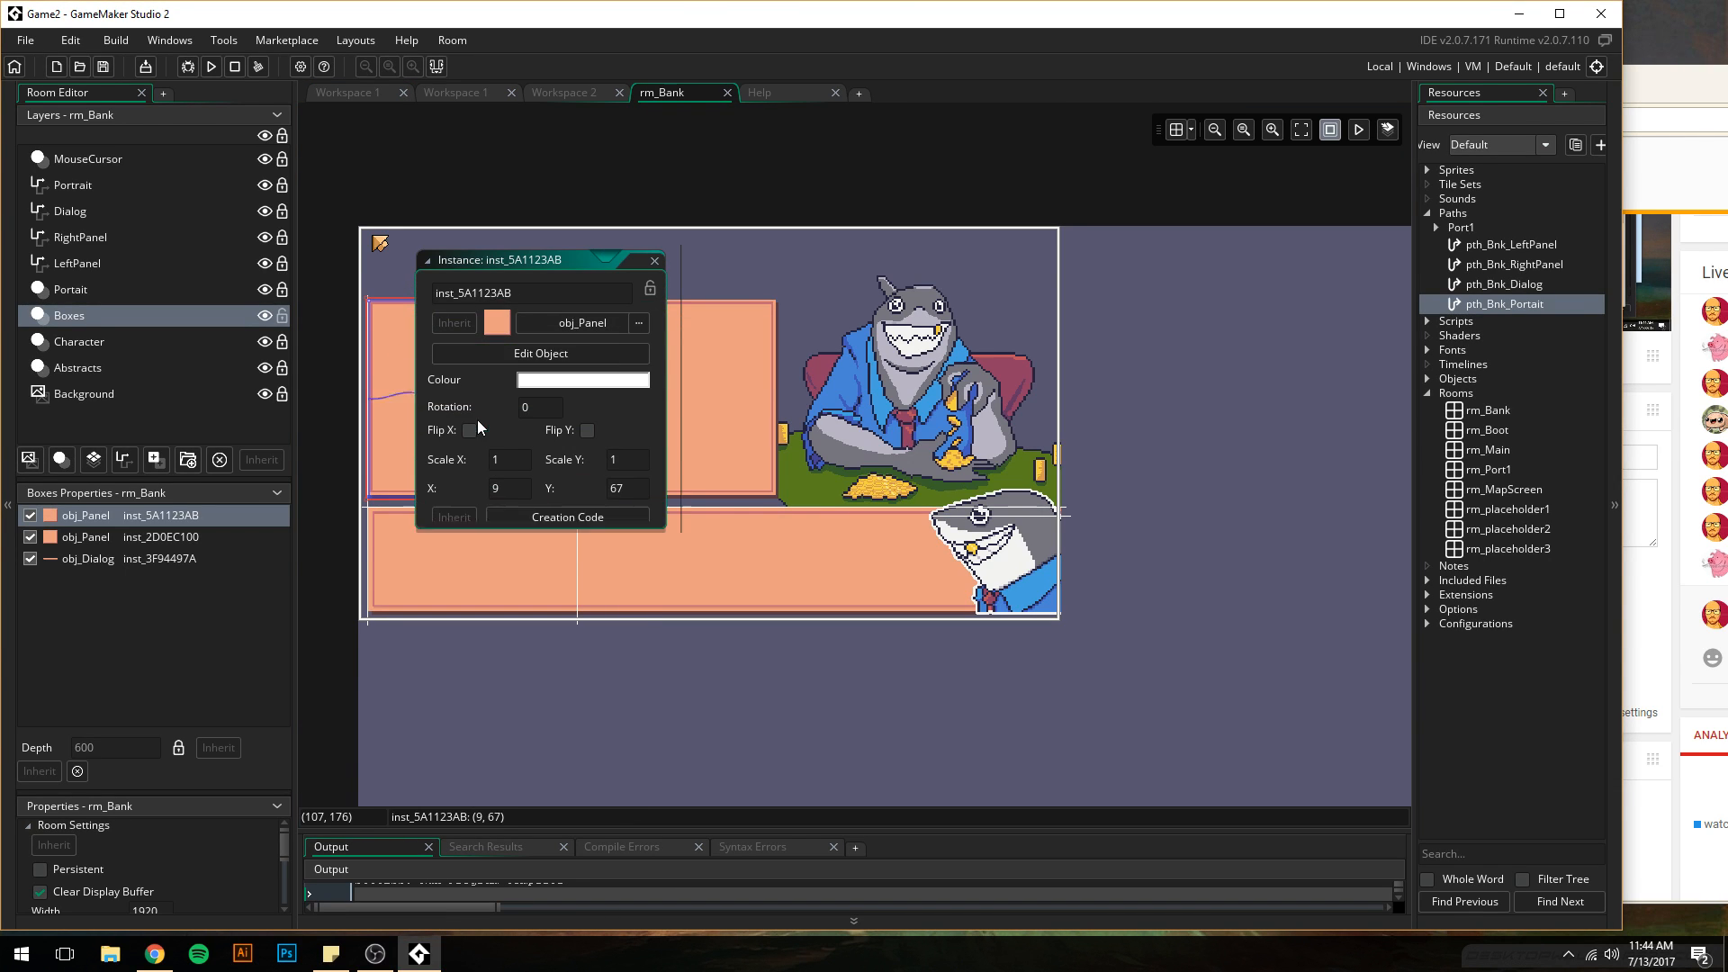
left_click(621, 517)
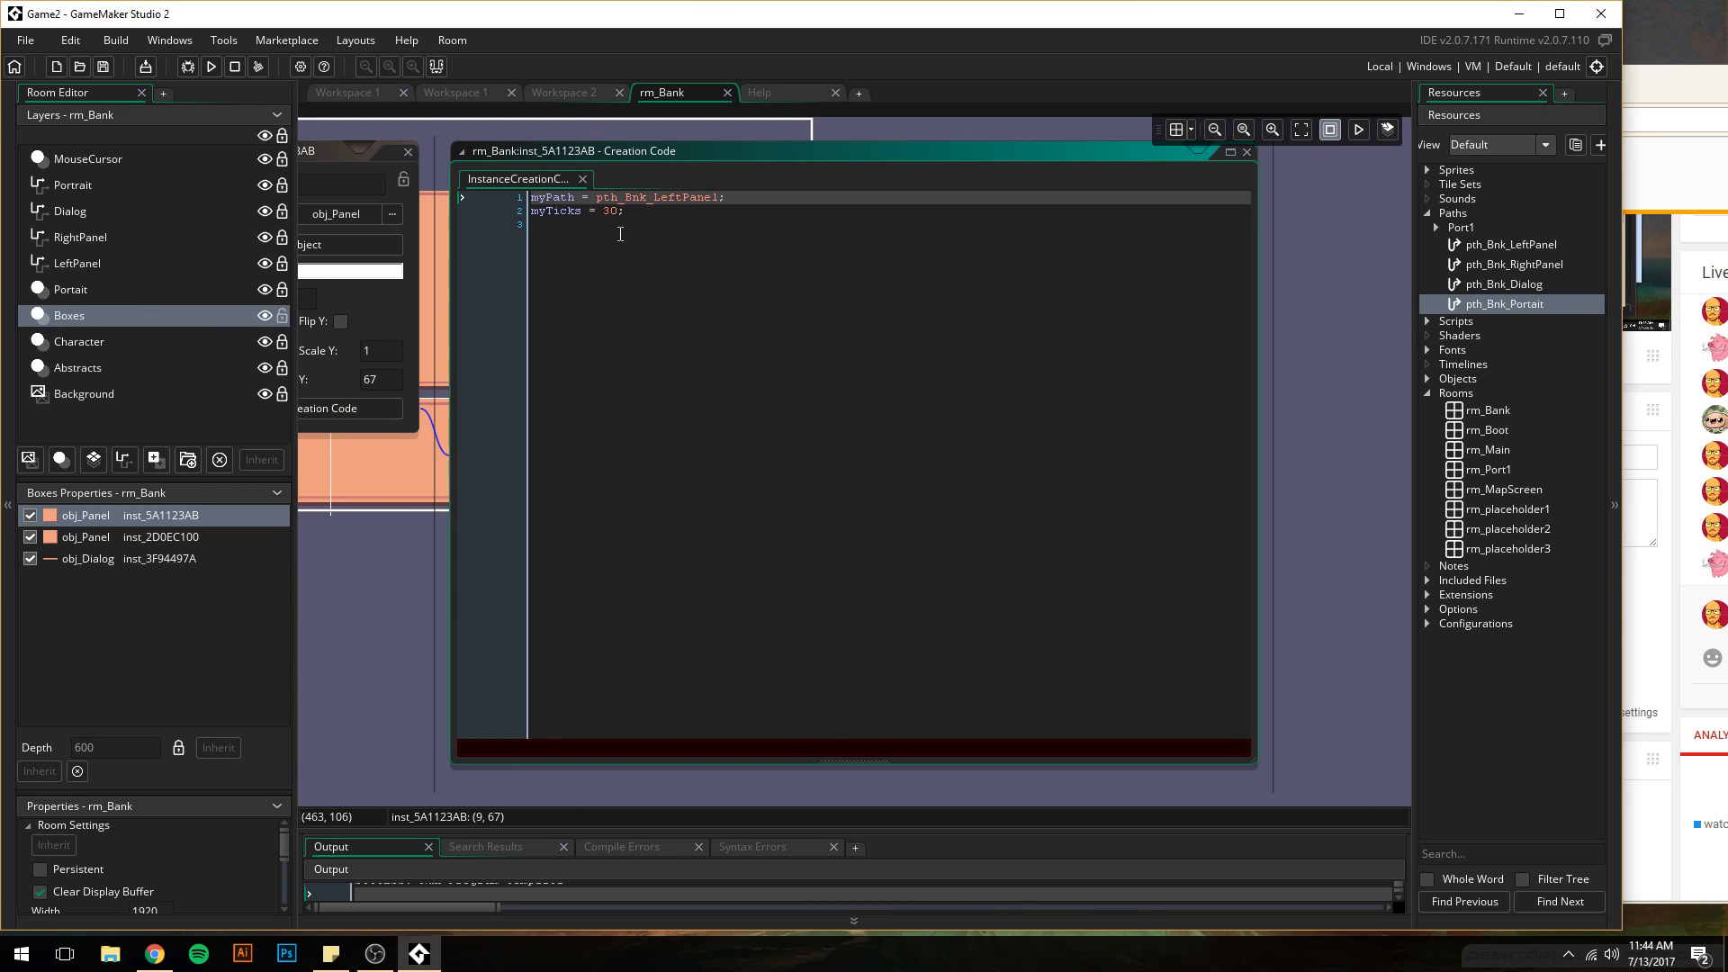
left_click(609, 212)
type("15")
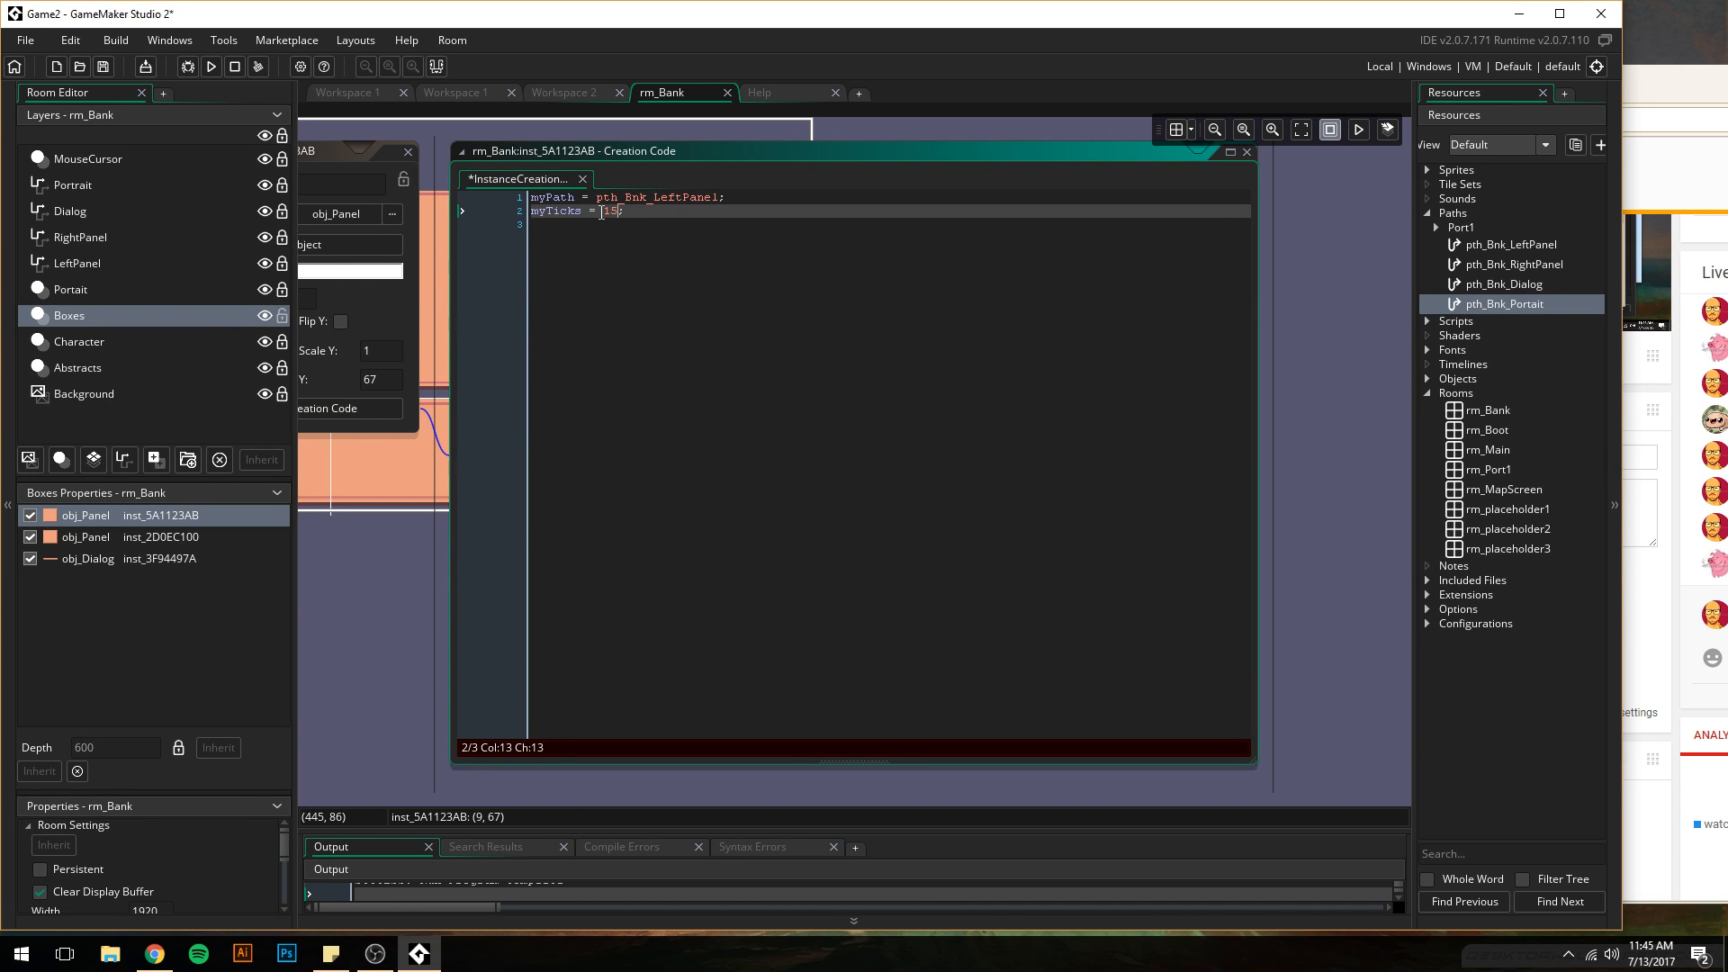
left_click(1248, 152)
- Set myTicks to 30 in the Creation Code of the obj_Panel instance using pth_Bnk_RightPanel, and close both Instance windows
double_click(502, 267)
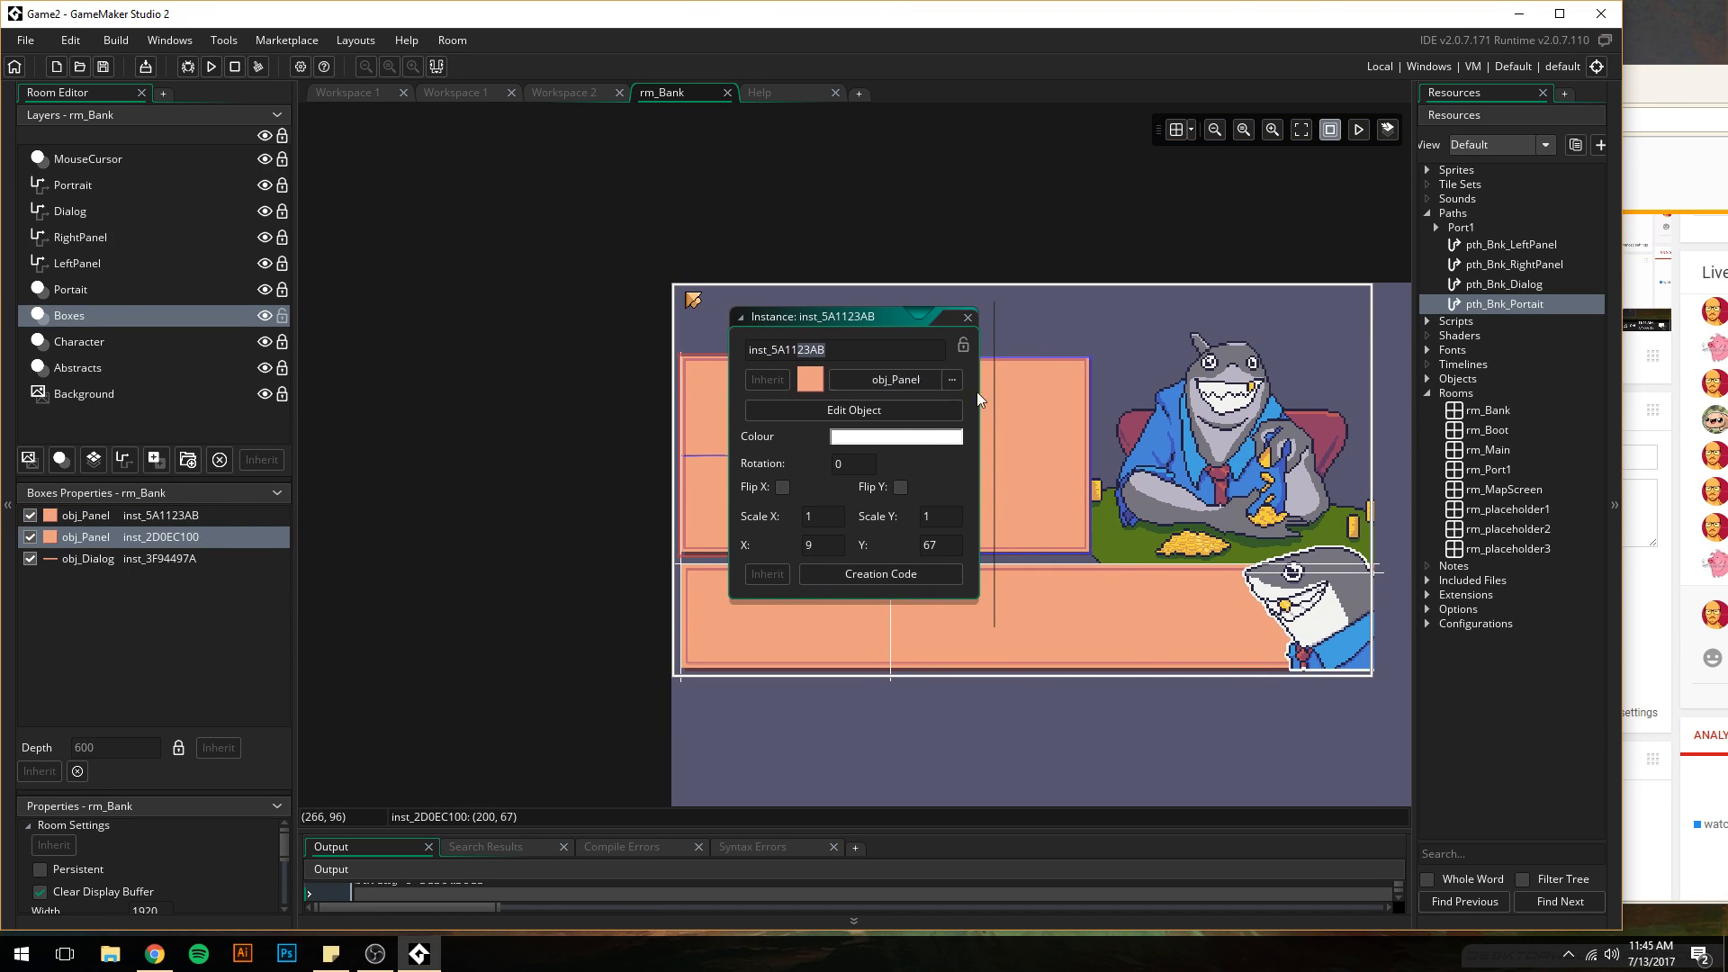
double_click(1025, 405)
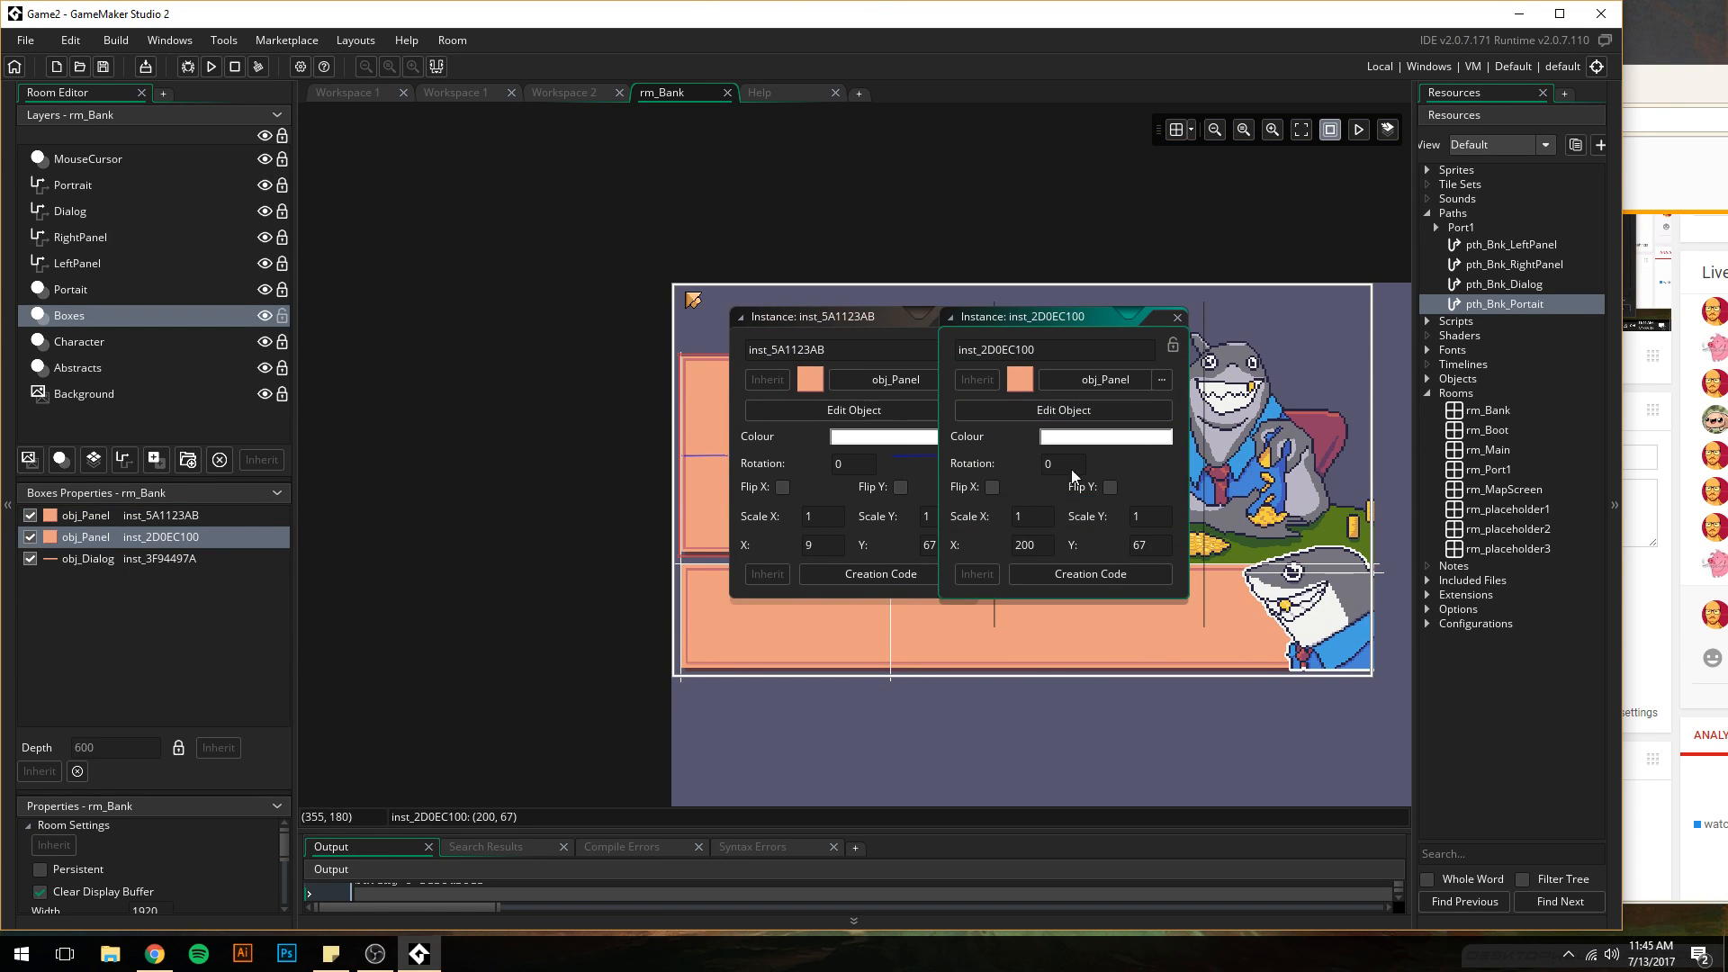
left_click(1111, 572)
left_click(613, 210)
type("30;")
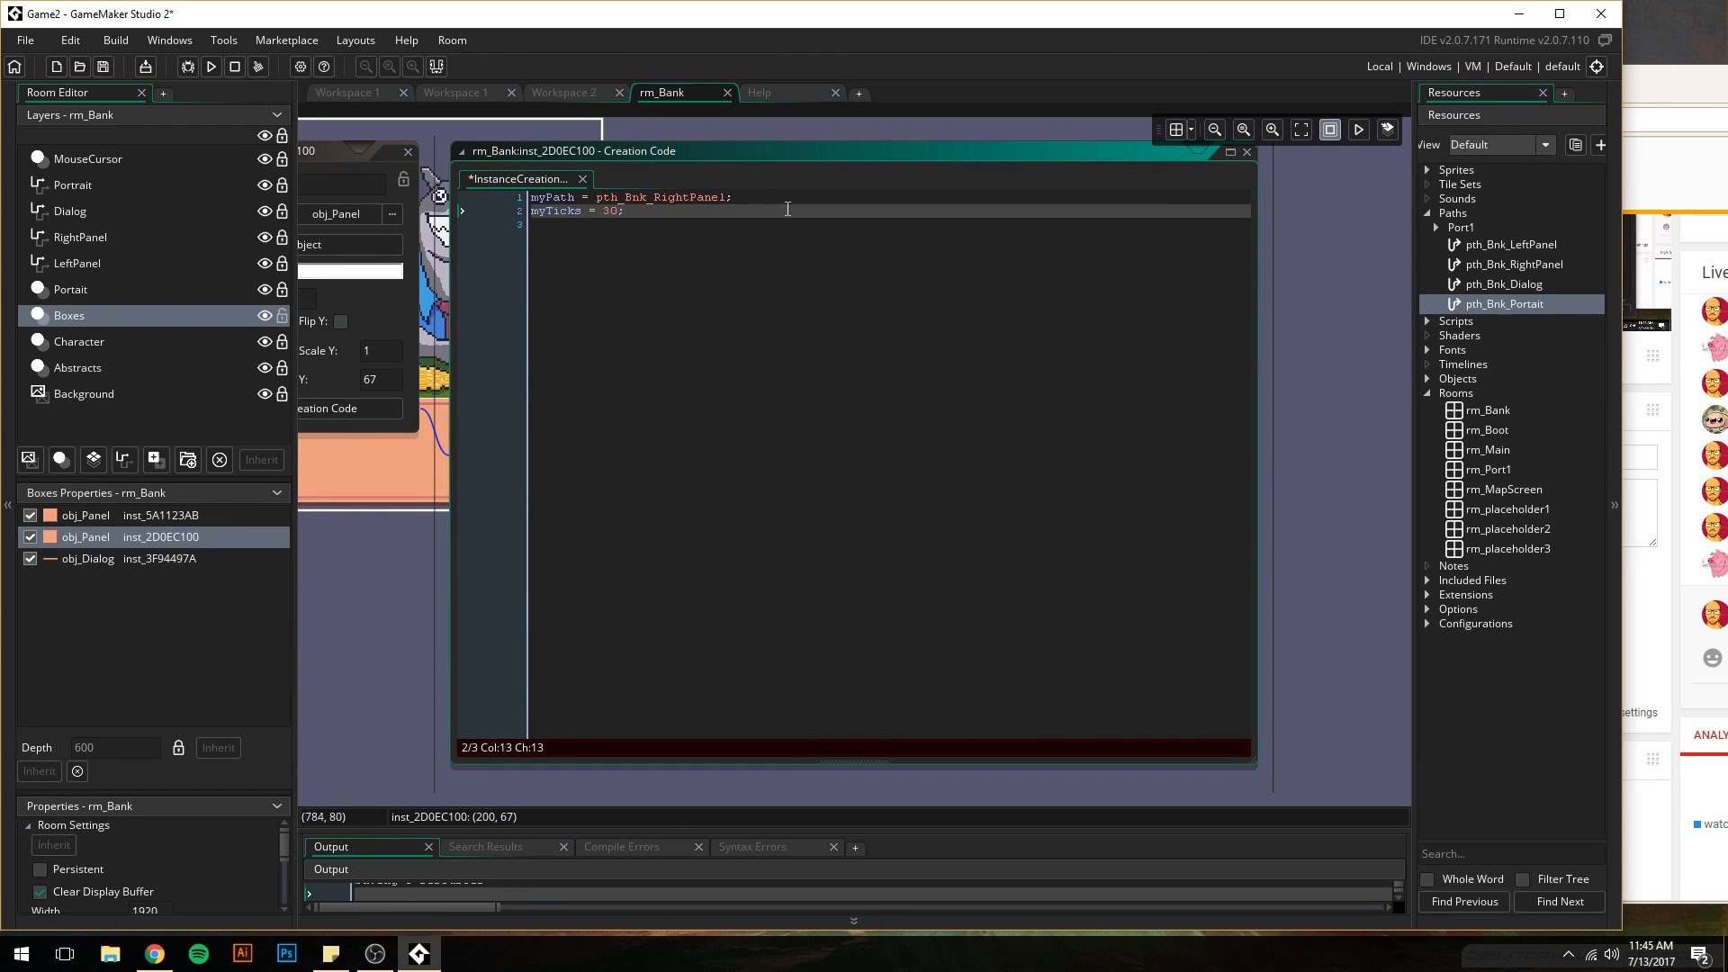
left_click(1246, 151)
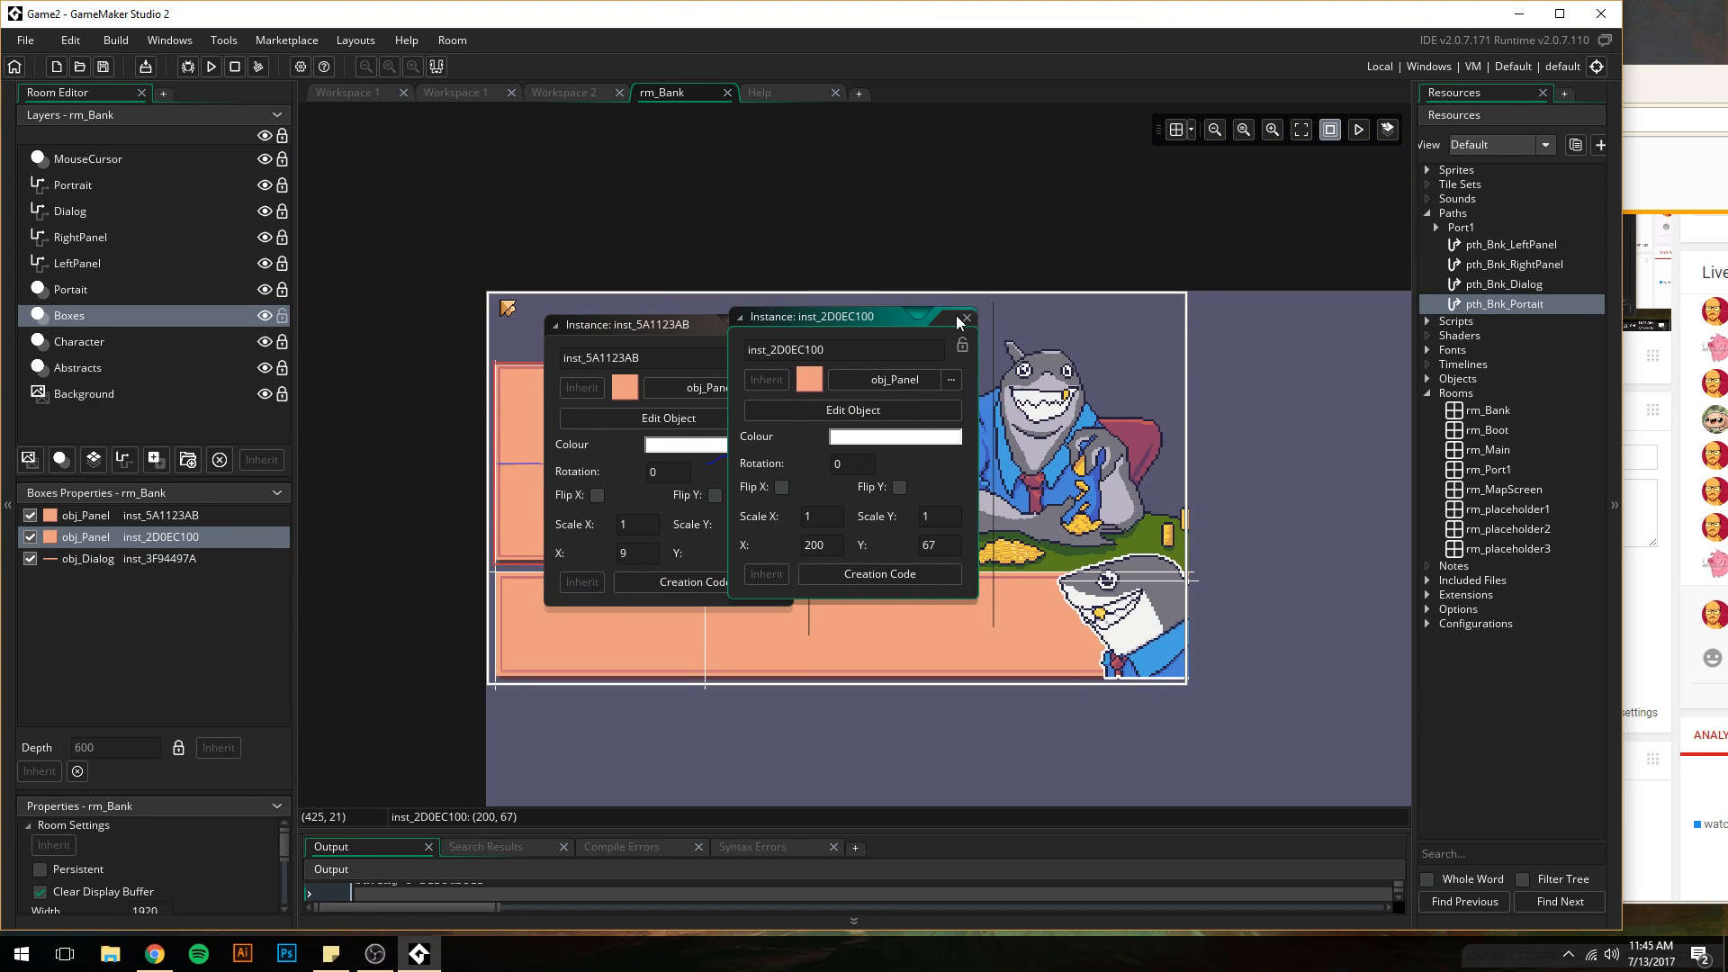
left_click(968, 318)
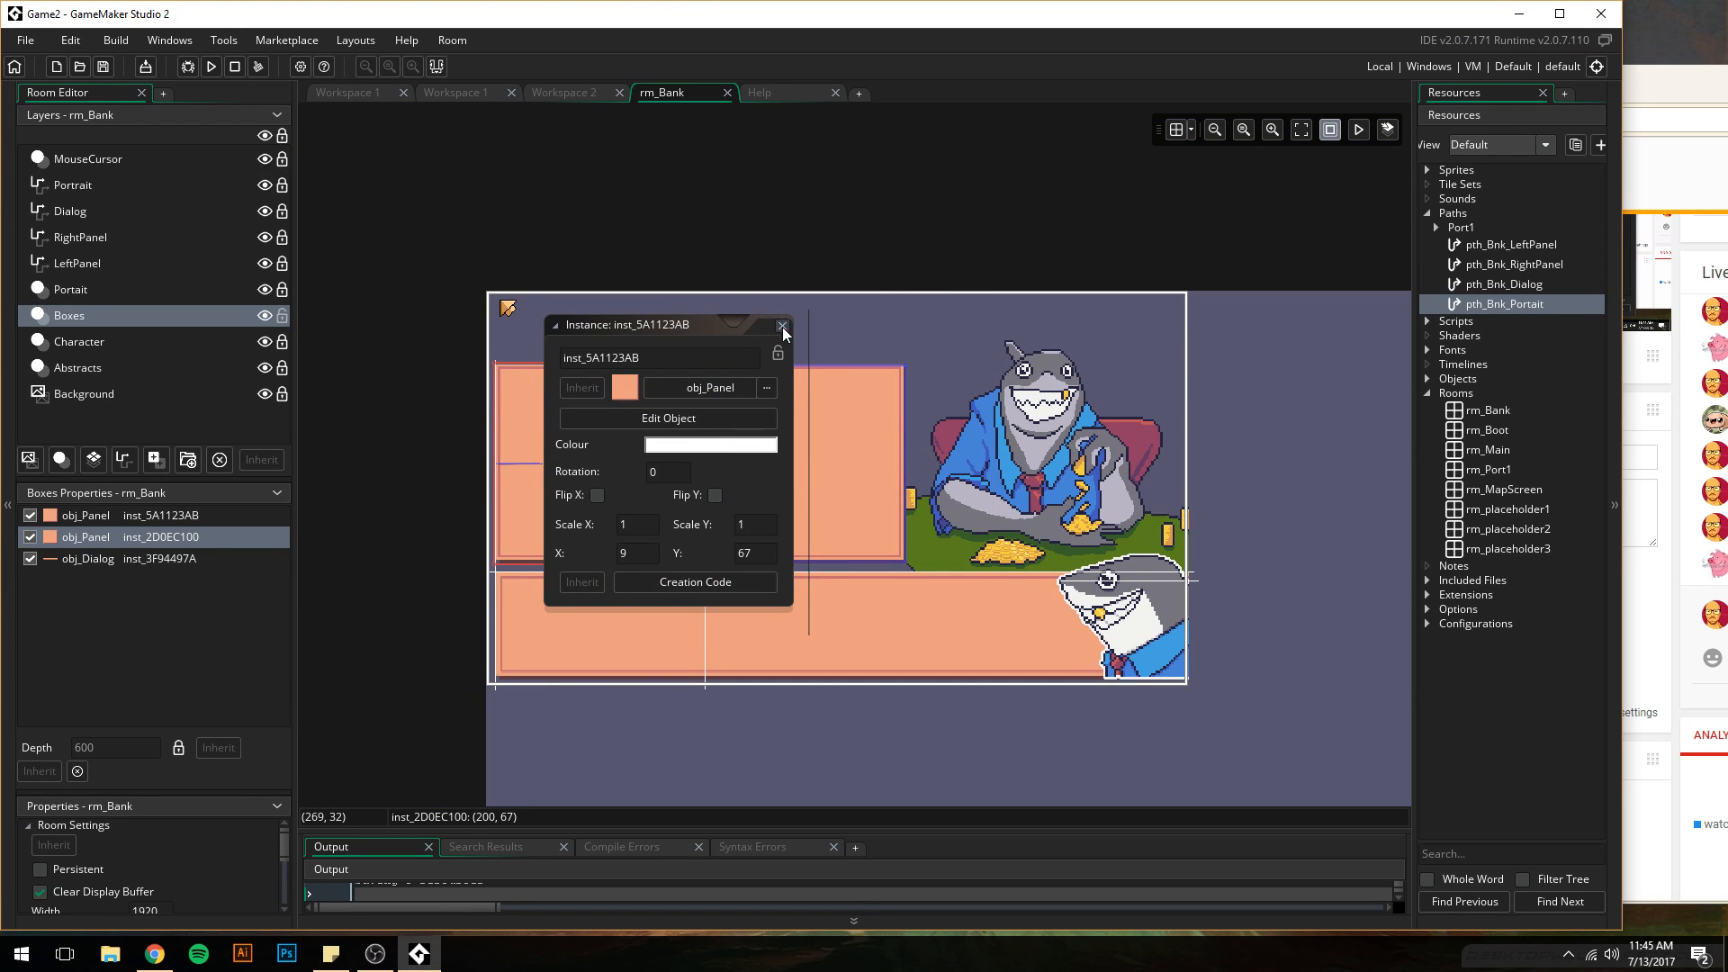
left_click(781, 325)
- Set mySpeed to 18 in obj_Panel's Alarm 0 event and run the game to test it
left_click(334, 91)
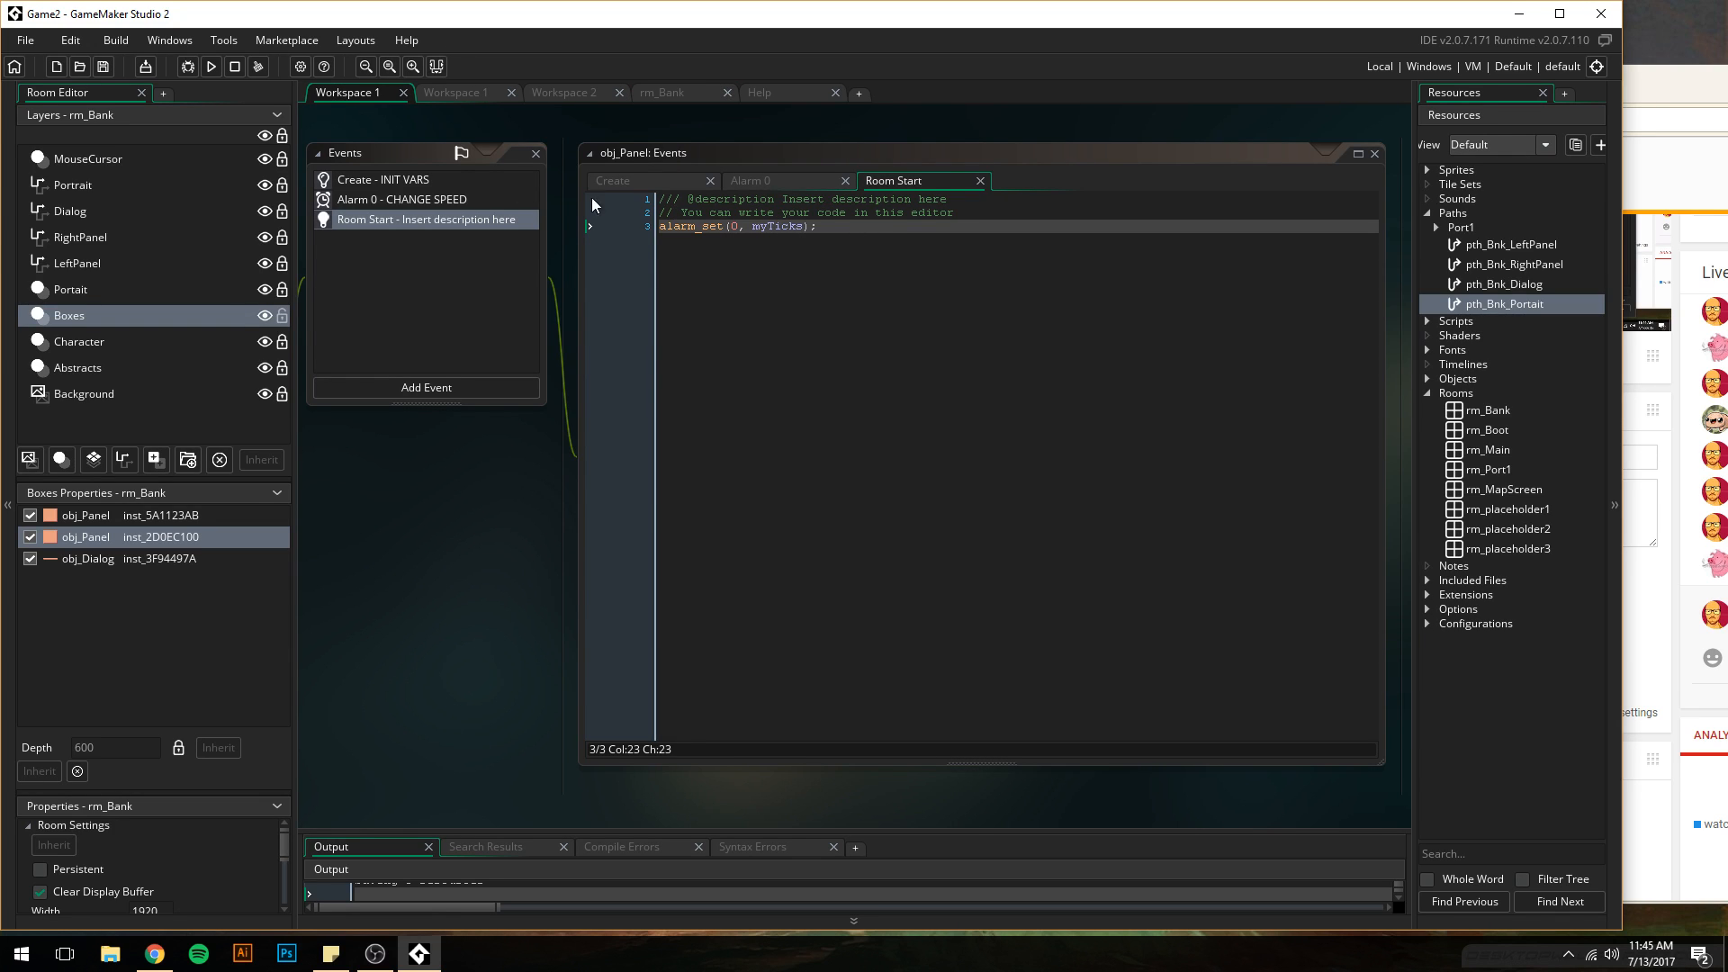
left_click(365, 199)
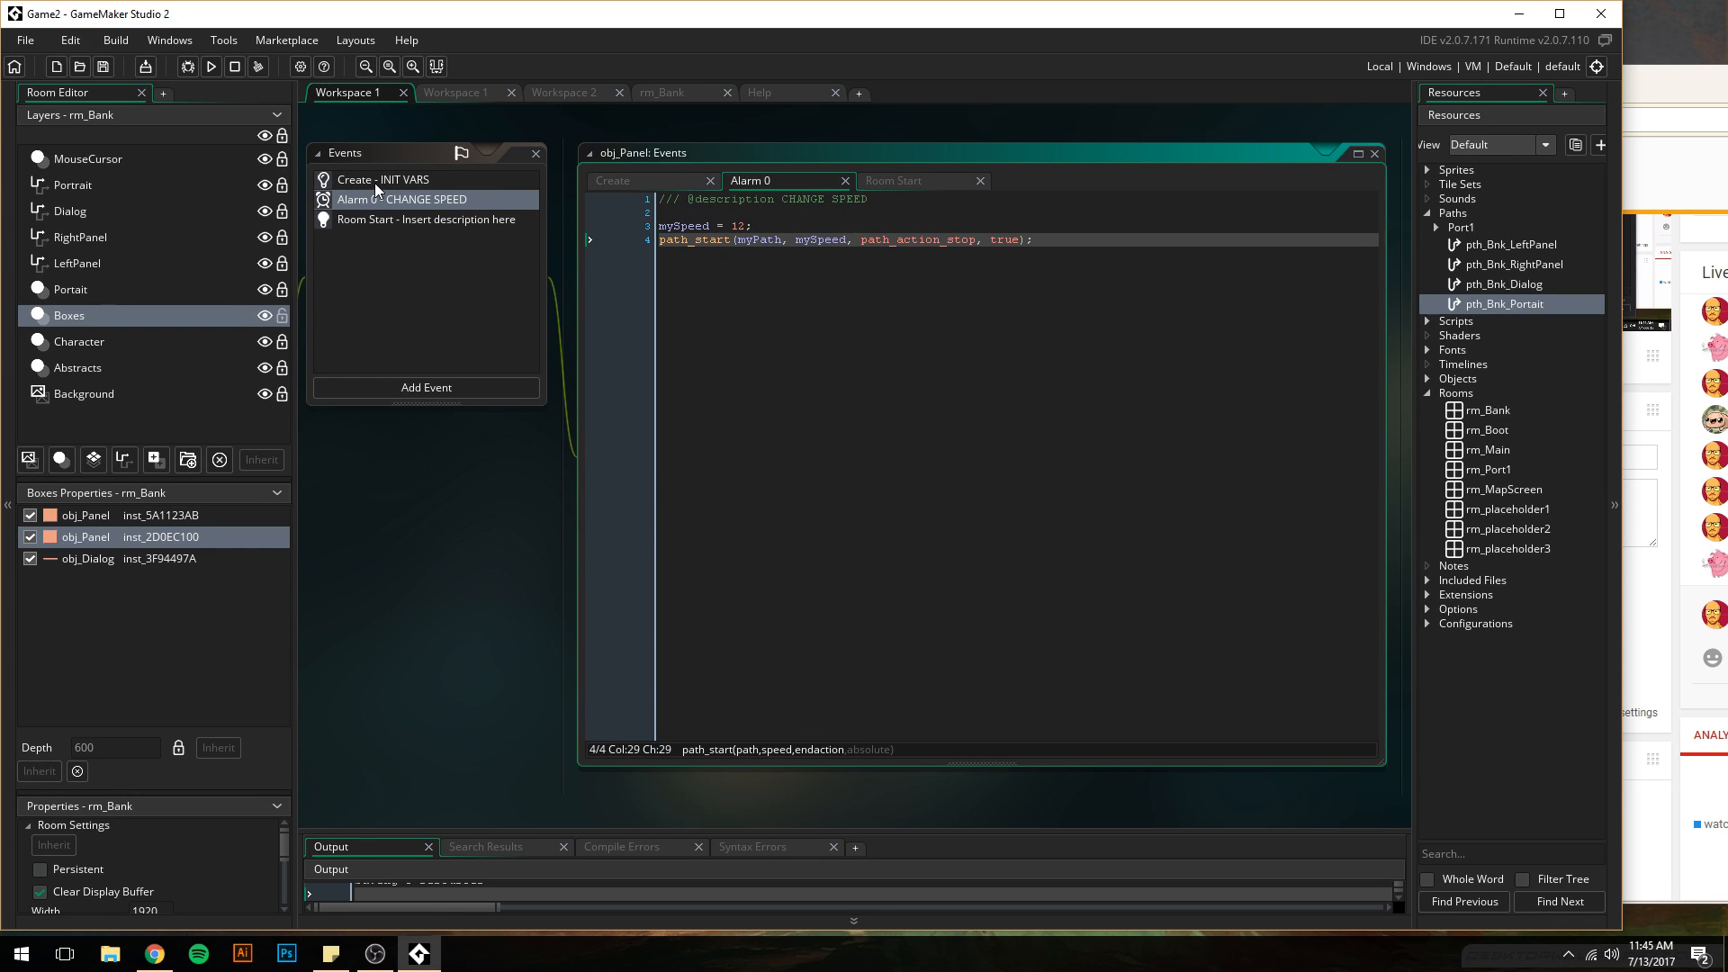
left_click(737, 226)
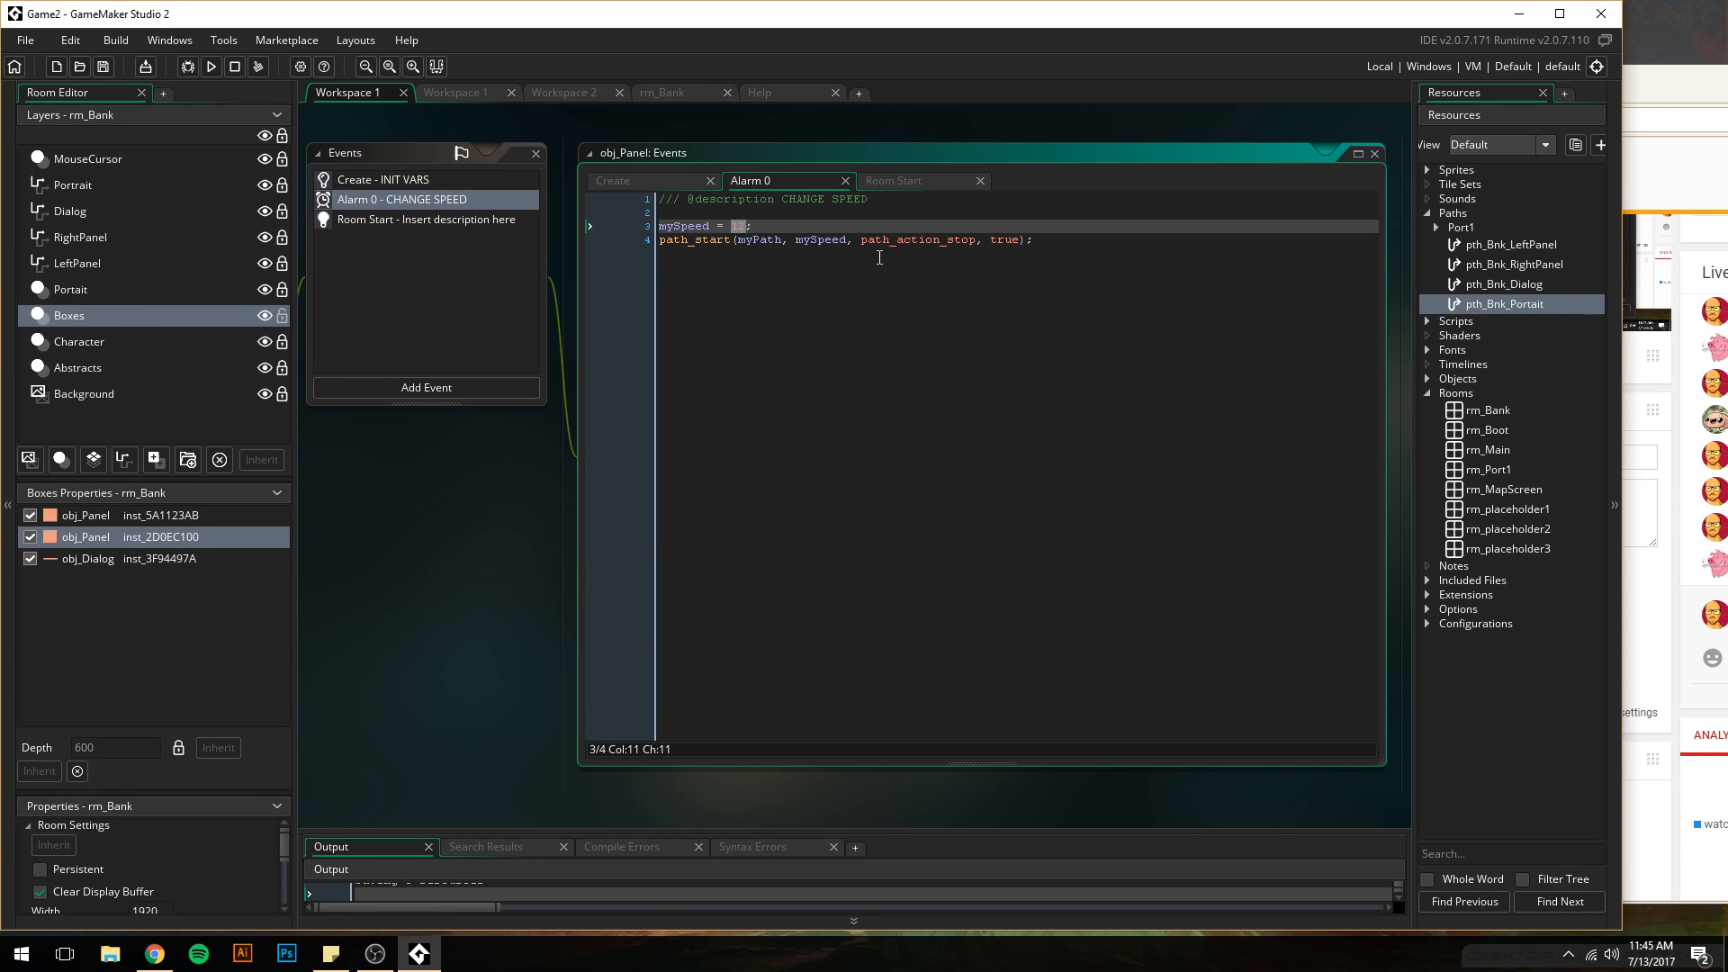
type("18")
left_click(211, 66)
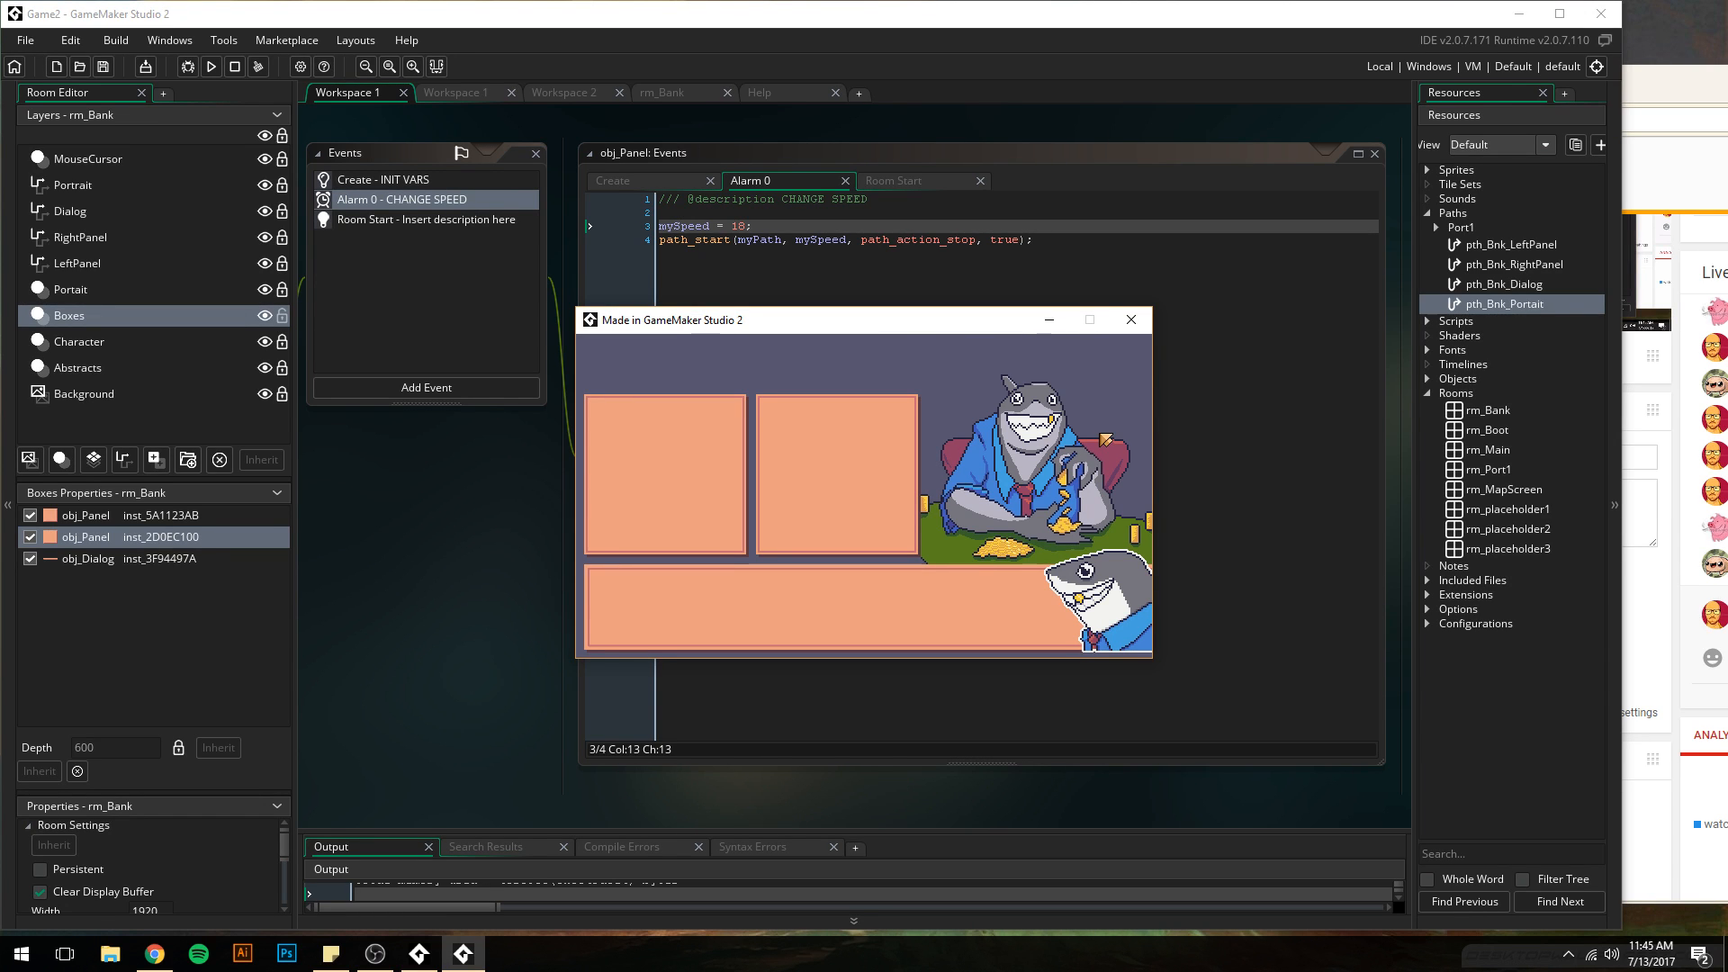
left_click(1131, 319)
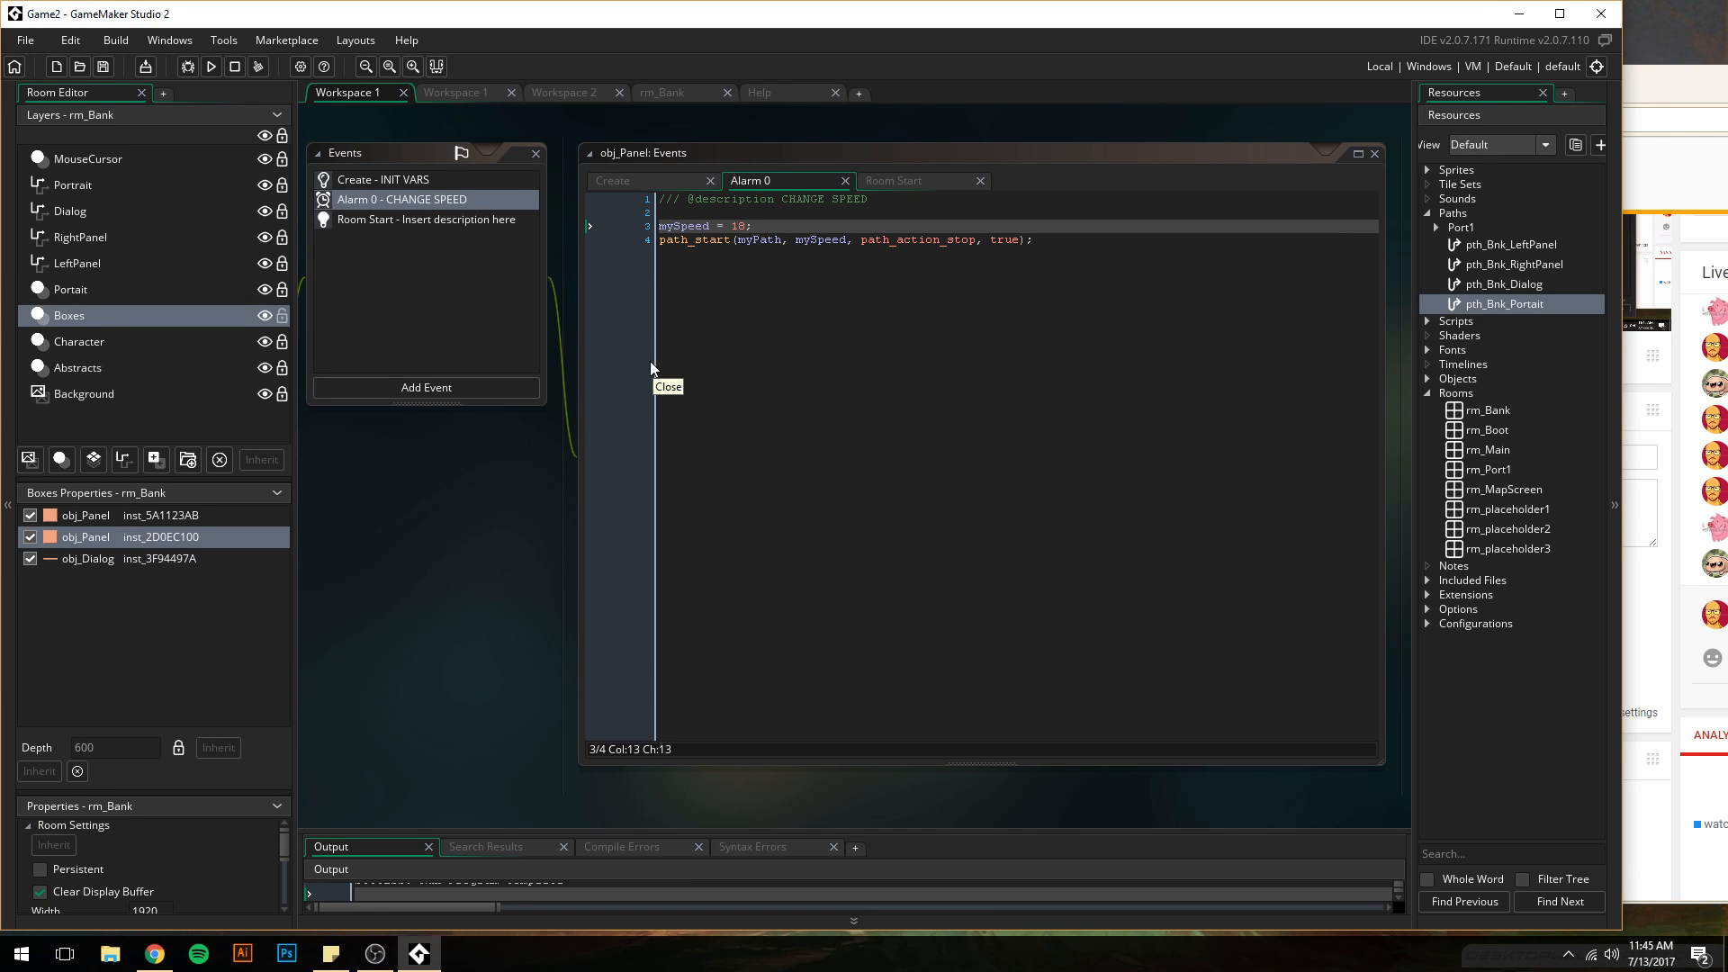
middle_click_drag(505, 529, 788, 519)
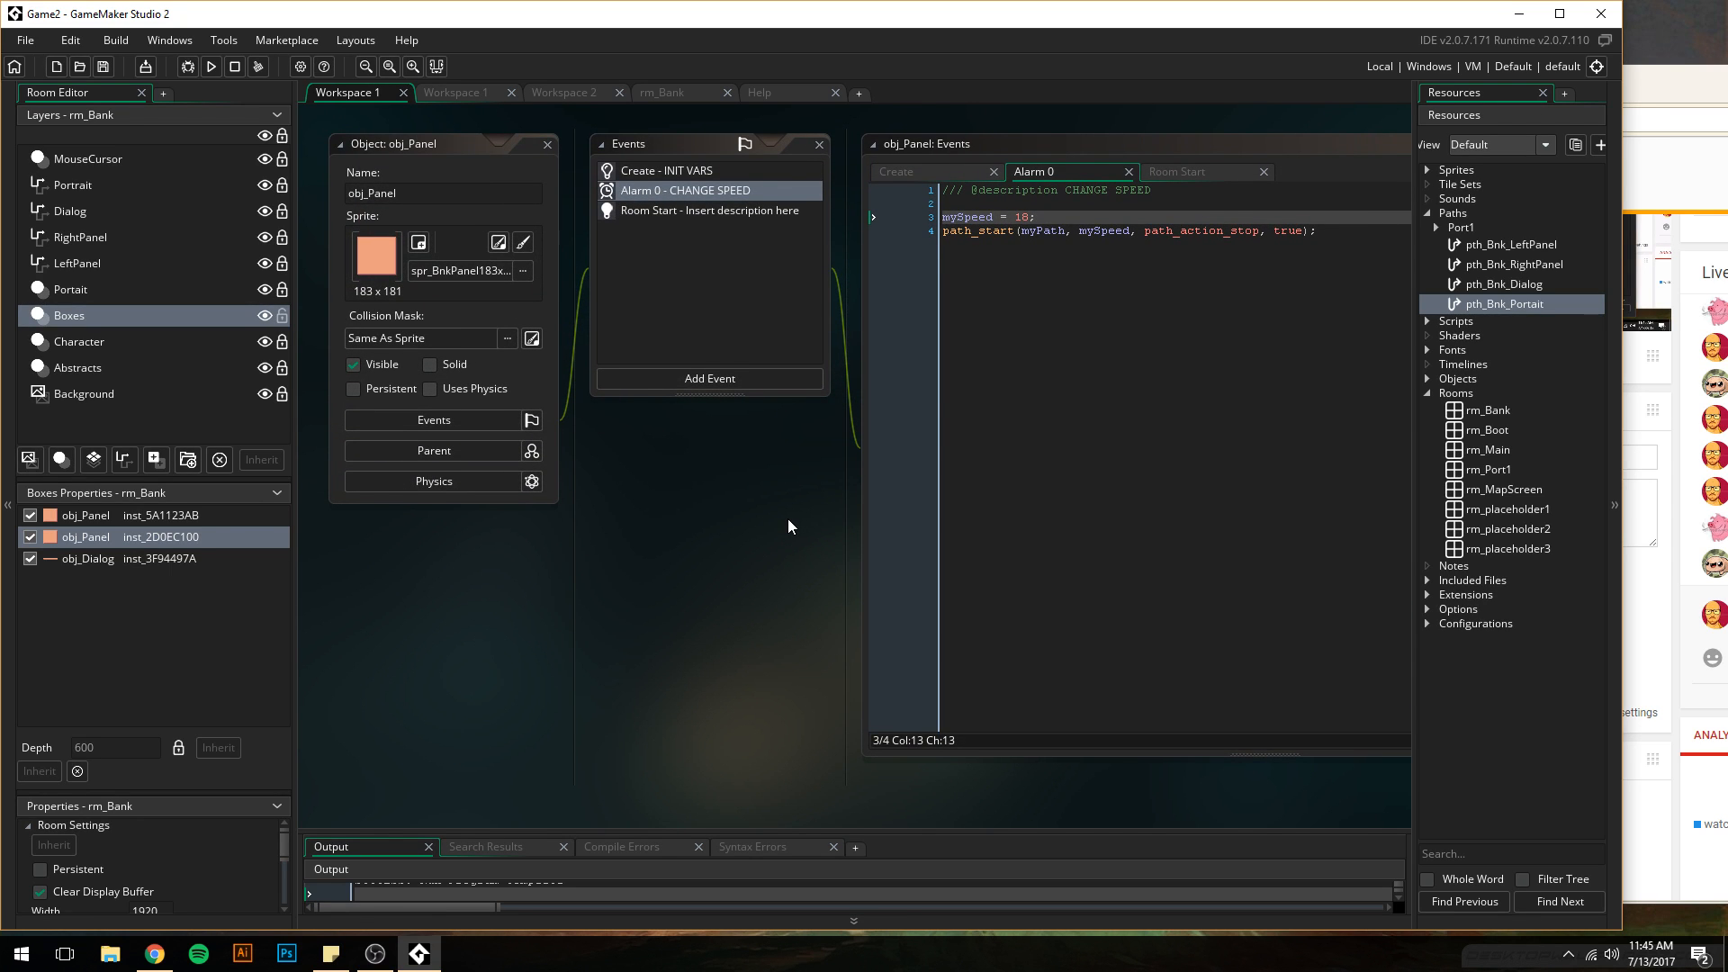
middle_click_drag(786, 518, 785, 527)
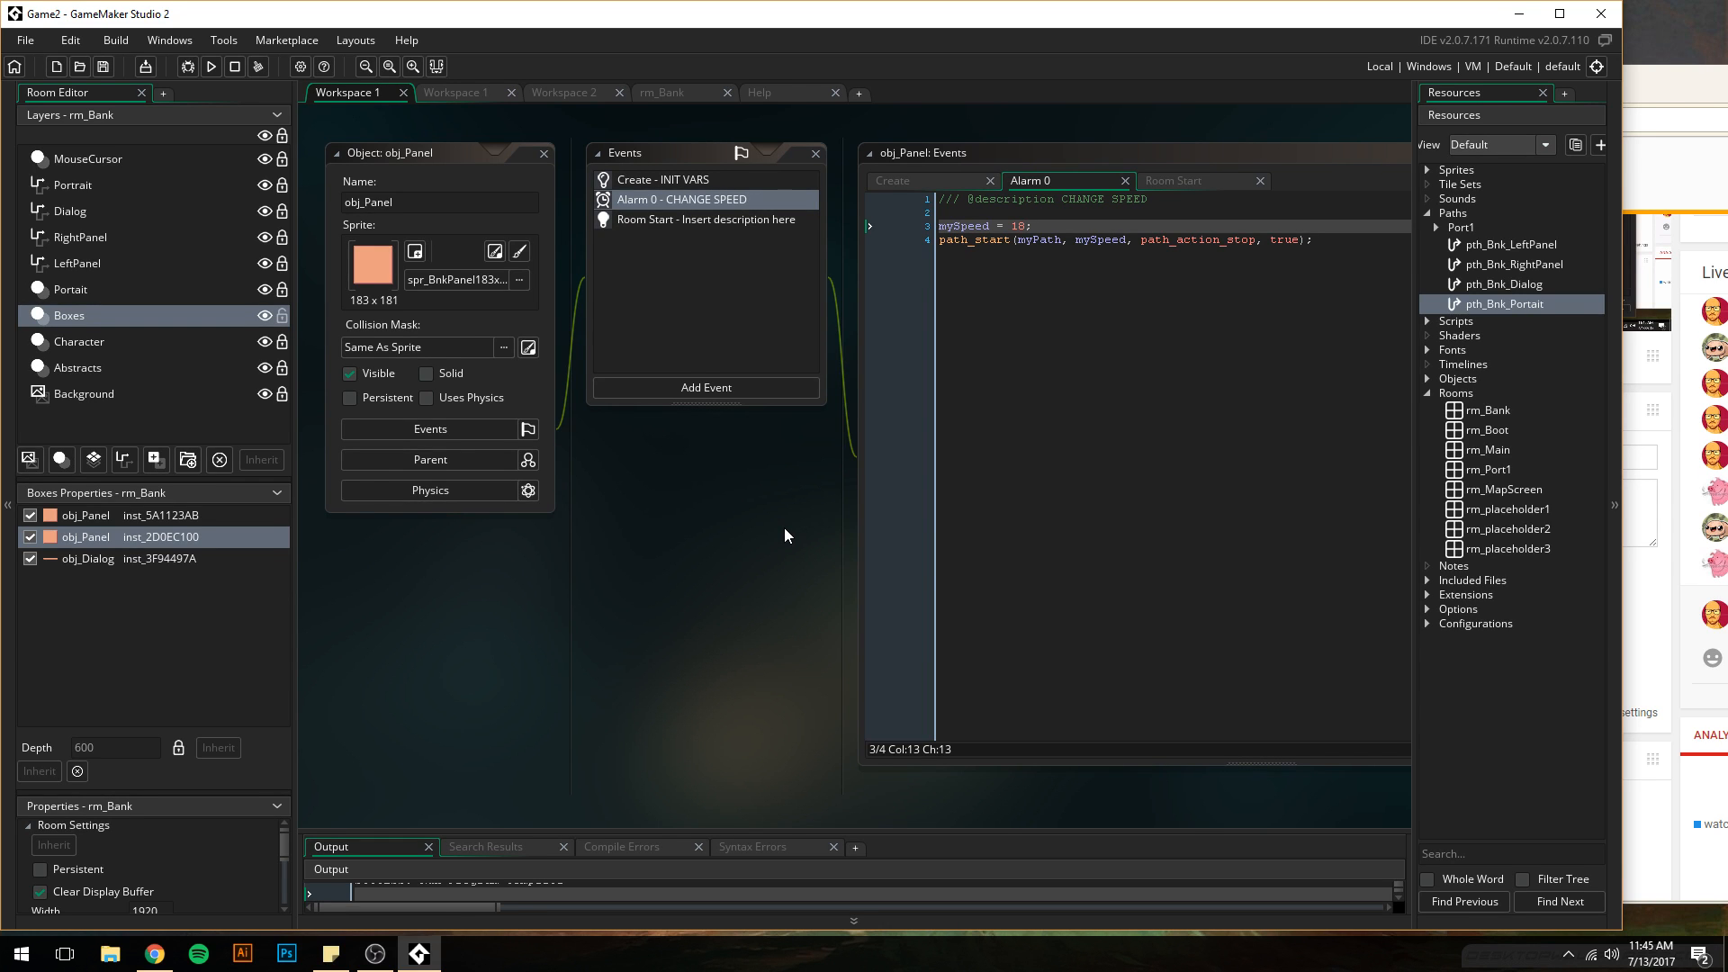
middle_click_drag(784, 527, 789, 104)
middle_click_drag(739, 369, 699, 760)
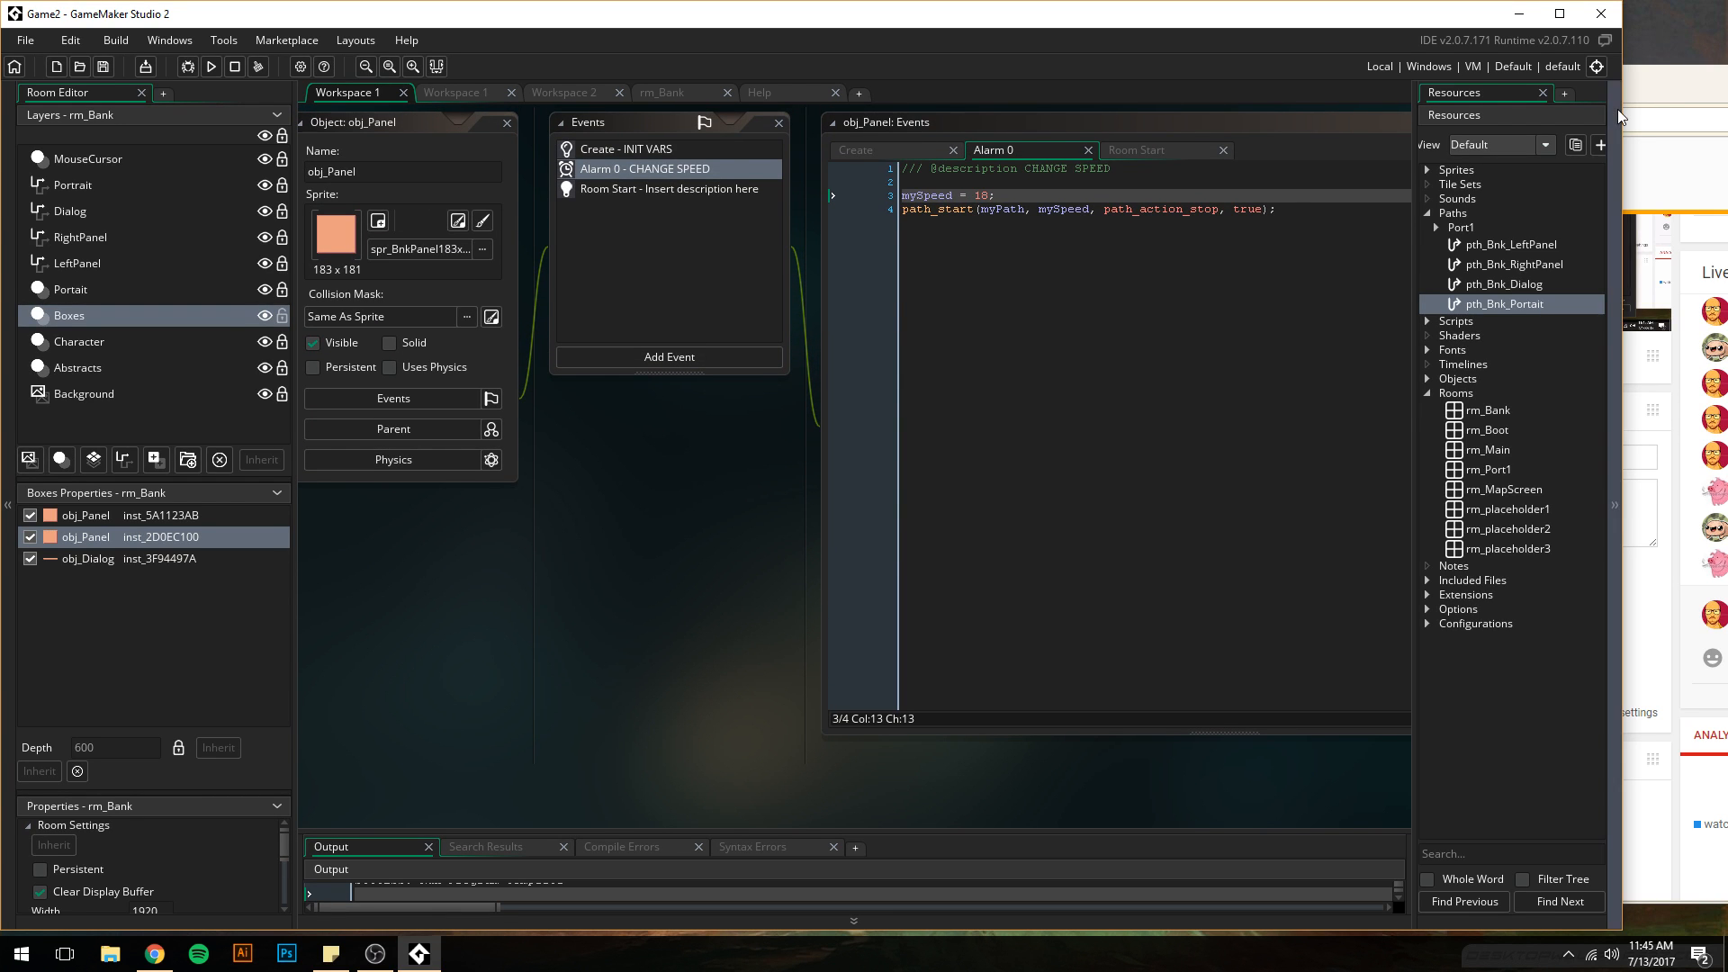
- Bring the live dashboard in the browser into view and post "yeah it's Isaac right?" in the live chat
left_click_drag(1678, 82, 1254, 69)
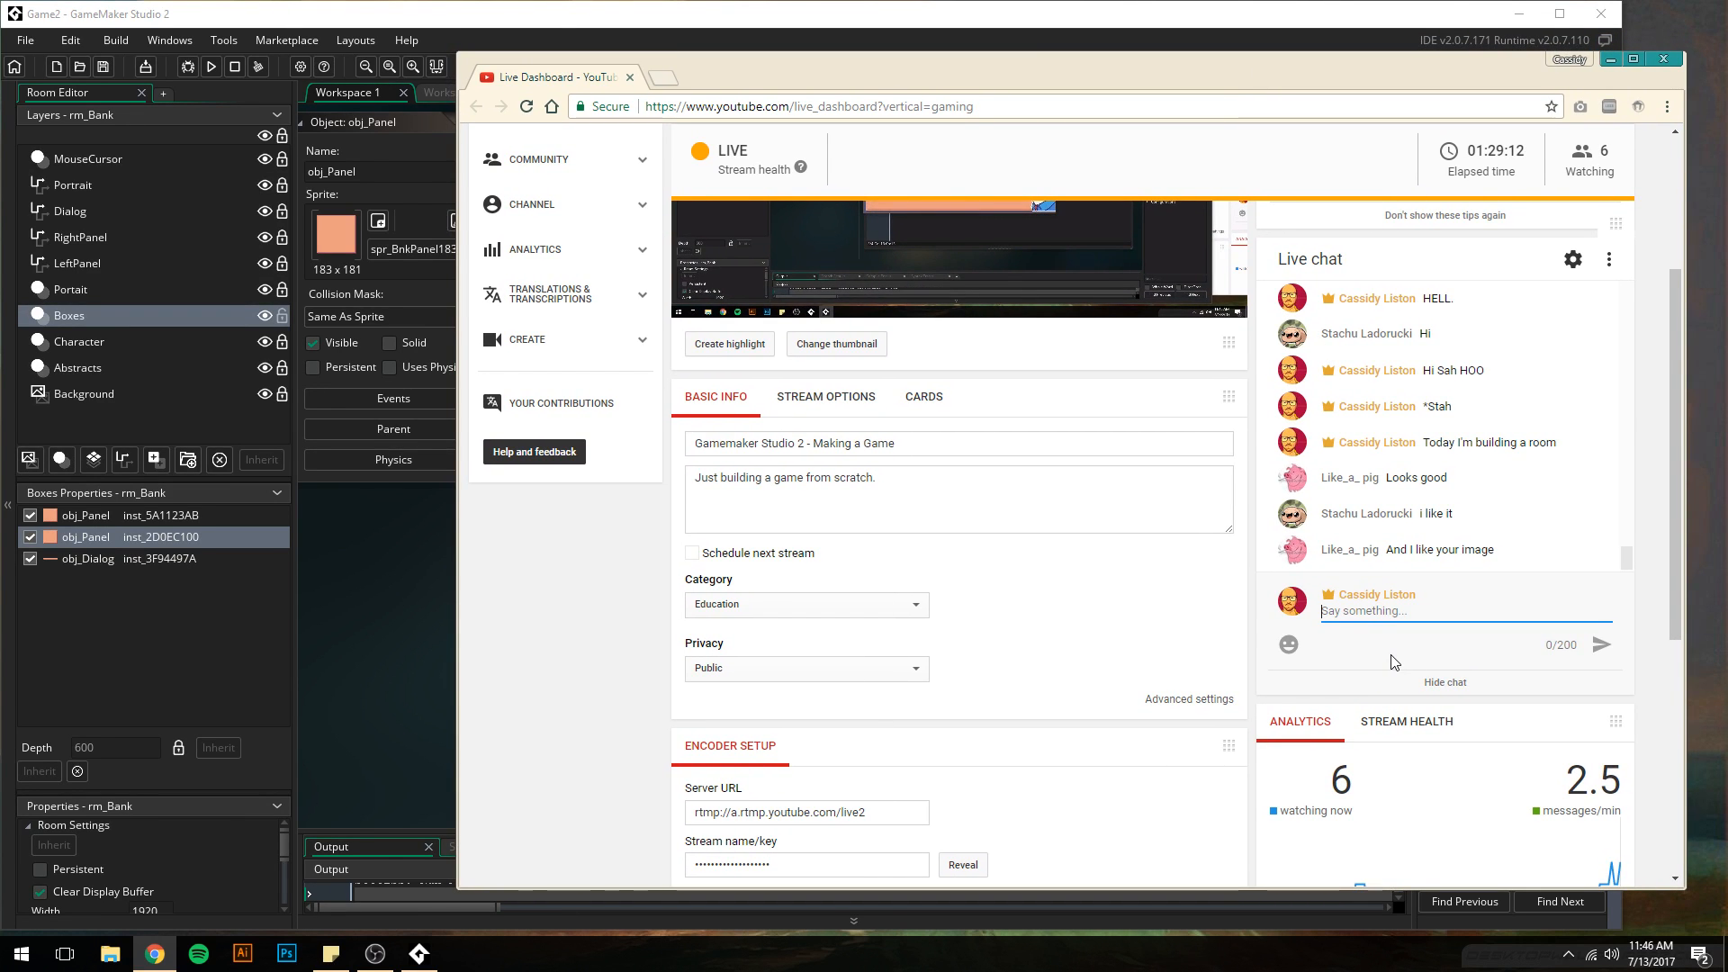
type("yeah it's ")
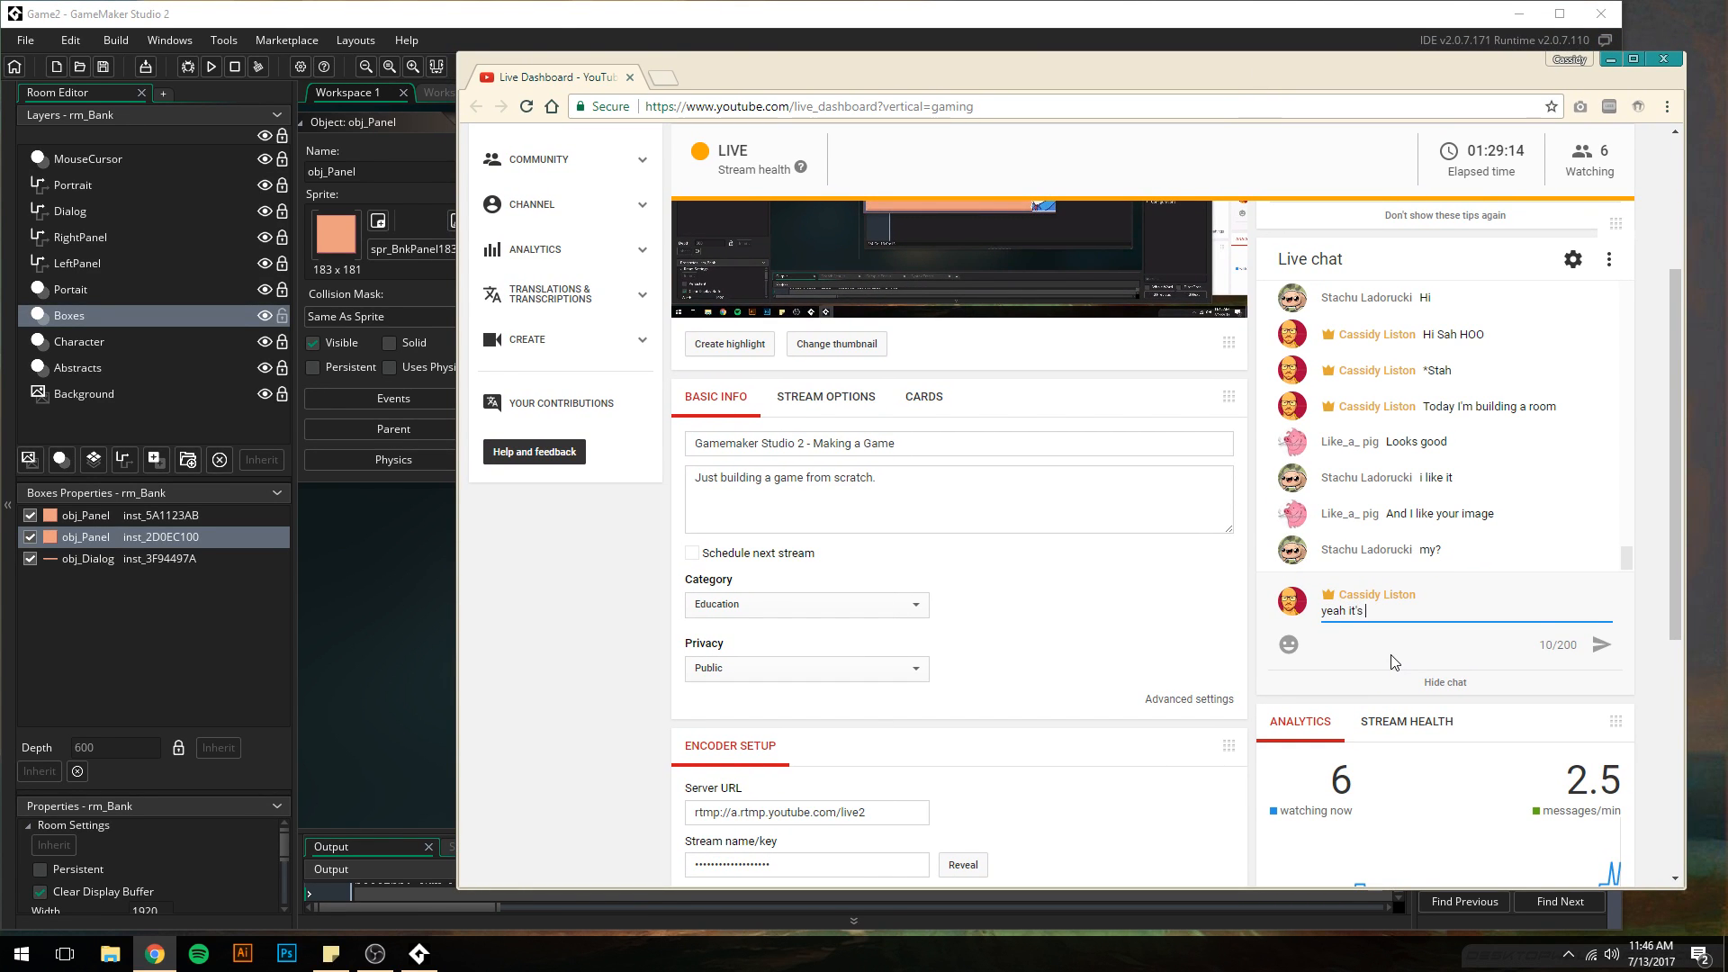
type("Isaac right?")
key("Return")
- Post "Looks like BoI." in the live chat, move the browser aside, and switch back to GameMaker Studio 2
type("Lo")
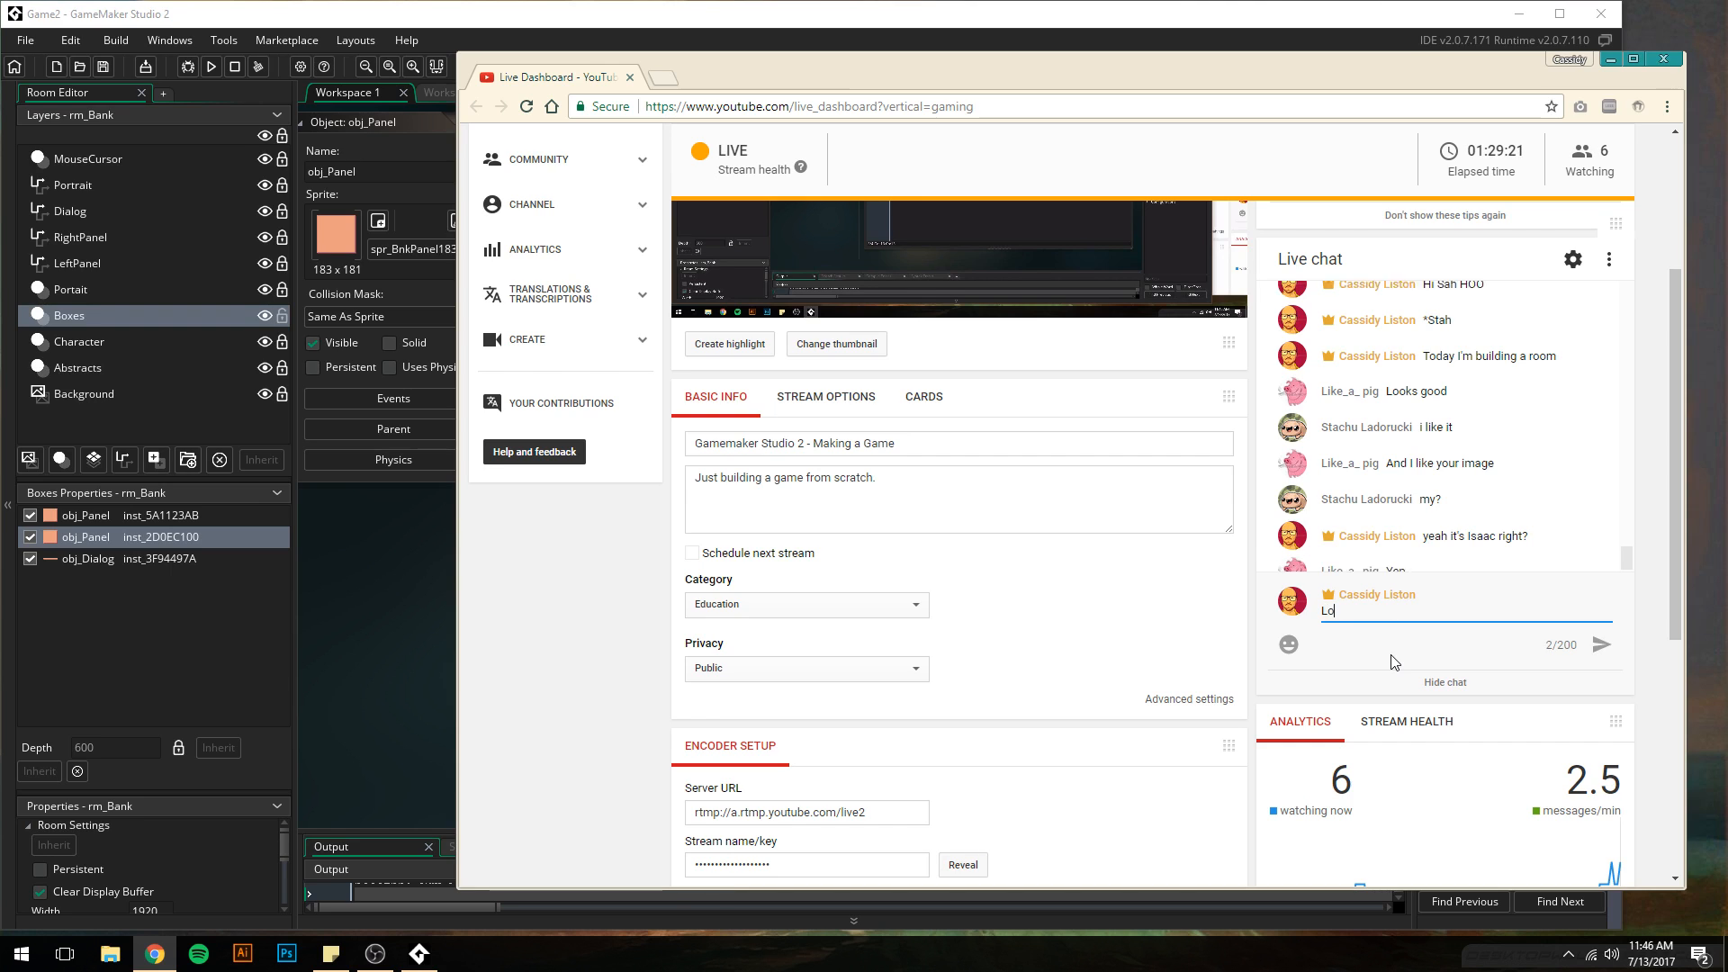
type("oks like")
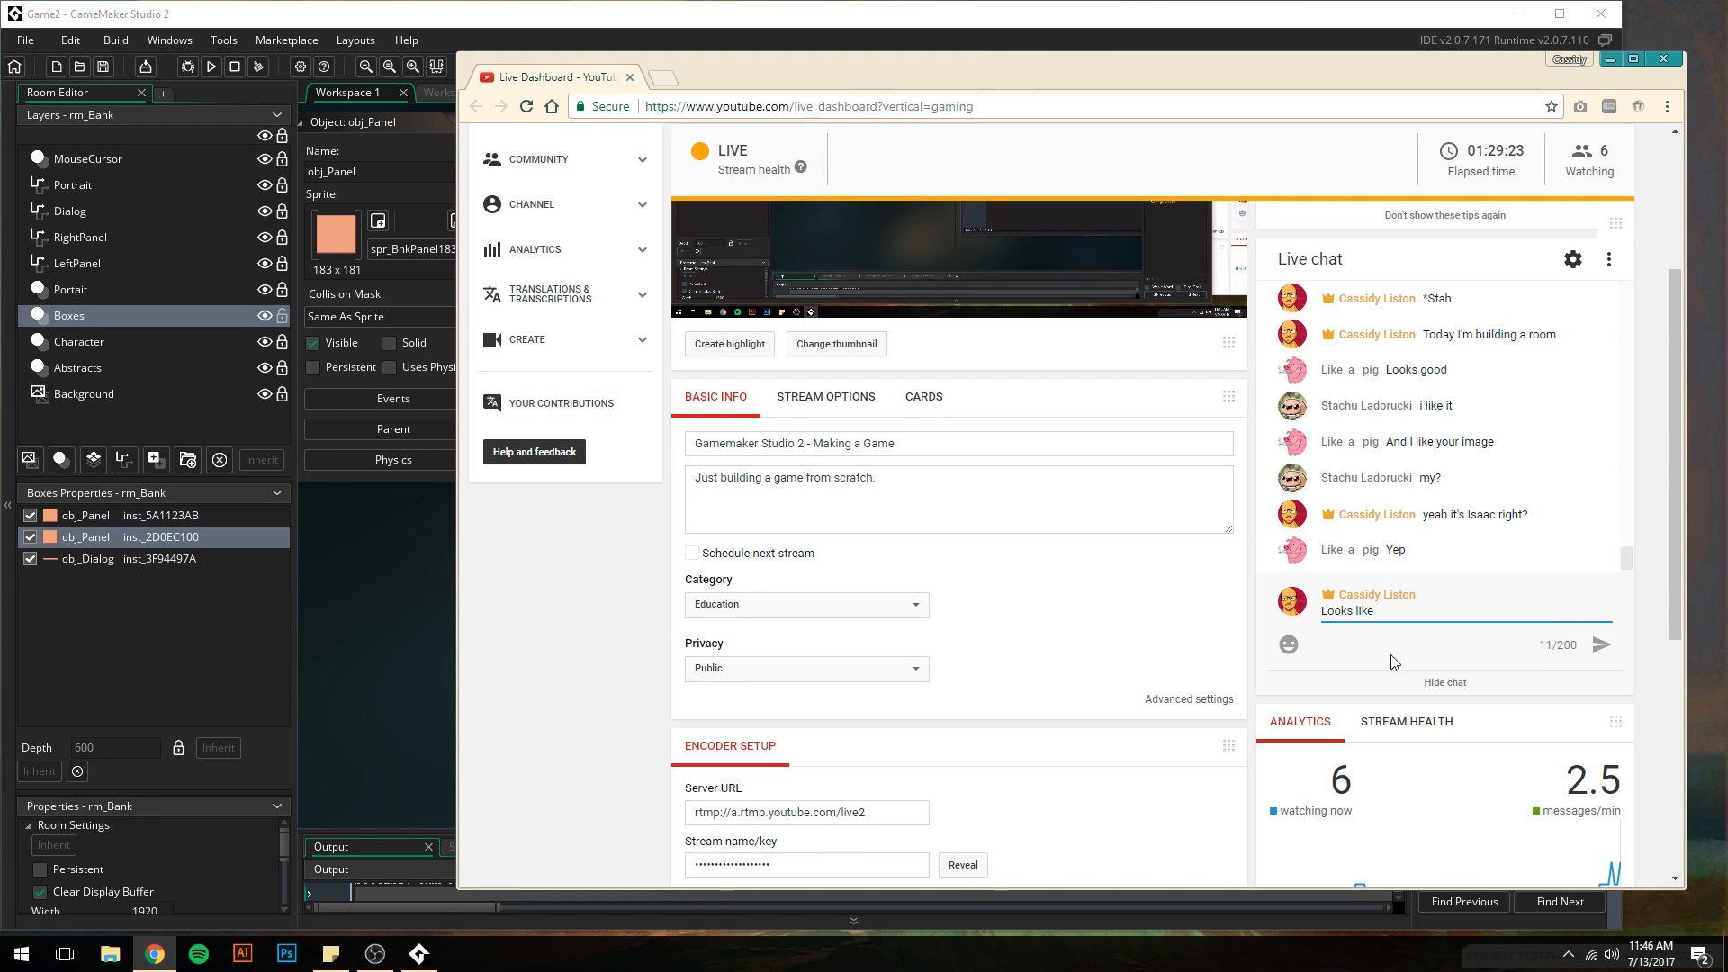
type(" Bol.")
key("Return")
left_click_drag(1049, 65, 1469, 74)
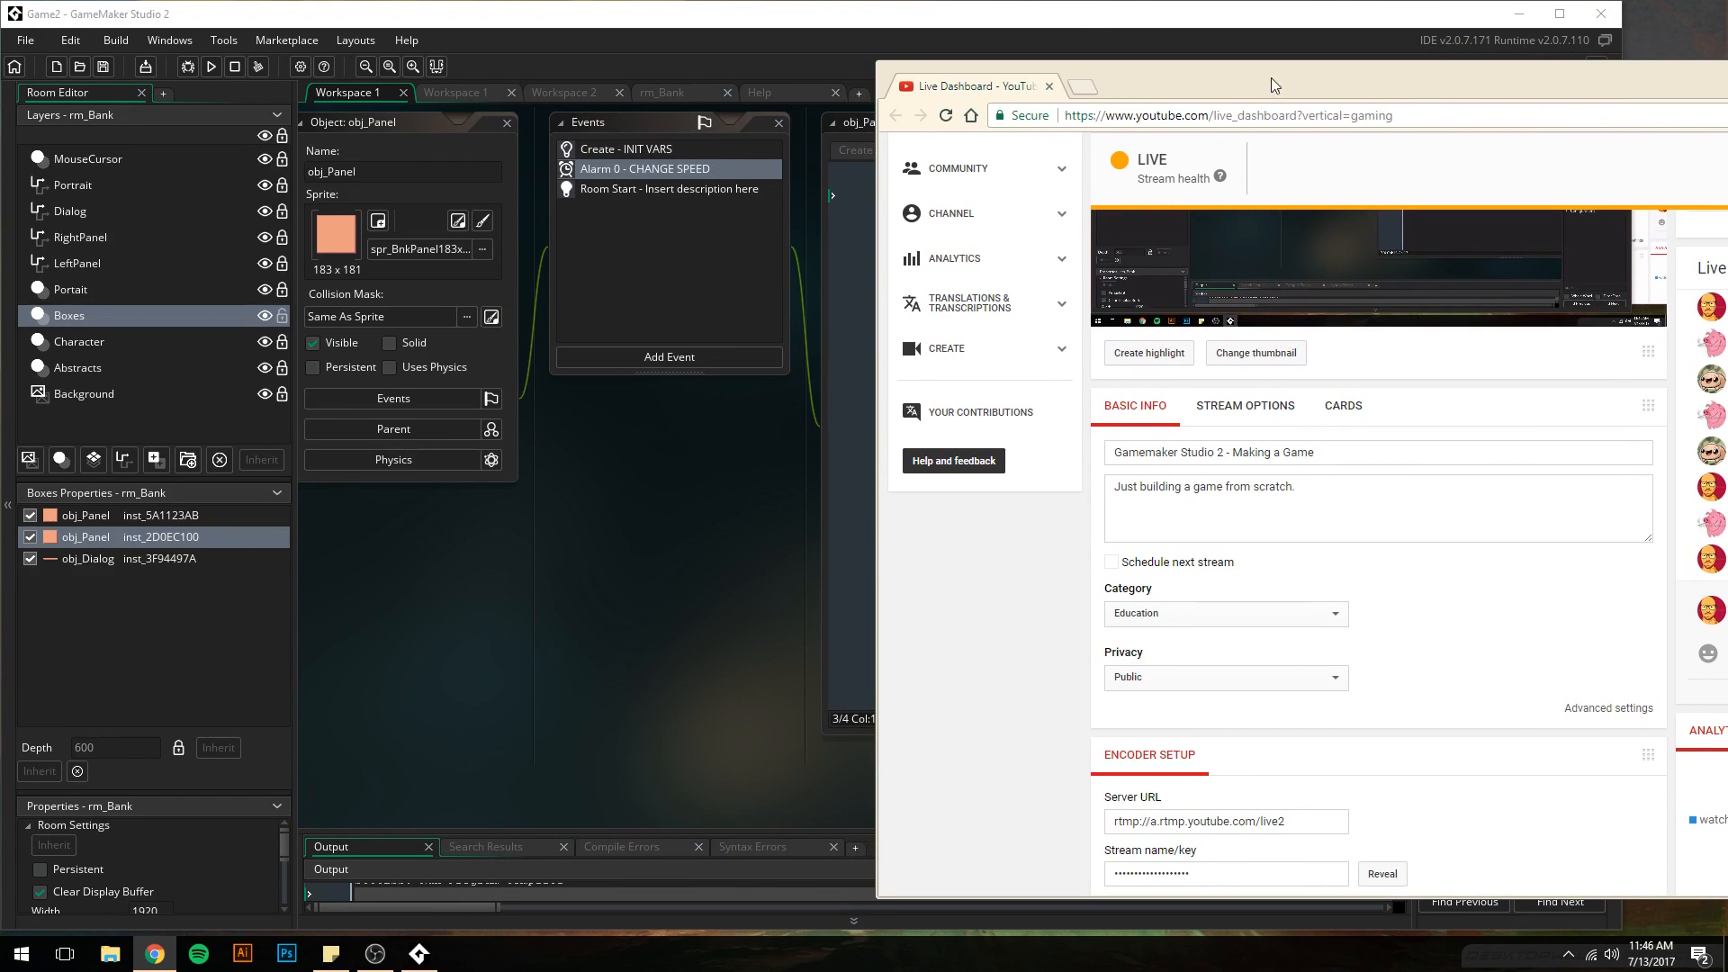
left_click(811, 31)
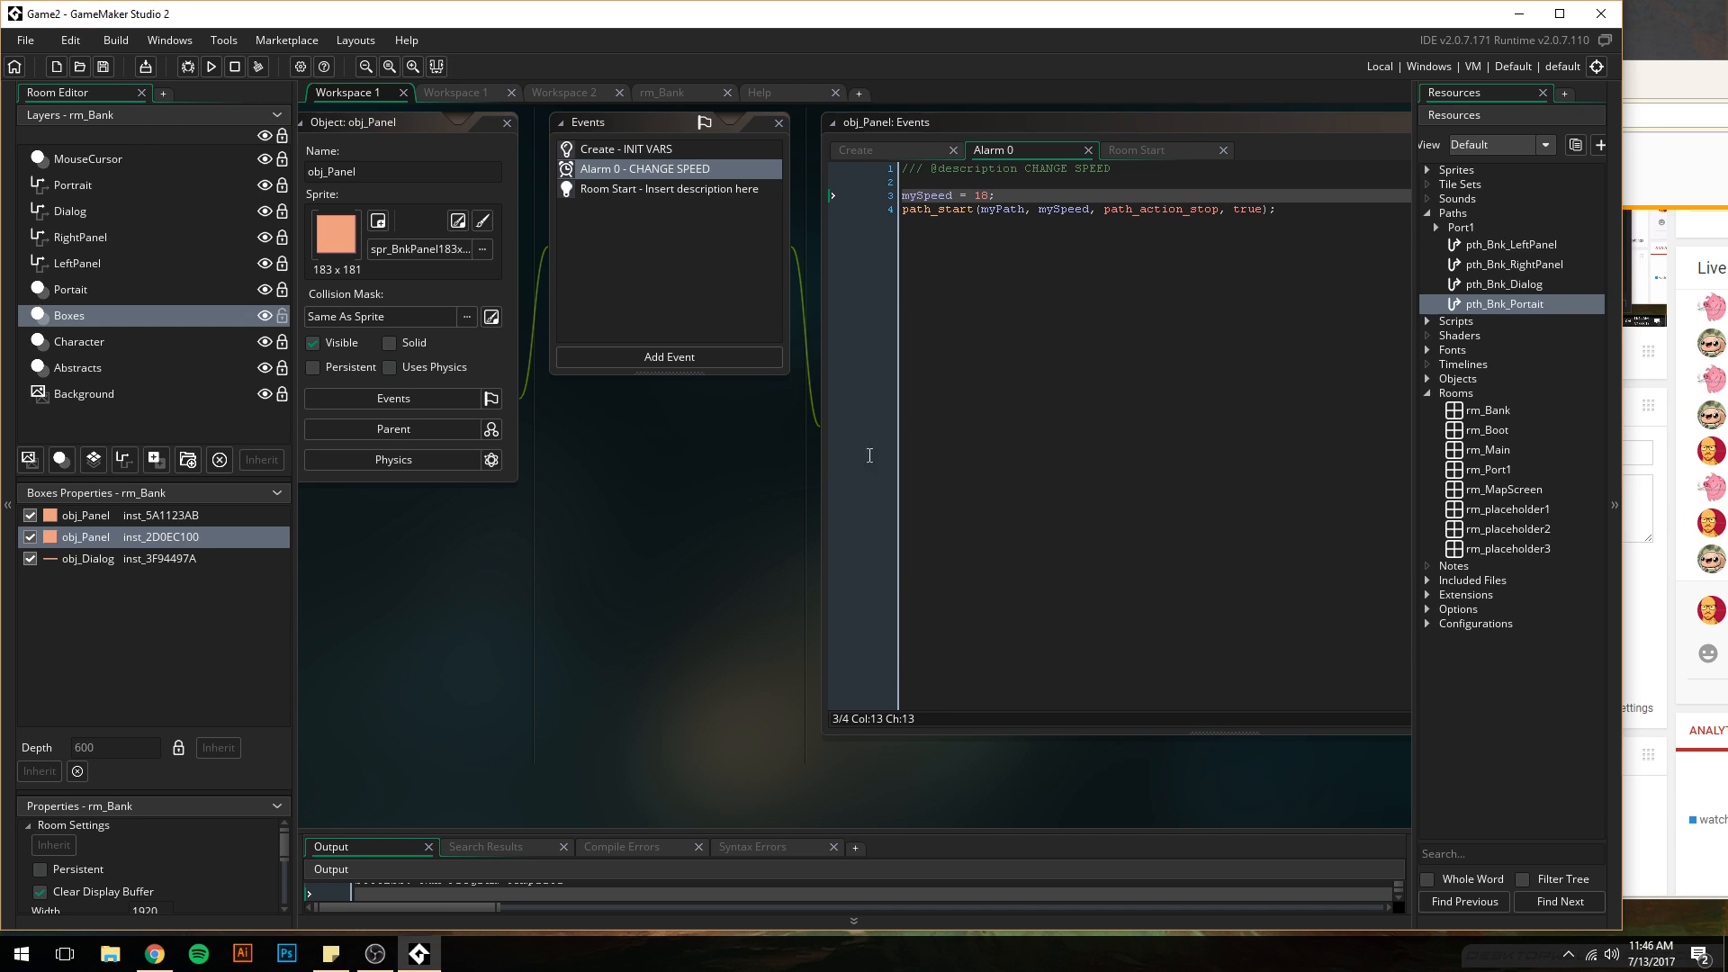
- Open obj_Dialog from the project's objects and set its parent to obj_Panel
middle_click_drag(578, 597, 736, 390)
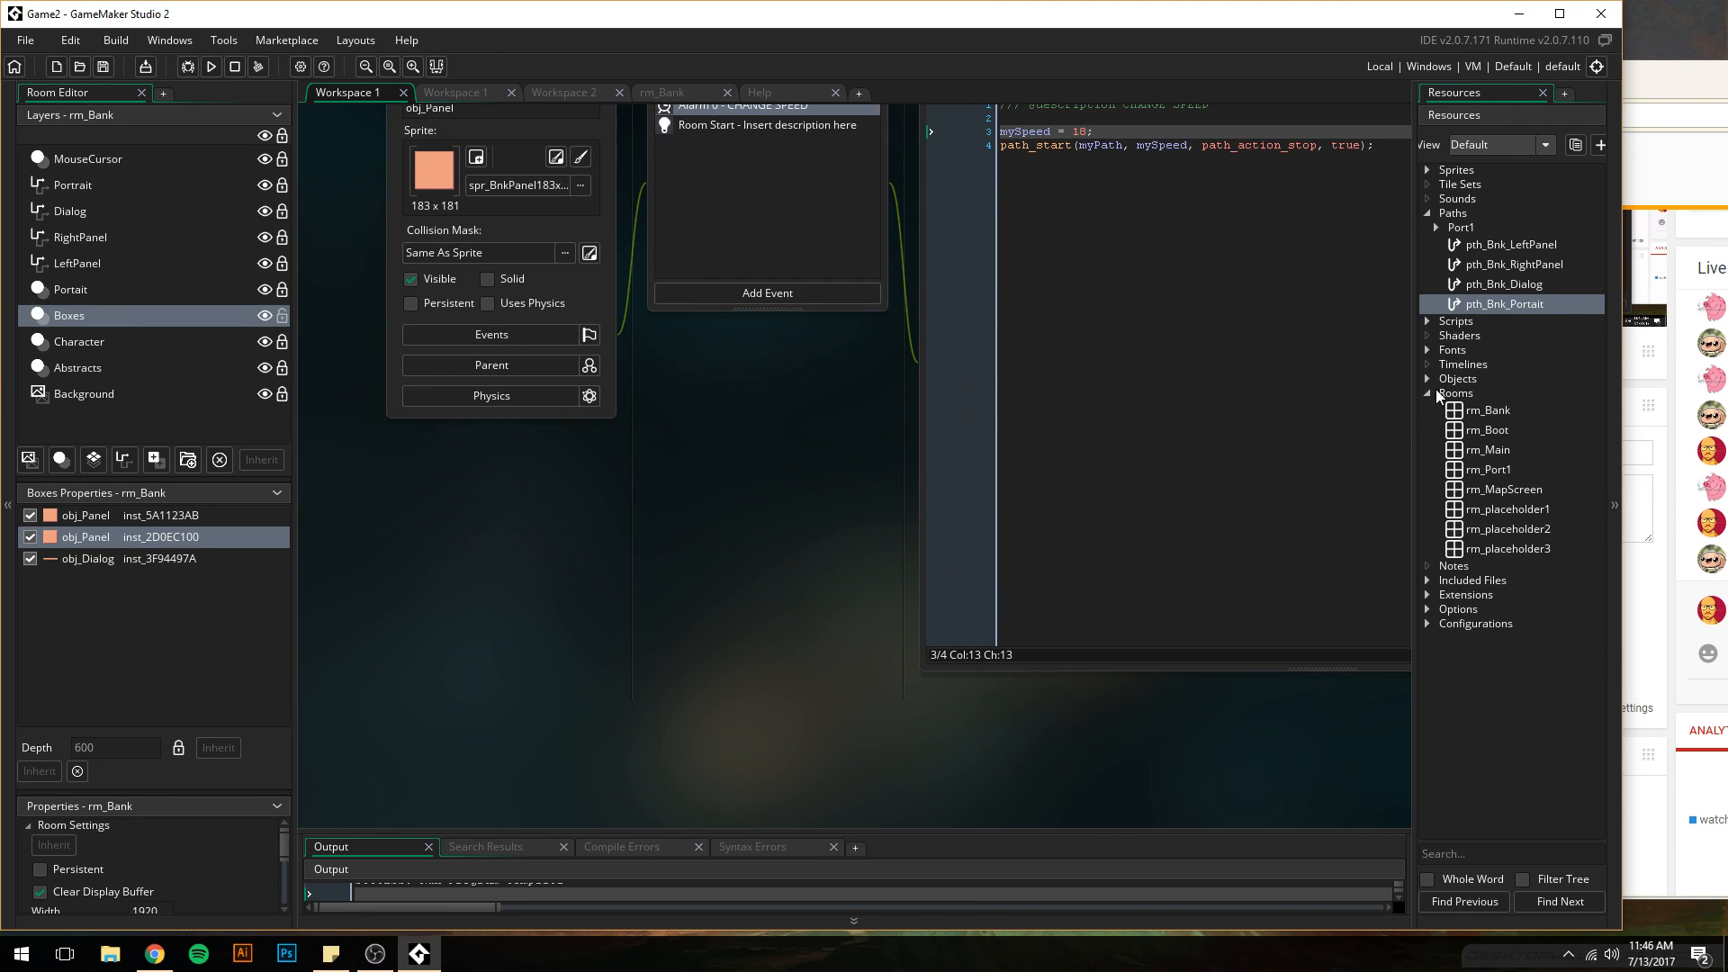
left_click(1434, 392)
left_click(1426, 383)
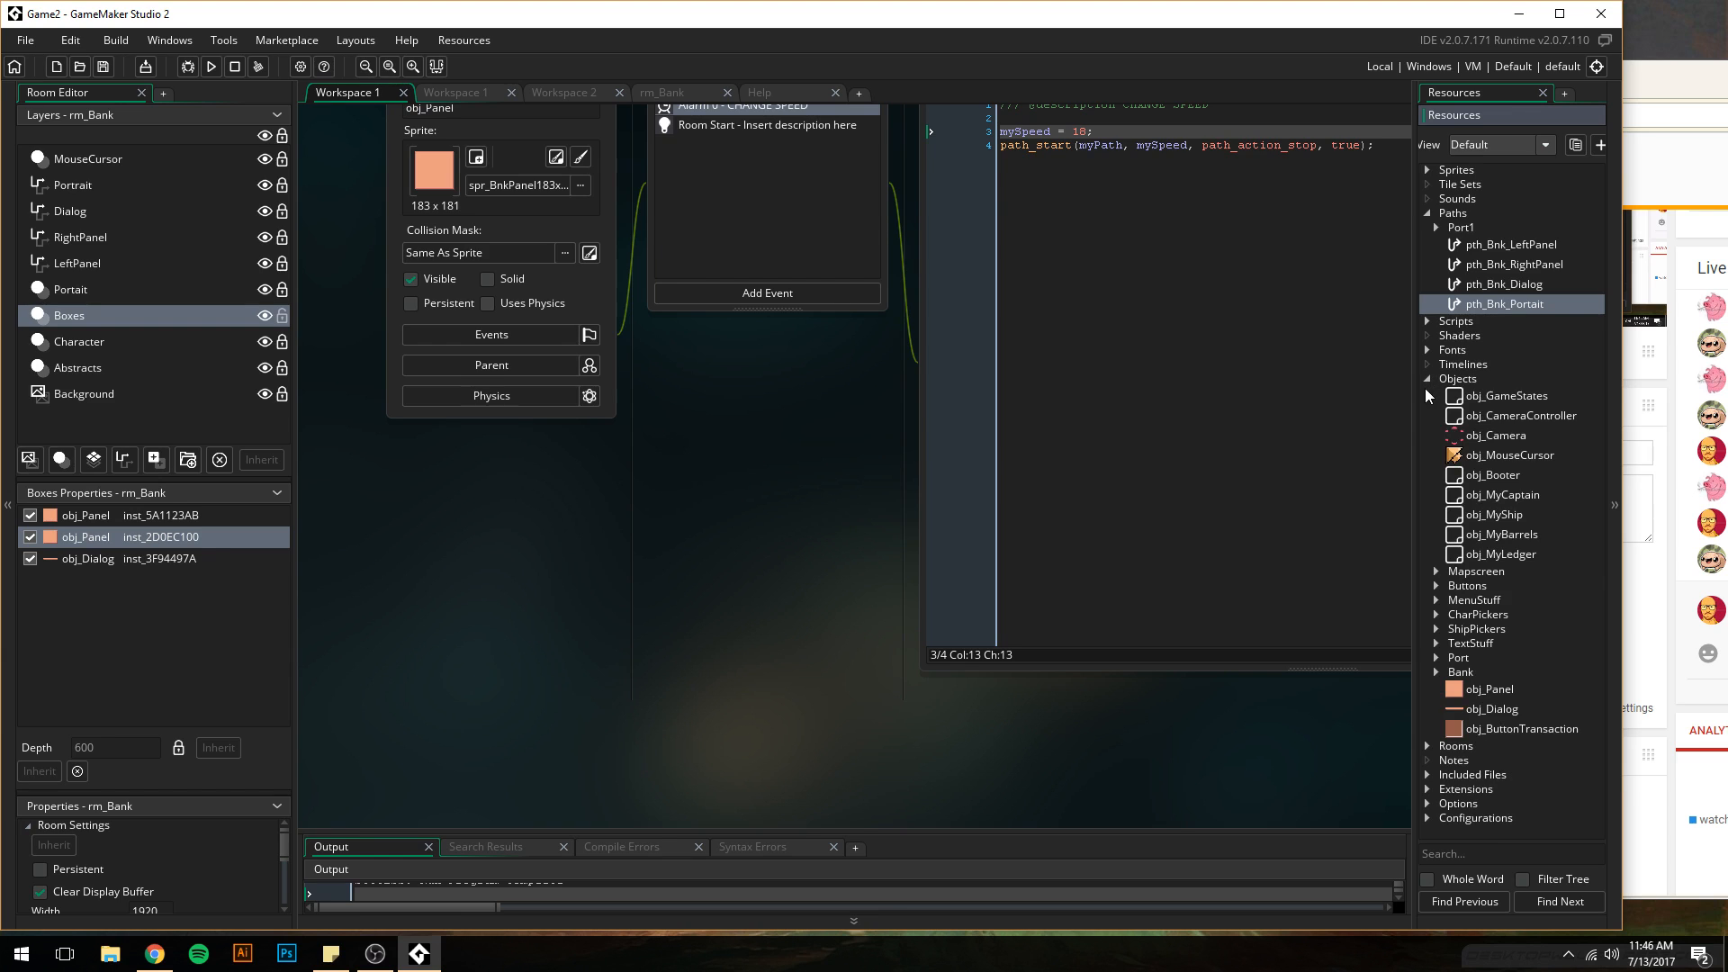
double_click(1475, 707)
middle_click_drag(689, 230, 730, 505)
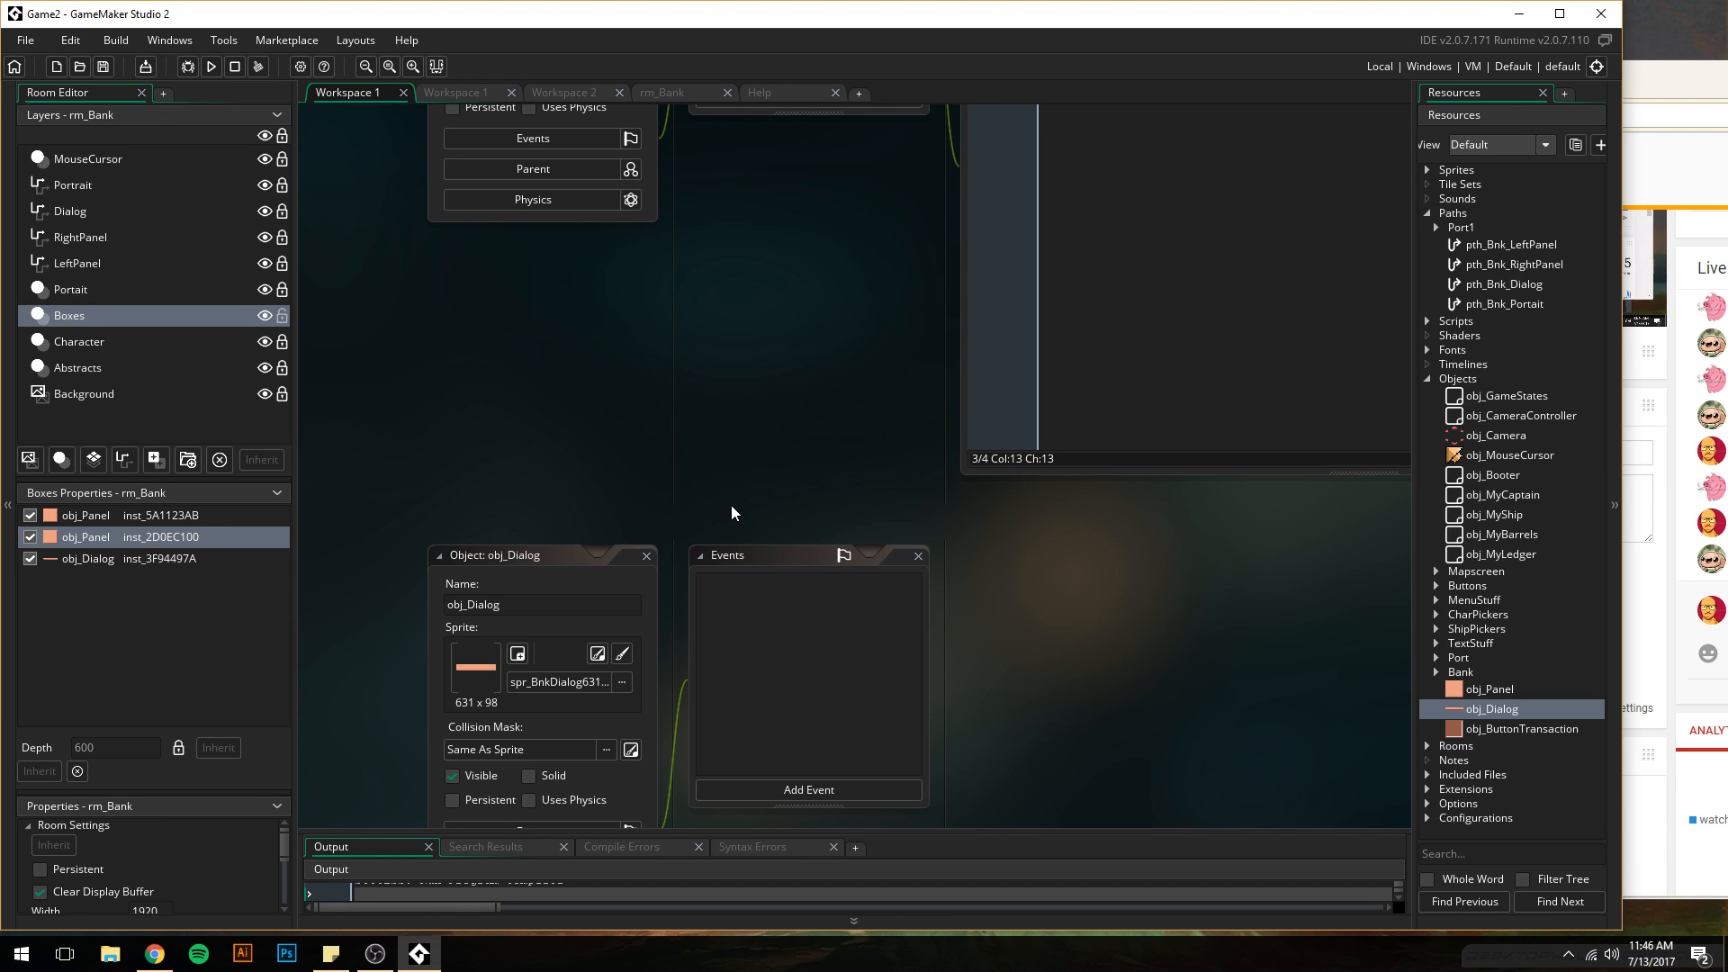
middle_click_drag(1166, 648, 1116, 486)
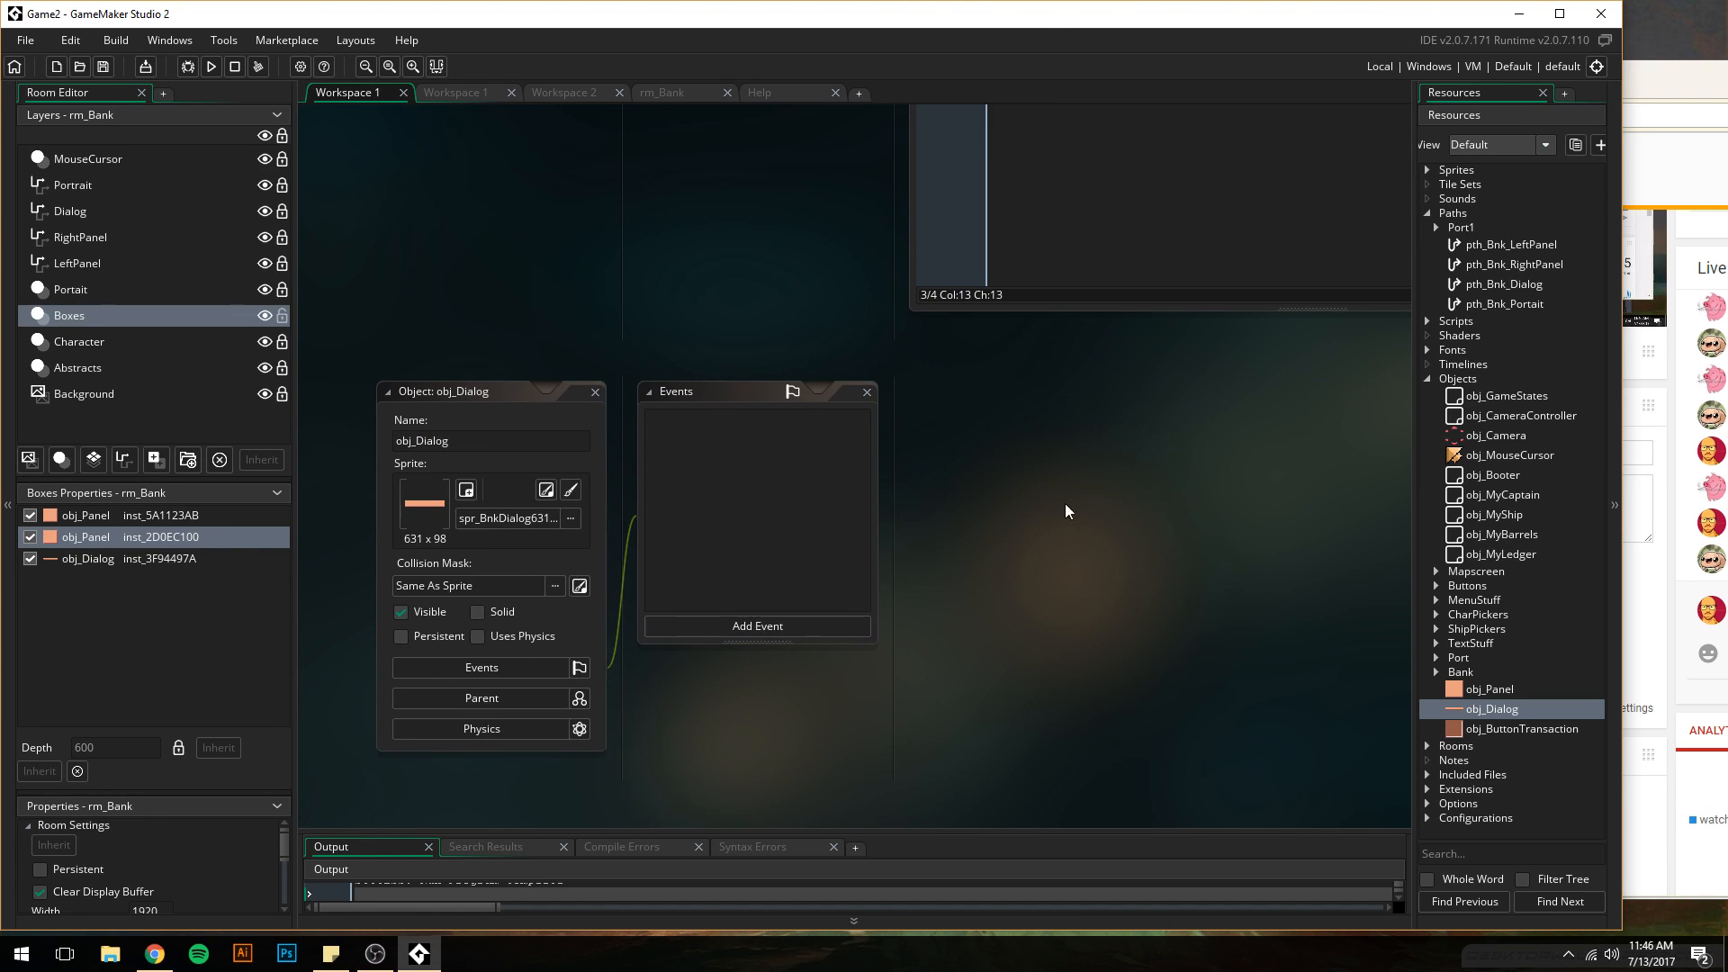
left_click(581, 700)
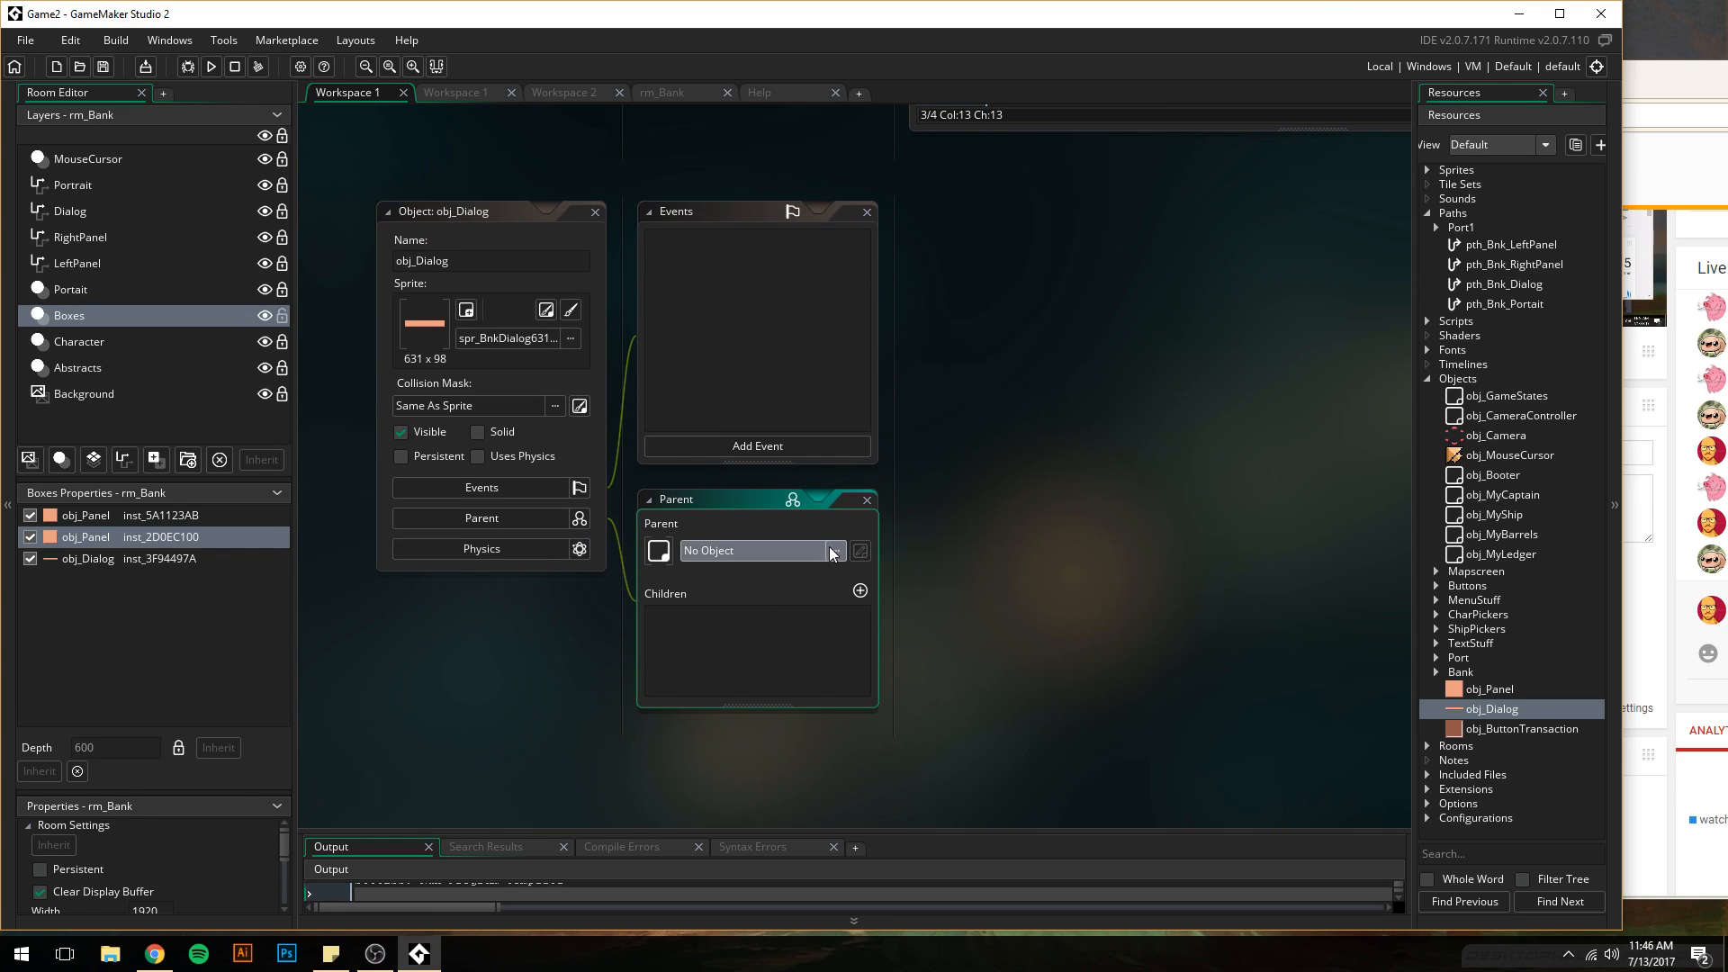
left_click(733, 551)
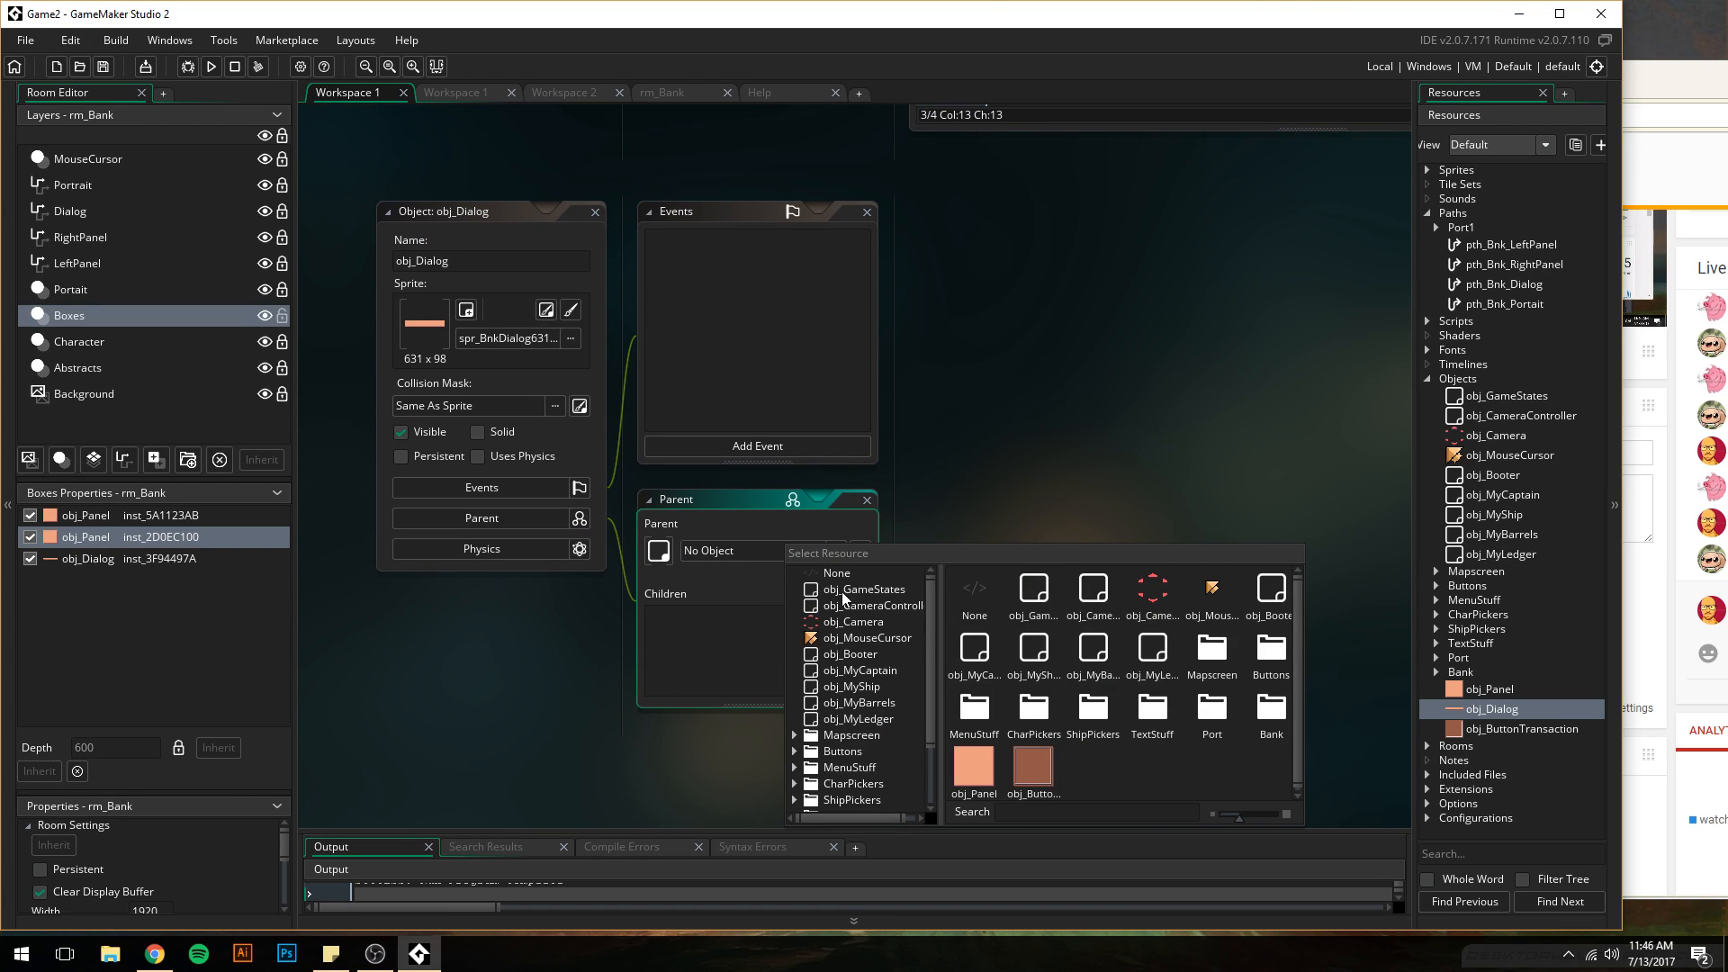
left_click(975, 767)
scroll(900, 450, "up", 2)
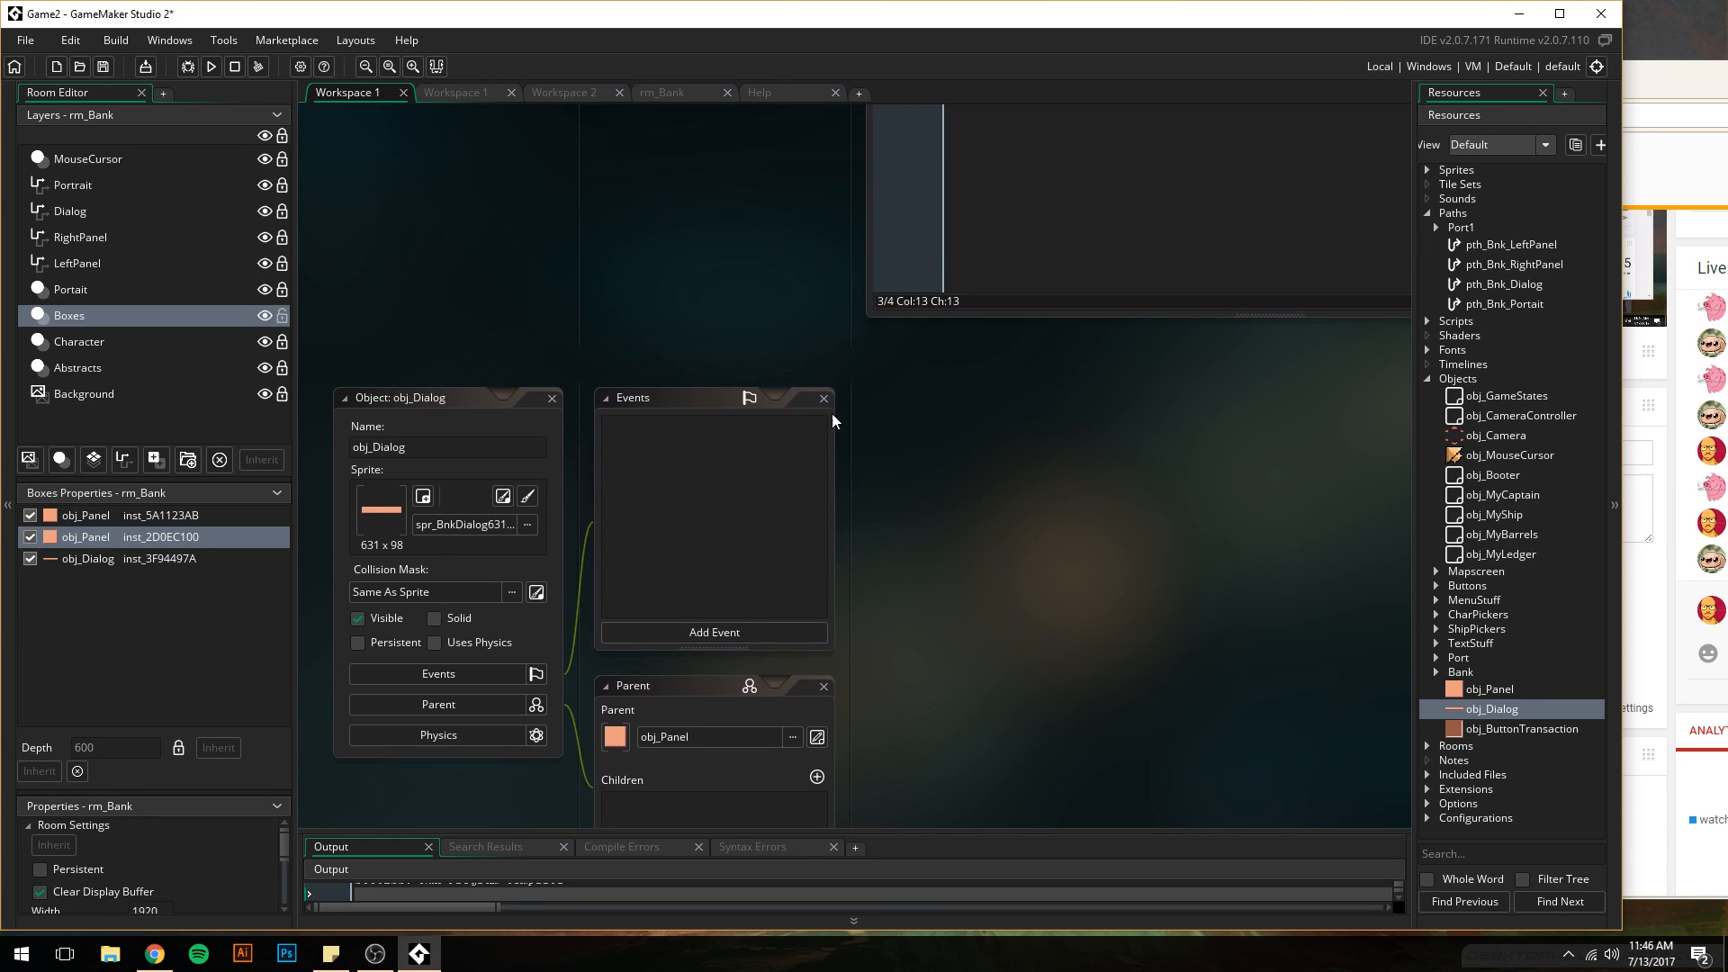
- Add "myPath = pth_Bnk_Dialog;" to the Creation Code of the obj_Dialog instance in rm_Bank
left_click(675, 96)
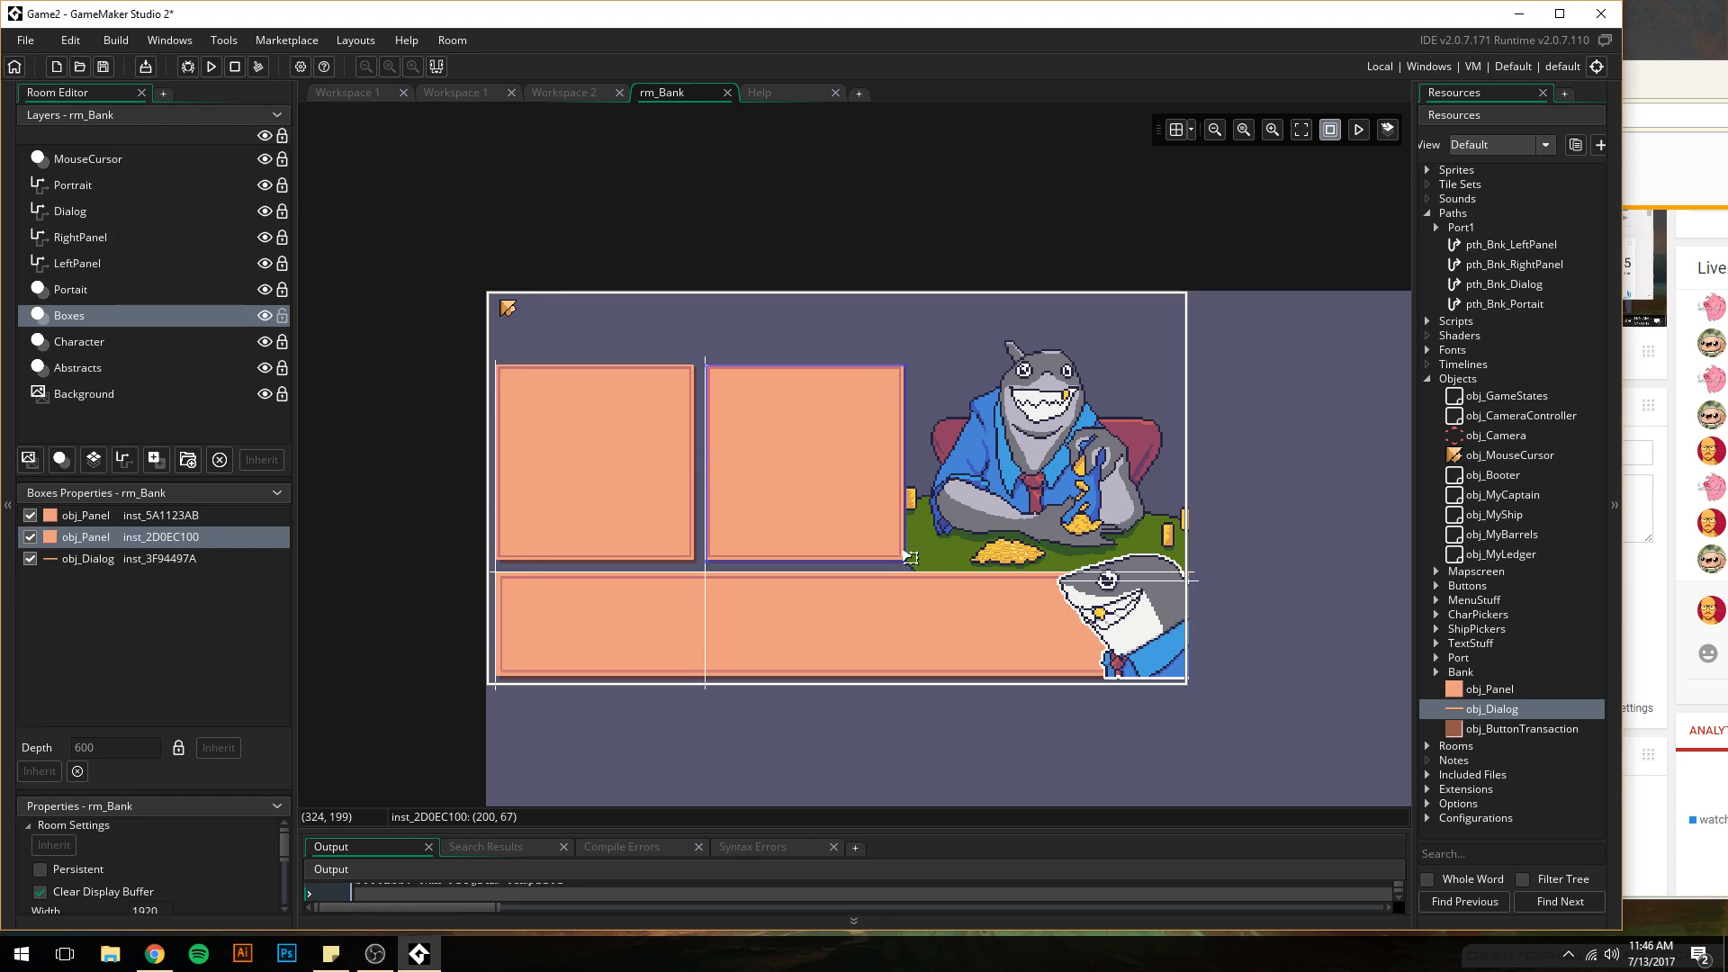
left_click(861, 635)
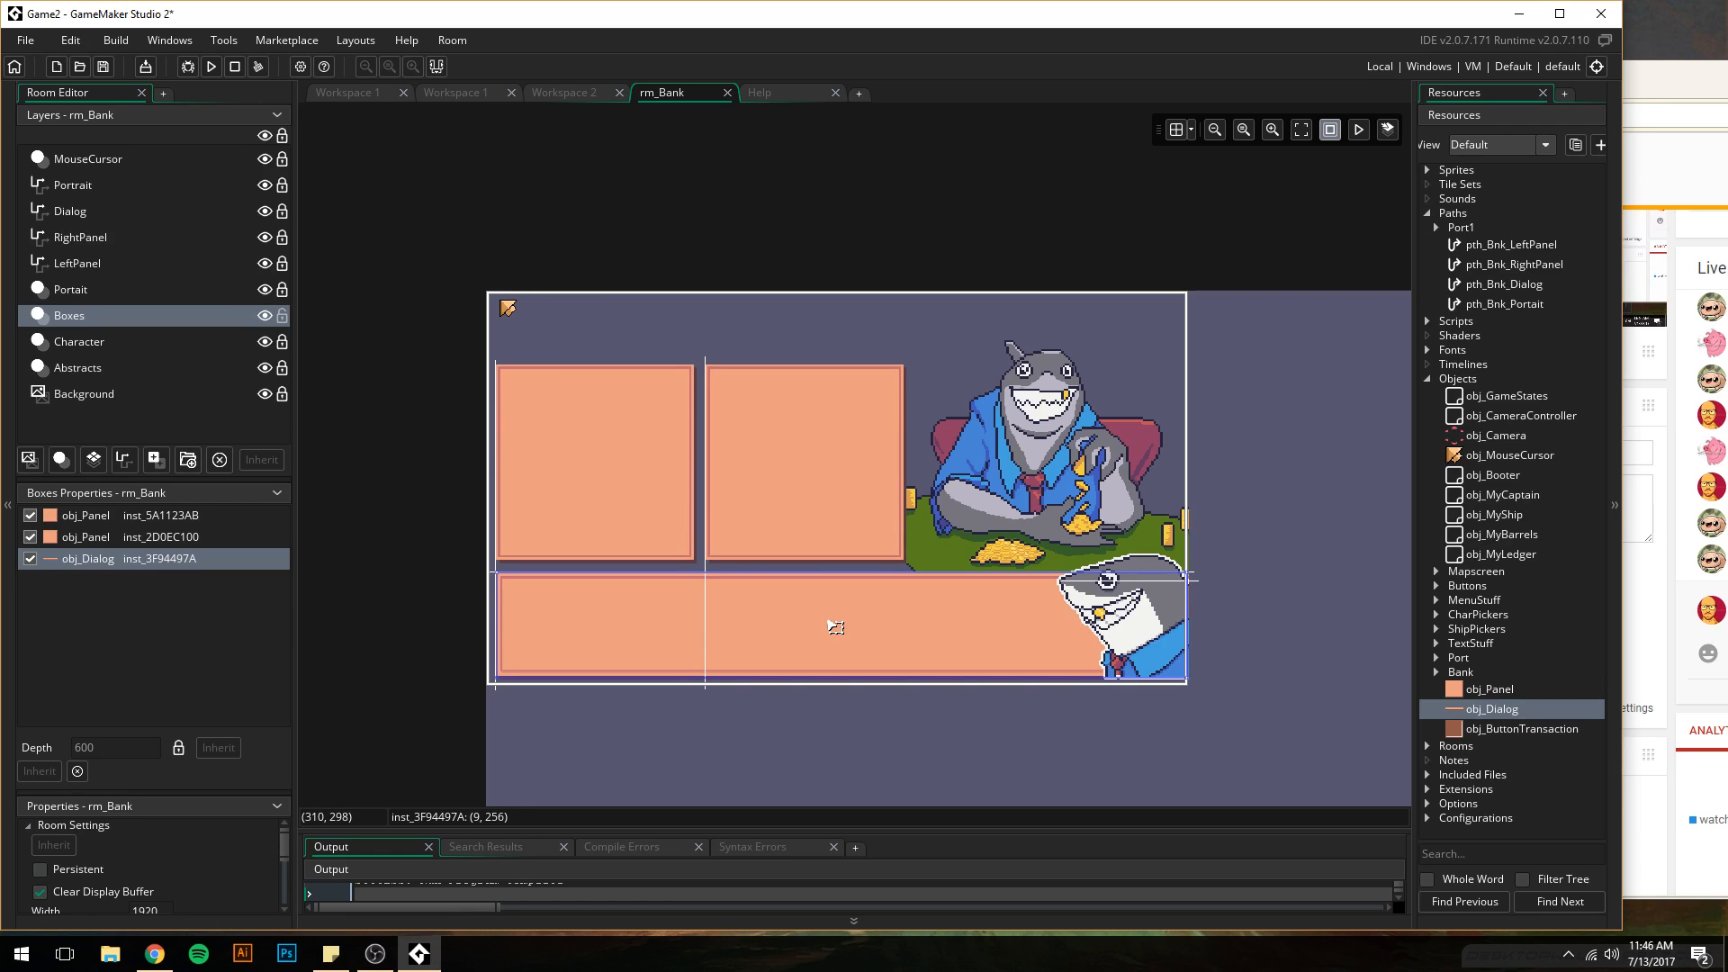
double_click(835, 628)
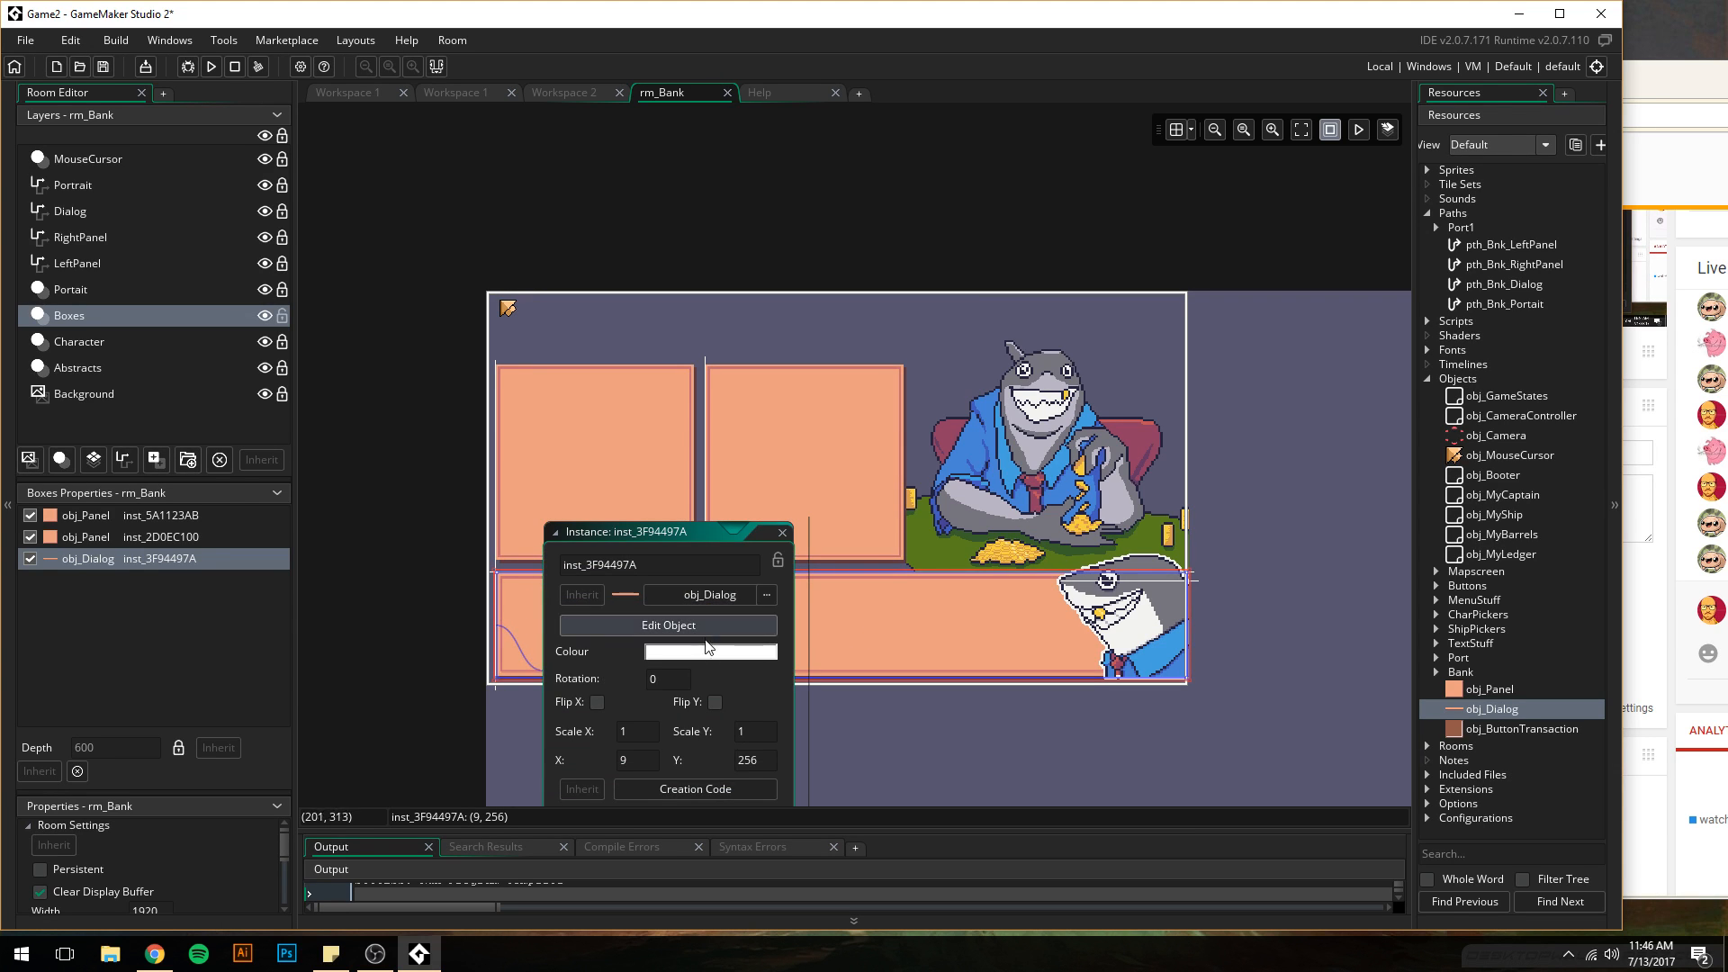
left_click(747, 788)
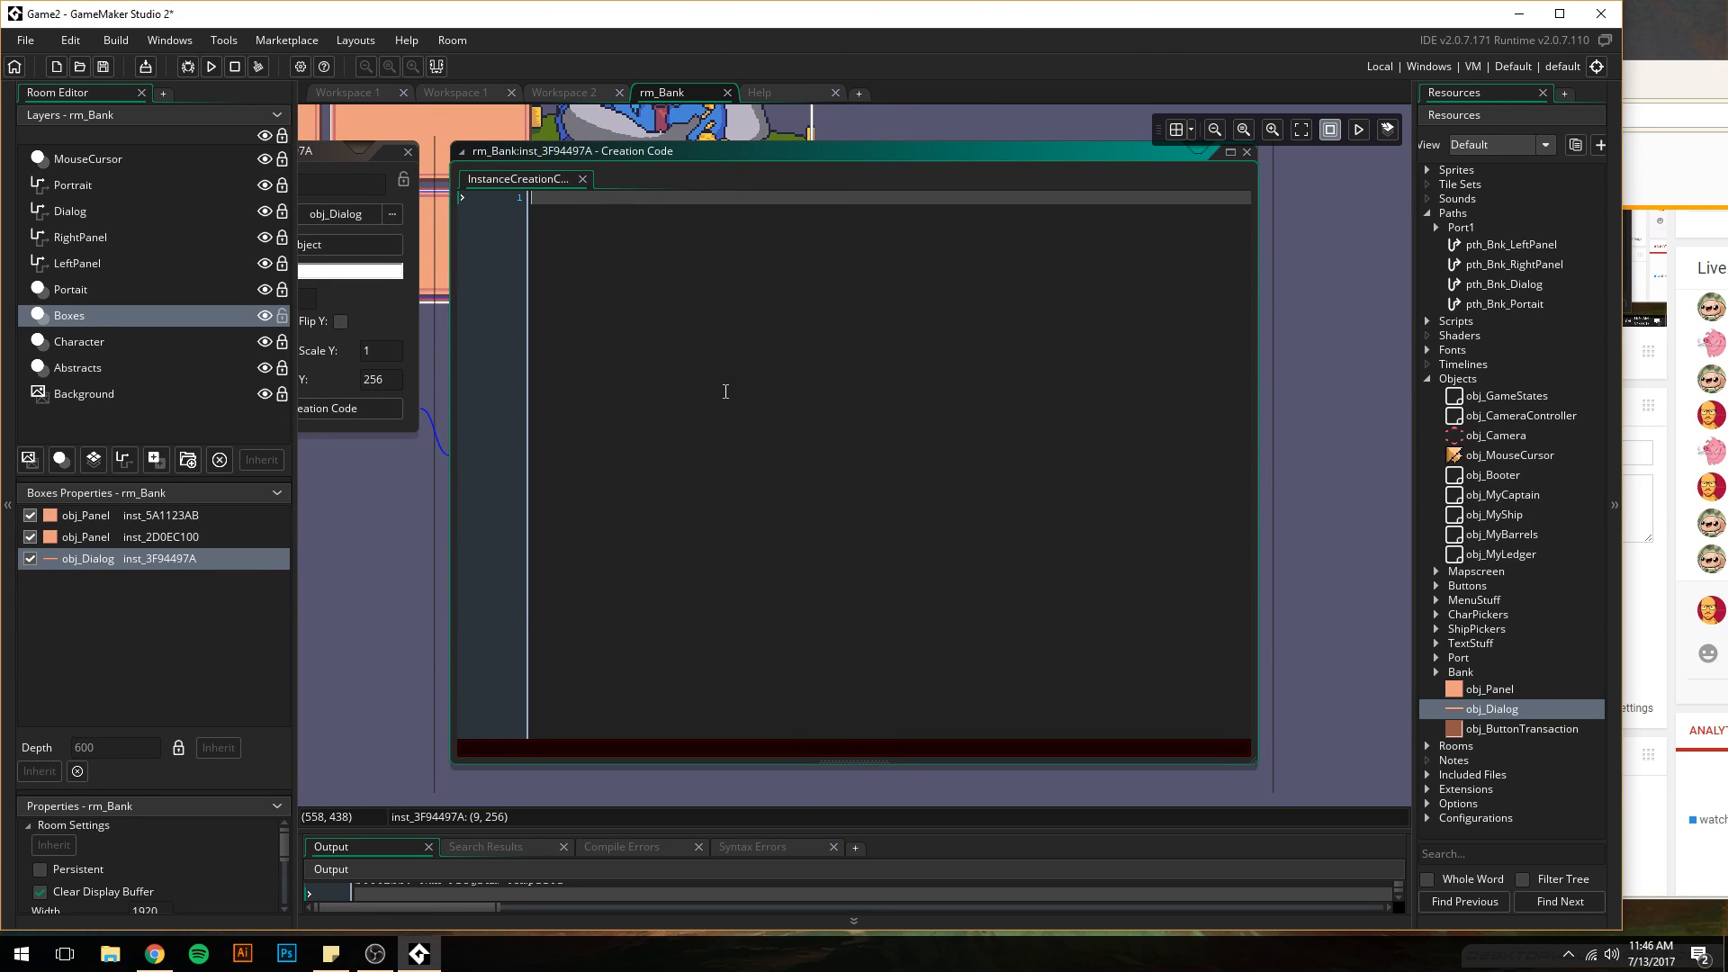
type("myPatgh")
type("h = ")
type("pt")
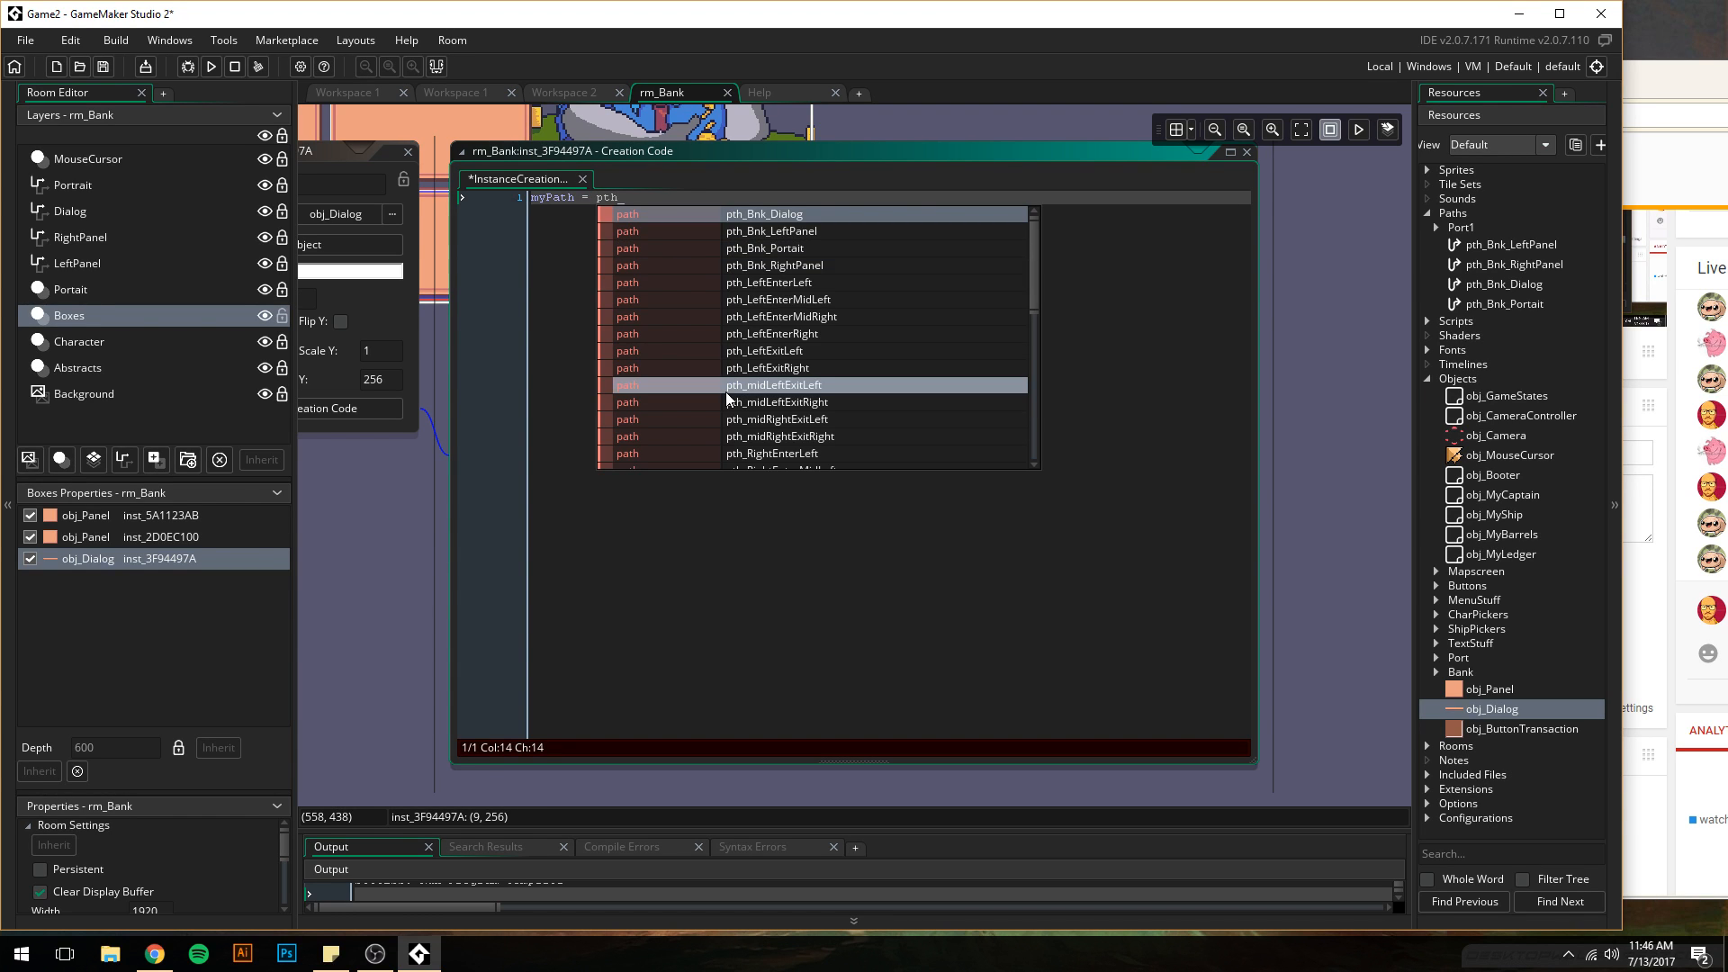
type("h_")
key("Return")
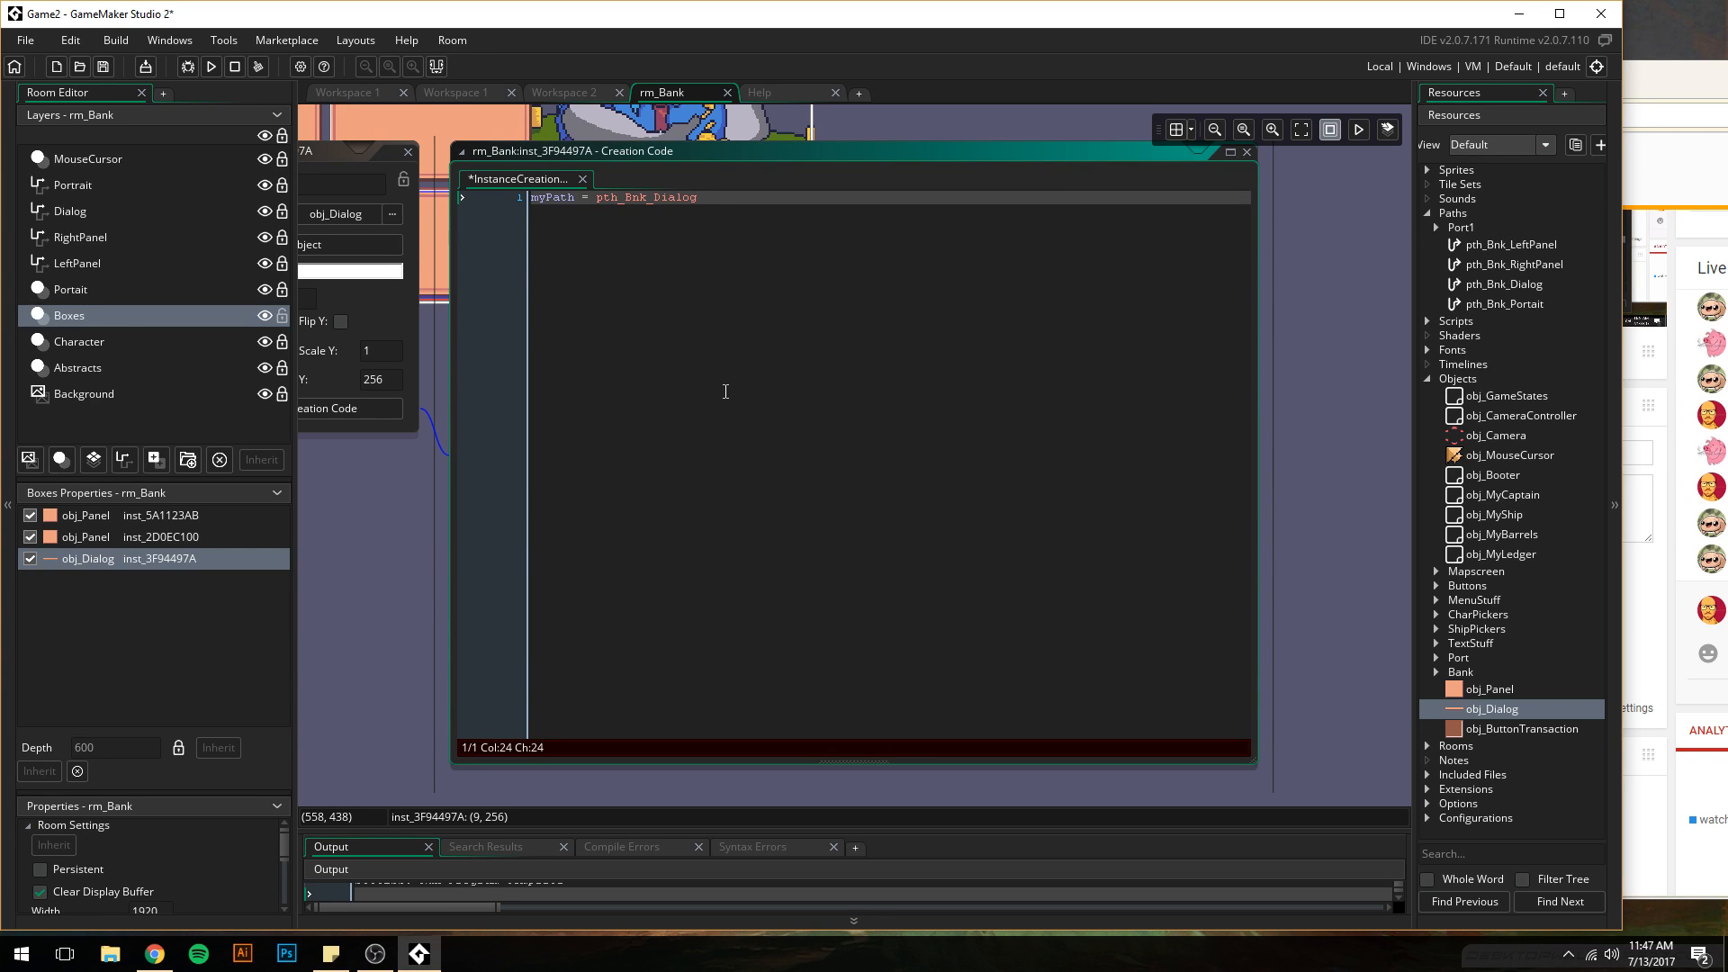
type(";")
- Add "myTicks = 35;" as the second line of the obj_Dialog instance's Creation Code, and close the code and Instance windows
key("Return")
type("myTicks")
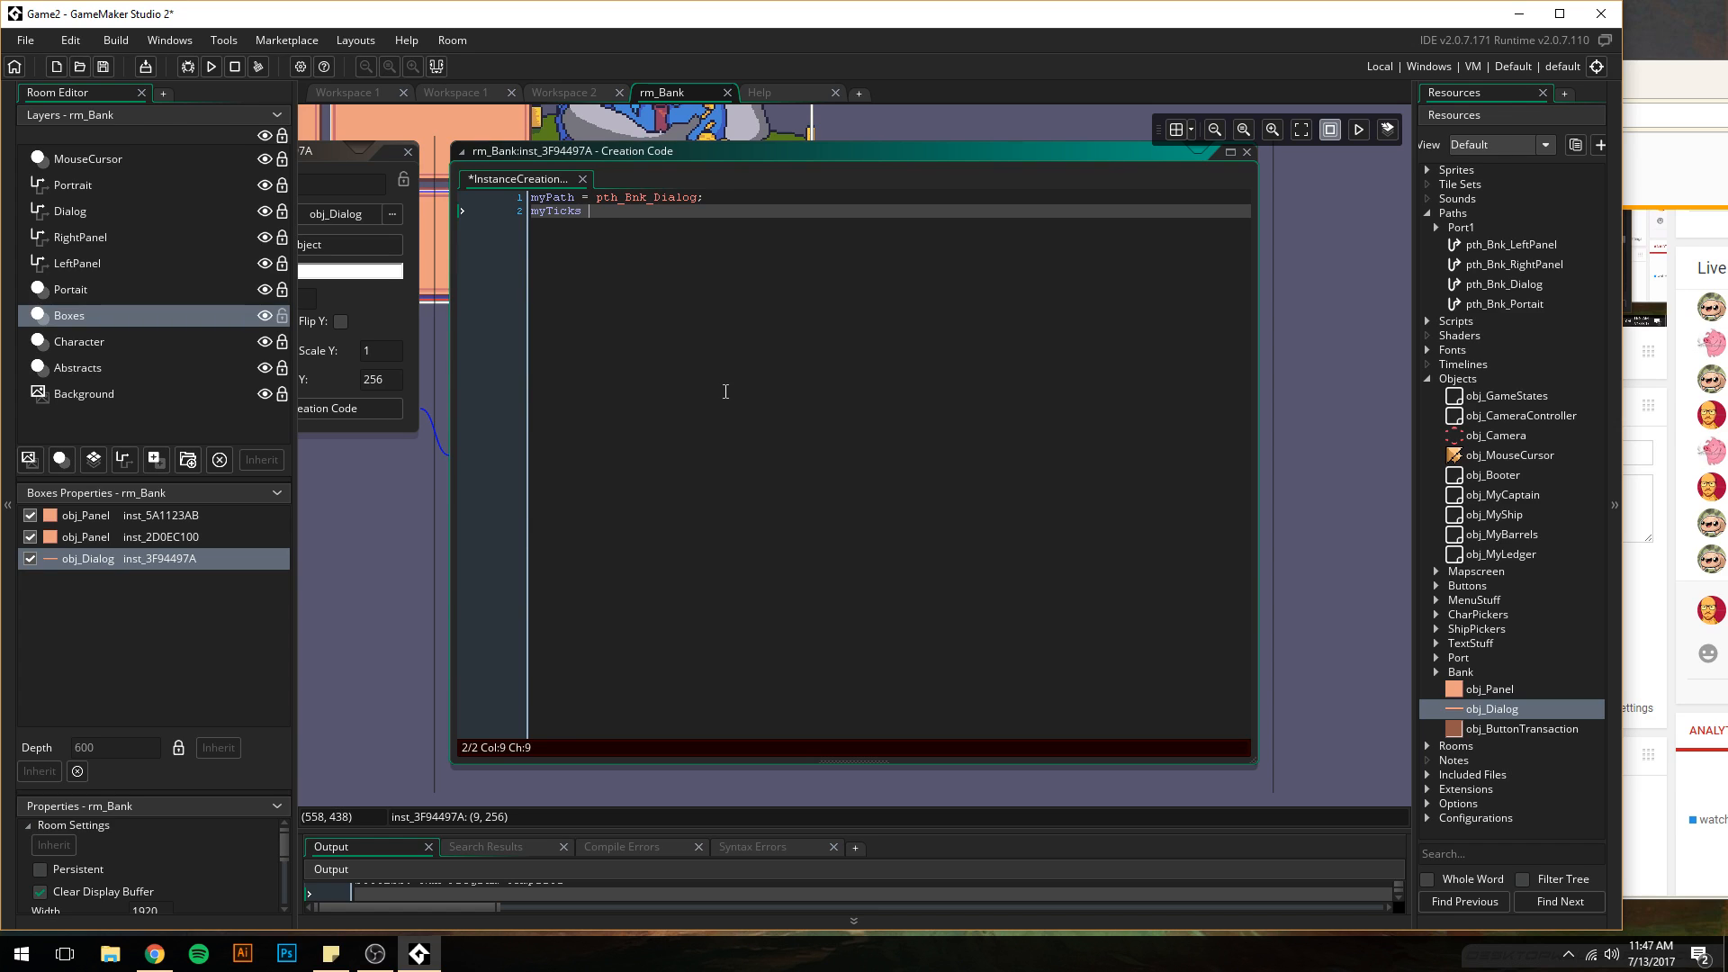
type(" = 35;")
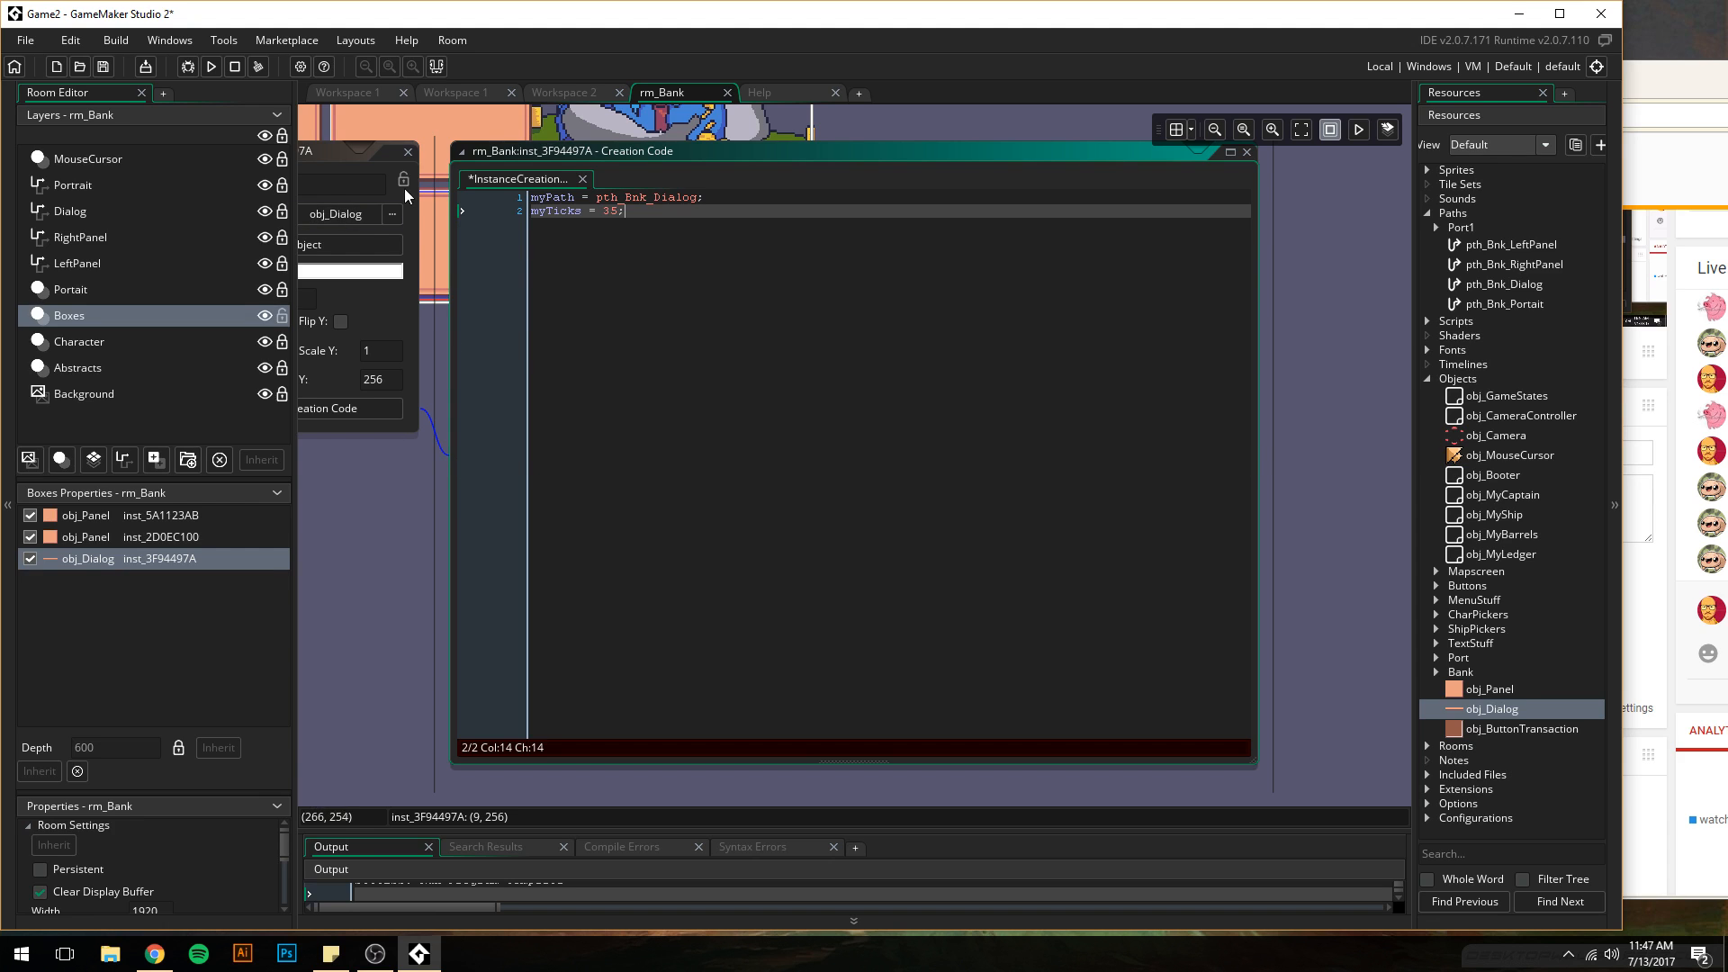
left_click(1248, 152)
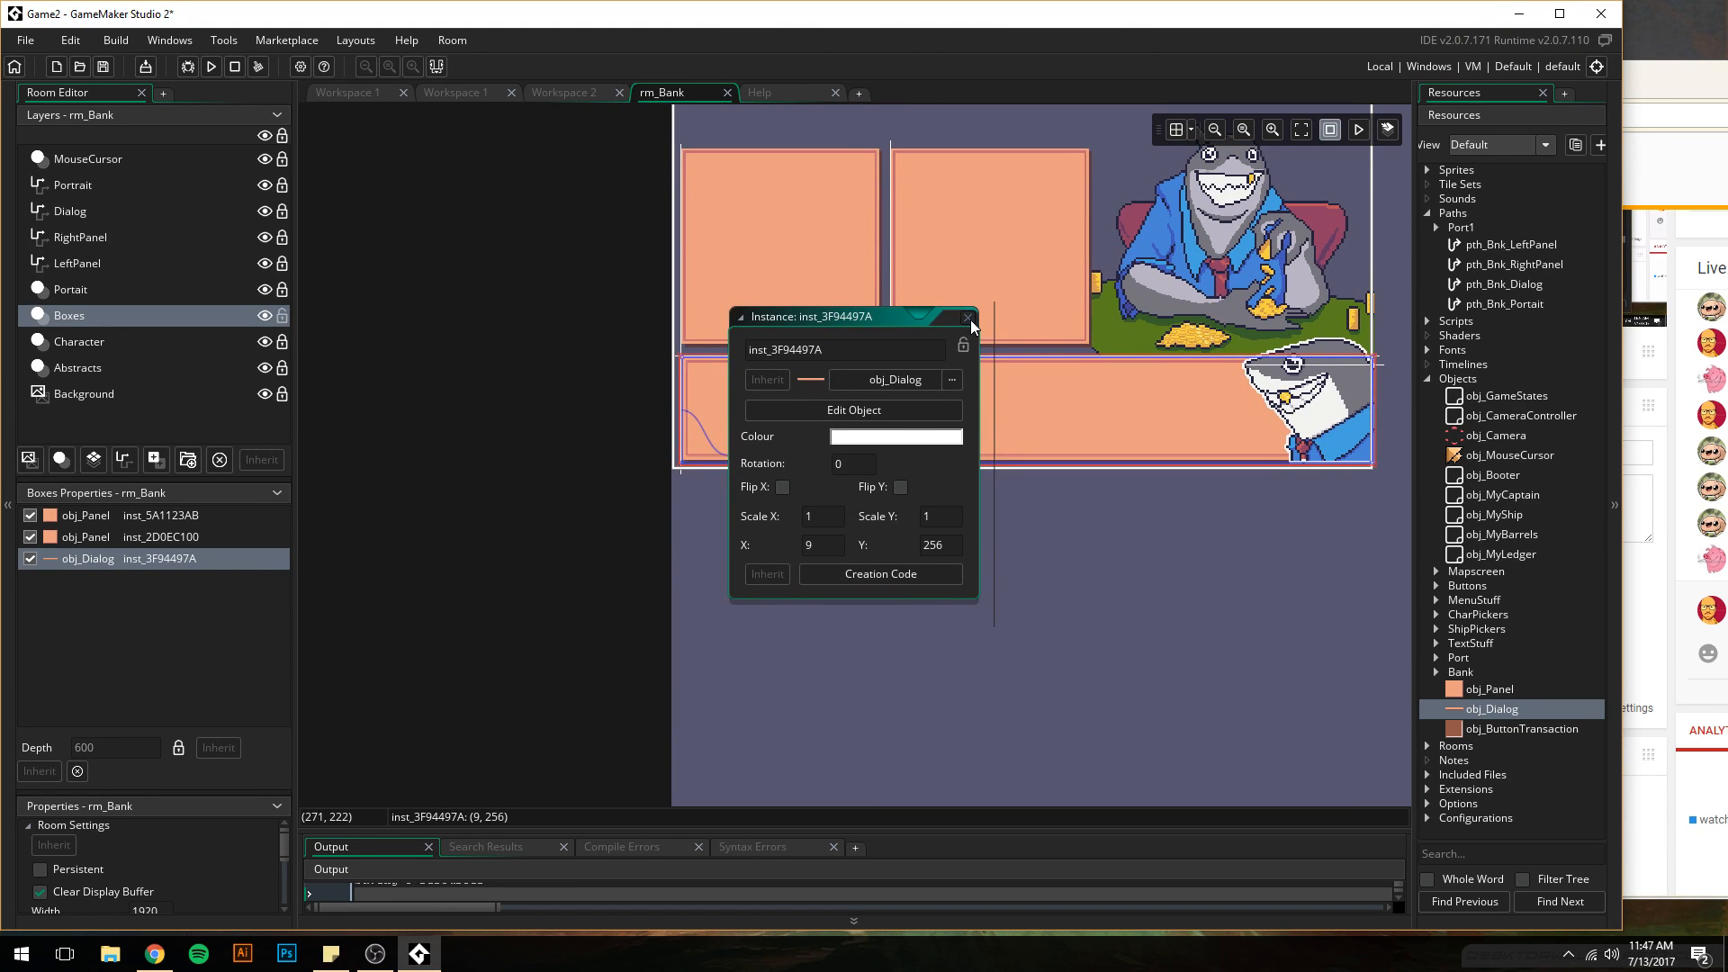
left_click(967, 318)
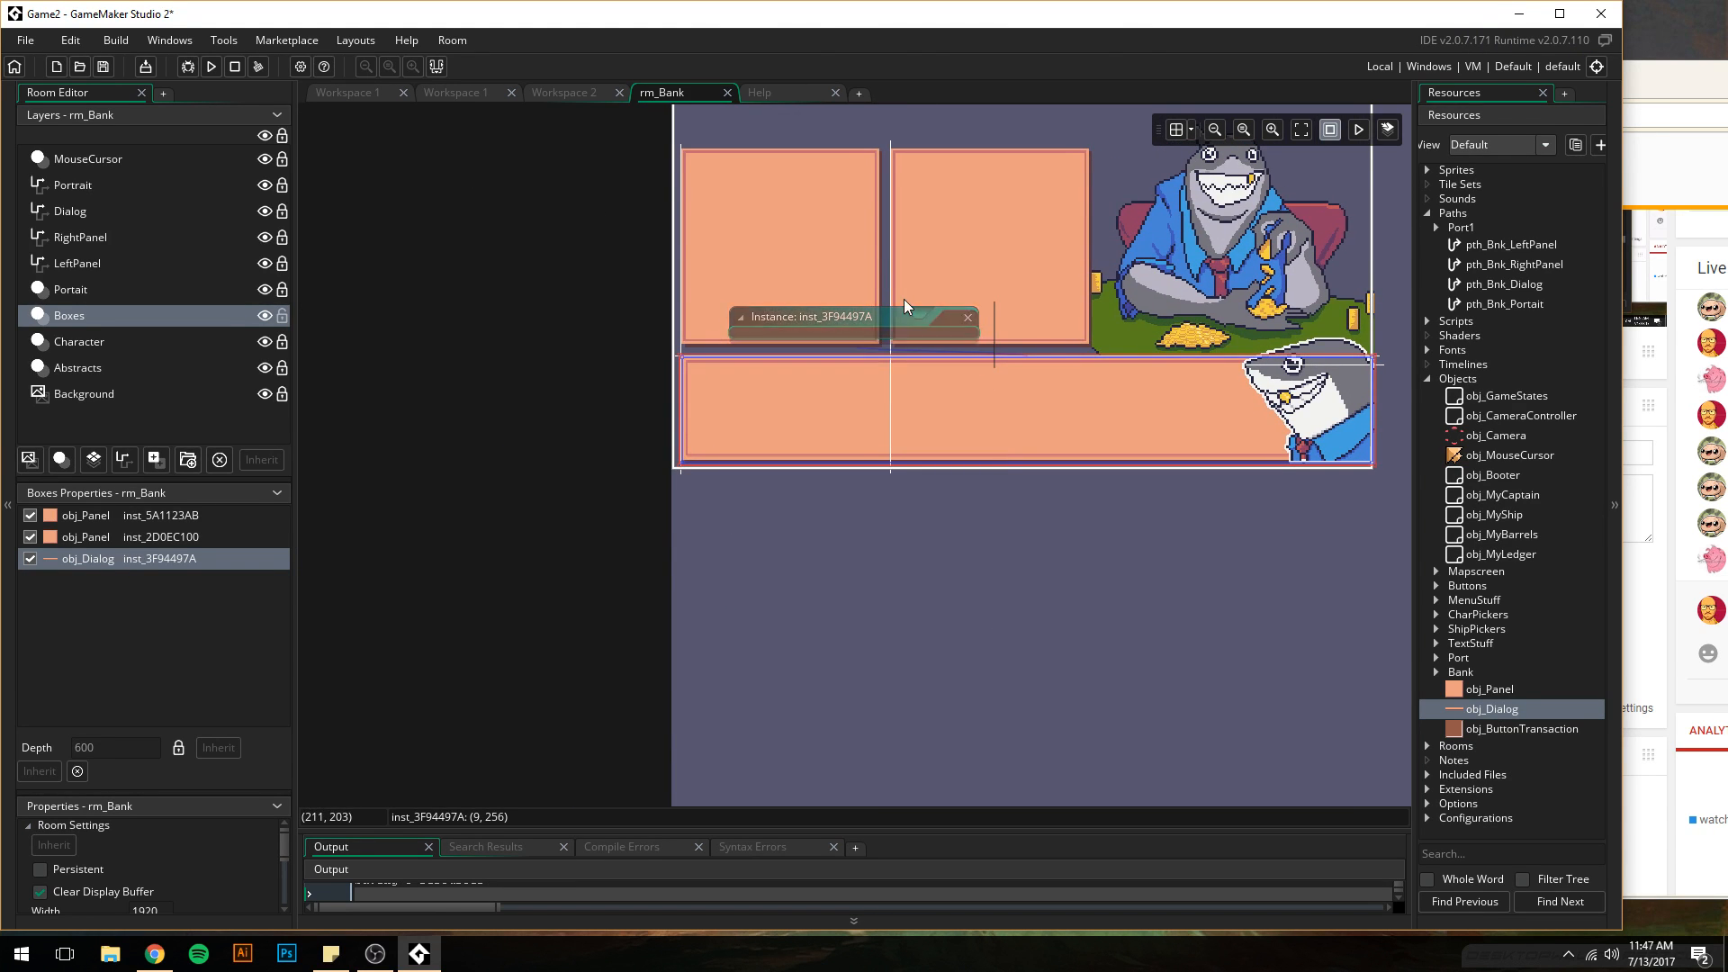
- Return to the first workspace, run the game to watch the dialog box's movement, and close the game window
left_click(327, 90)
left_click(212, 66)
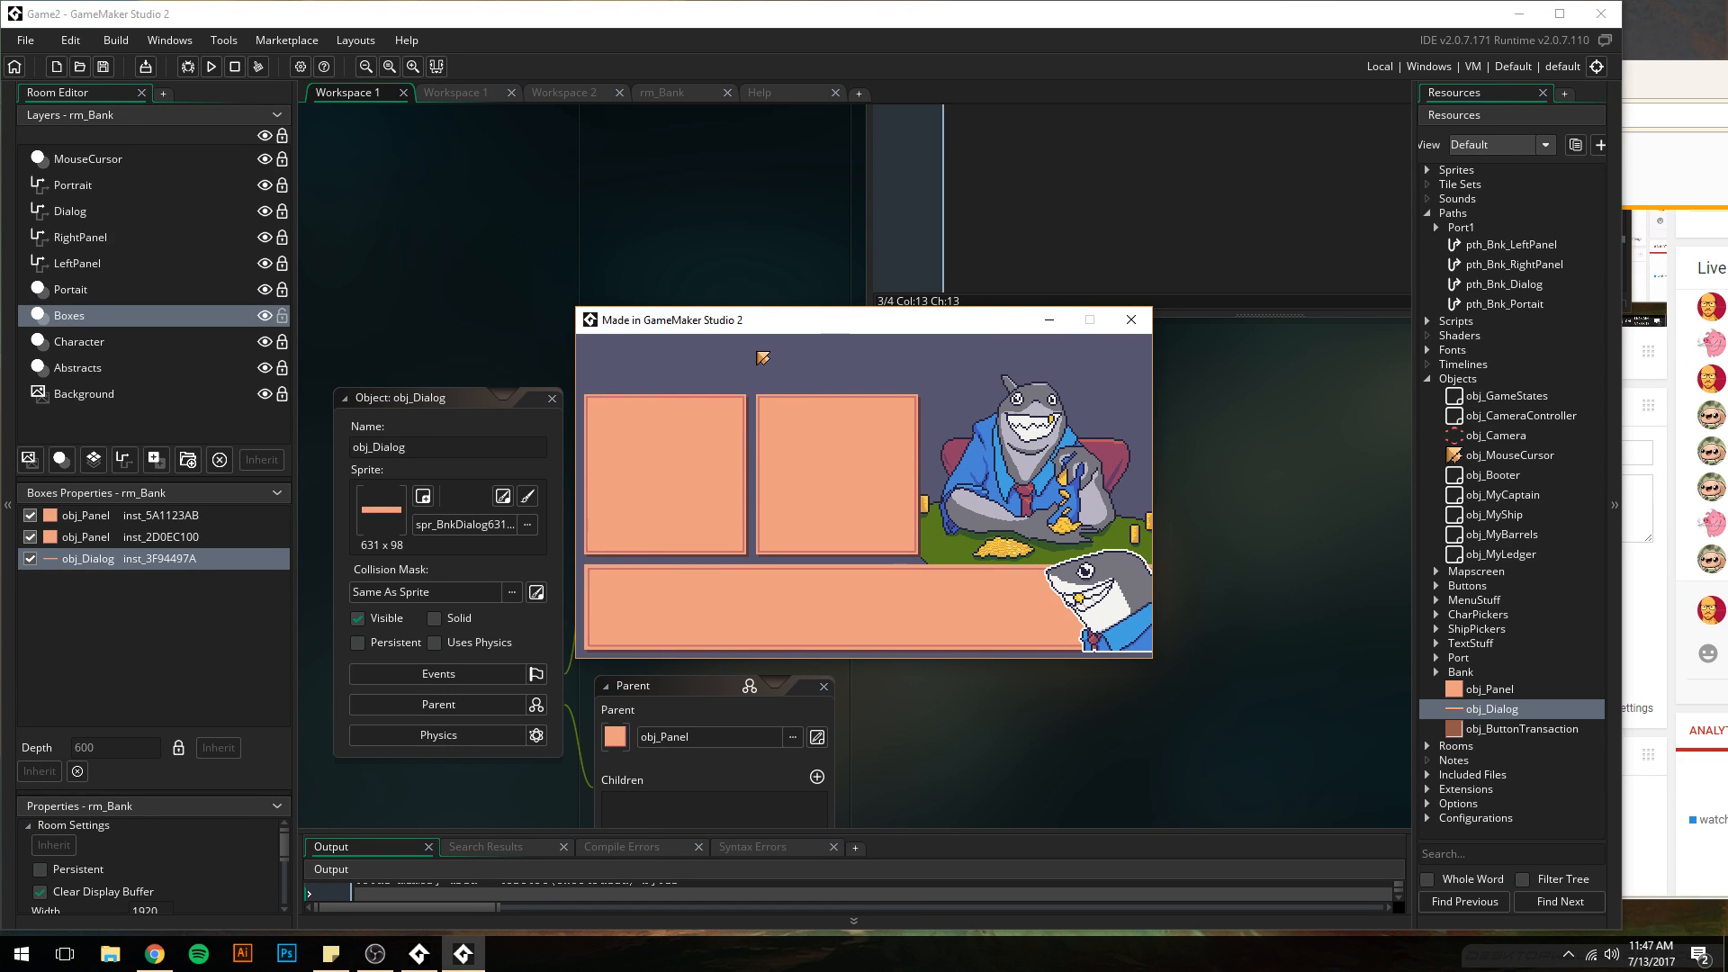
left_click(1131, 320)
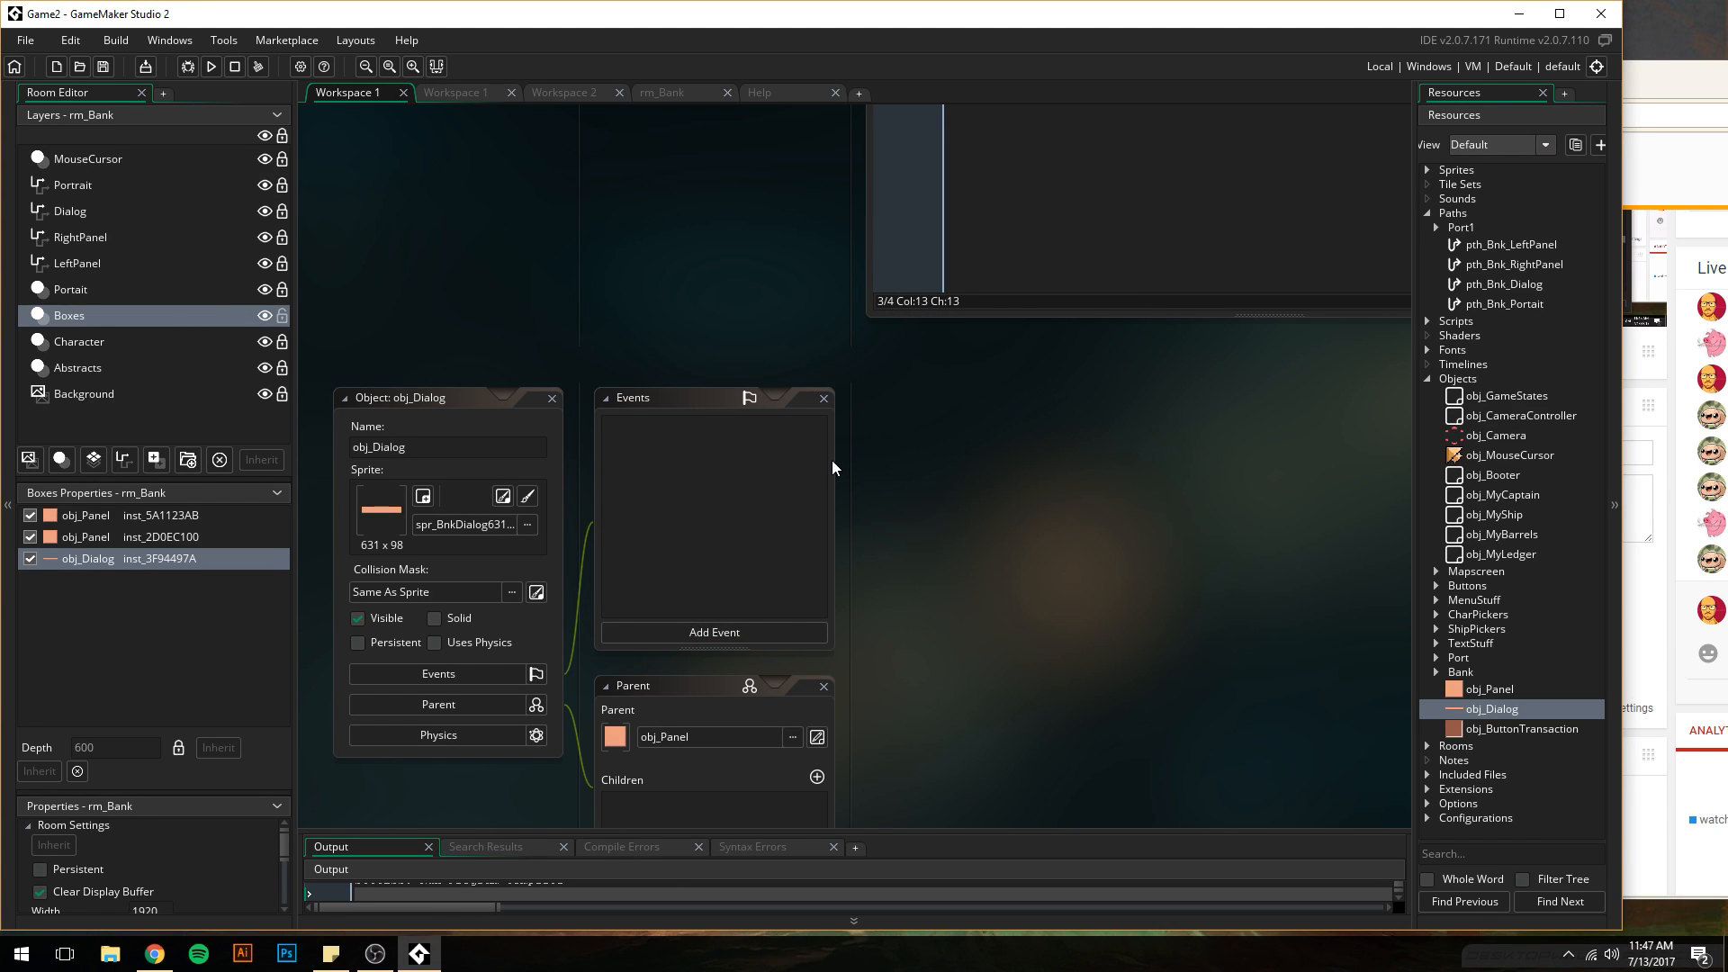
- Open obj_BnkPortait from the Bank object group and set its parent to obj_Panel
left_click(1460, 727)
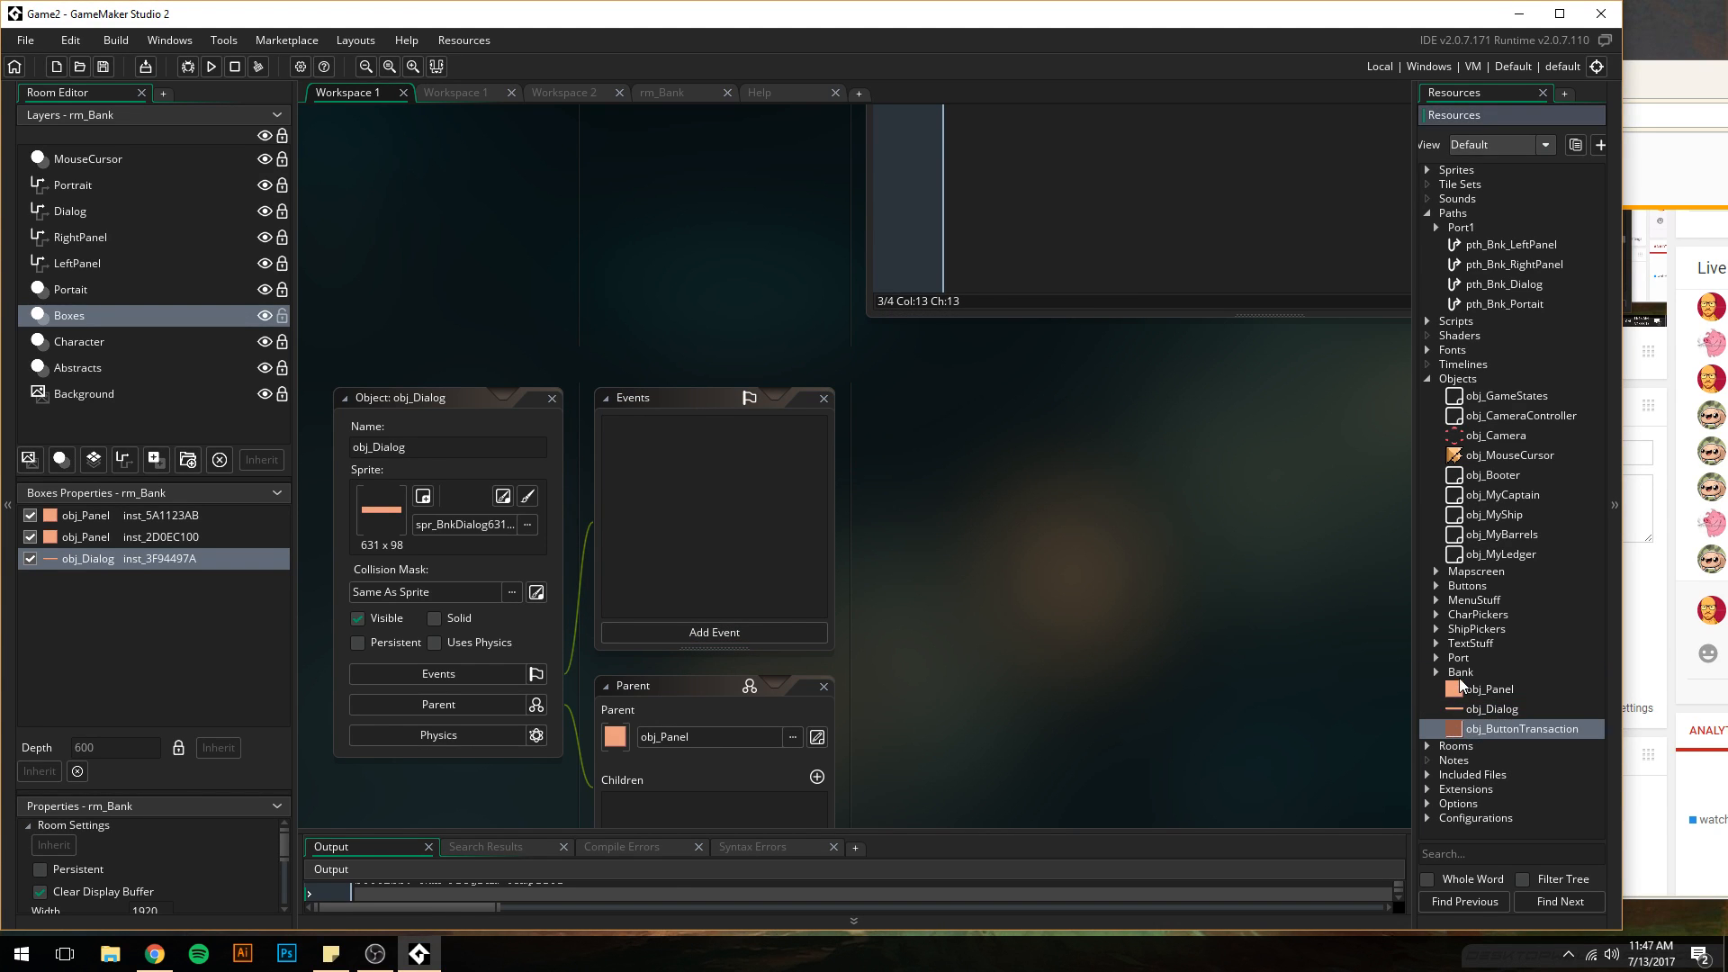
left_click(1460, 674)
left_click(1435, 672)
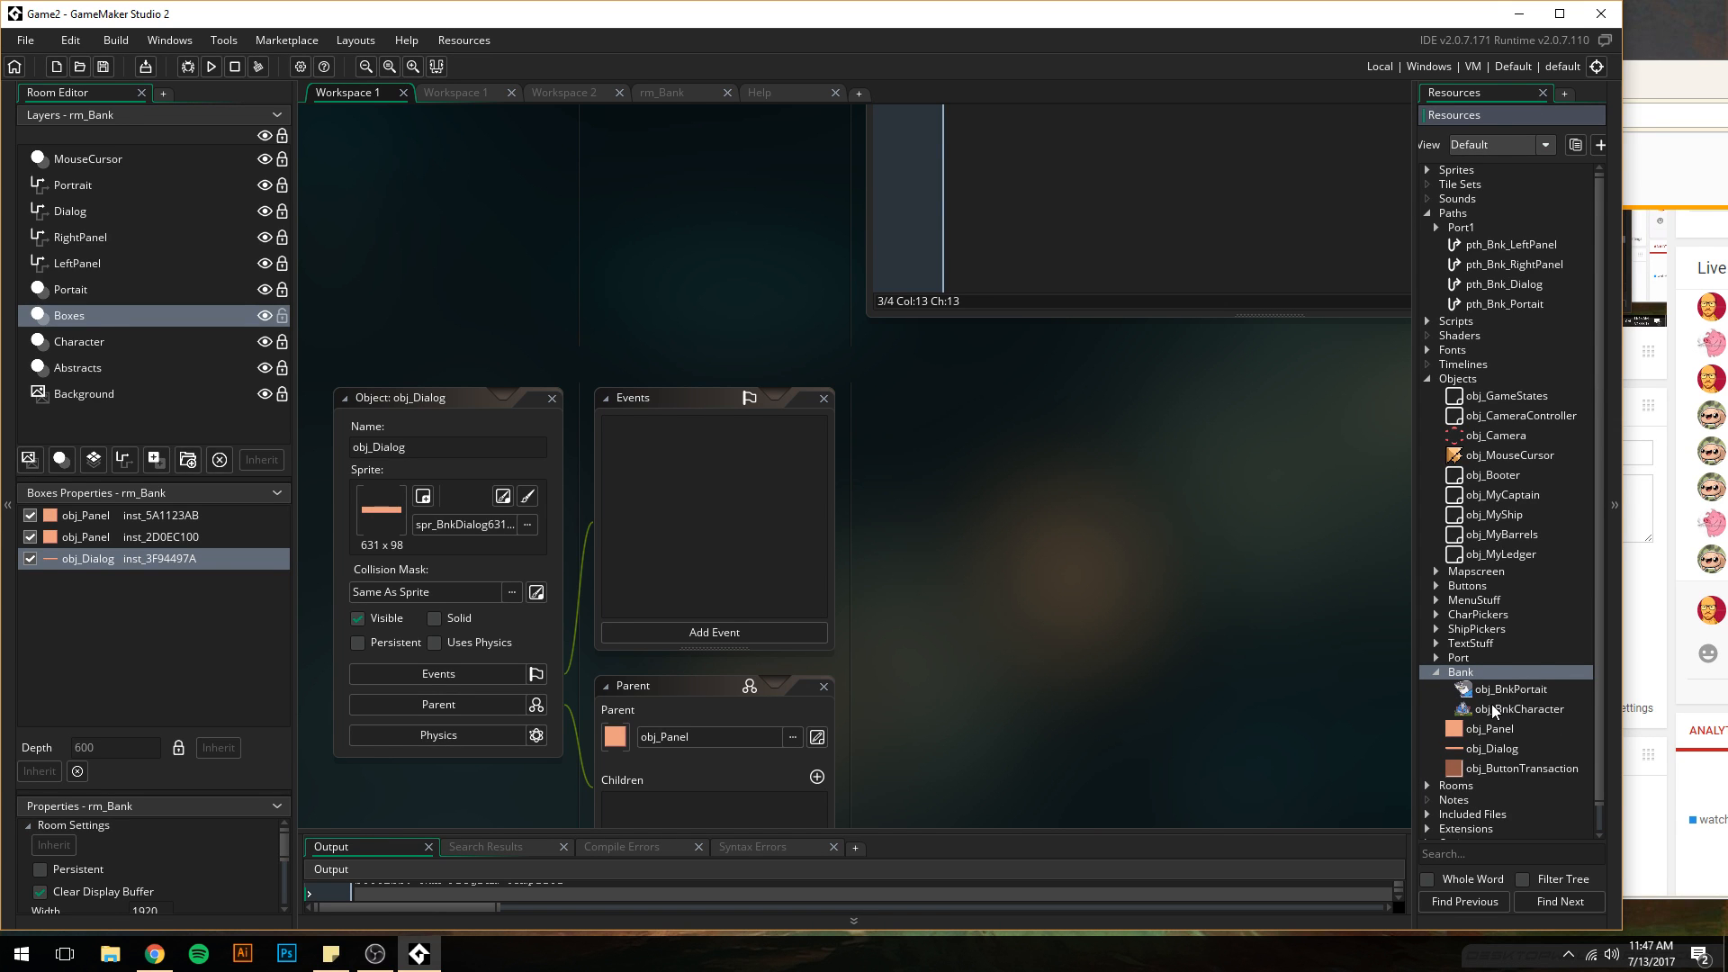
left_click(1489, 690)
double_click(1489, 690)
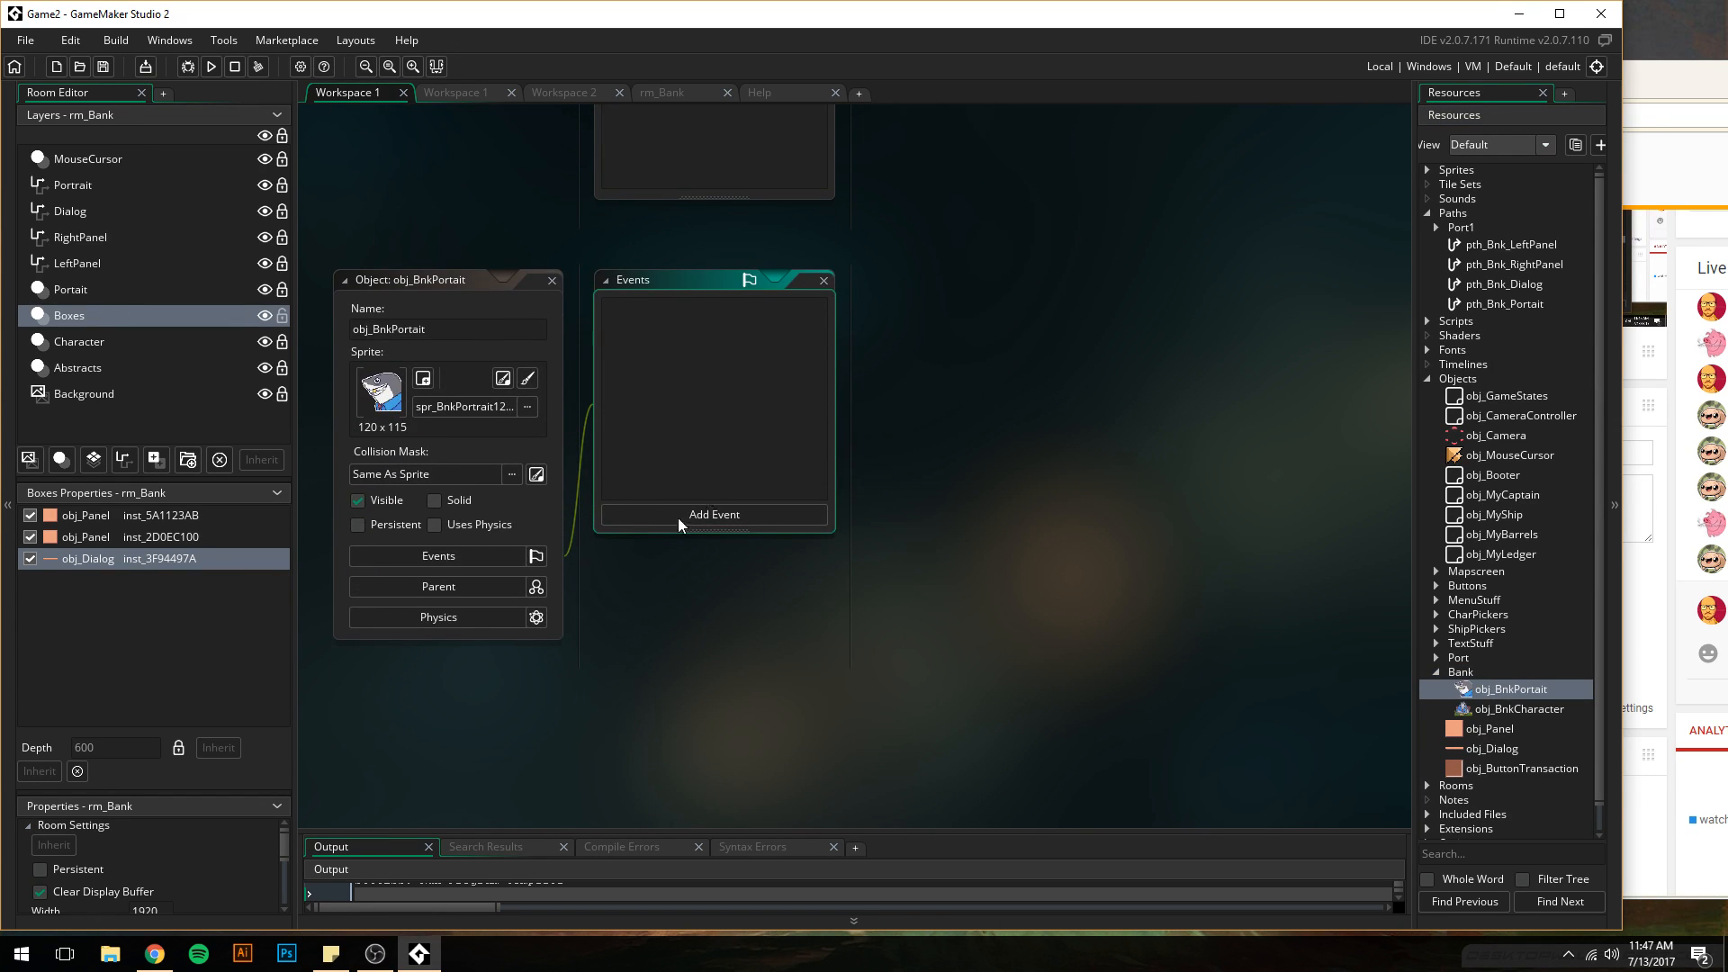
left_click(482, 587)
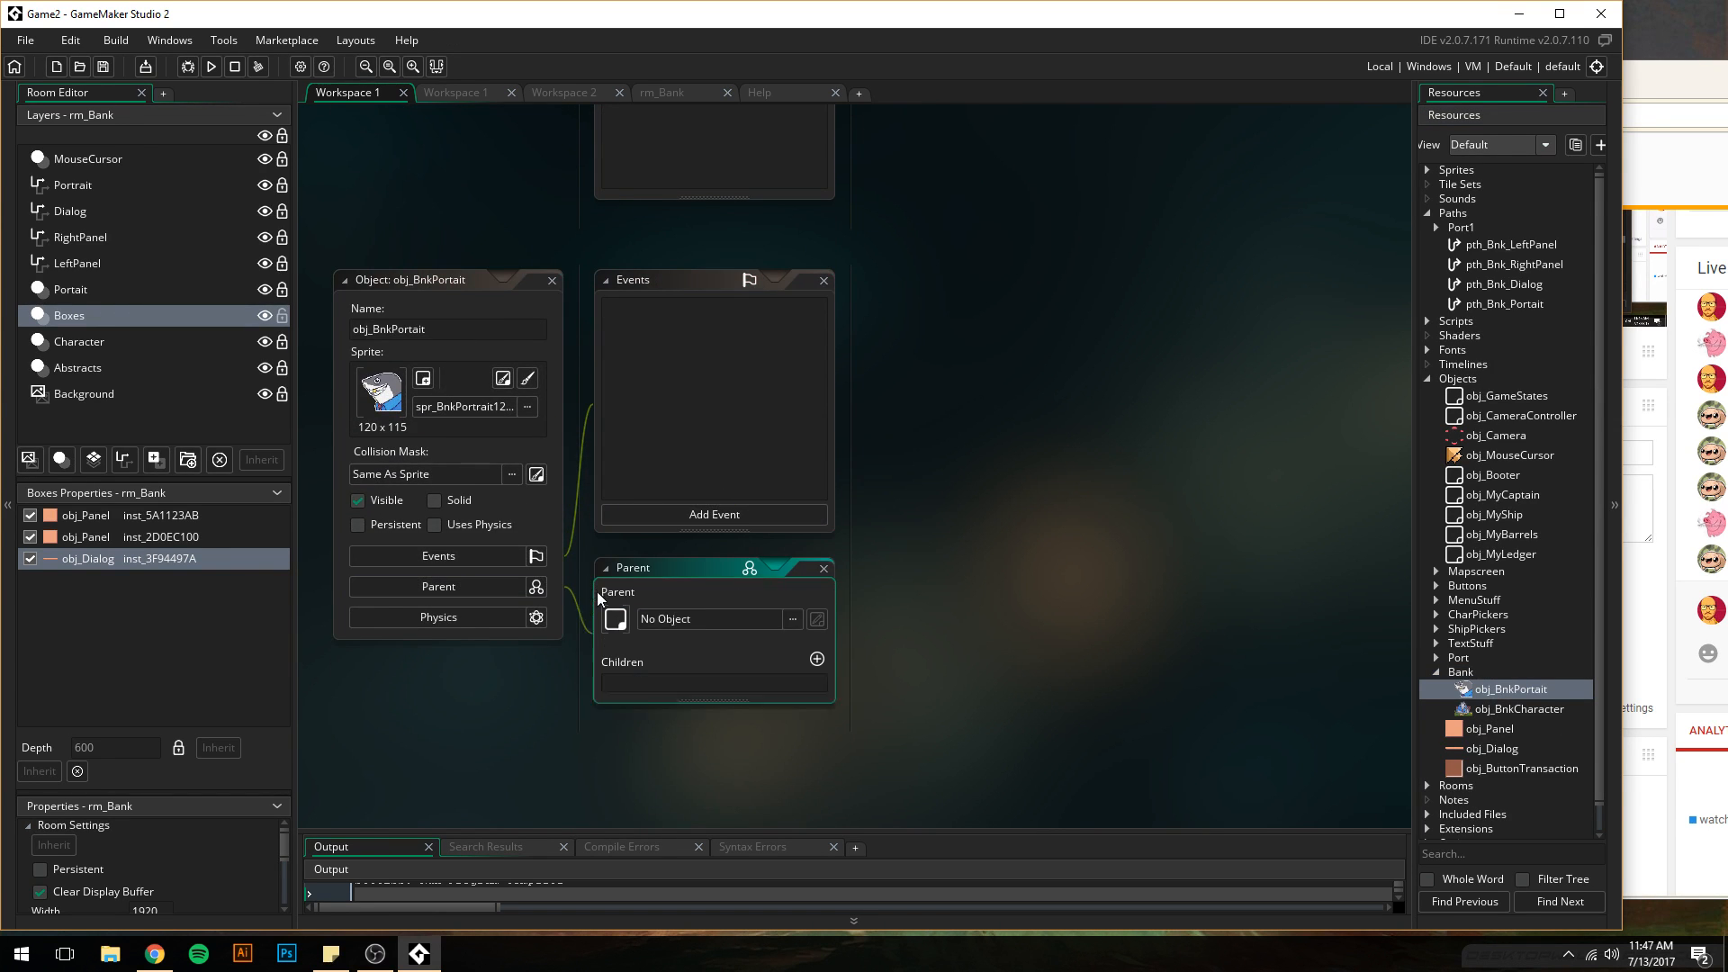
left_click(790, 619)
left_click(934, 835)
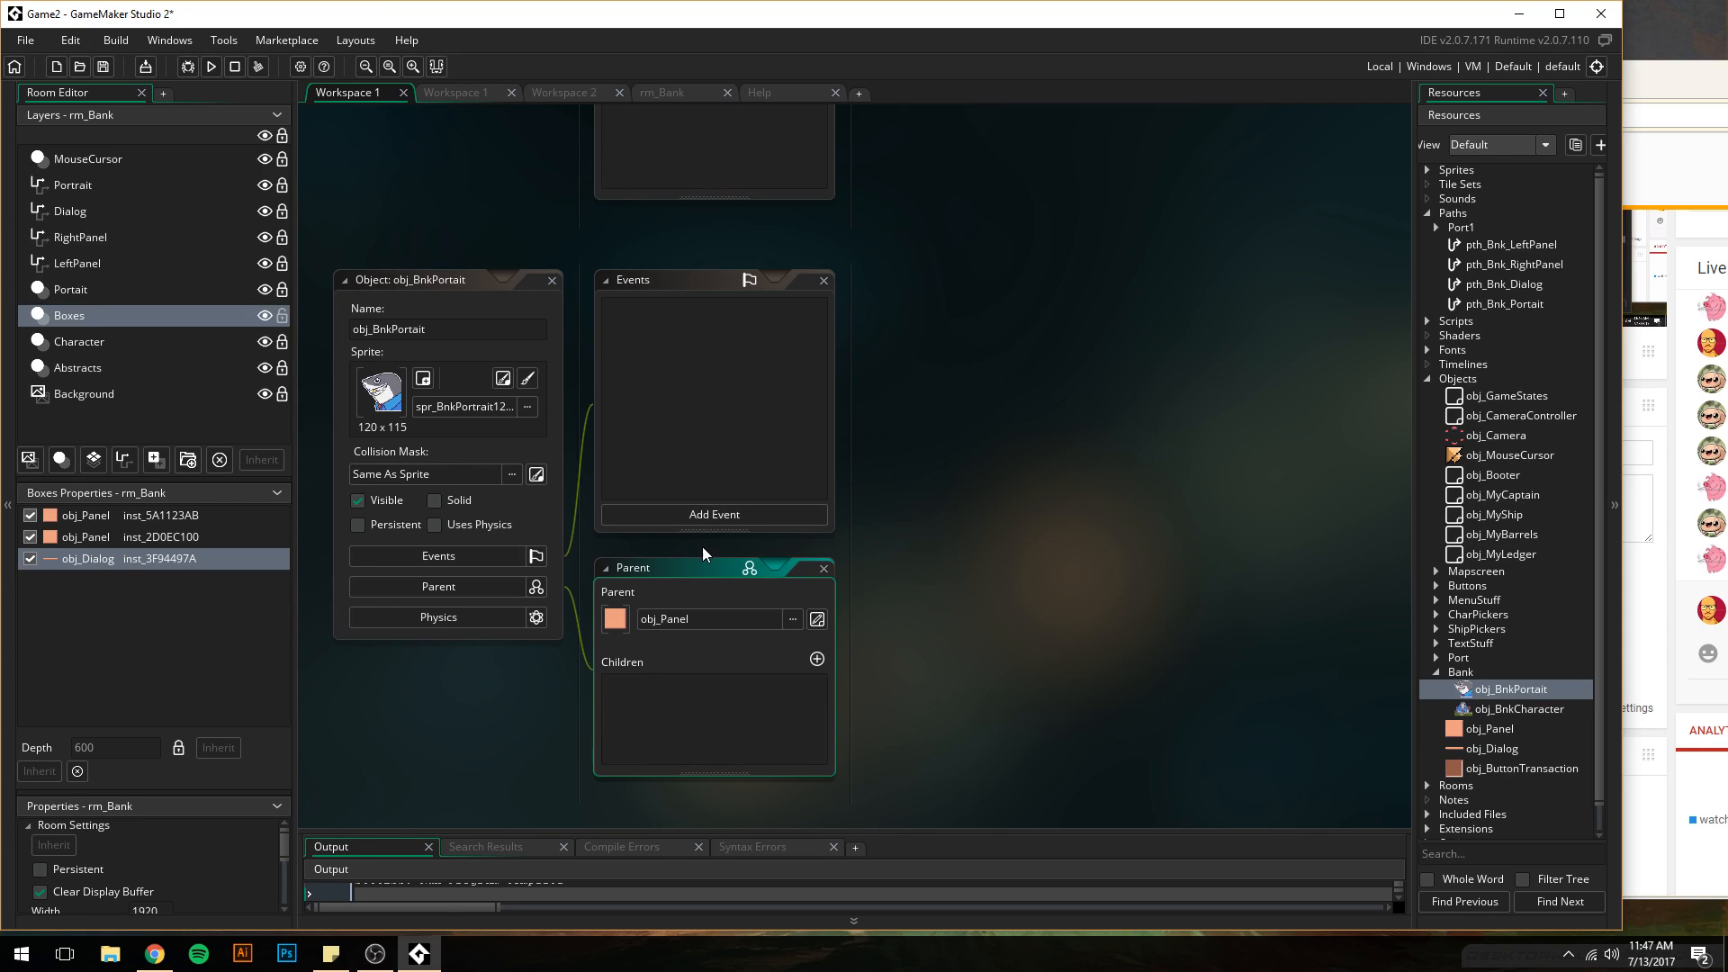
- In rm_Bank, lock the Boxes layer, unlock the Portait layer, and select the obj_BnkPortait instance on it
left_click(643, 89)
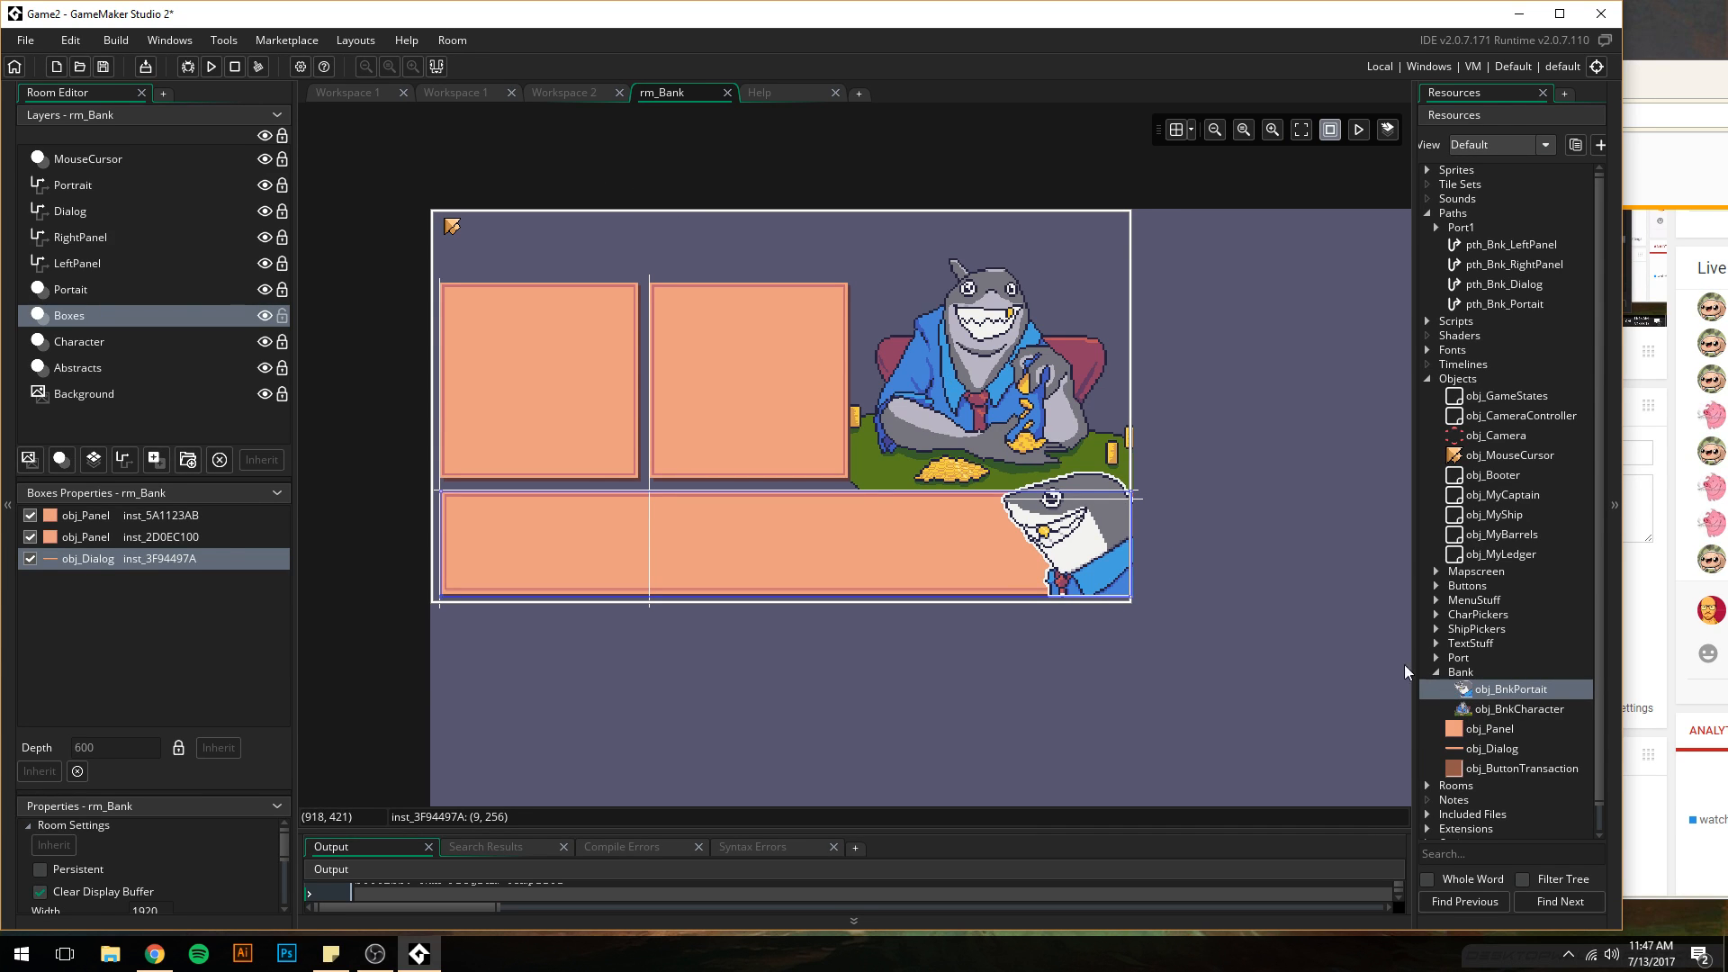
left_click(282, 316)
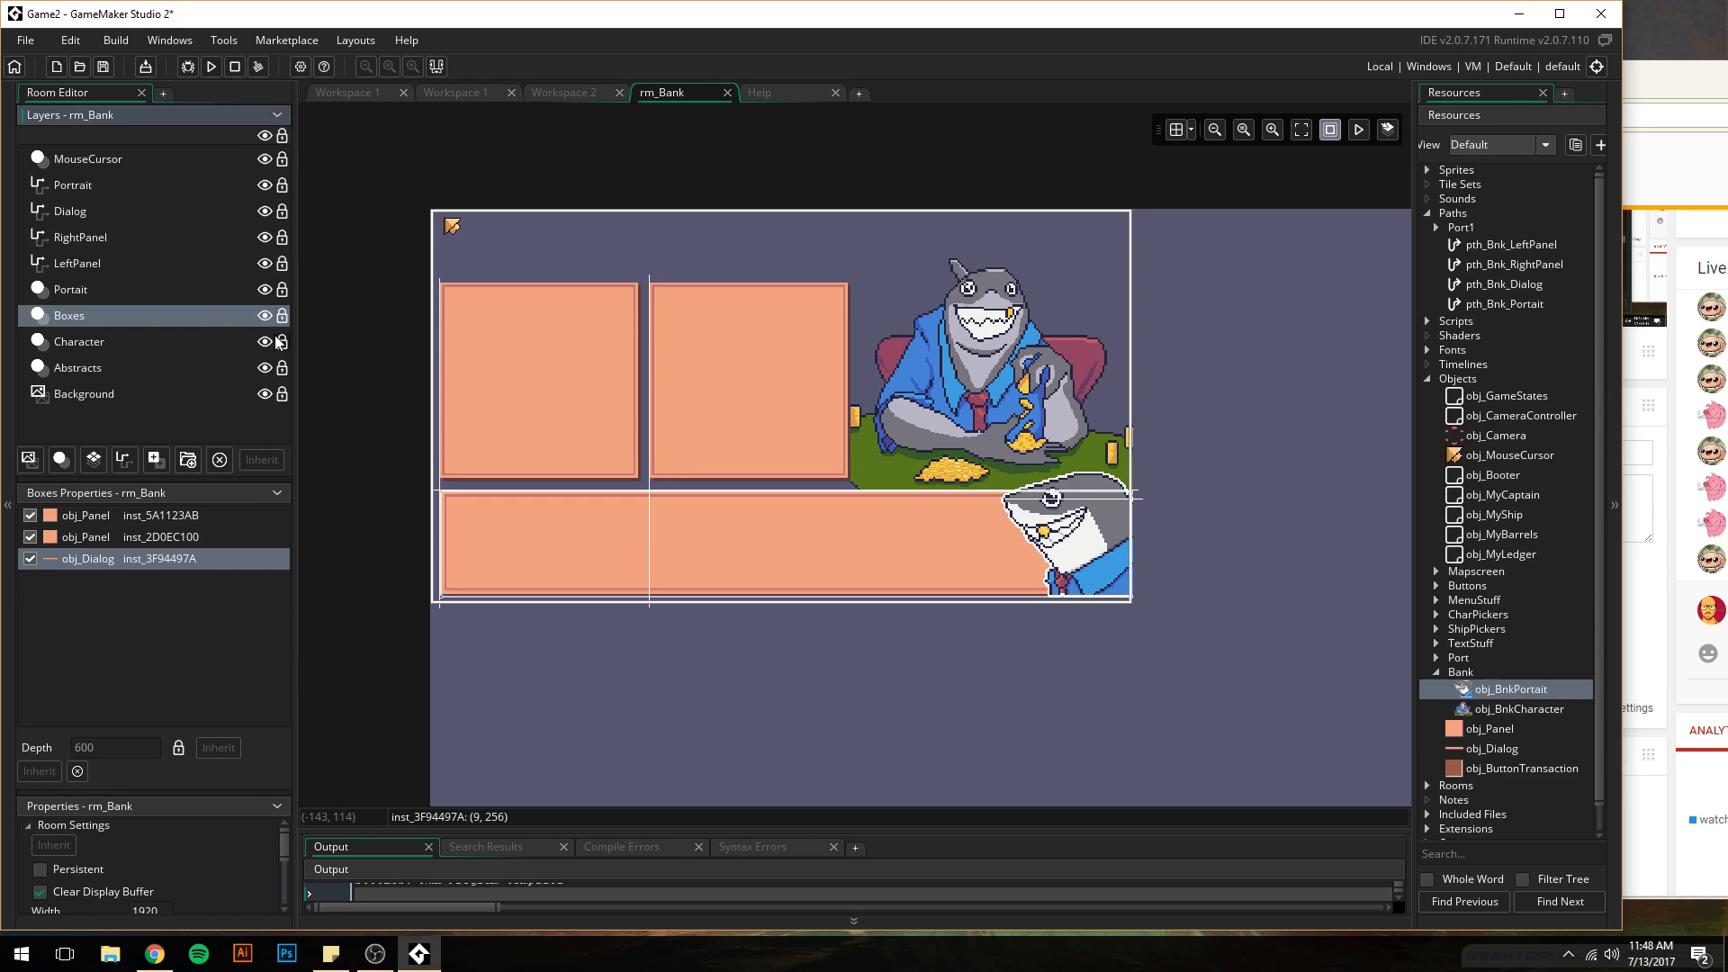
left_click(282, 289)
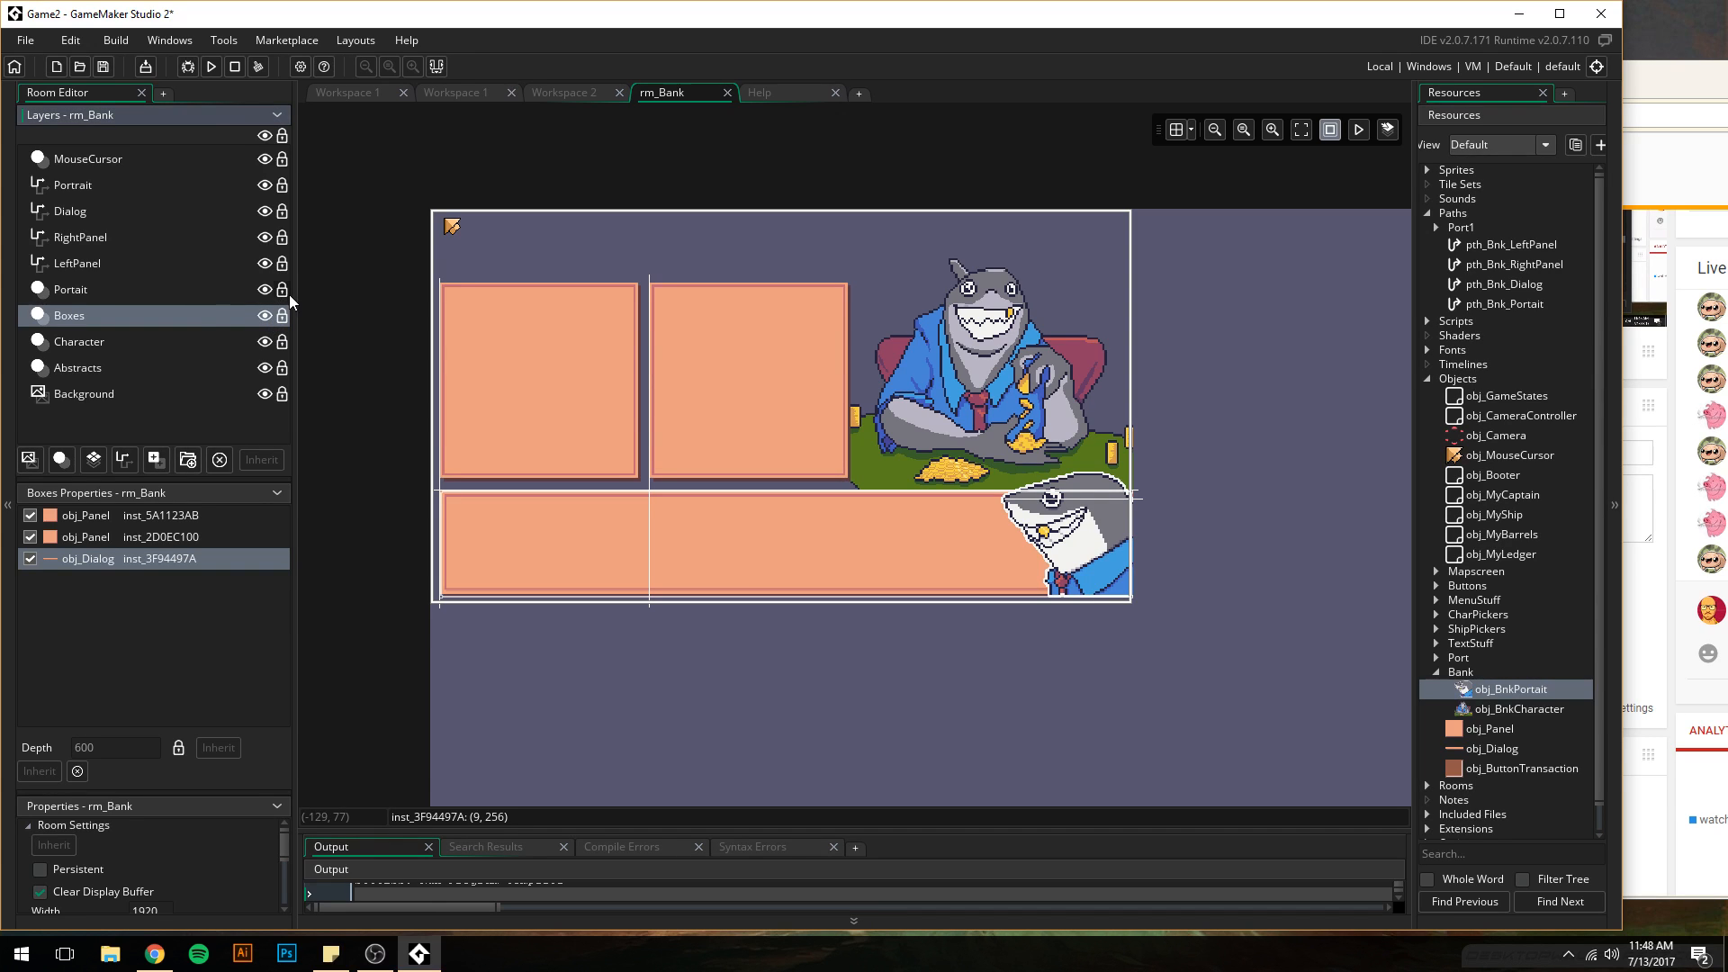
left_click(1080, 546)
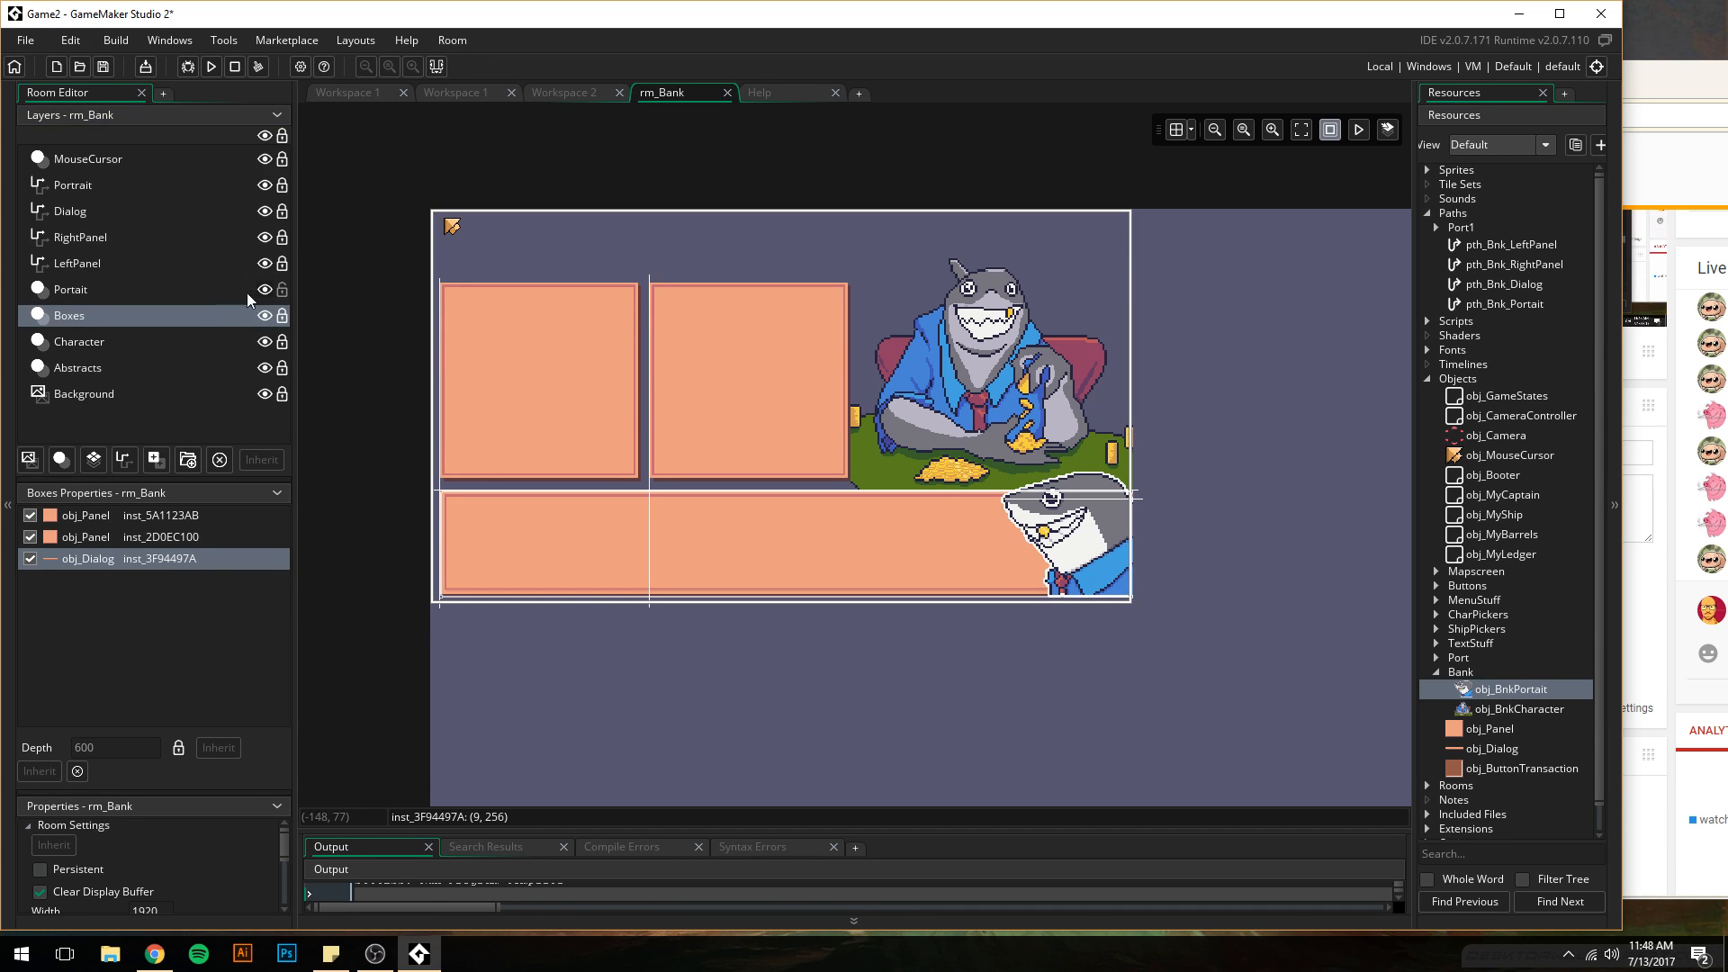
left_click(251, 293)
left_click(1096, 527)
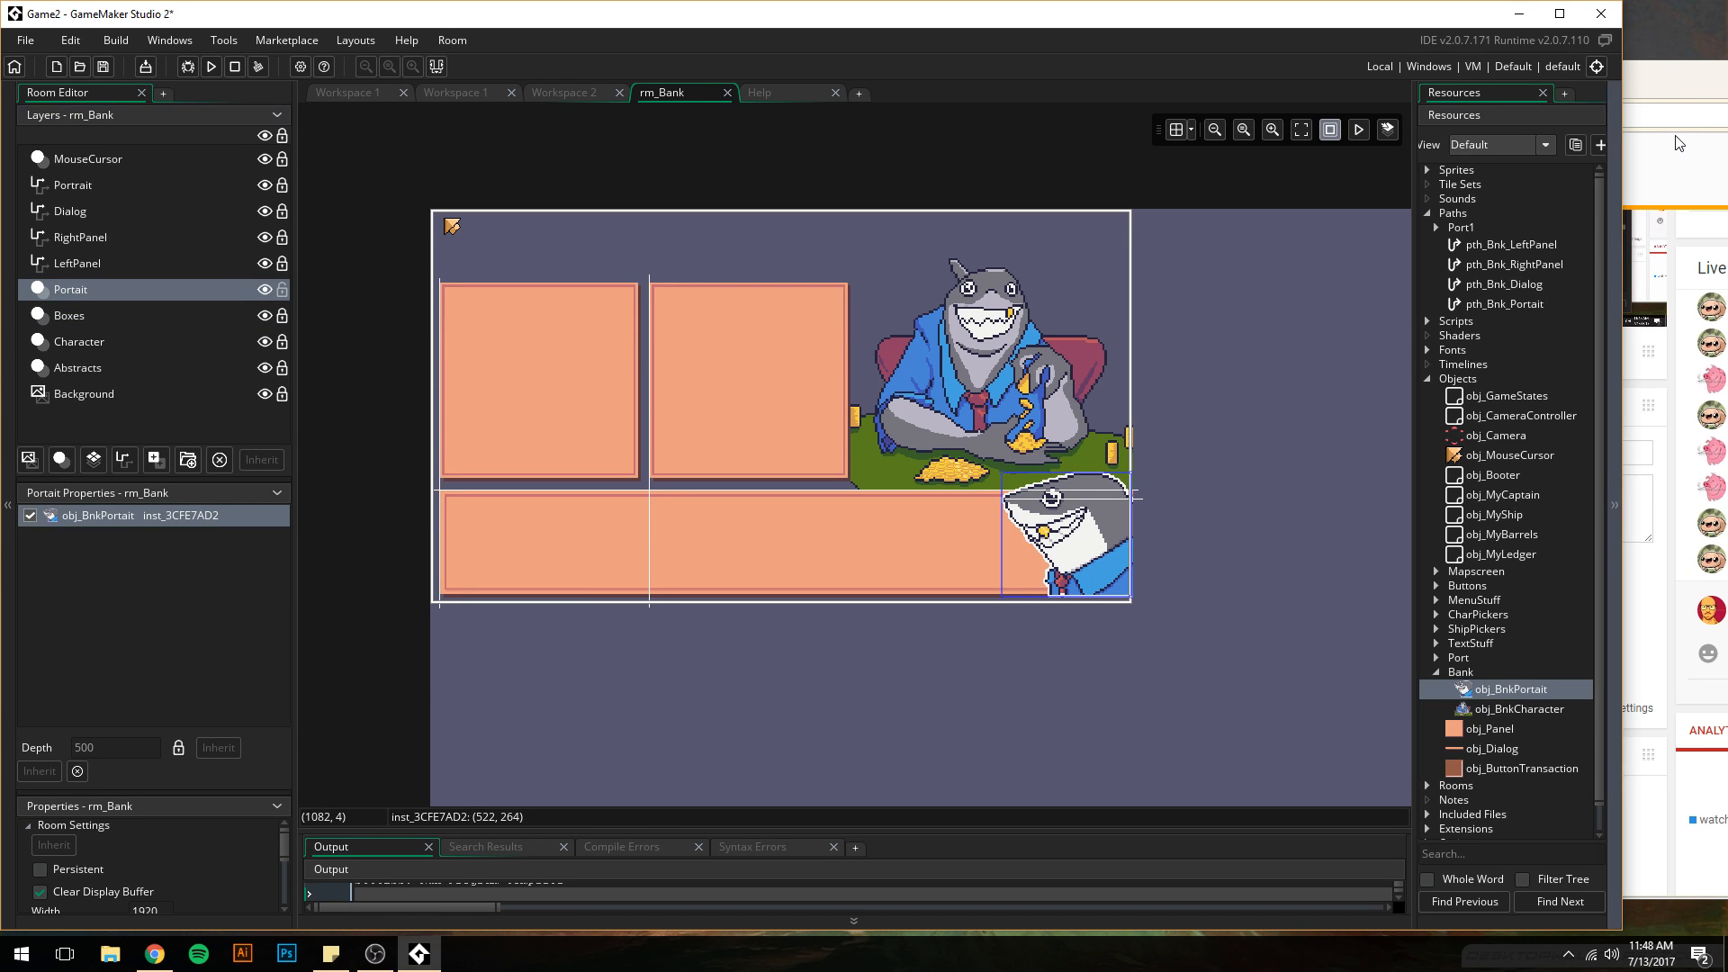
- Switch to the YouTube Live Dashboard, read the recent live chat, reply "ya GJ", and move the browser window aside
left_click_drag(1693, 90, 1145, 79)
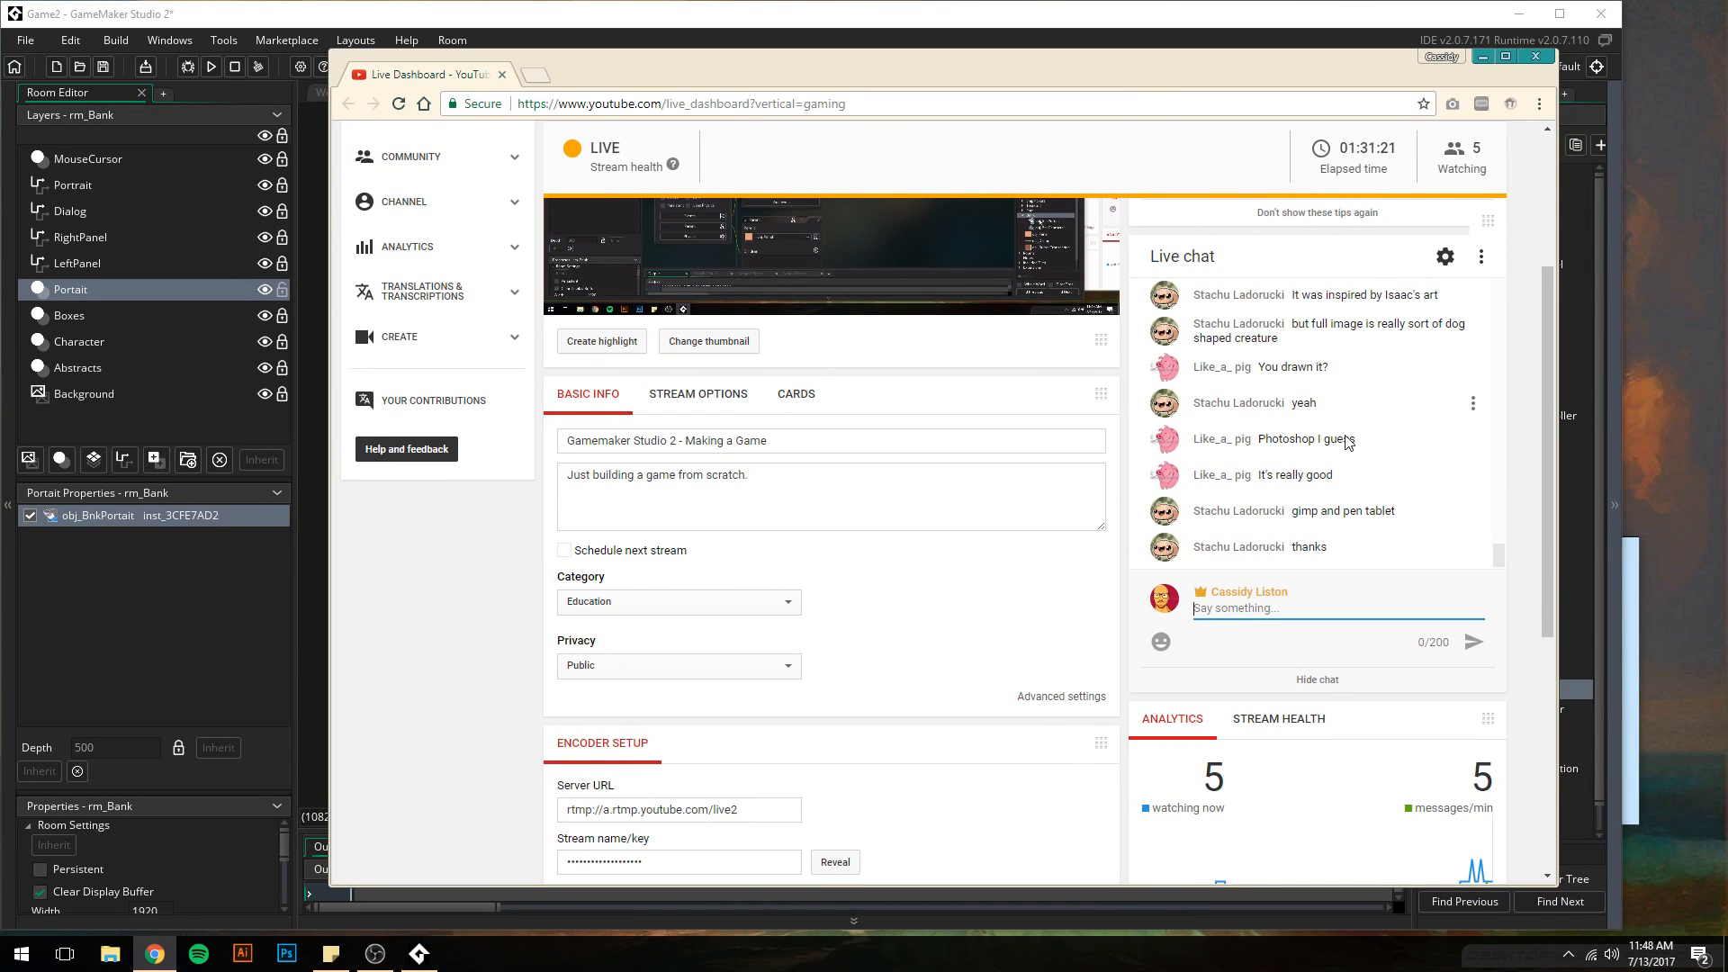
scroll(1294, 419, "up", 2)
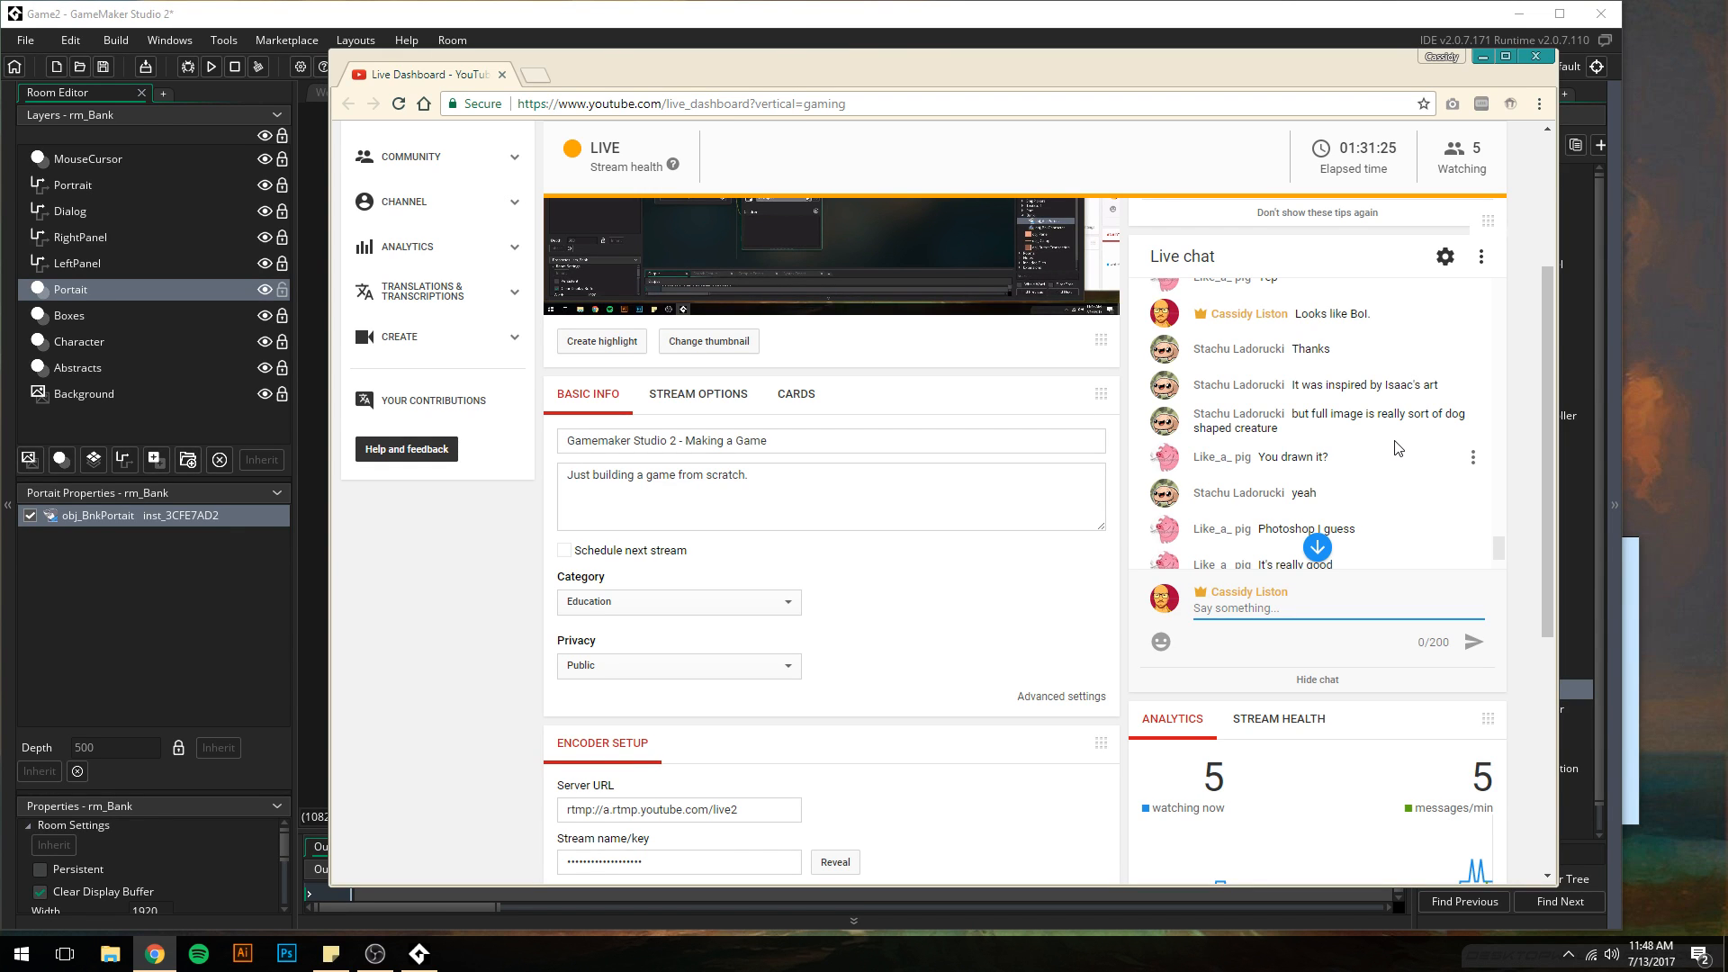
scroll(1394, 451, "down", 2)
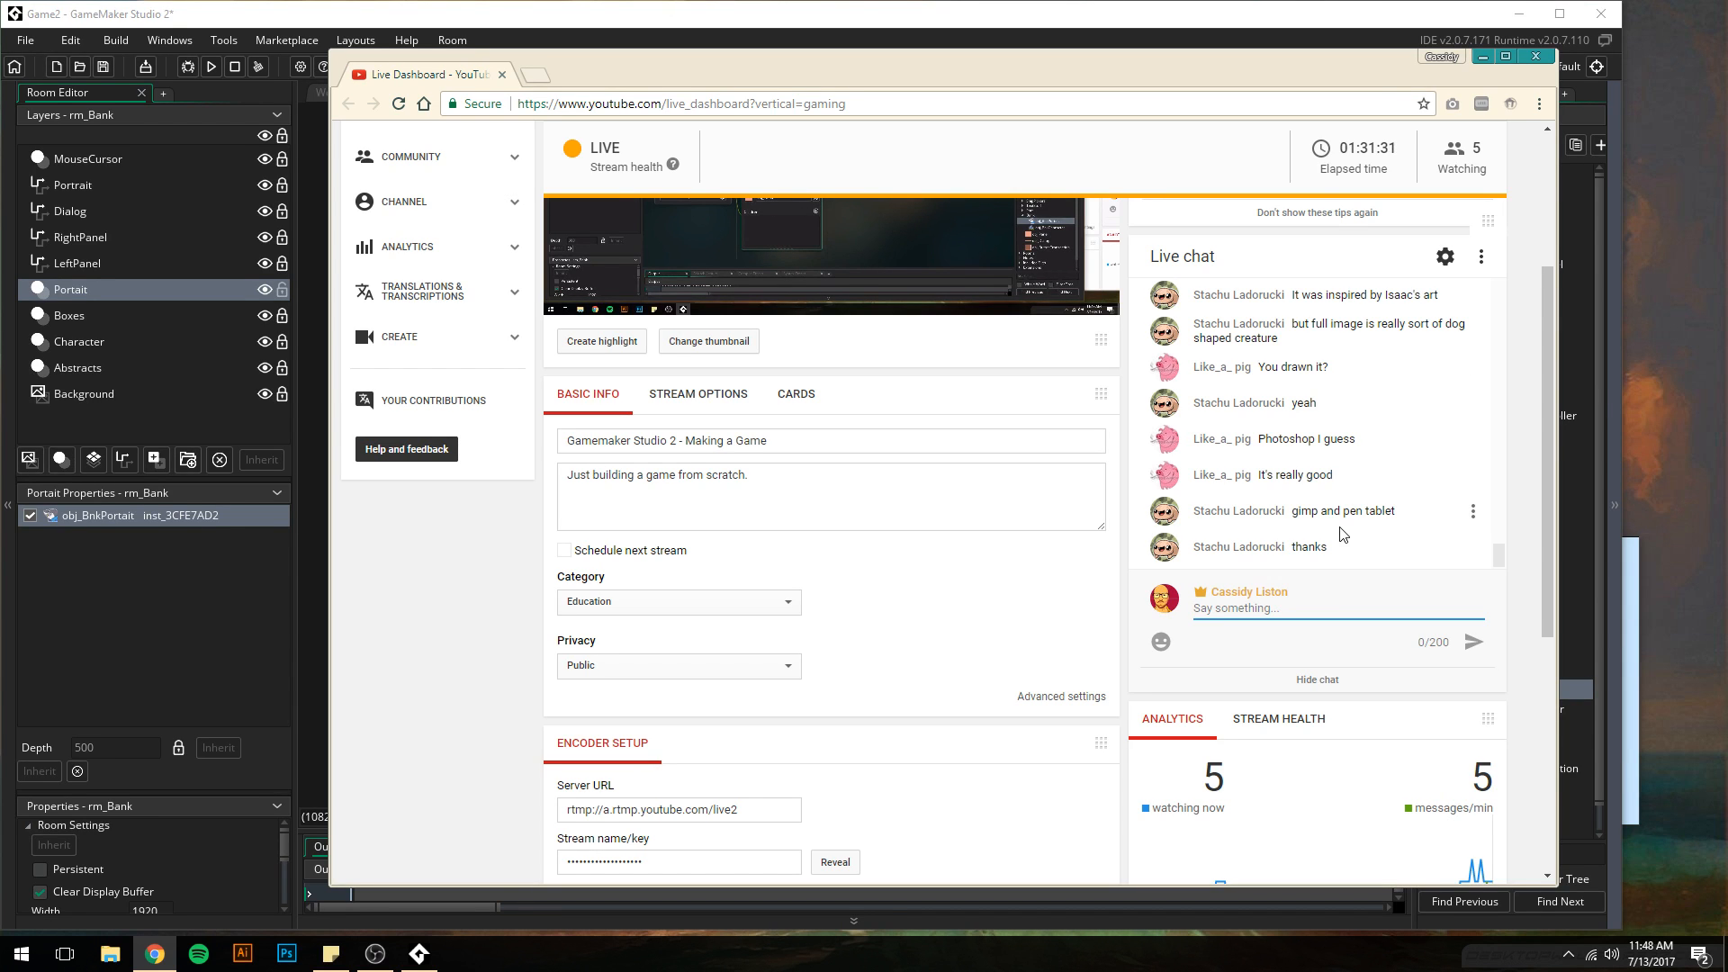
type("ya GJ")
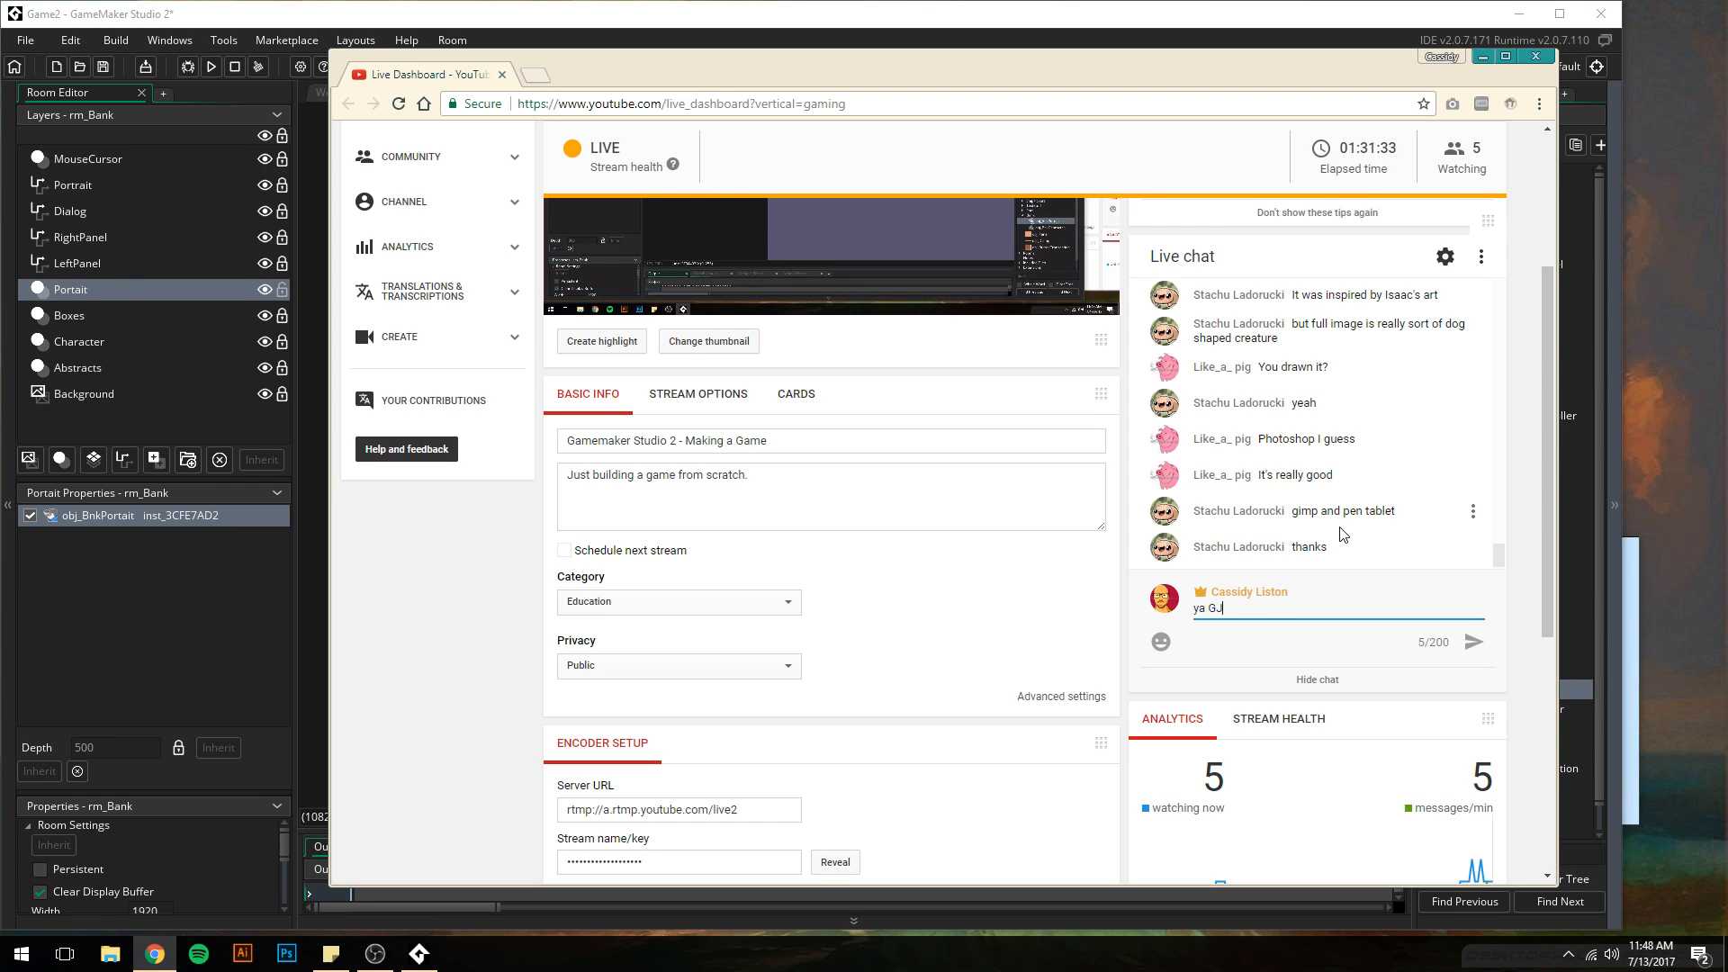
key("Return")
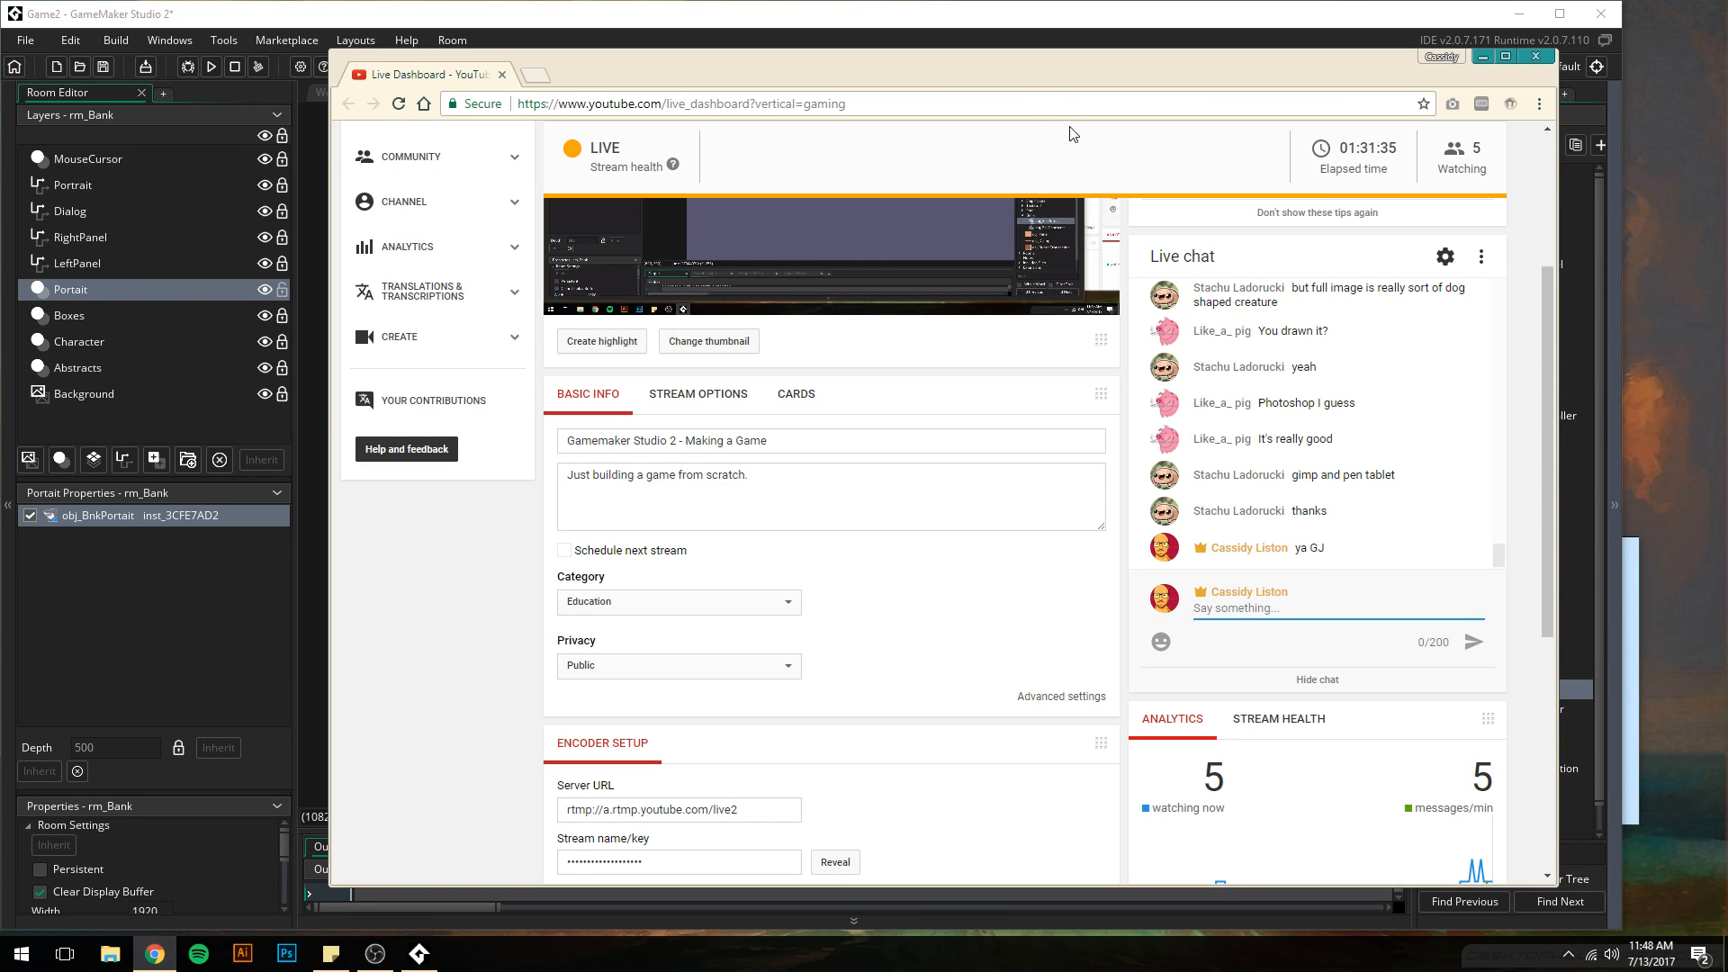
left_click_drag(1032, 87, 1548, 100)
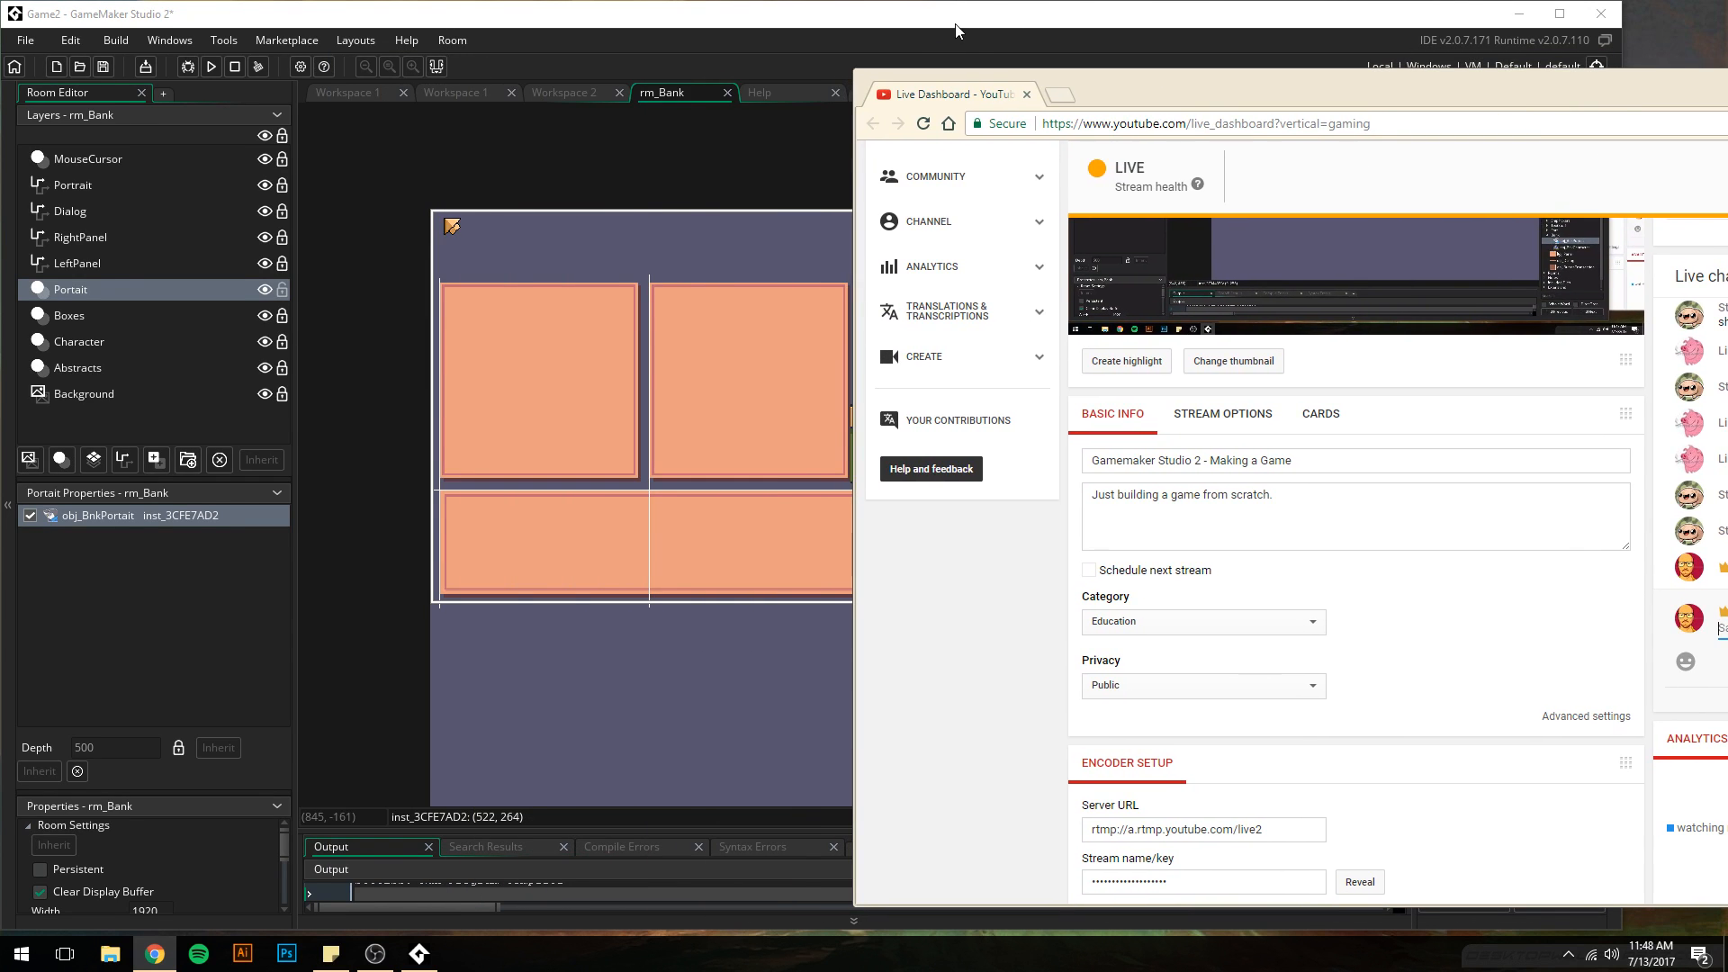
- Open the Creation Code of the obj_BnkPortait instance in rm_Bank and enter "myPath = pth_Bnk_Portait;"
left_click(905, 393)
double_click(1078, 541)
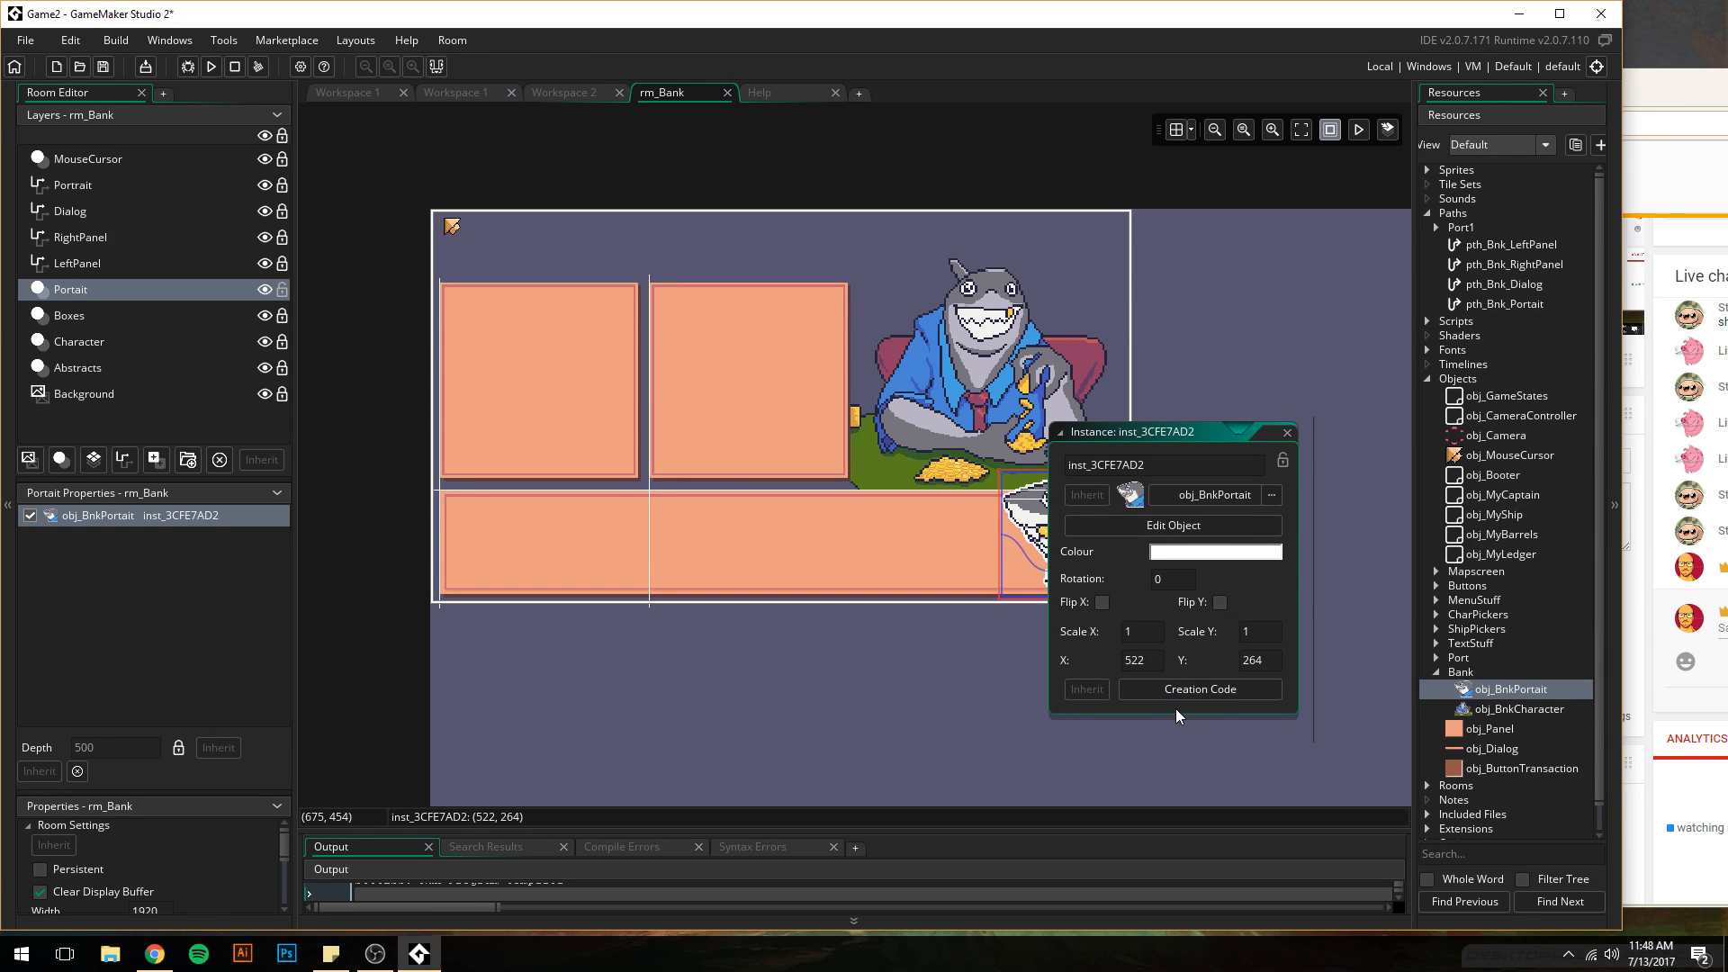
left_click(1196, 689)
type("myPat")
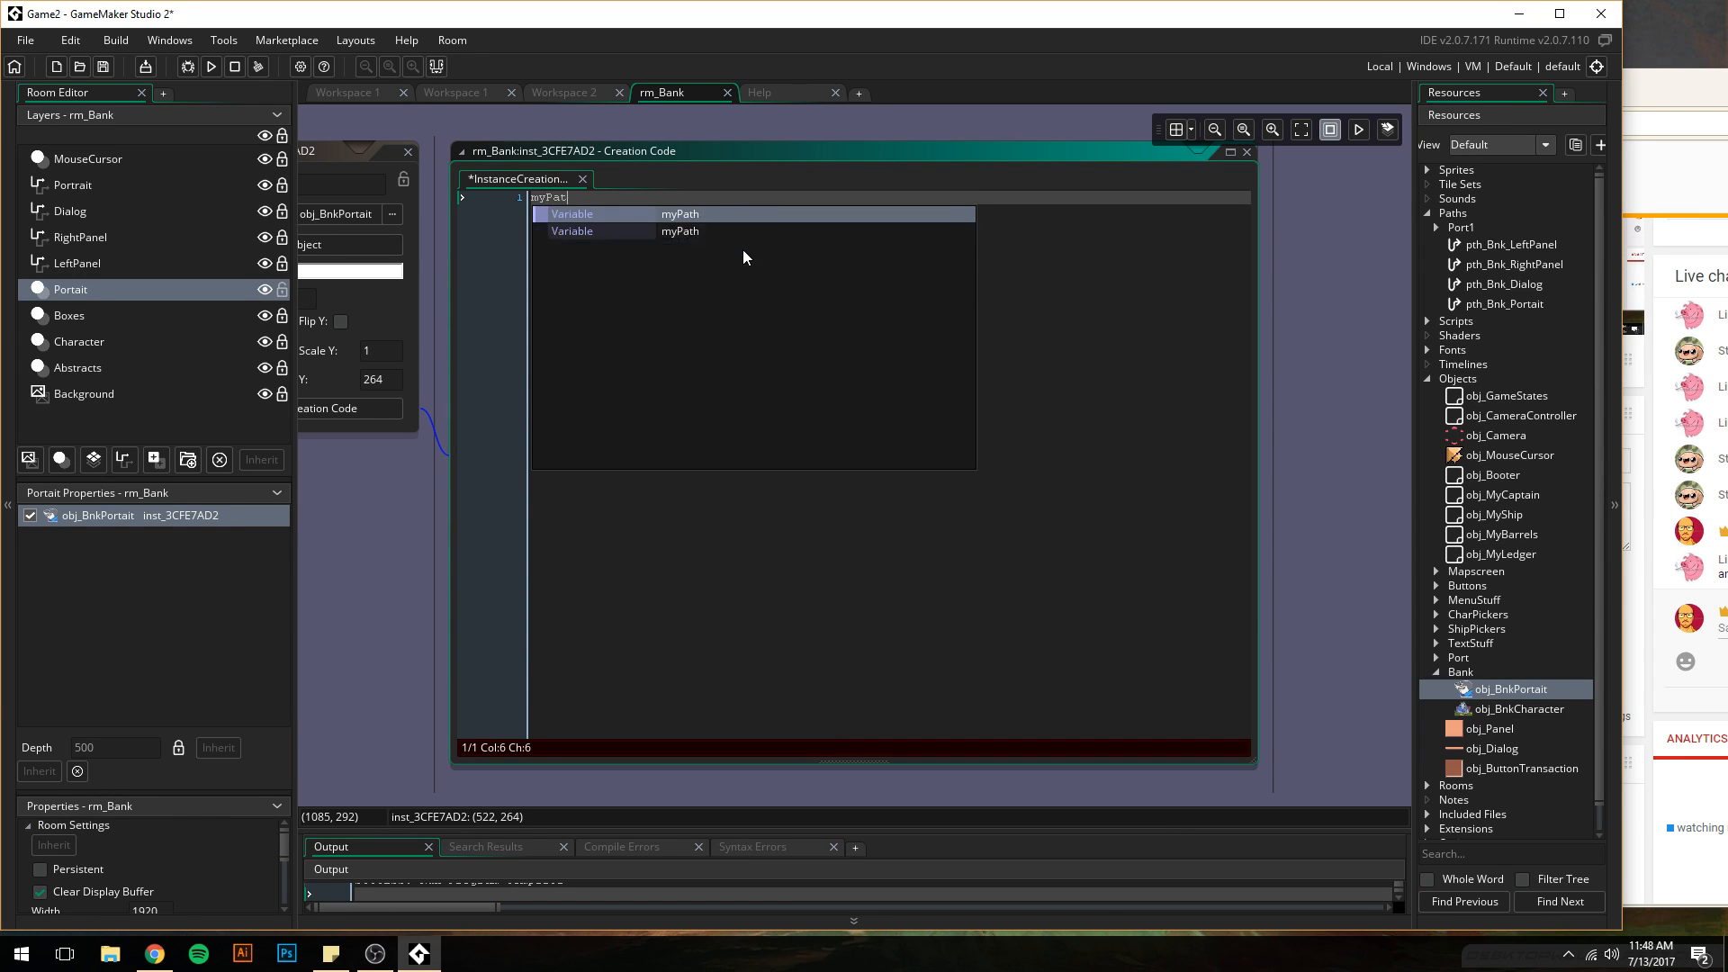
type("h = ")
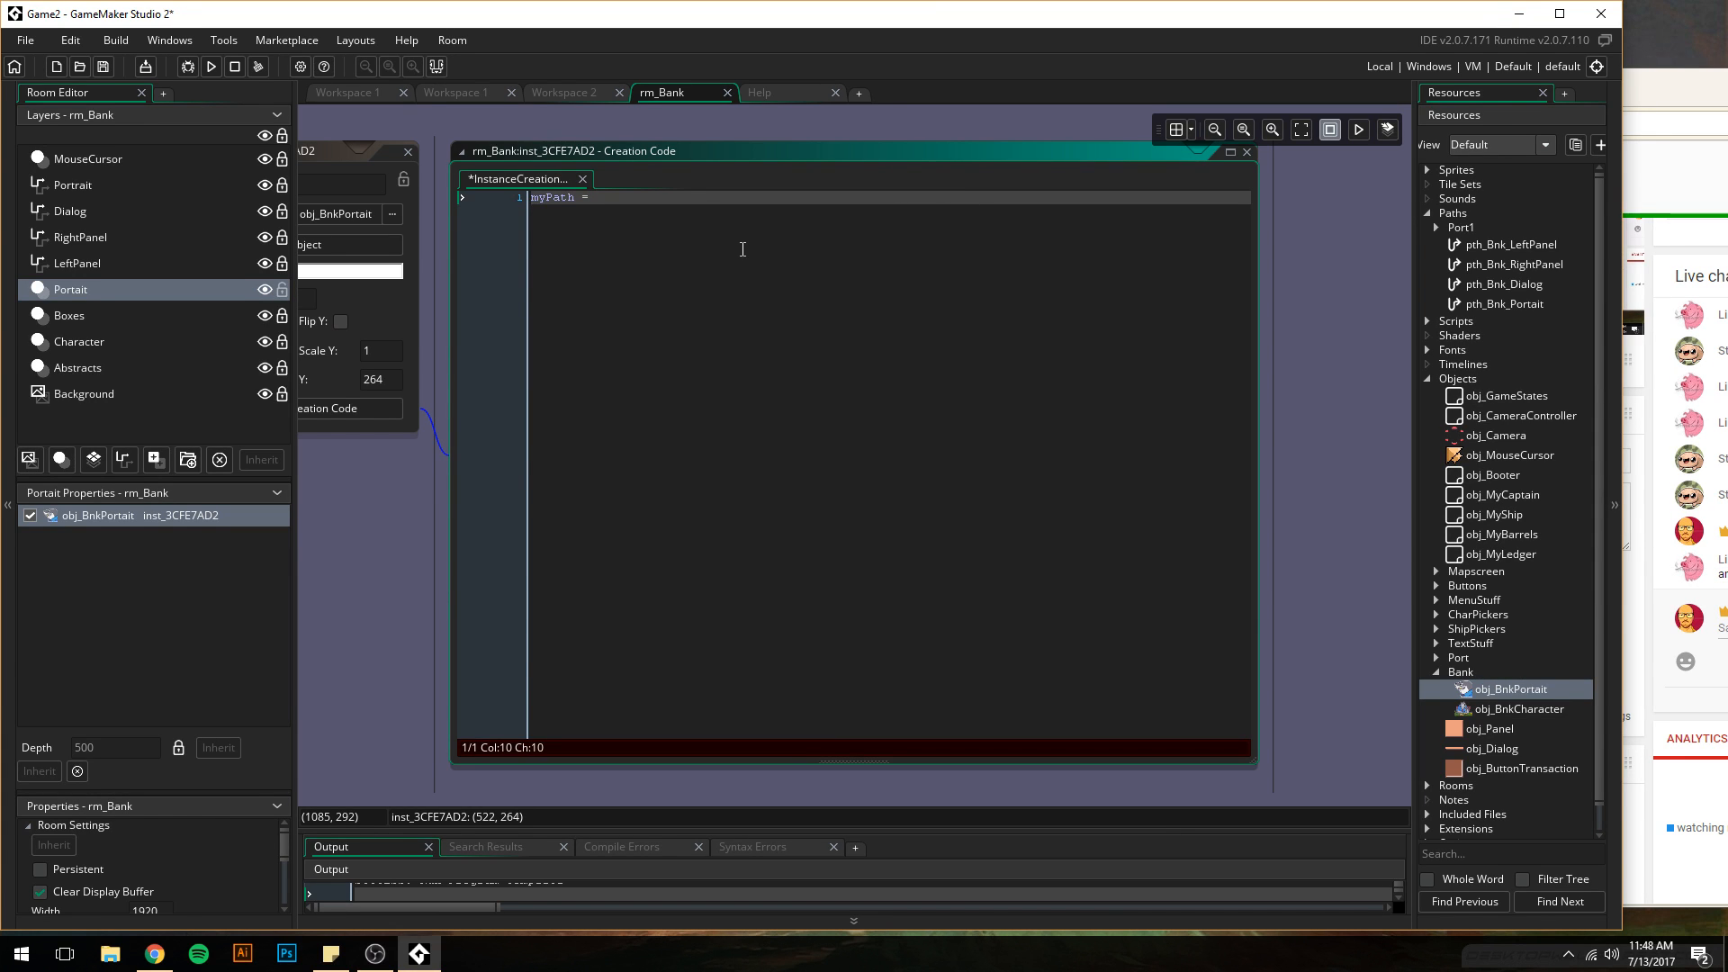
type("pth_")
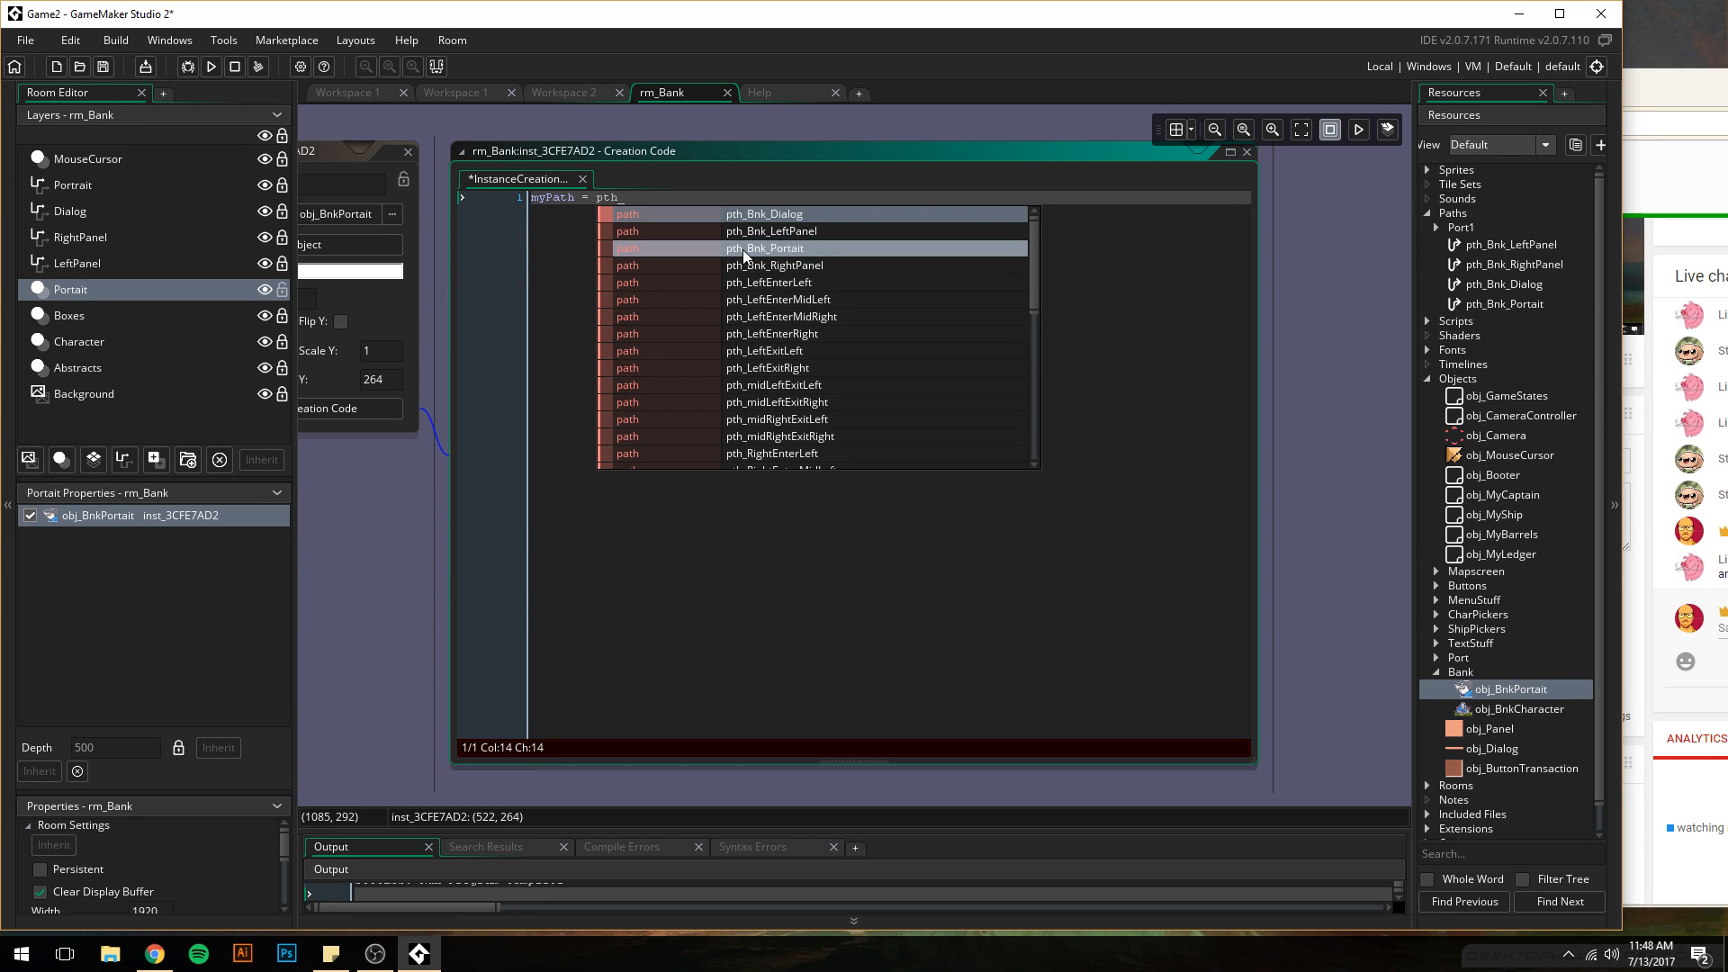
key("Down")
key("Down")
key("Return")
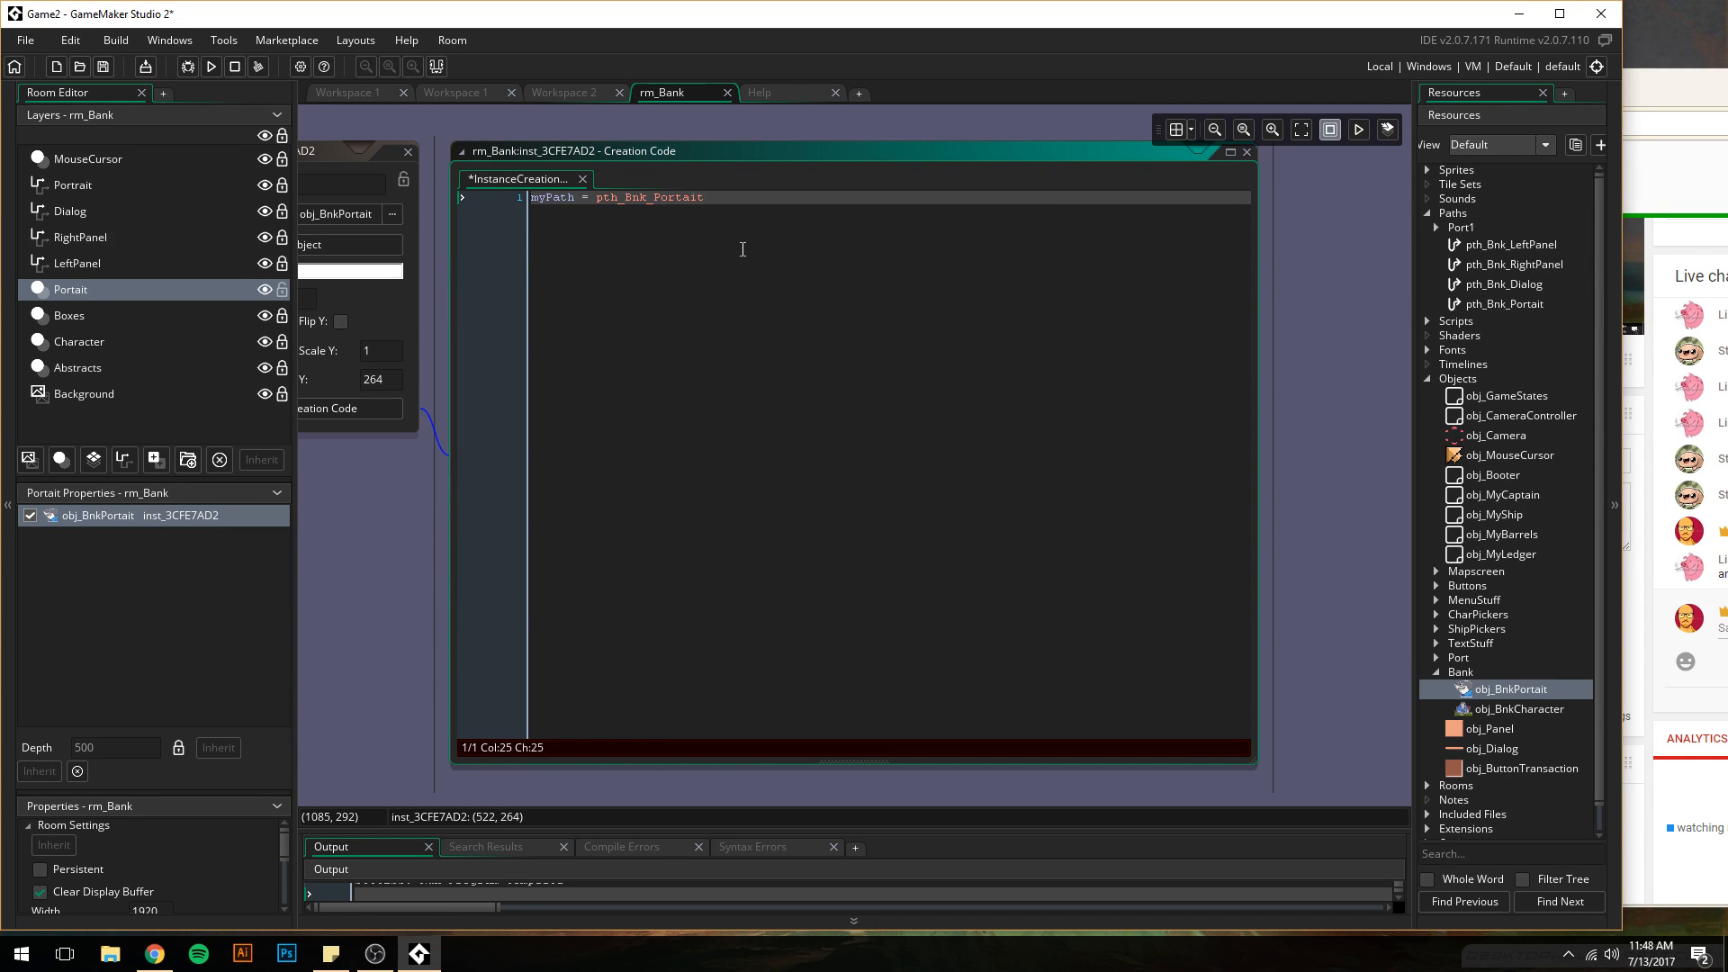
type(";")
- Add "myTicks = 60;" as the second line of the portrait instance's Creation Code
key("Return")
type("myTicks")
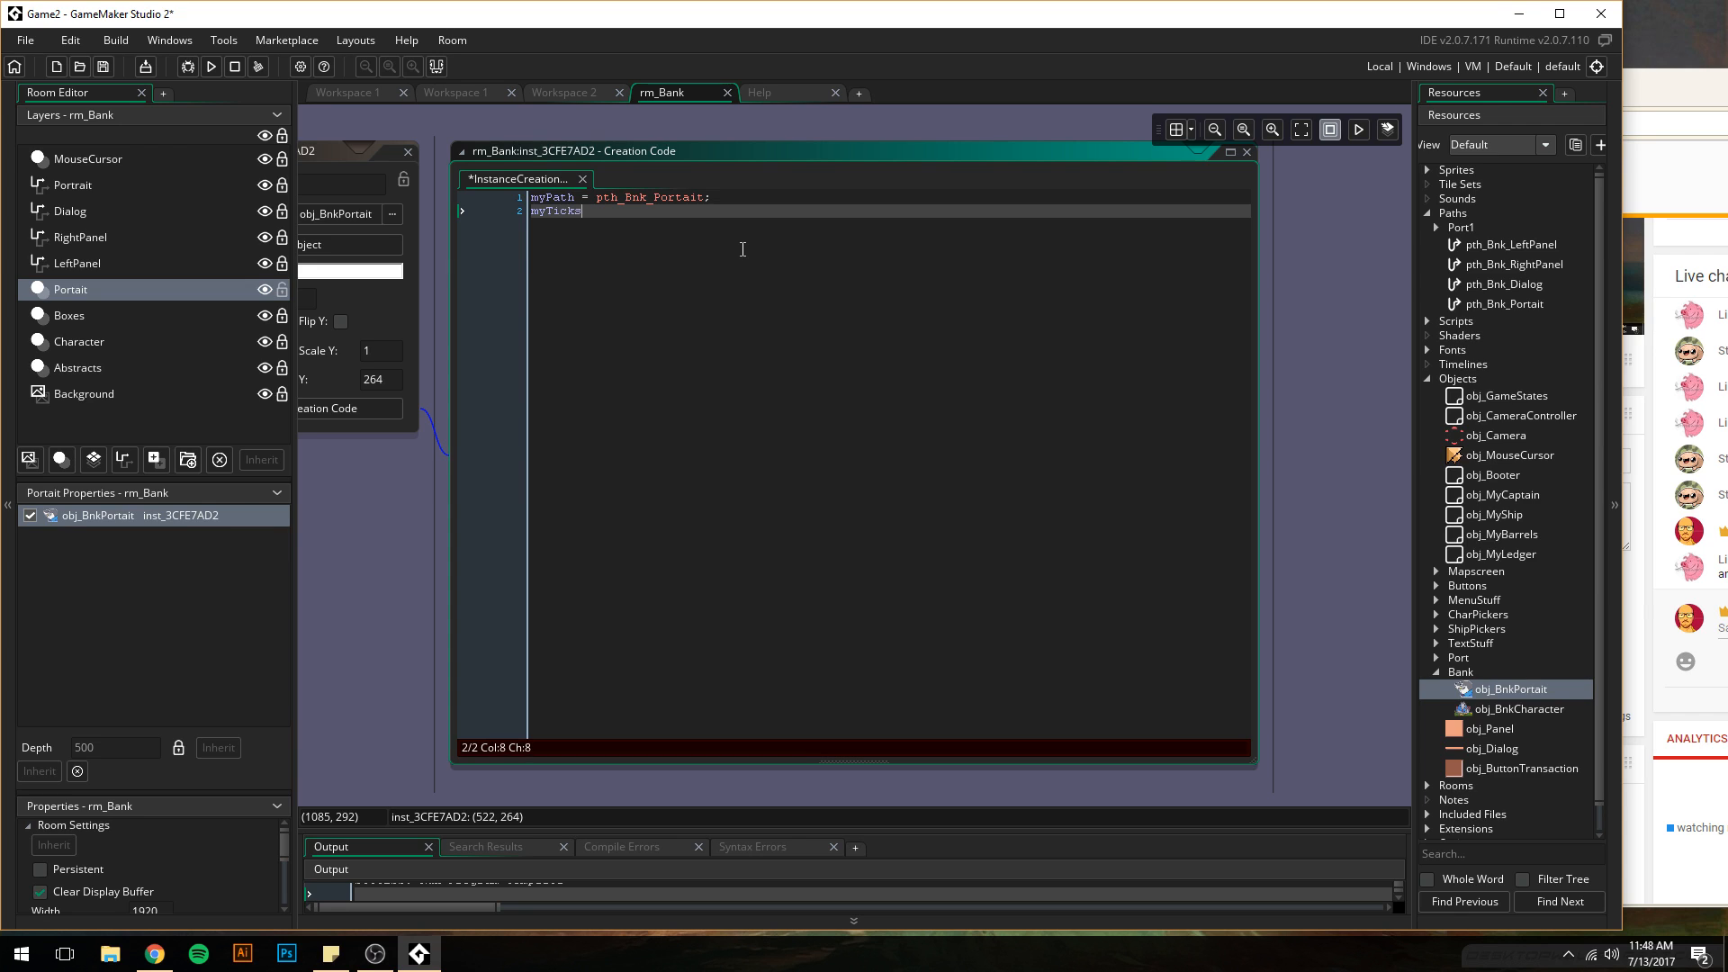
type(" = 60;")
- Return to the first workspace and add an Alarm 0 event to obj_BnkPortait
left_click(358, 99)
left_click(682, 524)
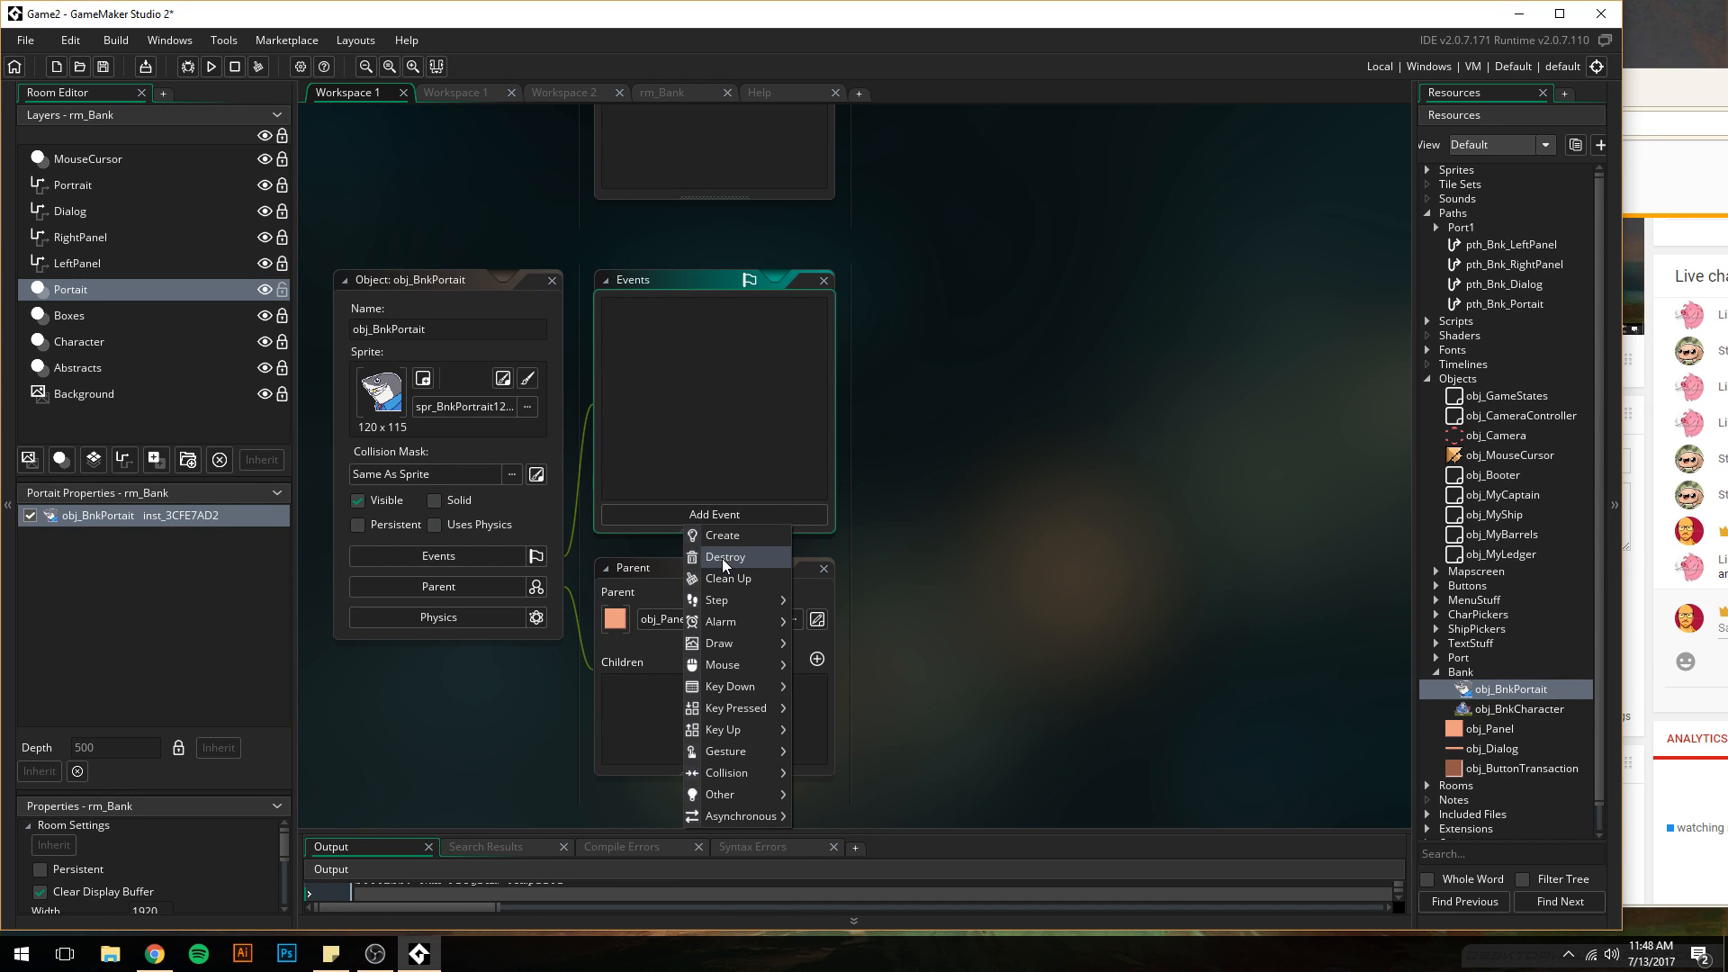
middle_click_drag(963, 256, 923, 816)
middle_click_drag(937, 306, 878, 720)
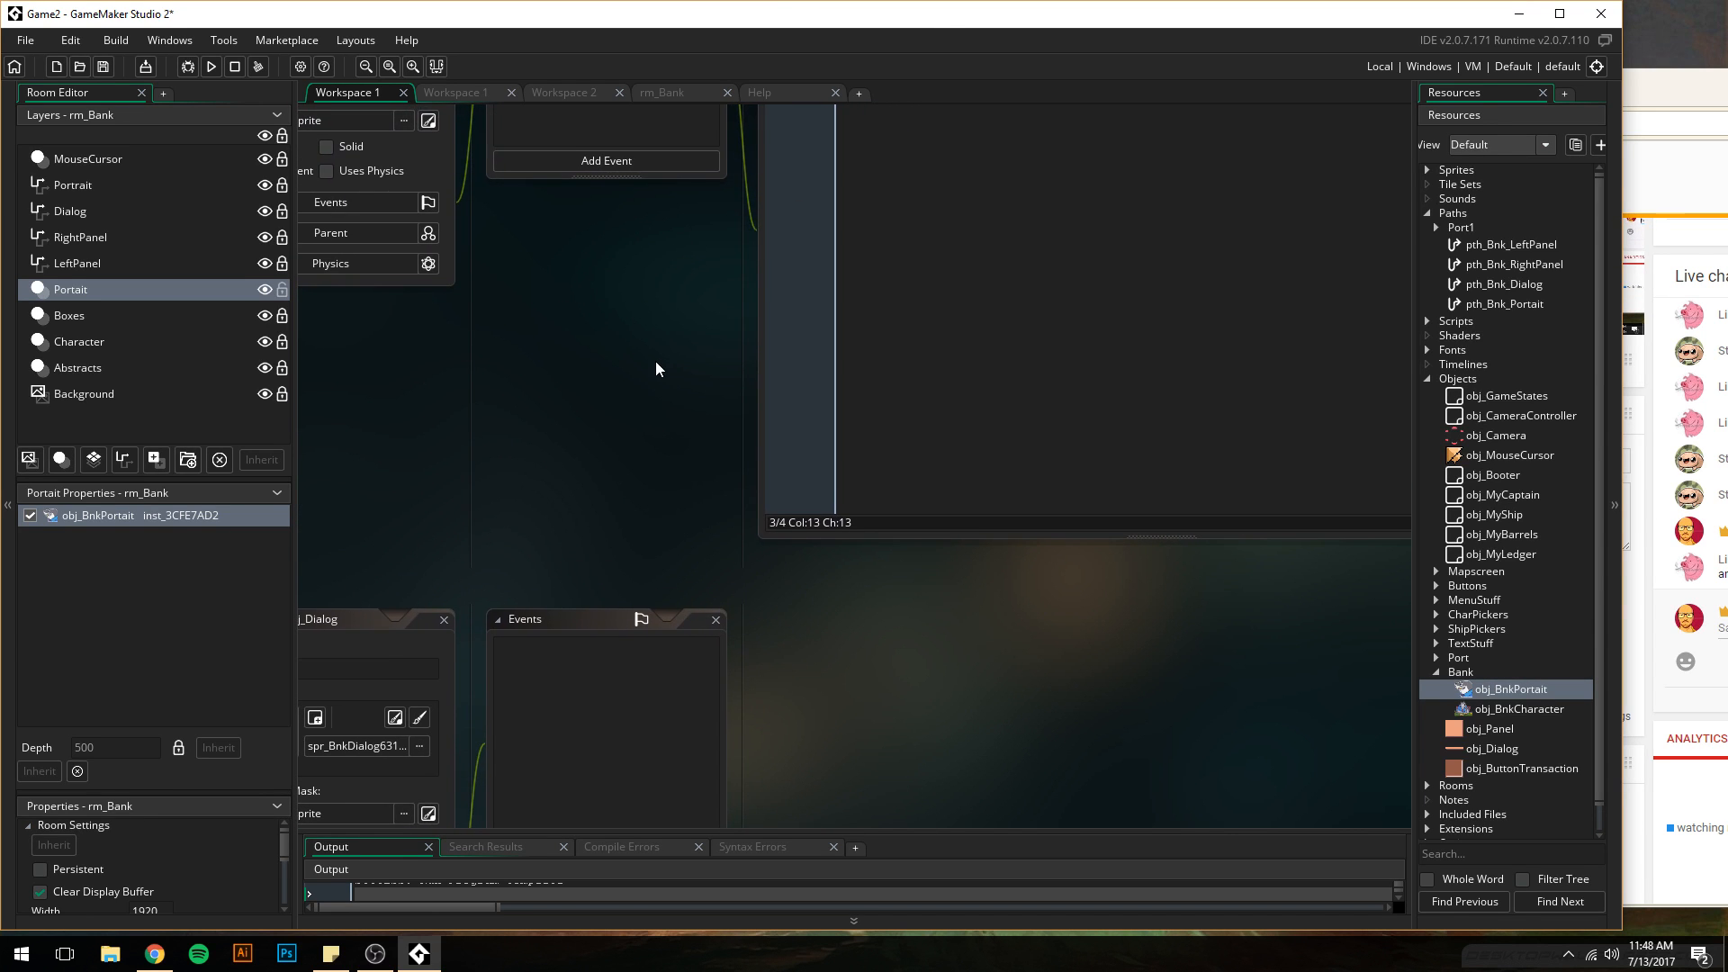
middle_click_drag(655, 358, 653, 593)
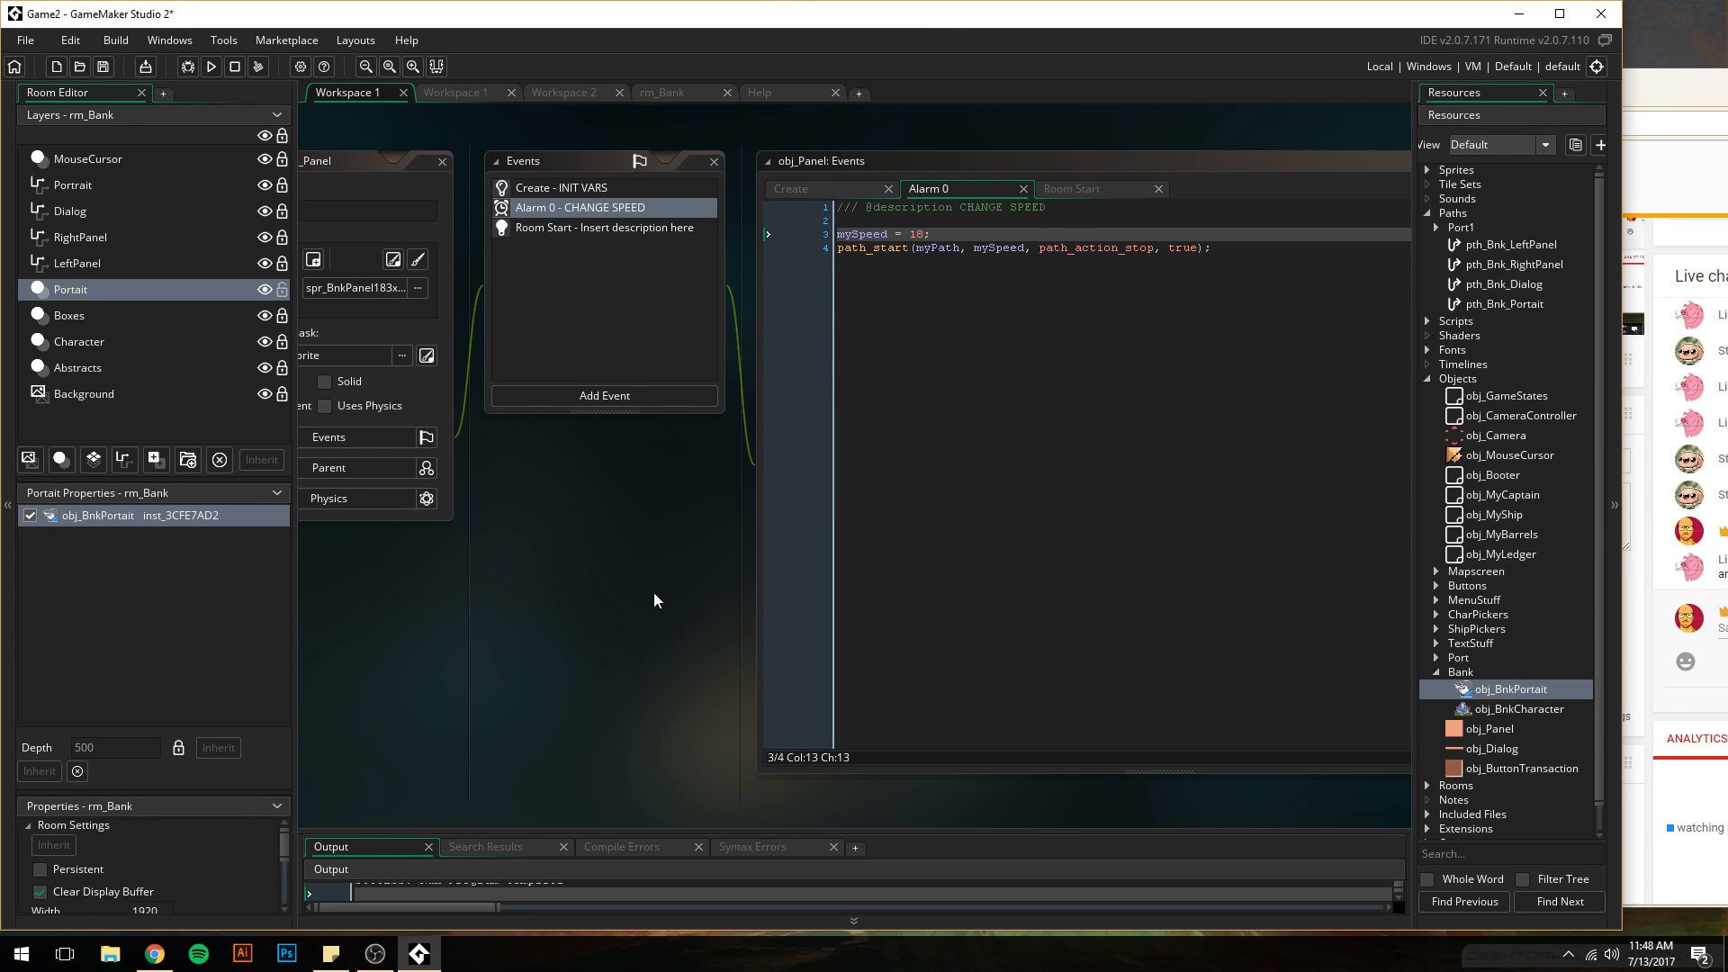
middle_click_drag(654, 592, 656, 154)
middle_click_drag(819, 463, 958, 235)
left_click(728, 552)
left_click(726, 556)
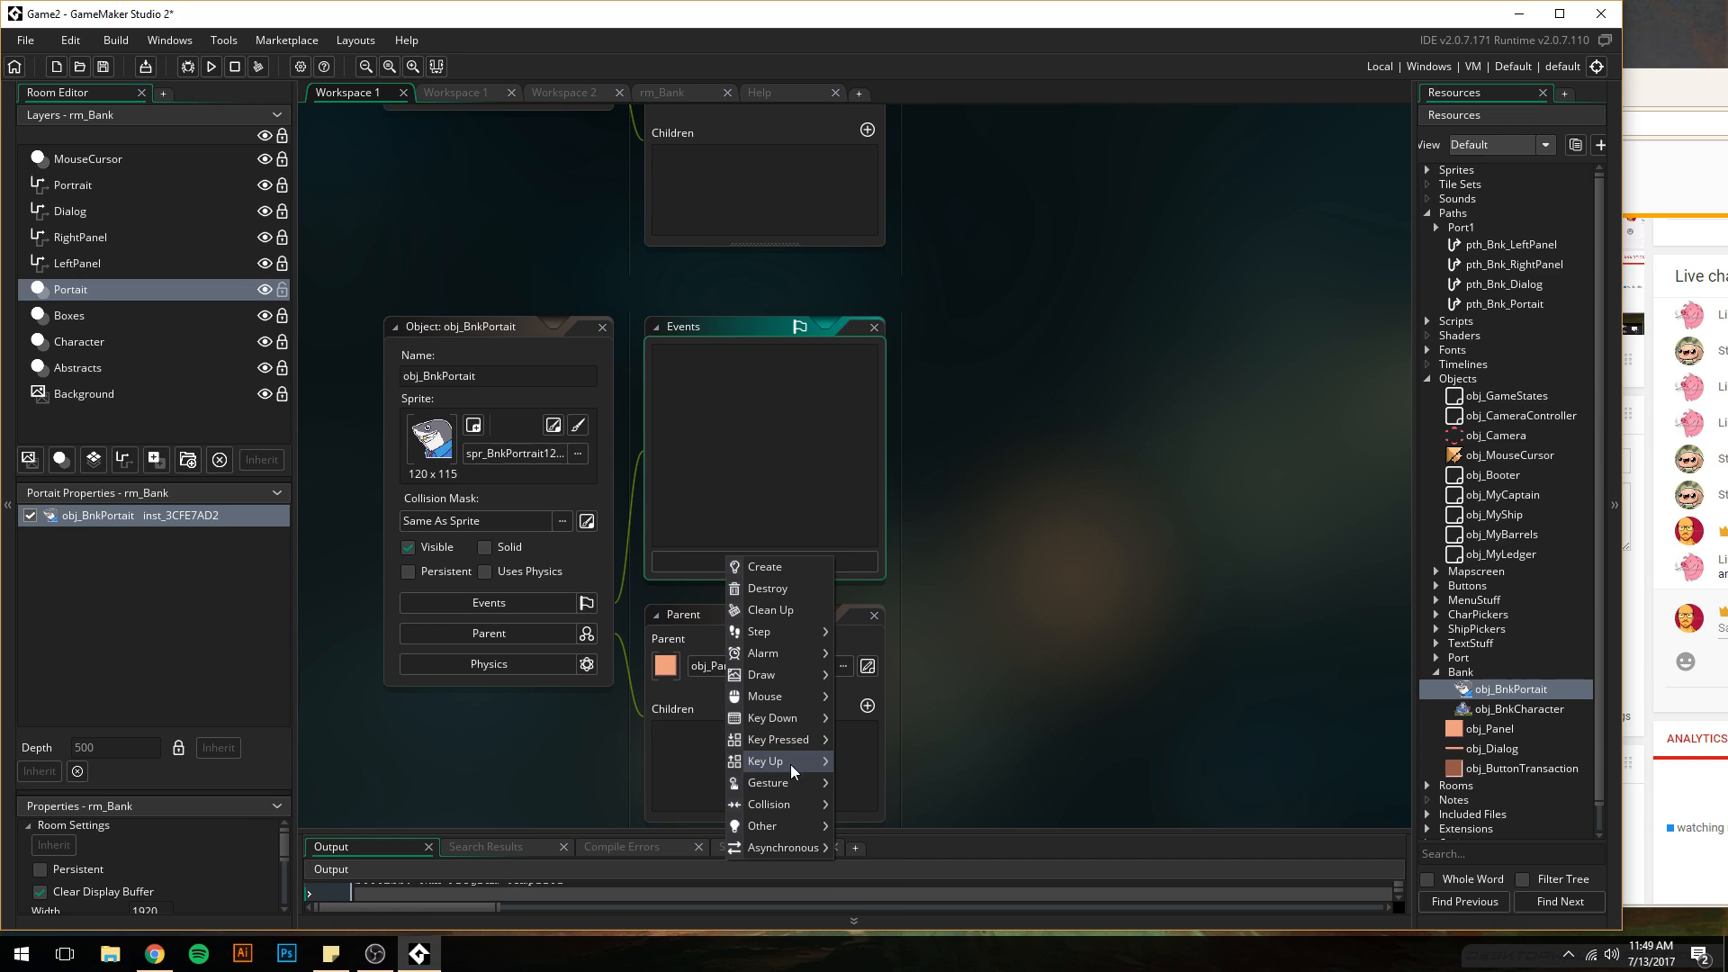
mouse_move(794, 784)
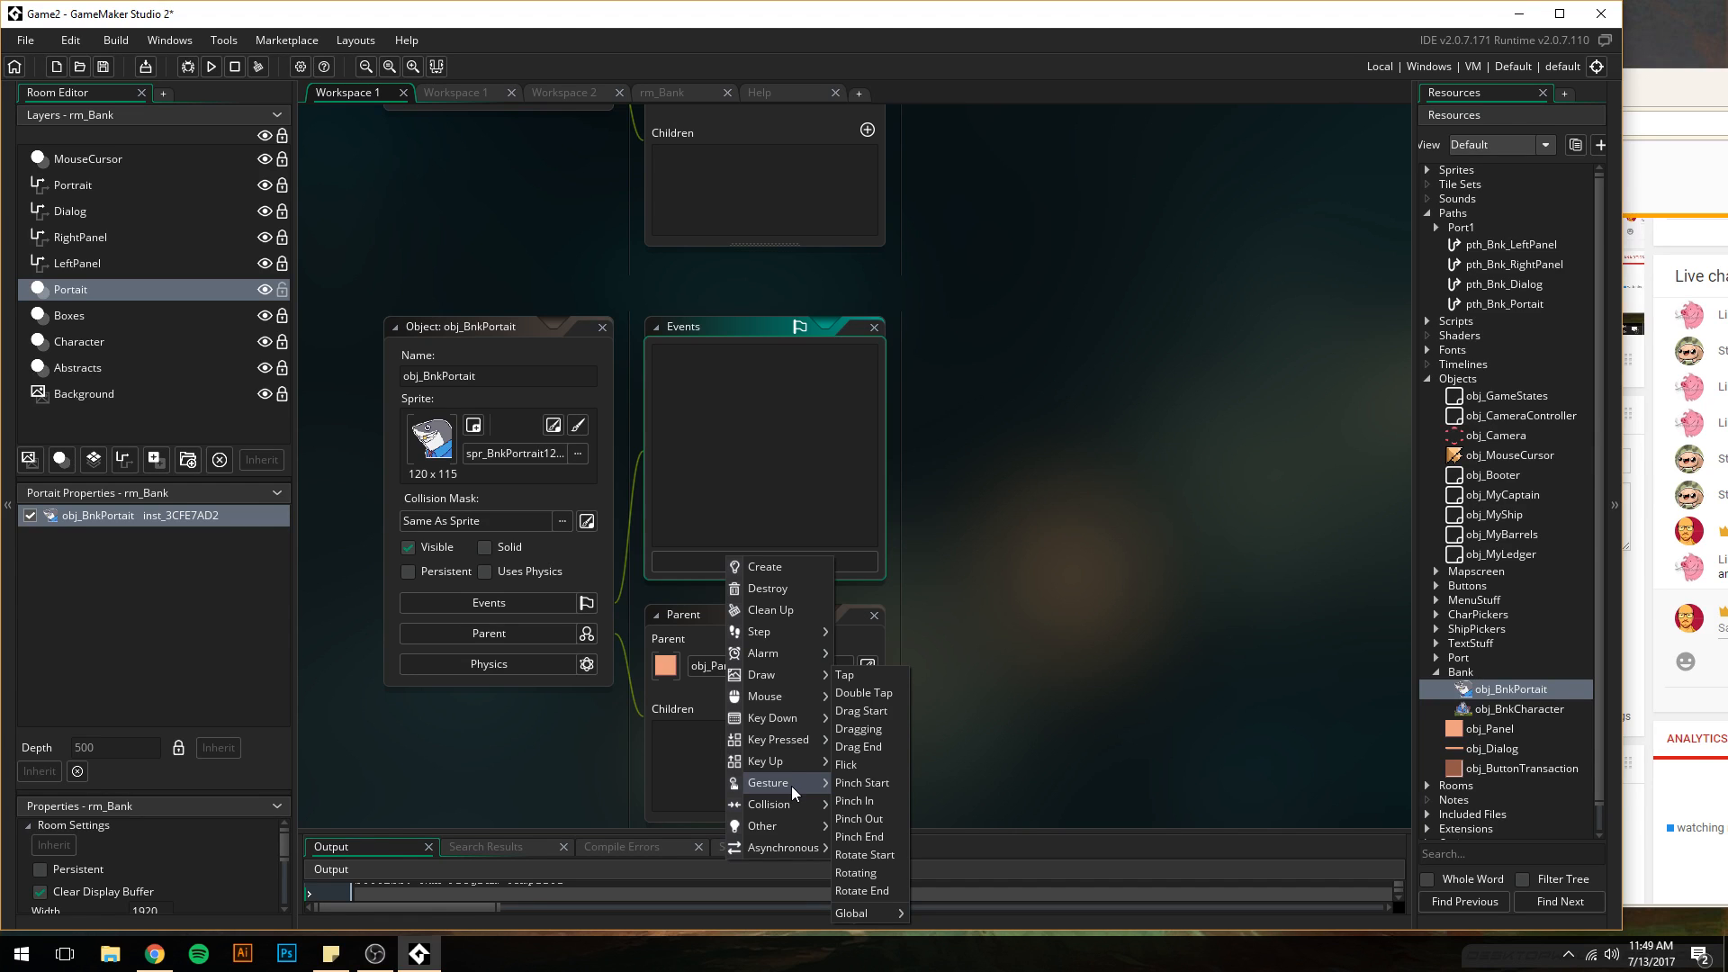
mouse_move(776, 660)
left_click(867, 657)
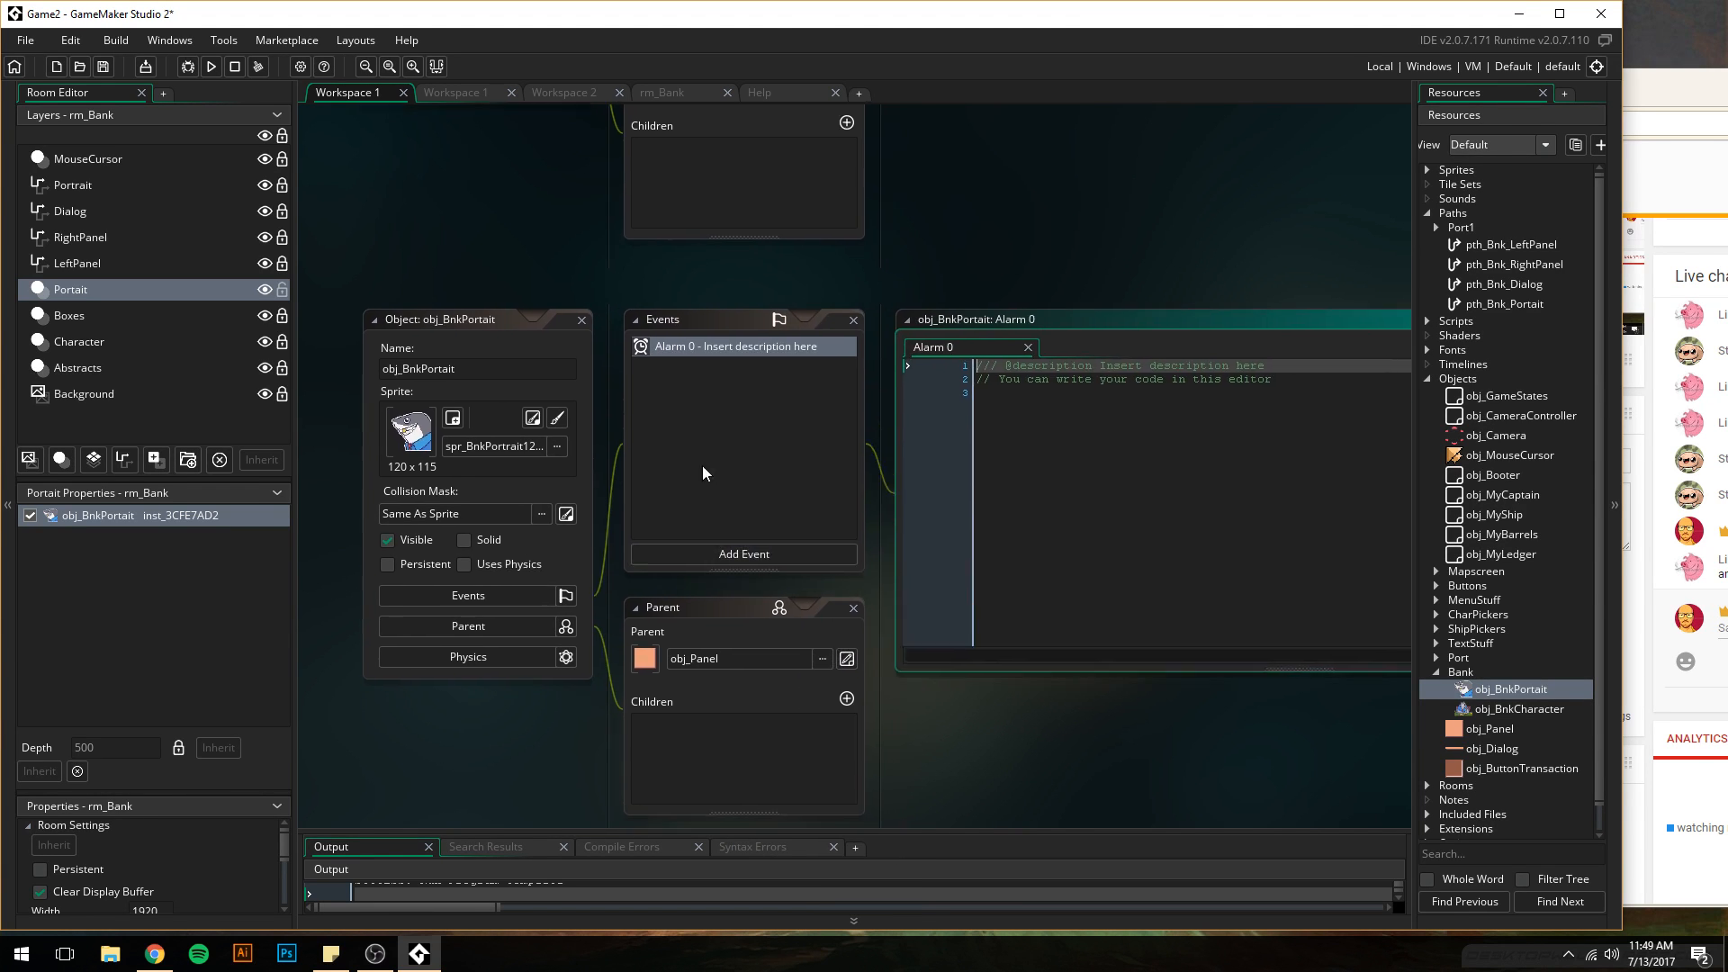
- Replace the Alarm 0 event's placeholder text with the description "SLOWER SPEED" and start a new line below it
left_click_drag(953, 213, 783, 190)
type("SLOWER SPPED")
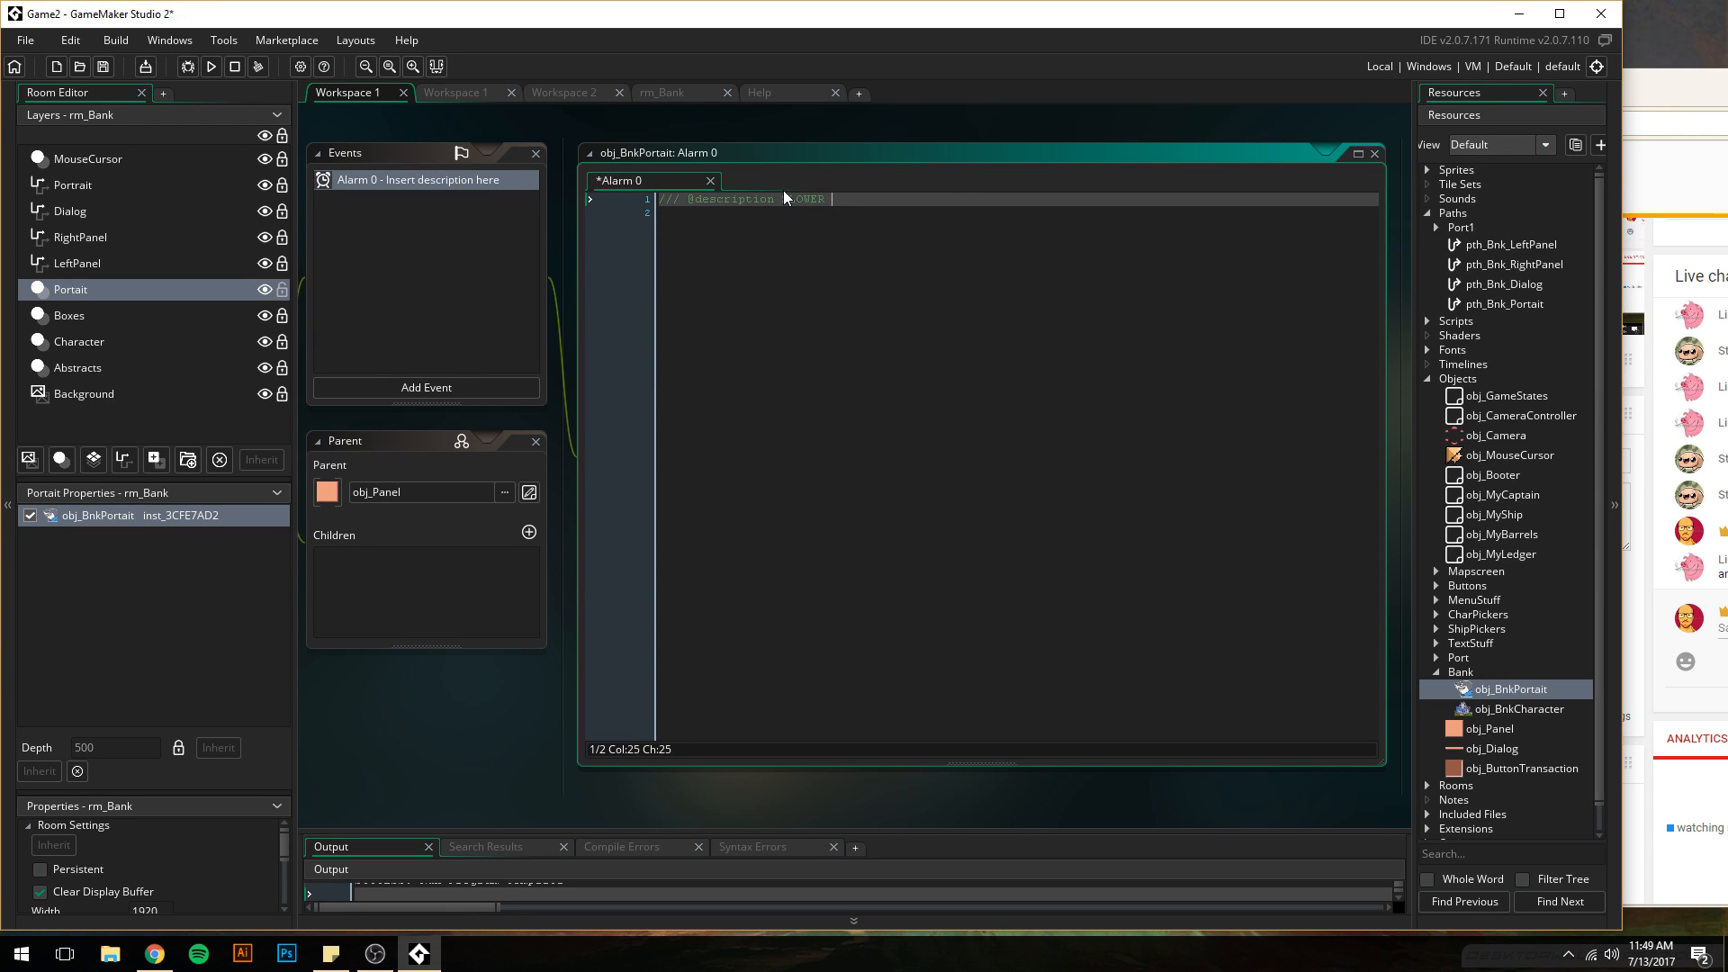
key("BackSpace")
key("BackSpace")
key("BackSpace")
type("EED")
key("Return")
type("event_")
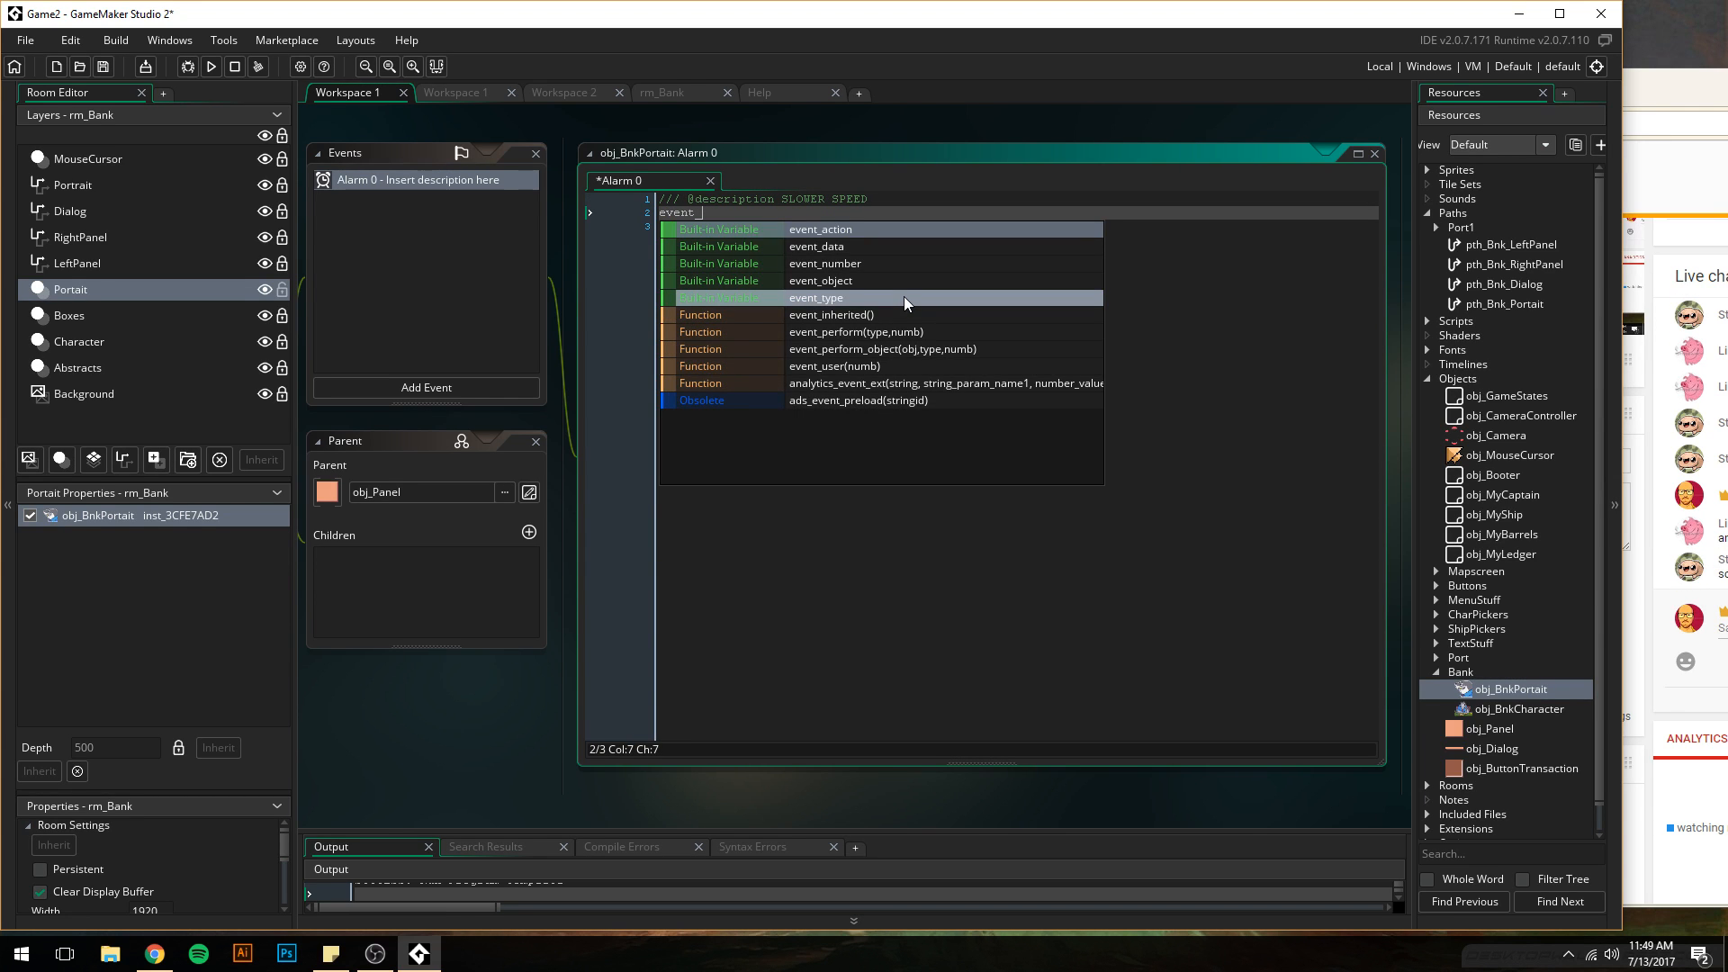
key("Down")
key("Down")
key("Down")
key("Down")
key("Down")
key("Return")
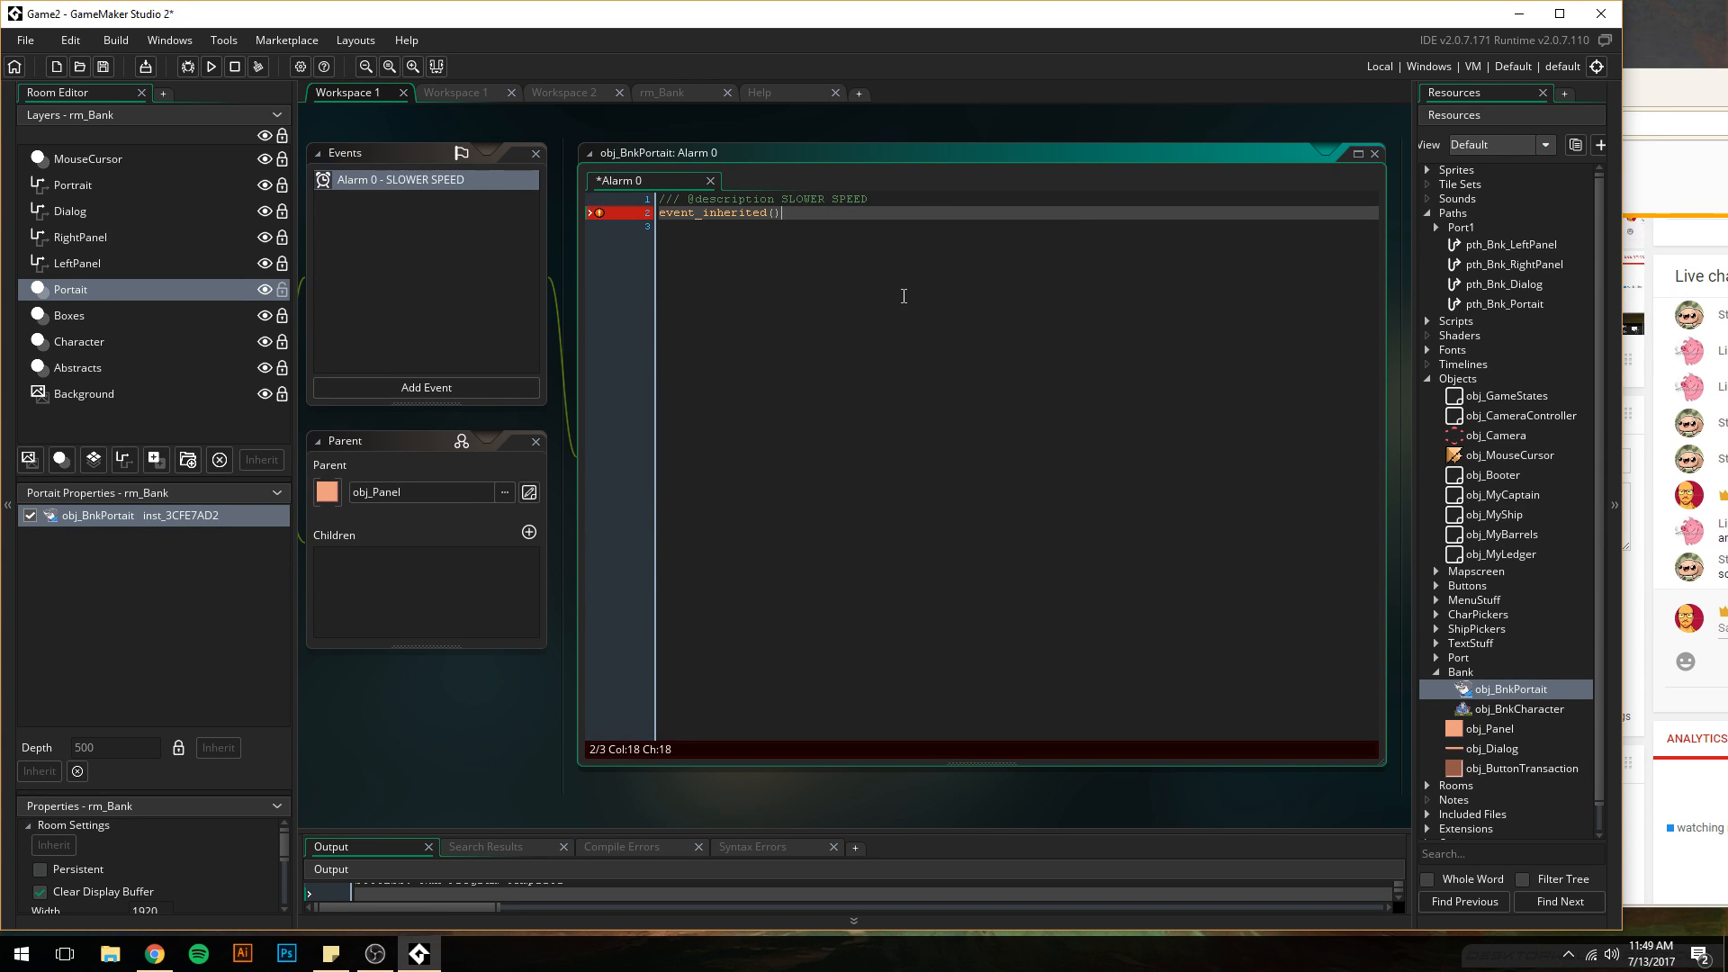
type(";")
key("Return")
key("Delete")
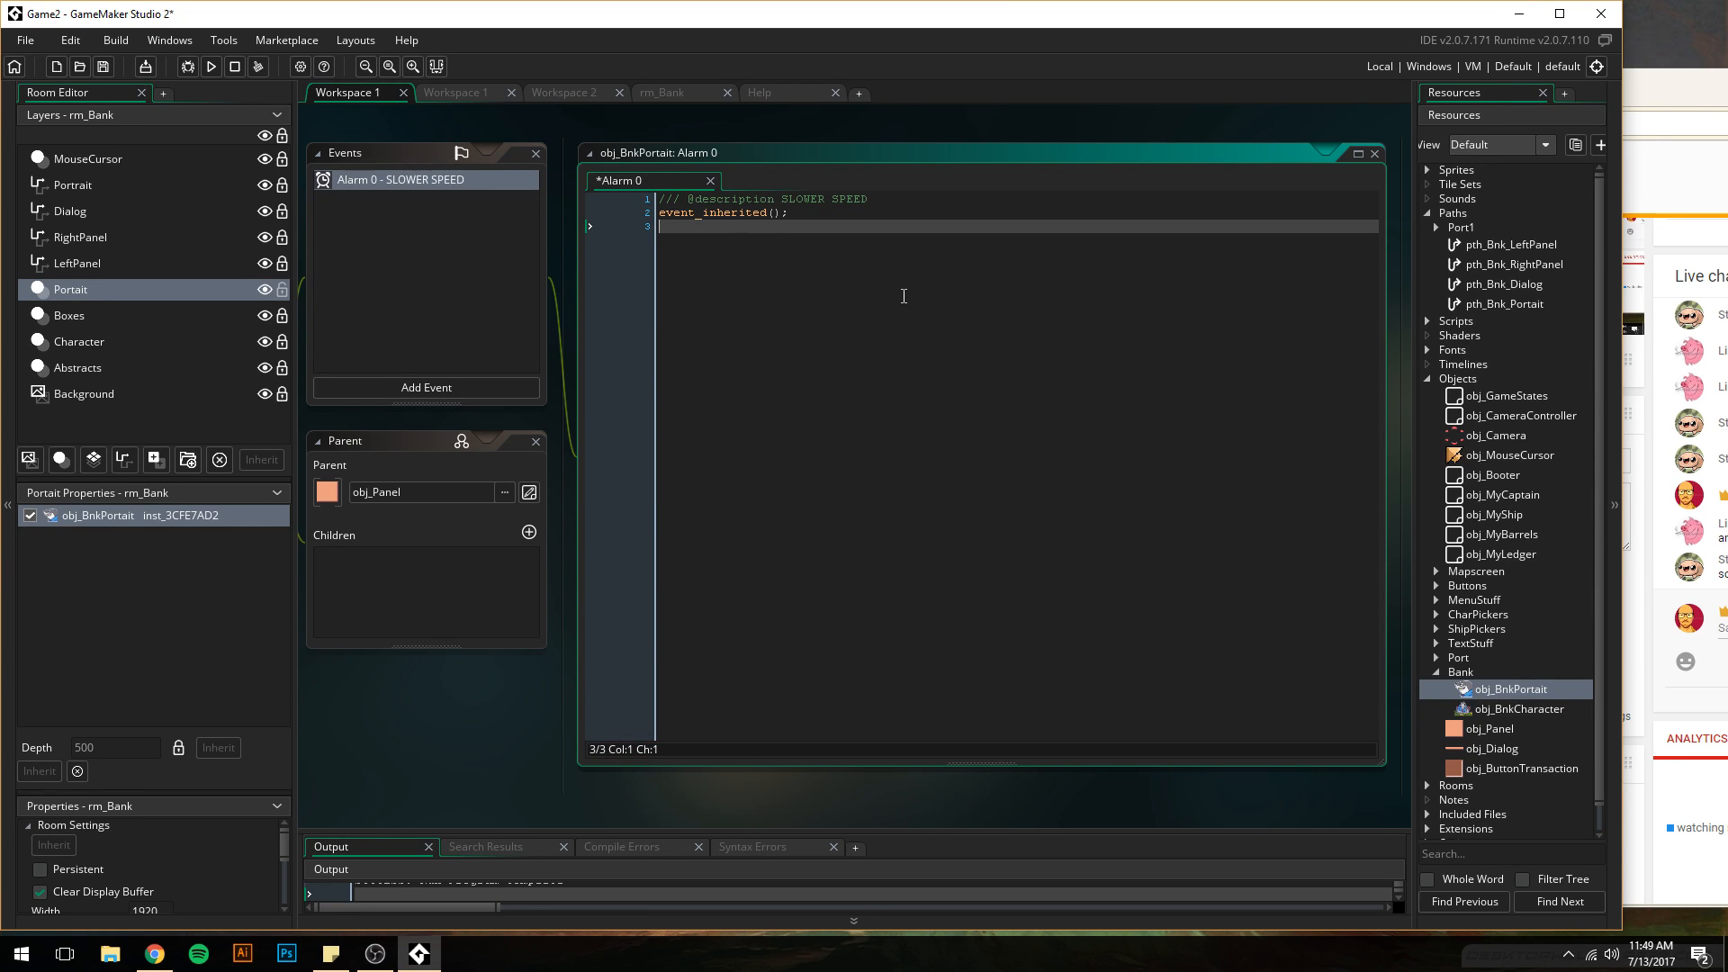
key("shift+Up")
key("Delete")
- Copy the mySpeed and path_start lines from obj_Panel's Alarm 0 into obj_BnkPortait's Alarm 0, and set mySpeed to 4 there
scroll(895, 266, "up", 14)
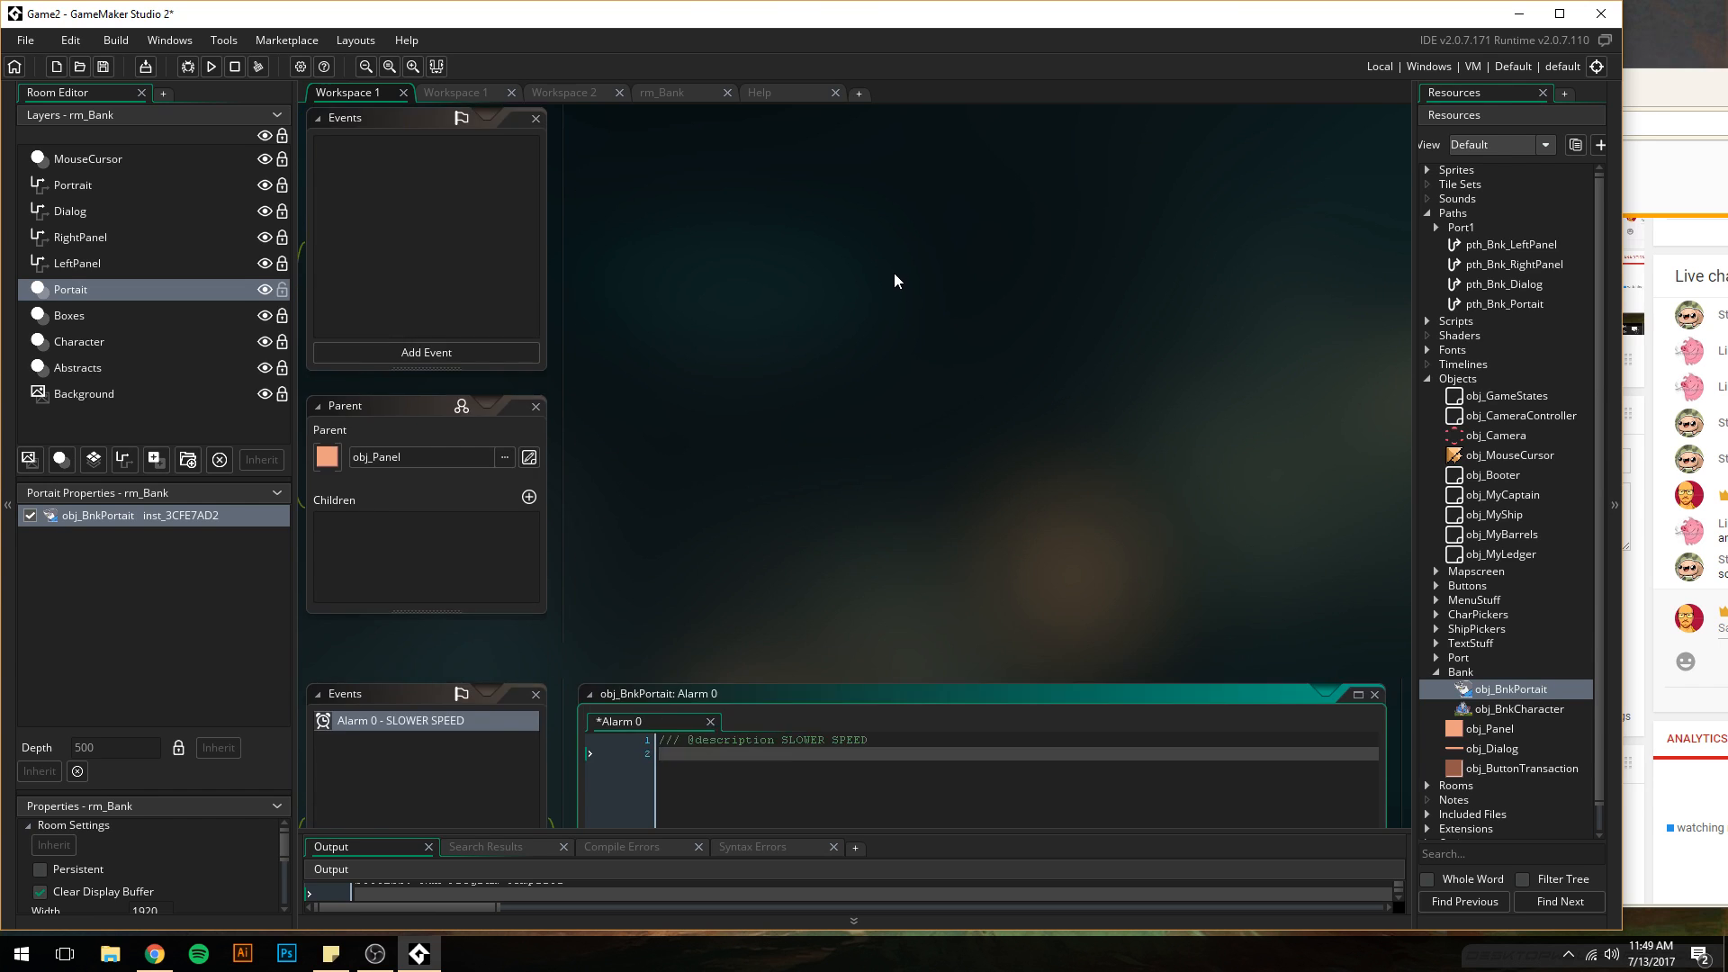
left_click_drag(1032, 235, 644, 229)
key("ctrl+c")
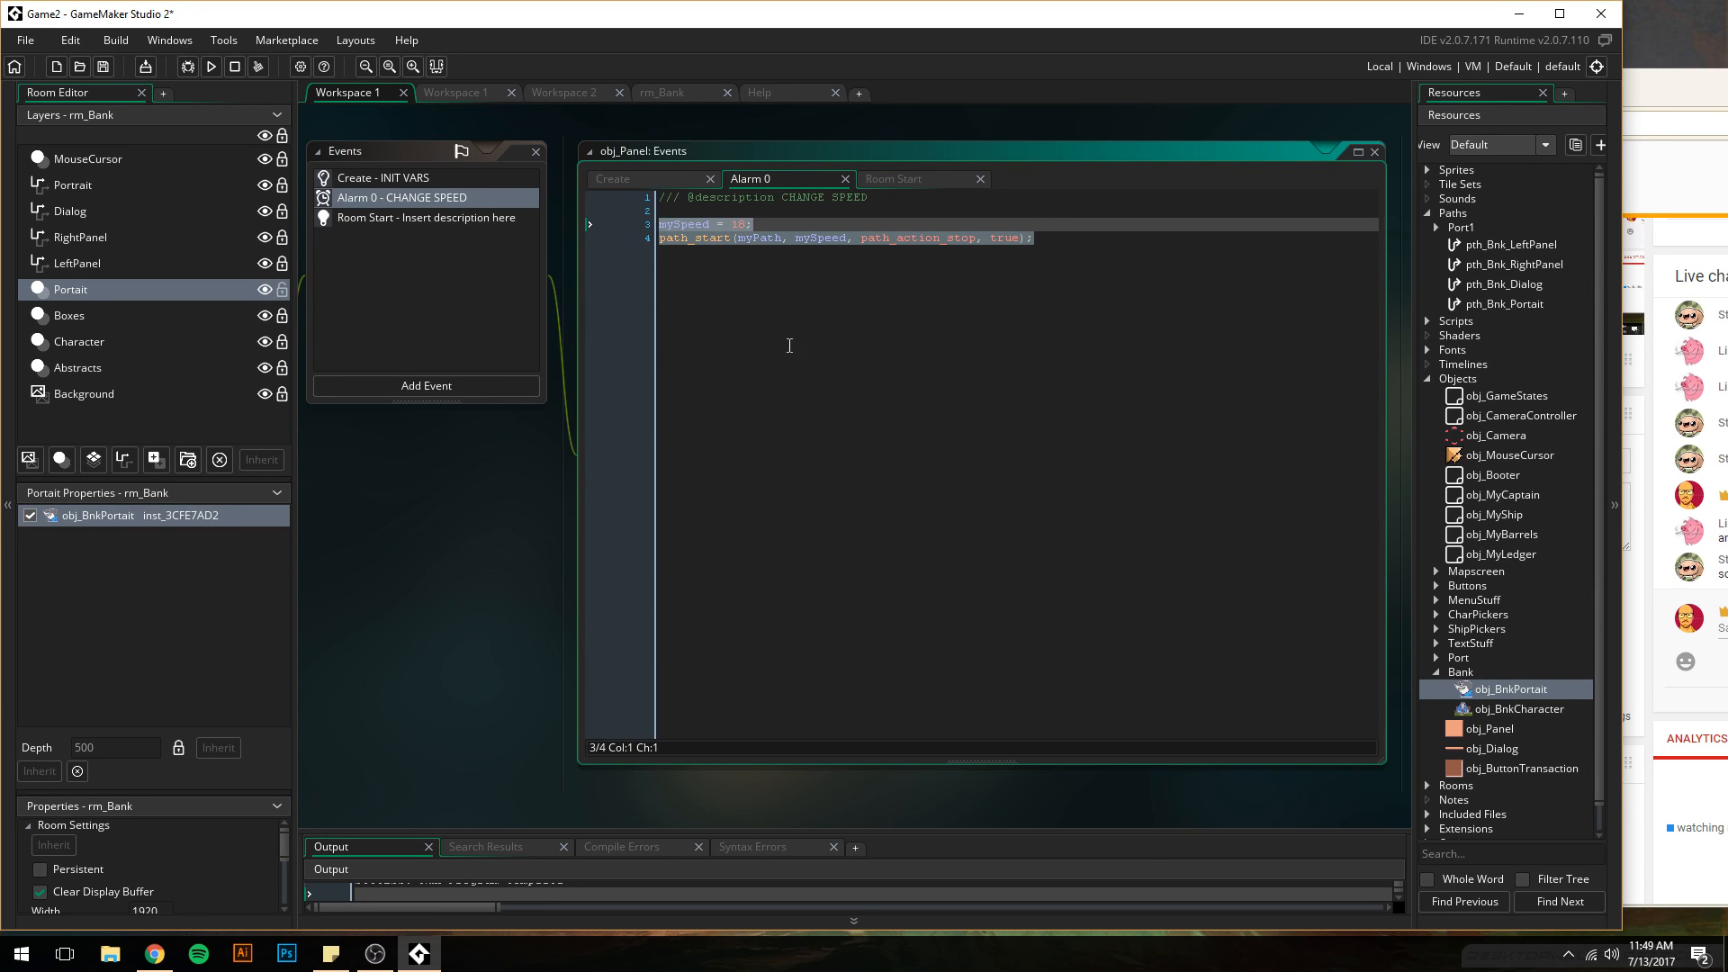
scroll(785, 343, "down", 12)
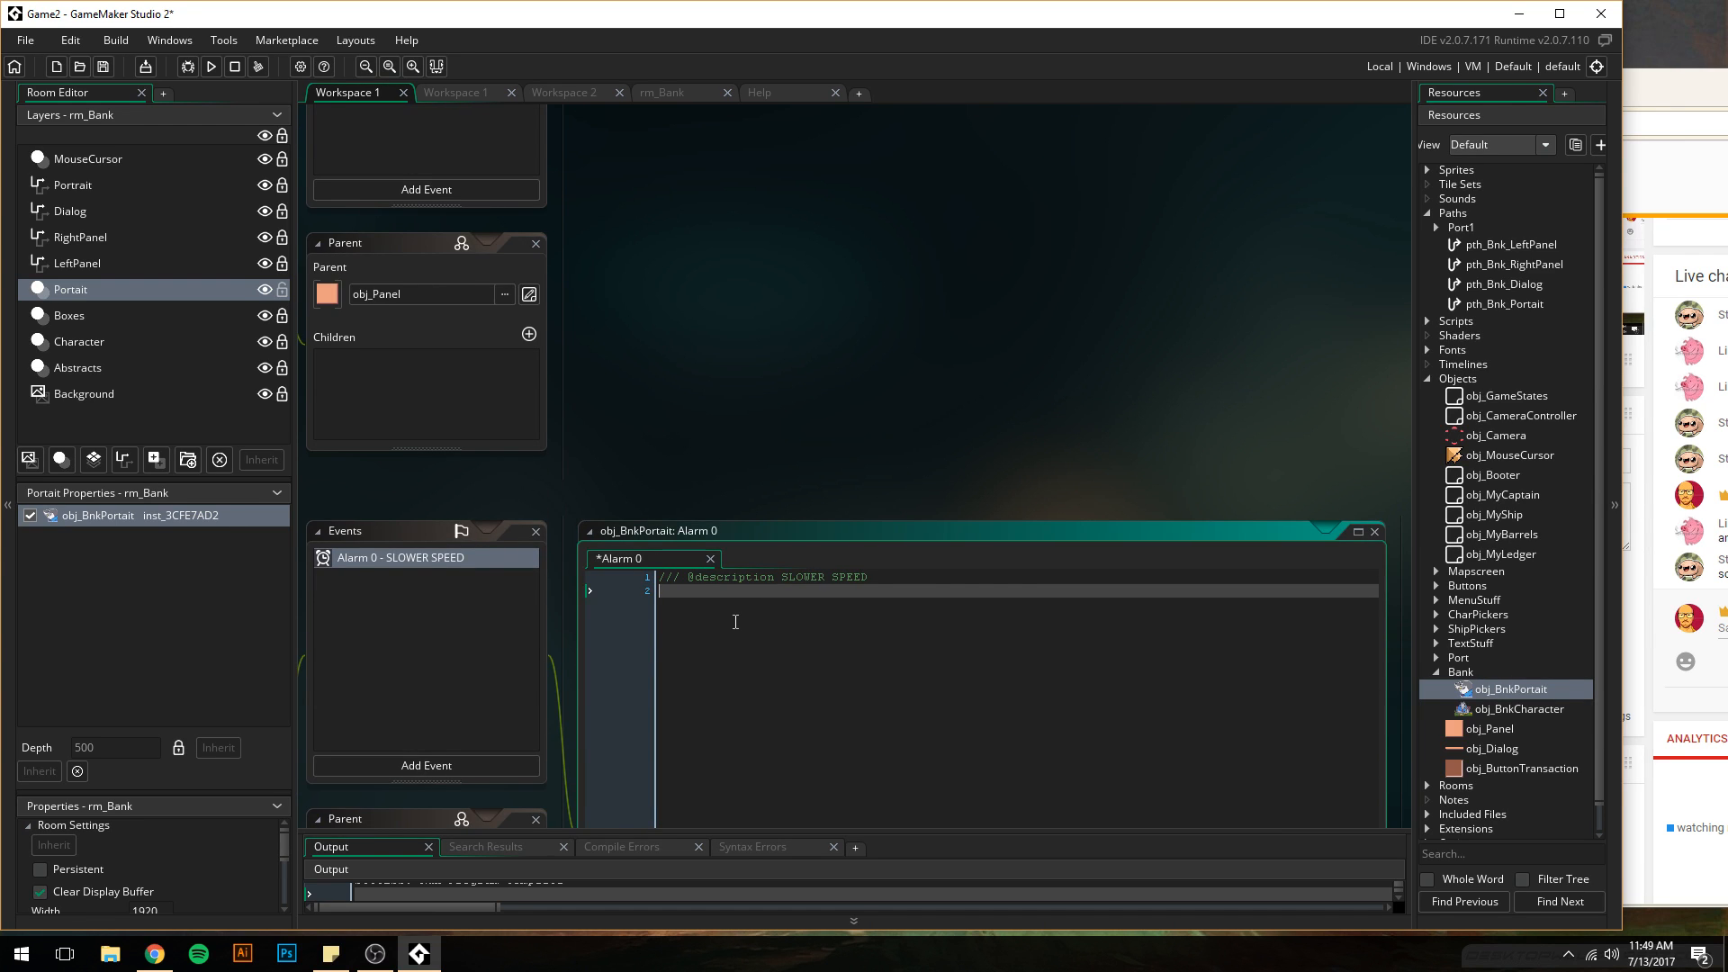
key("ctrl+v")
double_click(738, 590)
type("4")
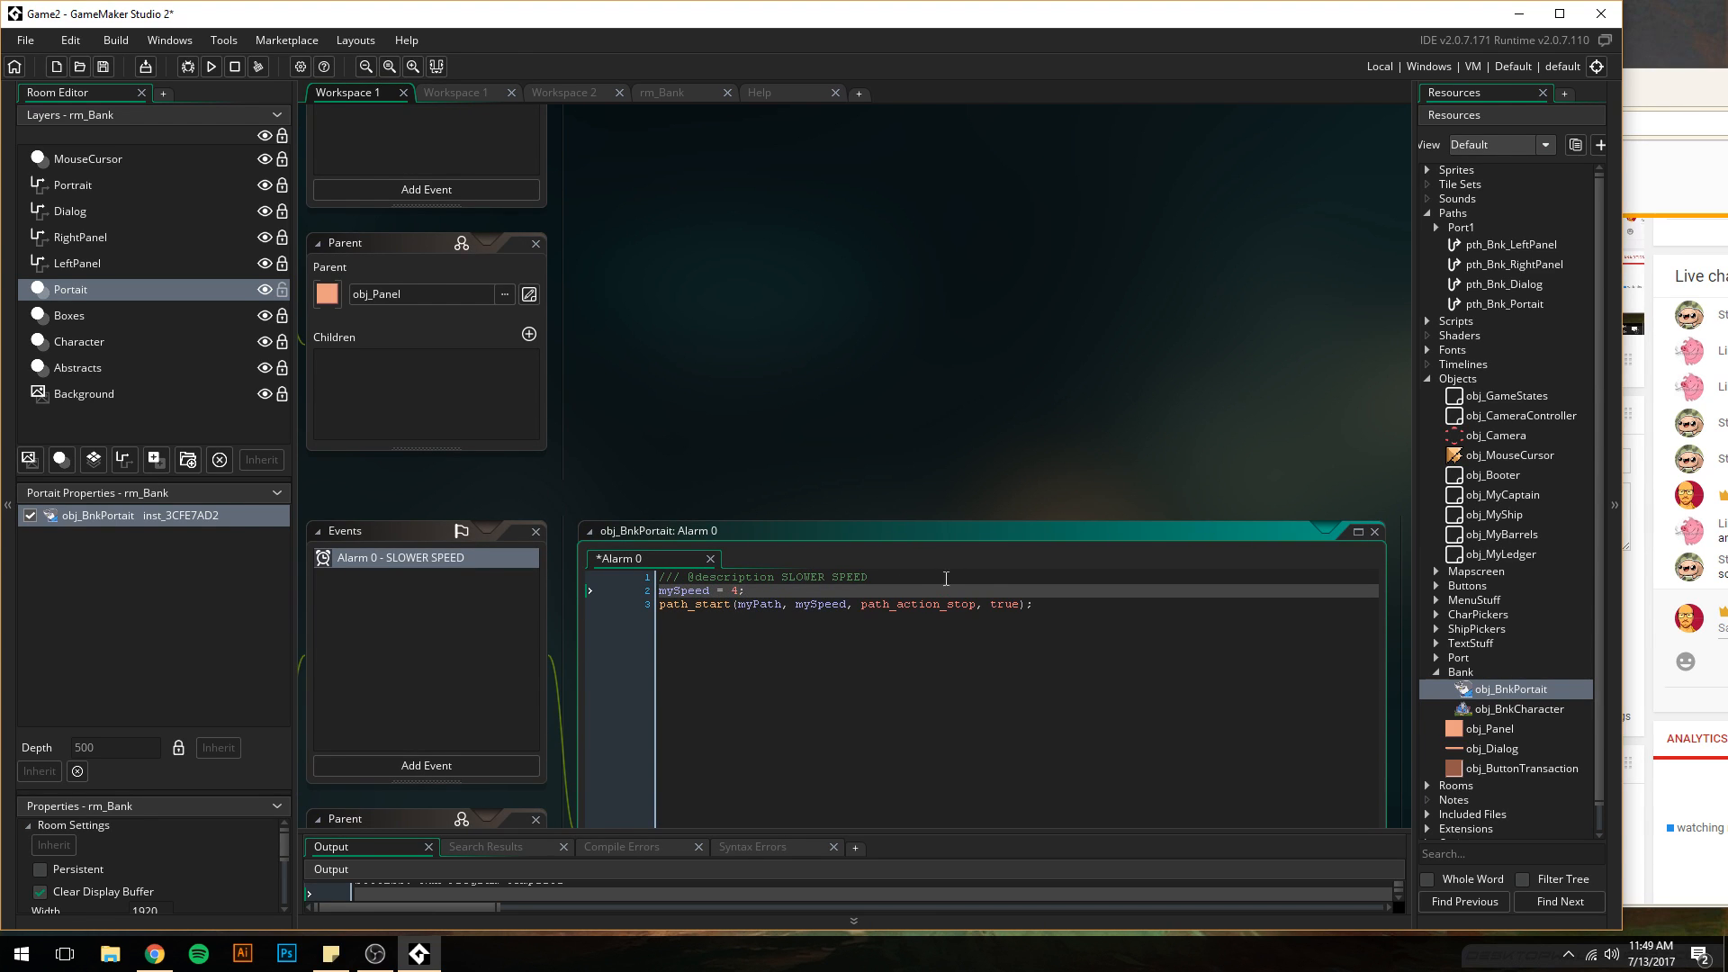
- Run the game to watch the portrait's movement, and close the game window
left_click(210, 65)
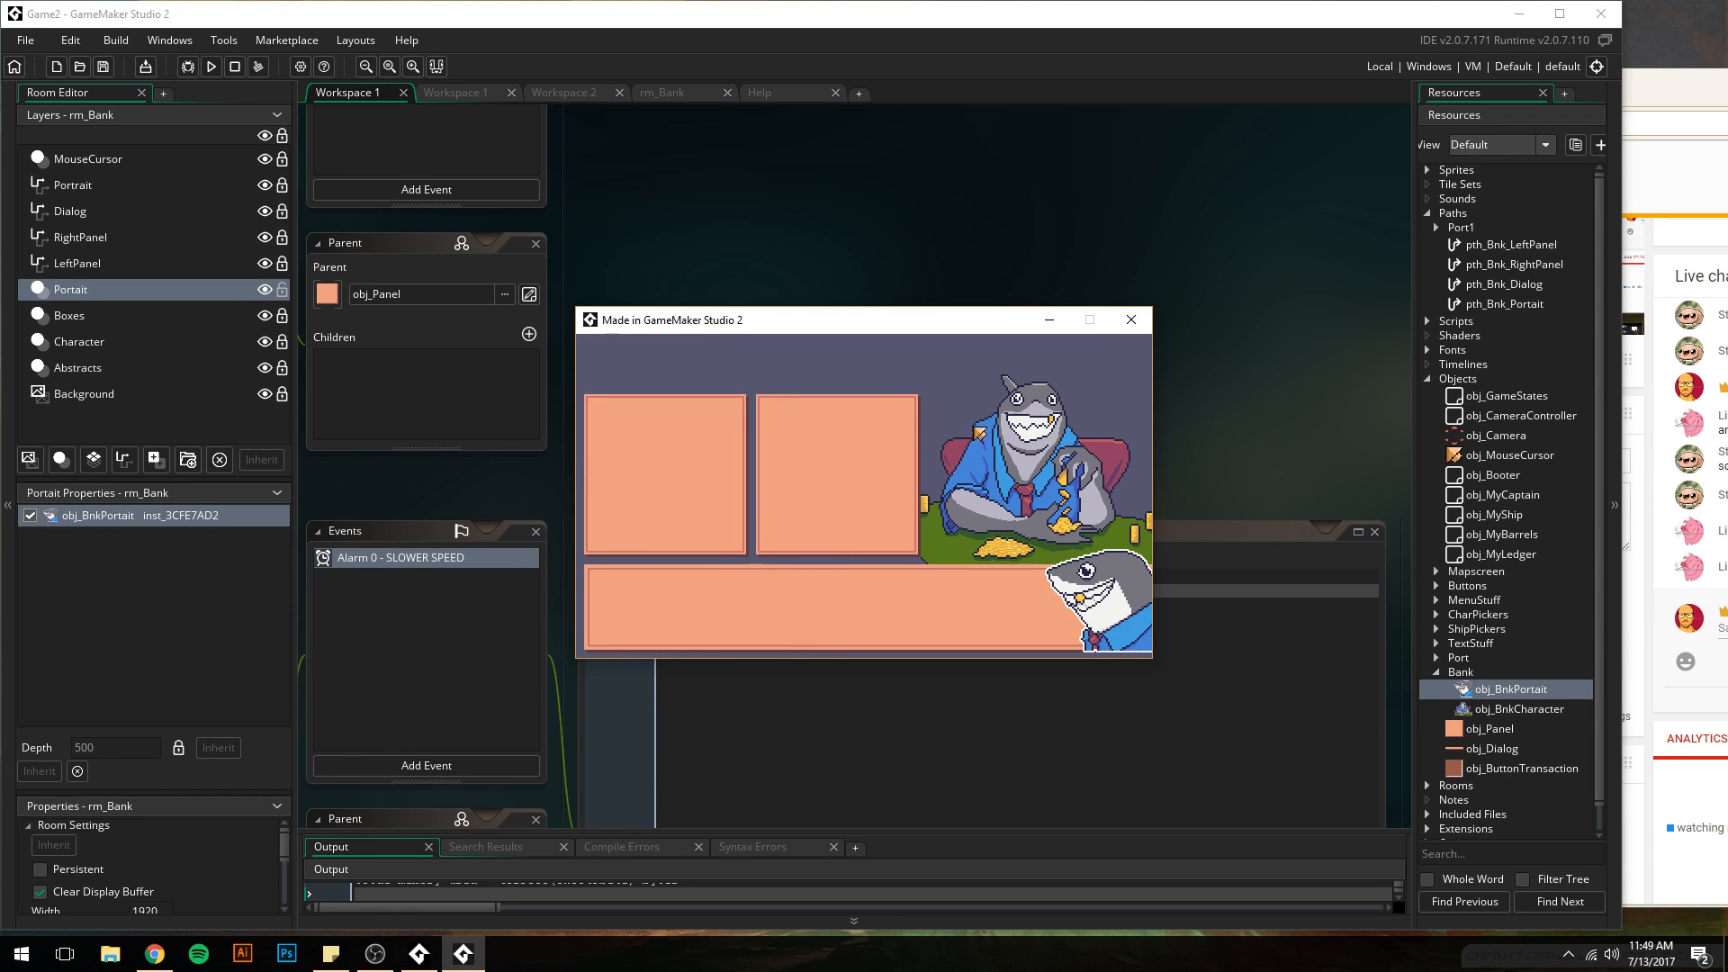
left_click(1131, 320)
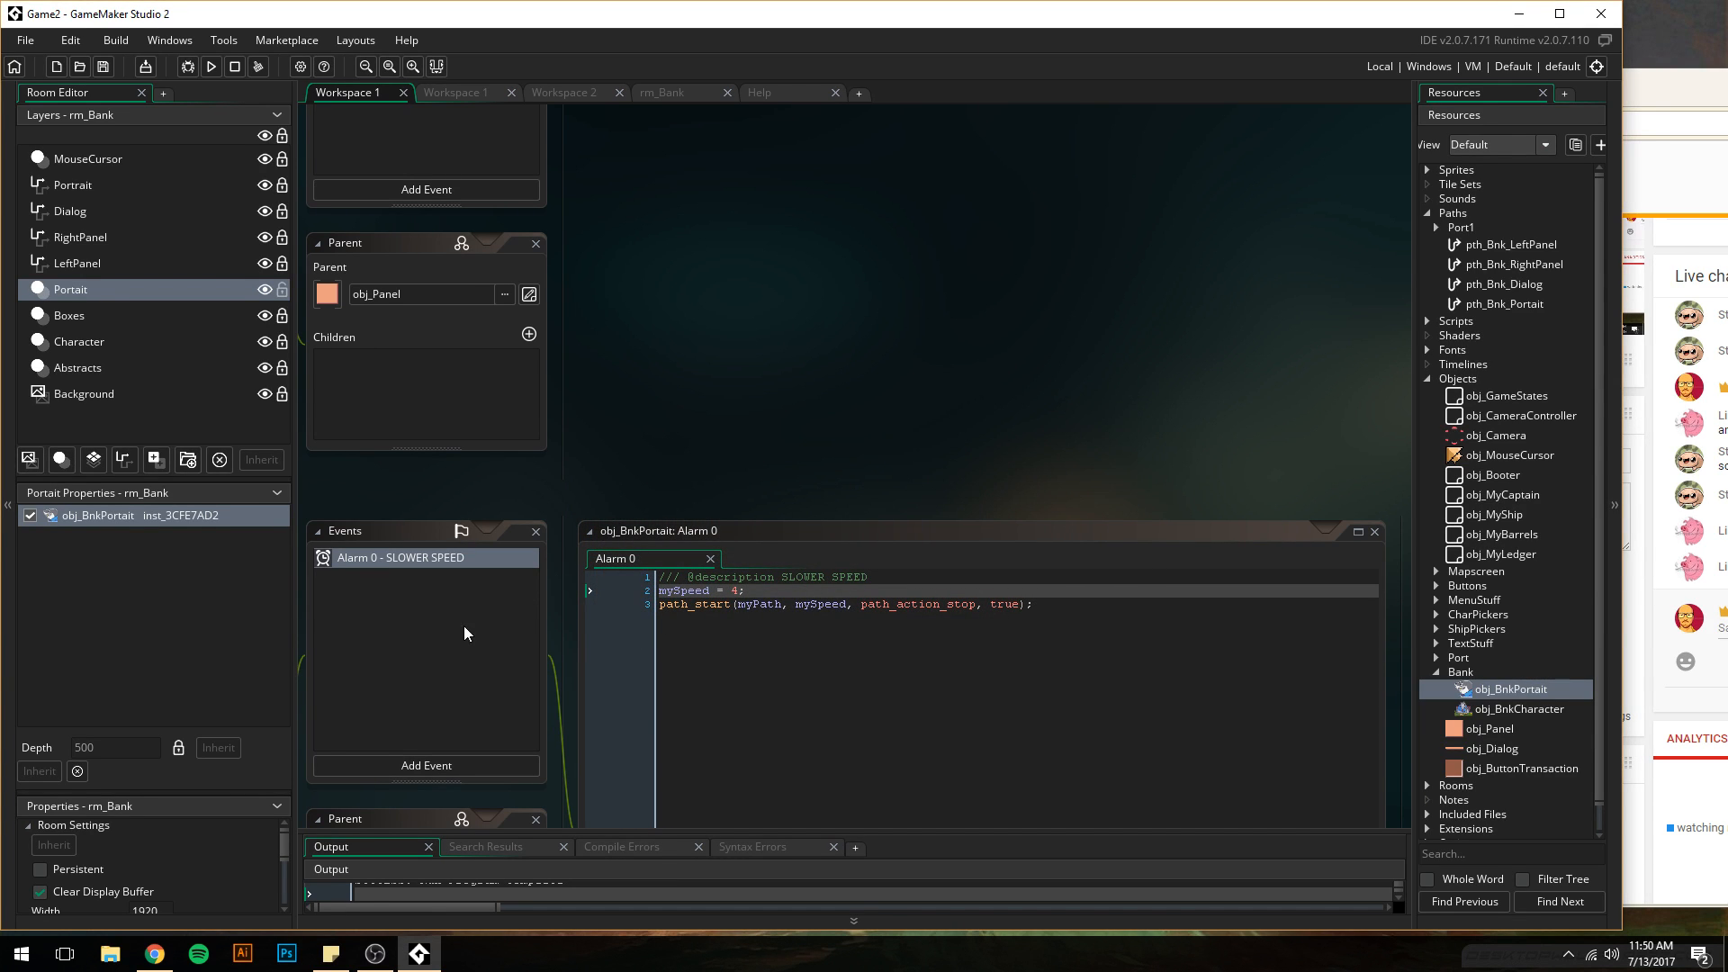
- Insert "visible = true;" above the mySpeed line in obj_BnkPortait's Alarm 0 code
middle_click_drag(672, 478, 754, 355)
left_click(758, 455)
left_click(758, 464)
key("Return")
key("Up")
type("visible = true;")
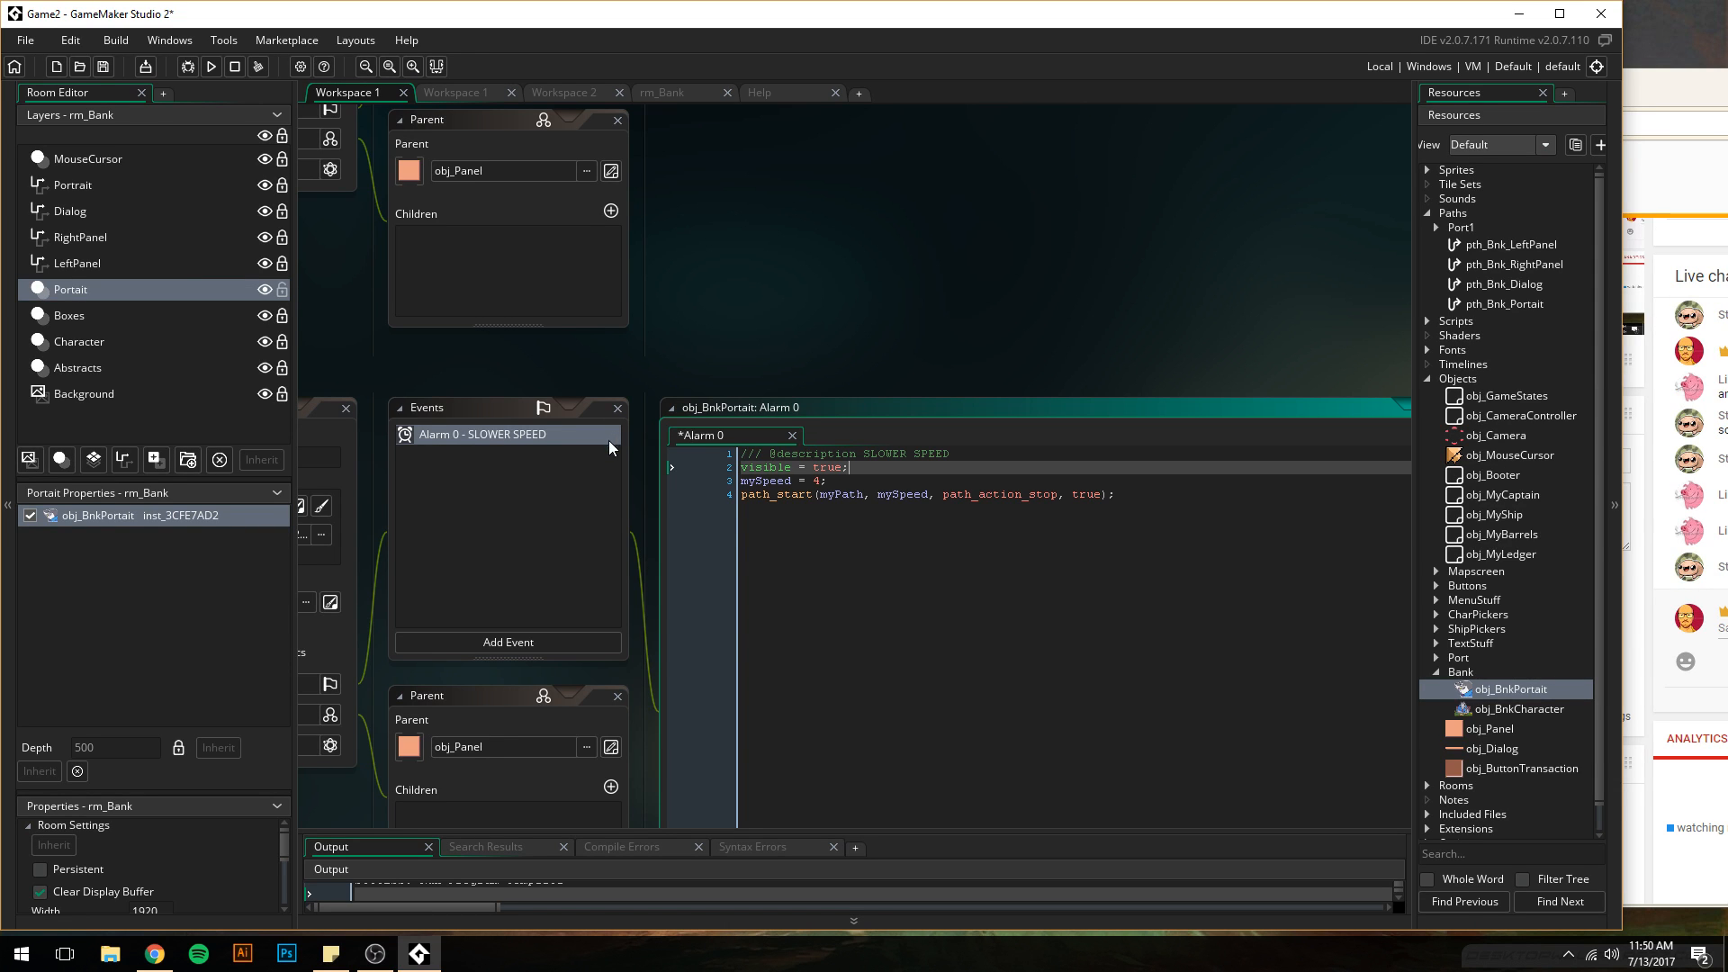
- Add a Create event to obj_BnkPortait and replace its placeholder text with the description "VISIBLE NO"
left_click(504, 640)
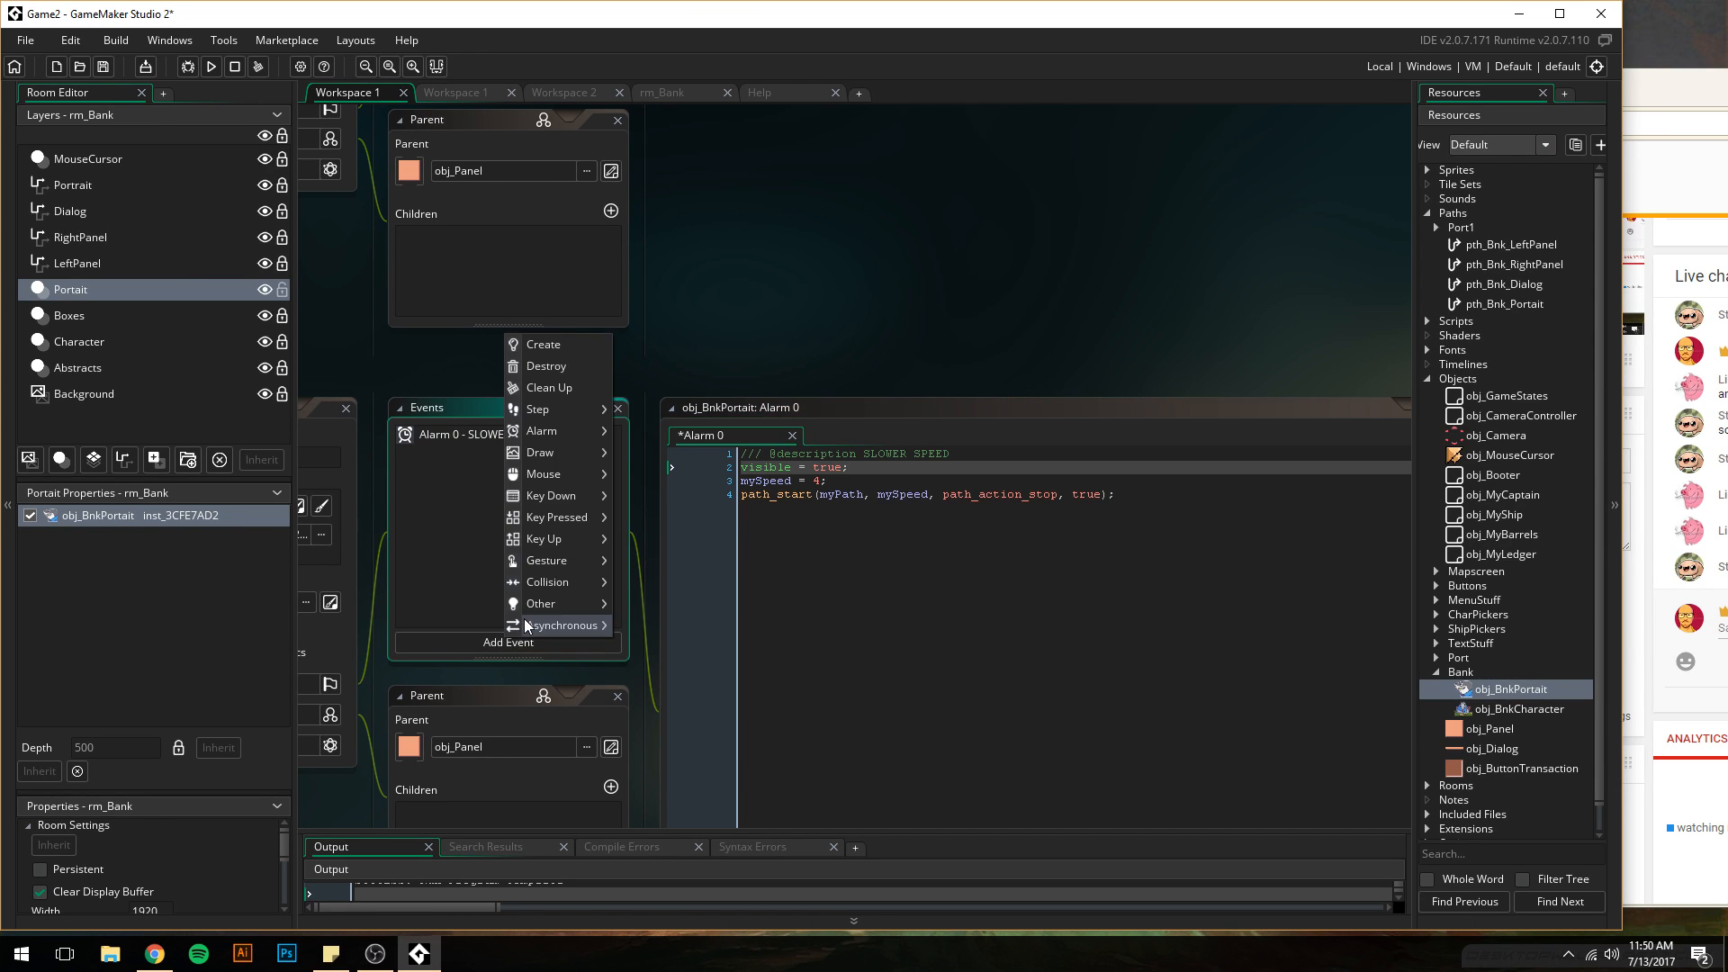
left_click(558, 345)
left_click_drag(954, 214, 776, 202)
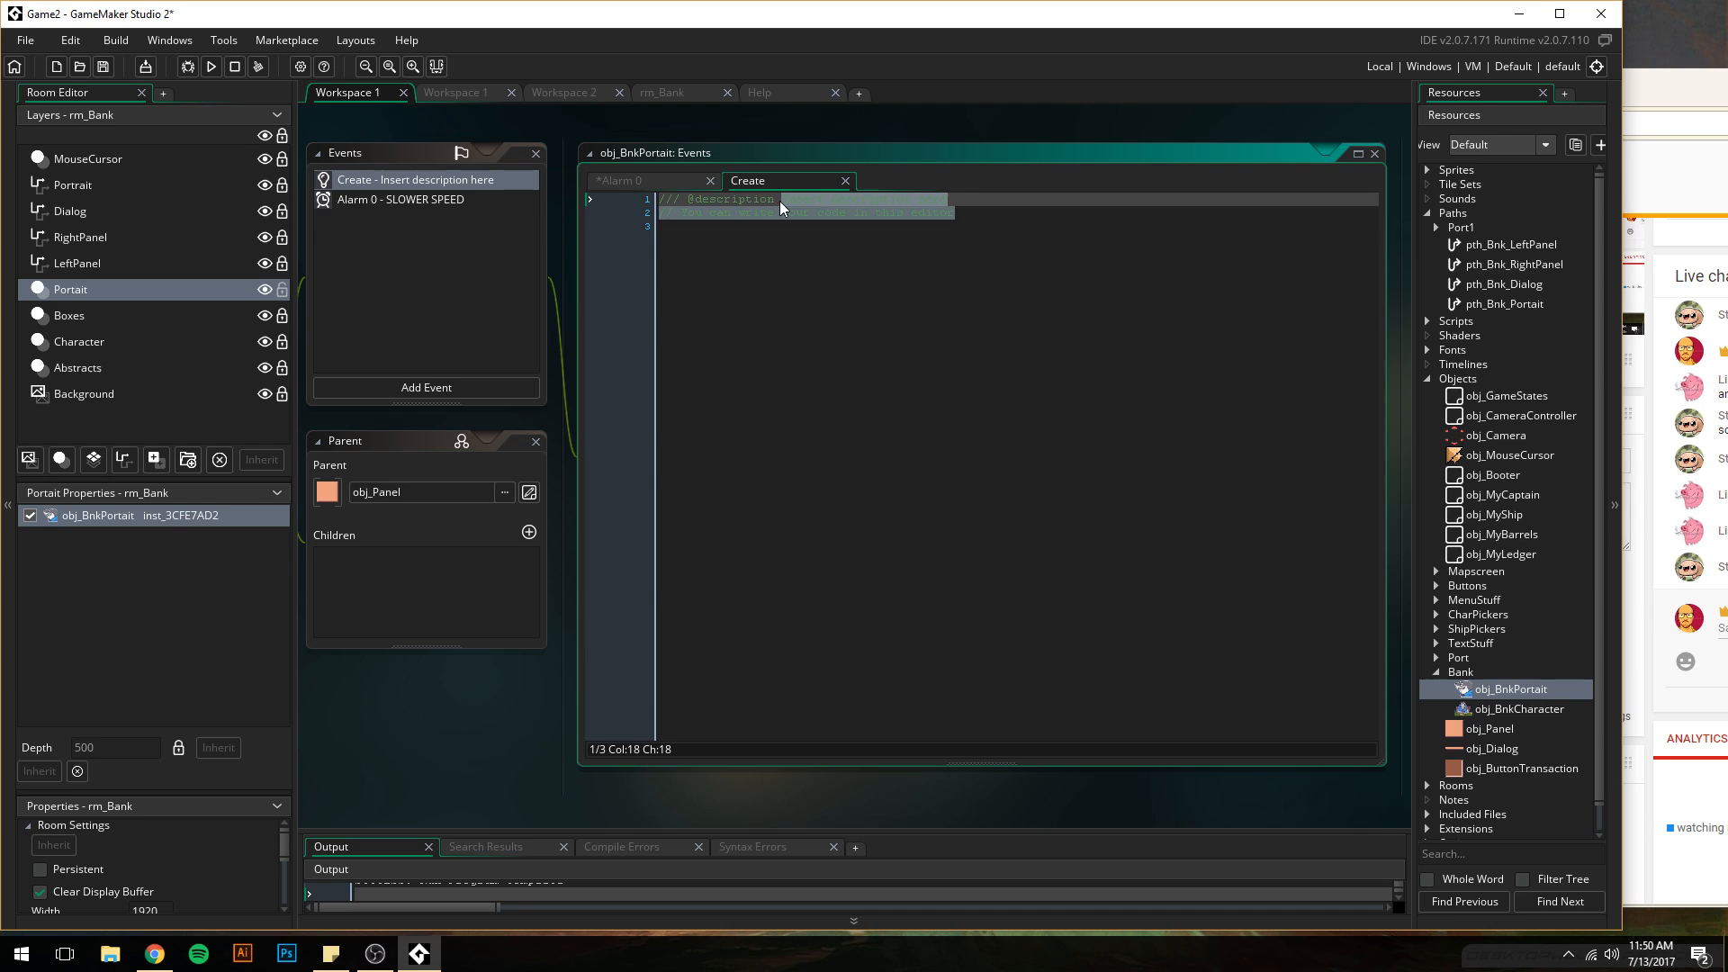
type("VISIBLE NO")
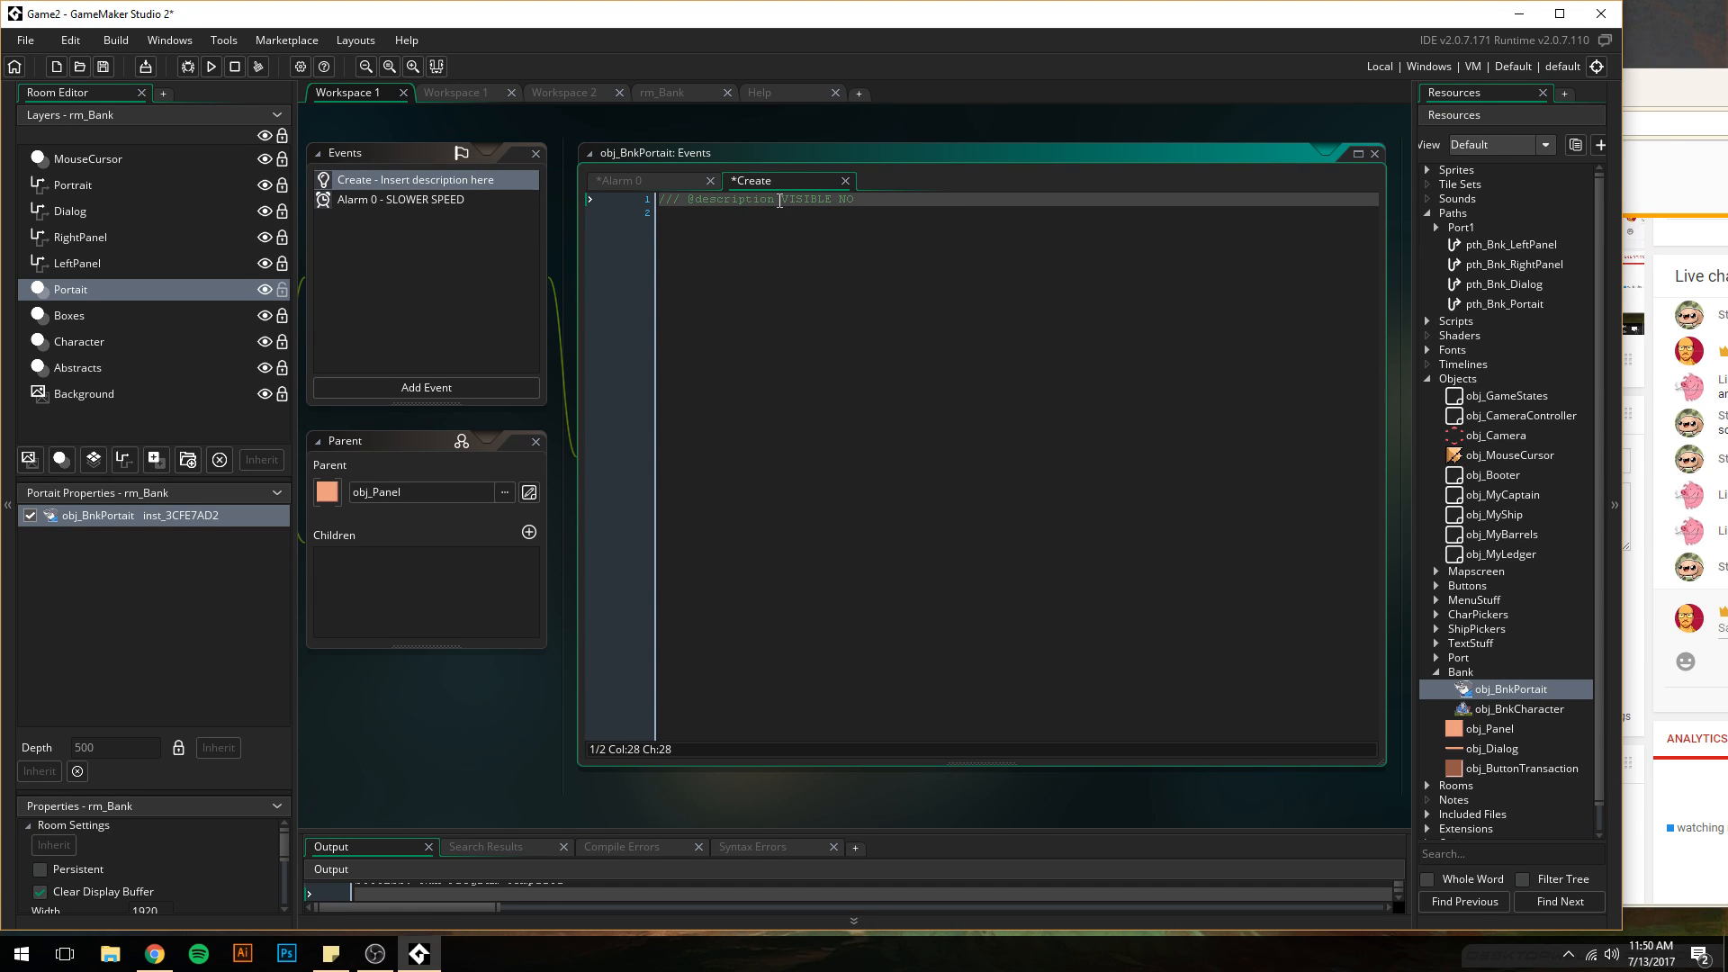
key("Return")
- Call "event_inherited();" on the second line of obj_BnkPortait's Create event
type("event_")
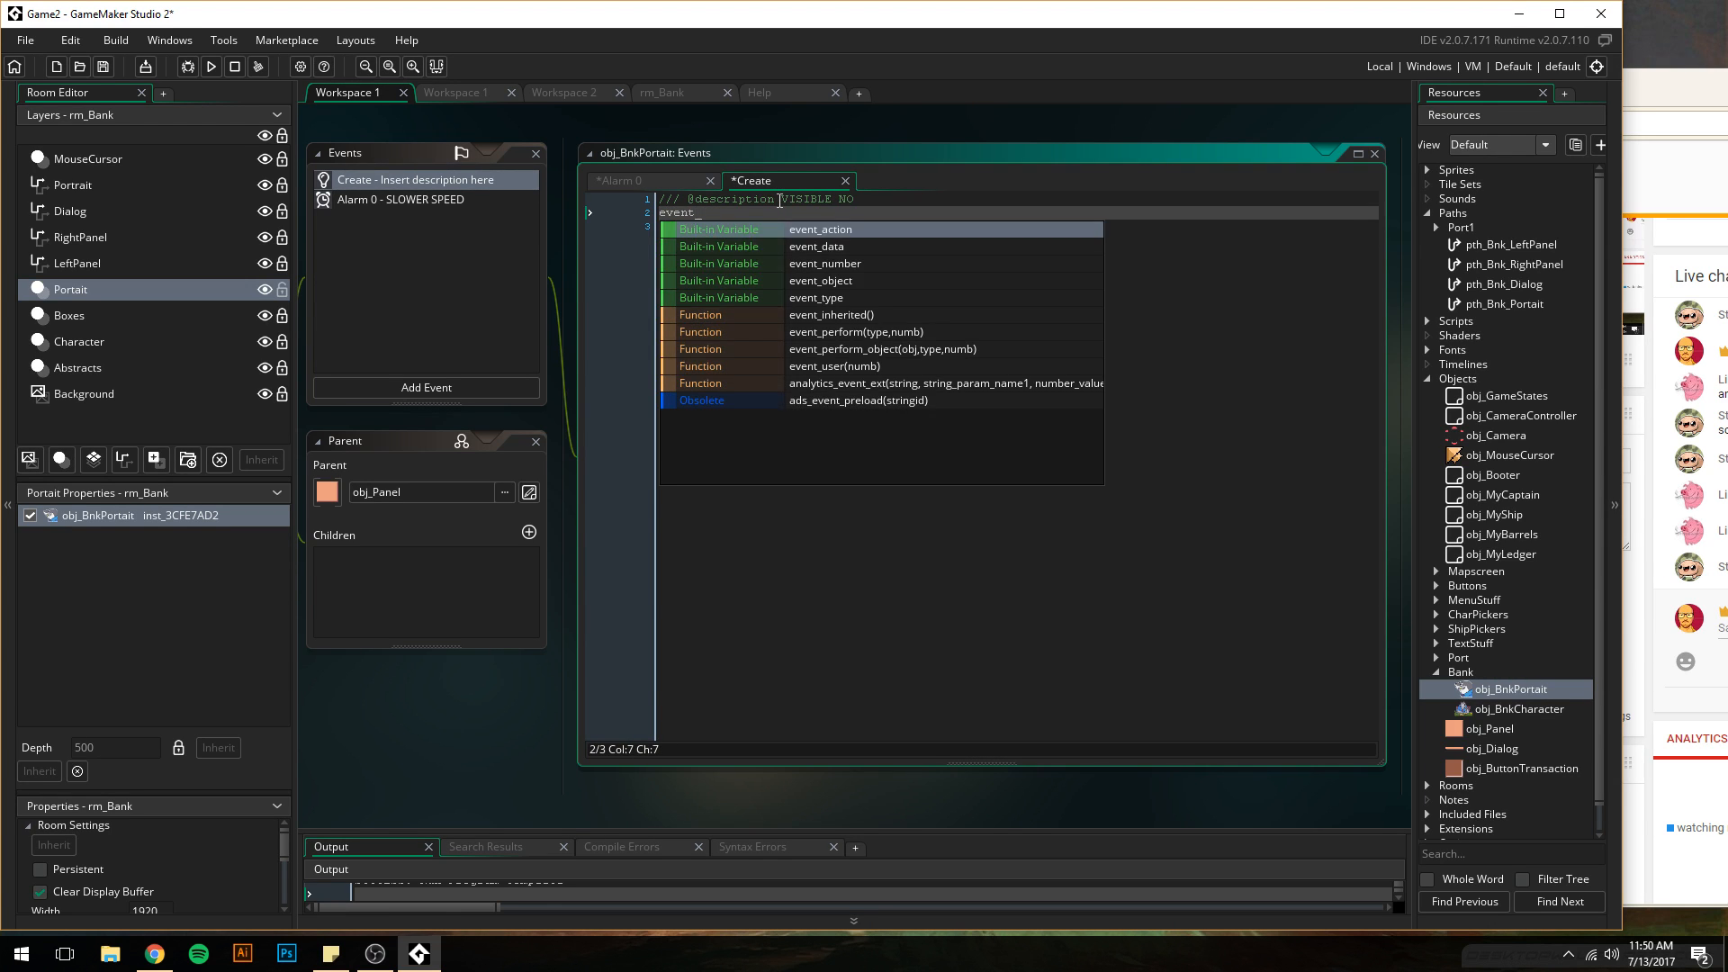
key("Down")
key("Down")
key("Down")
key("Down")
key("Down")
key("Return")
type(";")
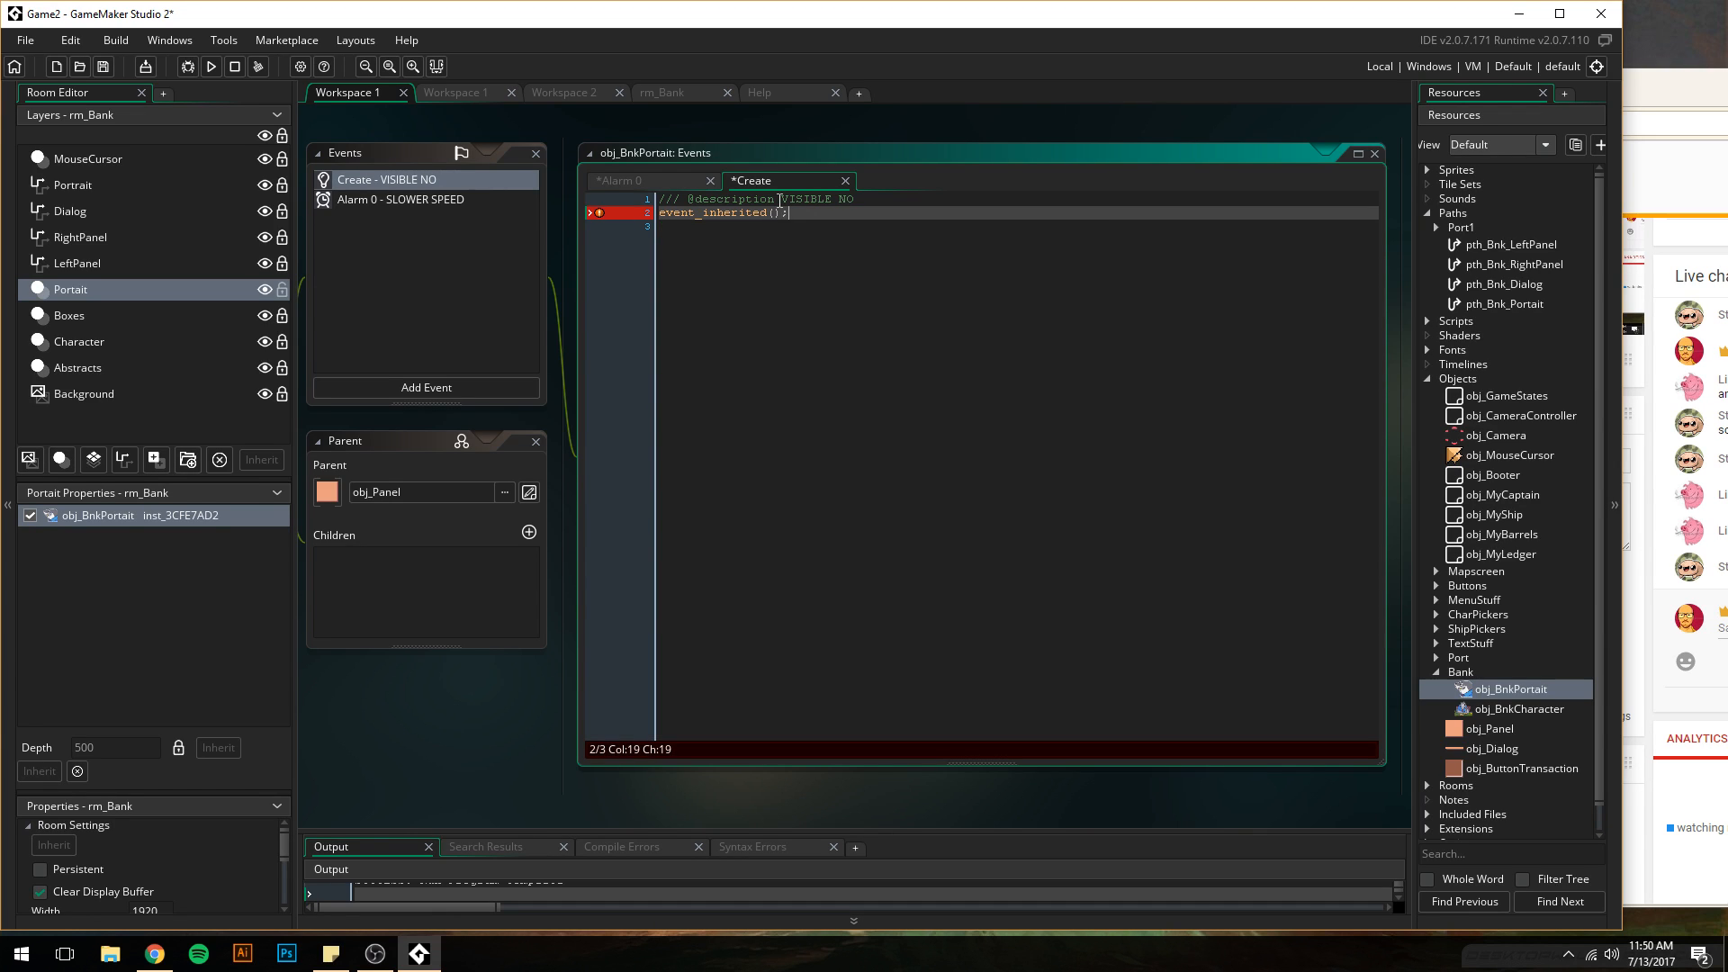
- Add "visible = false;" on the third line of obj_BnkPortait's Create event, directly below the event_inherited call
key("Return")
key("Return")
key("BackSpace")
key("BackSpace")
key("BackSpace")
key("Return")
type("visible")
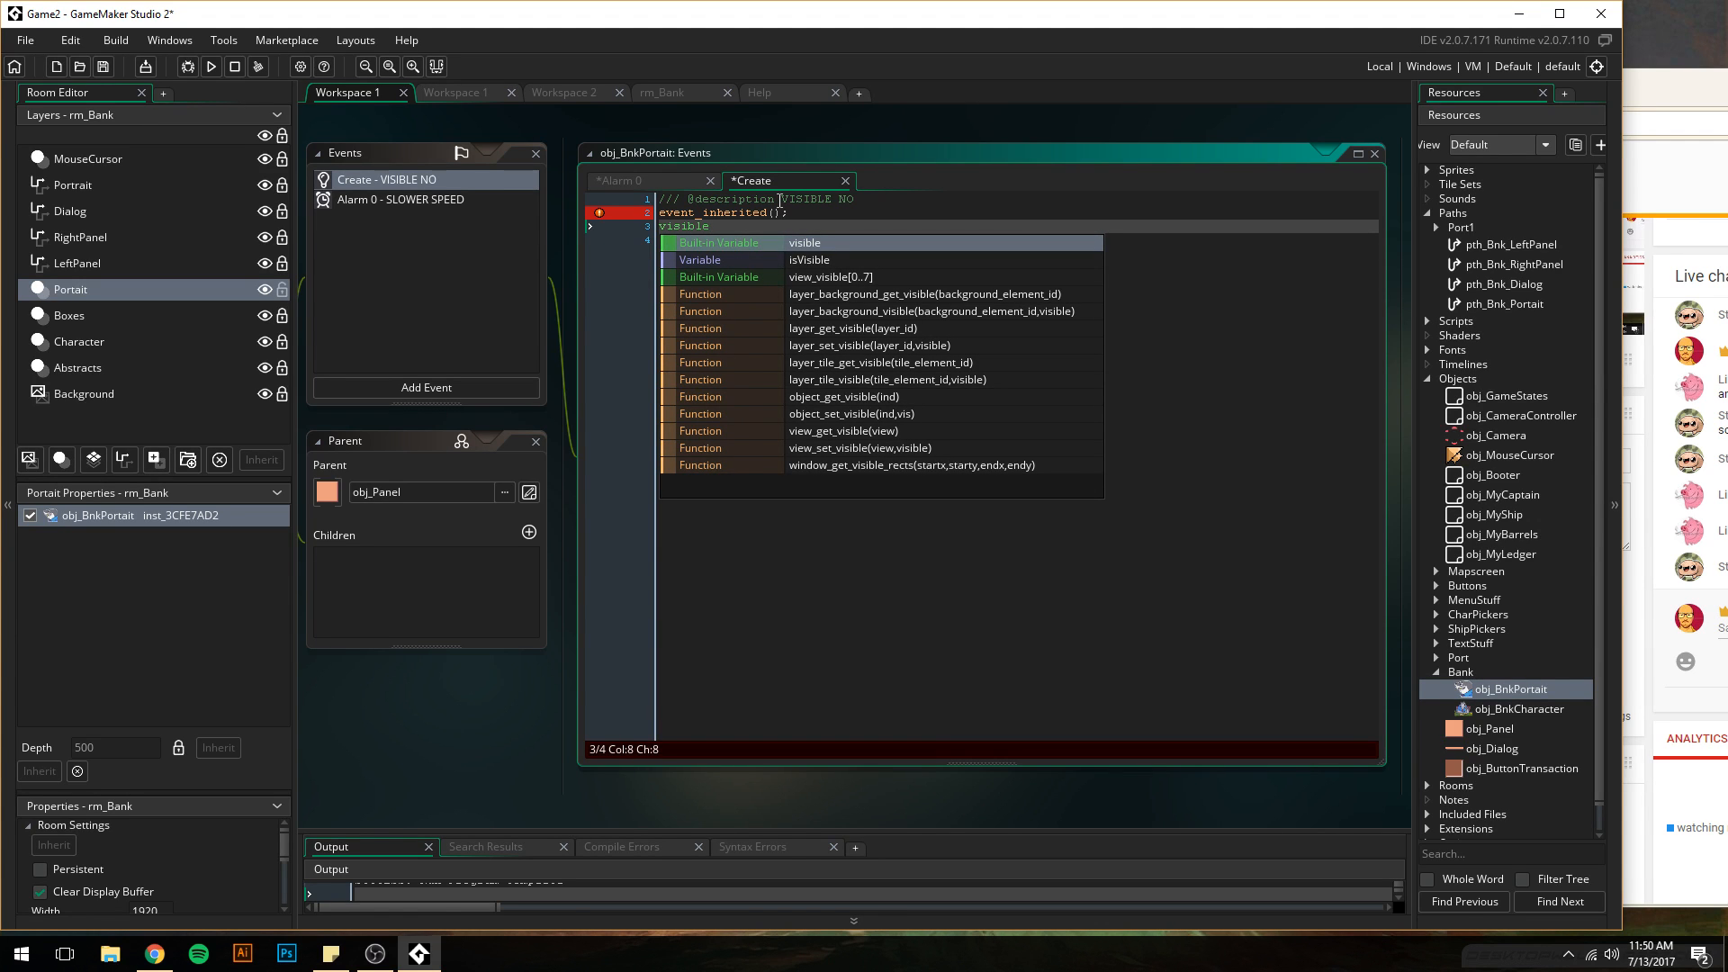
type(" = false;")
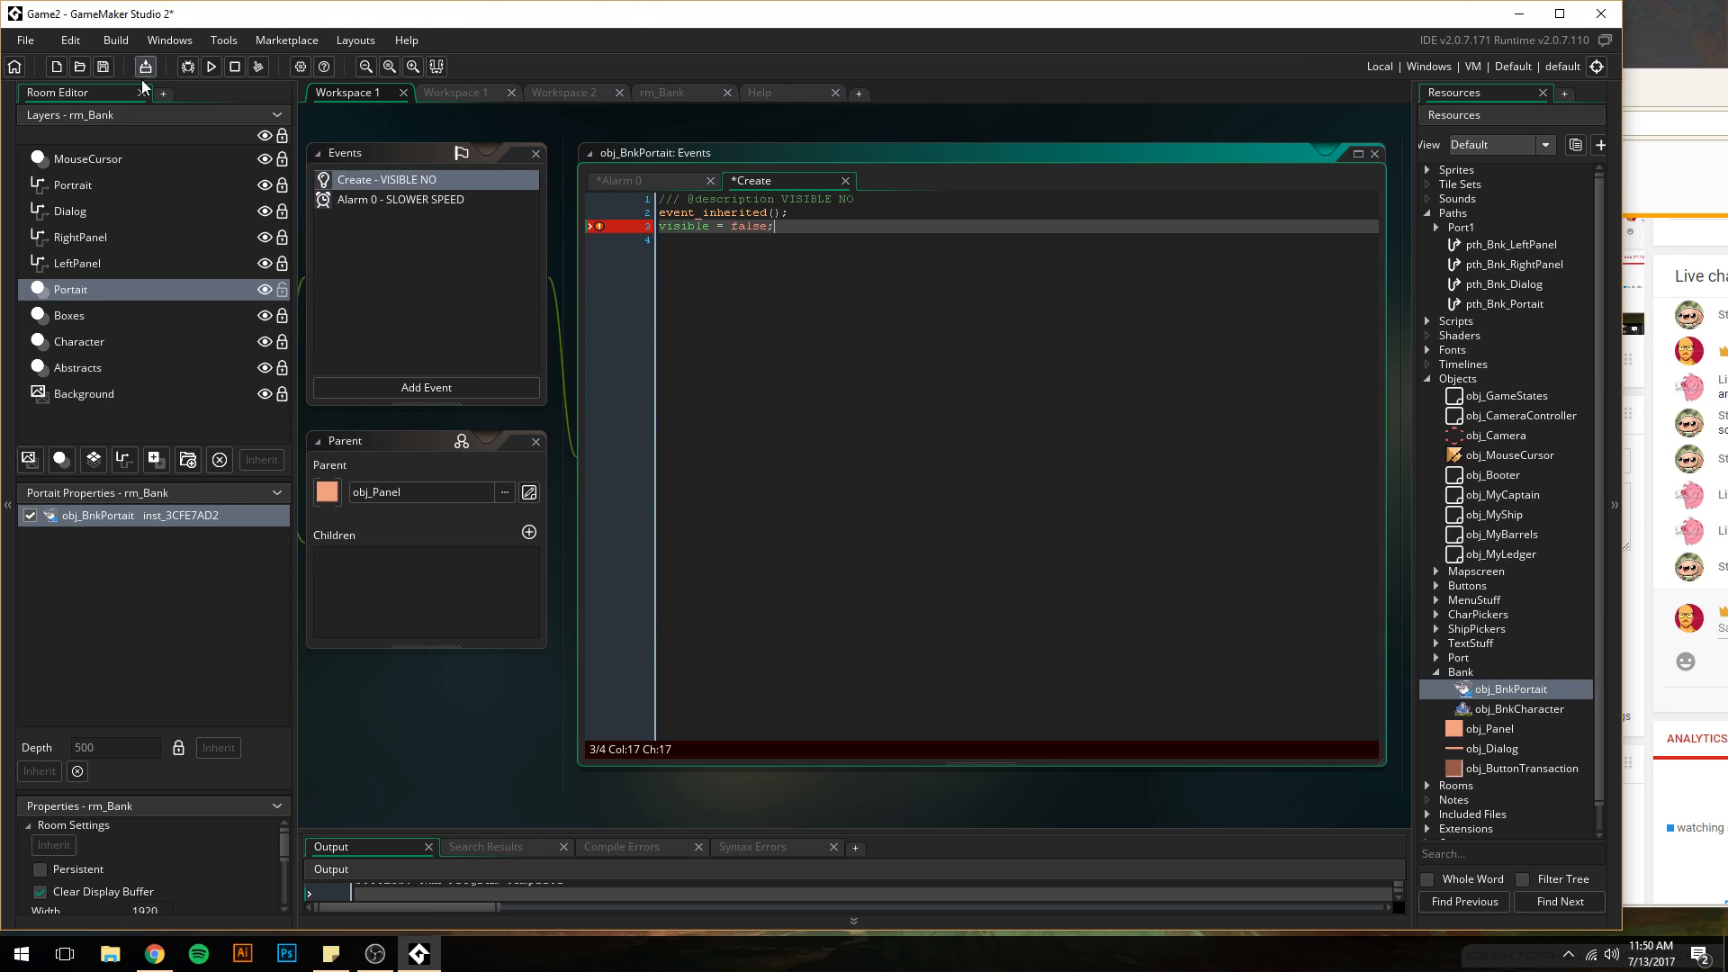
- Run the game twice to check the portrait's entrance in the bank room, closing the game window after each run
left_click(212, 66)
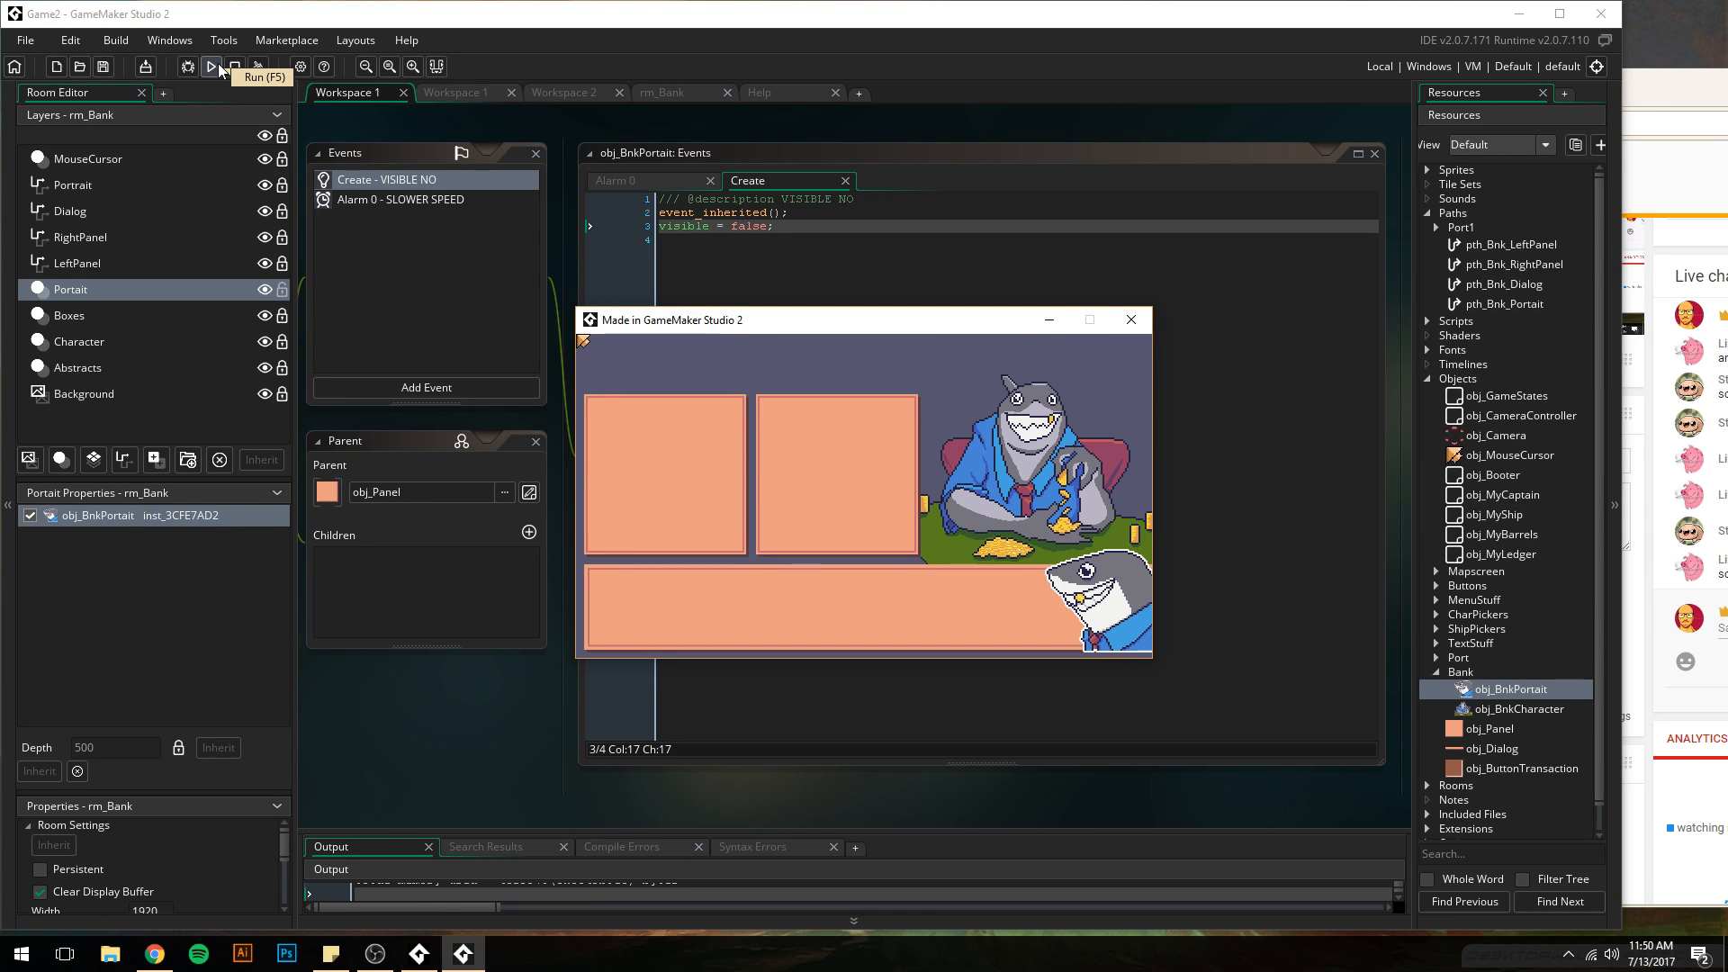
left_click(1131, 320)
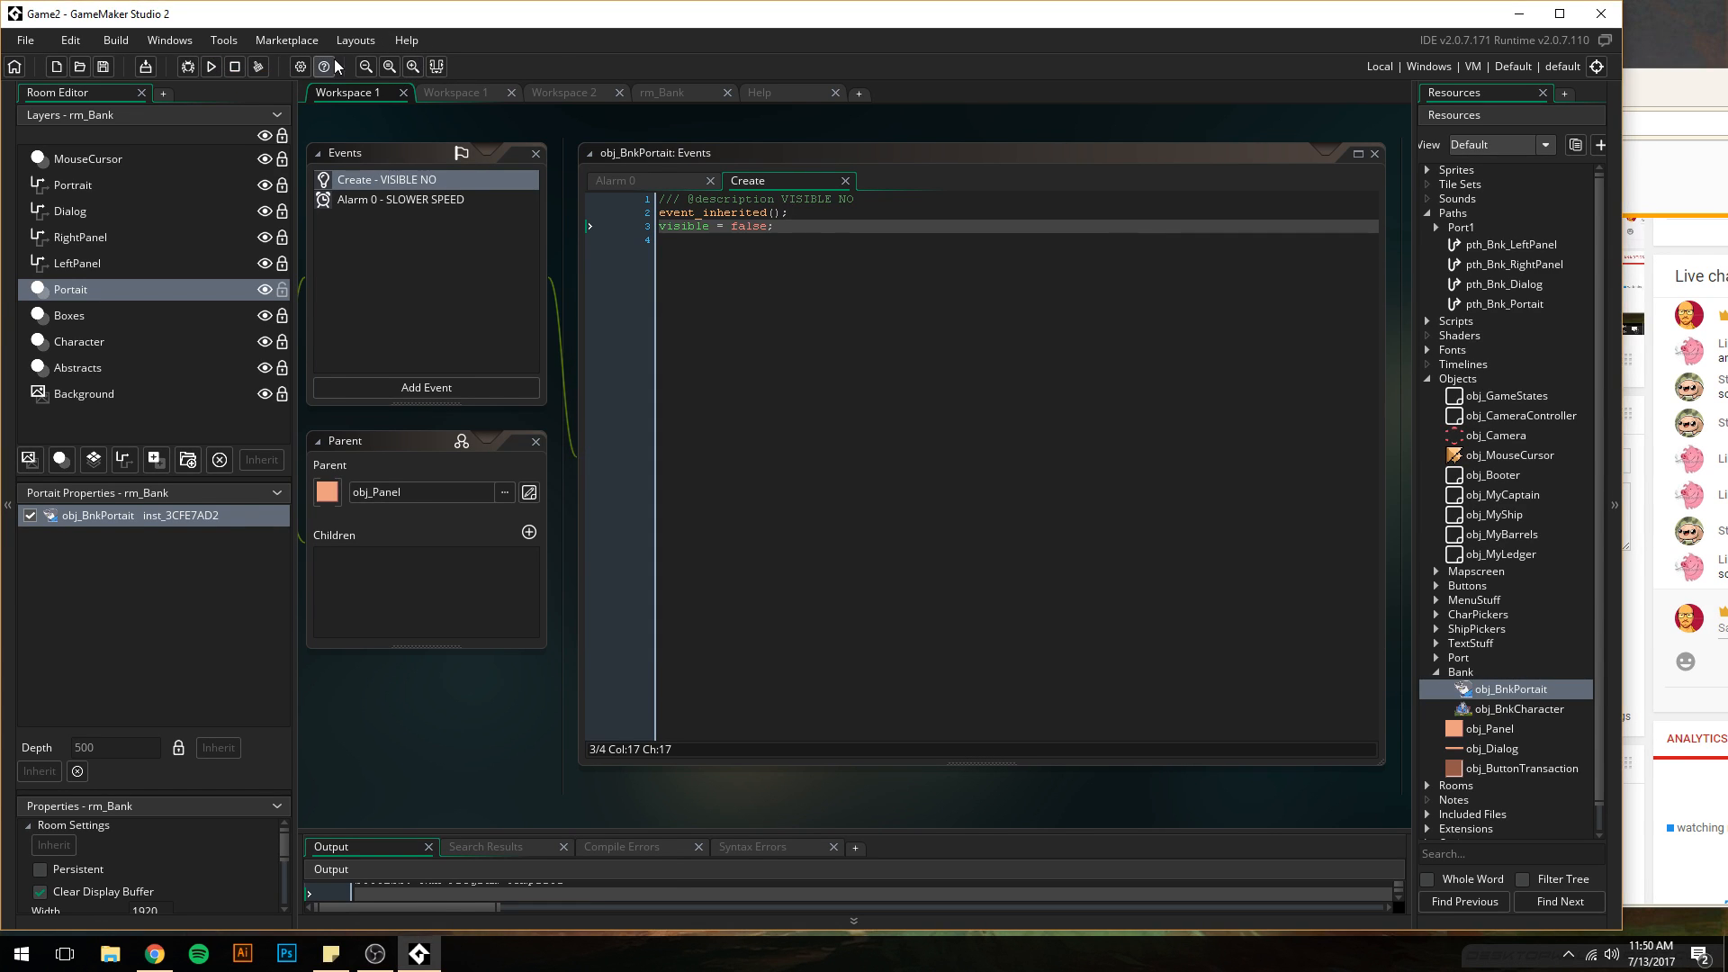
left_click(211, 67)
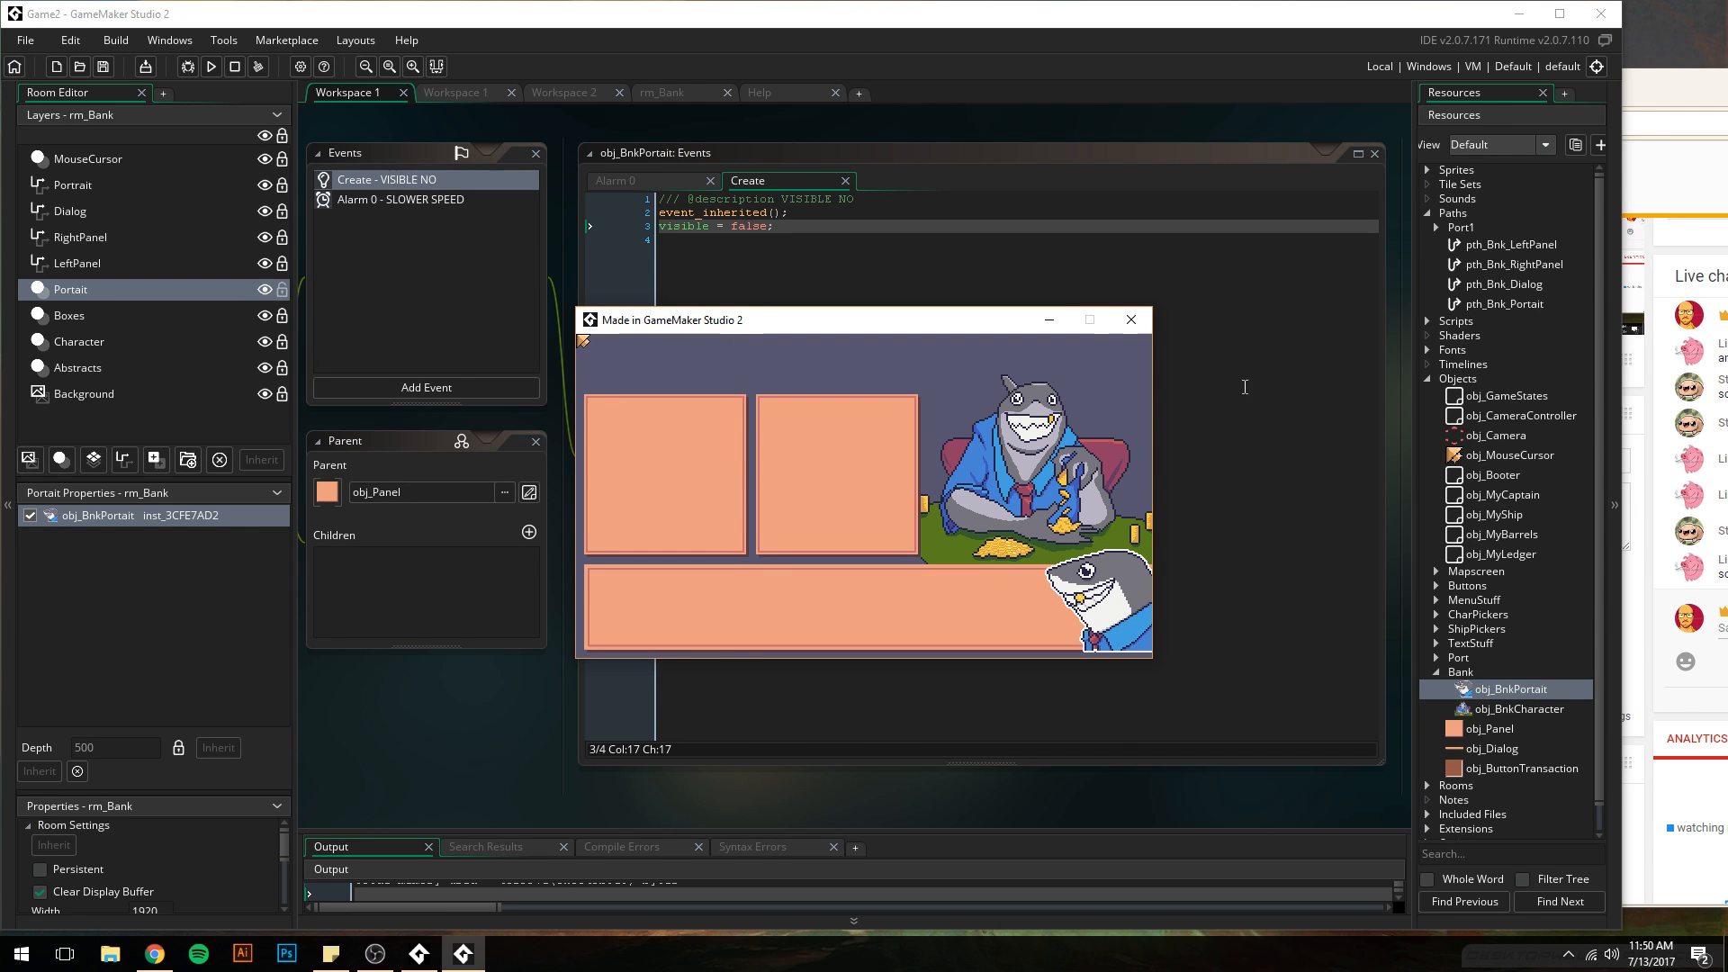
left_click(1131, 320)
- Switch to the YouTube Live Dashboard and send the chat messages "Hey guys I'll be back later today!" and "GTG!"
left_click_drag(1676, 102, 1169, 92)
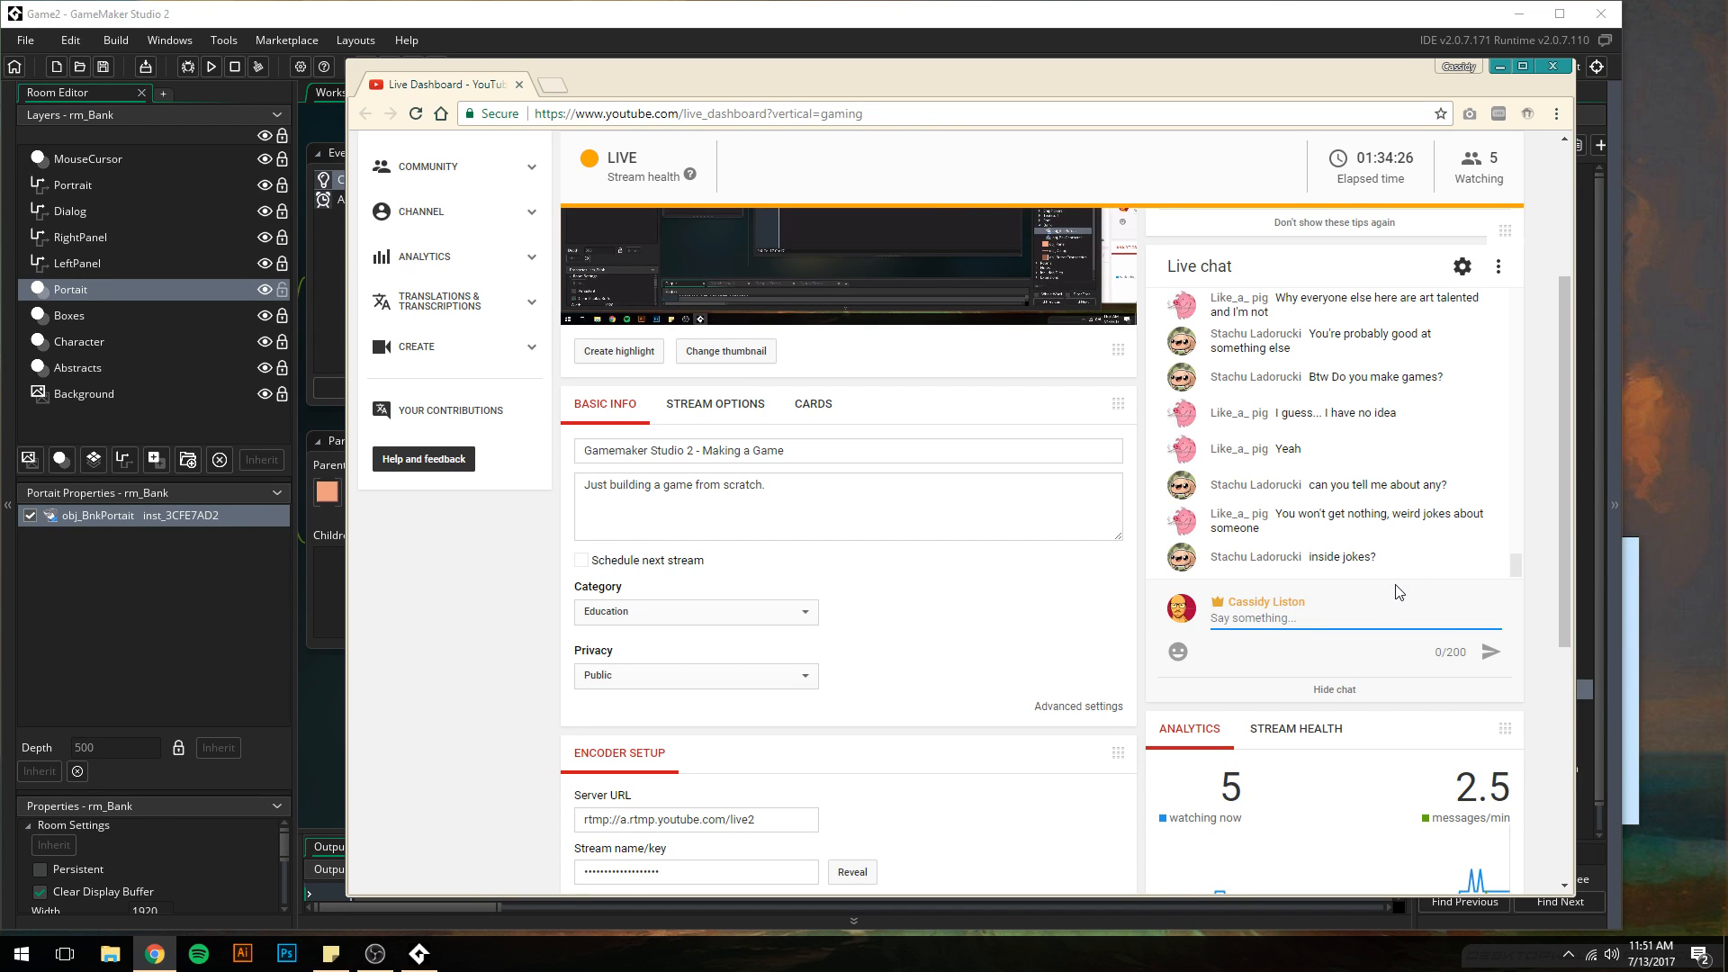
left_click(1380, 619)
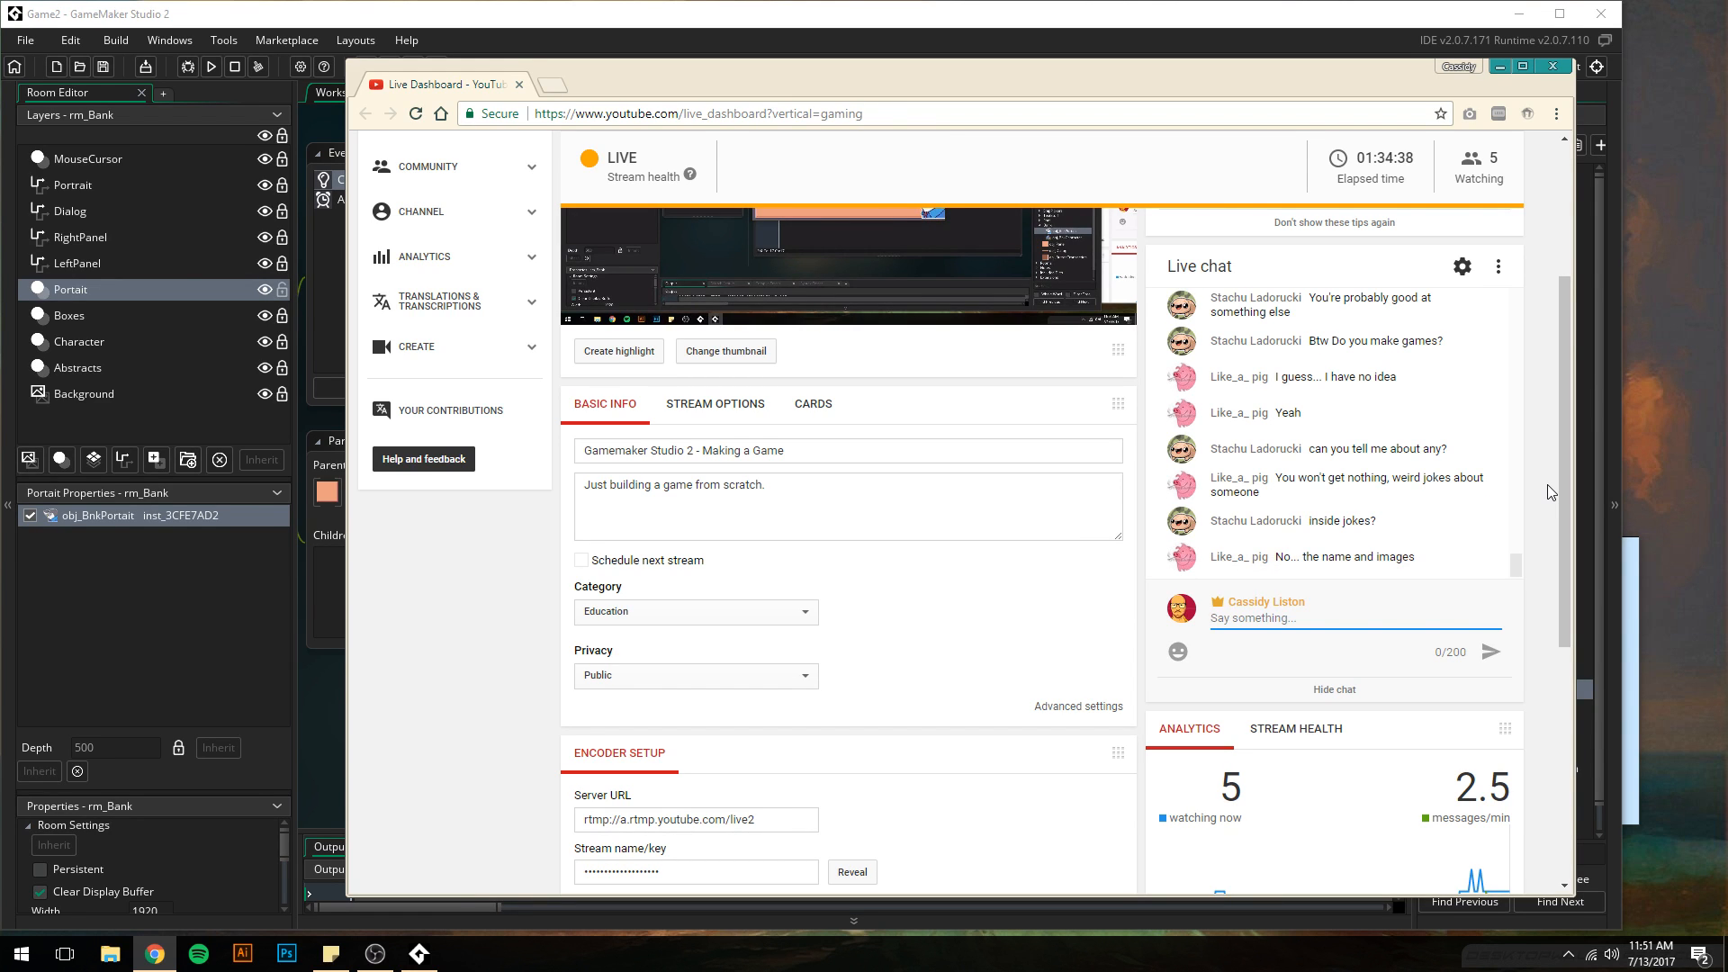
type("Hey guys I")
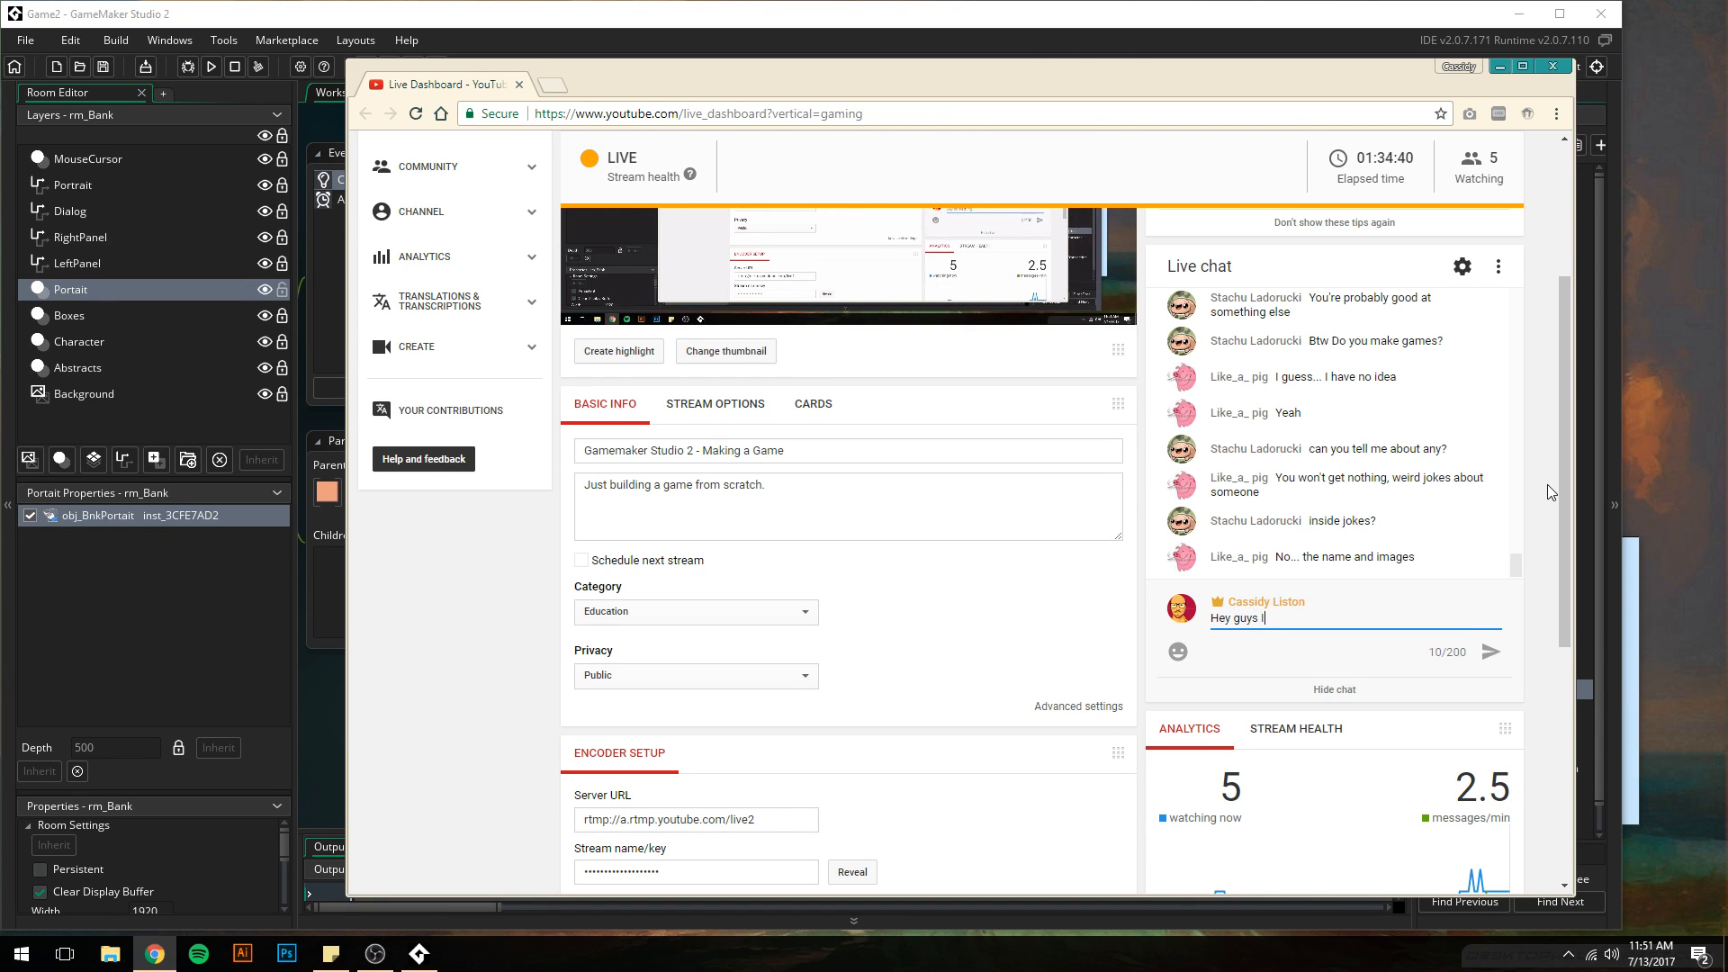
type("'ll be back later today!")
key("Return")
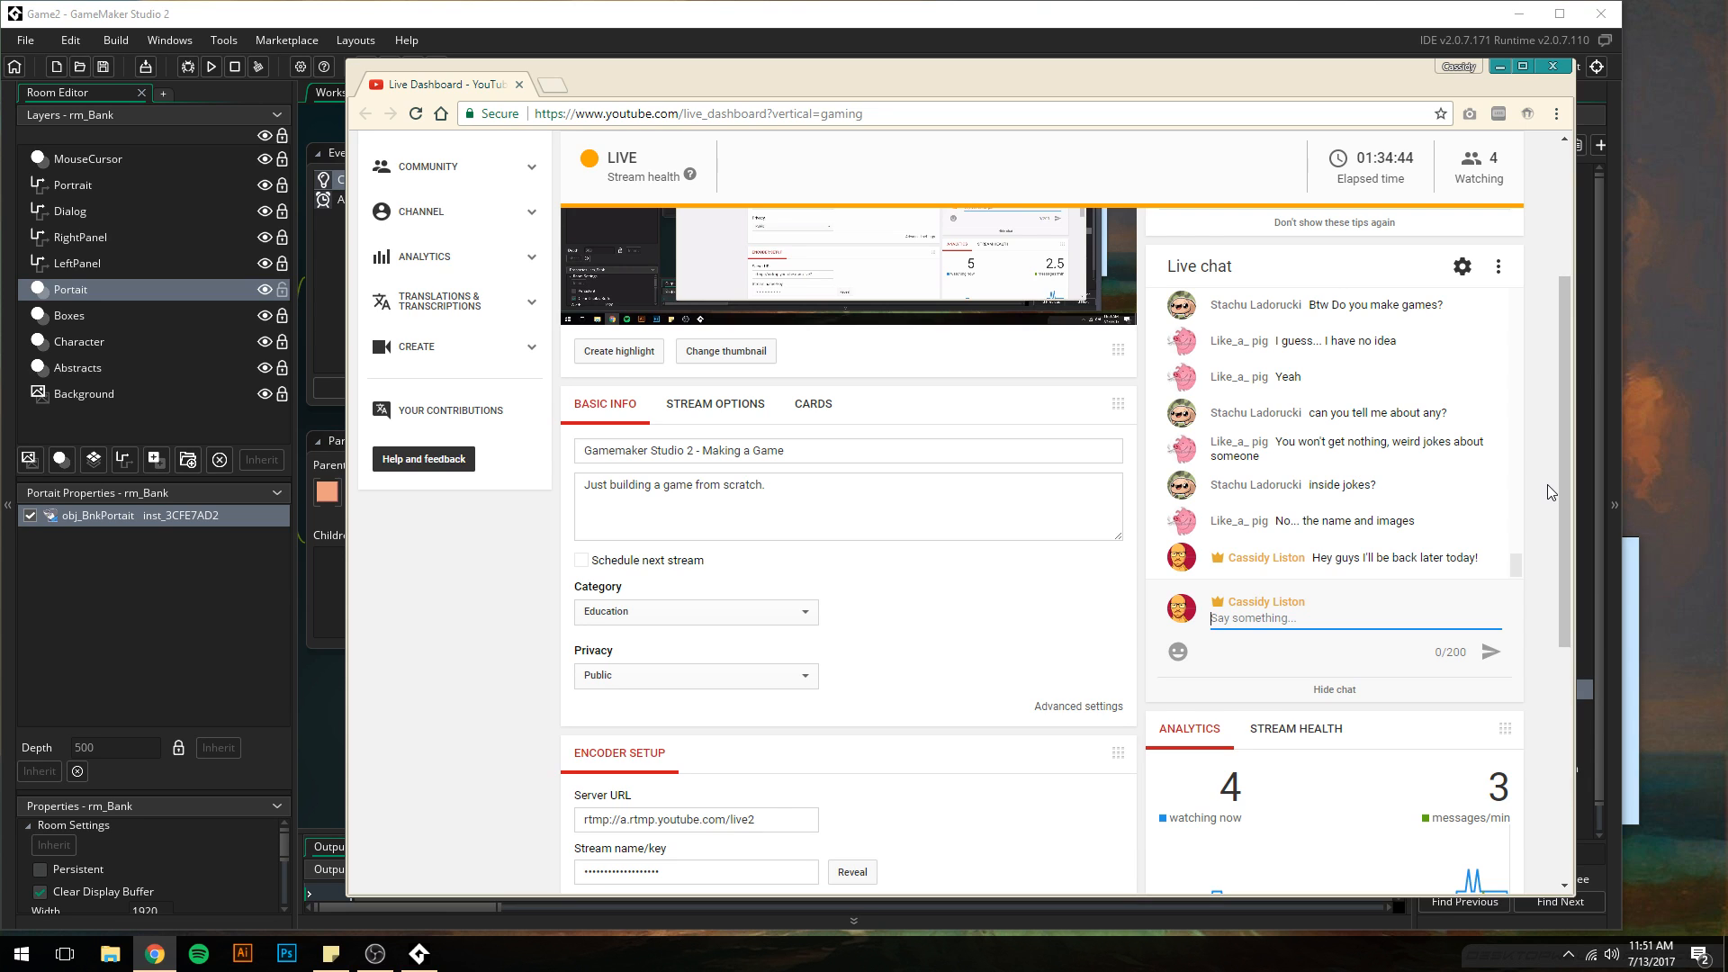
type("GTG!")
key("Return")
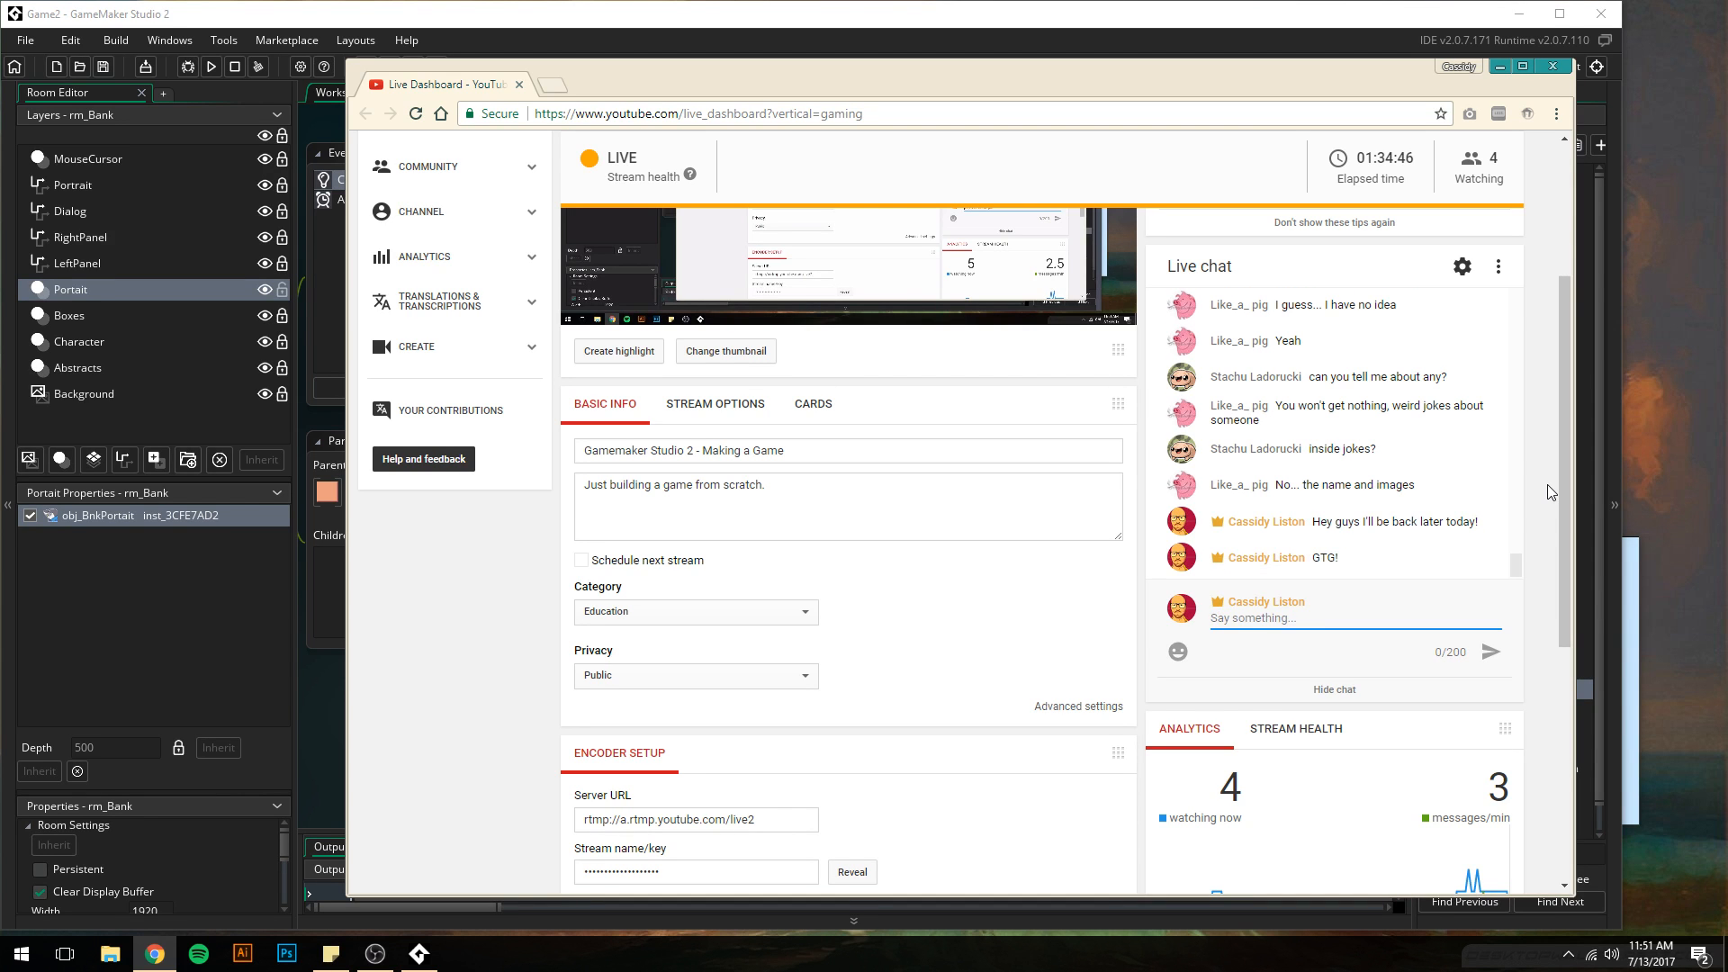